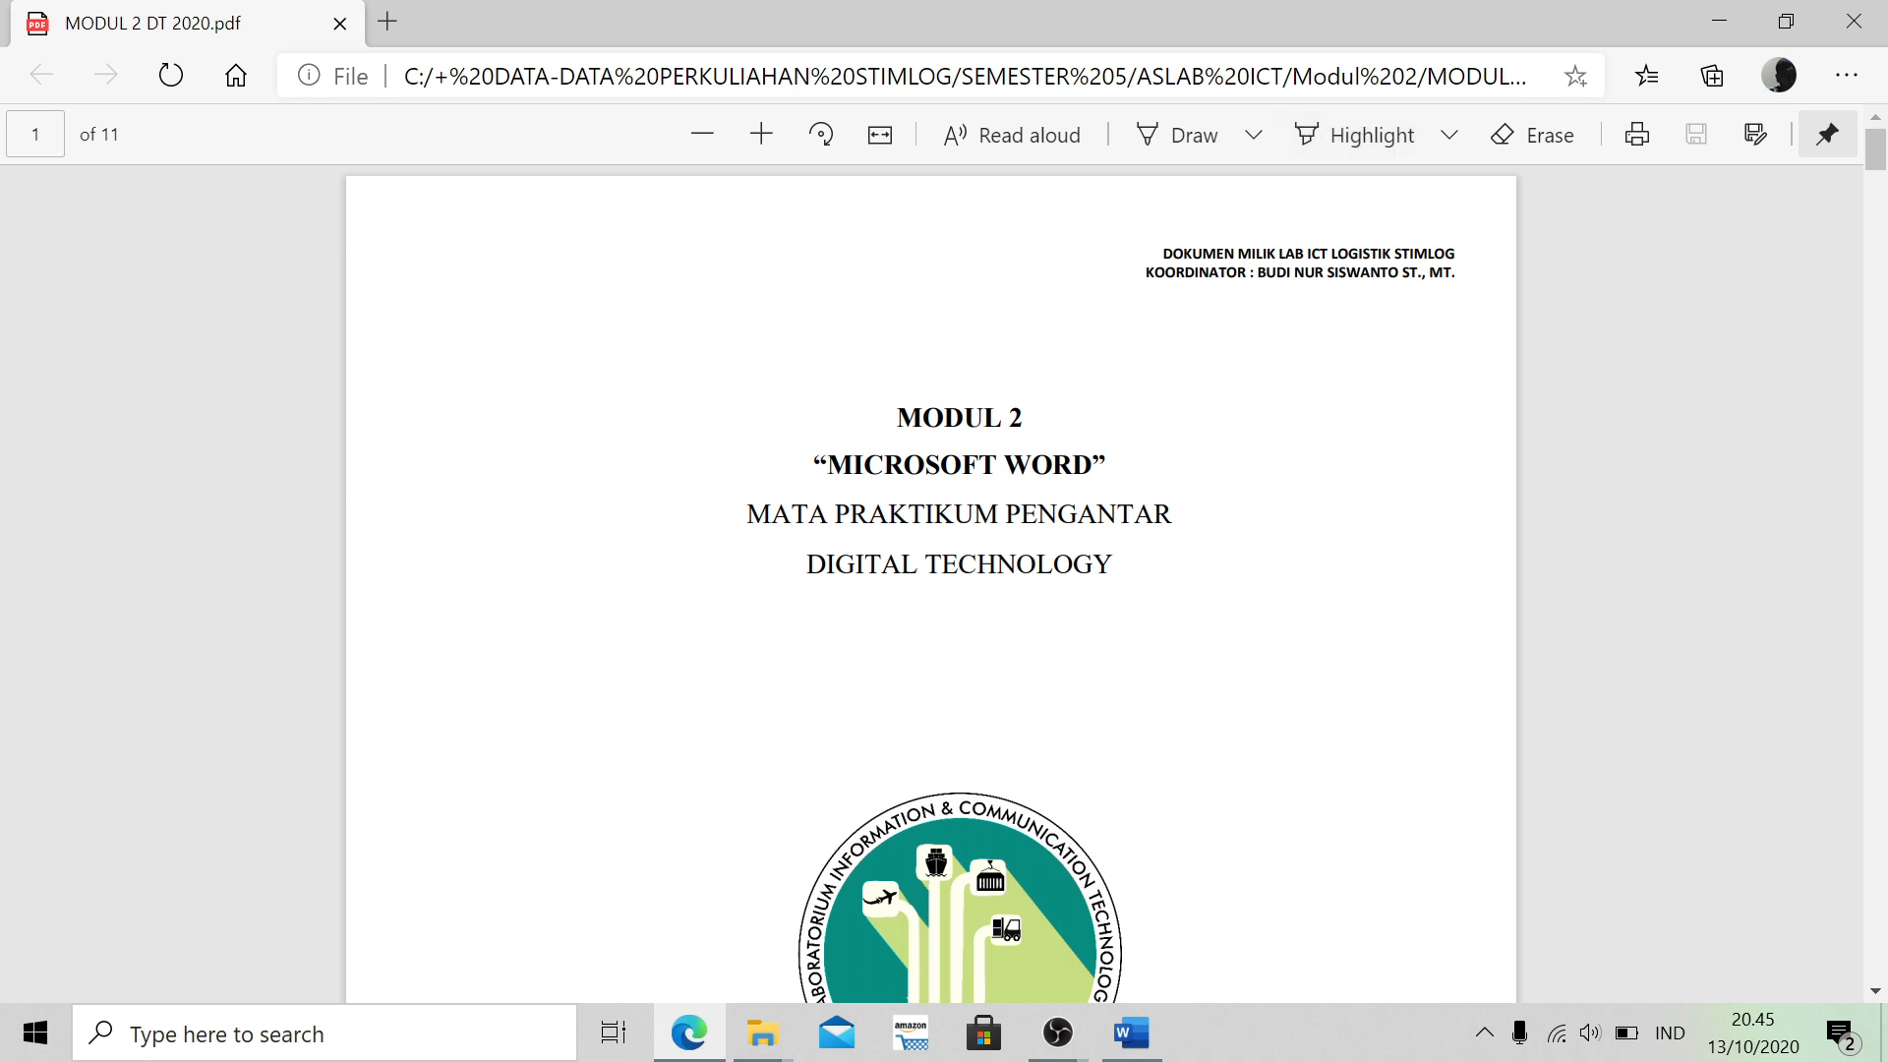
Review the cover page of the MODUL 2 PDF and read the practicum objectives under "A. Tujuan Praktikum"
scroll(874, 416, down, 1)
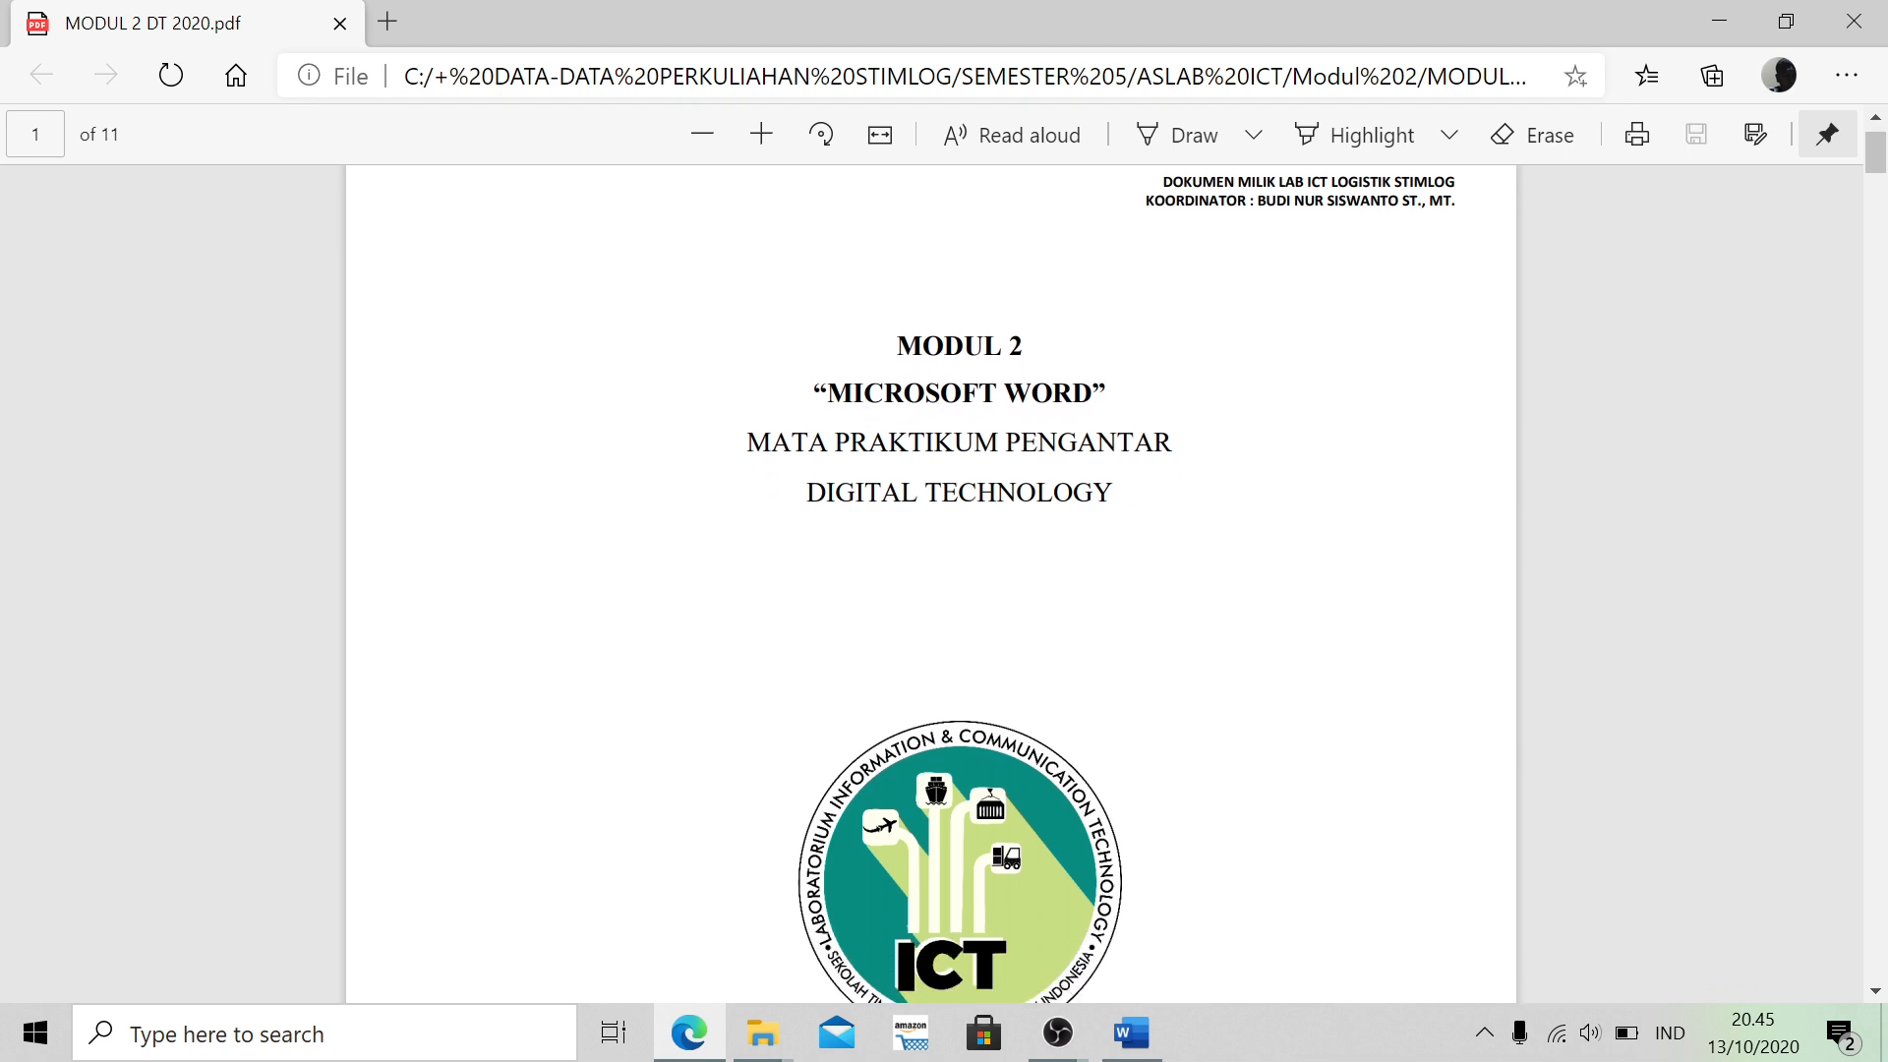
scroll(991, 578, up, 1)
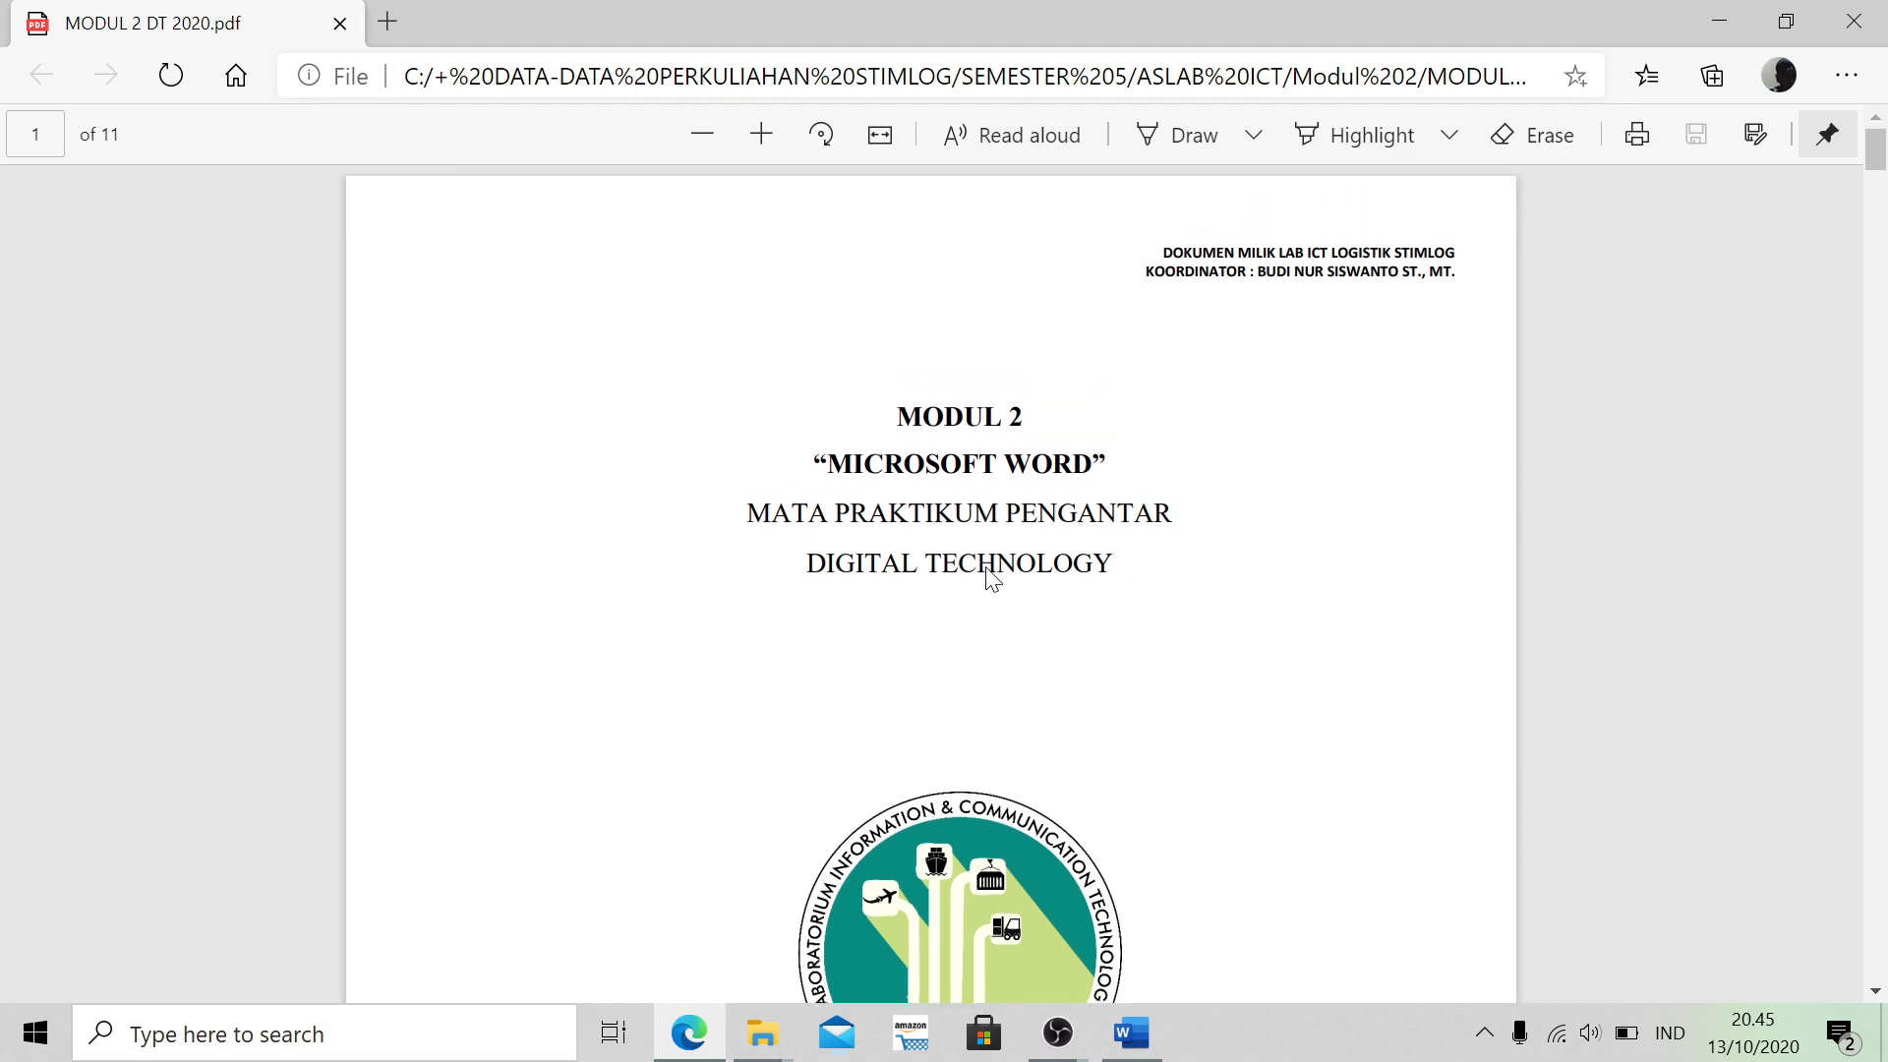
scroll(991, 579, down, 3)
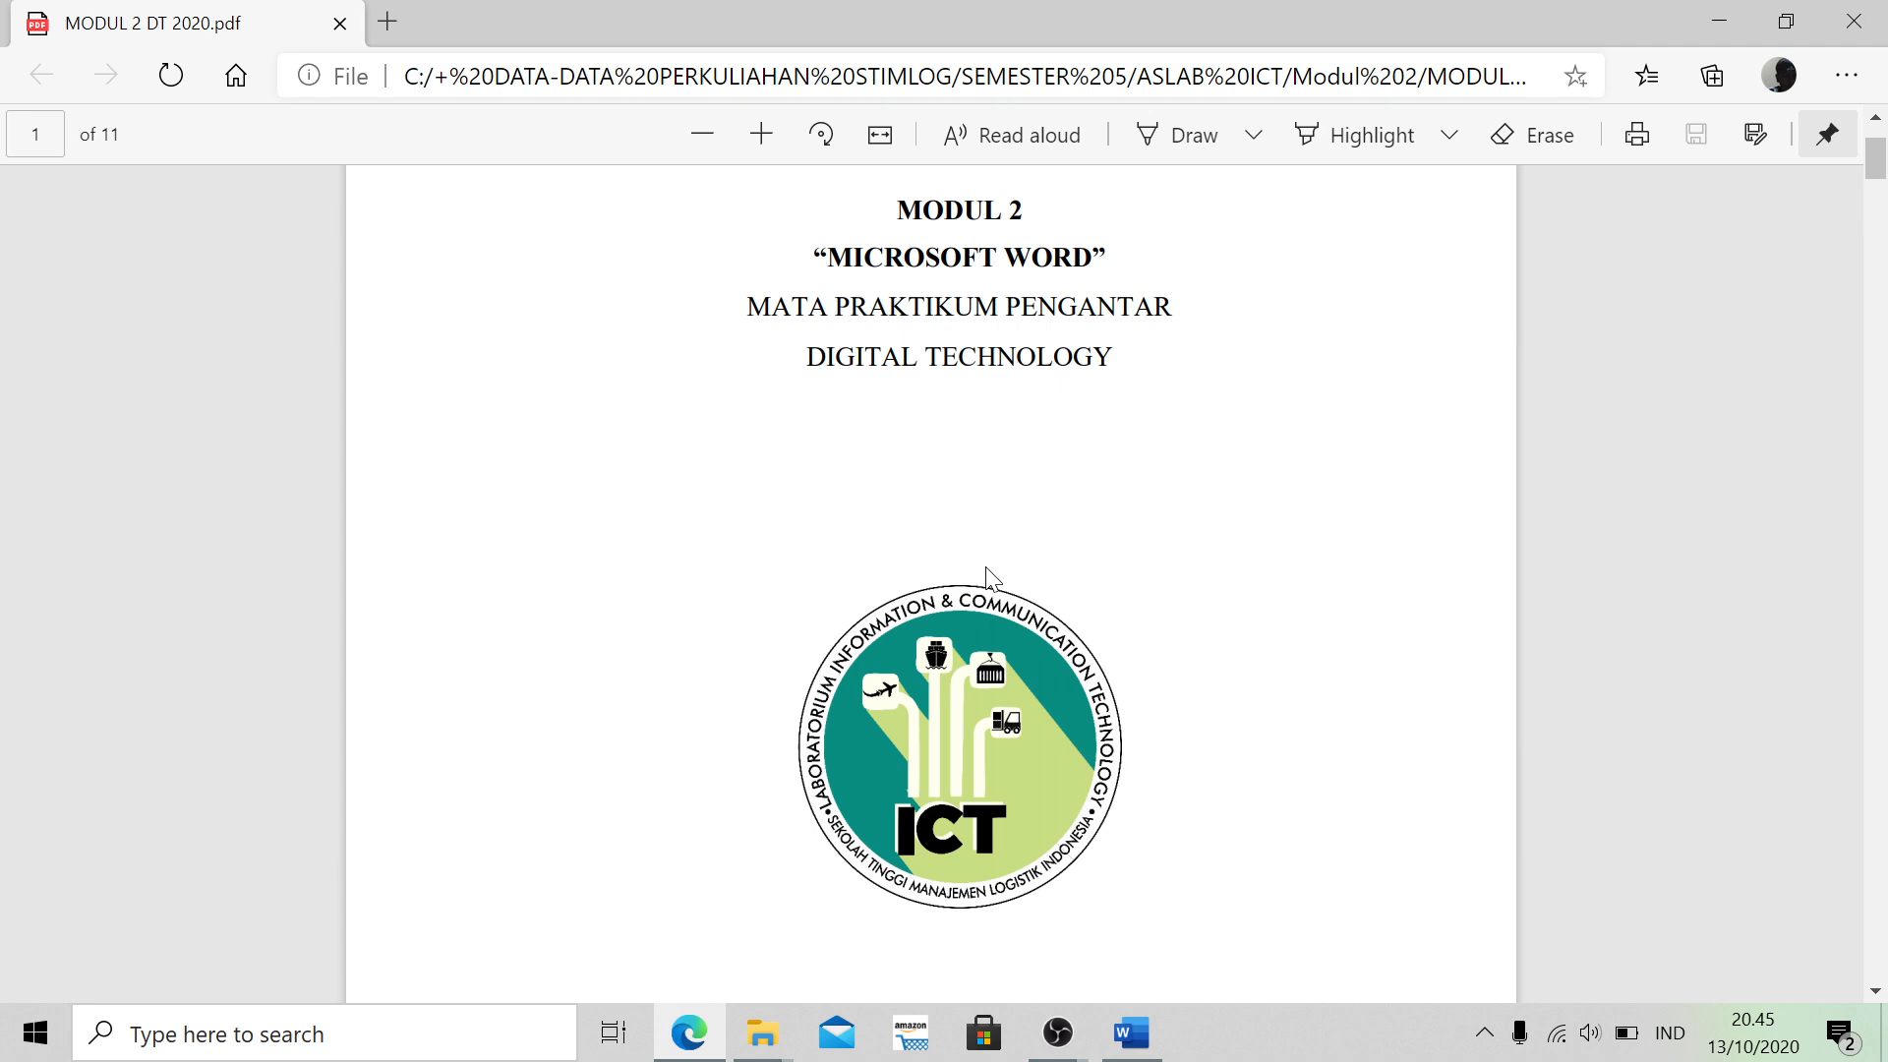
scroll(989, 578, down, 2)
scroll(988, 579, down, 2)
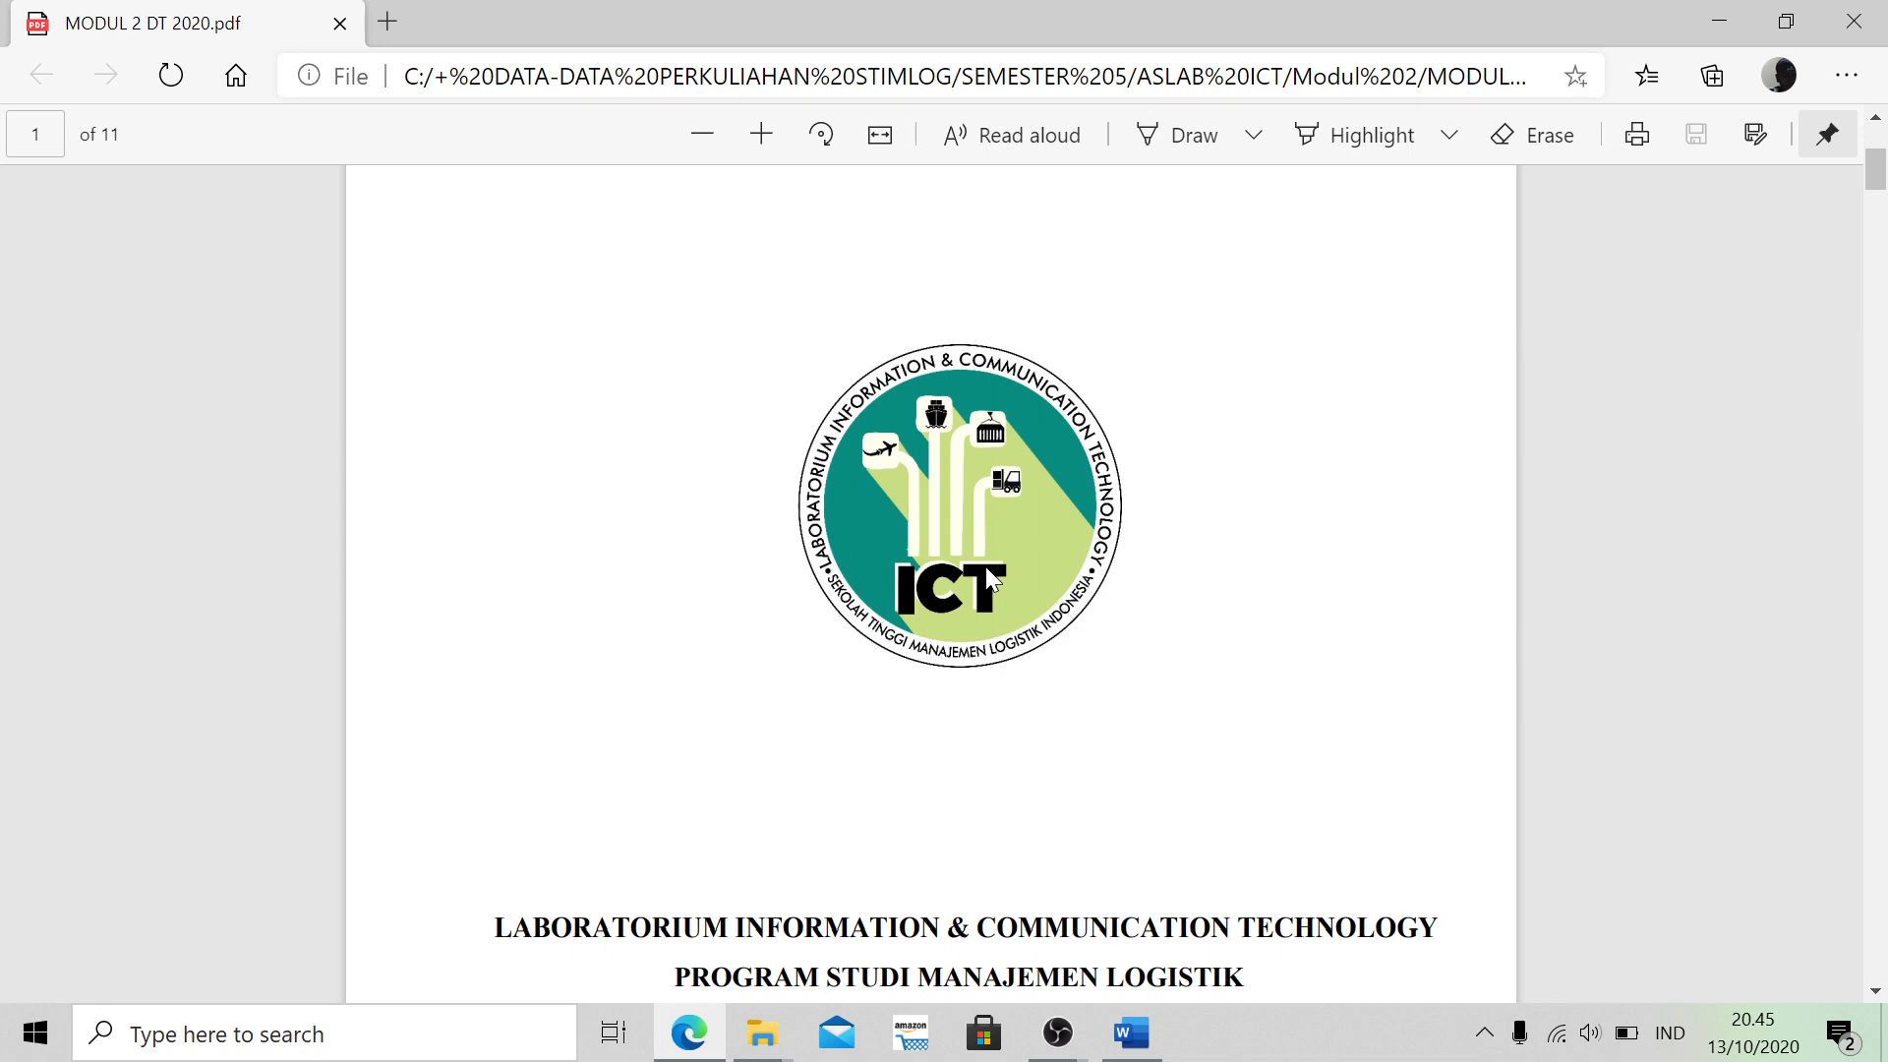
scroll(985, 566, down, 15)
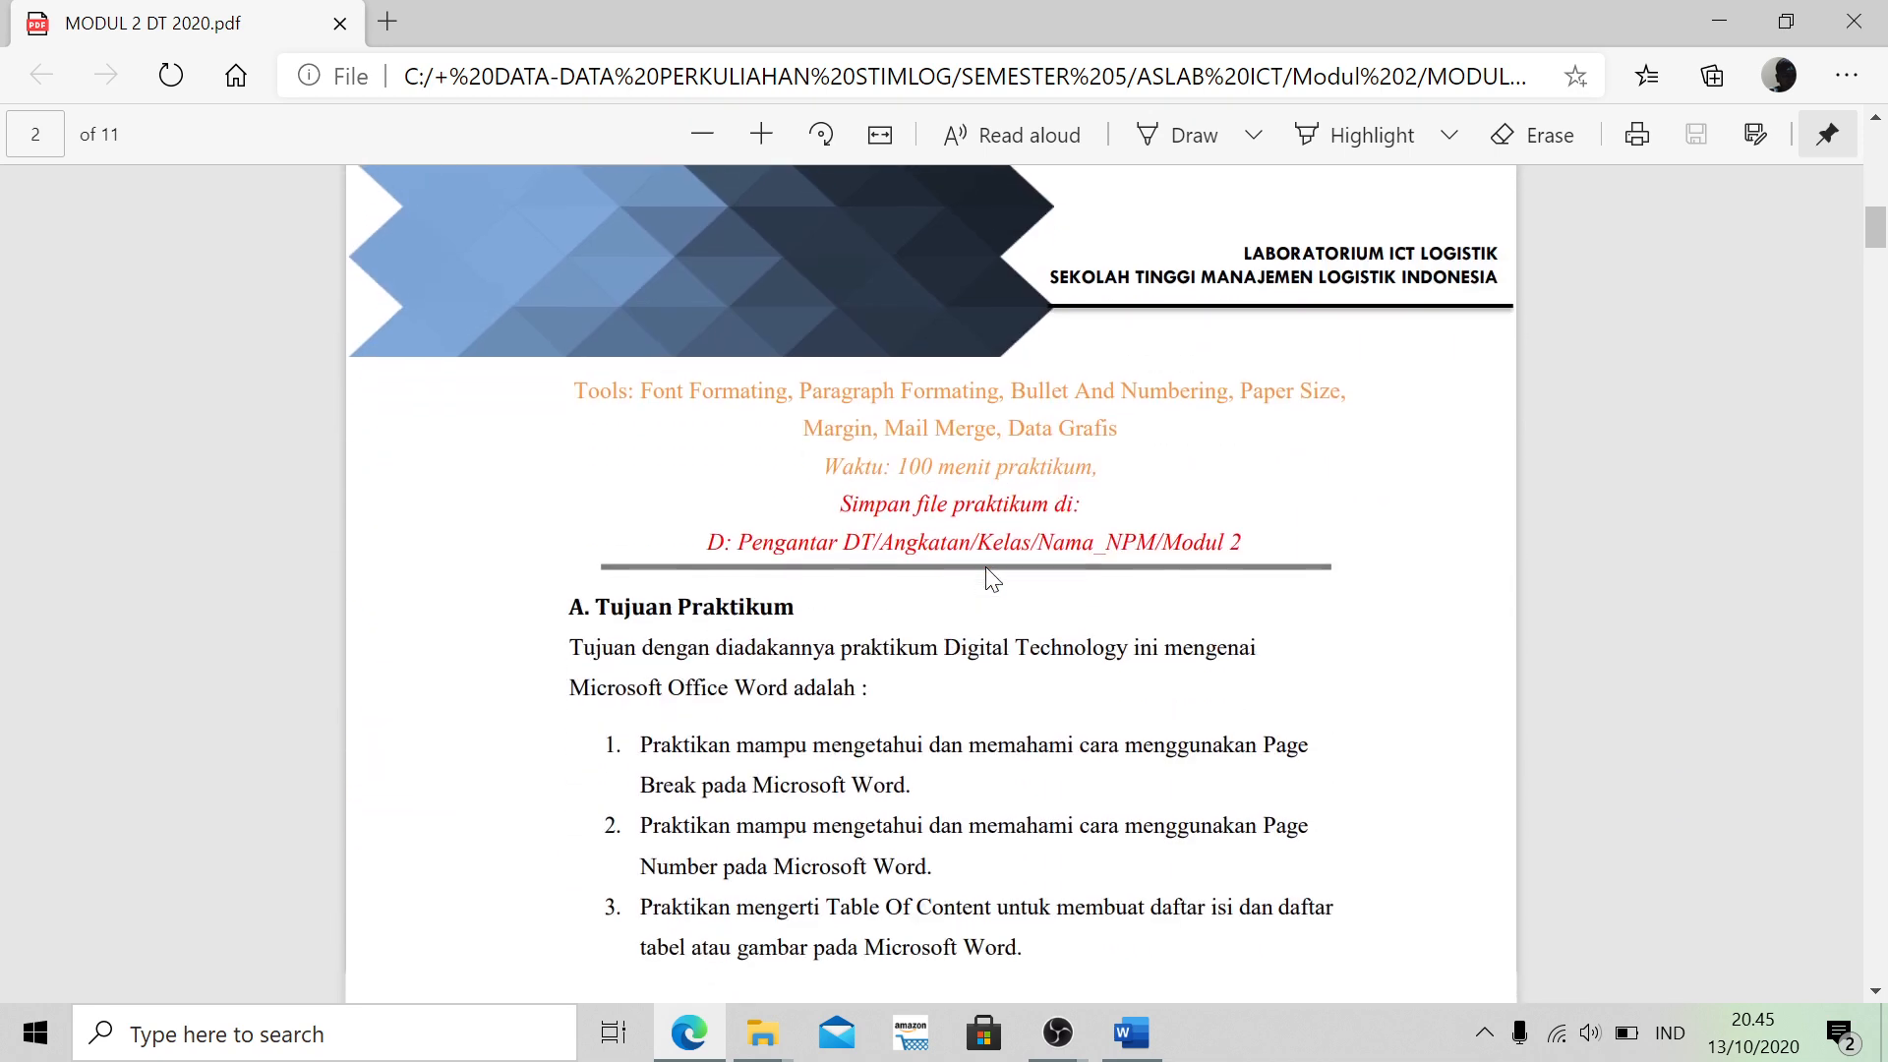
scroll(989, 579, down, 2)
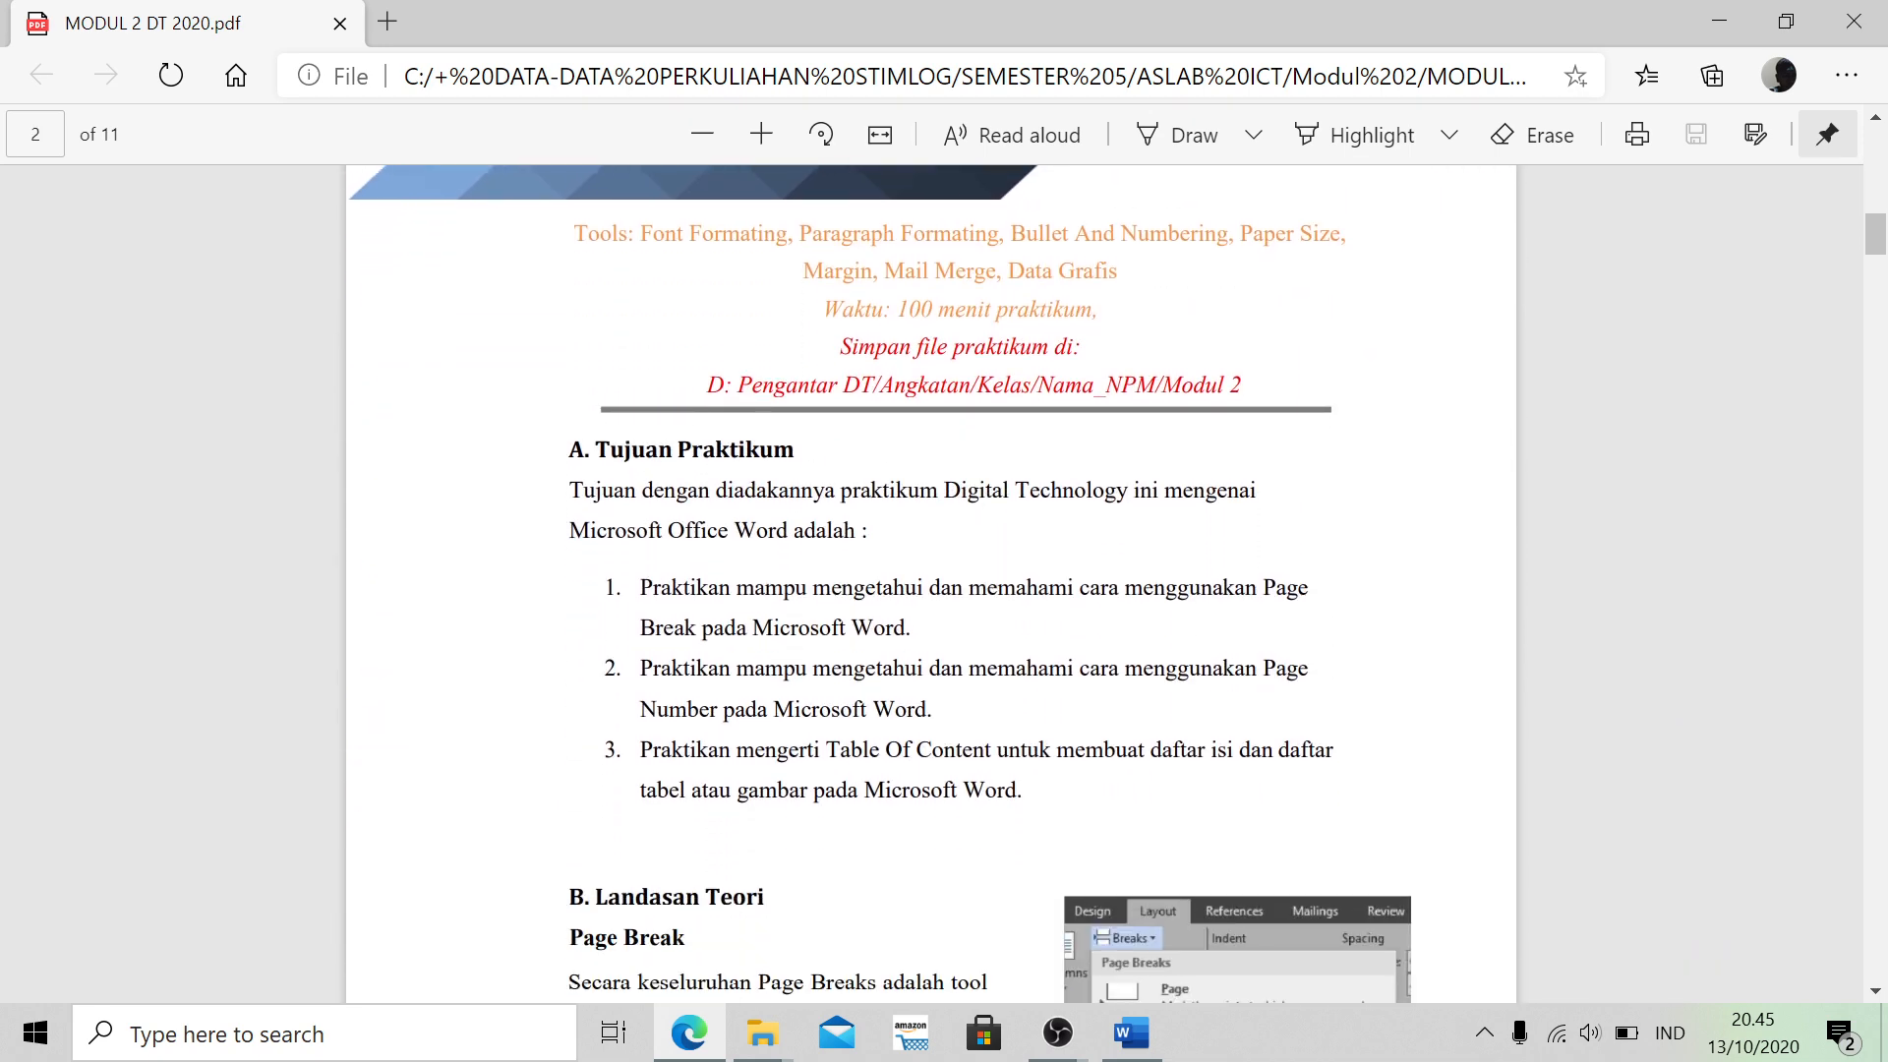
scroll(880, 584, down, 1)
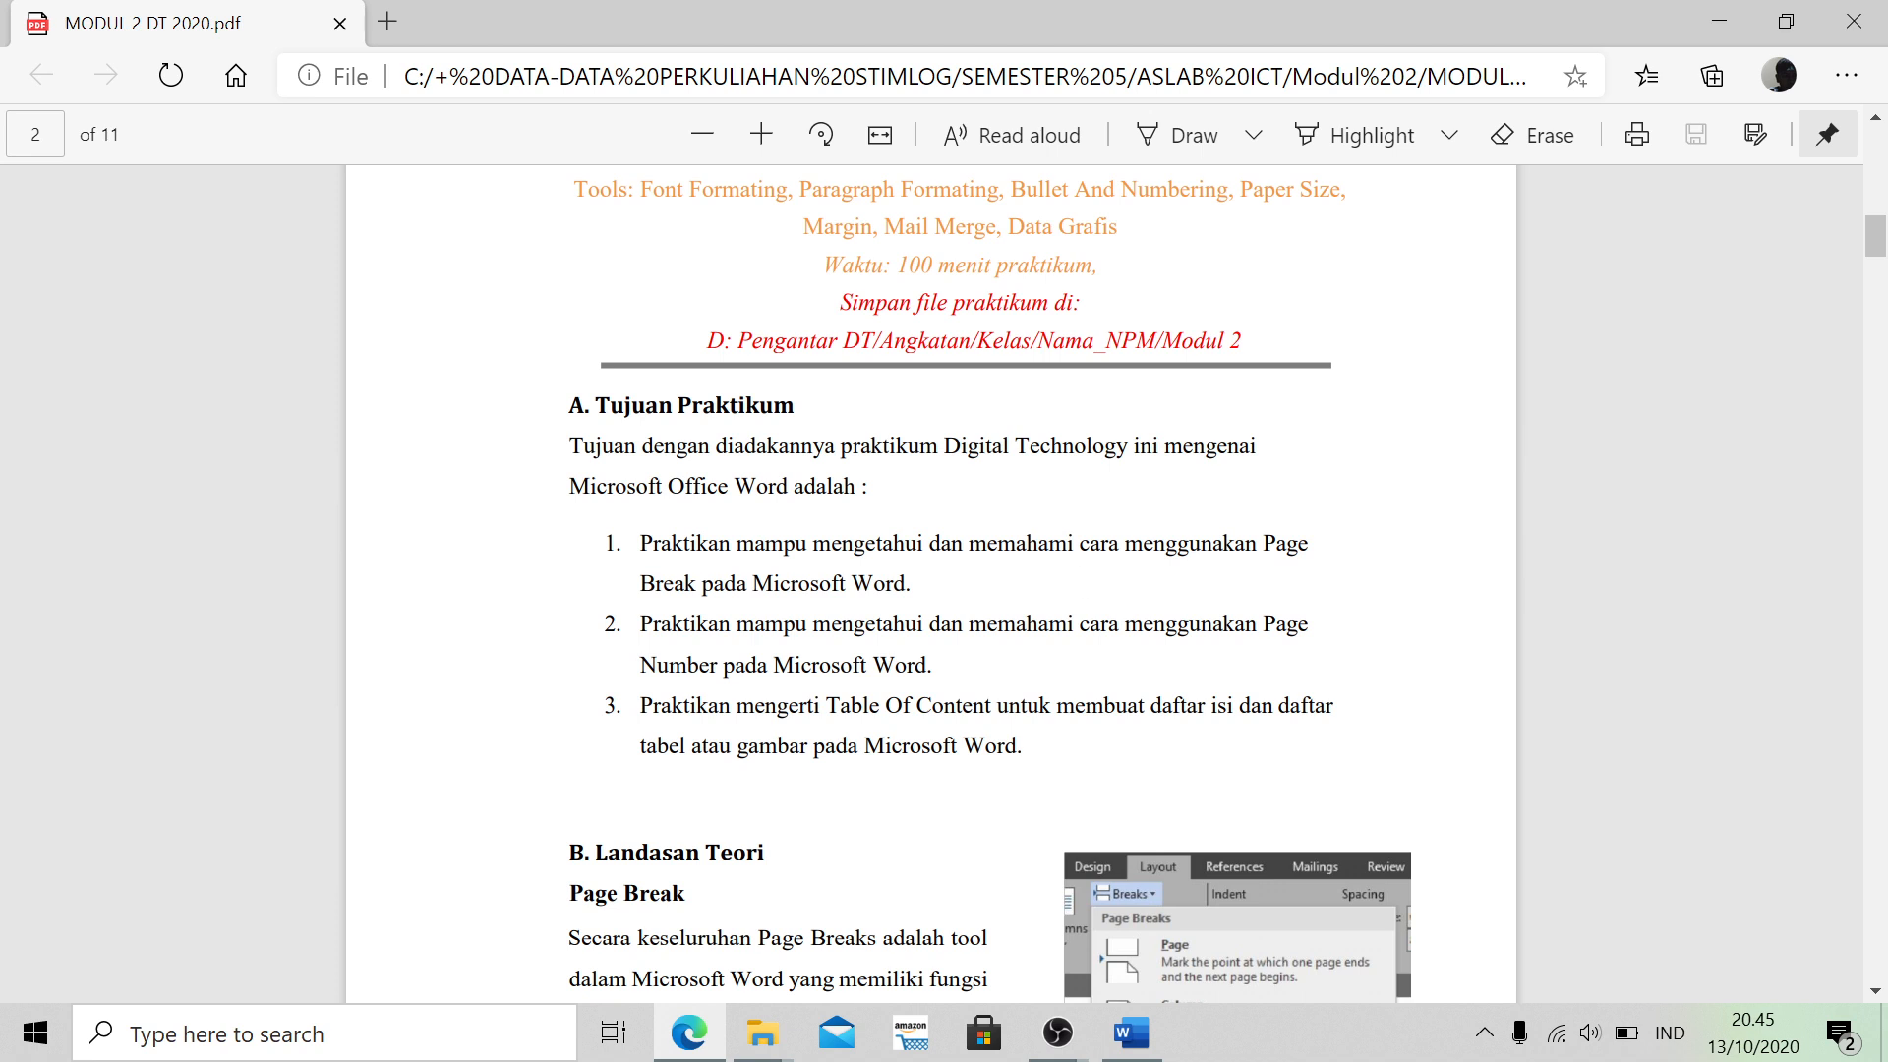
scroll(963, 580, down, 1)
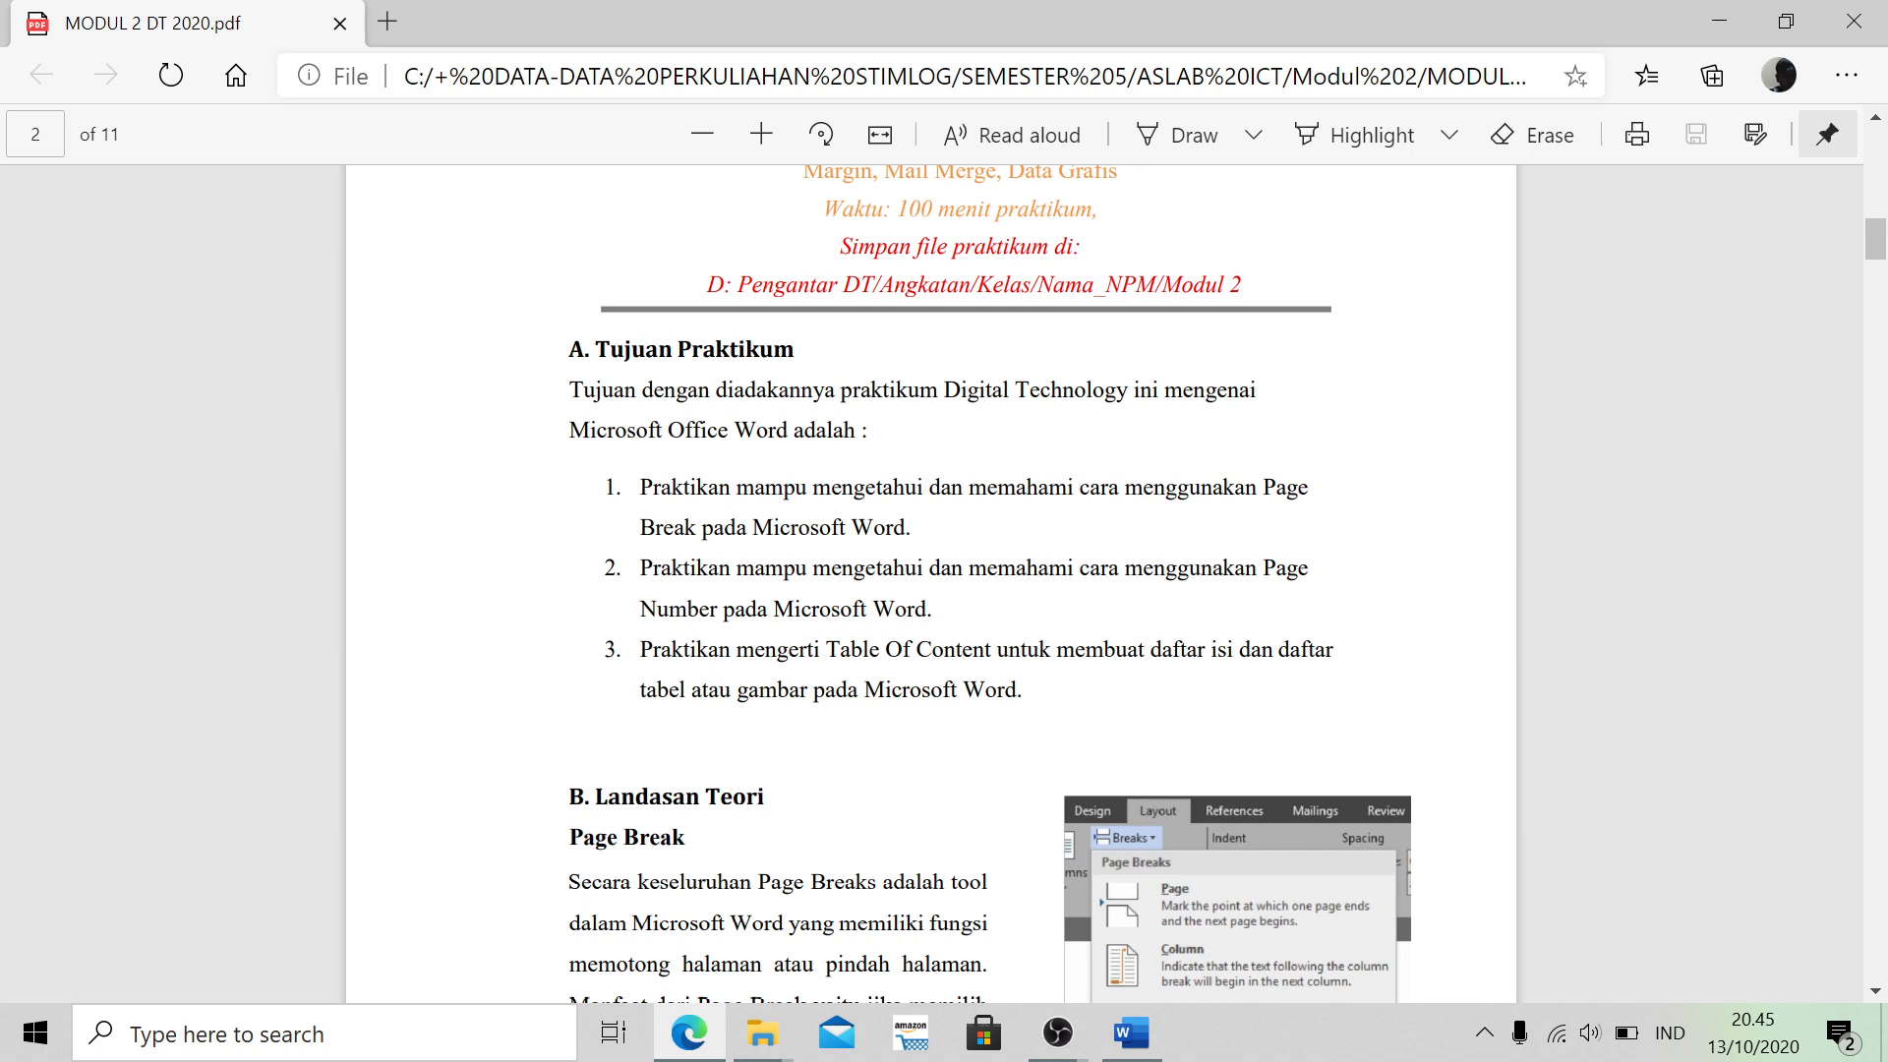
scroll(932, 584, down, 2)
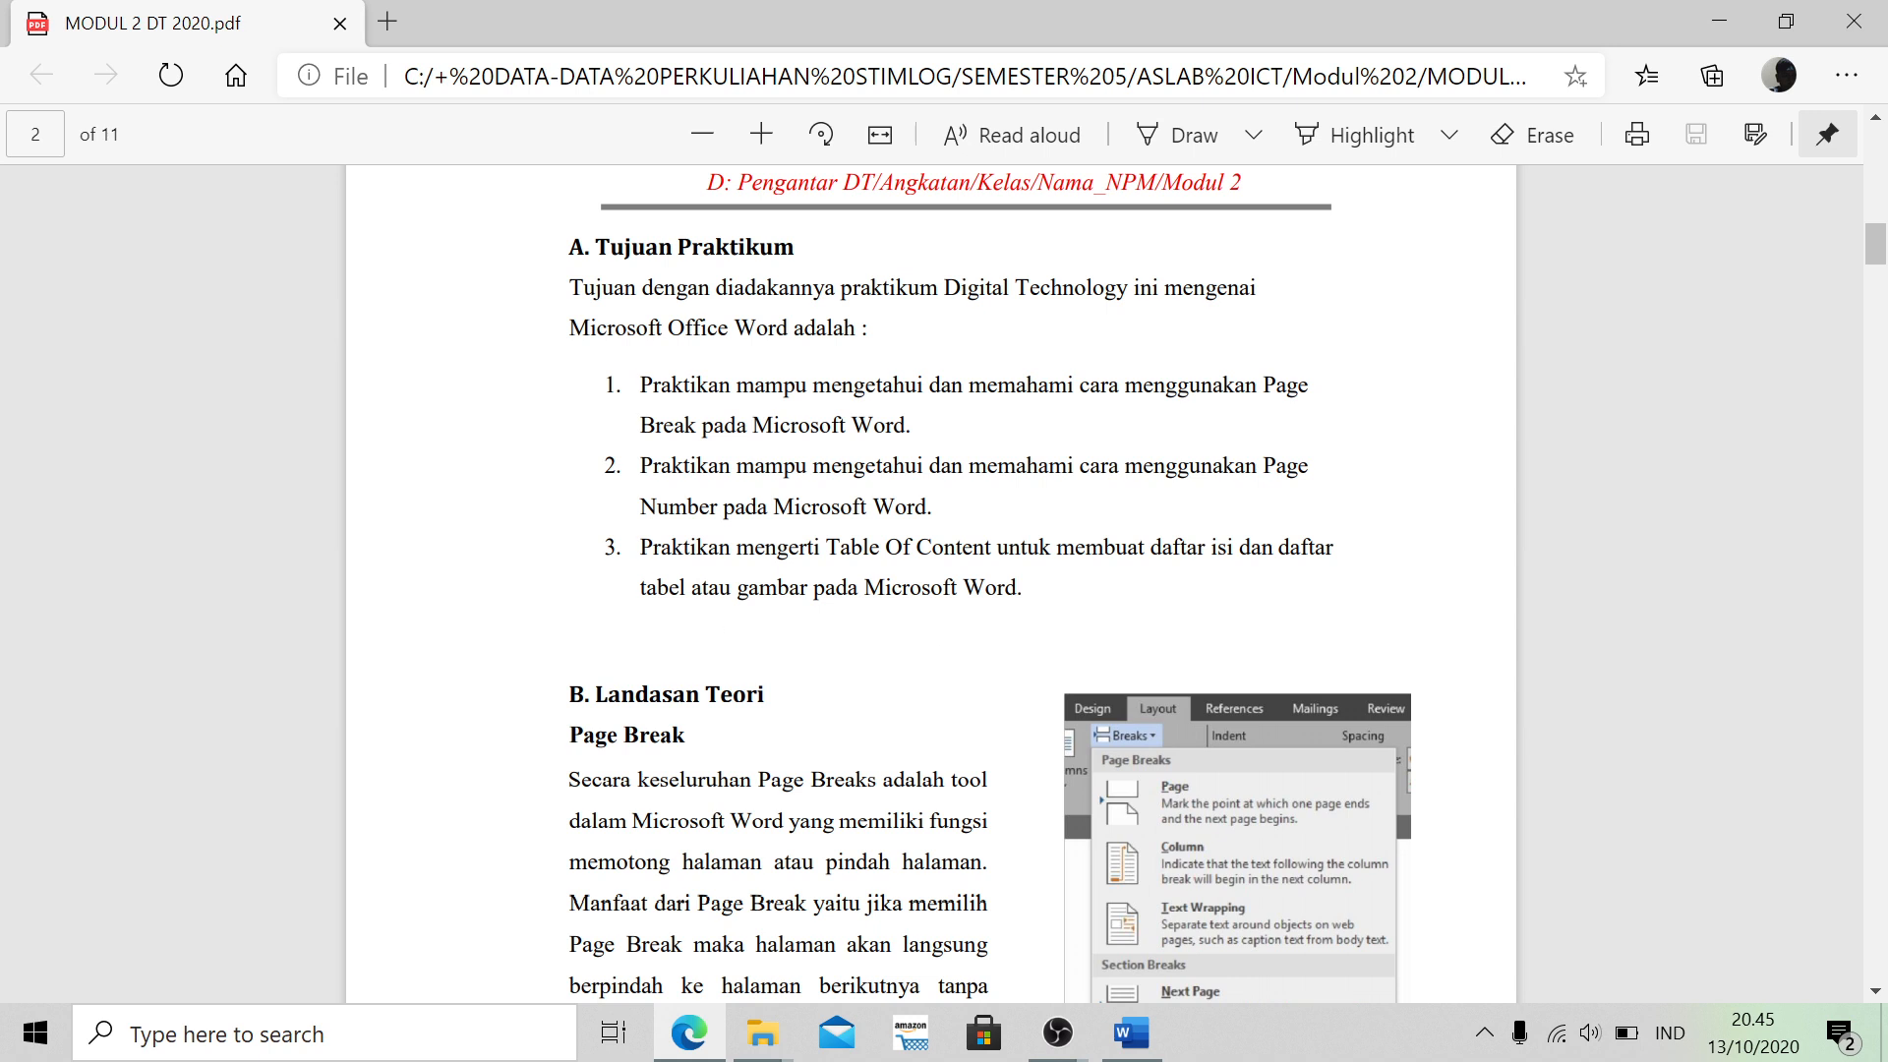
Read the Page Break theory under "B. Landasan Teori" and examine the accompanying illustration of the Breaks options
scroll(1008, 662, down, 3)
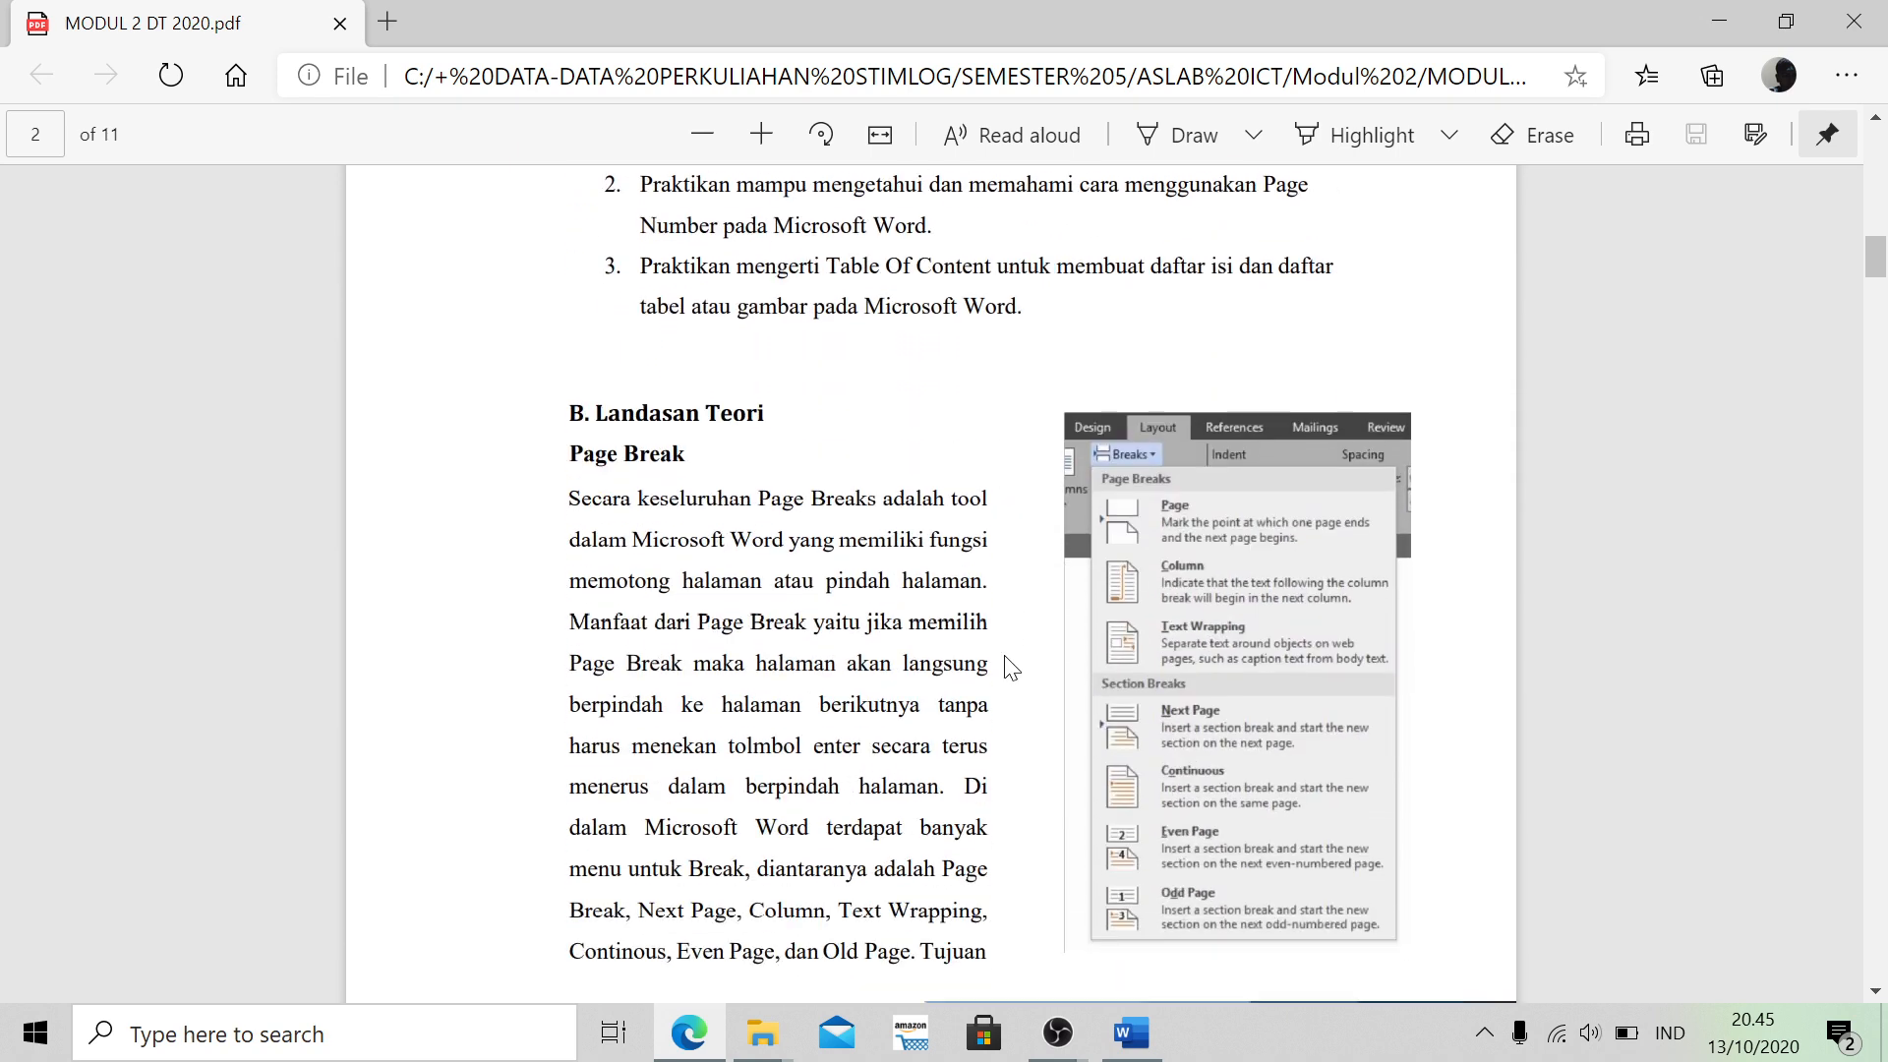
scroll(801, 385, down, 1)
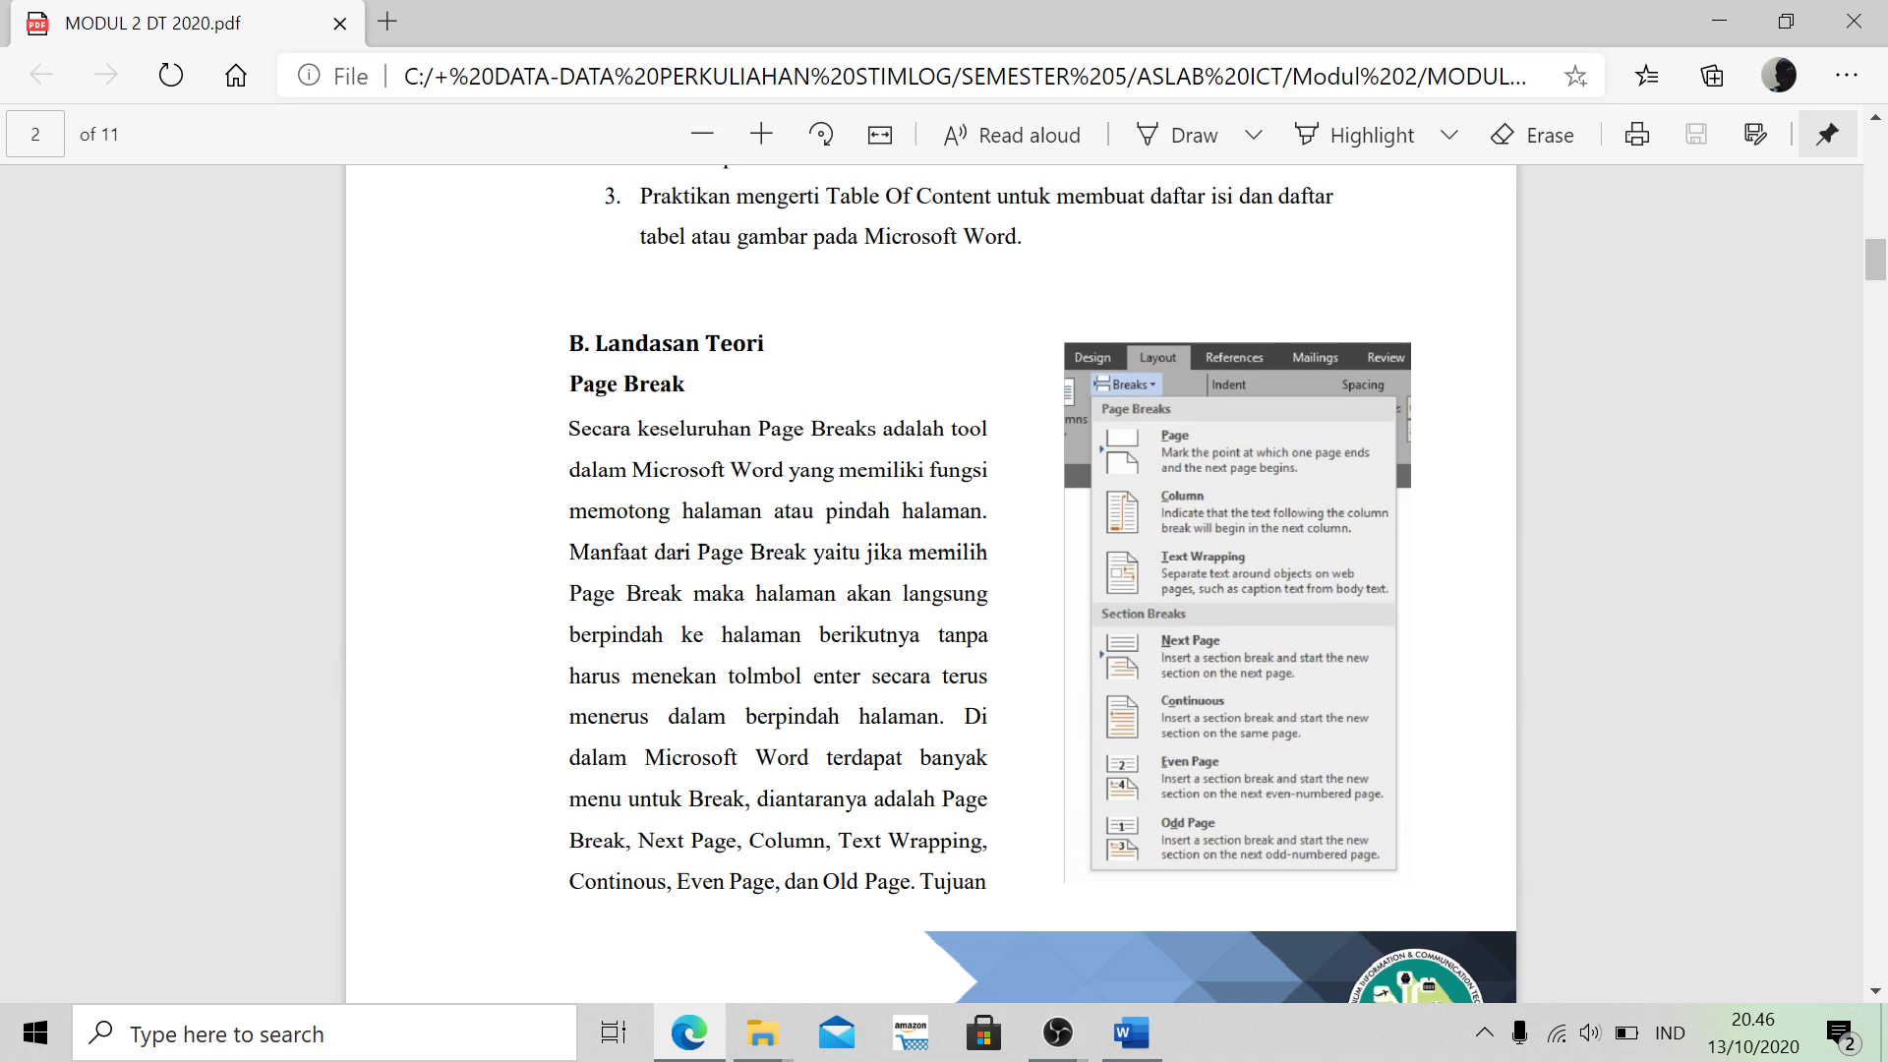
scroll(1043, 585, down, 1)
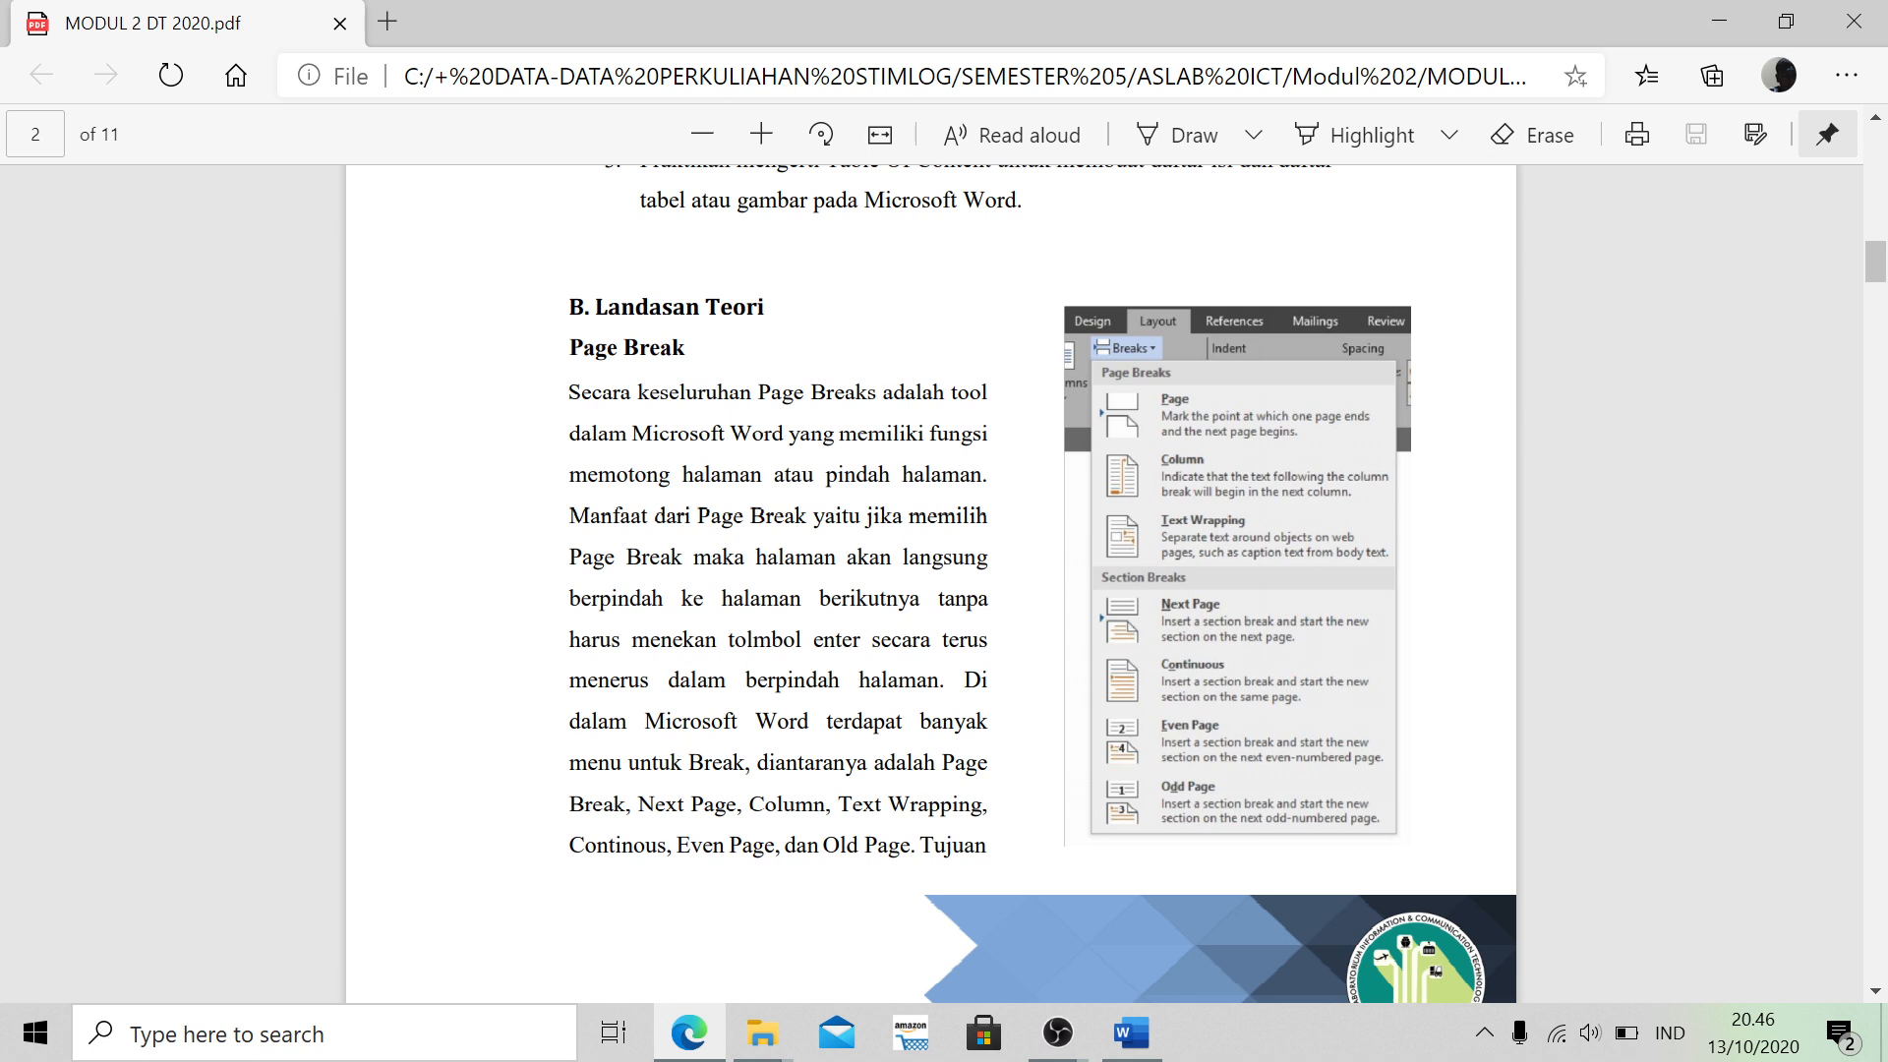
scroll(1043, 584, down, 2)
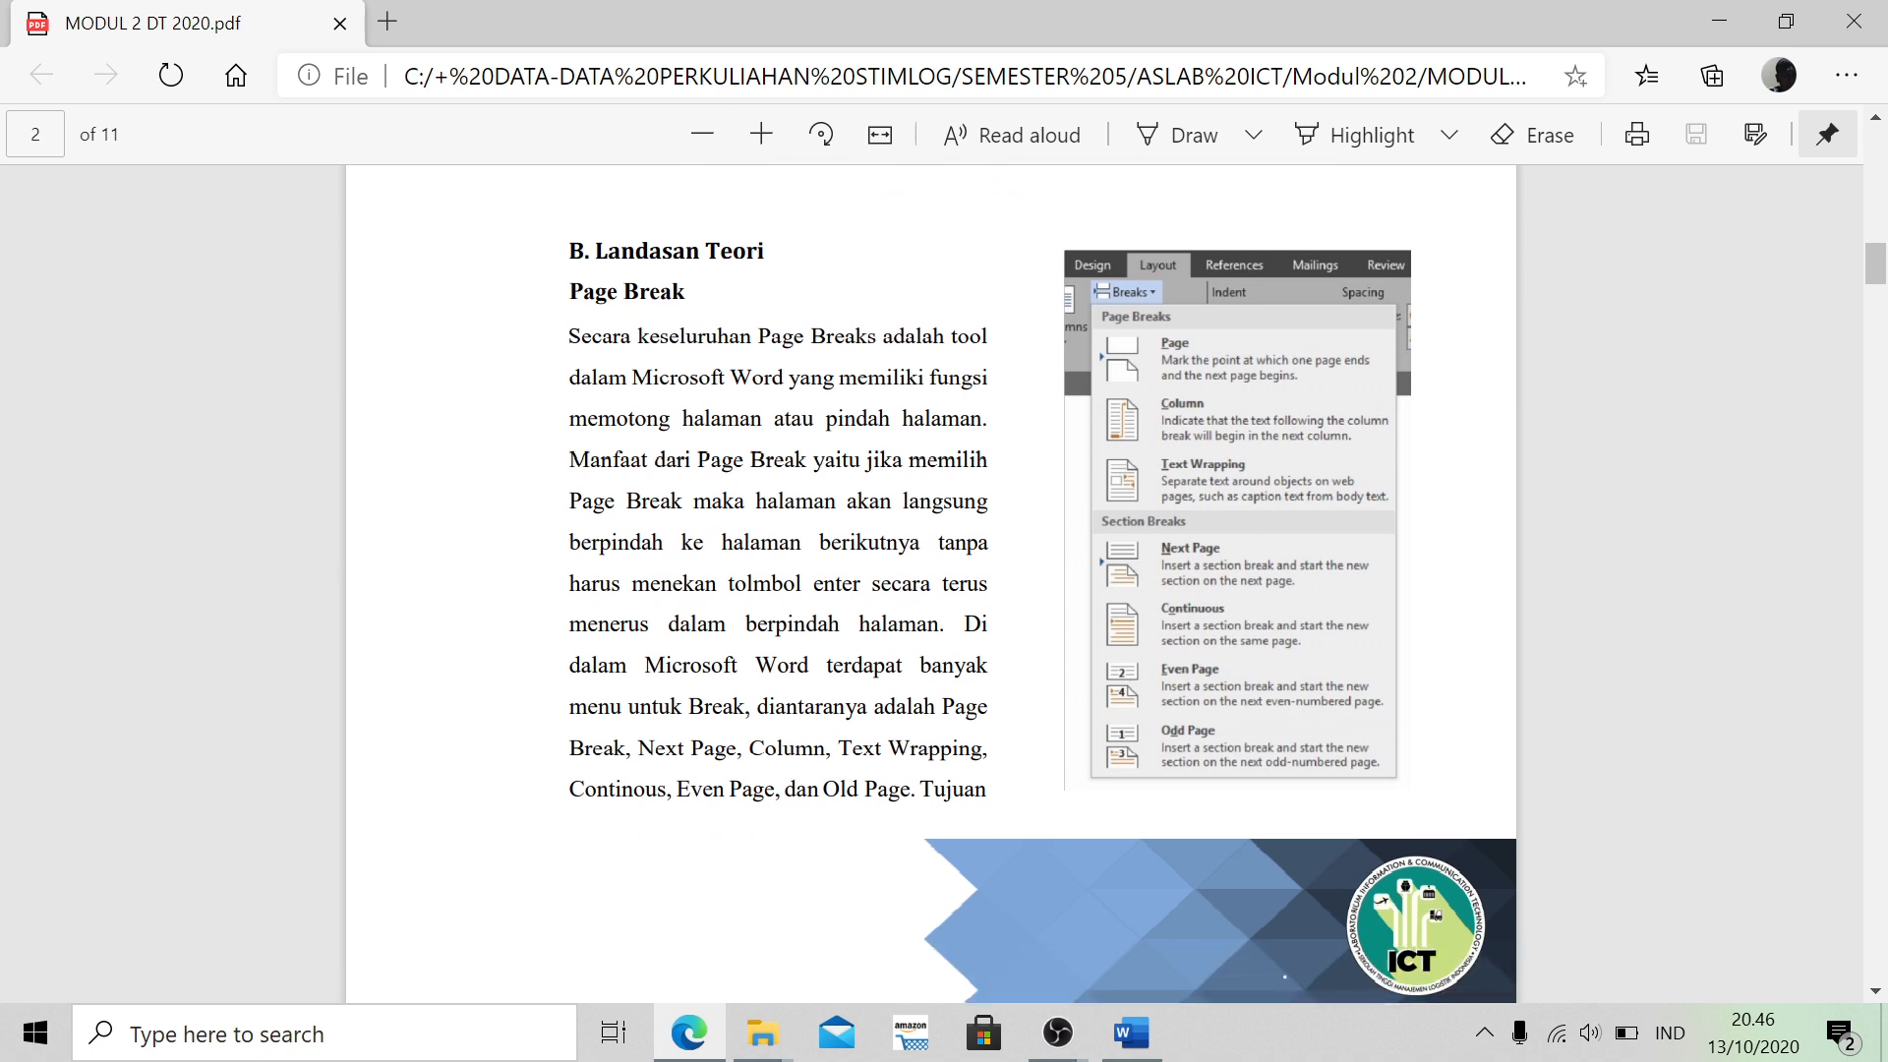
scroll(932, 584, down, 1)
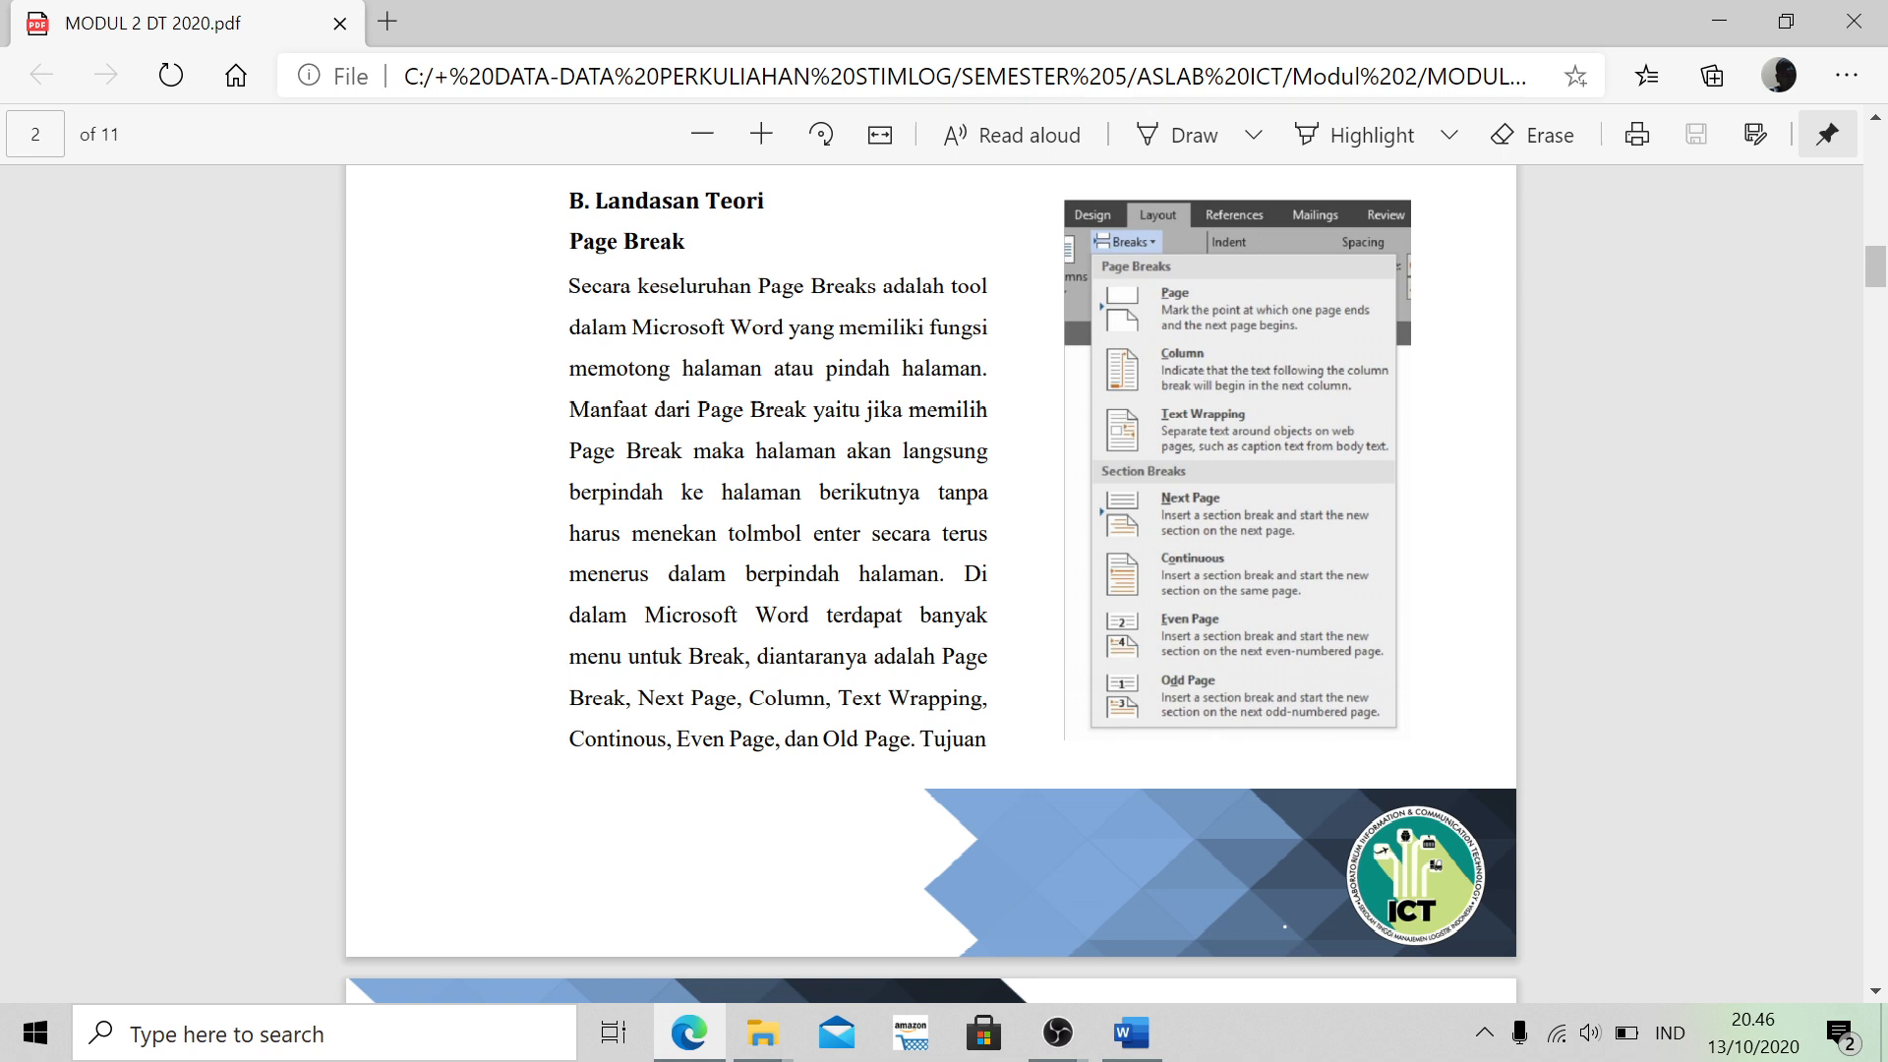
scroll(933, 584, down, 1)
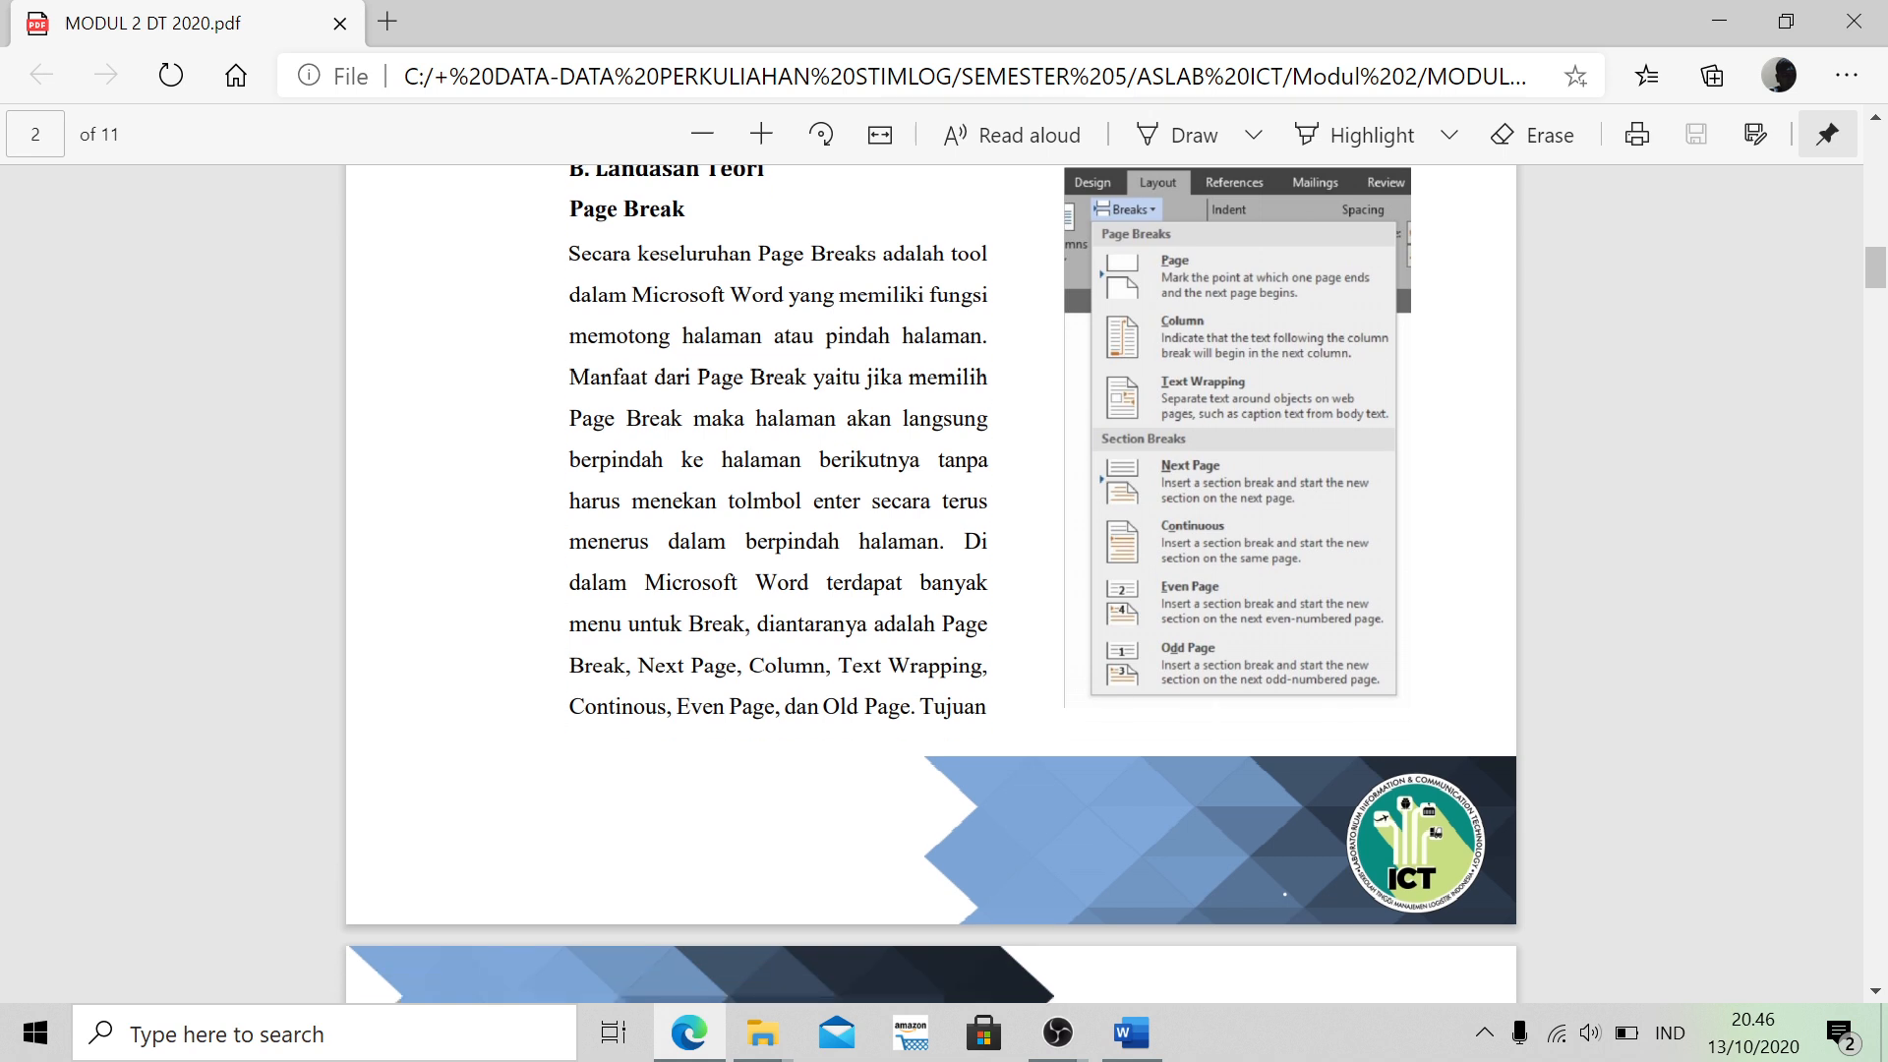
scroll(932, 584, up, 2)
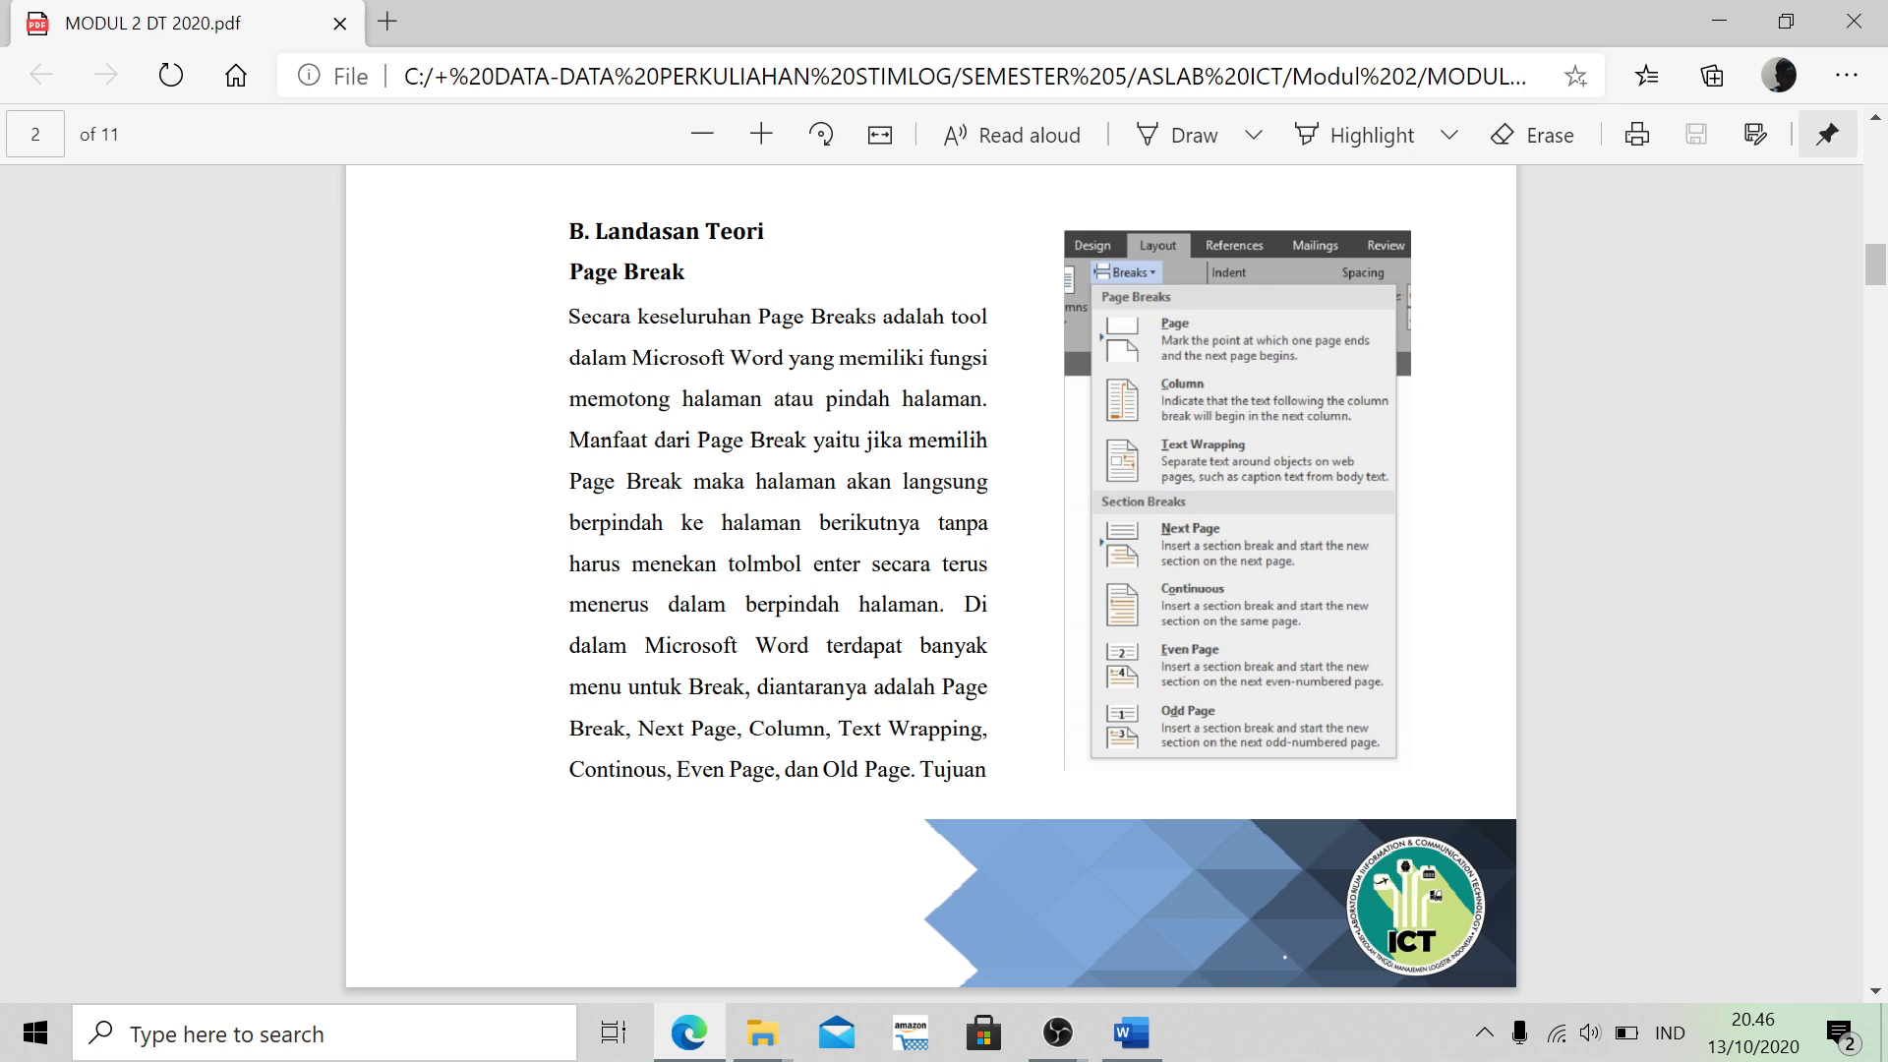
scroll(930, 590, down, 1)
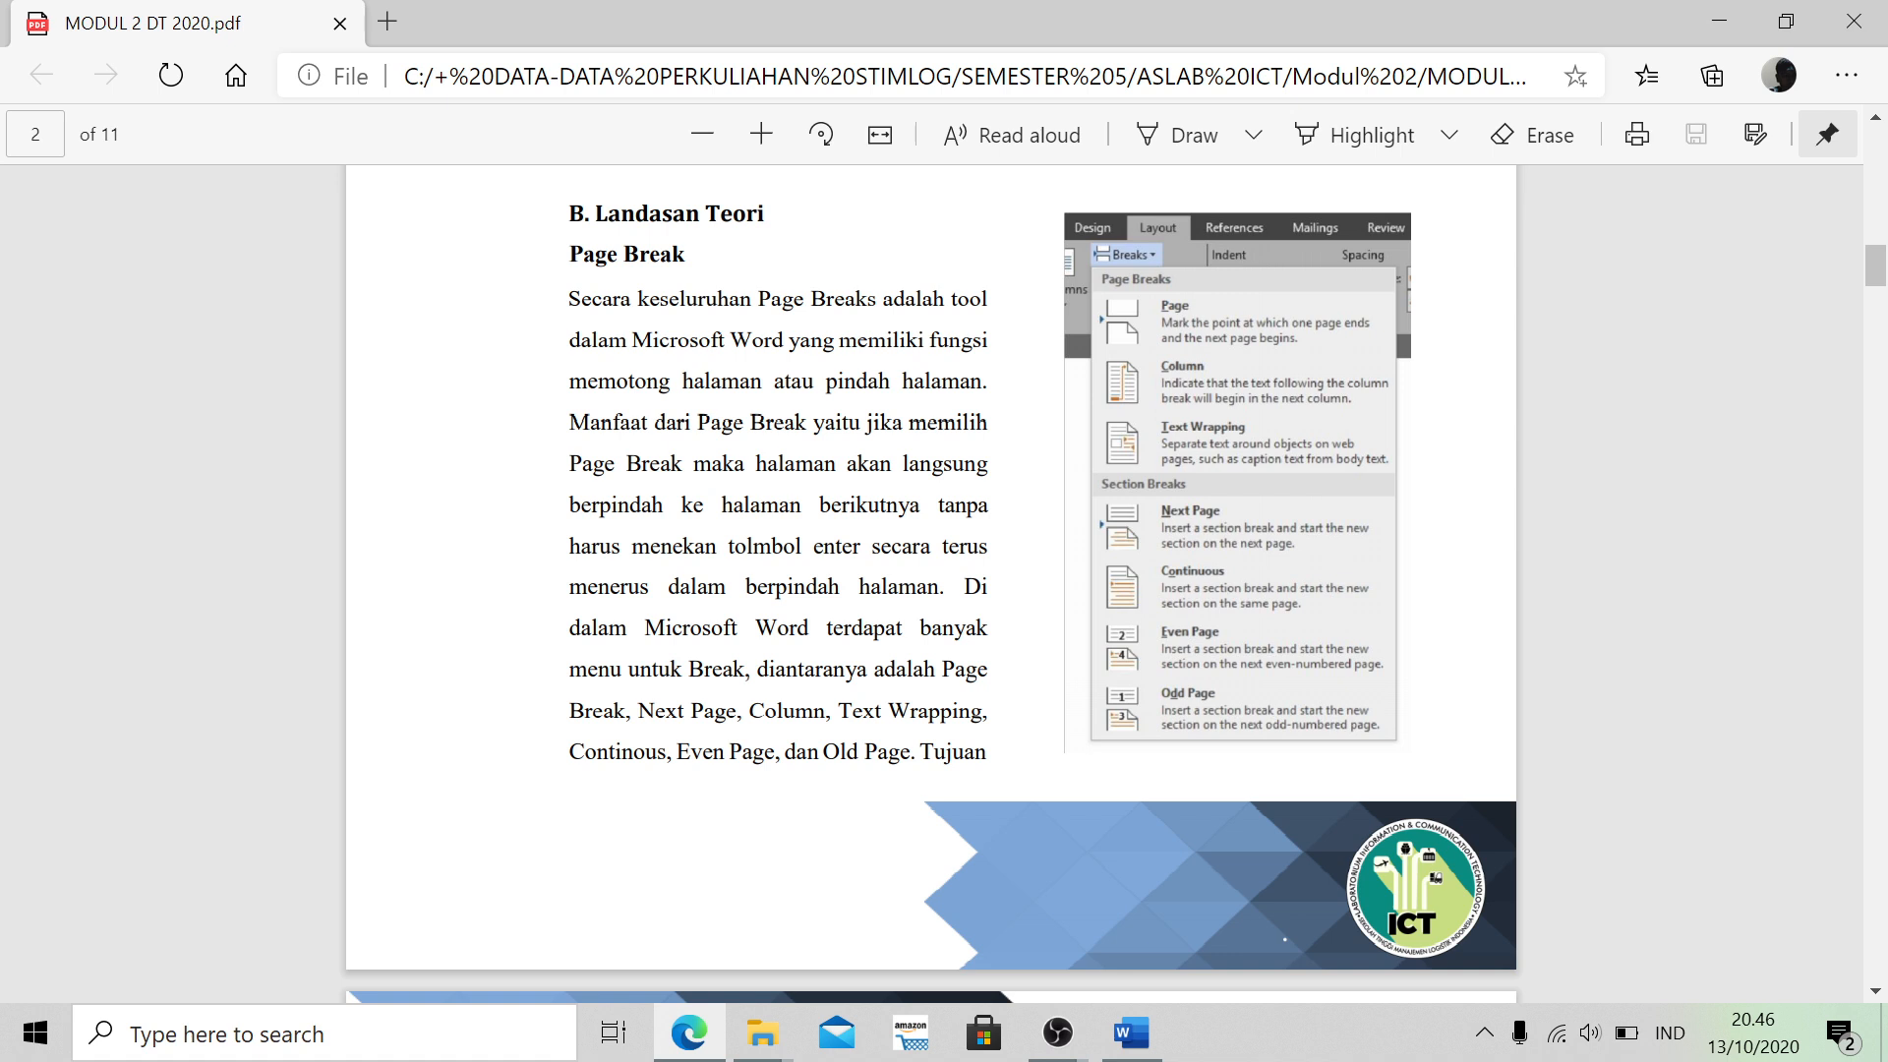
scroll(930, 590, up, 1)
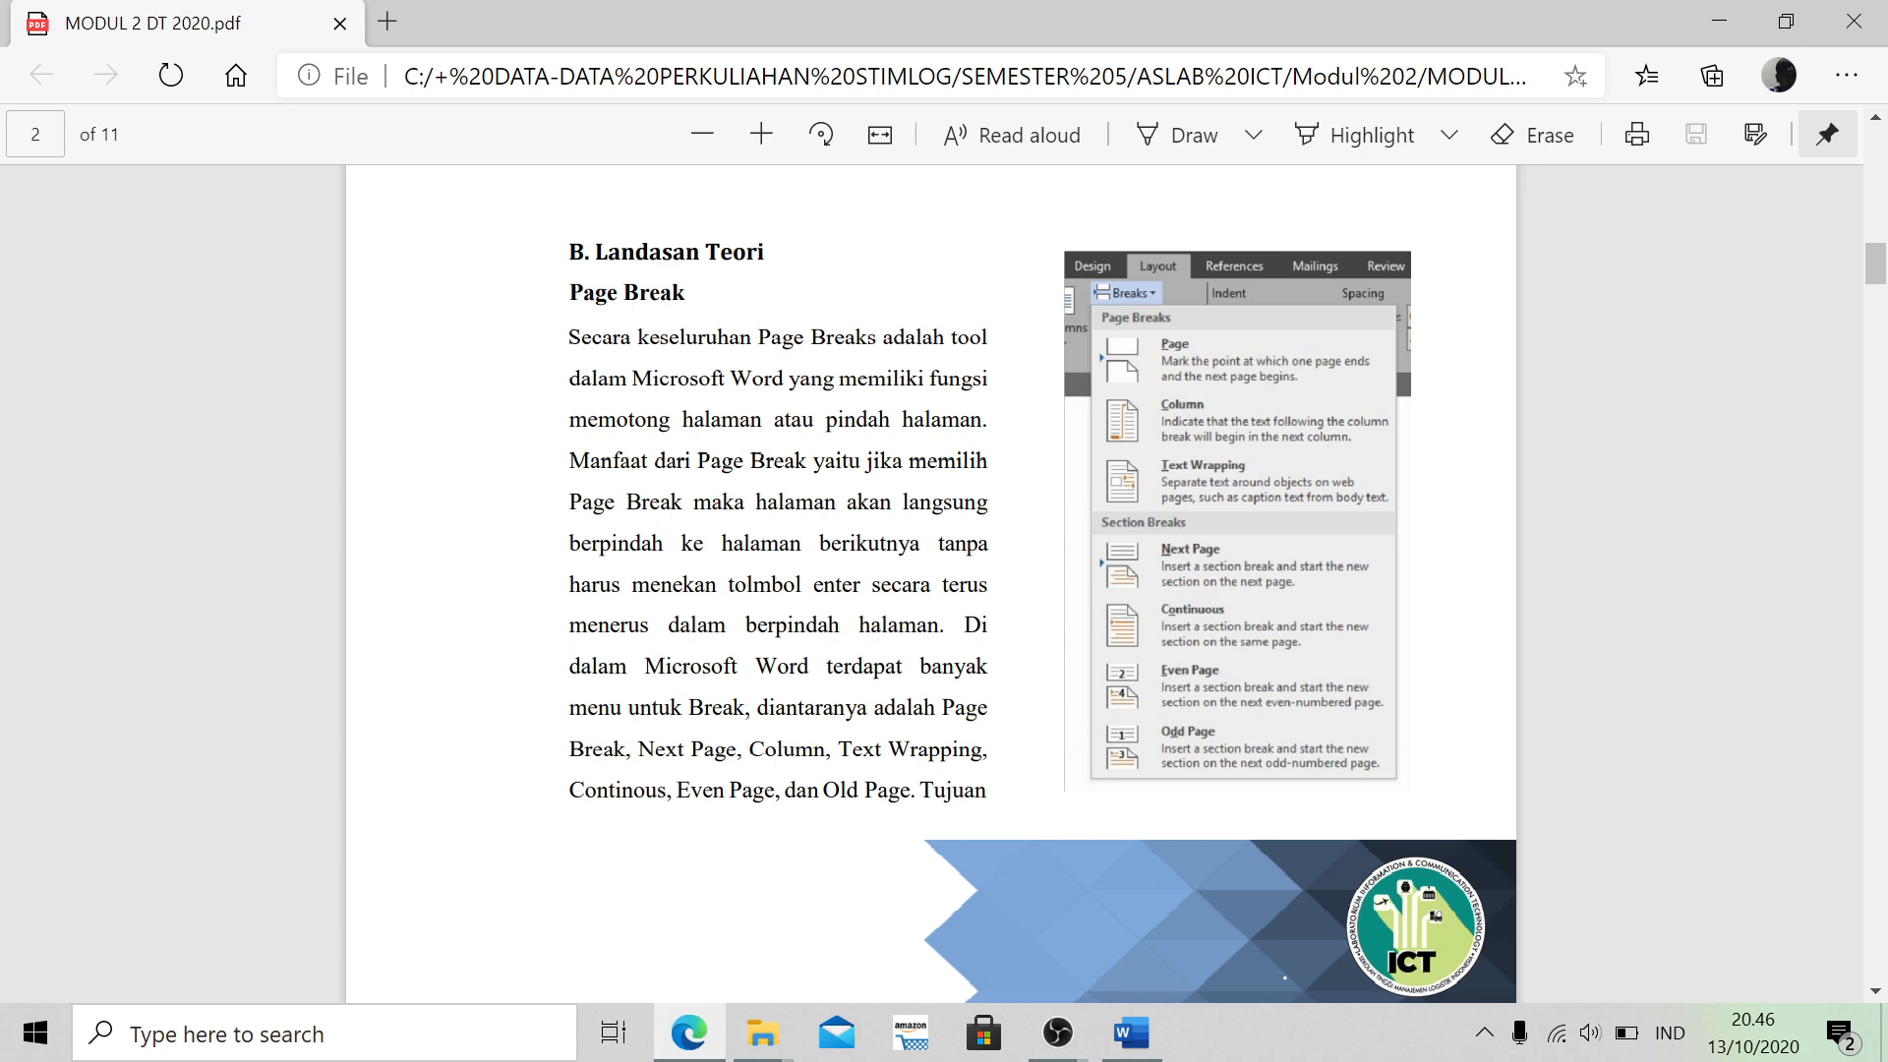
scroll(931, 590, down, 1)
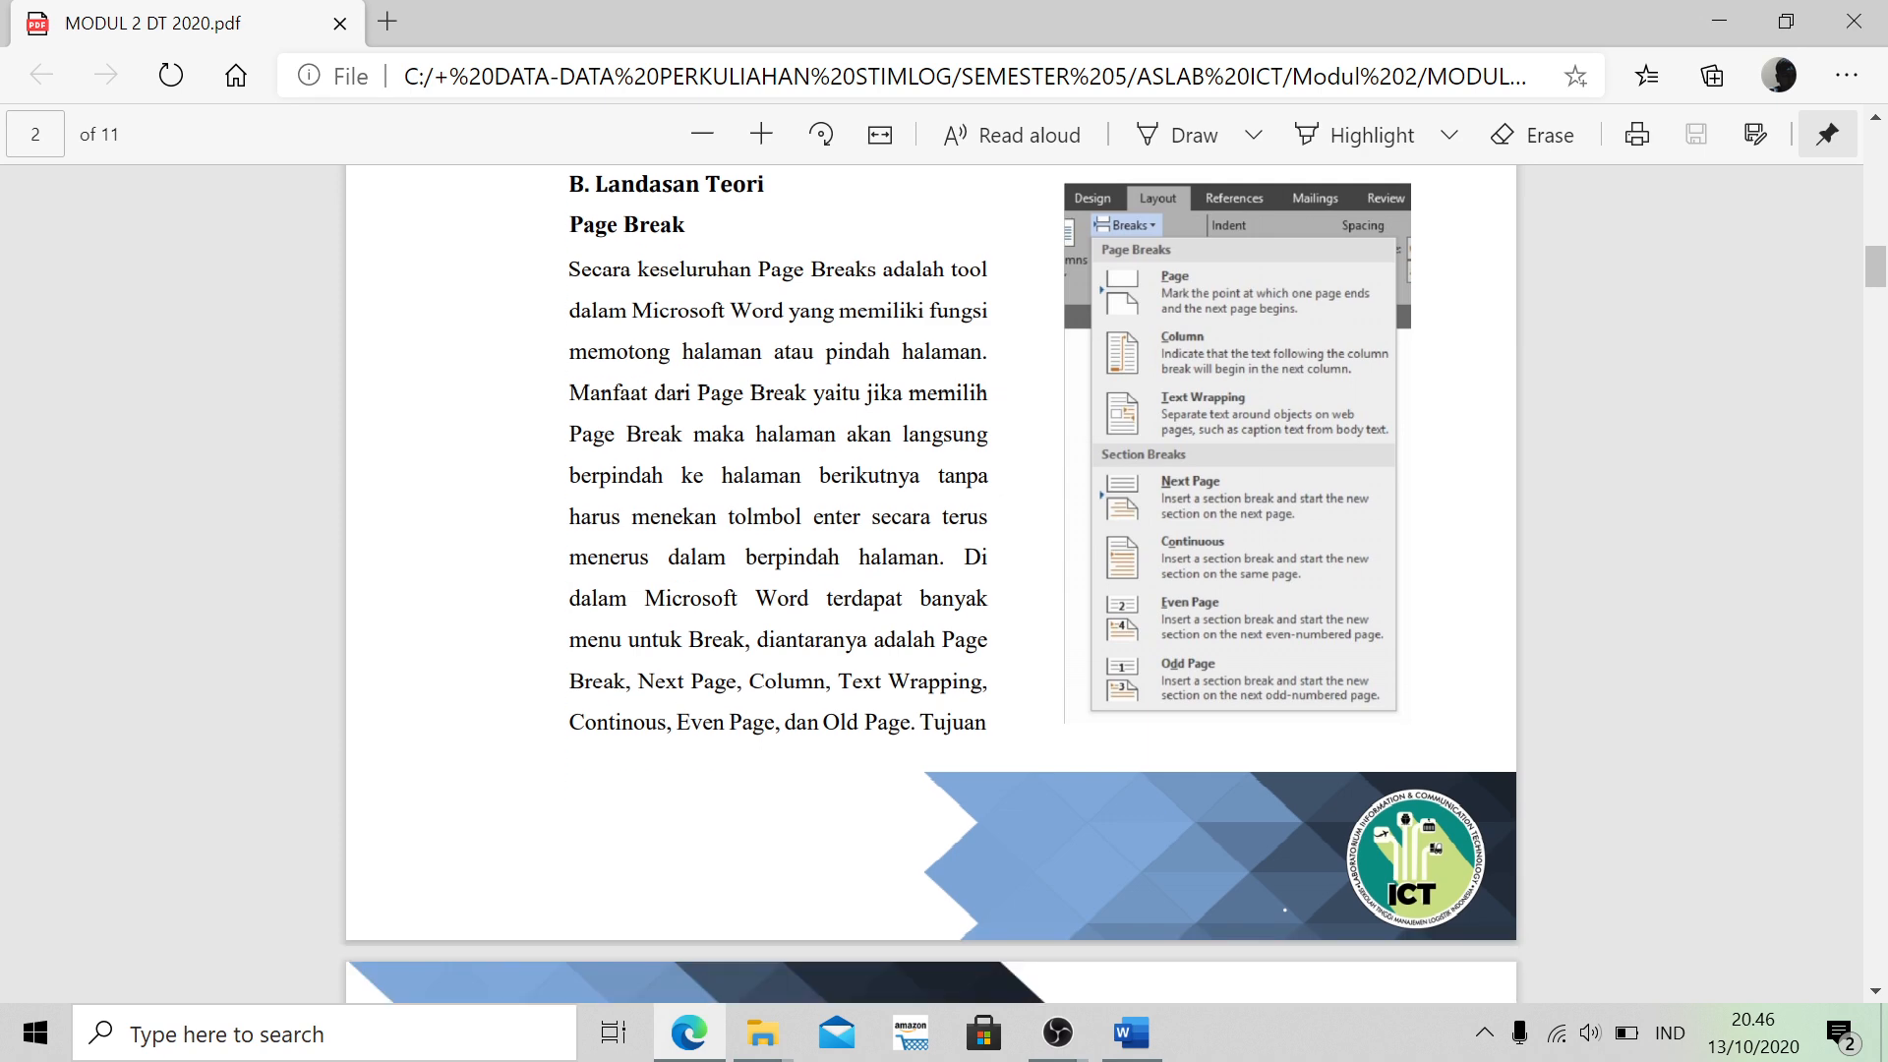
scroll(948, 415, down, 5)
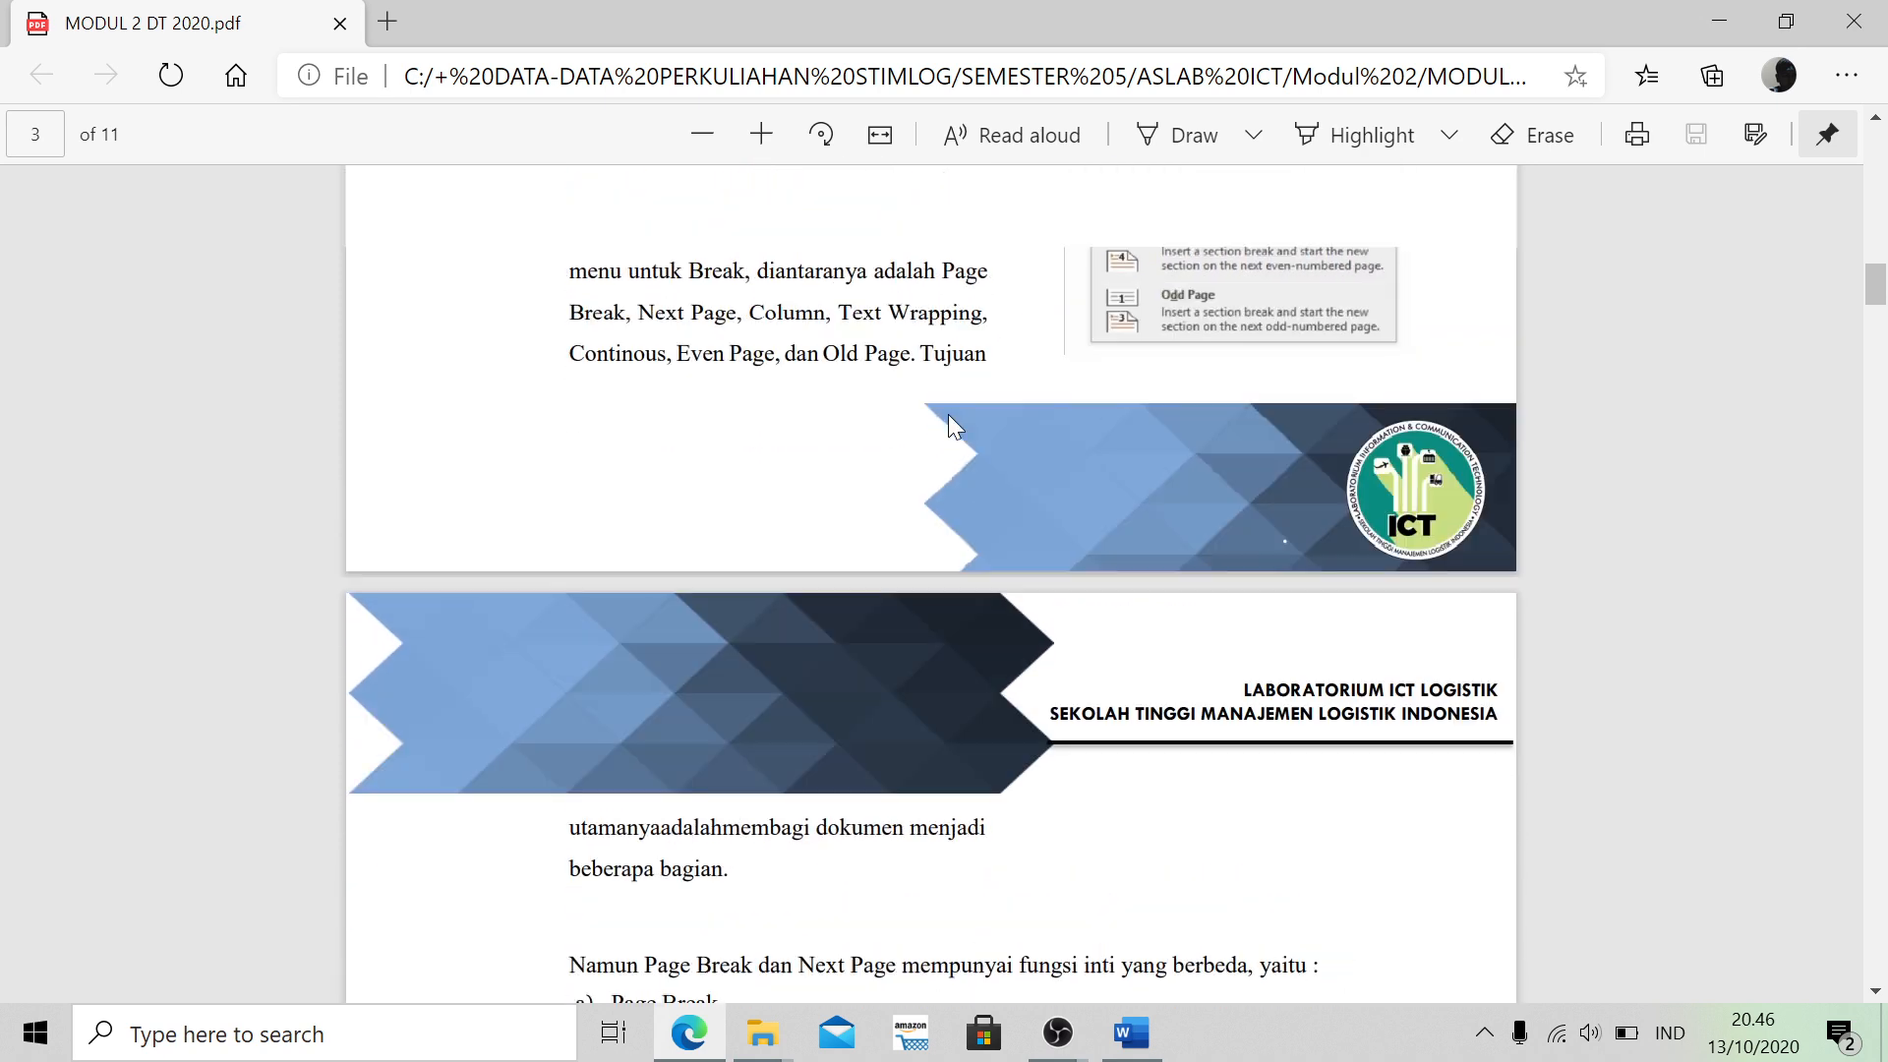
scroll(948, 415, up, 2)
scroll(948, 415, down, 8)
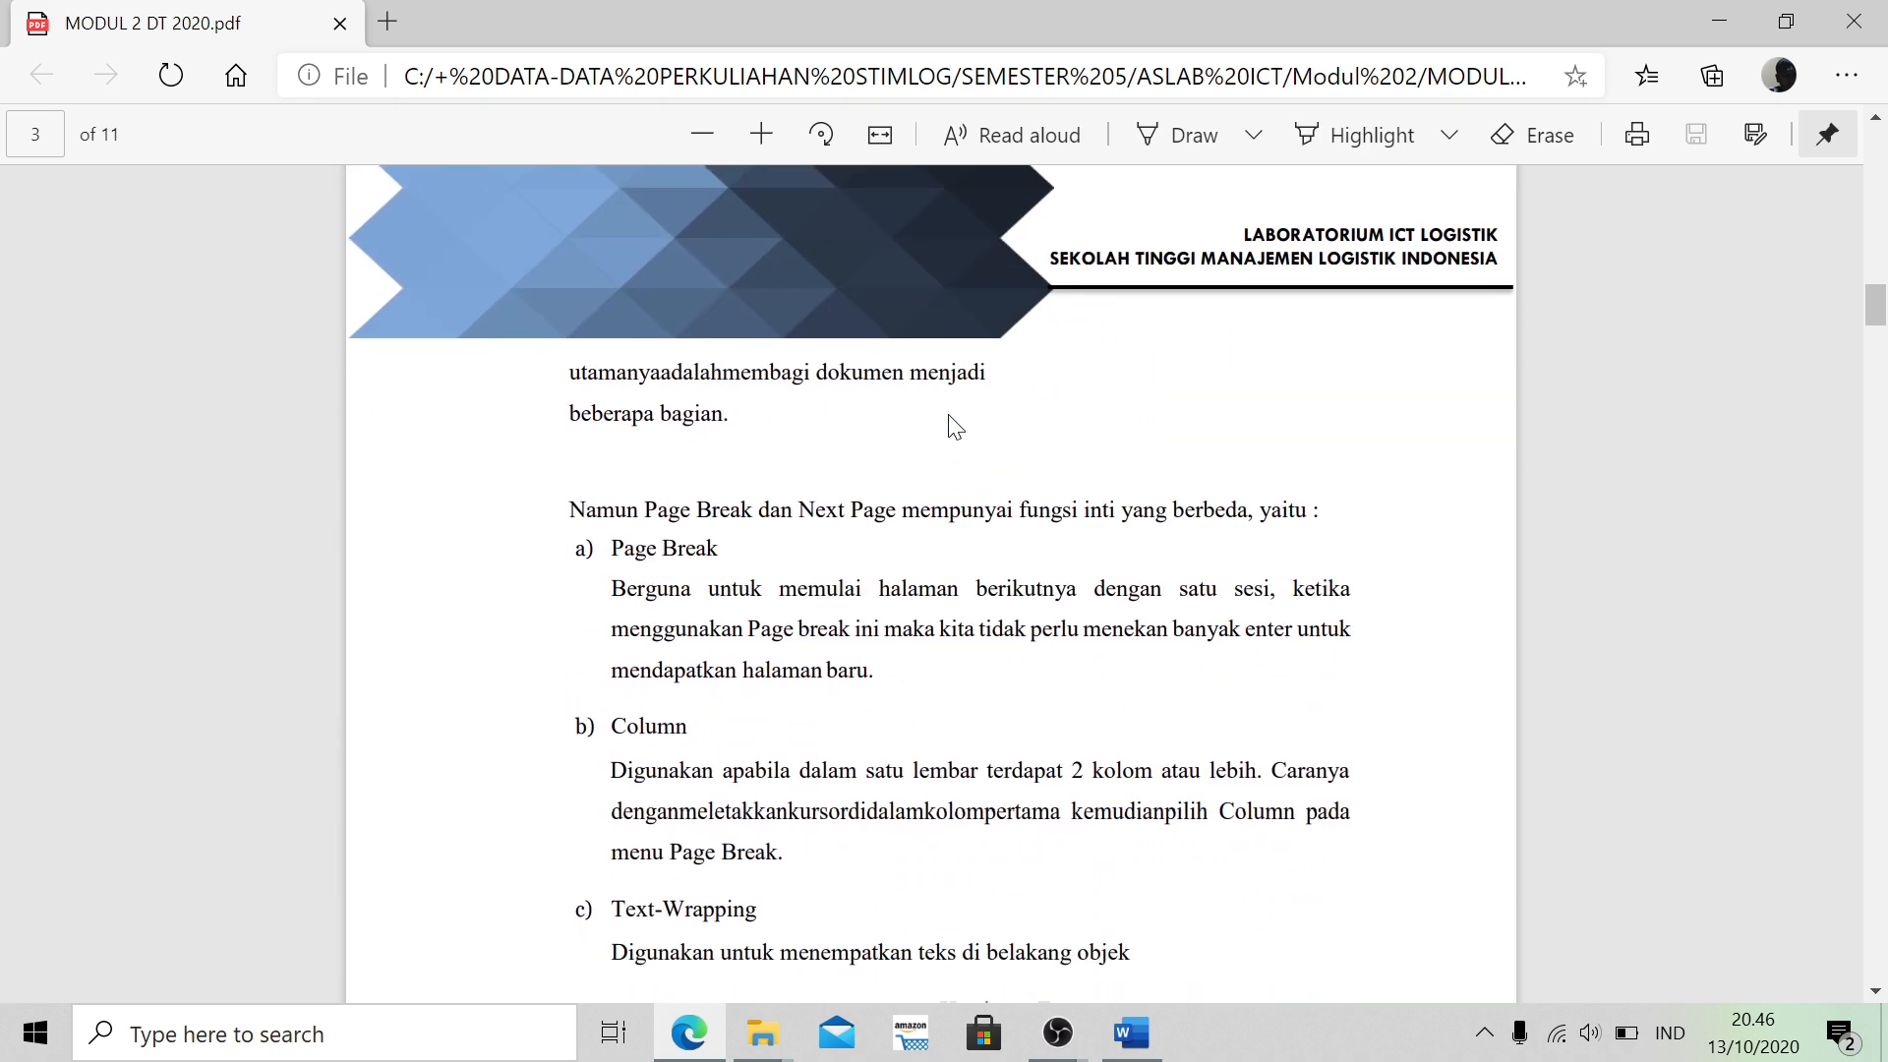
scroll(950, 425, down, 3)
scroll(1212, 364, up, 15)
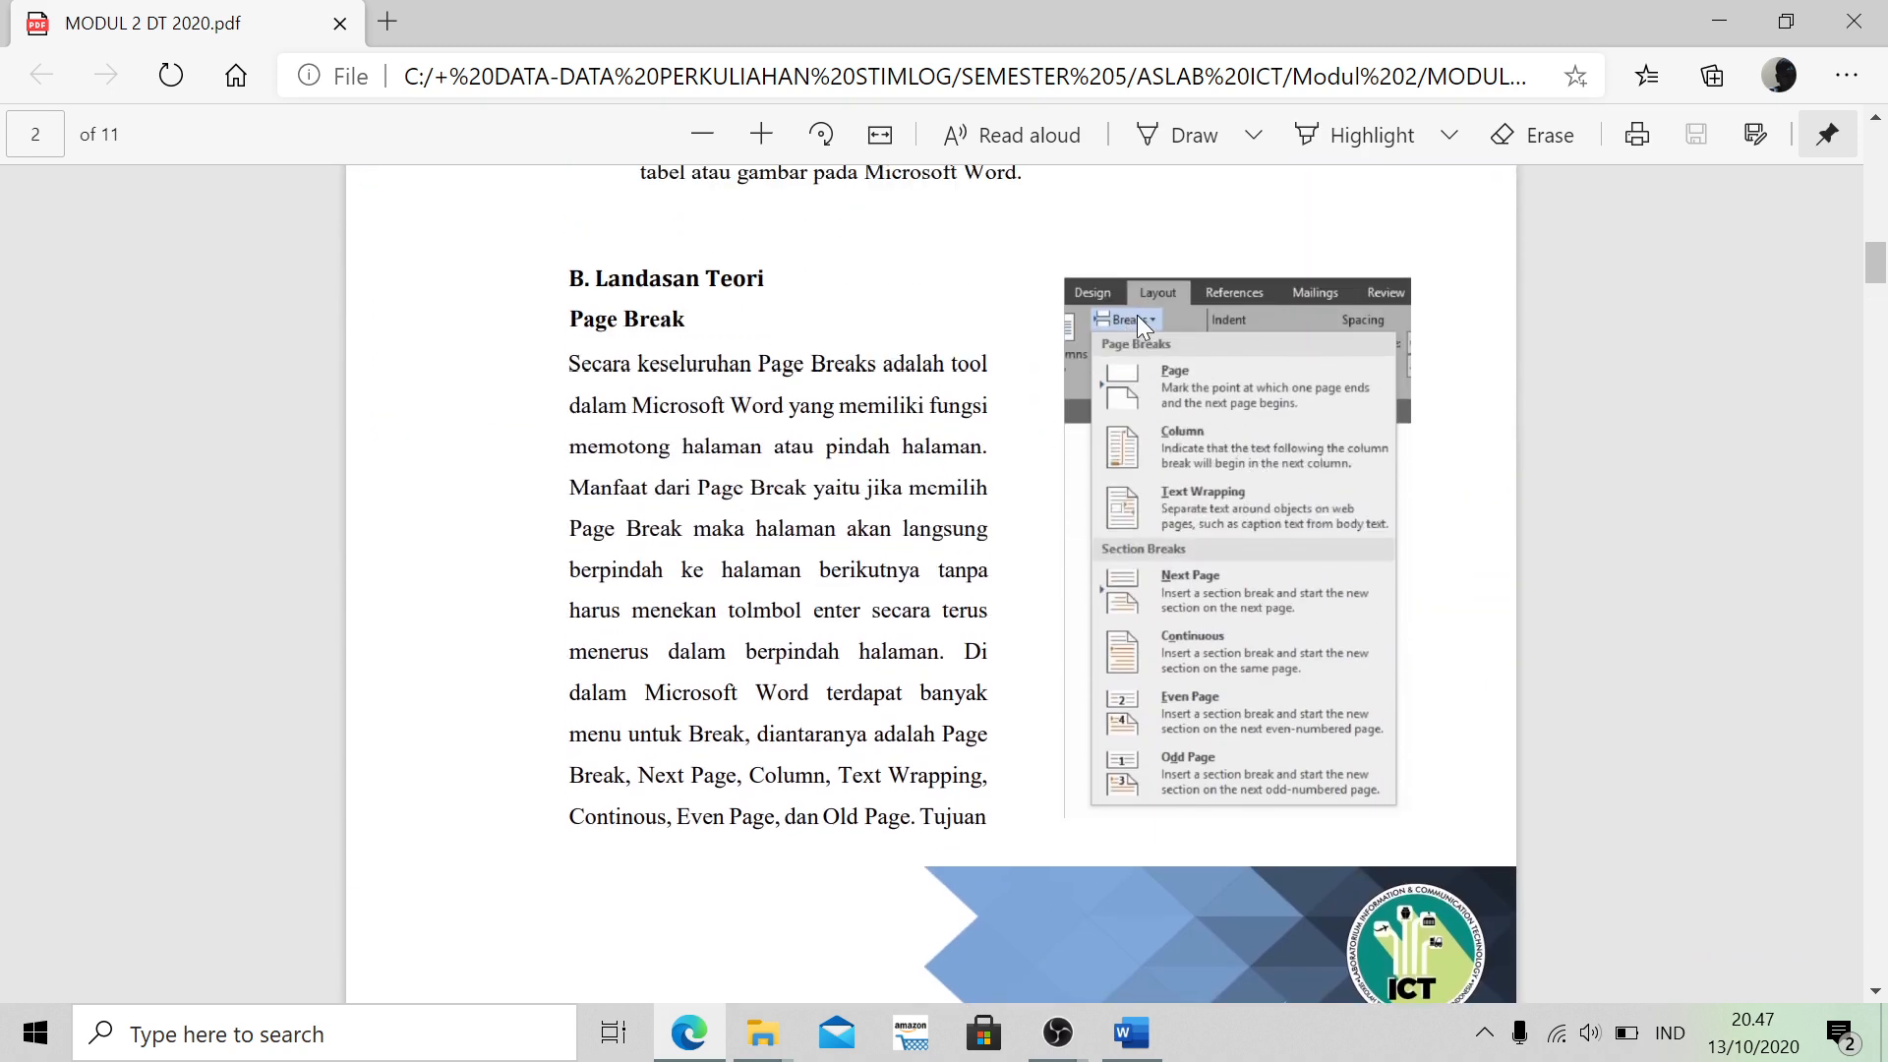
Switch to the TUBES TERINTEGRASI 1 report in Word and display the available page and section break types
key(alt+Tab)
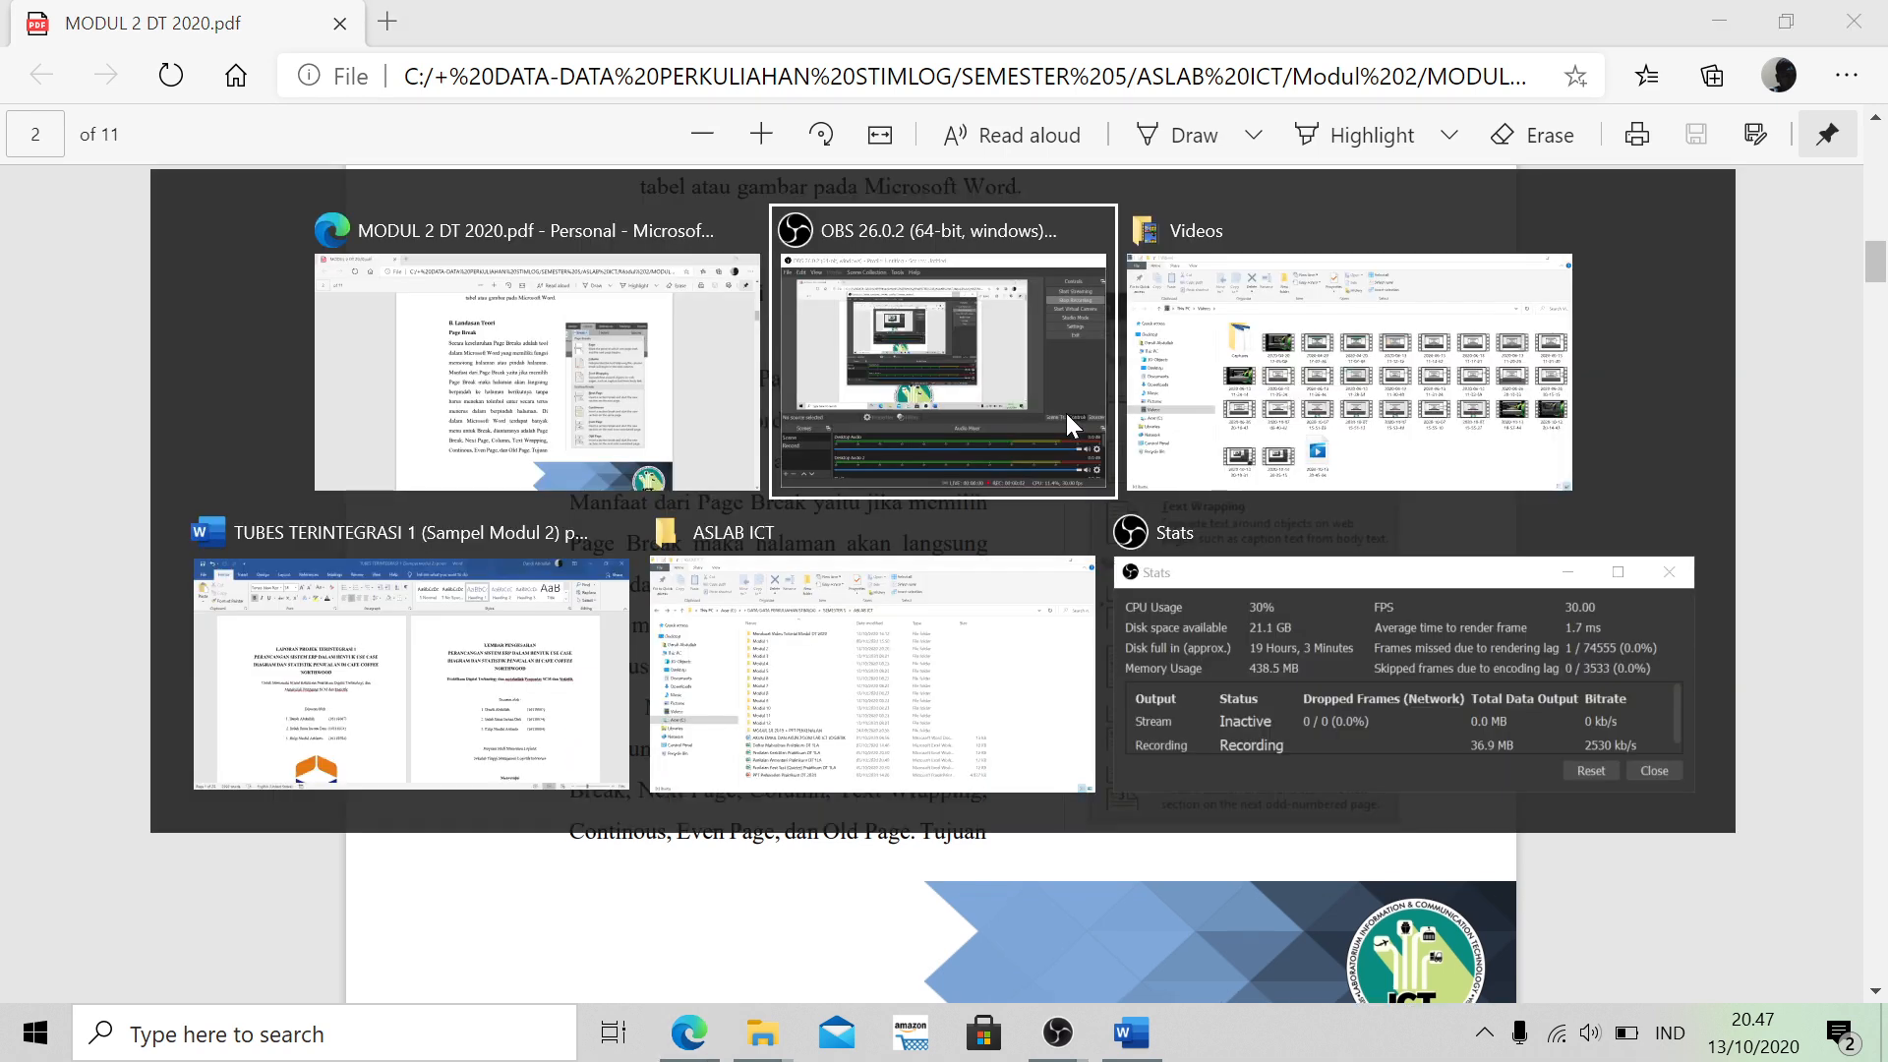
key(Down)
key(Left)
key(Return)
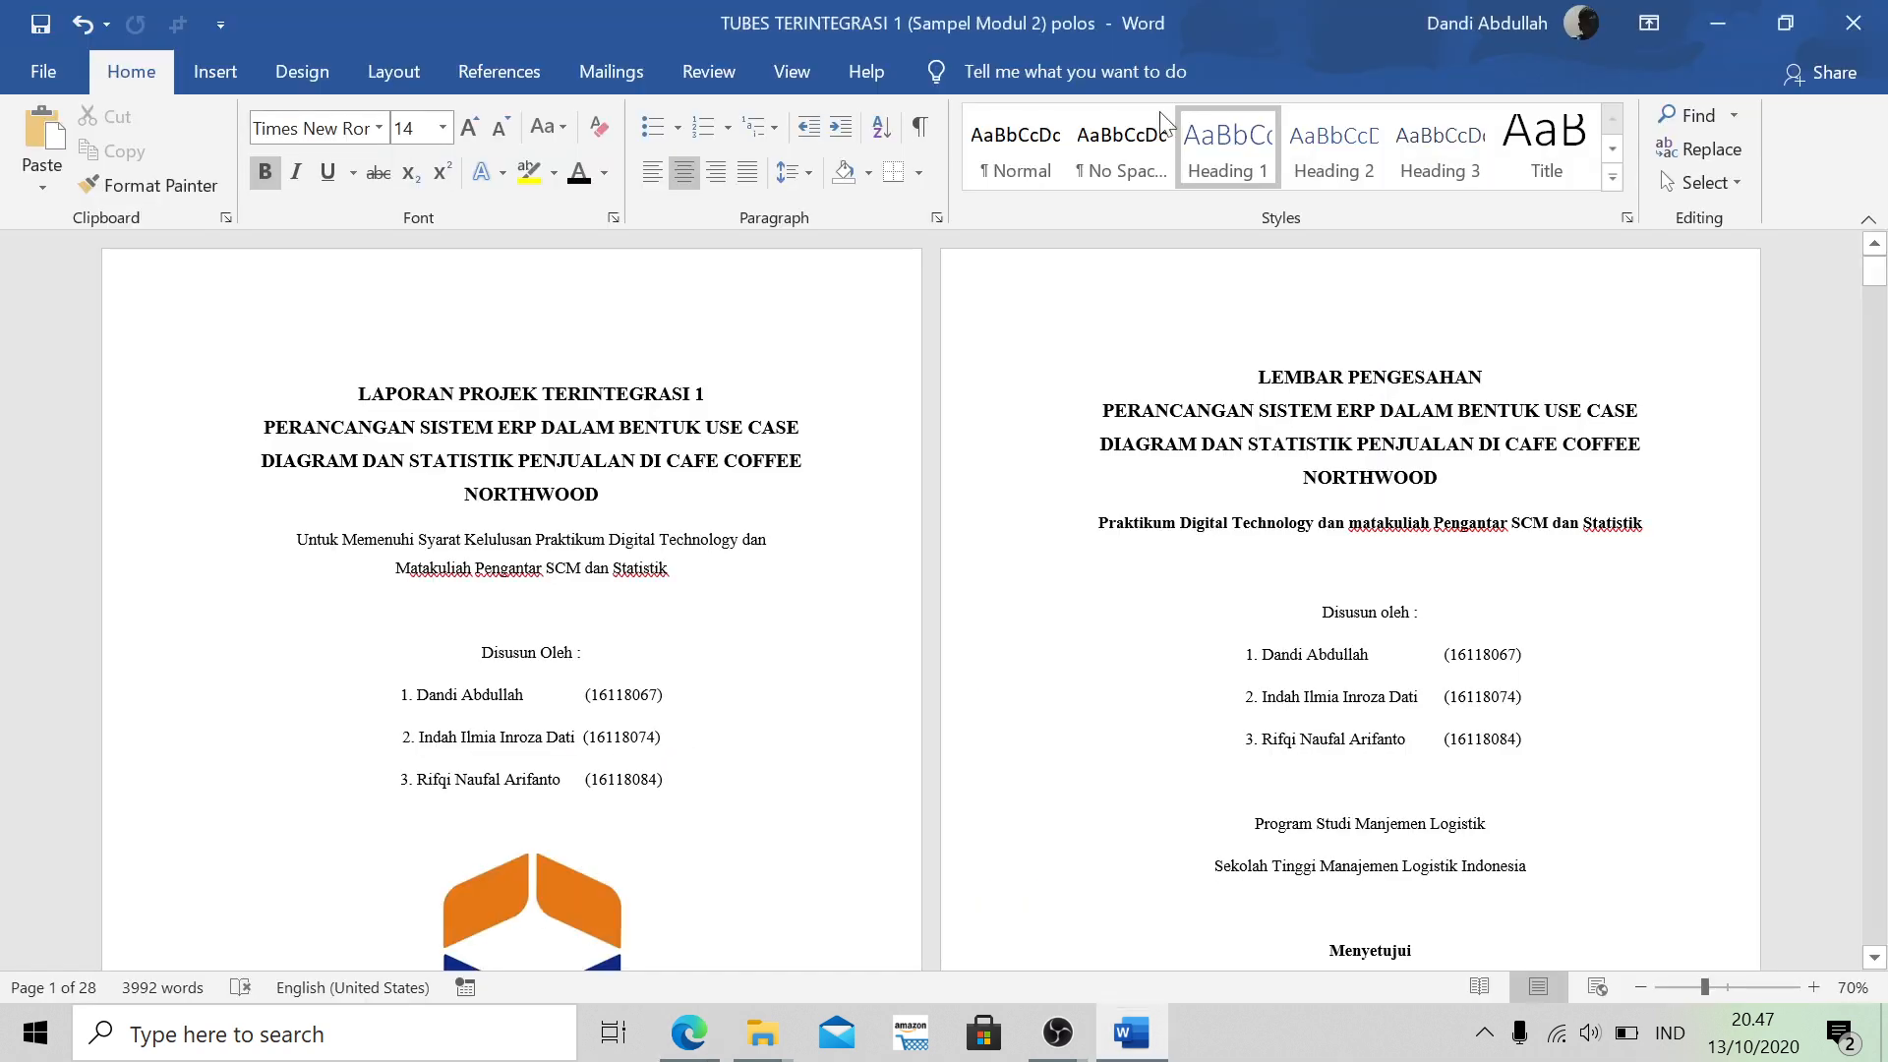
click(415, 79)
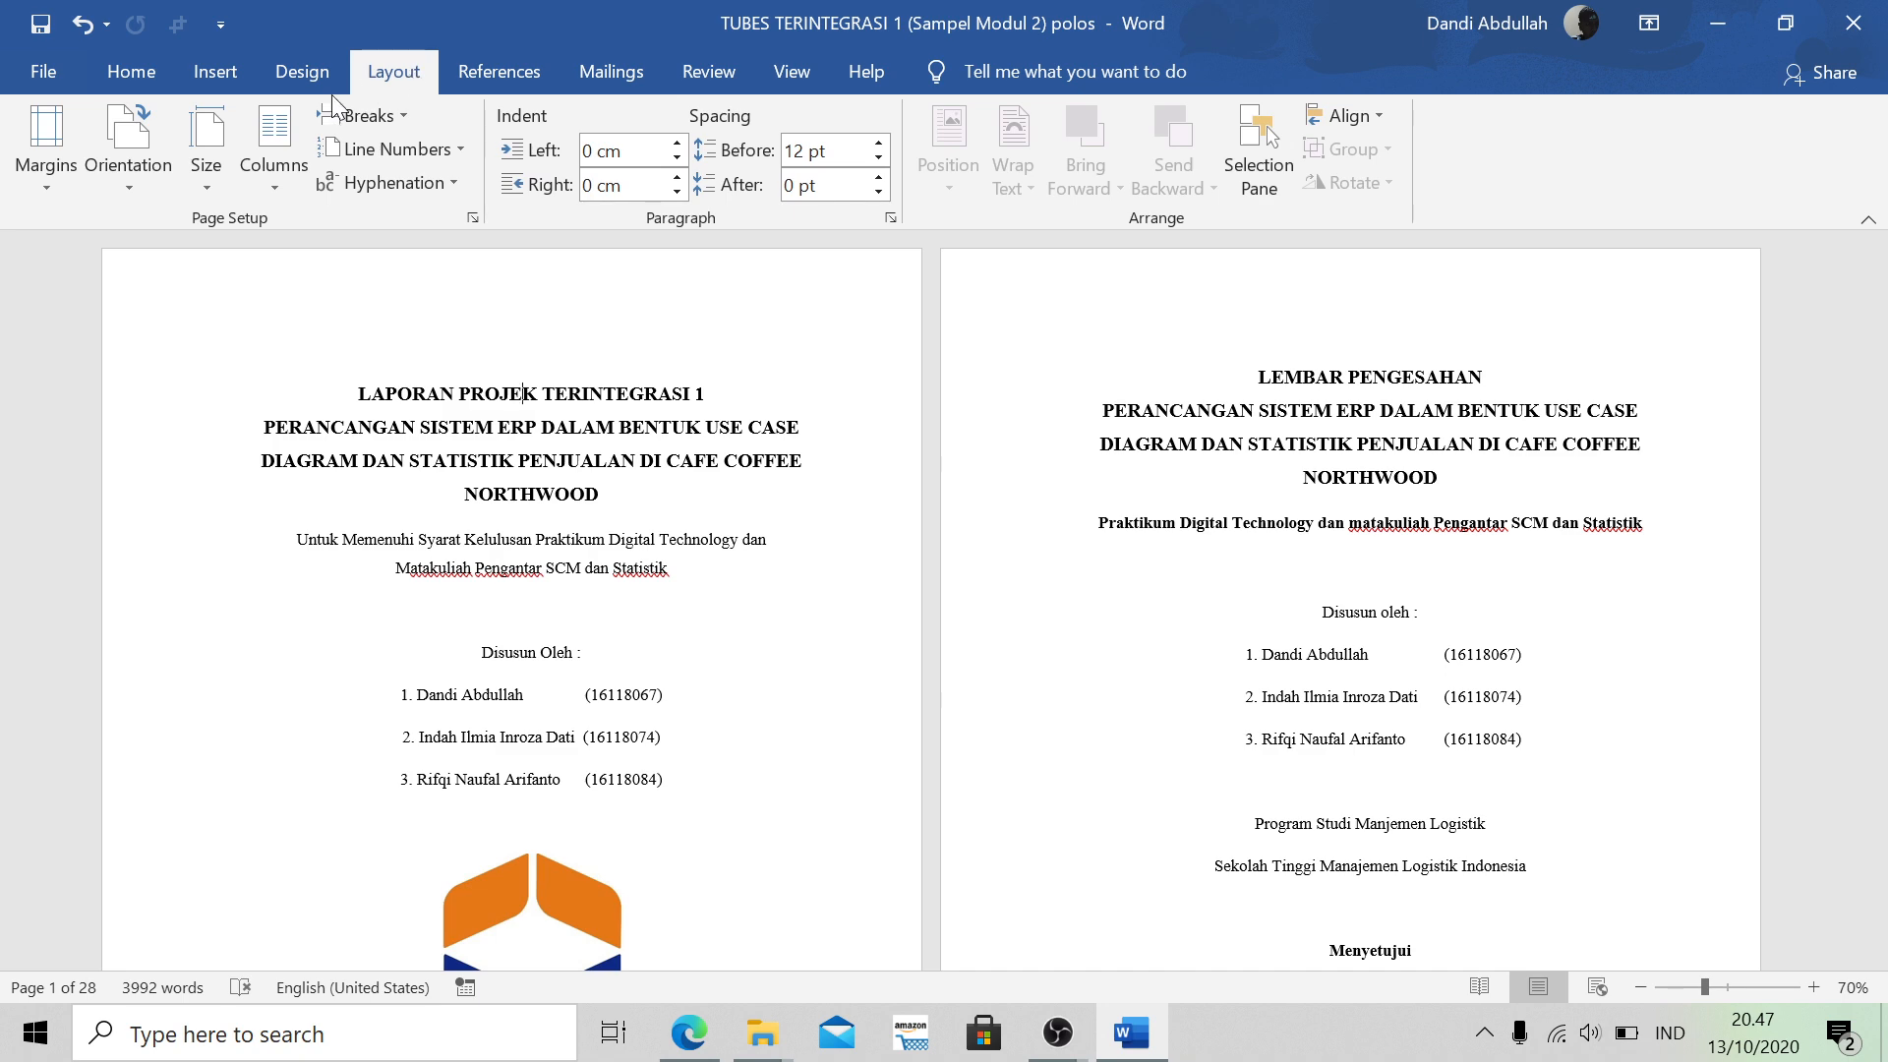
click(364, 115)
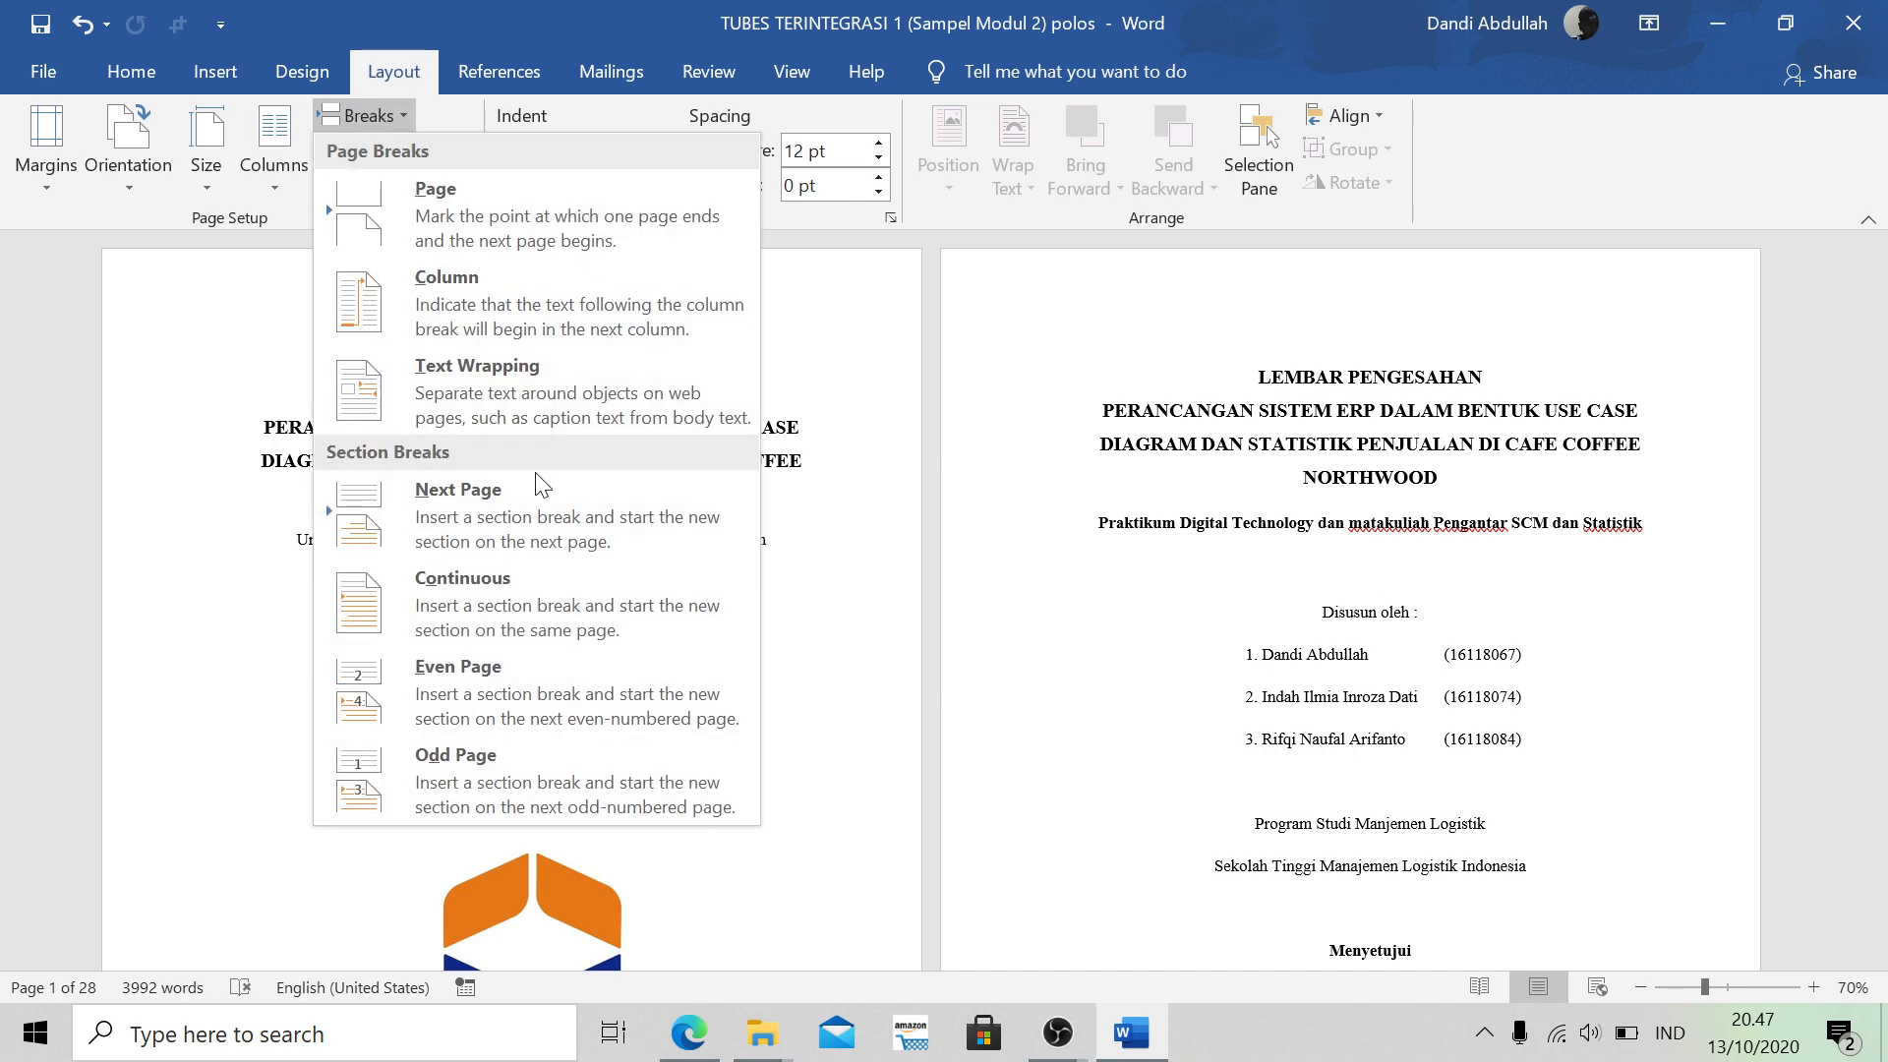
Return to the module PDF in Edge and read the explanations of Page Break, Column, Text-Wrapping and Header & Footer on page 3
key(alt+Tab)
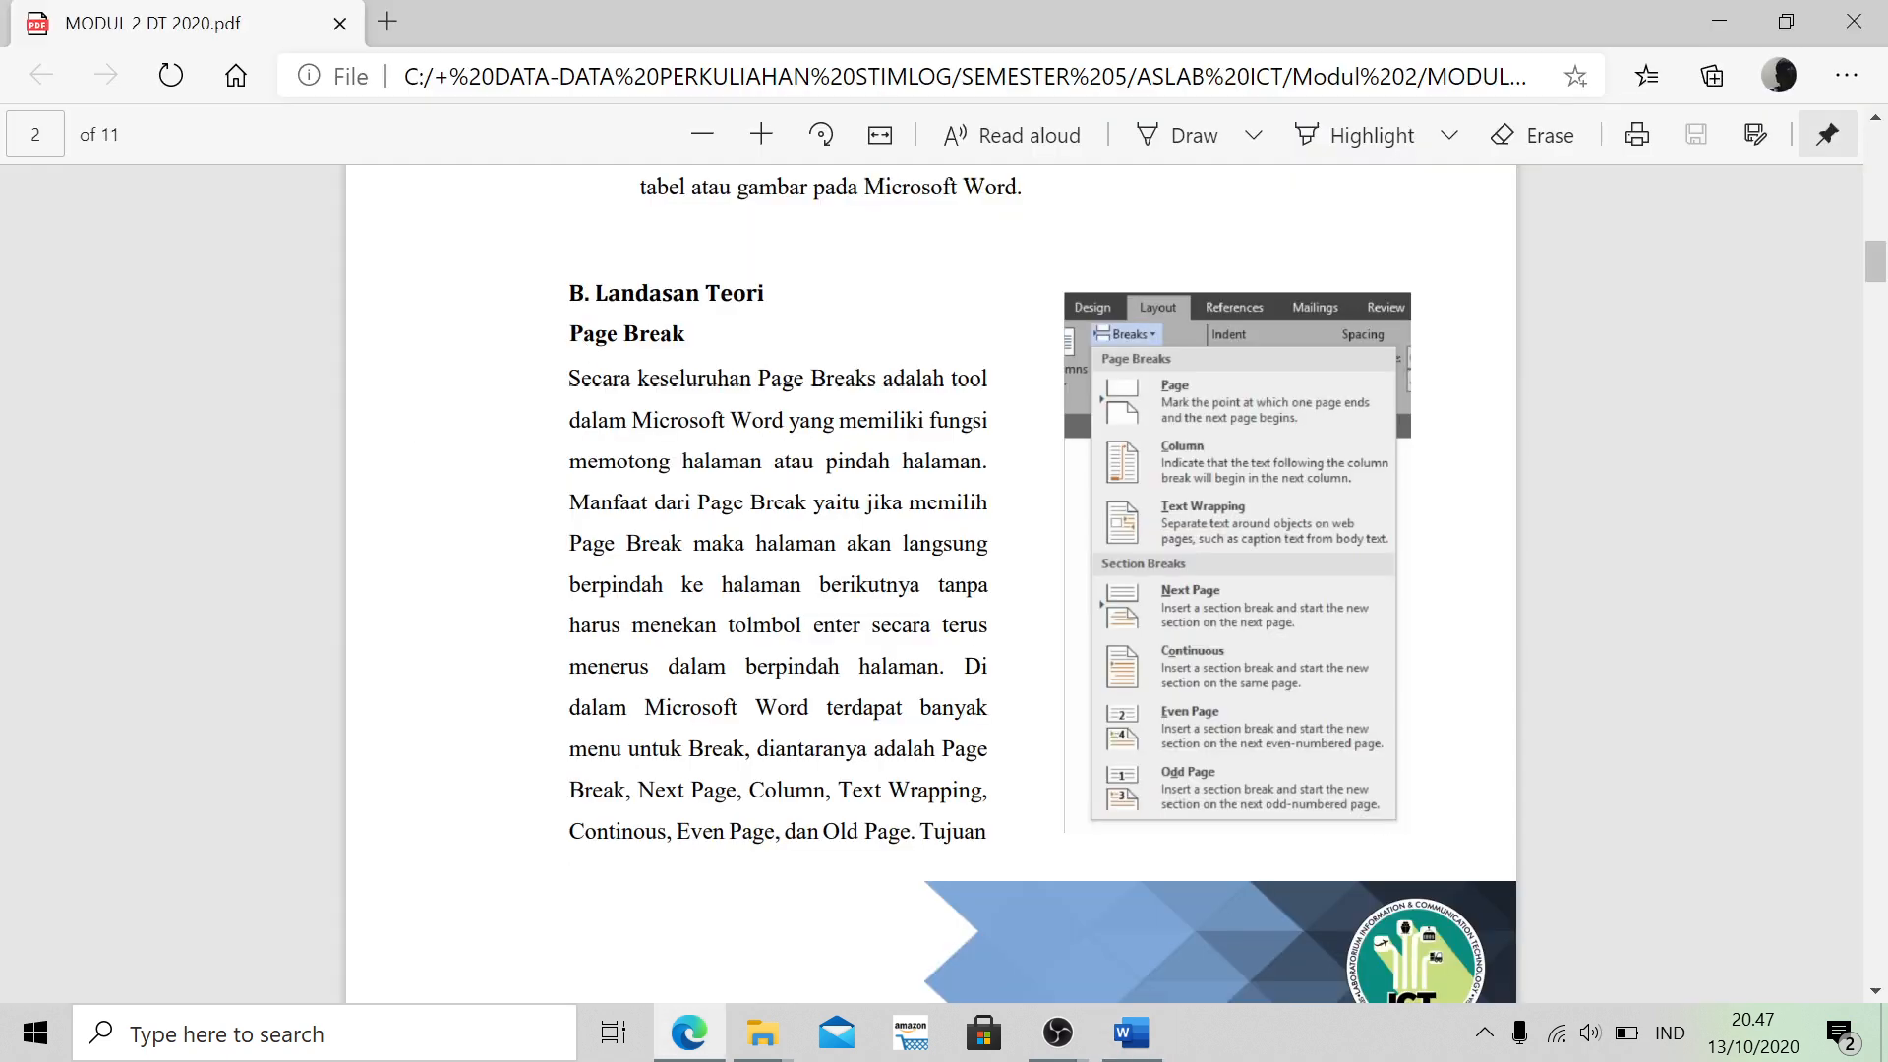
scroll(932, 584, down, 10)
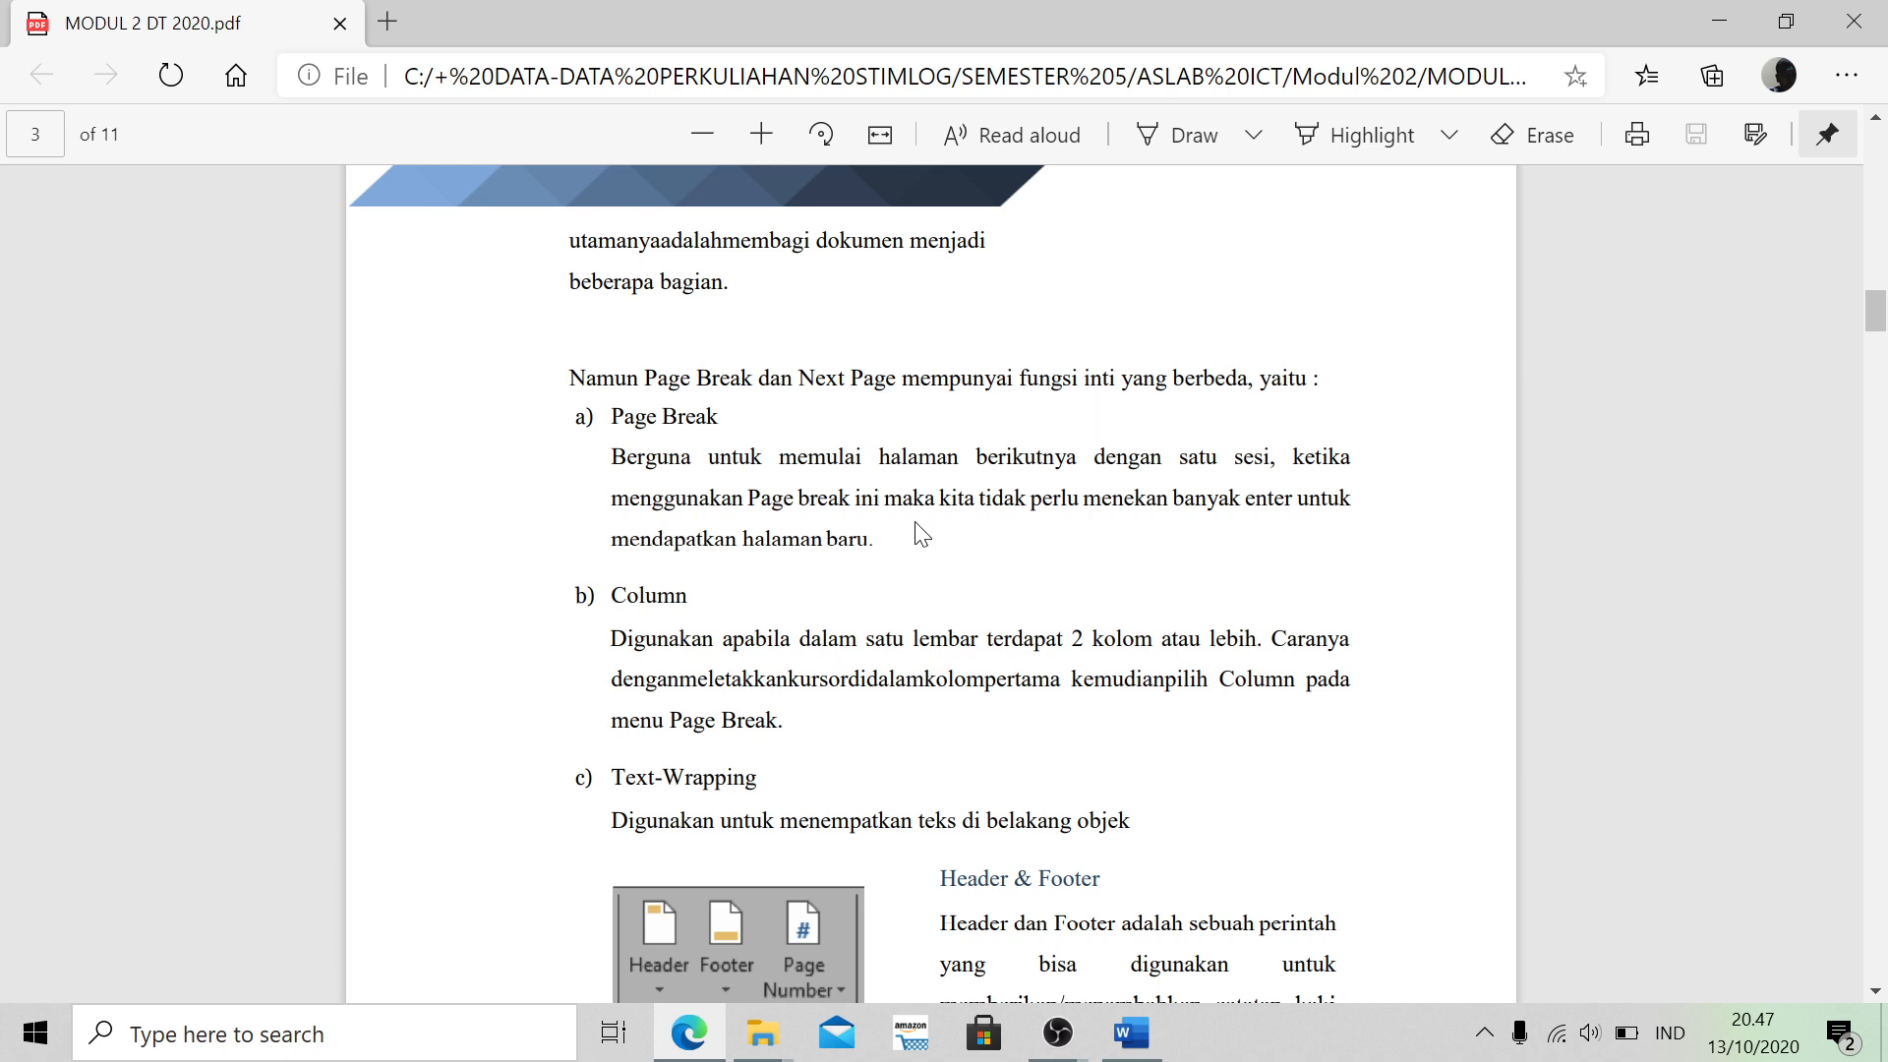
scroll(915, 531, down, 1)
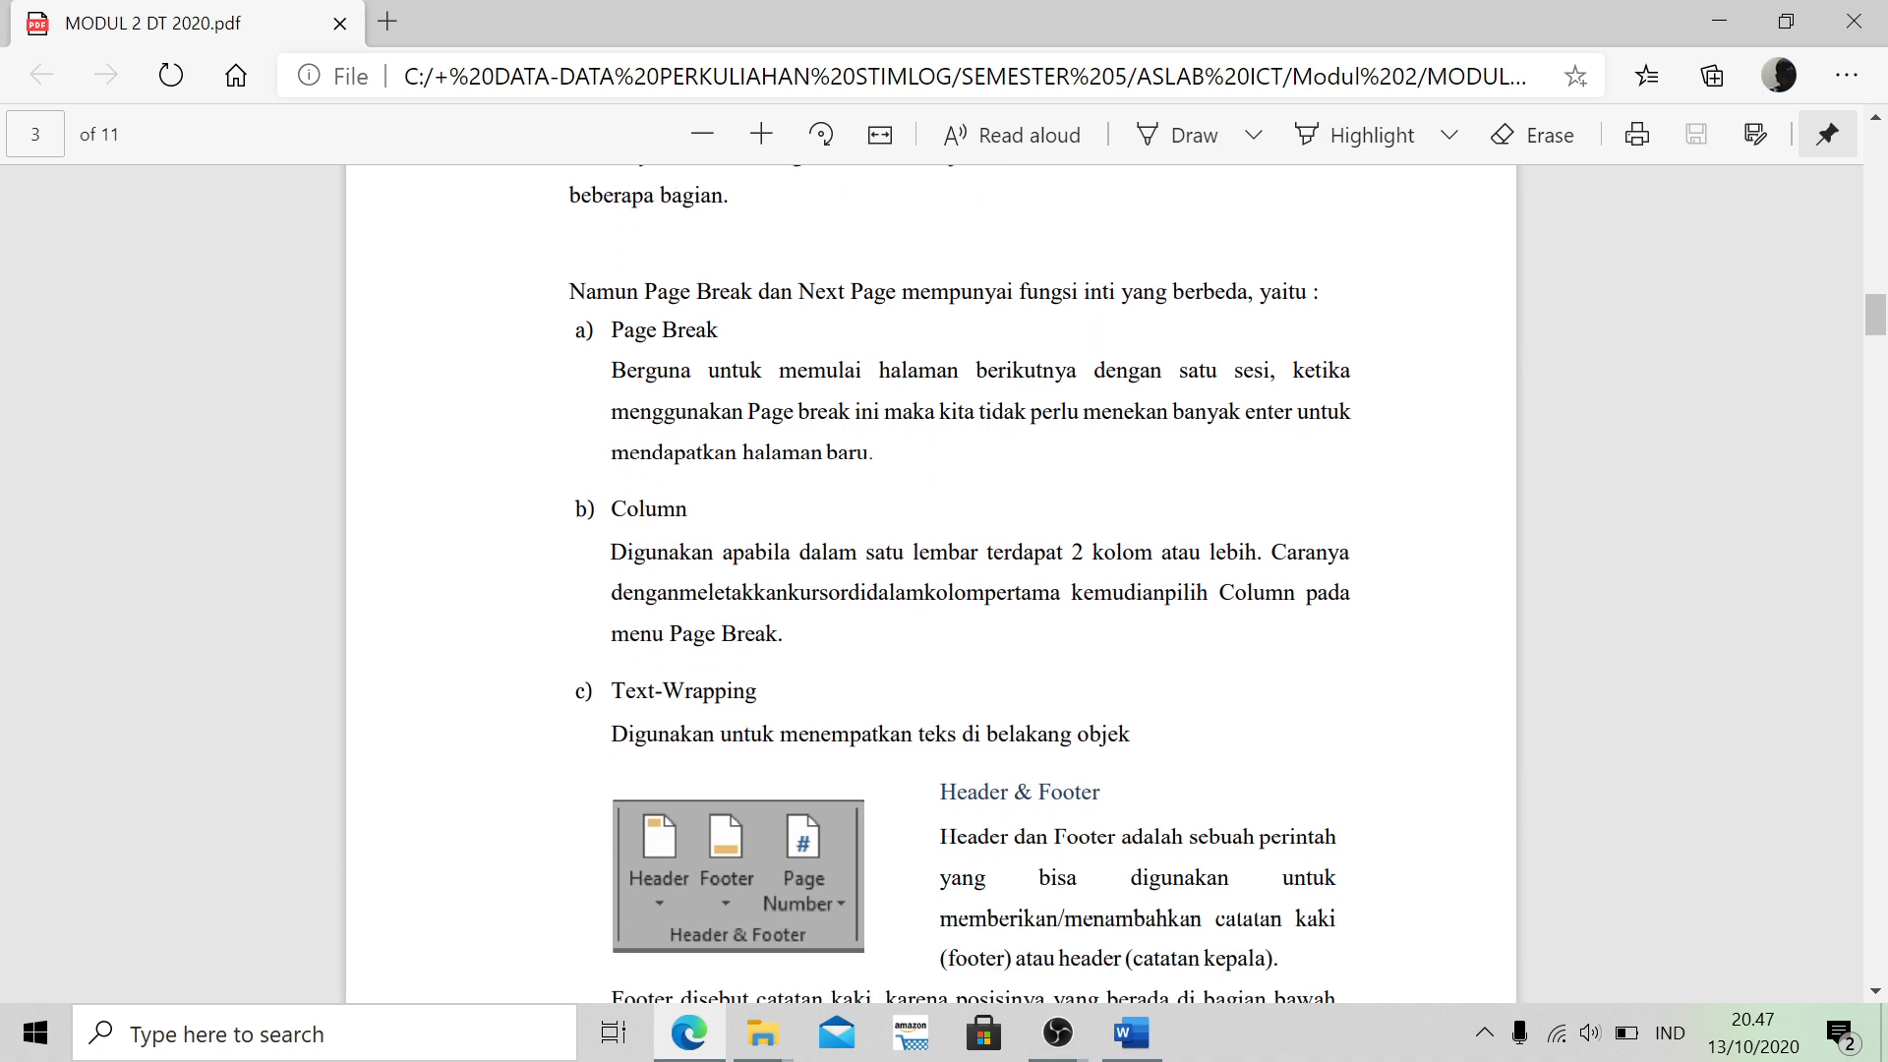
scroll(915, 531, down, 1)
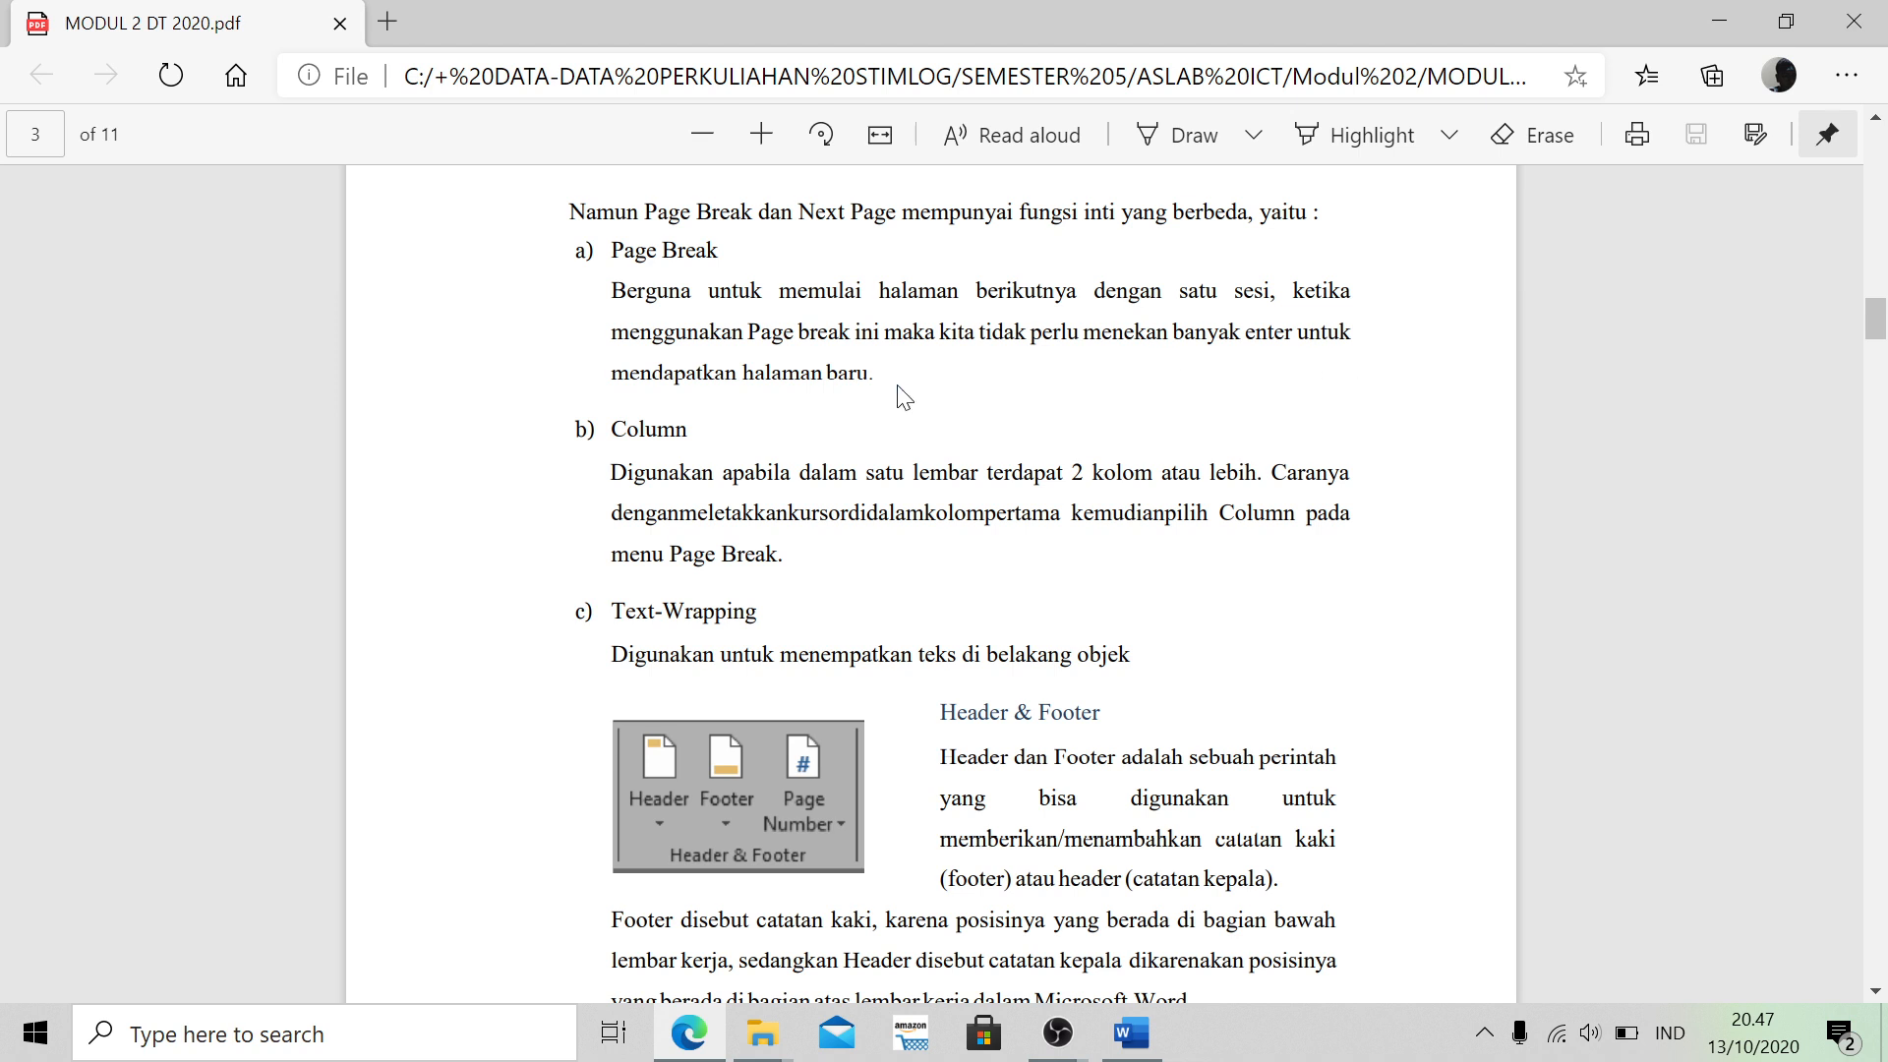
scroll(899, 394, down, 1)
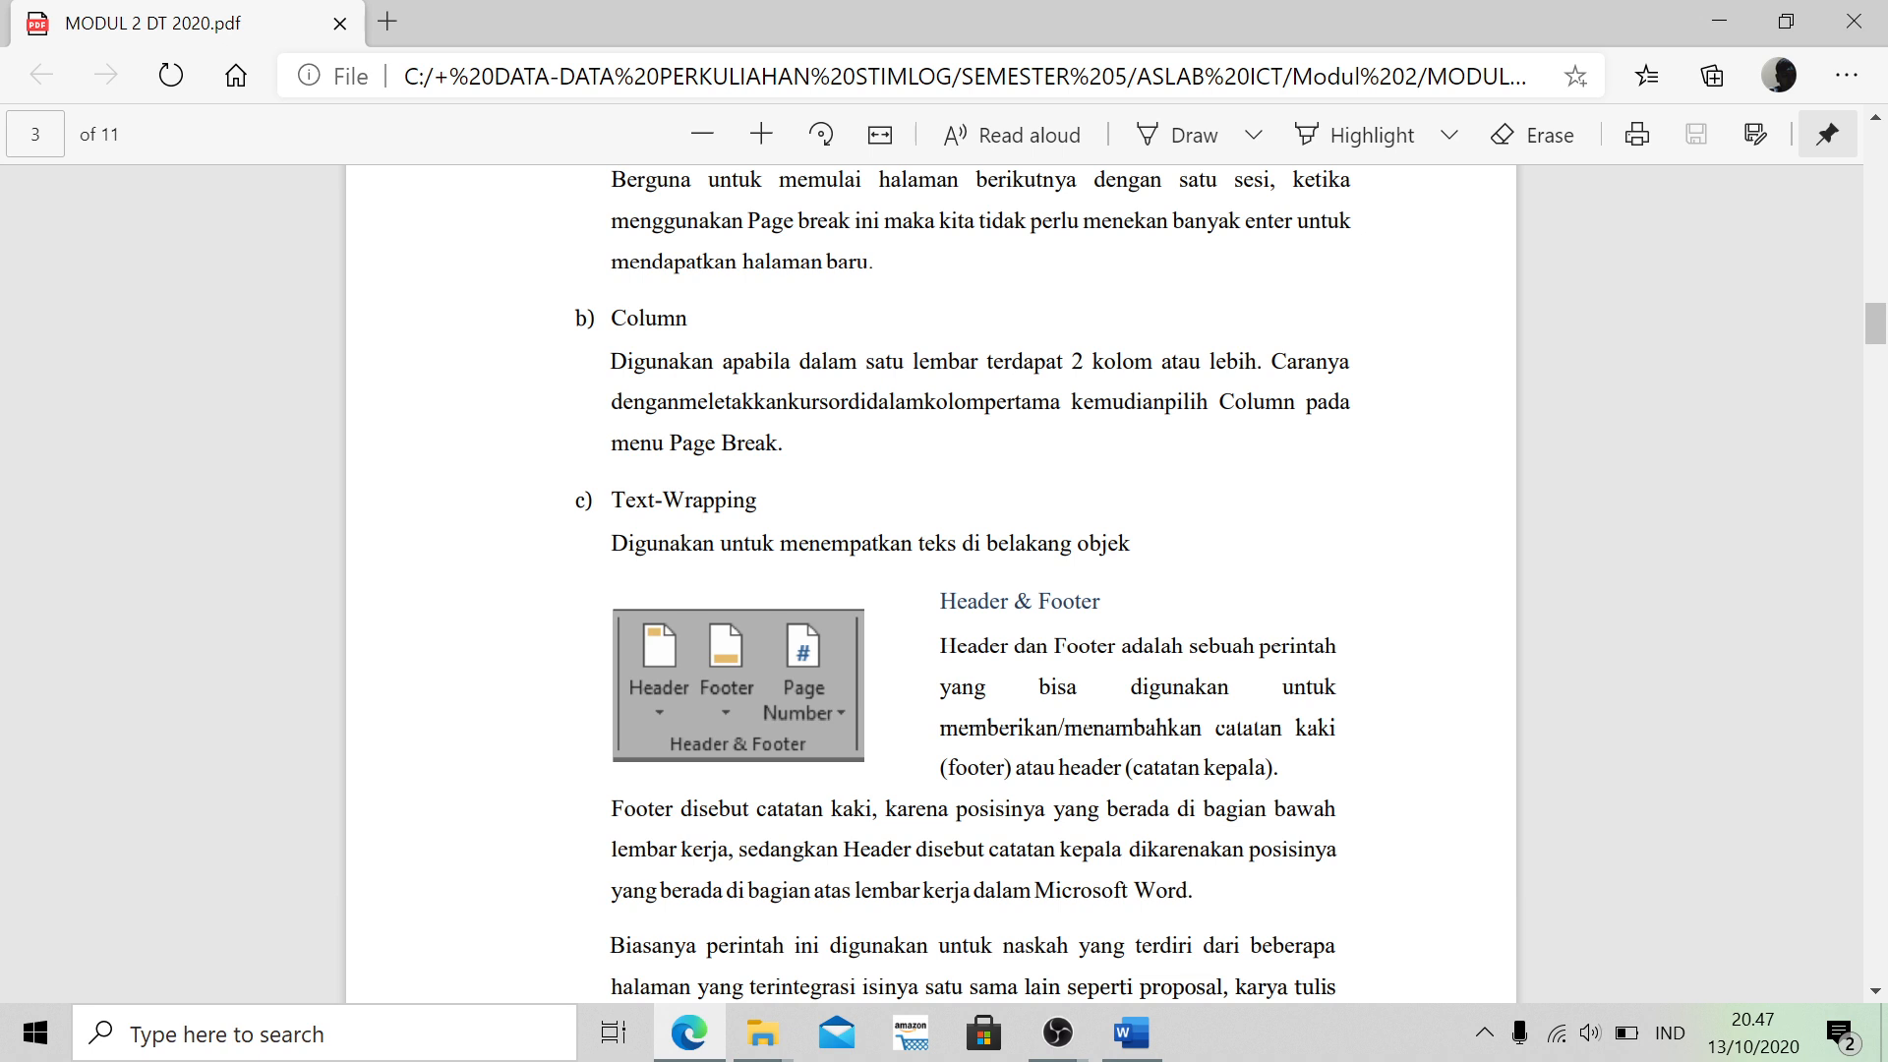
scroll(936, 585, up, 1)
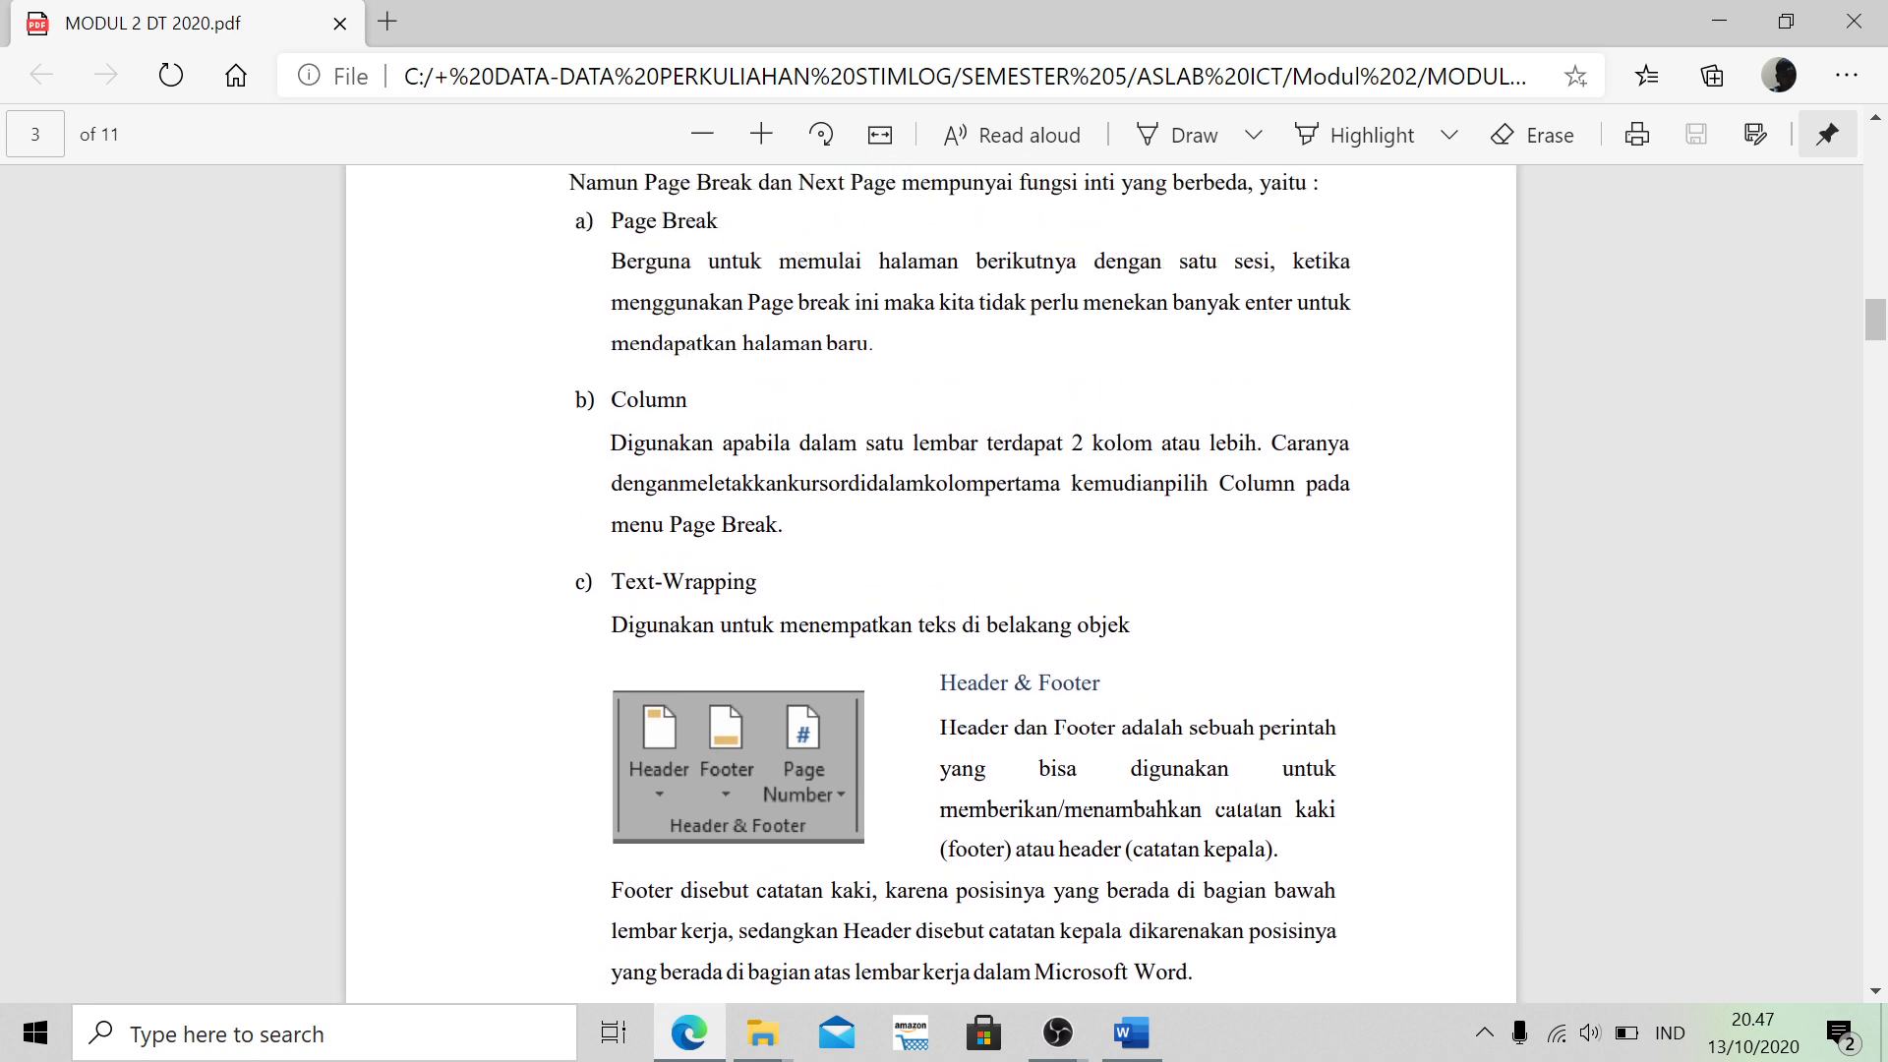
scroll(810, 447, down, 3)
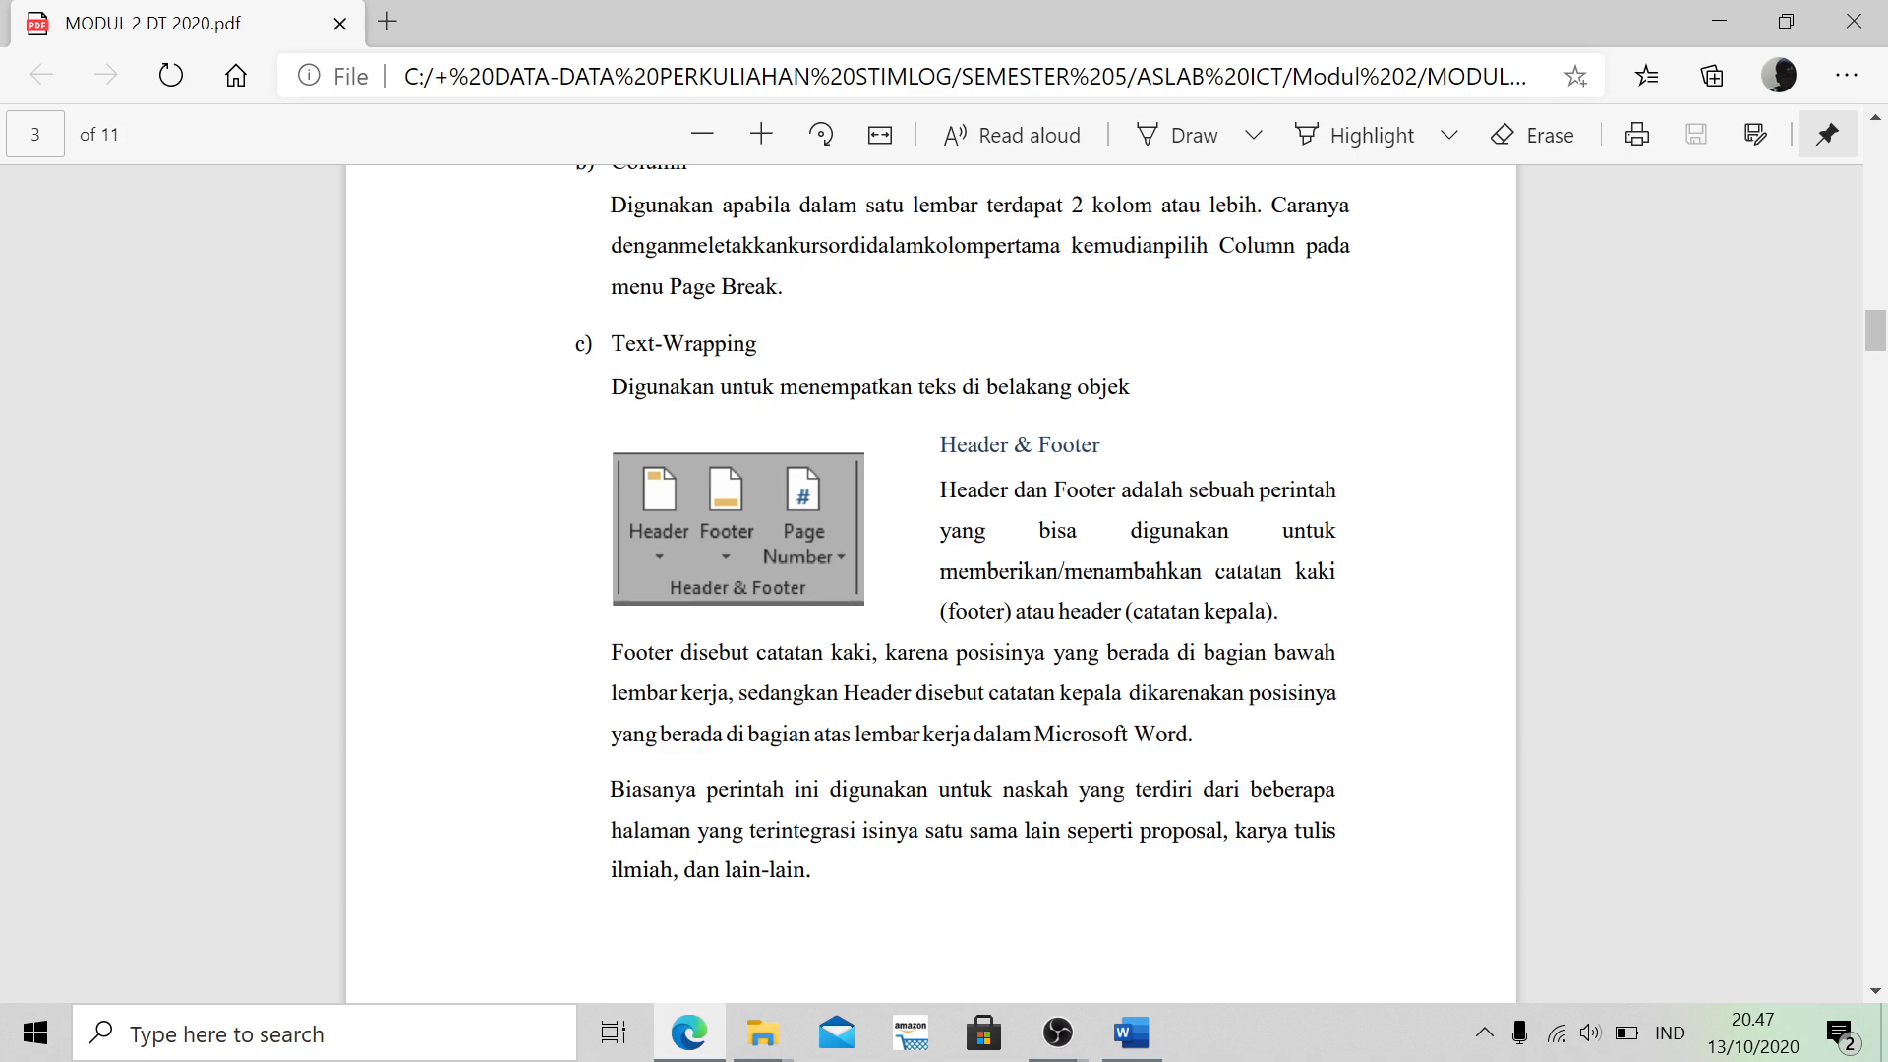
scroll(870, 388, down, 1)
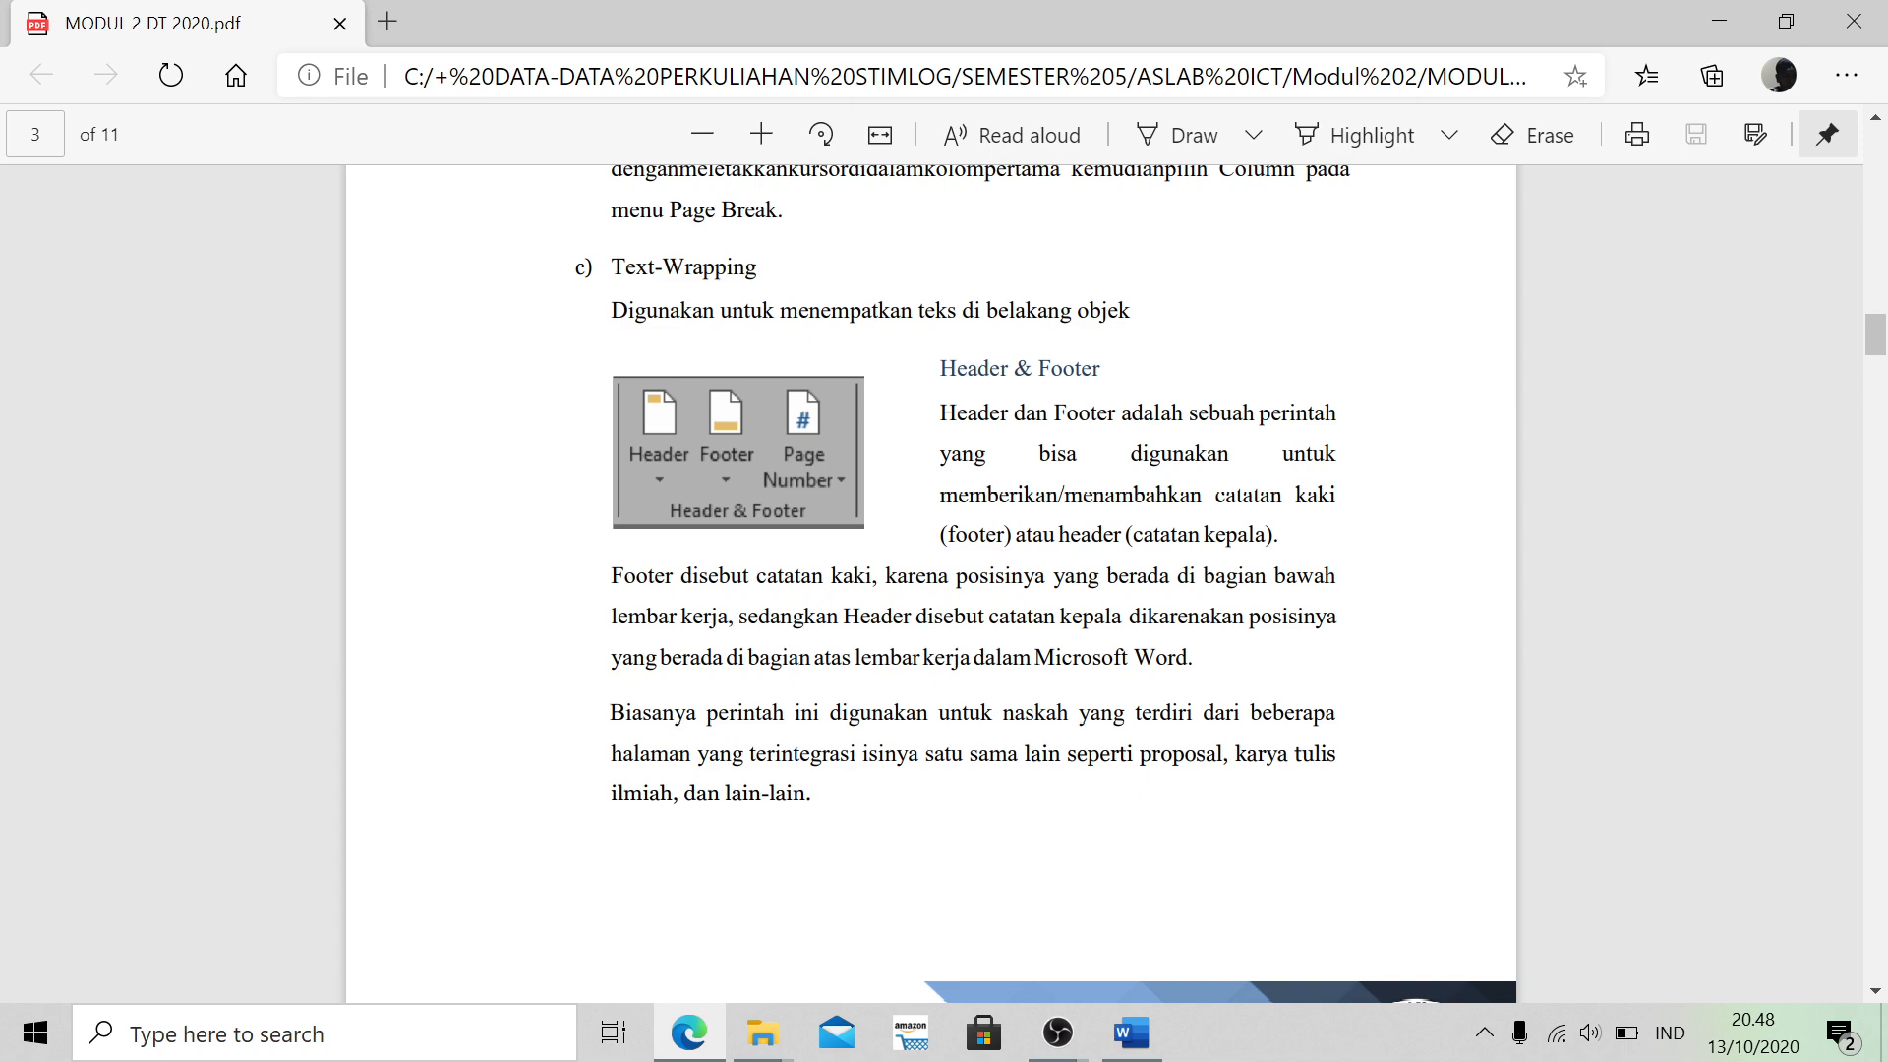
Switch to the TUBES TERINTEGRASI 1 report in Word and open the cover page's header for editing
key(alt+Tab)
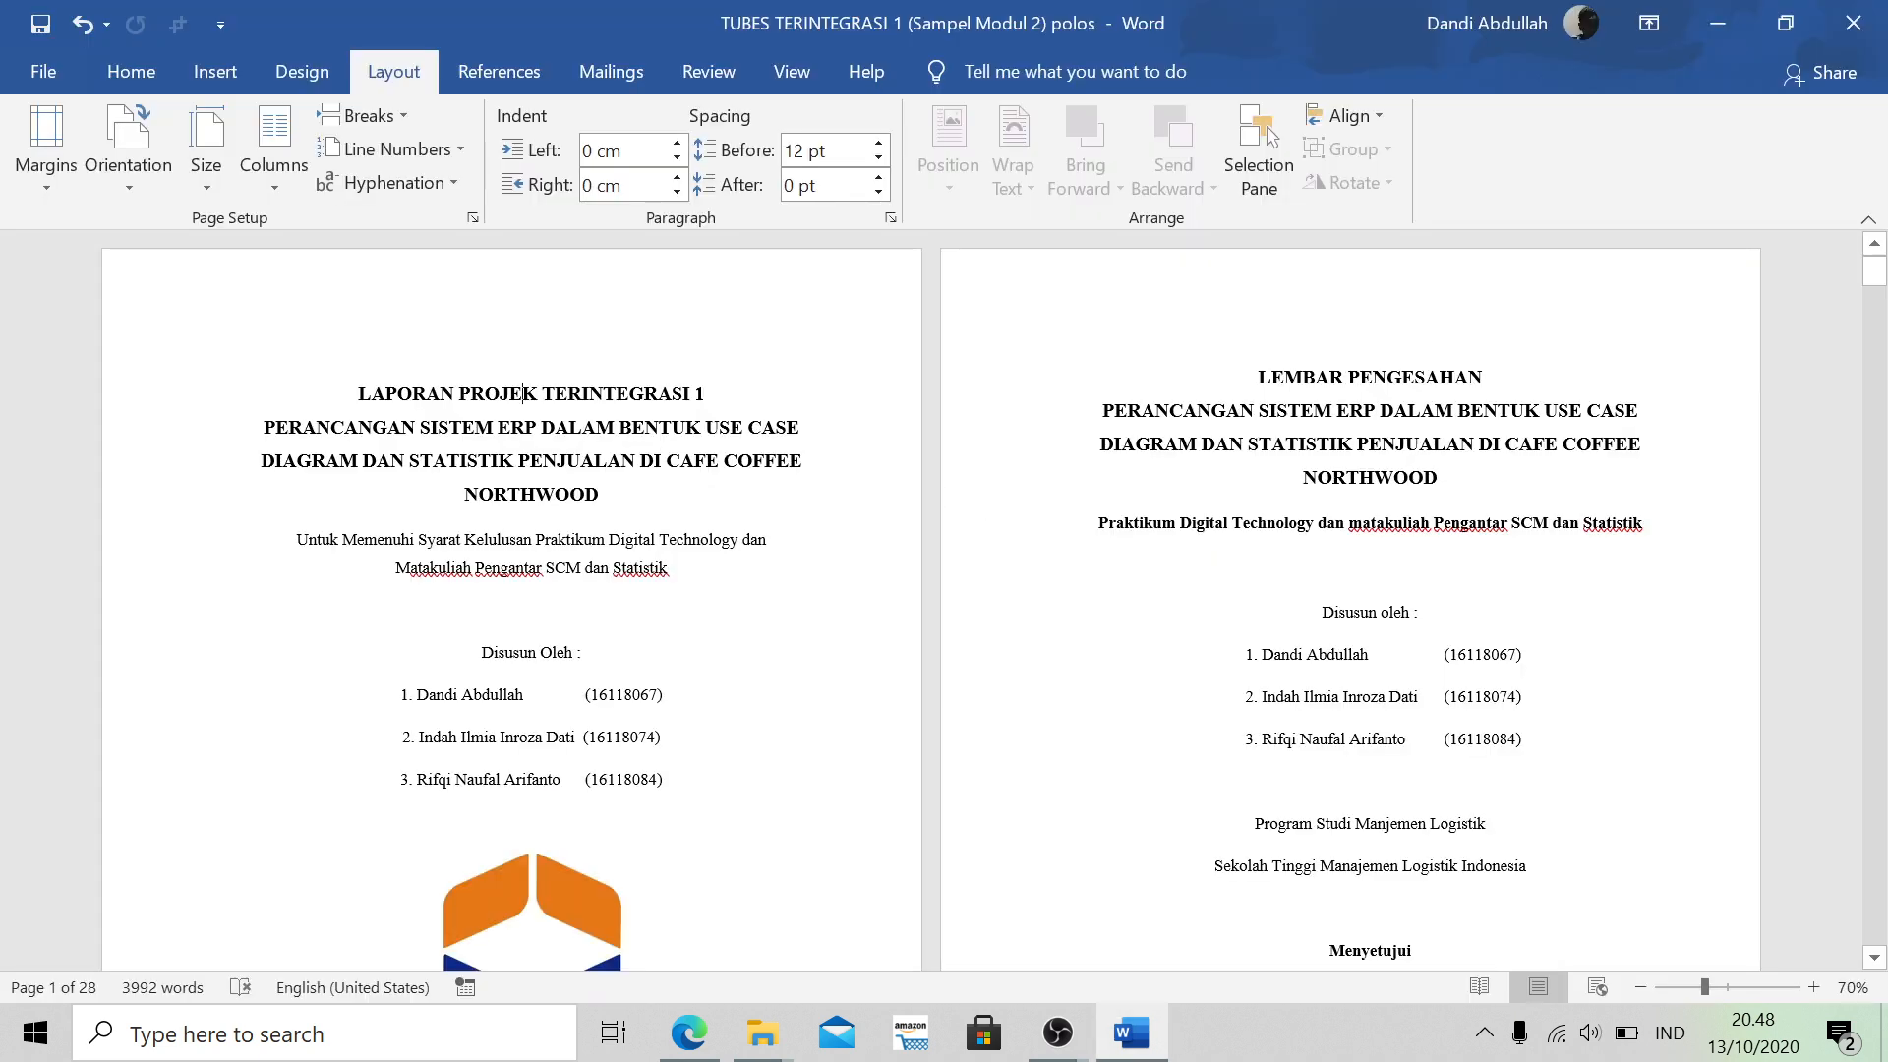
scroll(518, 922, down, 5)
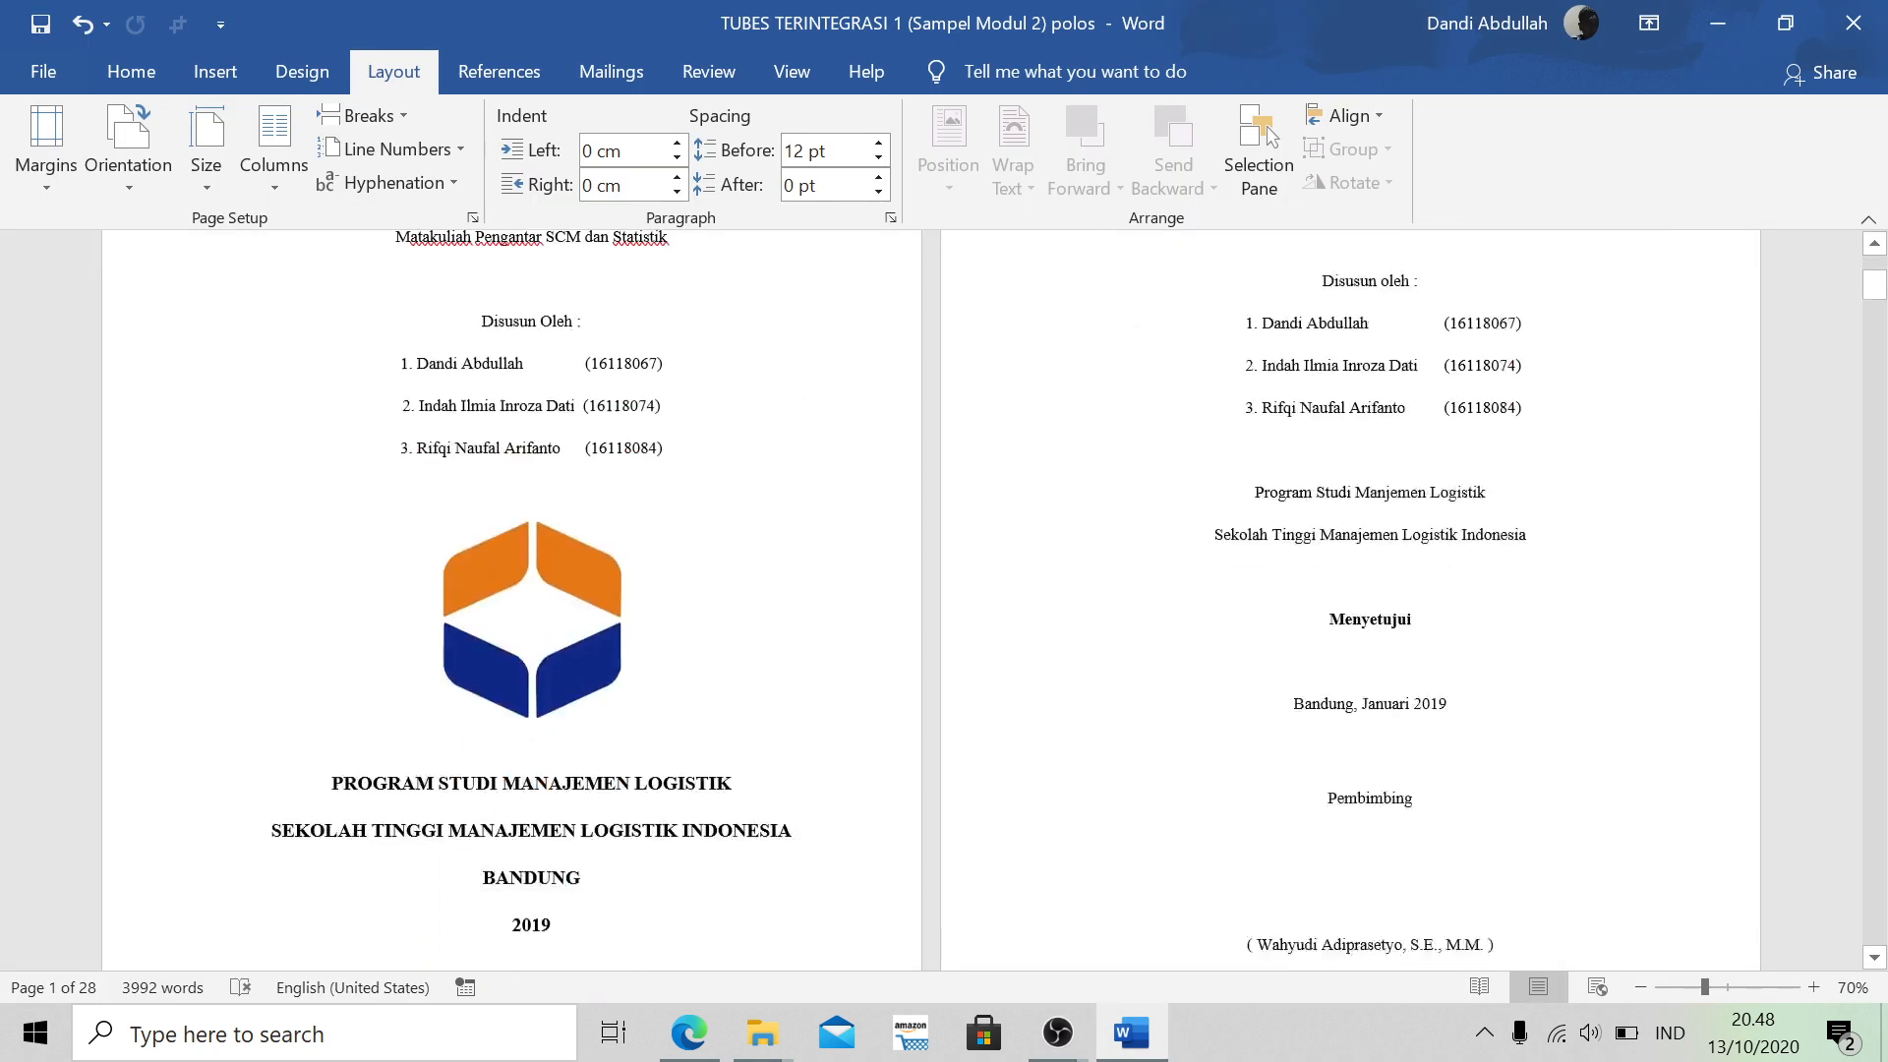
scroll(522, 393, up, 5)
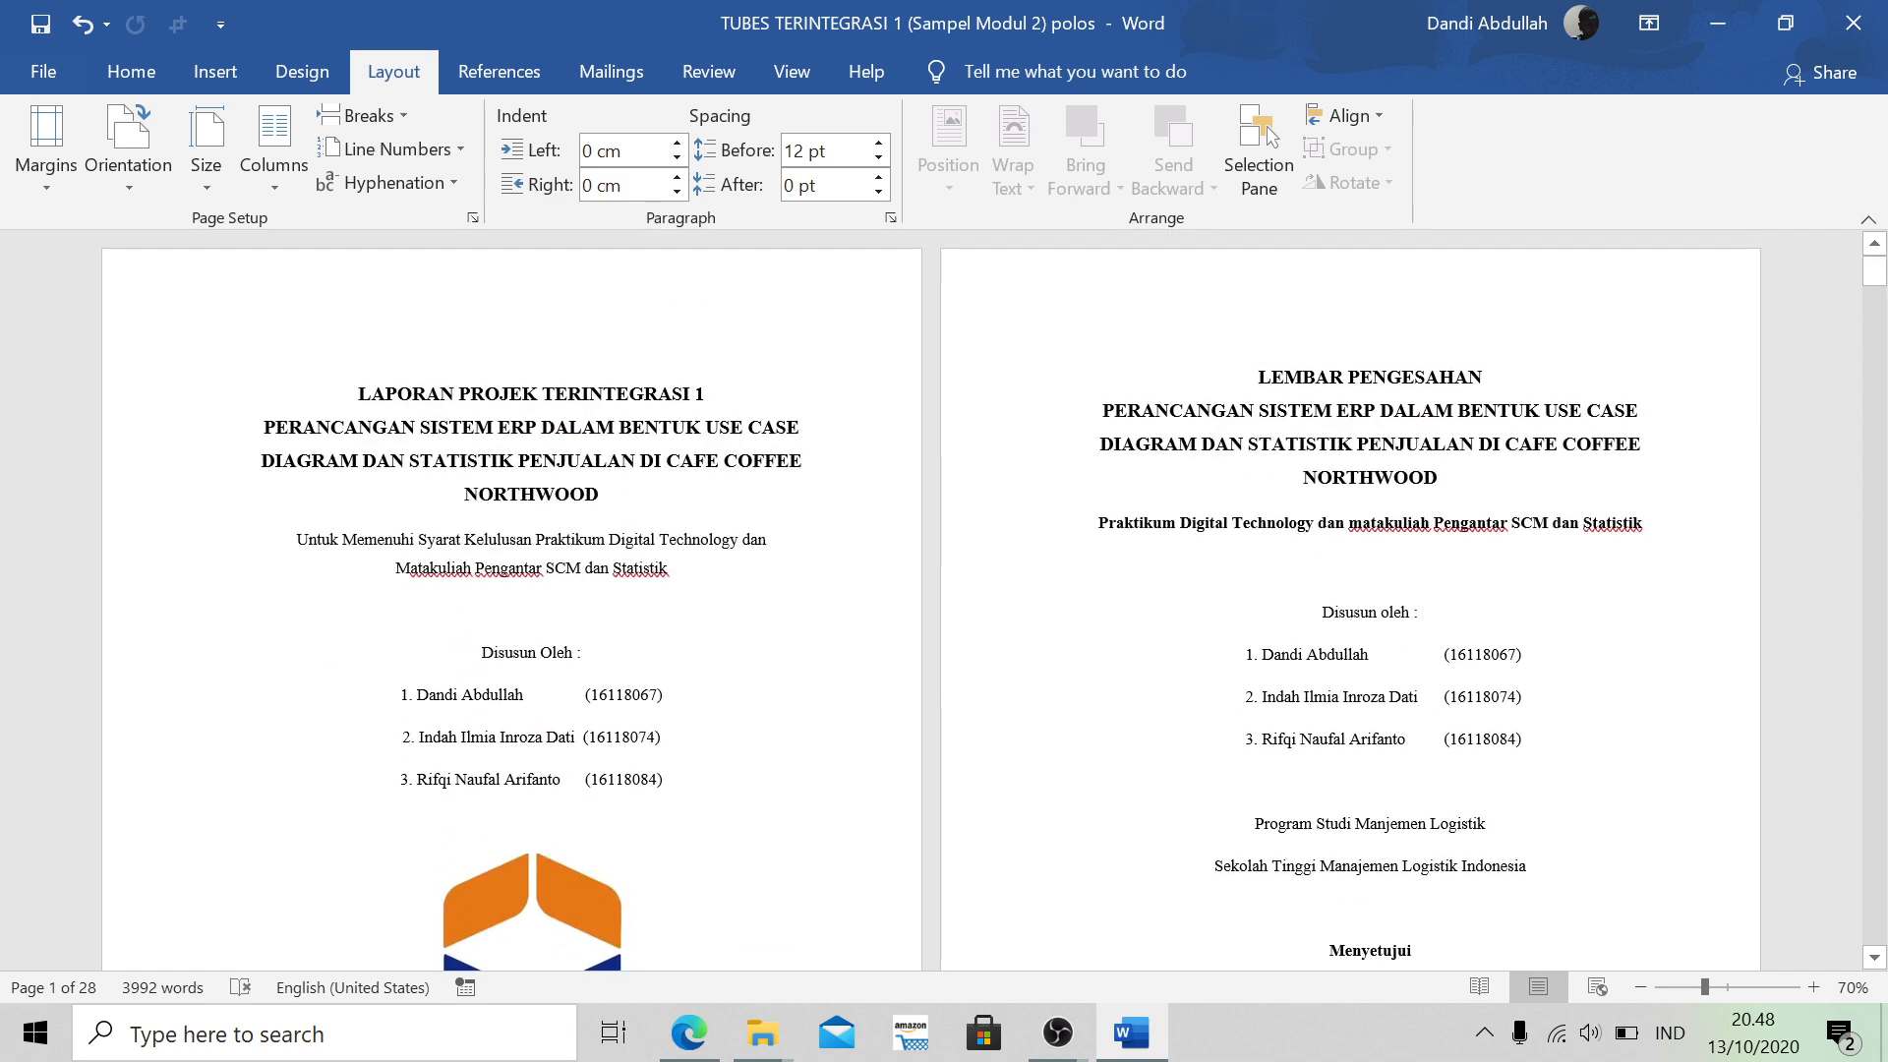
right_click(604, 319)
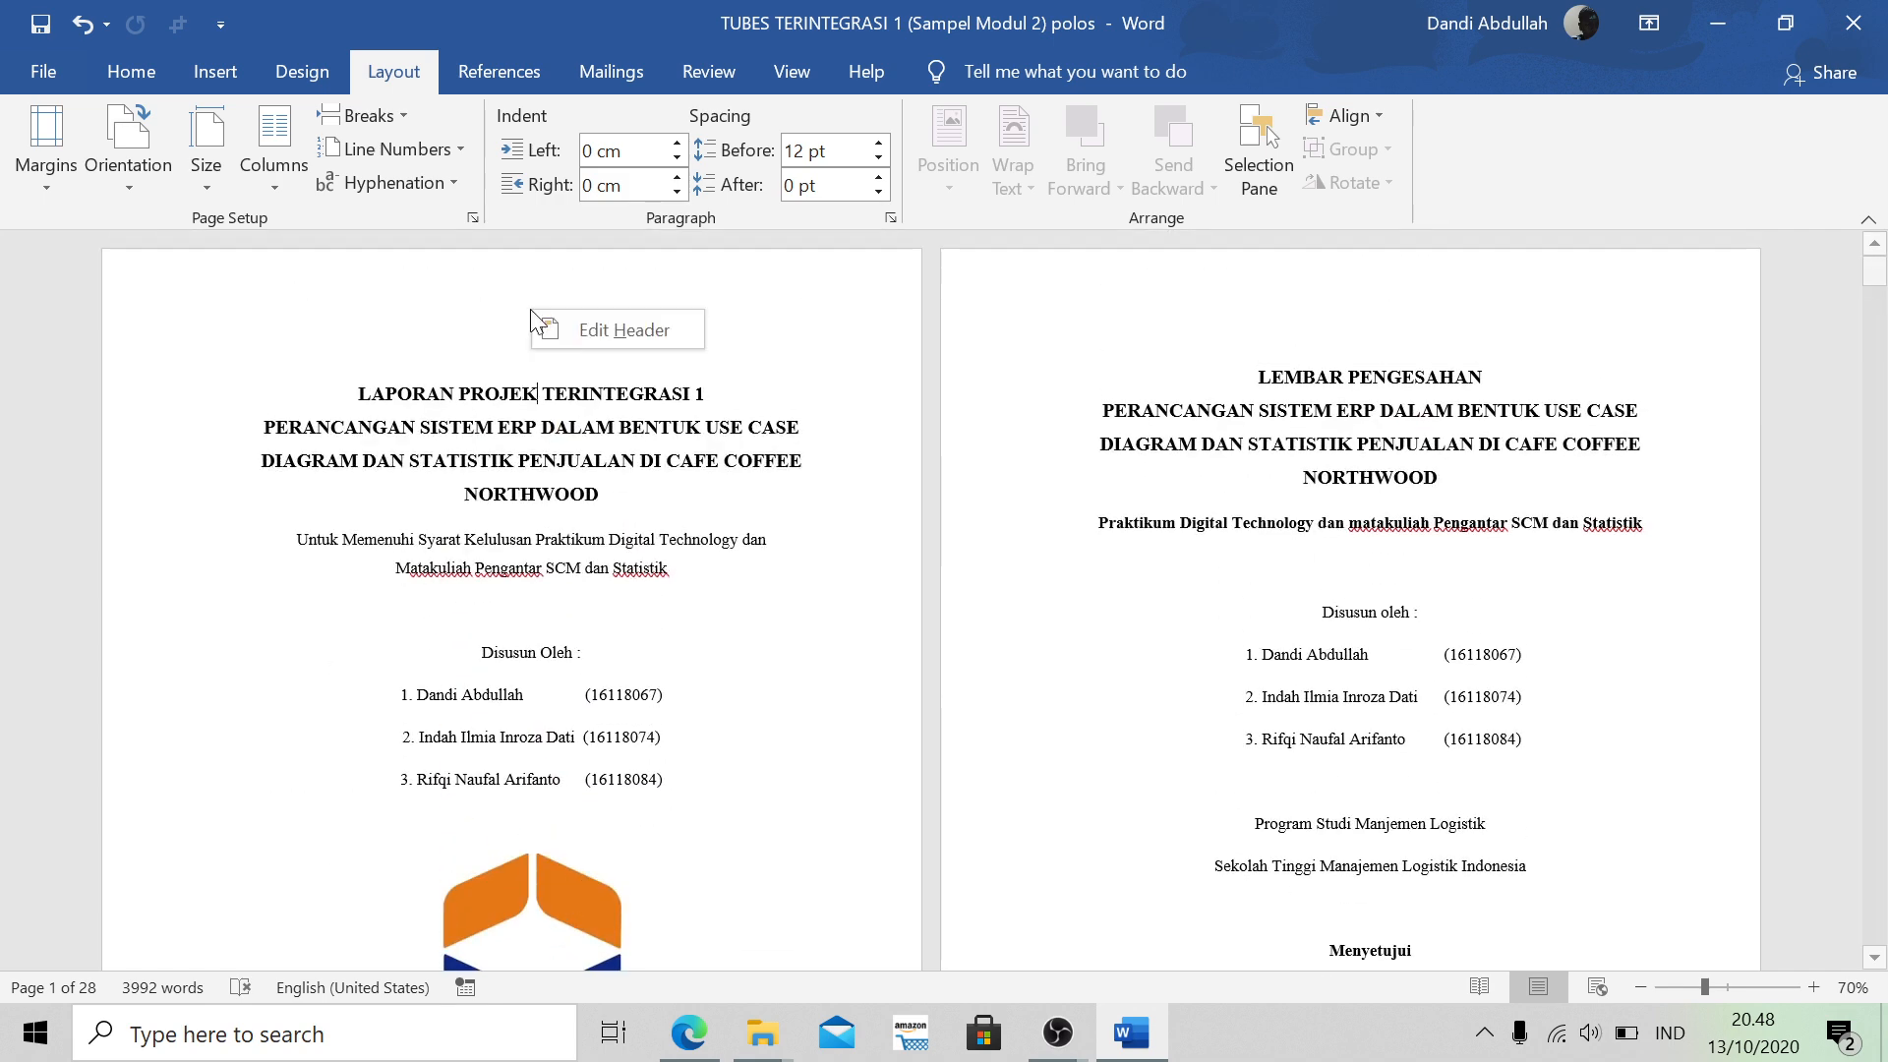
click(611, 330)
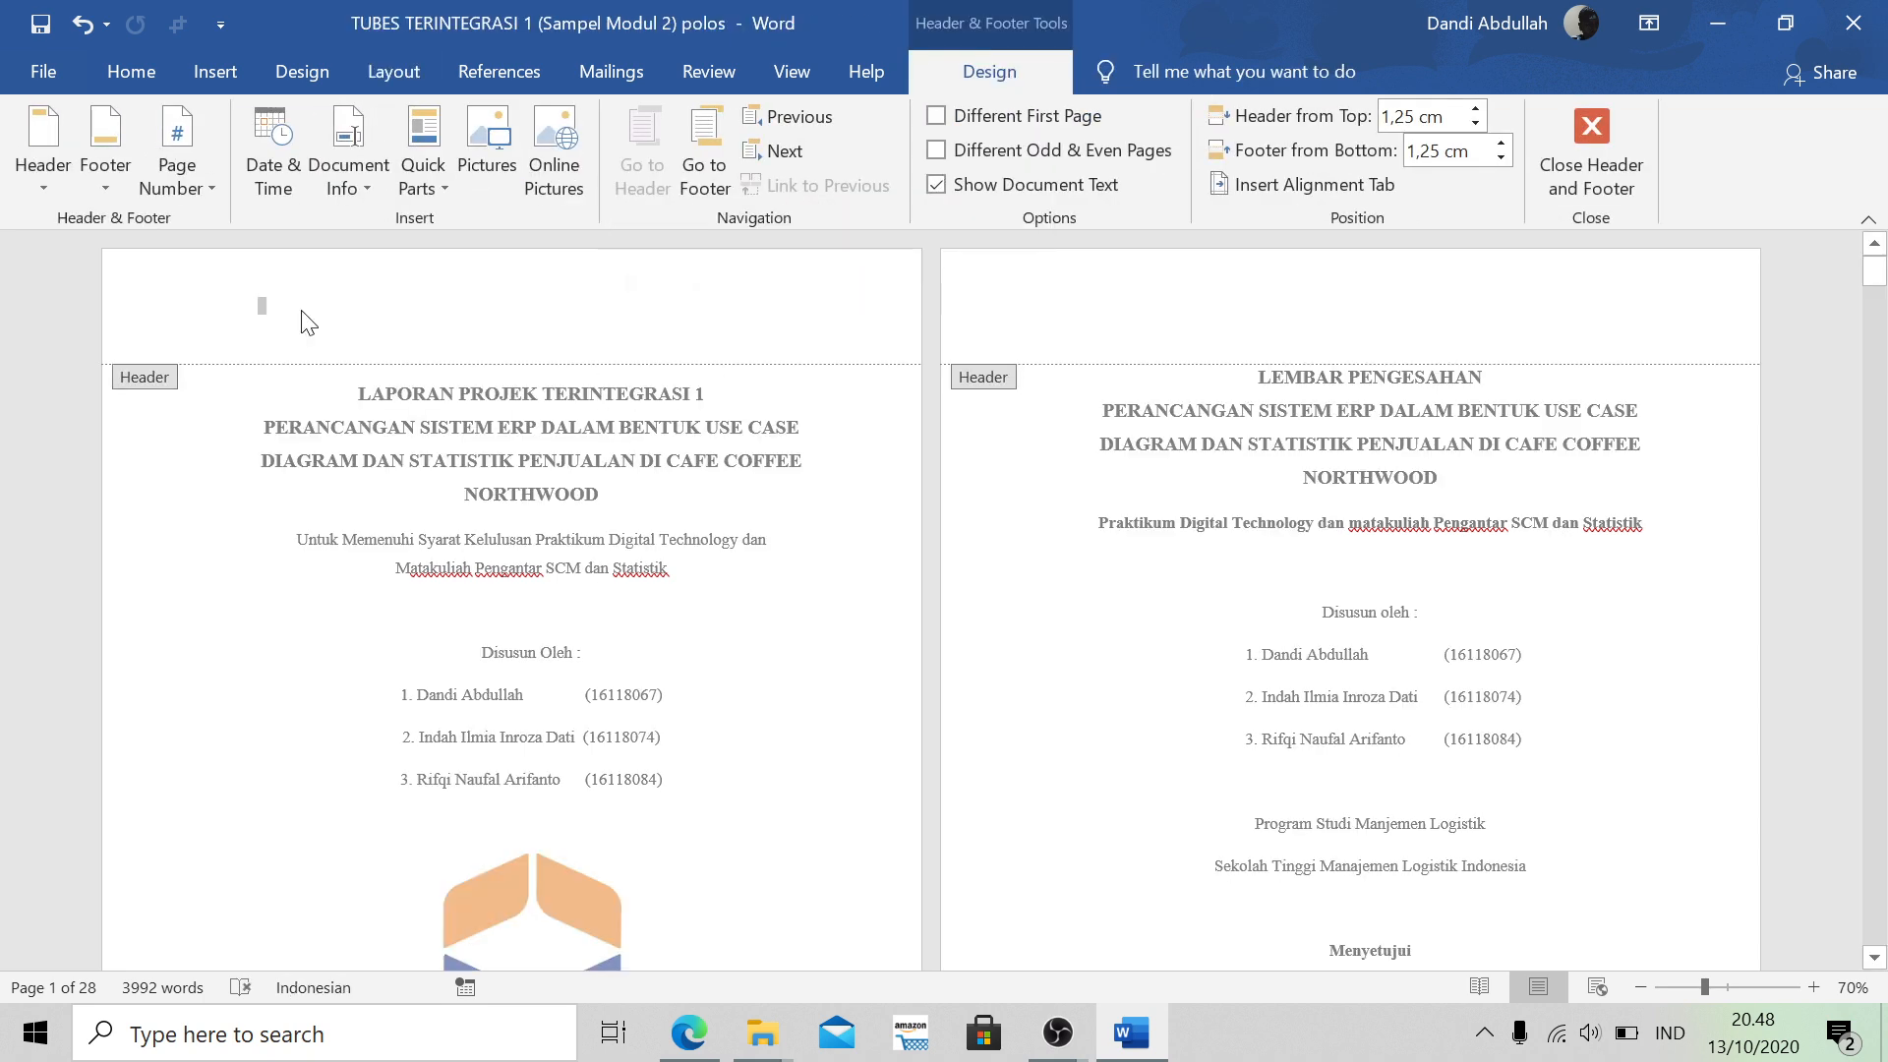
Display the built-in header and footer designs, and close header and footer editing
click(61, 164)
click(97, 174)
click(96, 174)
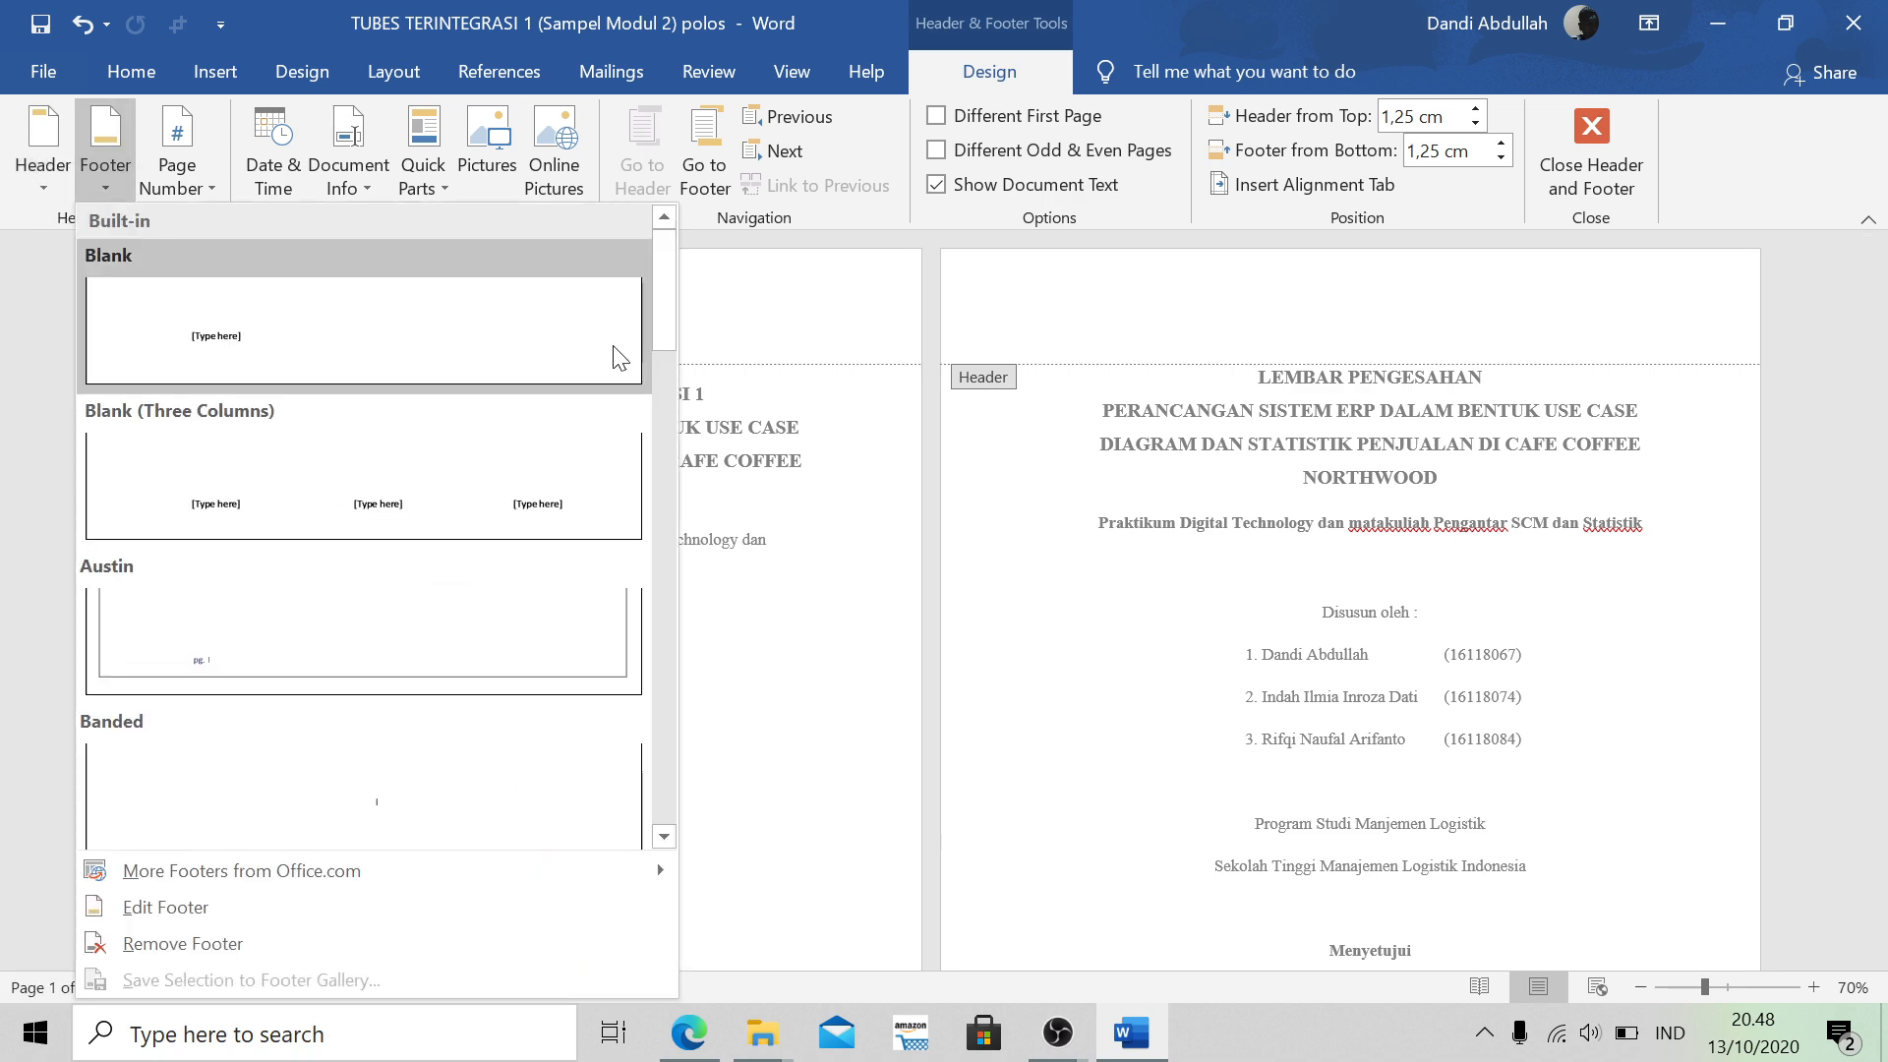
click(1418, 197)
click(1592, 148)
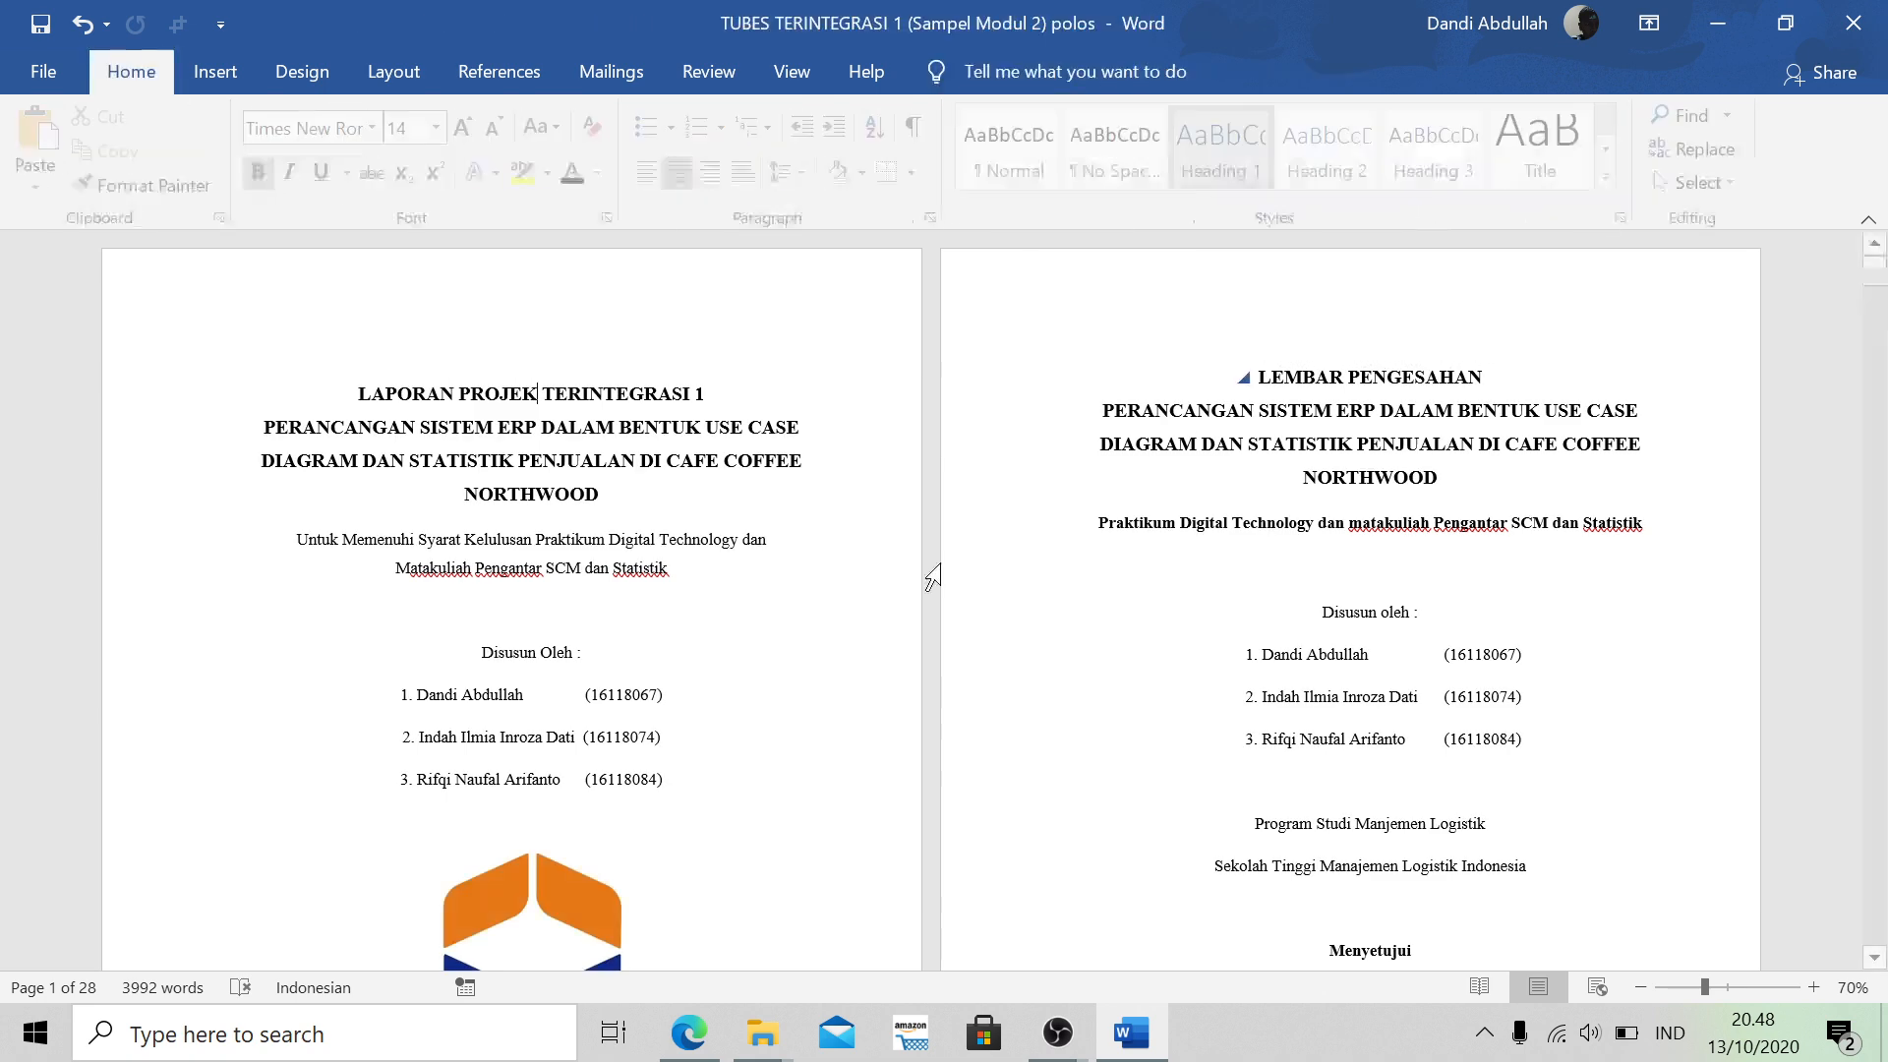
Return to the module PDF in Edge and reread the Header & Footer explanation on page 3
key(alt+Tab)
scroll(846, 536, down, 2)
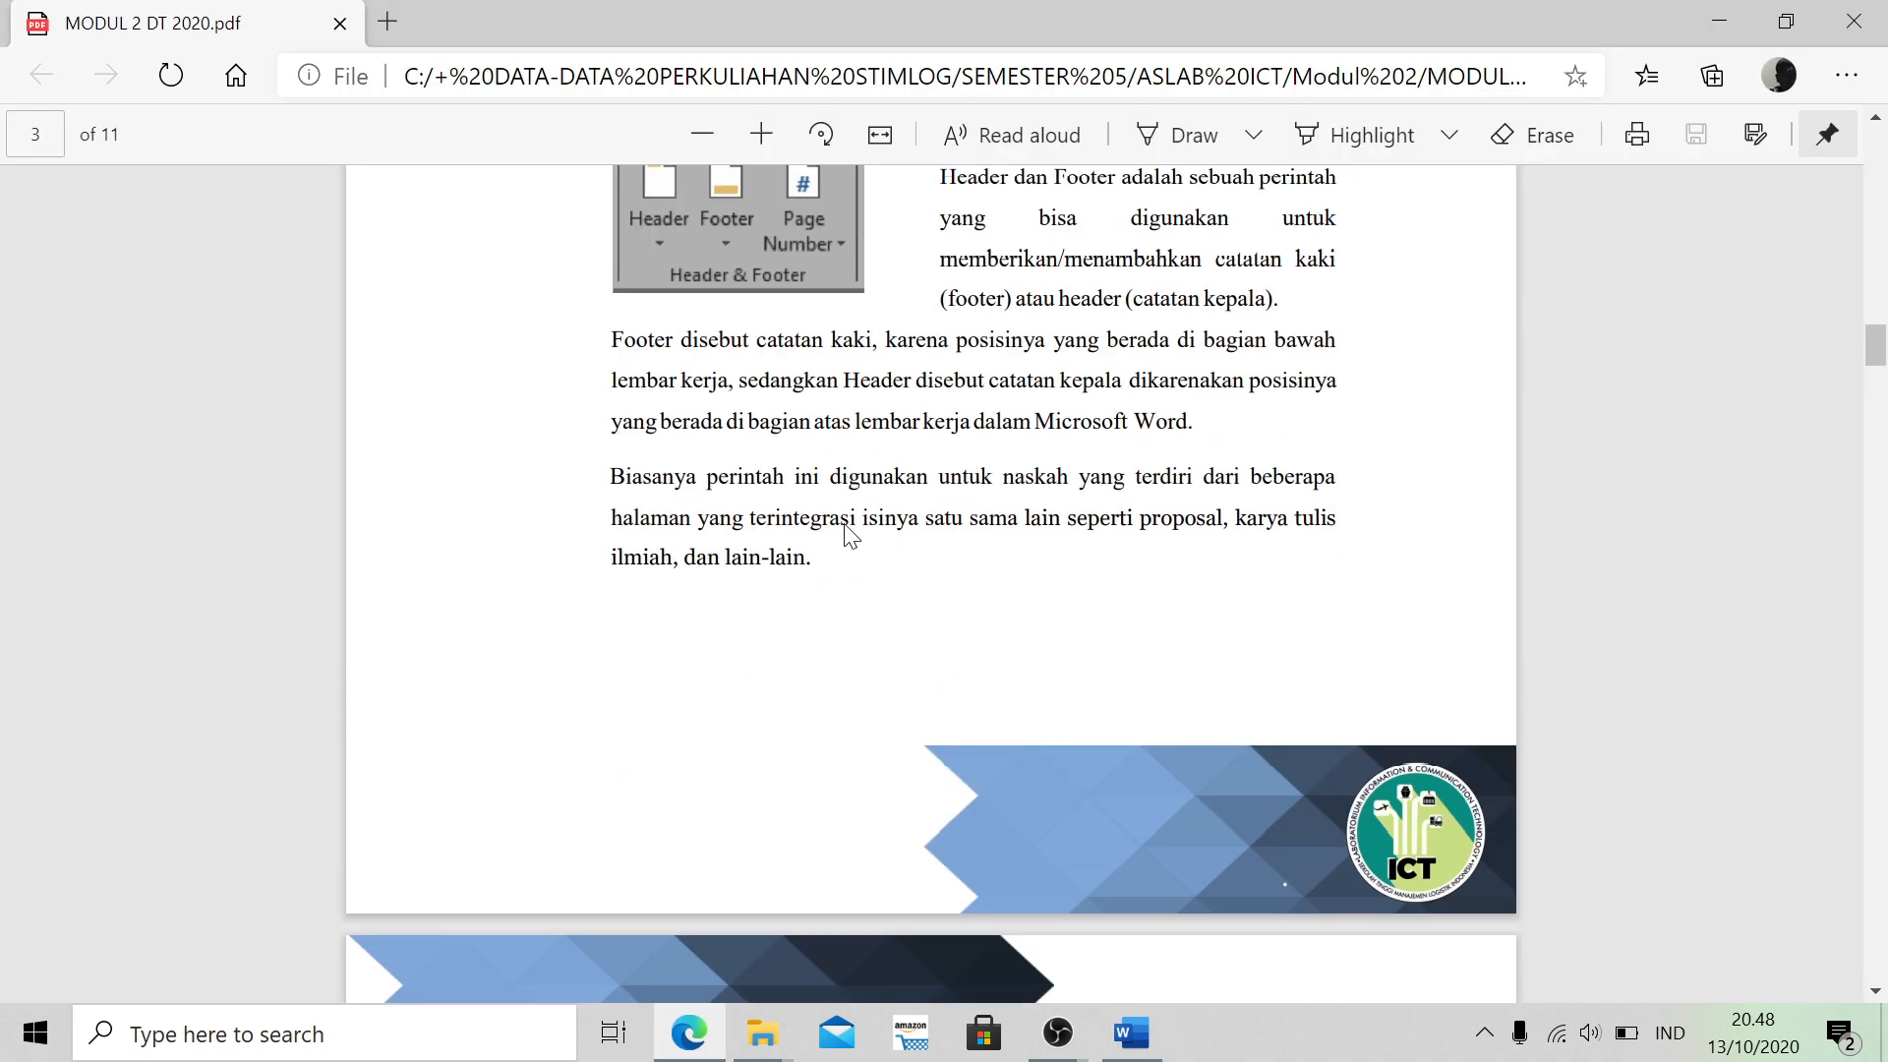
scroll(846, 531, up, 2)
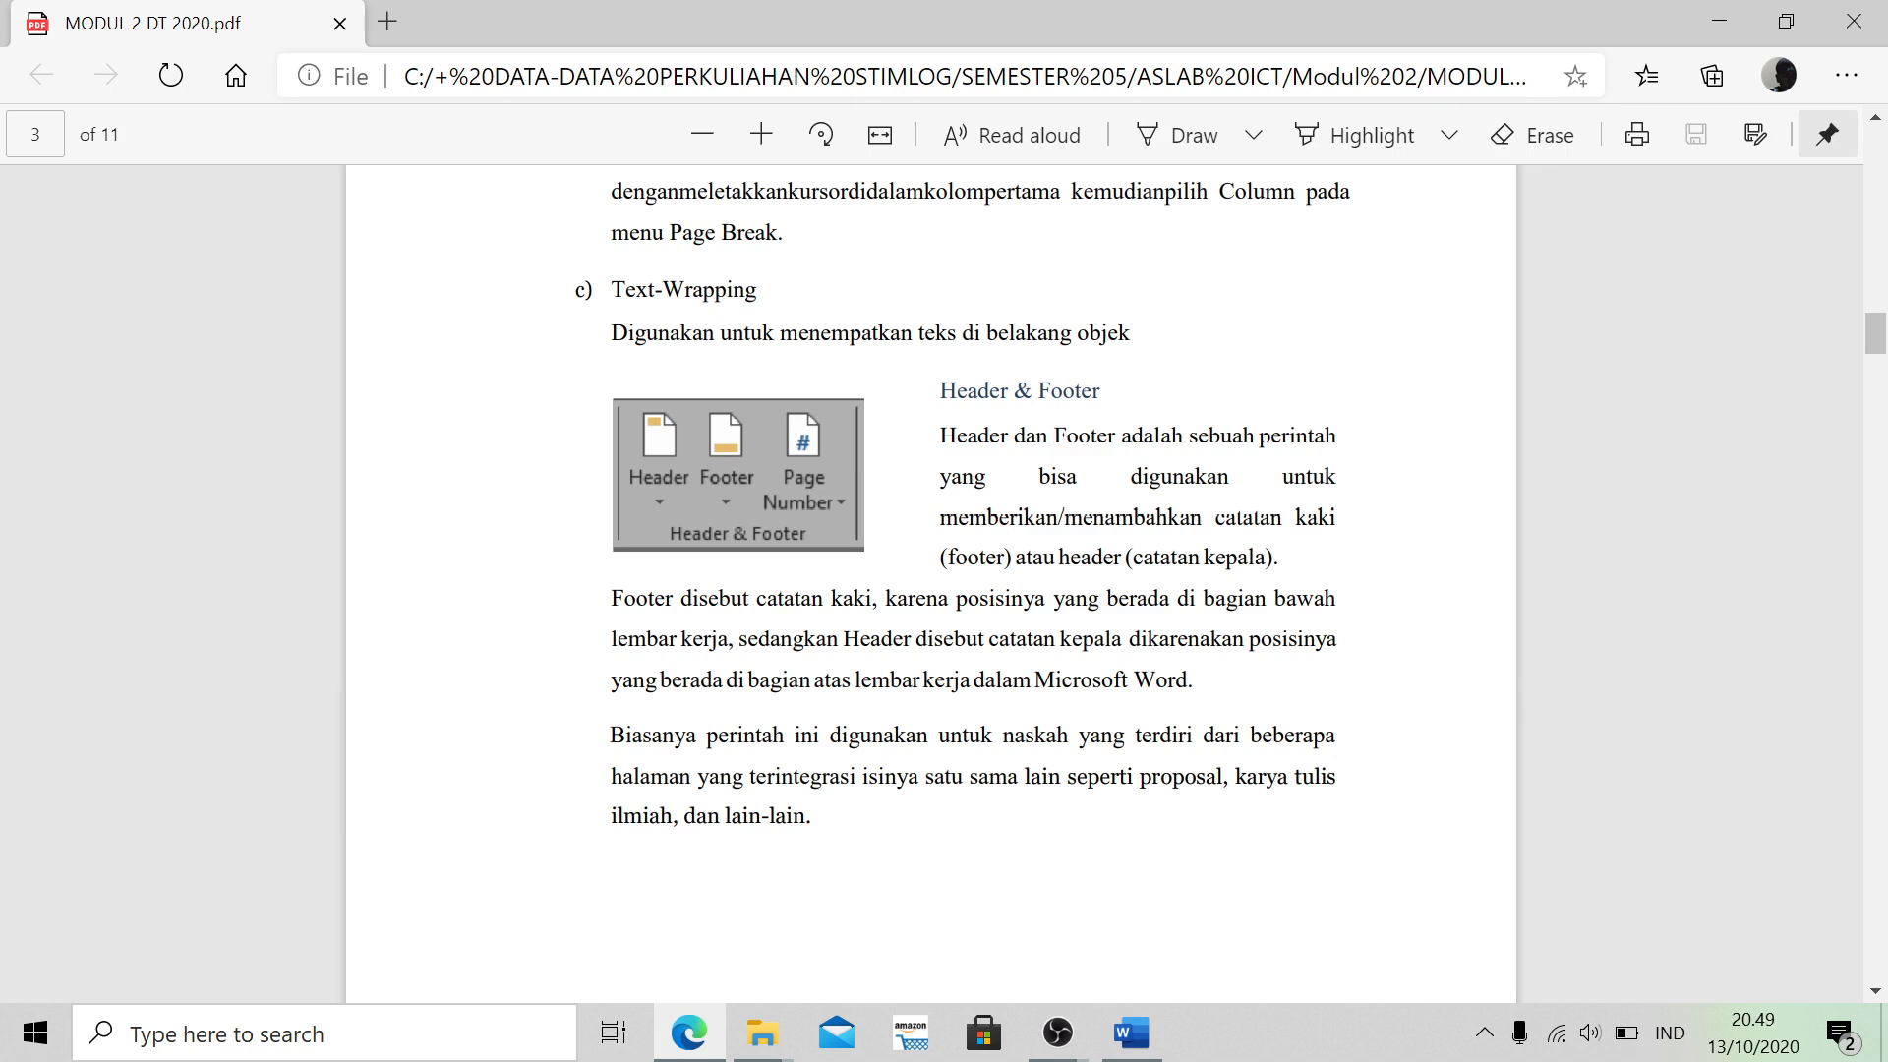
Switch to the report in Word, open the cover page's footer for editing and display the built-in header and footer designs
key(alt+Tab)
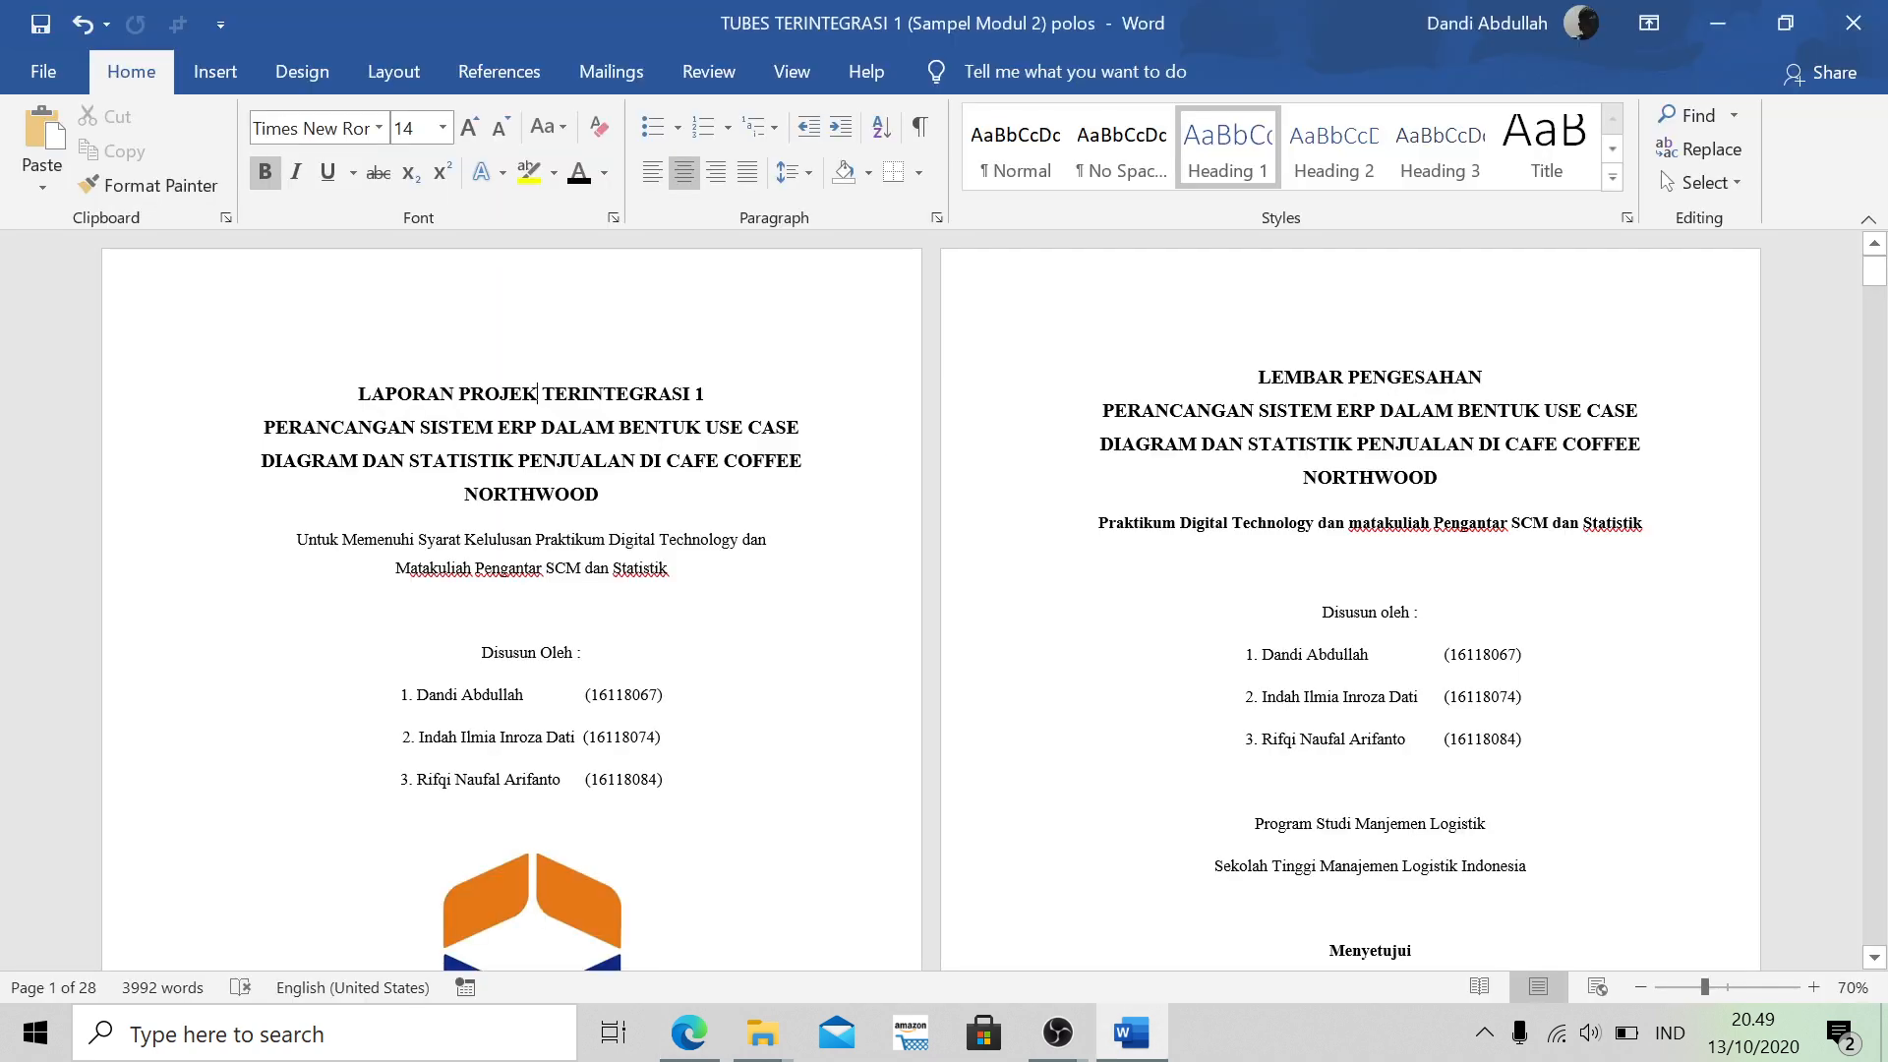
scroll(931, 600, down, 10)
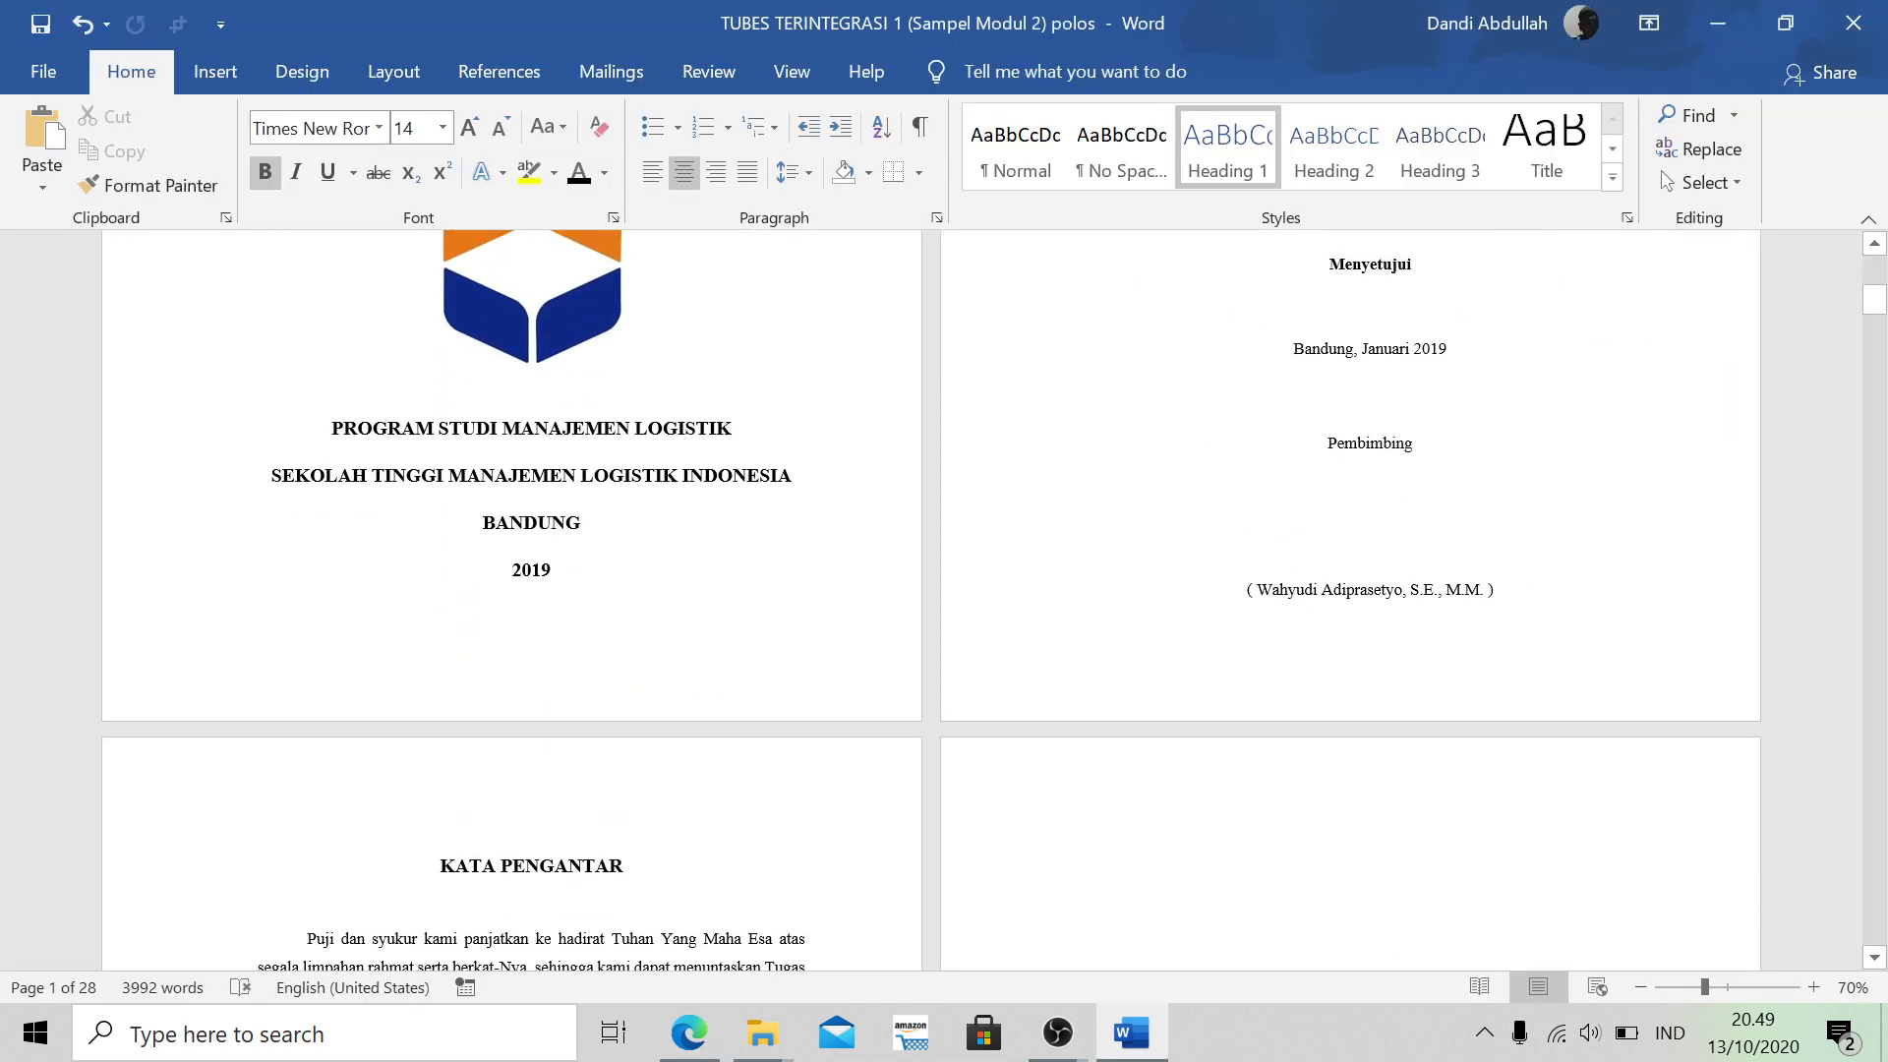
double_click(598, 654)
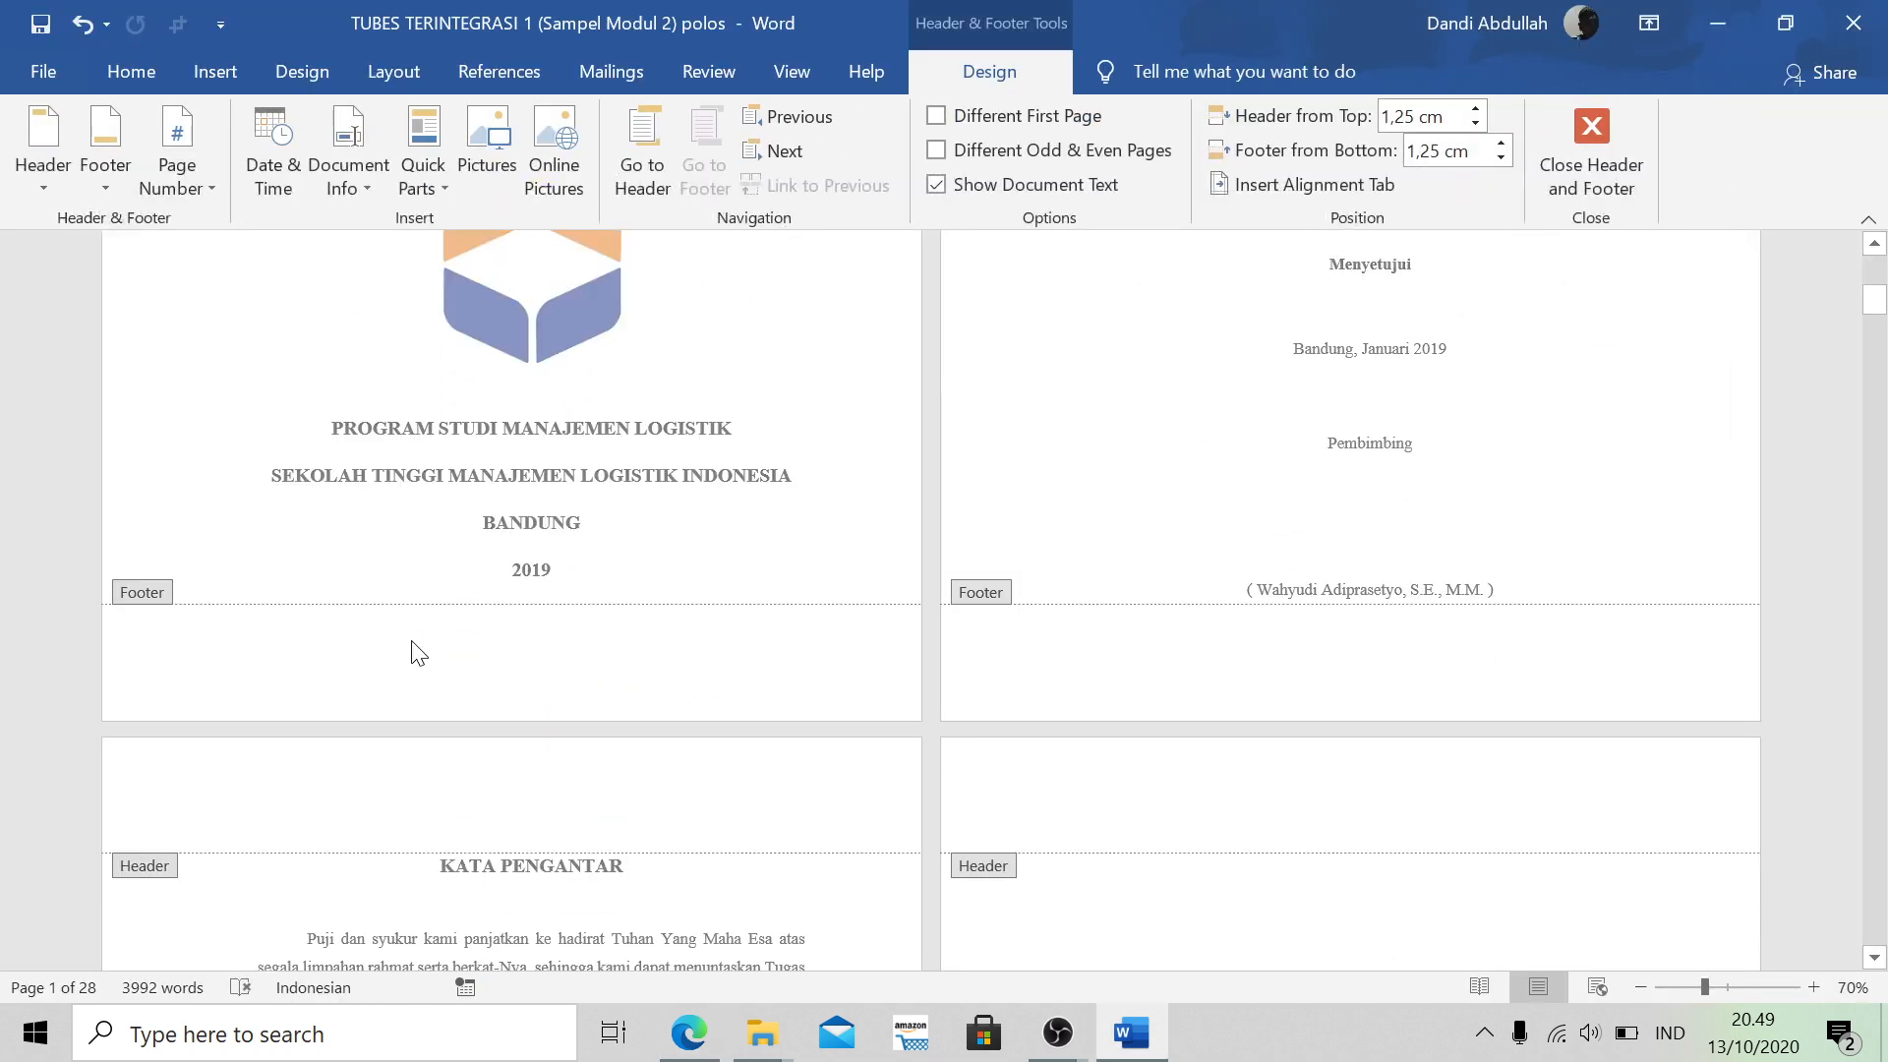
click(51, 179)
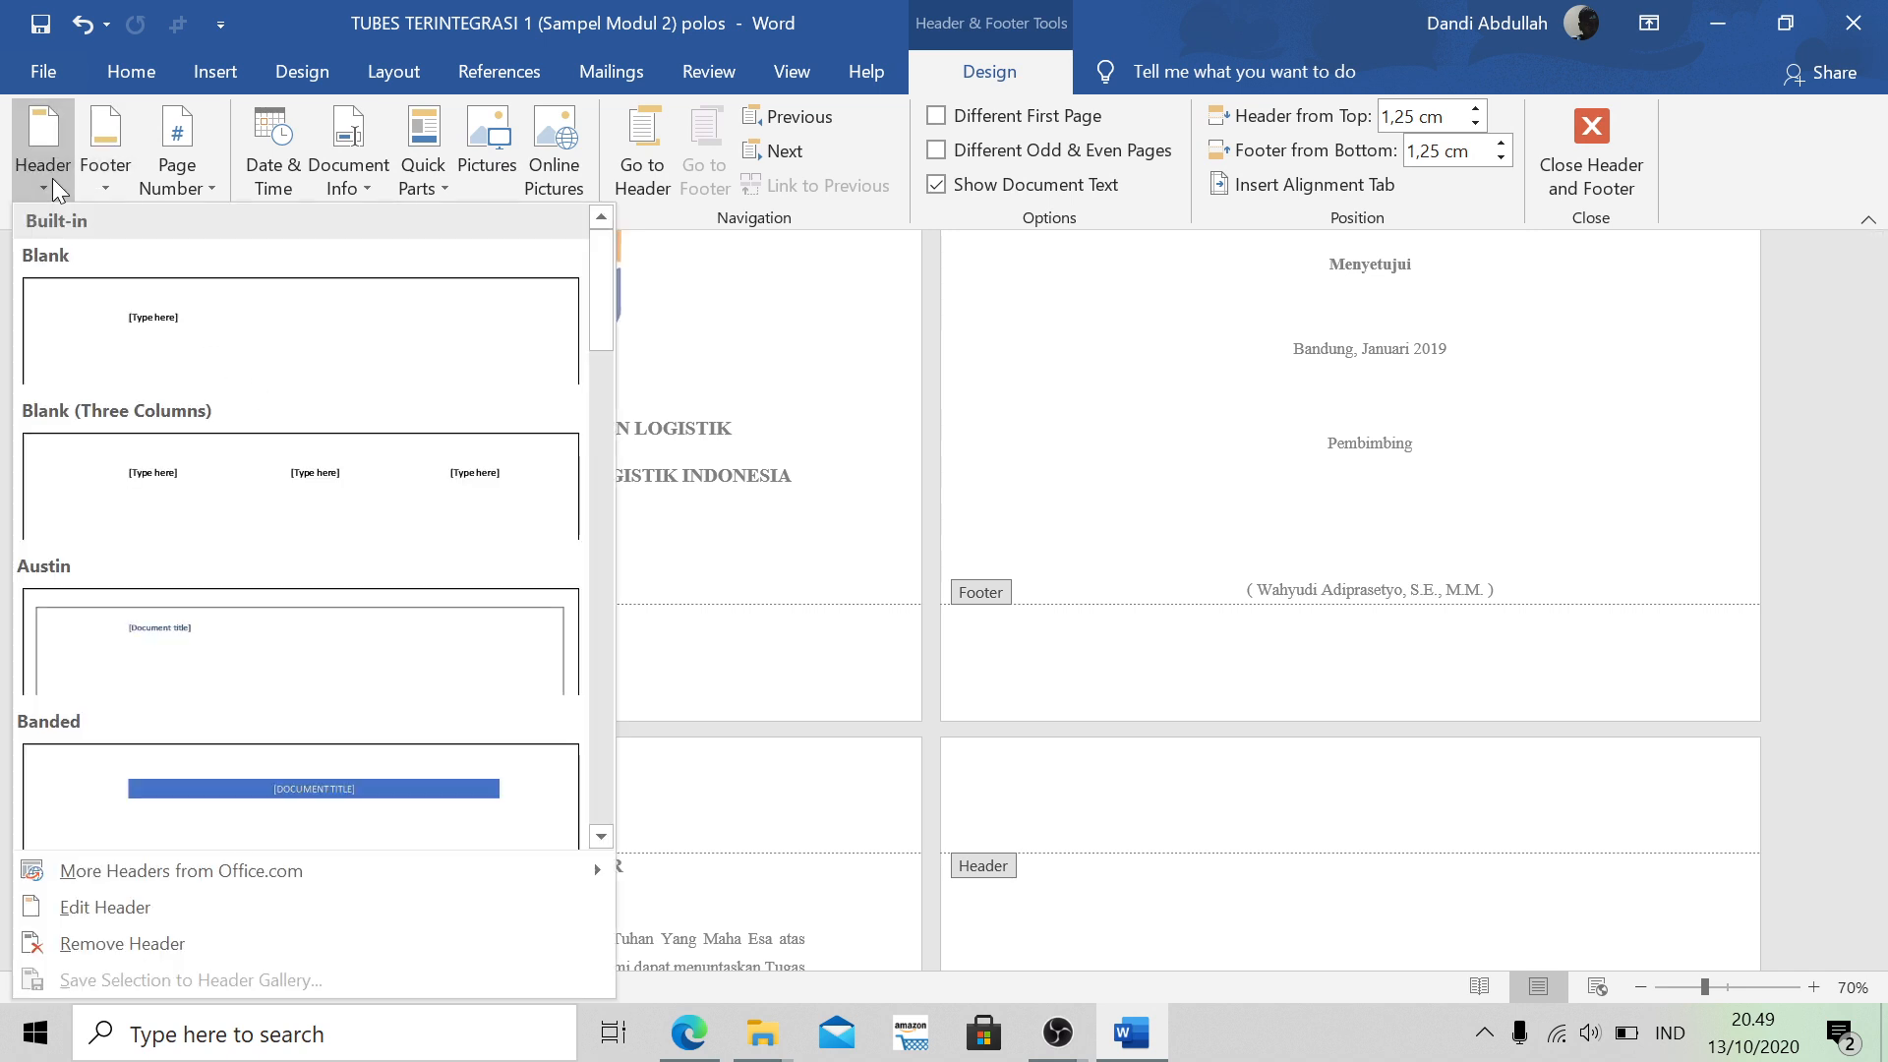
click(120, 175)
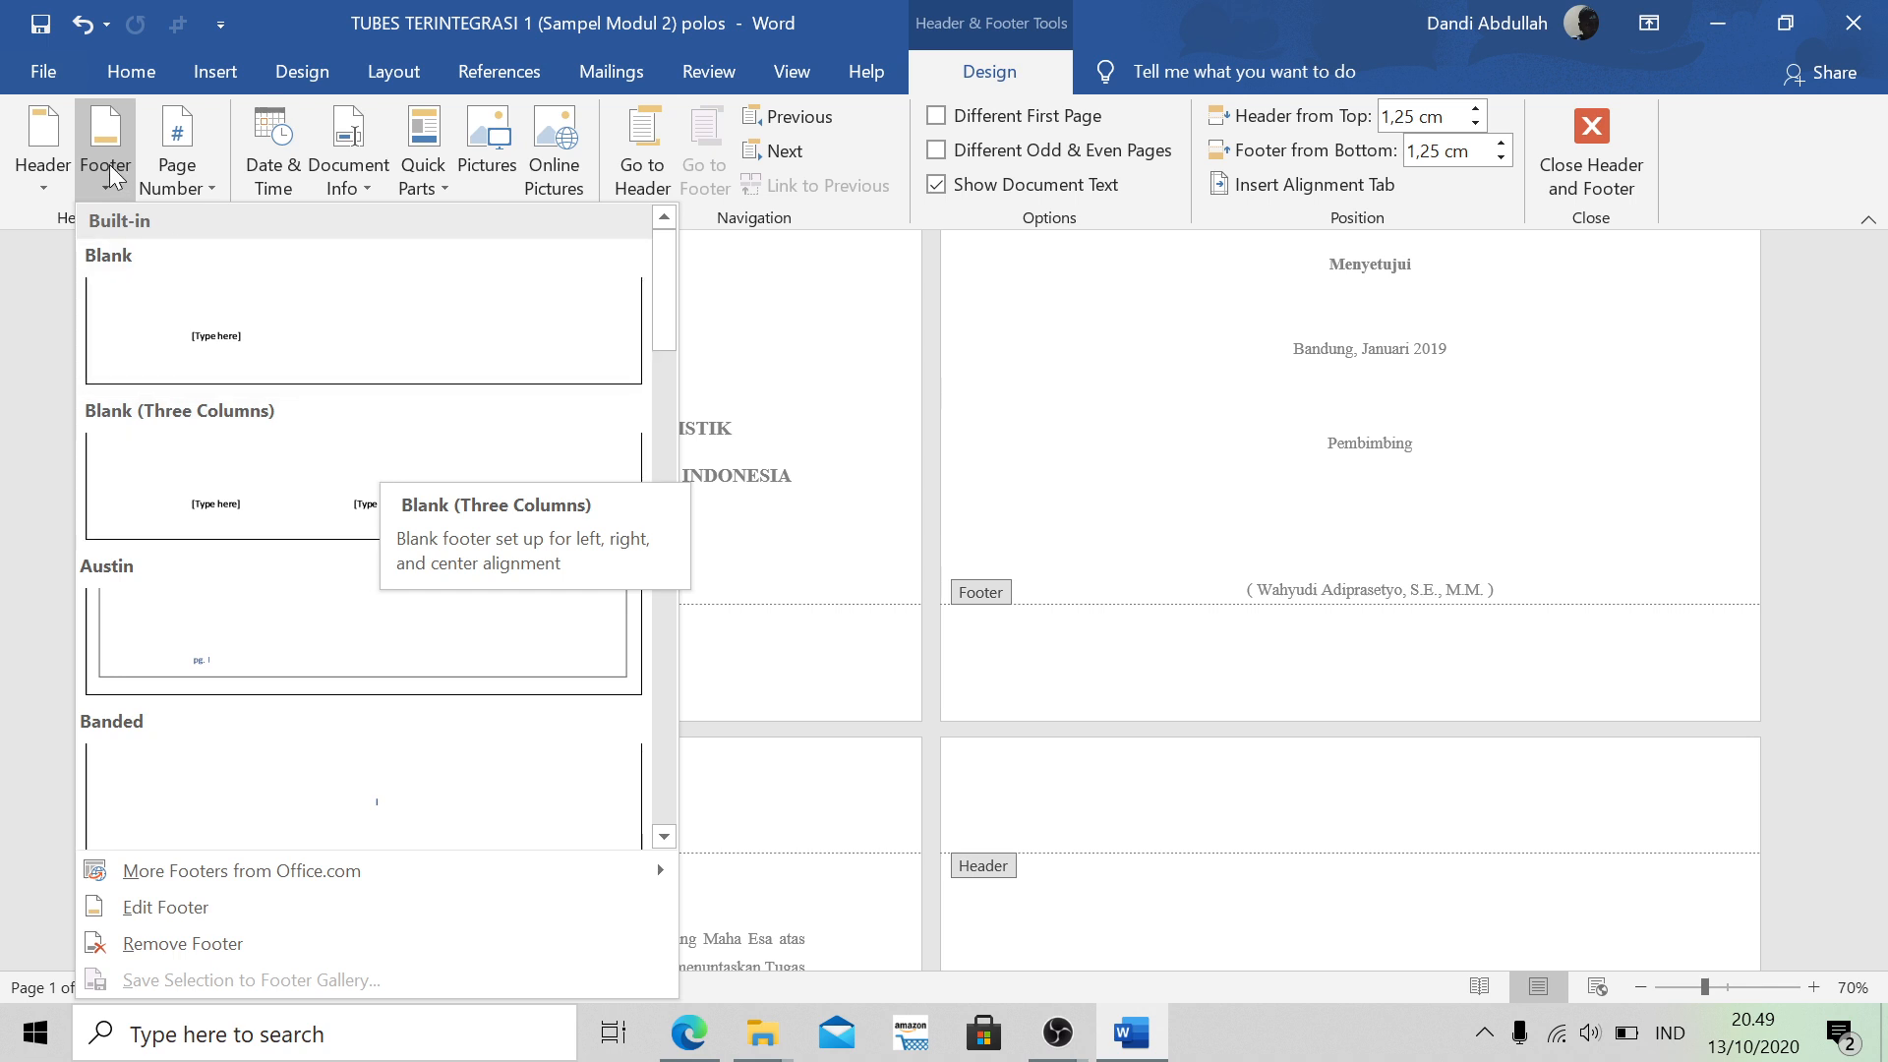
click(89, 182)
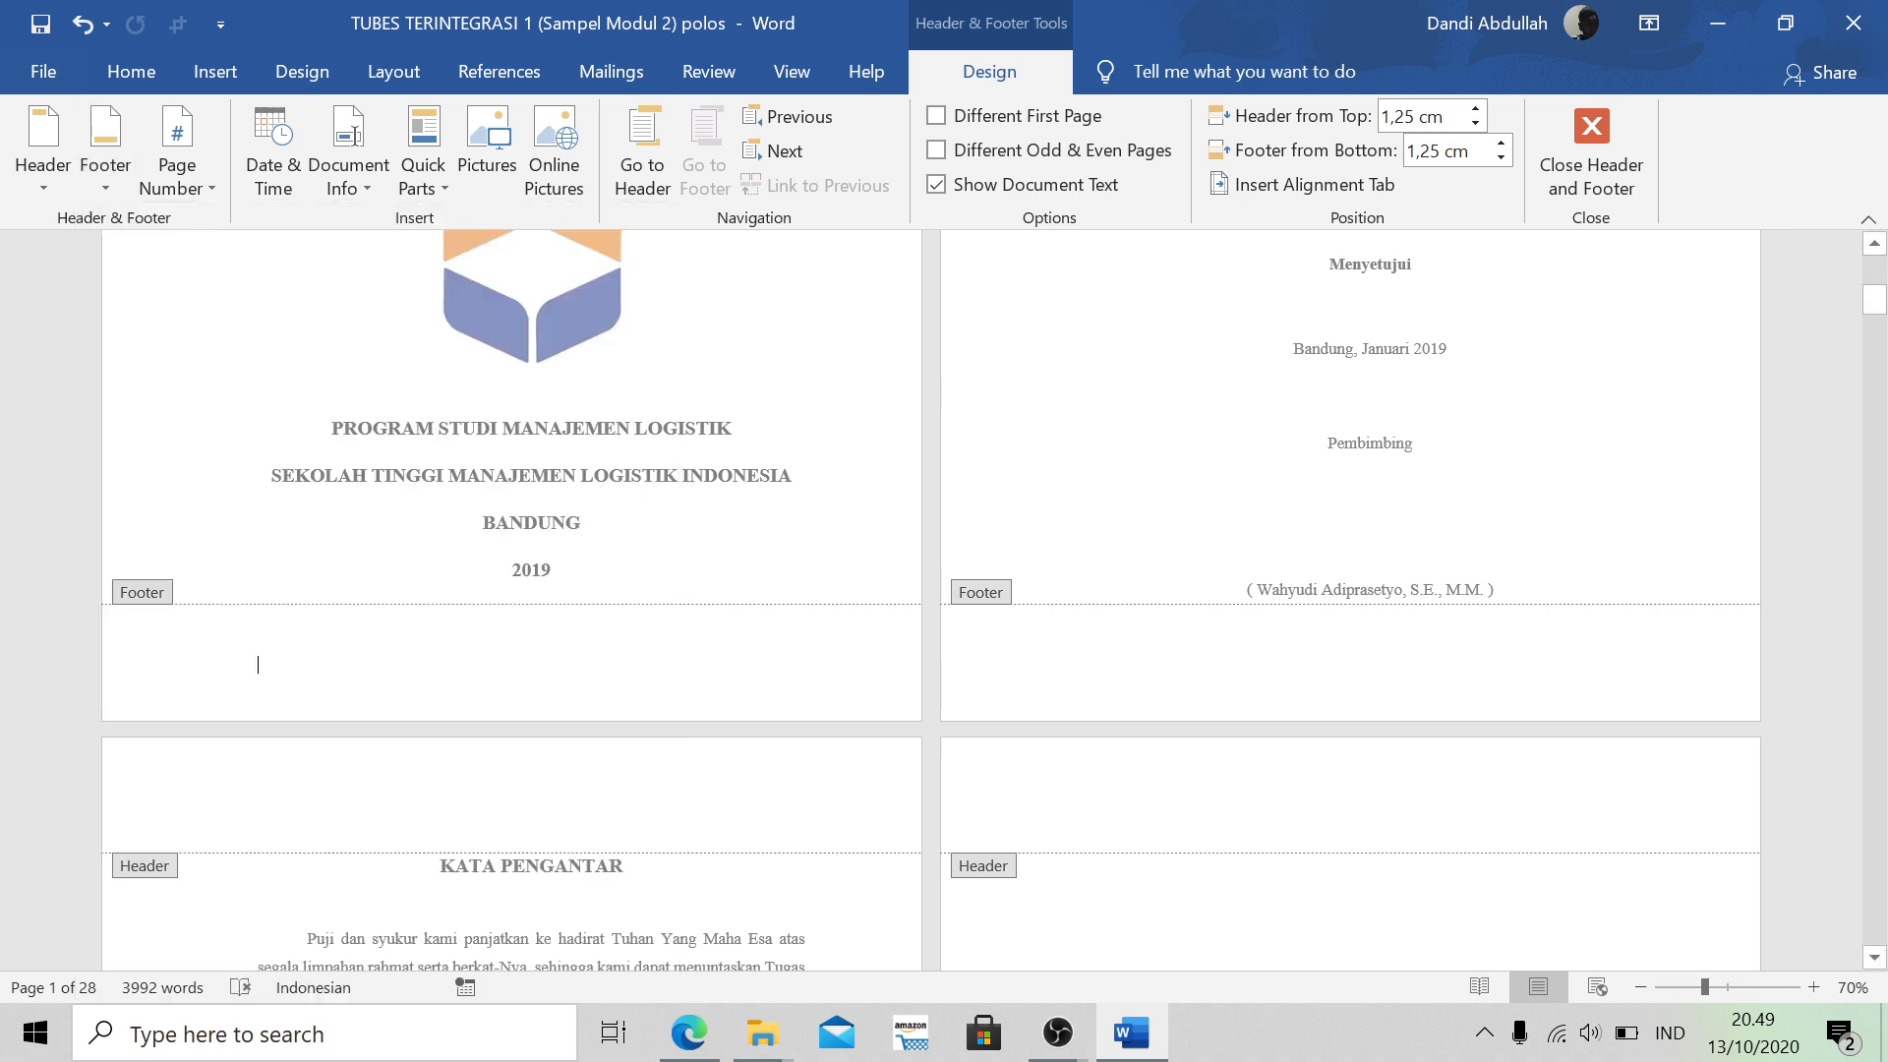
Display the page number designs available for the top and the bottom of the page
click(205, 174)
mouse_move(285, 220)
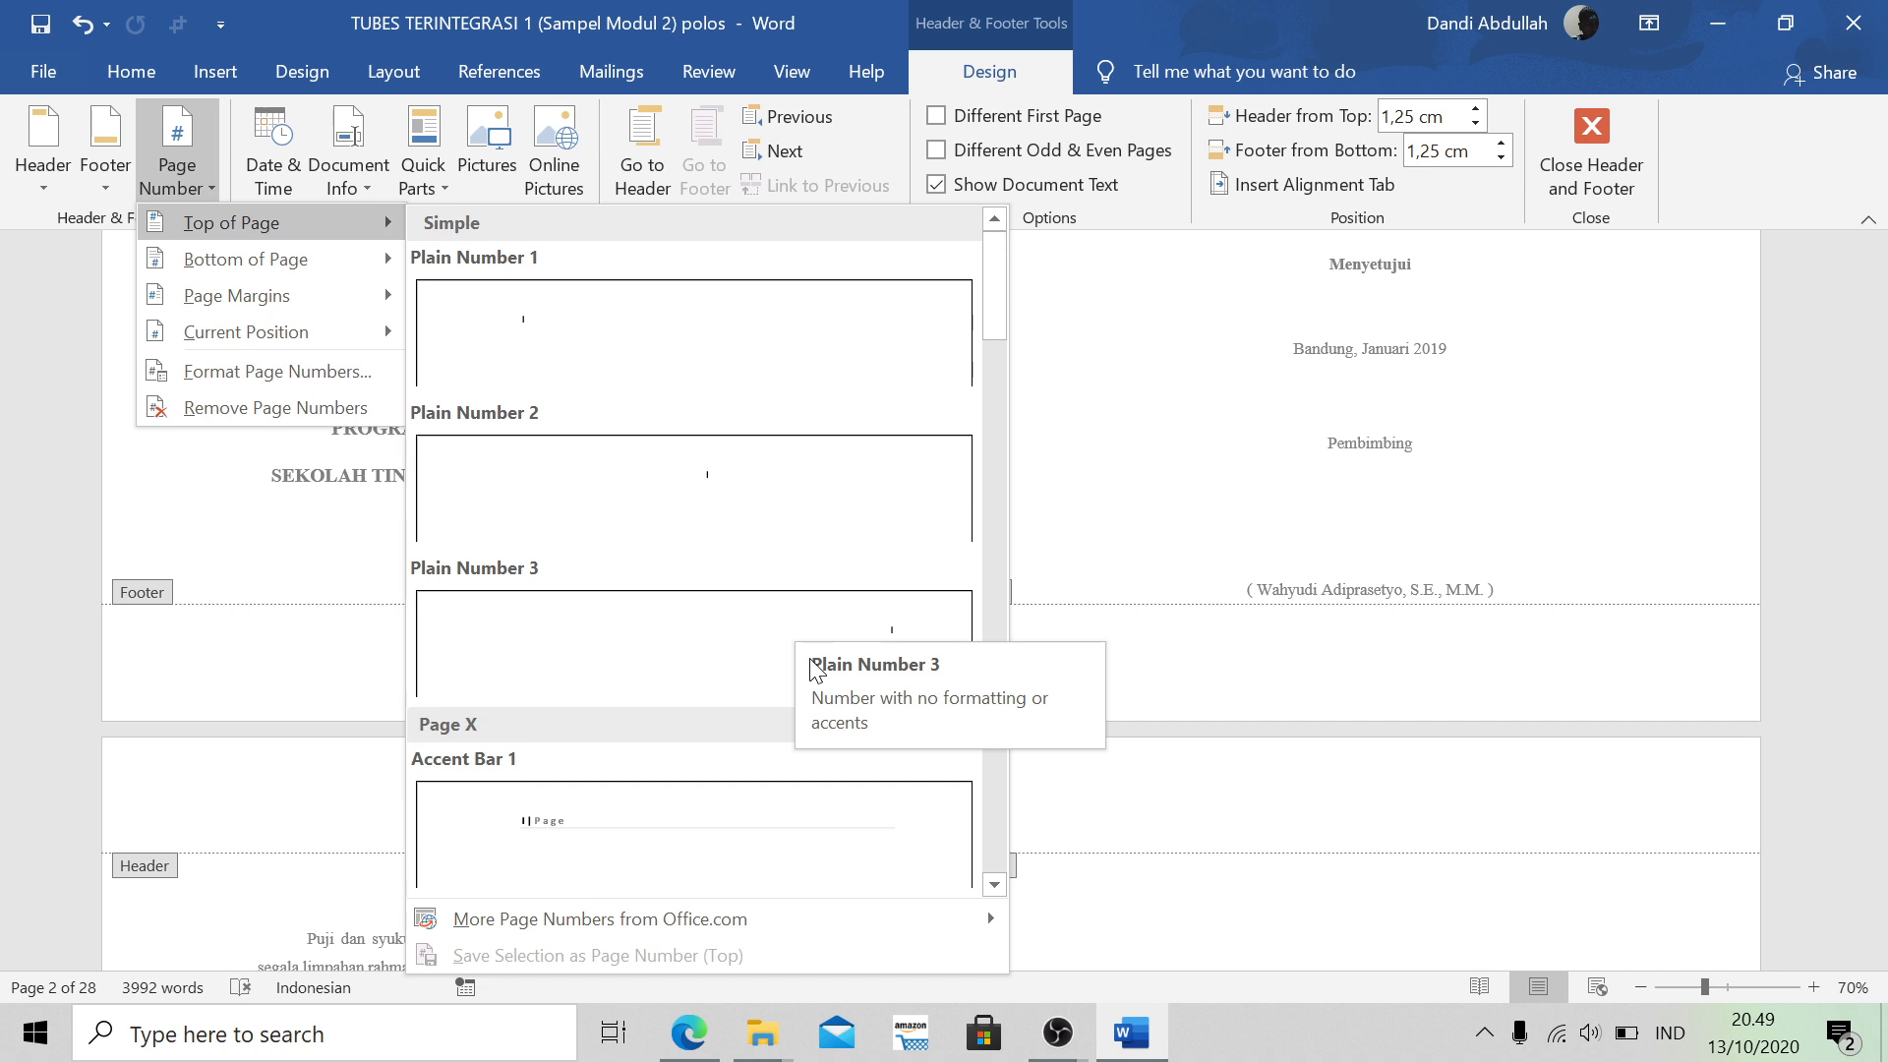
mouse_move(307, 266)
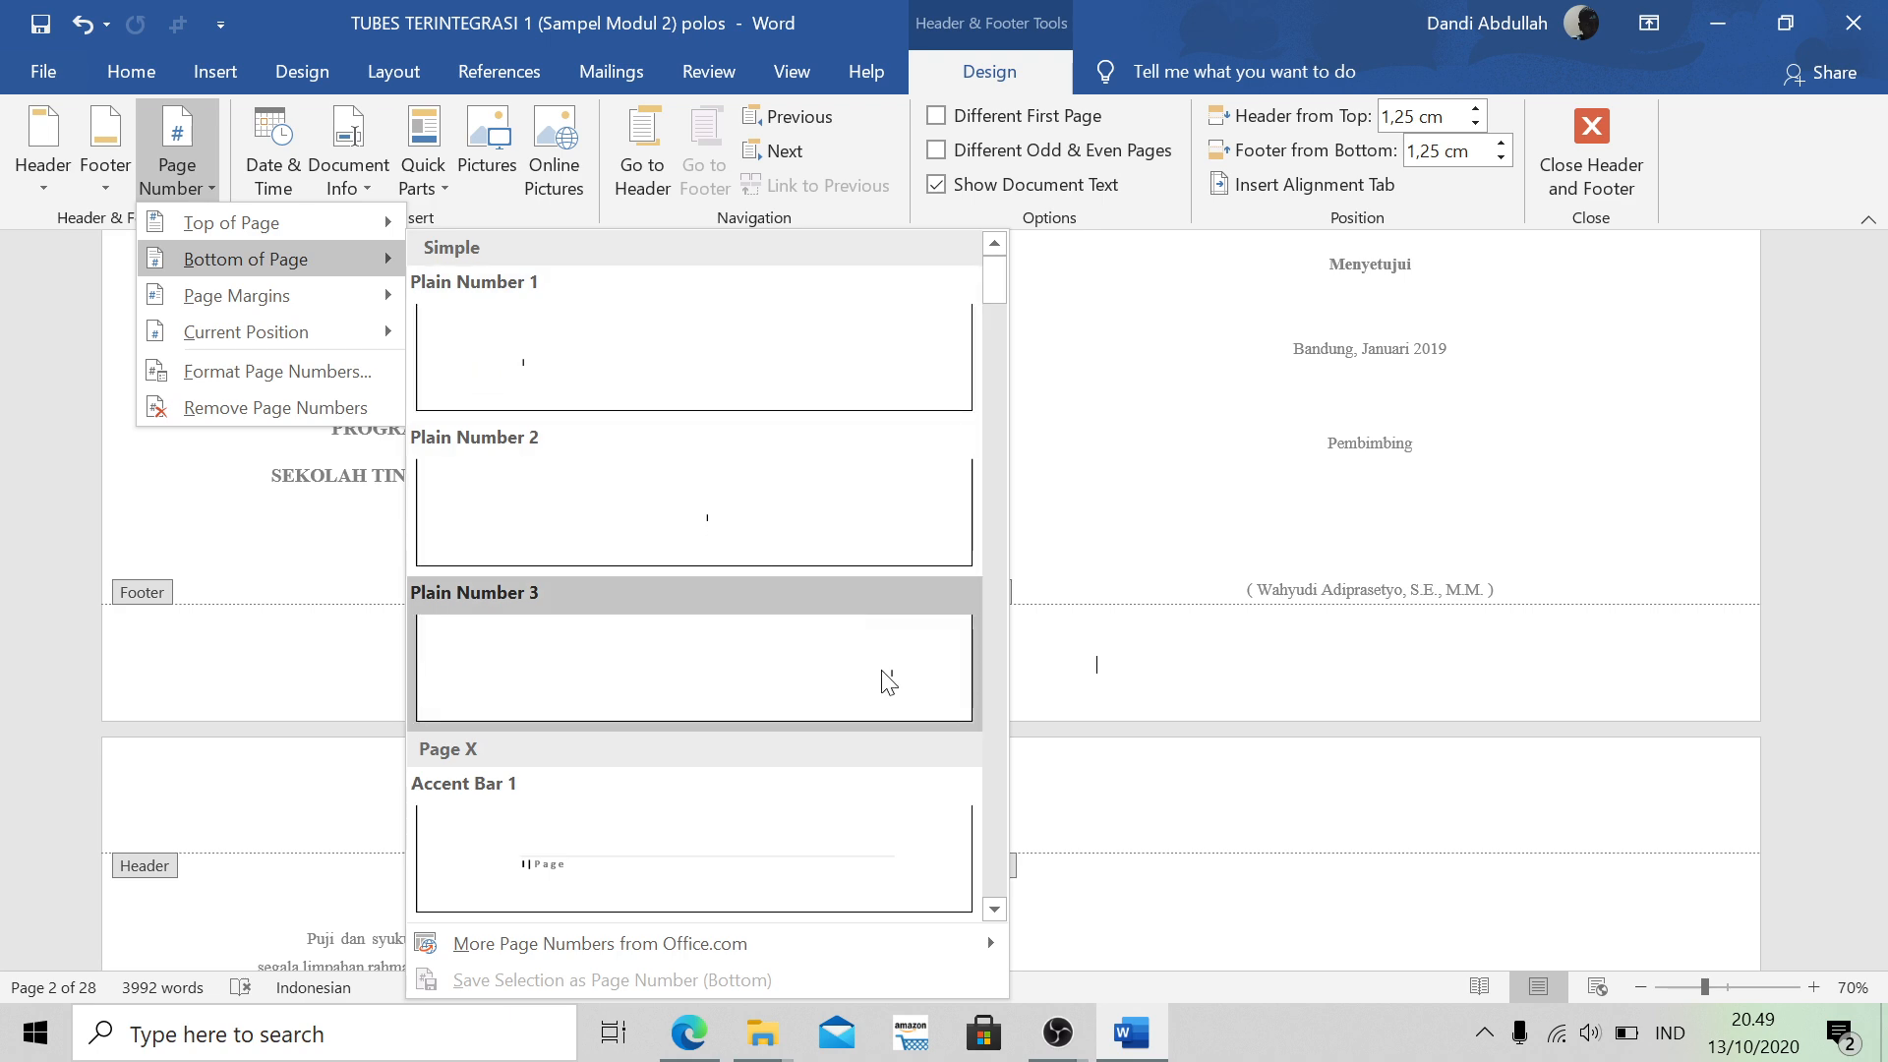
click(1166, 687)
Switch to the module PDF in Edge and read the Page Number section with its four numbering positions on page 4
key(alt+Tab)
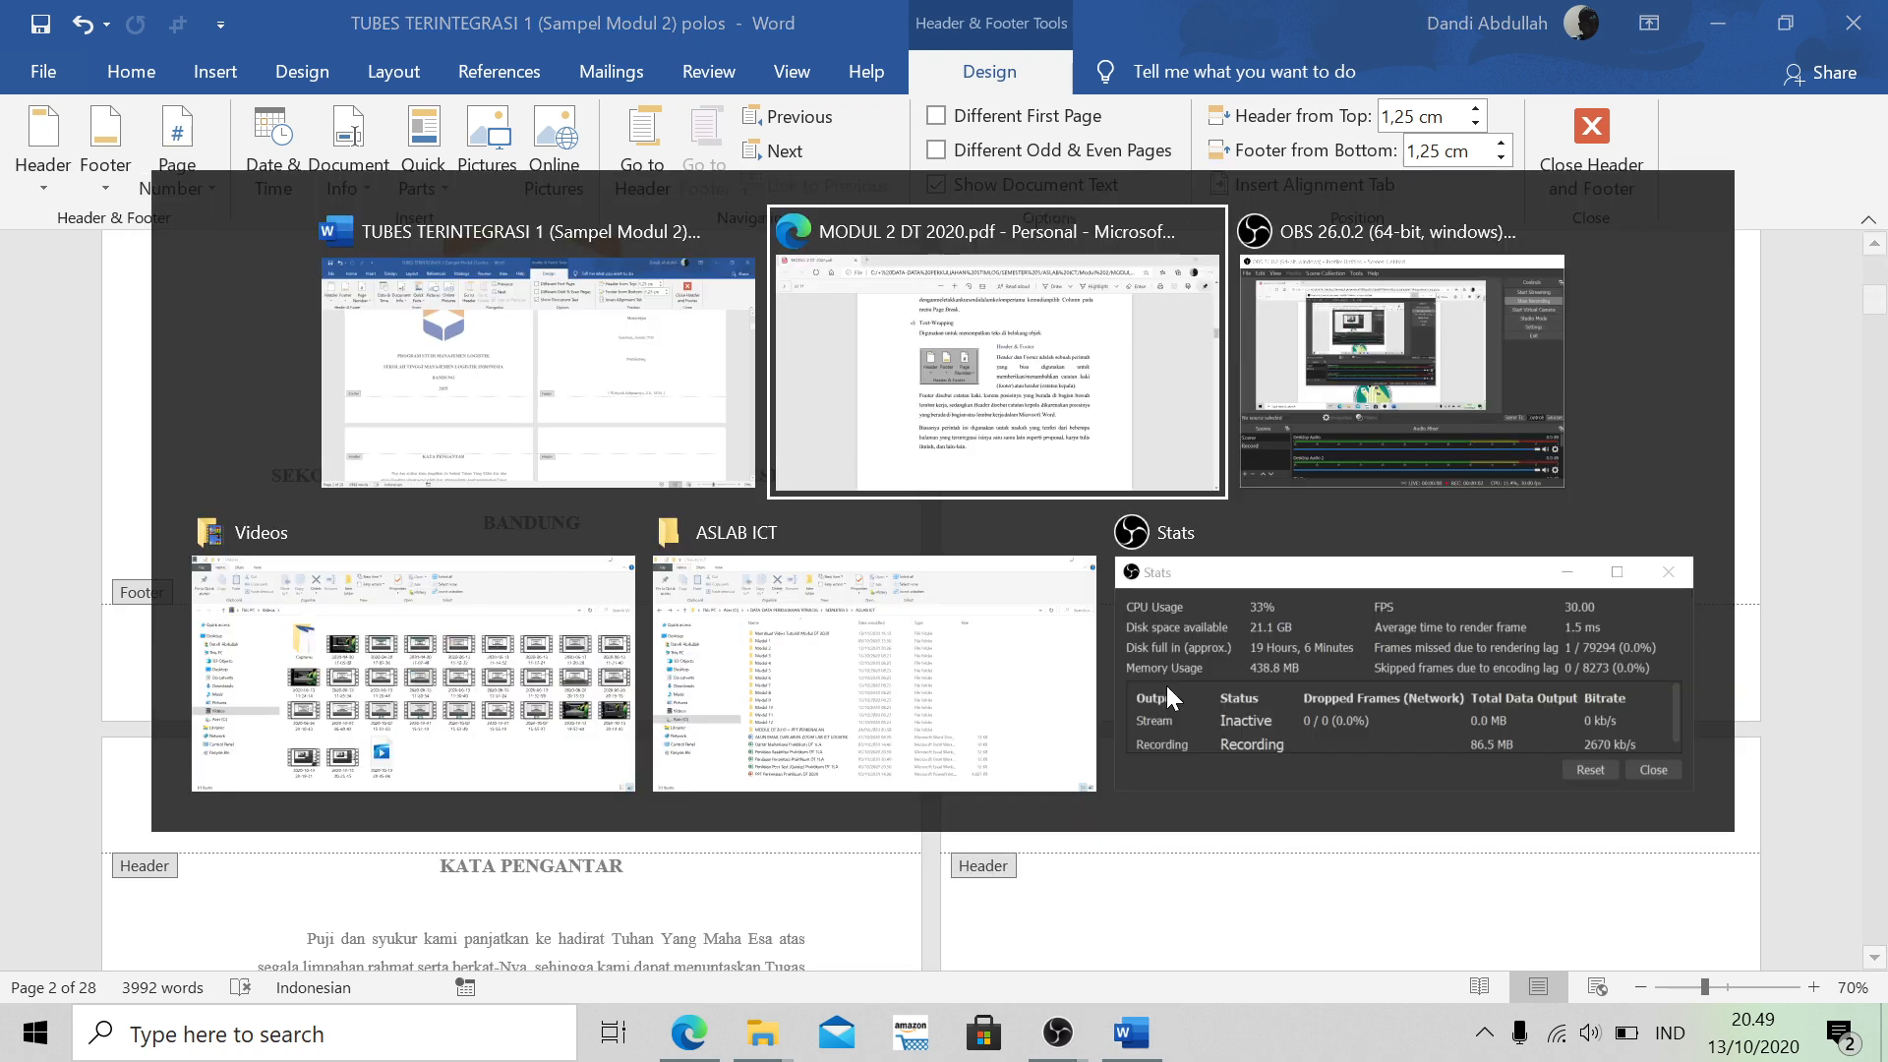
scroll(932, 585, down, 10)
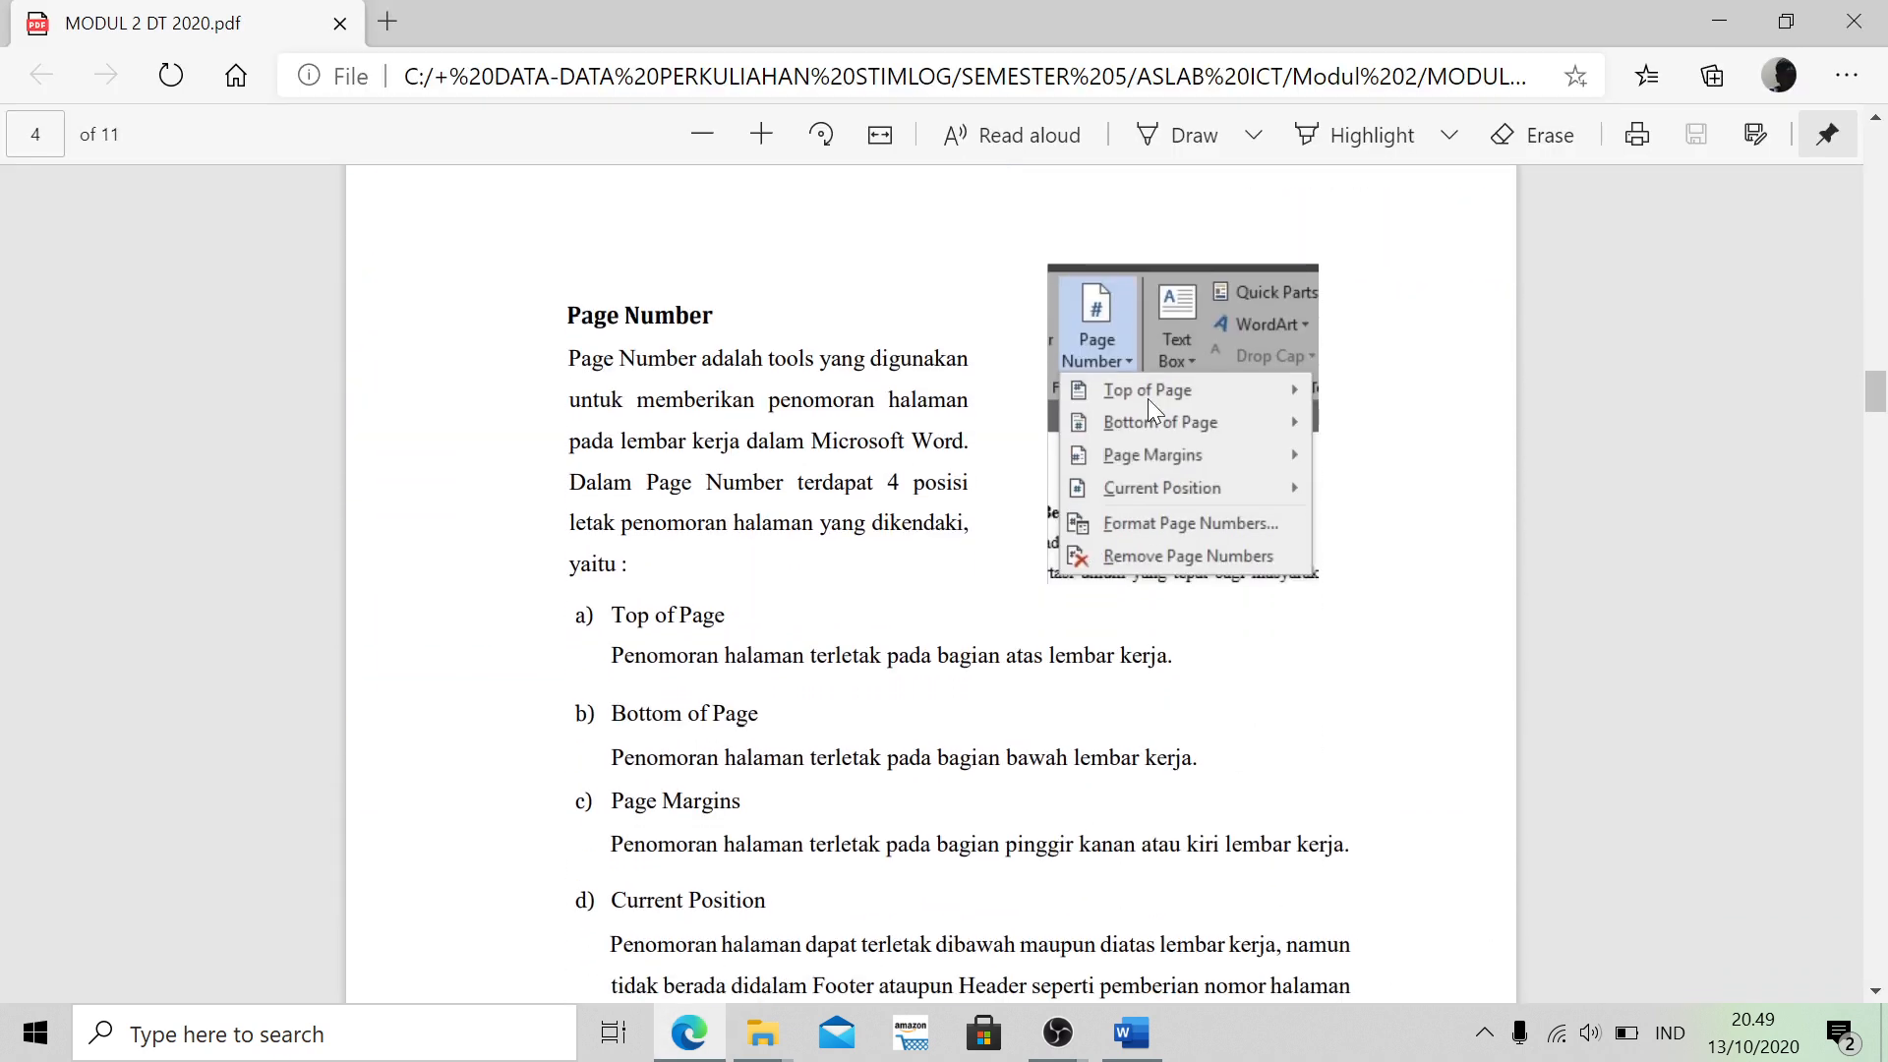
scroll(974, 437, down, 2)
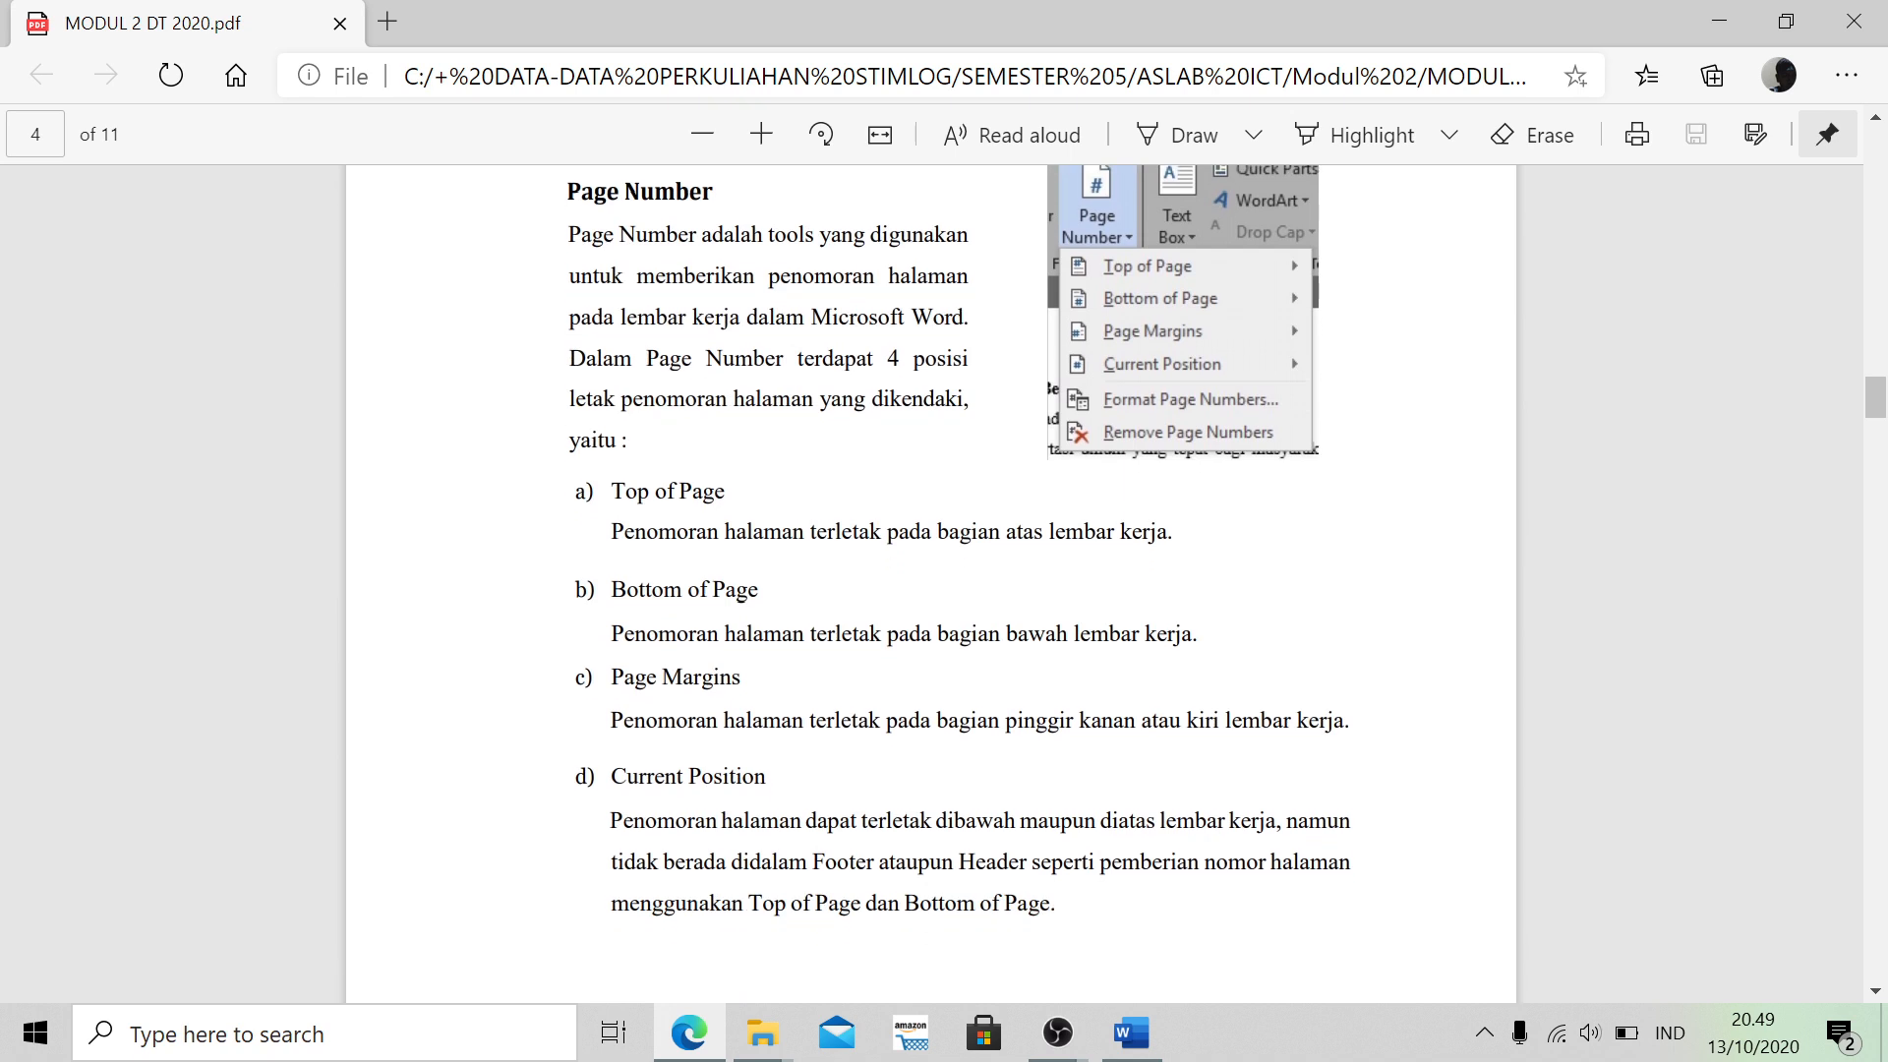
Compare the module's Top of Page and Bottom of Page explanations with the corresponding page number designs in Word
key(alt+Tab)
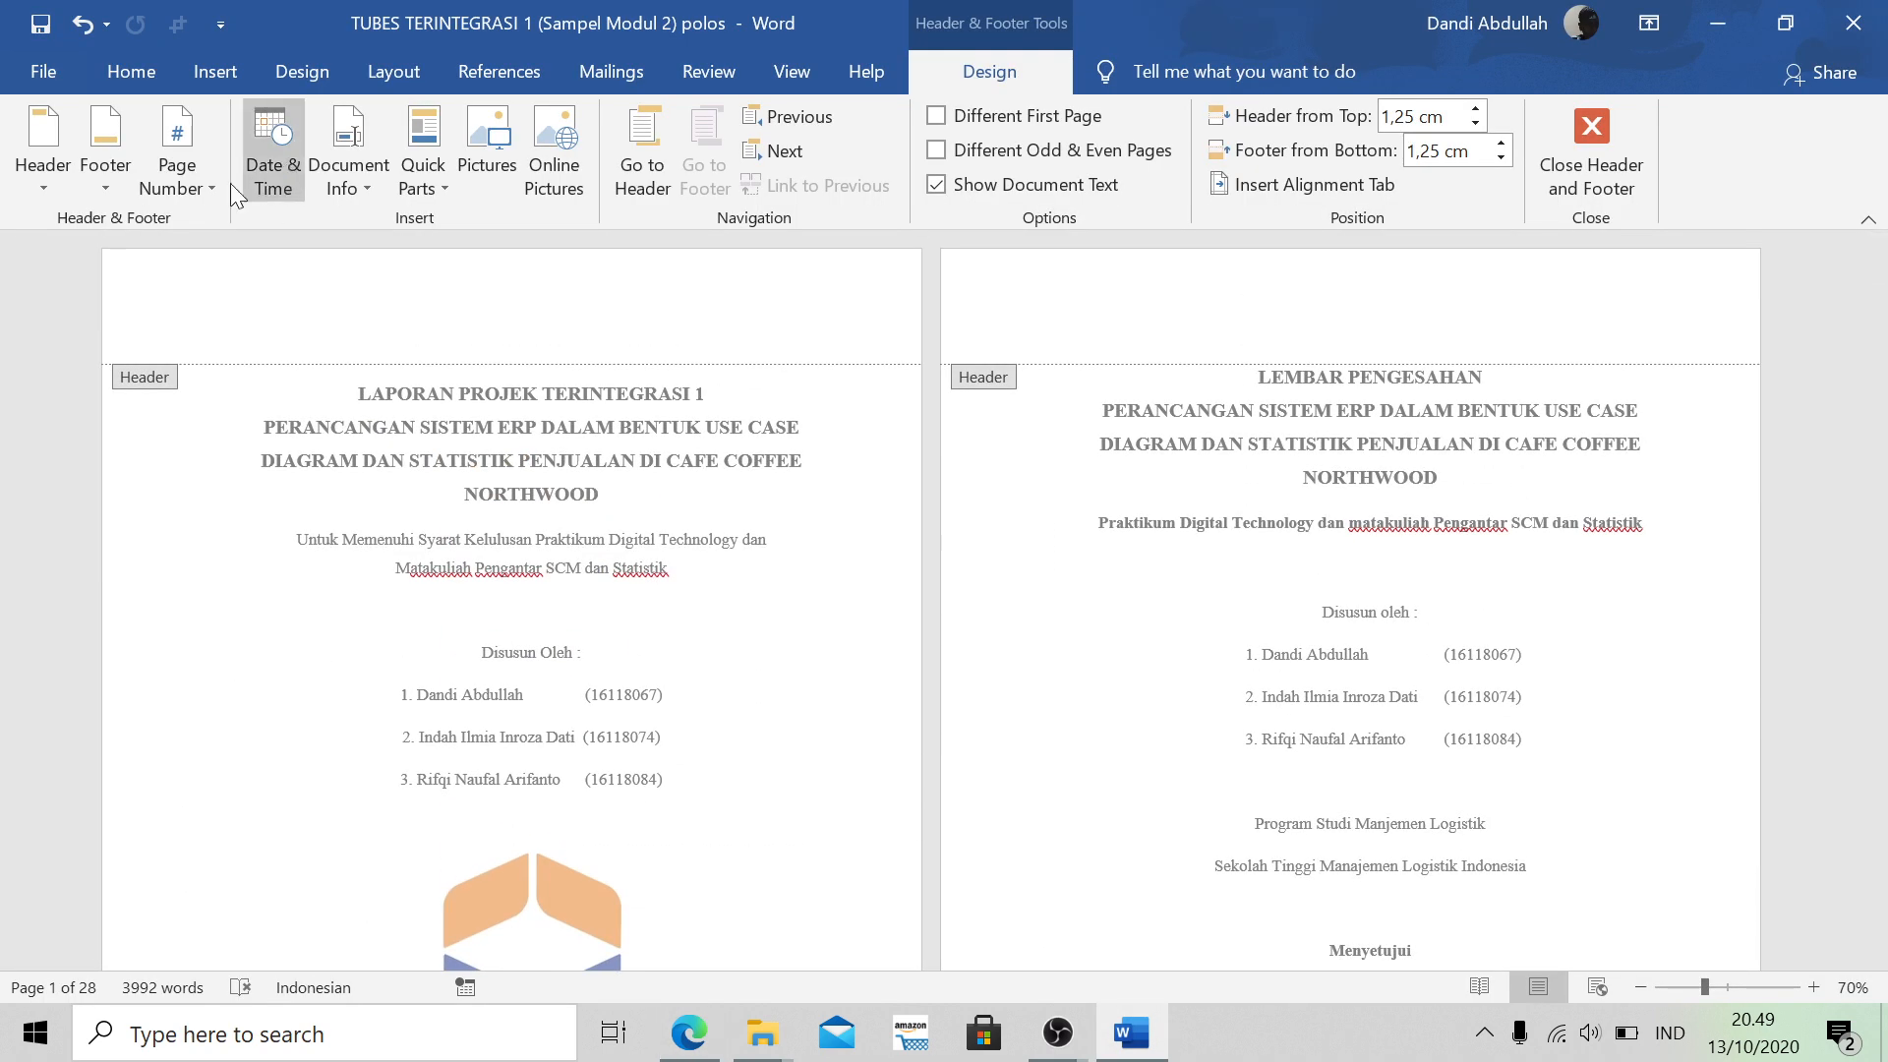
click(205, 185)
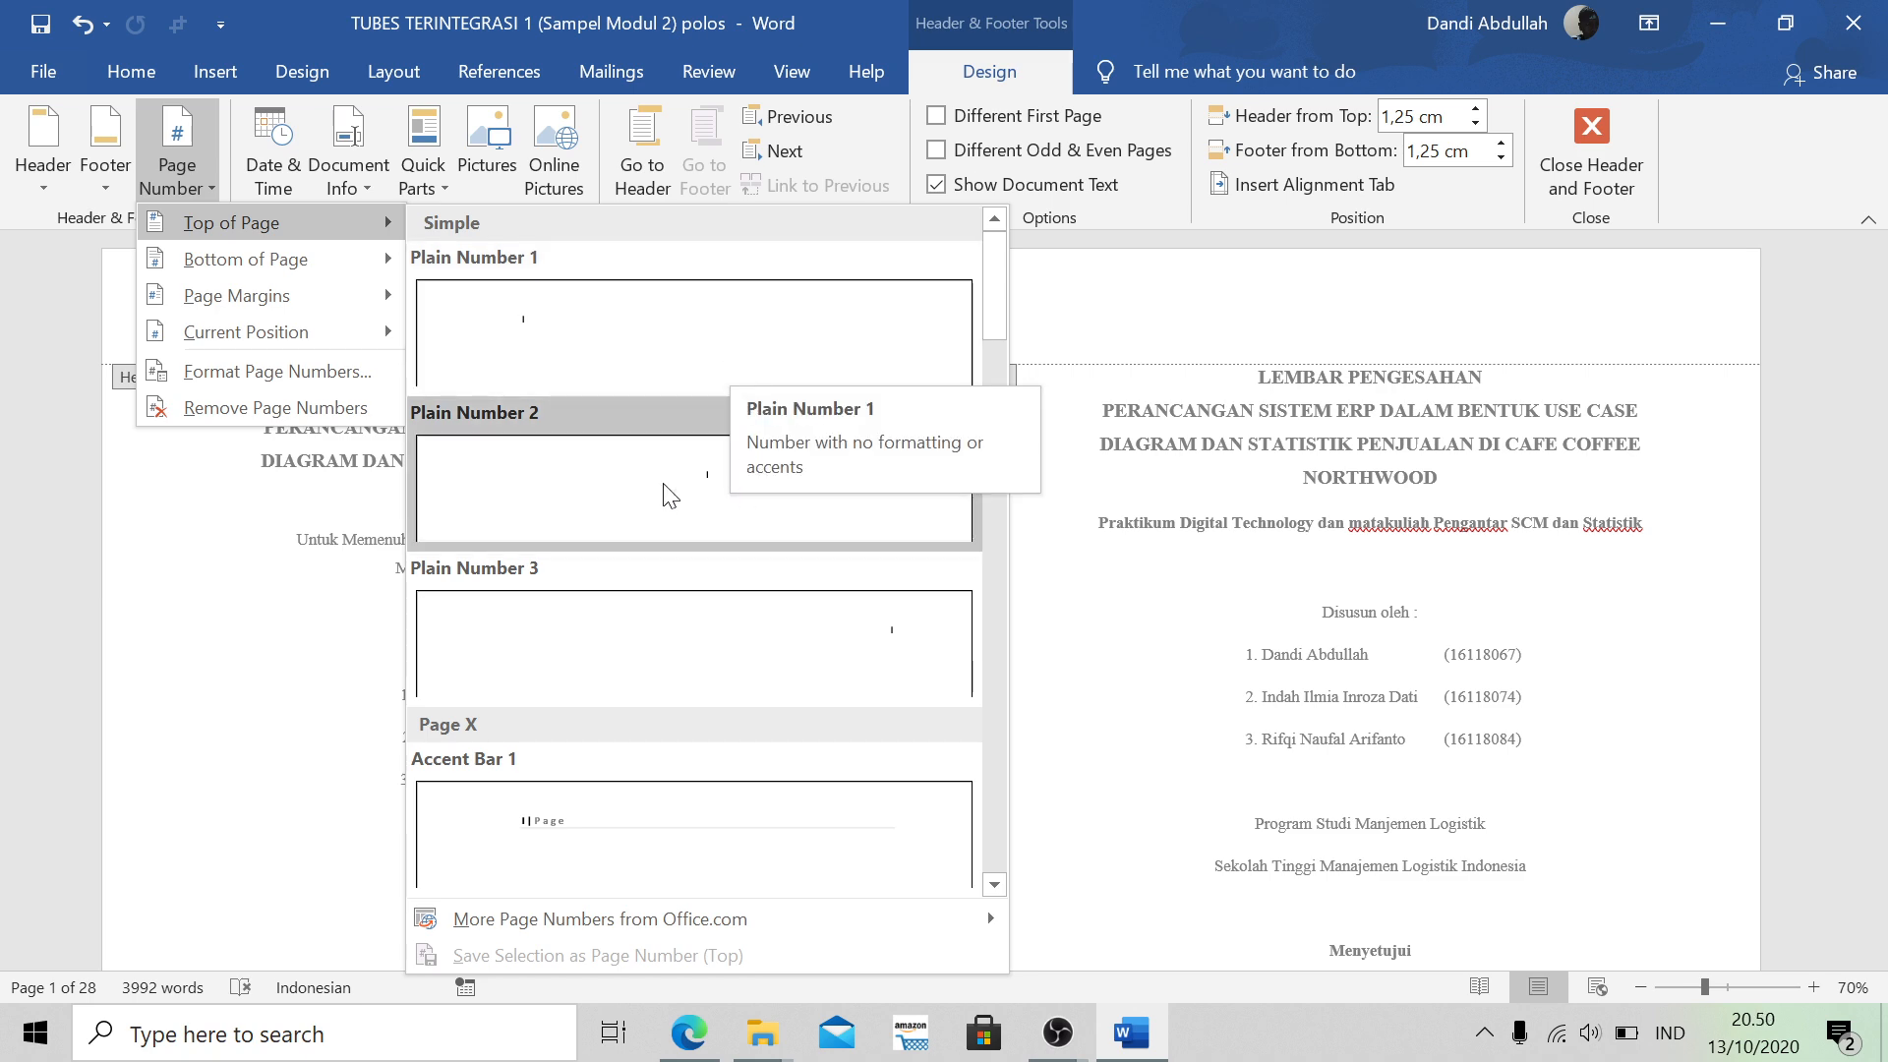
key(alt+Tab)
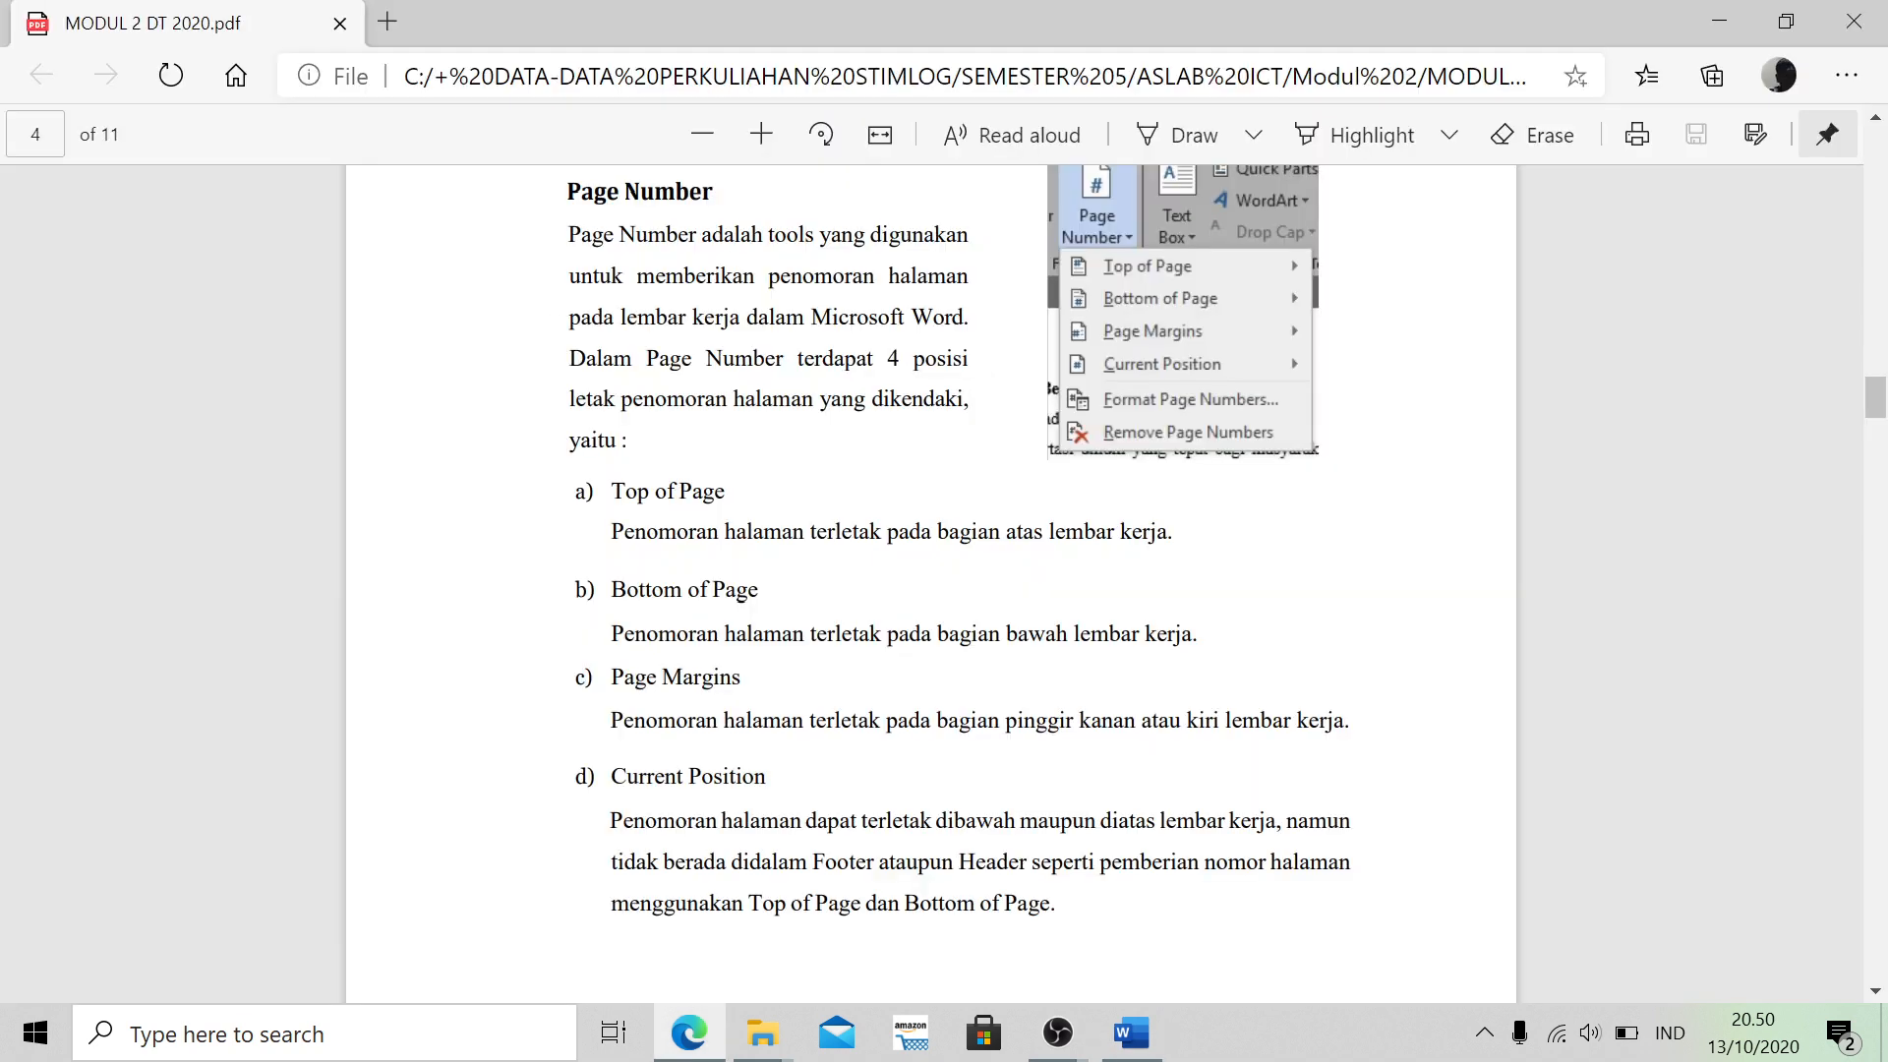
scroll(959, 541, down, 1)
key(alt+Tab)
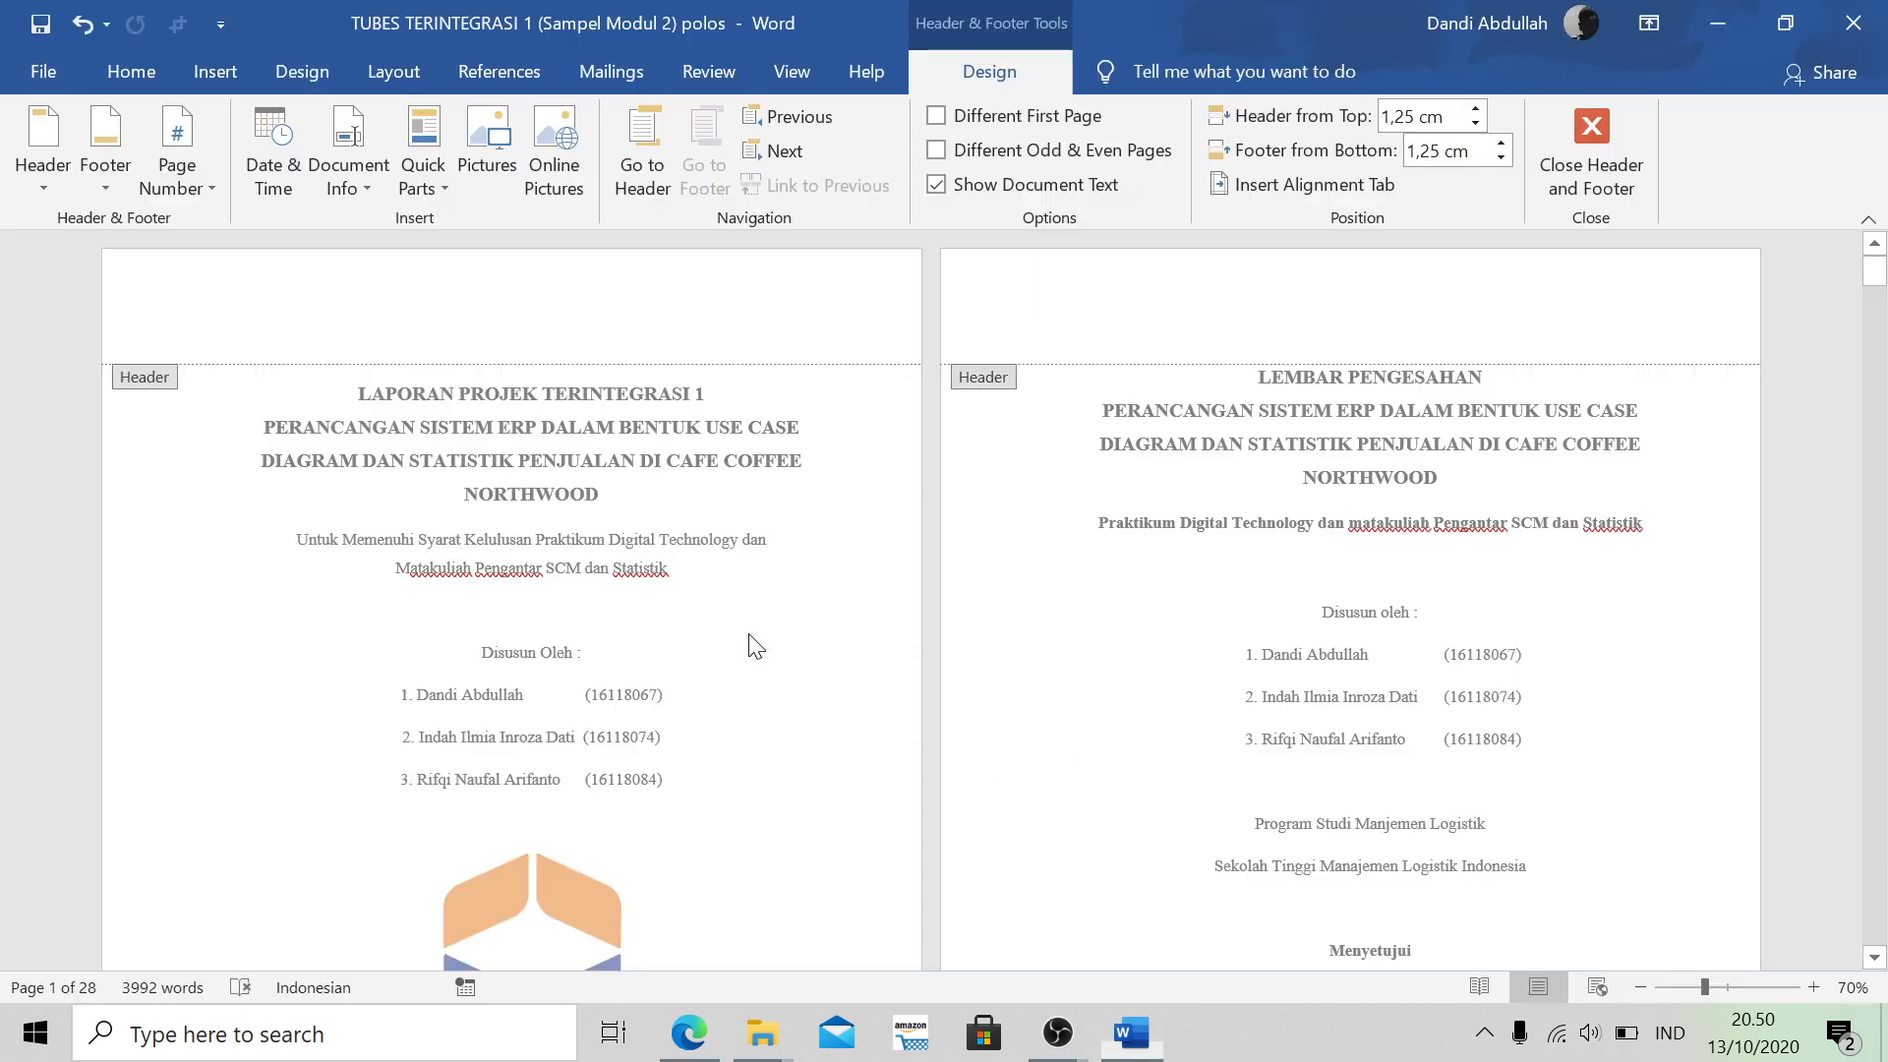
click(181, 192)
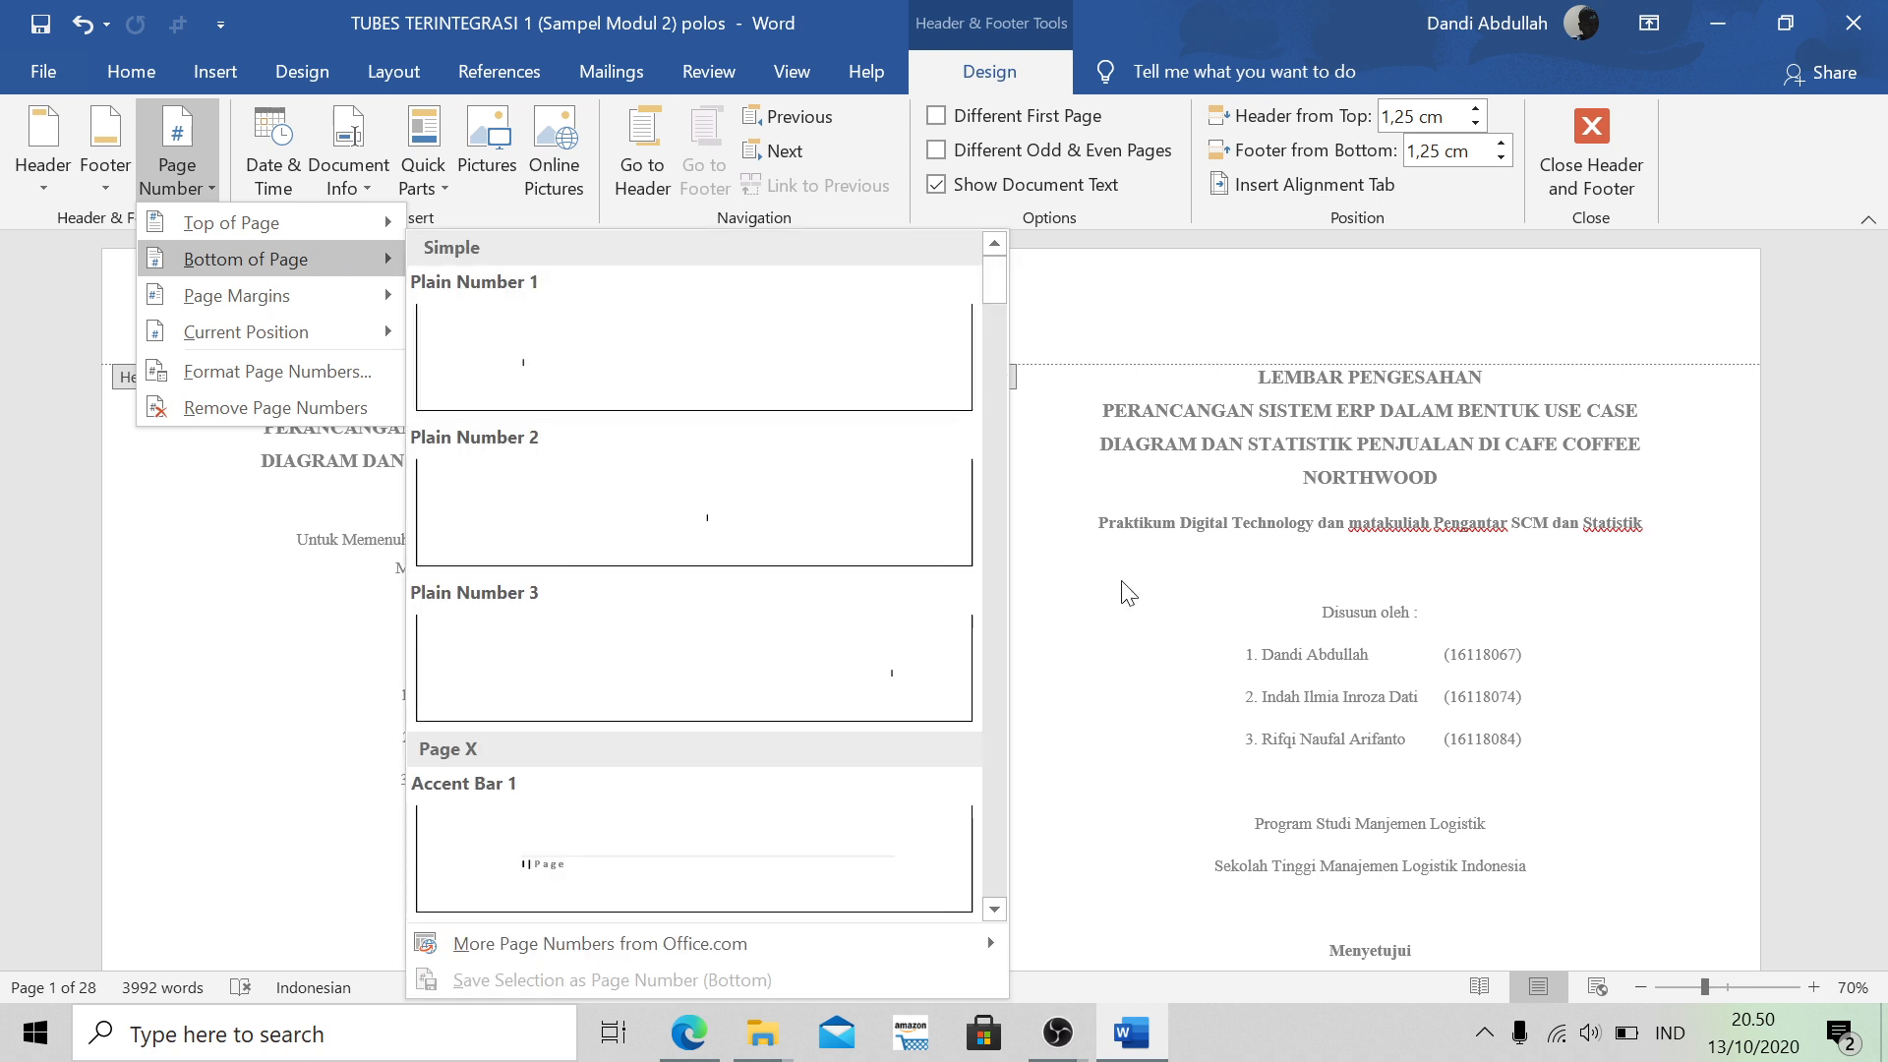
scroll(1135, 583, down, 2)
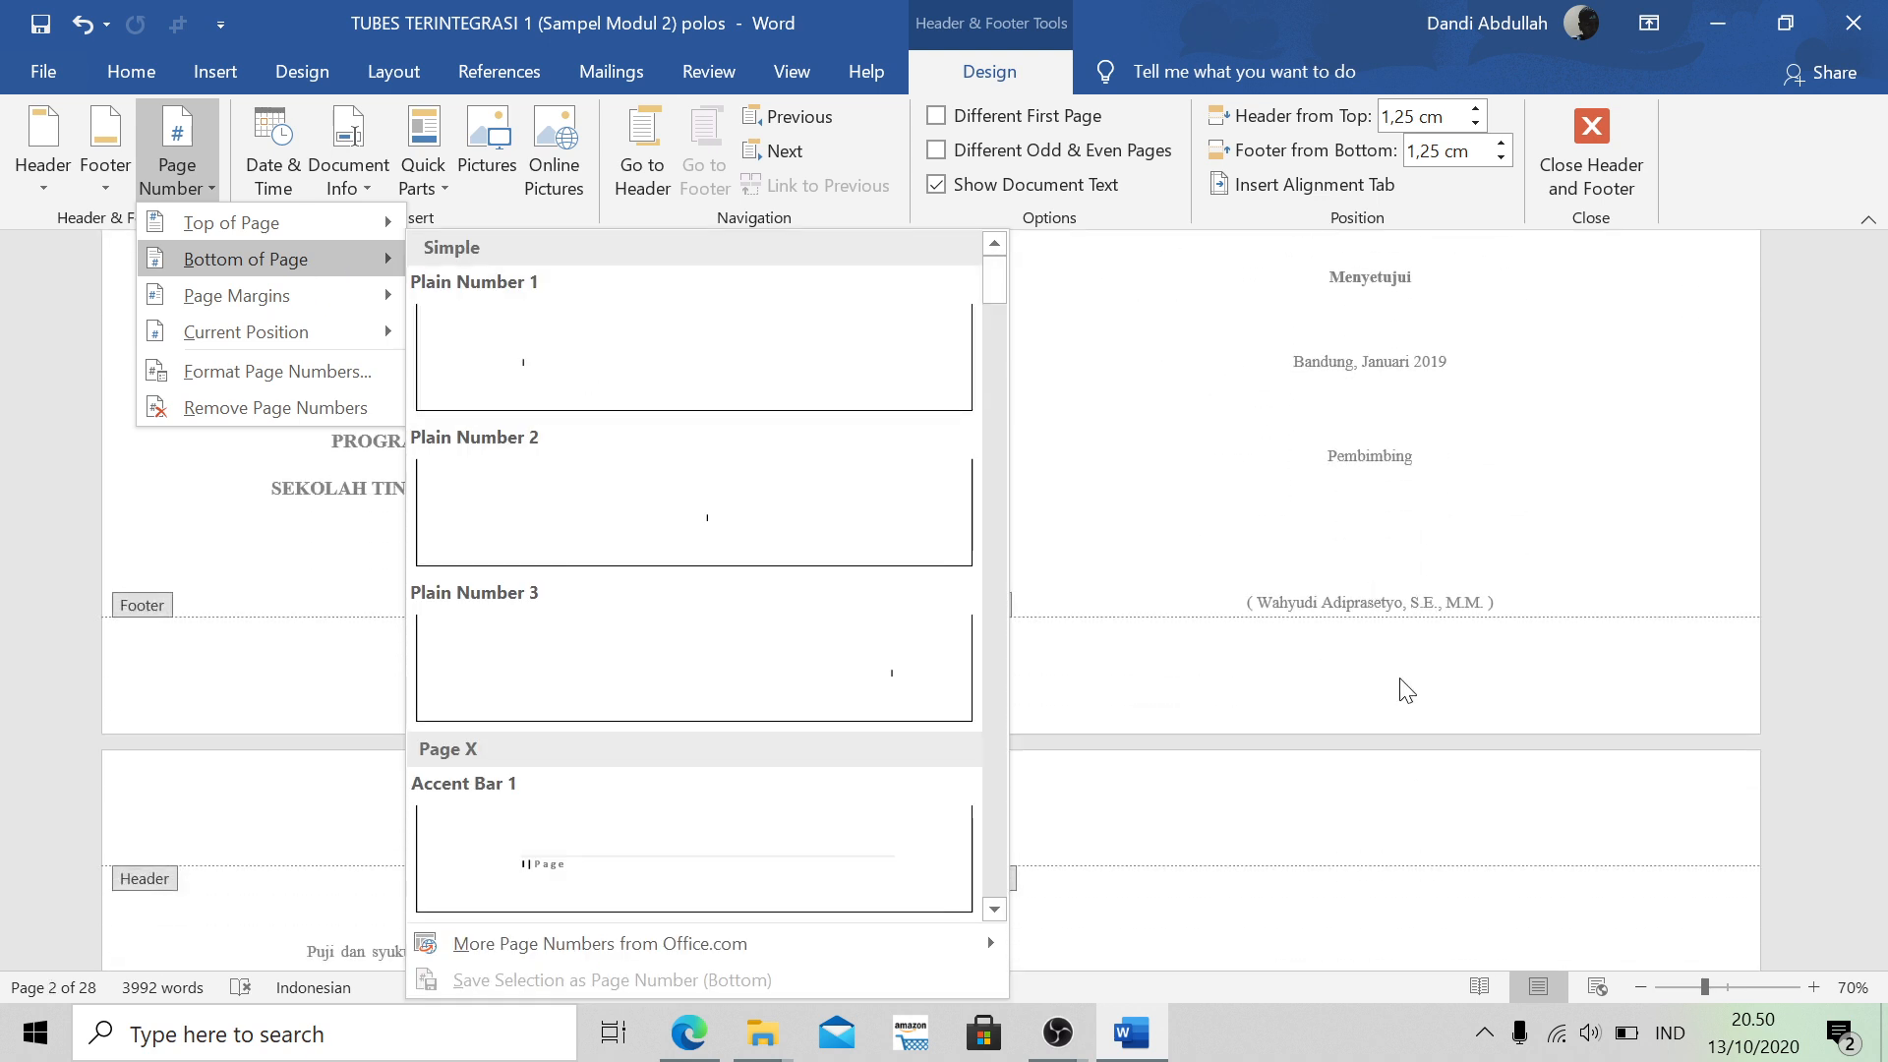
Read the Page Margins and Current Position explanations in the PDF and look over the cover and approval pages in Word
key(alt+Tab)
scroll(959, 511, down, 2)
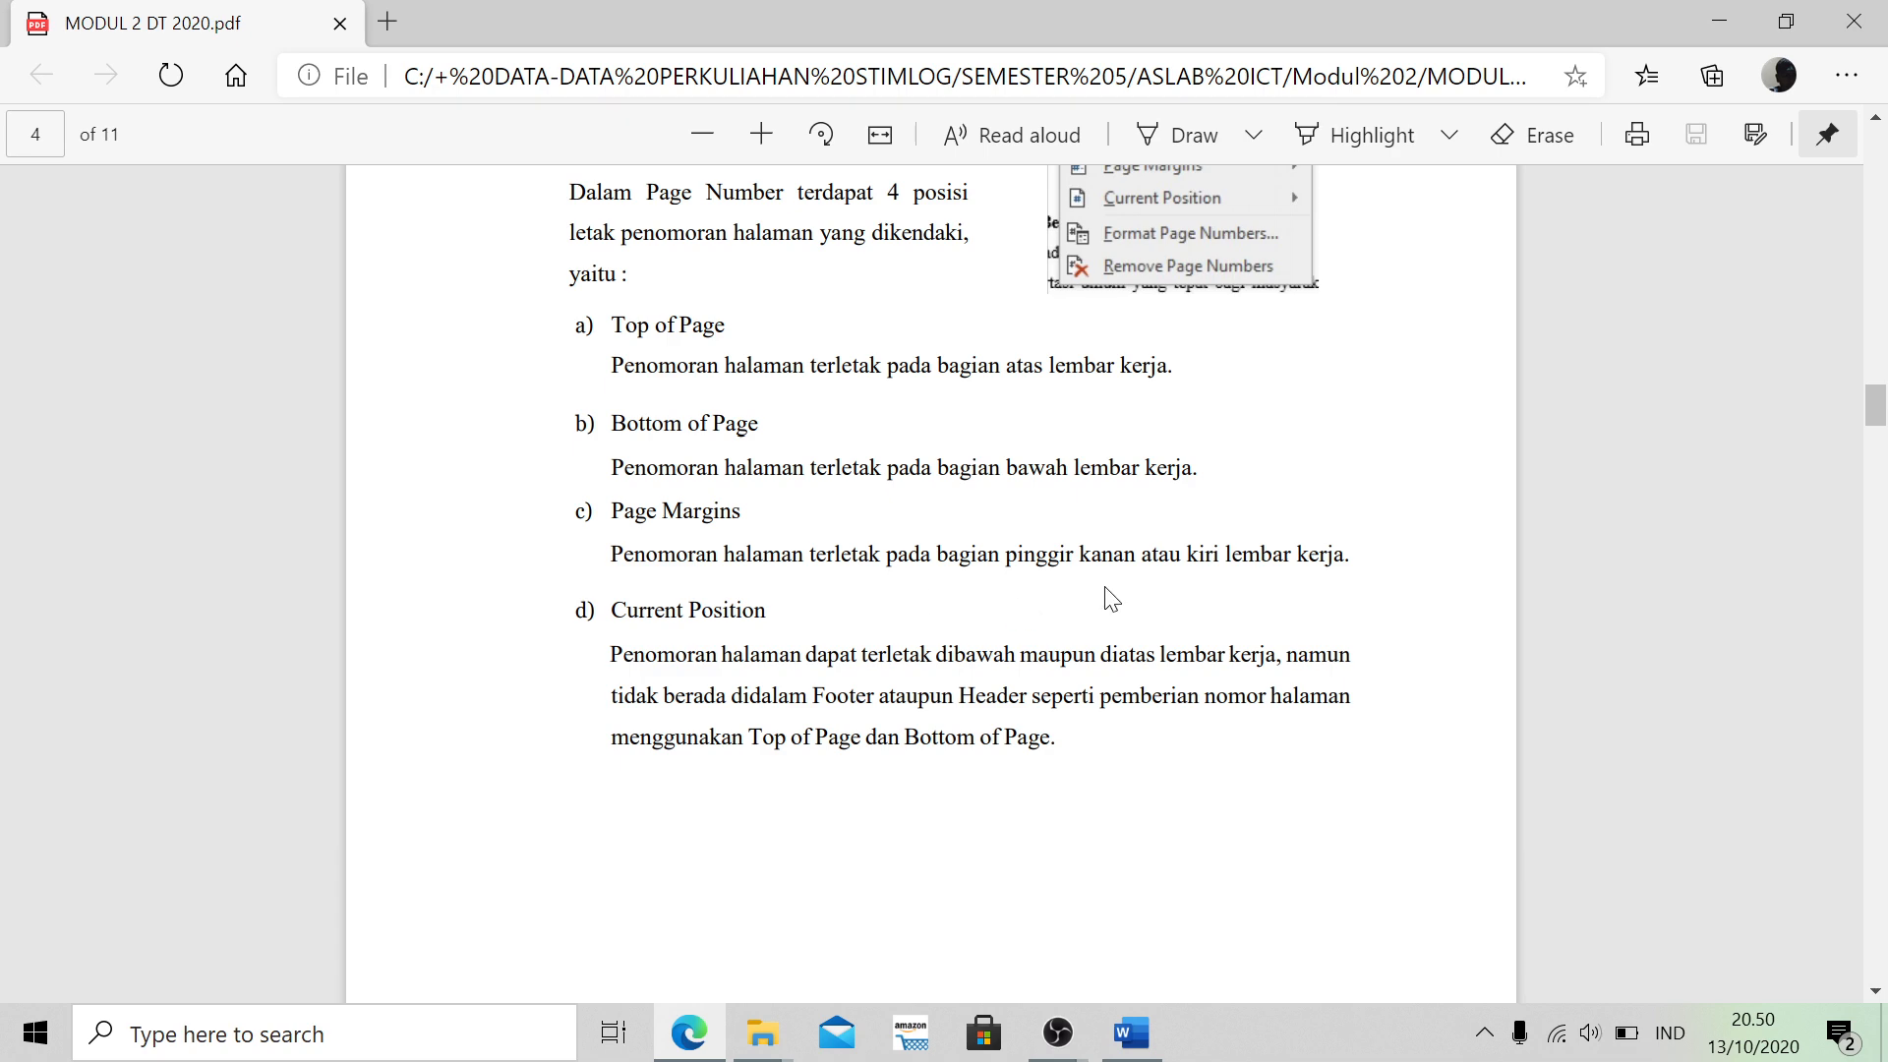
key(alt+Tab)
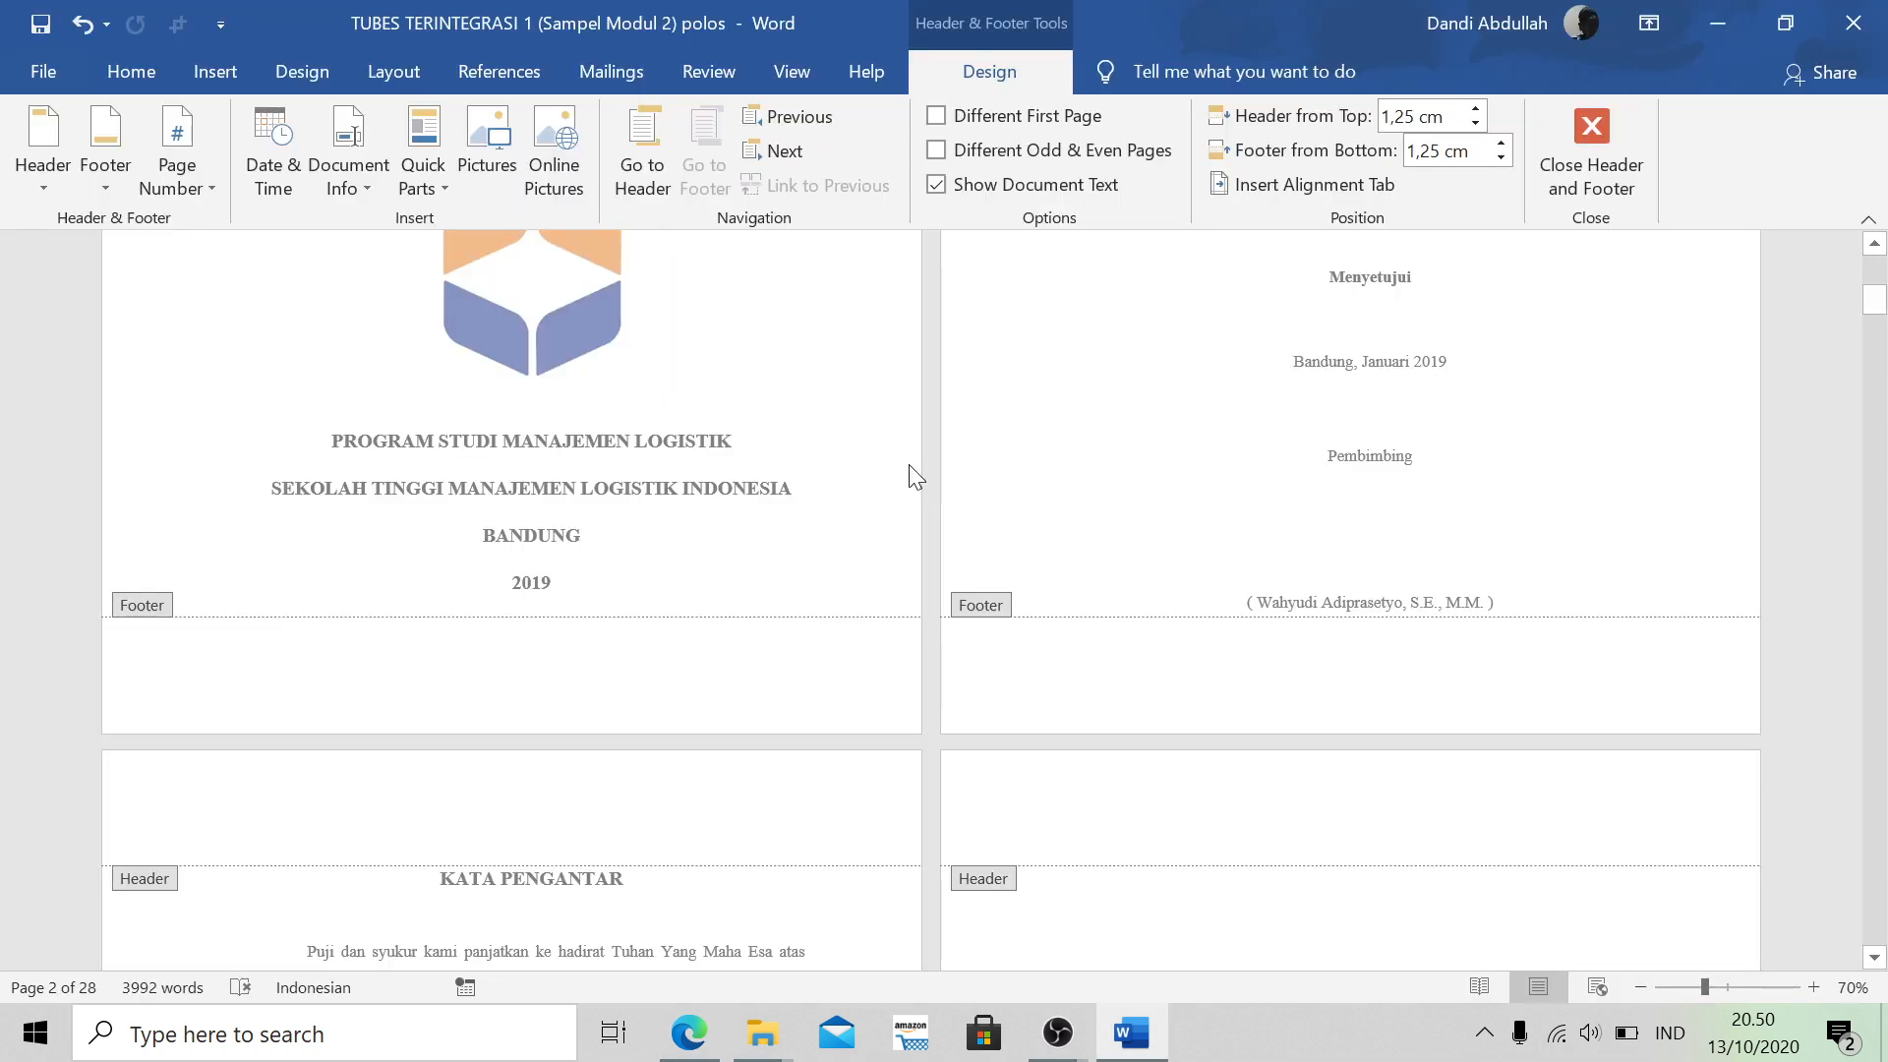
scroll(914, 477, up, 3)
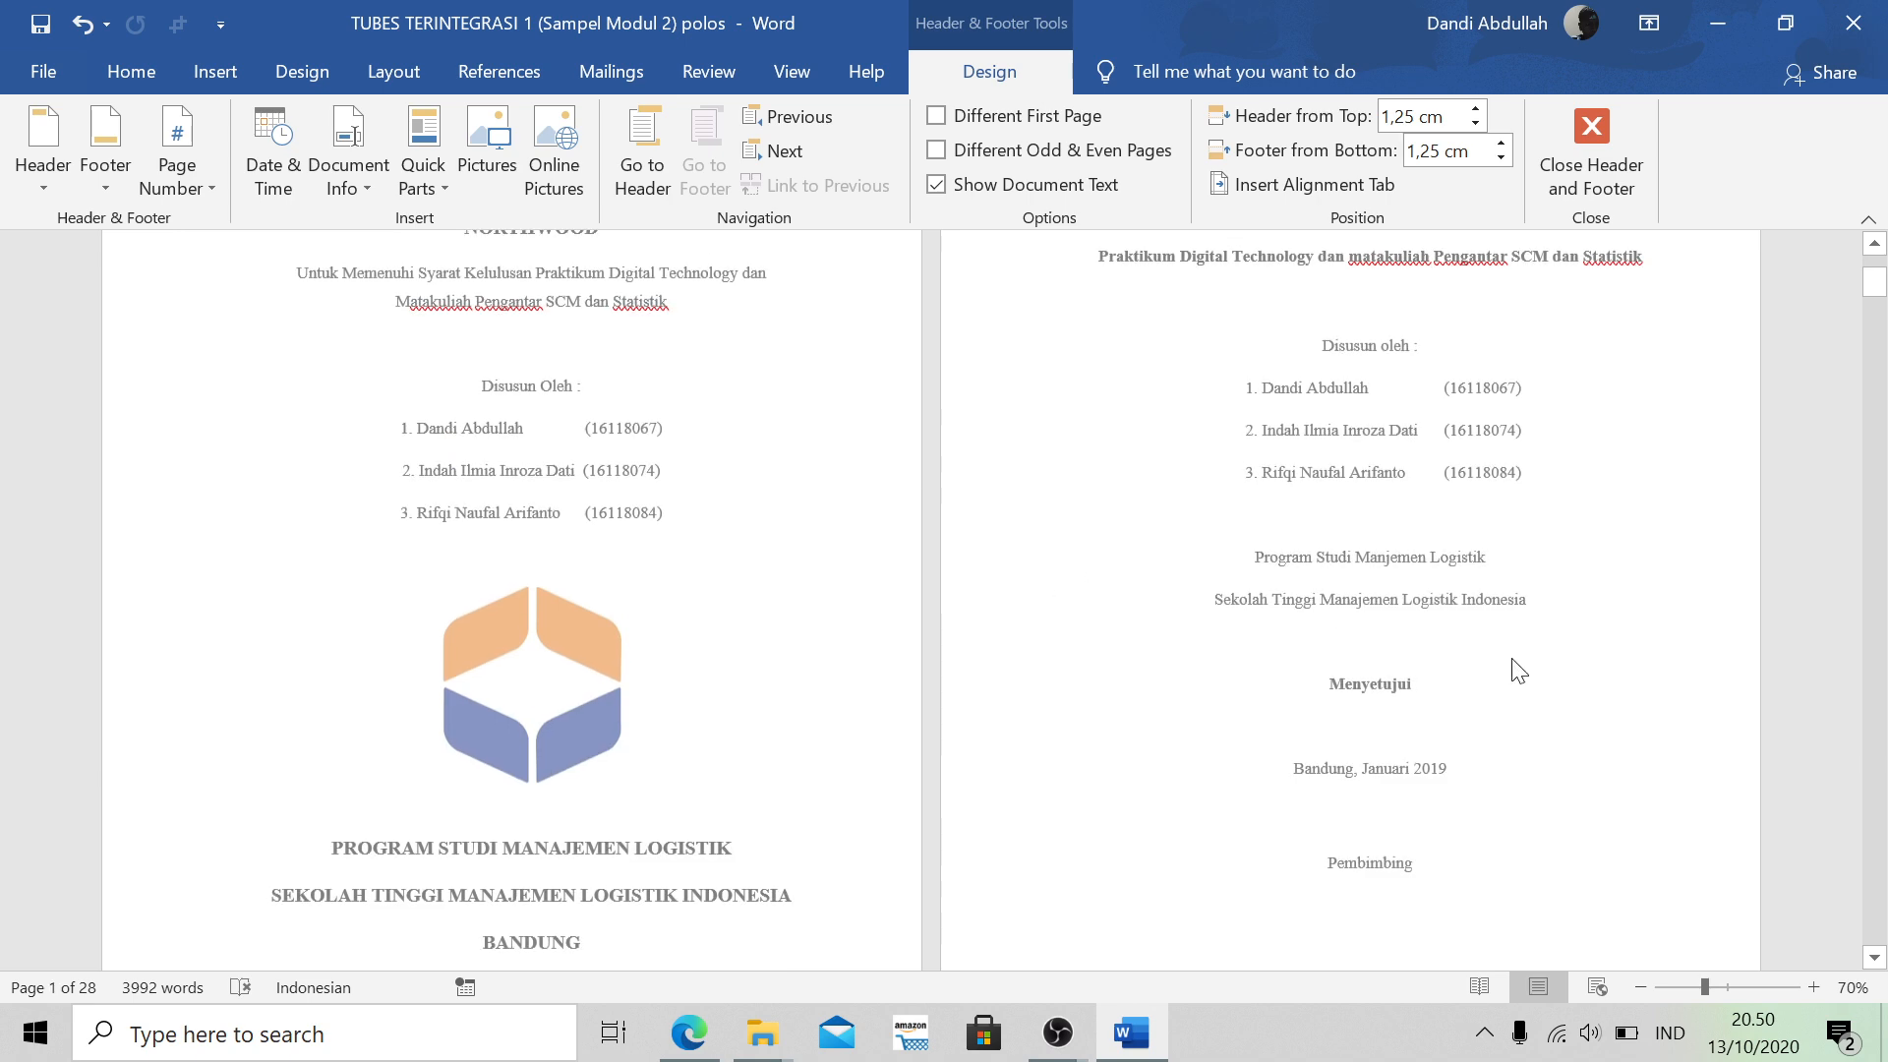
scroll(1175, 708, up, 3)
scroll(1177, 710, down, 4)
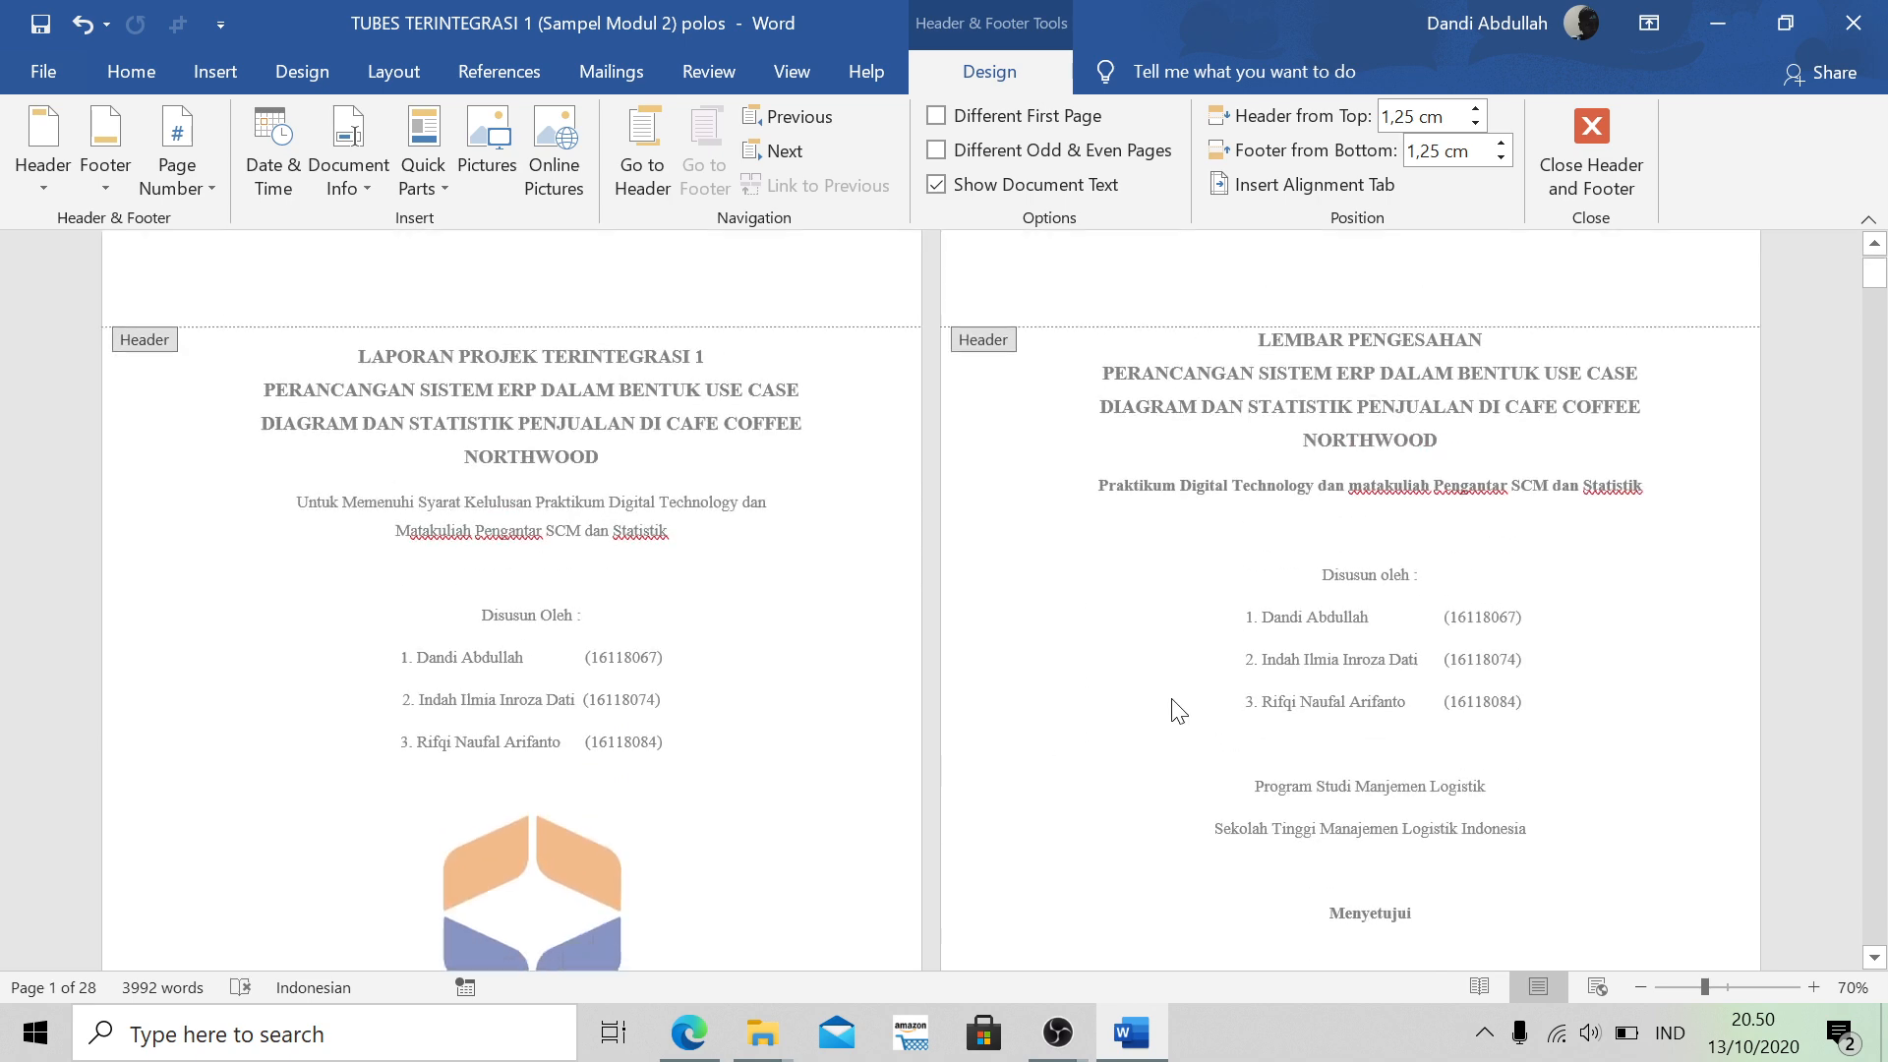
scroll(1177, 710, up, 3)
Return to the module PDF in Edge and read on from Page Number to Heading Styles and Table Of Contents on page 5
key(alt+Tab)
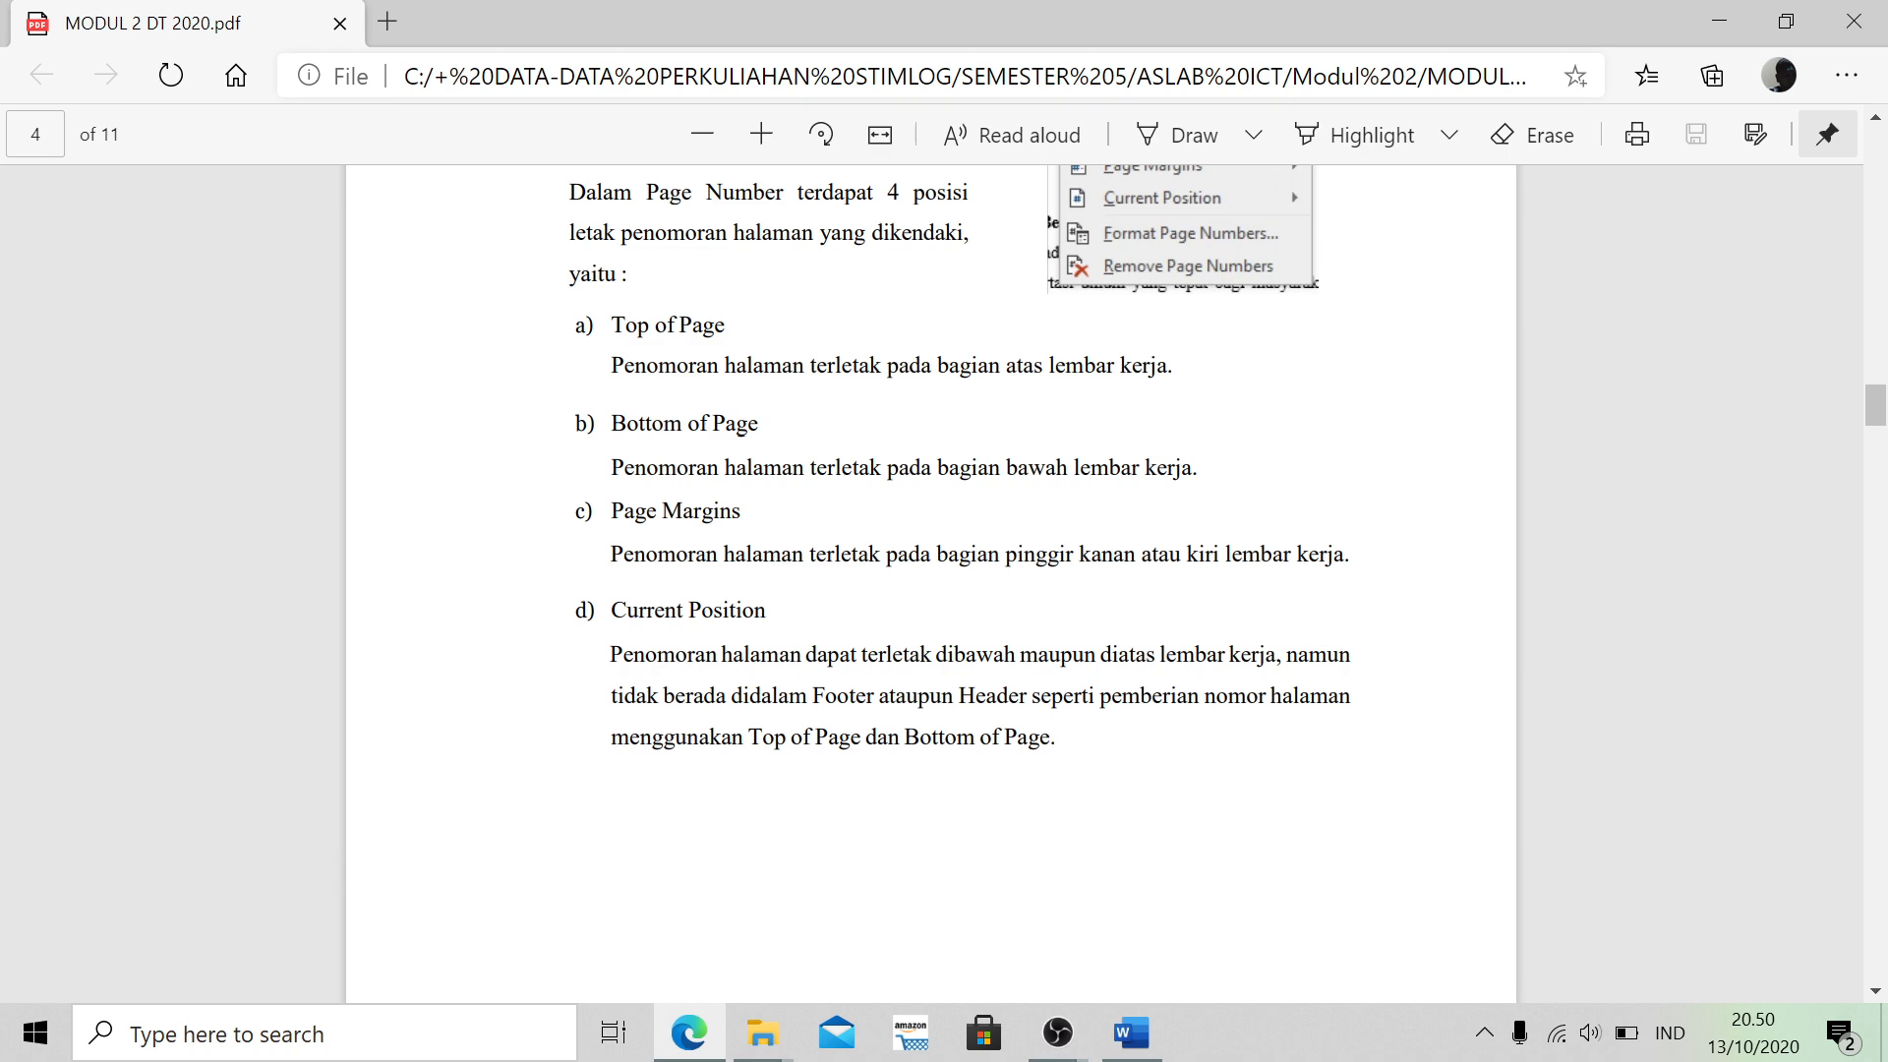
scroll(931, 584, down, 3)
scroll(930, 584, up, 4)
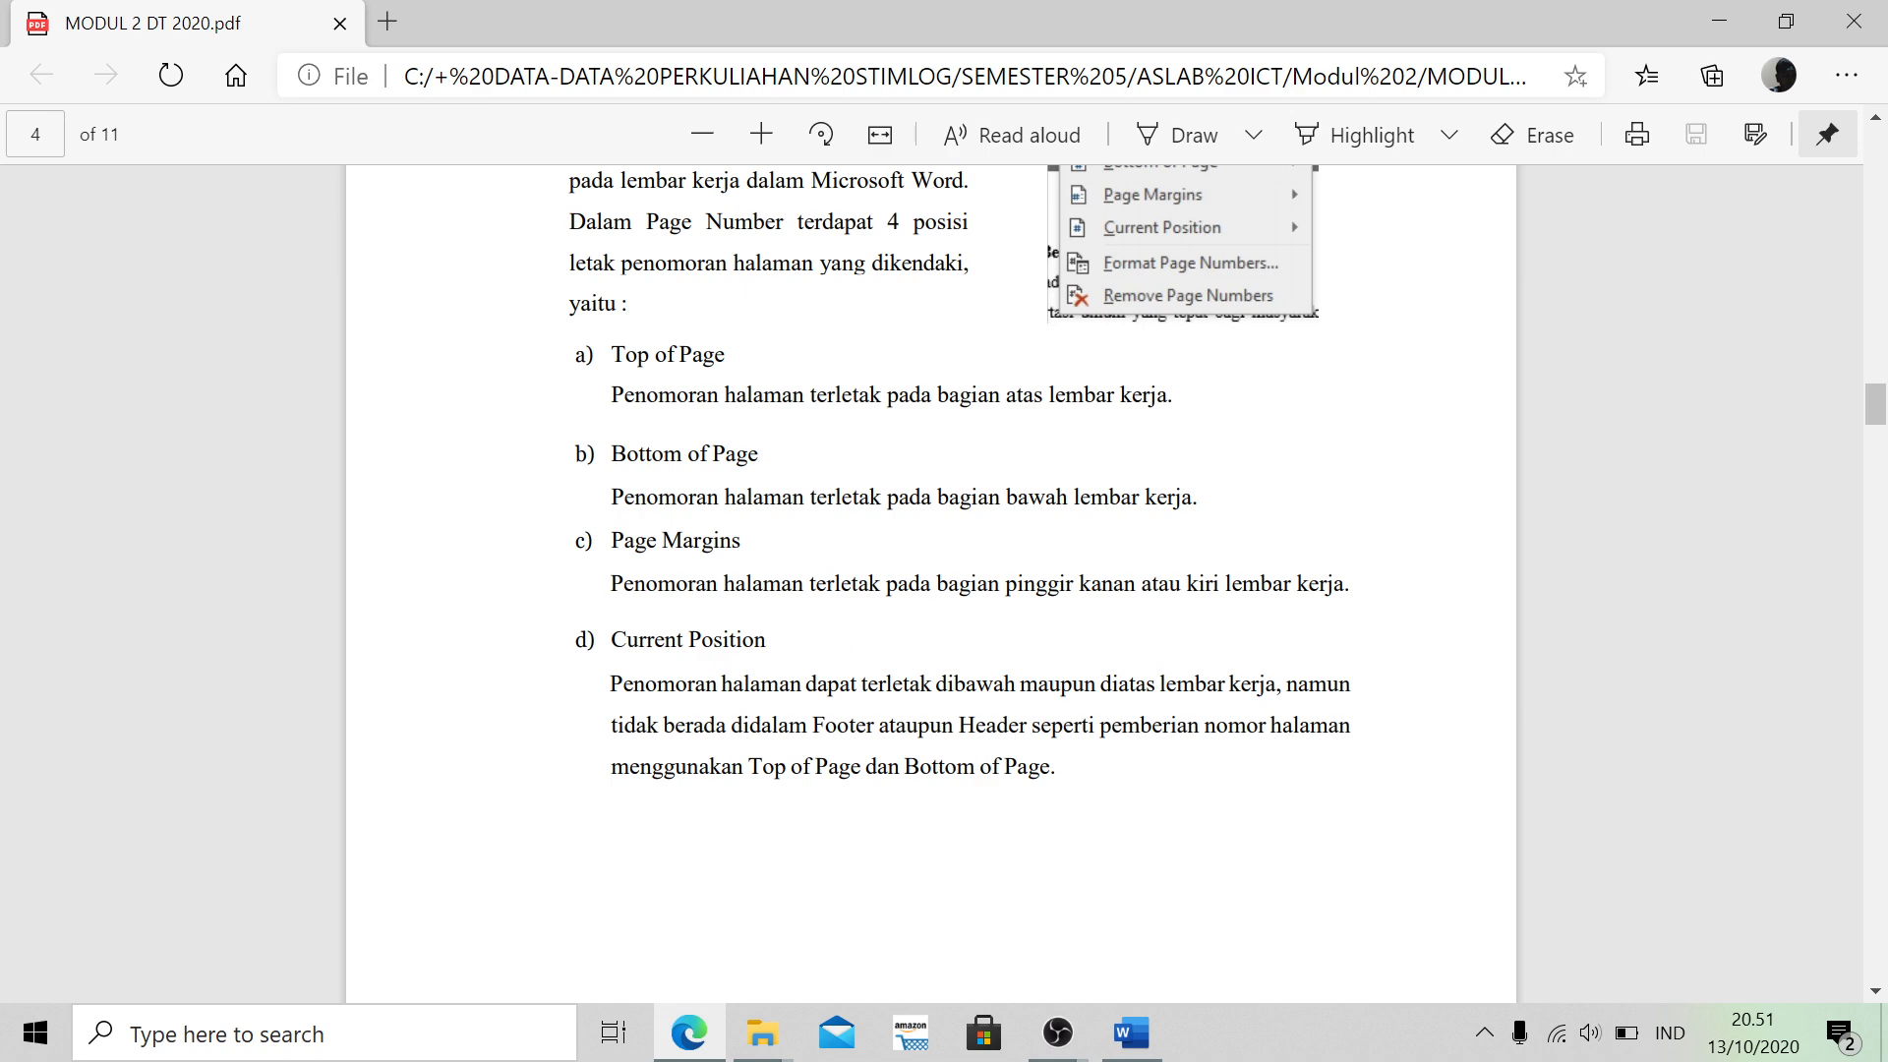
scroll(787, 645, up, 1)
scroll(792, 645, down, 10)
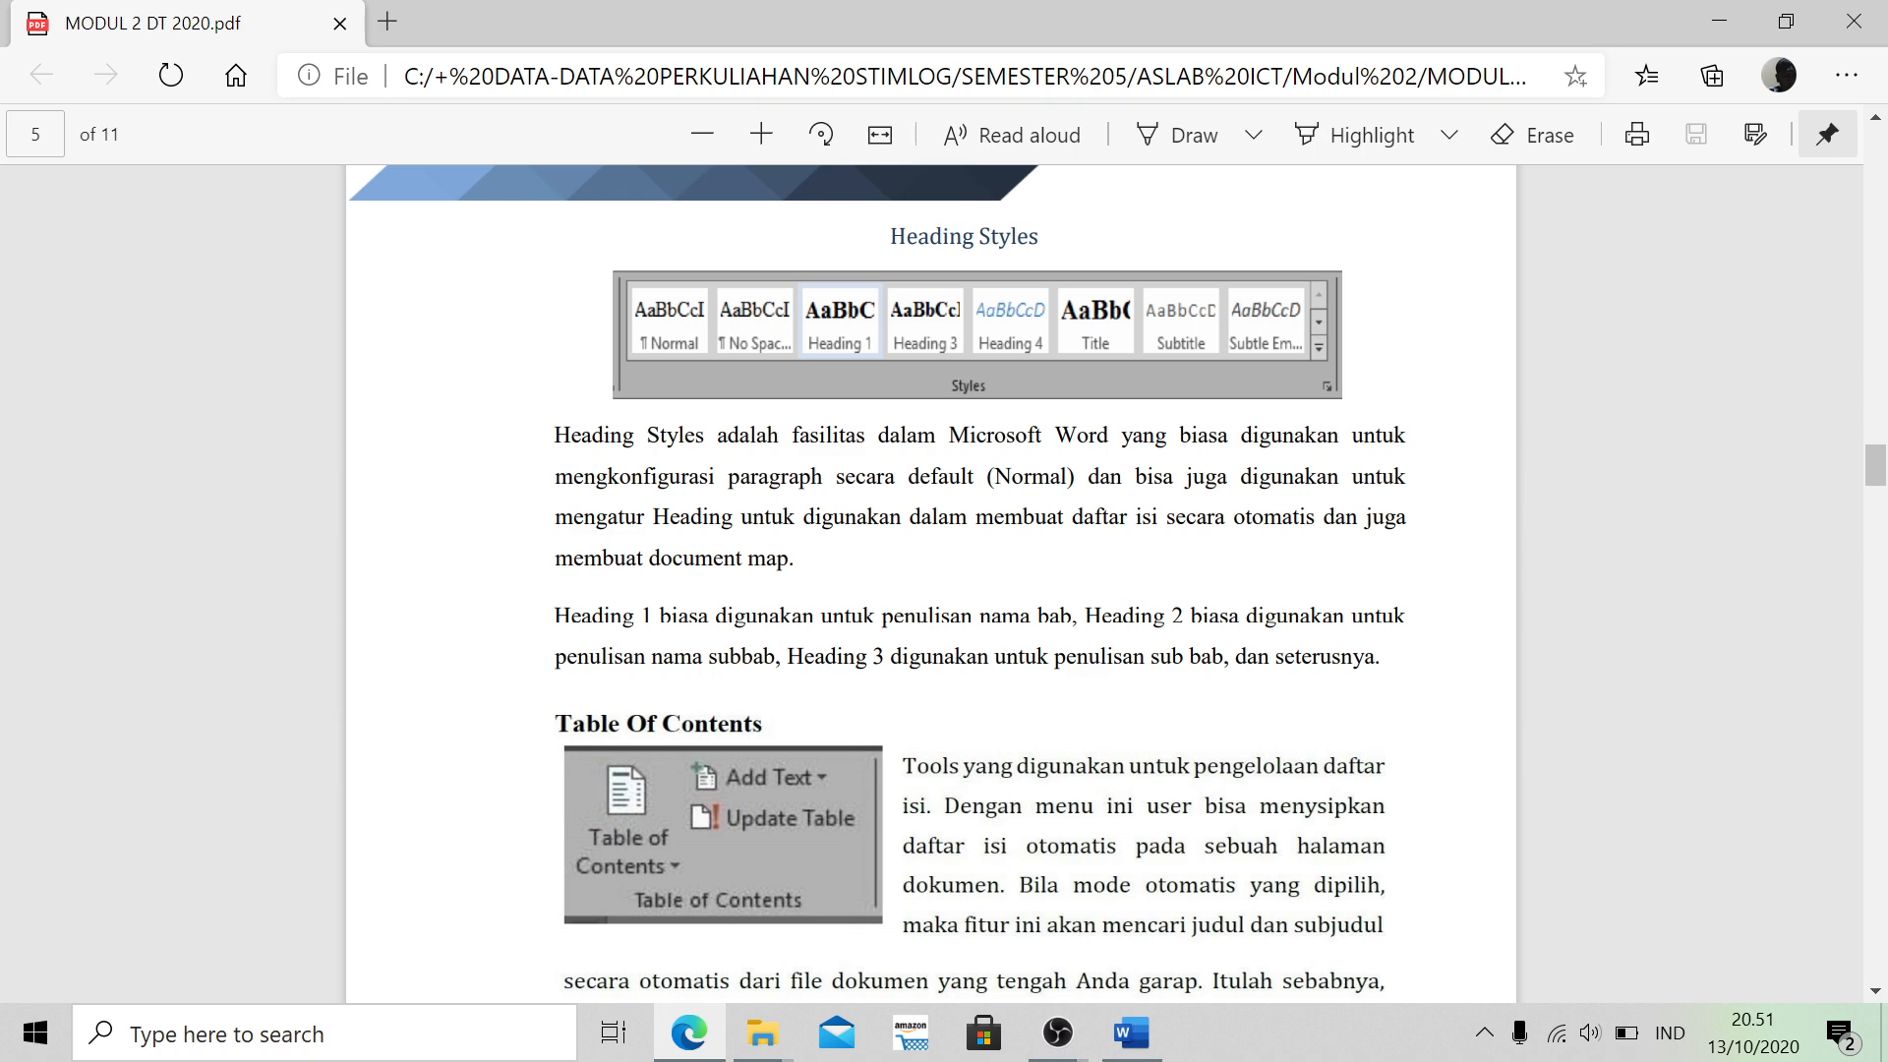
Switch to the report in Word and display the available heading styles
key(alt+Tab)
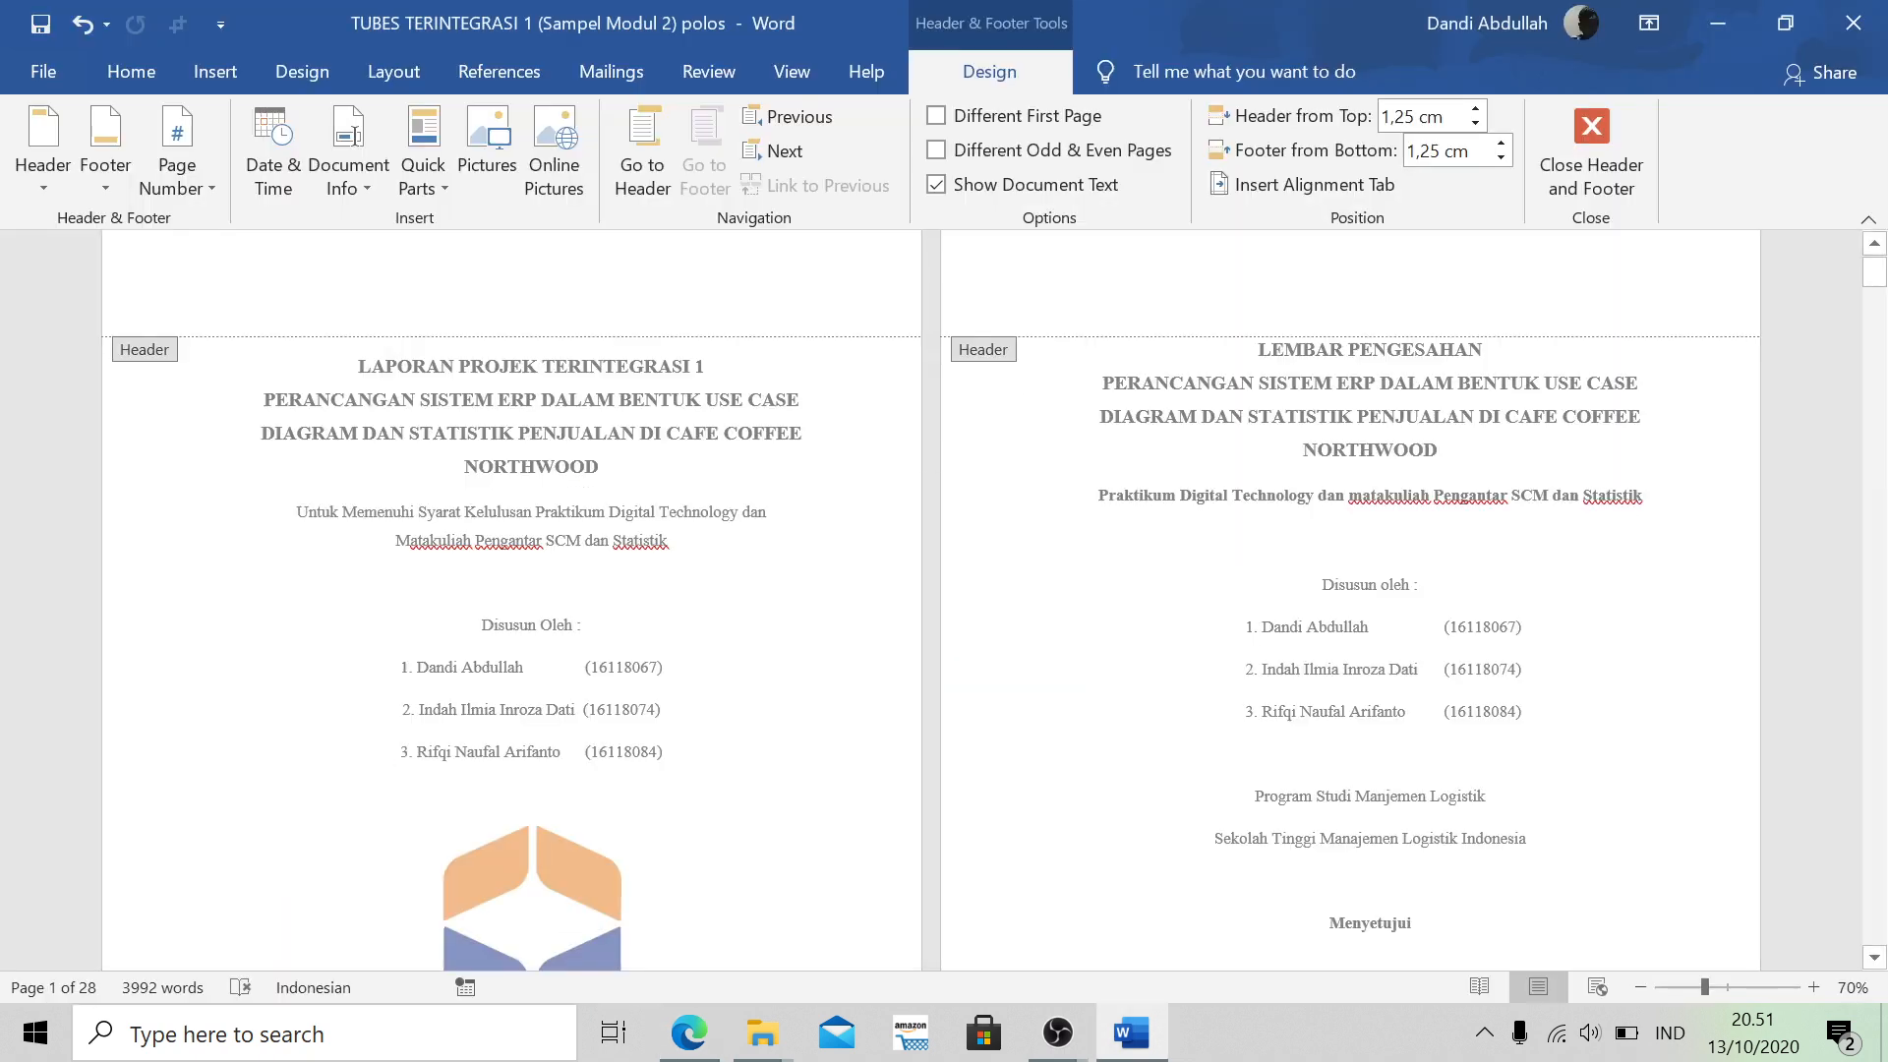
click(110, 84)
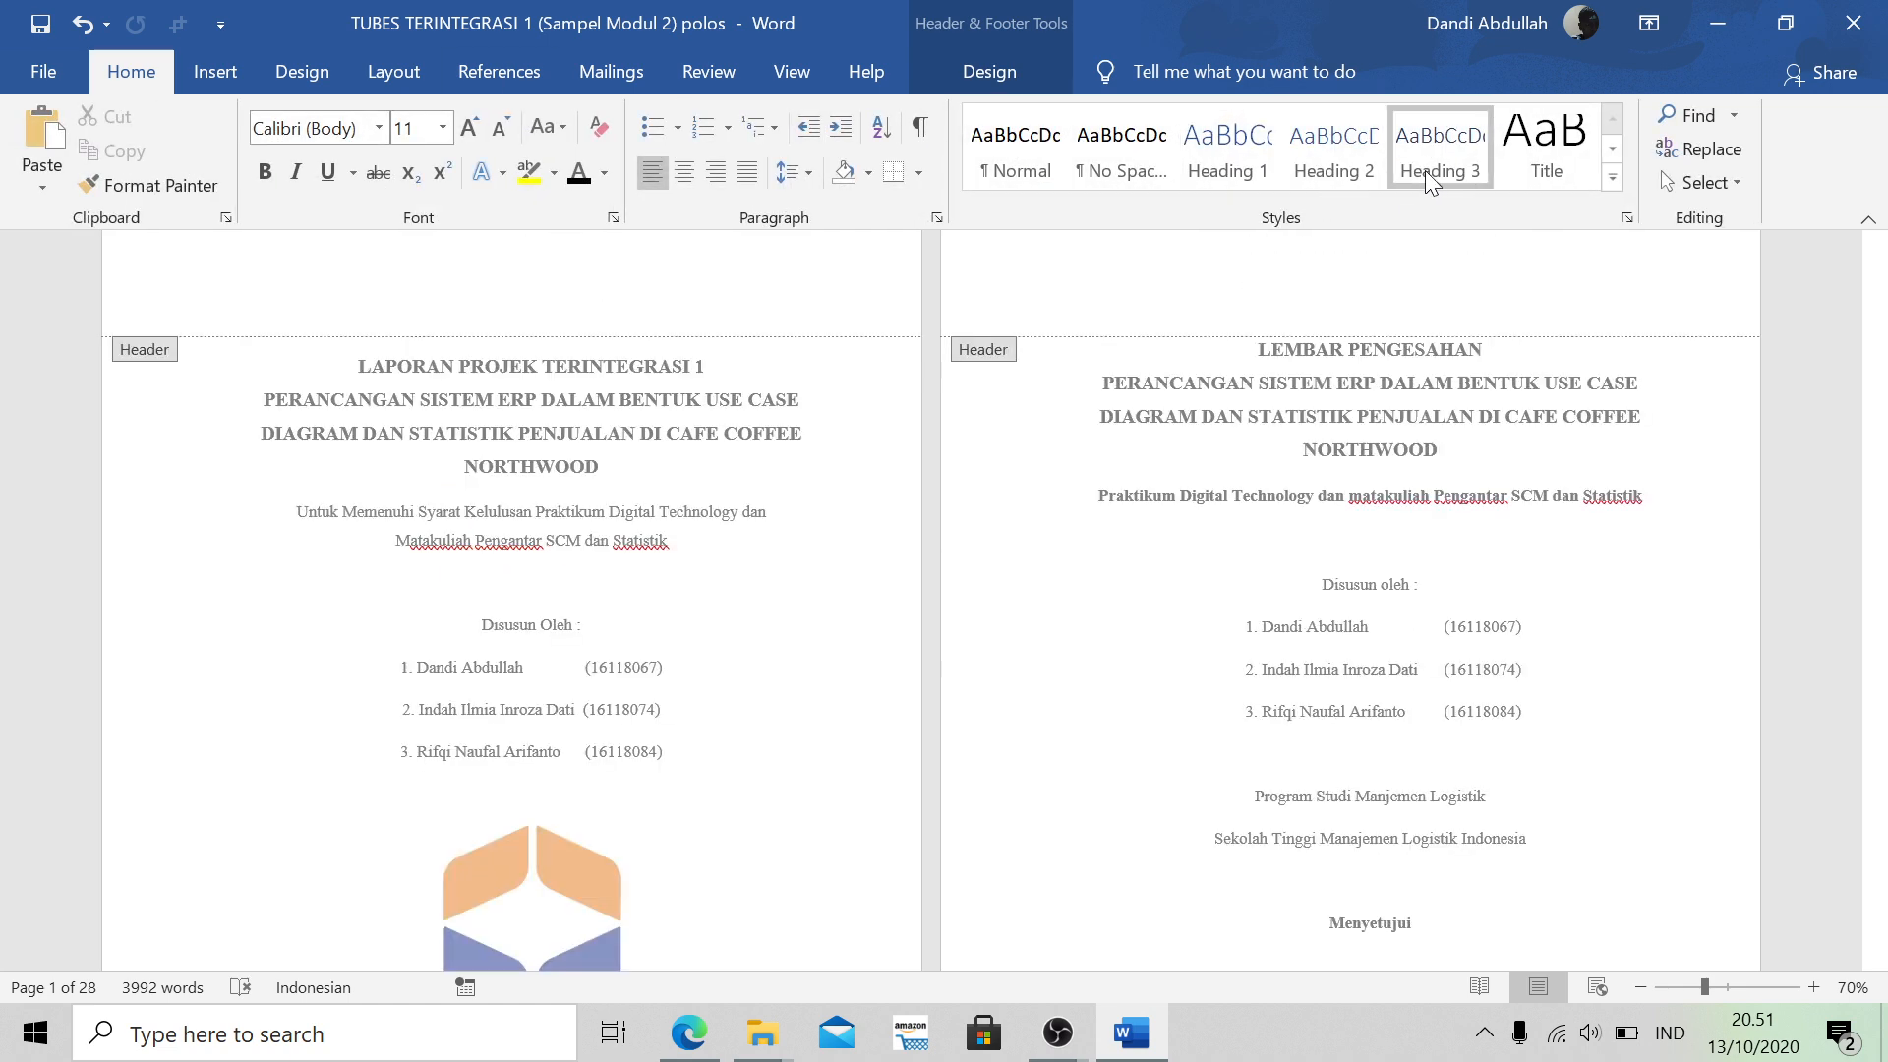
Close header and footer editing and return to the report's cover page
click(990, 71)
click(1577, 147)
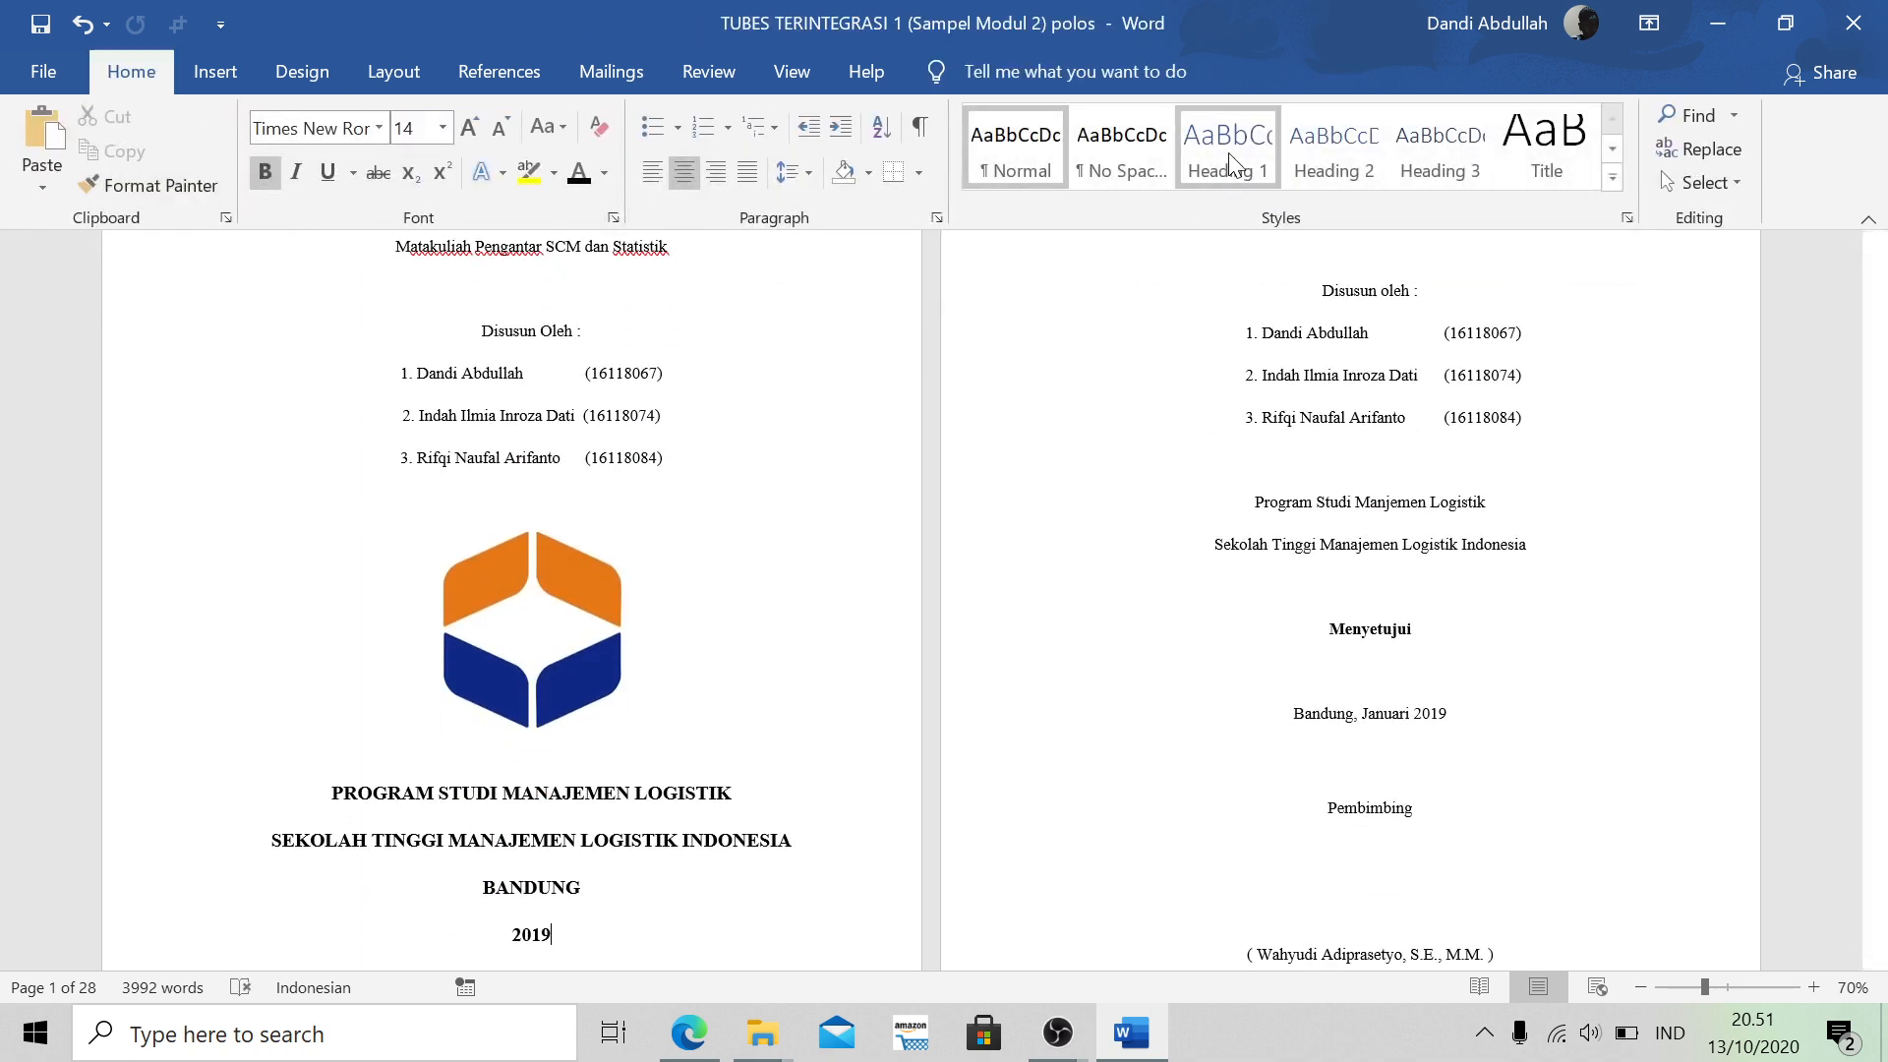
scroll(1242, 305, up, 3)
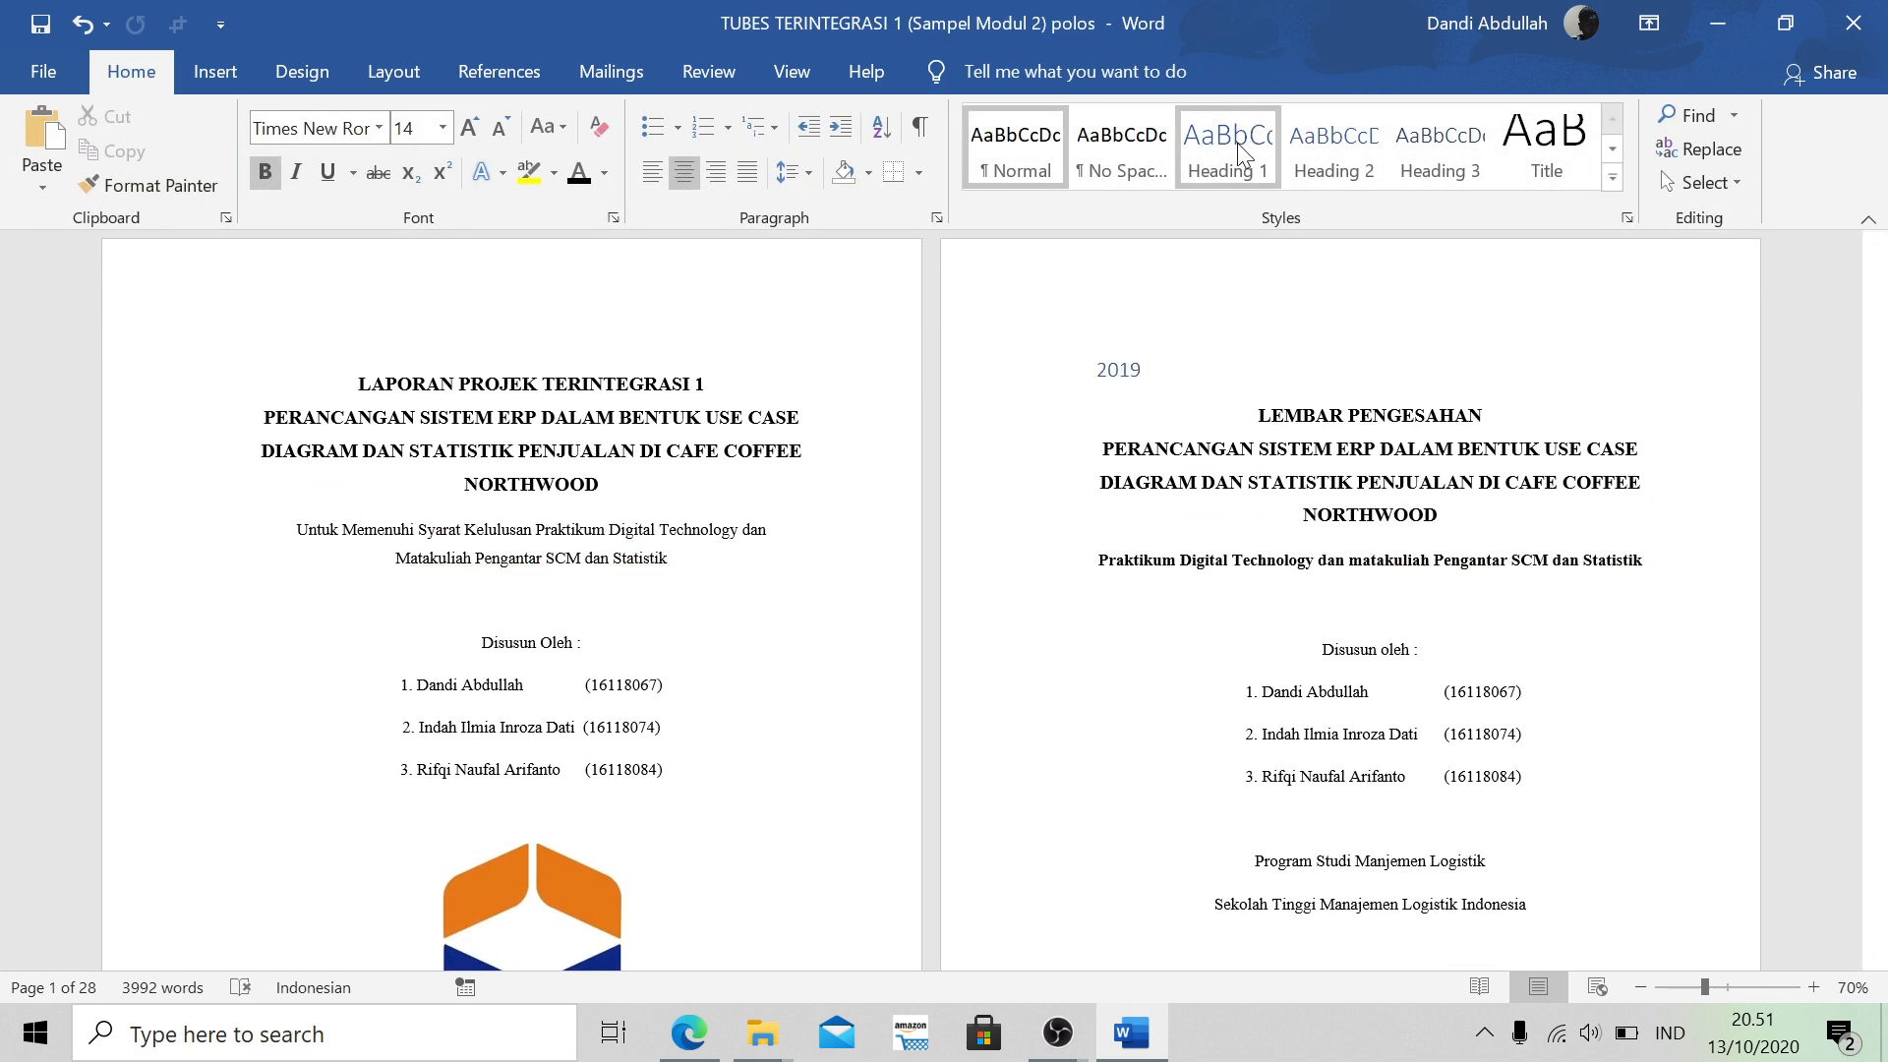
Select the BAB 1 PENDAHULUAN title in the report and compare its heading style with the Heading Styles explanation in the PDF
scroll(930, 600, down, 10)
scroll(931, 600, down, 3)
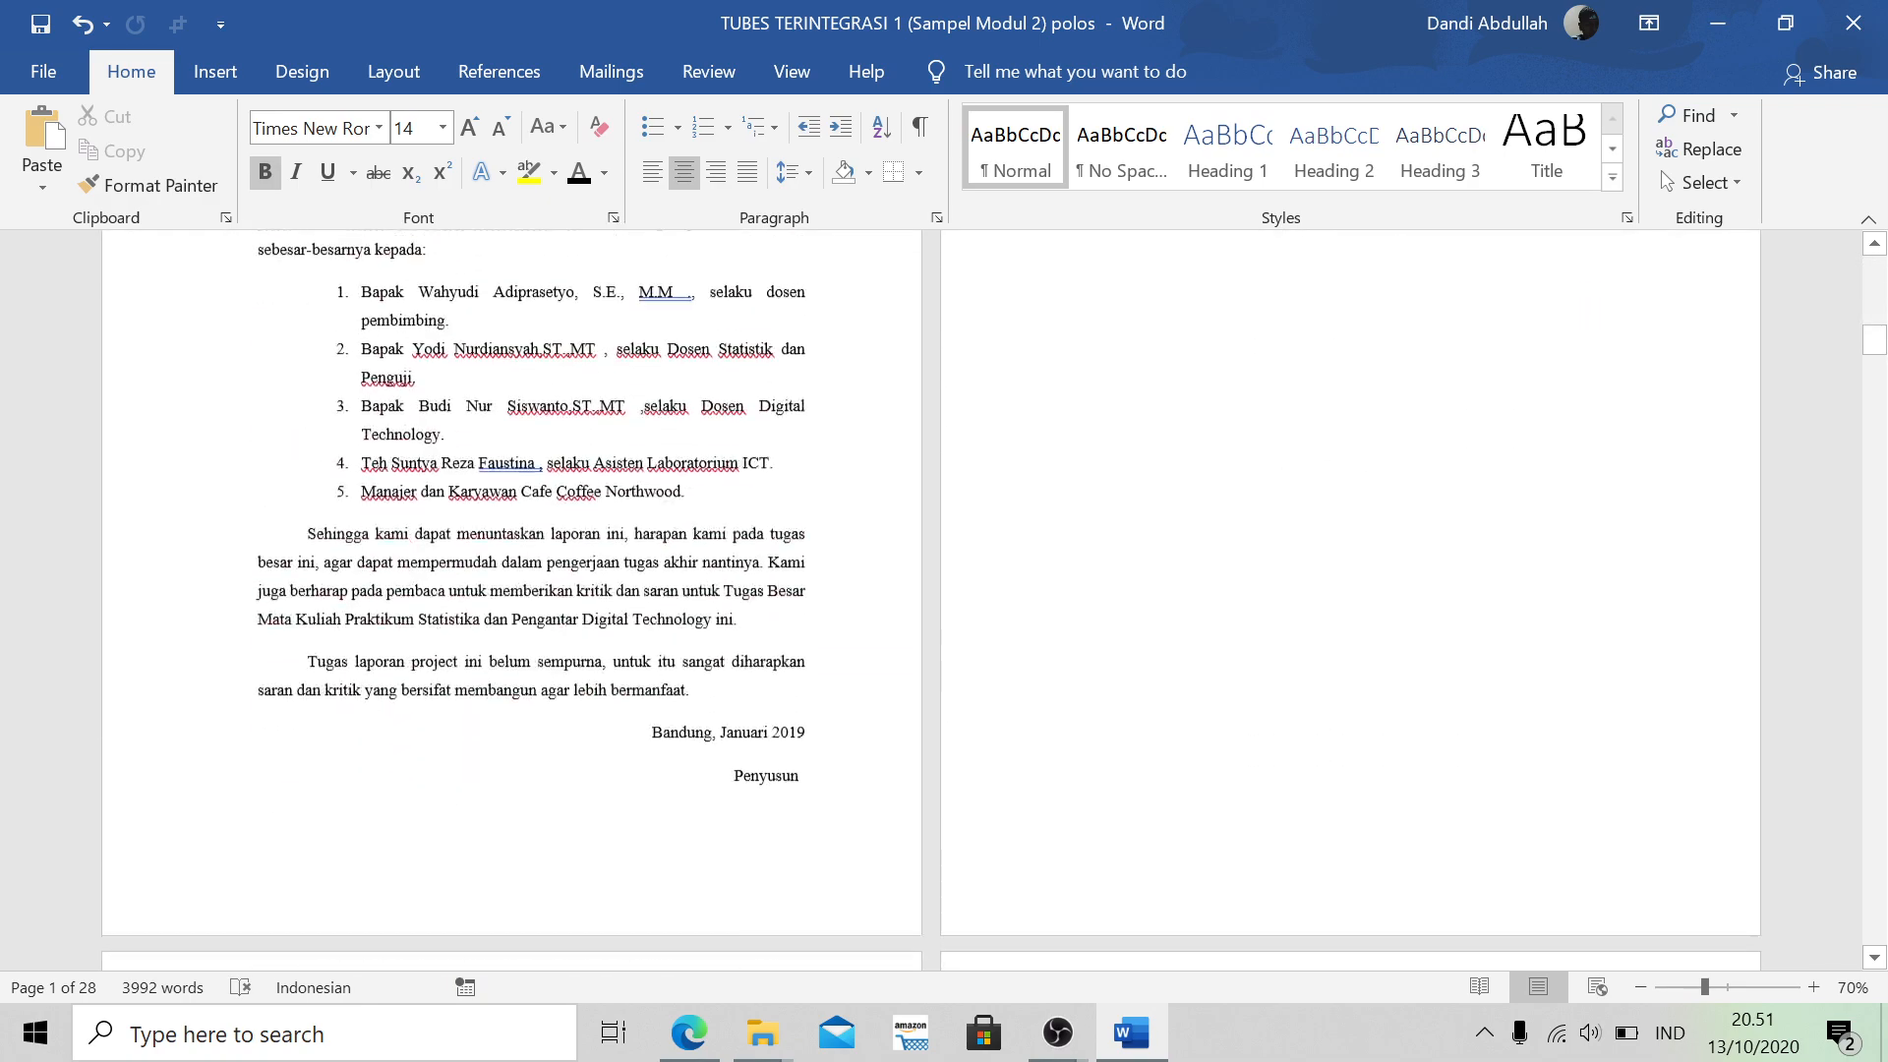
scroll(930, 600, up, 5)
scroll(497, 545, down, 10)
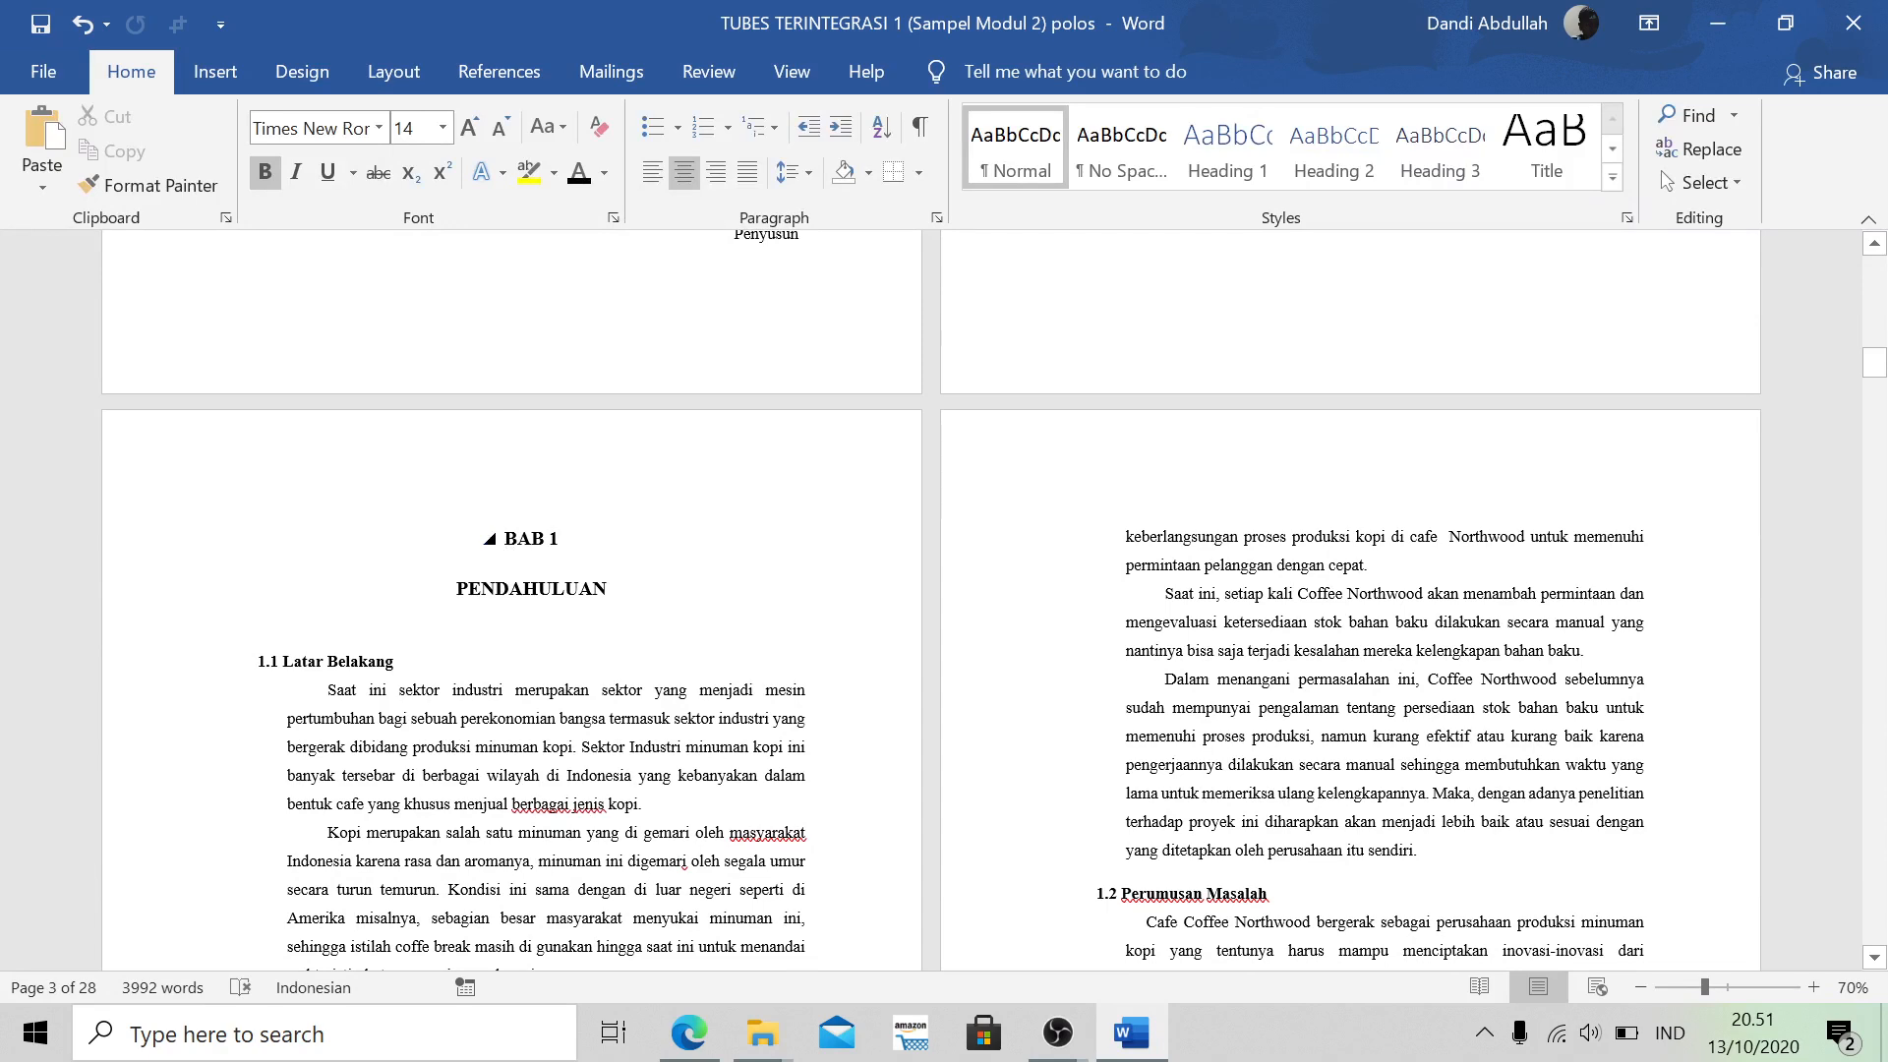
drag(494, 544, 434, 590)
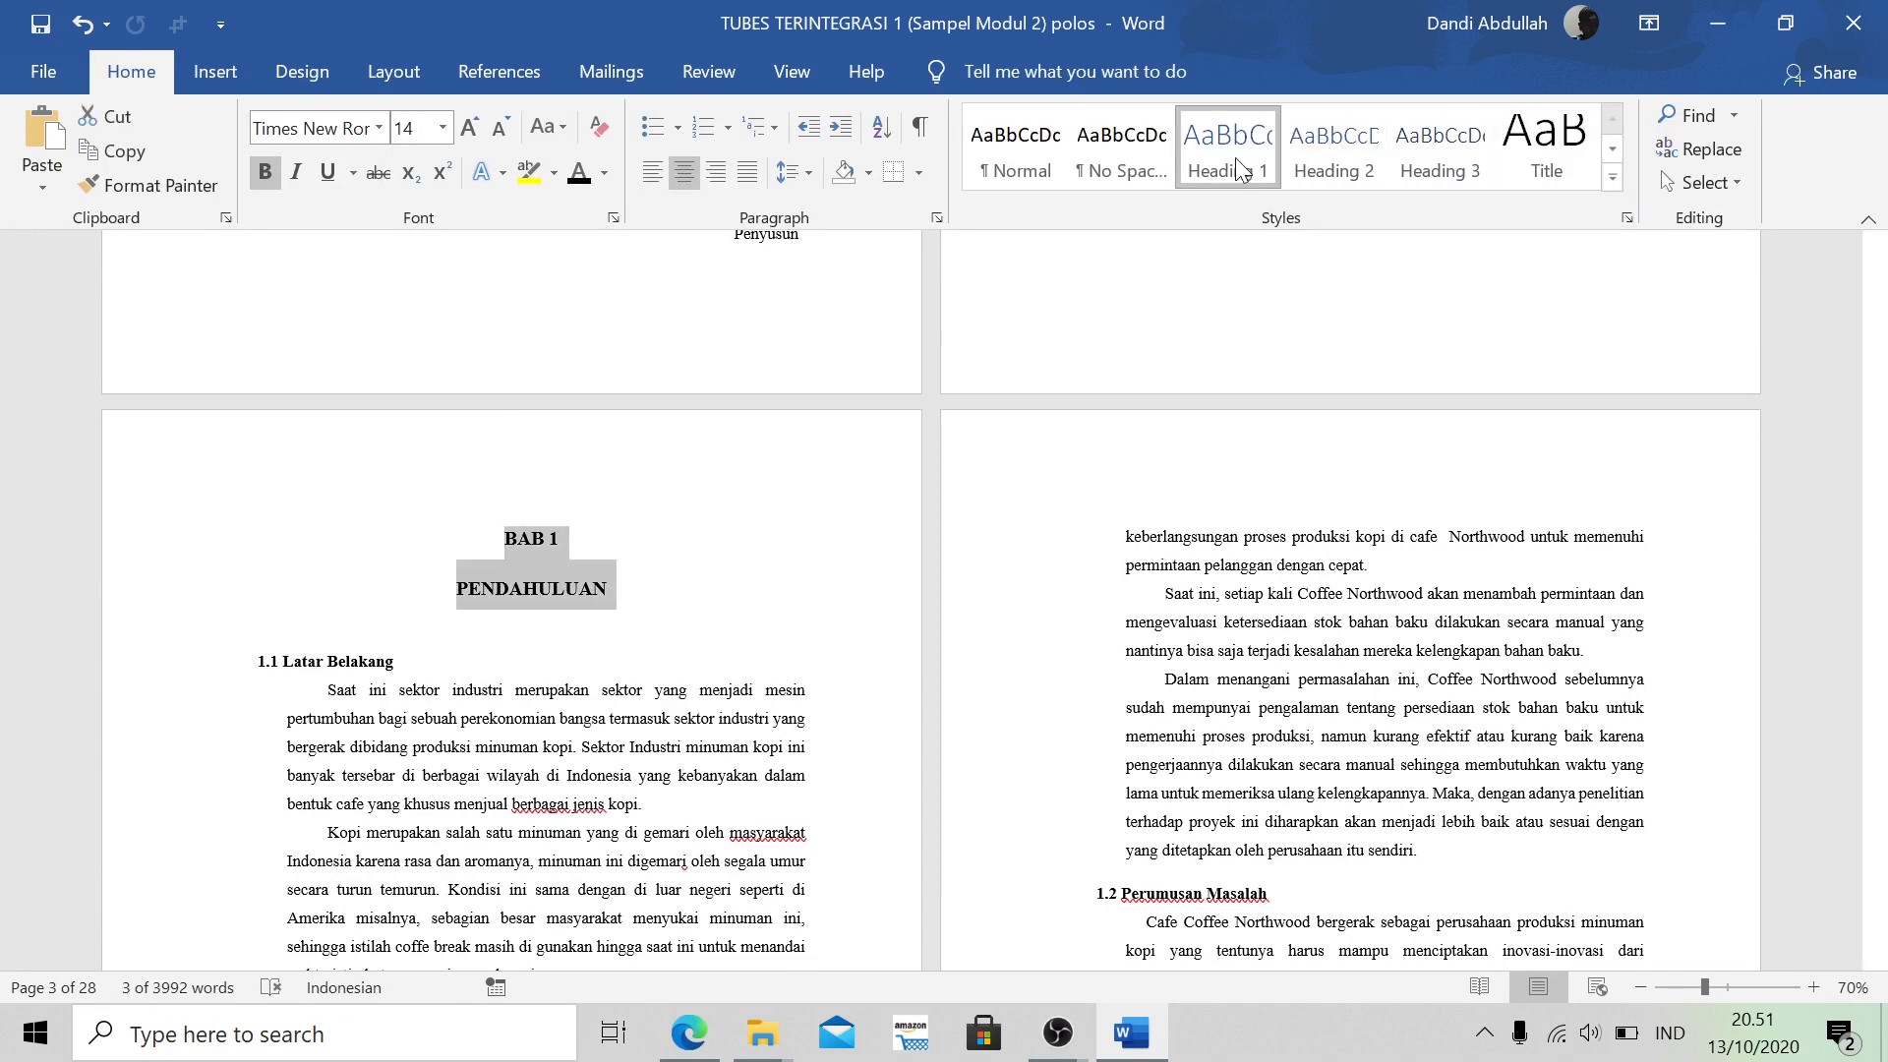
key(alt+Tab)
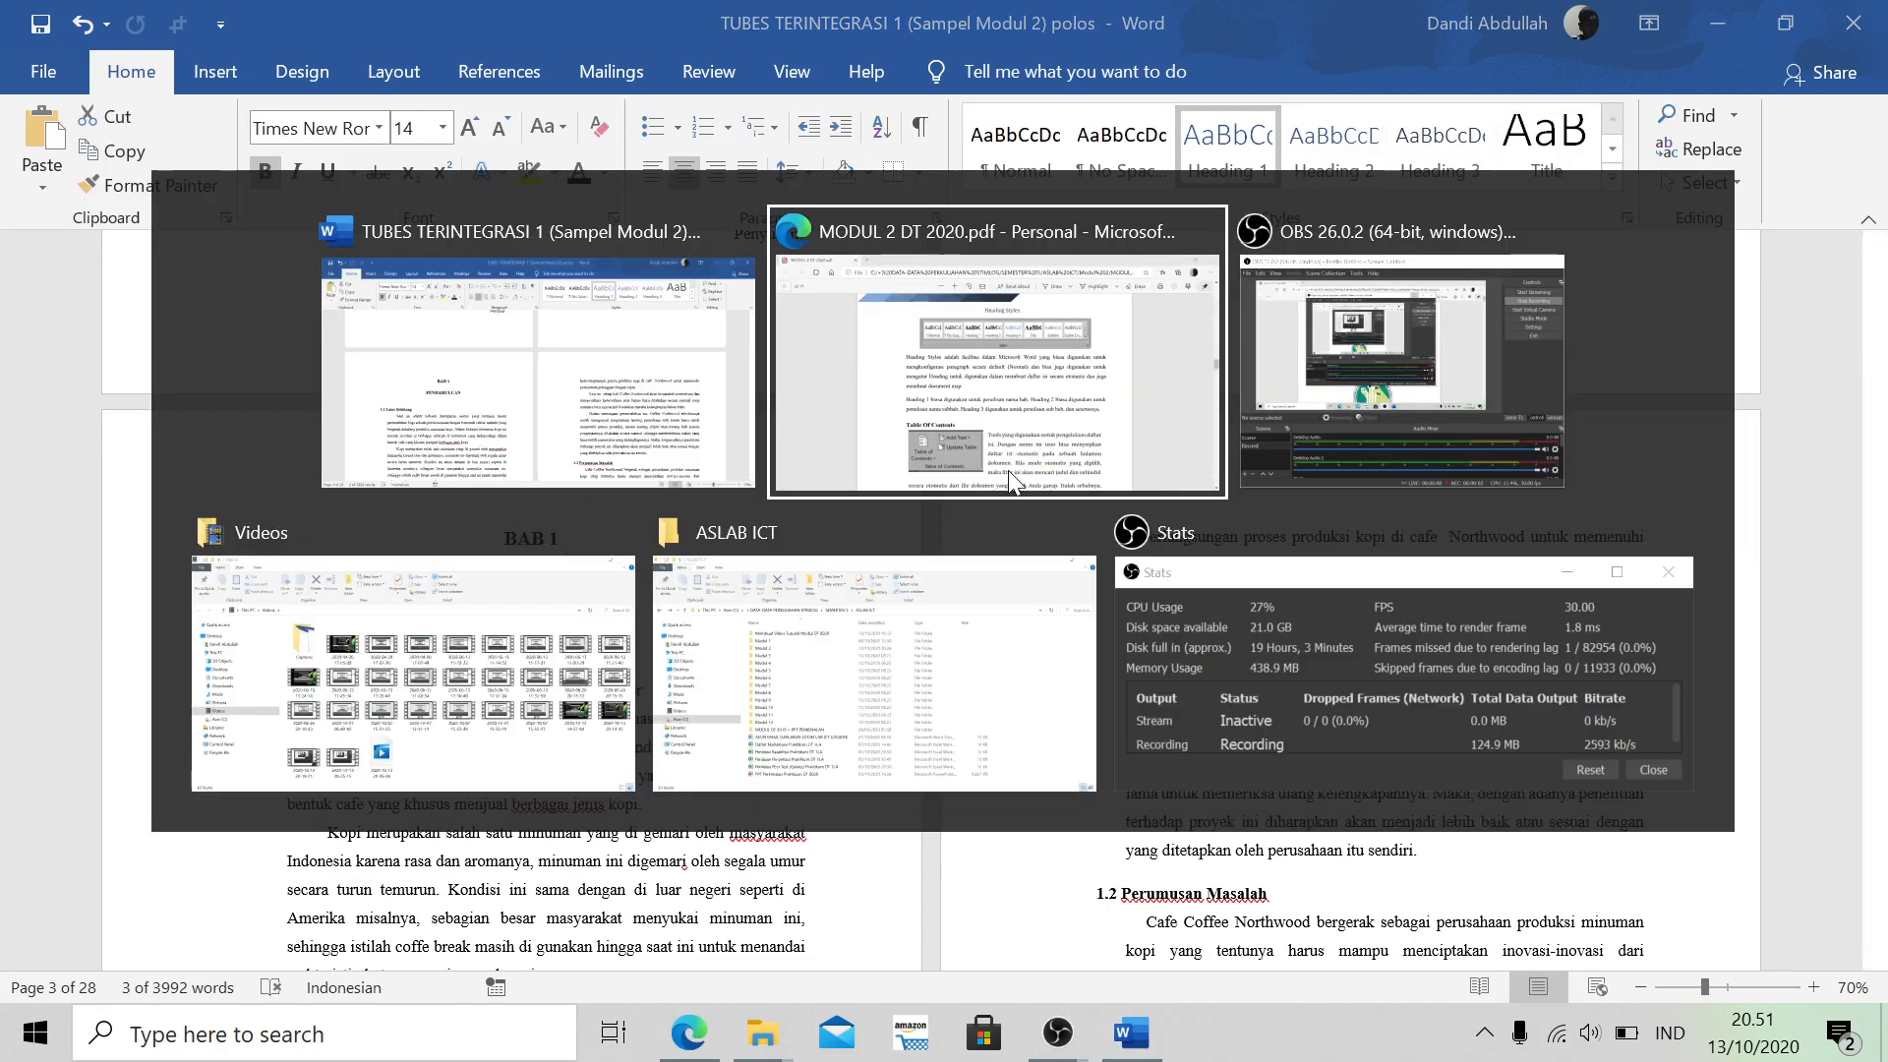
click(1013, 481)
key(alt+Tab)
click(942, 428)
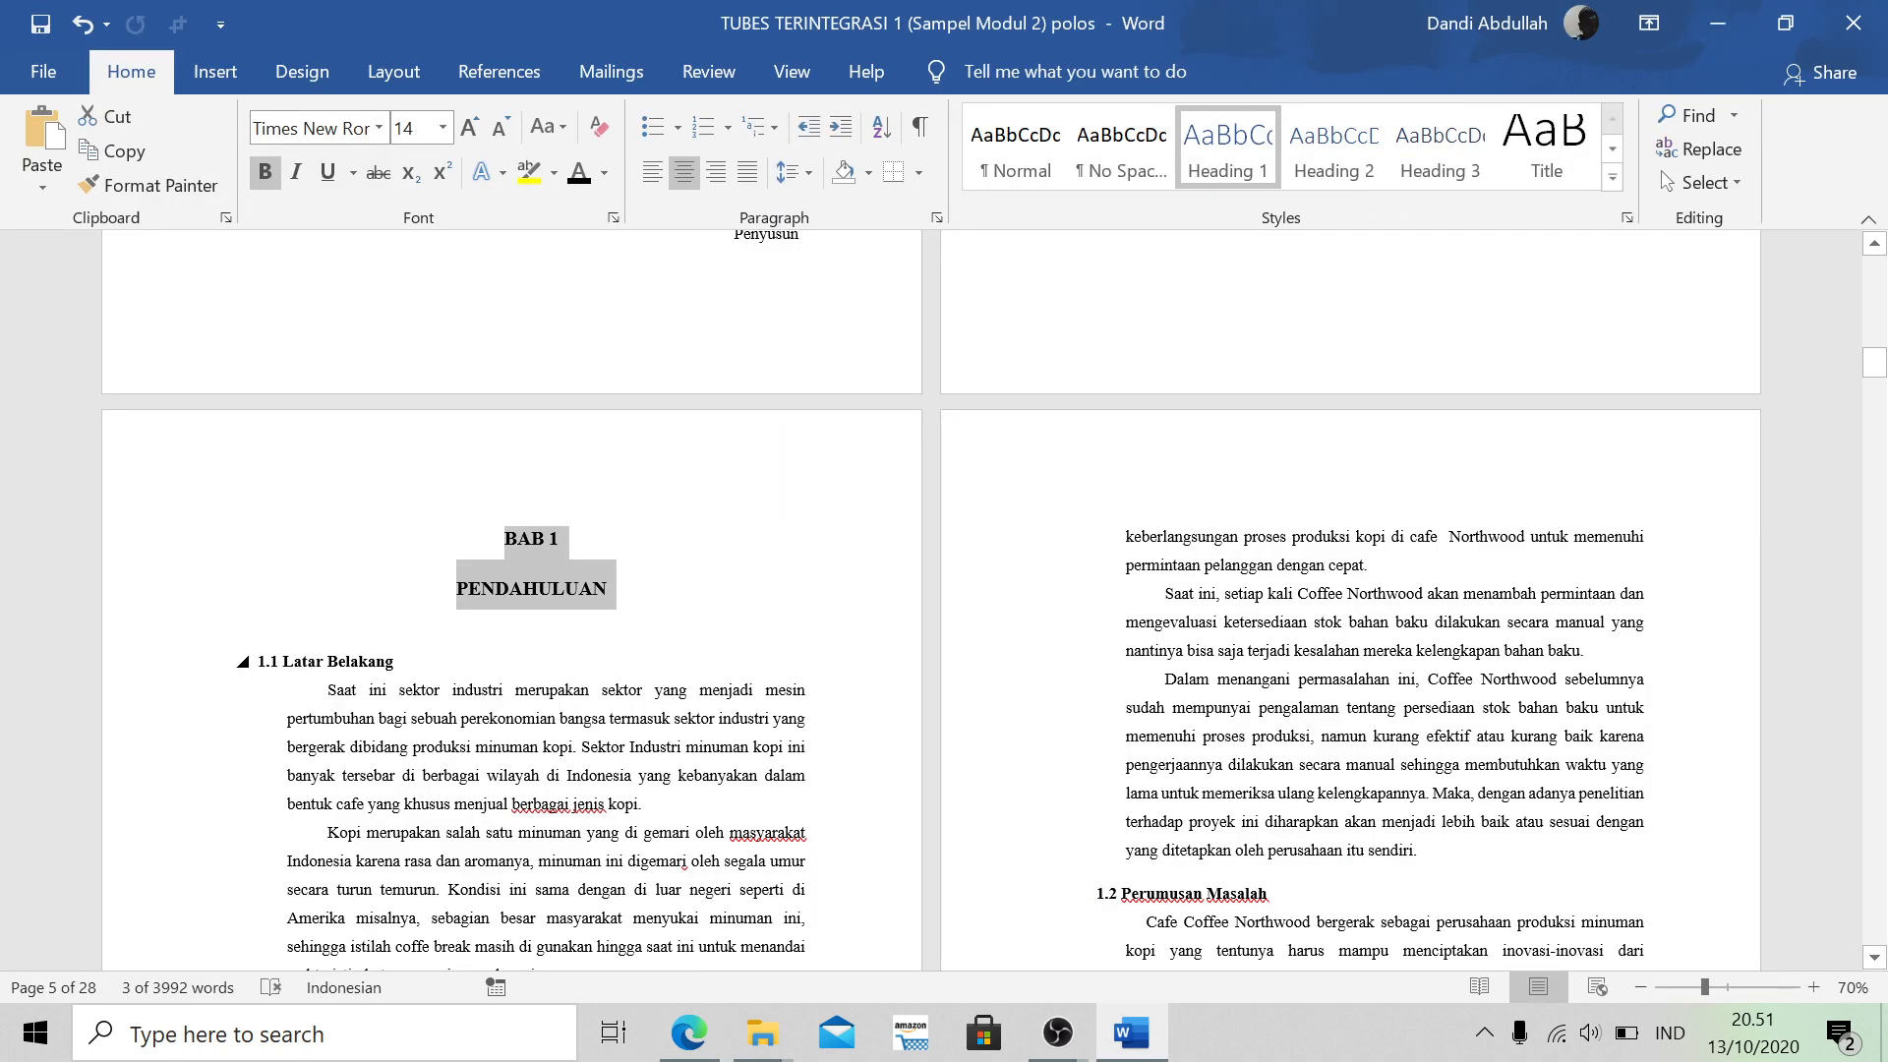
Select the 1.1 Latar Belakang subheading to check its heading style, and look over the other subheadings in BAB 1
click(271, 660)
key(shift+End)
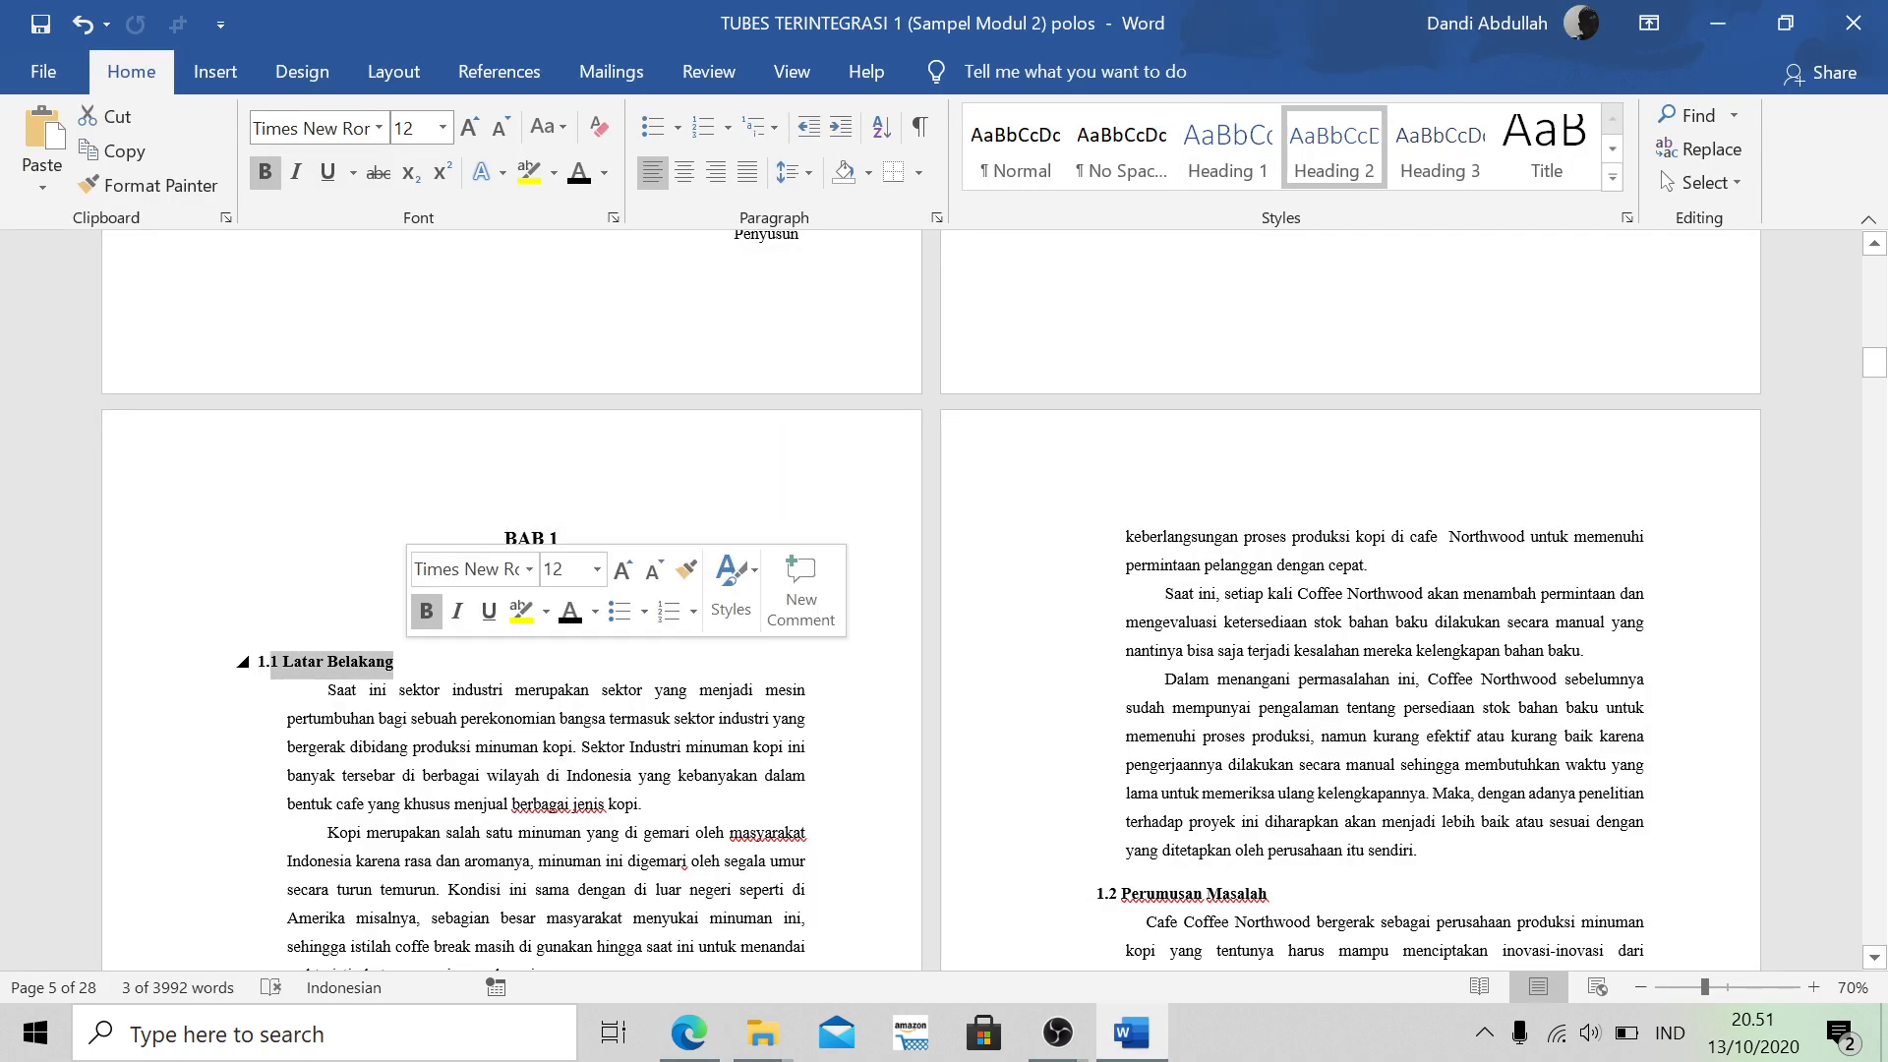
scroll(932, 602, down, 3)
scroll(329, 629, down, 5)
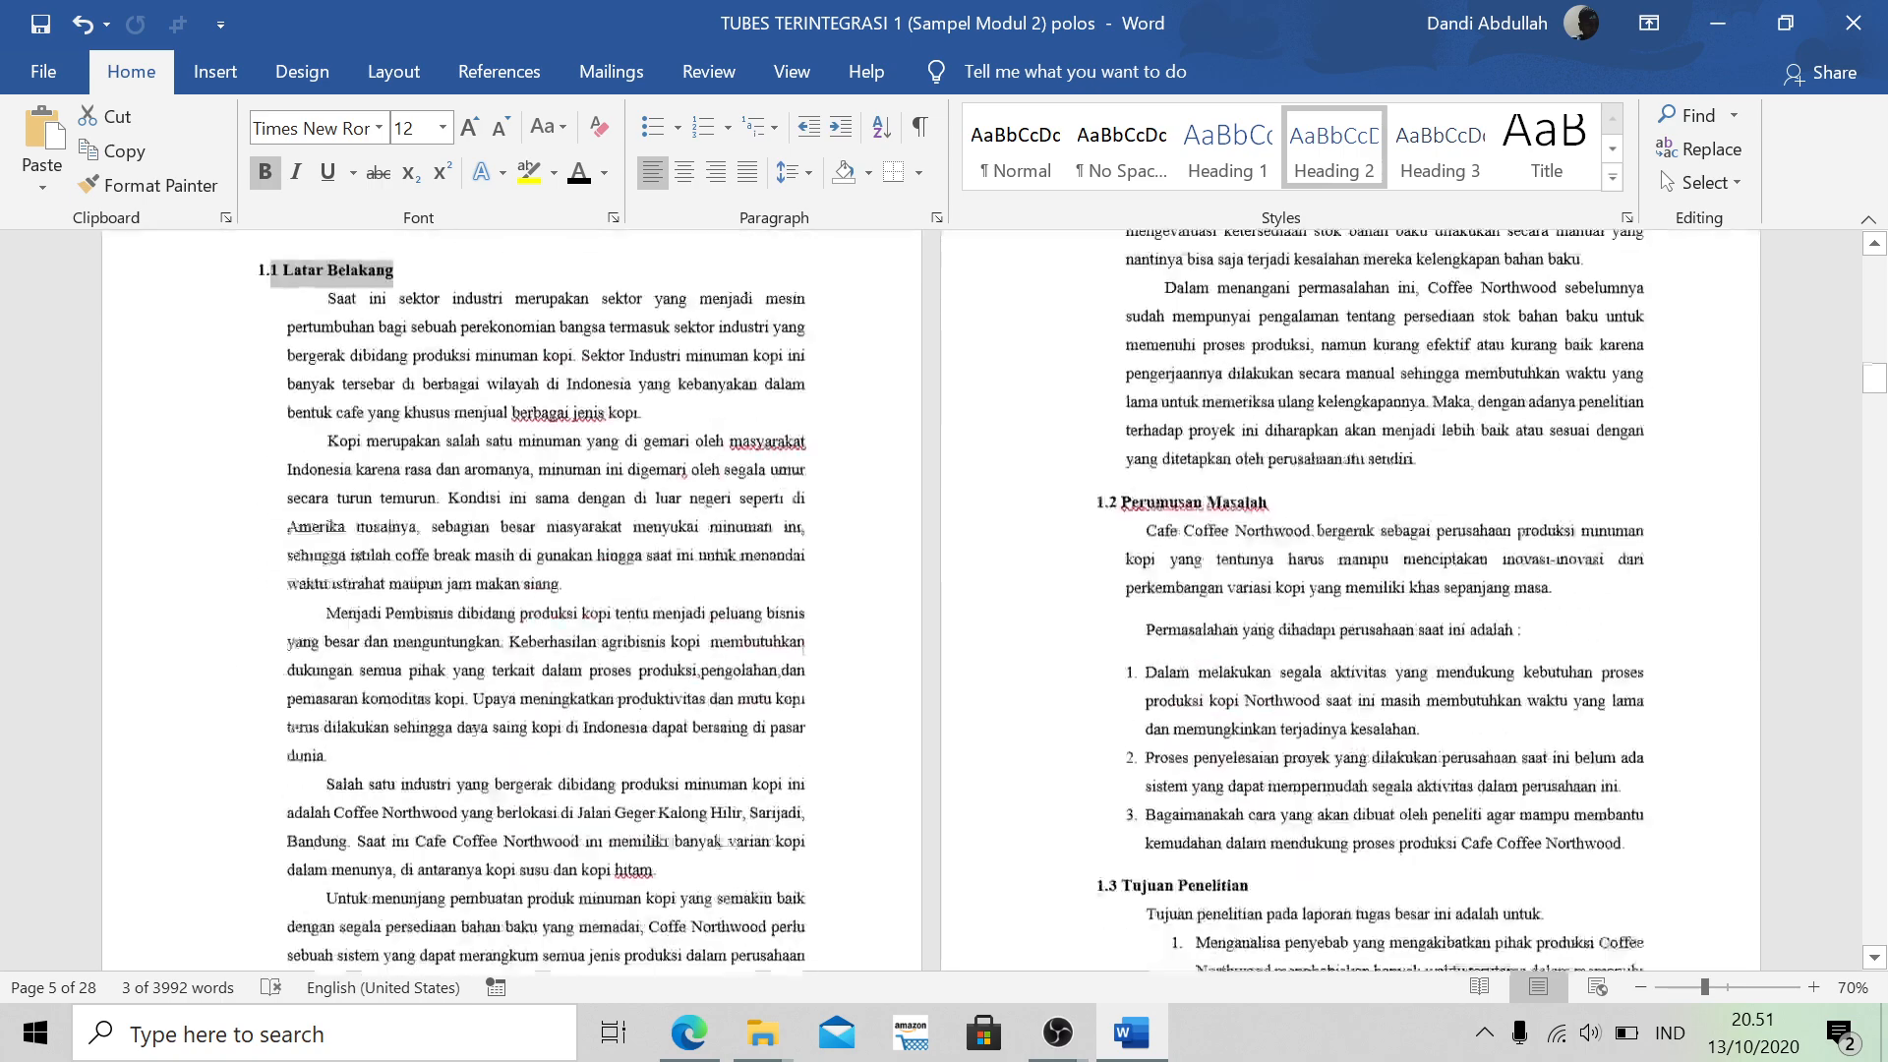
scroll(329, 630, up, 7)
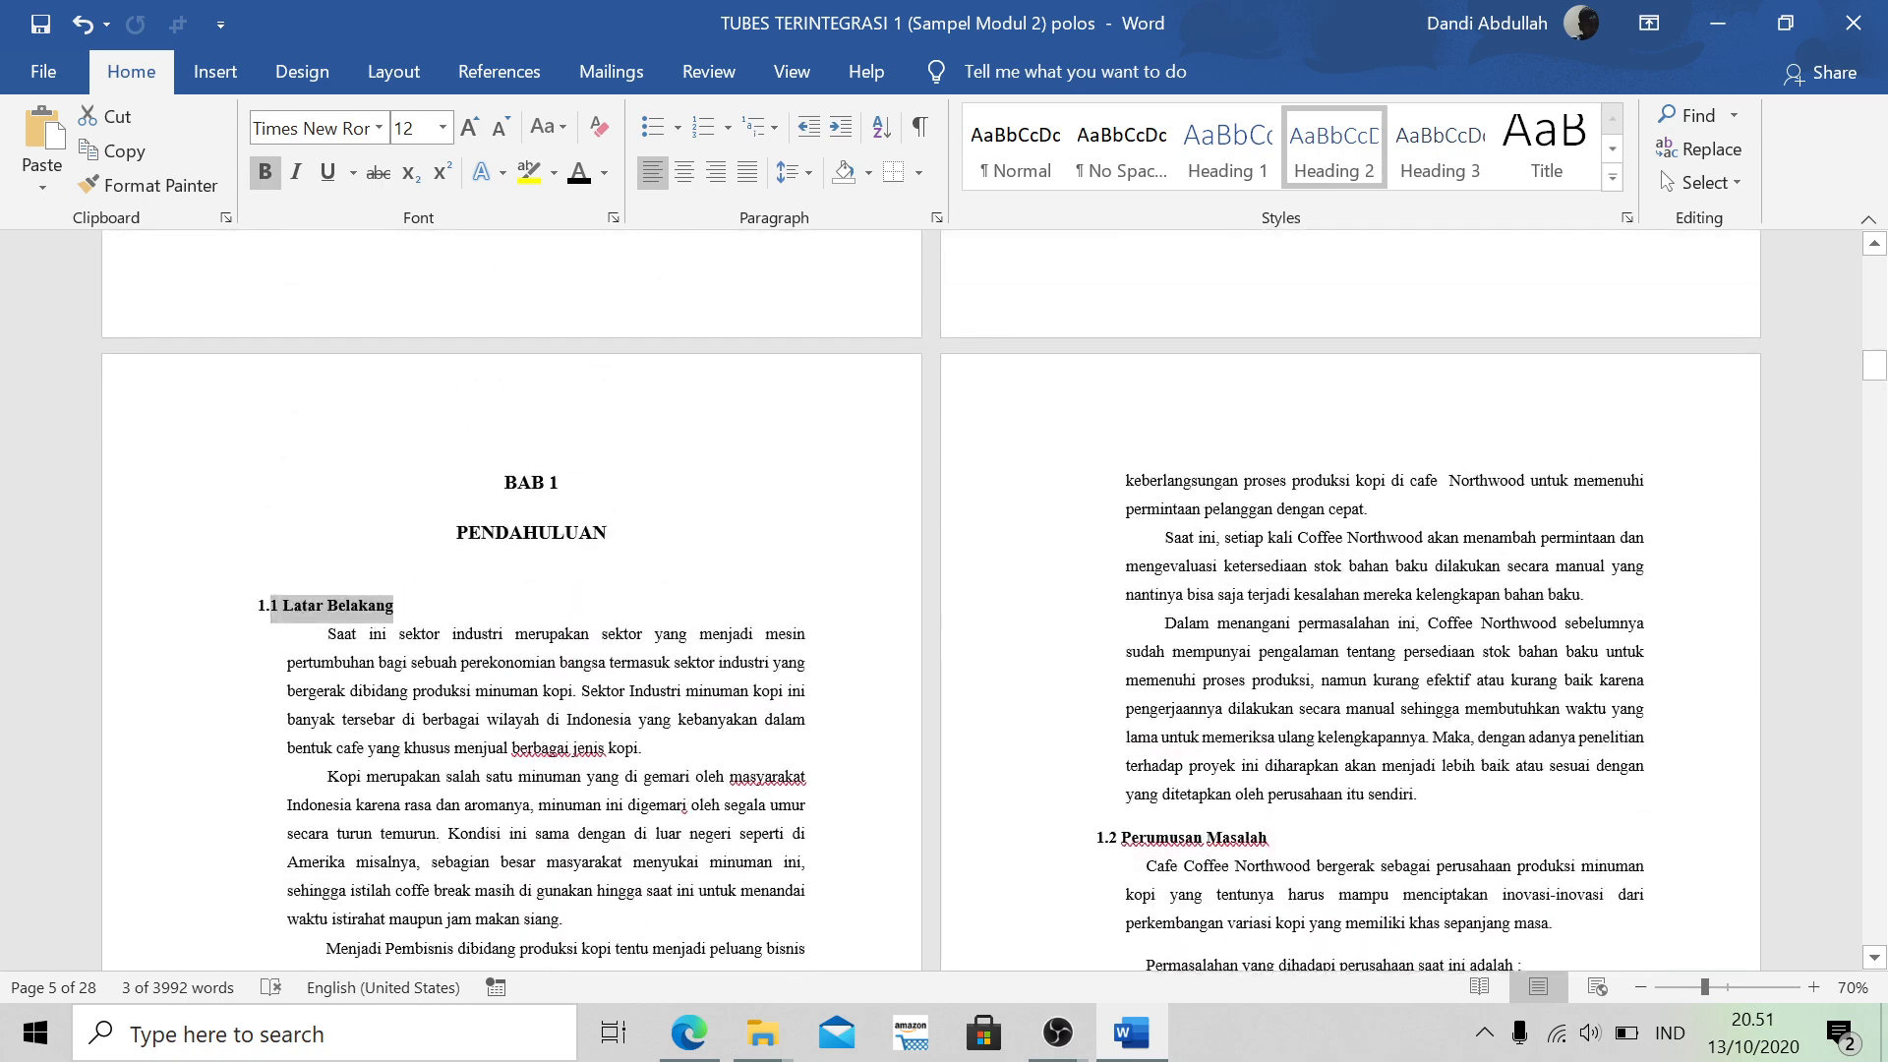
click(329, 631)
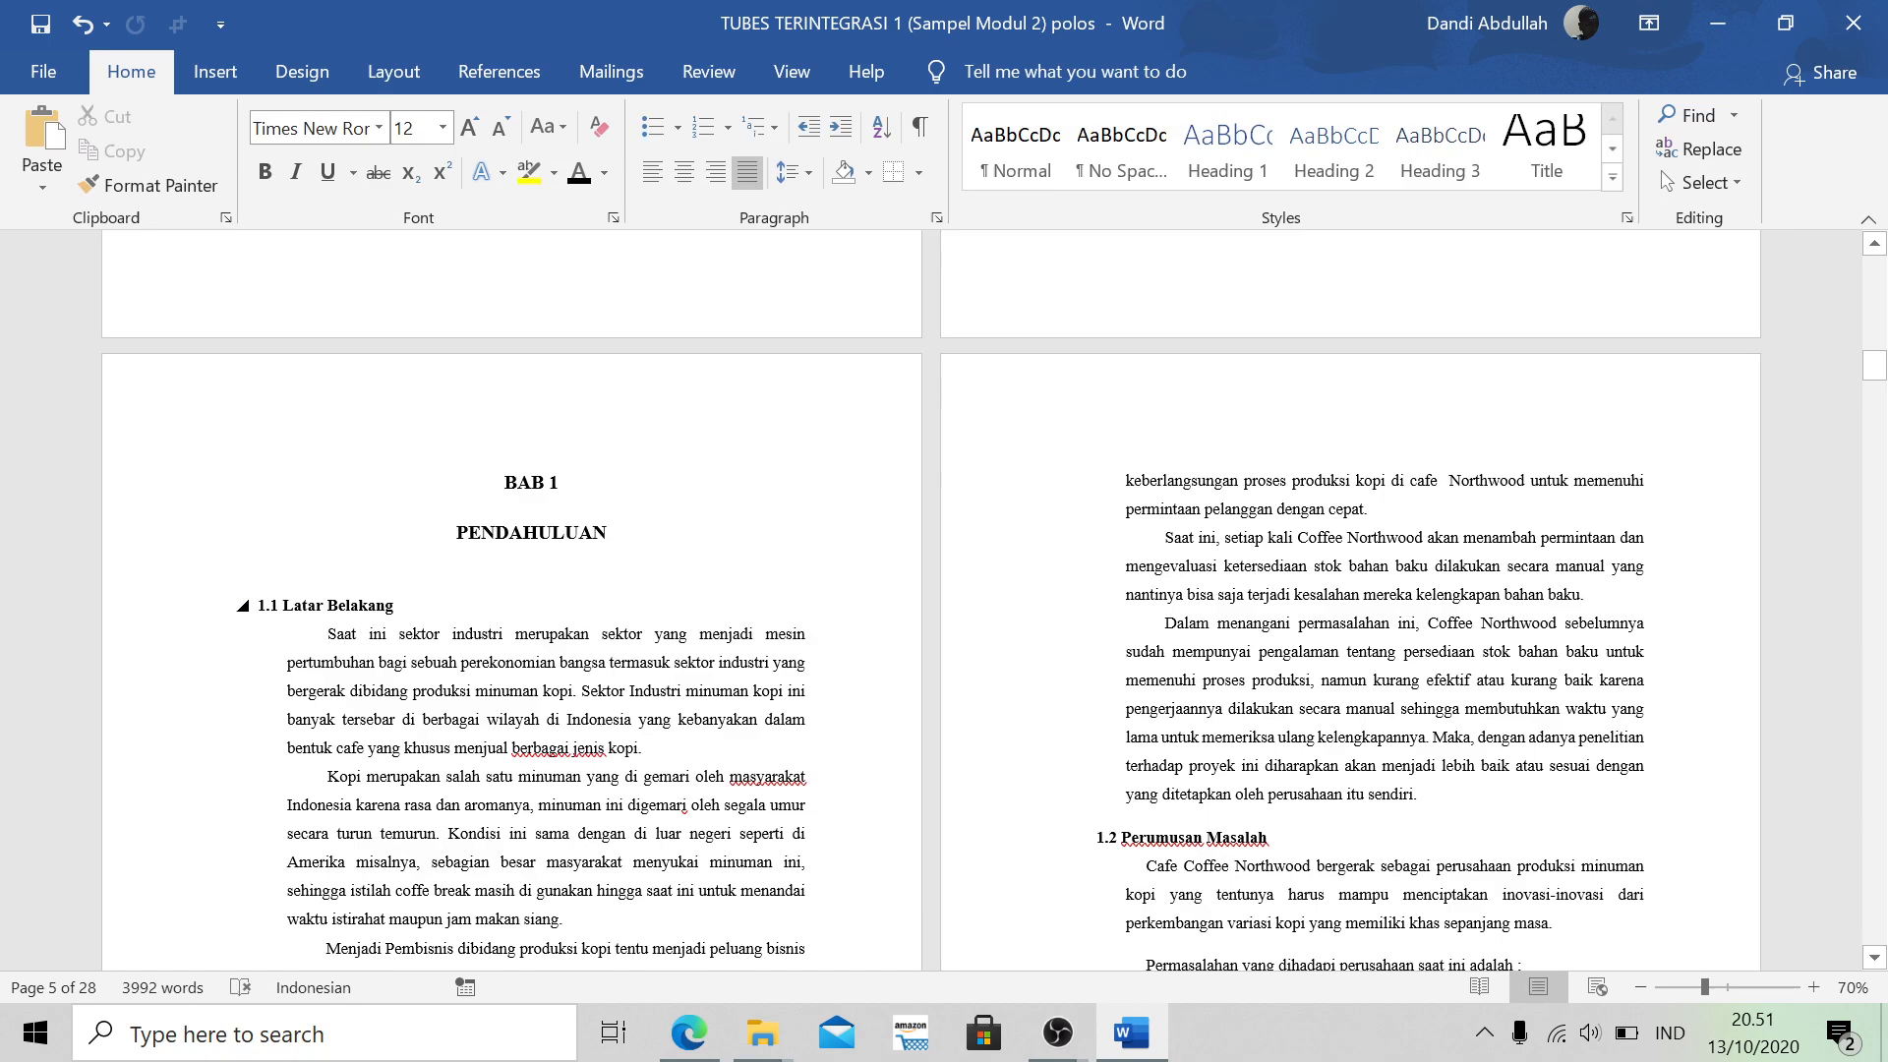
Find BAB II LANDASAN TEORI and select subheading 2.1 Pengertian Enterprise Resource Planning (ERP) to check its heading style
scroll(930, 646, down, 2)
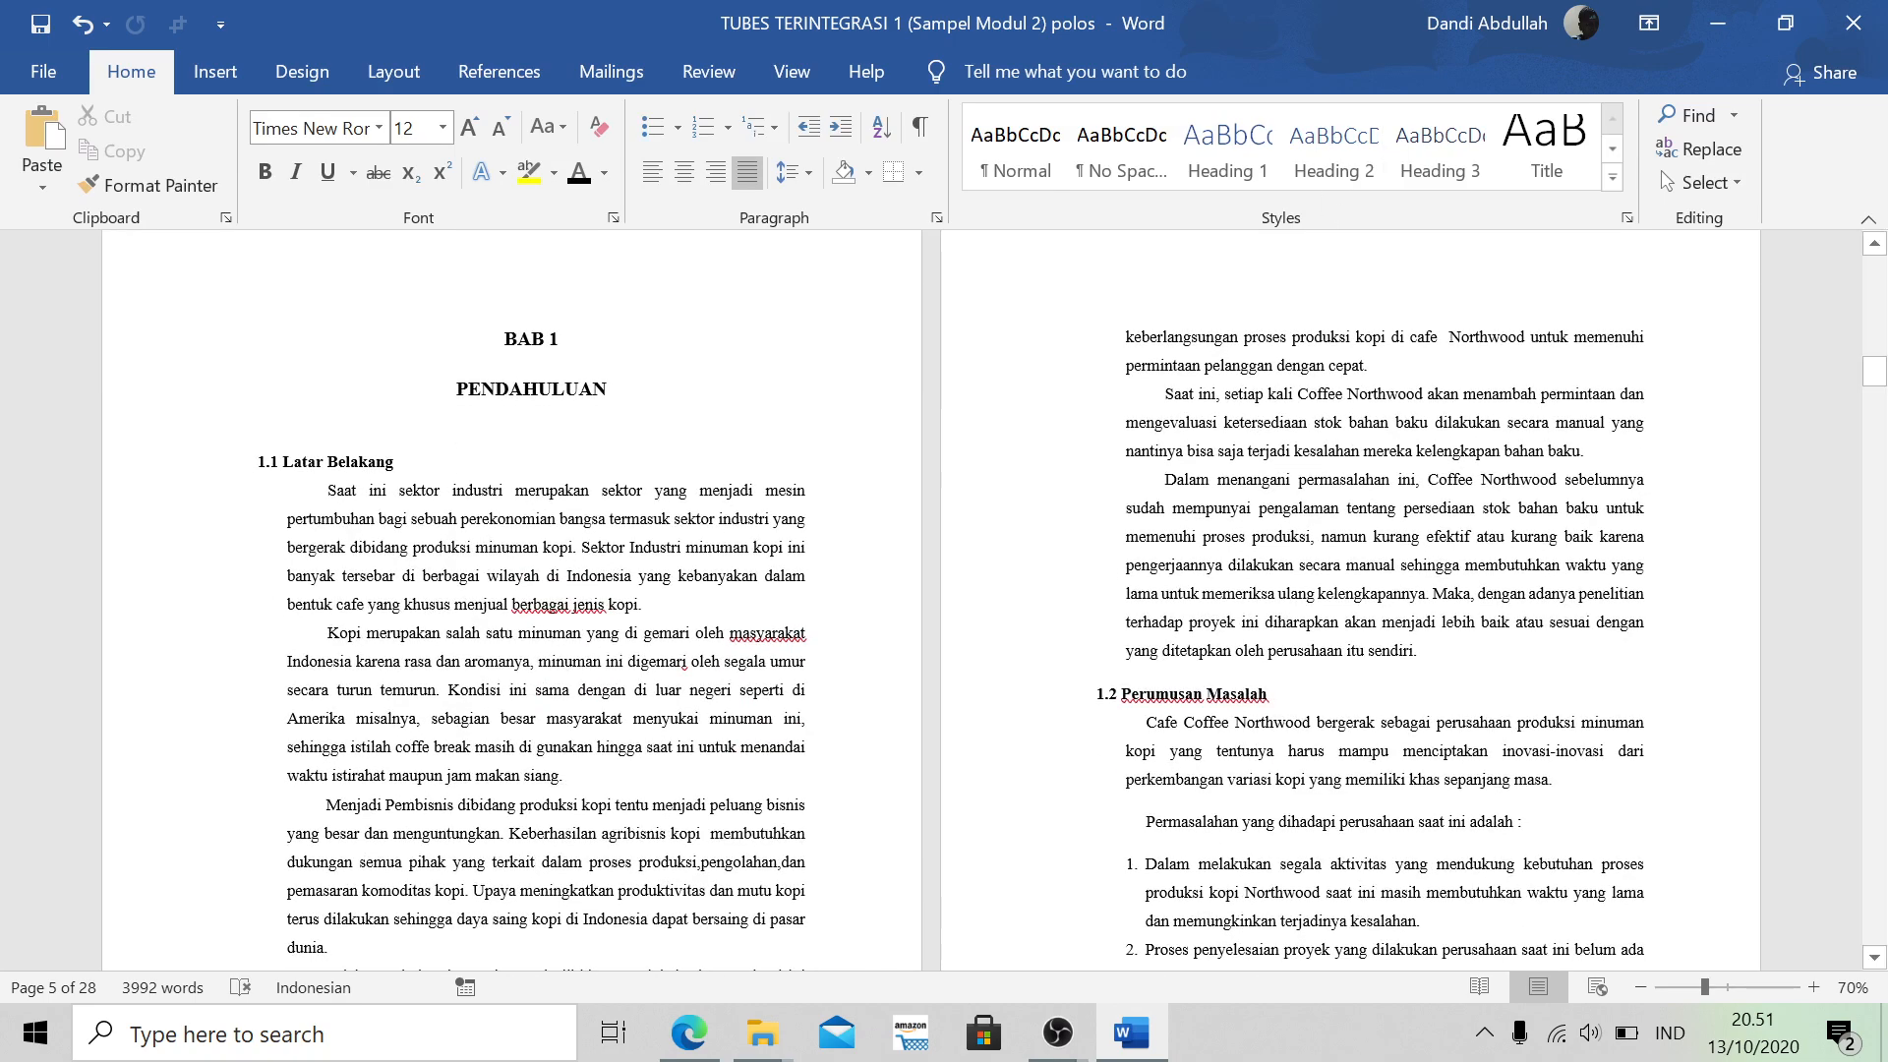
scroll(930, 646, down, 20)
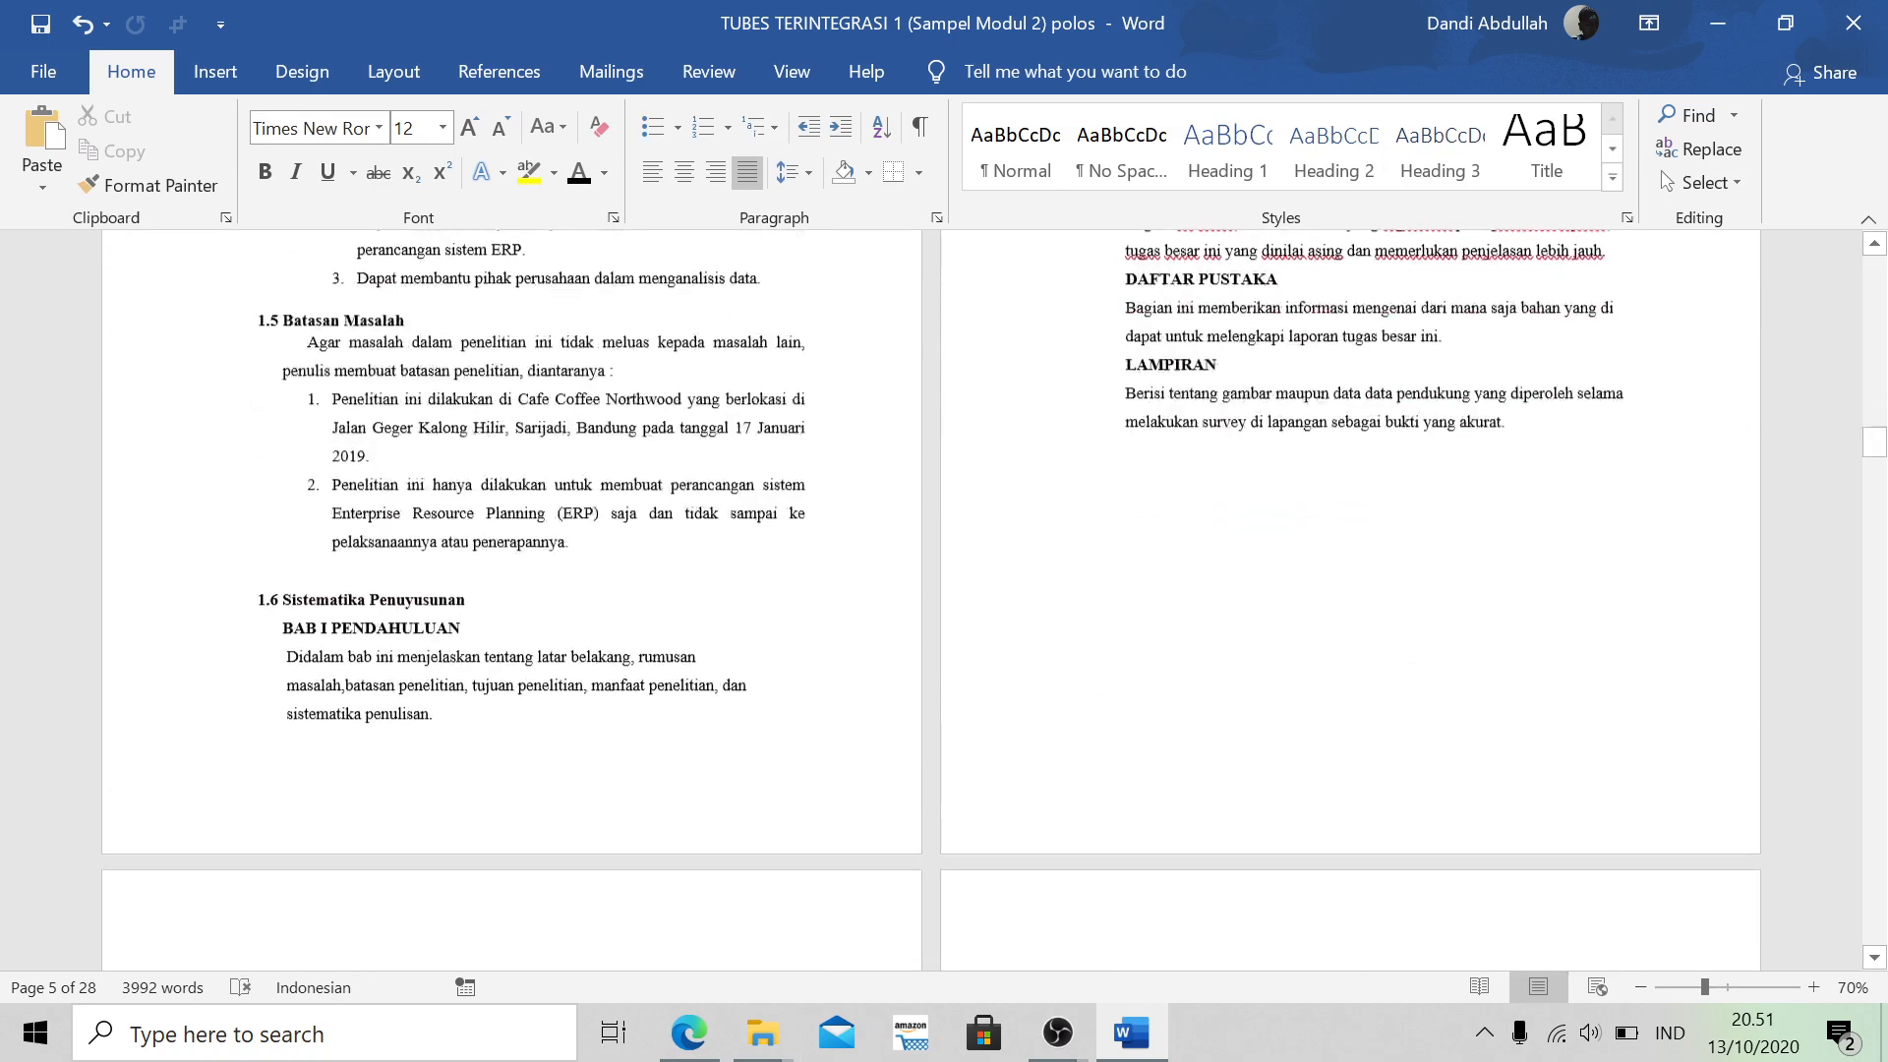
scroll(930, 646, down, 20)
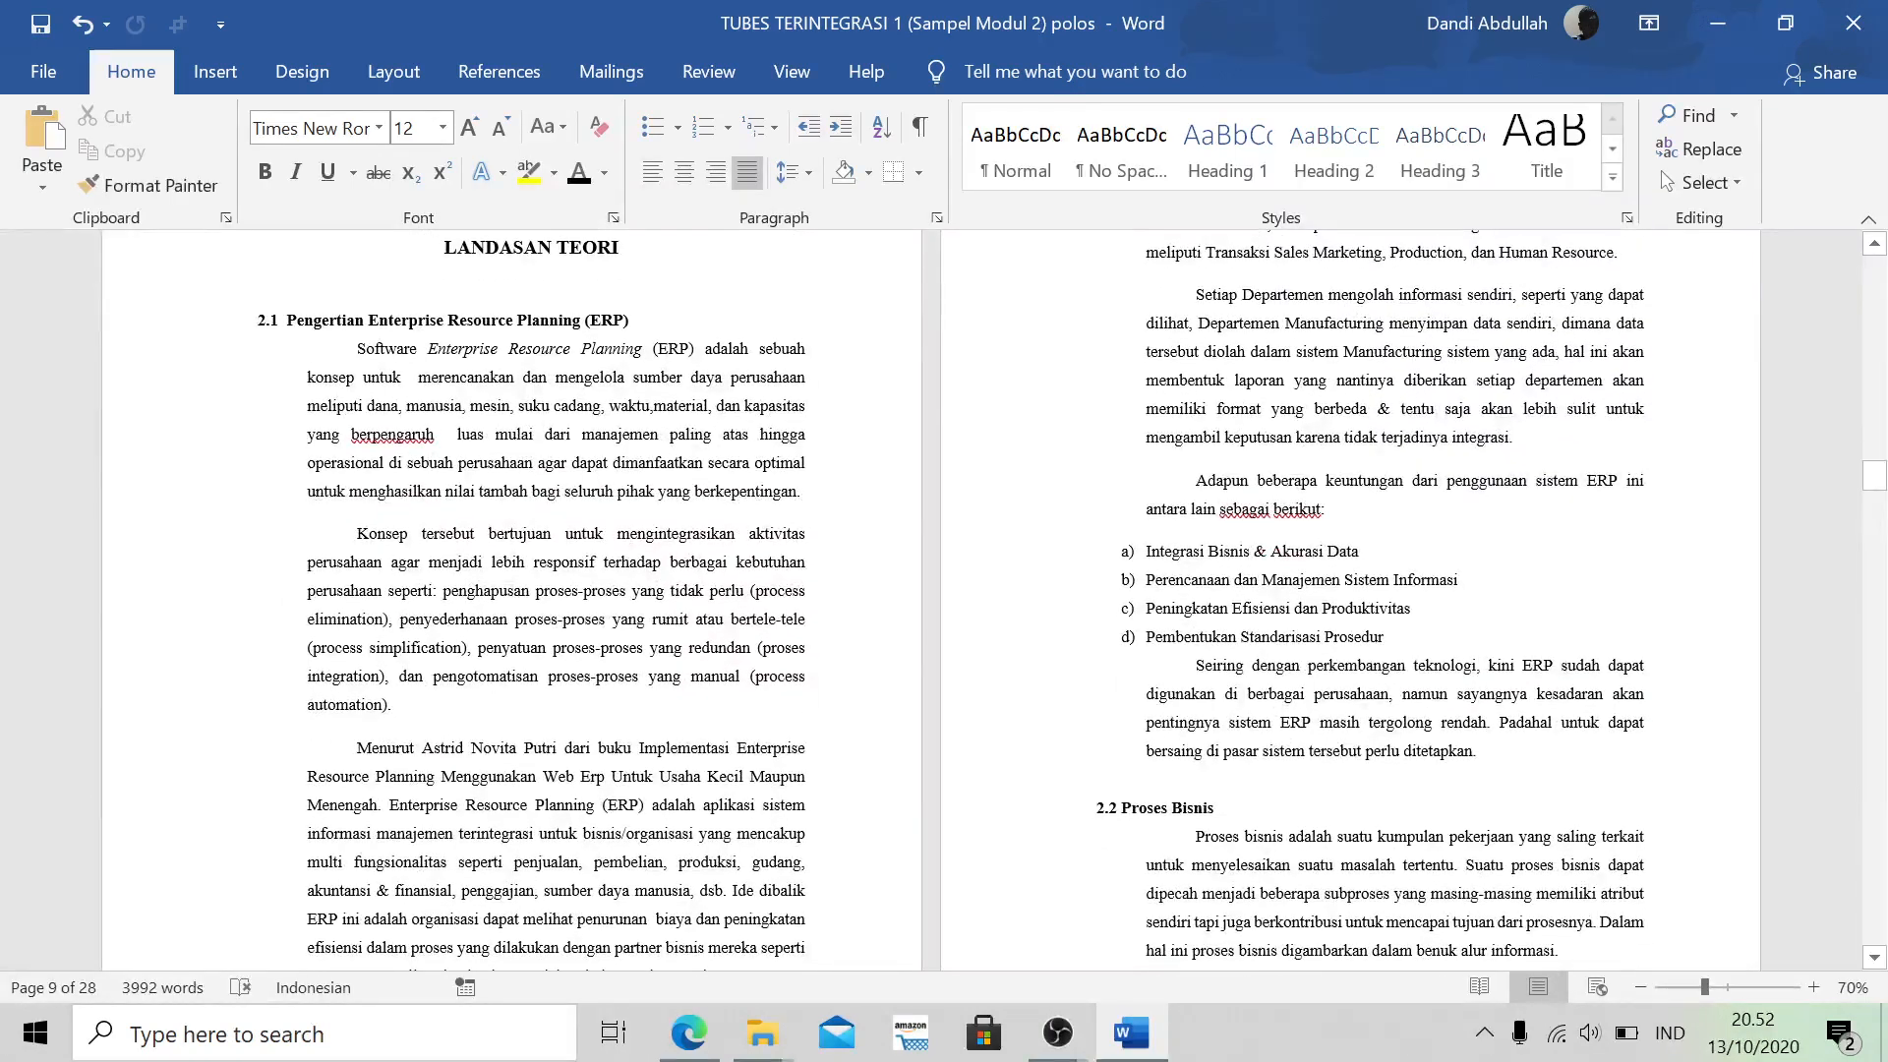
scroll(1072, 602, up, 2)
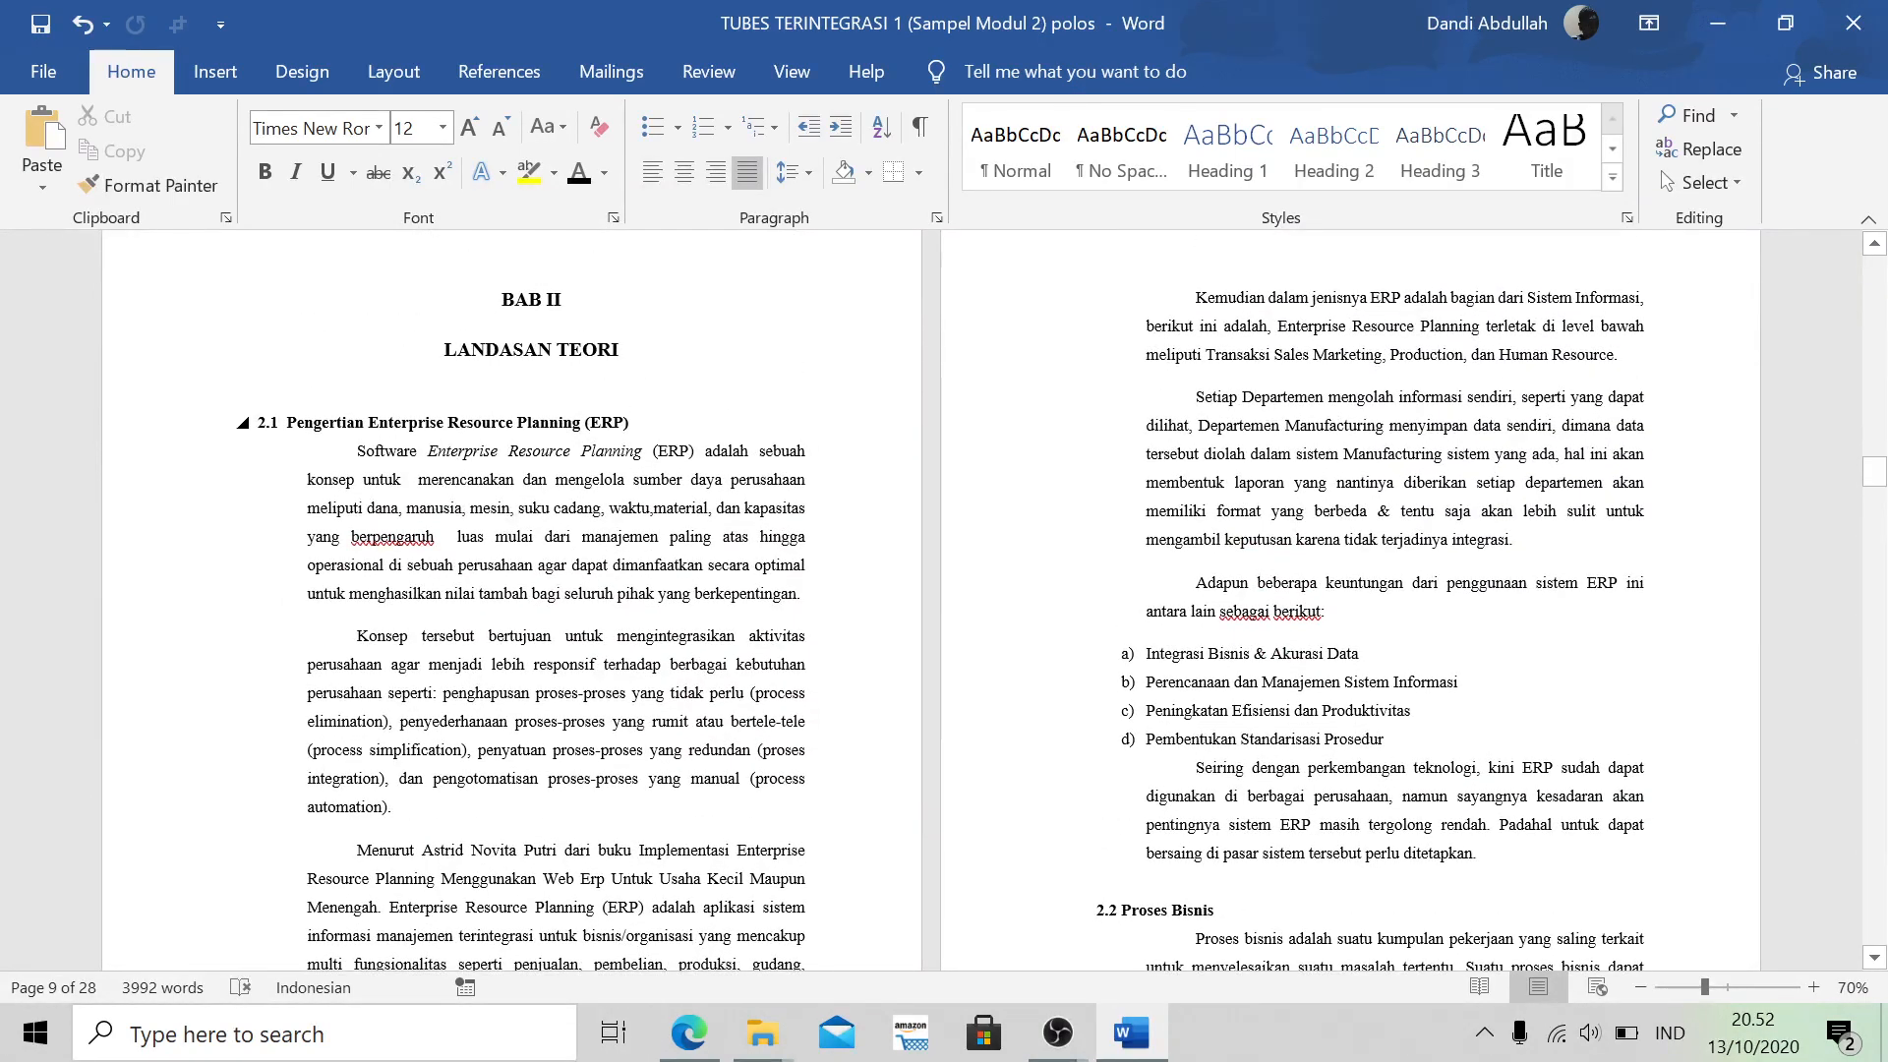
drag(261, 424, 628, 424)
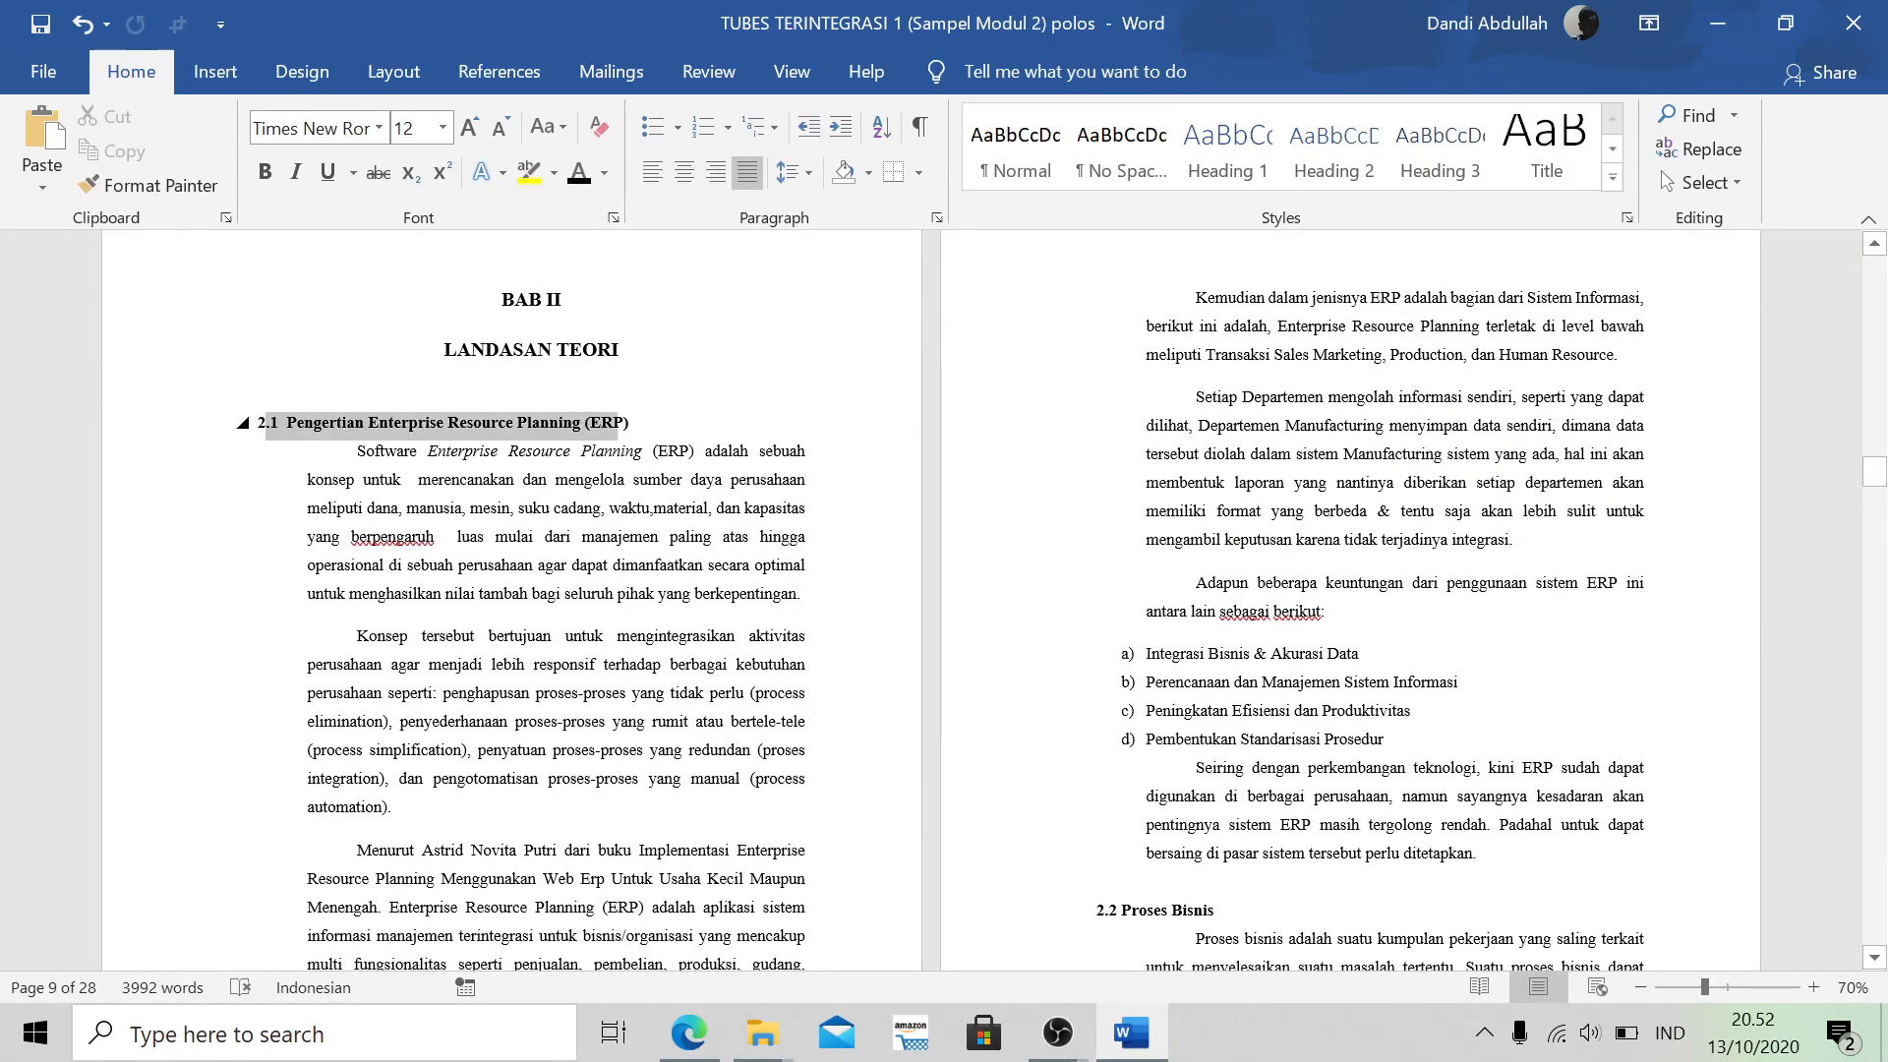
click(1303, 150)
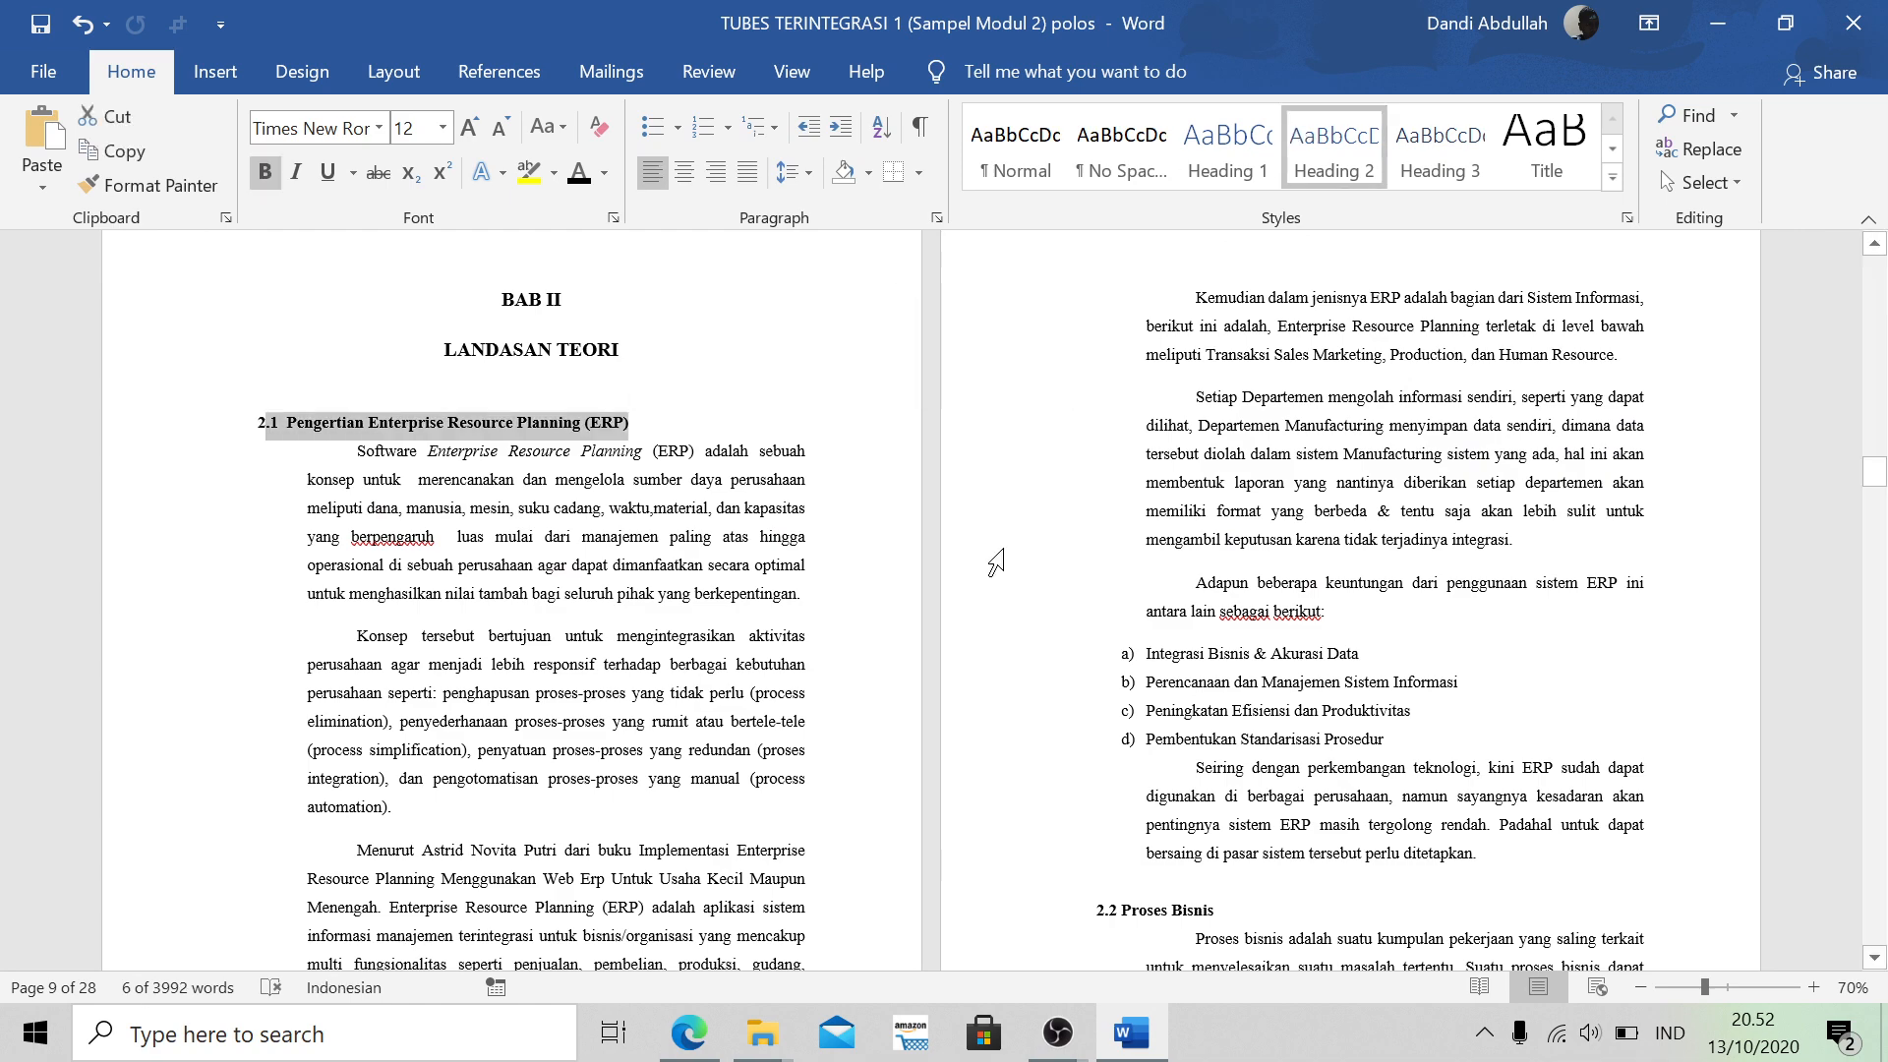
Add a sample third-level subheading "2.1.1 Supply Chain" between the end of section 2.1 and heading 2.2, and select it
scroll(994, 561, down, 8)
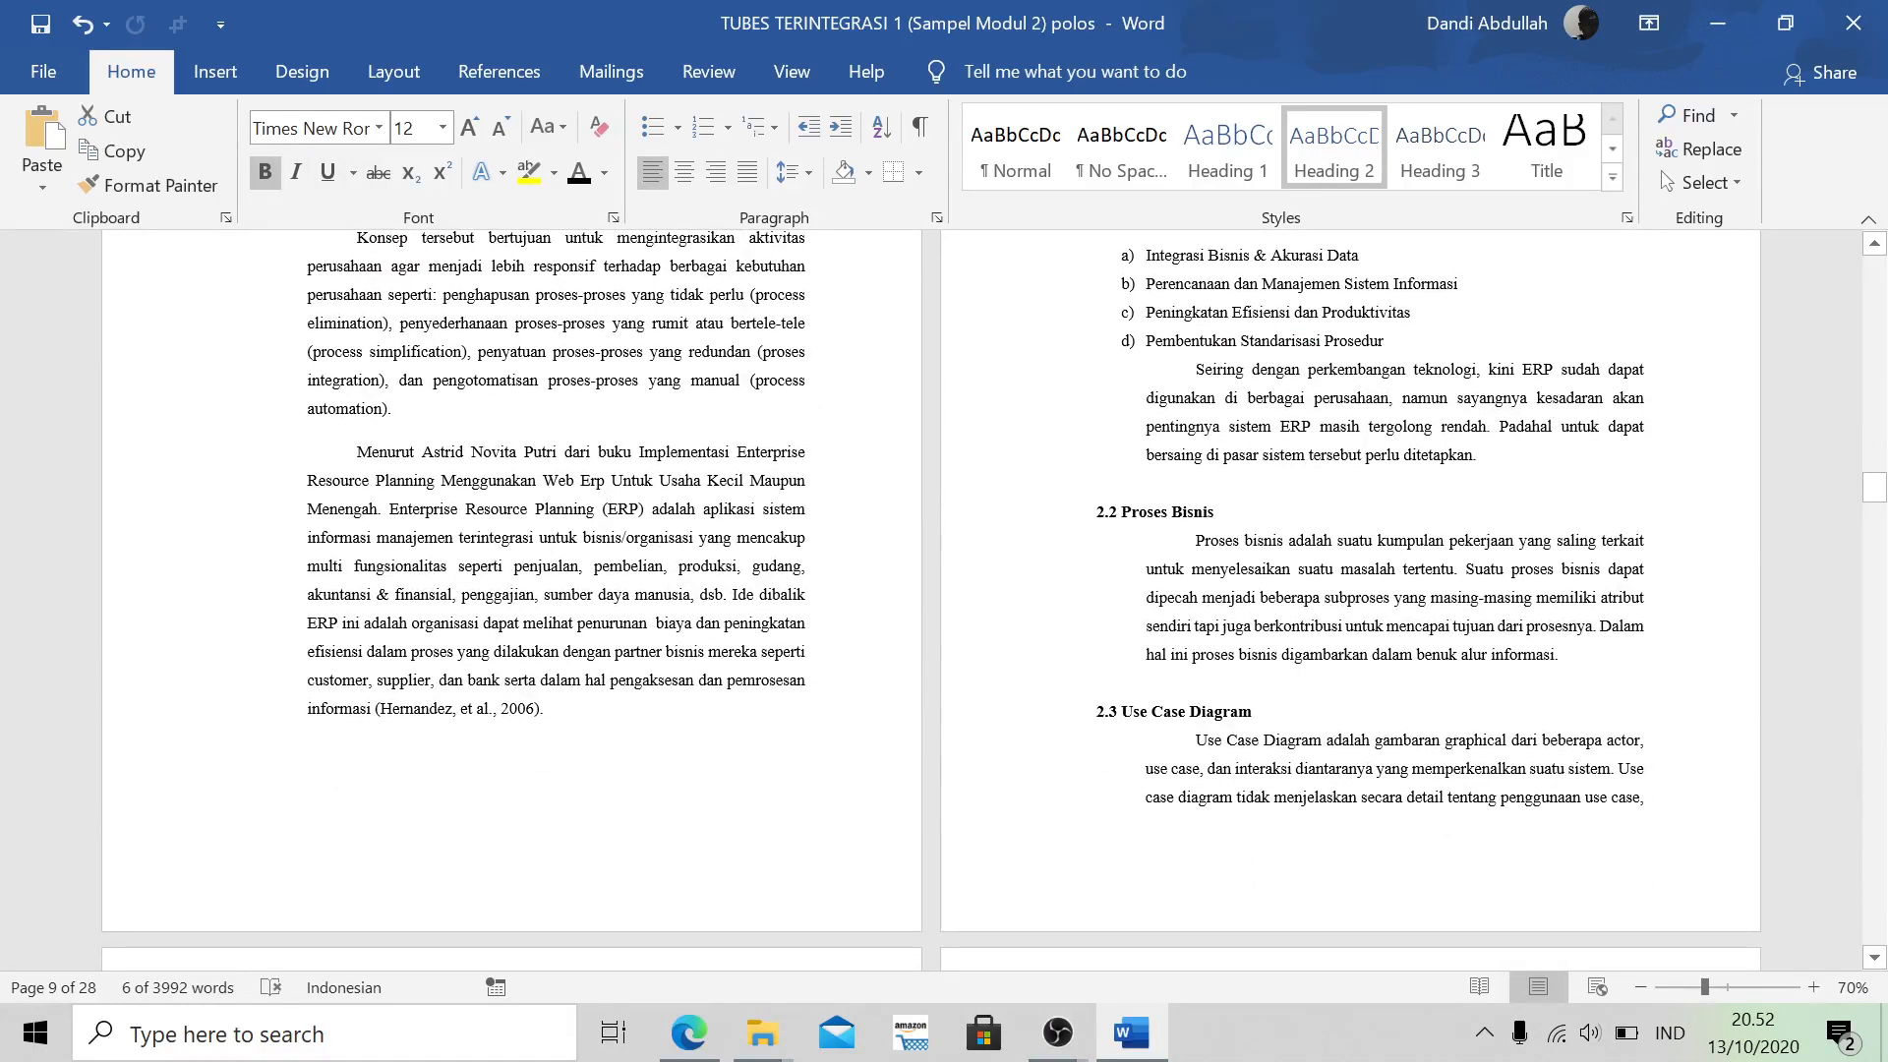
click(1479, 456)
key(Return)
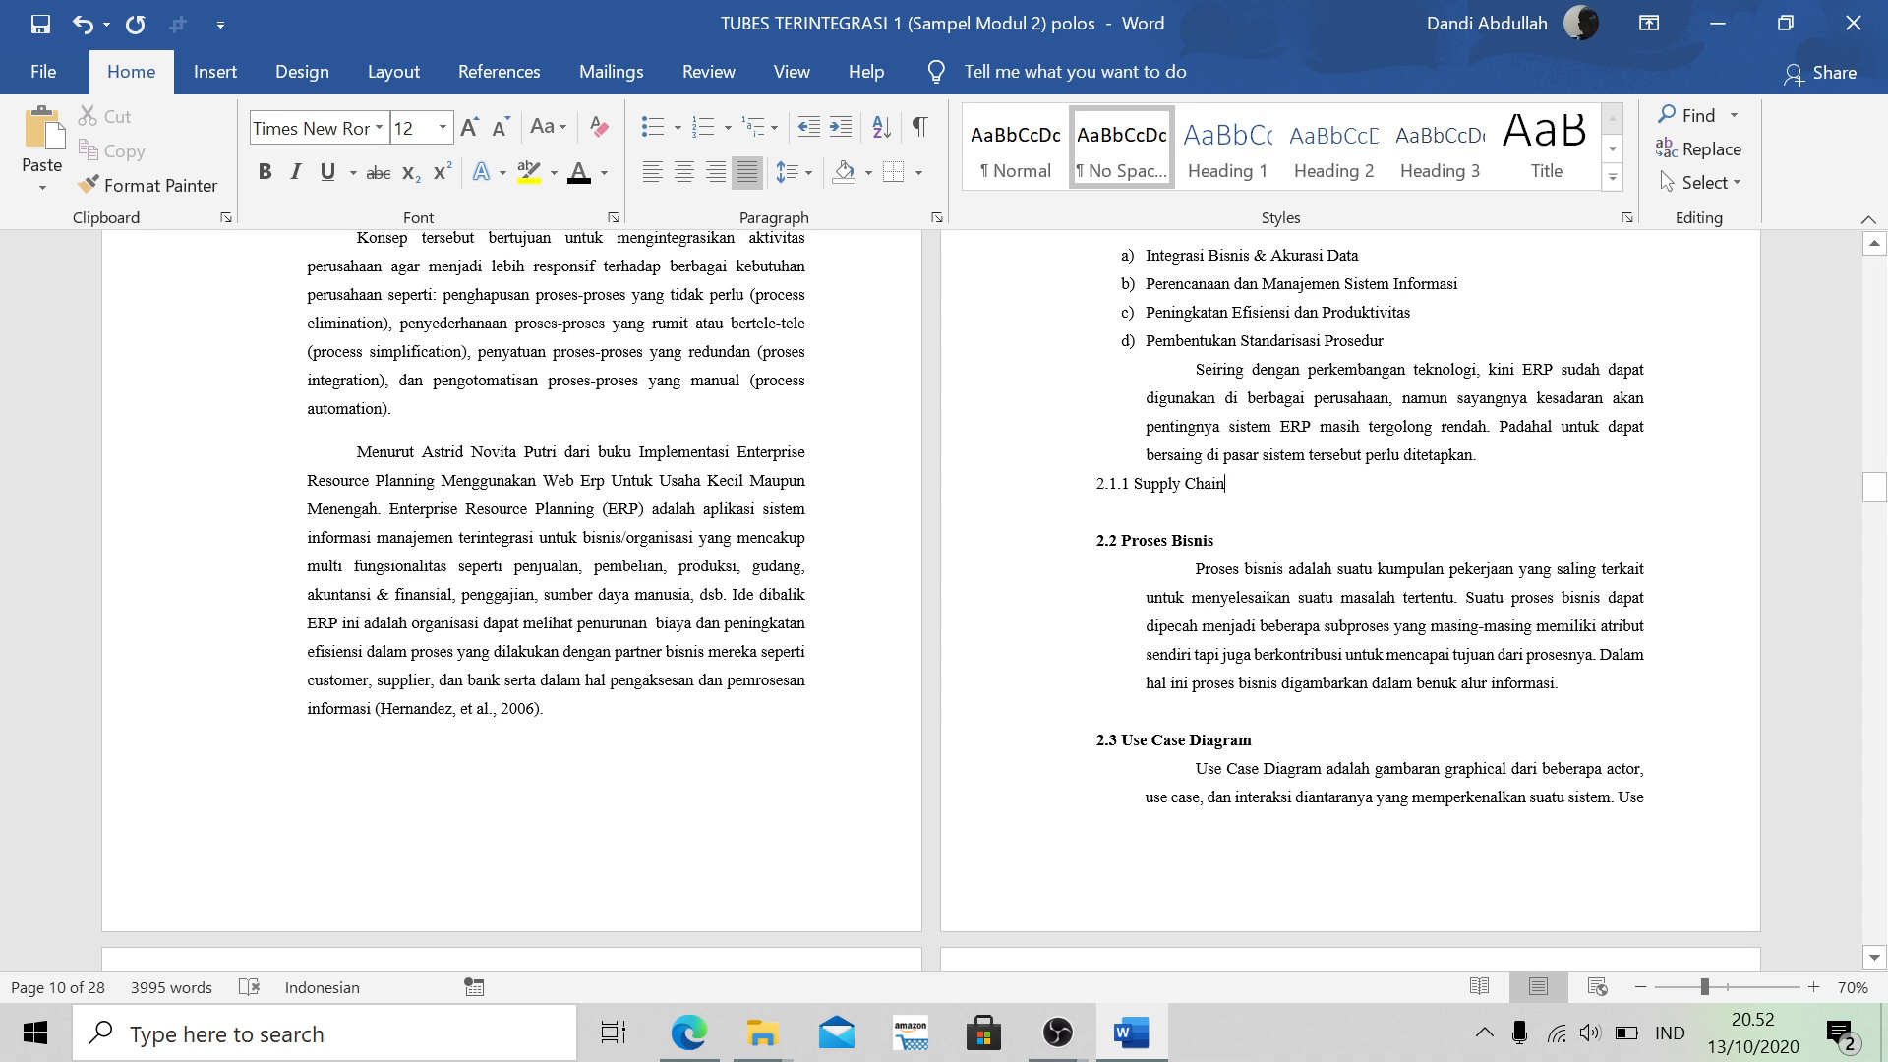
key(Return)
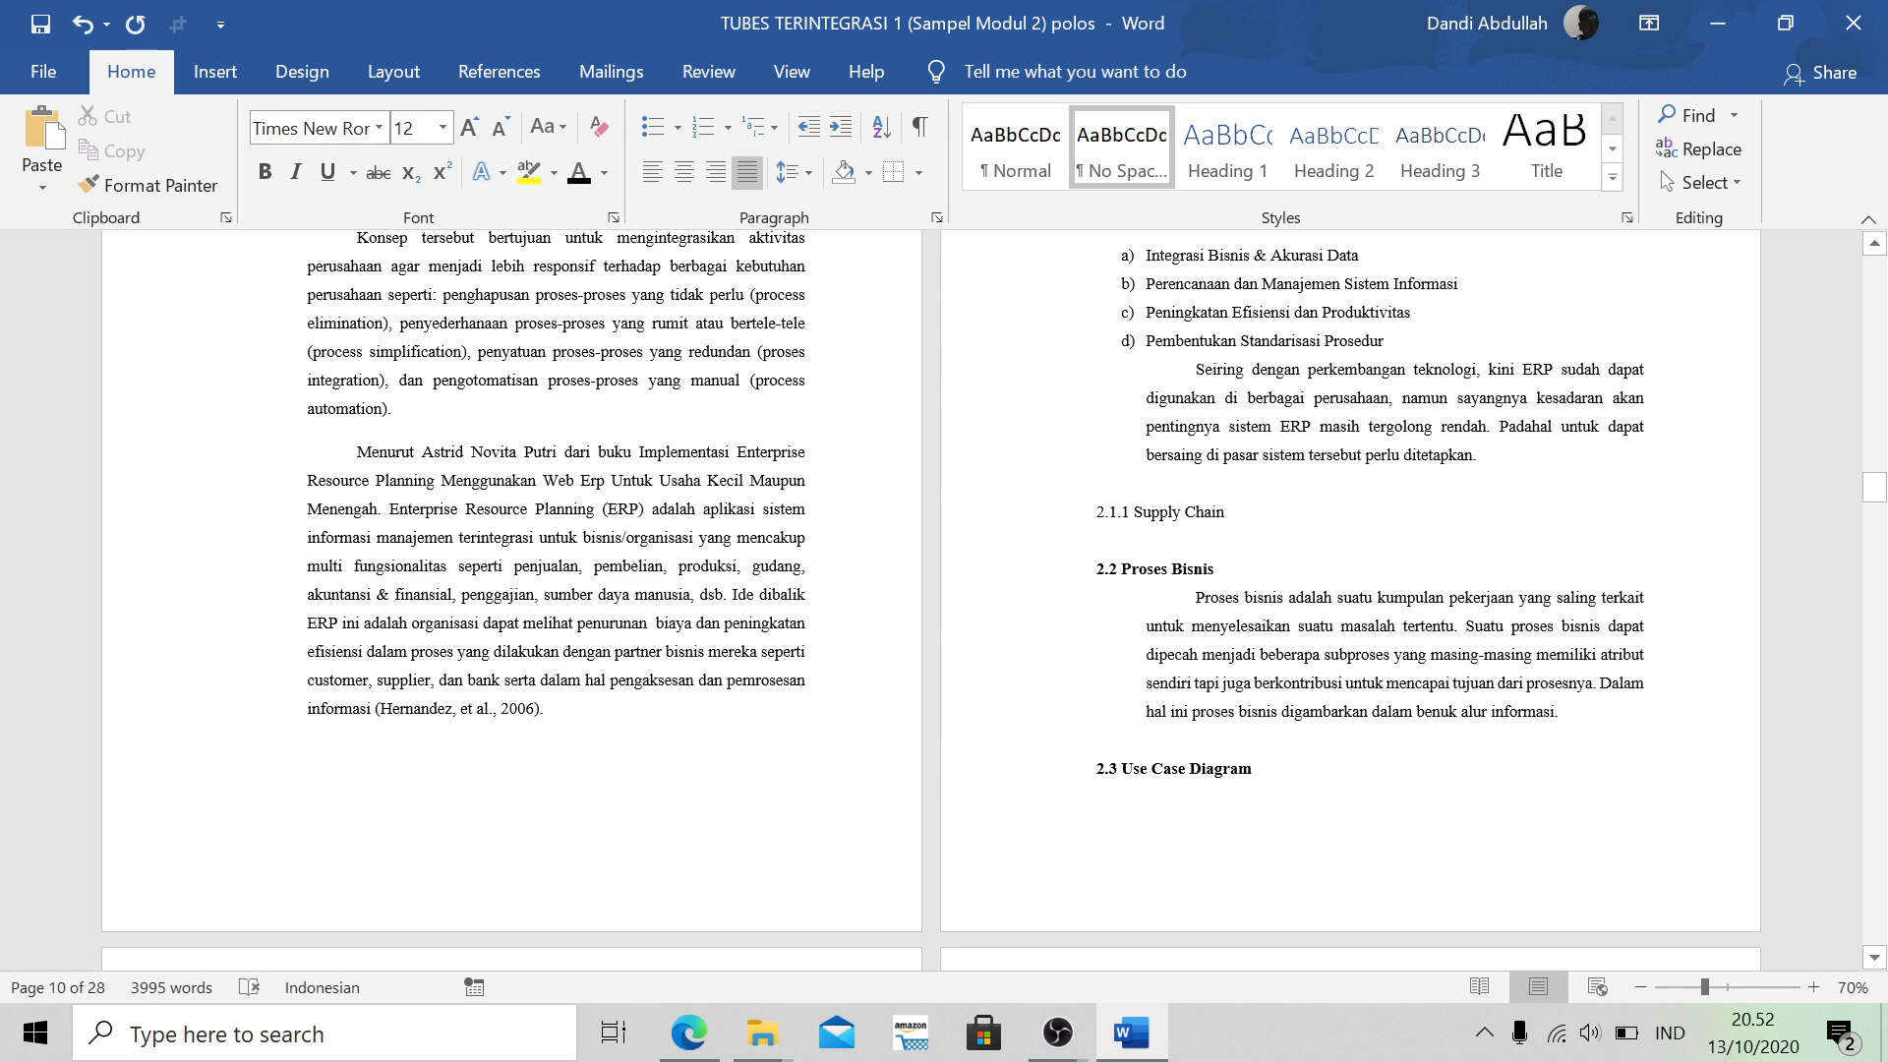
drag(1227, 513, 1098, 514)
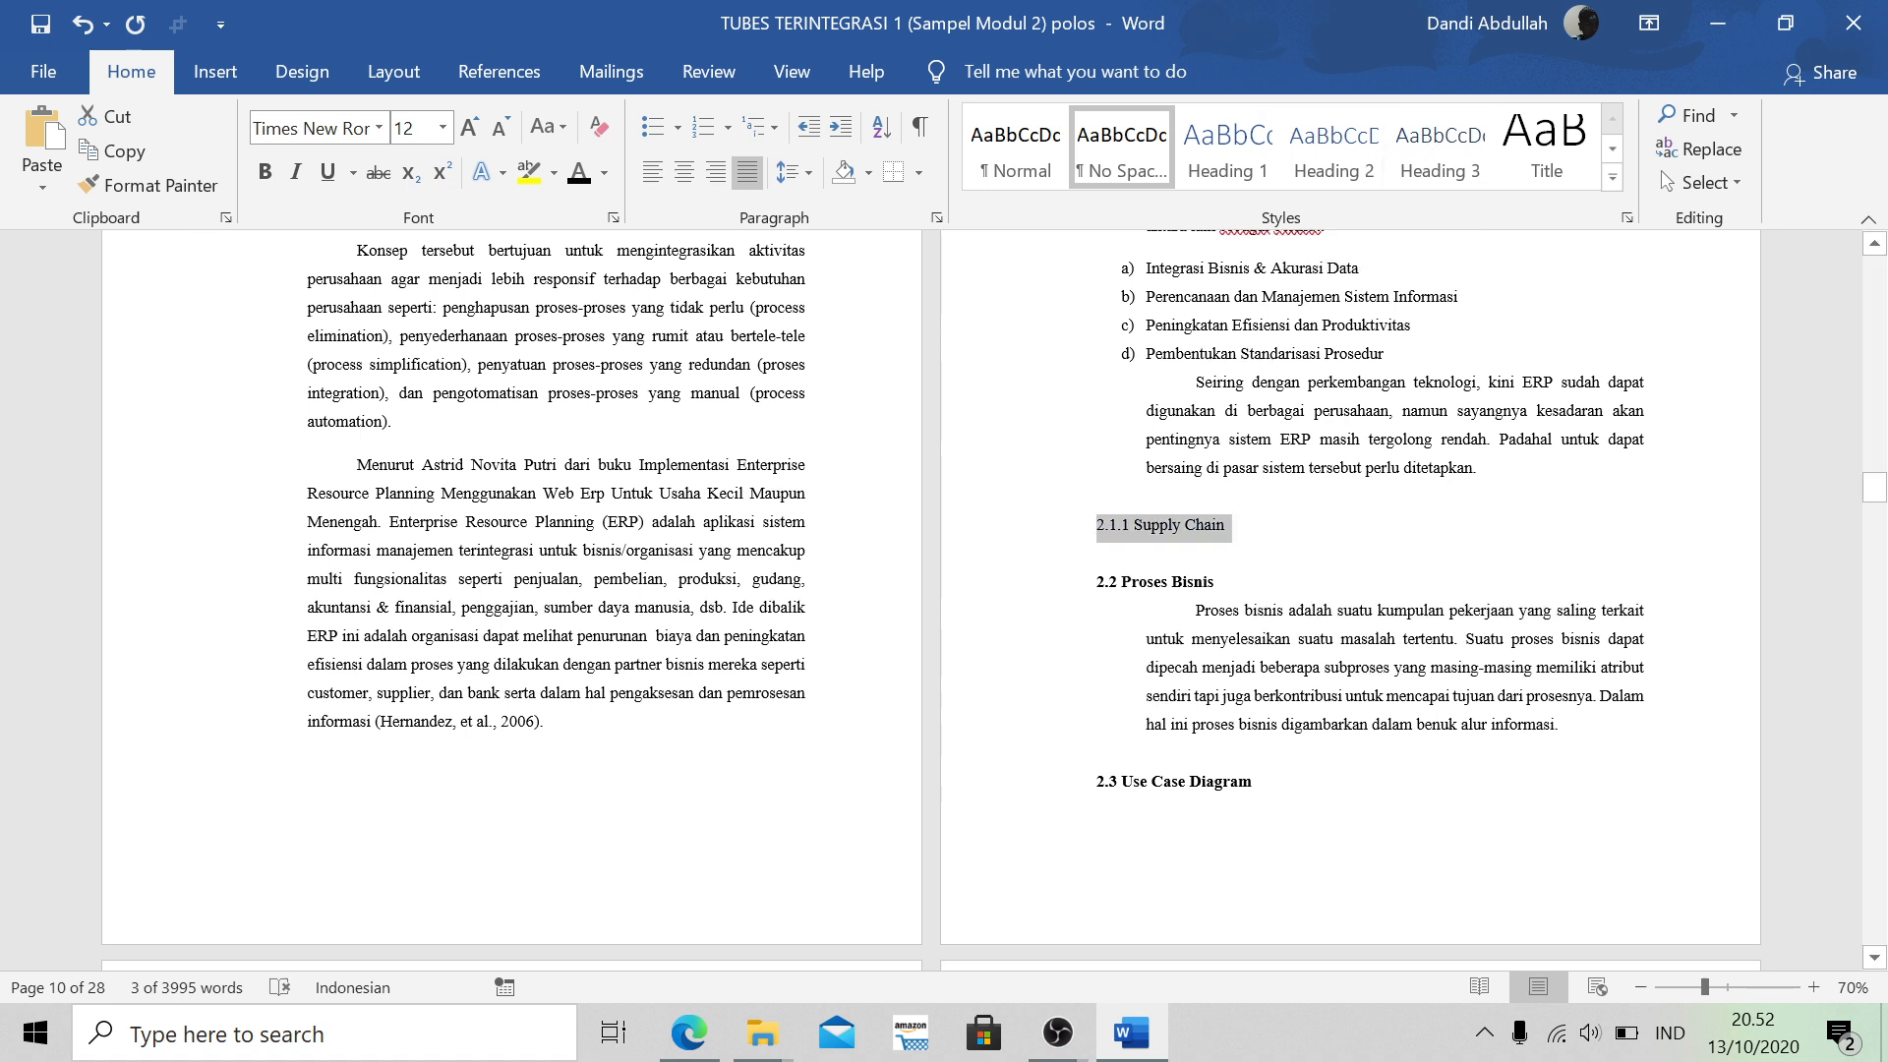
Compare the 2.2 Proses Bisnis and 2.3 Use Case Diagram headings with the sample 2.1.1 Supply Chain line, and remove that line
click(1168, 582)
triple_click(1168, 582)
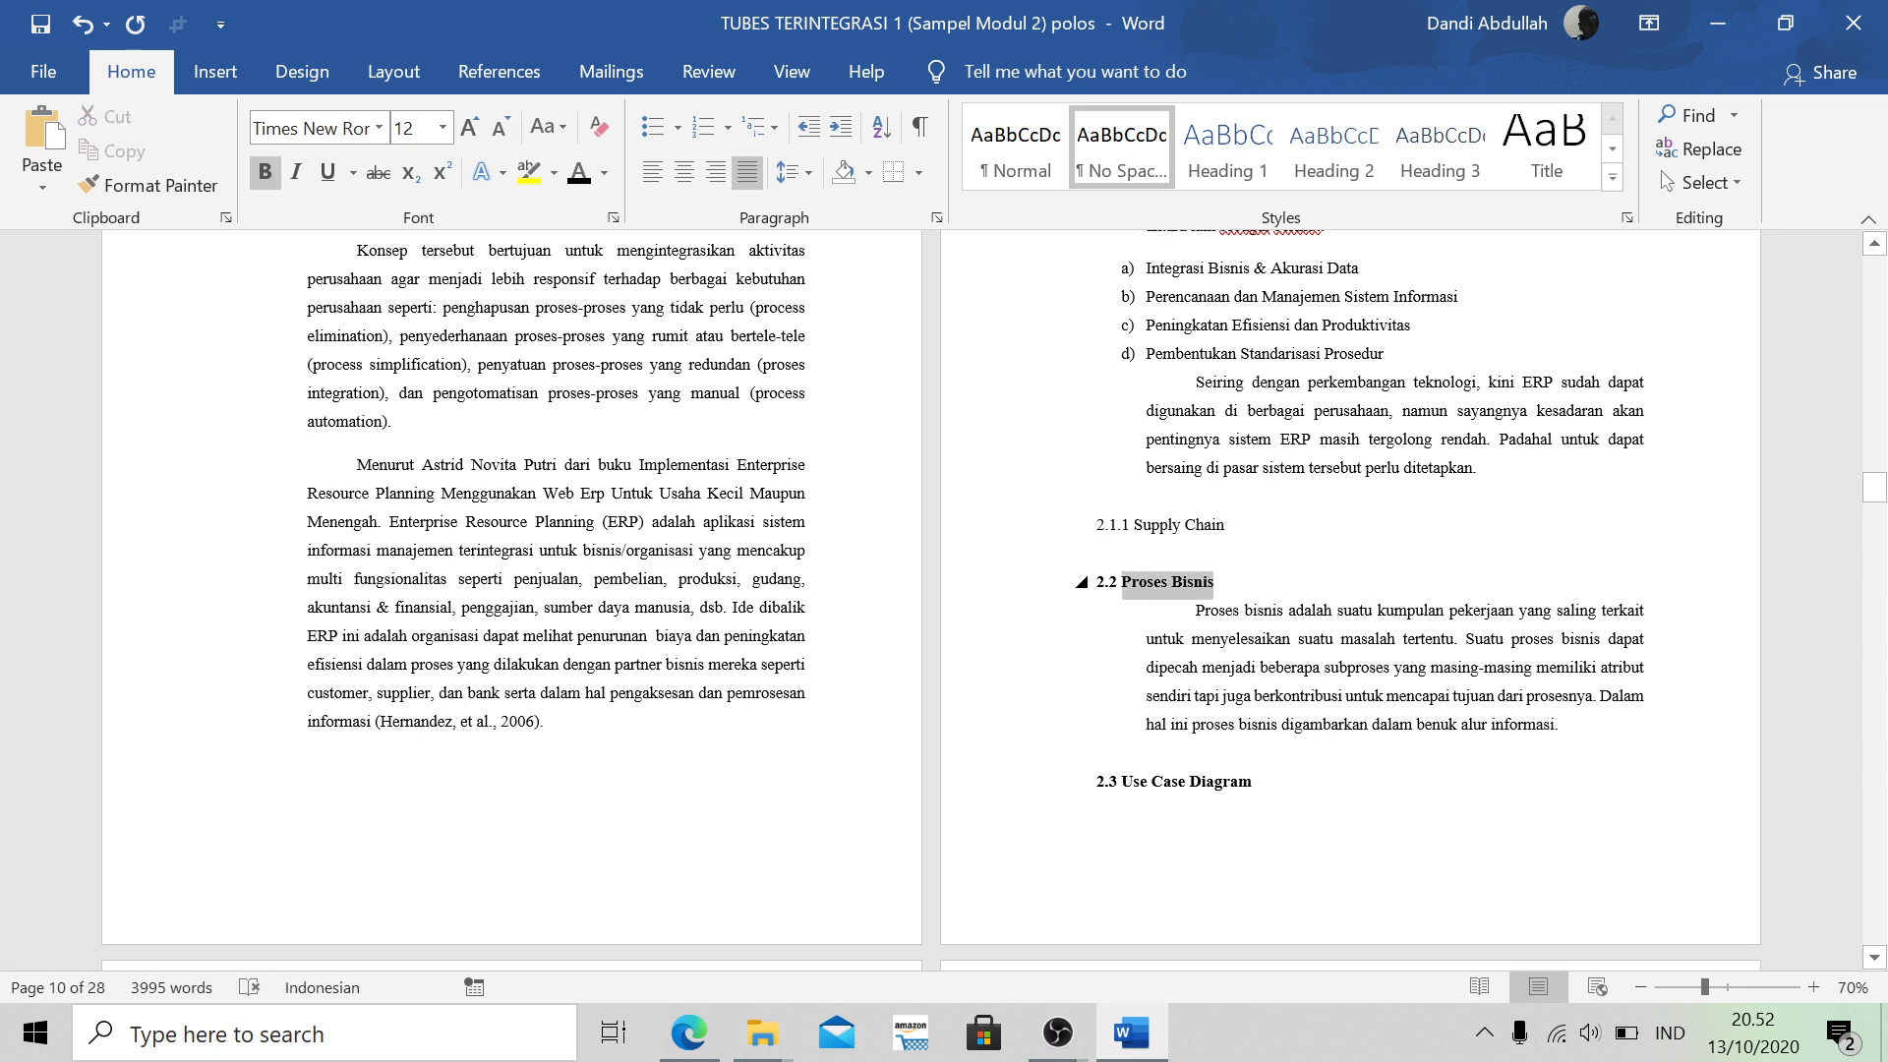
triple_click(1252, 780)
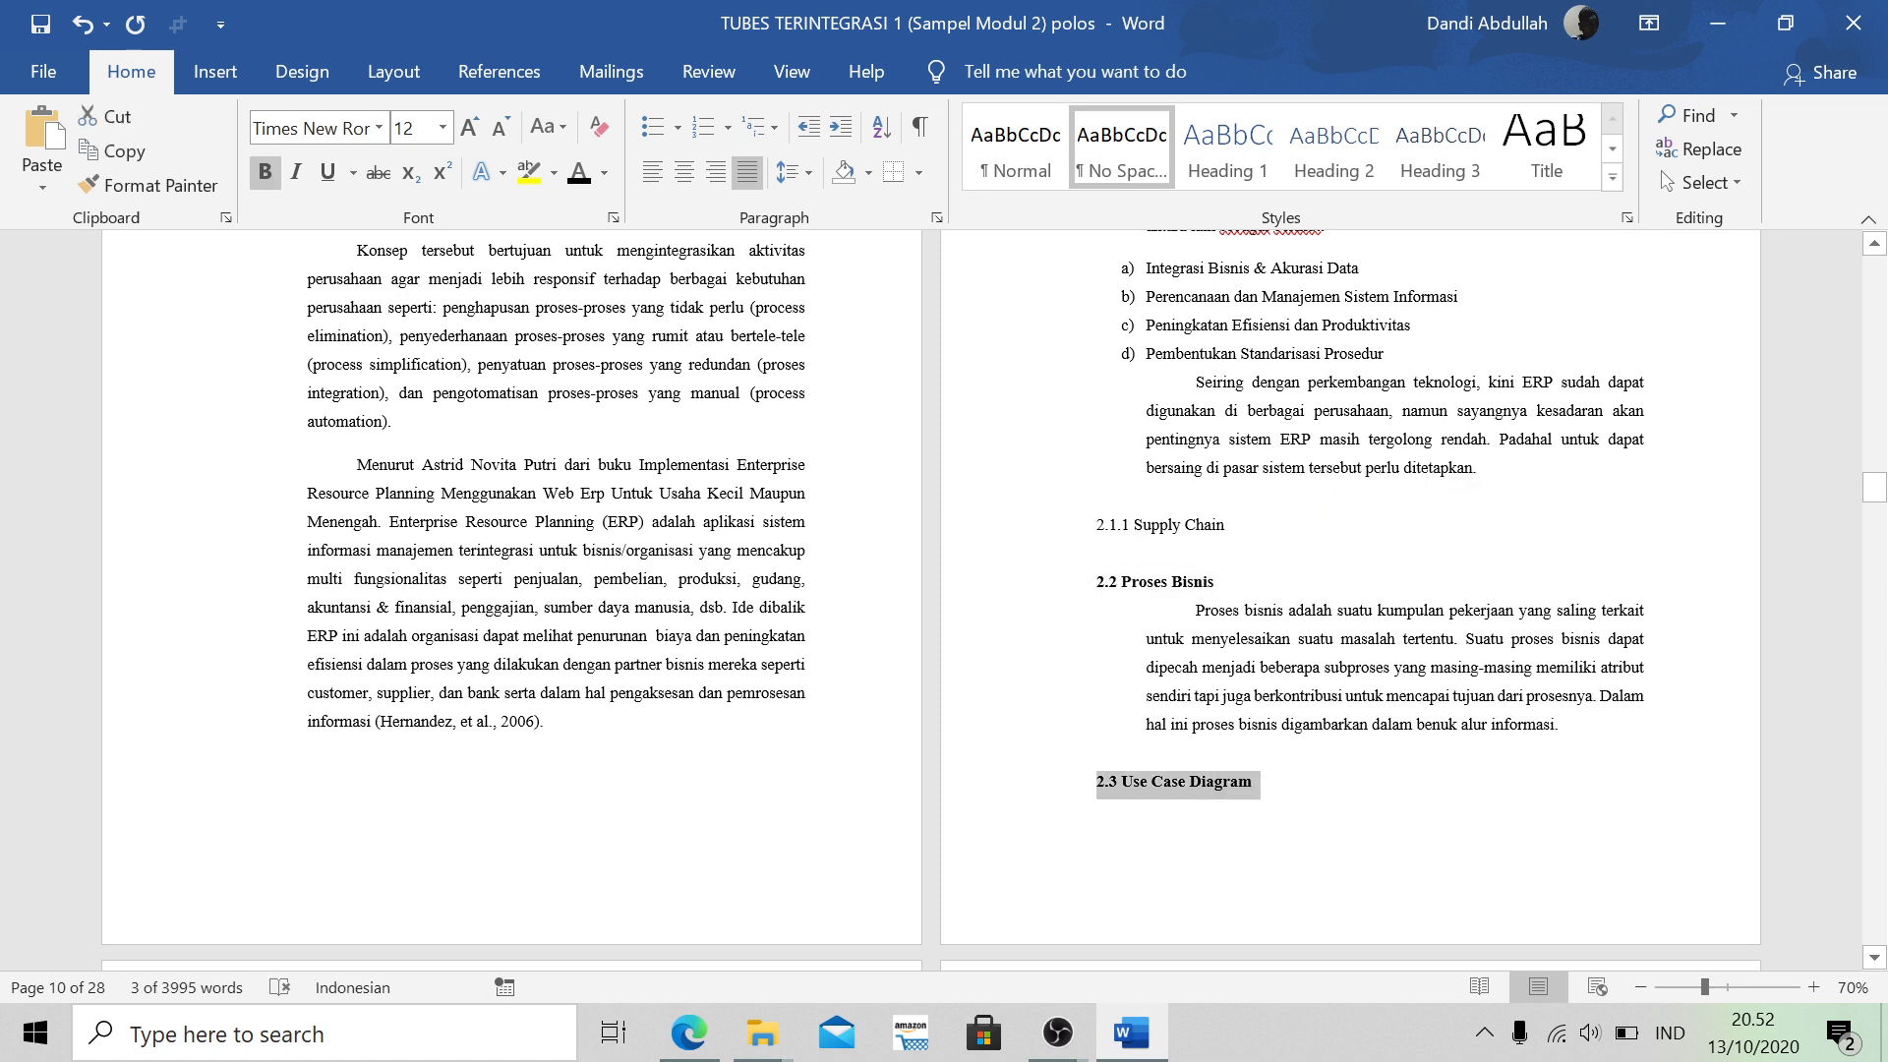
drag(1227, 524, 1013, 517)
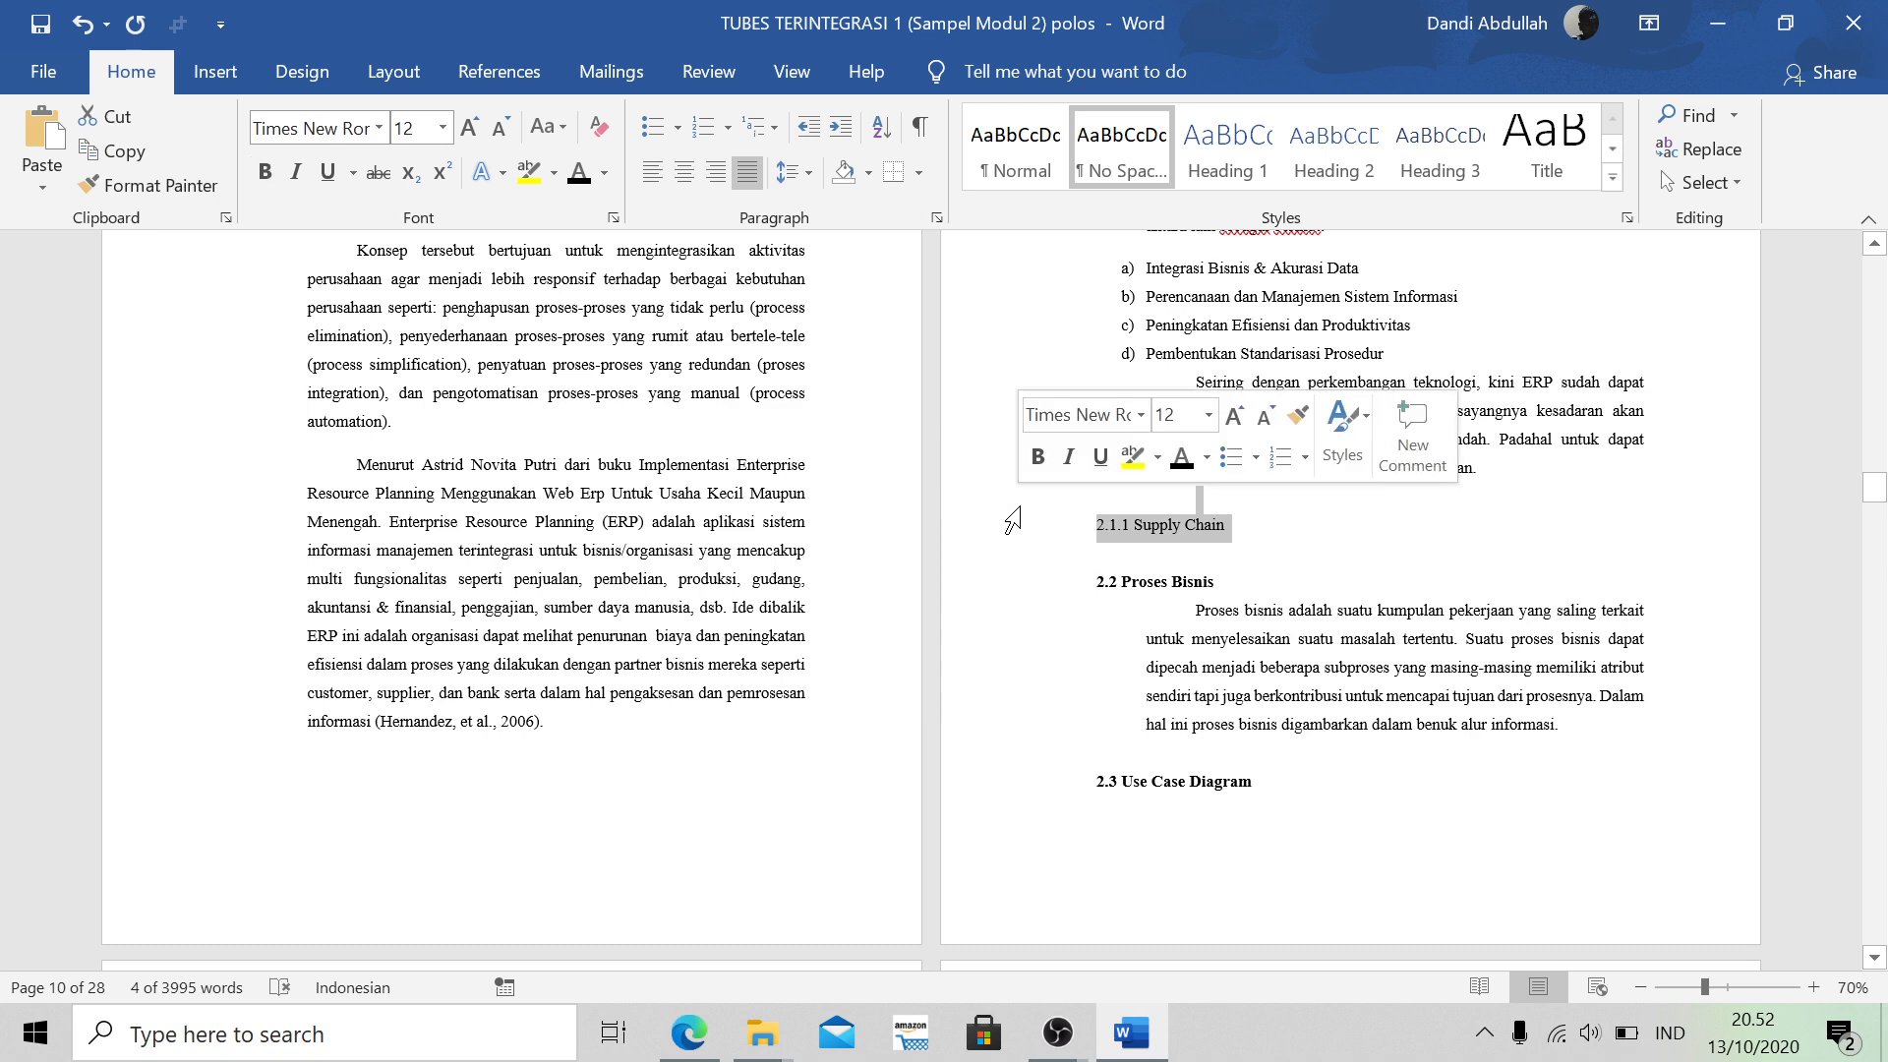
key(Delete)
key(ctrl+z)
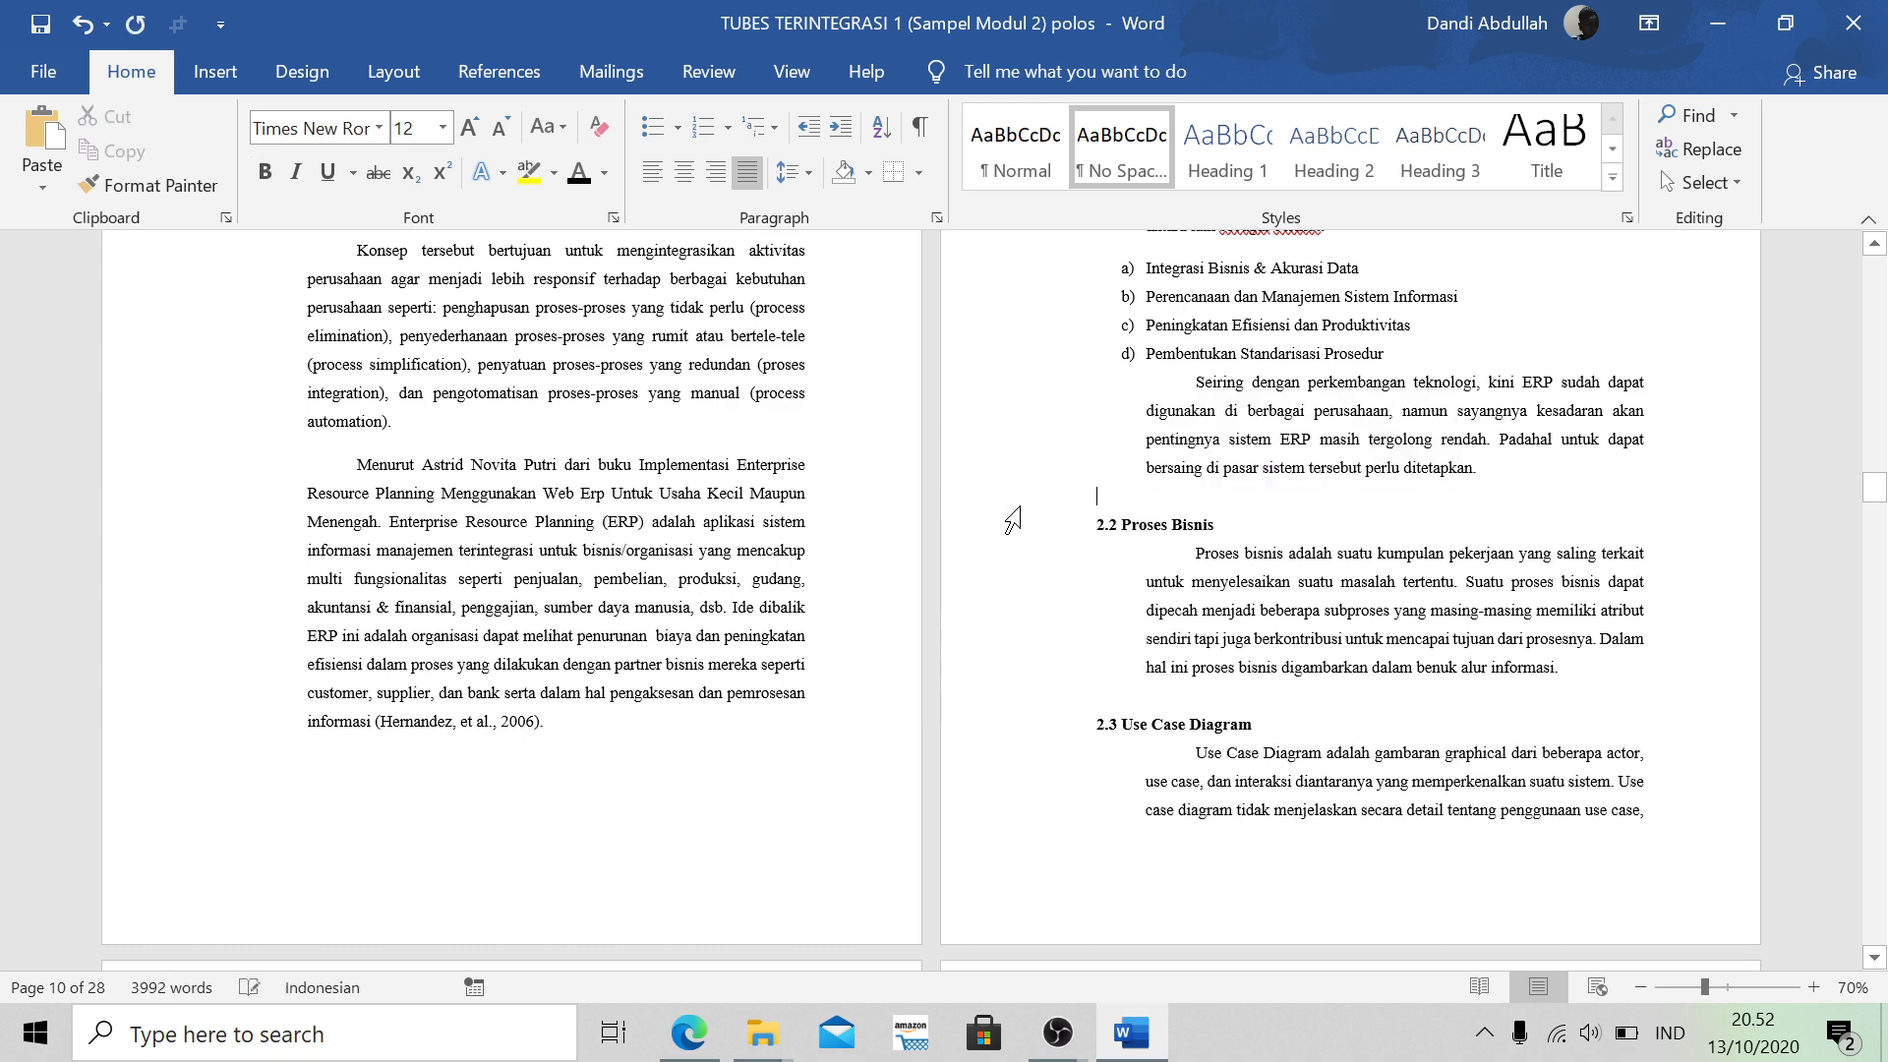
Read the Table Of Contents explanation in the PDF in Edge and view the built-in table of contents options in Word
key(alt+Tab)
scroll(679, 327, down, 5)
scroll(679, 327, up, 1)
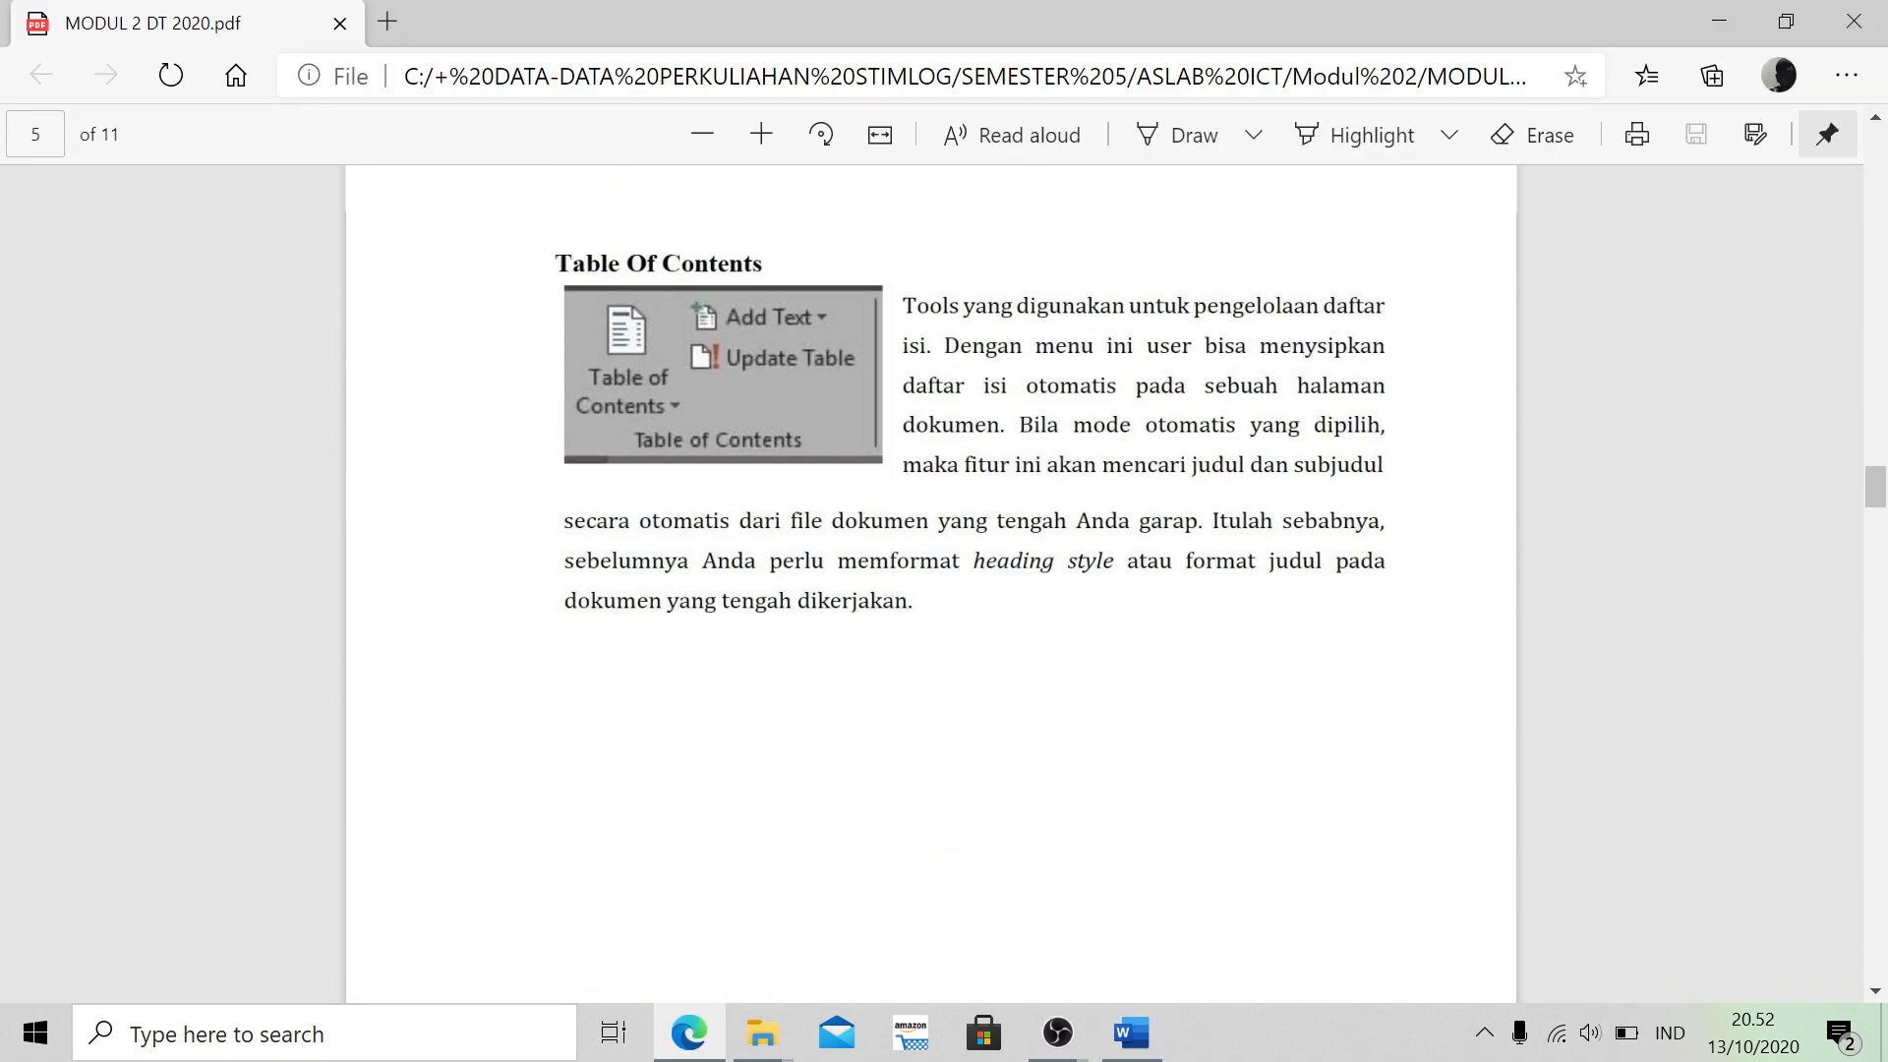
key(alt+Tab)
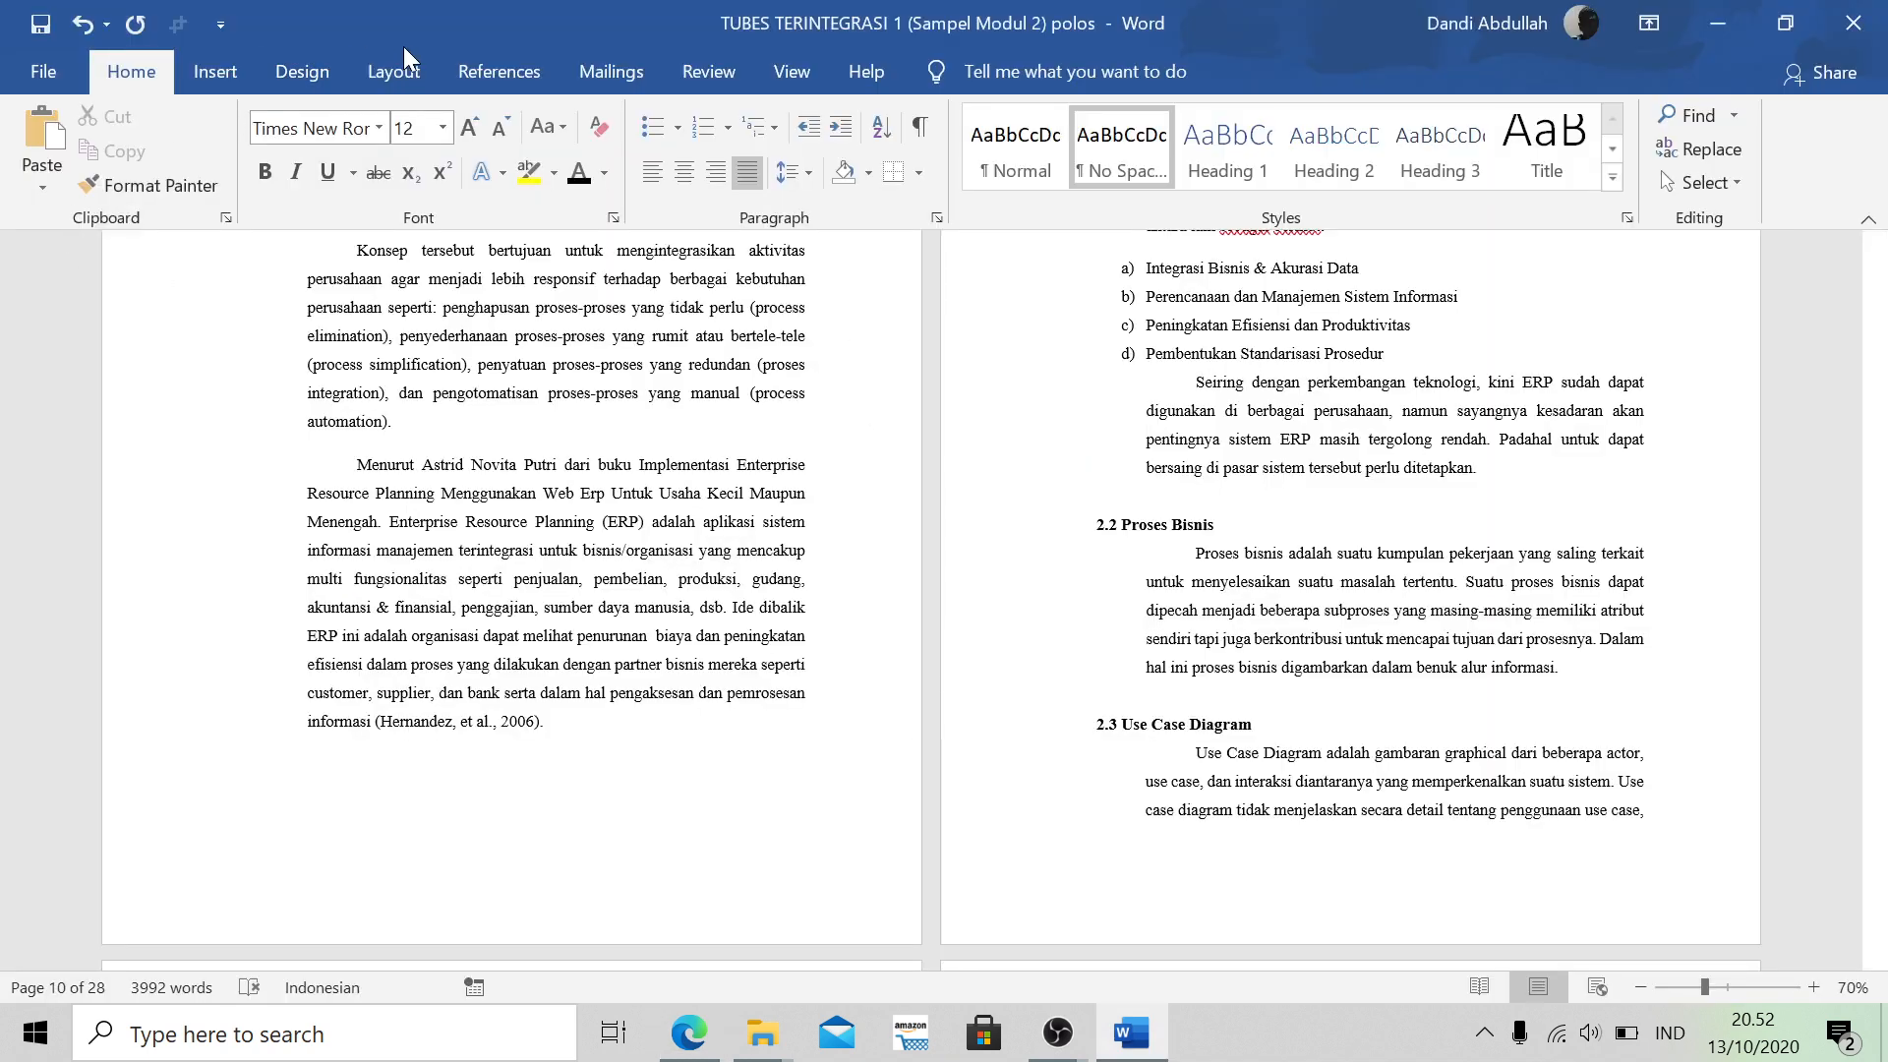
click(472, 74)
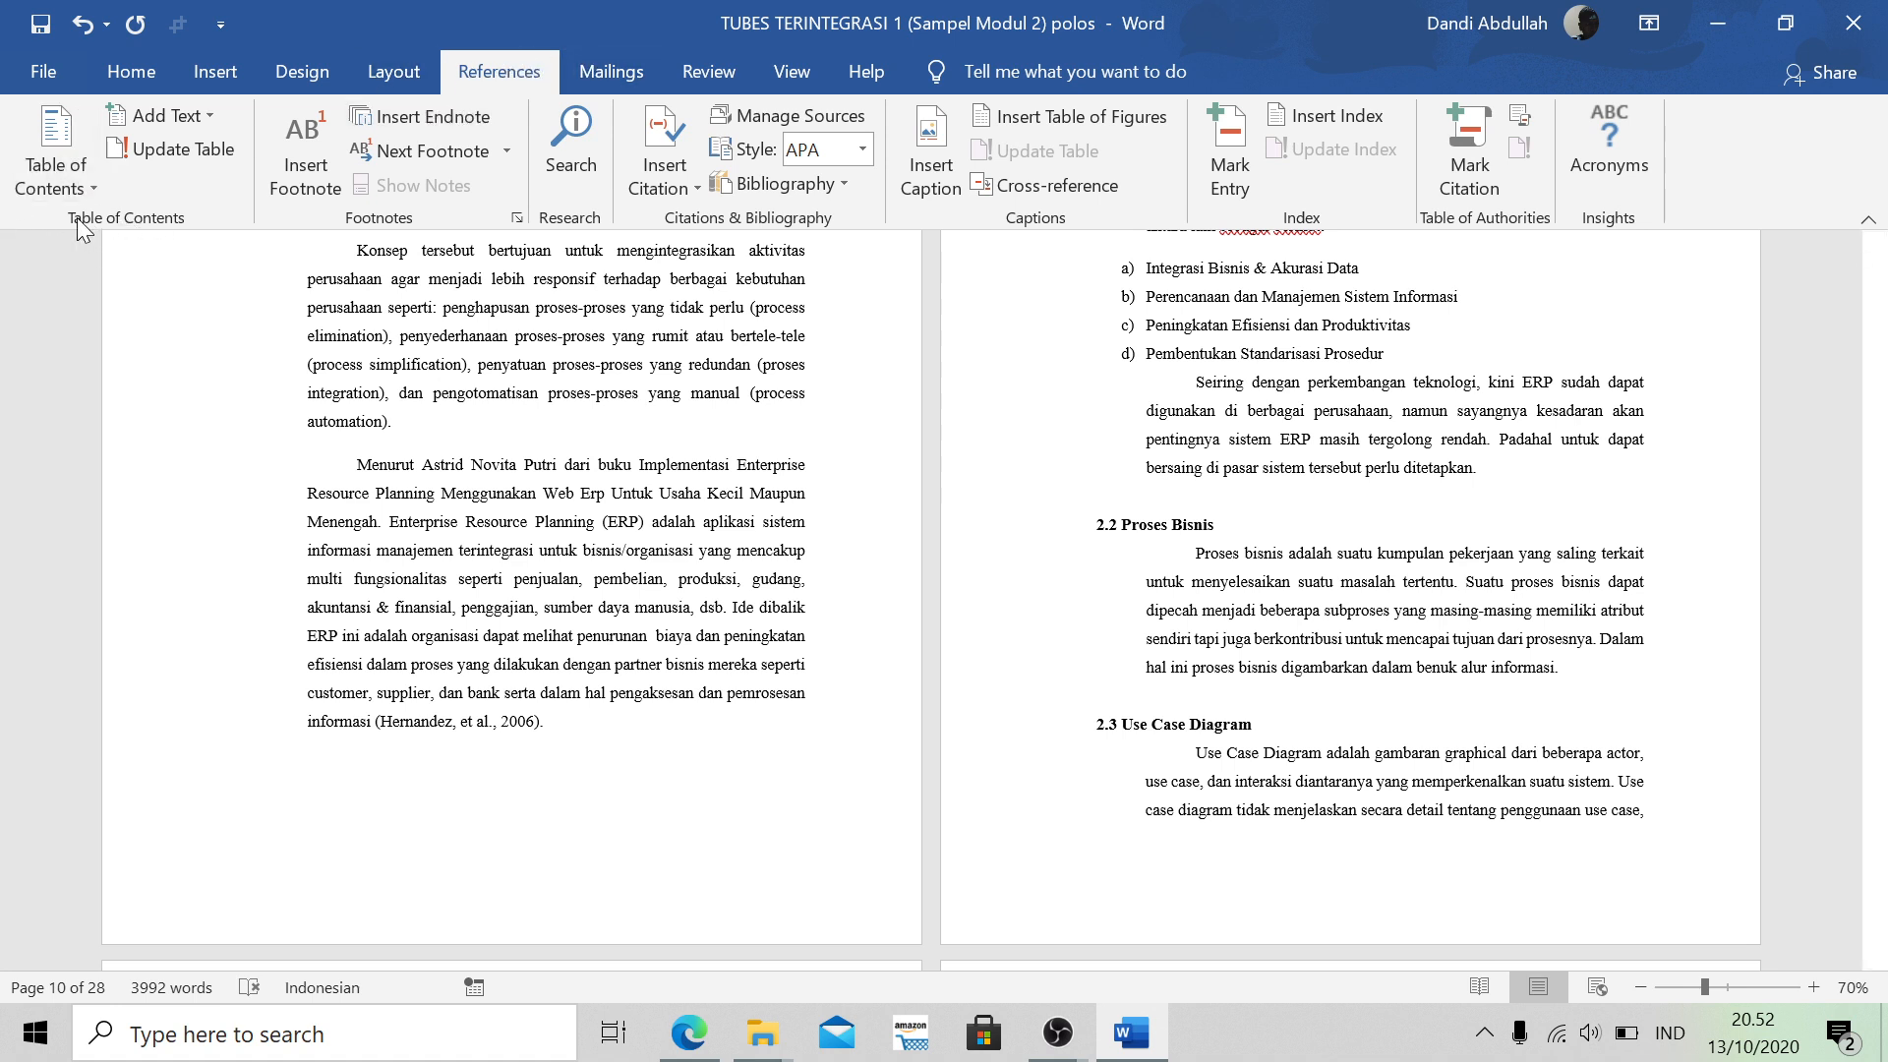
click(62, 170)
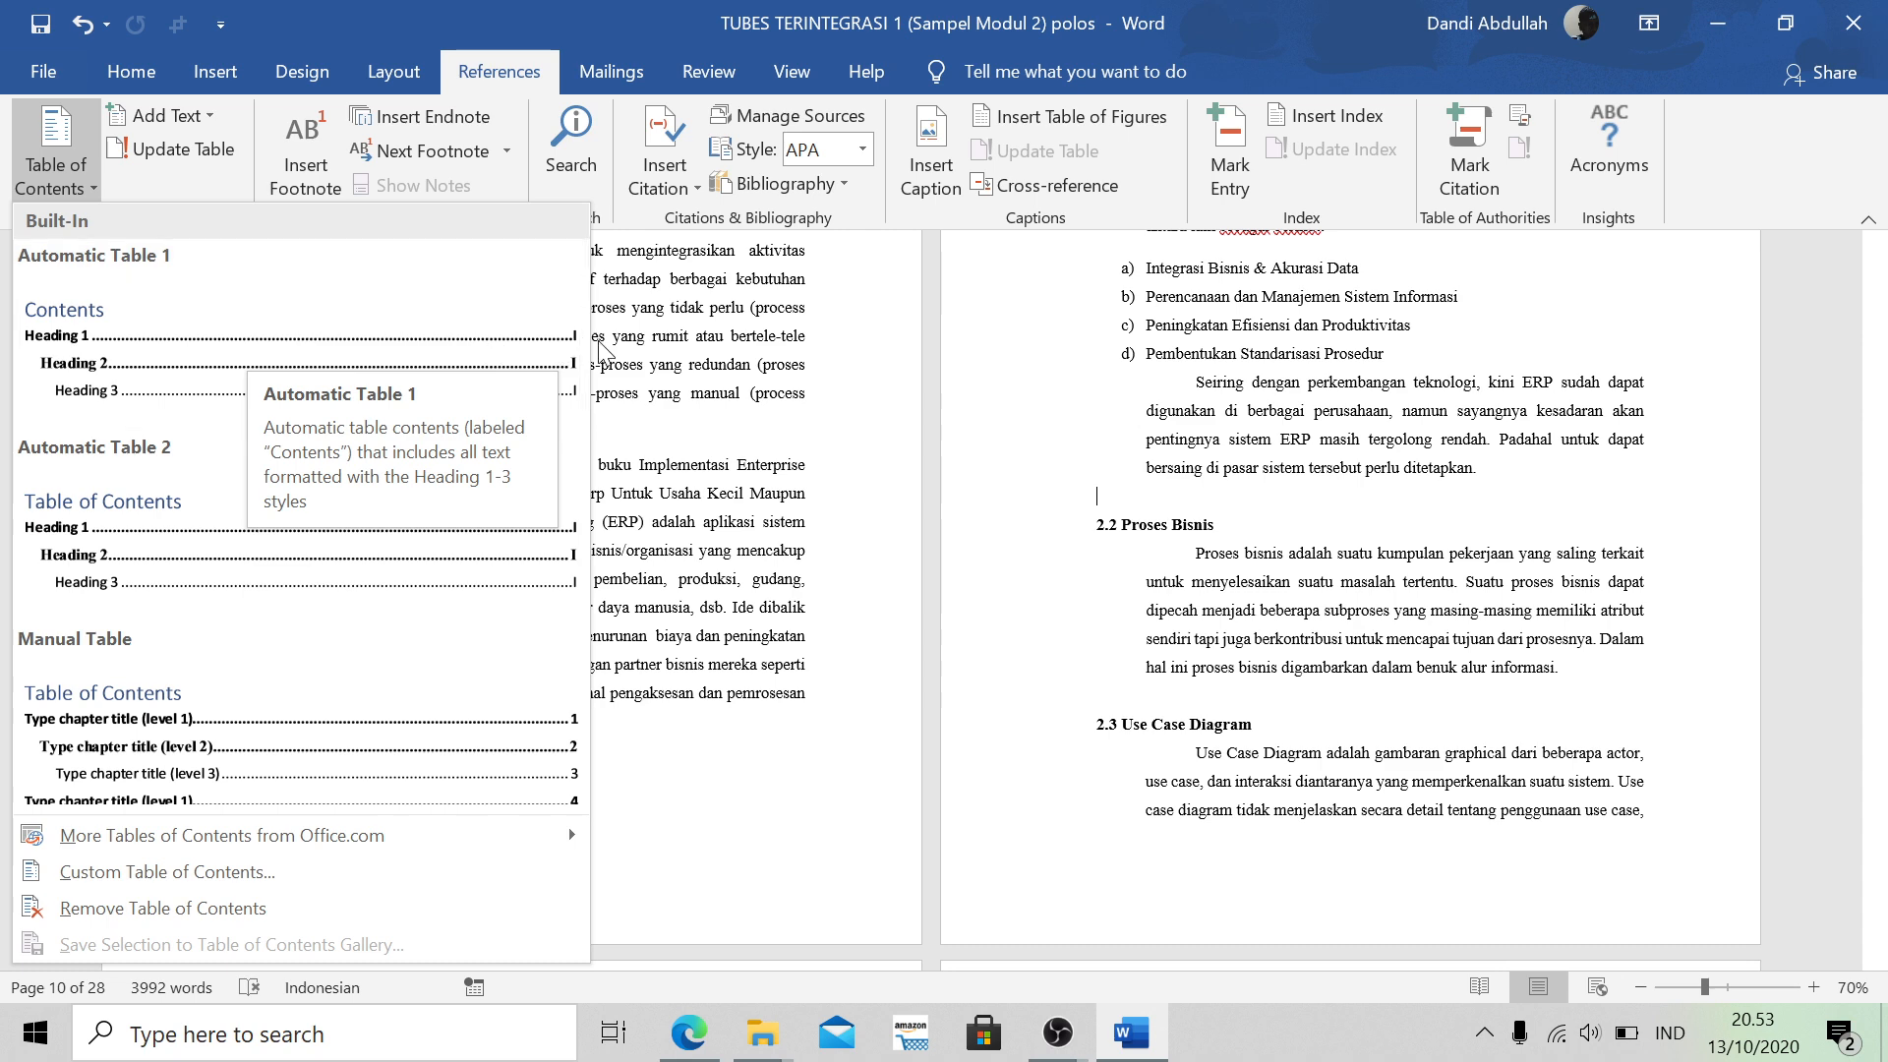
click(821, 356)
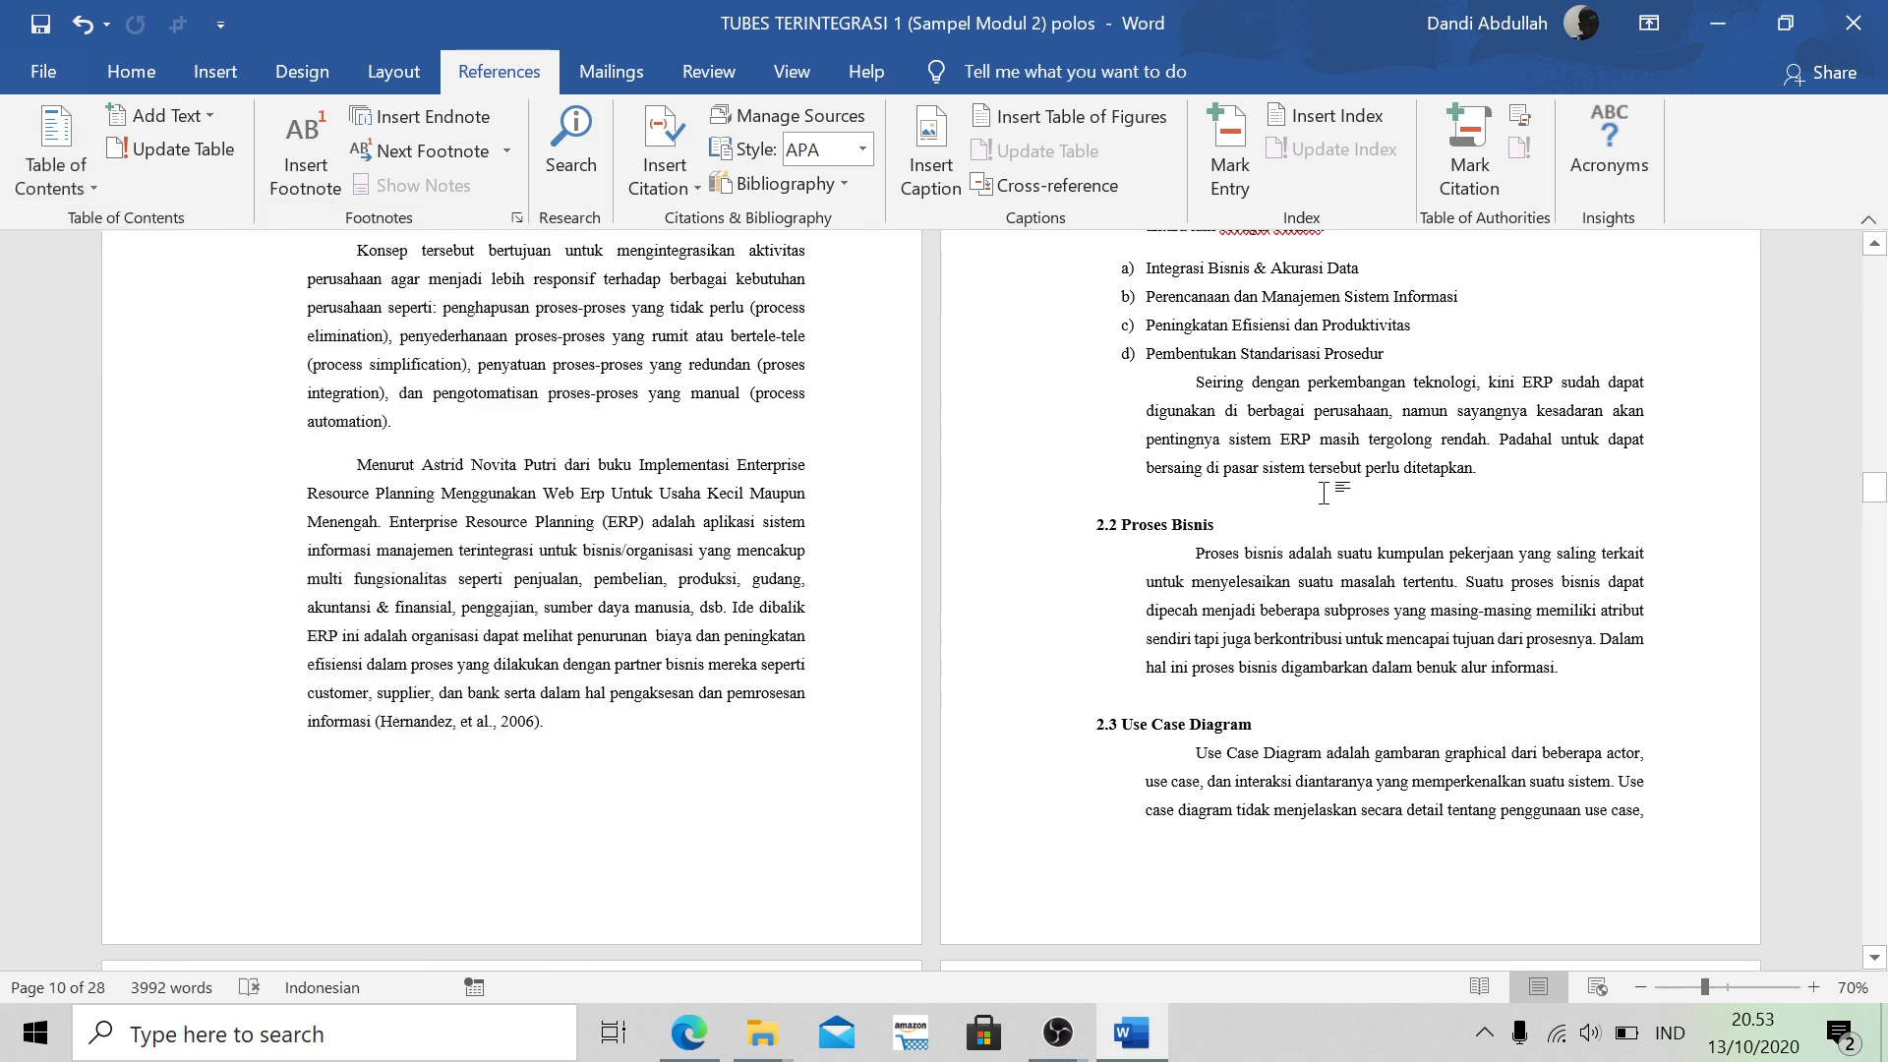
Switch back to the PDF in Edge and read the Latihan Sub-Modul 1 instructions and the BAB I PENDAHULUAN exercise text
scroll(887, 576, down, 1)
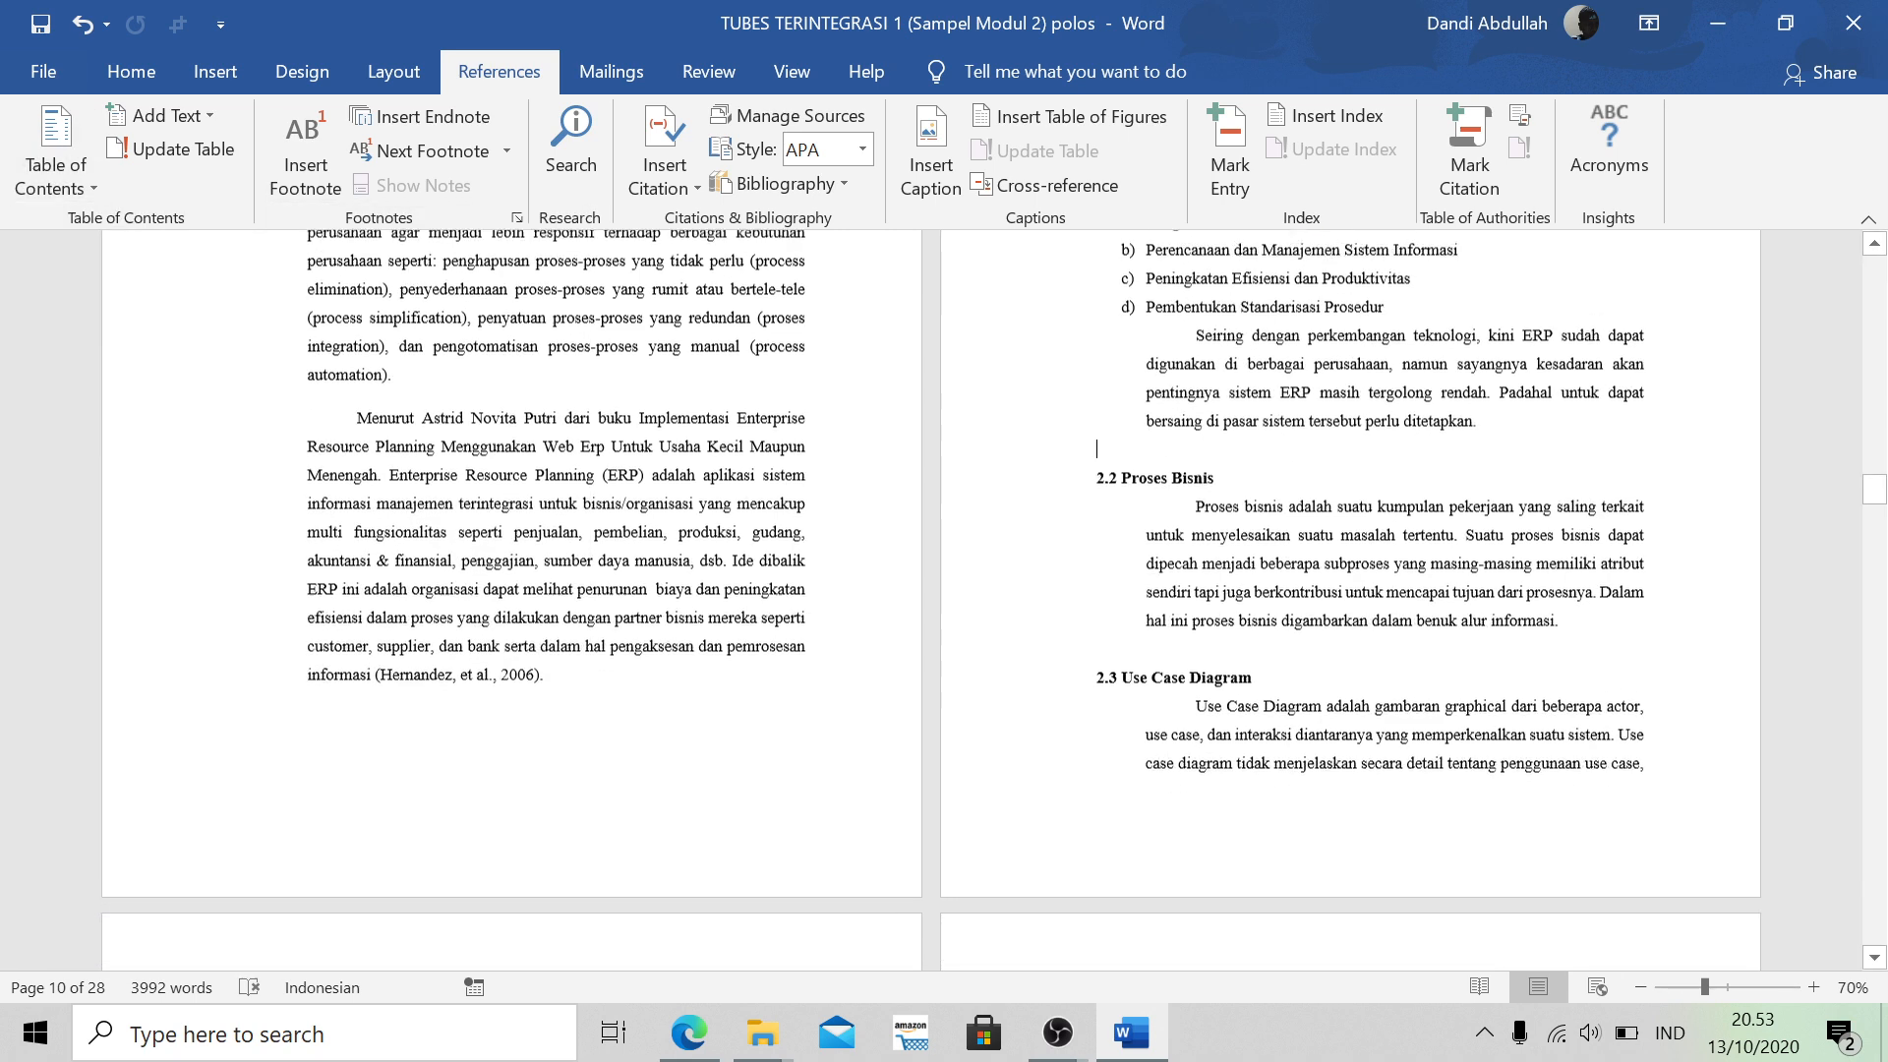
scroll(887, 576, up, 2)
key(alt+Tab)
scroll(887, 576, down, 10)
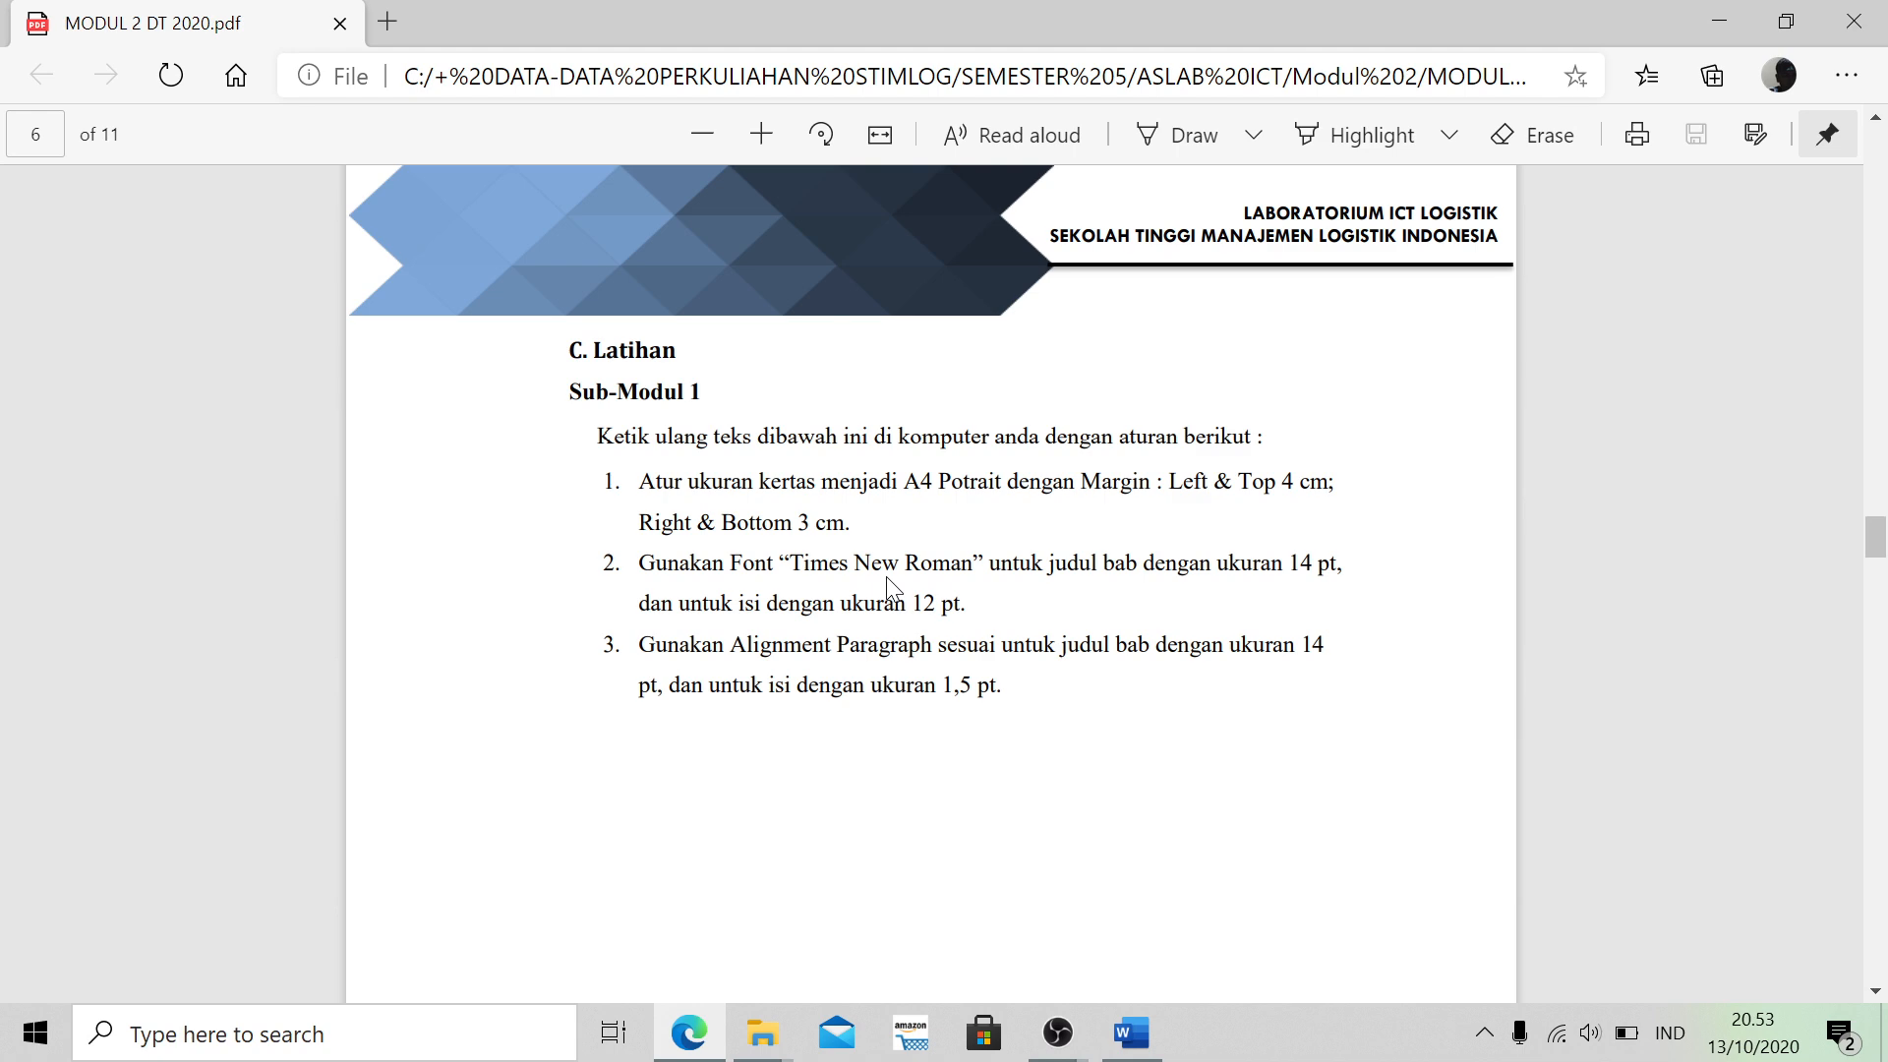
scroll(886, 577, down, 10)
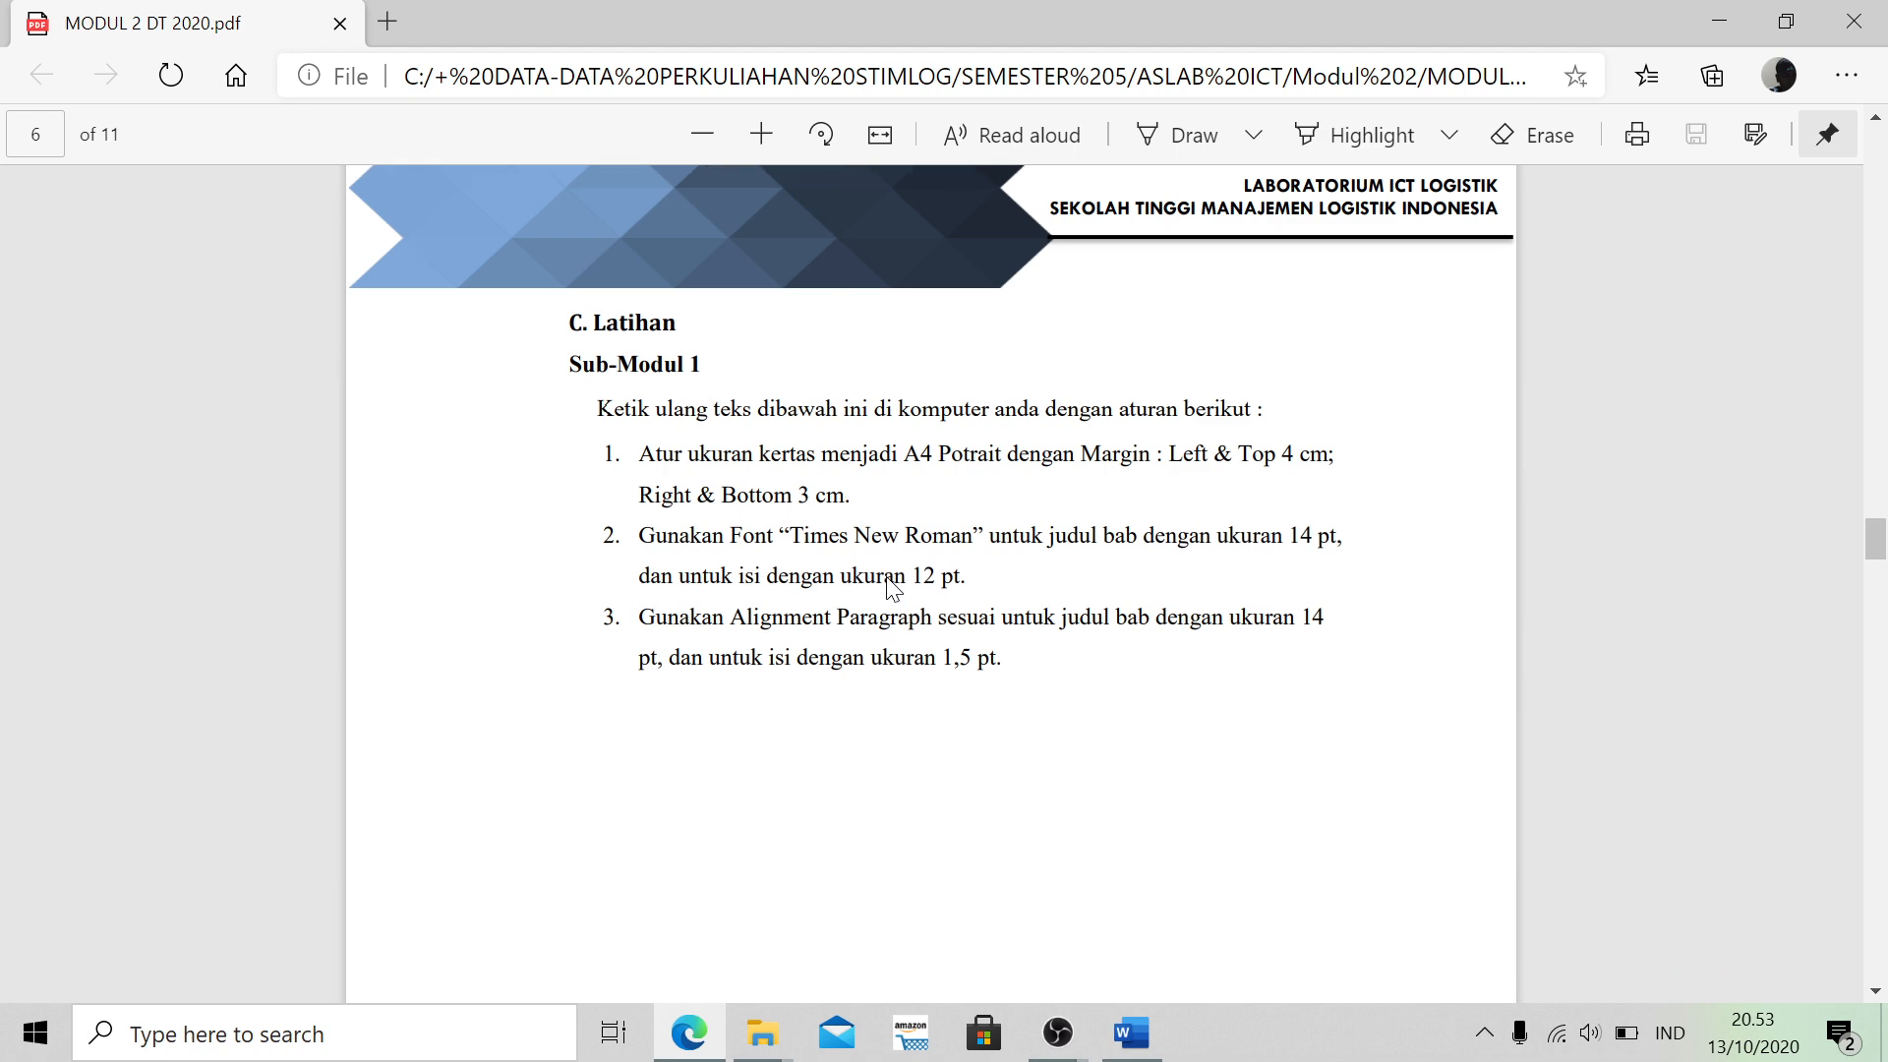
scroll(887, 578, down, 5)
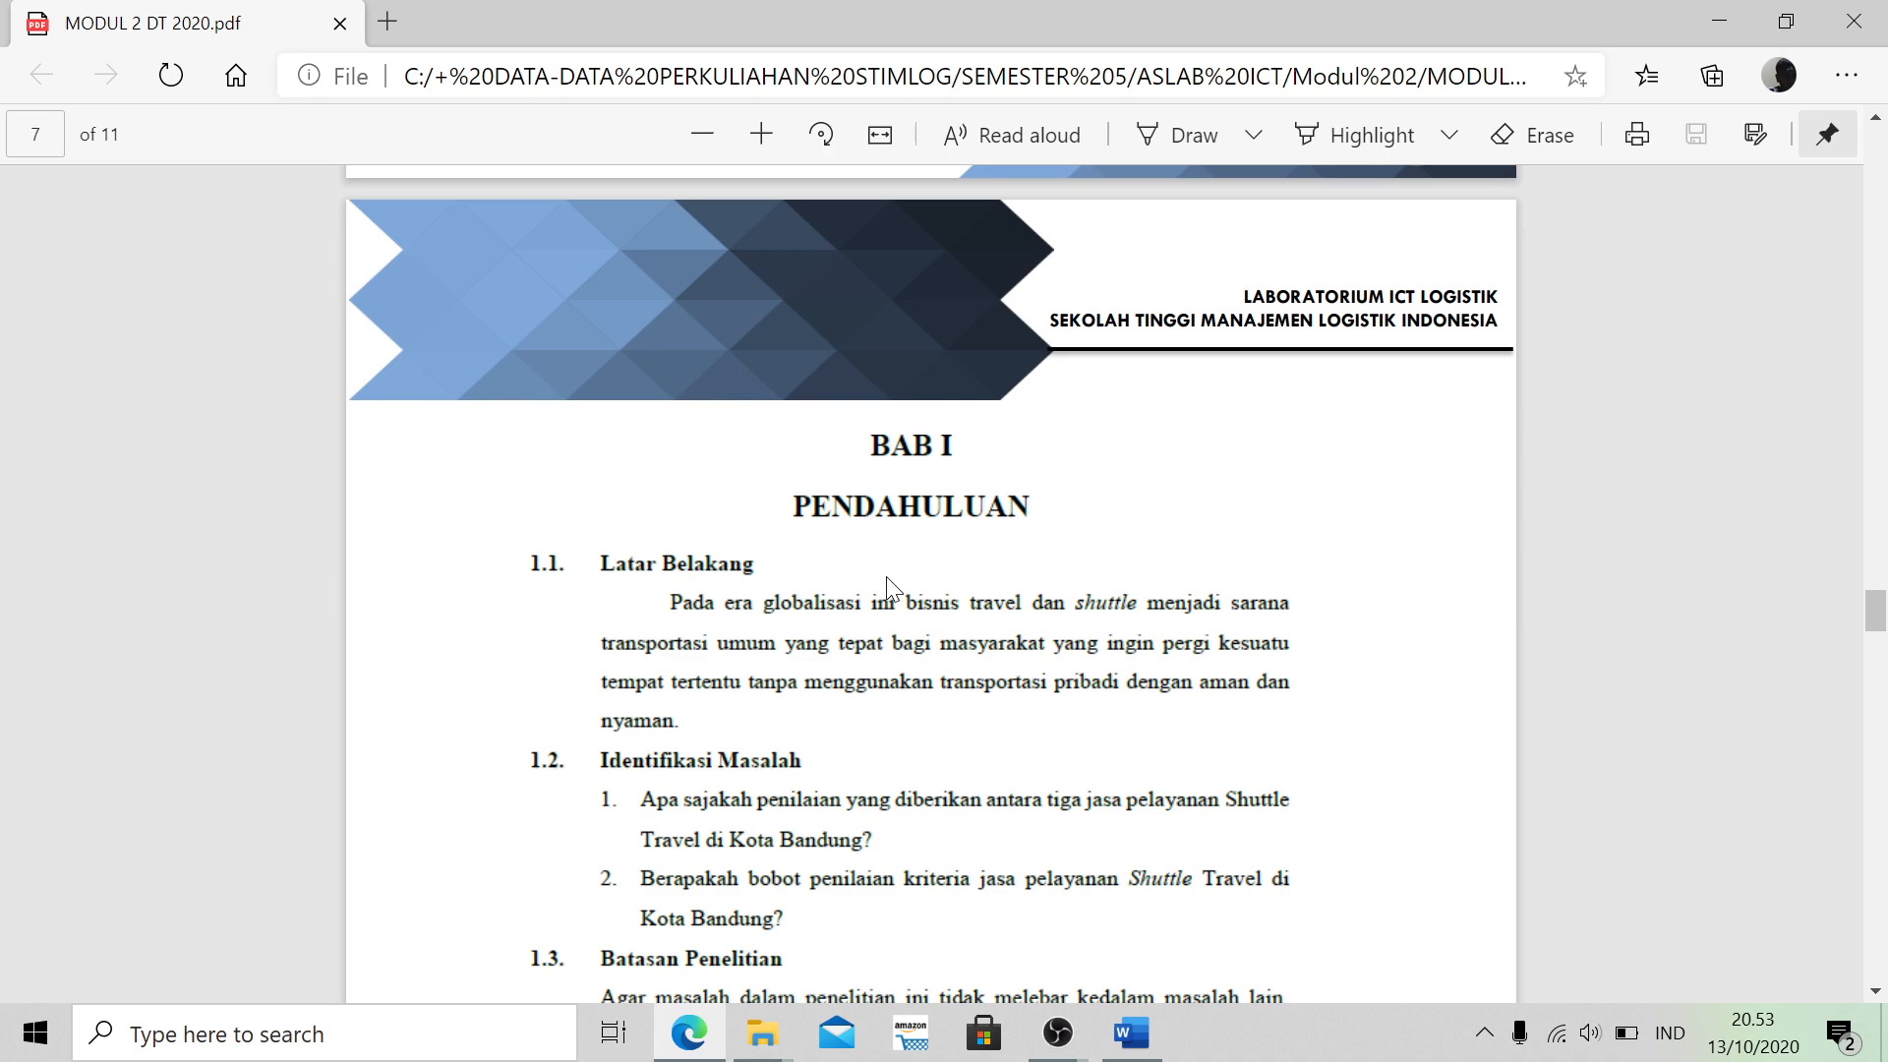
scroll(886, 587, down, 3)
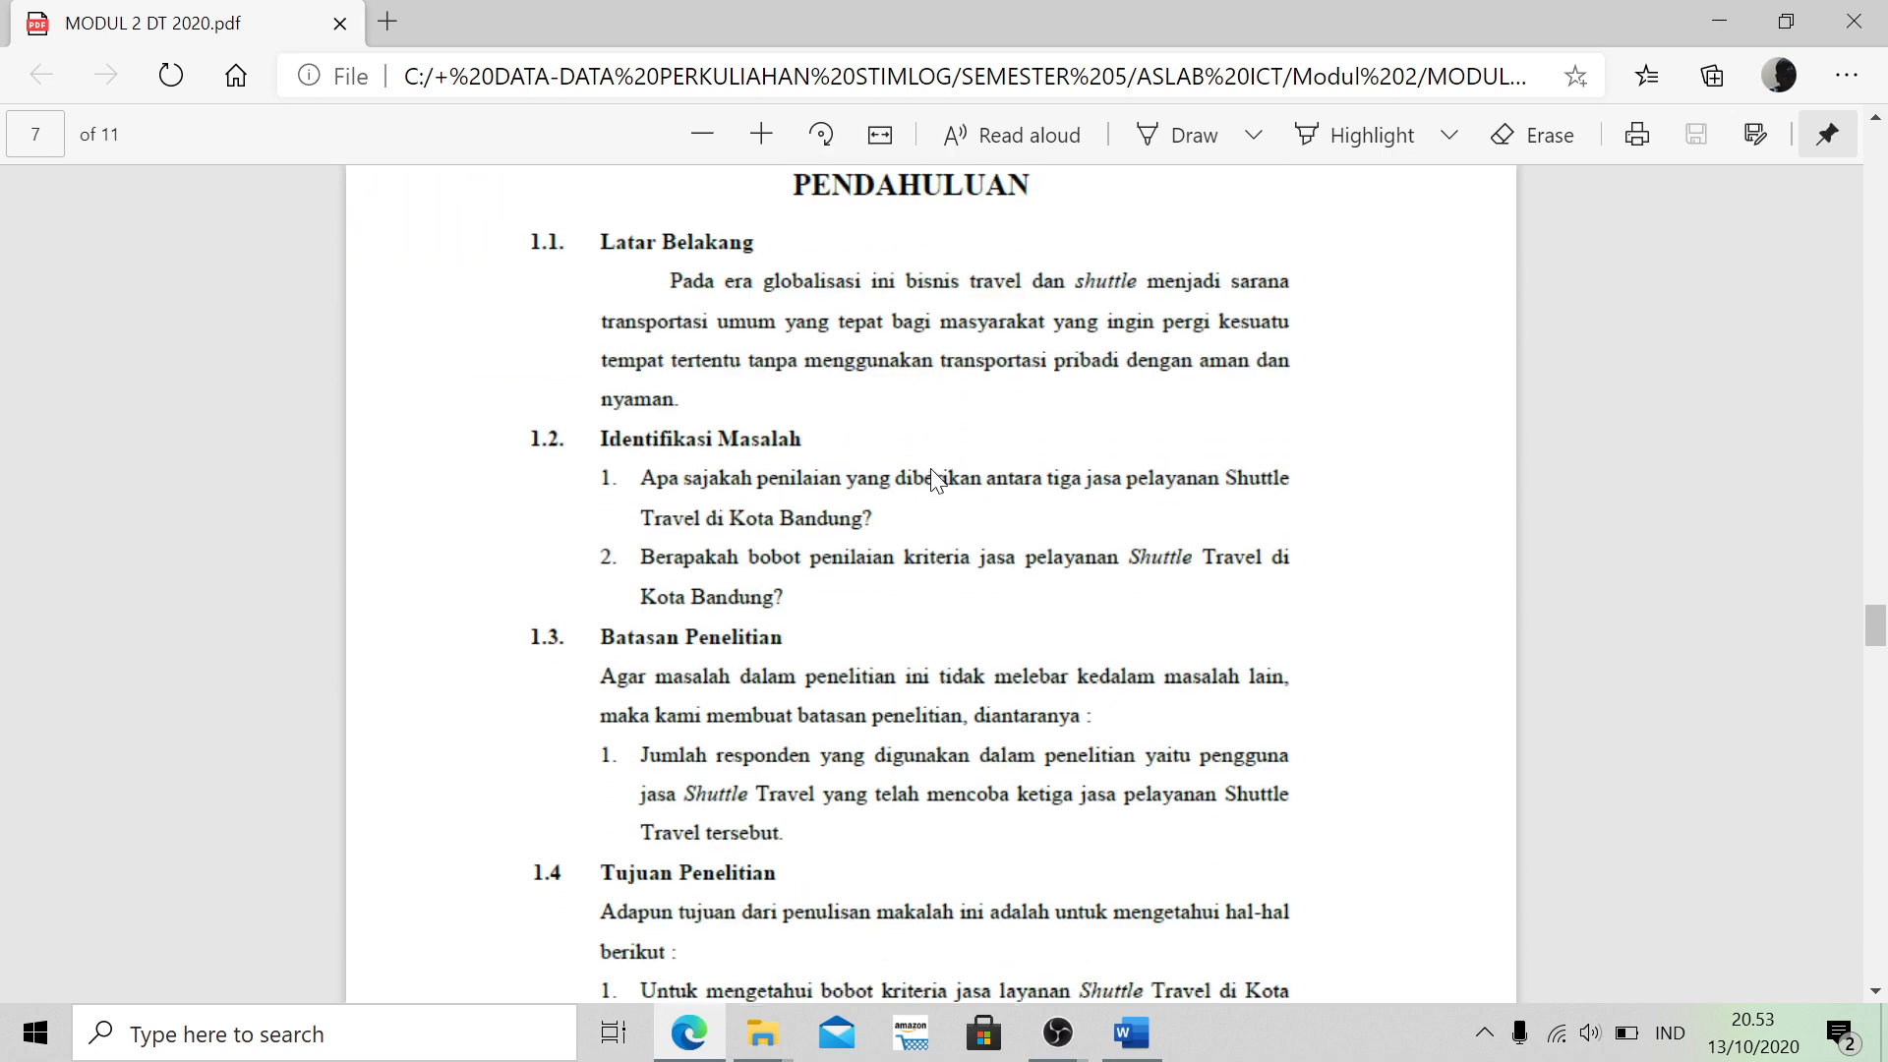
Read the rest of the BAB I exercise text and the BAB II LANDASAN TEORI page with its Payoff Matrix table
scroll(935, 480, up, 1)
scroll(934, 480, down, 18)
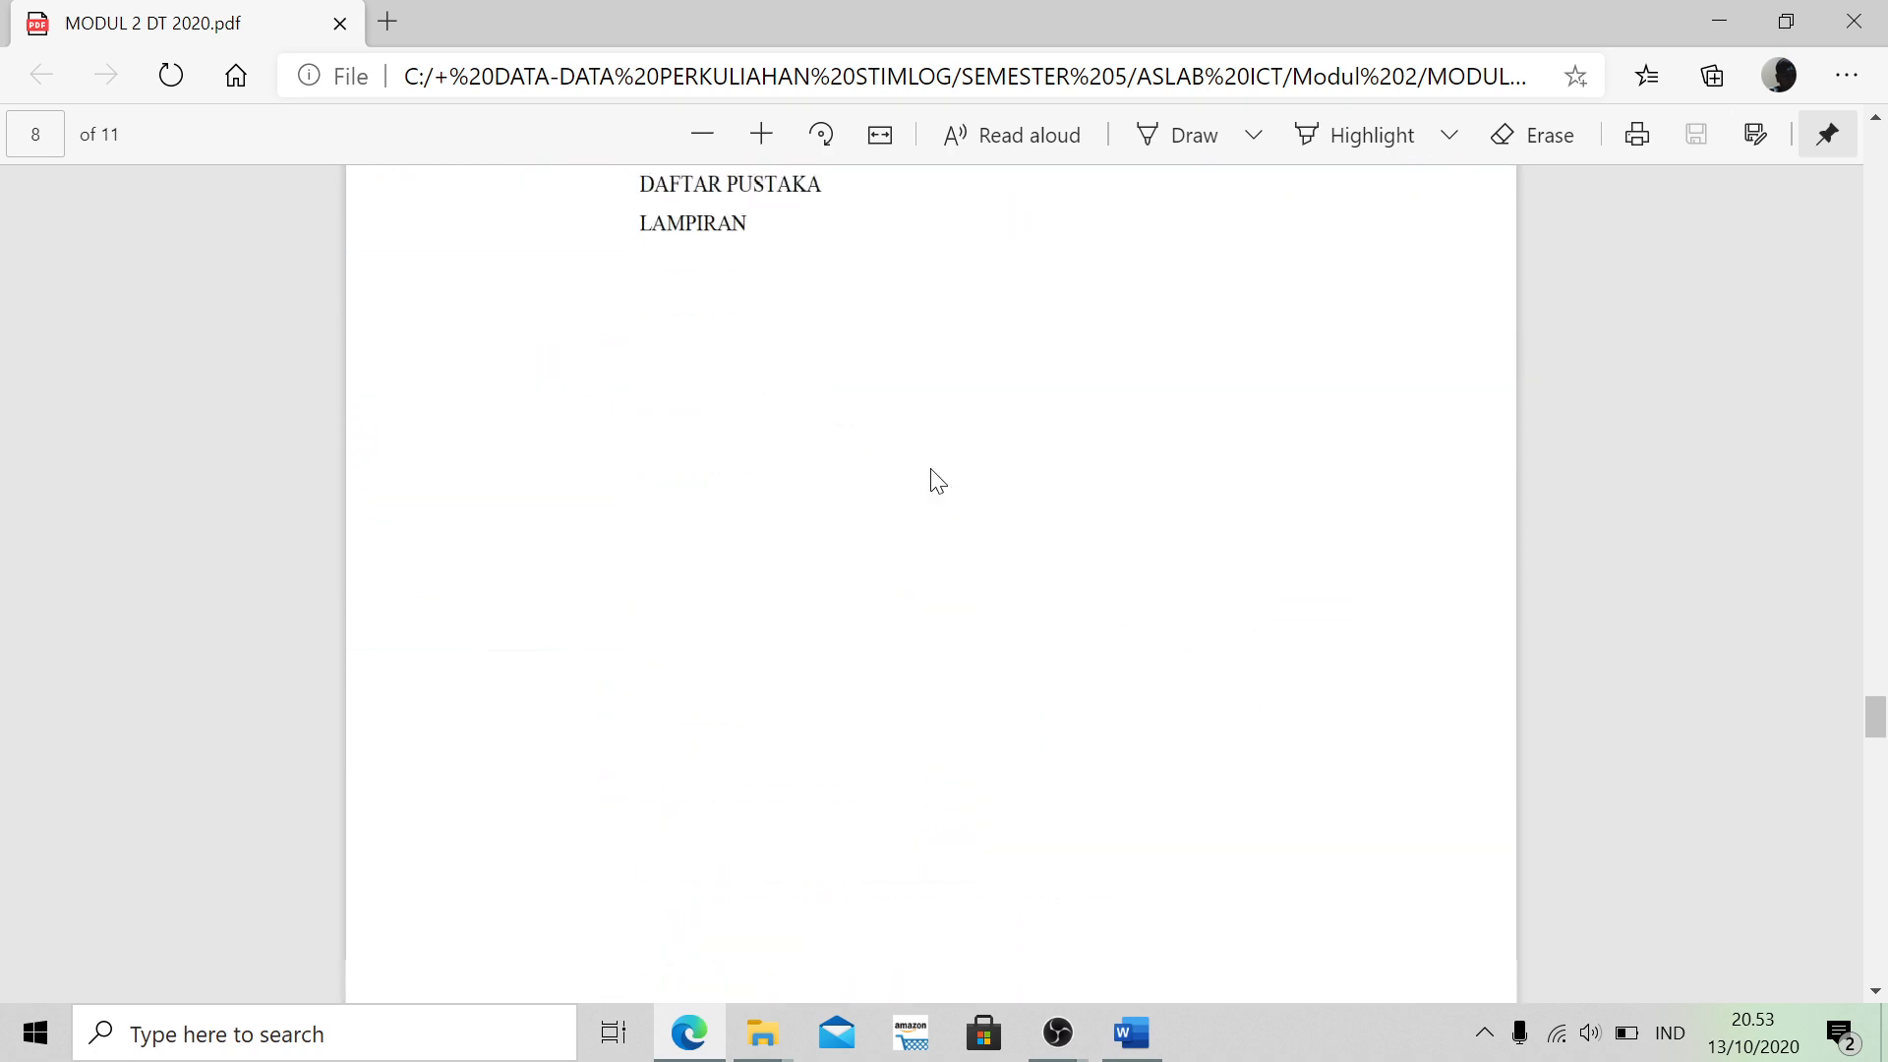
scroll(936, 480, down, 15)
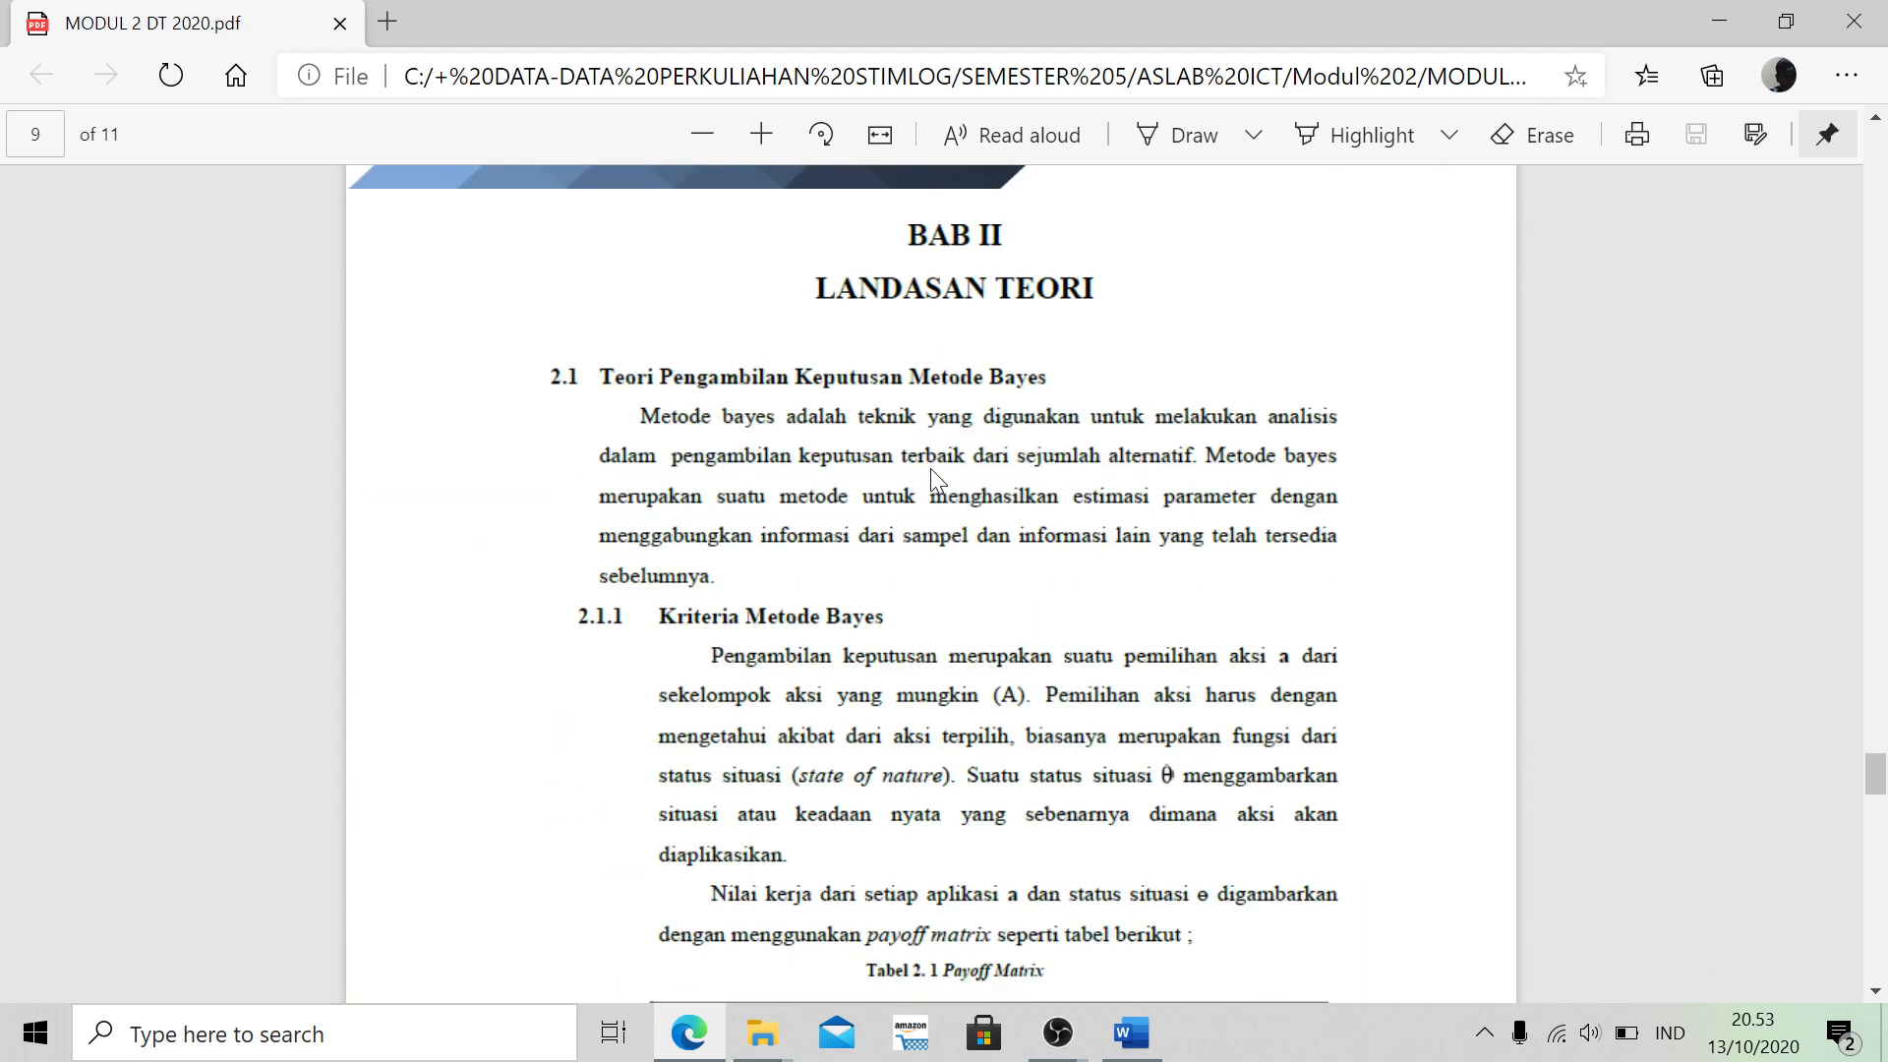
scroll(934, 479, down, 10)
scroll(934, 480, up, 5)
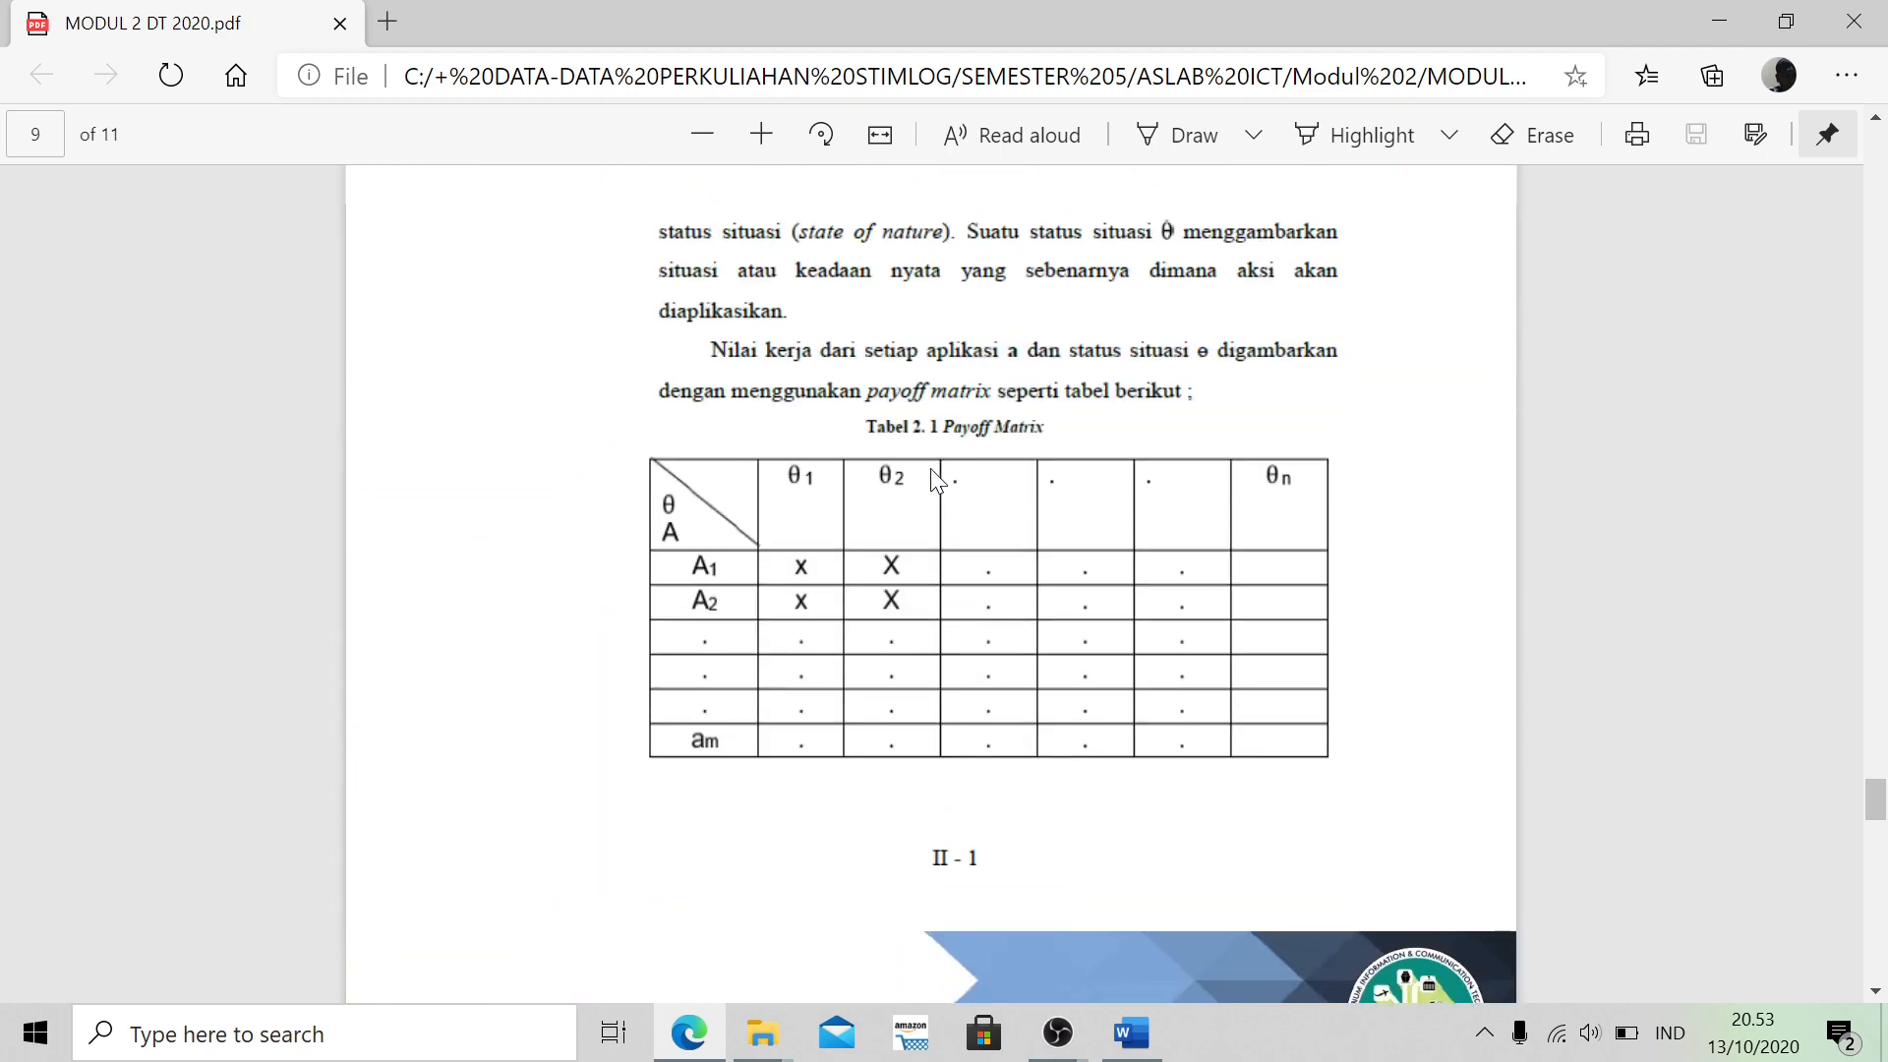
scroll(936, 480, up, 1)
scroll(965, 556, up, 4)
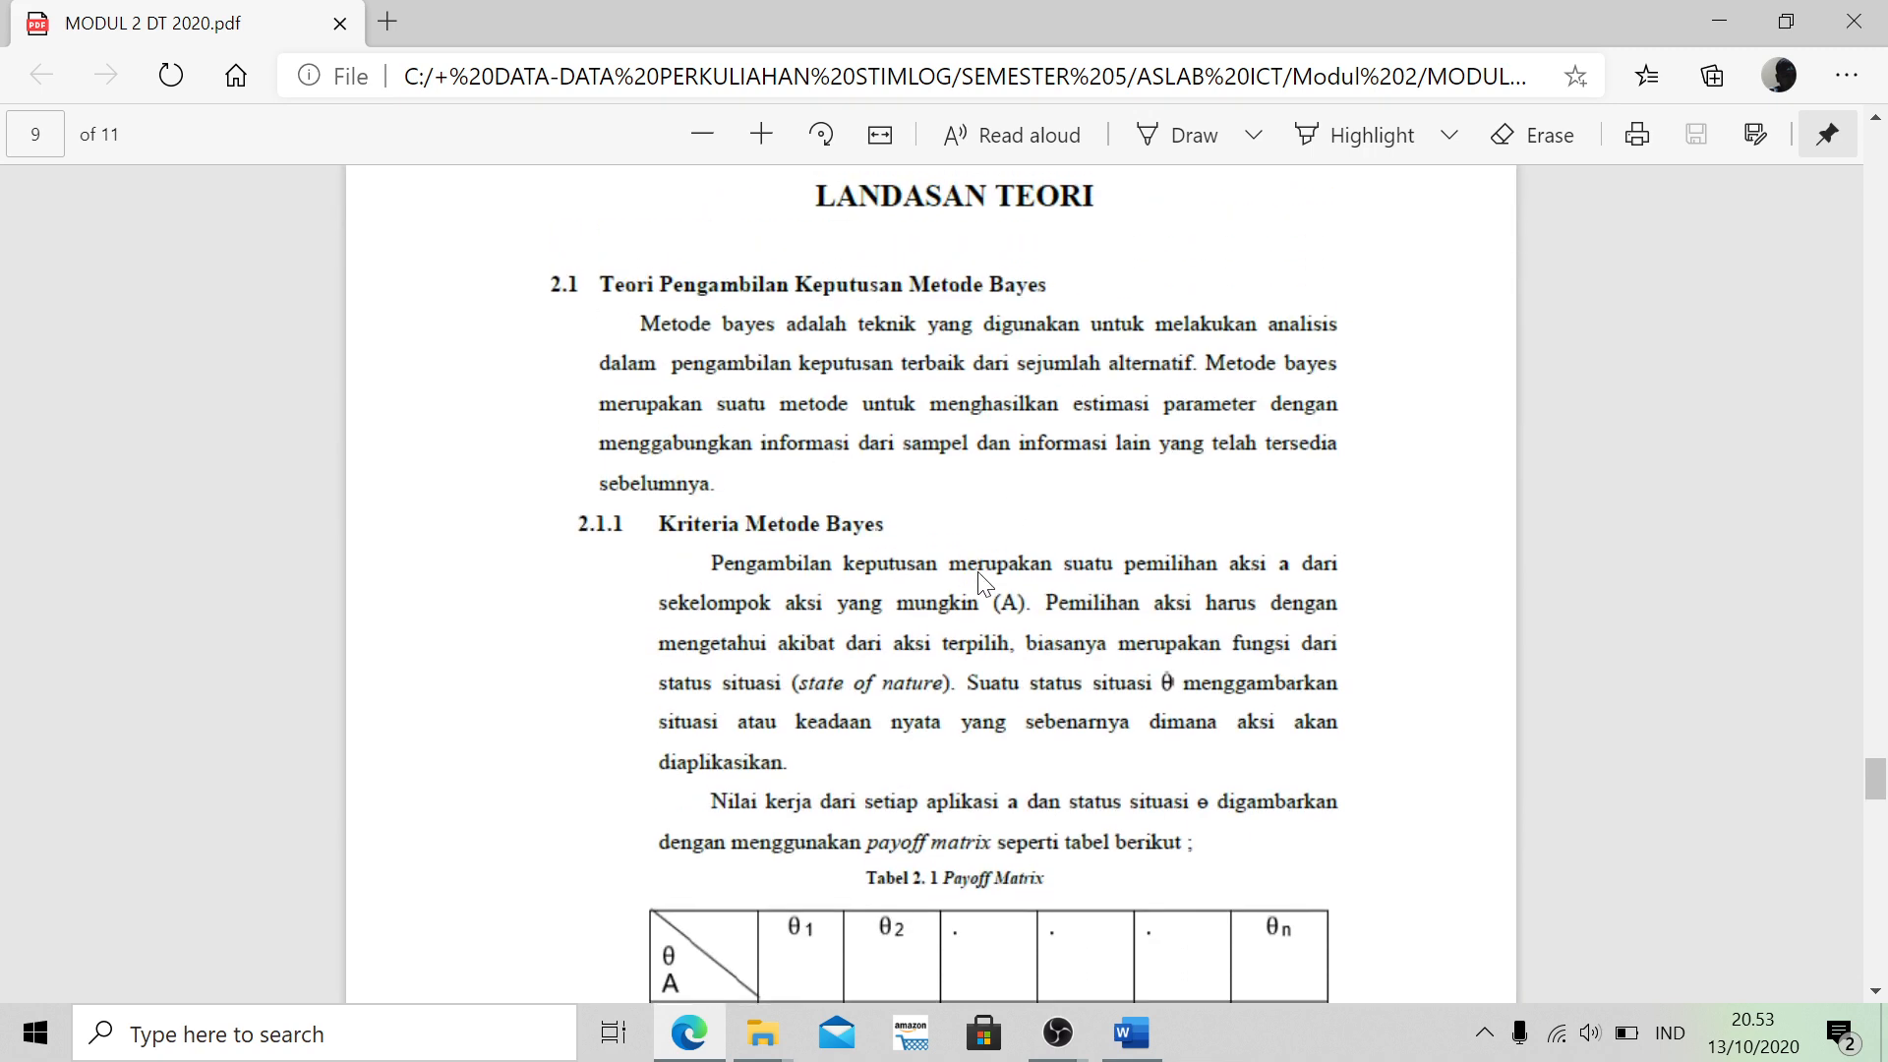
Return to the Latihan Sub-Modul 1 instructions and read the paper size, margin, font and paragraph rules
scroll(984, 582, up, 15)
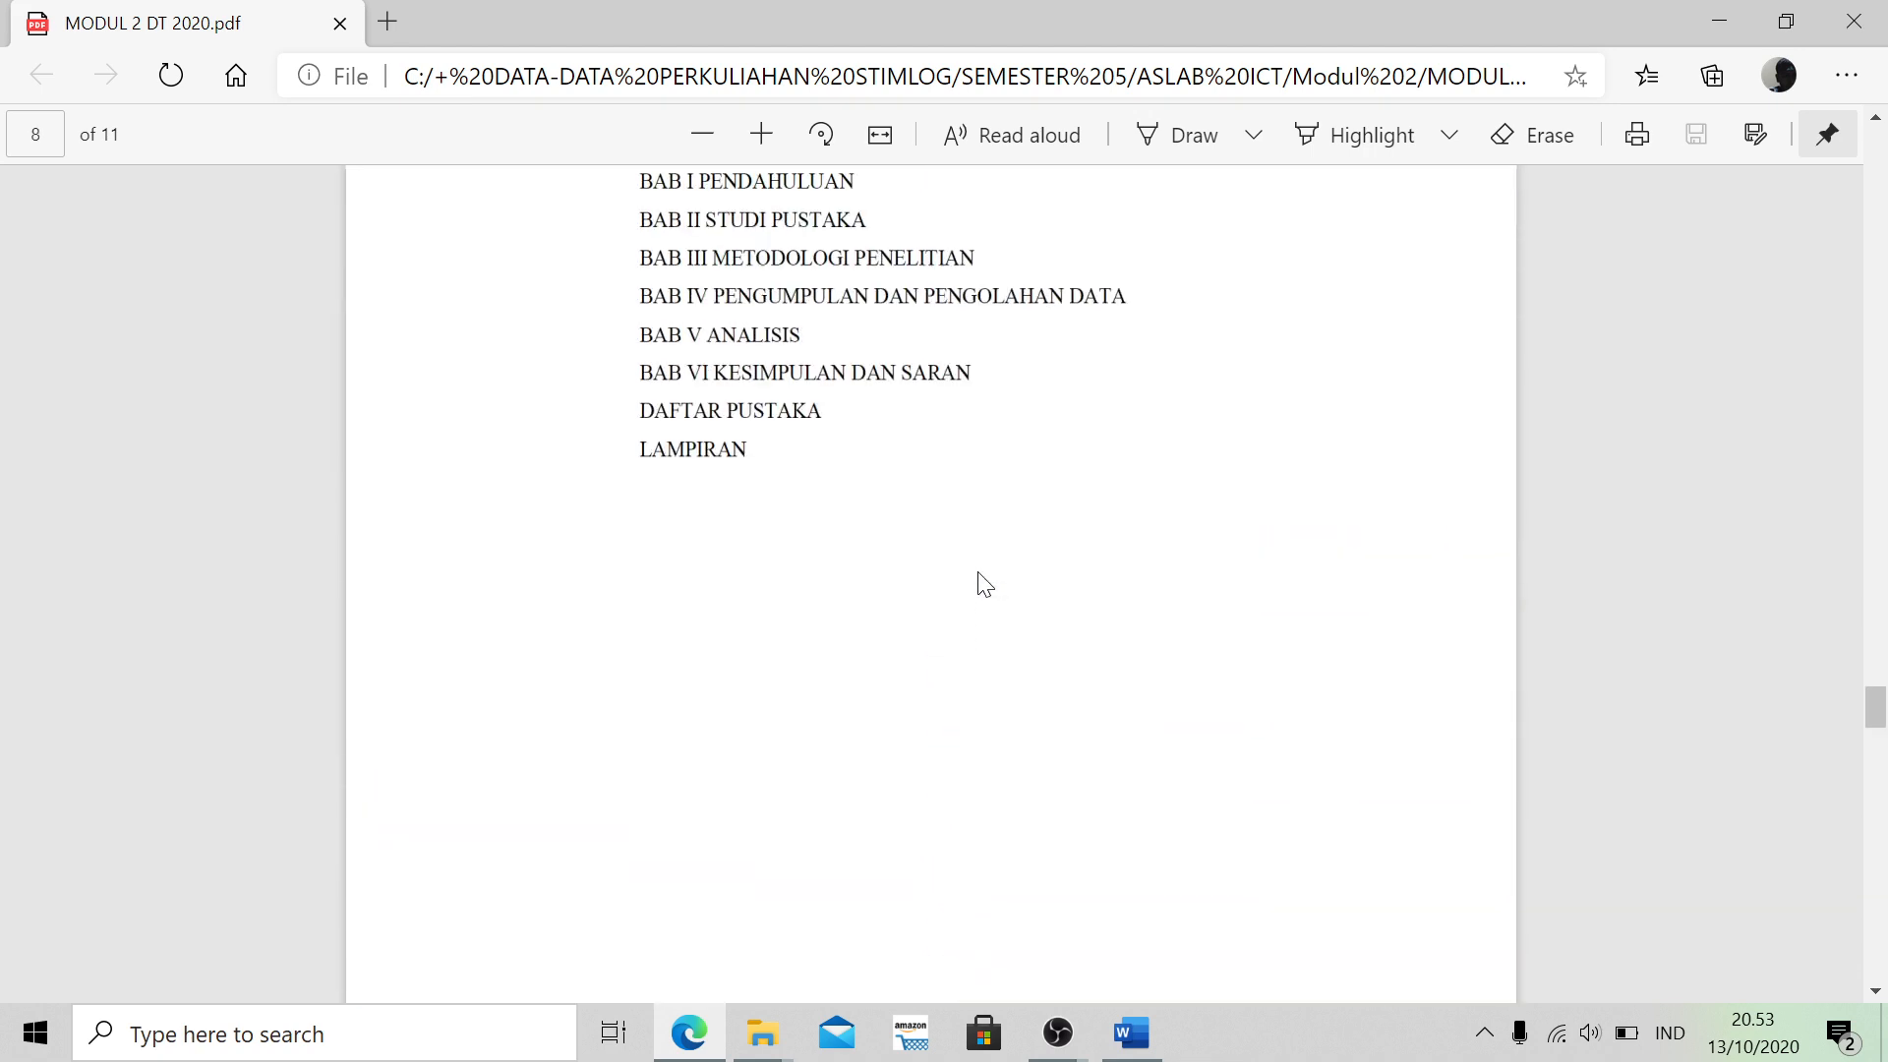
scroll(979, 575, up, 20)
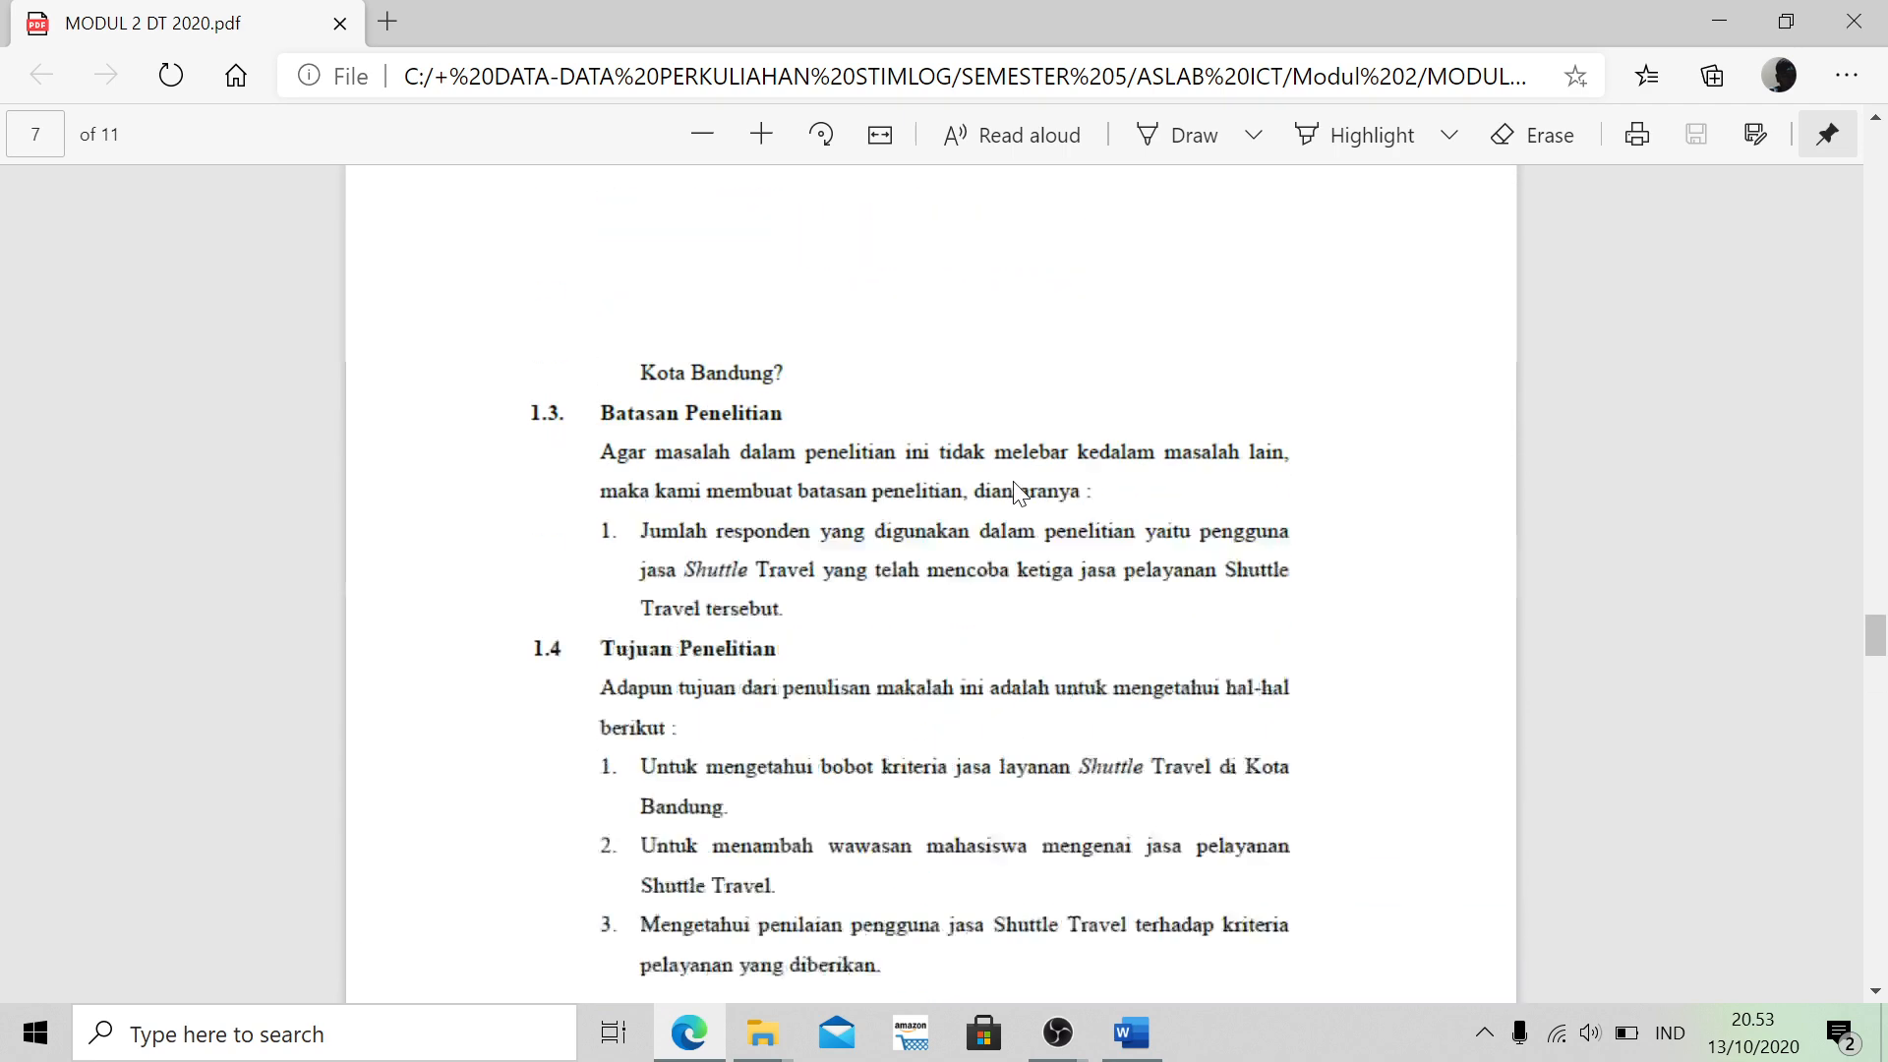
scroll(1019, 492, up, 10)
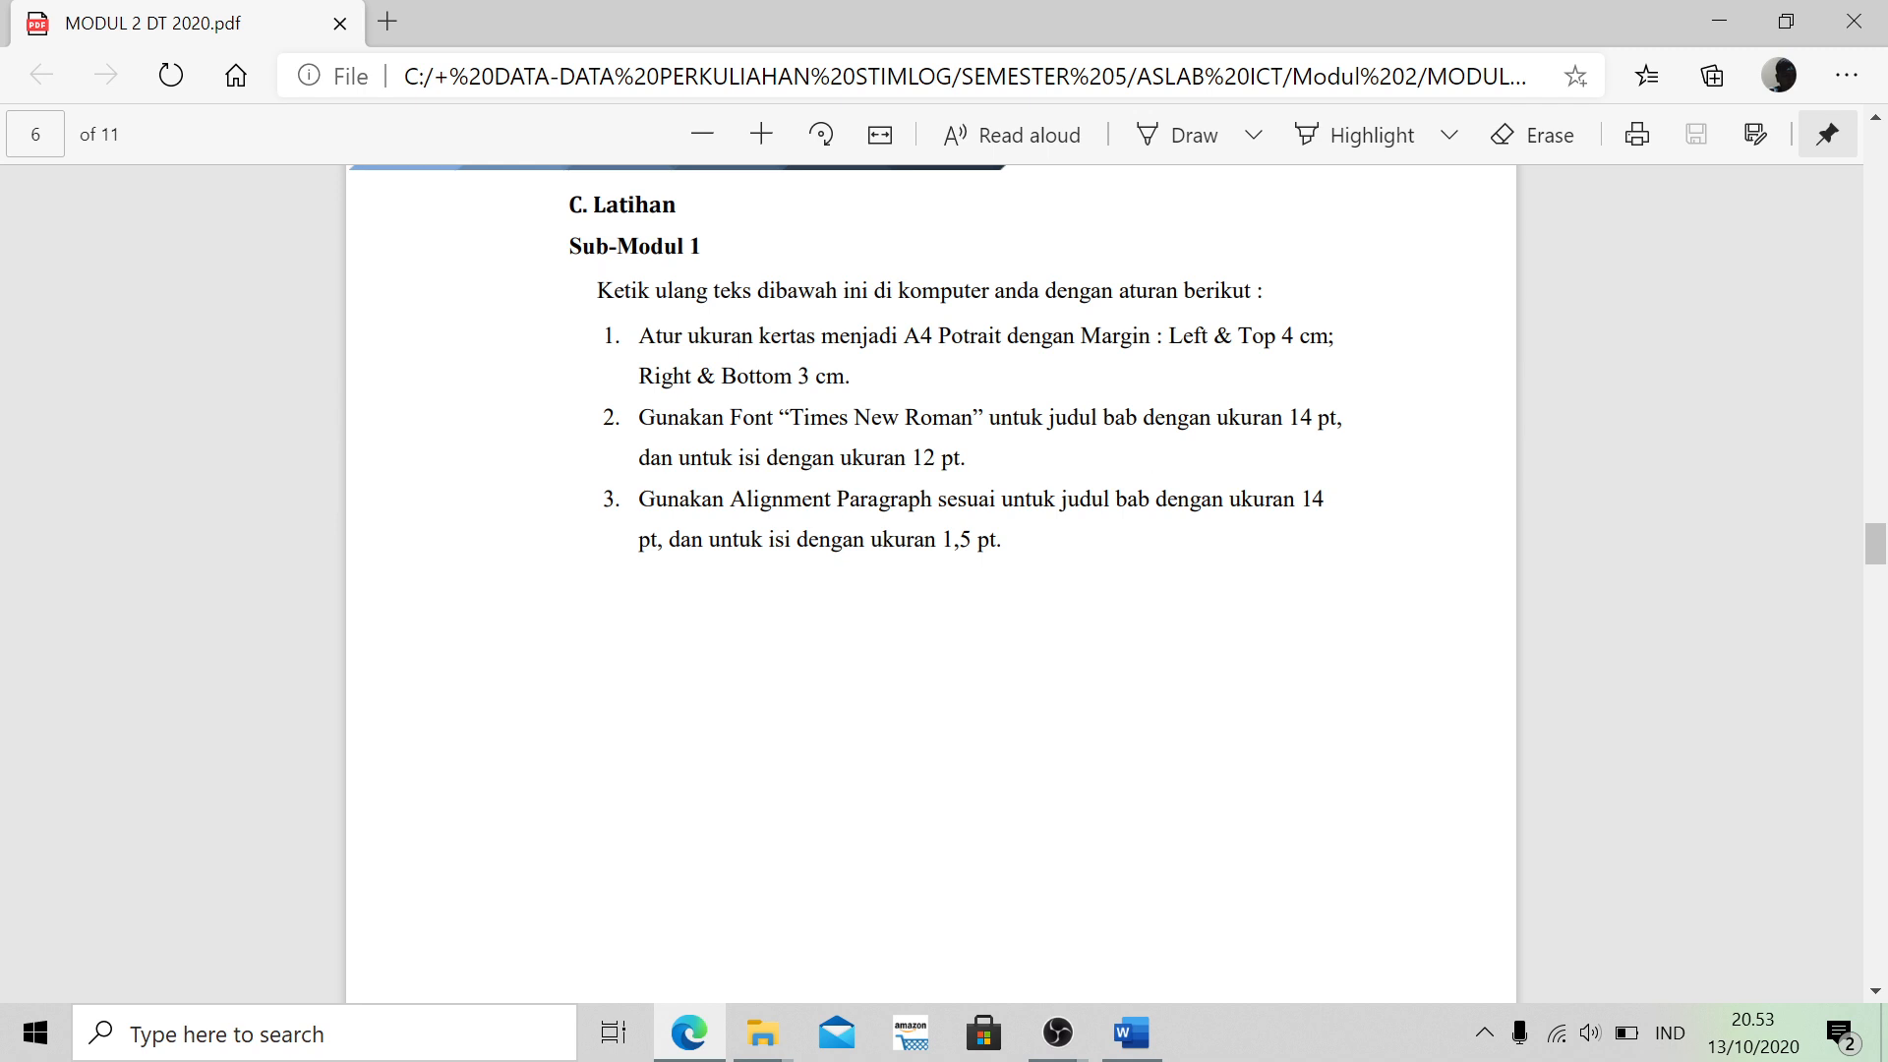
scroll(1106, 267, down, 1)
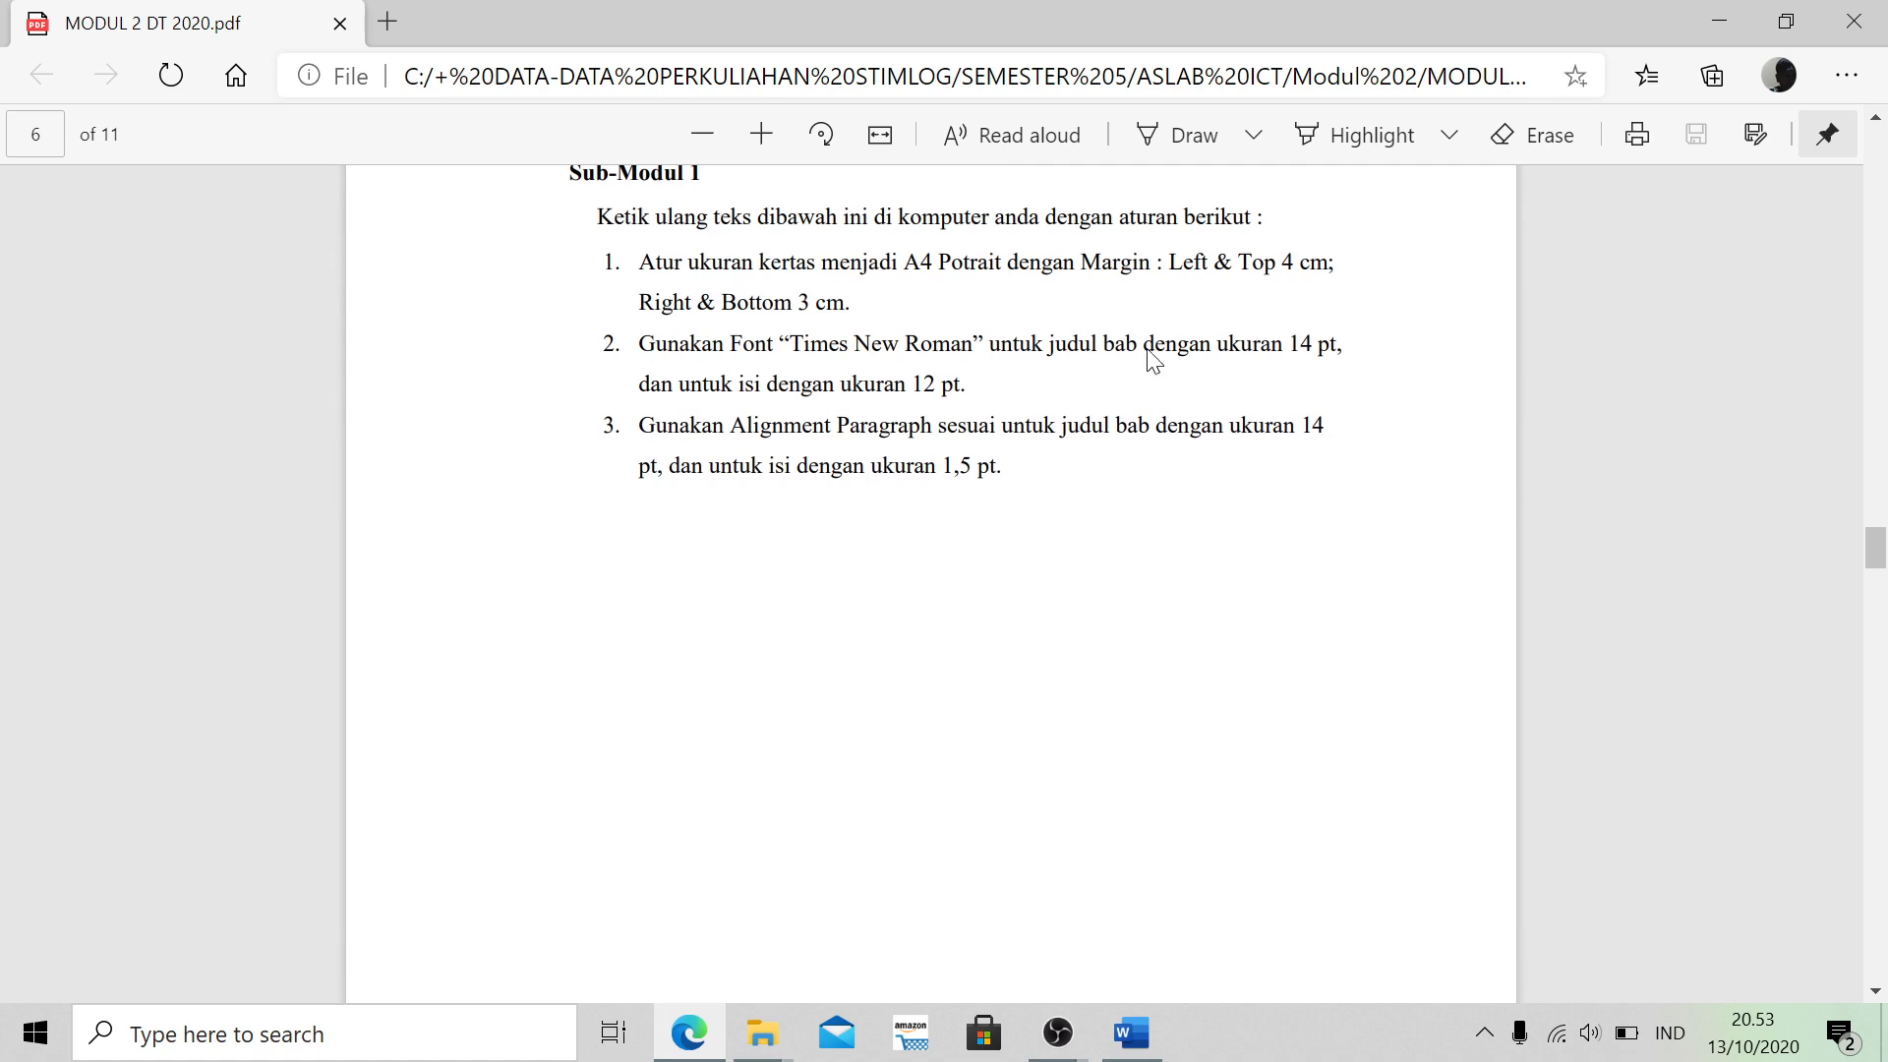
scroll(972, 305, up, 3)
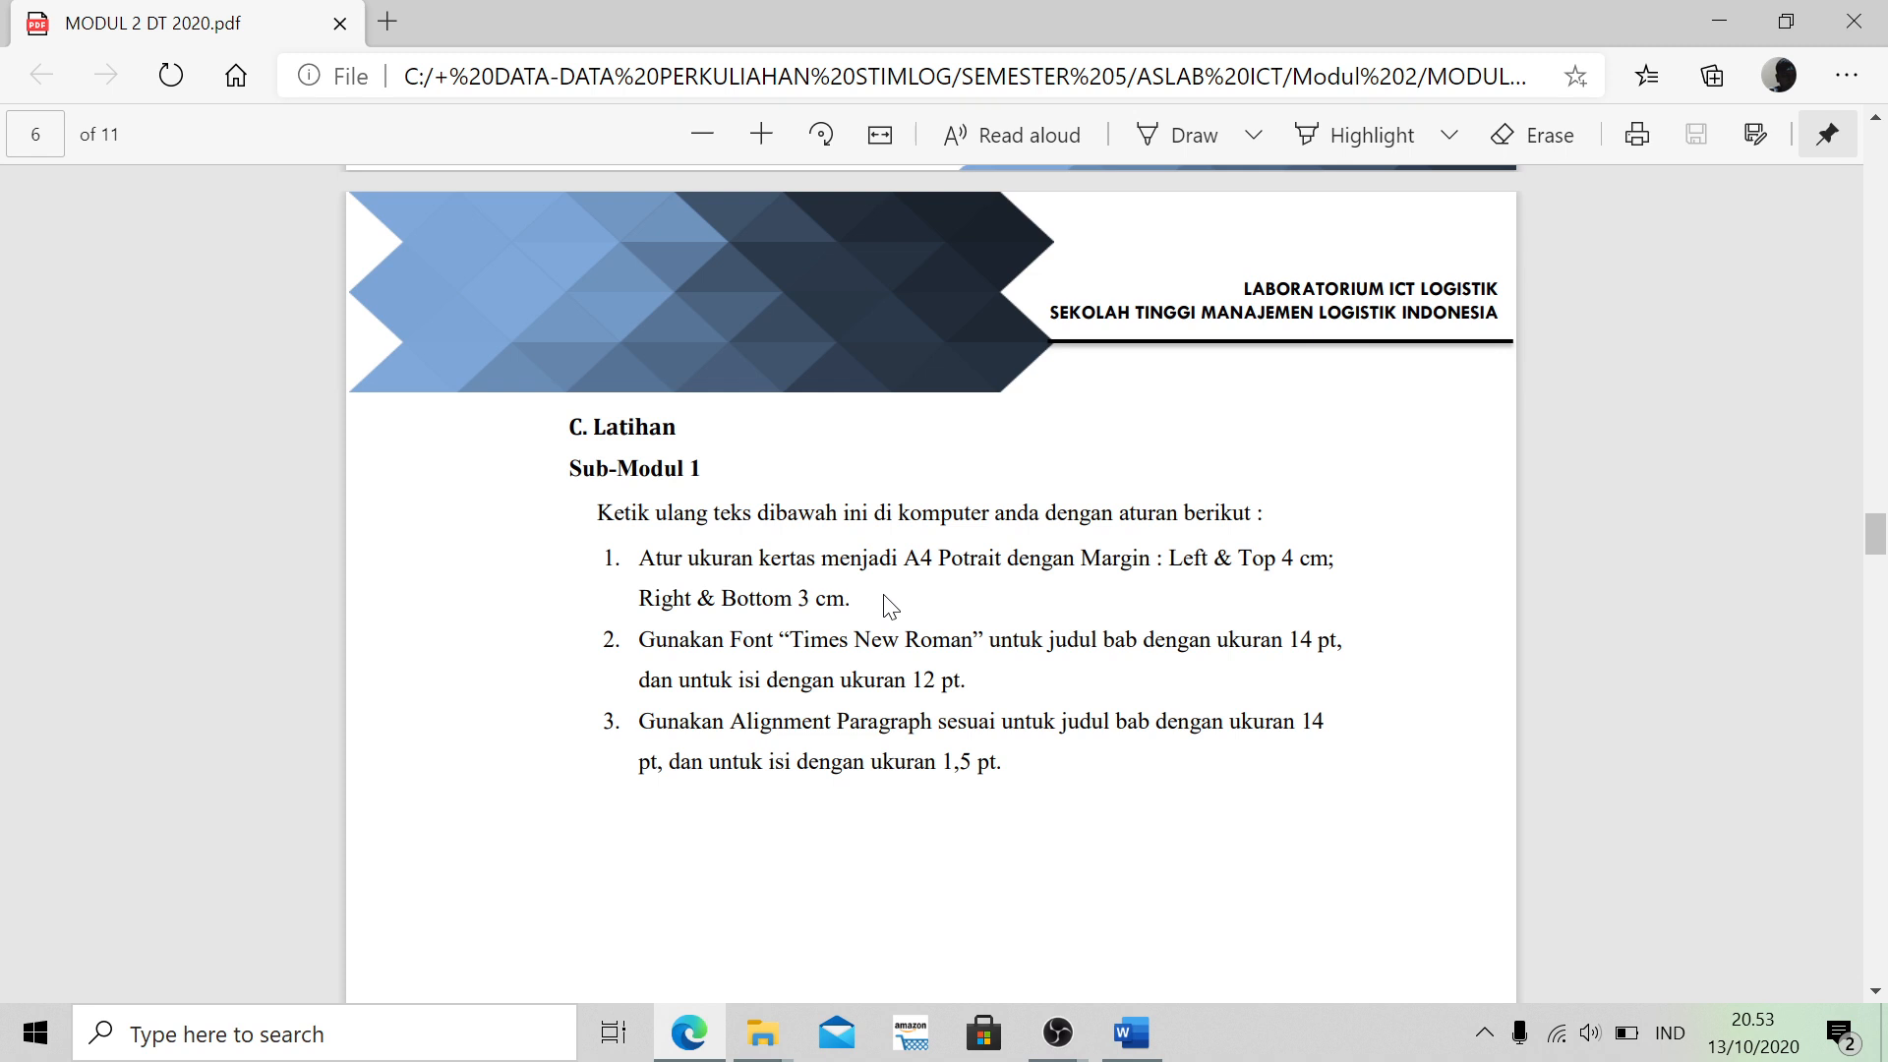
scroll(890, 605, down, 1)
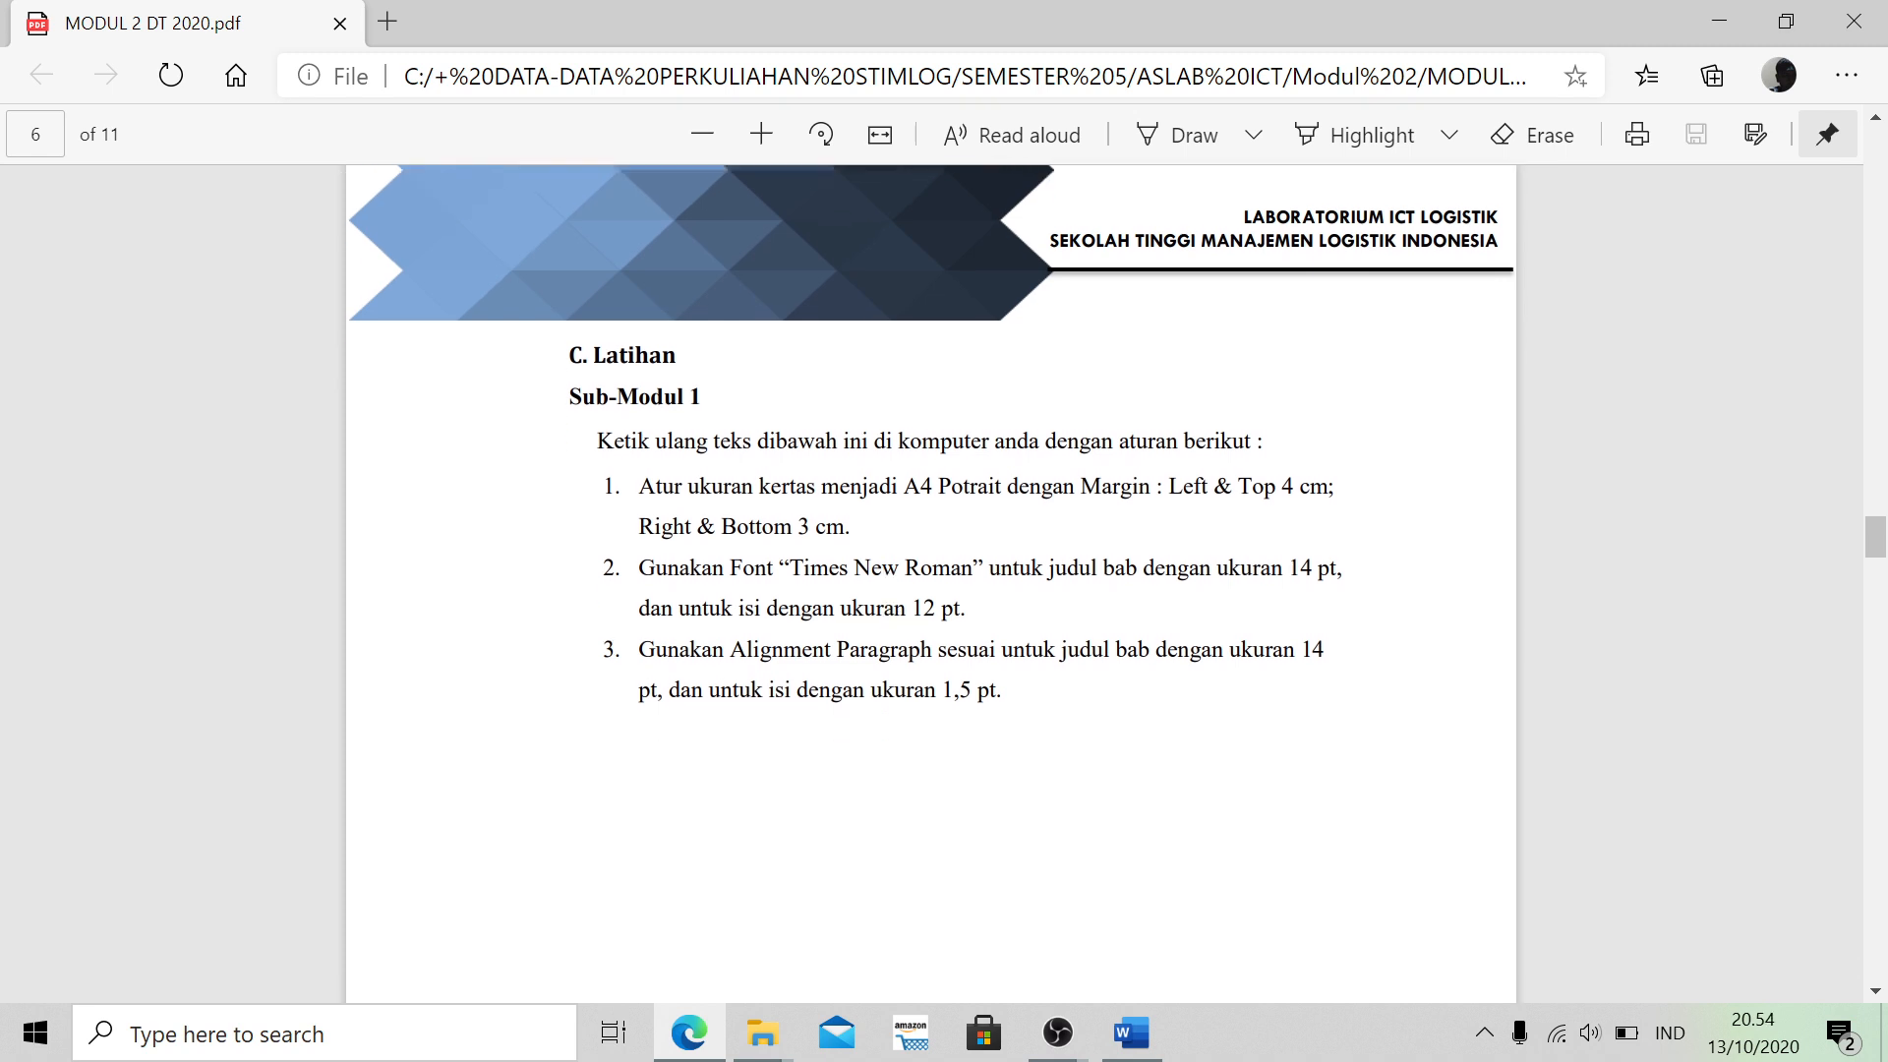
Skim the BAB I exercise text, switch to Word and look through the sample report from the cover to chapter BAB II
scroll(931, 584, down, 15)
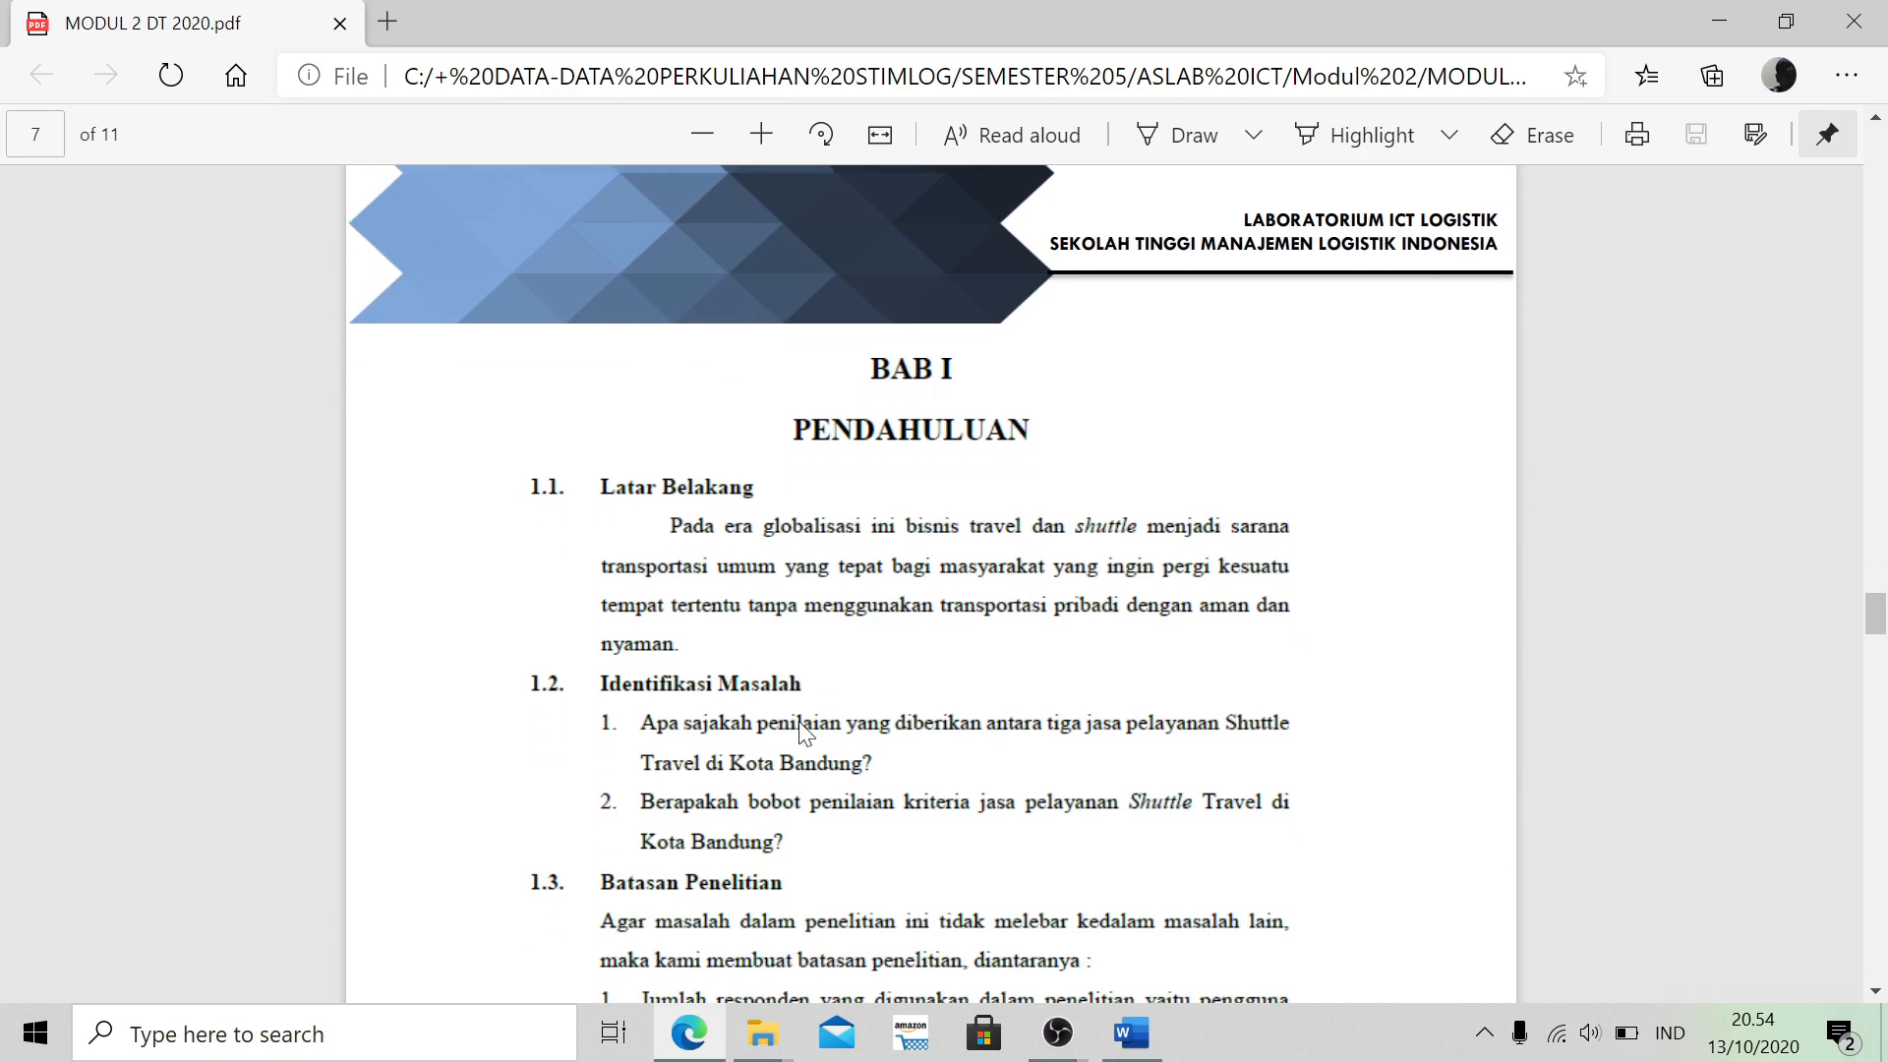
scroll(935, 727, down, 15)
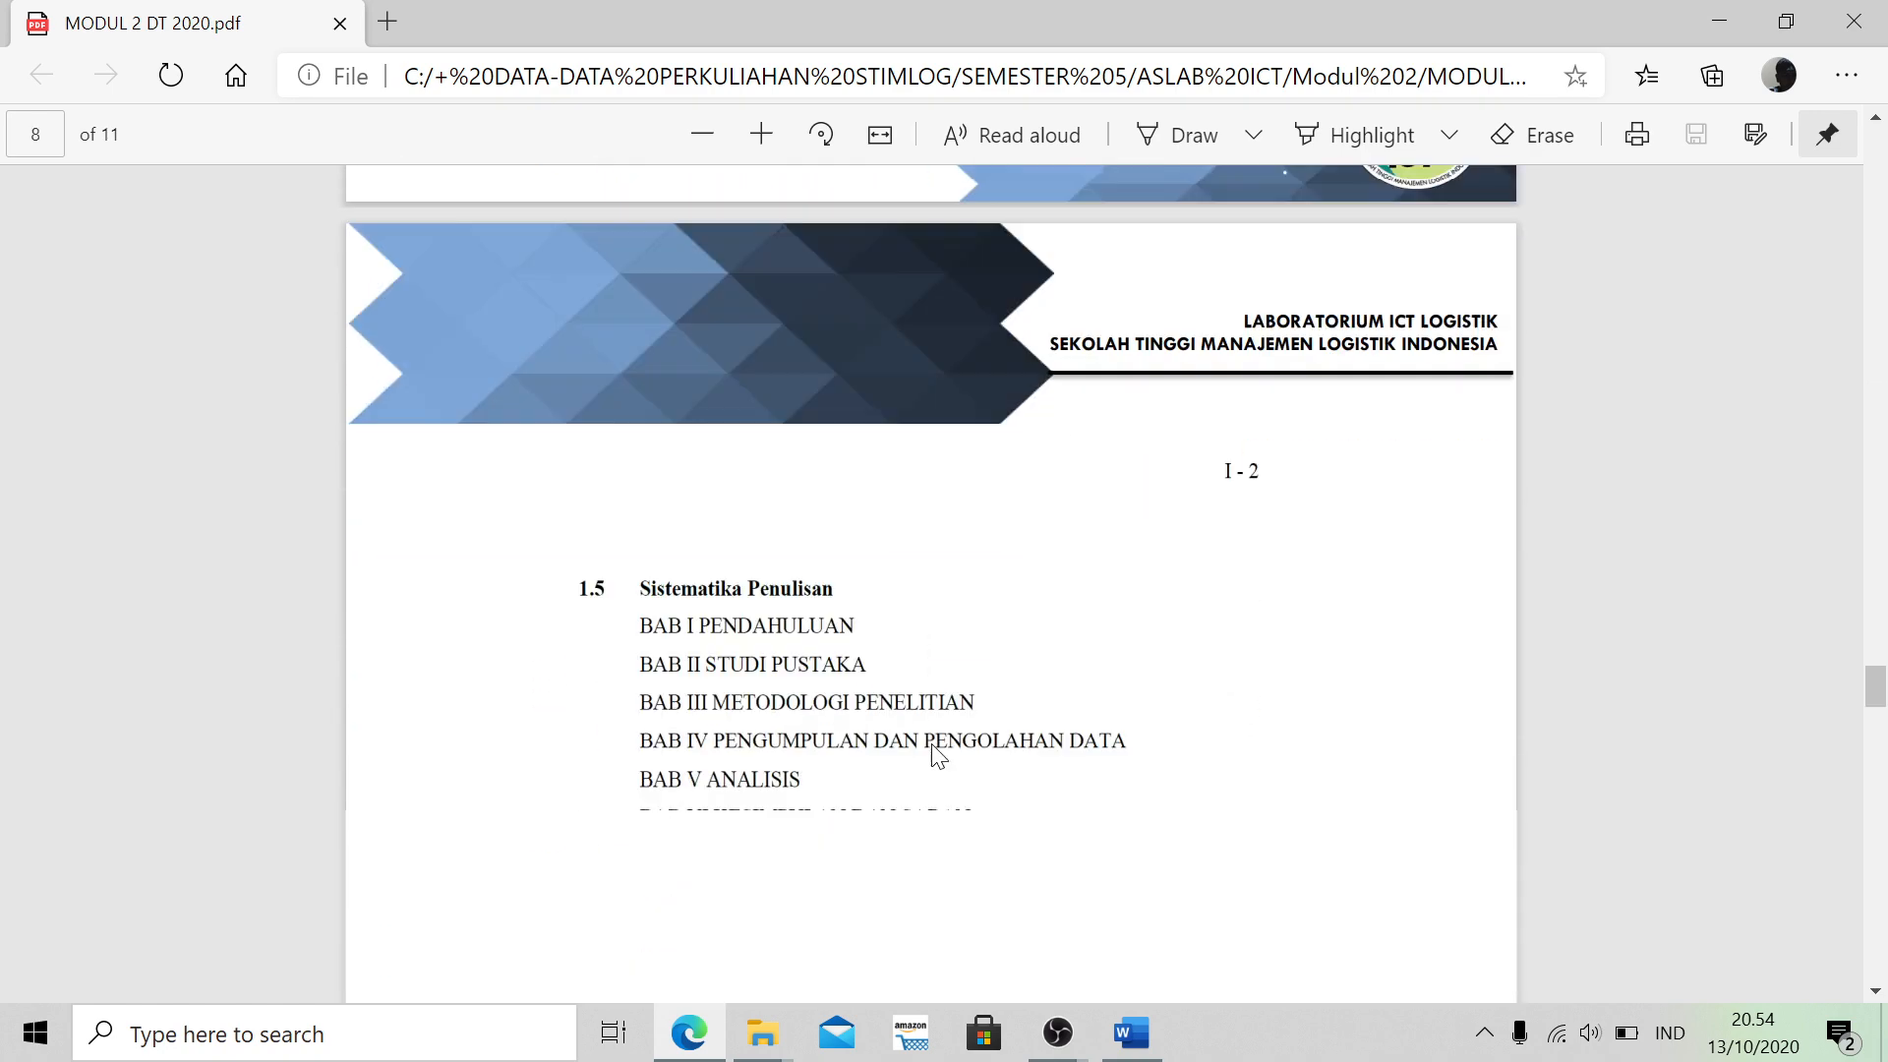
scroll(935, 755, down, 5)
key(alt+Tab)
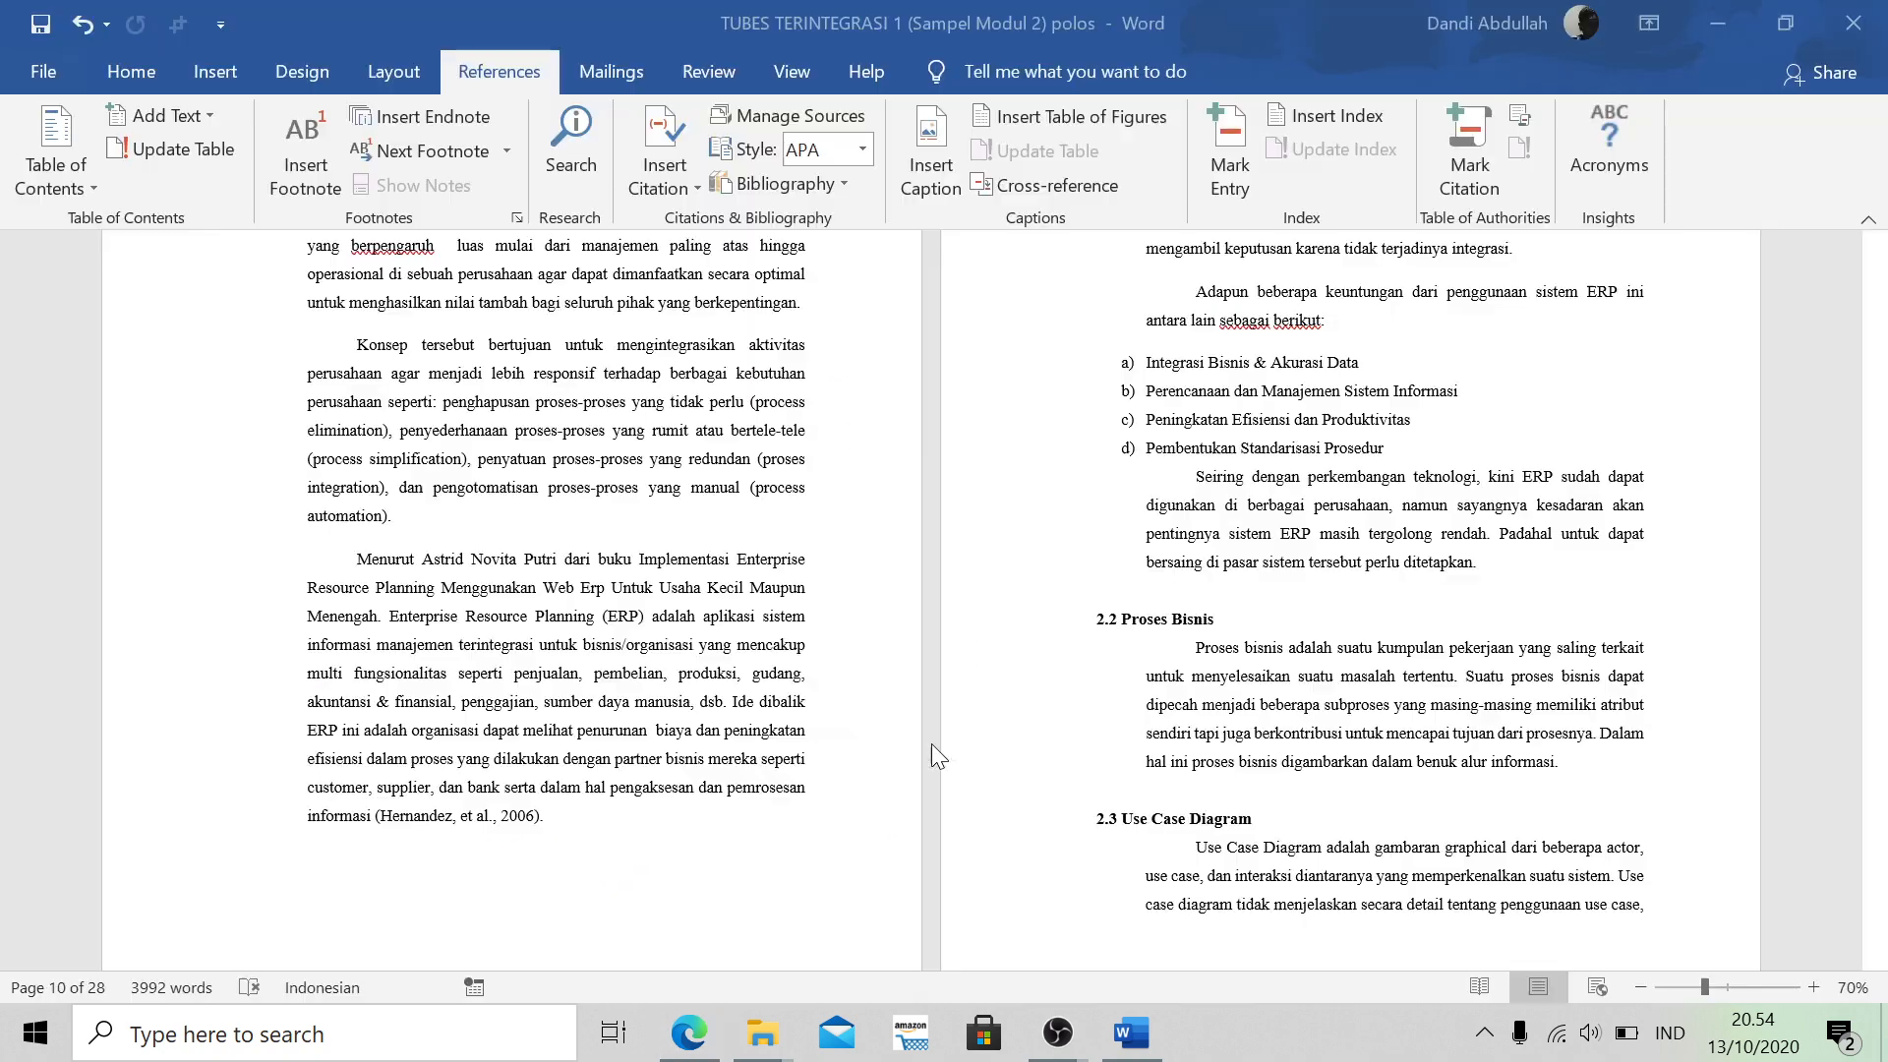
scroll(1017, 676, up, 20)
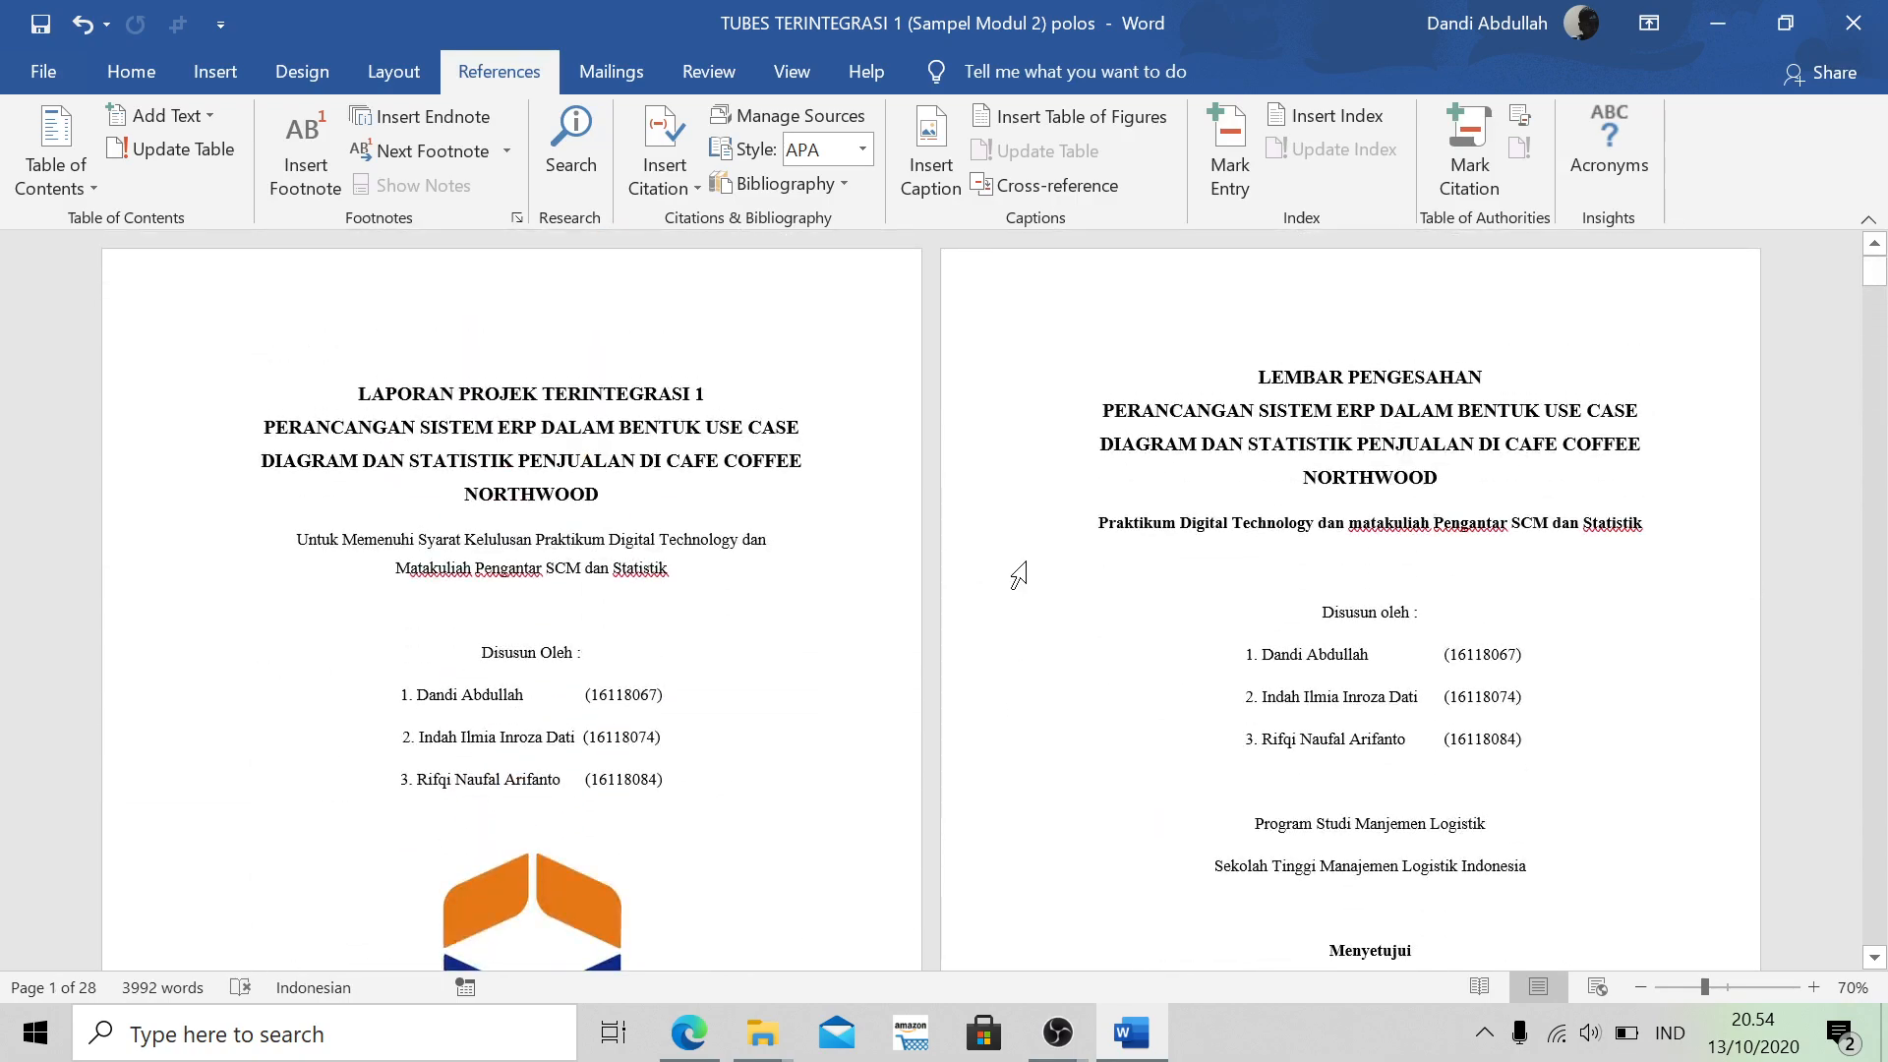
scroll(930, 600, down, 20)
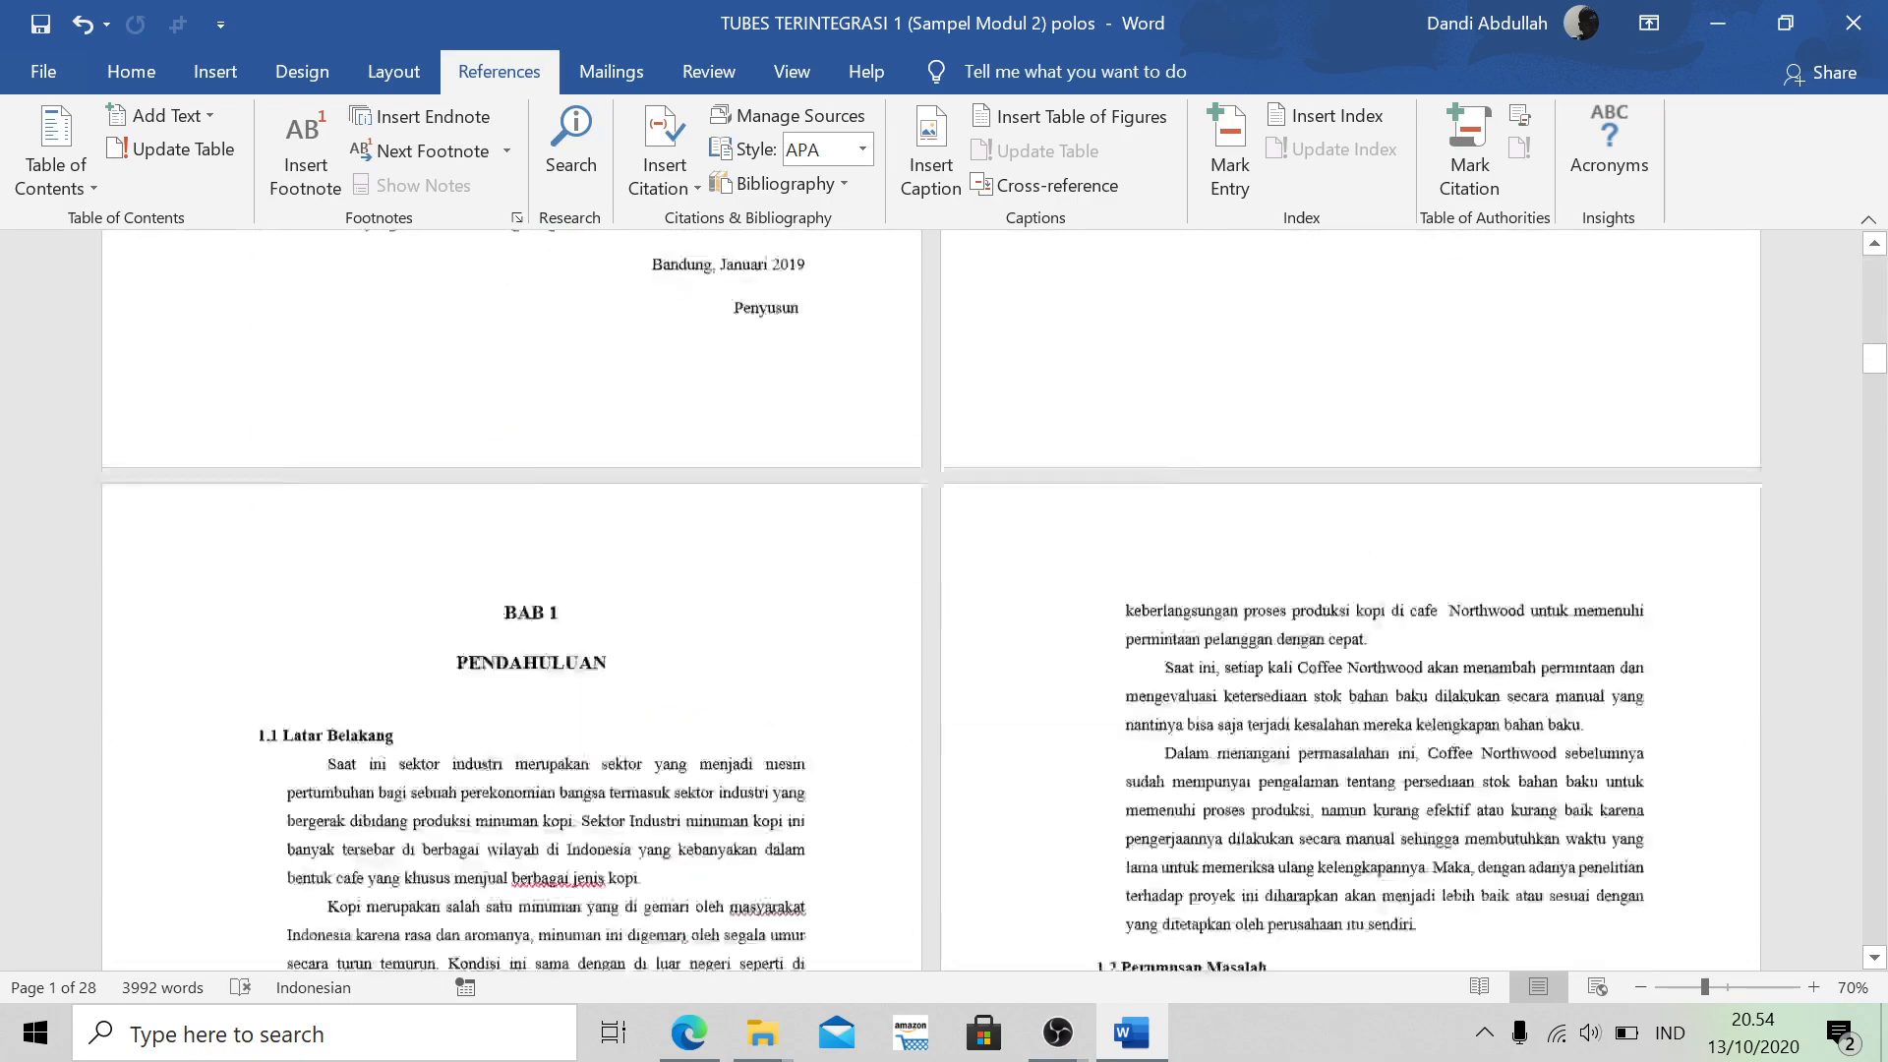
scroll(1359, 535, down, 15)
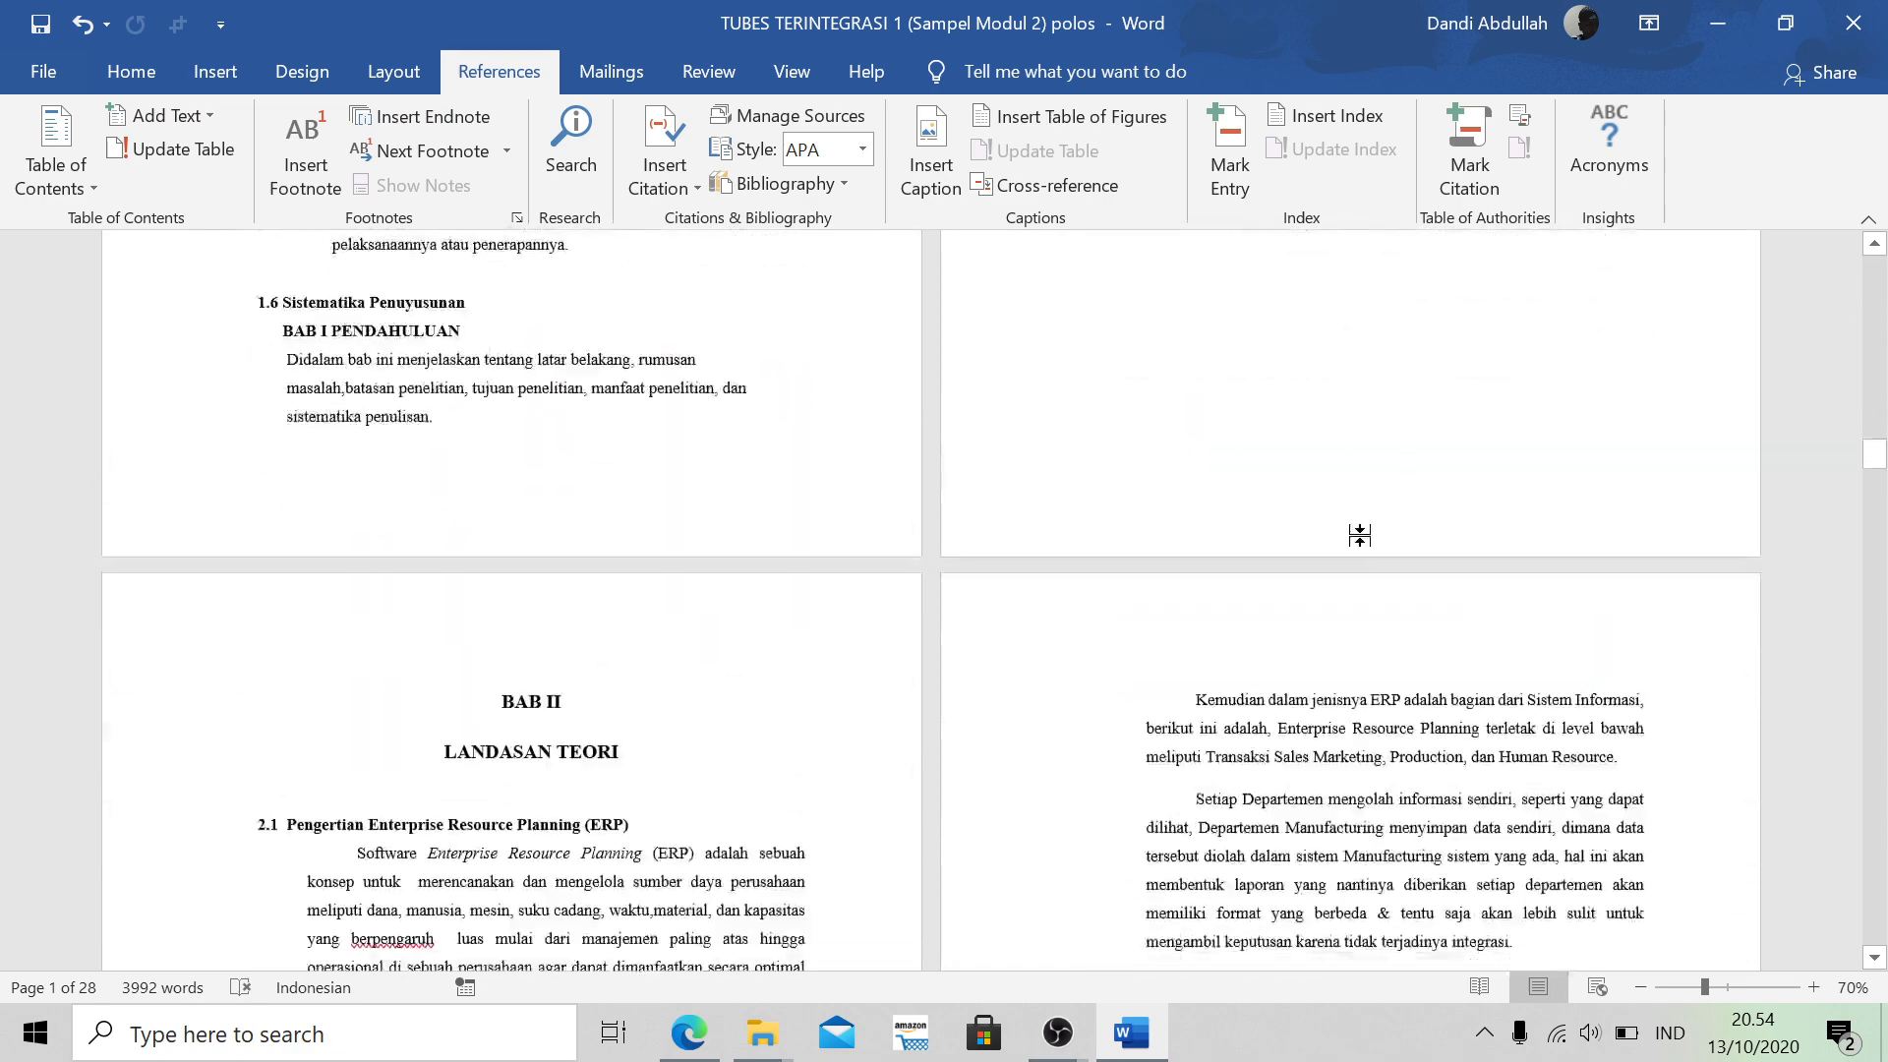
scroll(1359, 535, down, 3)
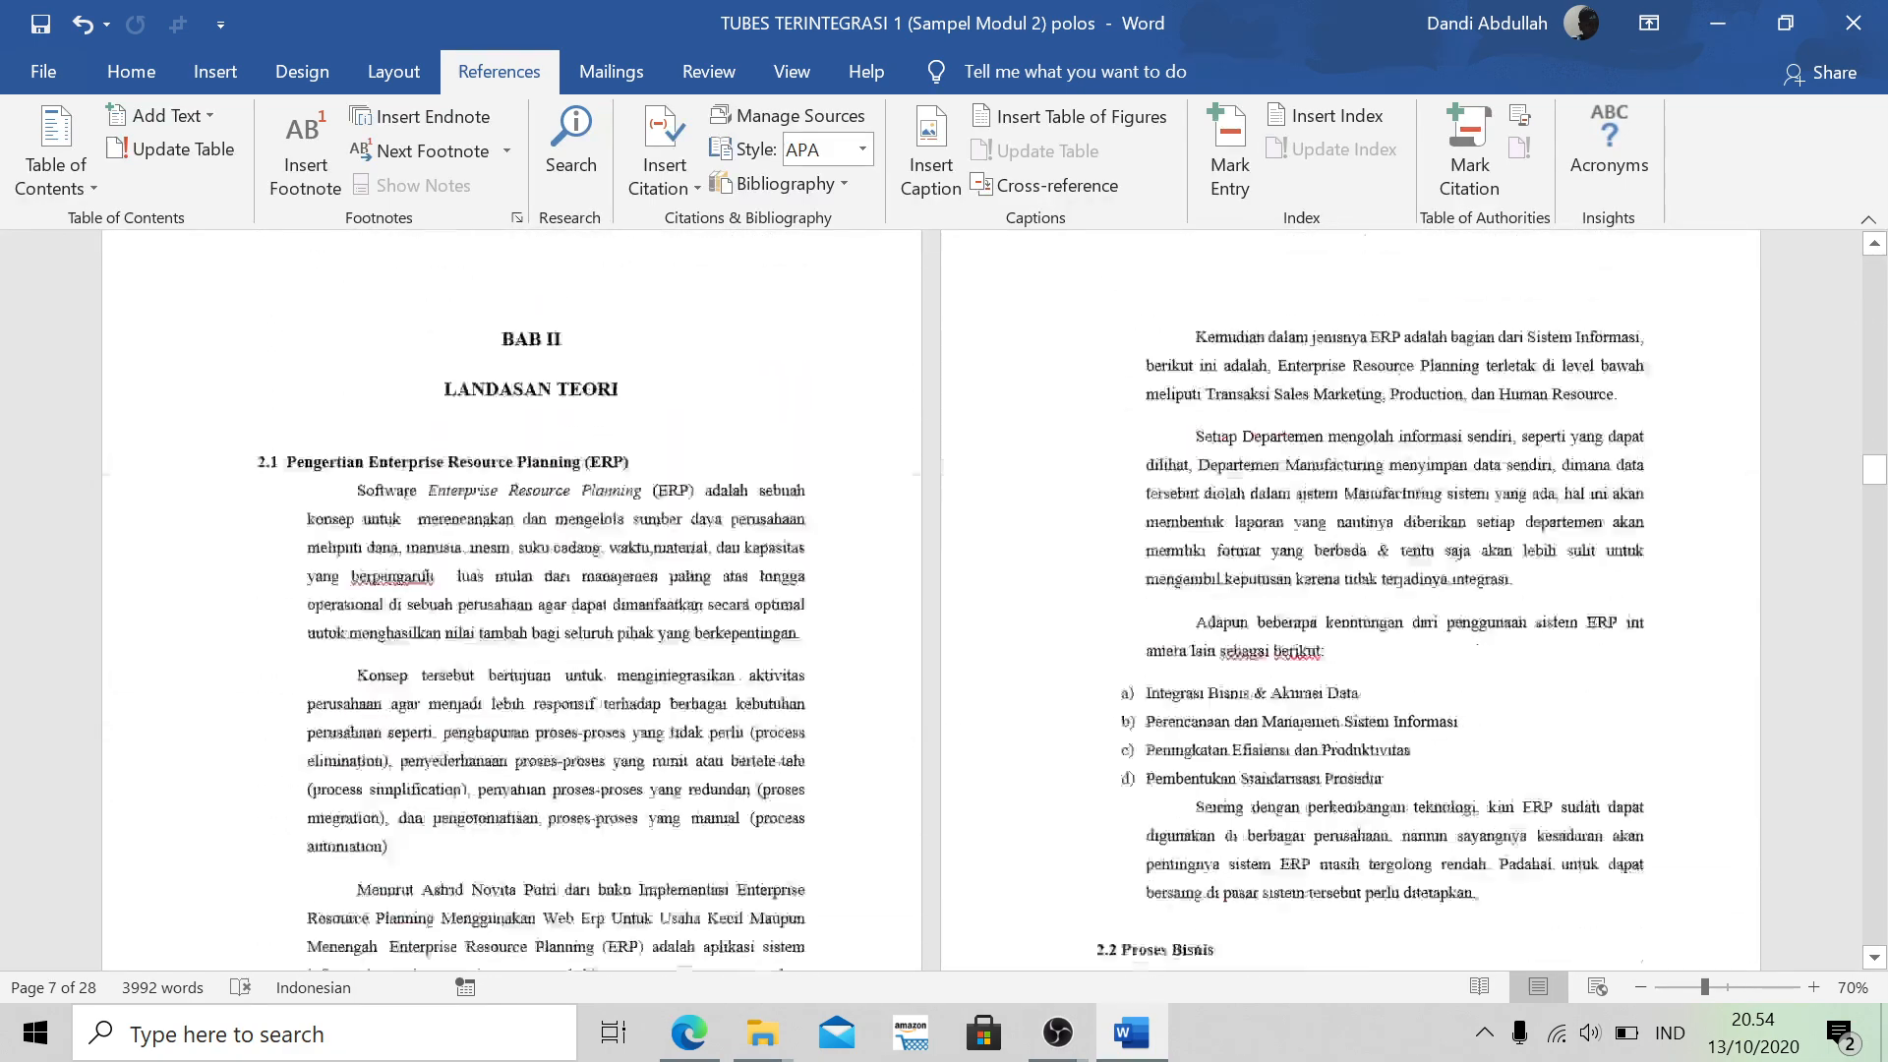
Switch back to the PDF in Edge and examine section 2.1.1 Kriteria Metode Bayes and its Payoff Matrix table
key(alt+Tab)
scroll(1097, 835, down, 5)
scroll(1099, 844, down, 15)
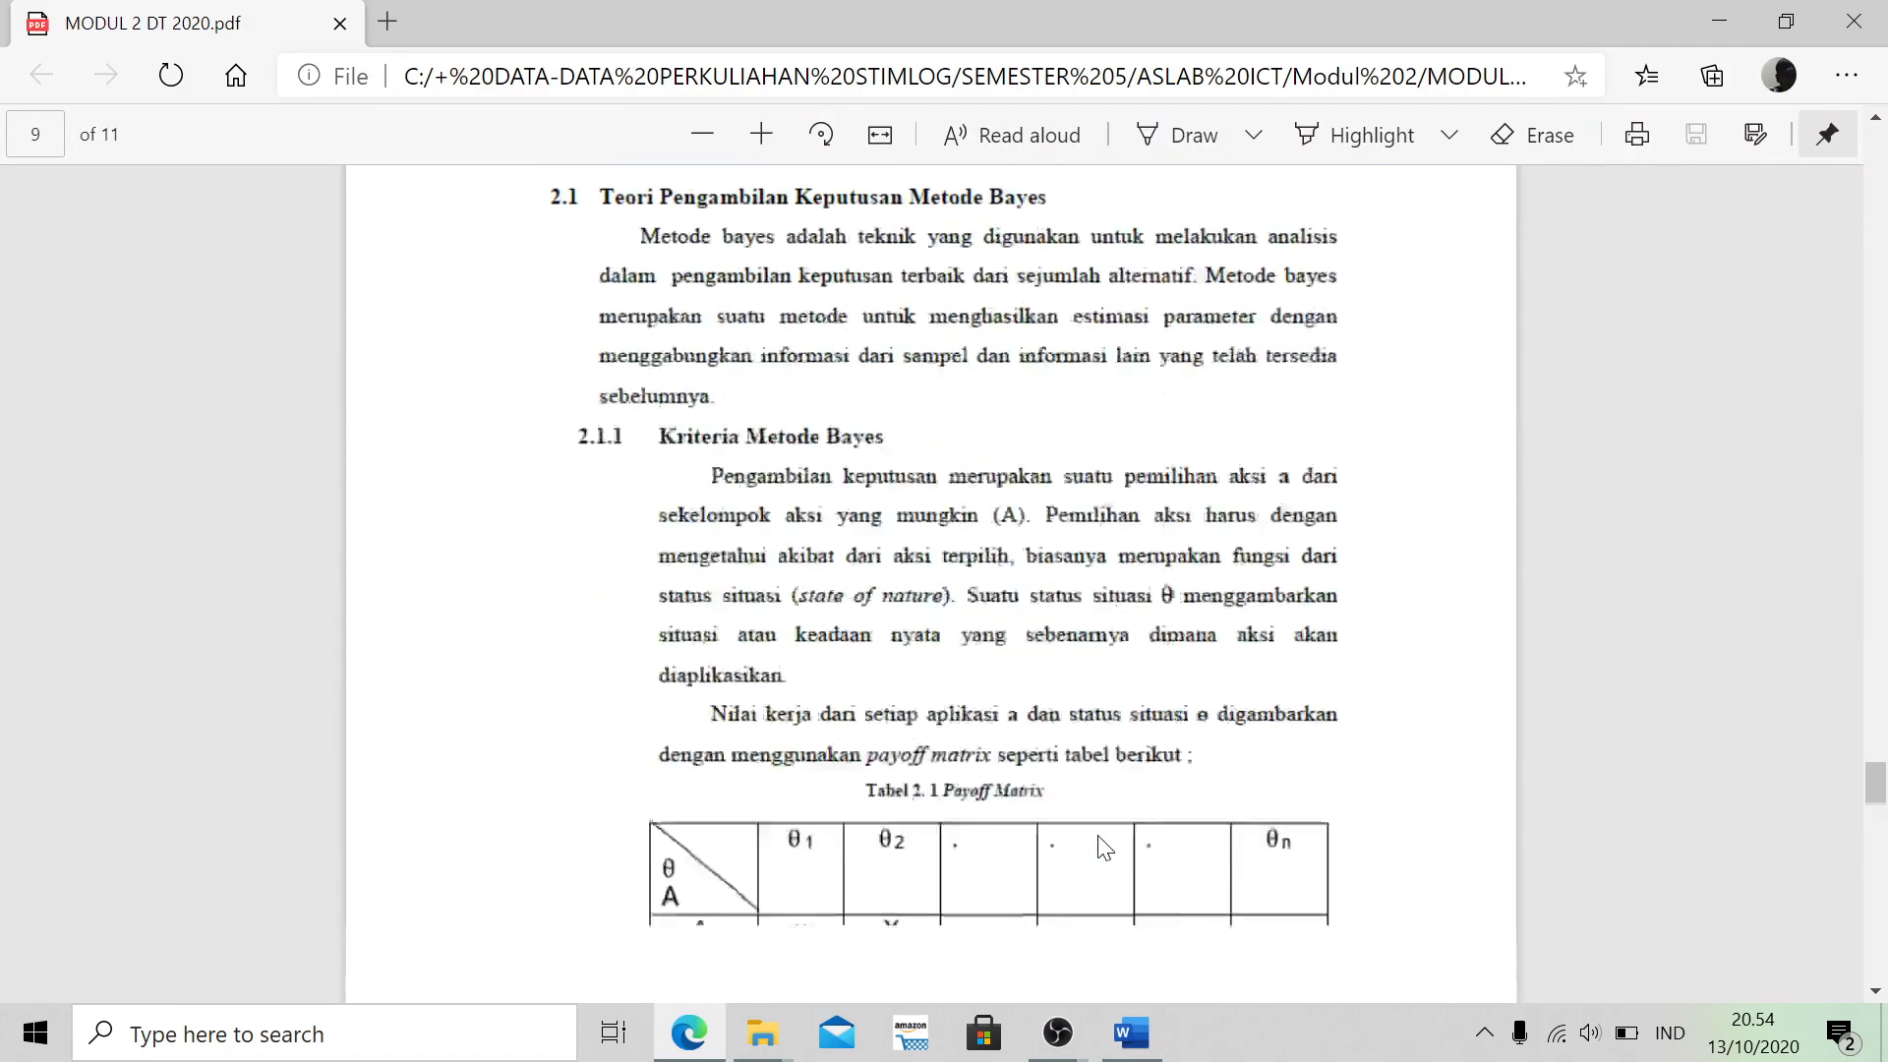
scroll(1185, 649, up, 3)
scroll(843, 602, up, 5)
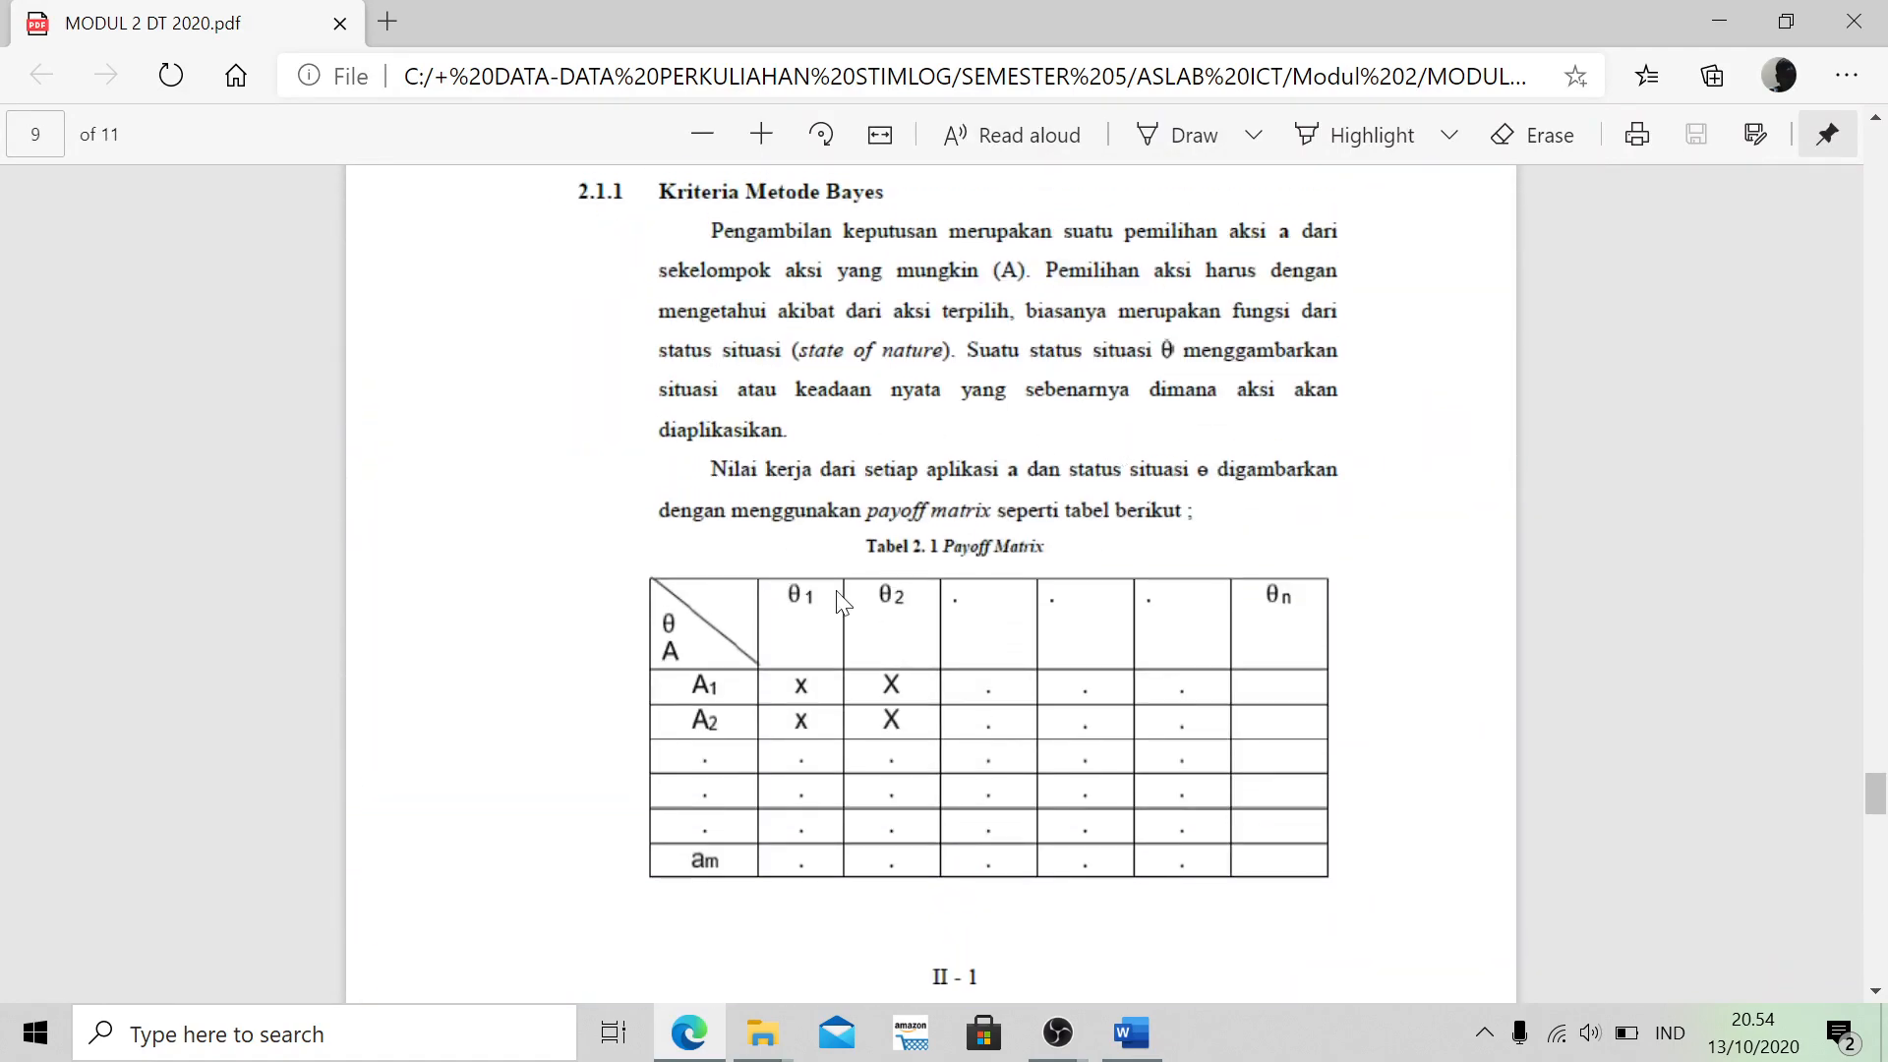
Switch to Word and look through the sample report's BAB II sections and the start of BAB III METODOLOGI PENELITIAN
key(alt+Tab)
scroll(1003, 611, down, 8)
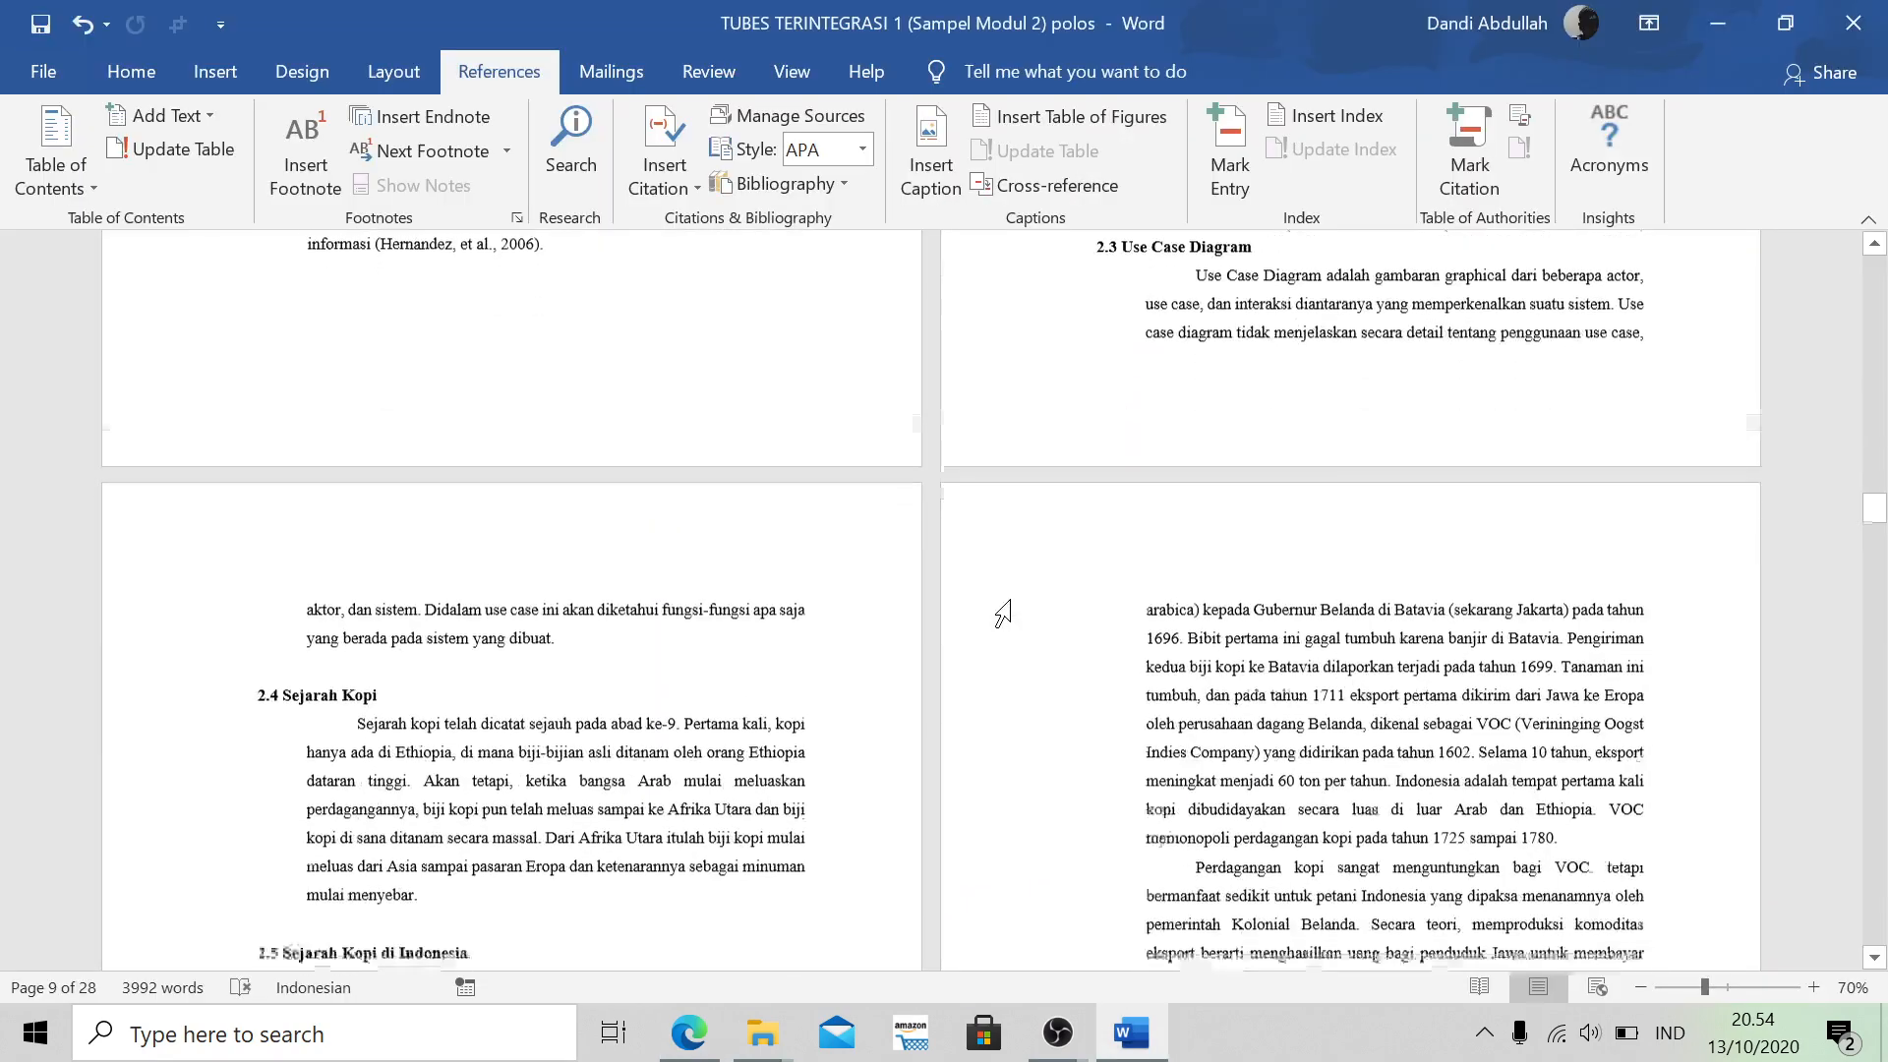
scroll(1003, 612, down, 8)
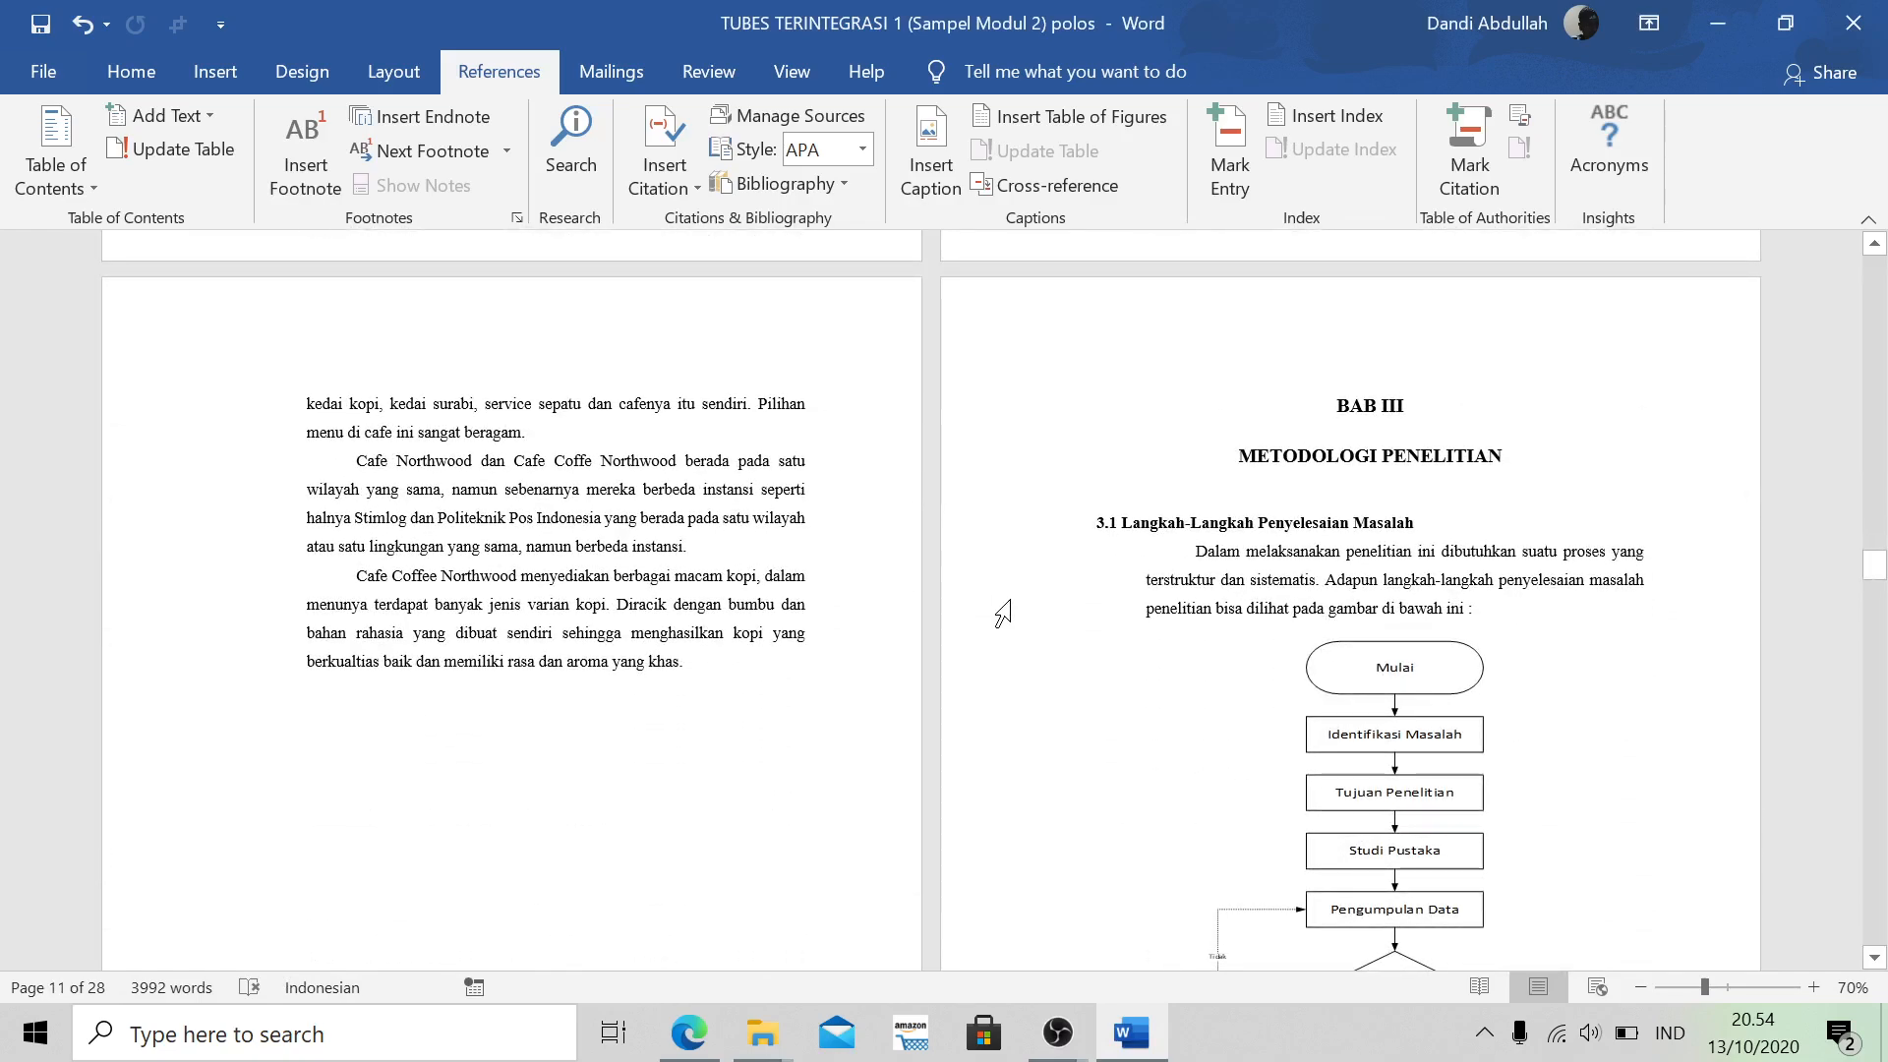
scroll(1004, 611, up, 15)
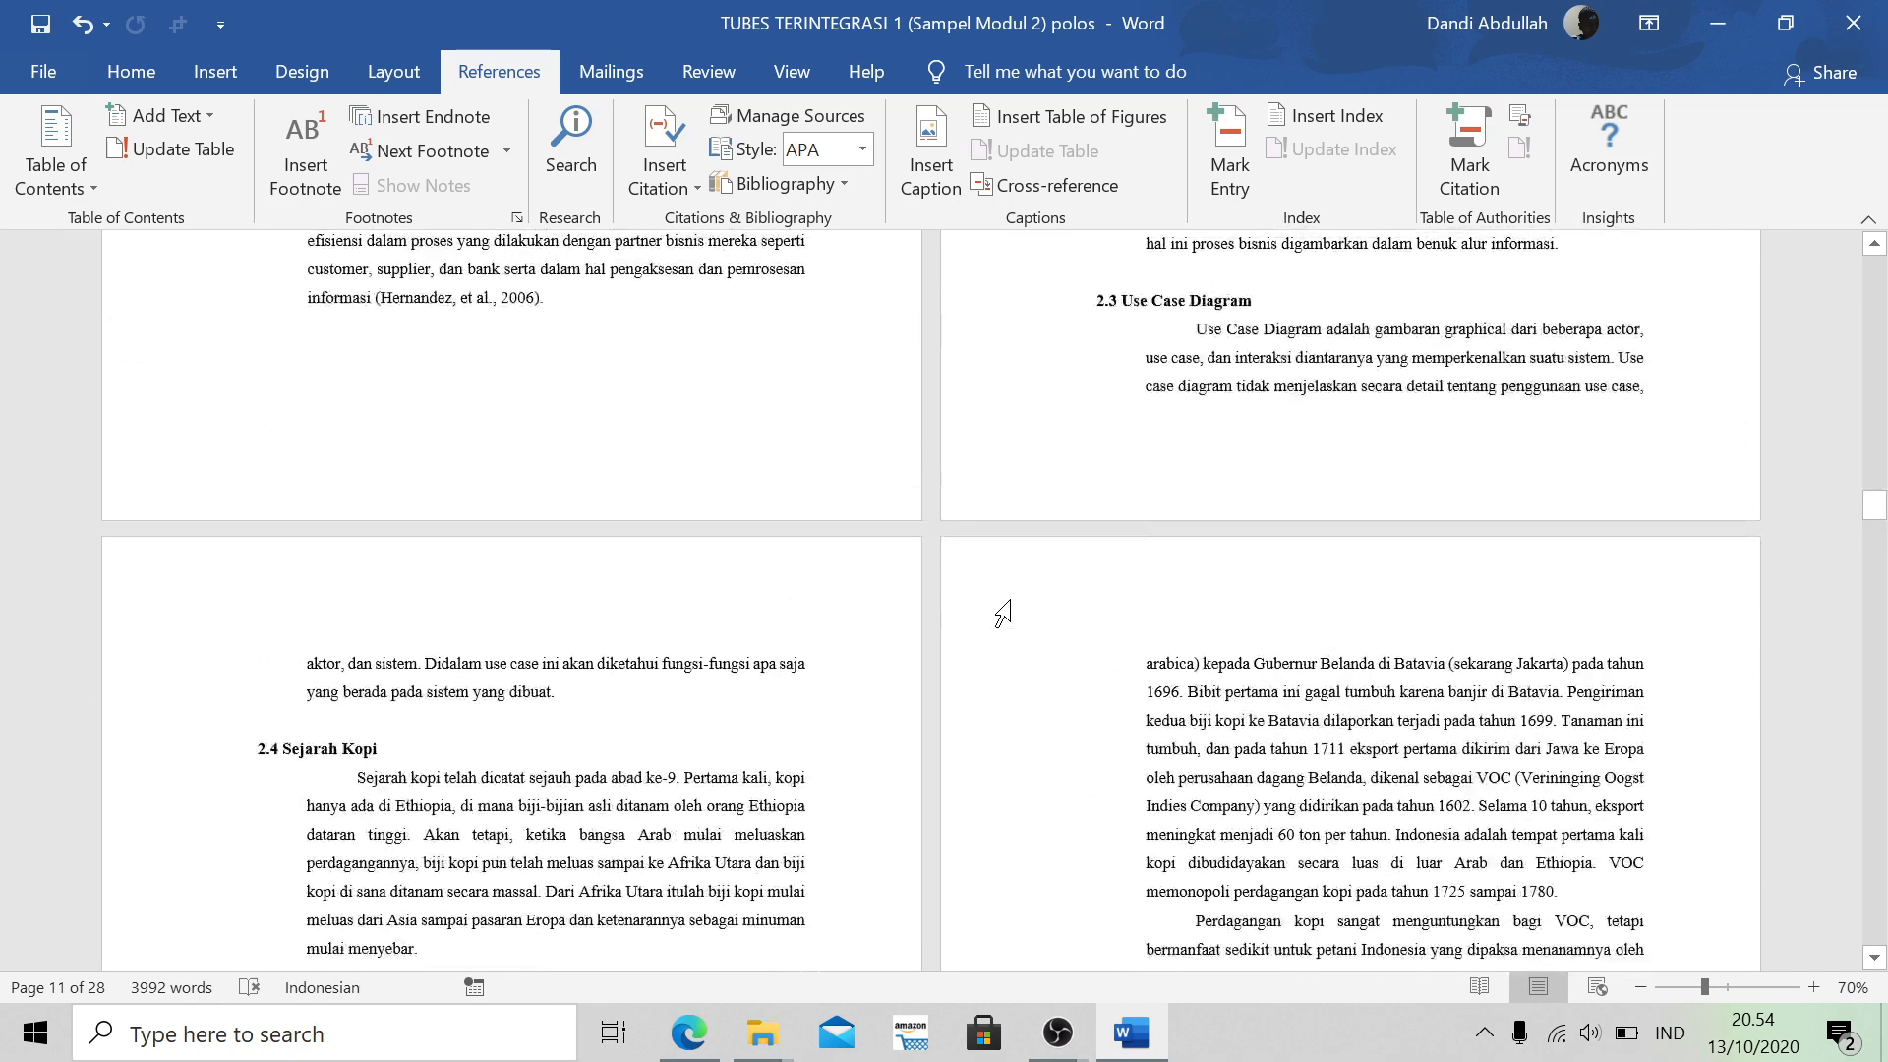
scroll(1003, 612, up, 10)
Switch to the PDF in Edge and read the Sub-Modul 2 exercise on heading styles and header and footer page numbering
key(alt+Tab)
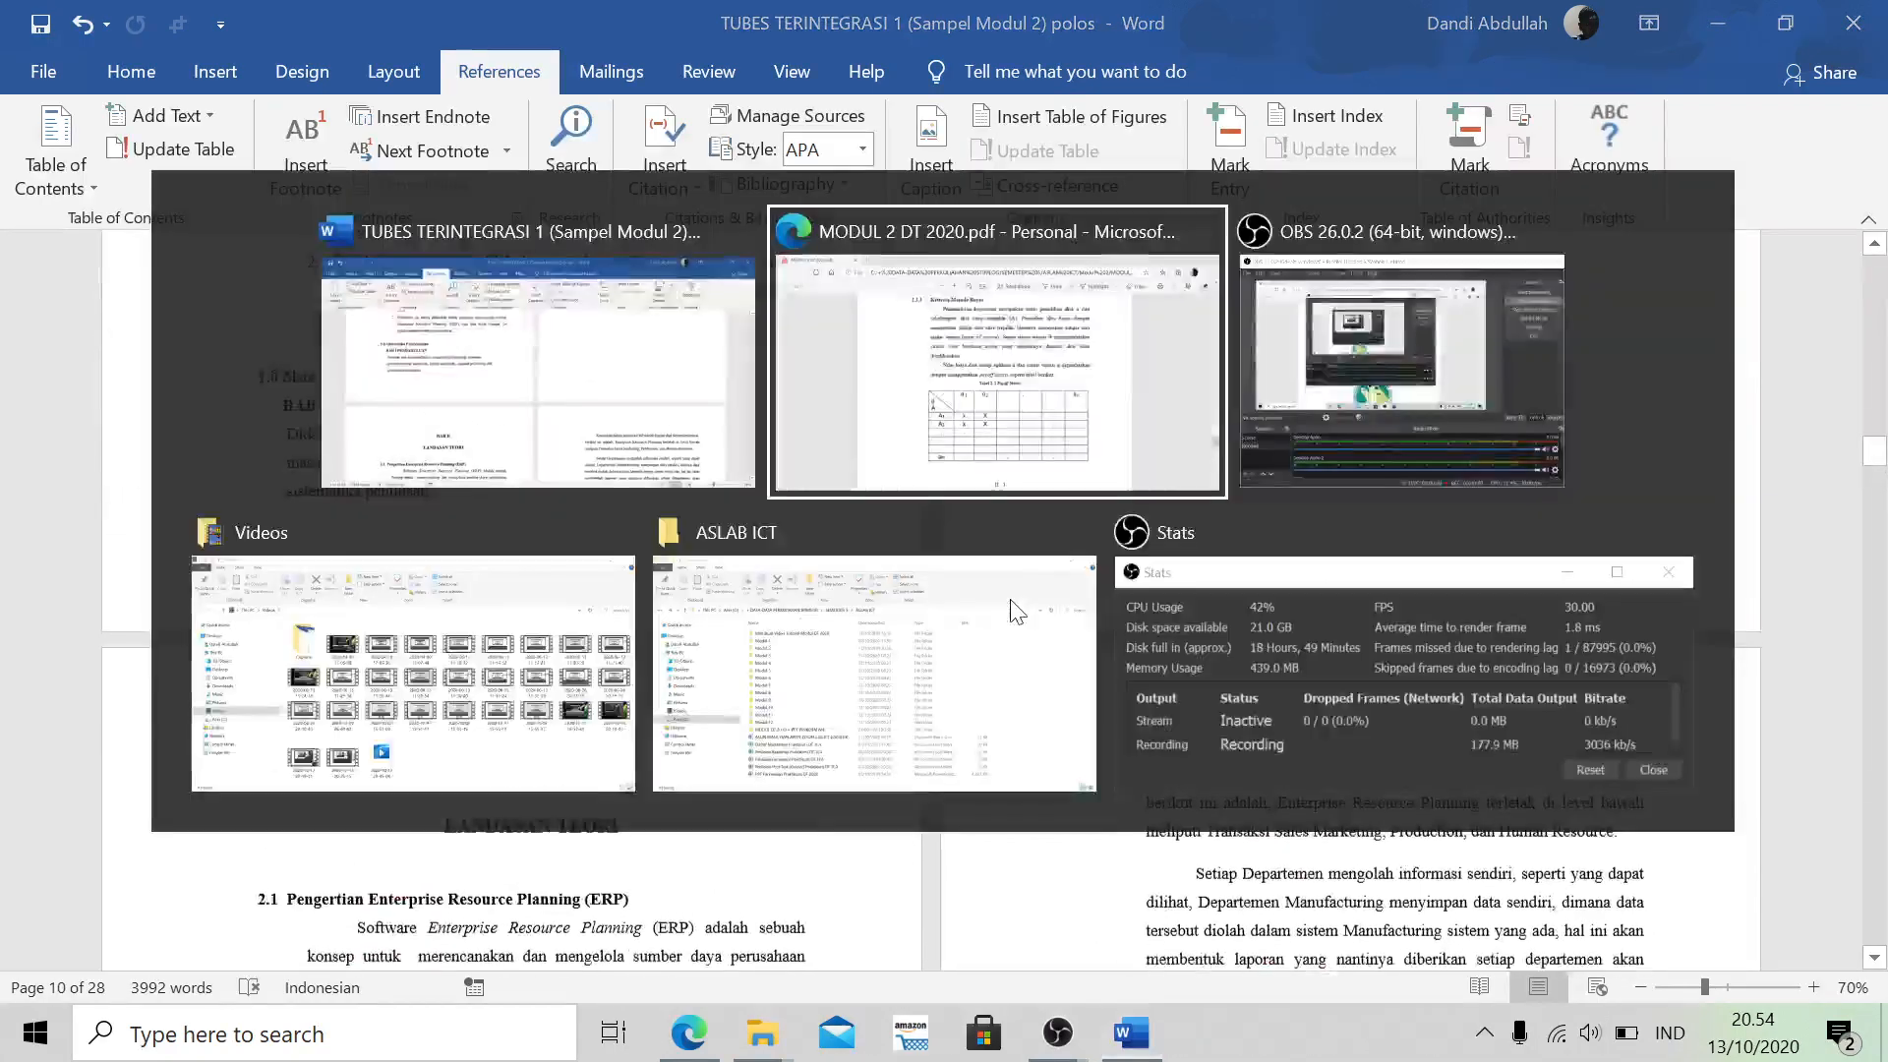
scroll(1018, 611, up, 10)
scroll(1018, 612, down, 5)
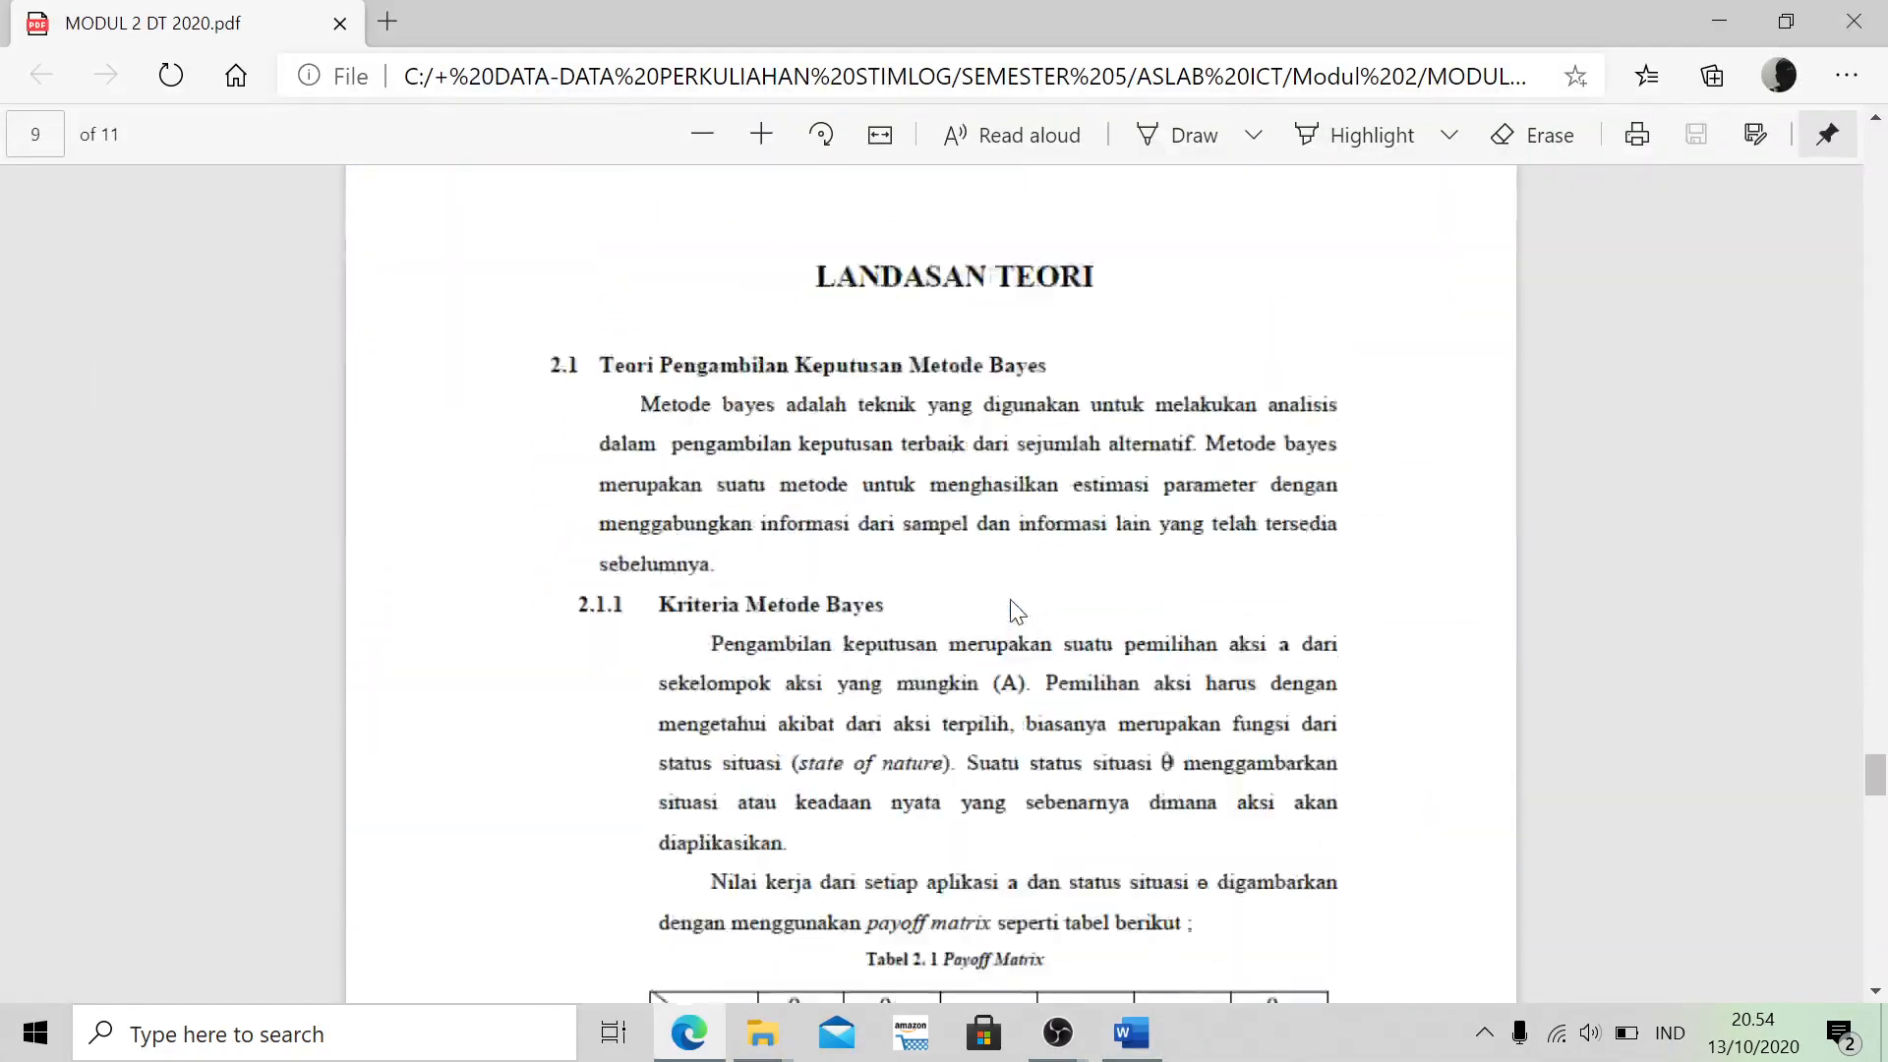
scroll(969, 586, down, 10)
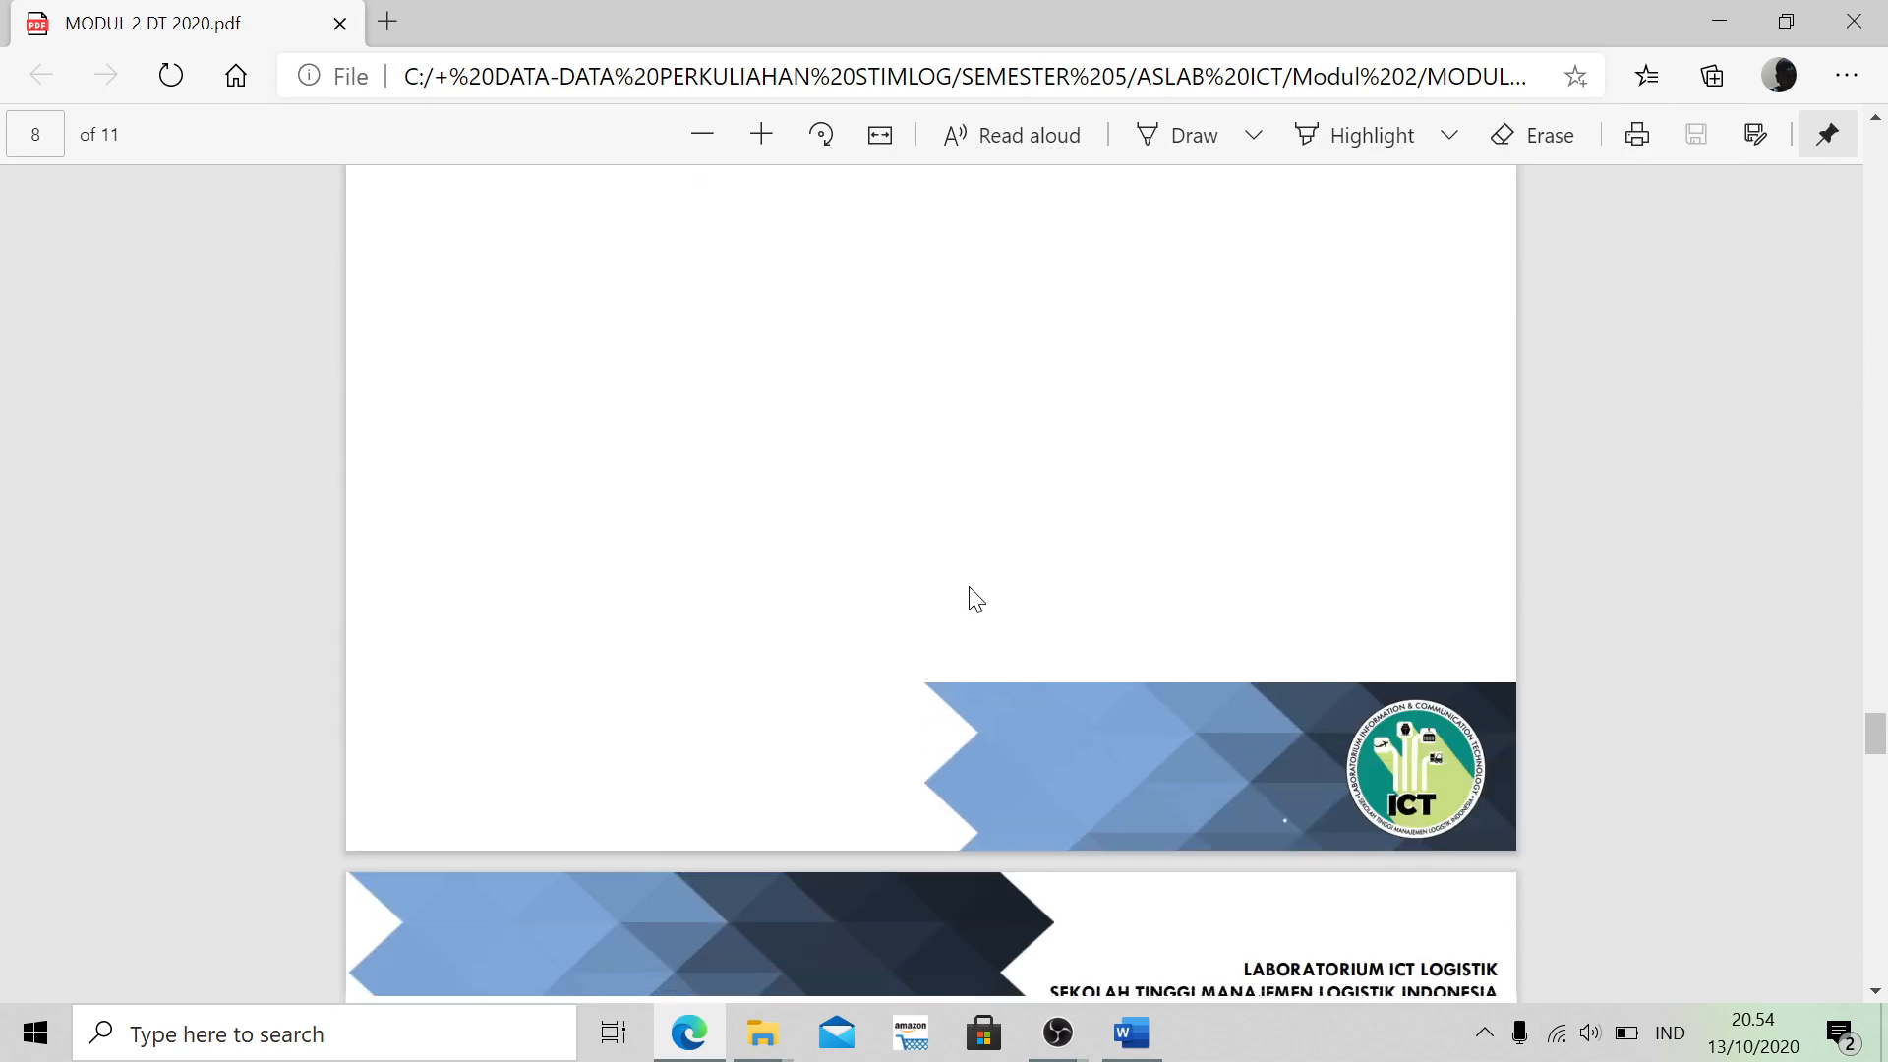
scroll(970, 588, down, 15)
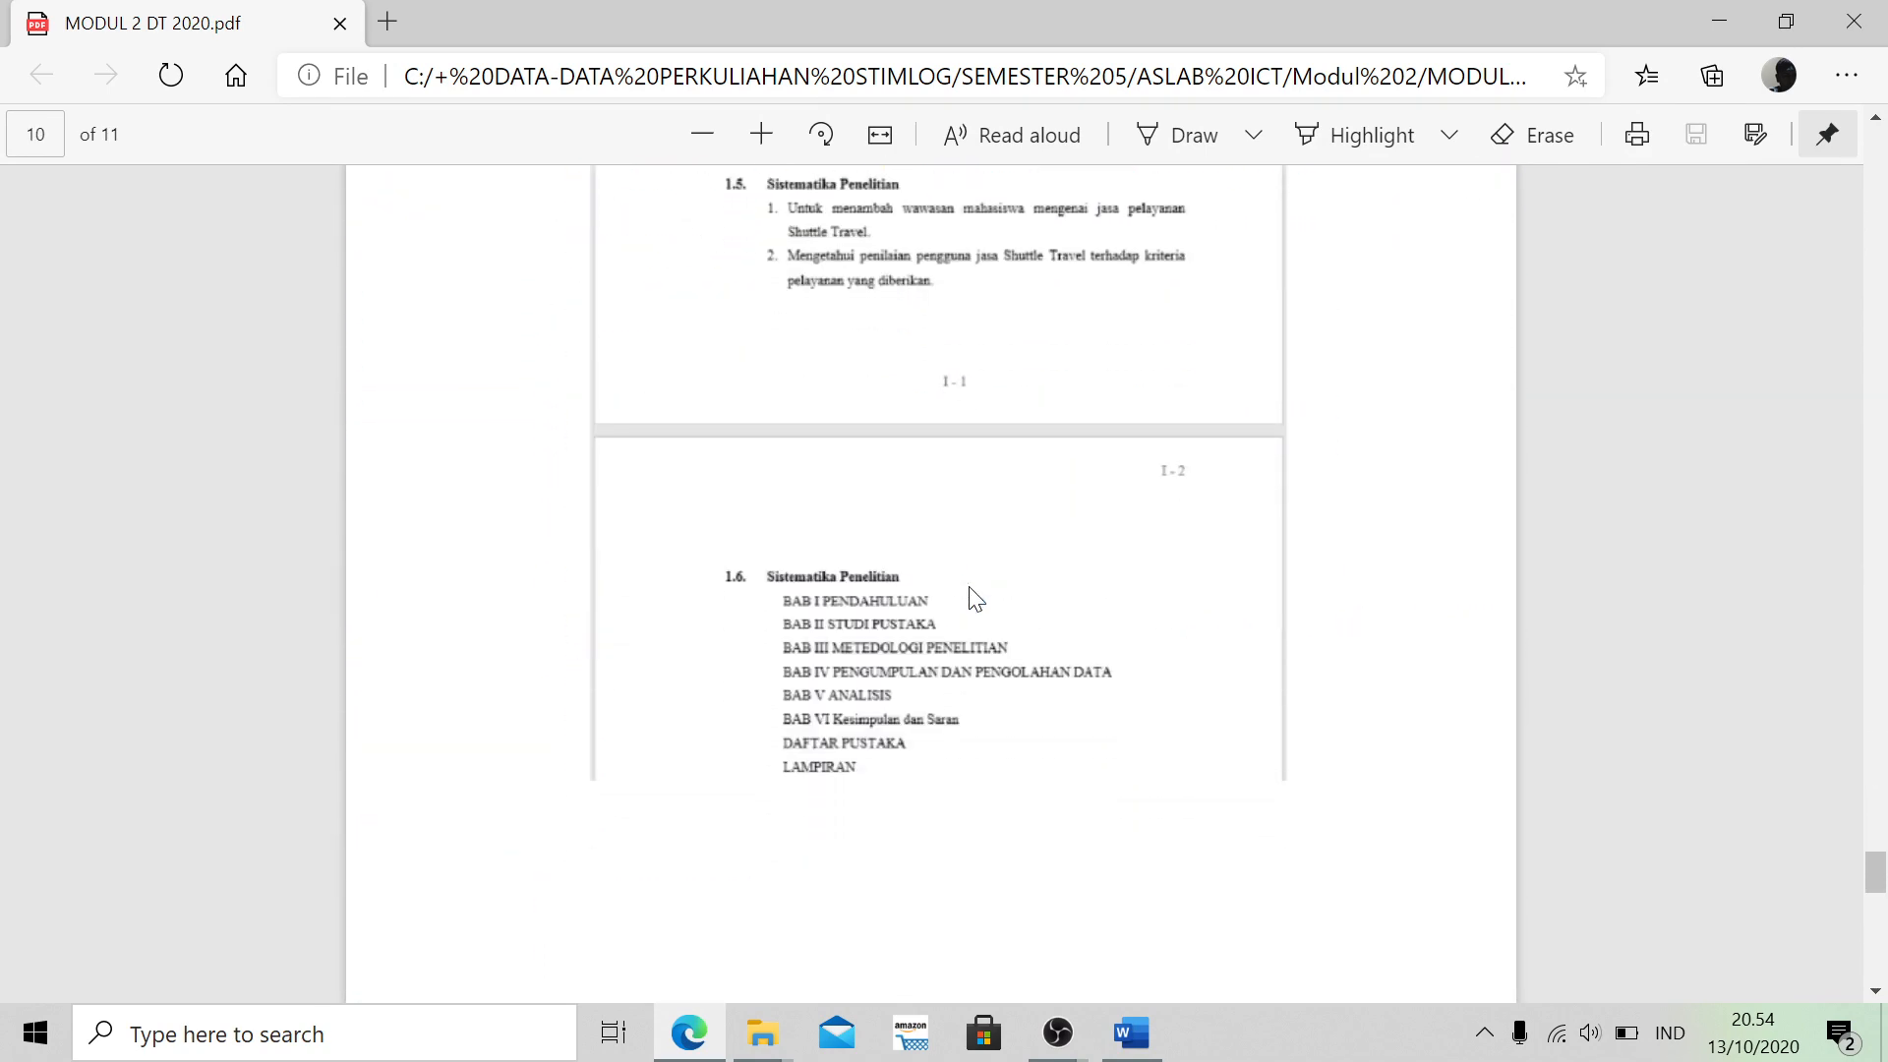
scroll(970, 588, up, 10)
scroll(970, 588, down, 5)
scroll(964, 521, up, 4)
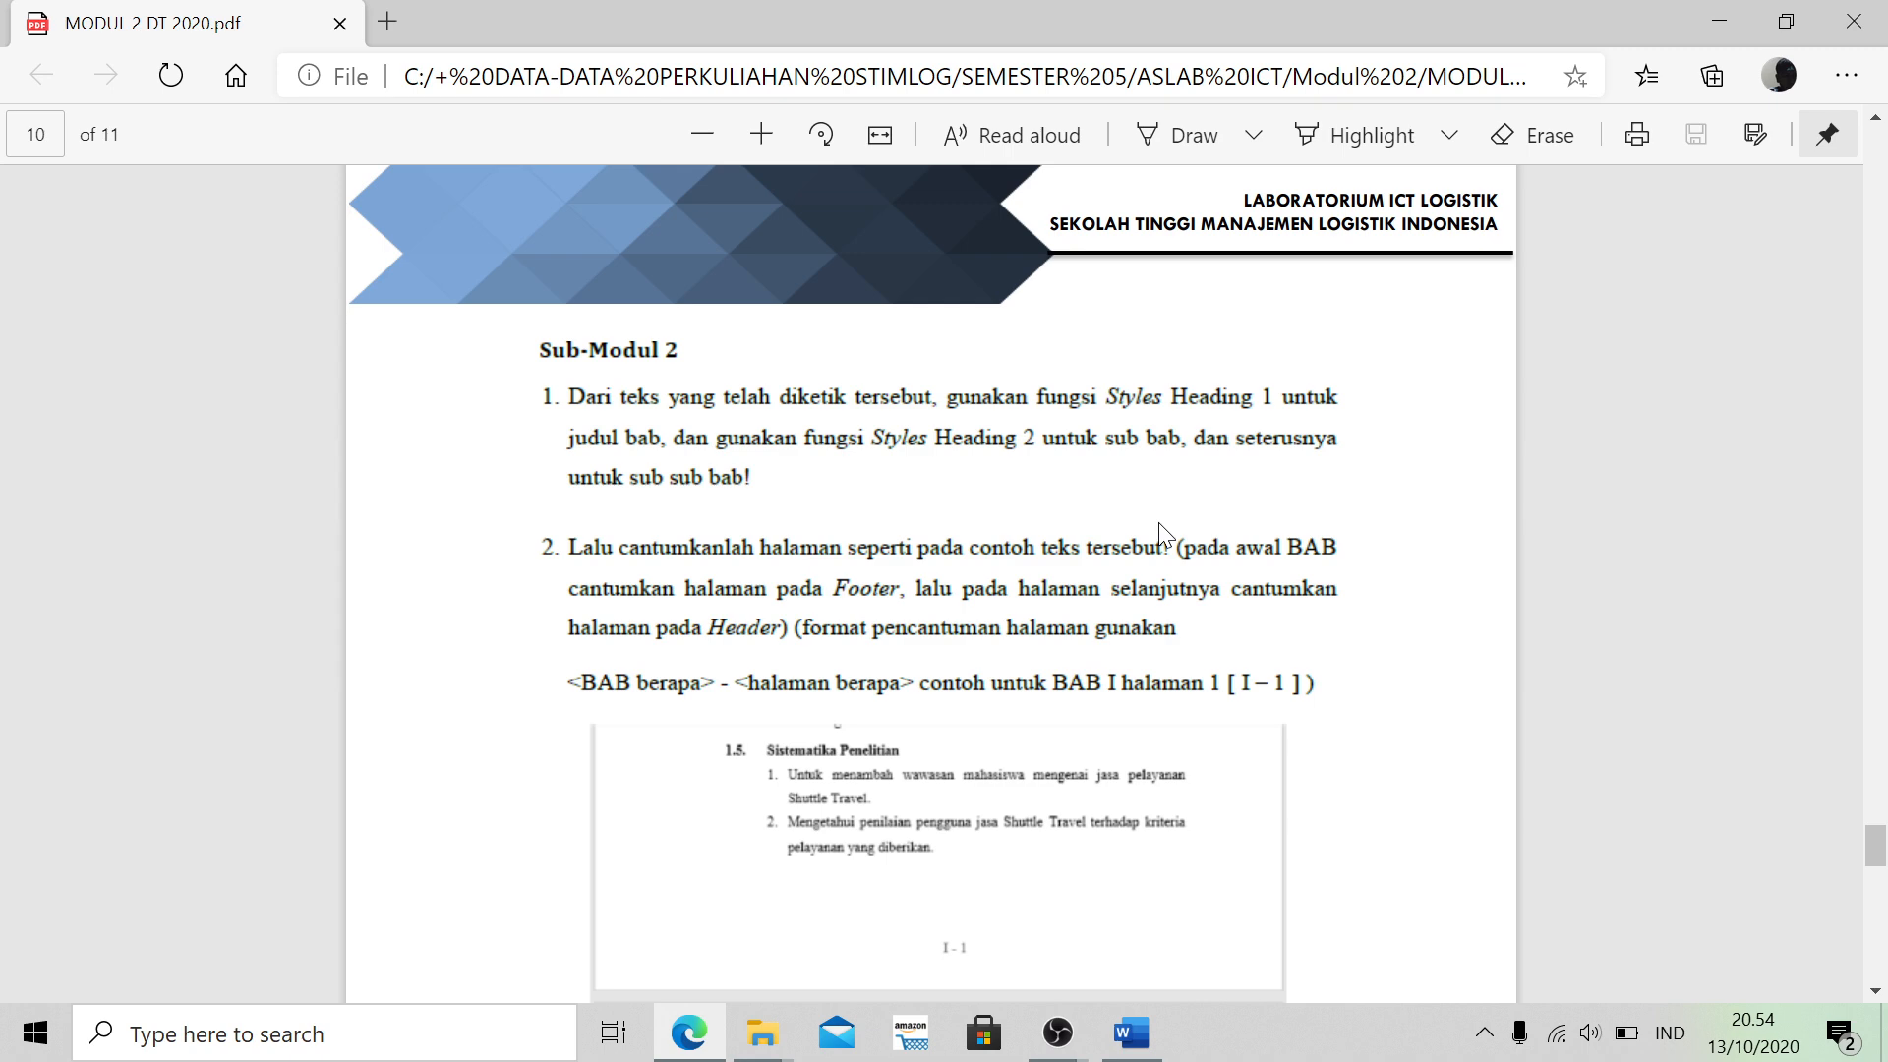
scroll(1161, 538, down, 2)
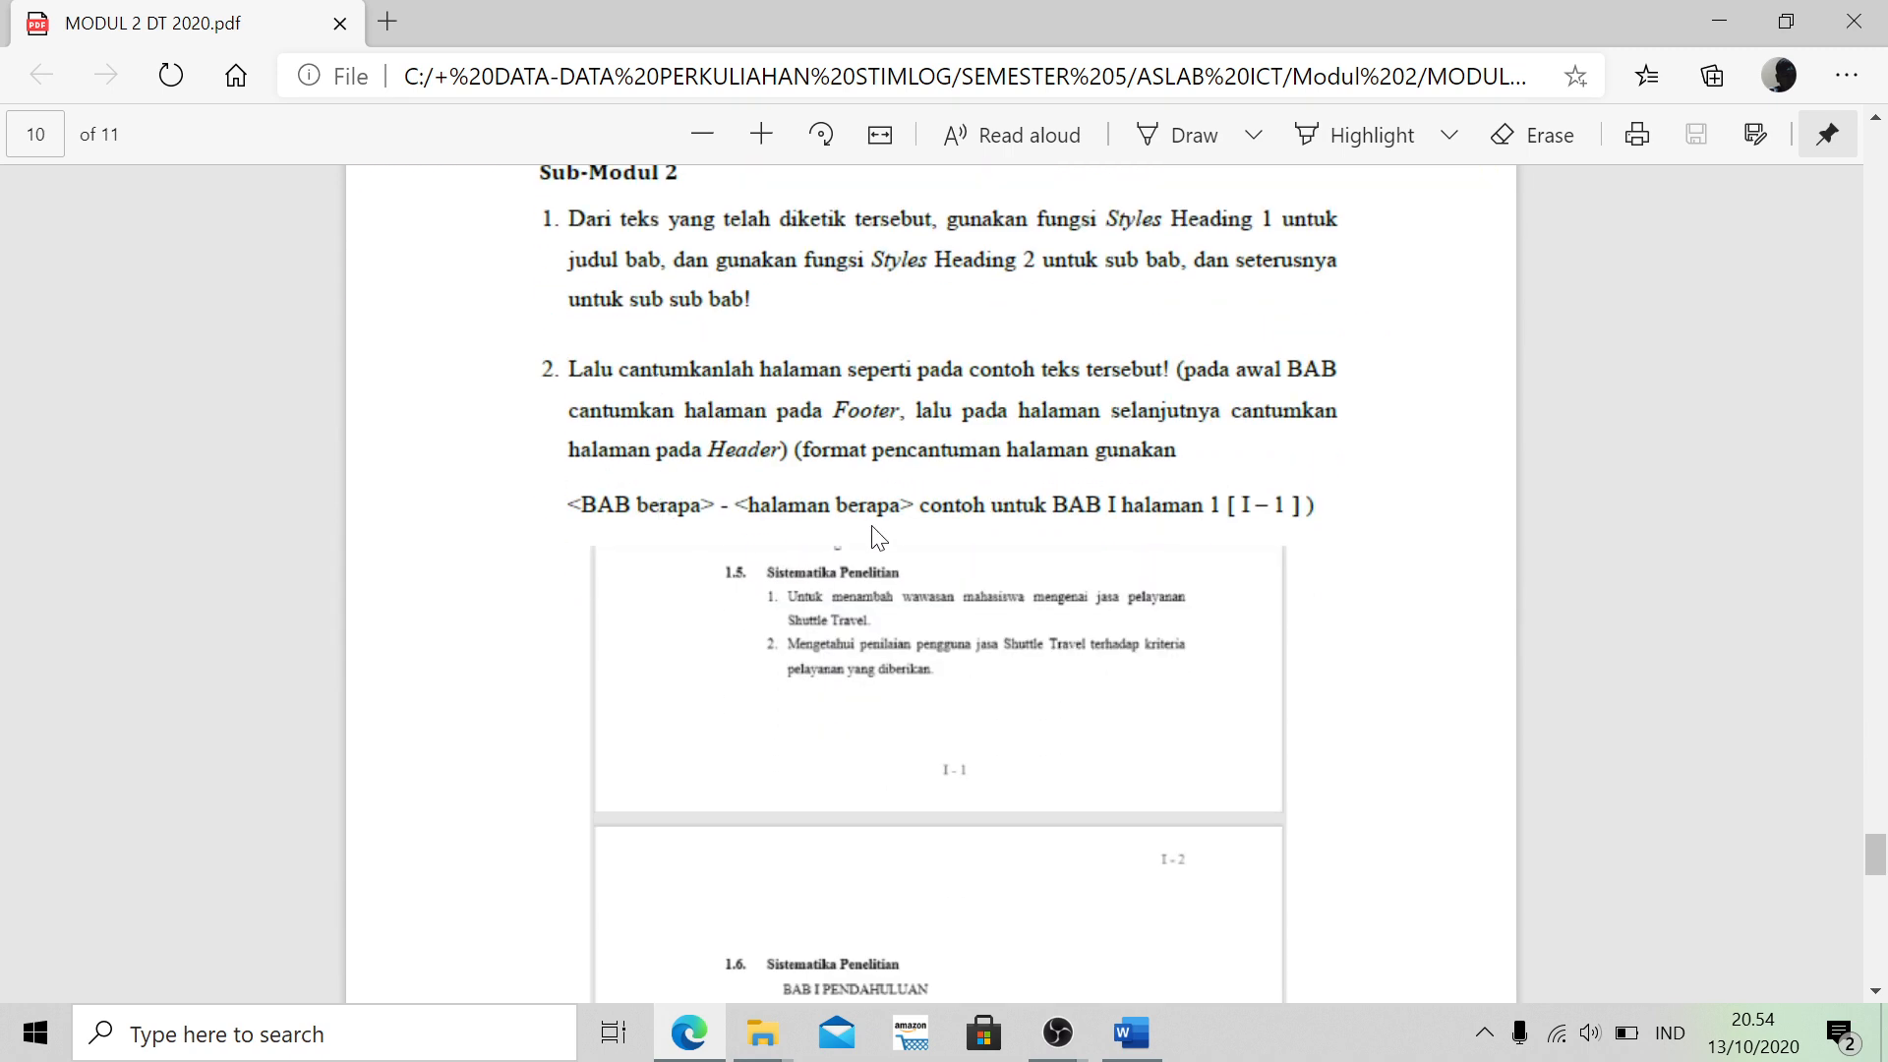
Switch to Word and check which heading styles the front pages, the PENDAHULUAN title and the 1.1 Latar Belakang subheading use
key(alt+Tab)
scroll(895, 569, up, 15)
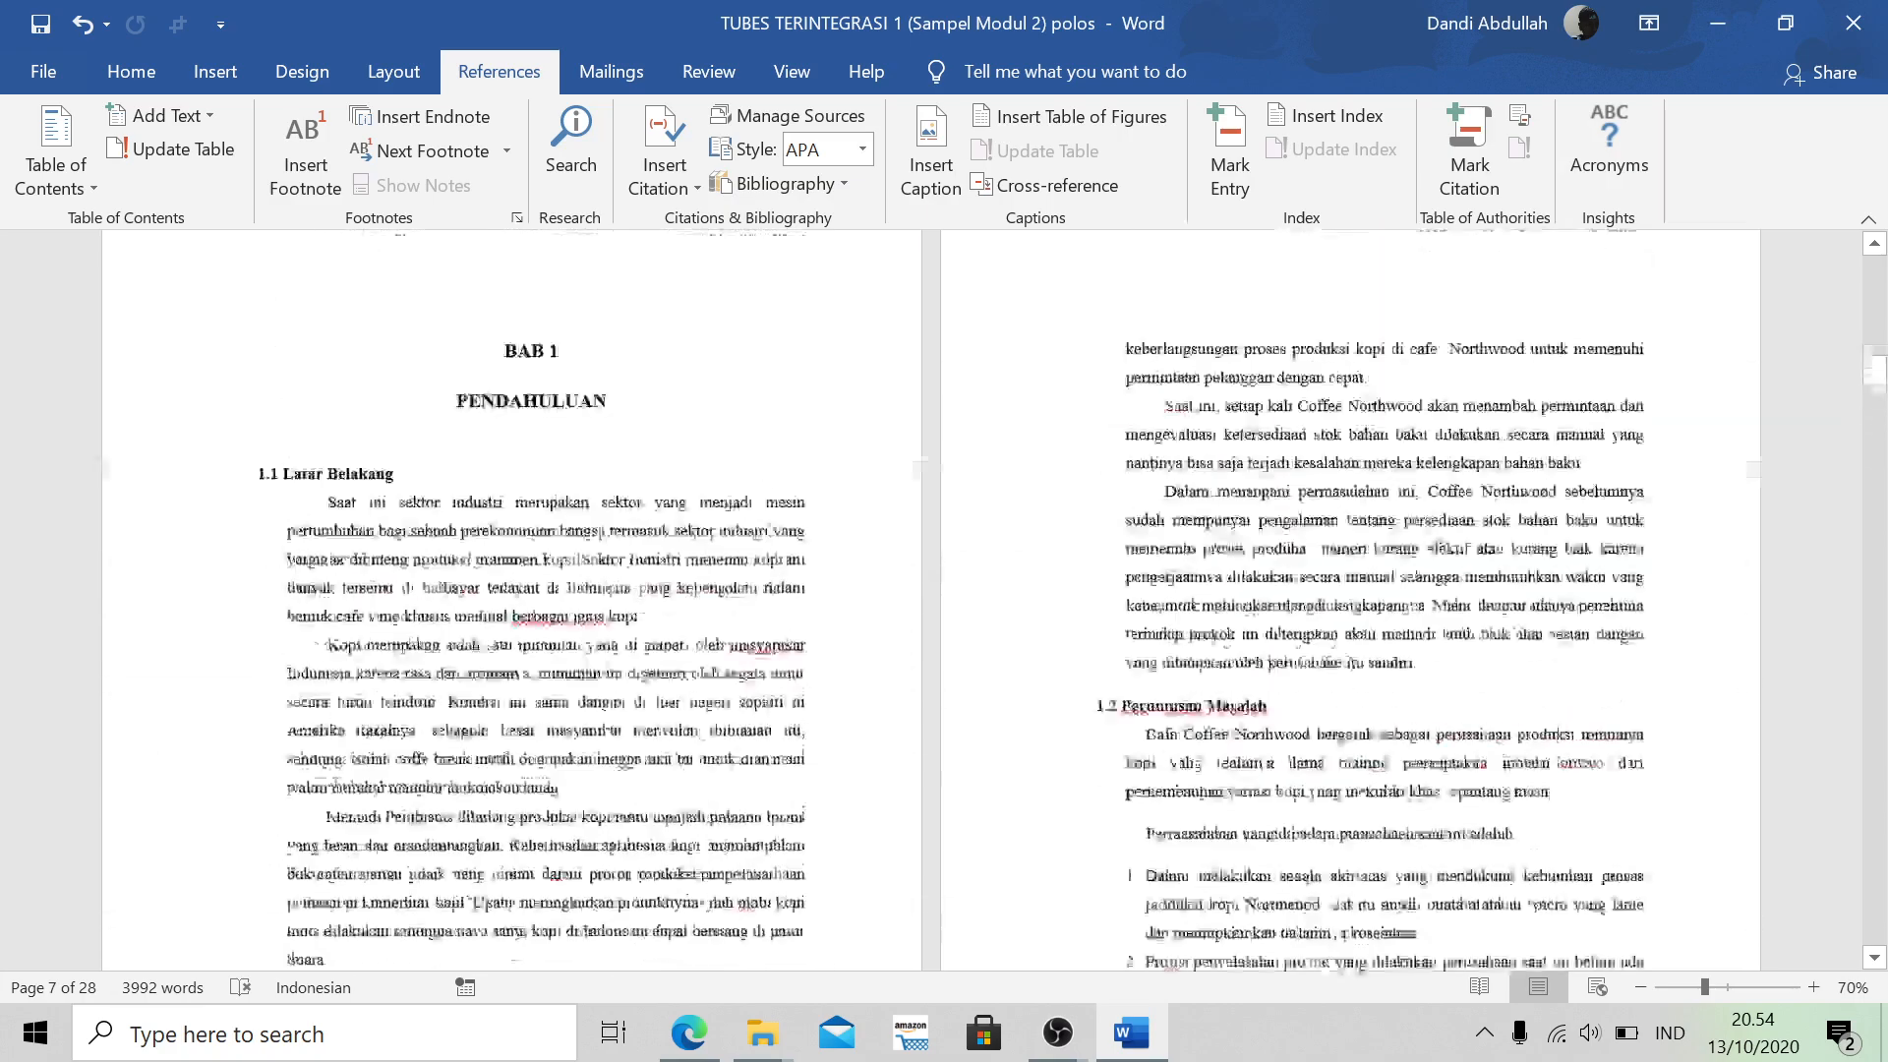
scroll(984, 600, down, 3)
scroll(984, 600, up, 3)
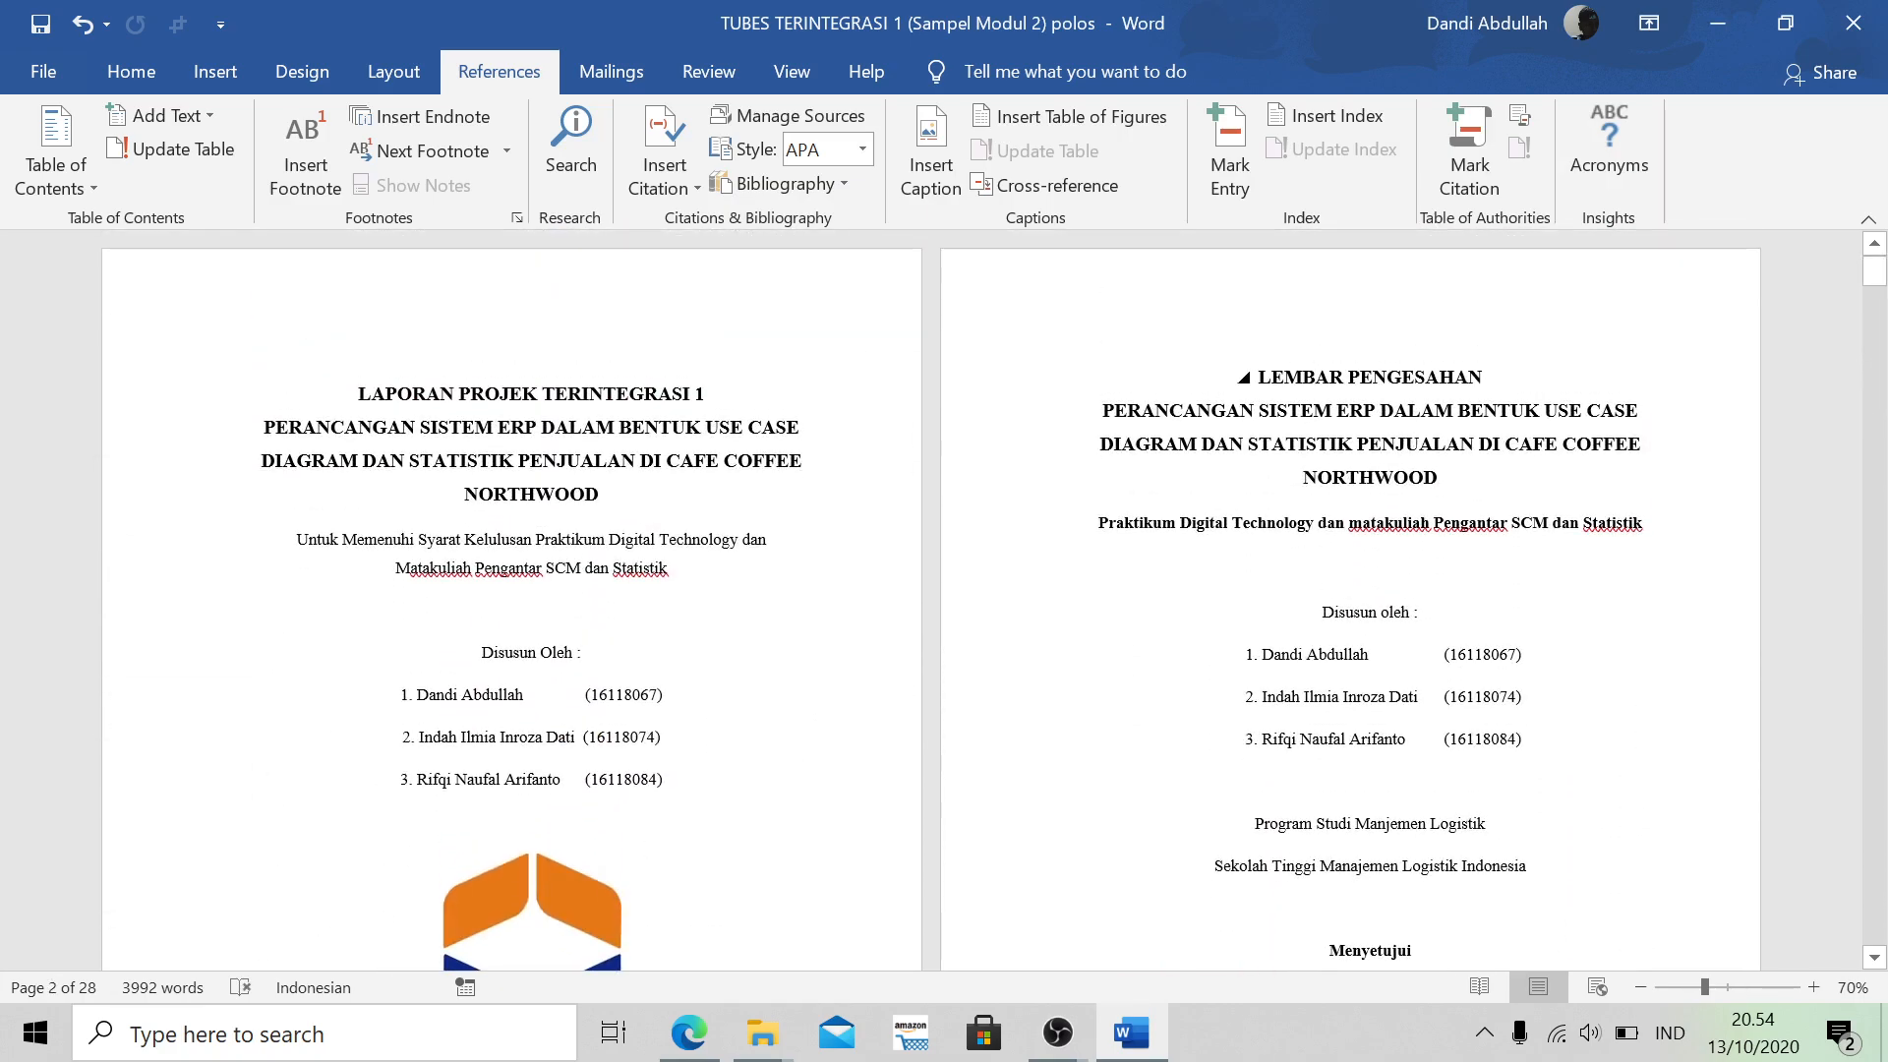
click(132, 71)
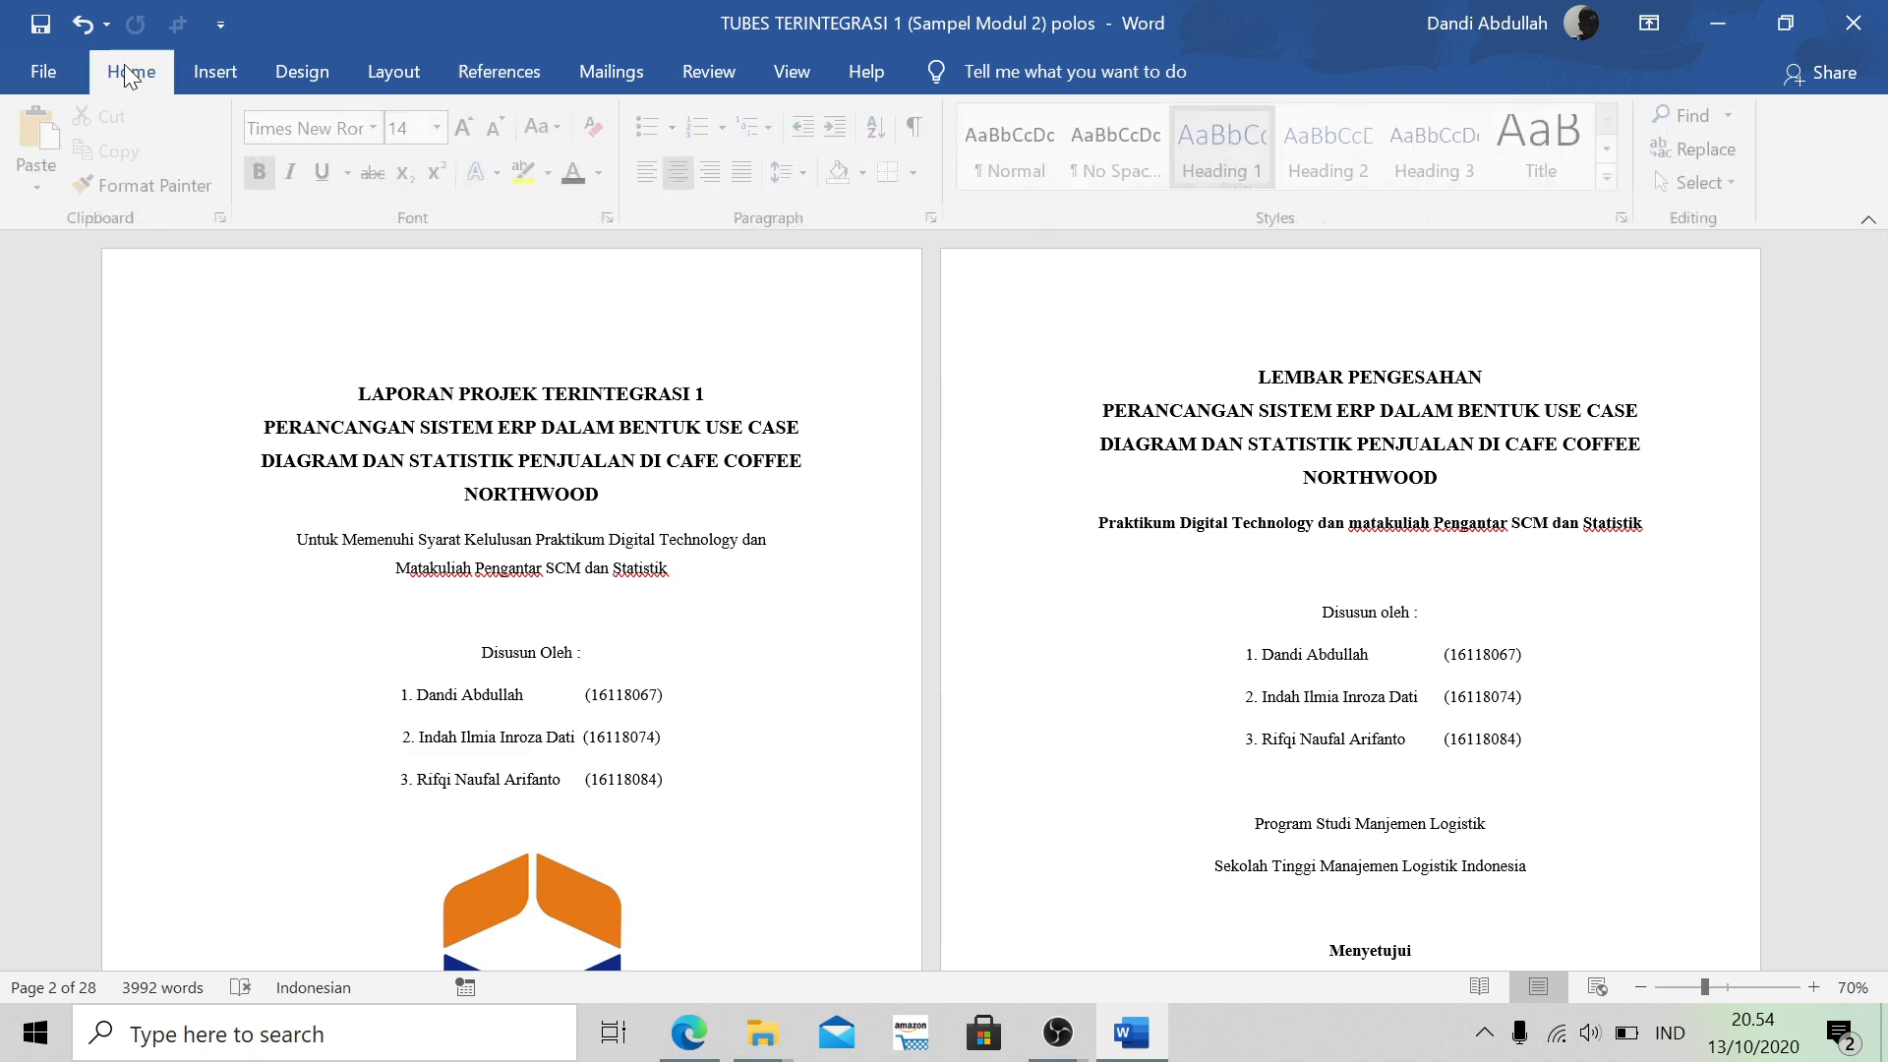
scroll(929, 600, down, 6)
scroll(929, 600, down, 6)
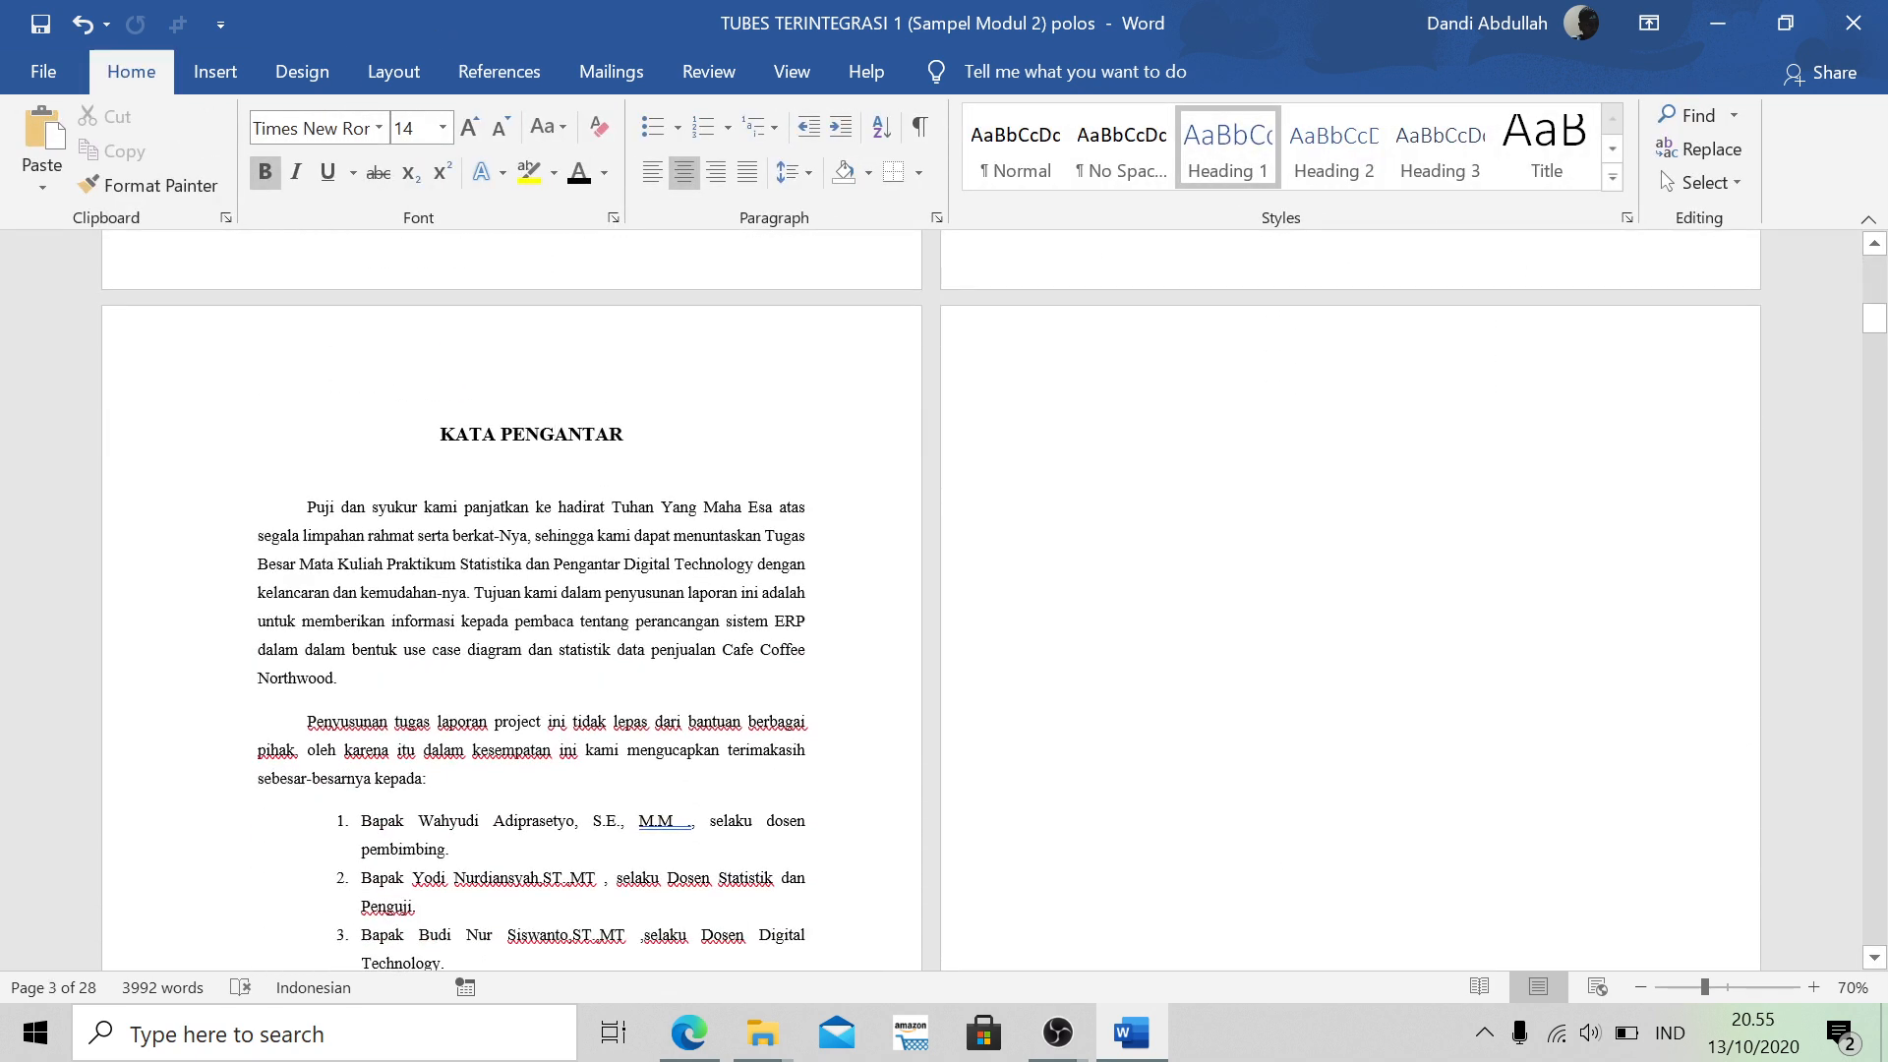
scroll(929, 600, down, 10)
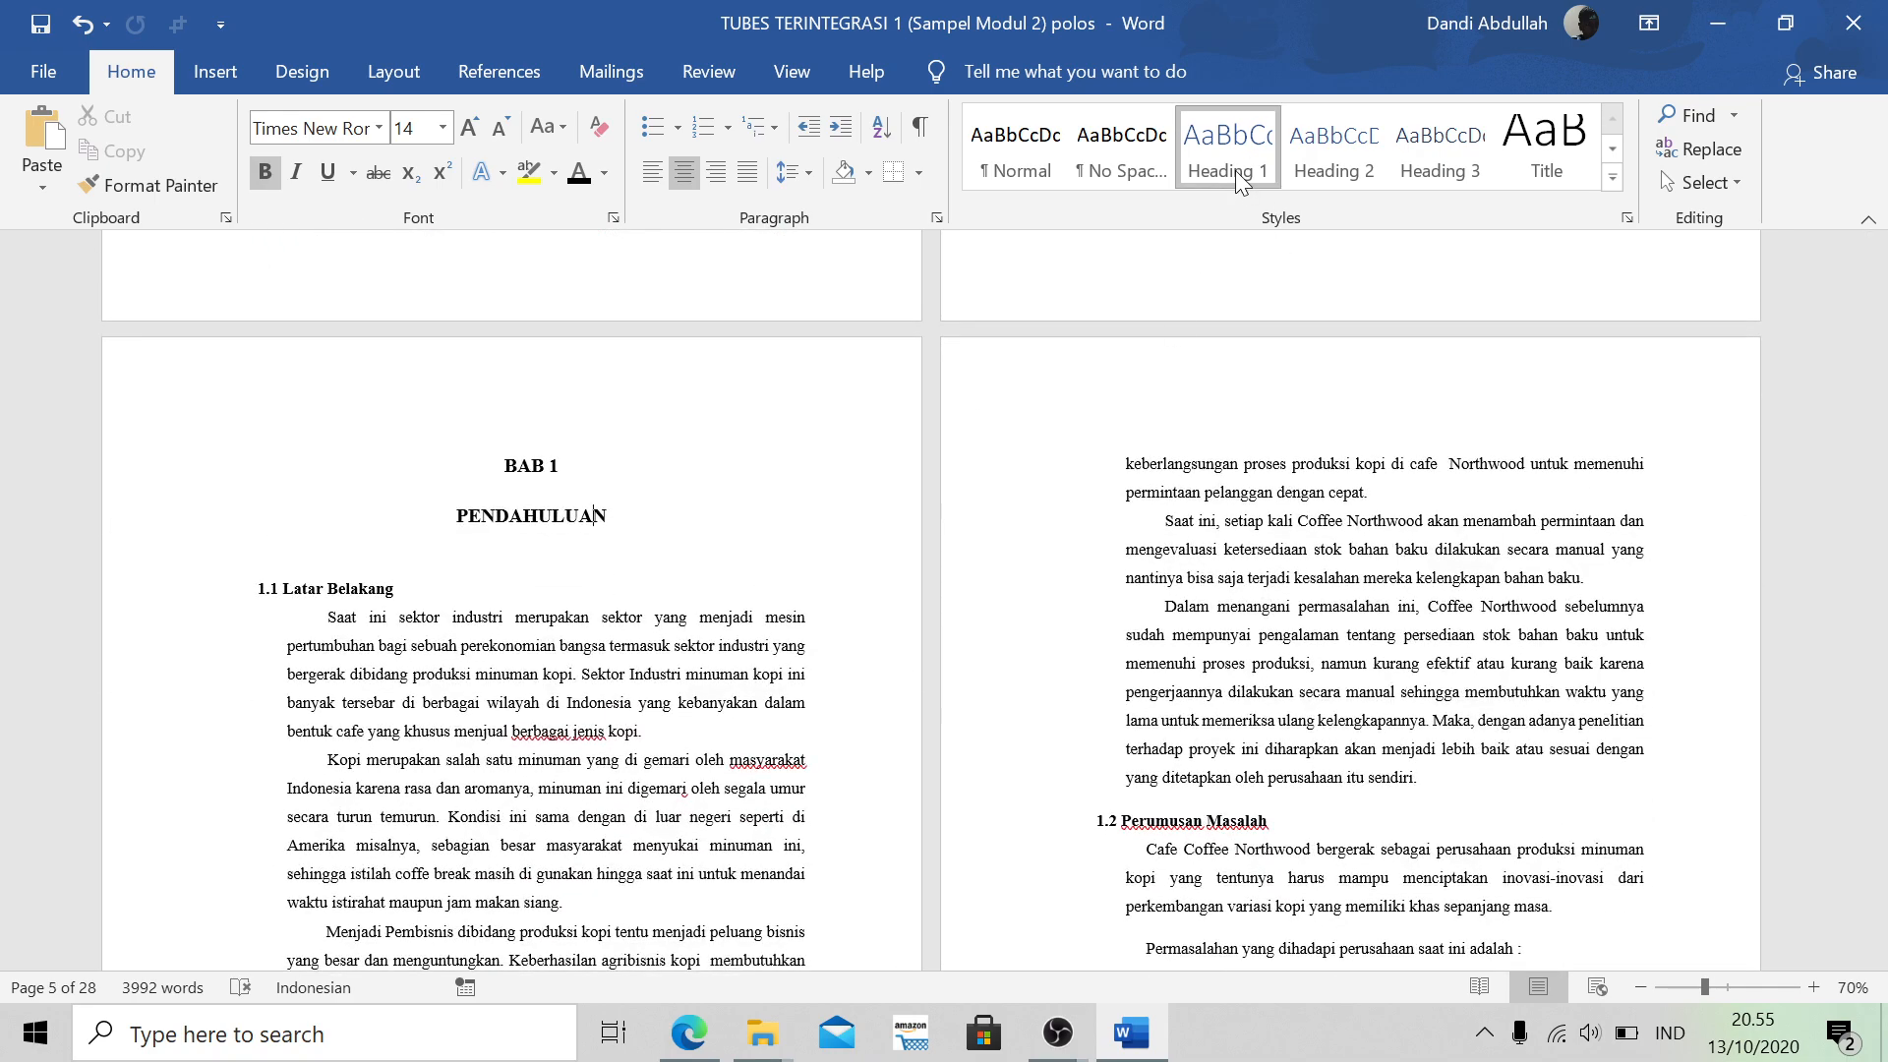
scroll(929, 600, down, 3)
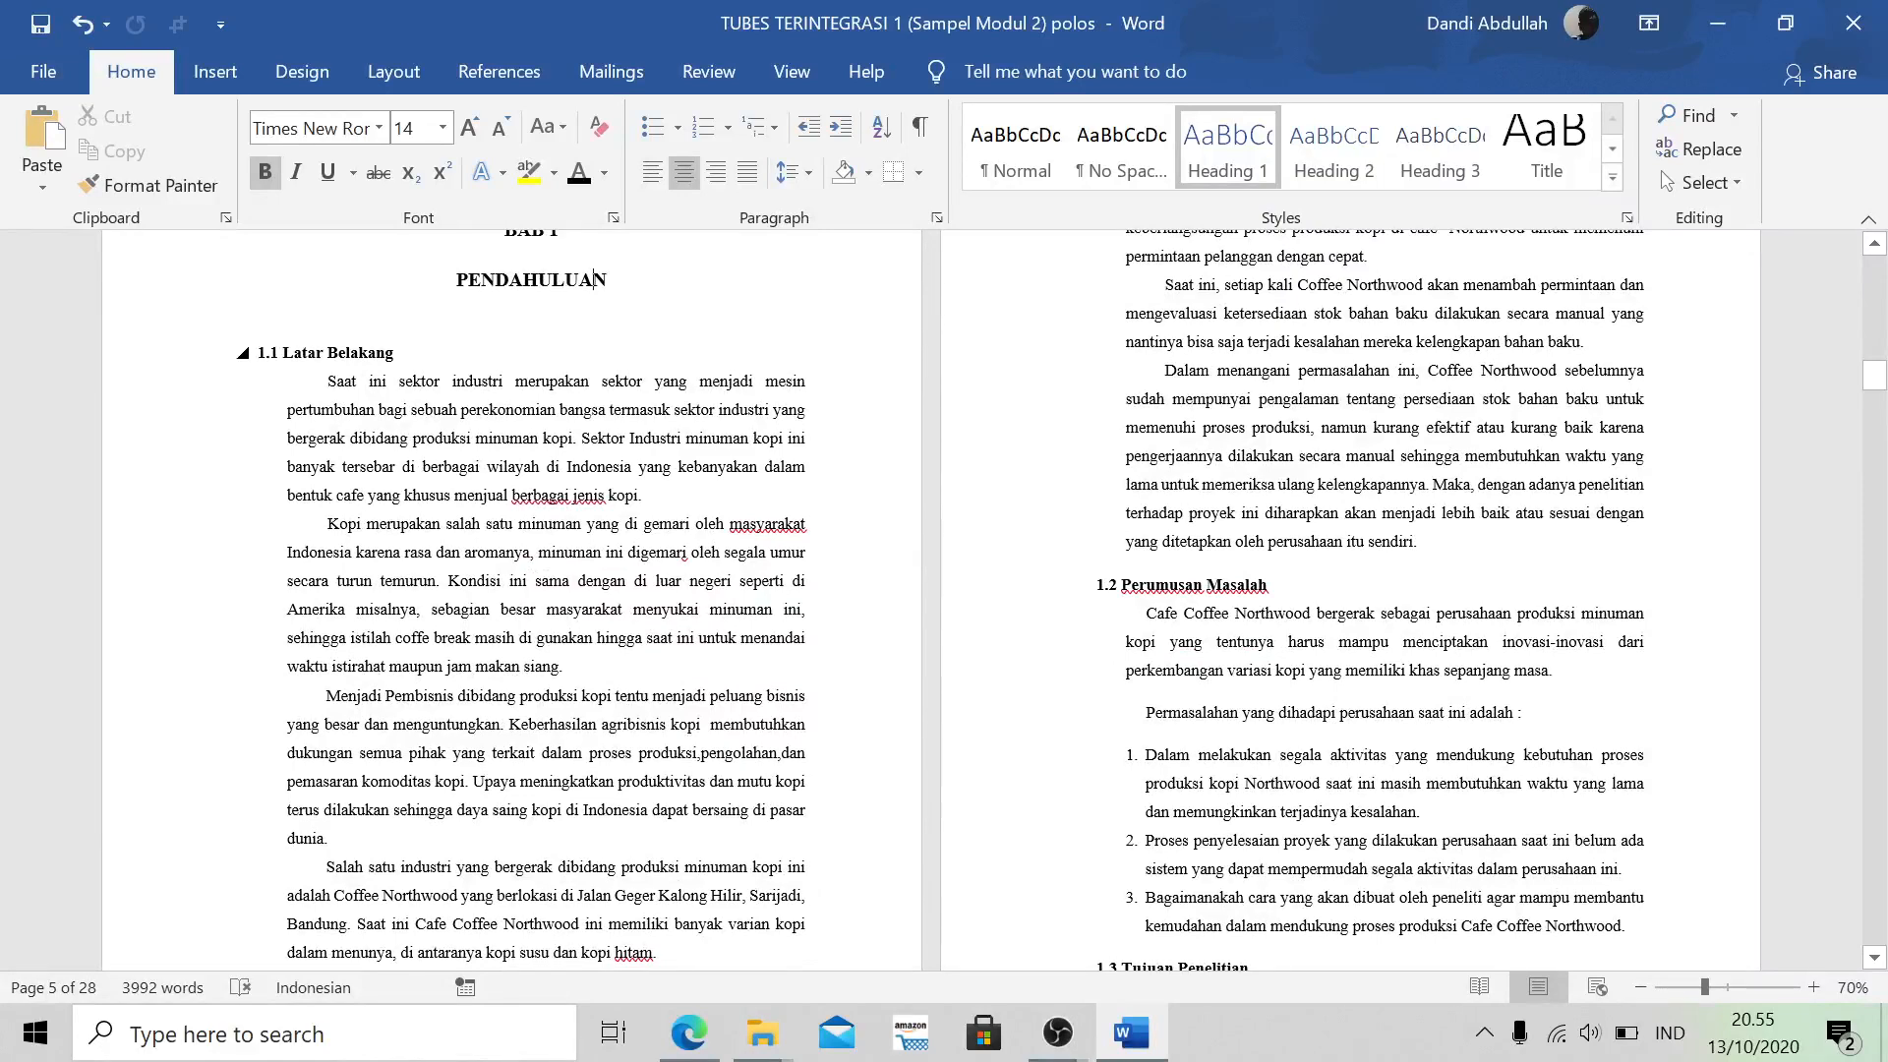
click(337, 353)
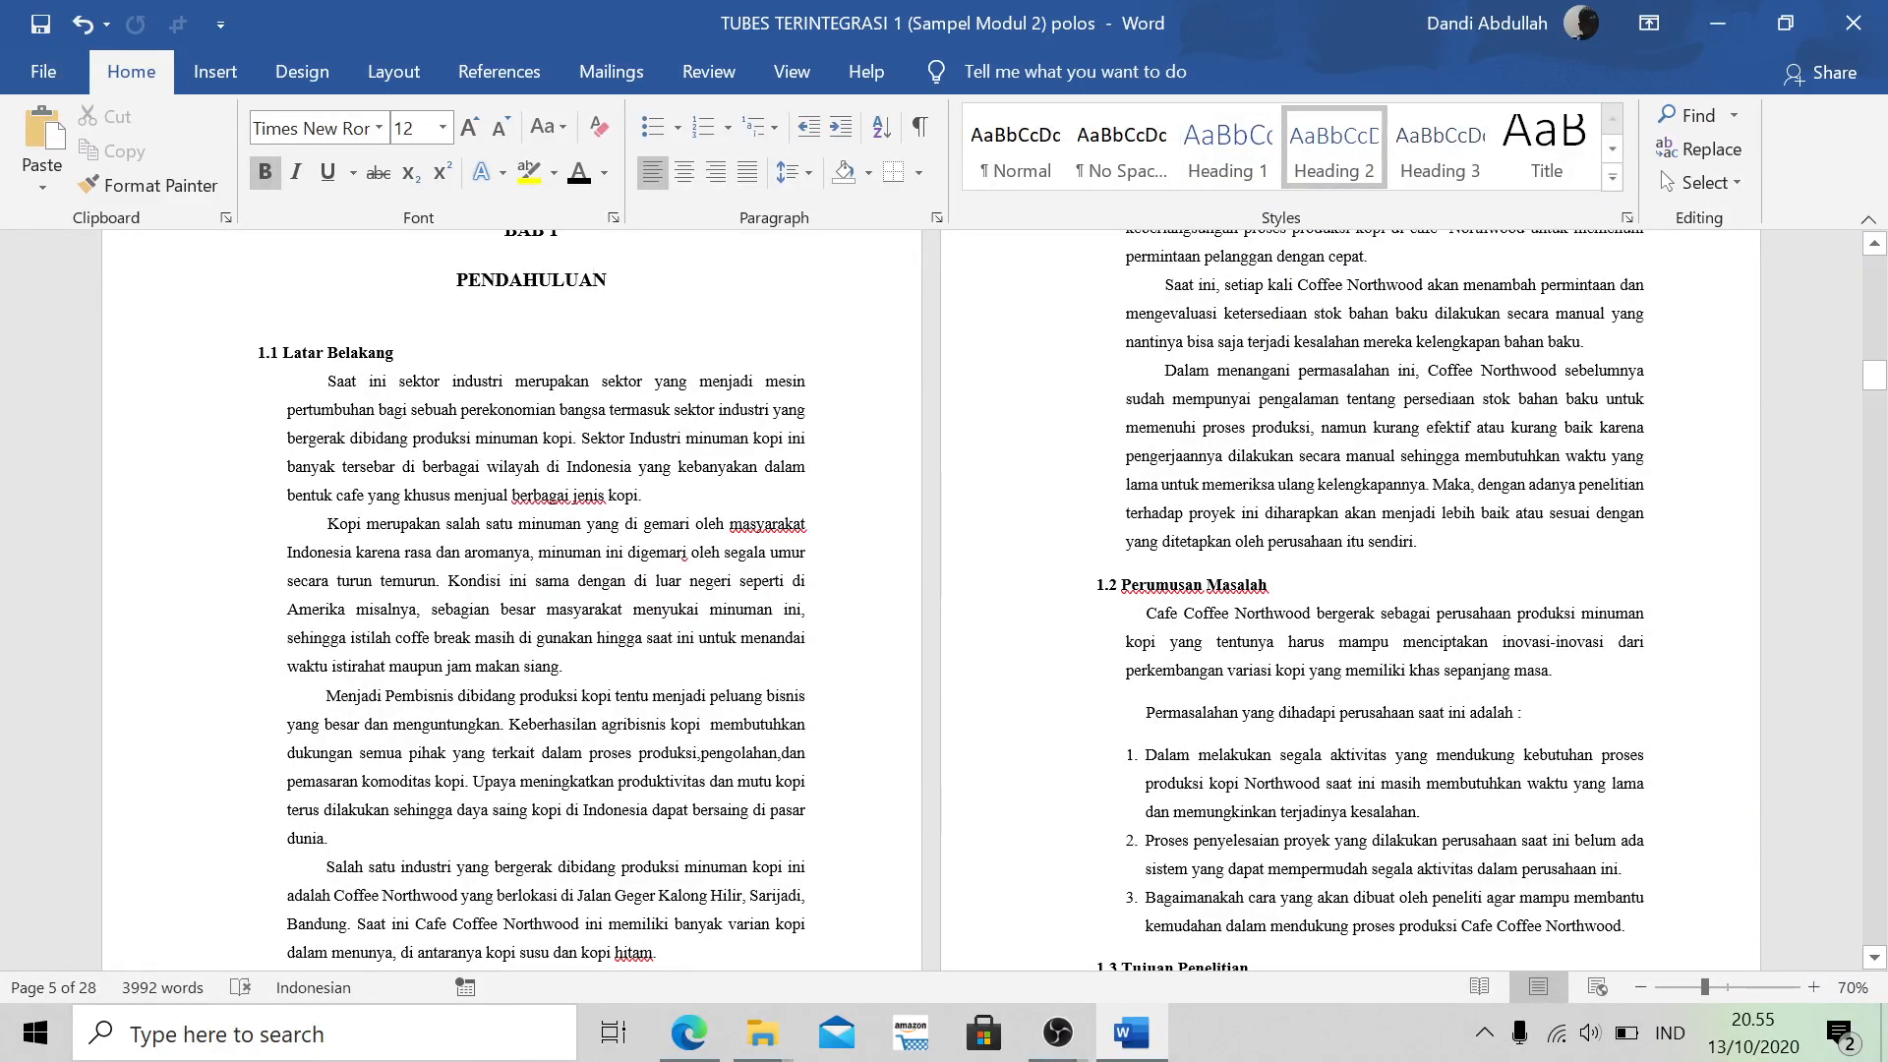
Check the heading style of 1.2 Perumusan Masalah and look through the remaining BAB I sections and the start of BAB II LANDASAN TEORI
click(1179, 585)
scroll(929, 600, down, 10)
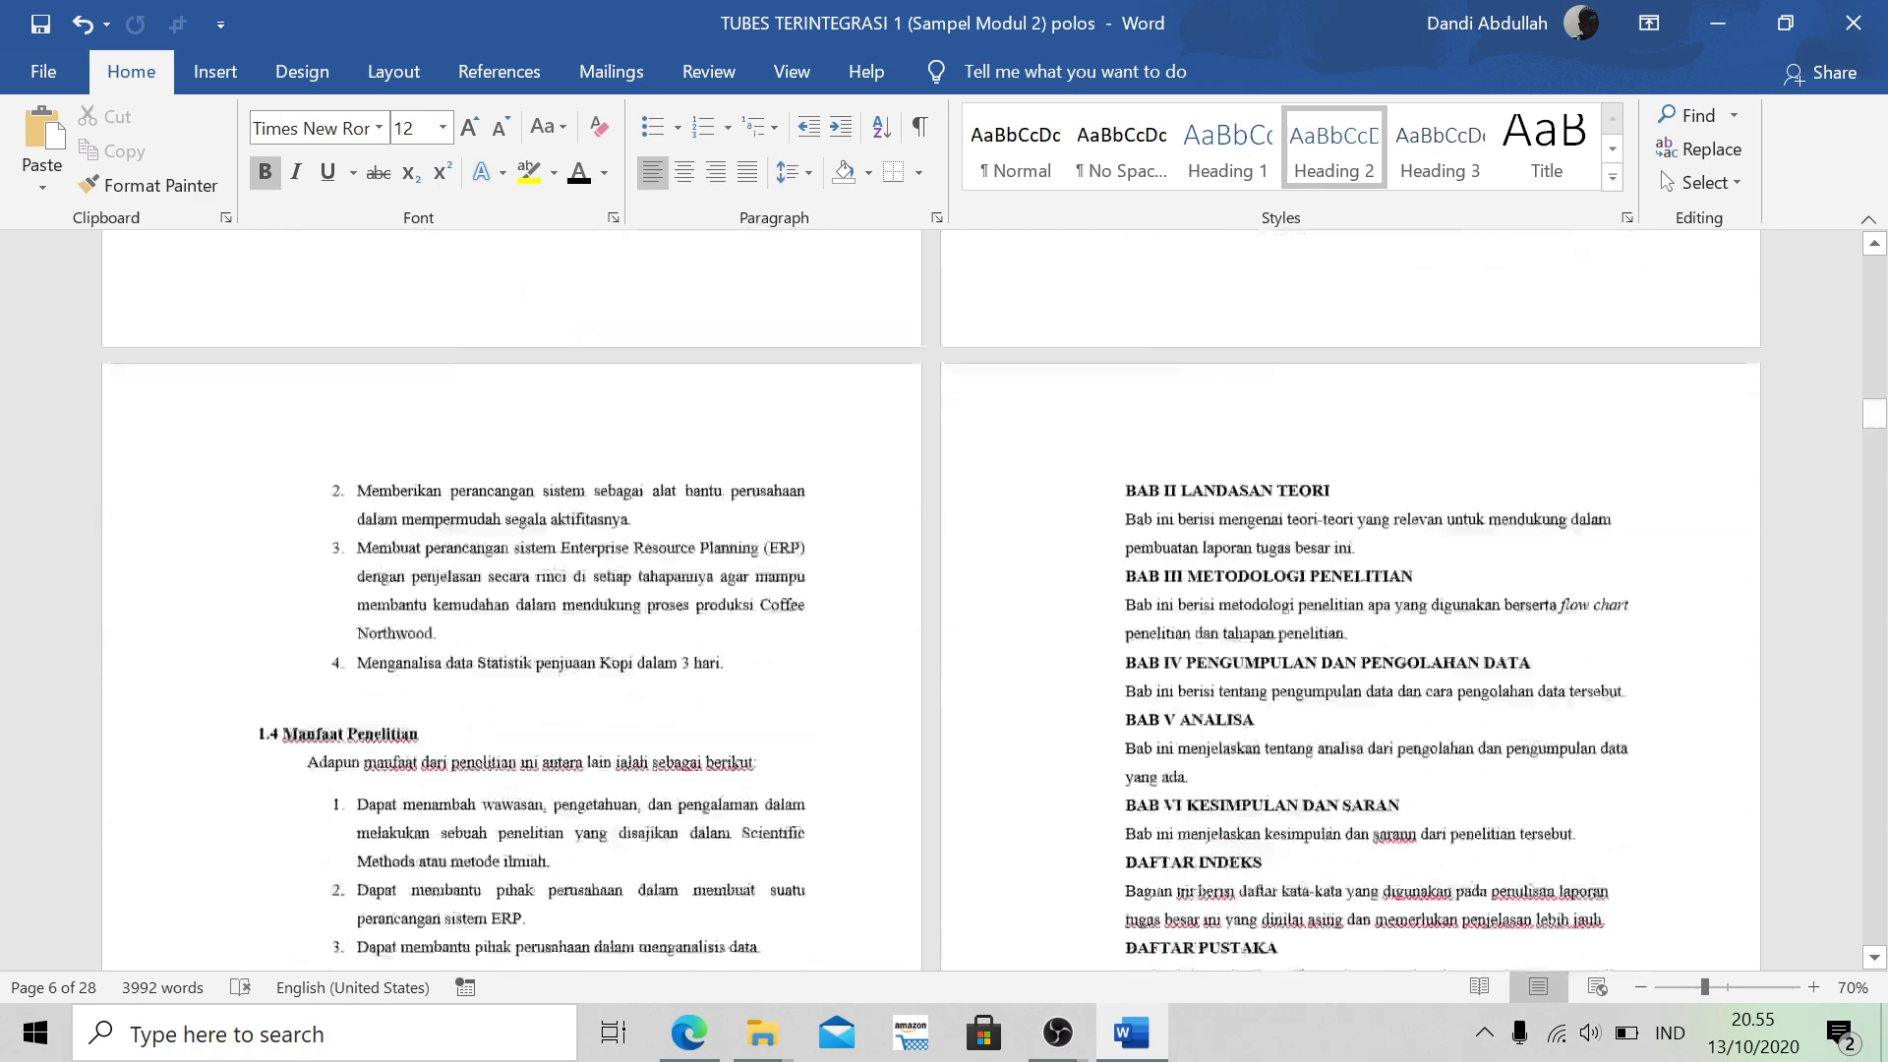
scroll(932, 600, up, 5)
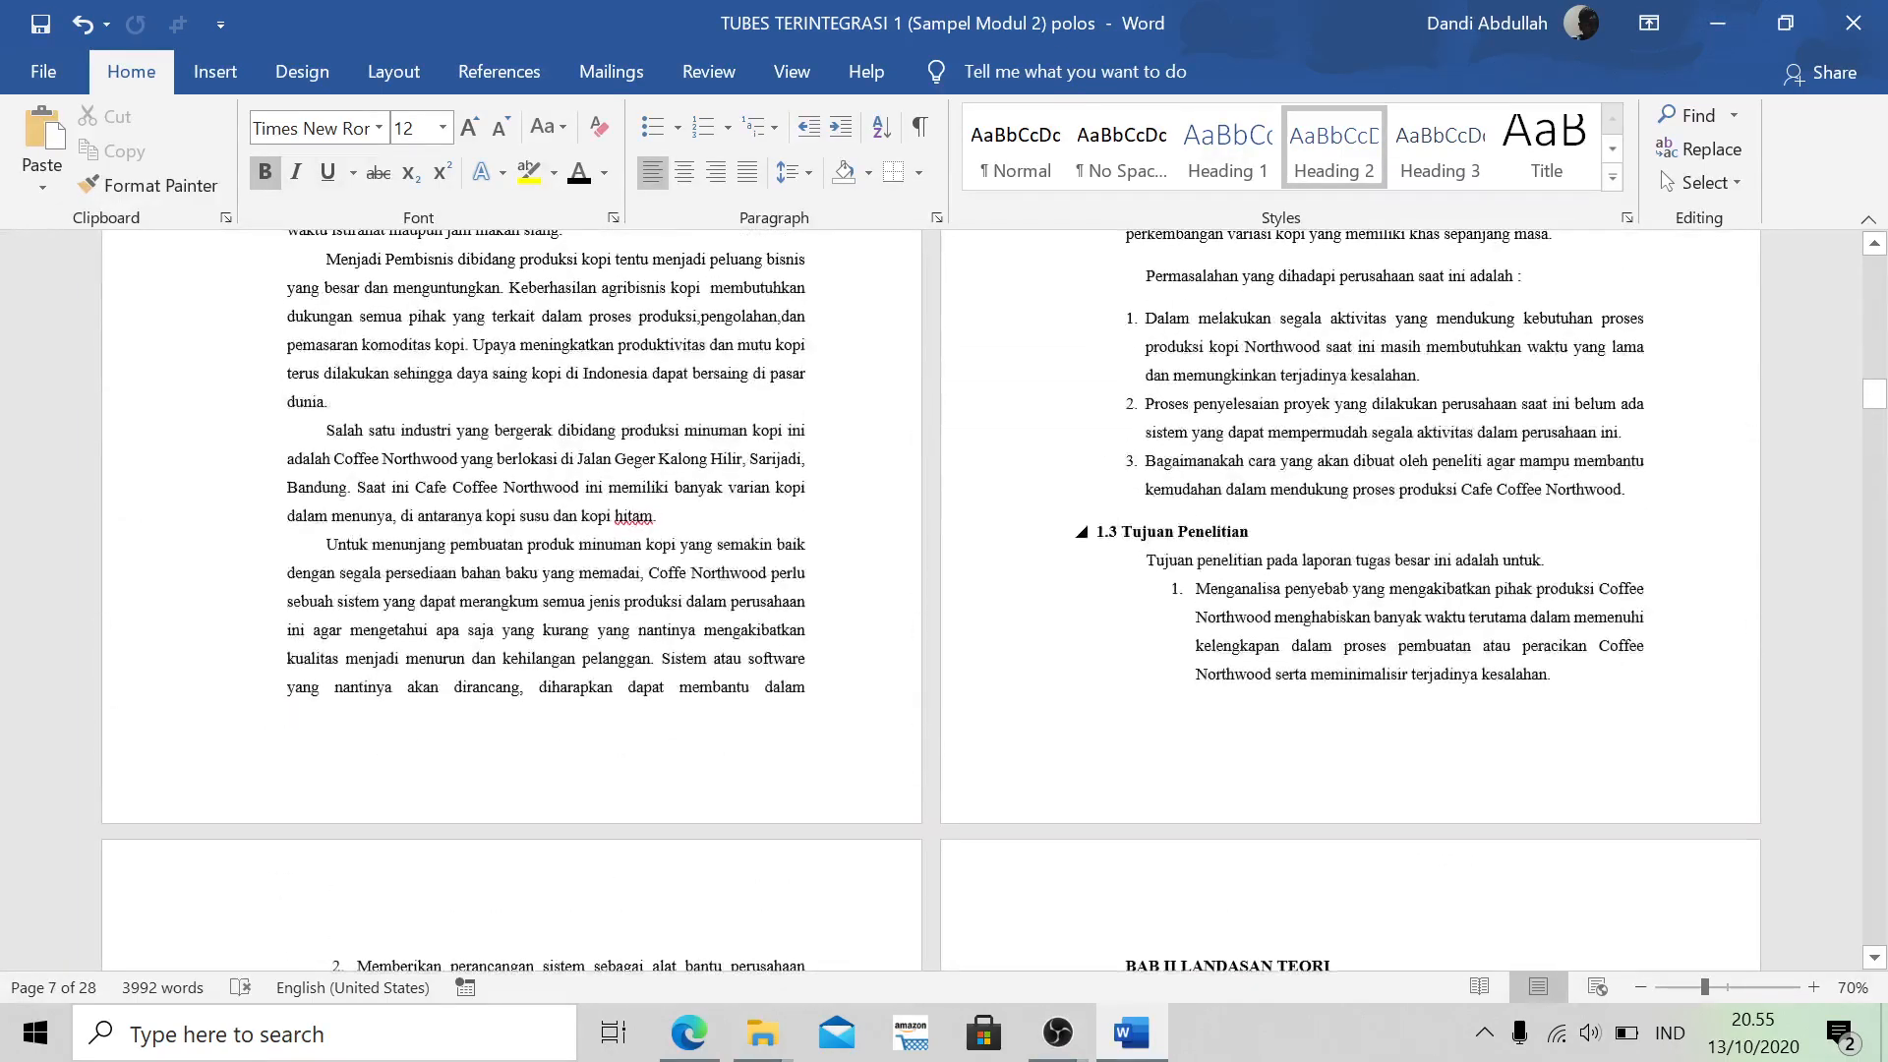
scroll(933, 600, down, 7)
scroll(932, 599, up, 9)
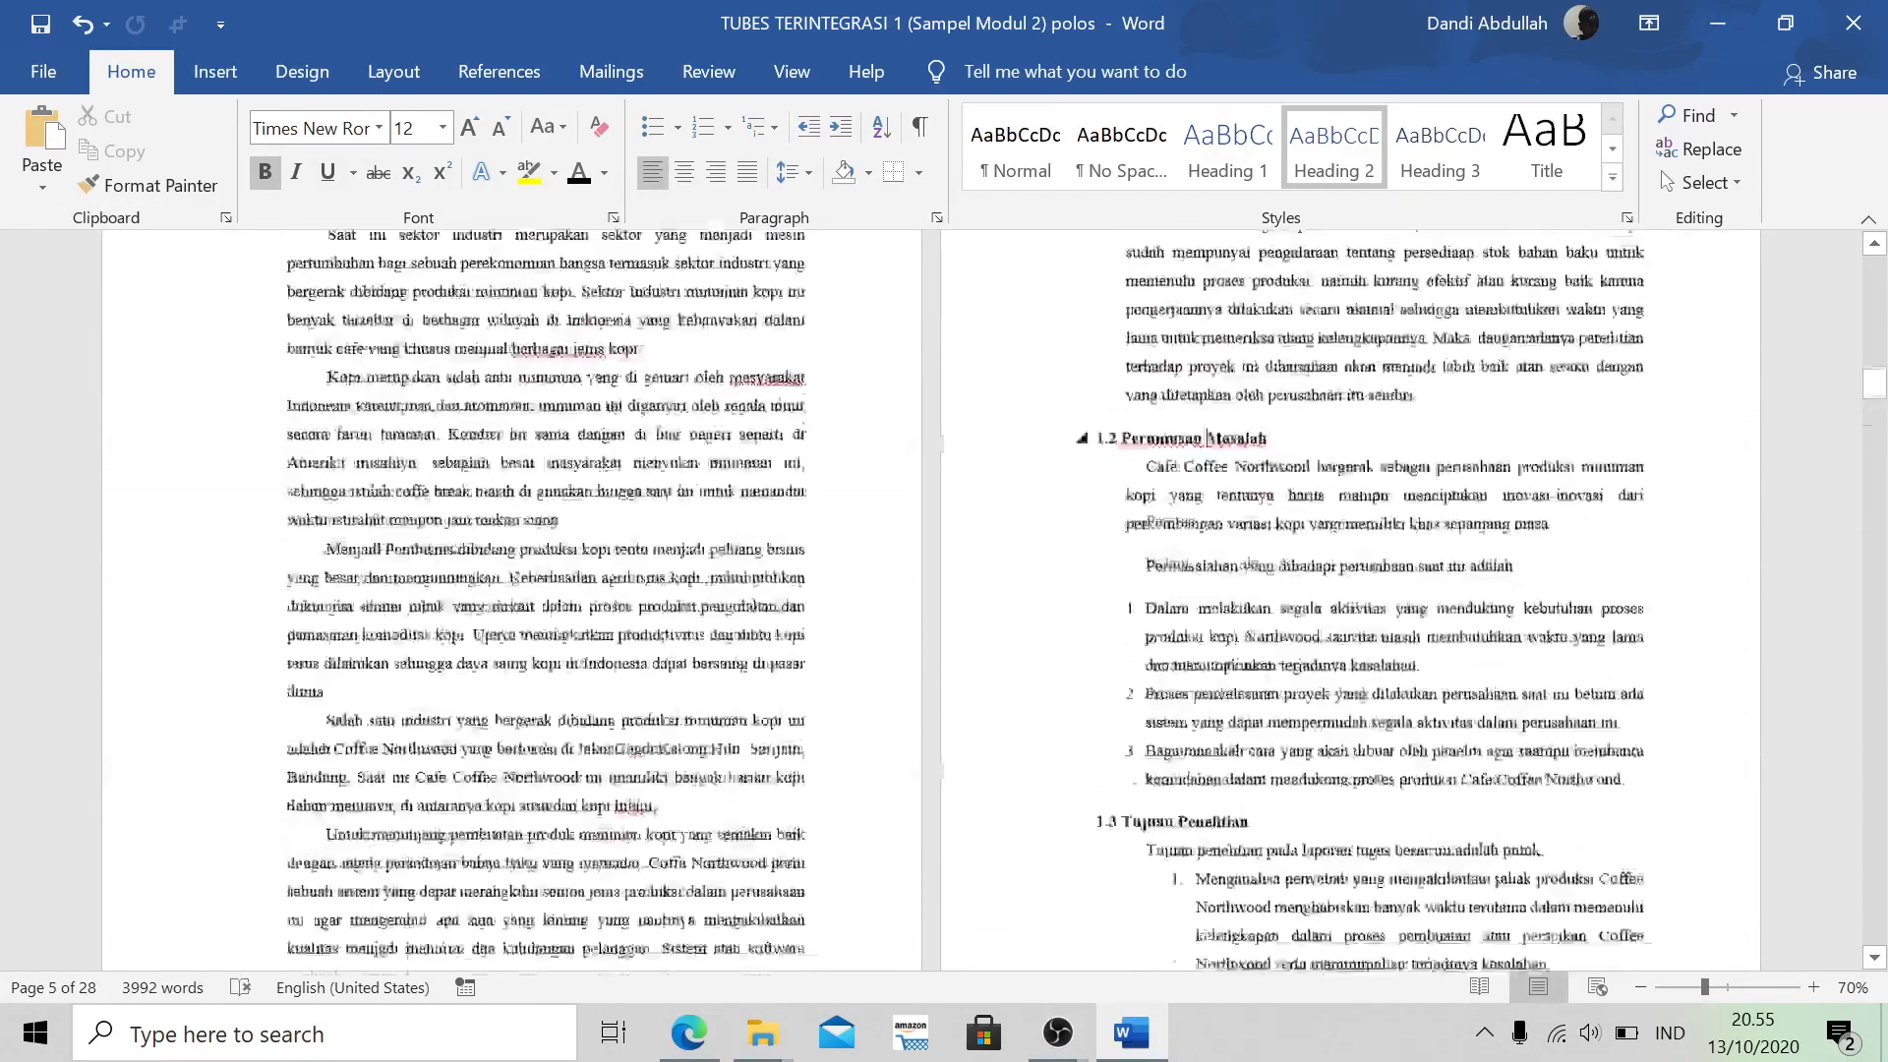
scroll(932, 600, down, 15)
scroll(932, 600, down, 8)
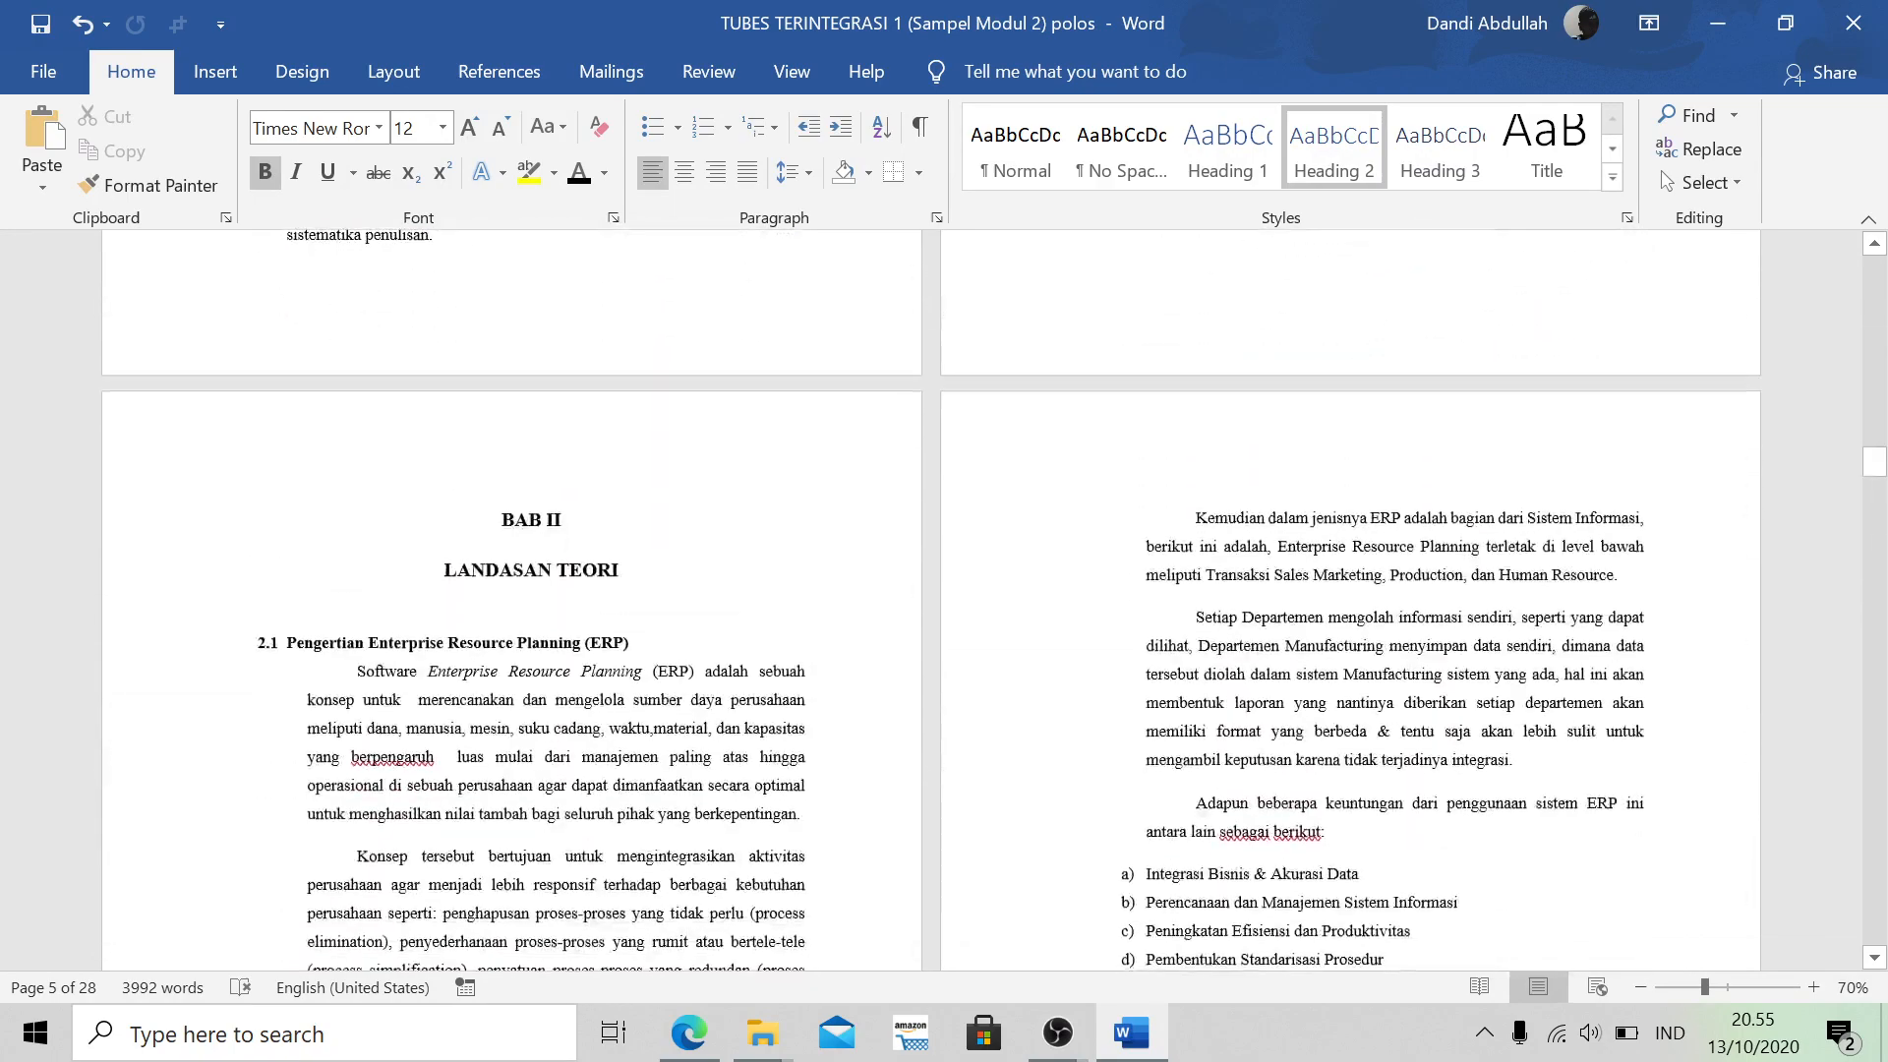
scroll(932, 600, down, 6)
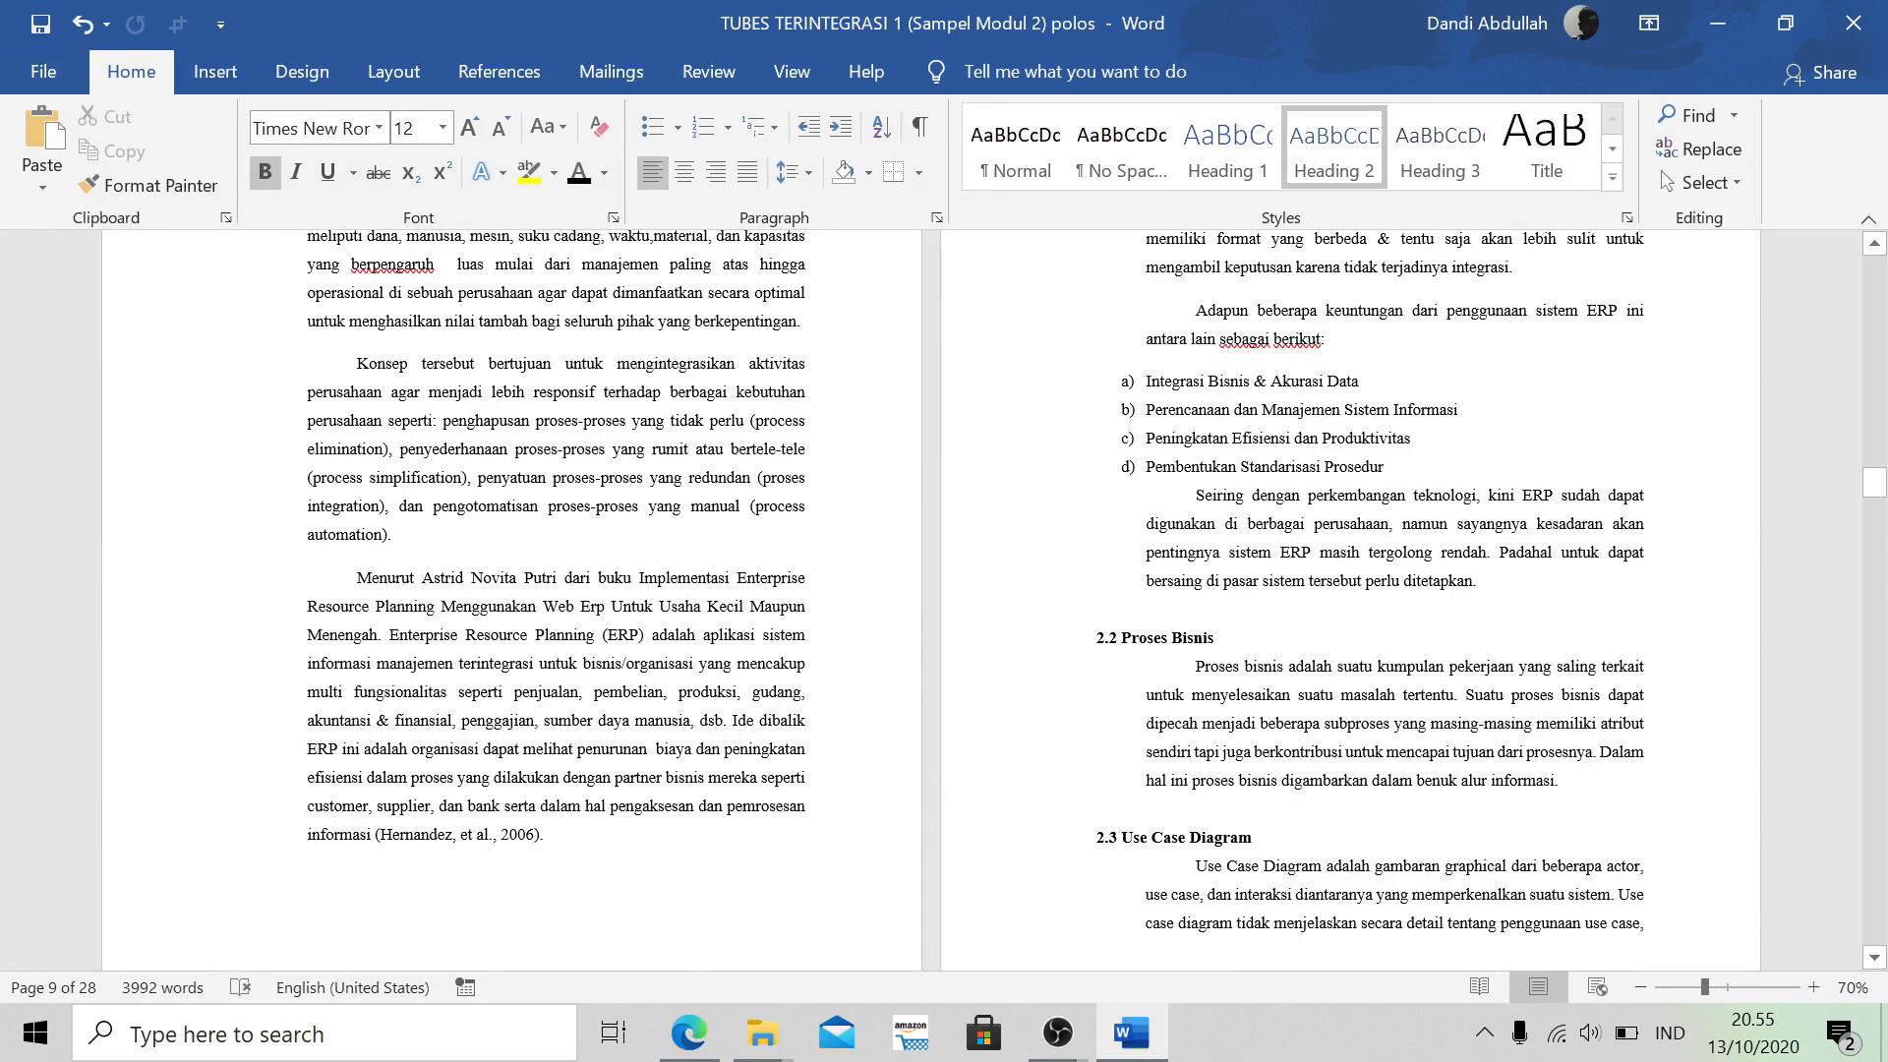
scroll(932, 600, up, 4)
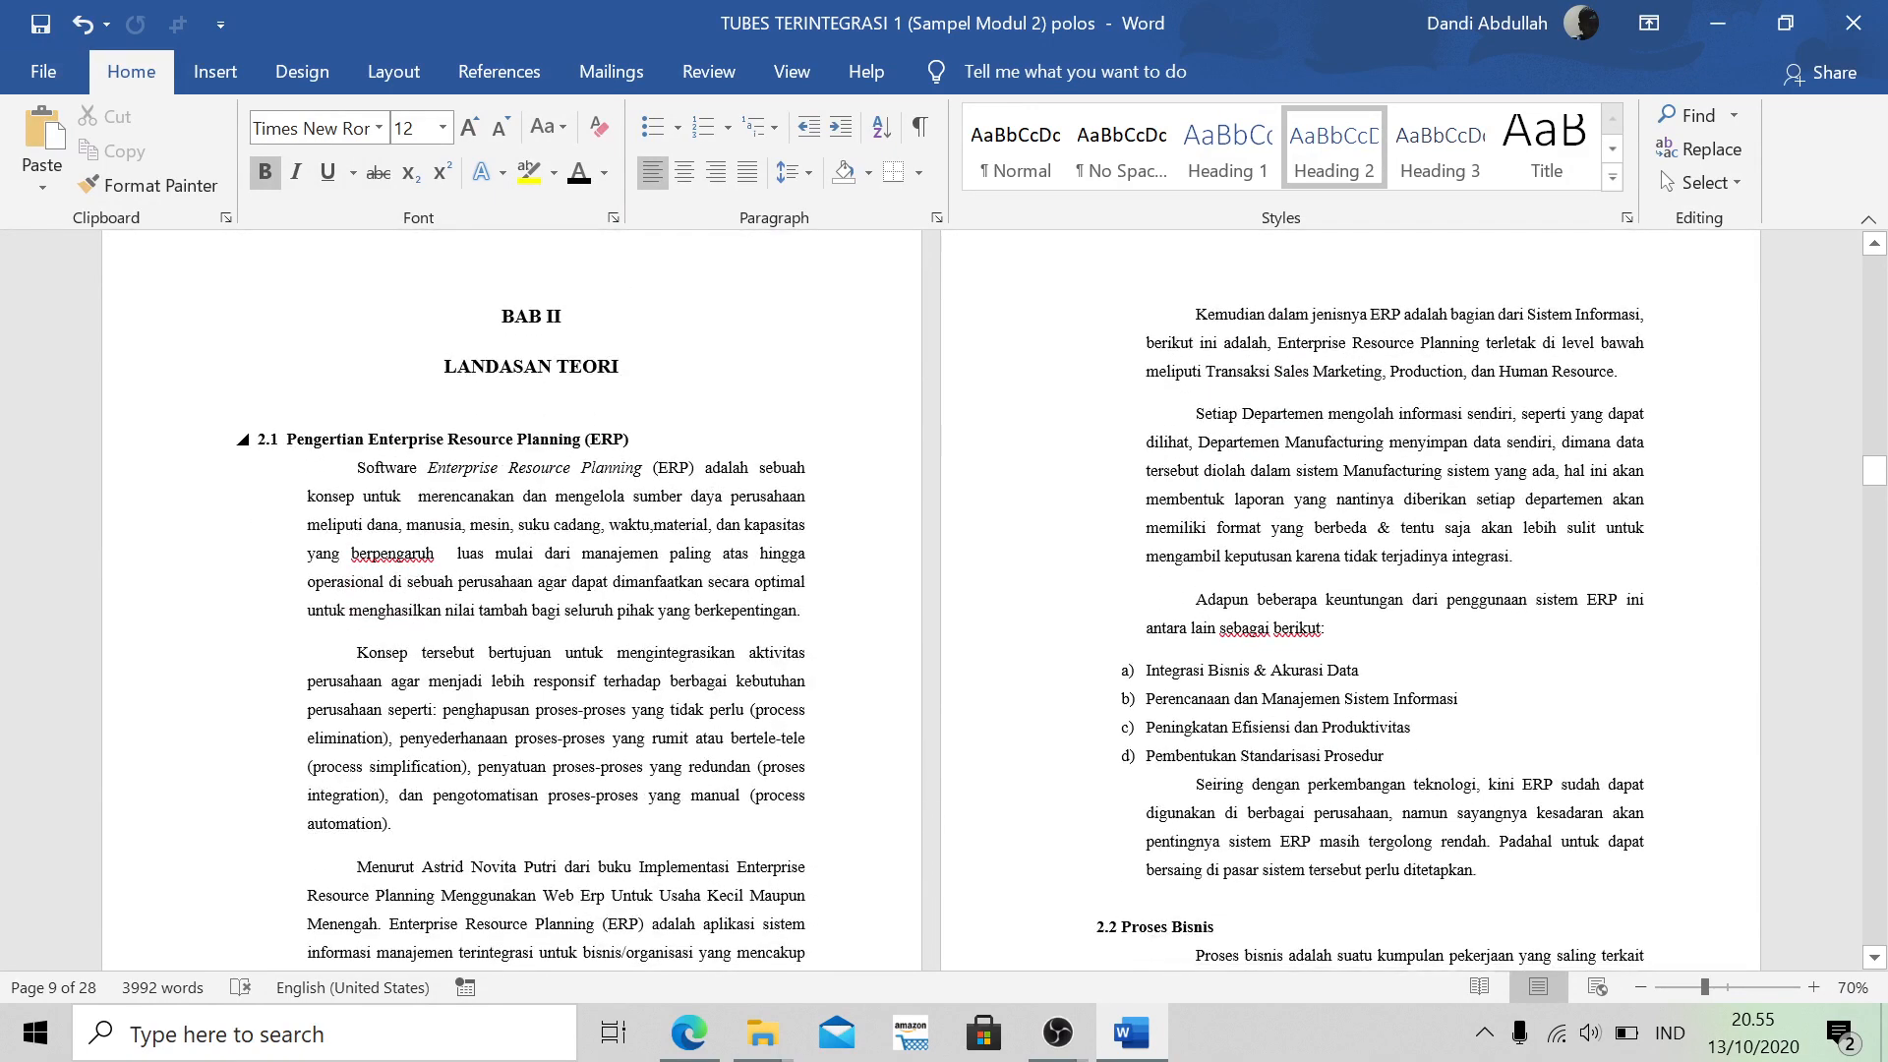
scroll(932, 600, down, 1)
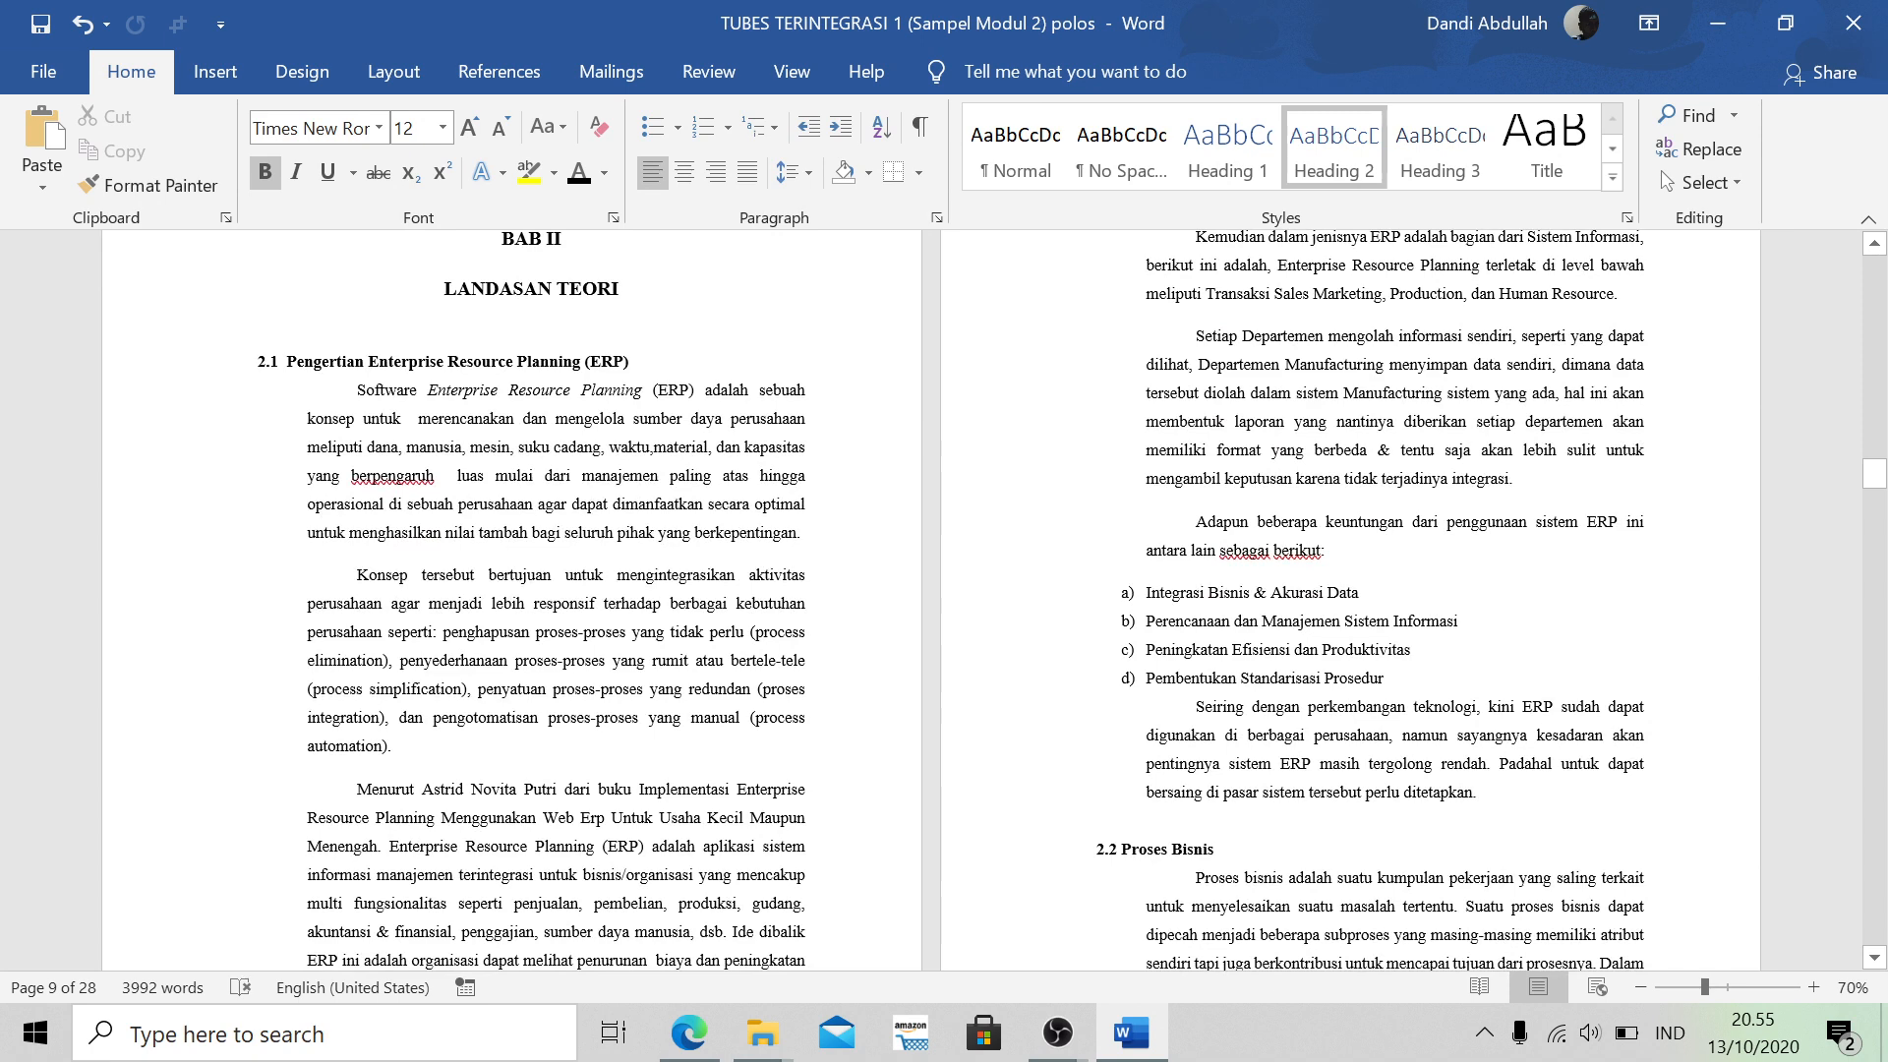
Add a new subheading line "2.1.1 Contoh ERP" after the last paragraph of section 2.1, just above 2.2 Proses Bisnis
click(1478, 793)
key(Return)
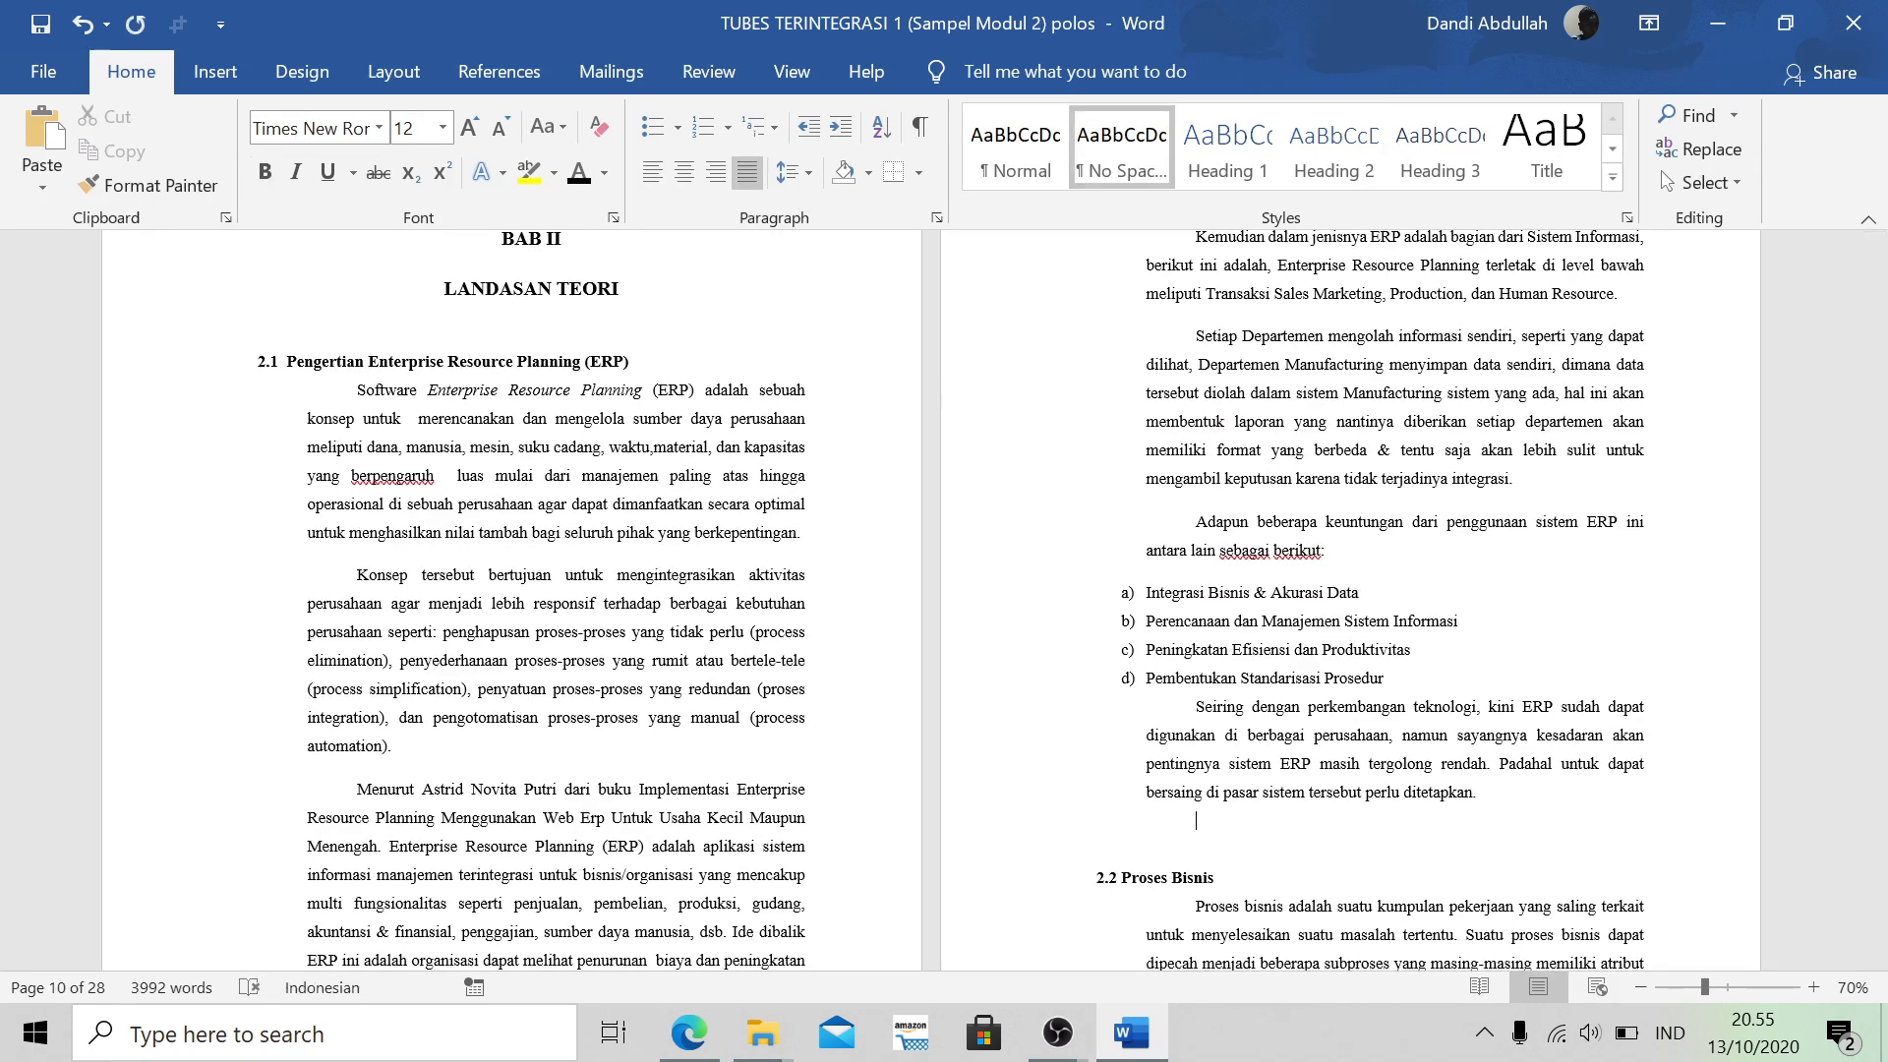
key(Return)
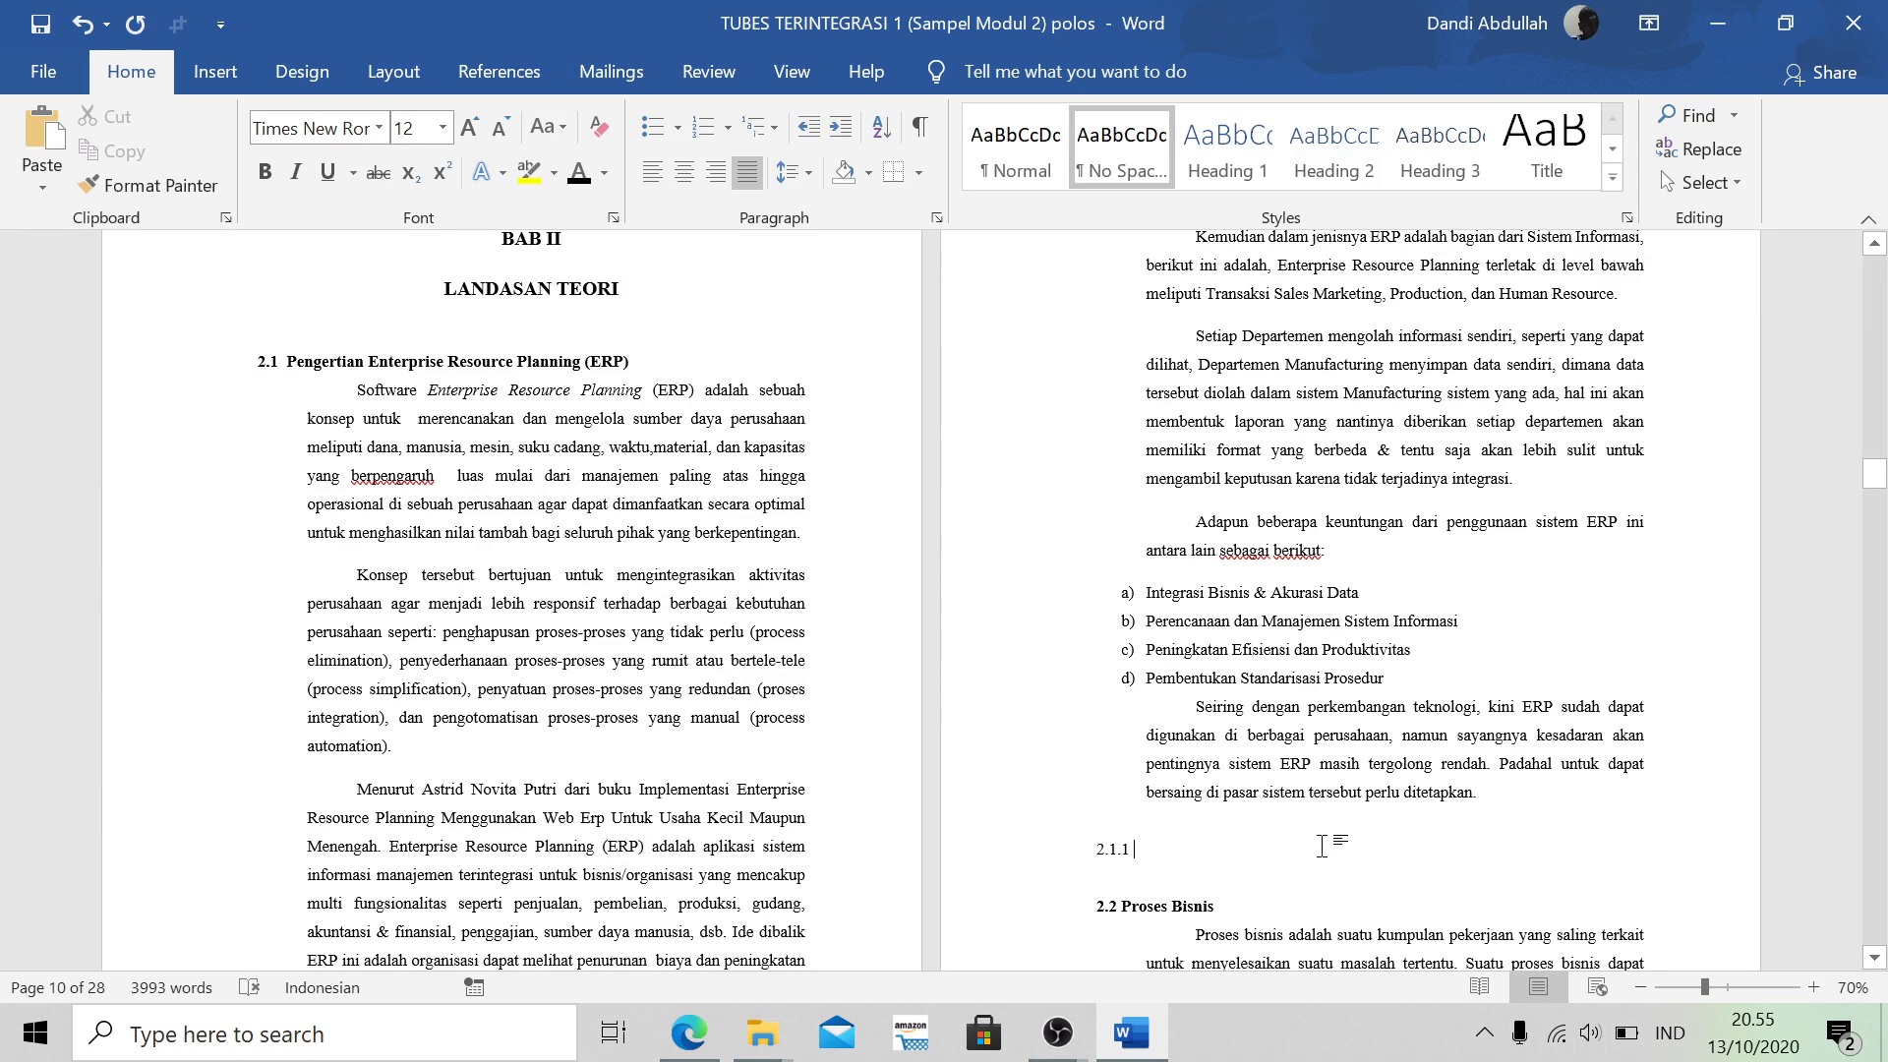
text(Contoh ERP)
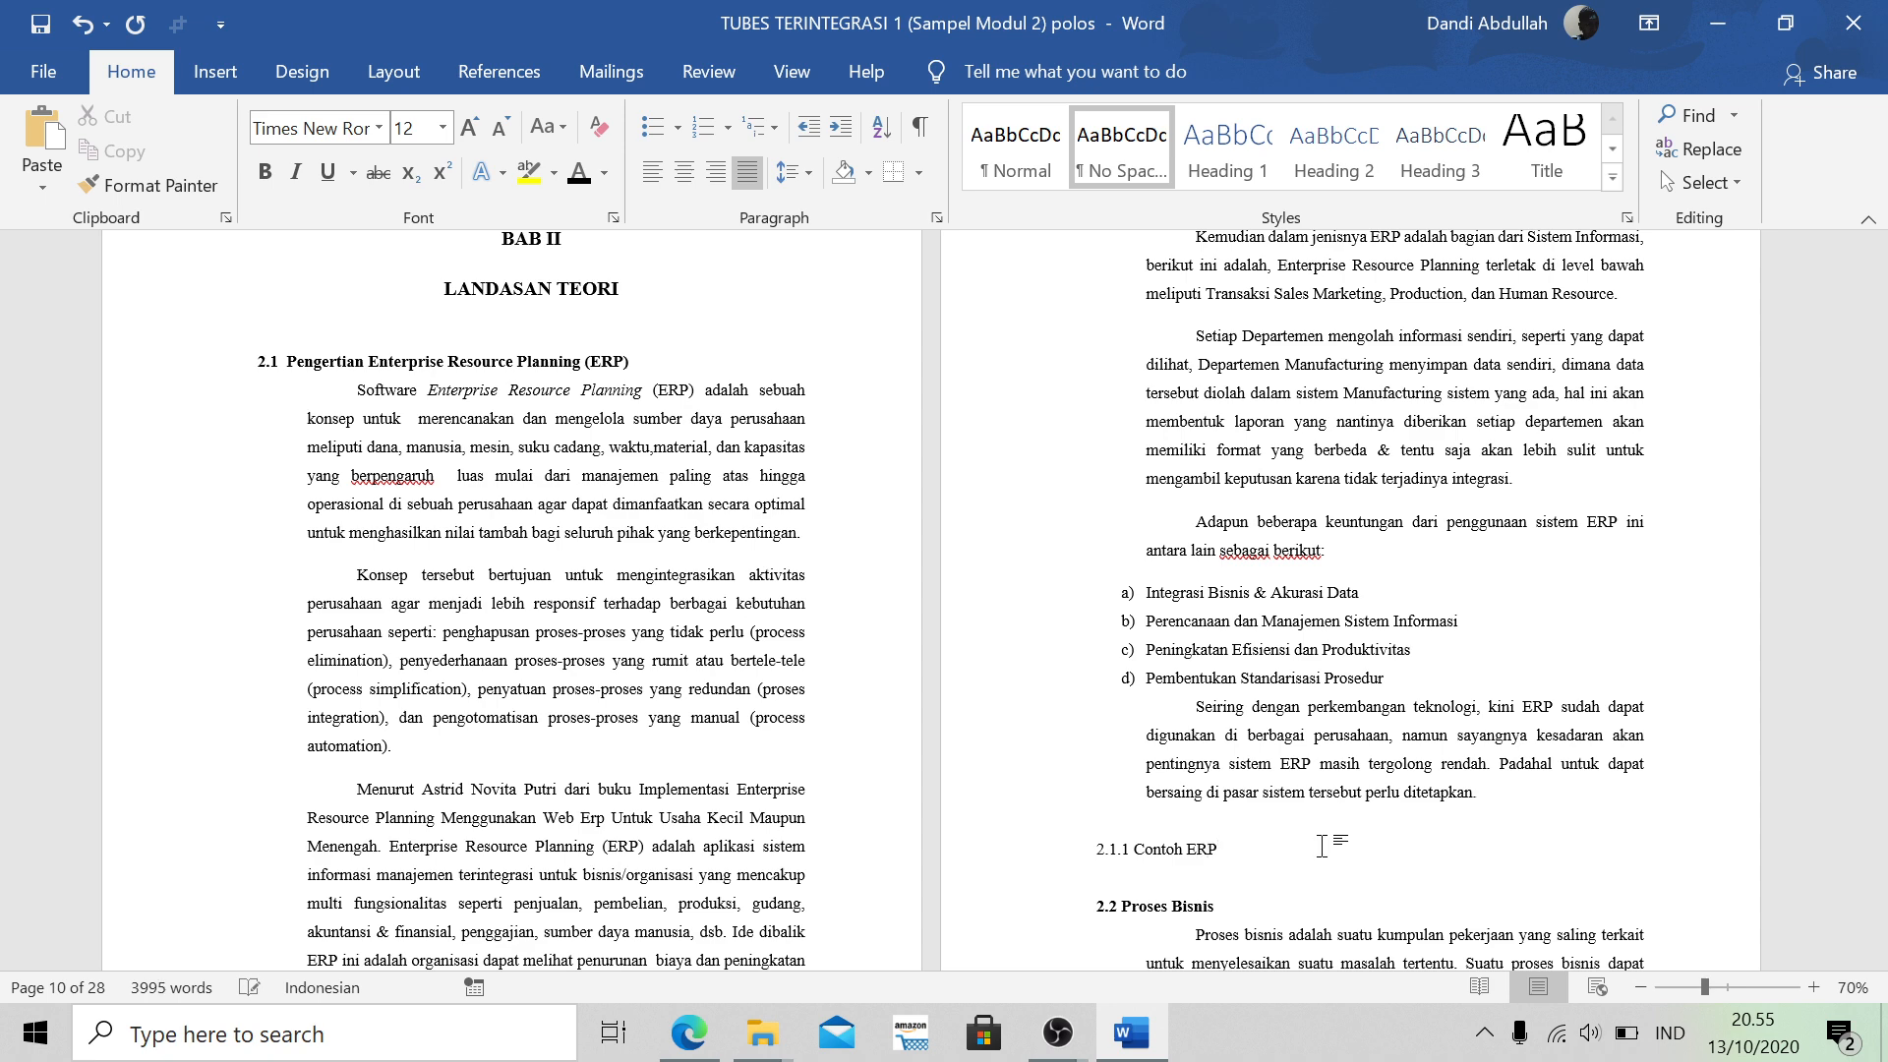
Apply the Heading 3 style to the 2.1.1 Contoh ERP line and make it bold Times New Roman
drag(1193, 846, 1036, 873)
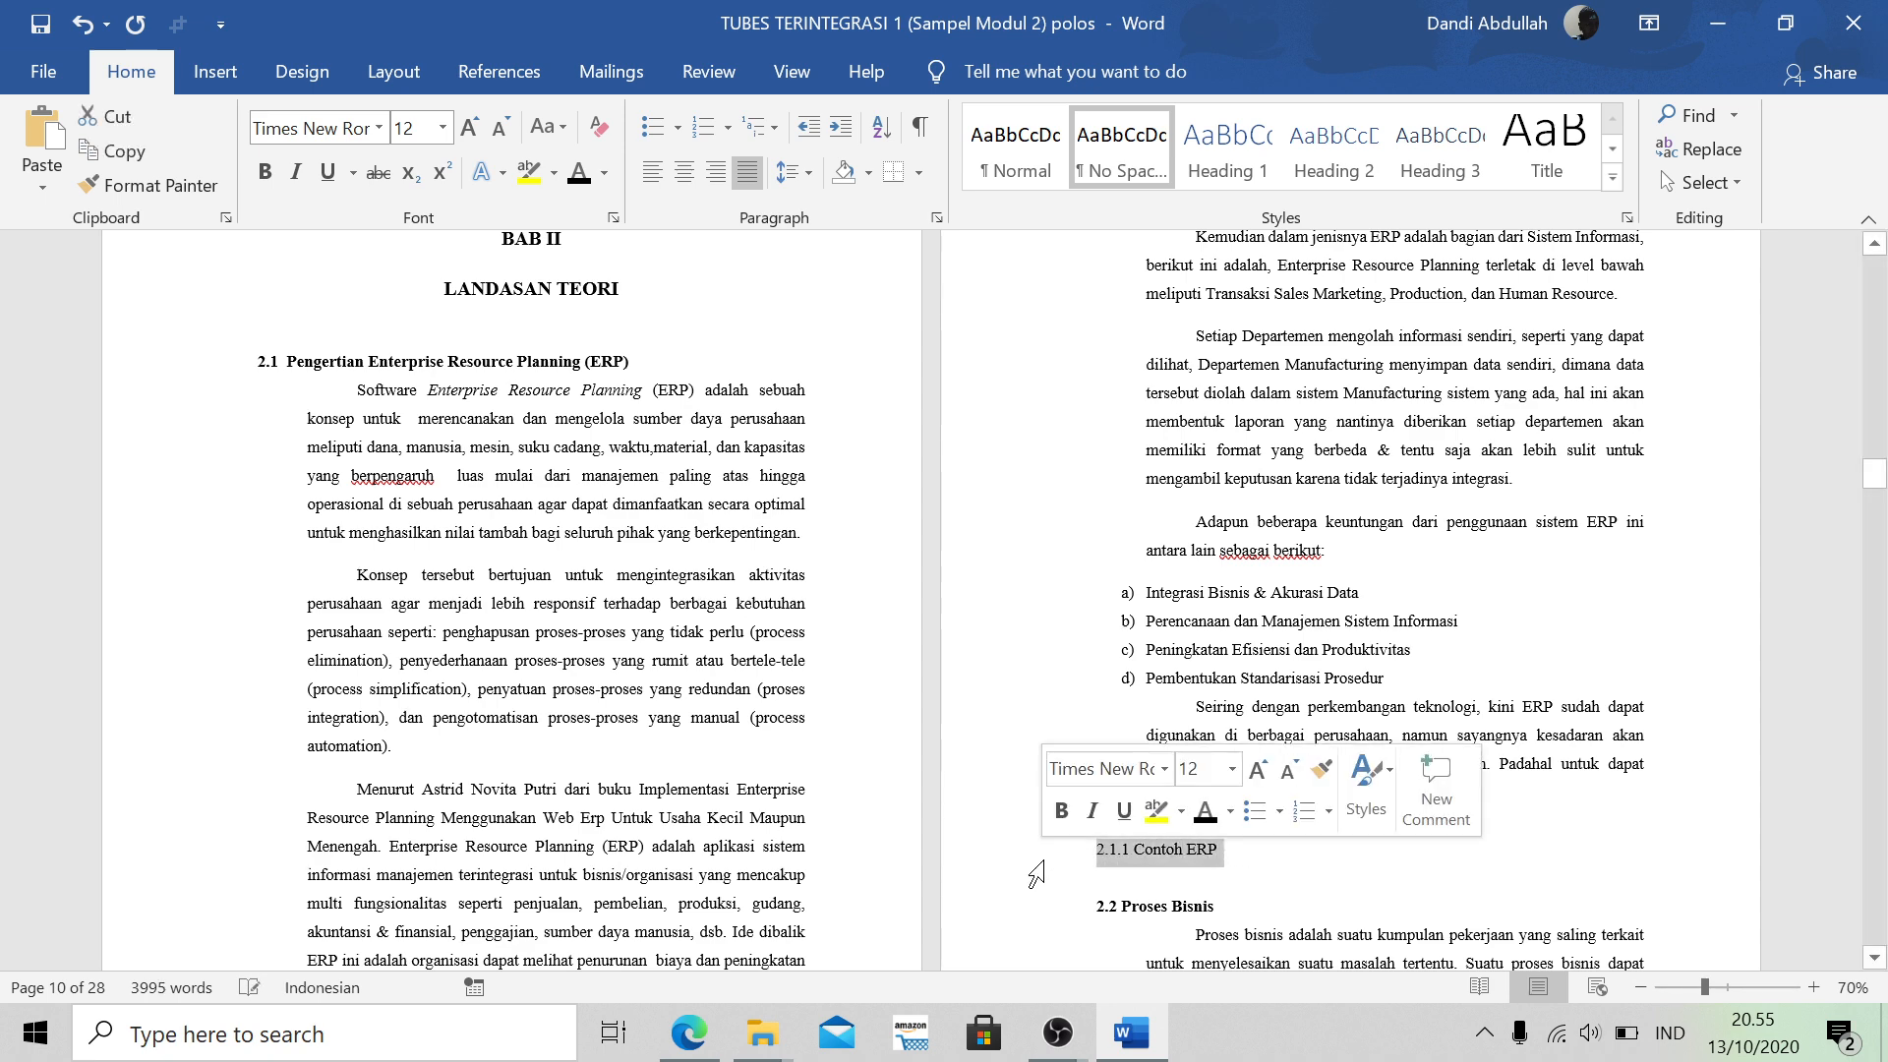
click(1443, 177)
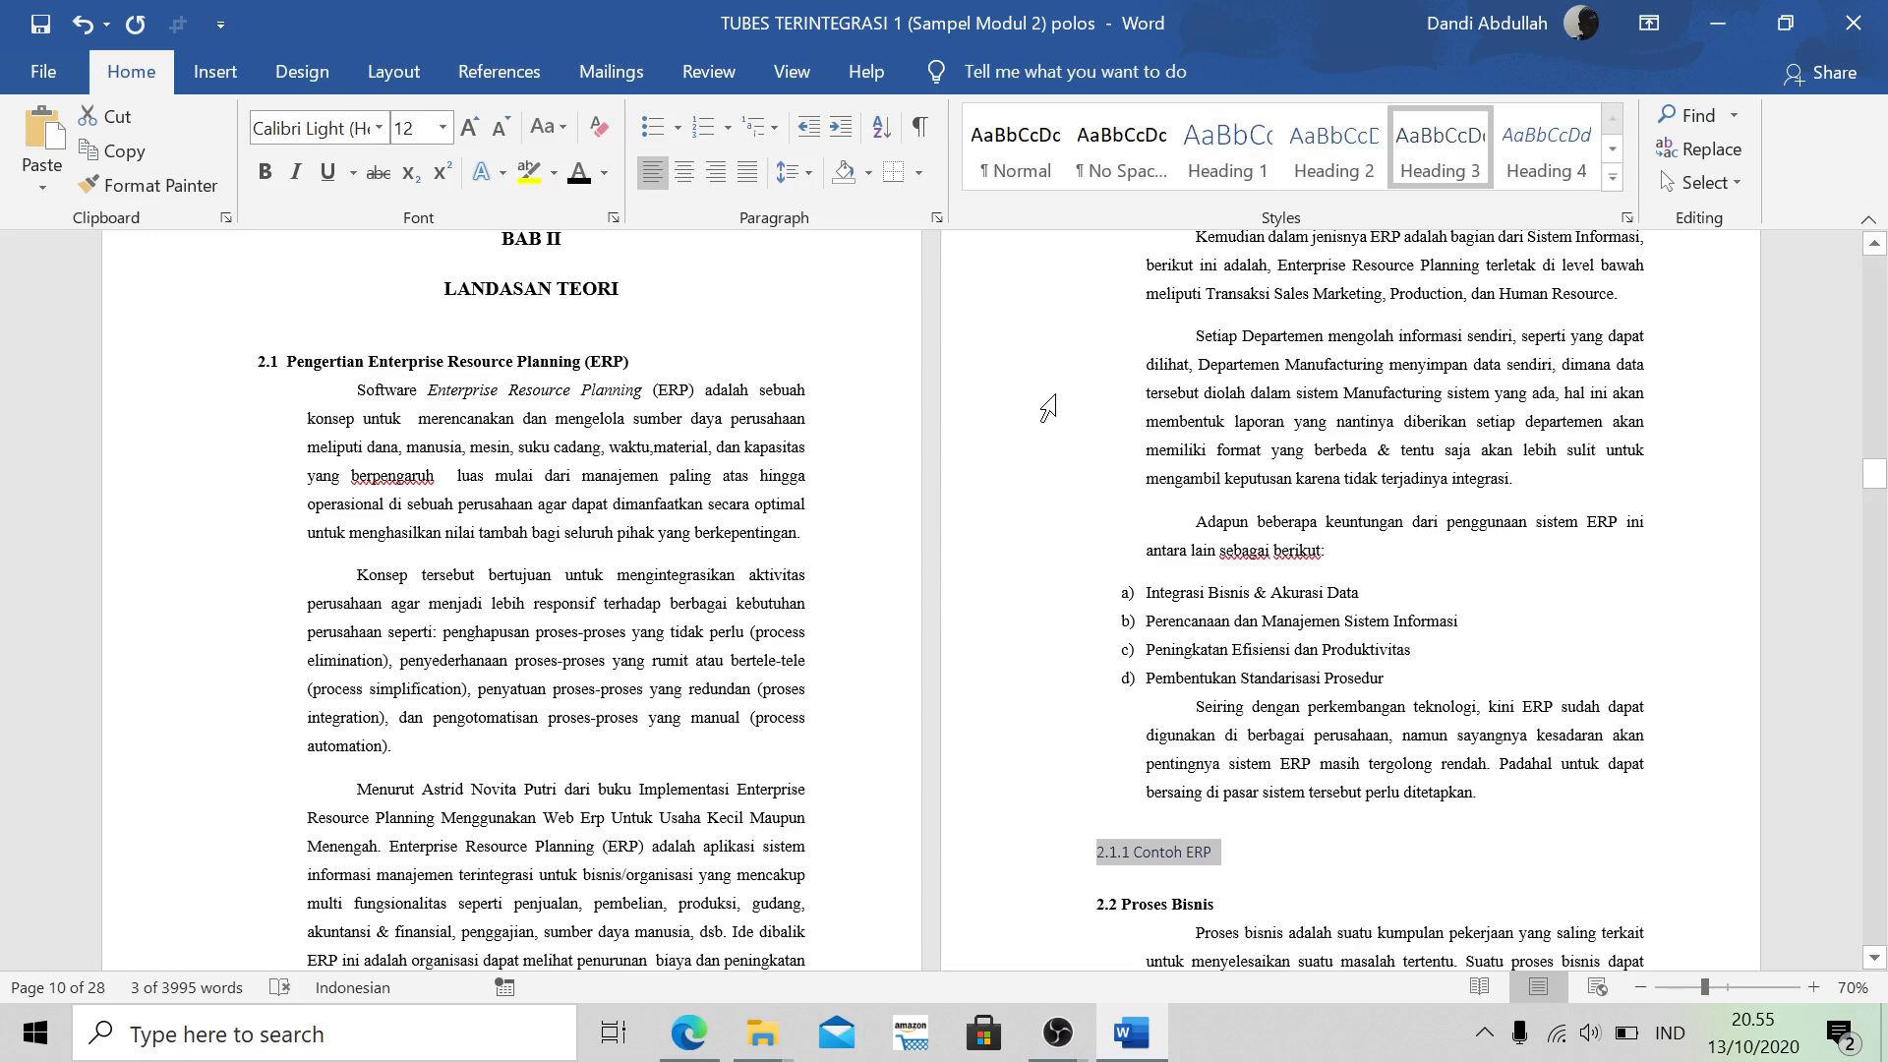
click(1416, 157)
click(382, 130)
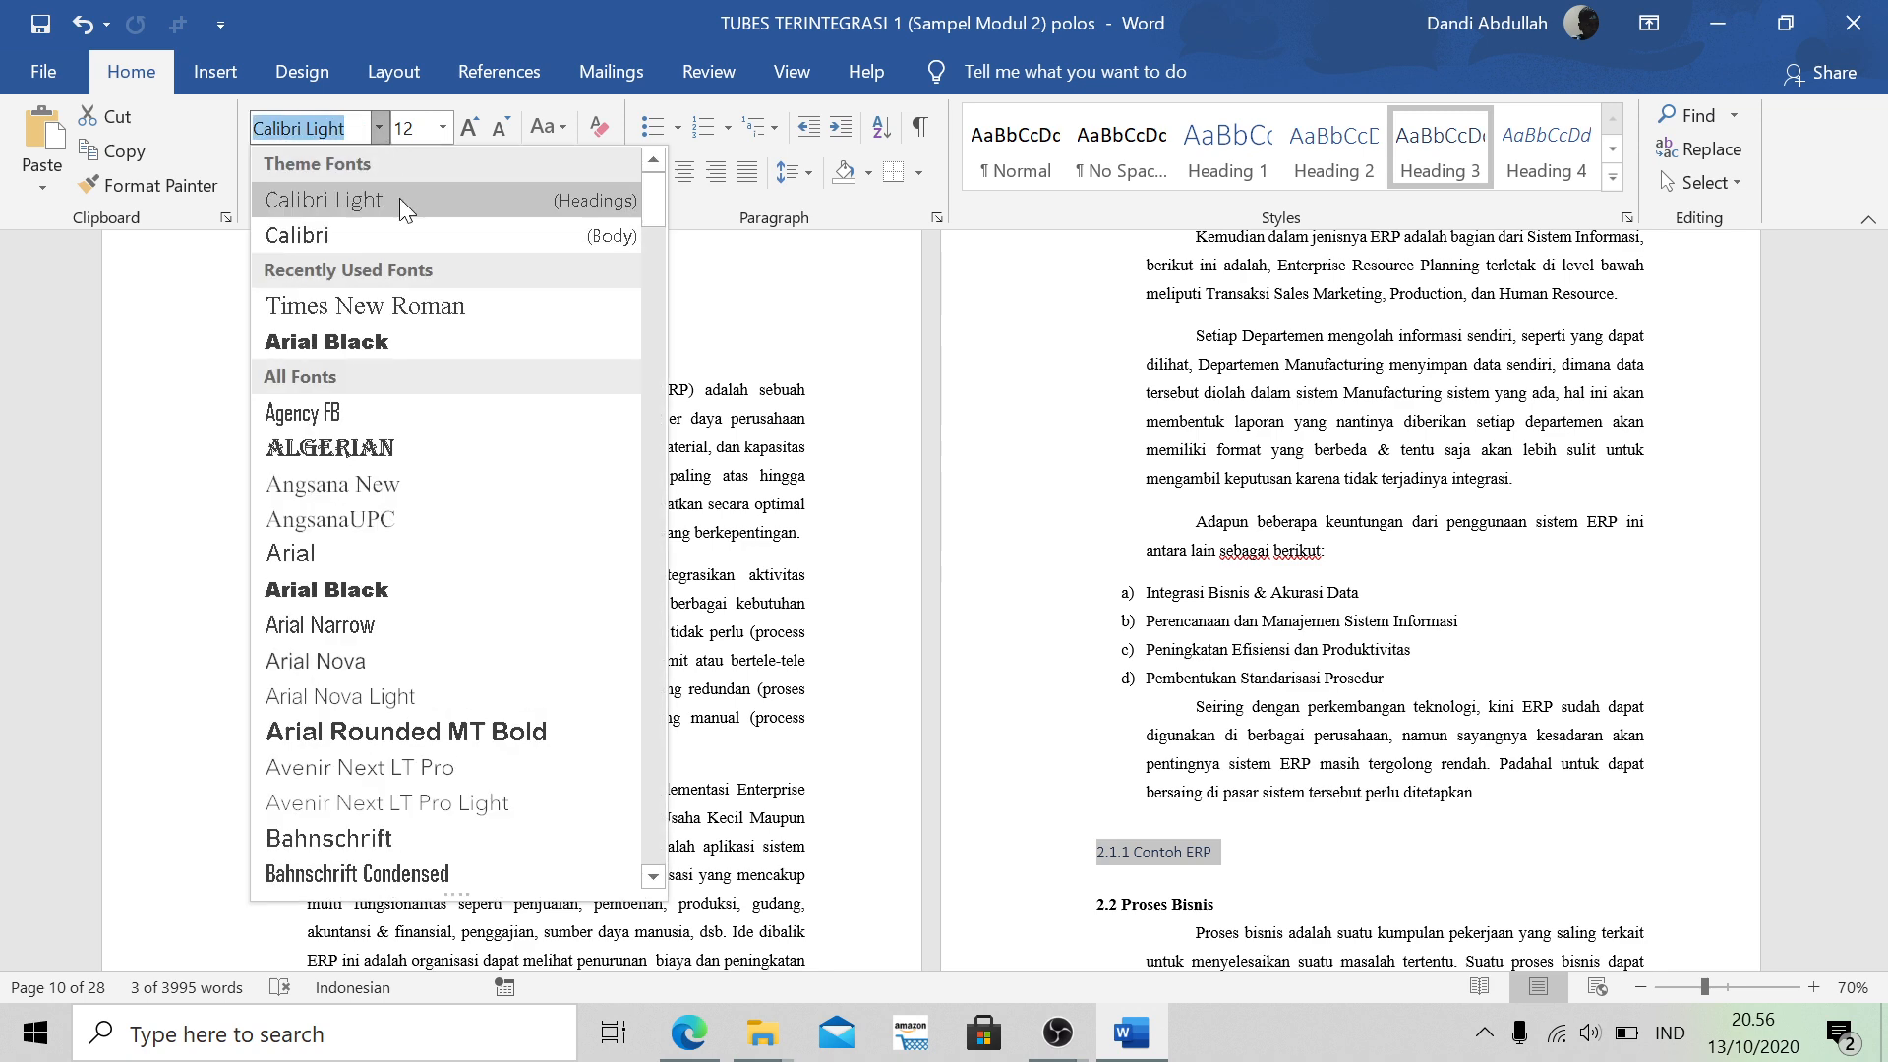
click(427, 306)
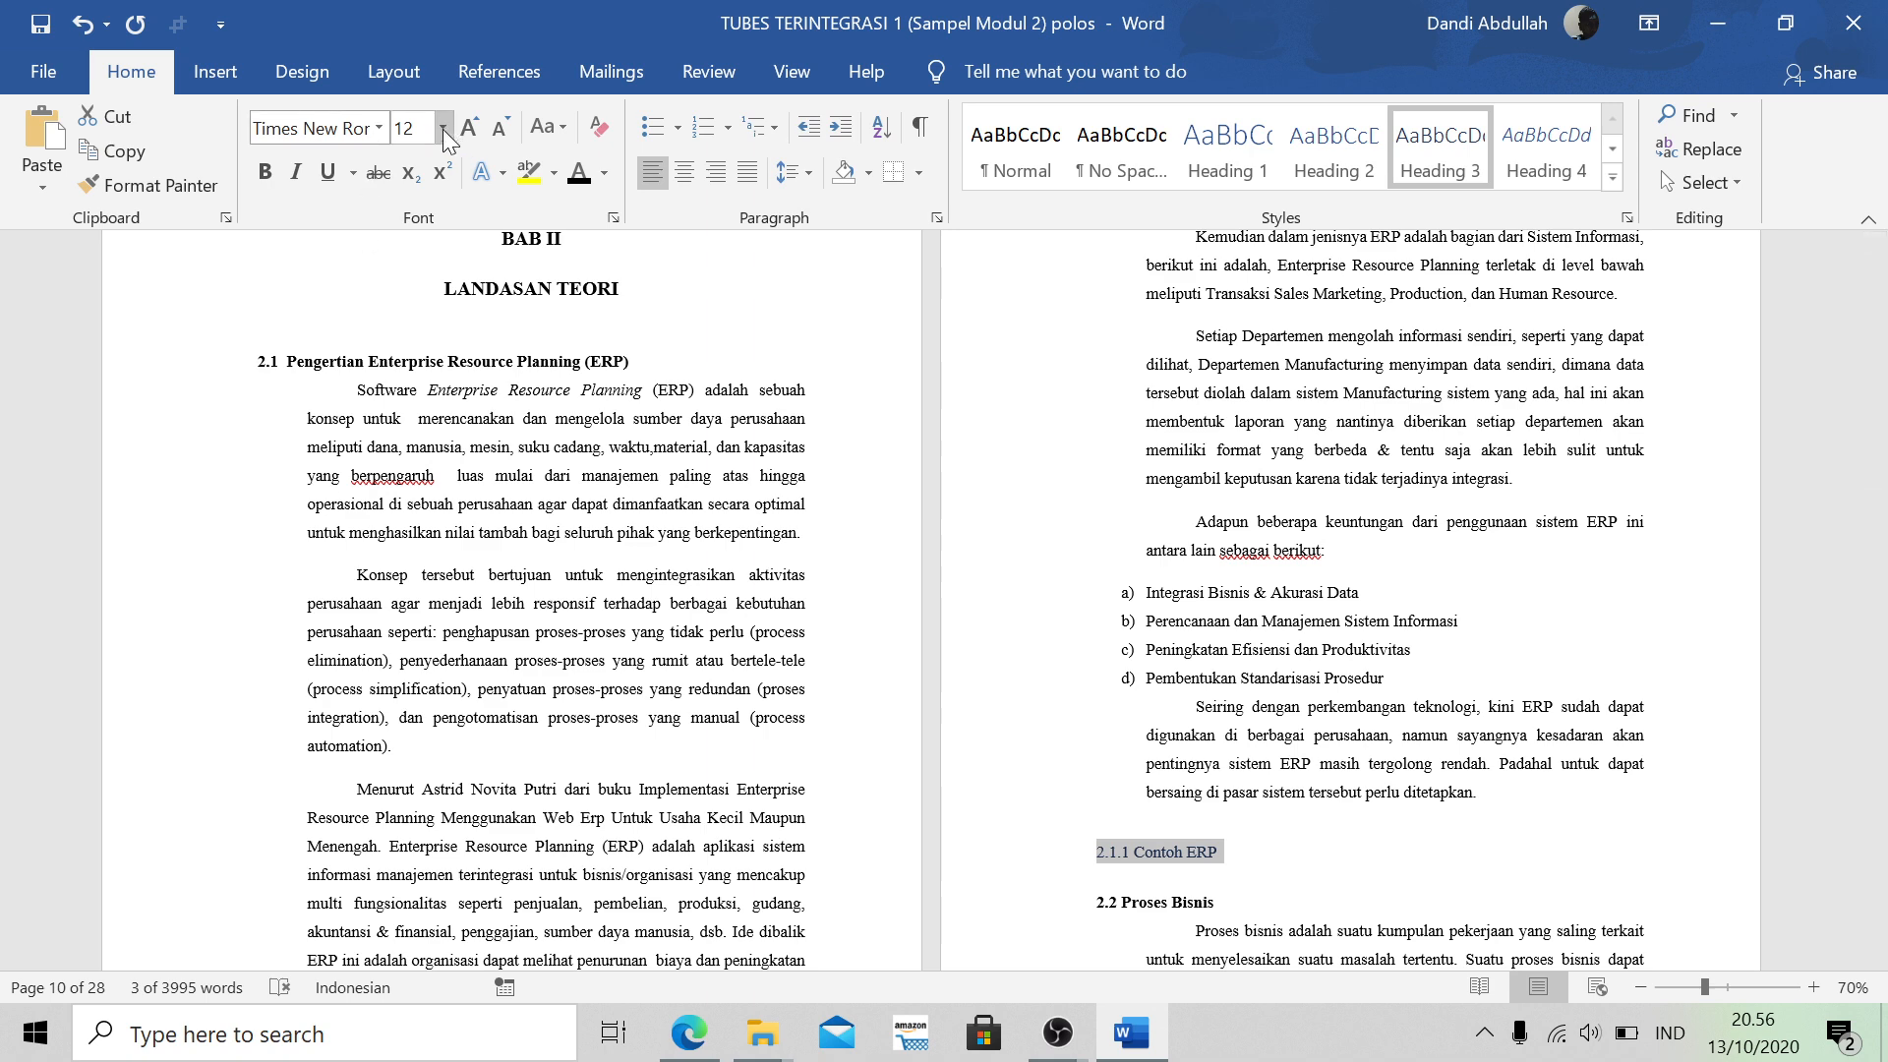
click(265, 172)
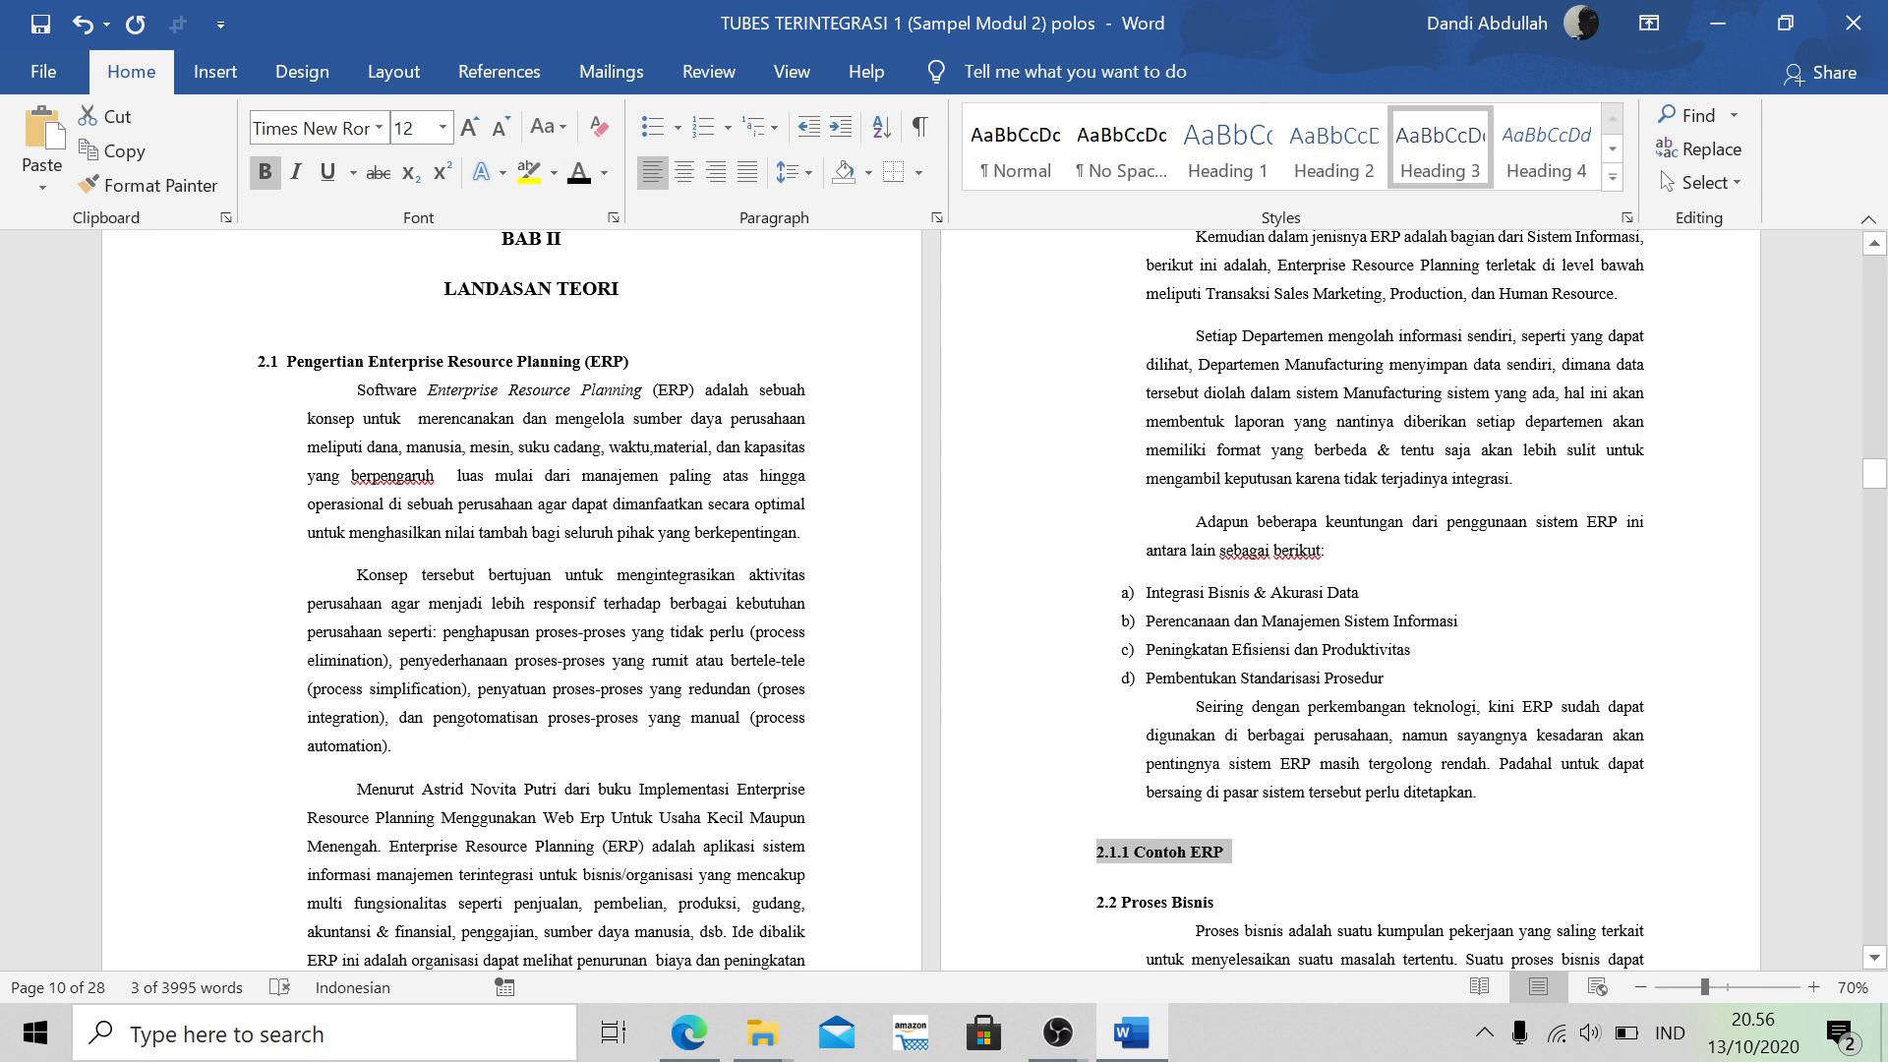
click(1305, 859)
Apply the Heading 2 style to the 2.2 Proses Bisnis subheading
scroll(1279, 851, down, 3)
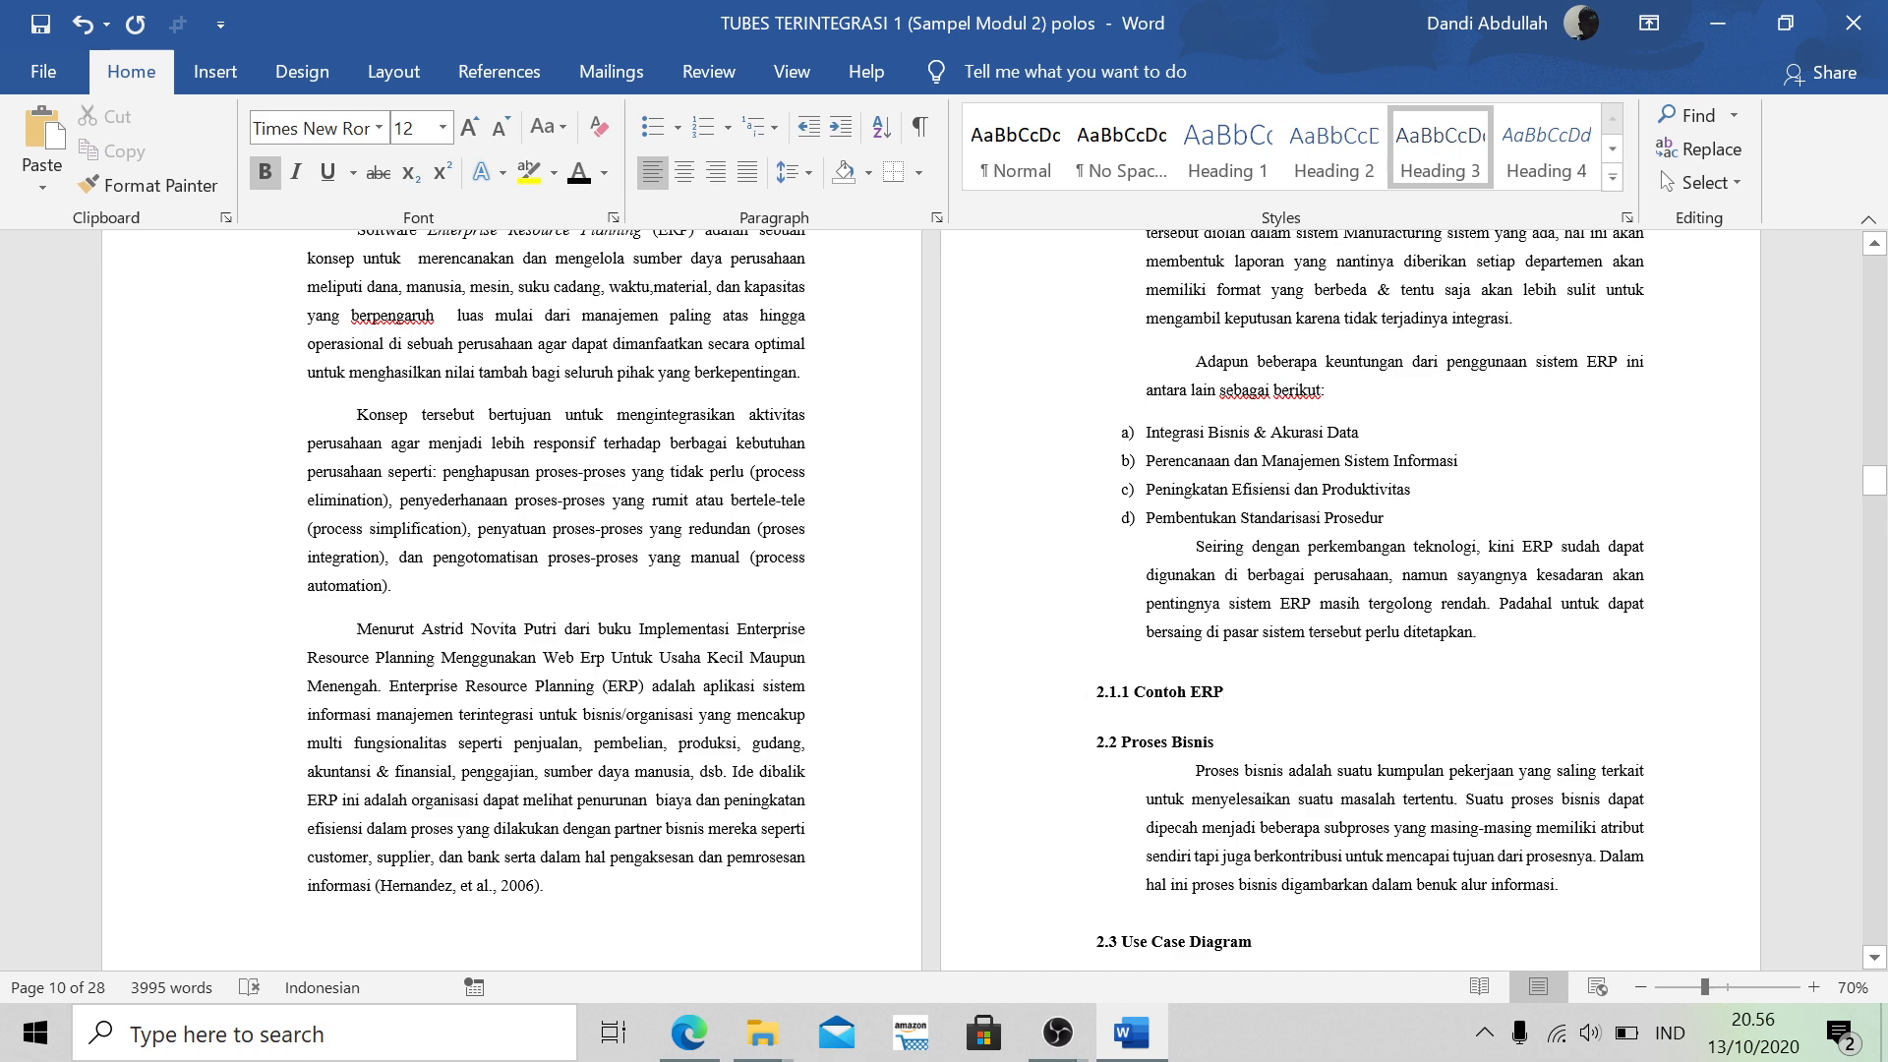
scroll(1082, 689, down, 2)
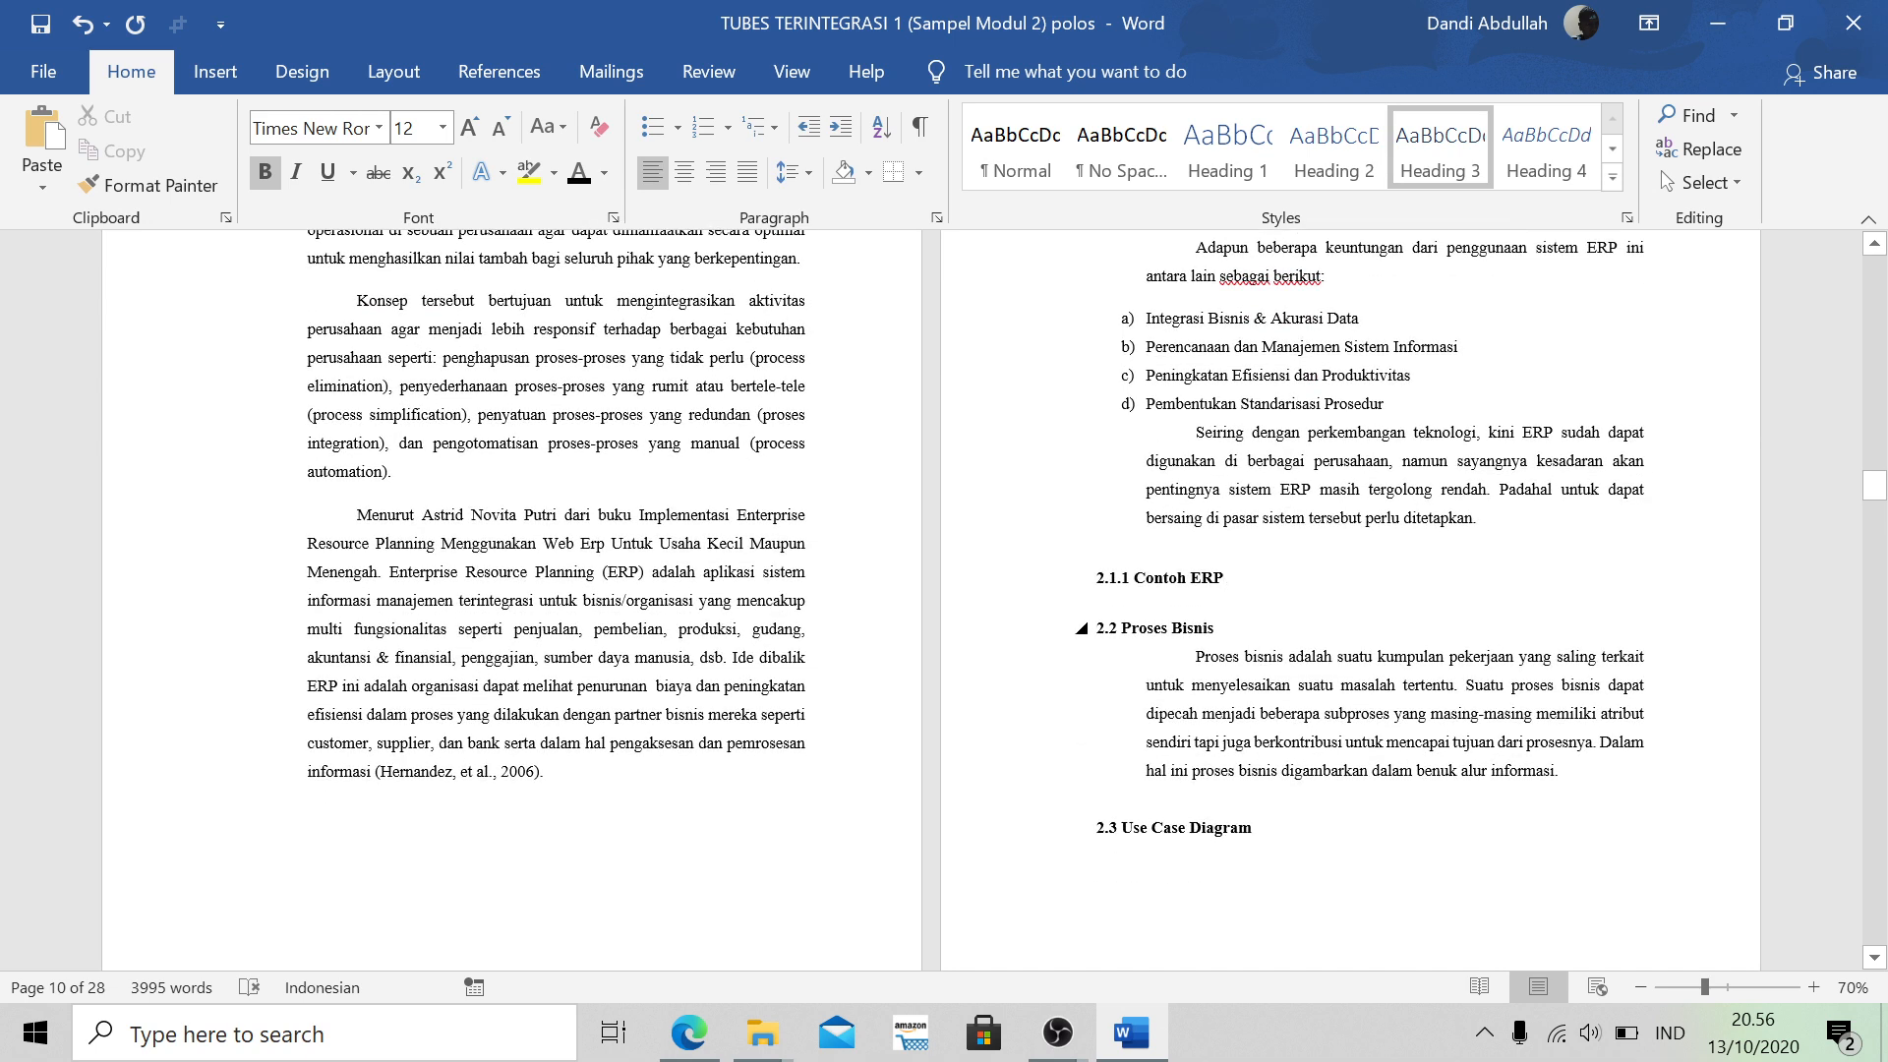
drag(1096, 629, 1226, 634)
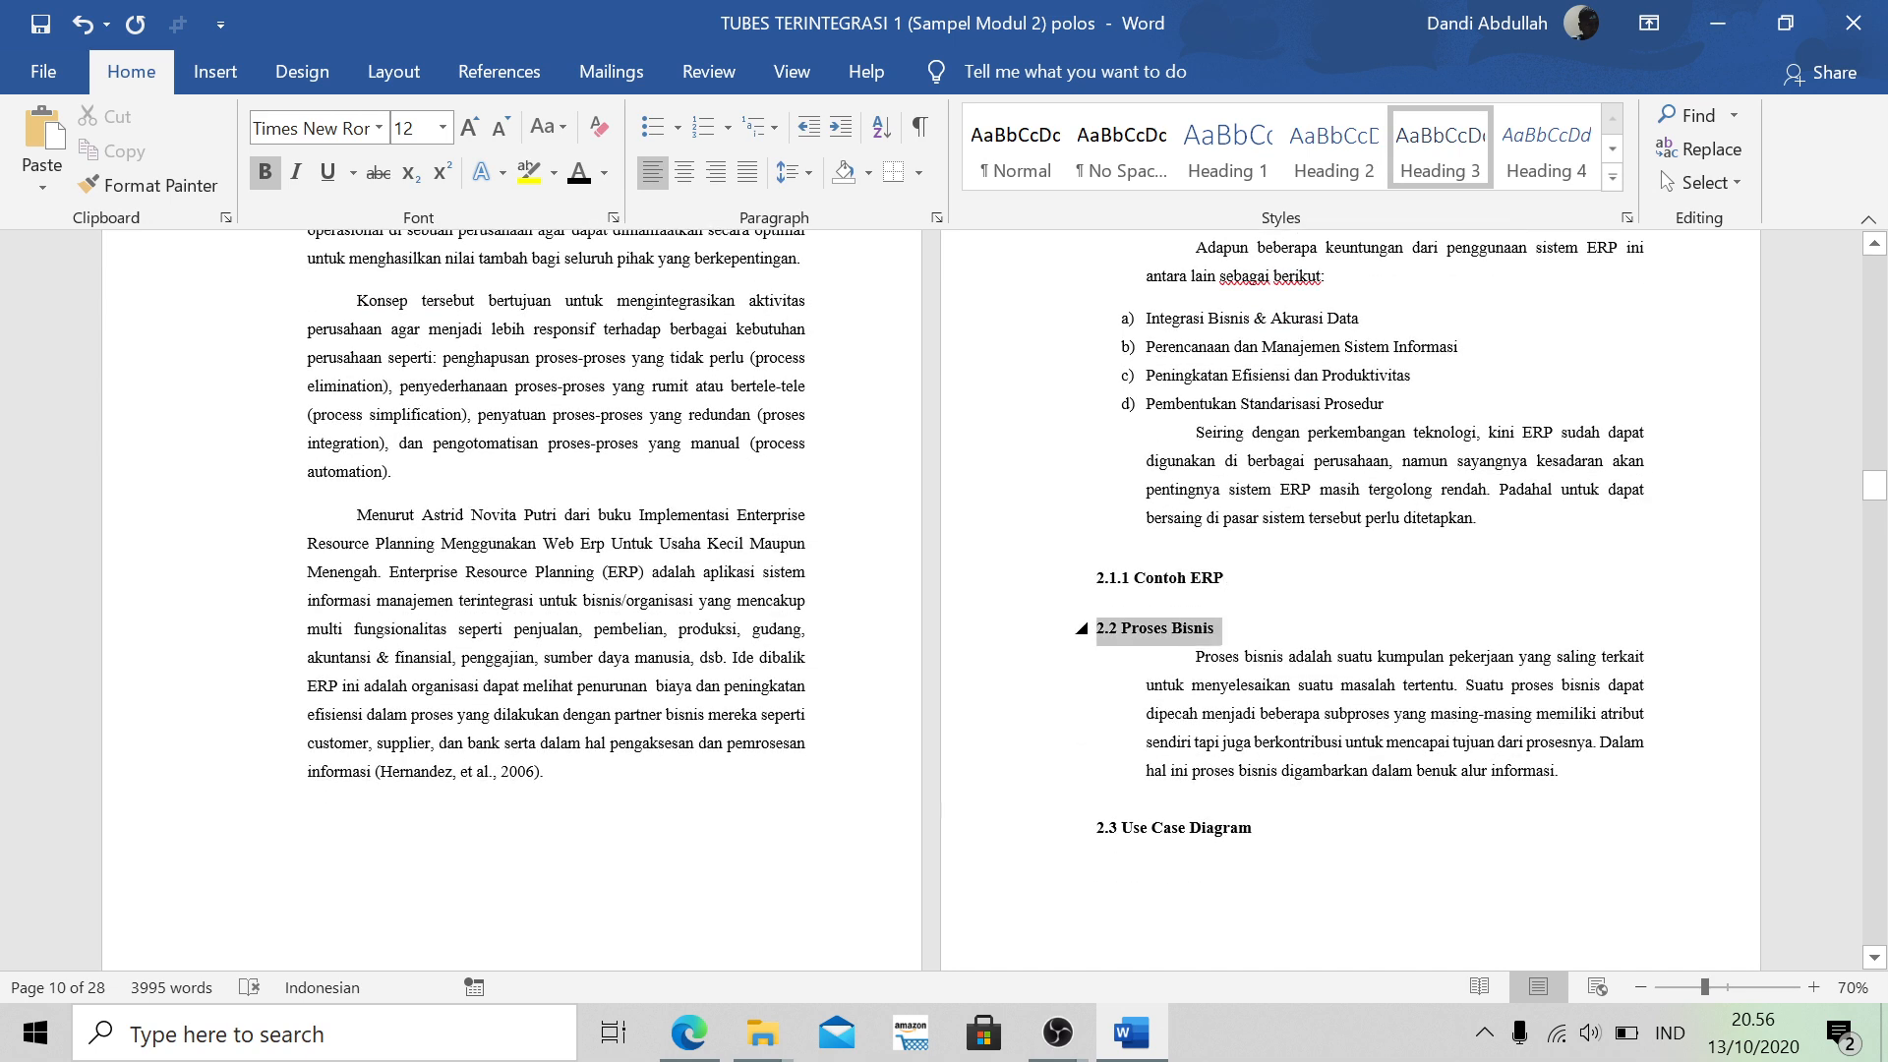
click(1212, 630)
drag(1215, 631, 1095, 630)
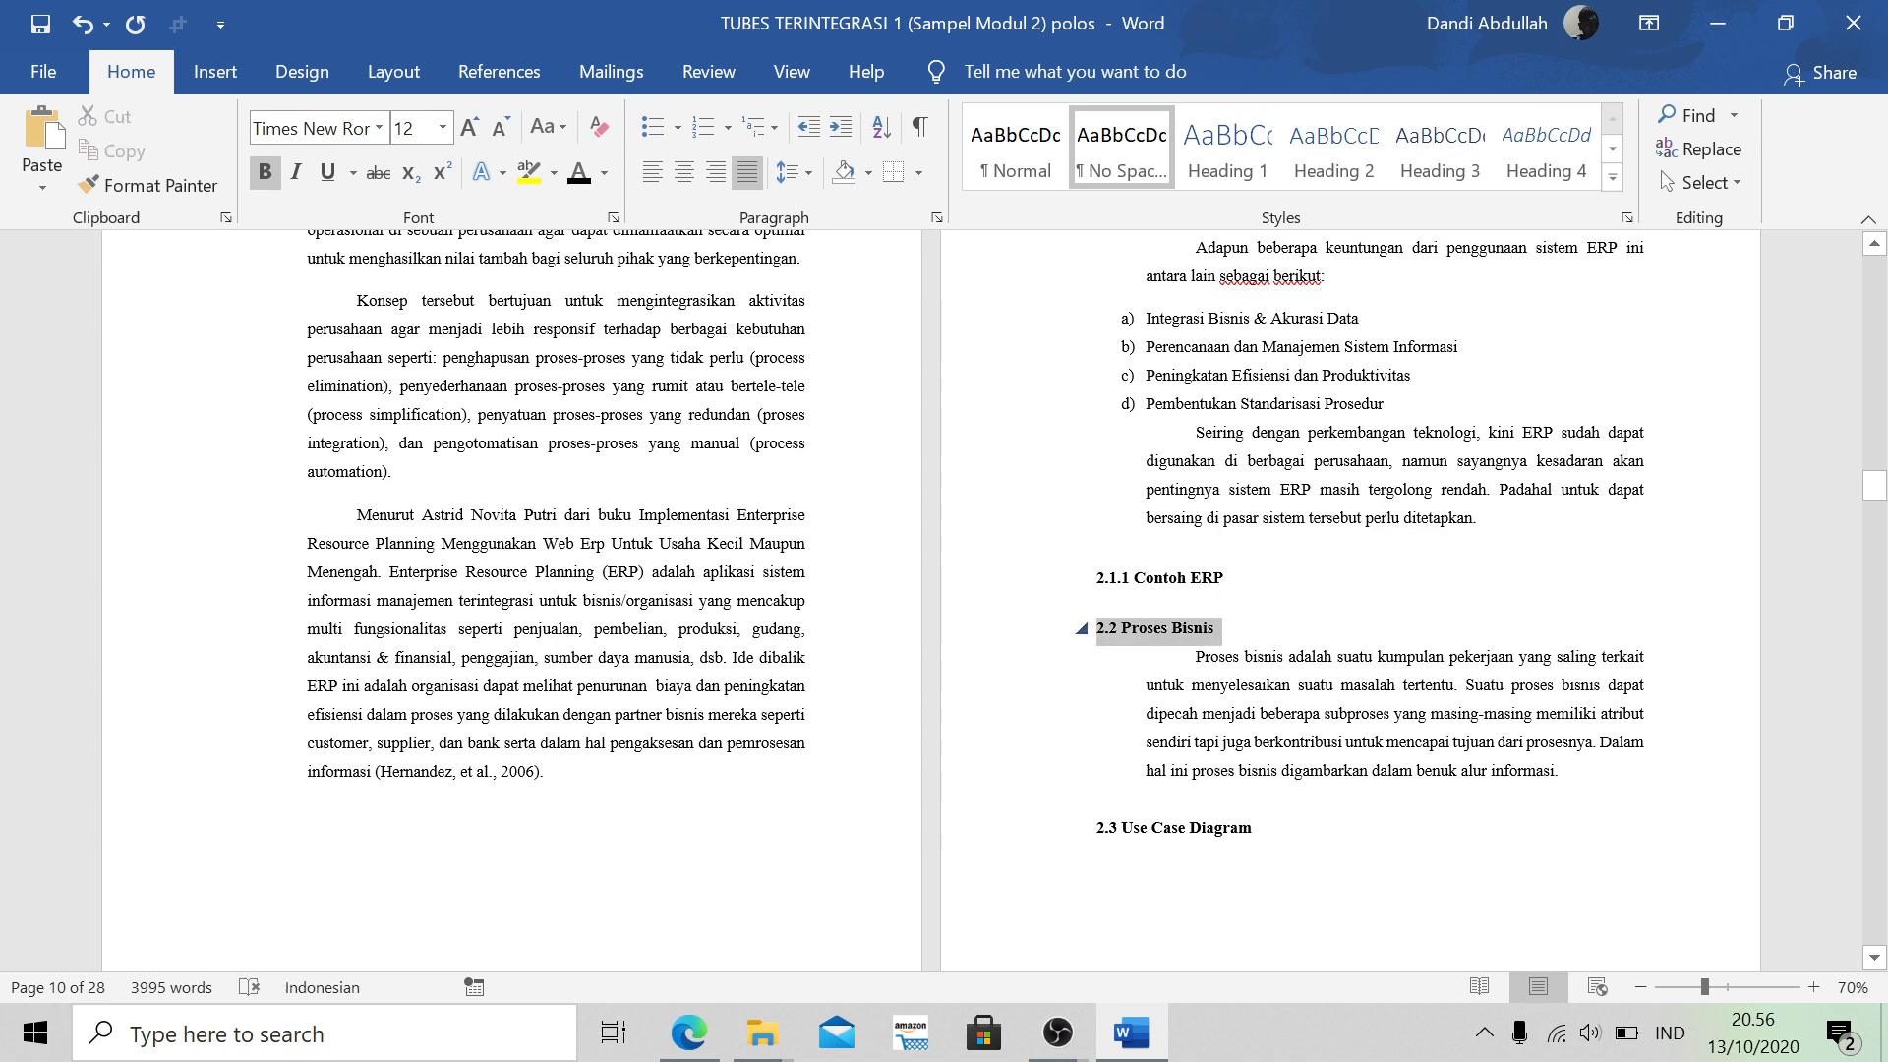
click(1337, 144)
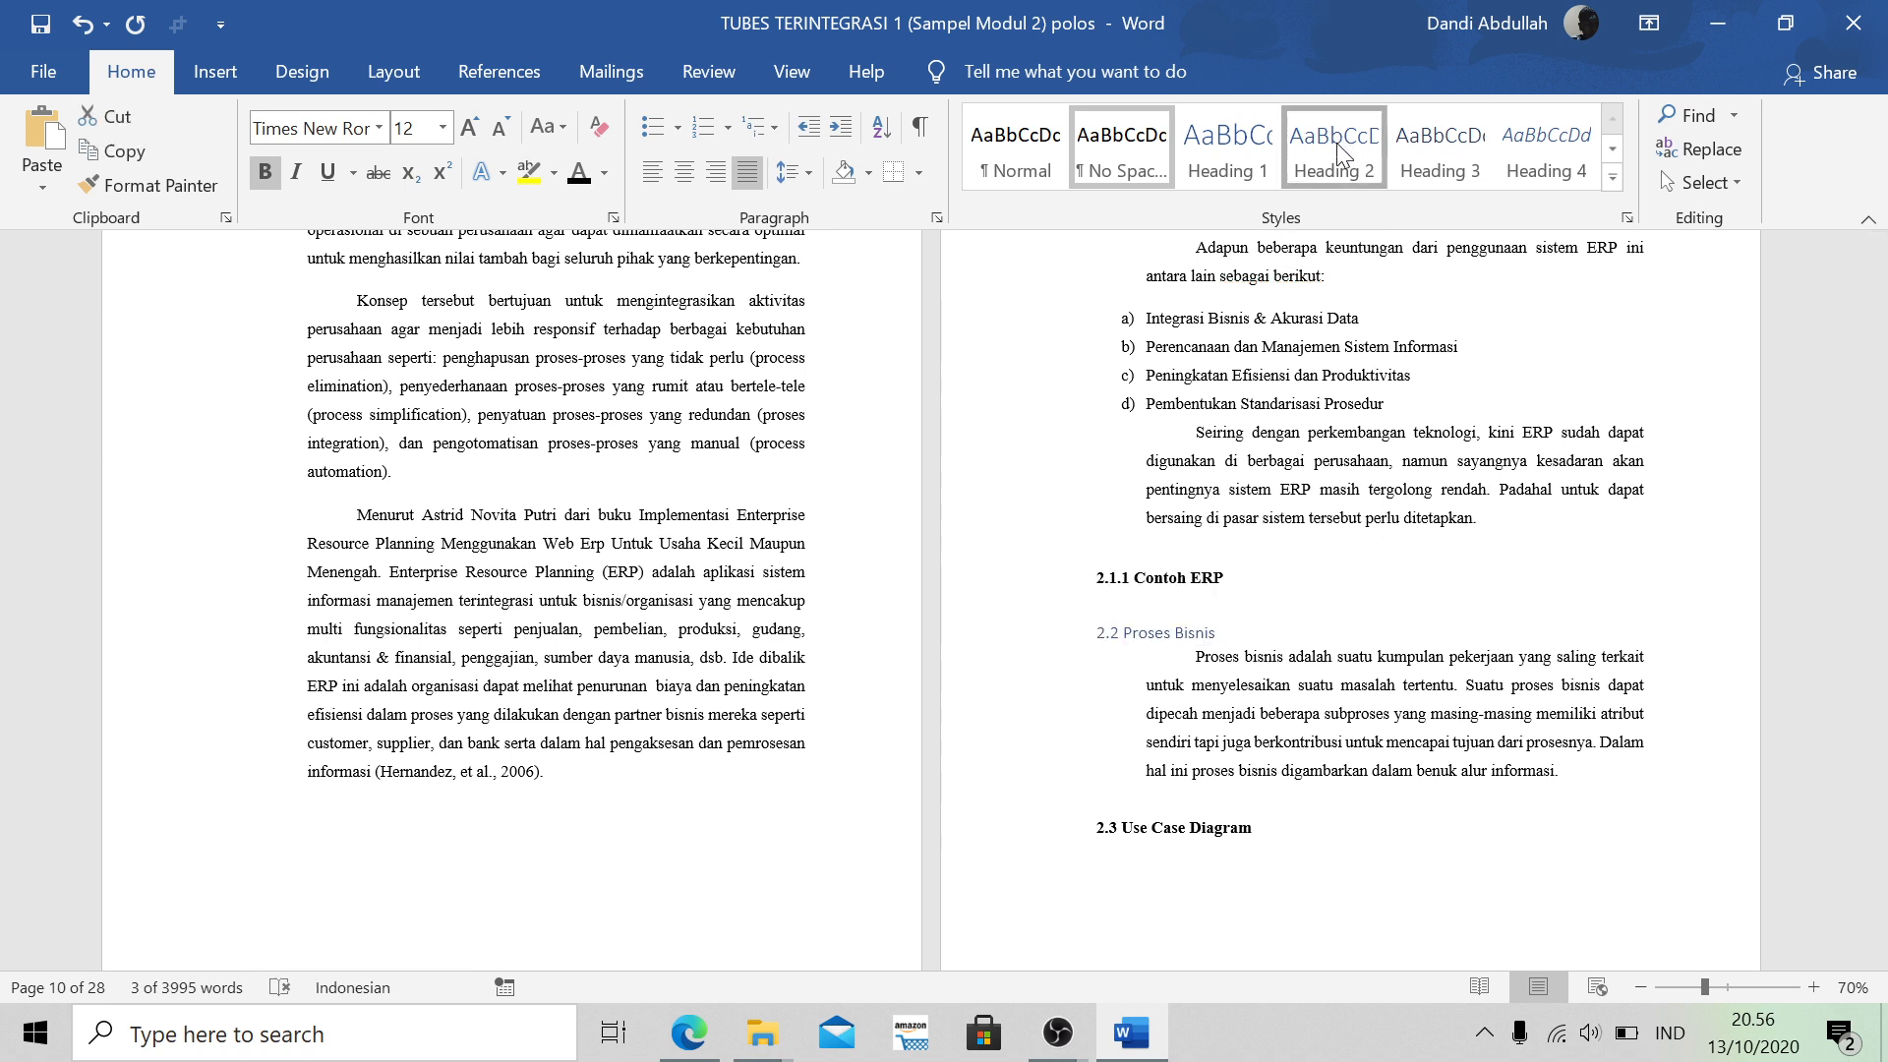
Format the 2.2 Proses Bisnis subheading as Times New Roman, size 12, bold and black
click(380, 129)
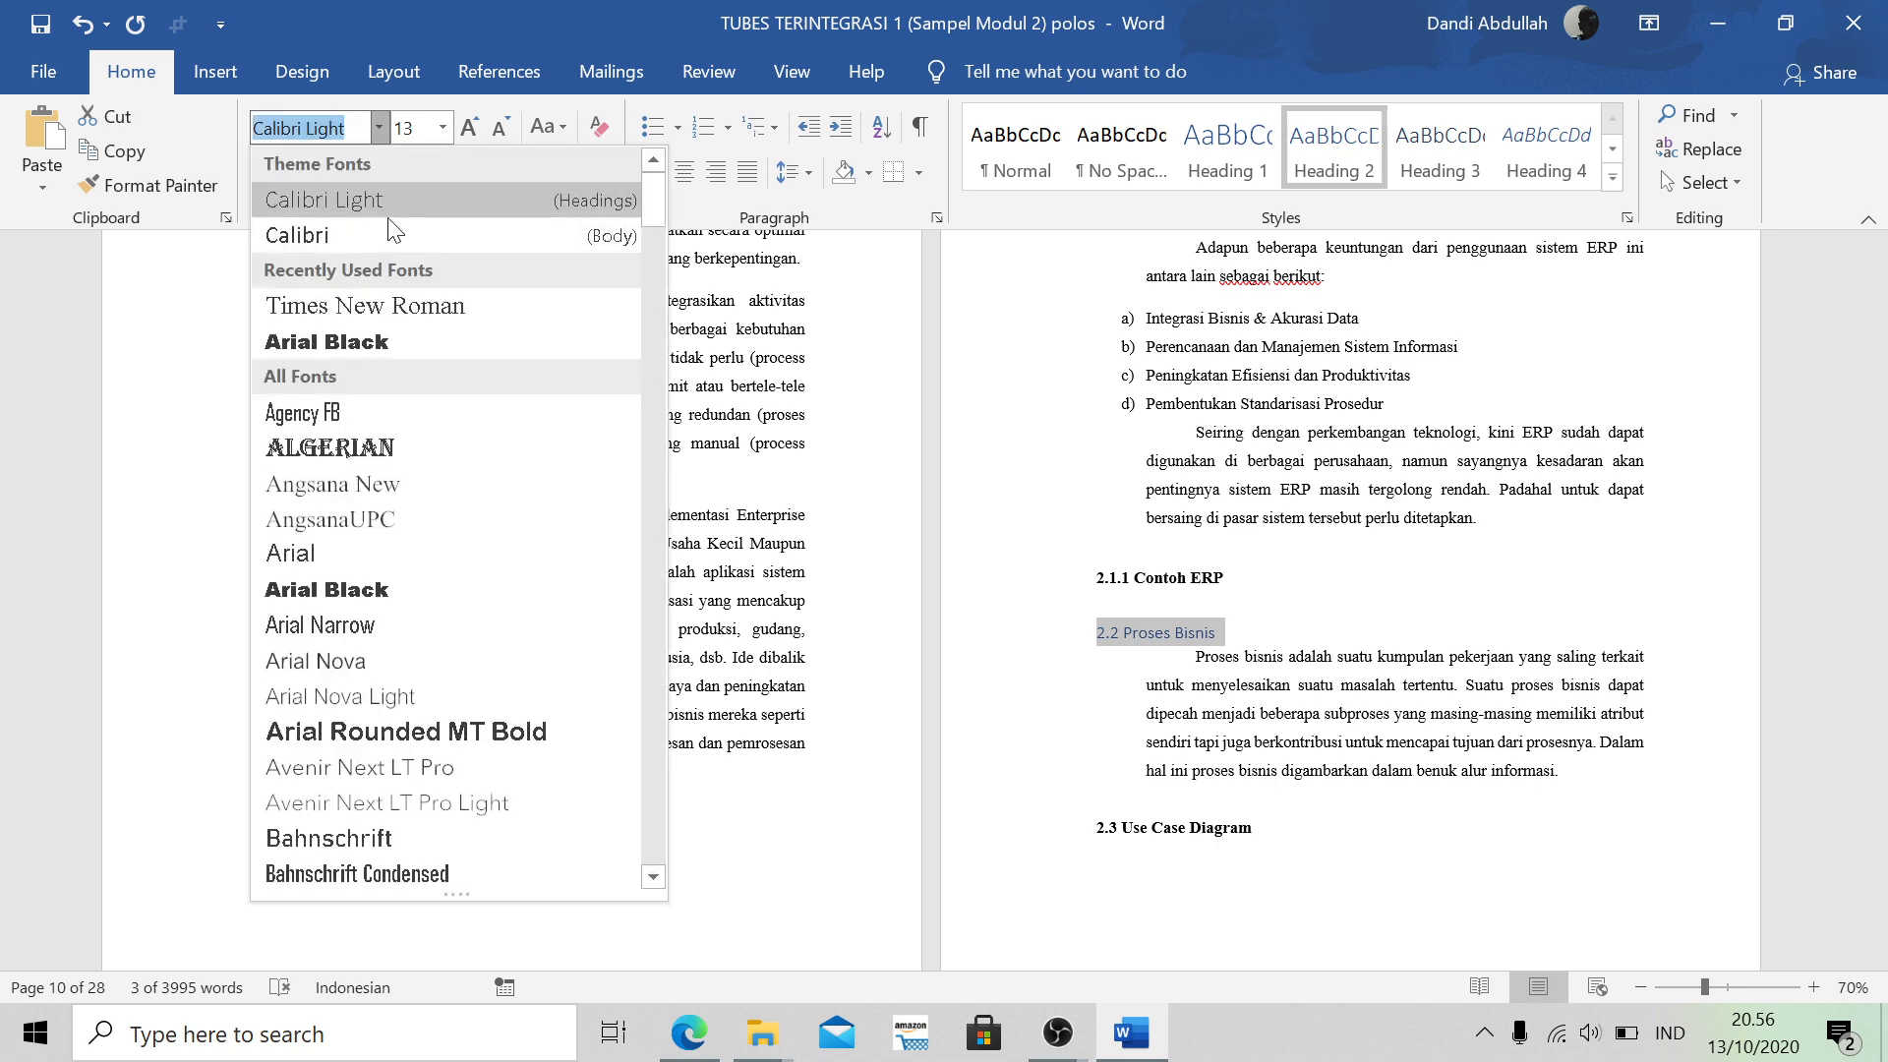
click(397, 304)
click(444, 129)
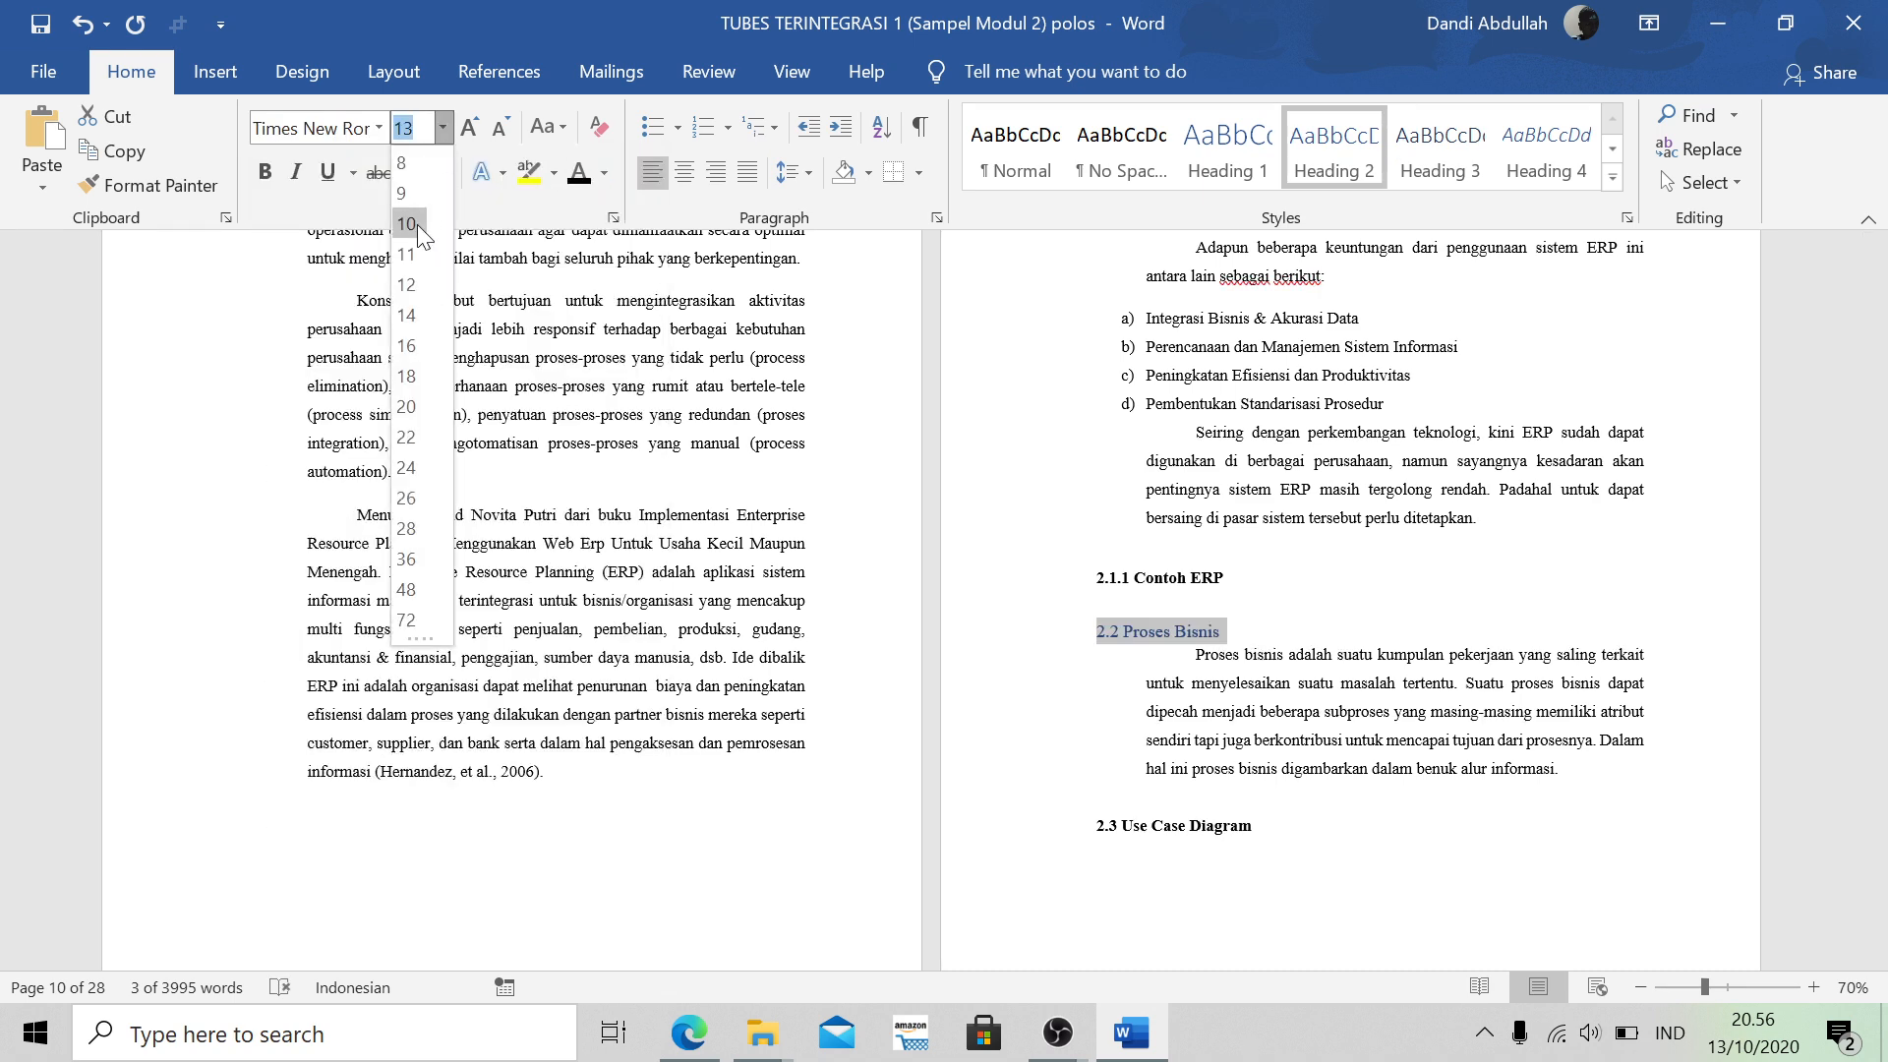
click(412, 282)
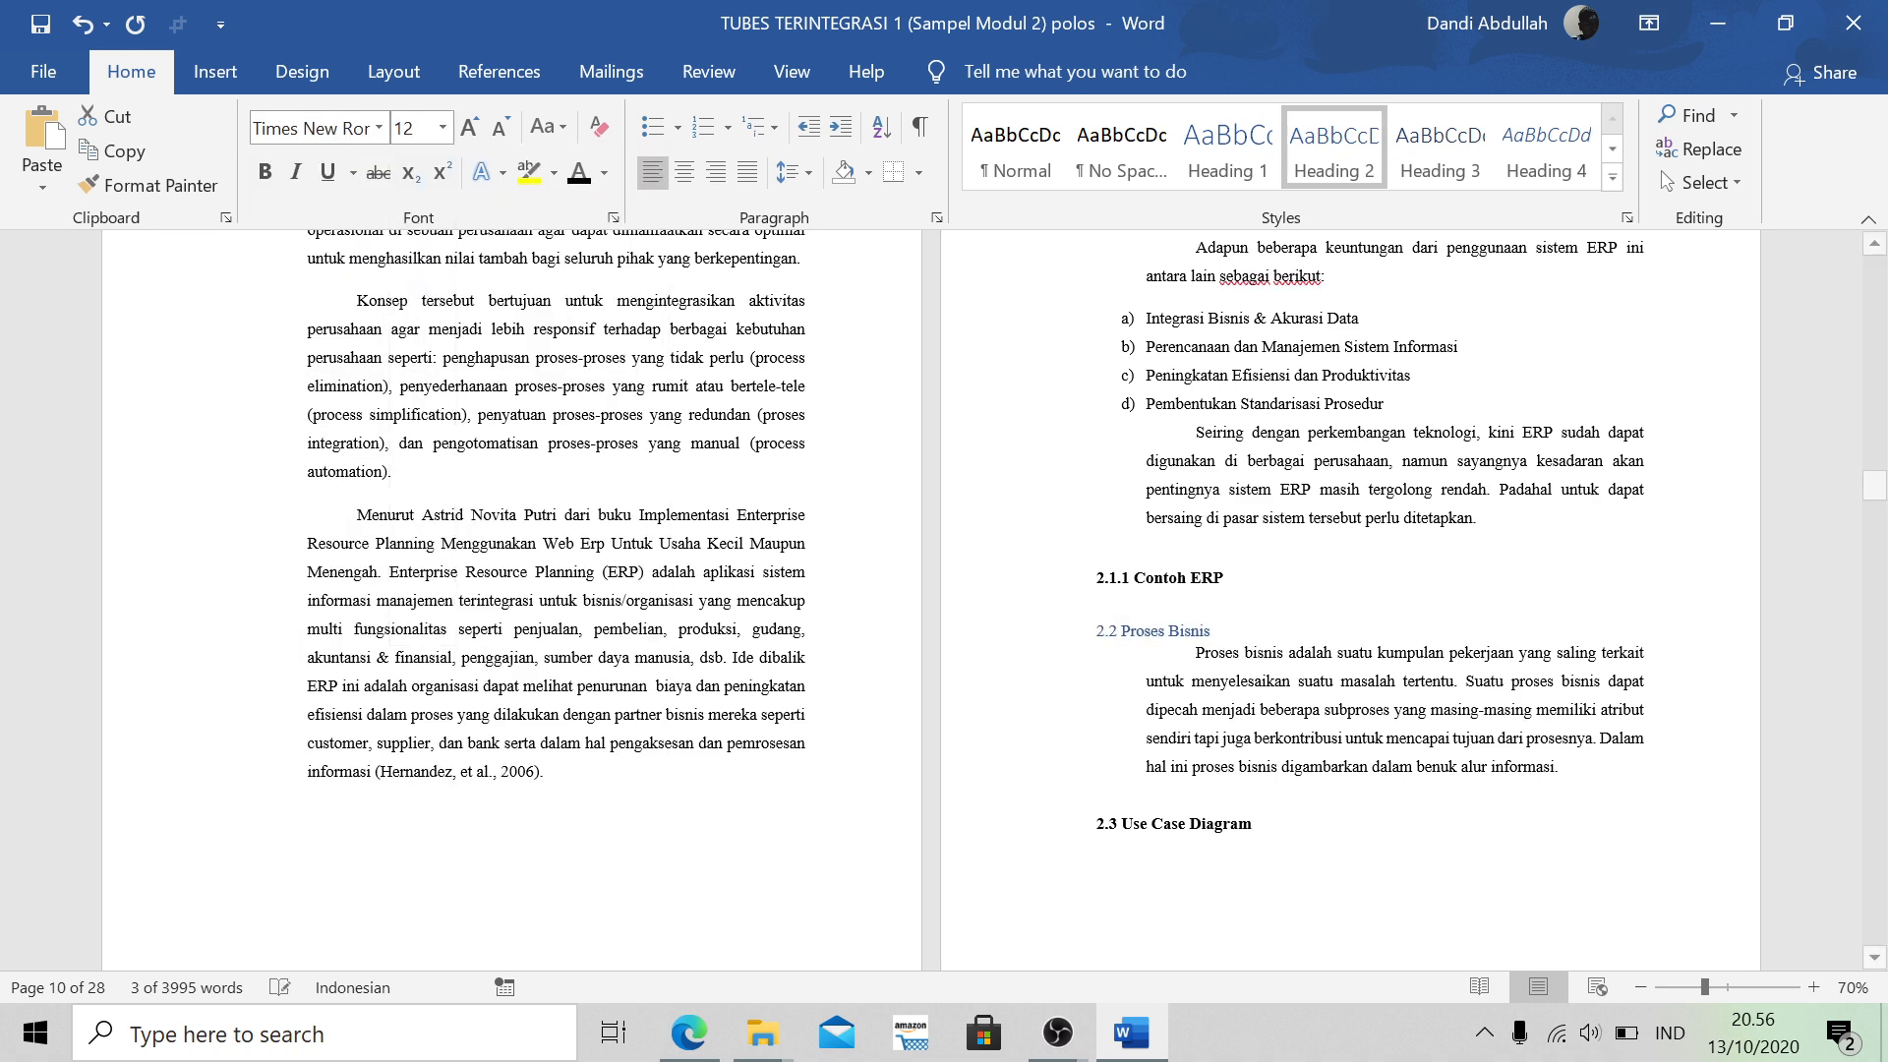
click(274, 183)
click(588, 185)
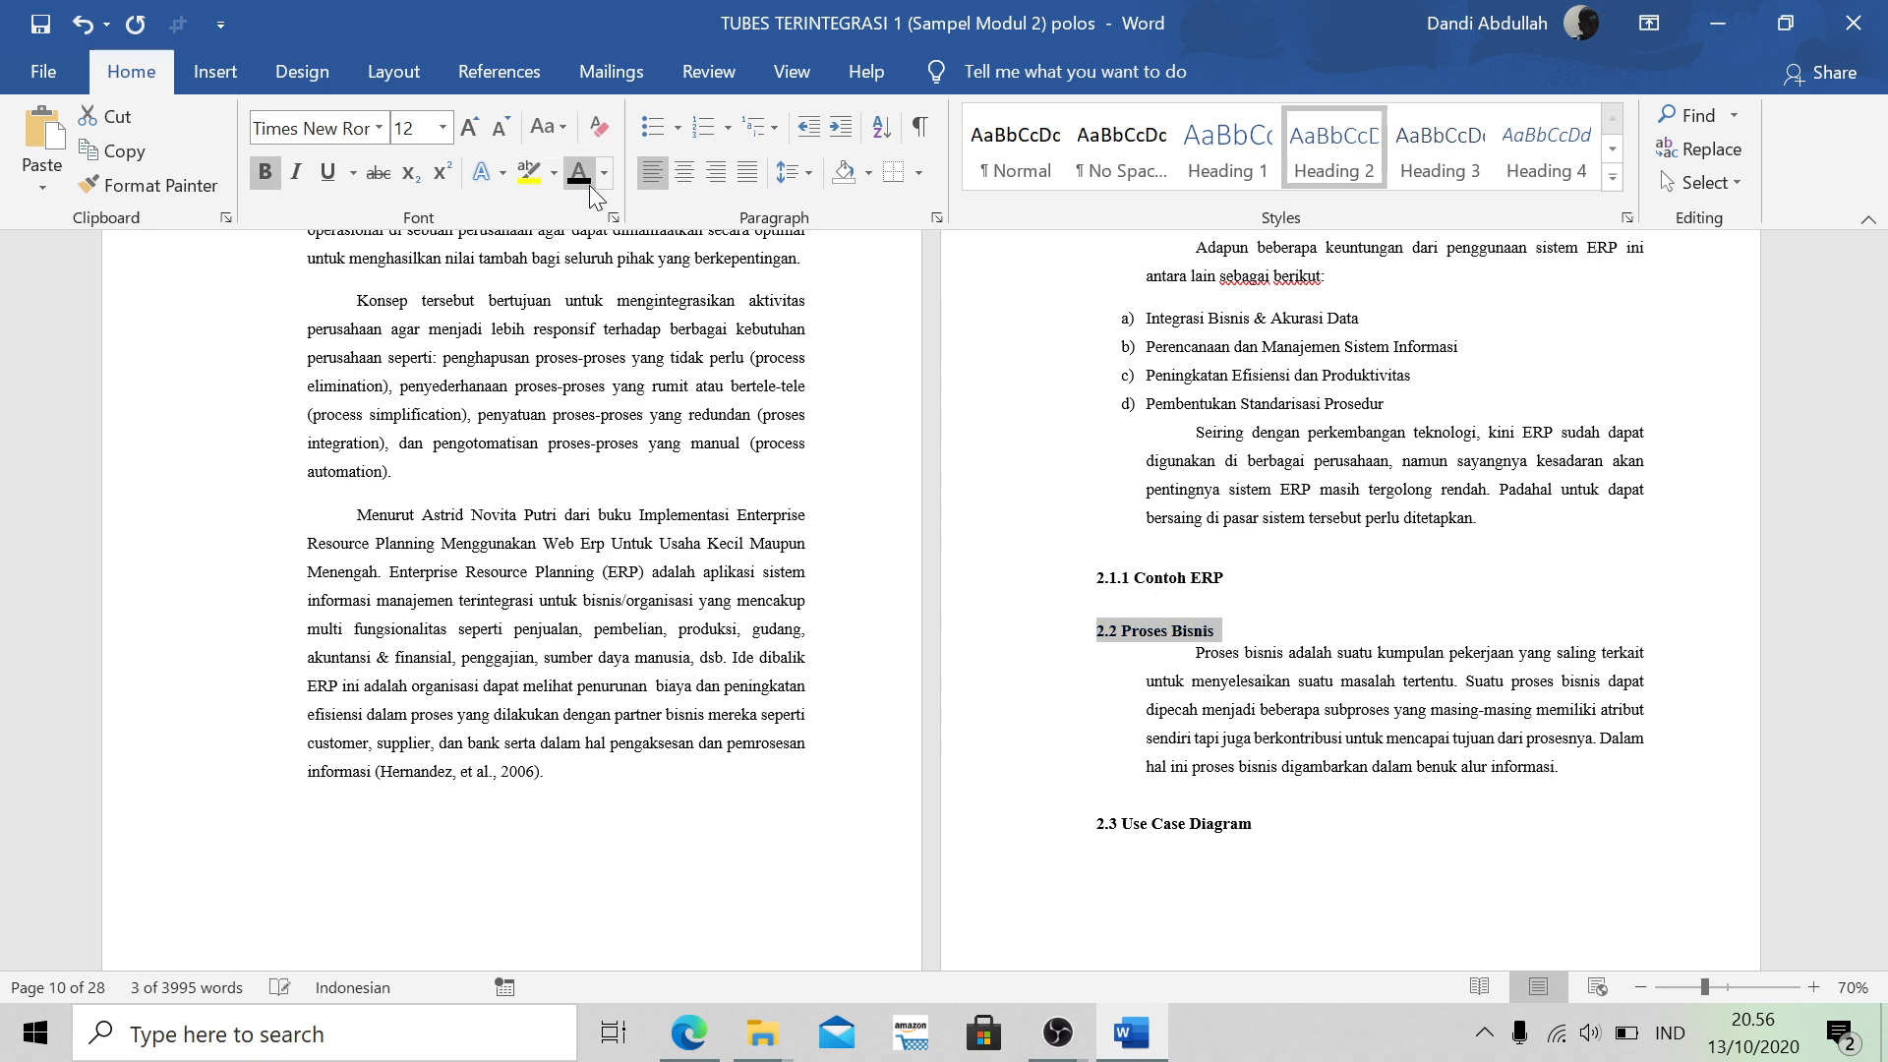
Check which styles the 2.3 and 2.6 subheadings, the BAB III title and the 3.1 Langkah-Langkah Penyelesaian Masalah subheading use
click(1287, 824)
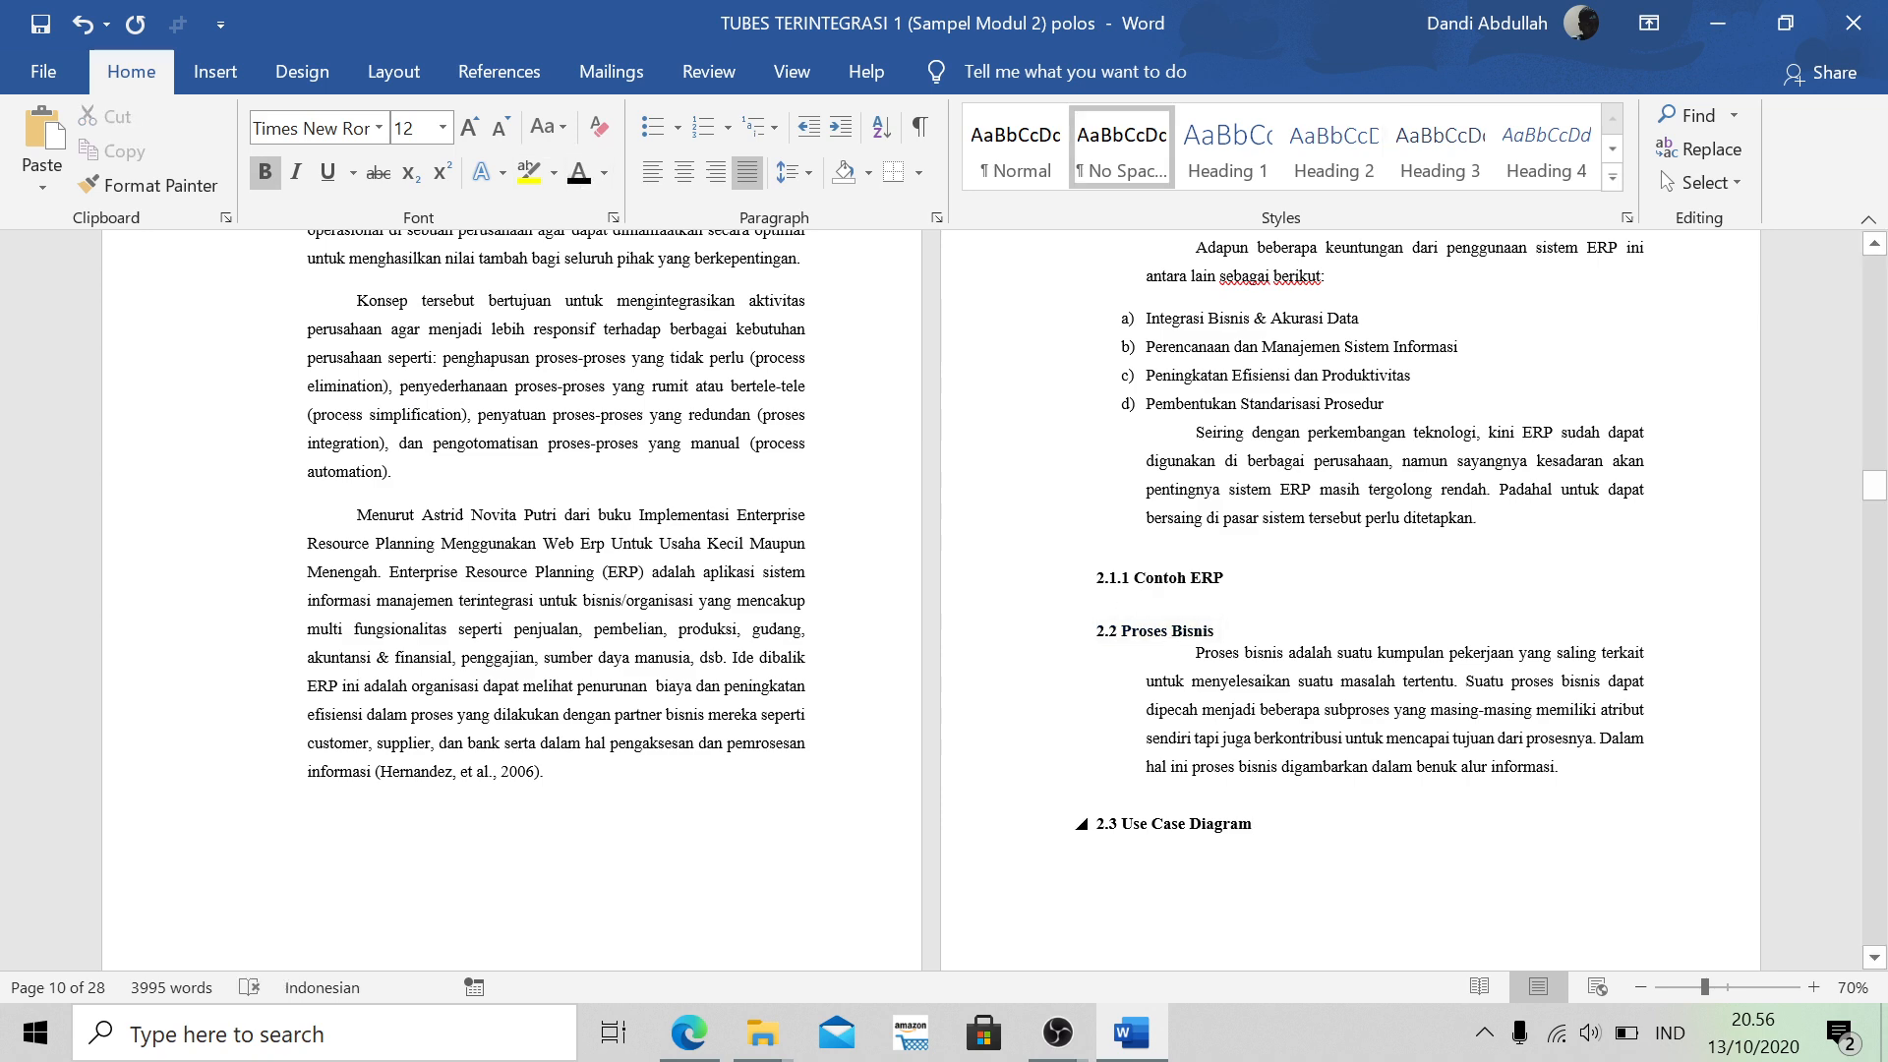
scroll(932, 599, down, 5)
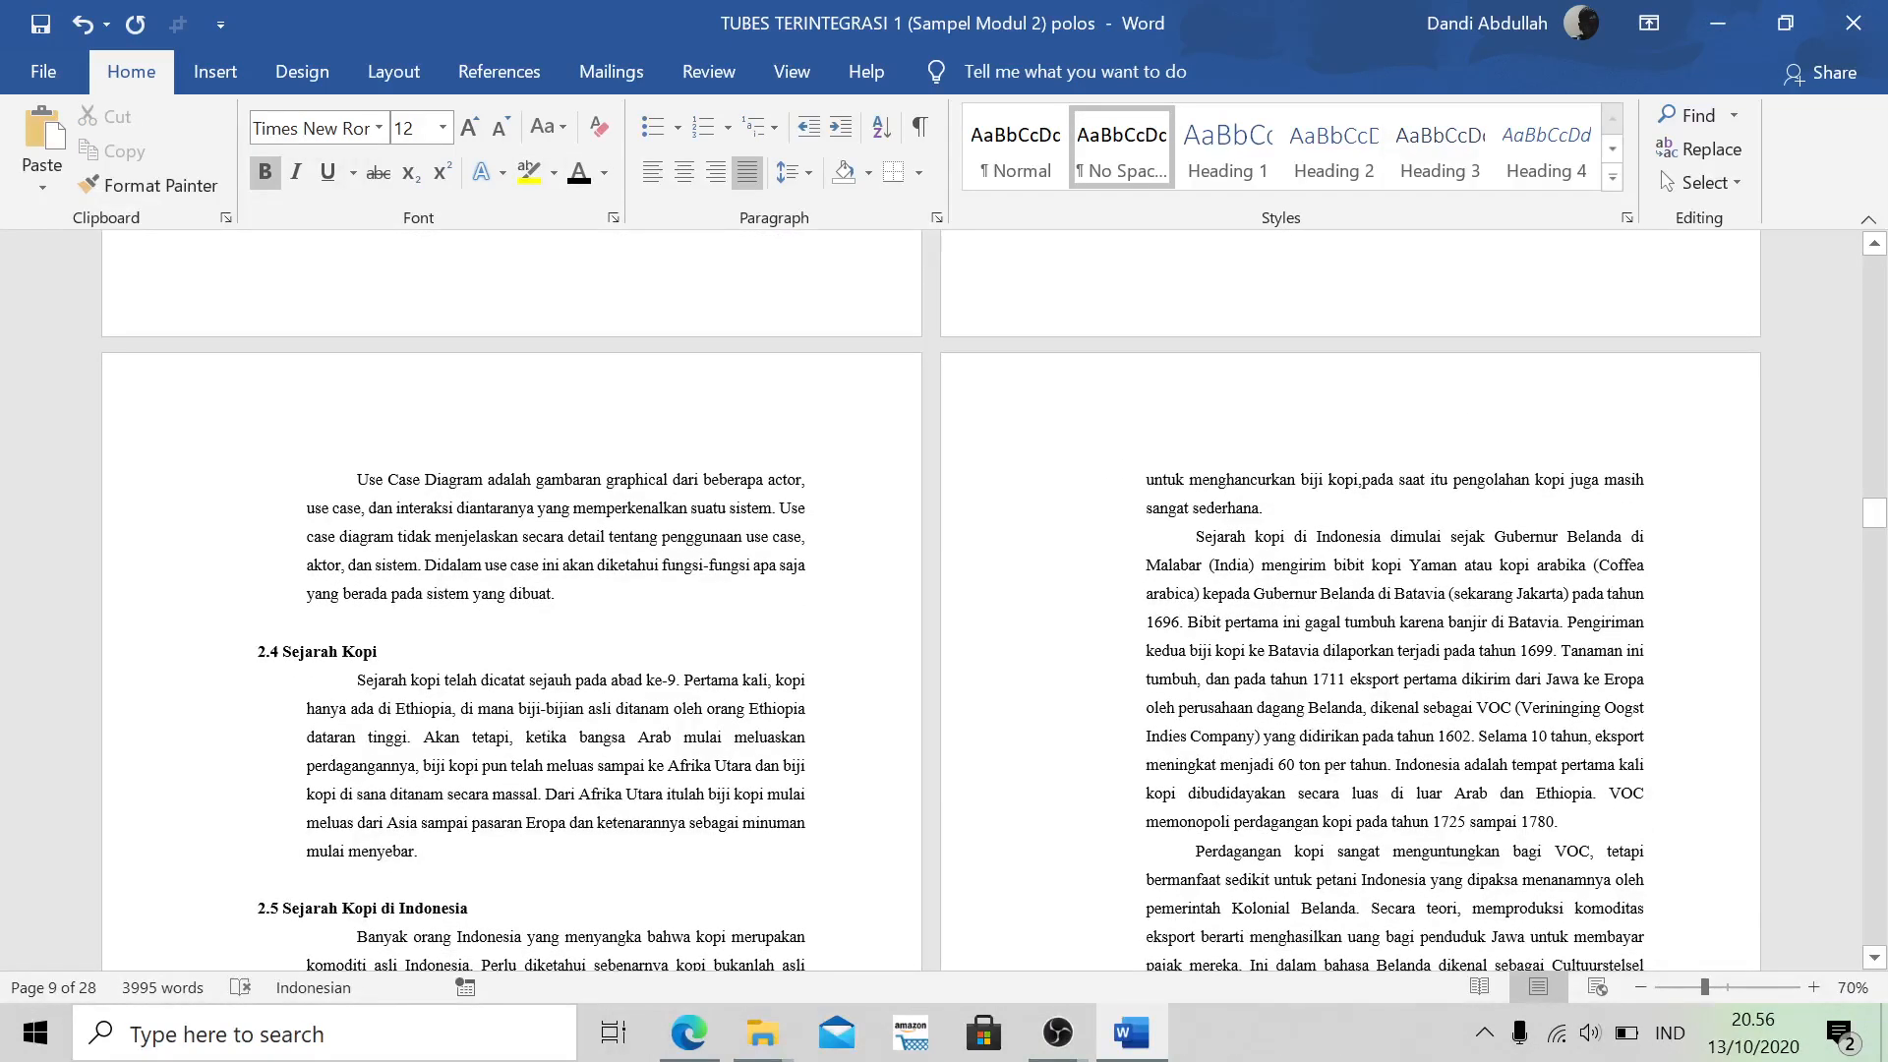
scroll(249, 653, down, 3)
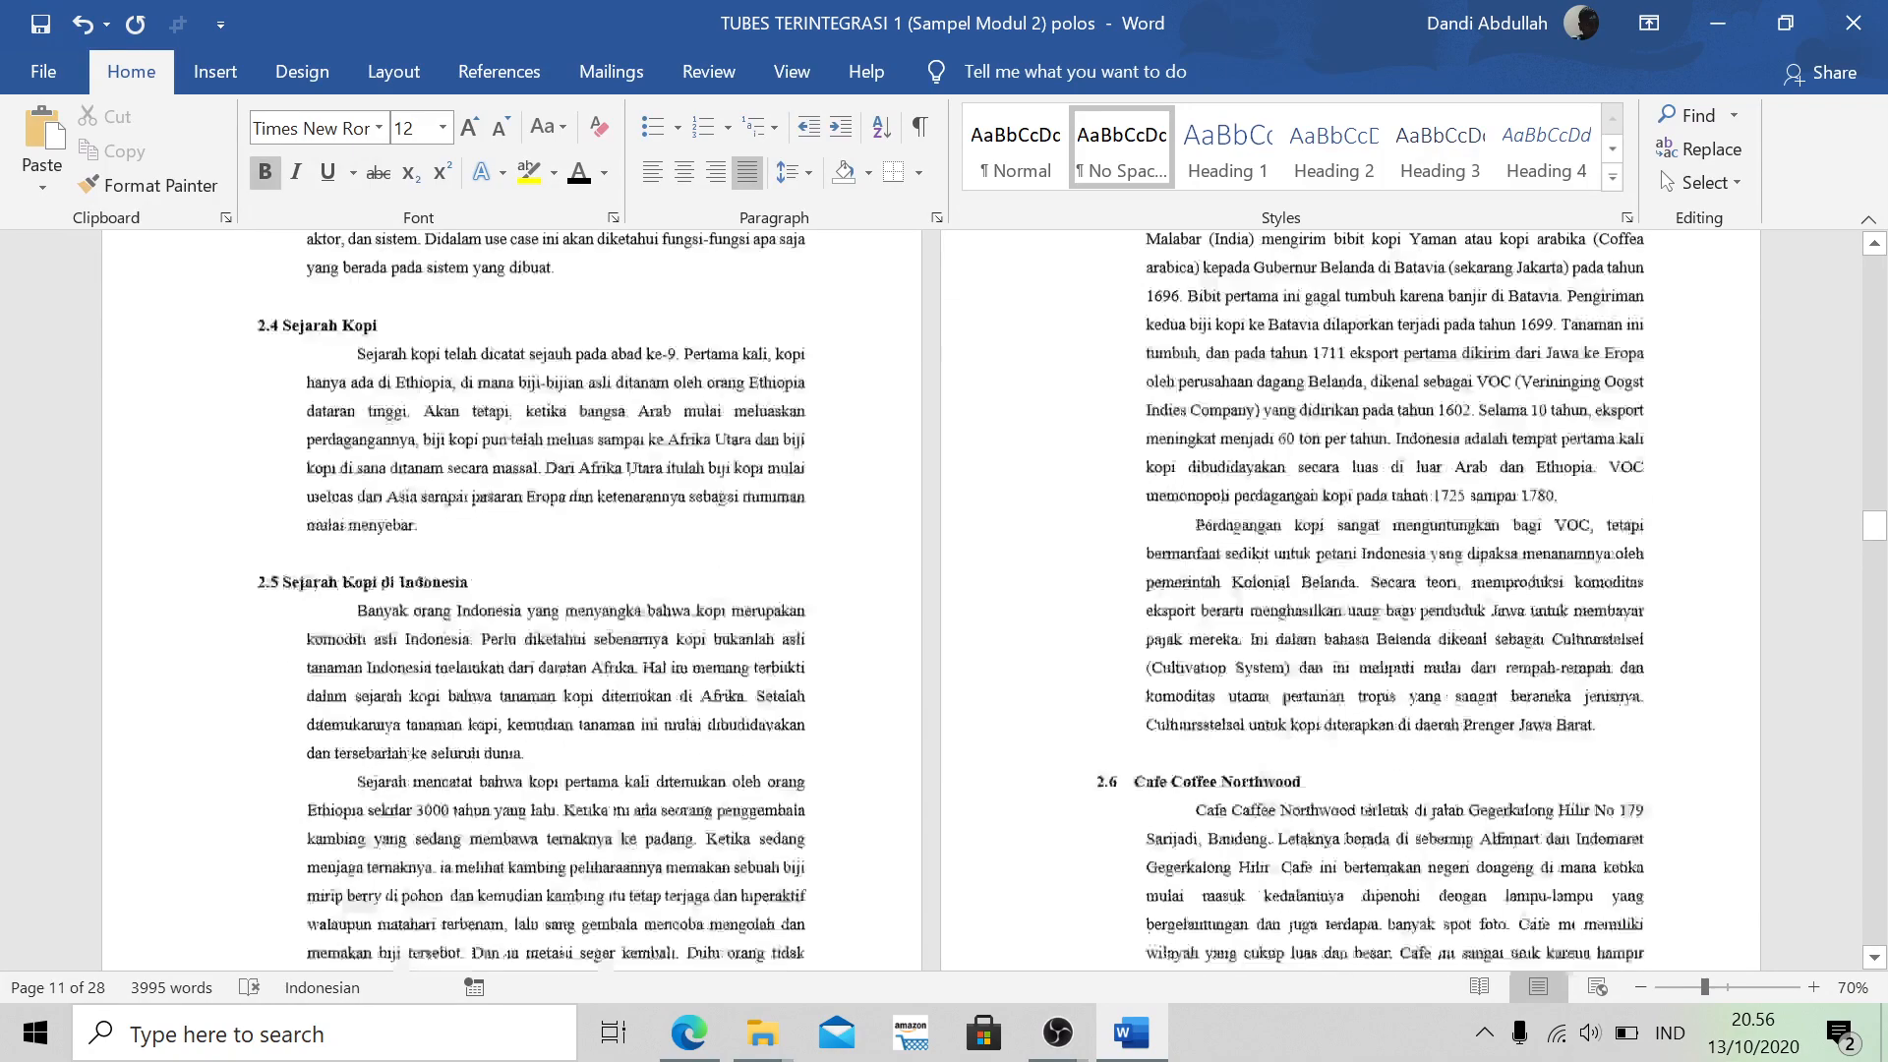
scroll(931, 600, down, 5)
click(1401, 832)
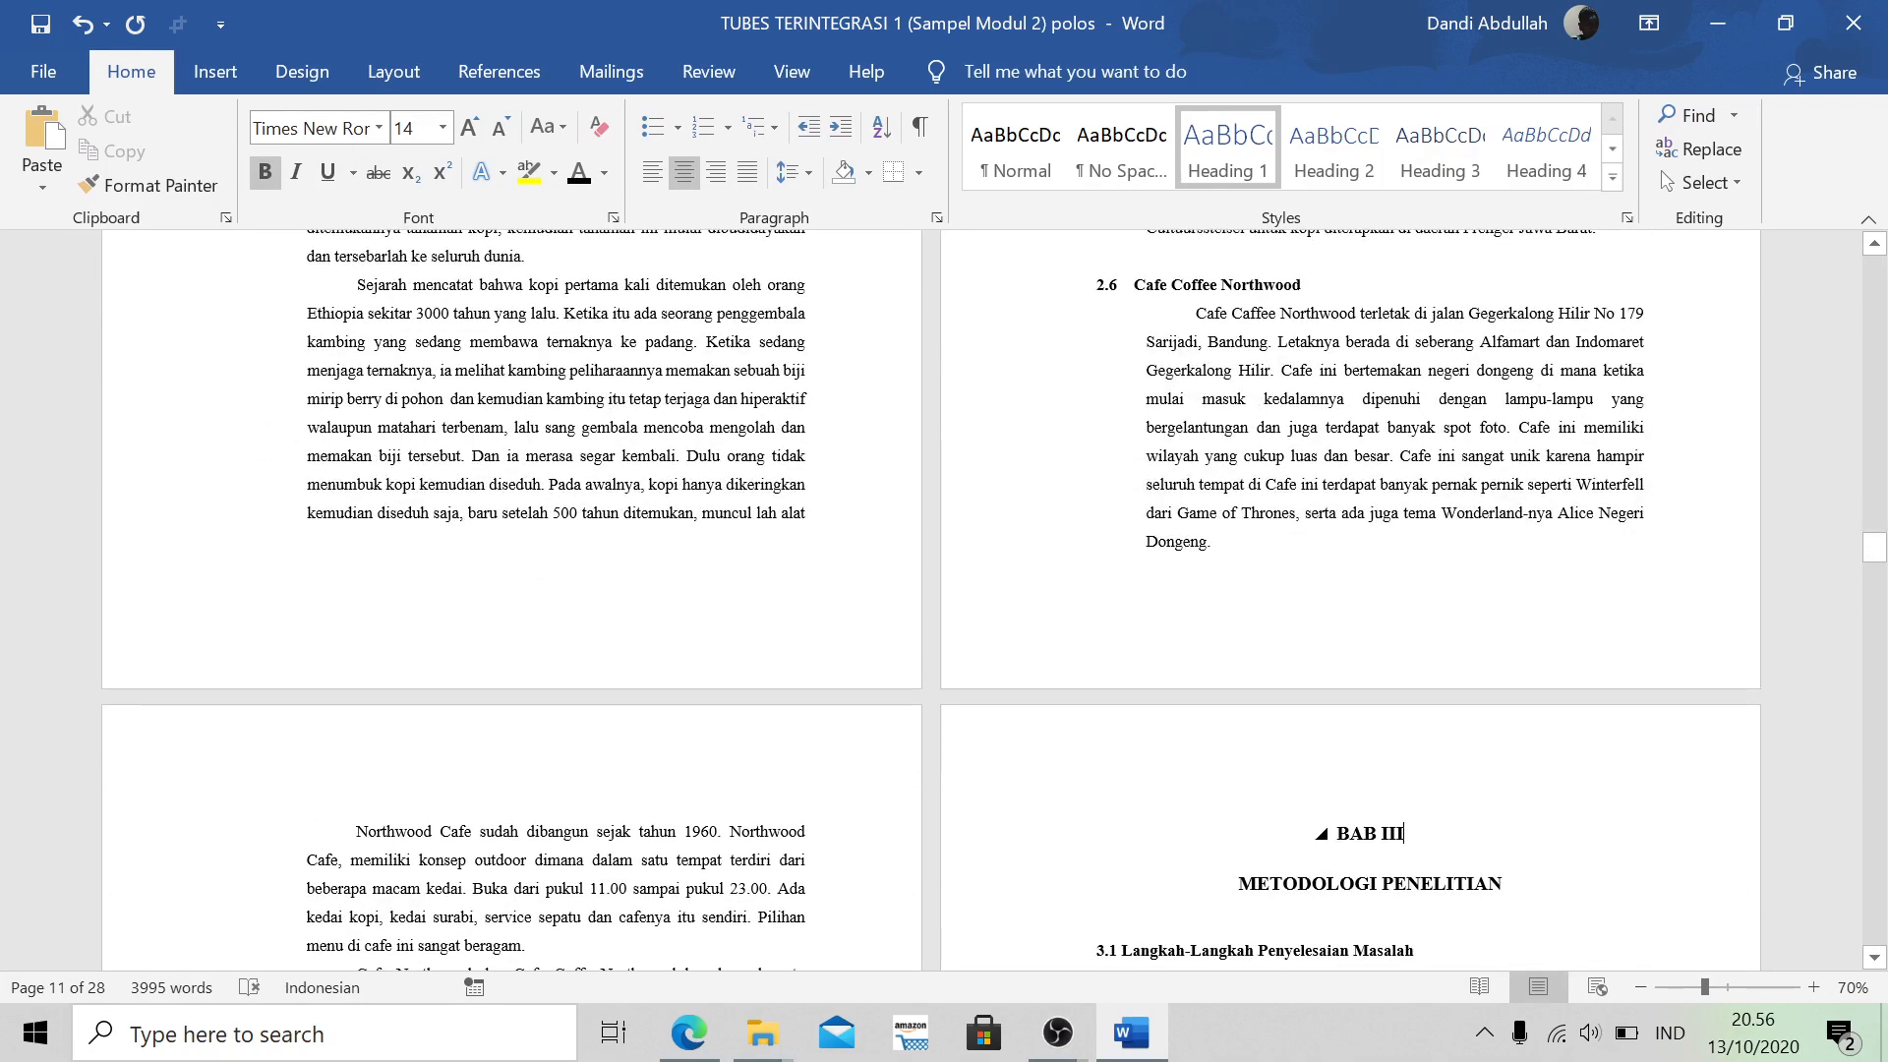
scroll(1401, 832, down, 4)
click(1294, 780)
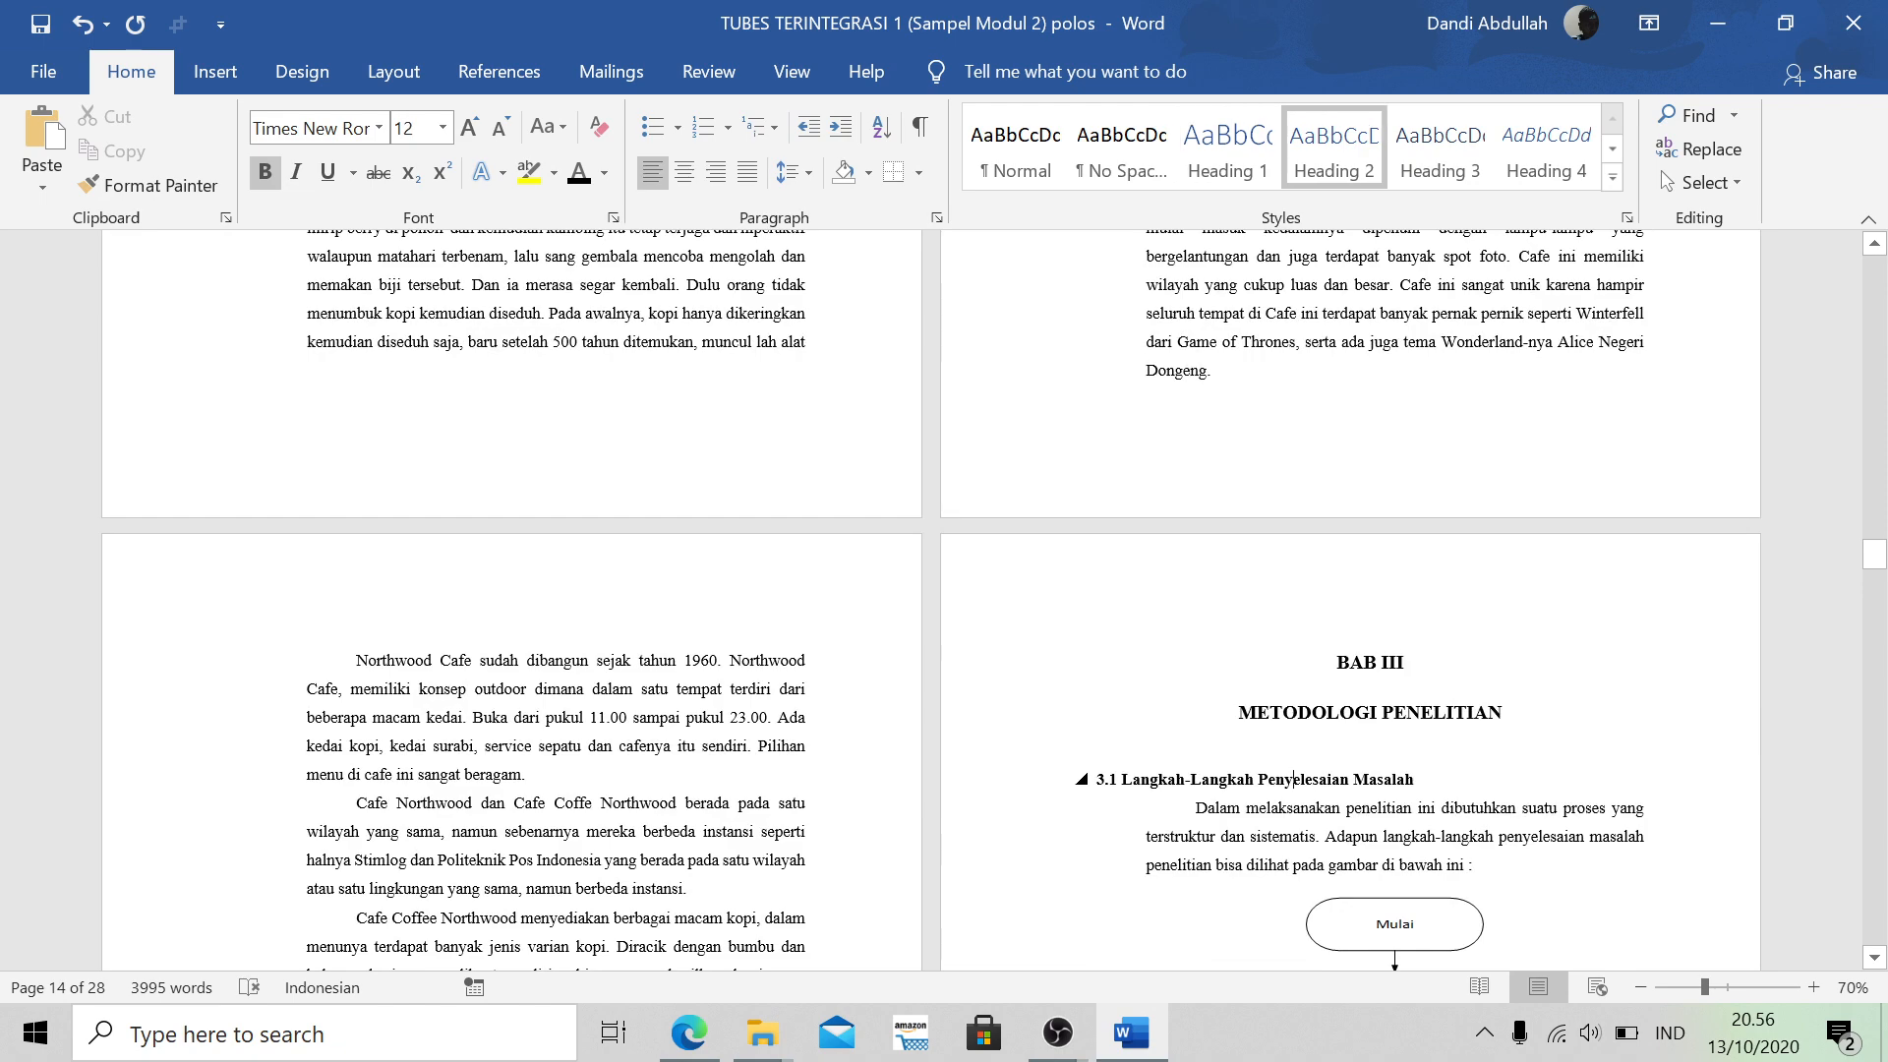
scroll(1286, 776, up, 7)
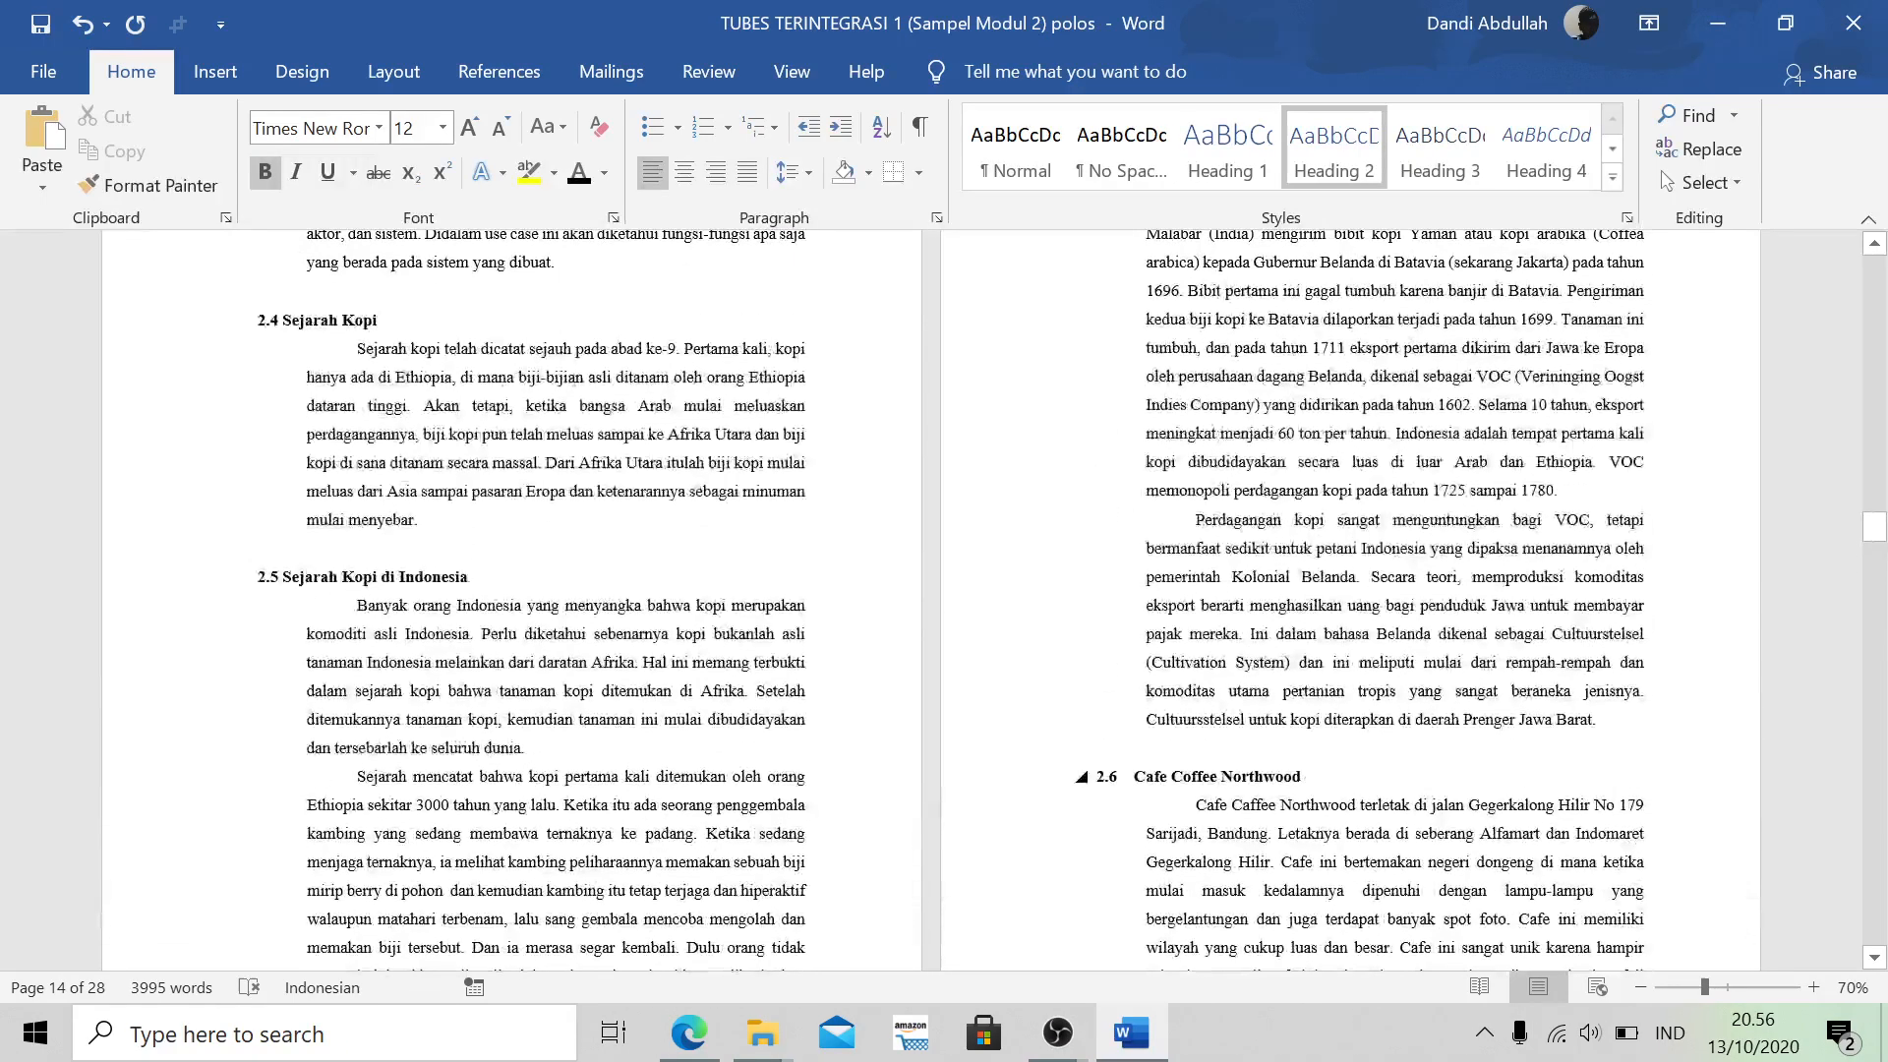
click(1285, 776)
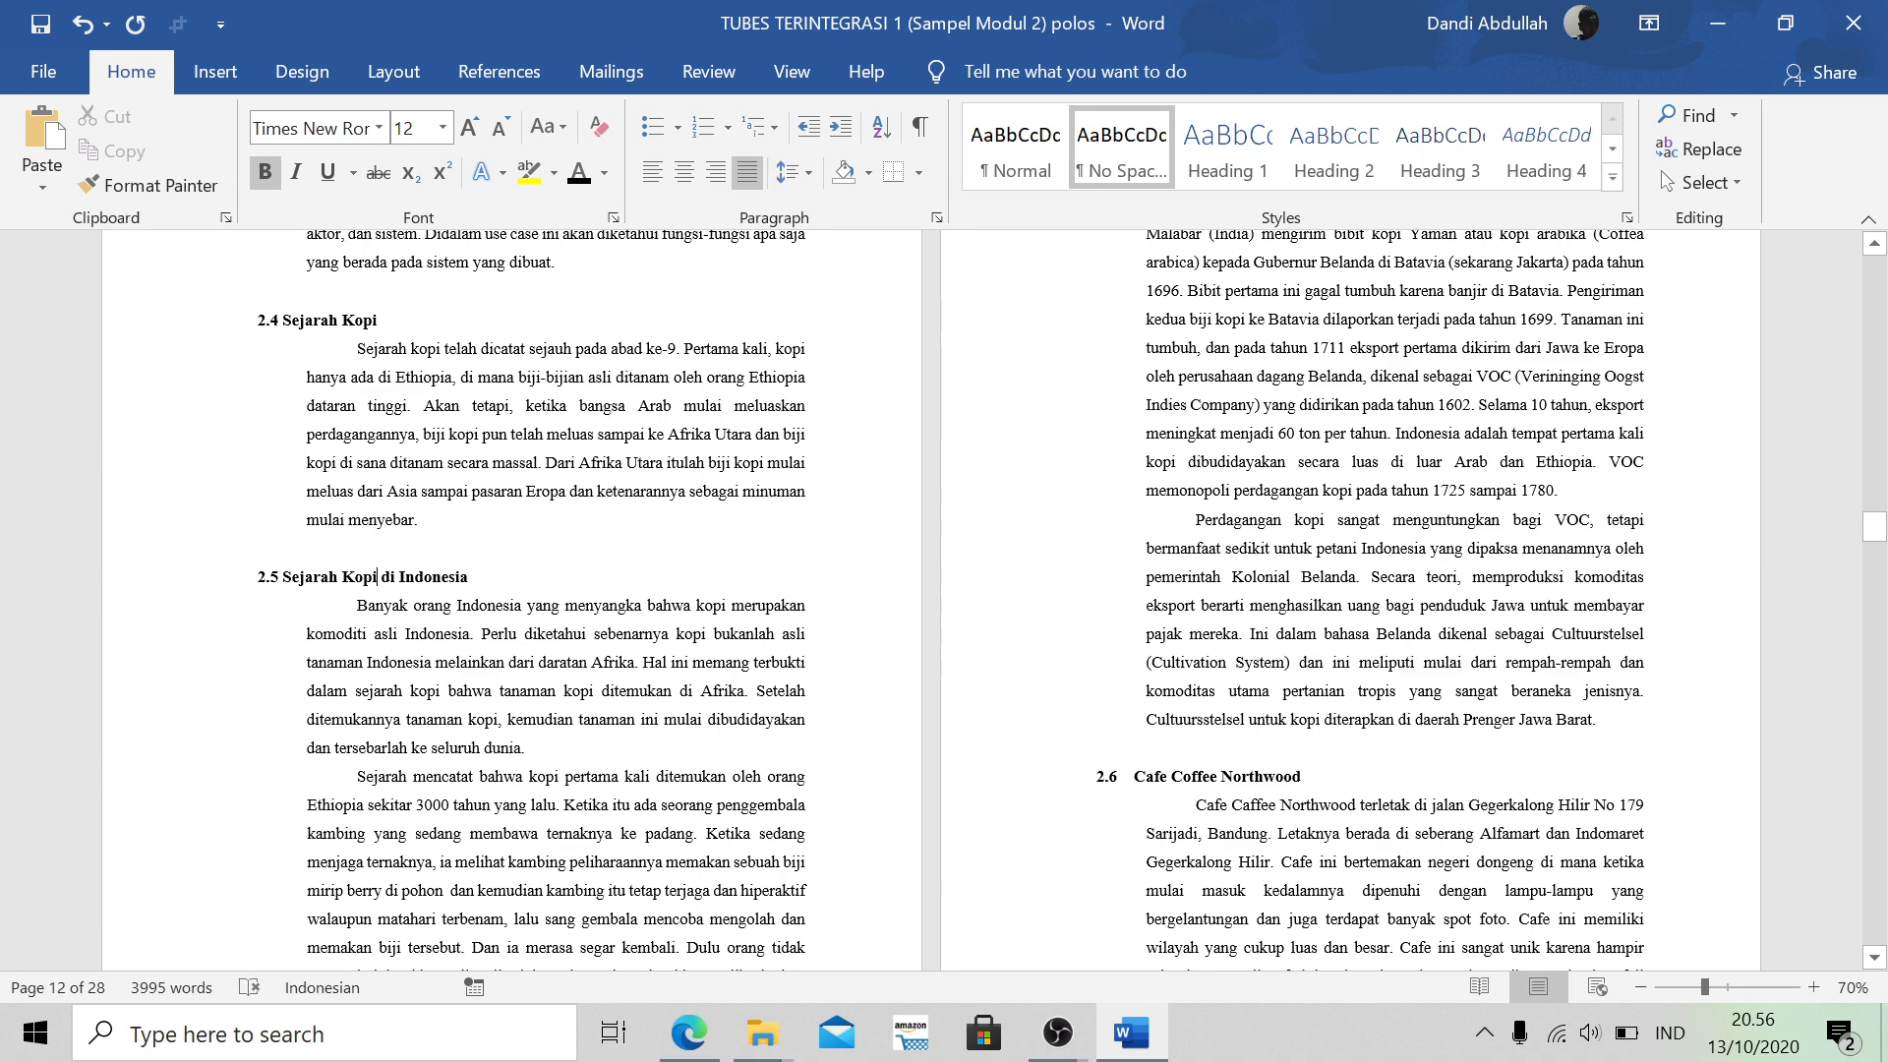
Apply the Heading 2 style to the 2.6 Cafe Coffee Northwood subheading
scroll(1304, 632, down, 3)
drag(1304, 632, 1094, 635)
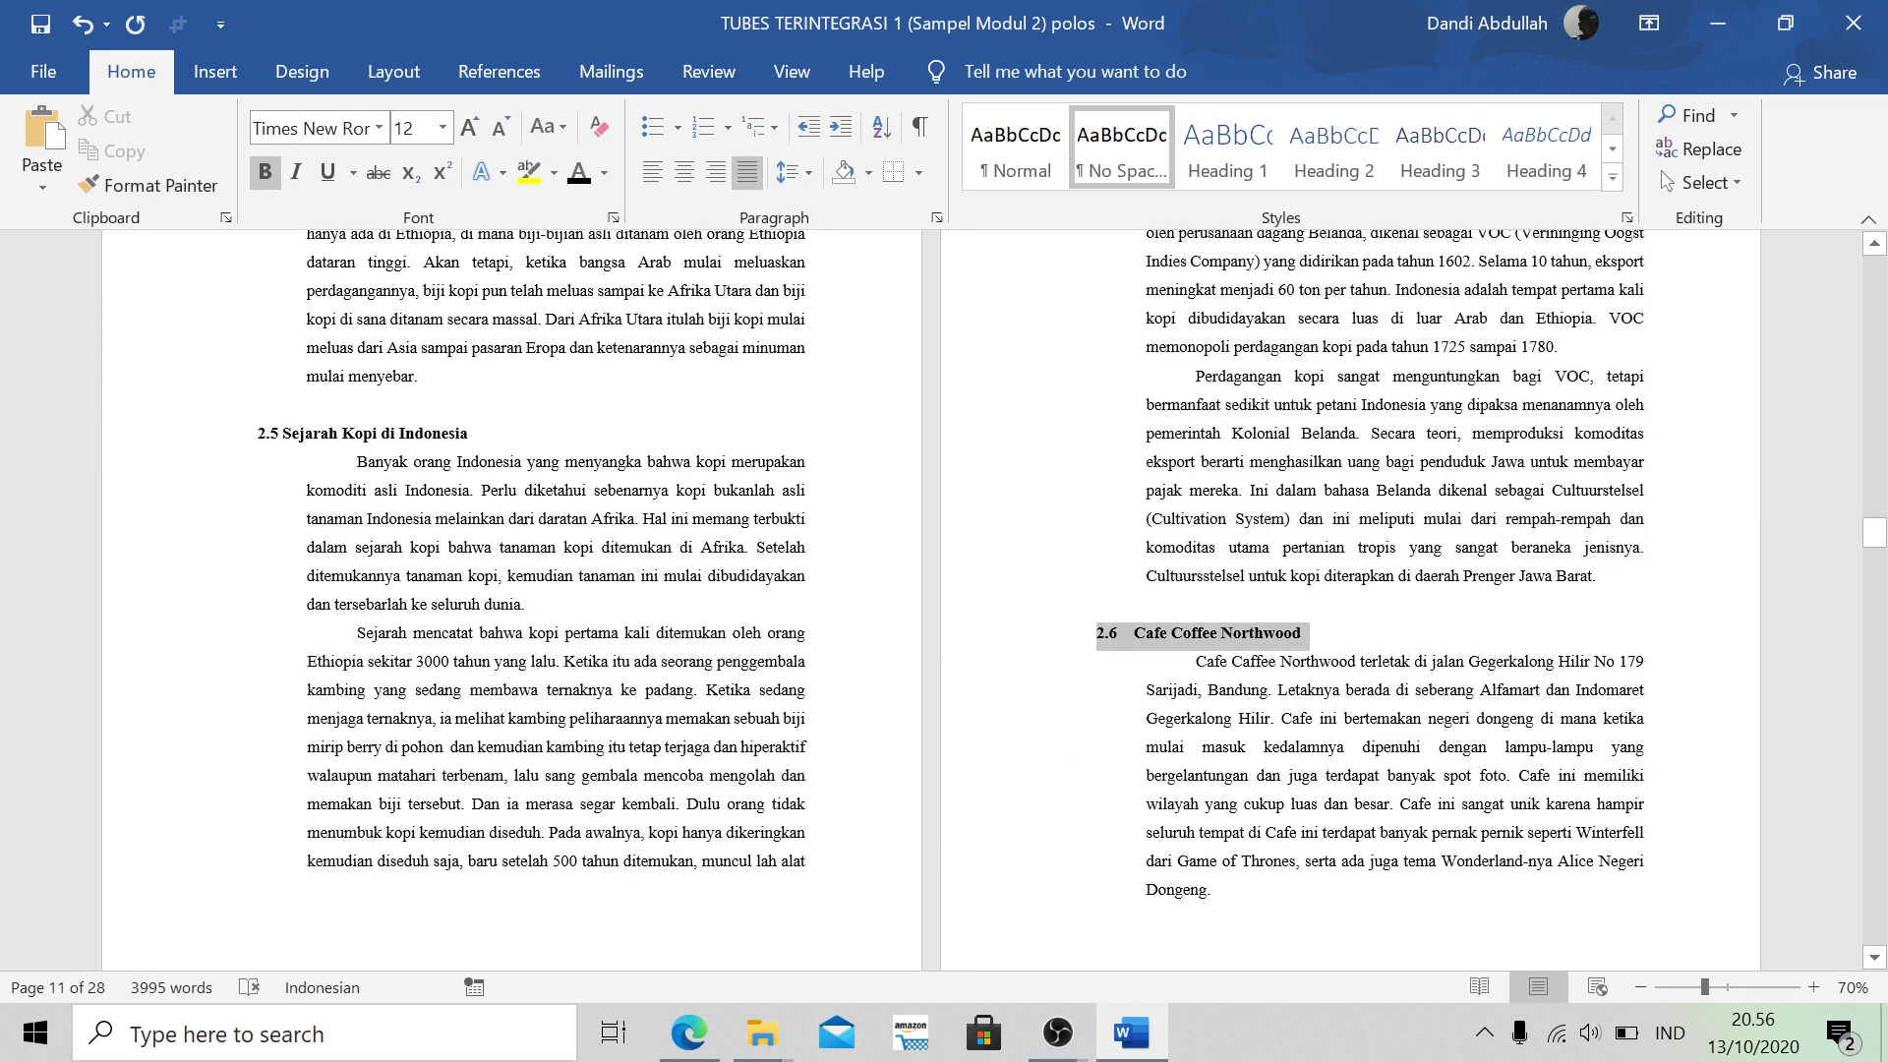
click(1327, 173)
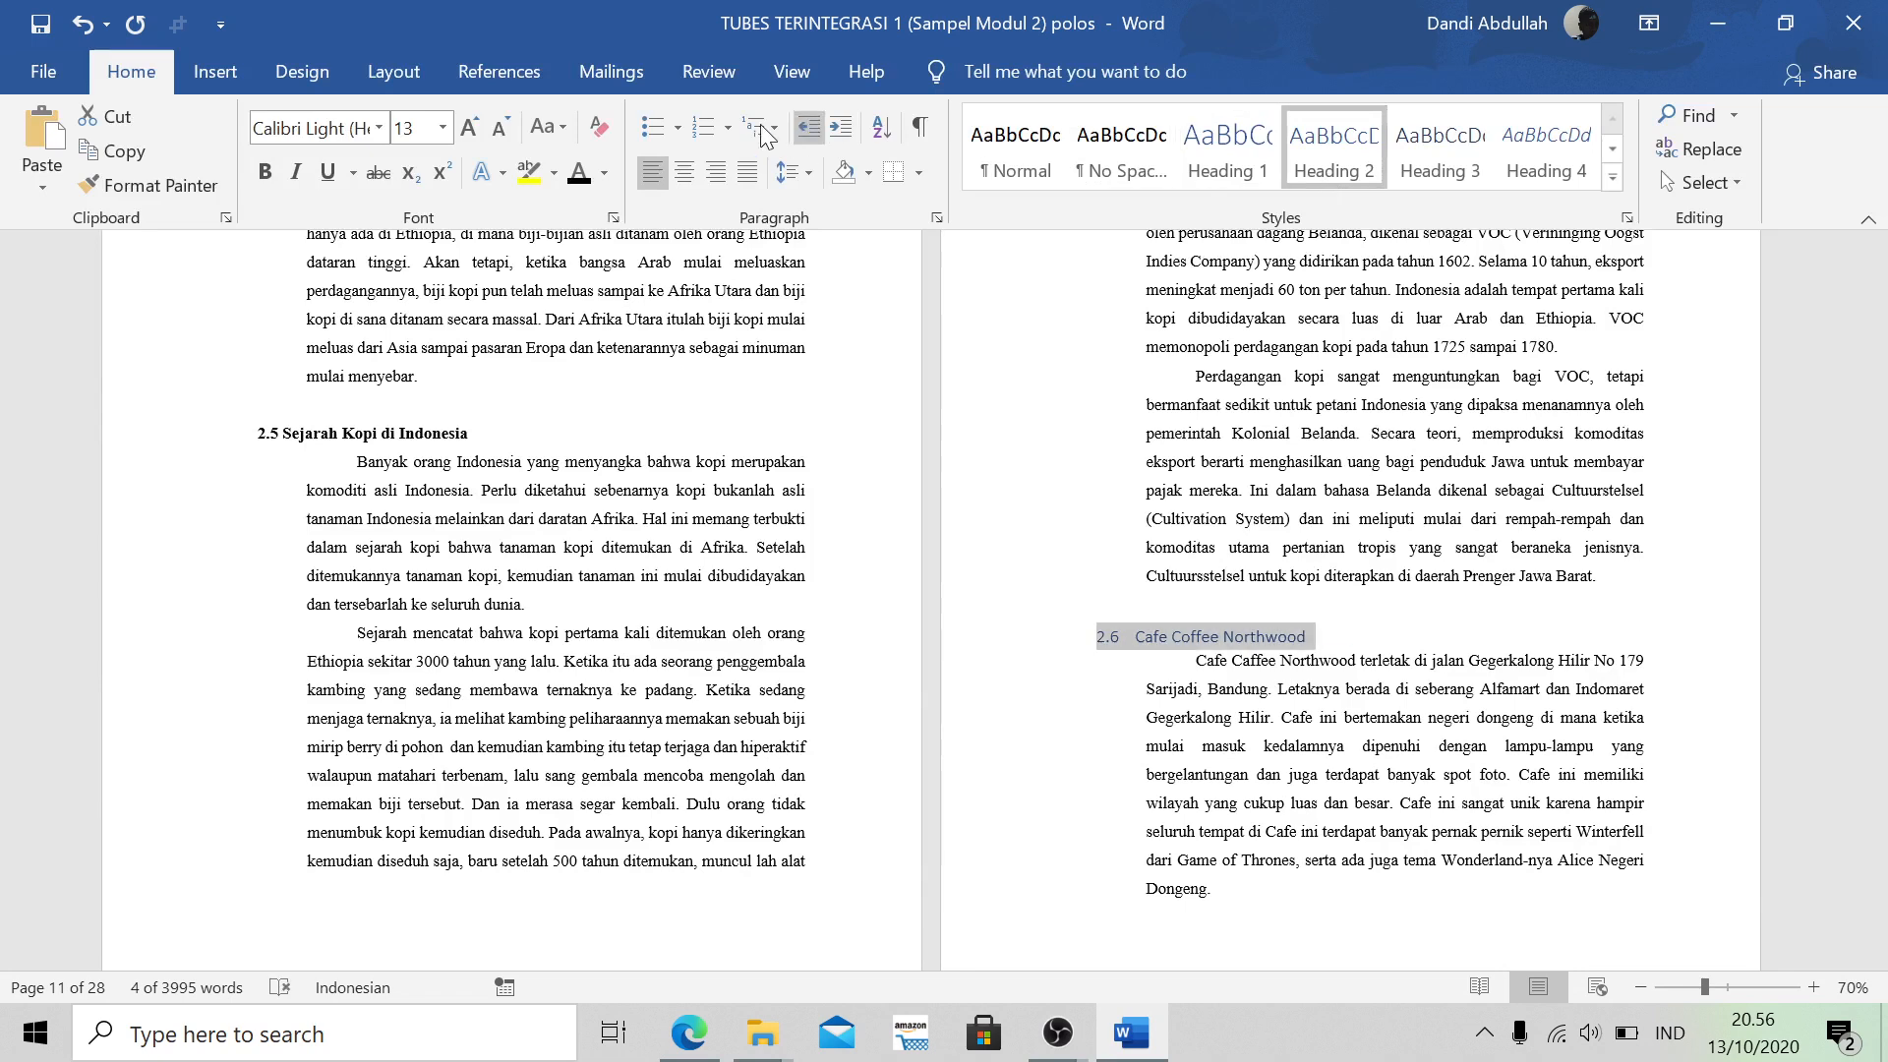
Format the 2.6 Cafe Coffee Northwood subheading as Times New Roman, size 12, bold and black
click(375, 128)
click(387, 298)
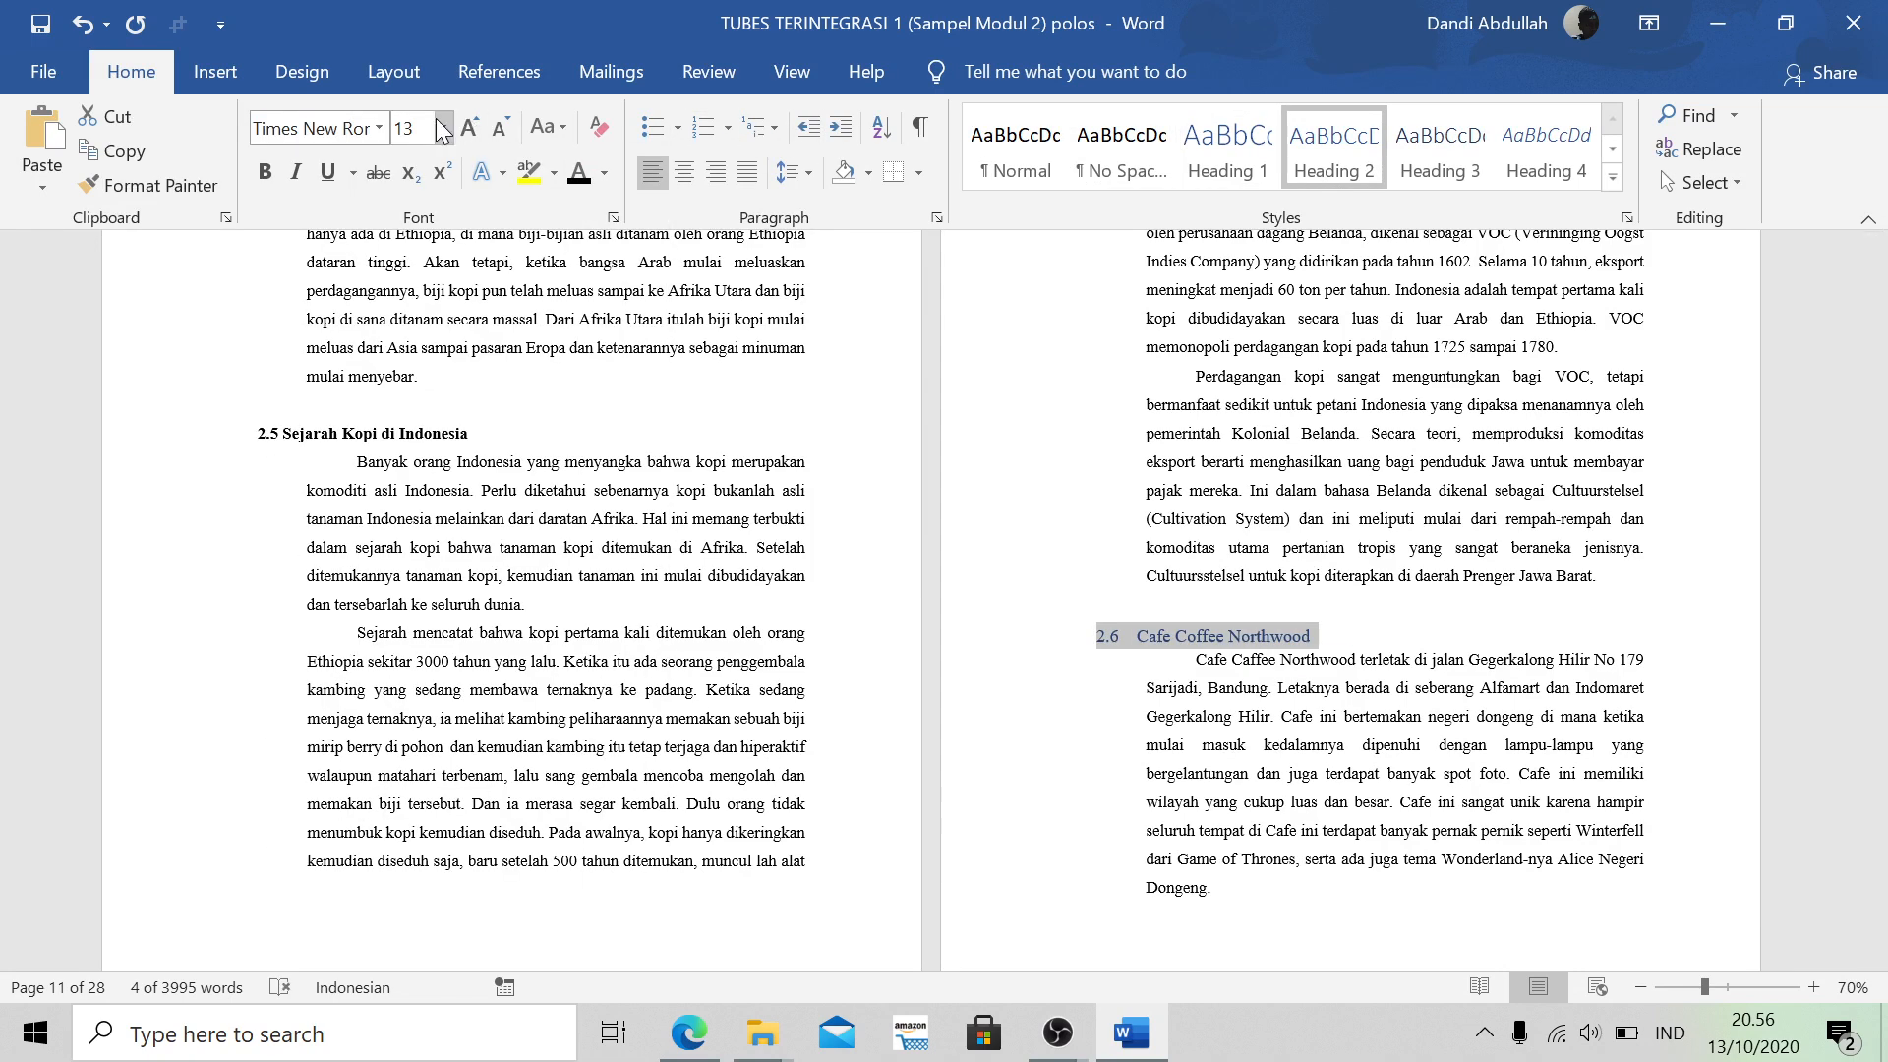
click(440, 128)
click(407, 285)
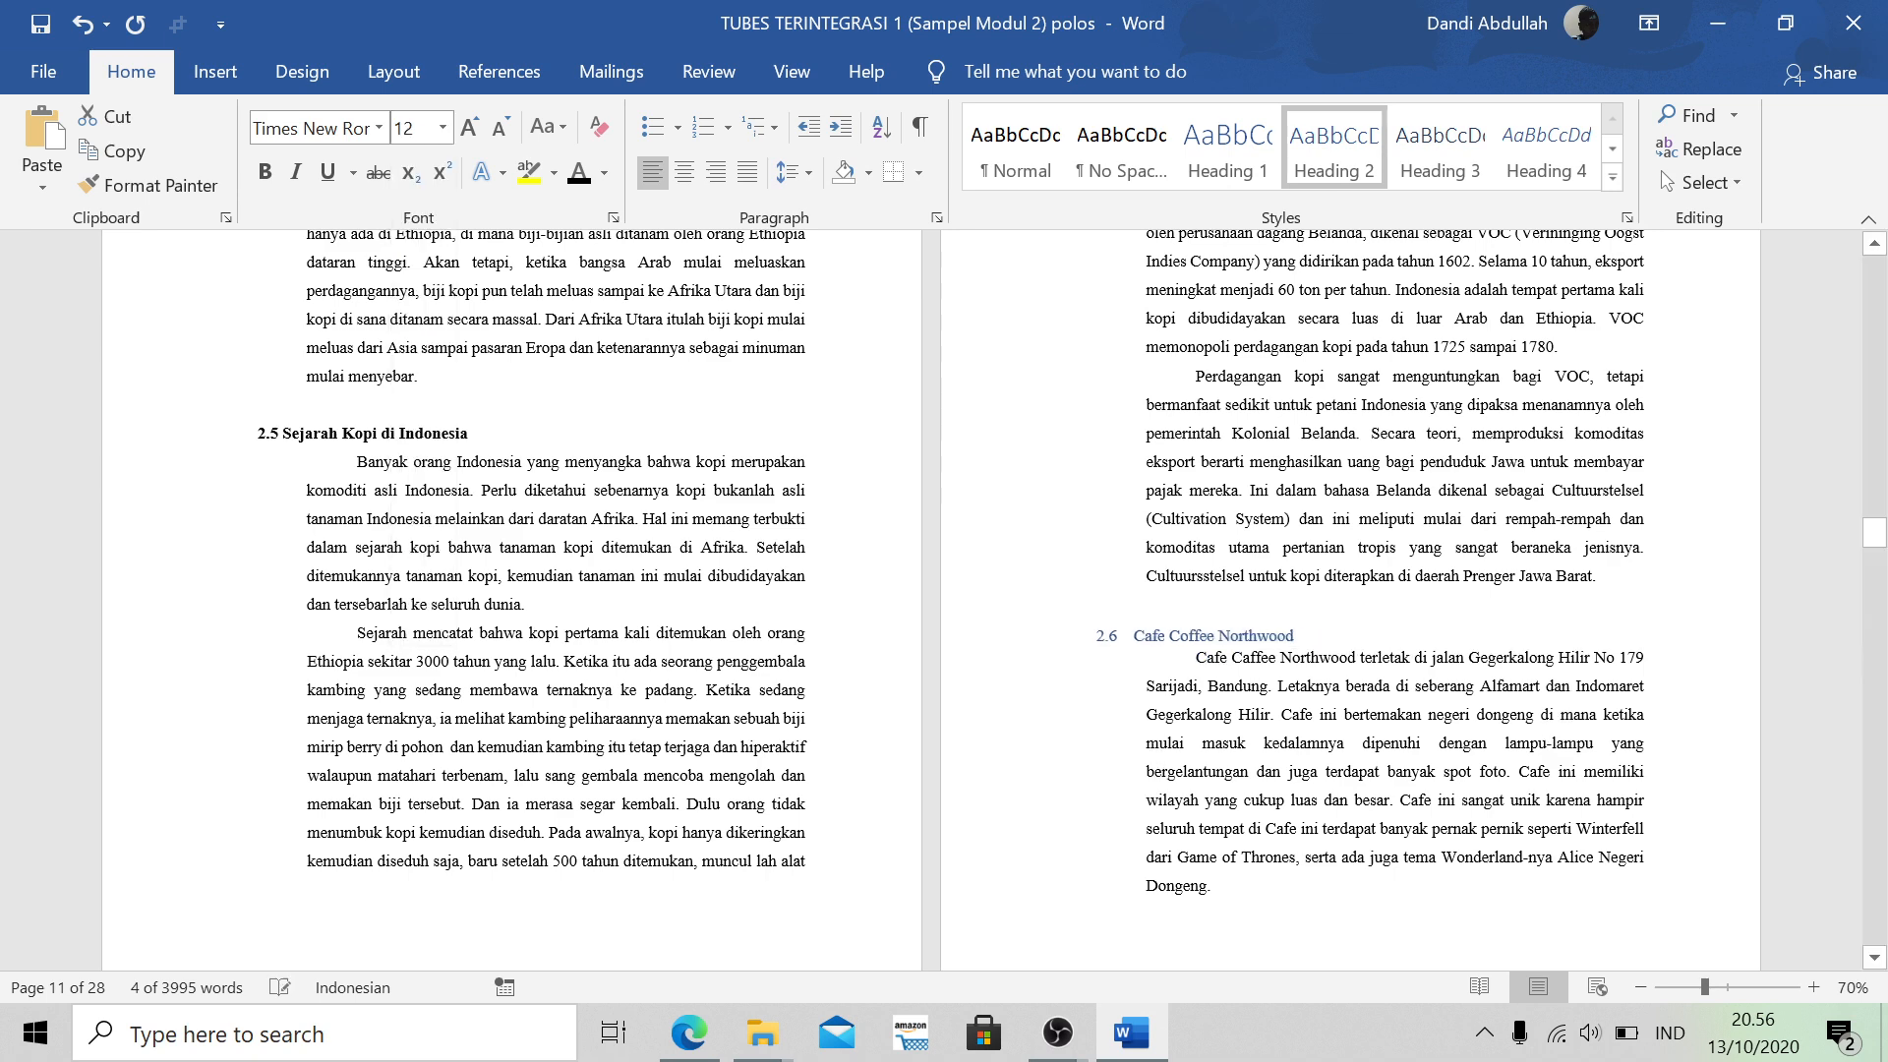
click(267, 183)
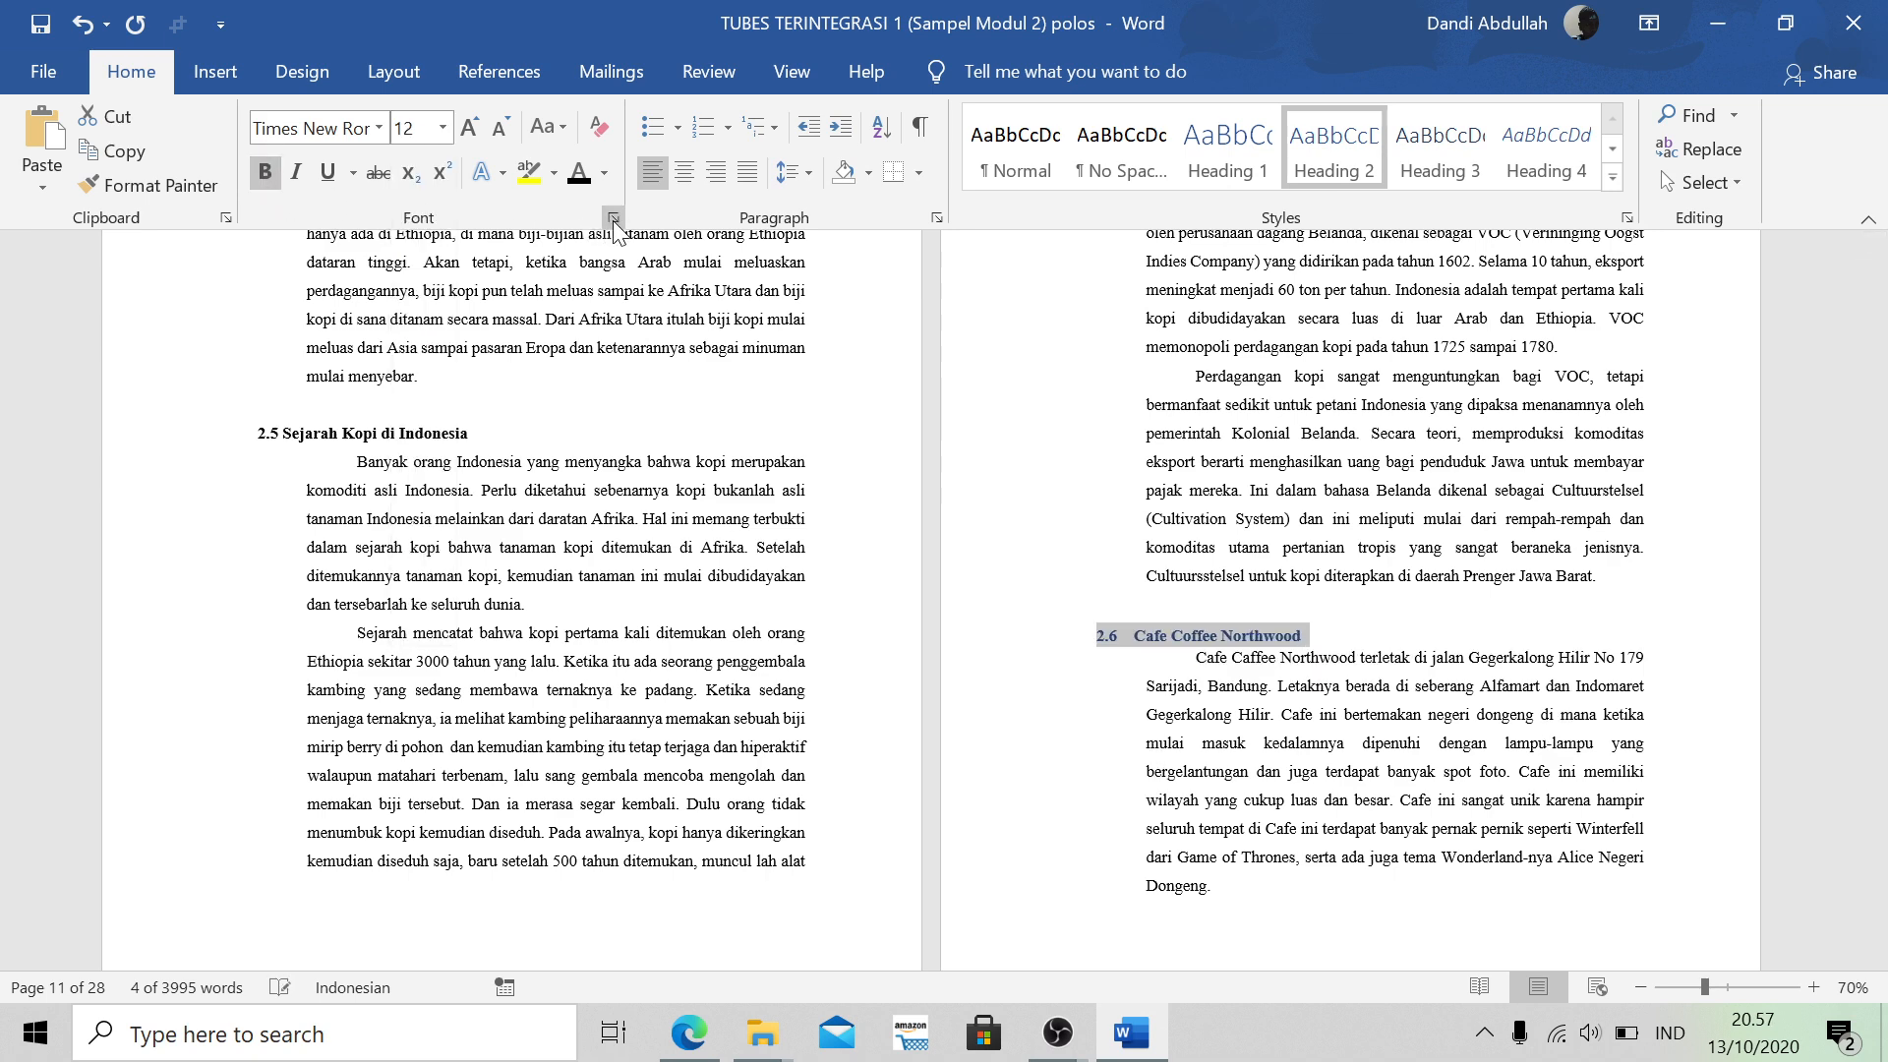
click(581, 177)
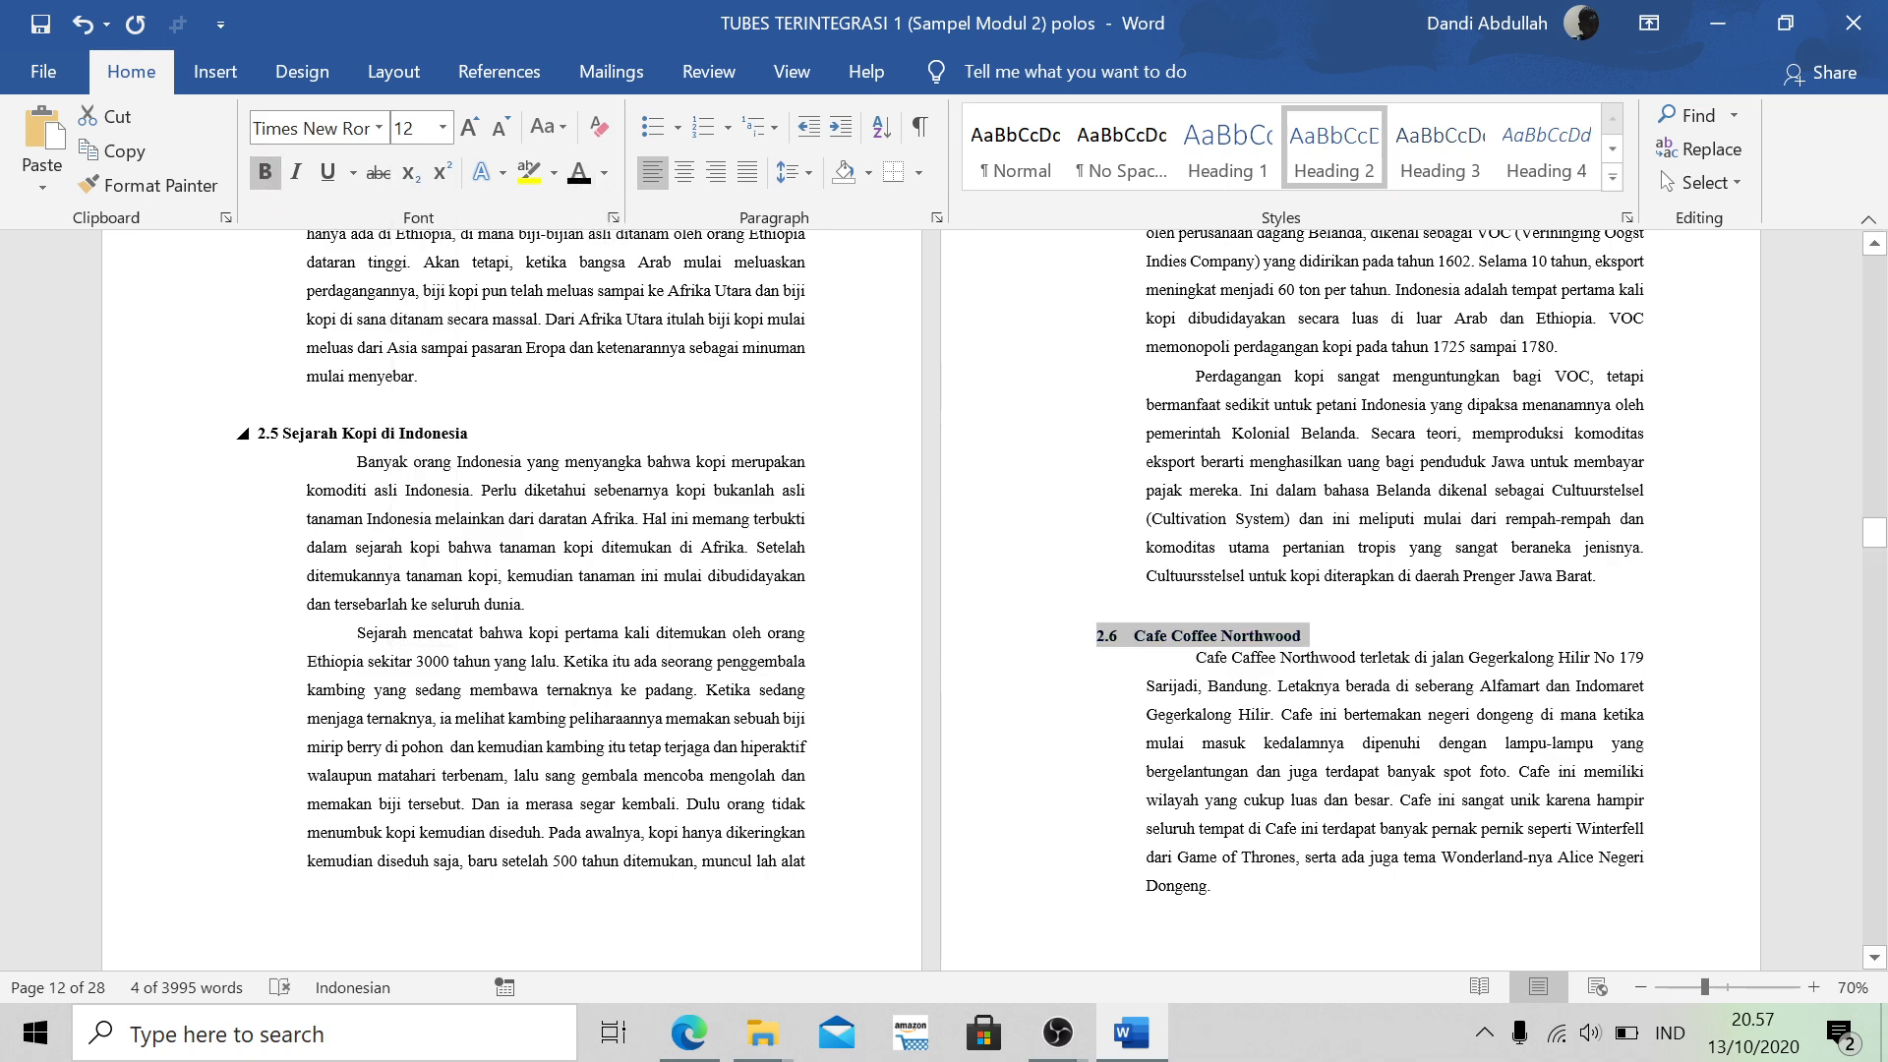
Apply the Heading 2 style to the 2.5 Sejarah Kopi di Indonesia subheading and set it in Times New Roman, size 12
drag(224, 434, 225, 410)
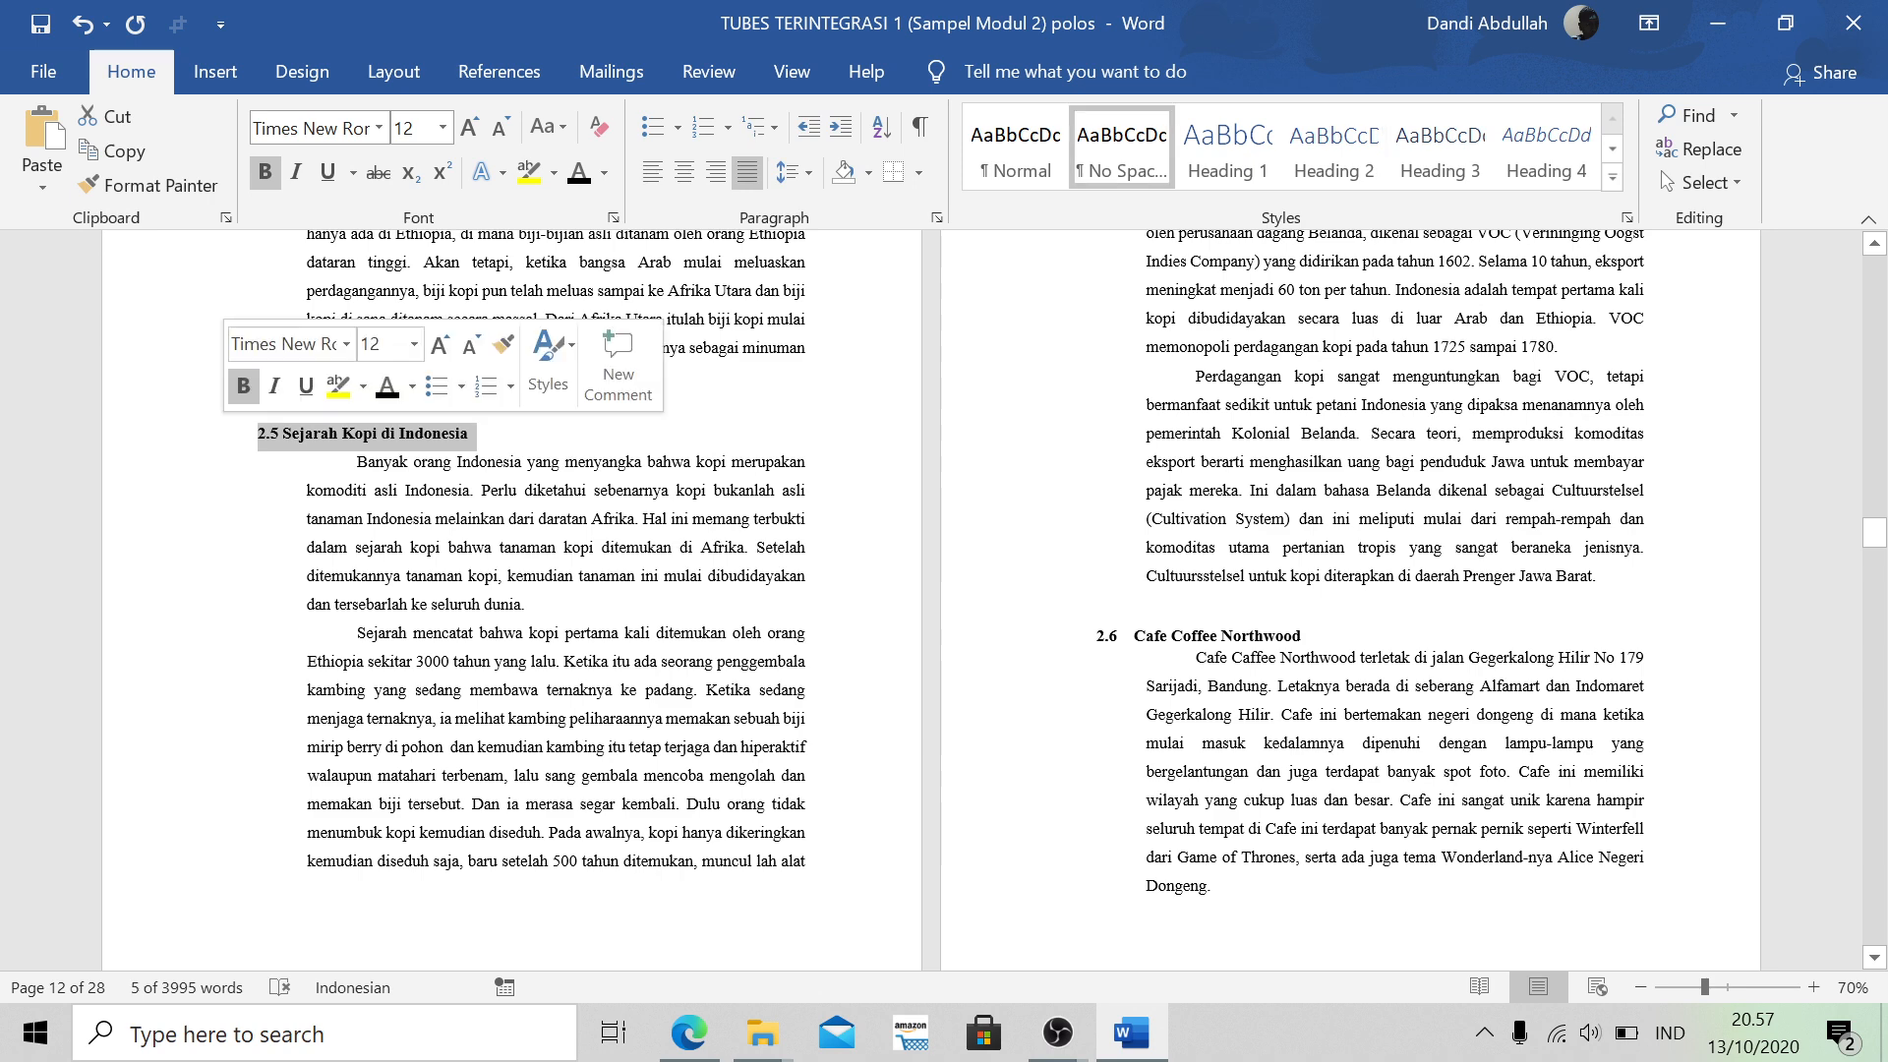
click(1334, 156)
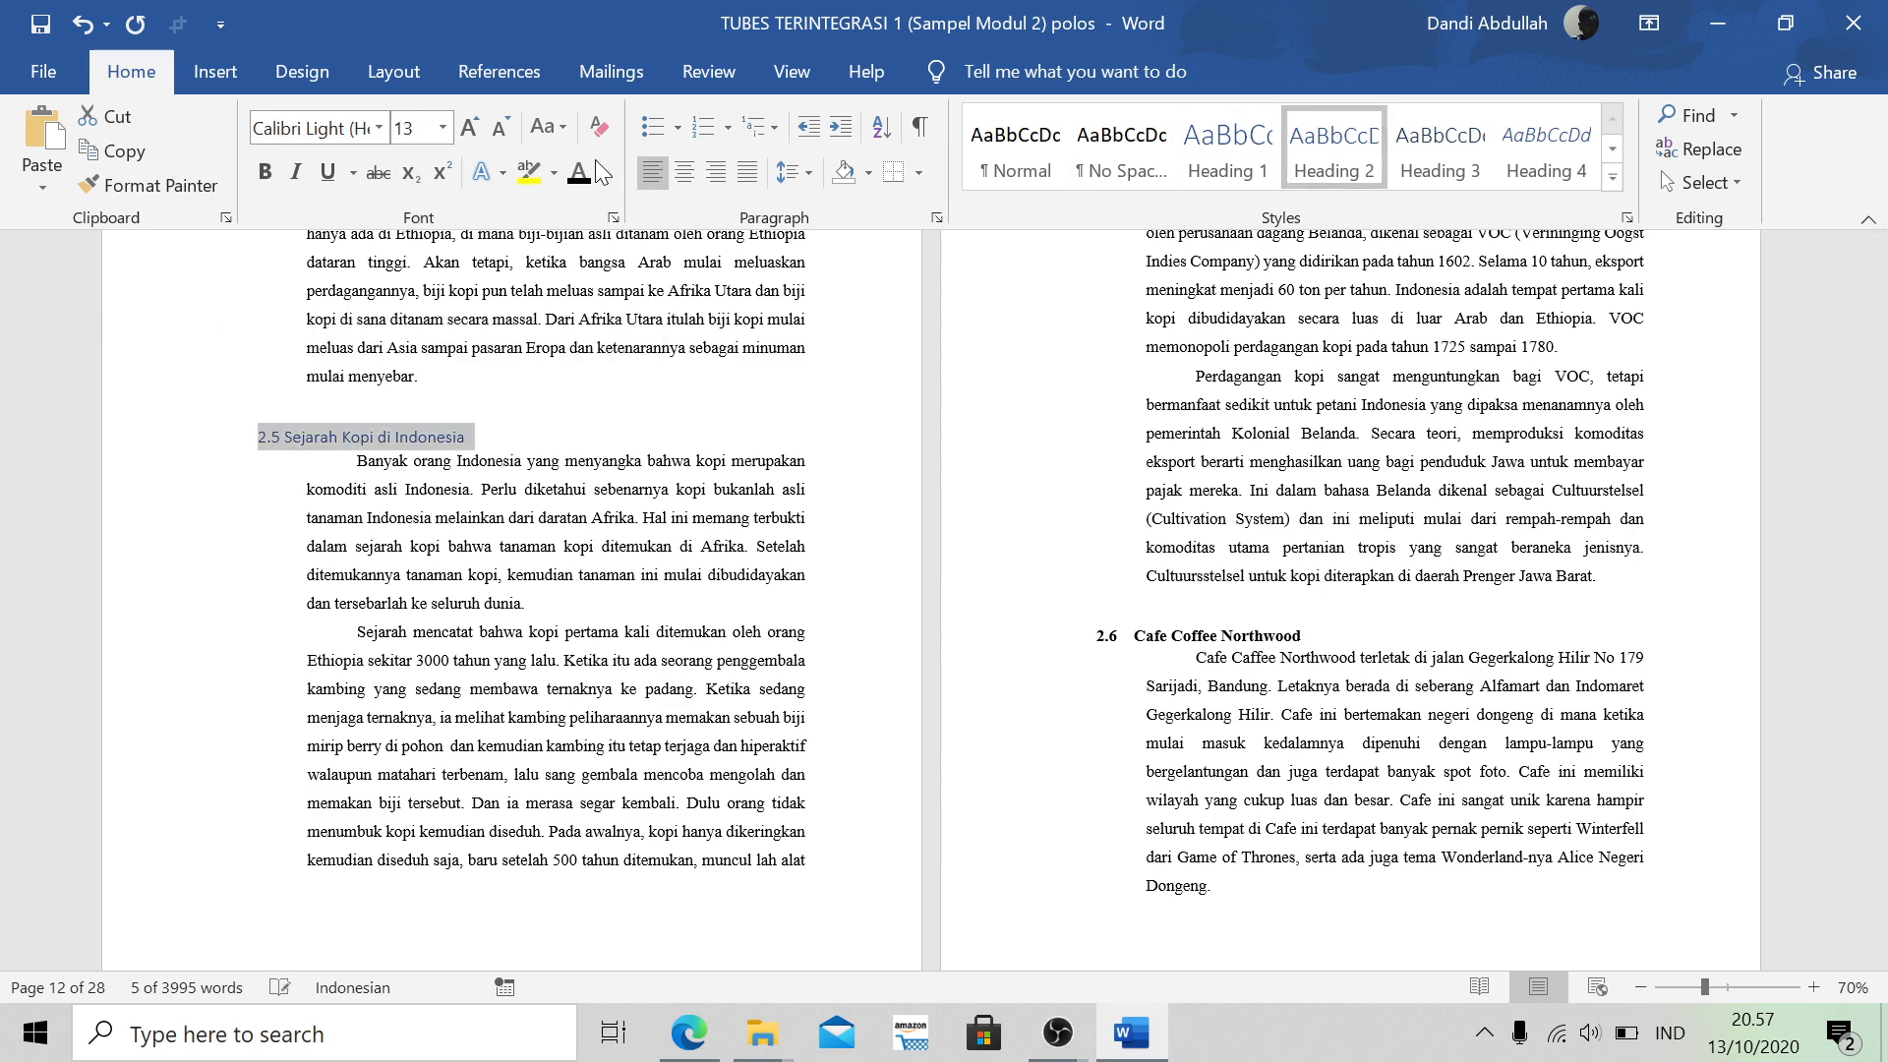
click(380, 128)
click(370, 298)
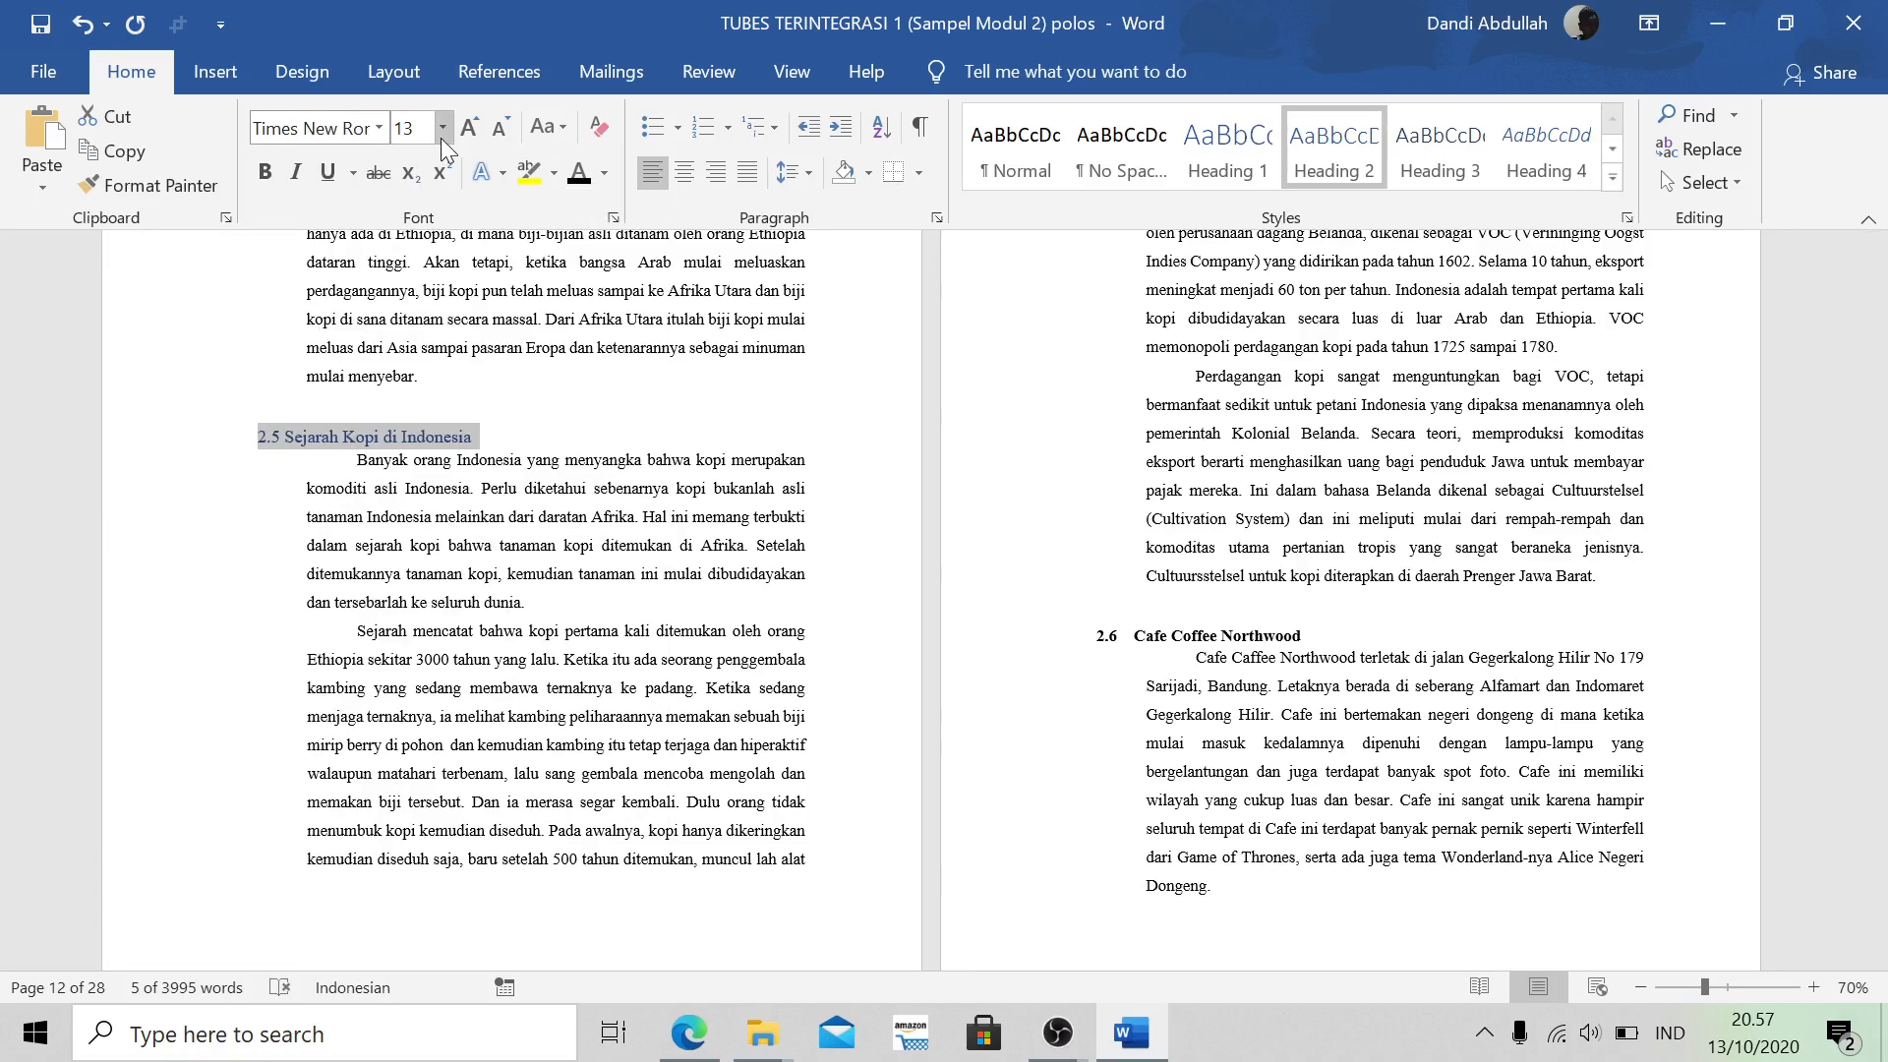
click(442, 128)
click(418, 288)
click(420, 290)
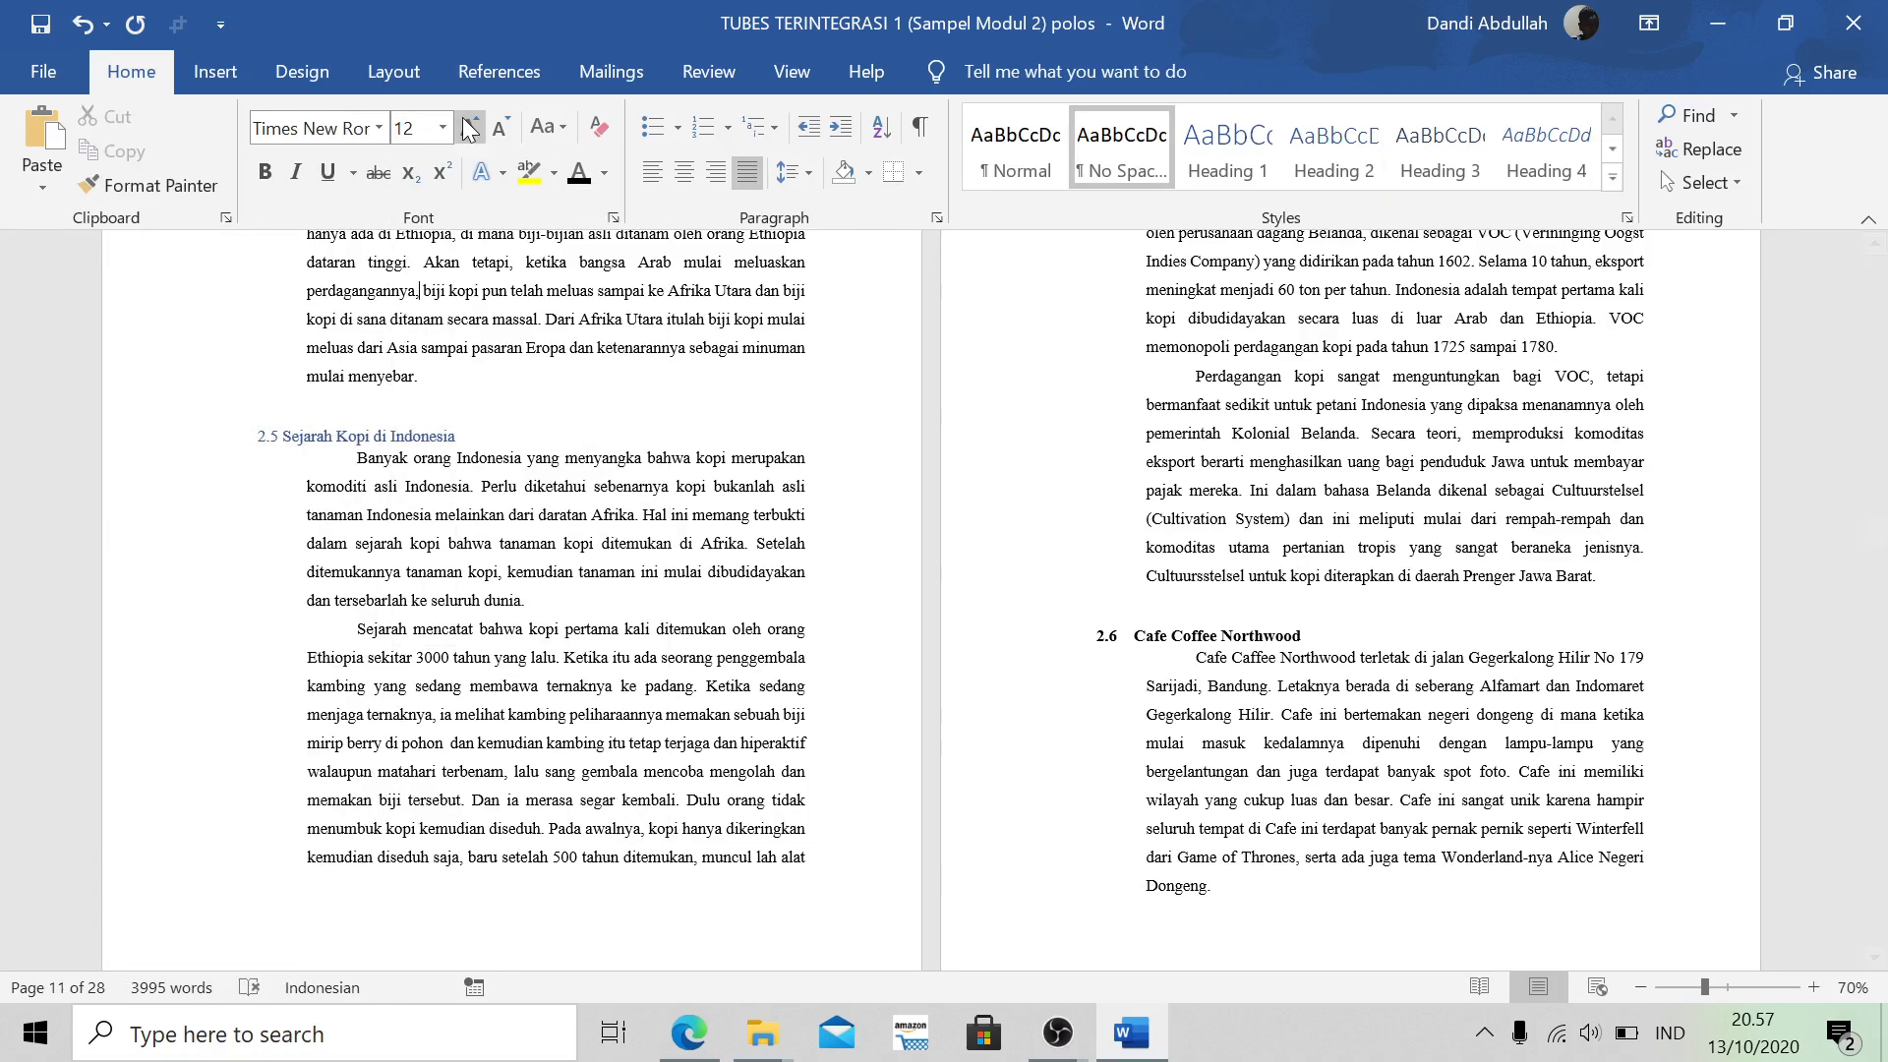
Make the 2.5 Sejarah Kopi di Indonesia subheading black and bold
click(267, 182)
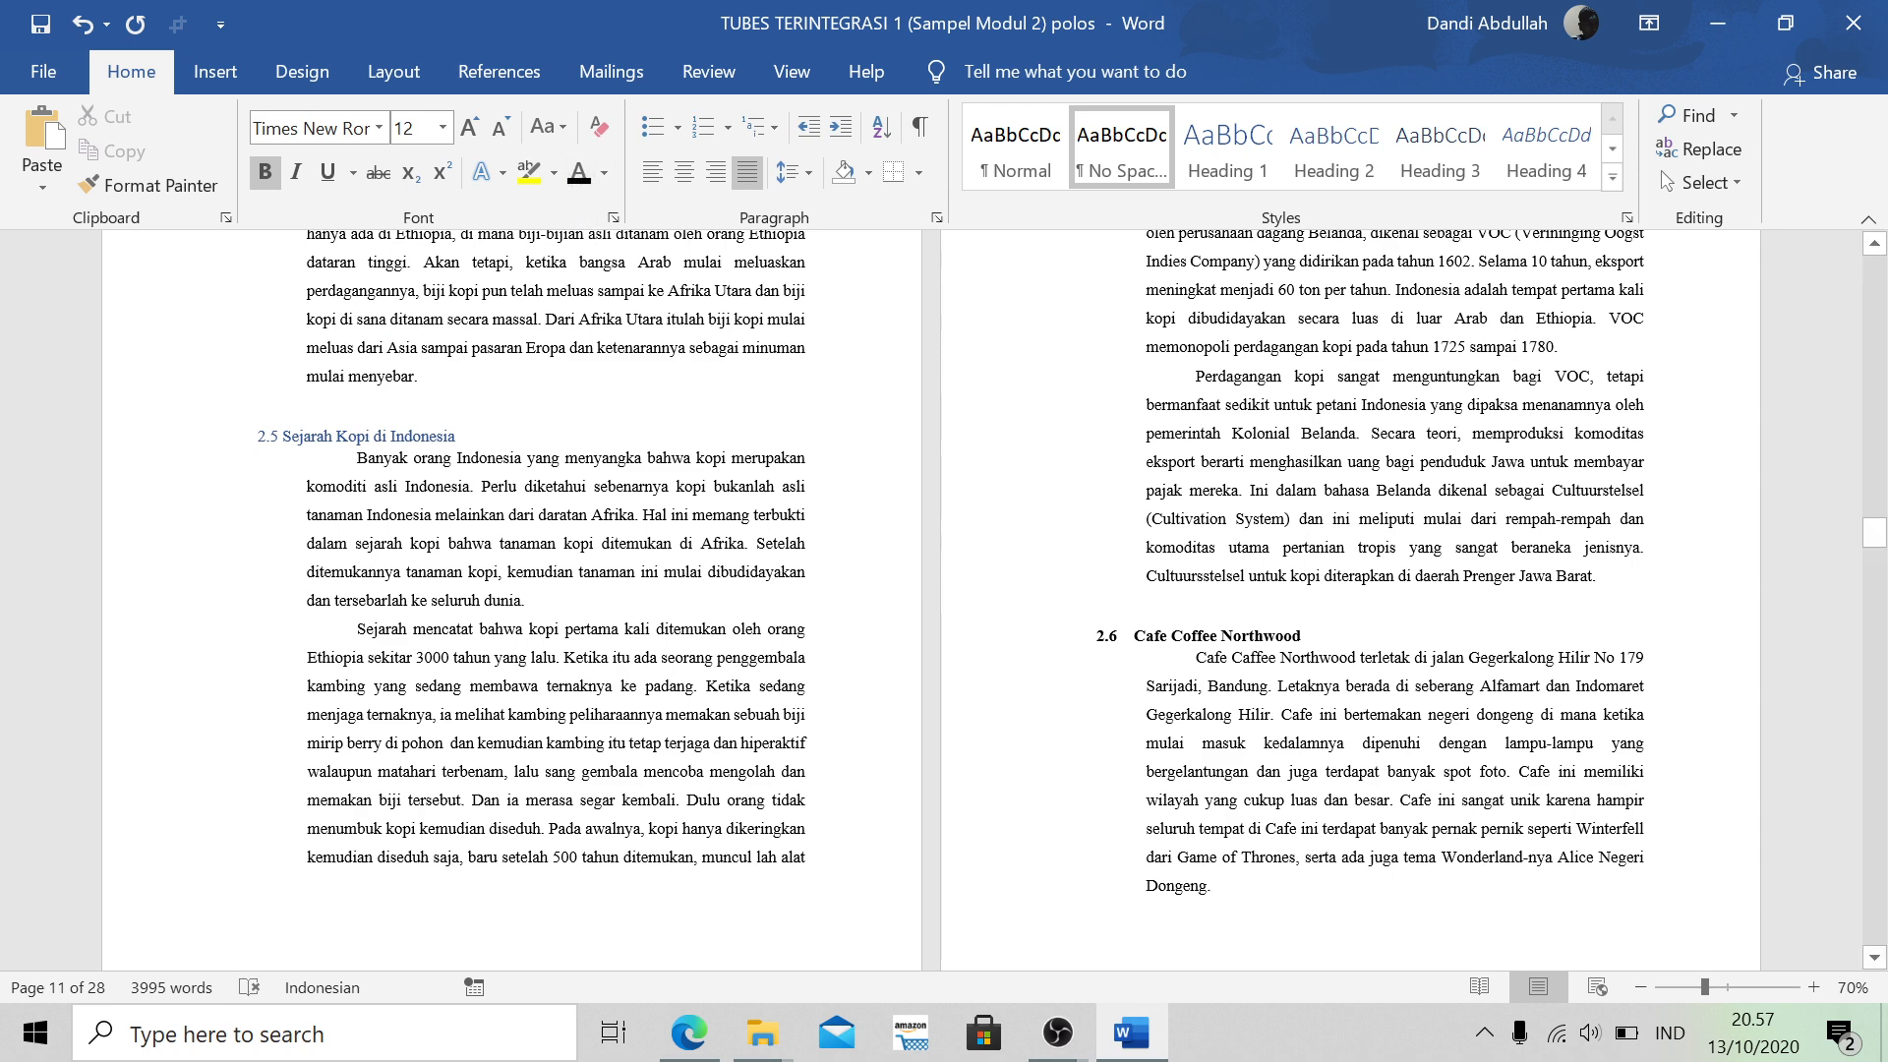
drag(455, 436, 270, 436)
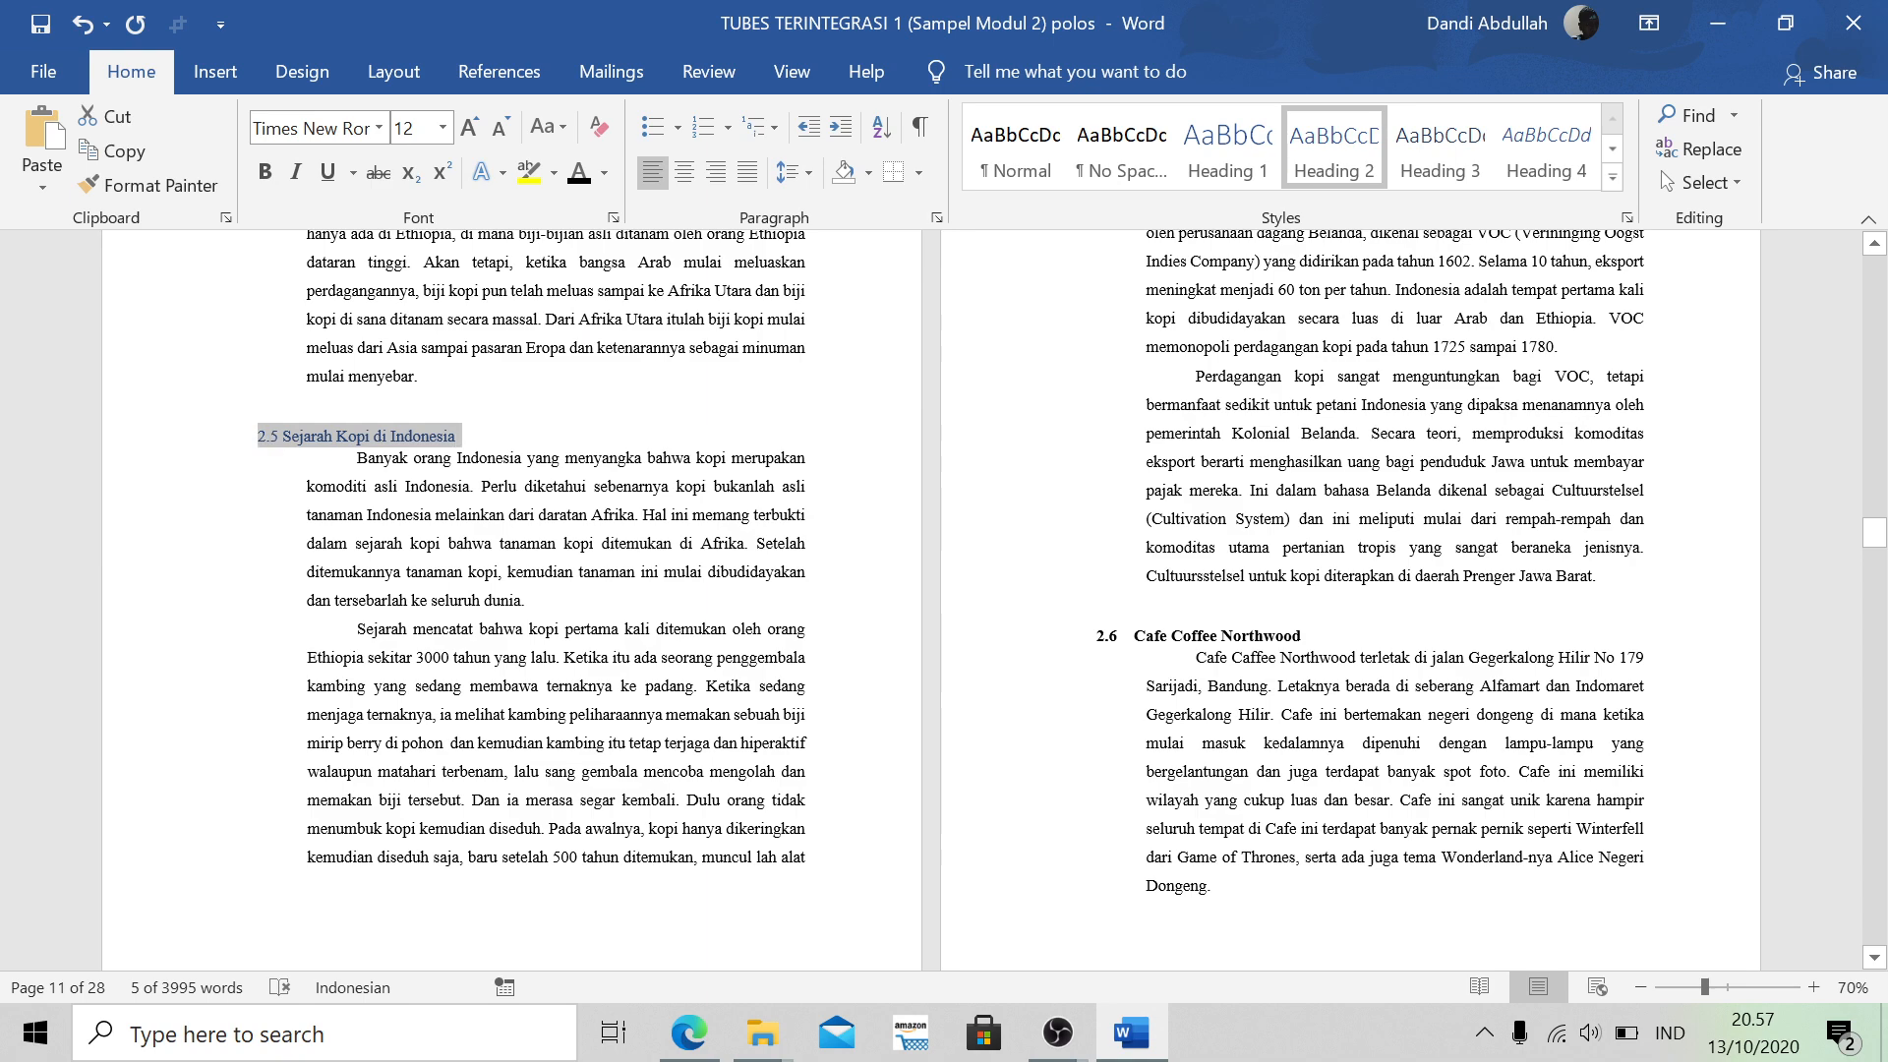
click(579, 172)
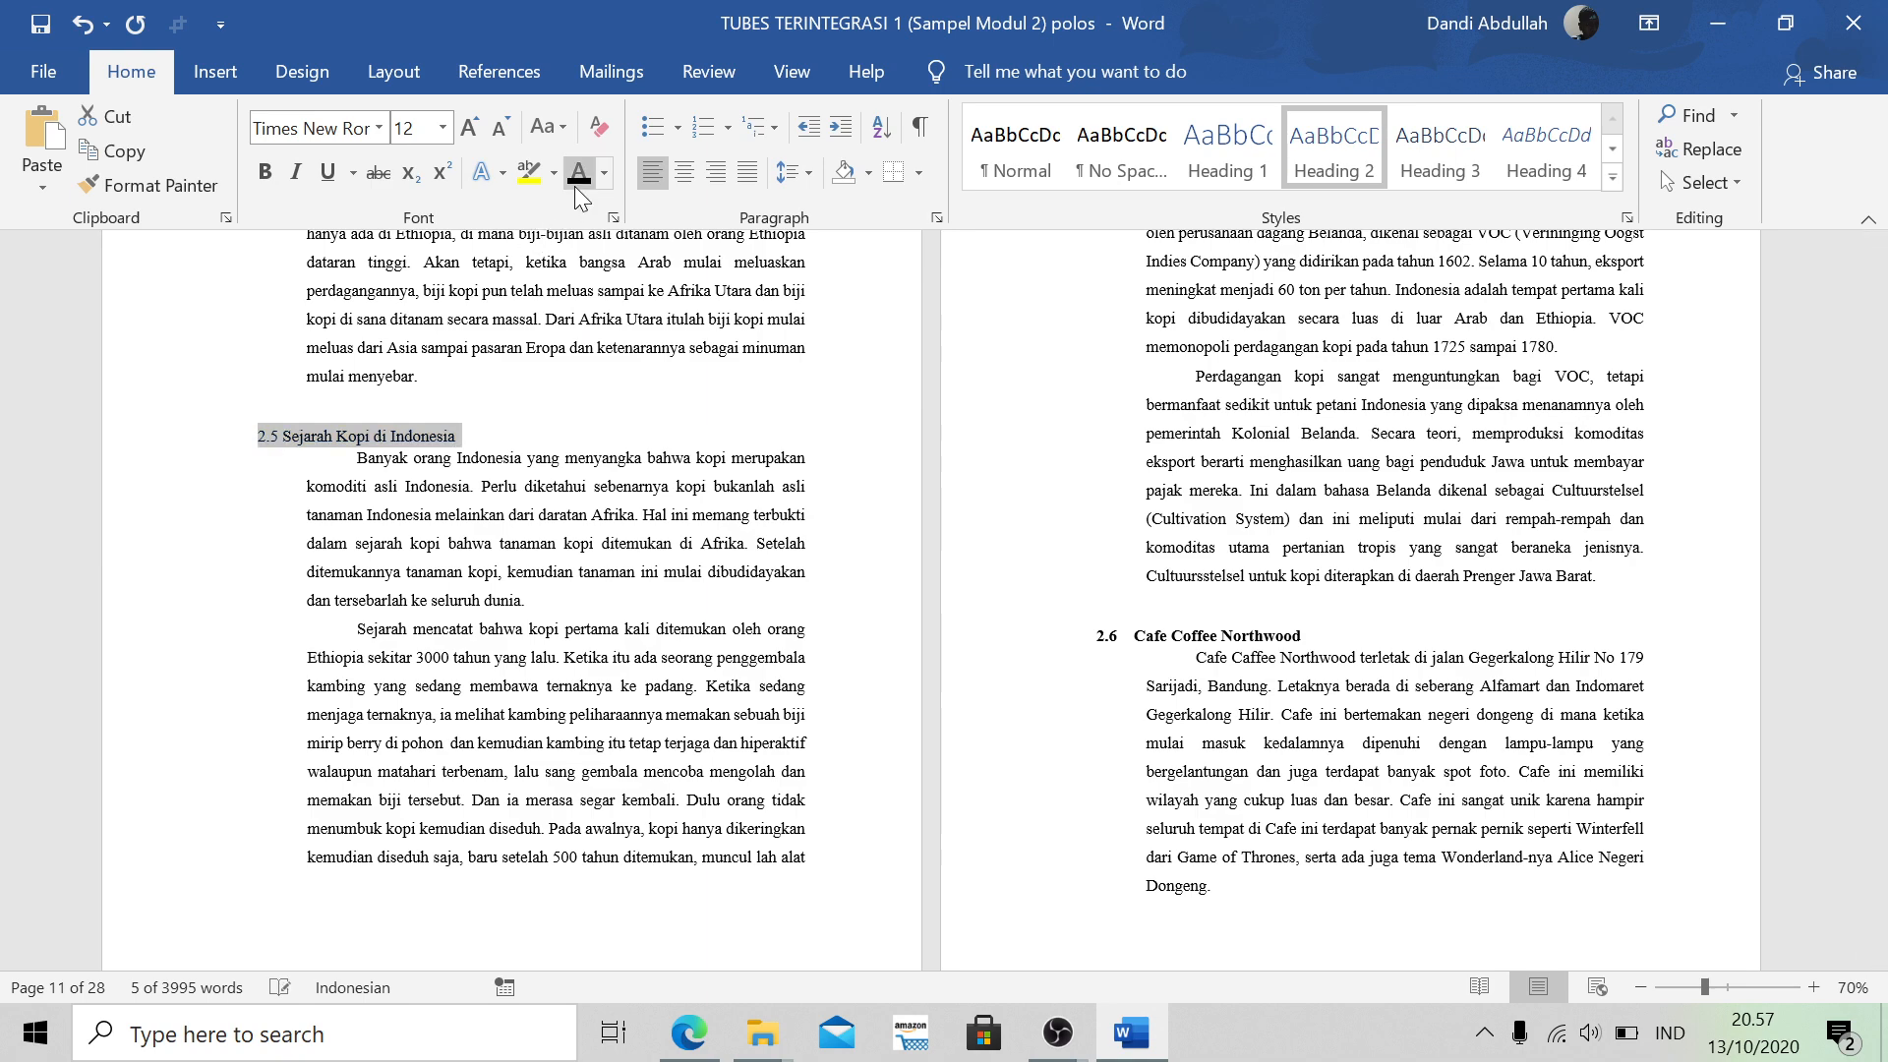
click(265, 173)
Apply the Heading 2 style to the 2.4 Sejarah Kopi subheading
scroll(944, 590, up, 5)
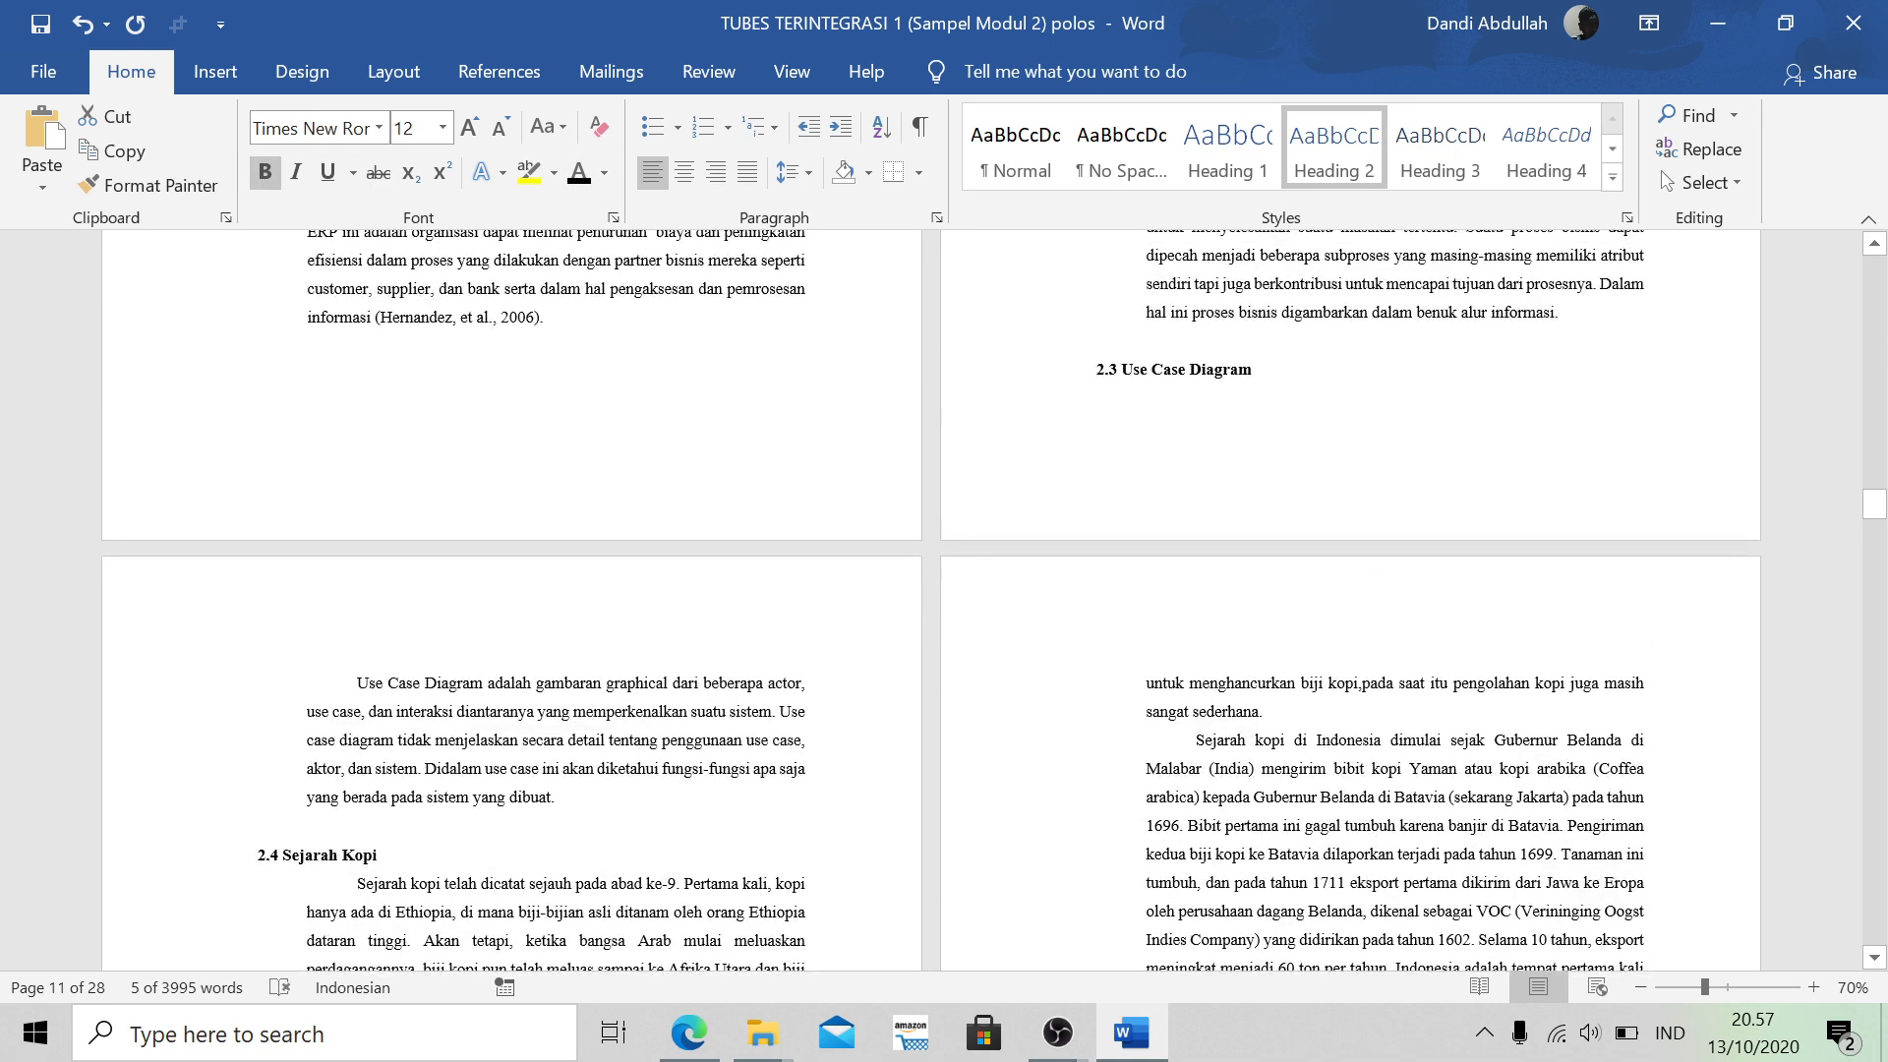
click(433, 864)
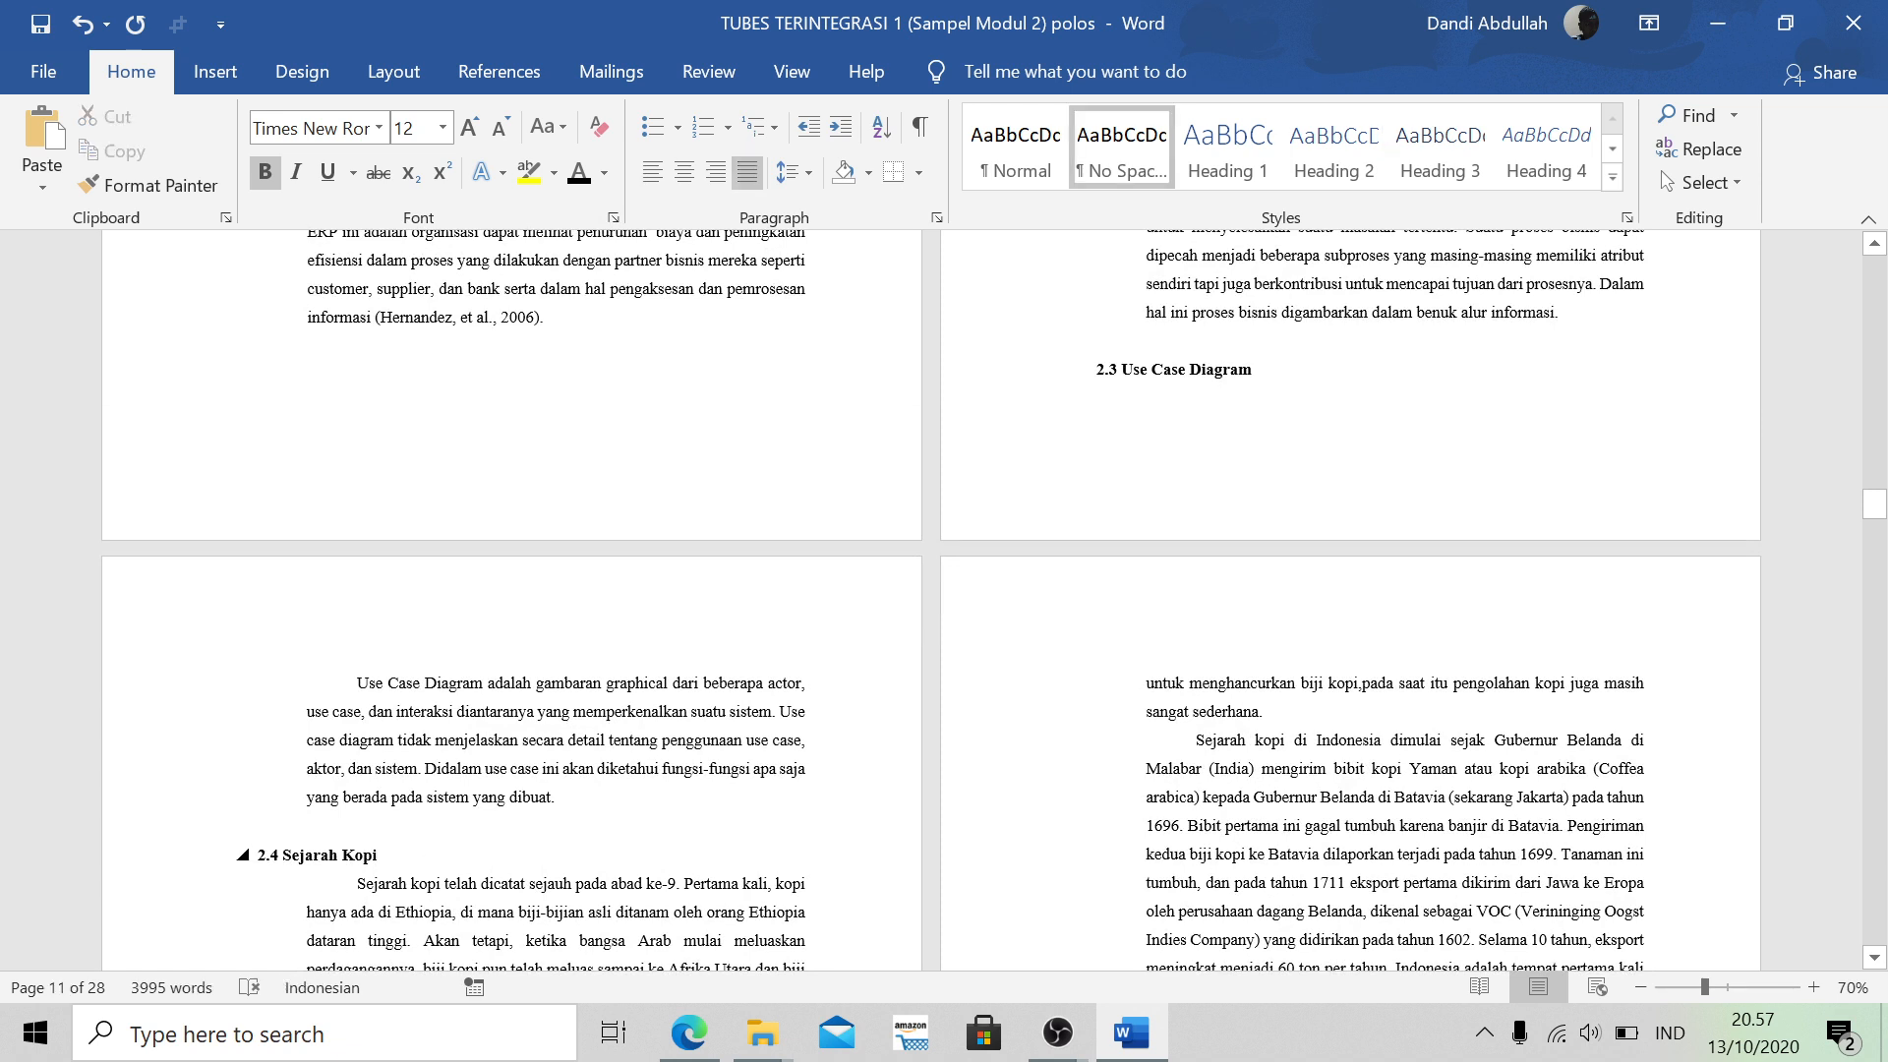
drag(414, 853, 175, 854)
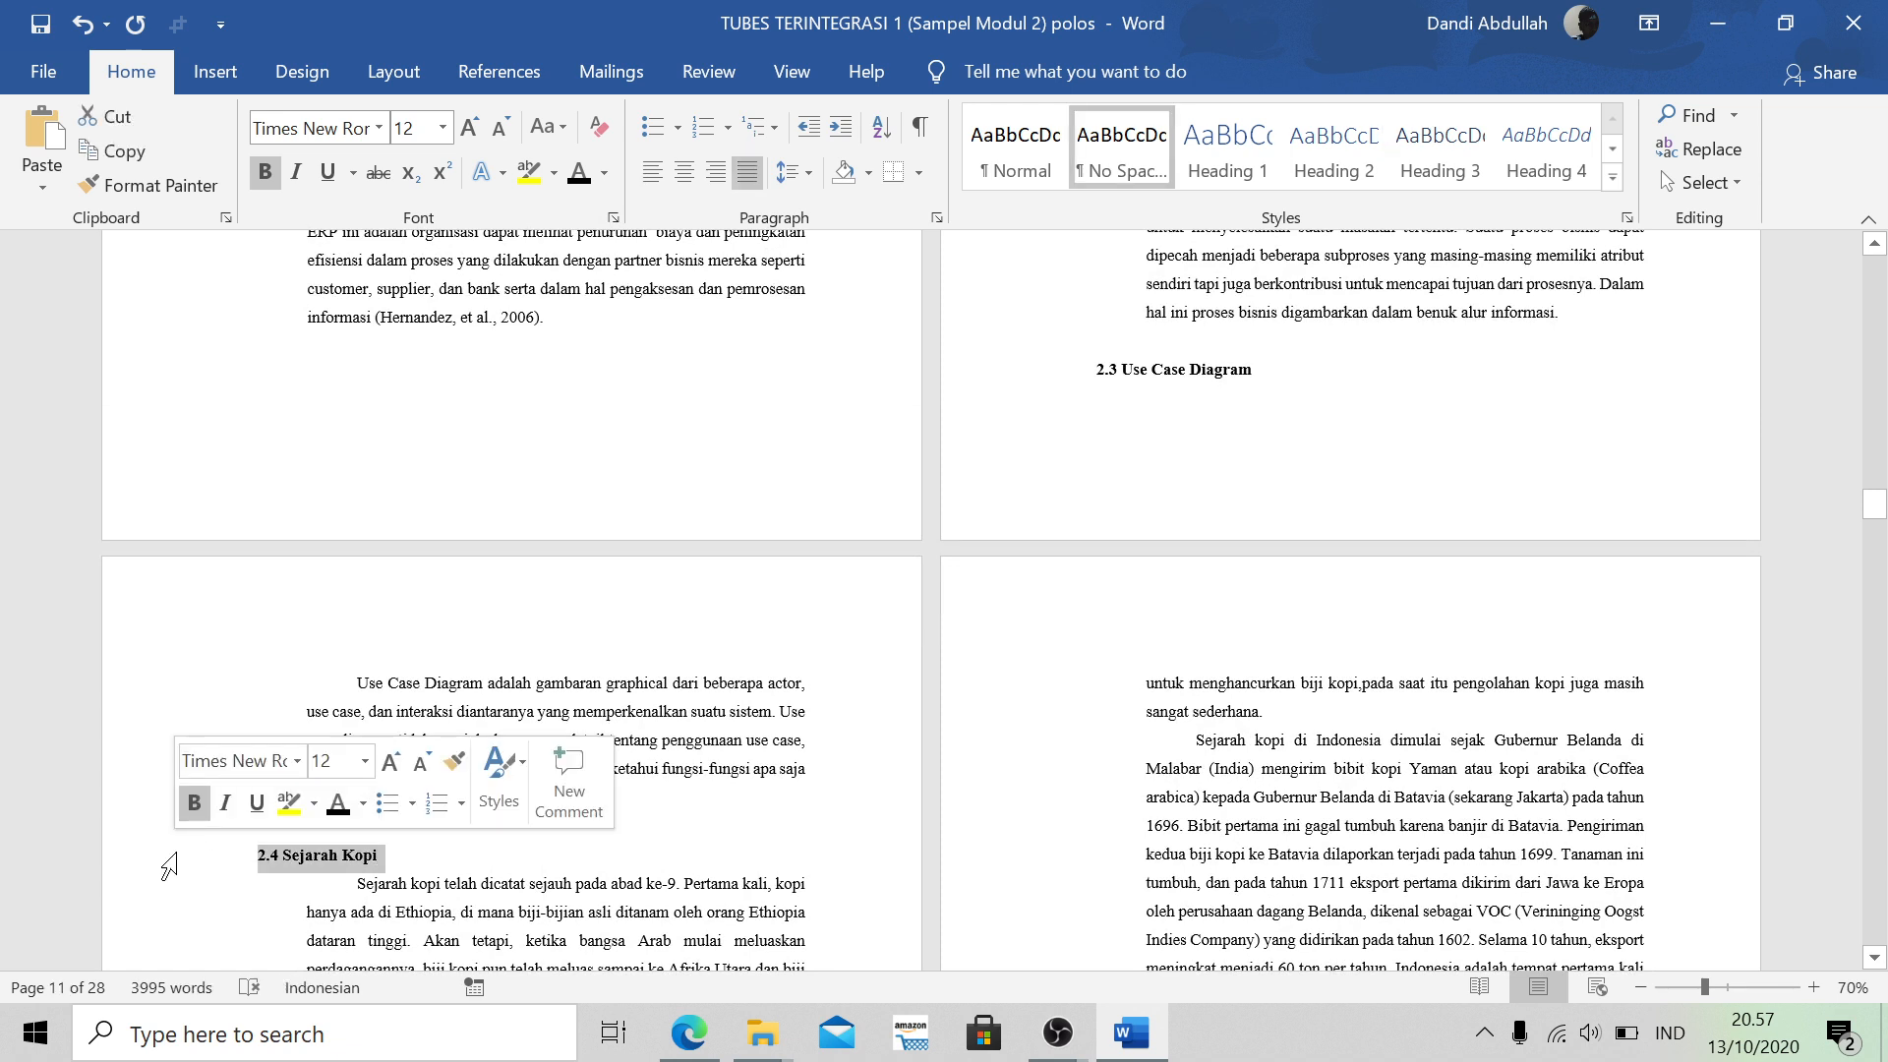
click(1323, 161)
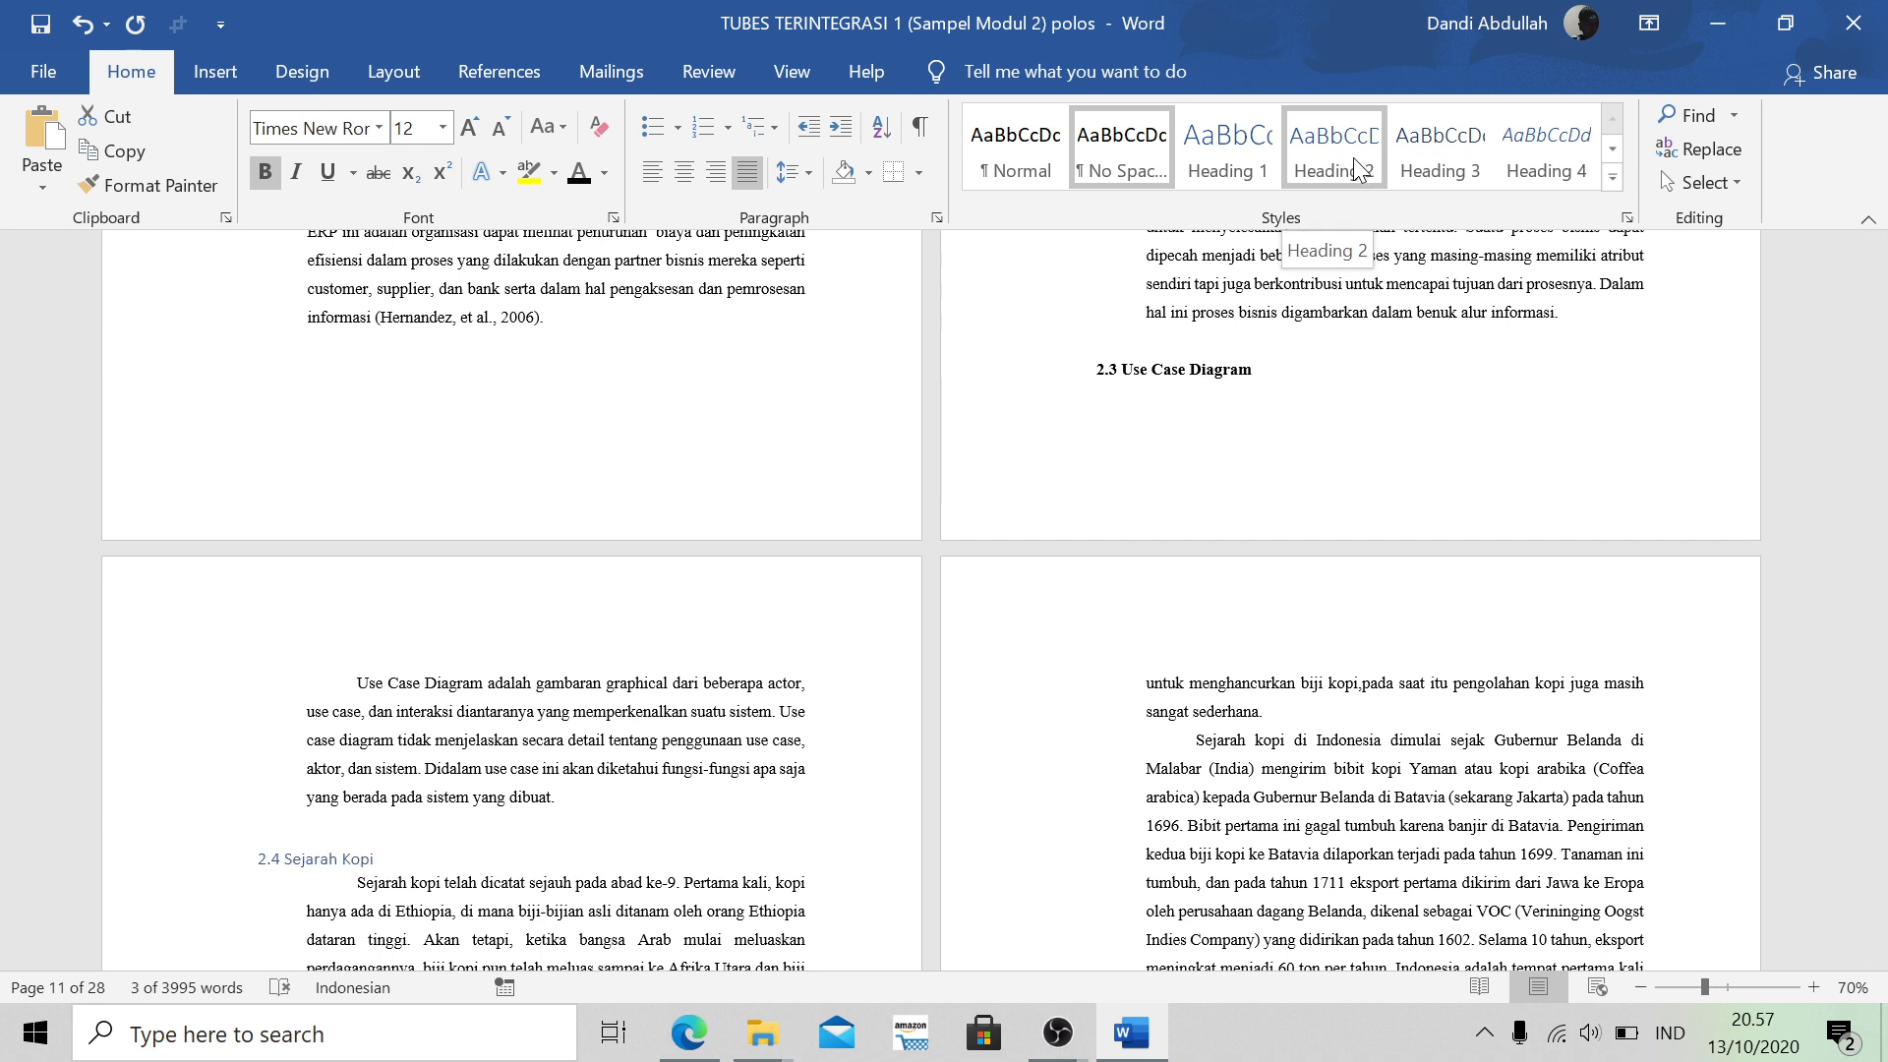
click(1337, 157)
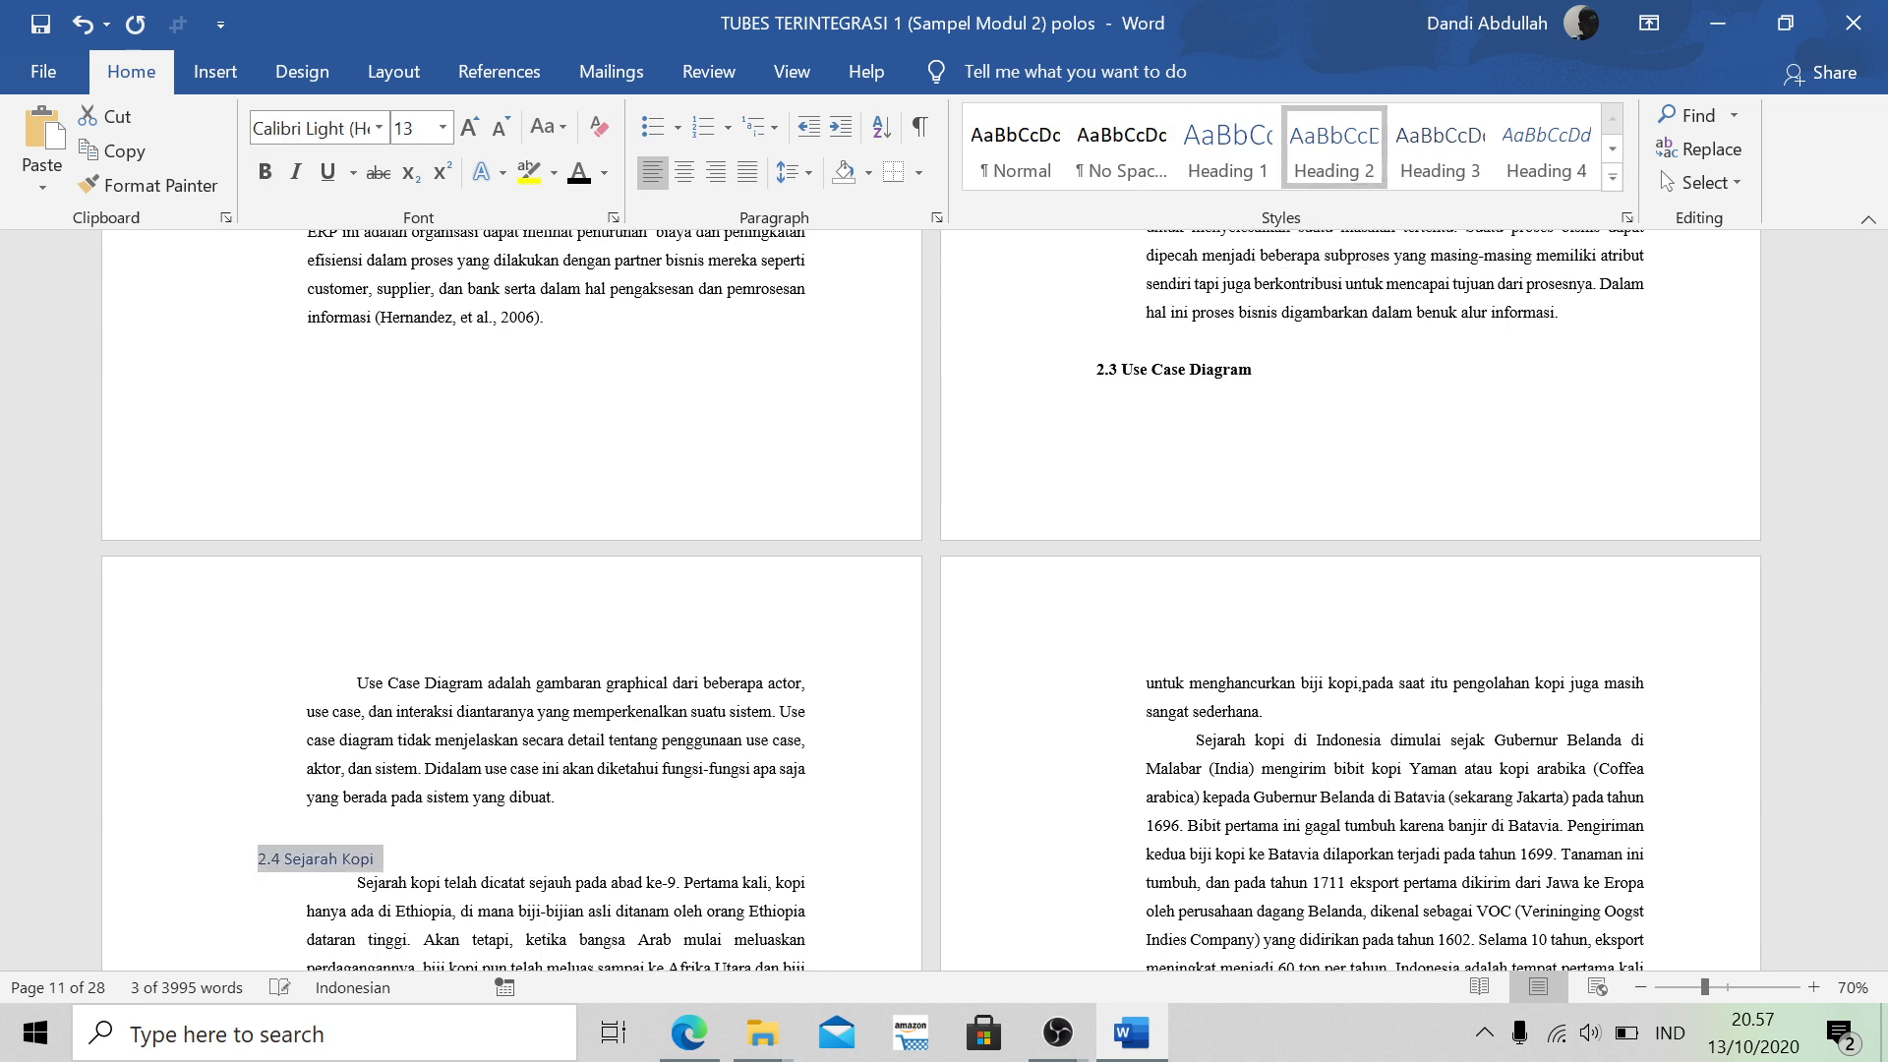
Format the 2.4 Sejarah Kopi subheading as Times New Roman, size 12, bold and black
click(384, 128)
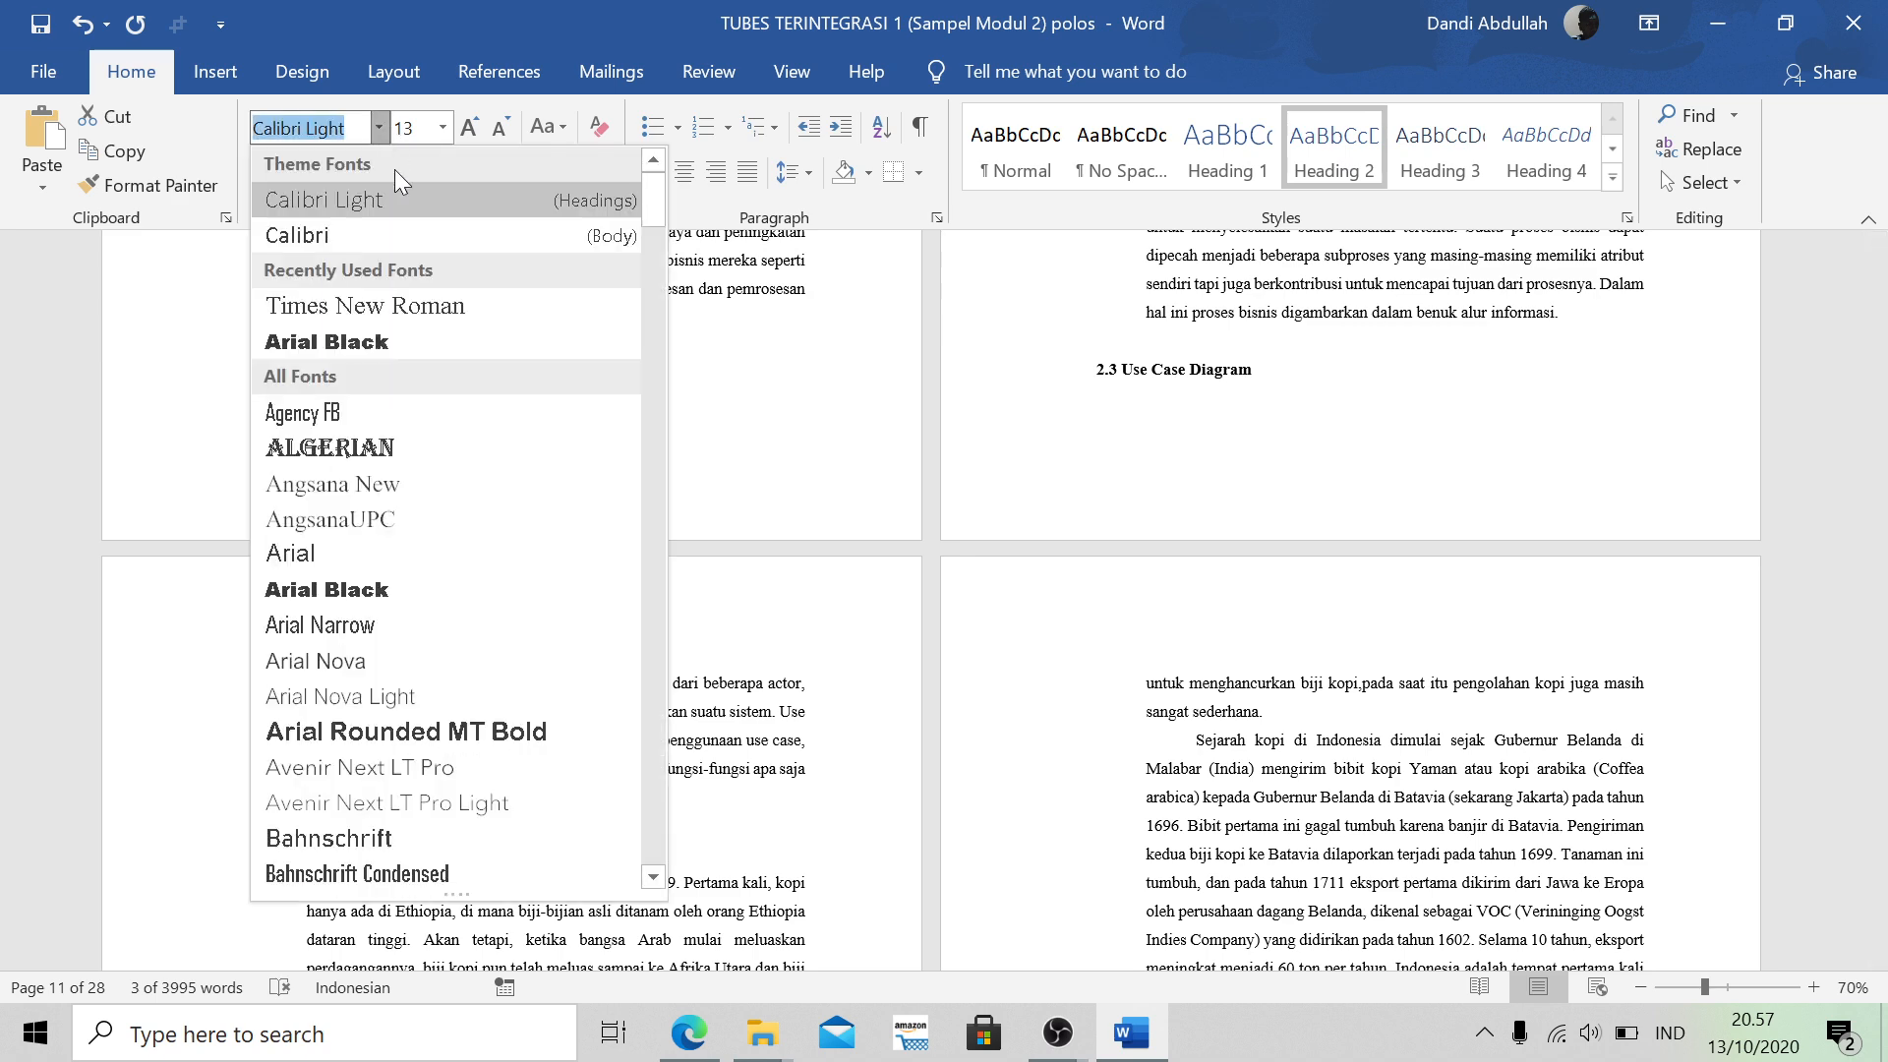
click(404, 309)
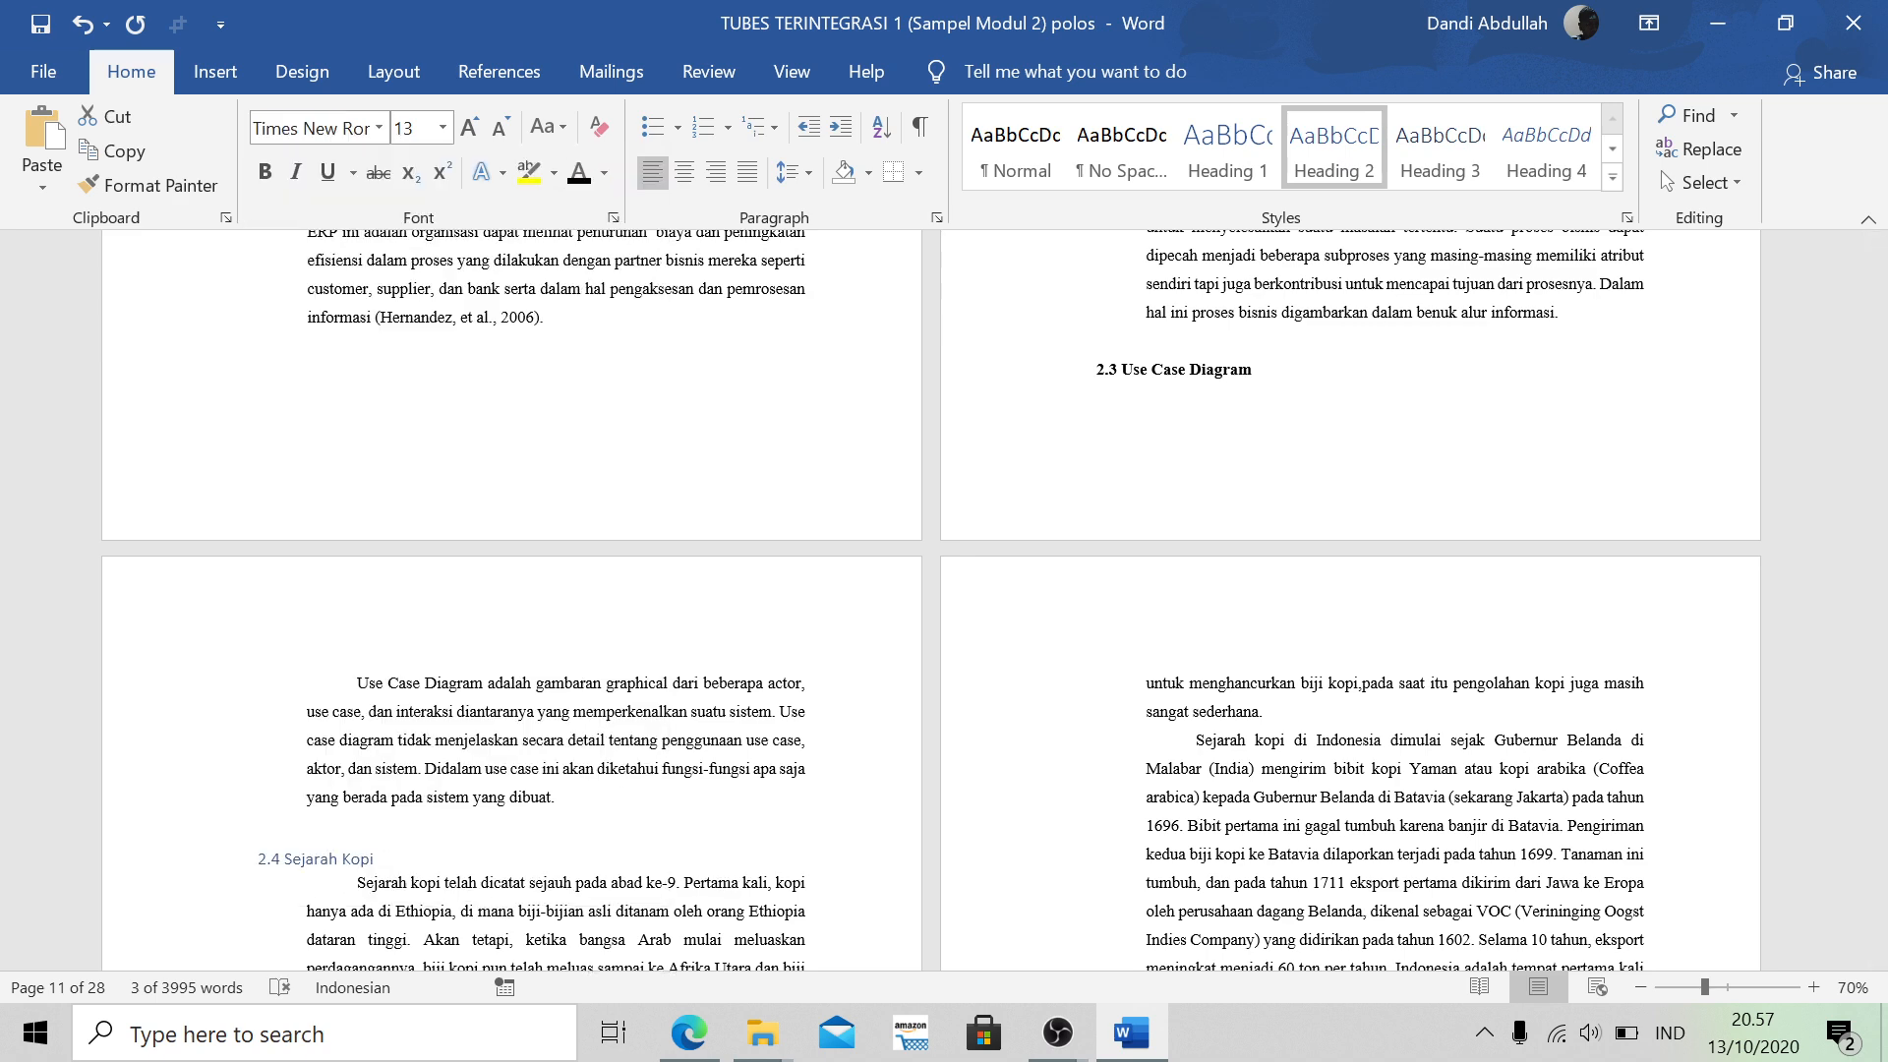
click(442, 129)
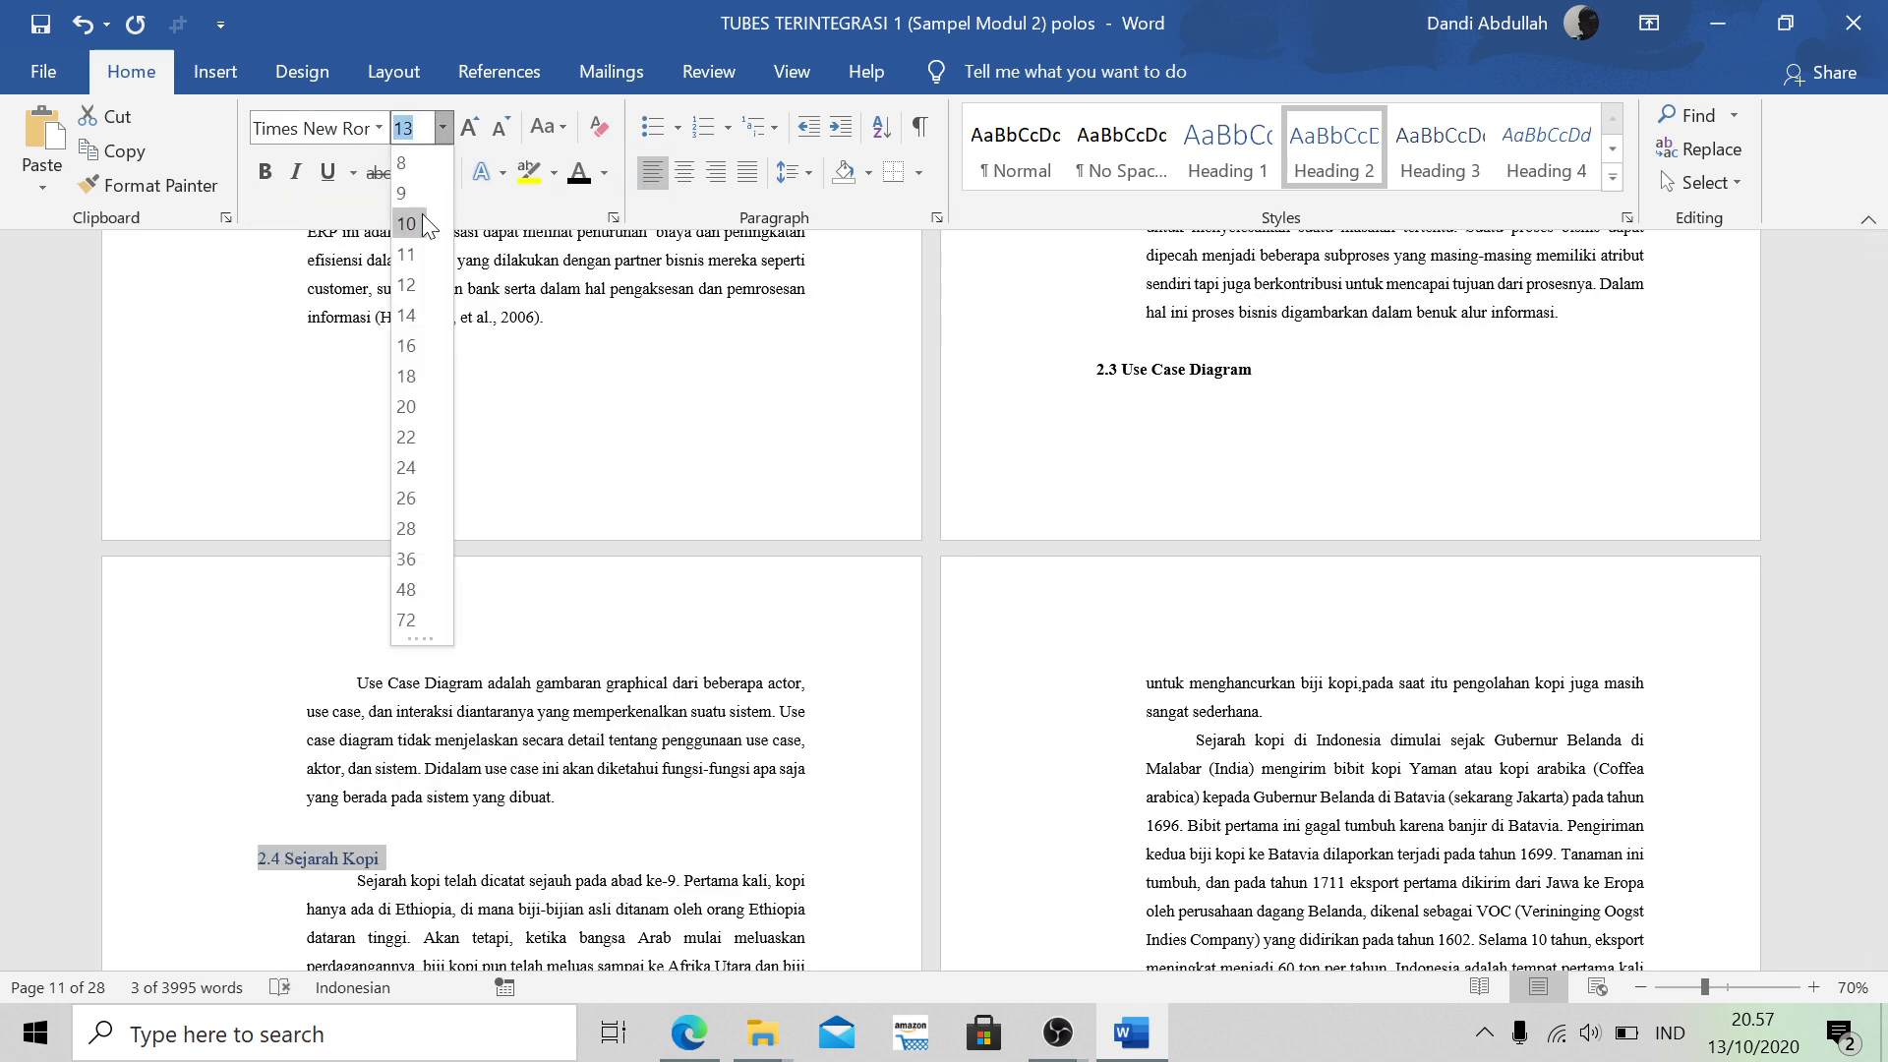
click(411, 281)
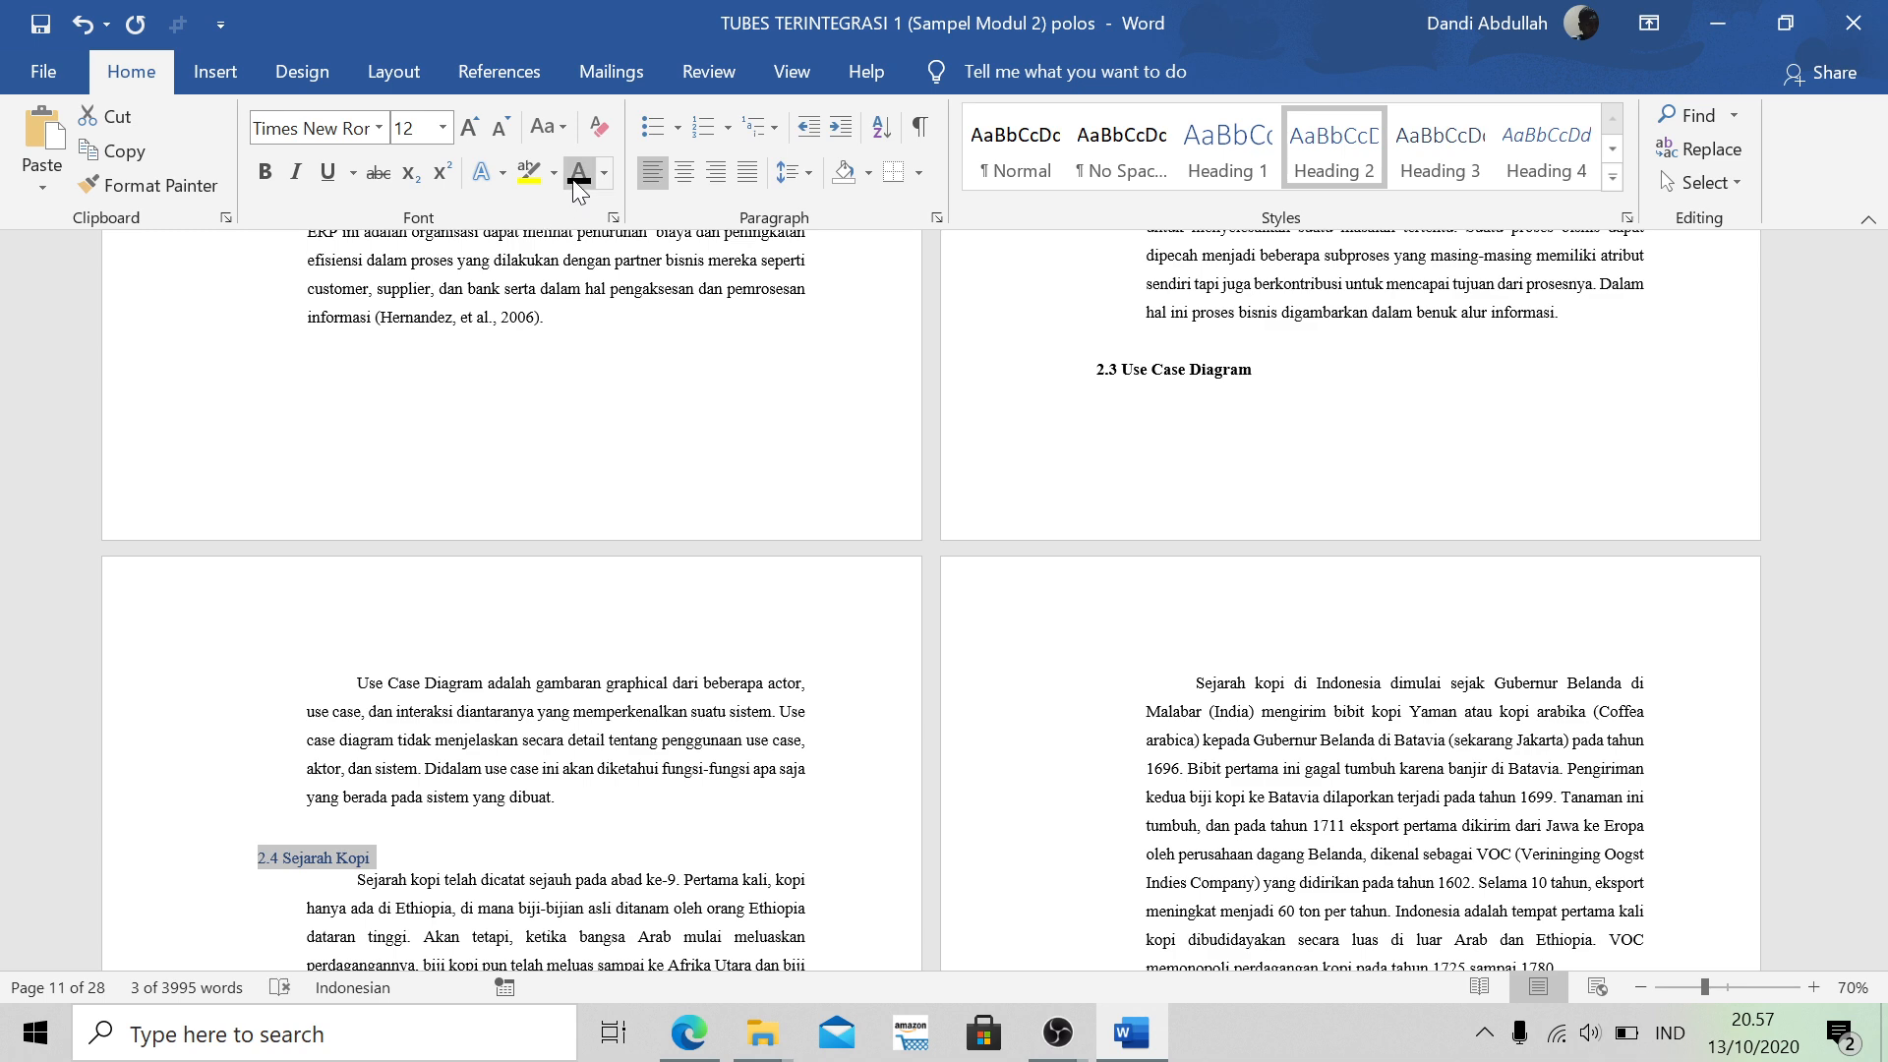
click(264, 172)
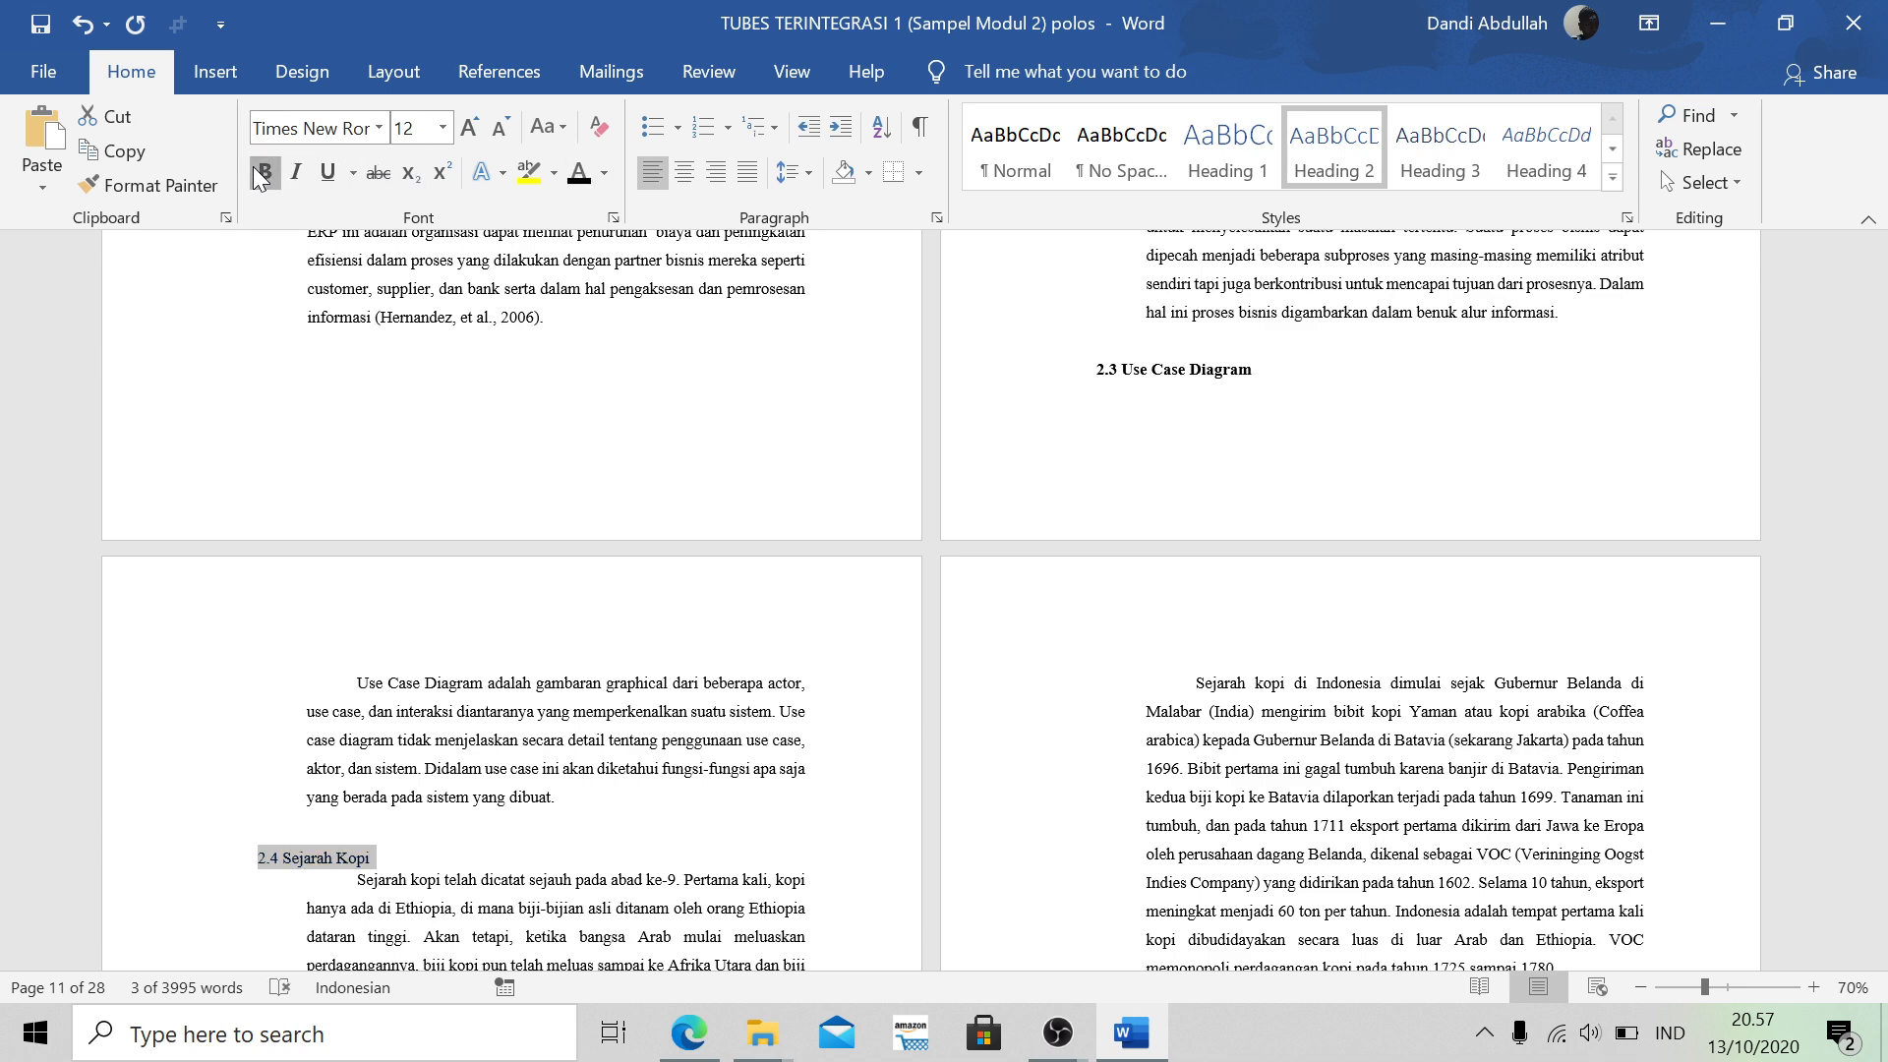
Apply the Heading 2 style to the 2.3 Use Case Diagram subheading
scroll(1027, 550, up, 3)
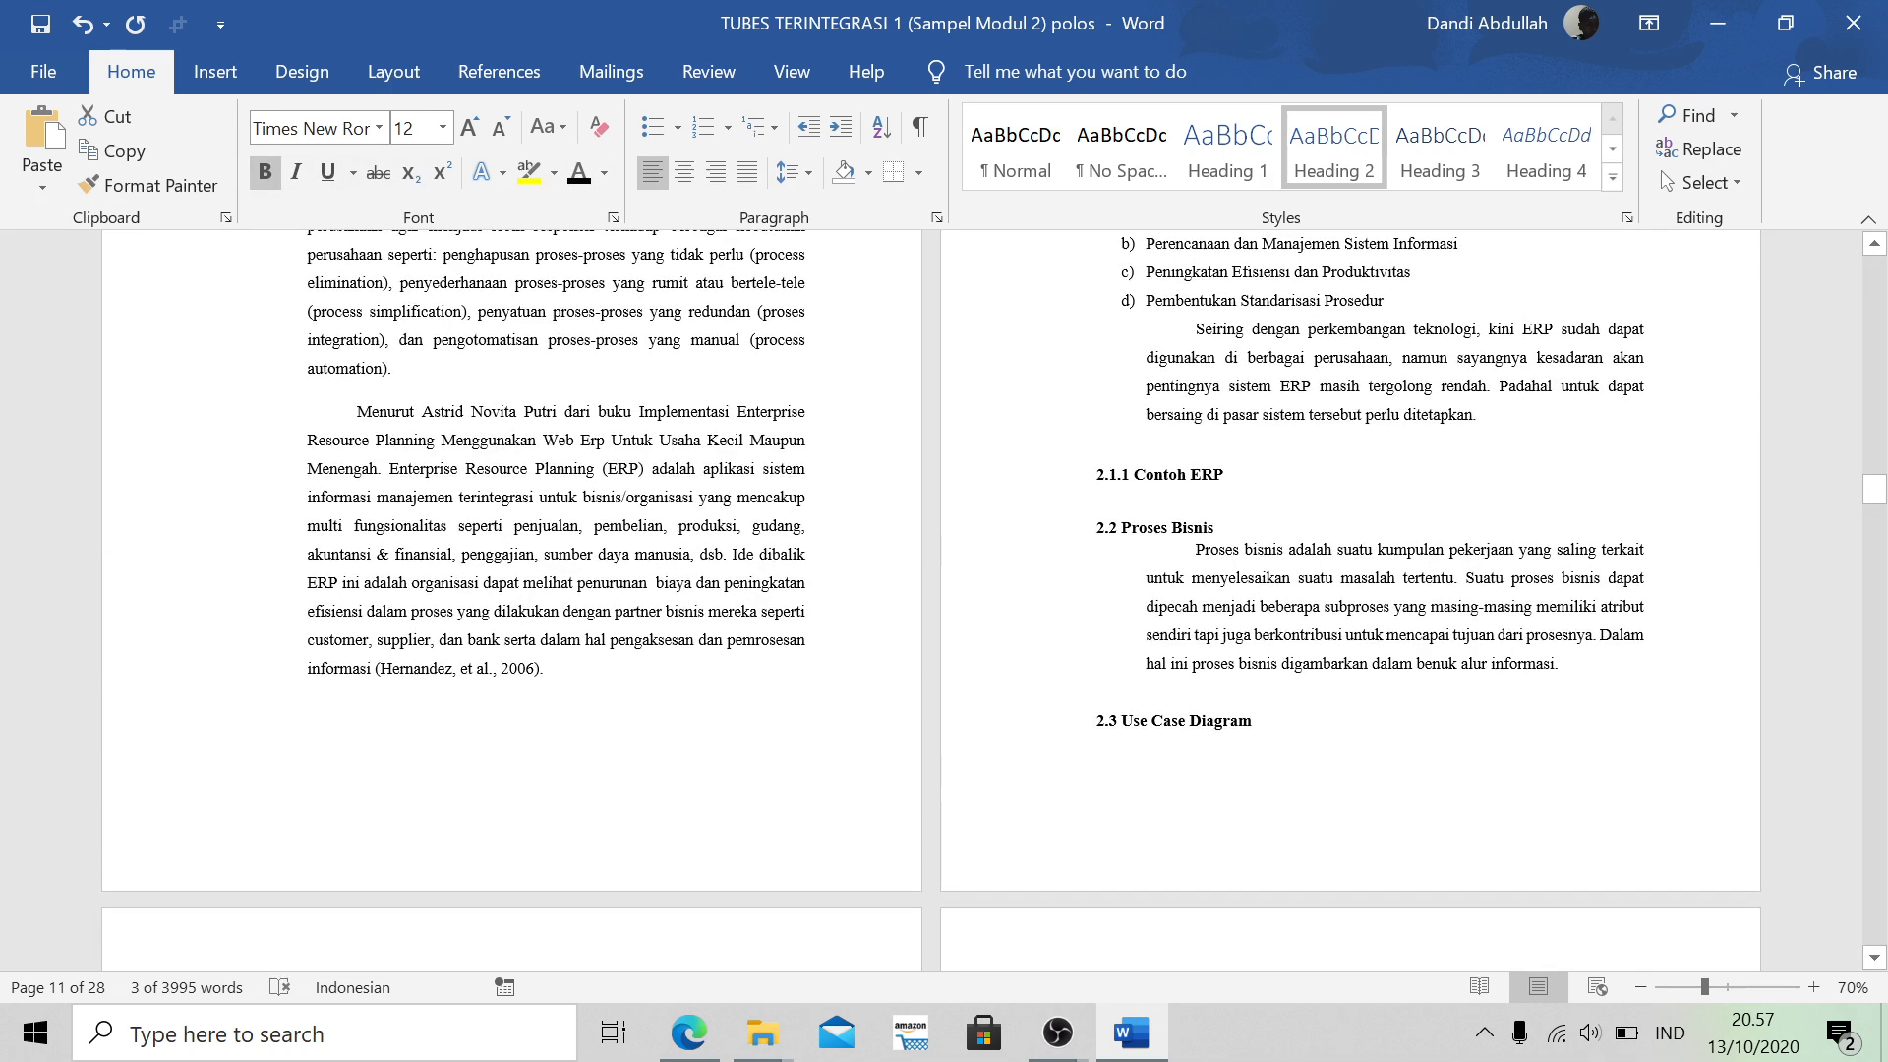
click(1263, 721)
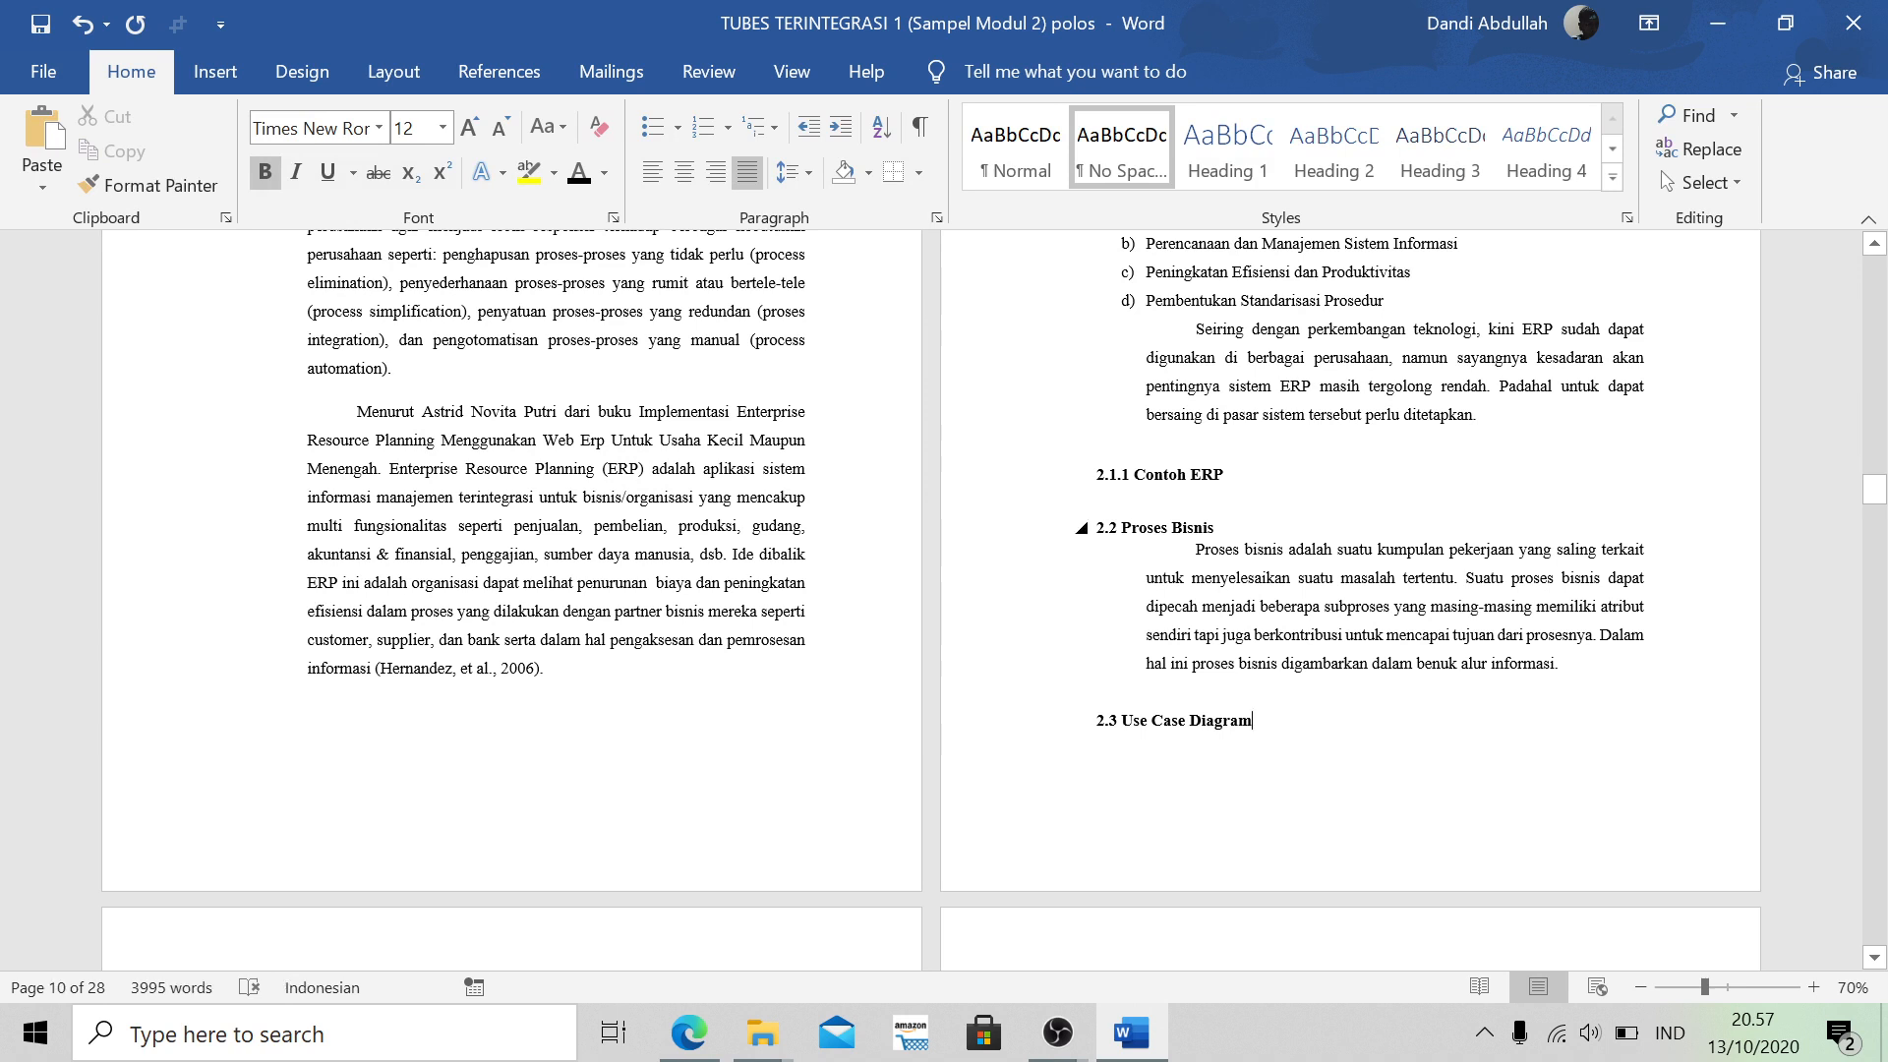
click(1169, 528)
click(1171, 721)
drag(1263, 721, 1057, 733)
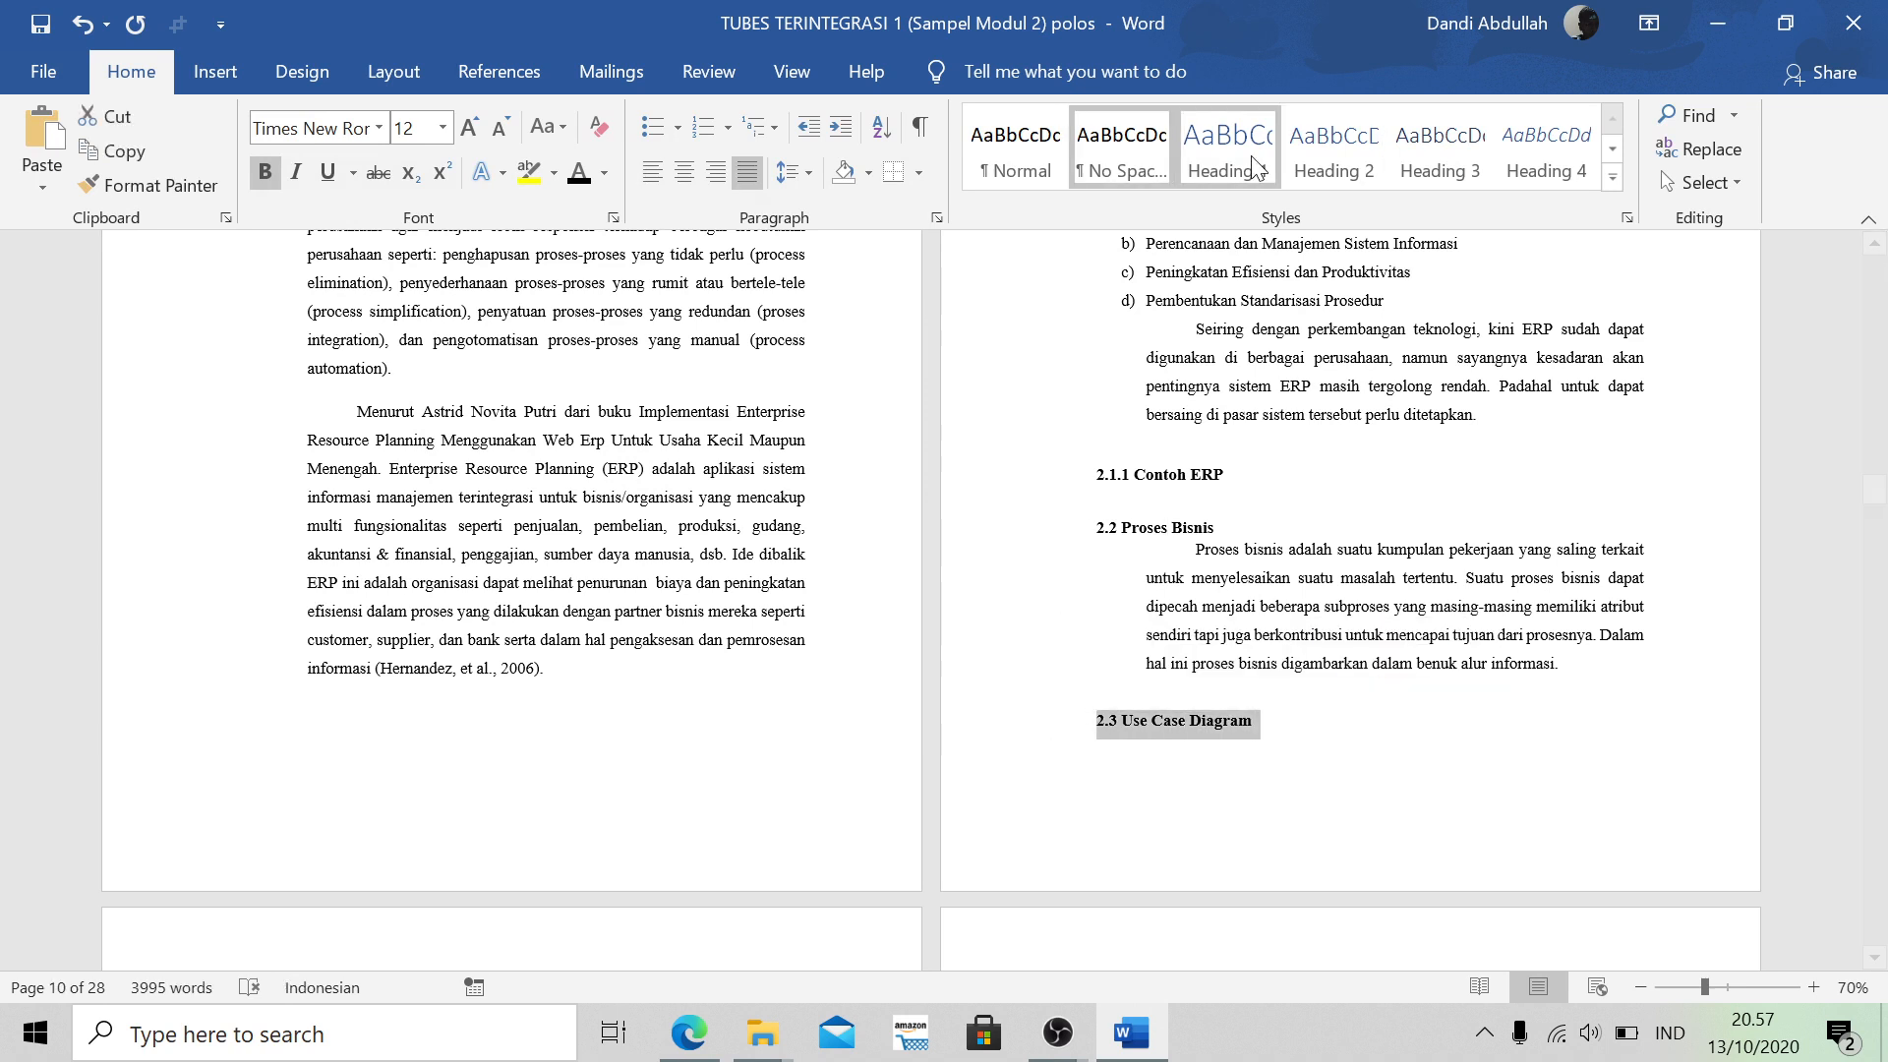
click(1313, 159)
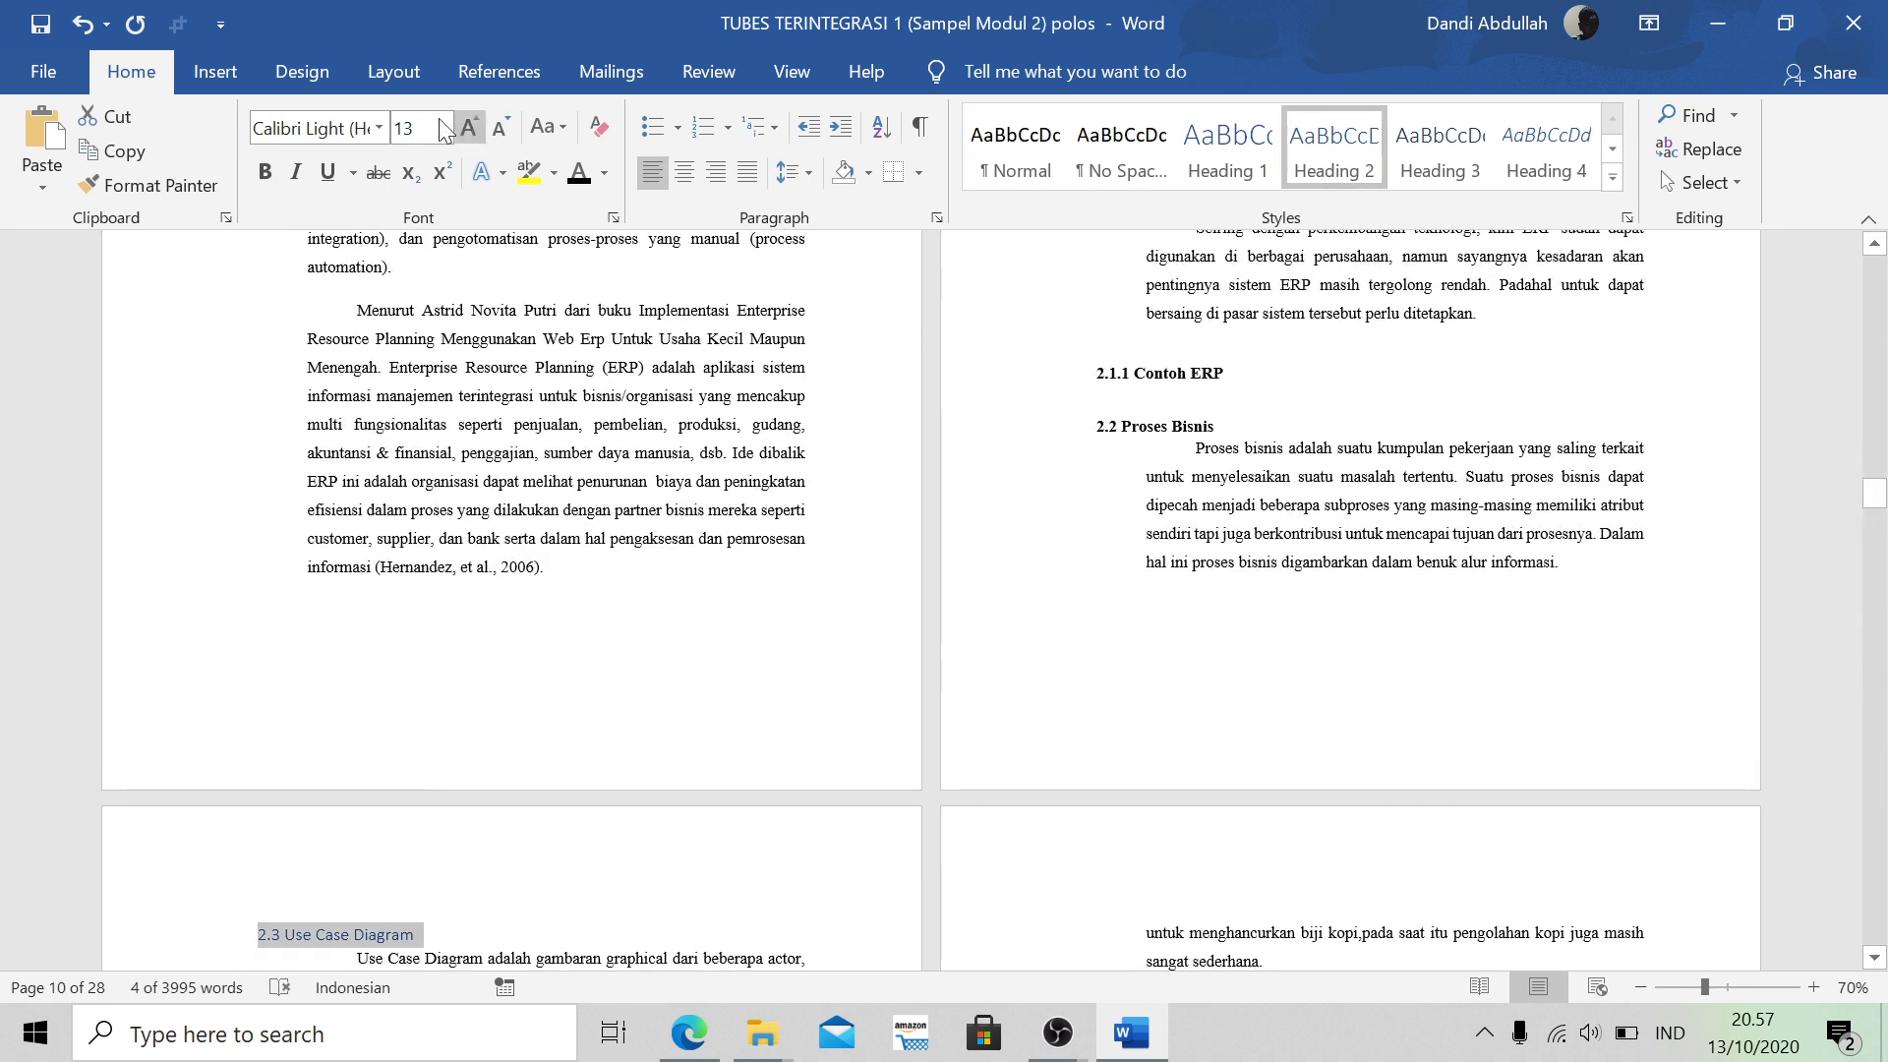
Format the 2.3 Use Case Diagram subheading as Times New Roman, size 12, bold and black
click(379, 127)
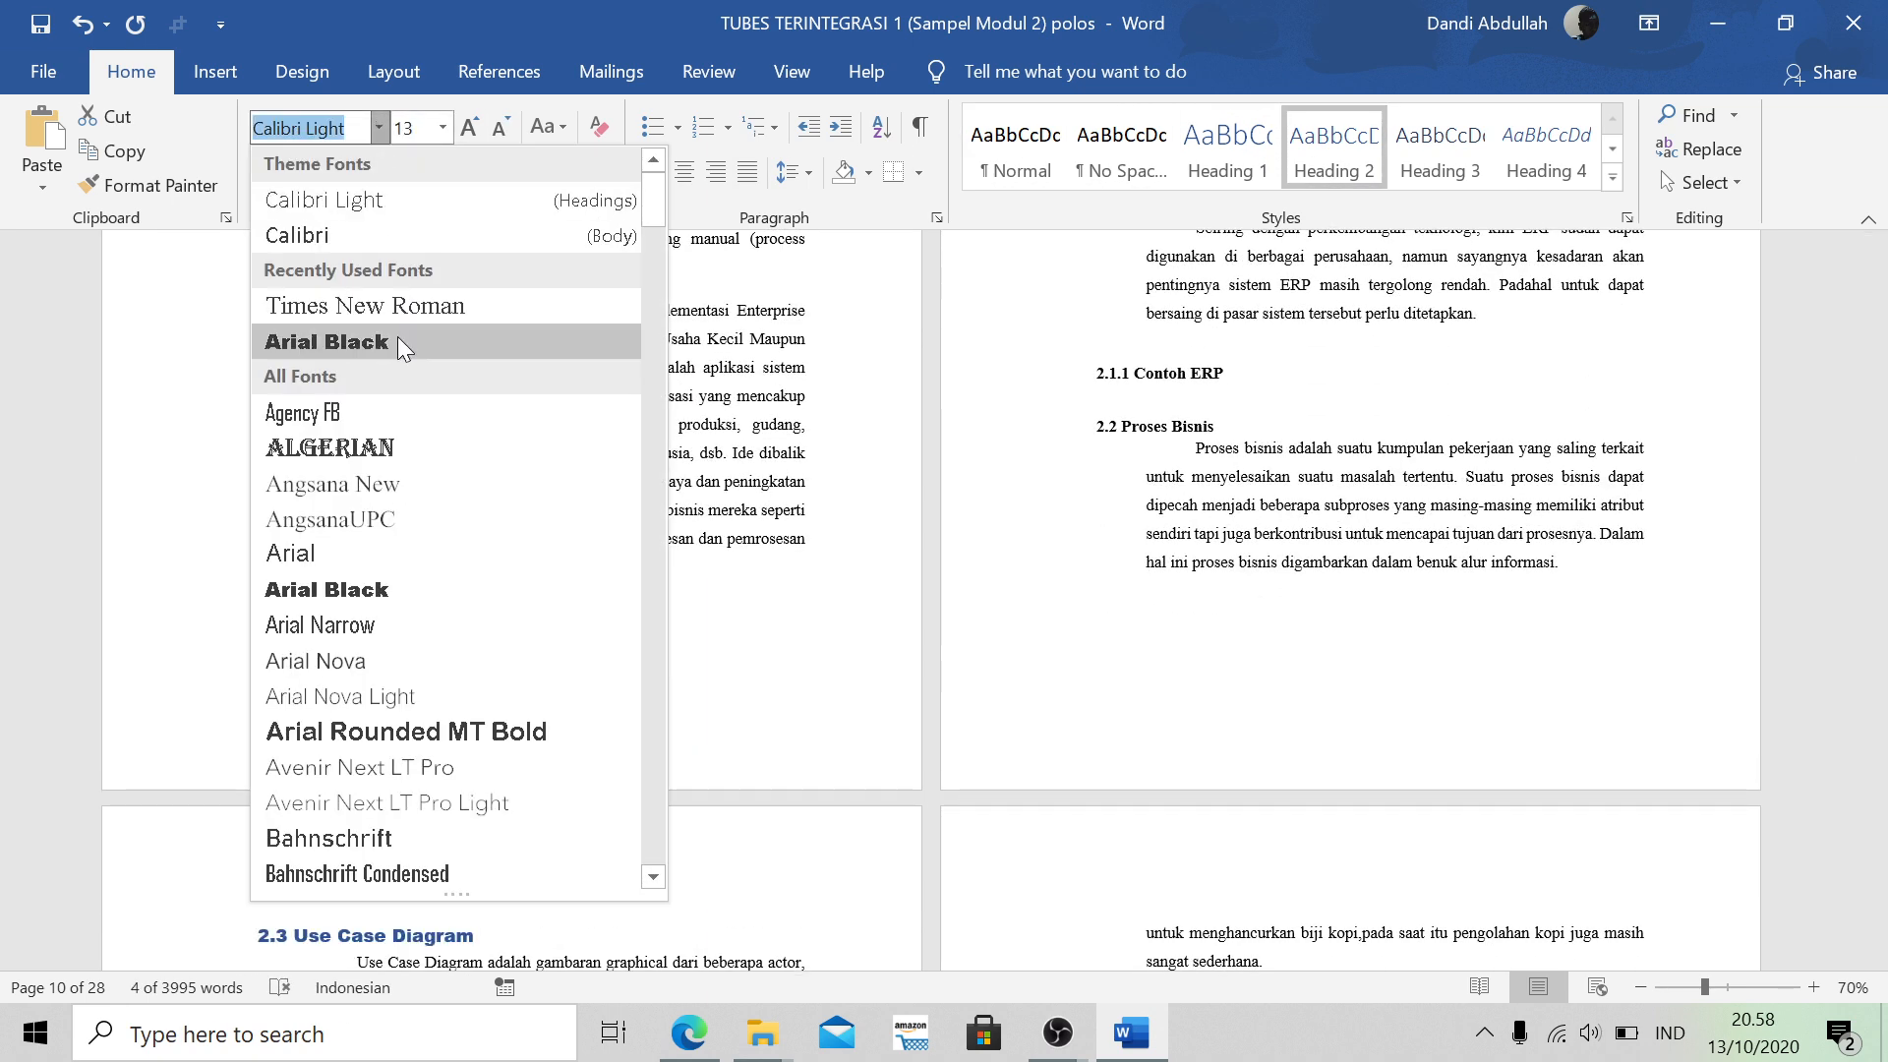
click(380, 307)
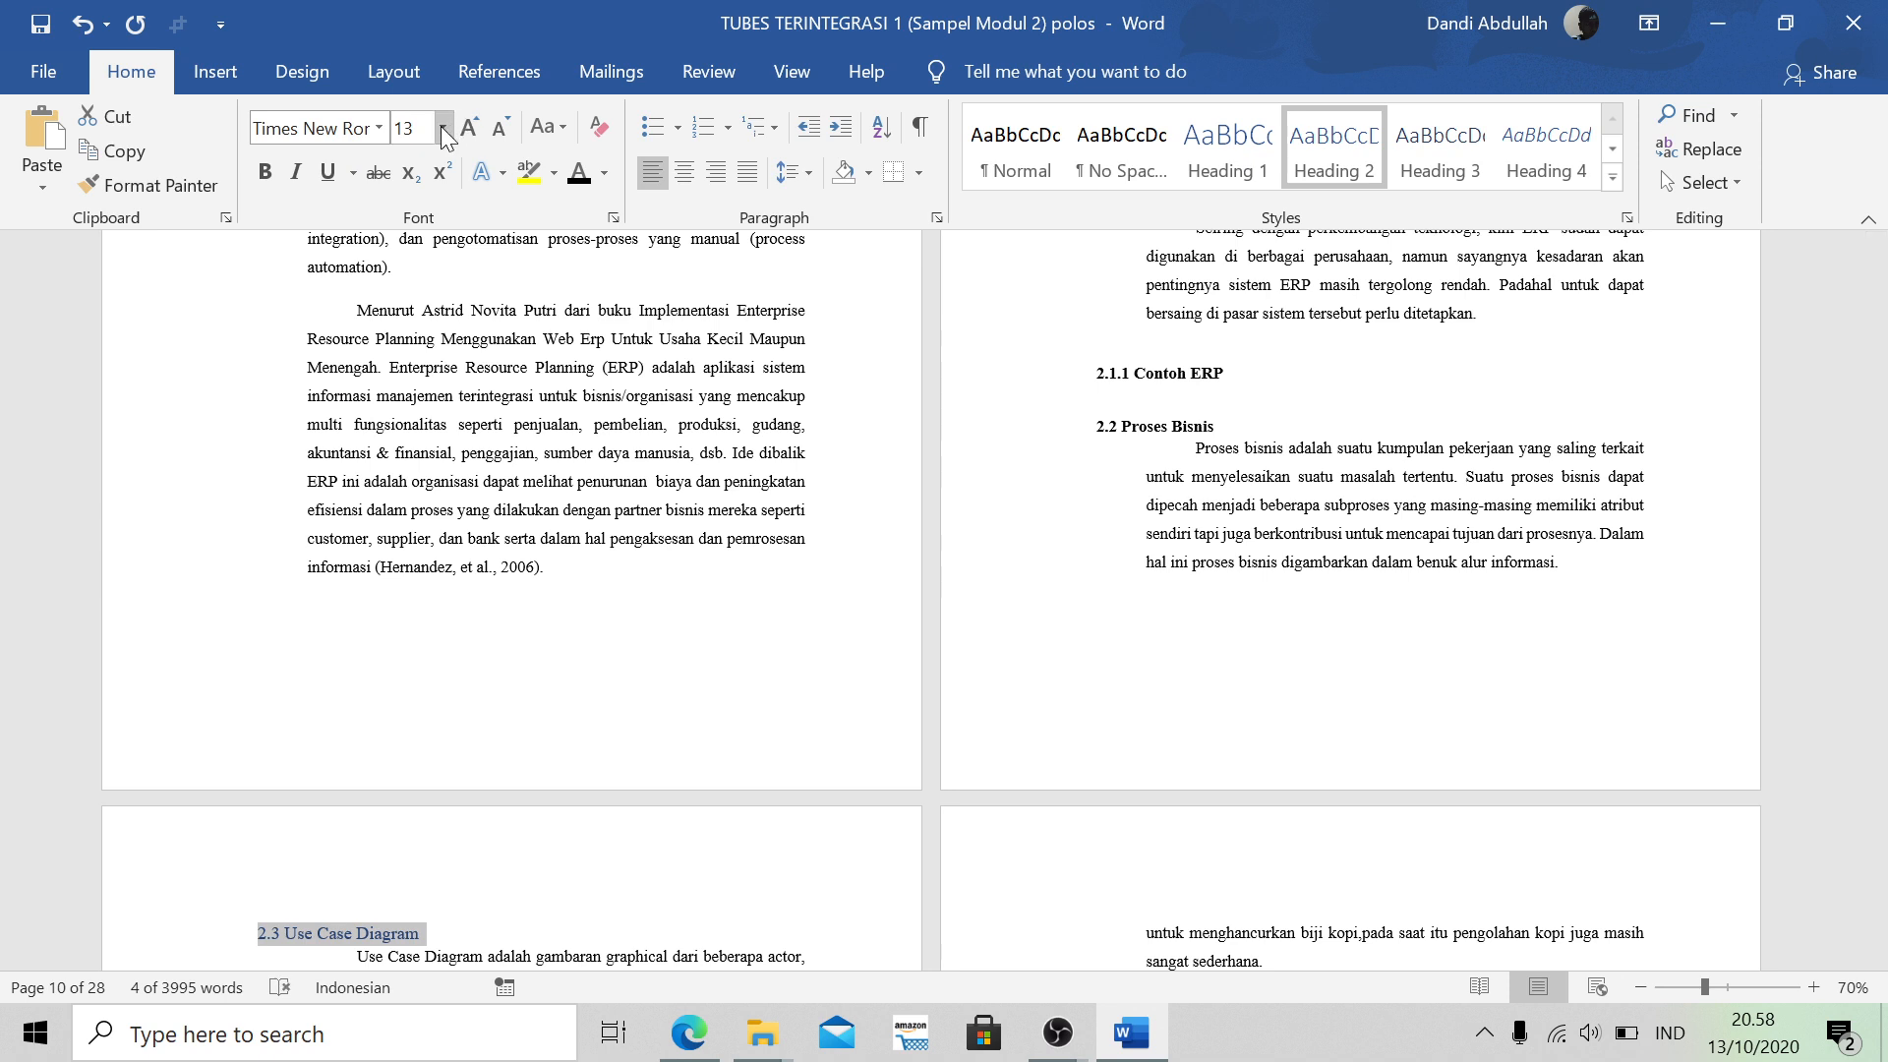
click(443, 128)
click(413, 283)
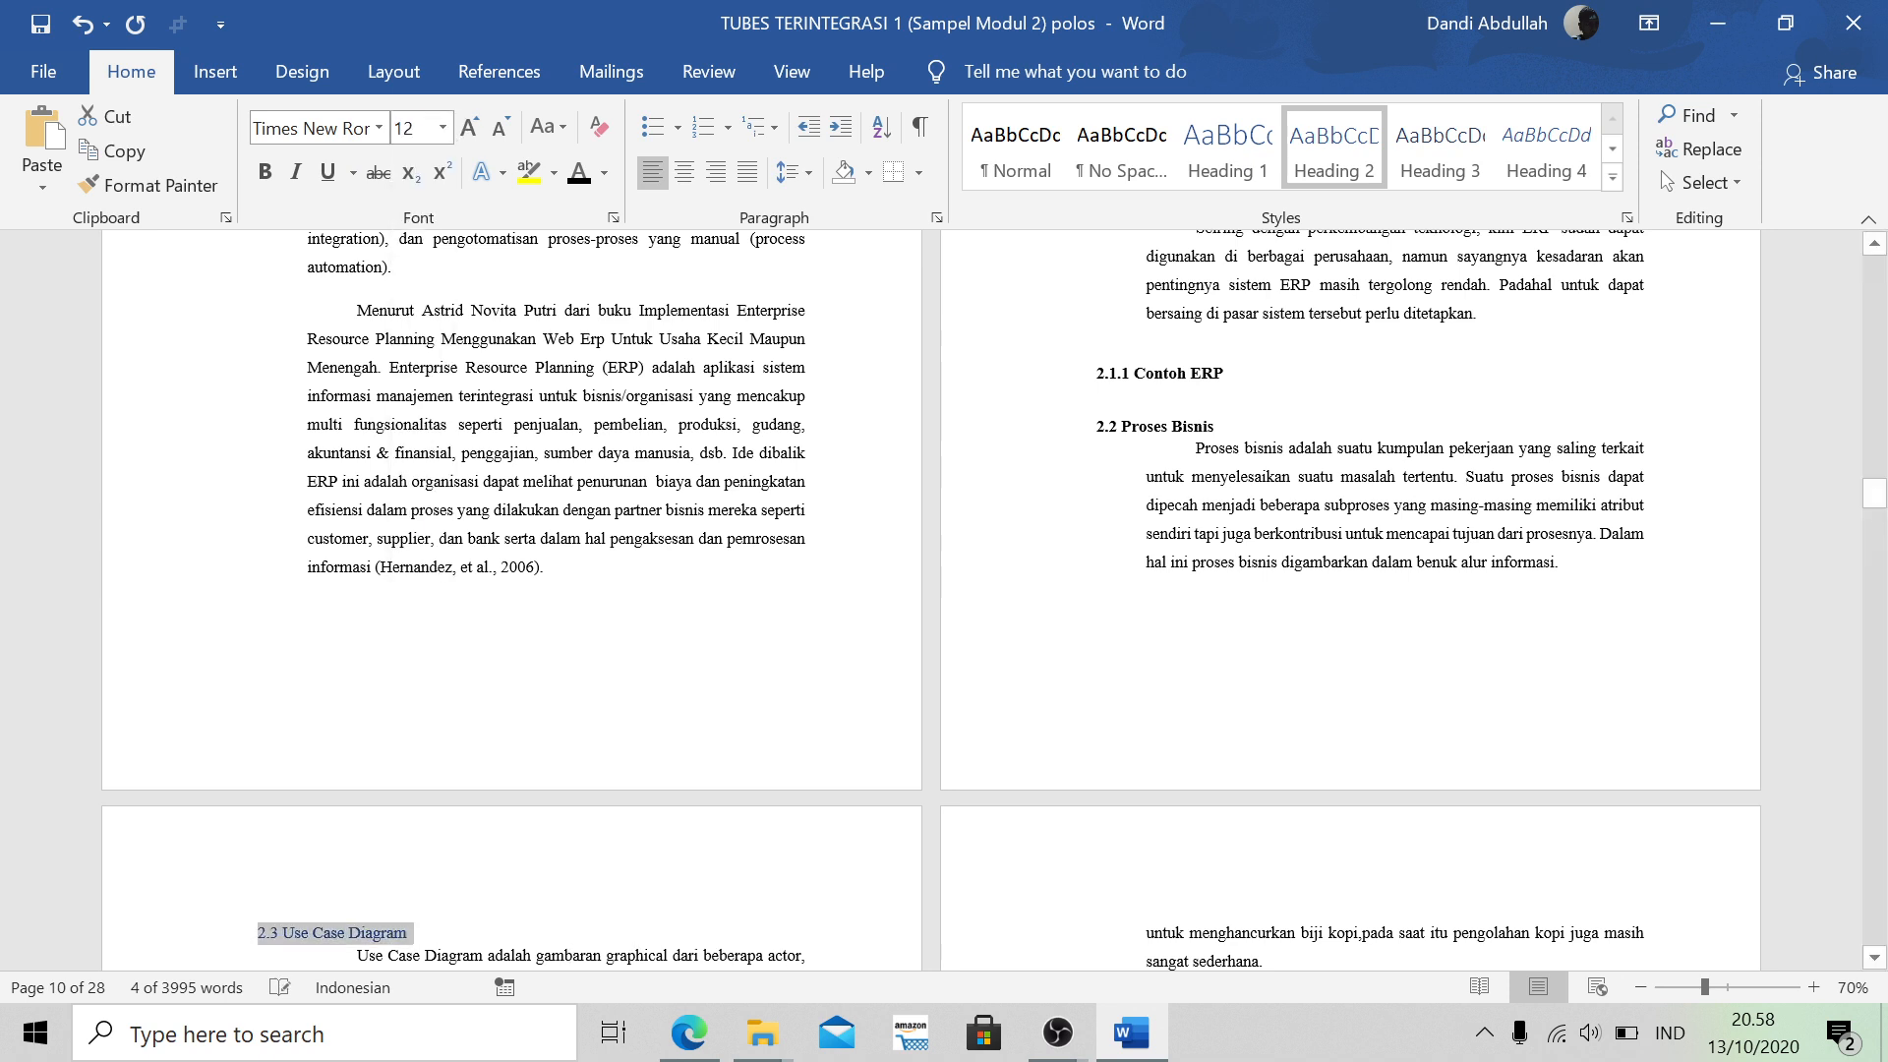
click(580, 179)
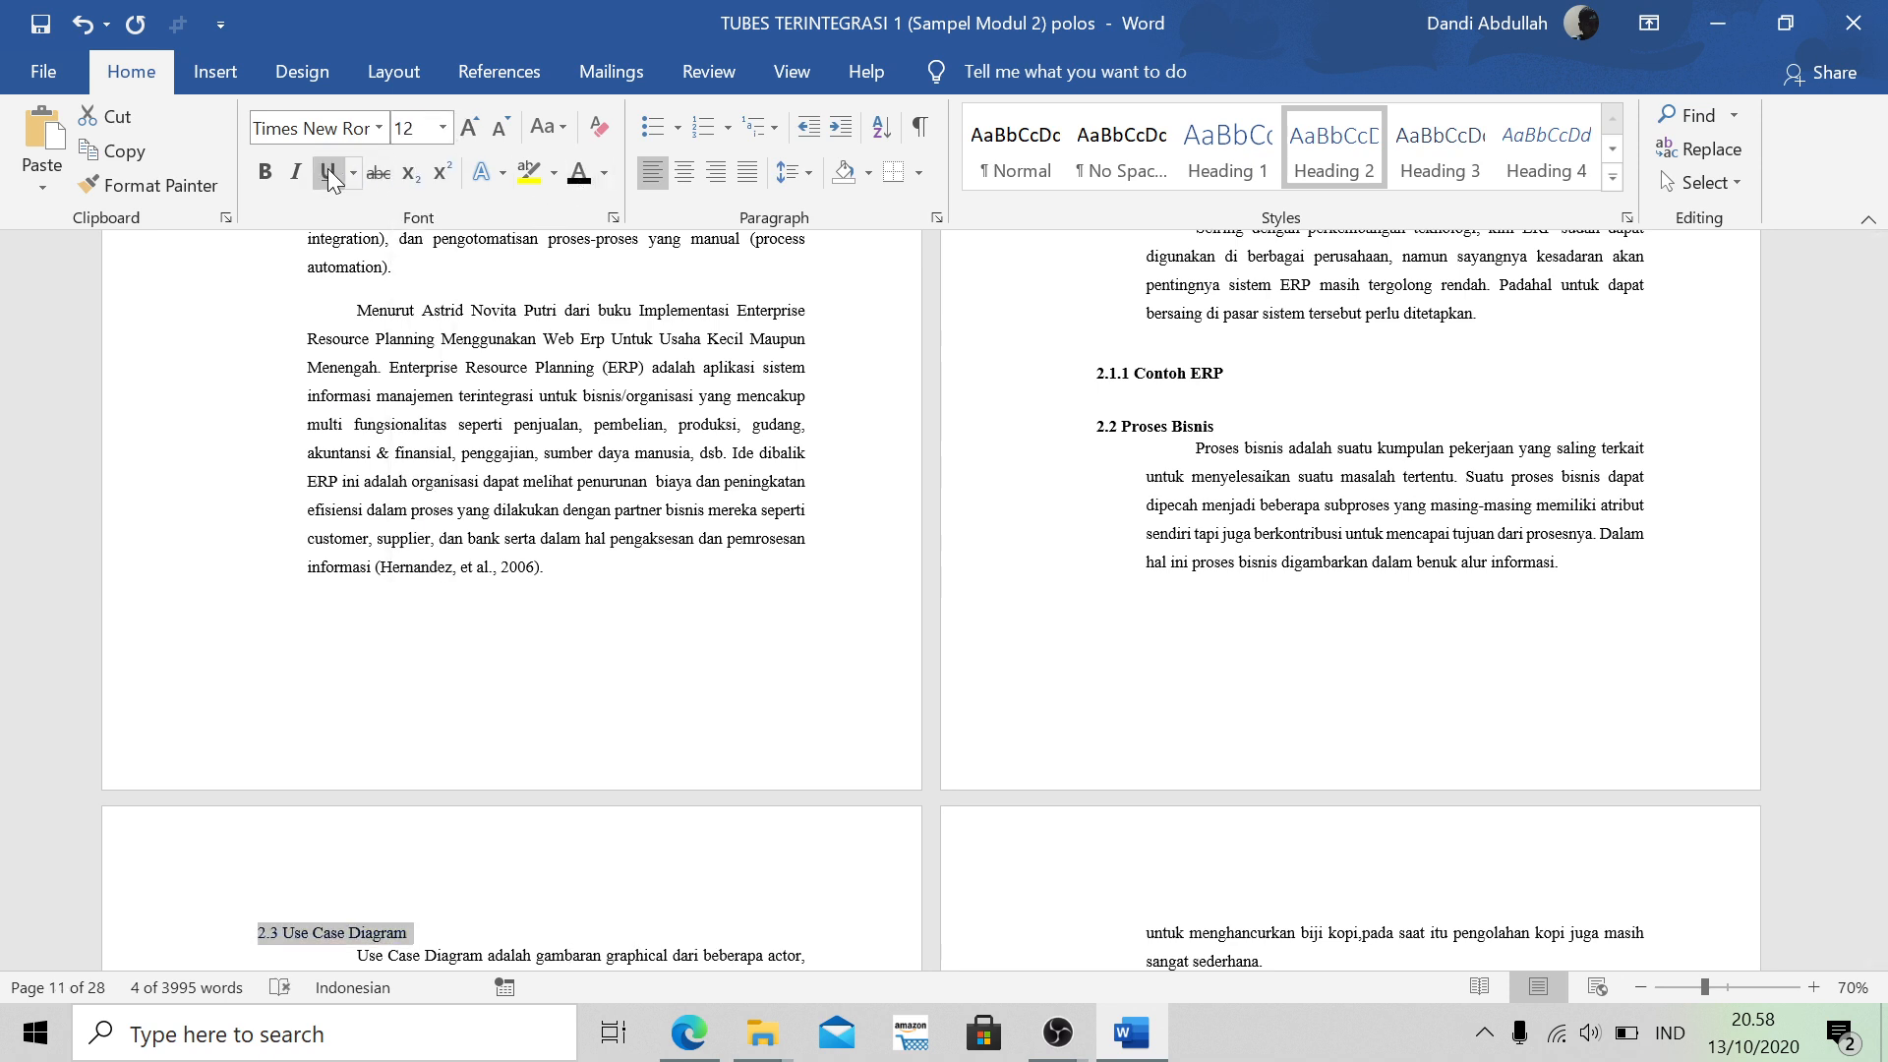
click(265, 172)
Check the style of the 2.1.1 Contoh ERP line and look over the other BAB II headings up to 2.6
scroll(932, 600, up, 3)
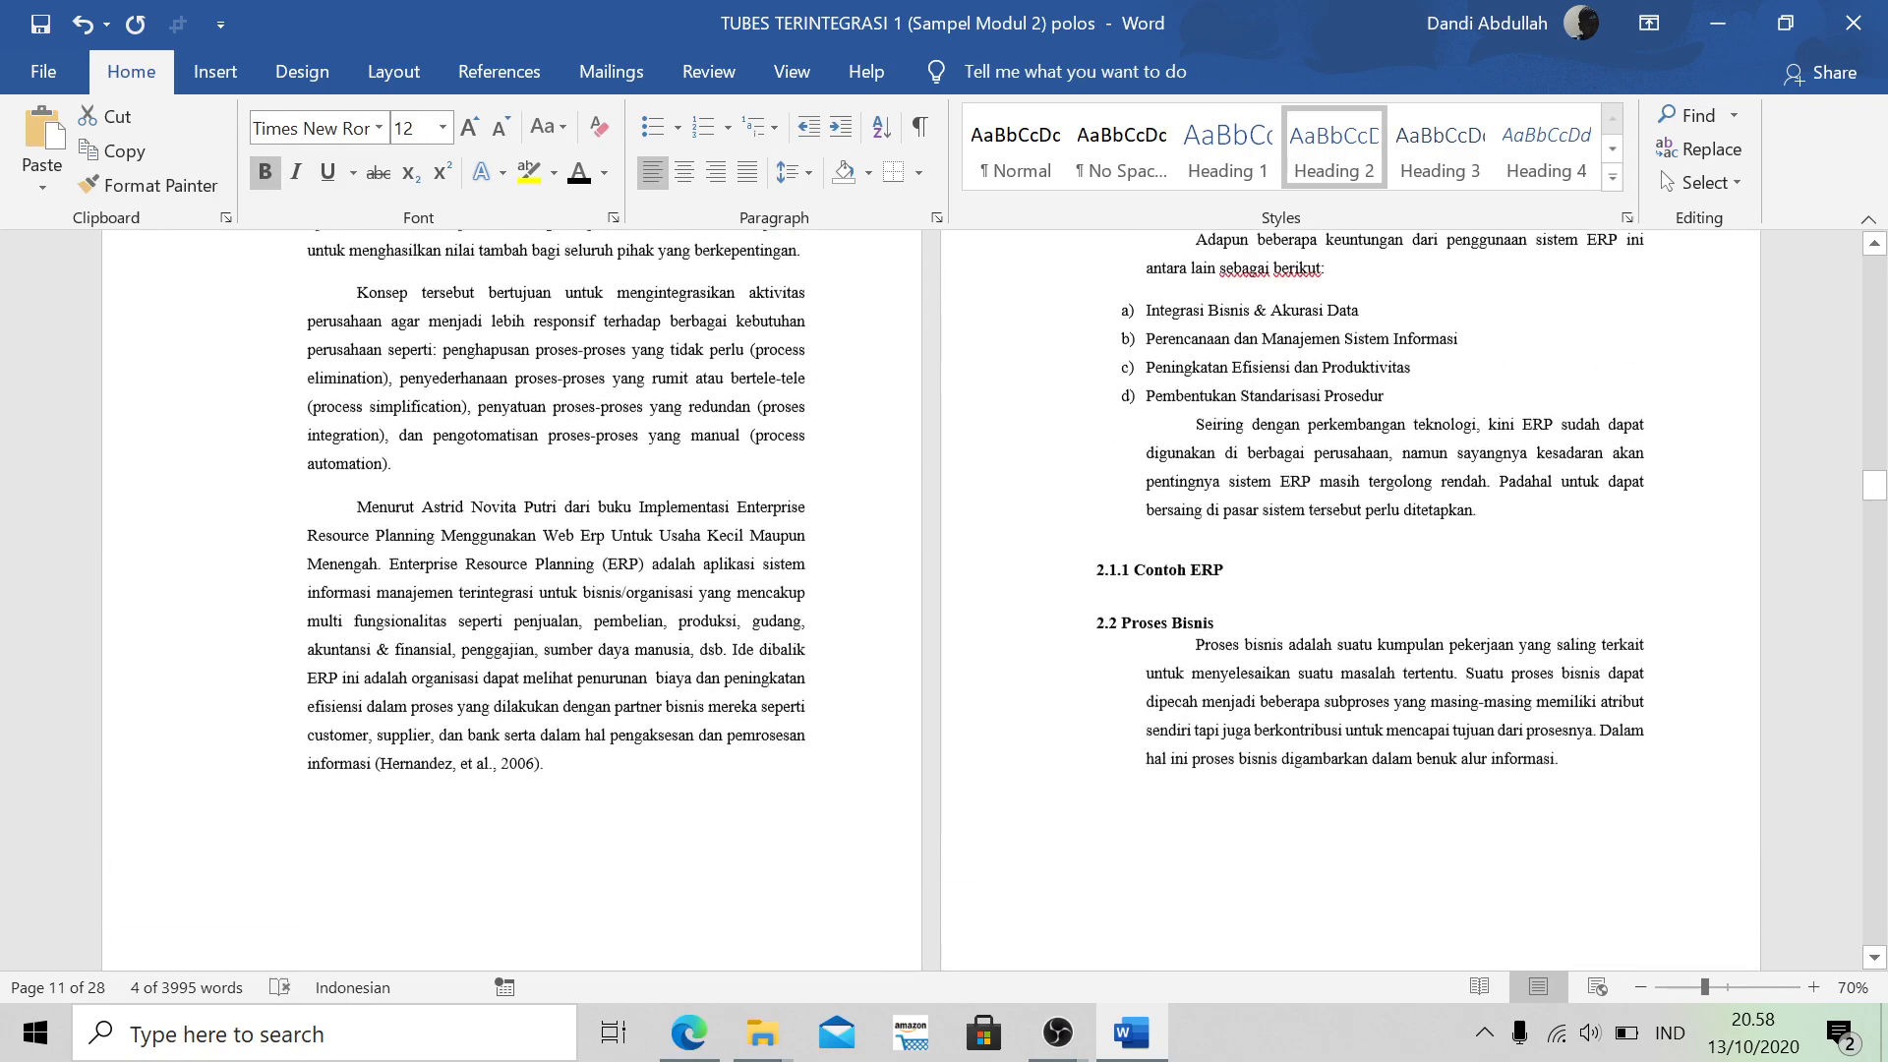
click(1180, 573)
scroll(1278, 600, up, 3)
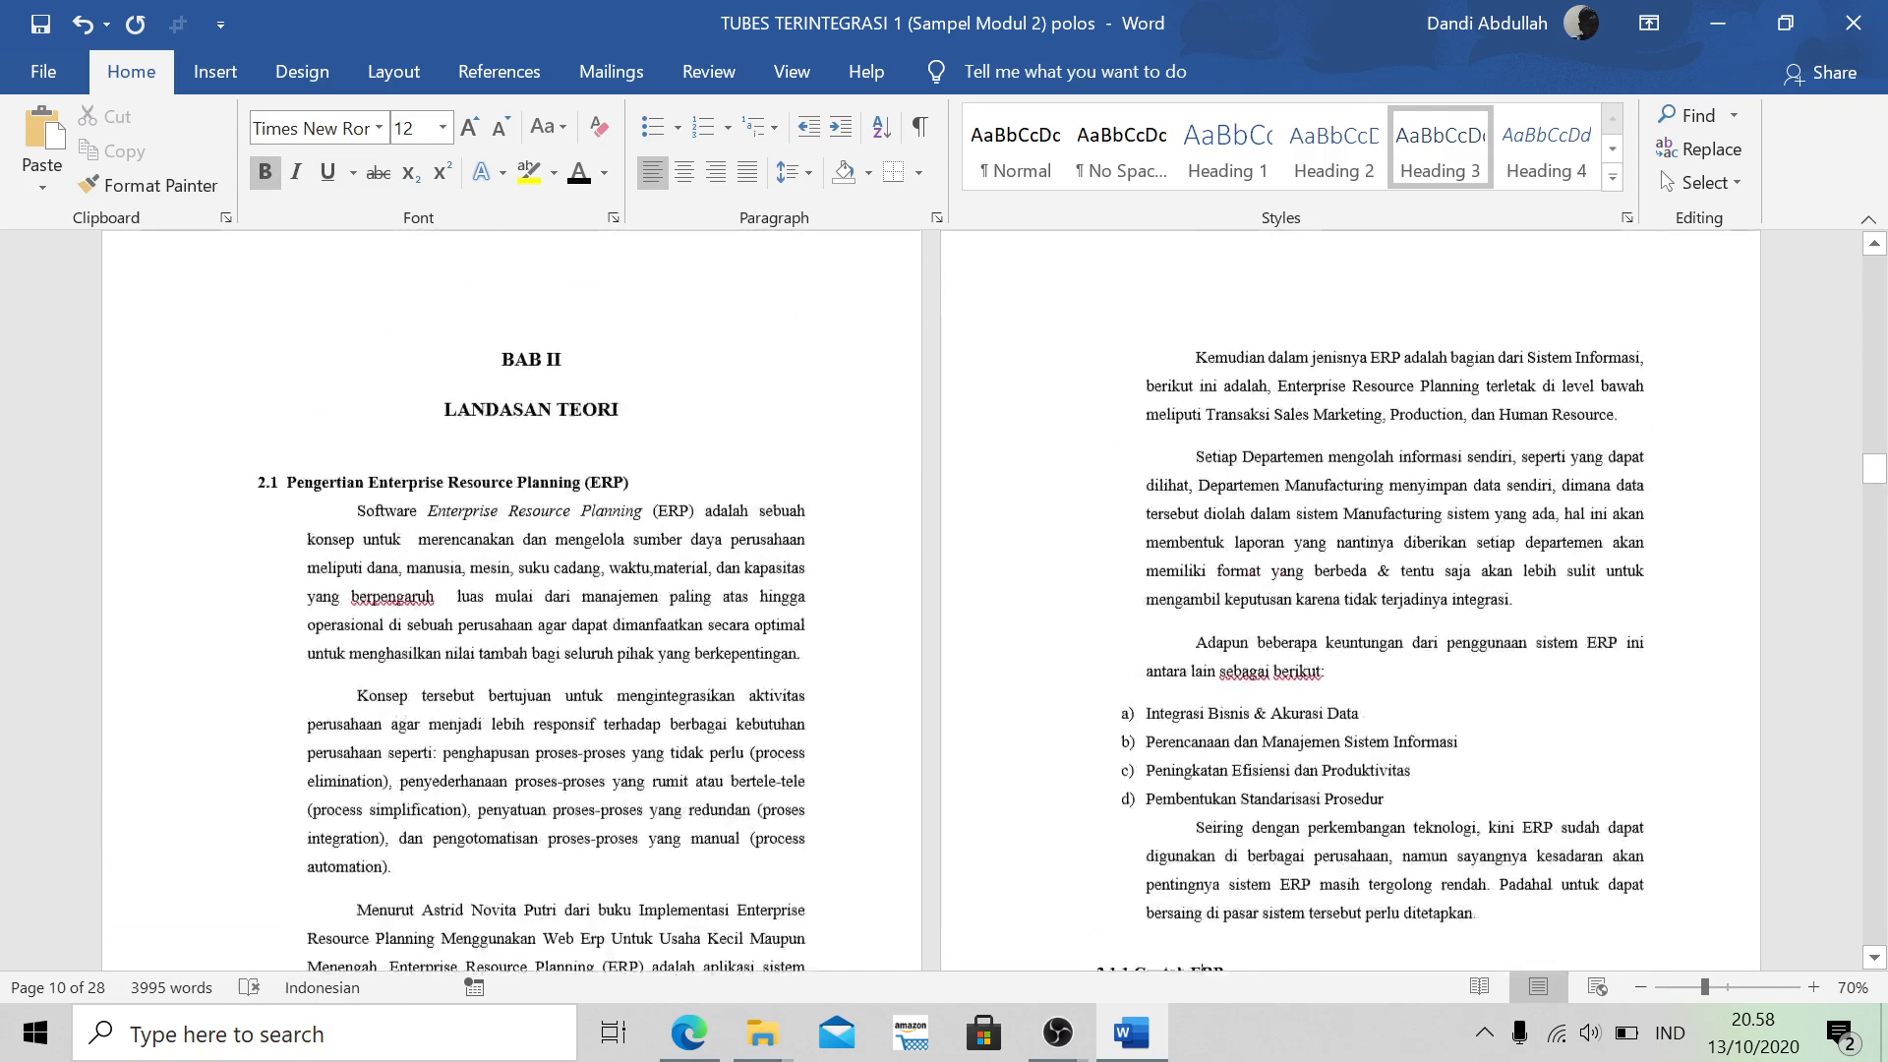
scroll(1279, 600, down, 5)
scroll(932, 600, down, 10)
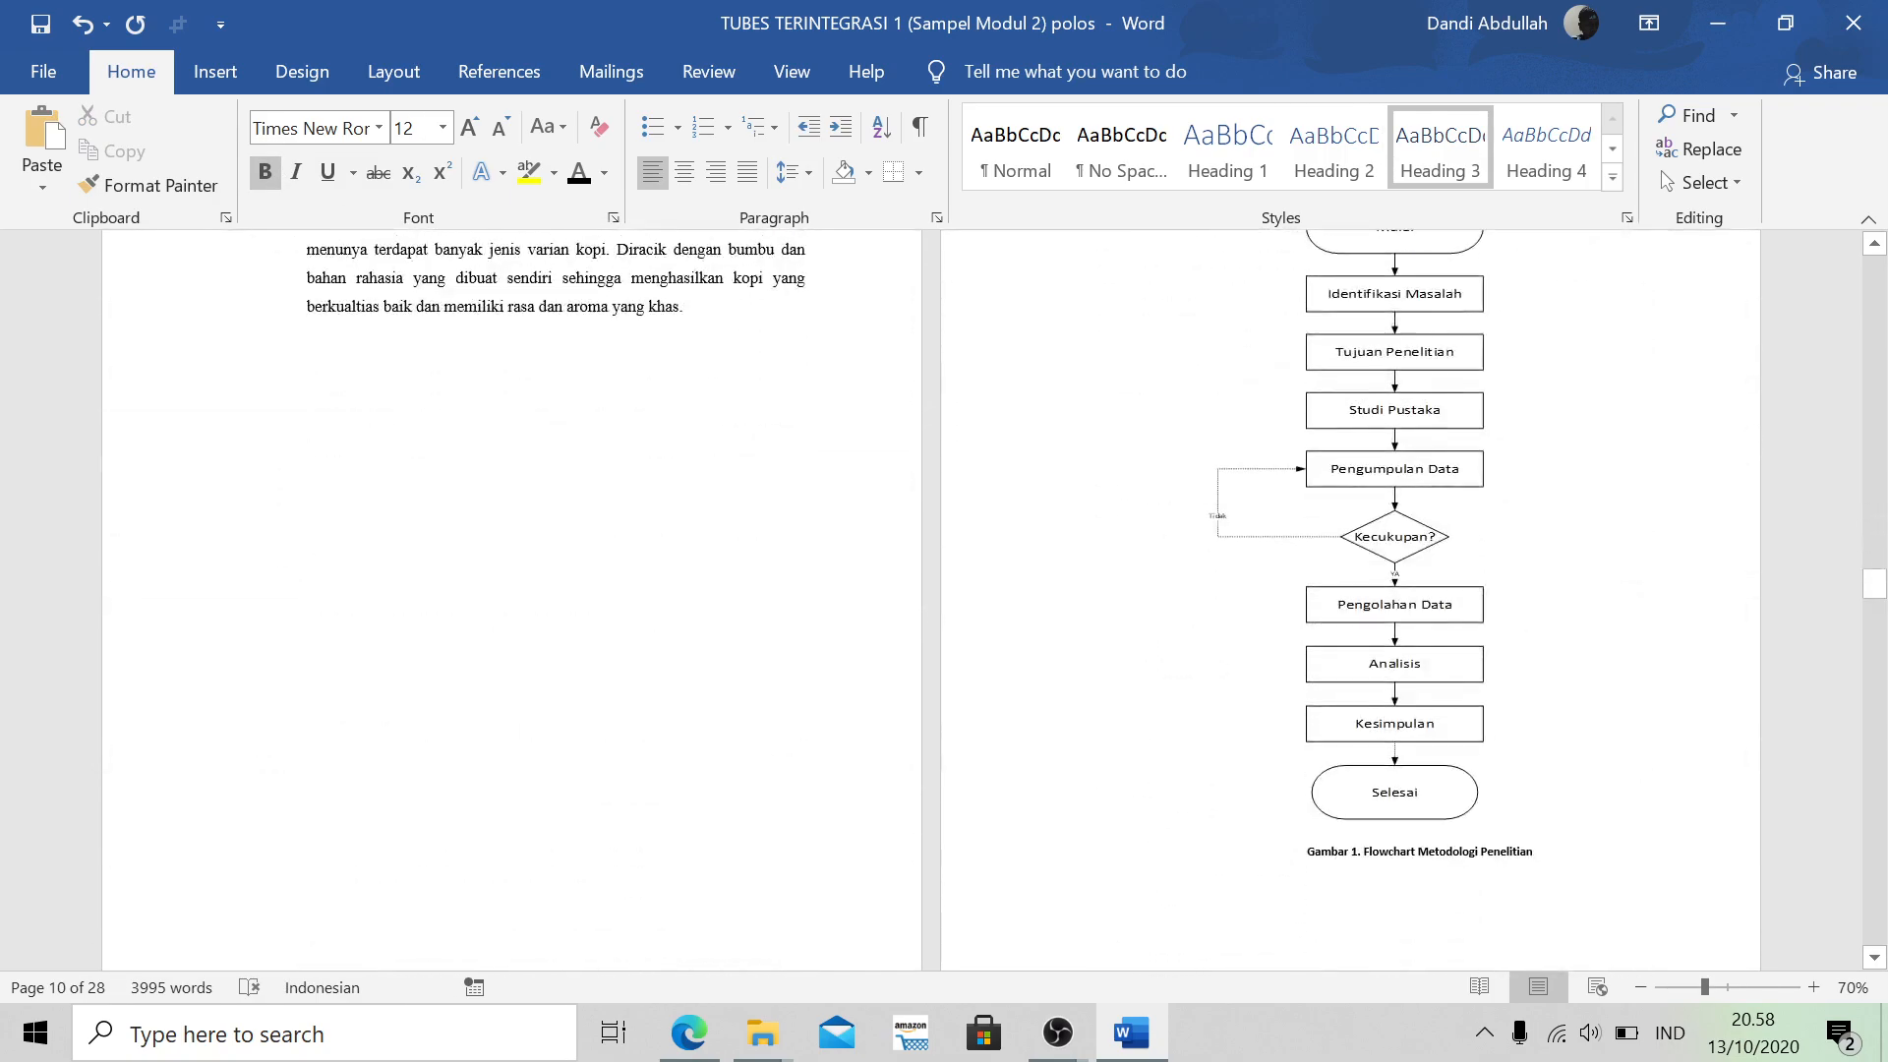
scroll(932, 600, up, 15)
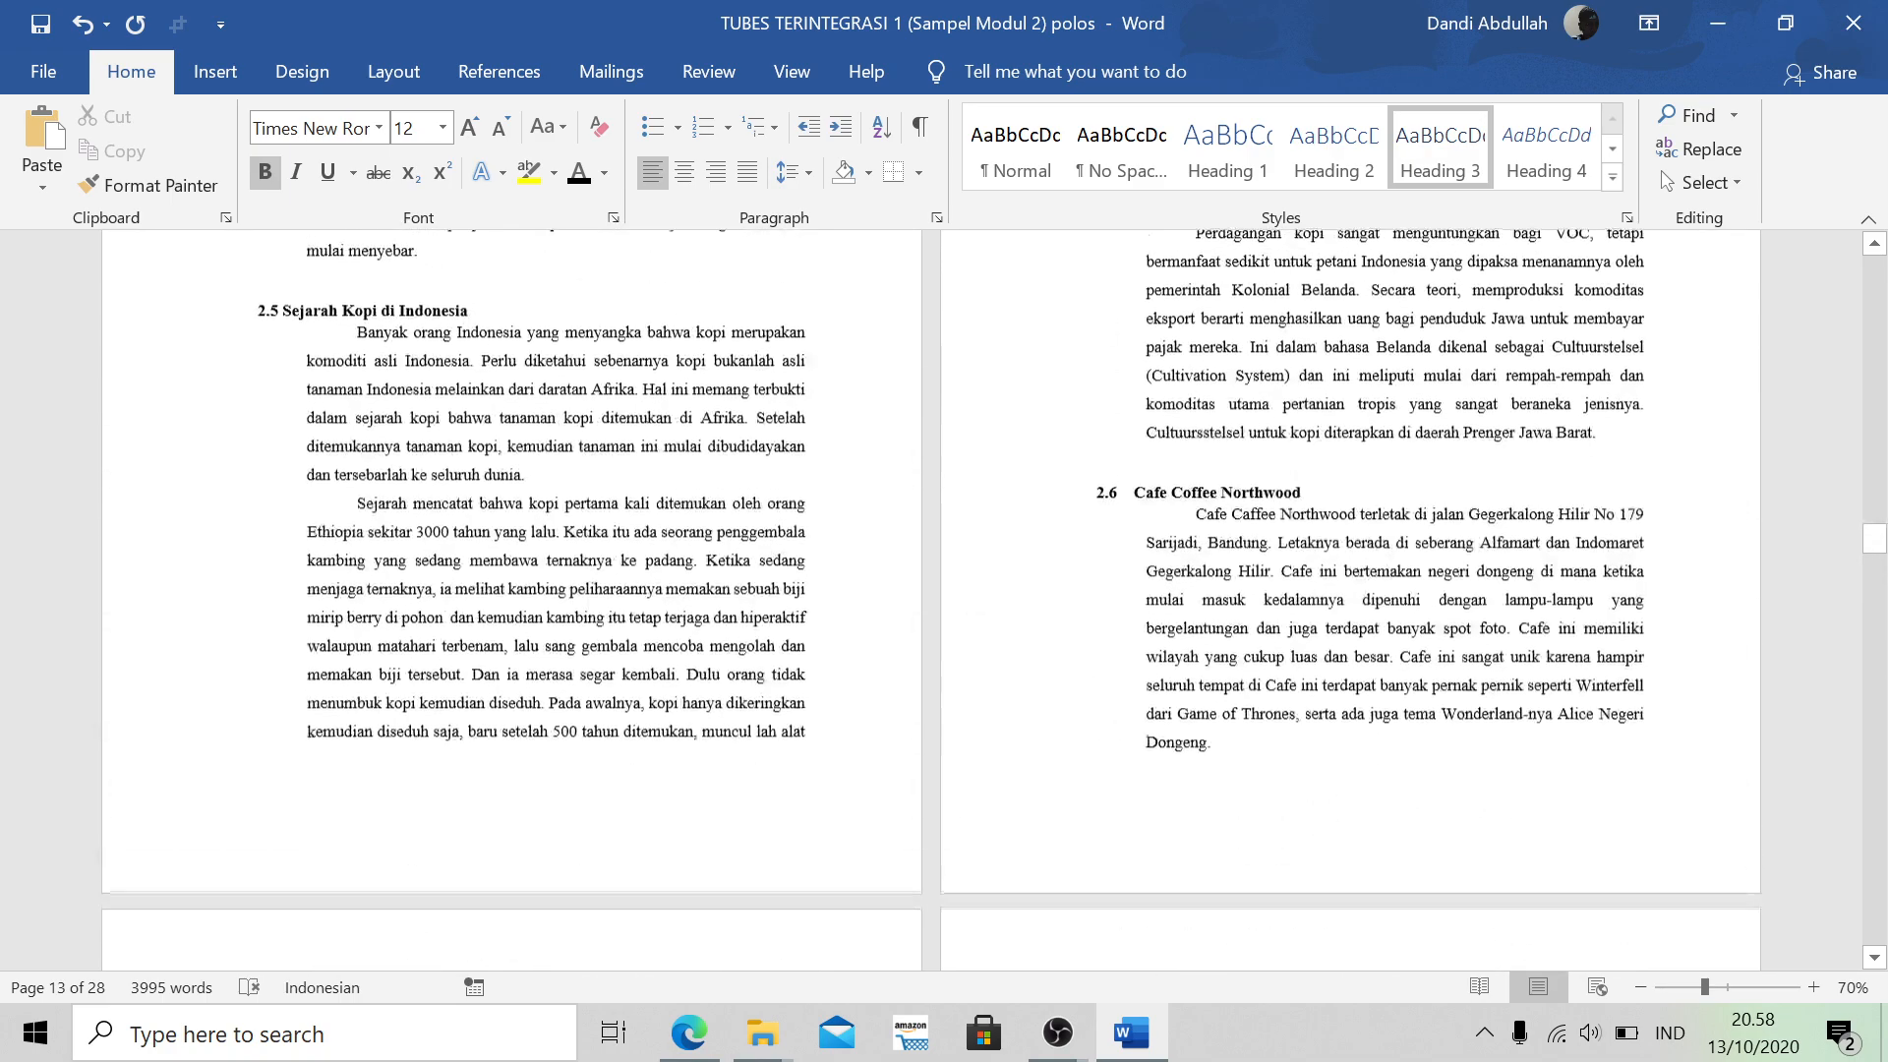
Check the heading styles of the BAB III title and its 3.1 subheading, and look over the rest of the report
scroll(933, 600, up, 1)
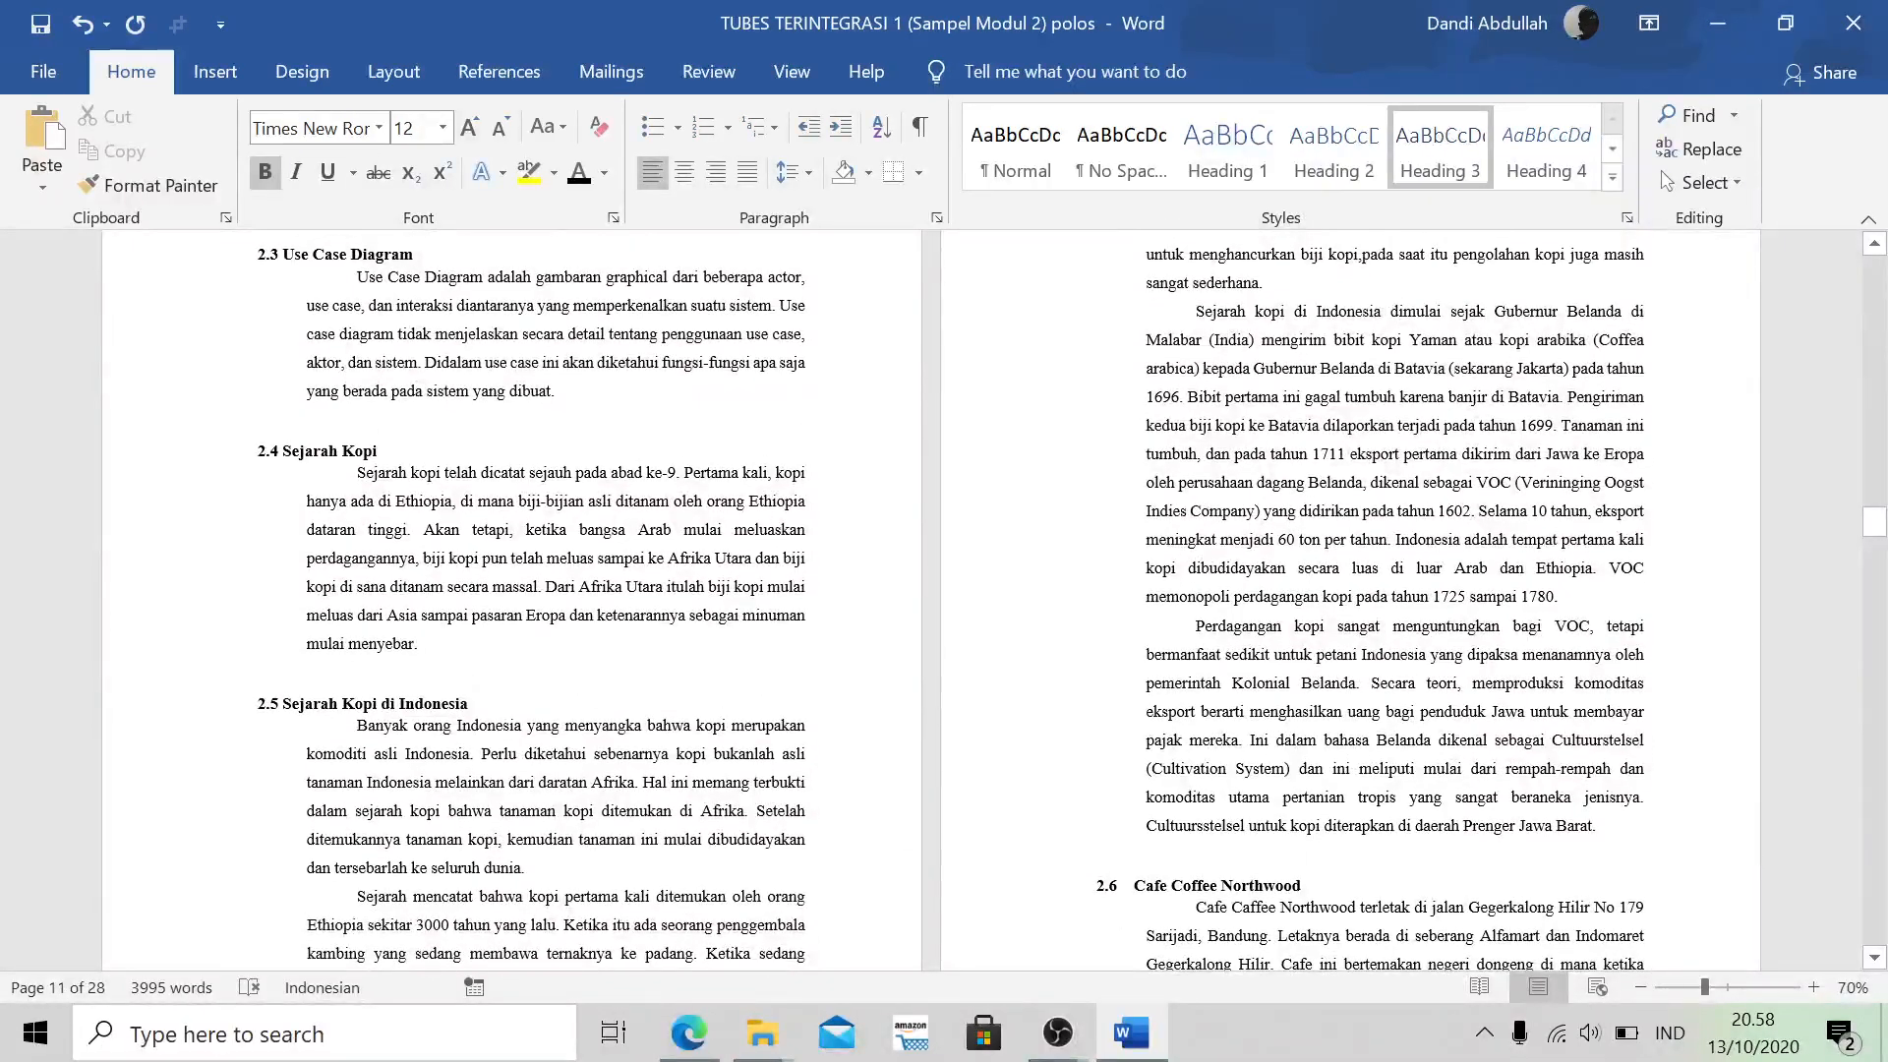
scroll(933, 600, up, 4)
scroll(933, 600, down, 20)
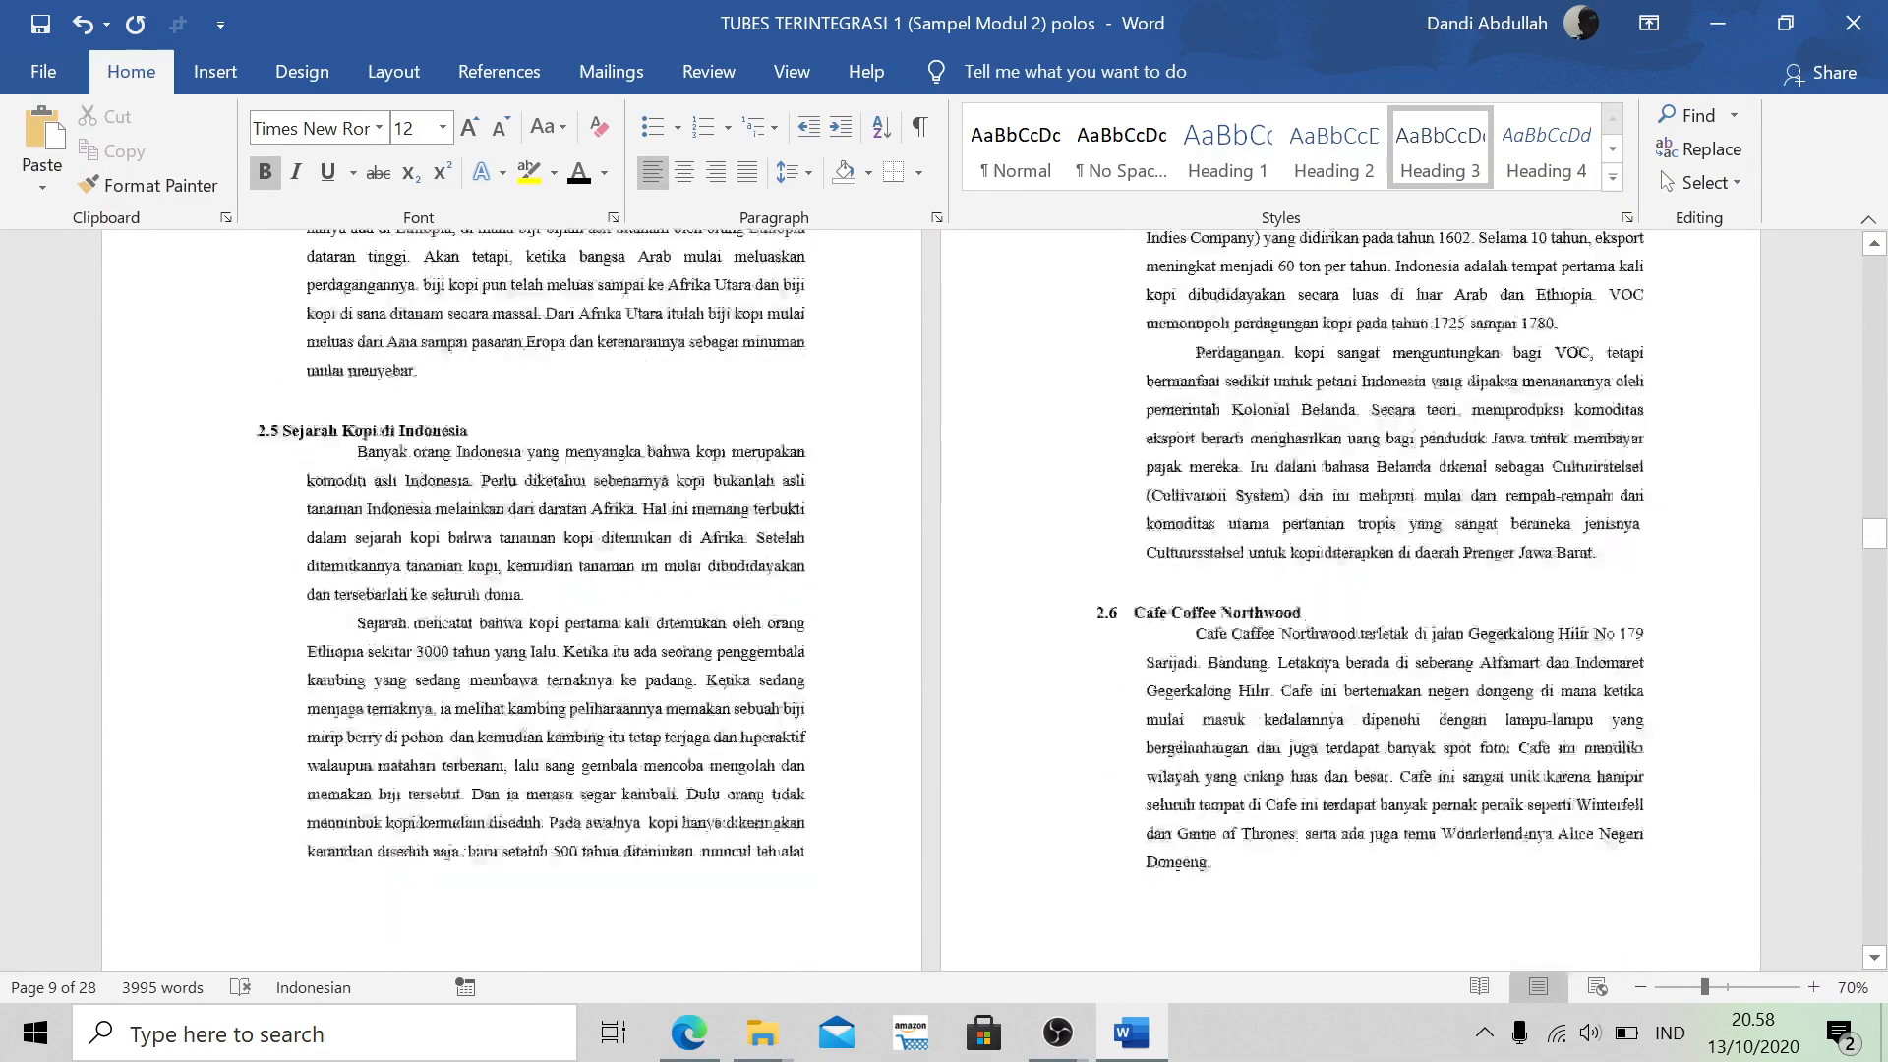
scroll(933, 600, down, 5)
scroll(932, 600, up, 3)
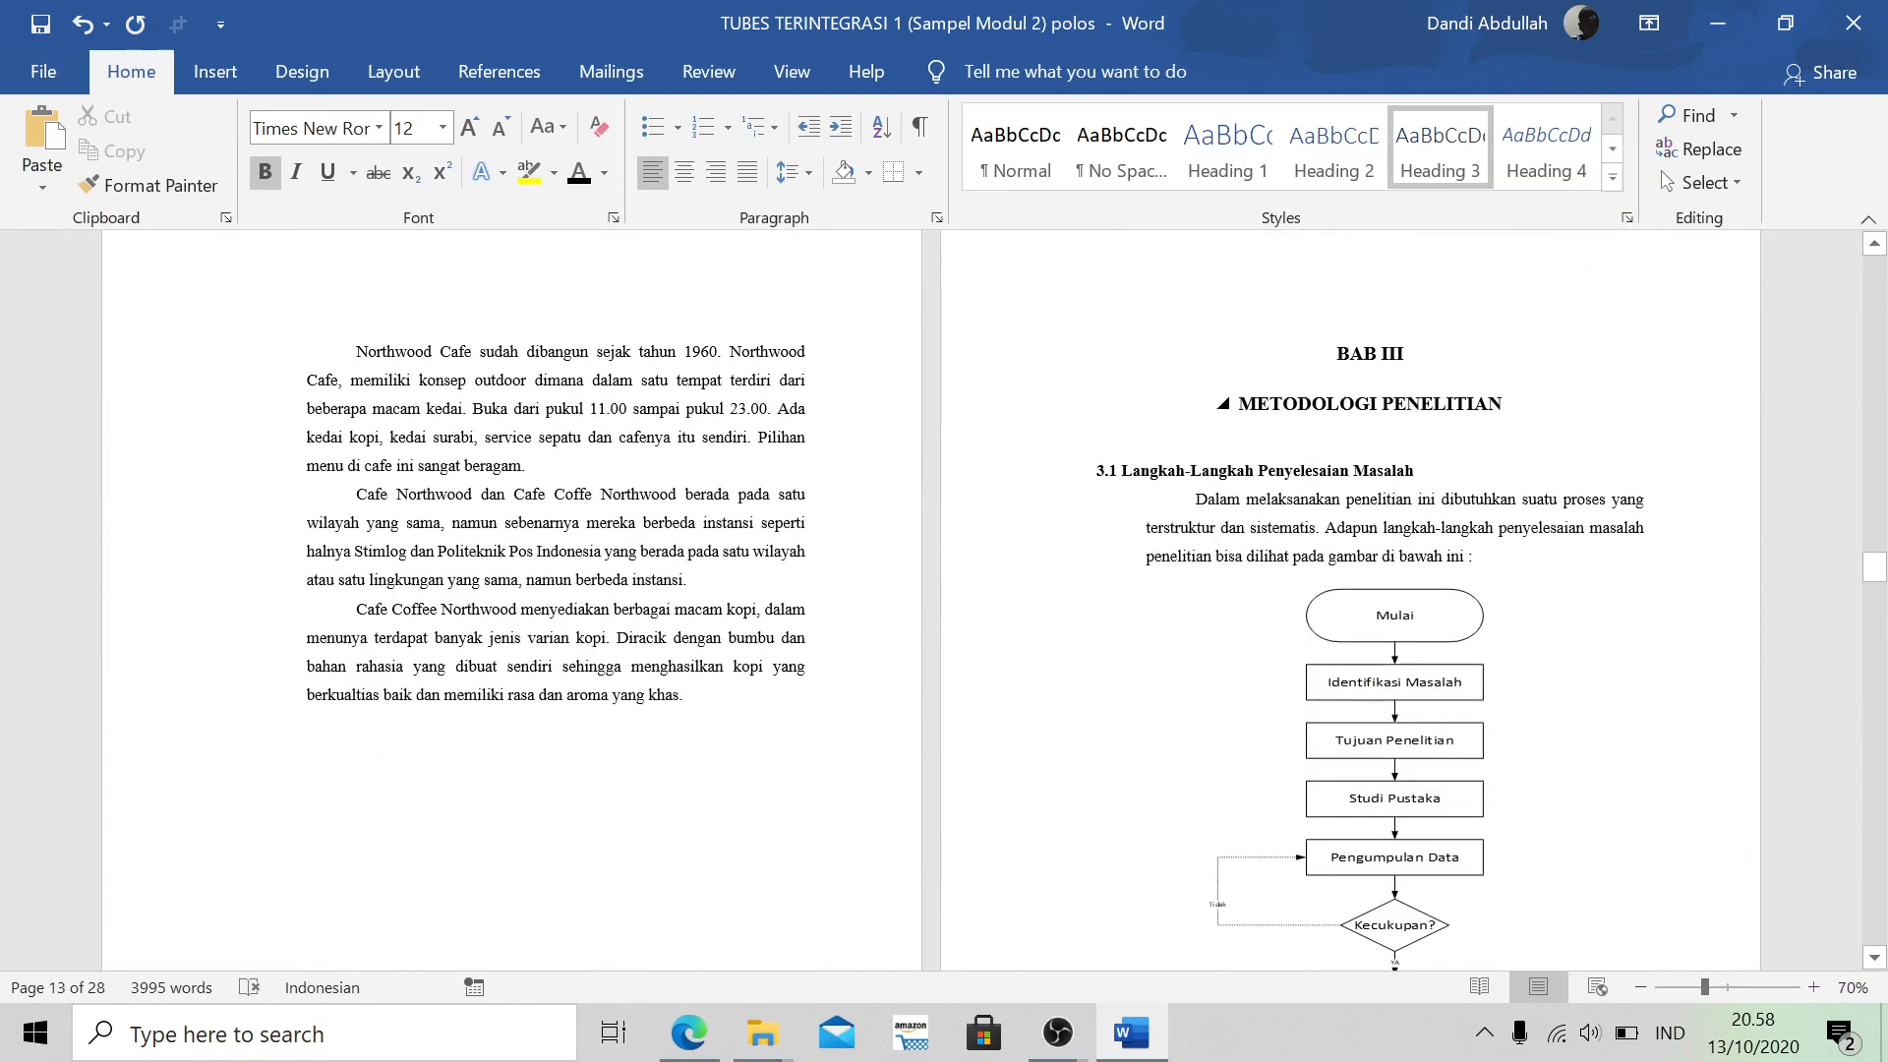
click(1394, 404)
click(1377, 471)
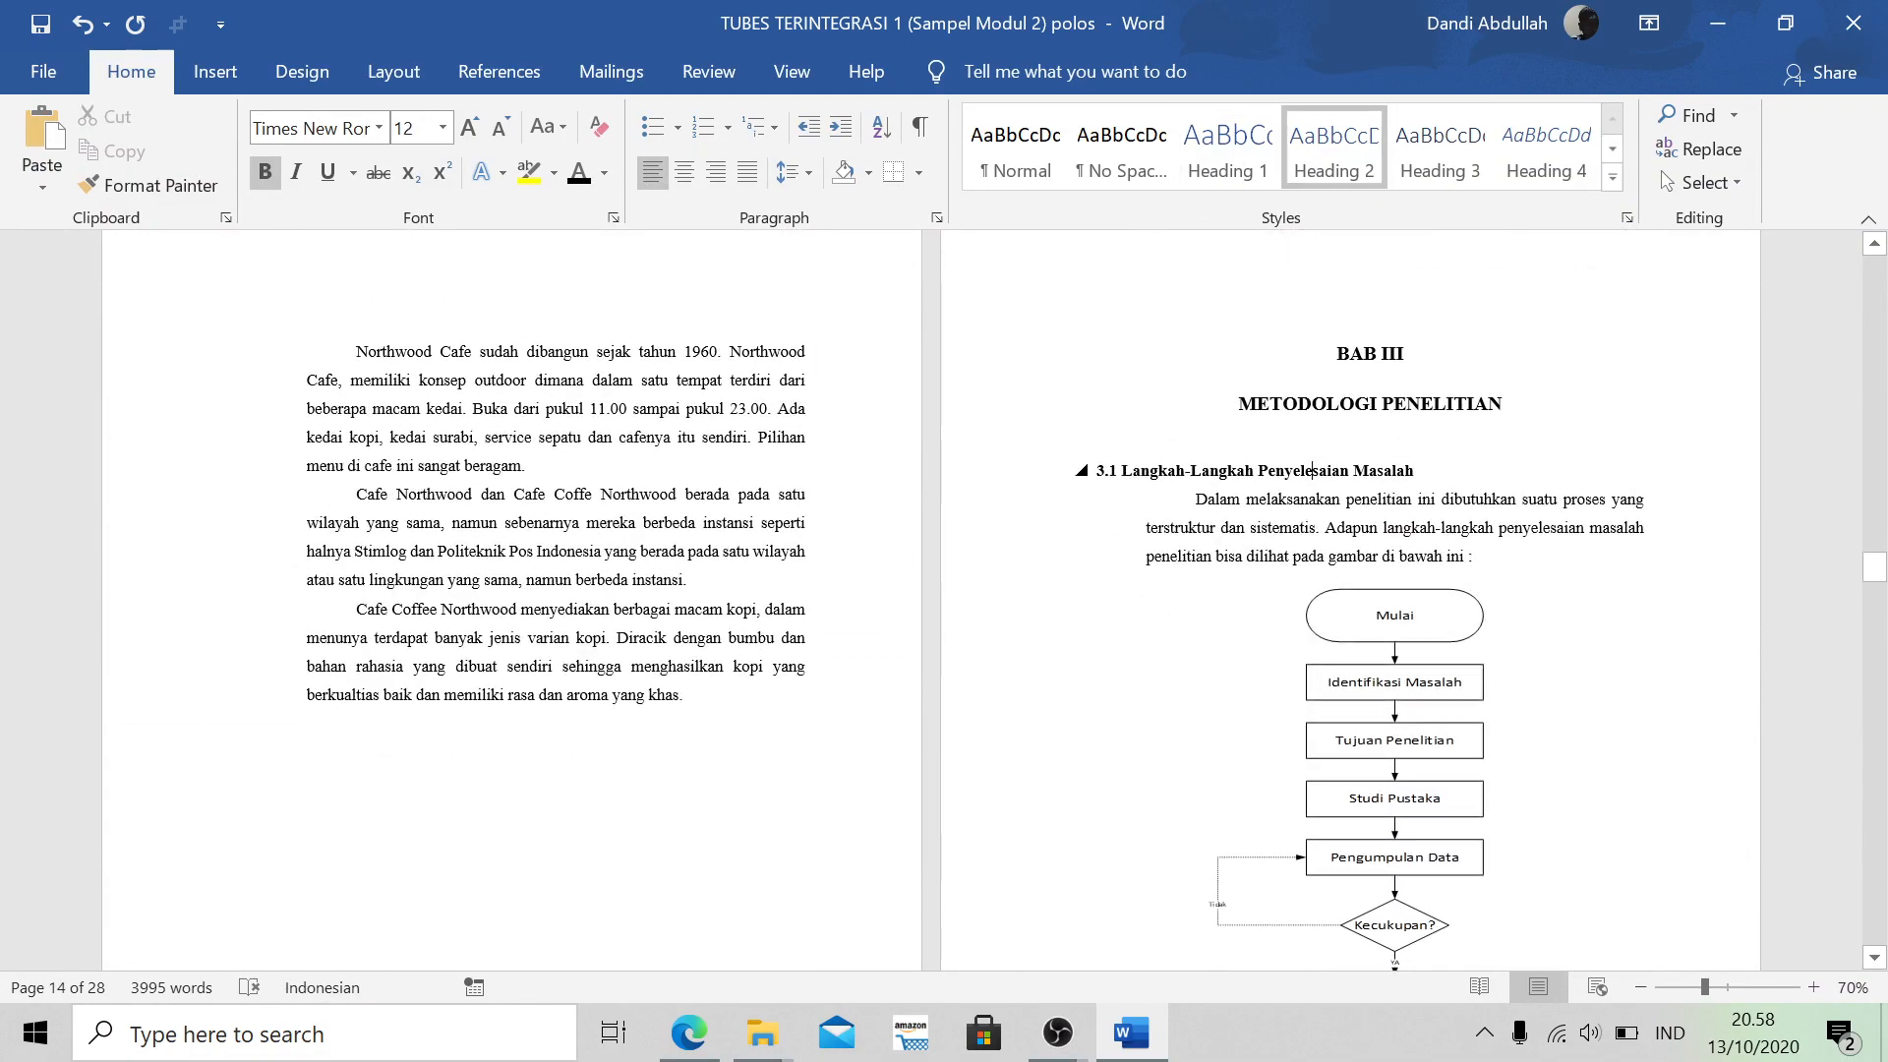
scroll(932, 600, down, 20)
scroll(932, 600, down, 20)
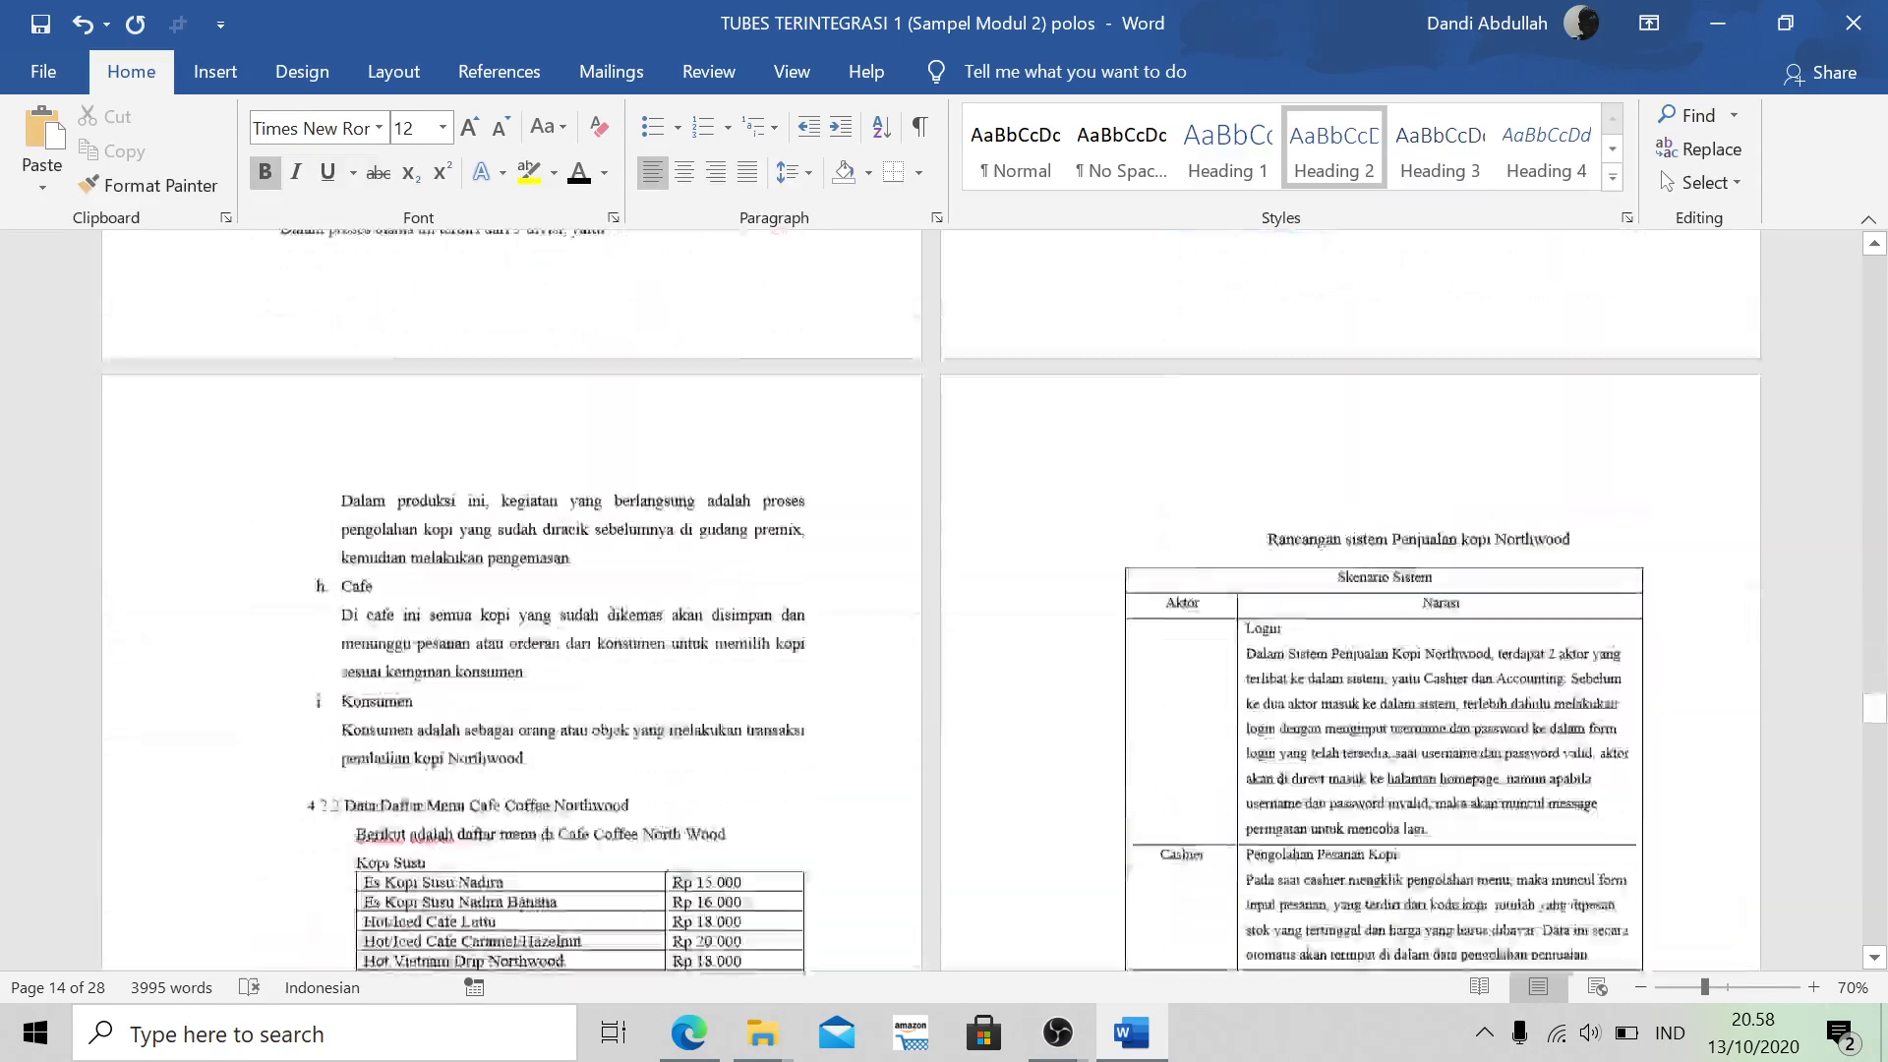
scroll(932, 600, down, 10)
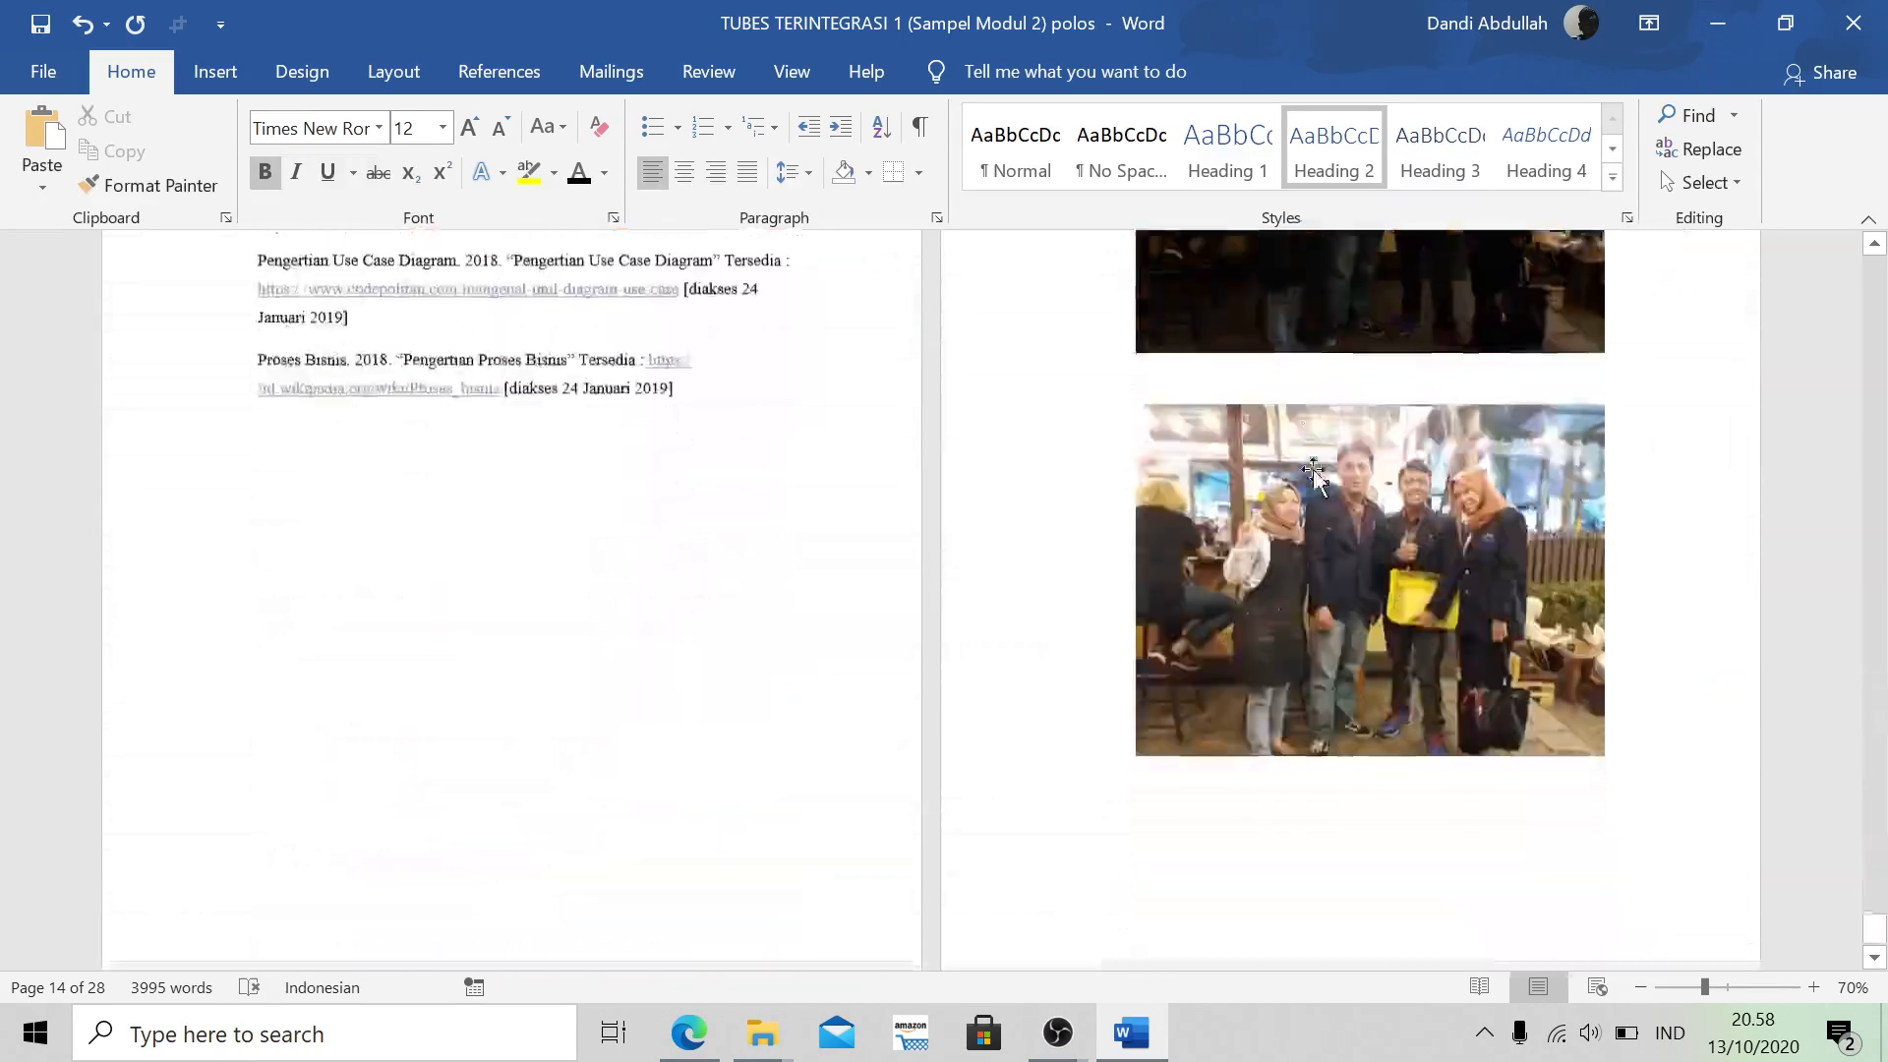
scroll(932, 599, up, 20)
scroll(933, 600, up, 20)
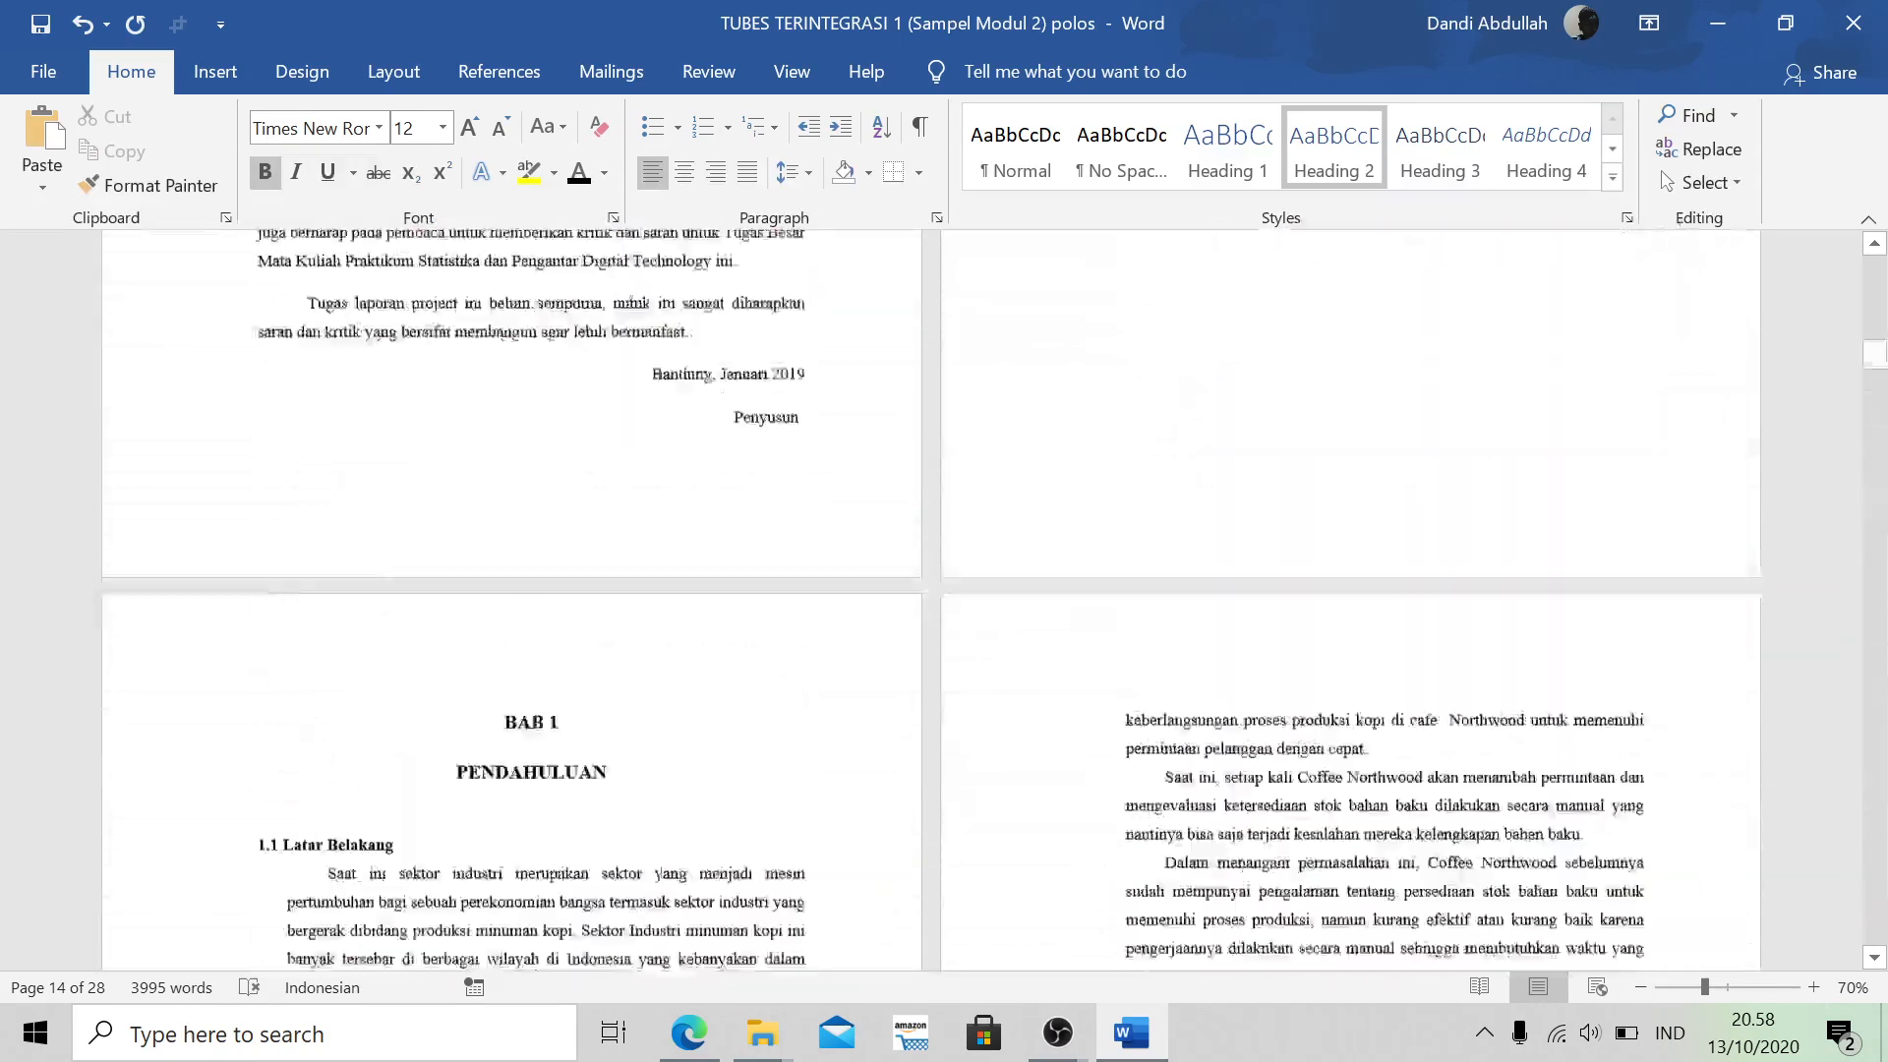
Switch to the MODUL 2 DT 2020 PDF in Edge and read the Sub-Modul 2 page-numbering instructions and example
key(alt+Tab)
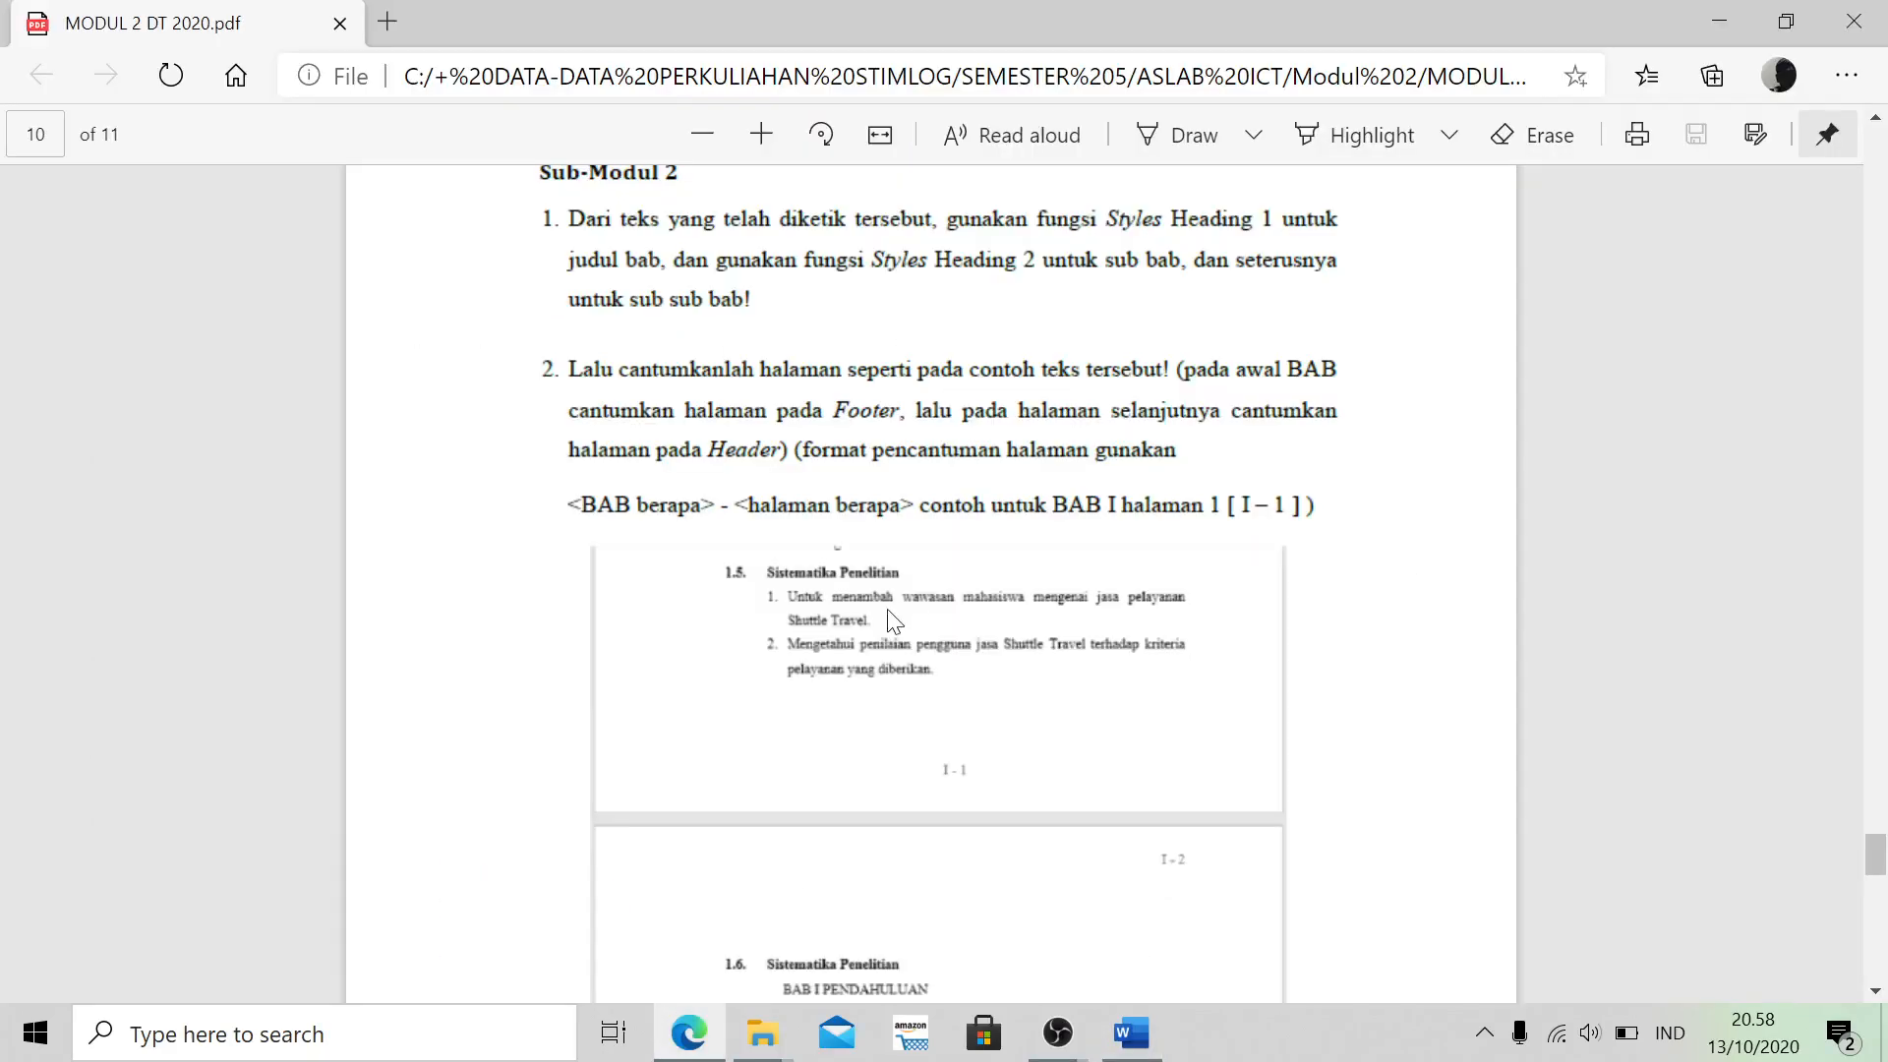
scroll(885, 615, down, 3)
scroll(882, 609, up, 4)
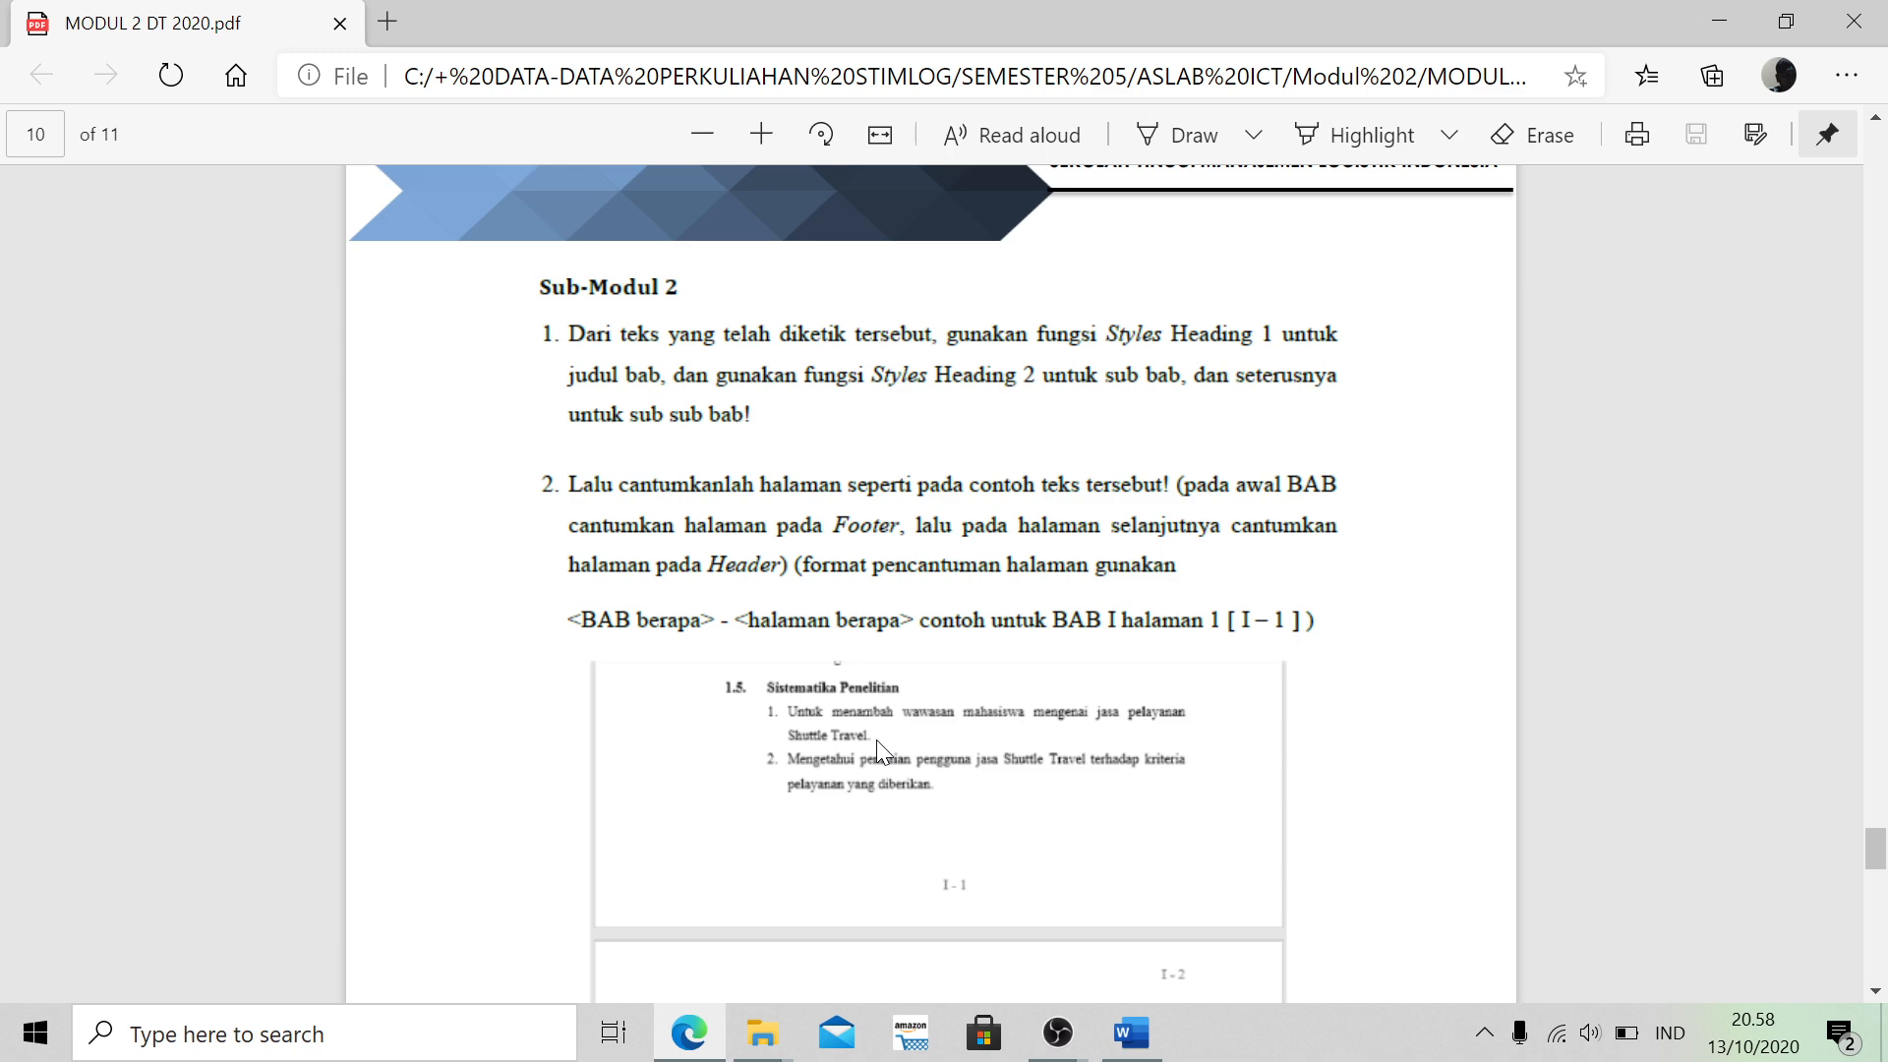
Read the Sub-Modul 3 tasks on creating the Daftar Isi and Daftar Tabel, including their example layouts
scroll(876, 740, down, 10)
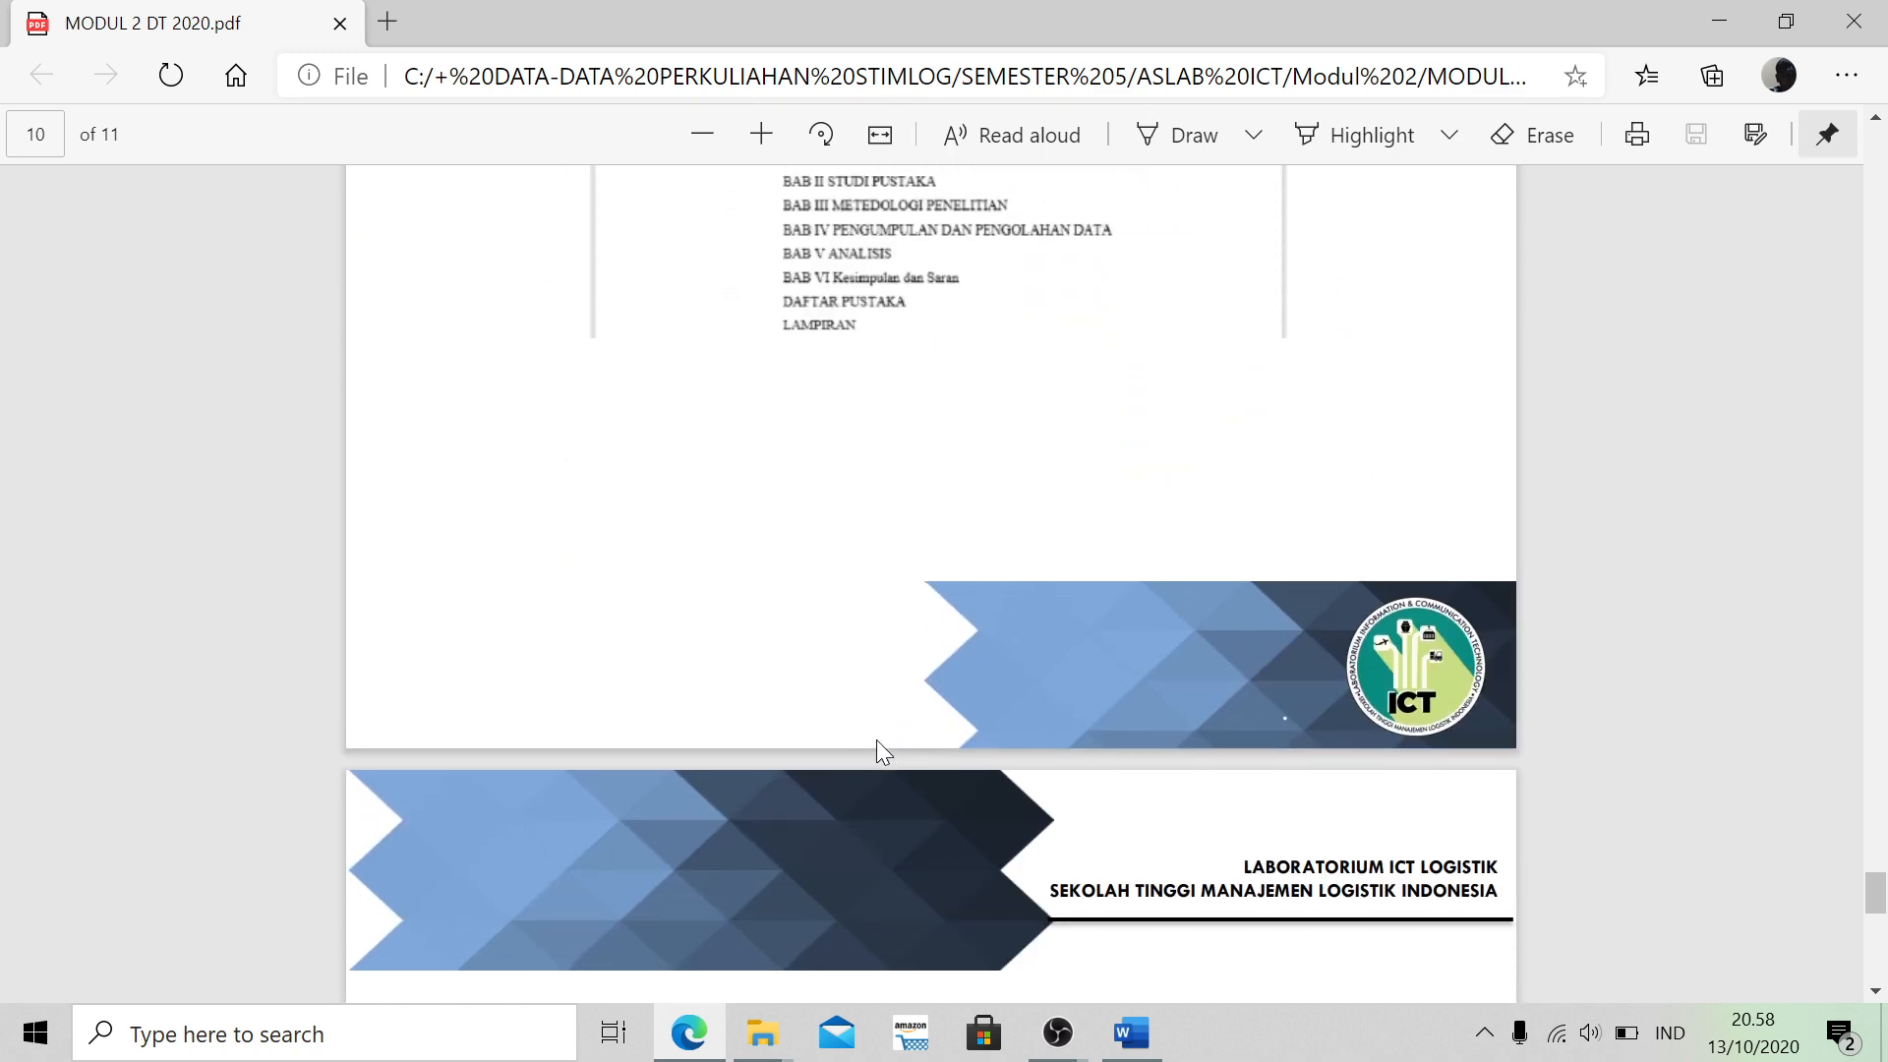
scroll(877, 740, down, 7)
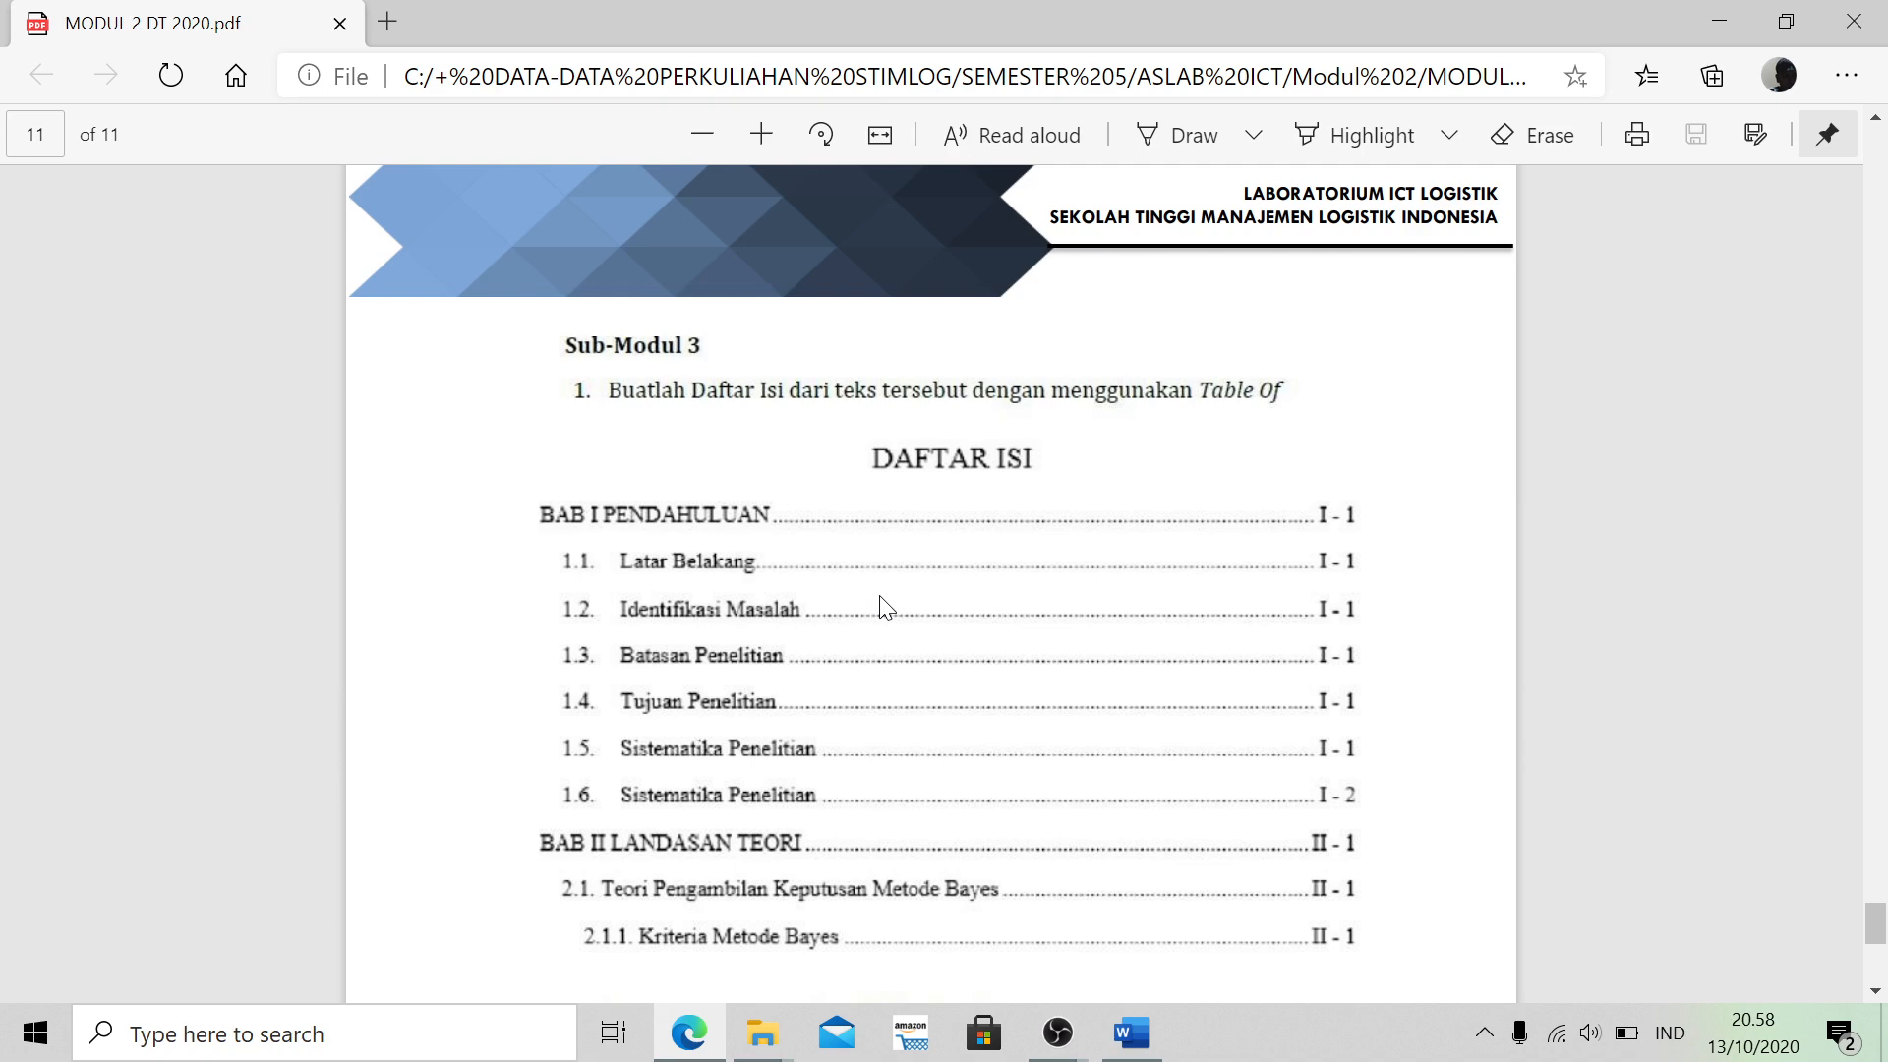
scroll(885, 609, down, 5)
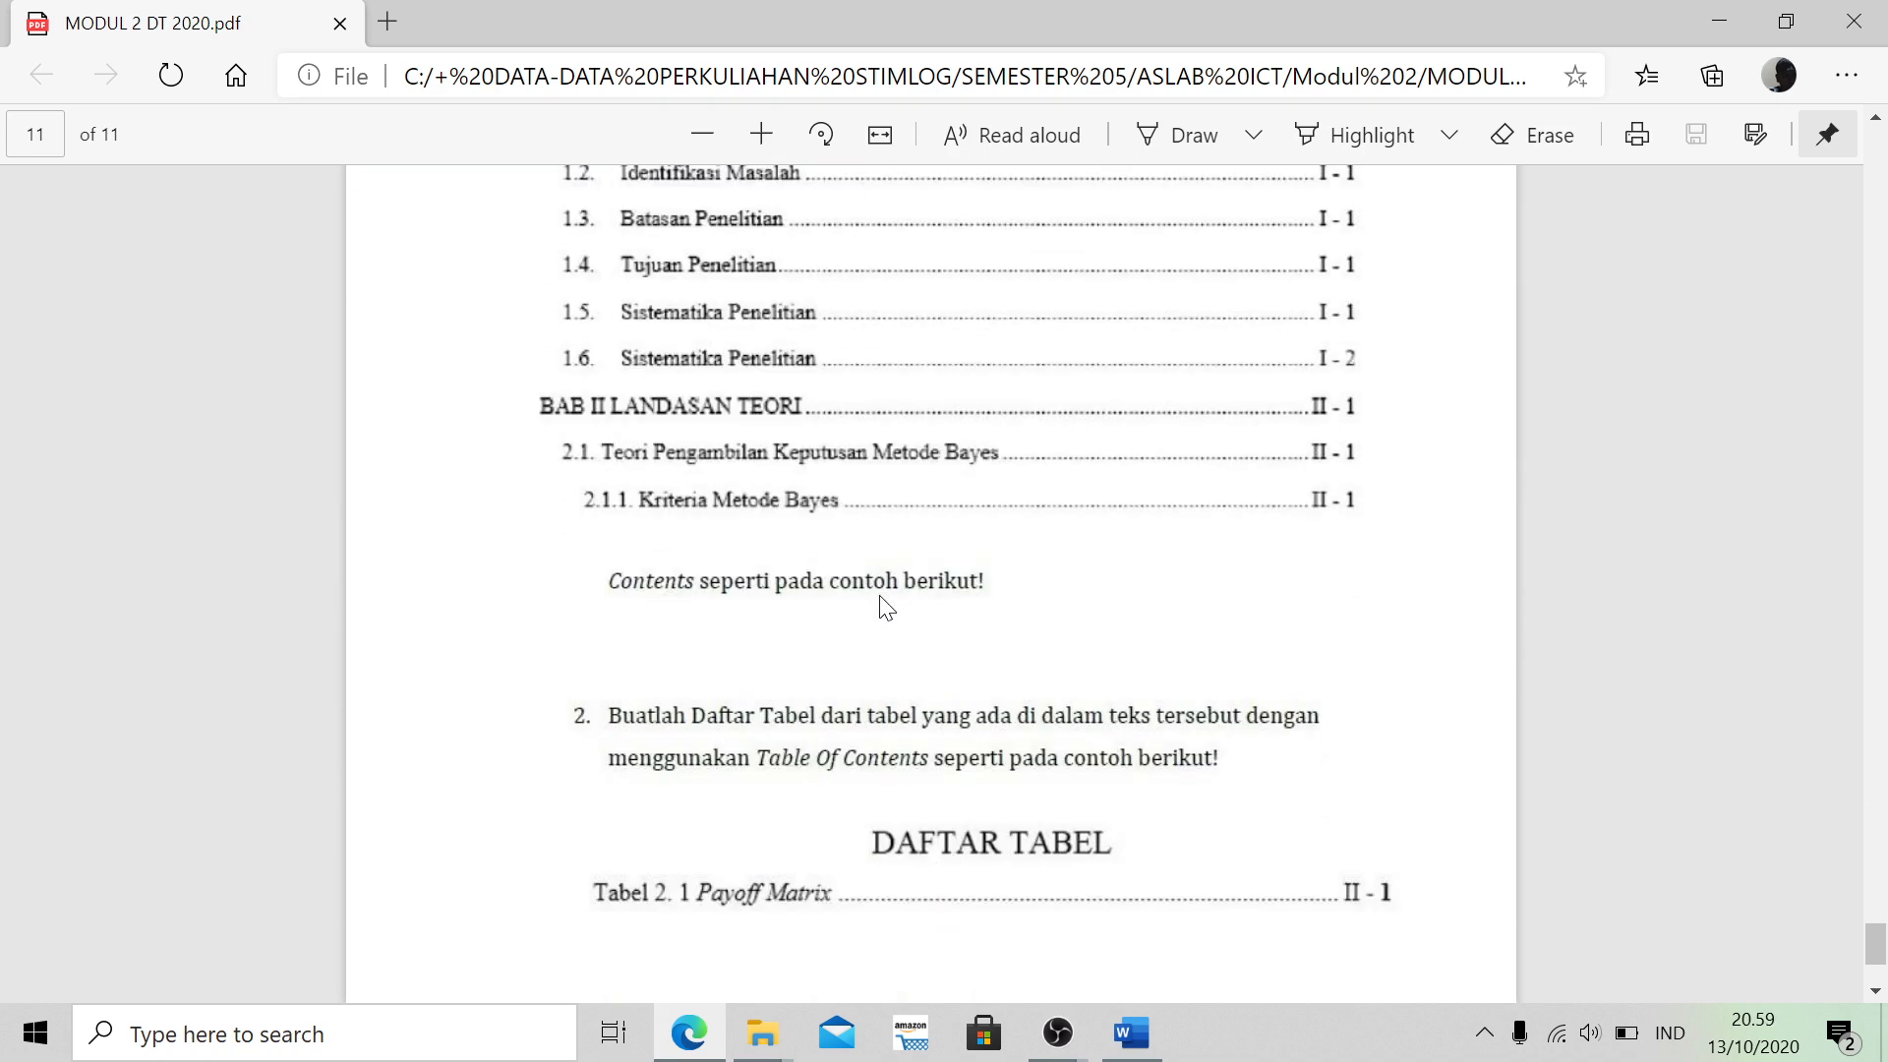
scroll(983, 492, up, 2)
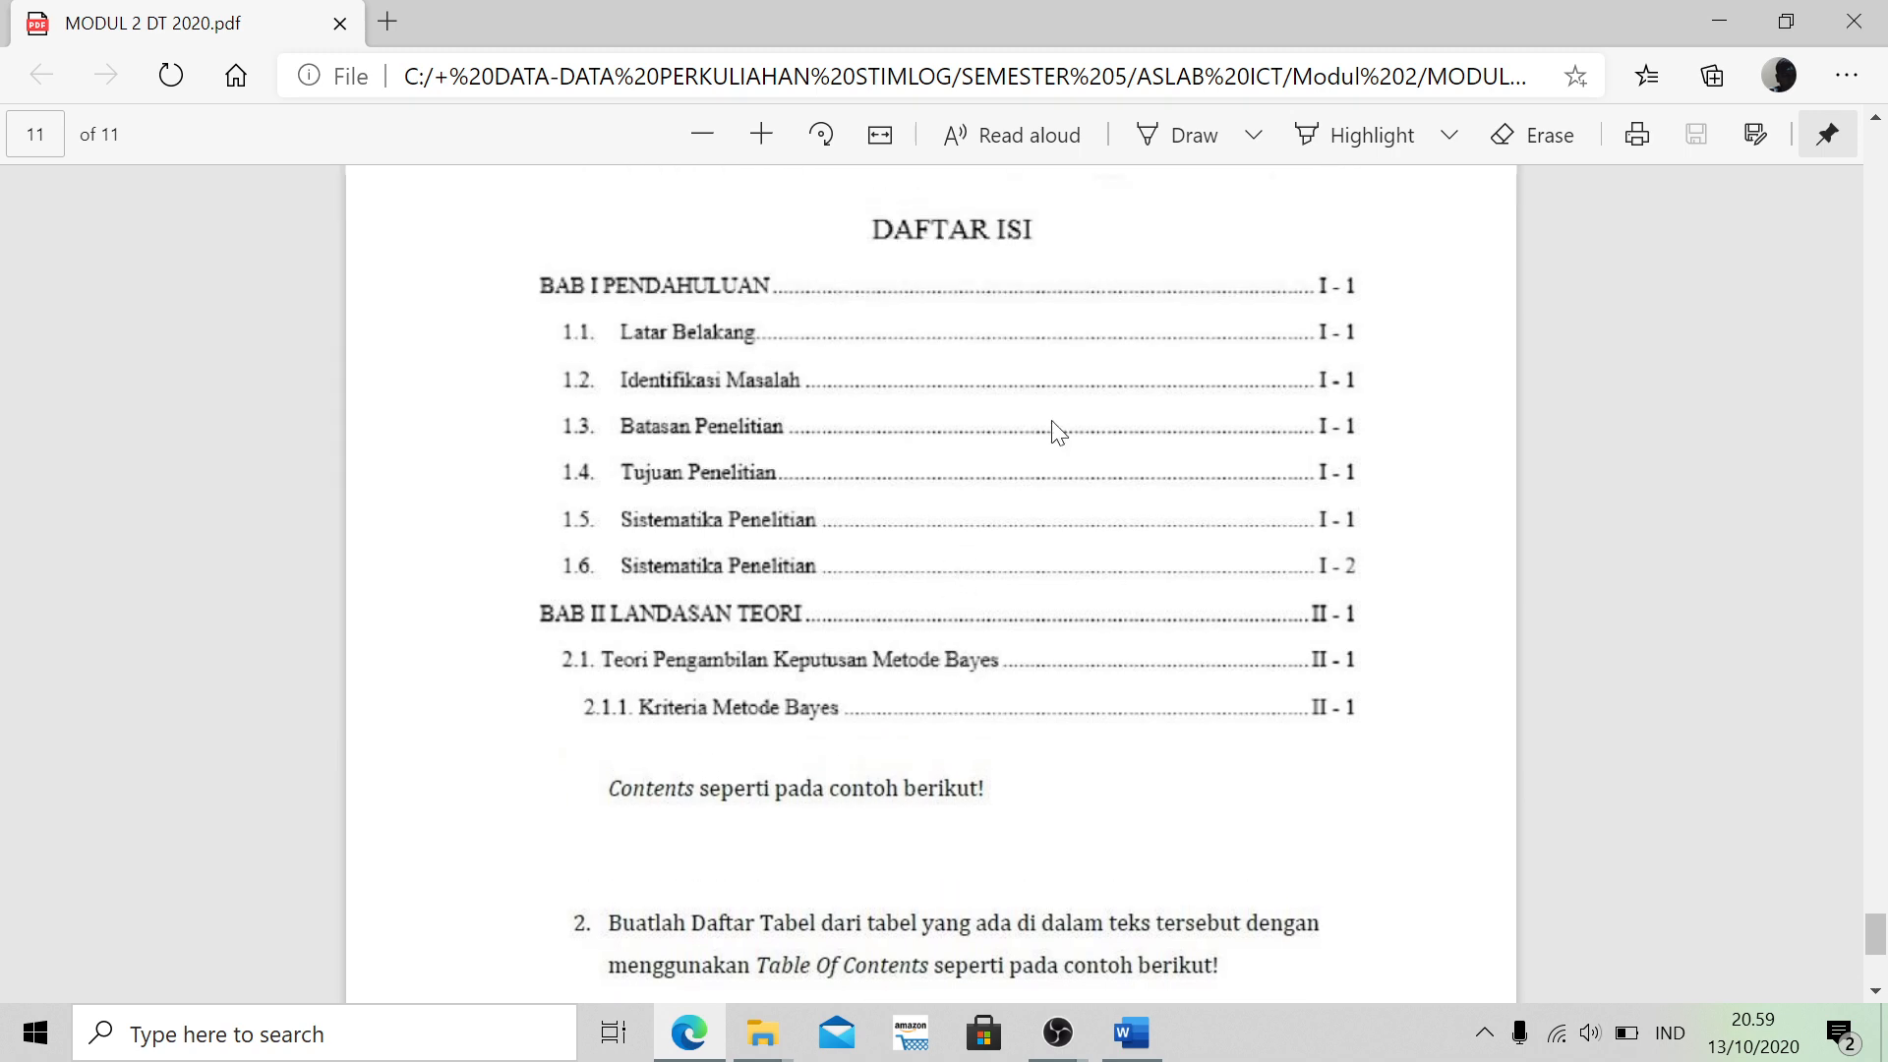
scroll(1066, 515, down, 3)
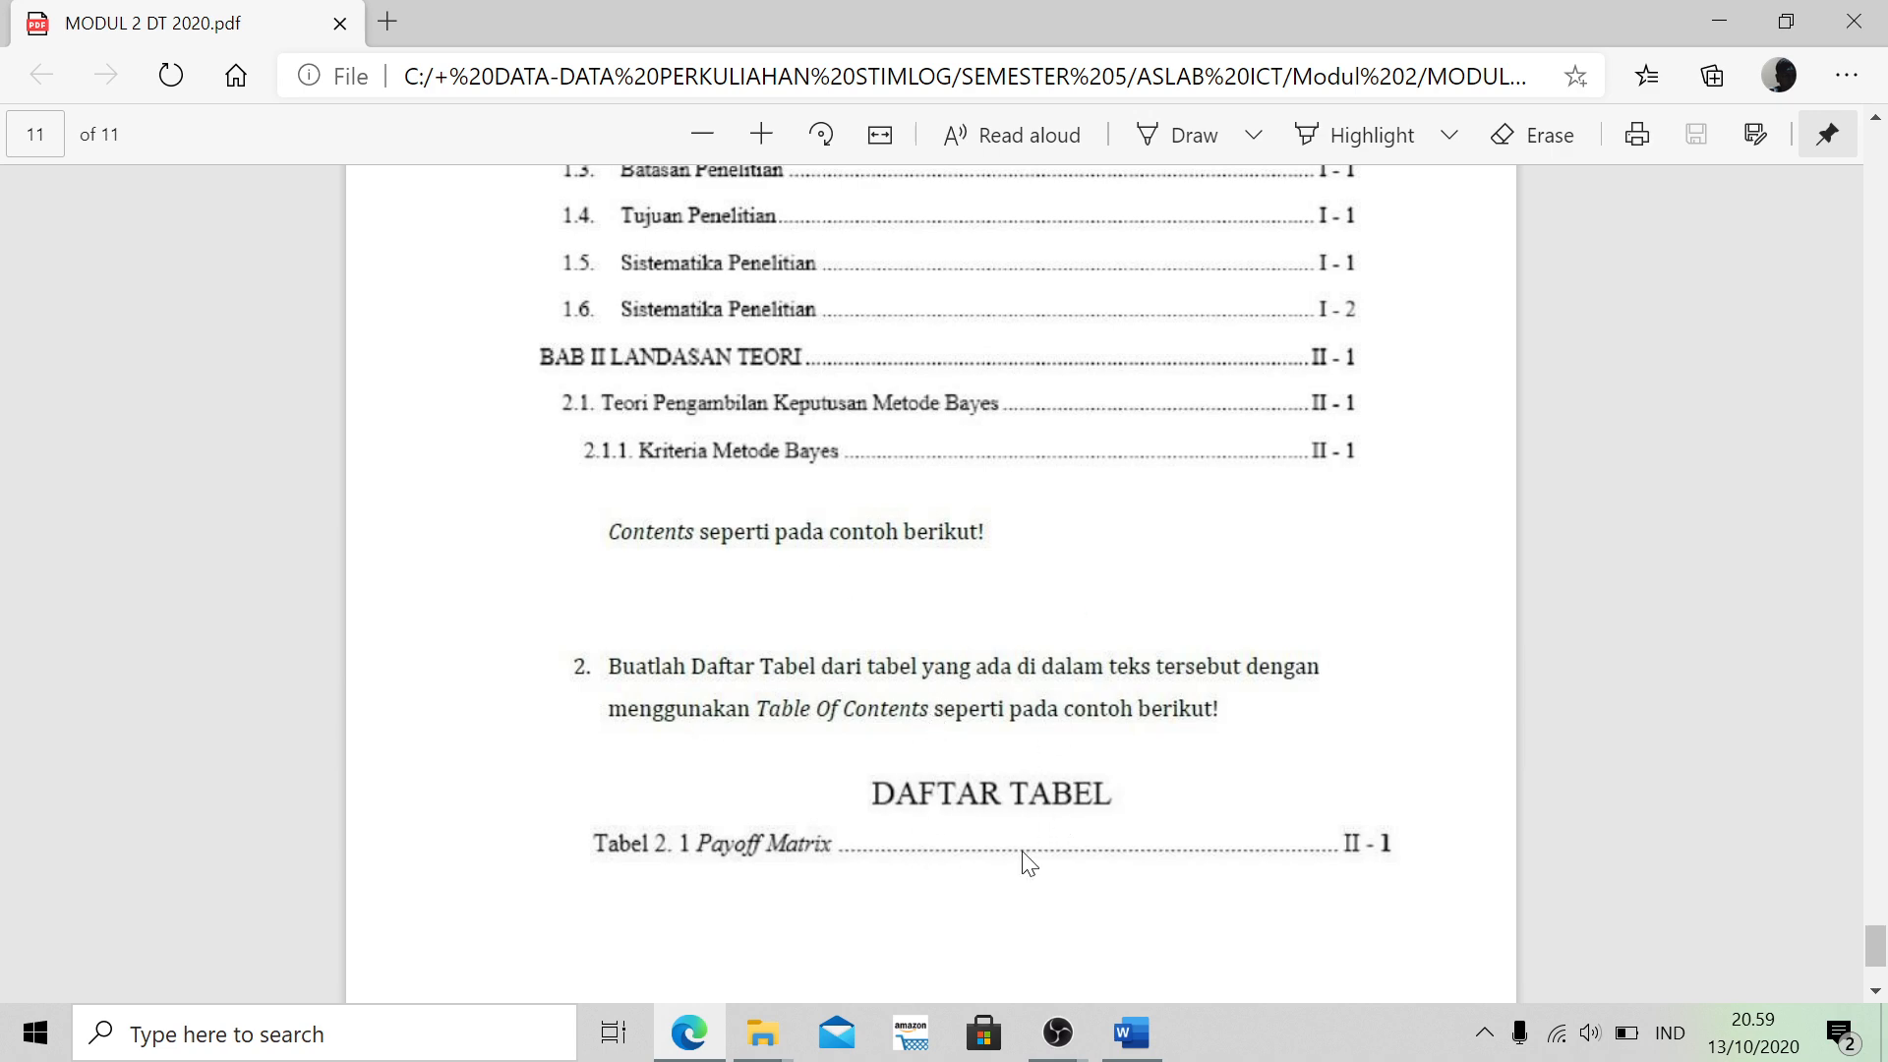
scroll(1024, 858, up, 2)
scroll(1024, 857, down, 4)
scroll(1025, 859, up, 6)
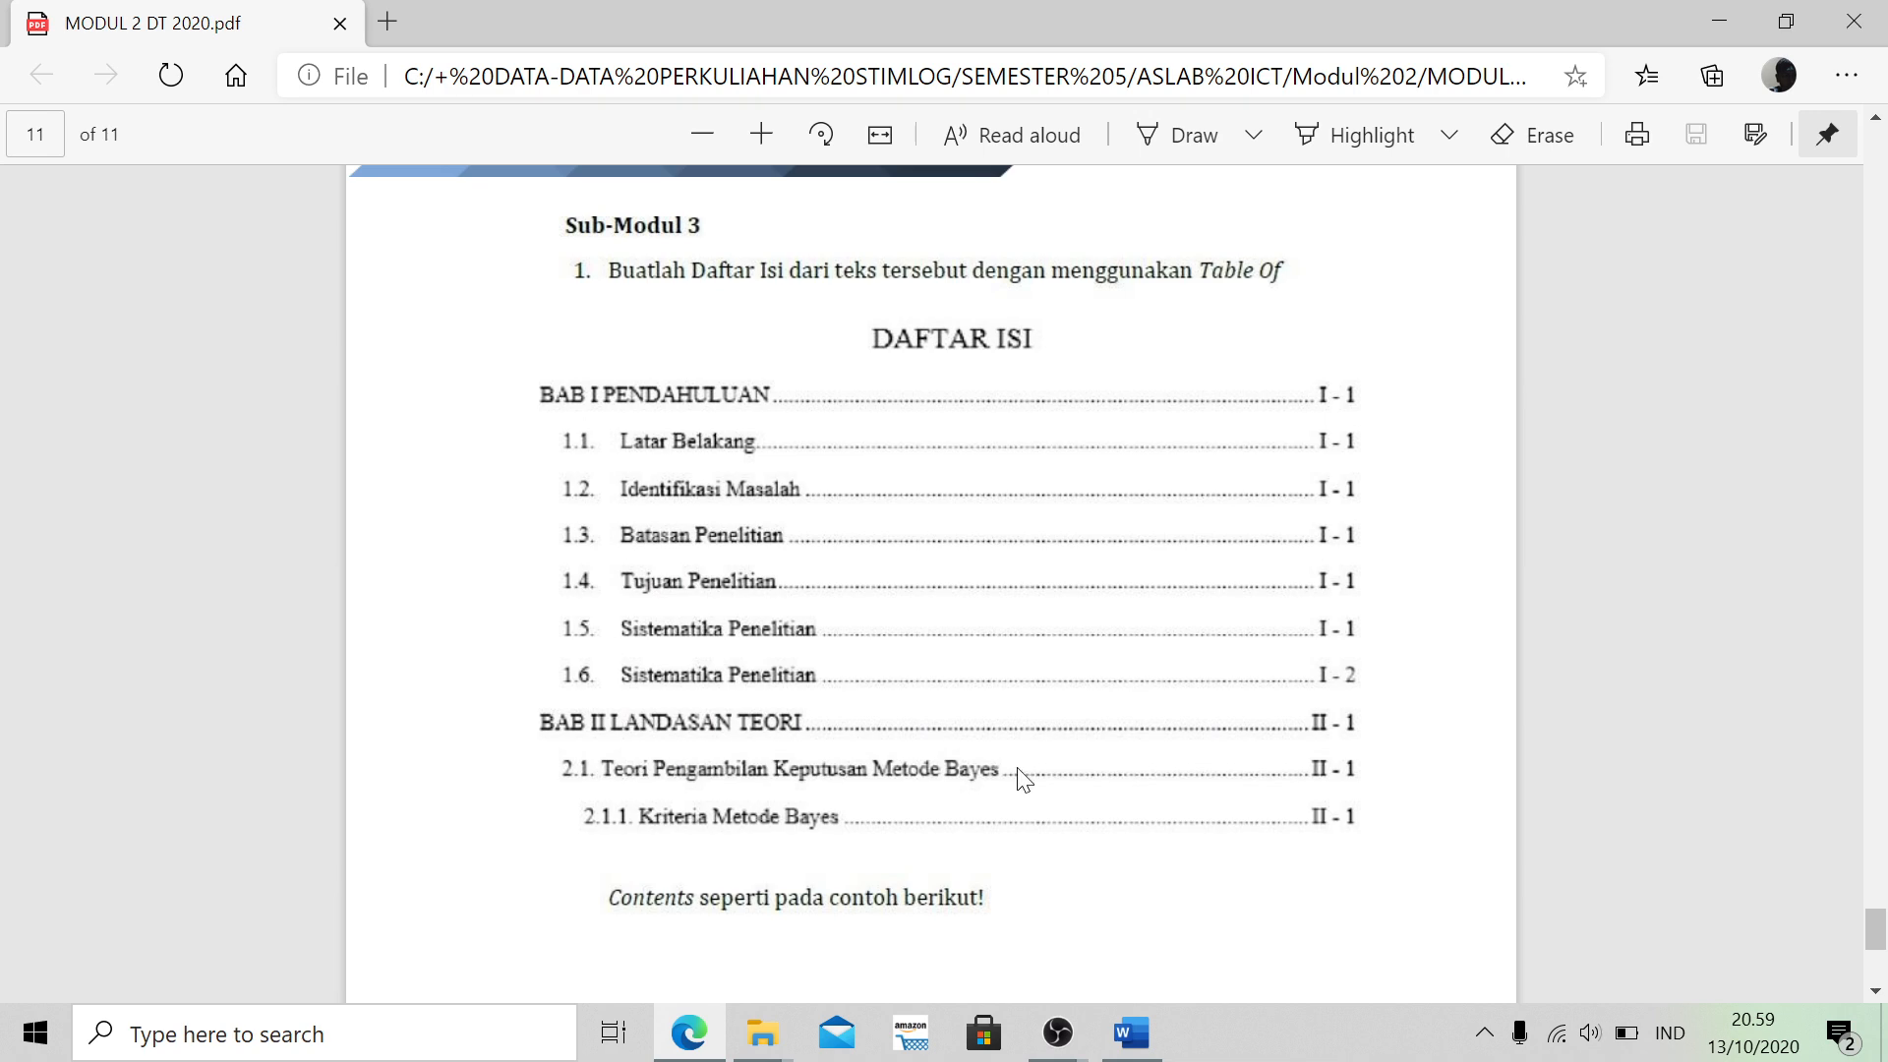
scroll(1025, 780, up, 1)
scroll(1024, 780, down, 1)
scroll(1024, 780, up, 2)
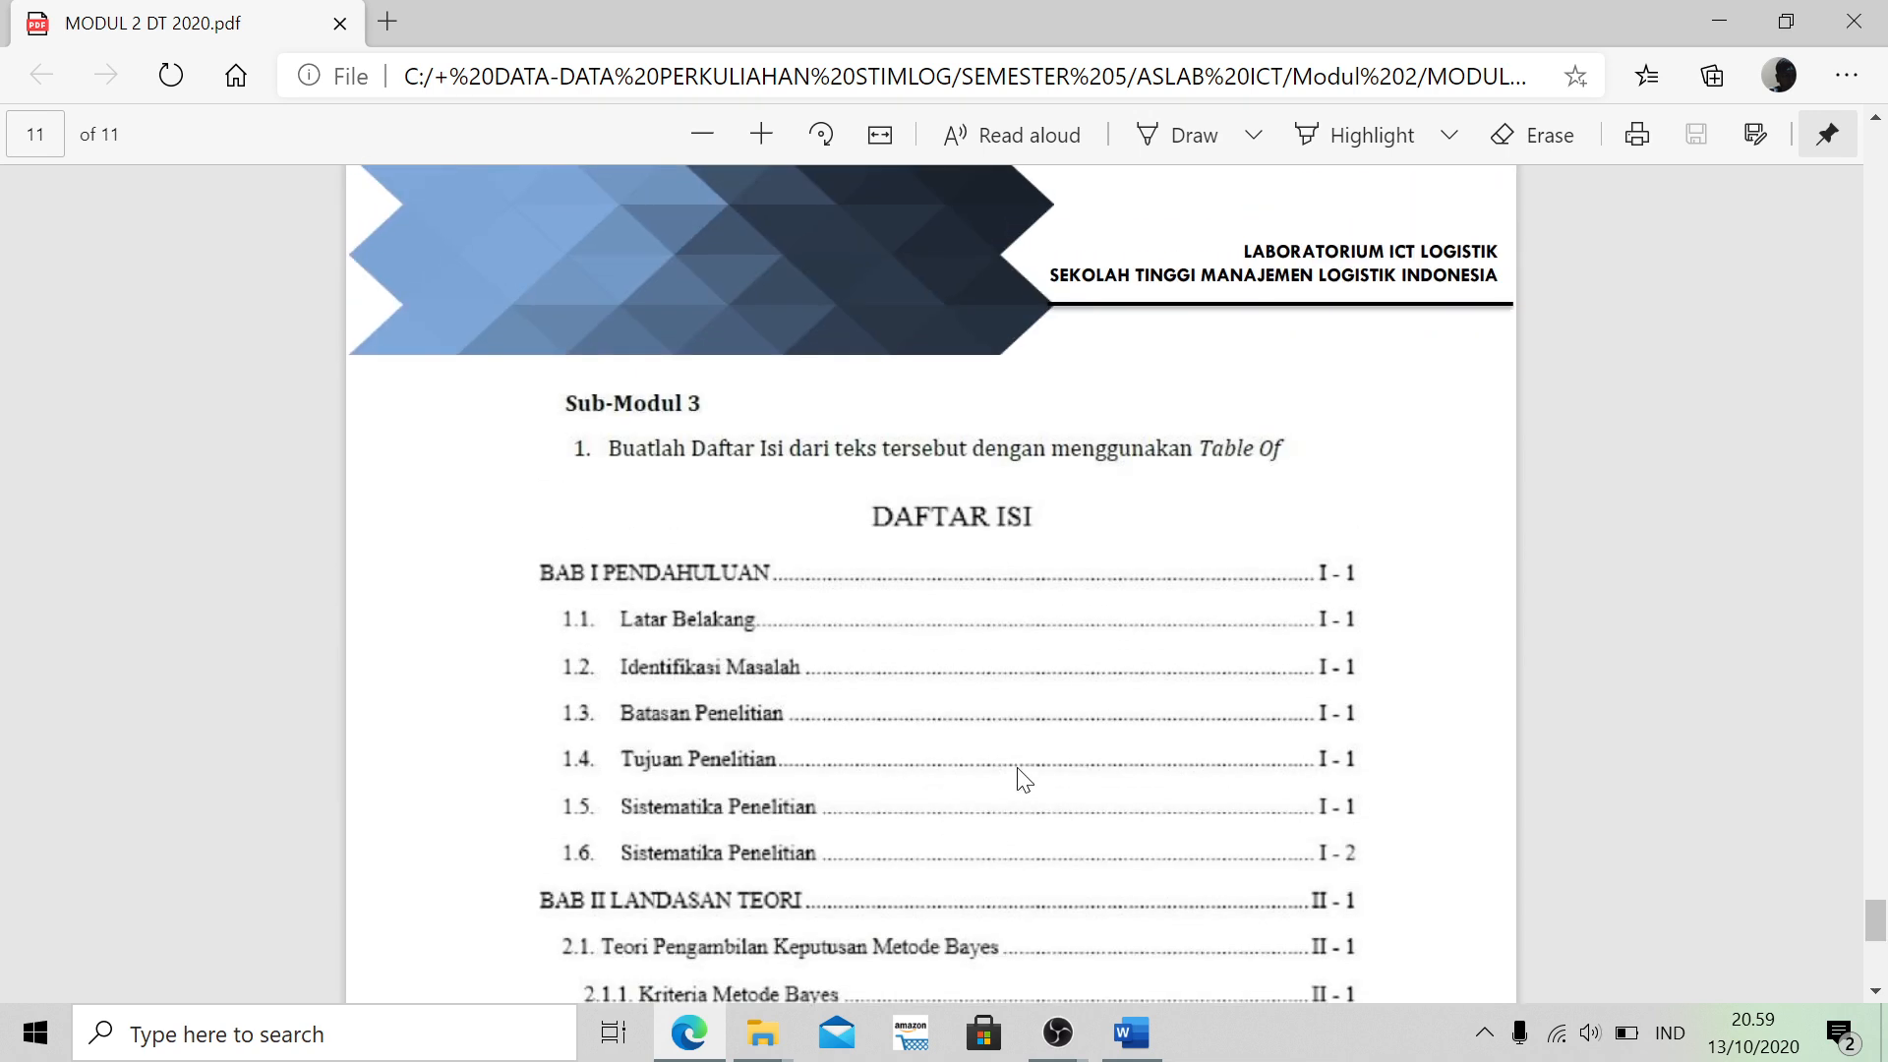
scroll(1025, 780, down, 1)
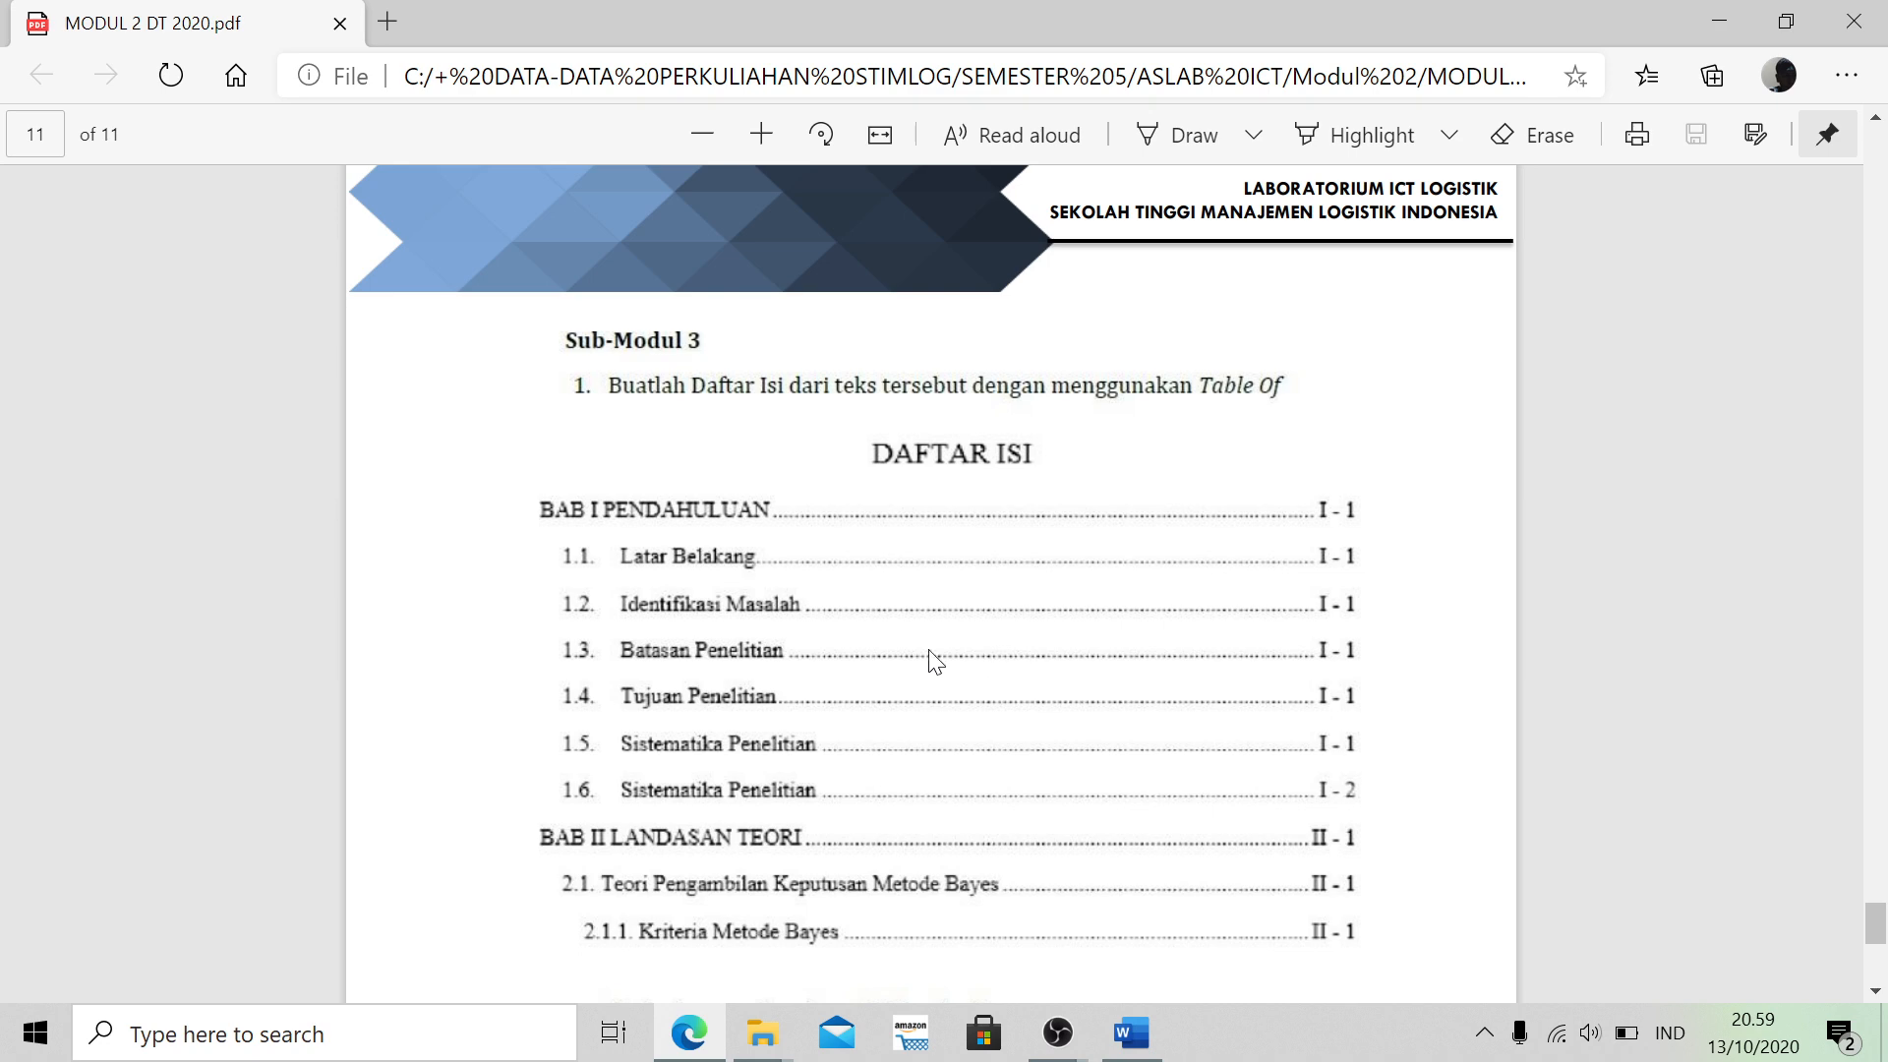
Switch back to the Word report and review the cover, approval sheet, Kata Pengantar, blank page and BAB 1 pages
key(alt+Tab)
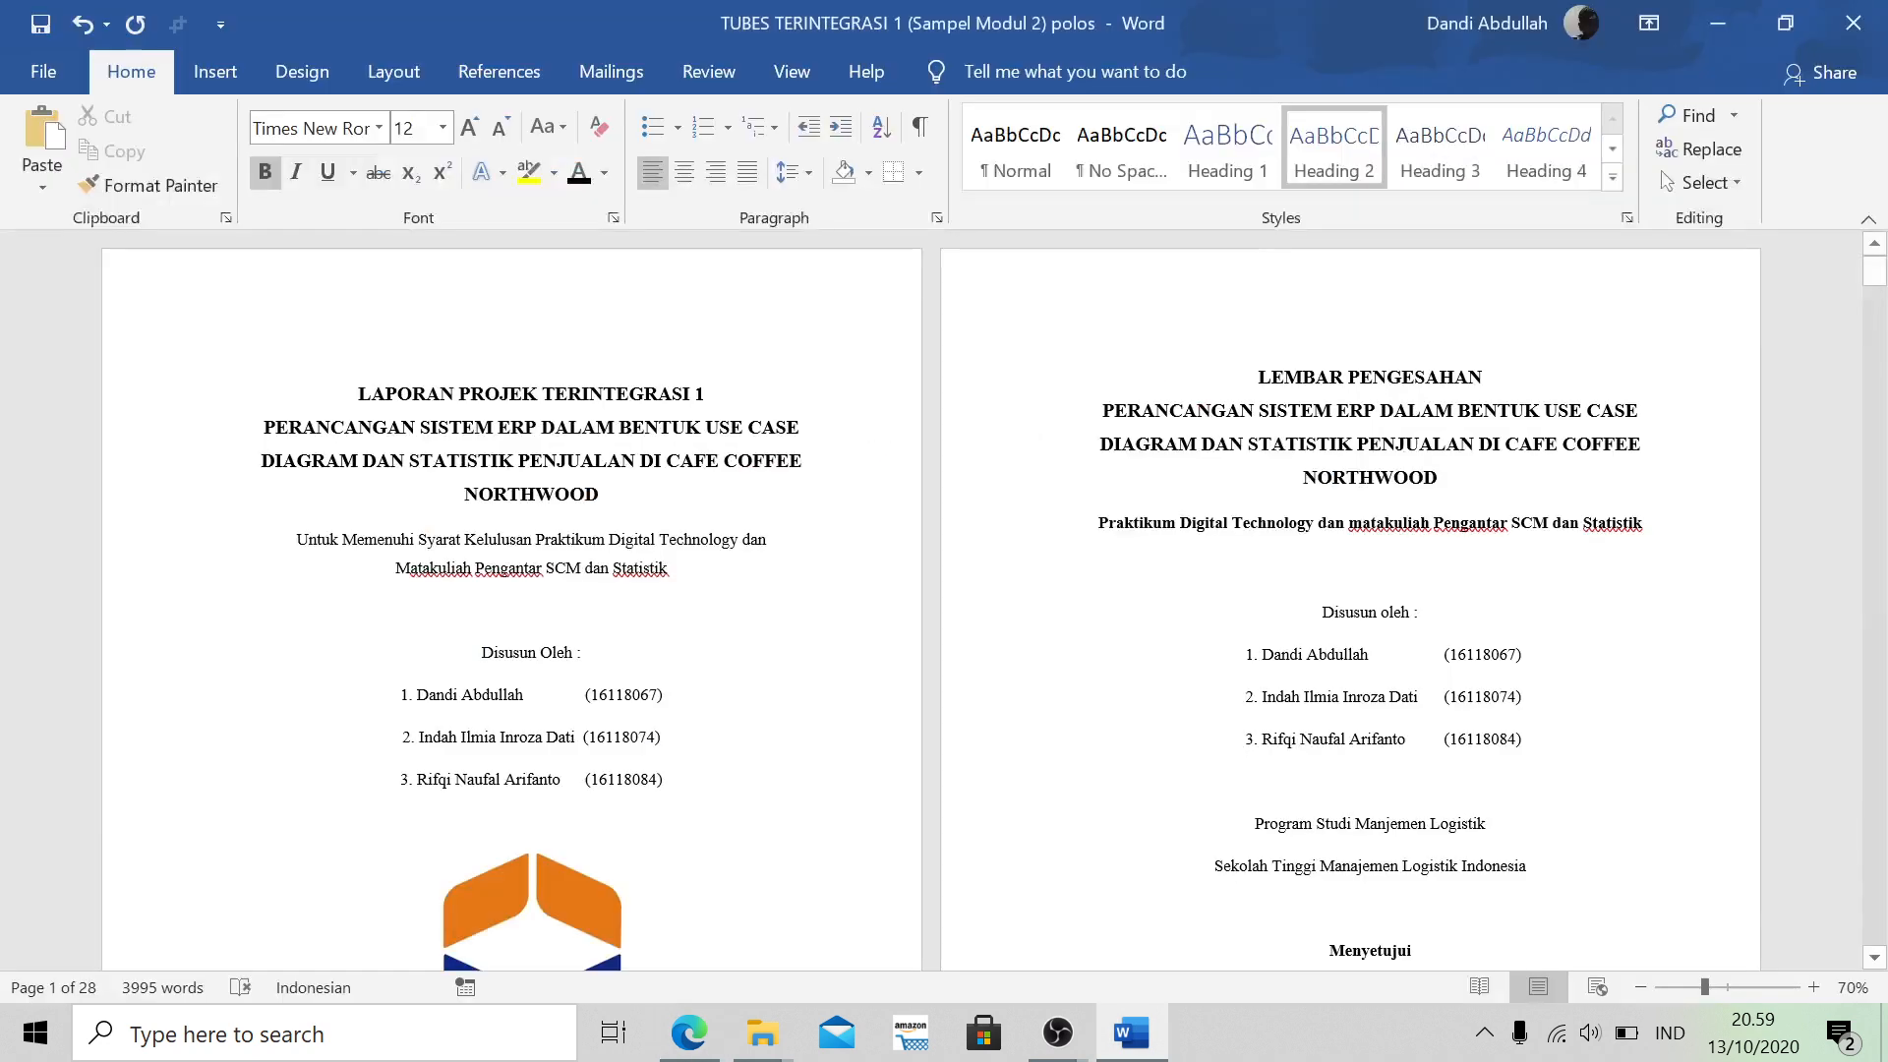
scroll(962, 630, down, 5)
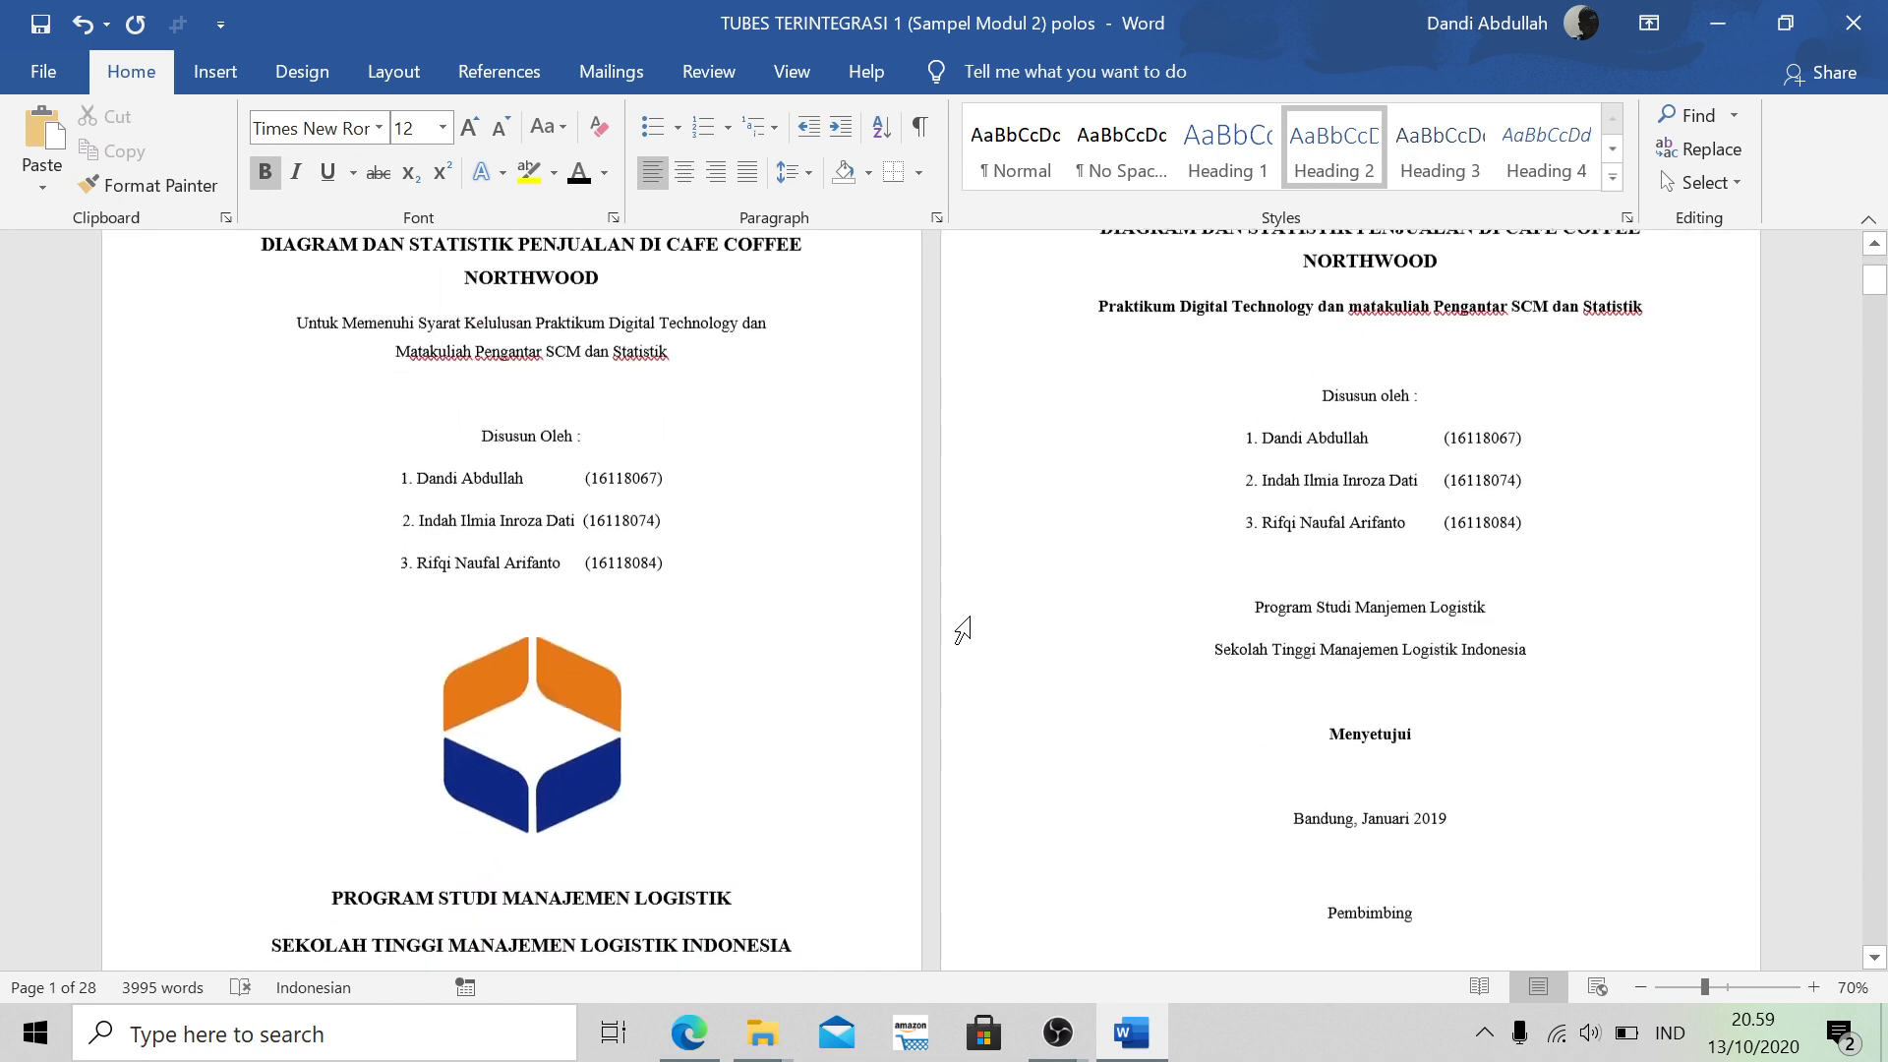
scroll(963, 629, up, 5)
scroll(963, 629, down, 10)
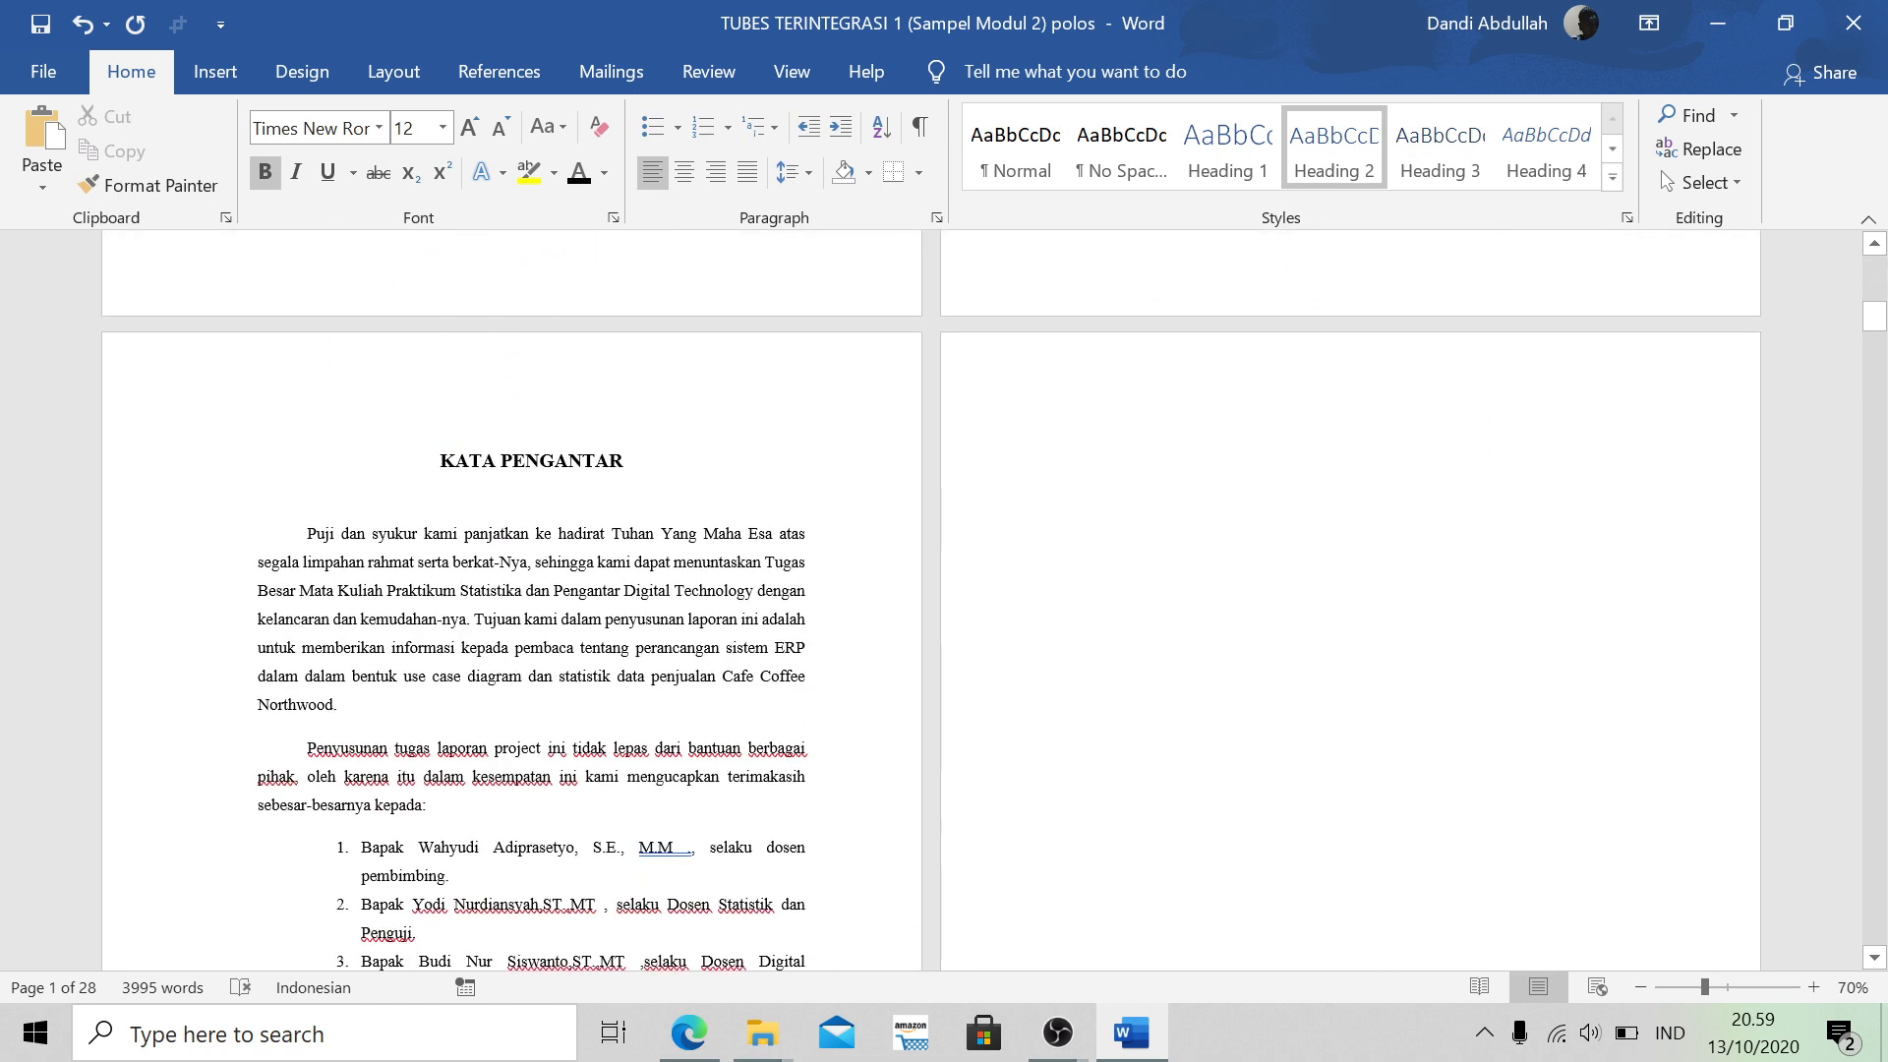
click(1370, 459)
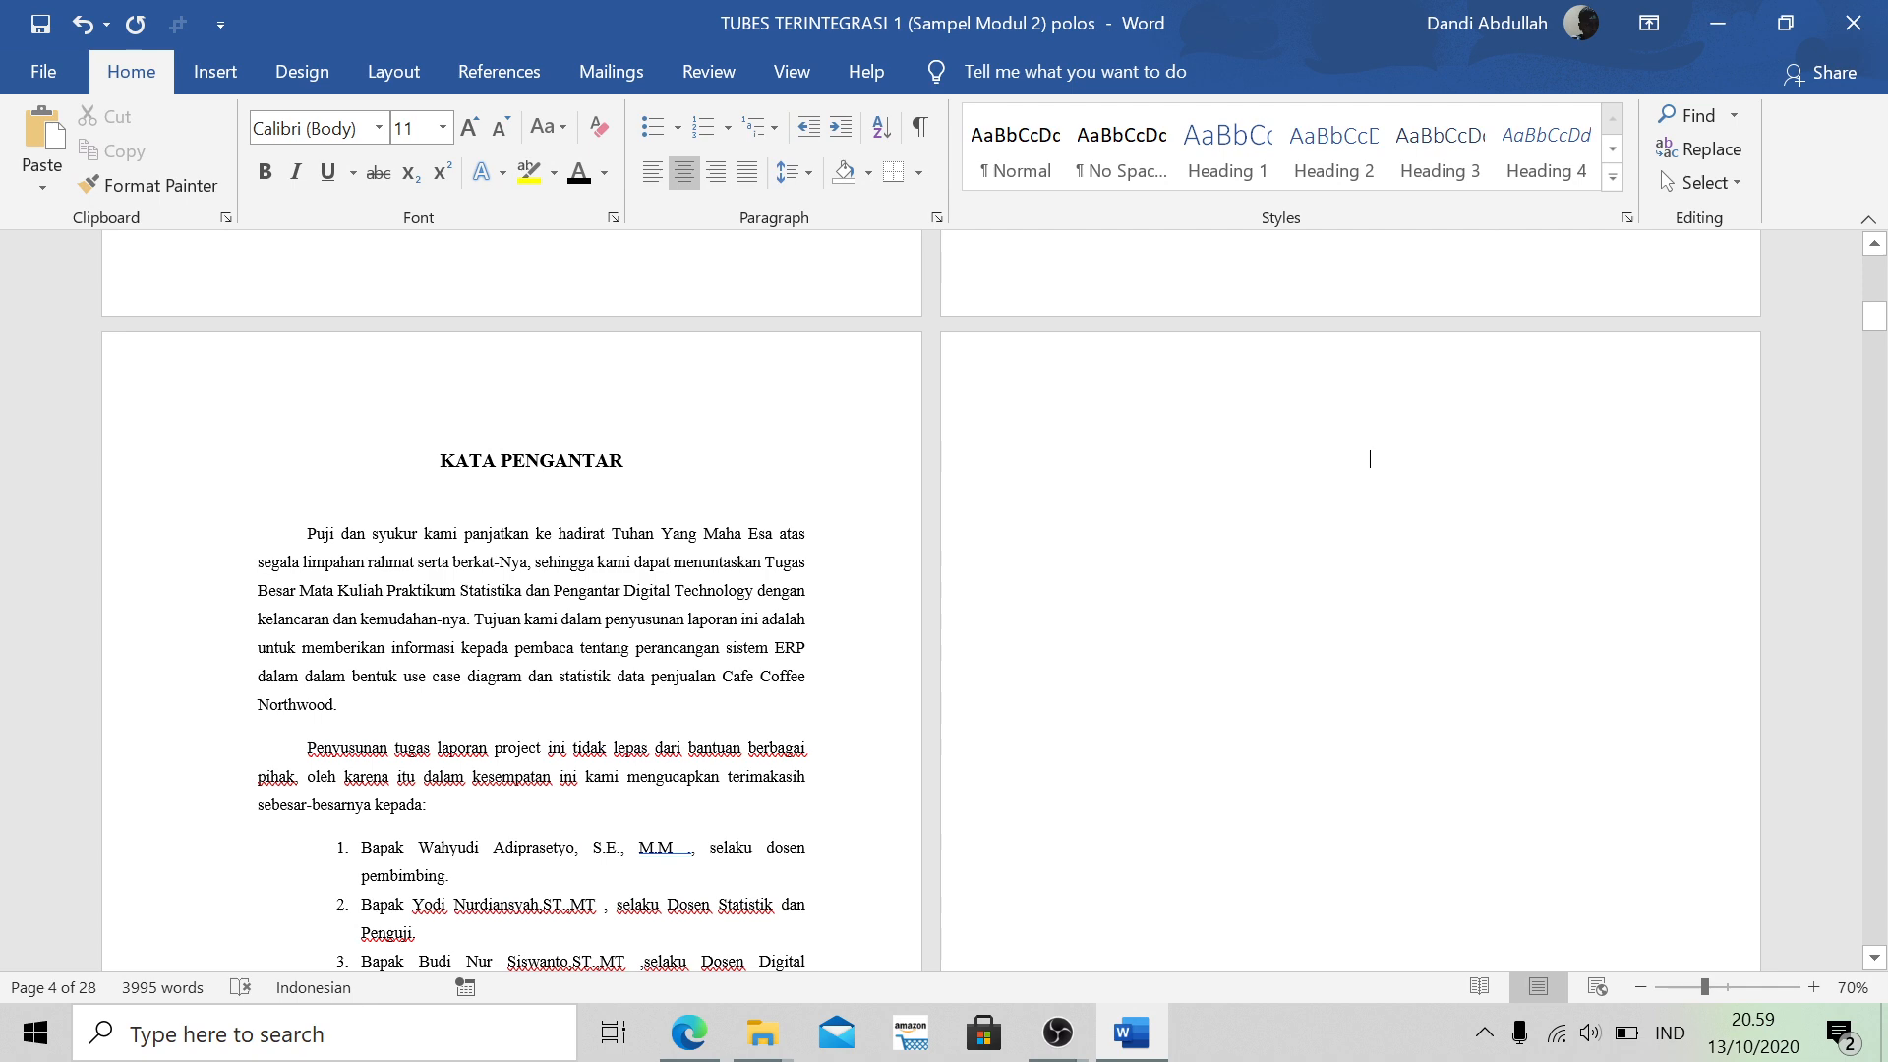
scroll(963, 596, up, 8)
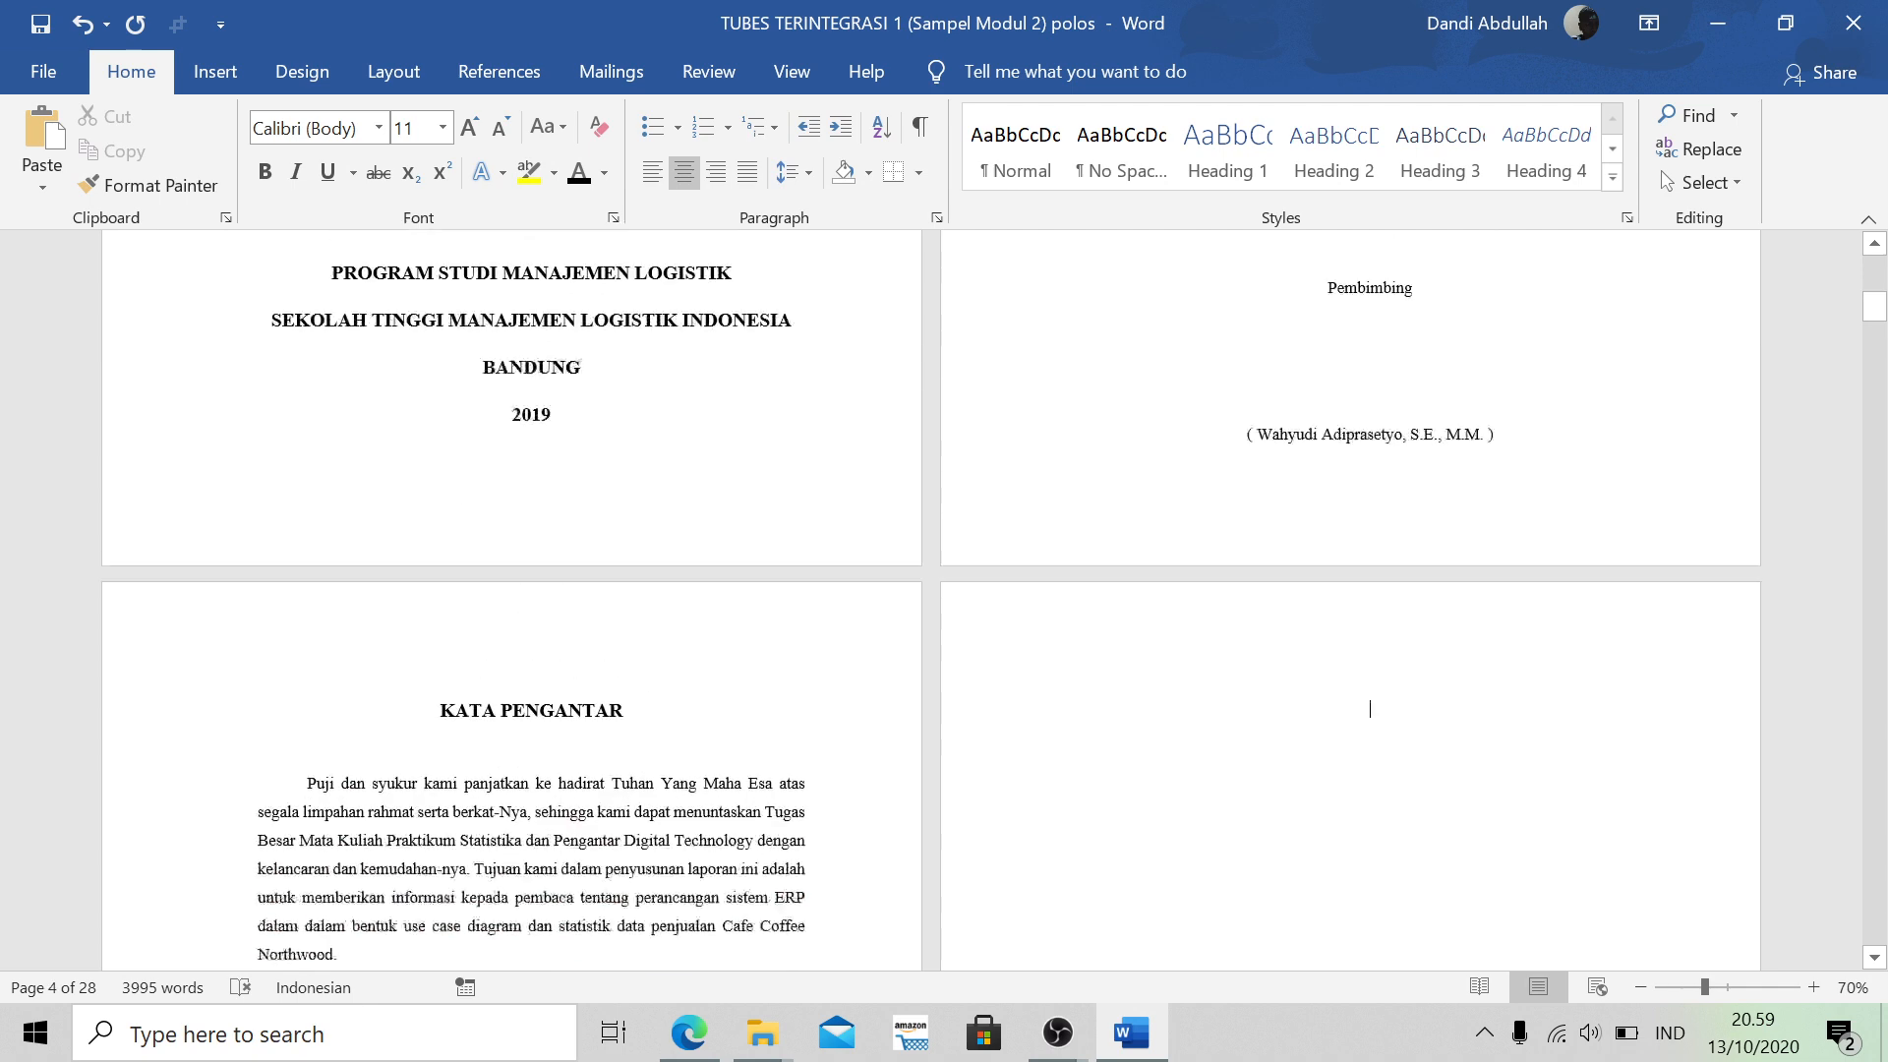
scroll(963, 596, up, 5)
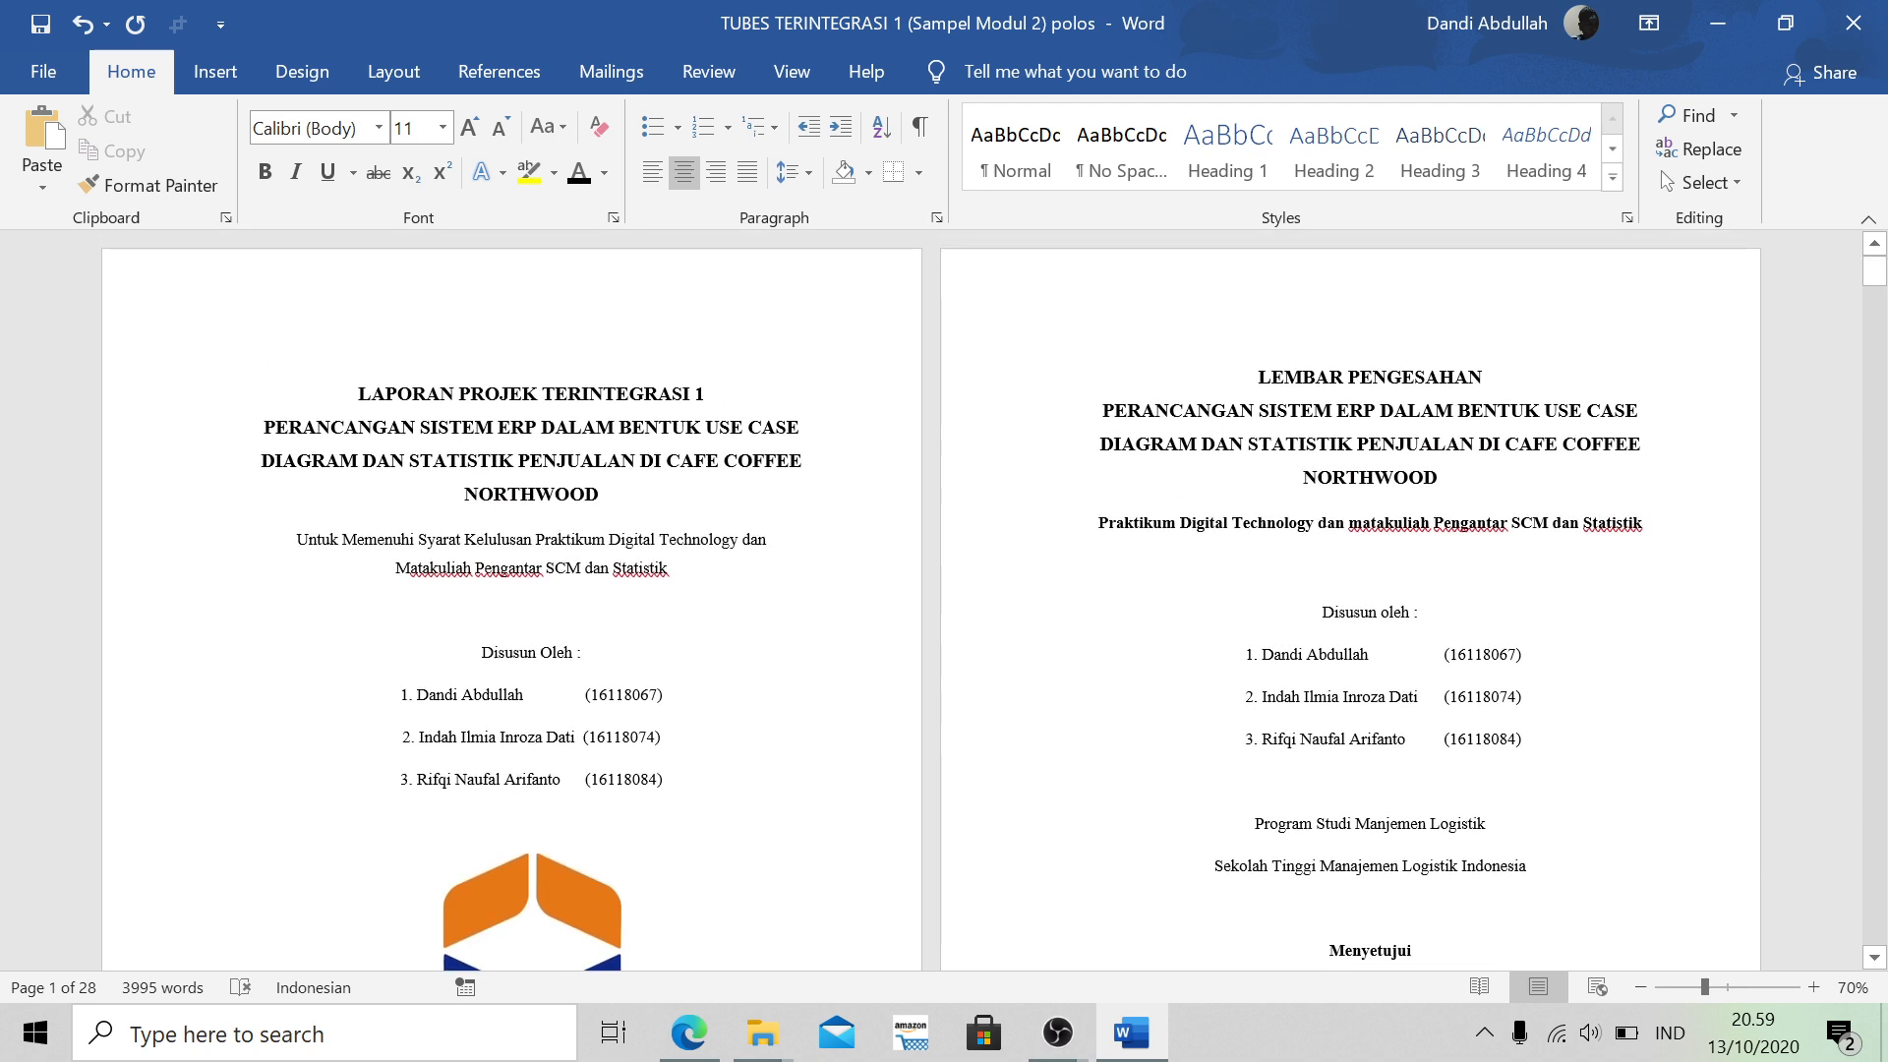
scroll(962, 596, down, 6)
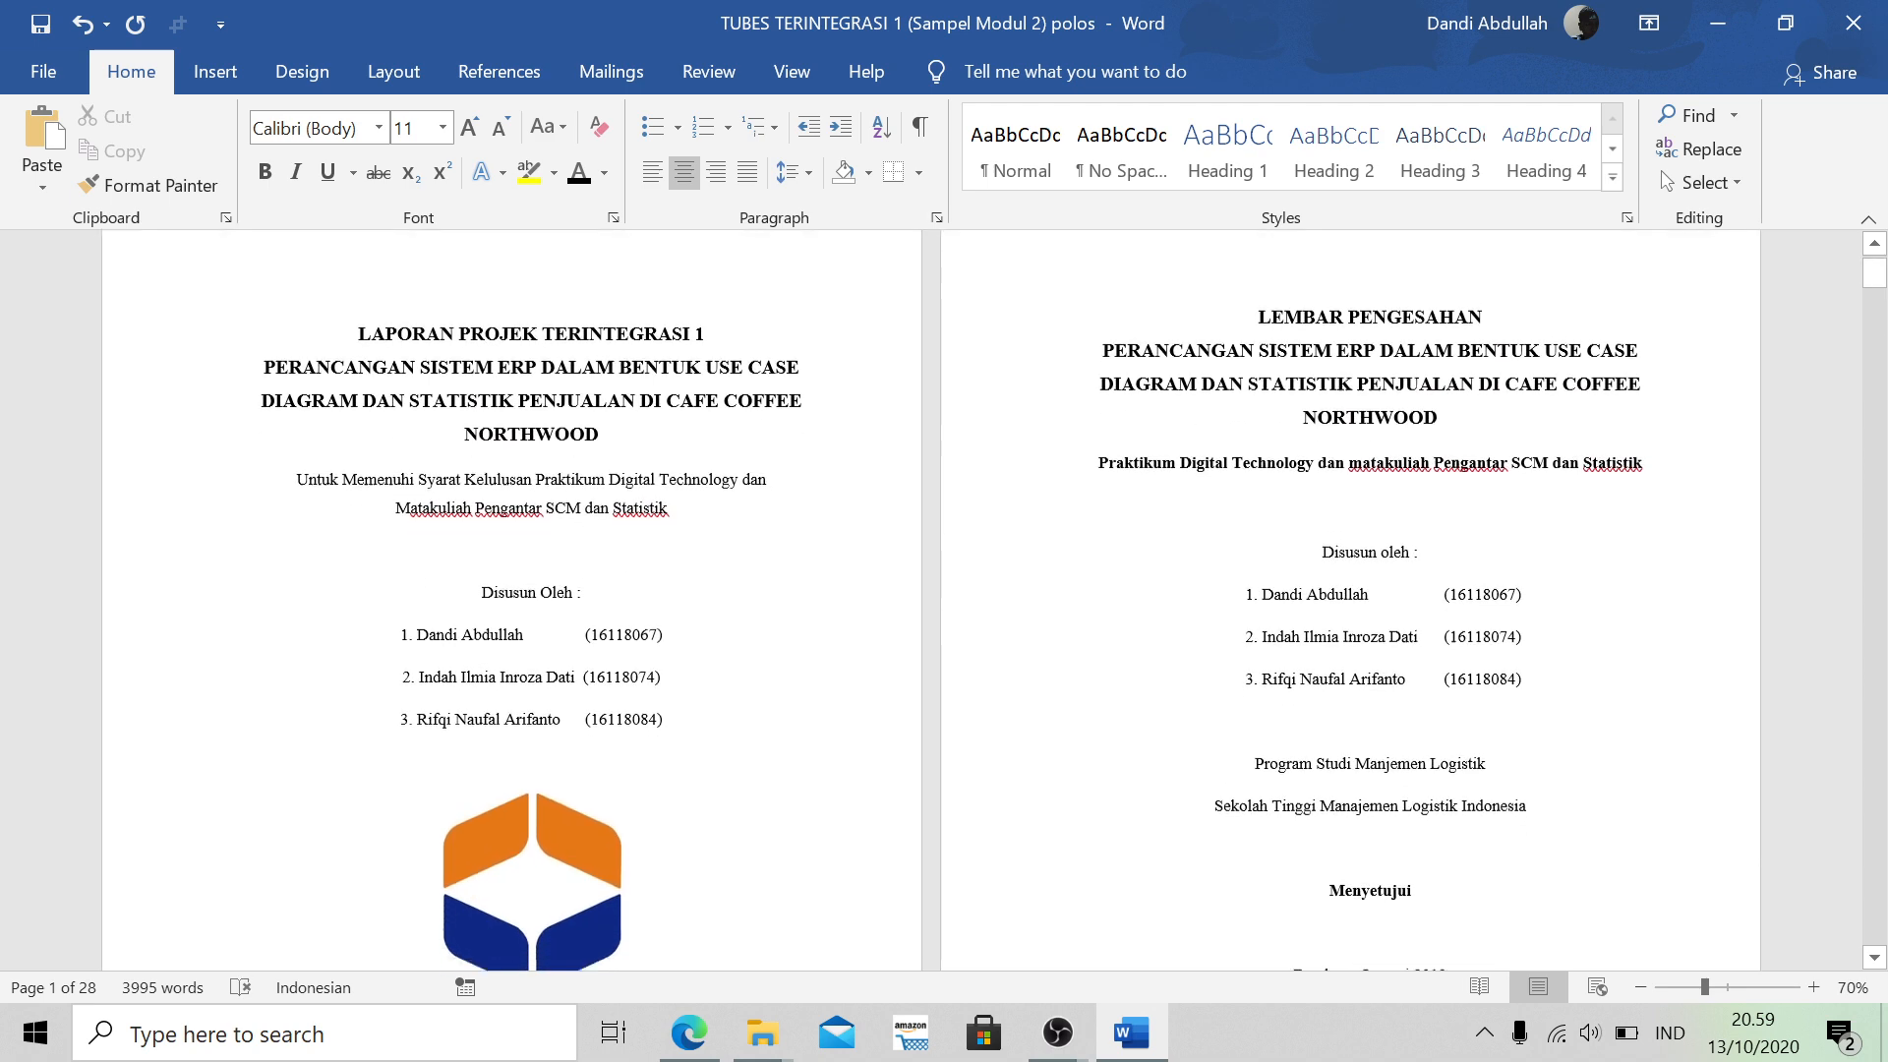
scroll(931, 600, down, 3)
scroll(931, 600, up, 8)
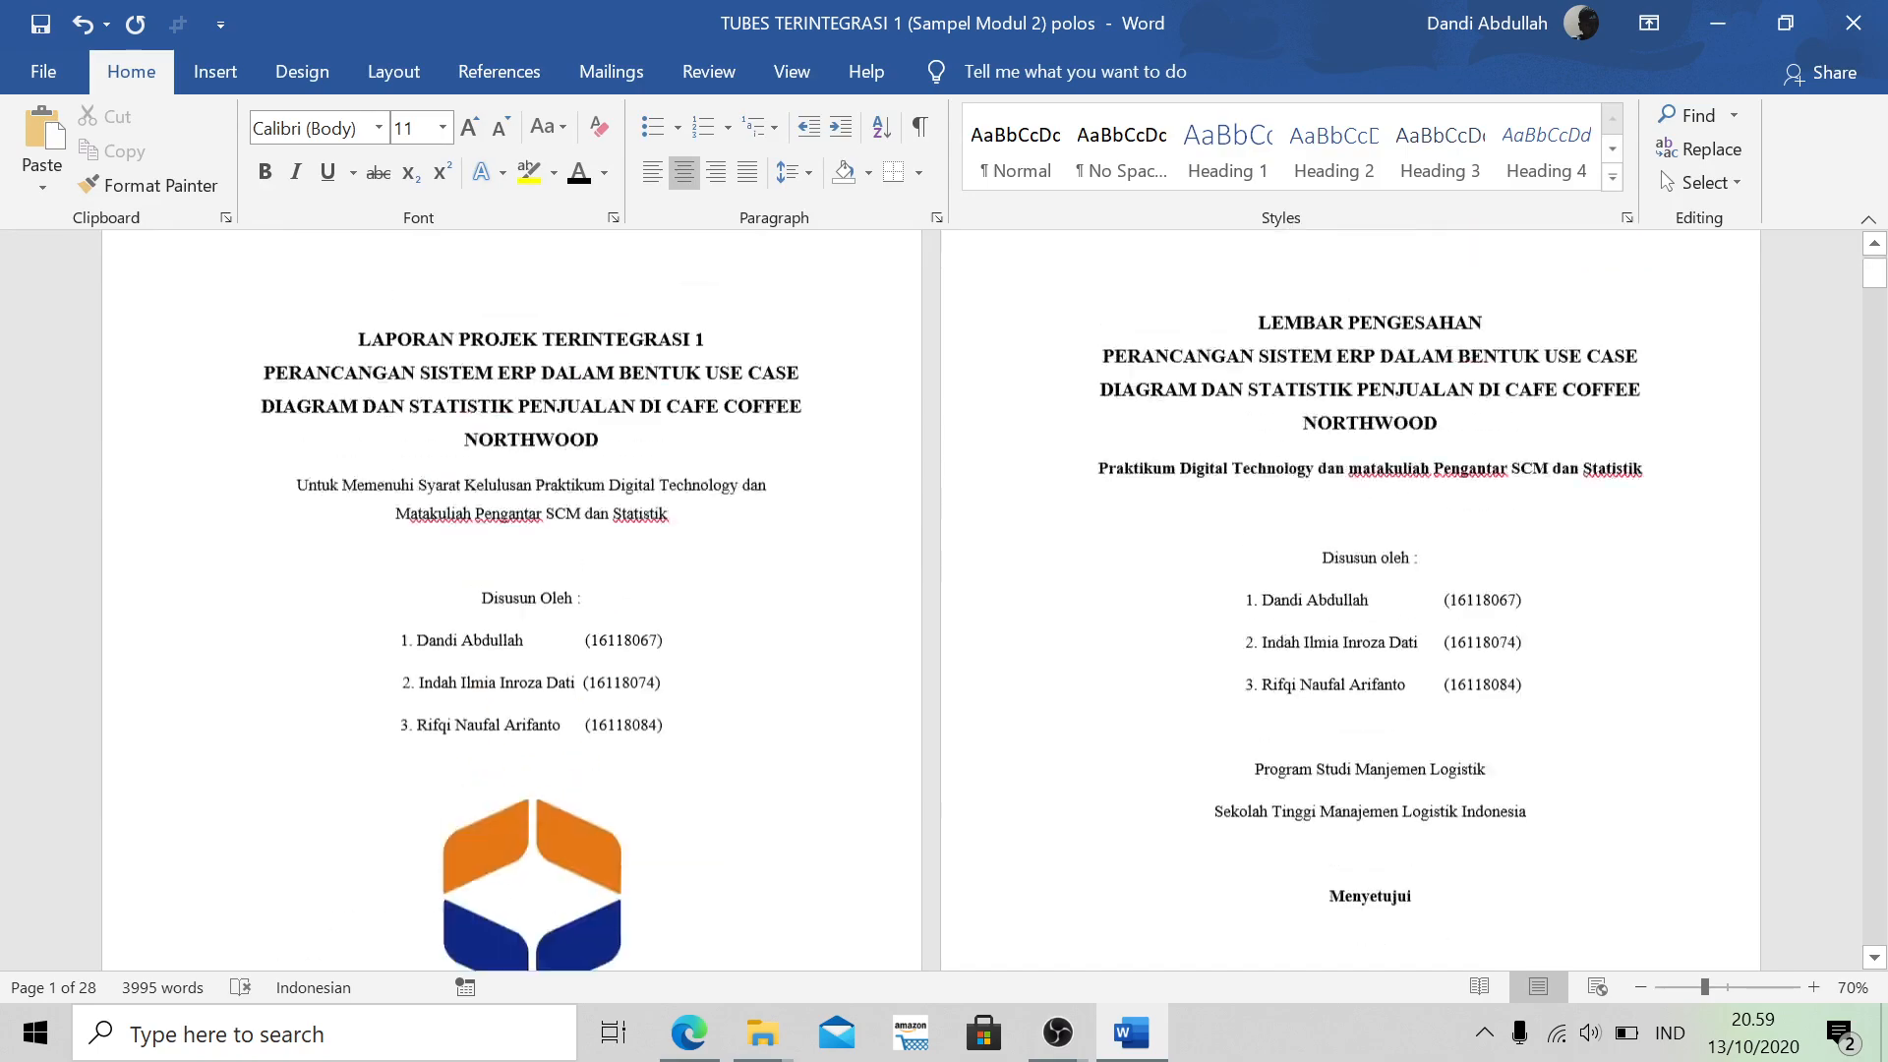
scroll(931, 600, down, 12)
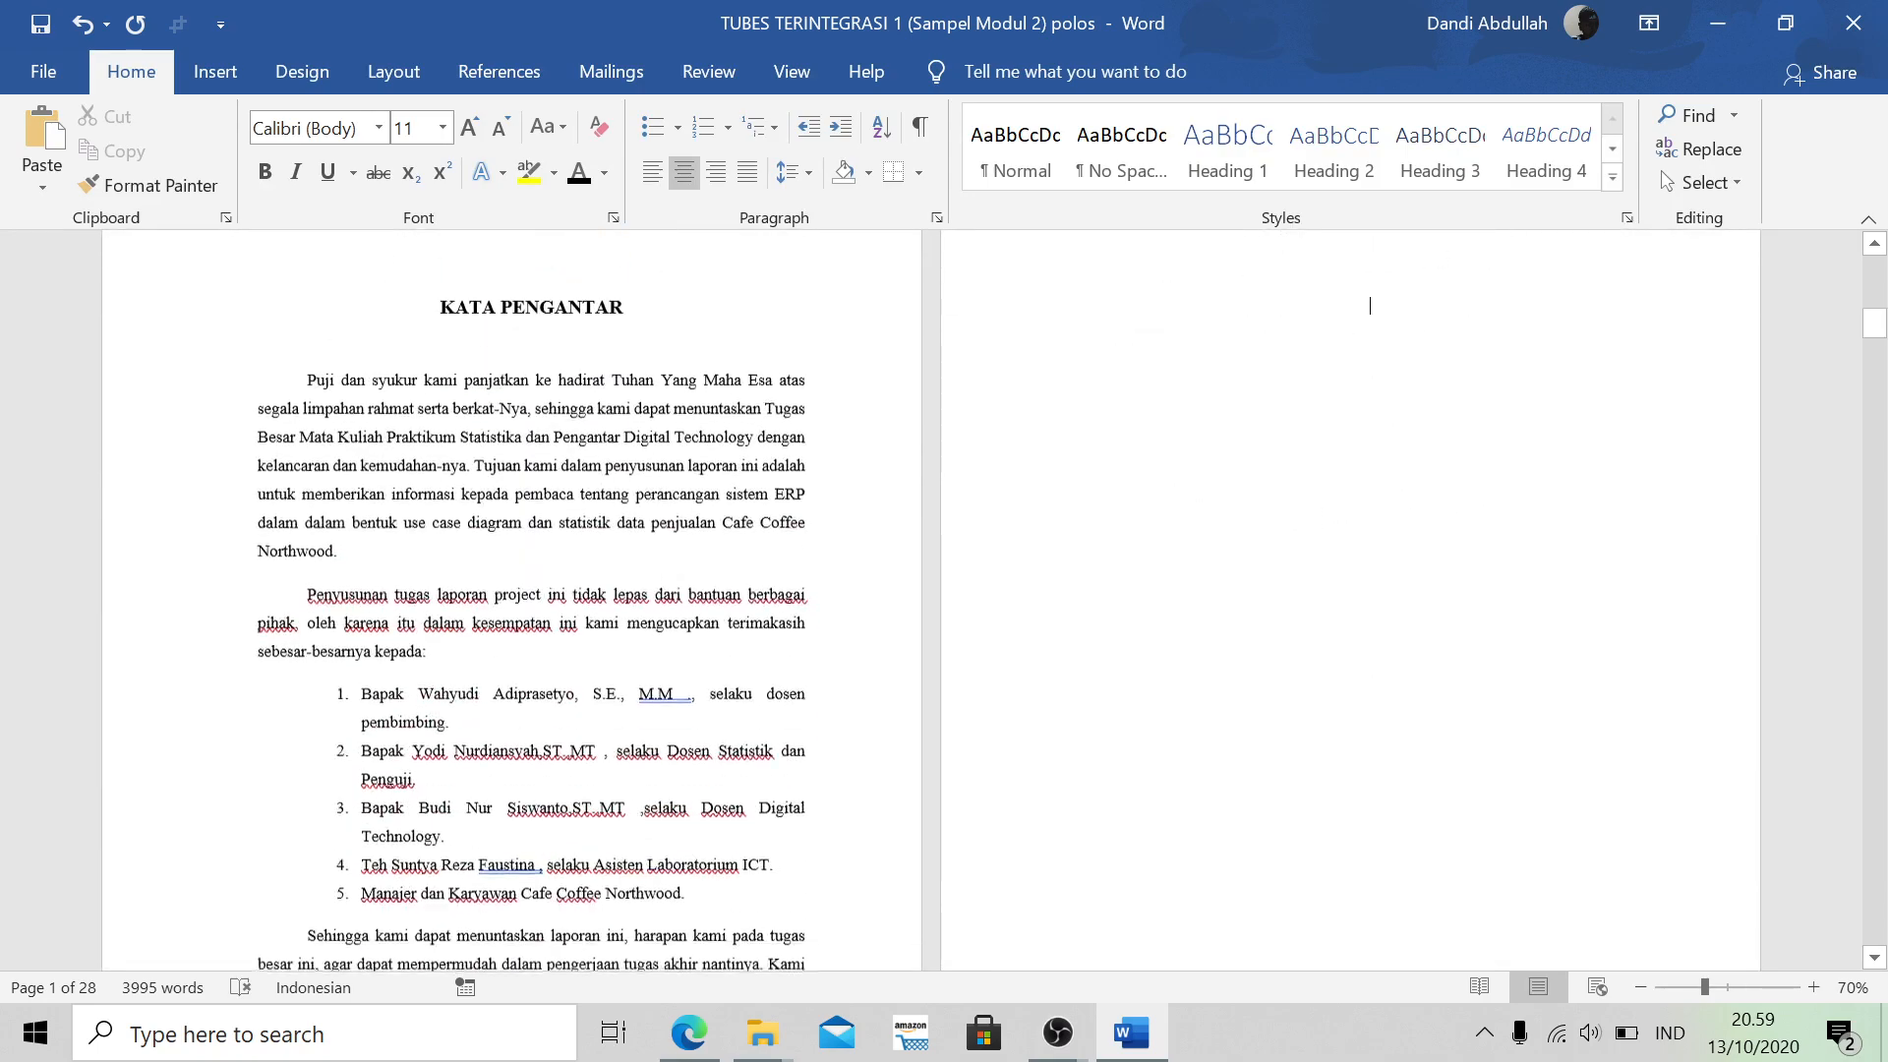
scroll(931, 600, down, 2)
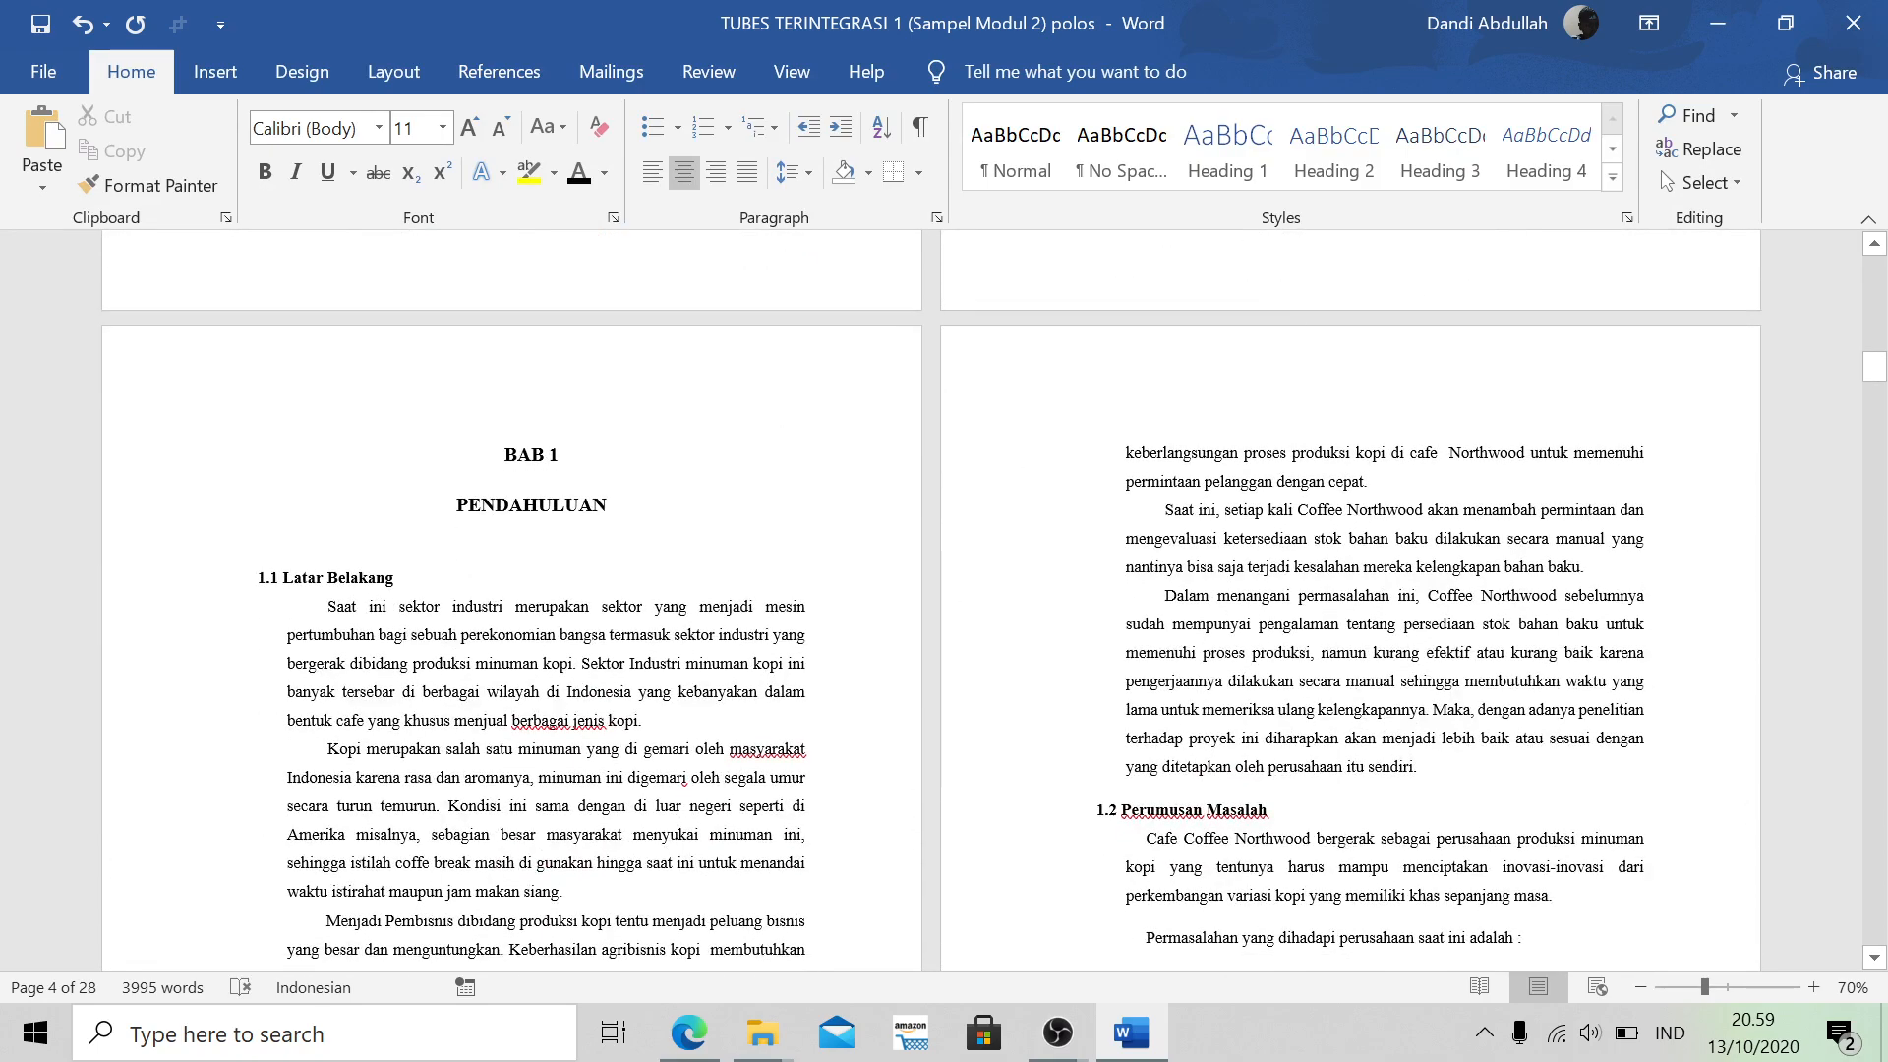
scroll(931, 600, down, 16)
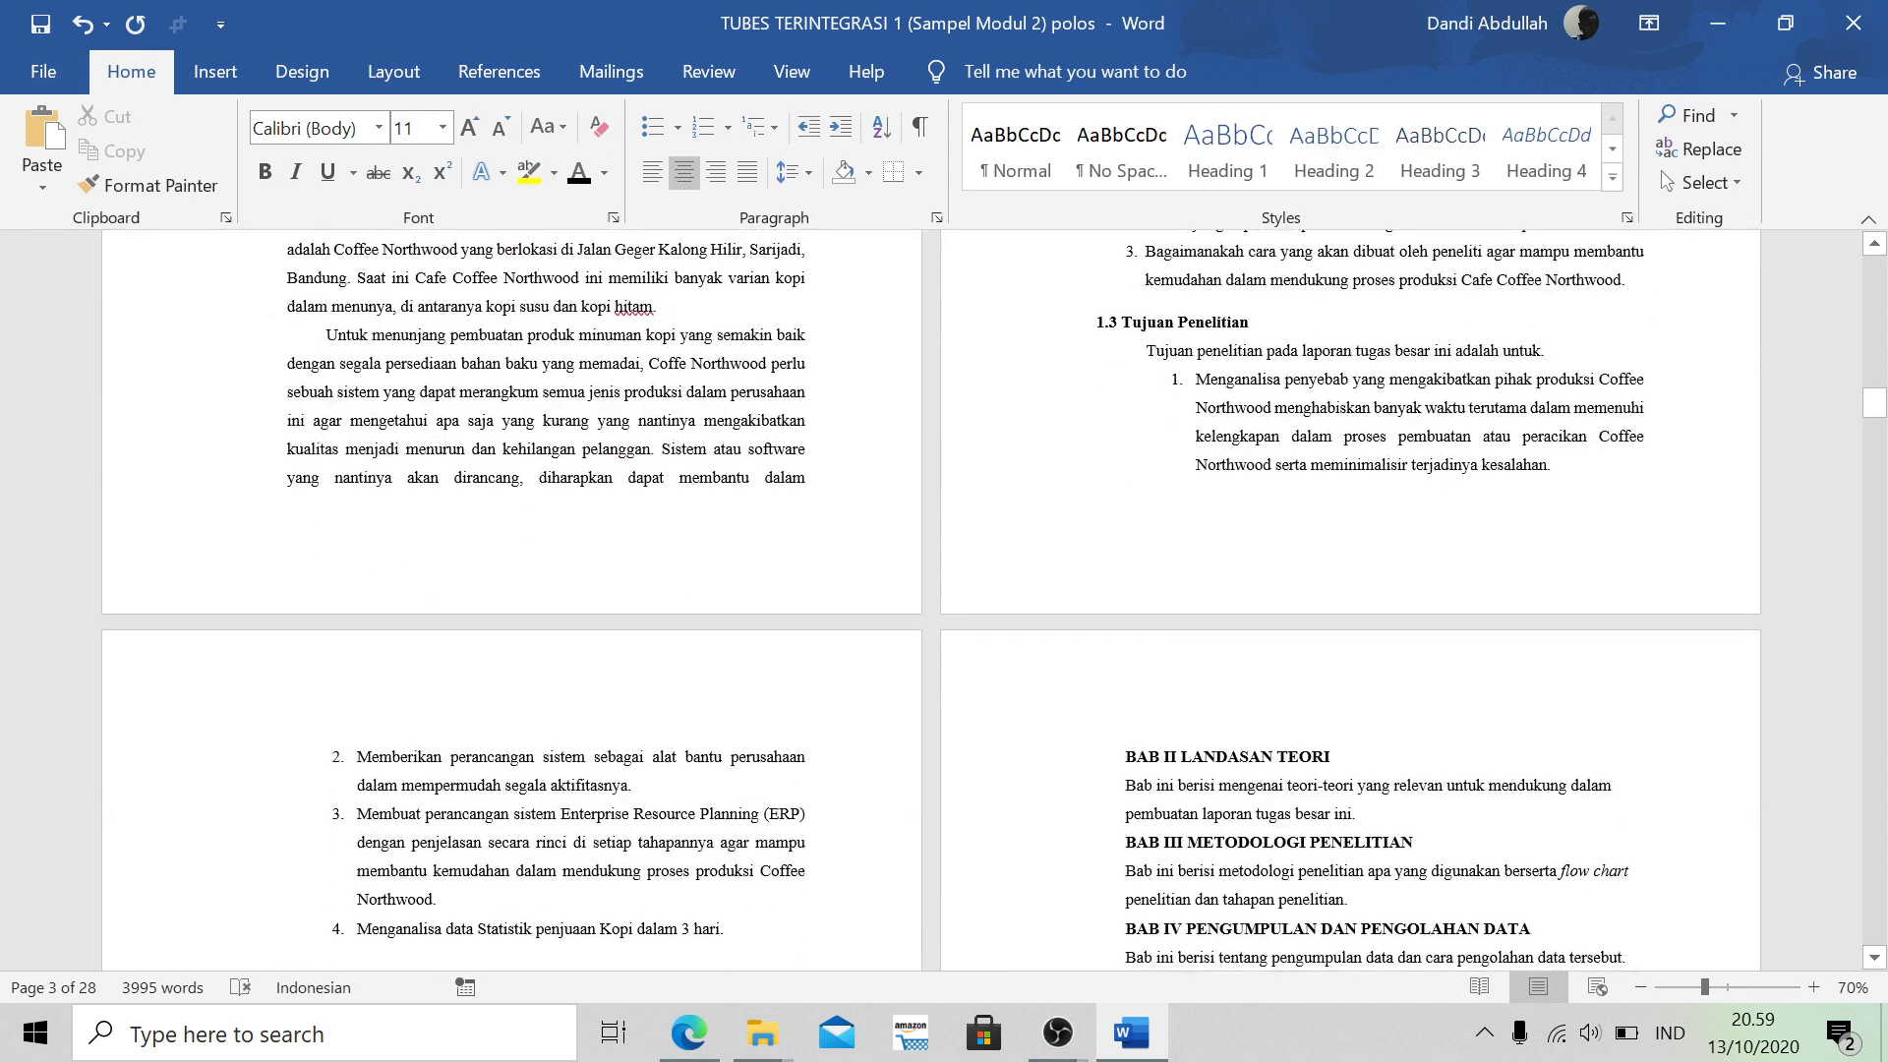
scroll(1005, 720, up, 20)
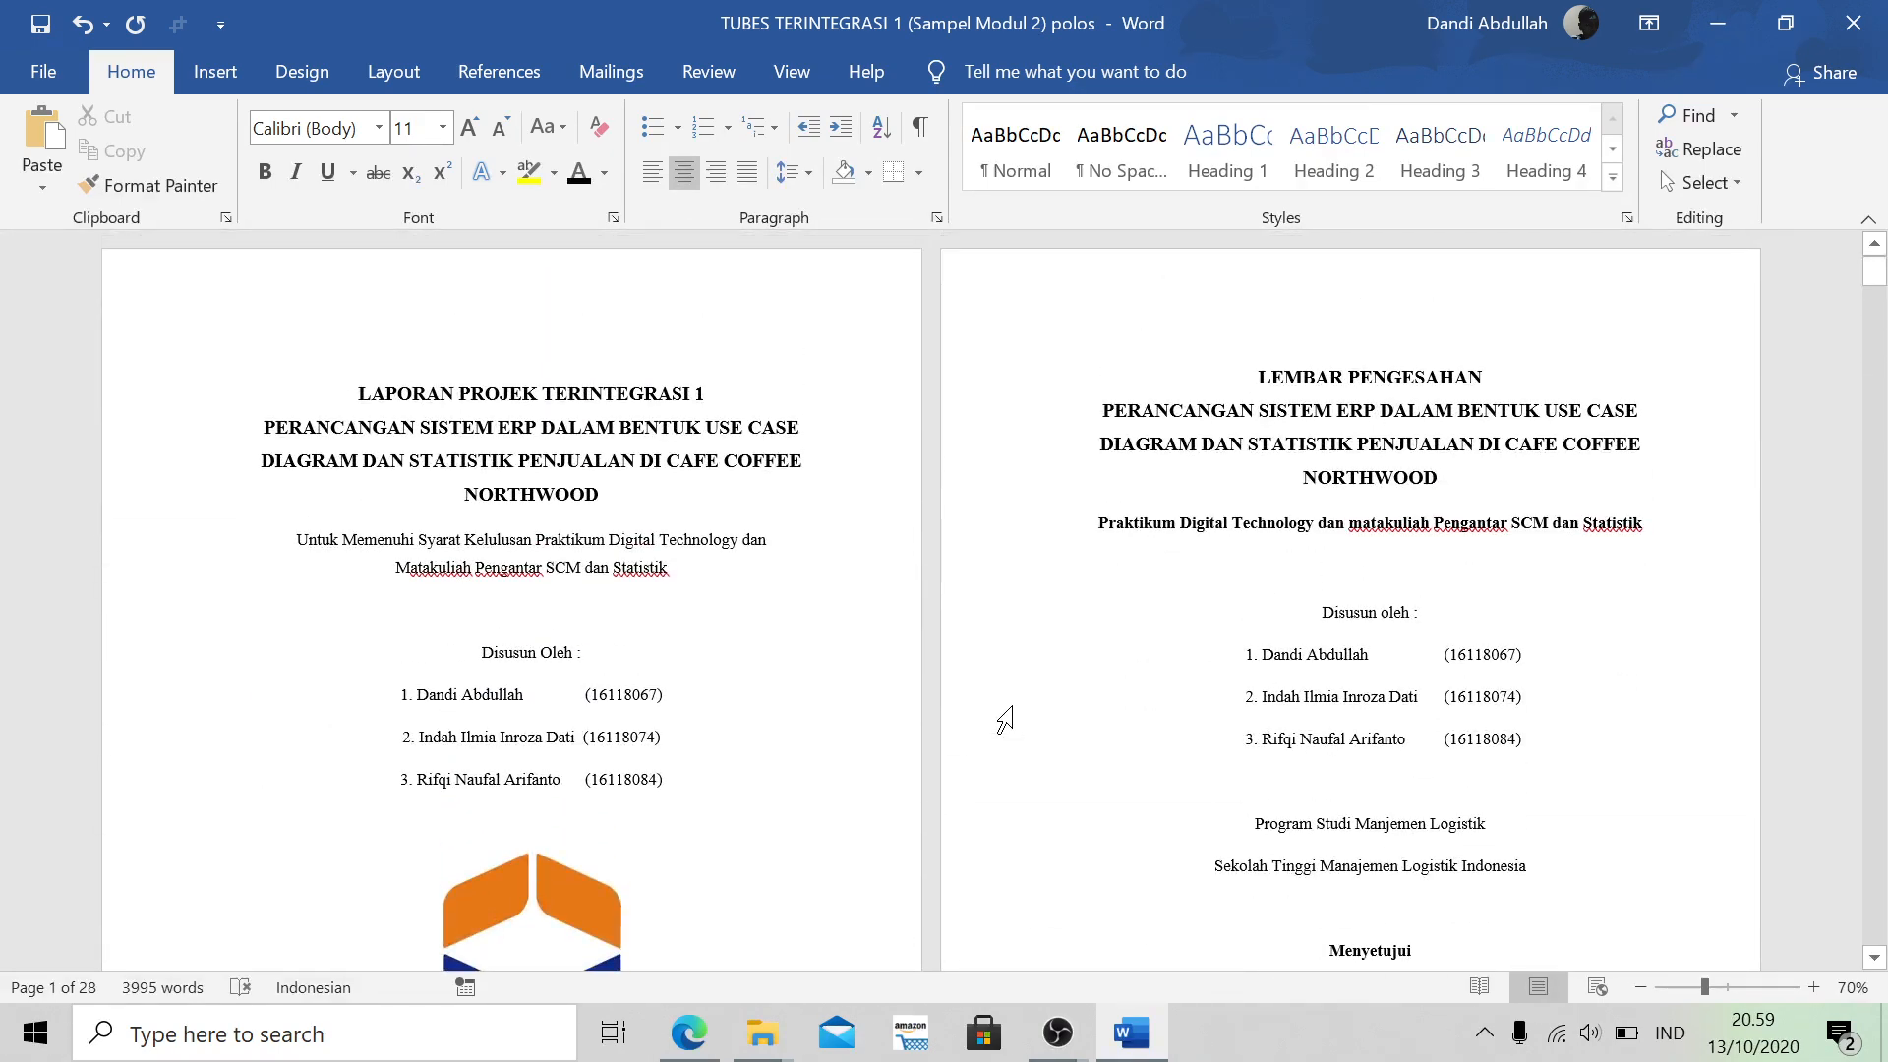
scroll(998, 721, down, 5)
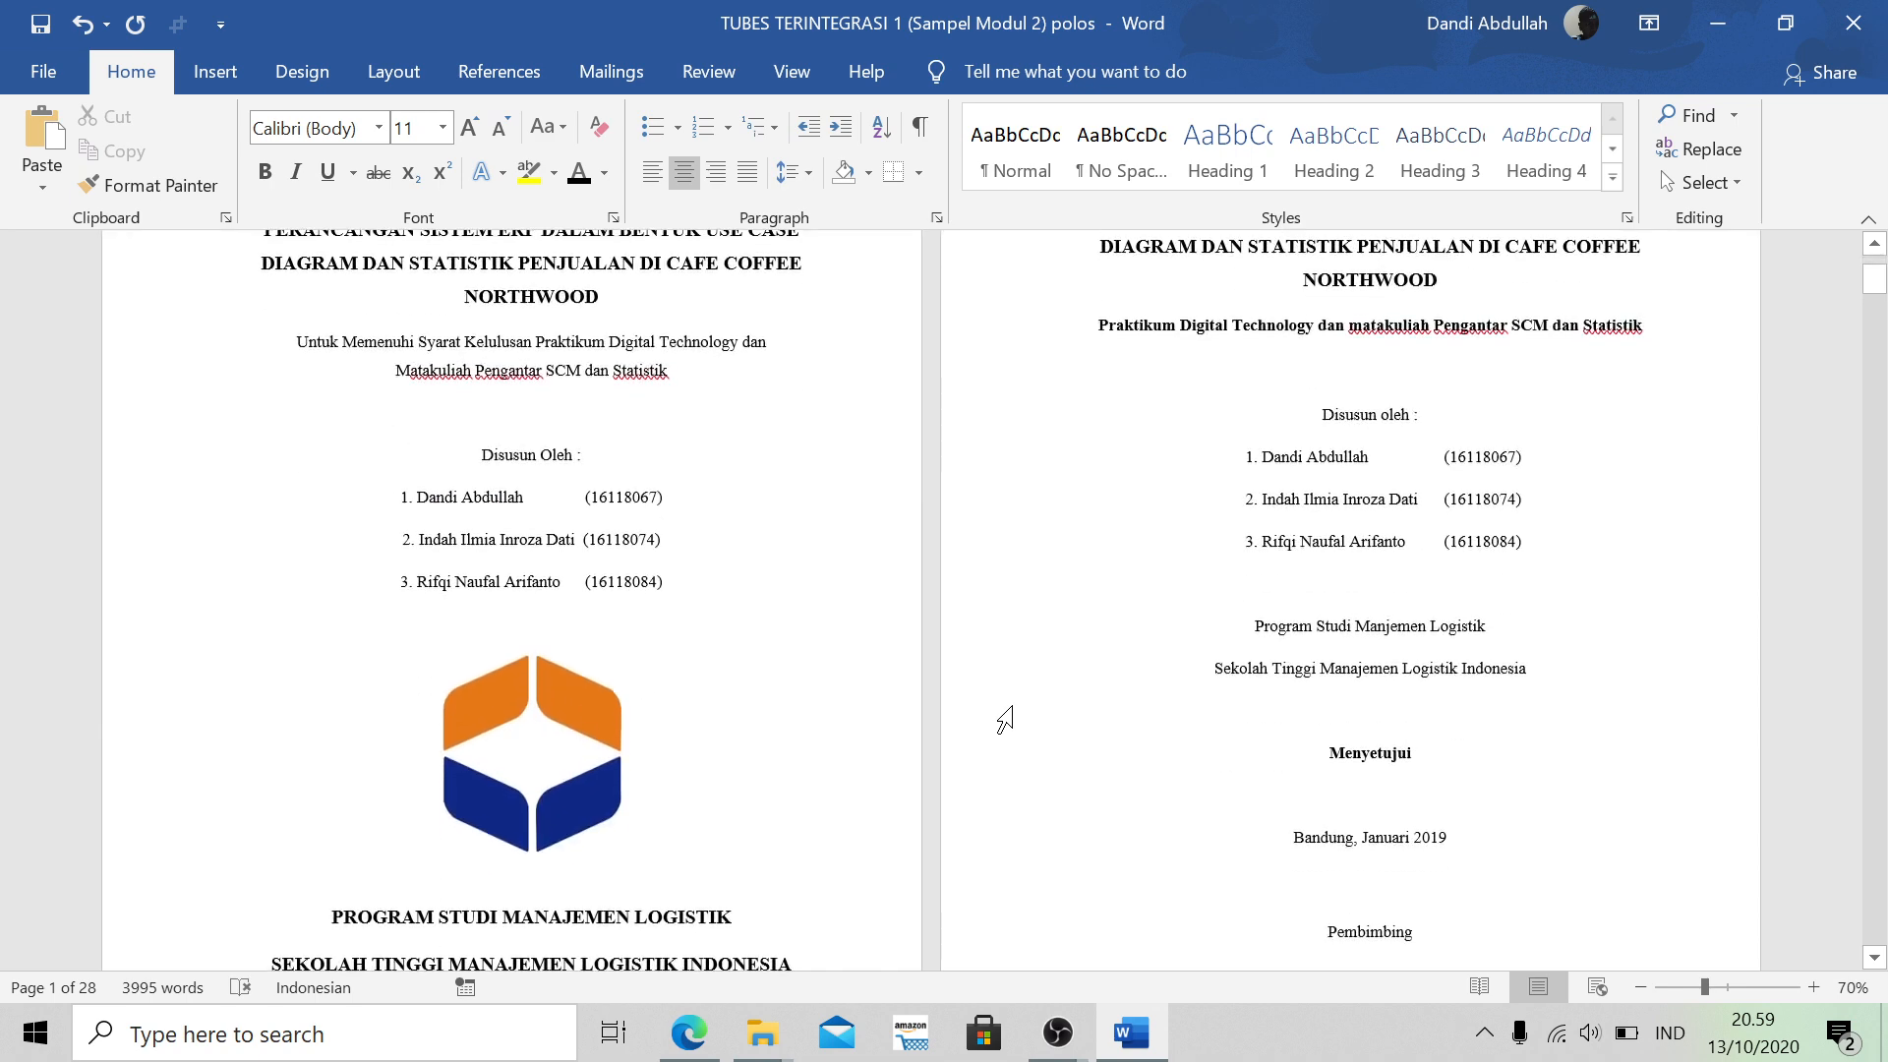
scroll(998, 720, up, 5)
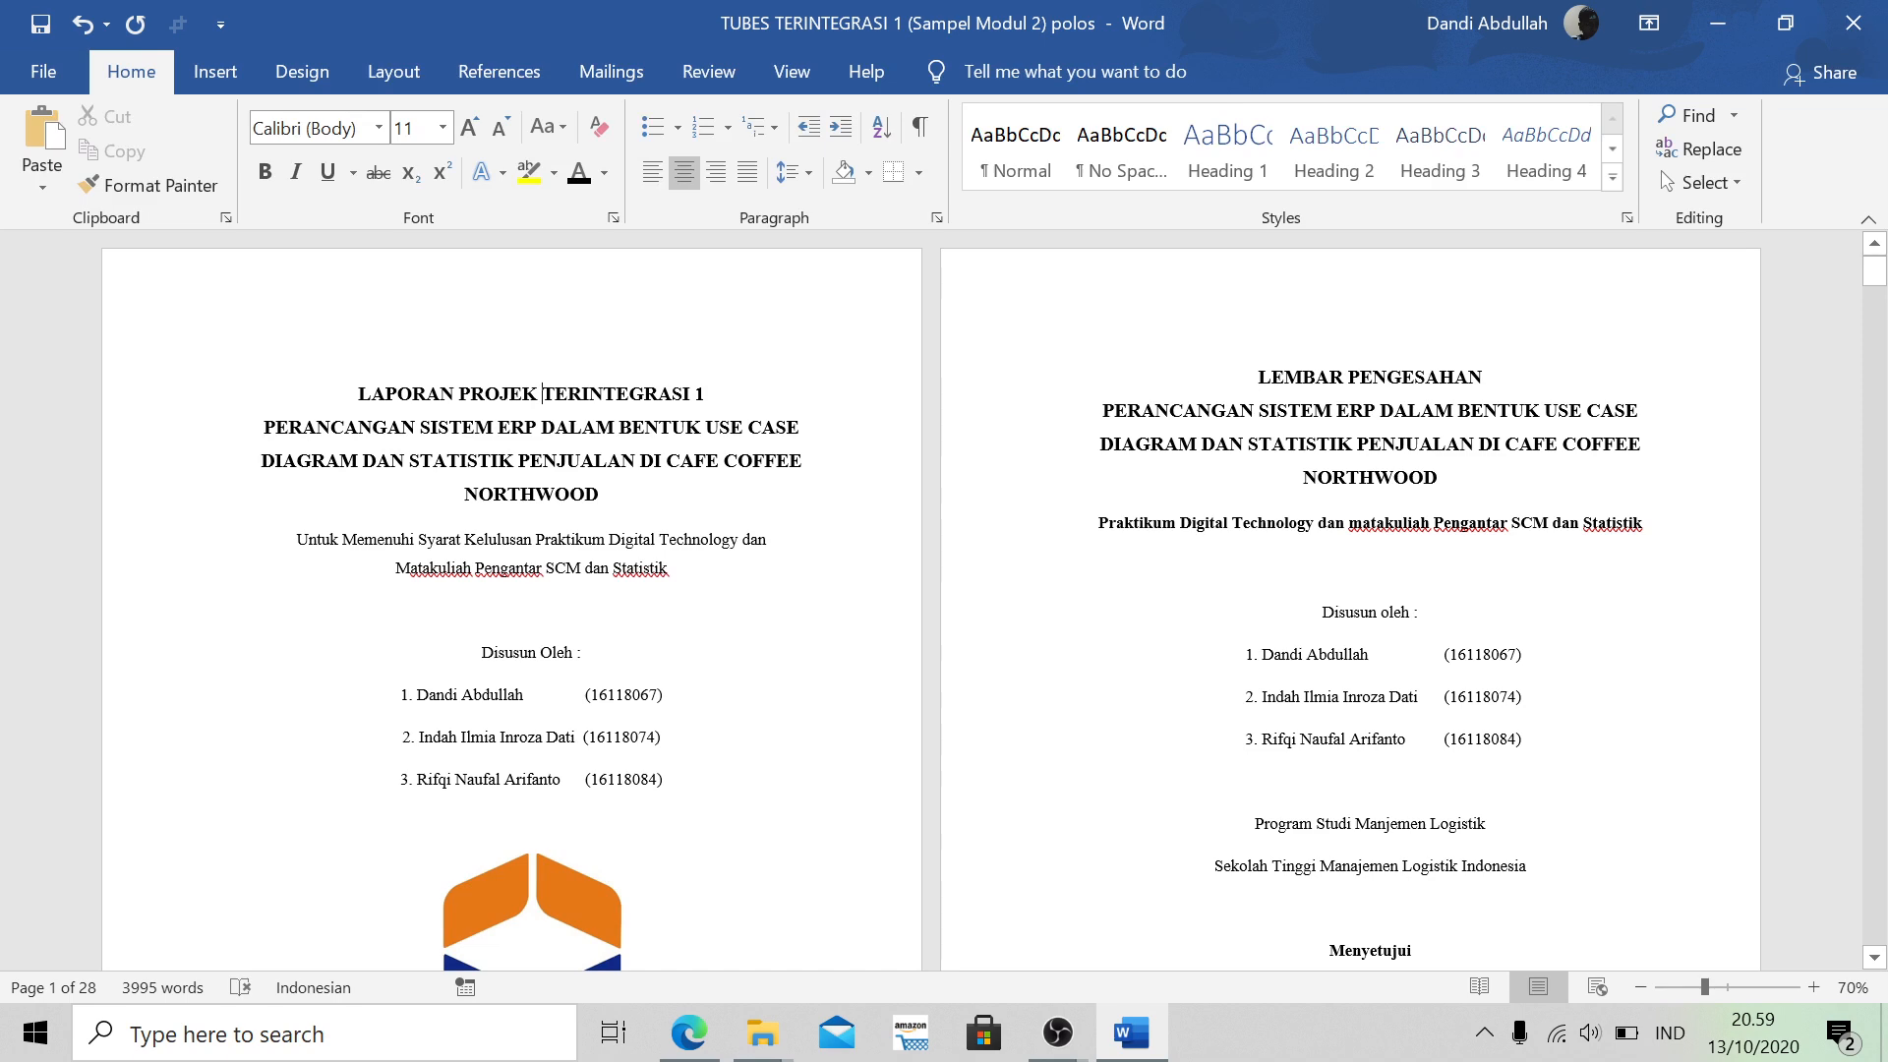
Open the cover page's header for editing and look over the header areas through the Kata Pengantar page
double_click(543, 307)
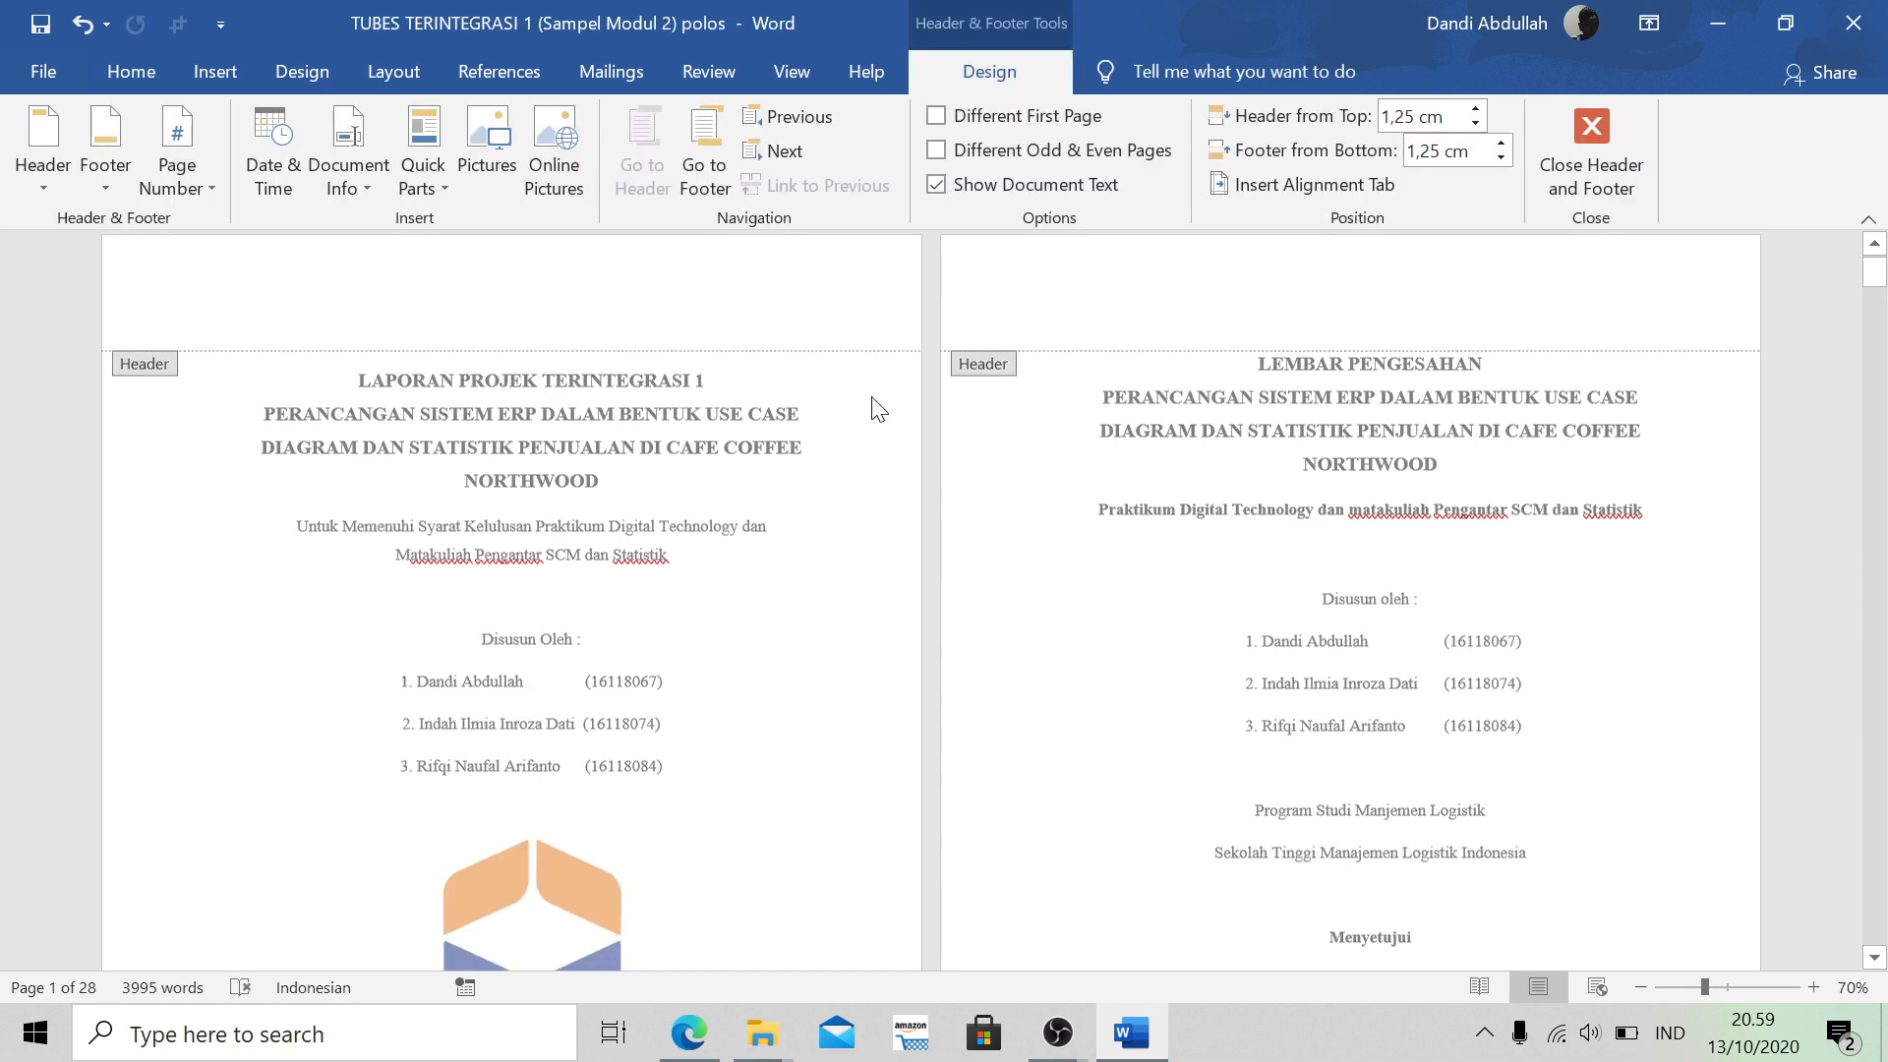
scroll(874, 409, down, 1)
scroll(459, 315, up, 1)
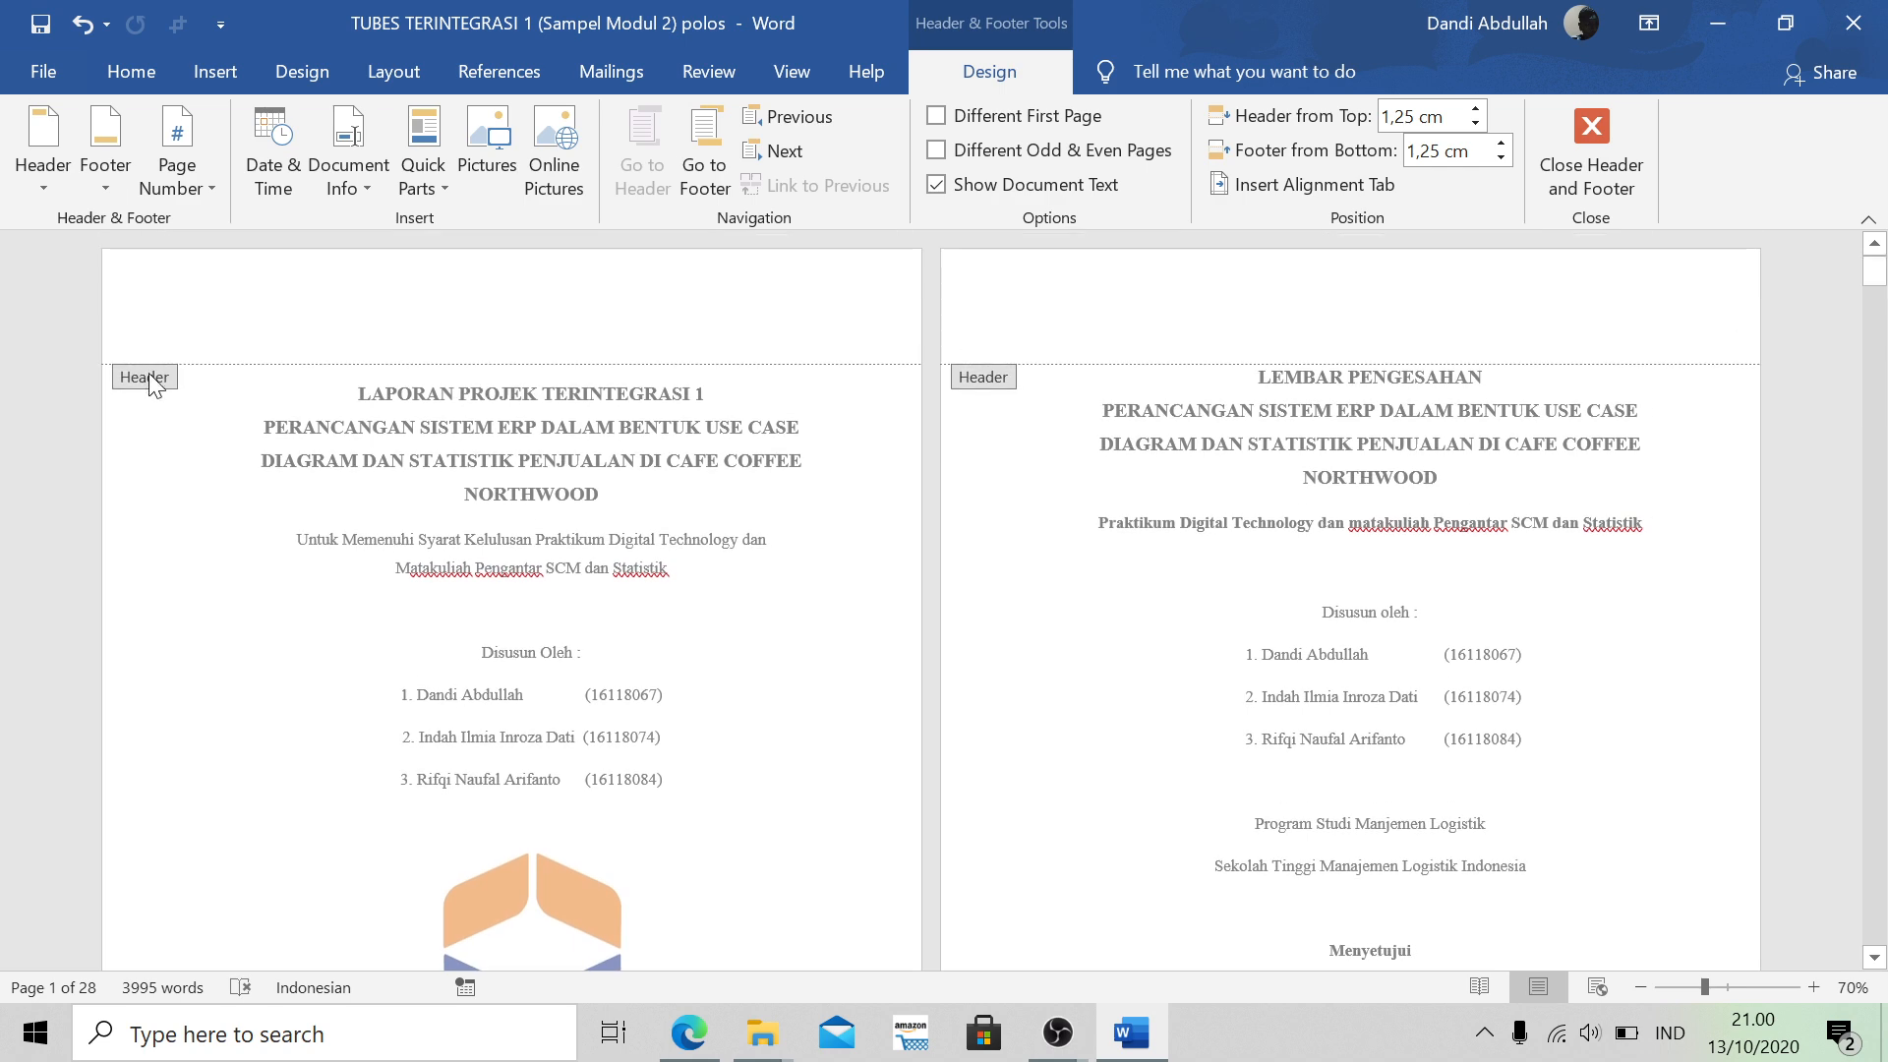
scroll(180, 393, down, 1)
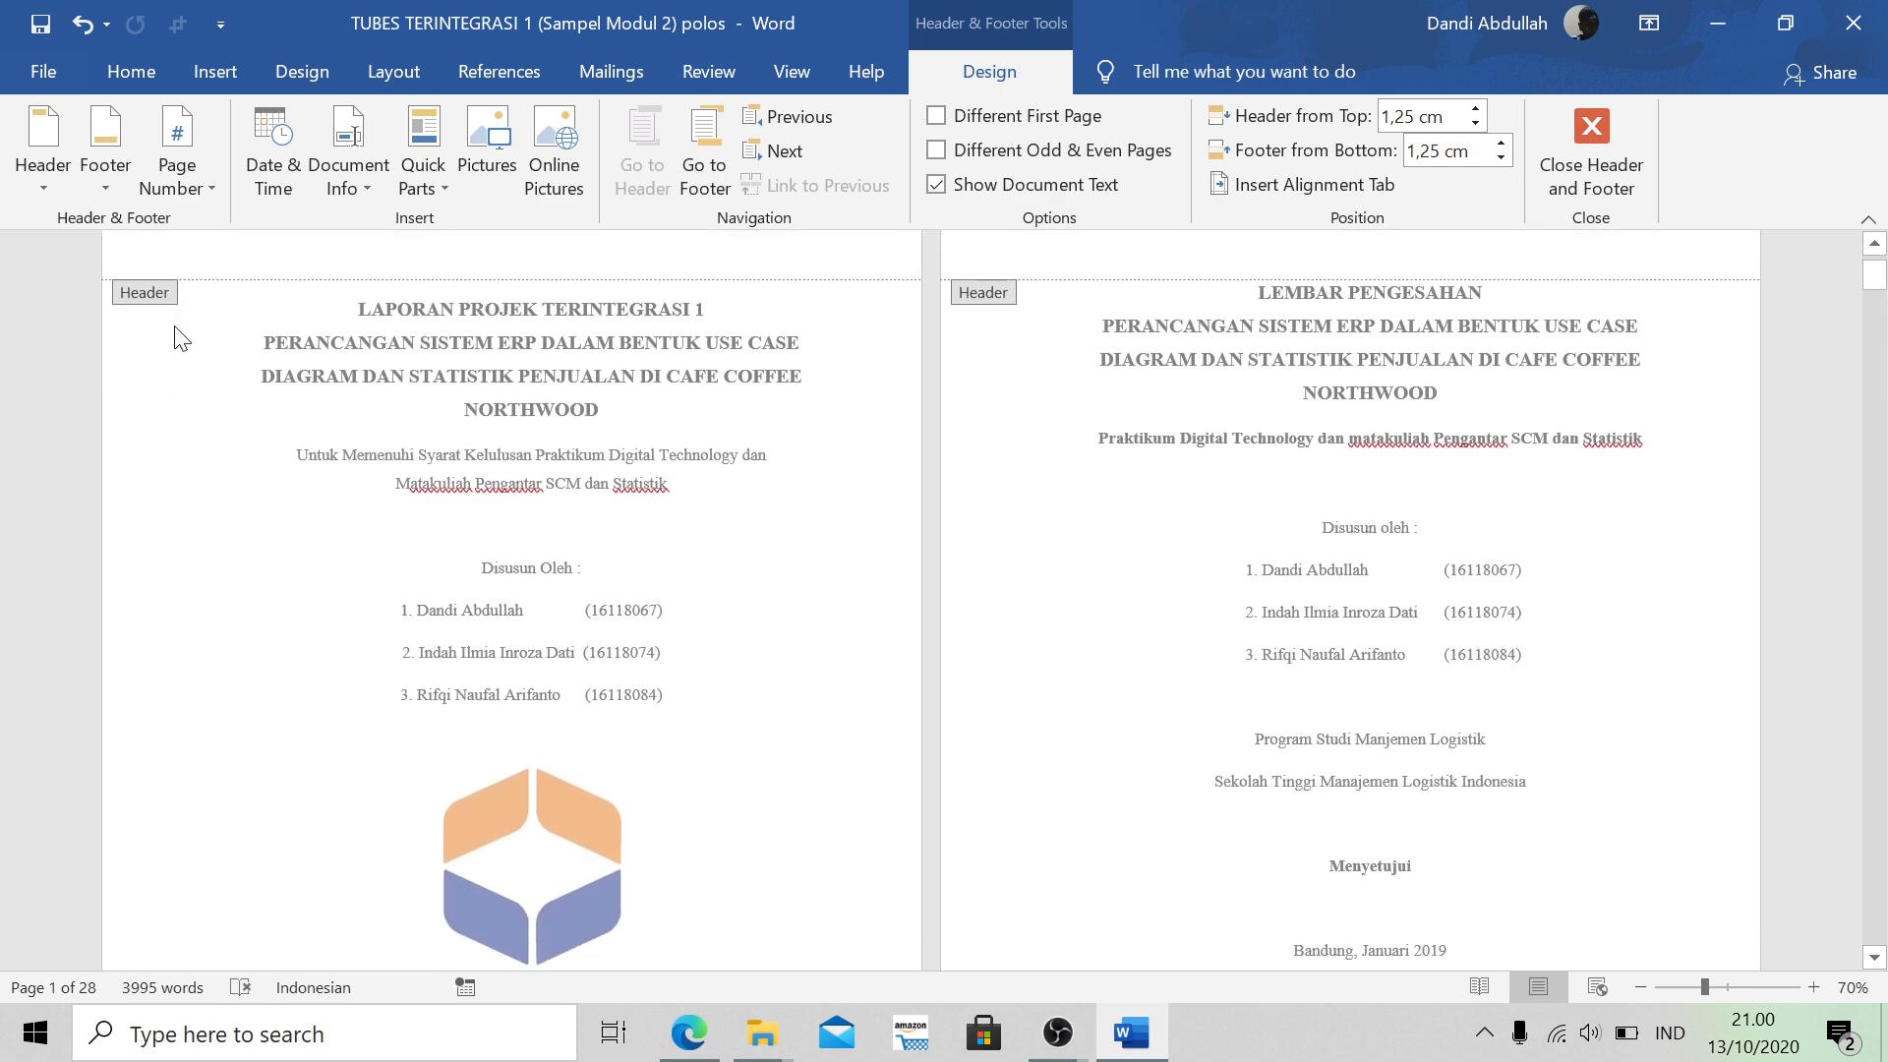
scroll(168, 329, up, 1)
scroll(1036, 759, down, 18)
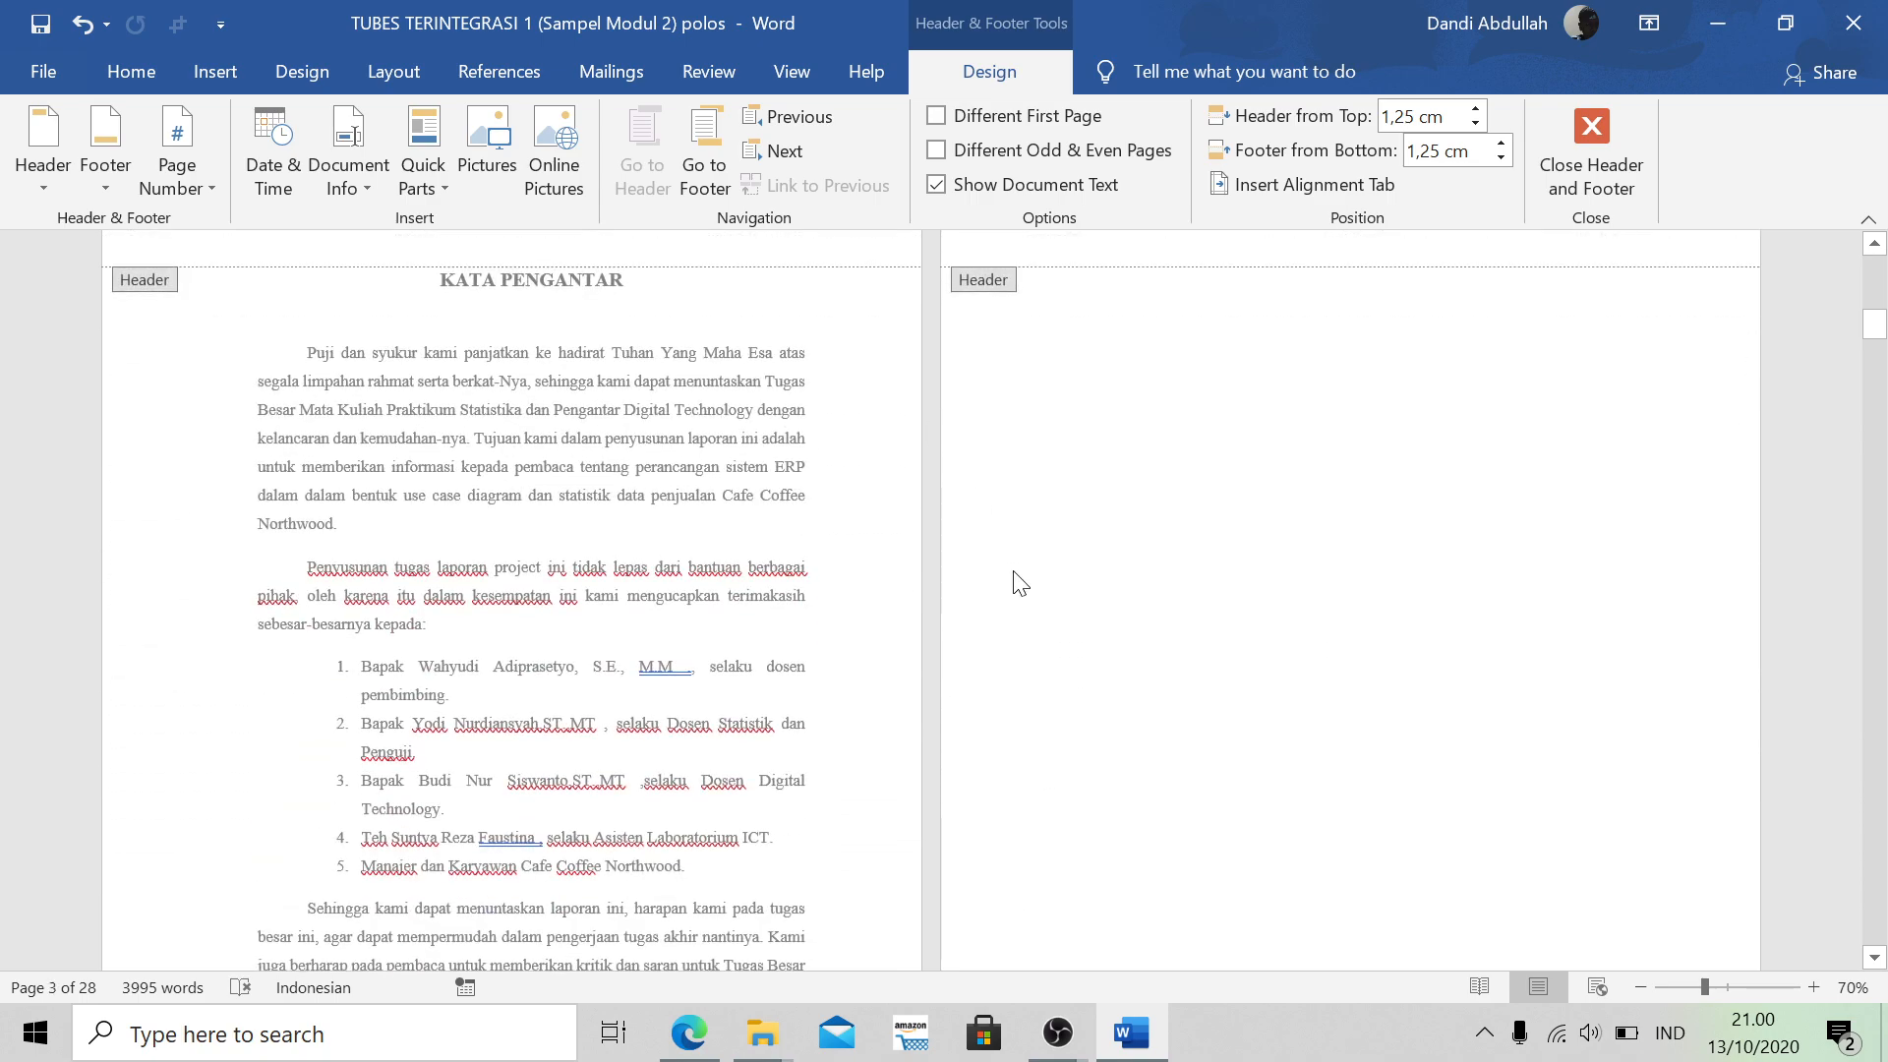
Look over the remaining header areas of the polos report and close header editing
scroll(1019, 582, down, 20)
scroll(1019, 582, up, 20)
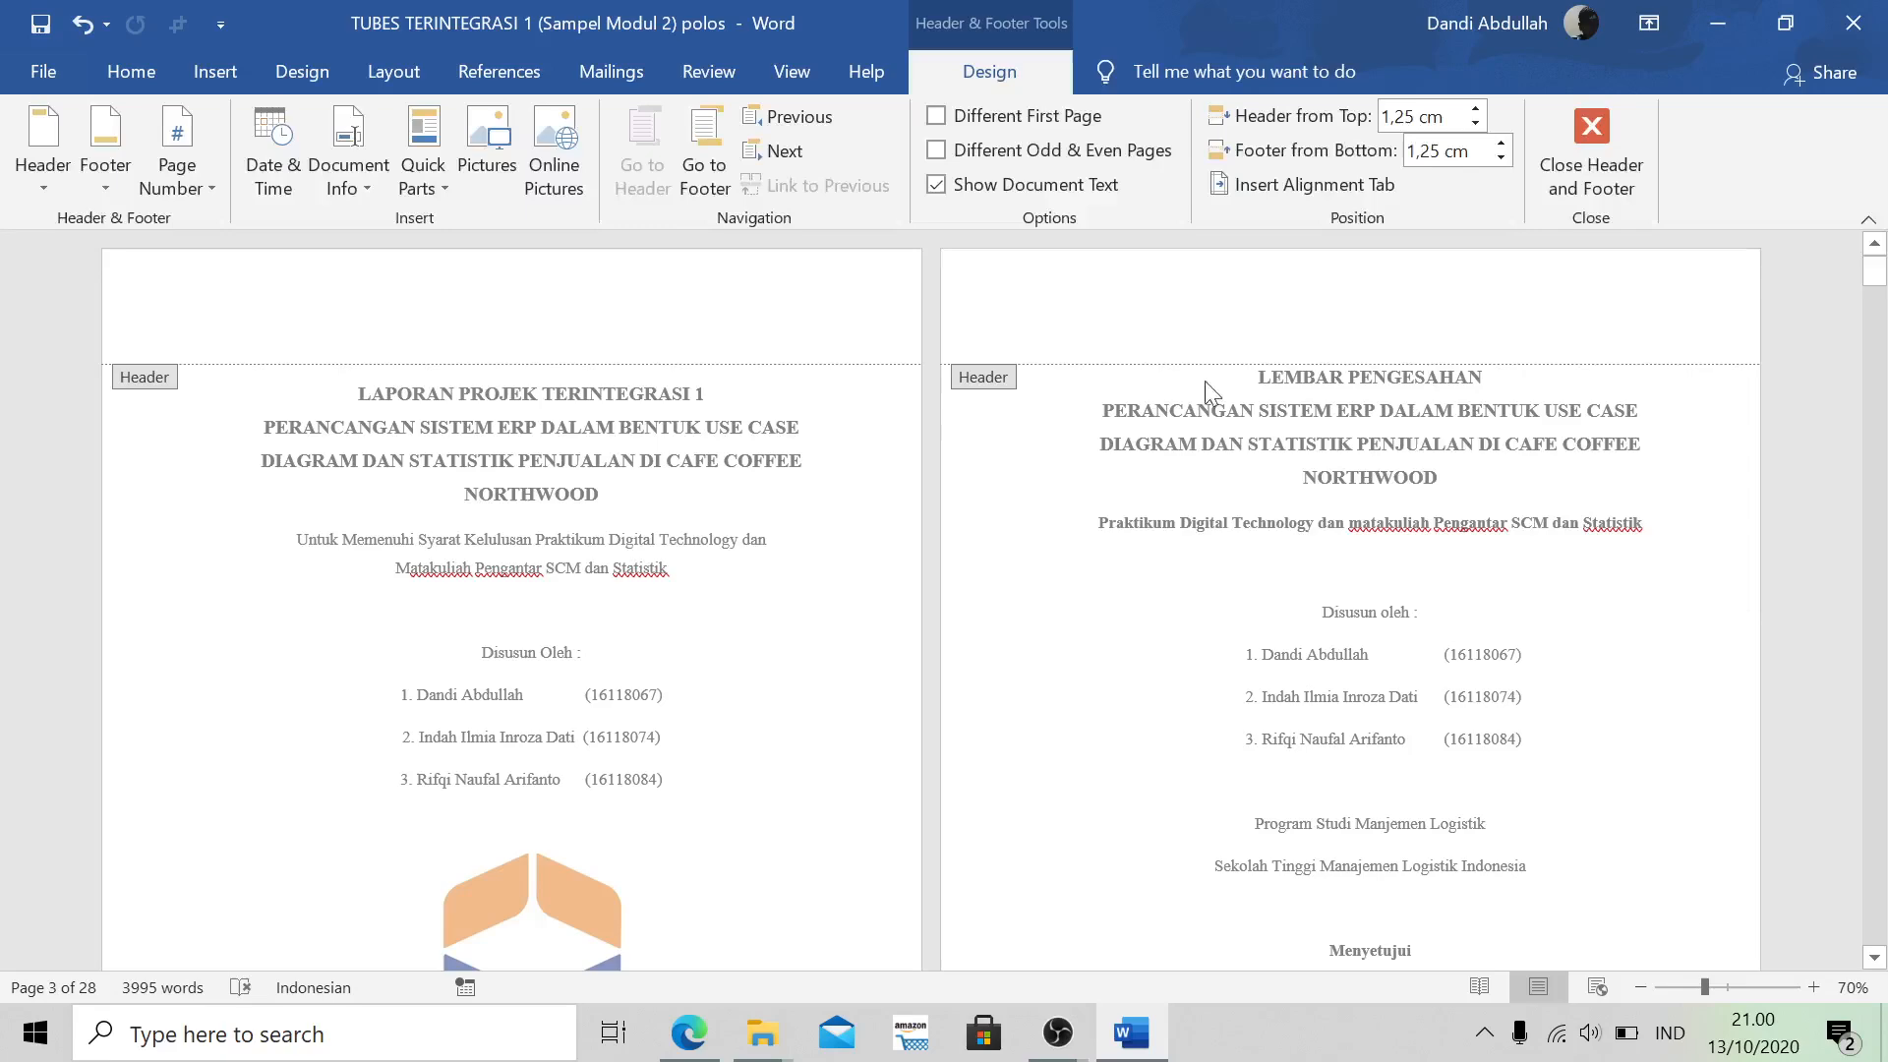
click(1591, 148)
Switch to the ASLAB ICT folder in File Explorer and open TUBES TERINTEGRASI 1 (Sampel Modul 2) from the Modul 2 folder
key(alt+Tab)
key(alt+Tab)
key(alt+Tab)
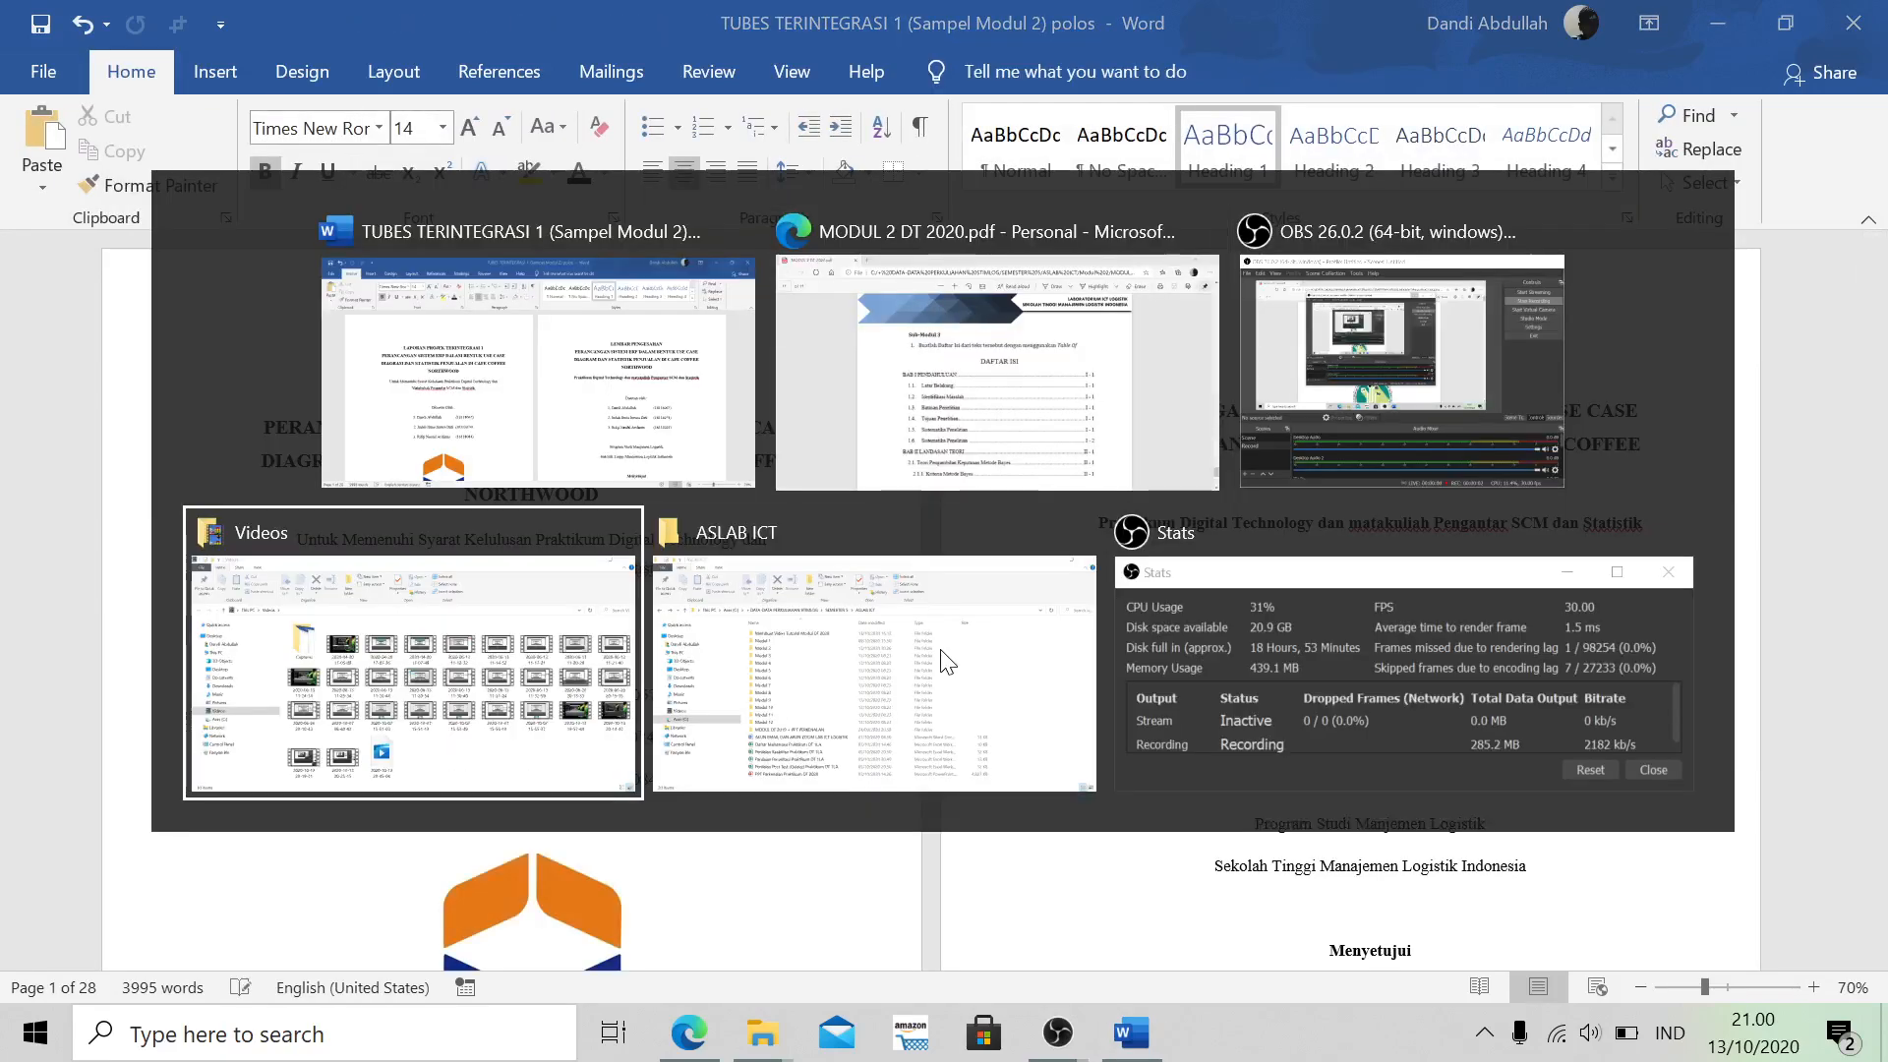
click(947, 661)
double_click(527, 394)
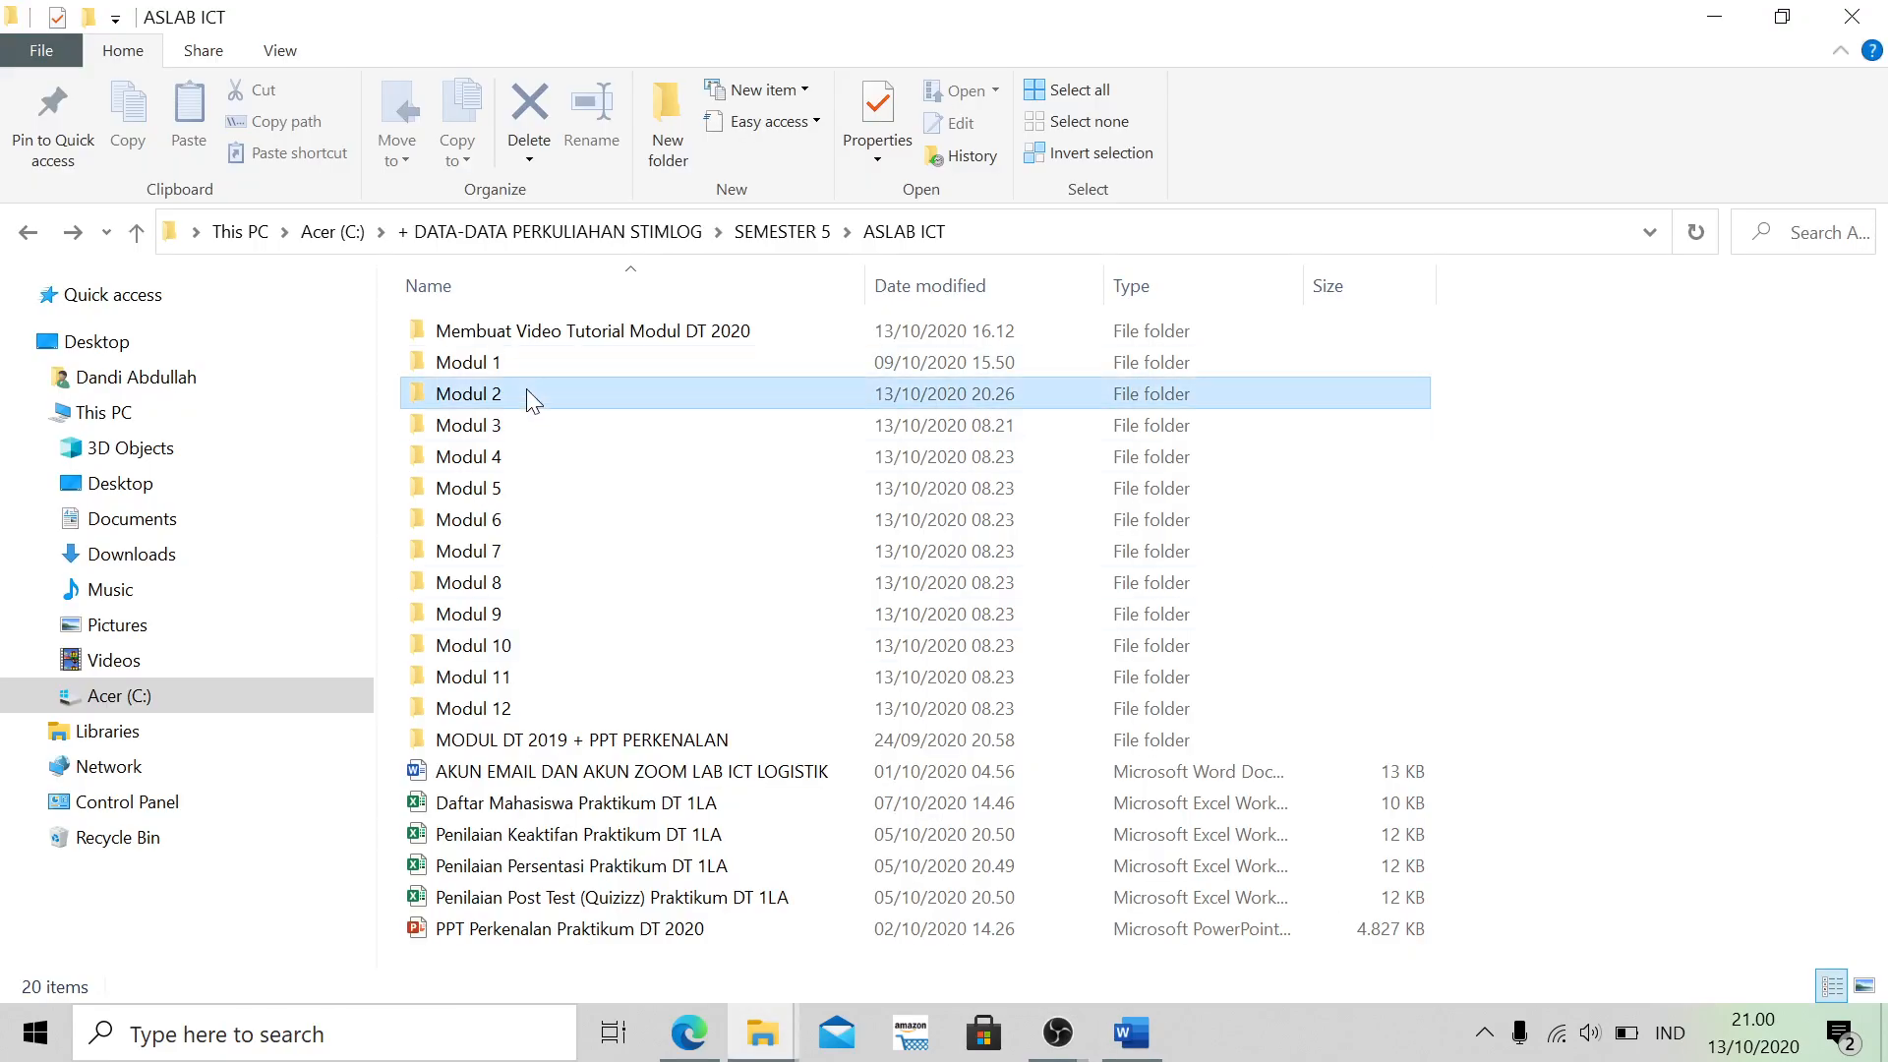
double_click(629, 426)
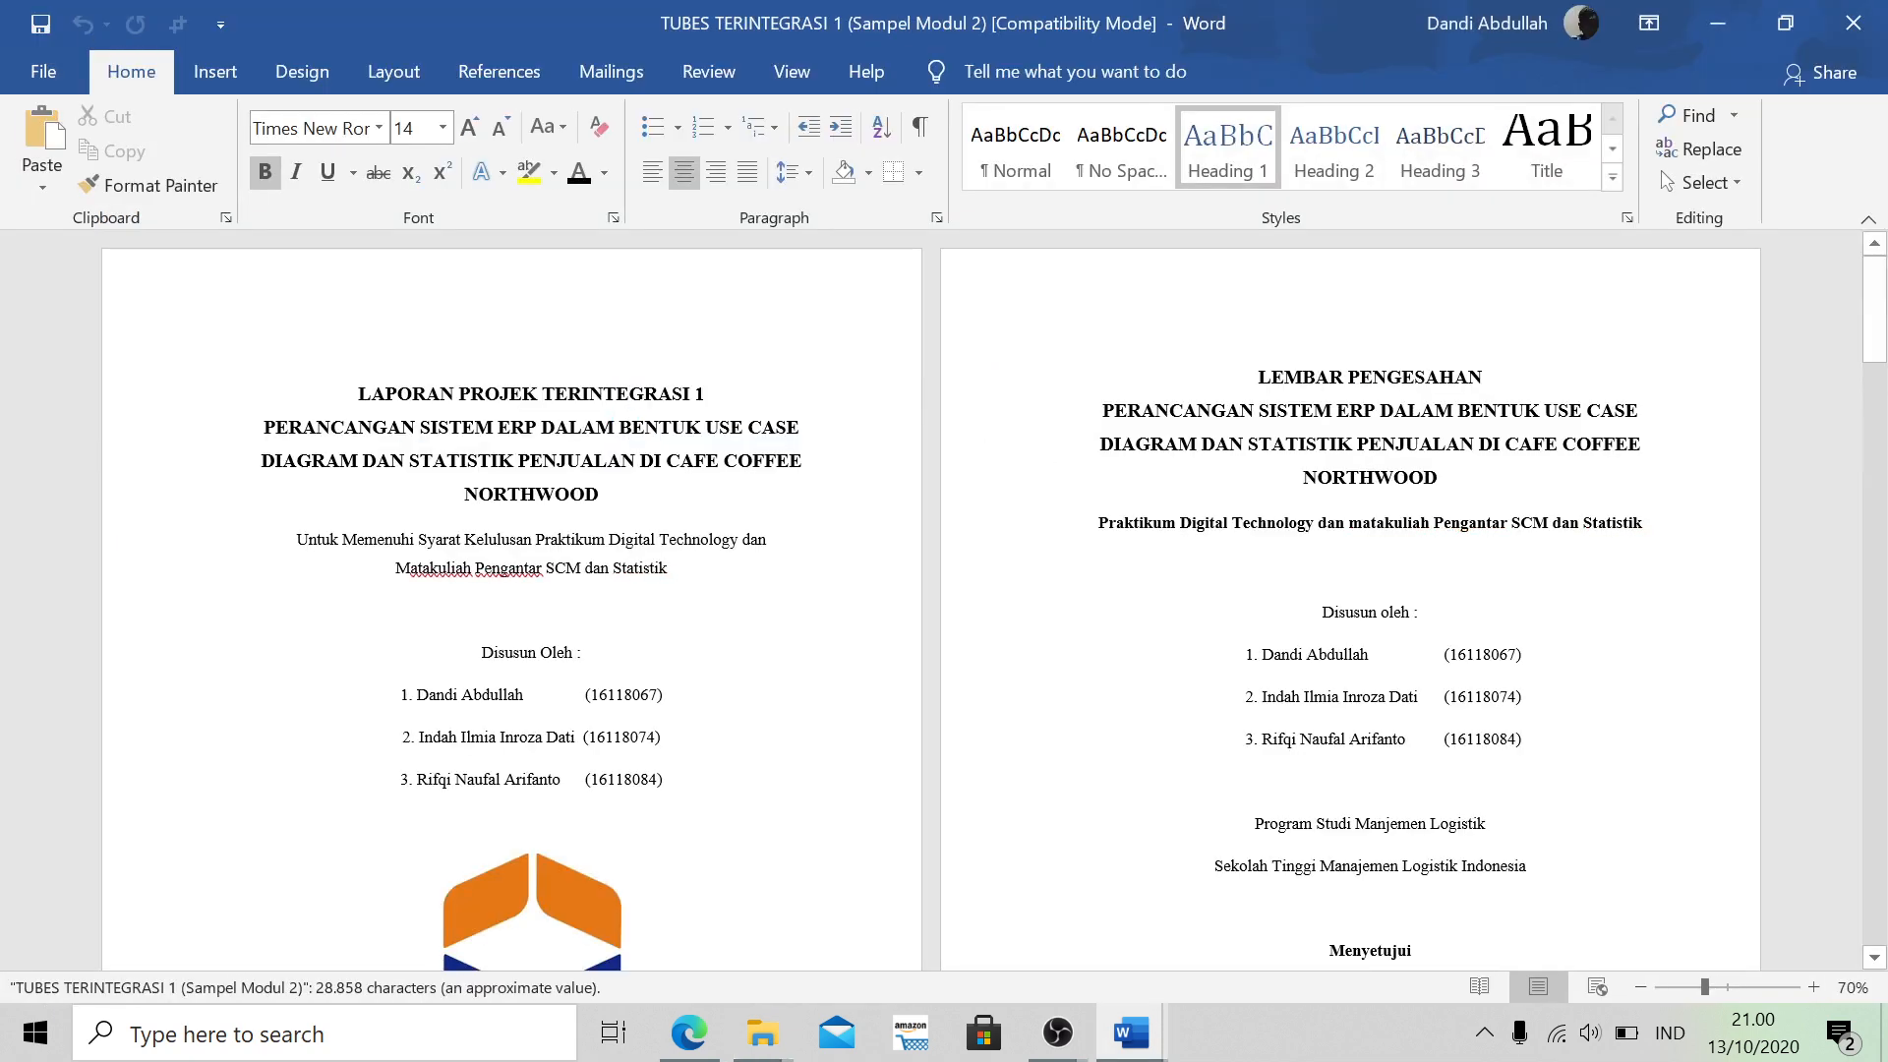
Open the cover page's header for editing and examine the section labels and page numbers from the cover through BAB 1
scroll(1301, 518, down, 7)
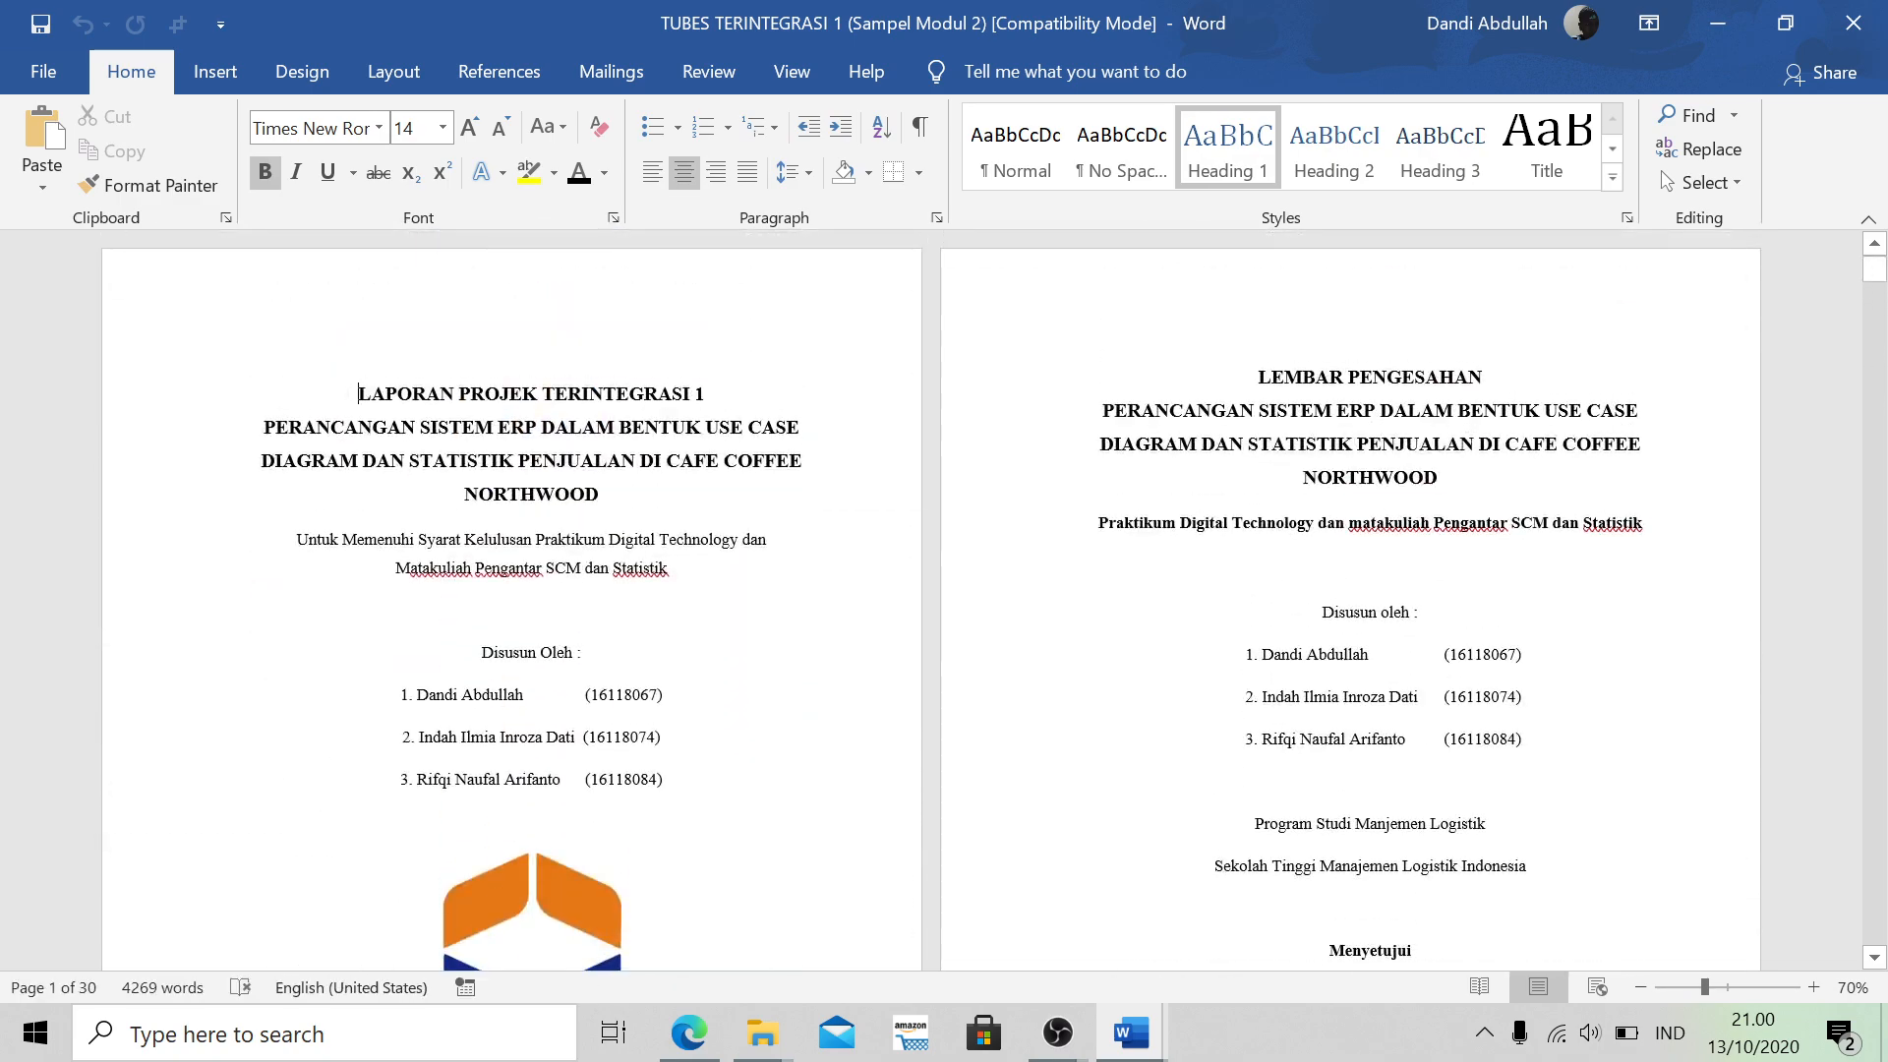
double_click(636, 291)
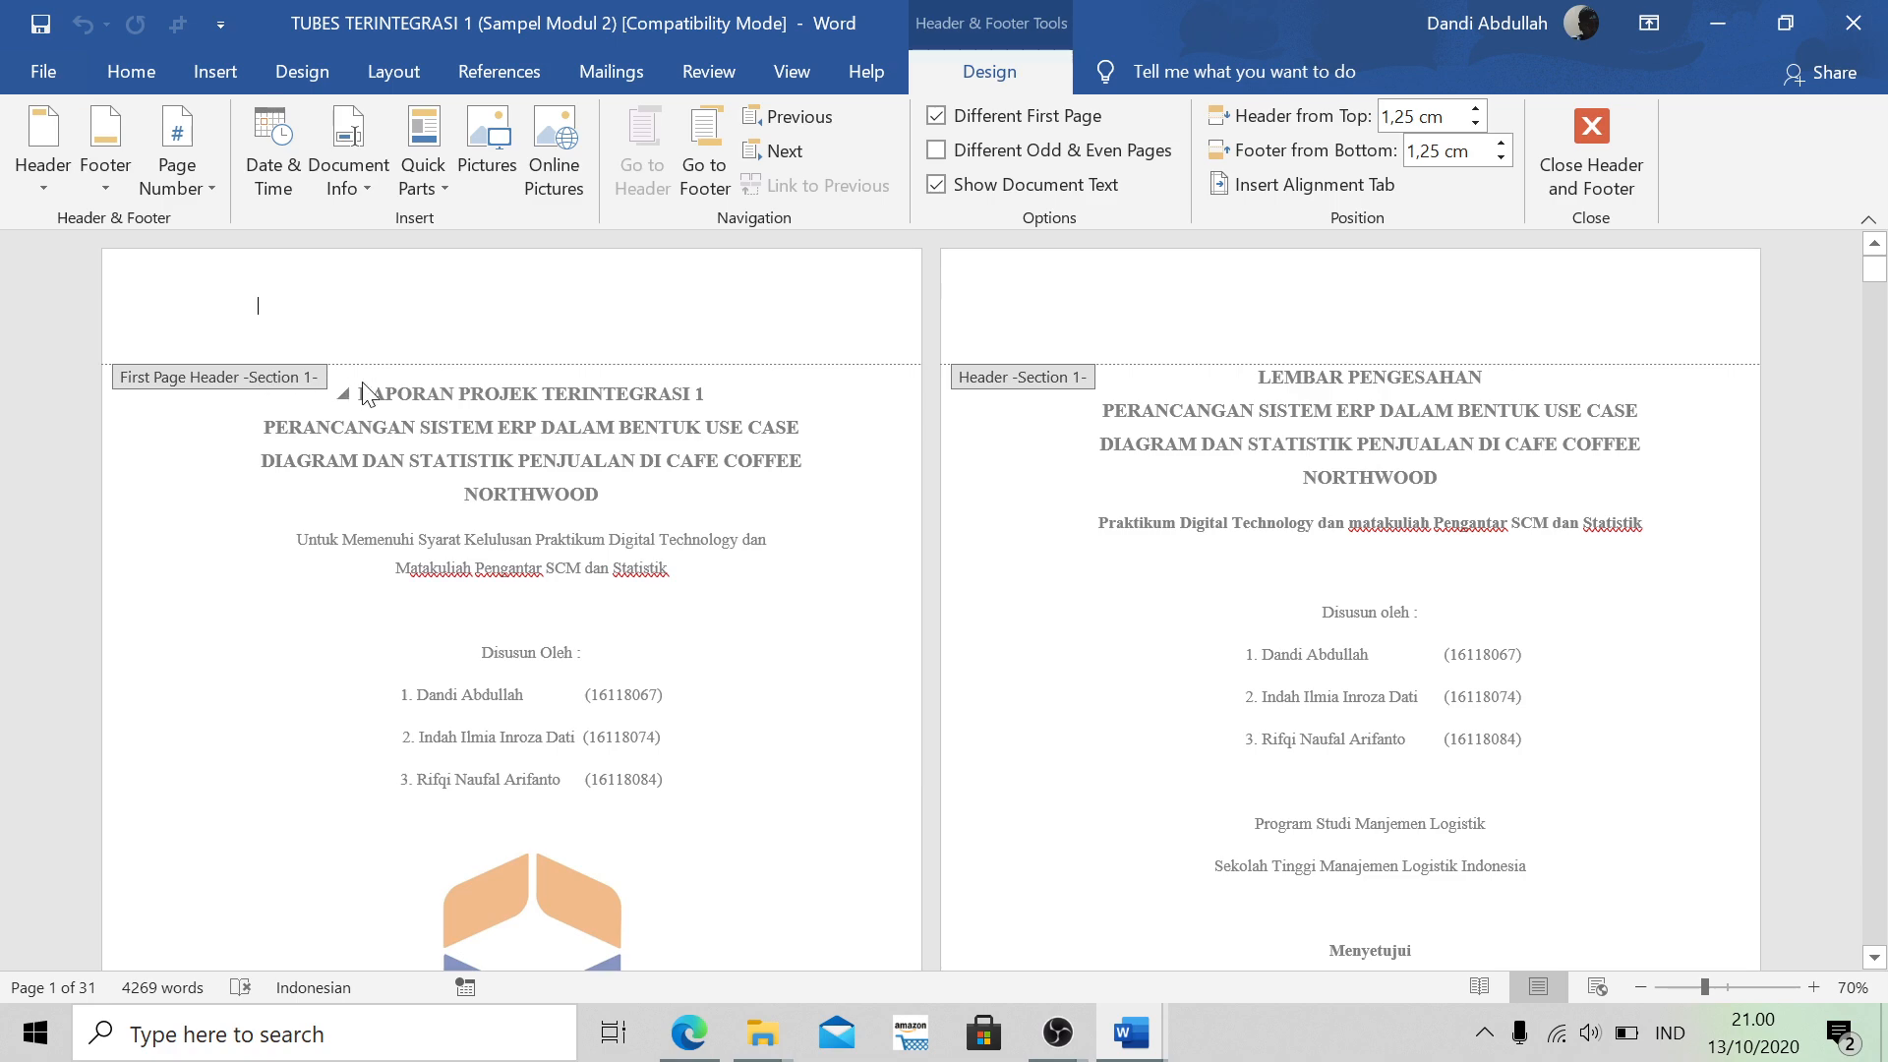
scroll(1117, 624, down, 10)
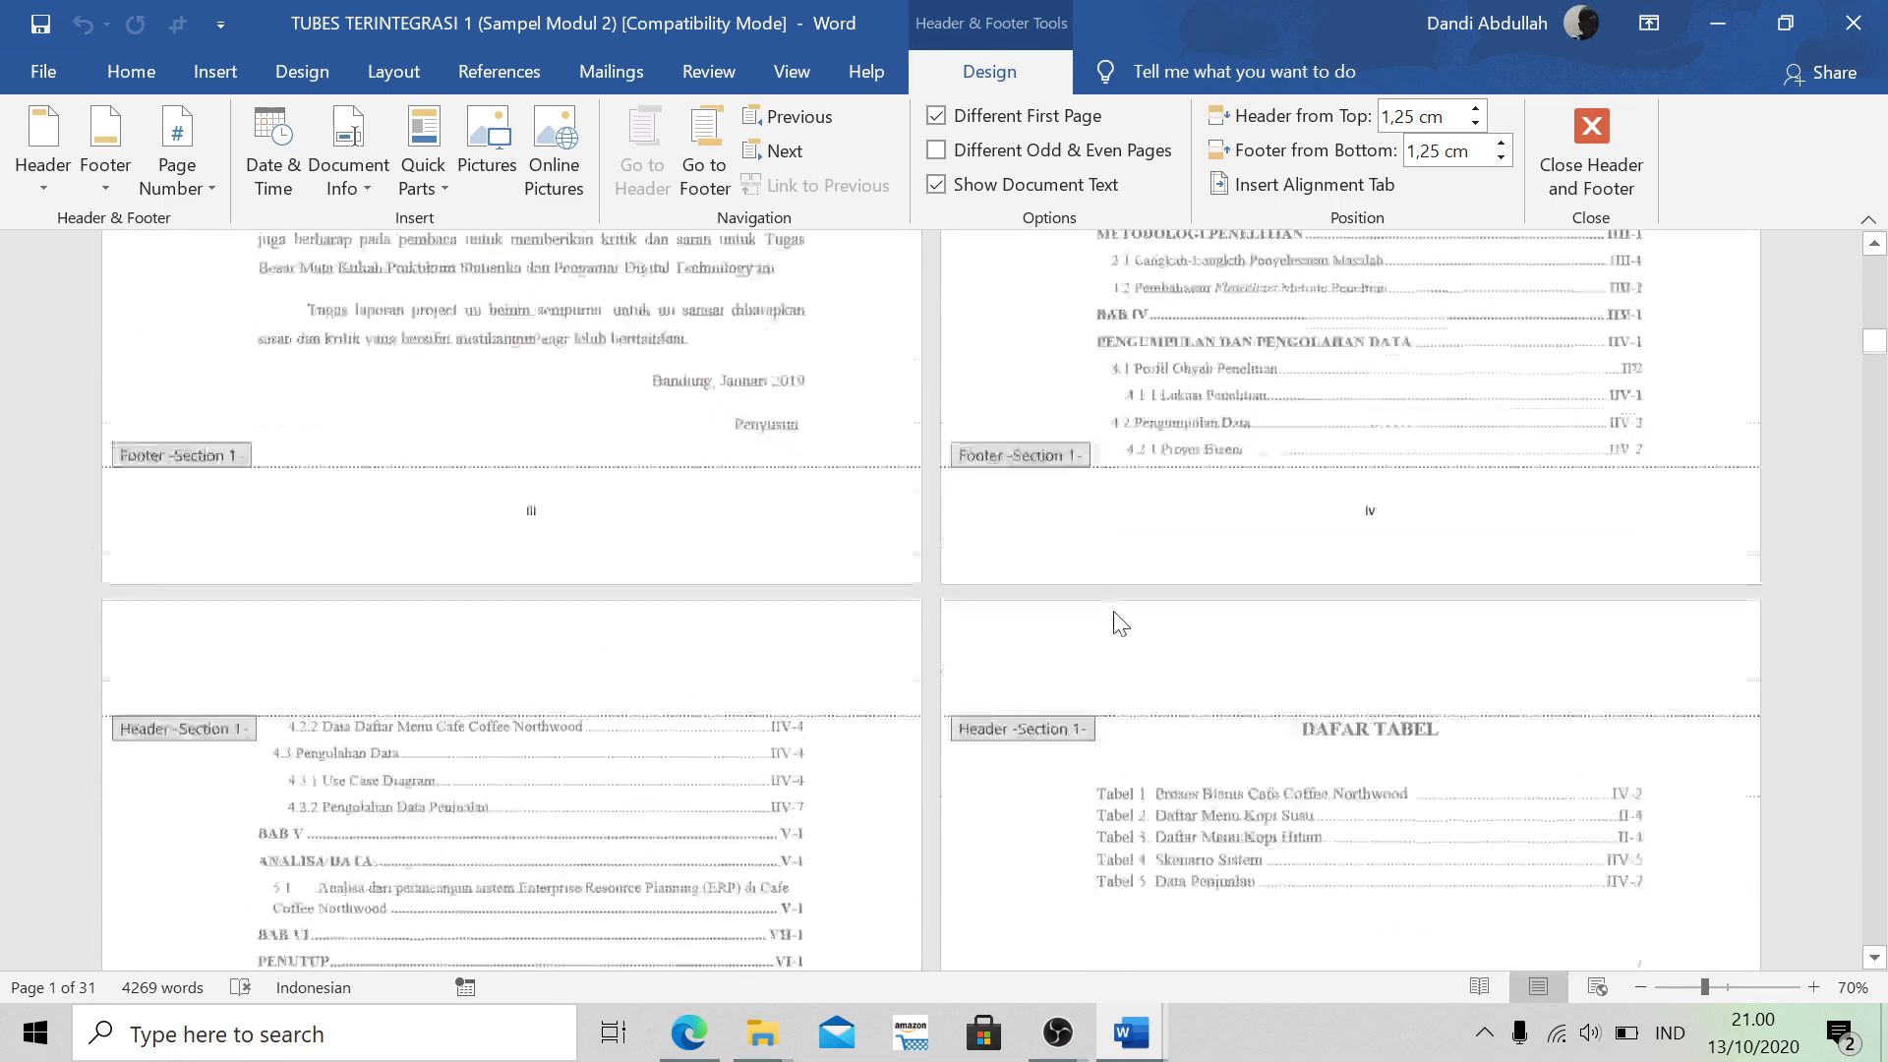
scroll(1117, 620, down, 10)
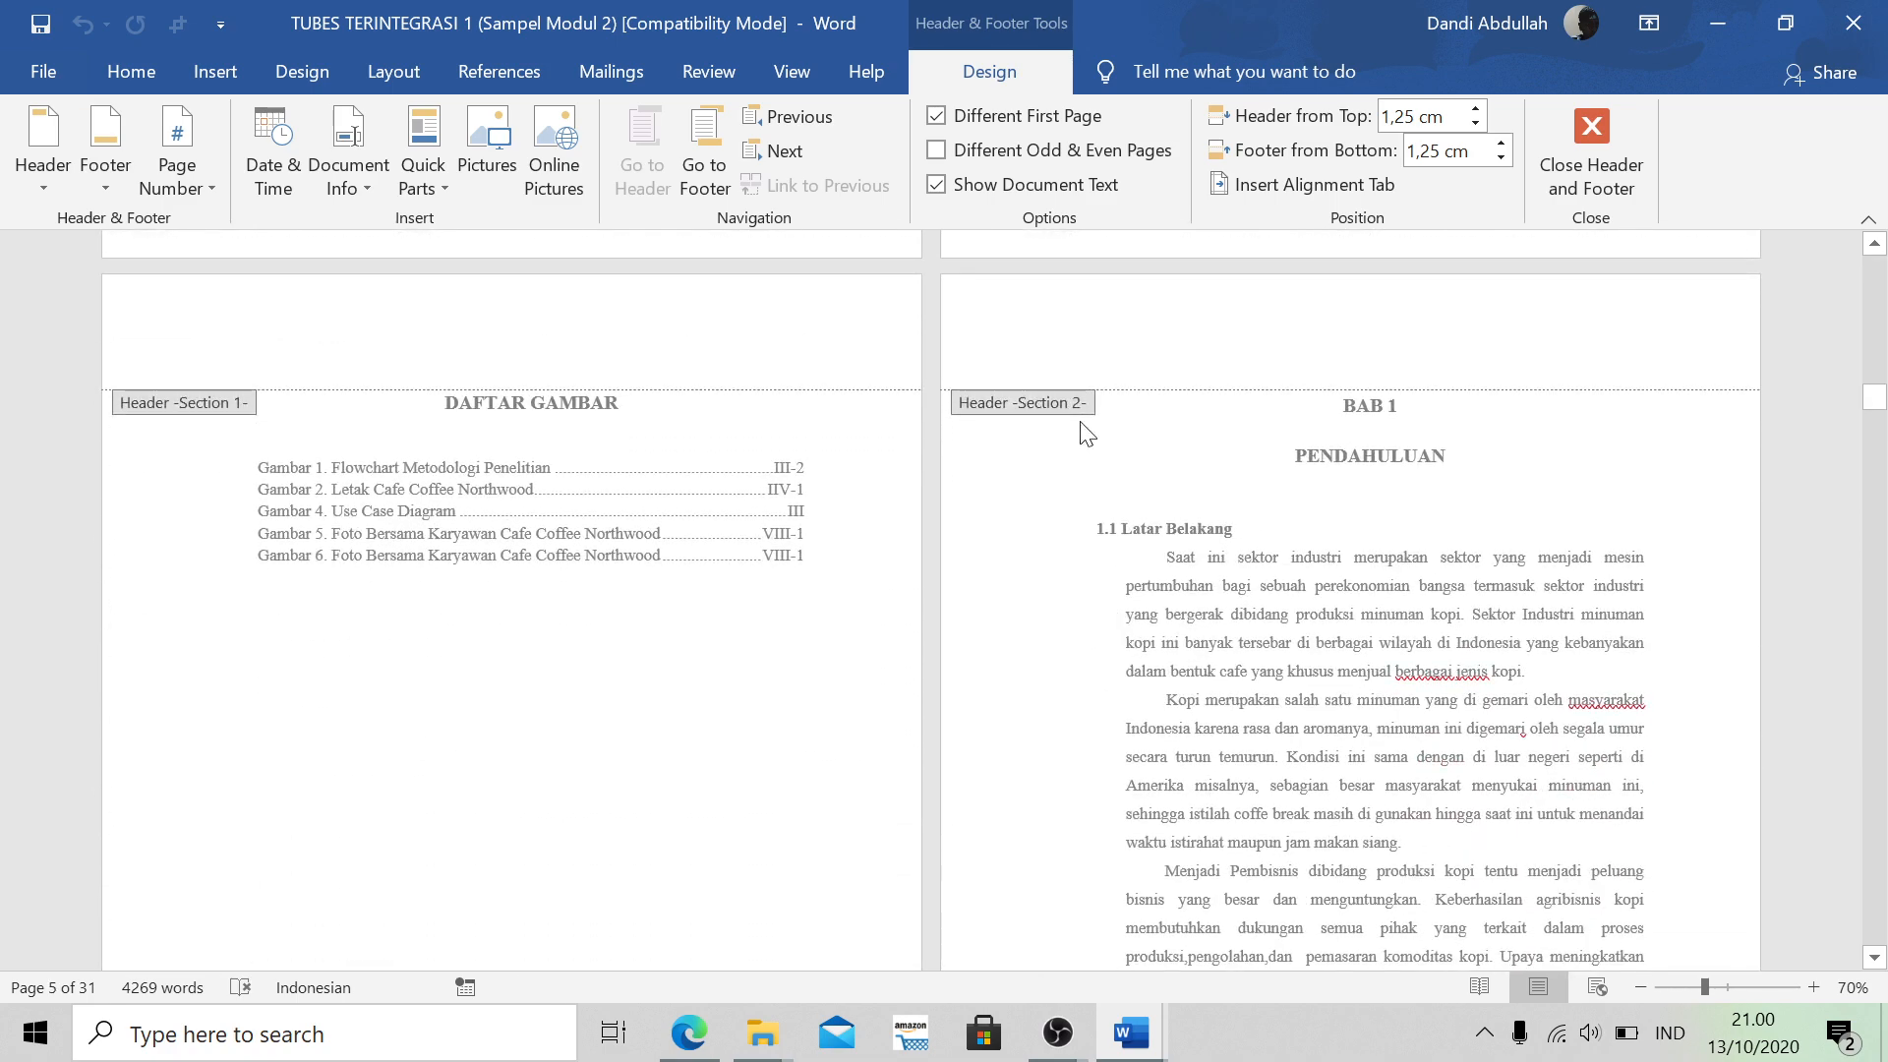
scroll(1087, 433, down, 15)
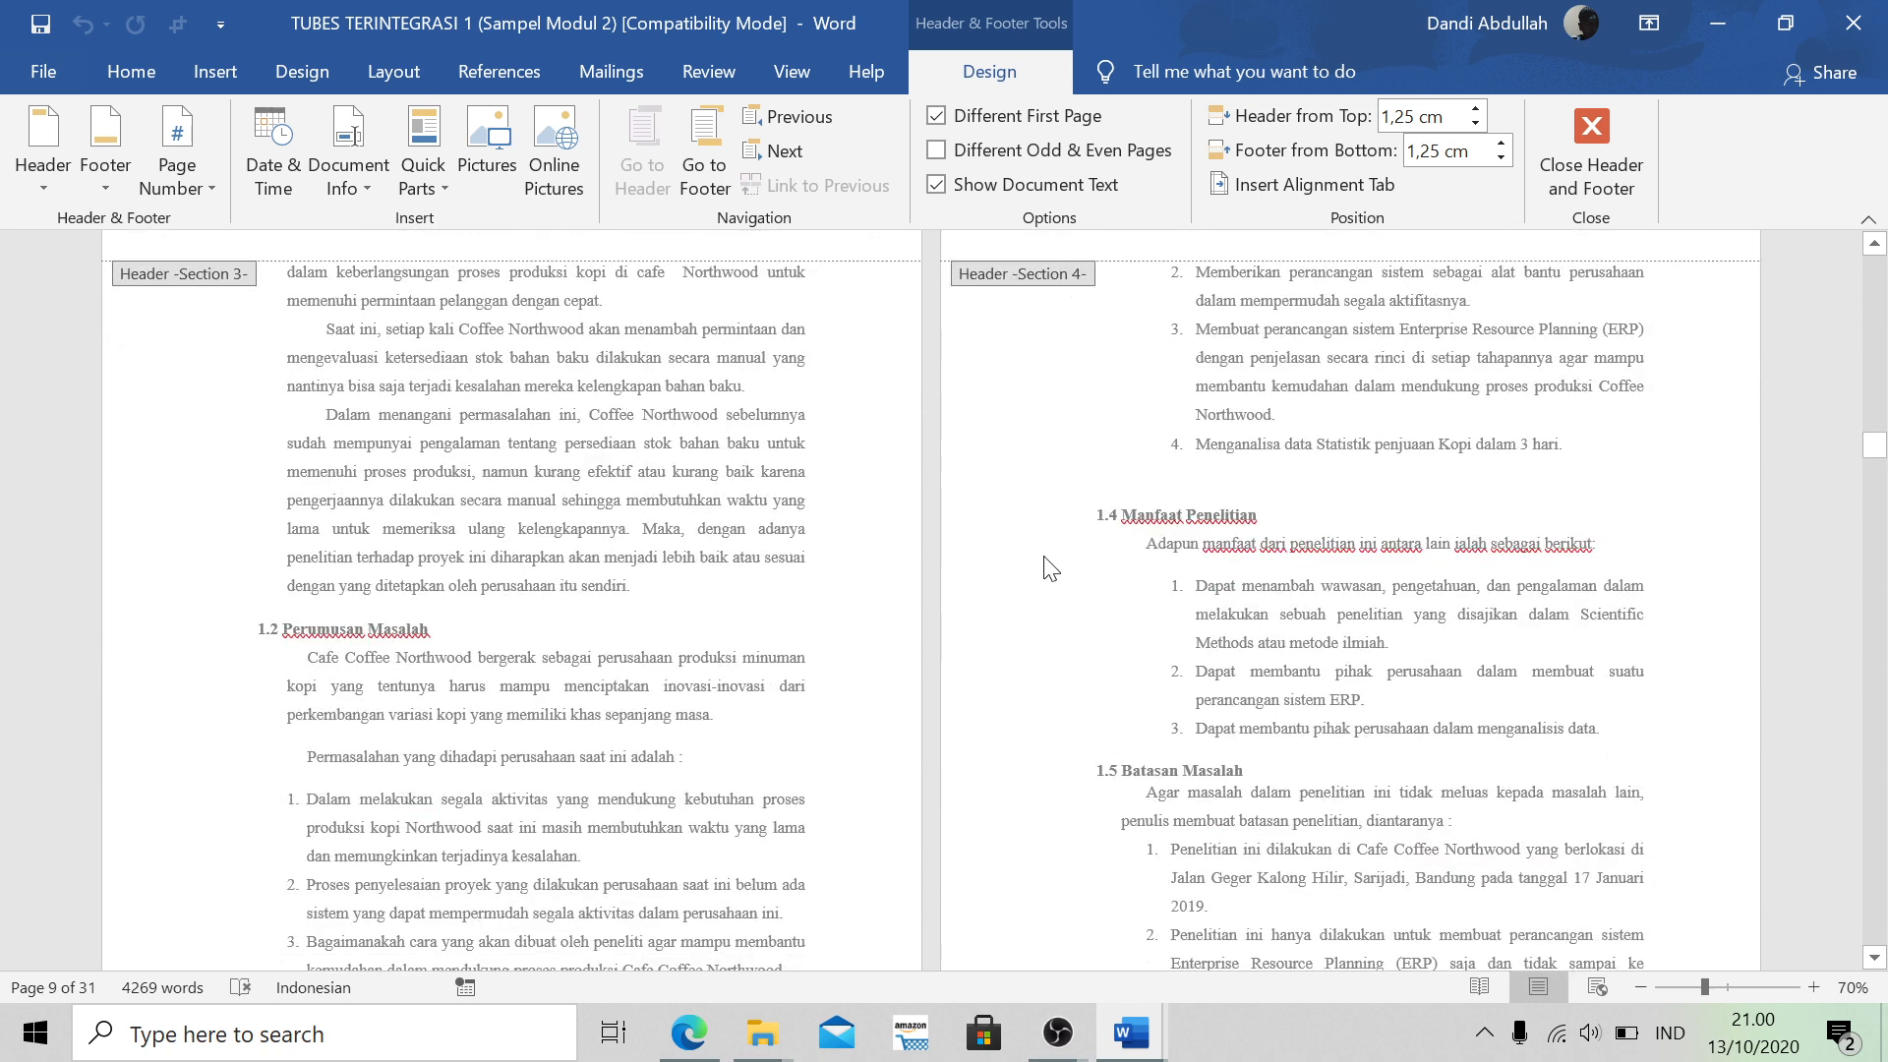
scroll(1048, 566, up, 5)
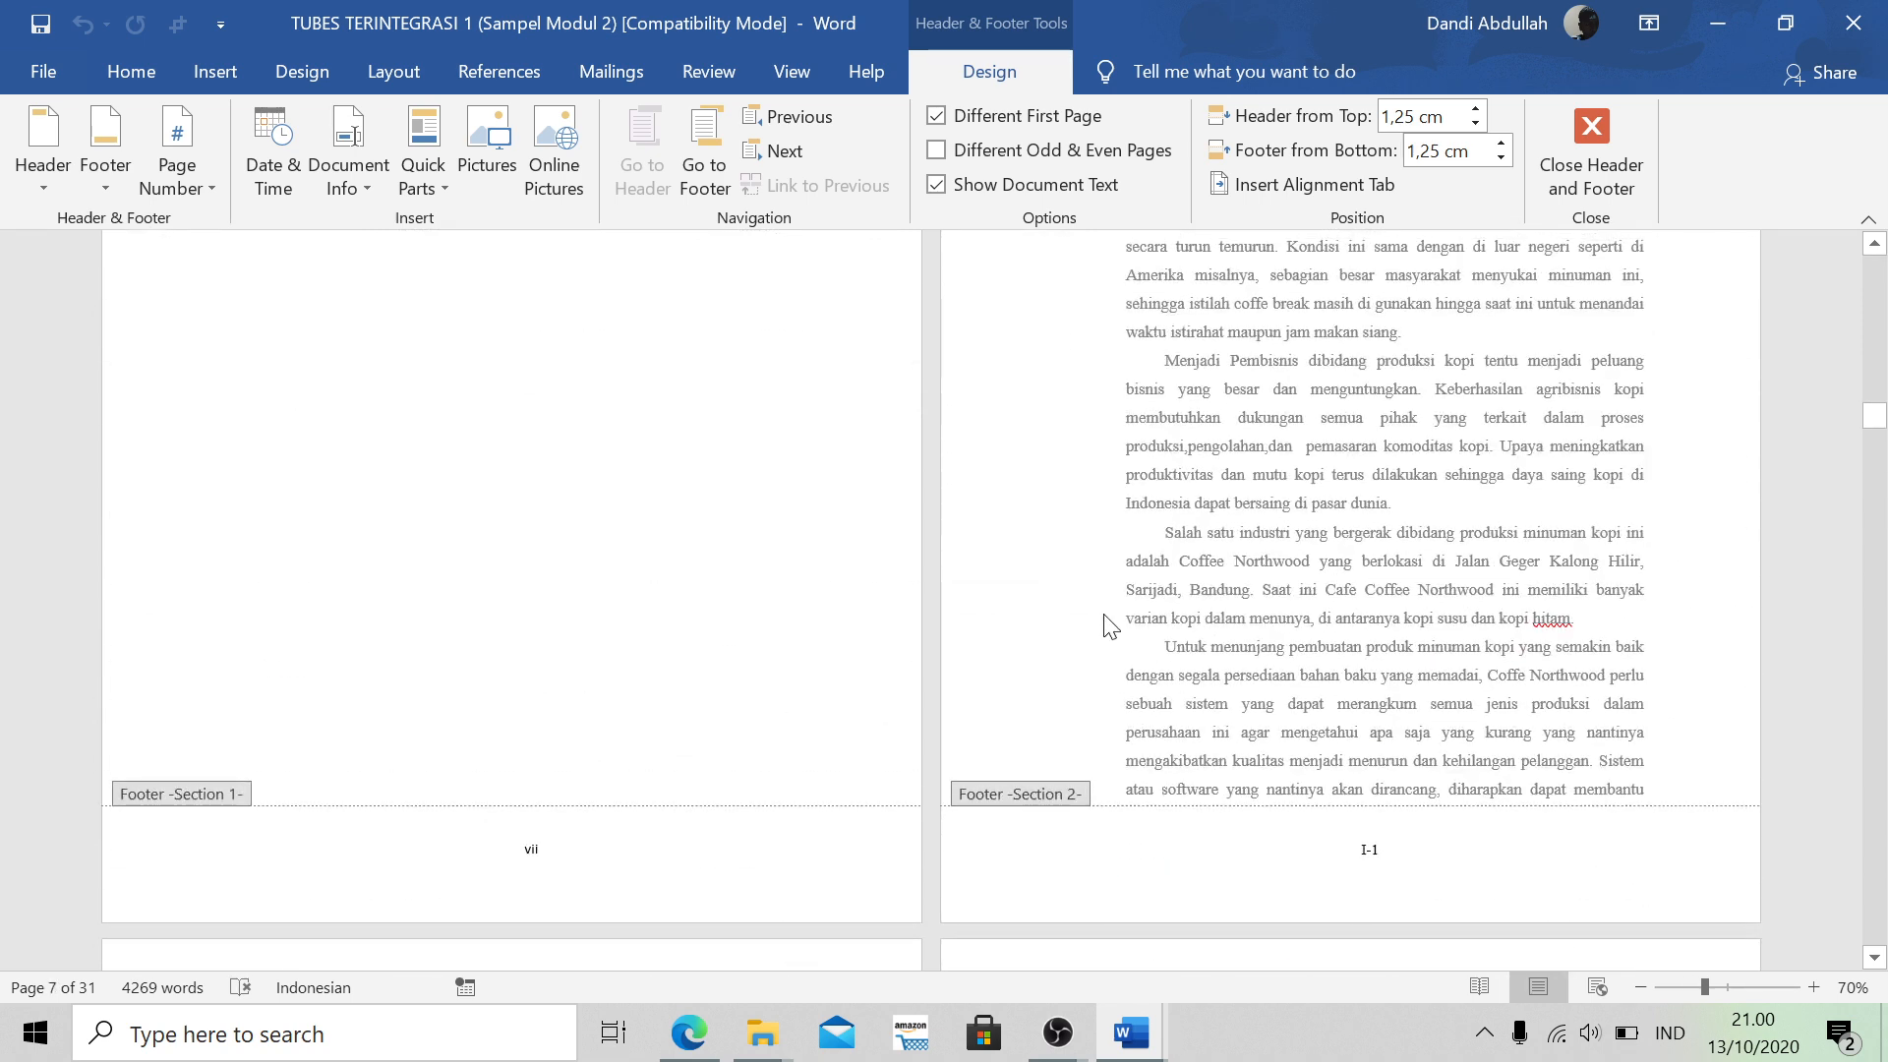
scroll(1106, 627, up, 15)
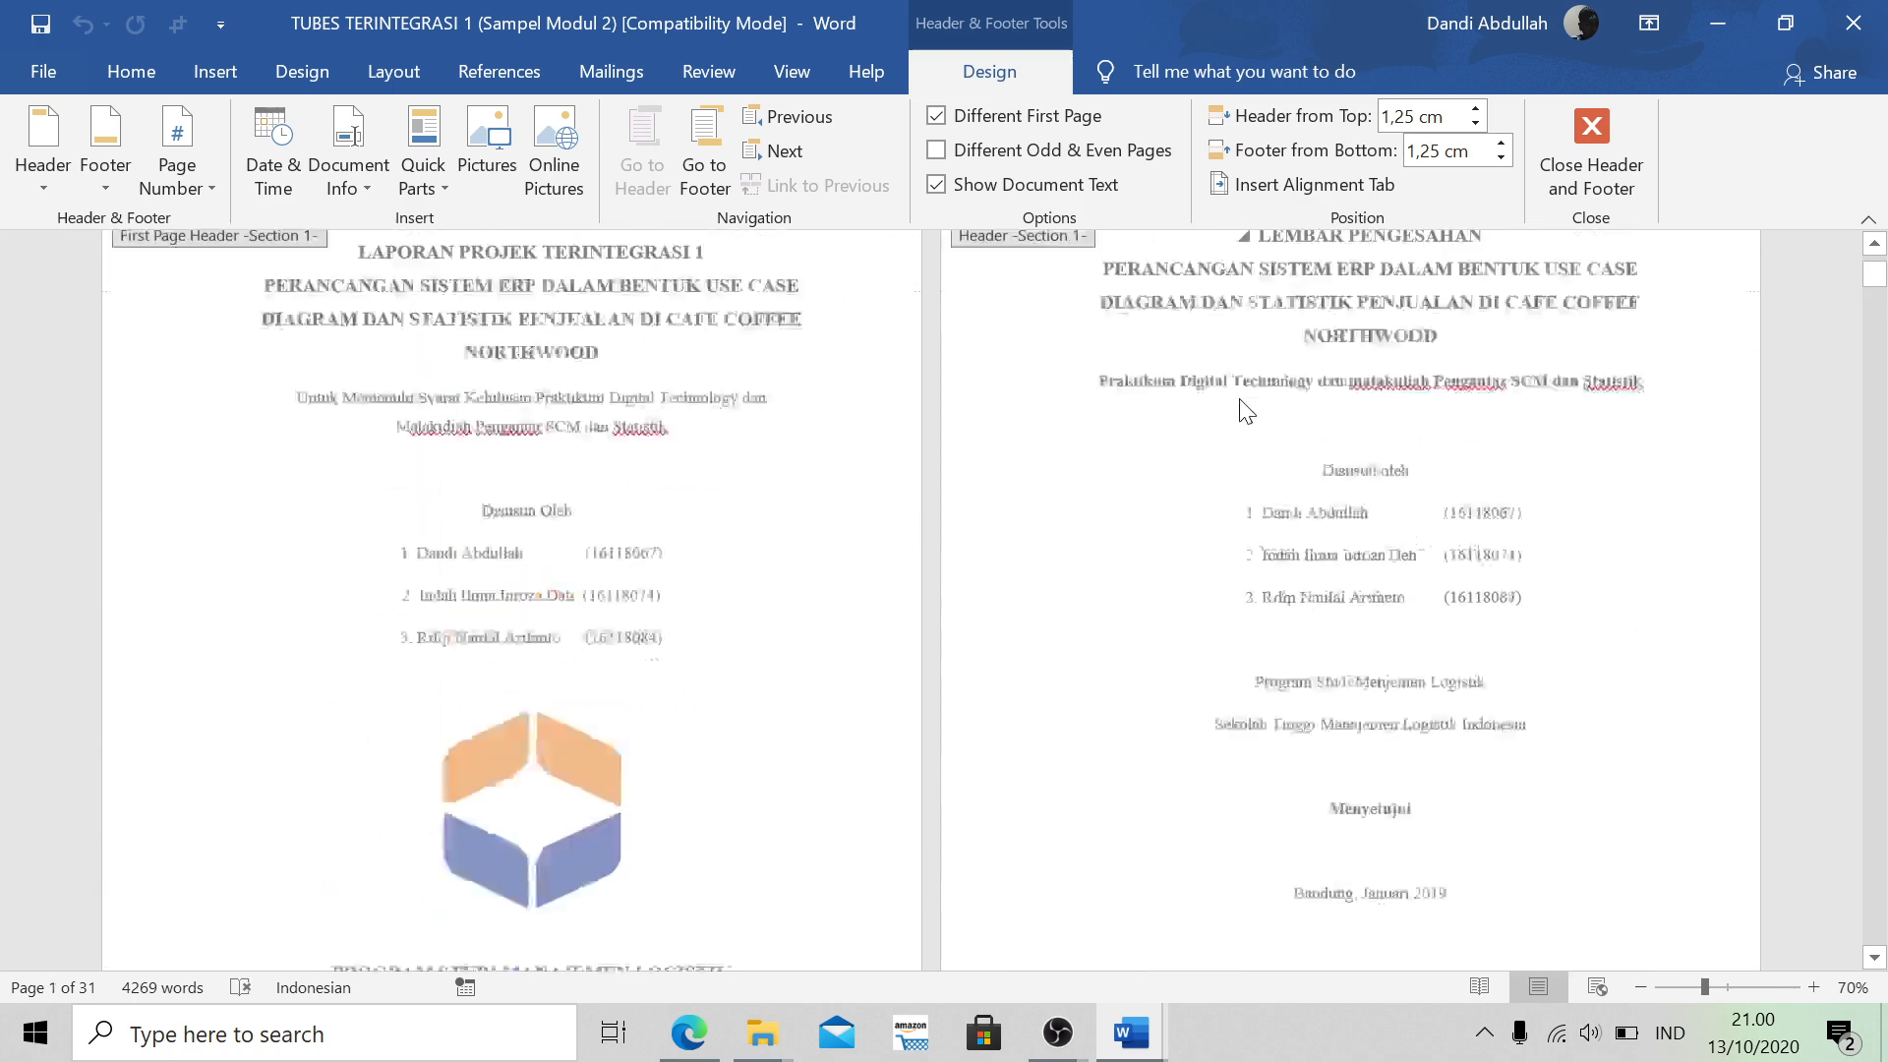
Compare the polos report's cover header with the sample's first-page header and footer, and close the sample's header editing
key(alt+Tab)
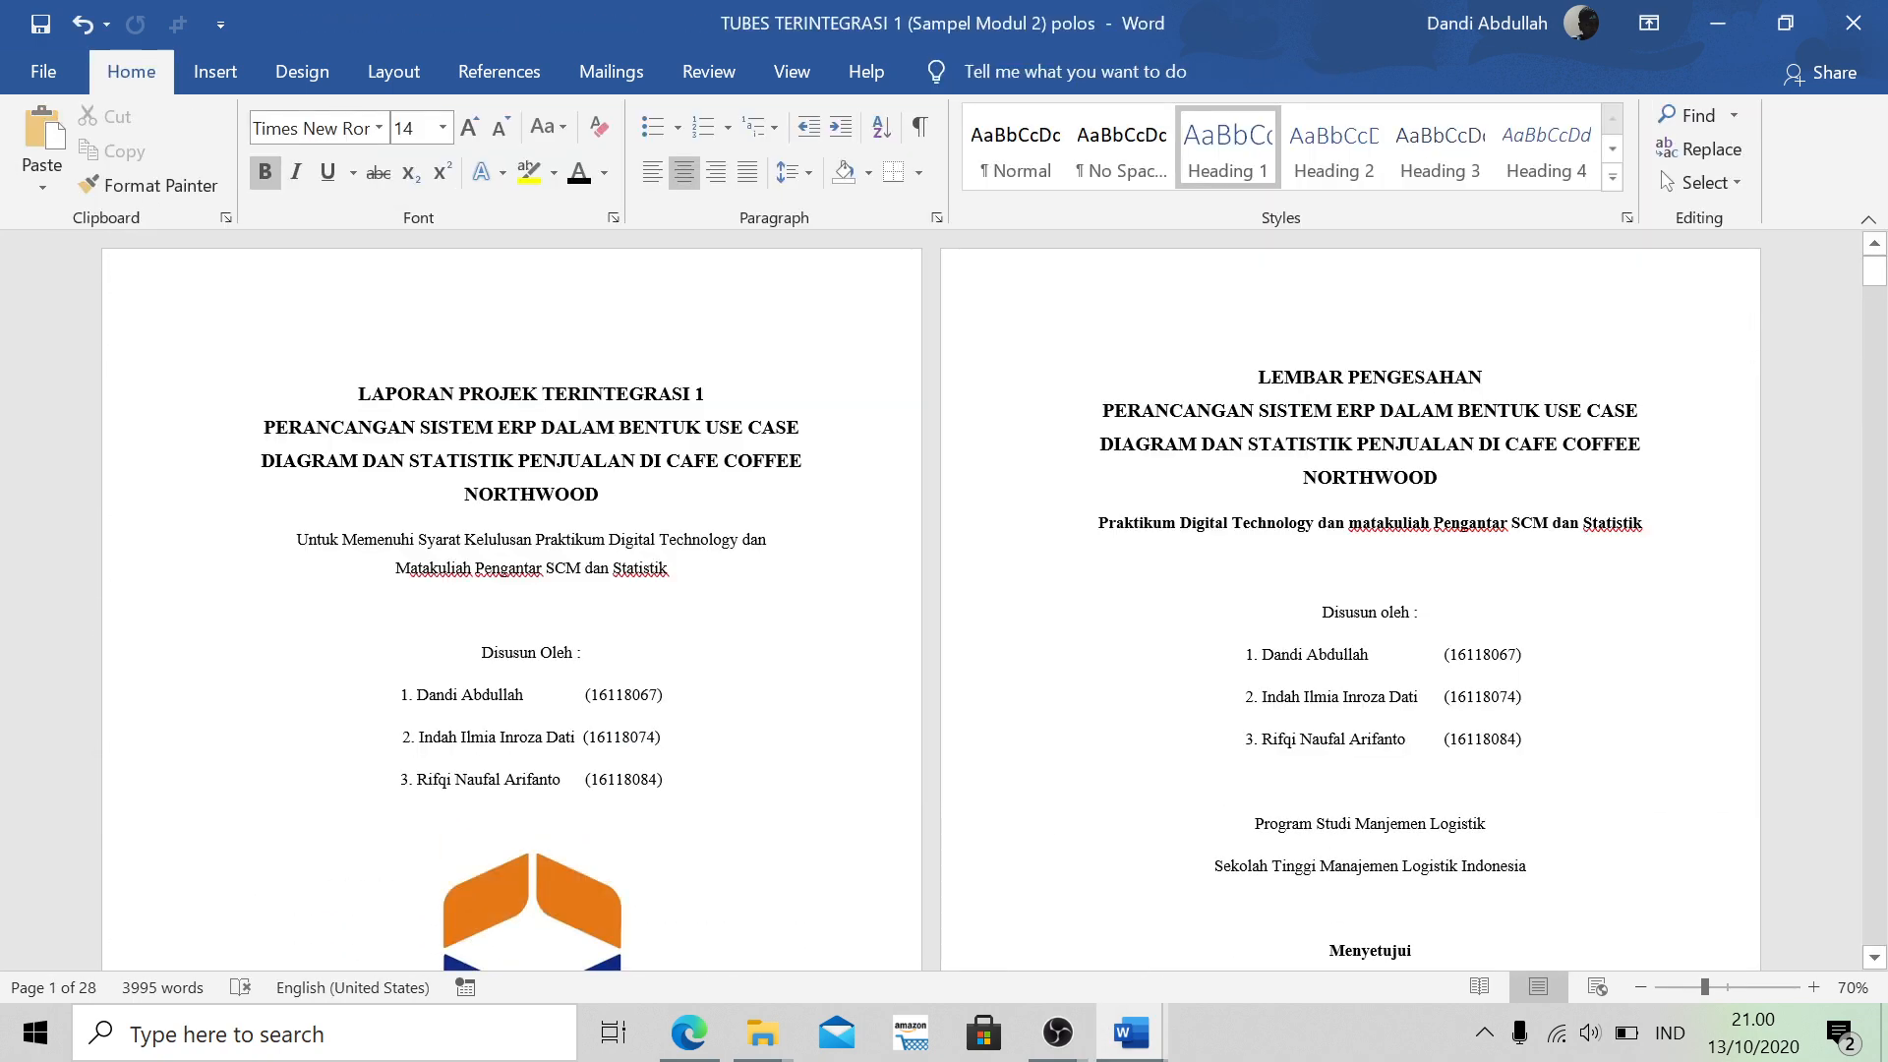
double_click(557, 393)
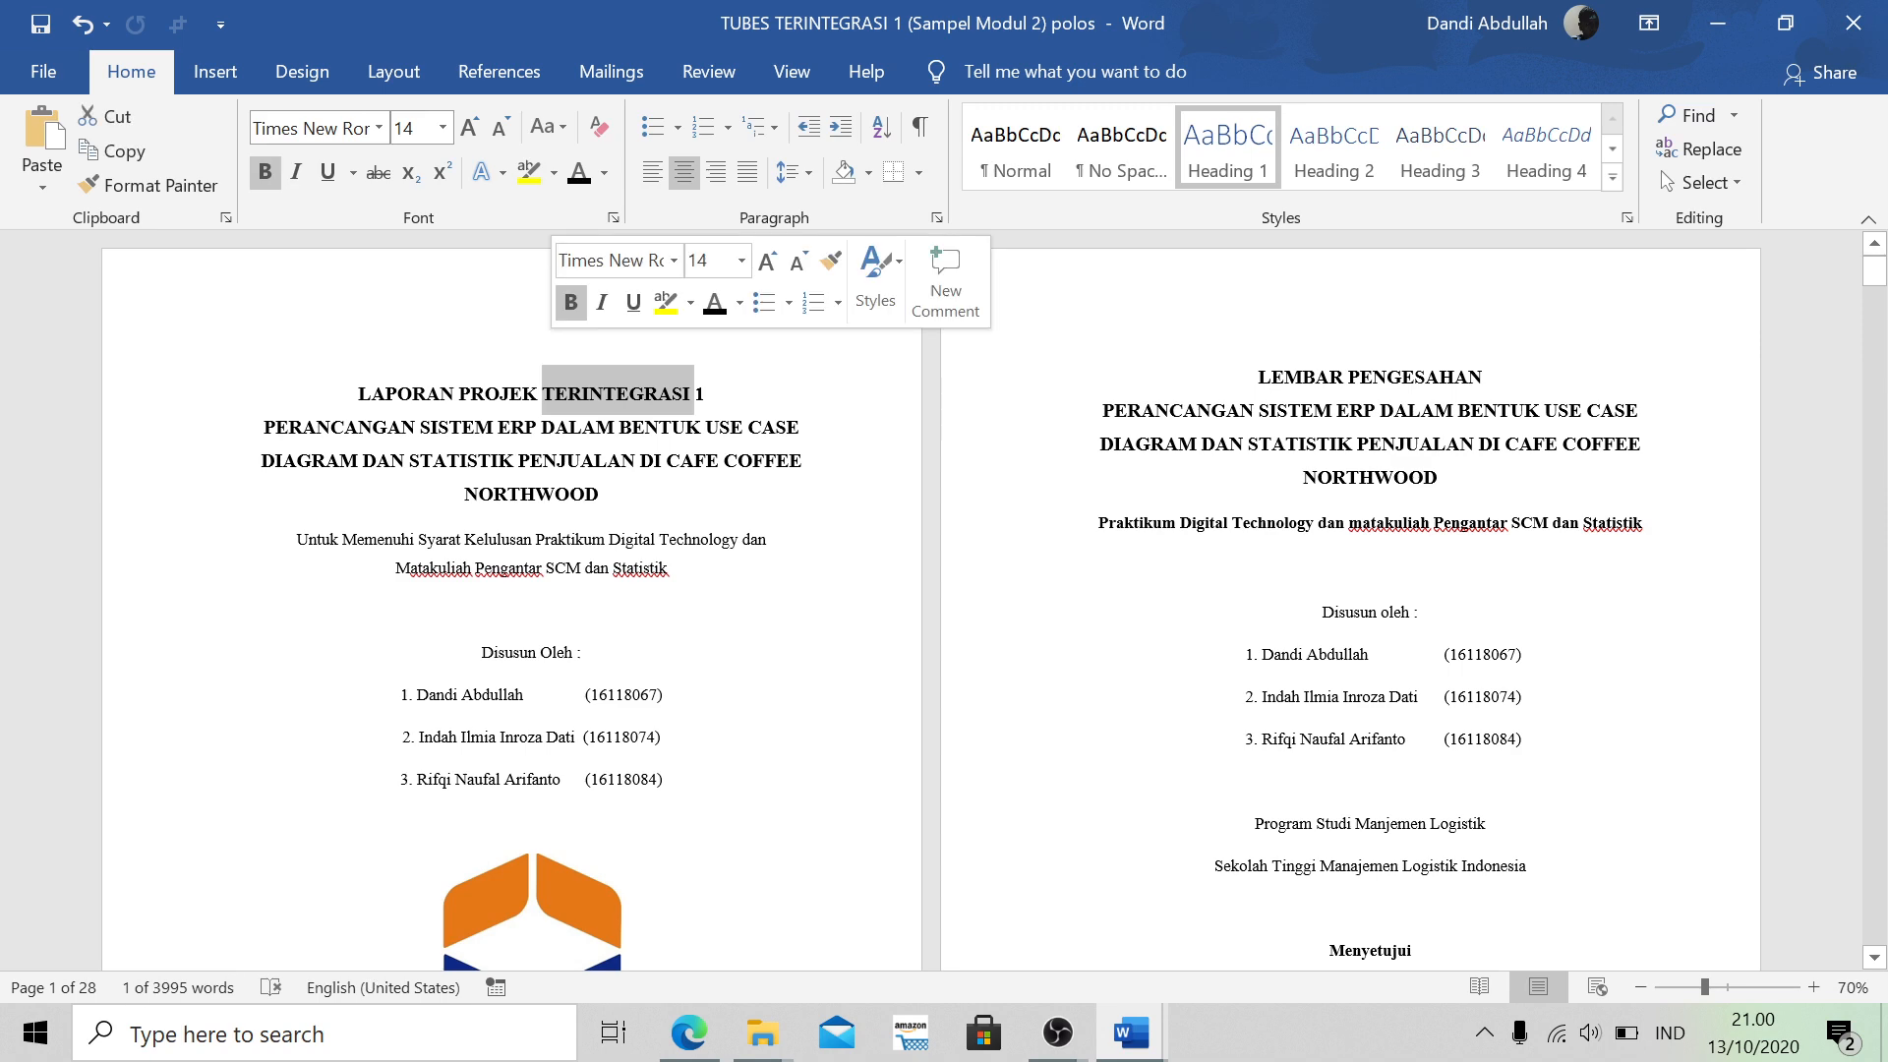
double_click(531, 307)
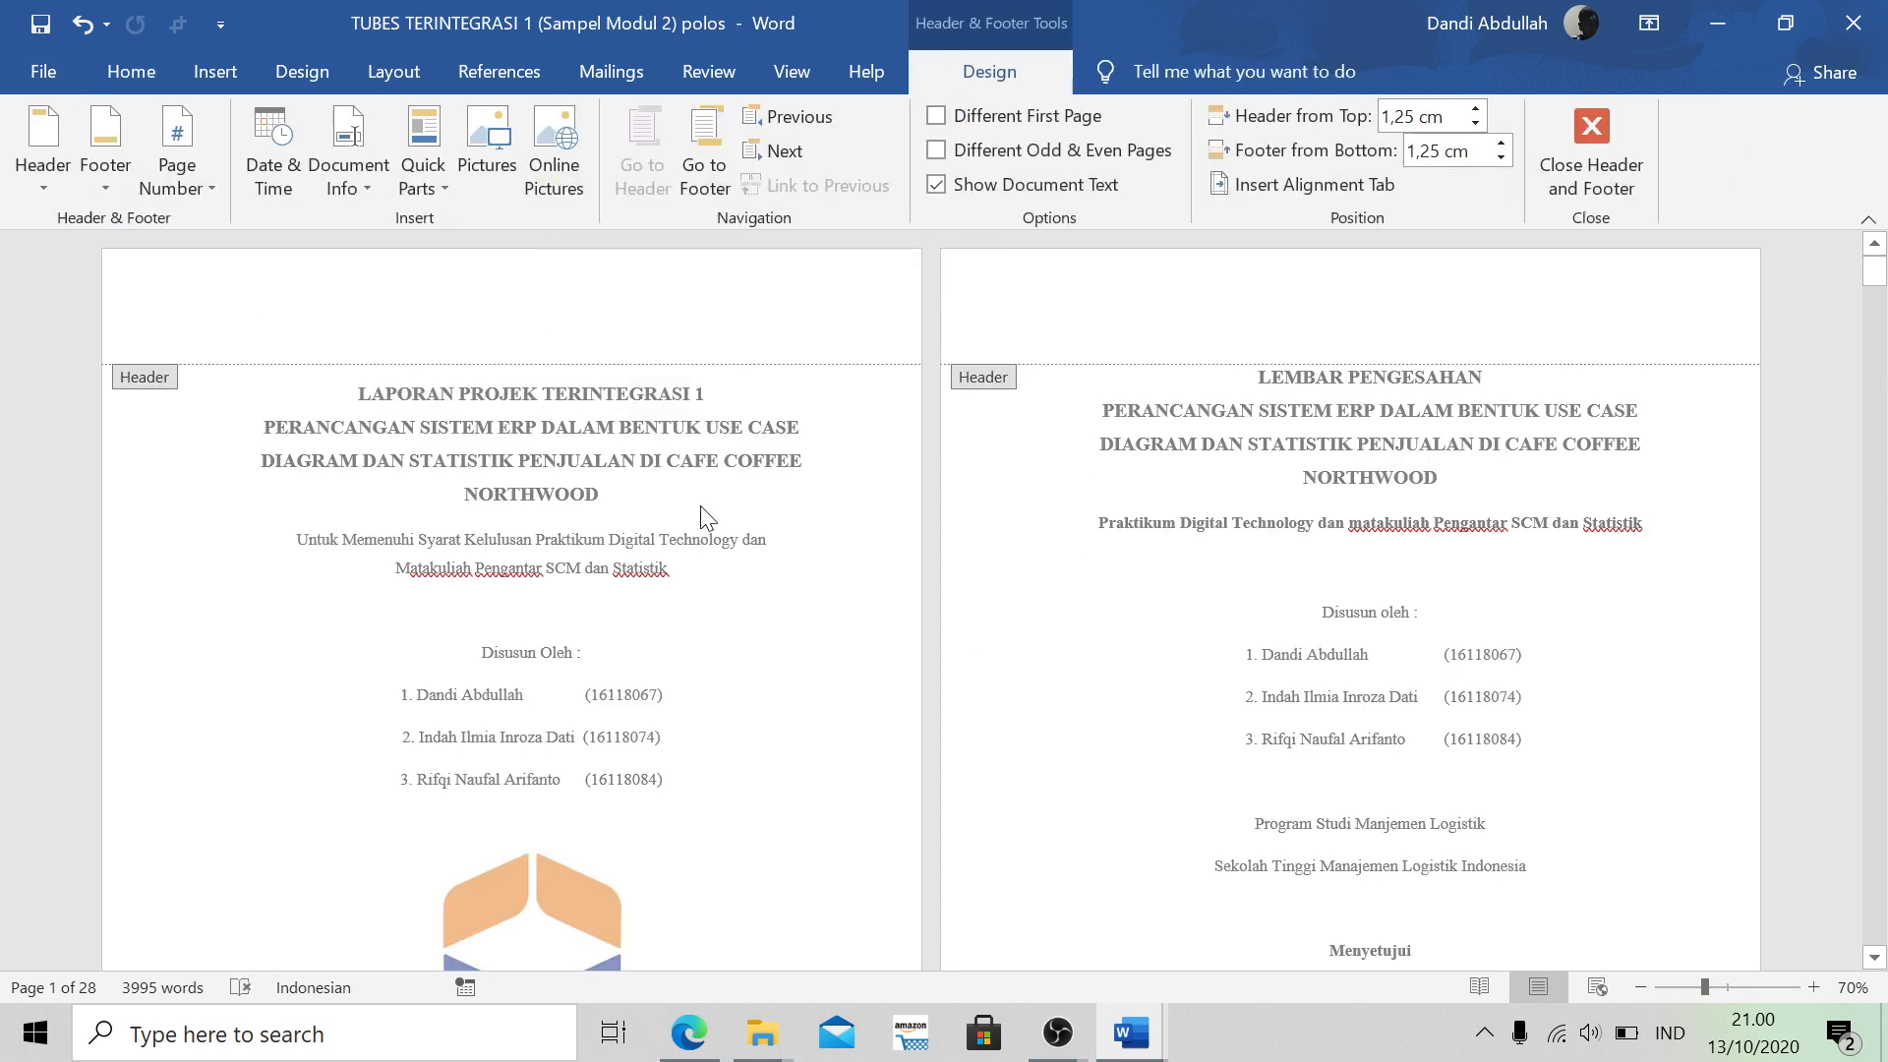
key(alt+Tab)
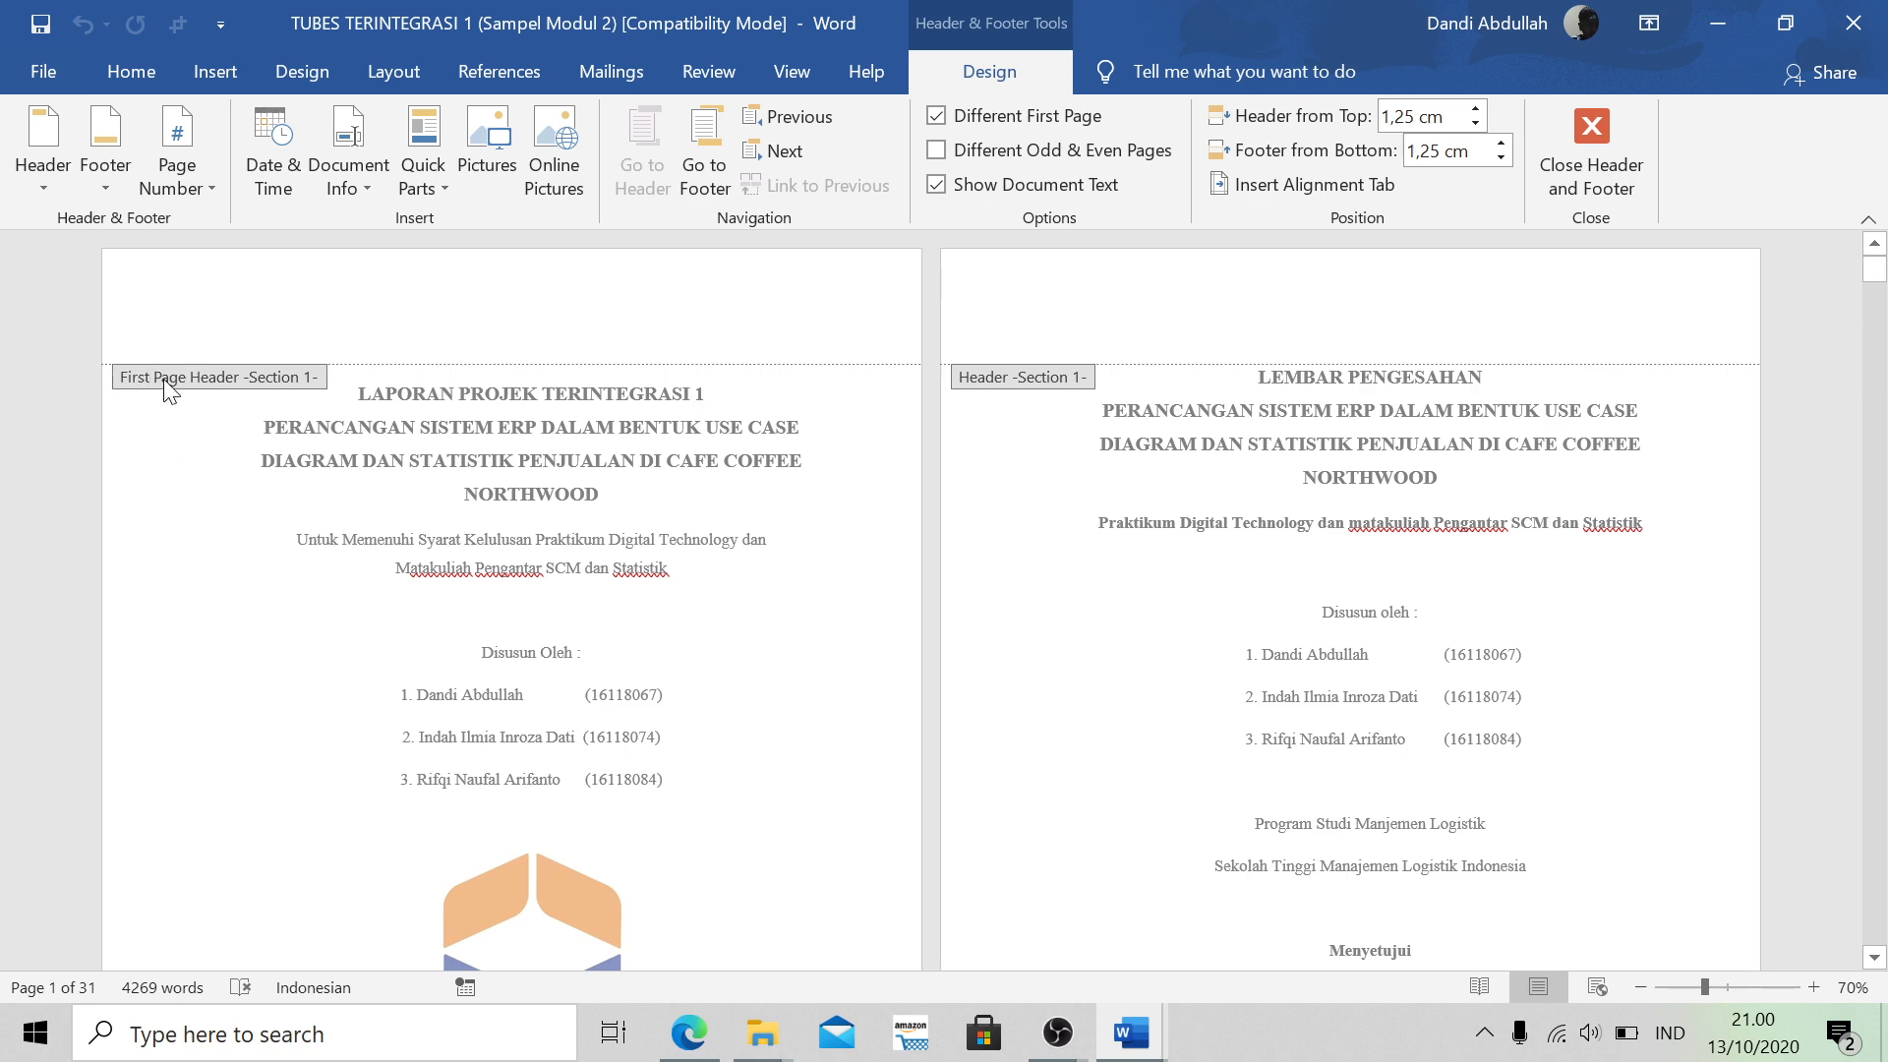
scroll(1038, 876, down, 10)
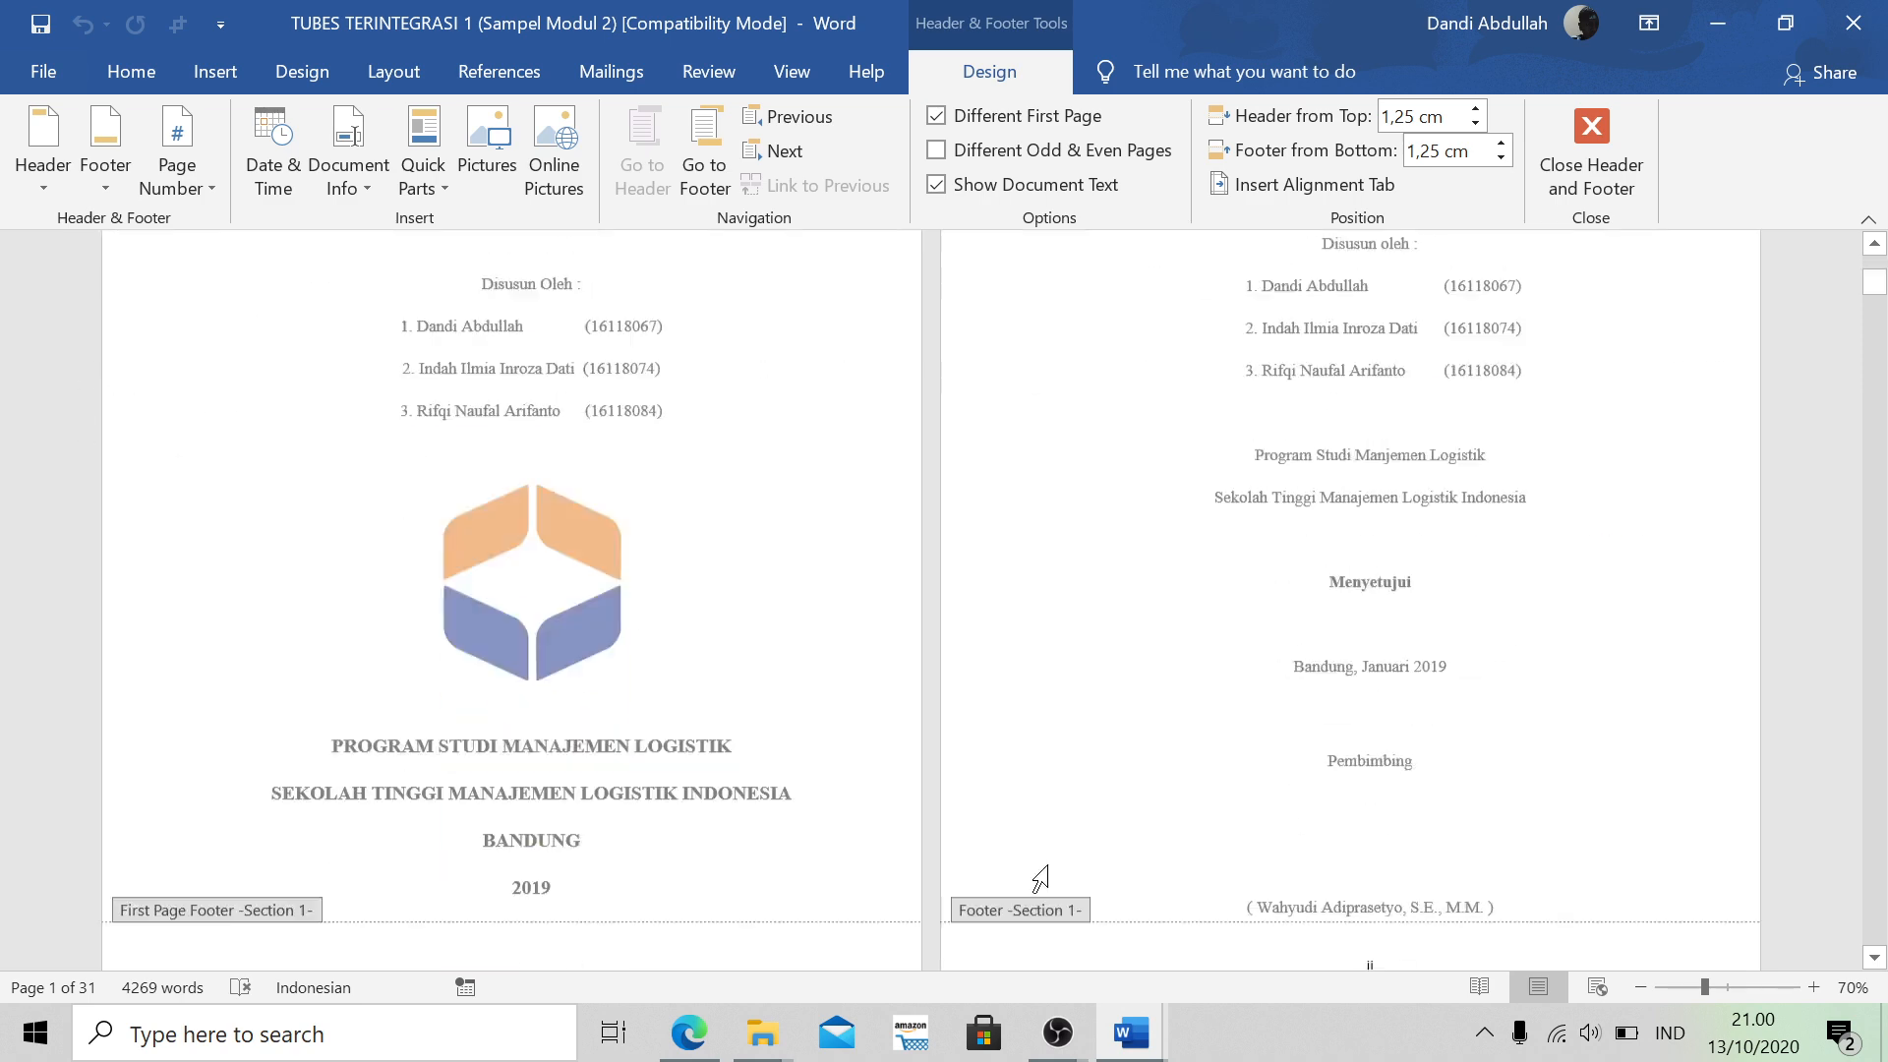
scroll(1049, 876, up, 10)
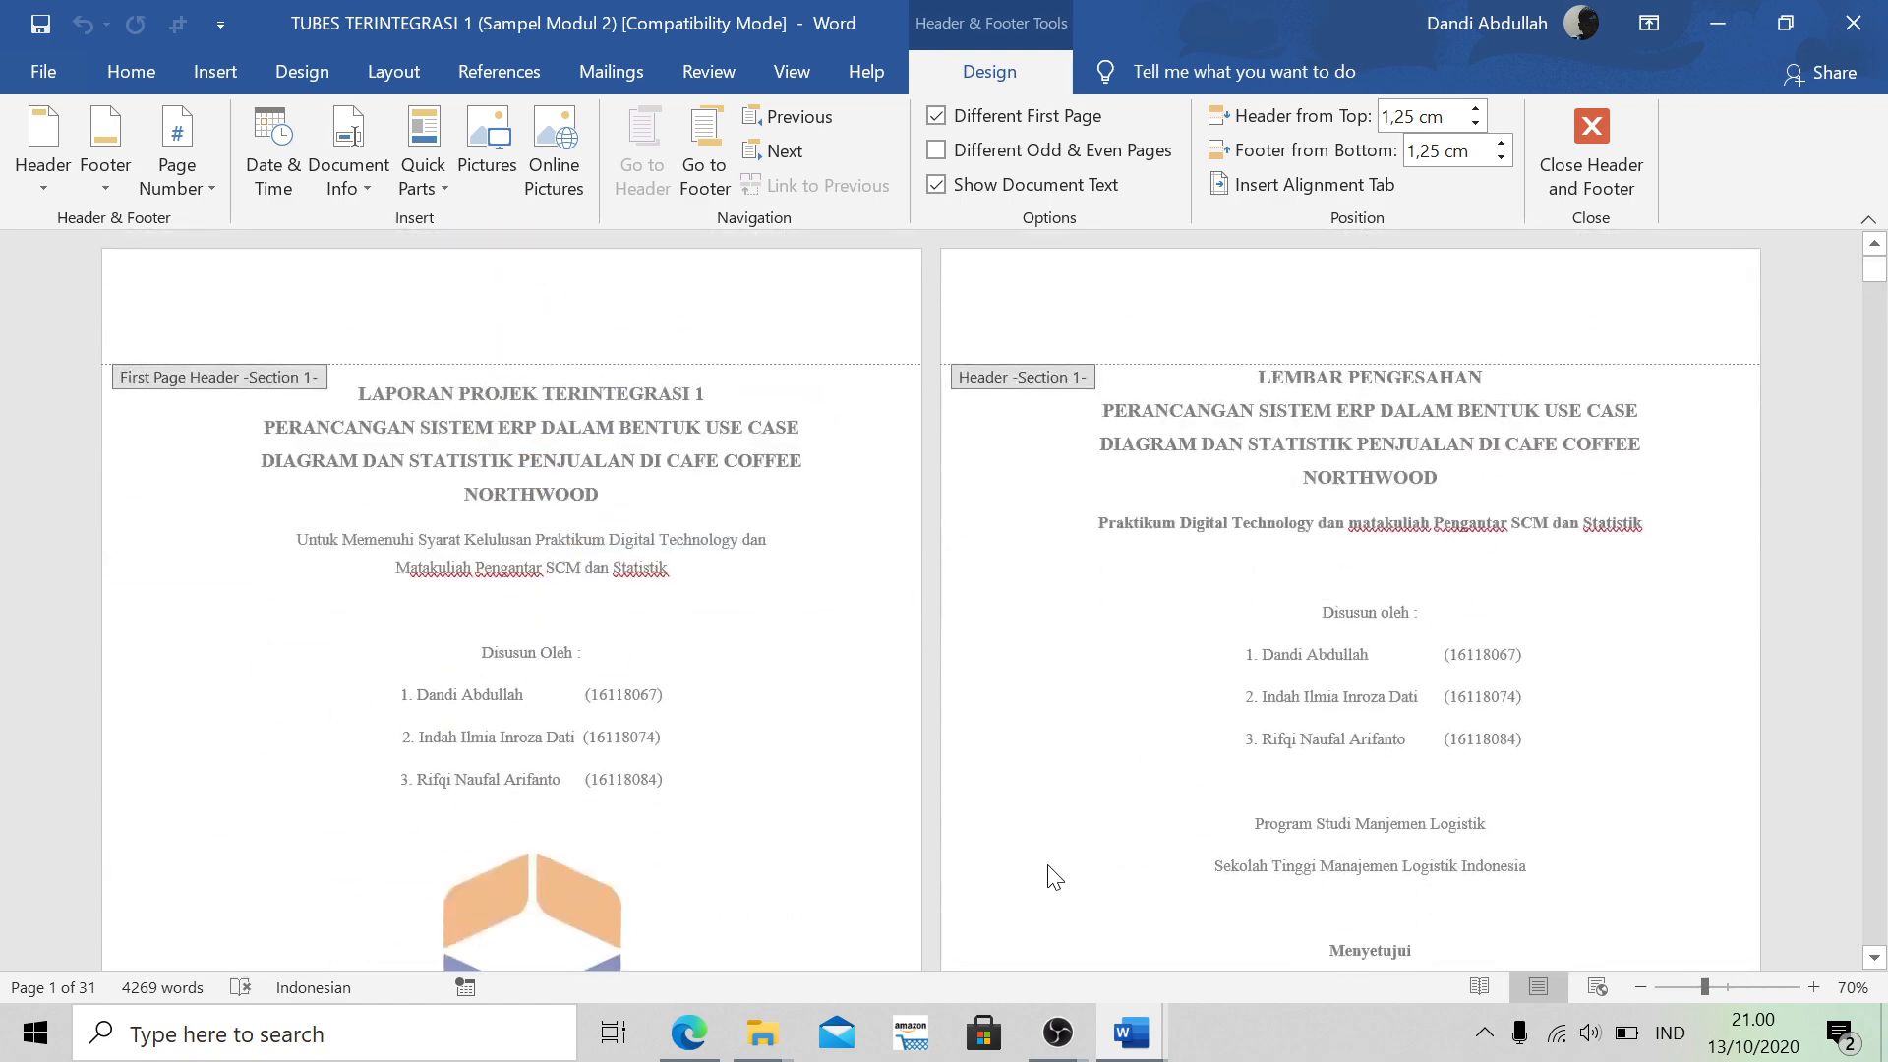
click(1593, 138)
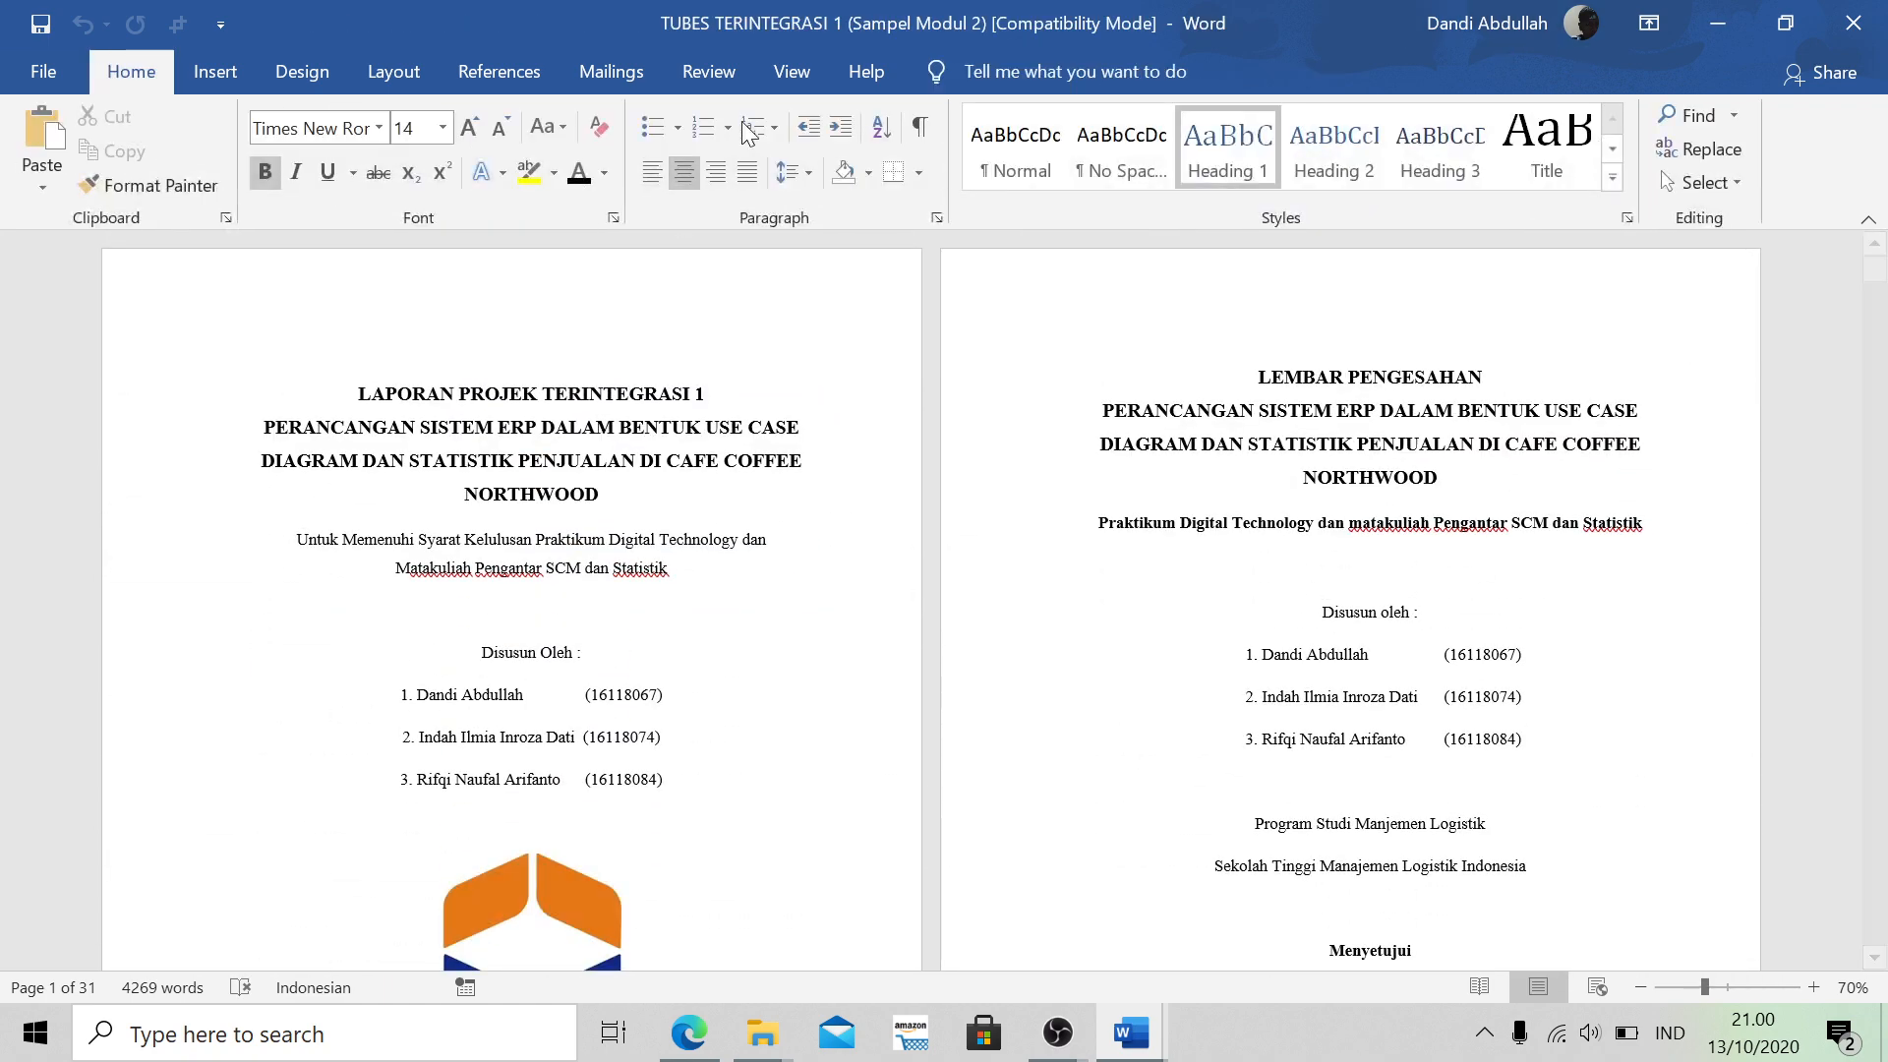
Switch the sample report to Draft view and locate the section break within BAB 1
click(811, 63)
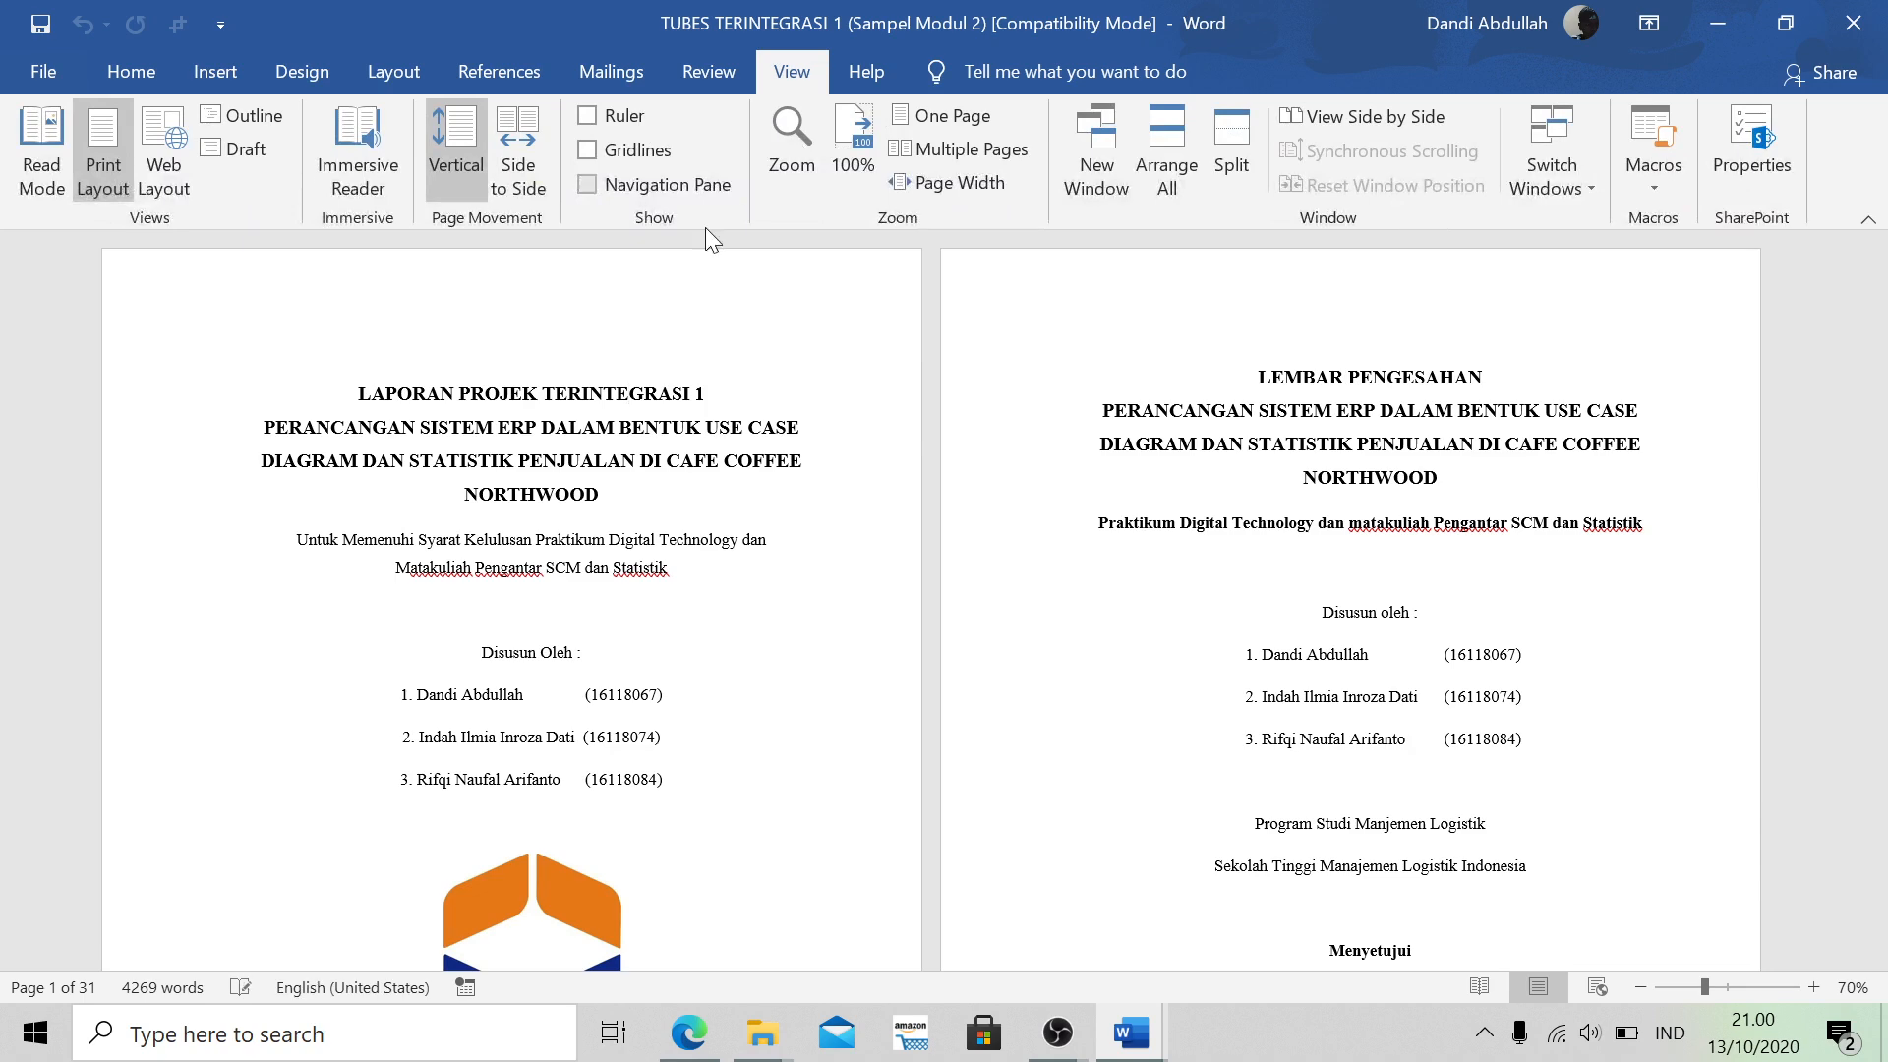
click(245, 149)
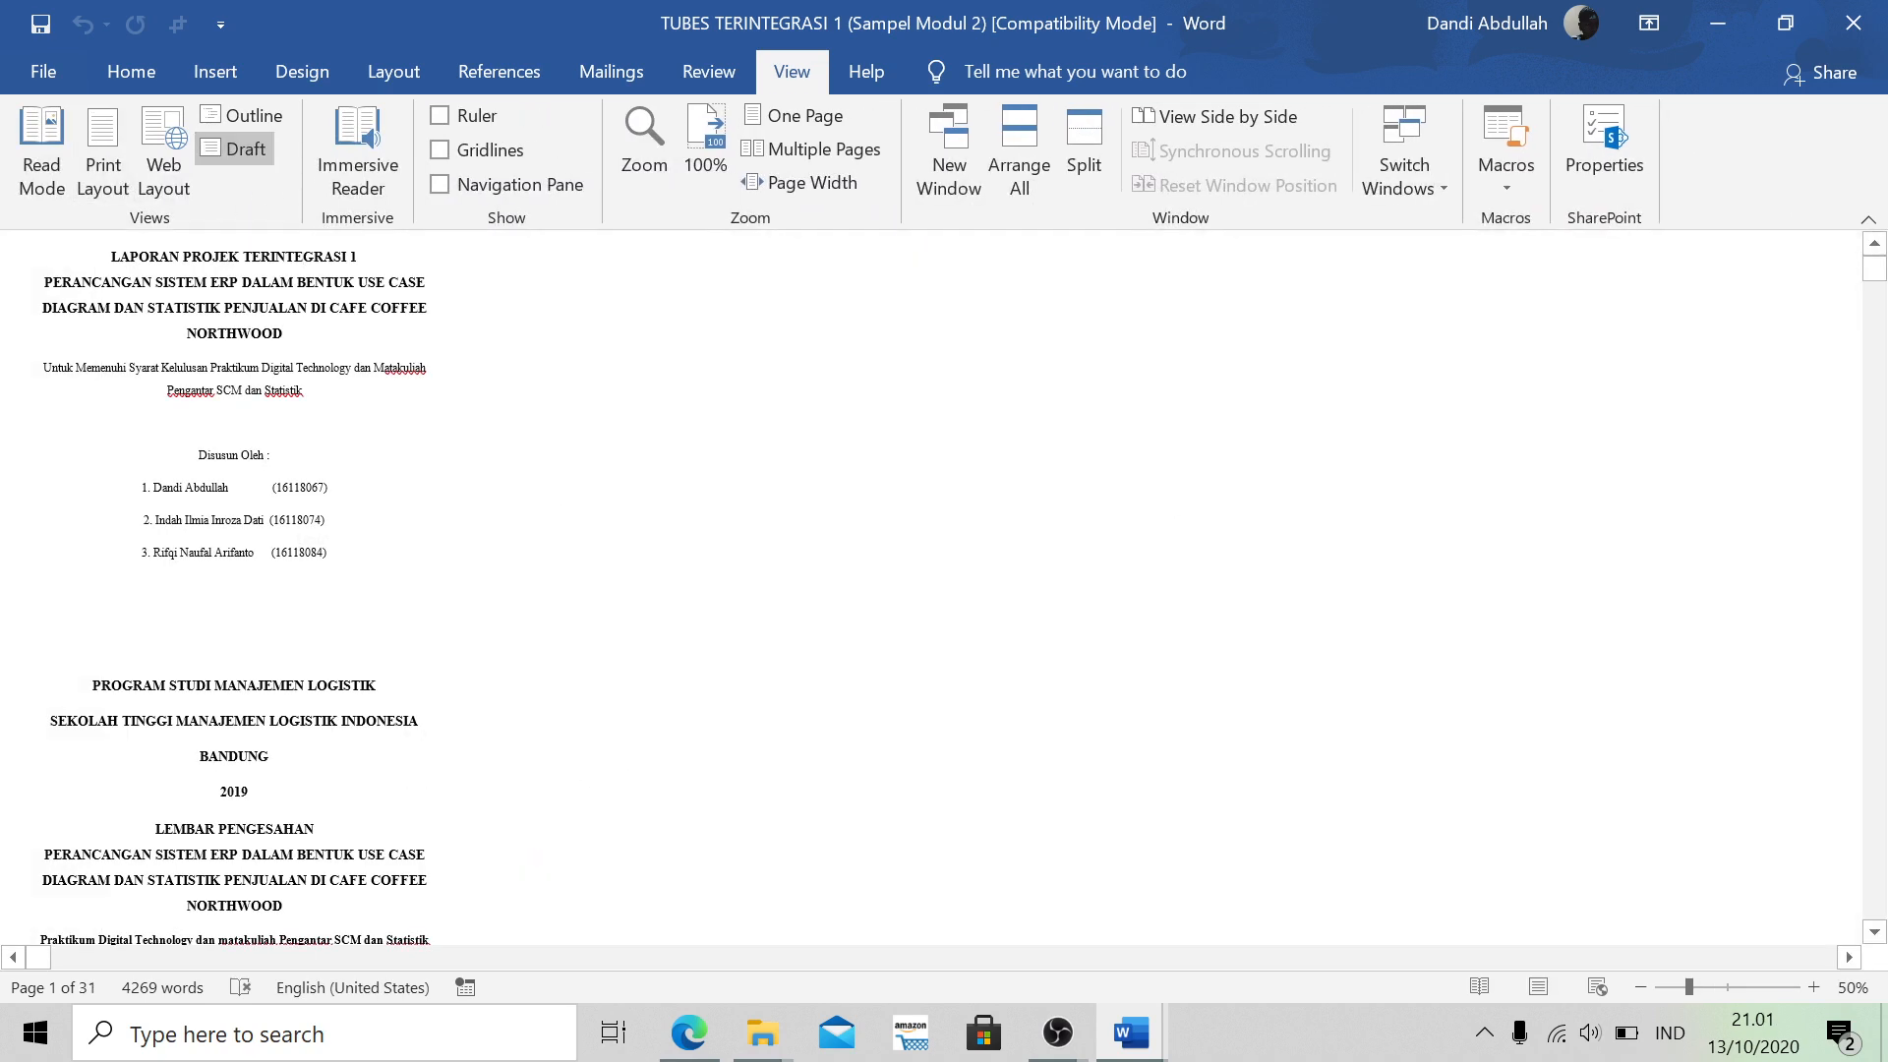
scroll(624, 620, down, 20)
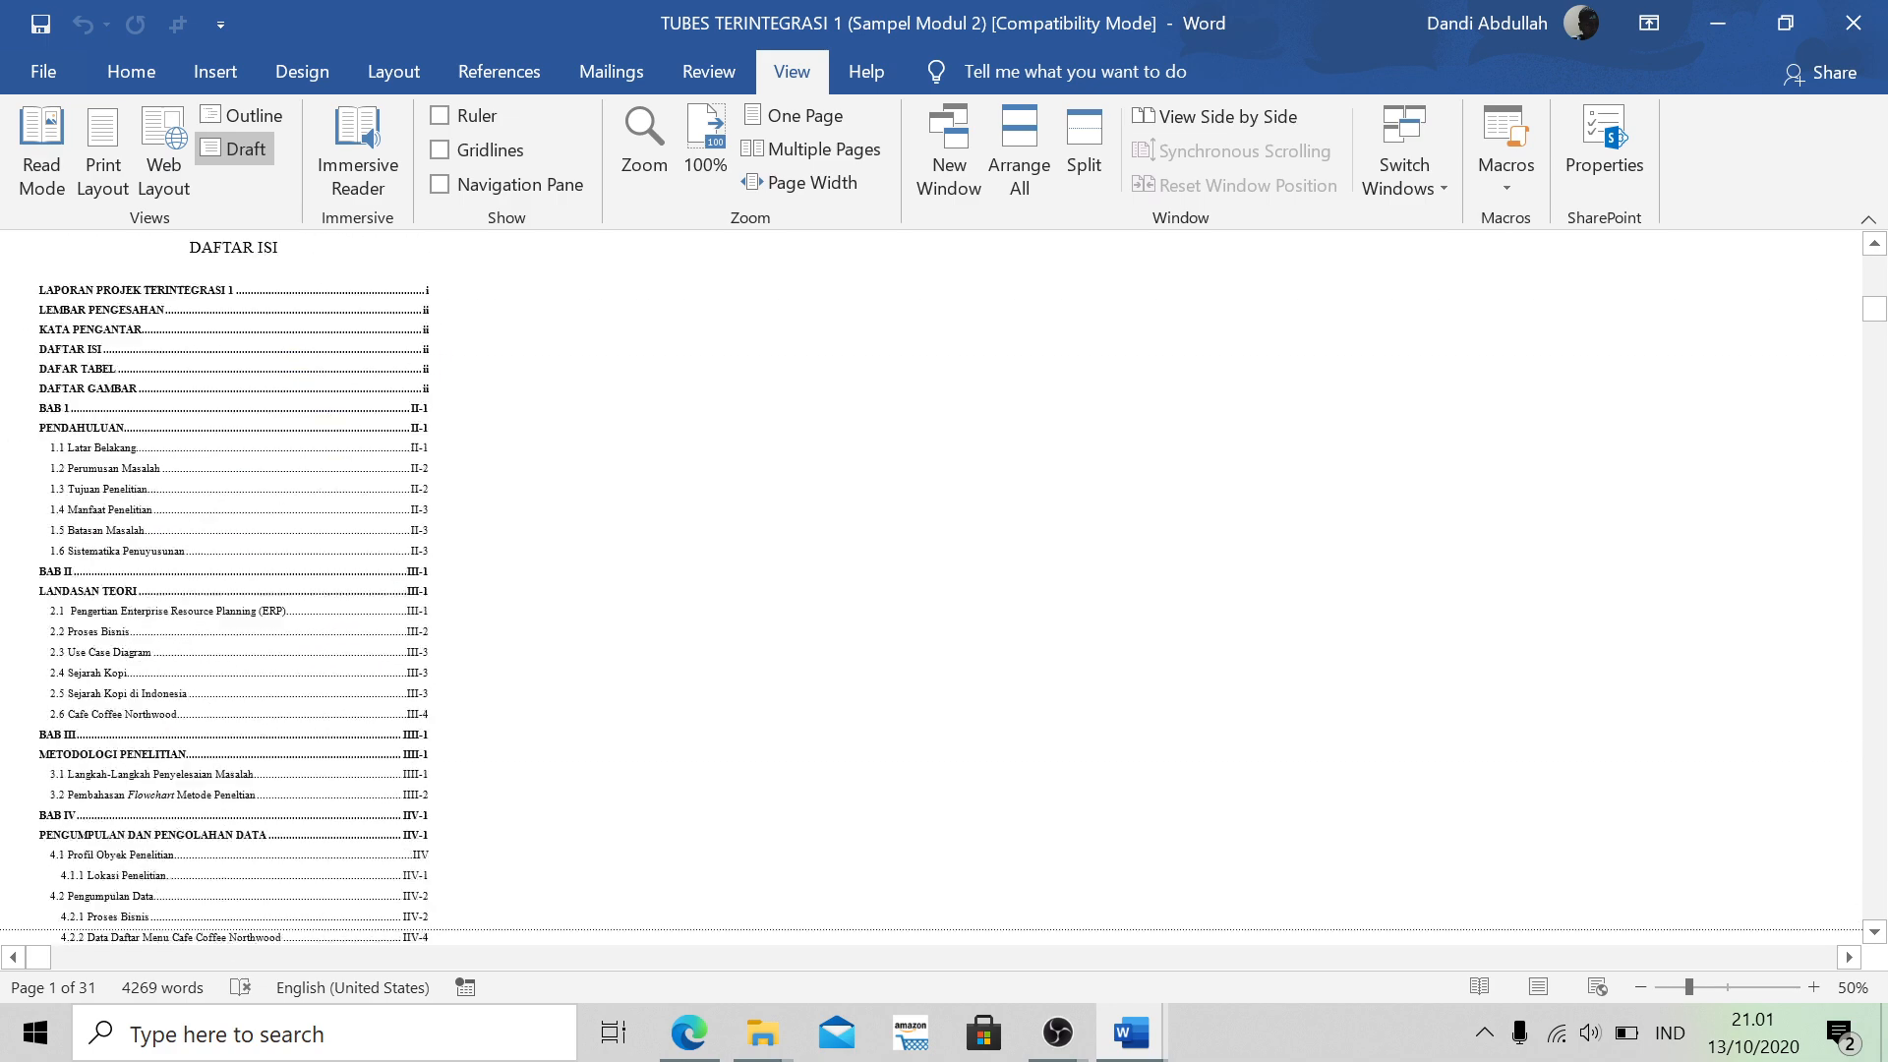
scroll(932, 588, down, 15)
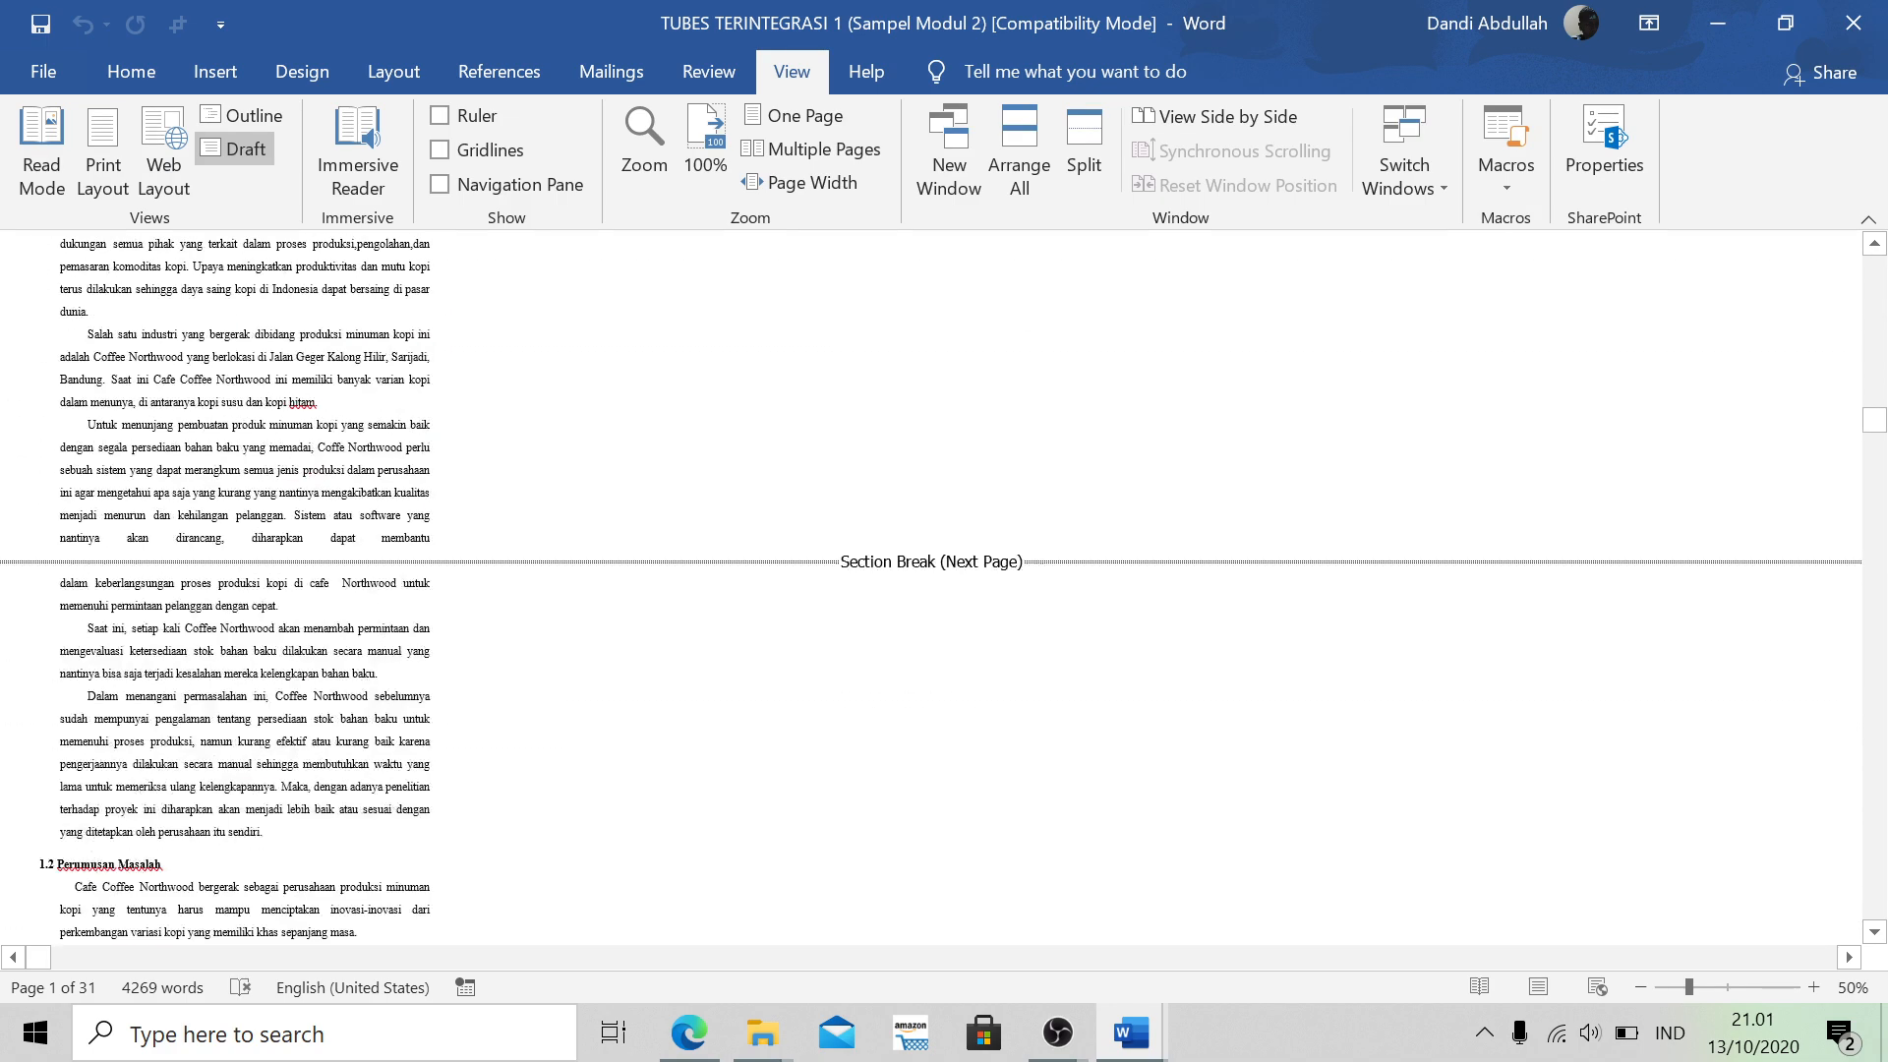
Delete the section break in the middle of BAB 1's Latar Belakang and the one just before the BAB 1 heading
right_click(623, 612)
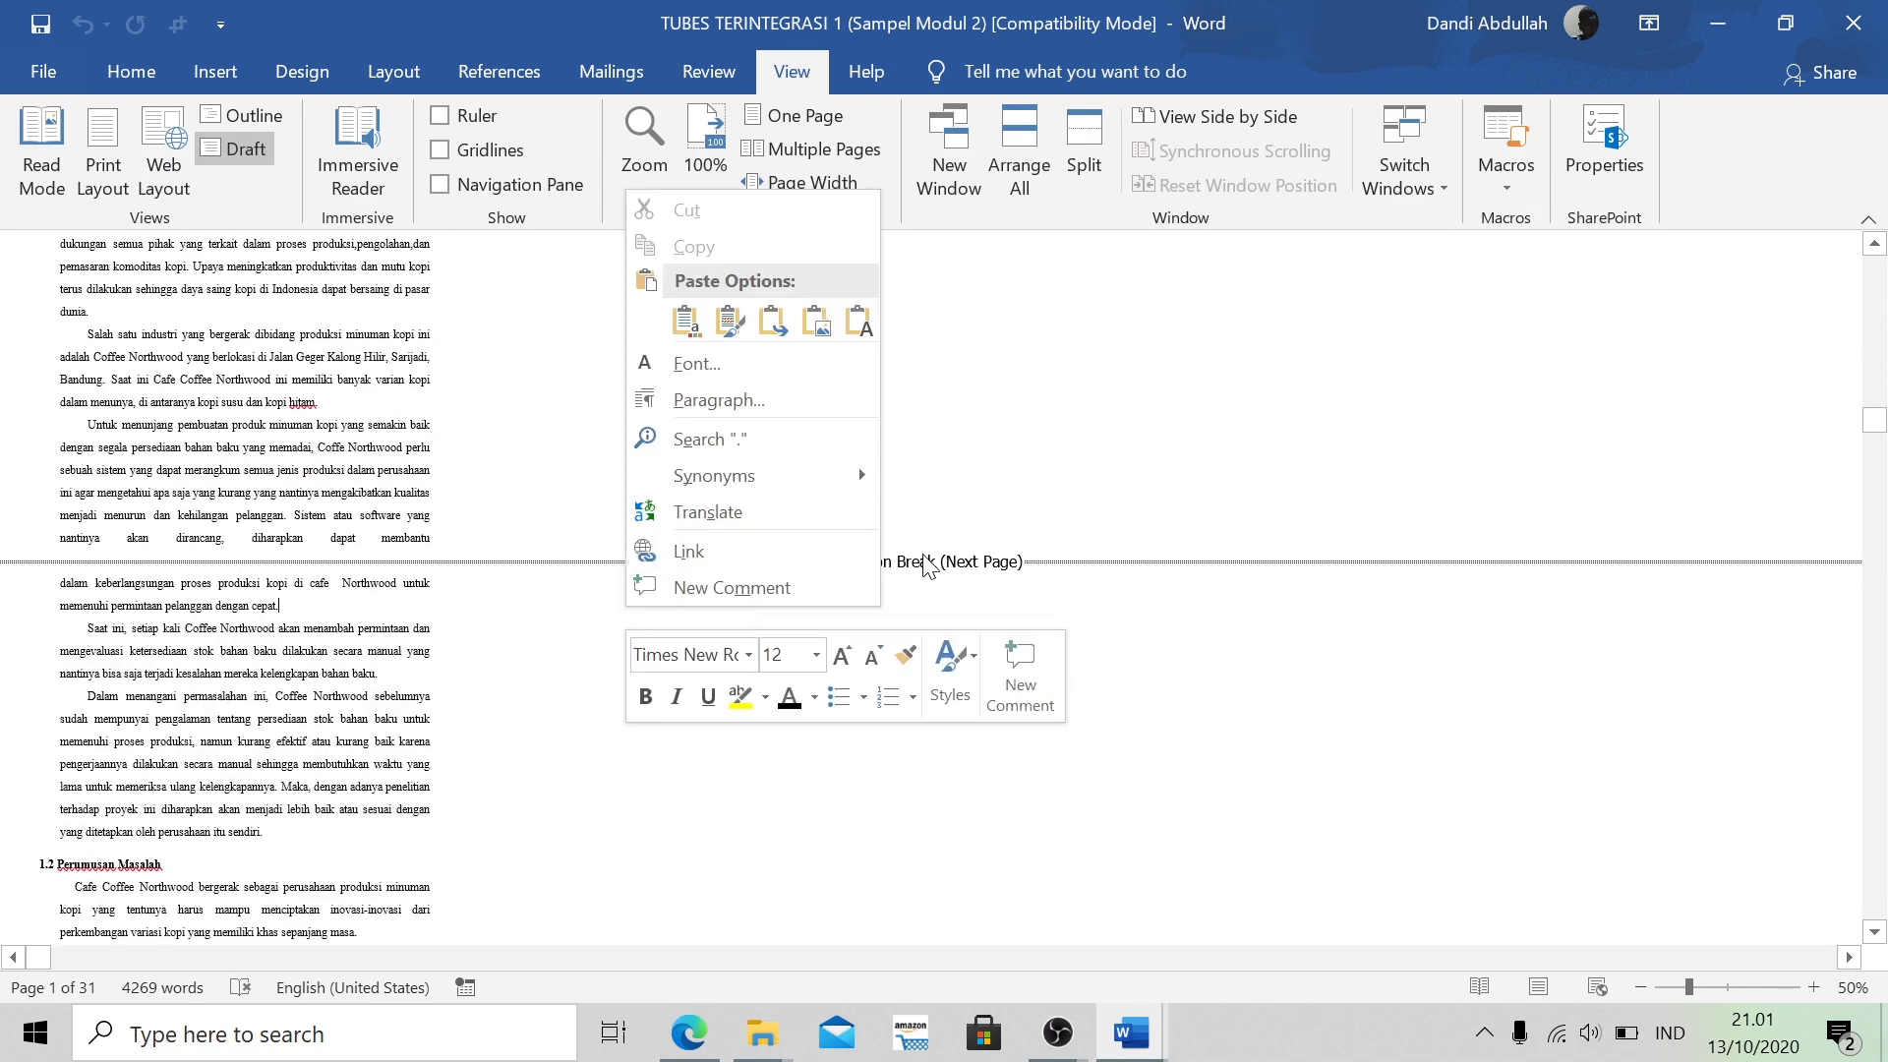
key(Escape)
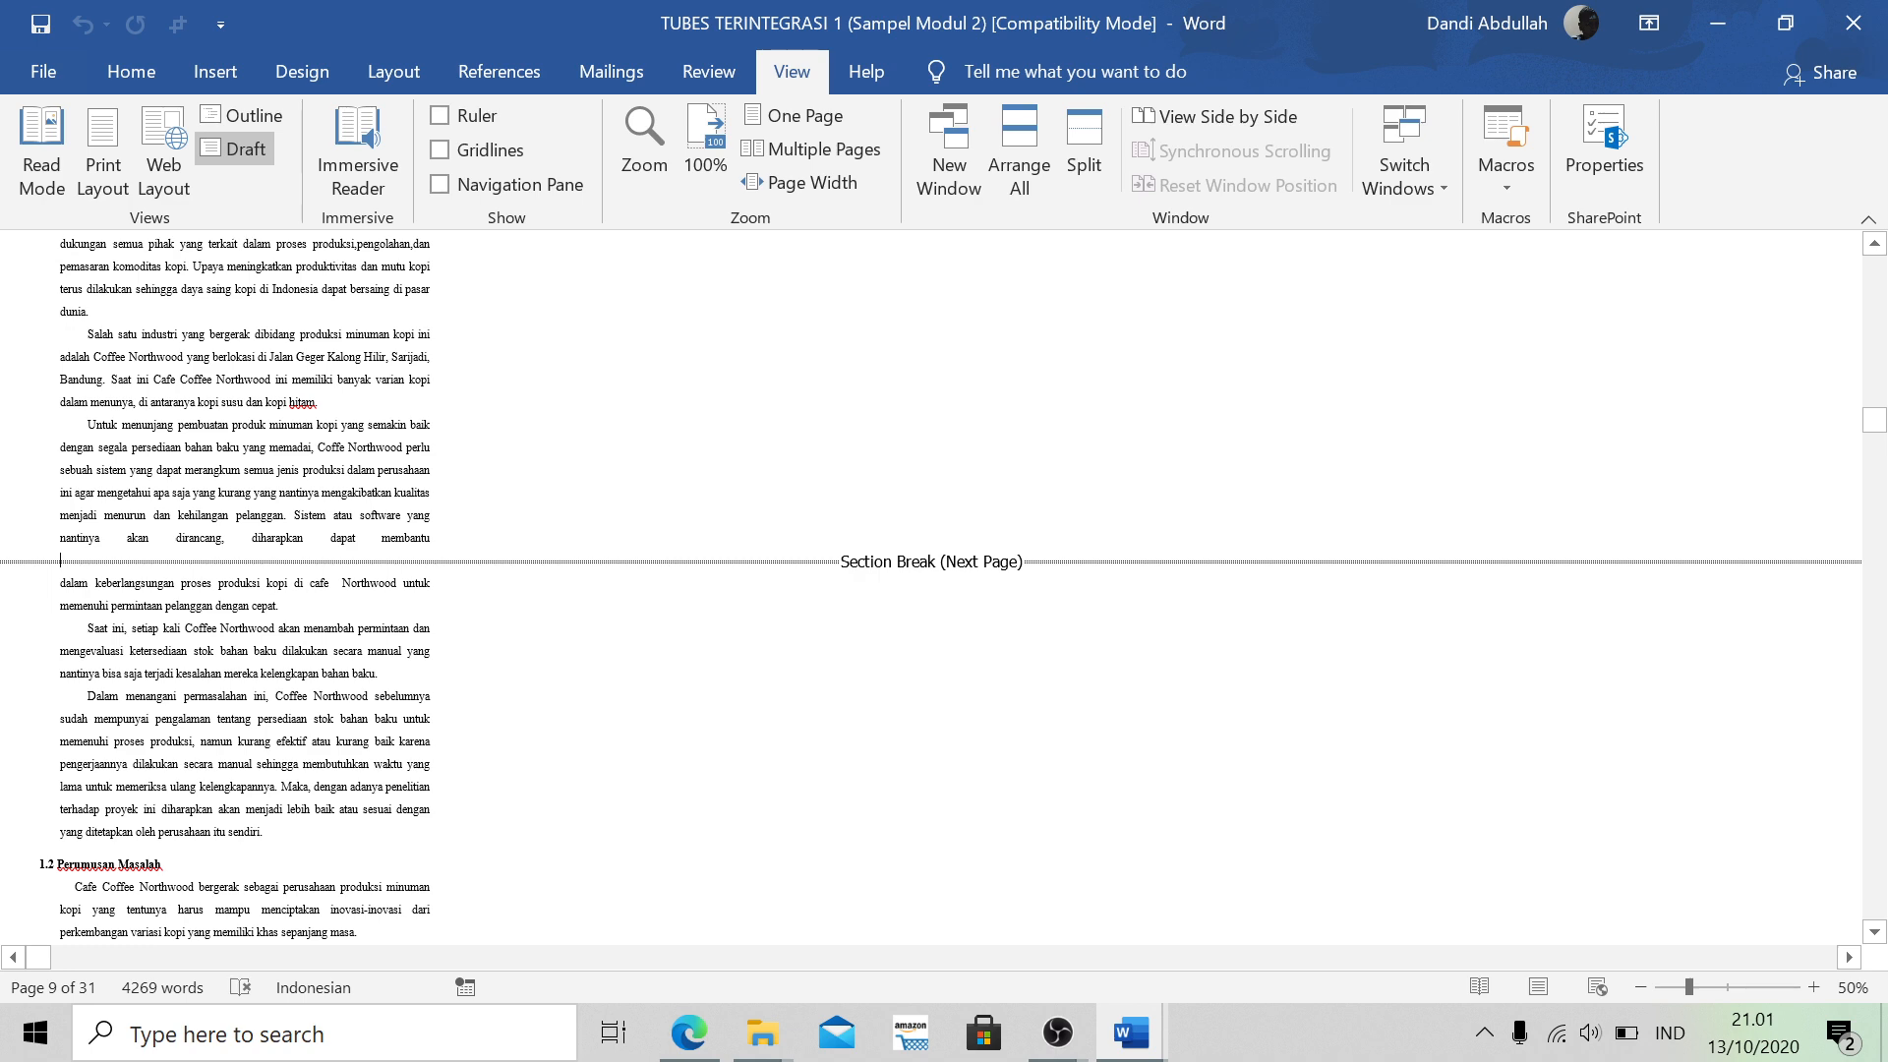
key(Delete)
scroll(932, 588, up, 10)
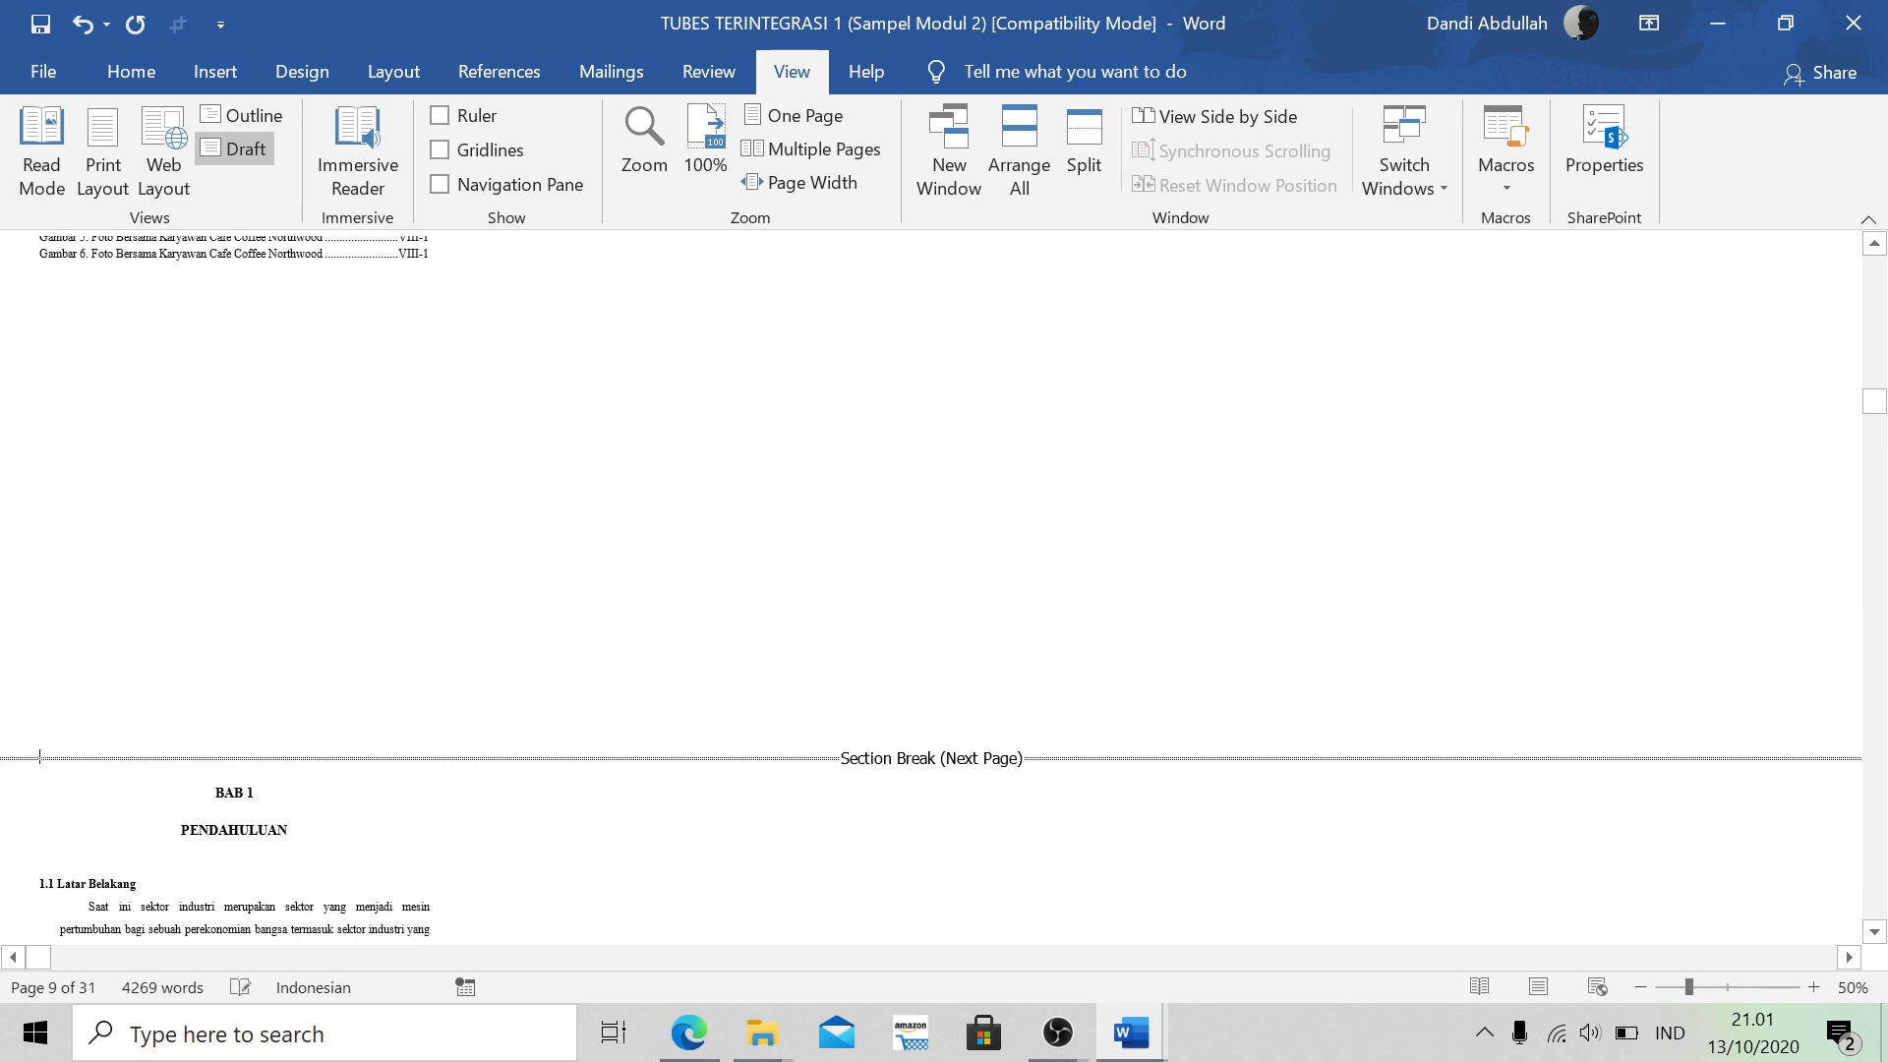
key(Delete)
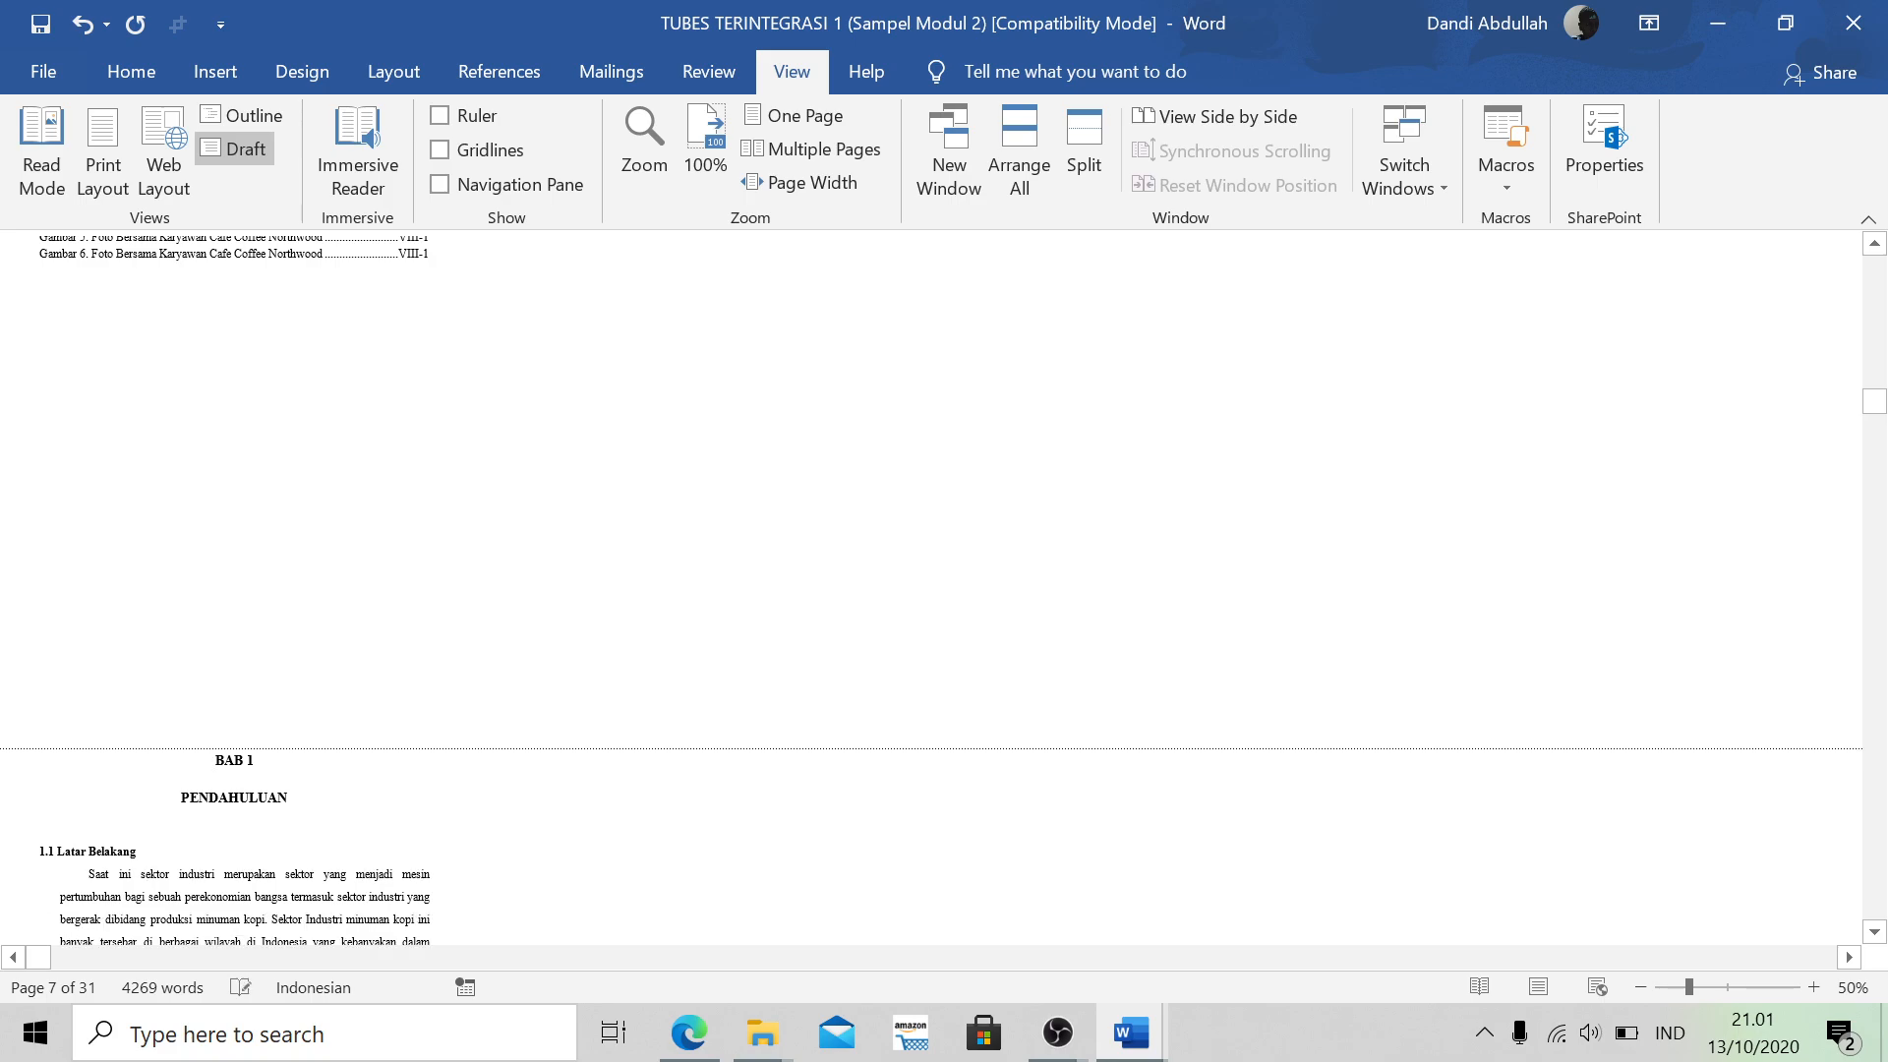
Examine the remaining section breaks across the sample report's chapters in Draft view
scroll(932, 588, up, 15)
scroll(932, 588, down, 5)
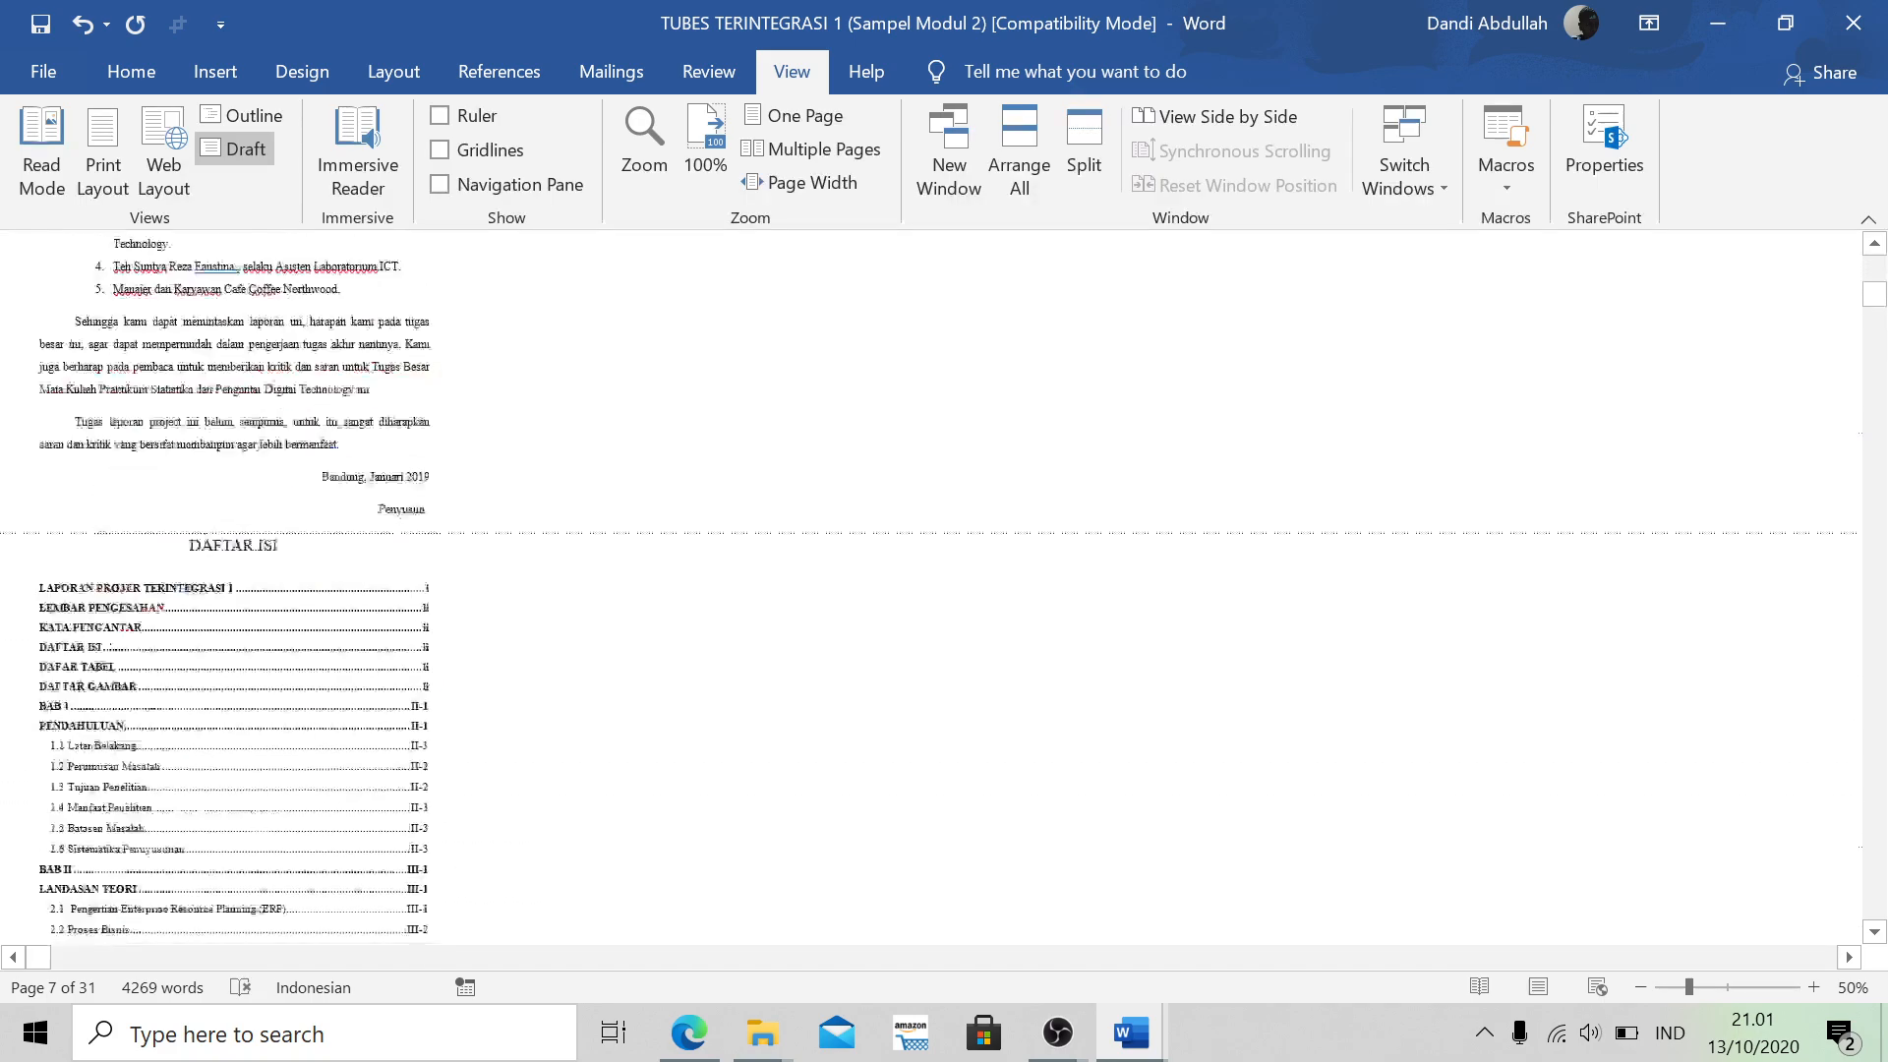
scroll(931, 588, down, 15)
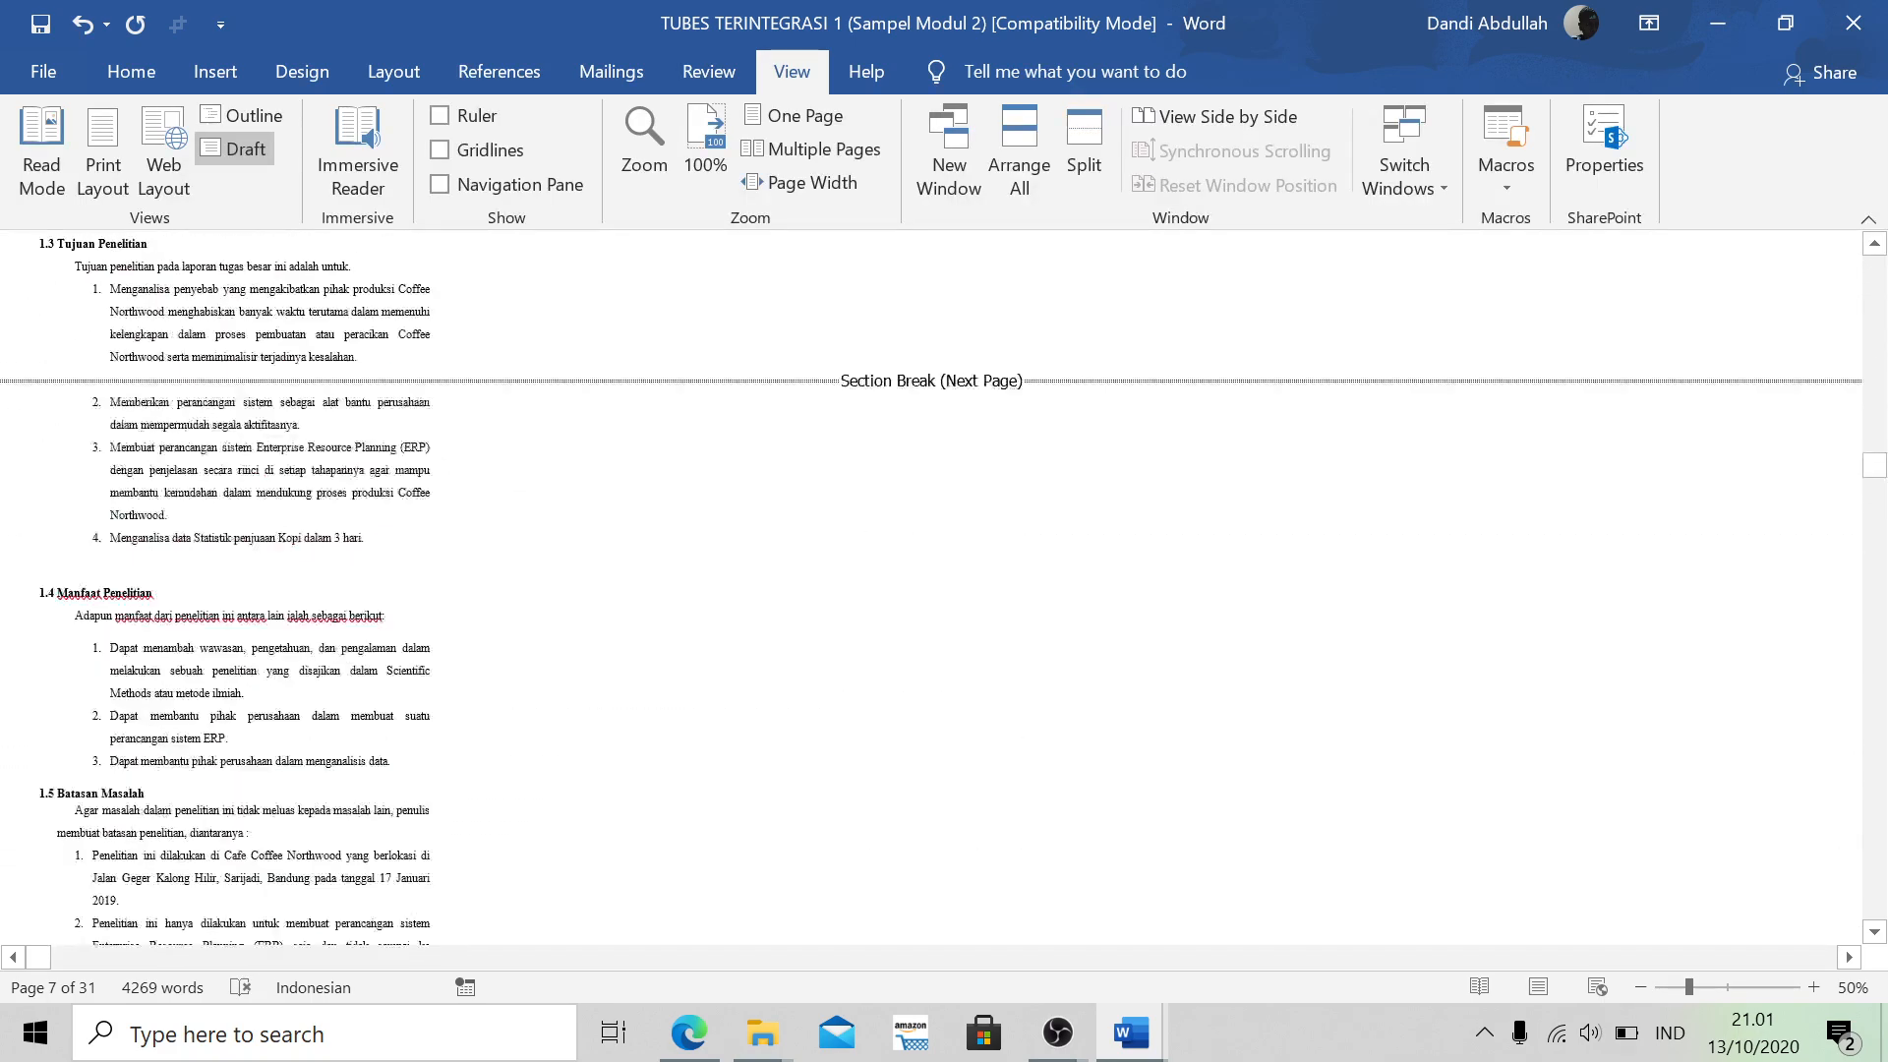
scroll(742, 771, down, 12)
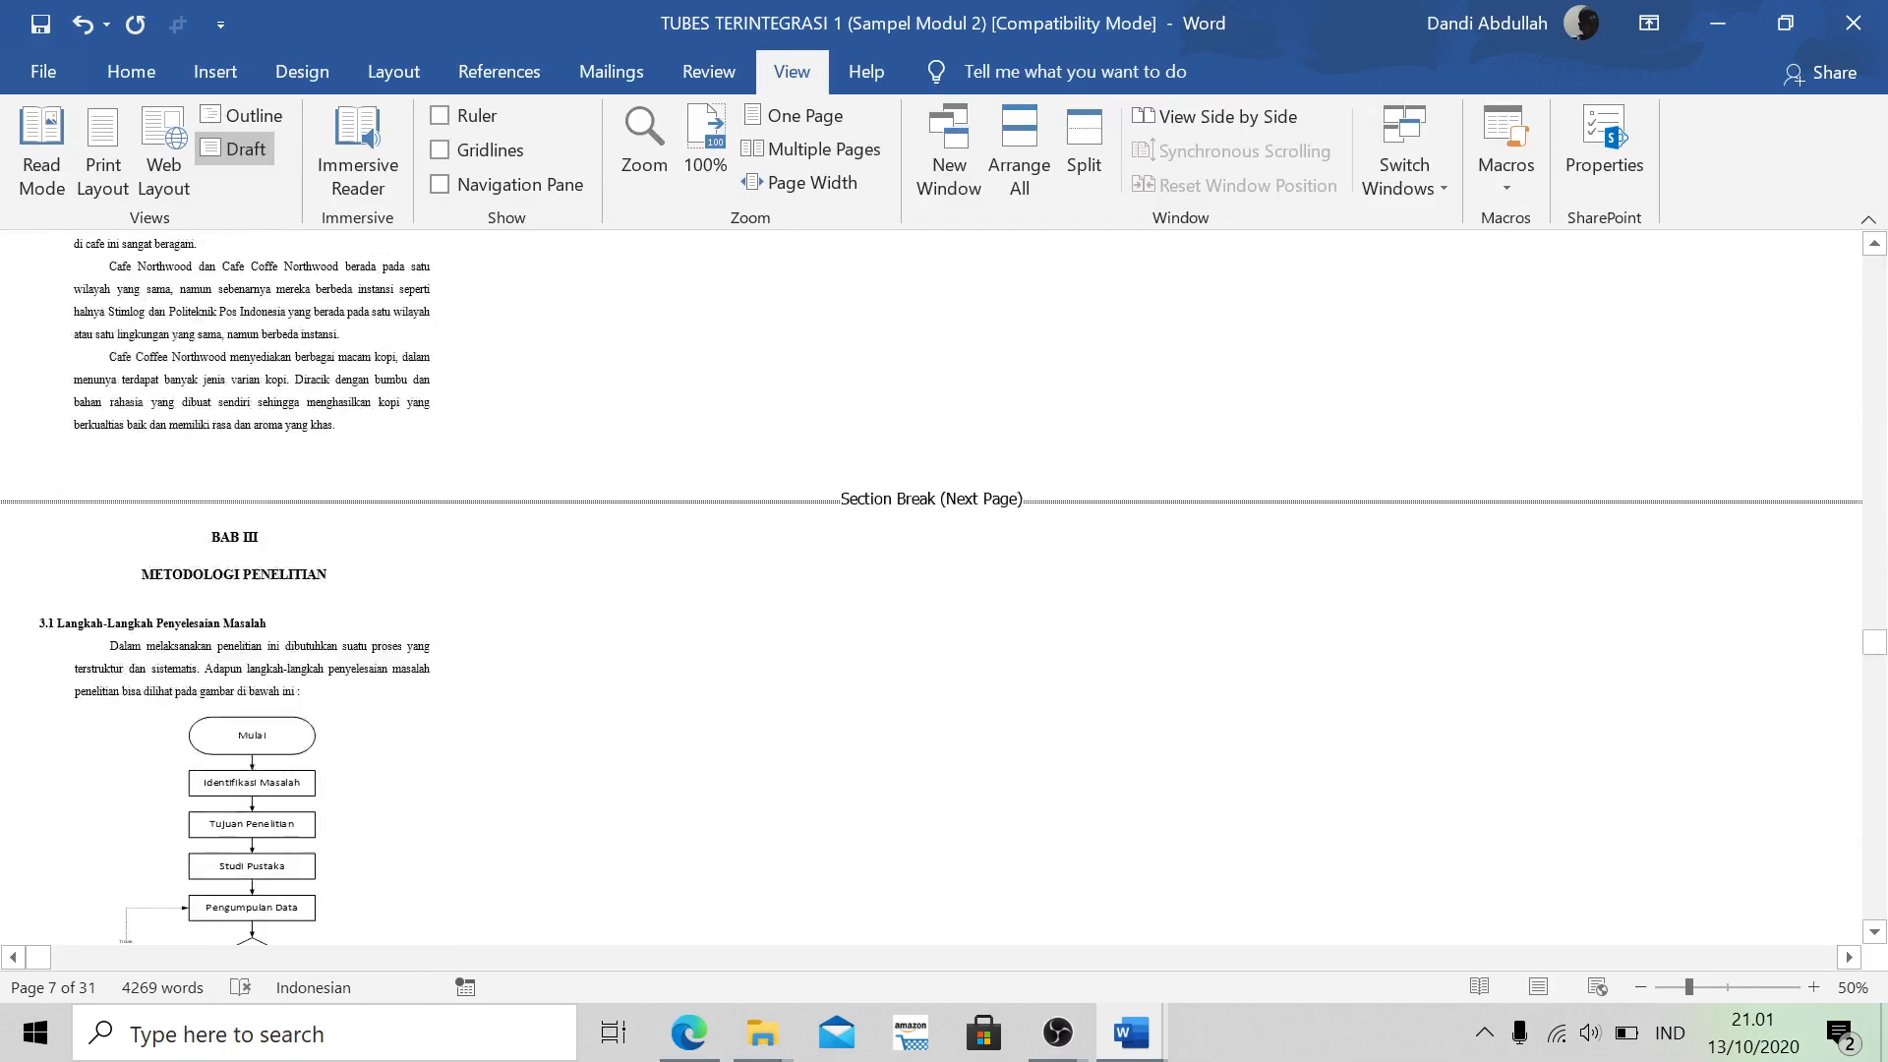
scroll(931, 588, down, 8)
scroll(931, 588, down, 20)
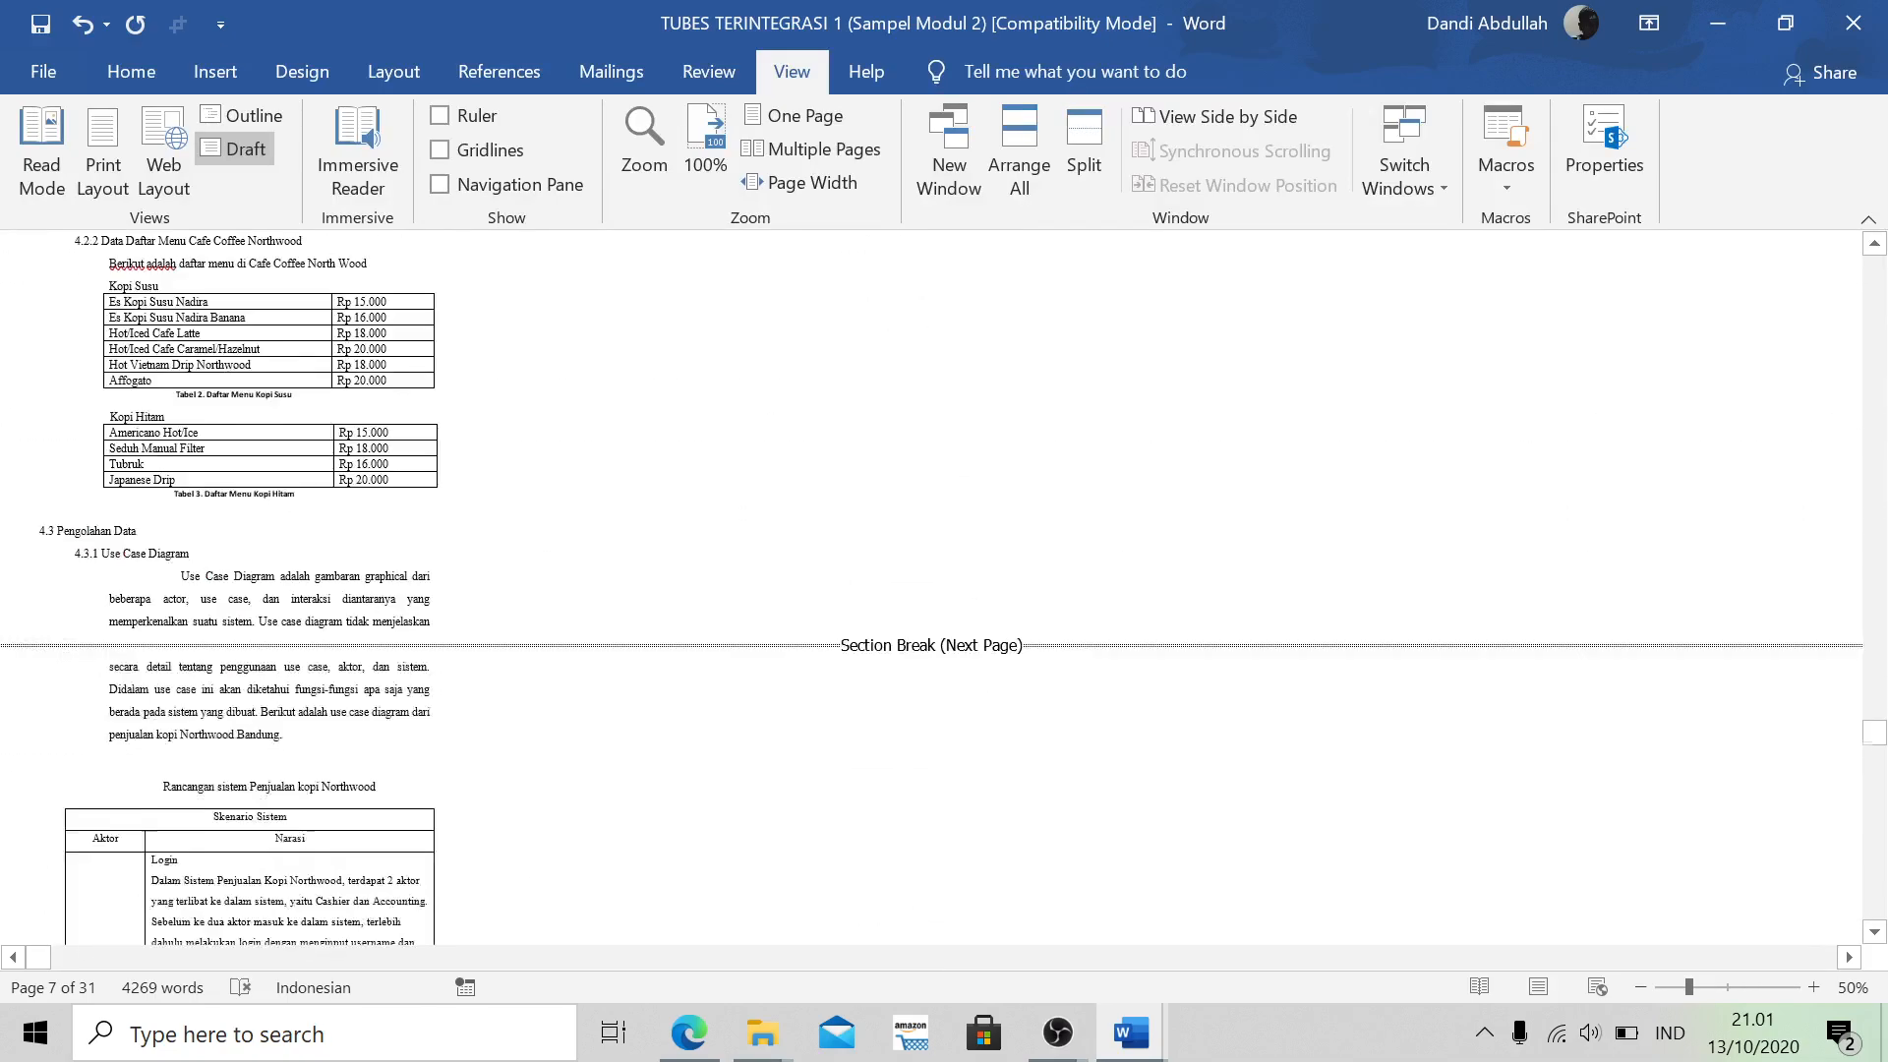
scroll(738, 771, up, 20)
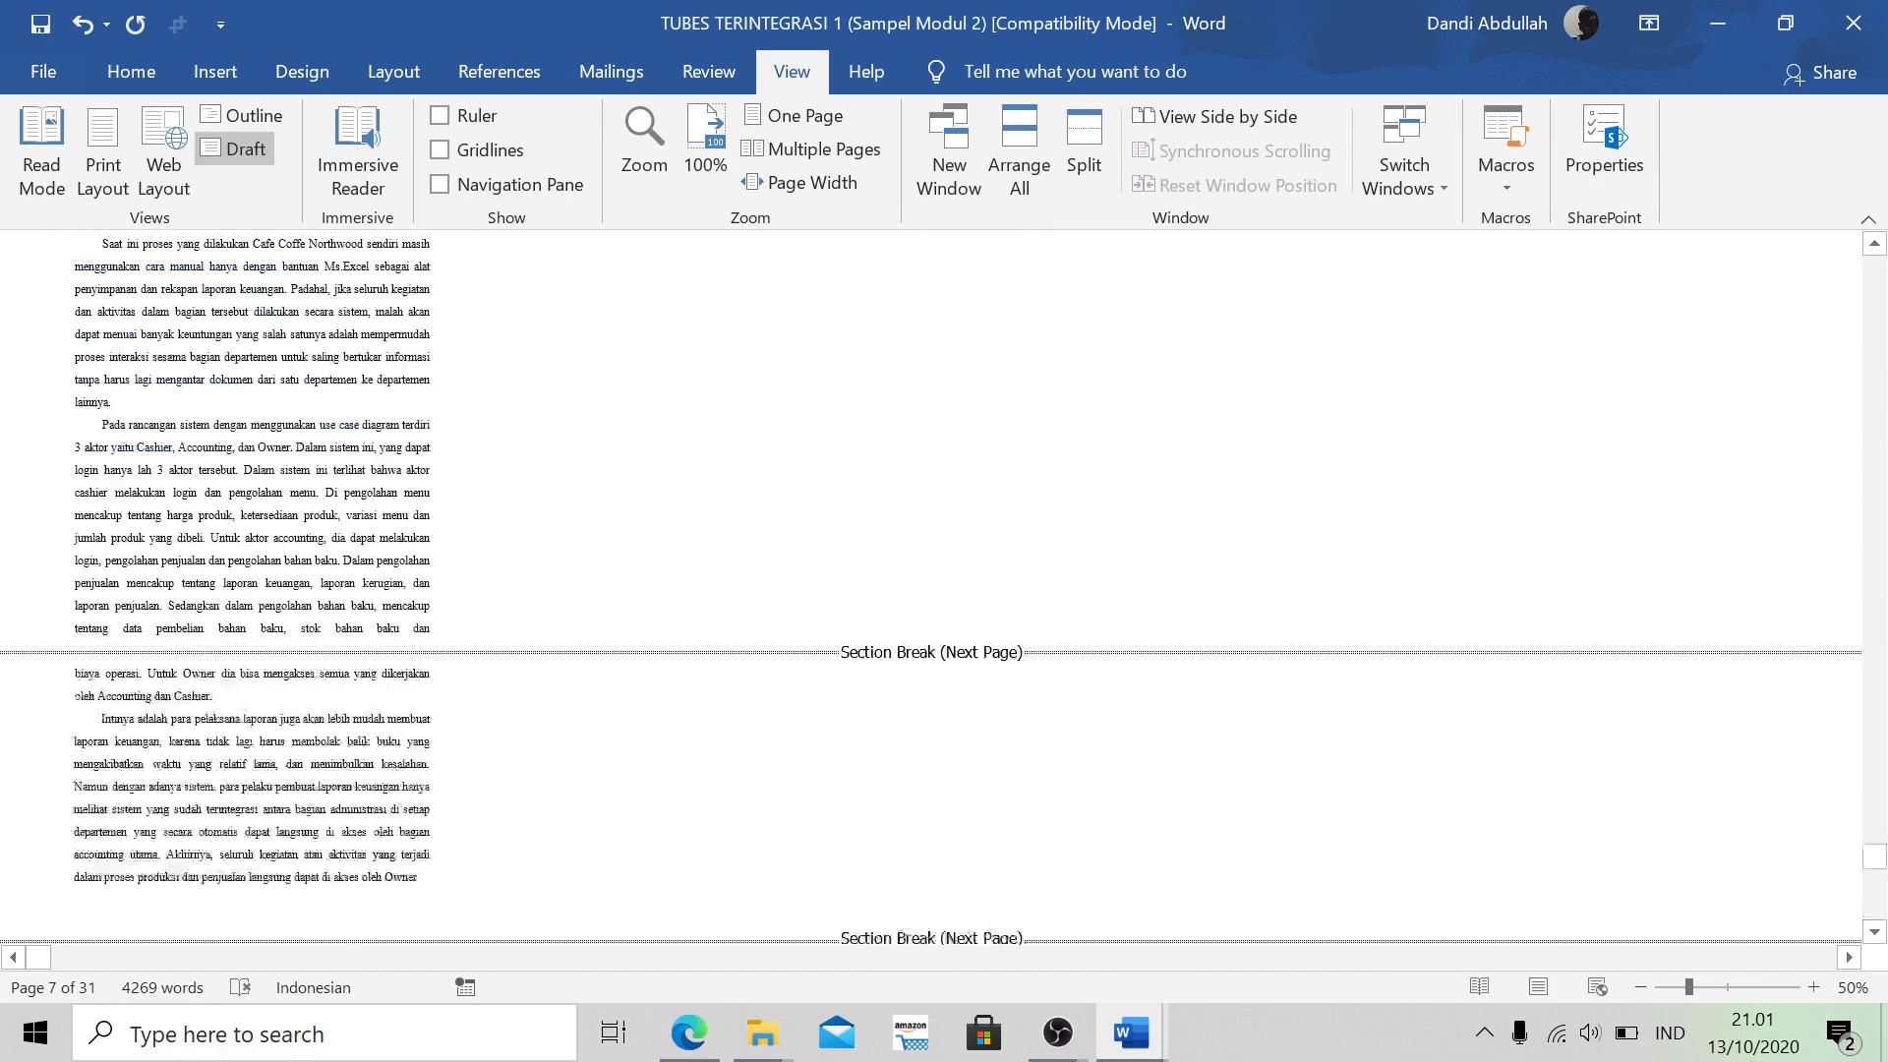
scroll(931, 588, down, 5)
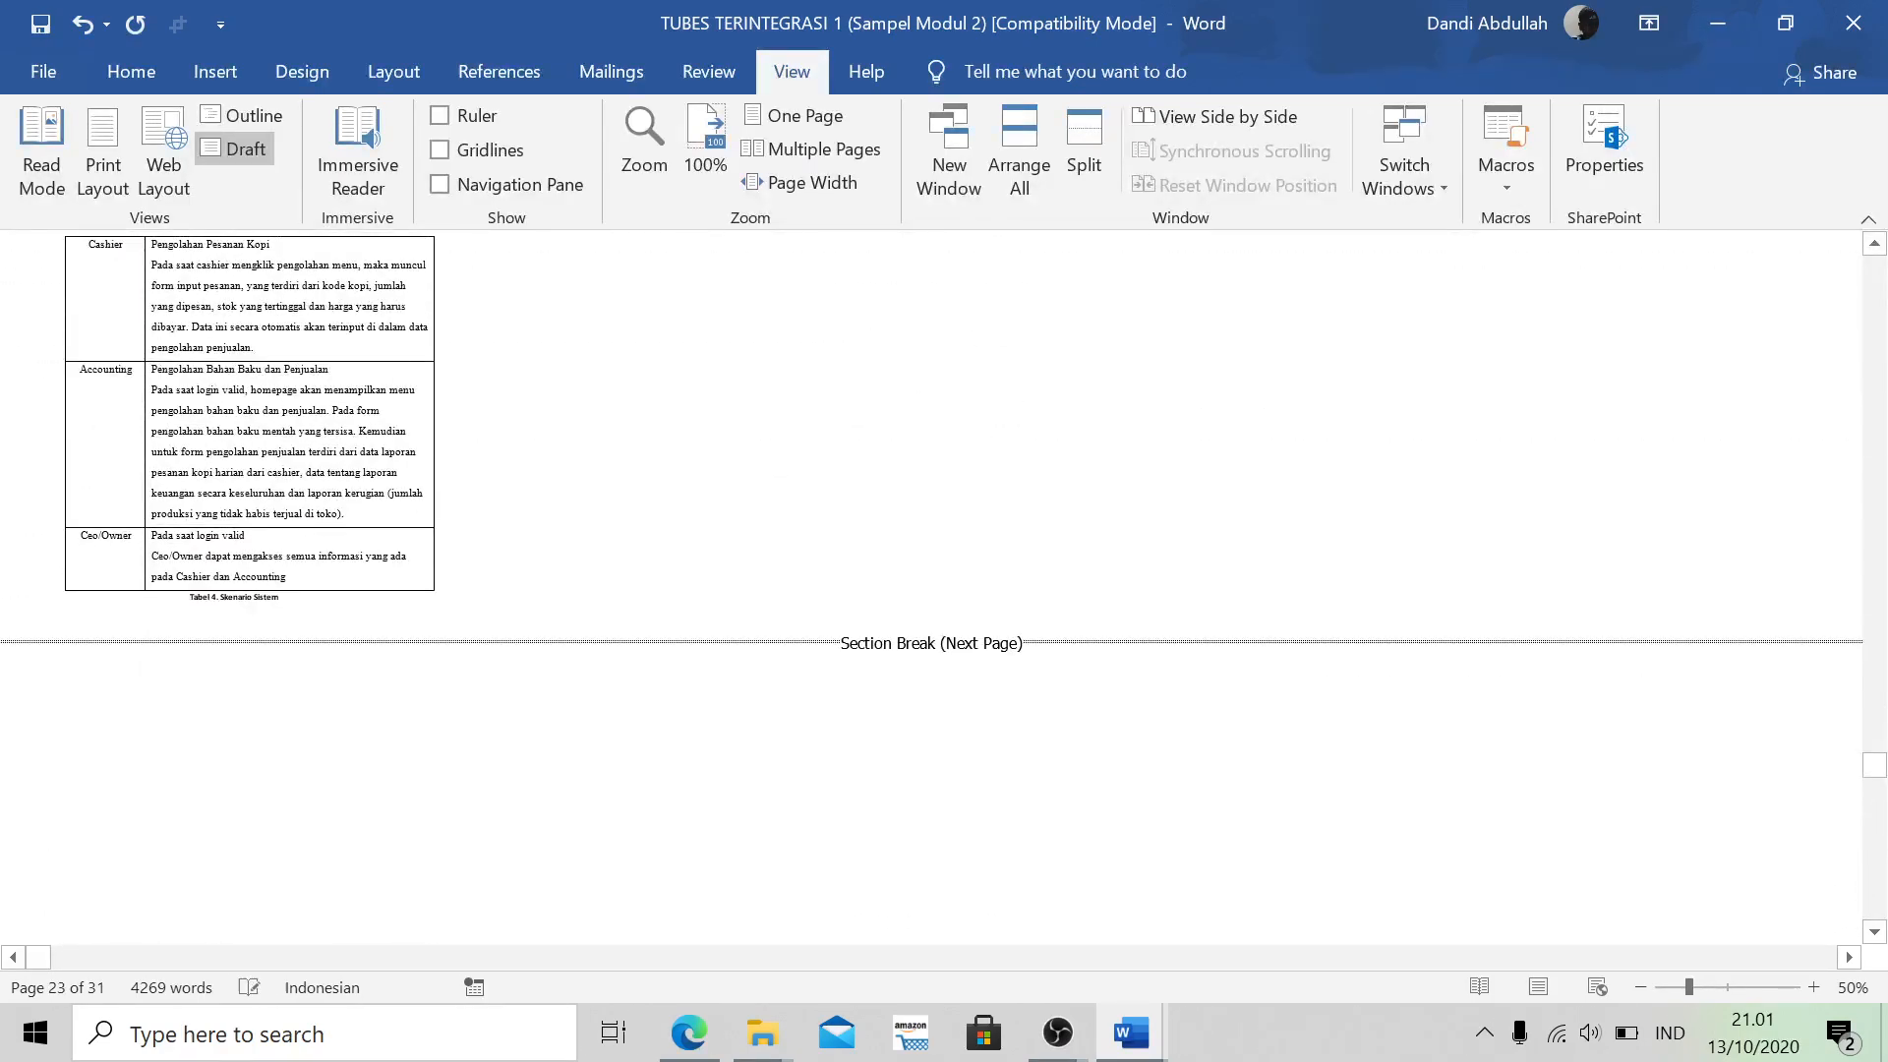
Return the sample report to Print Layout view and check the page numbers on the cover and approval sheet
scroll(40, 641, up, 20)
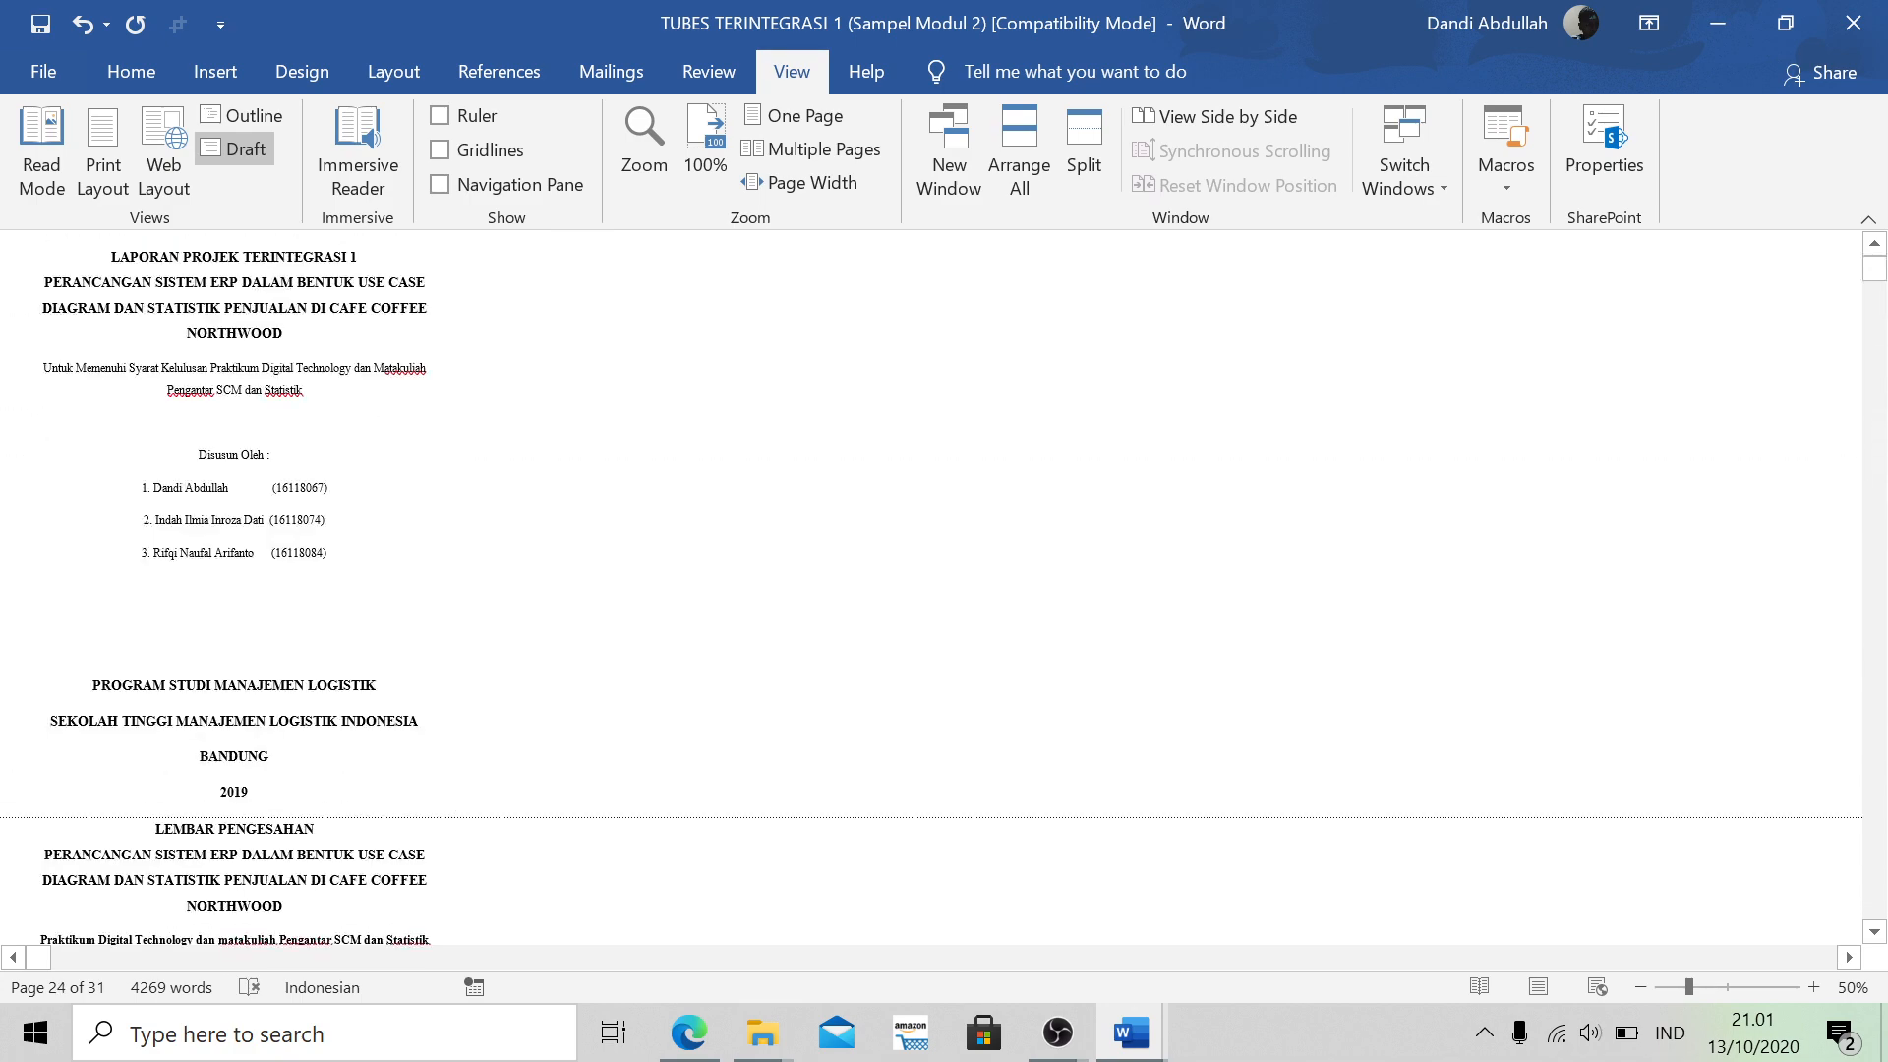
click(103, 157)
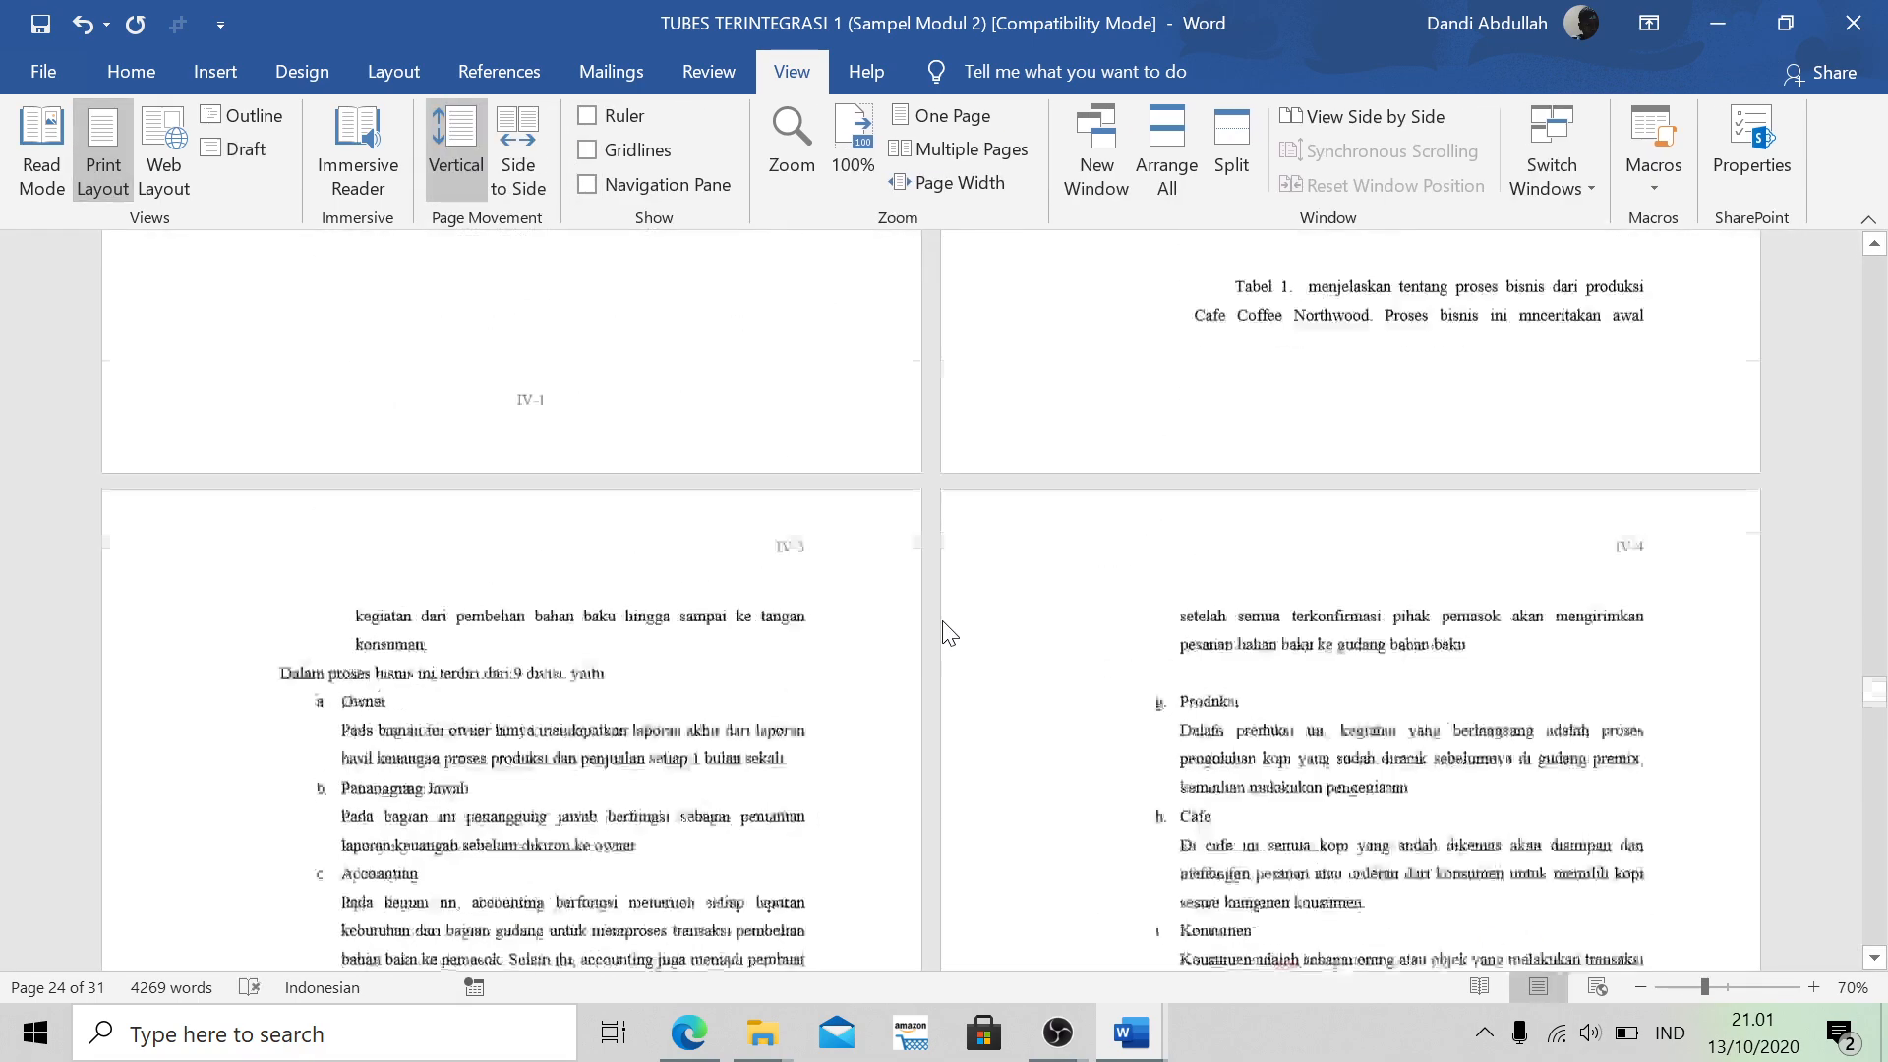
scroll(941, 633, up, 20)
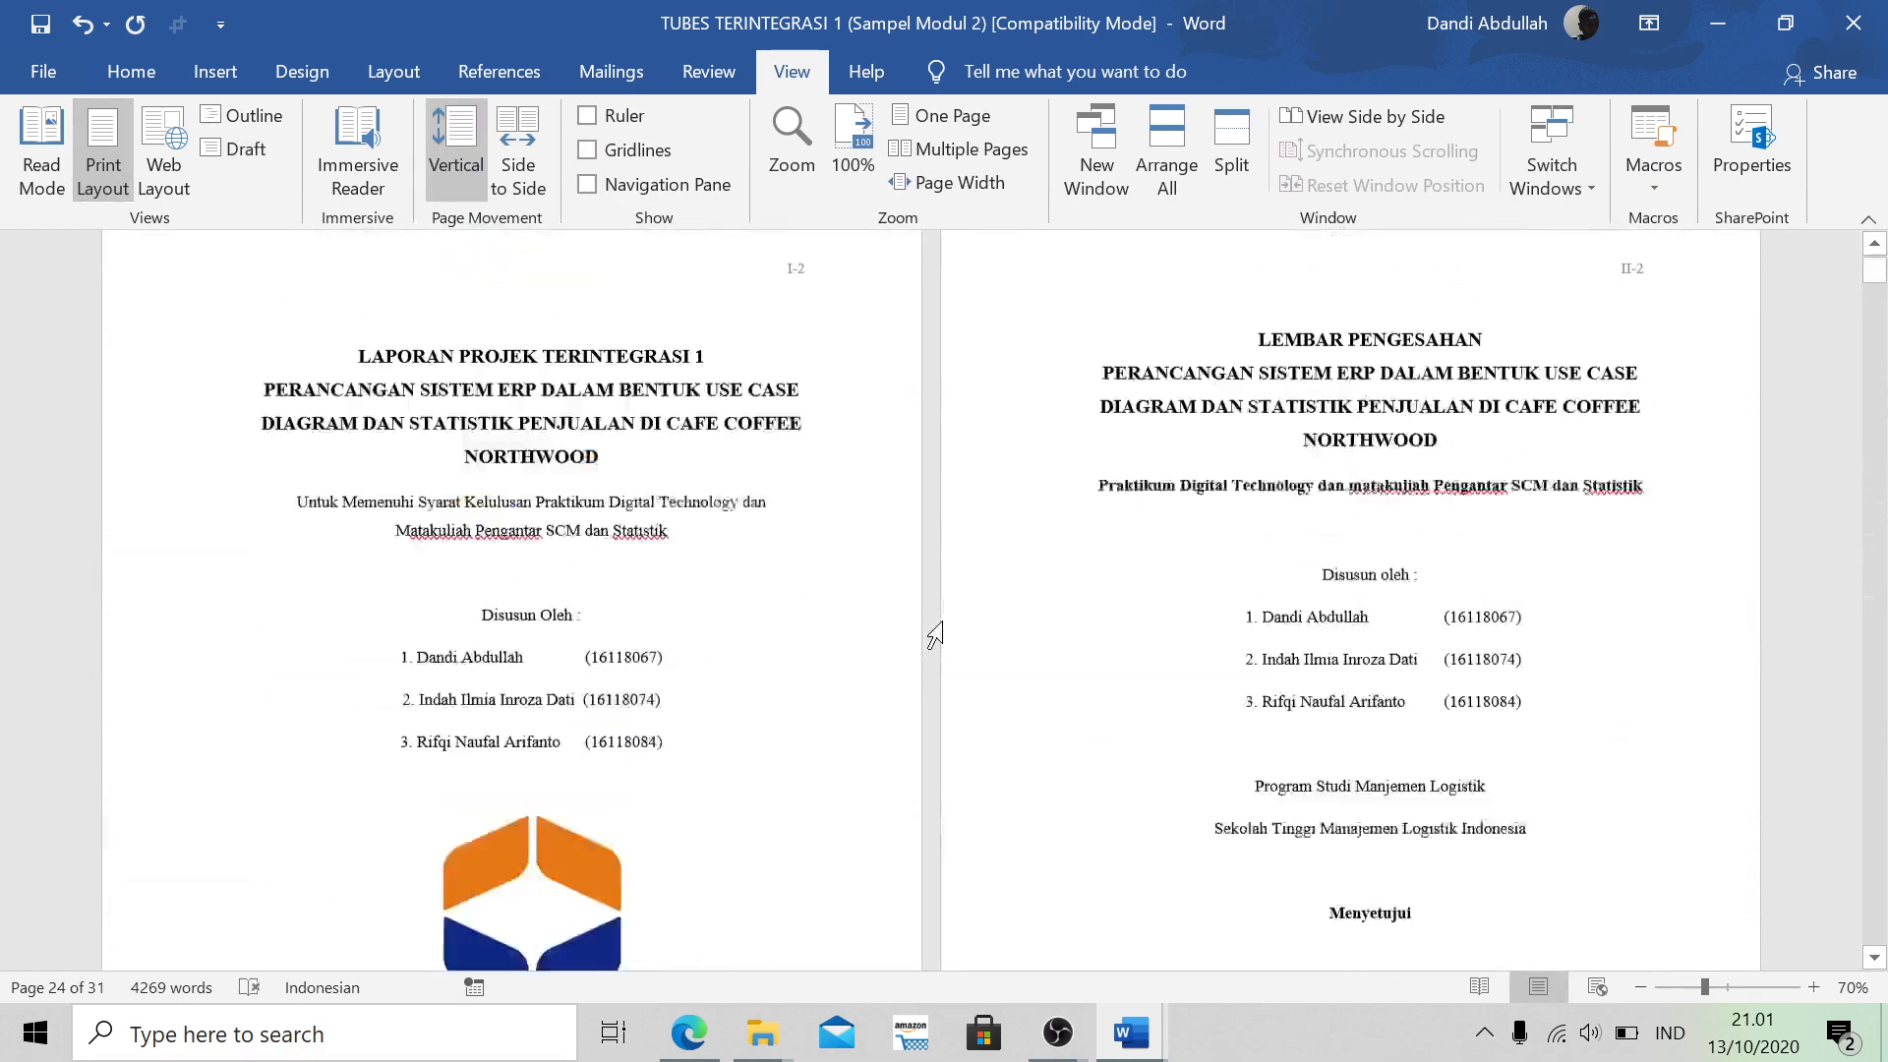
Check the section label in the finished sample's cover header and switch to the plain report (Sampel Modul 2 polos)
double_click(579, 356)
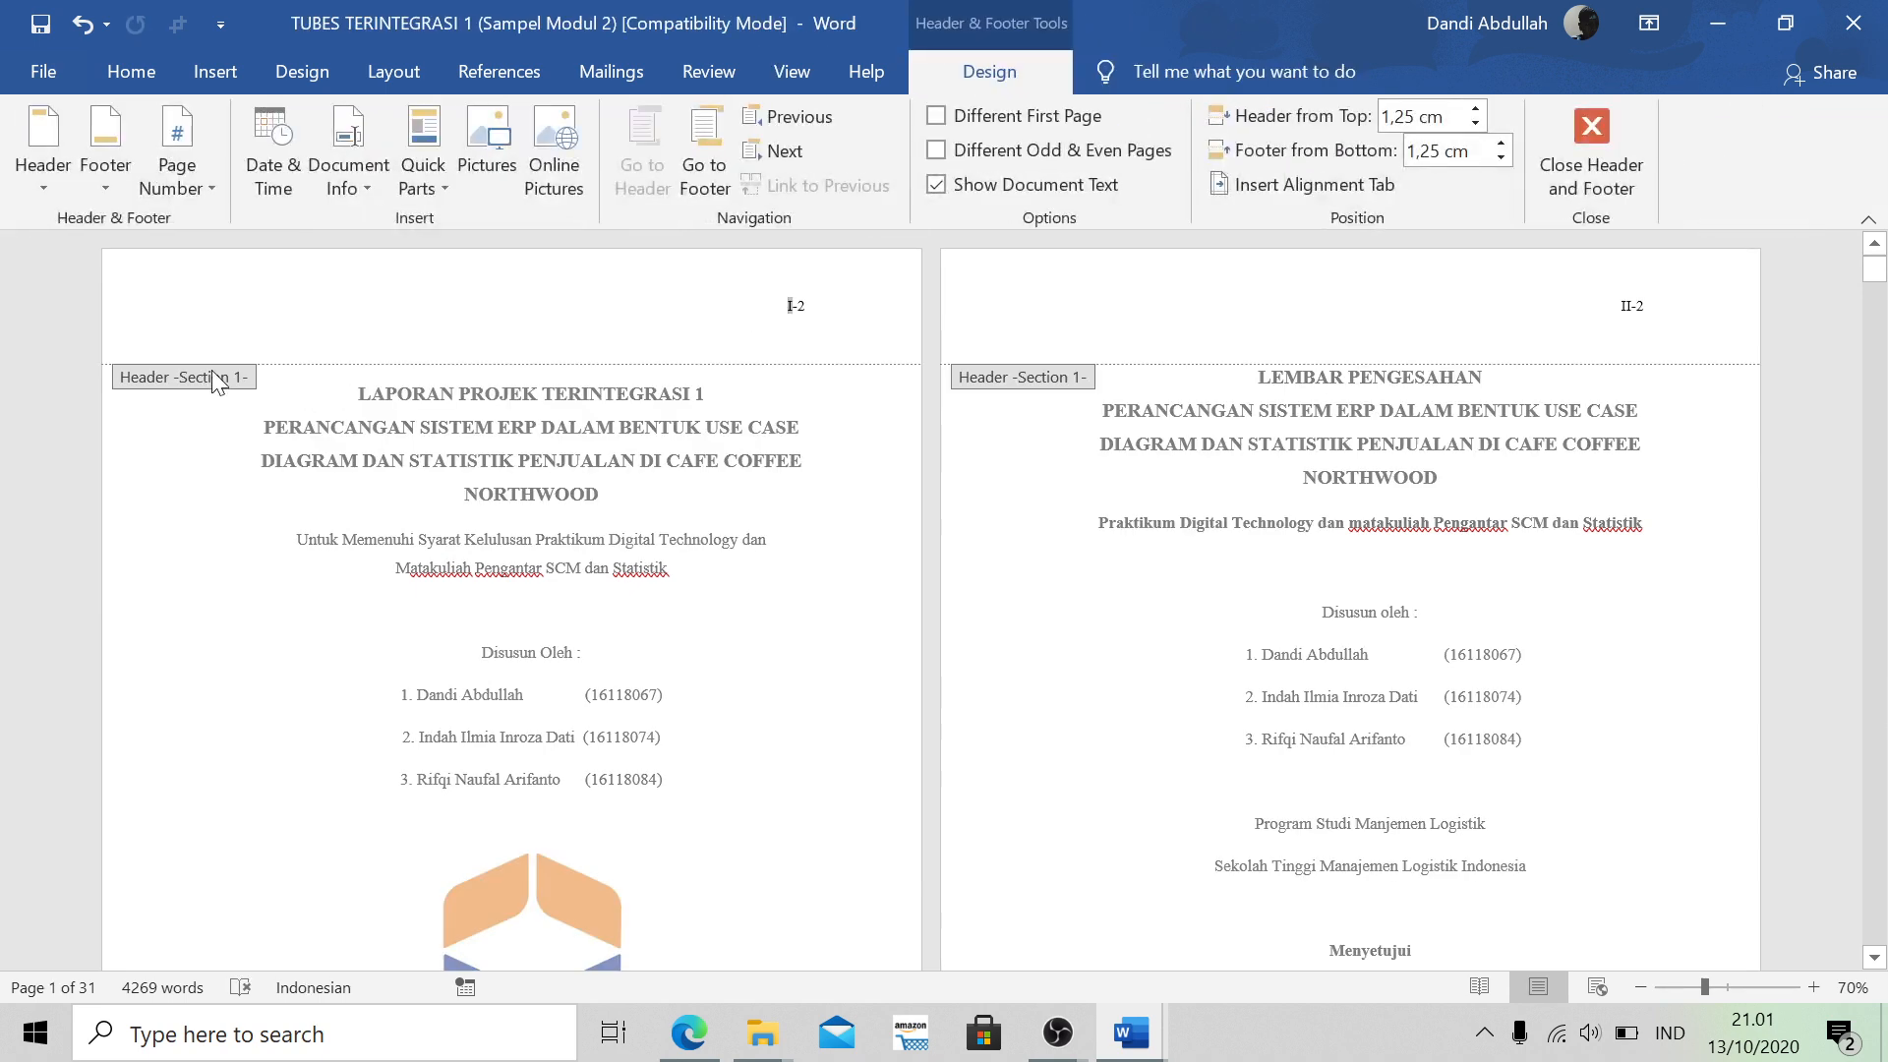
click(1613, 185)
key(alt+Tab)
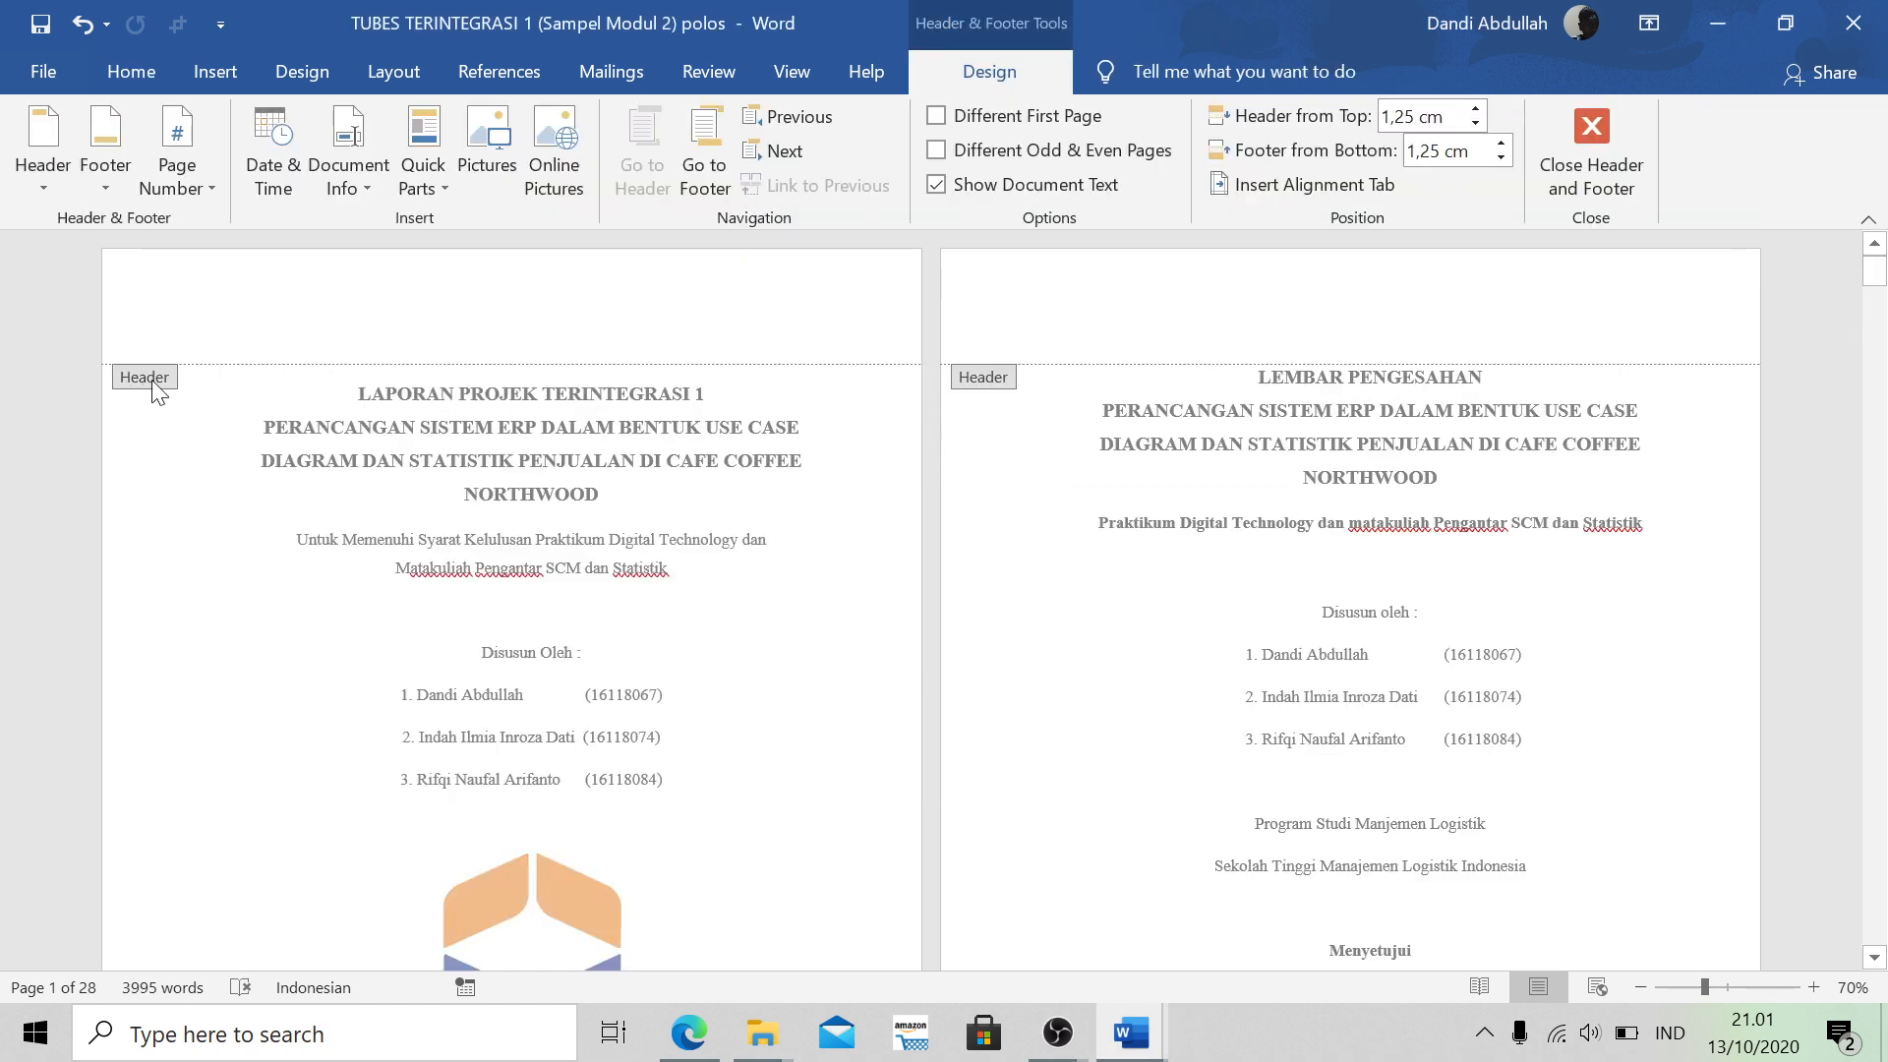
Examine the header and footer labels of the plain report from the cover to BAB 1, and leave header editing
scroll(983, 427, down, 6)
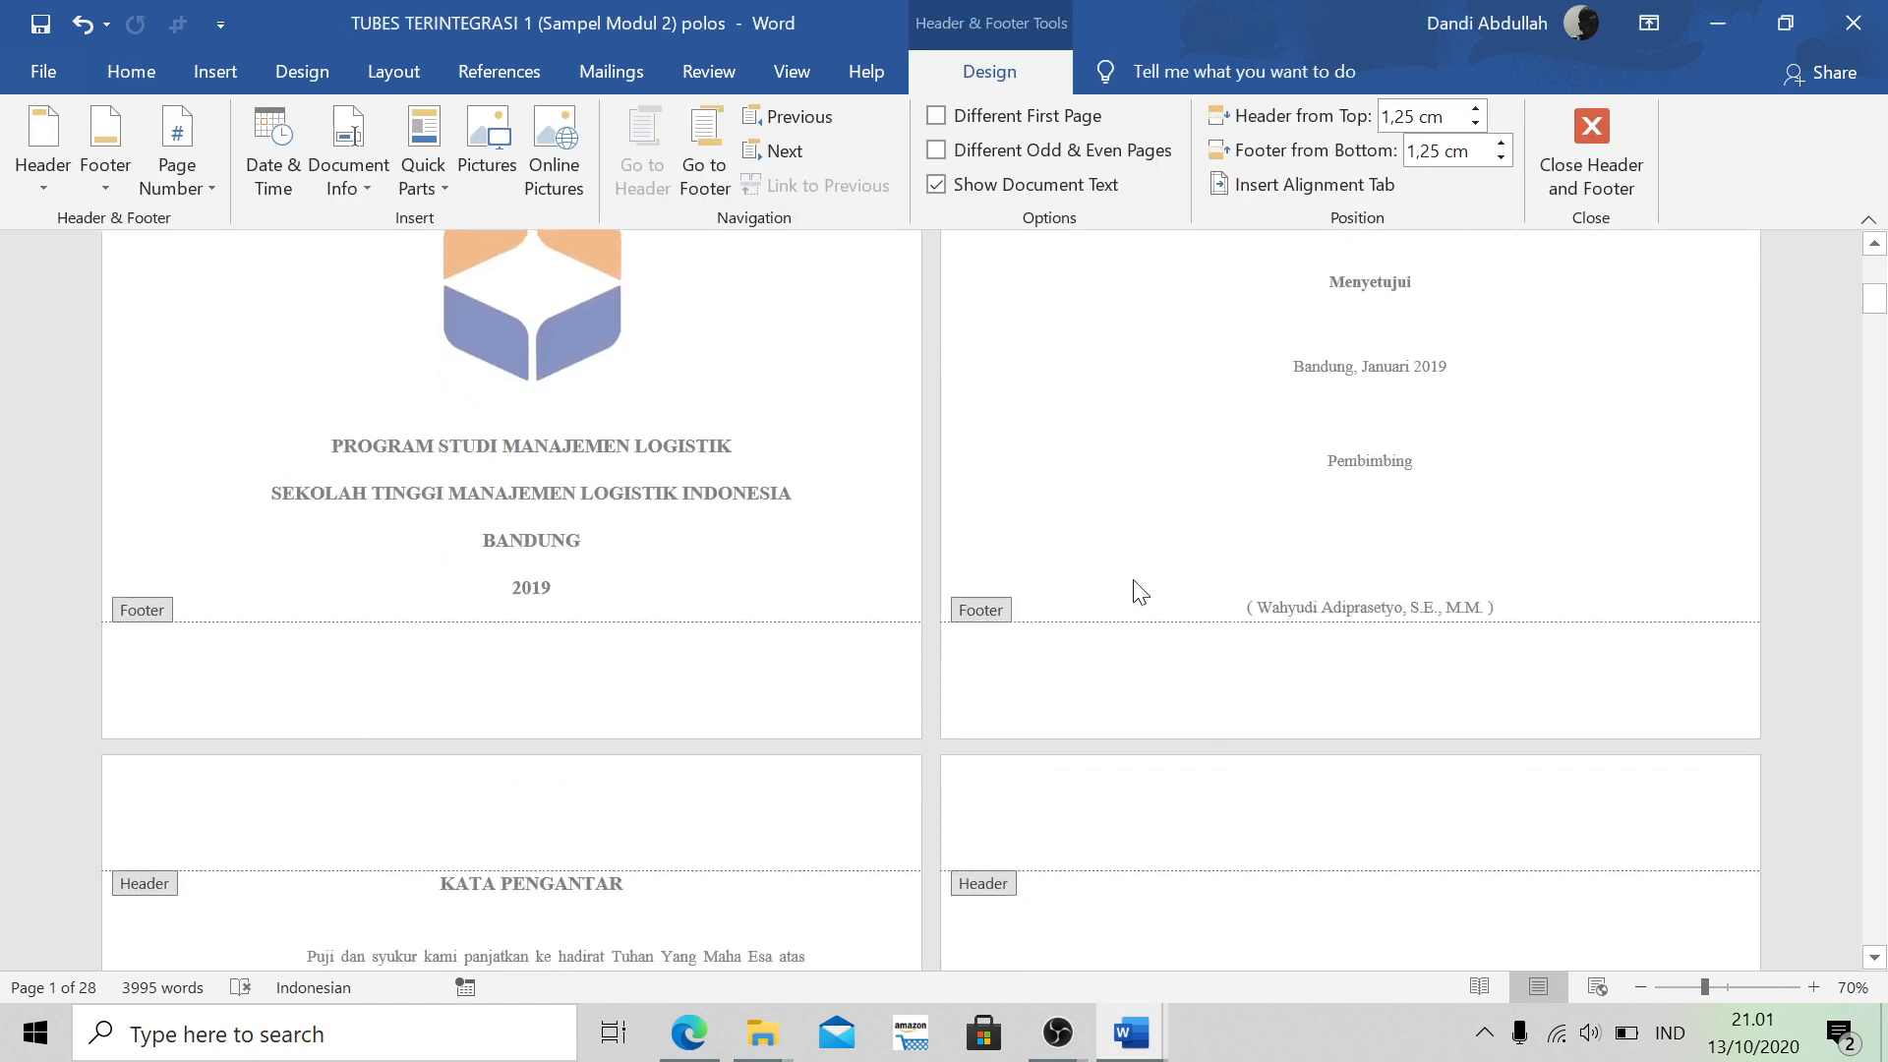
scroll(1134, 590, down, 3)
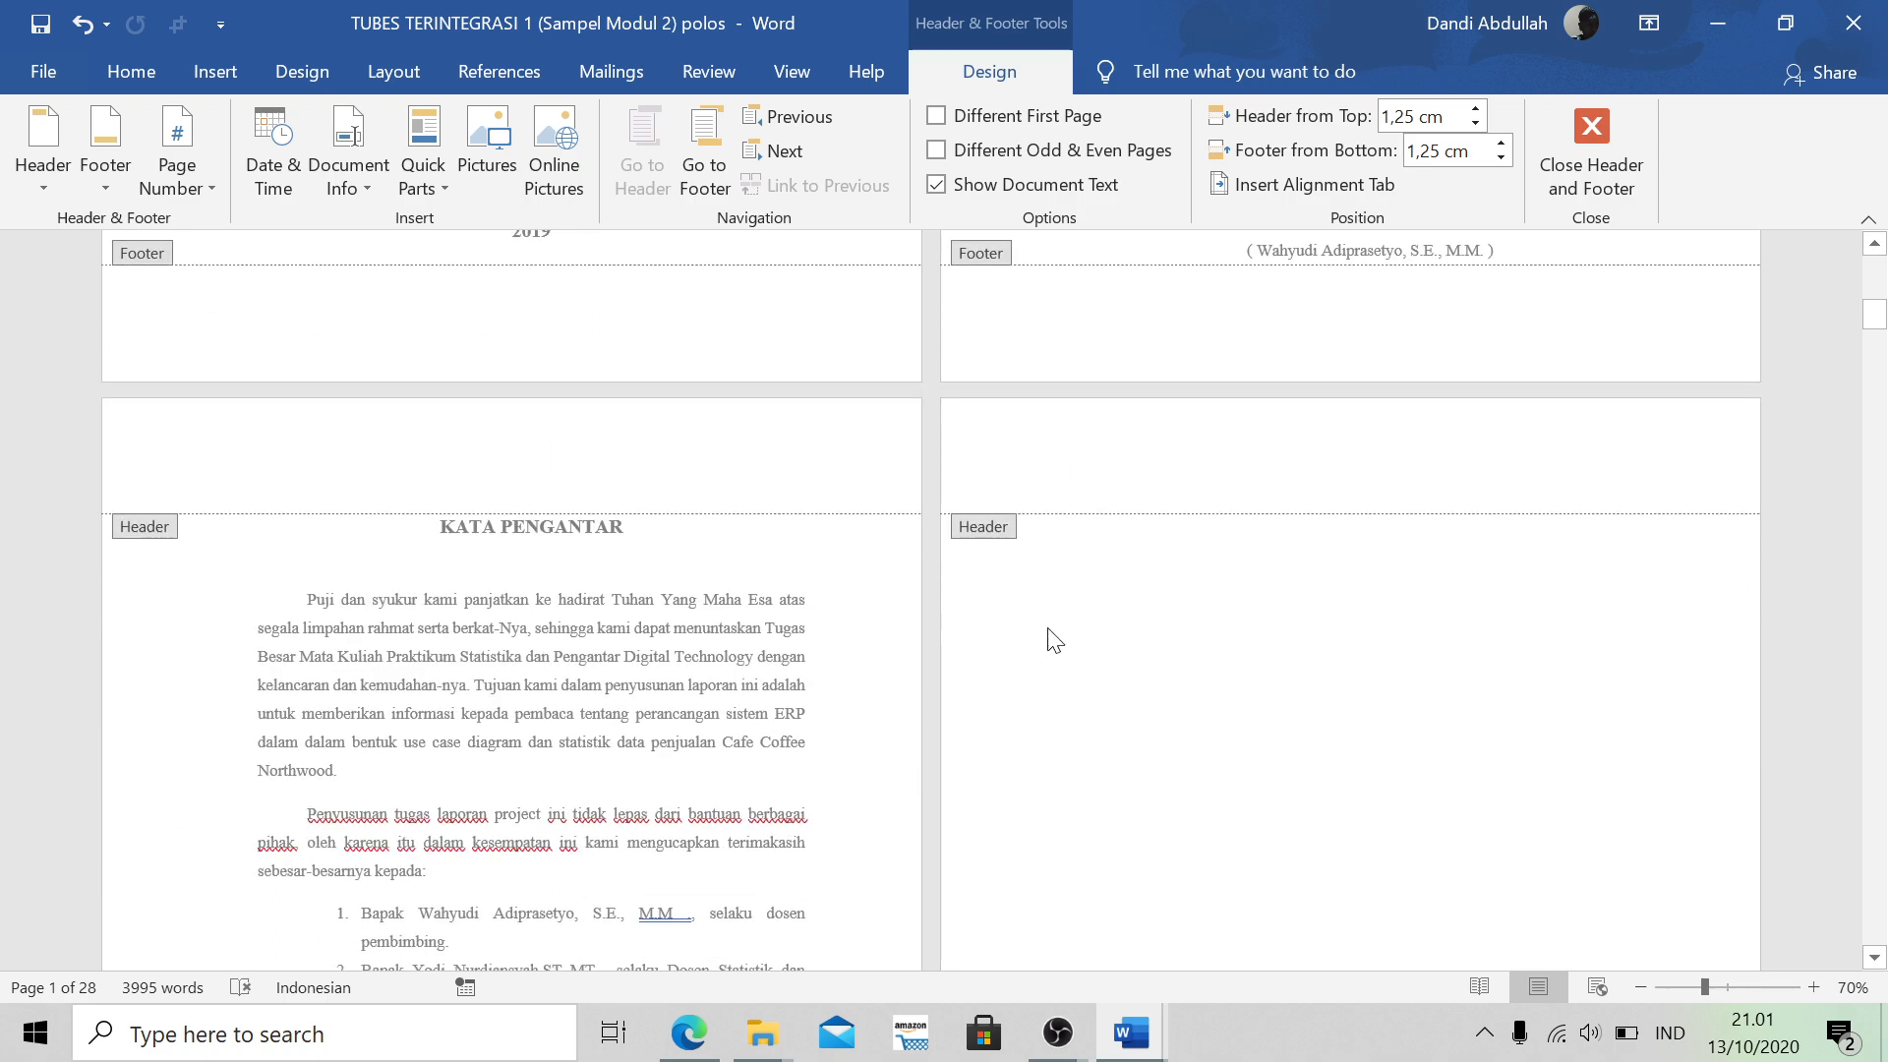
scroll(1056, 640, down, 9)
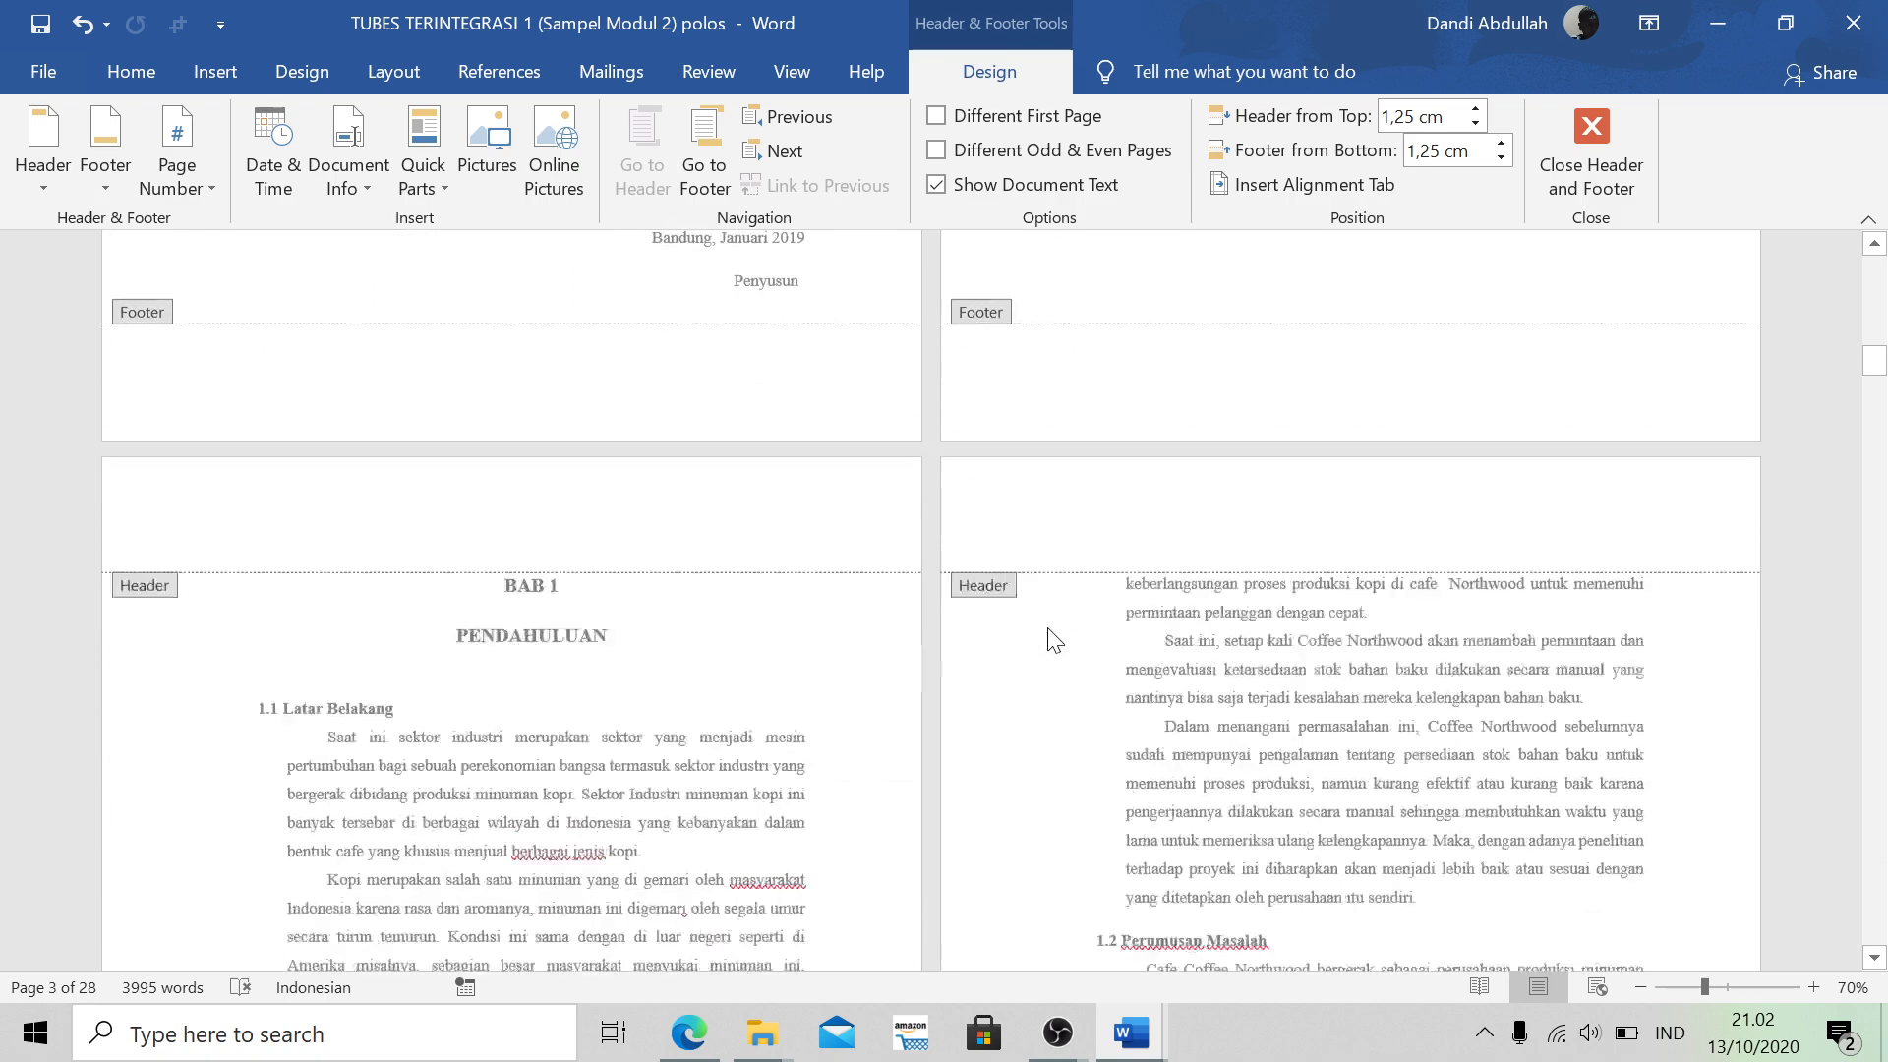
scroll(1055, 640, up, 15)
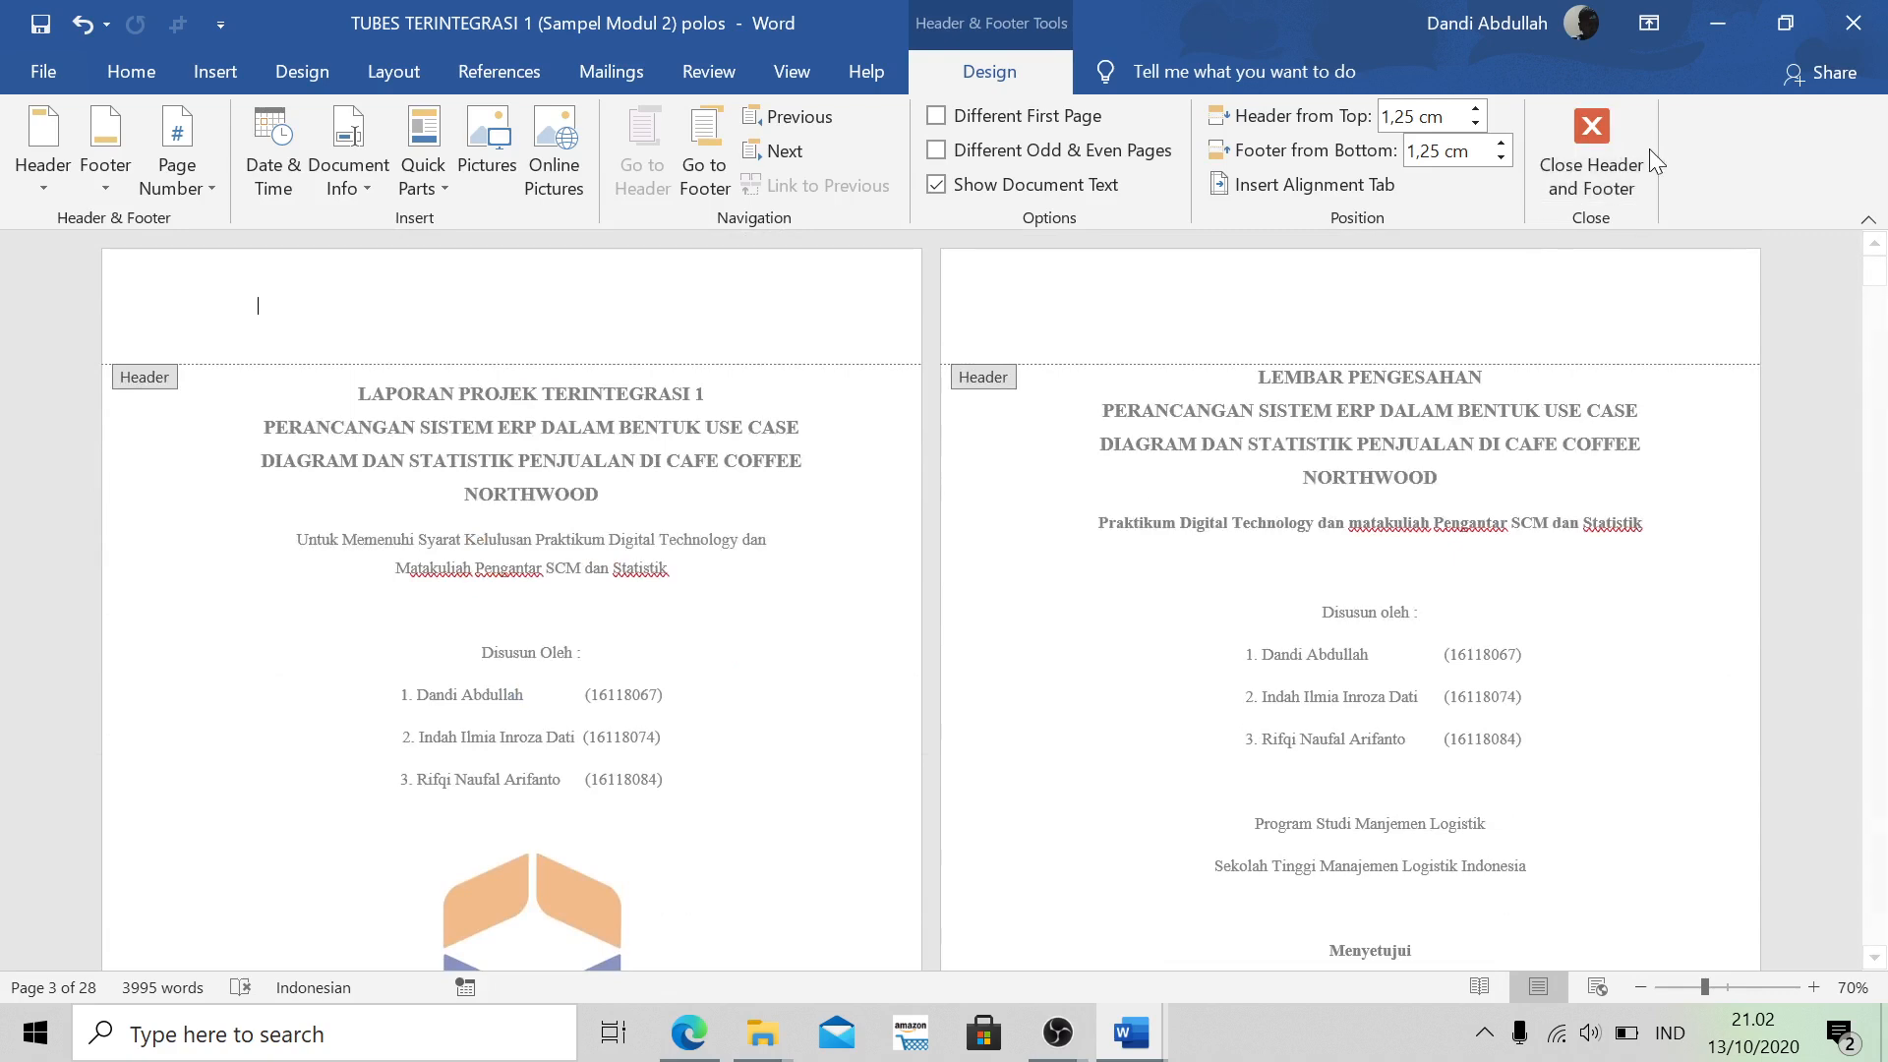
click(1578, 154)
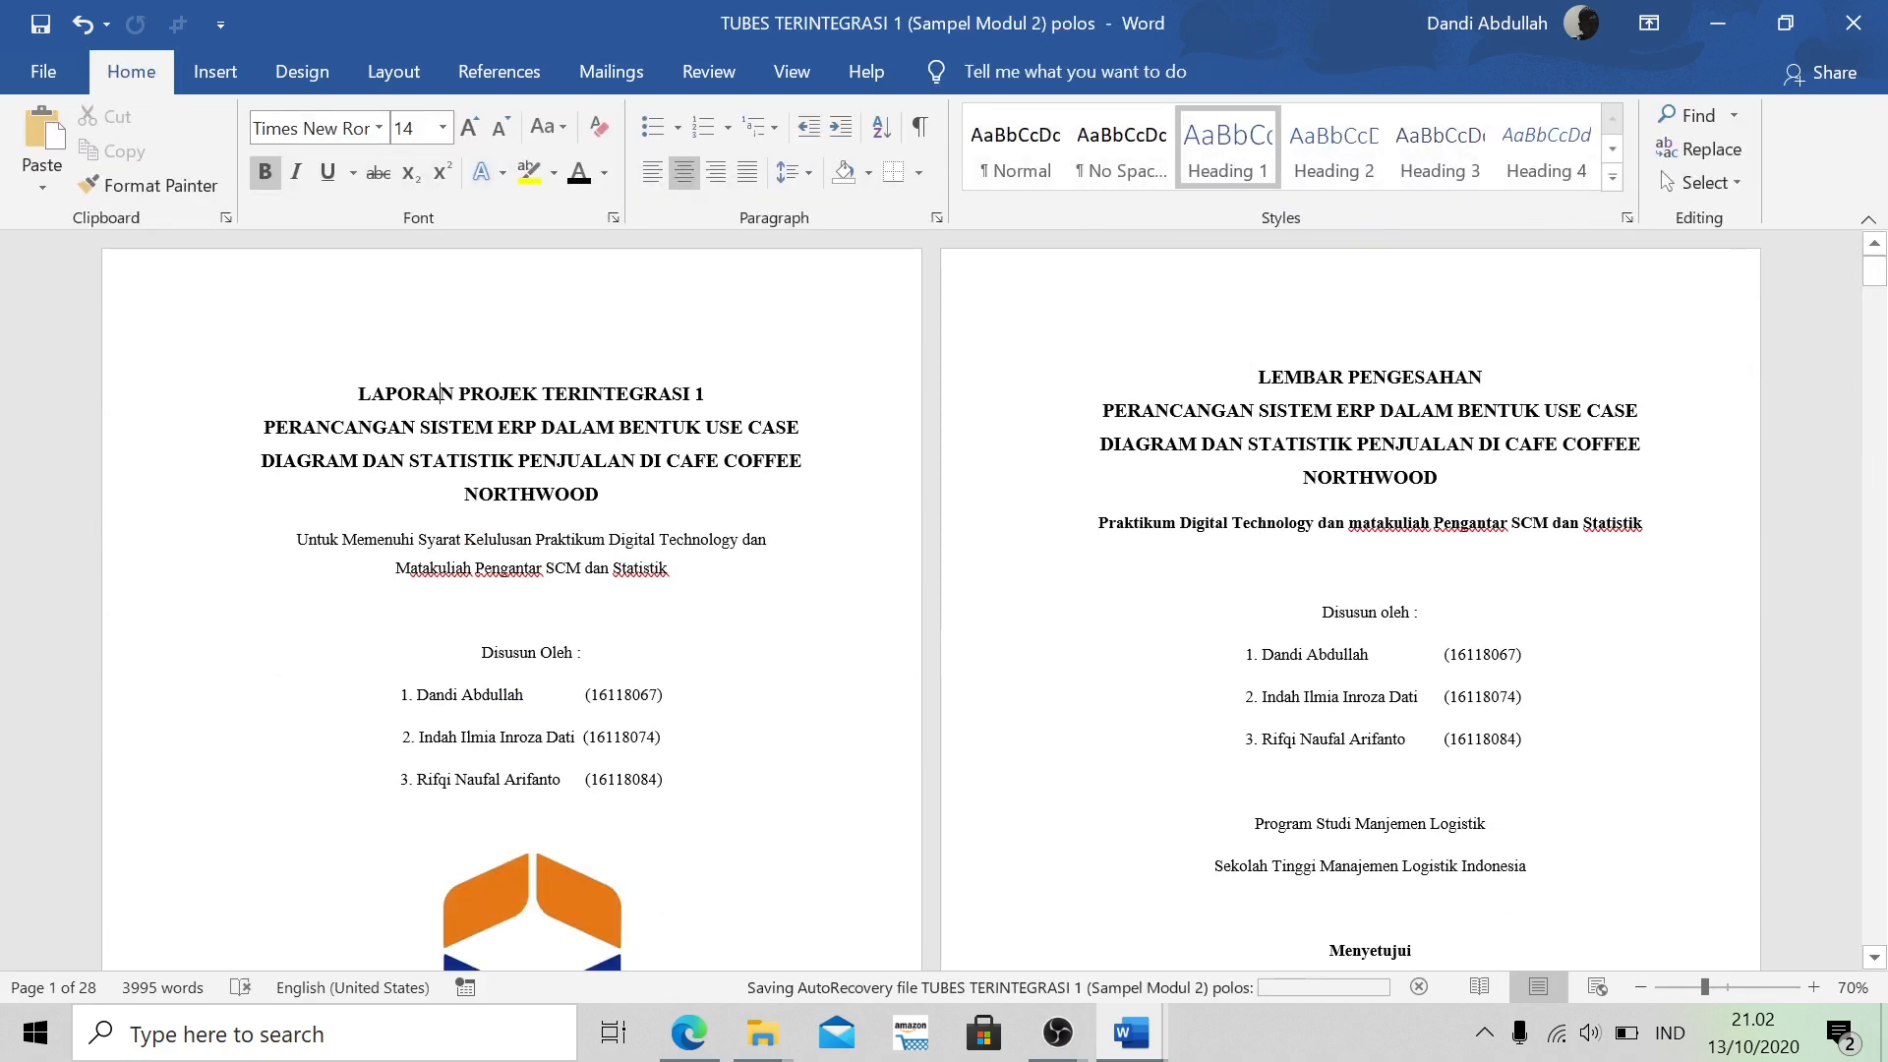
double_click(712, 395)
click(712, 394)
double_click(634, 313)
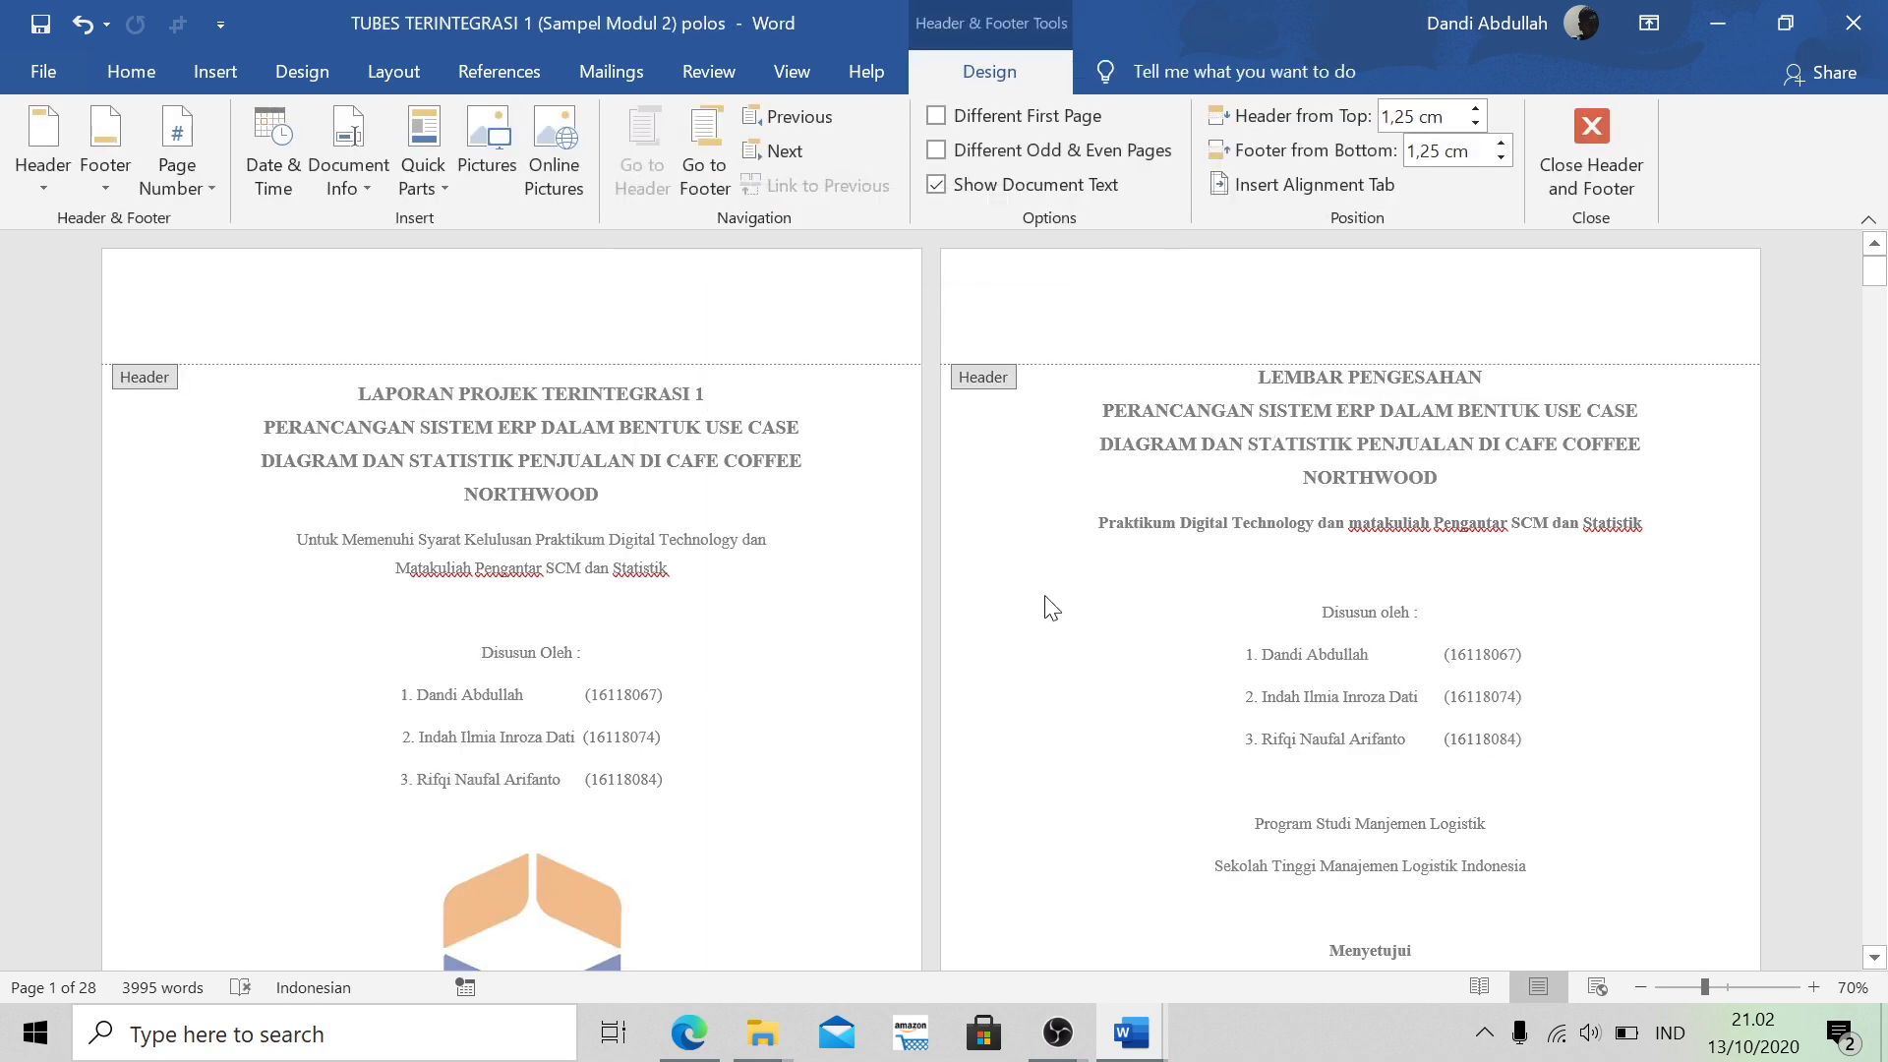
click(1596, 183)
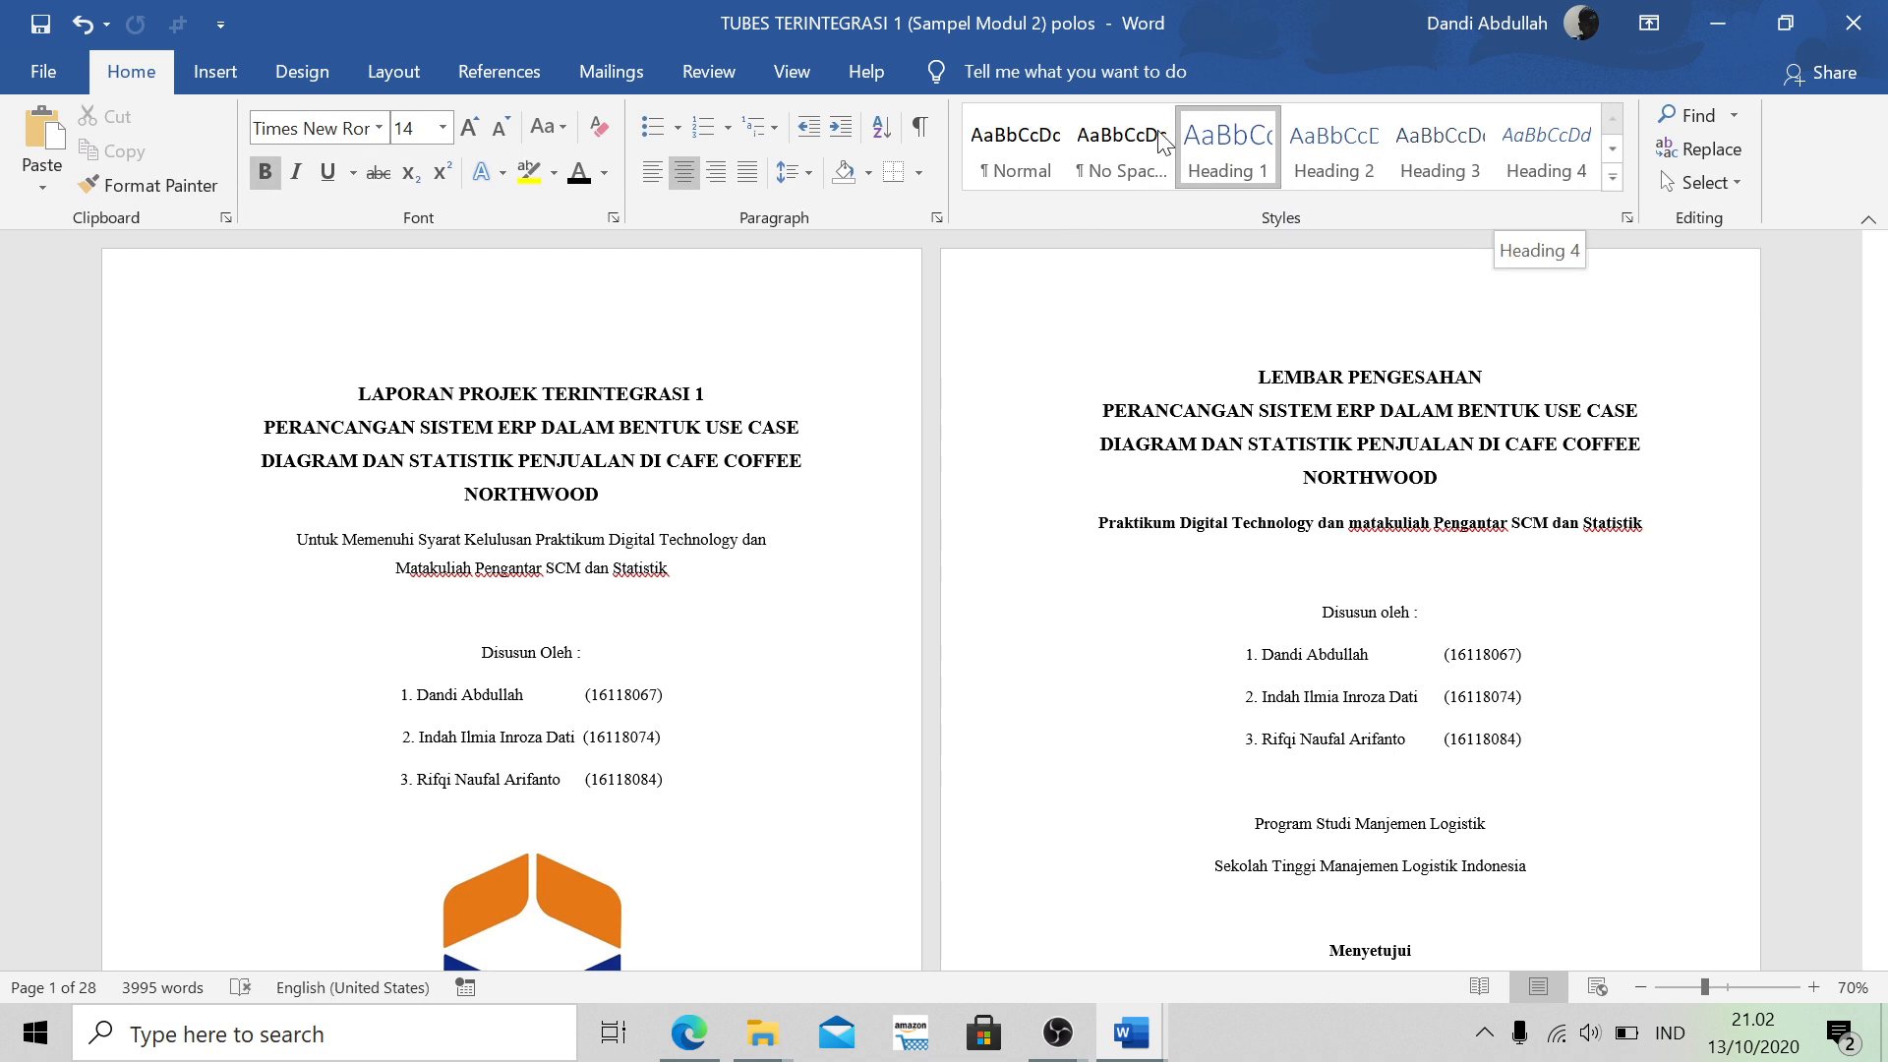
Insert a Next Page section break directly before the LEMBAR PENGESAHAN heading in the plain report
click(356, 79)
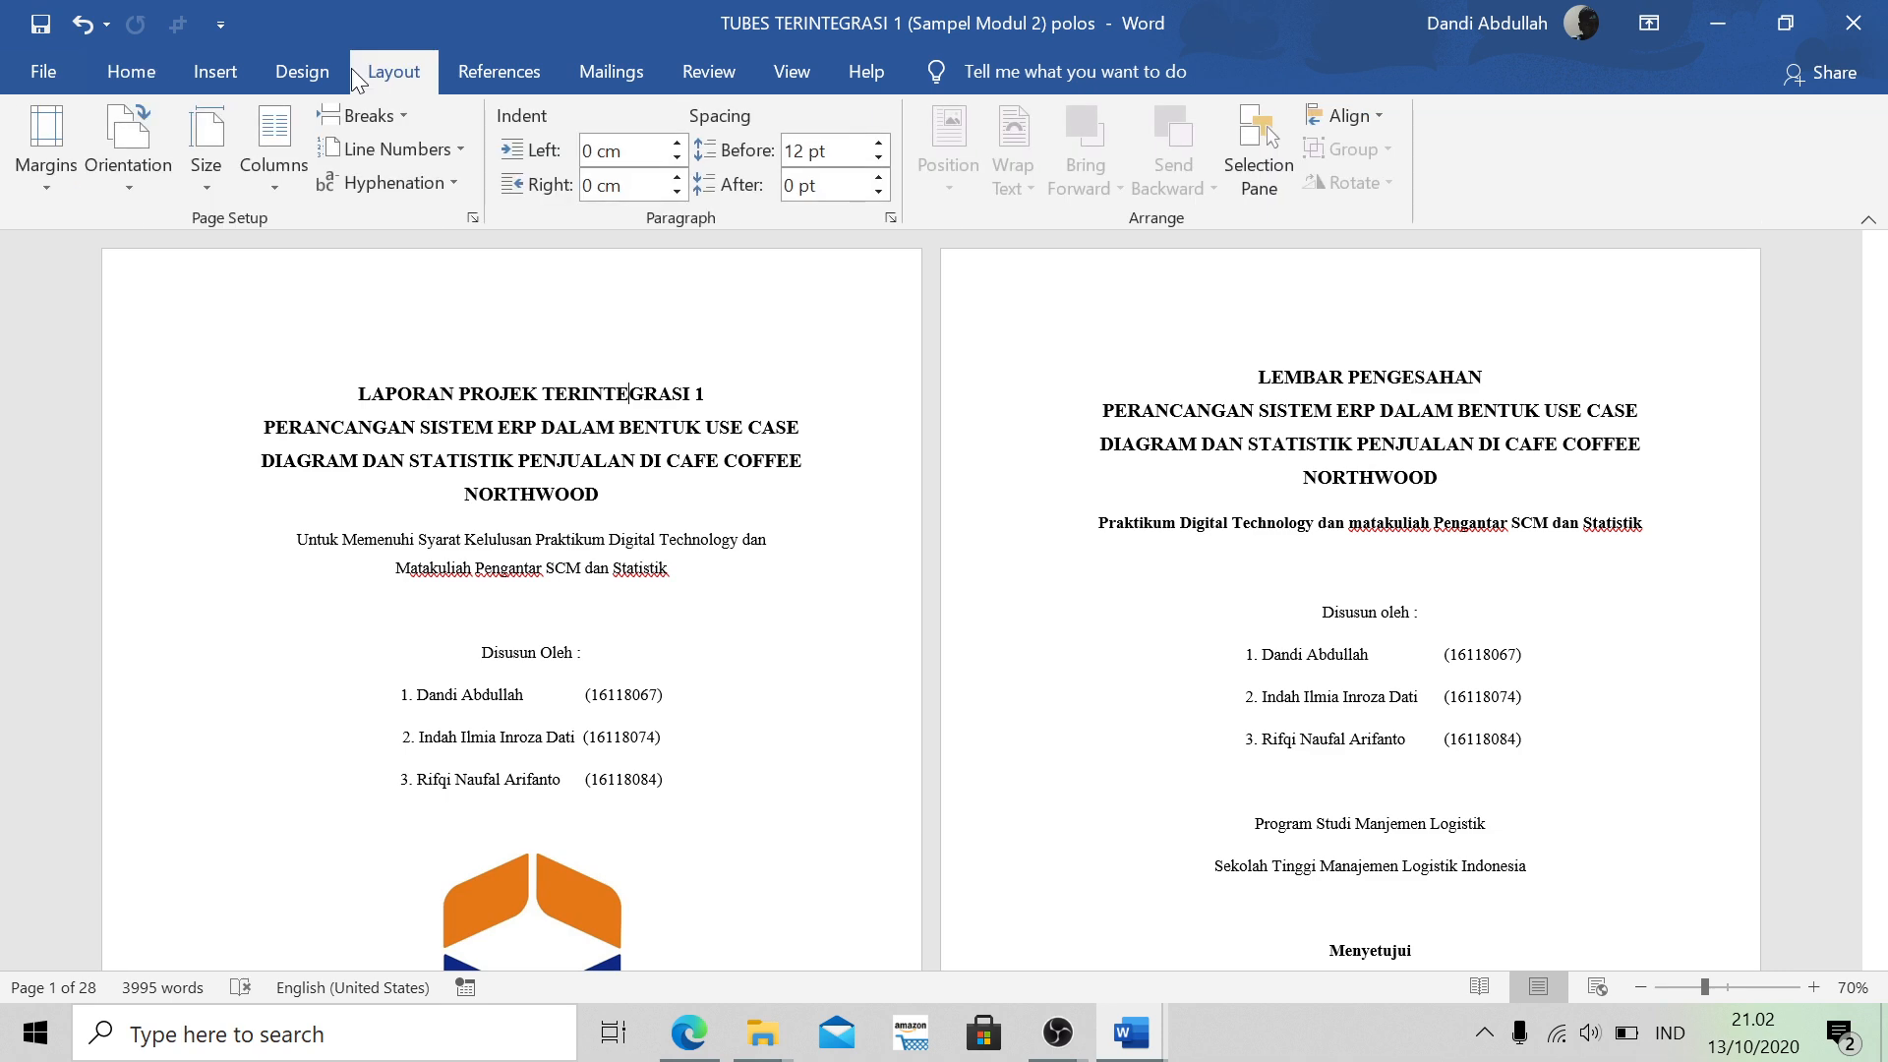
click(358, 120)
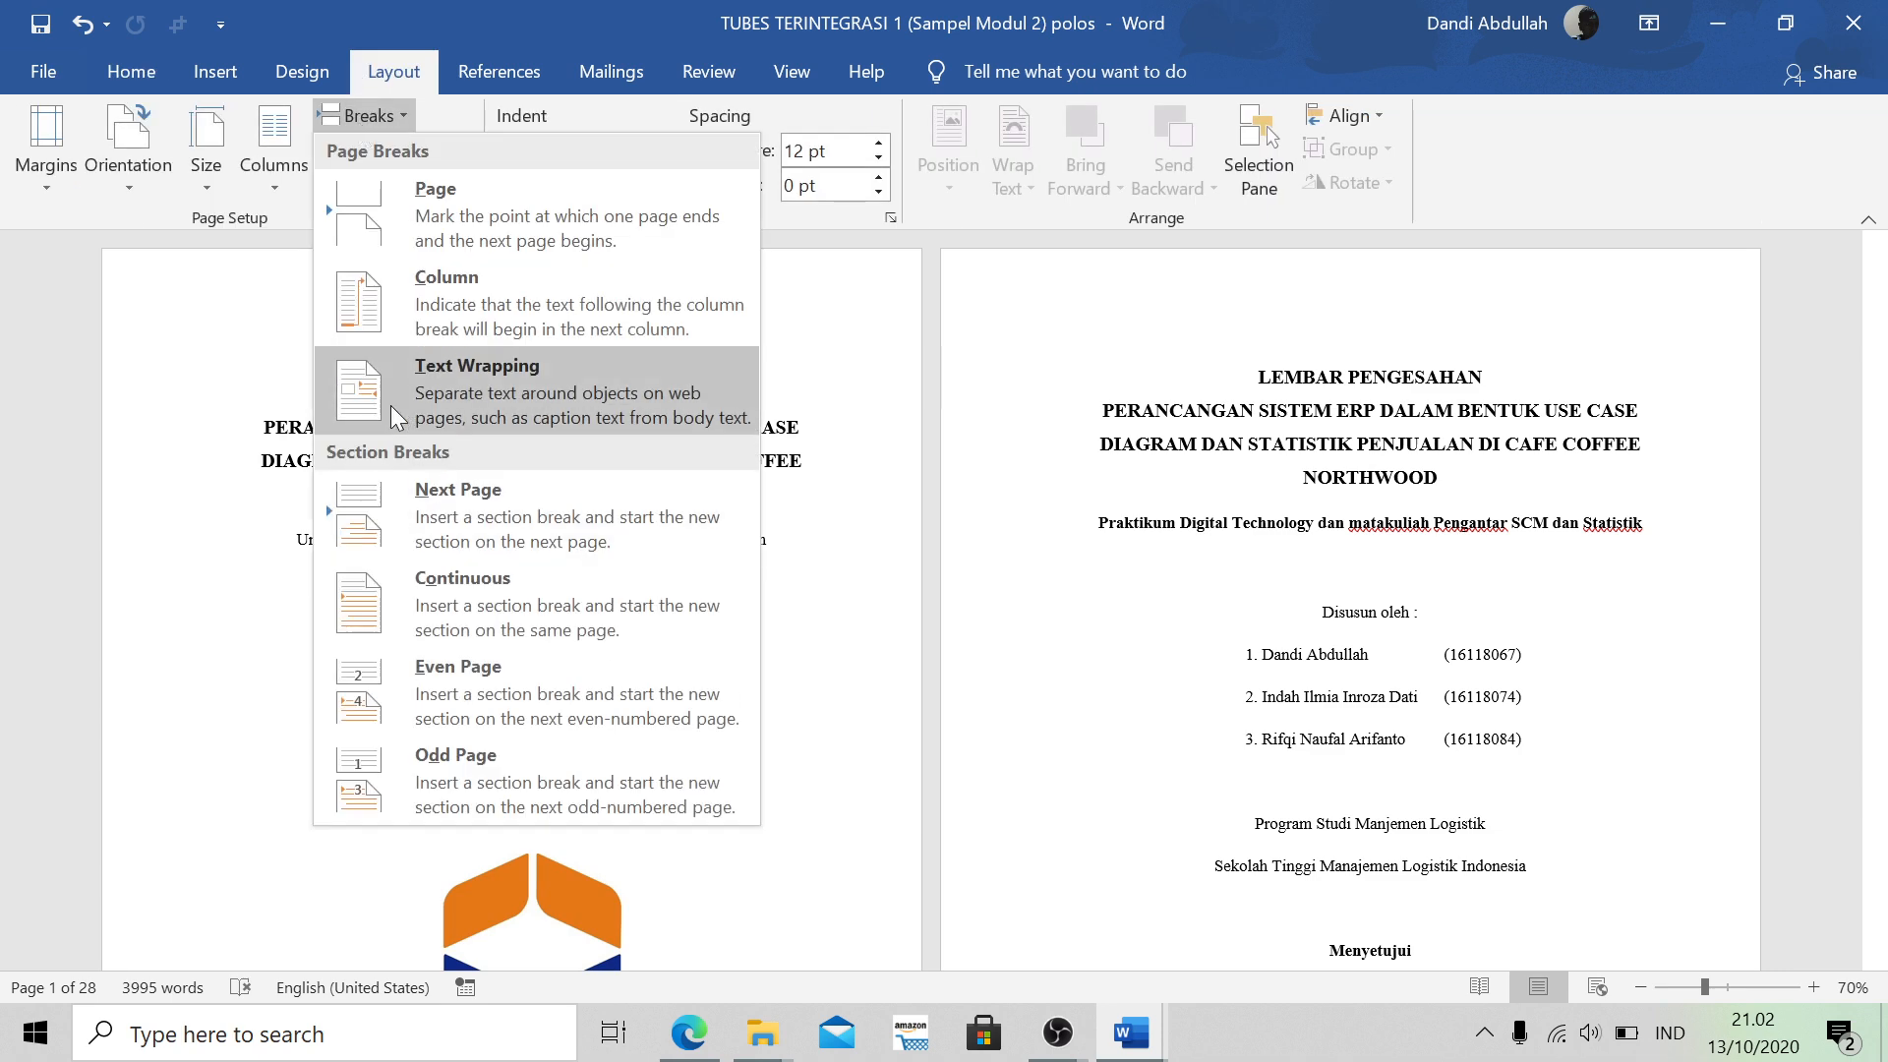
click(1270, 542)
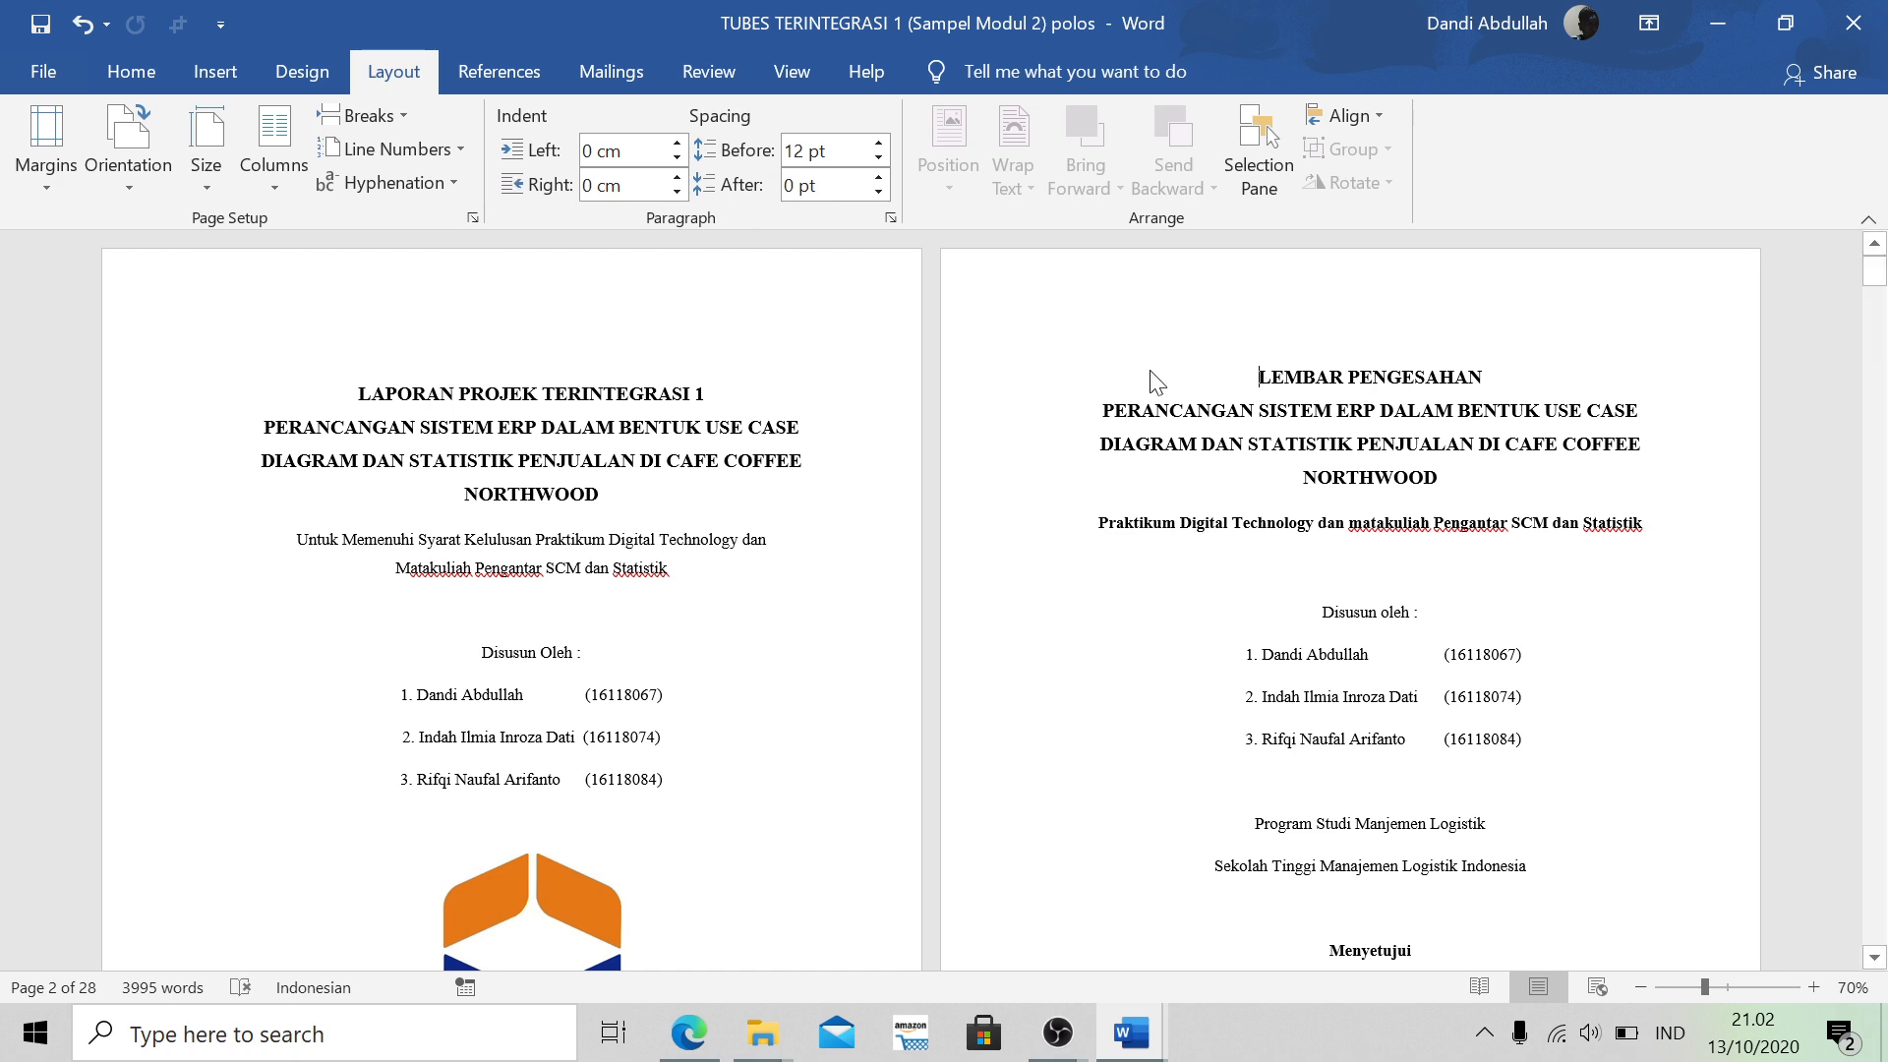
click(393, 116)
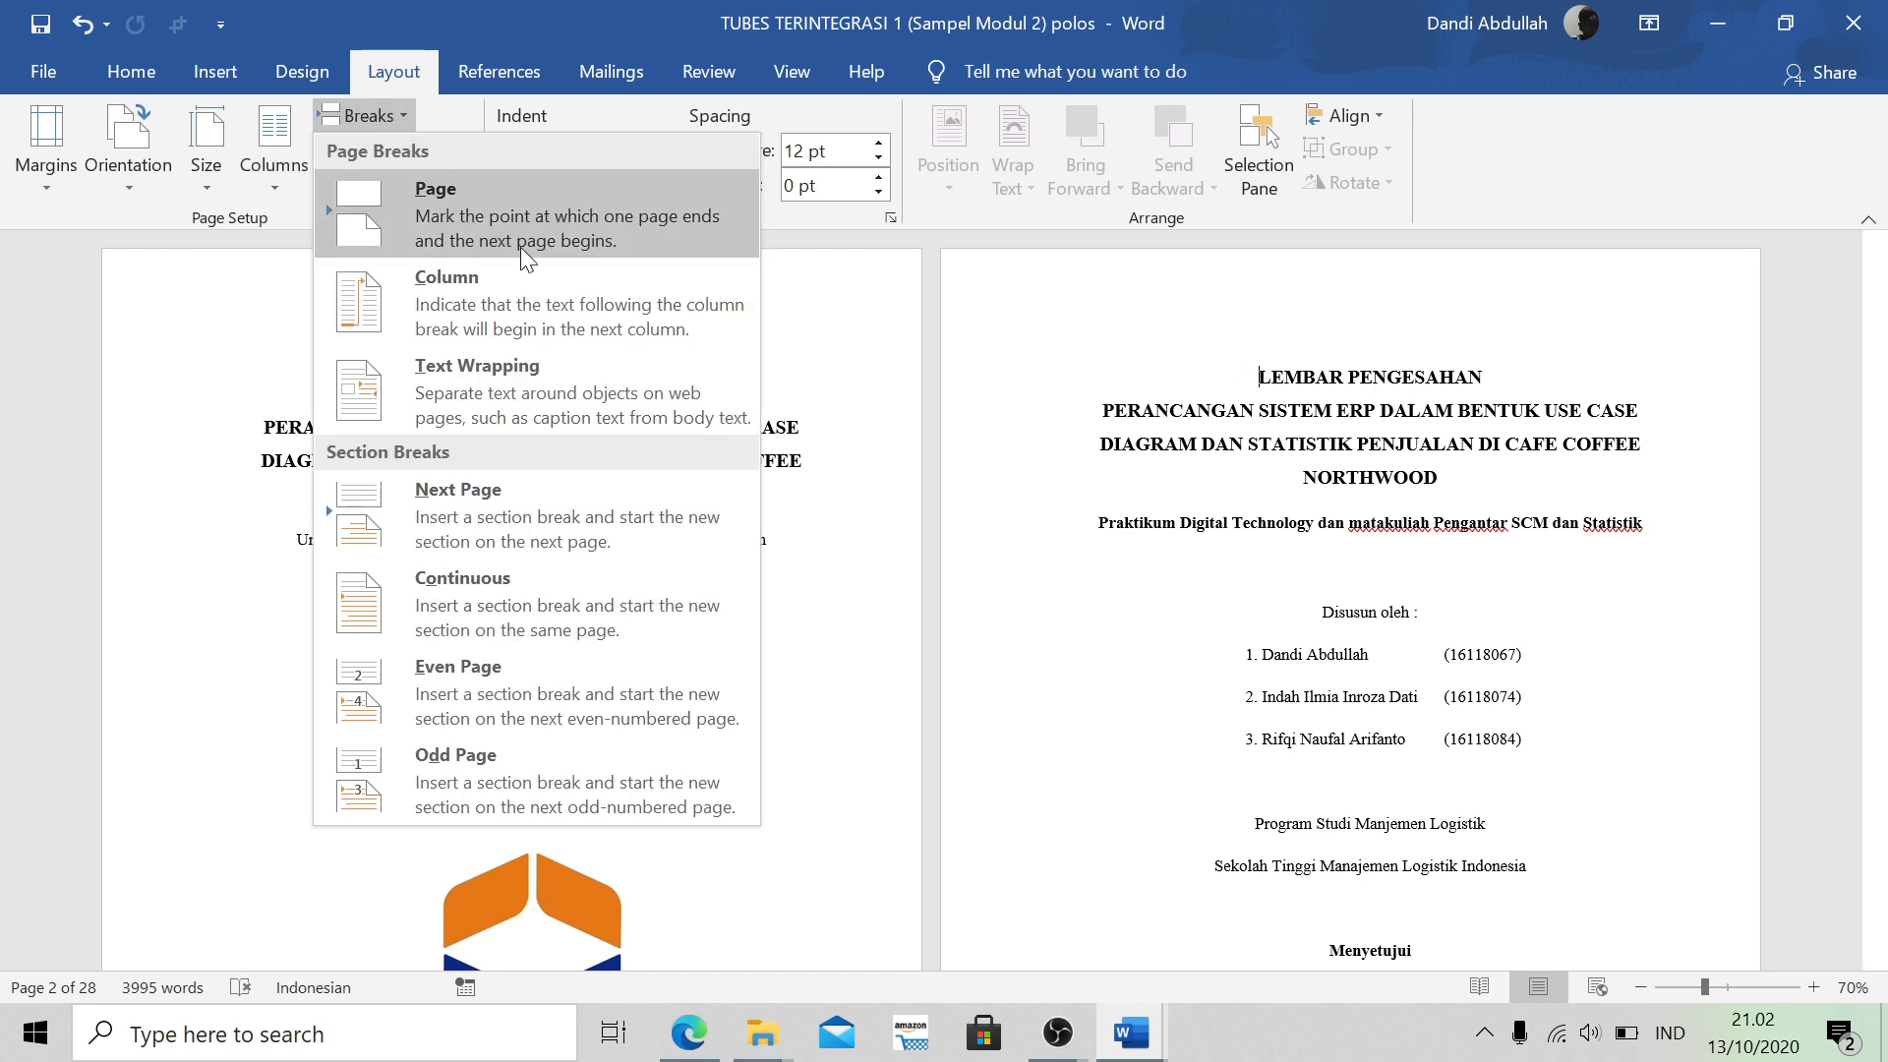
click(551, 492)
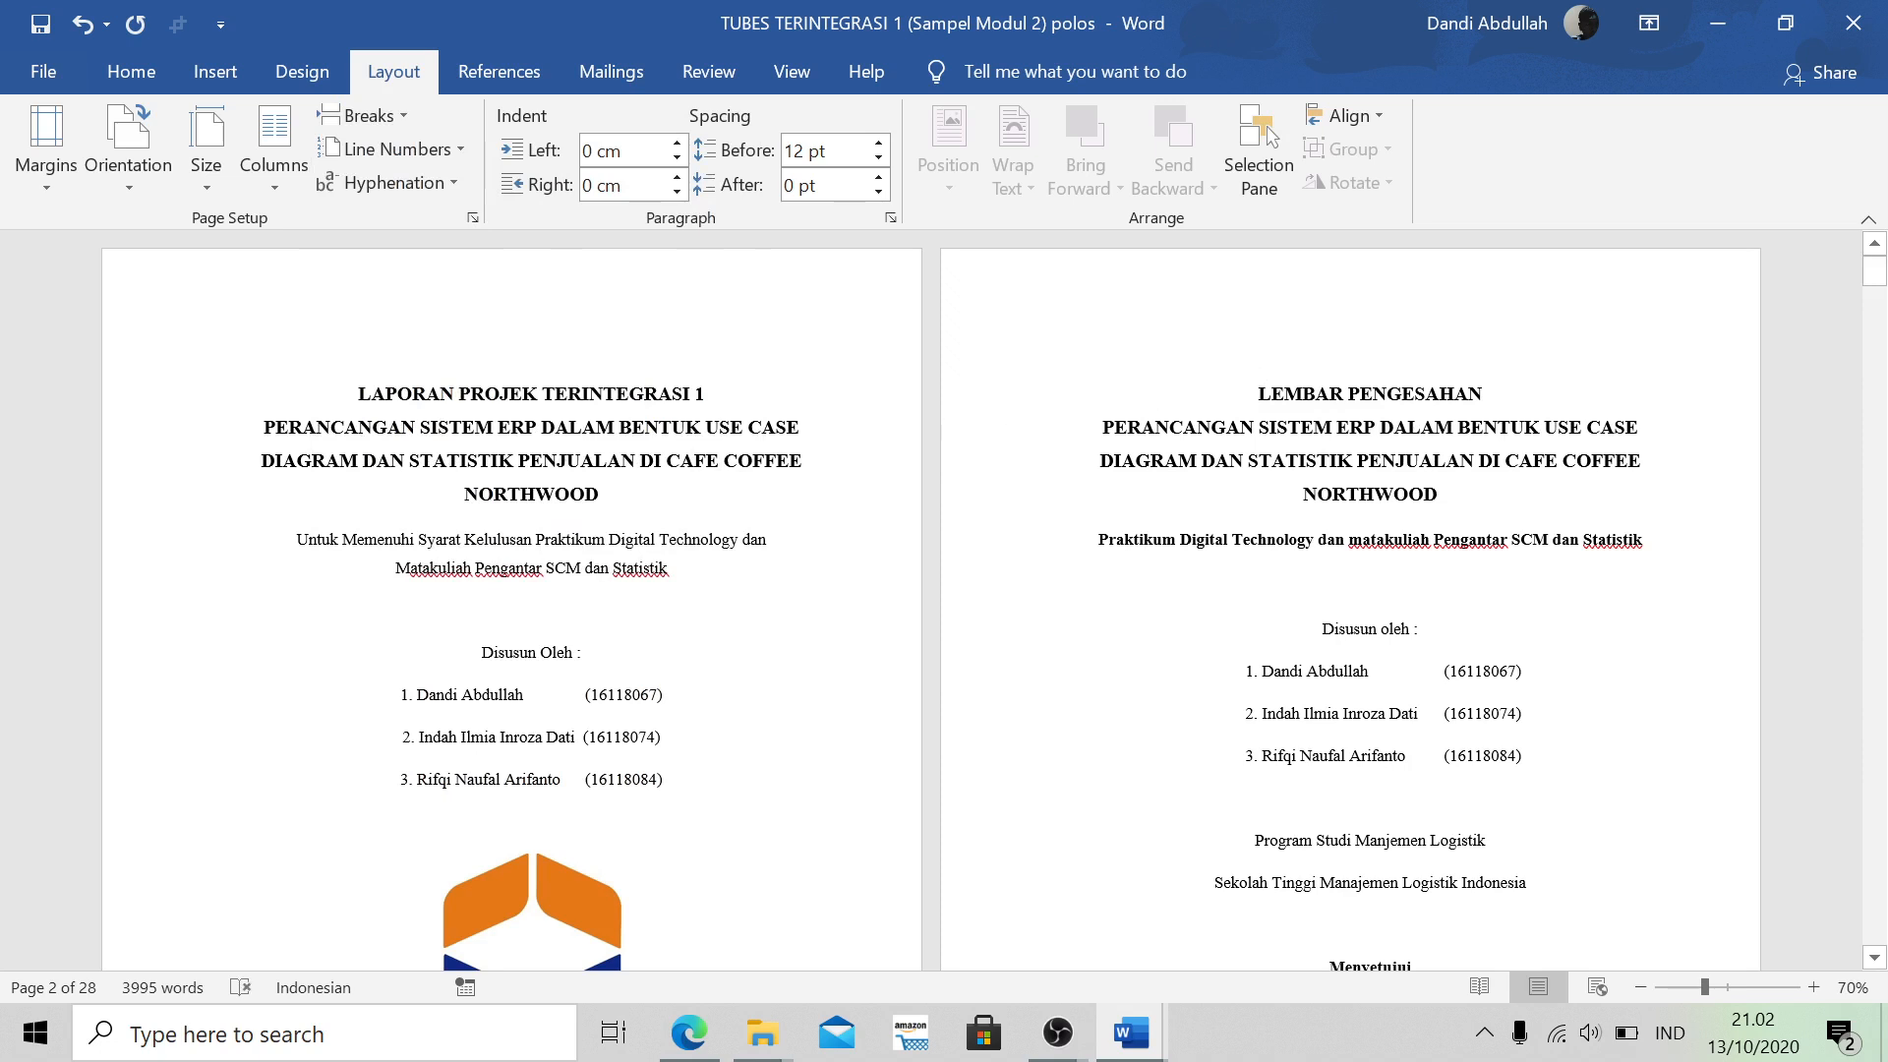
Unlink the header and footer of section 2 from the previous section, starting on the LEMBAR PENGESAHAN page
double_click(1318, 307)
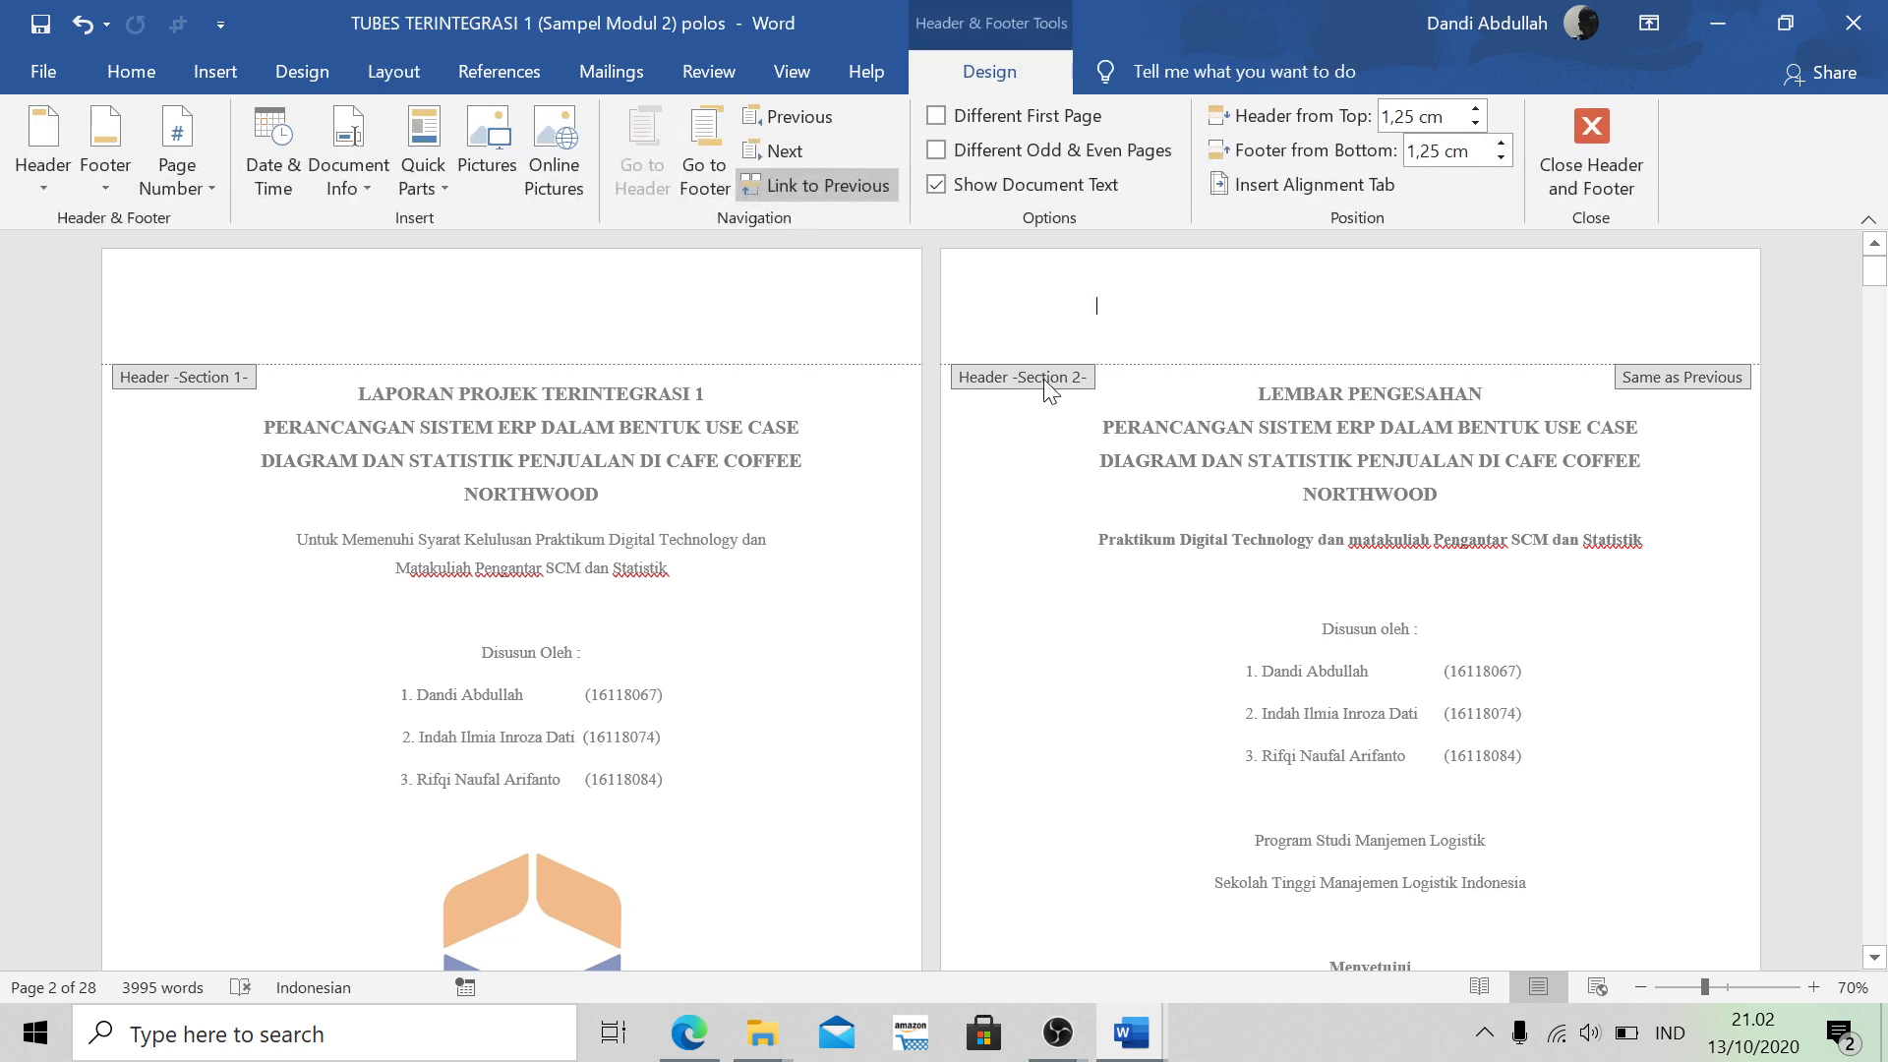
scroll(590, 413, down, 1)
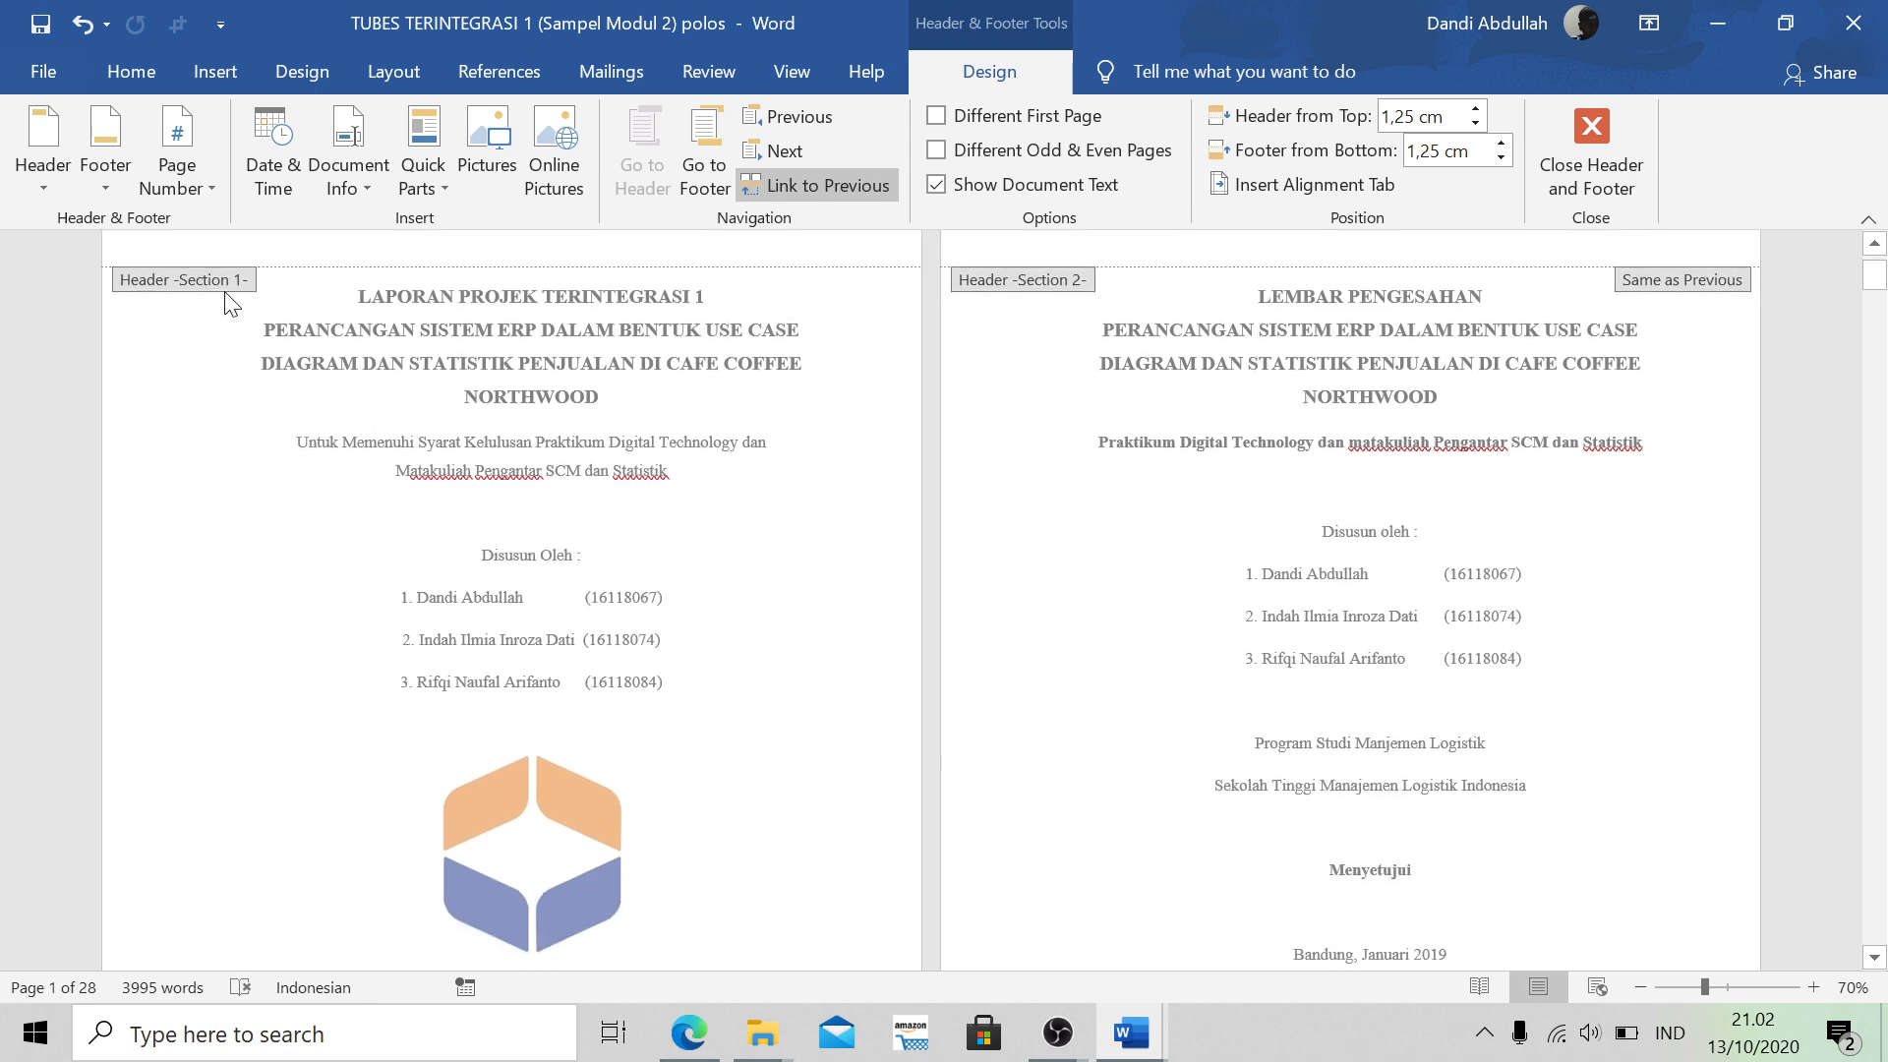
scroll(226, 301, down, 3)
scroll(223, 300, up, 4)
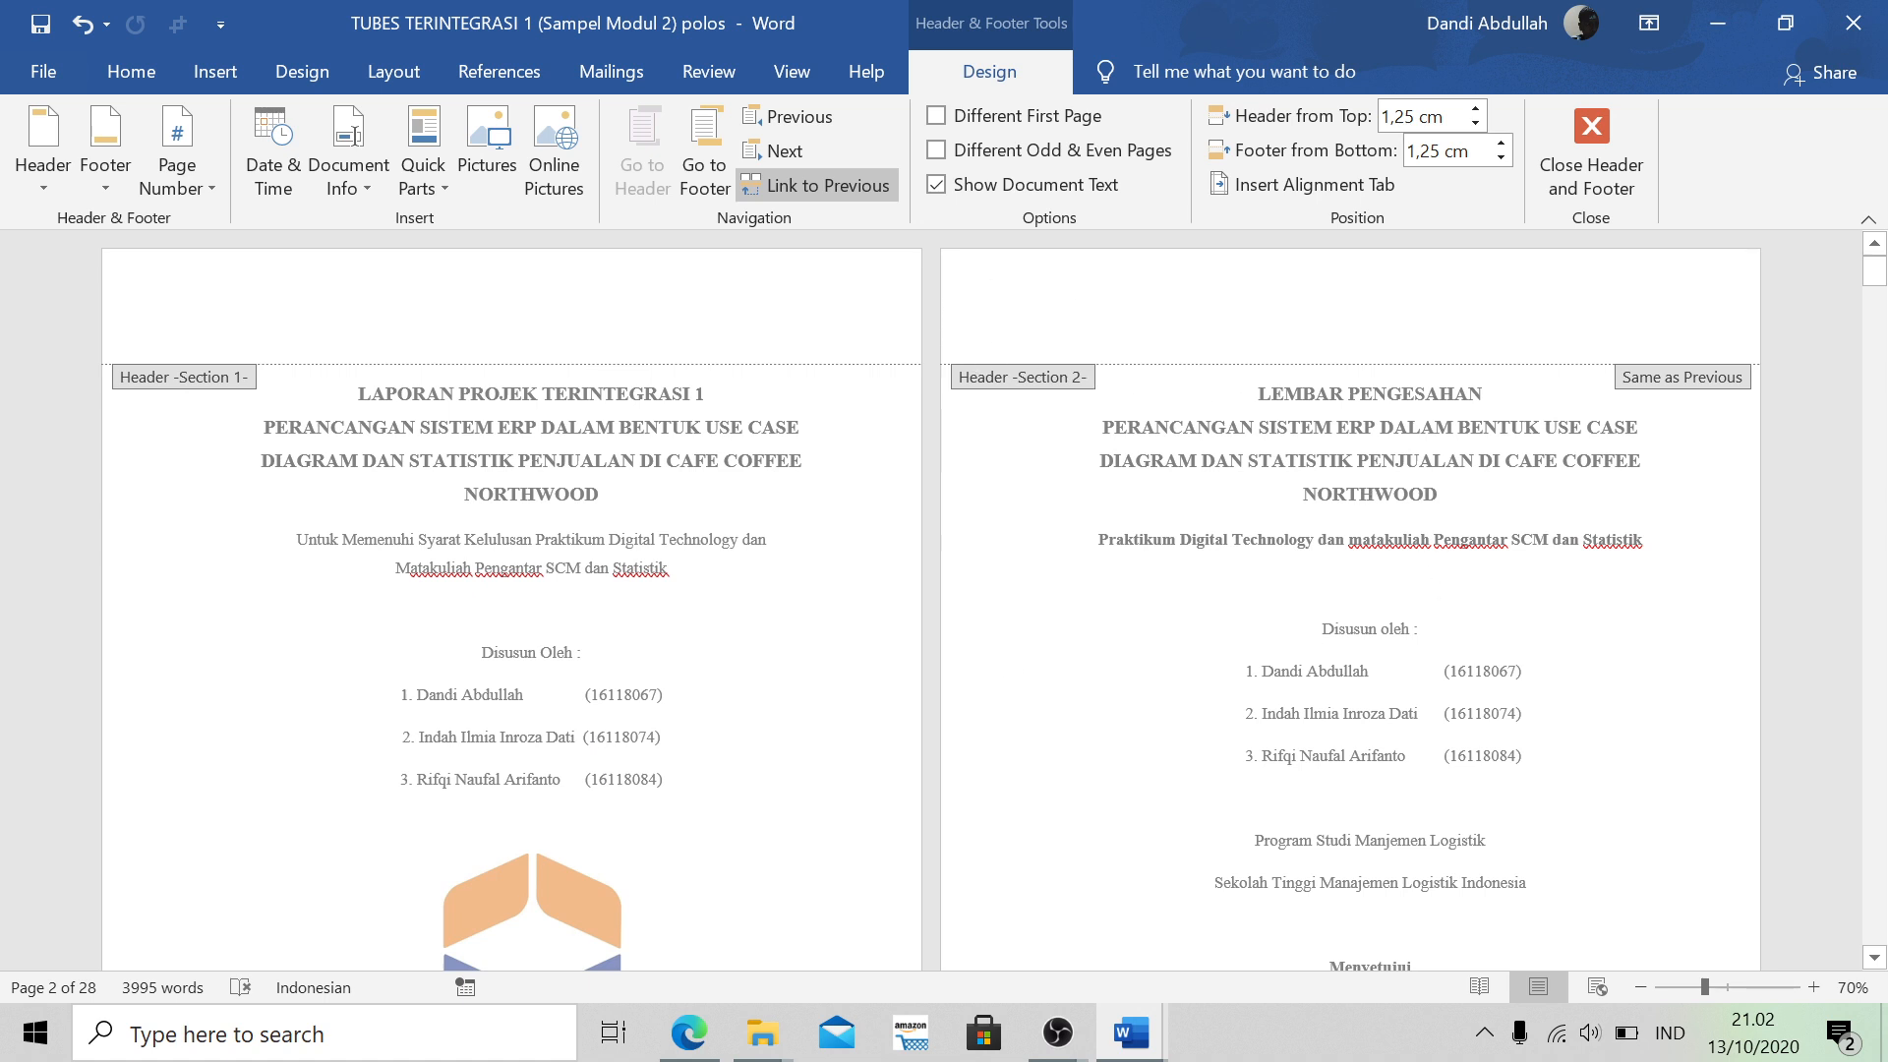
scroll(1121, 350, down, 1)
scroll(1121, 350, up, 1)
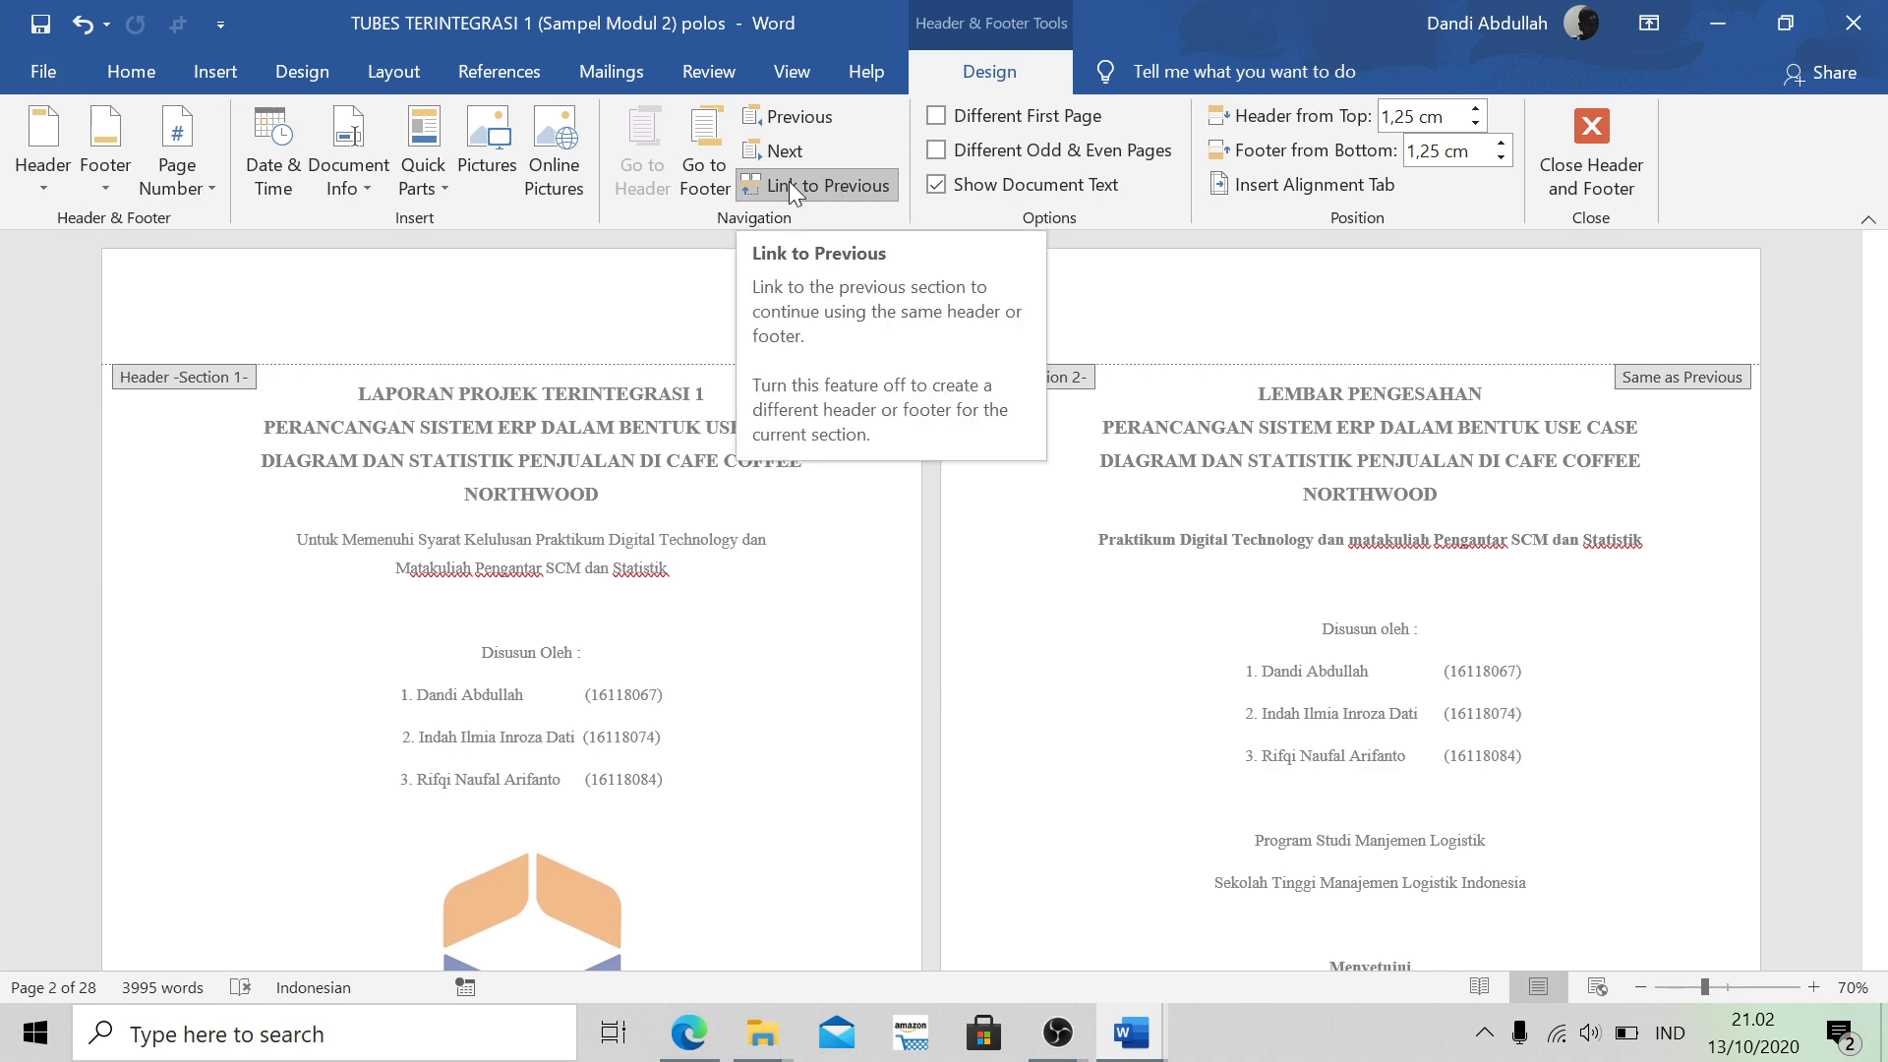
click(789, 181)
click(721, 169)
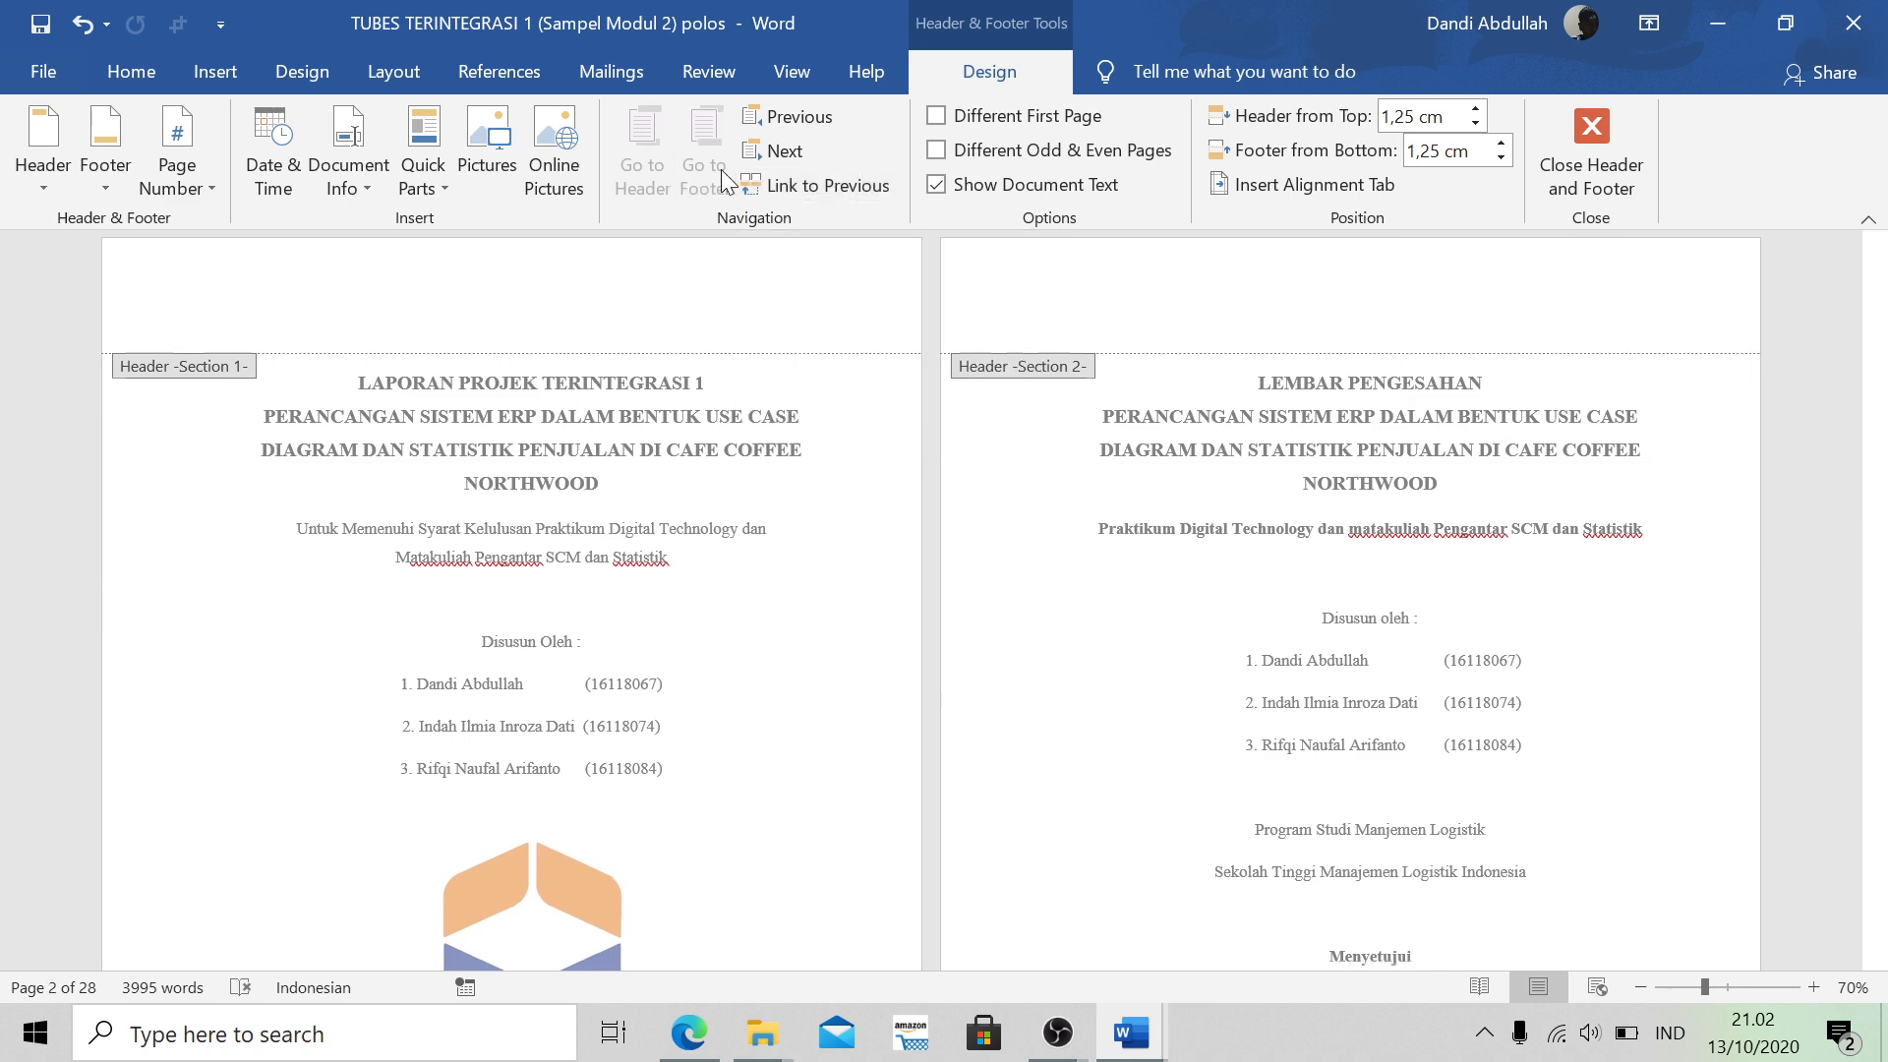
click(840, 187)
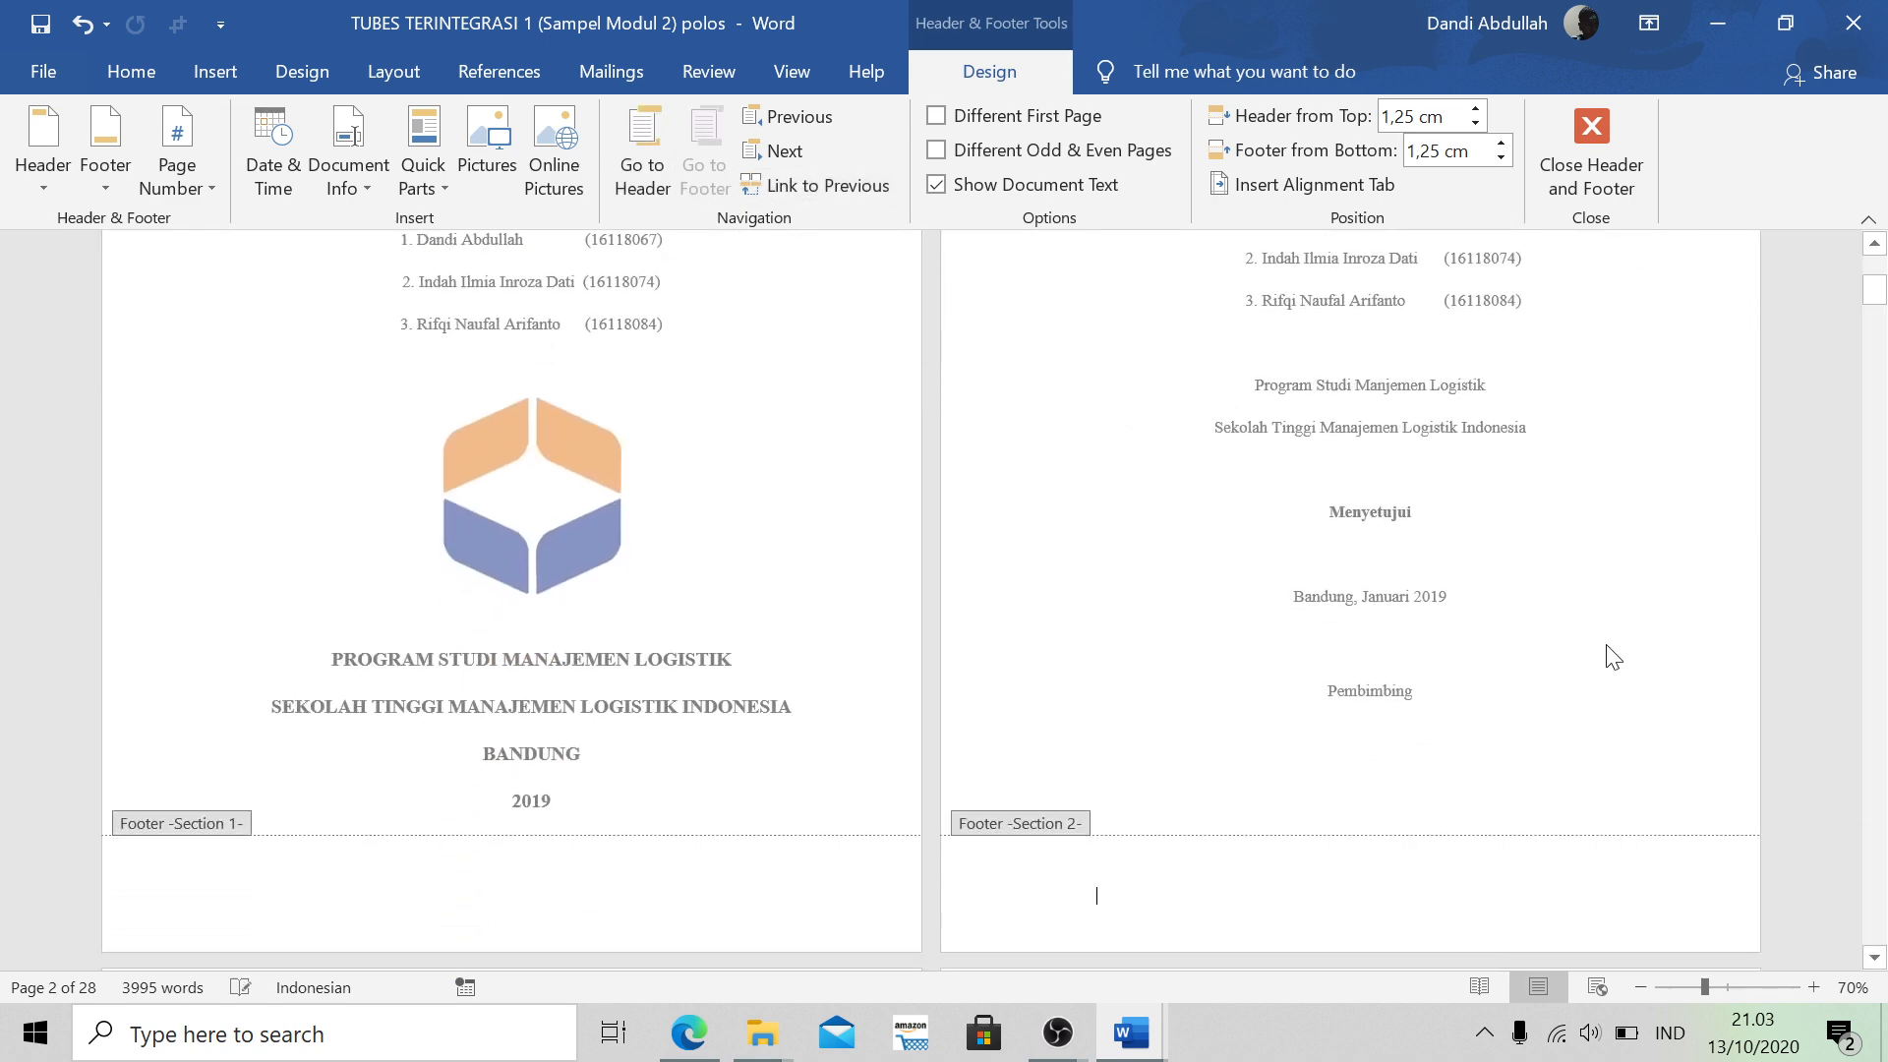
Check the section labels from the cover through BAB 1 and close header and footer editing
scroll(1643, 678, up, 5)
scroll(1532, 423, down, 8)
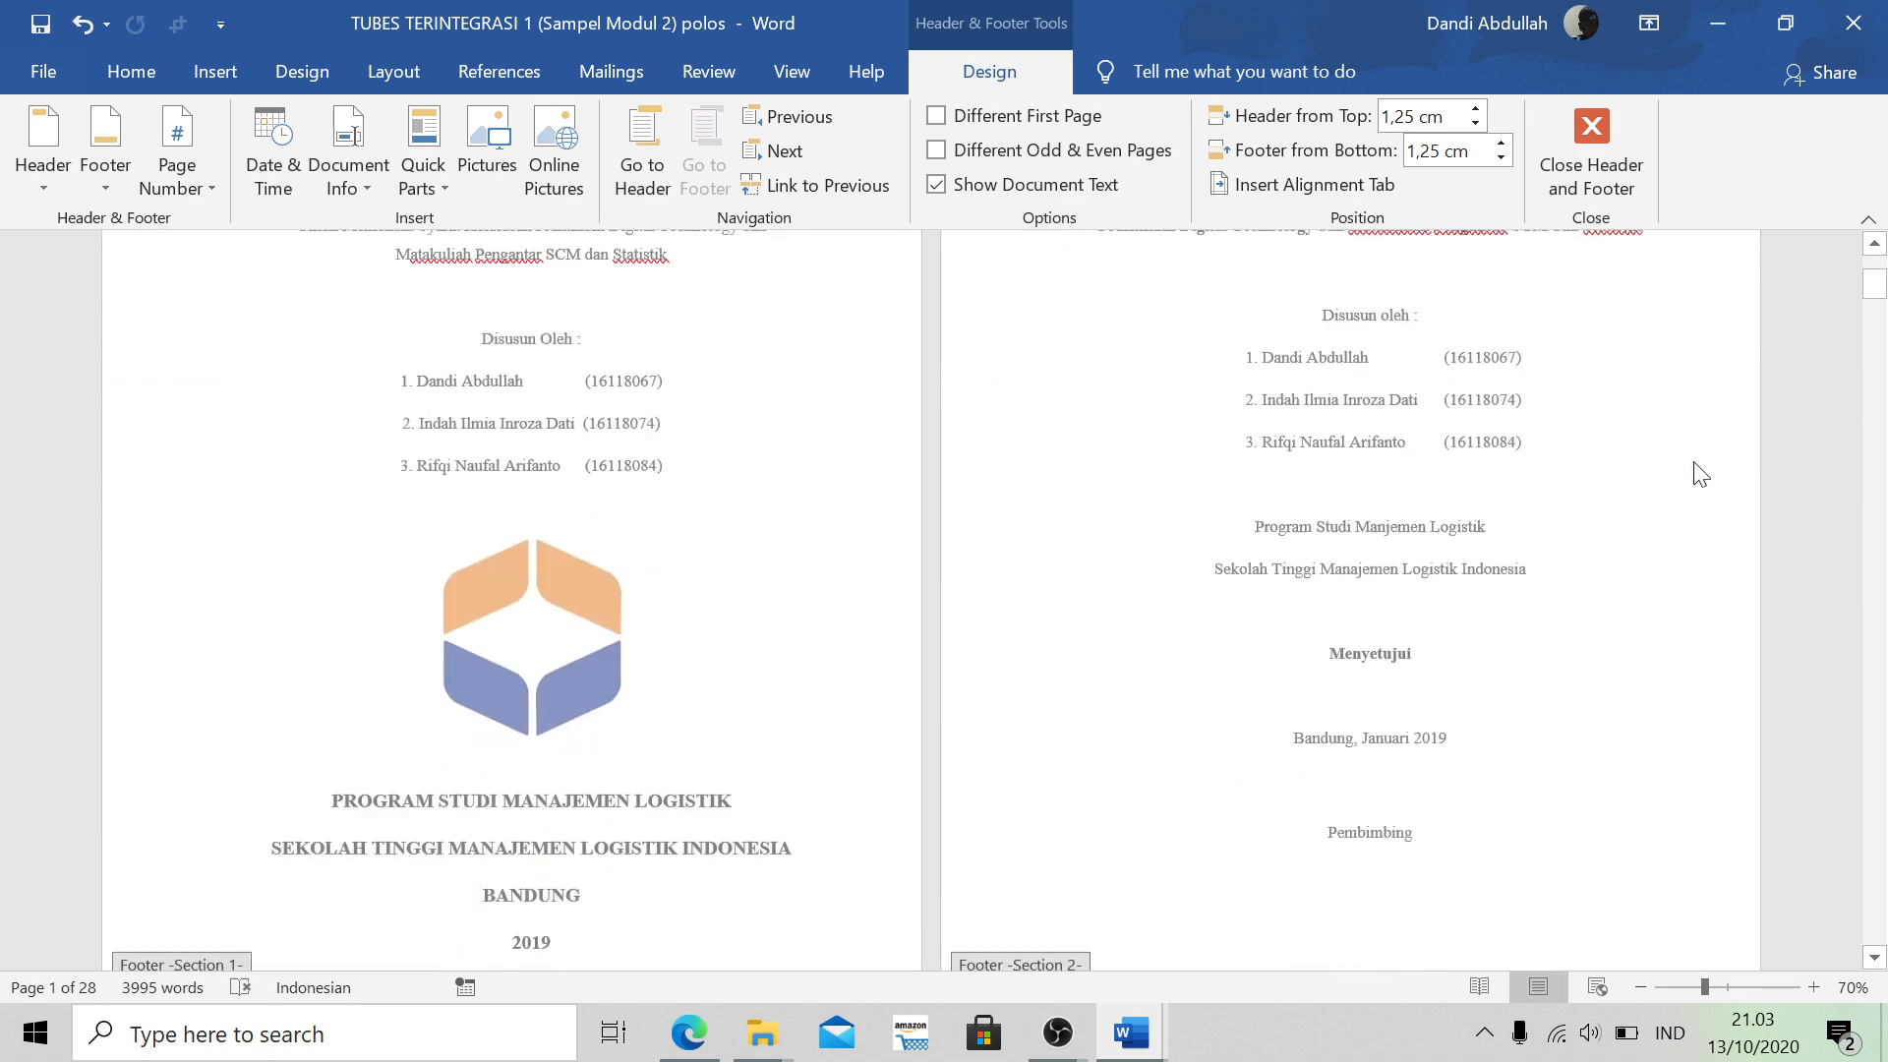
scroll(1407, 491, down, 10)
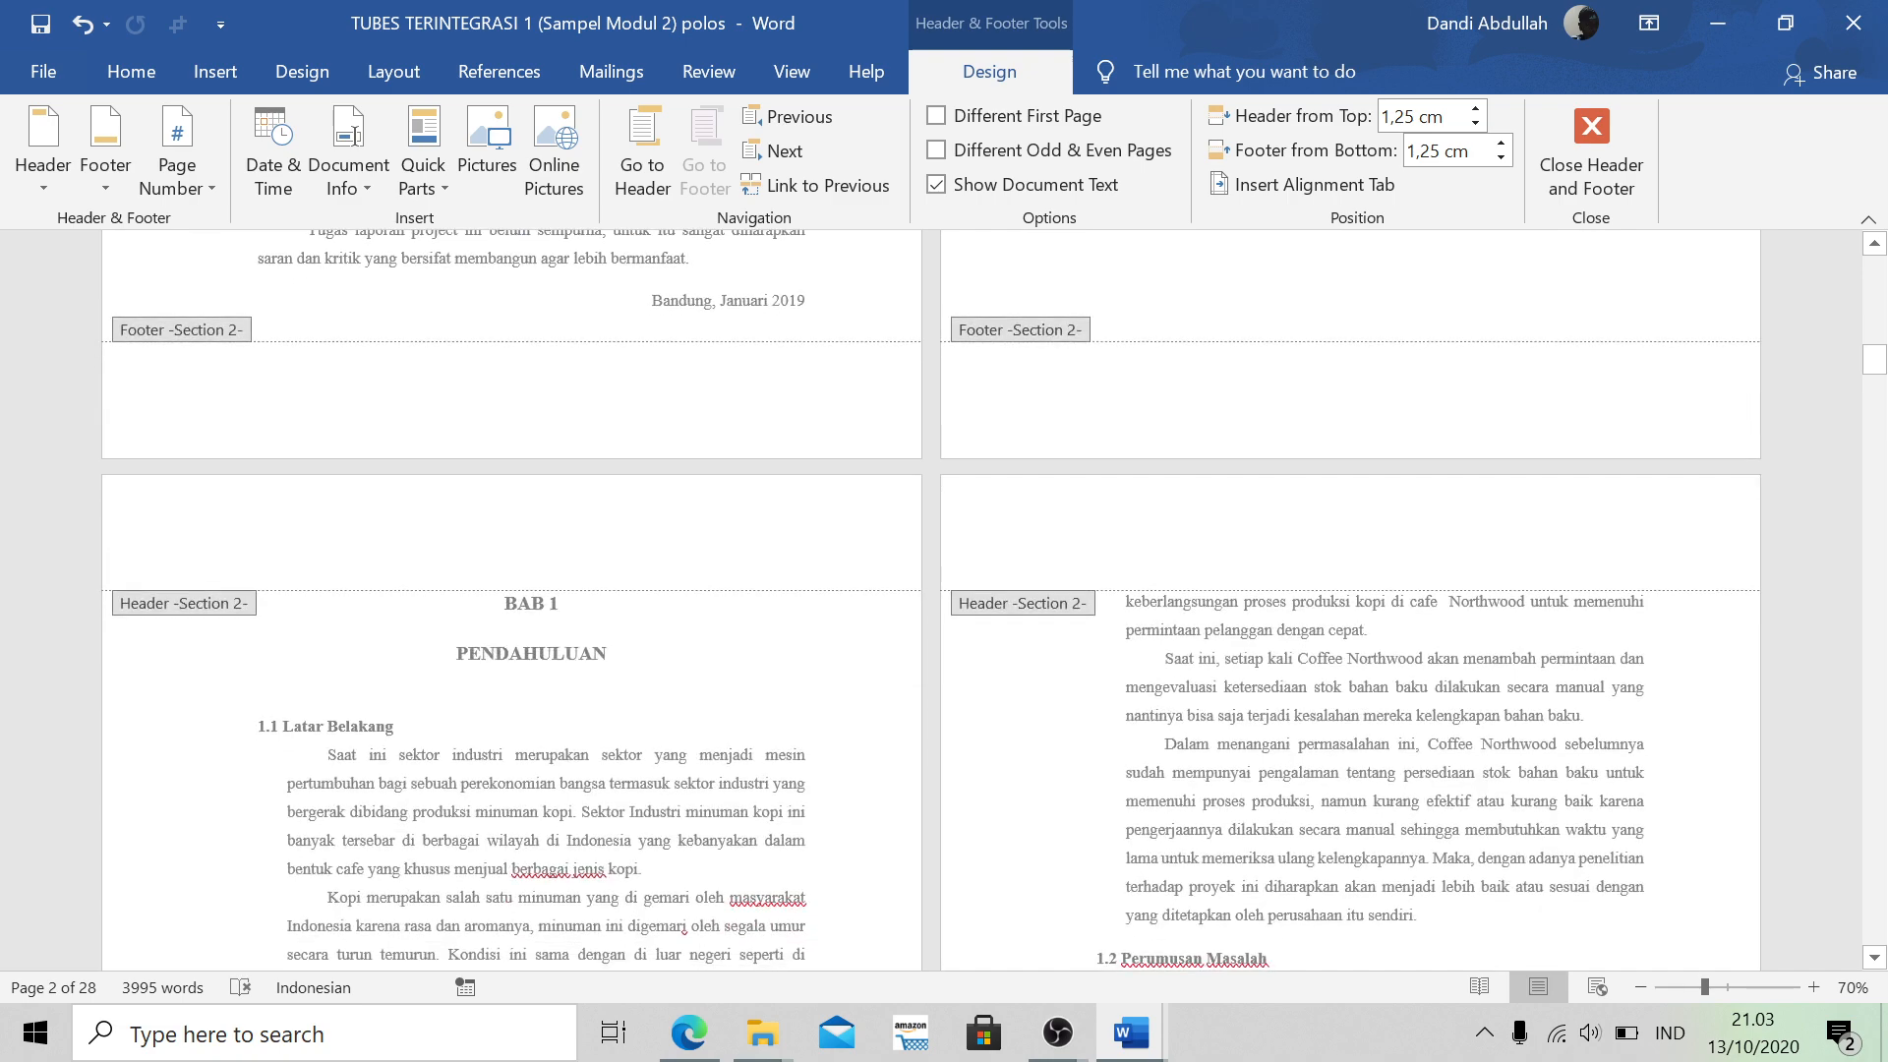
click(1590, 153)
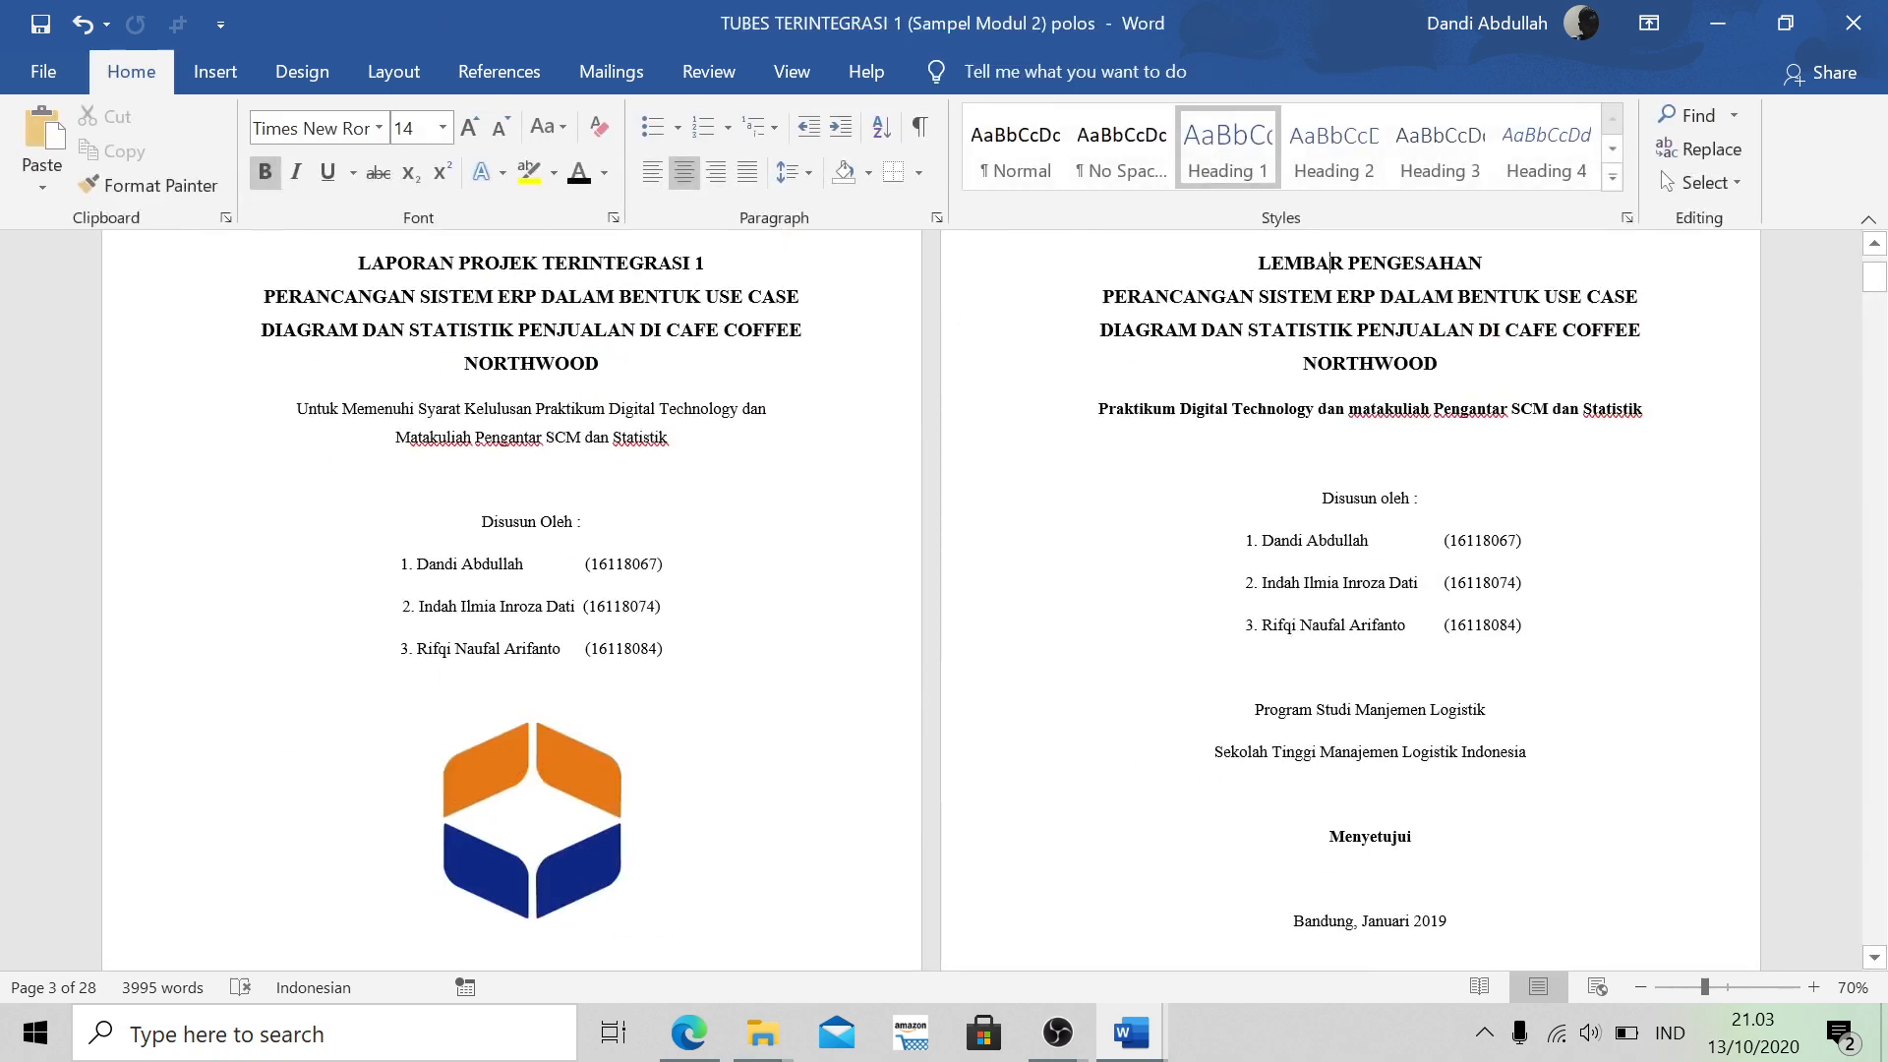
Remove an empty line above the supervisor's name on the LEMBAR PENGESAHAN page so the name fits on that page
scroll(1377, 590, down, 10)
scroll(932, 600, up, 10)
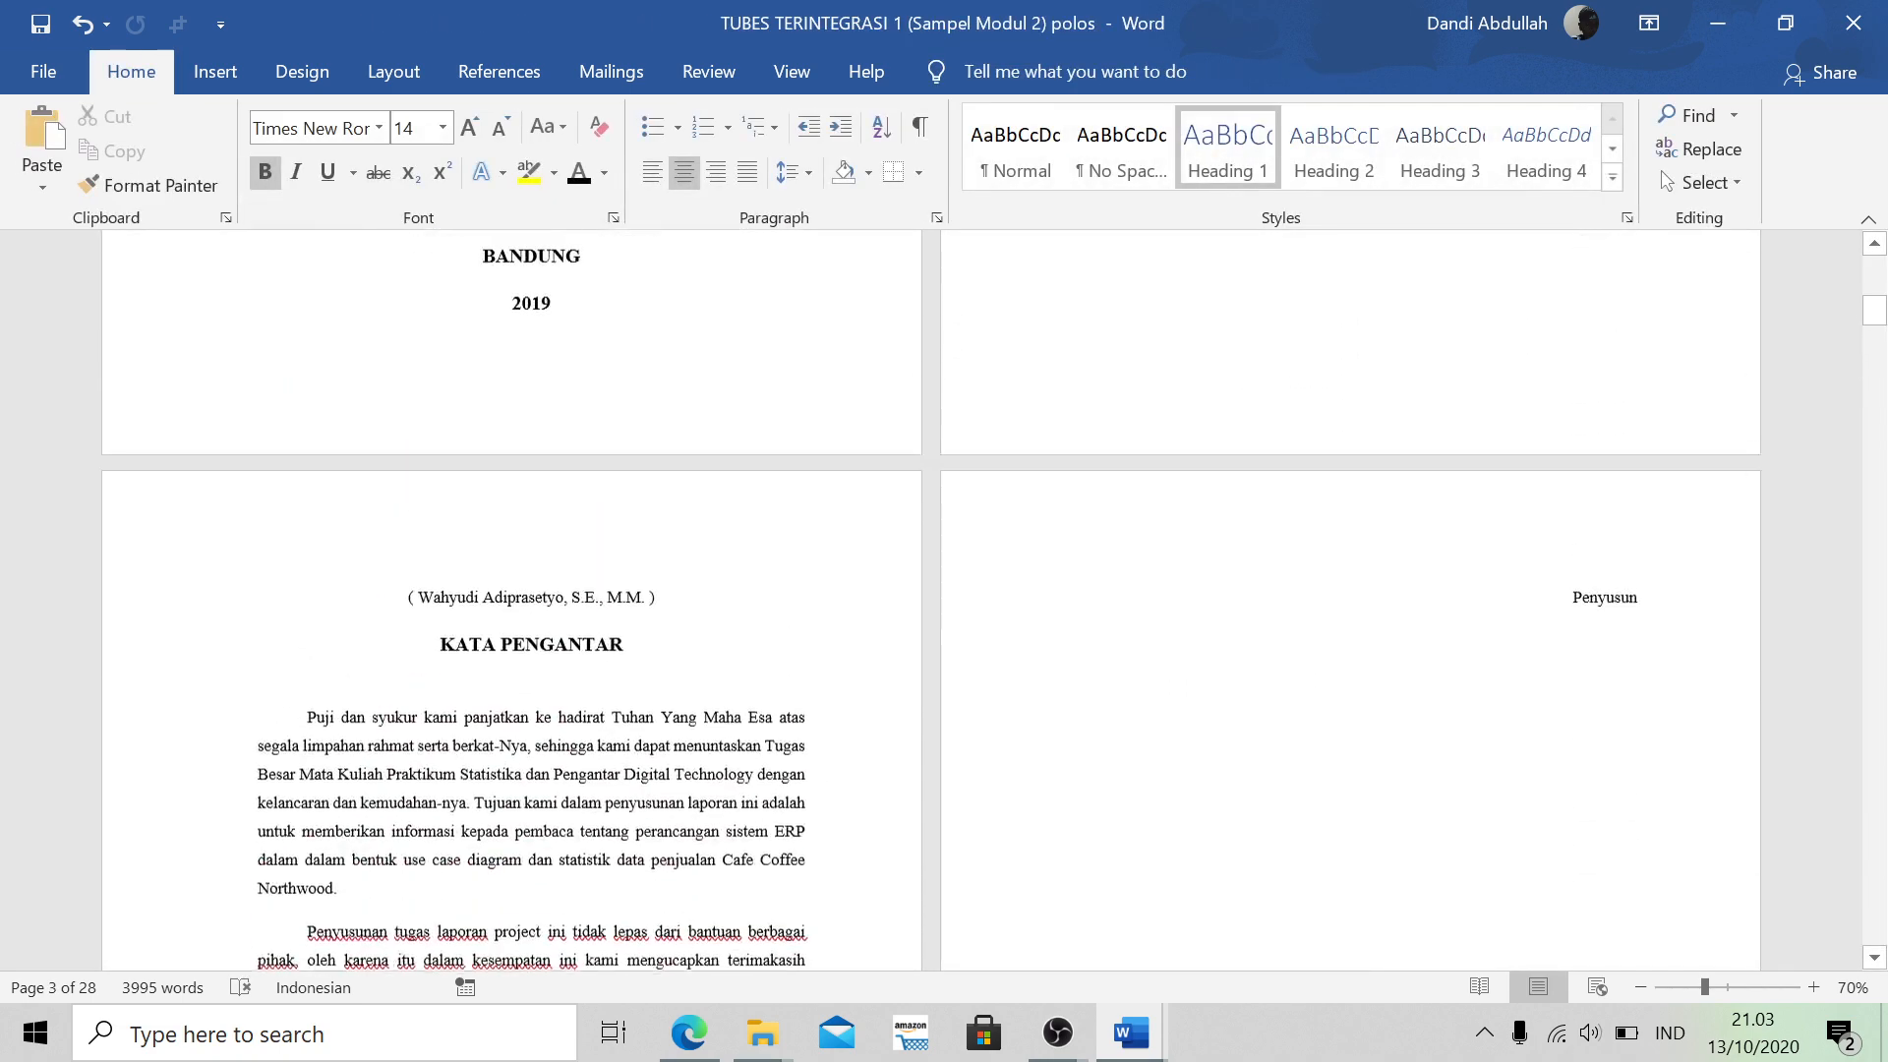
scroll(931, 600, down, 1)
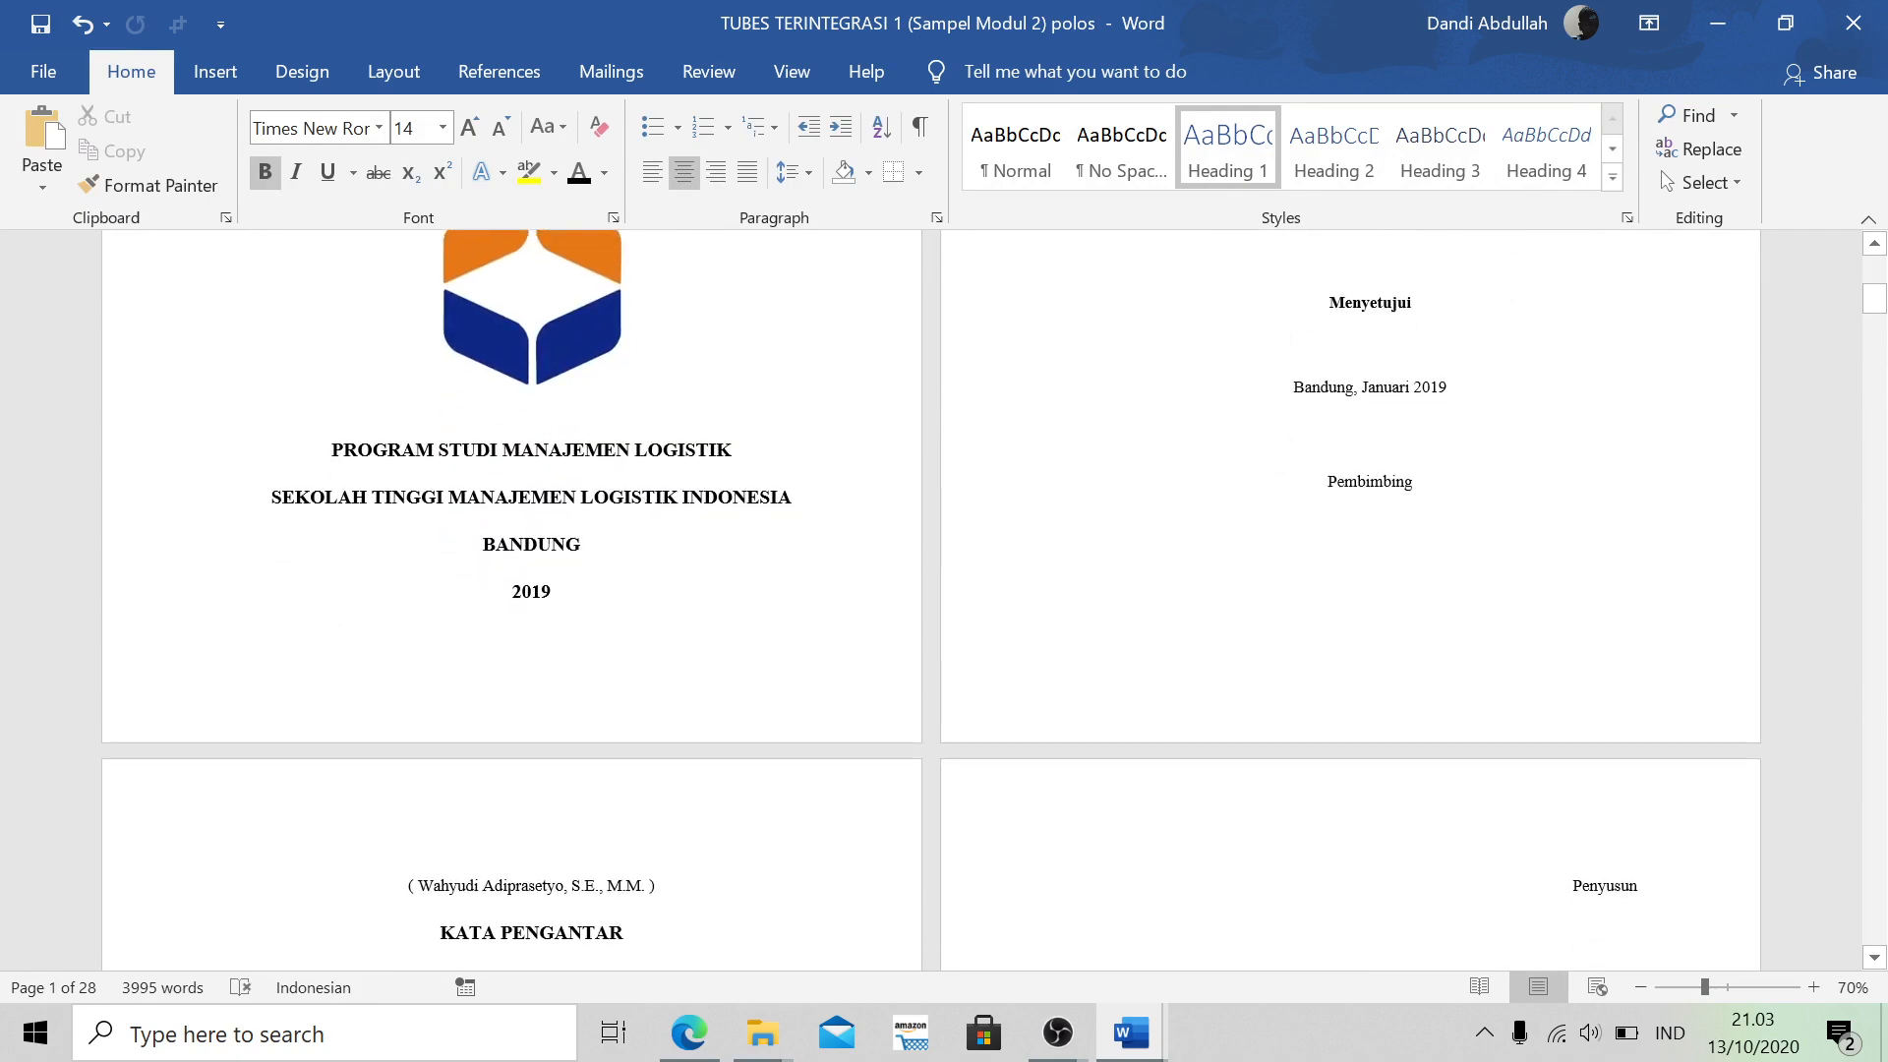
key(ctrl+z)
Insert a Next Page section break directly before the BAB 1 heading
scroll(931, 600, down, 8)
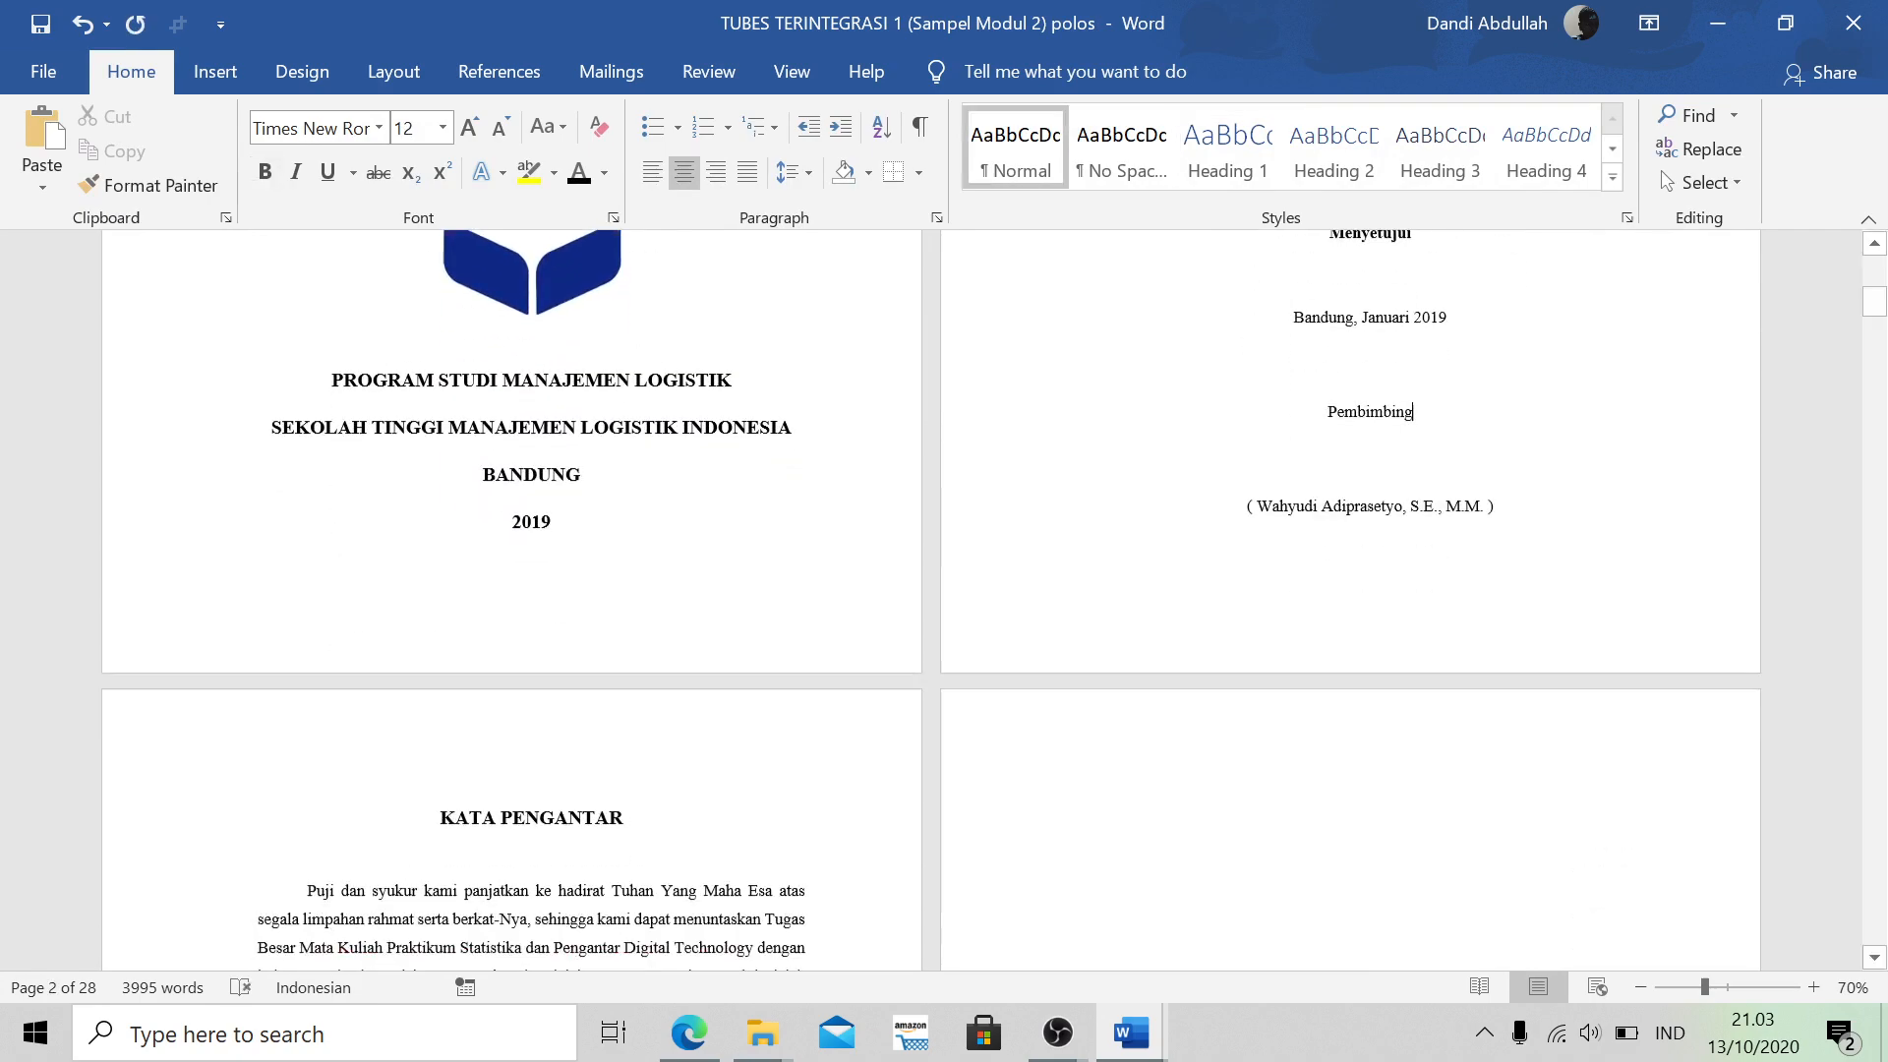
scroll(932, 600, down, 6)
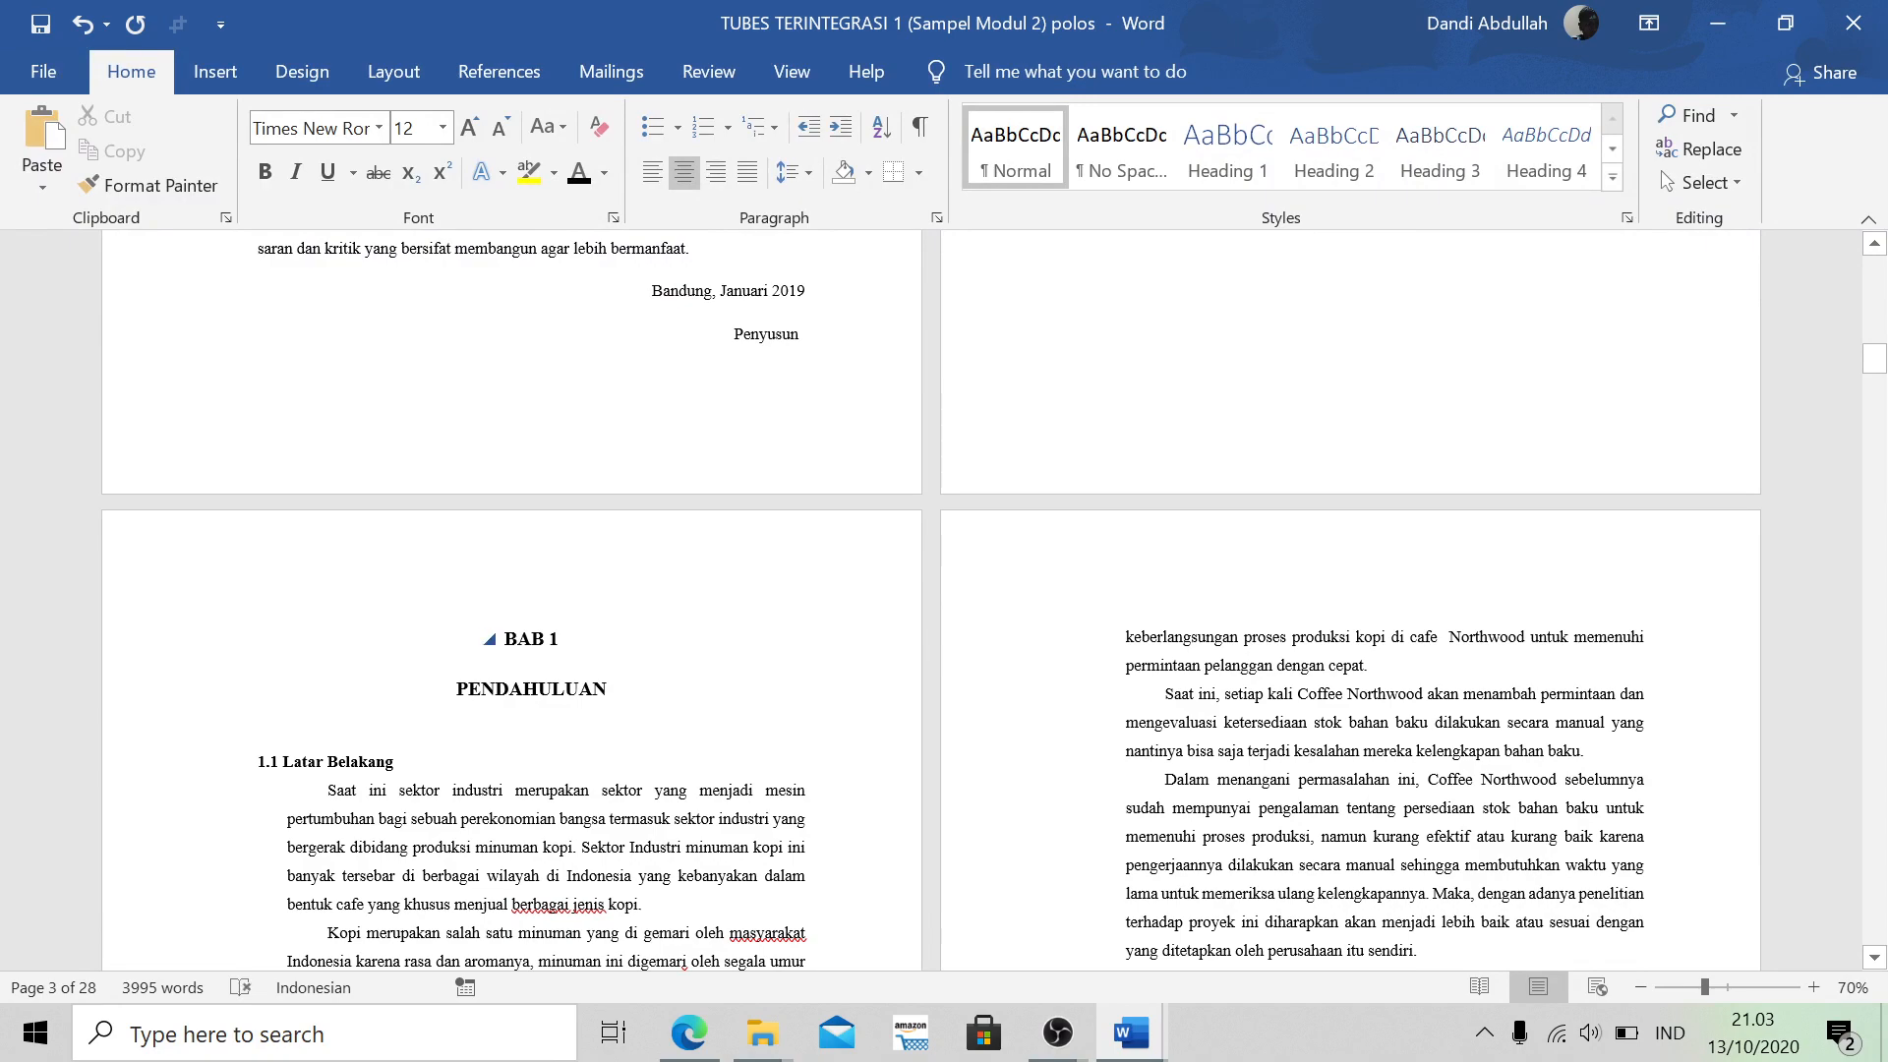
click(531, 639)
scroll(931, 600, up, 15)
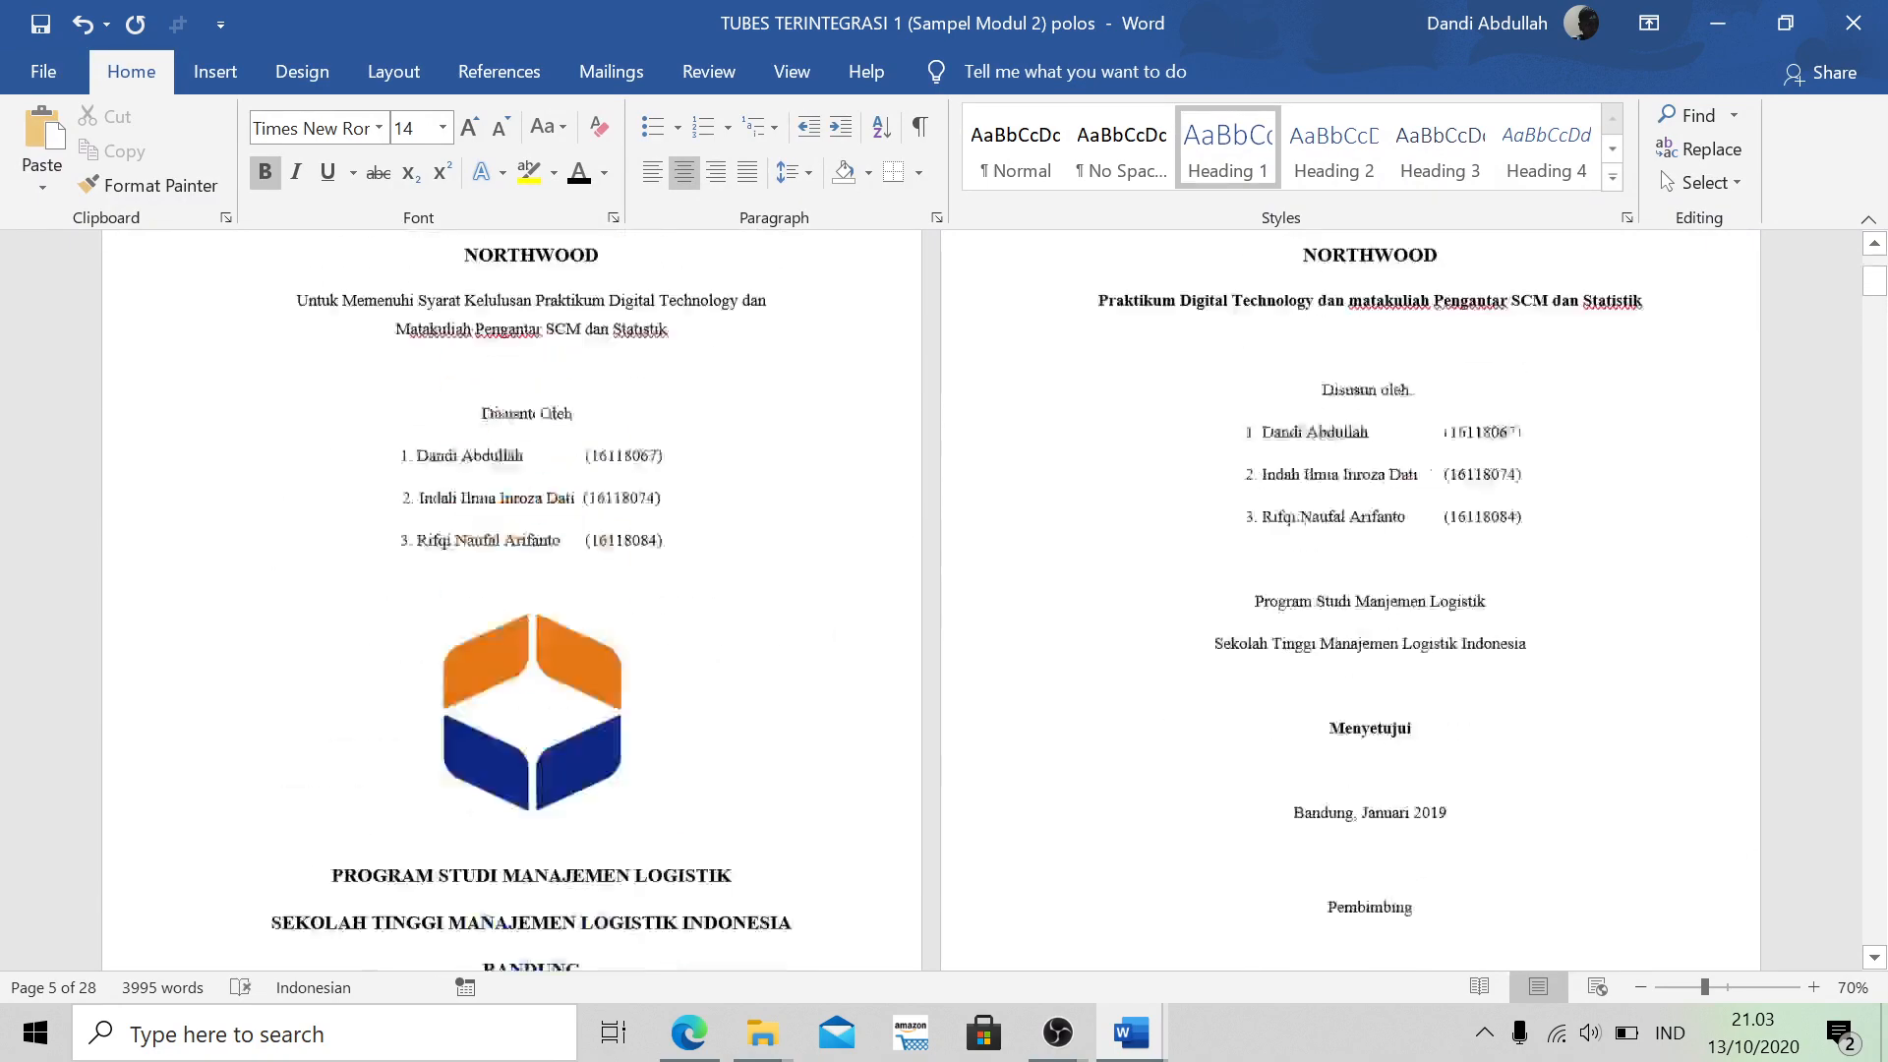
scroll(931, 600, down, 15)
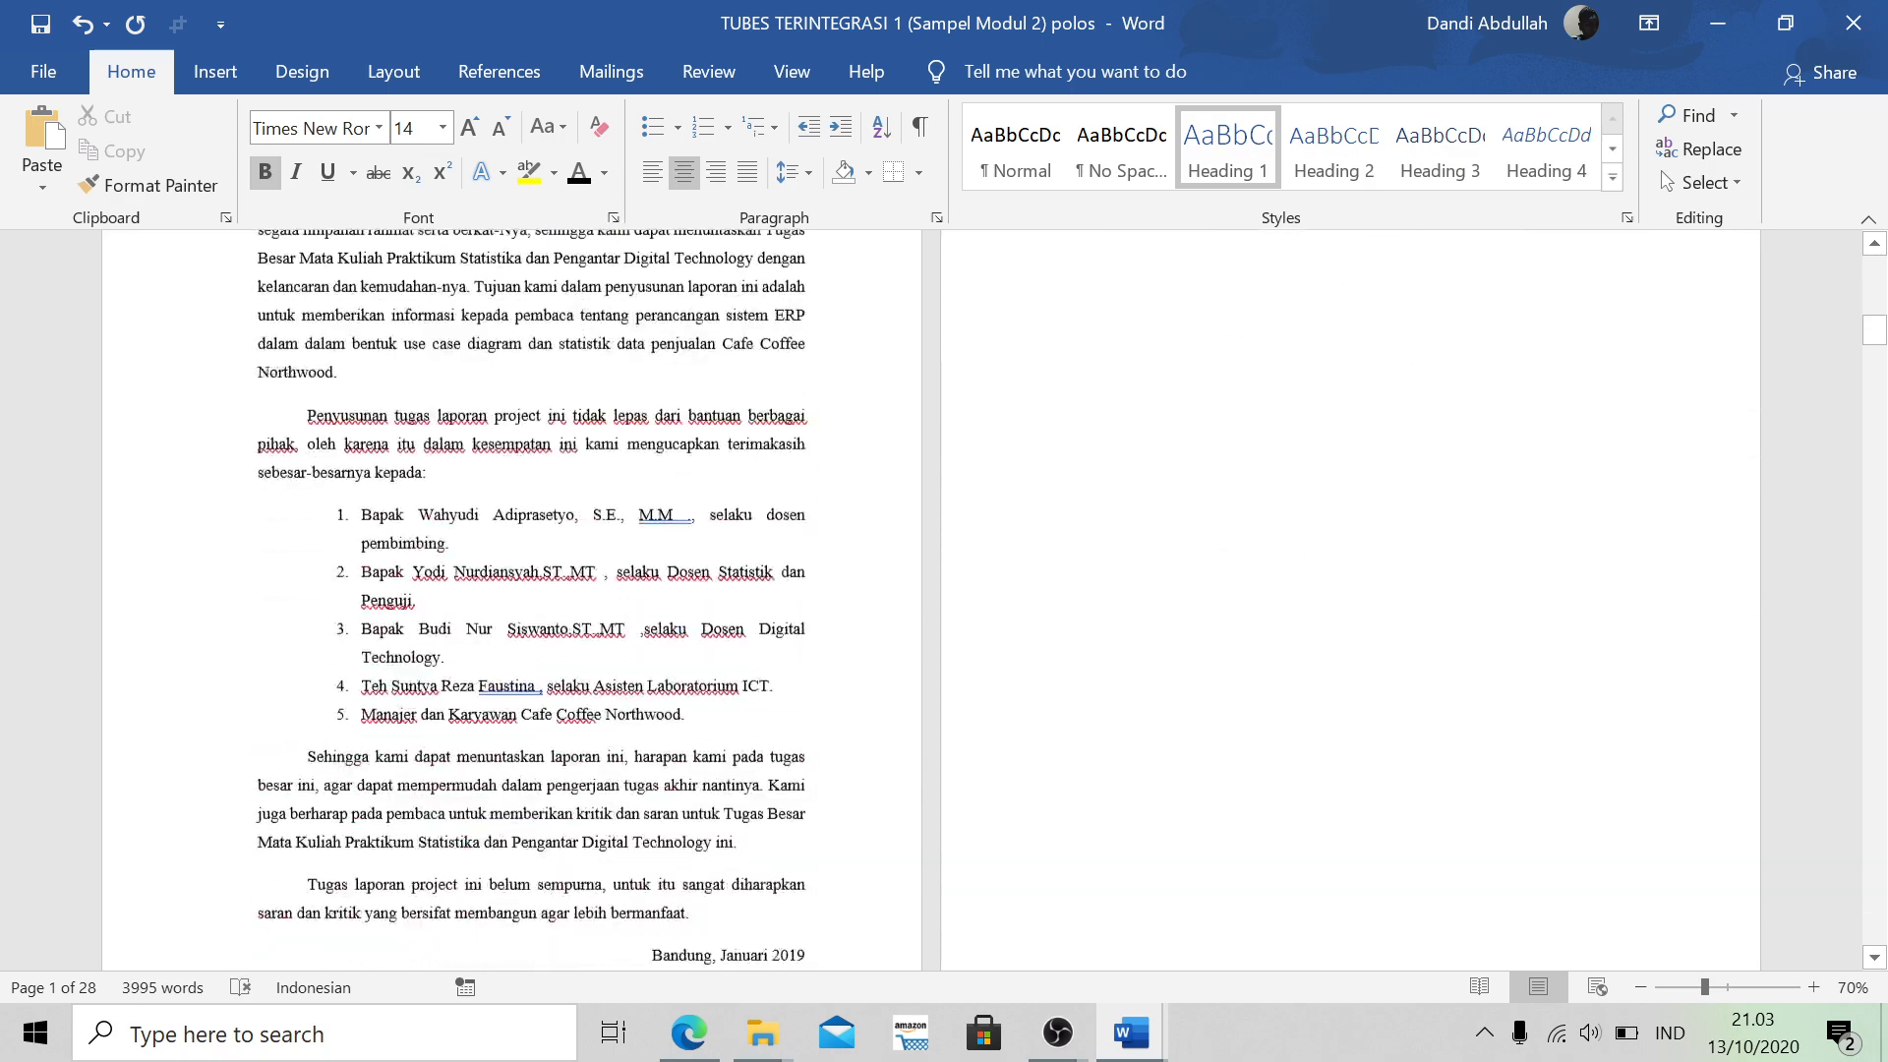
scroll(623, 531, up, 8)
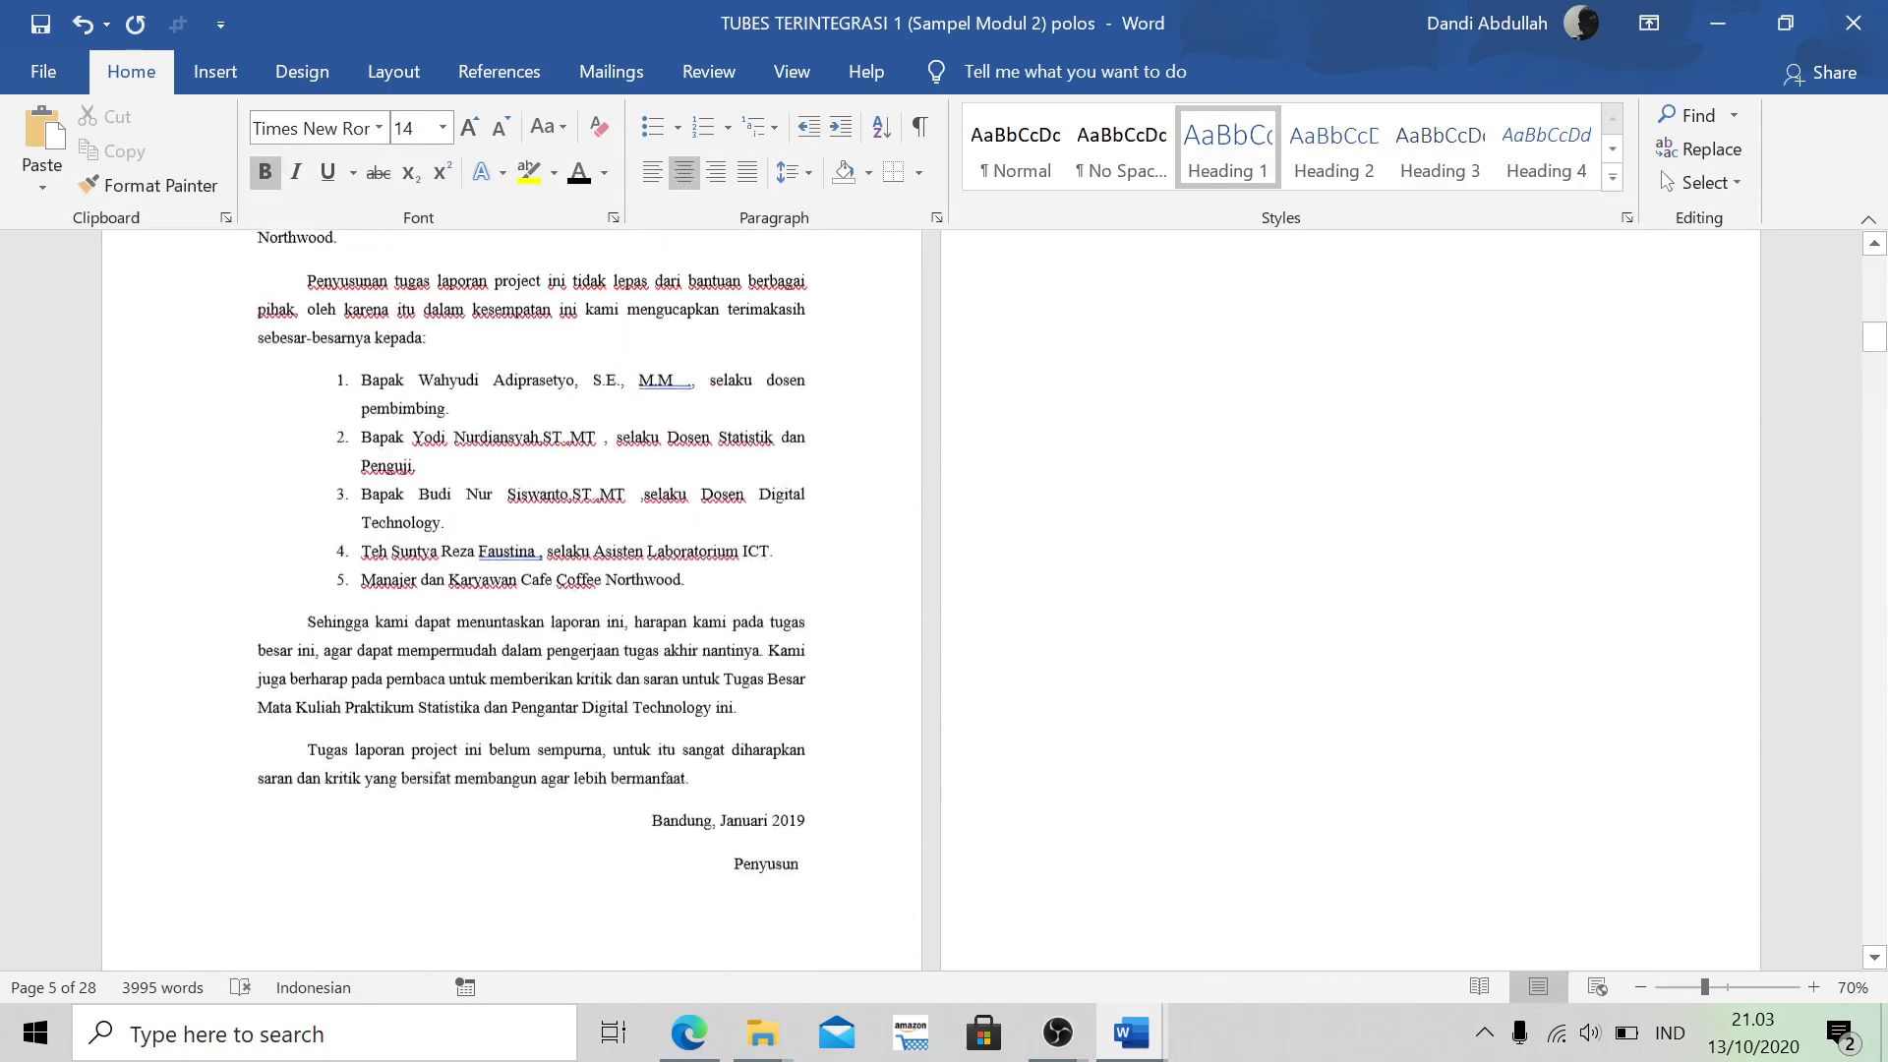
scroll(600, 706, down, 6)
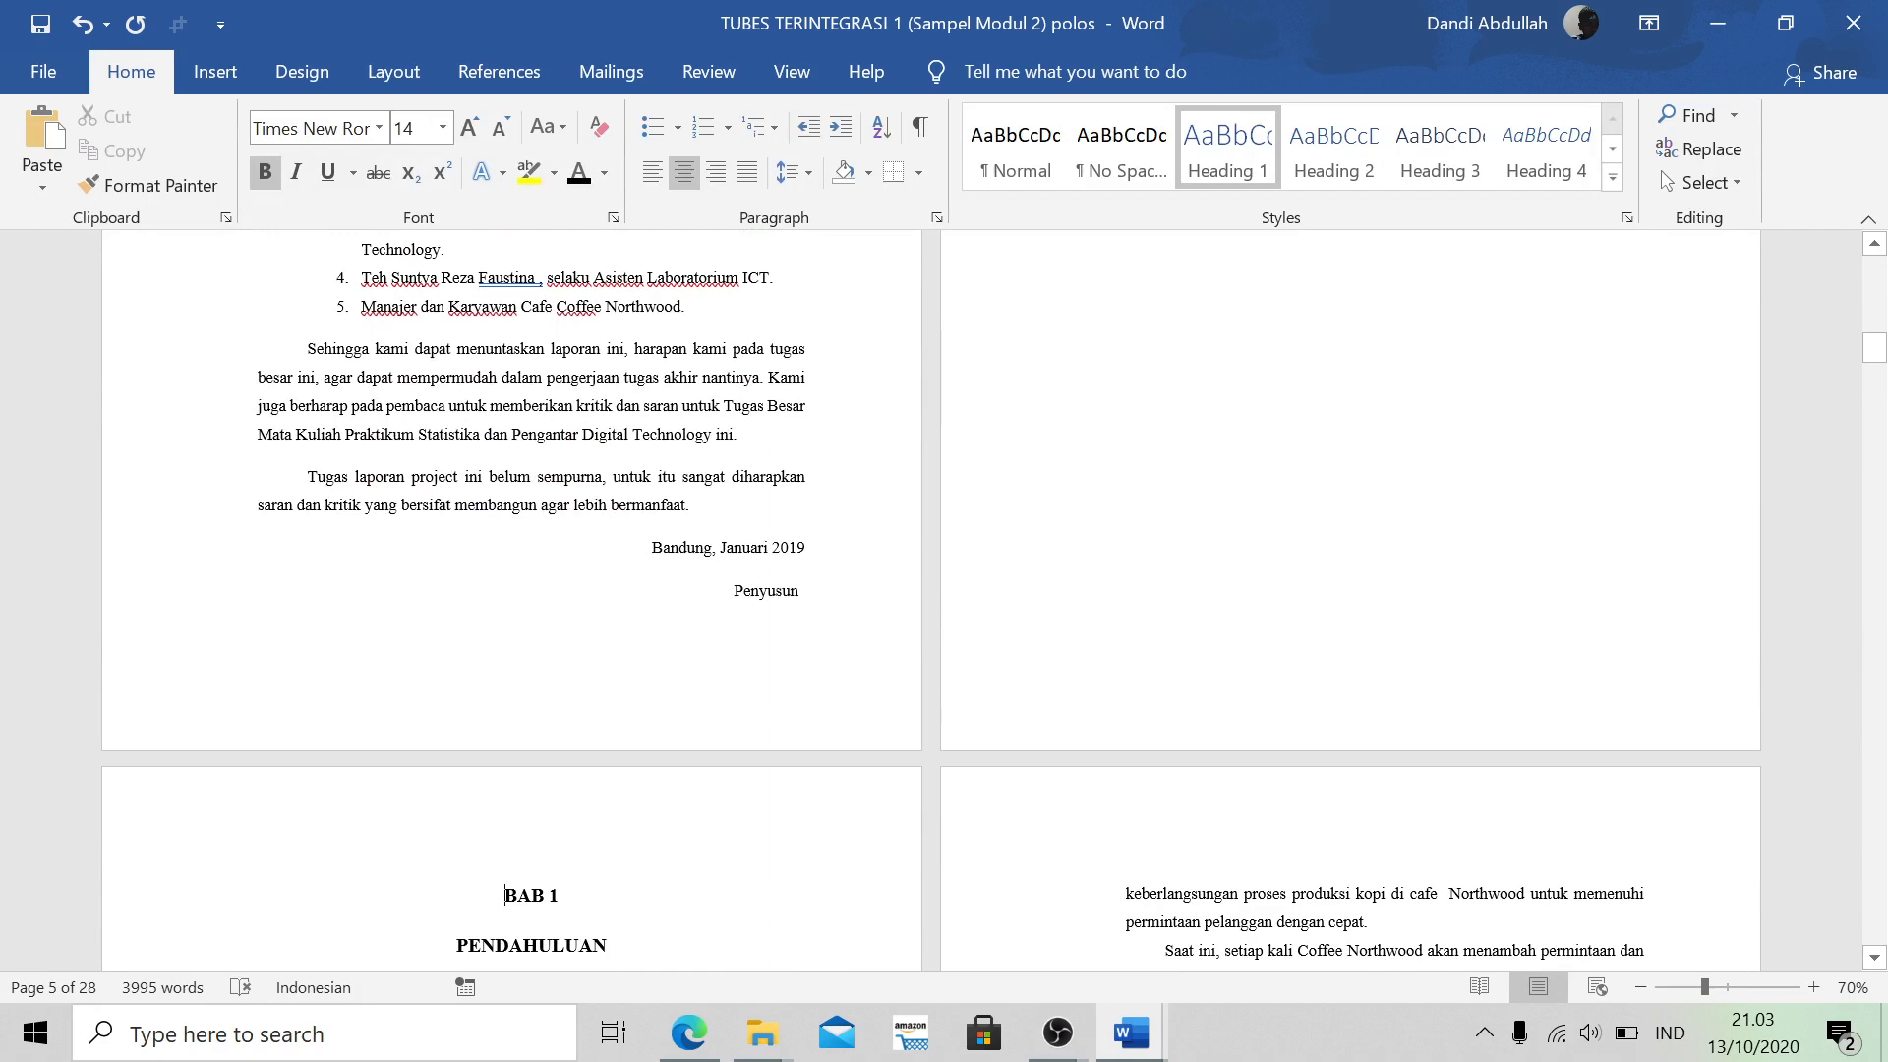
scroll(1197, 510, down, 3)
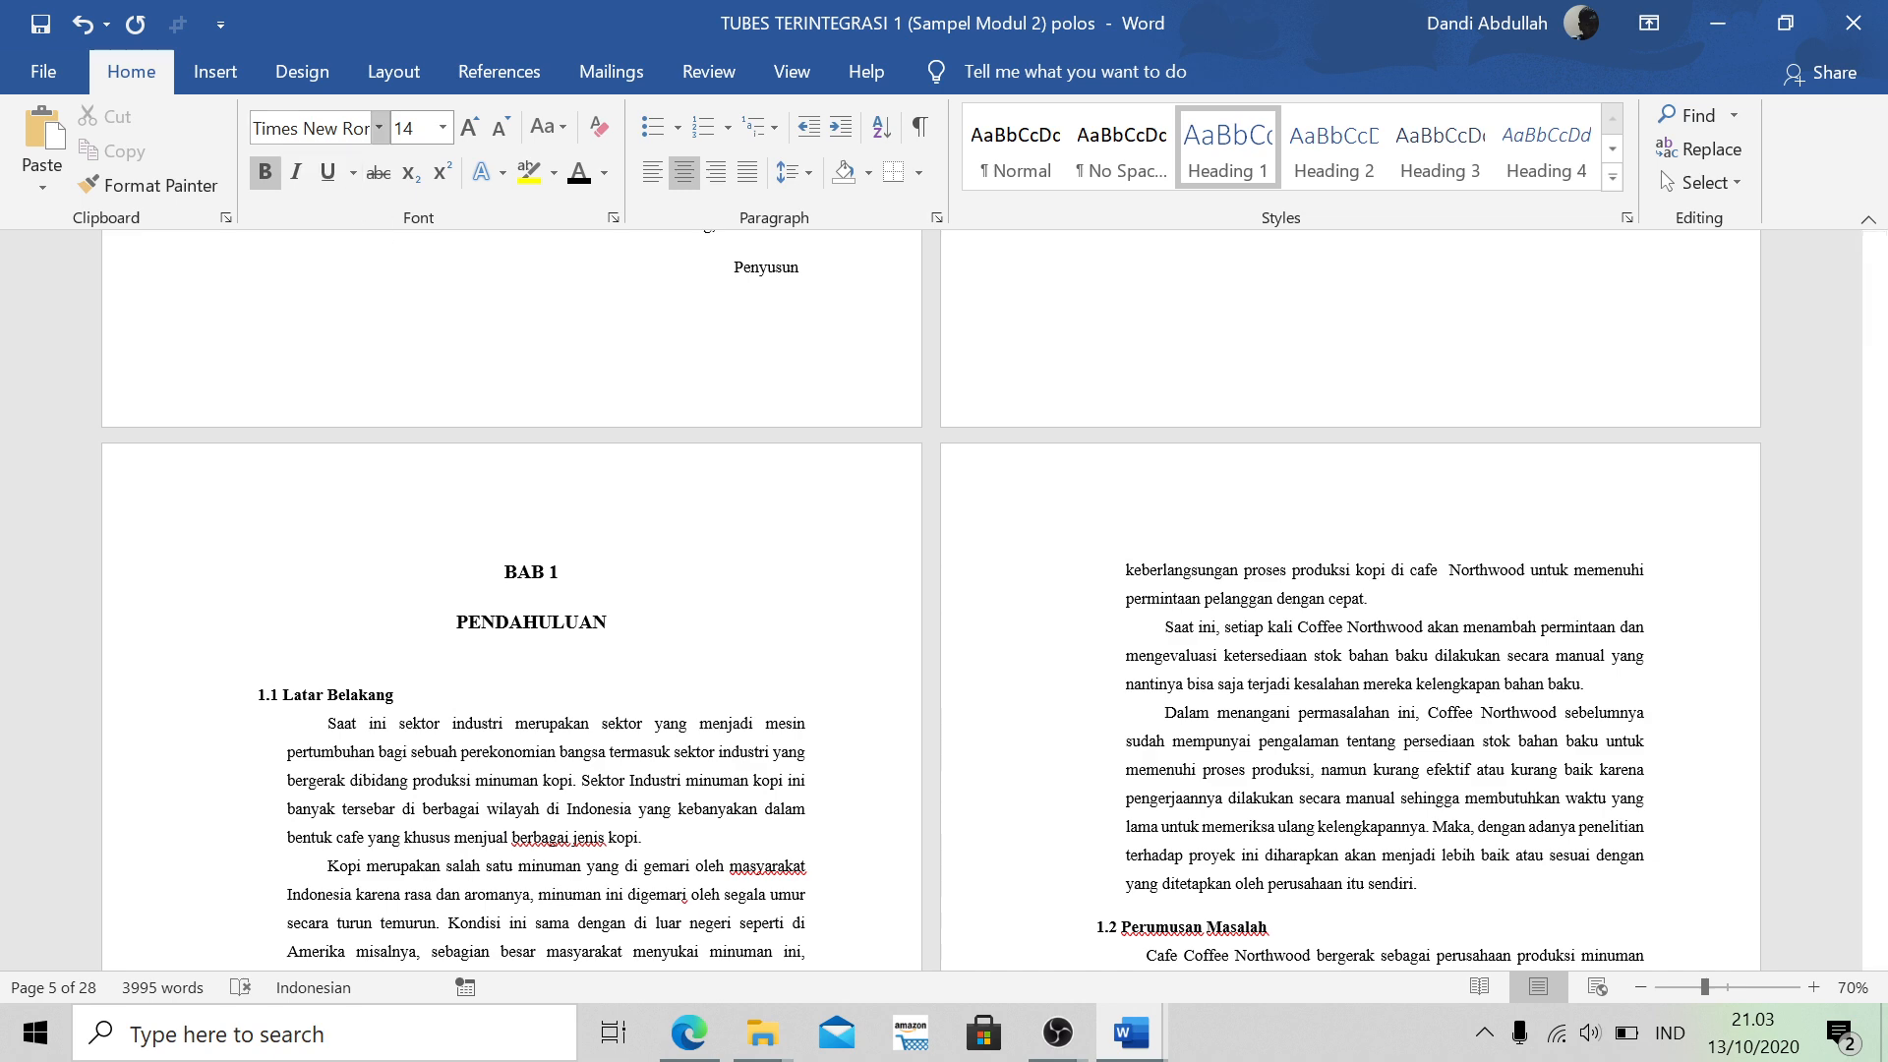
click(398, 73)
click(373, 114)
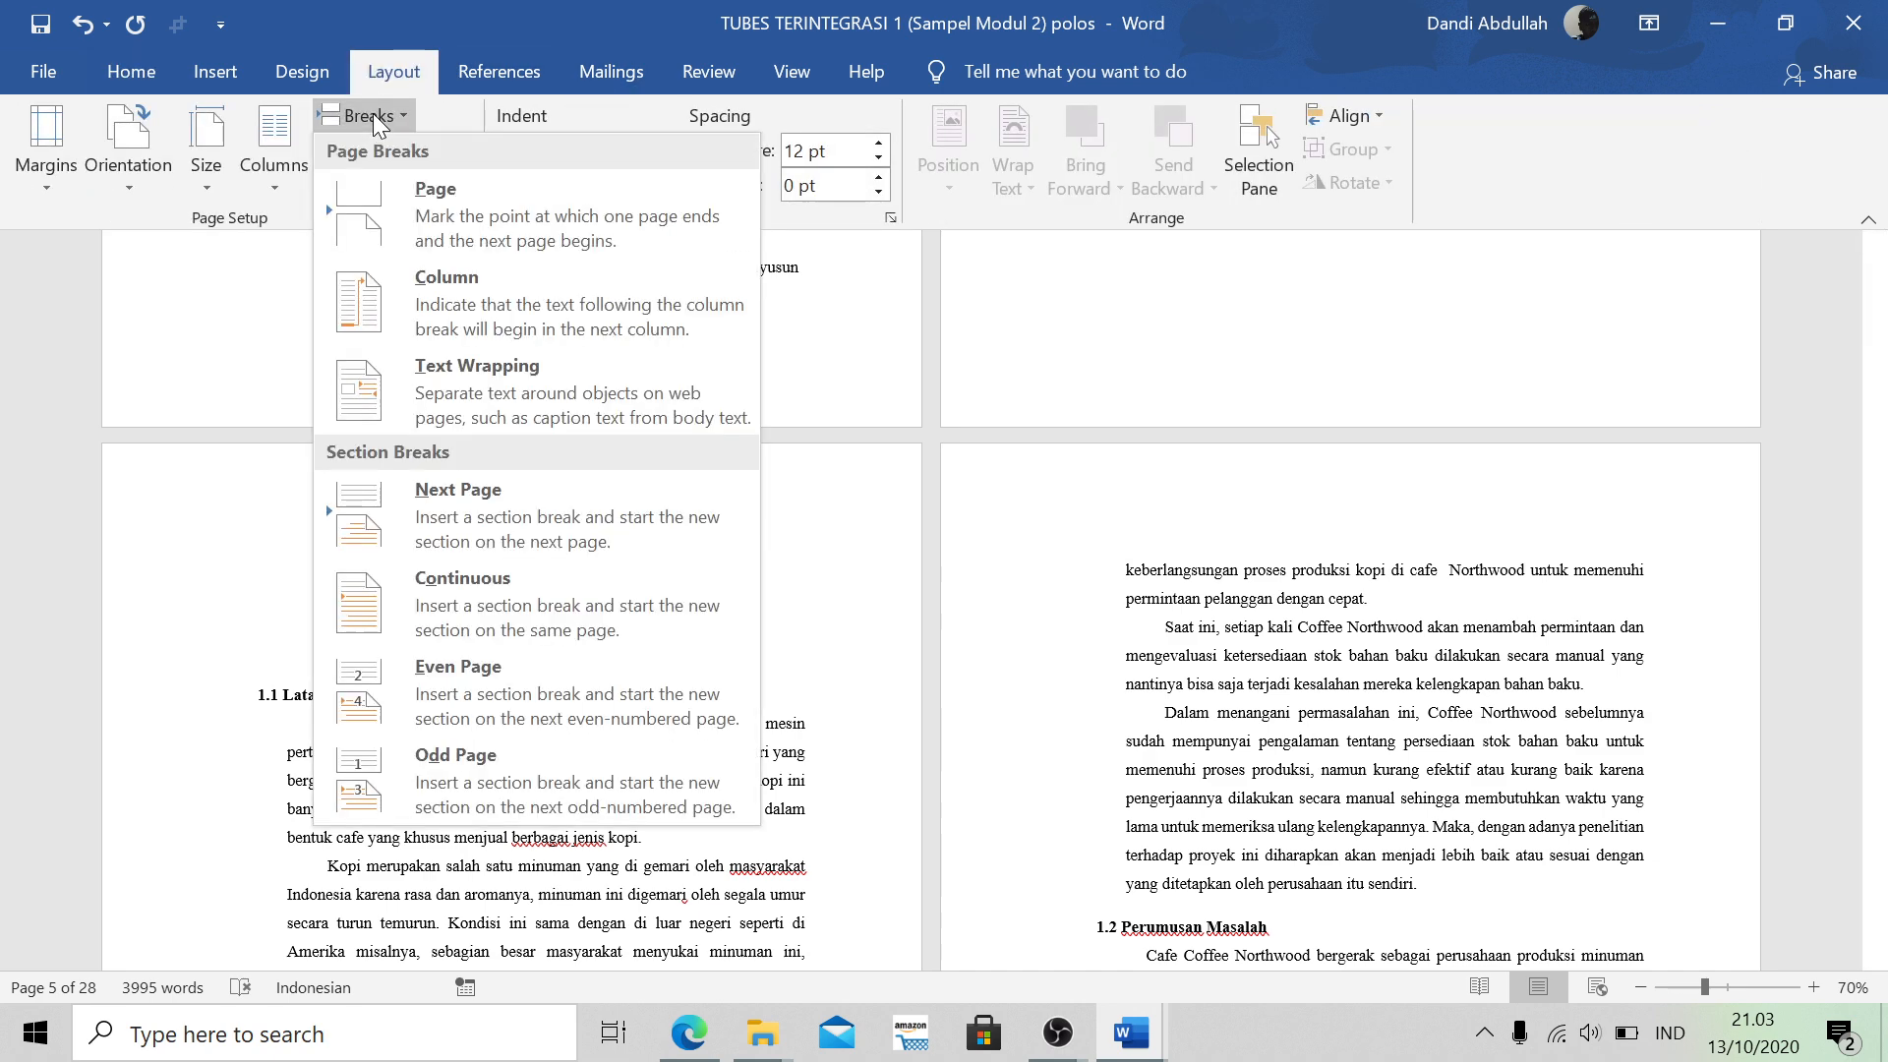
click(501, 493)
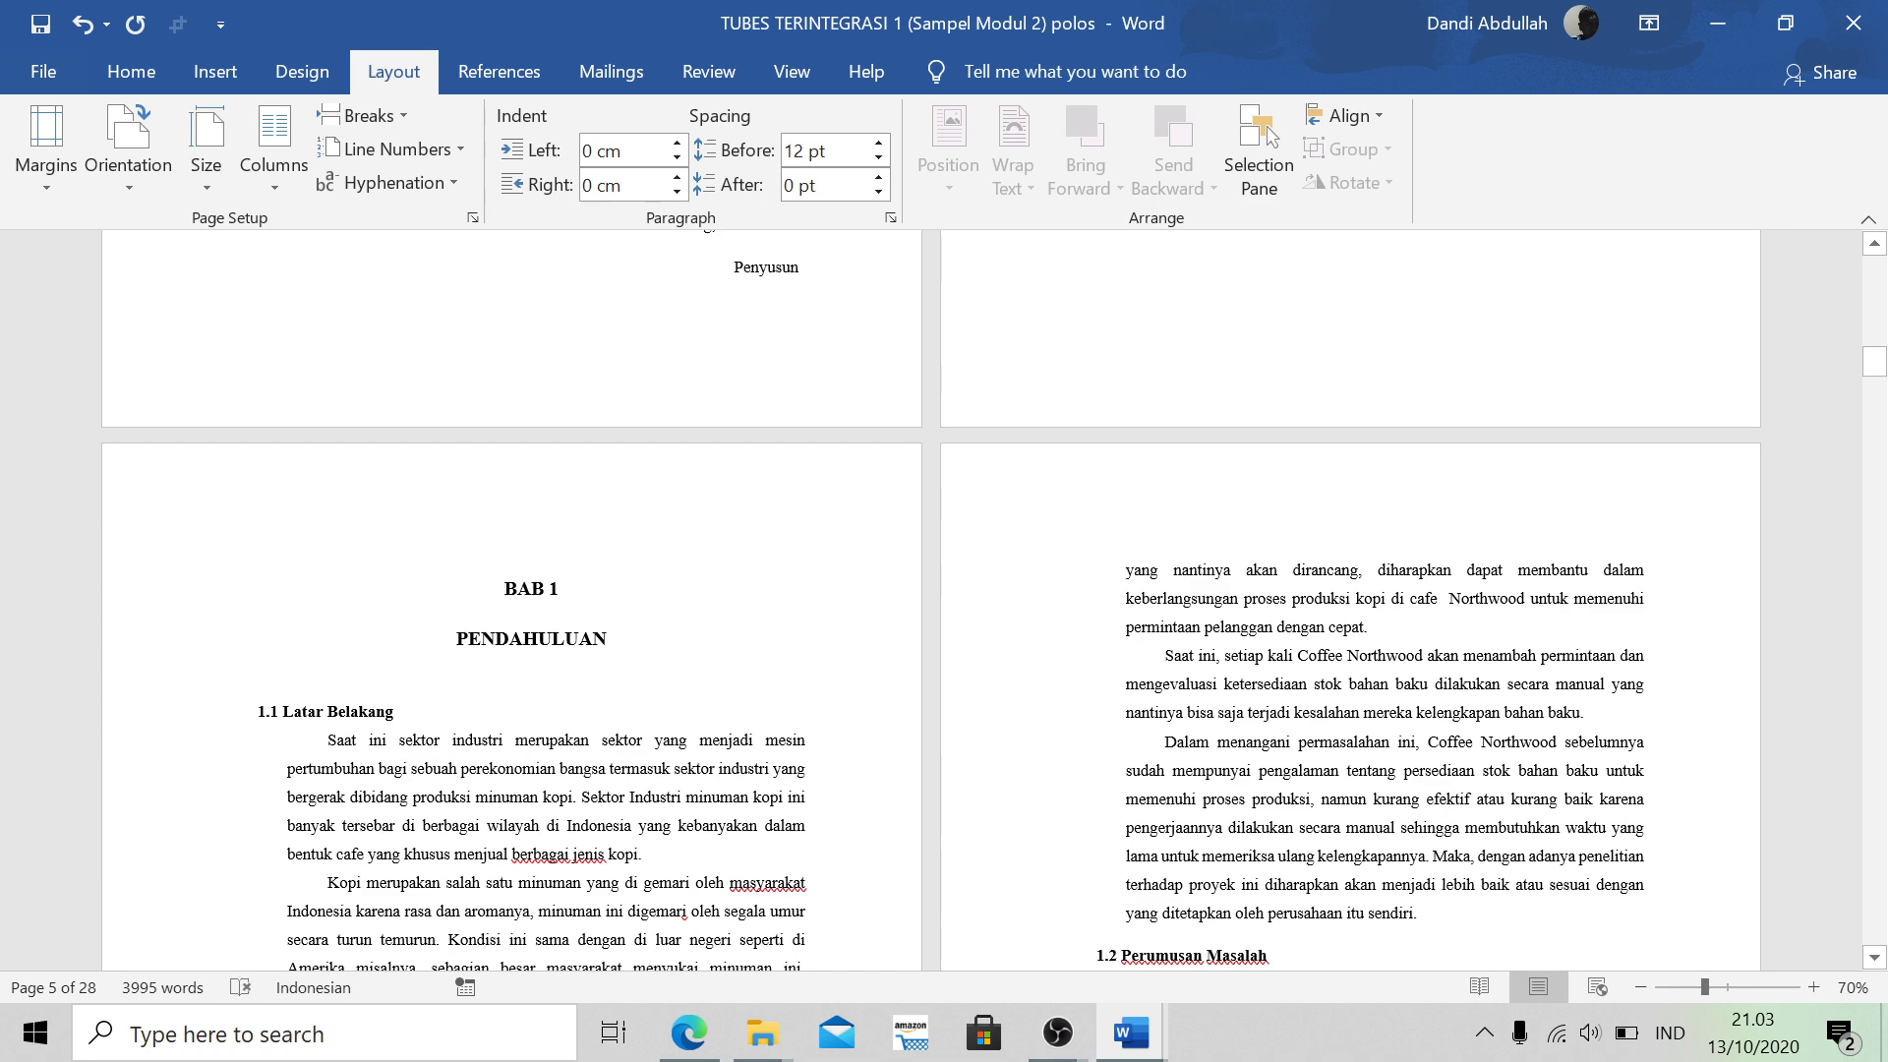
Unlink the header and footer of section 3 from the previous section, starting on the BAB 1 page, and close header and footer editing
double_click(591, 541)
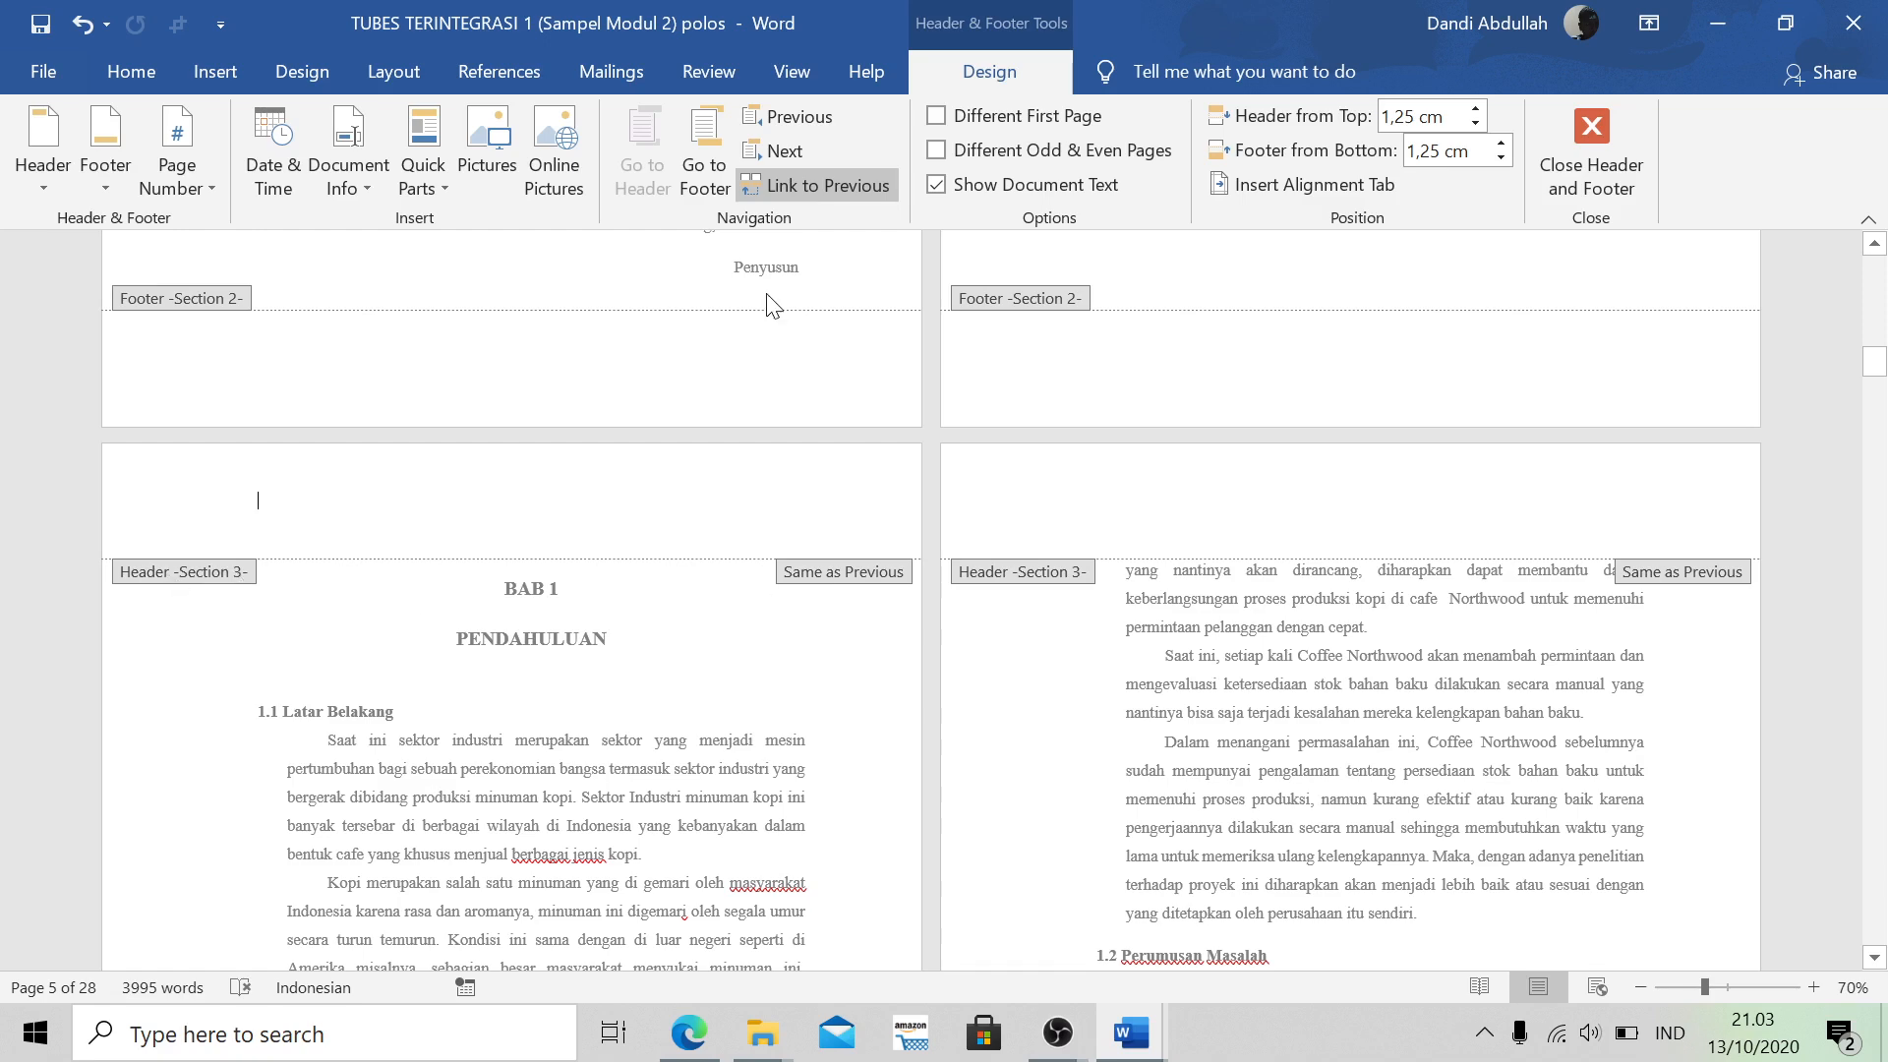
click(814, 187)
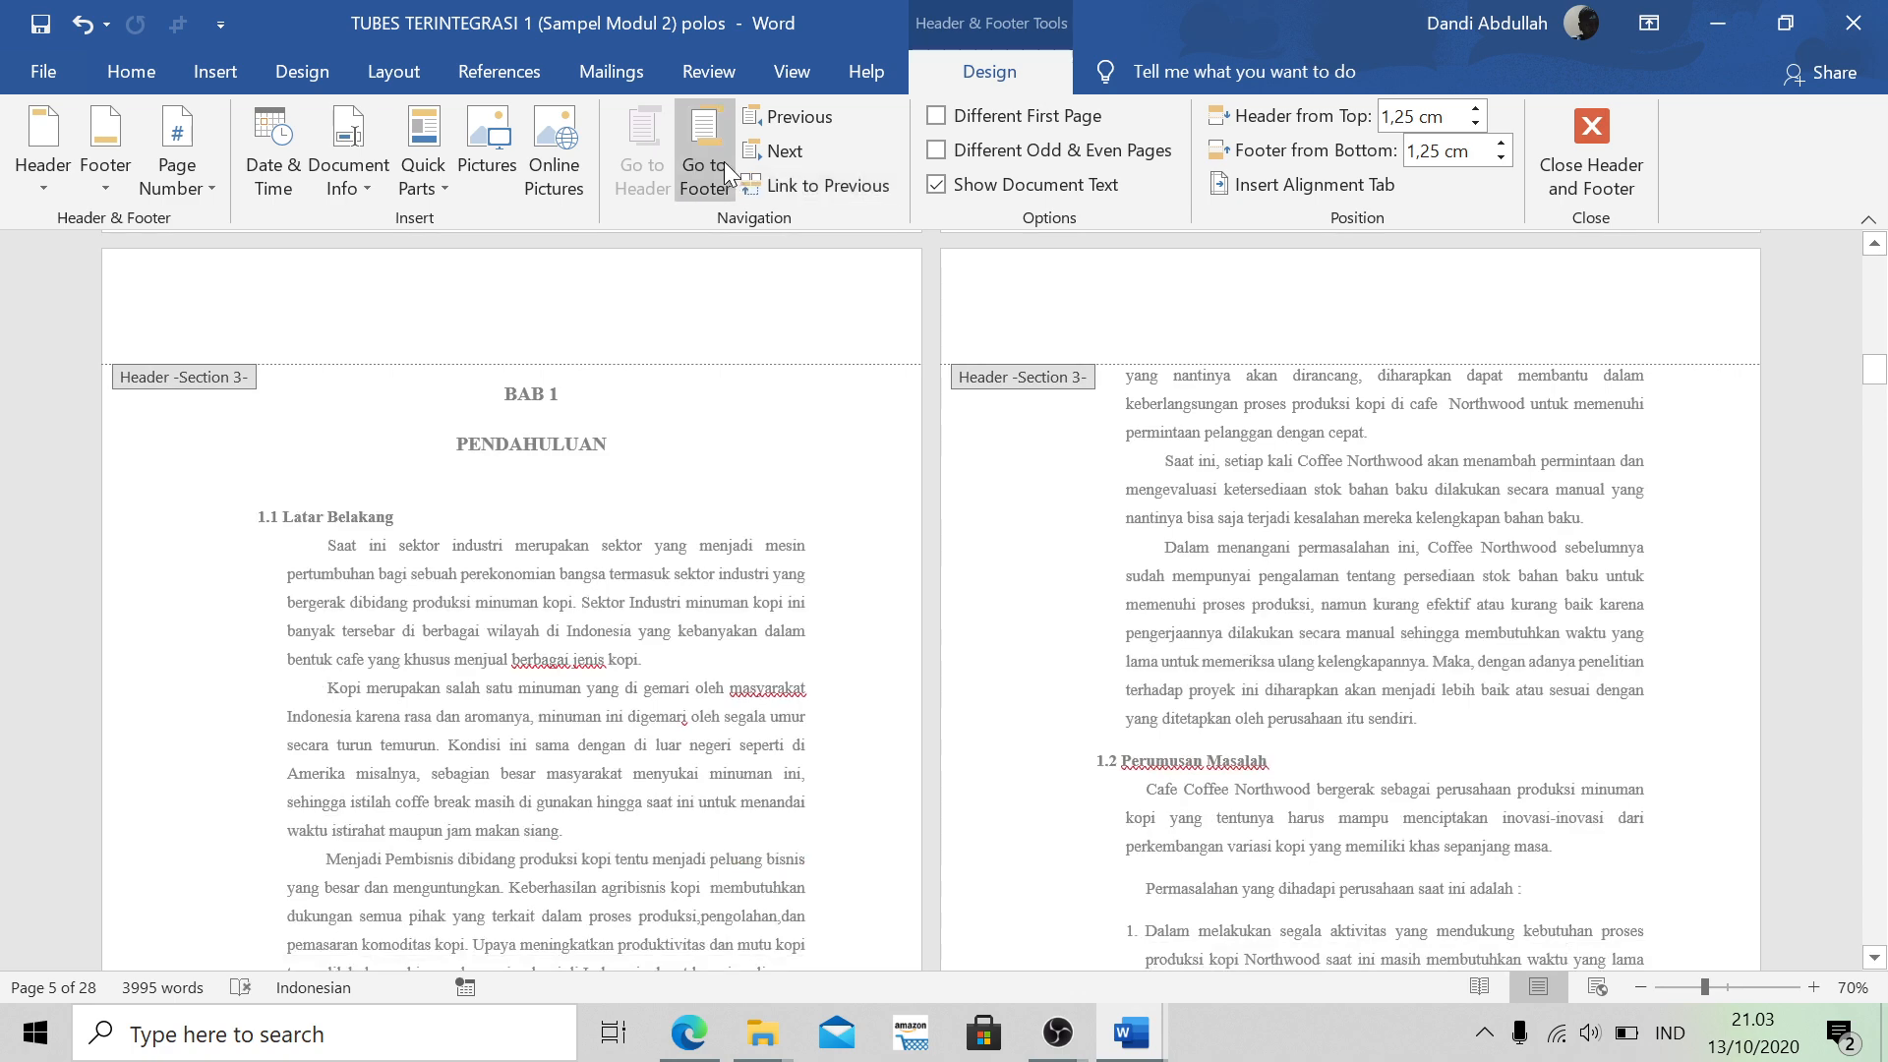
click(724, 161)
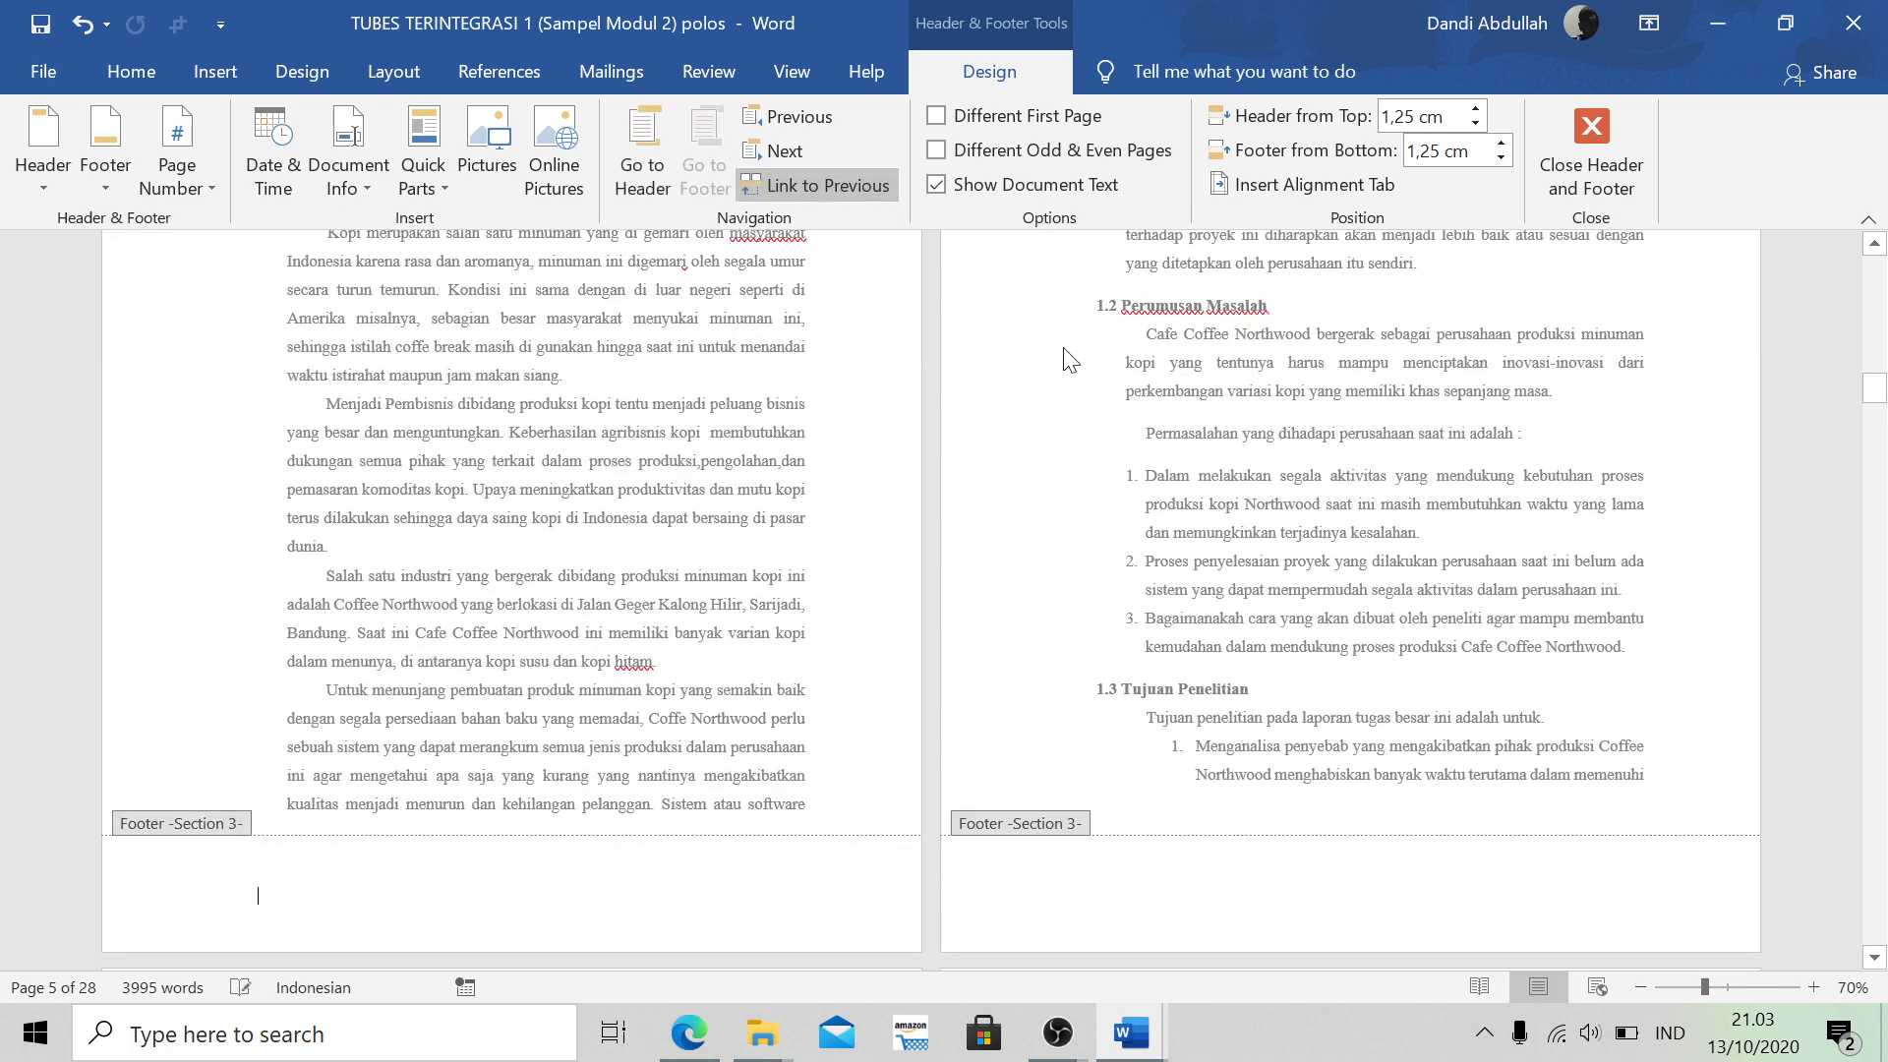
scroll(1286, 492, down, 6)
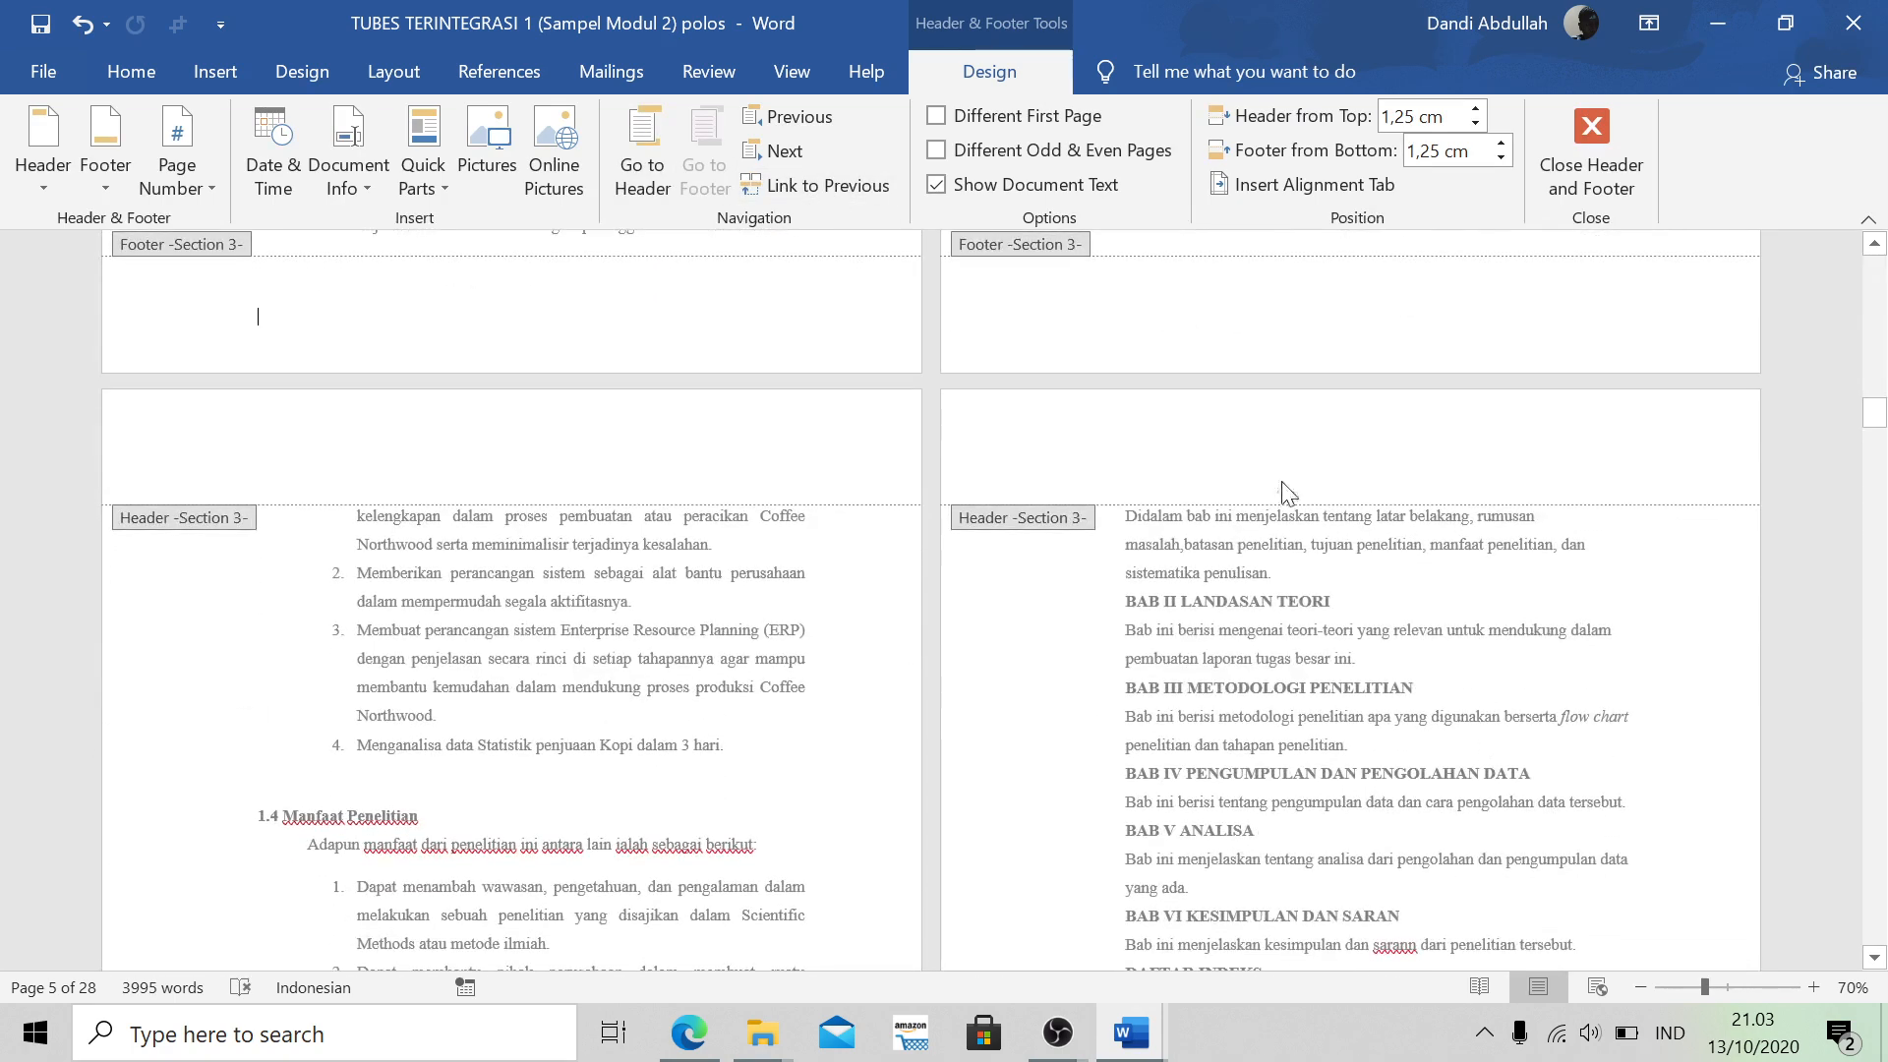
scroll(1283, 484, down, 15)
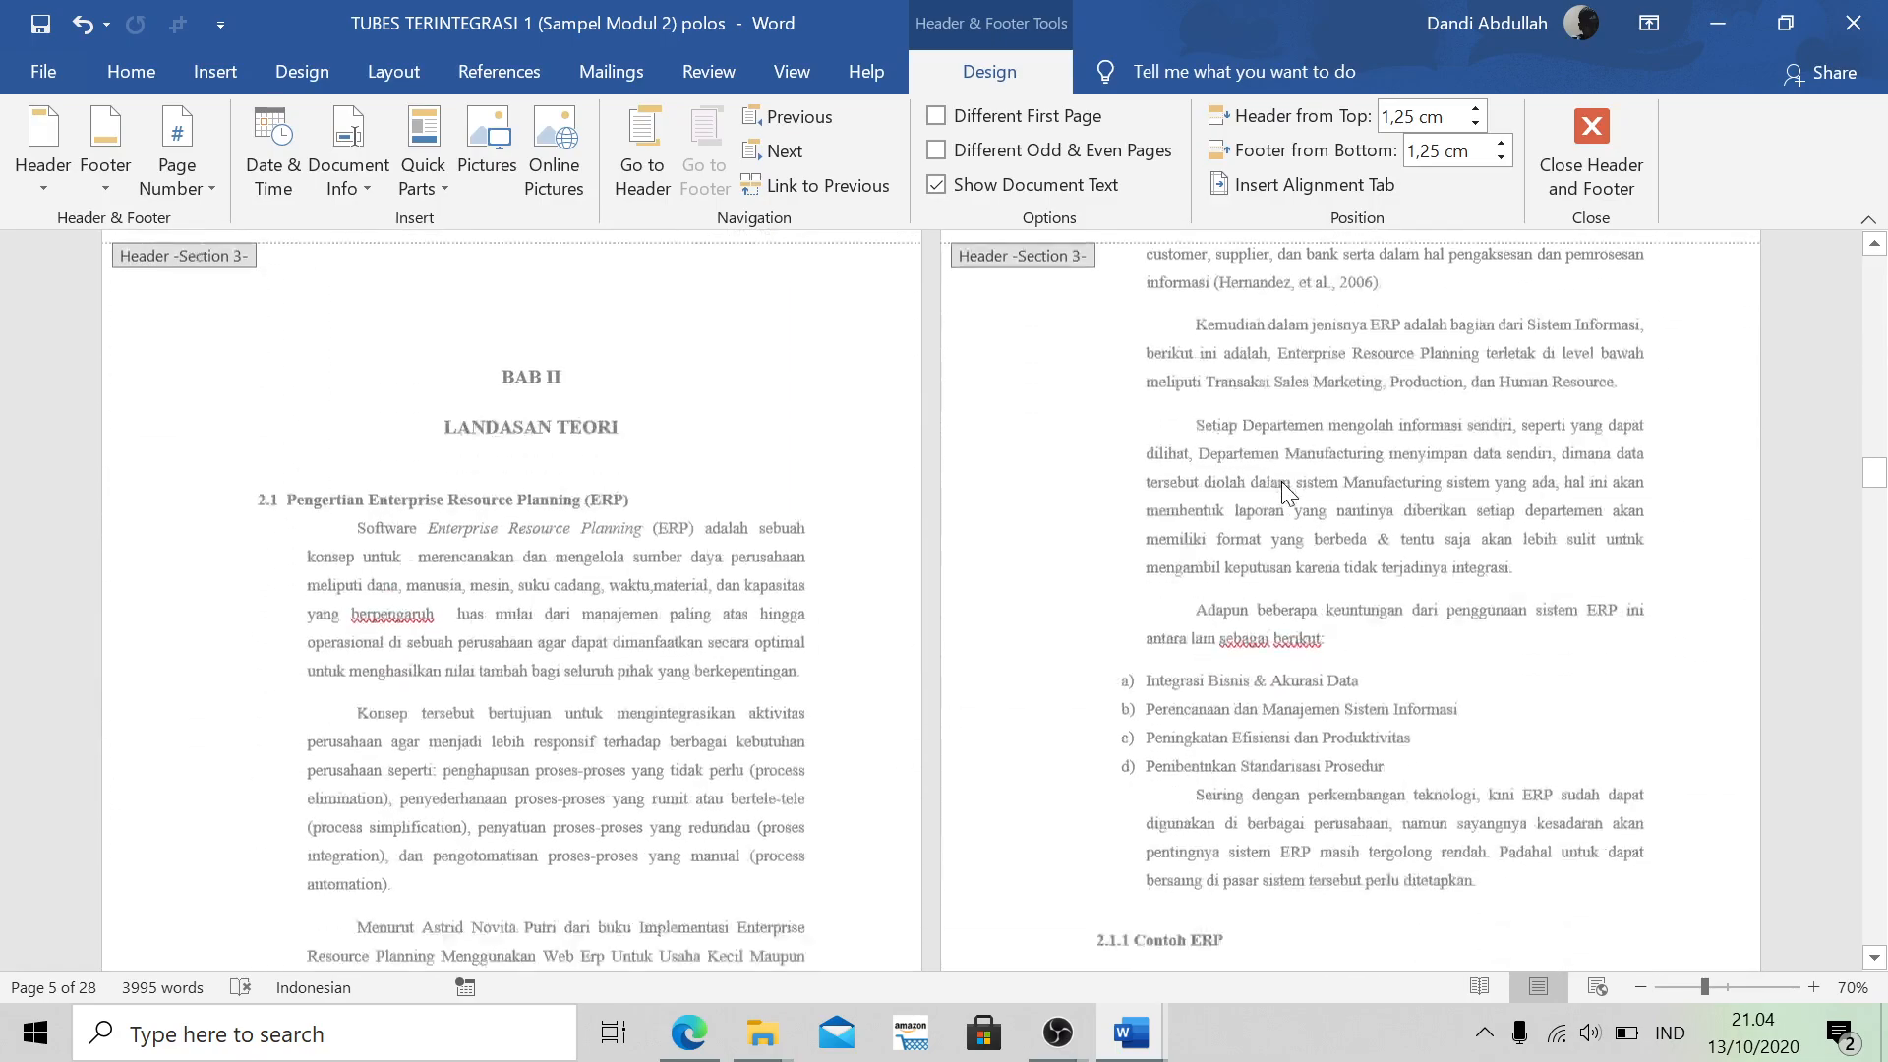
click(1622, 143)
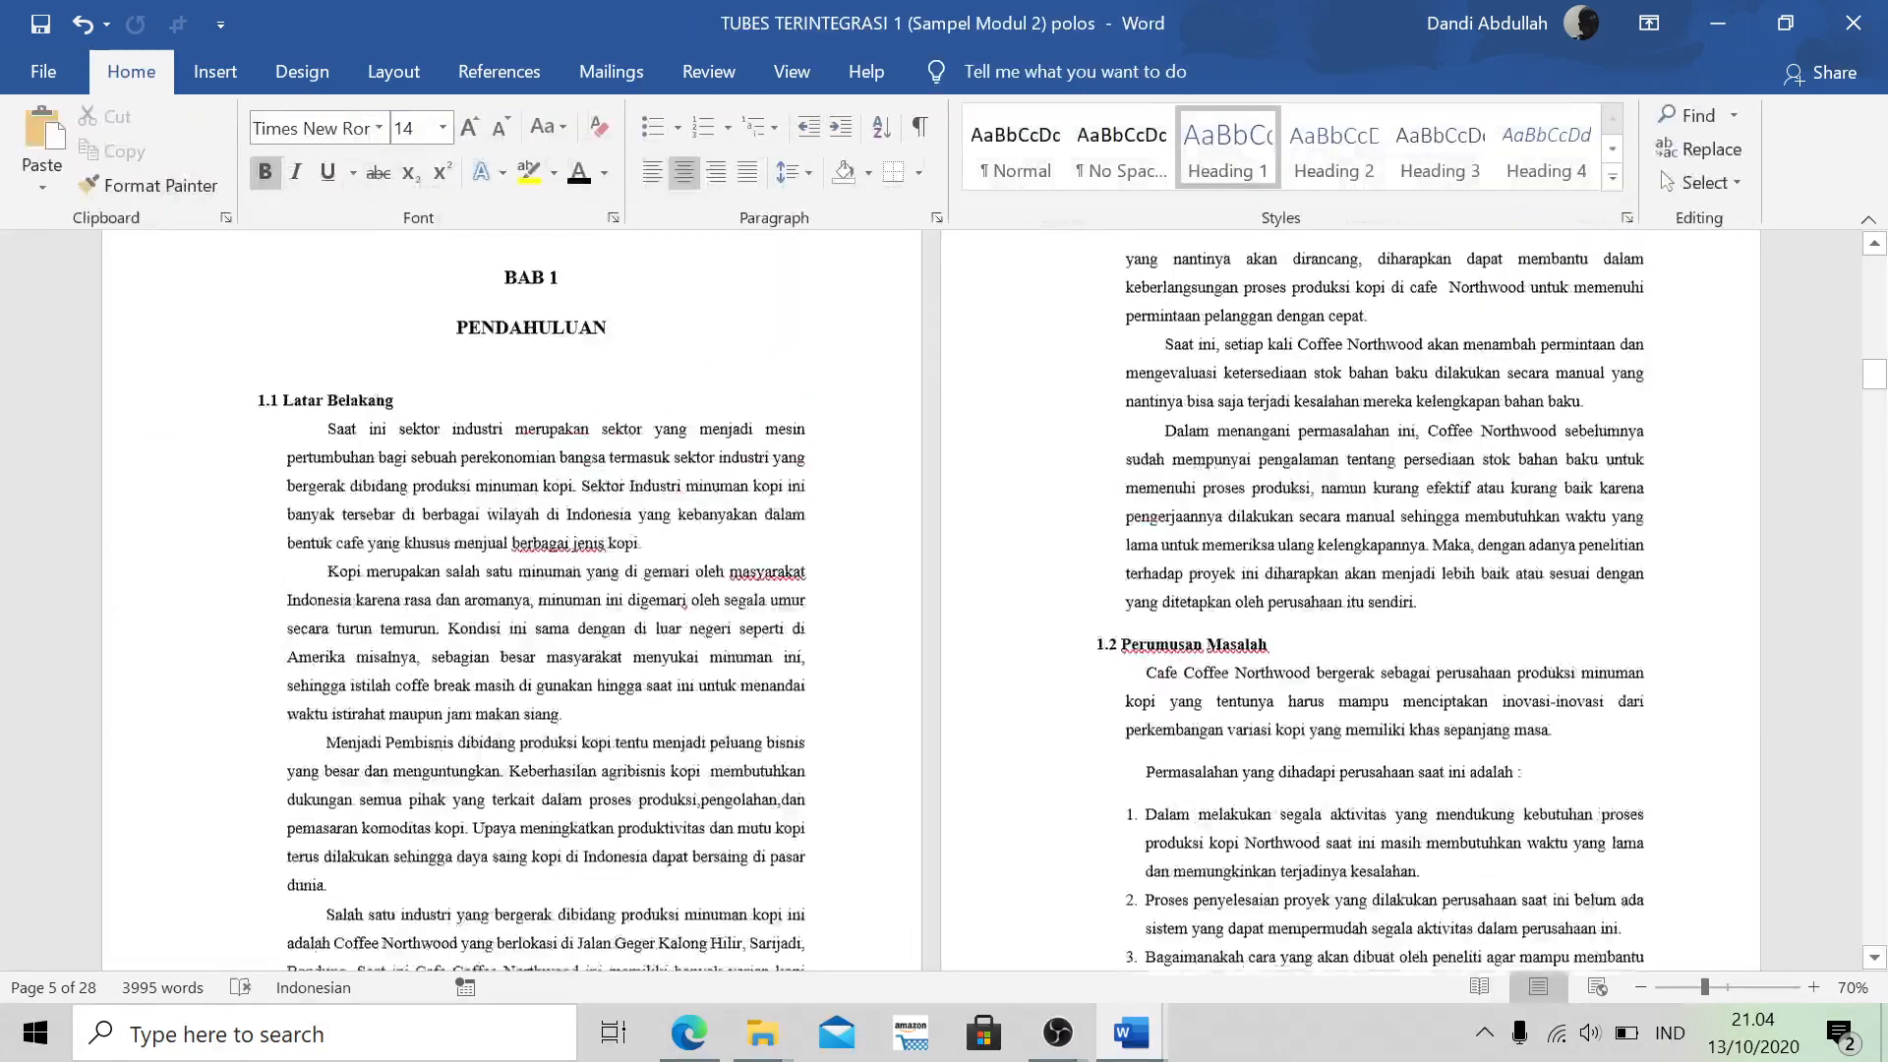
Remove the empty lines above the BAB II heading so that it starts at the top of its page
scroll(1114, 489, down, 15)
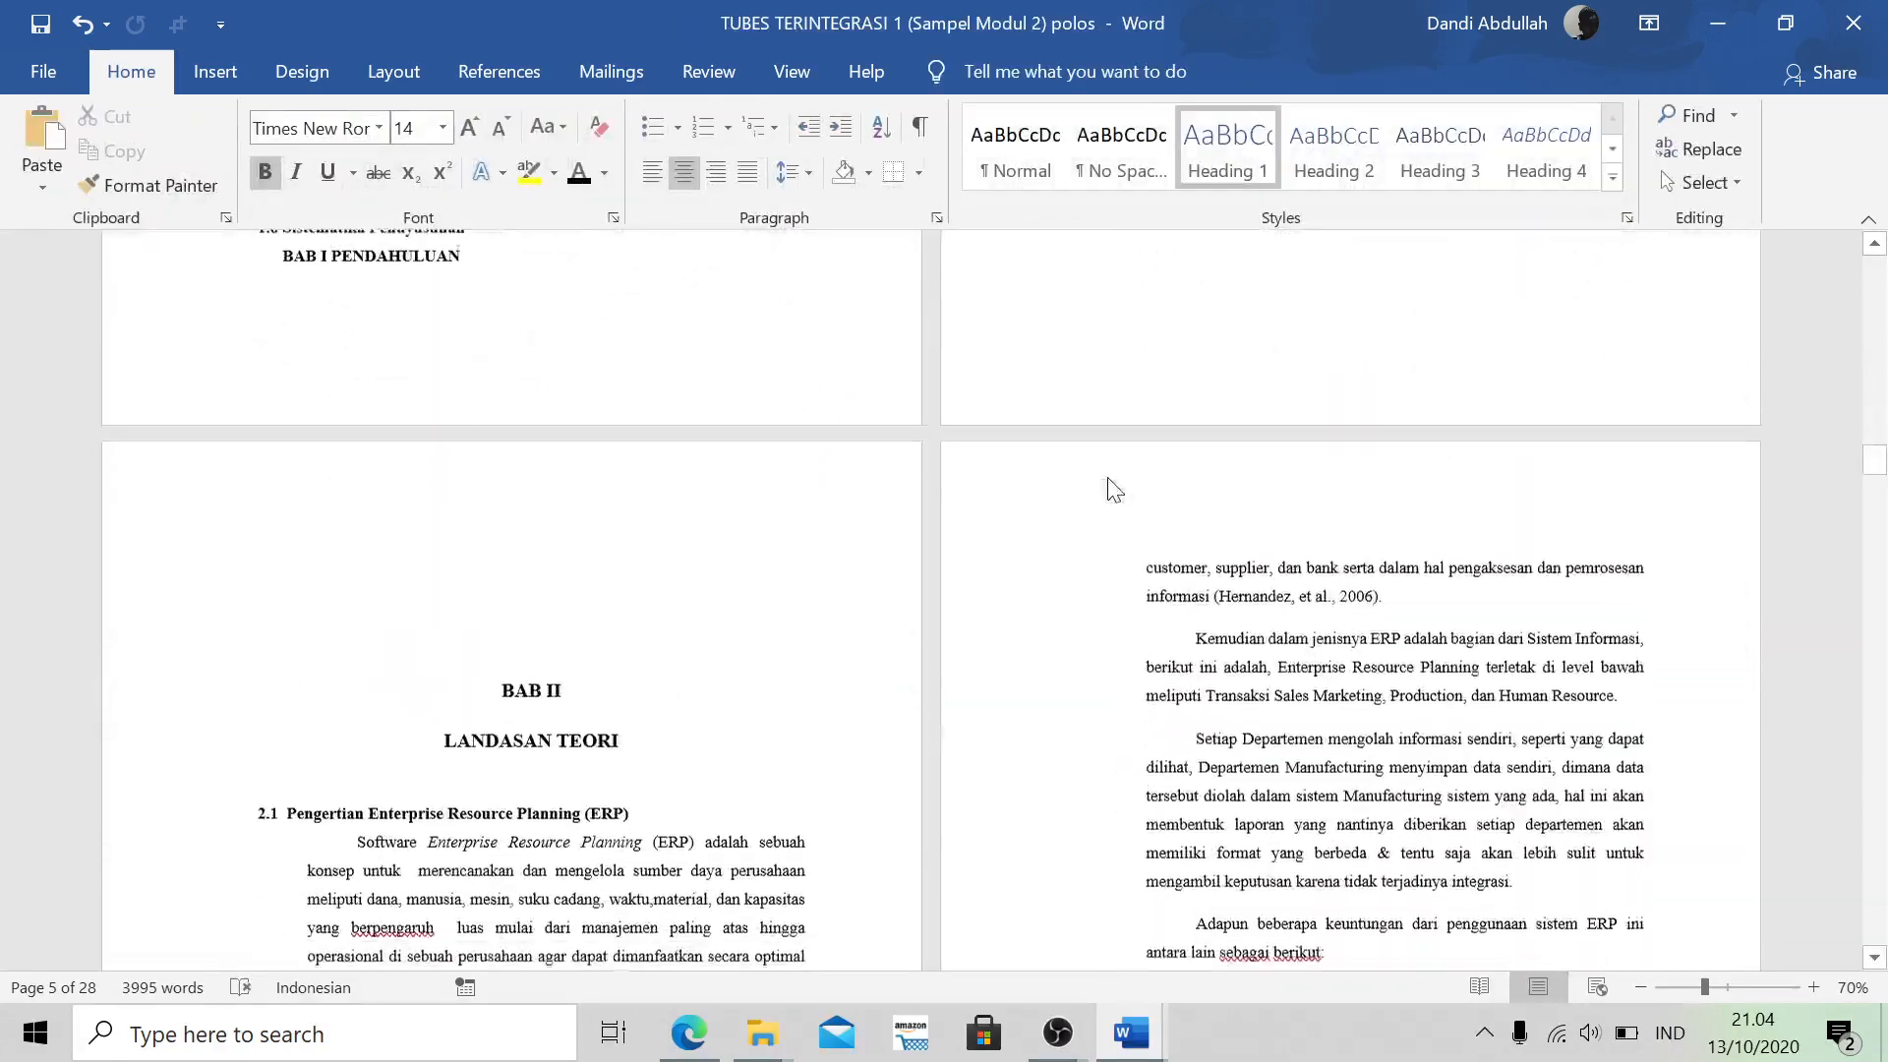
scroll(1114, 489, down, 2)
key(ctrl+z)
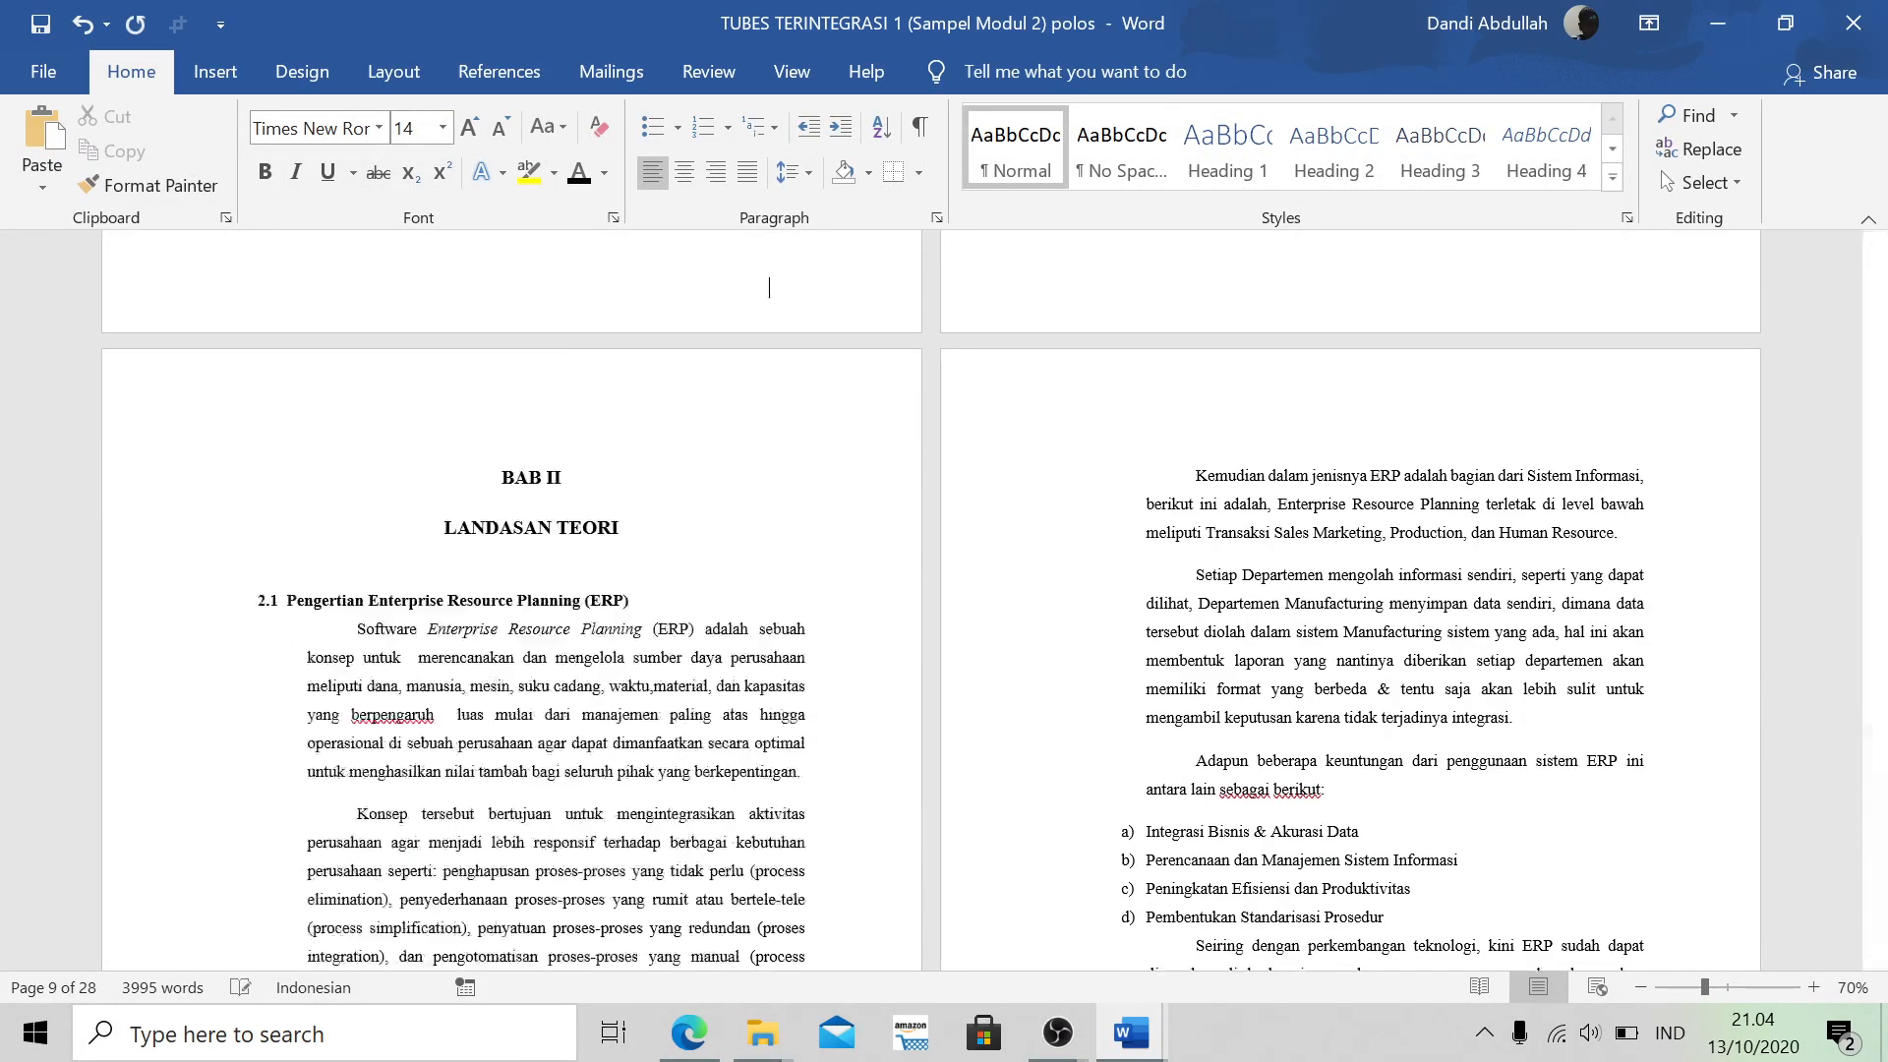
Remove the existing break before the BAB II heading and insert a page break in its place
key(BackSpace)
key(BackSpace)
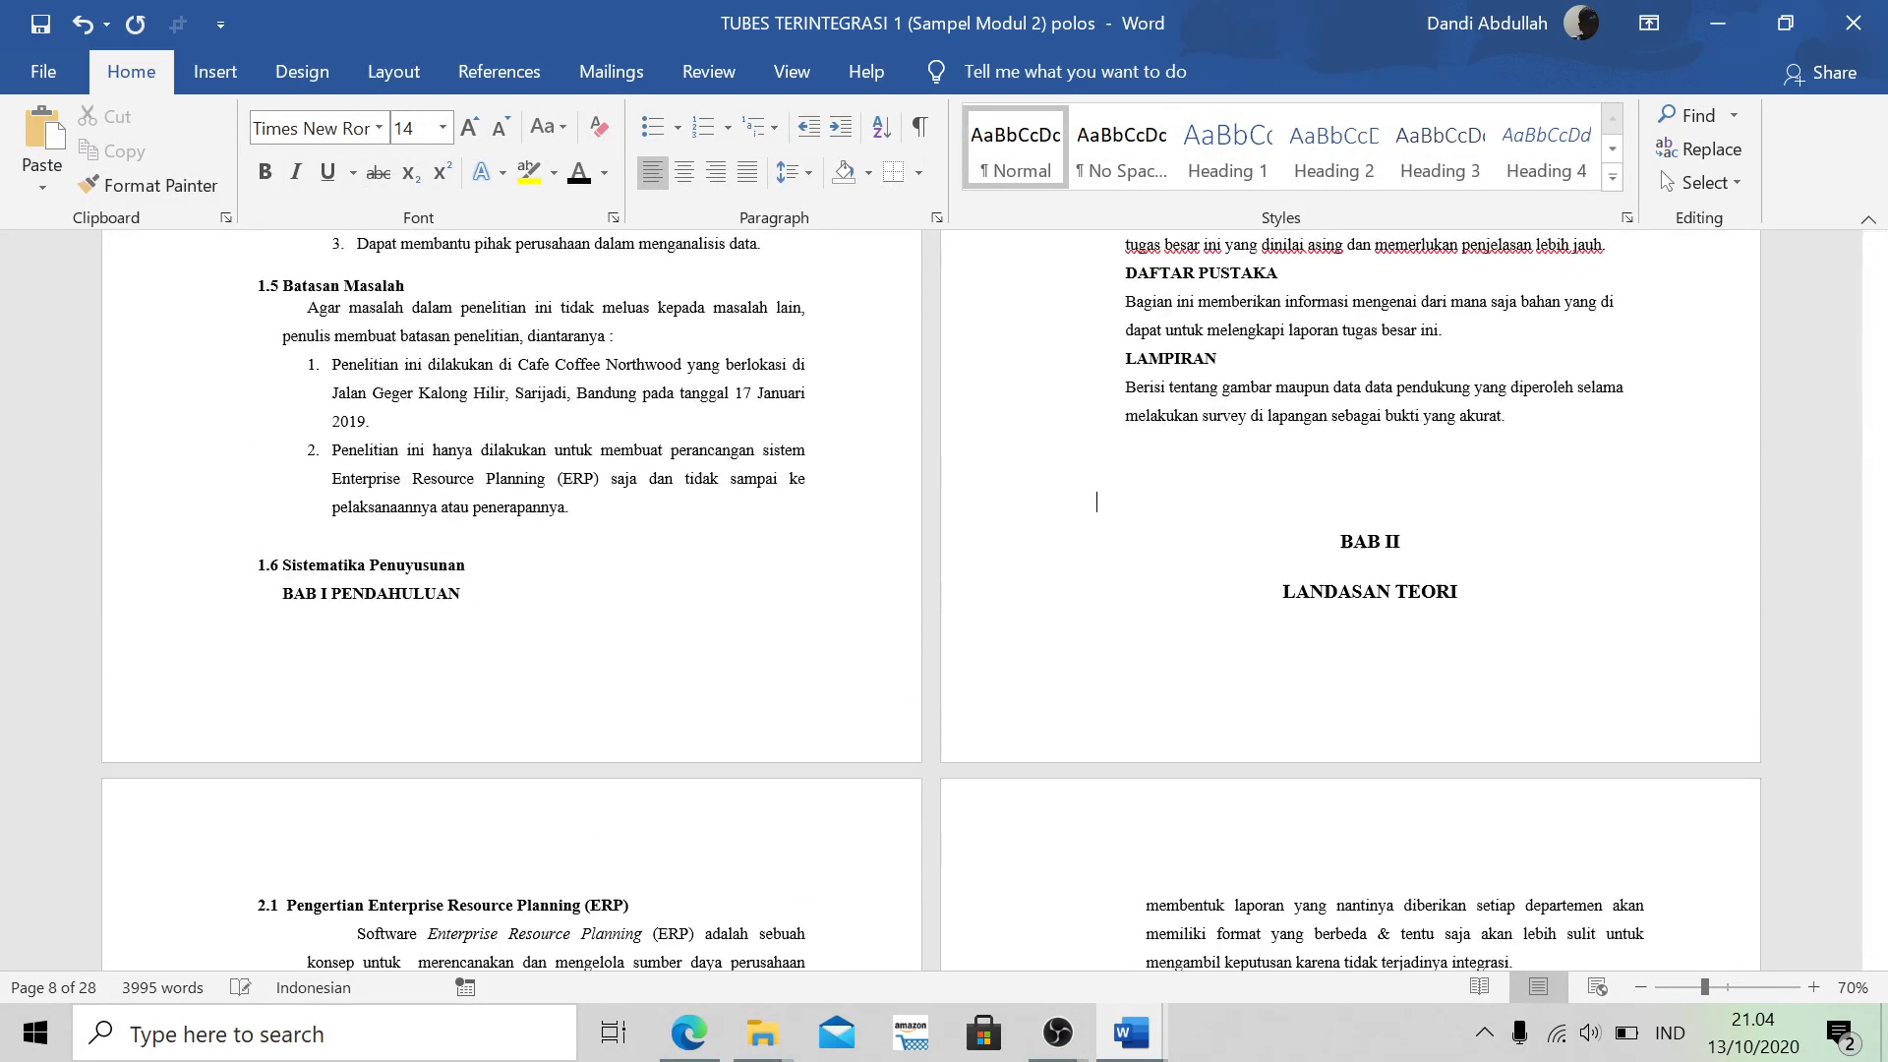
key(ctrl+Return)
scroll(1, 649, down, 6)
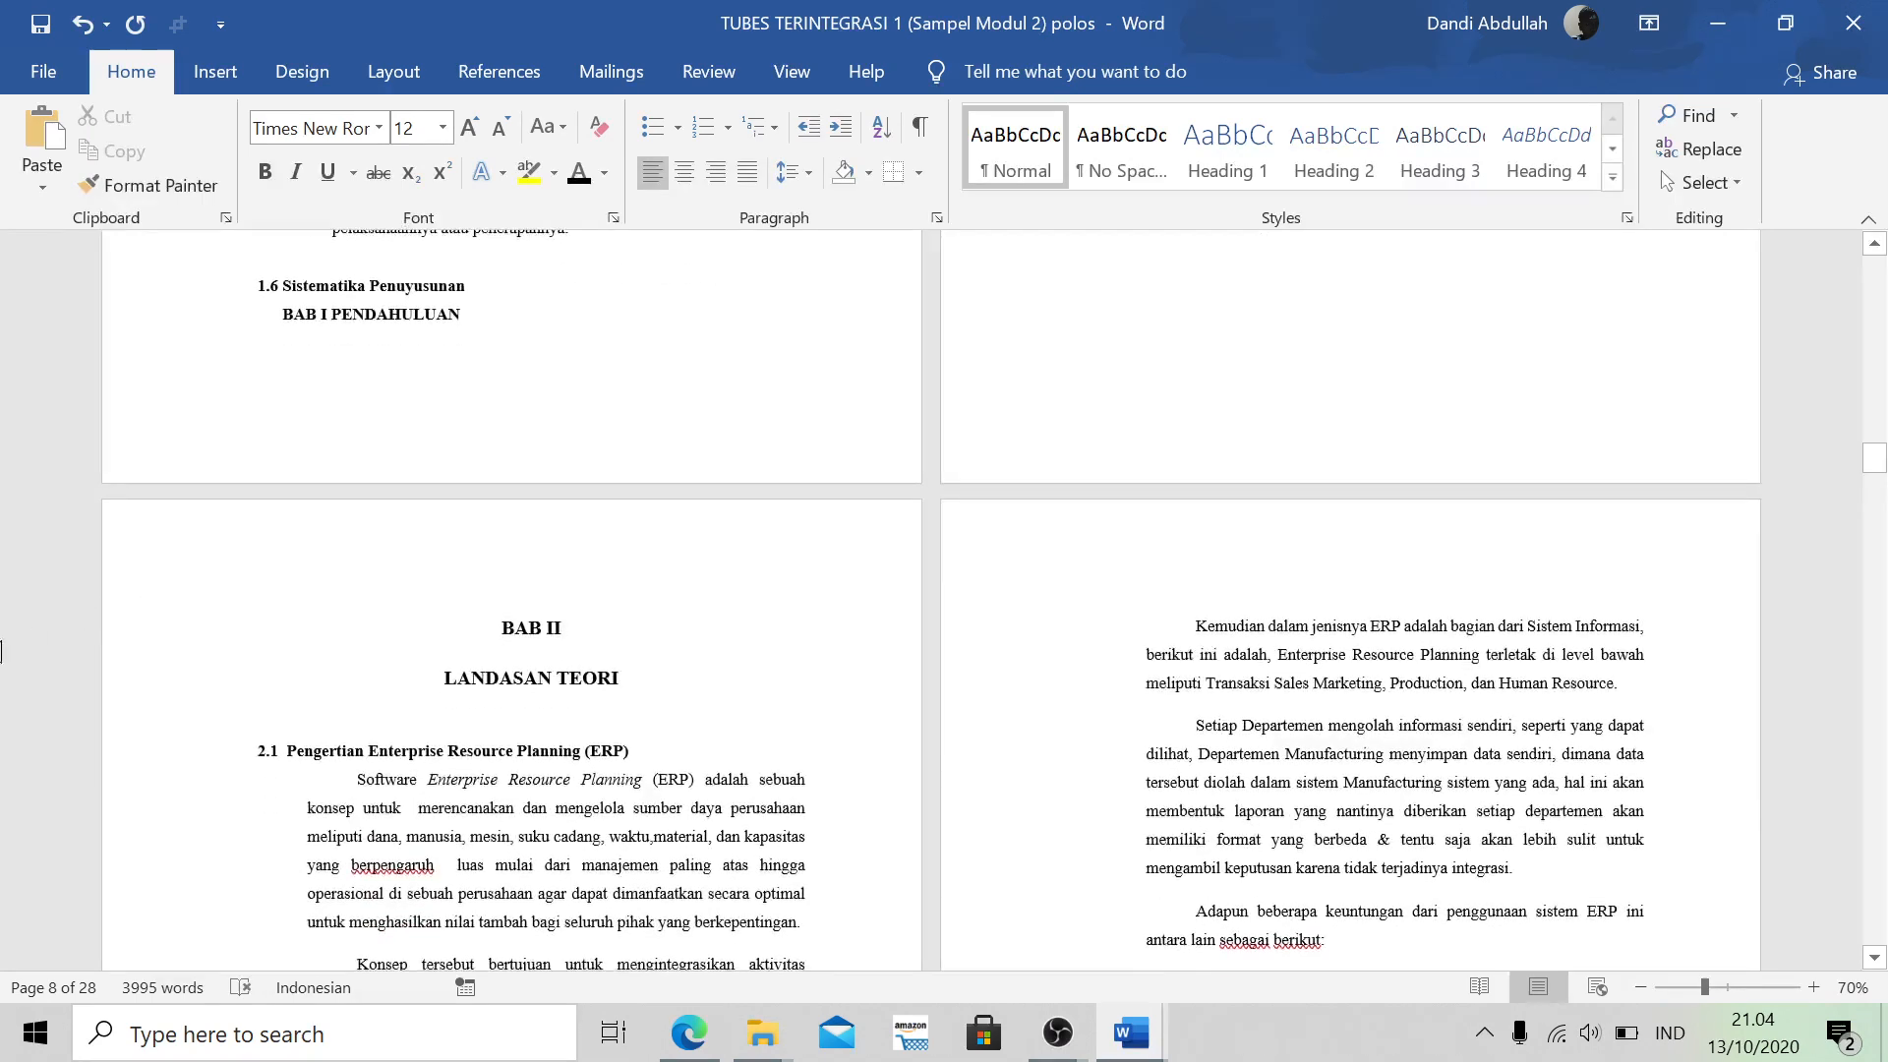
Insert a Next Page section break directly before the BAB II heading
click(500, 631)
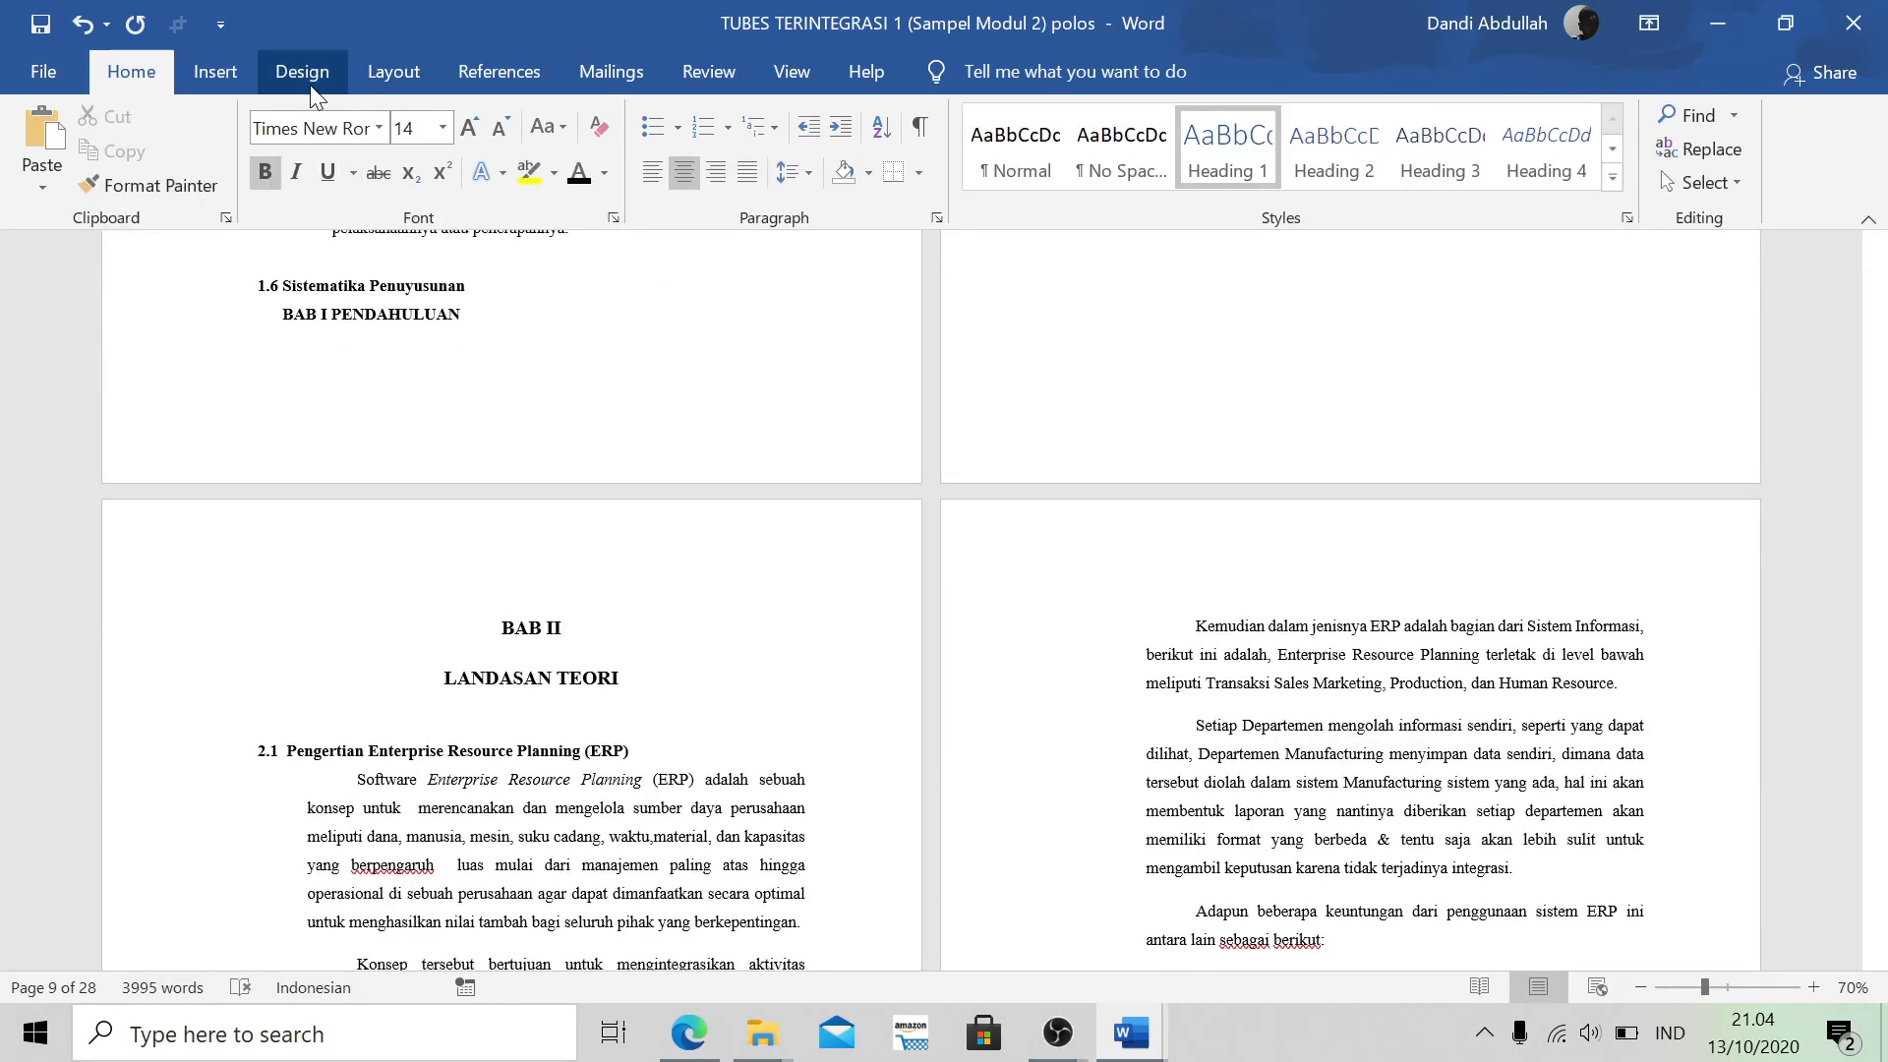
click(374, 77)
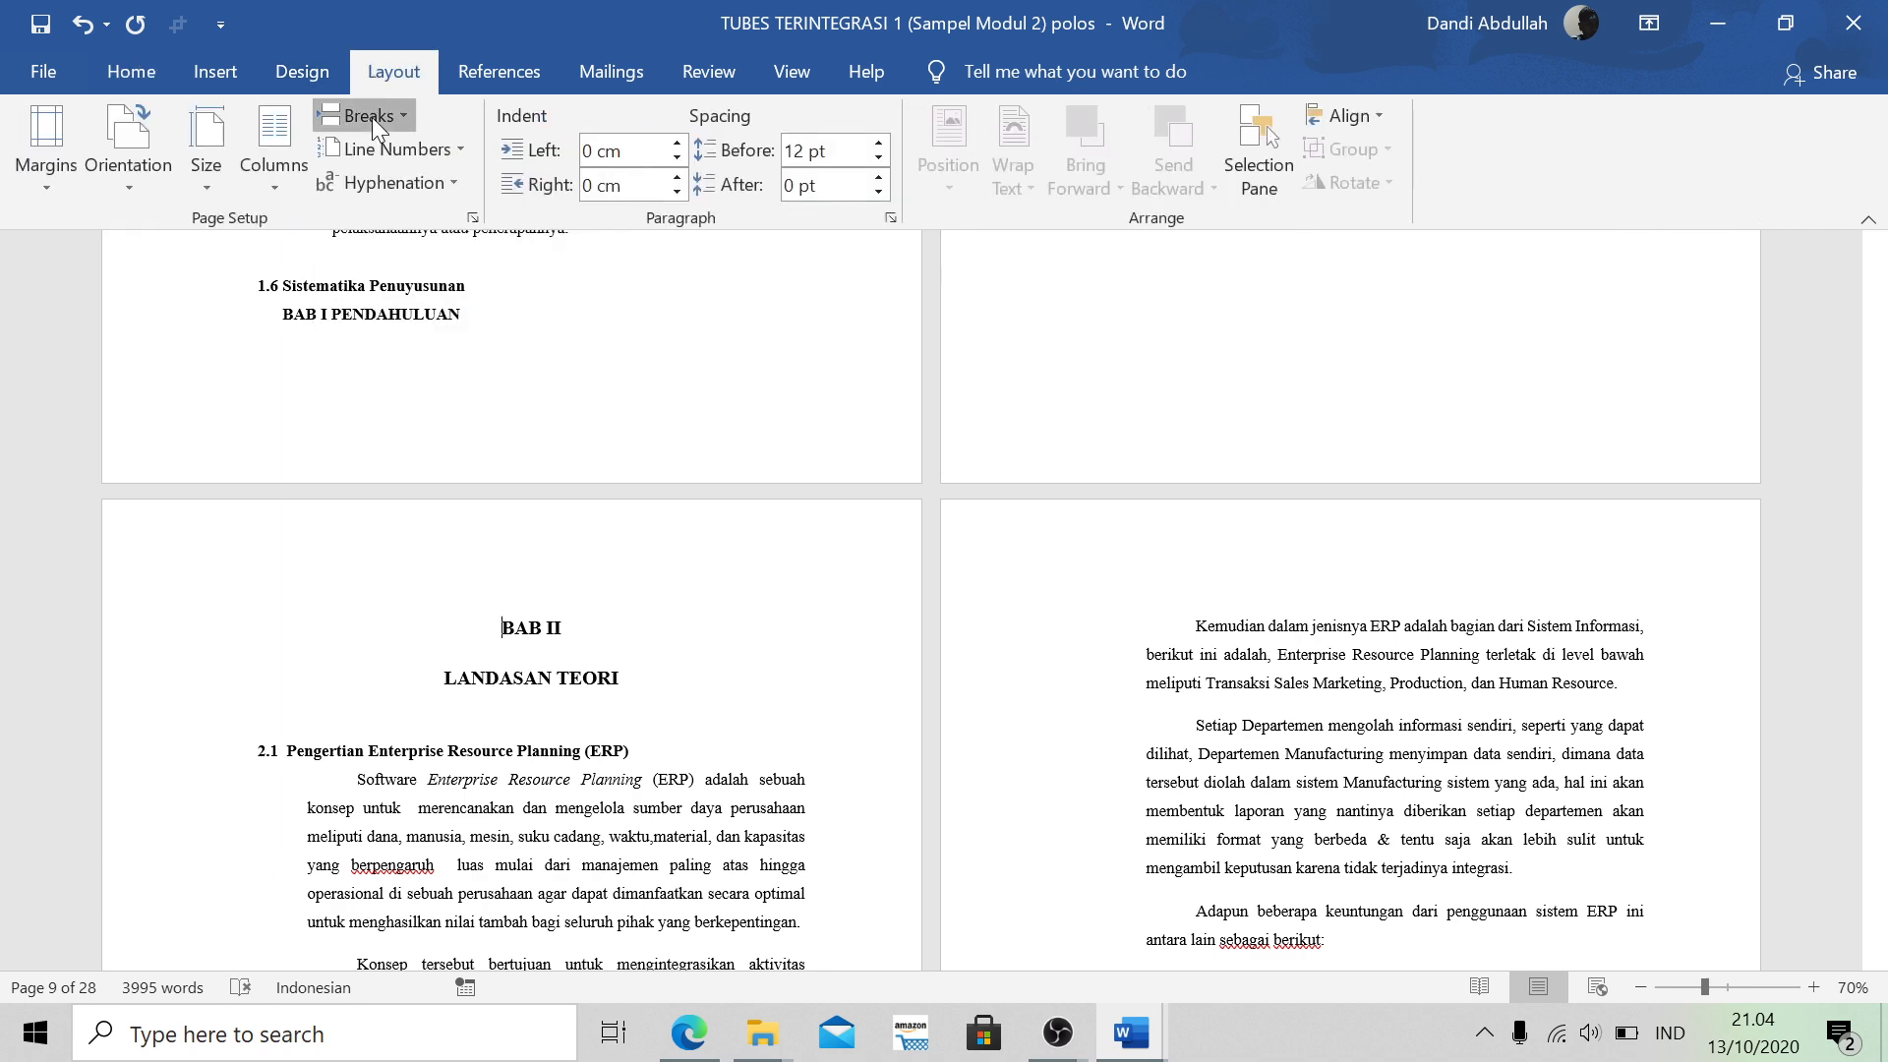
click(371, 116)
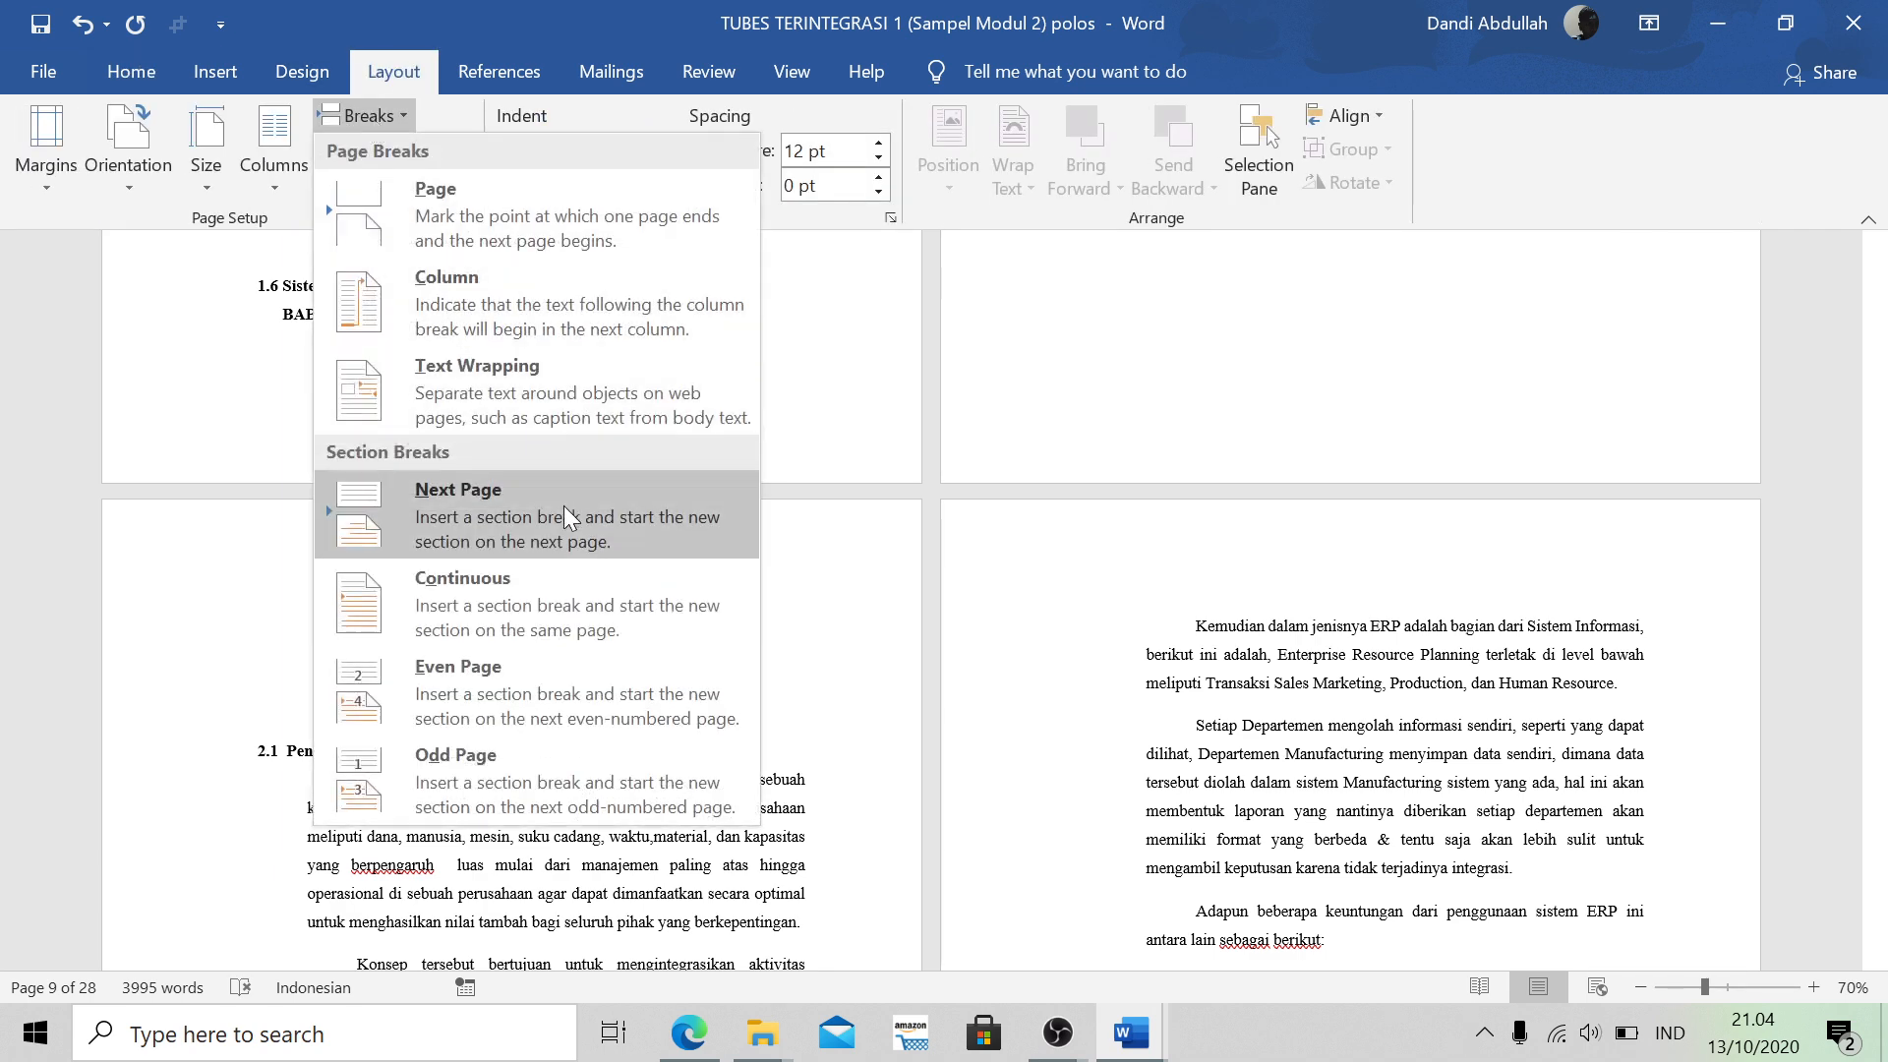
click(509, 513)
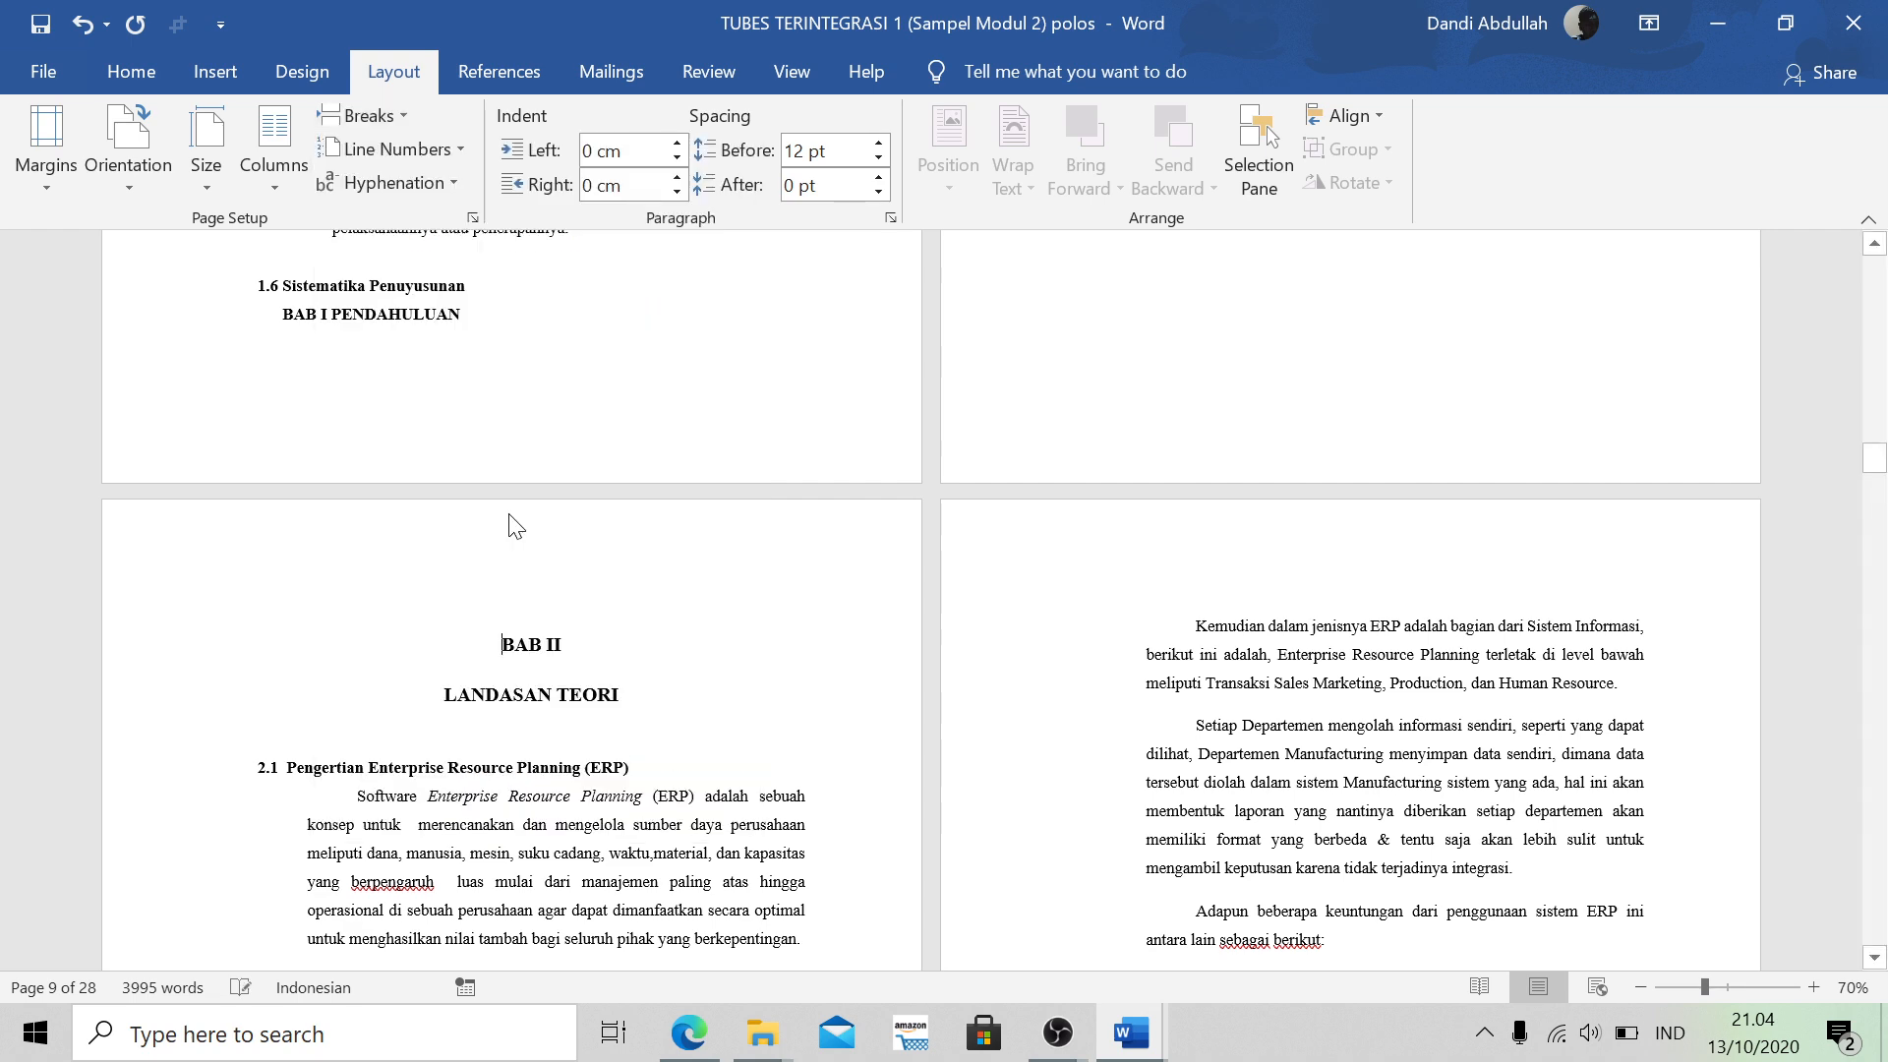
Unlink the Section 4 header and footer from the previous section, and close header and footer editing
double_click(258, 556)
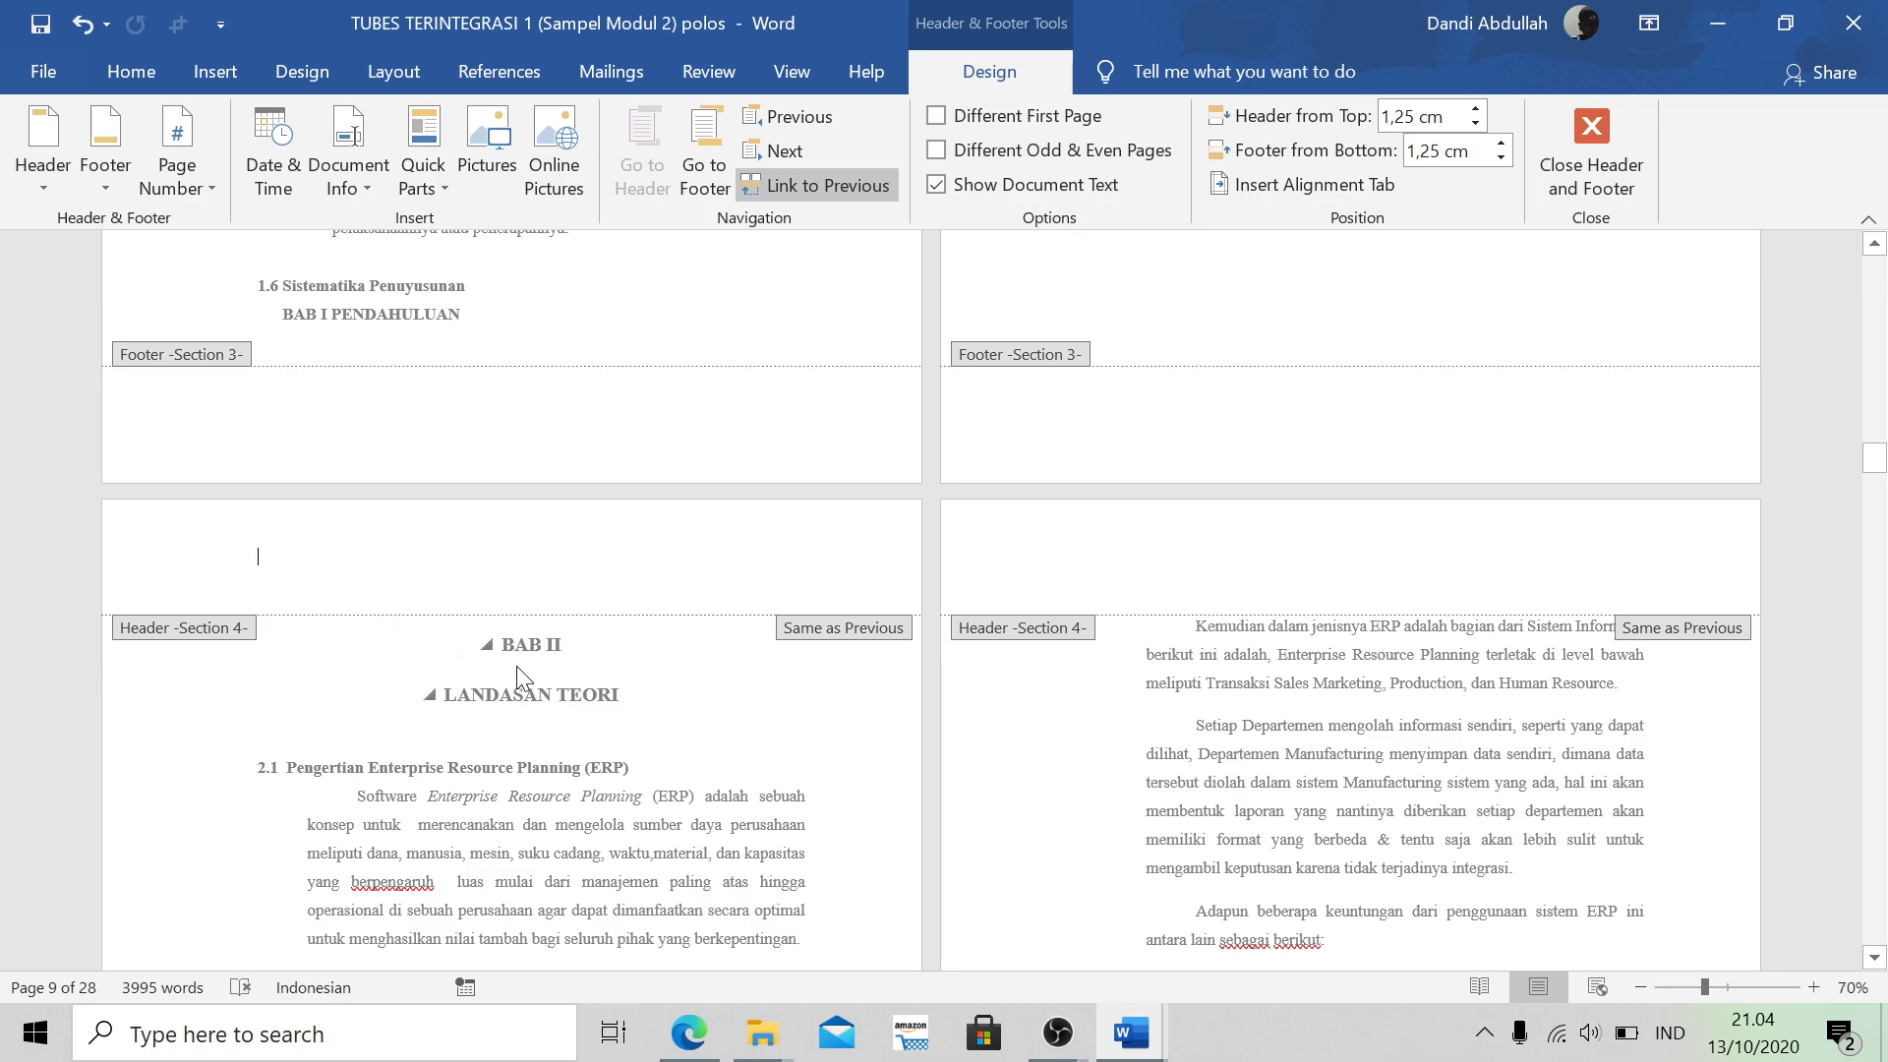
scroll(516, 665, down, 6)
scroll(519, 670, down, 10)
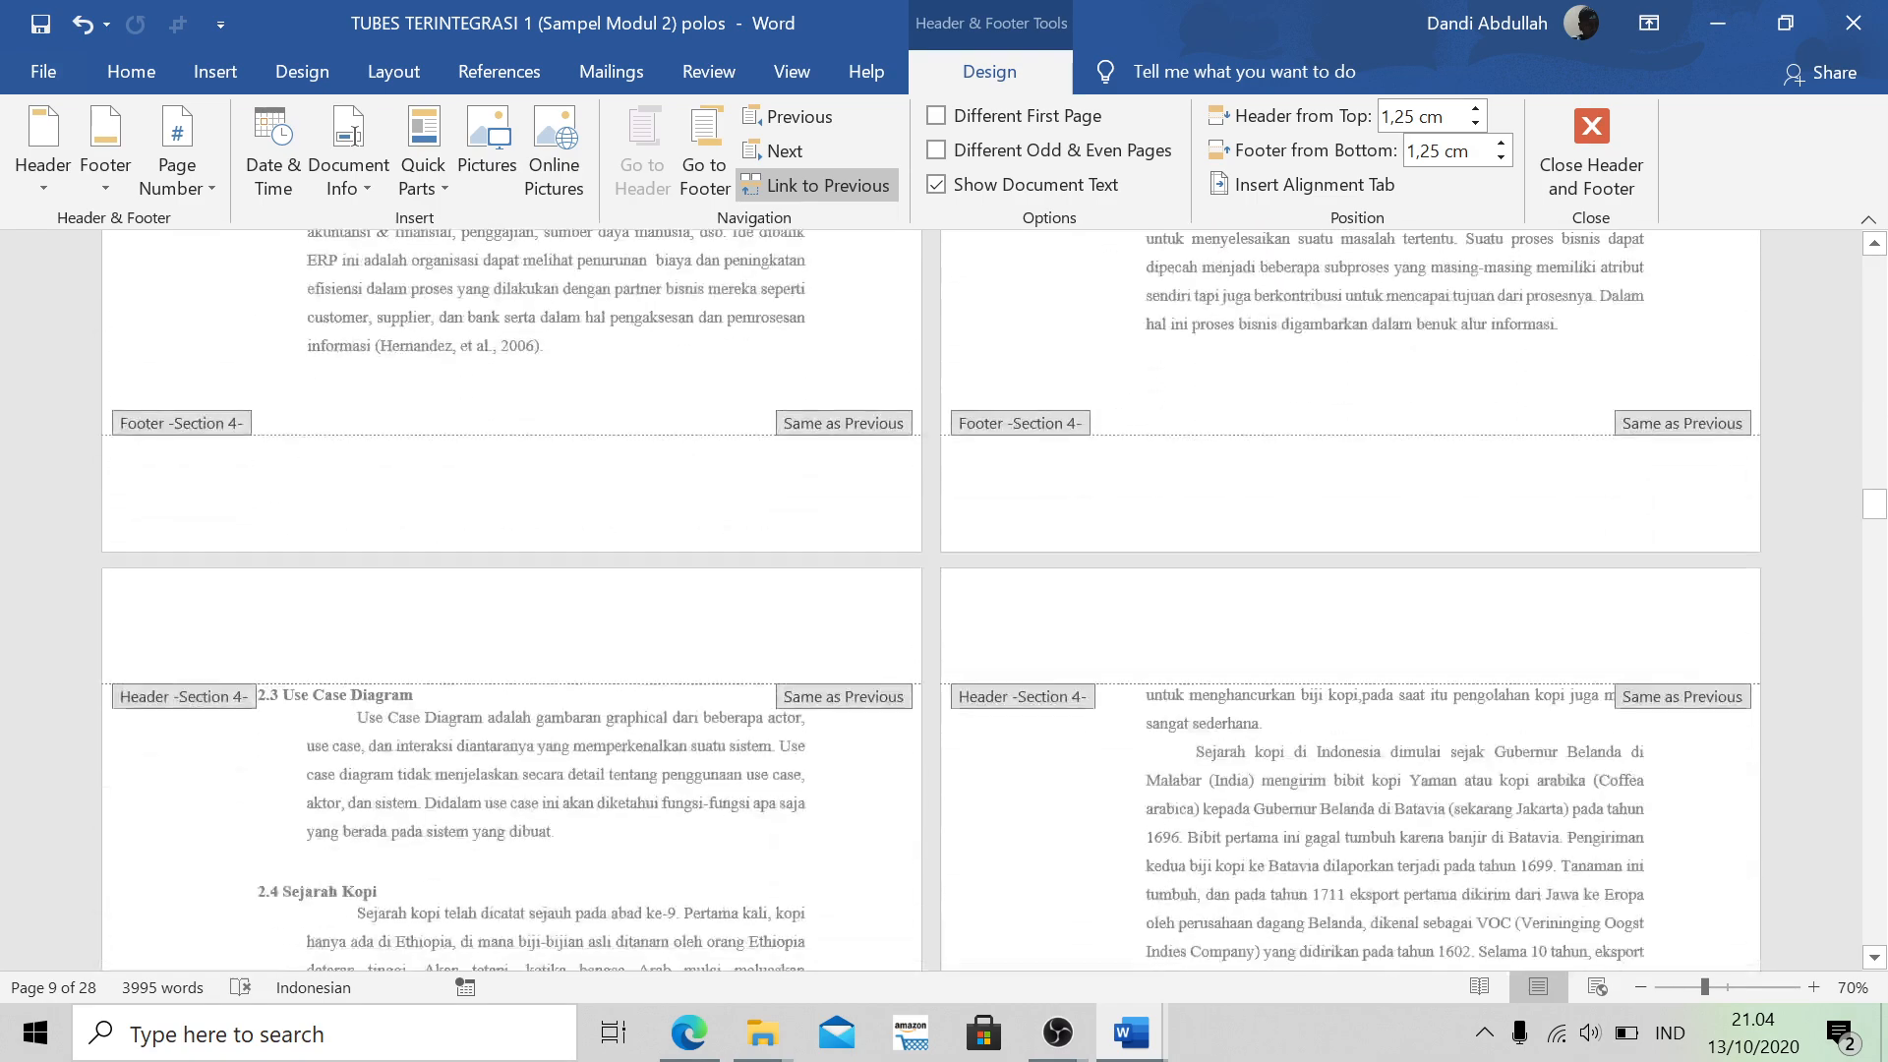
scroll(518, 670, down, 7)
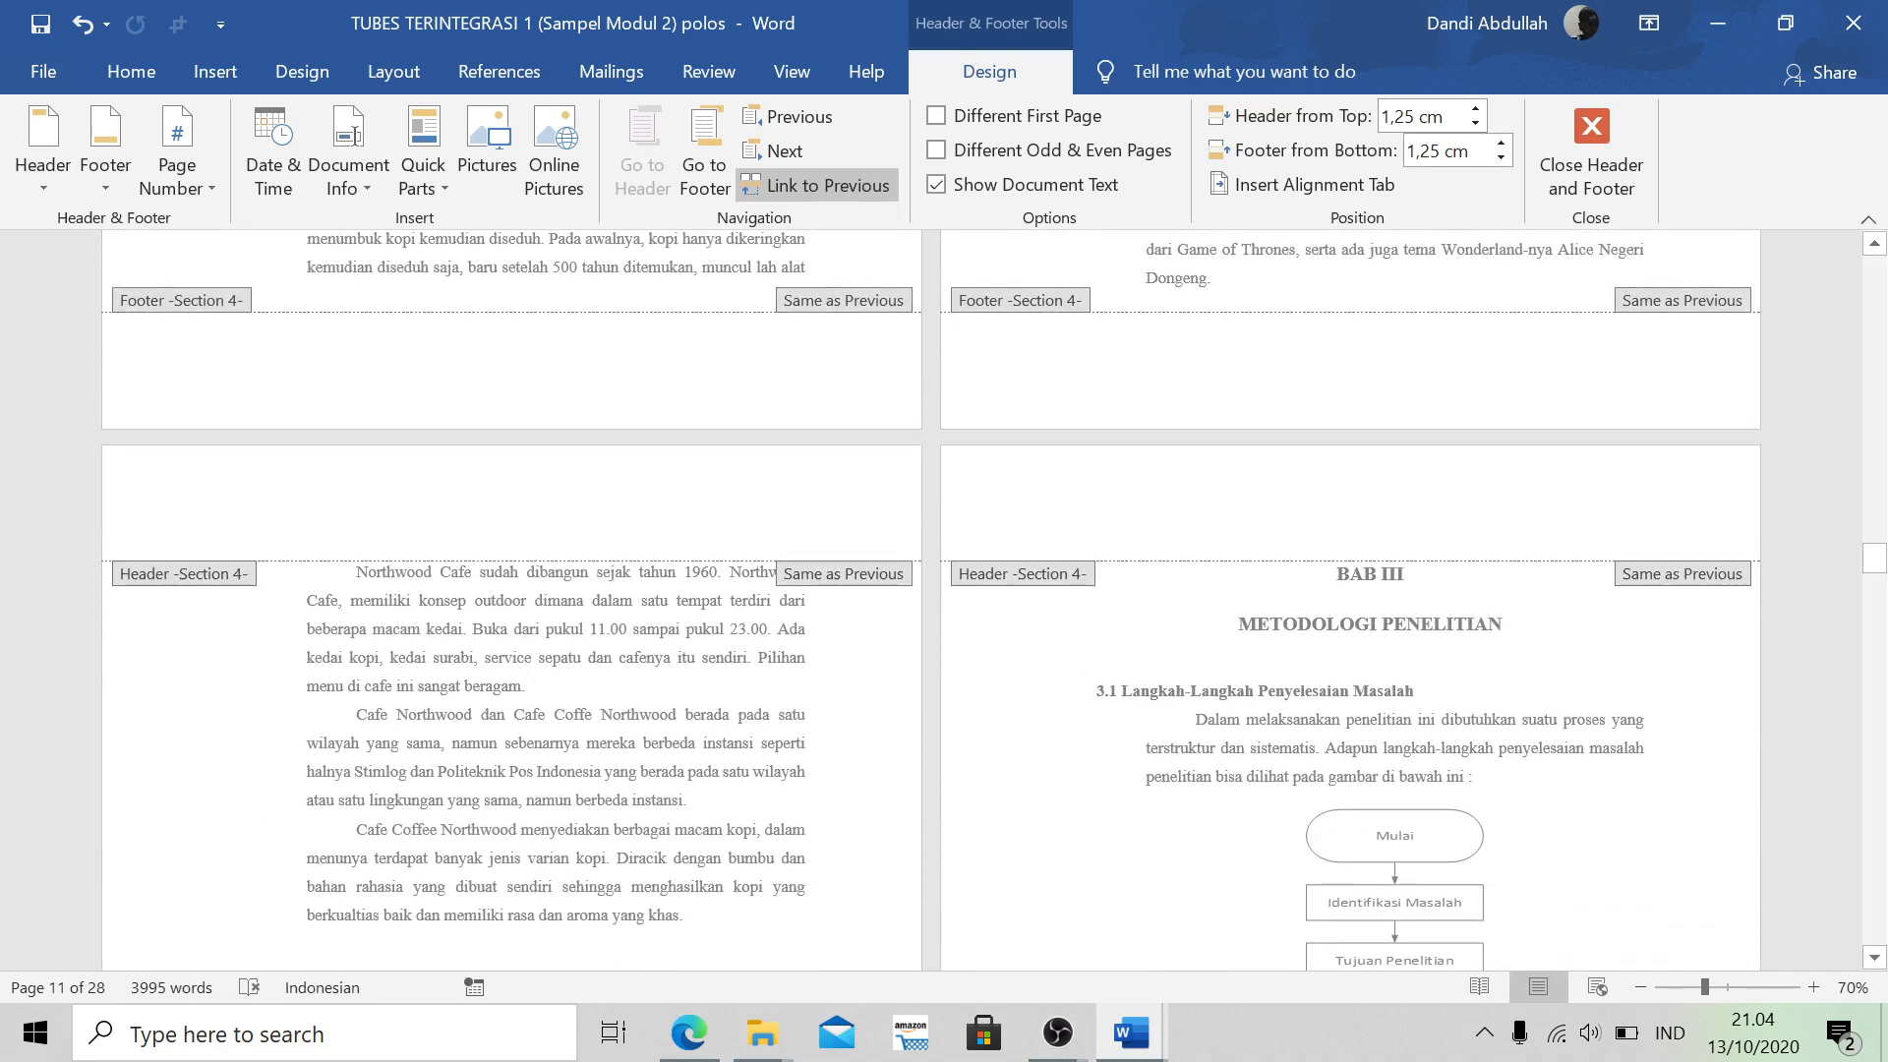
scroll(906, 506, up, 15)
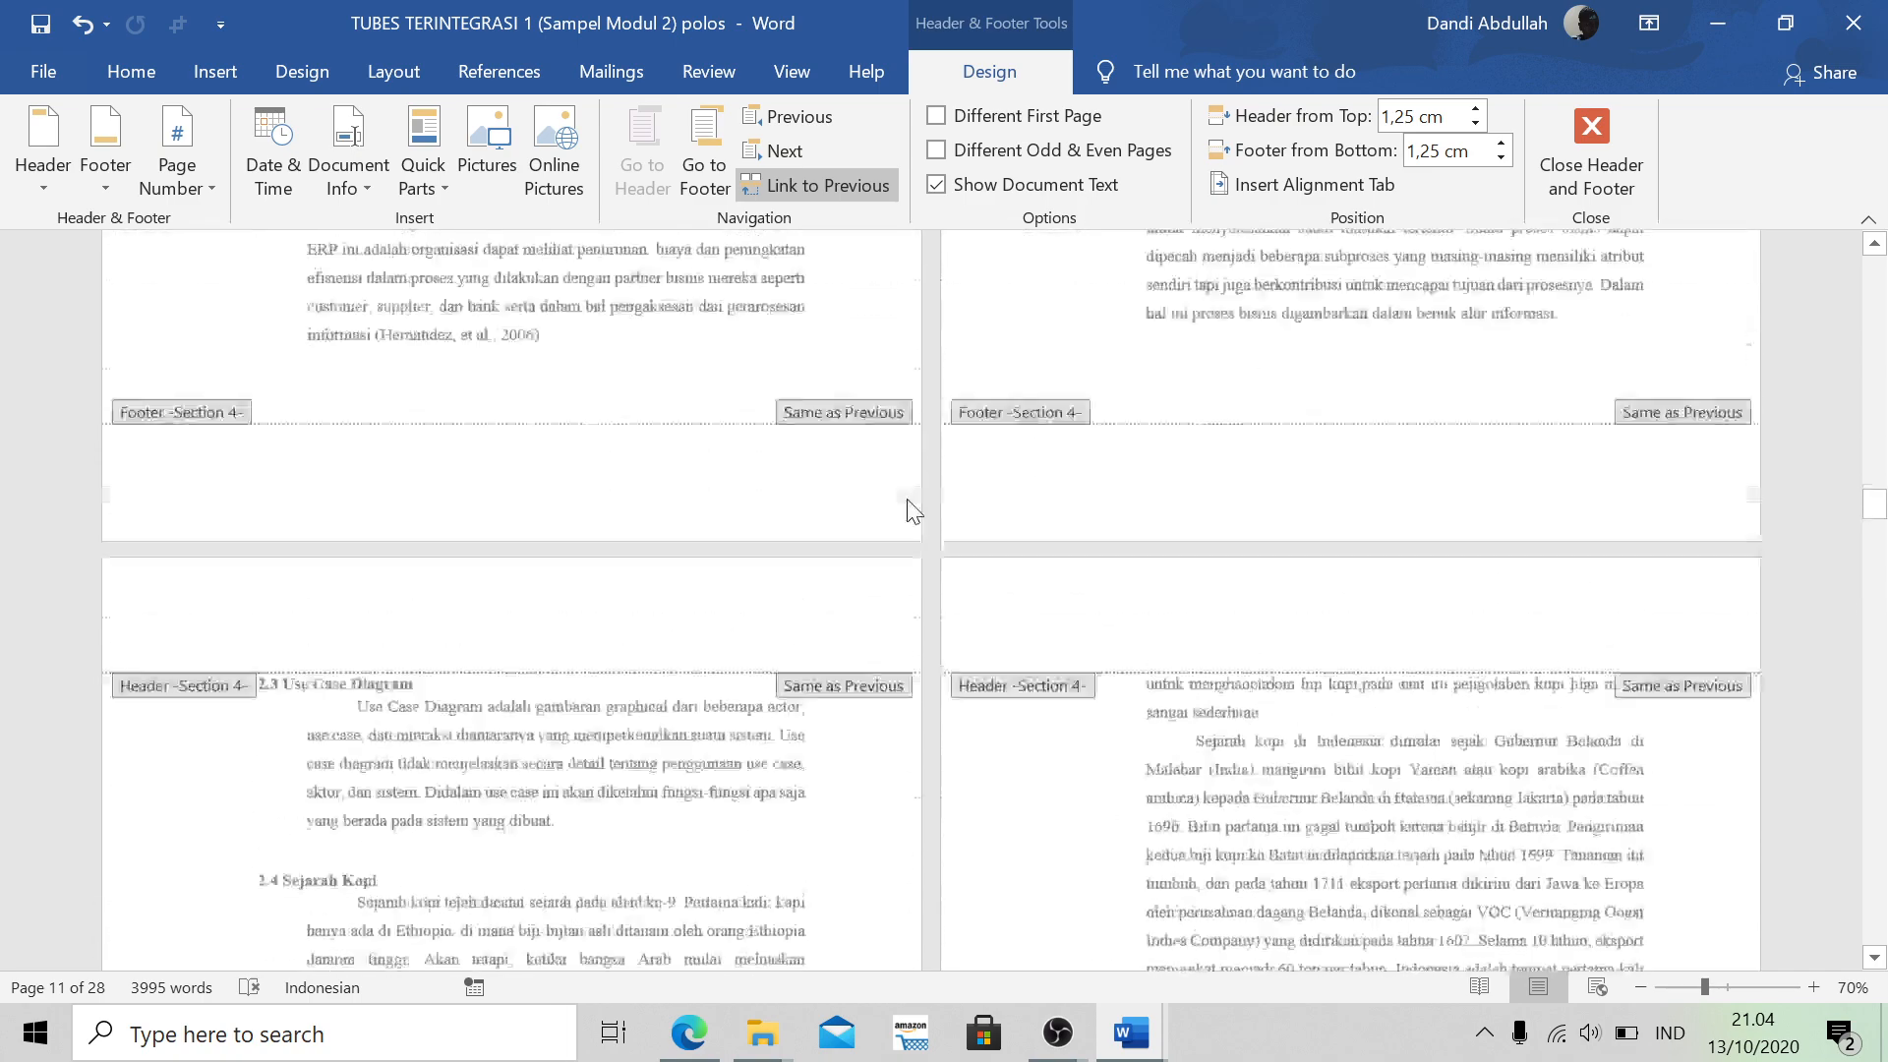
scroll(909, 502, up, 10)
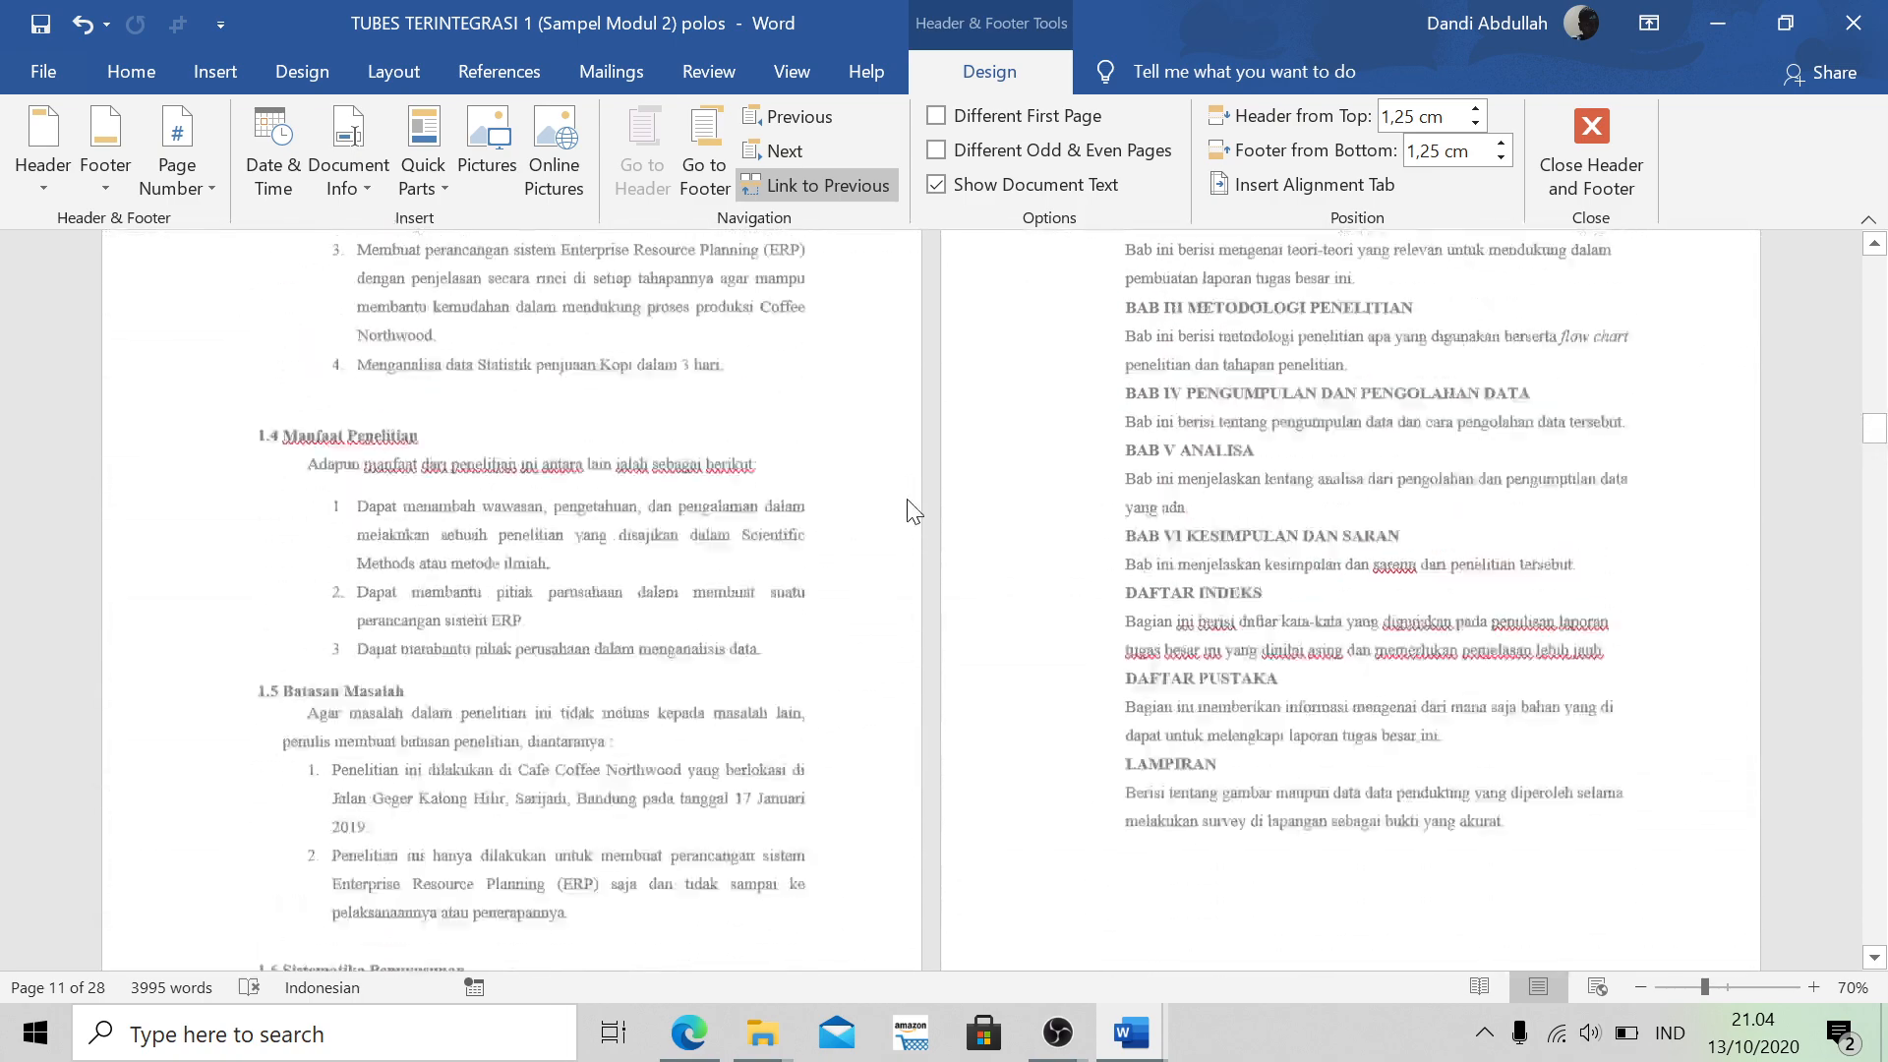
scroll(931, 600, down, 5)
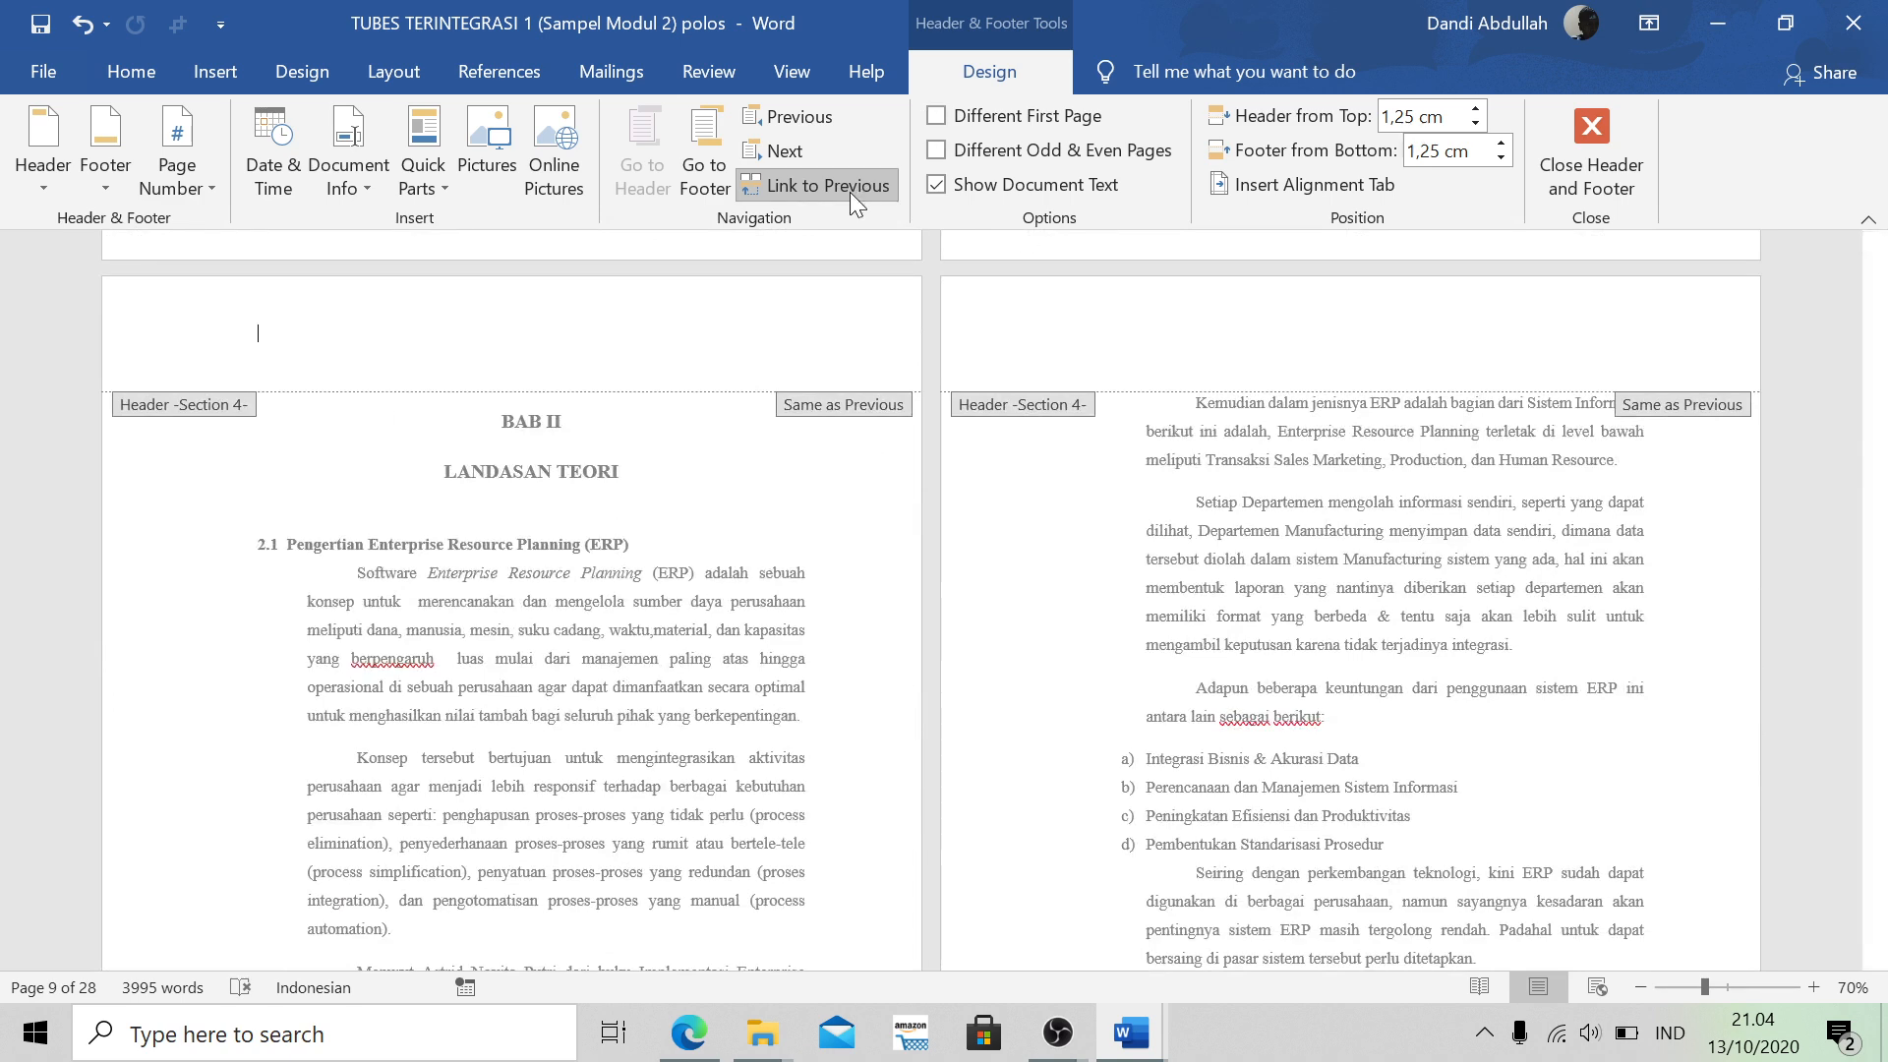
click(701, 151)
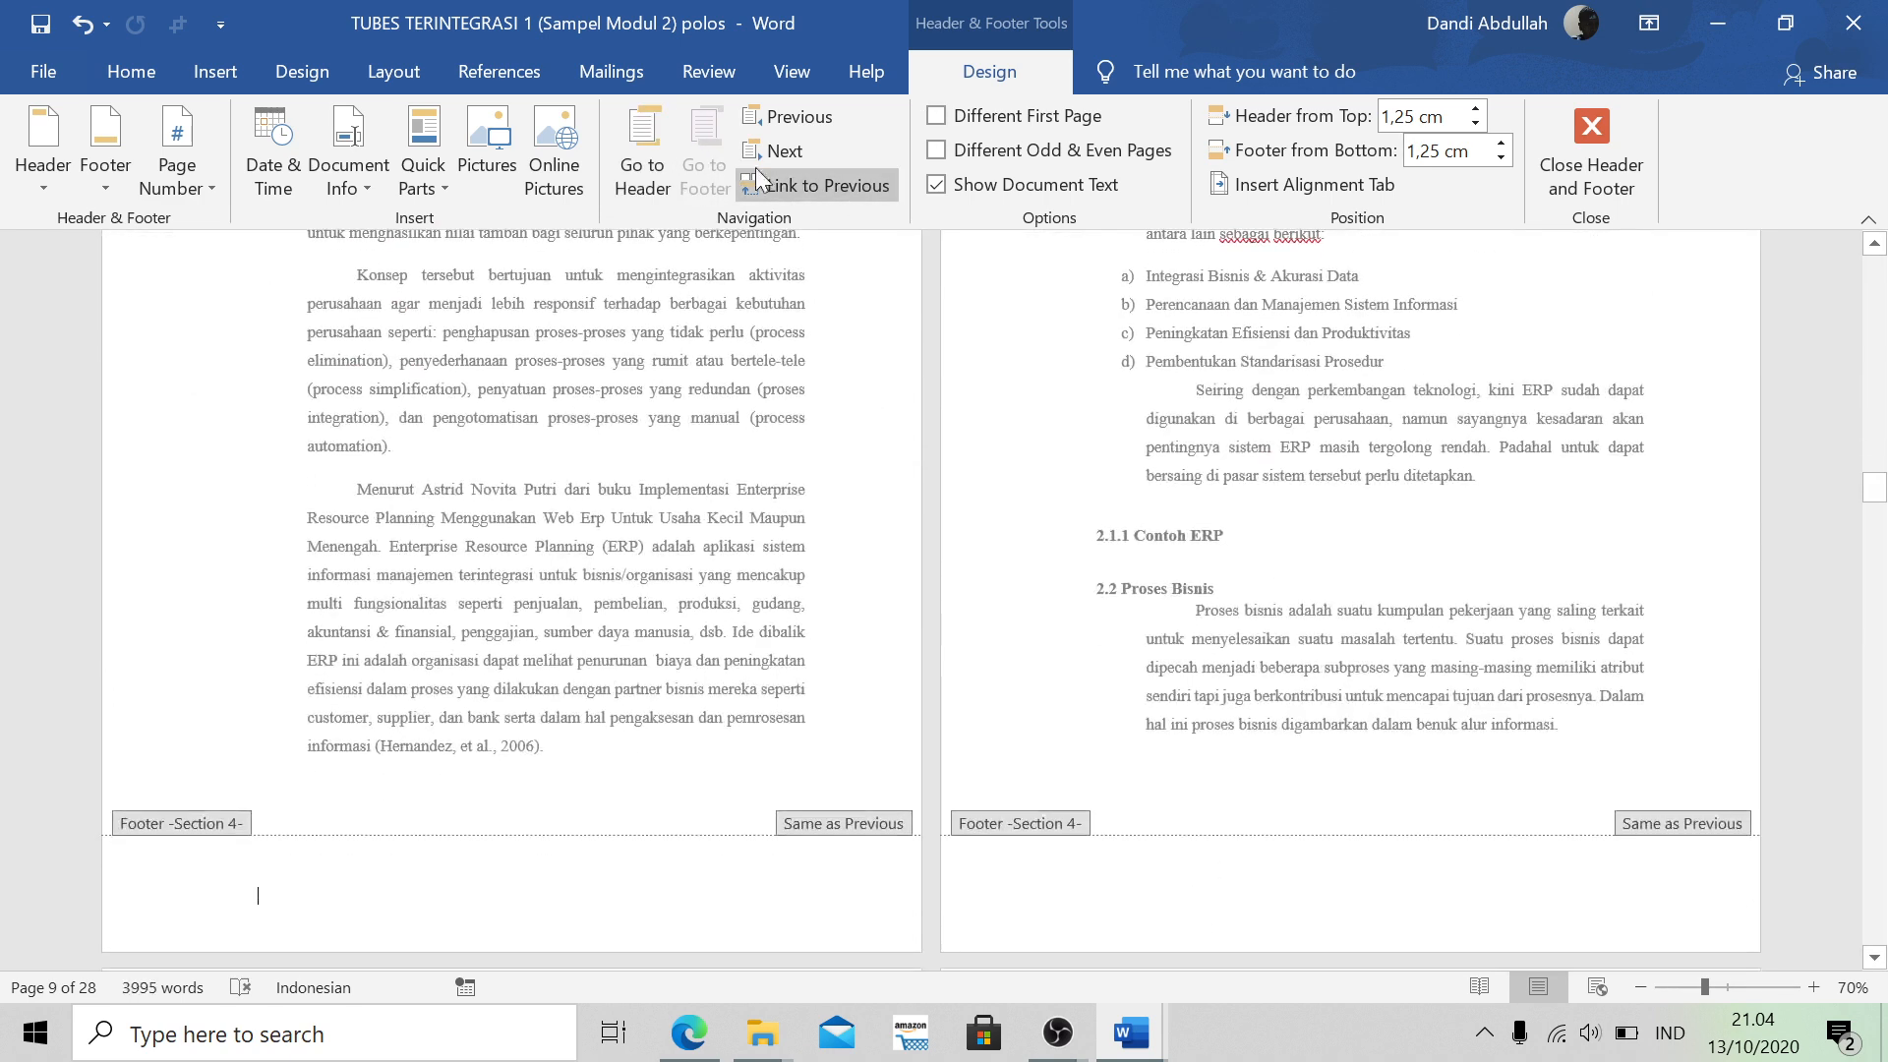
click(757, 180)
scroll(931, 600, down, 5)
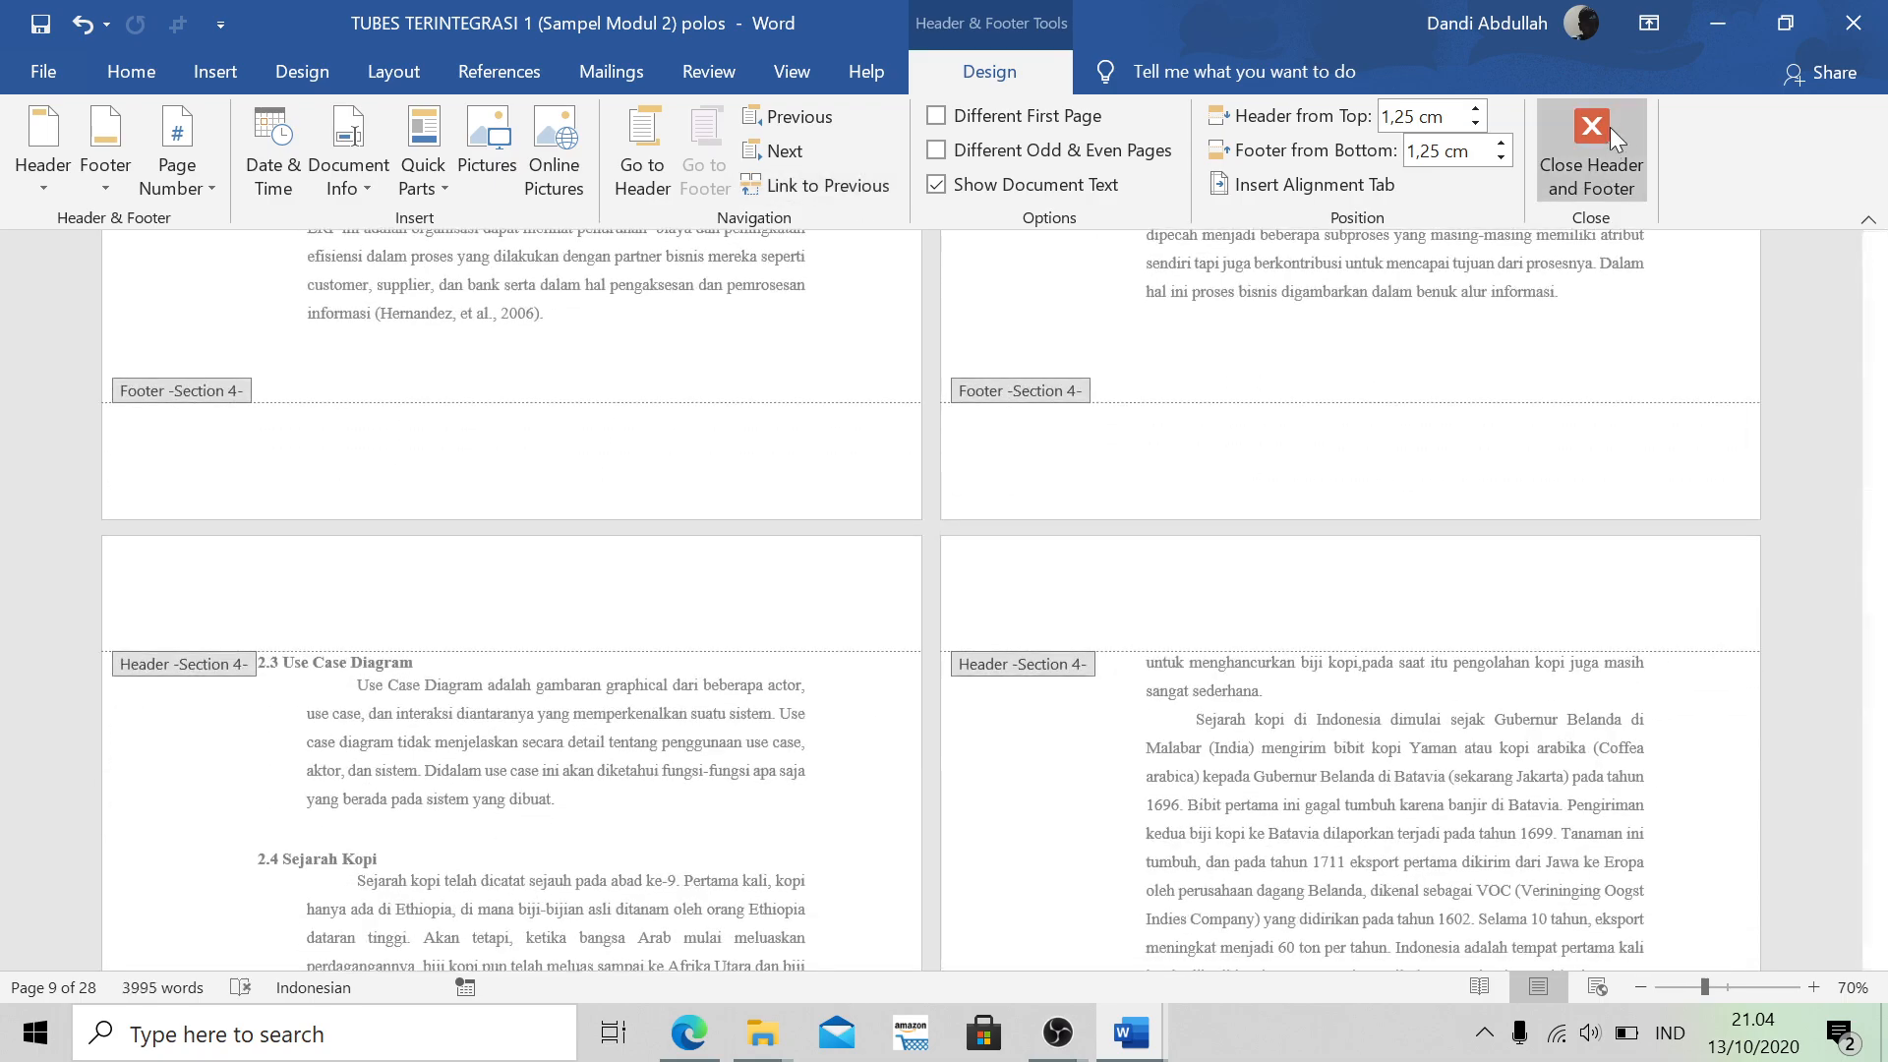
click(1603, 150)
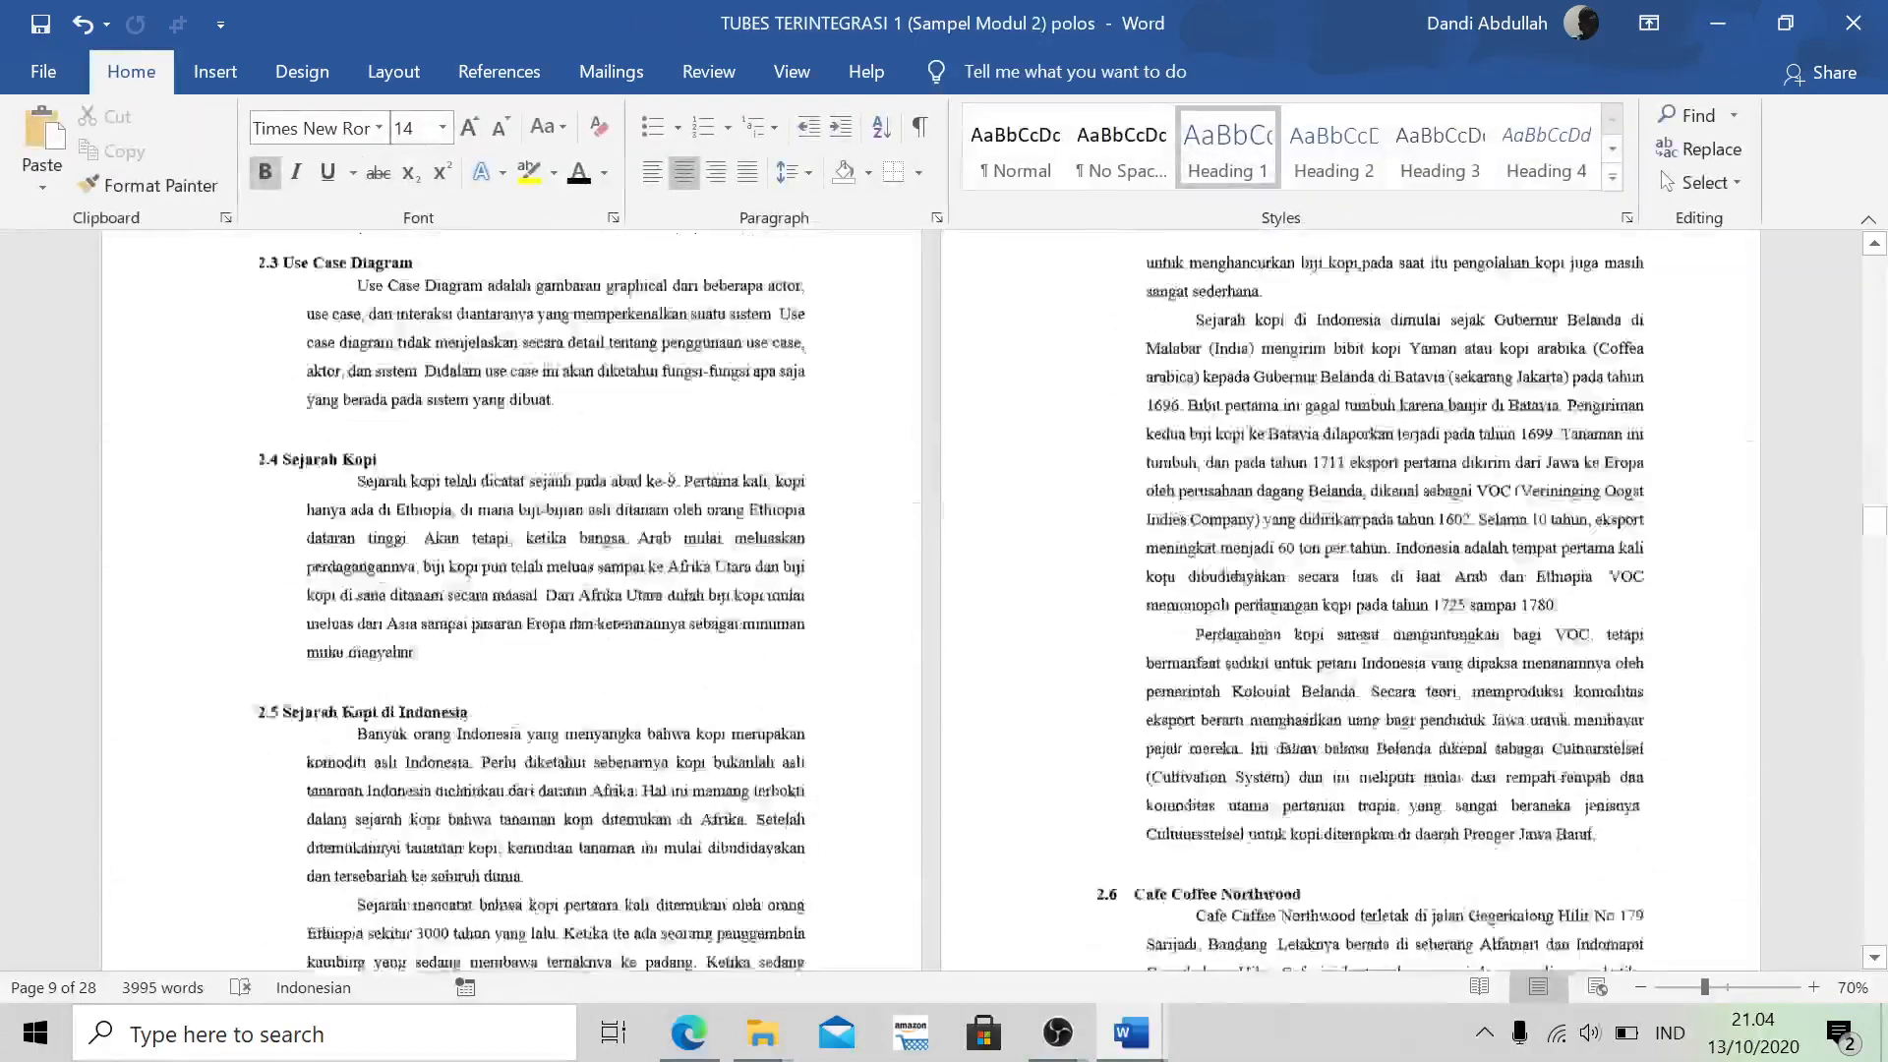
Insert a Next Page section break directly before the BAB III heading
scroll(1333, 518, down, 15)
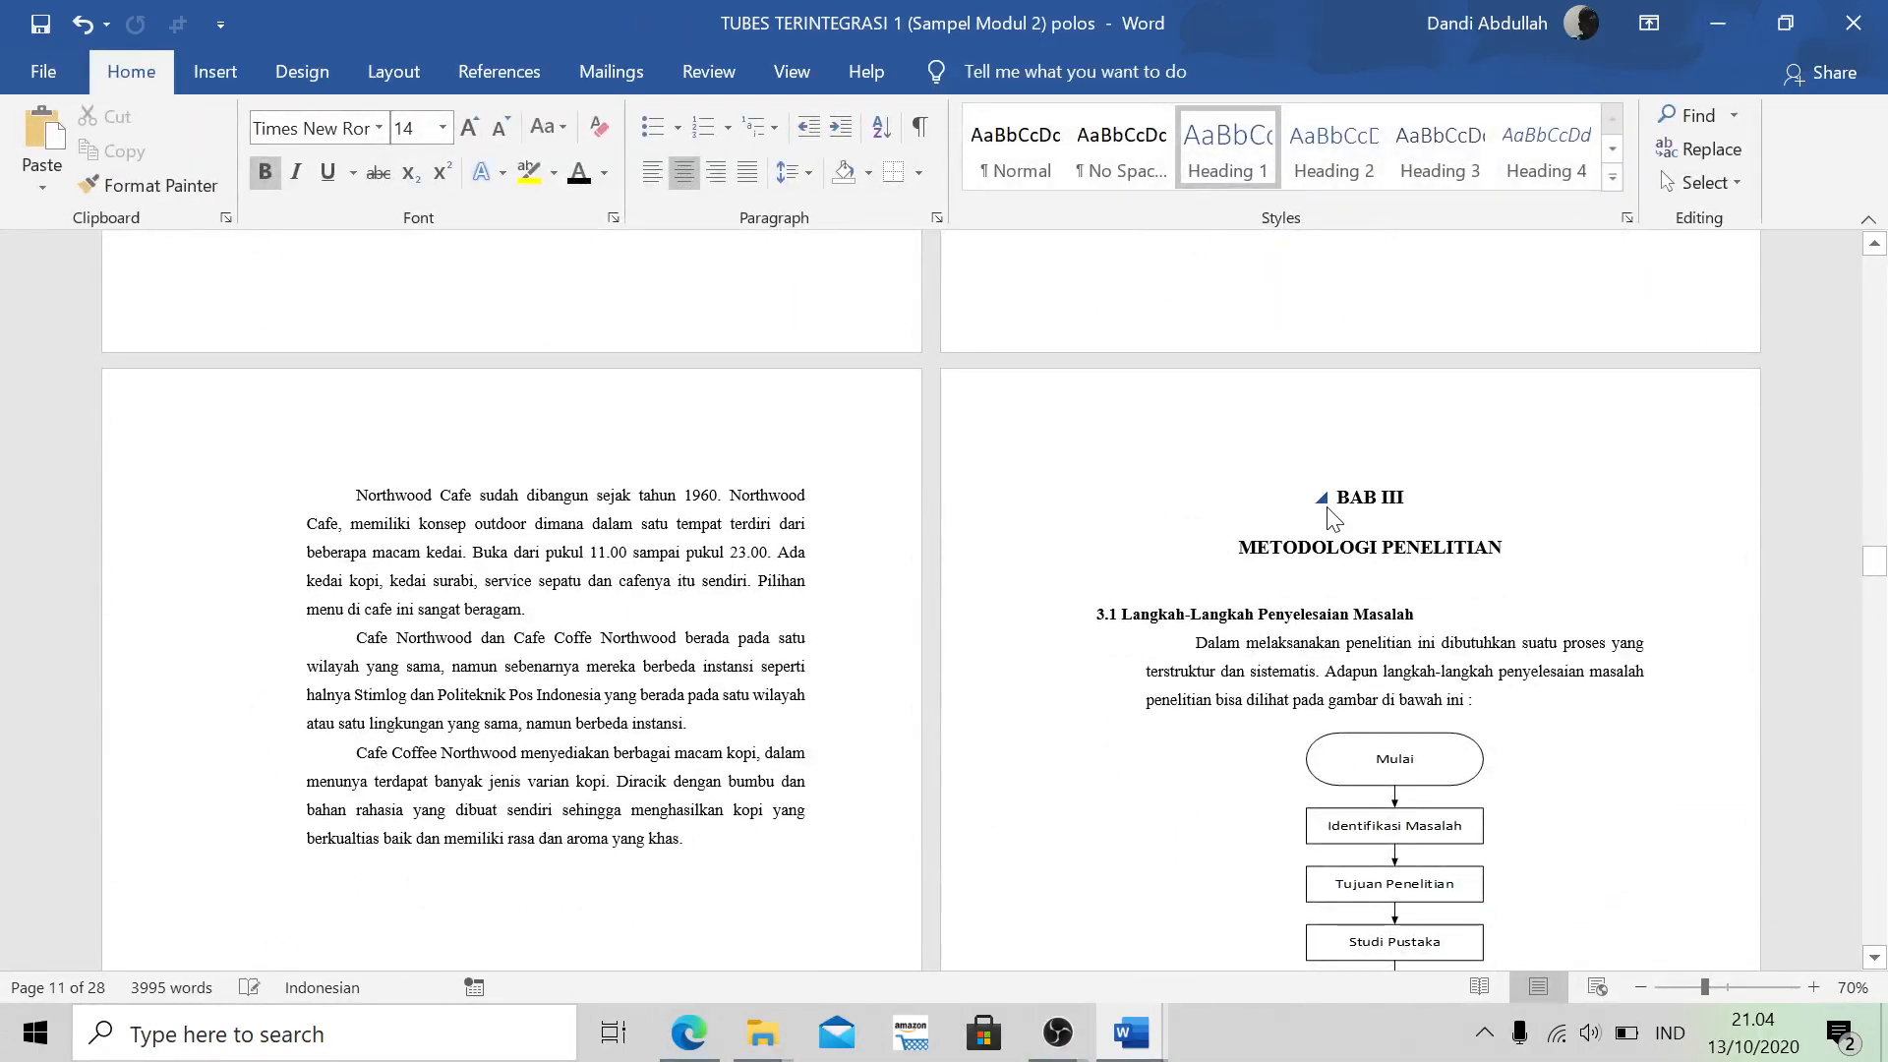
click(392, 65)
click(393, 116)
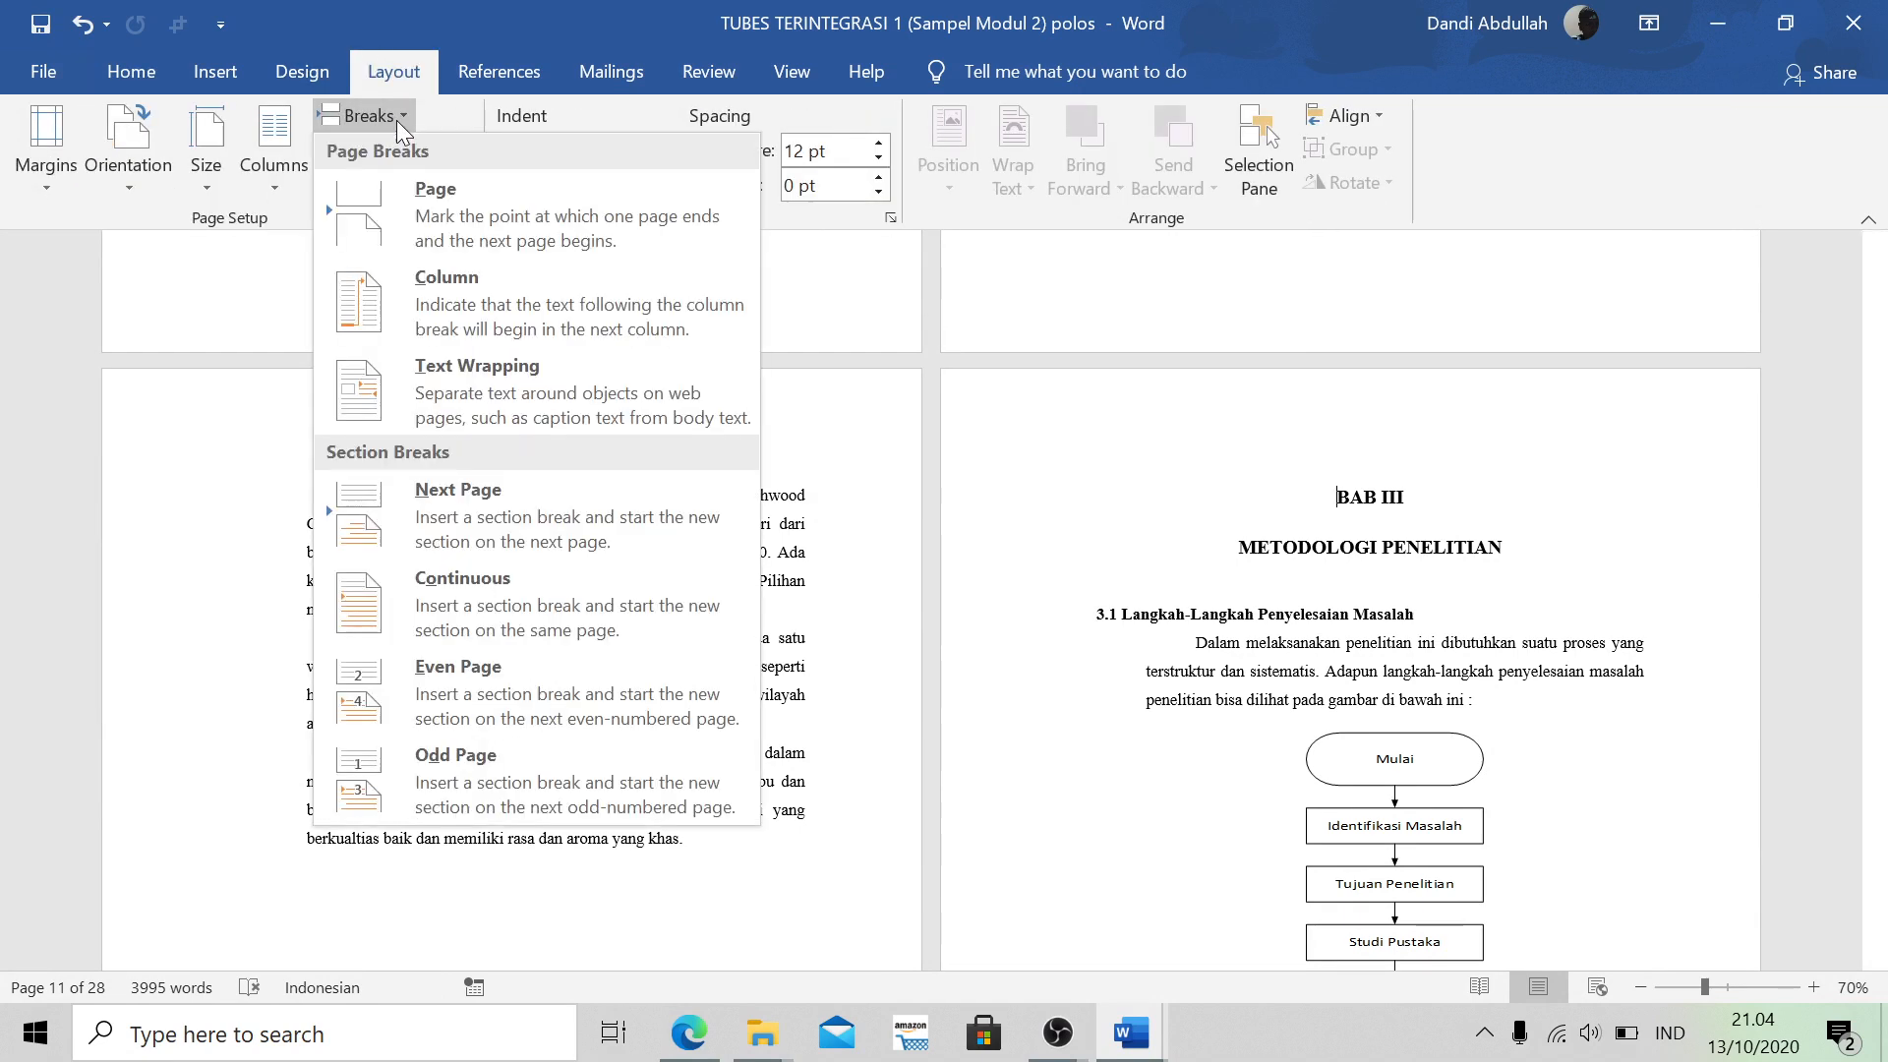
click(531, 508)
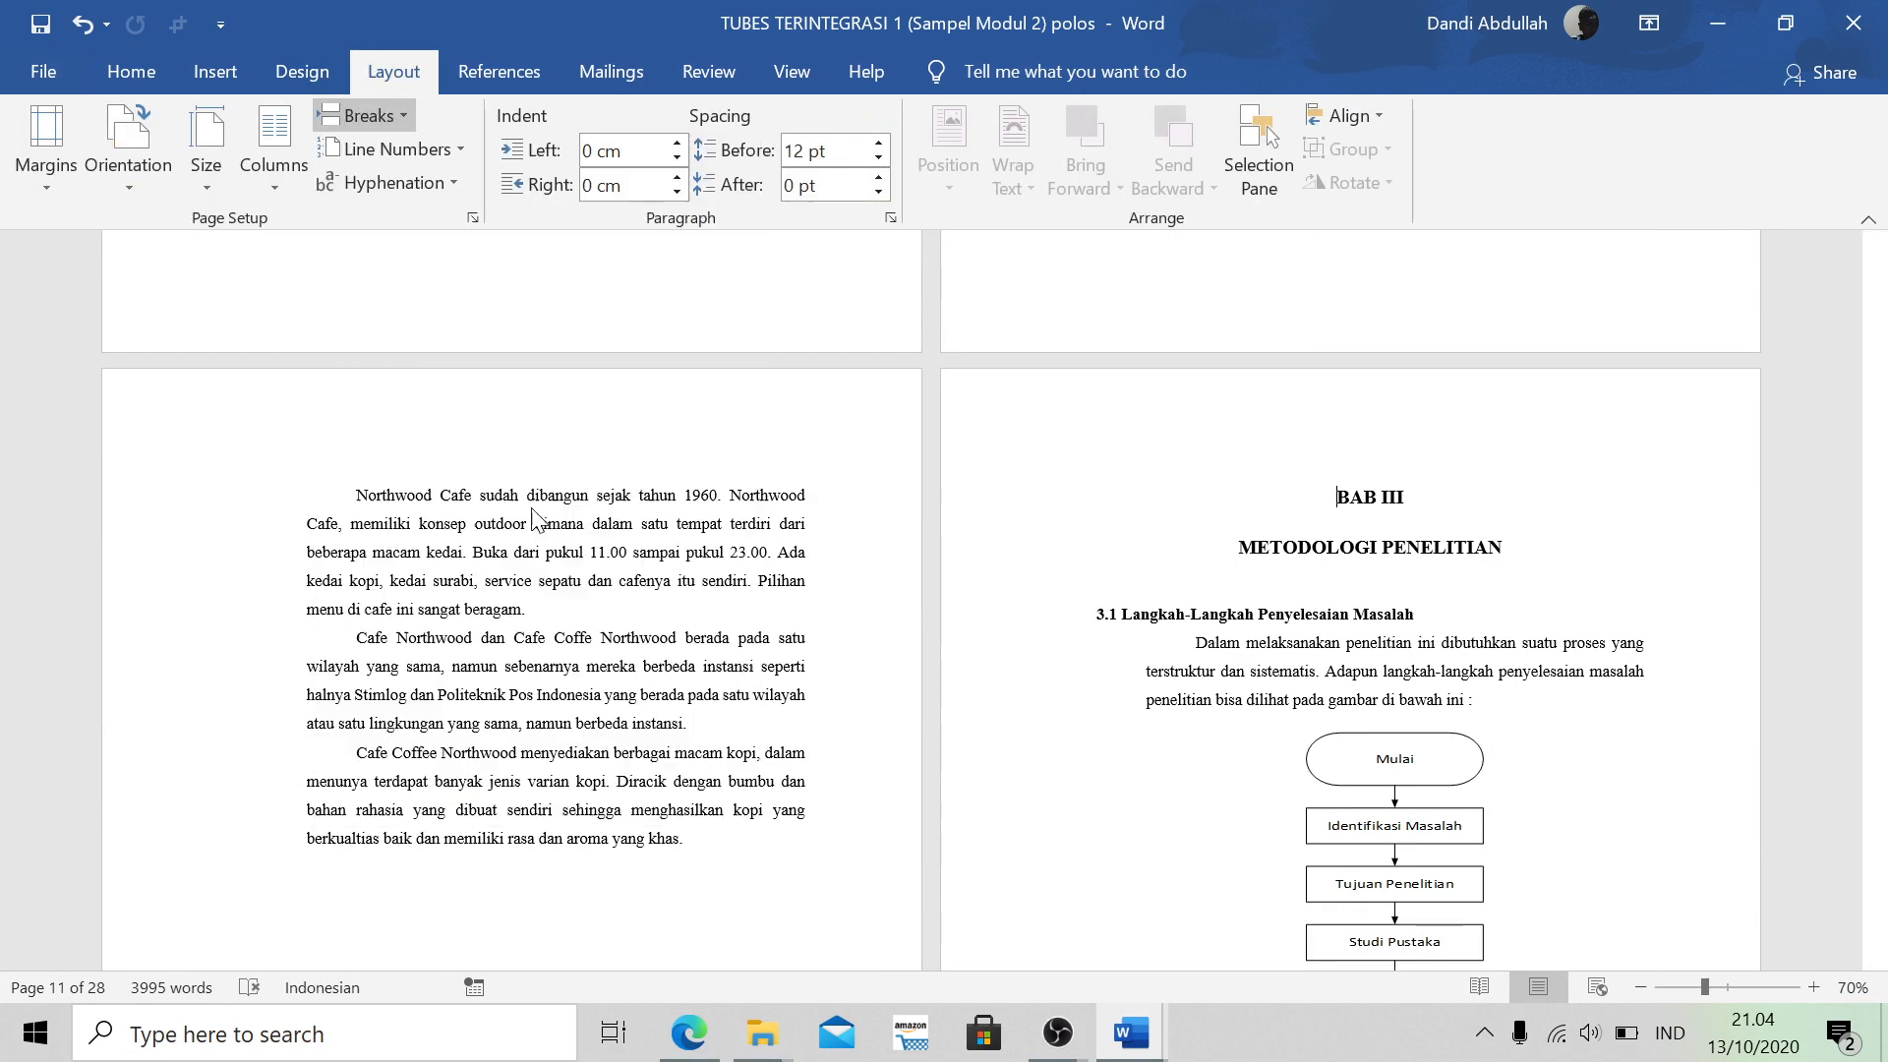
Unlink the Section 5 header and footer at BAB III from the previous section, and close header and footer editing
double_click(1380, 442)
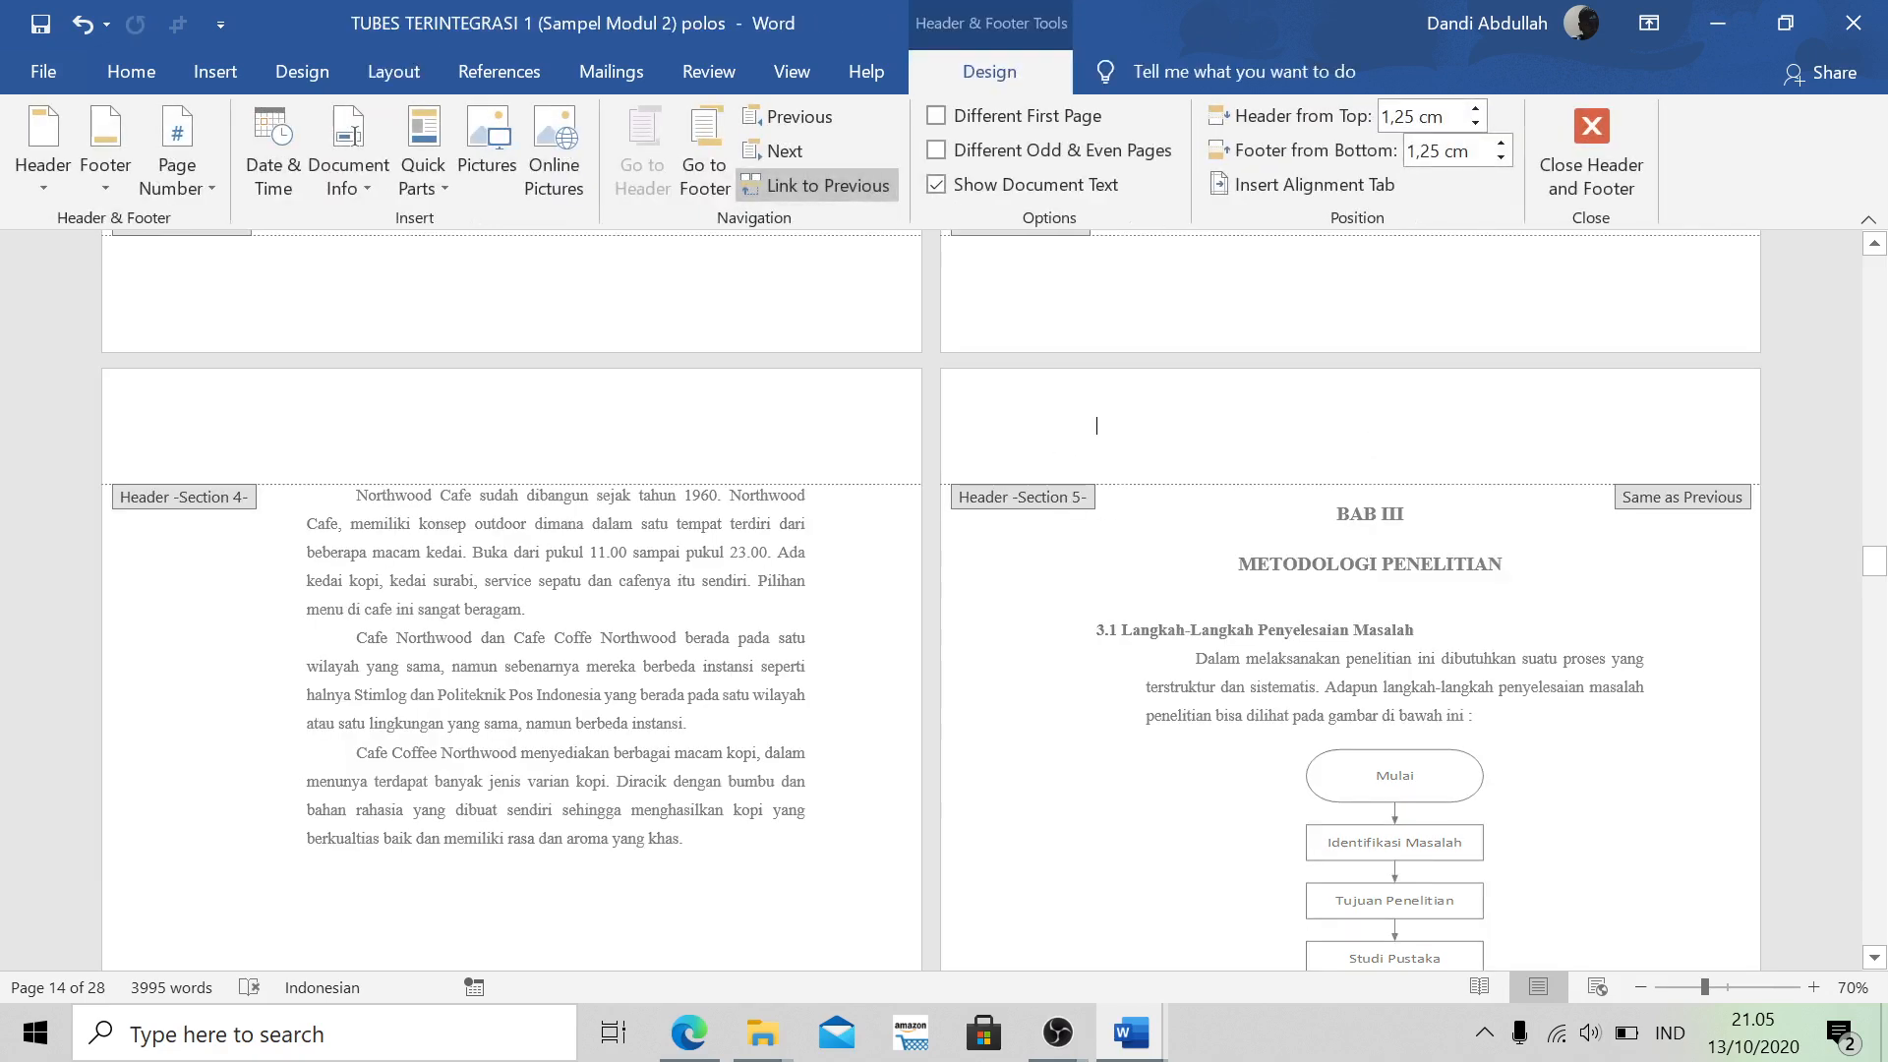
click(830, 187)
click(727, 154)
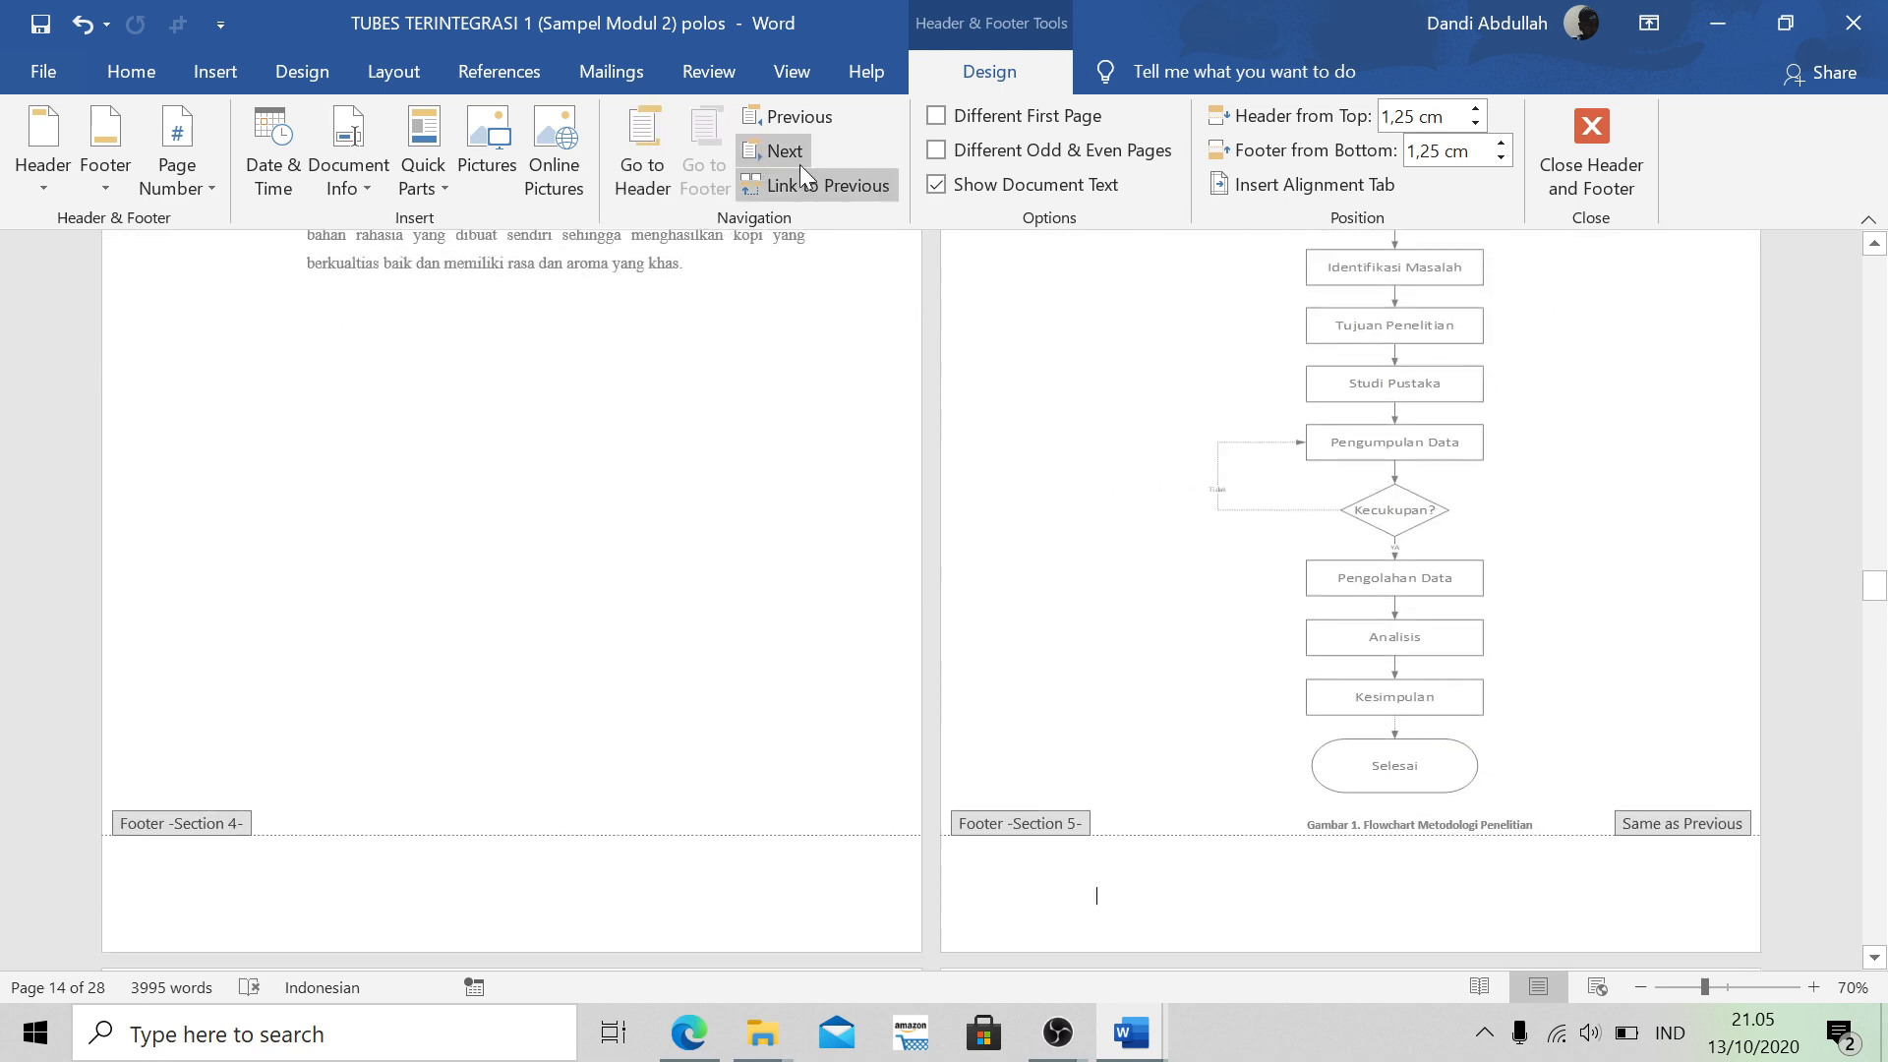
click(816, 187)
scroll(1160, 544, down, 8)
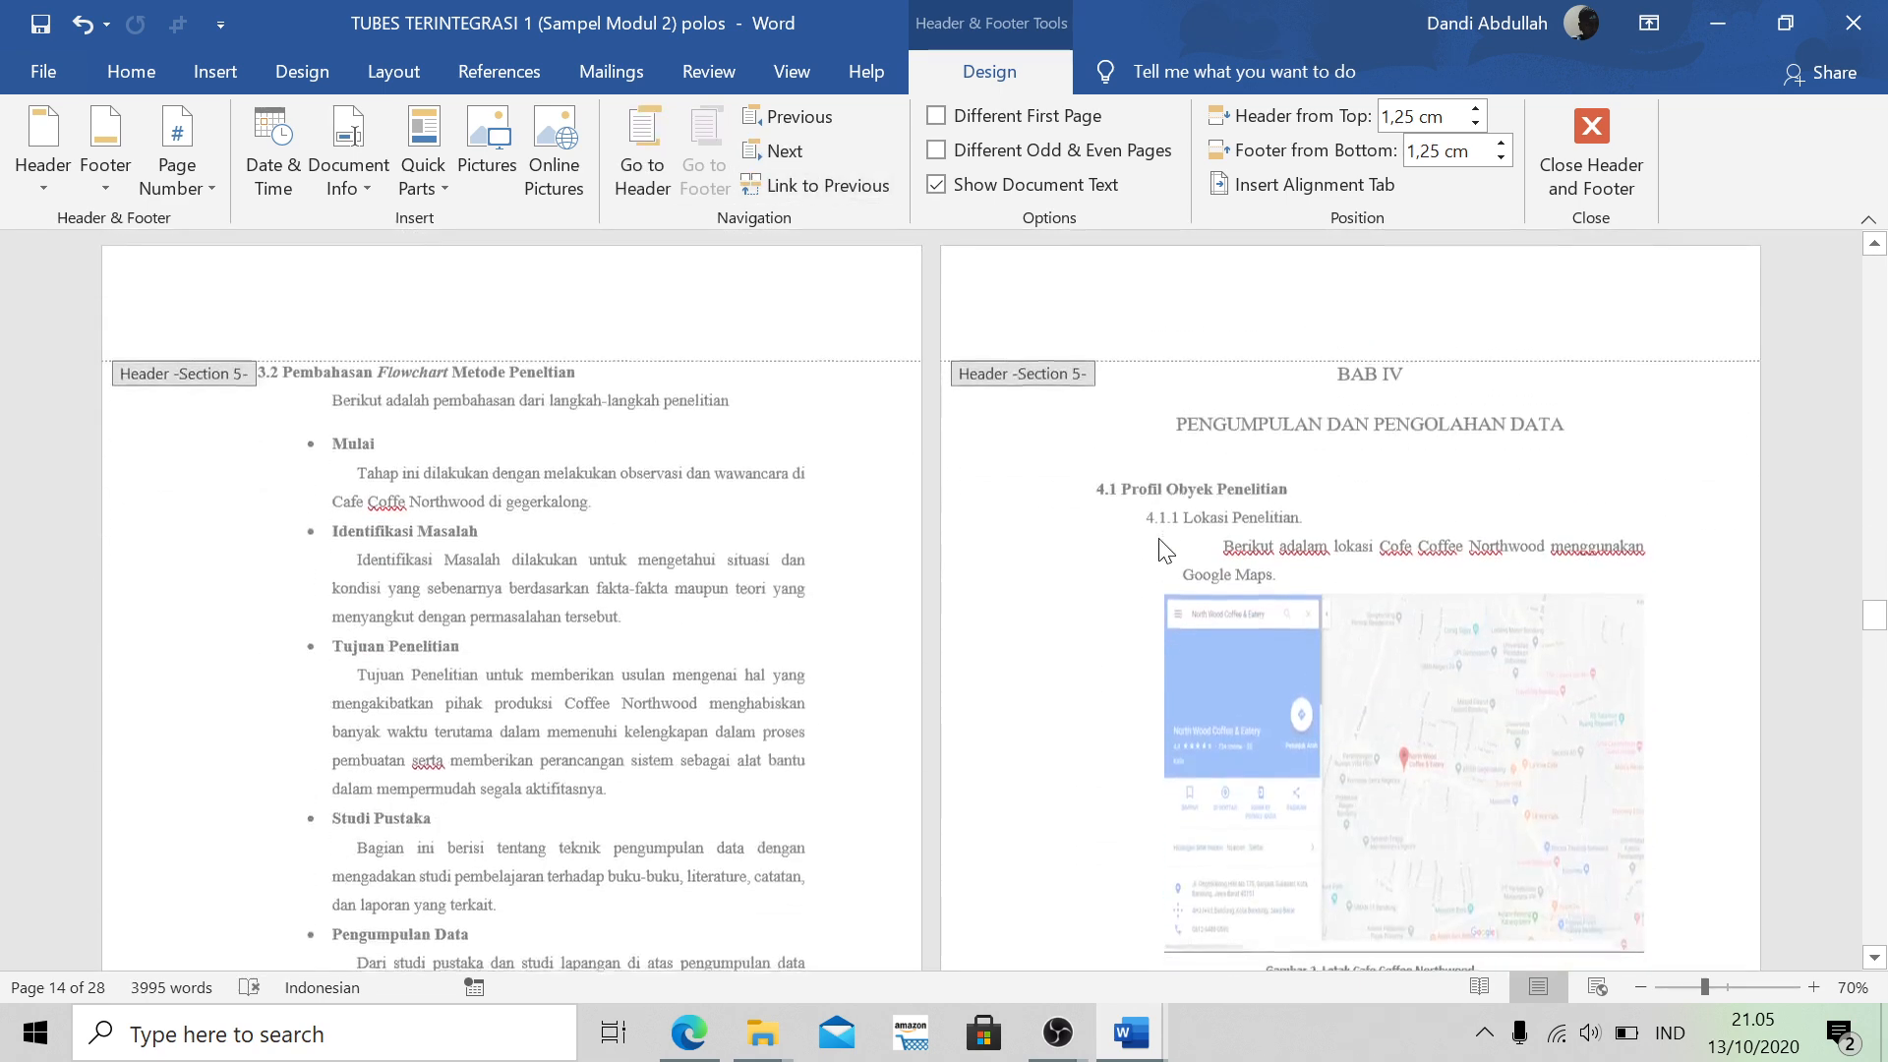
scroll(1160, 539, up, 1)
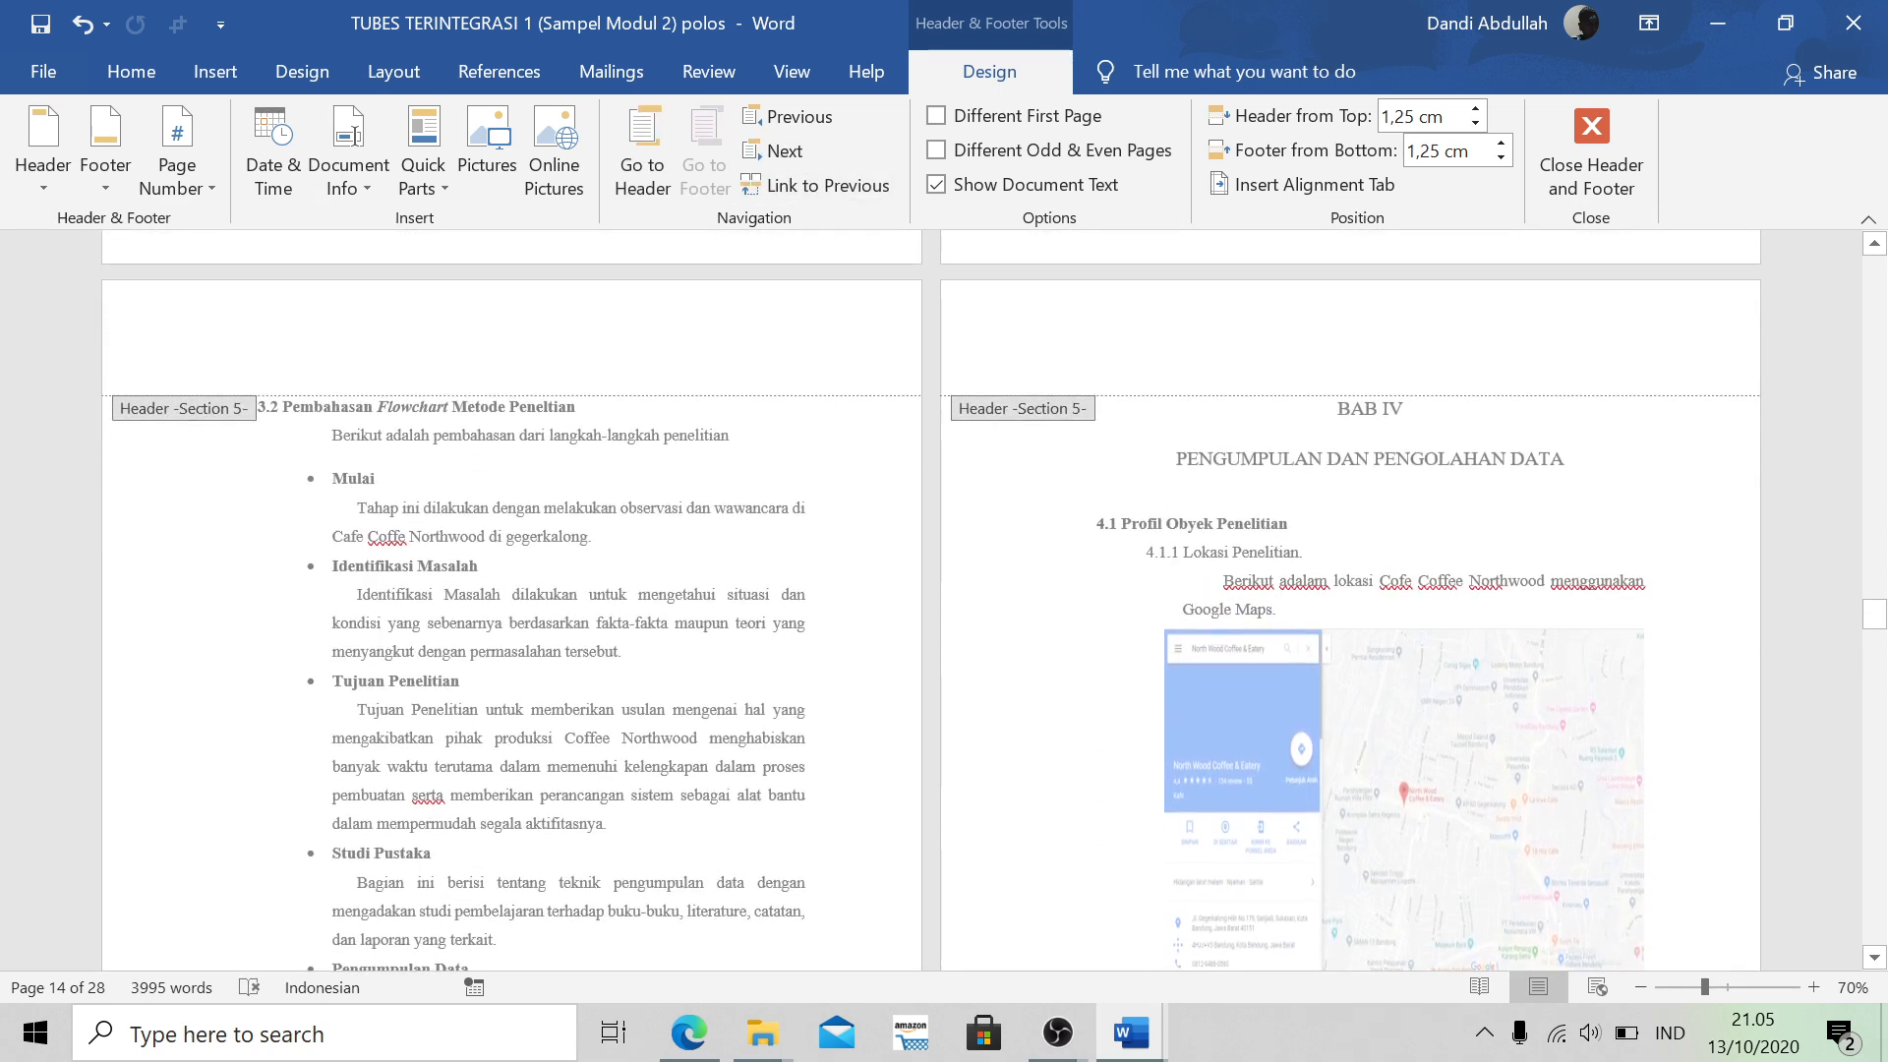
click(1576, 165)
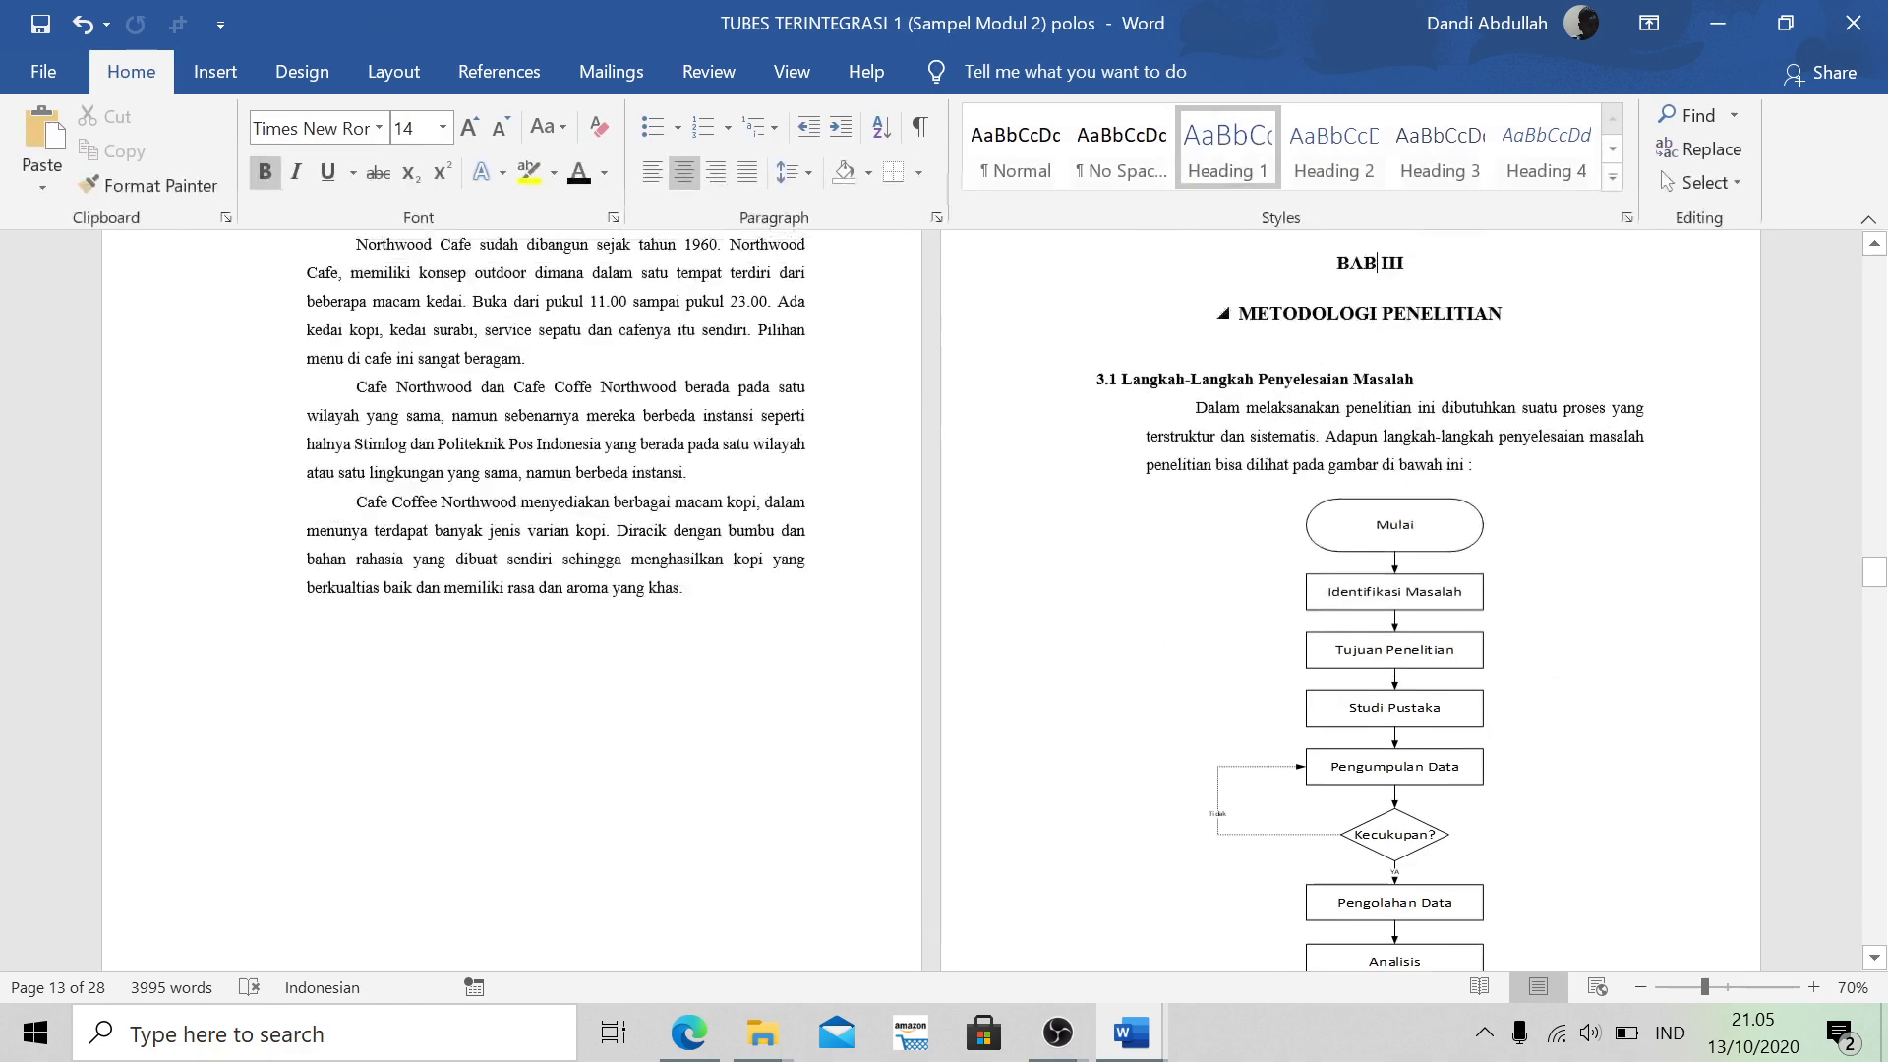
Insert a Next Page section break directly before the BAB IV heading
scroll(1315, 445, down, 12)
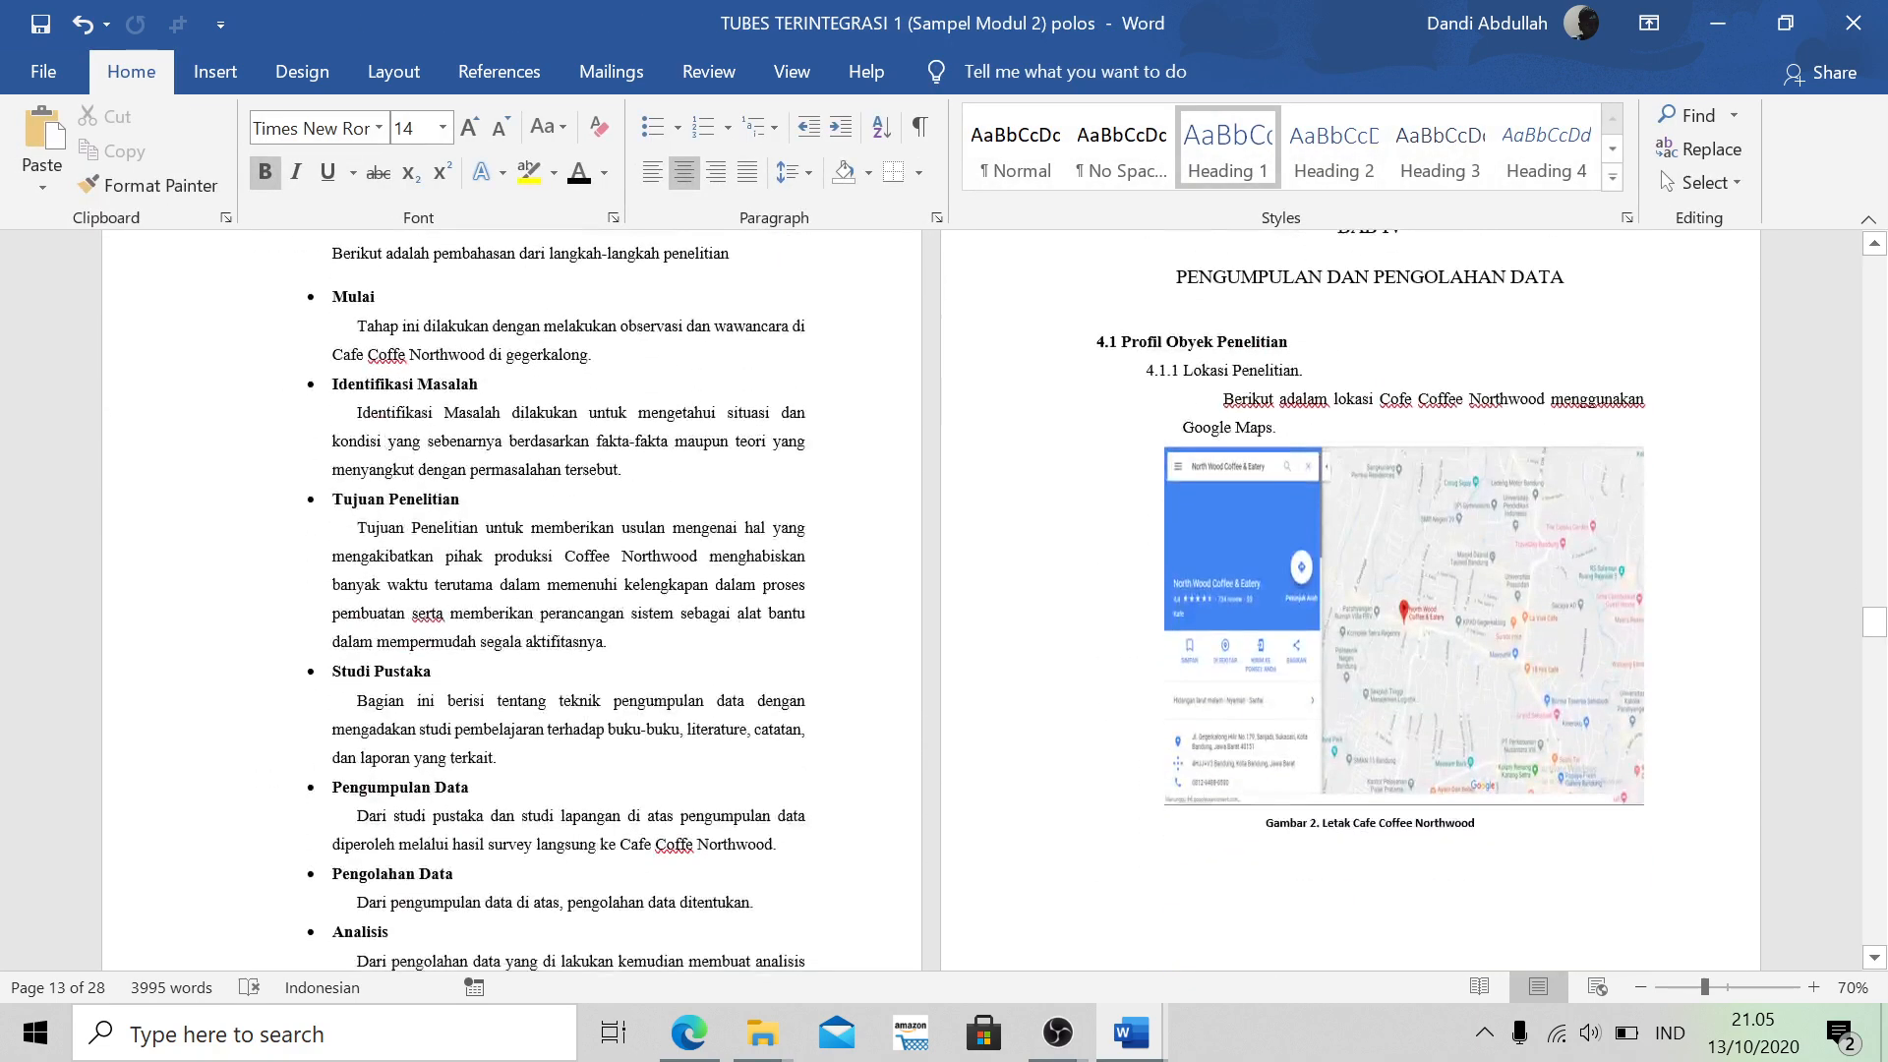
scroll(1315, 446, up, 1)
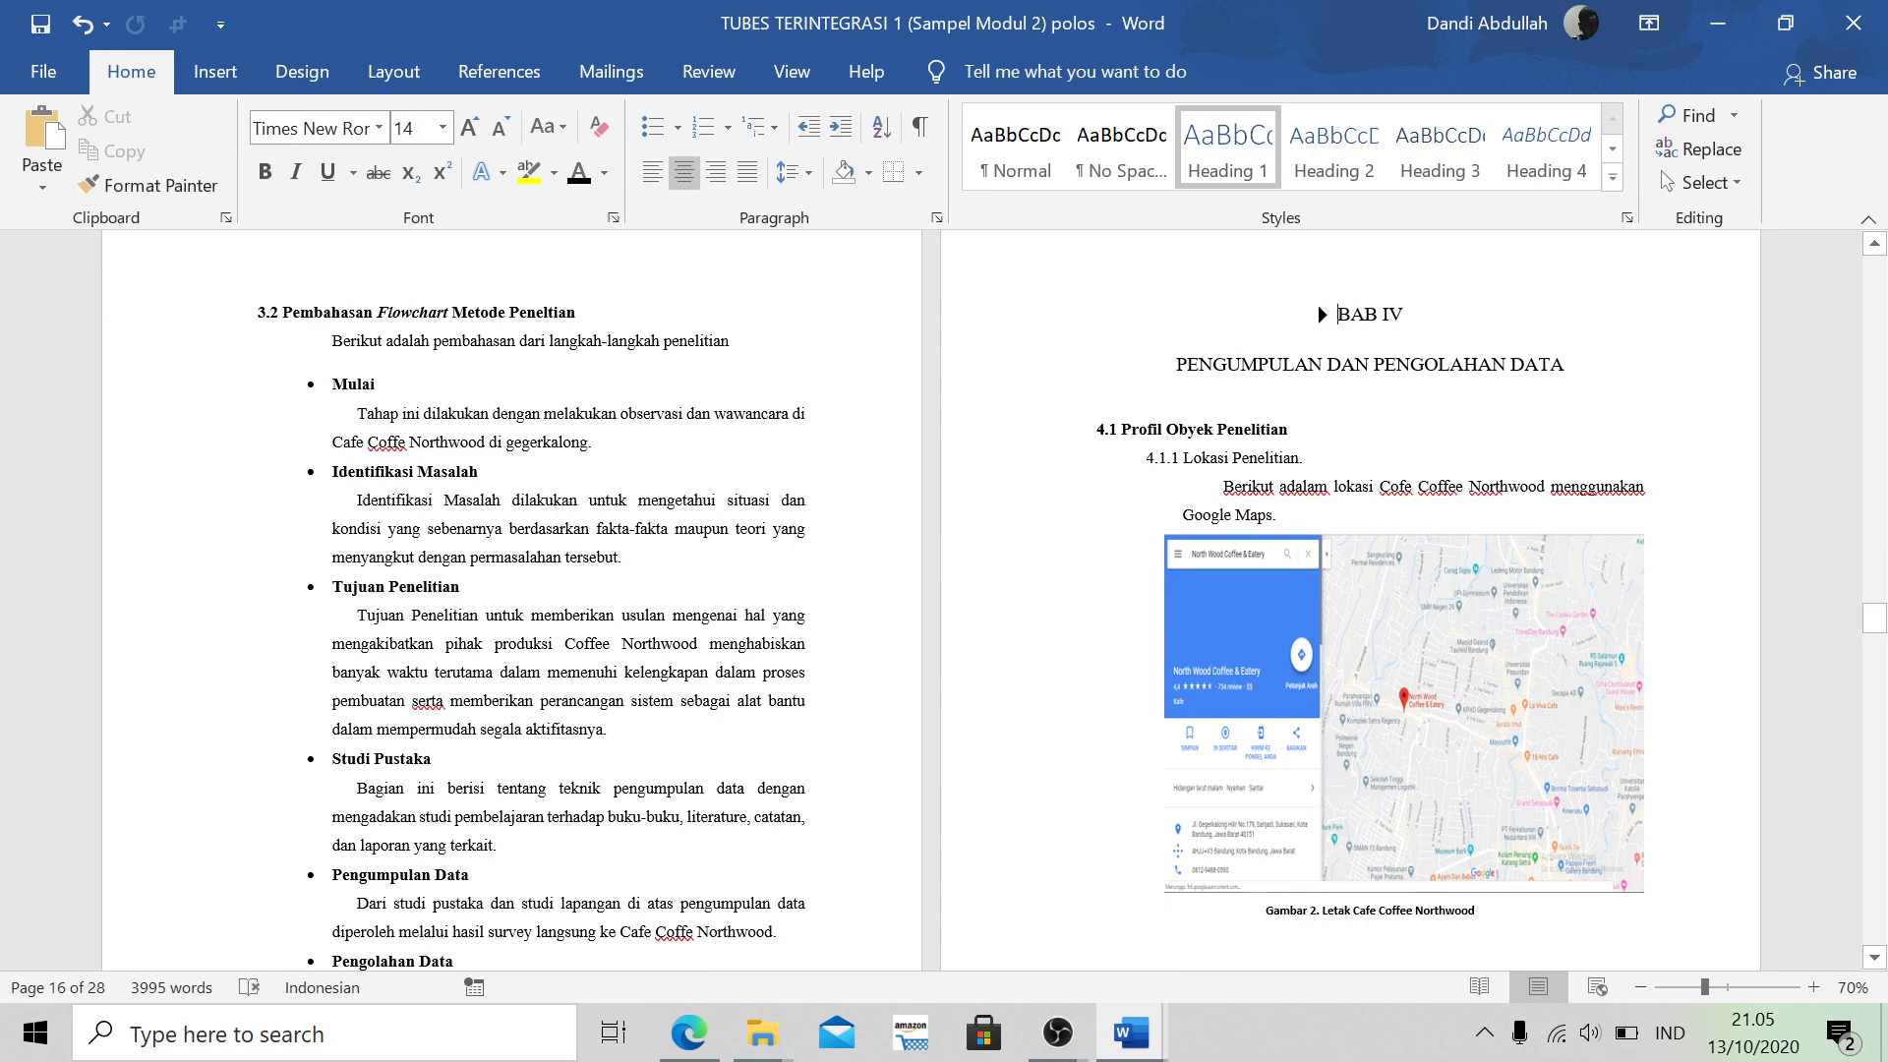
click(394, 72)
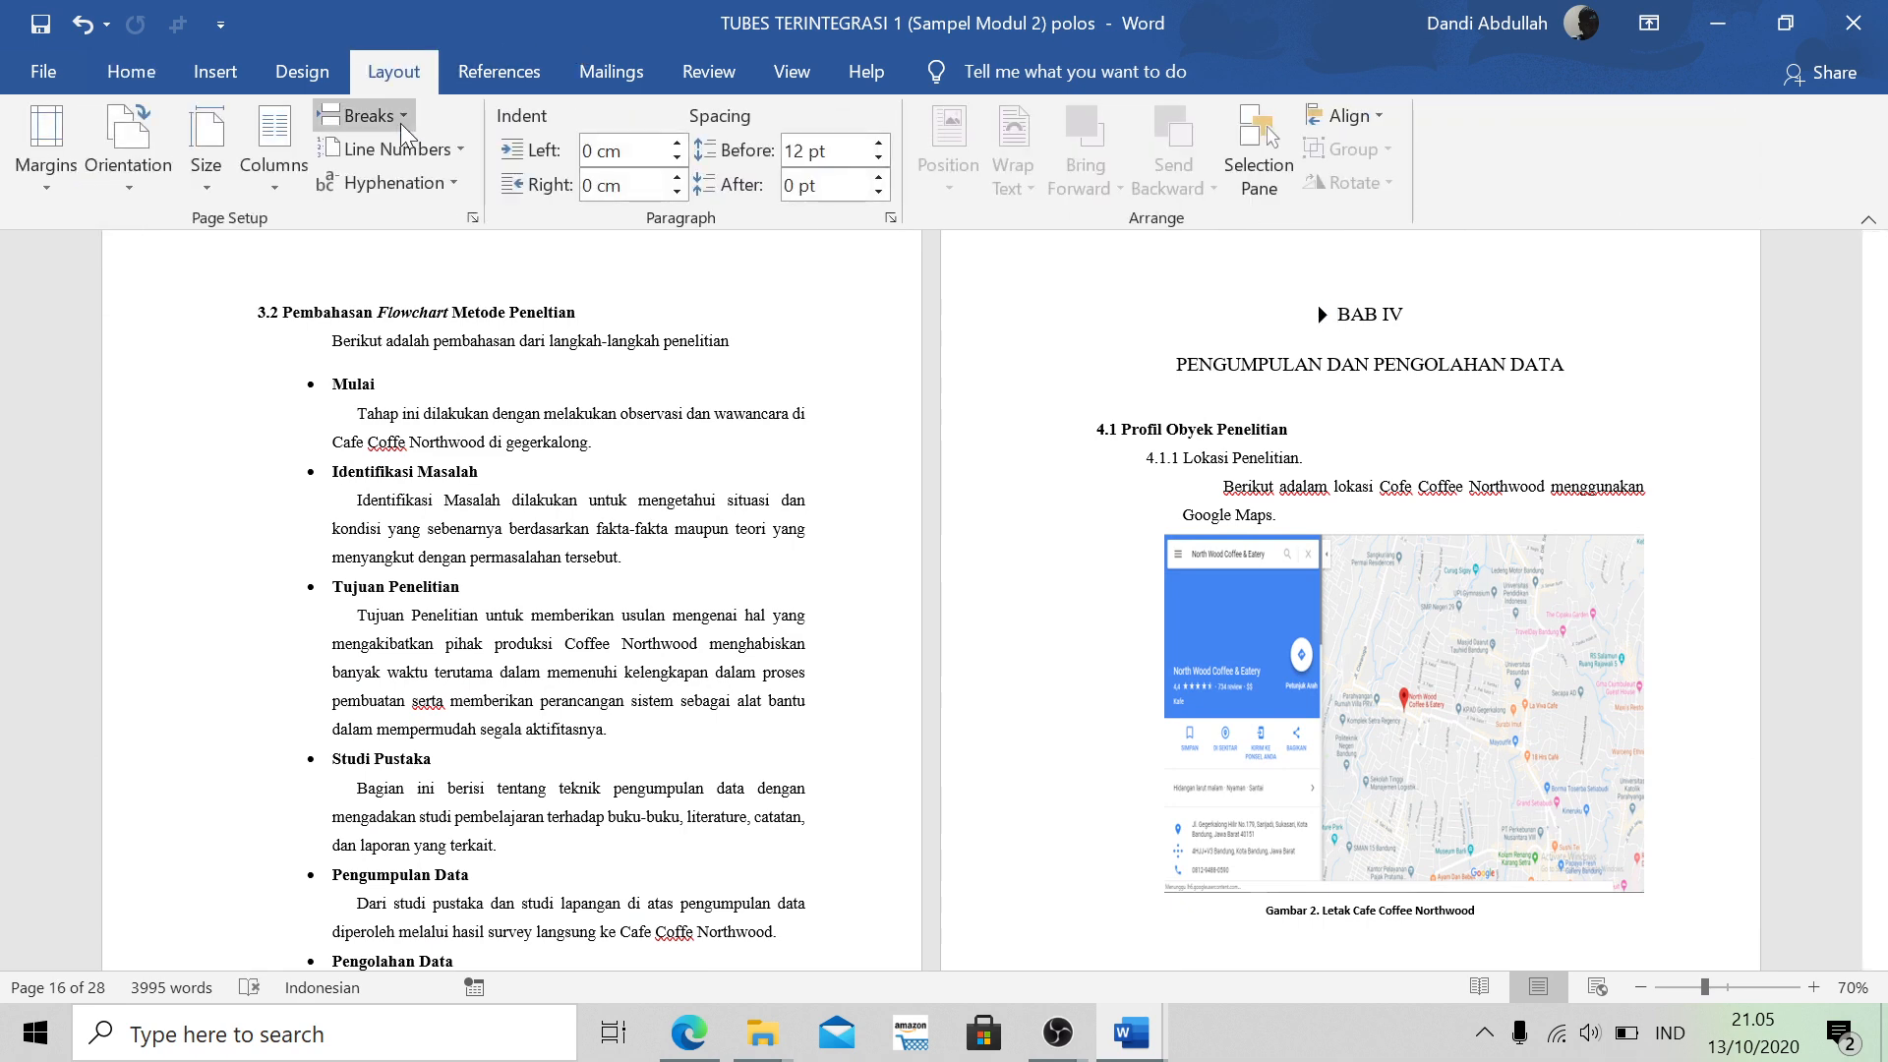
click(403, 123)
click(531, 514)
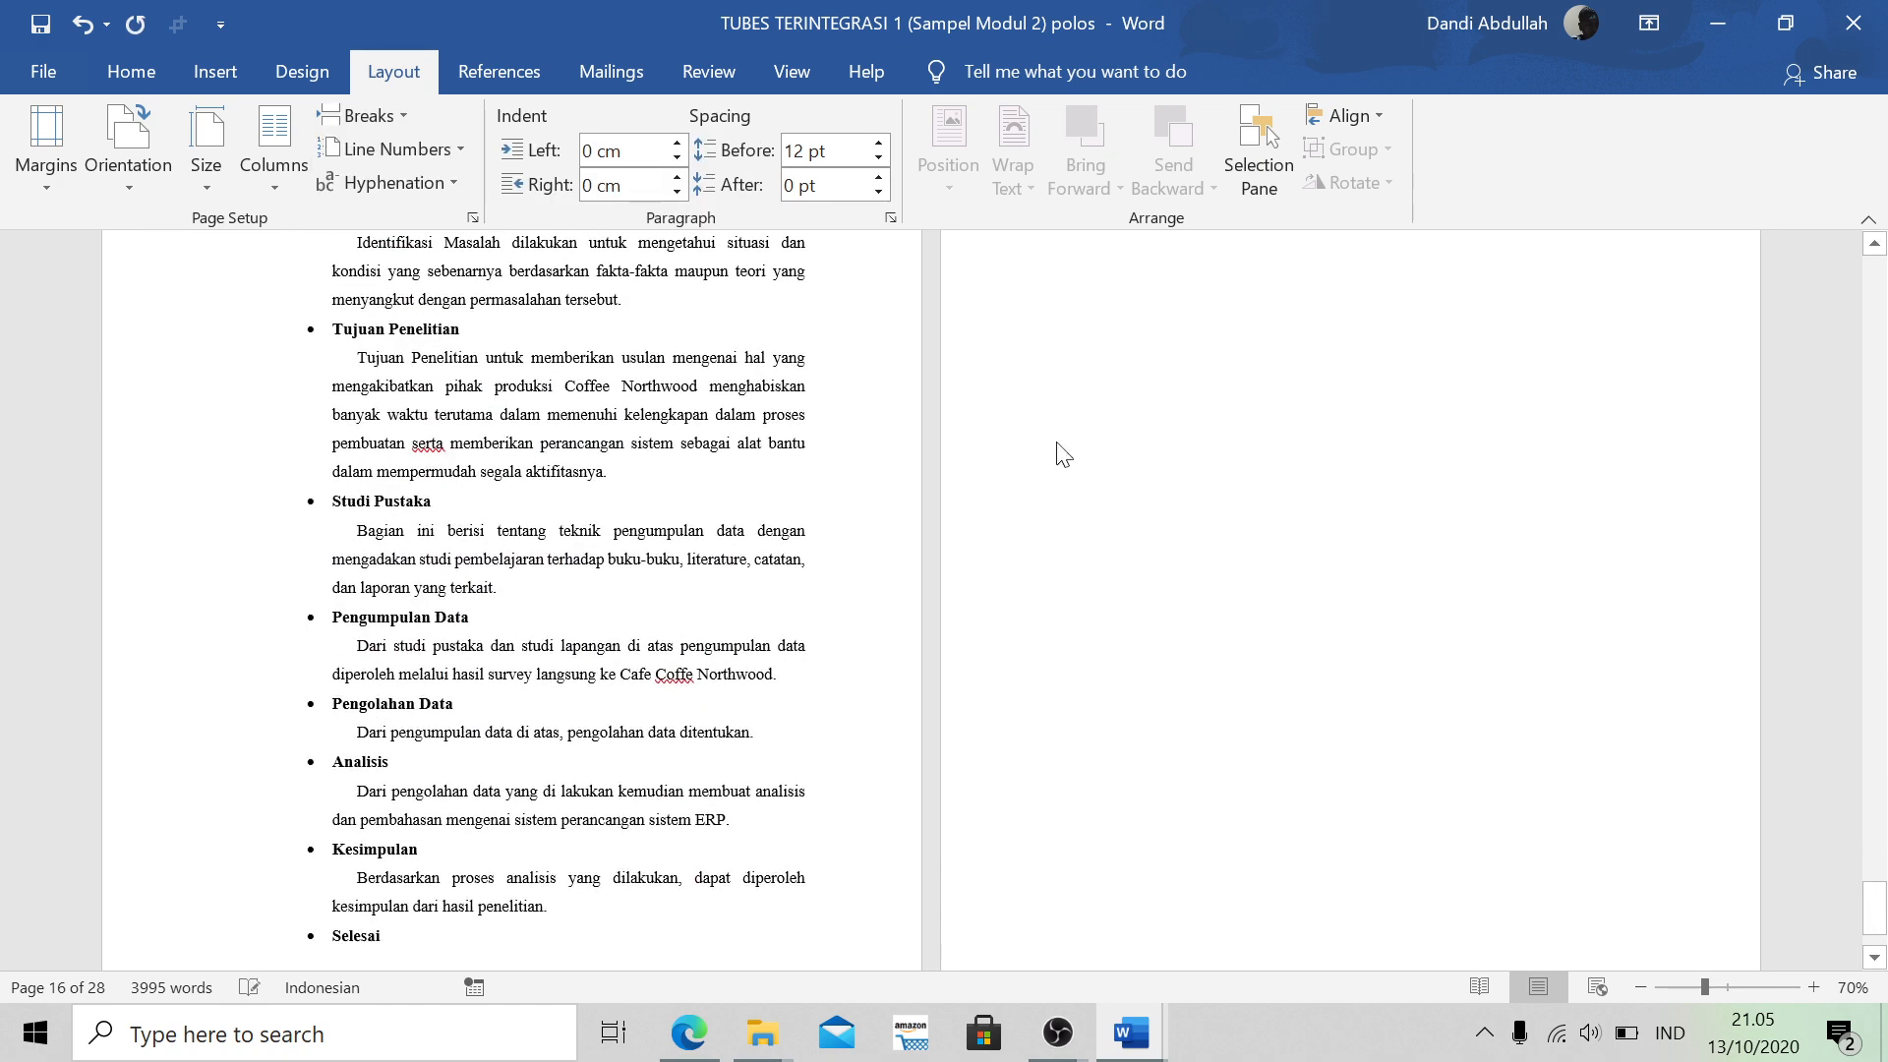
Examine the header and footer section labels and their links around BAB III and the following sections, and leave header and footer editing
scroll(1146, 472, up, 15)
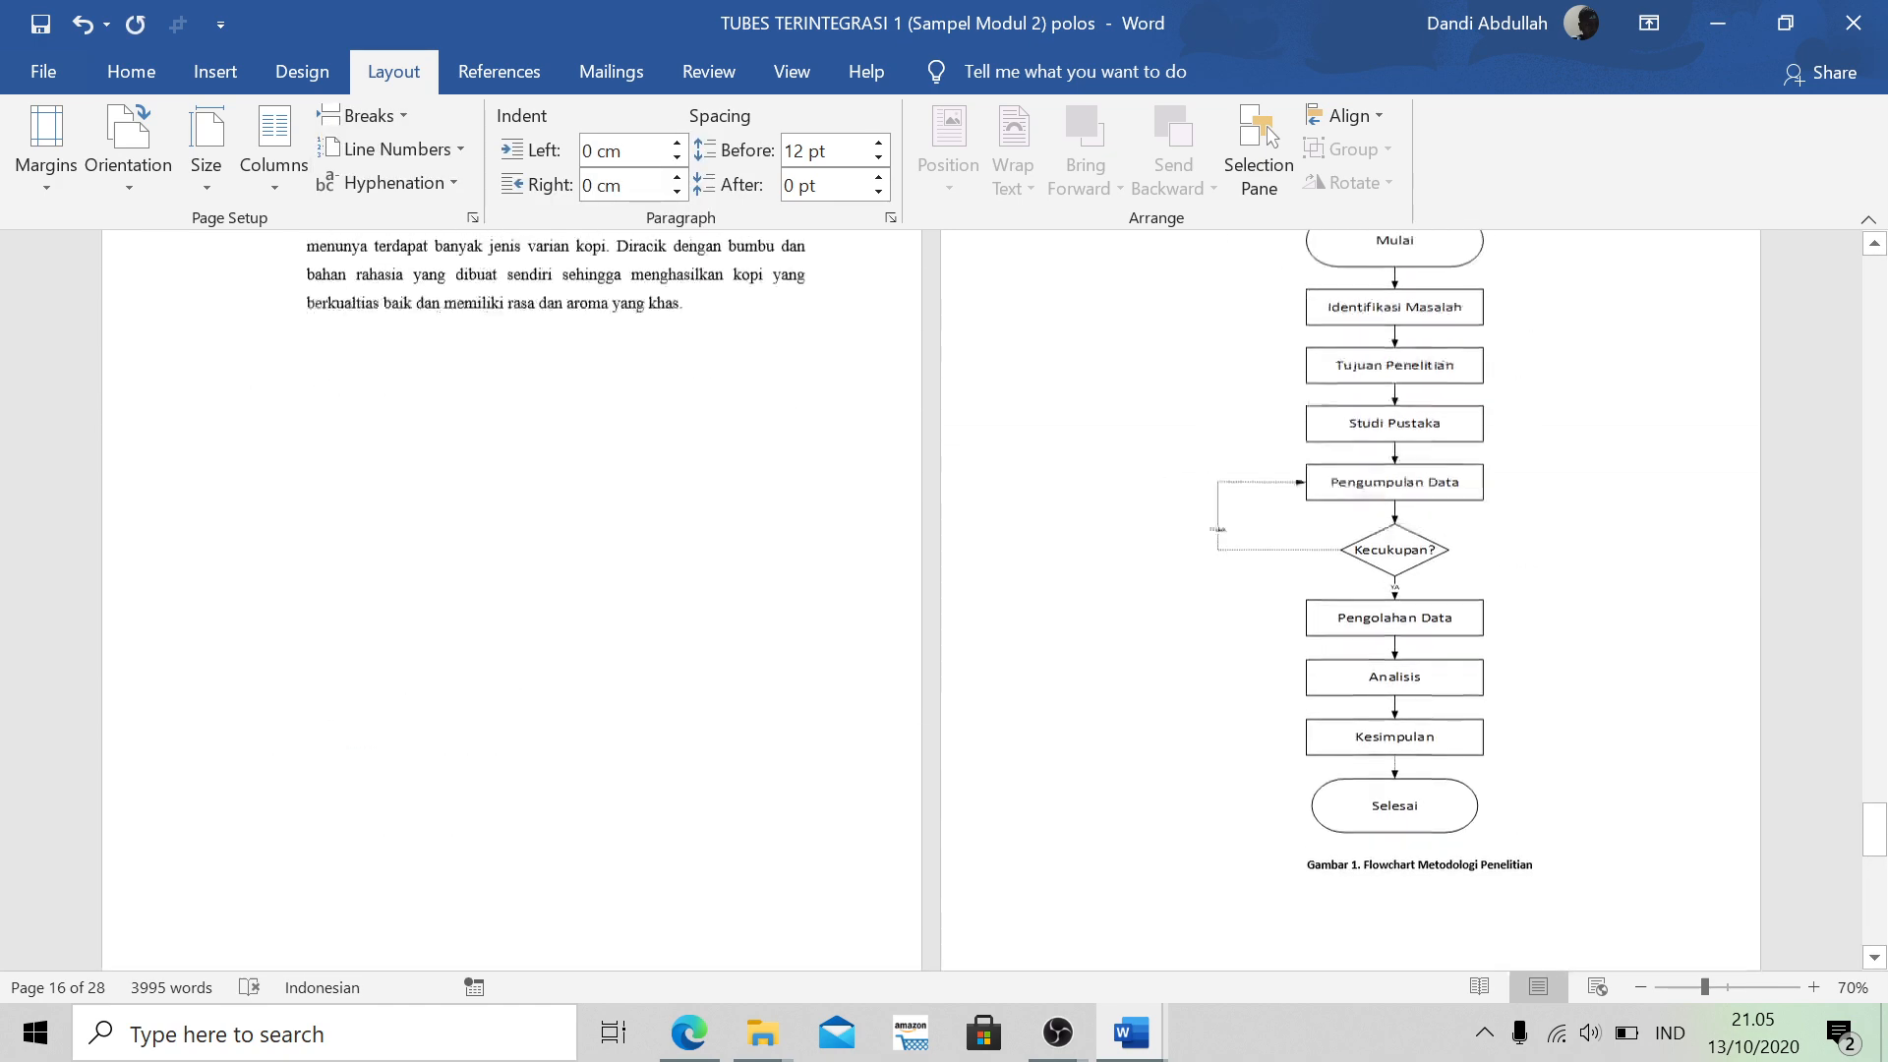
scroll(983, 600, up, 5)
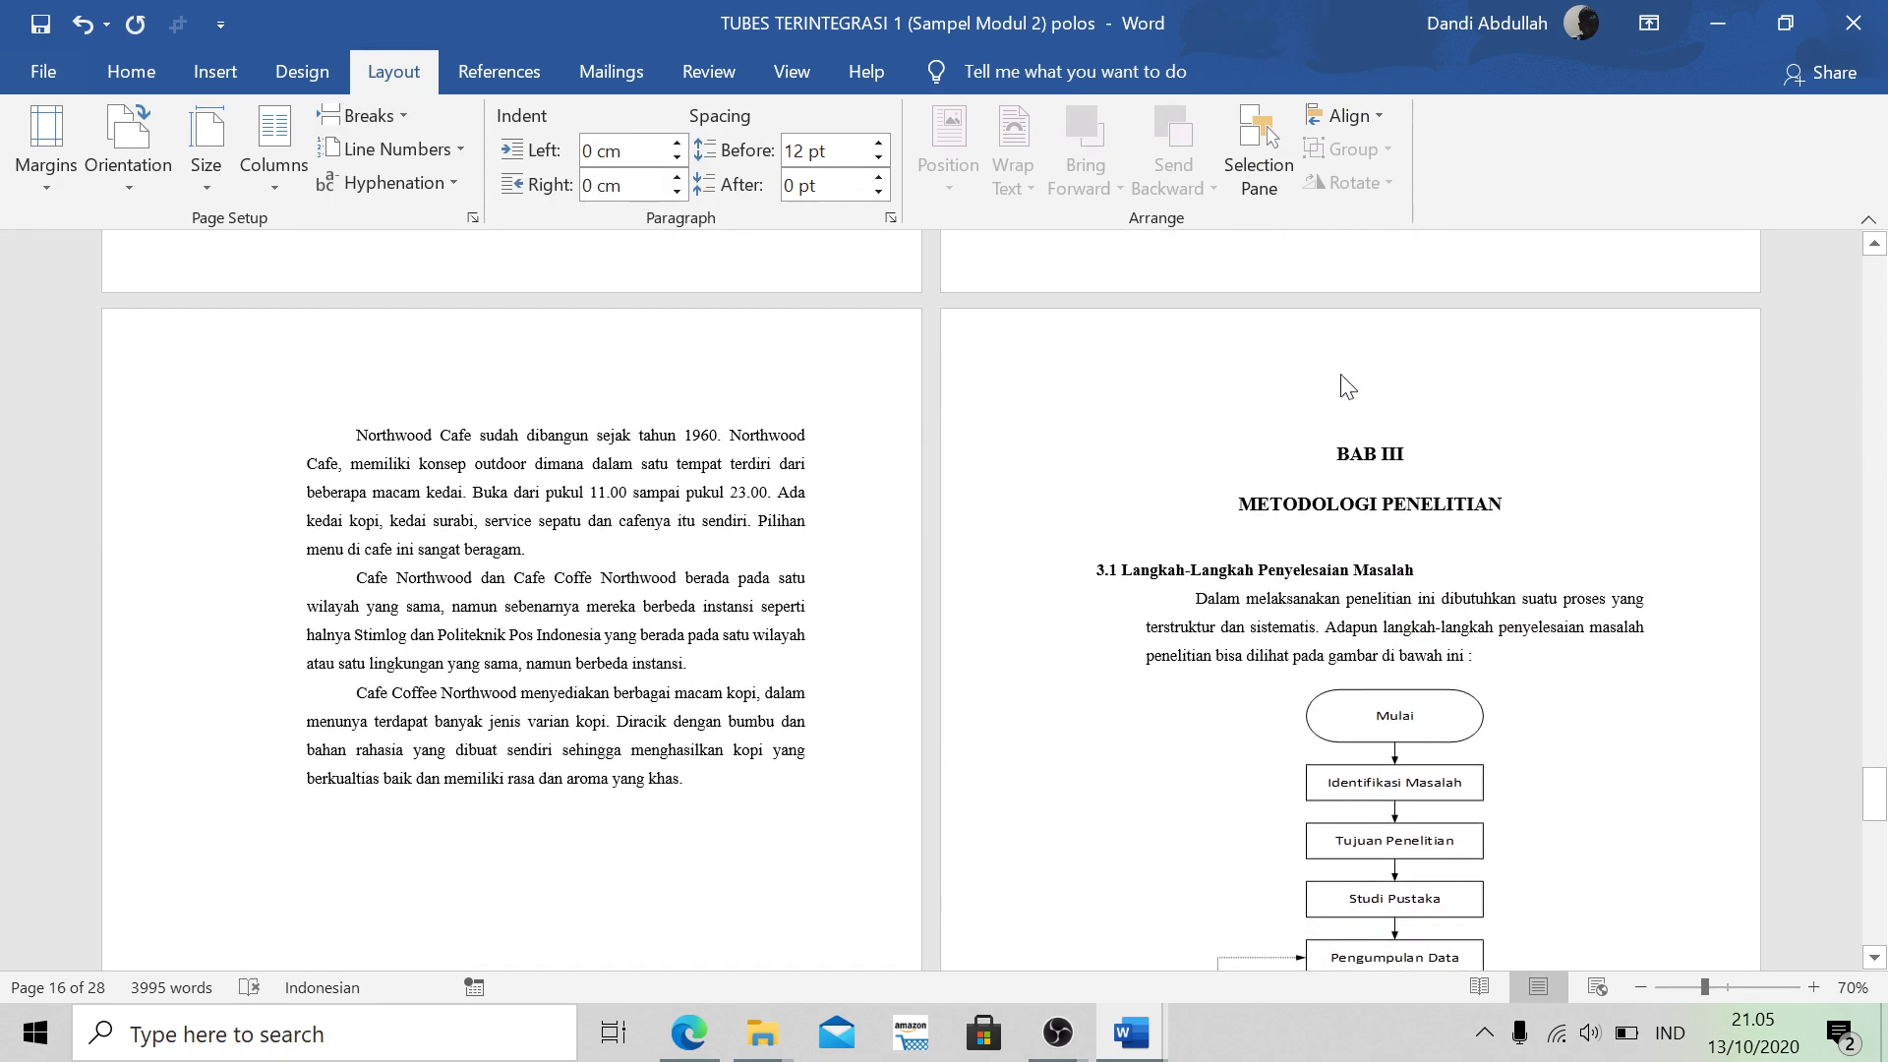
double_click(1347, 386)
double_click(1319, 389)
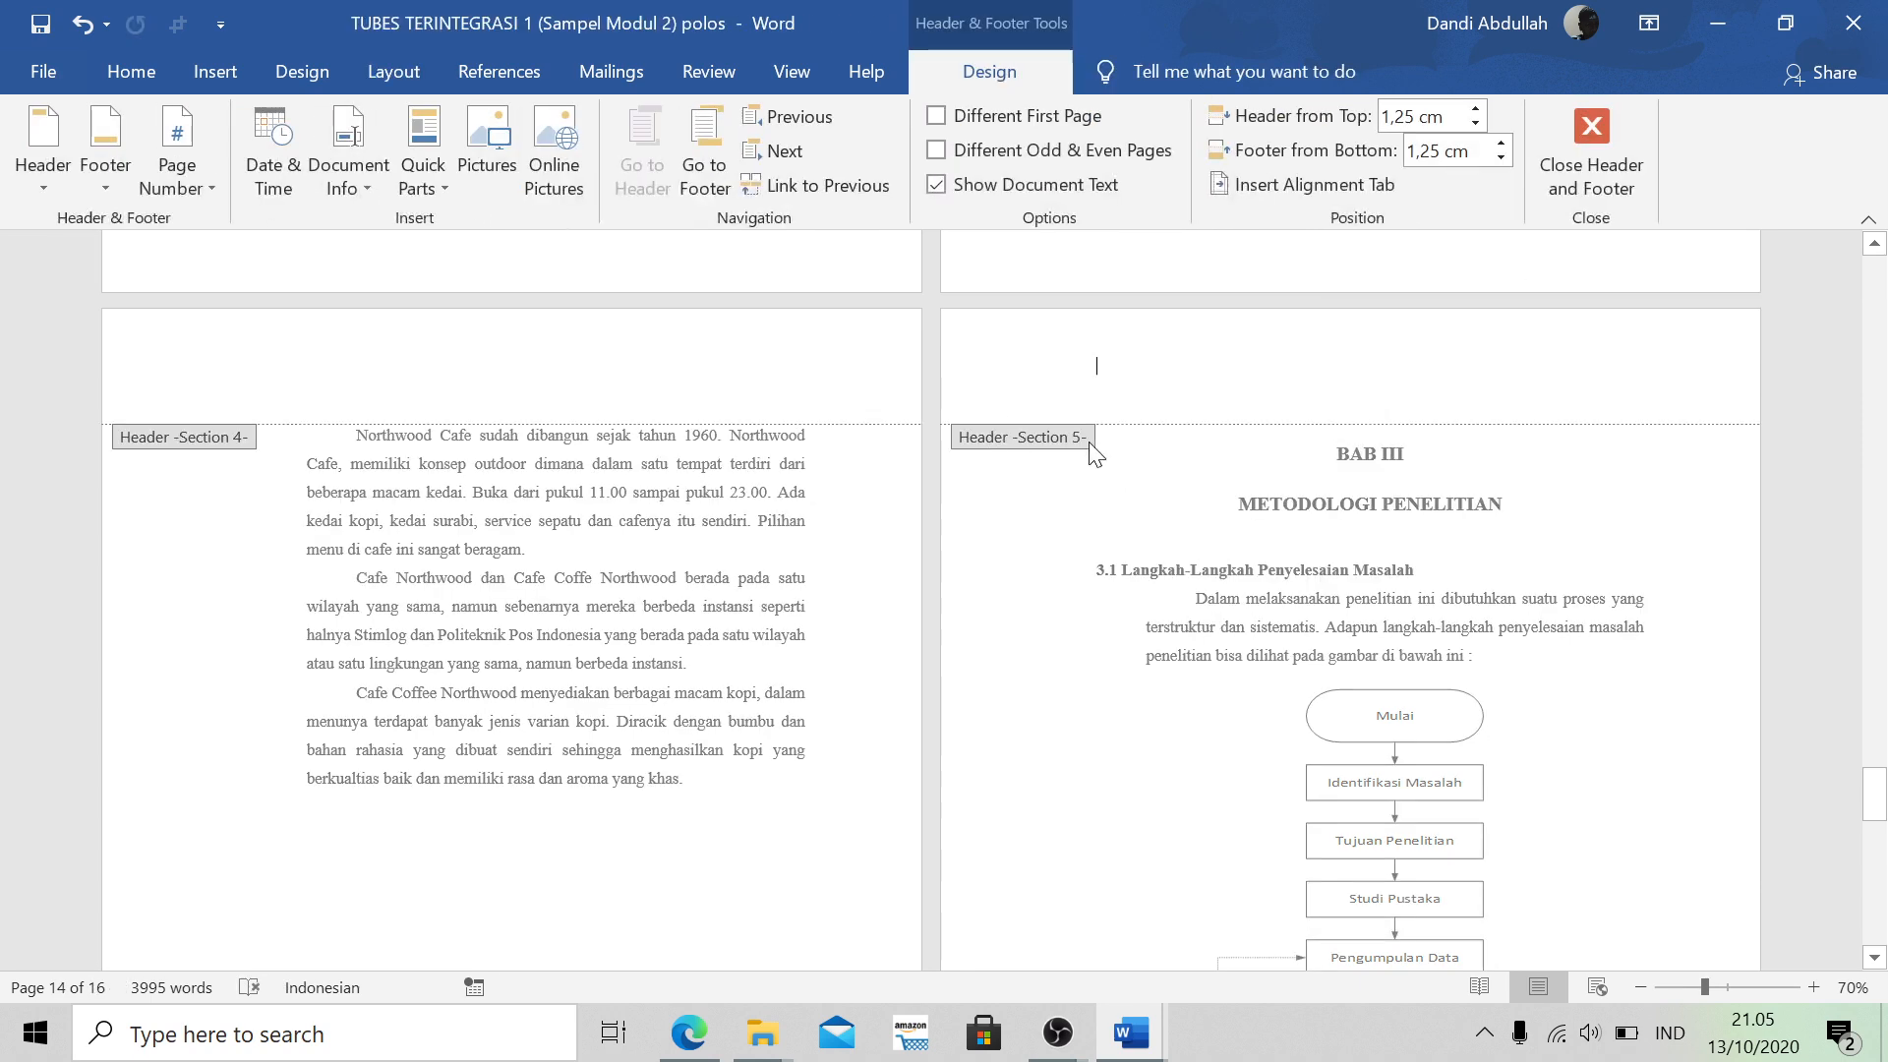
scroll(1095, 454, down, 8)
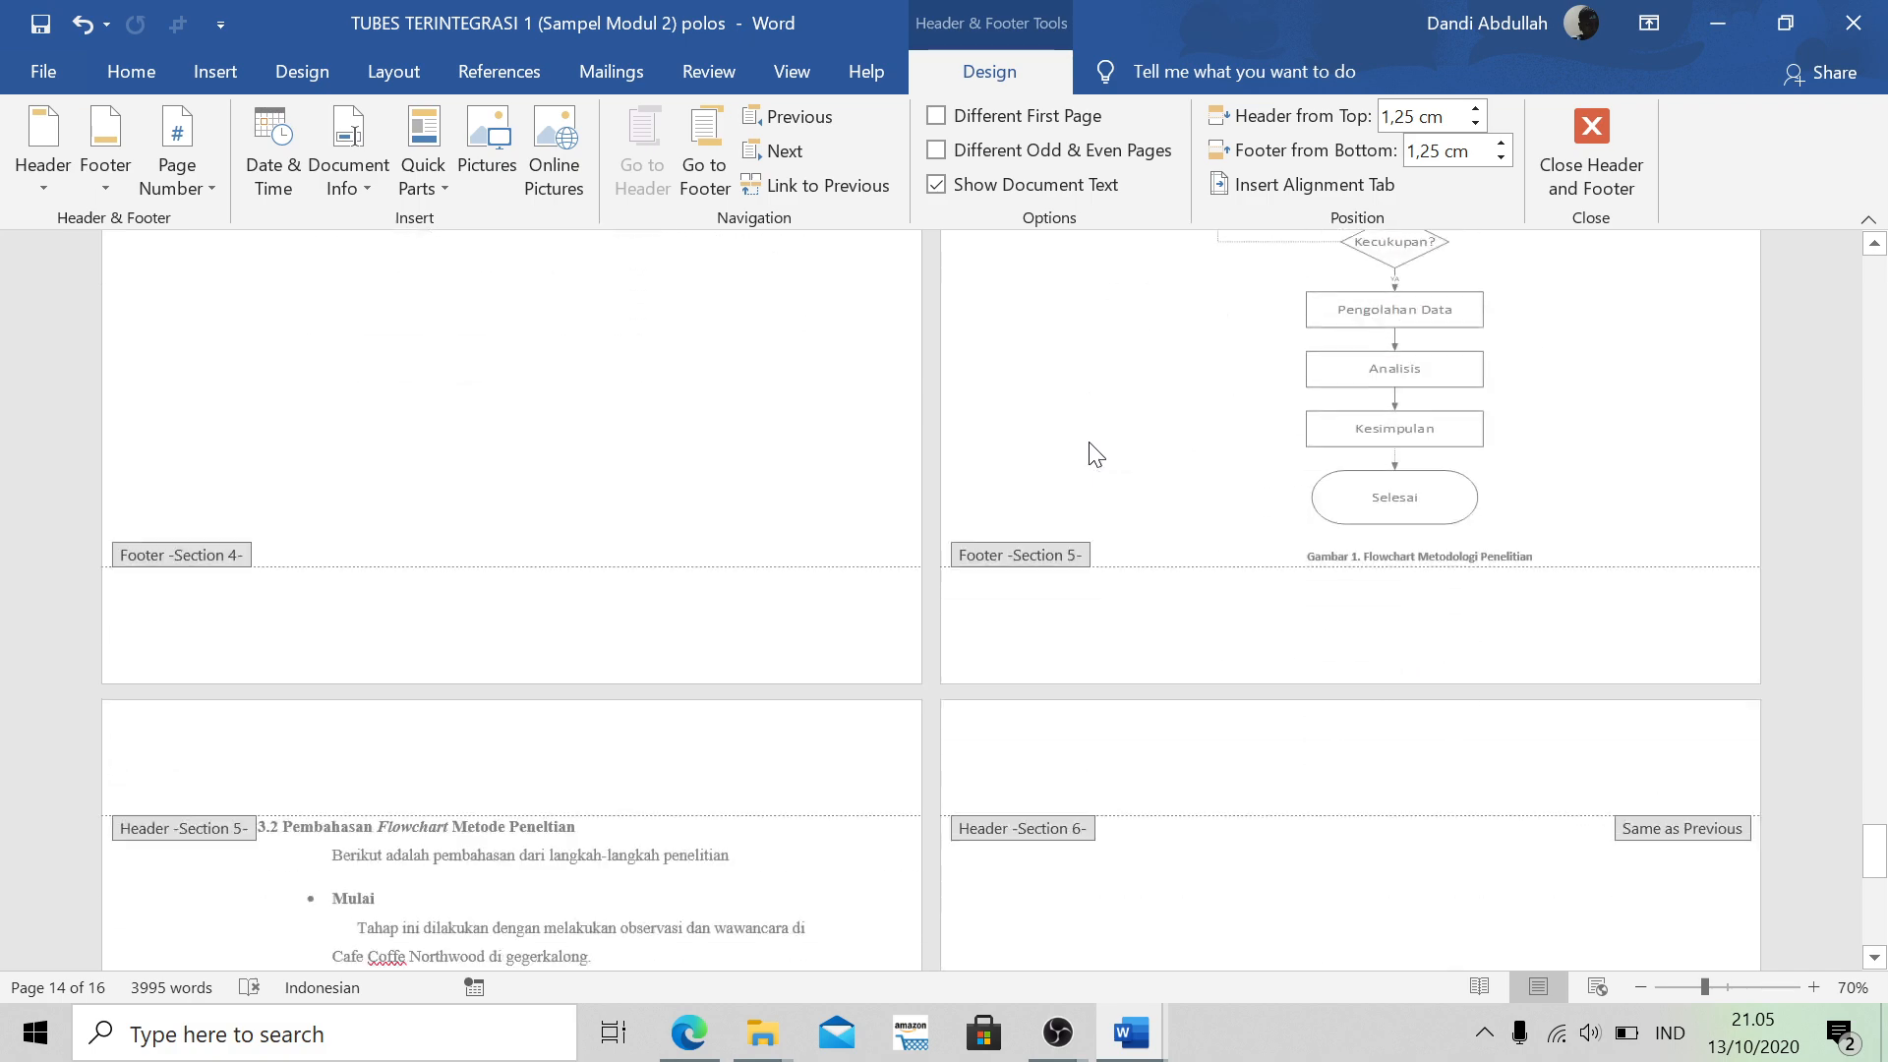
scroll(1095, 453, up, 6)
scroll(1278, 462, down, 4)
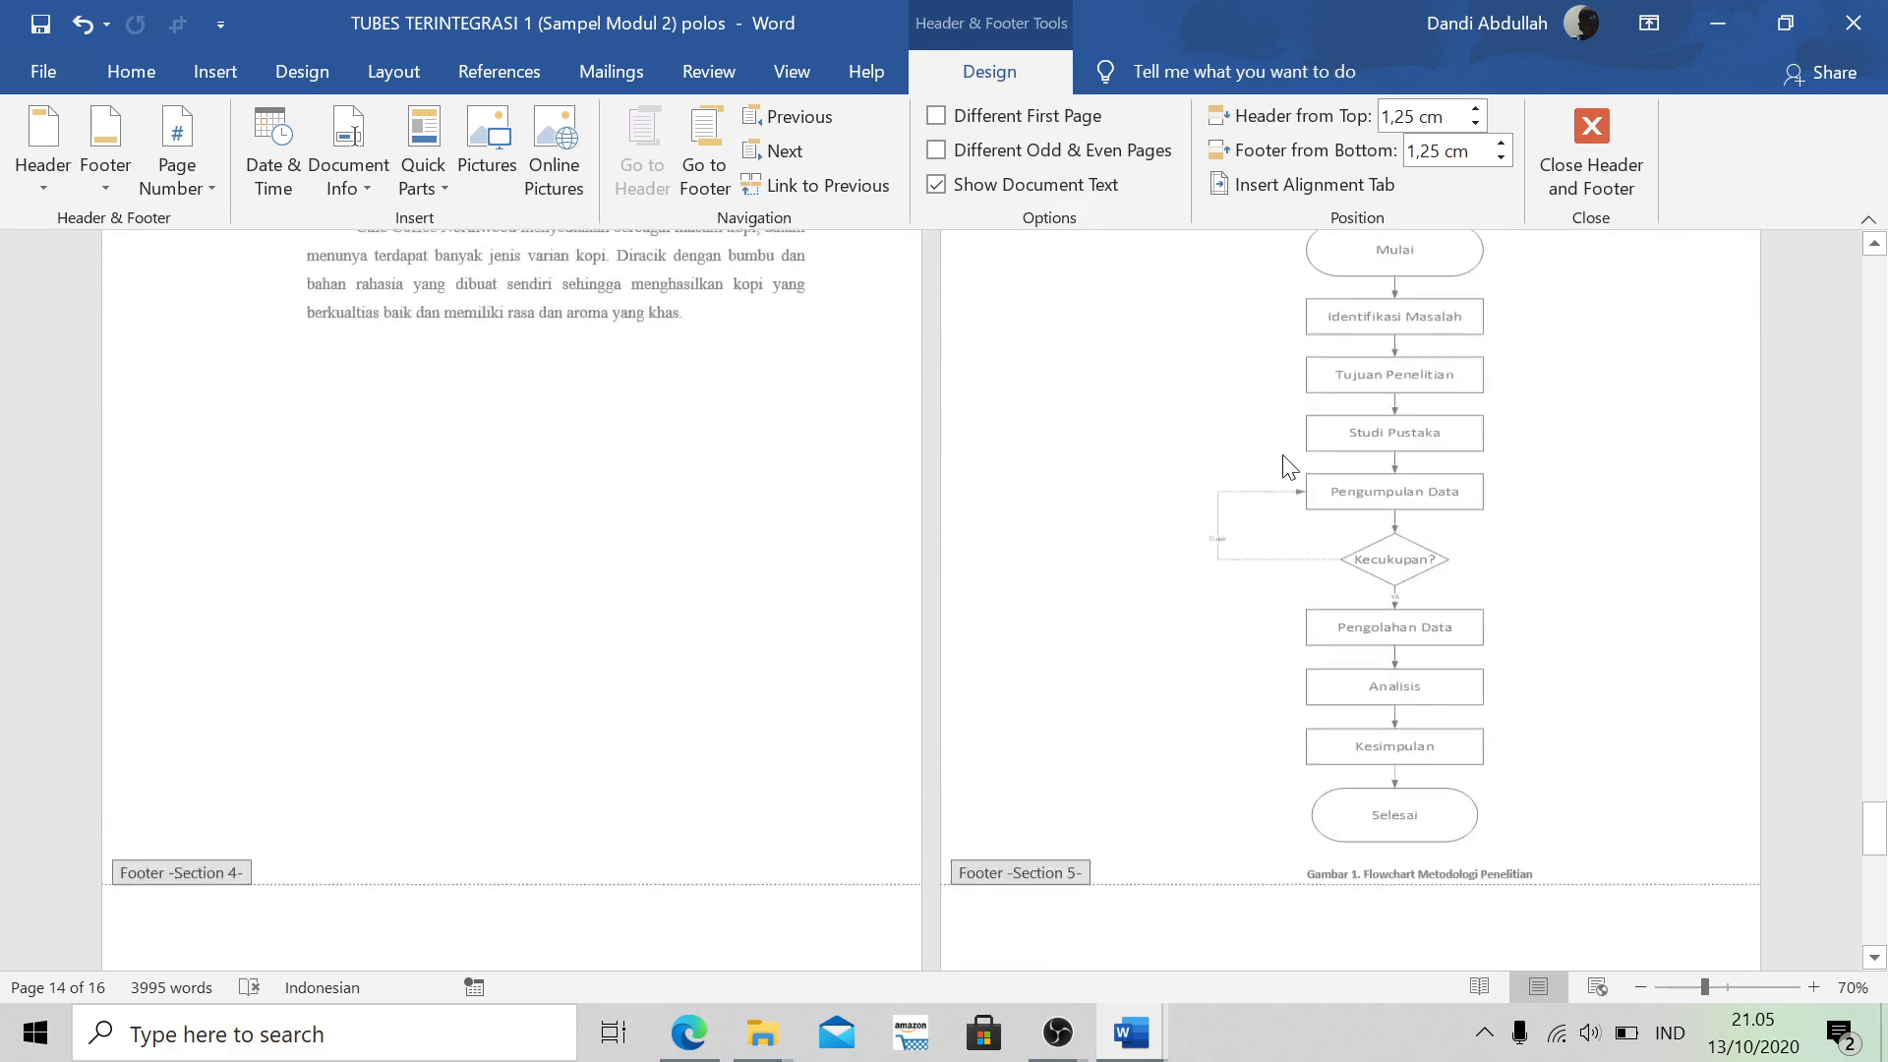
scroll(1283, 465, down, 8)
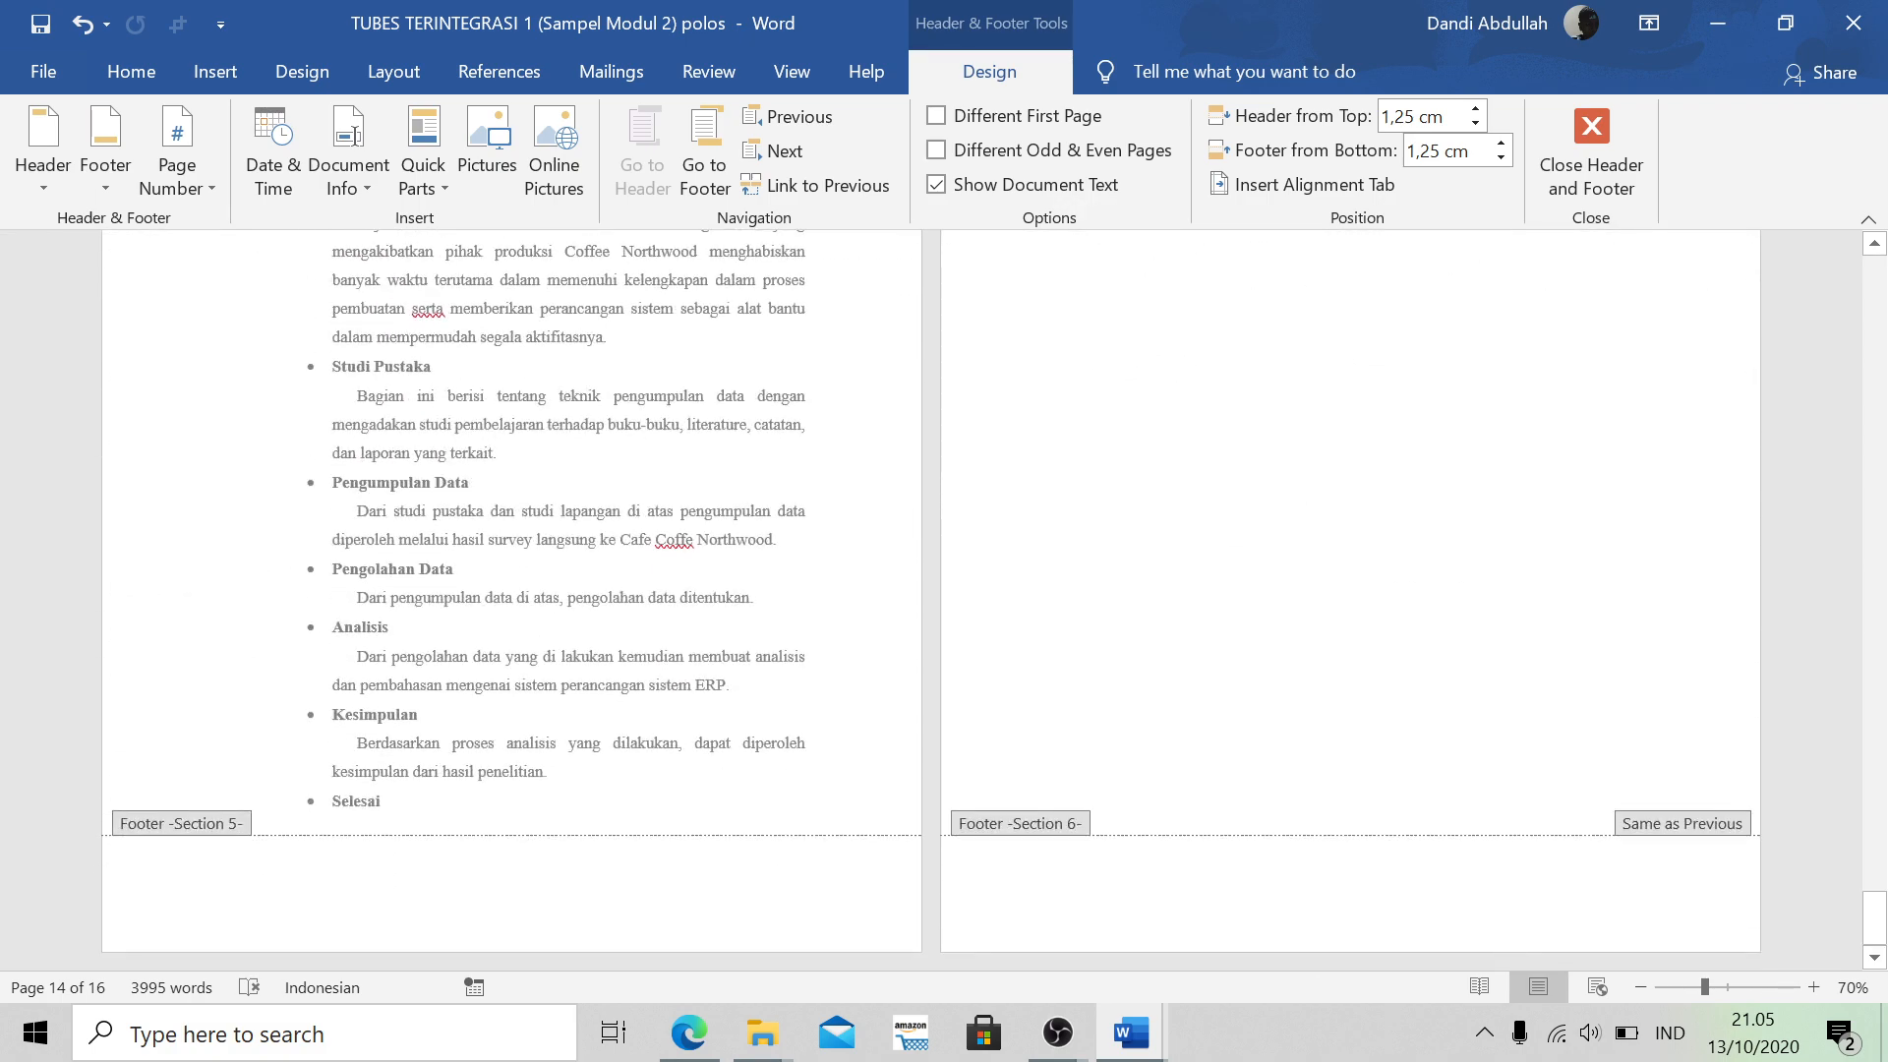
scroll(1282, 454, up, 20)
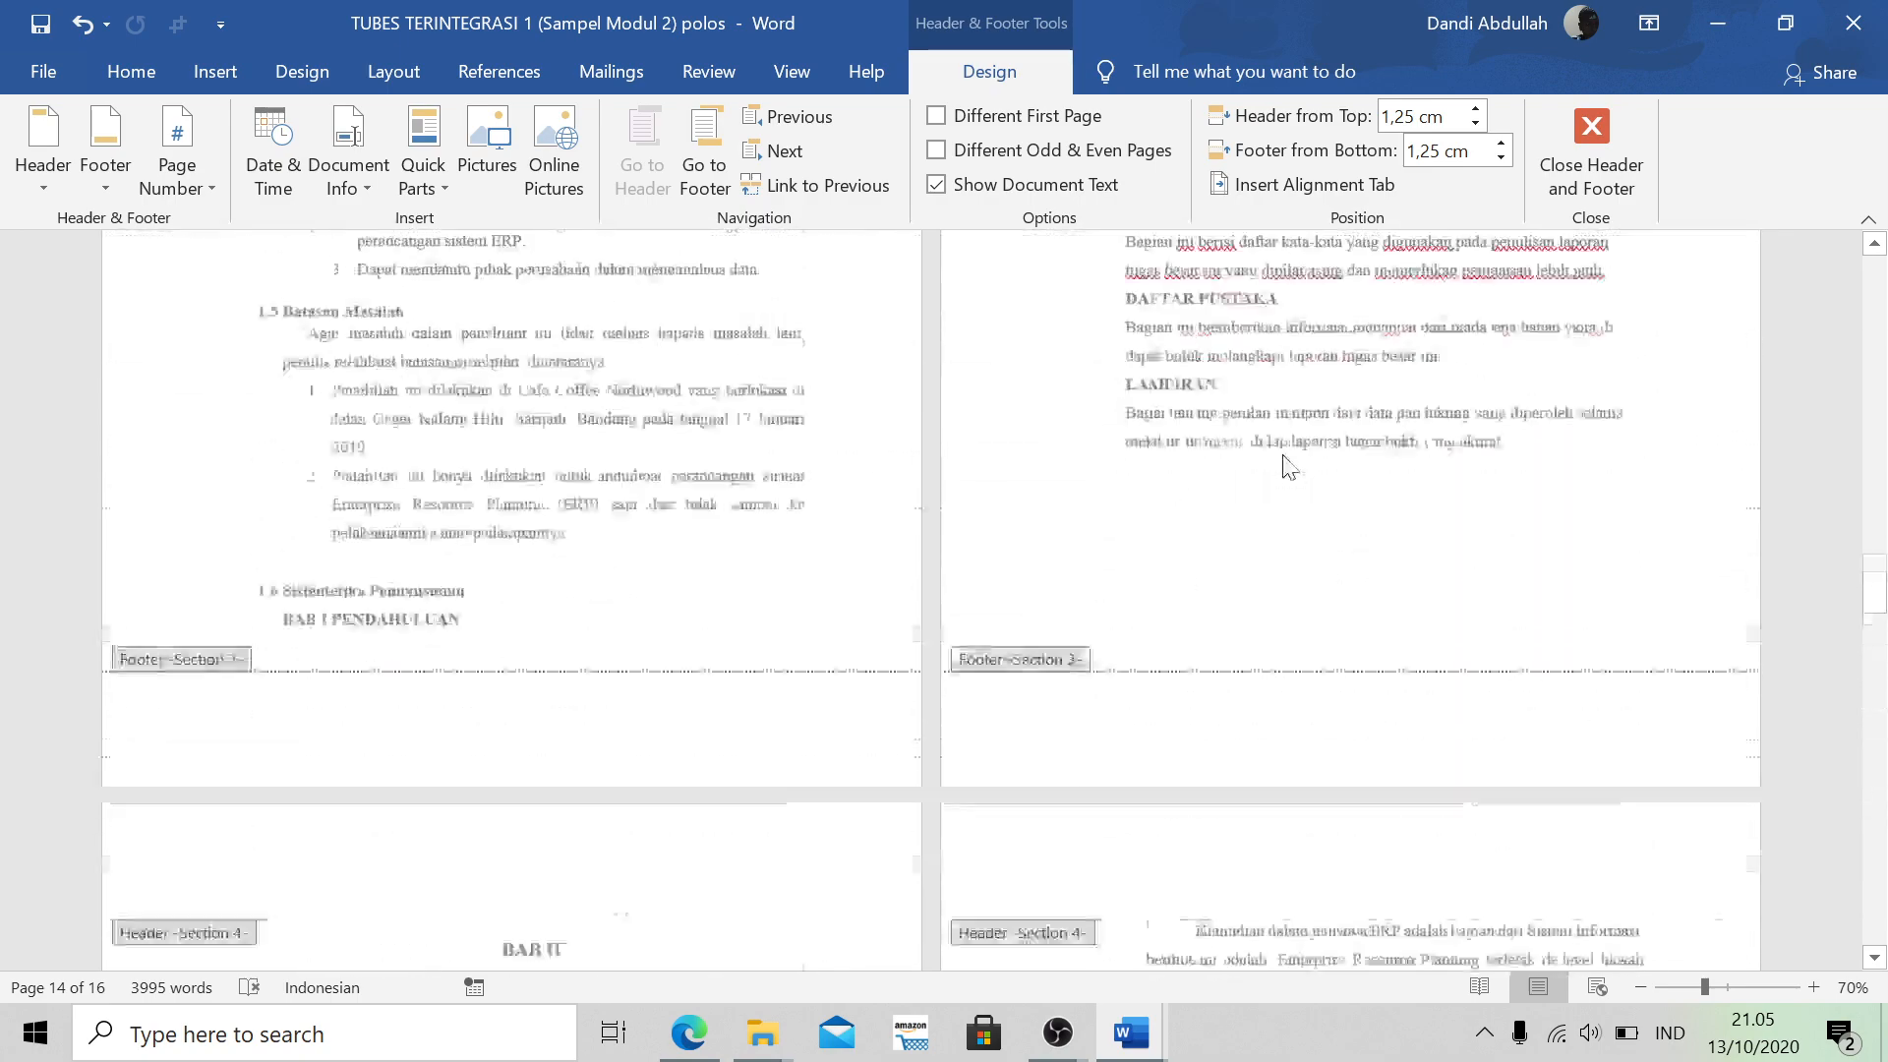
click(1603, 170)
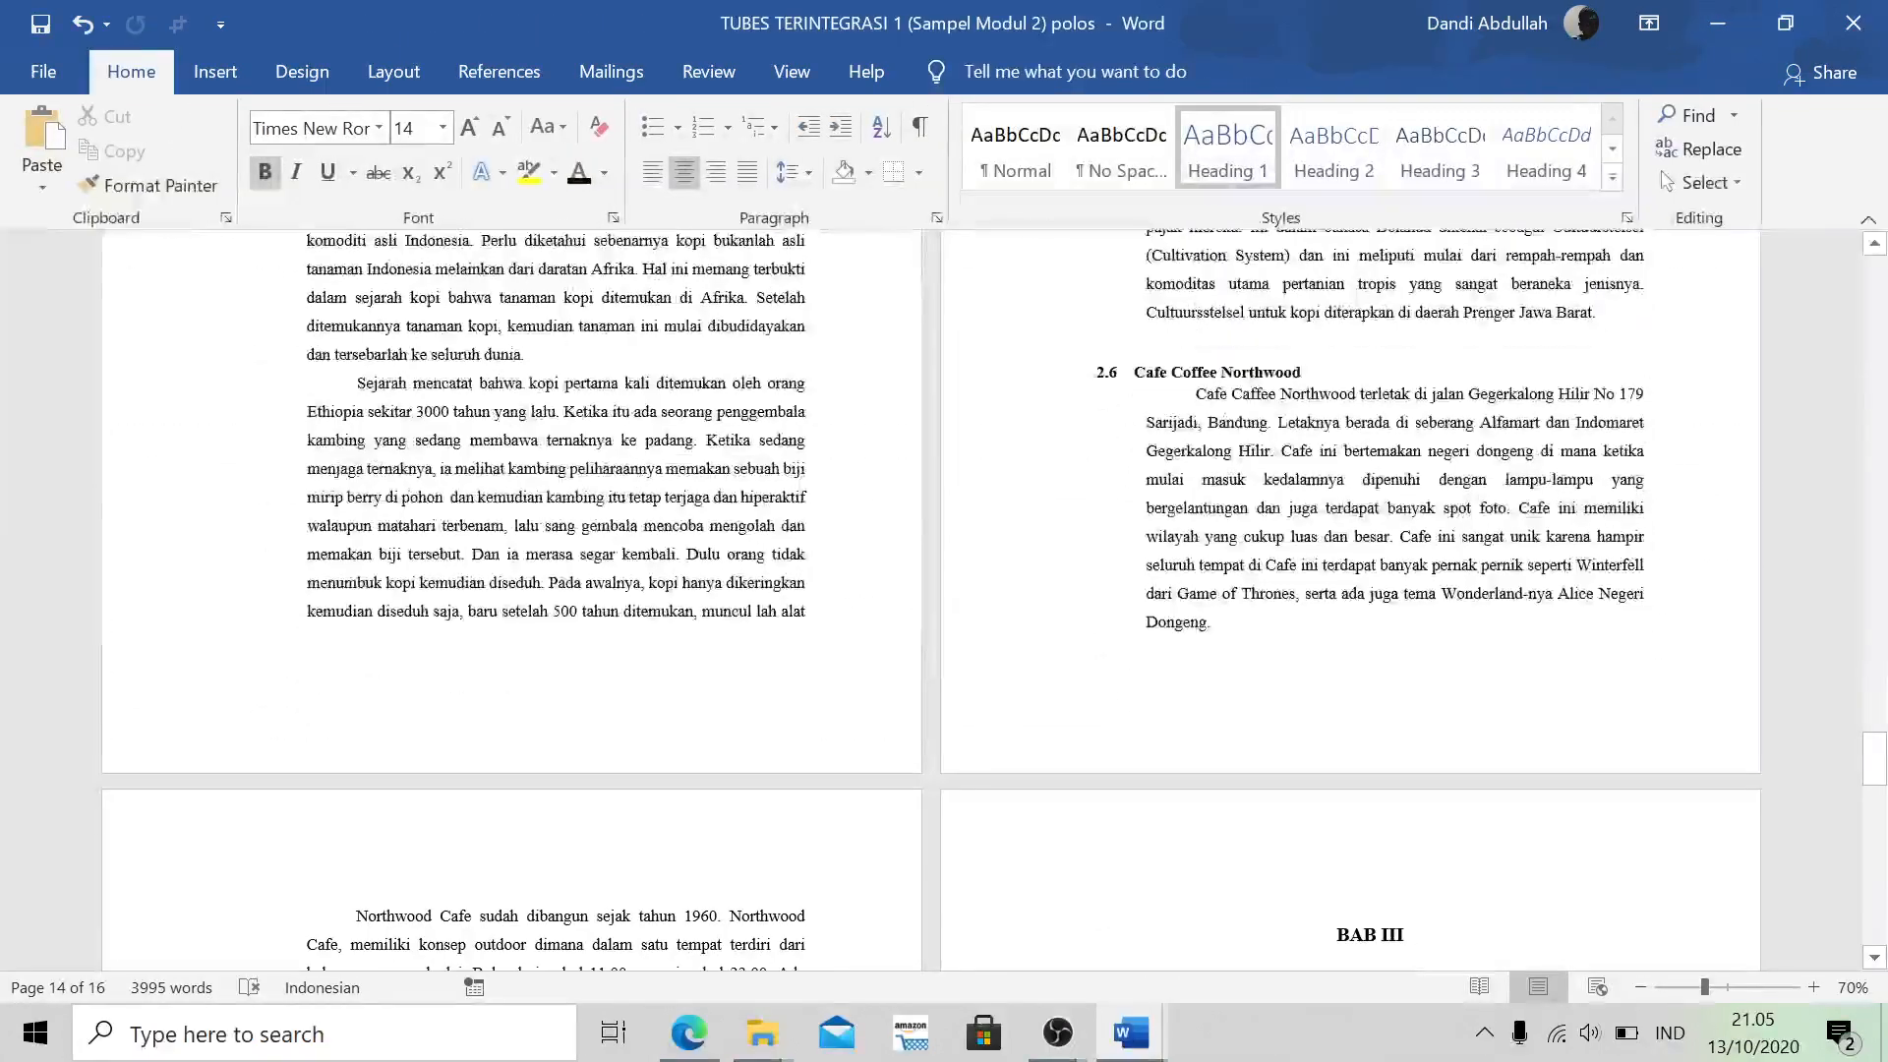
Undo the last section break at BAB IV, check the header section labels around BAB III and BAB IV, and close header and footer editing
key(ctrl+z)
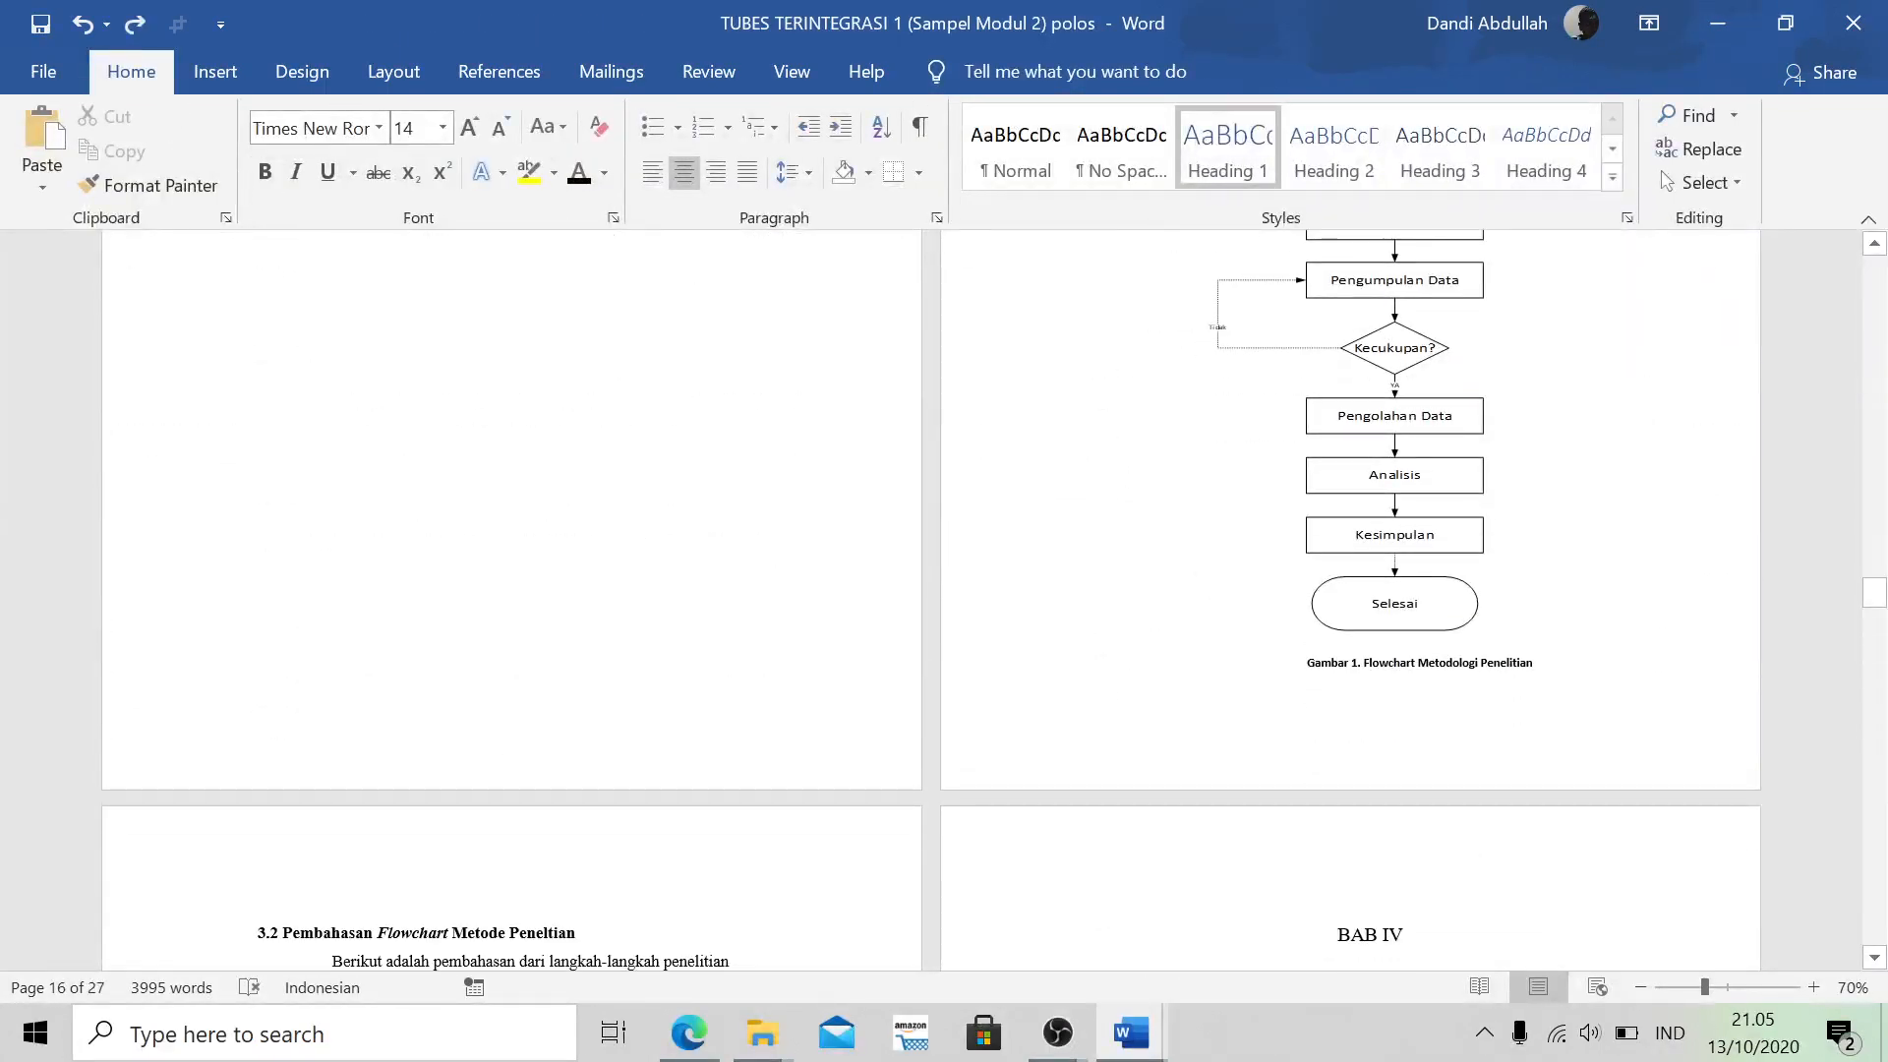
scroll(1367, 630, down, 4)
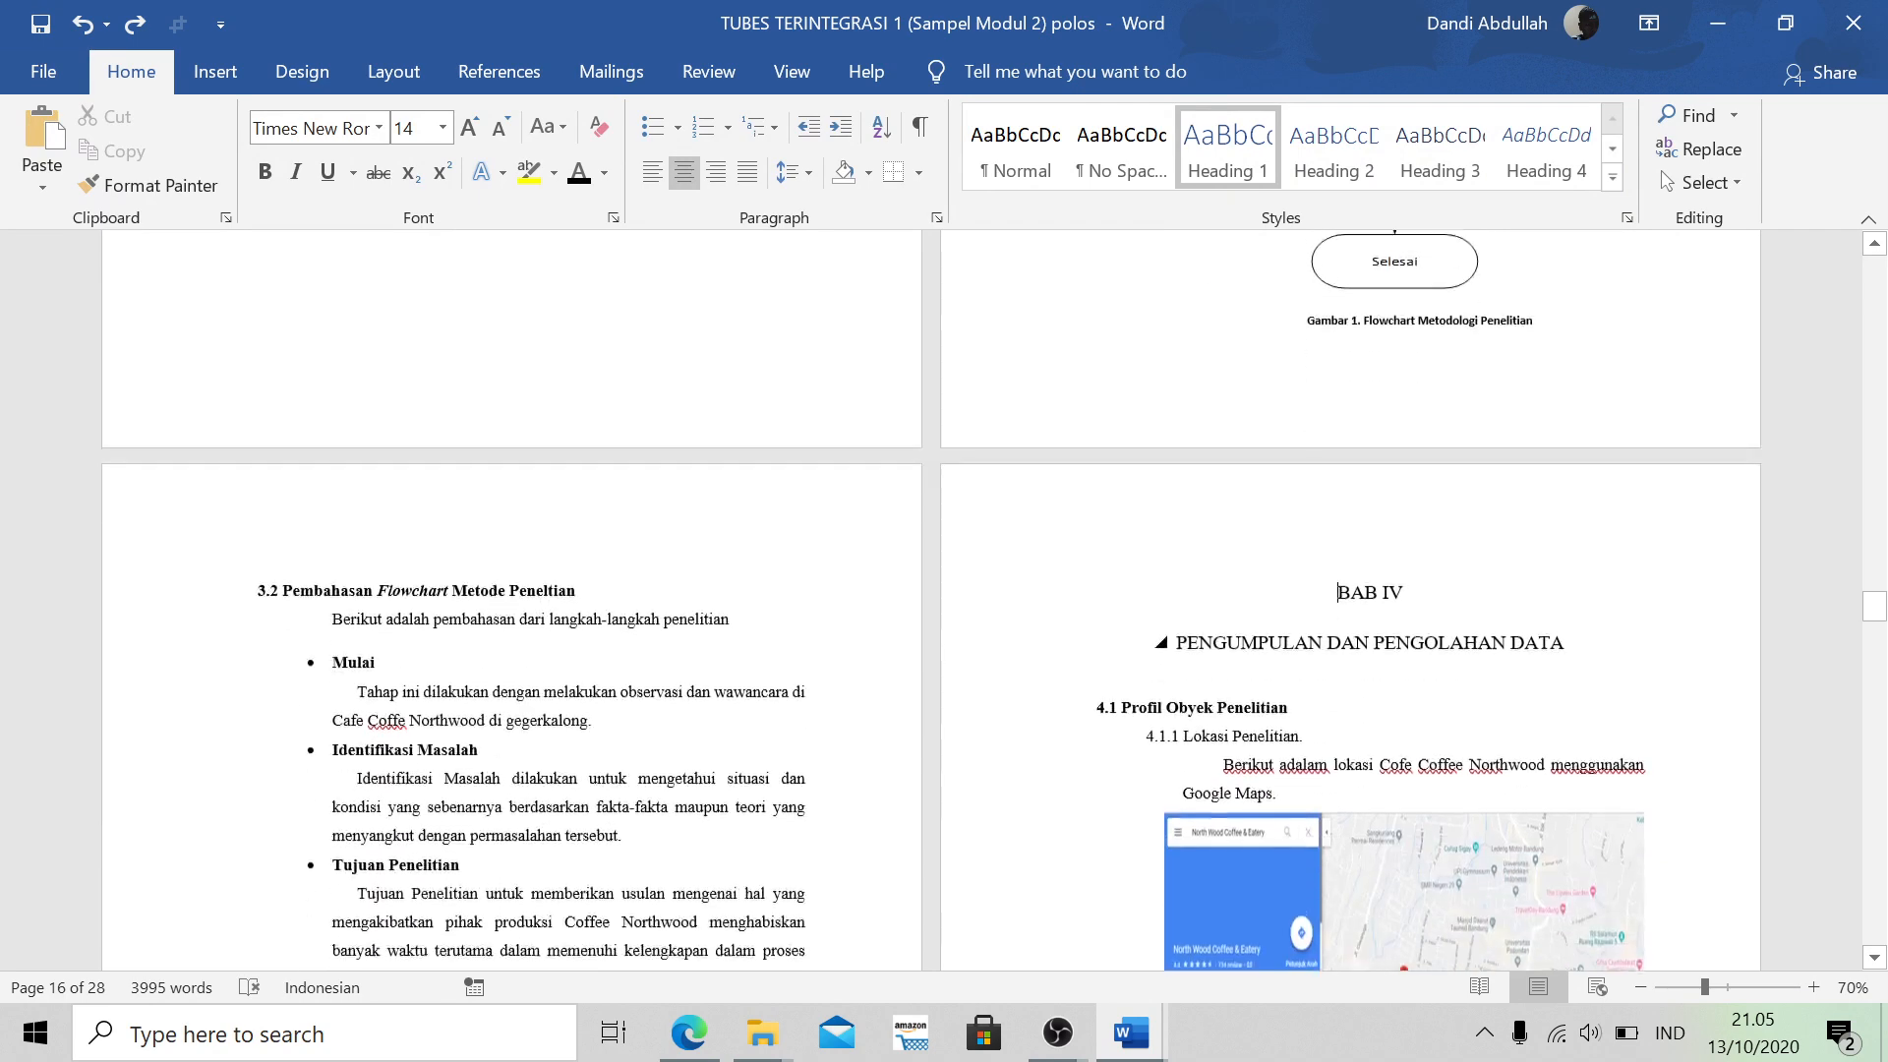
double_click(1352, 525)
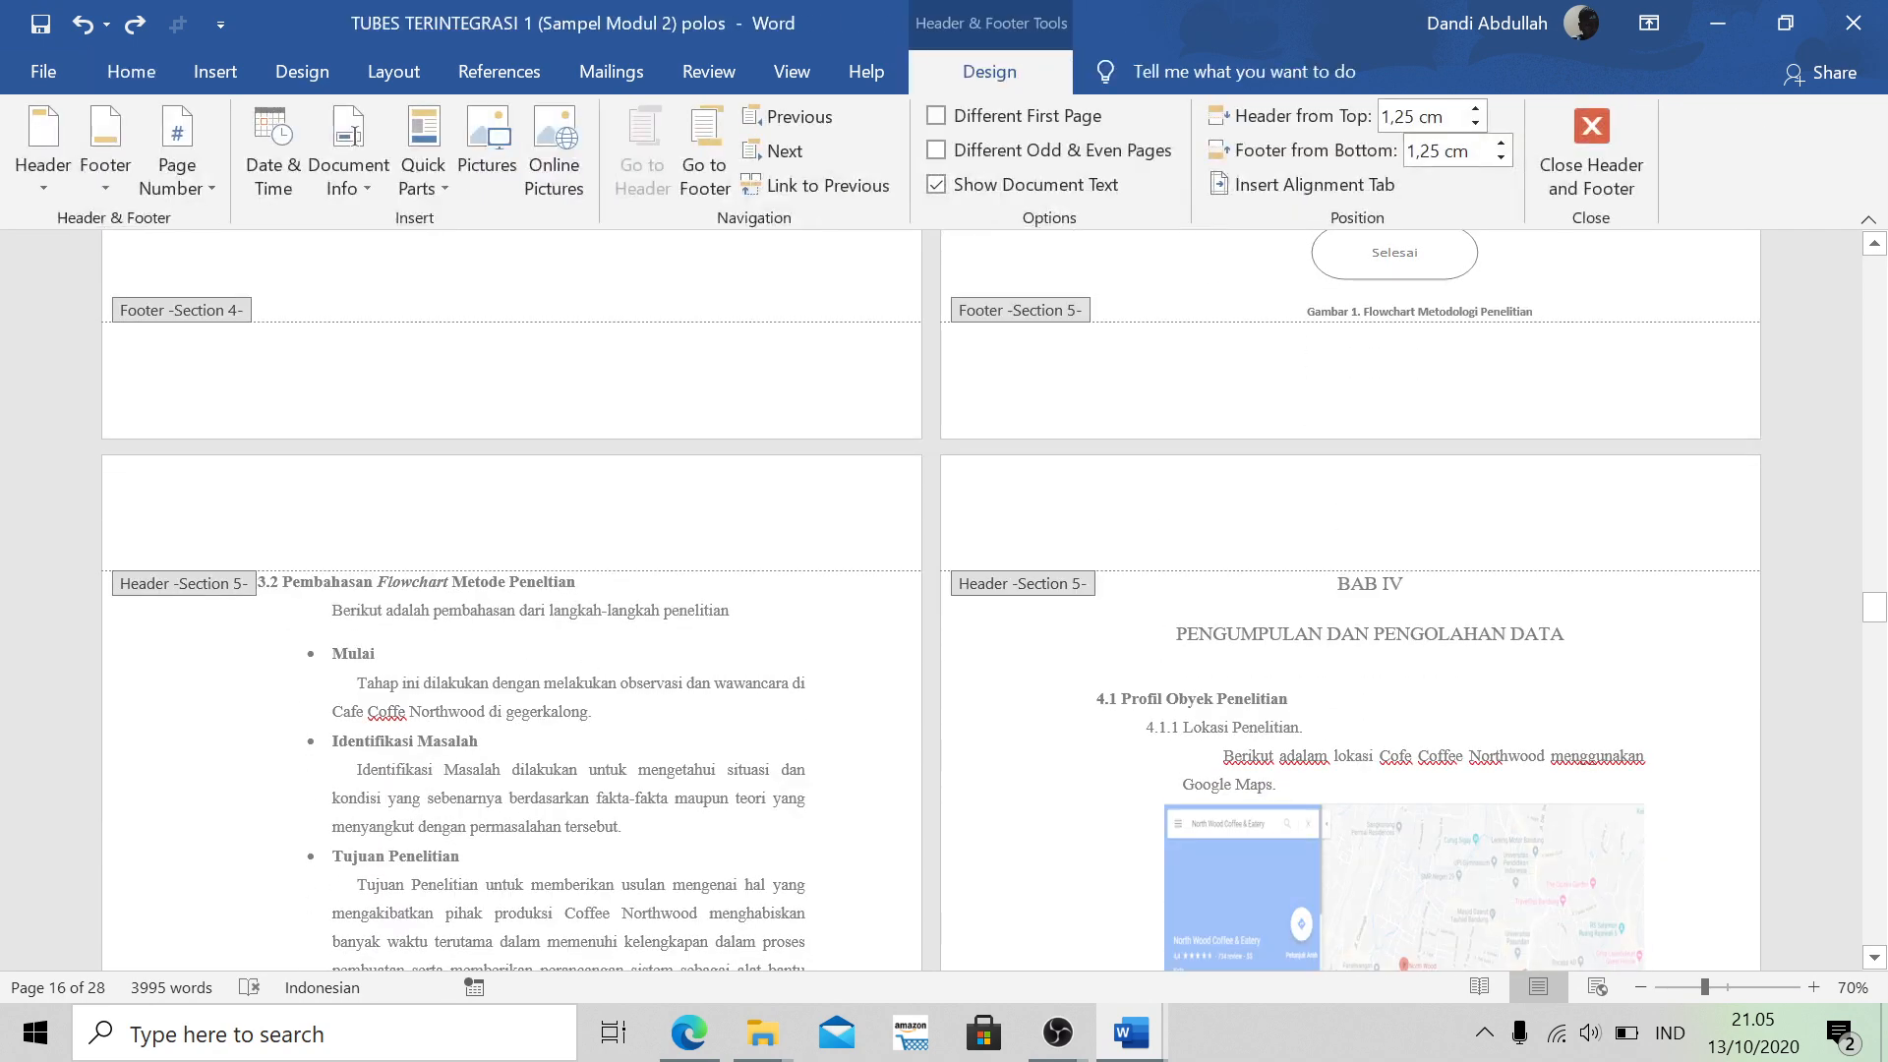
scroll(881, 497, up, 10)
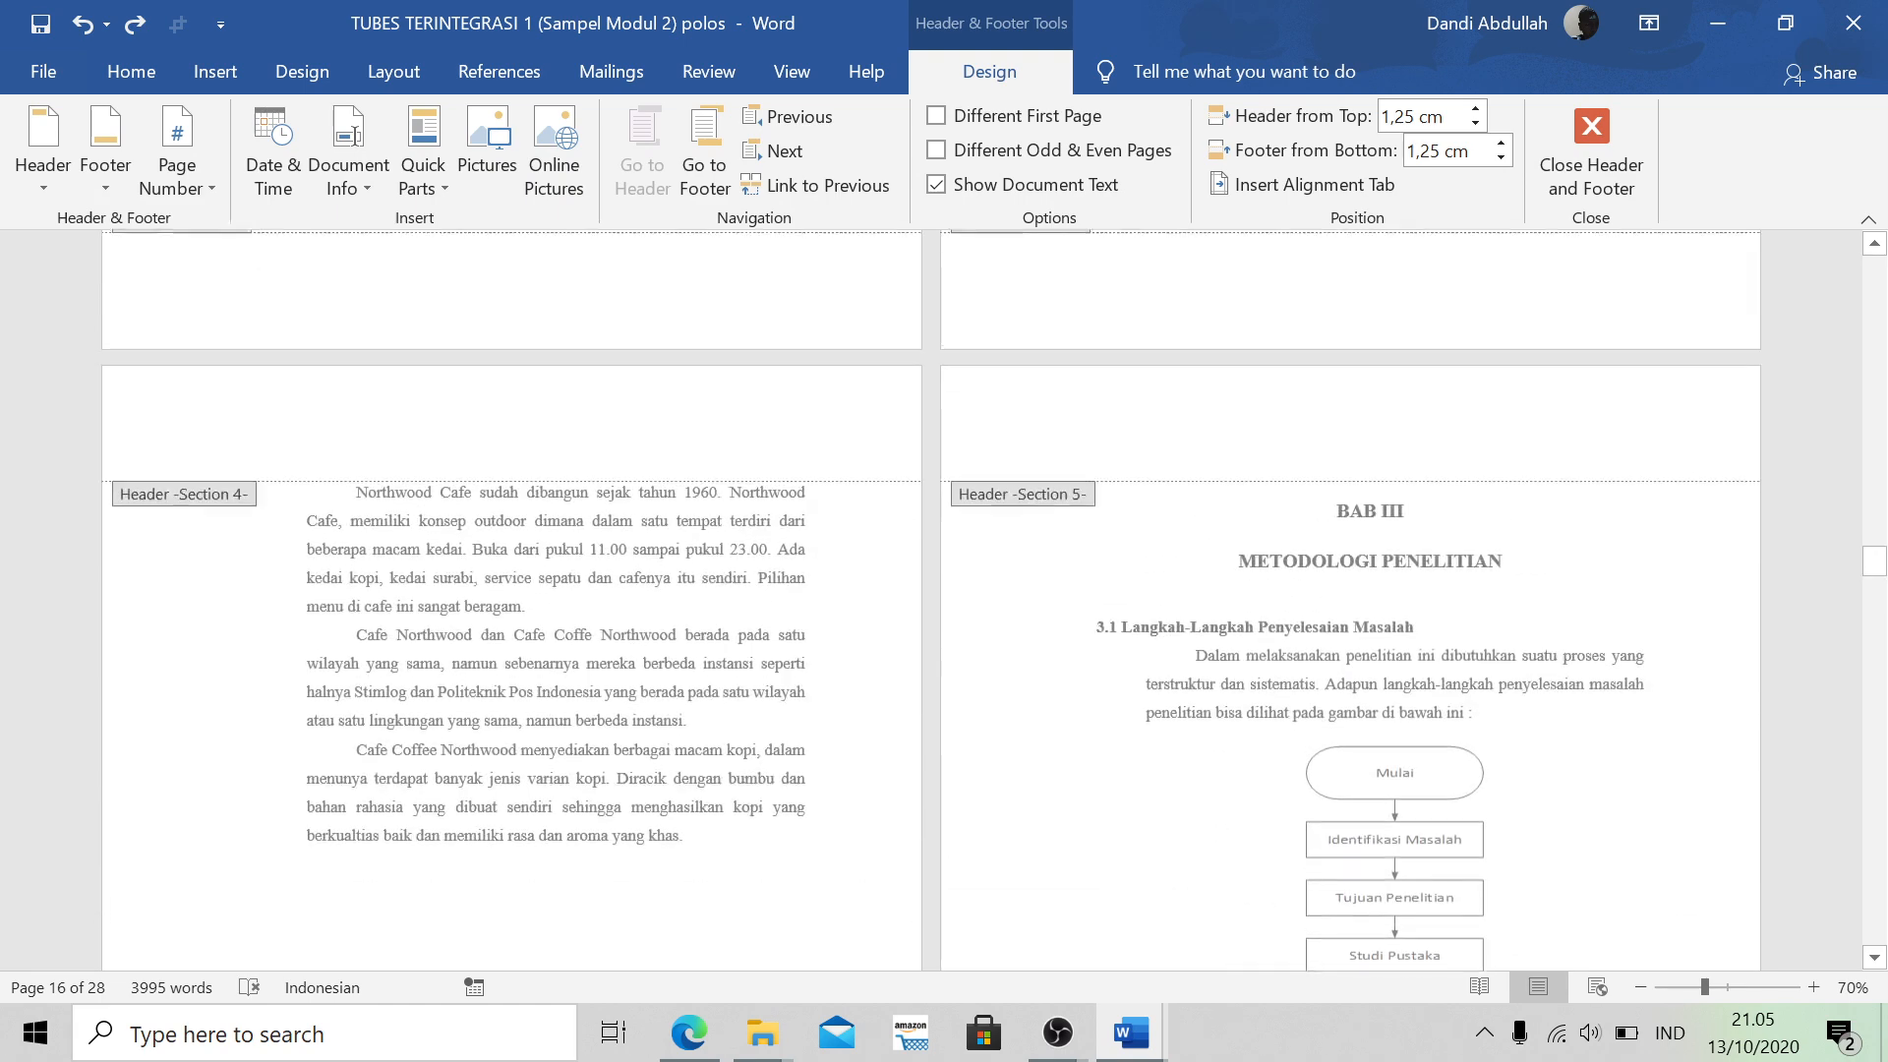
scroll(1349, 634, down, 10)
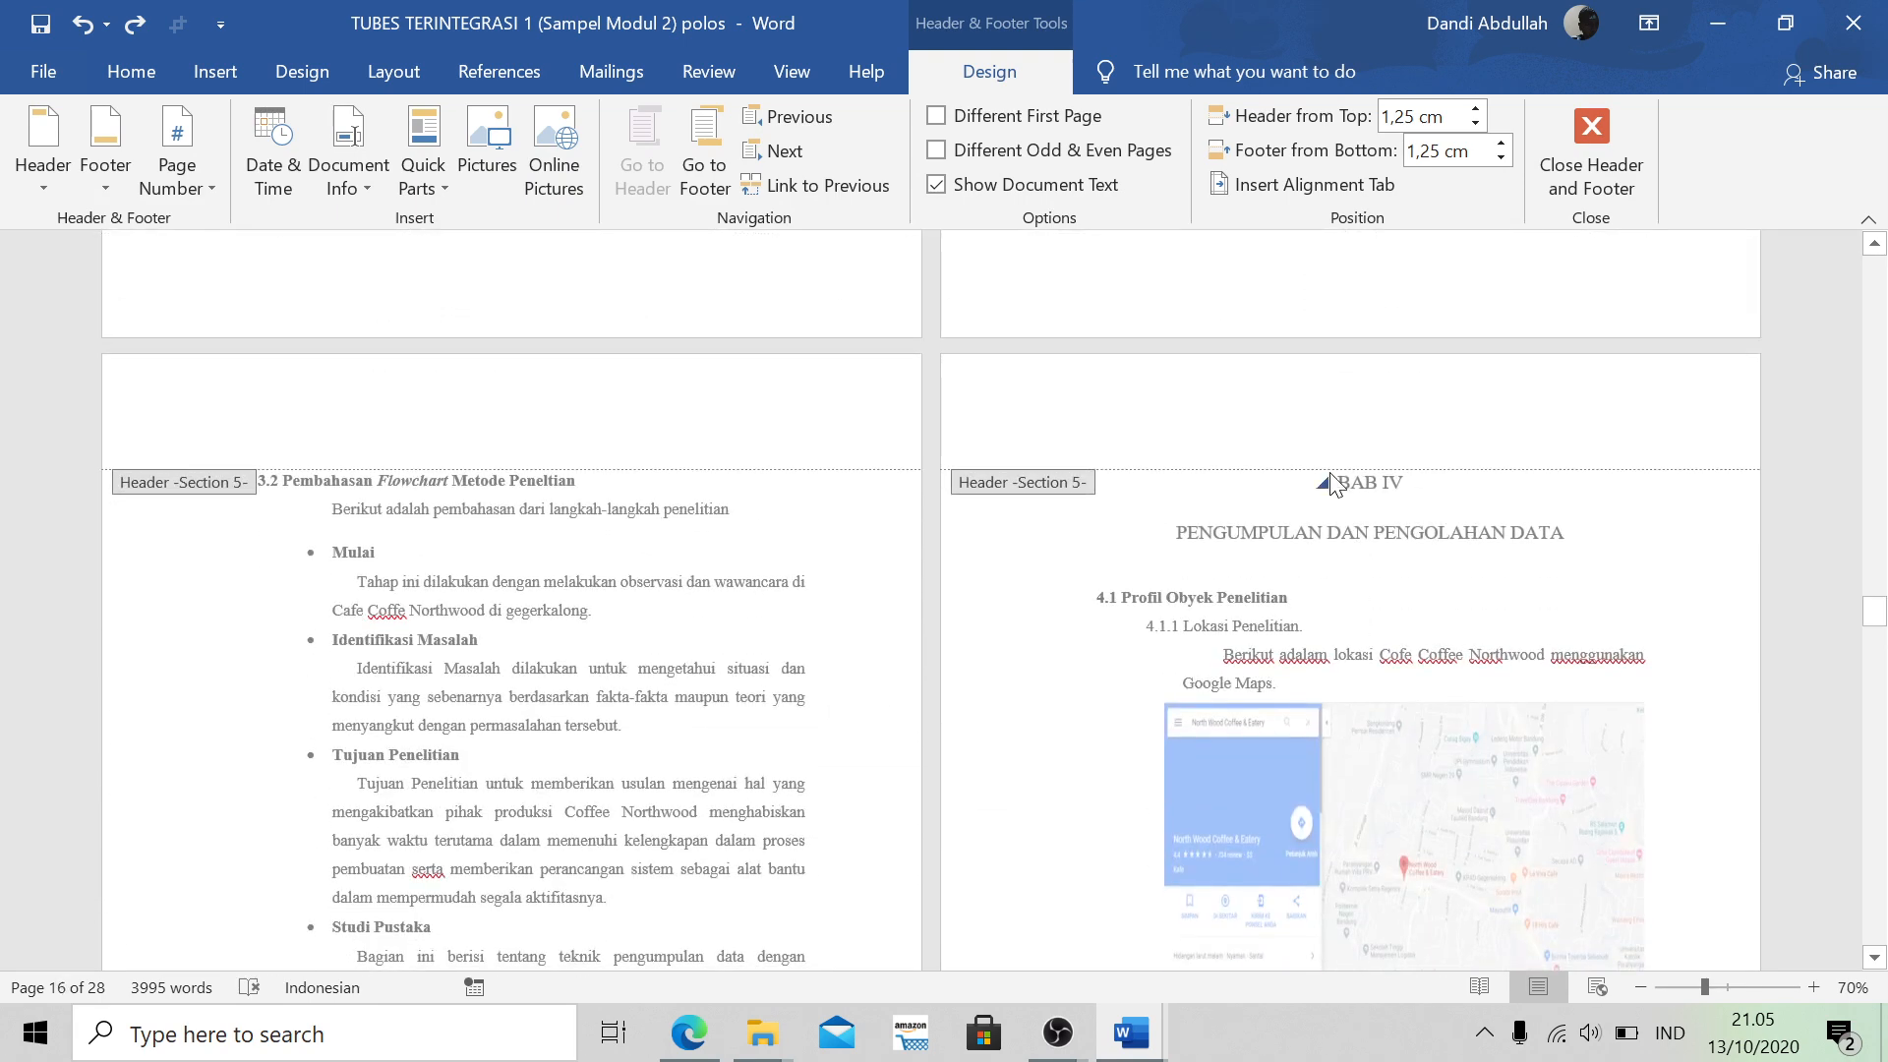
click(1602, 155)
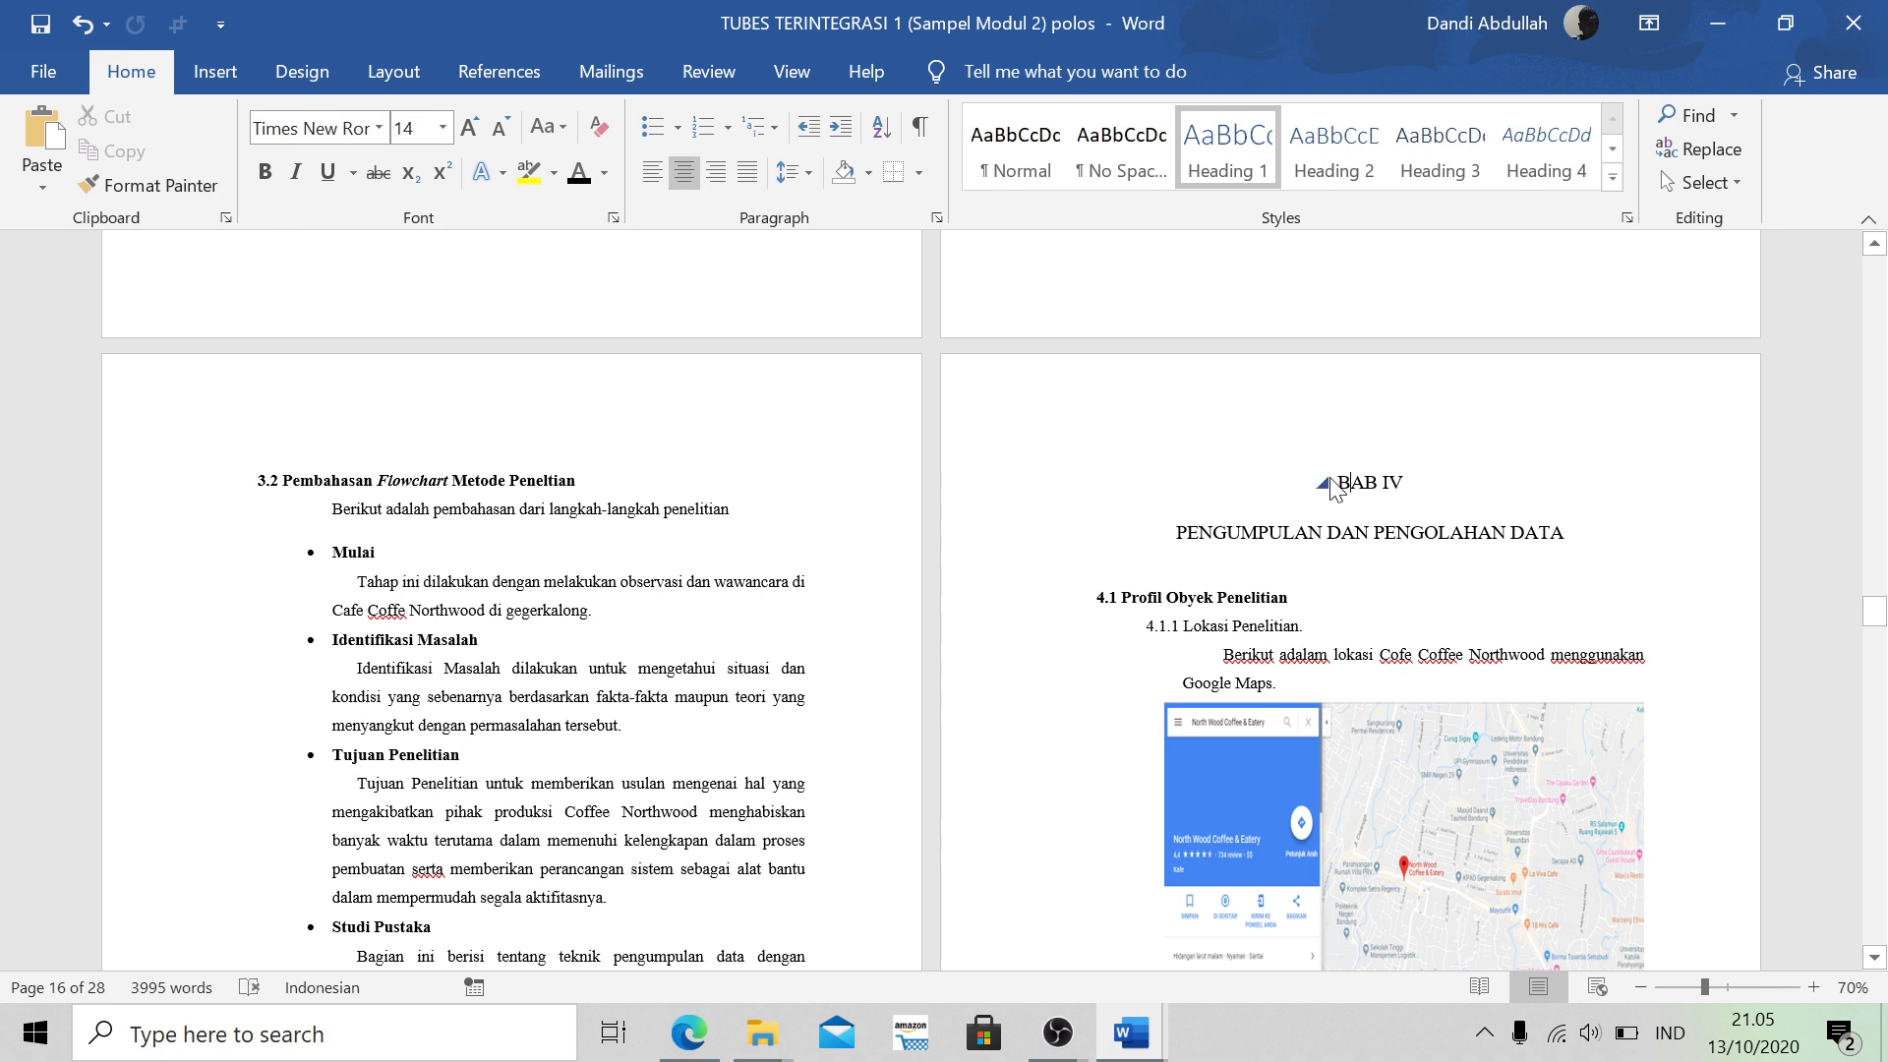
Insert a Next Page section break directly before the BAB IV heading, and check the header and footer section labels on the following pages
click(370, 79)
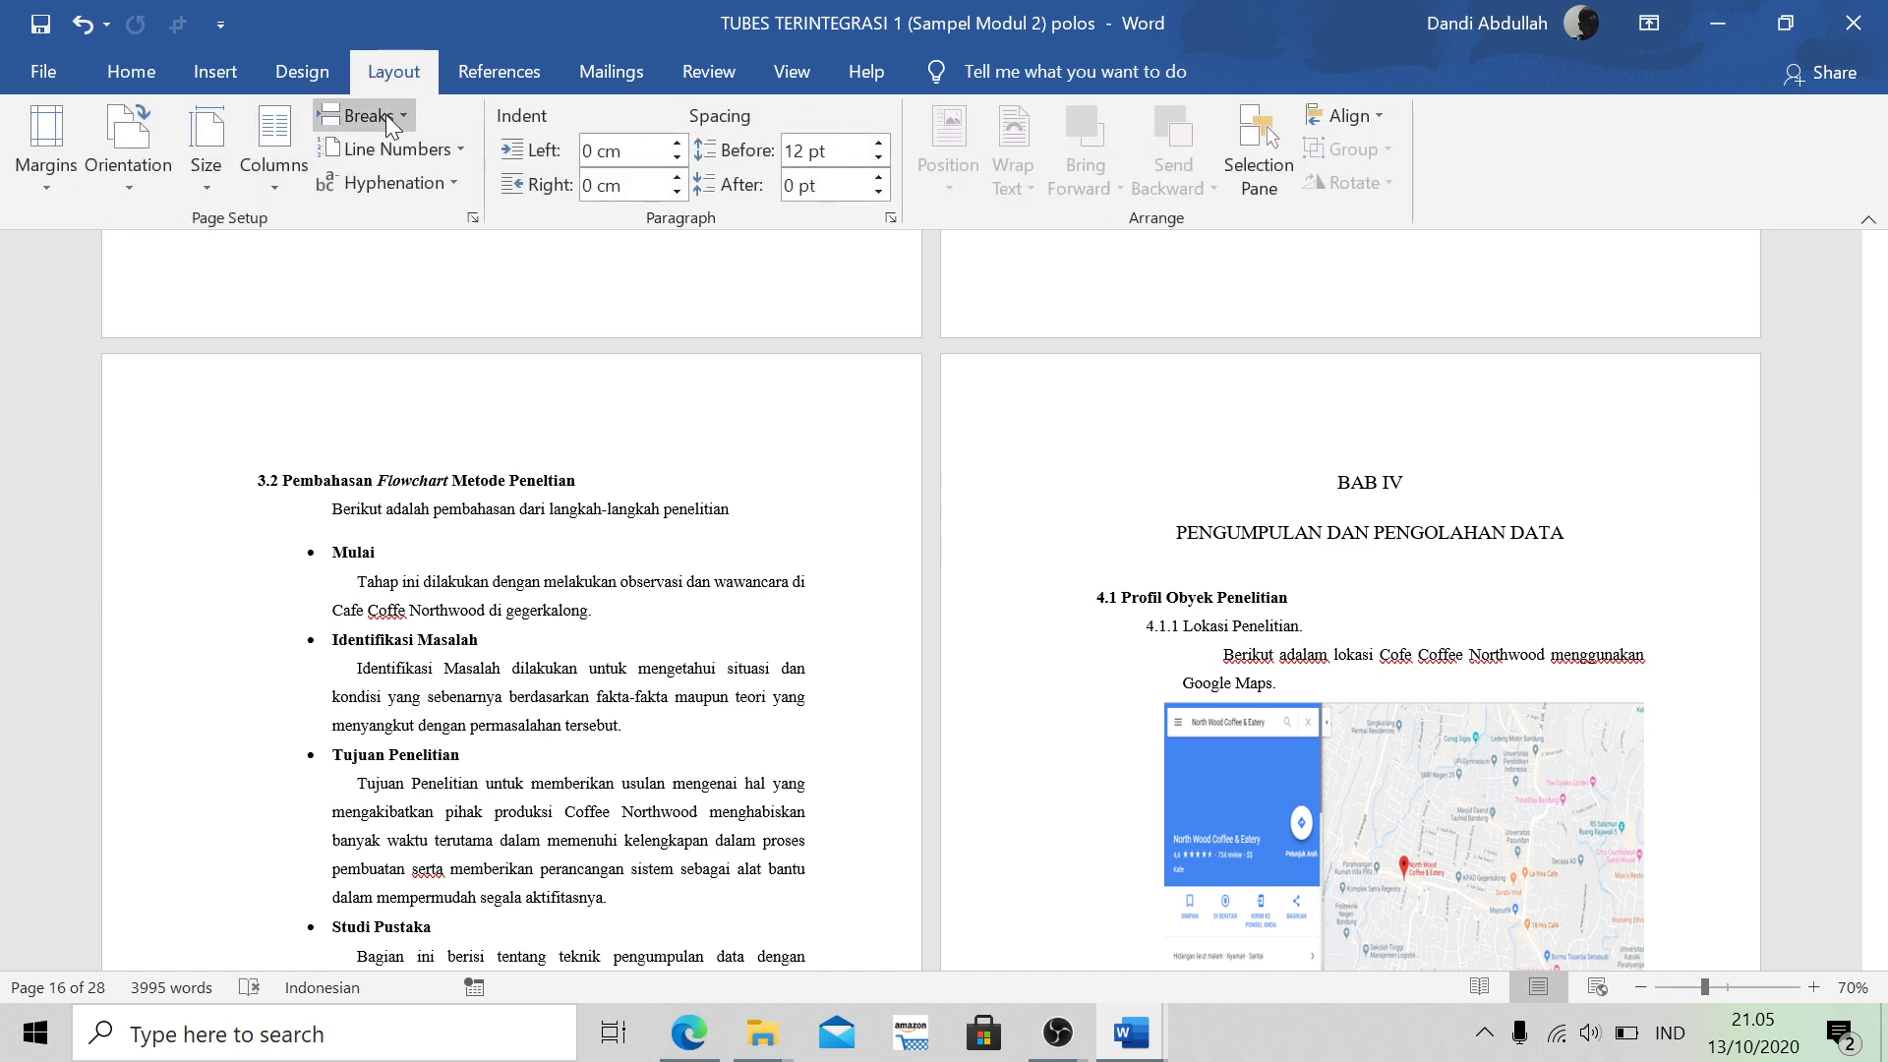
click(386, 114)
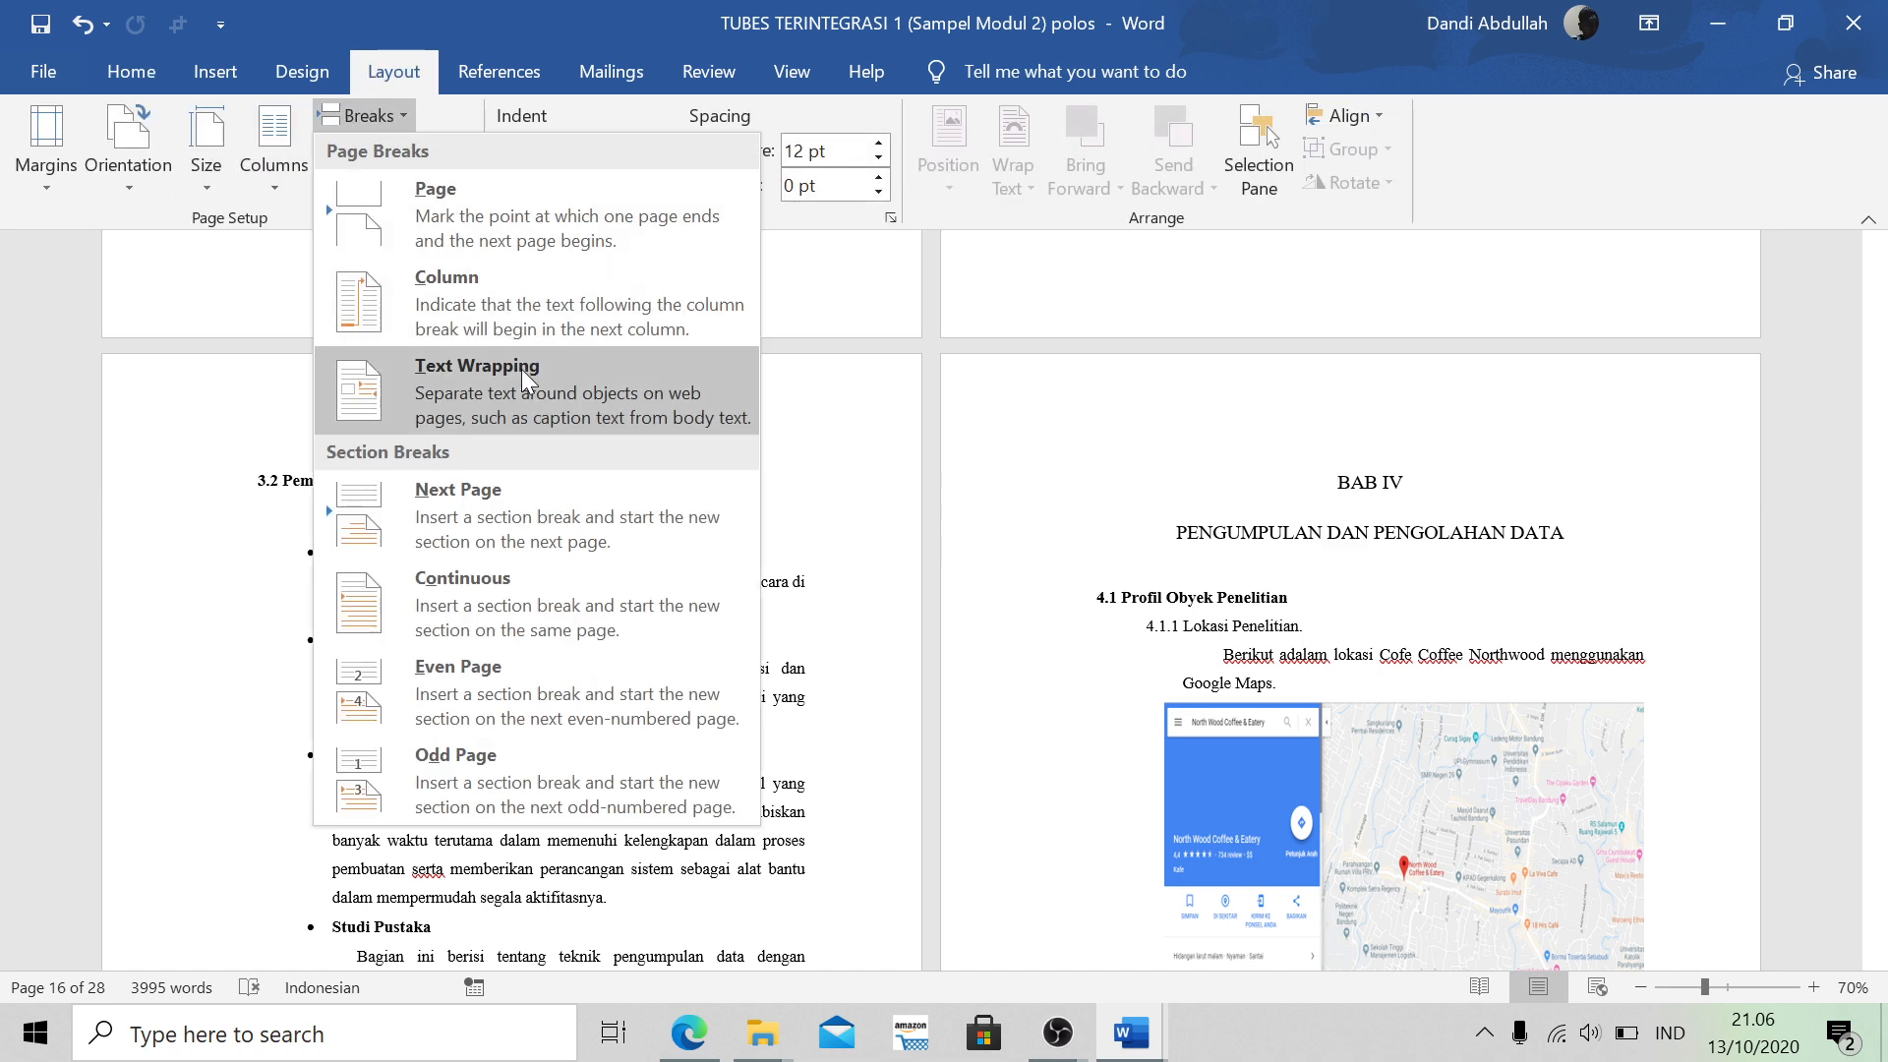
click(521, 498)
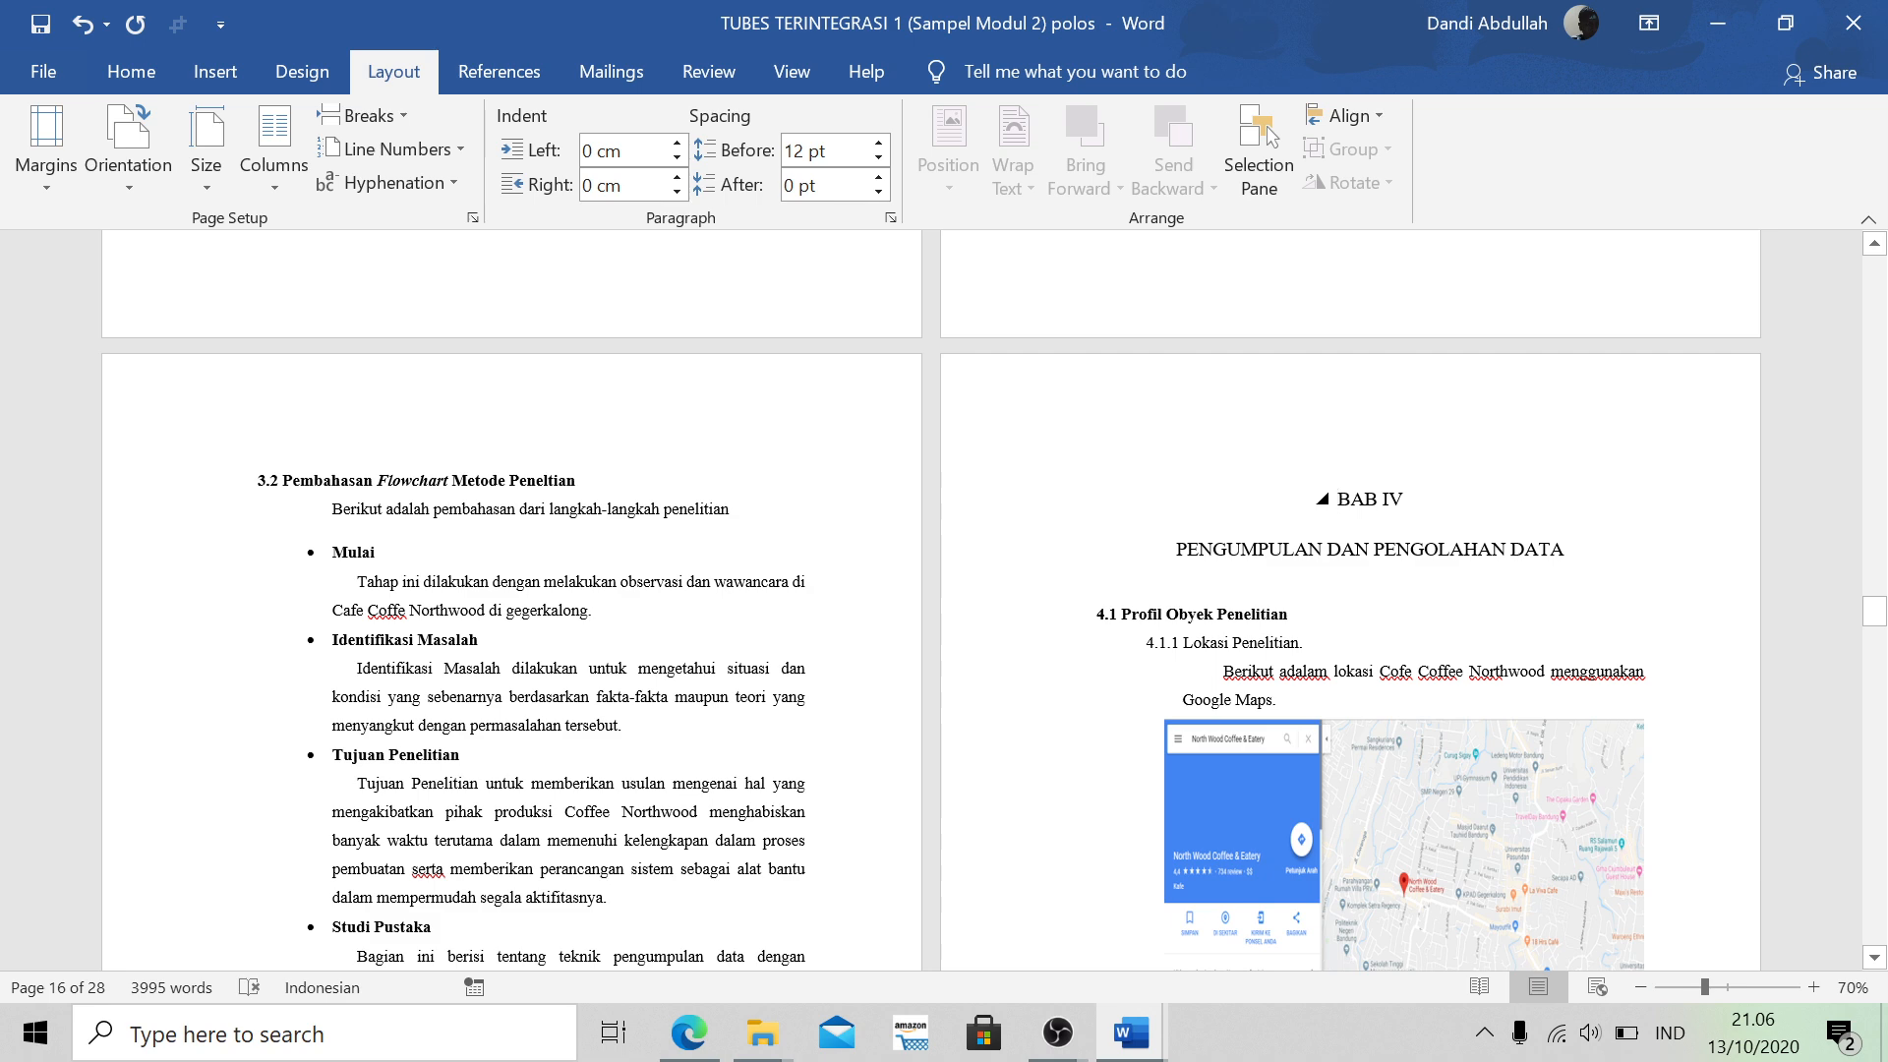
double_click(1337, 429)
scroll(1085, 506, down, 20)
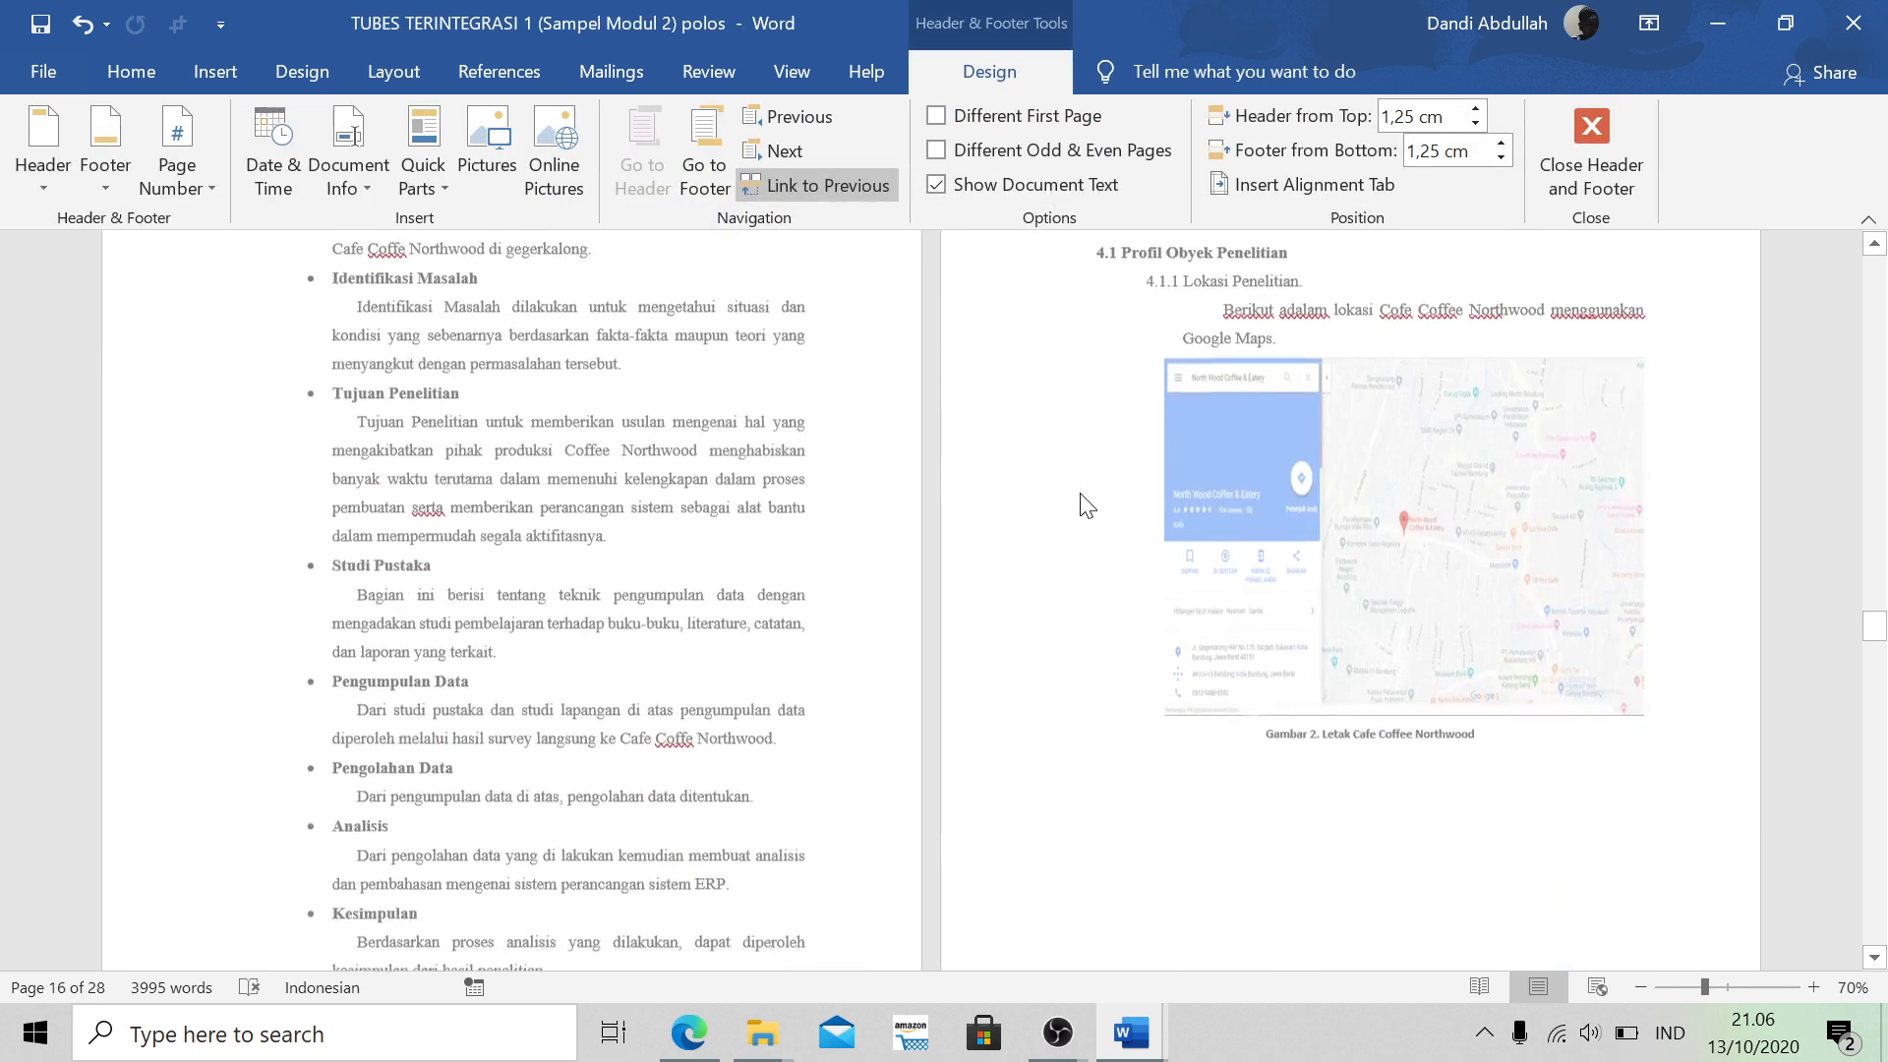
scroll(1086, 506, down, 20)
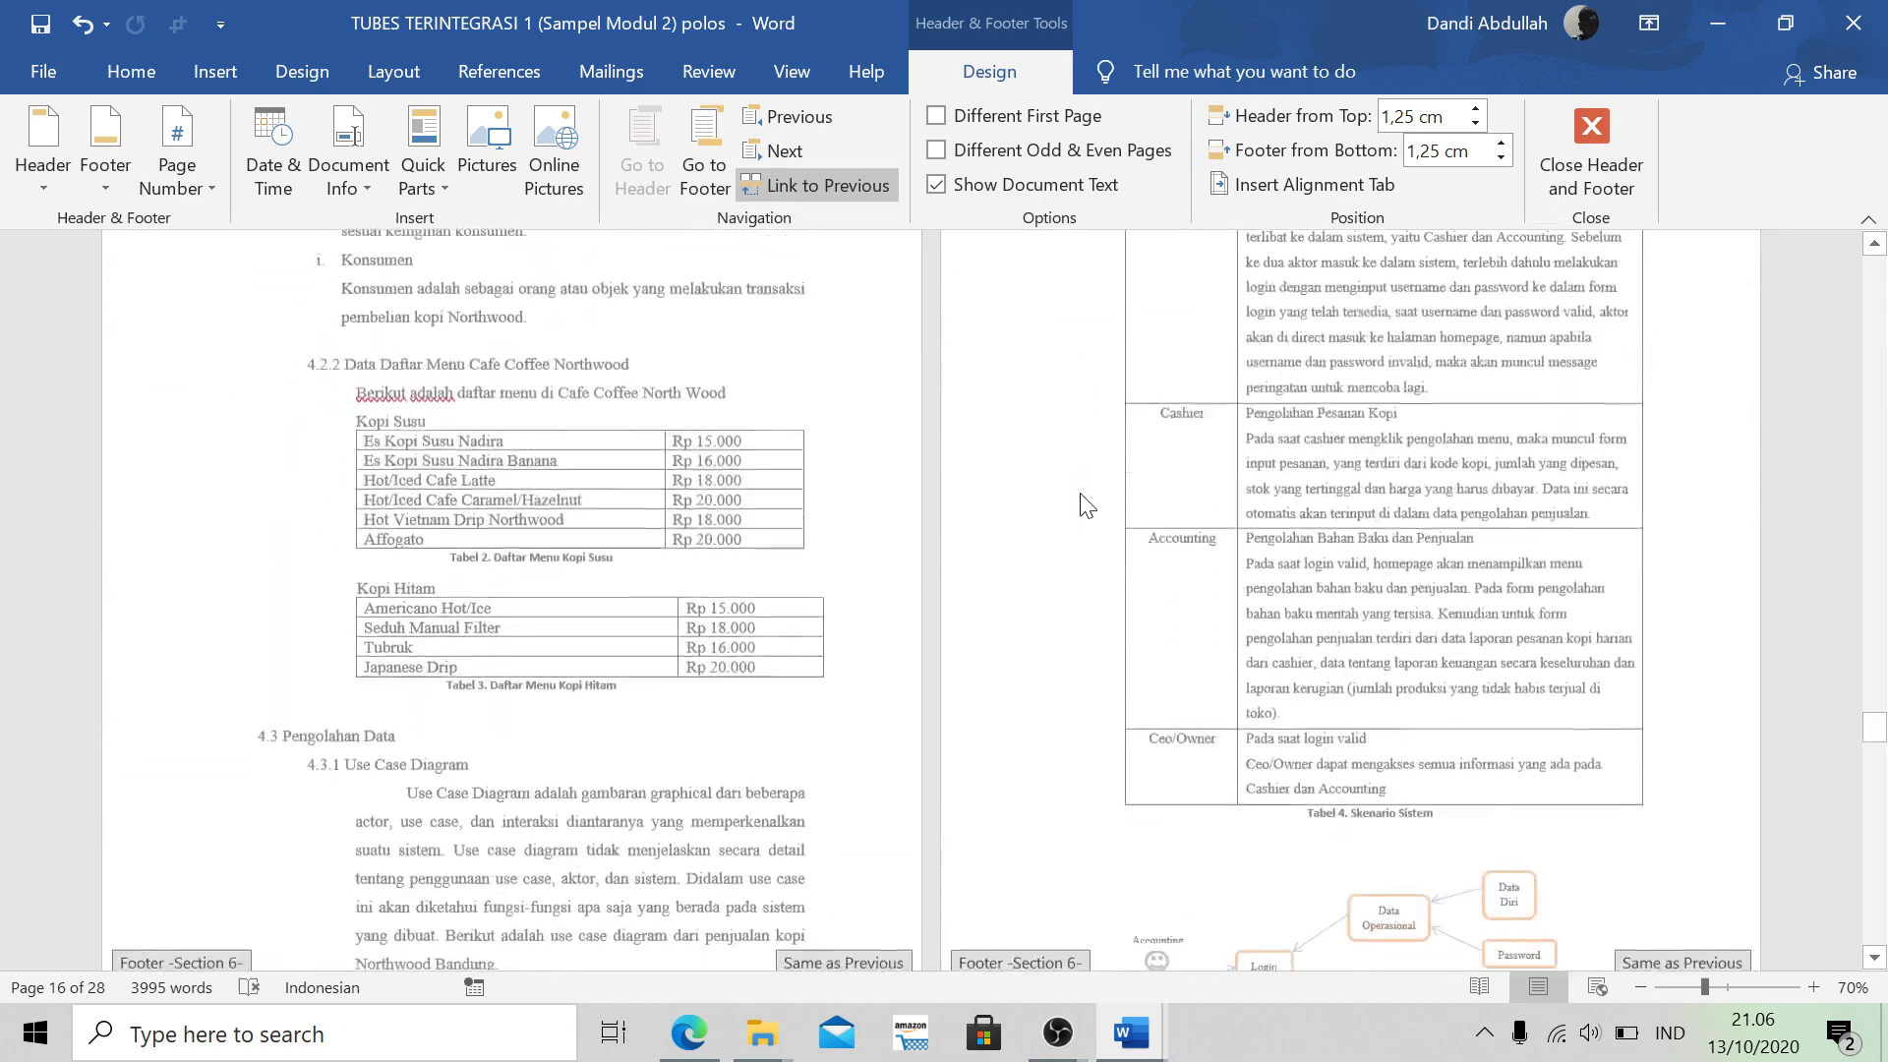
scroll(1086, 505, down, 10)
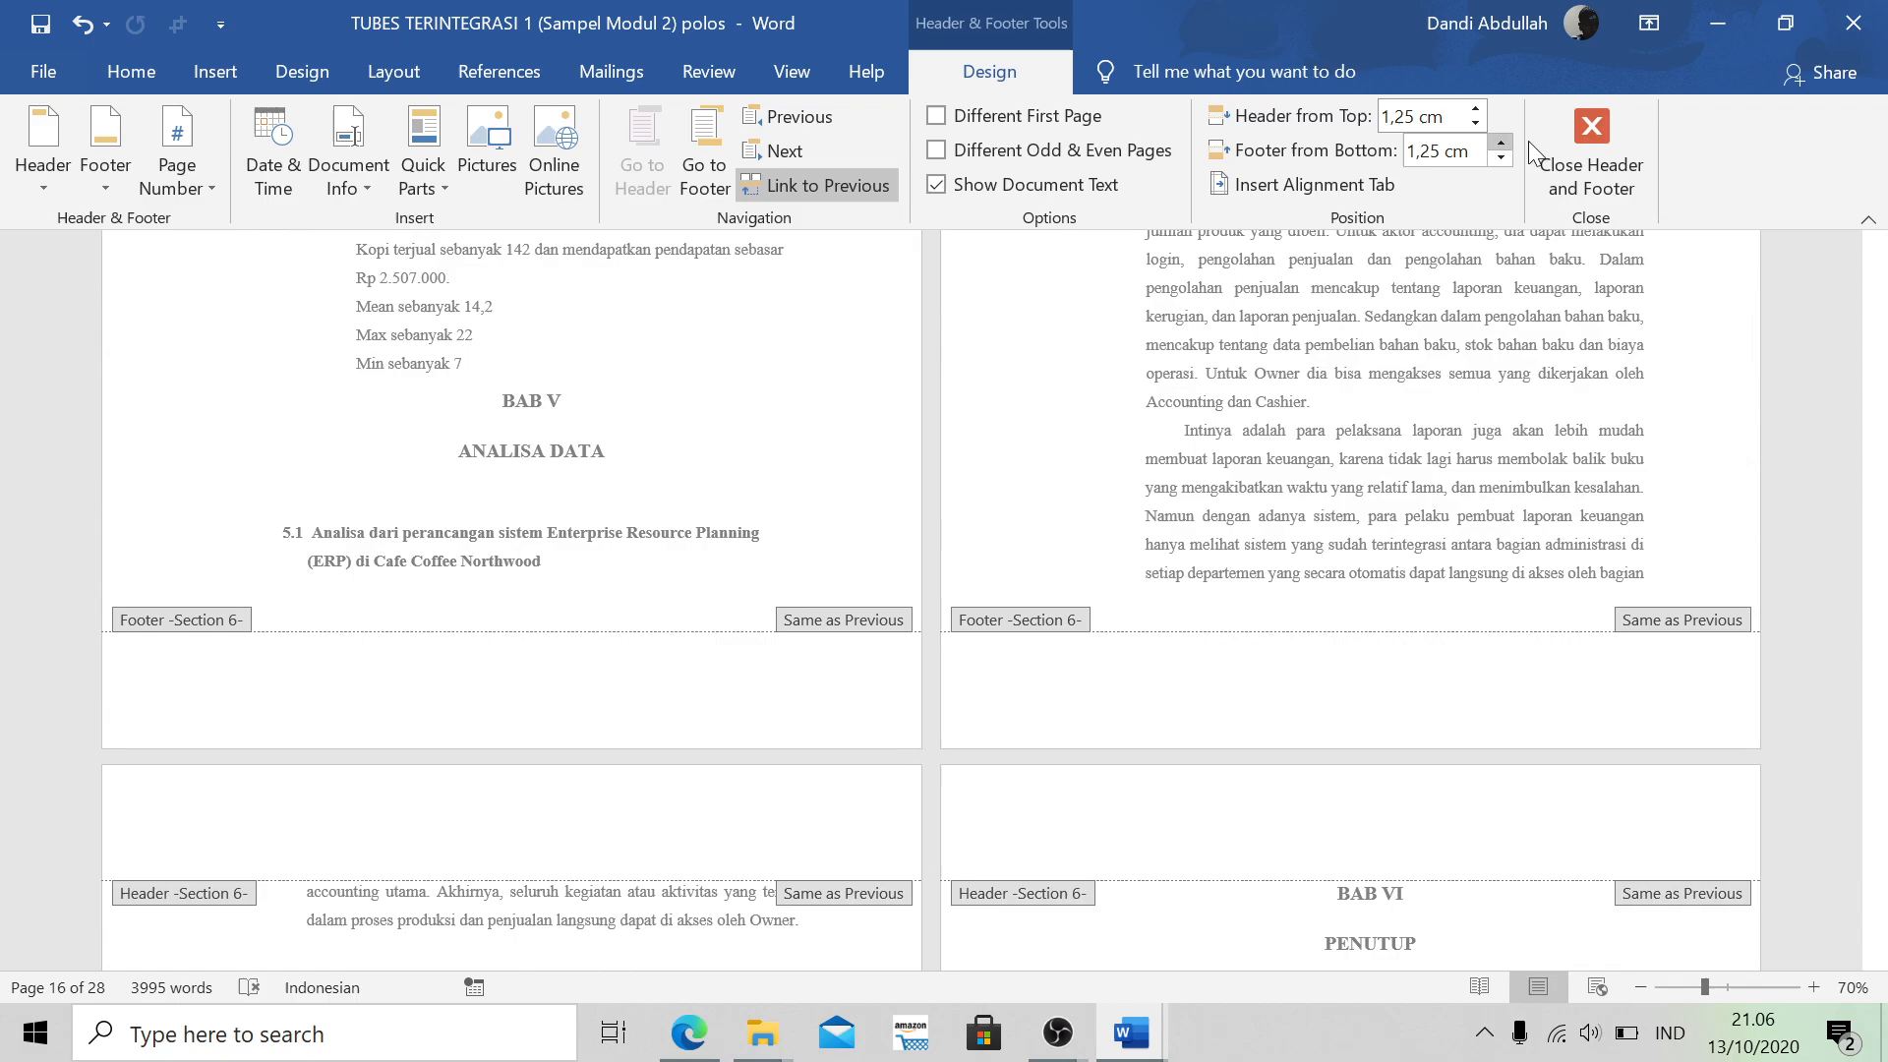
click(1630, 130)
Add empty lines below the "Min sebanyak 7" line to push the BAB V heading onto a new page
scroll(633, 780, down, 15)
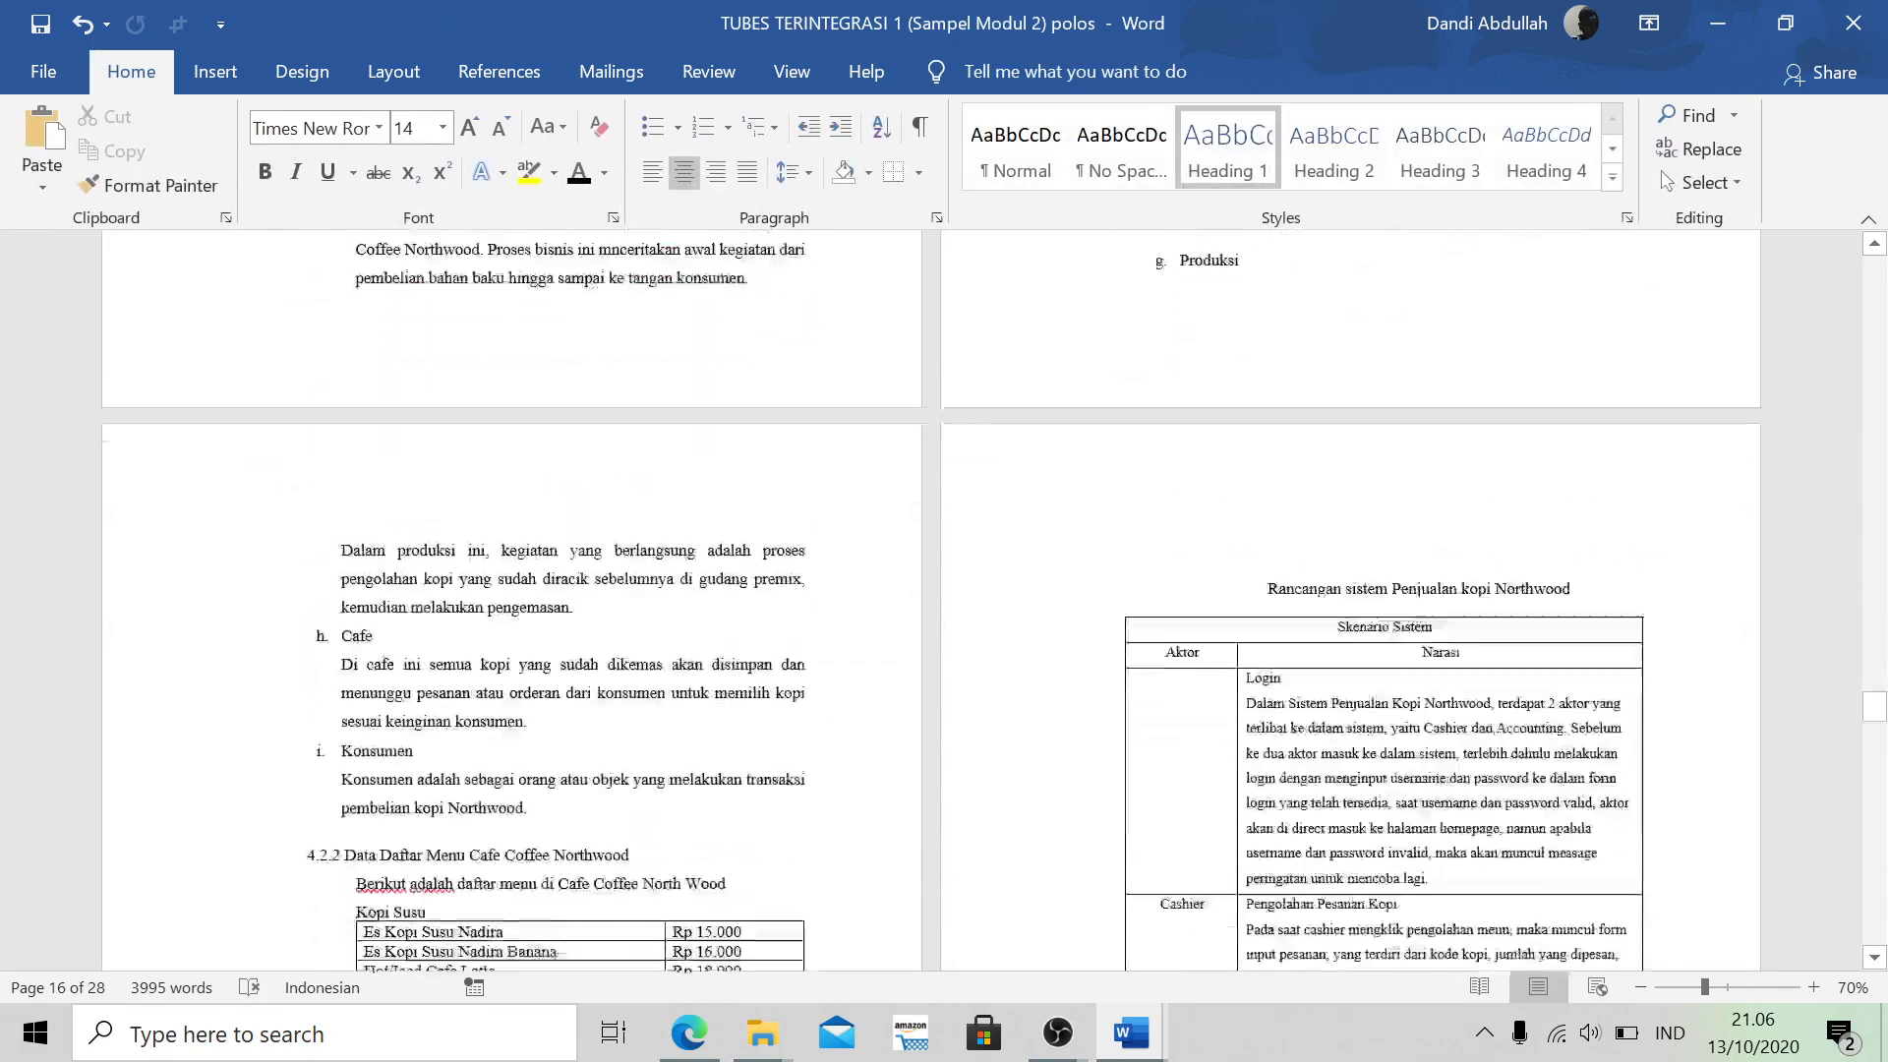
scroll(632, 780, down, 20)
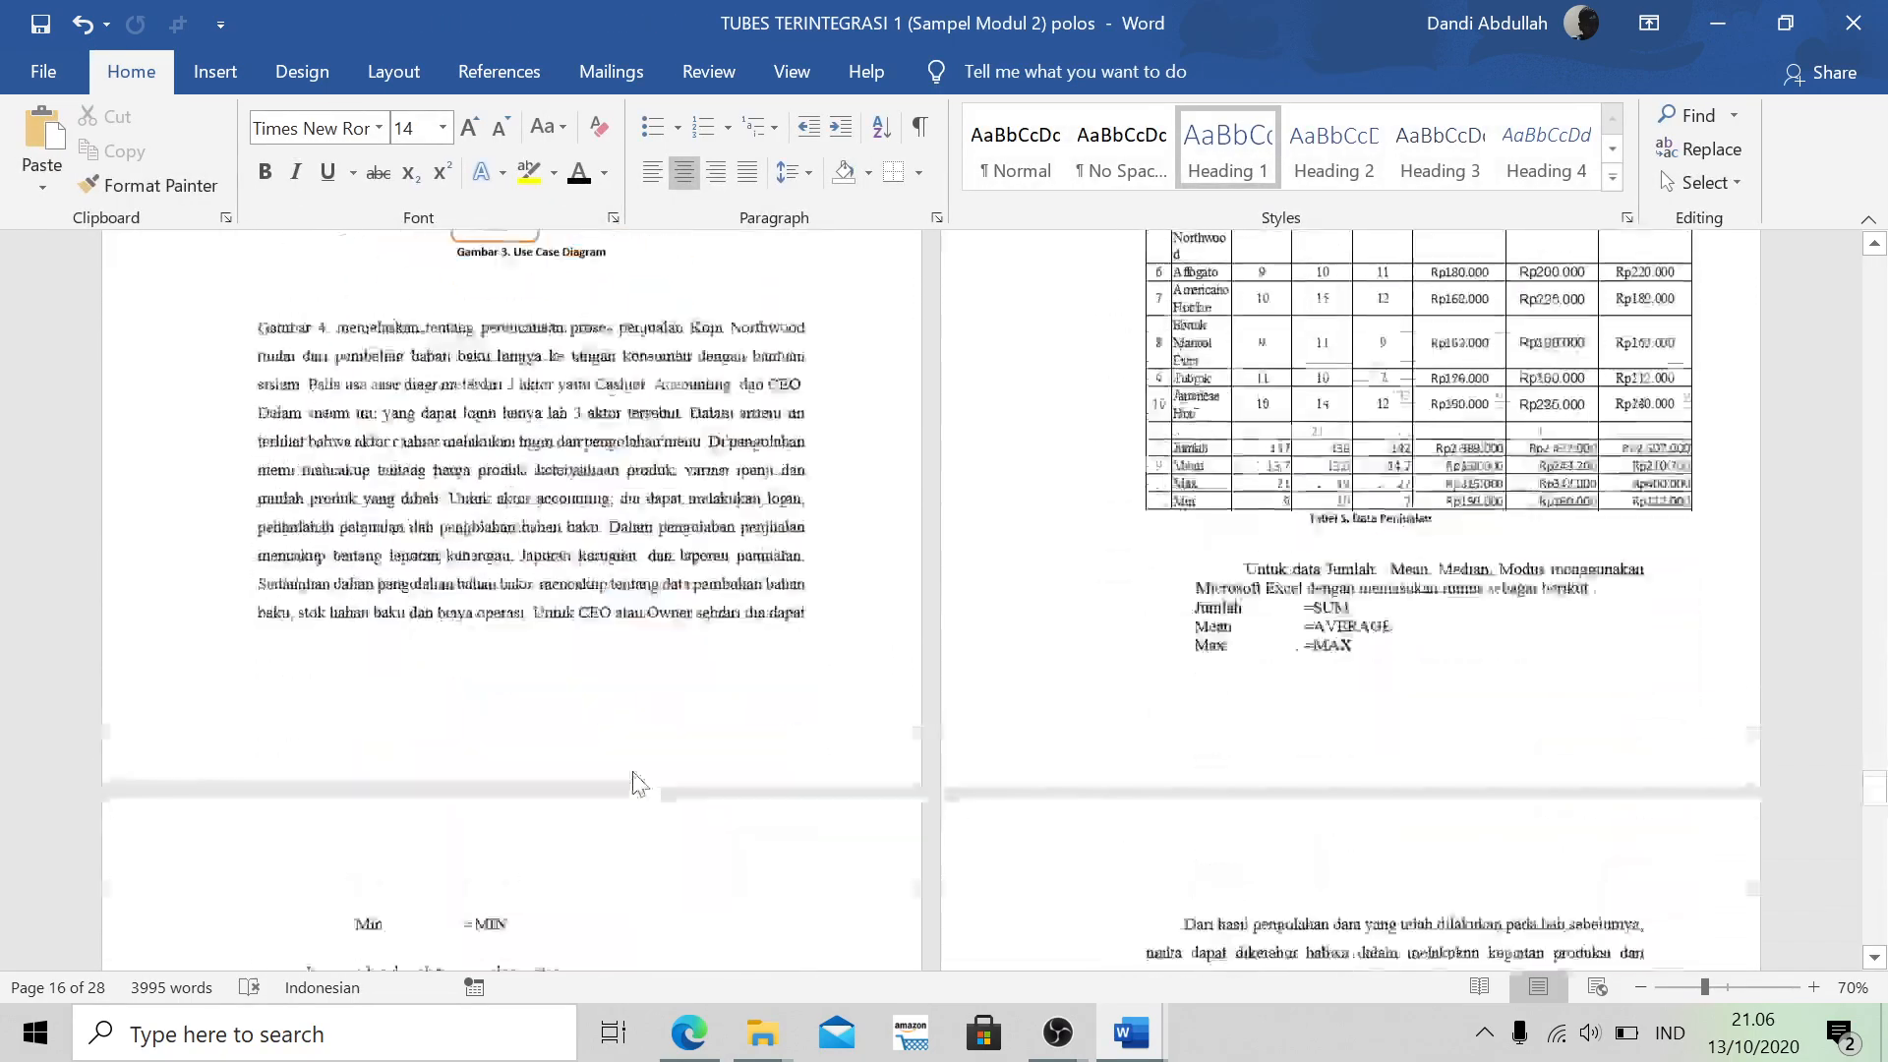
scroll(996, 590, up, 5)
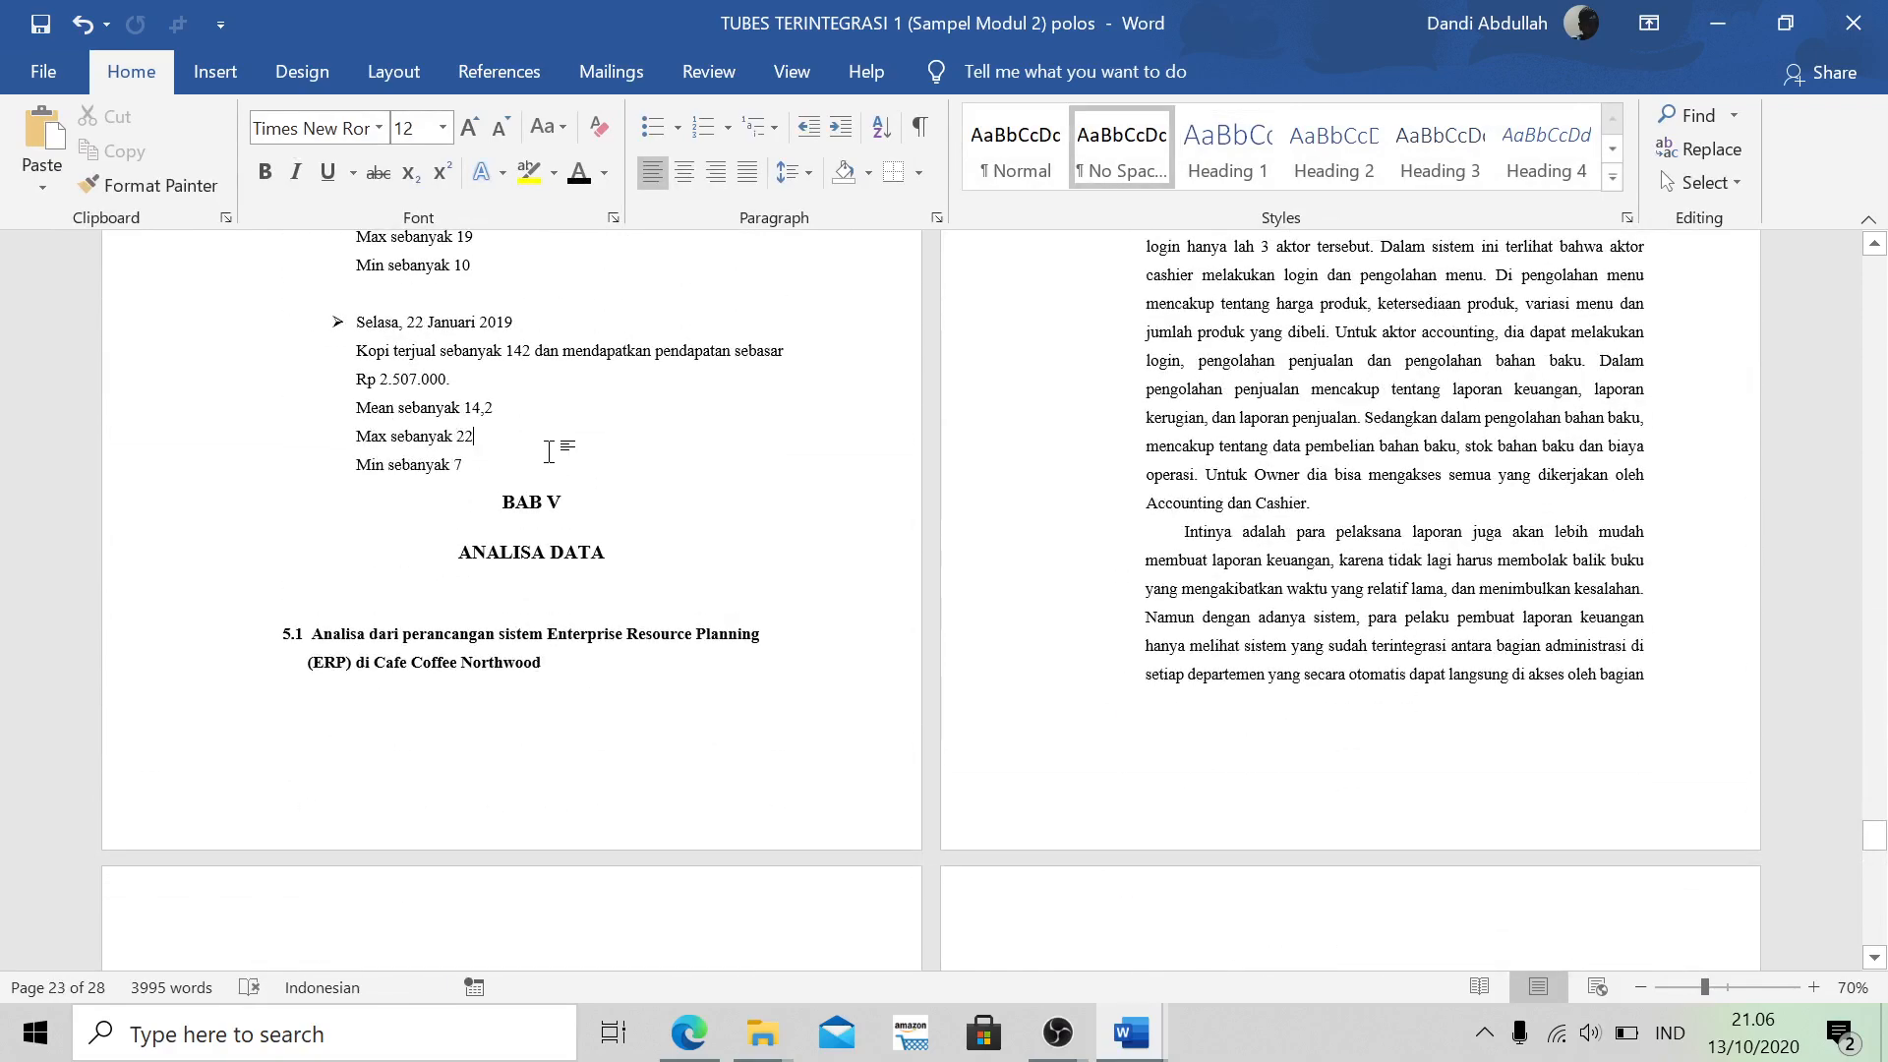
key(Return)
key(Return)
key(Return)
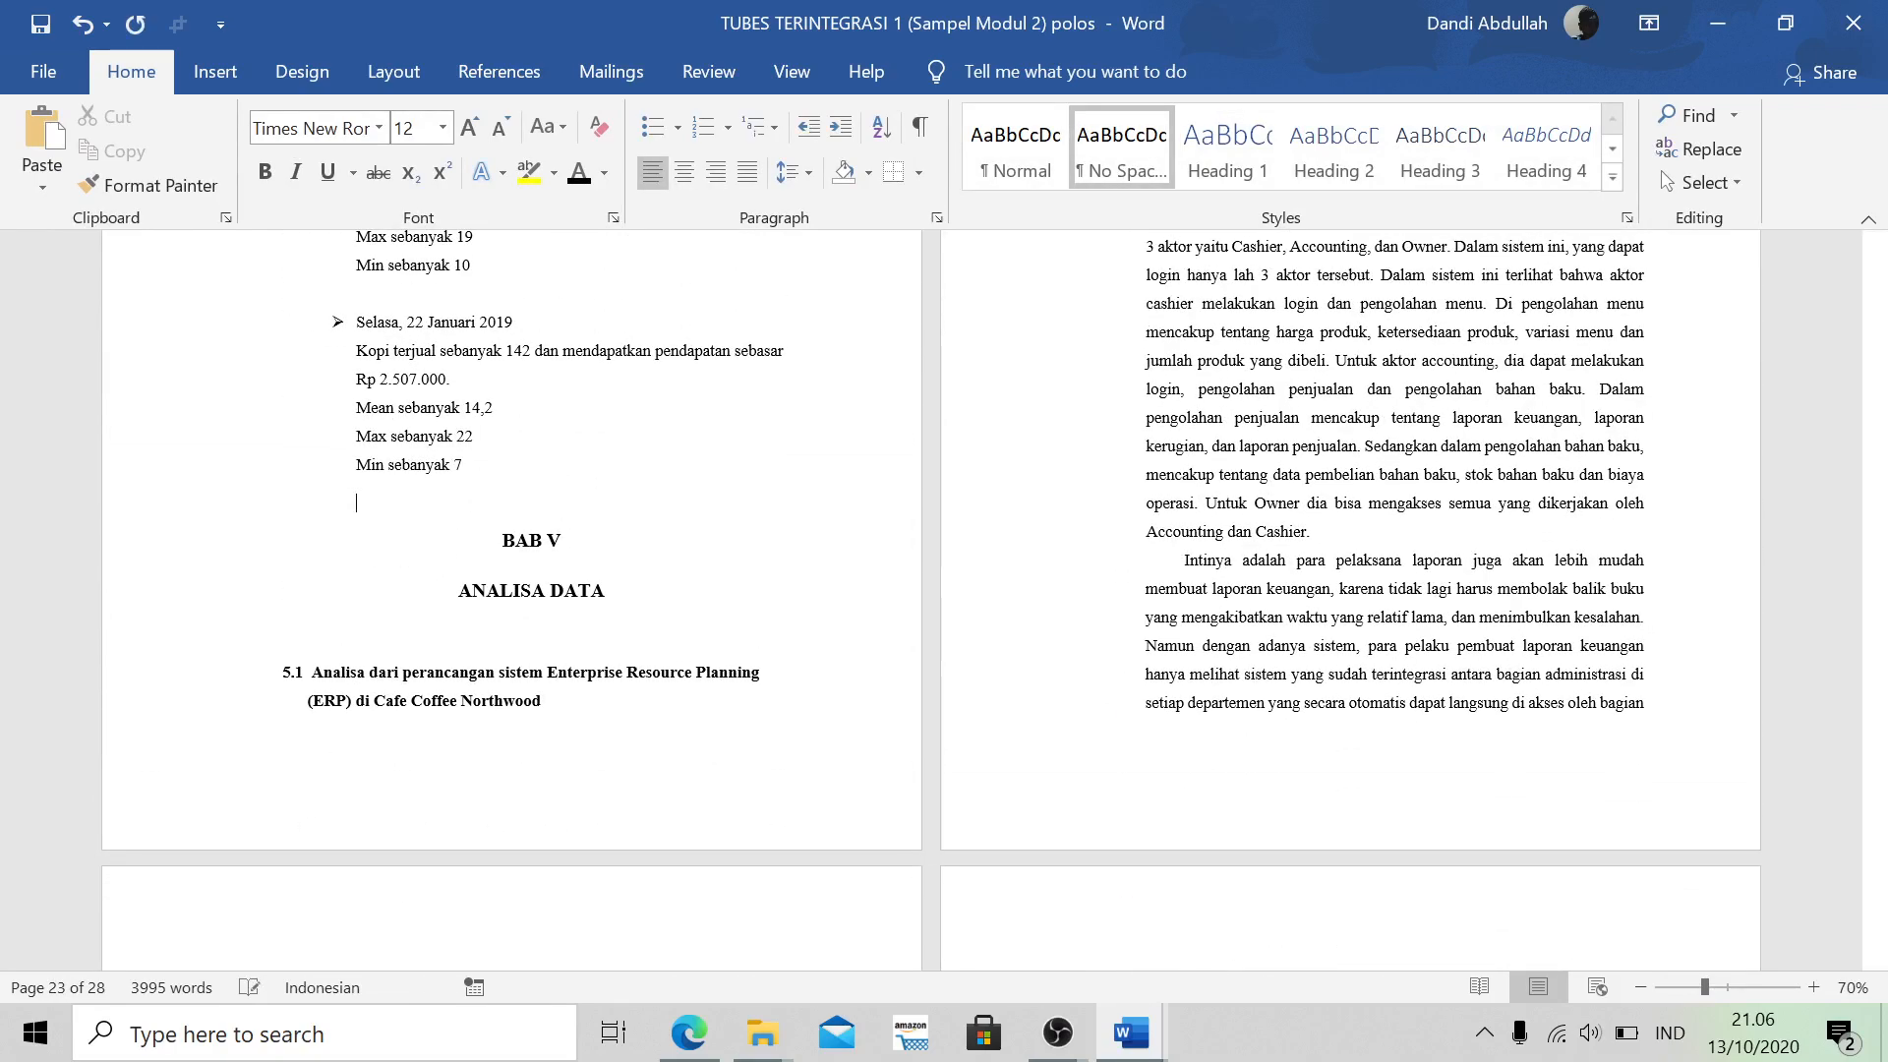
scroll(995, 590, up, 8)
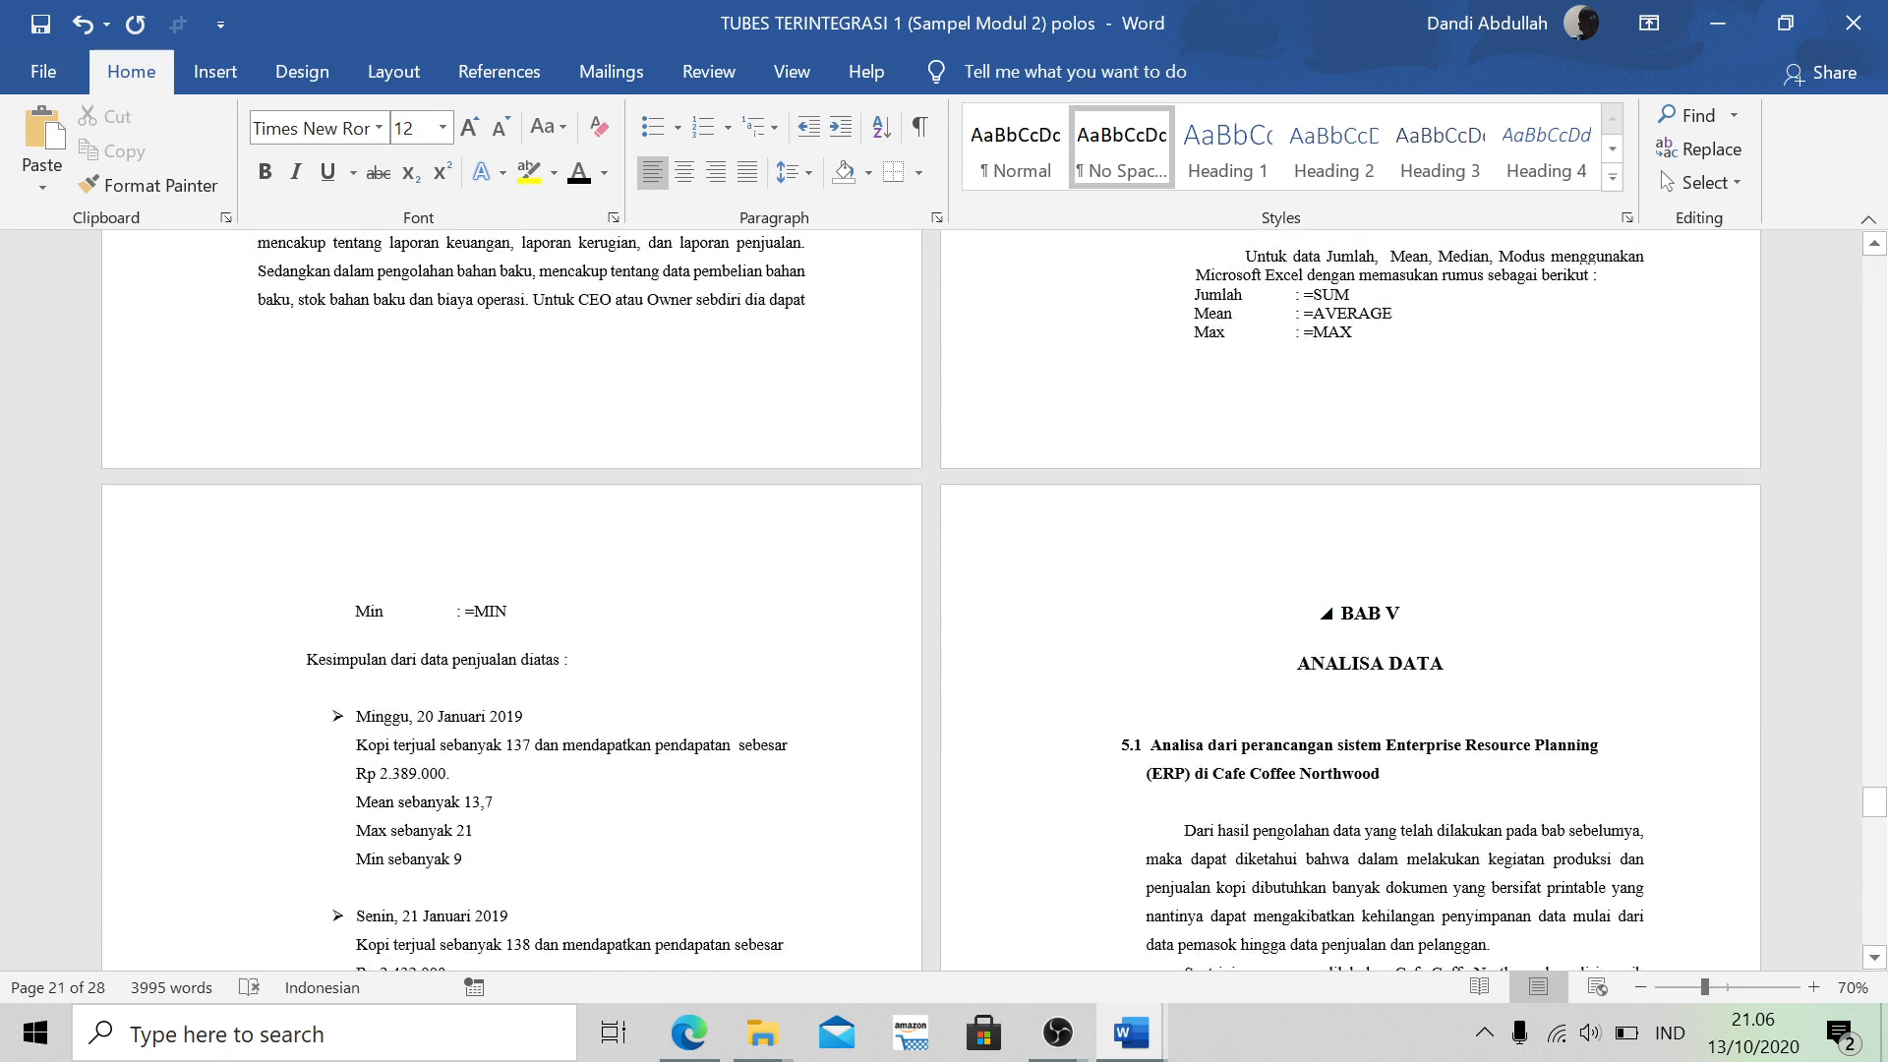
Insert a Next Page section break directly before the BAB V heading
click(1341, 612)
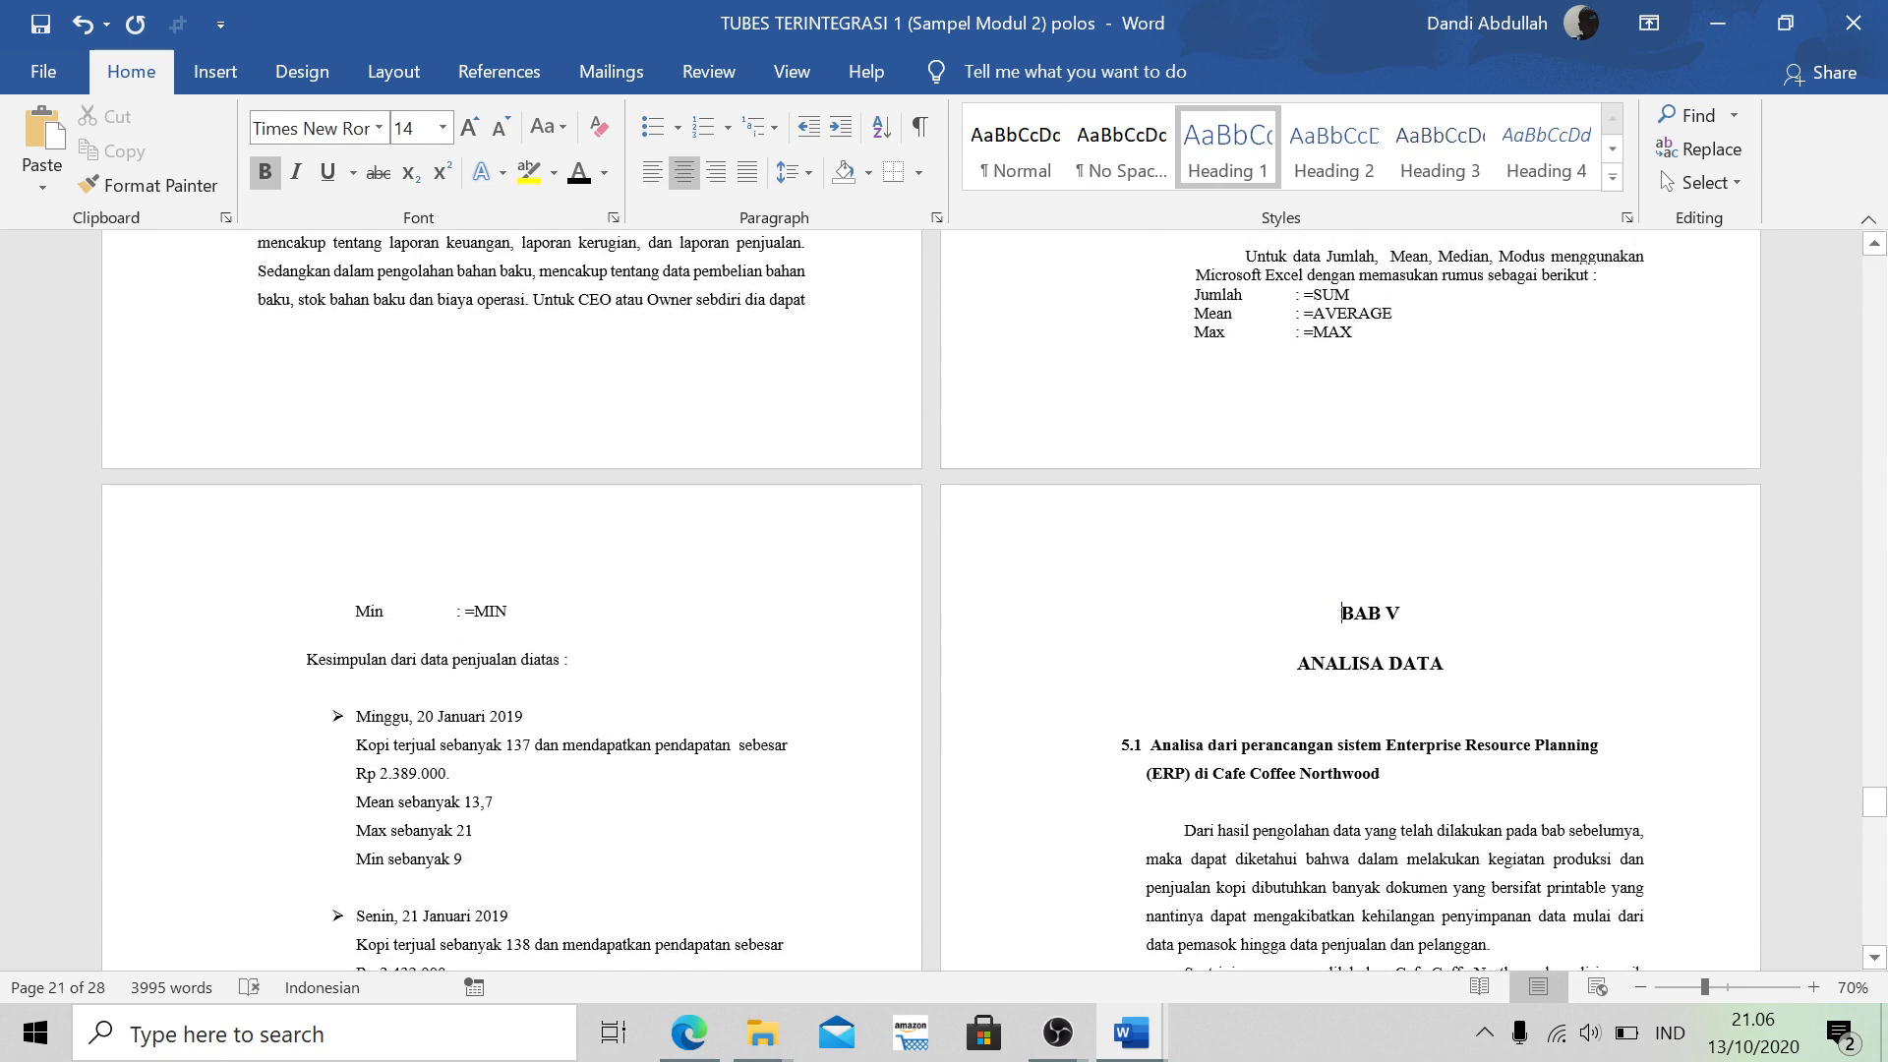
click(383, 75)
click(397, 108)
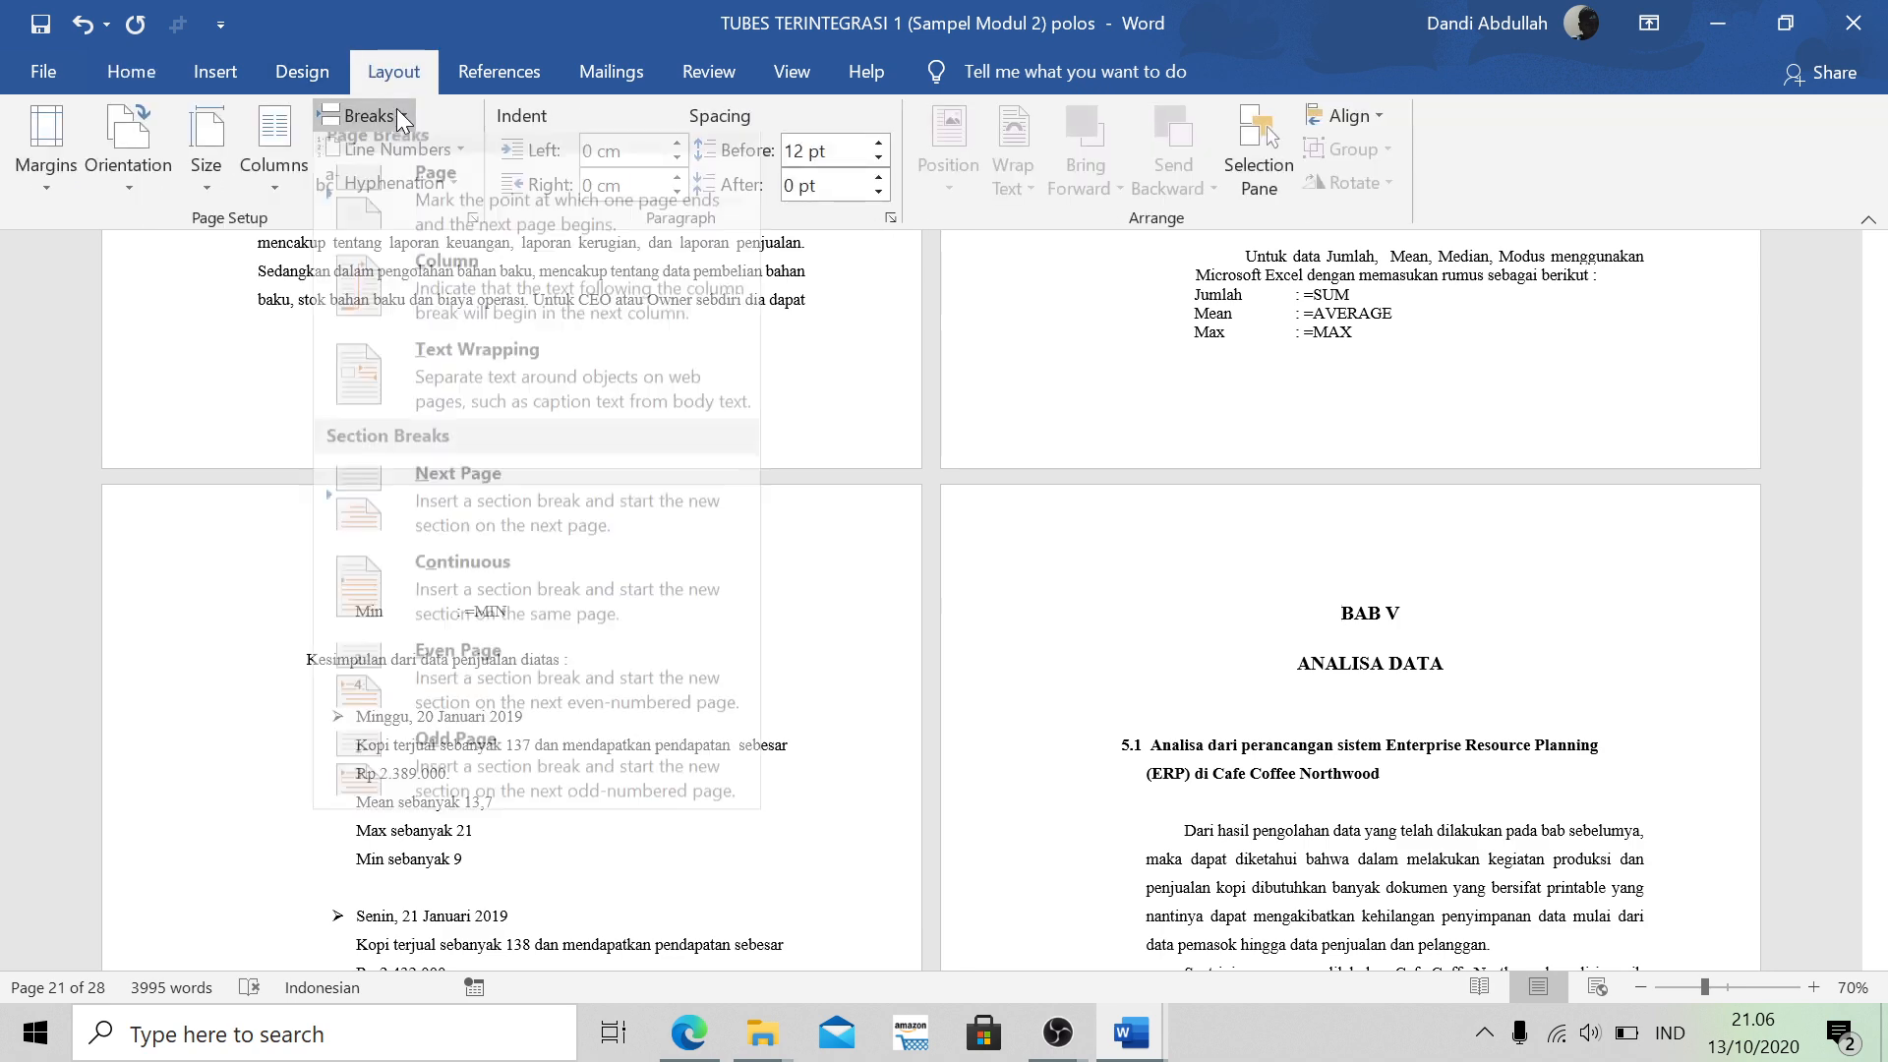
click(500, 493)
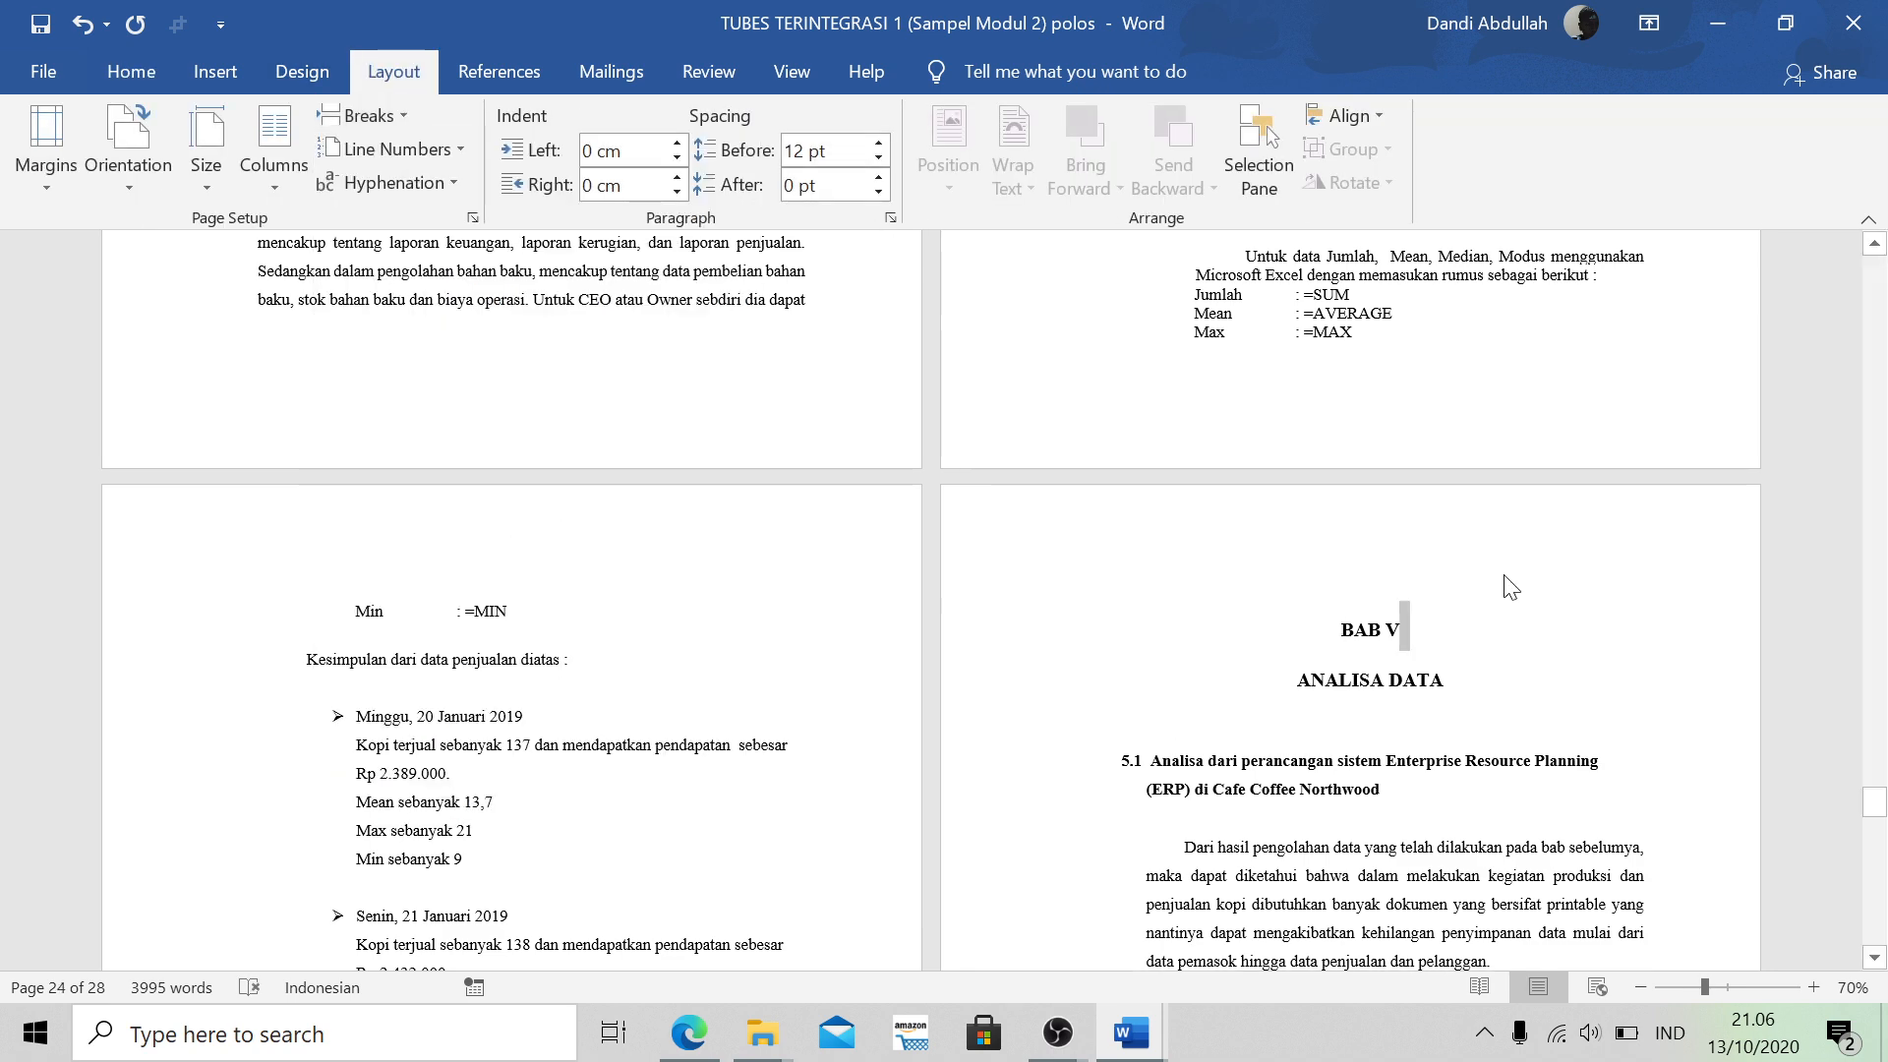
Unlink the Section 7 header and footer at BAB V from the previous section
double_click(1456, 531)
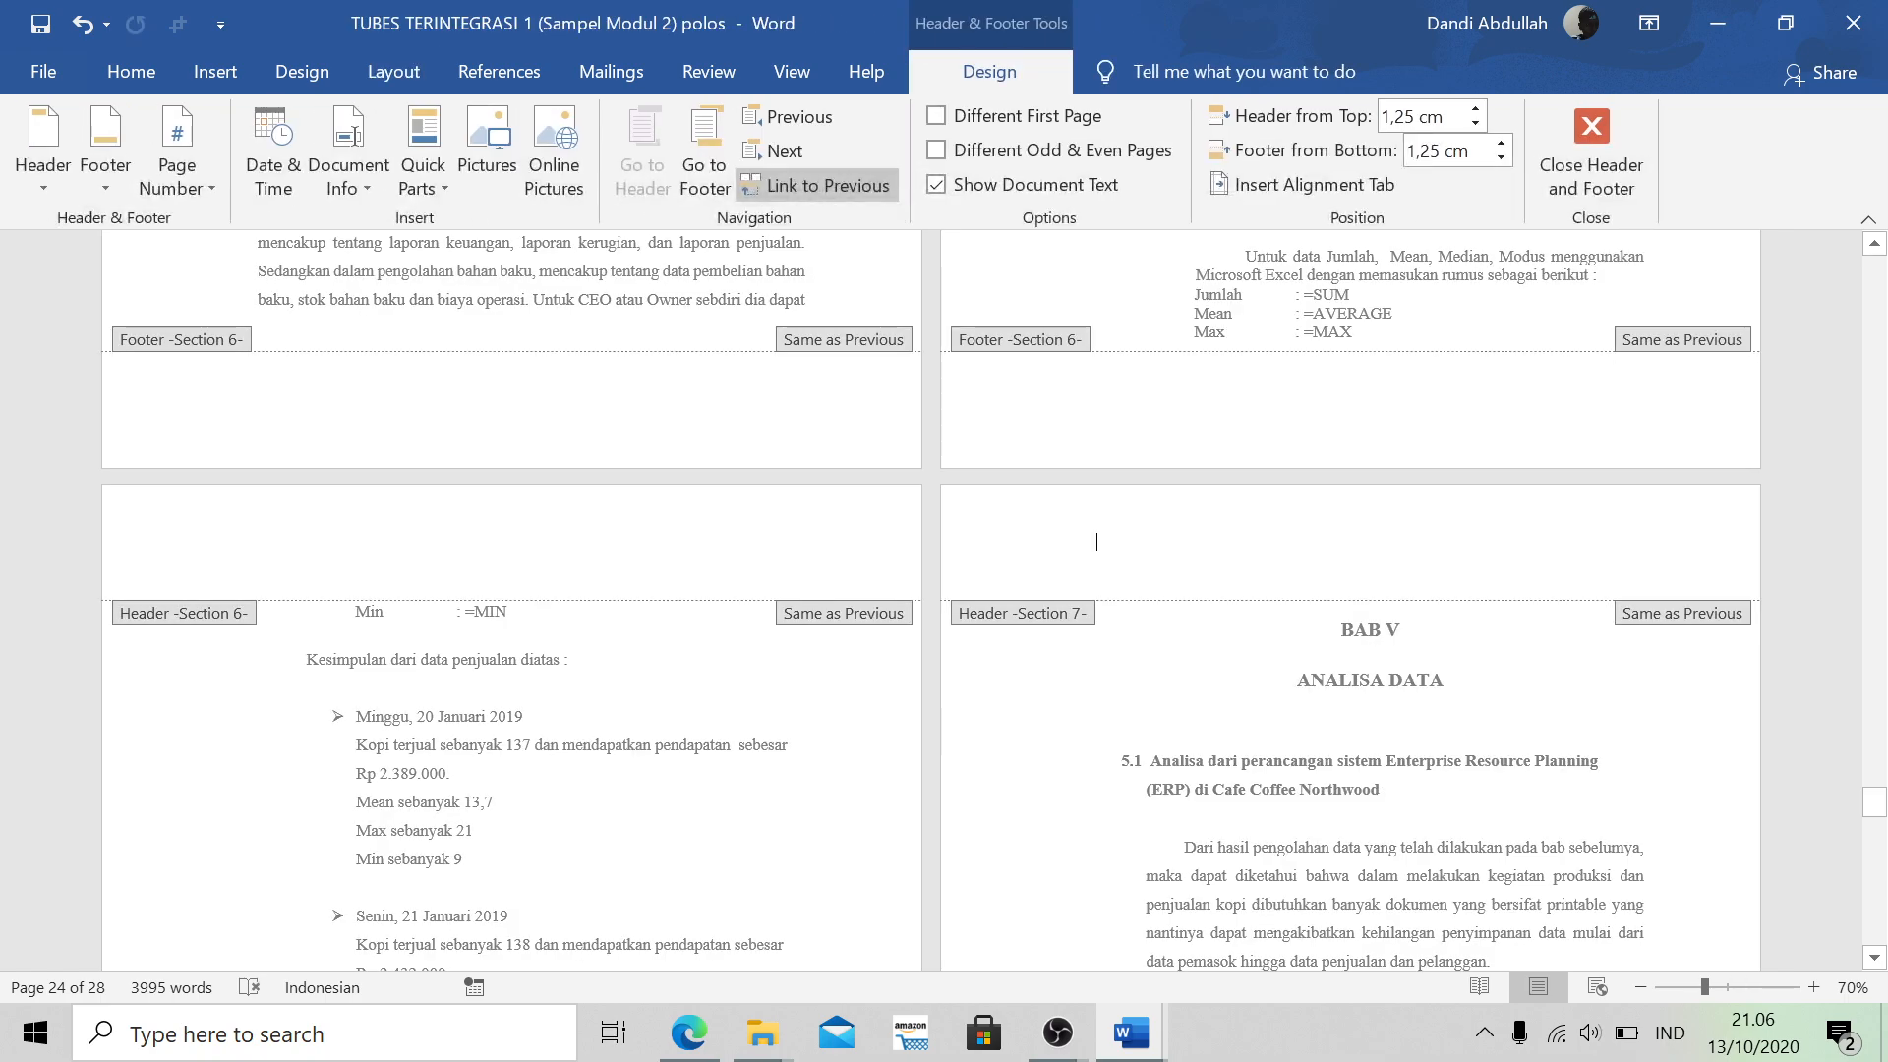
scroll(930, 599, up, 15)
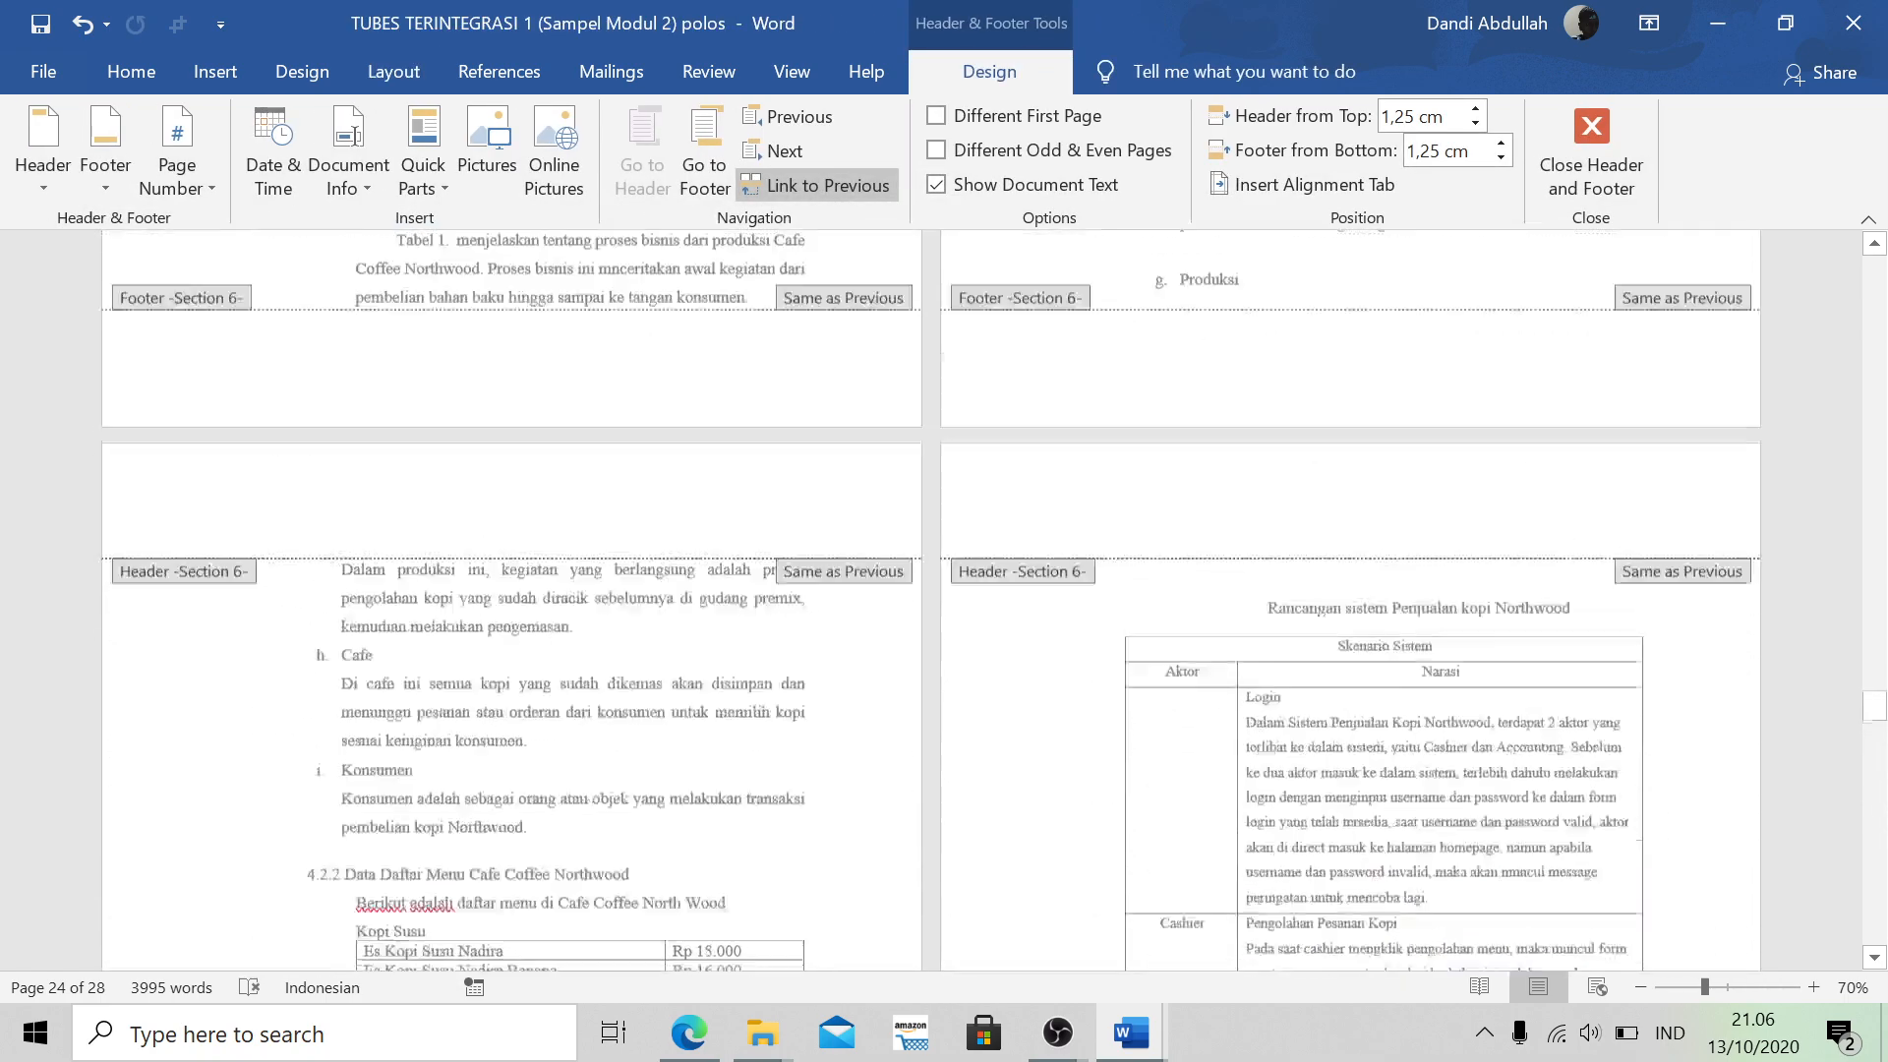
scroll(1226, 569, up, 12)
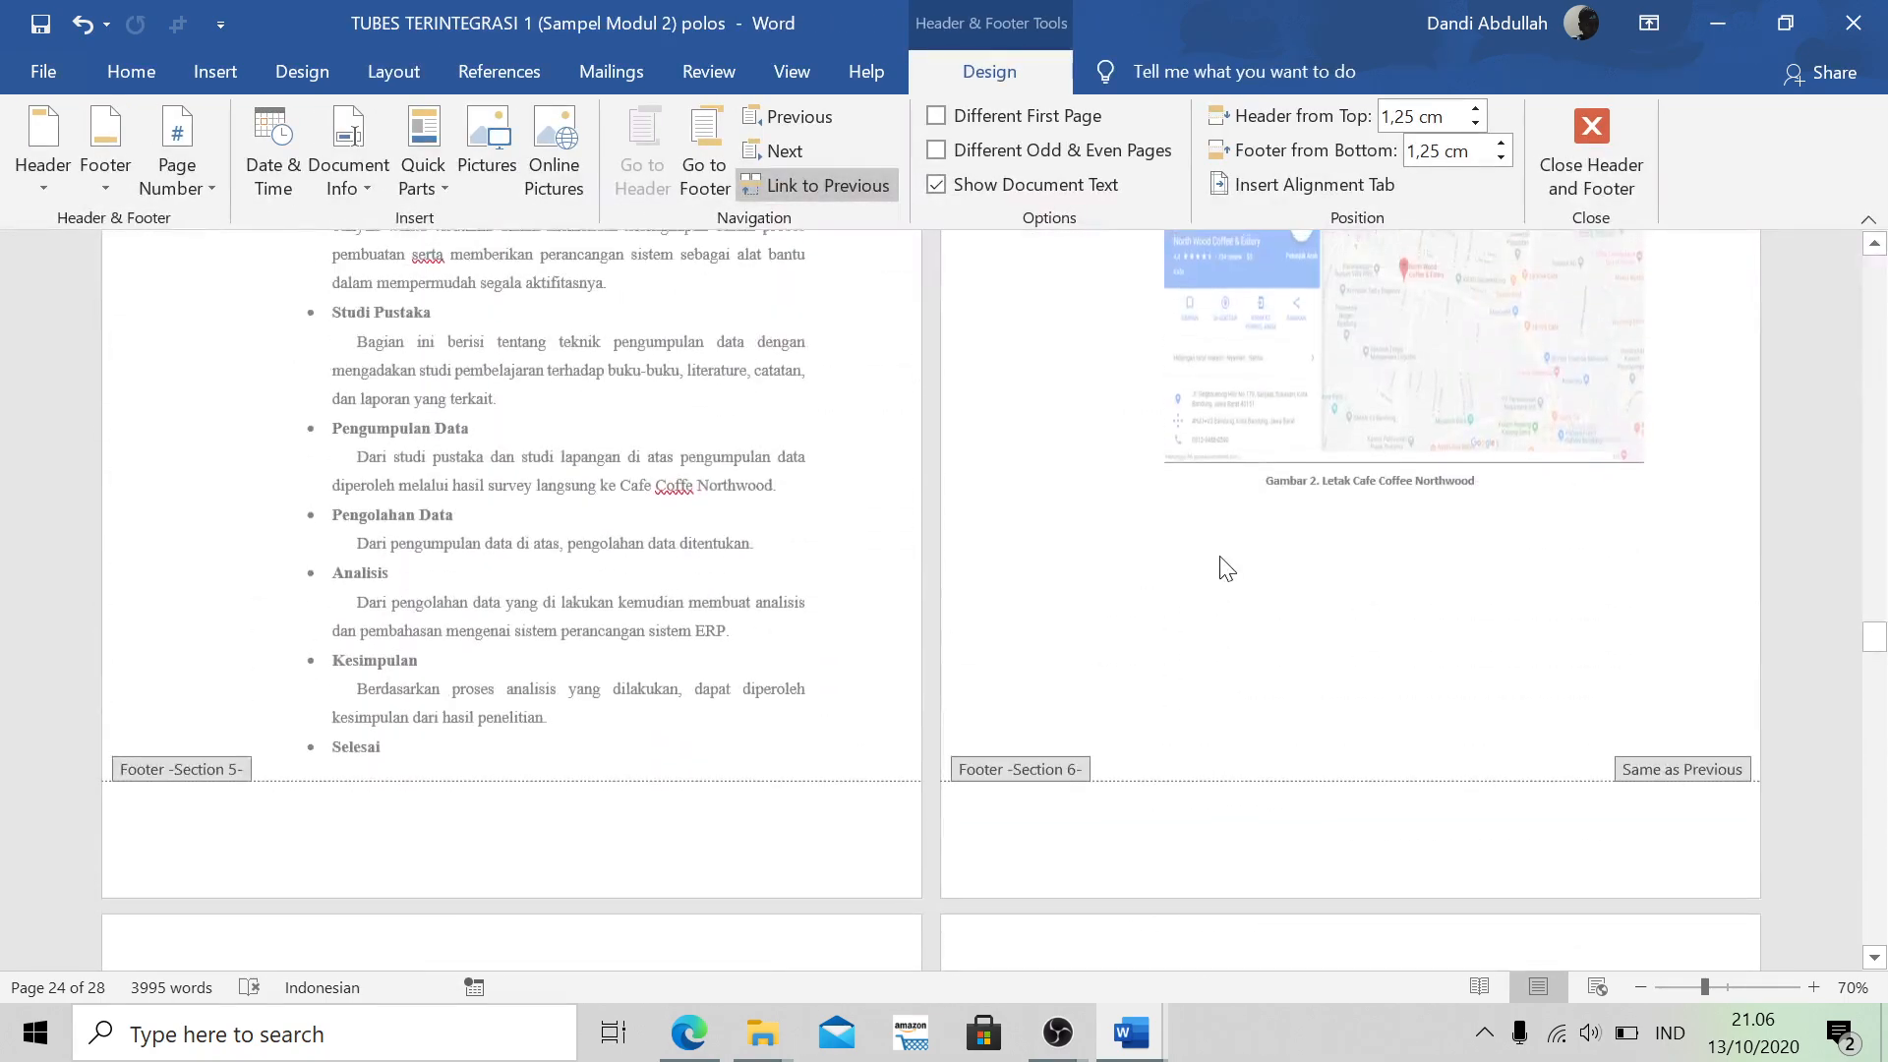
scroll(1222, 560, up, 5)
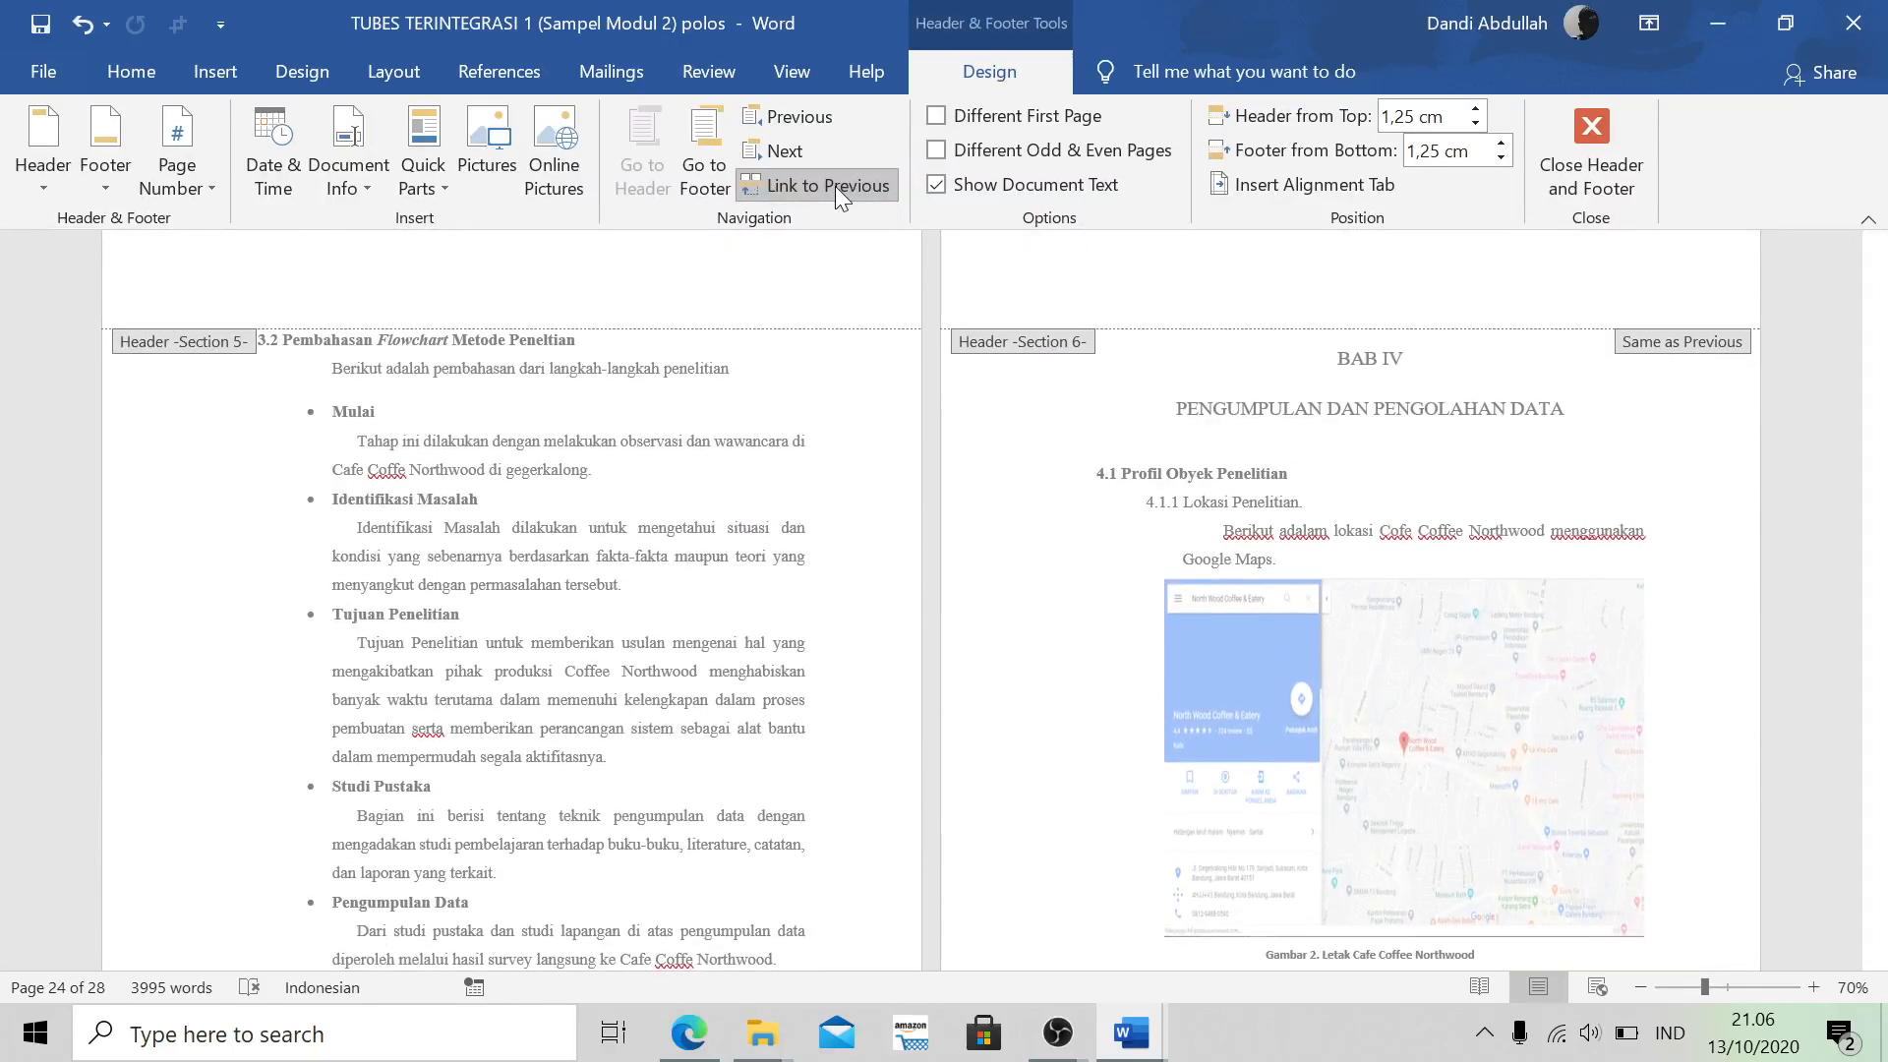
click(835, 187)
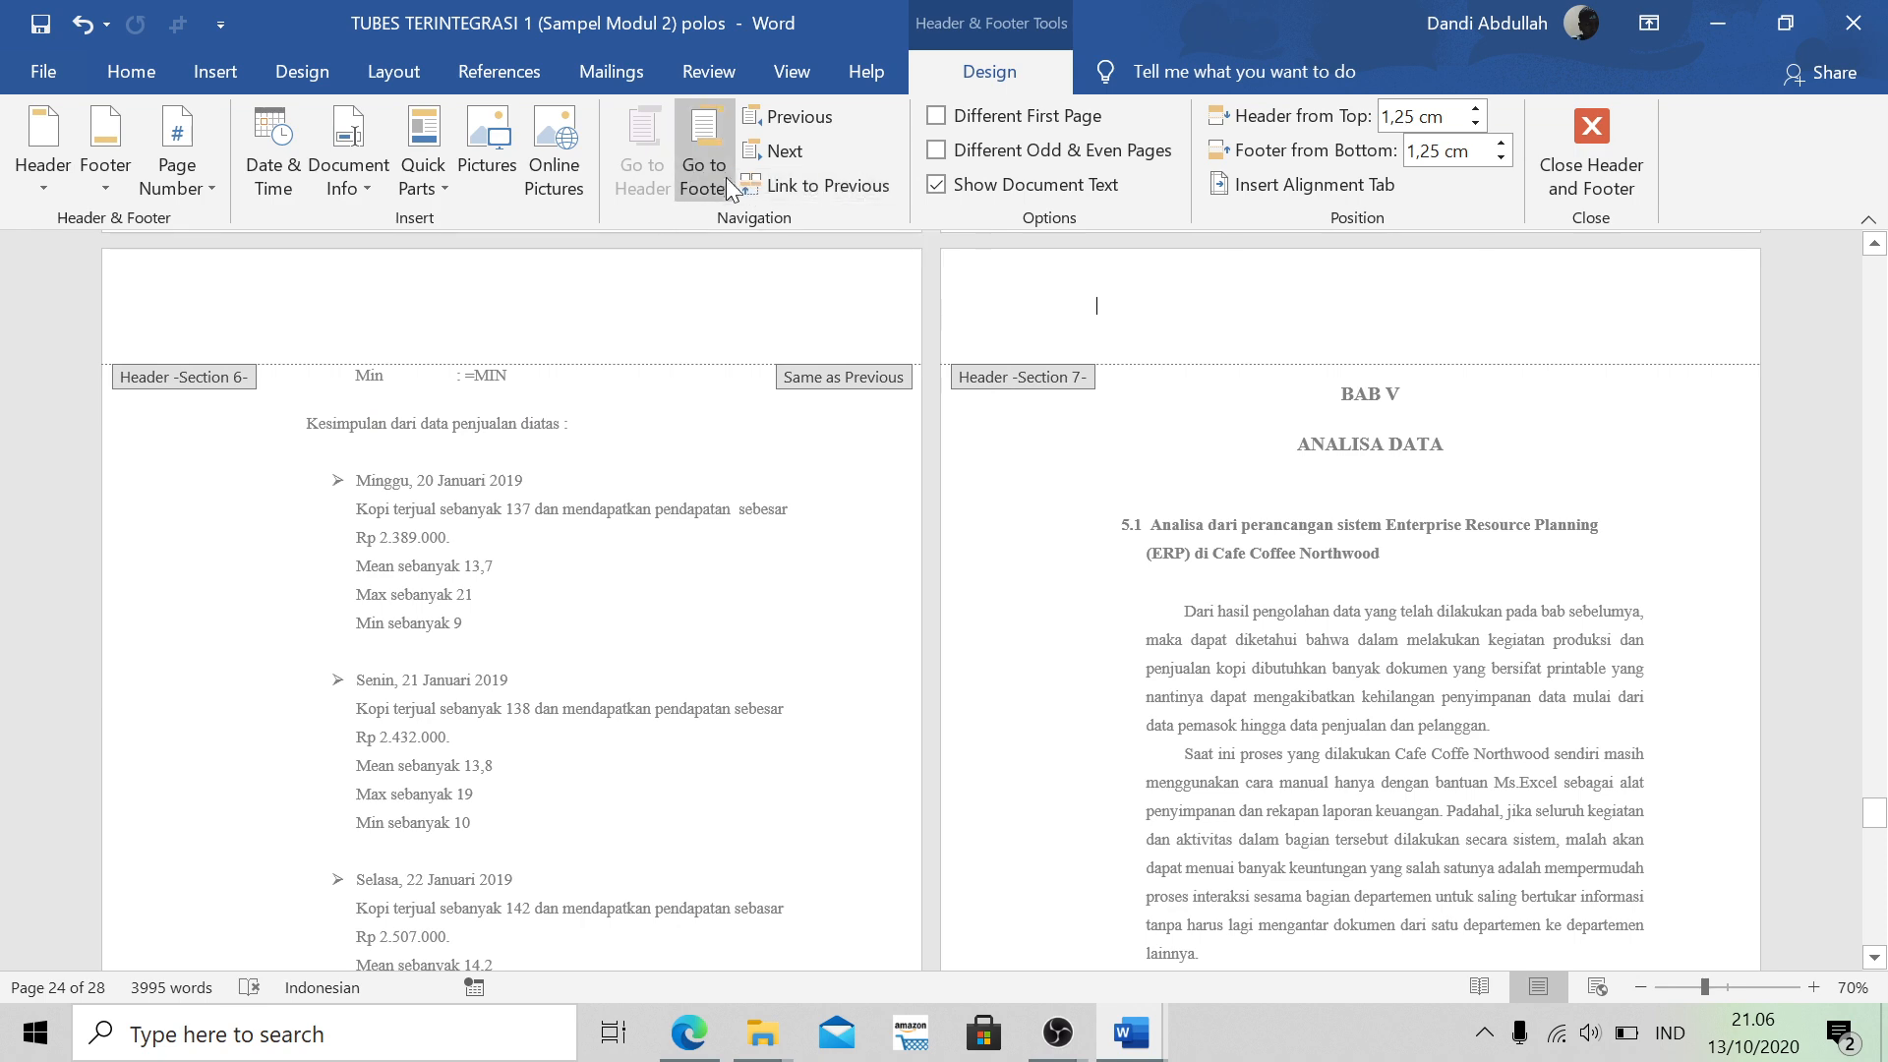
click(728, 187)
click(816, 186)
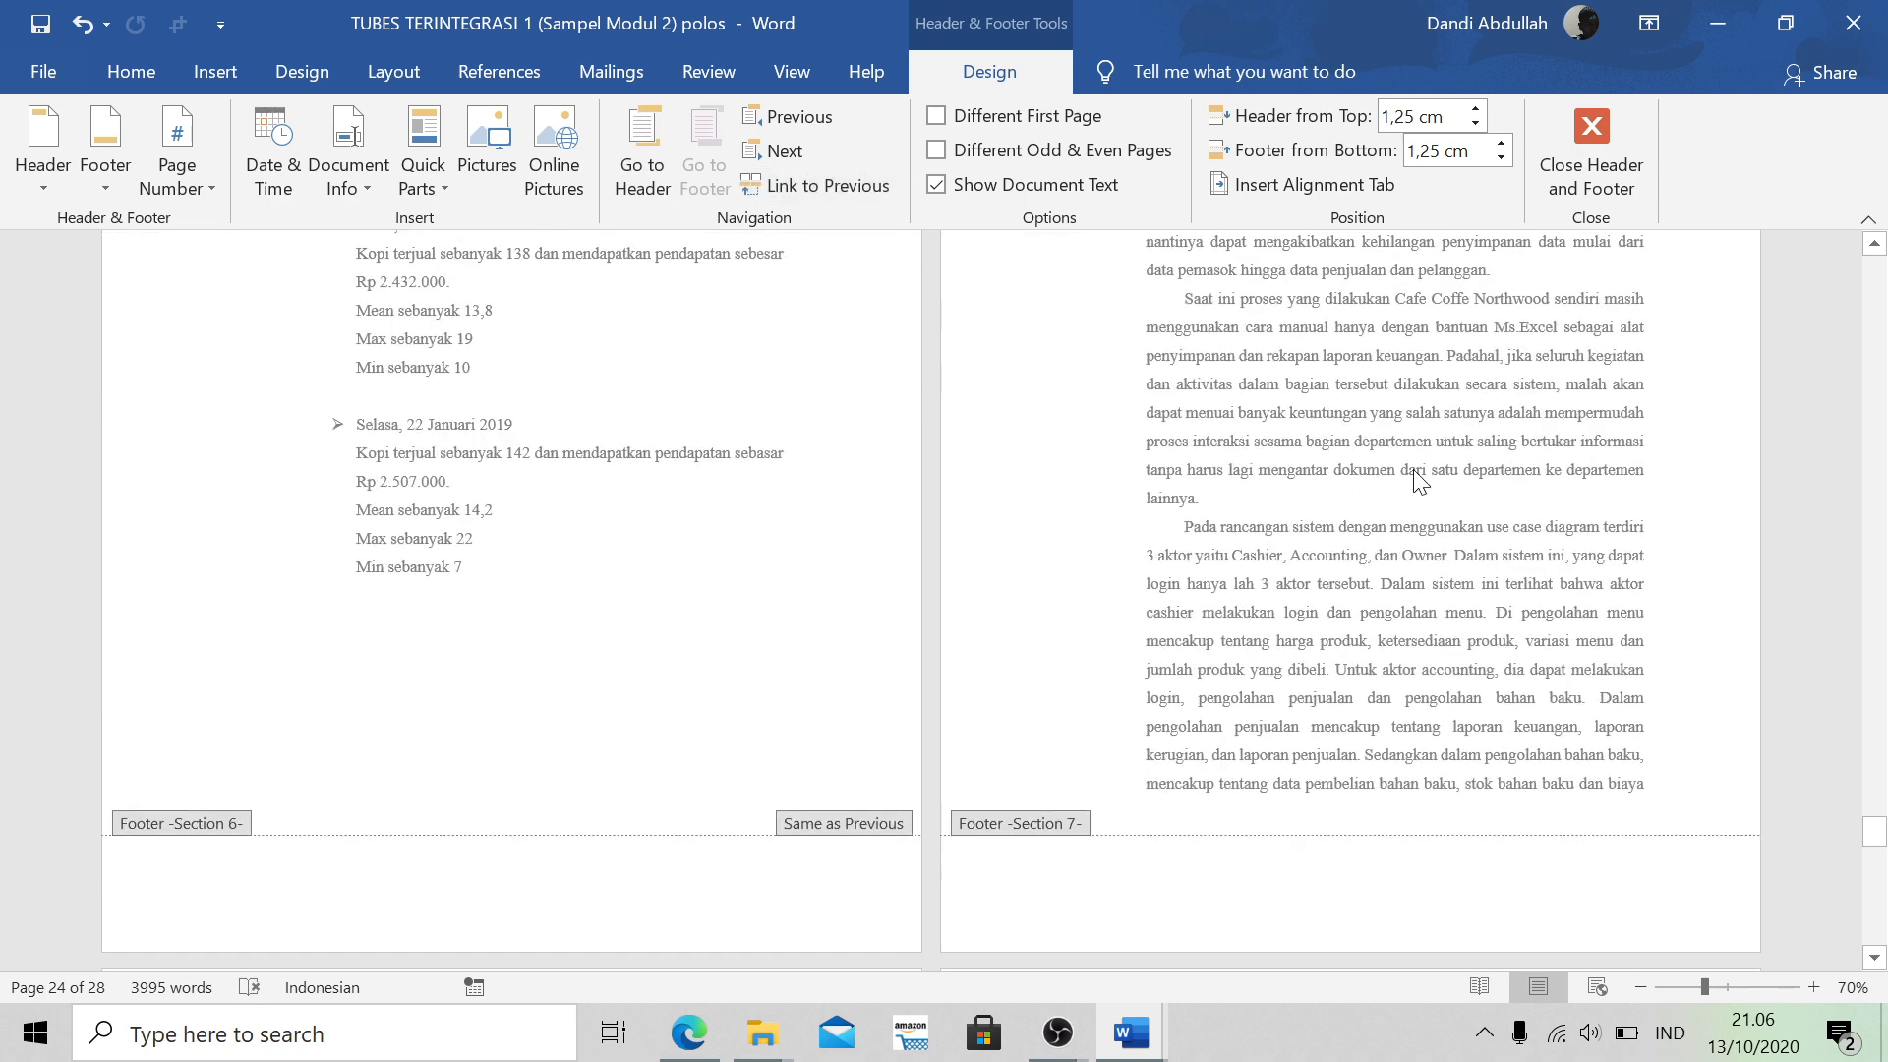
Unlink the Section 6 header and footer at BAB IV from the previous section, and check the section labels on the following pages
scroll(1415, 473, up, 20)
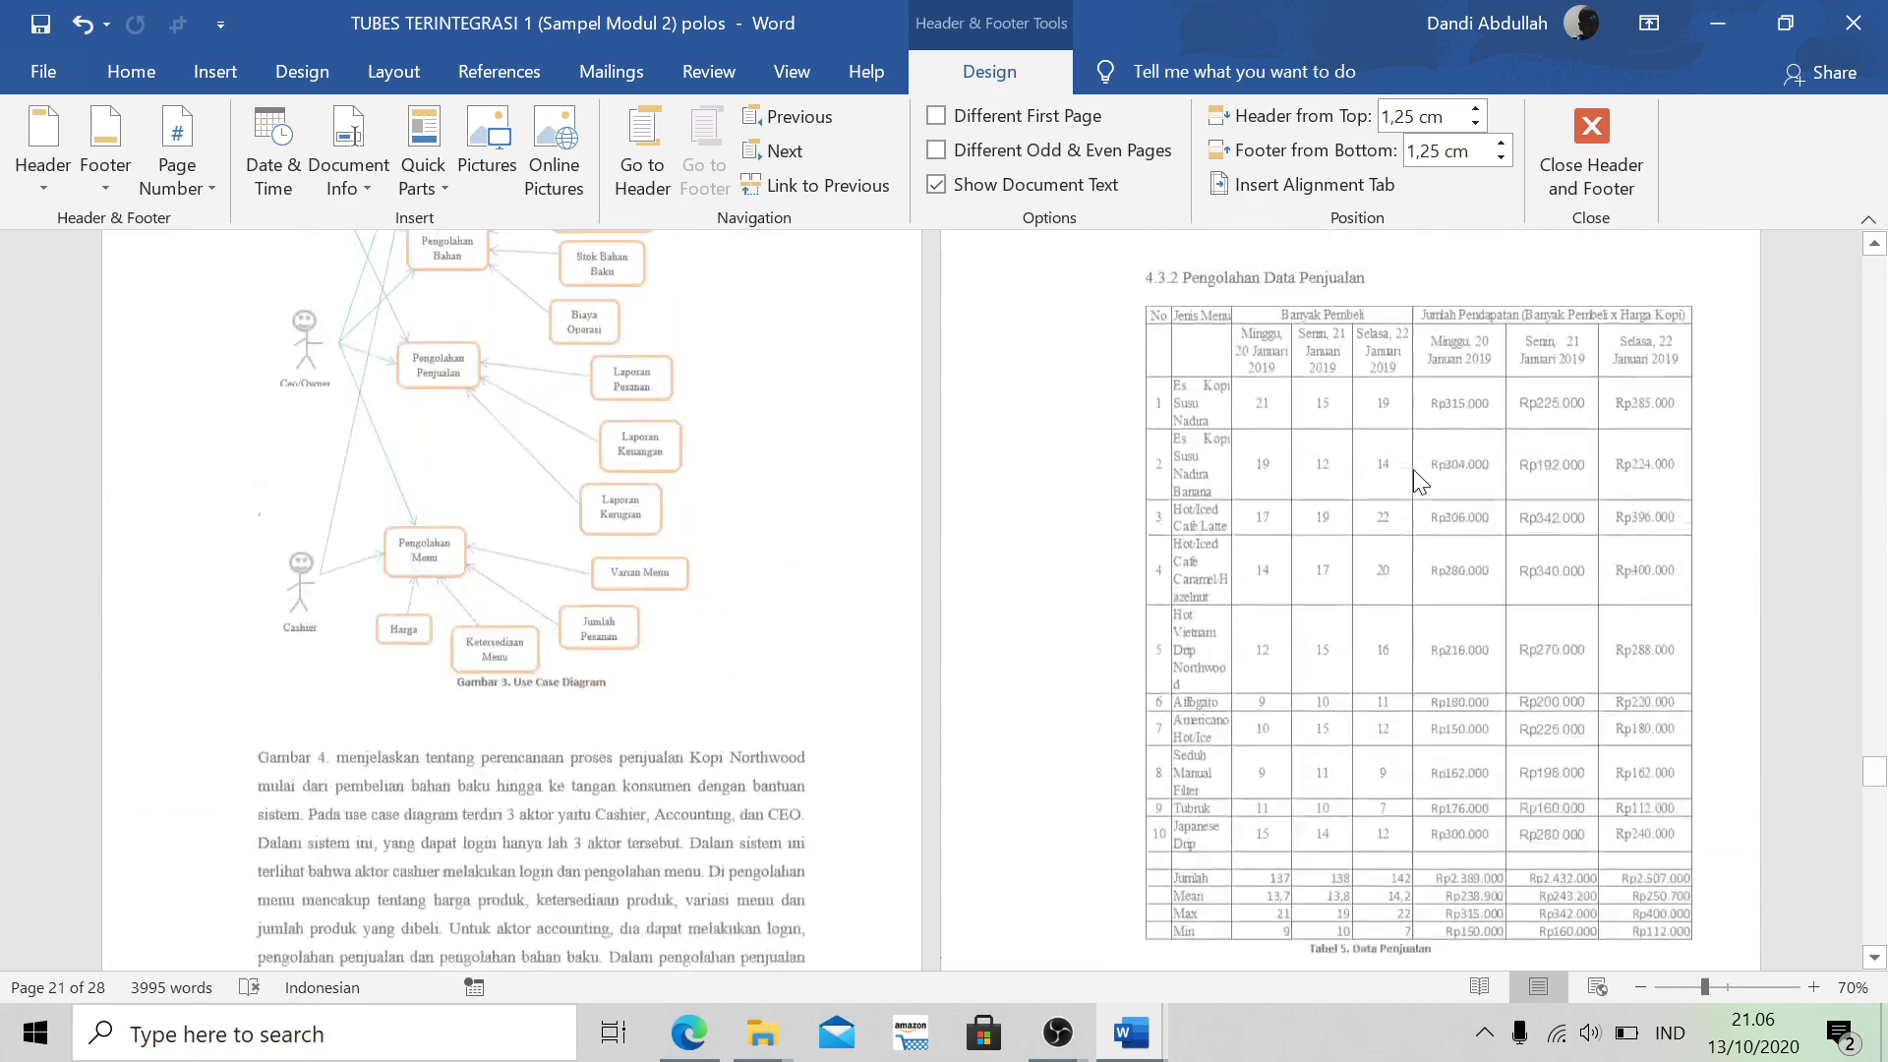
scroll(1413, 469, up, 10)
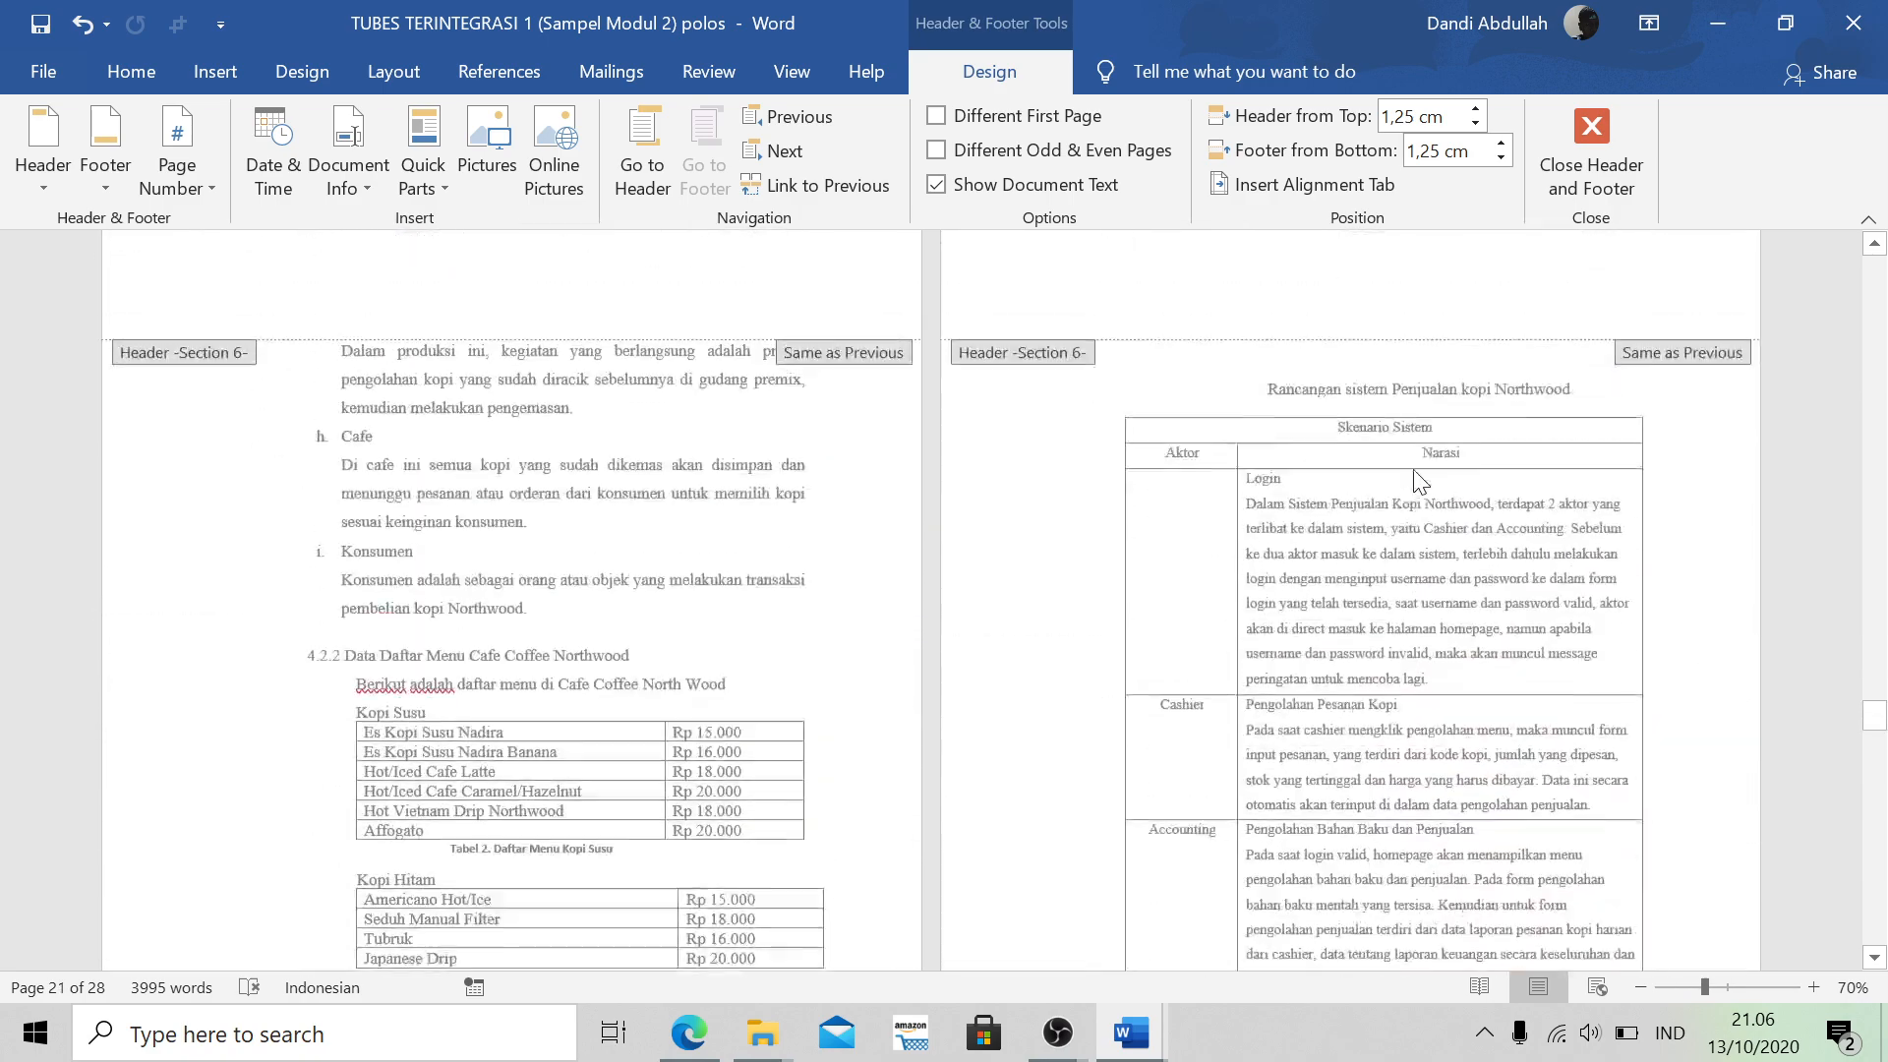
scroll(1420, 482, up, 10)
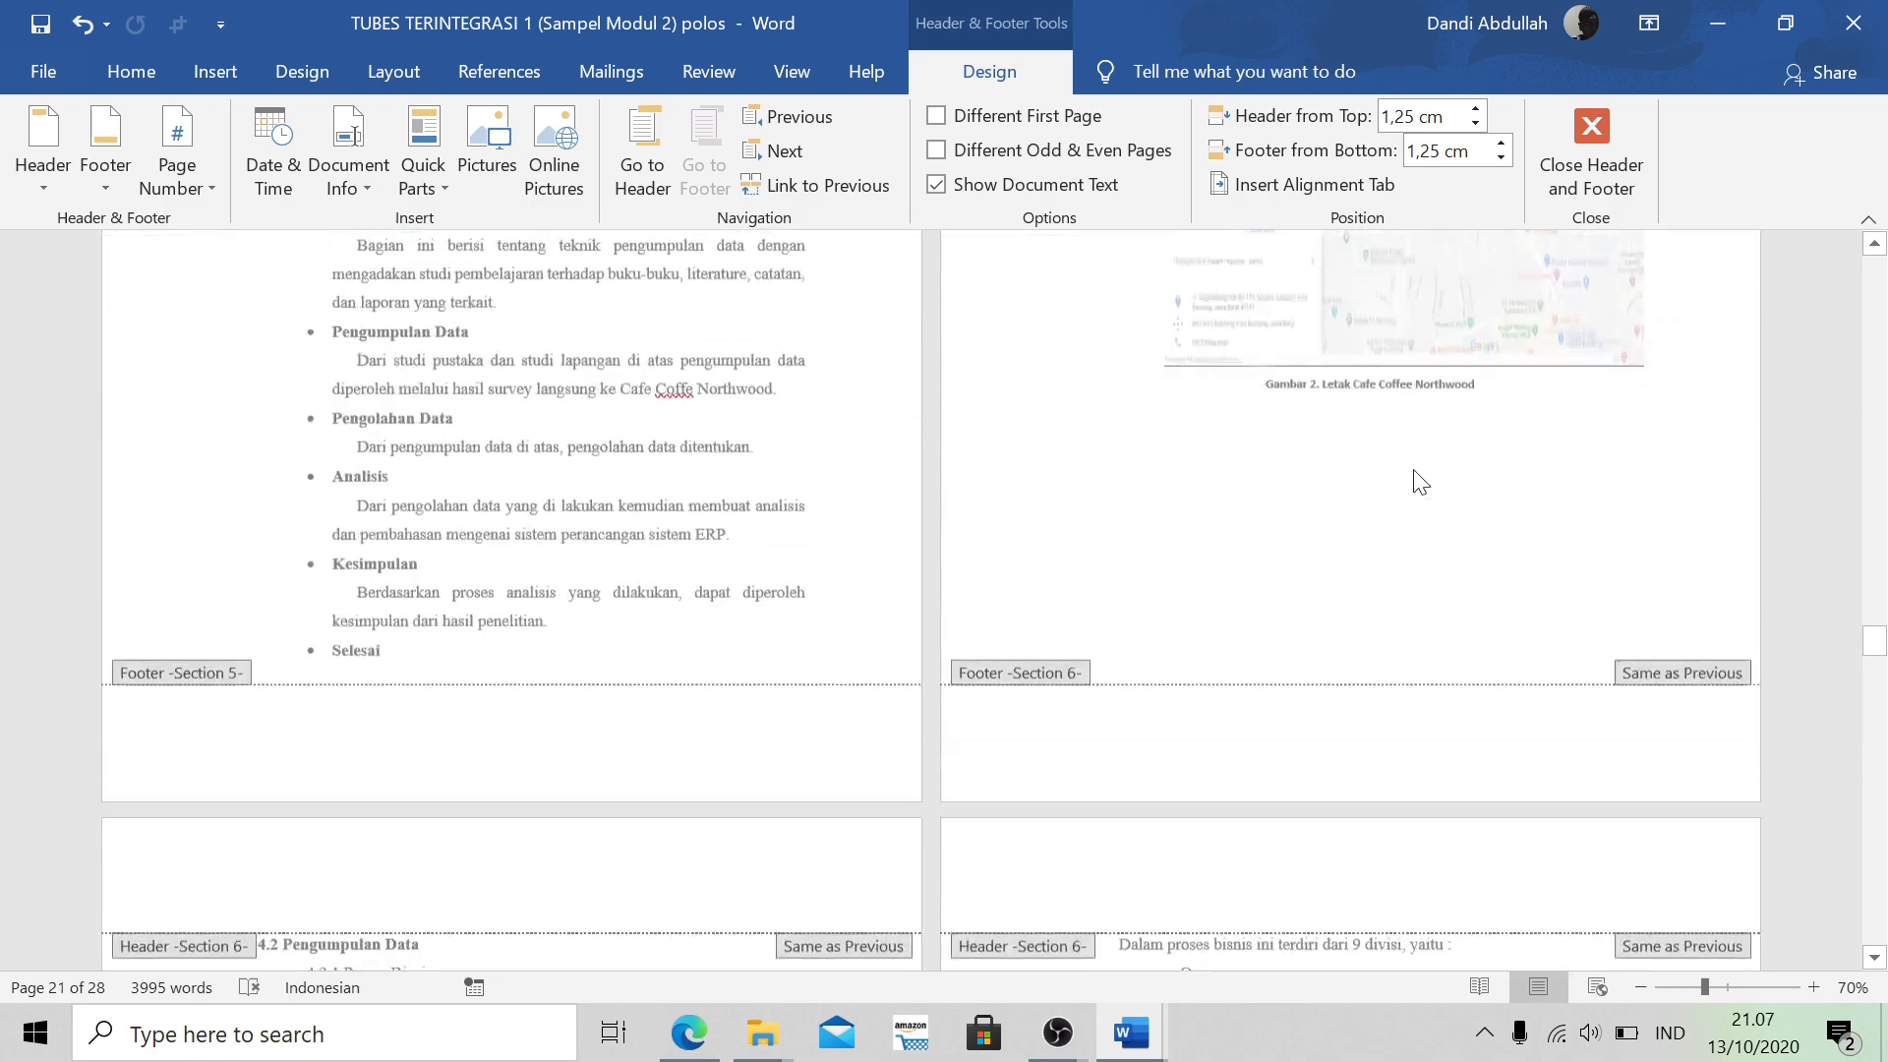
scroll(1420, 482, up, 15)
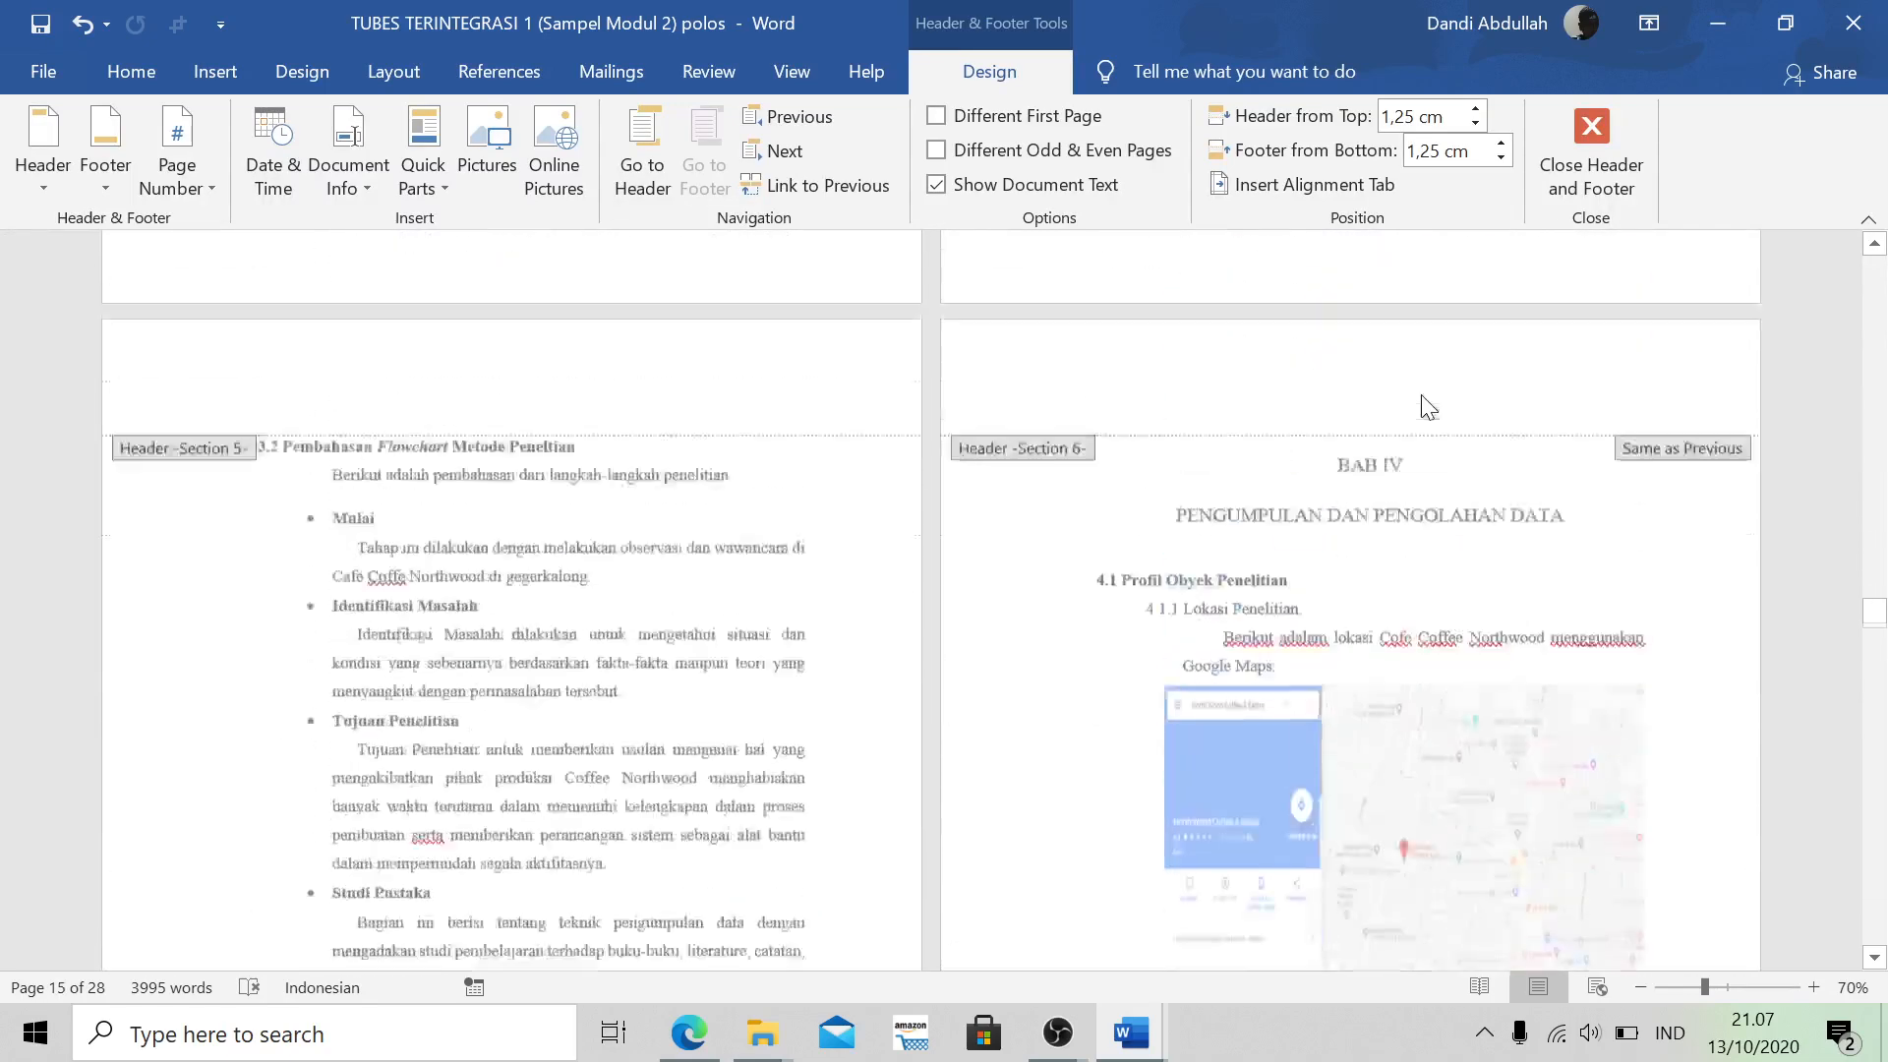
scroll(1420, 403, up, 3)
click(1097, 586)
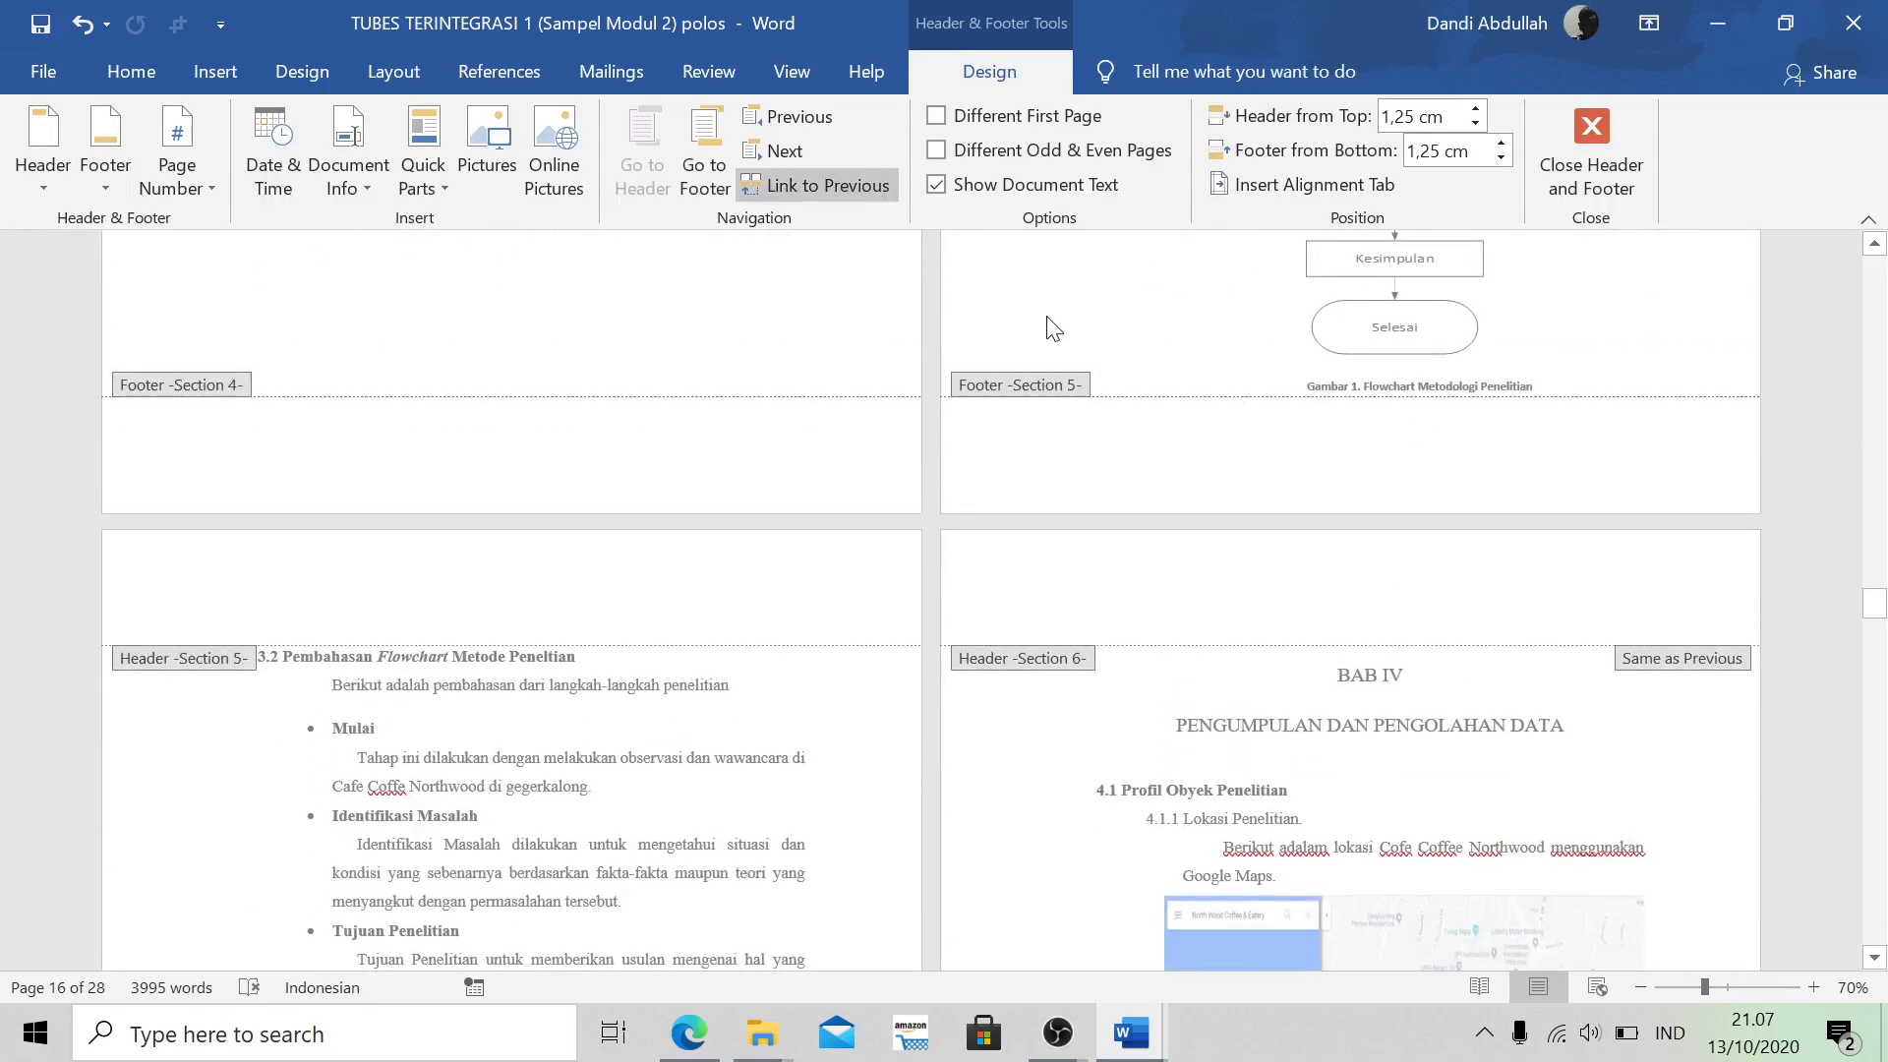
click(858, 186)
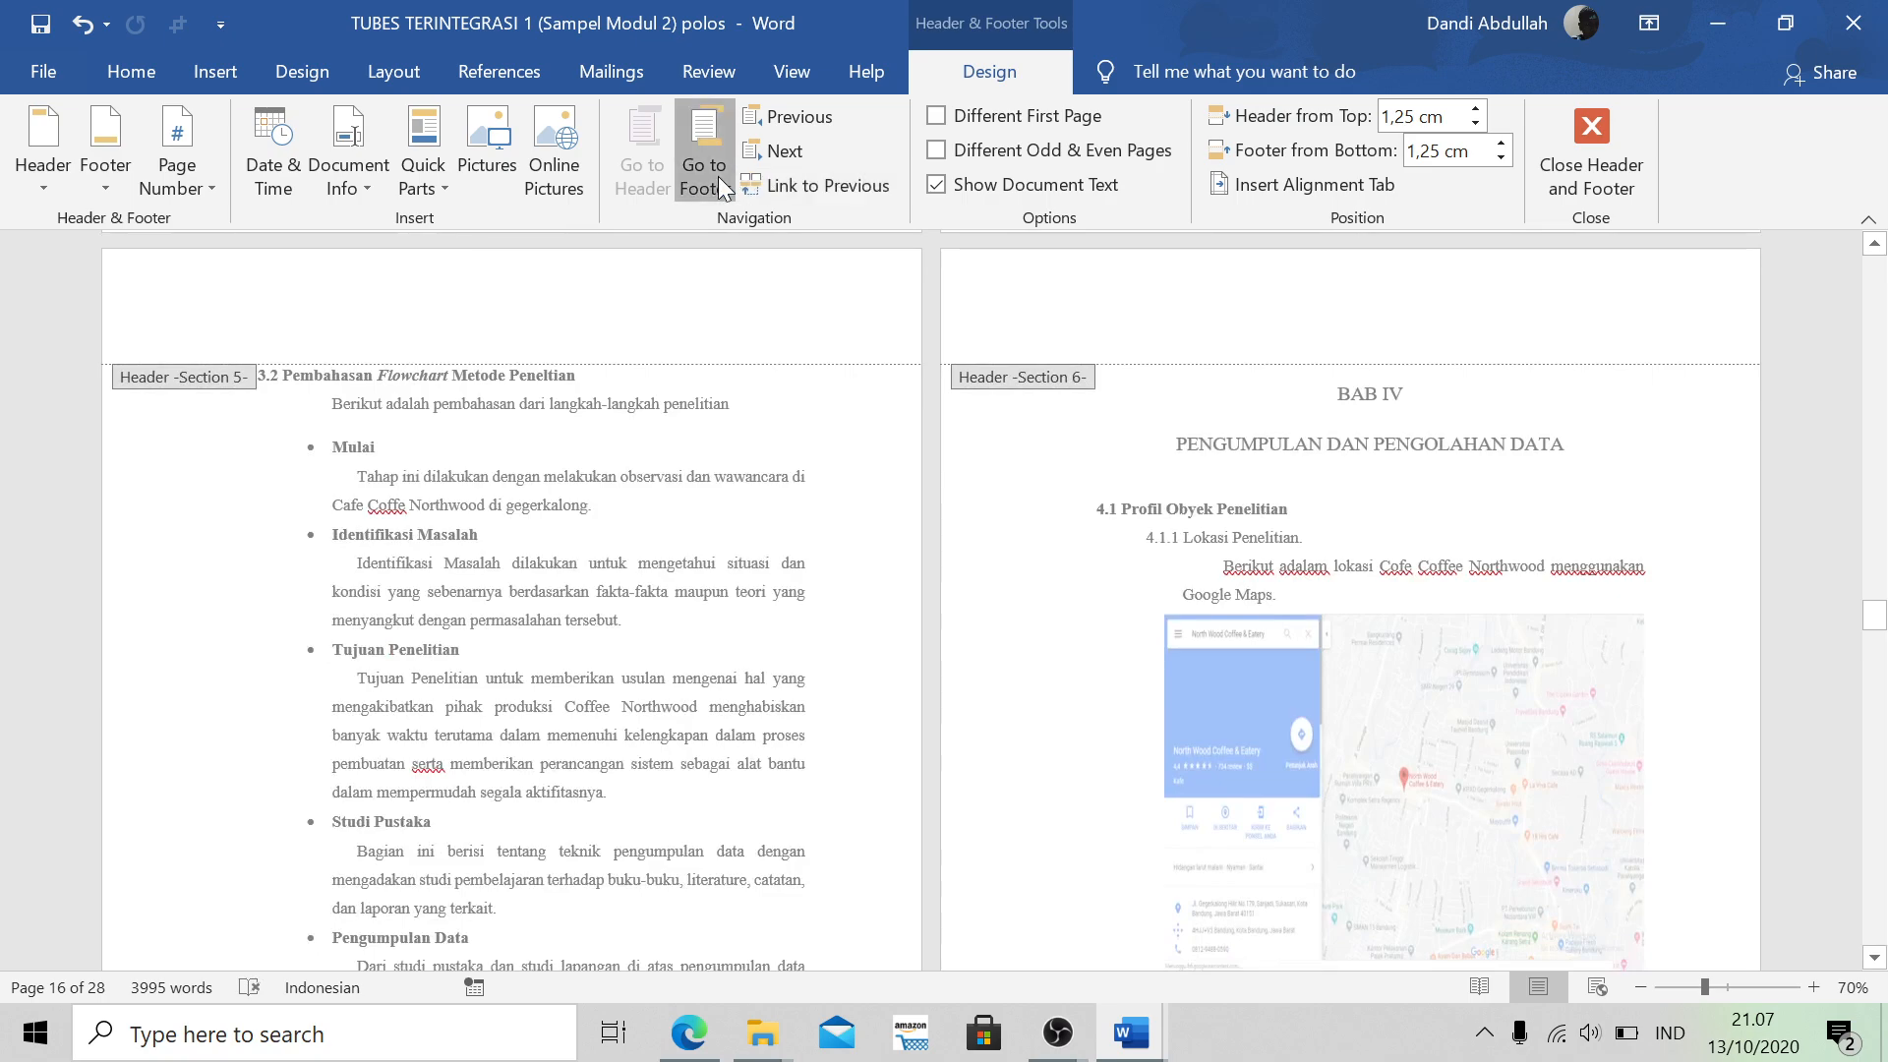
click(718, 175)
click(794, 185)
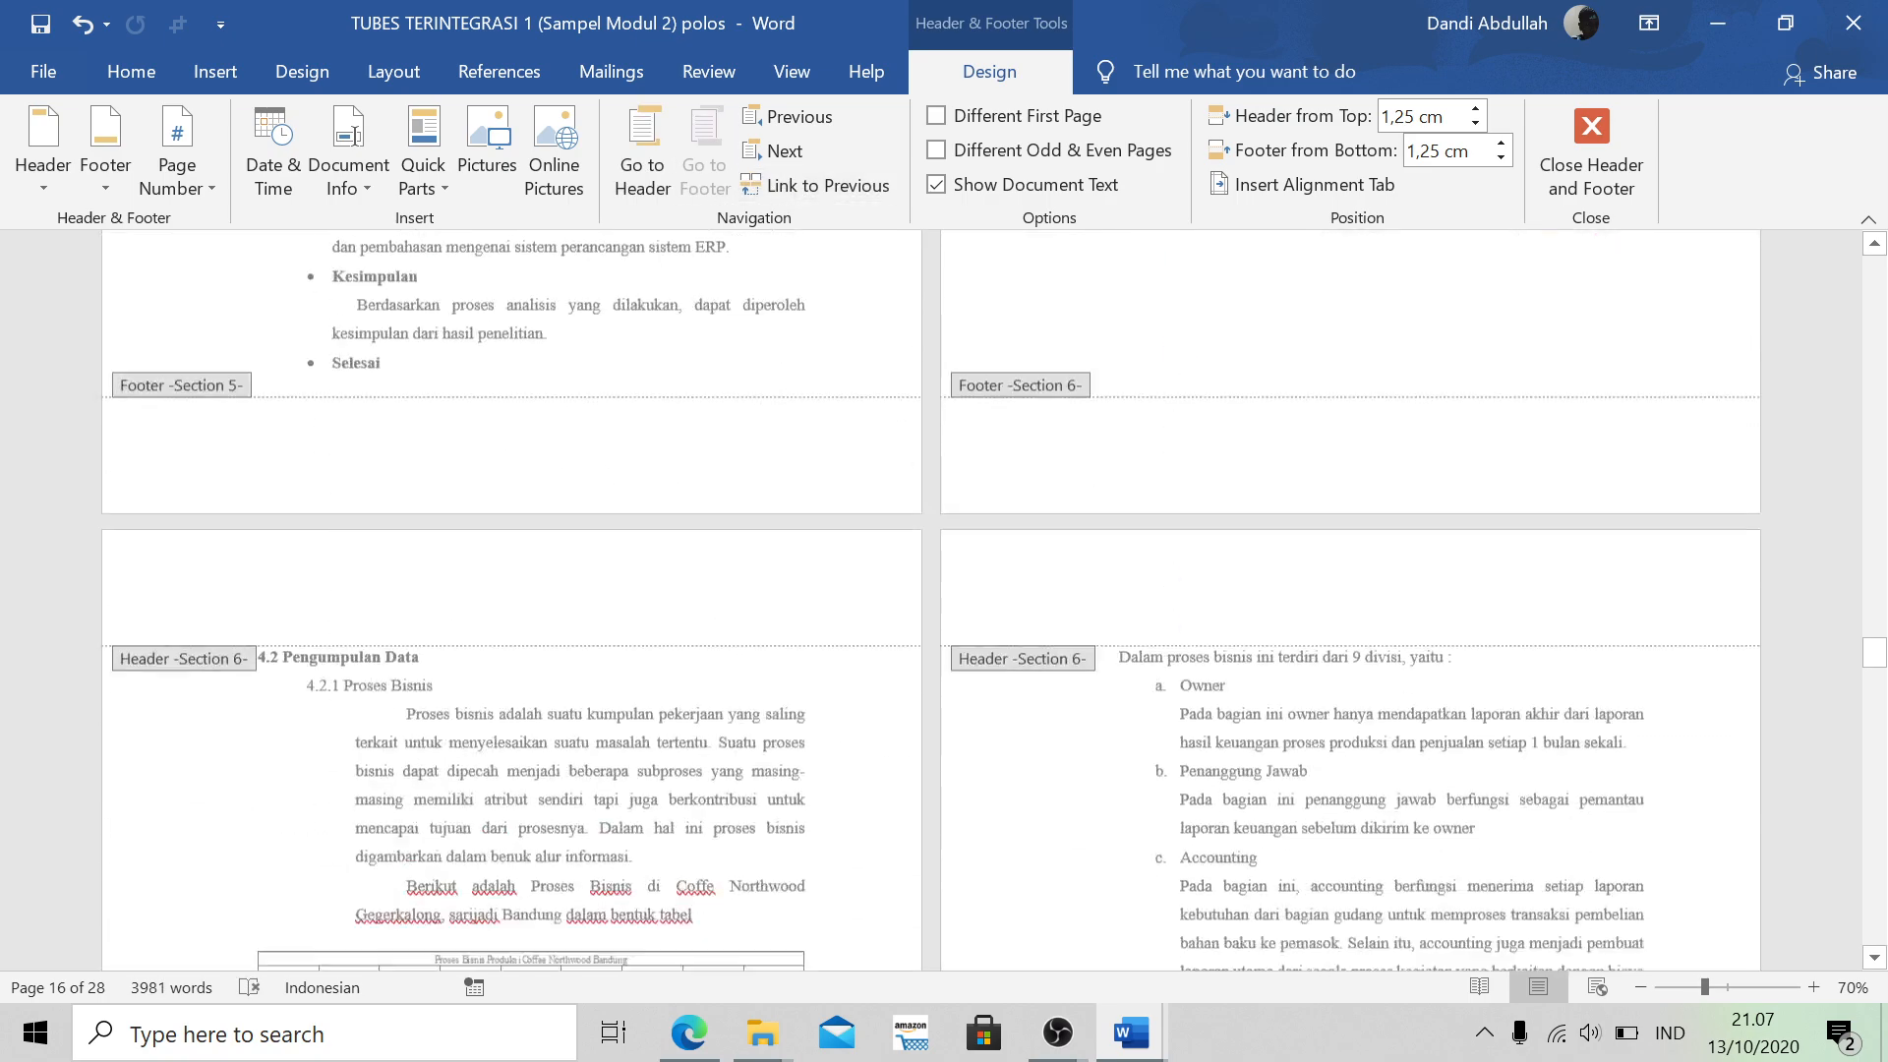
scroll(1189, 587, down, 15)
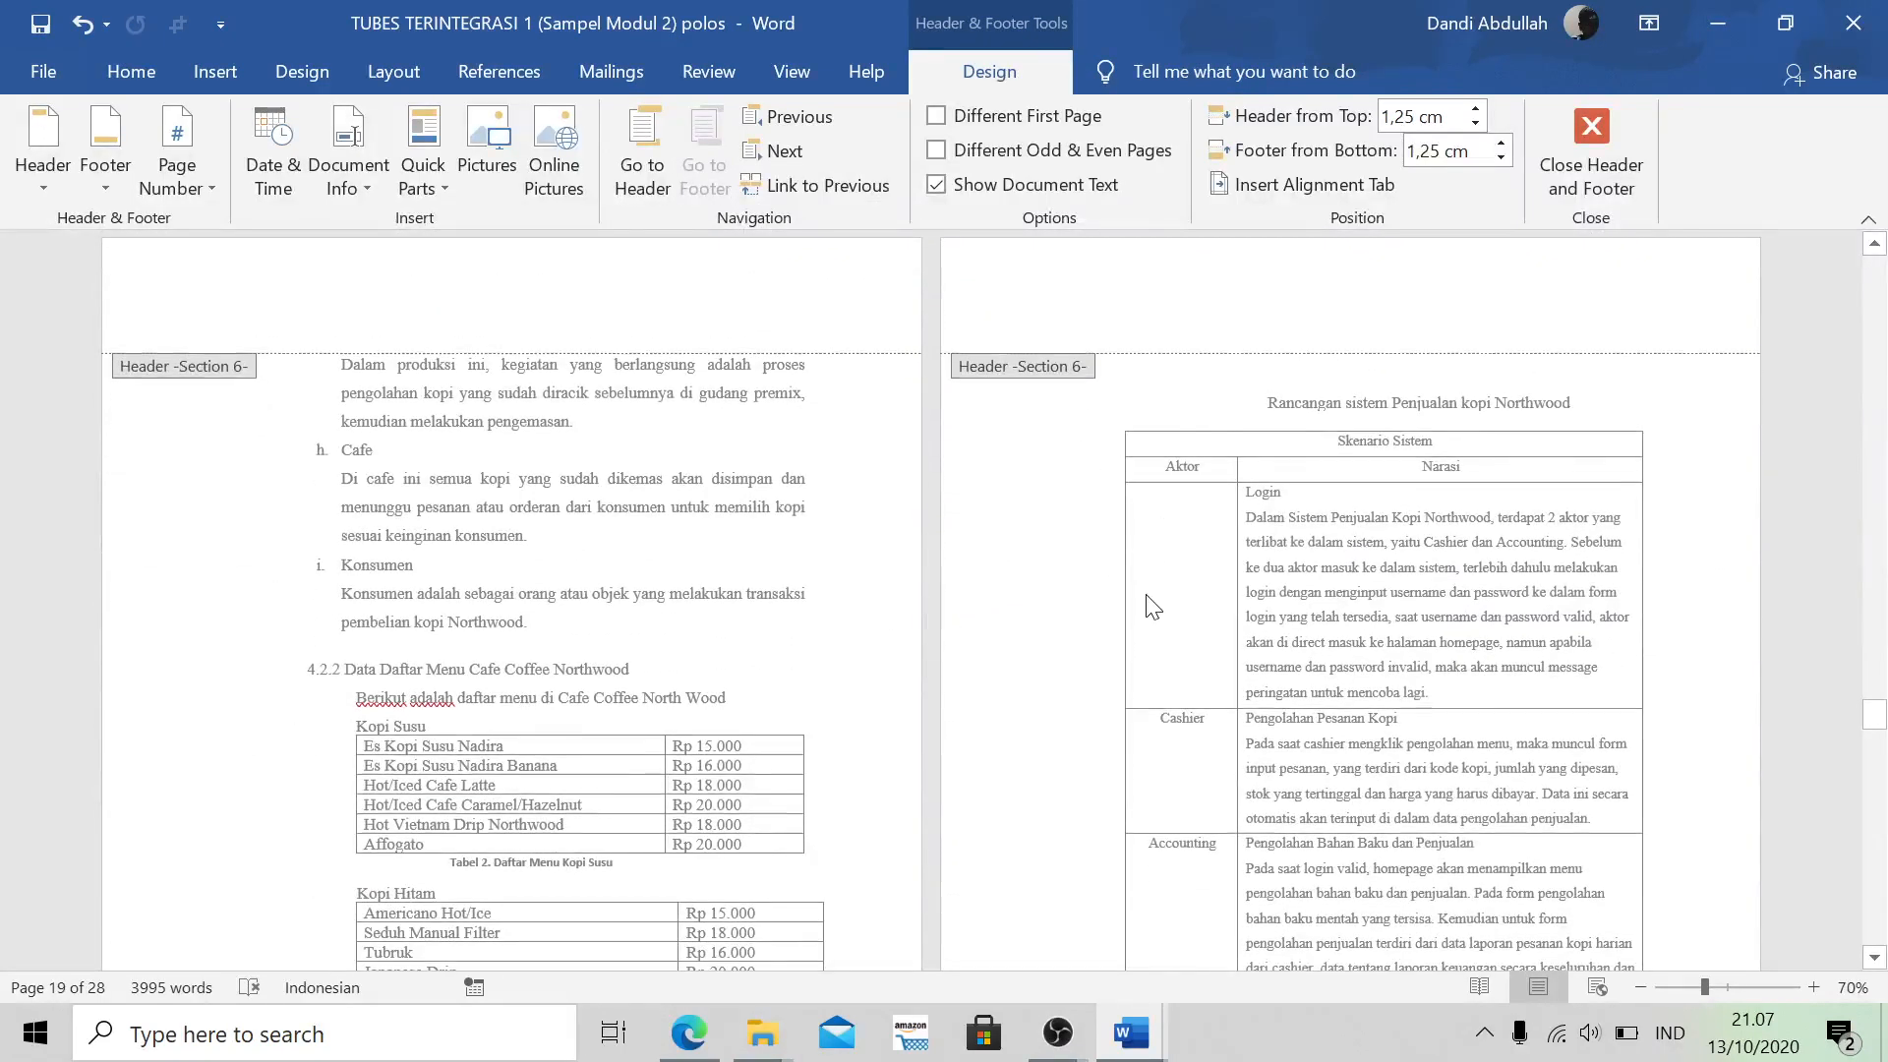
scroll(1152, 606, down, 10)
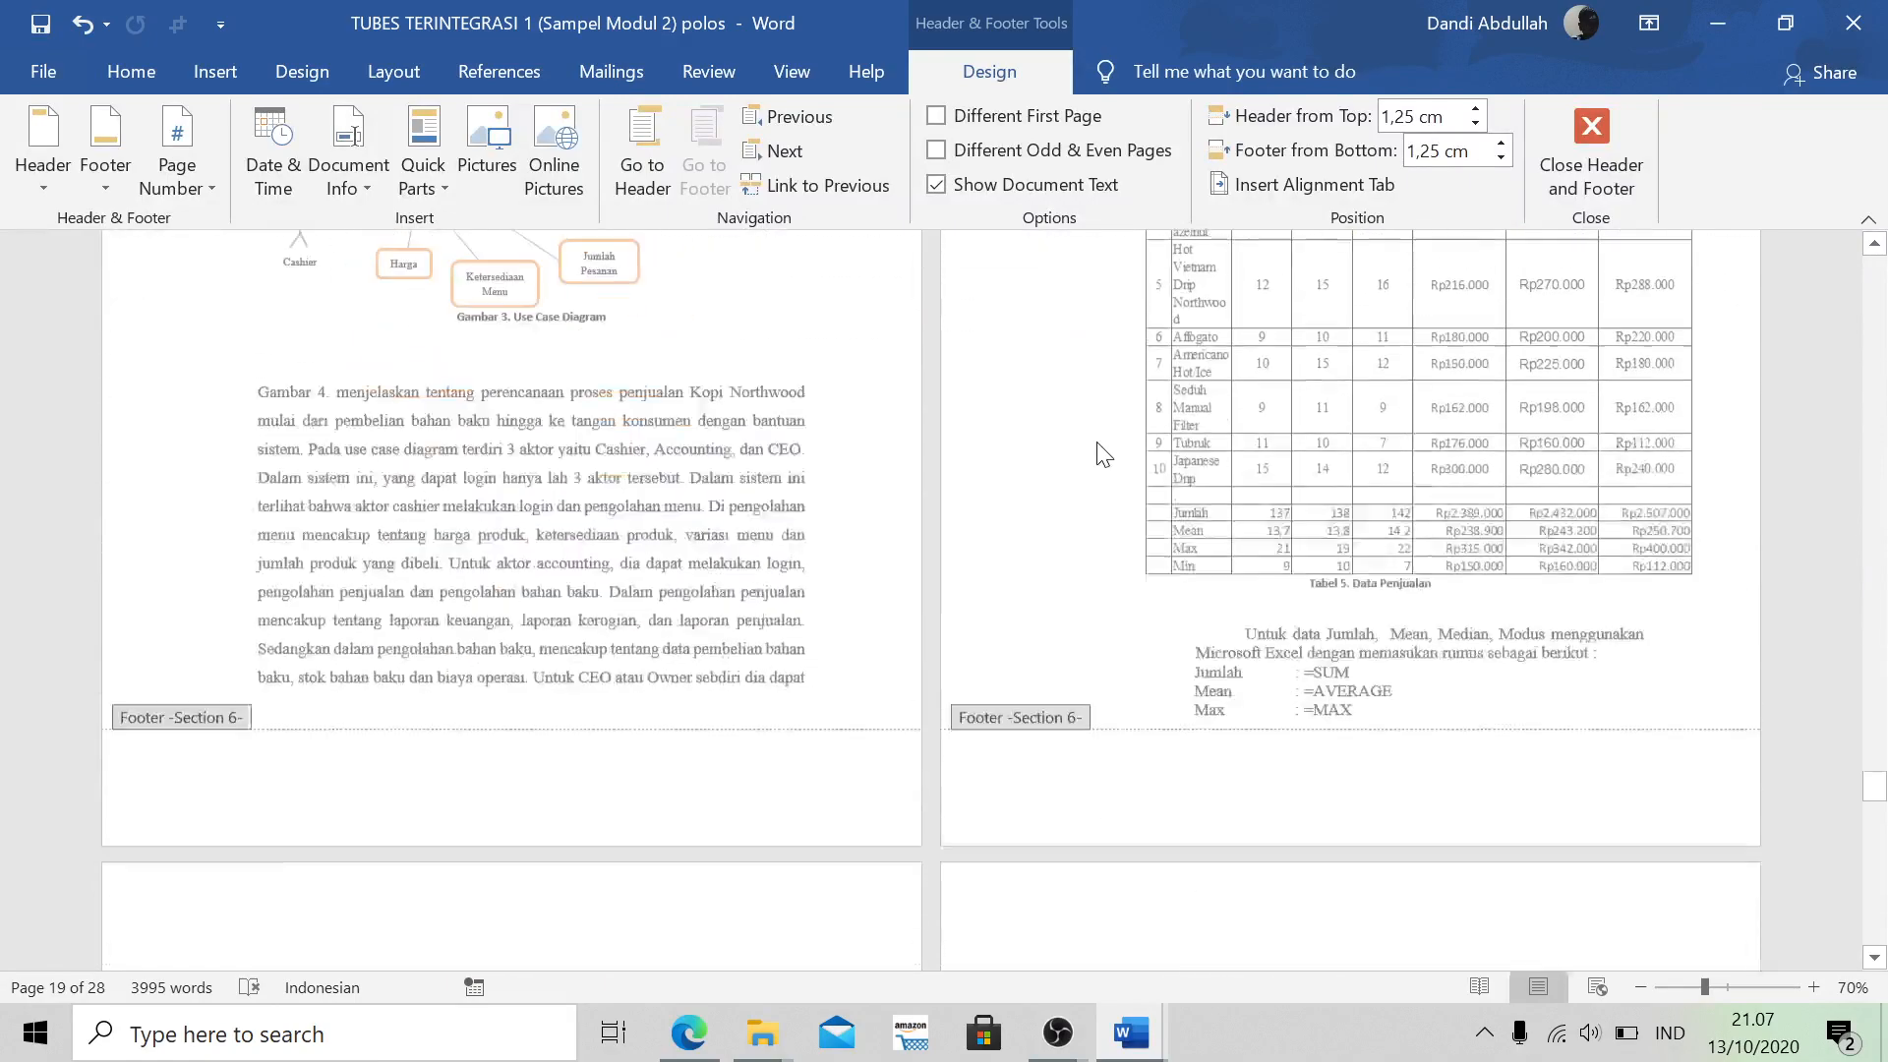
Check the section labels on the pages from BAB IV up to BAB VI and leave header and footer editing
scroll(1101, 452, down, 3)
scroll(937, 428, down, 3)
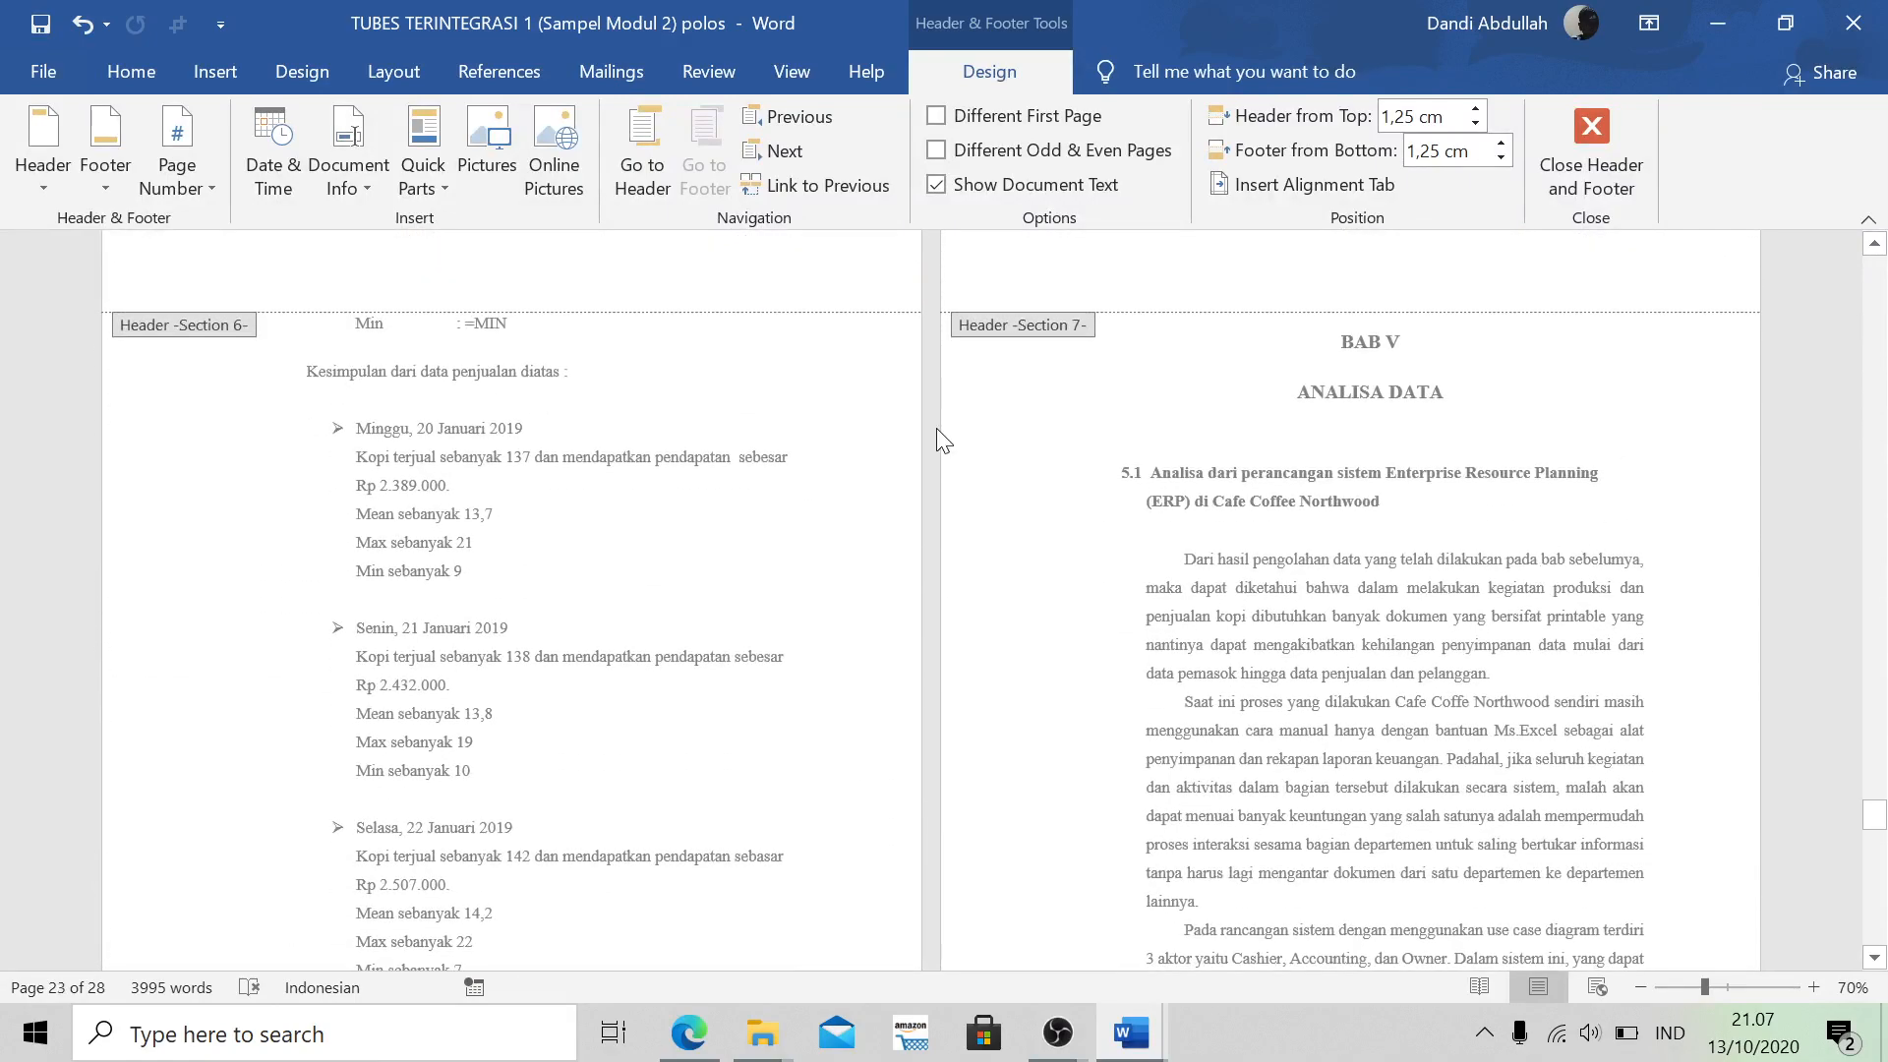
scroll(1163, 356, down, 3)
scroll(1139, 369, up, 3)
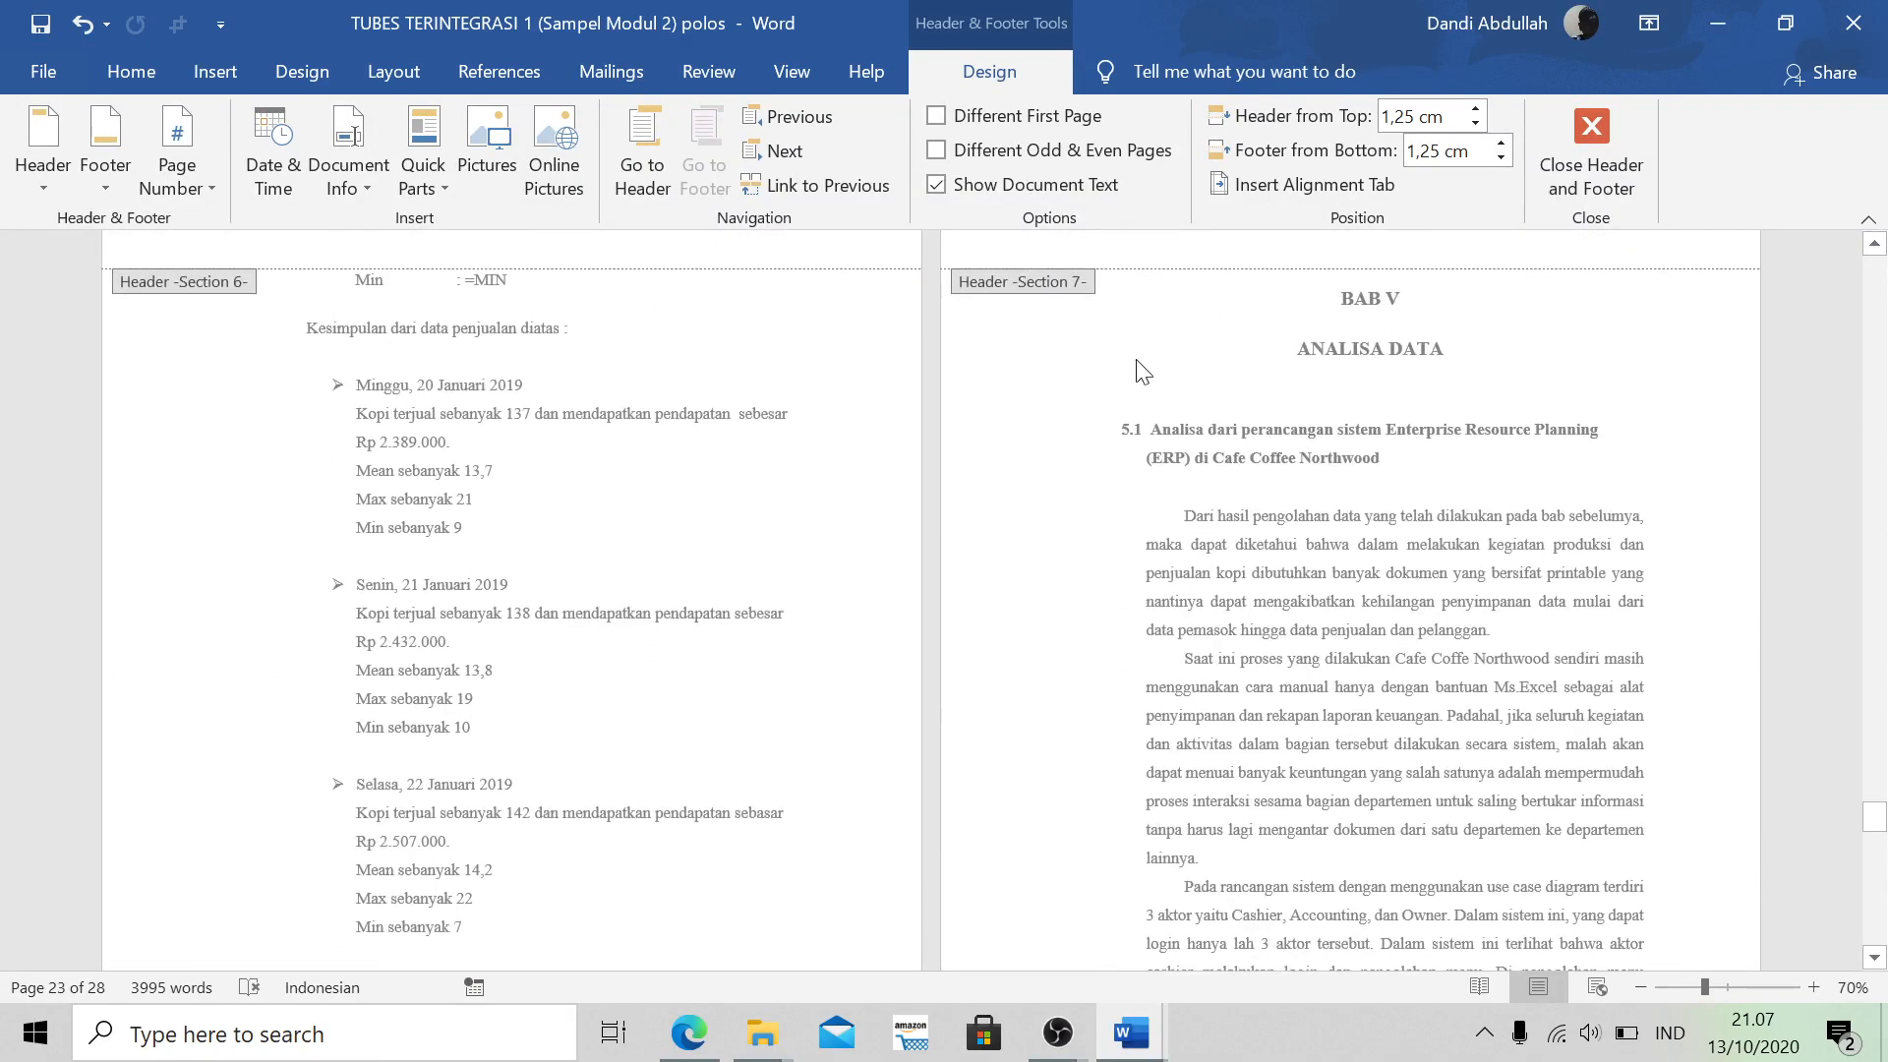
scroll(1079, 316, down, 3)
scroll(1079, 317, down, 3)
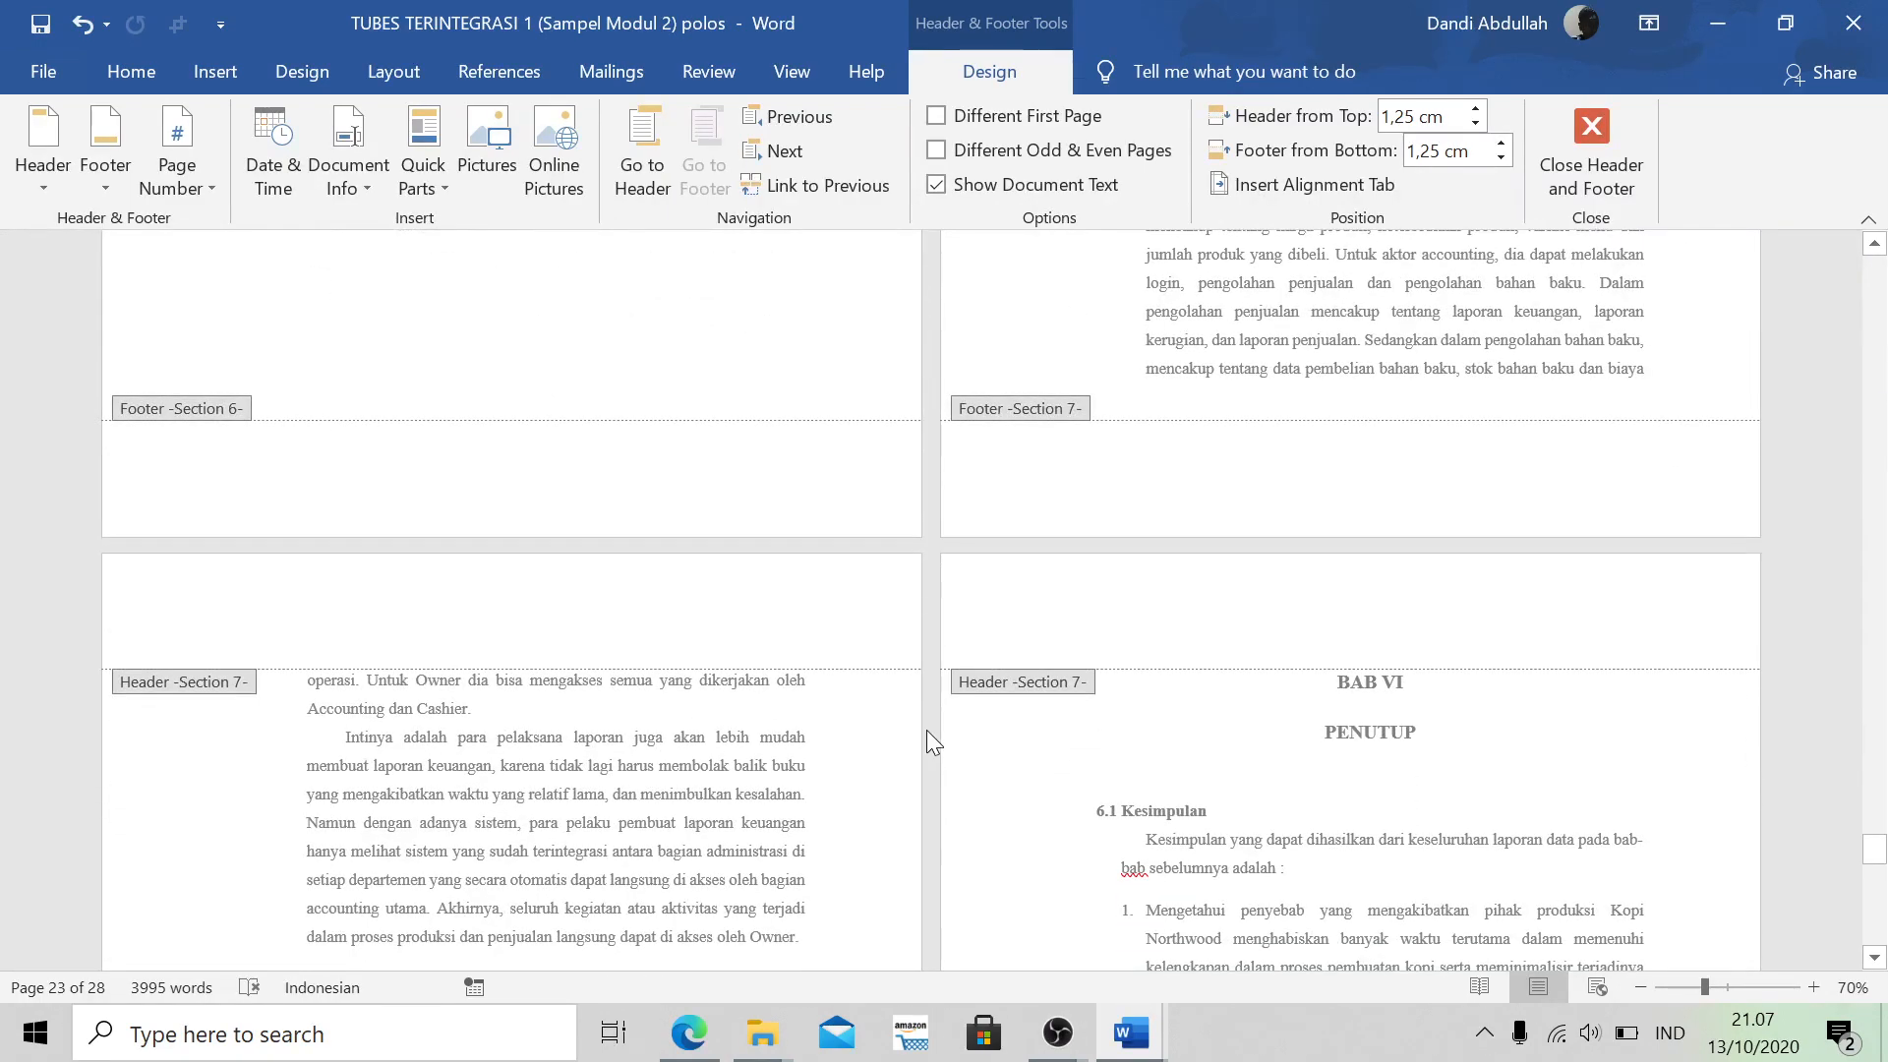
click(1574, 121)
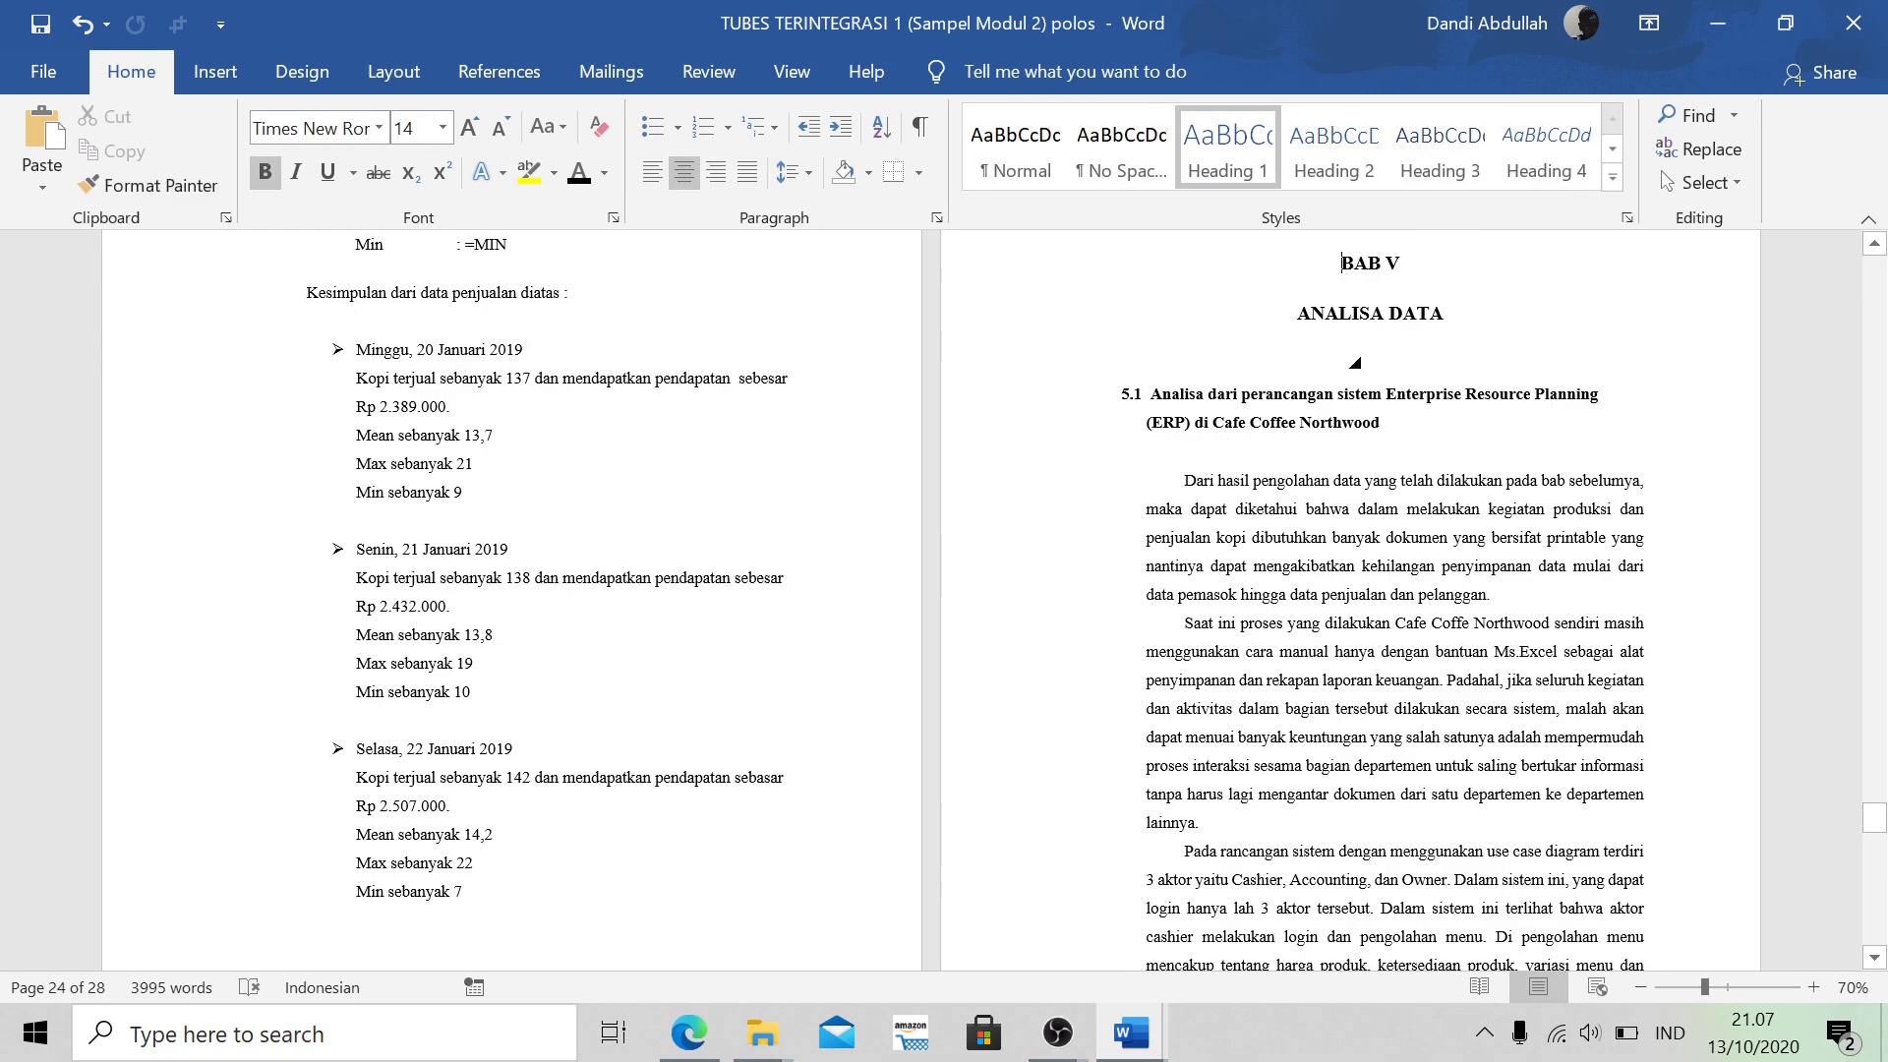
Insert a Next Page section break directly before the BAB VI heading
scroll(995, 596, down, 10)
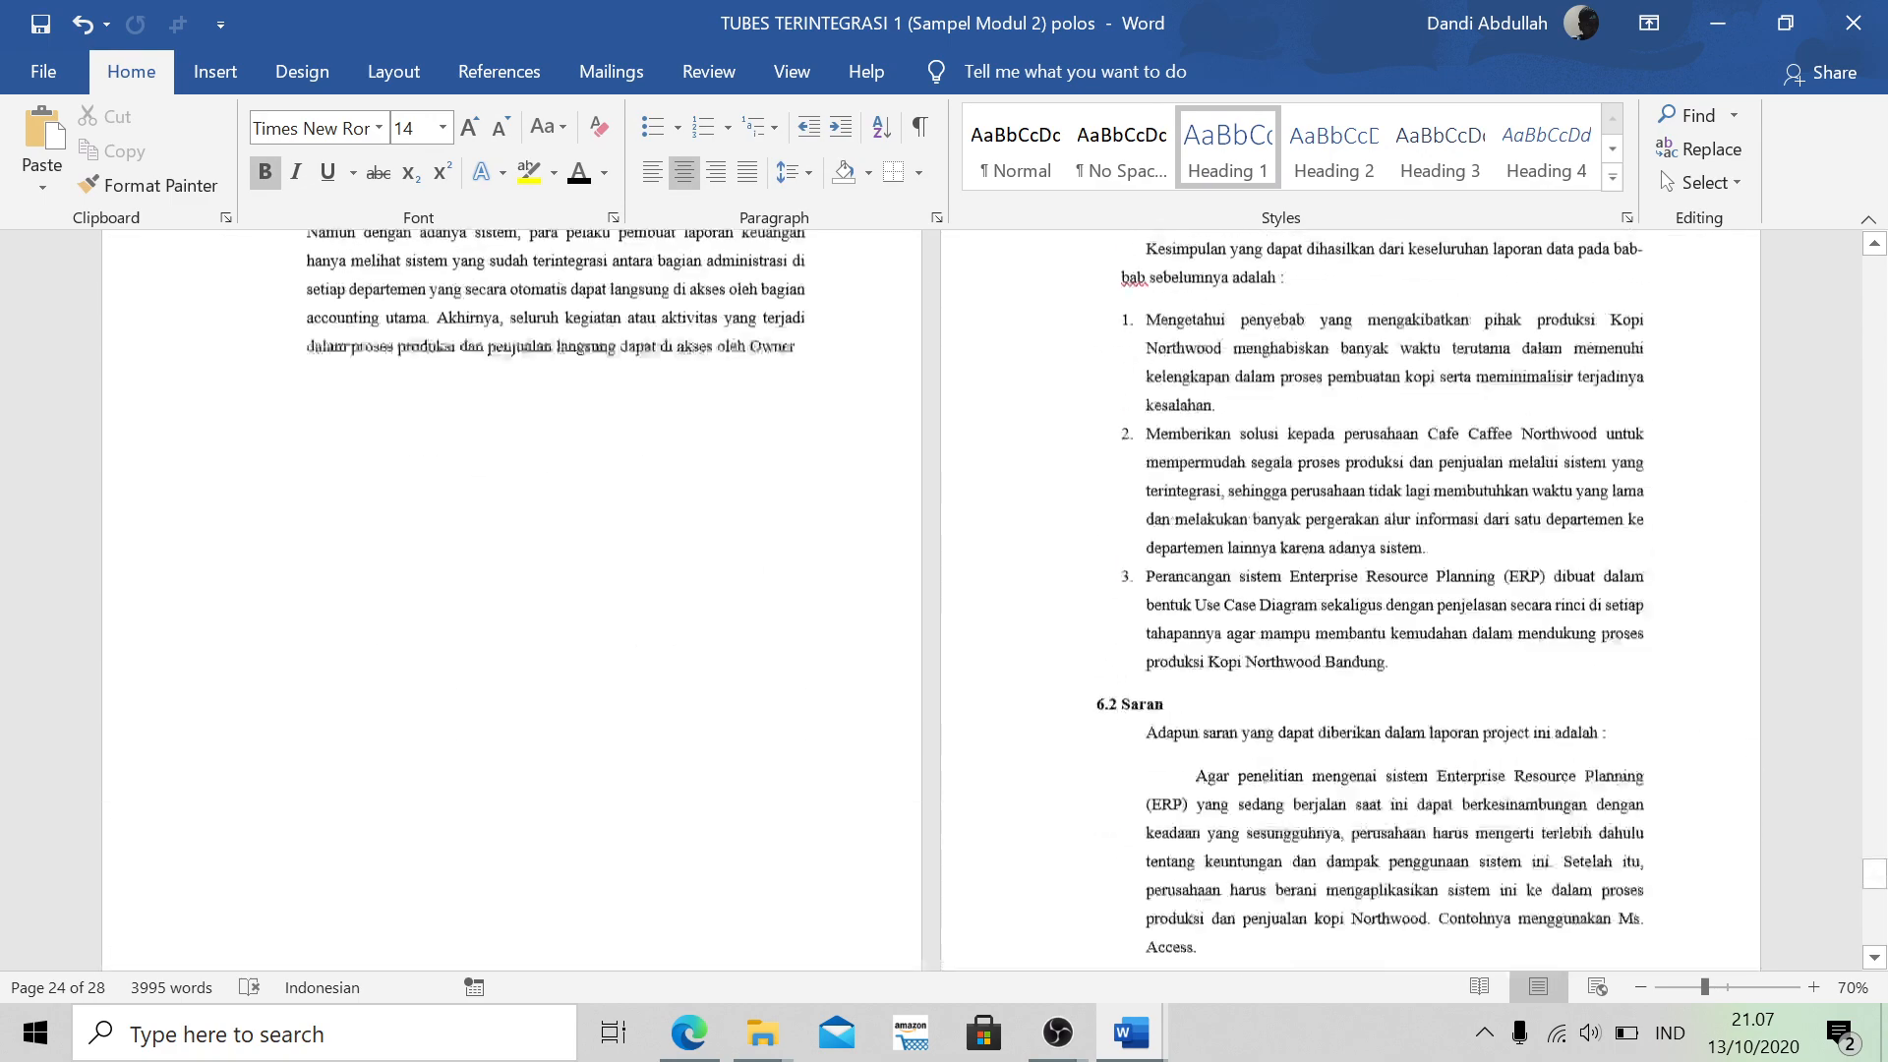
scroll(932, 600, up, 2)
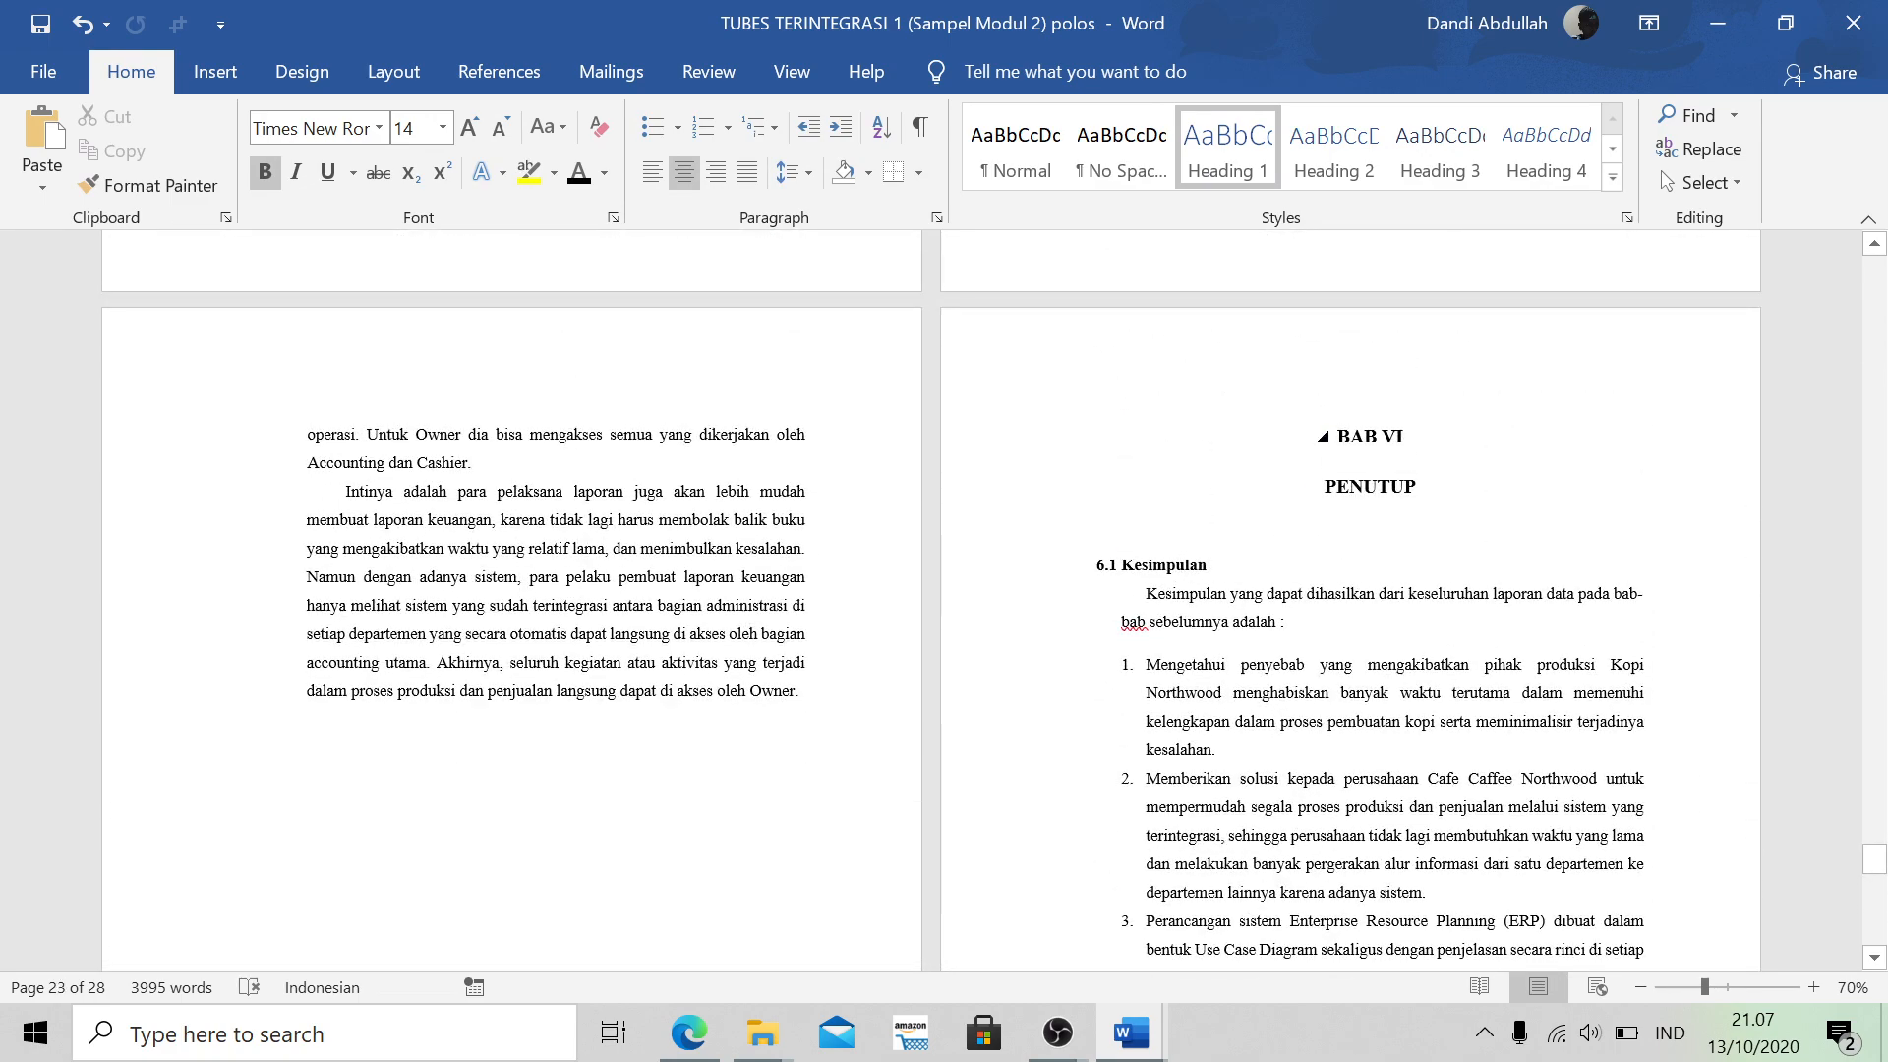
click(358, 80)
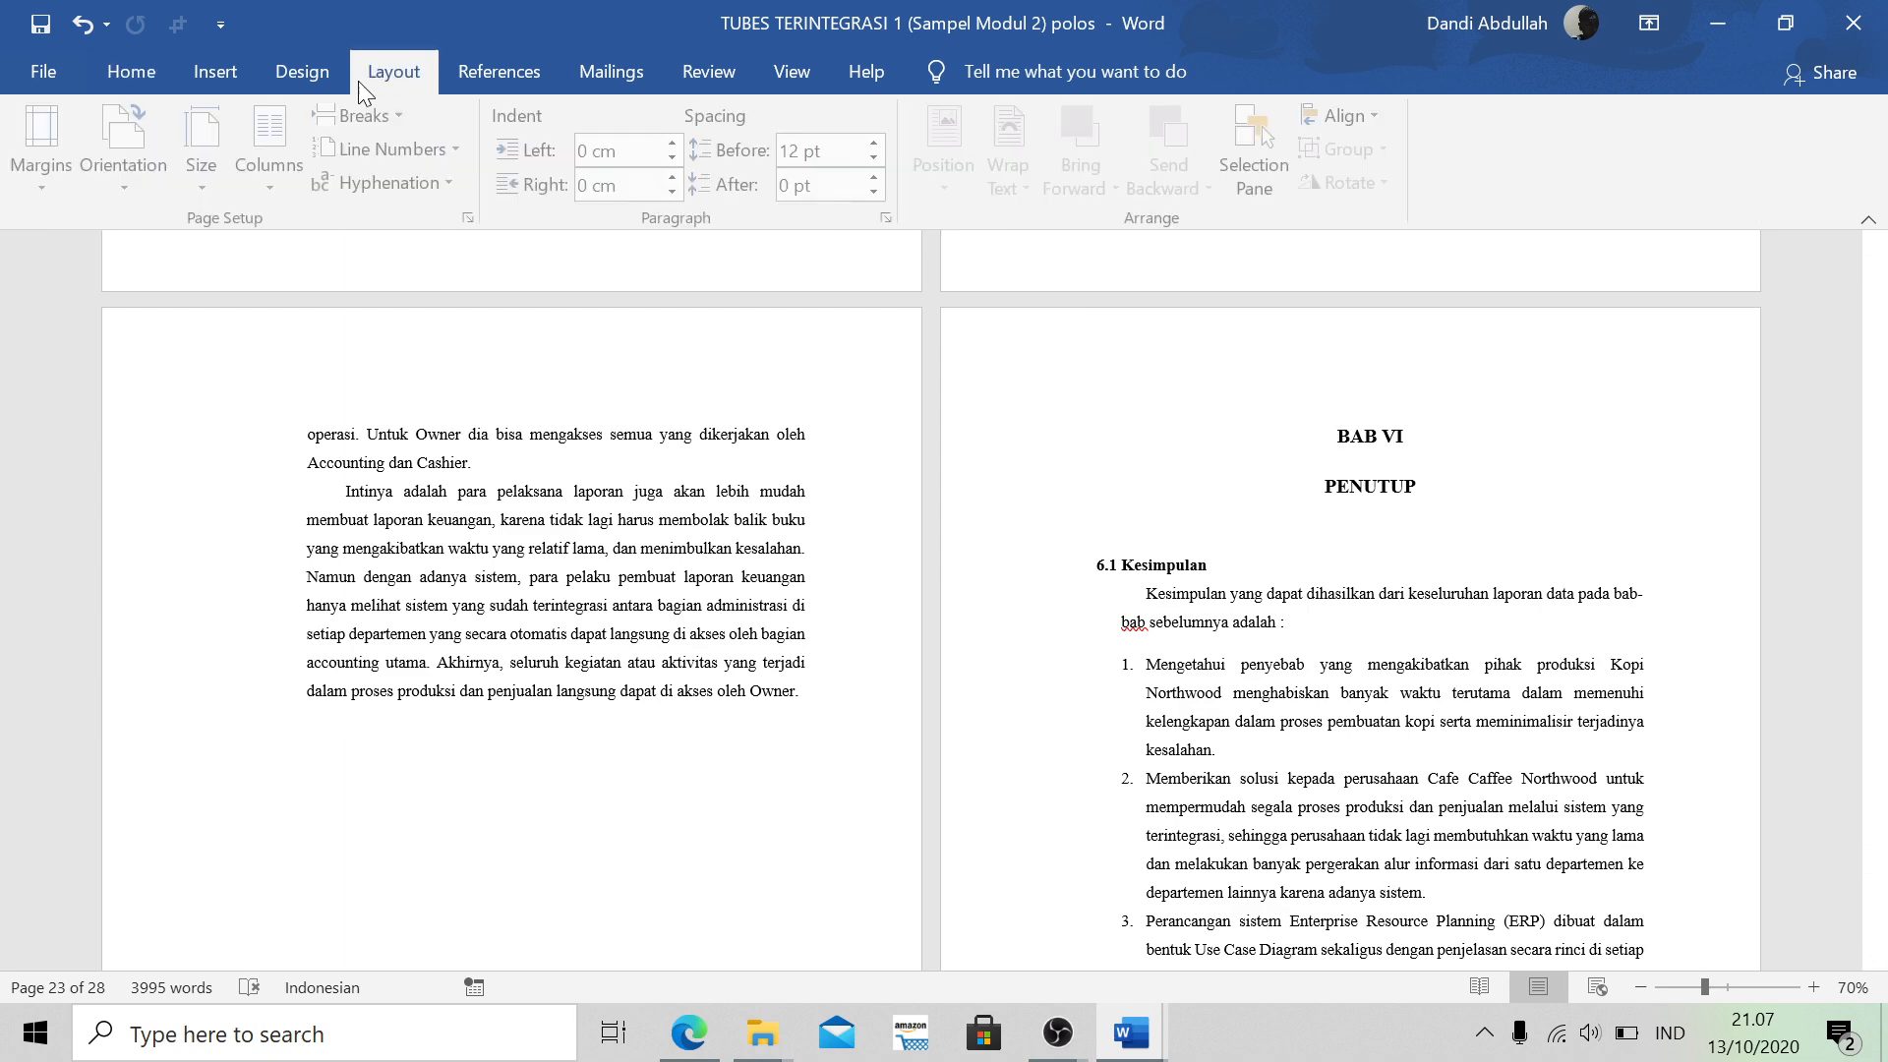
click(398, 114)
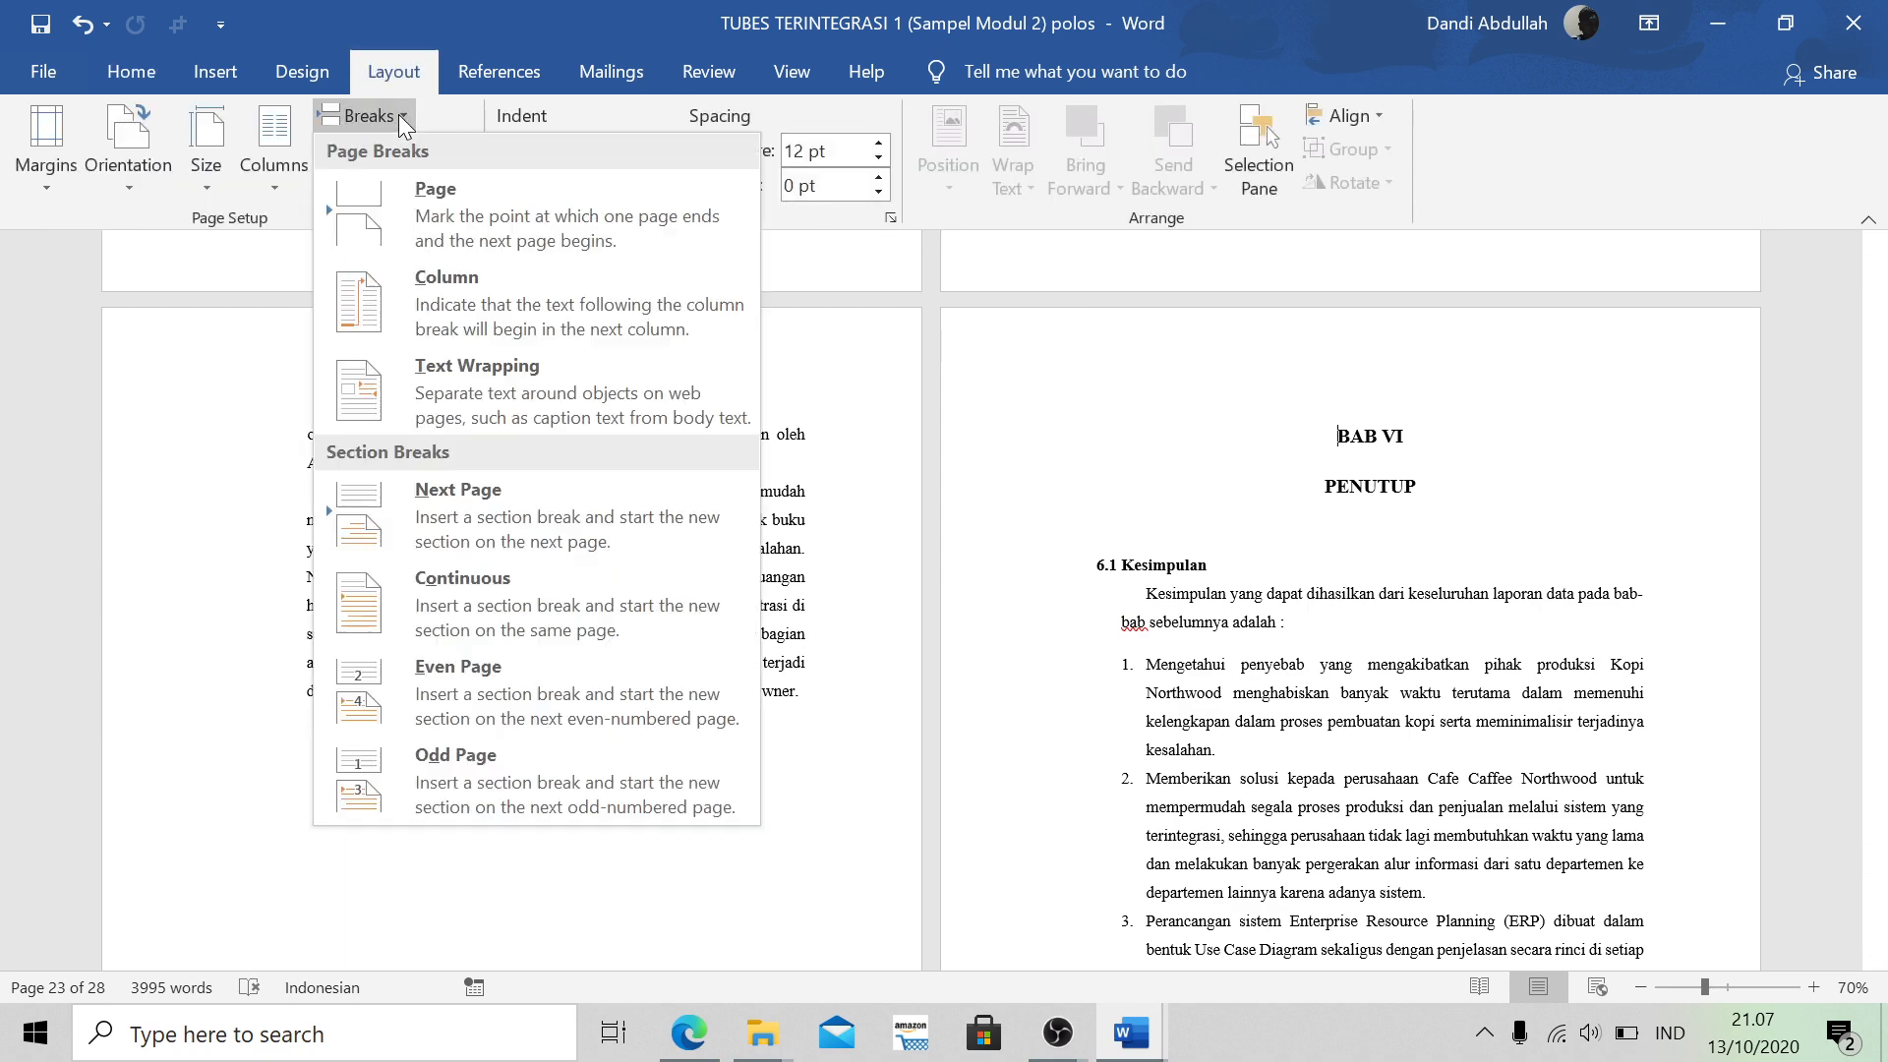
click(535, 497)
Unlink the Section 8 header and footer at BAB VI from the previous section and leave header and footer editing
double_click(1495, 370)
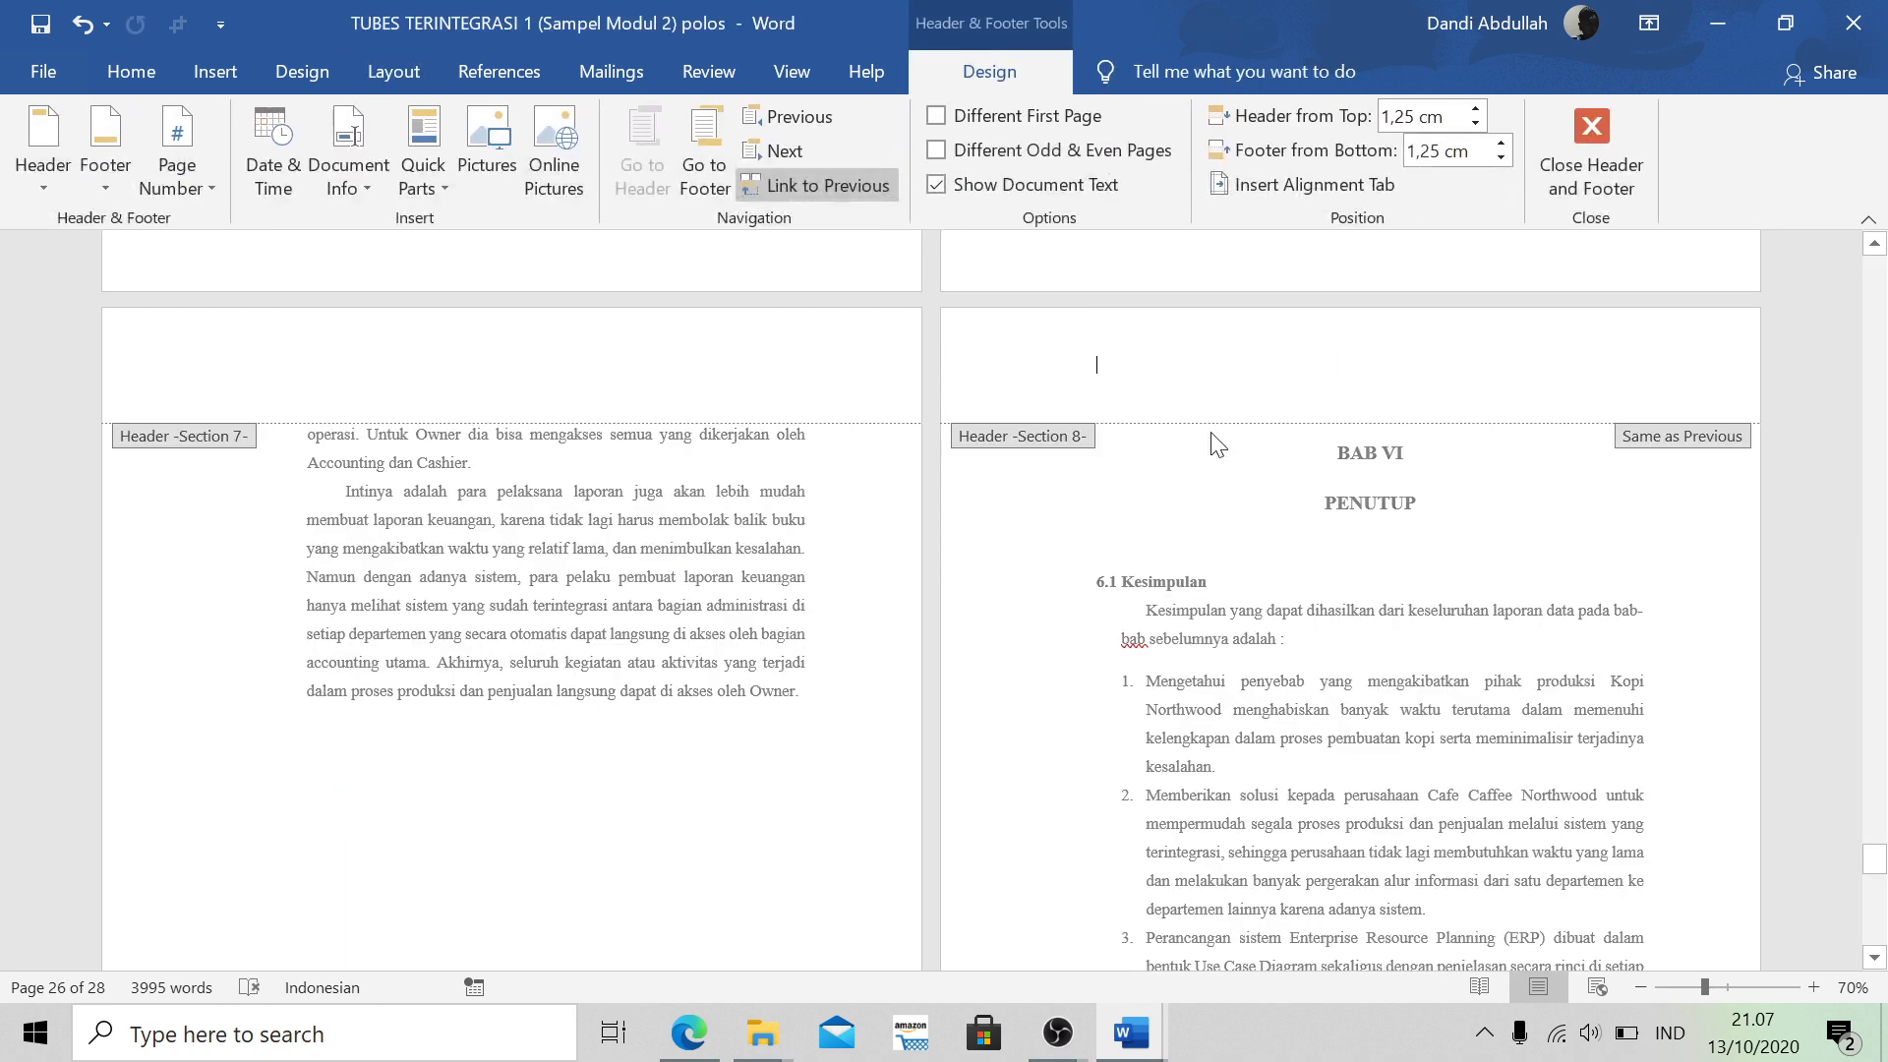
click(844, 187)
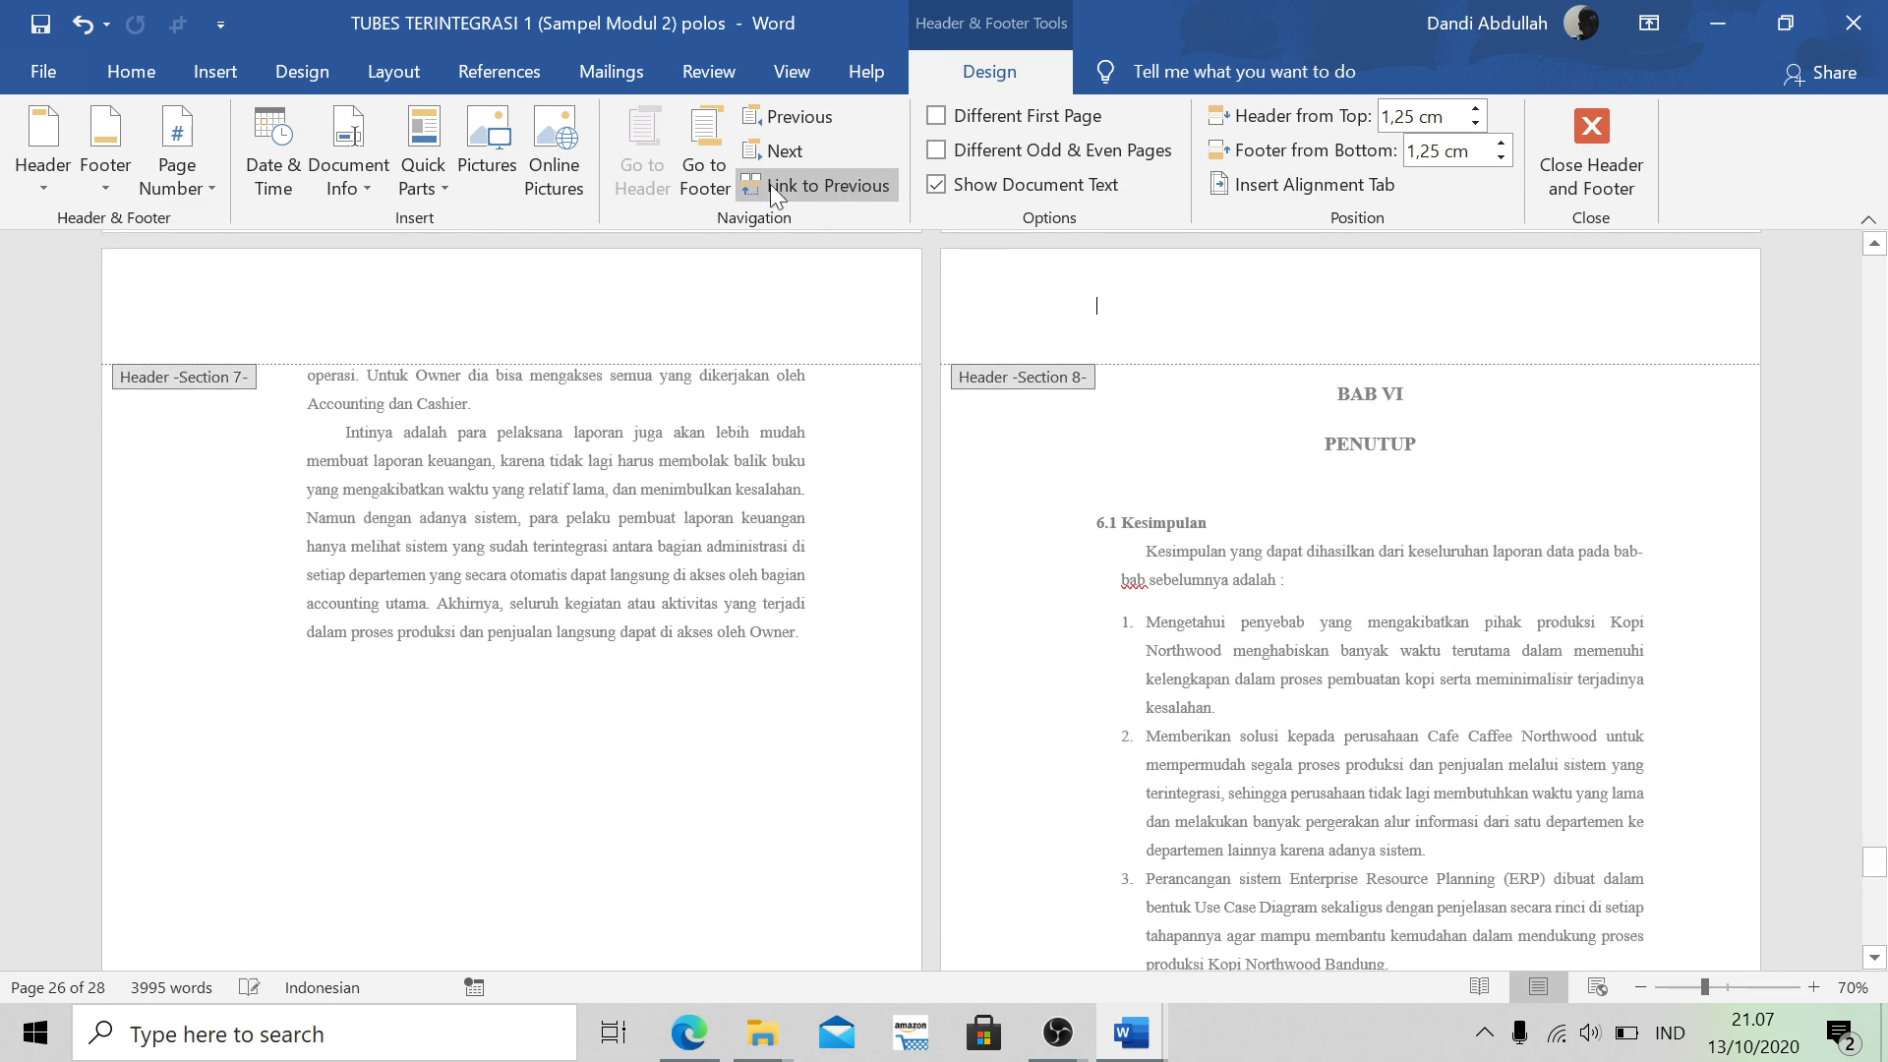
click(706, 174)
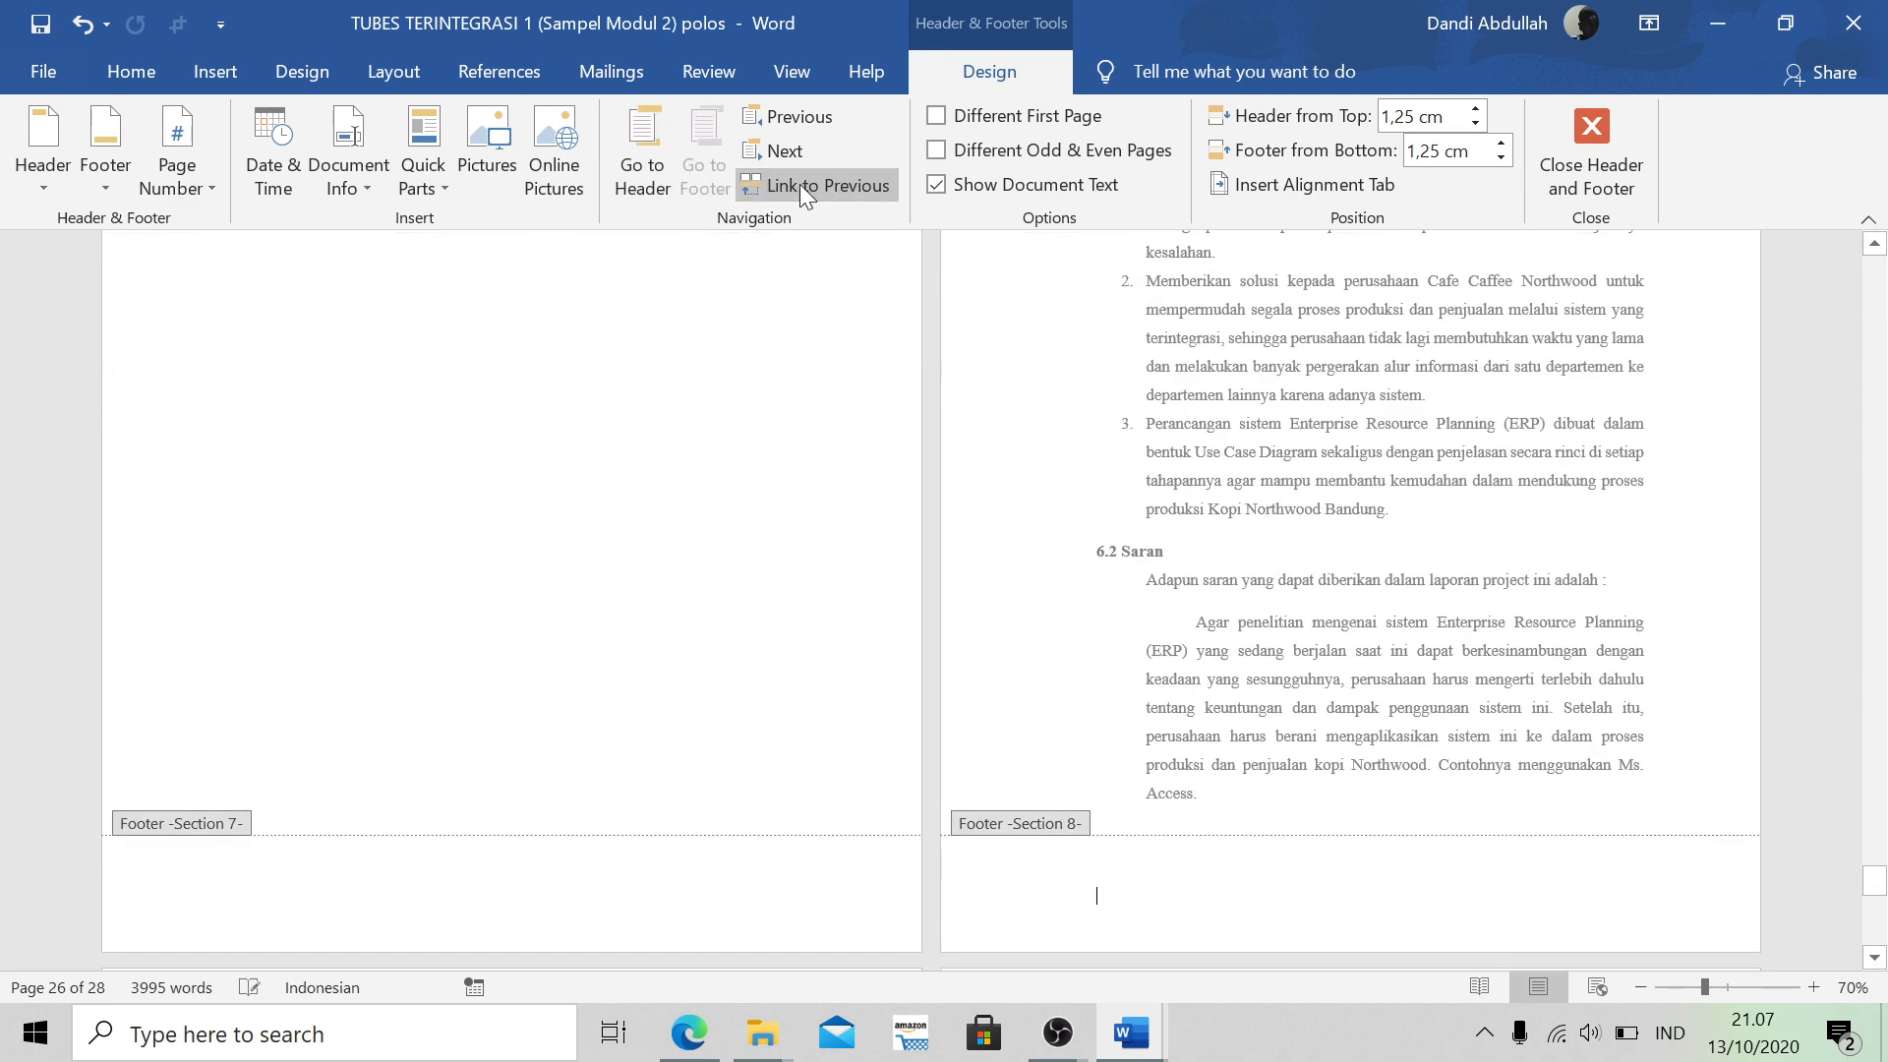
scroll(1154, 494, down, 10)
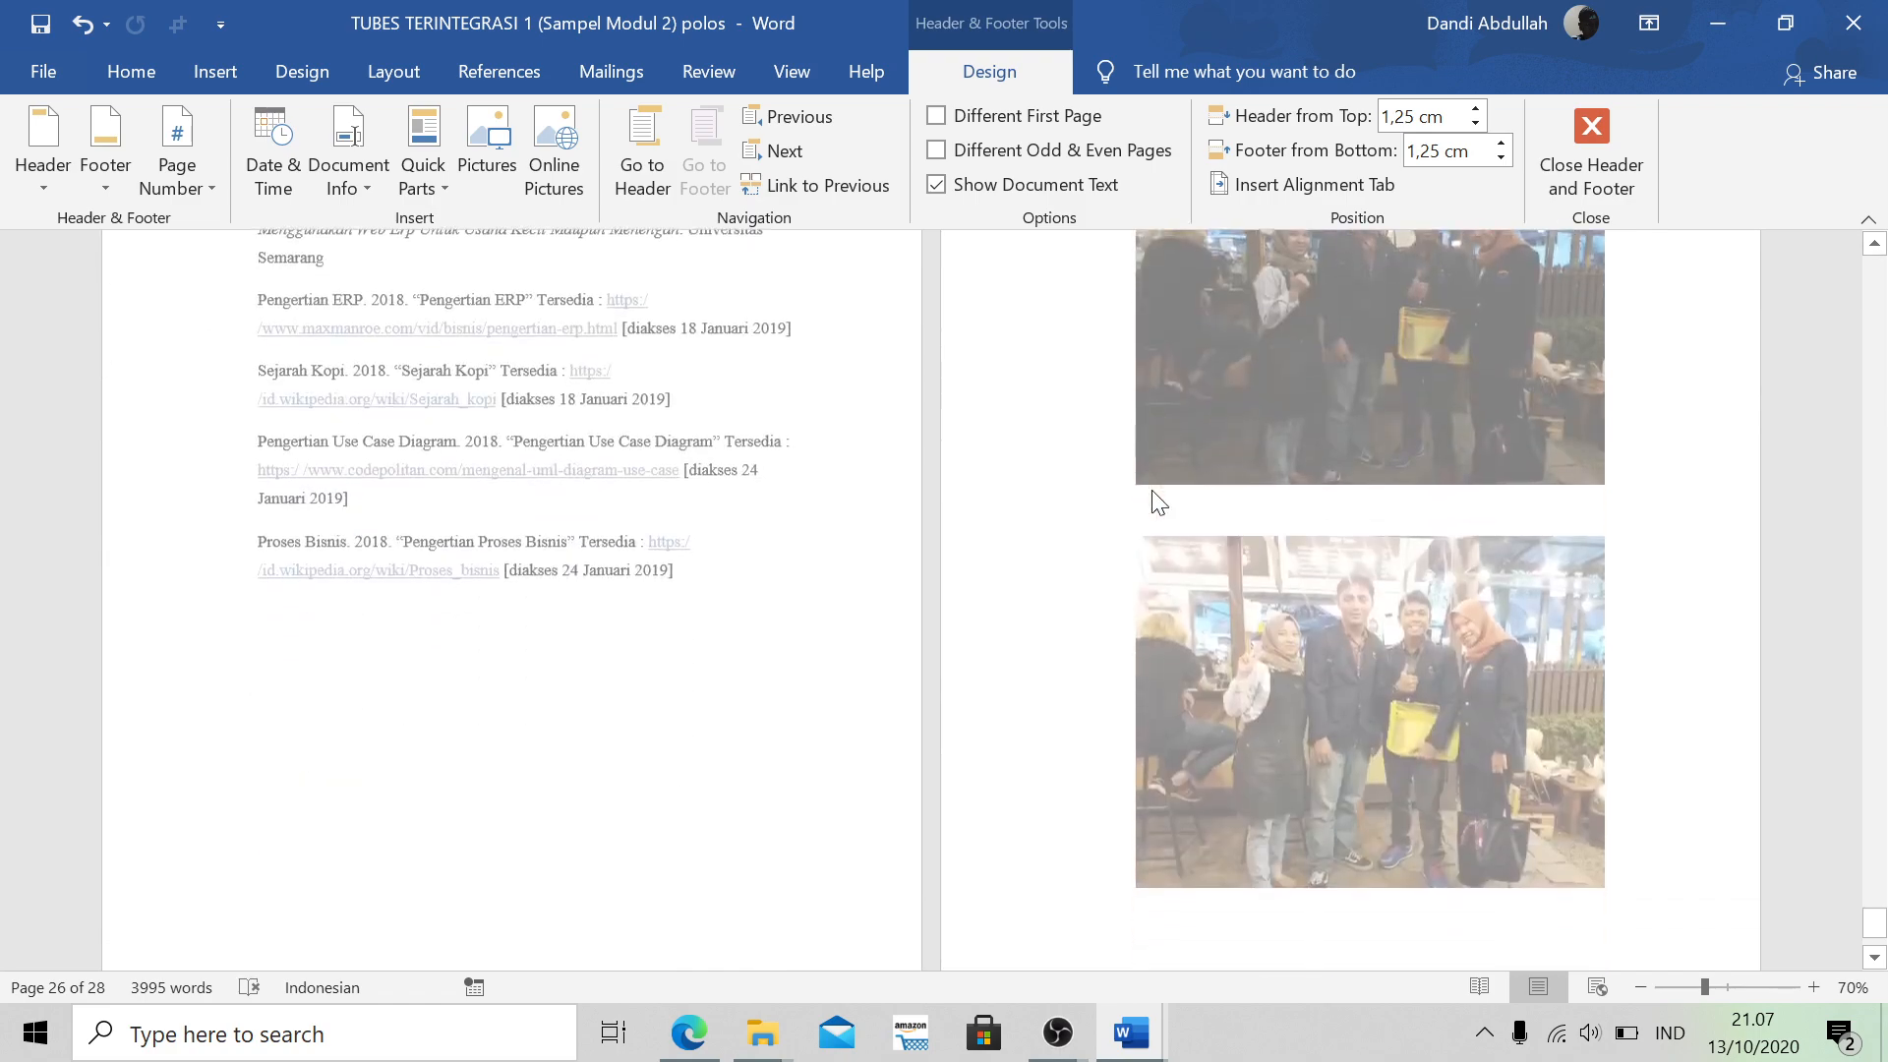
scroll(1154, 495, up, 3)
click(1588, 149)
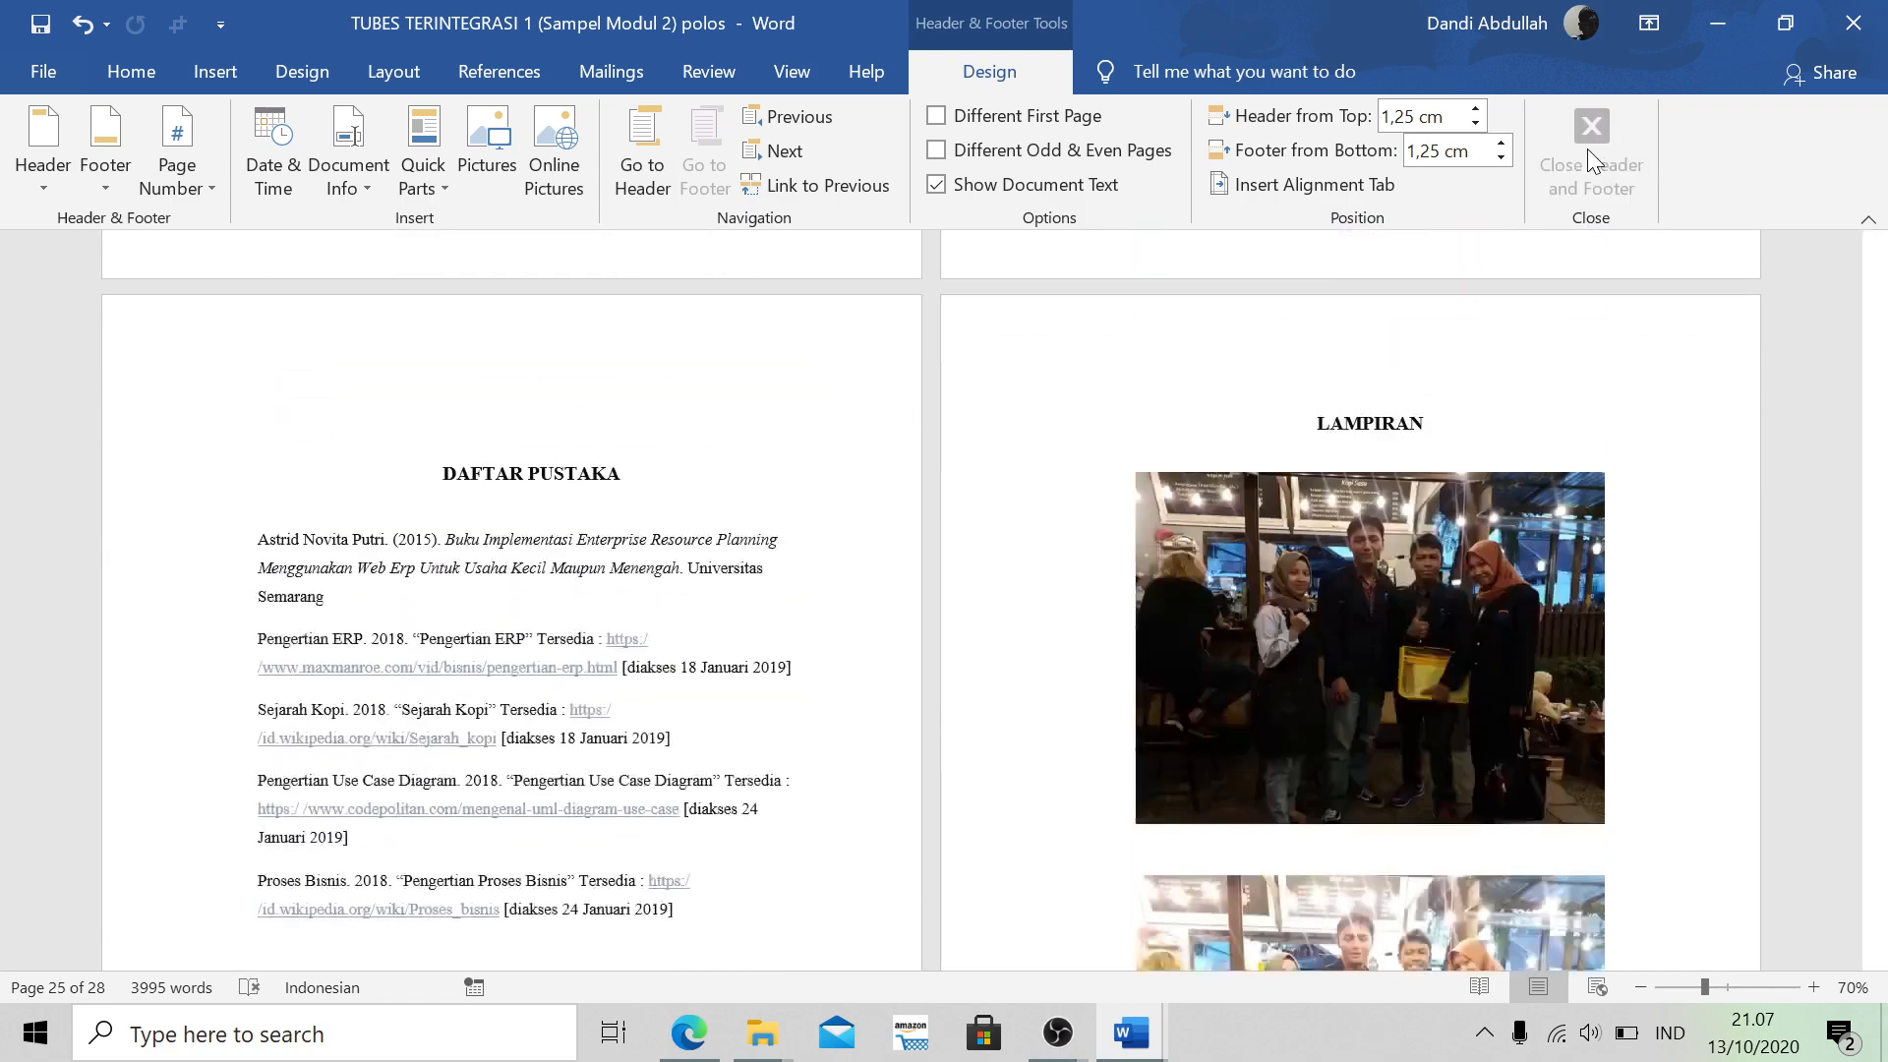
Insert a Next Page section break directly before the DAFTAR PUSTAKA heading and check the section label in its header
scroll(516, 590, down, 10)
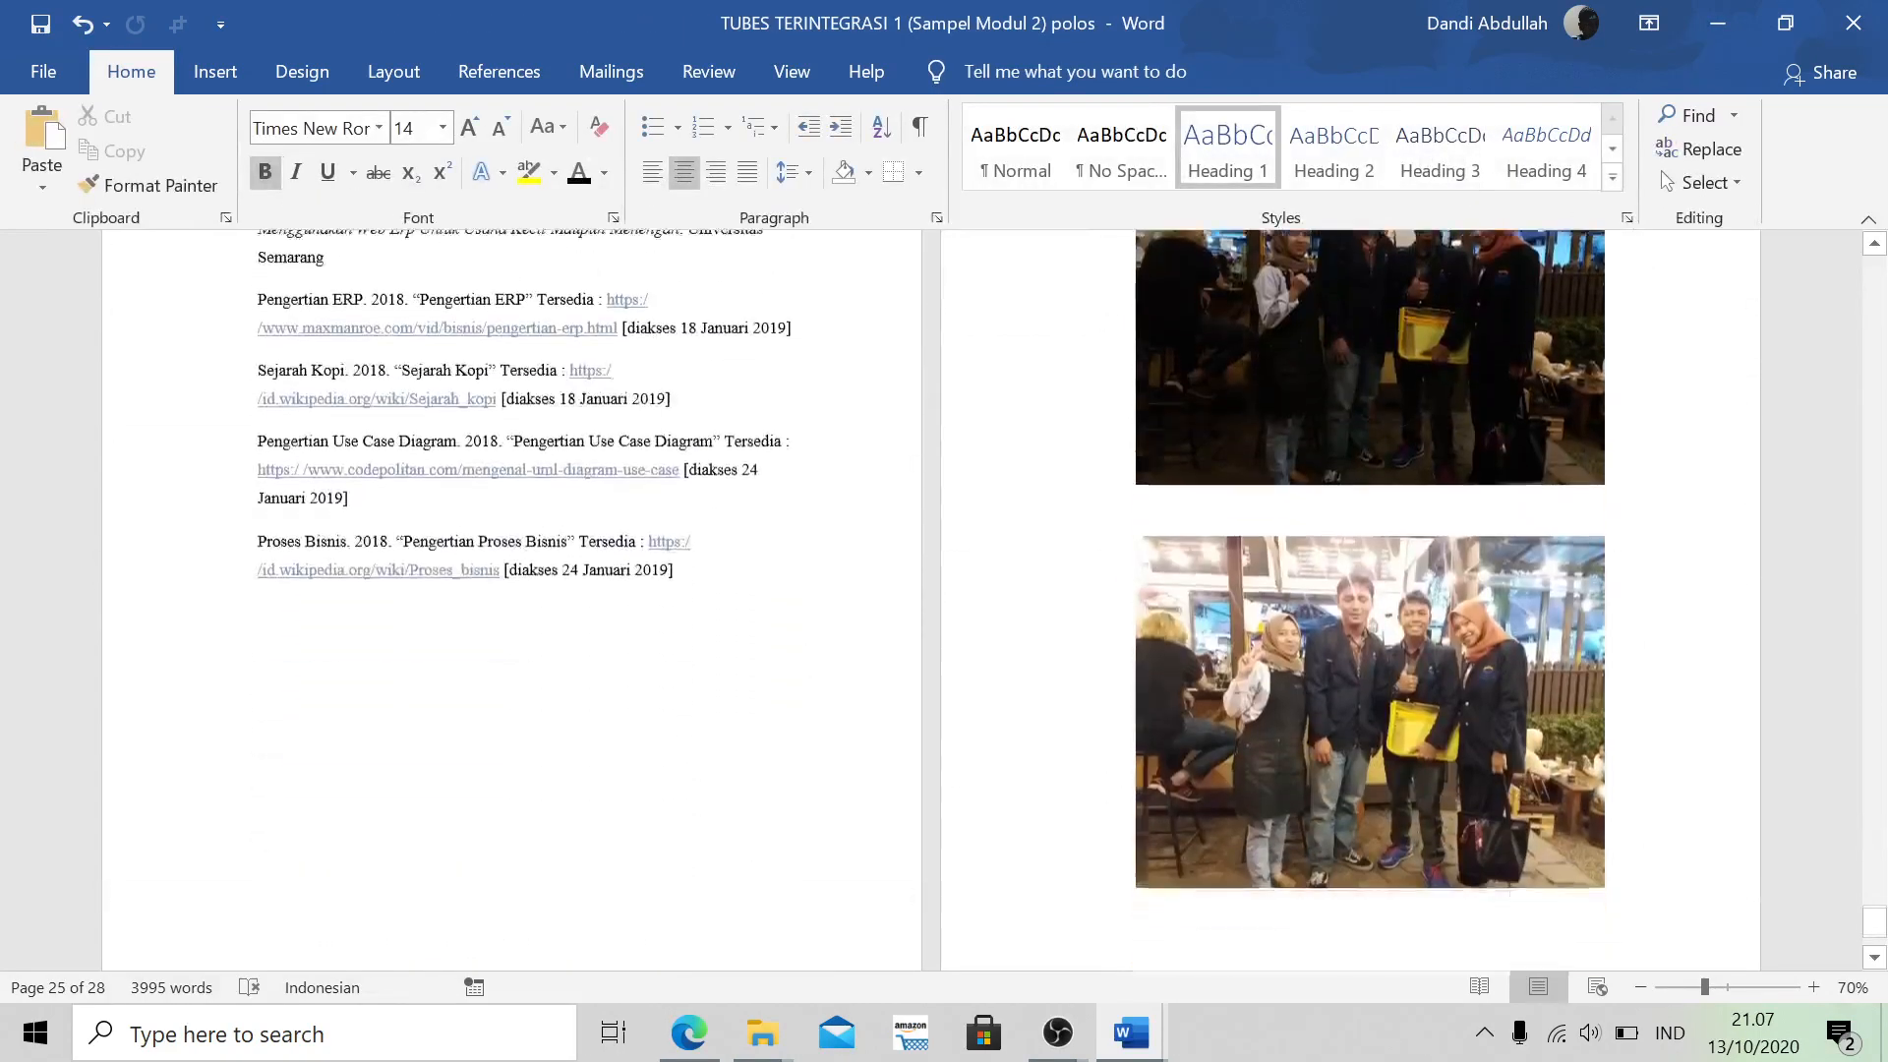
scroll(932, 602, up, 1)
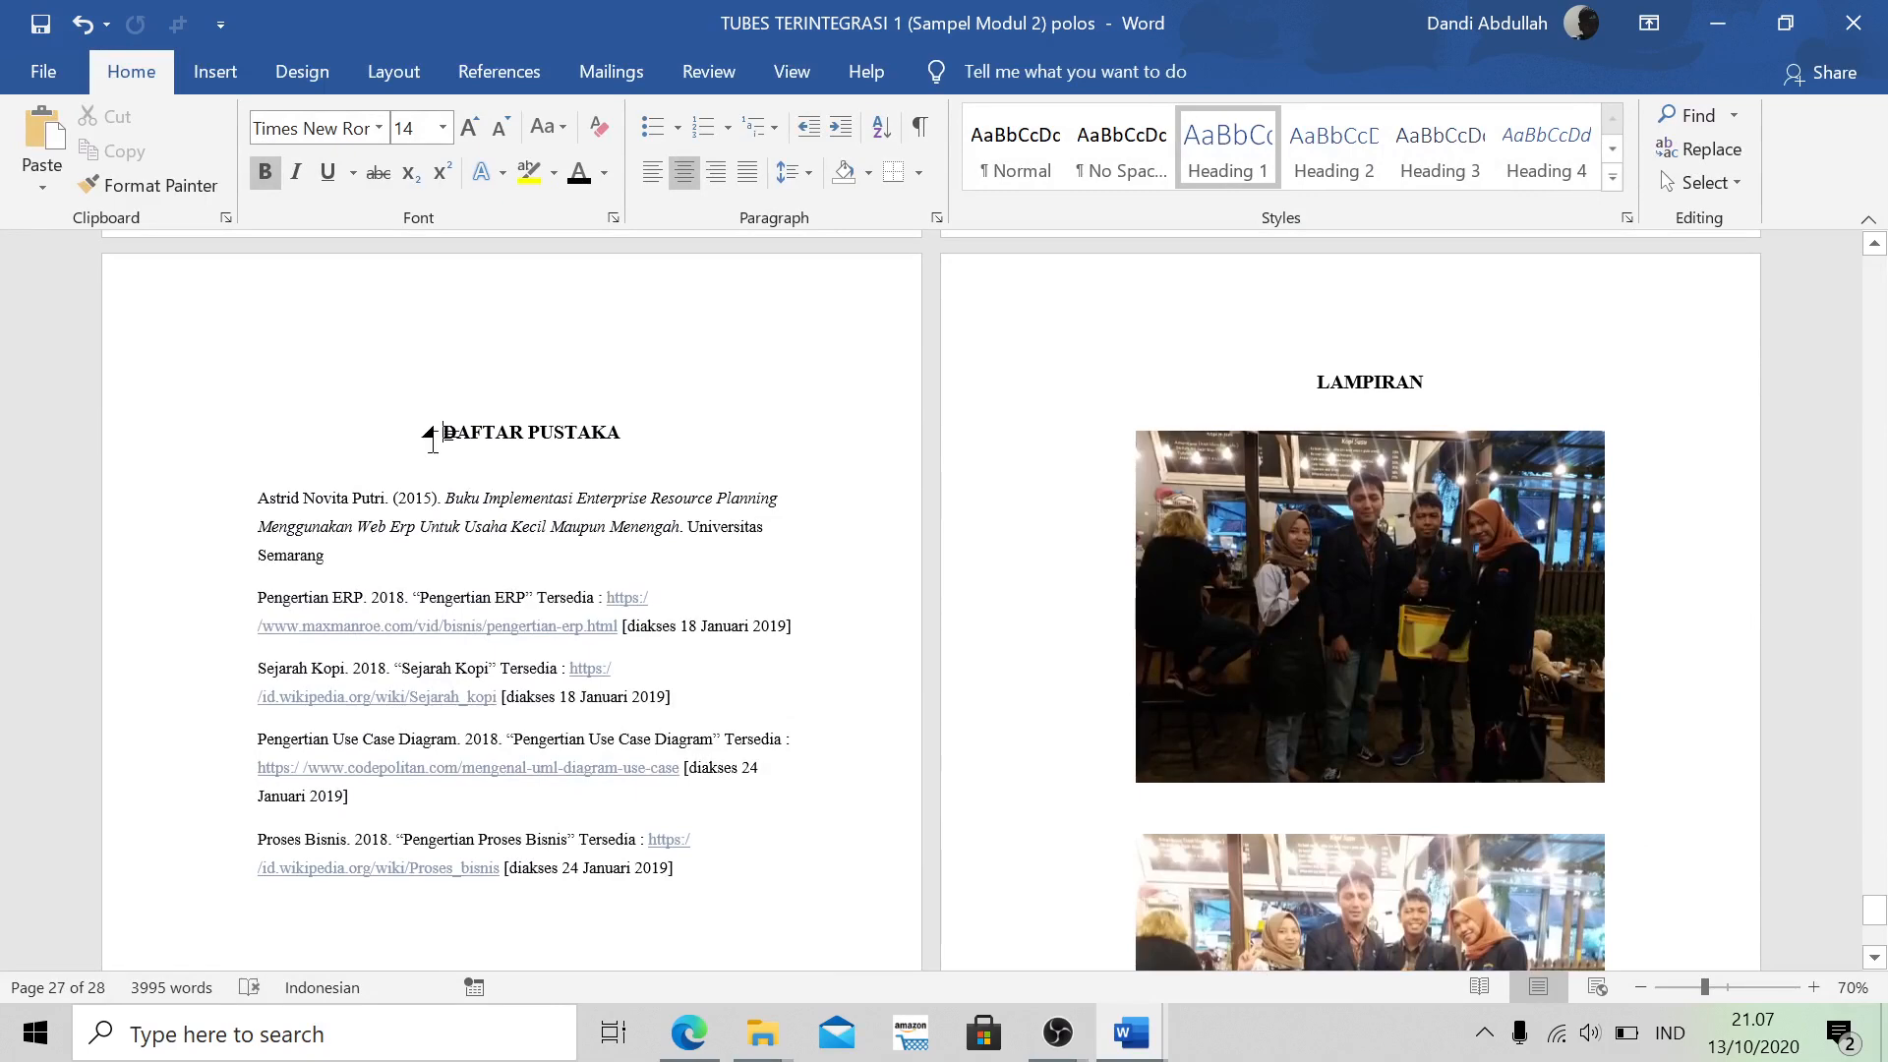
click(479, 395)
key(BackSpace)
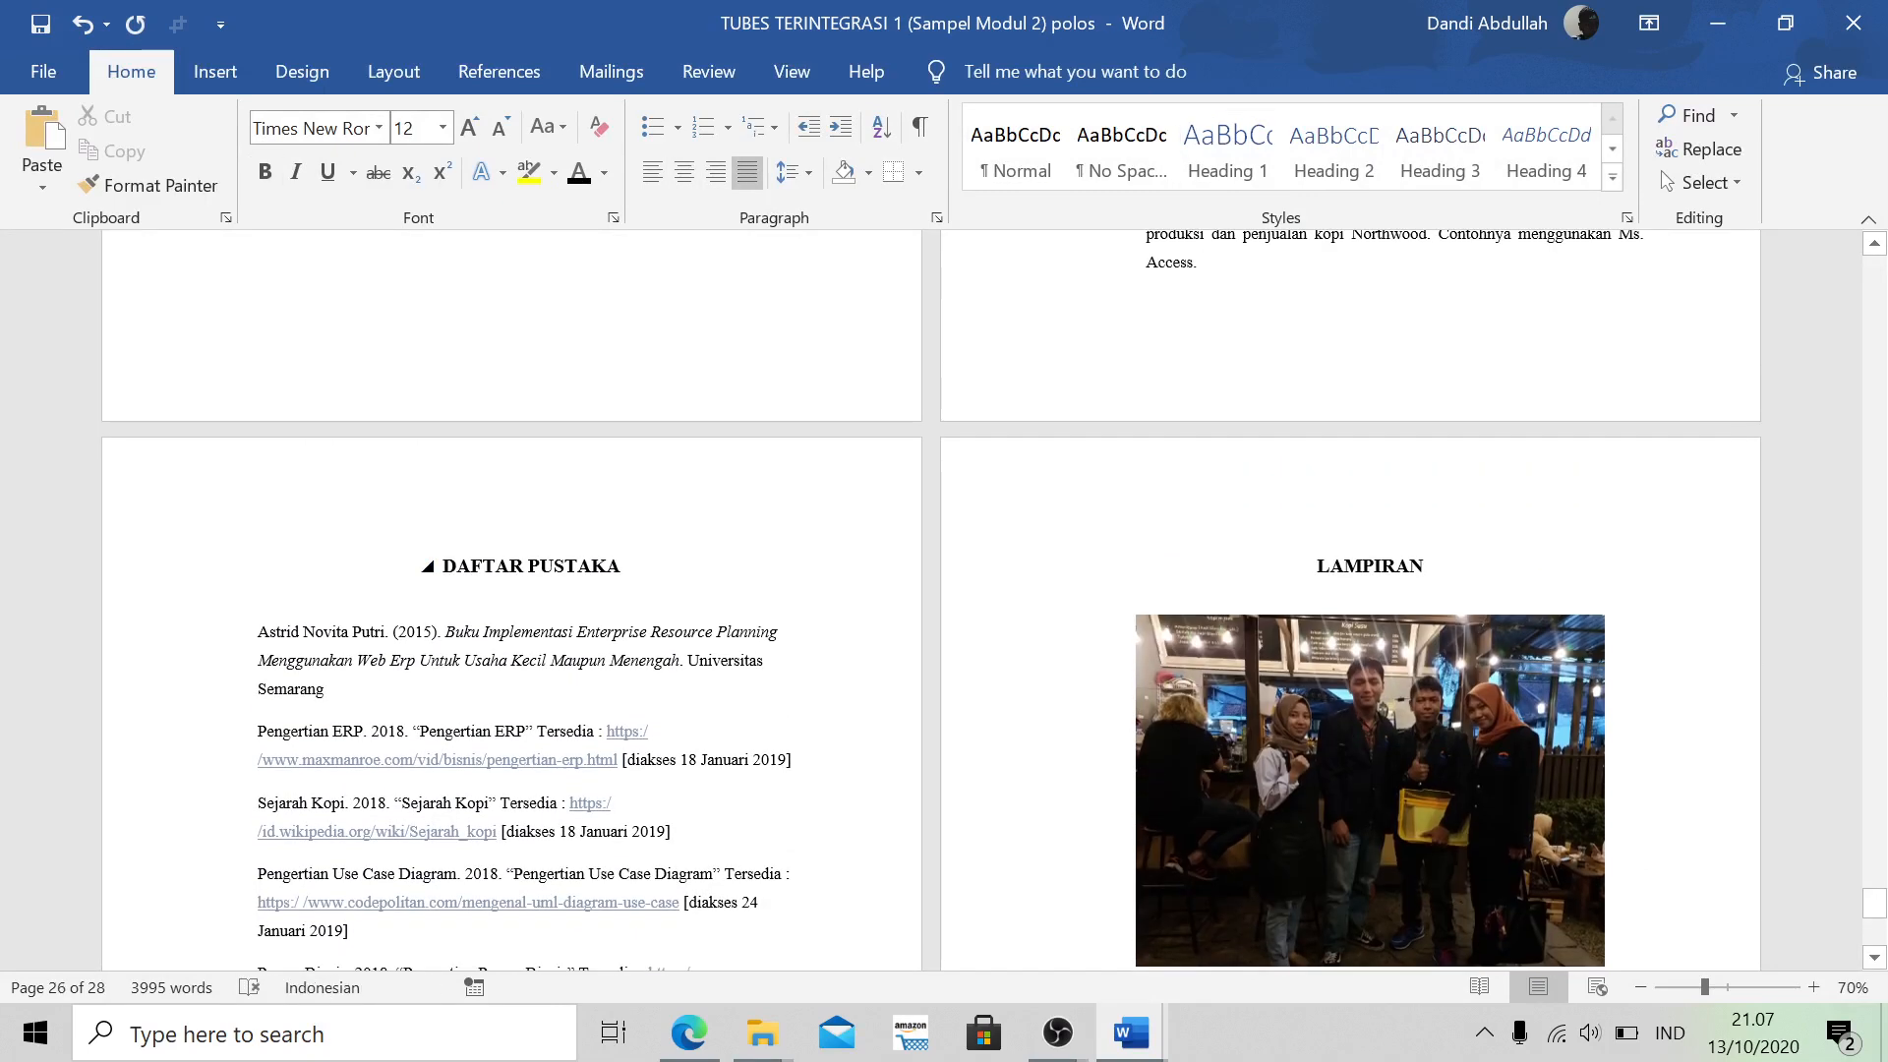
click(372, 65)
click(403, 109)
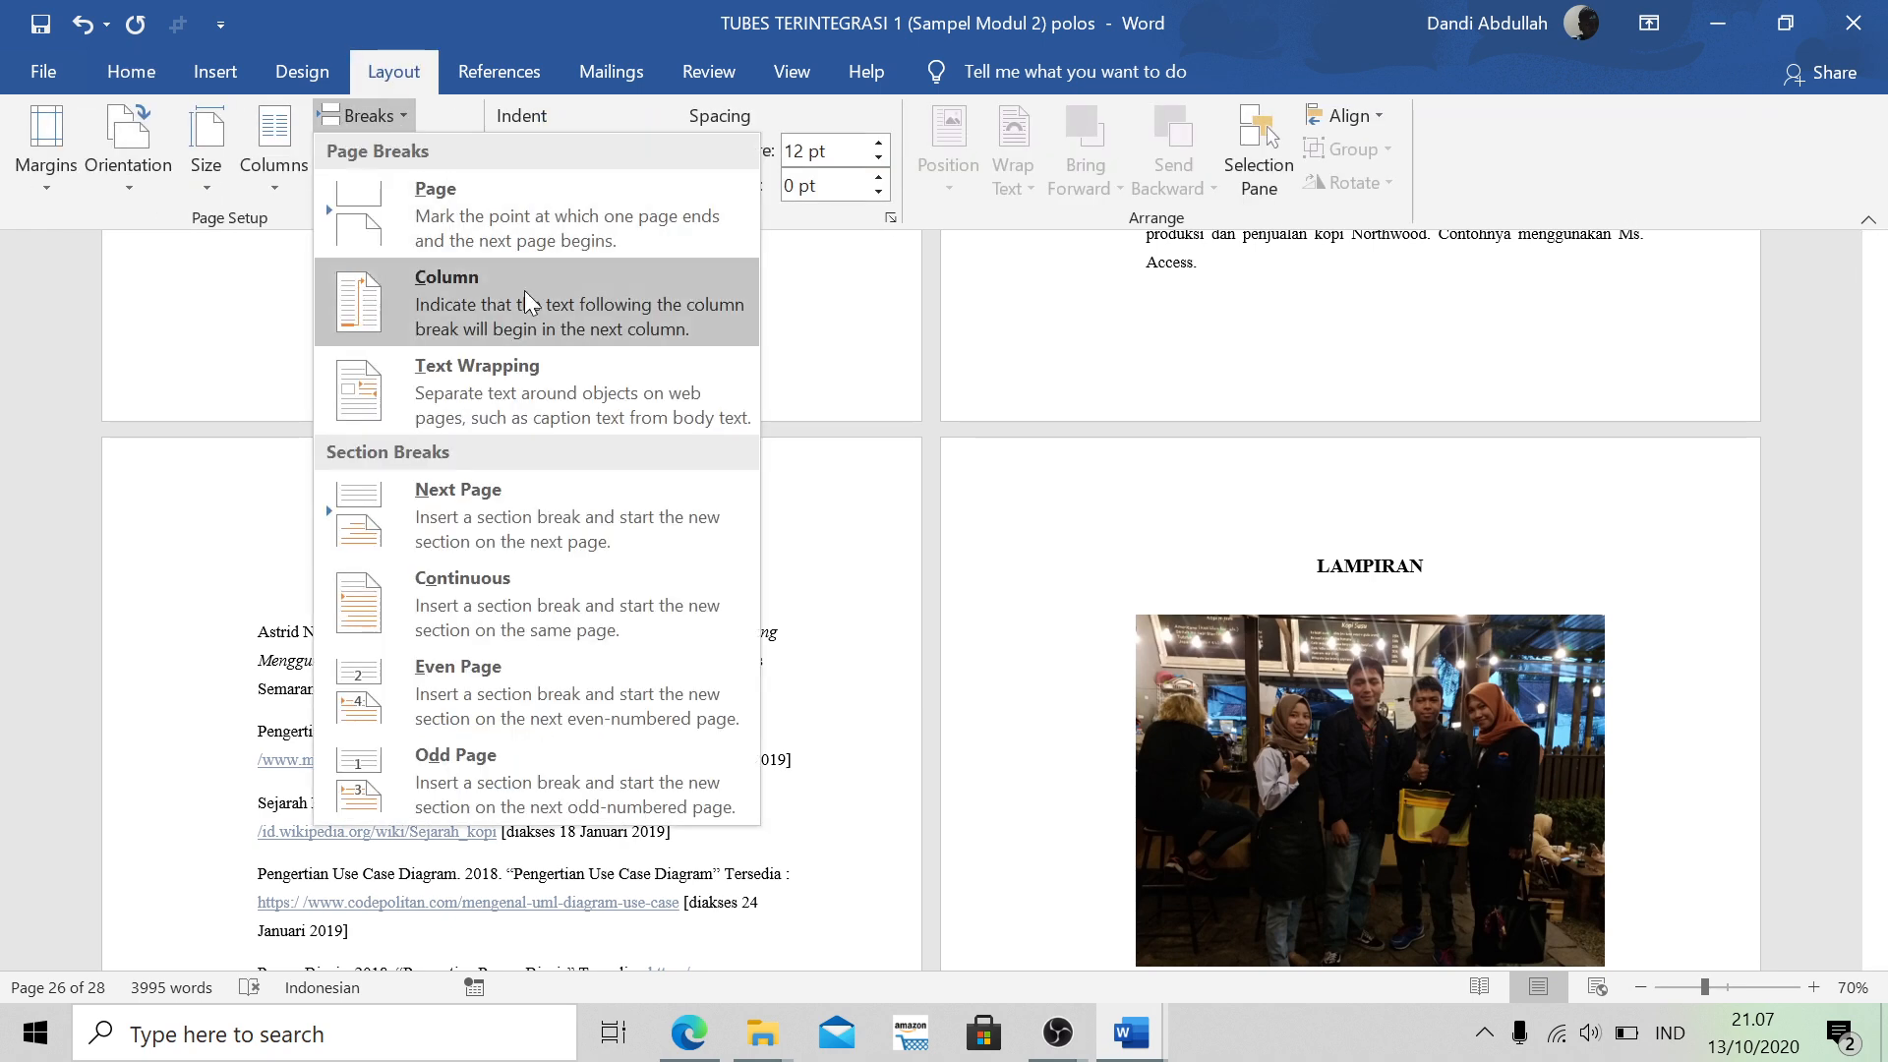
click(569, 511)
double_click(578, 525)
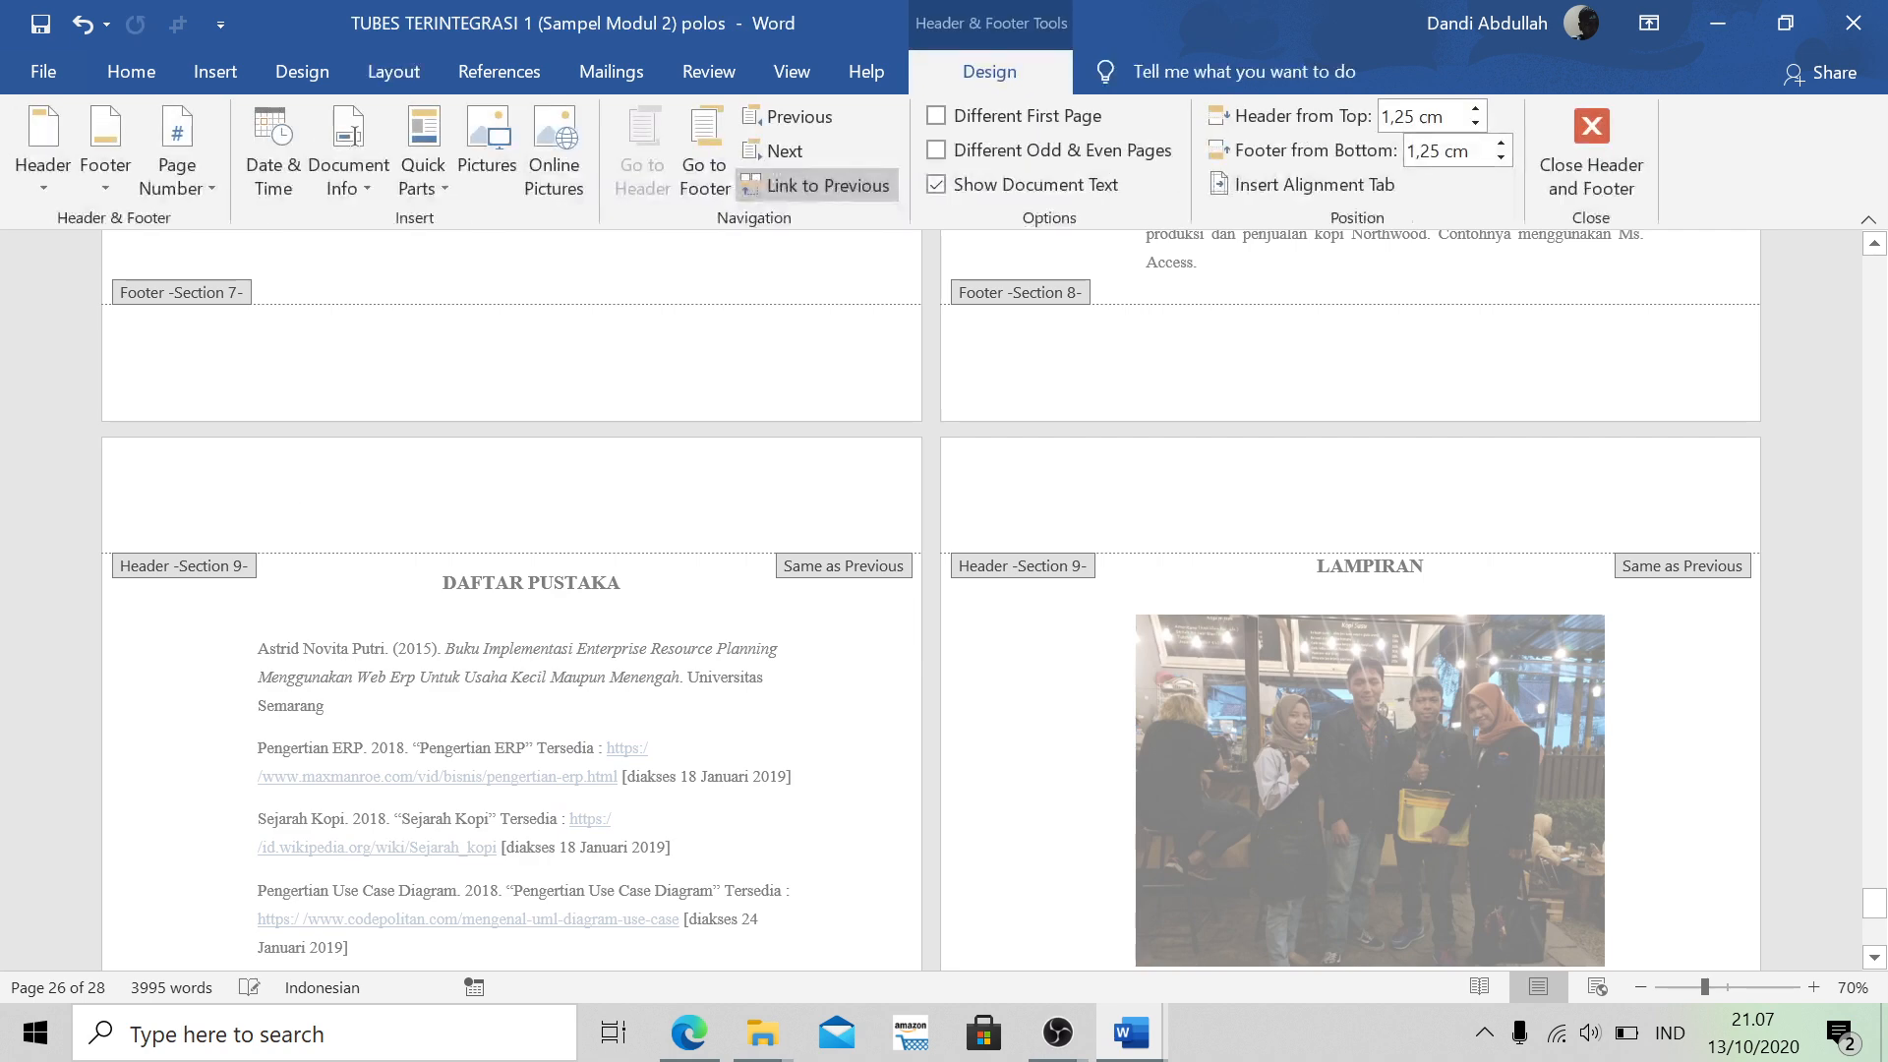
scroll(1253, 611, down, 1)
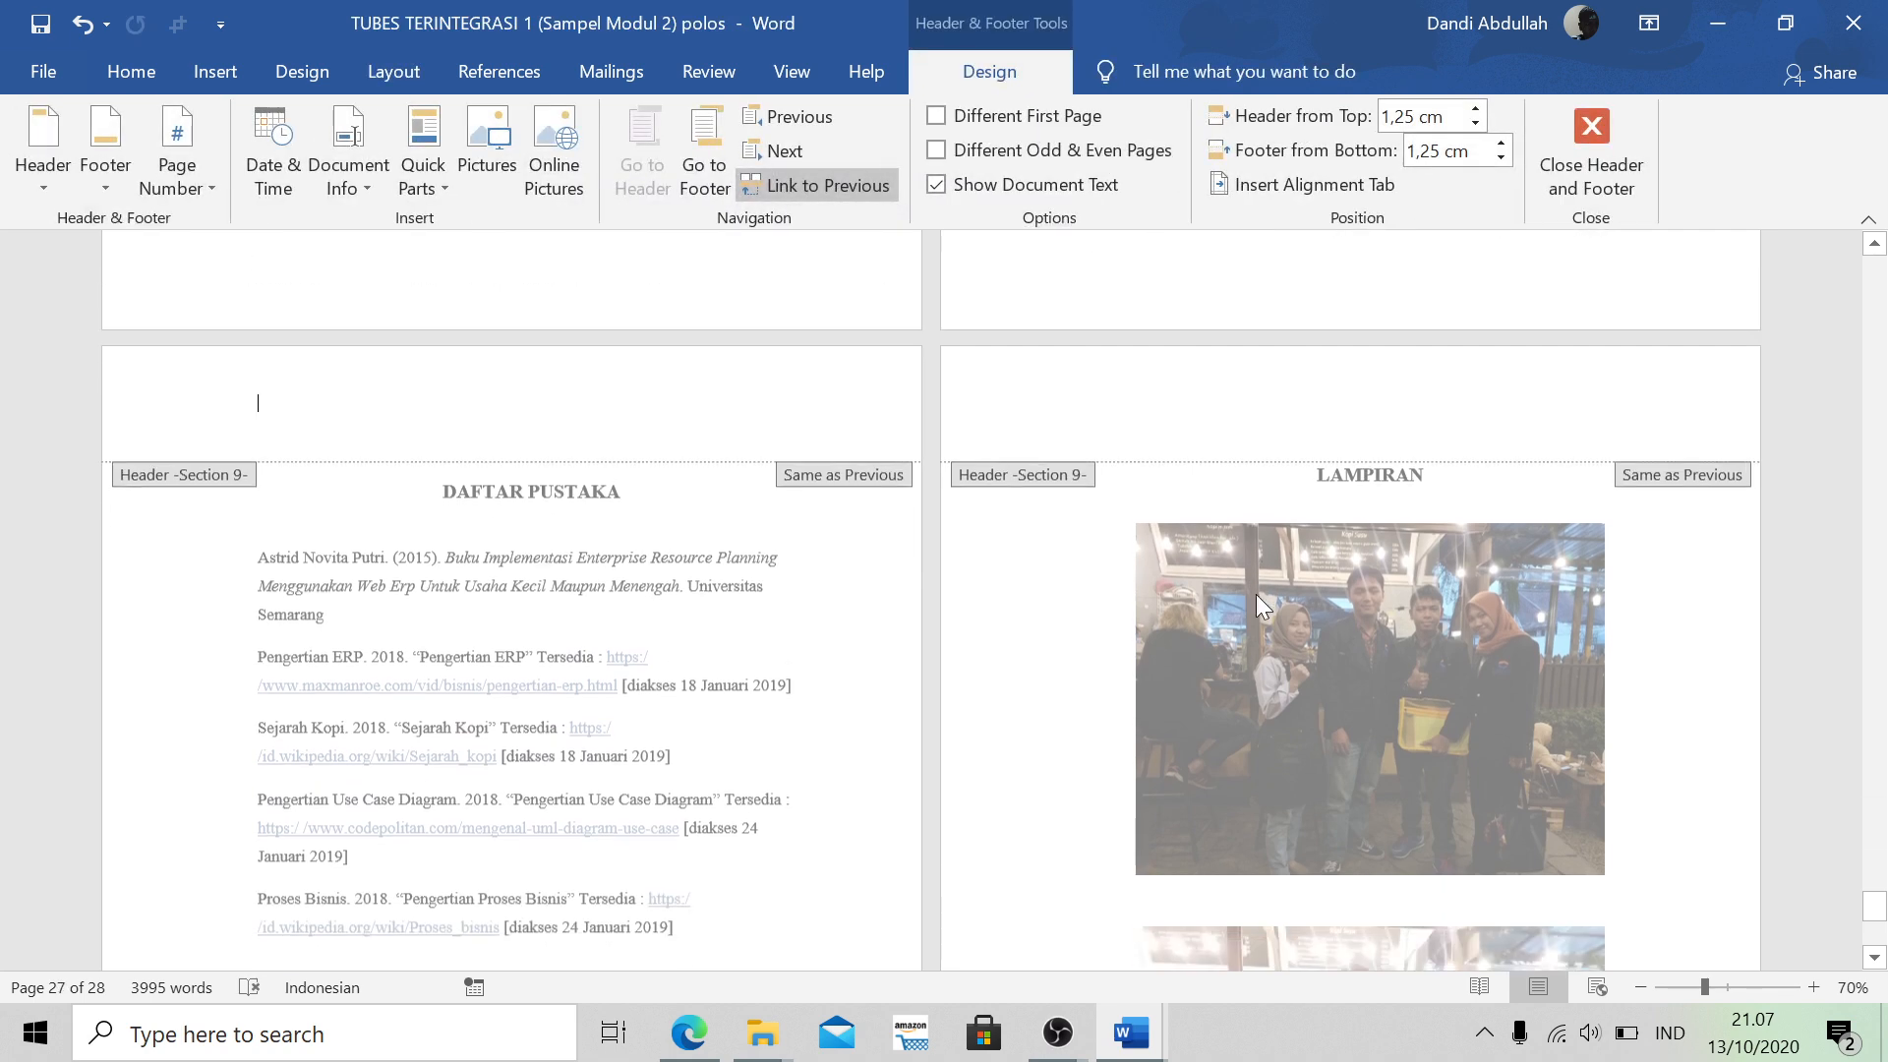
click(1581, 149)
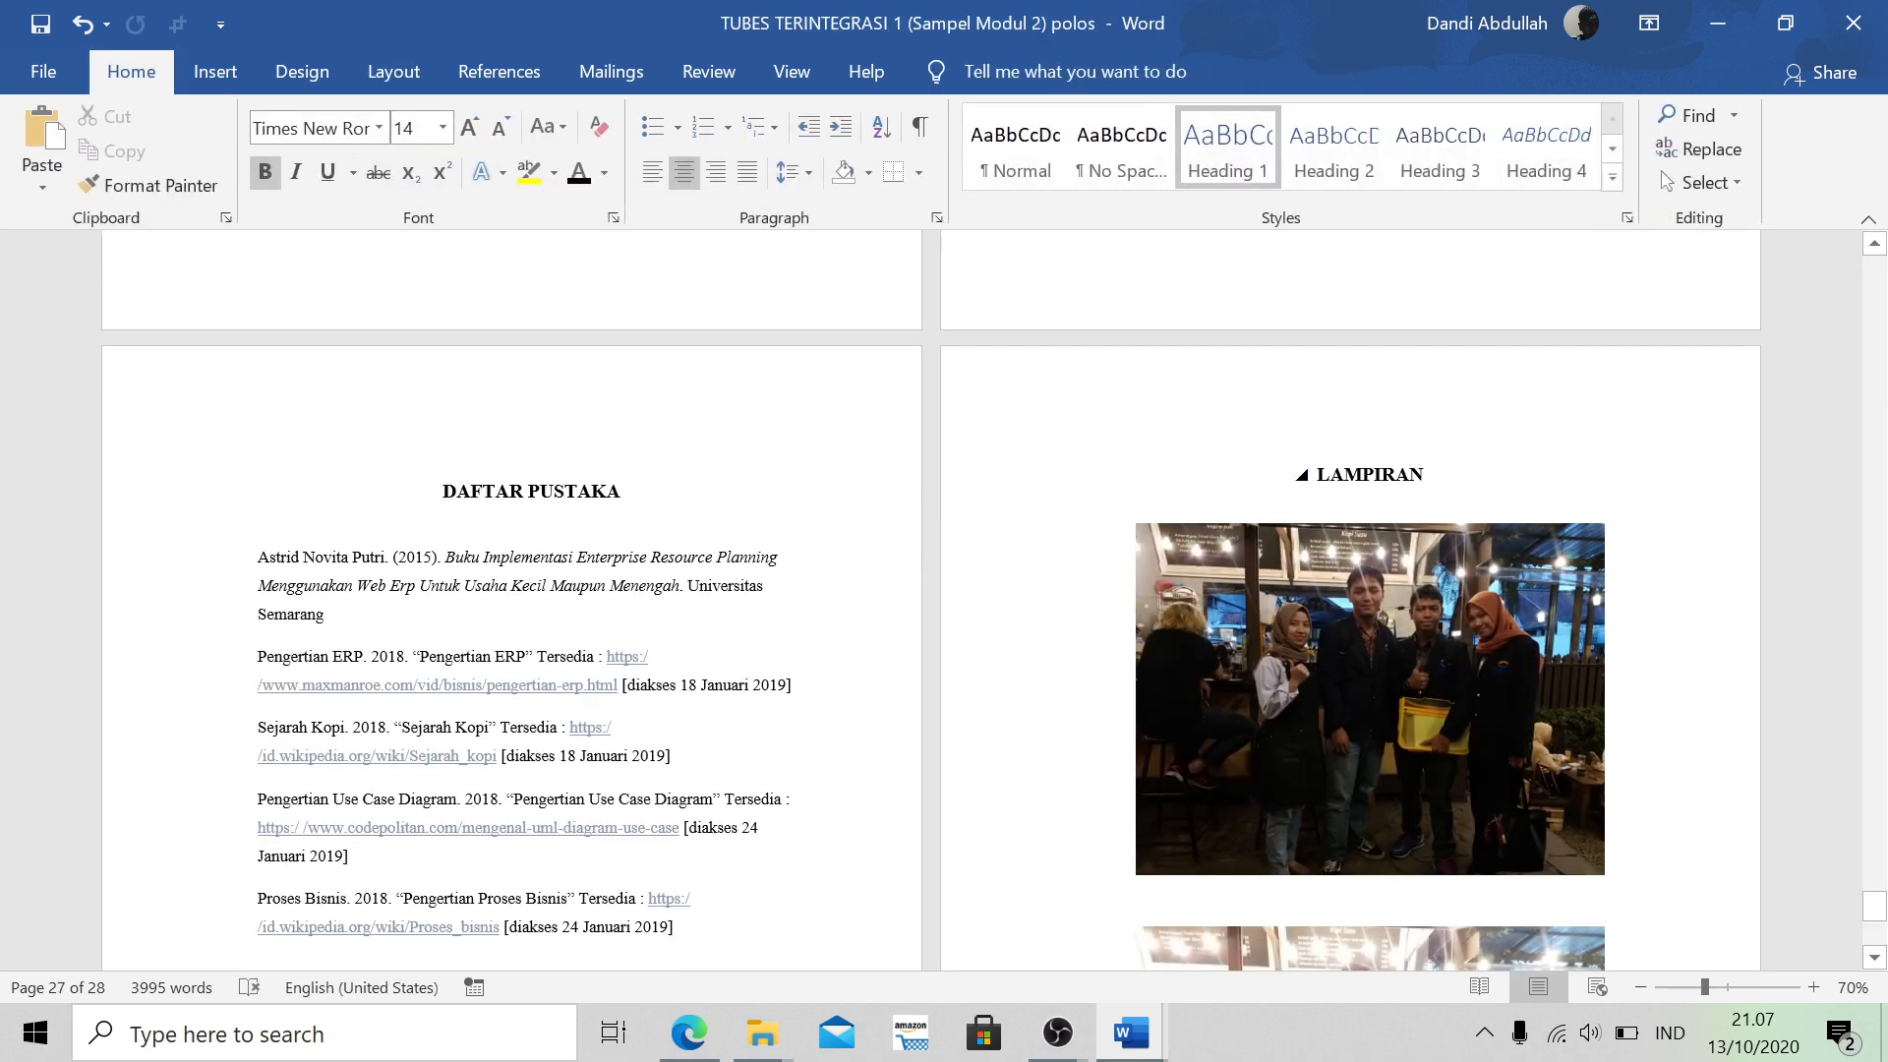
Insert a Next Page section break directly before the LAMPIRAN heading
click(392, 72)
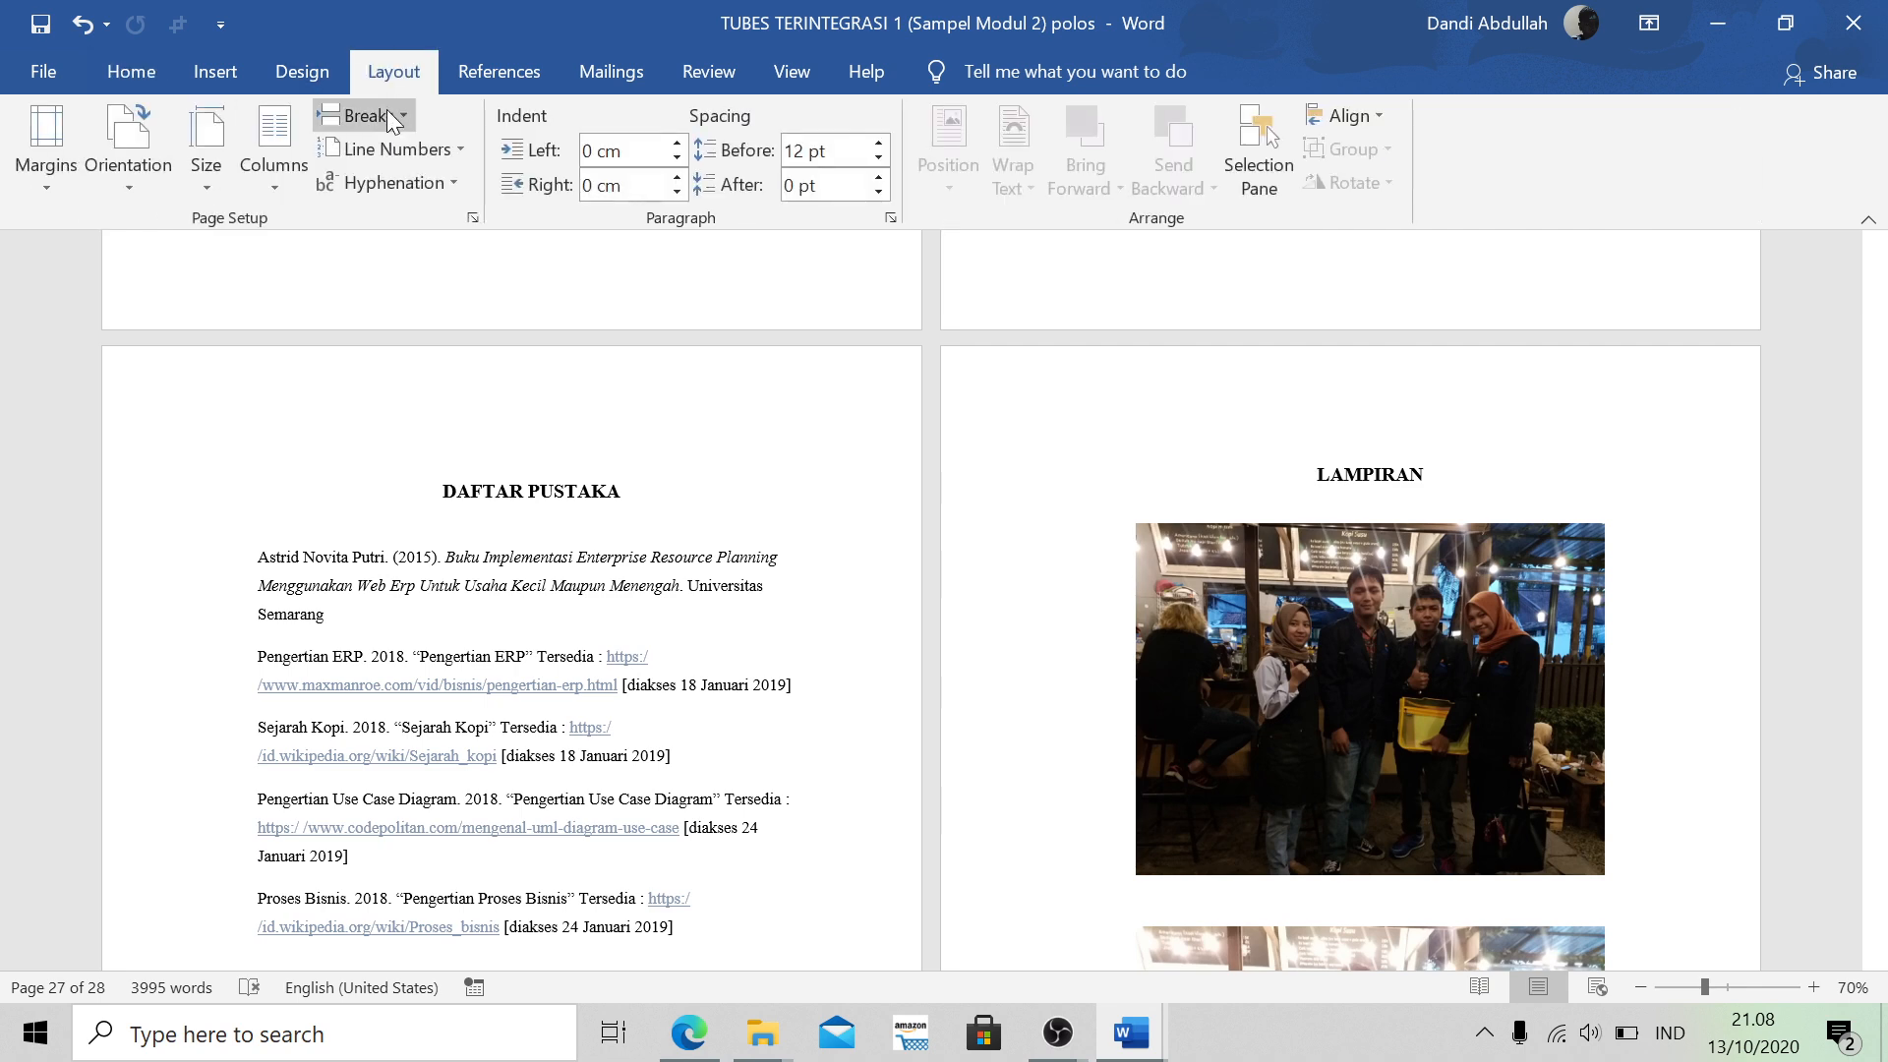
click(372, 120)
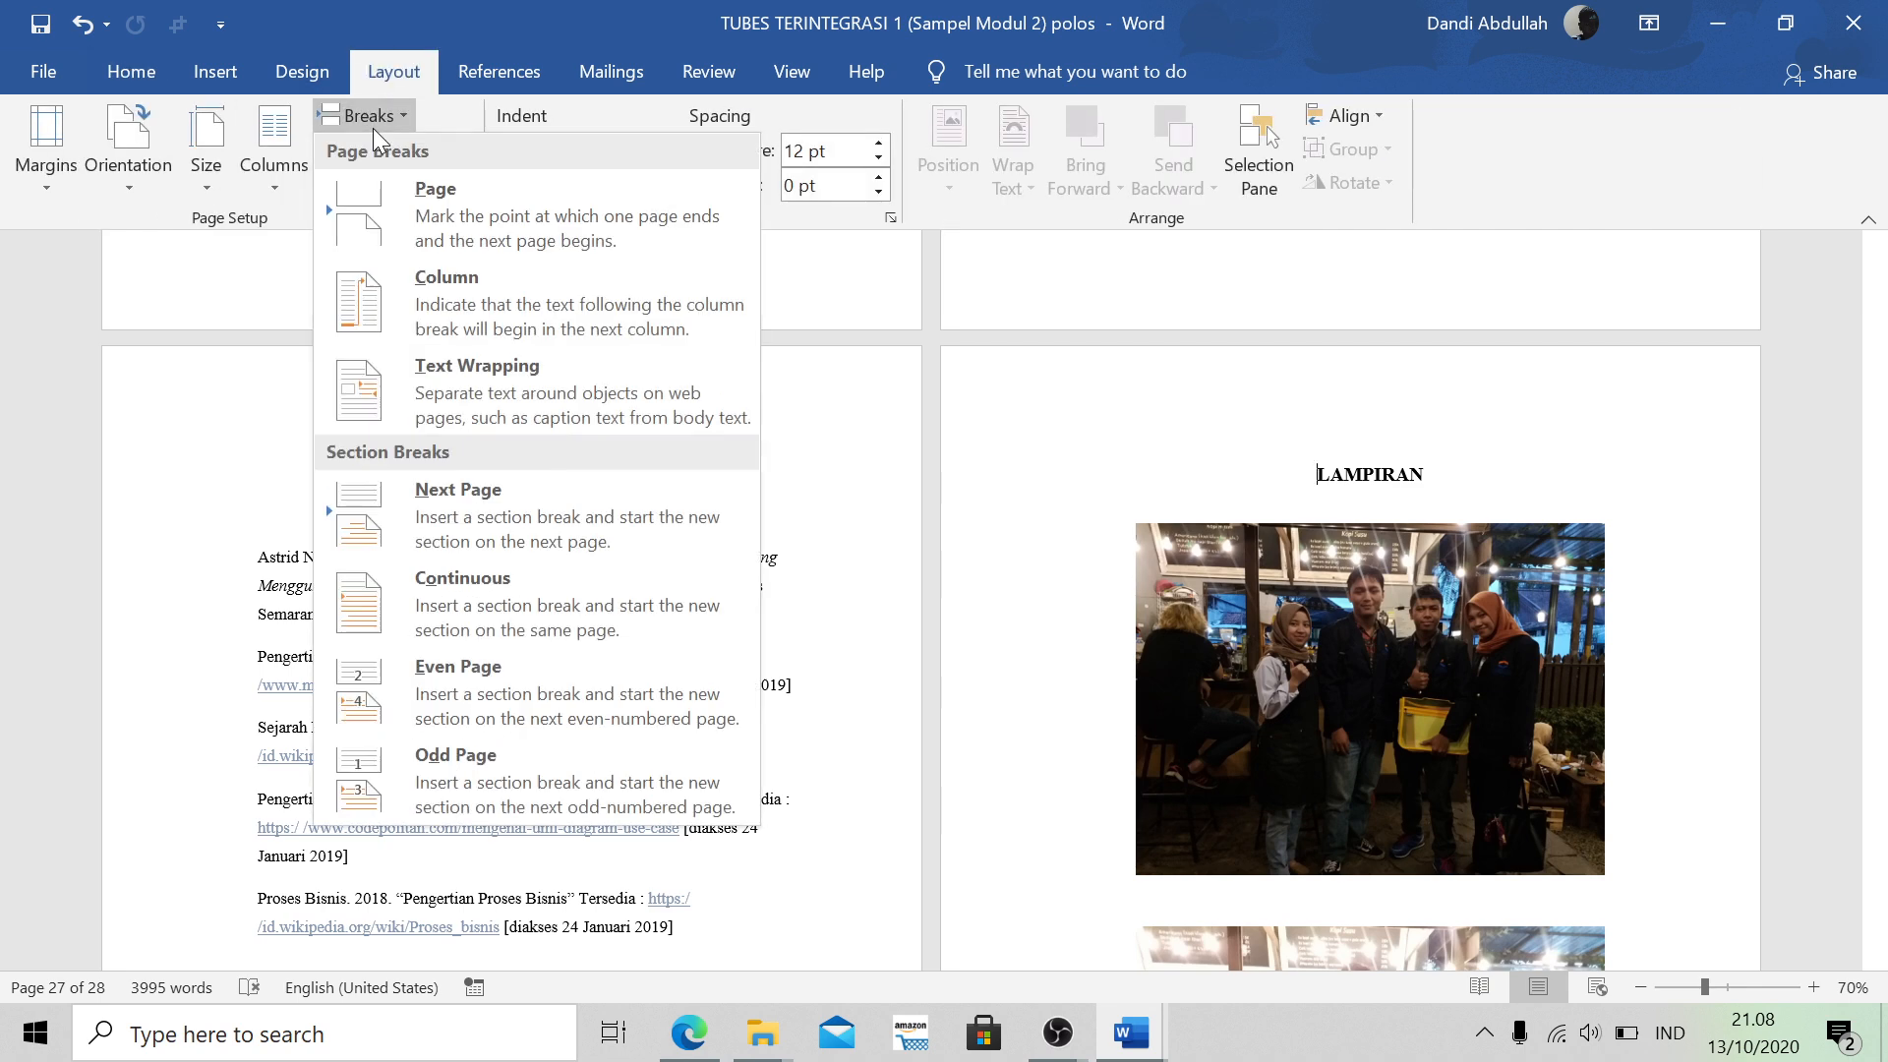
click(527, 509)
Unlink the Section 10 header and footer at LAMPIRAN from the previous section
double_click(1470, 410)
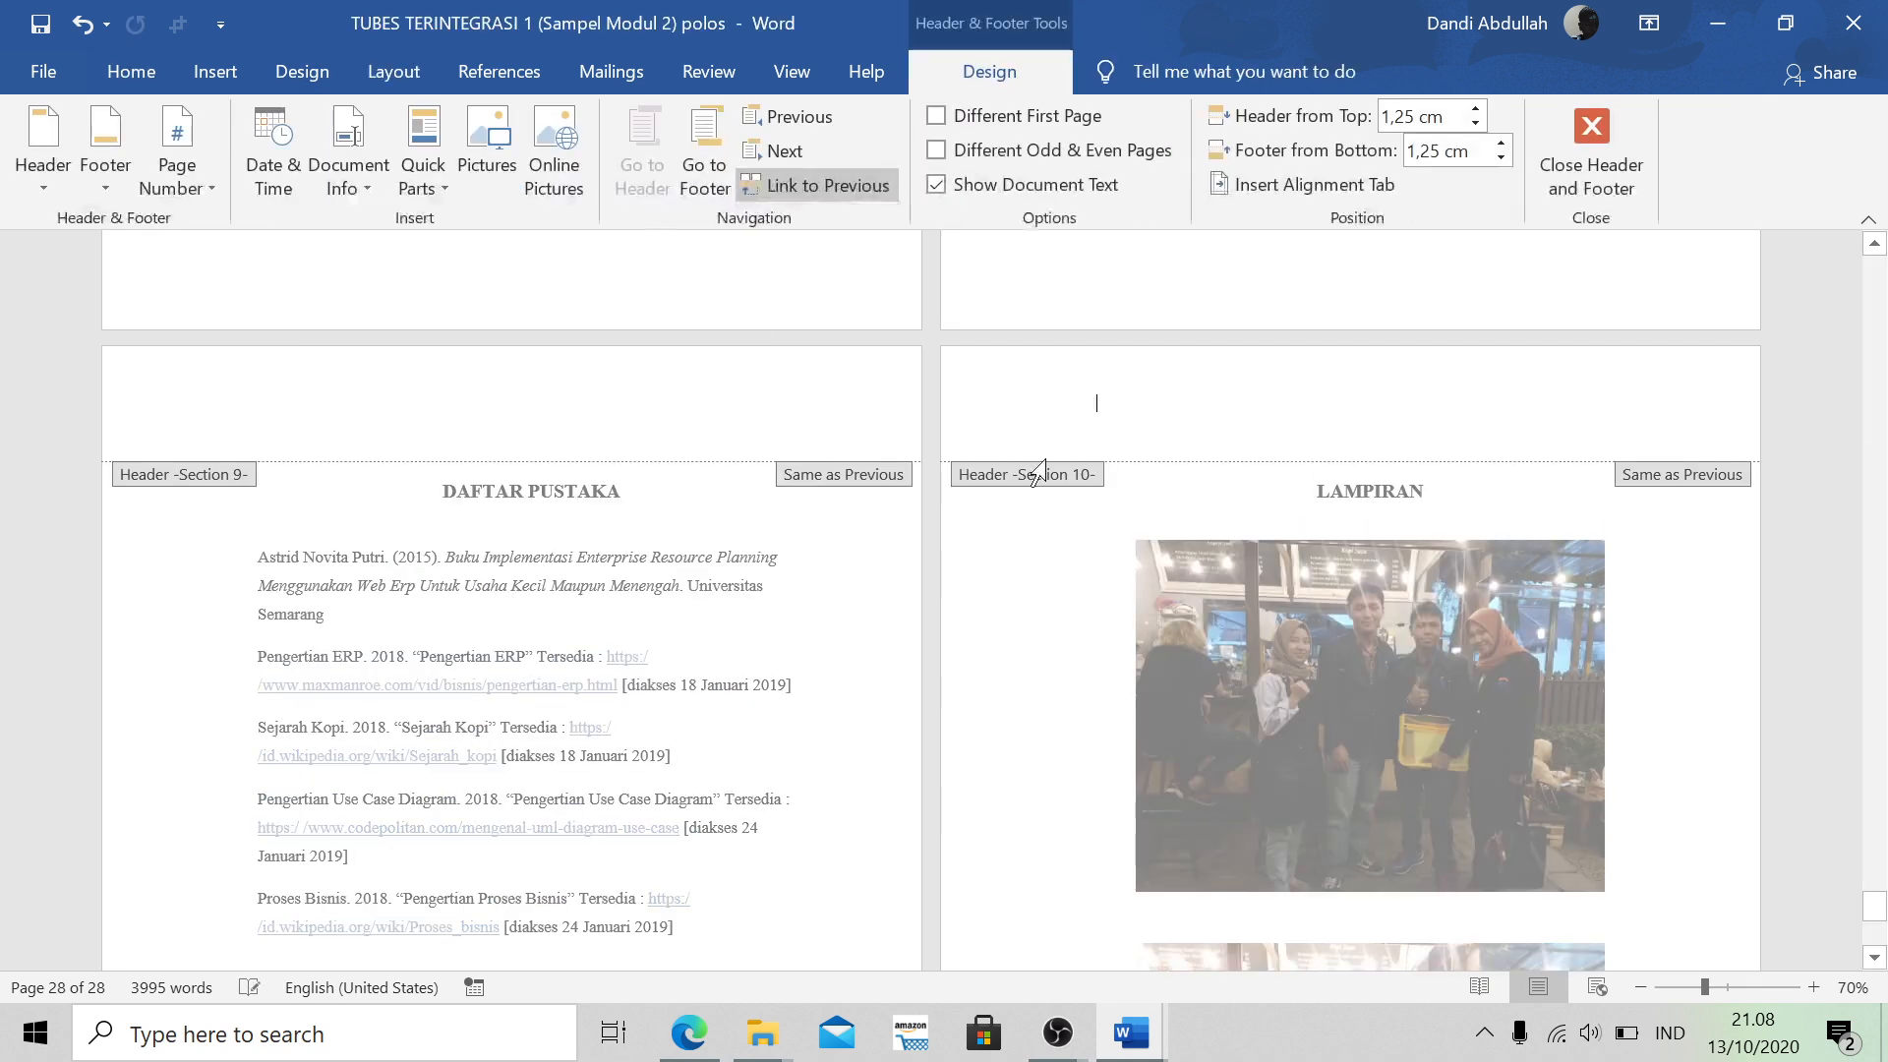
scroll(1083, 506, up, 3)
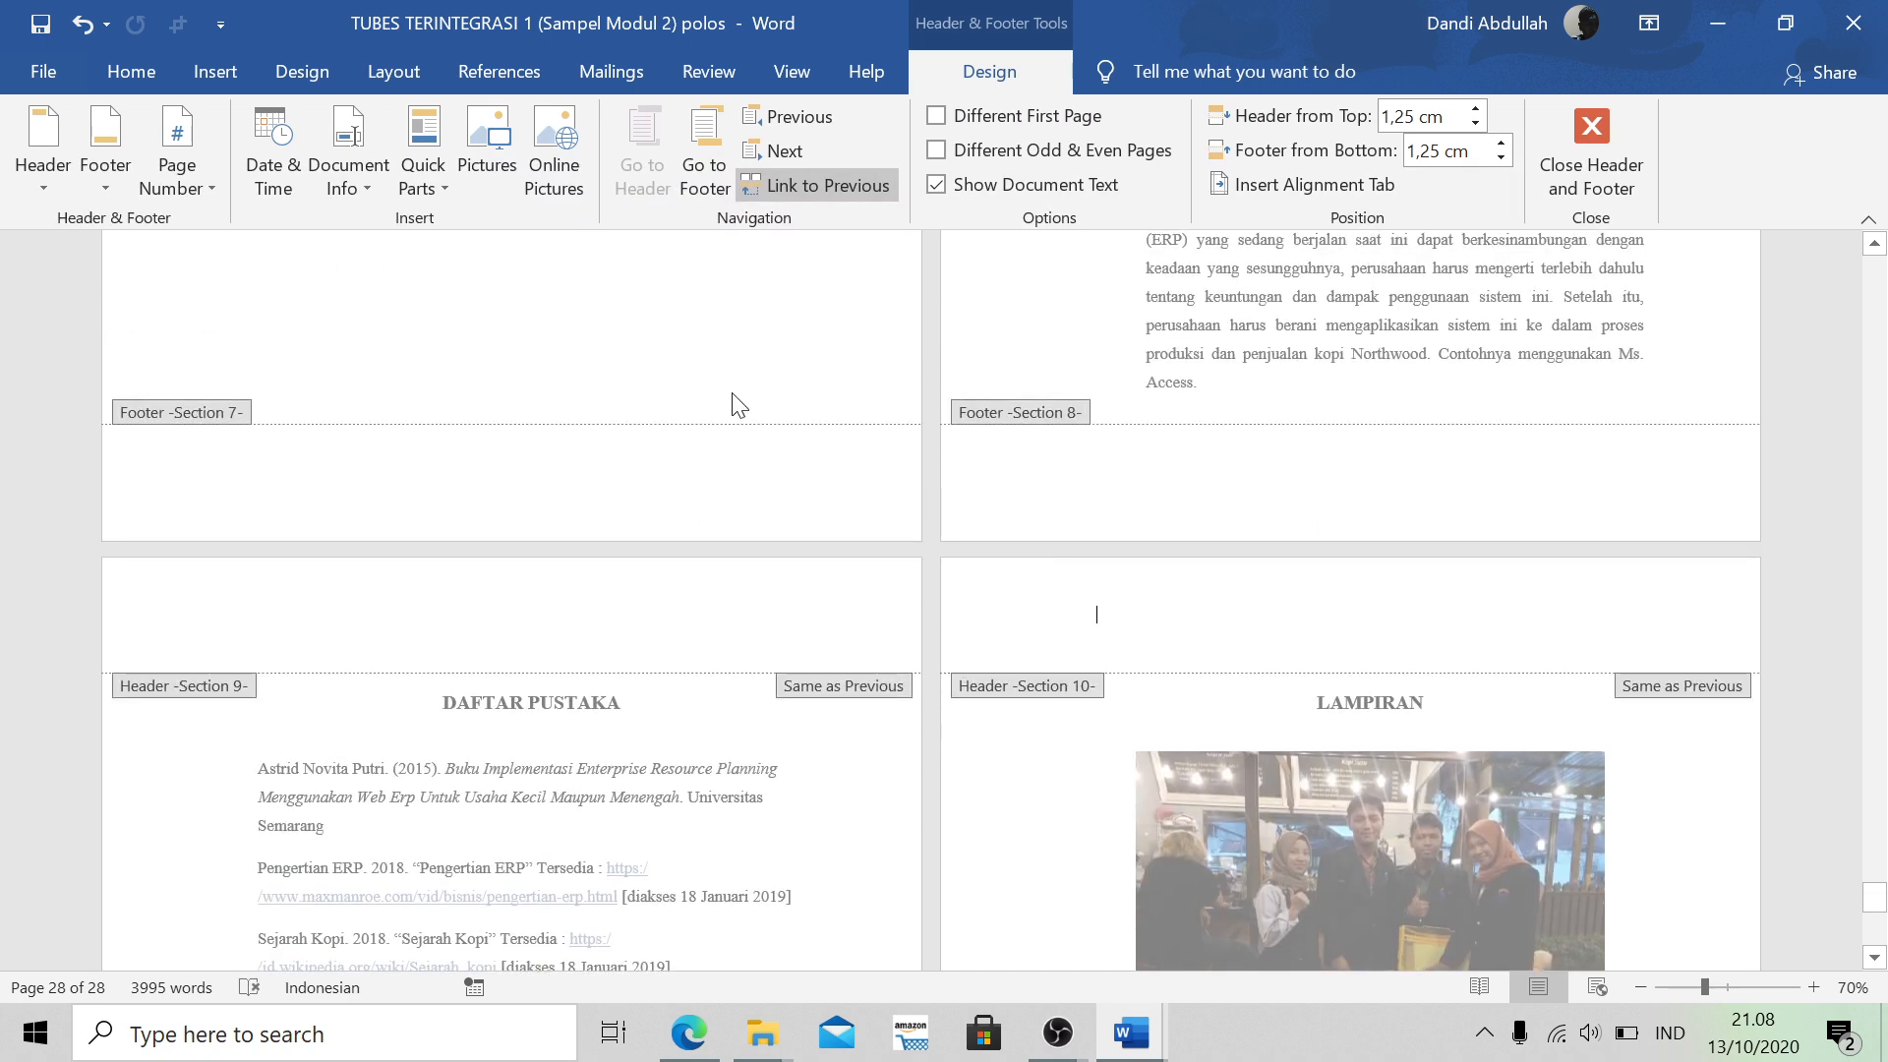
click(874, 178)
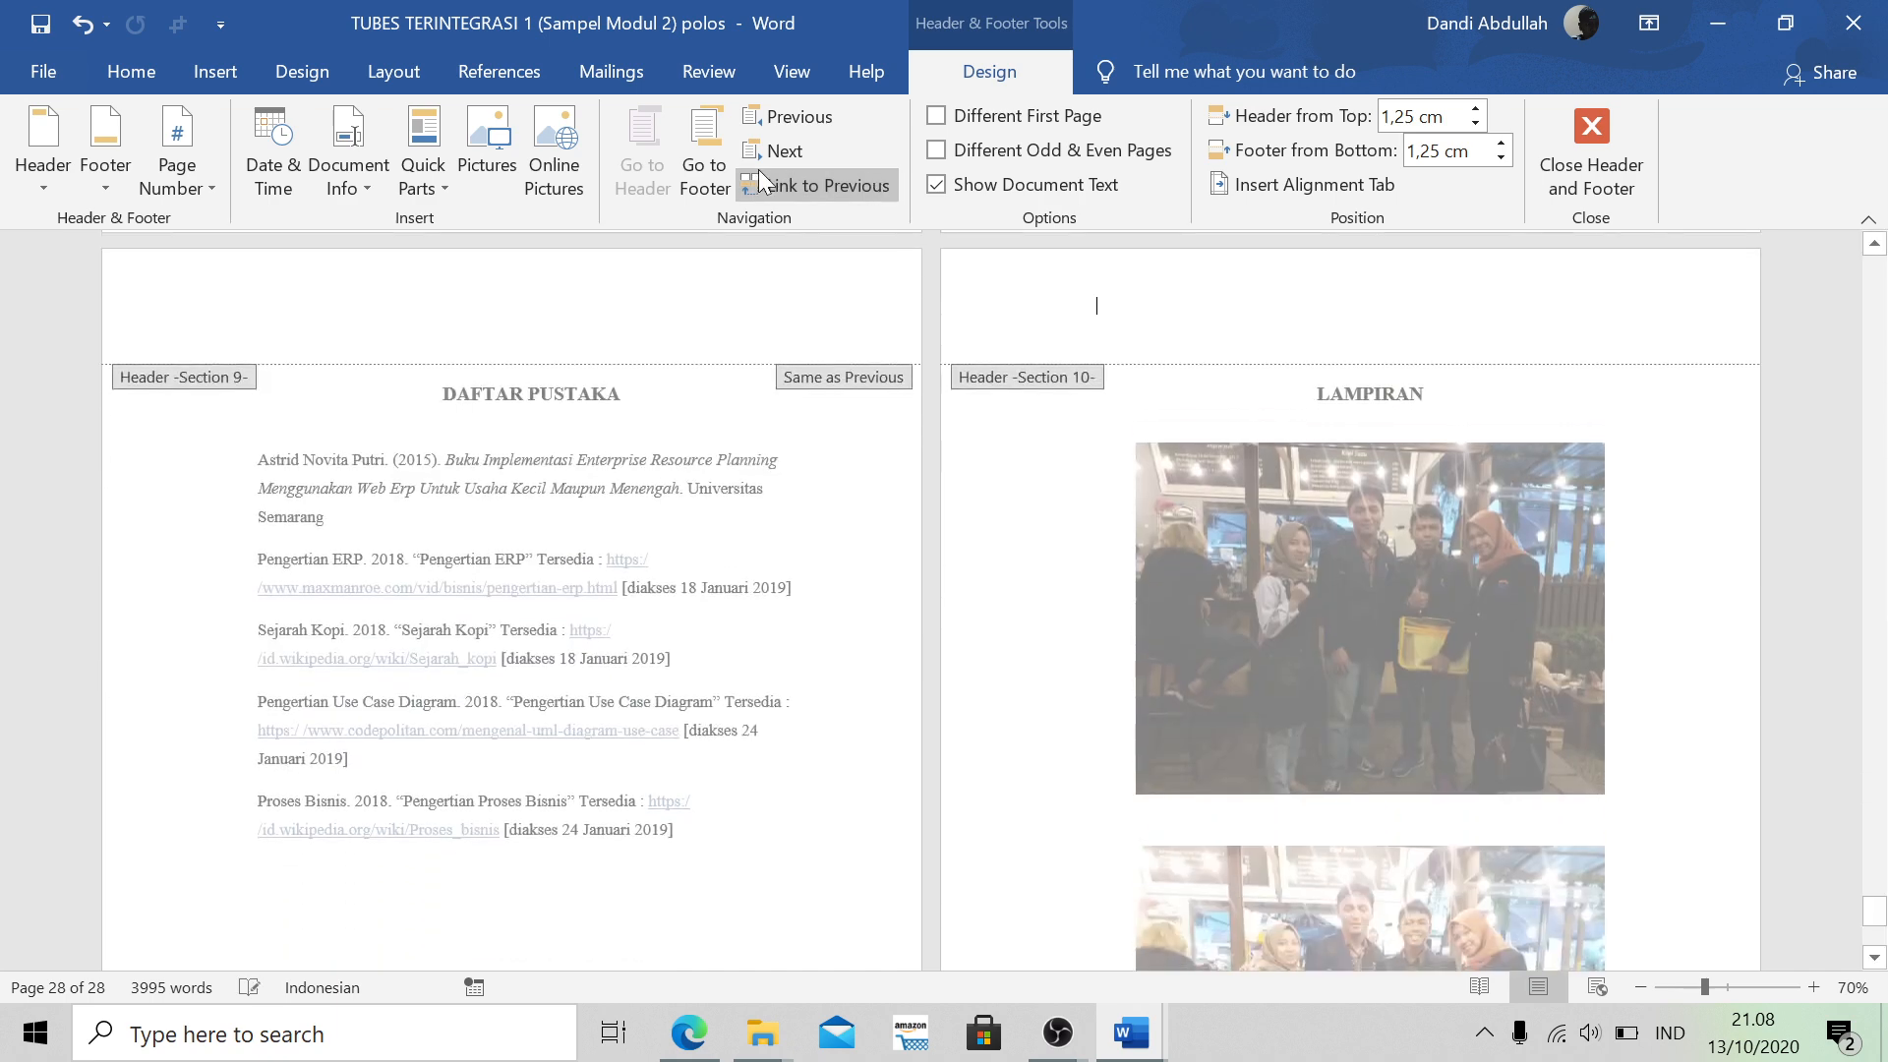
click(724, 163)
click(853, 181)
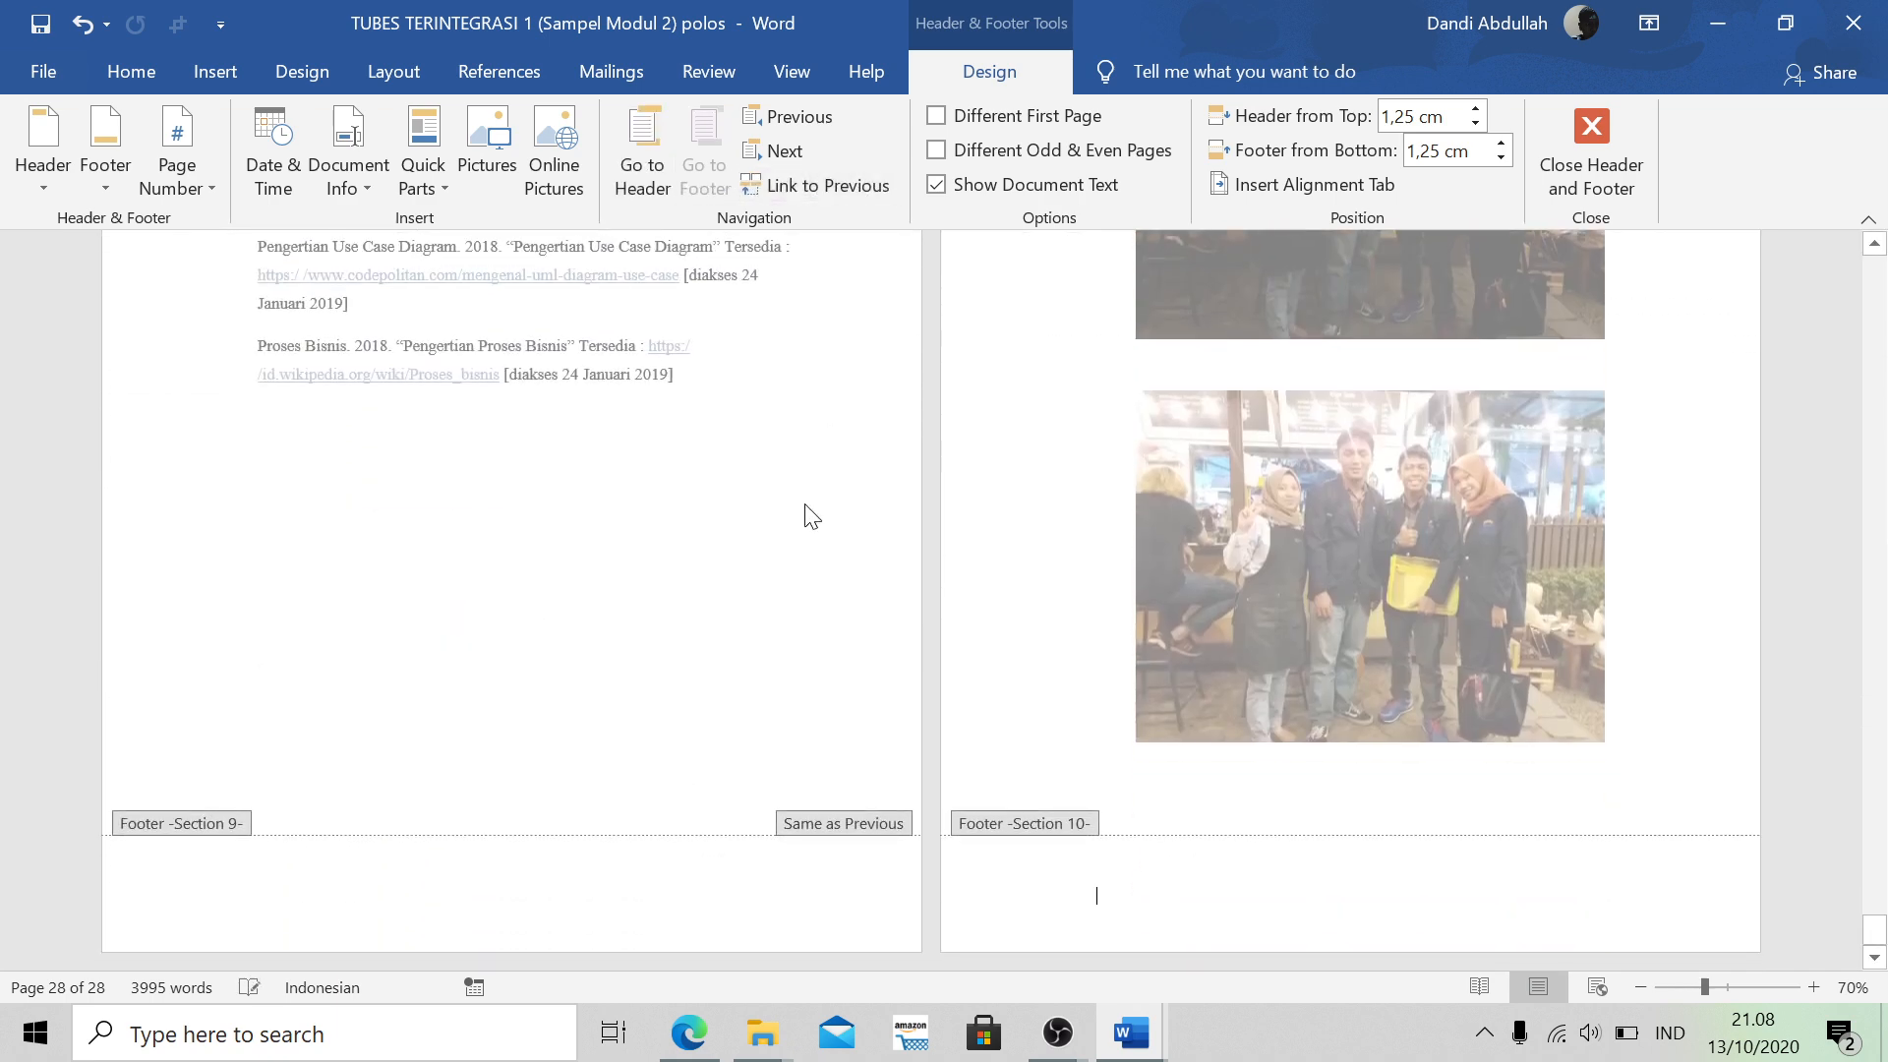
Unlink the Section 9 header and footer at DAFTAR PUSTAKA from the previous section and leave header and footer editing
scroll(806, 519, up, 7)
click(258, 341)
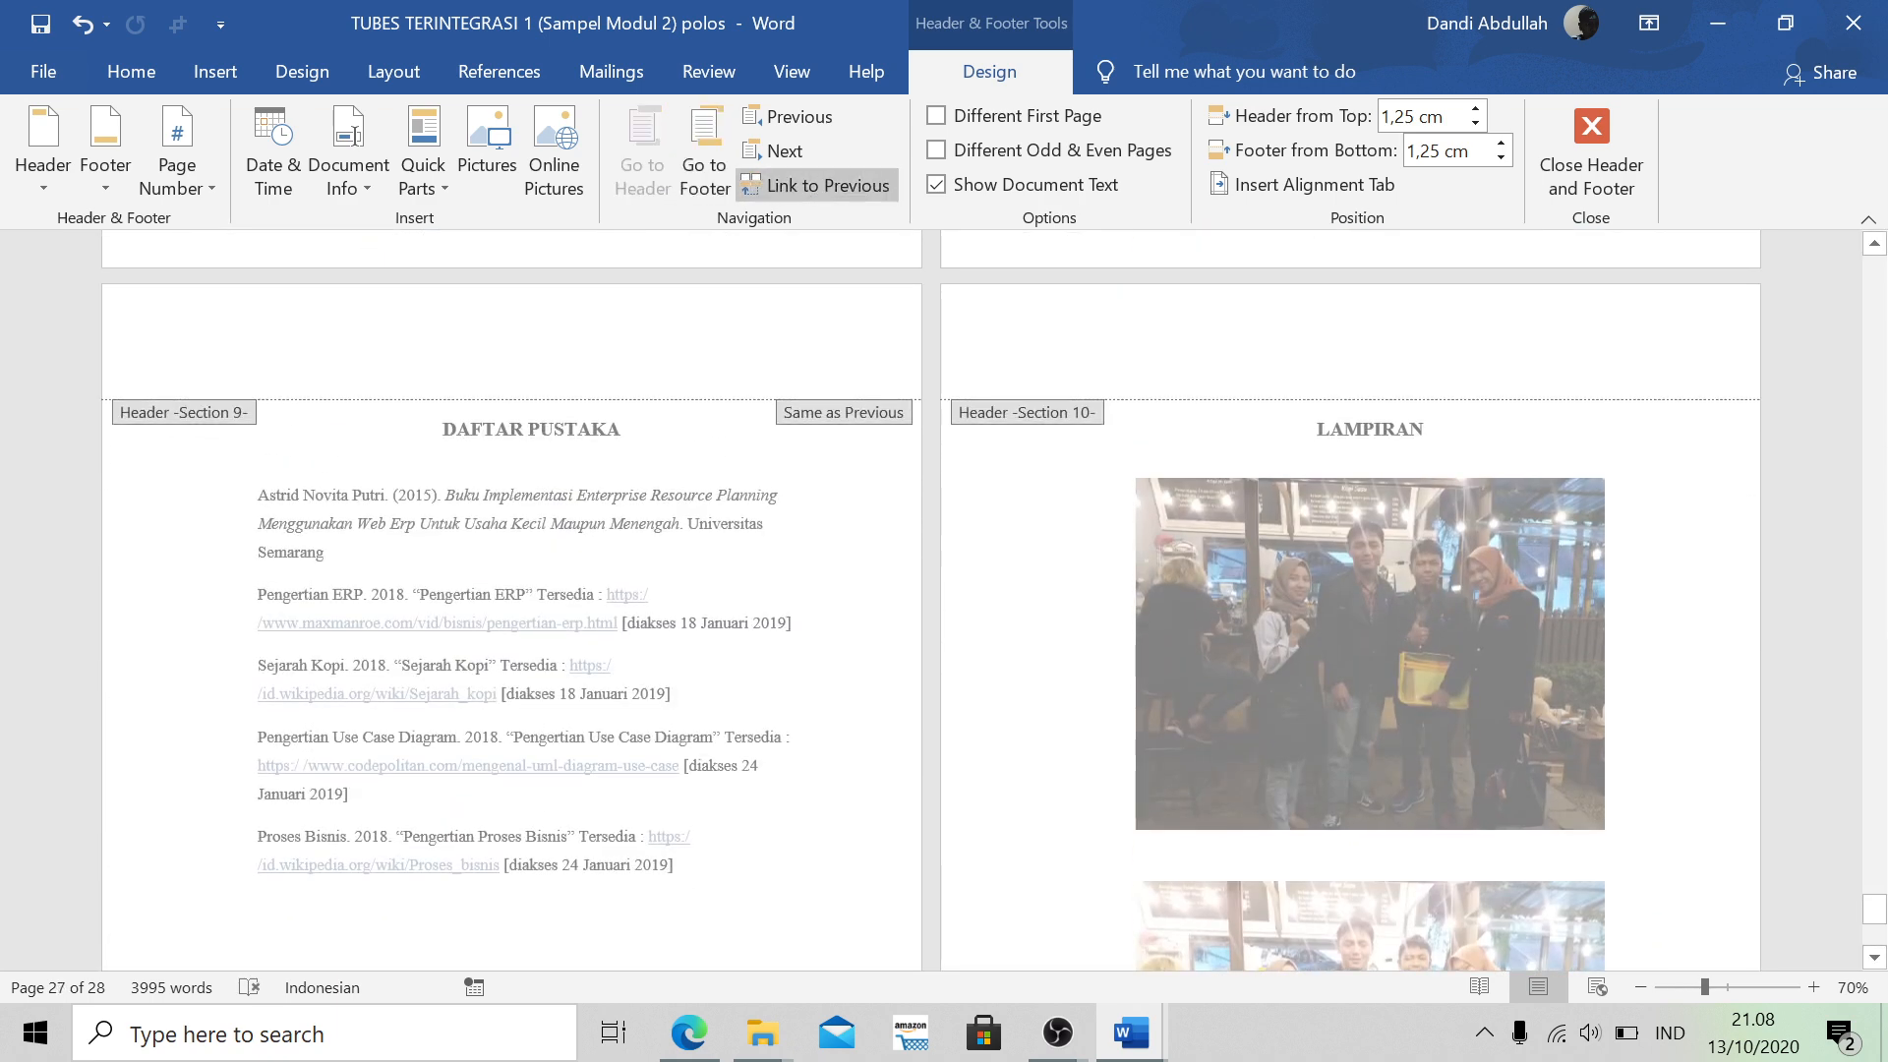
click(714, 145)
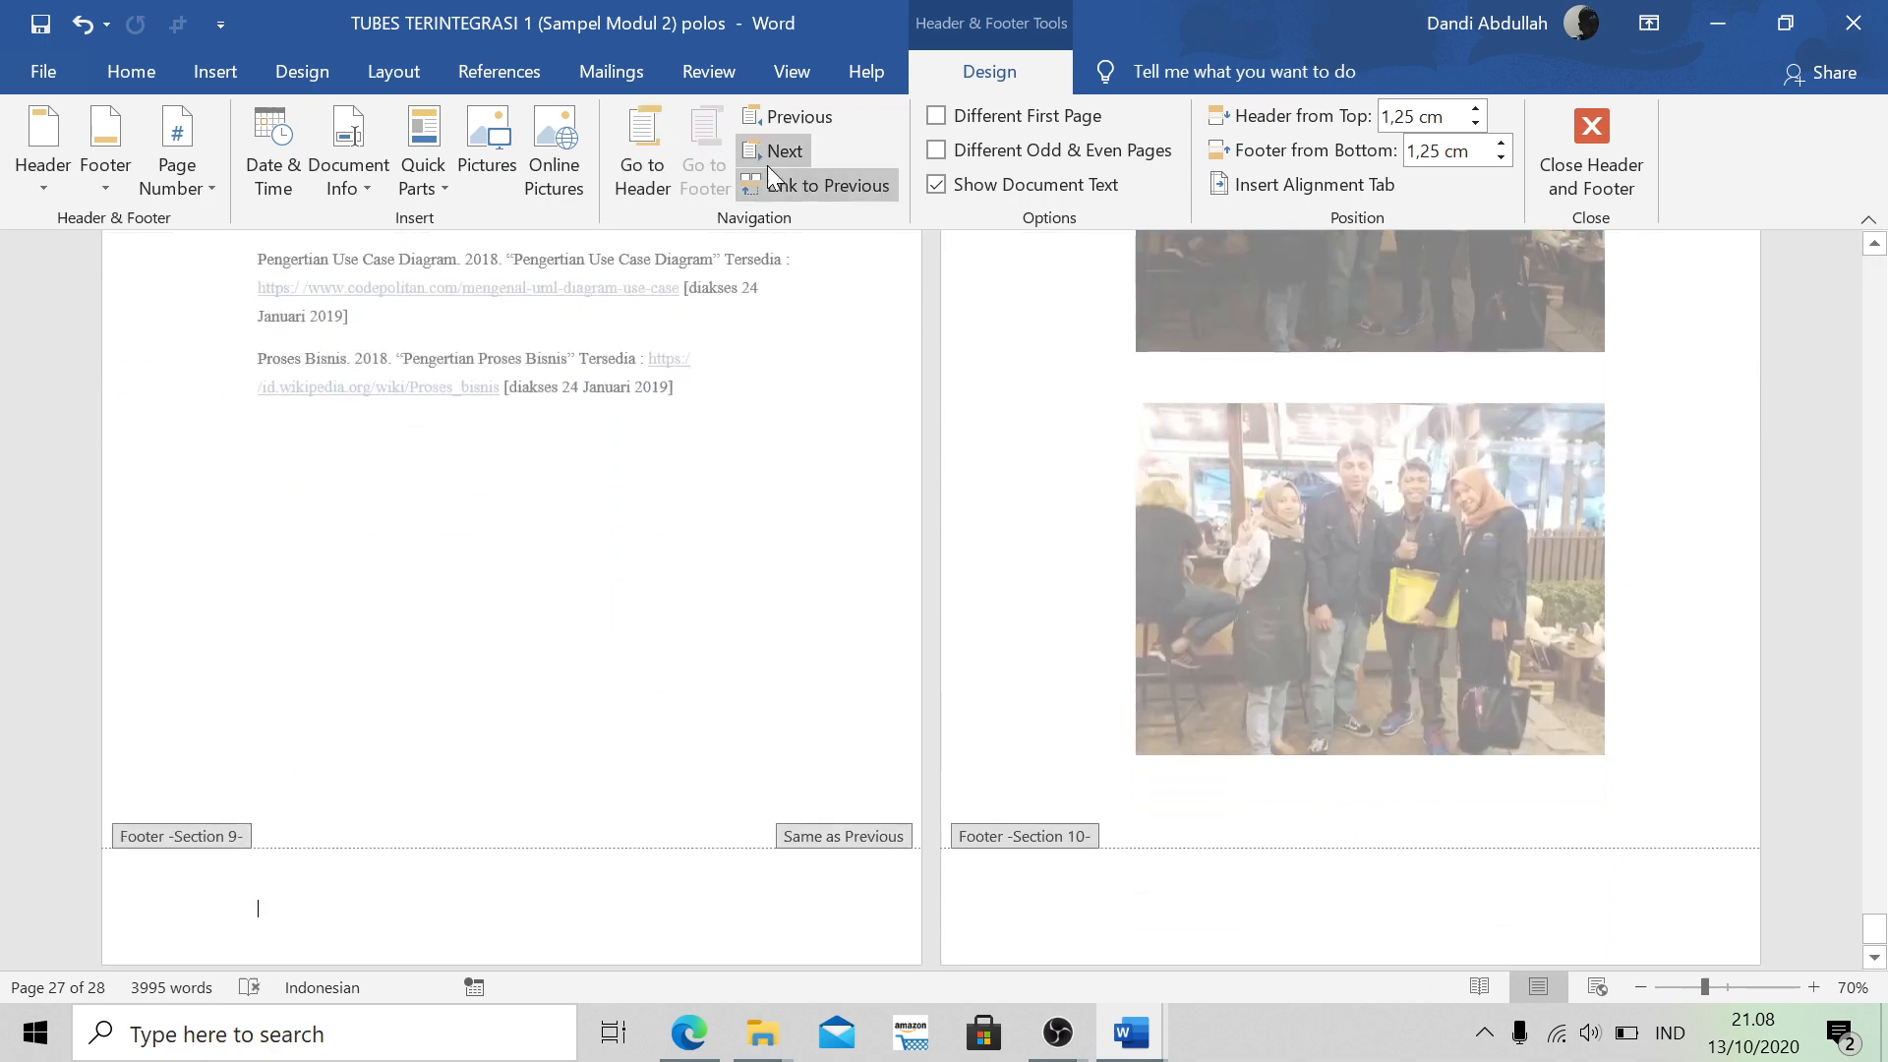
click(789, 189)
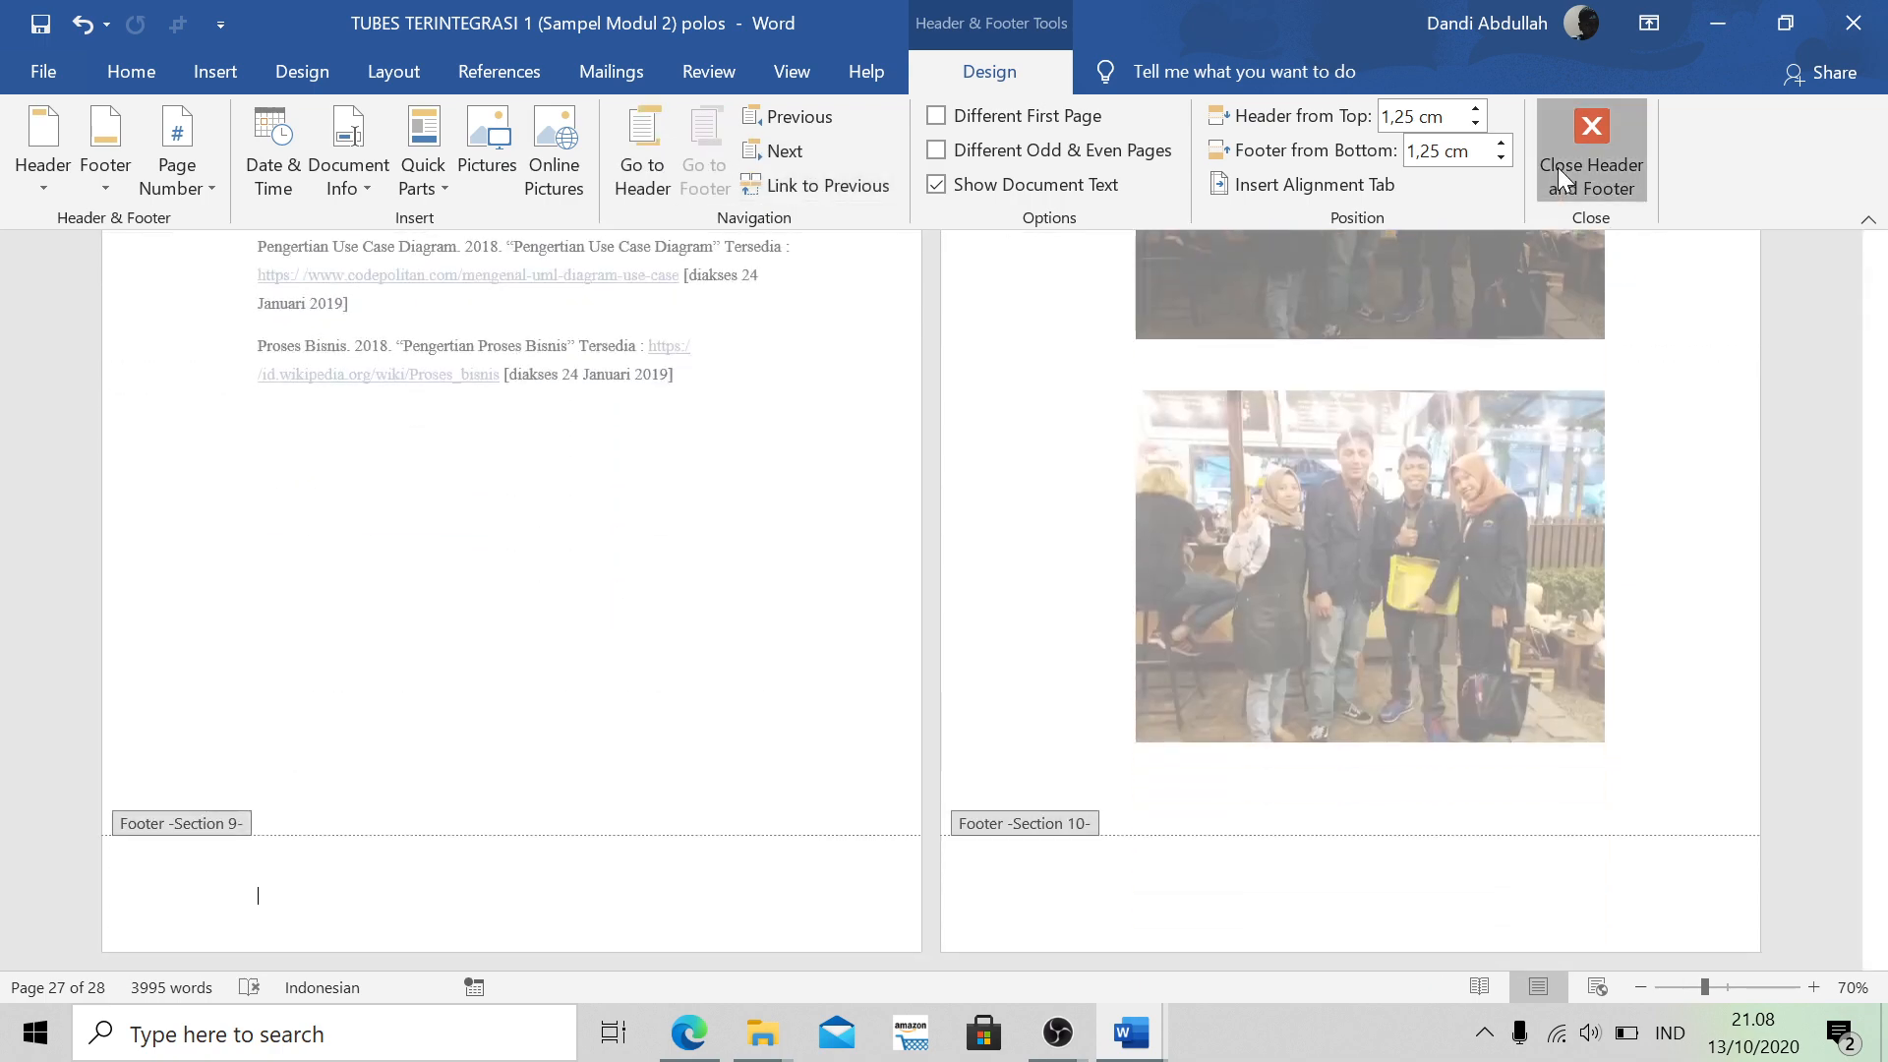
click(1557, 177)
Review the section labels in the headers and footers from LAMPIRAN back to the cover page and leave header and footer editing
scroll(983, 750, up, 5)
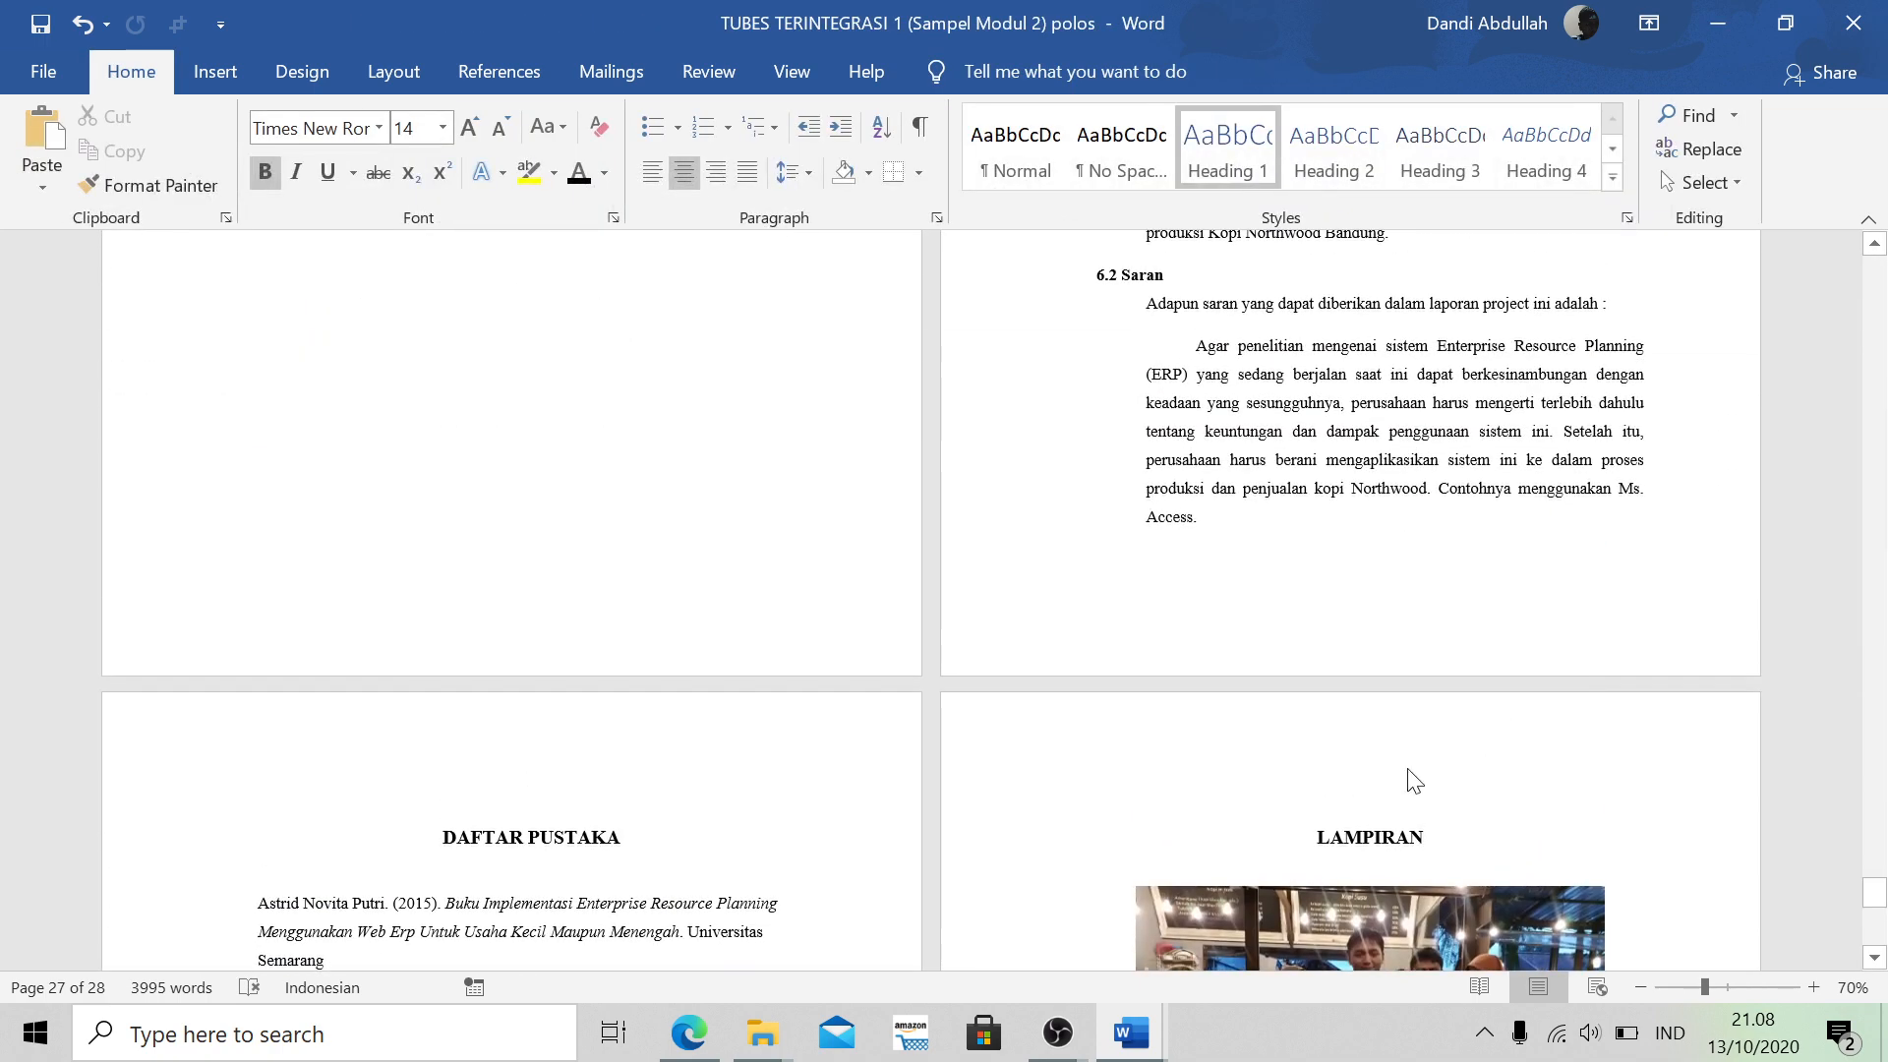
double_click(1414, 780)
scroll(1217, 863, down, 10)
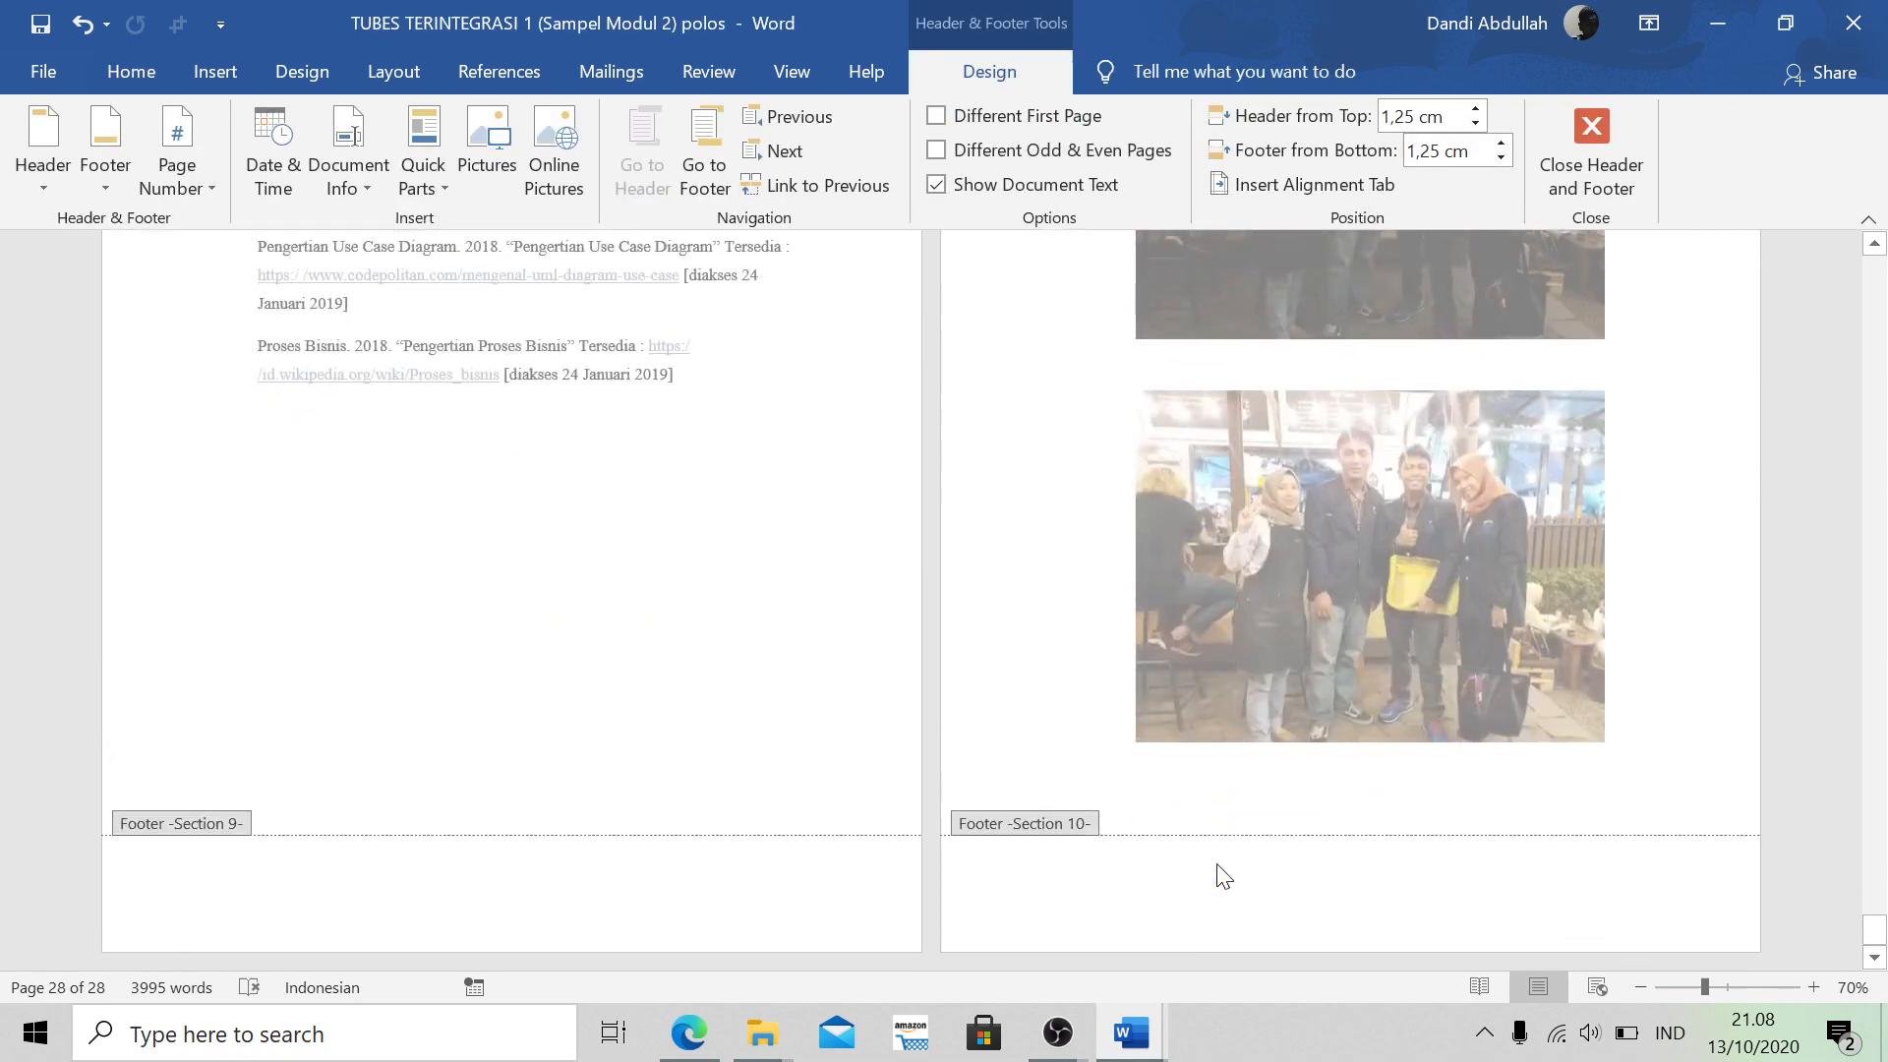
scroll(1220, 867, up, 12)
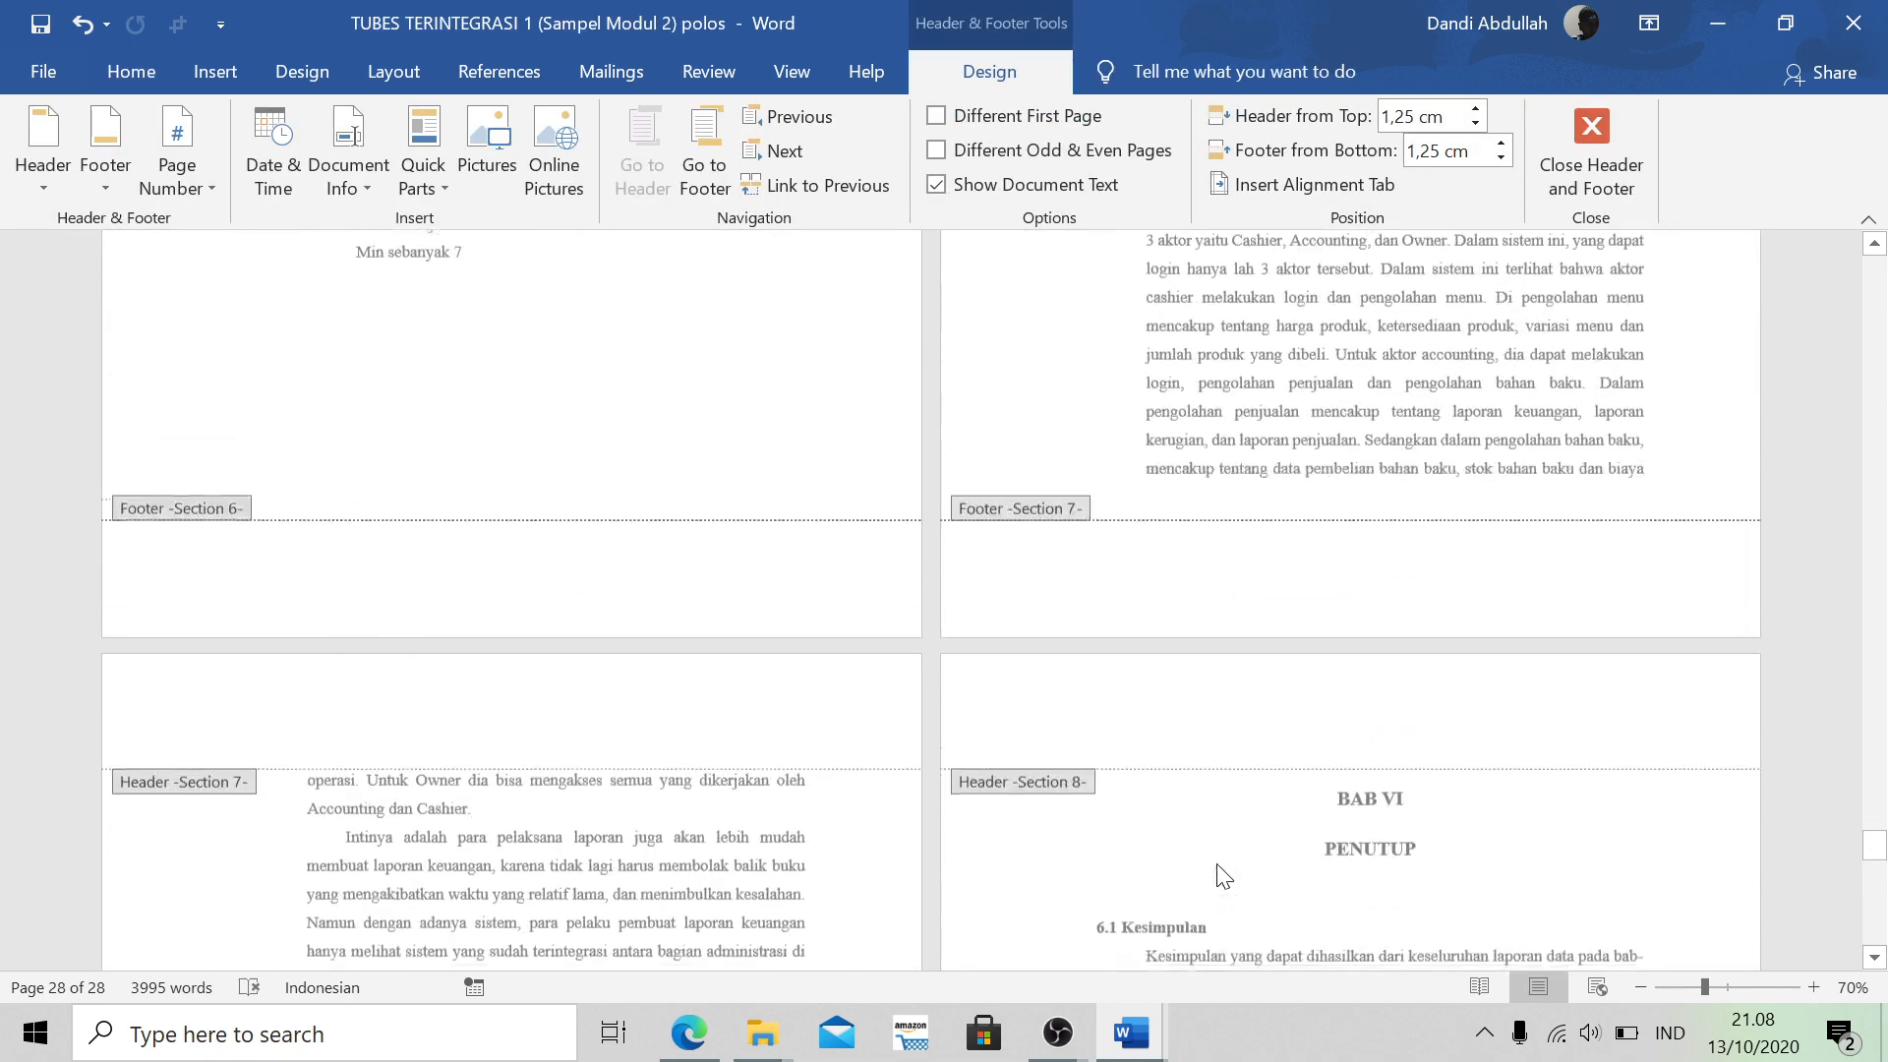
scroll(1223, 875, up, 15)
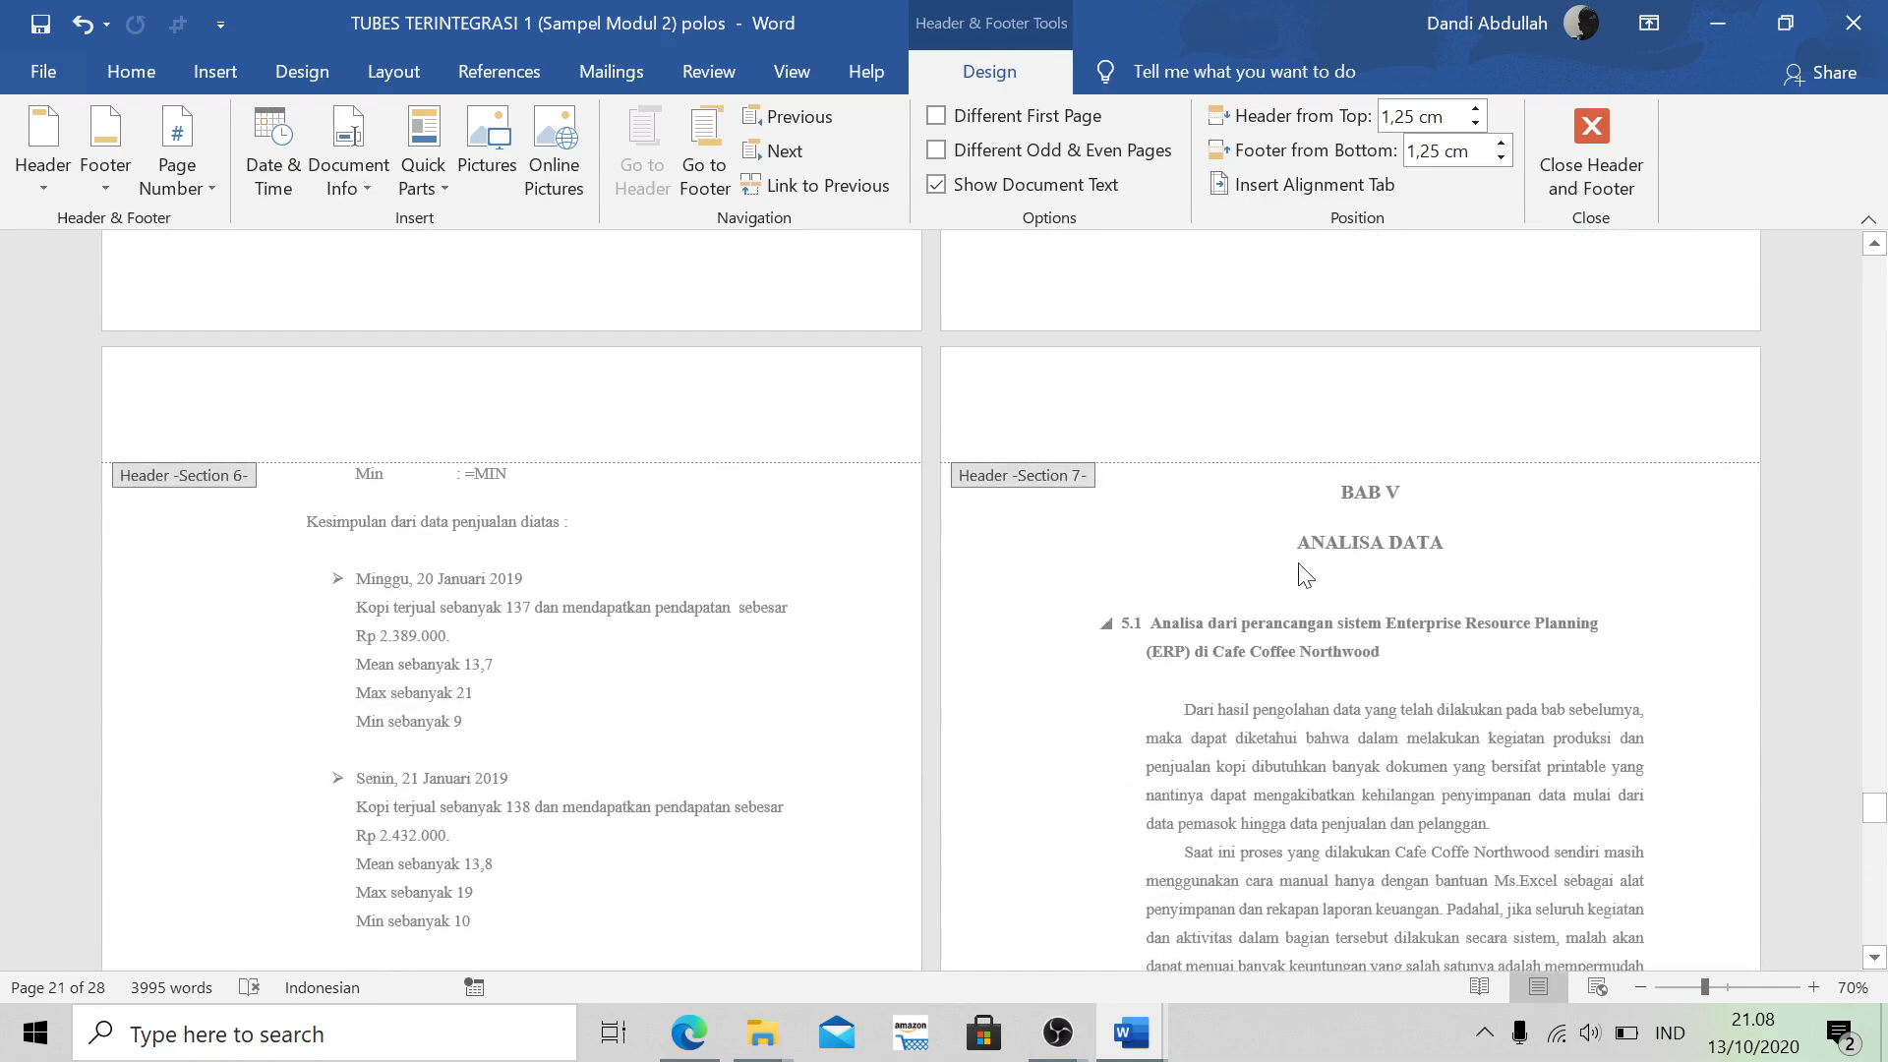
scroll(1394, 491, up, 12)
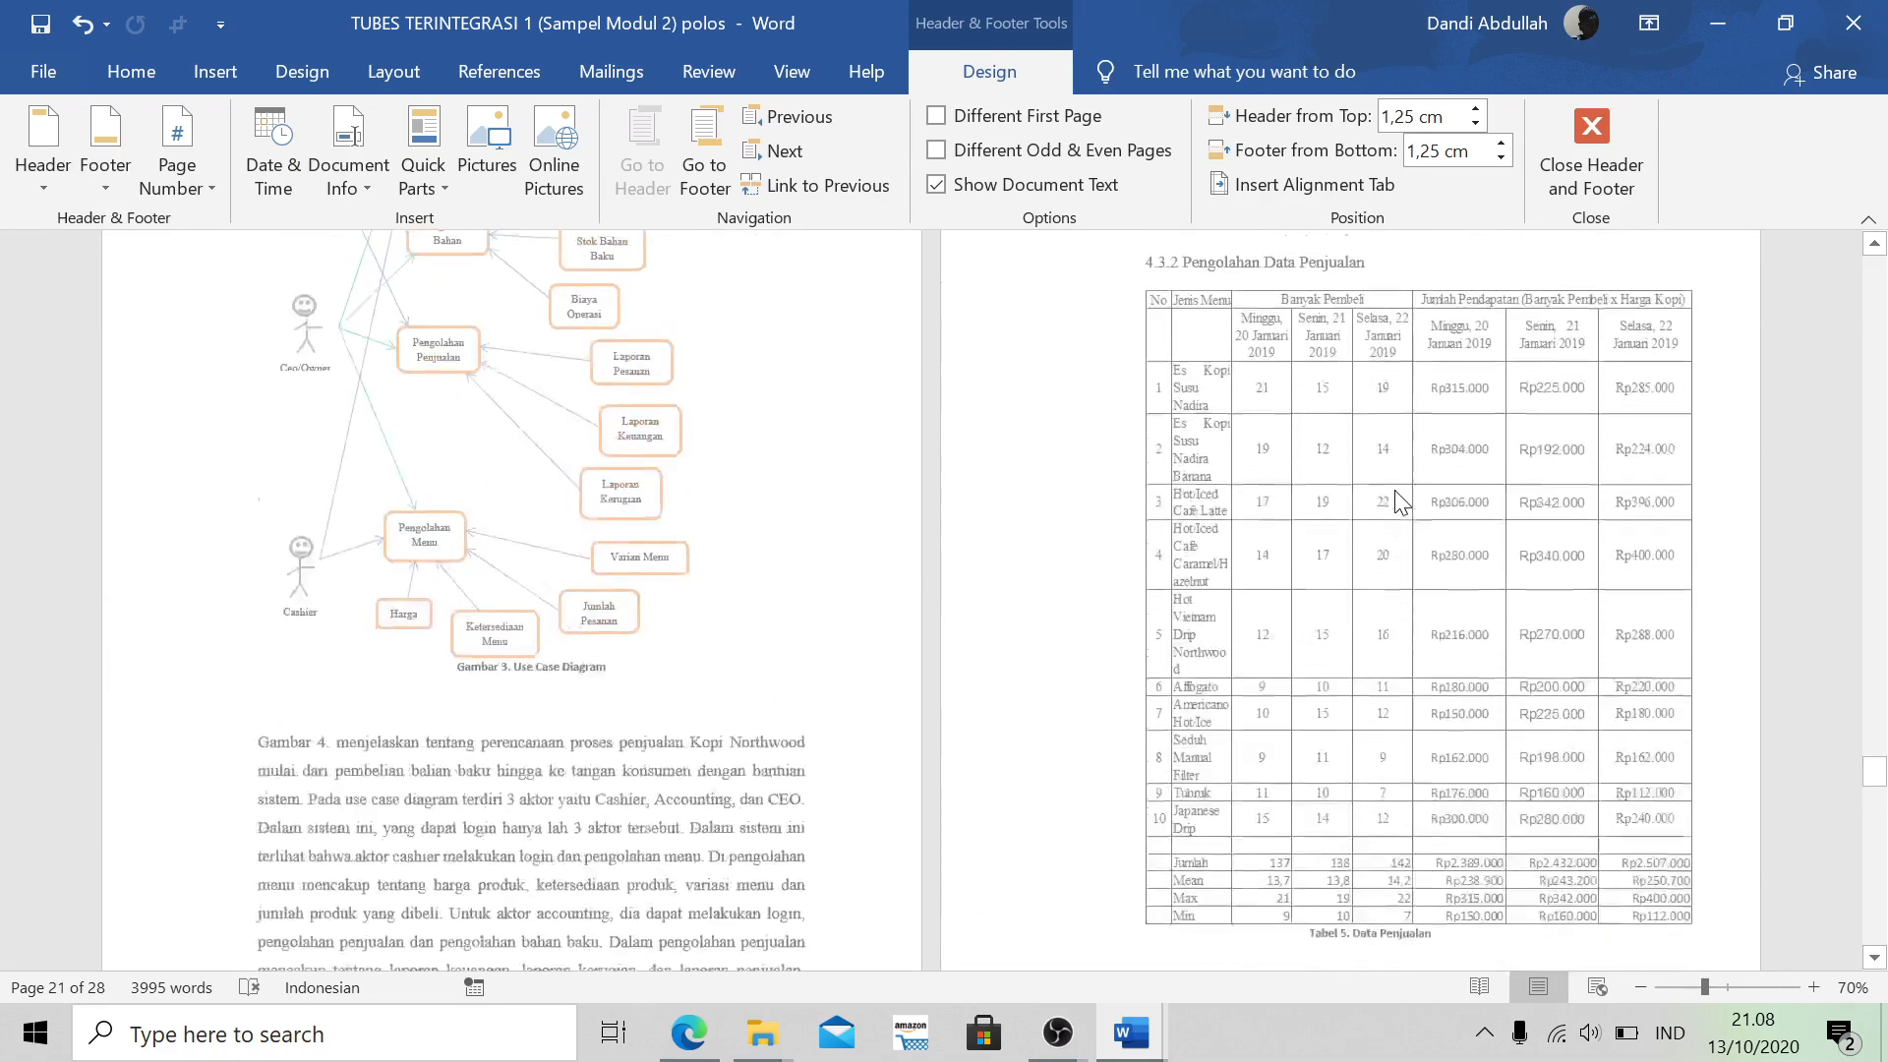
scroll(1394, 490, up, 15)
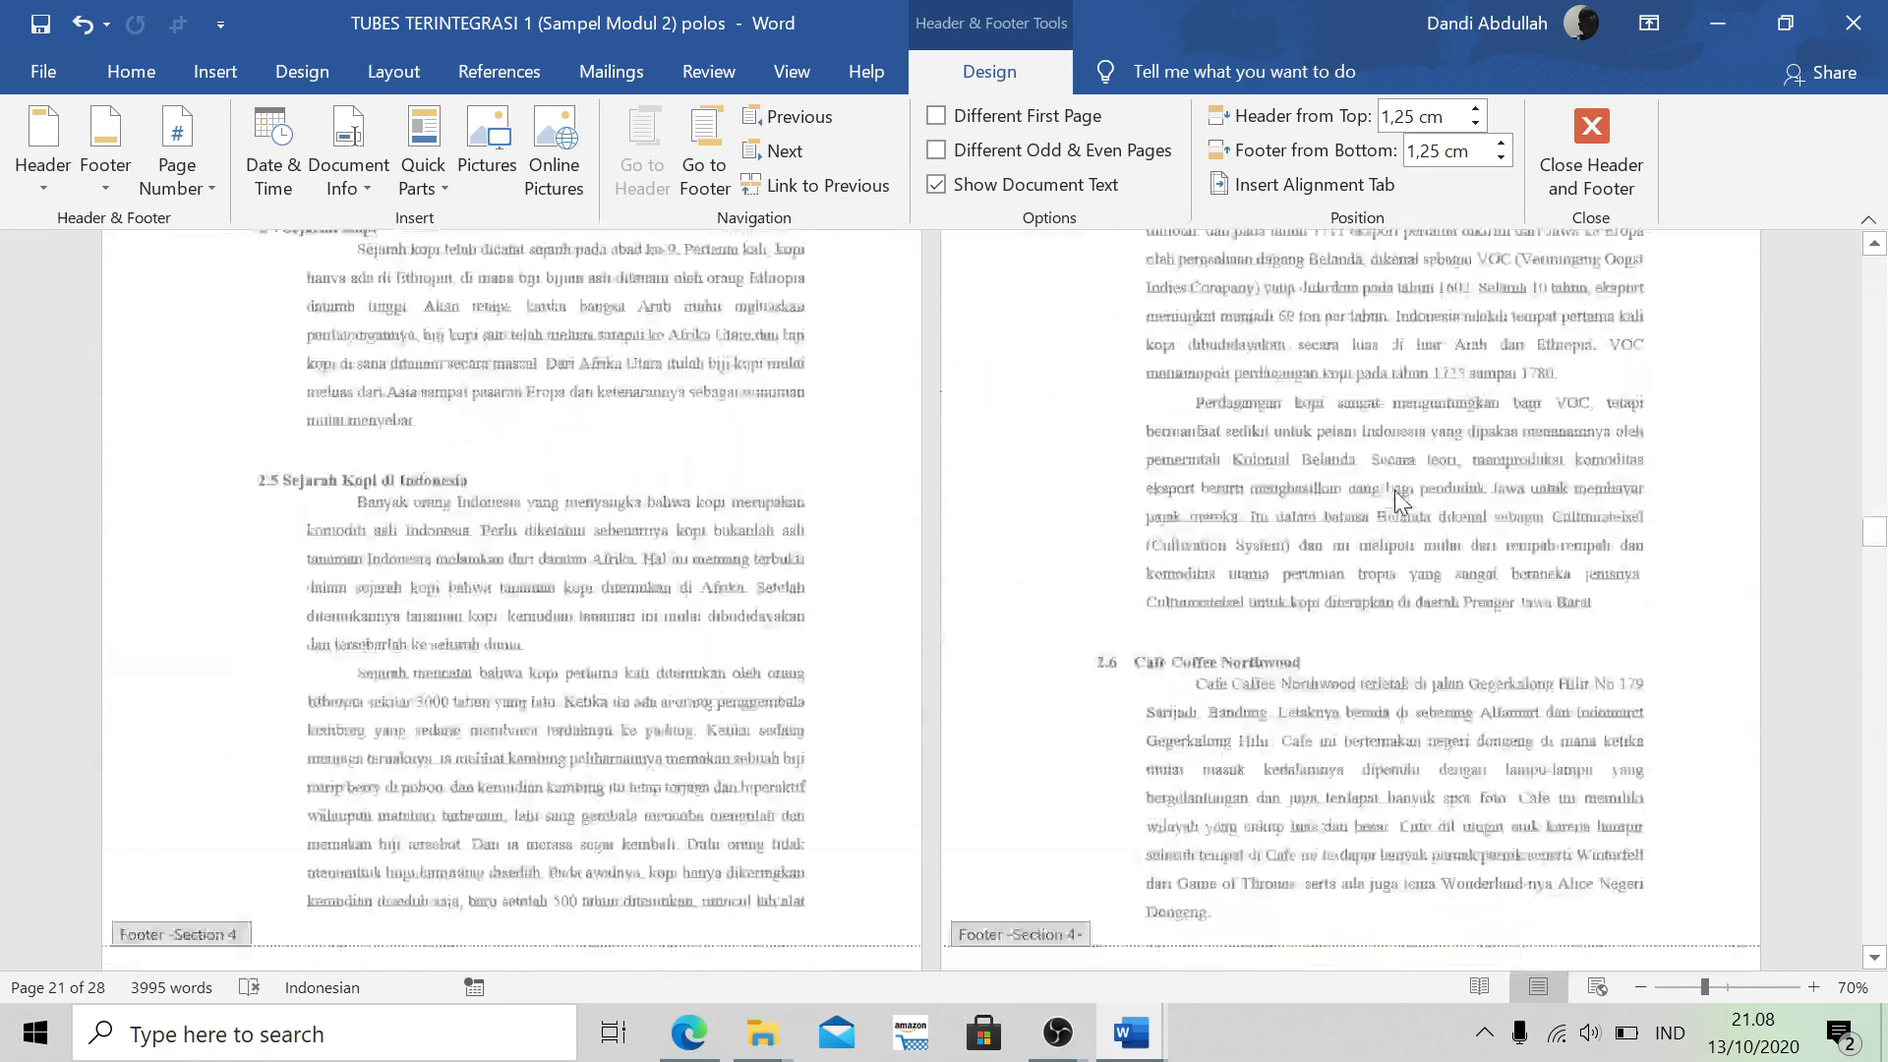
scroll(1394, 490, up, 10)
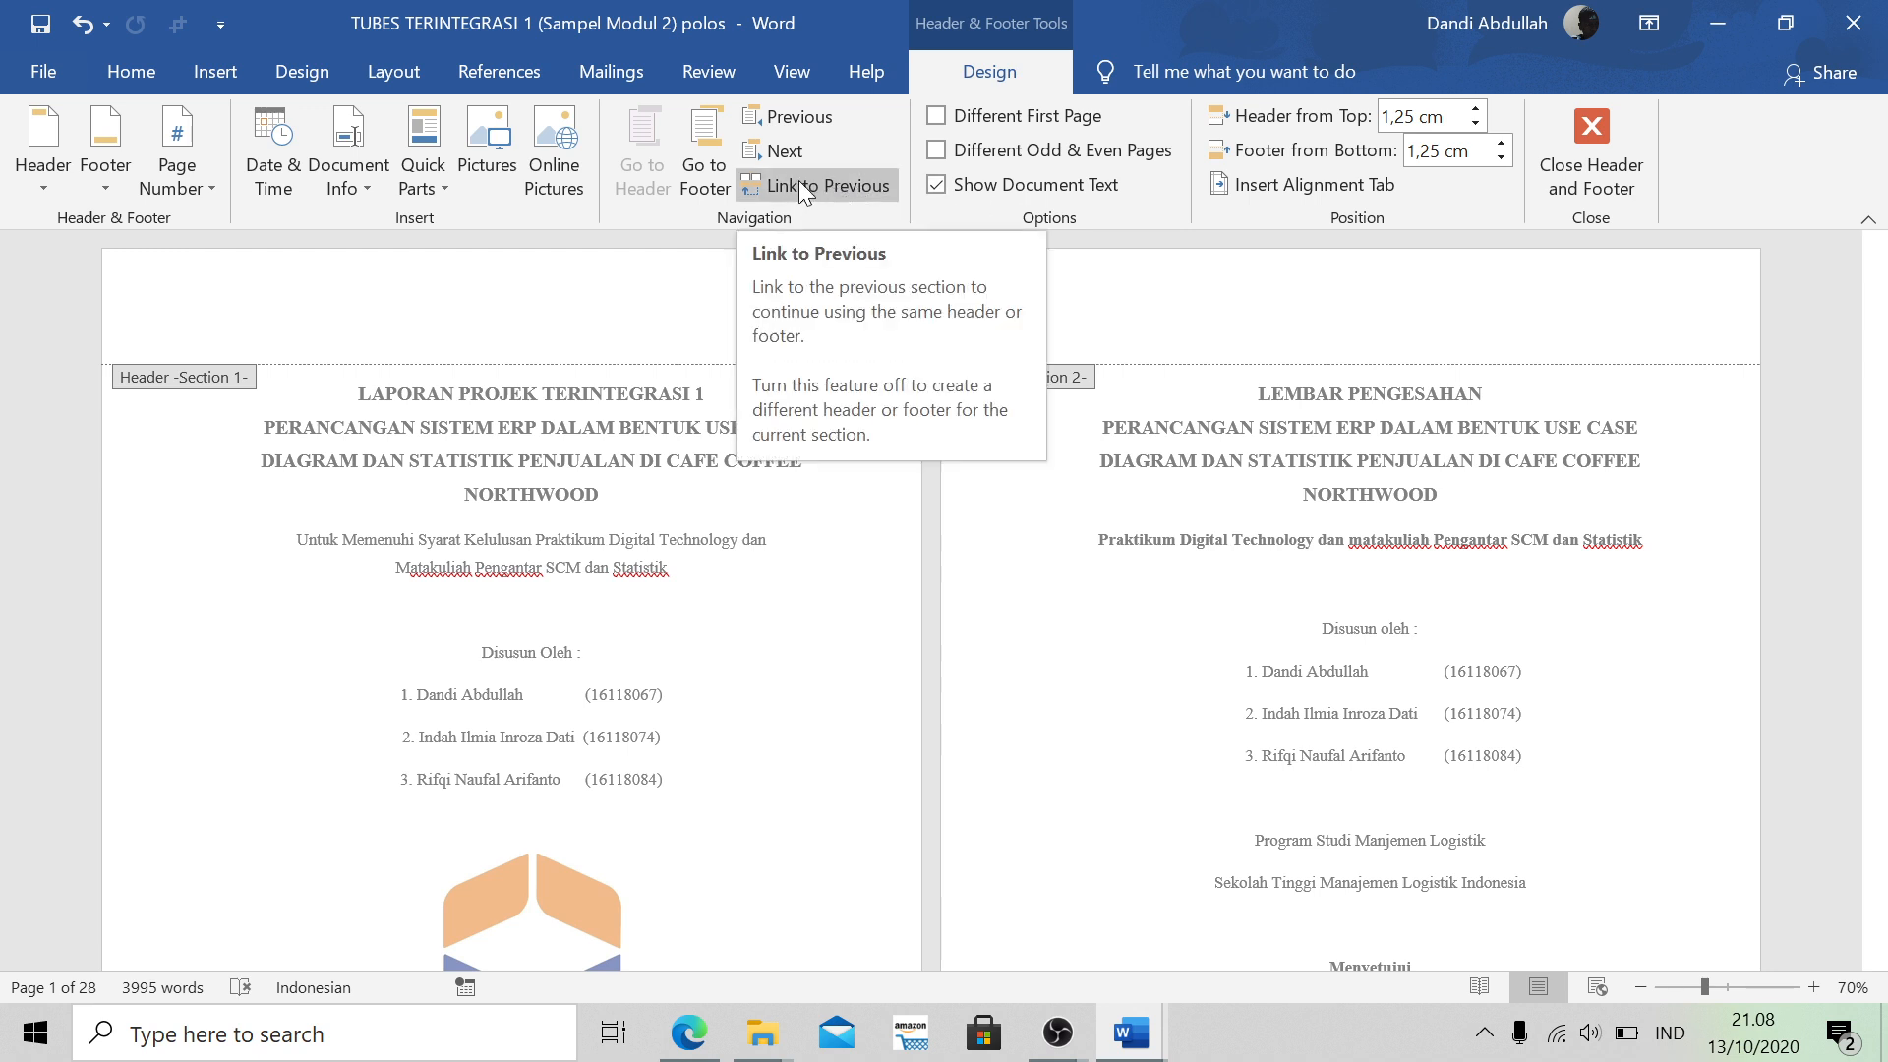
click(1571, 185)
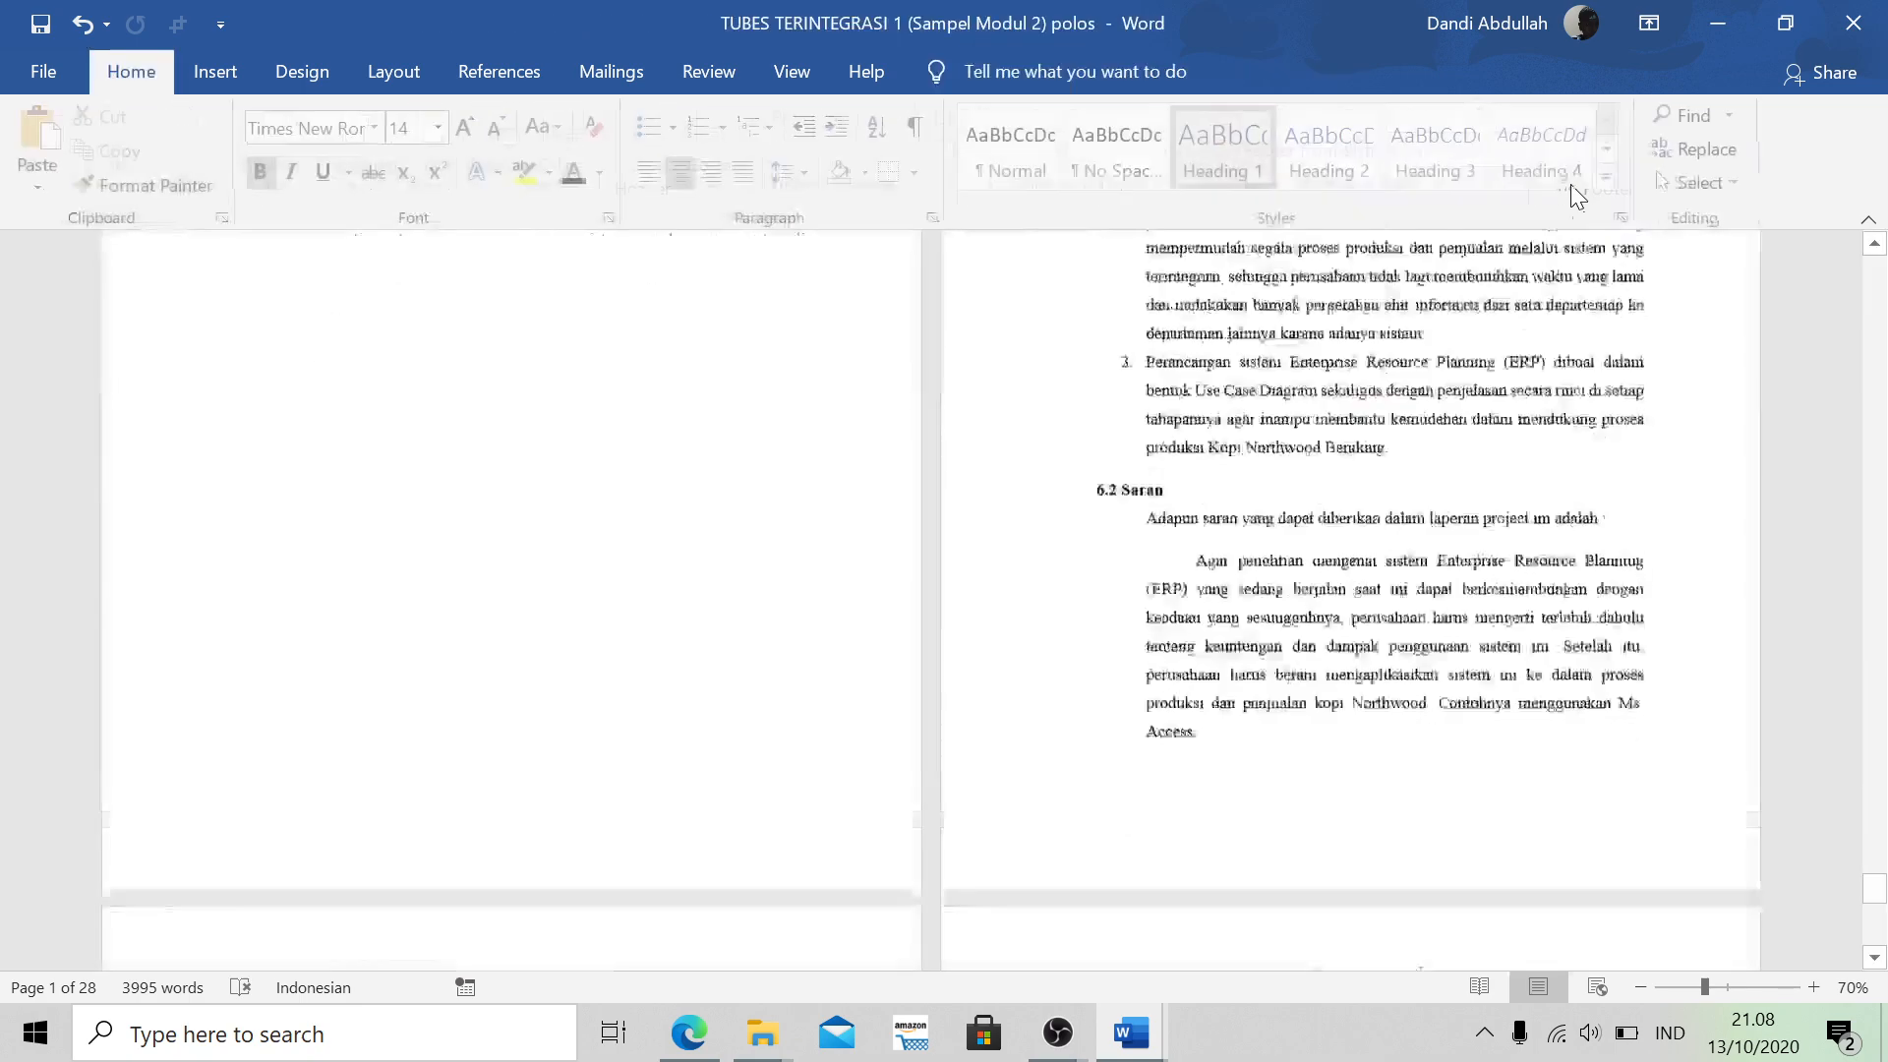
Check the header and footer section labels from the cover page to BAB 1 and leave header and footer editing
scroll(1477, 616, up, 20)
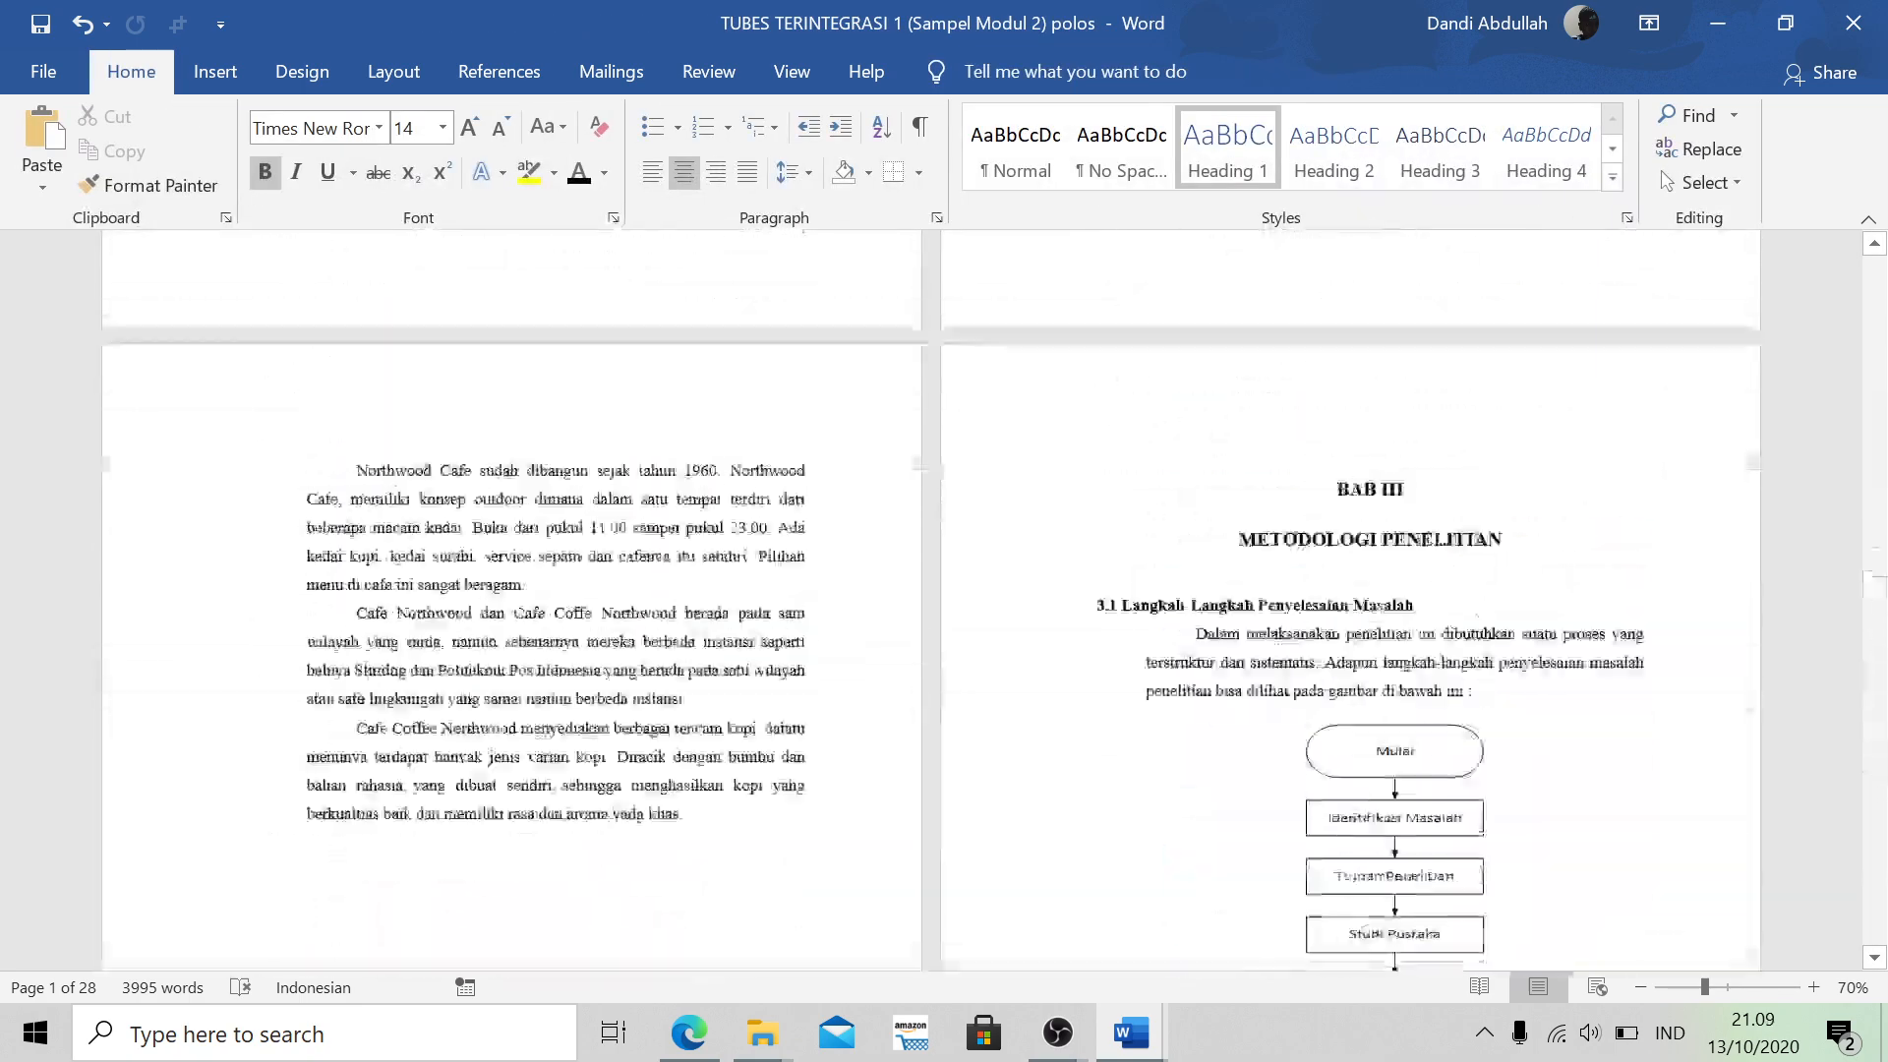
scroll(822, 502, up, 15)
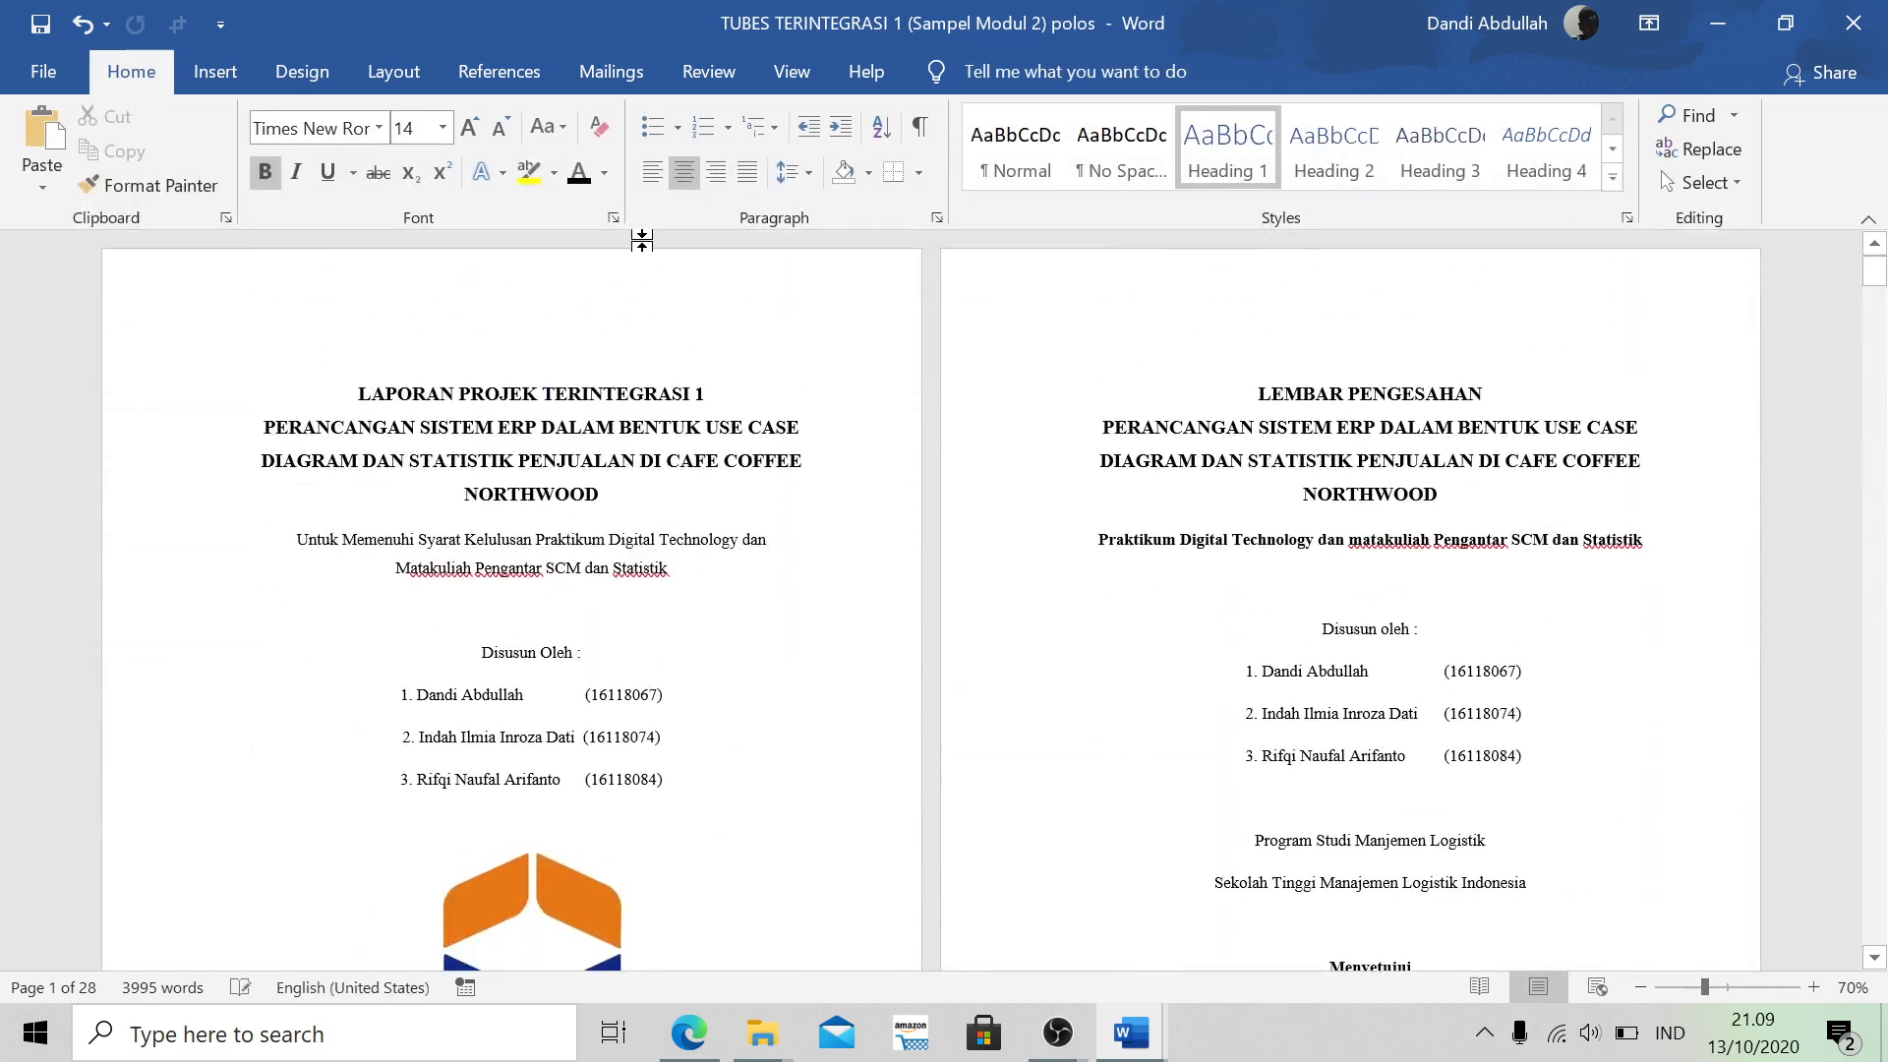
double_click(673, 310)
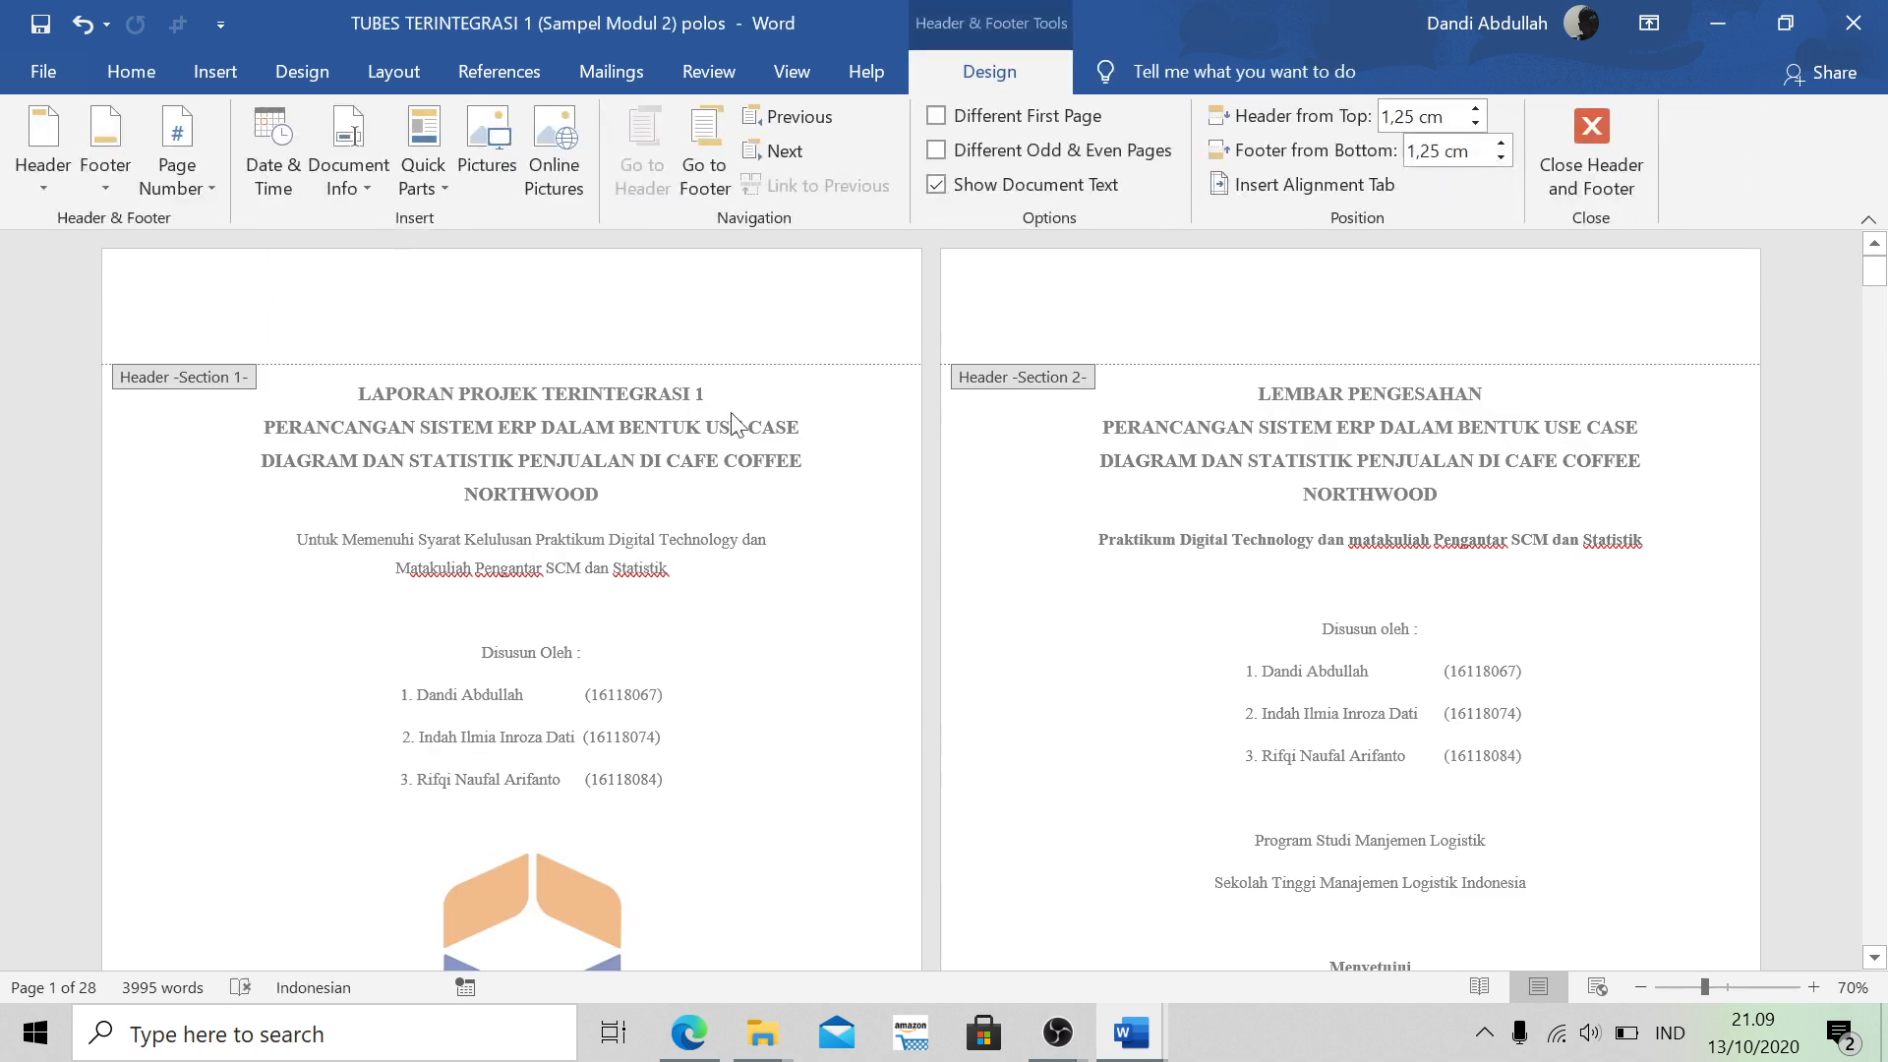
scroll(733, 758, down, 3)
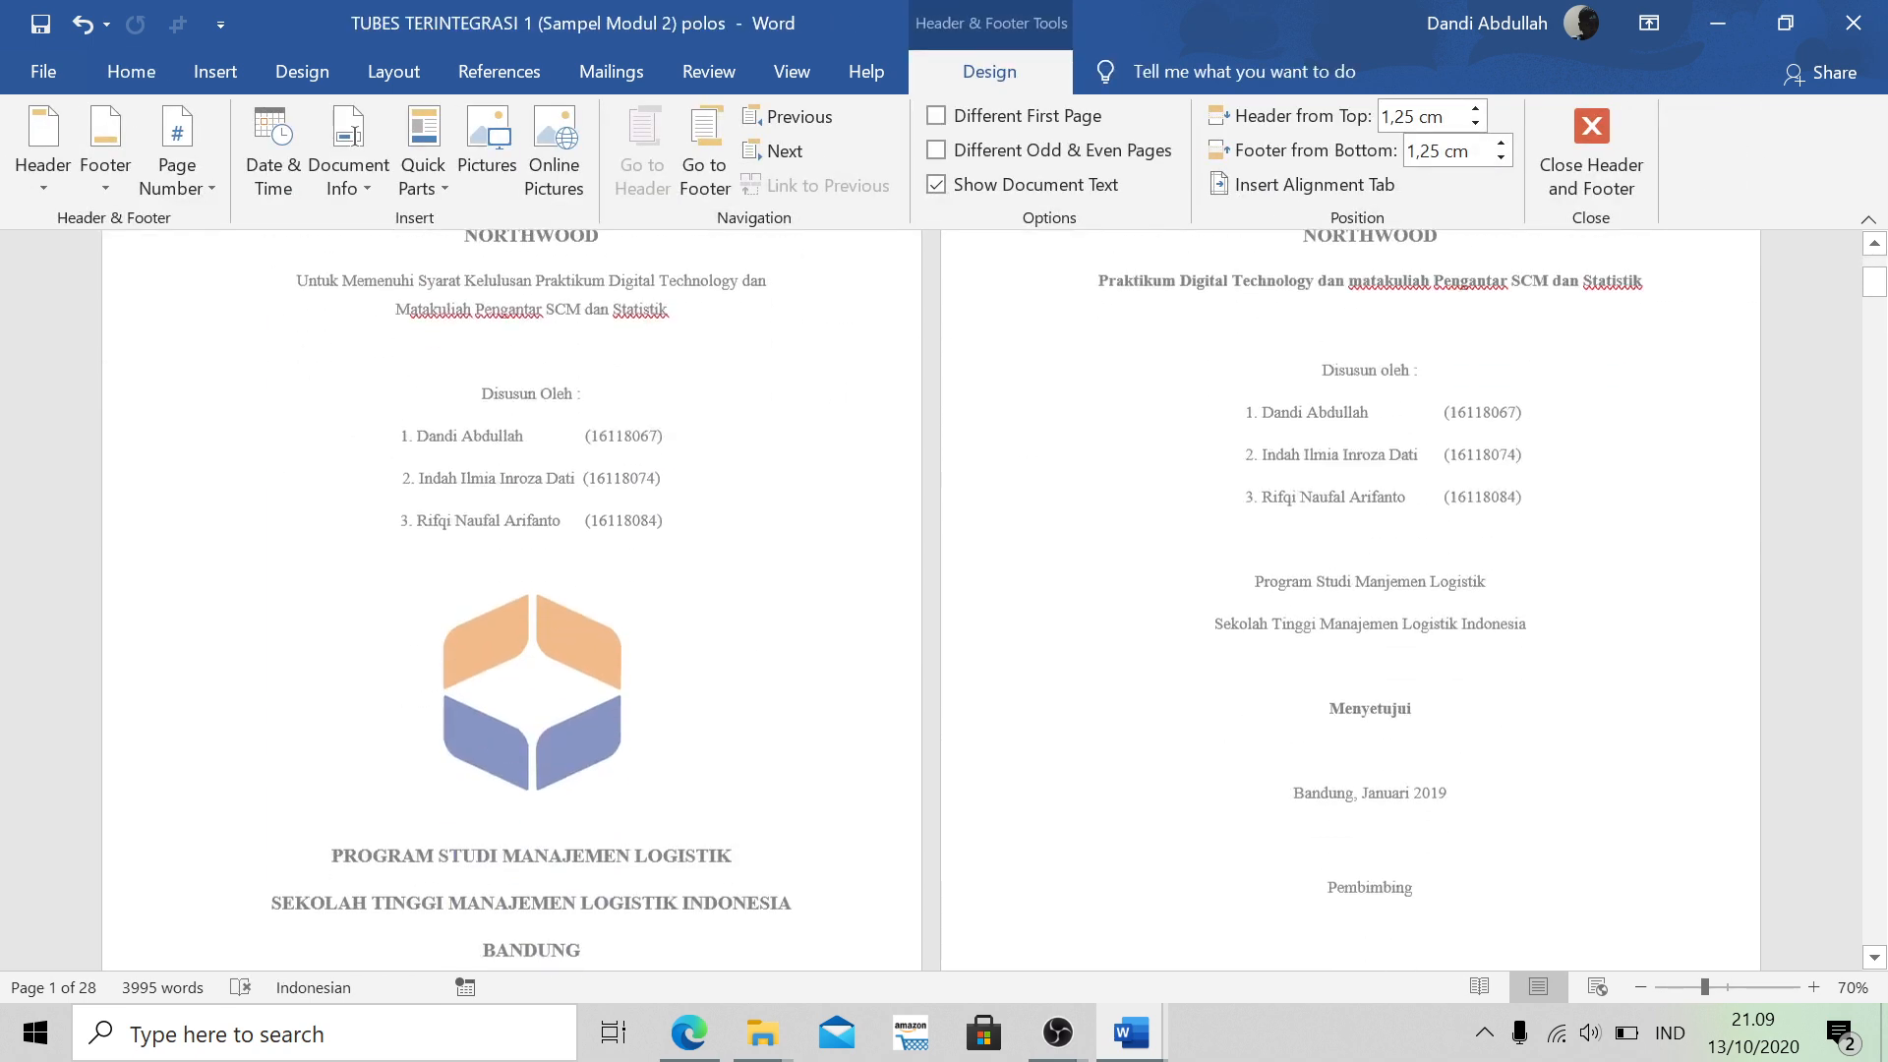
scroll(736, 762, down, 15)
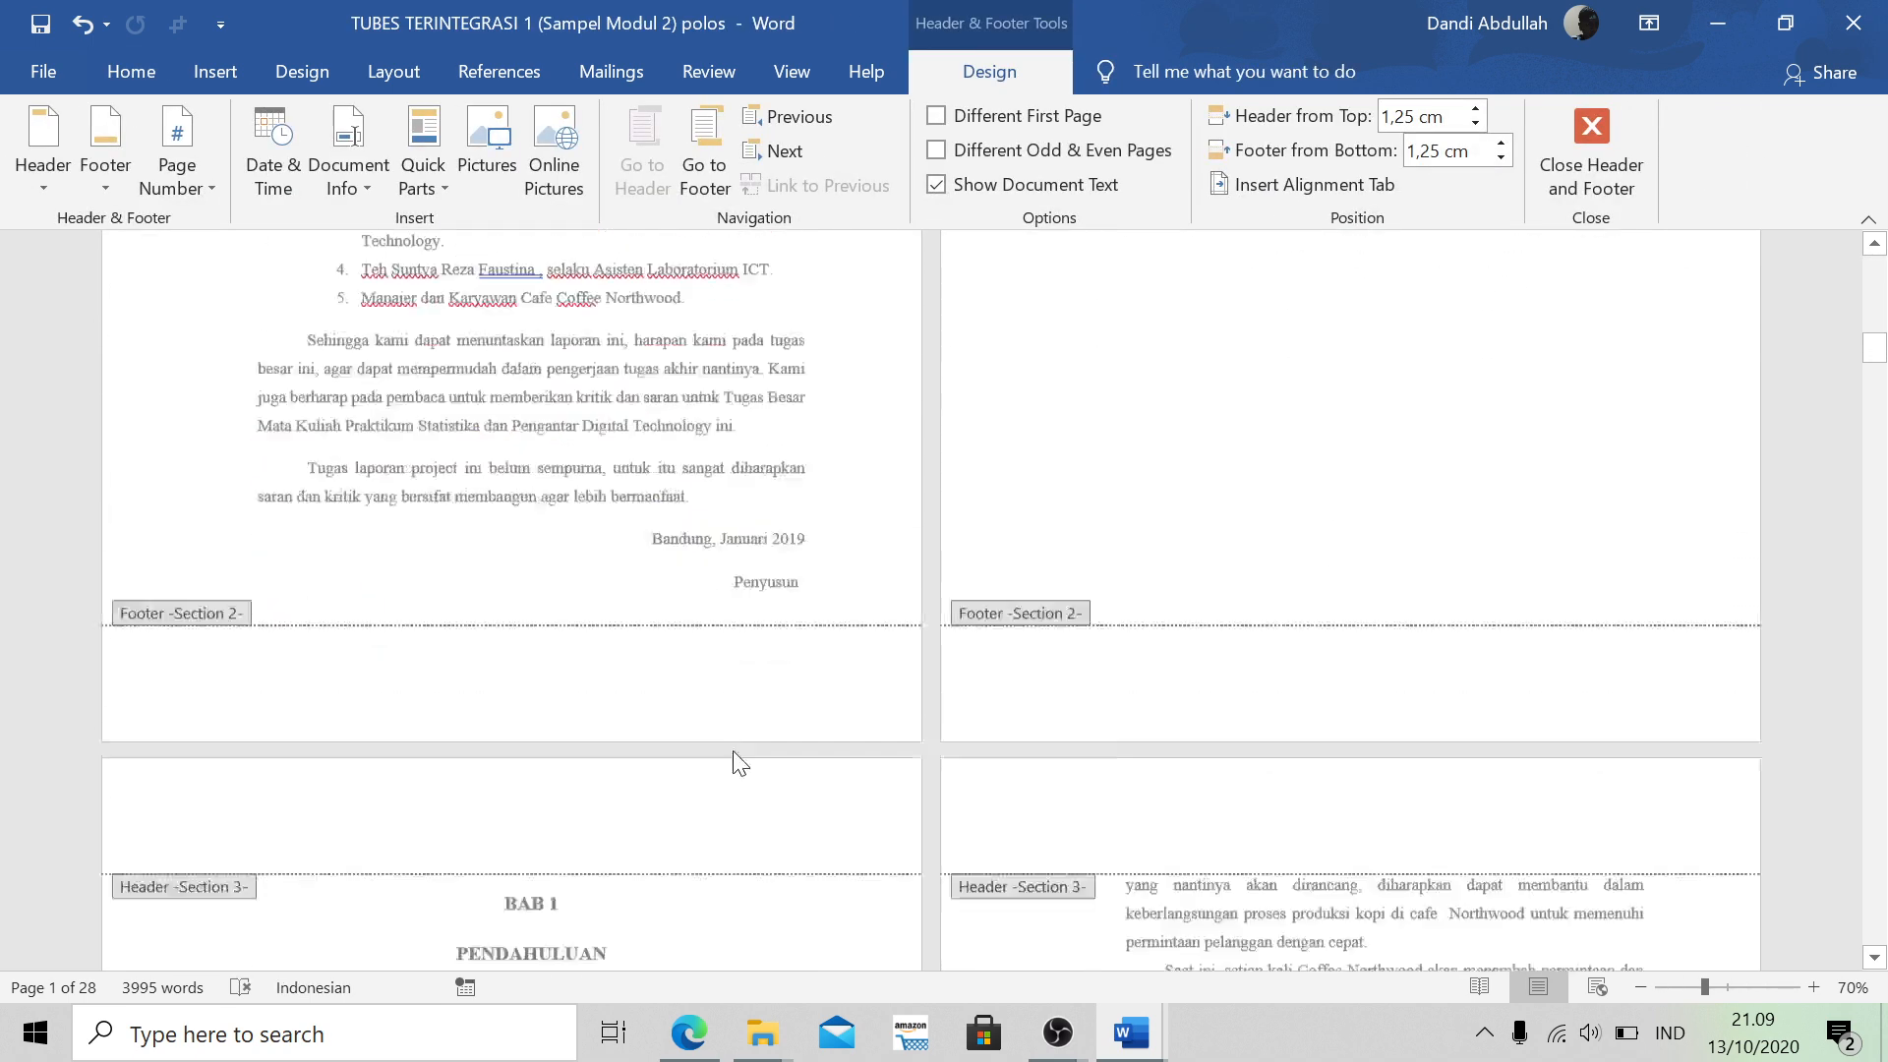
scroll(740, 764, up, 18)
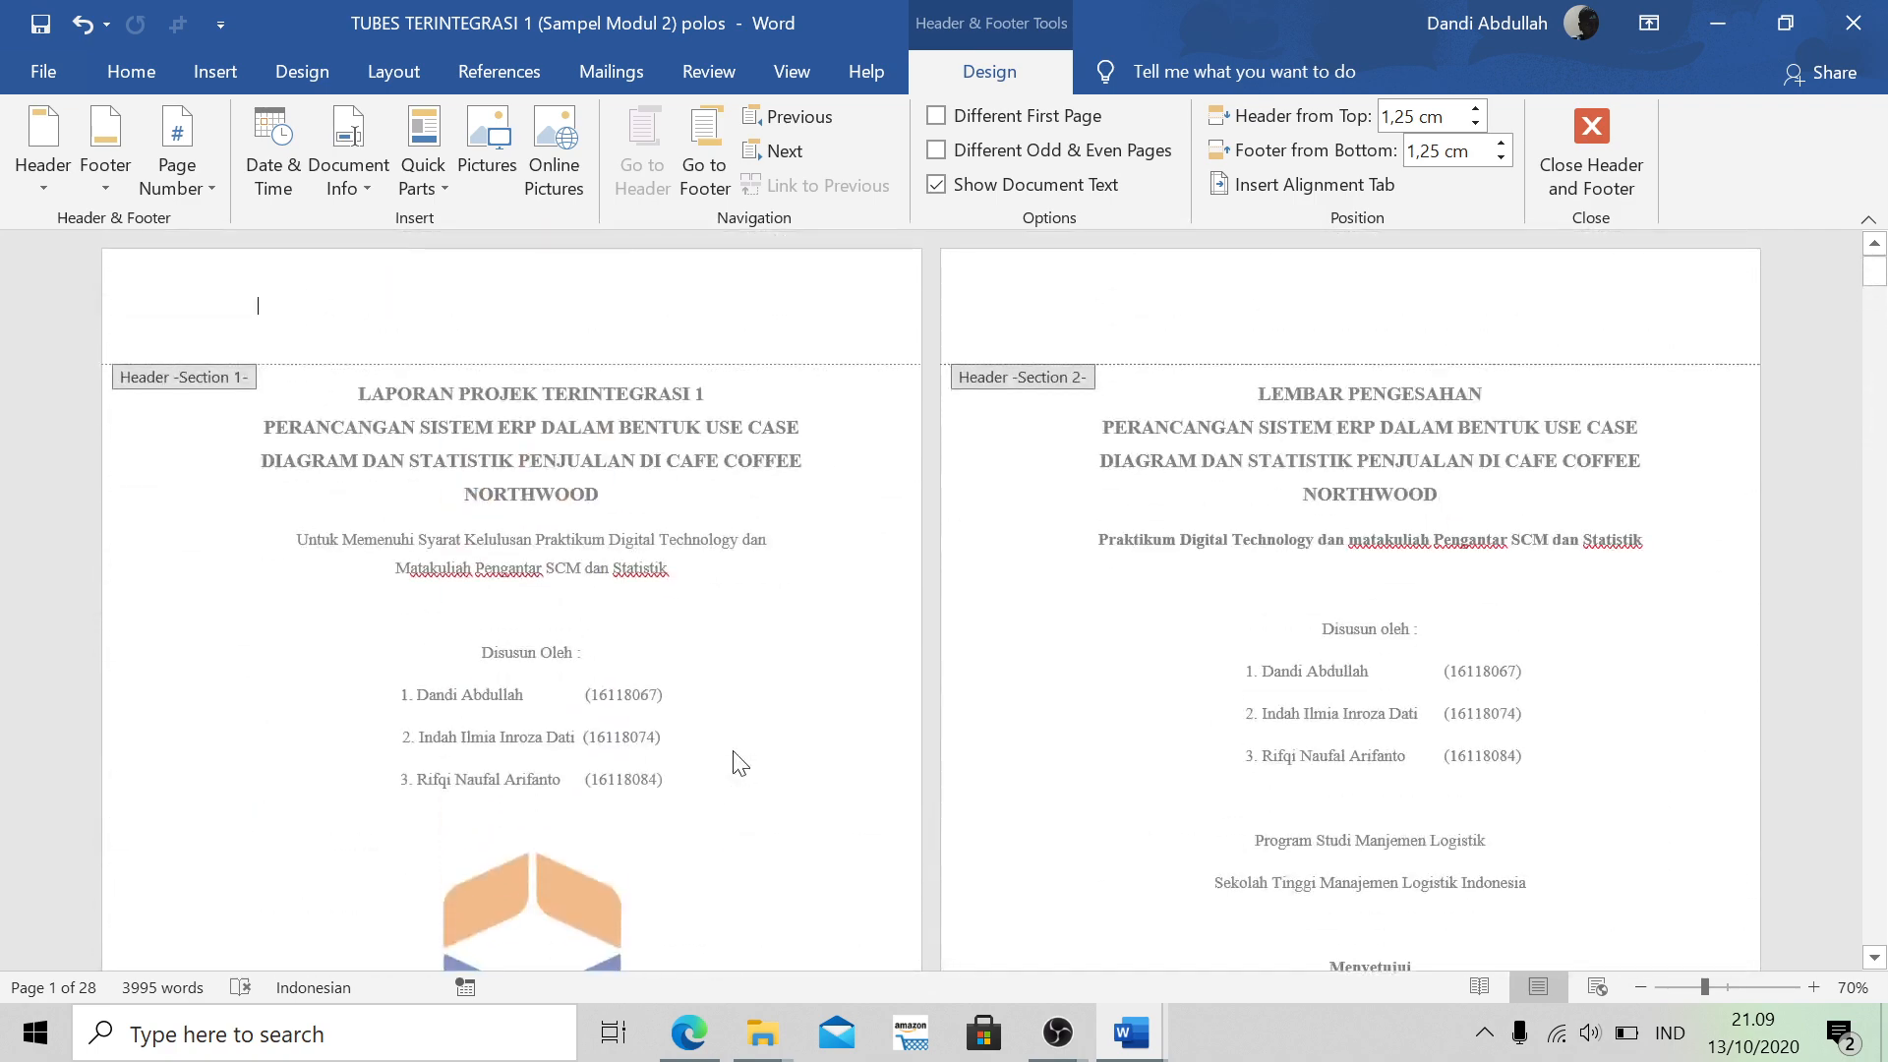
scroll(843, 599, down, 6)
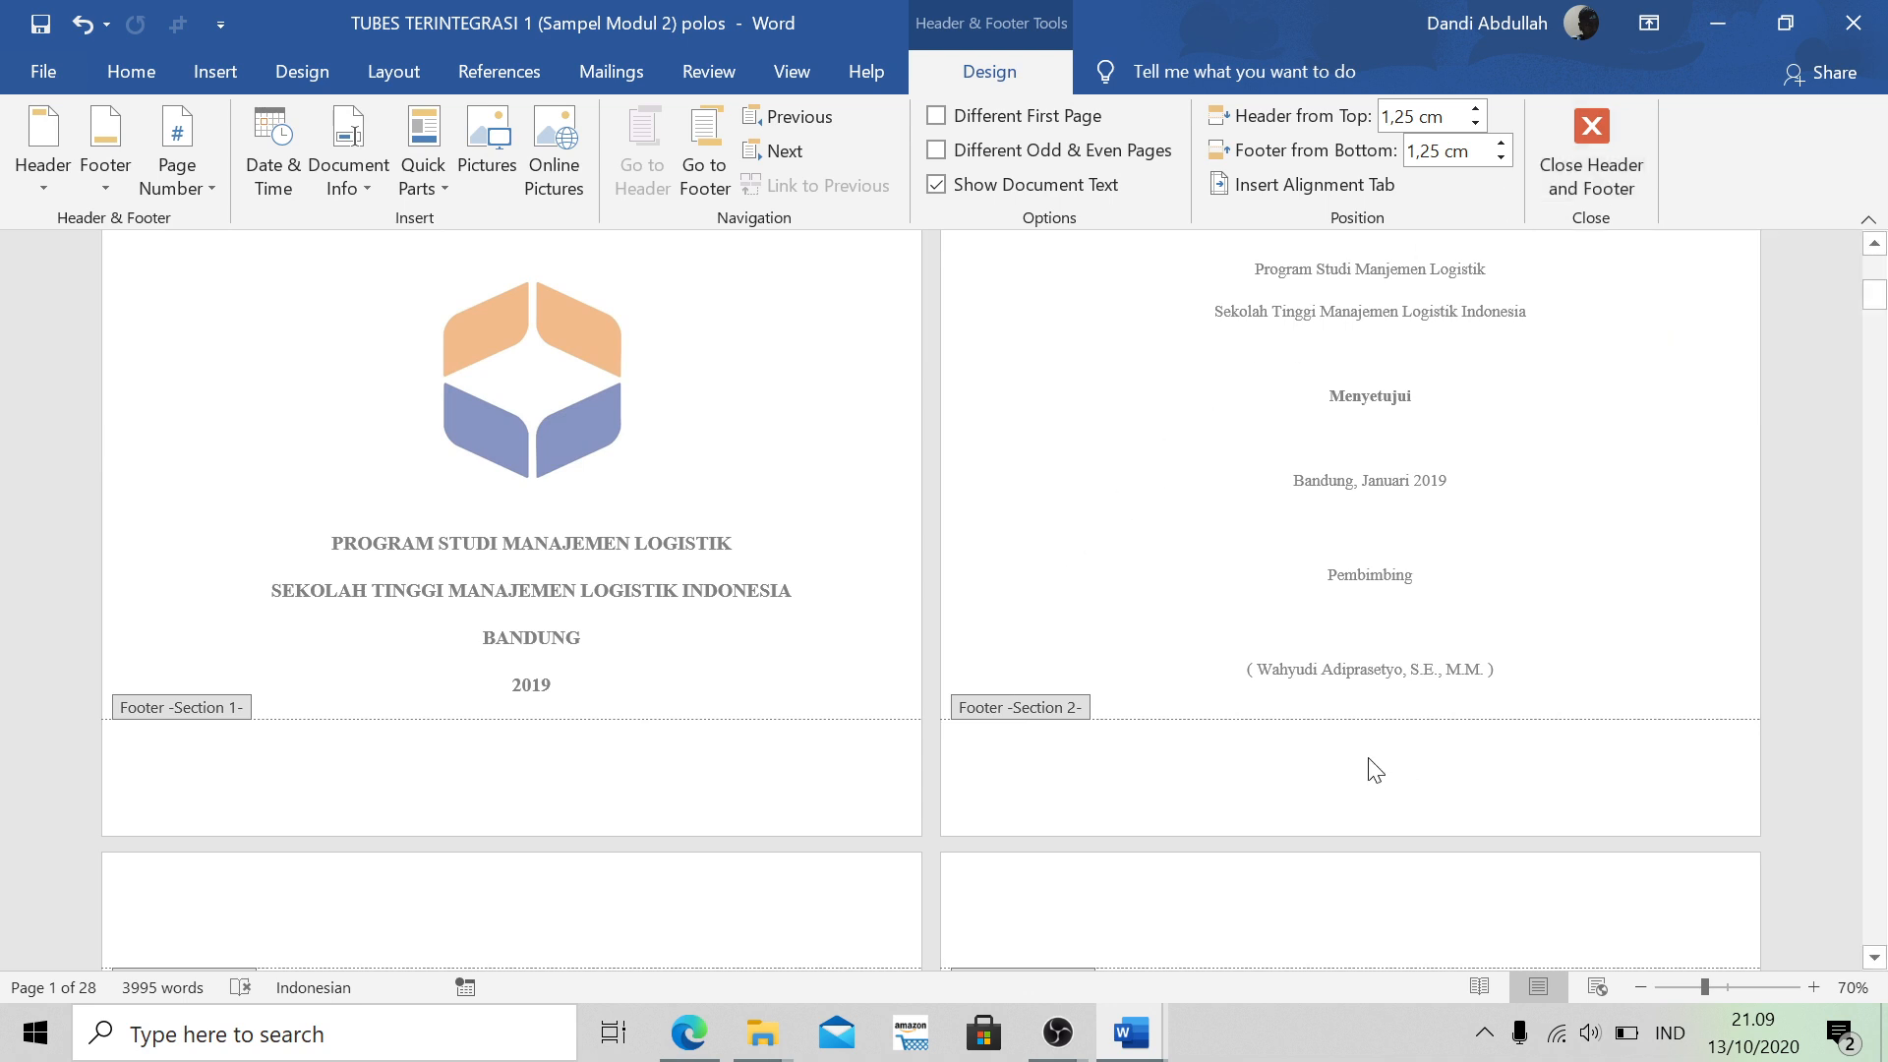
click(1602, 151)
Insert a centered Plain Number 2 page number at the bottom of the page in the Section 2 footer of LEMBAR PENGESAHAN
scroll(1471, 529, down, 5)
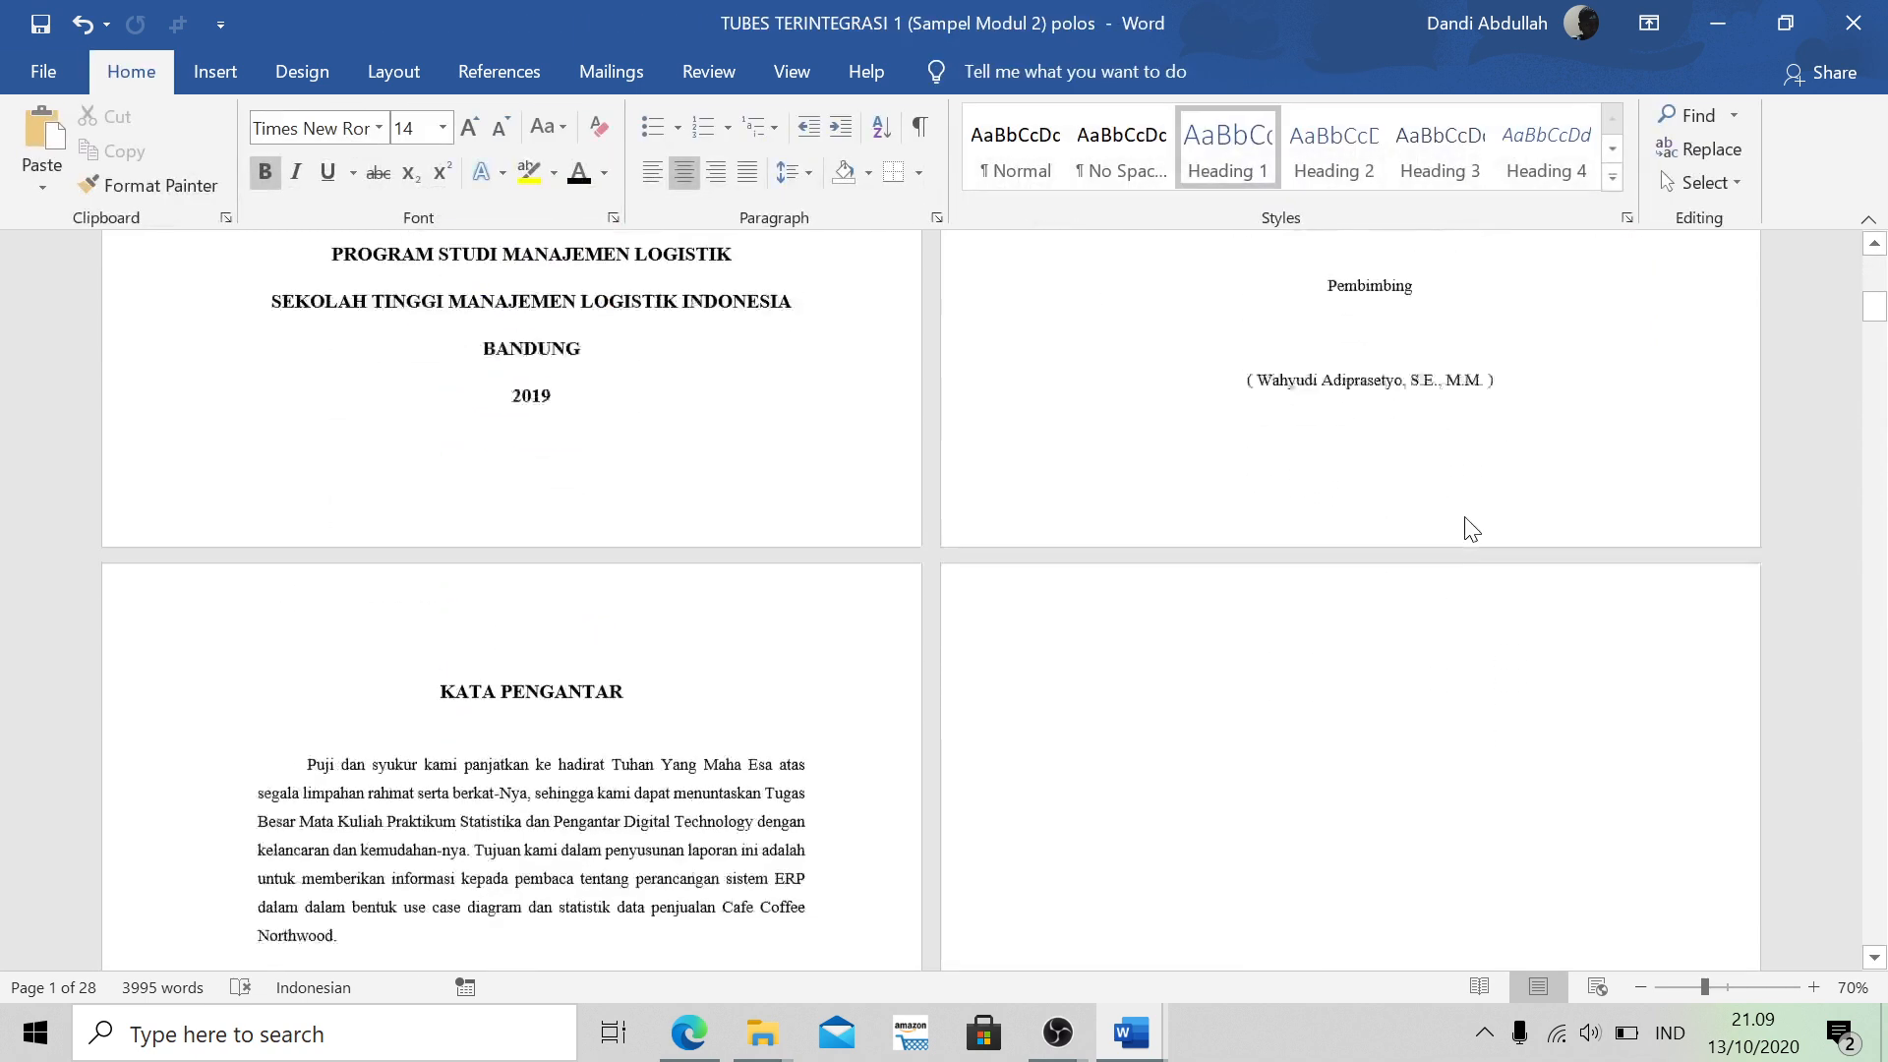
scroll(1464, 517, down, 1)
double_click(1399, 411)
click(1346, 408)
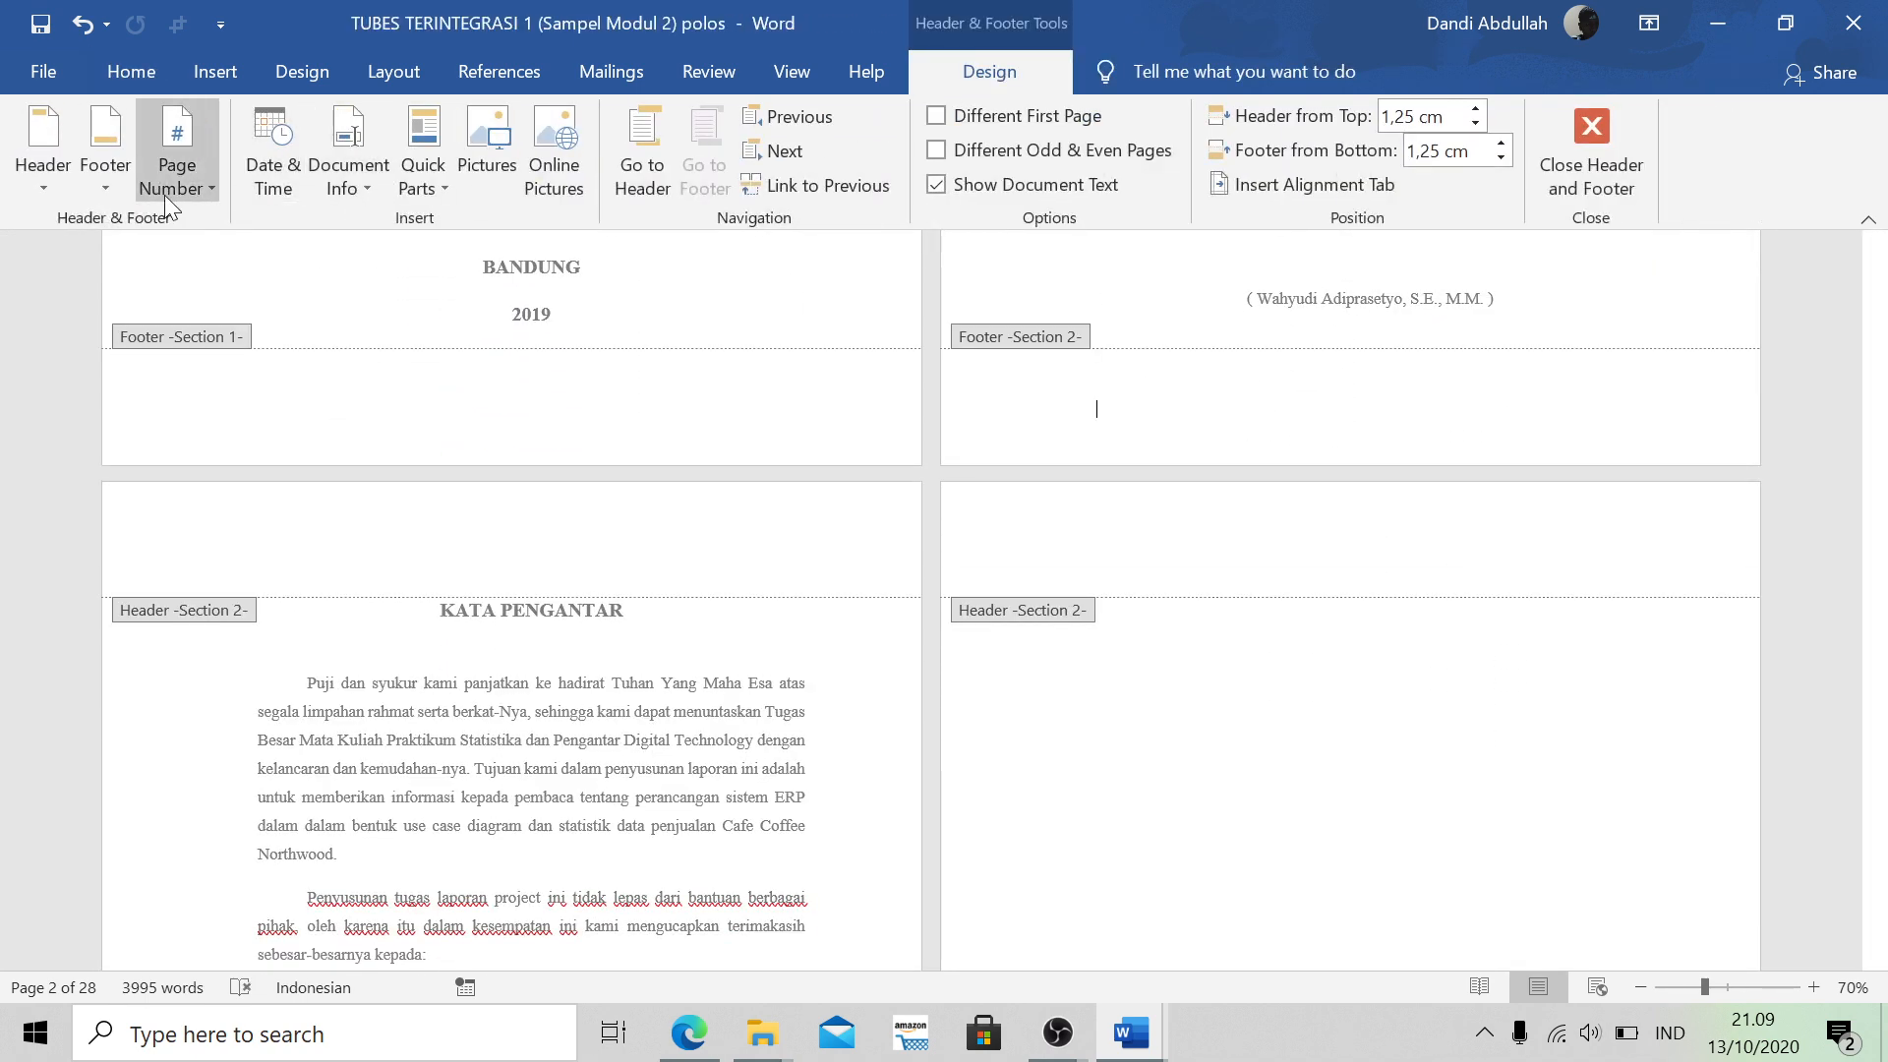
click(190, 187)
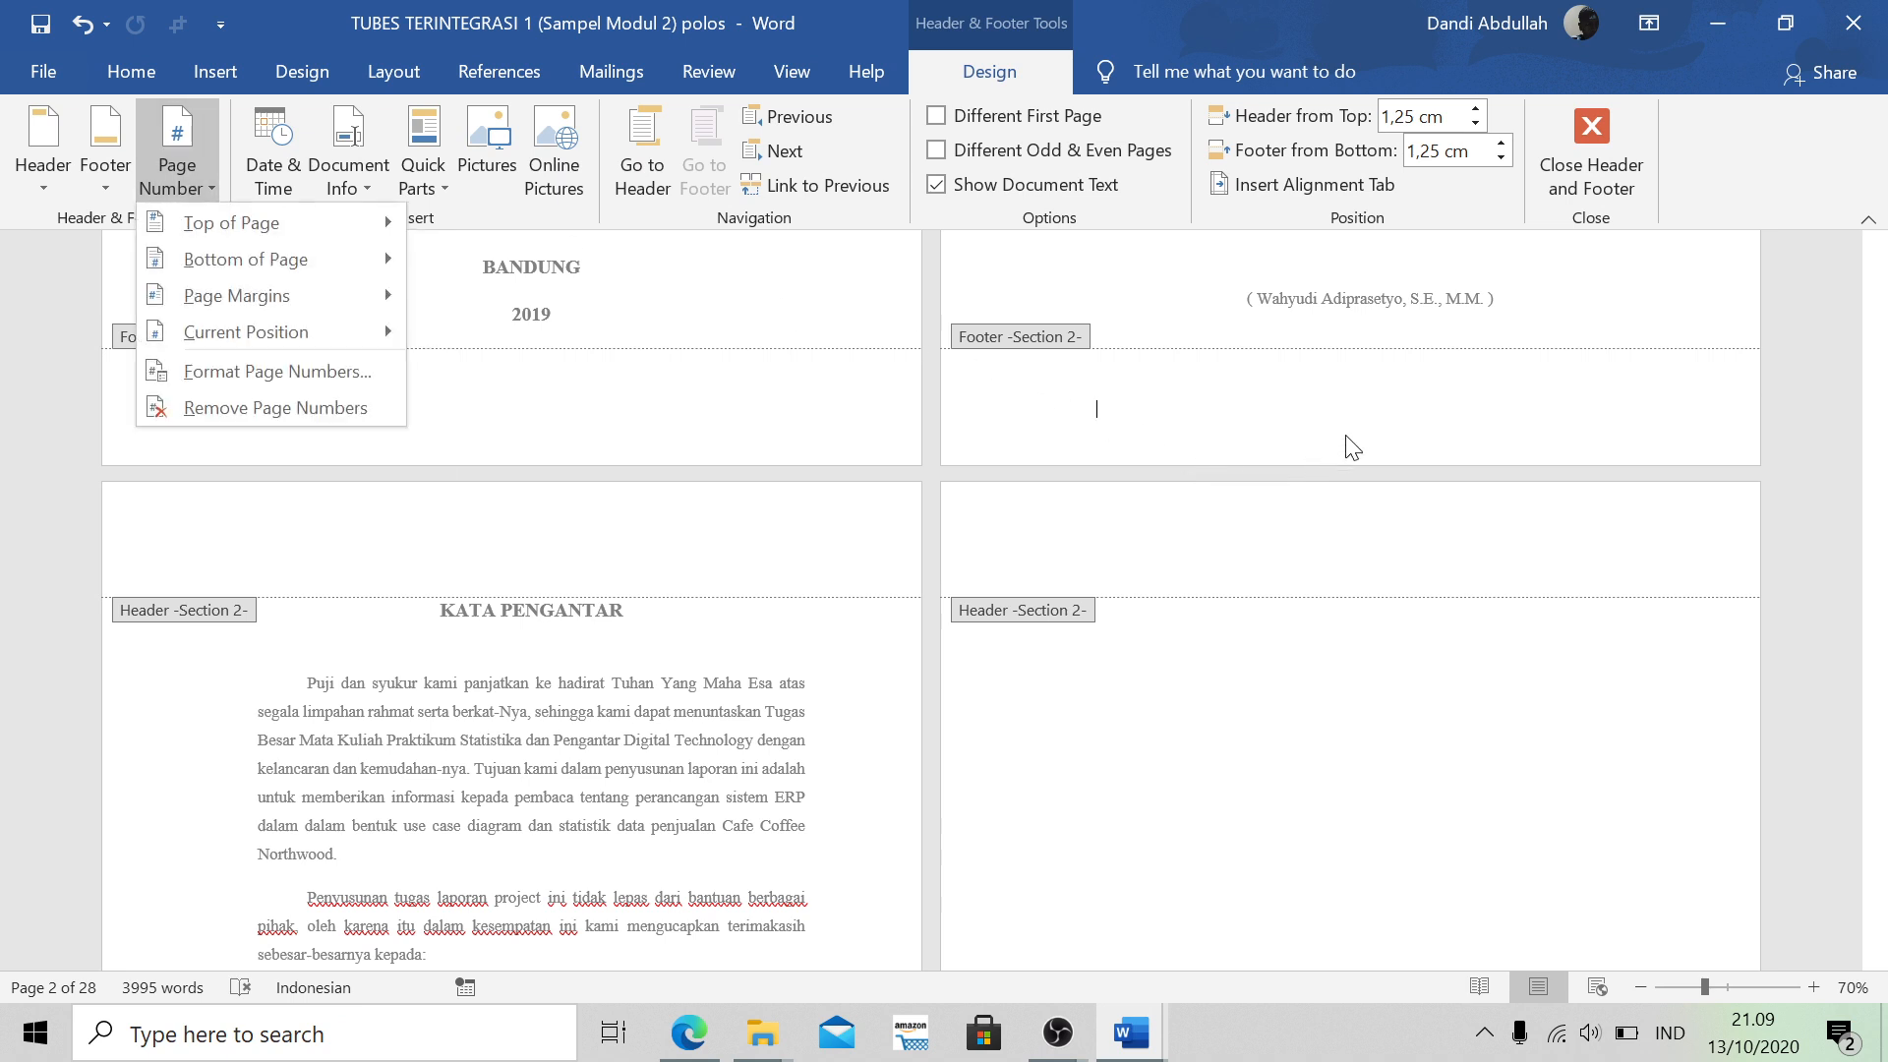
mouse_move(307, 266)
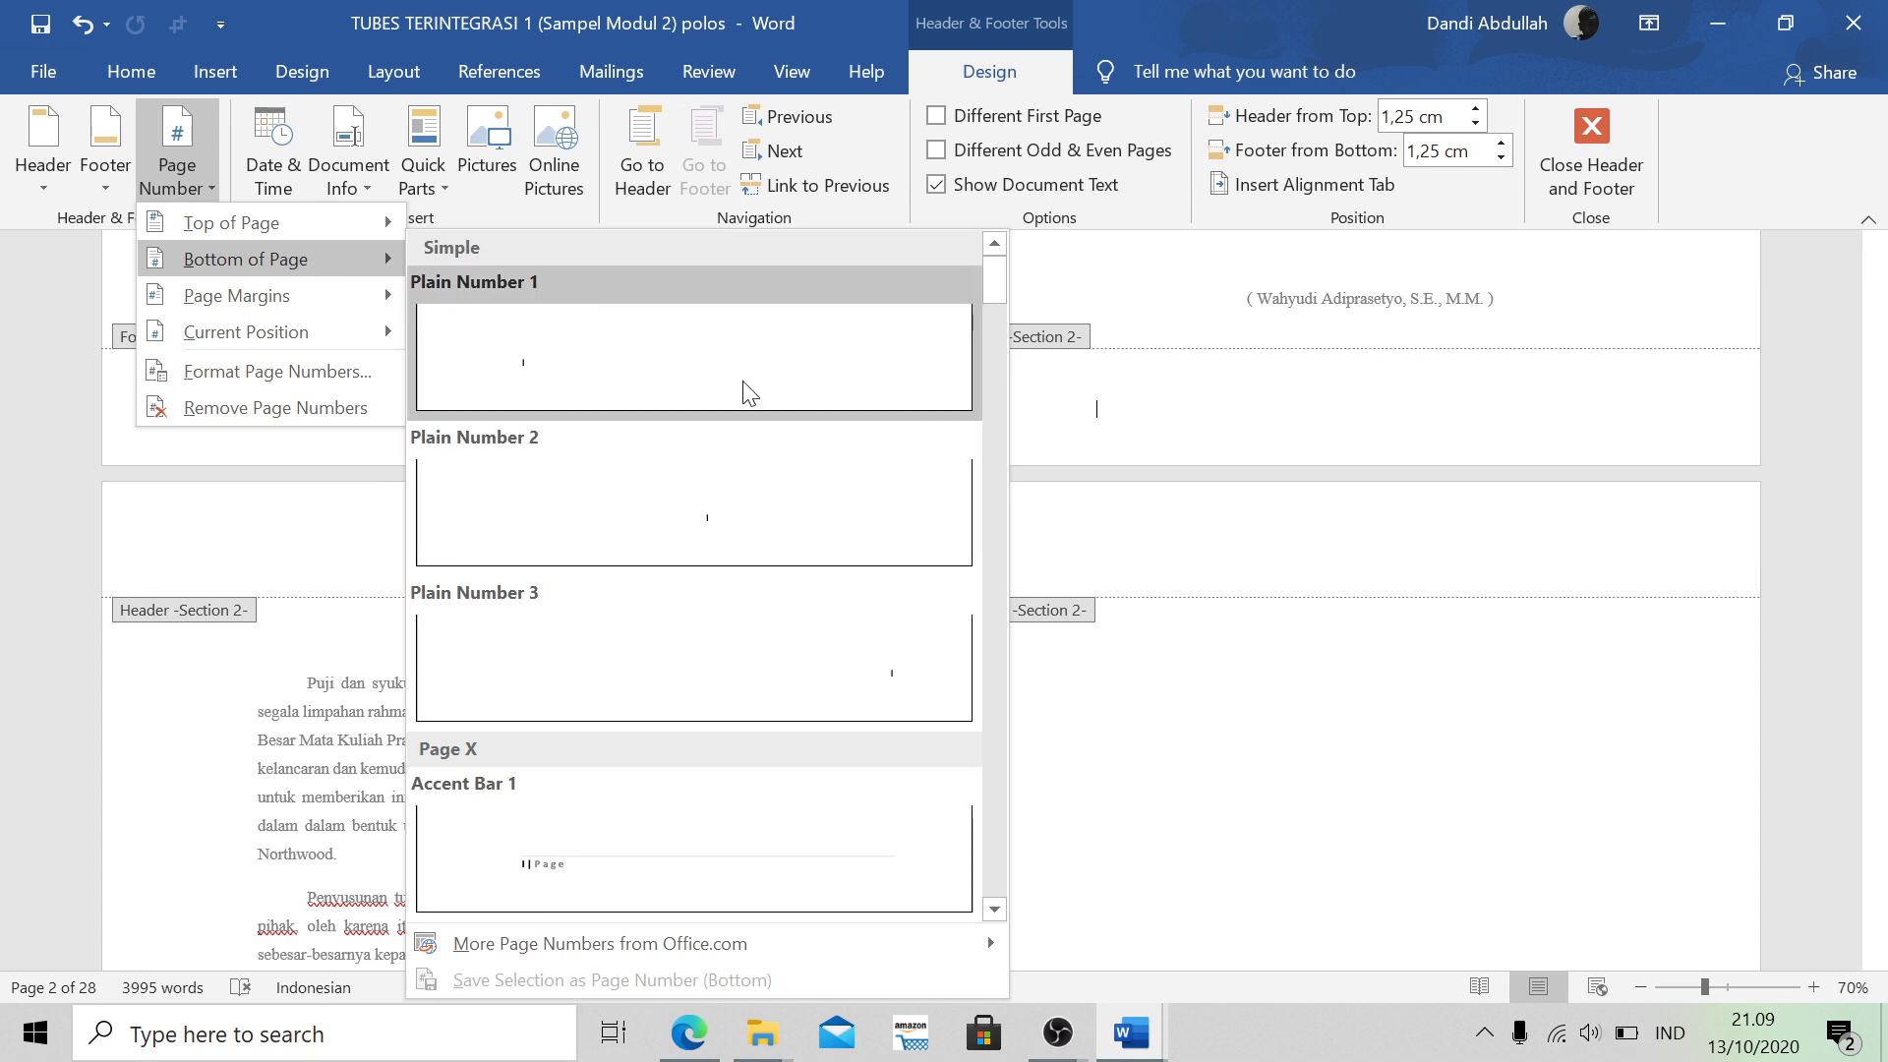
click(791, 486)
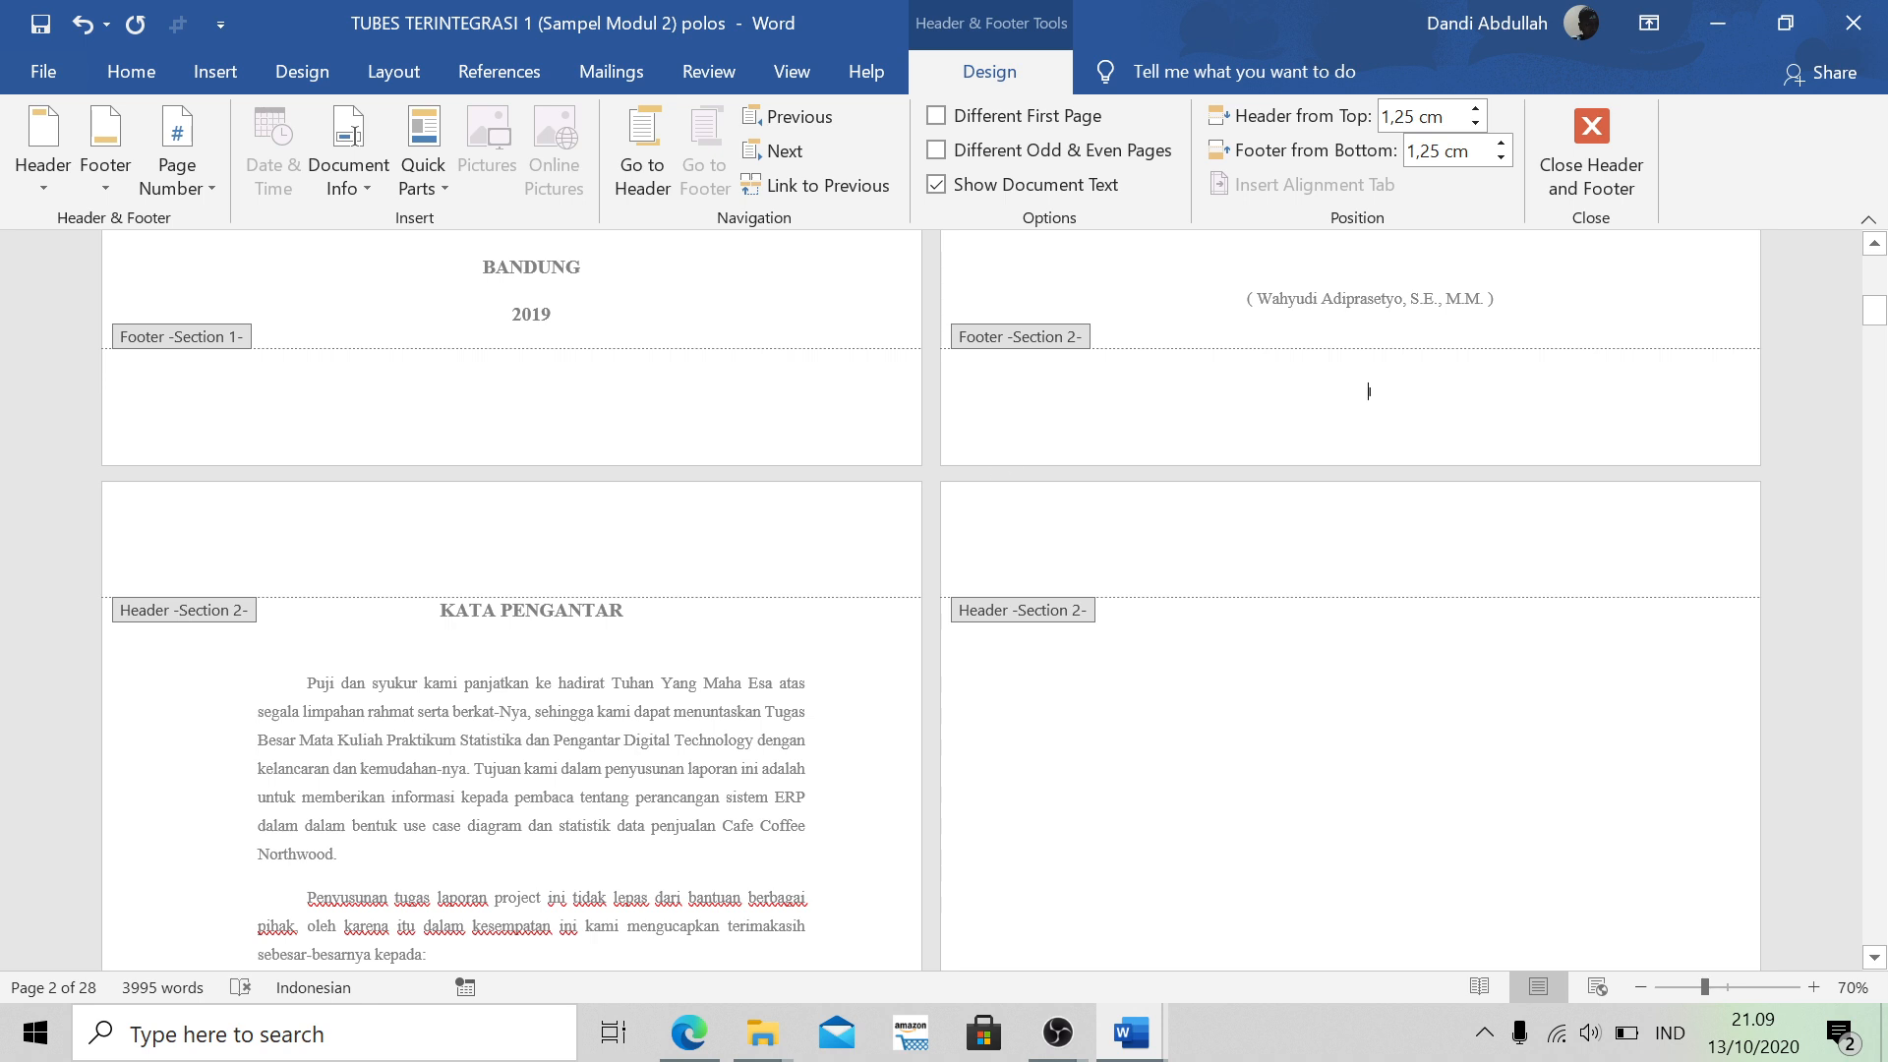
Format the Section 2 page numbers as lowercase Roman numerals (i, ii, iii) starting at ii
scroll(931, 600, down, 1)
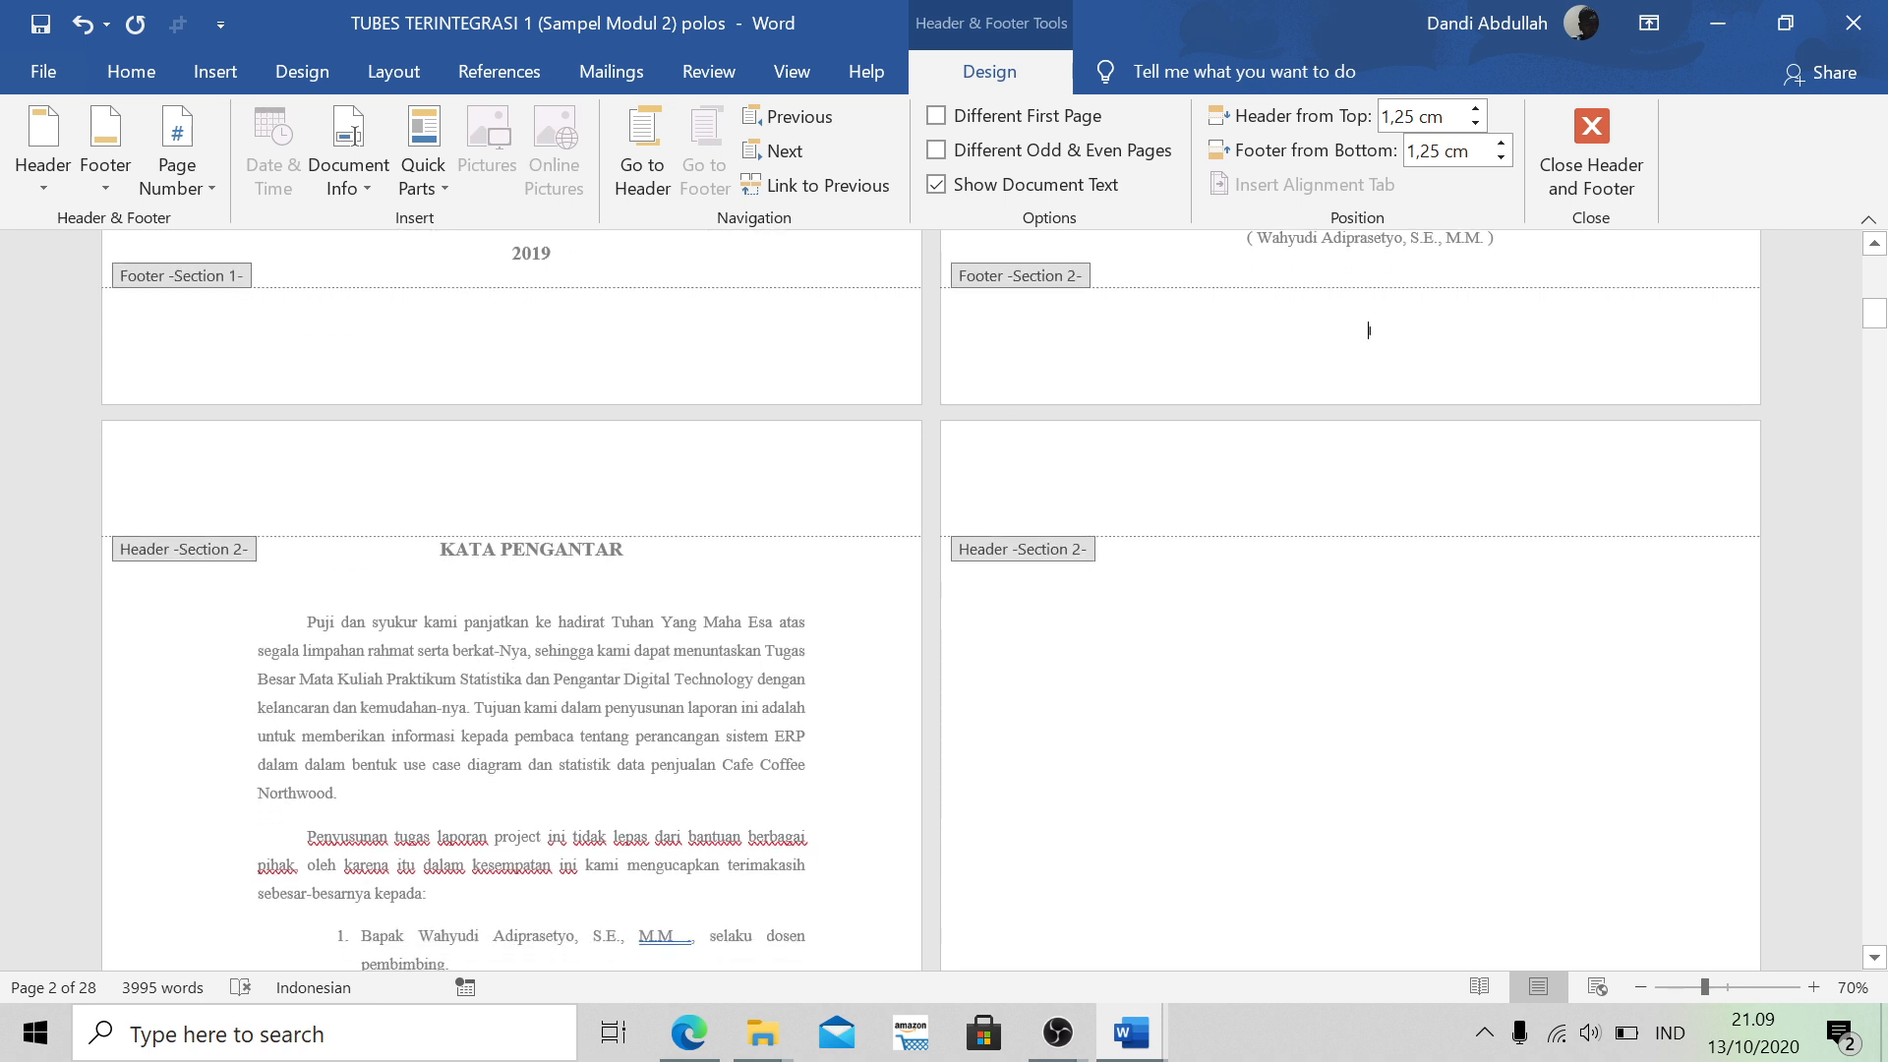
double_click(1370, 329)
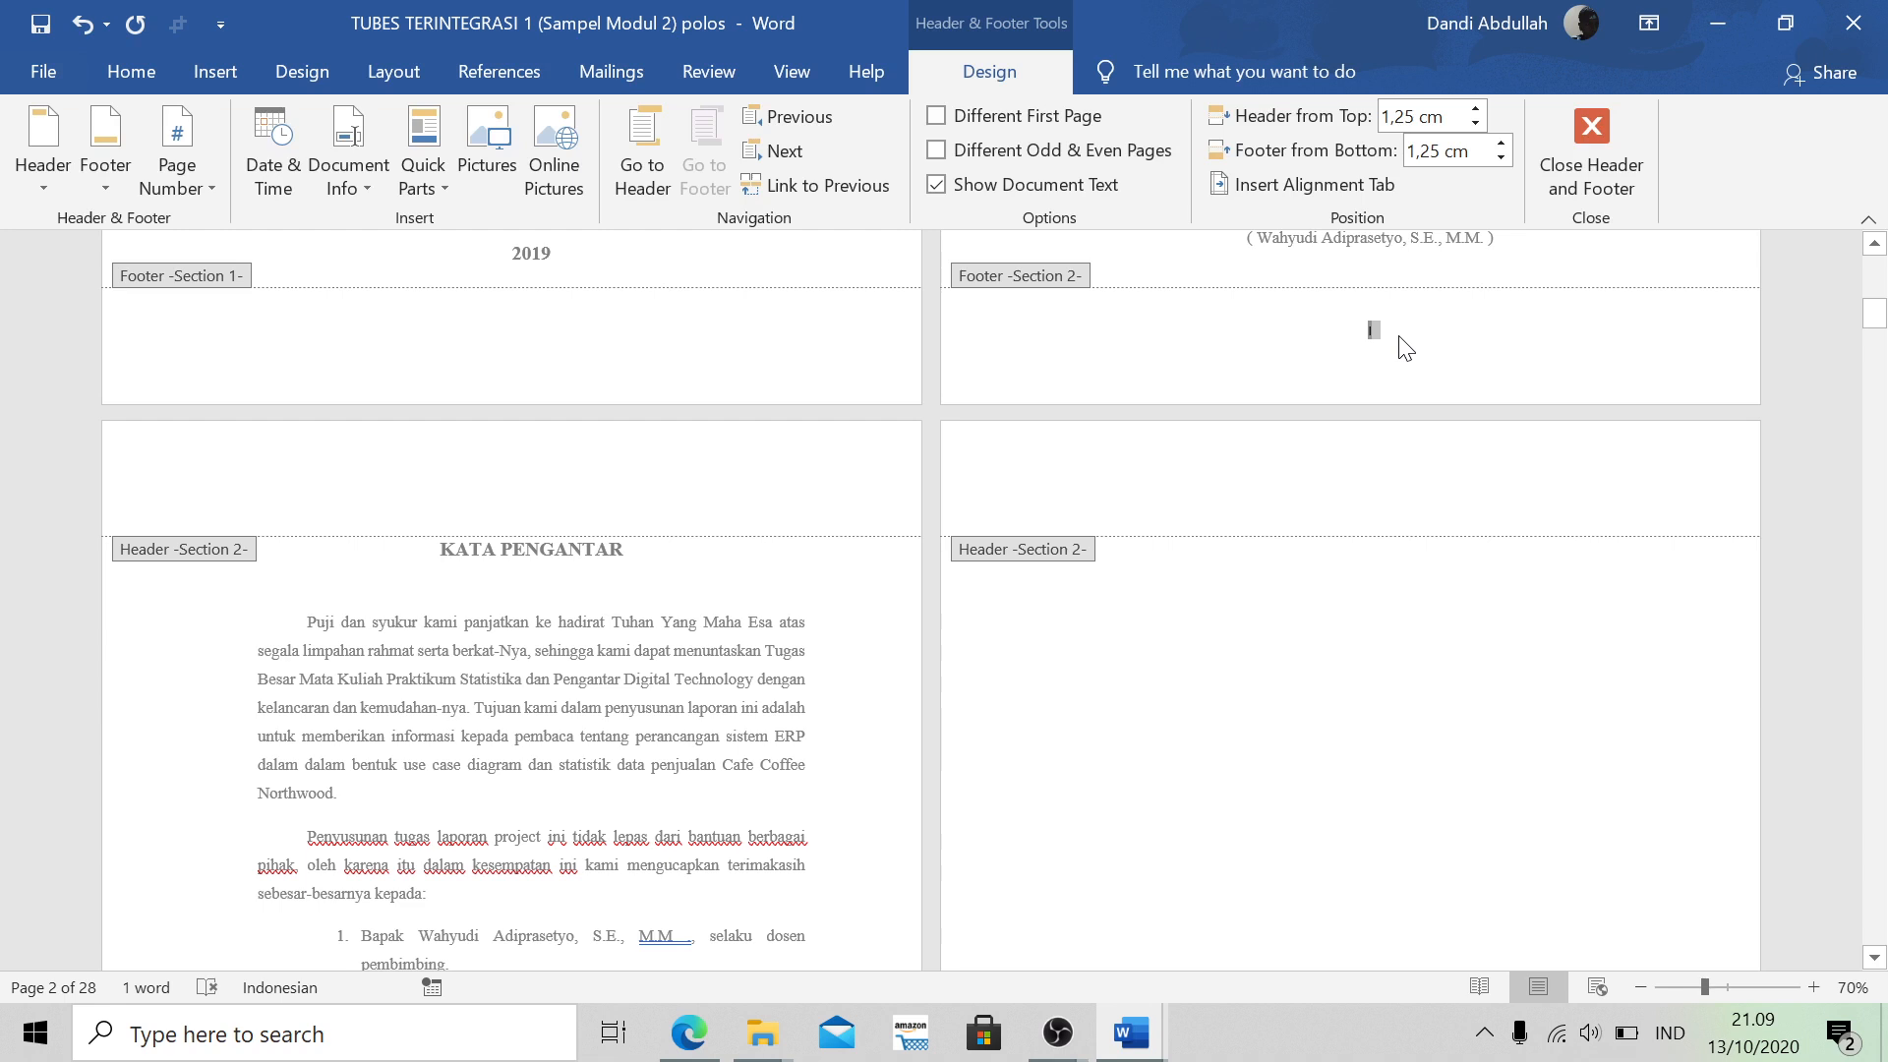
click(187, 191)
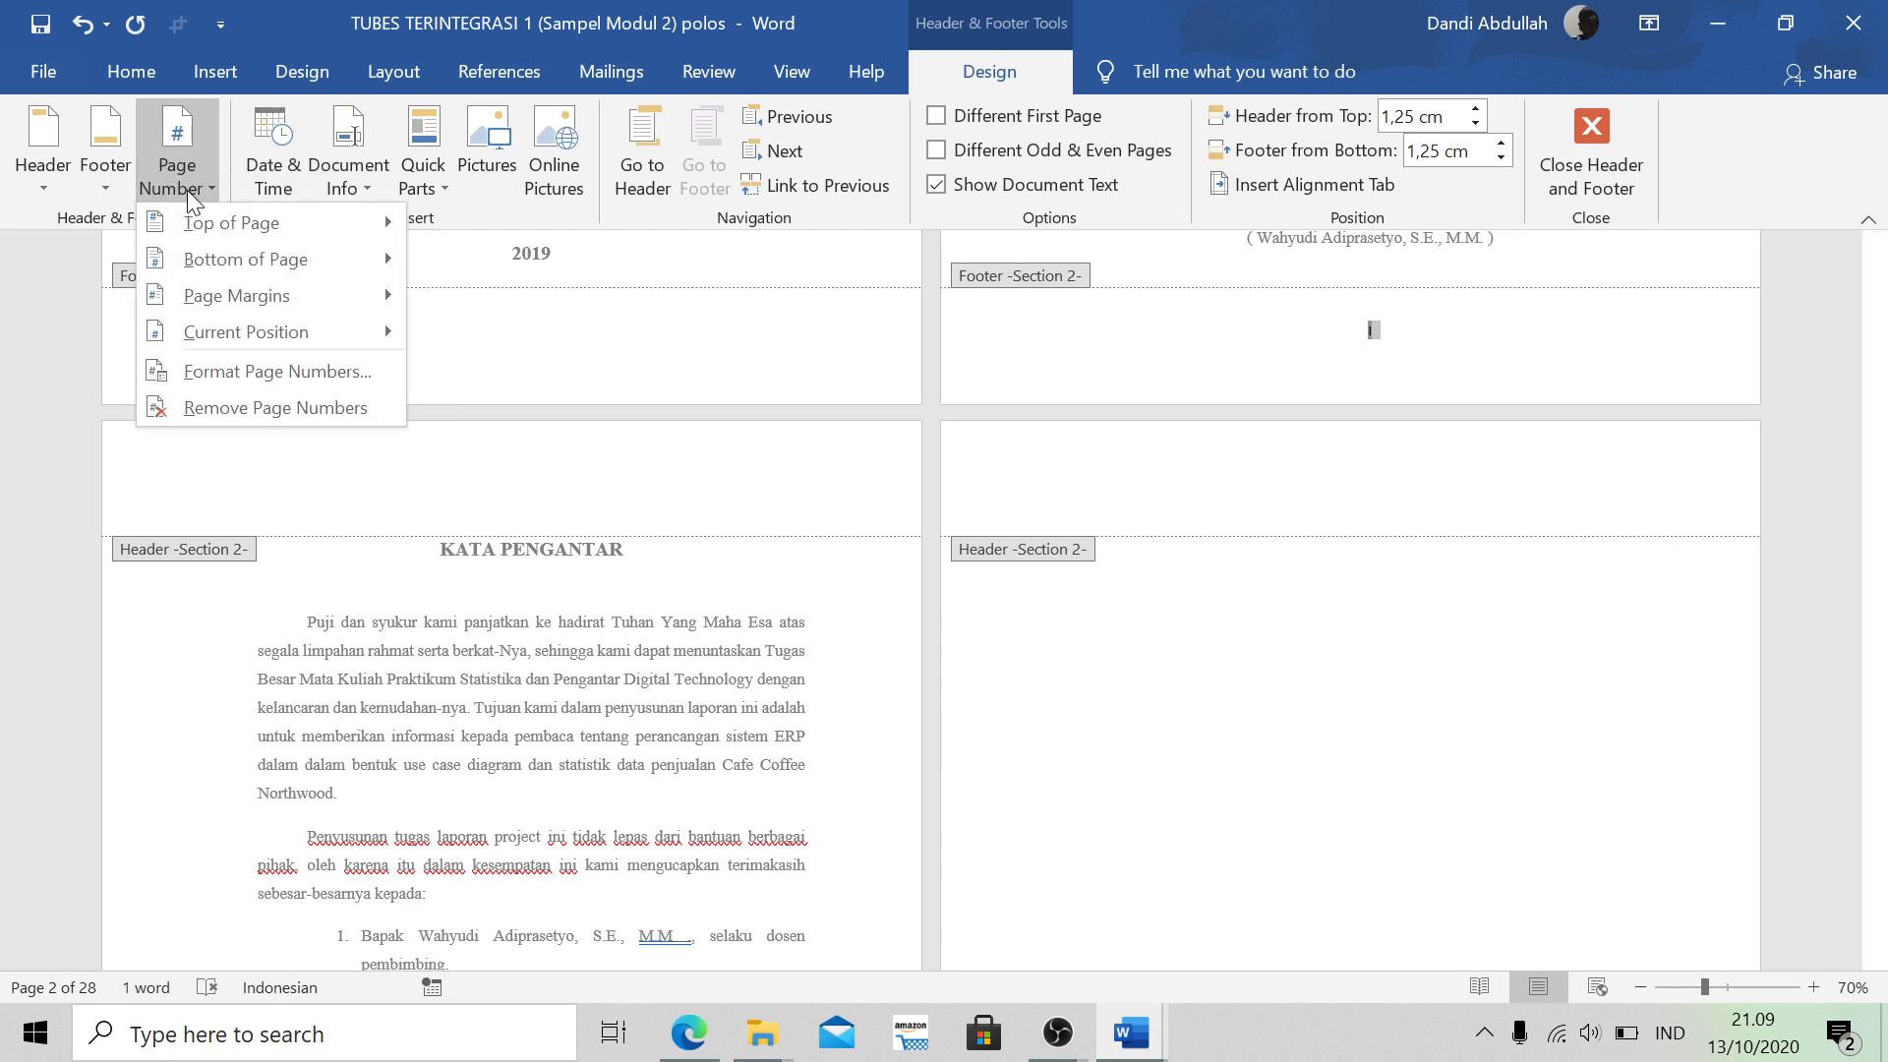
click(291, 371)
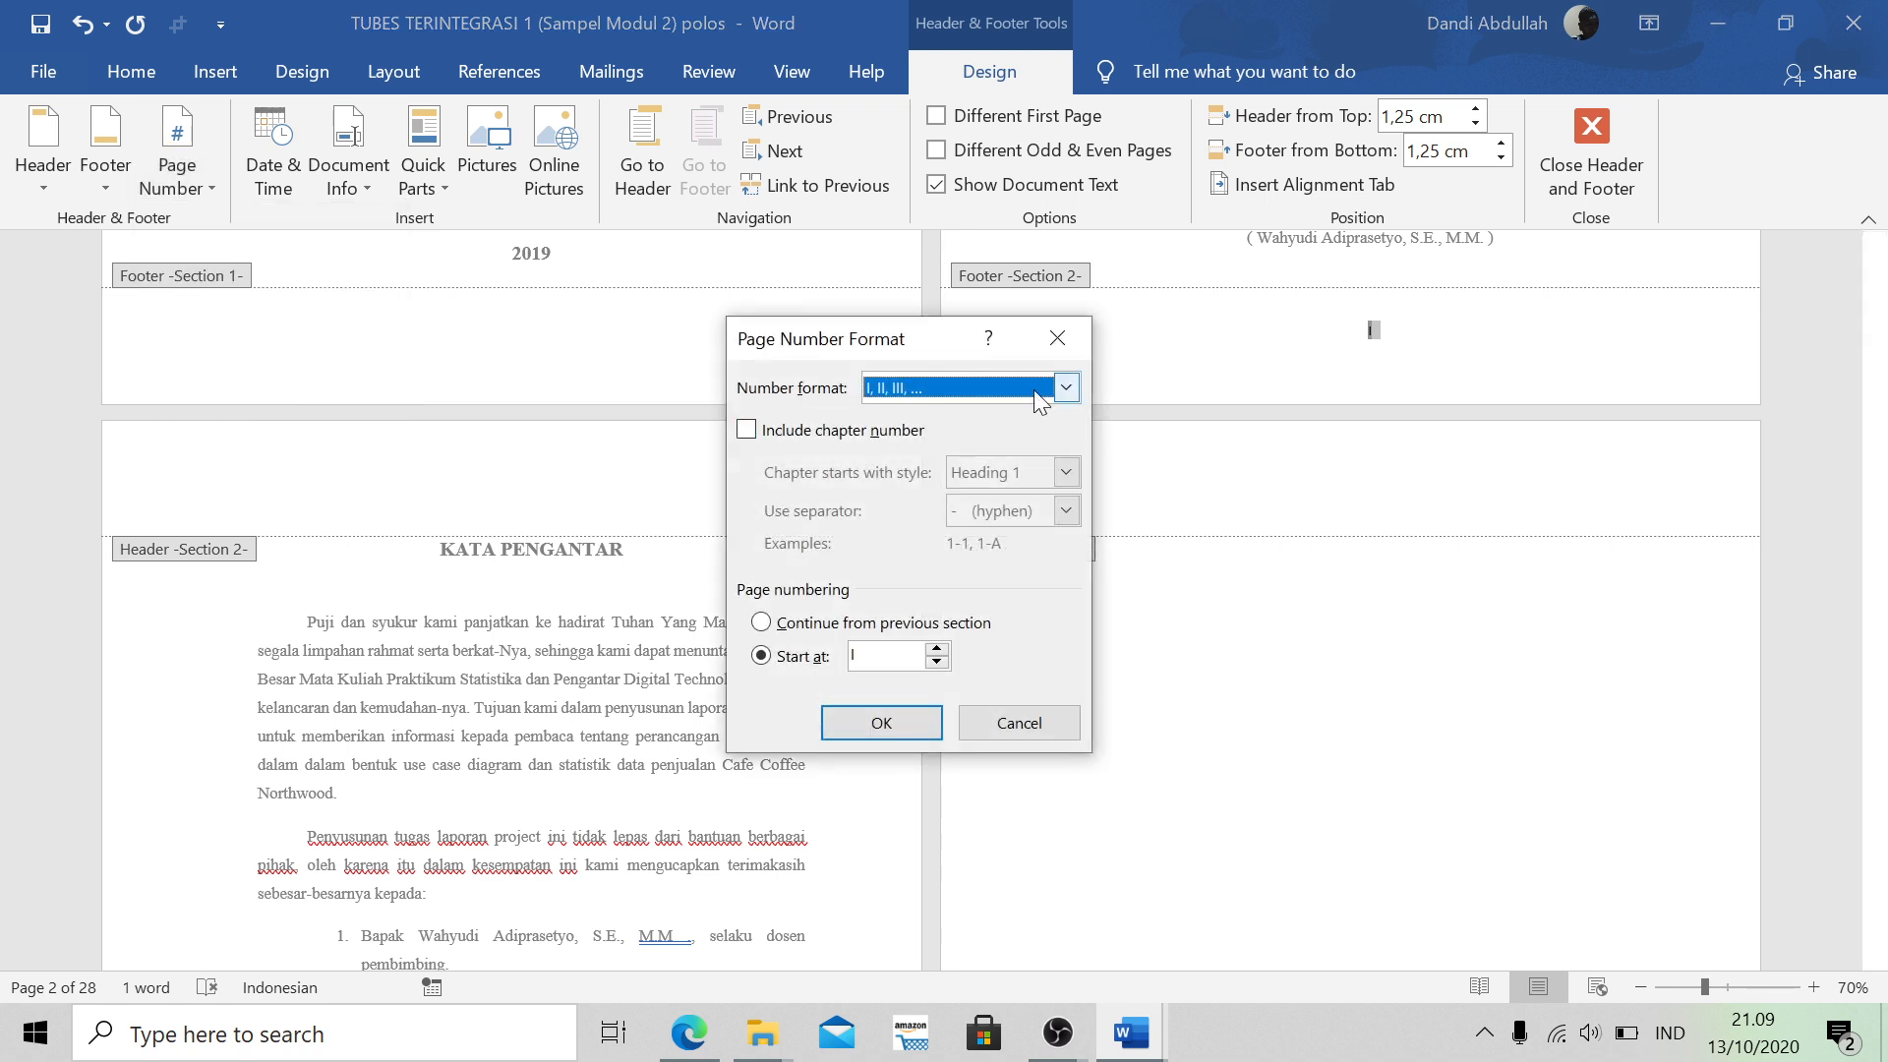
click(1036, 392)
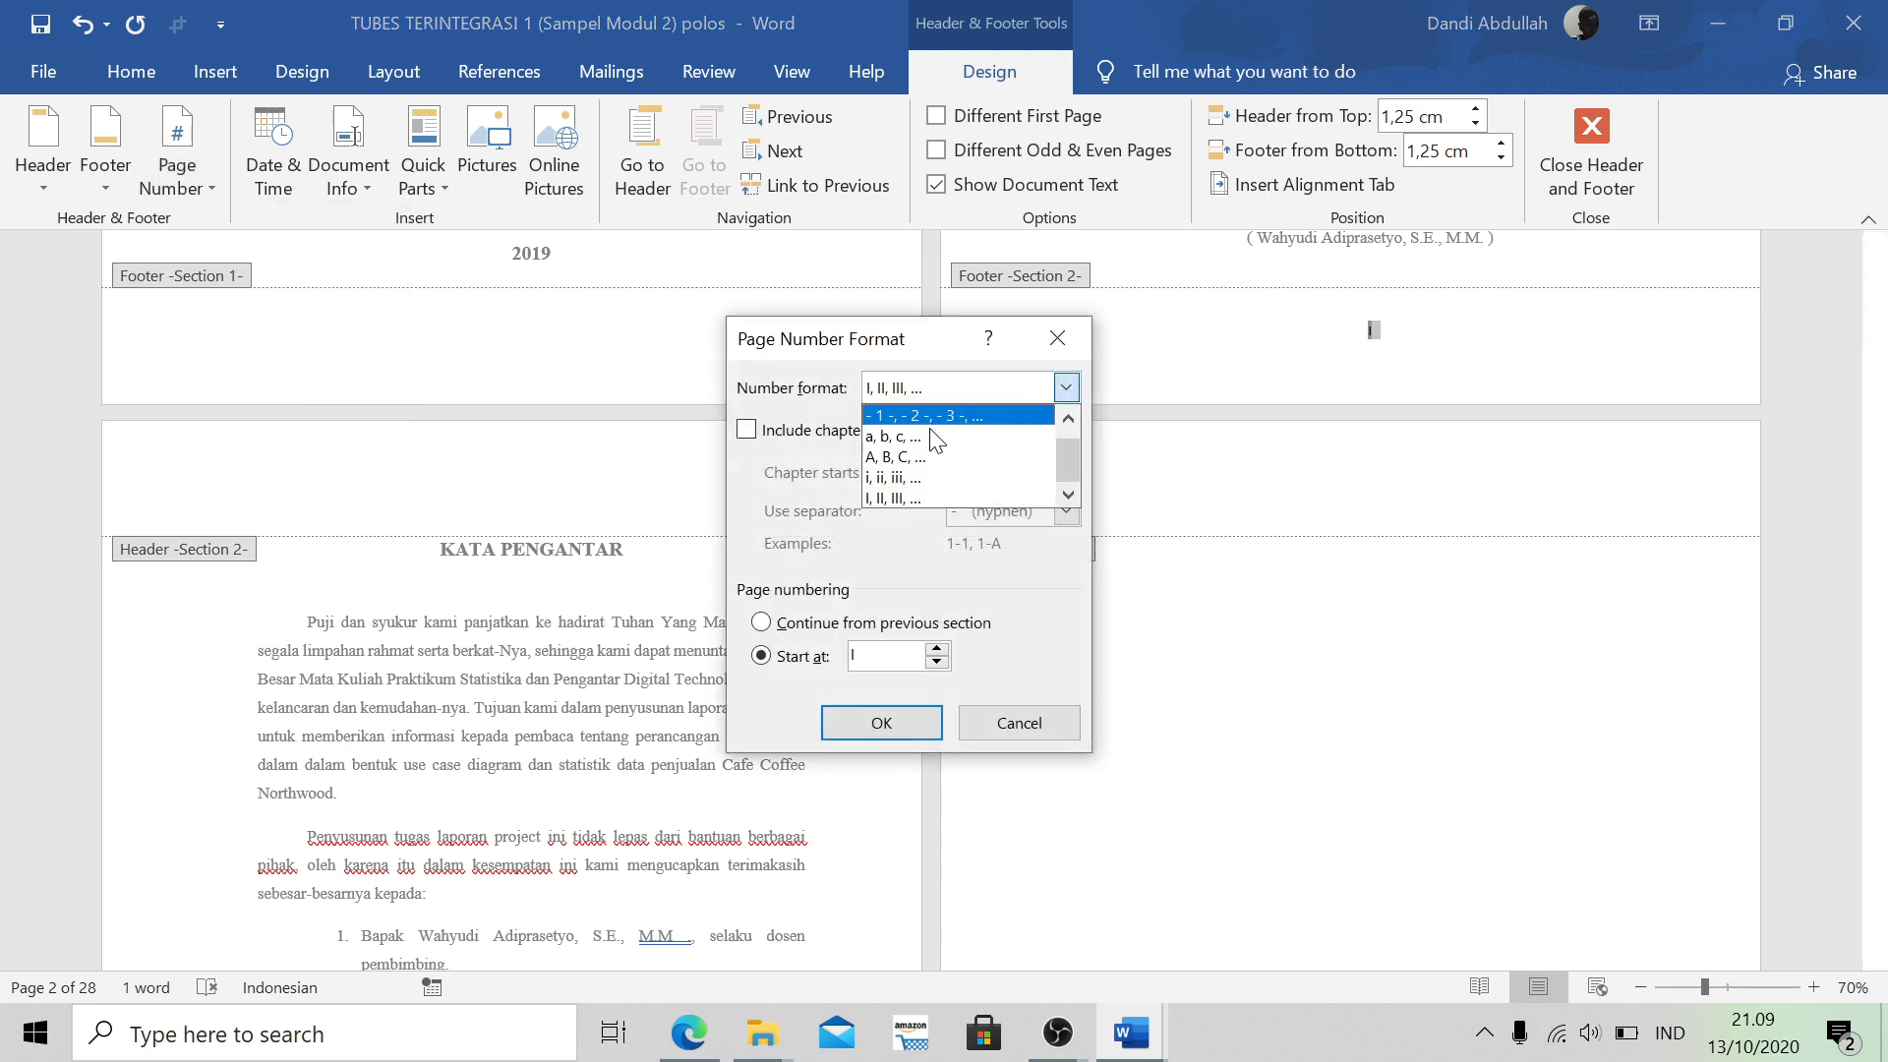
click(928, 476)
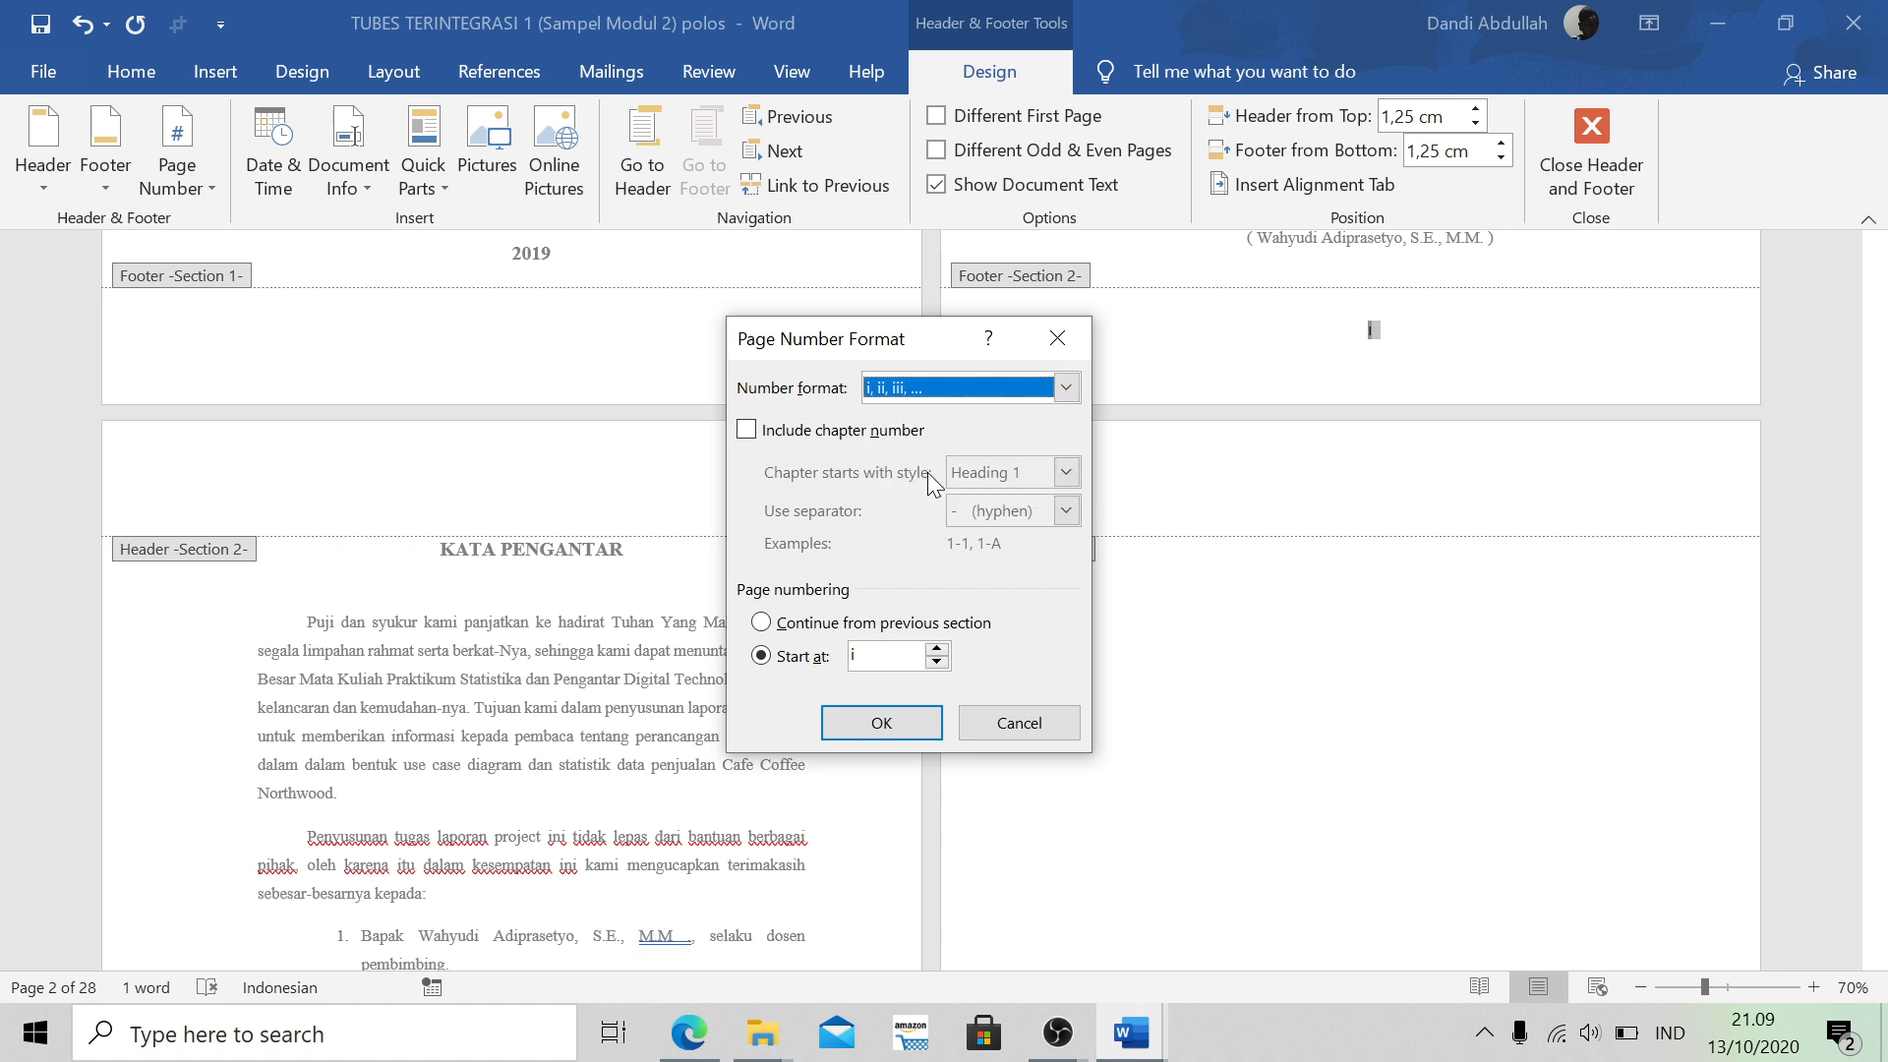
click(854, 656)
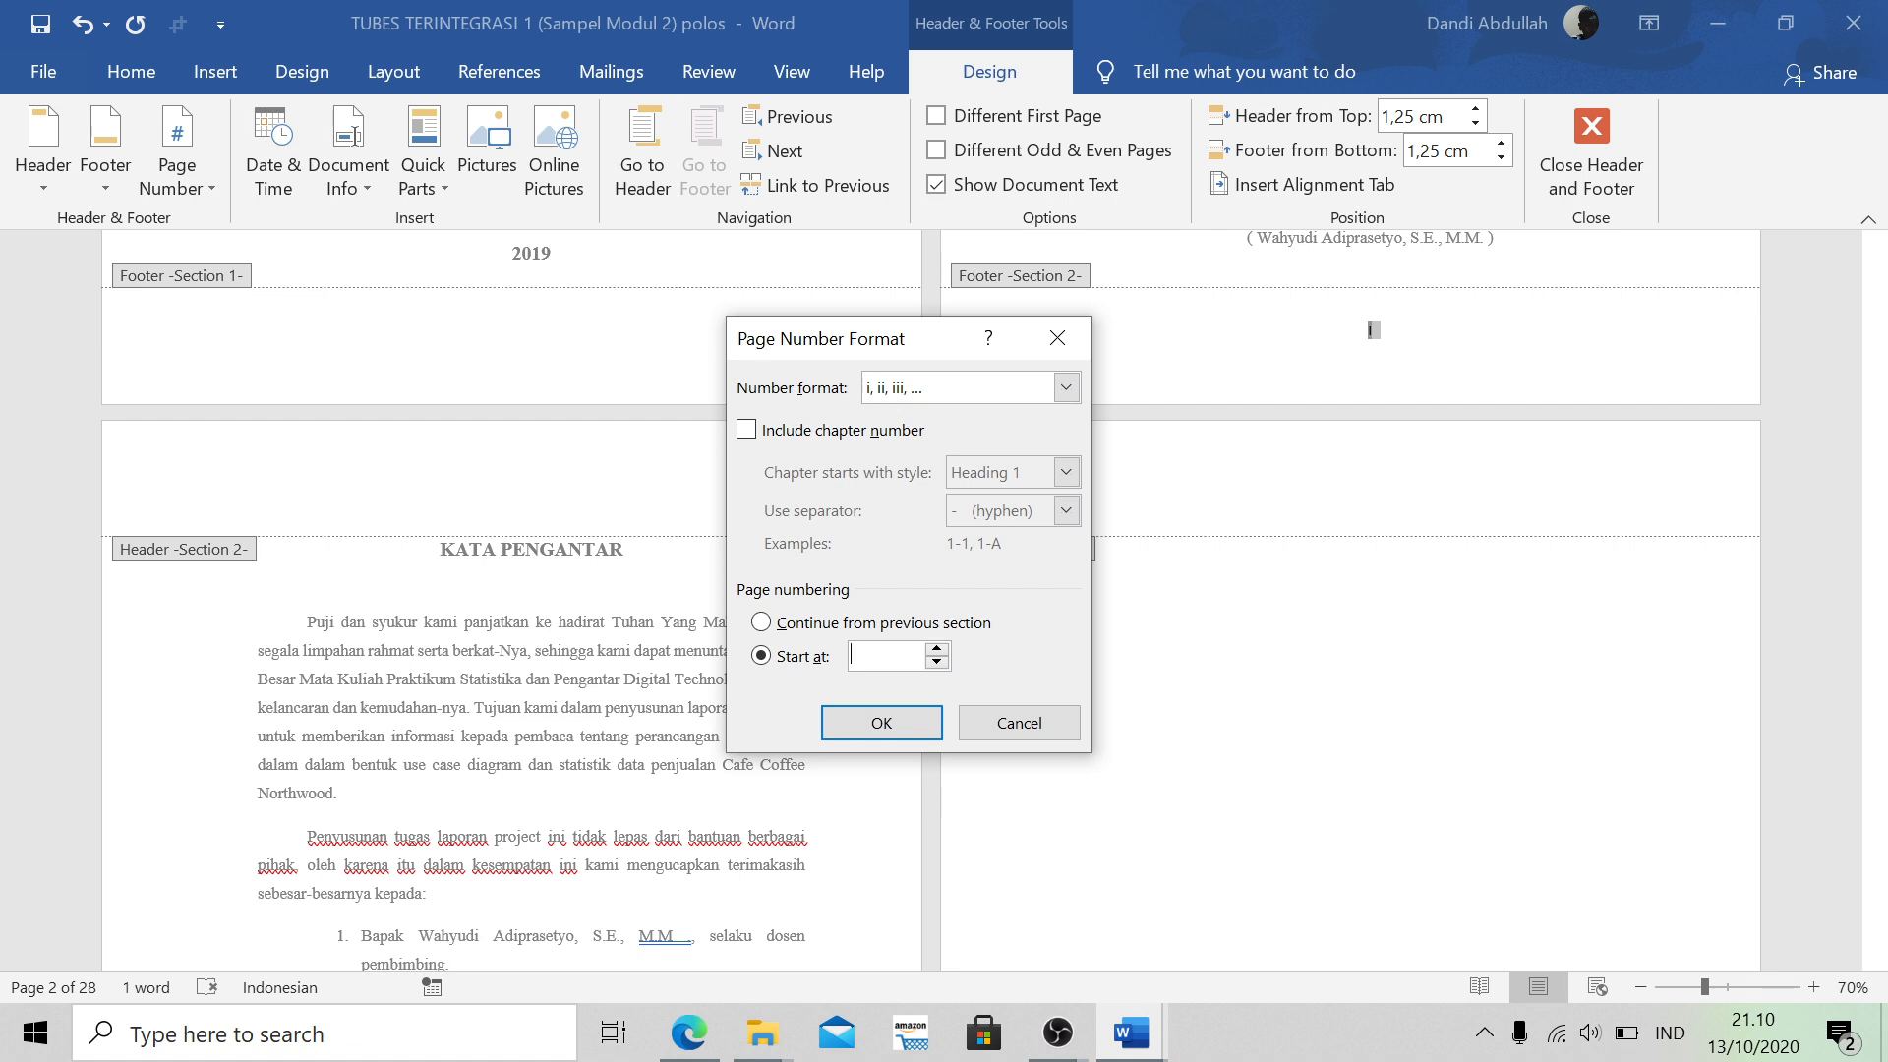
text(2)
click(882, 725)
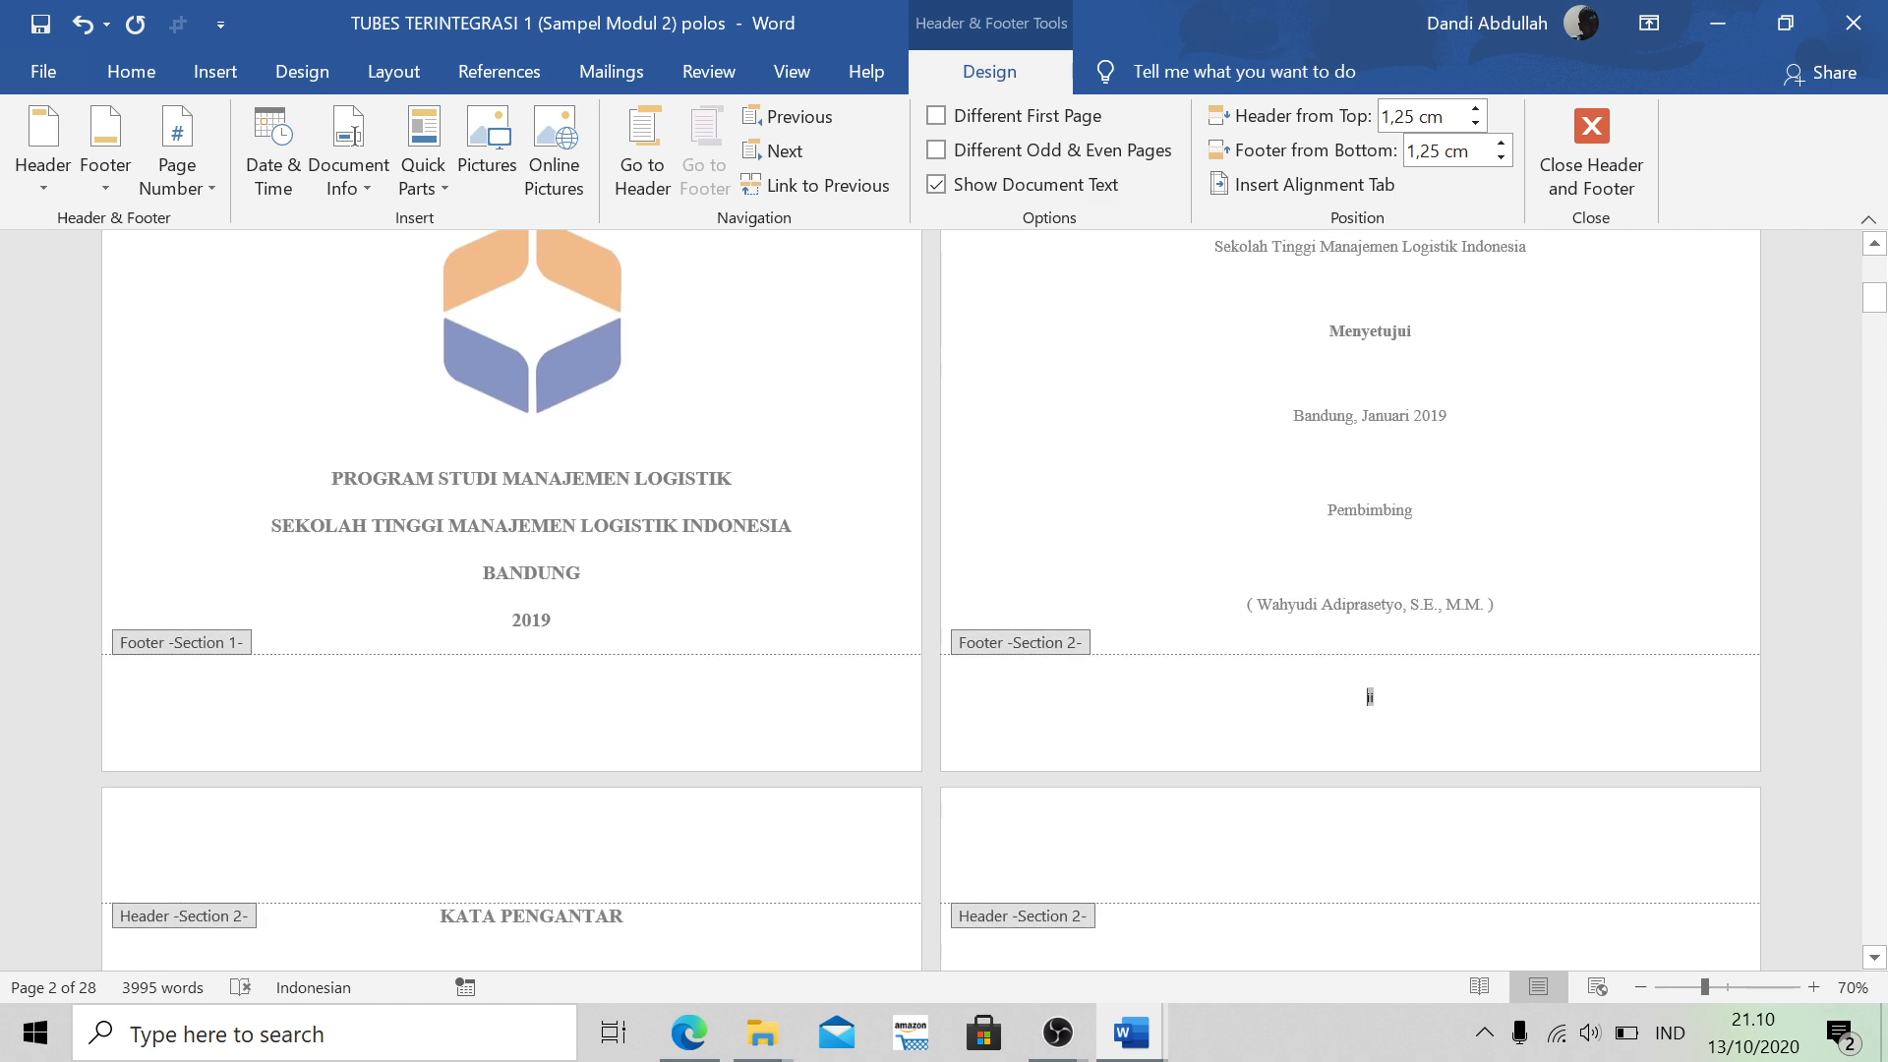
Check the Roman page numbers in the Section 2 footers from KATA PENGANTAR up to BAB 1
scroll(1416, 706, down, 6)
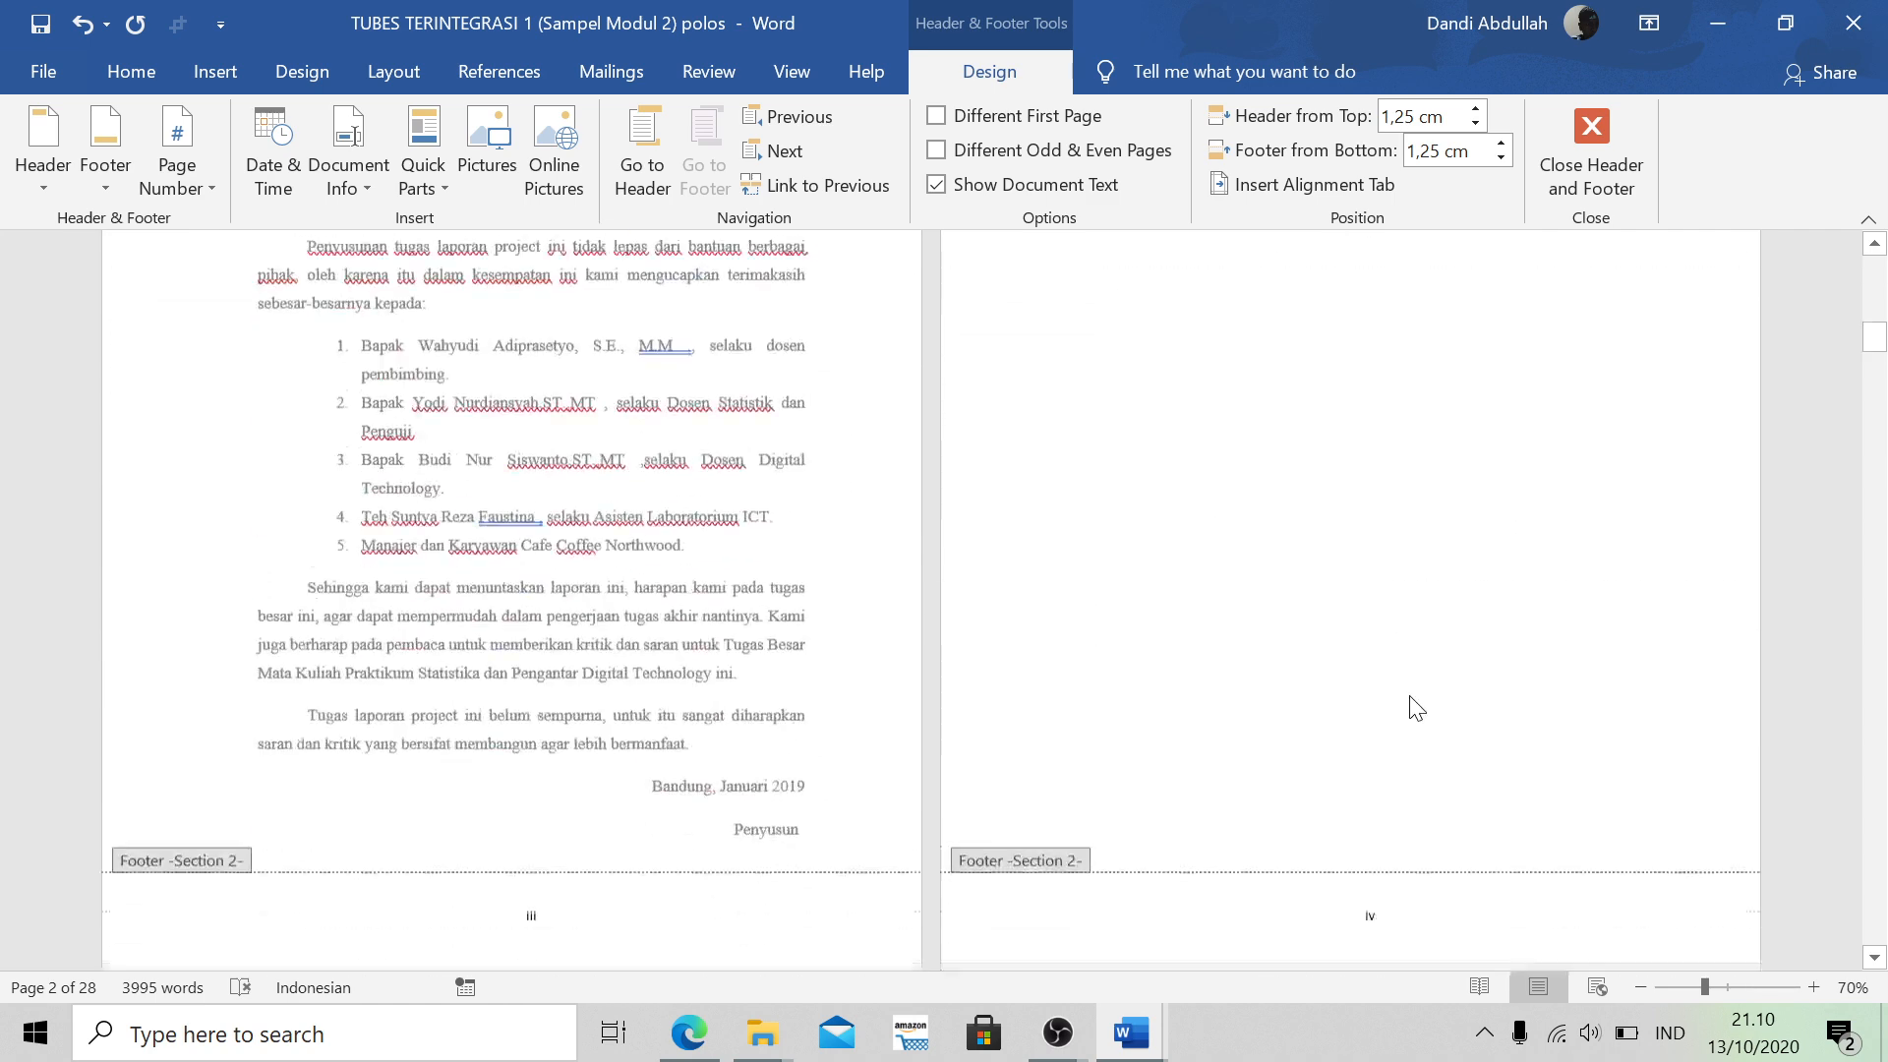
scroll(1480, 876, up, 4)
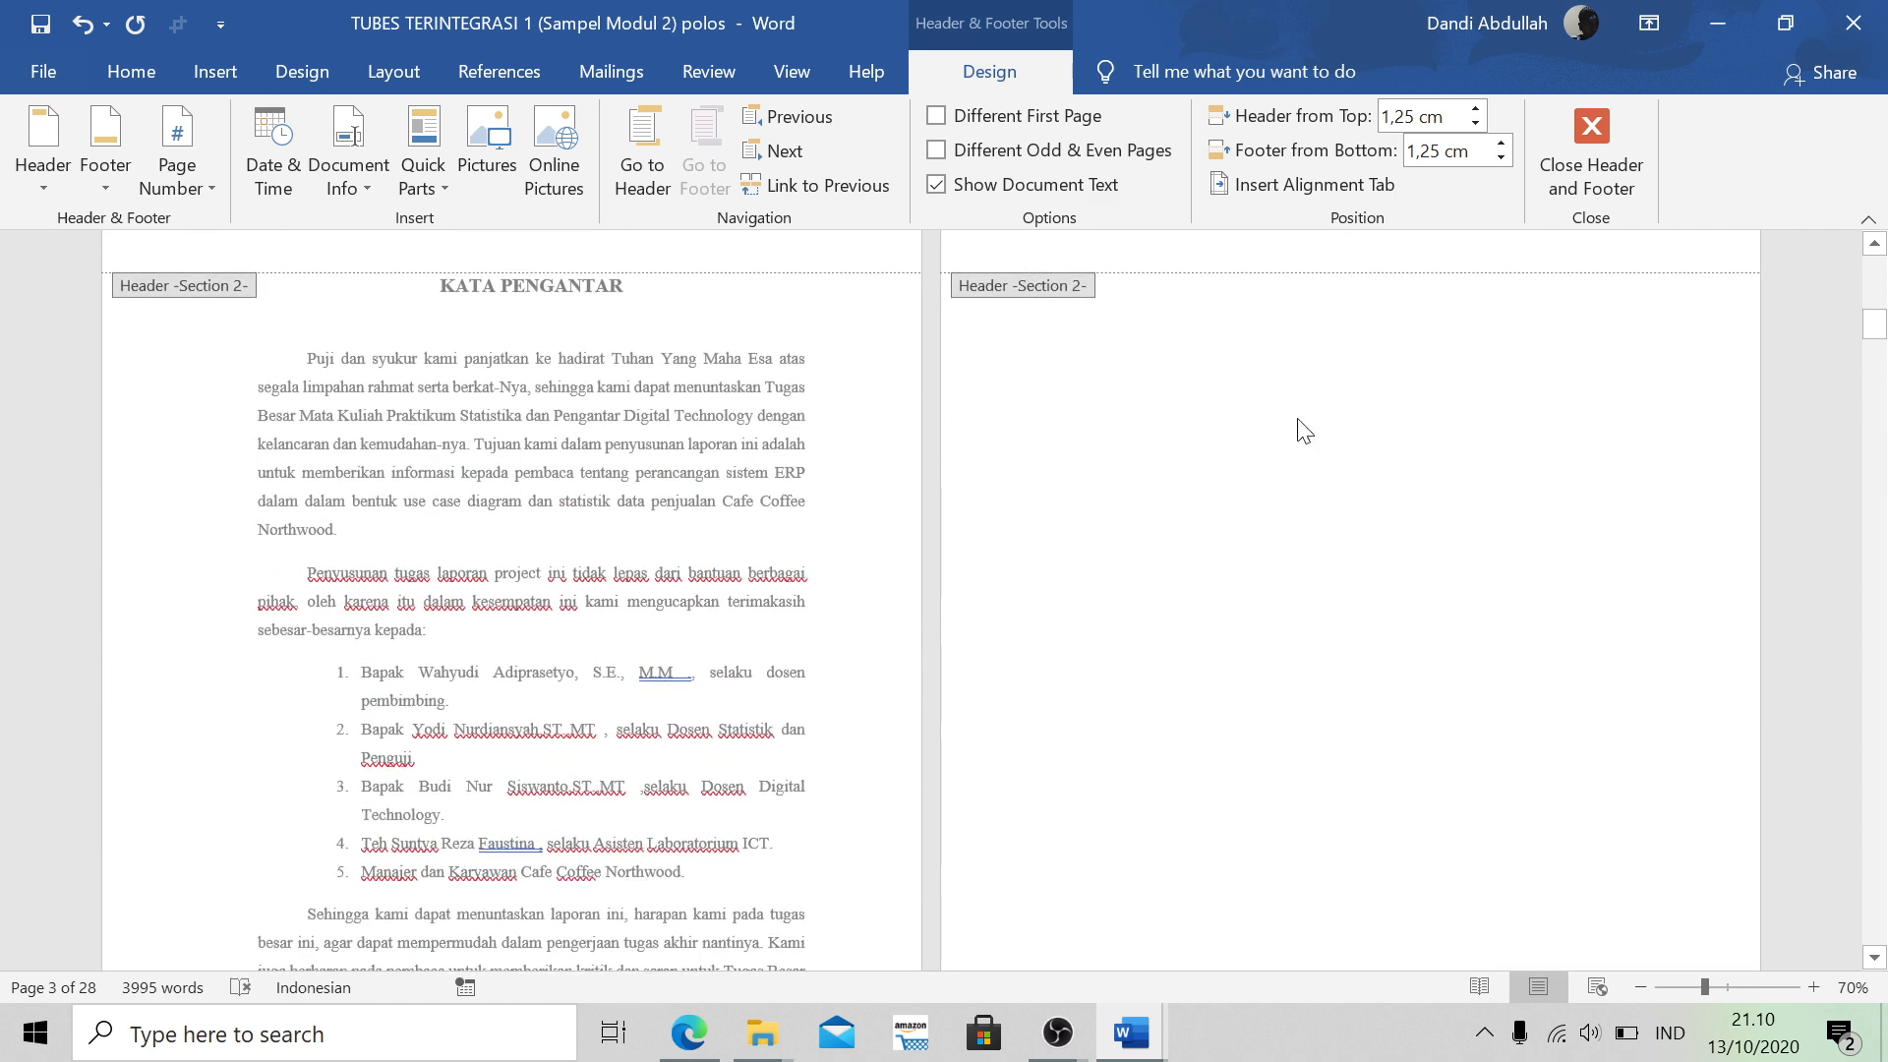
scroll(1323, 590, down, 2)
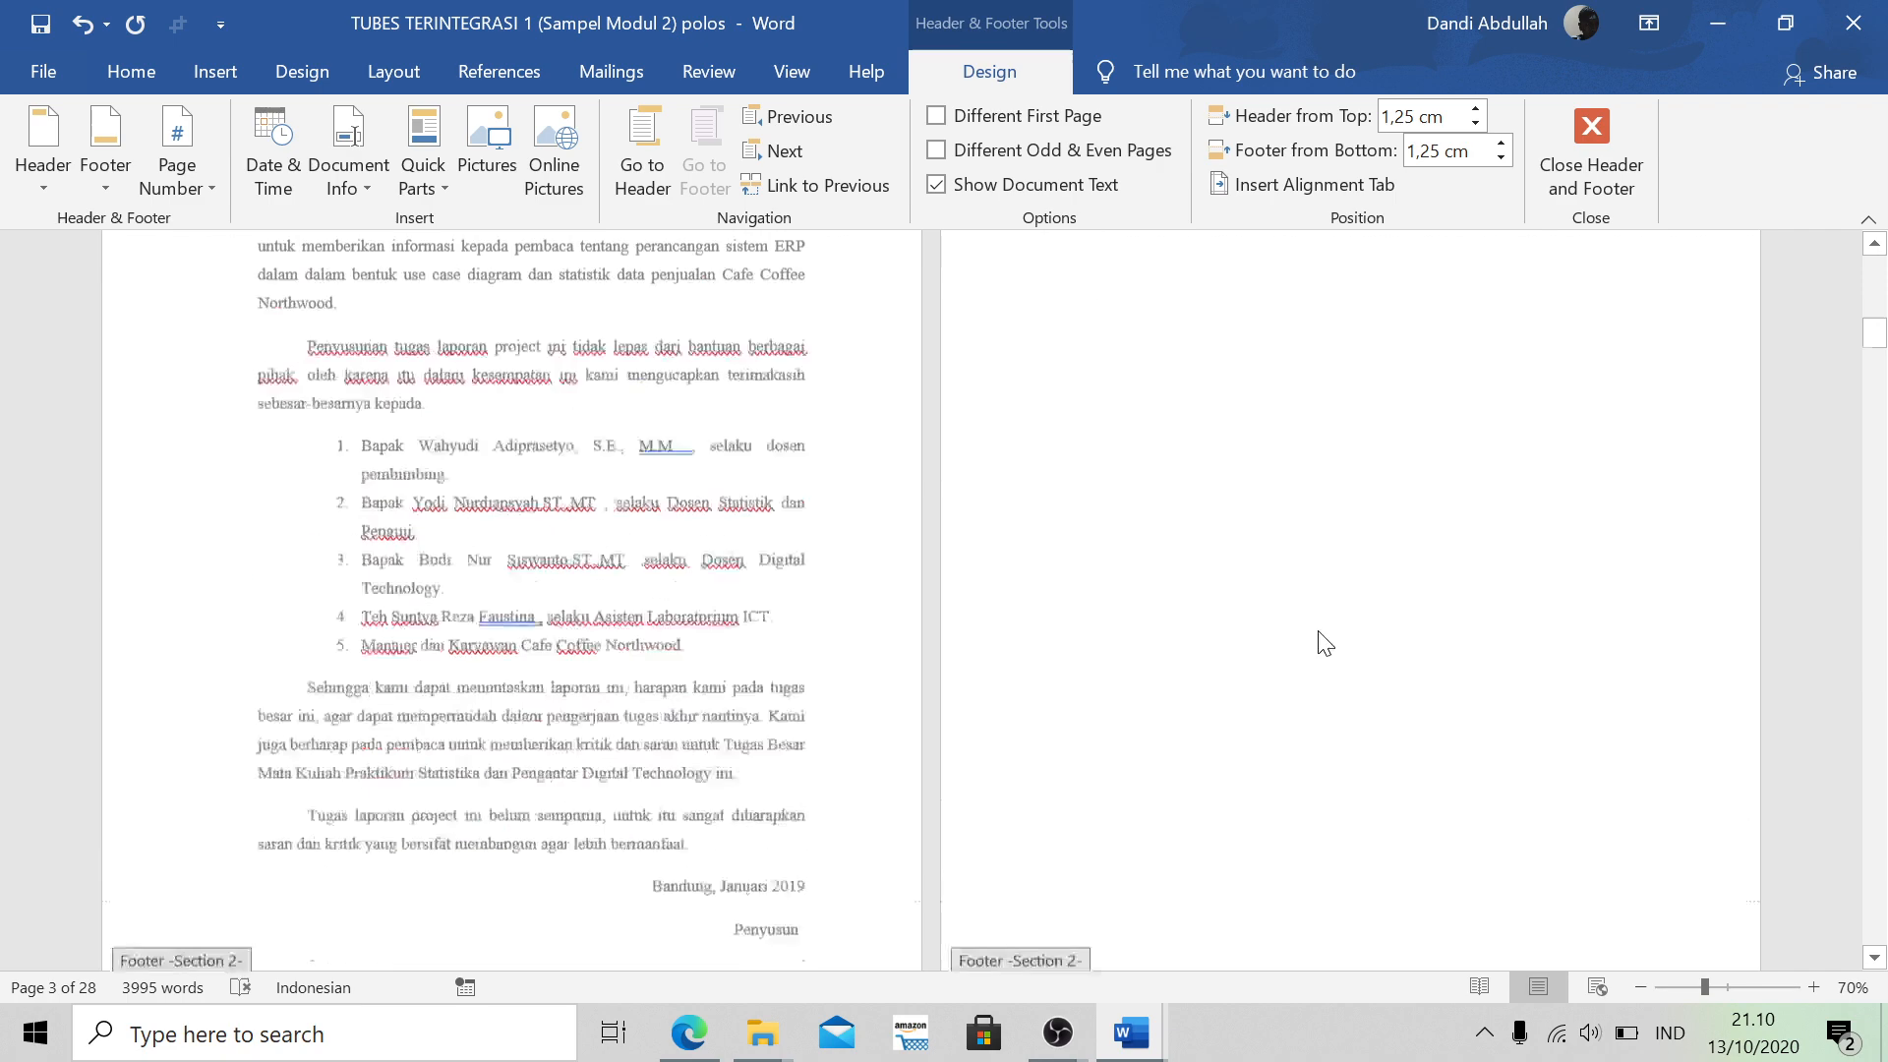
scroll(1323, 644, down, 3)
scroll(1345, 363, up, 3)
scroll(1256, 603, down, 4)
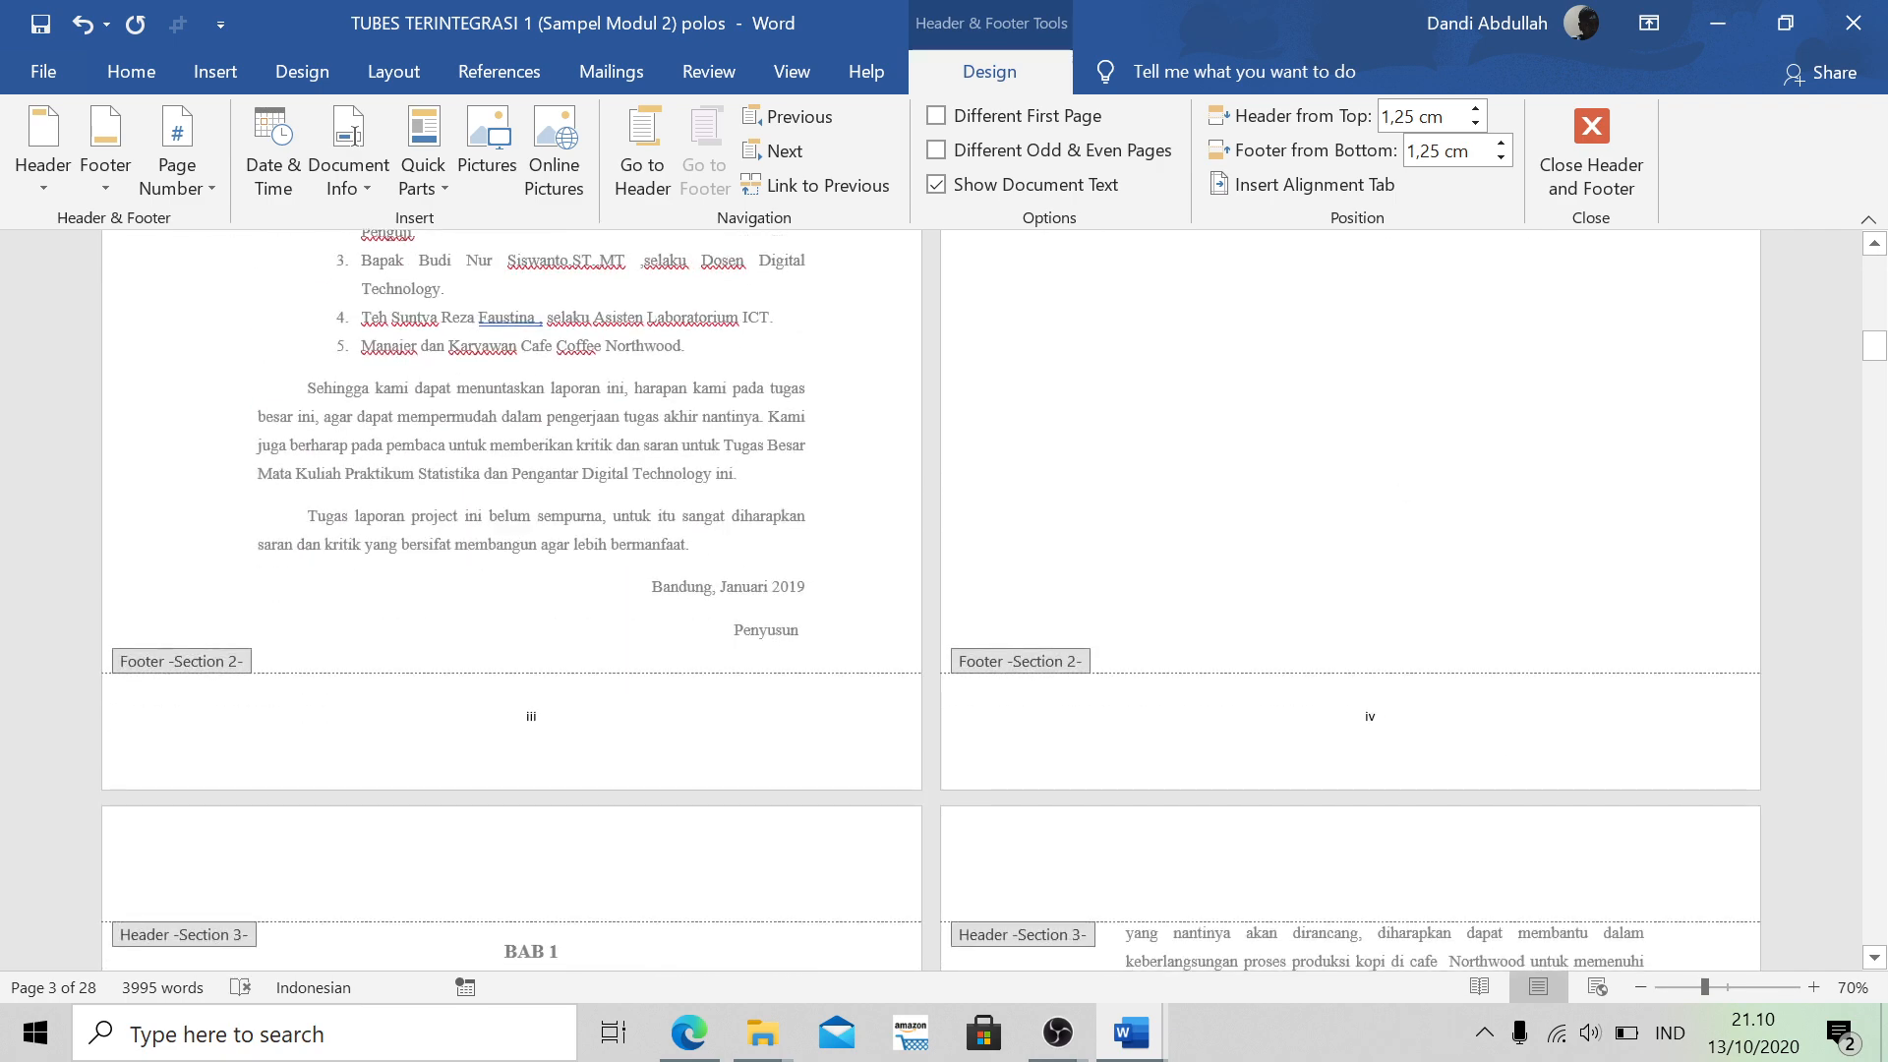
Insert a centered Plain Number 2 page number at the bottom of the page in the Section 3 footer of BAB 1
scroll(1247, 703, down, 9)
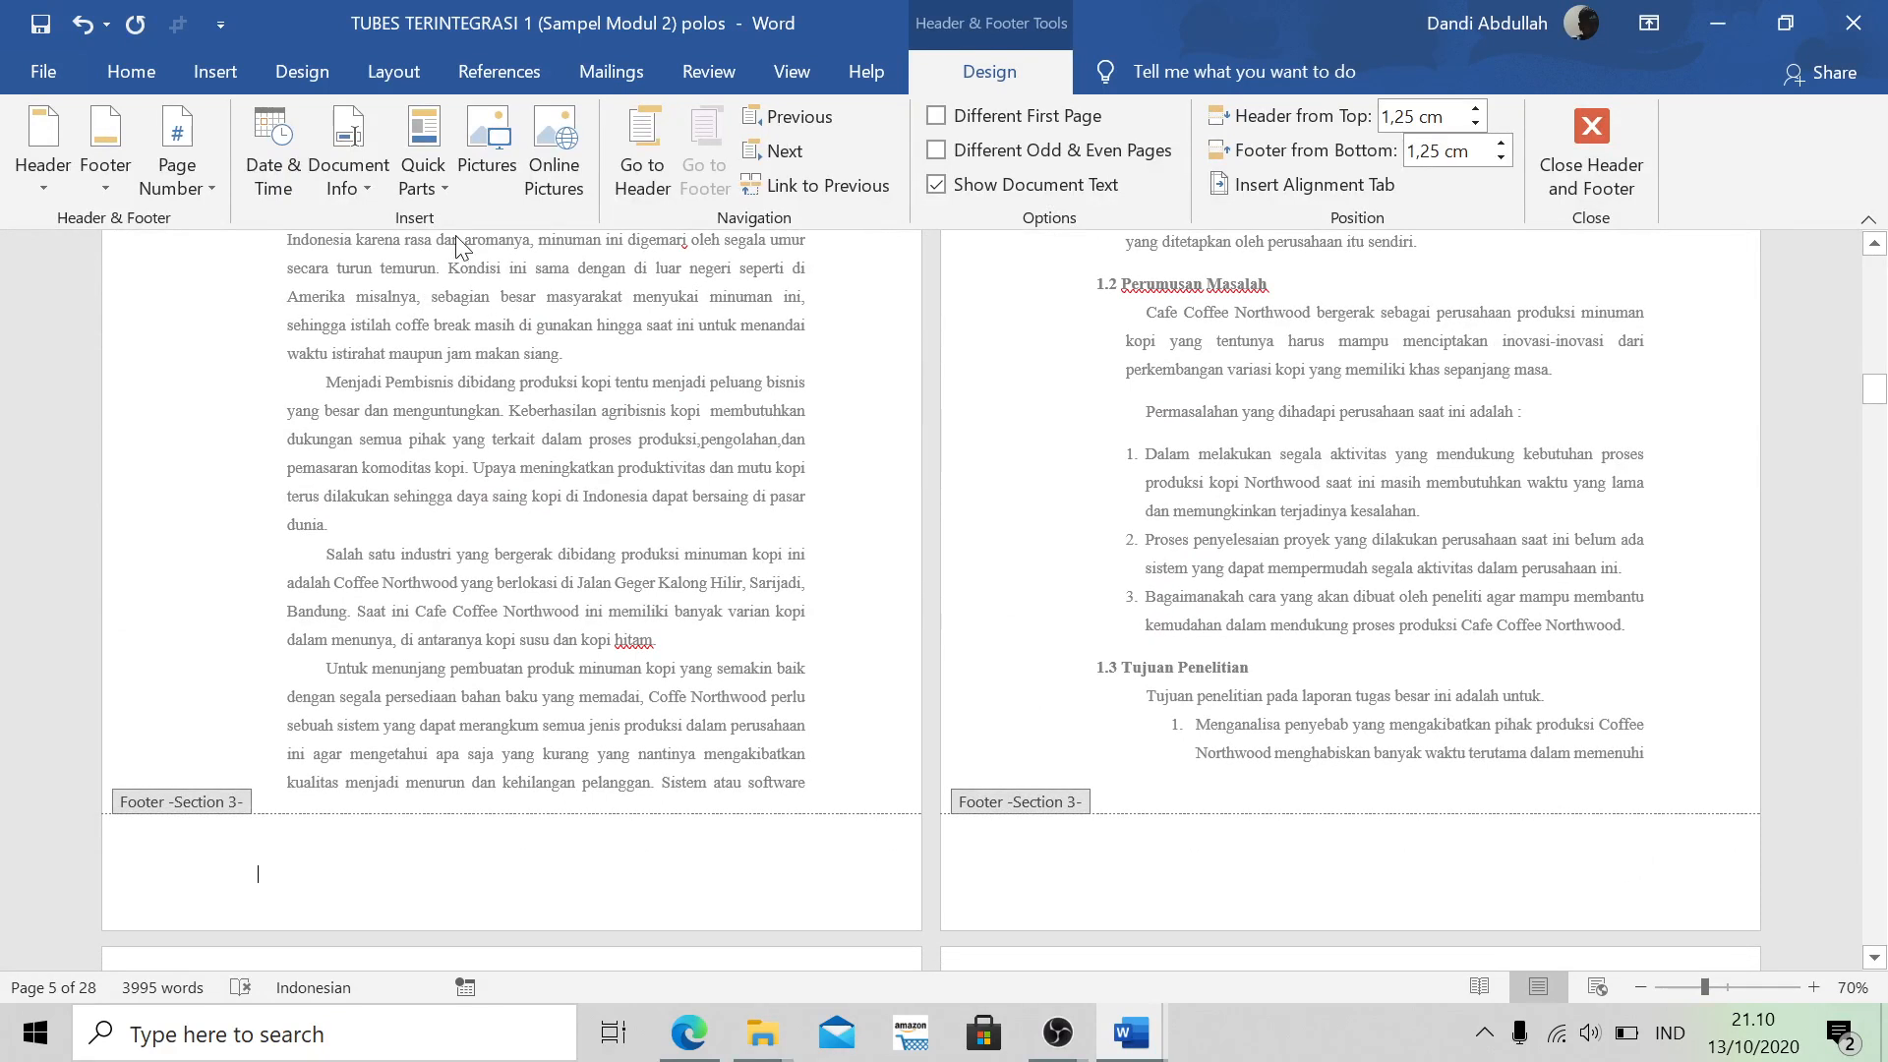
click(204, 162)
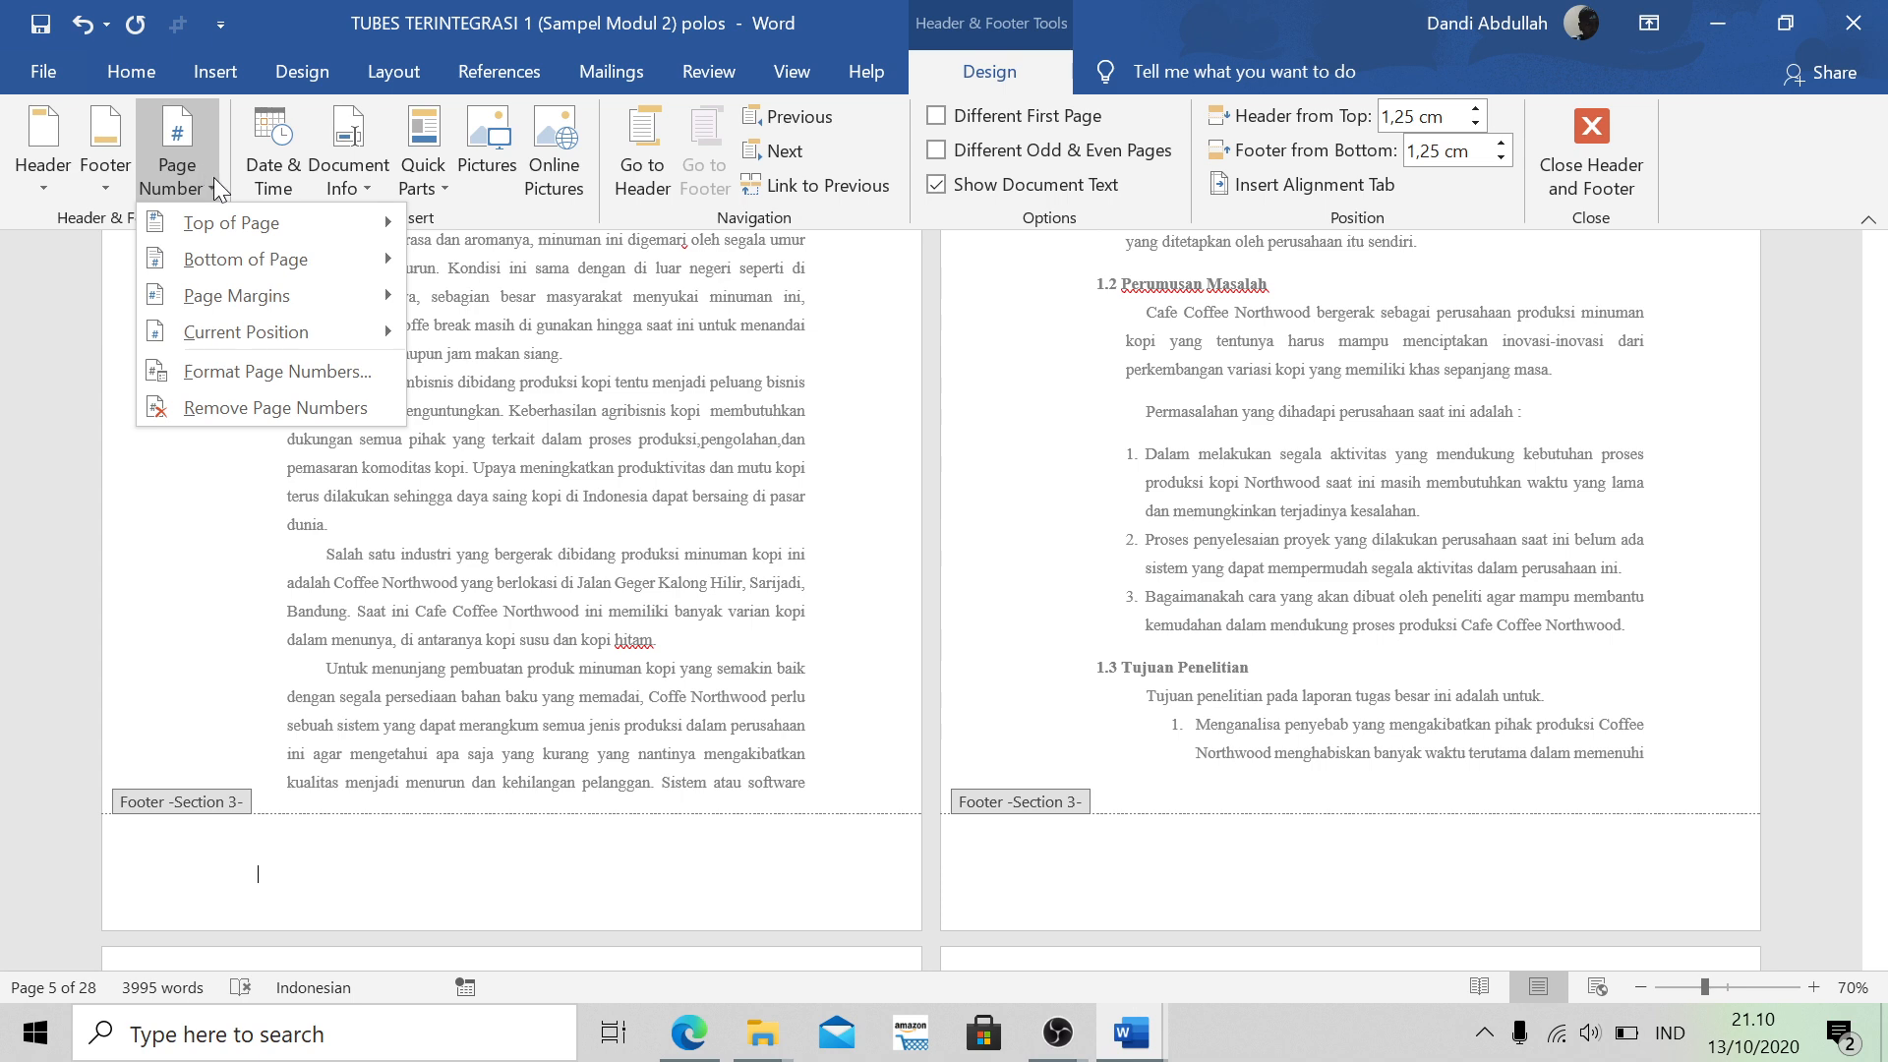
mouse_move(263, 263)
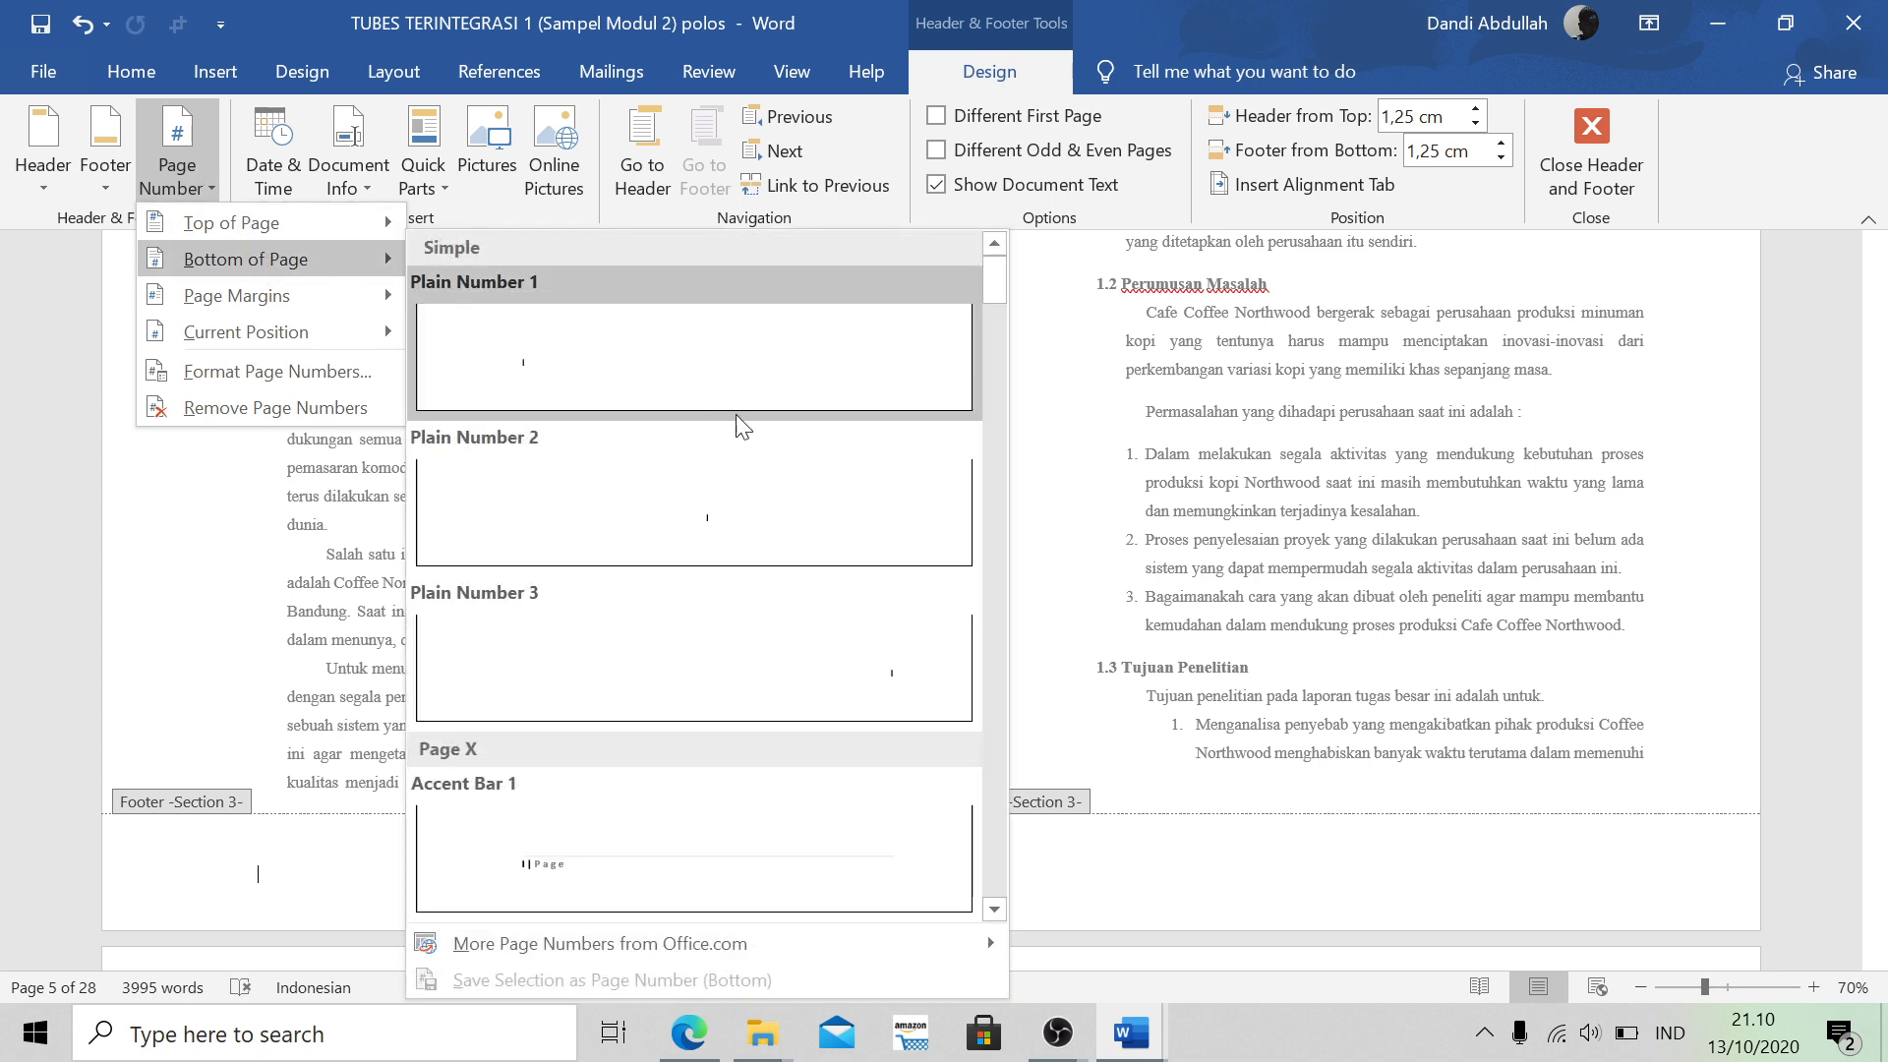
click(766, 472)
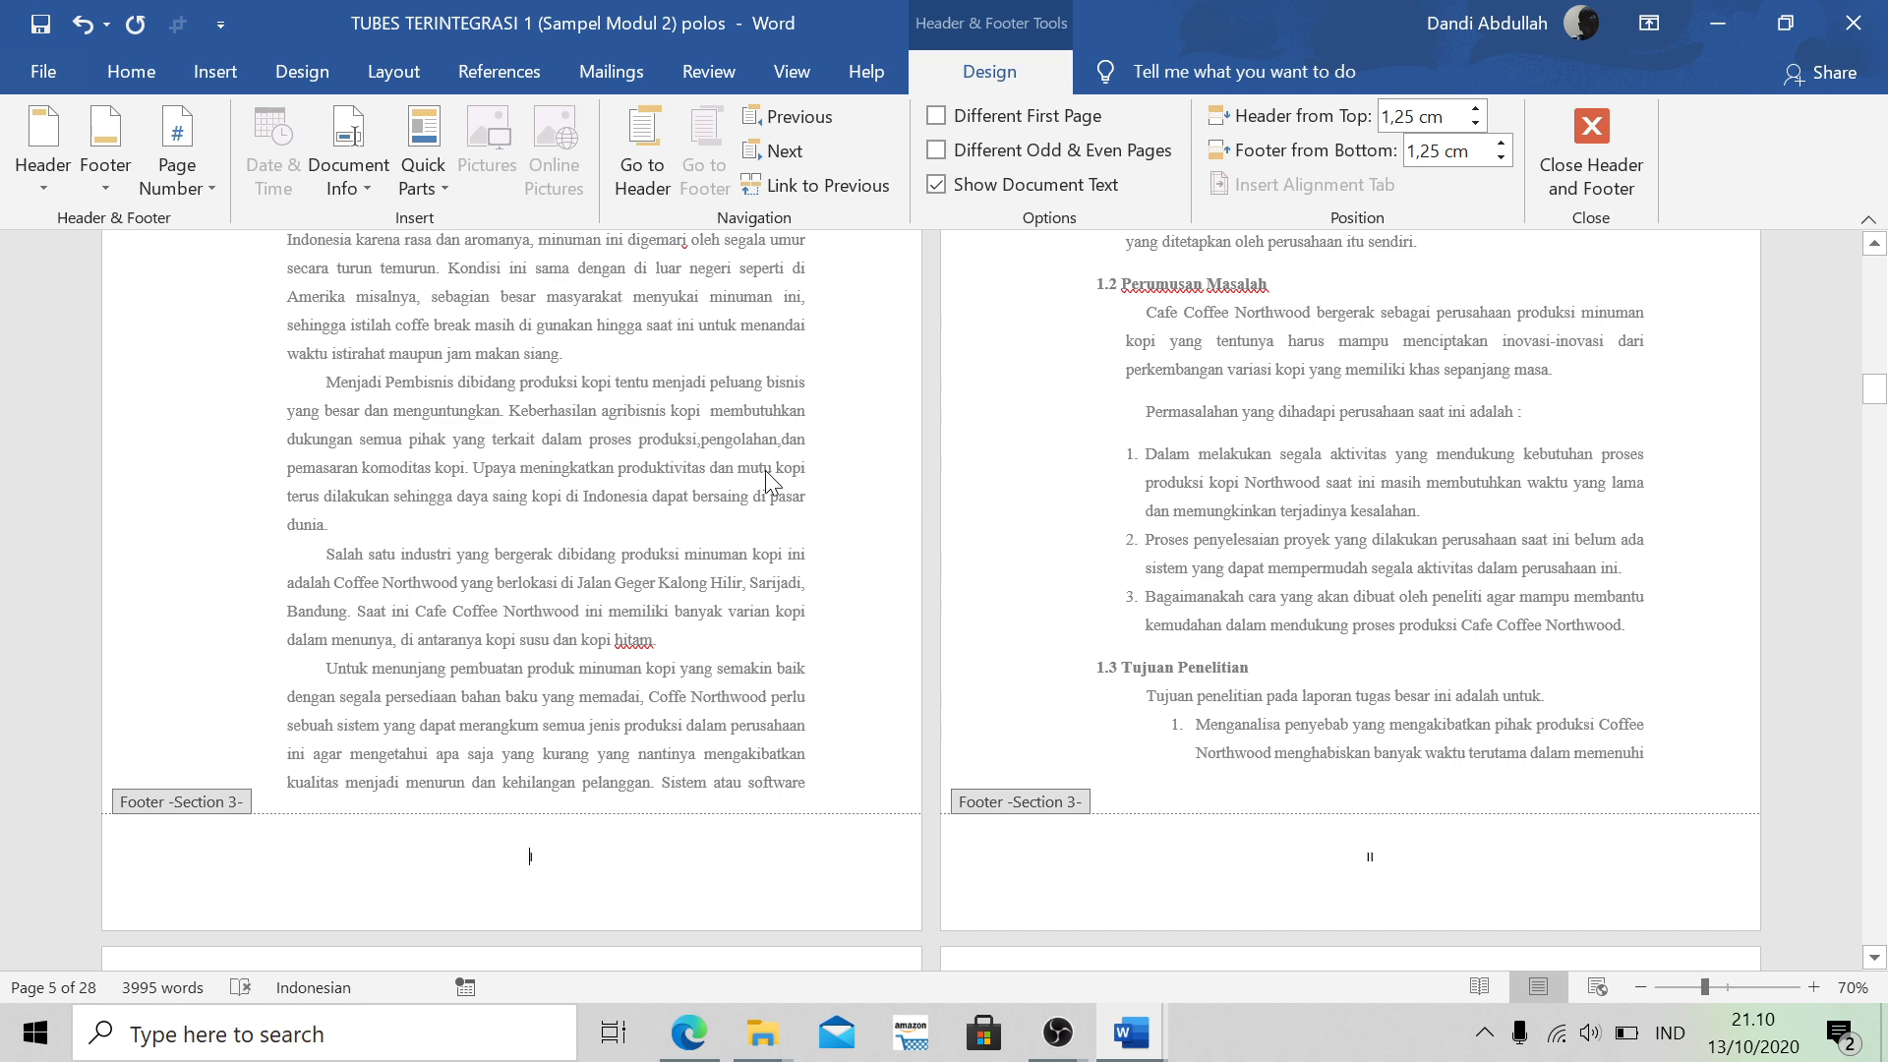
scroll(649, 852, down, 3)
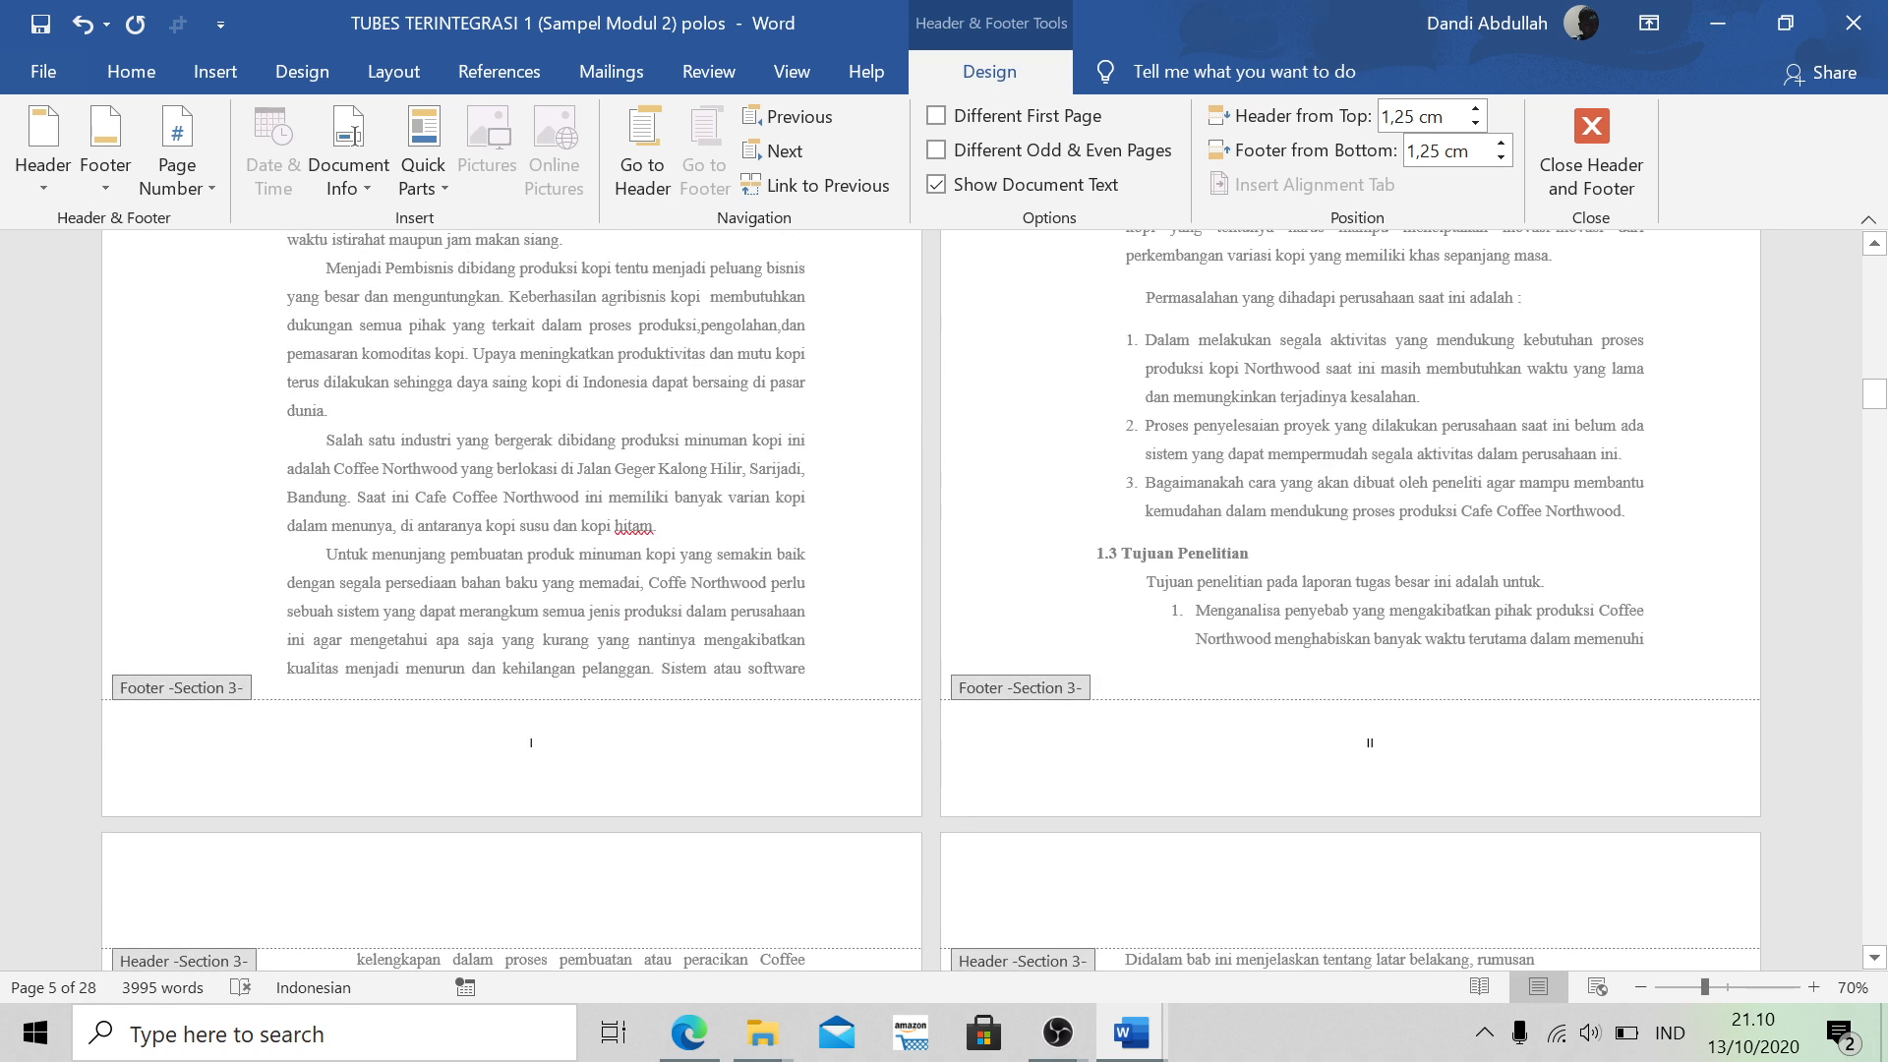
Change the Section 3 page number format to Arabic numerals (1, 2, 3) starting at 1
click(532, 743)
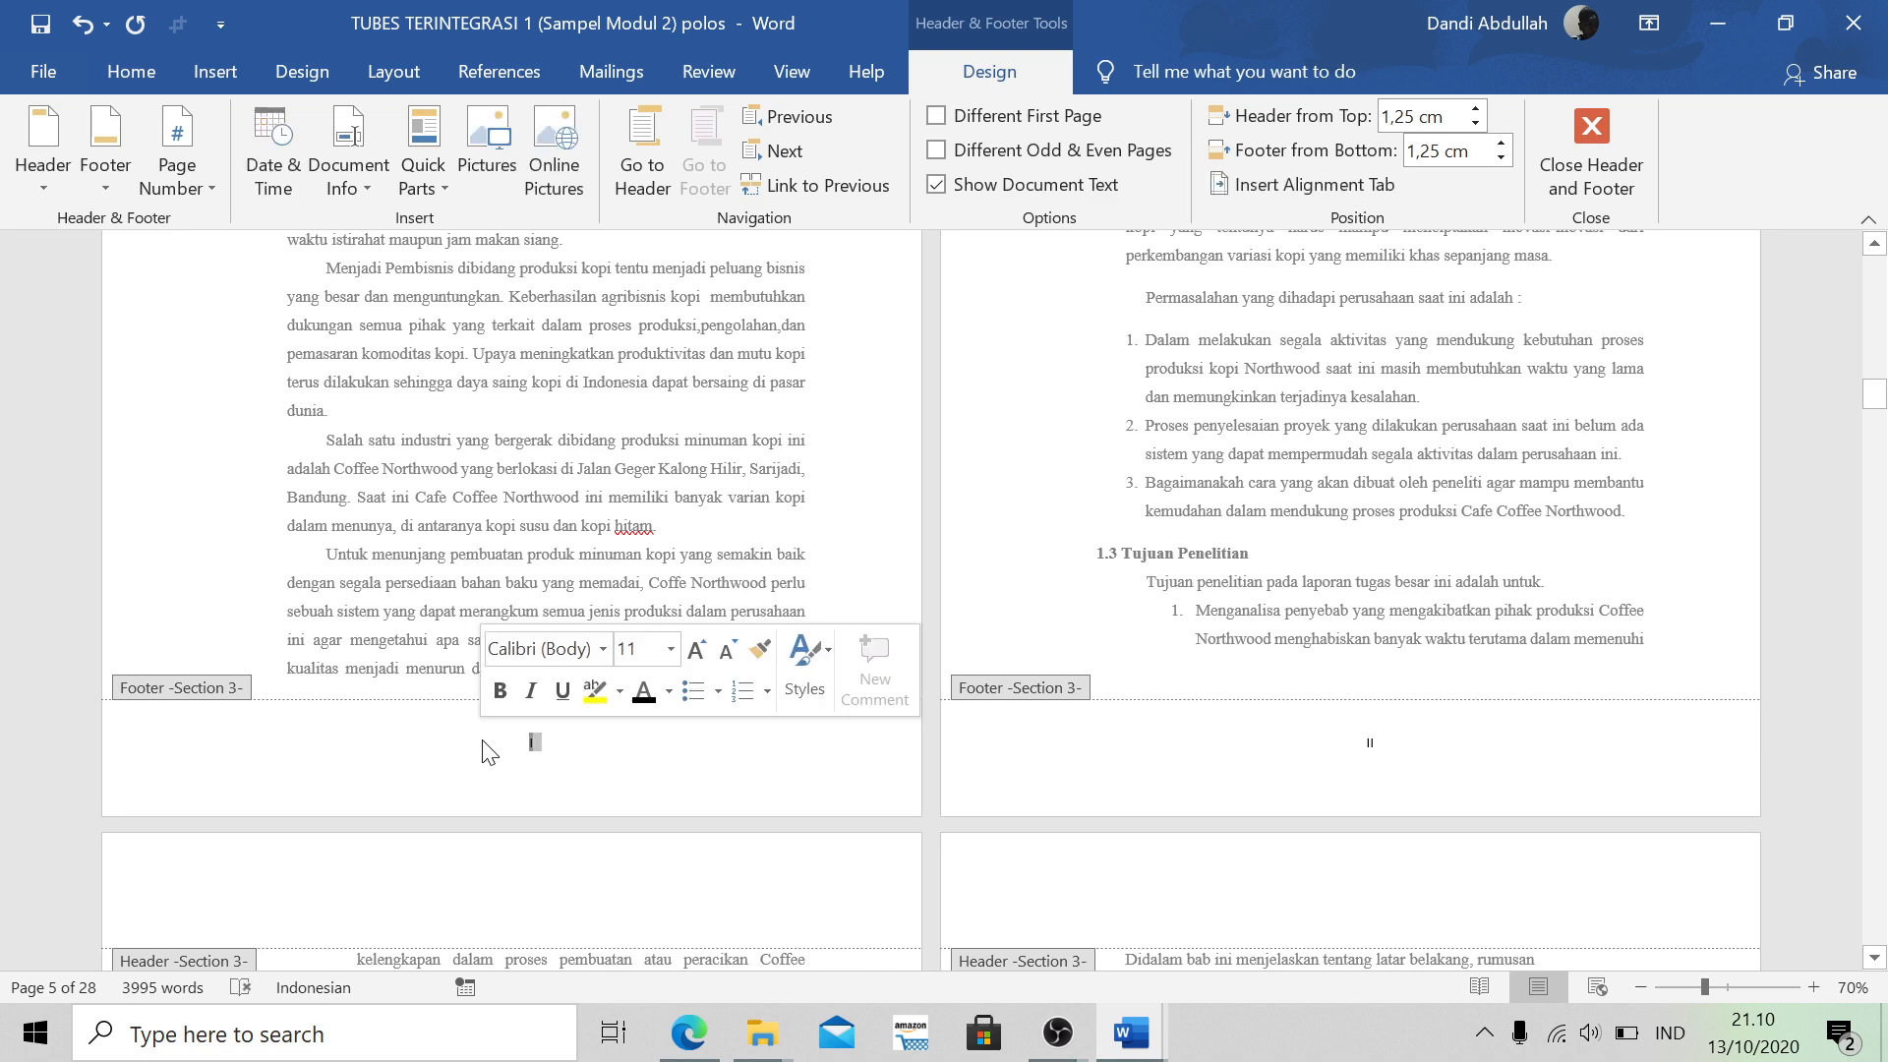
click(167, 145)
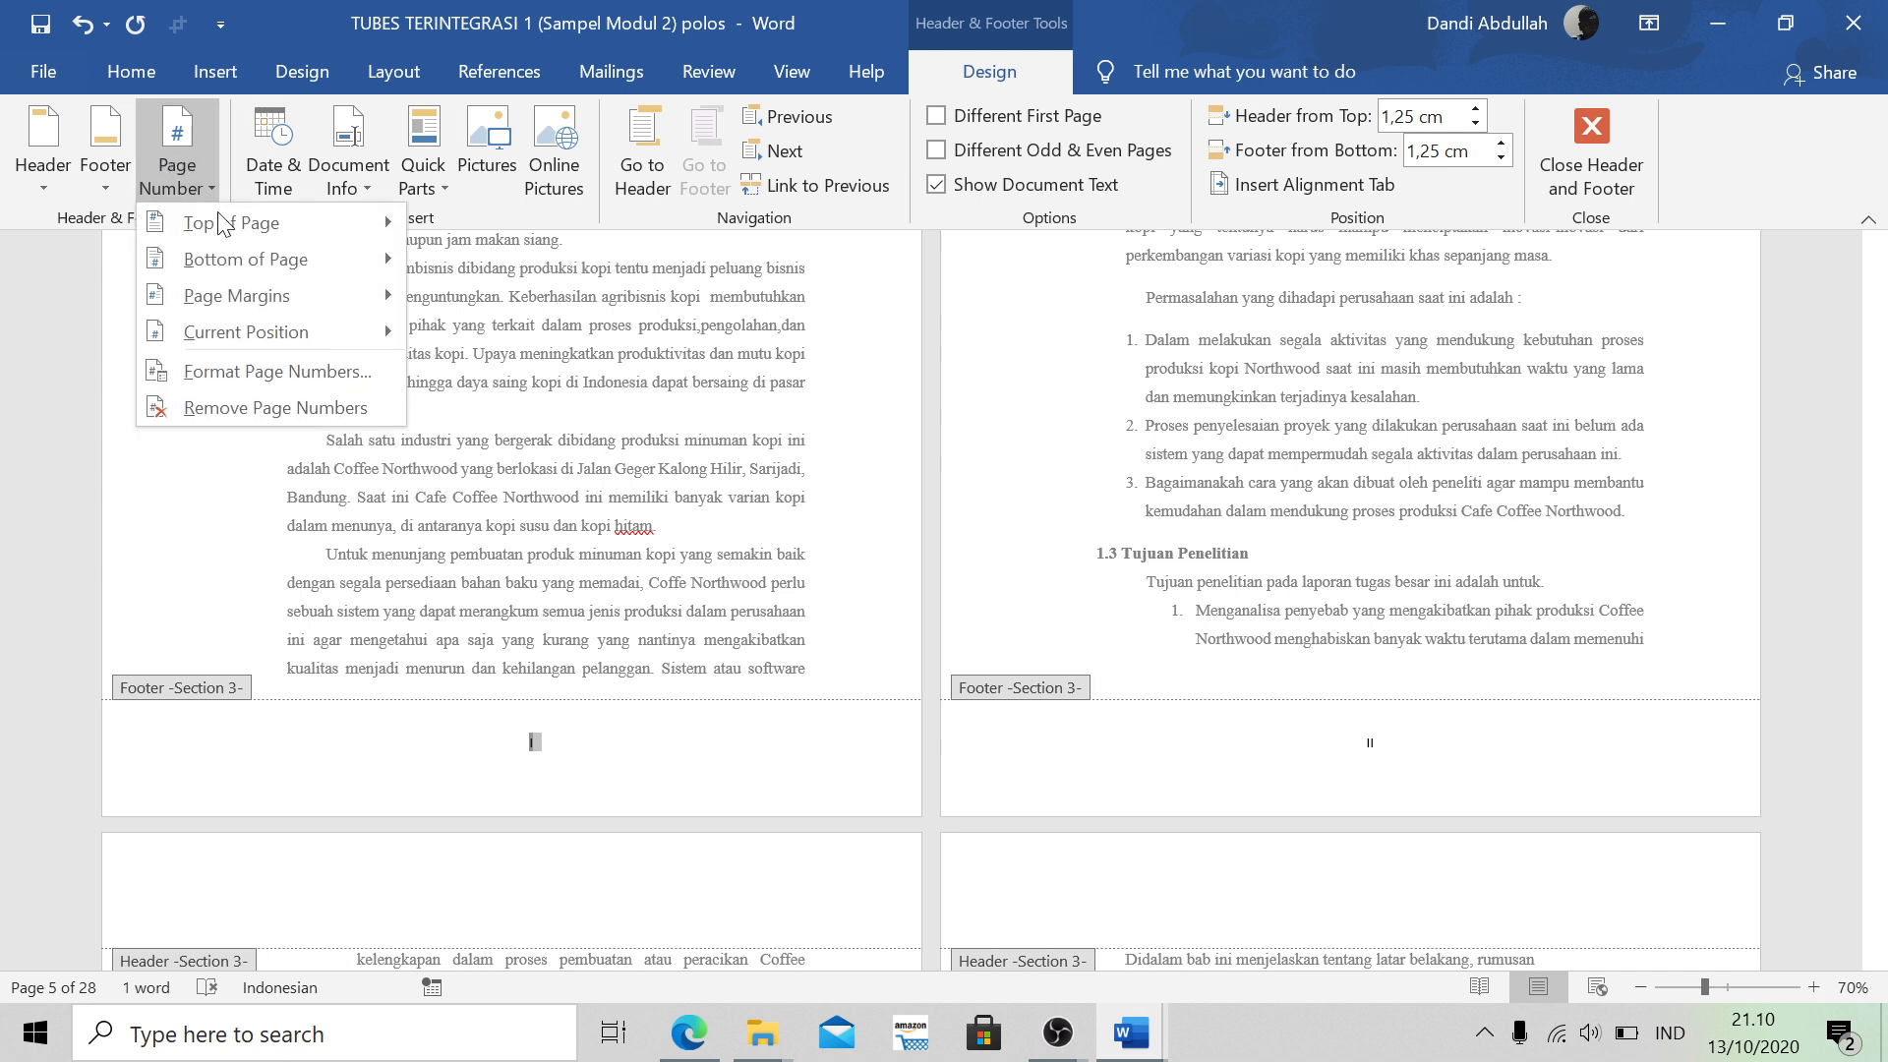
click(285, 366)
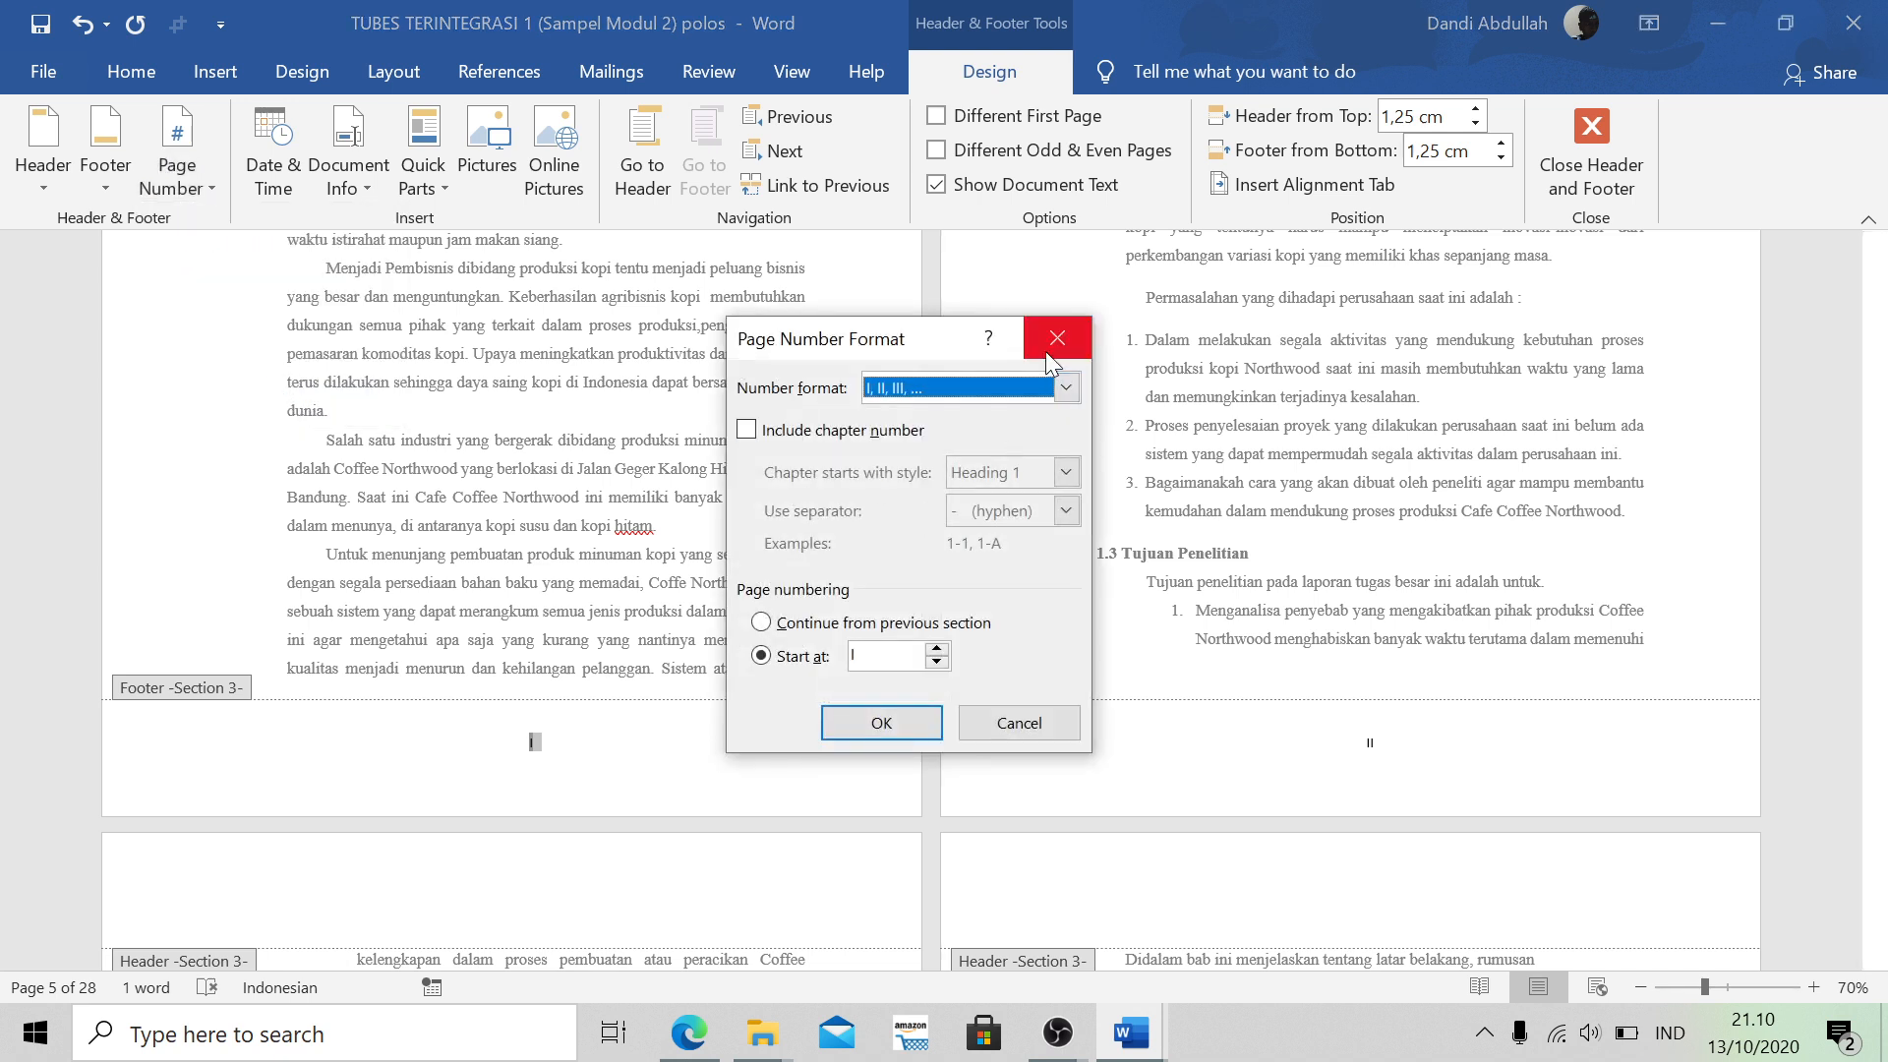
click(1066, 388)
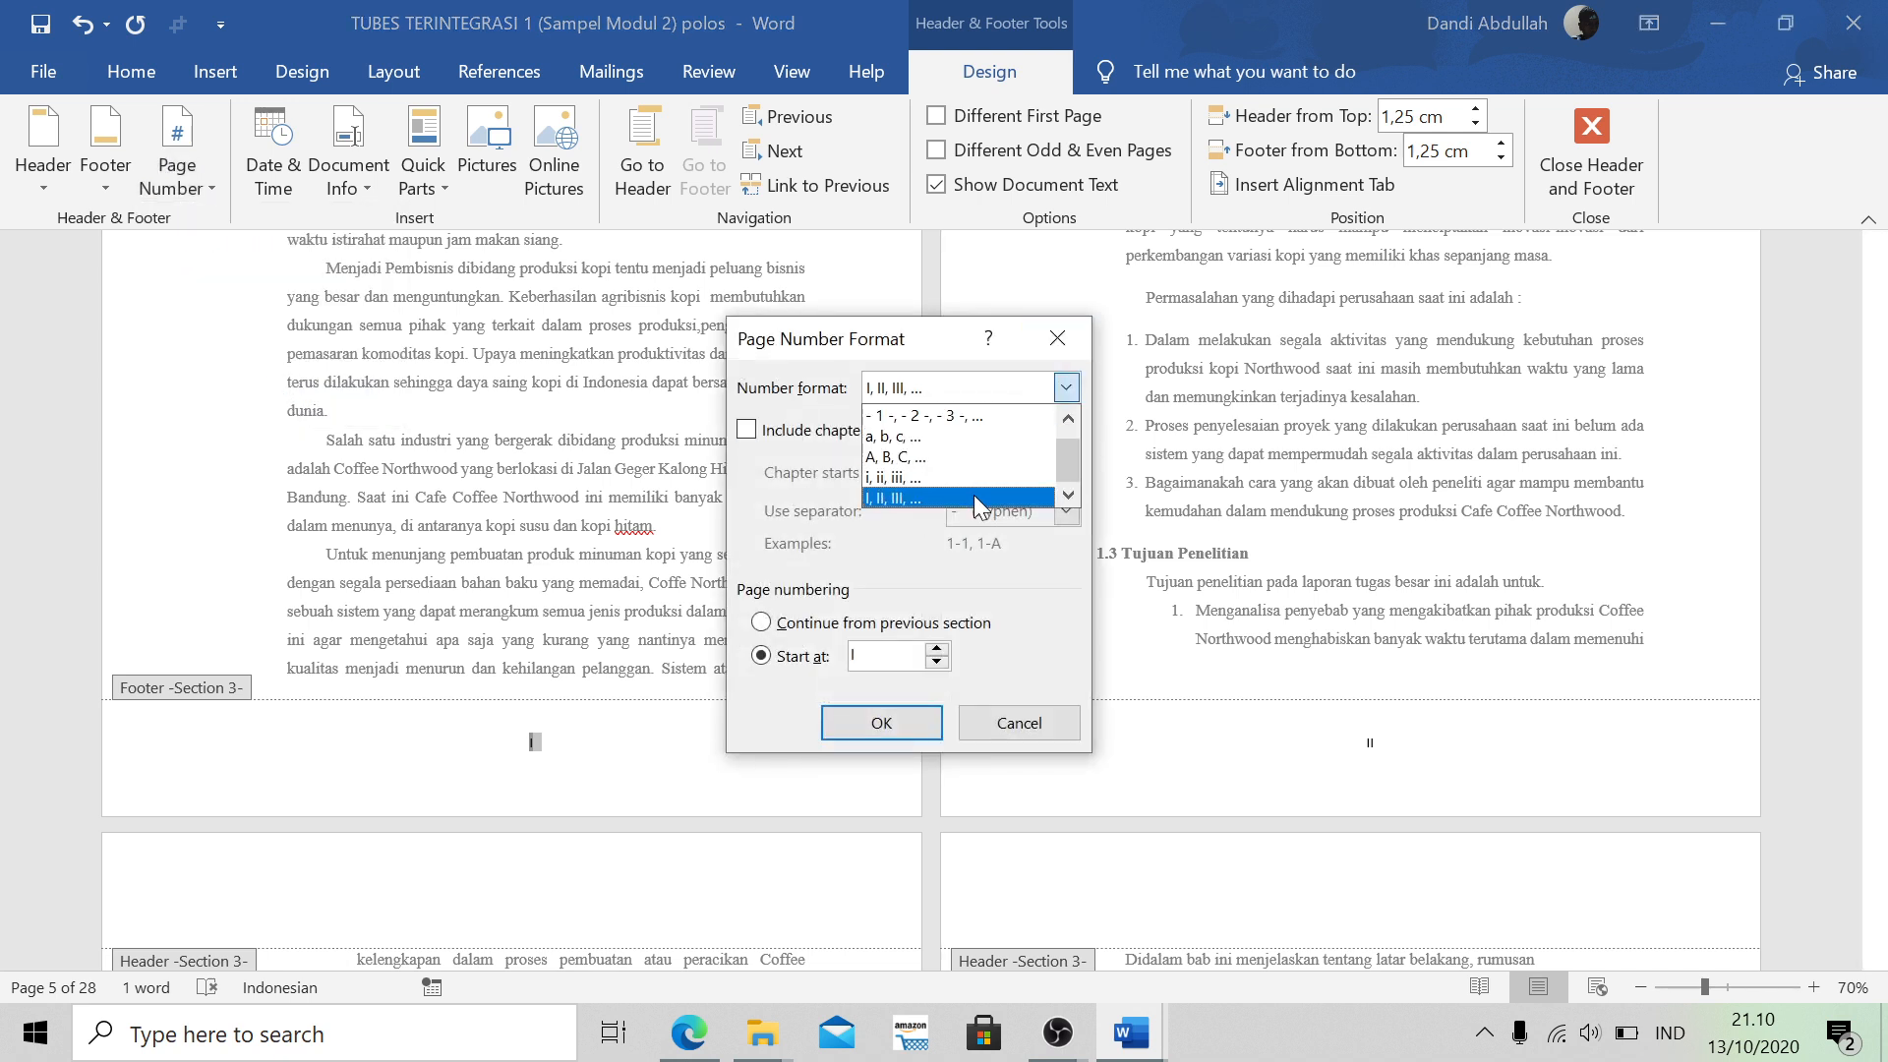
scroll(1070, 456, up, 2)
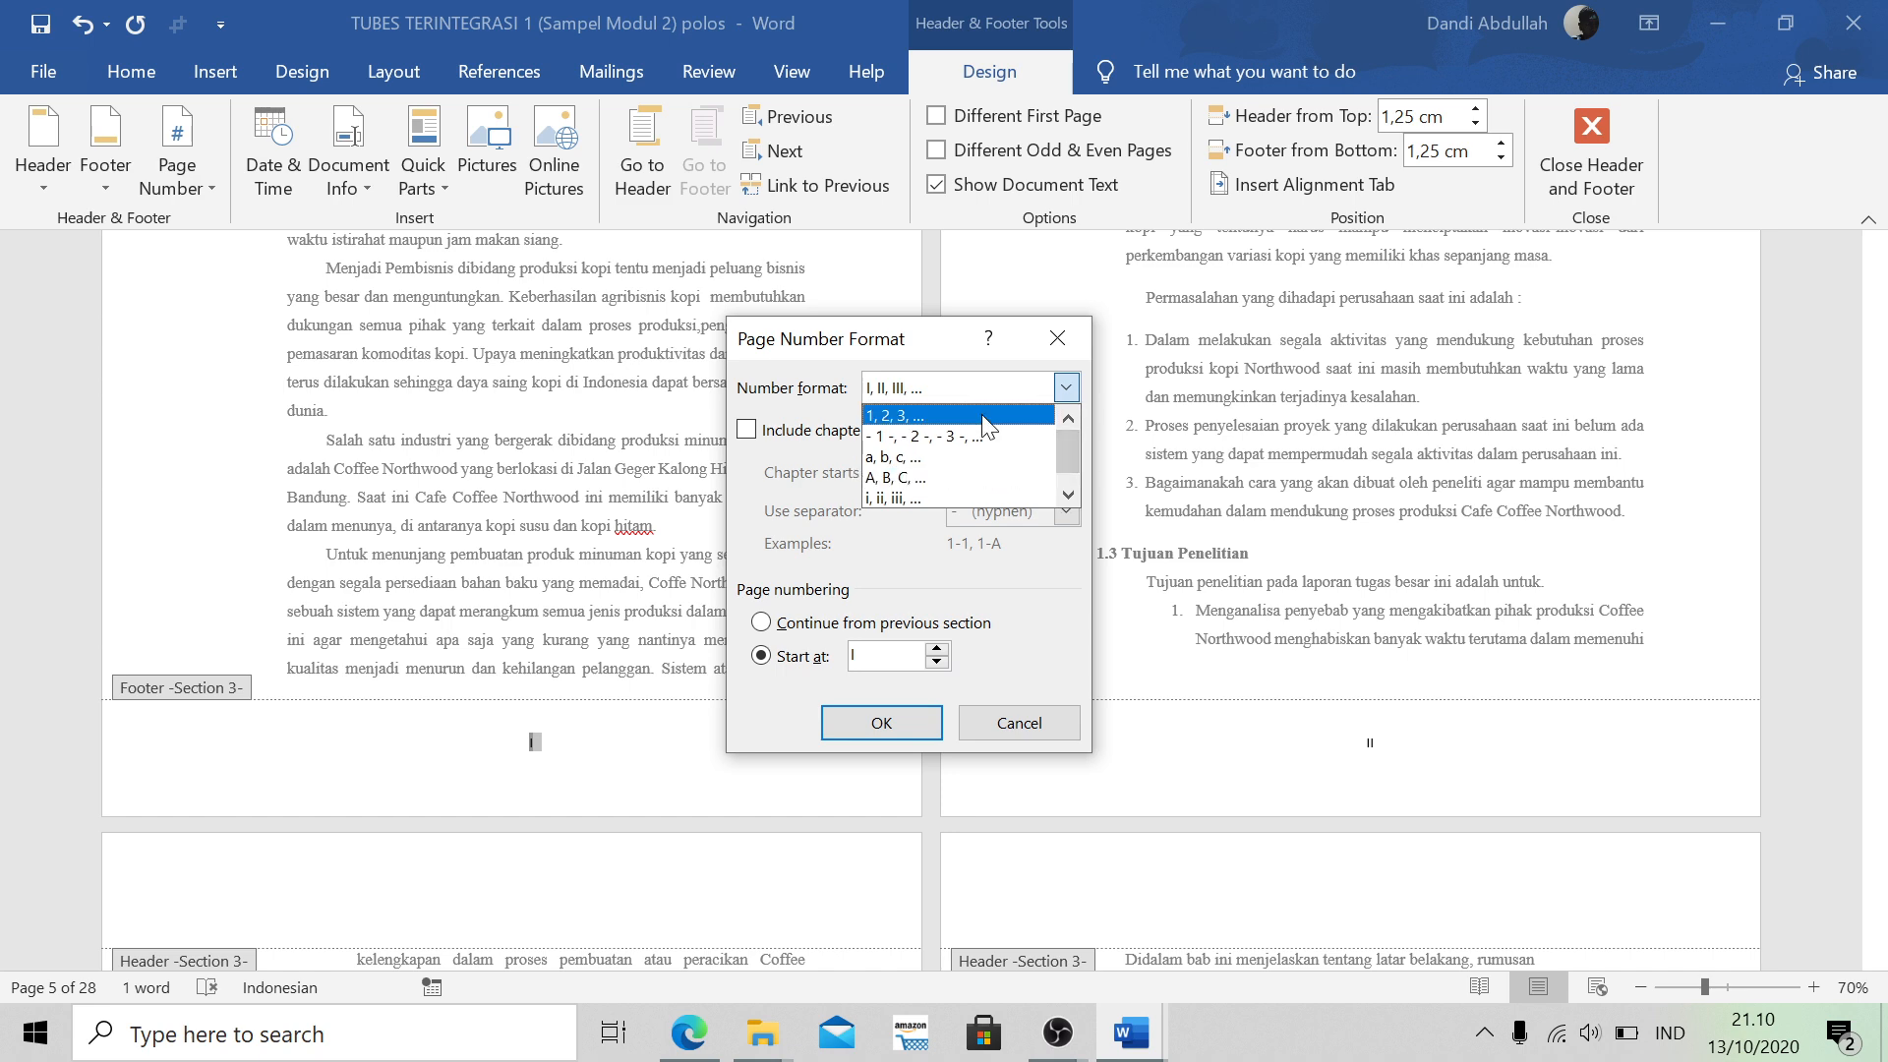
click(981, 415)
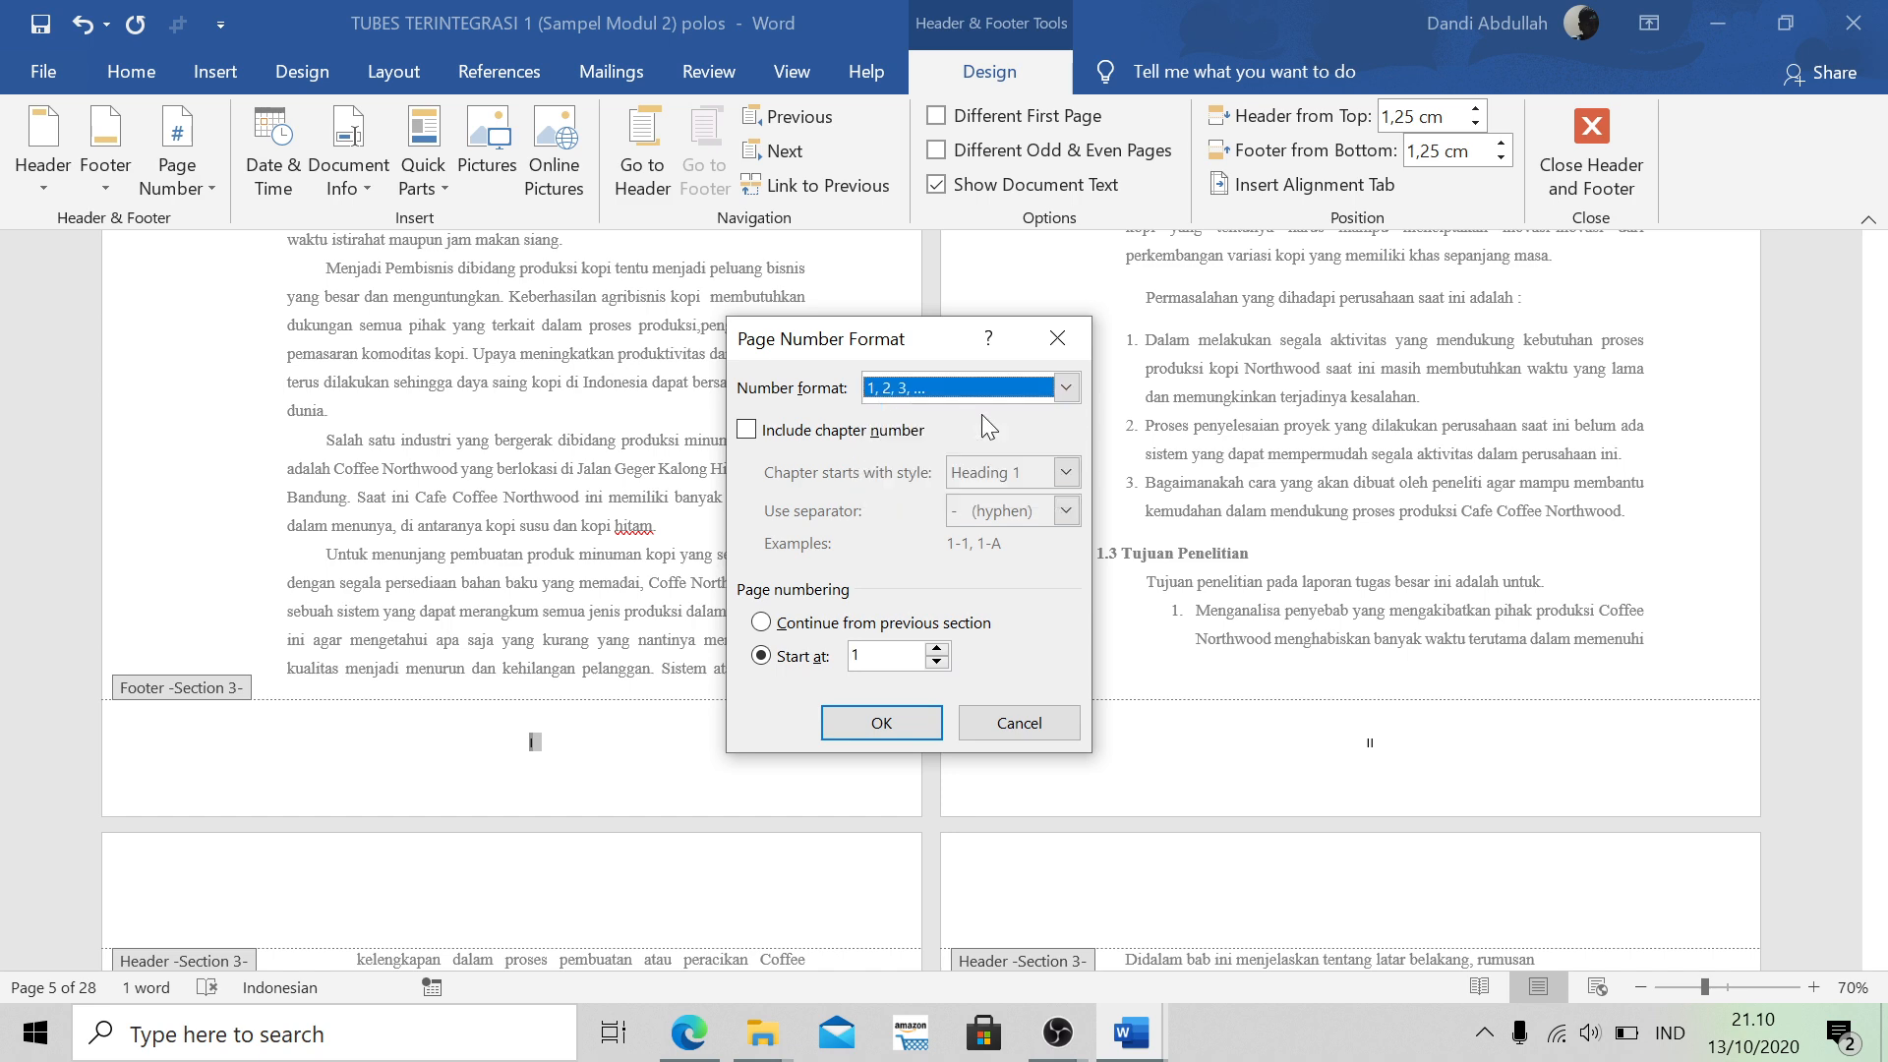
click(881, 723)
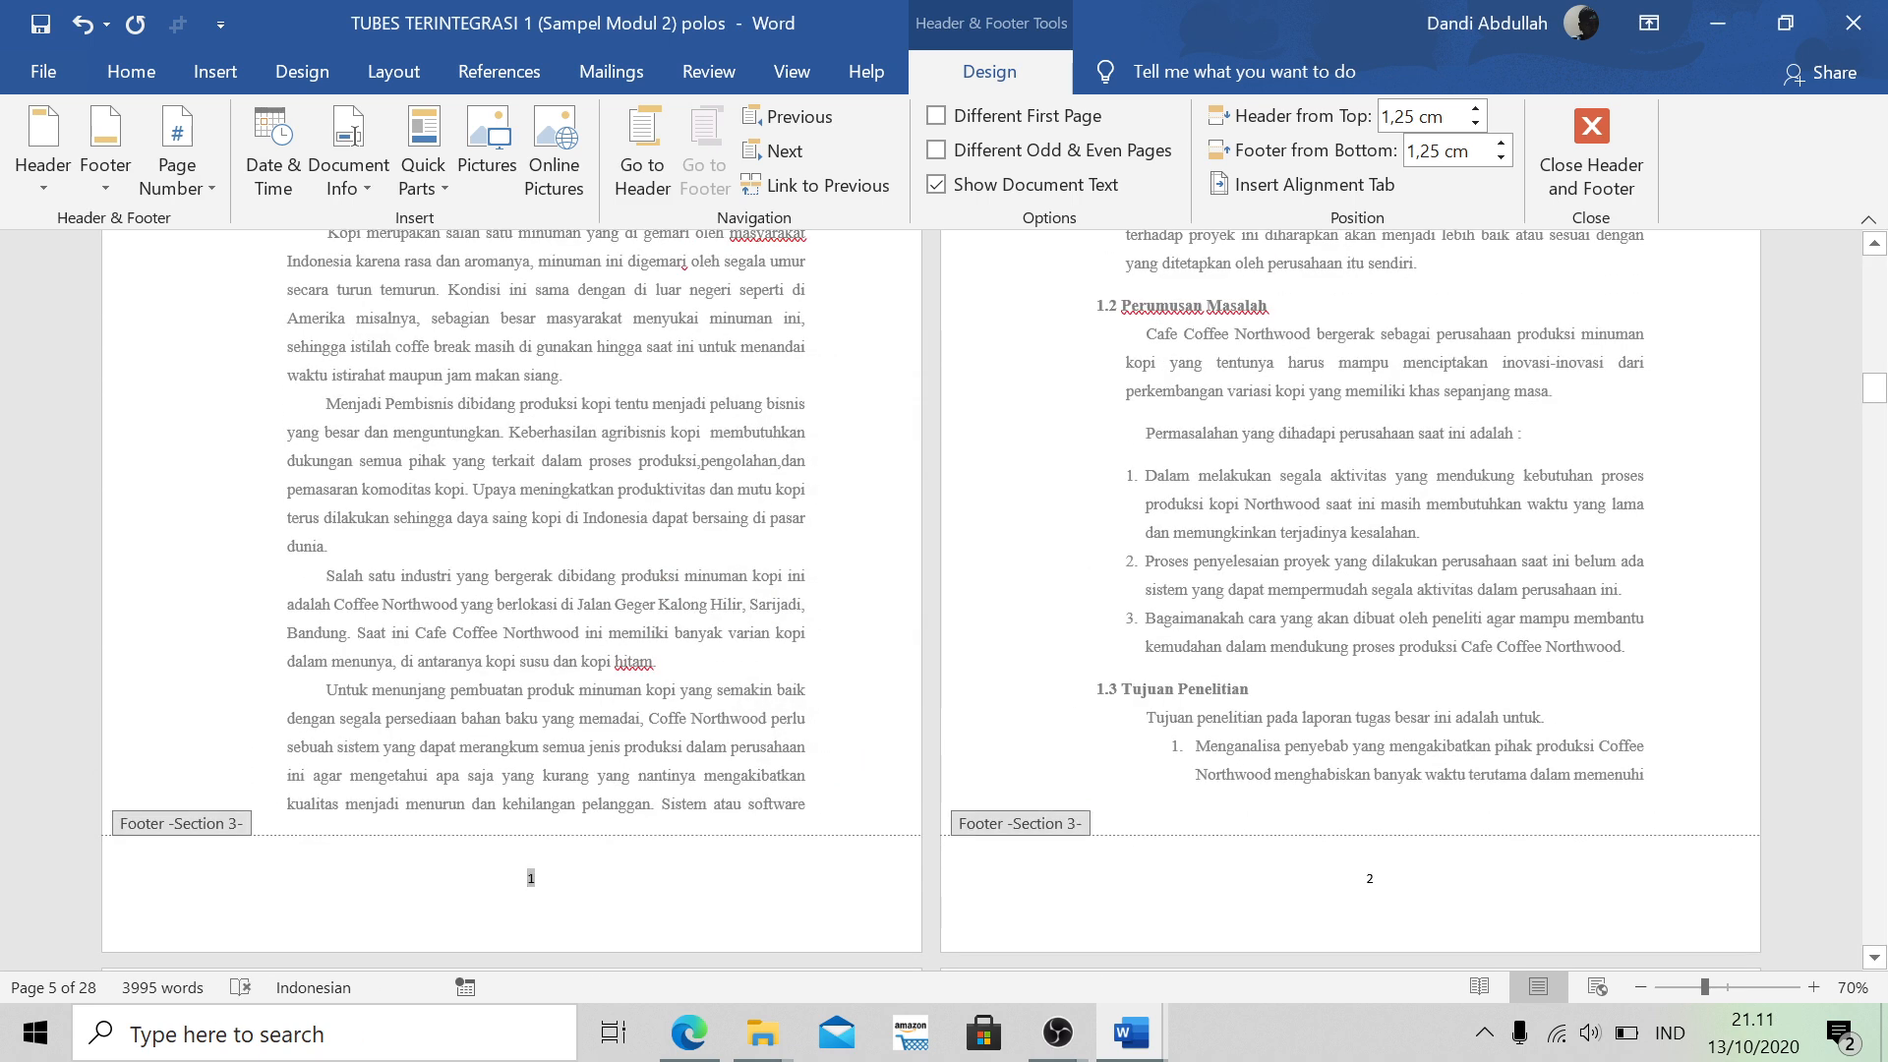
Look over the Section 3 page numbers and delete the centered number from the footer of the second BAB 1 page
scroll(994, 600, down, 3)
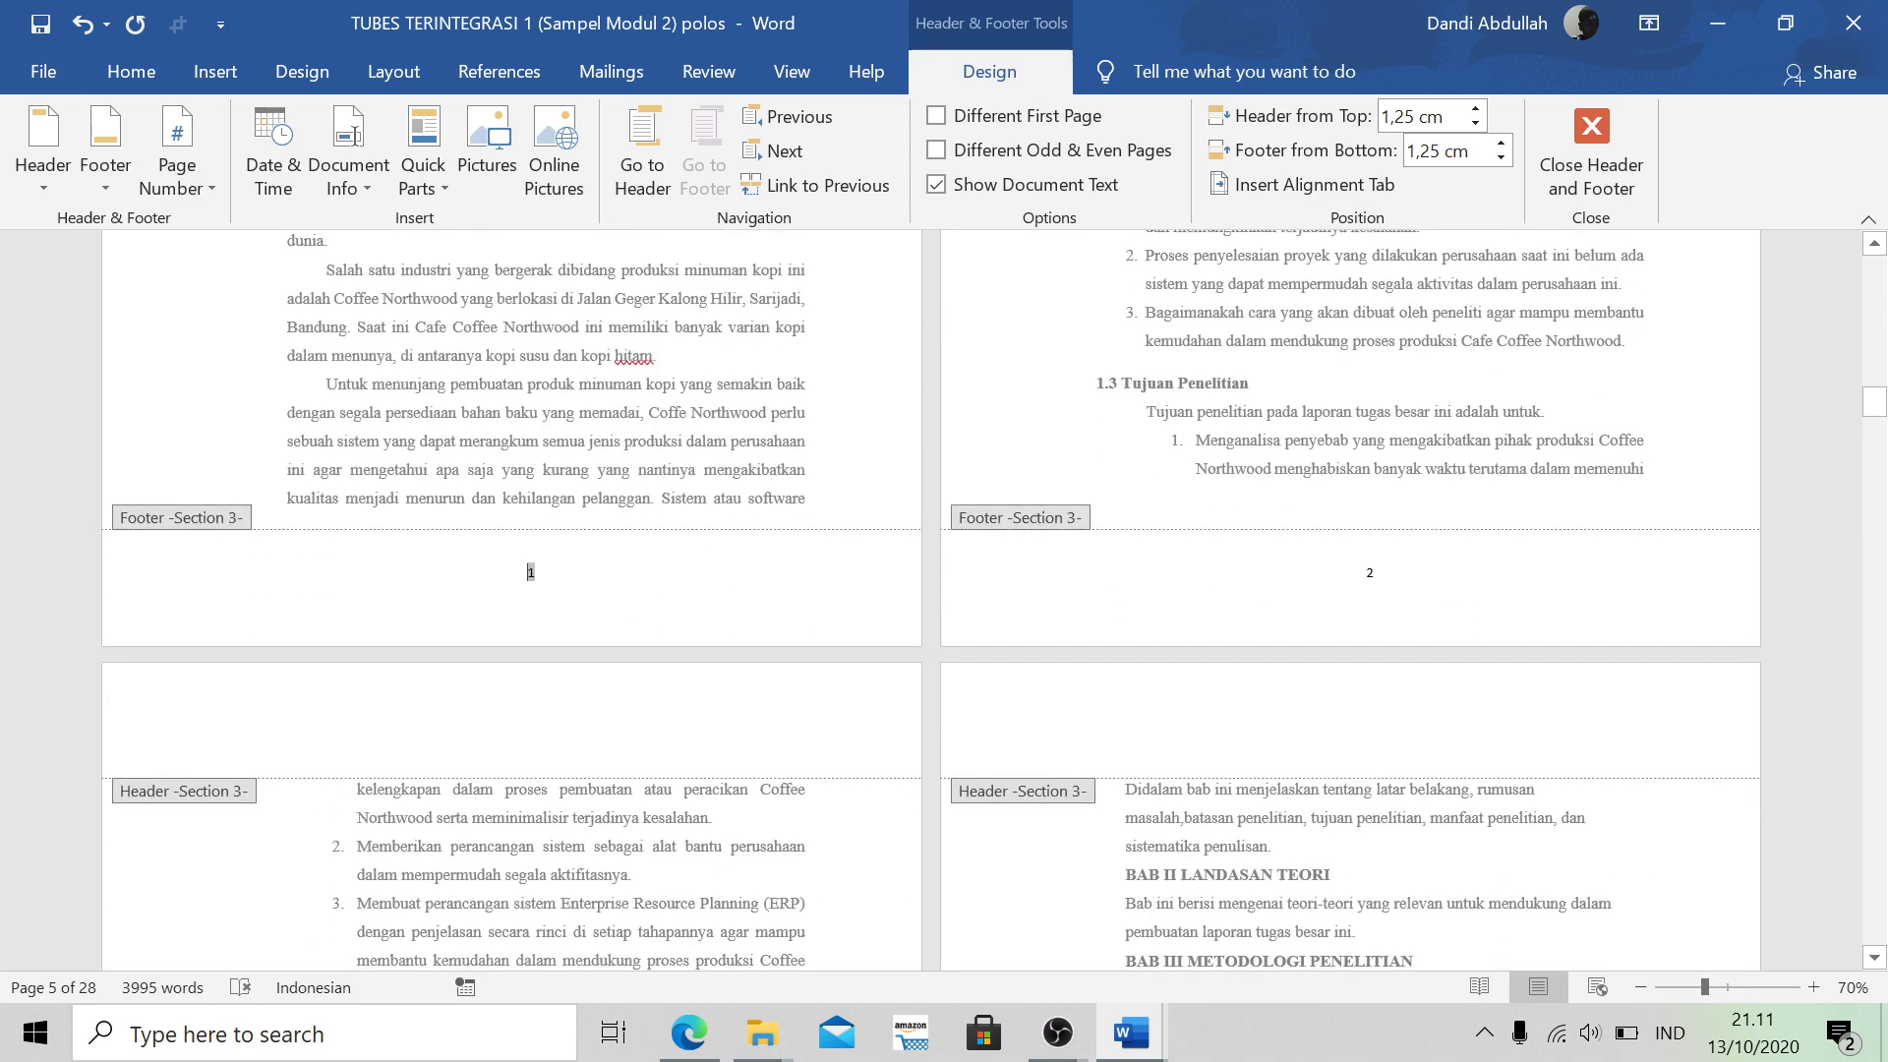
scroll(1049, 784, down, 4)
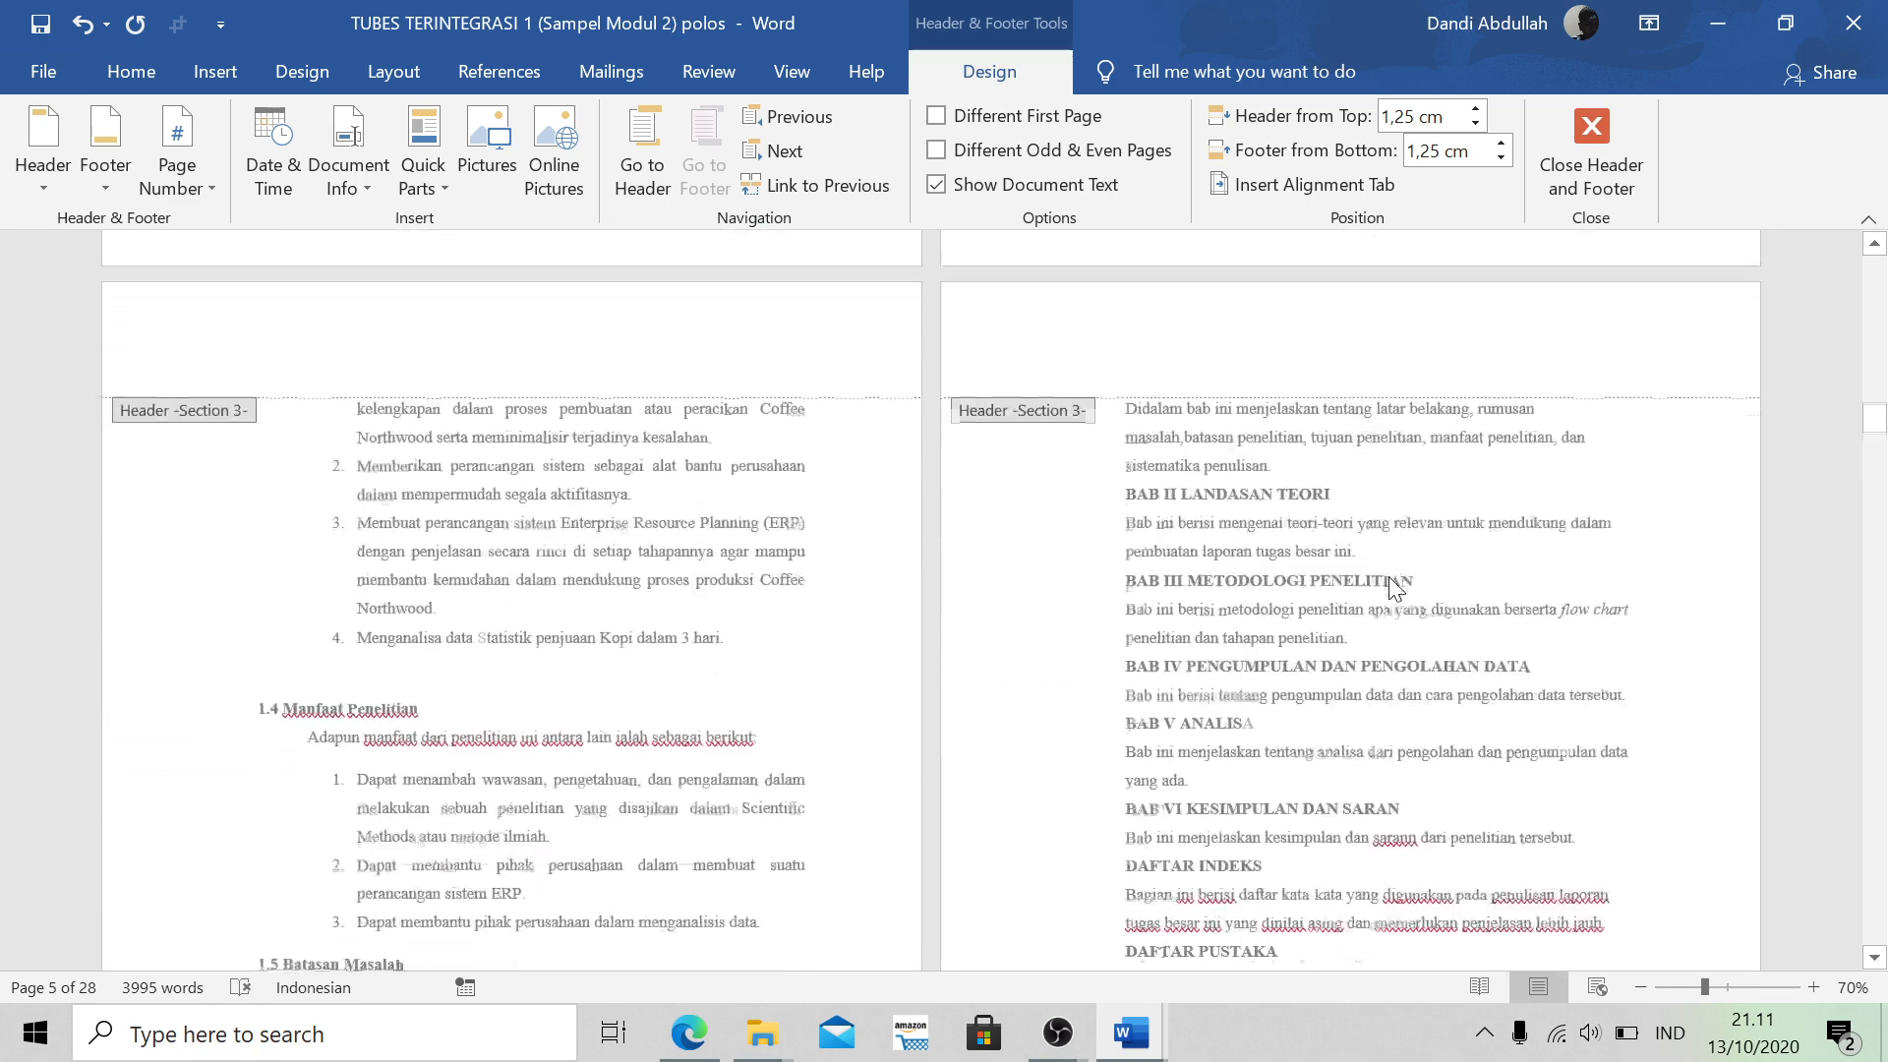
scroll(1082, 772, up, 4)
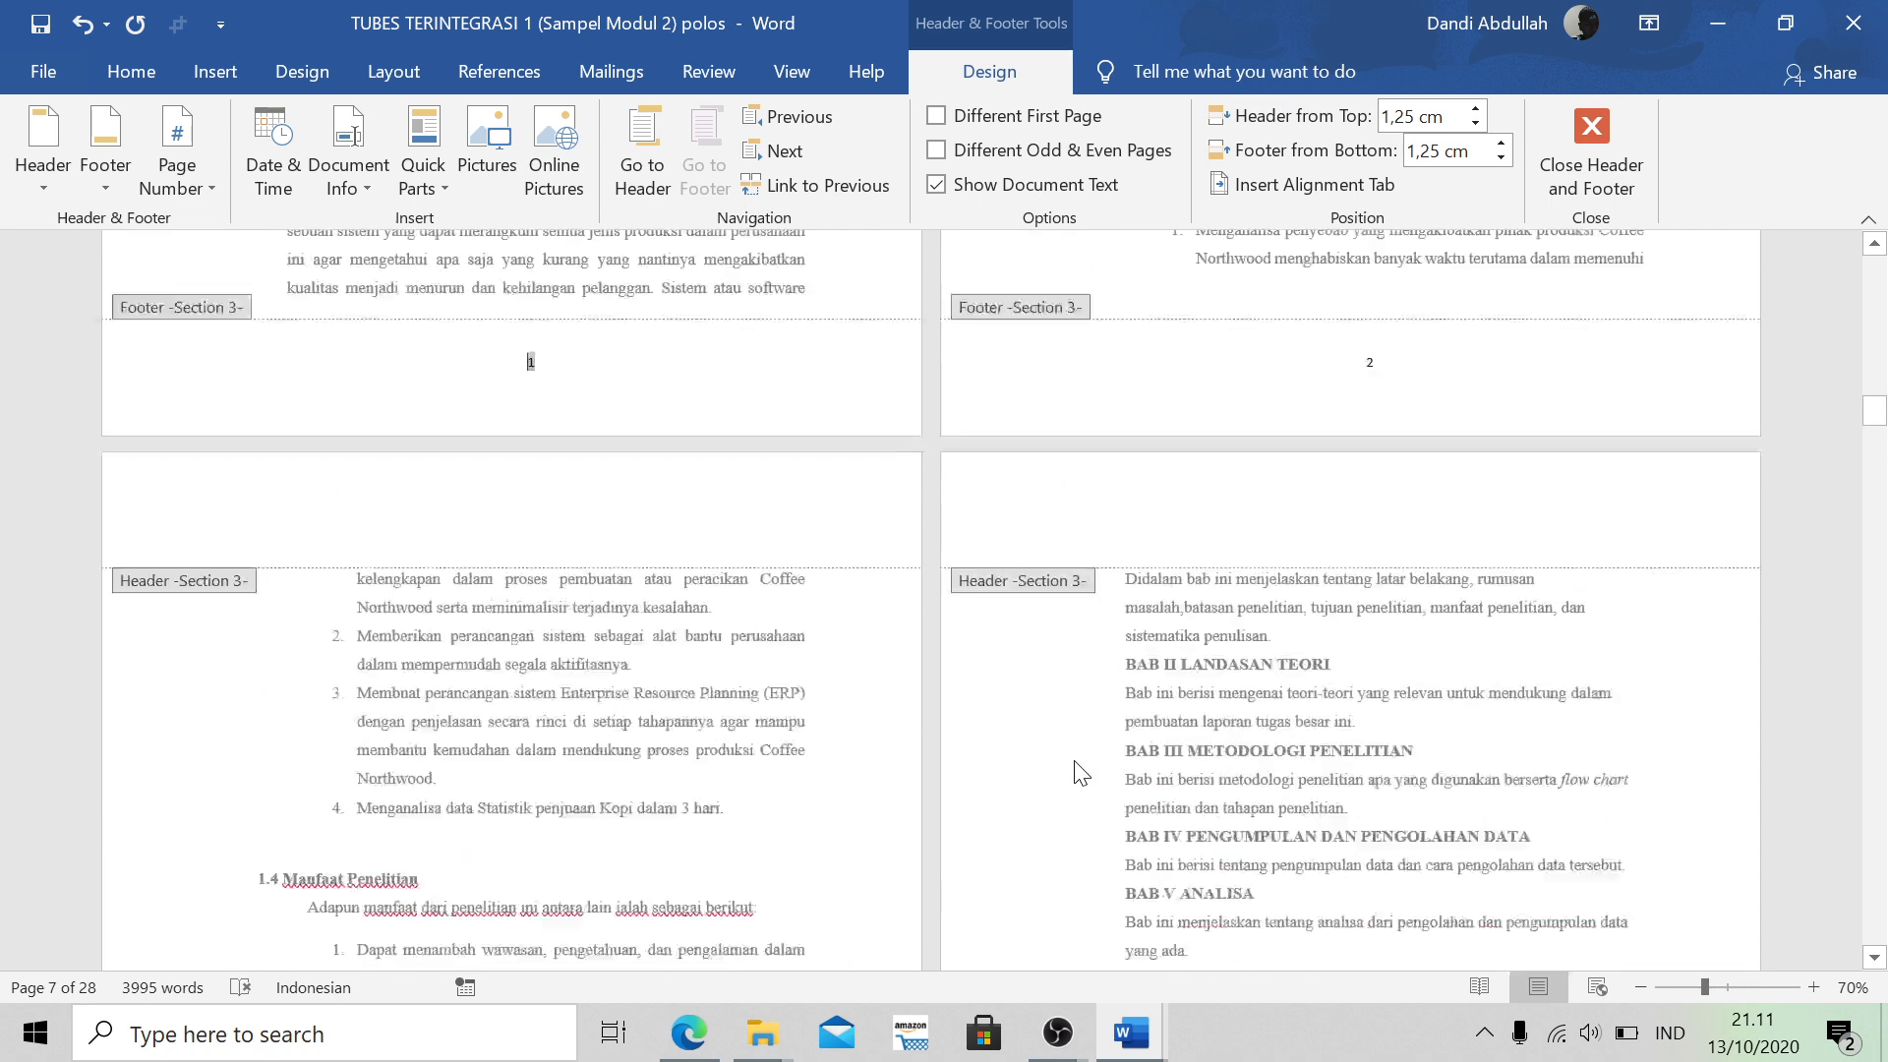
click(1430, 604)
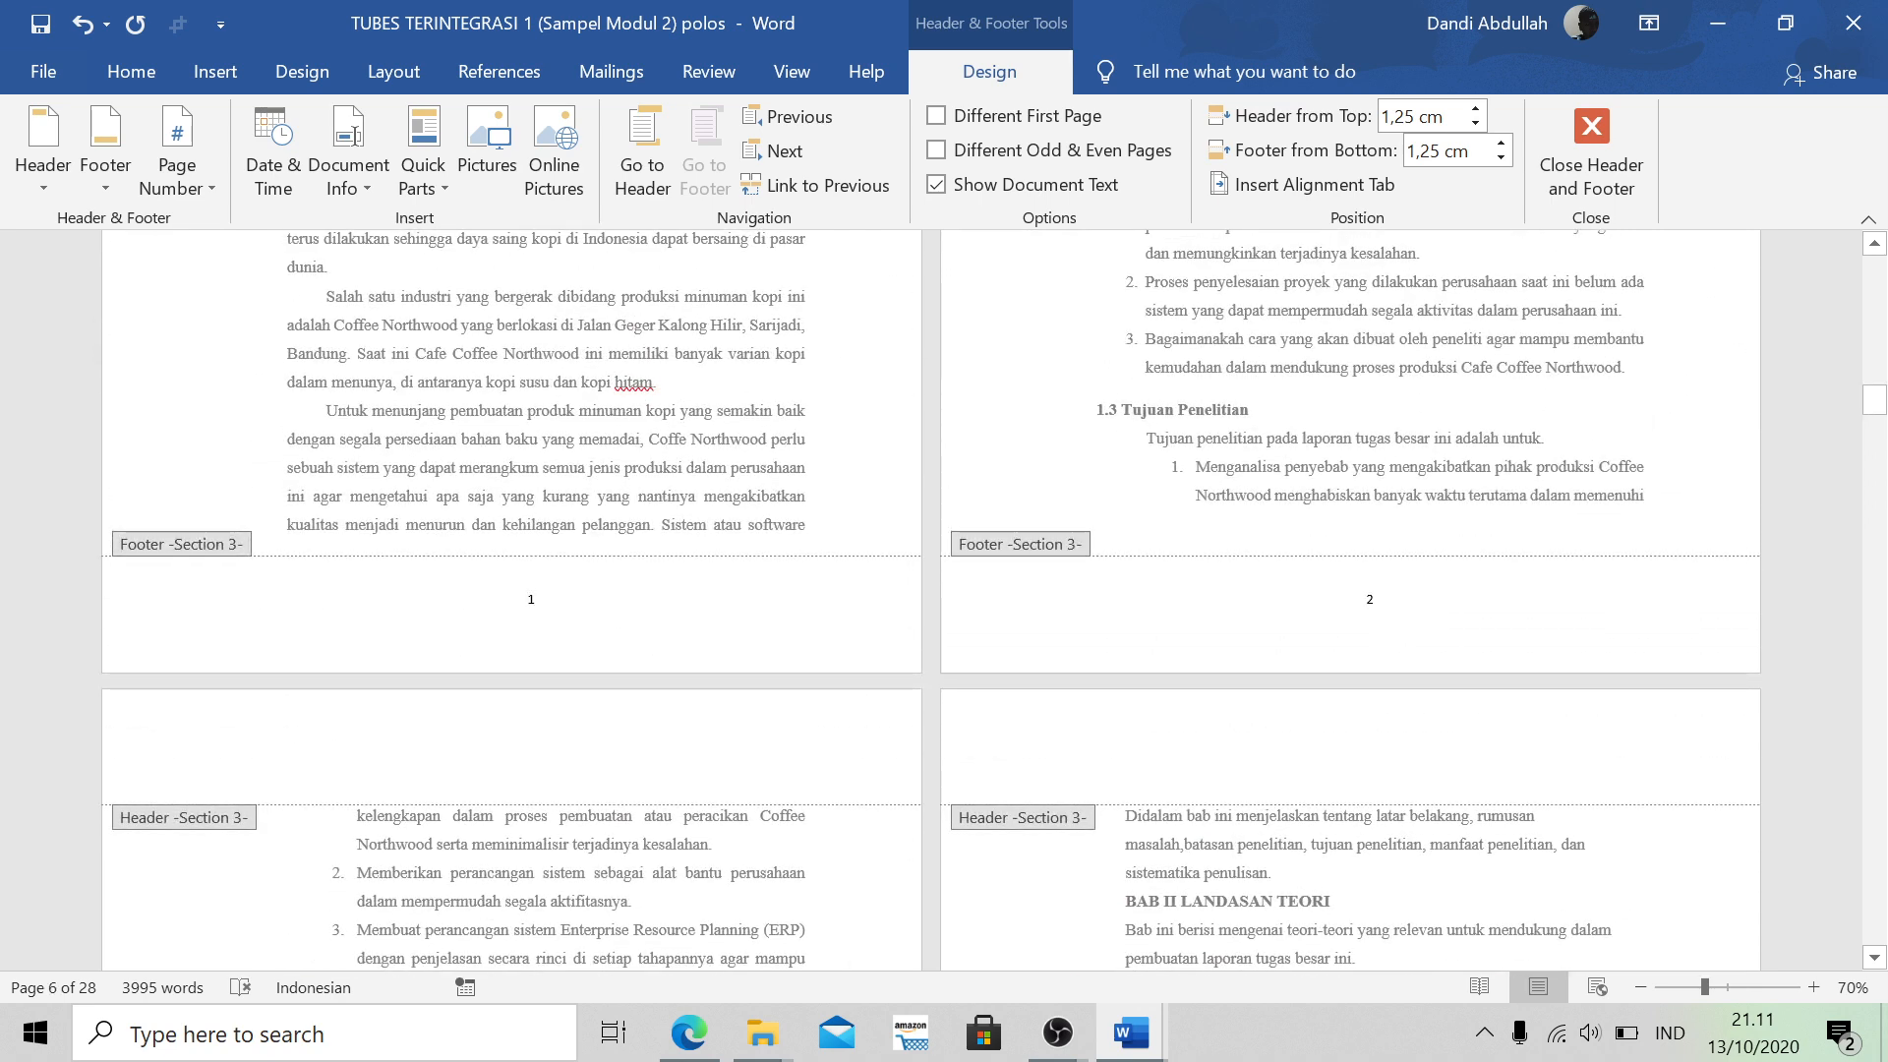
double_click(1369, 599)
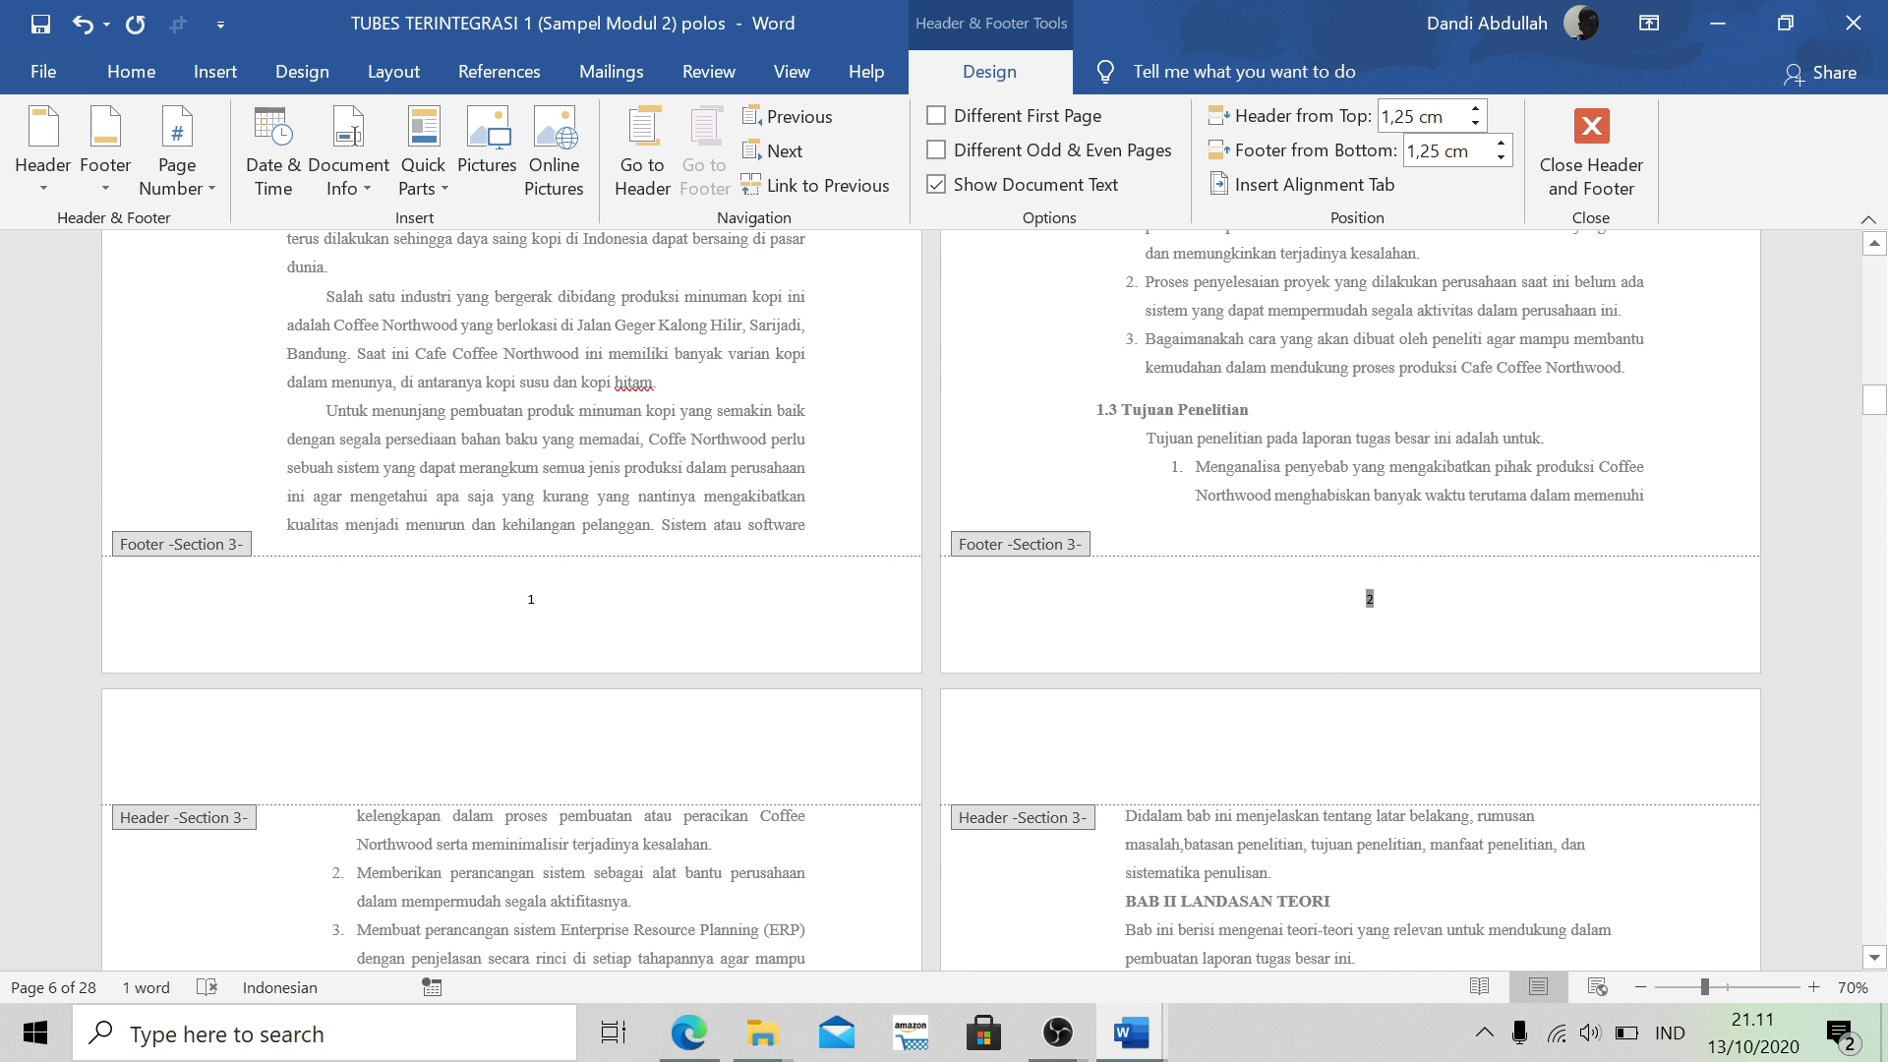
key(Delete)
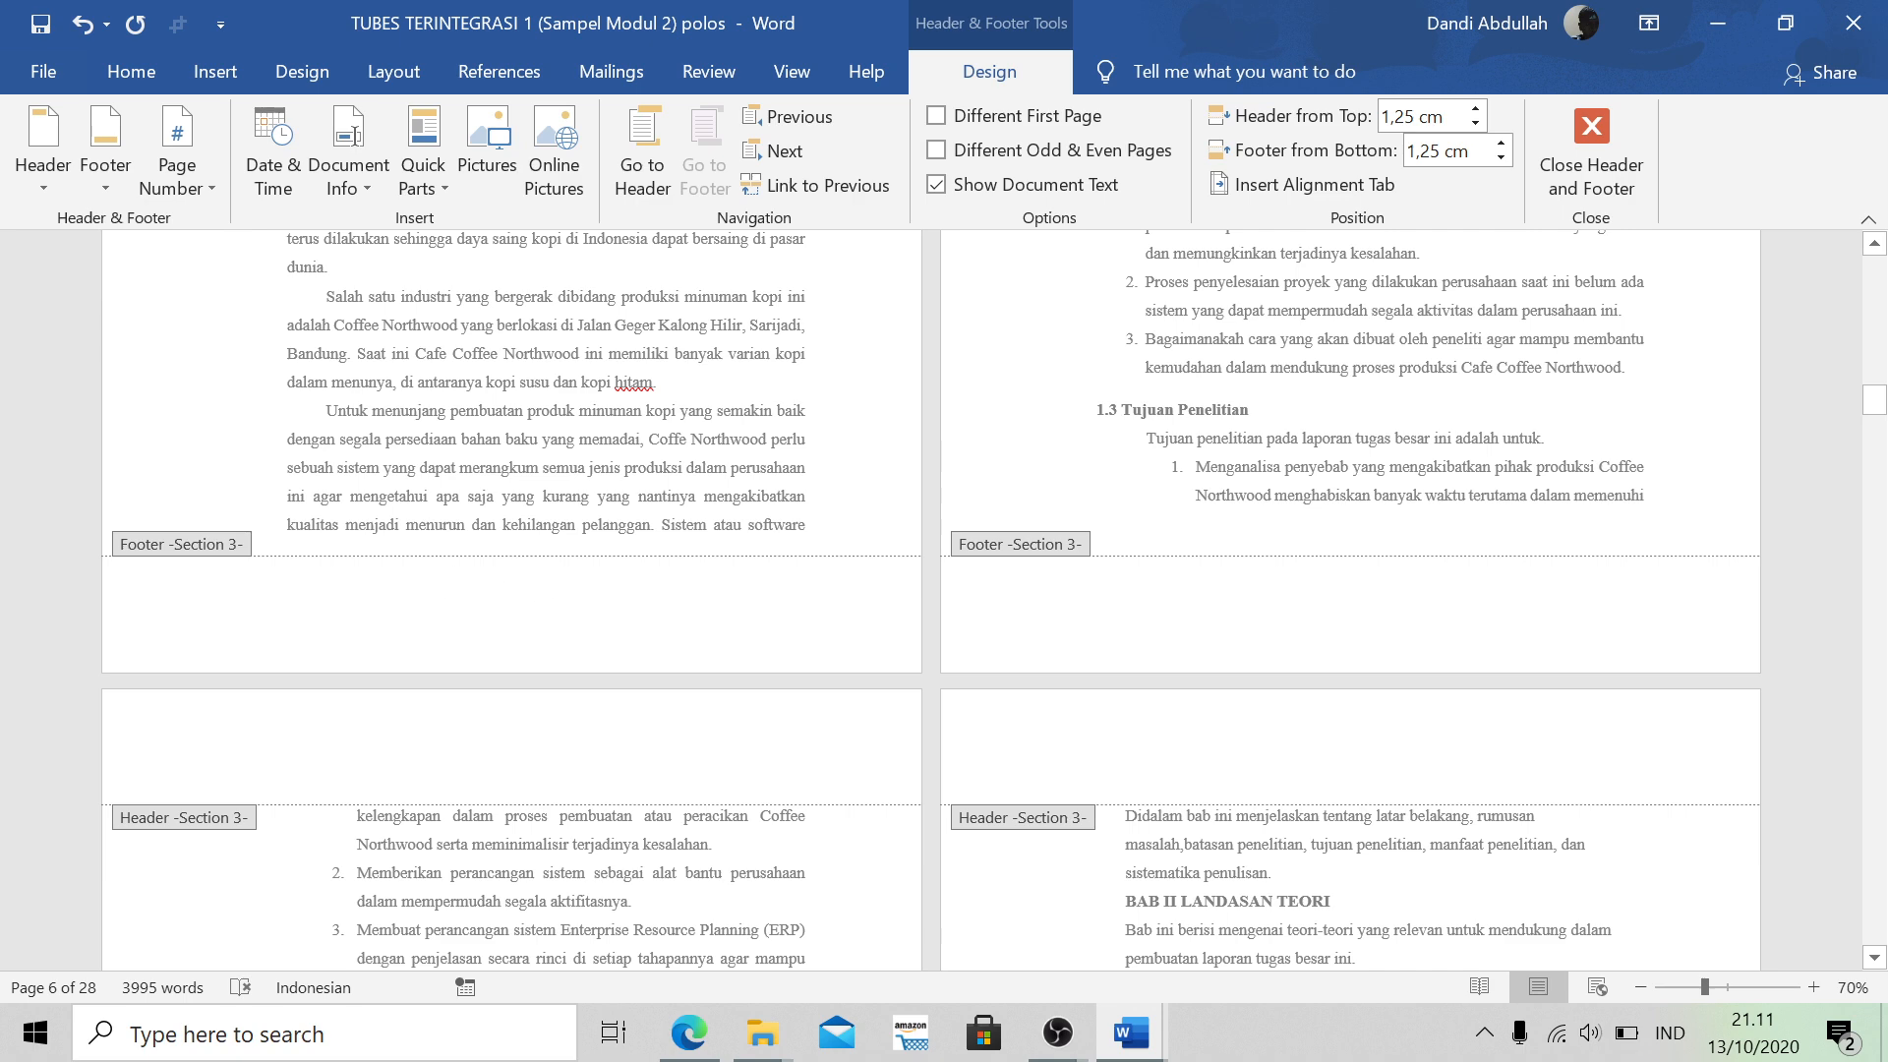
Enable Different First Page for Section 3 from the footer of the first BAB 1 page
click(590, 615)
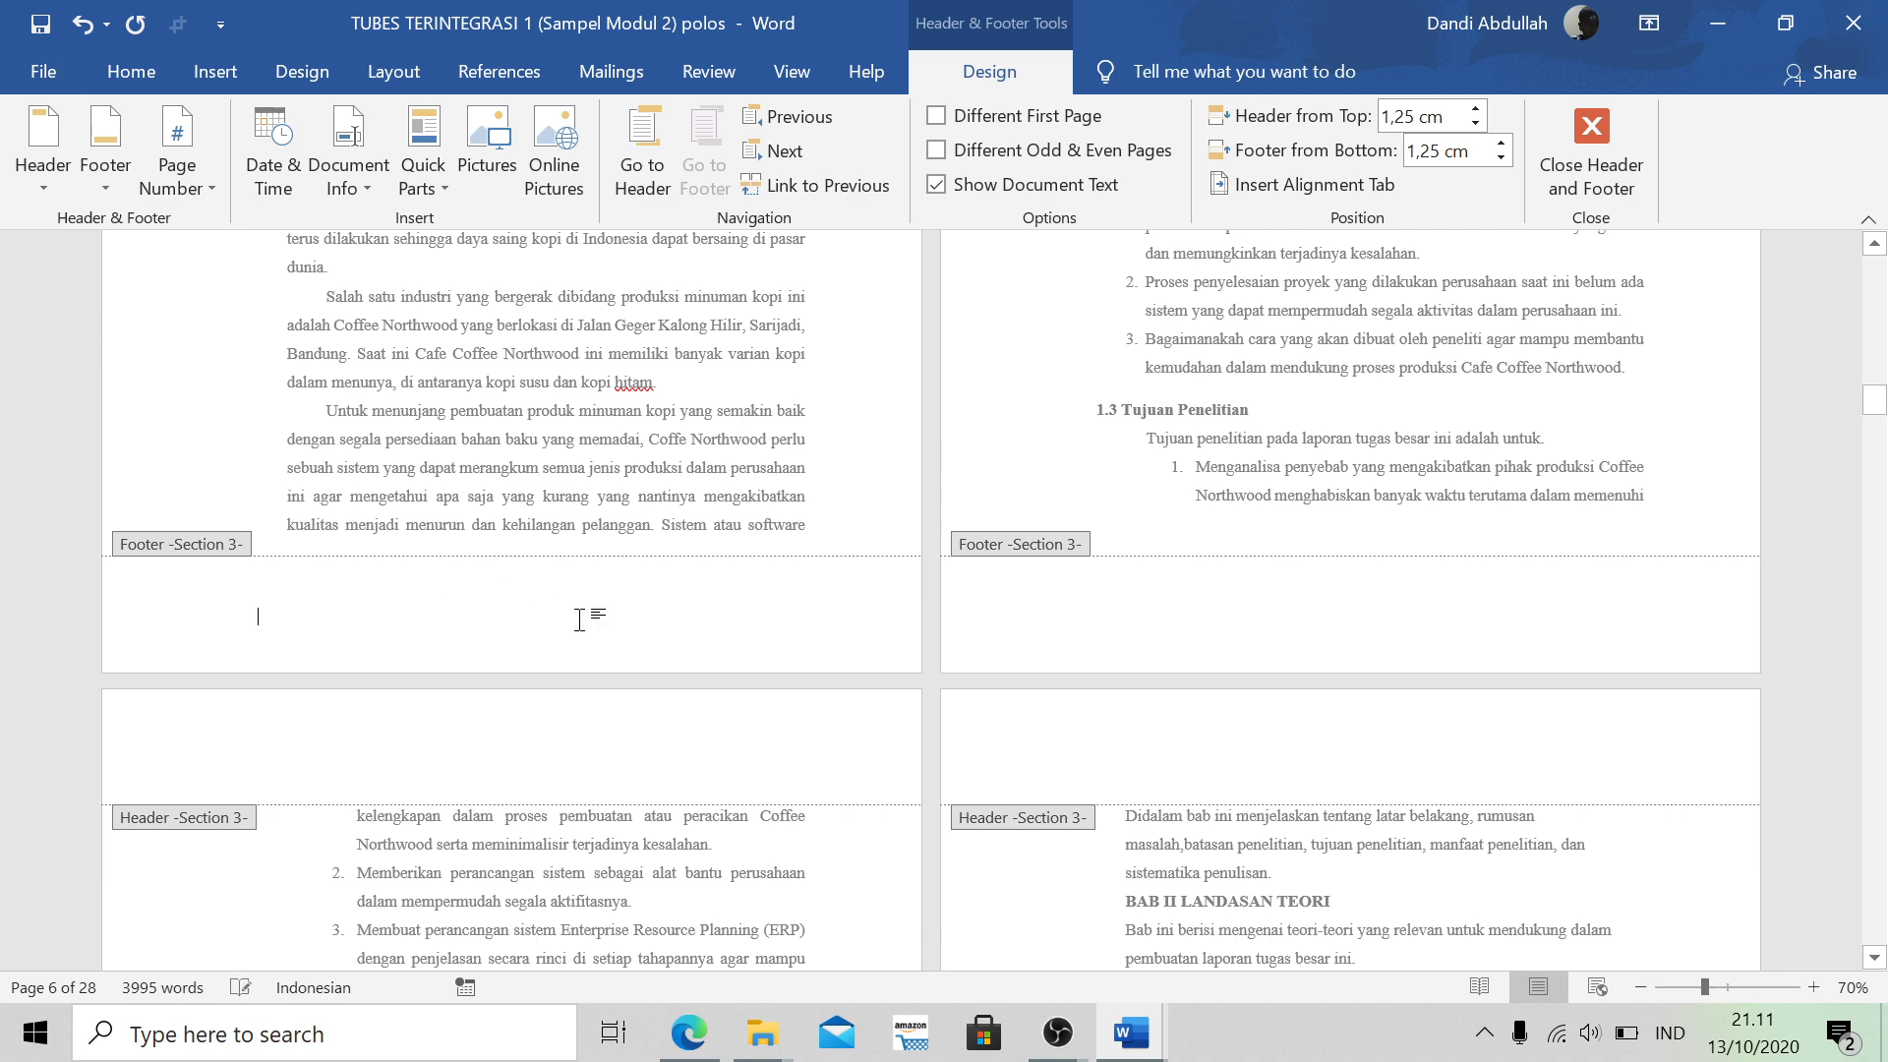
click(946, 118)
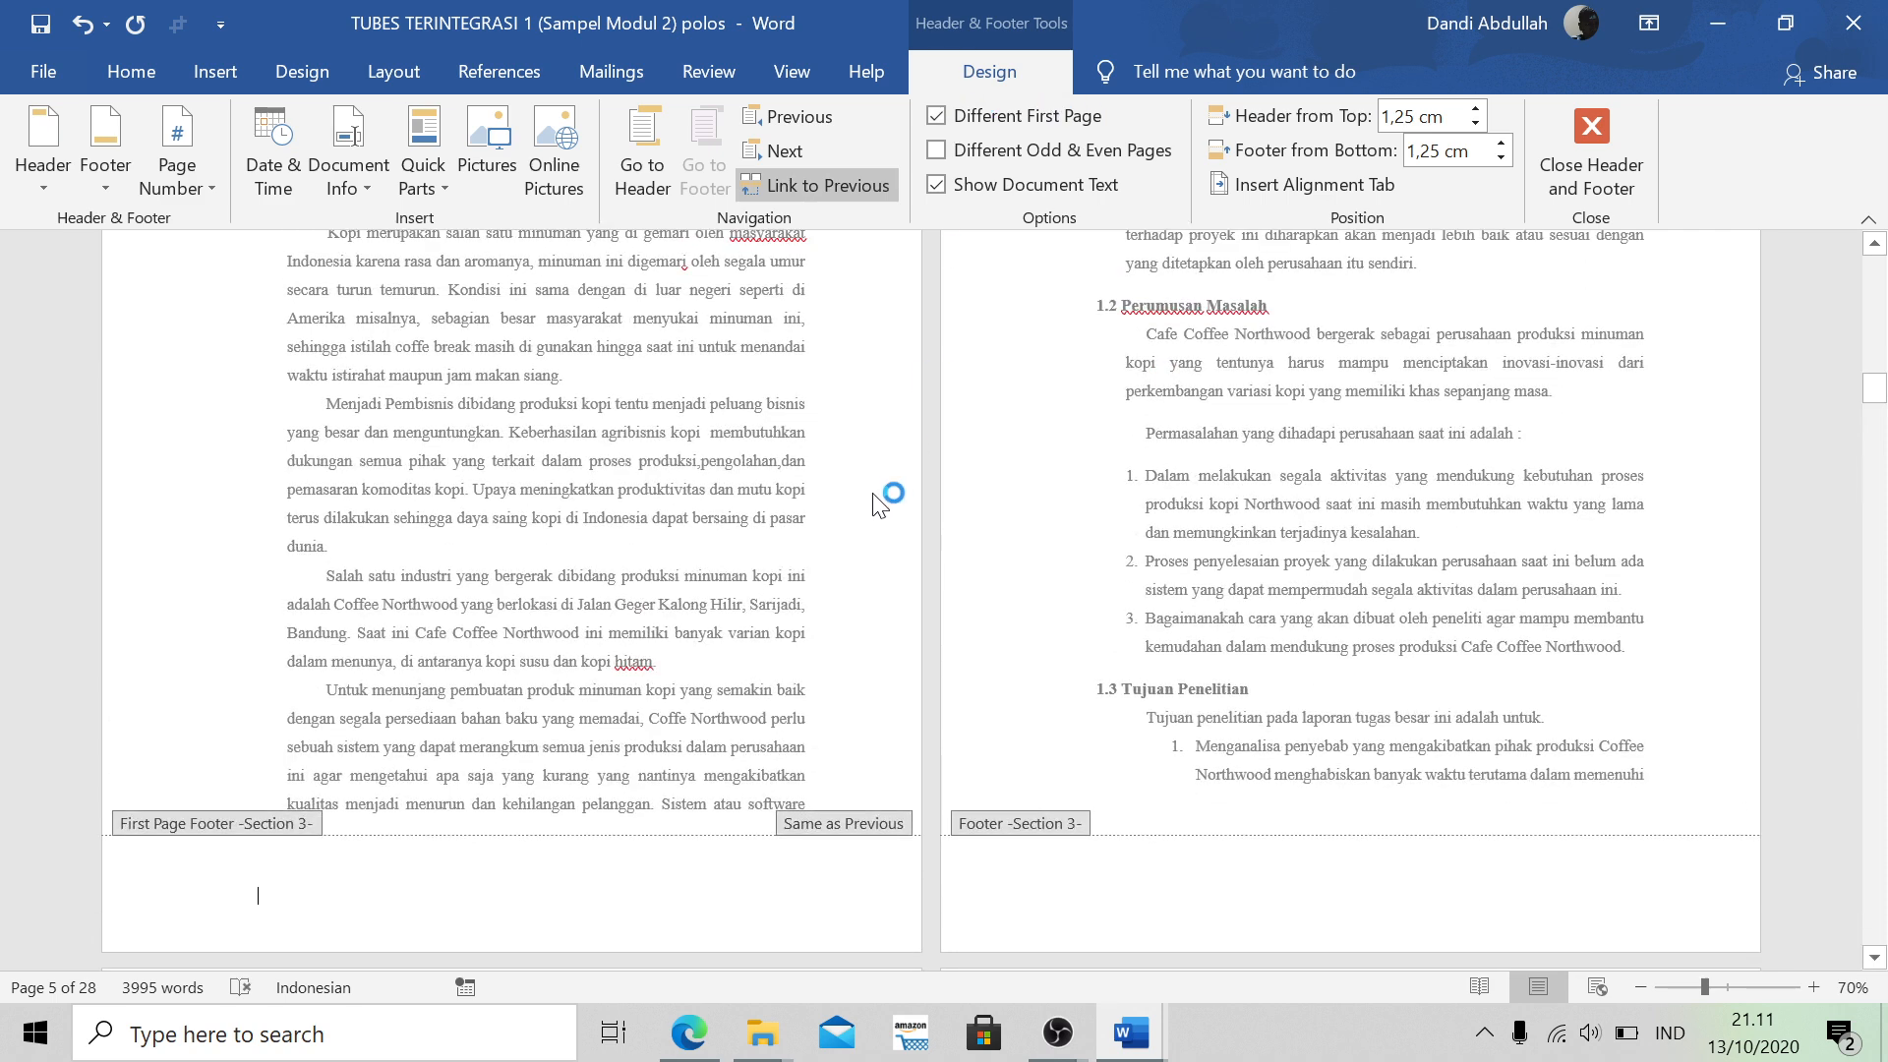
scroll(551, 688, up, 3)
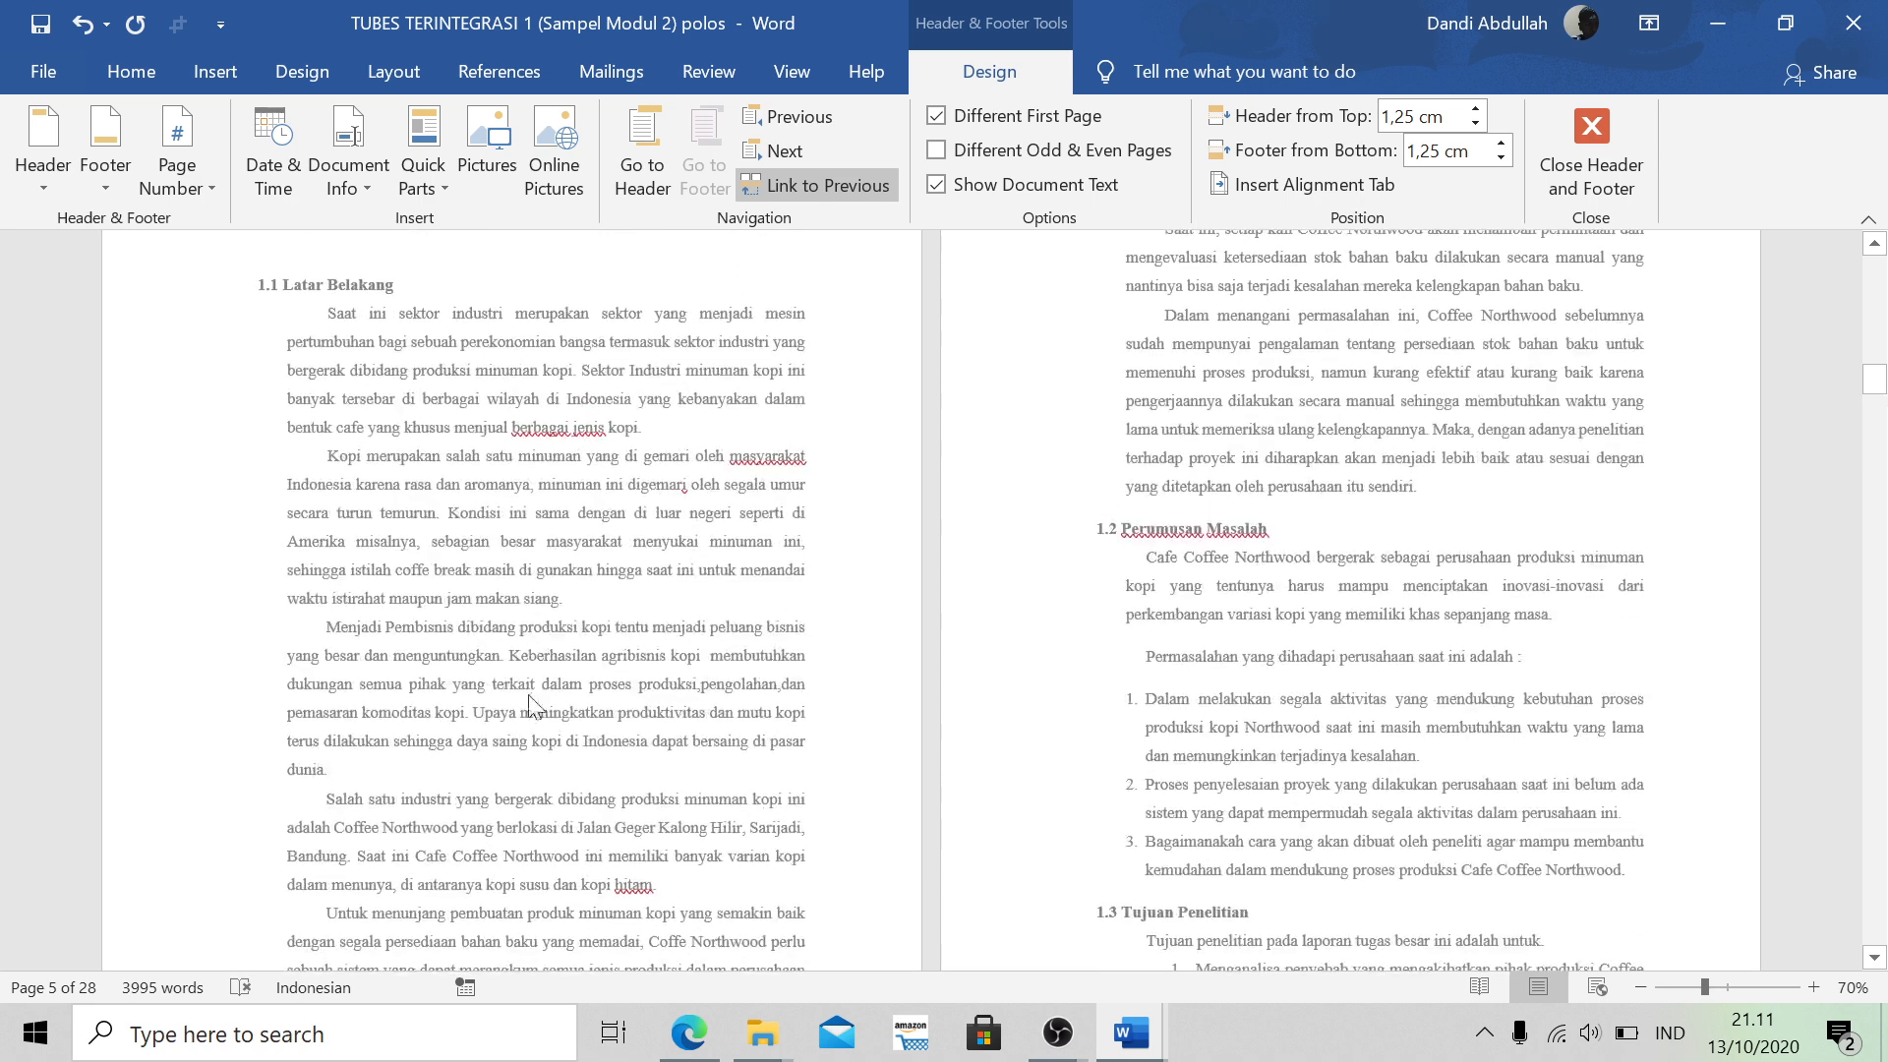
Unlink the Section 3 first-page footer and first-page header on BAB 1 from the previous section
scroll(511, 718, down, 3)
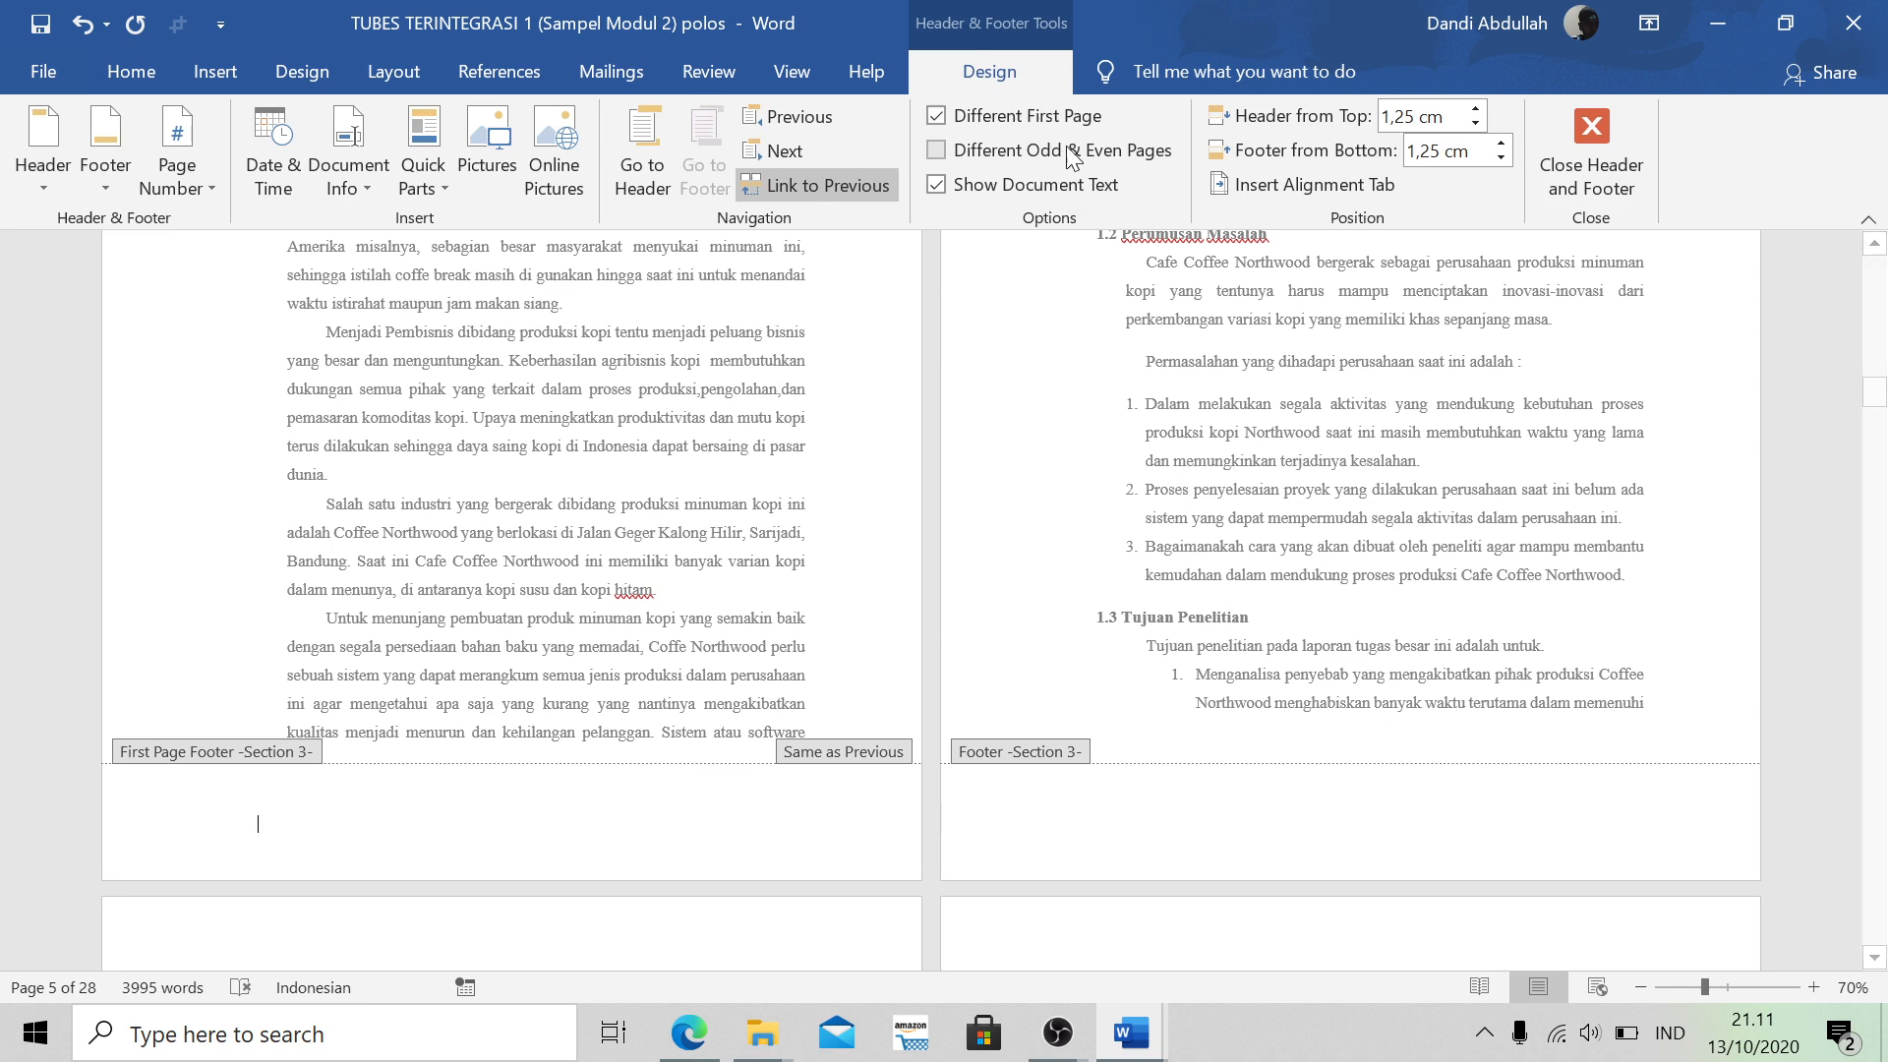
click(791, 184)
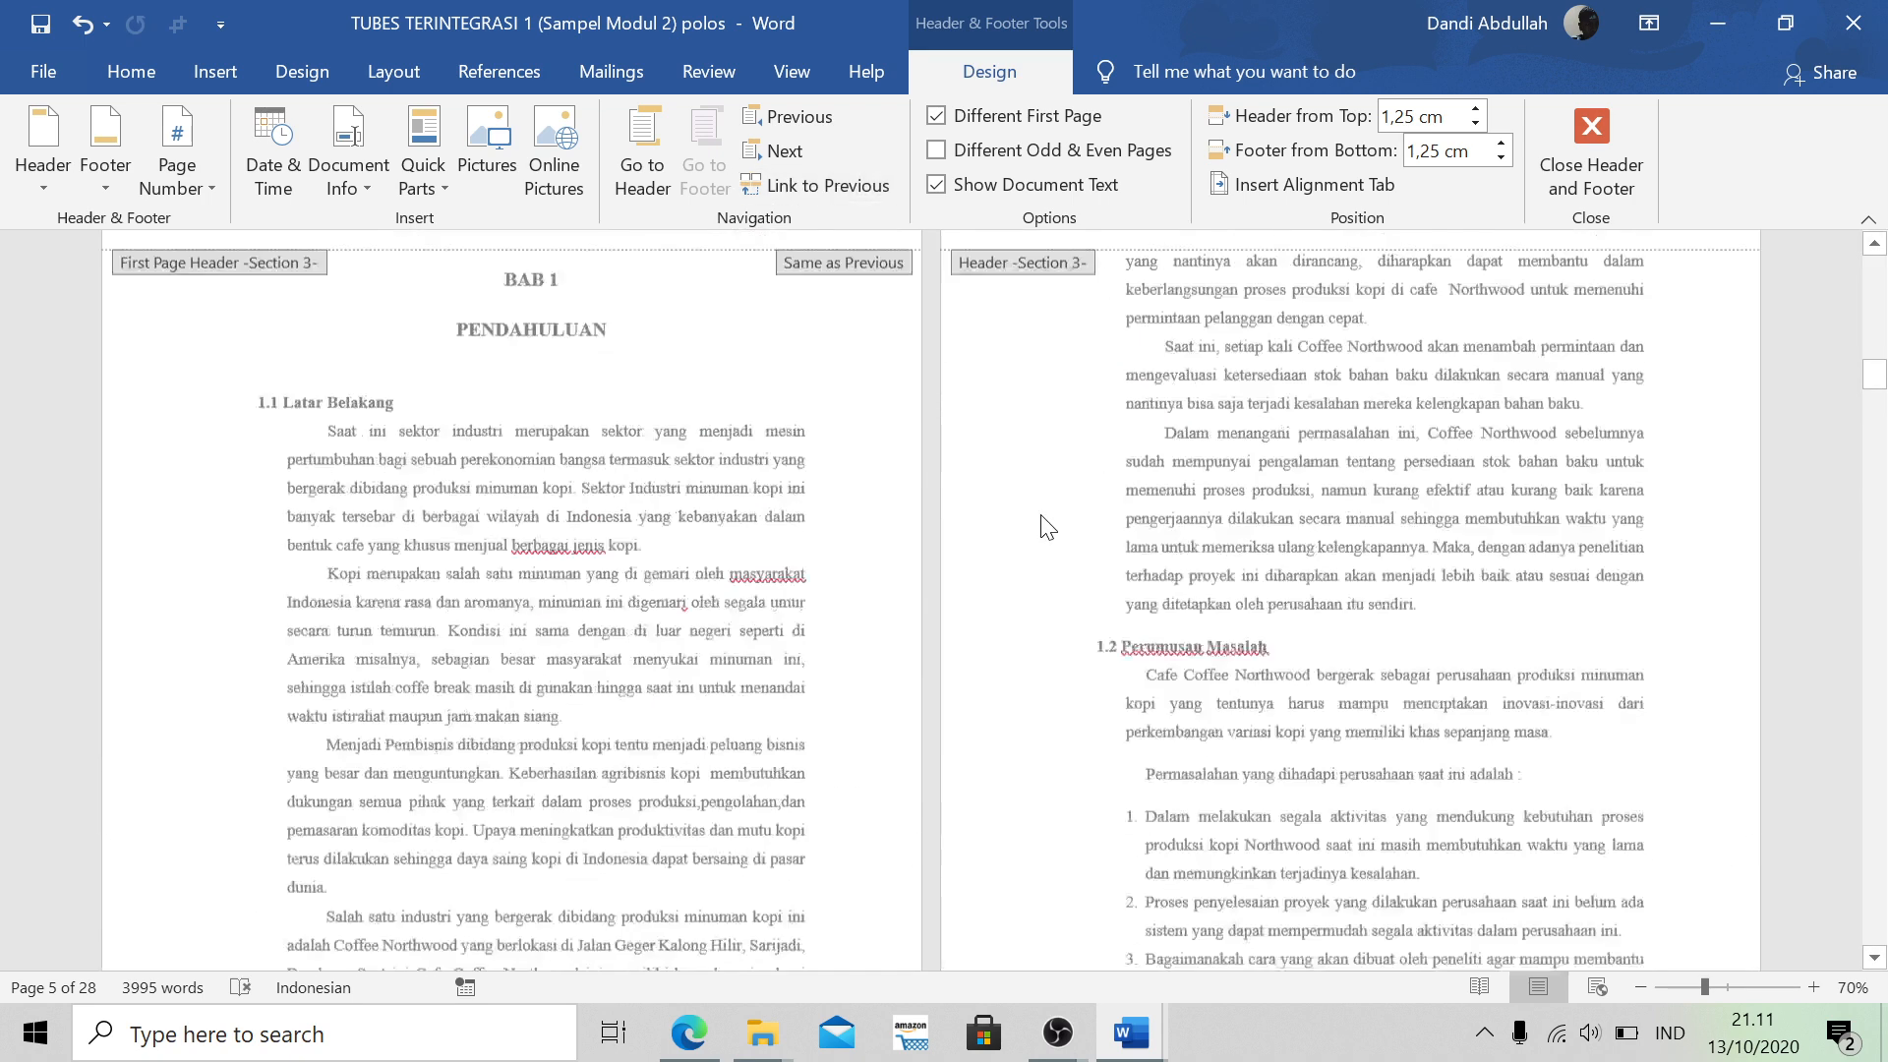
scroll(1045, 525, up, 3)
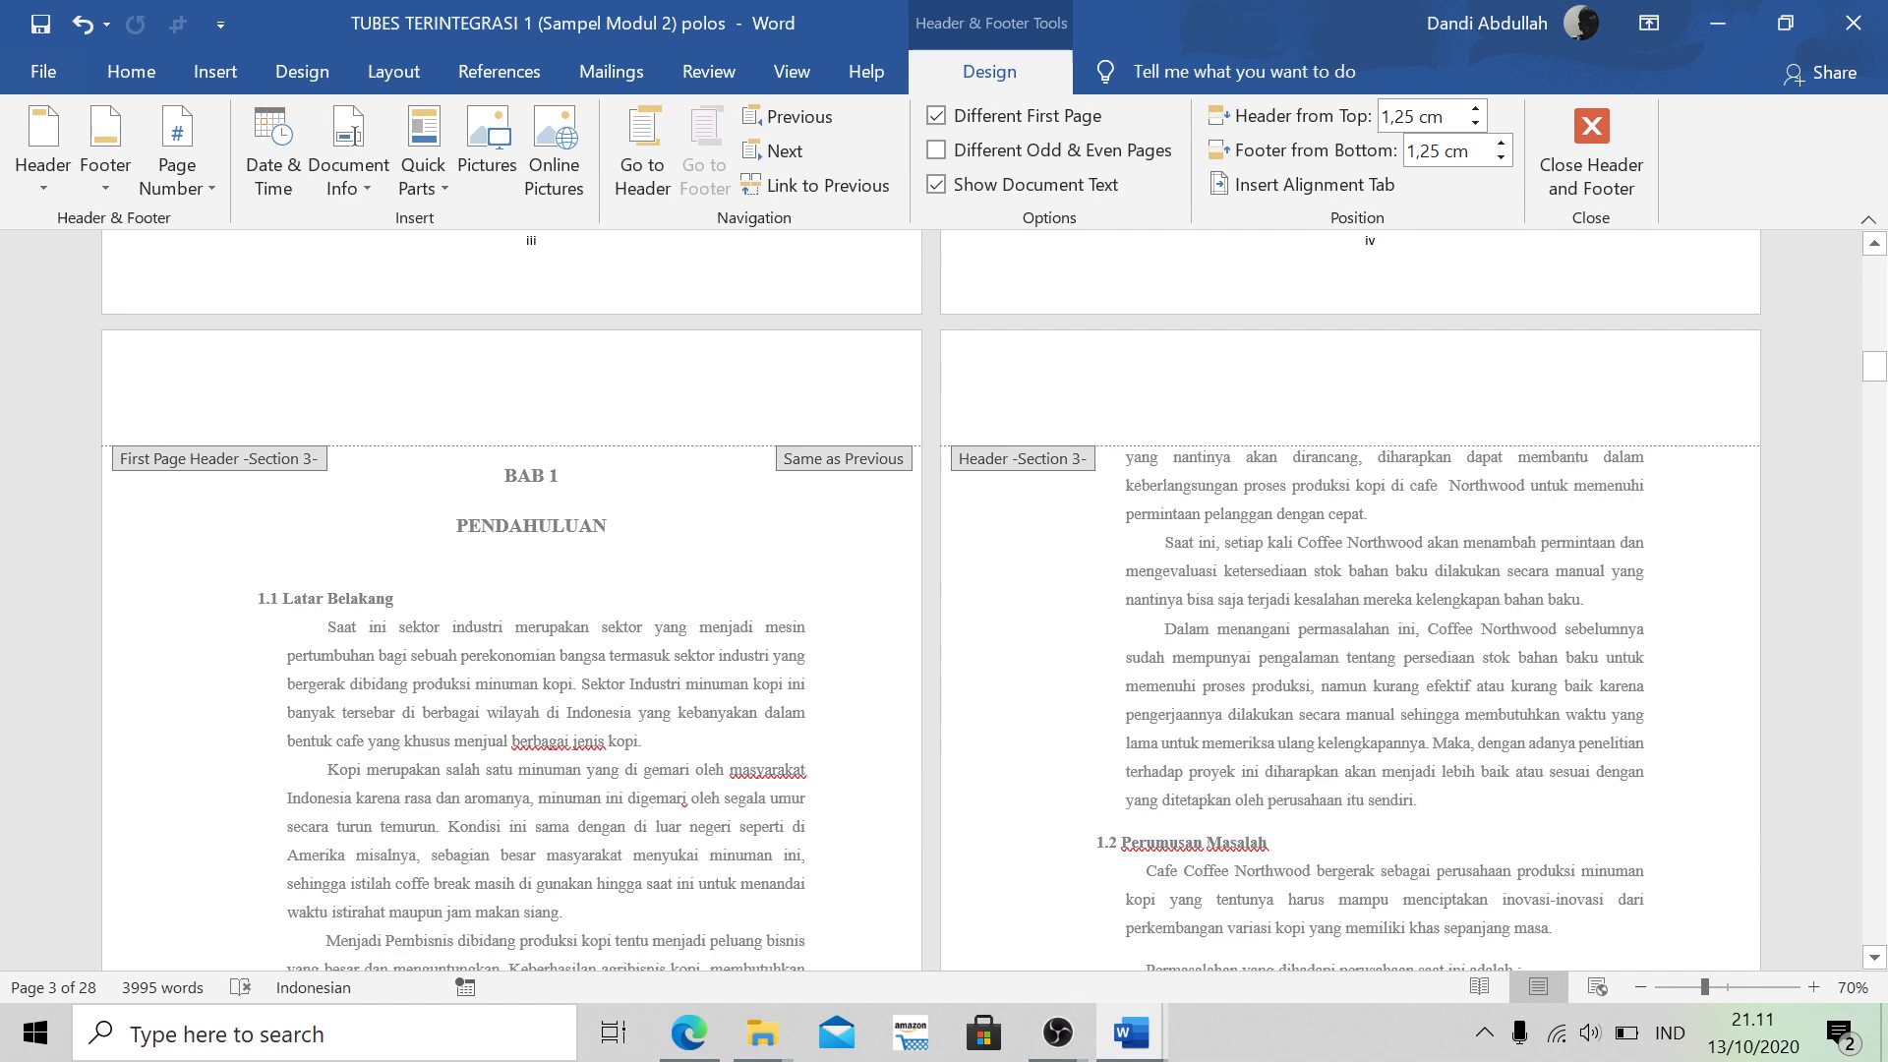
click(793, 192)
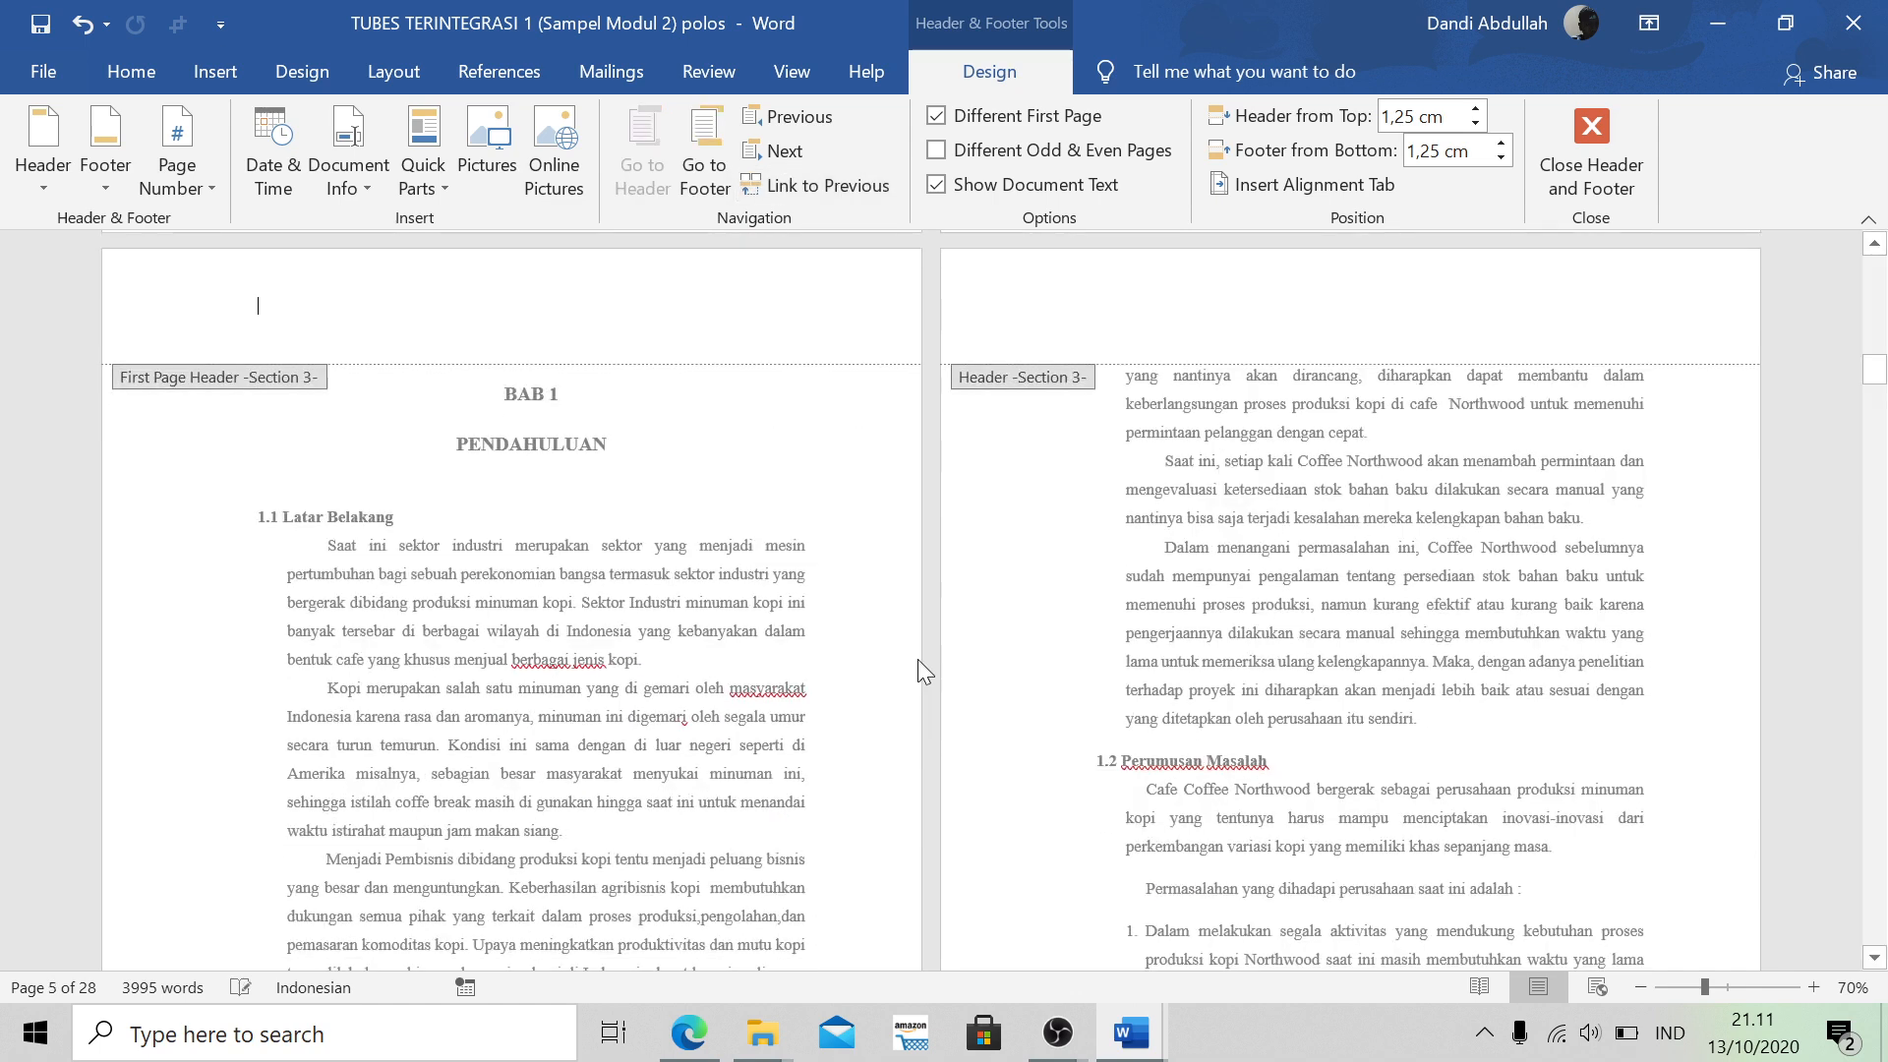
Insert a centered Plain Number 2 page number at the bottom of the page in the Section 3 first-page footer of BAB 1
scroll(917, 659, down, 7)
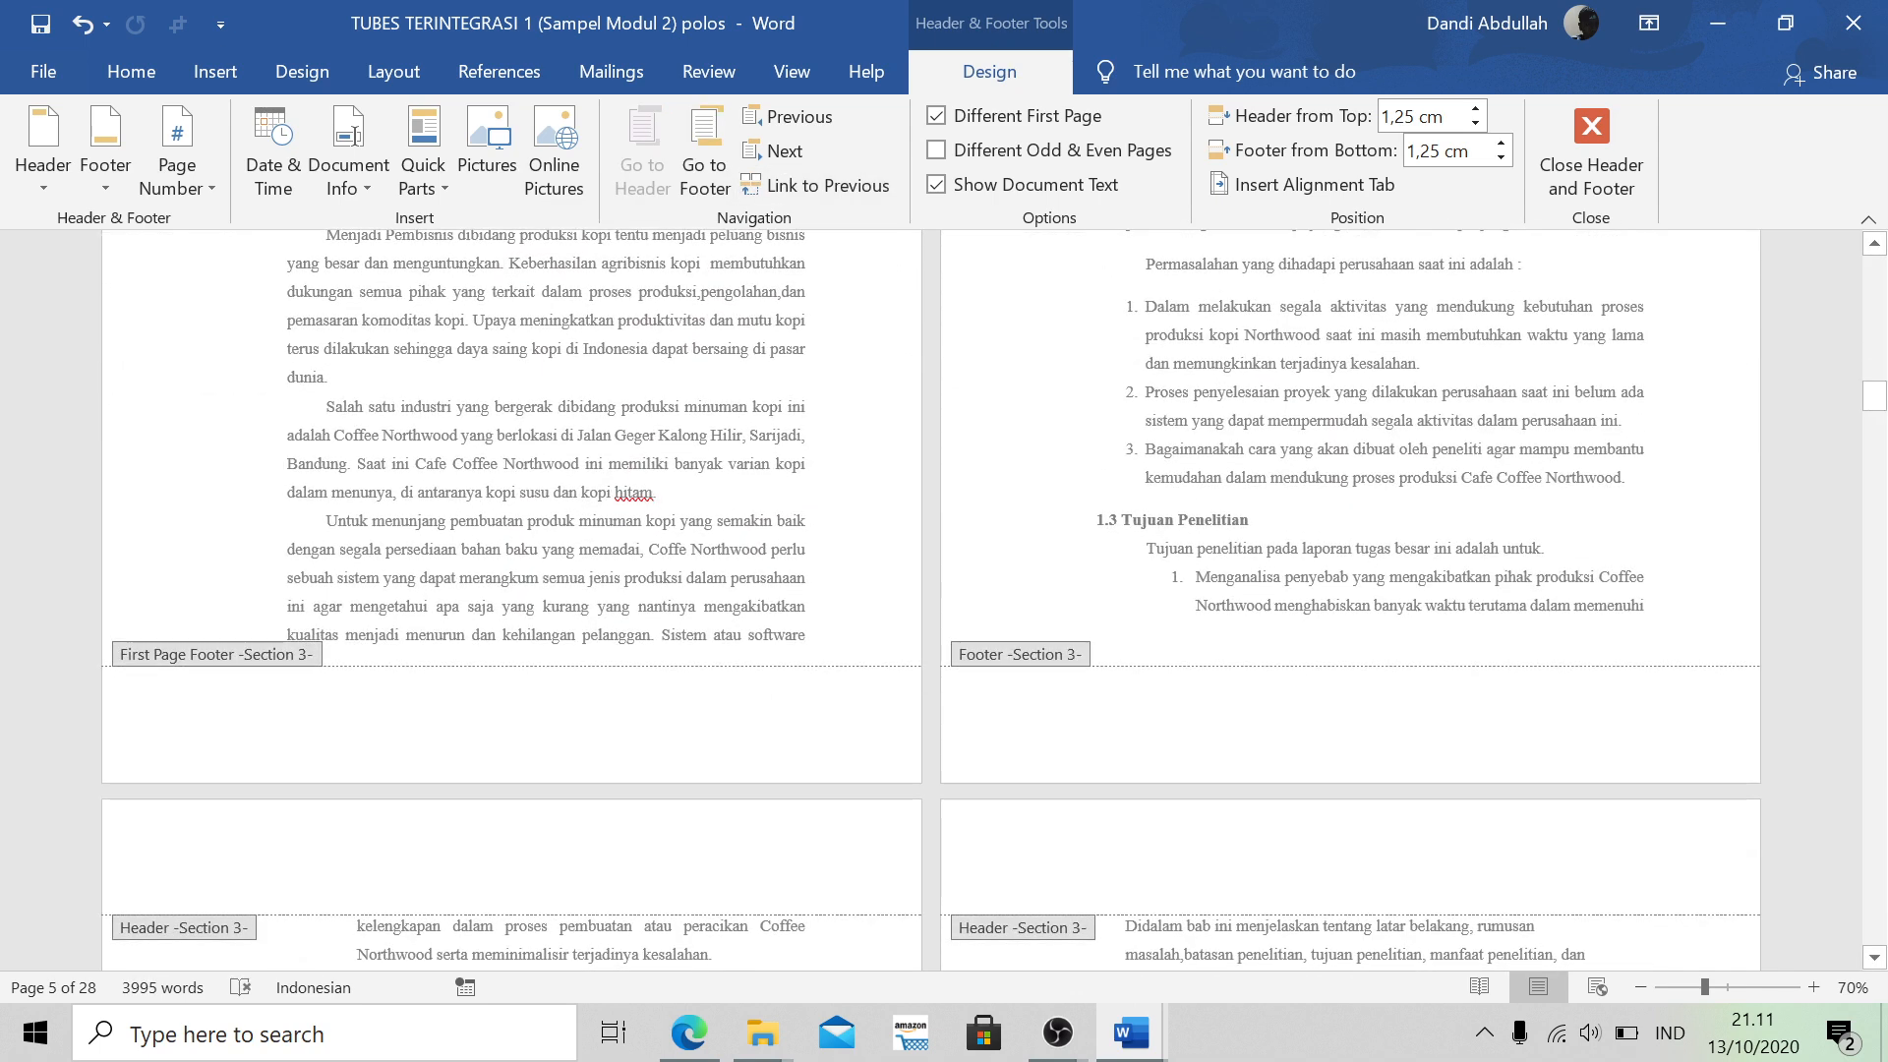
click(678, 716)
click(179, 165)
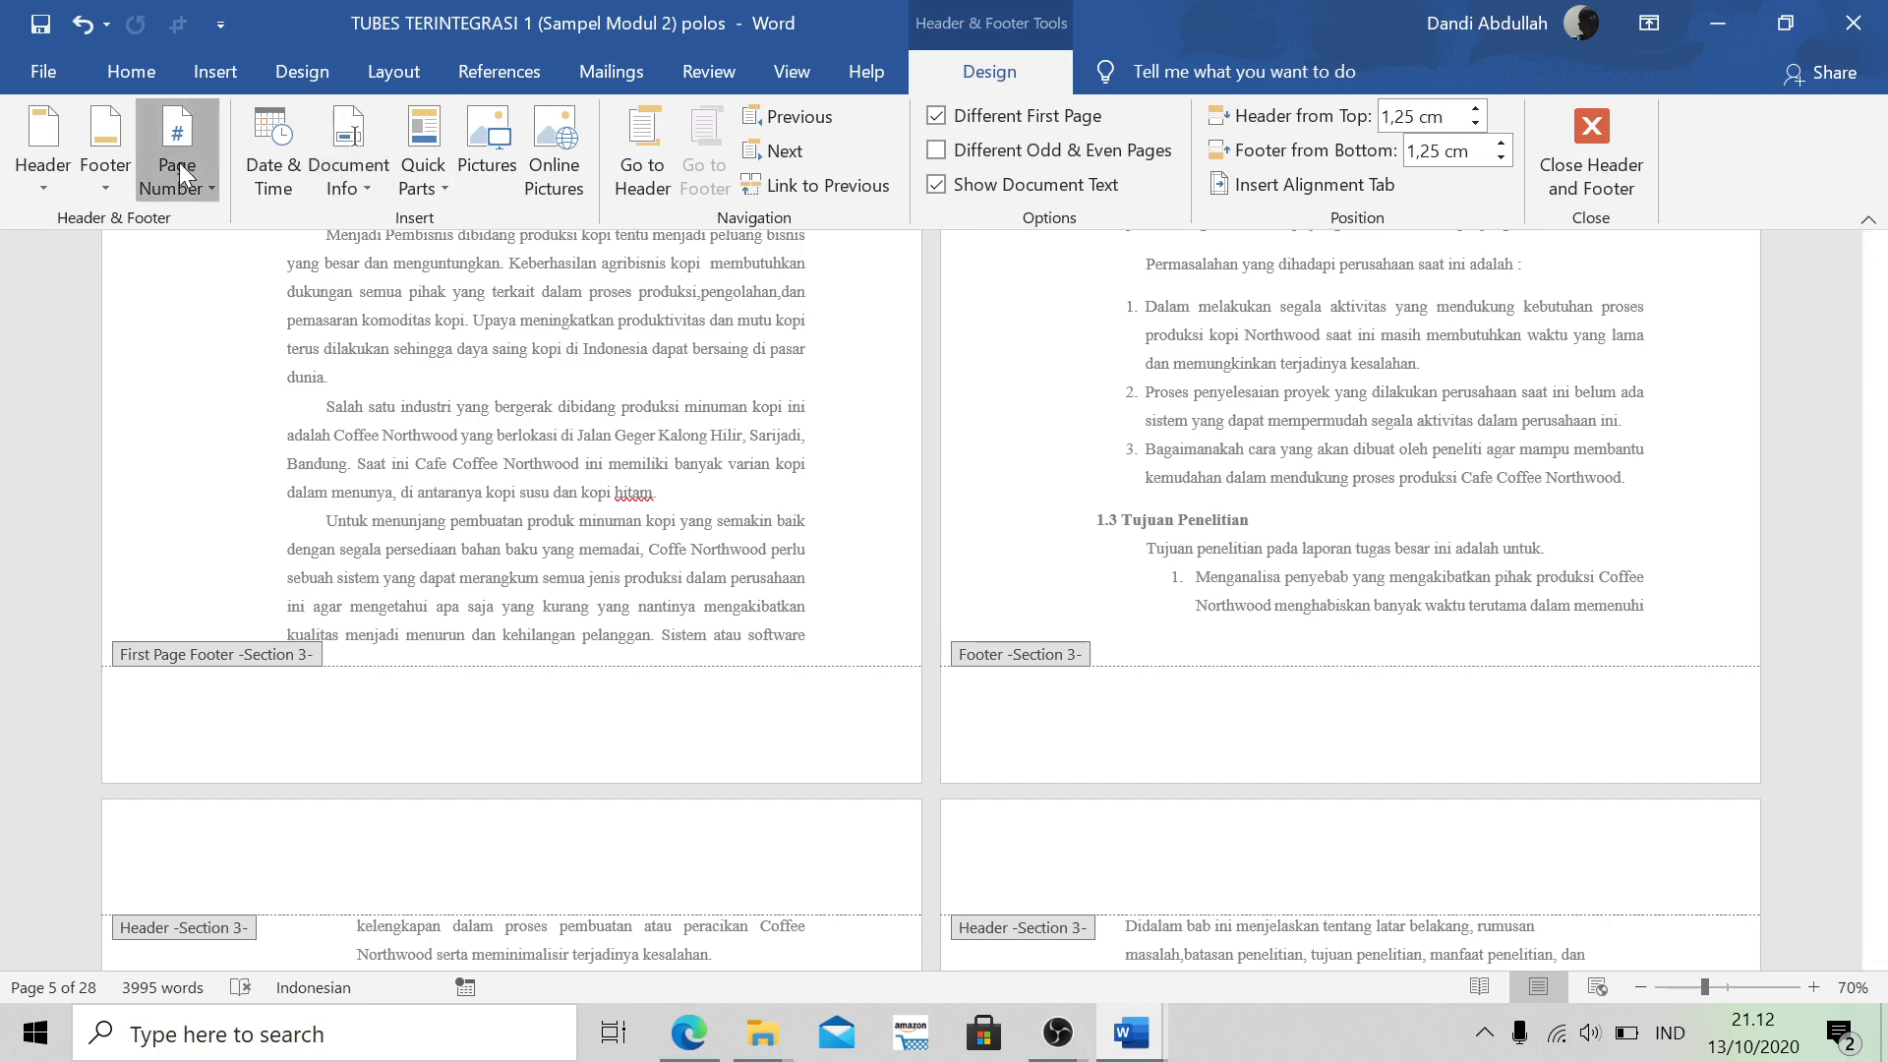
mouse_move(281, 263)
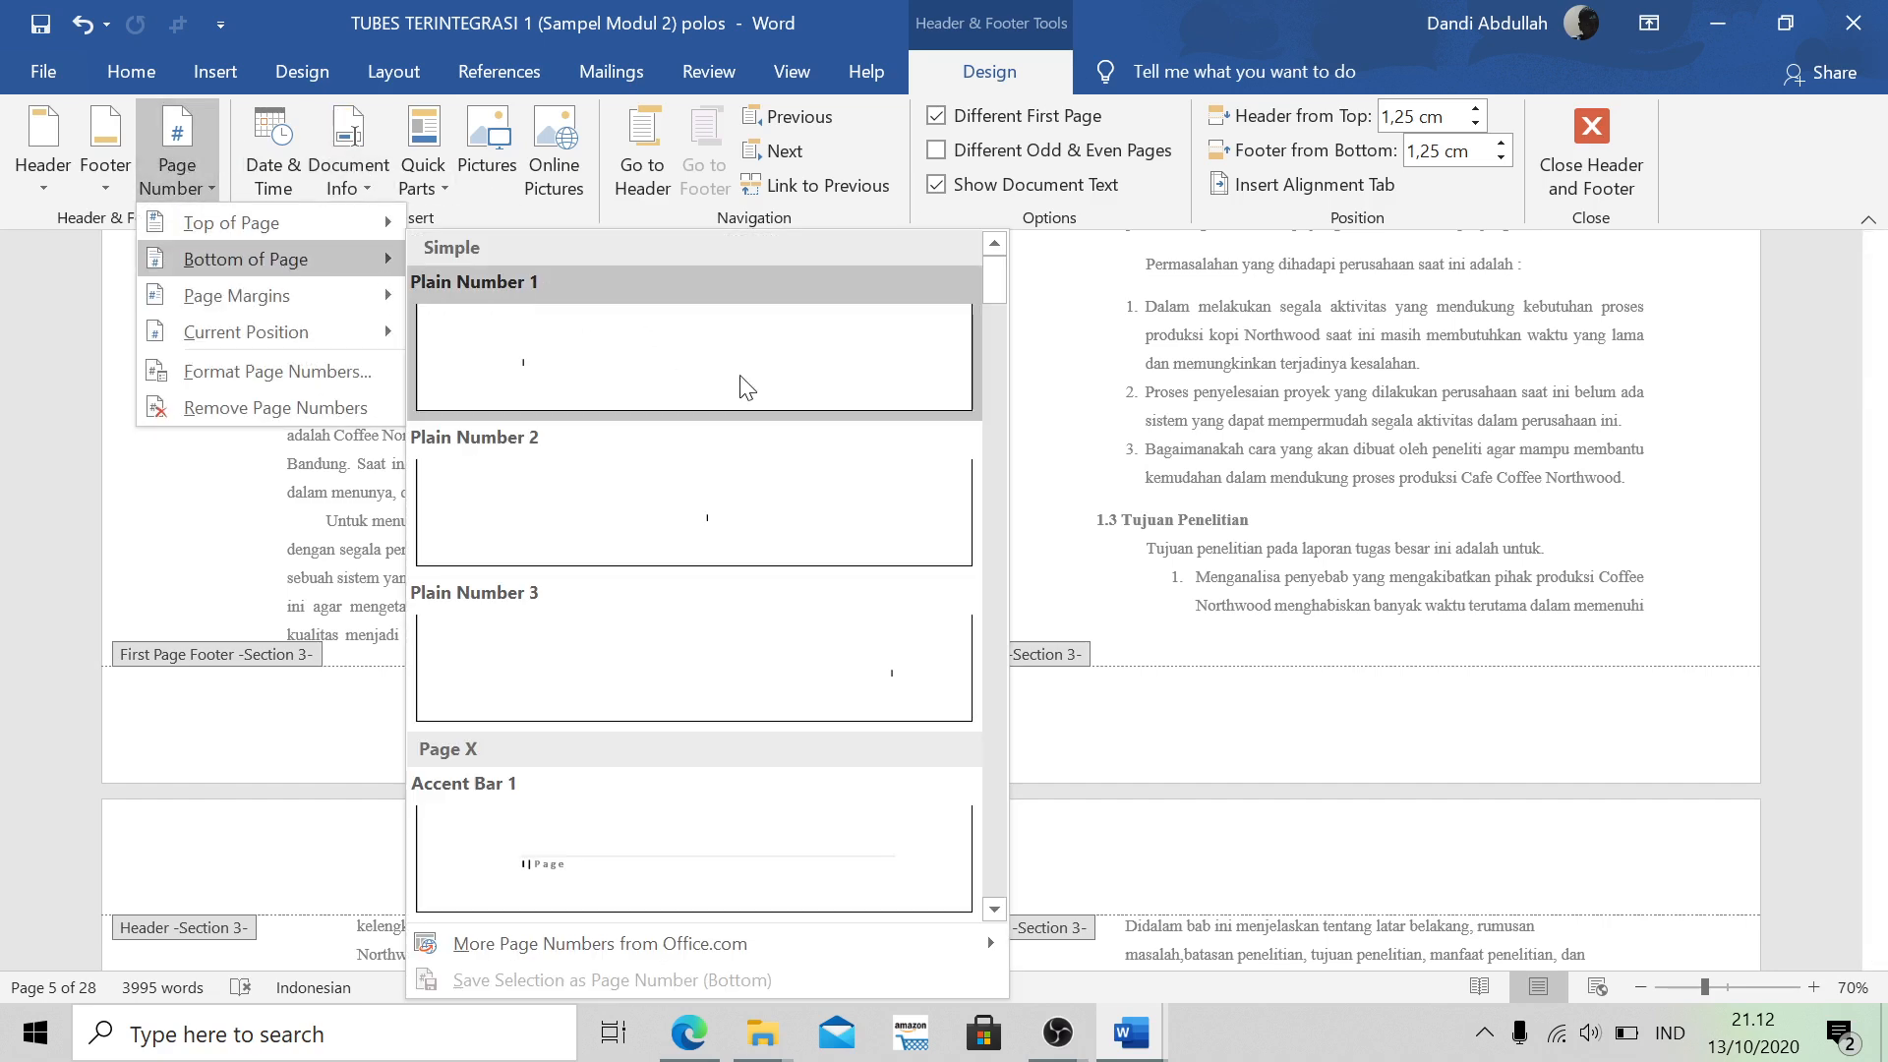
click(802, 482)
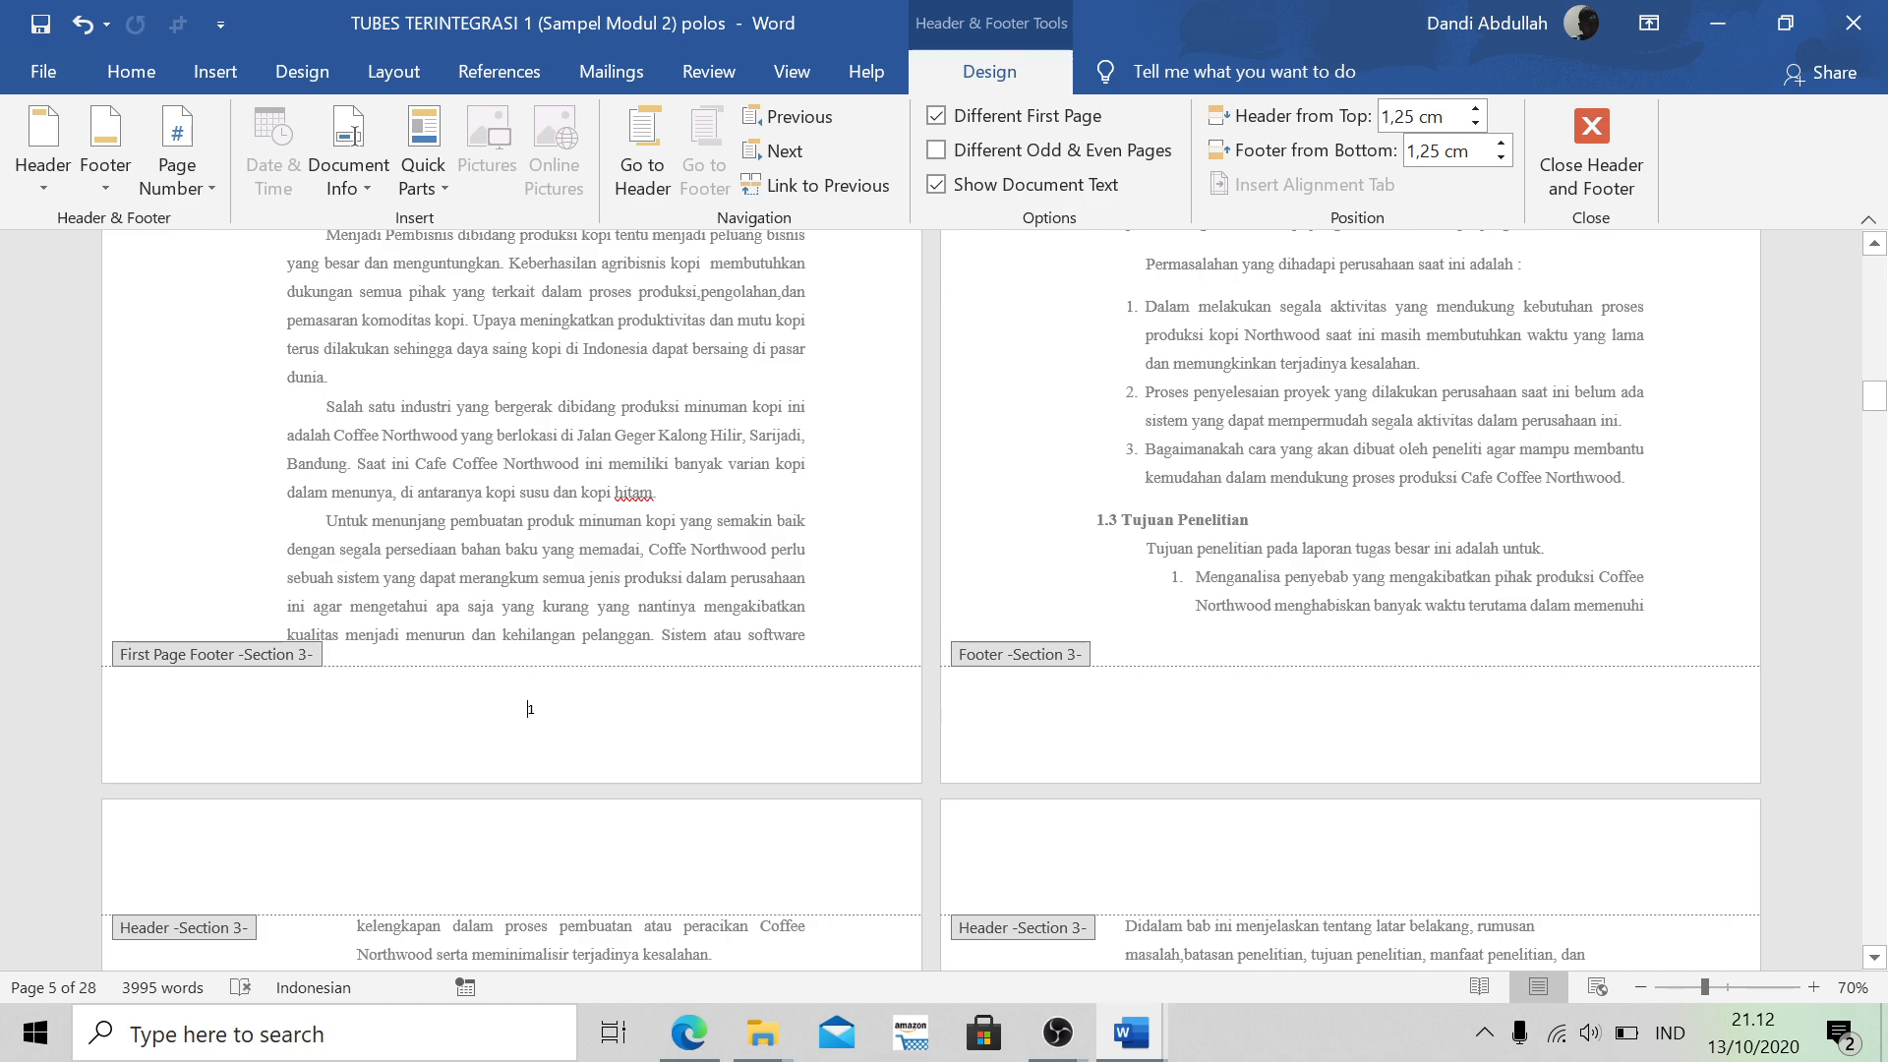
scroll(1408, 728, up, 10)
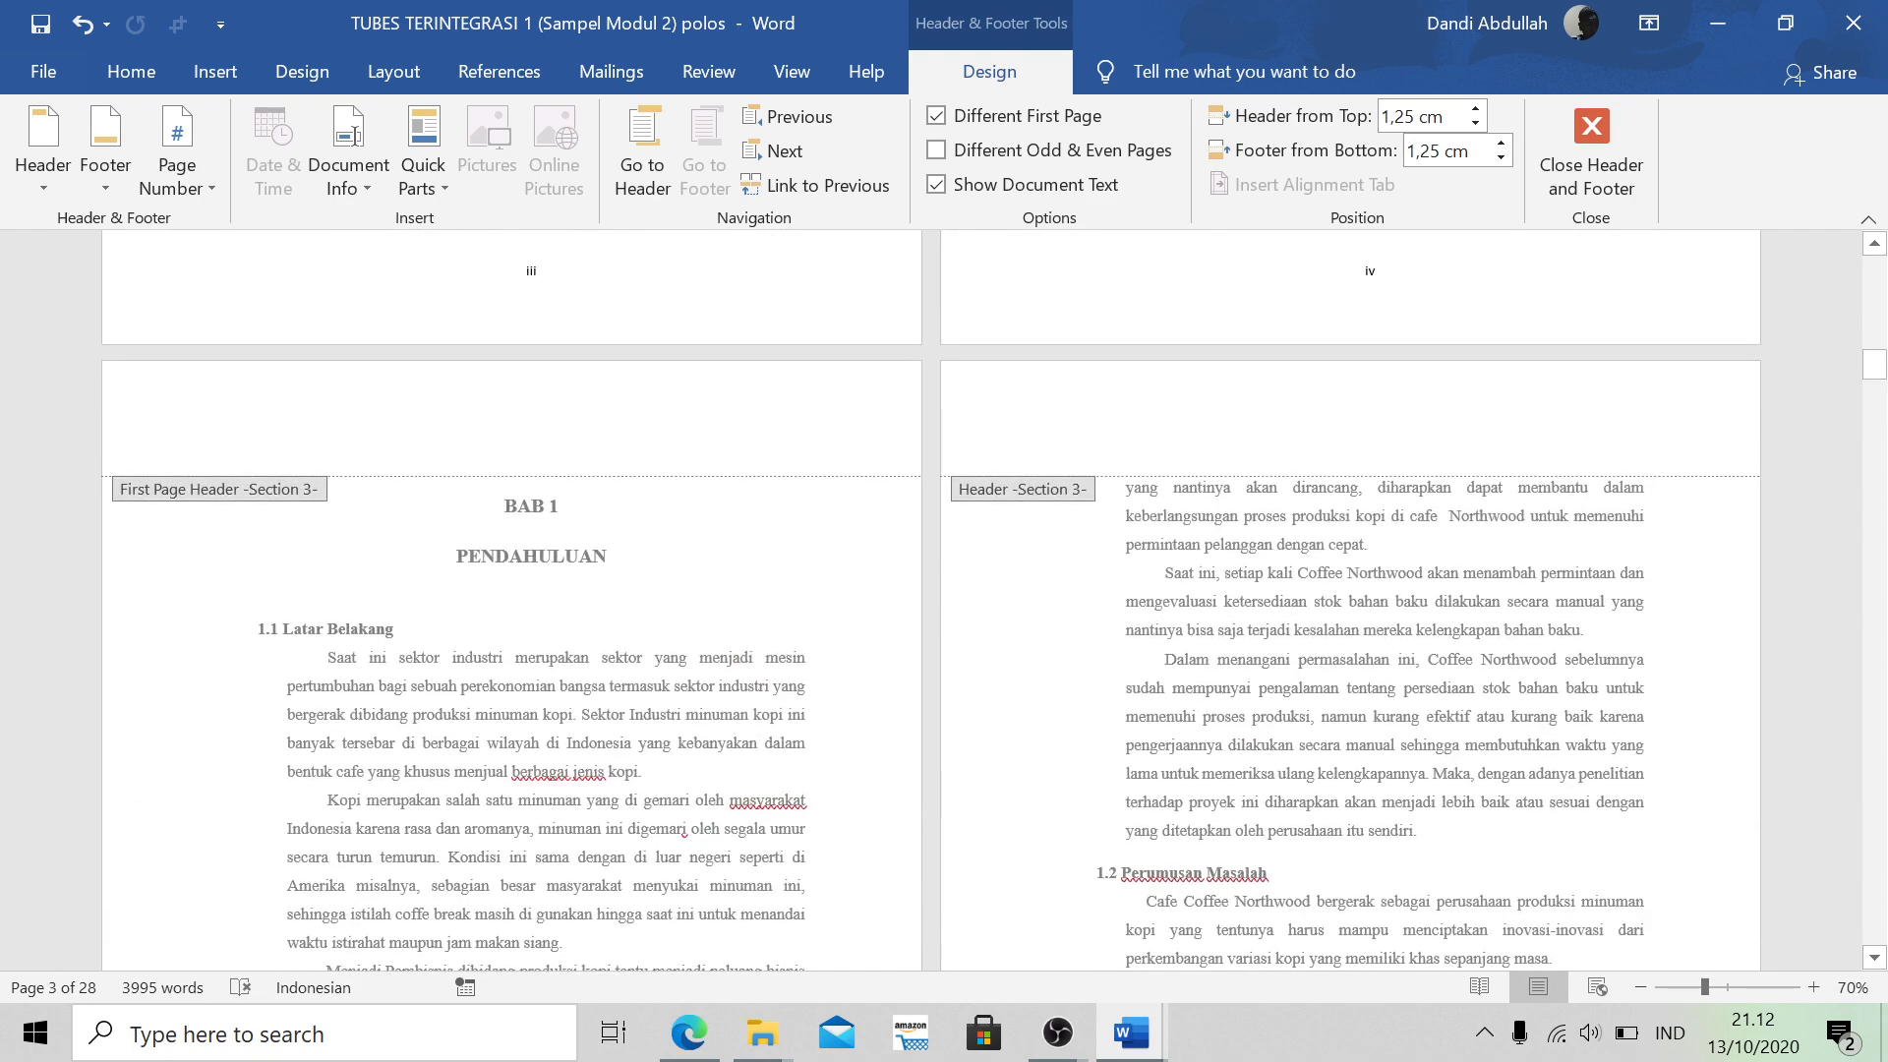
scroll(611, 641, down, 8)
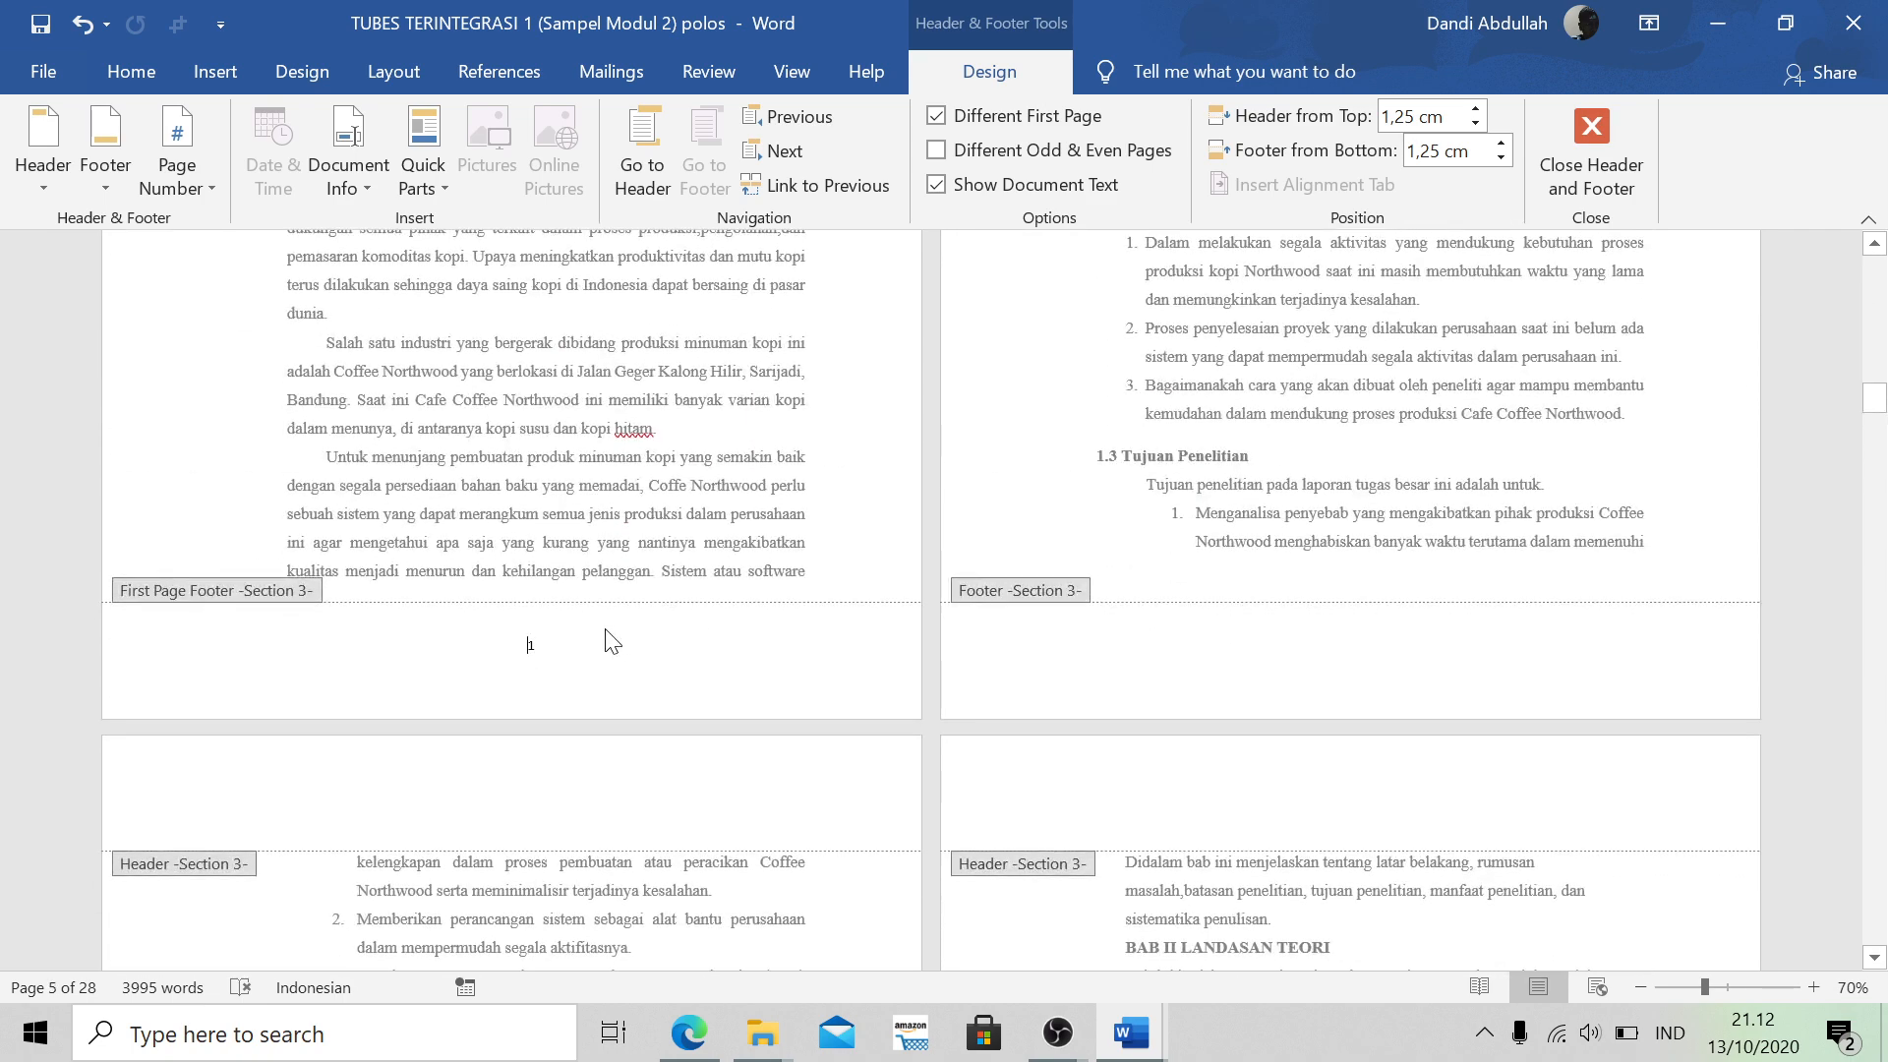
Prefix the BAB 1 first-page footer number with "I-" and insert a Plain Number 3 page number at the top of the other Section 3 pages
click(531, 645)
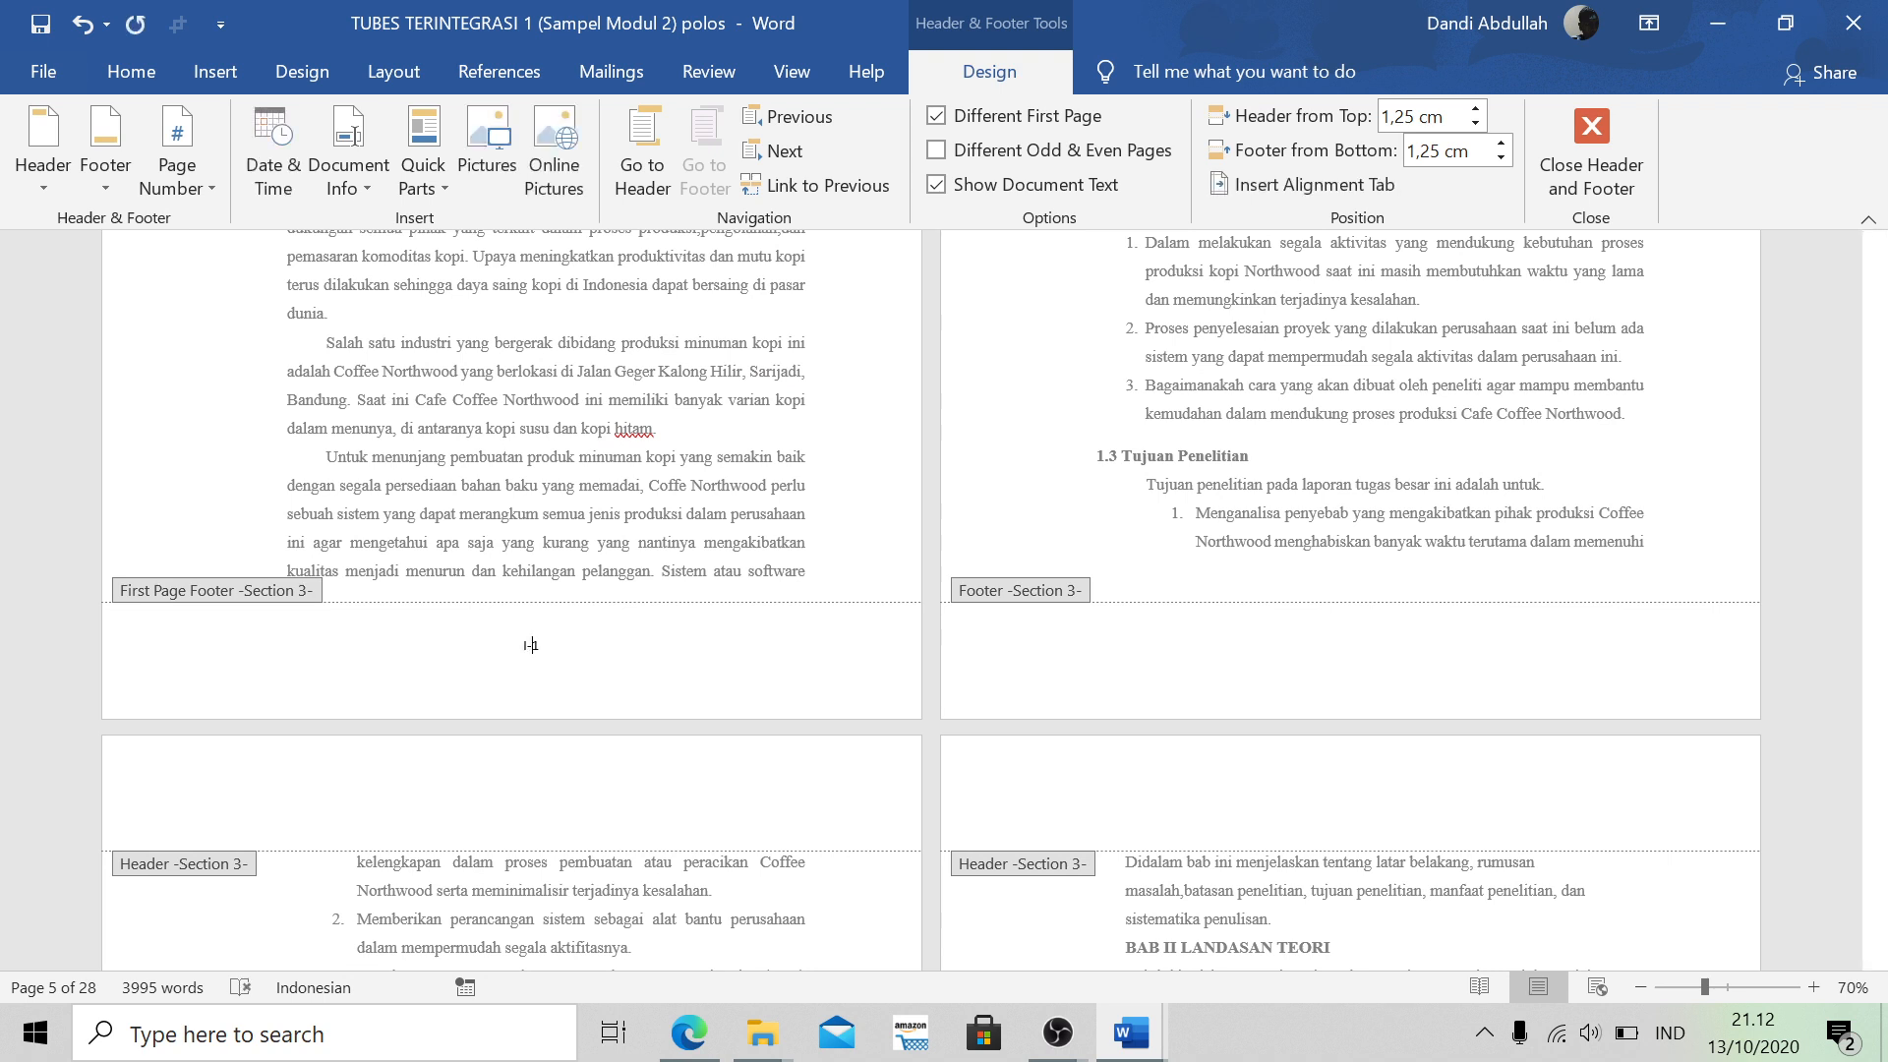
scroll(531, 645, up, 8)
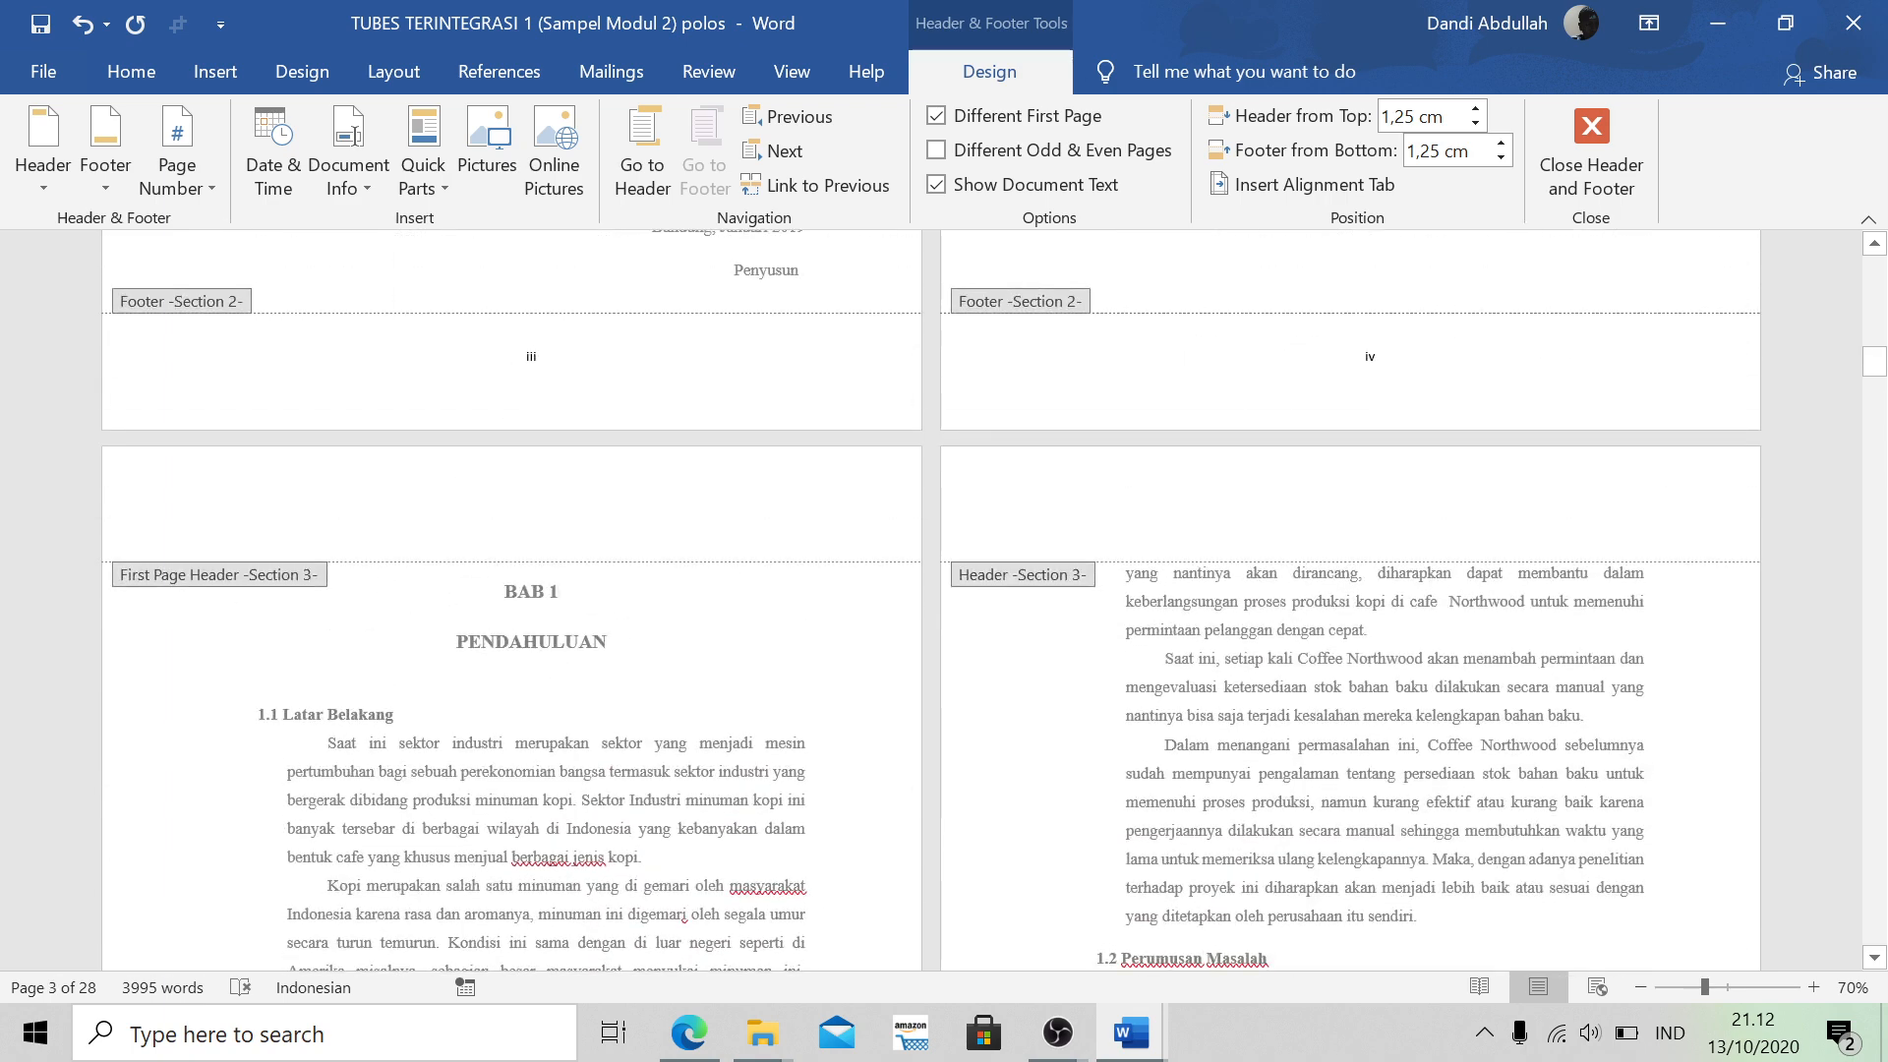
click(1099, 506)
click(201, 151)
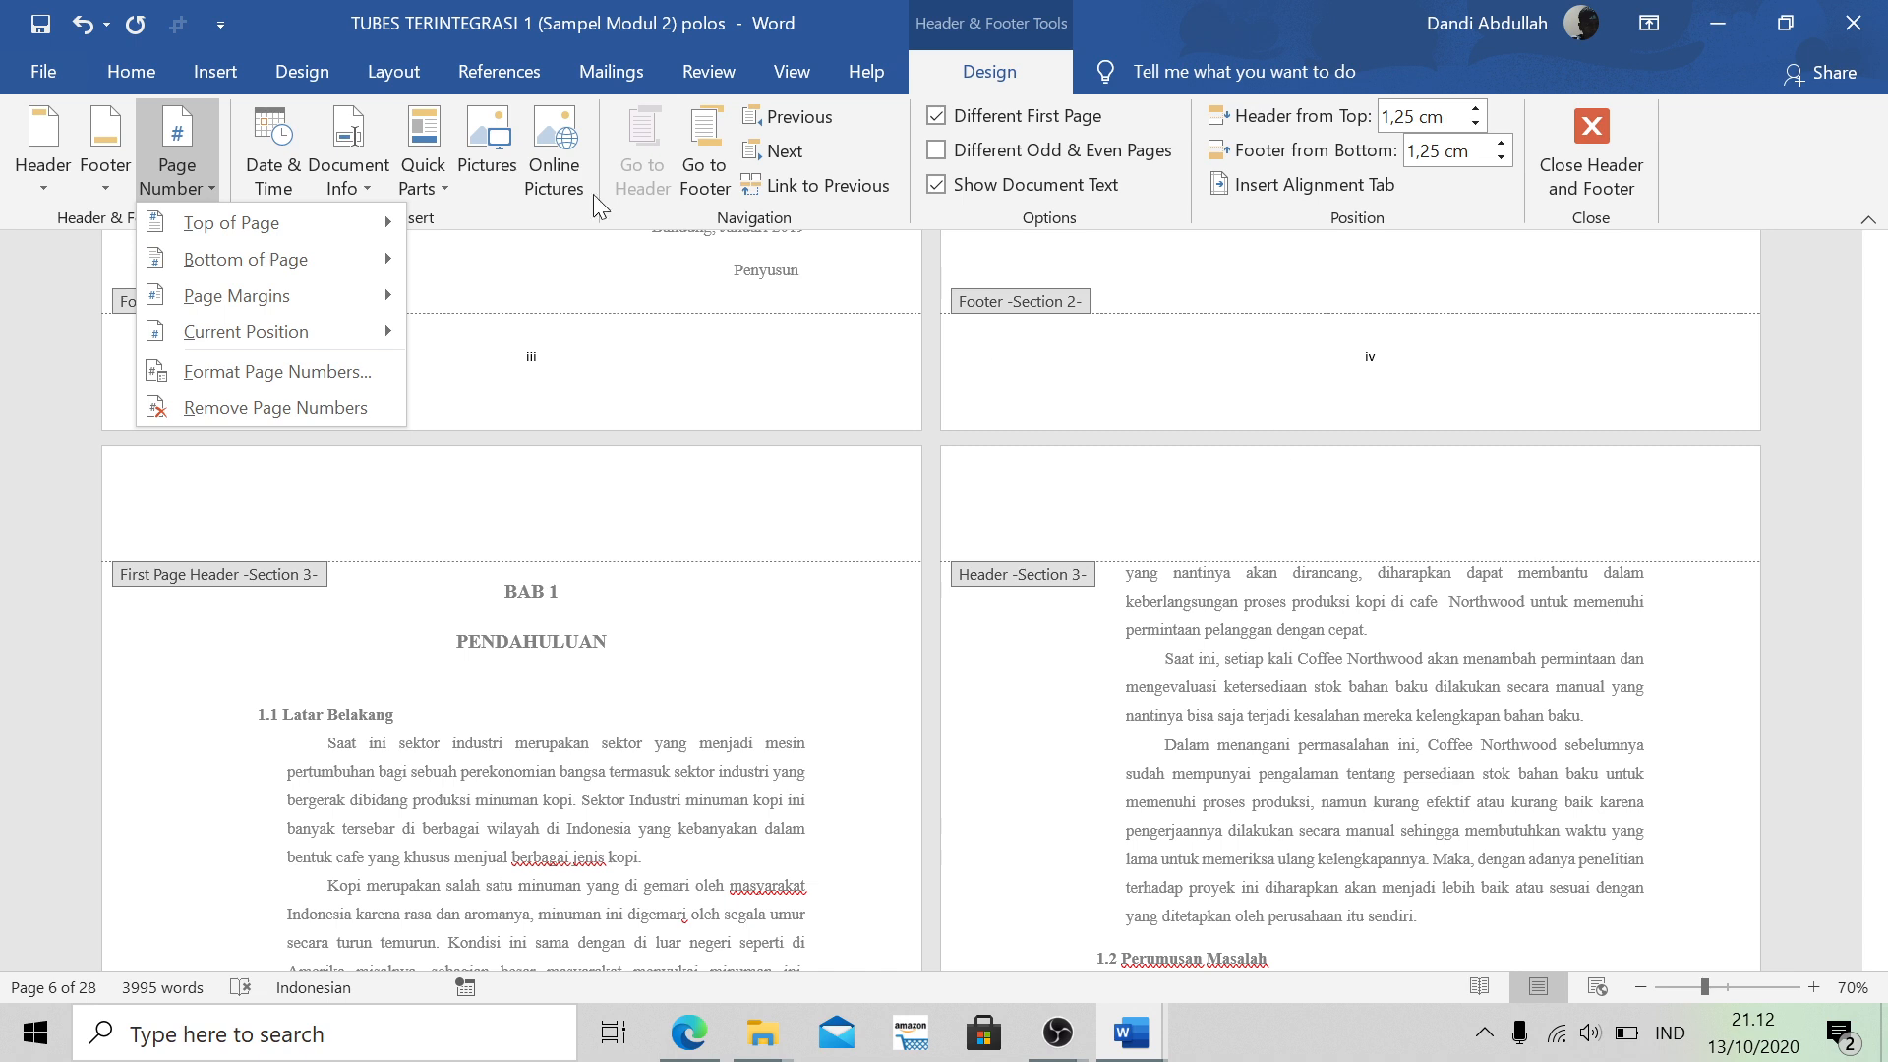
mouse_move(232, 220)
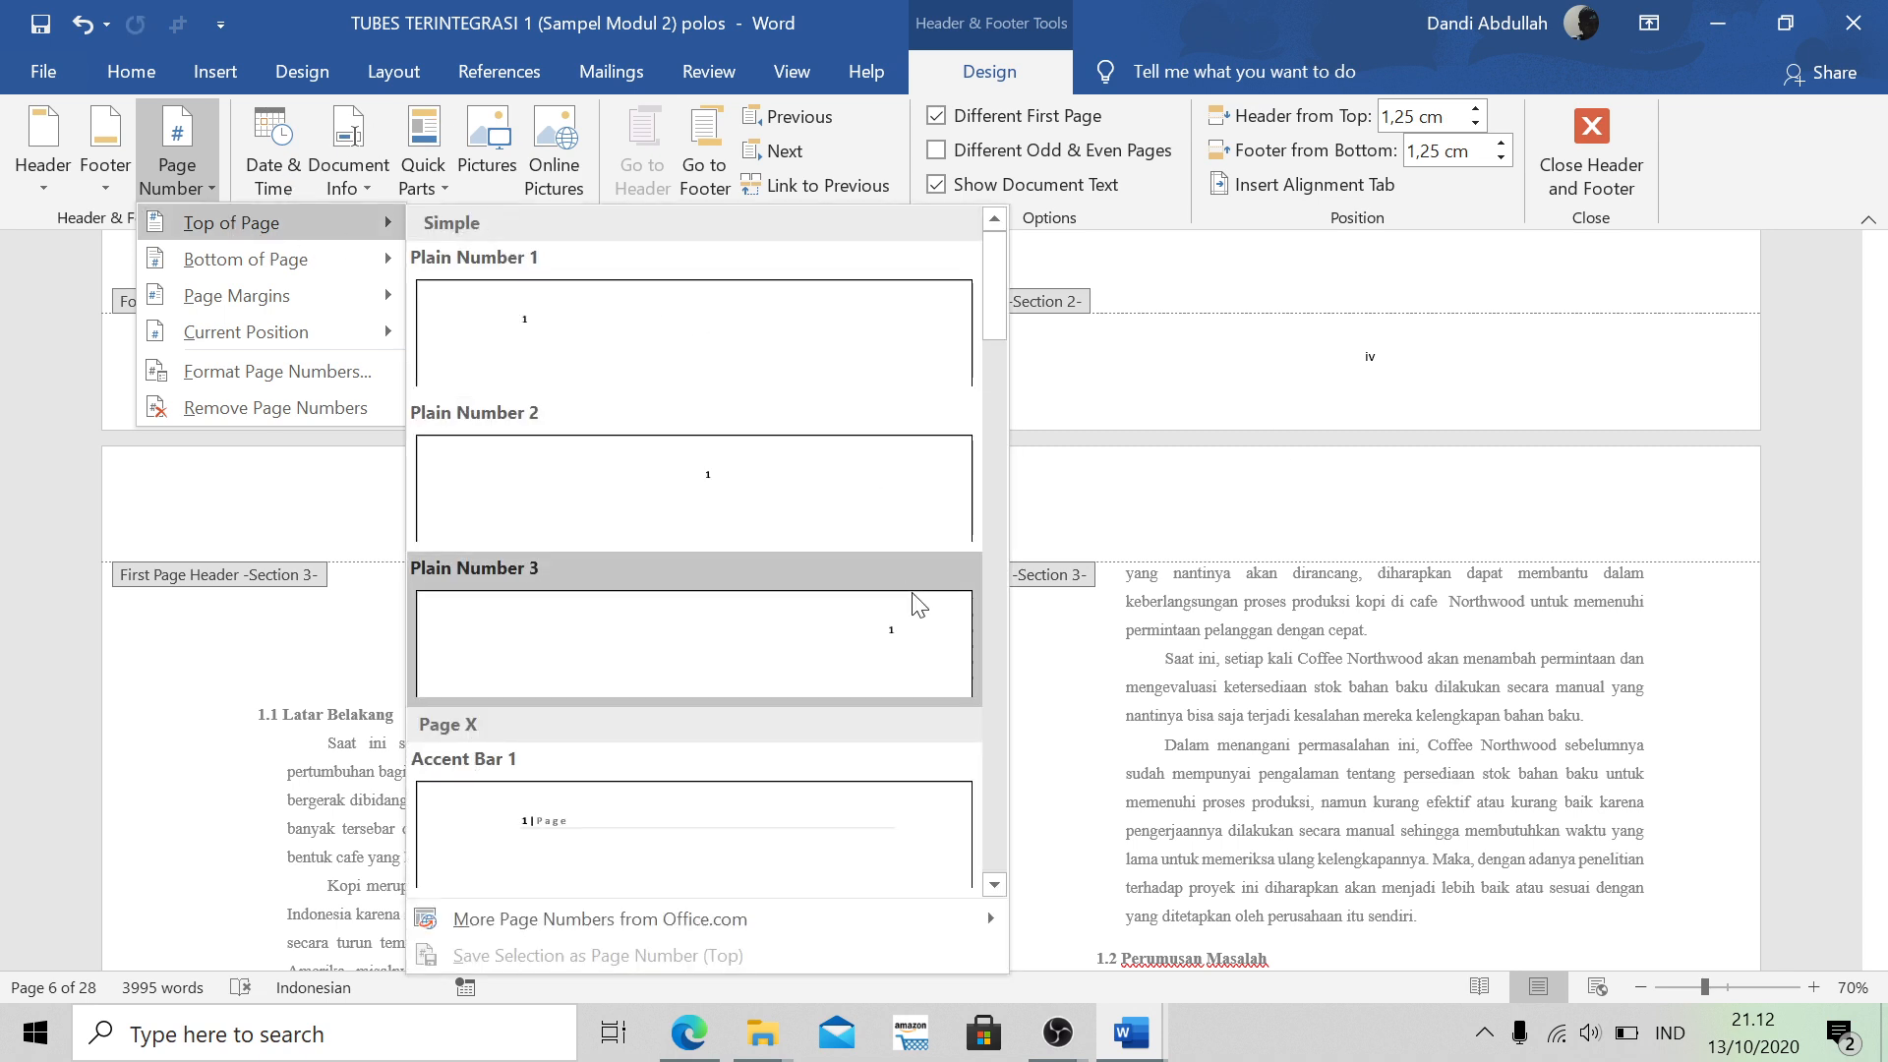
click(878, 642)
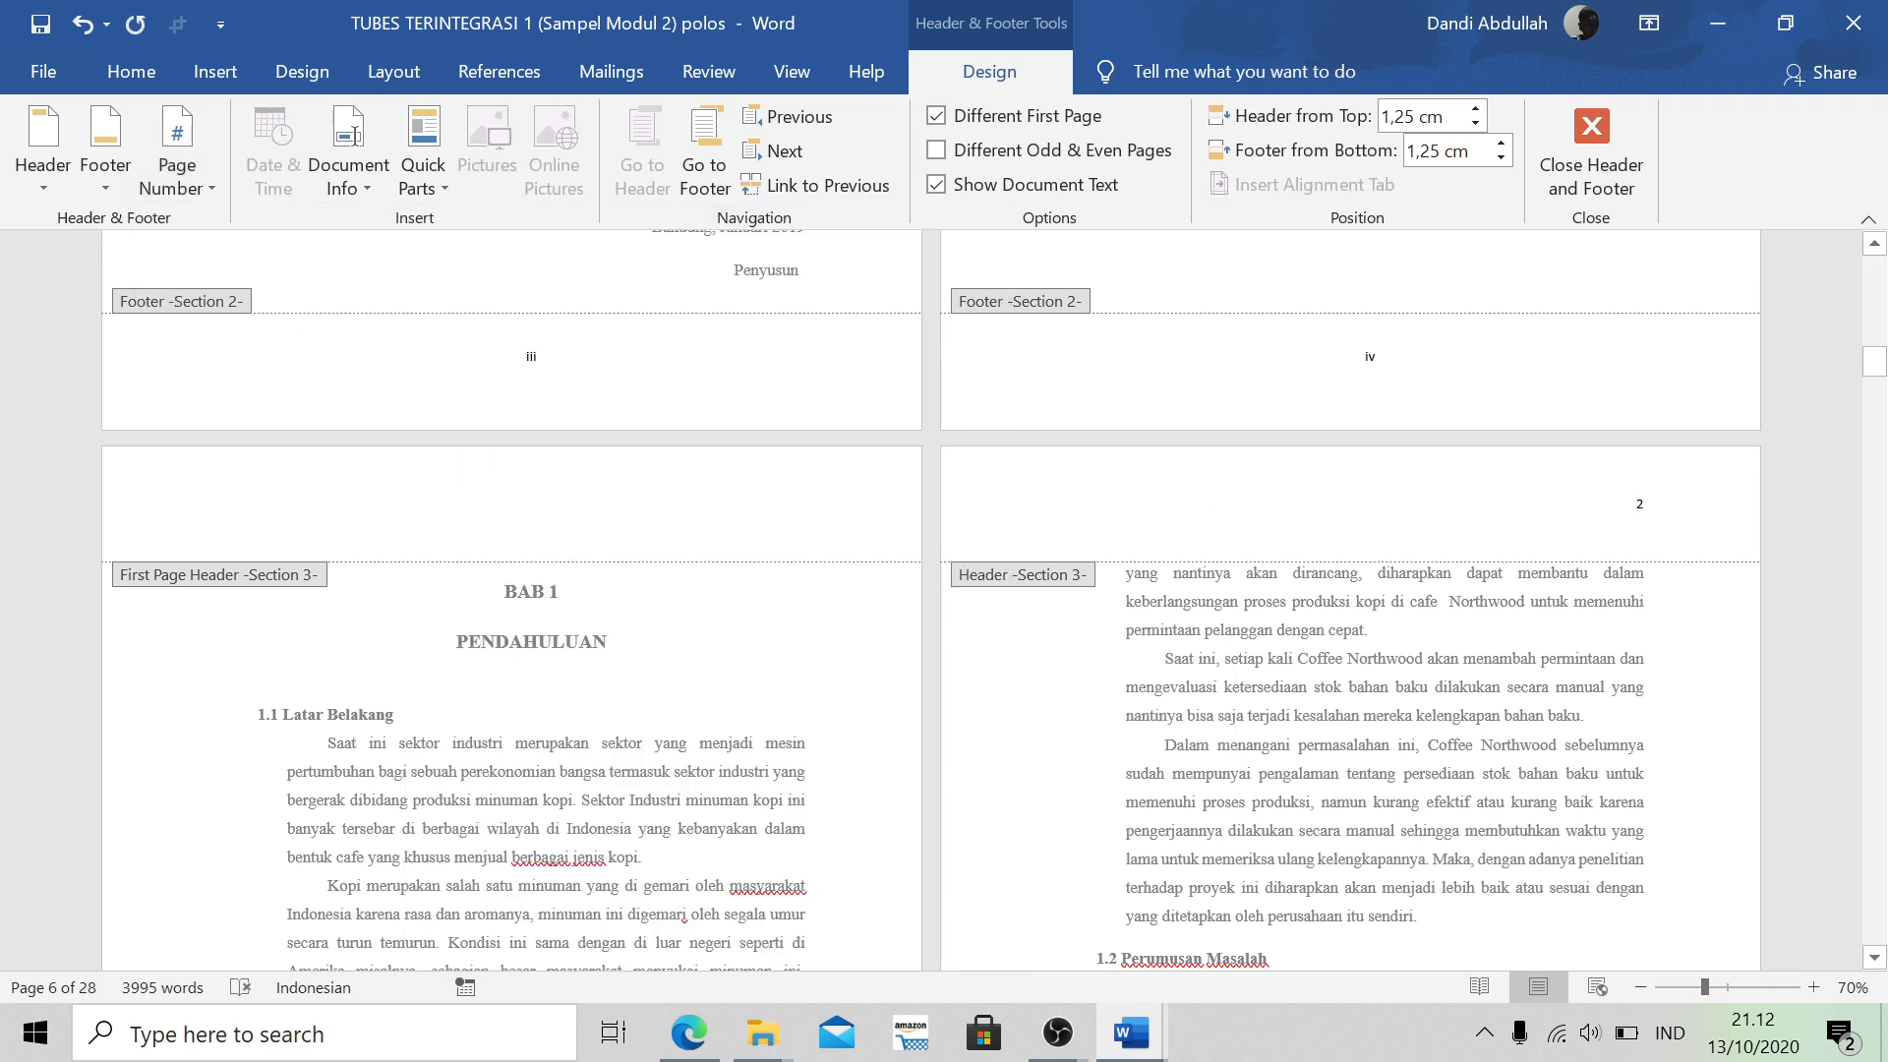
Add the prefix "I-" before the page number in the Section 3 header on the second BAB 1 page
scroll(1639, 540, down, 10)
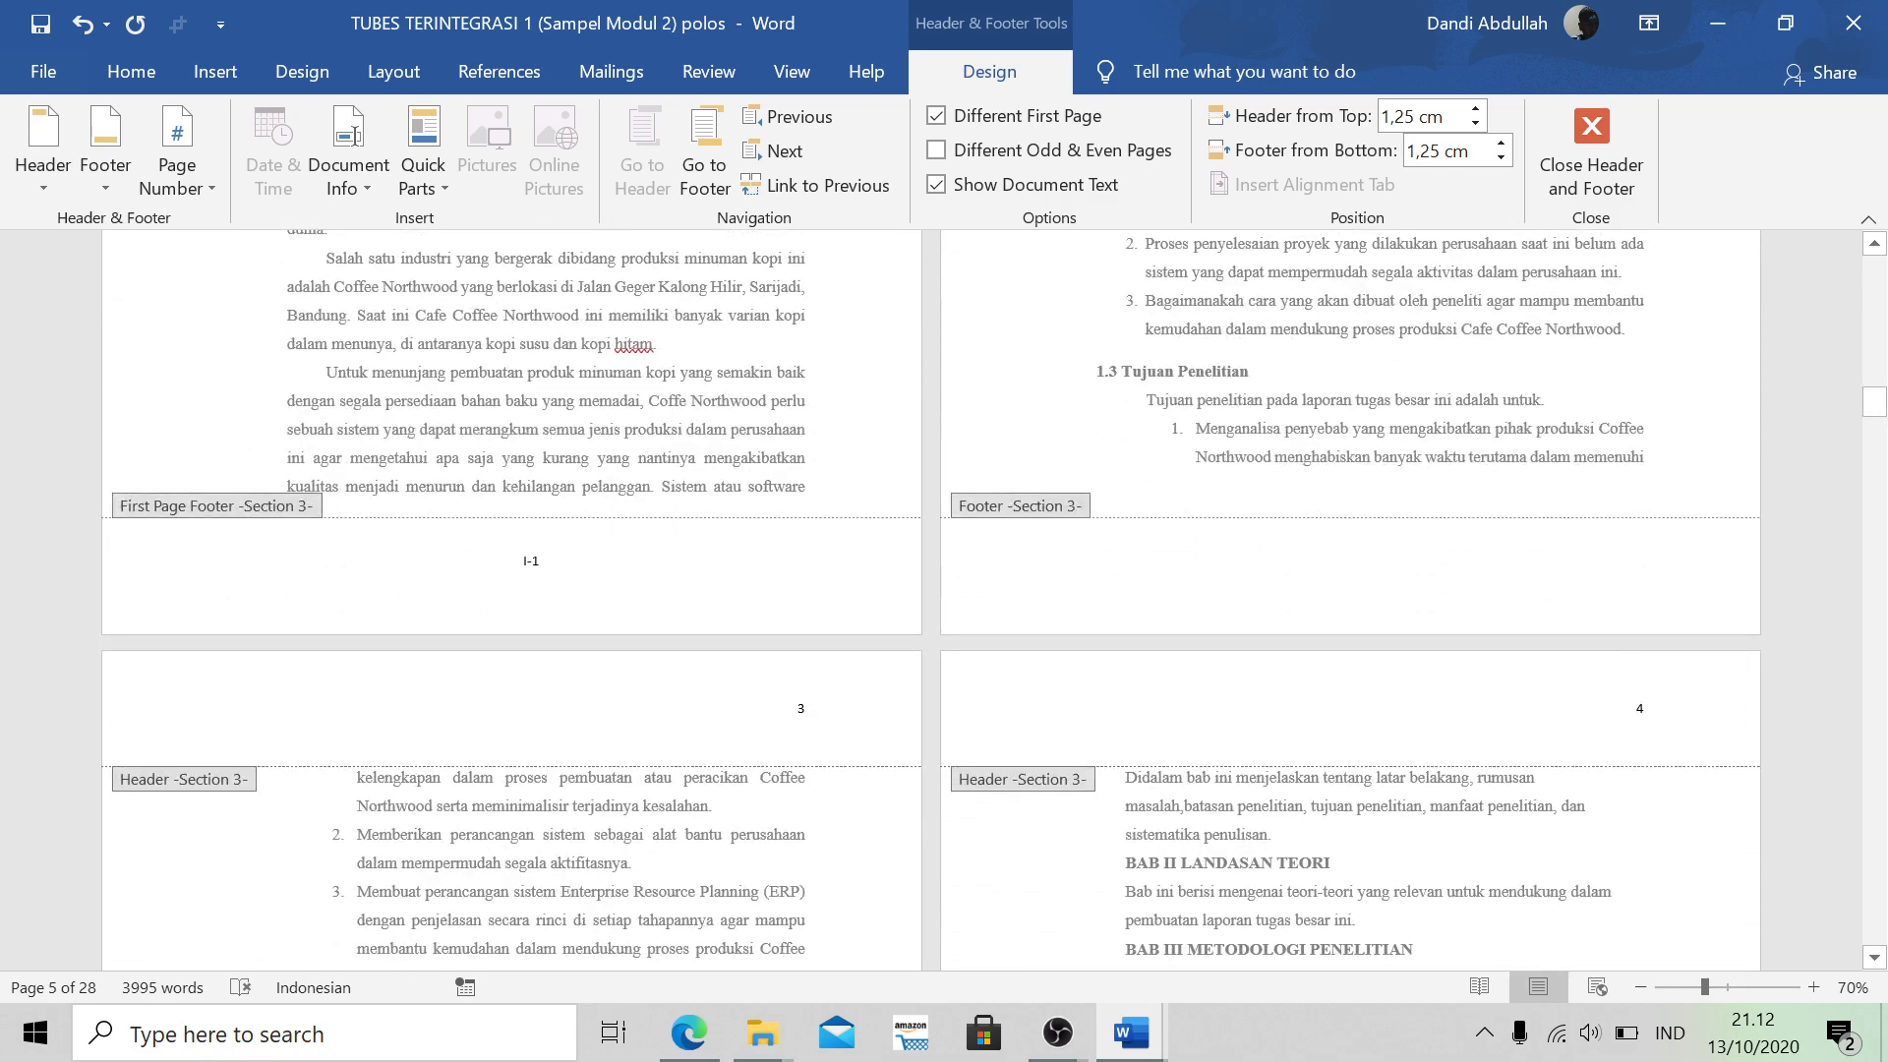
scroll(1610, 705, down, 12)
scroll(1609, 705, up, 5)
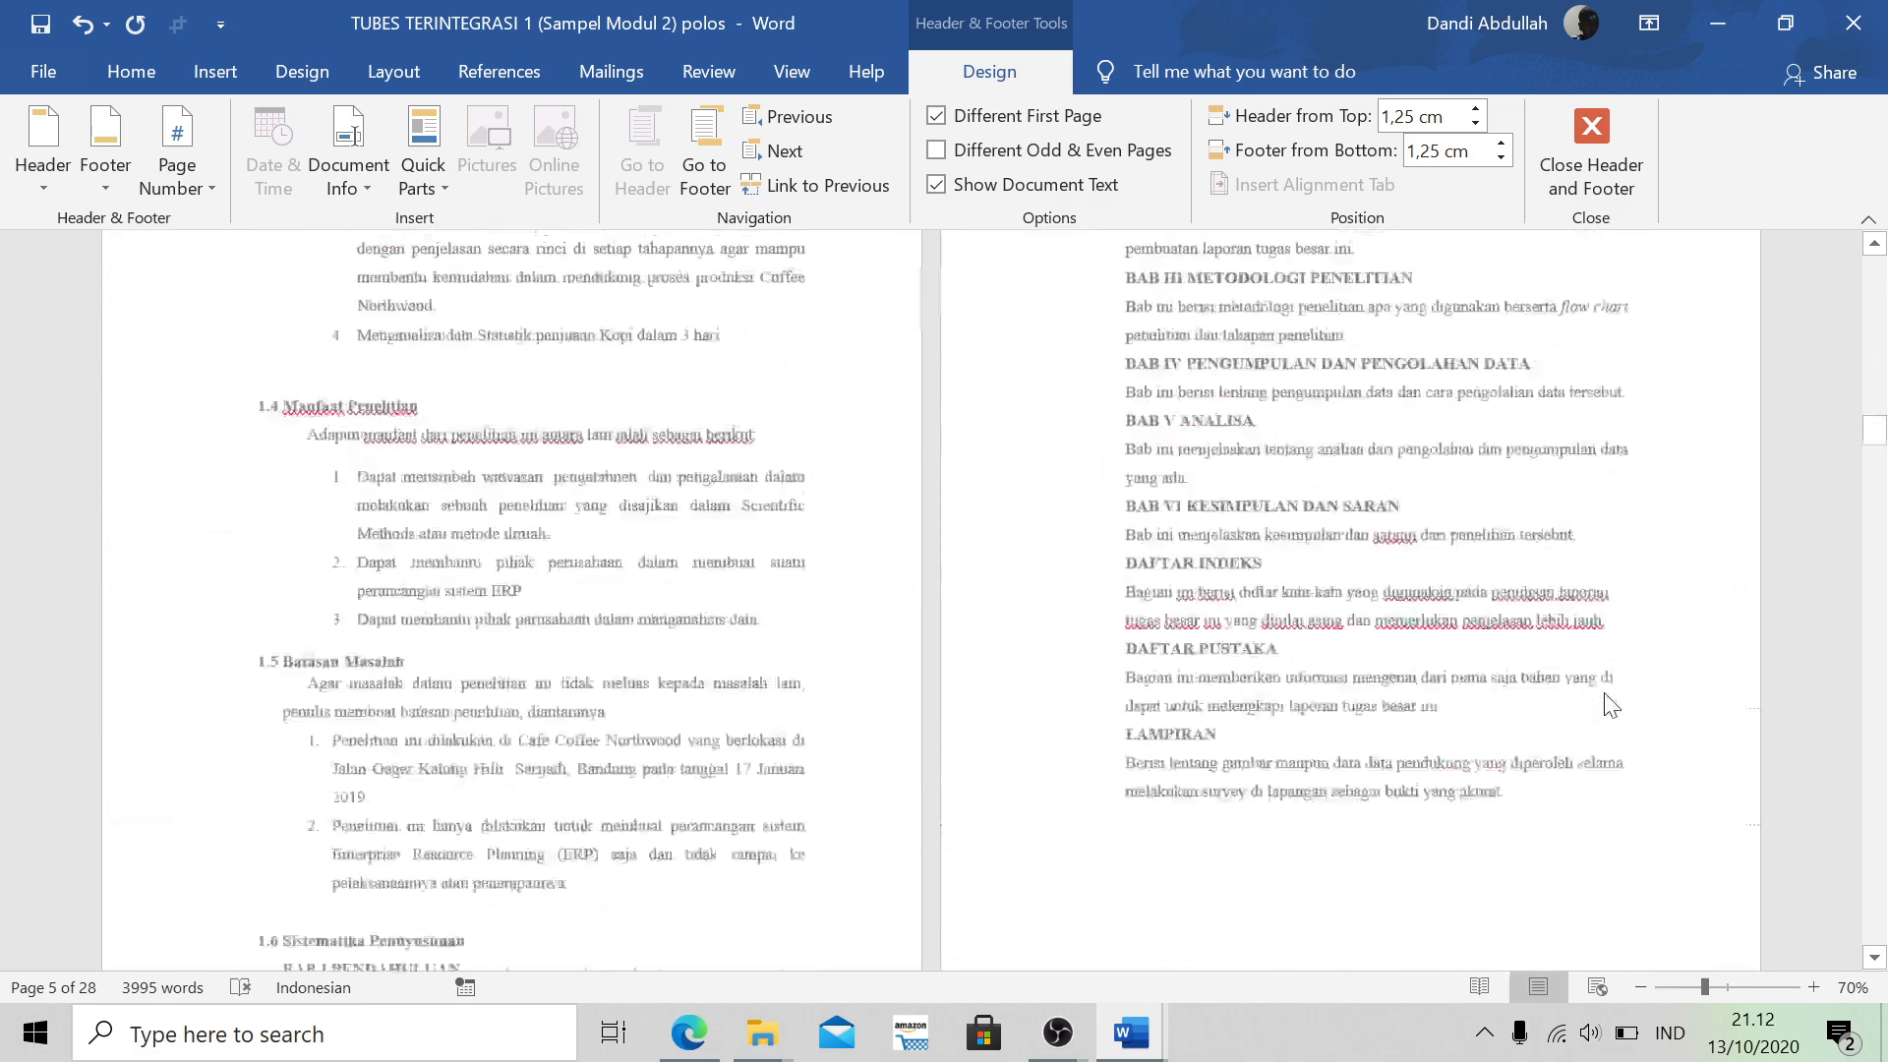
scroll(1610, 705, up, 10)
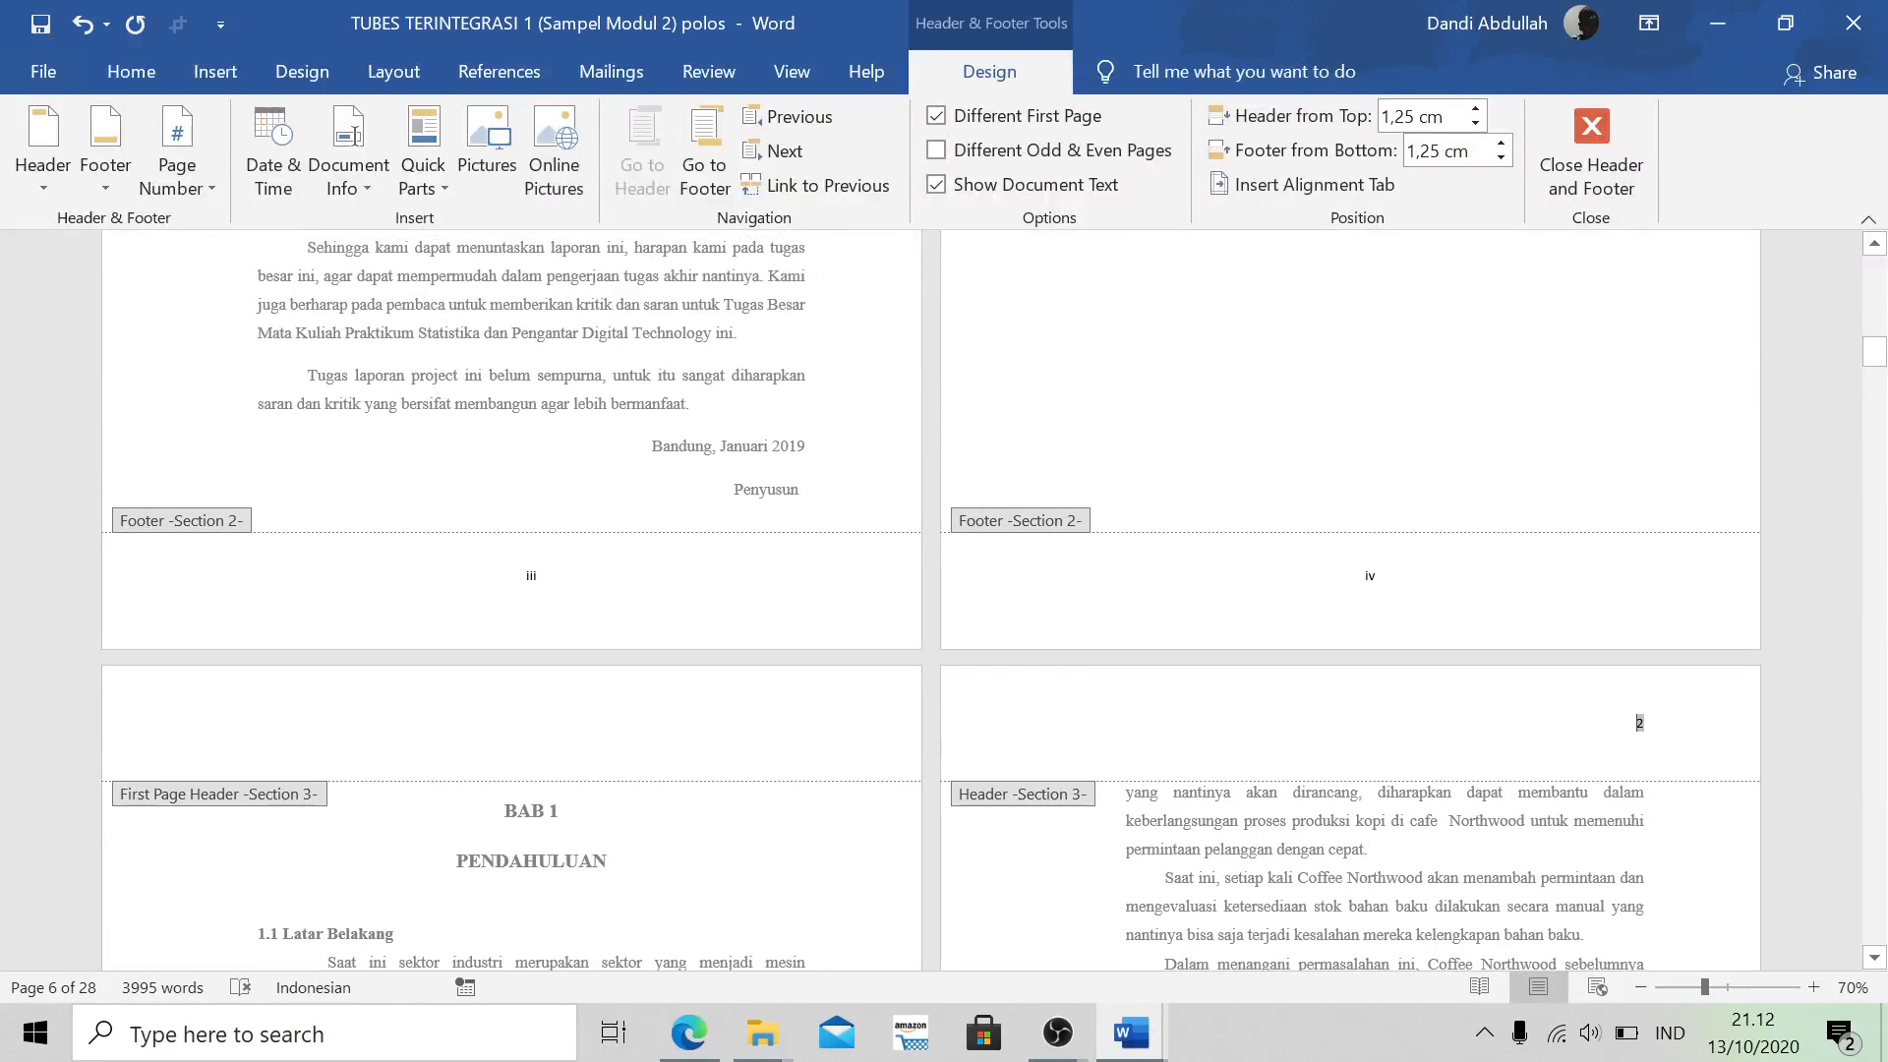
click(1636, 722)
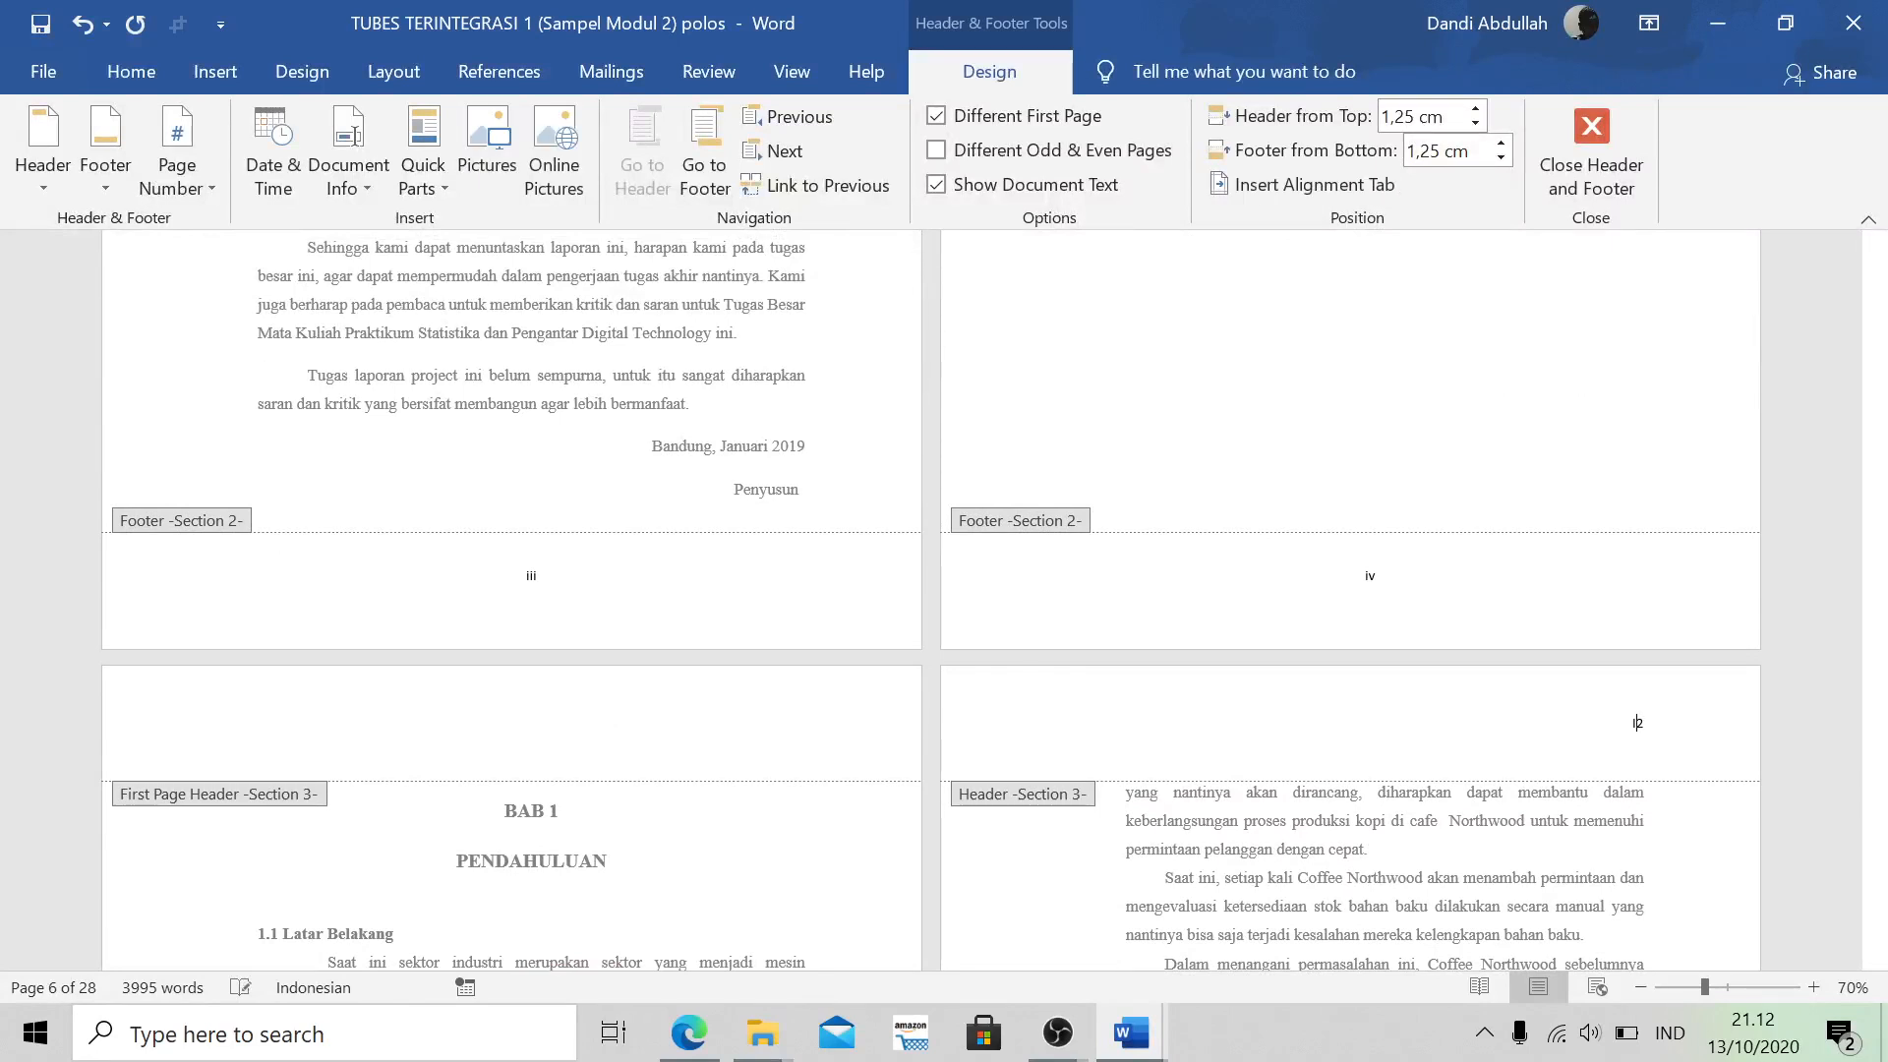
scroll(1635, 723, down, 1)
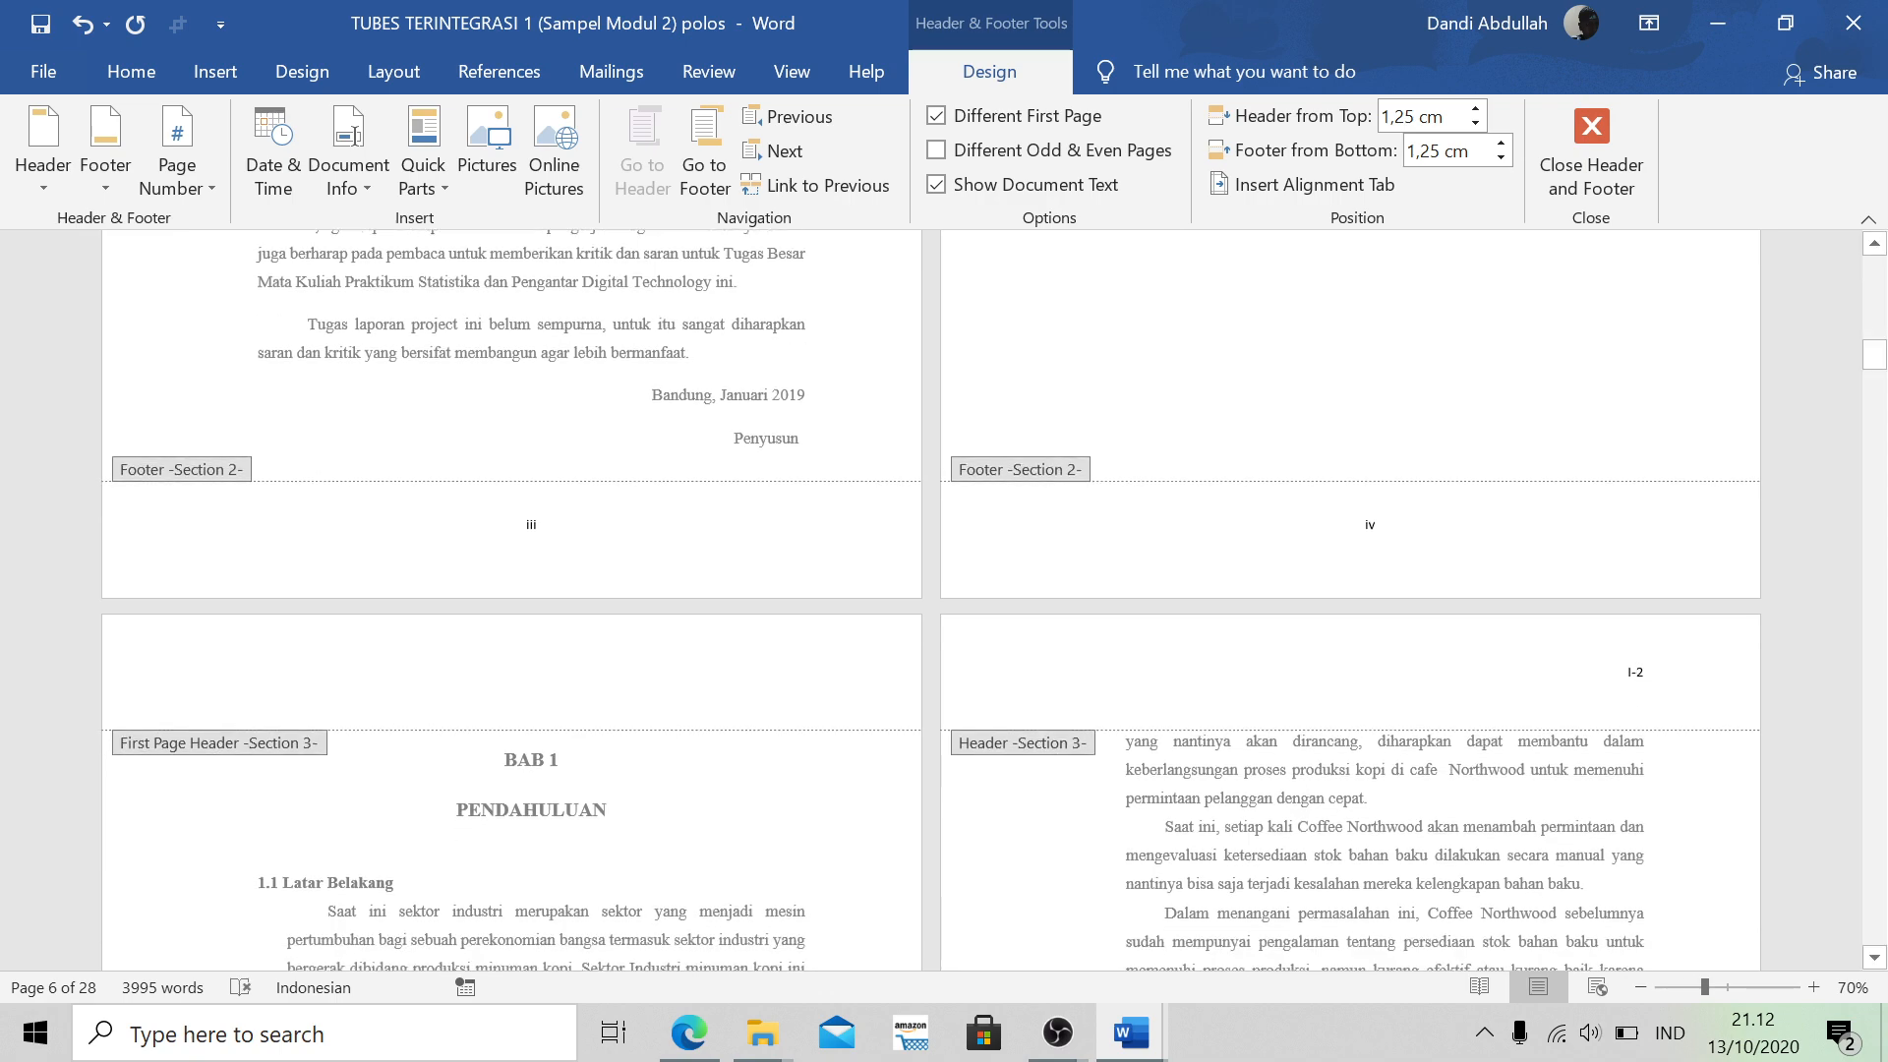
Check the footer and header page numbers on all BAB 1 pages up to the start of BAB II
scroll(1636, 672, down, 12)
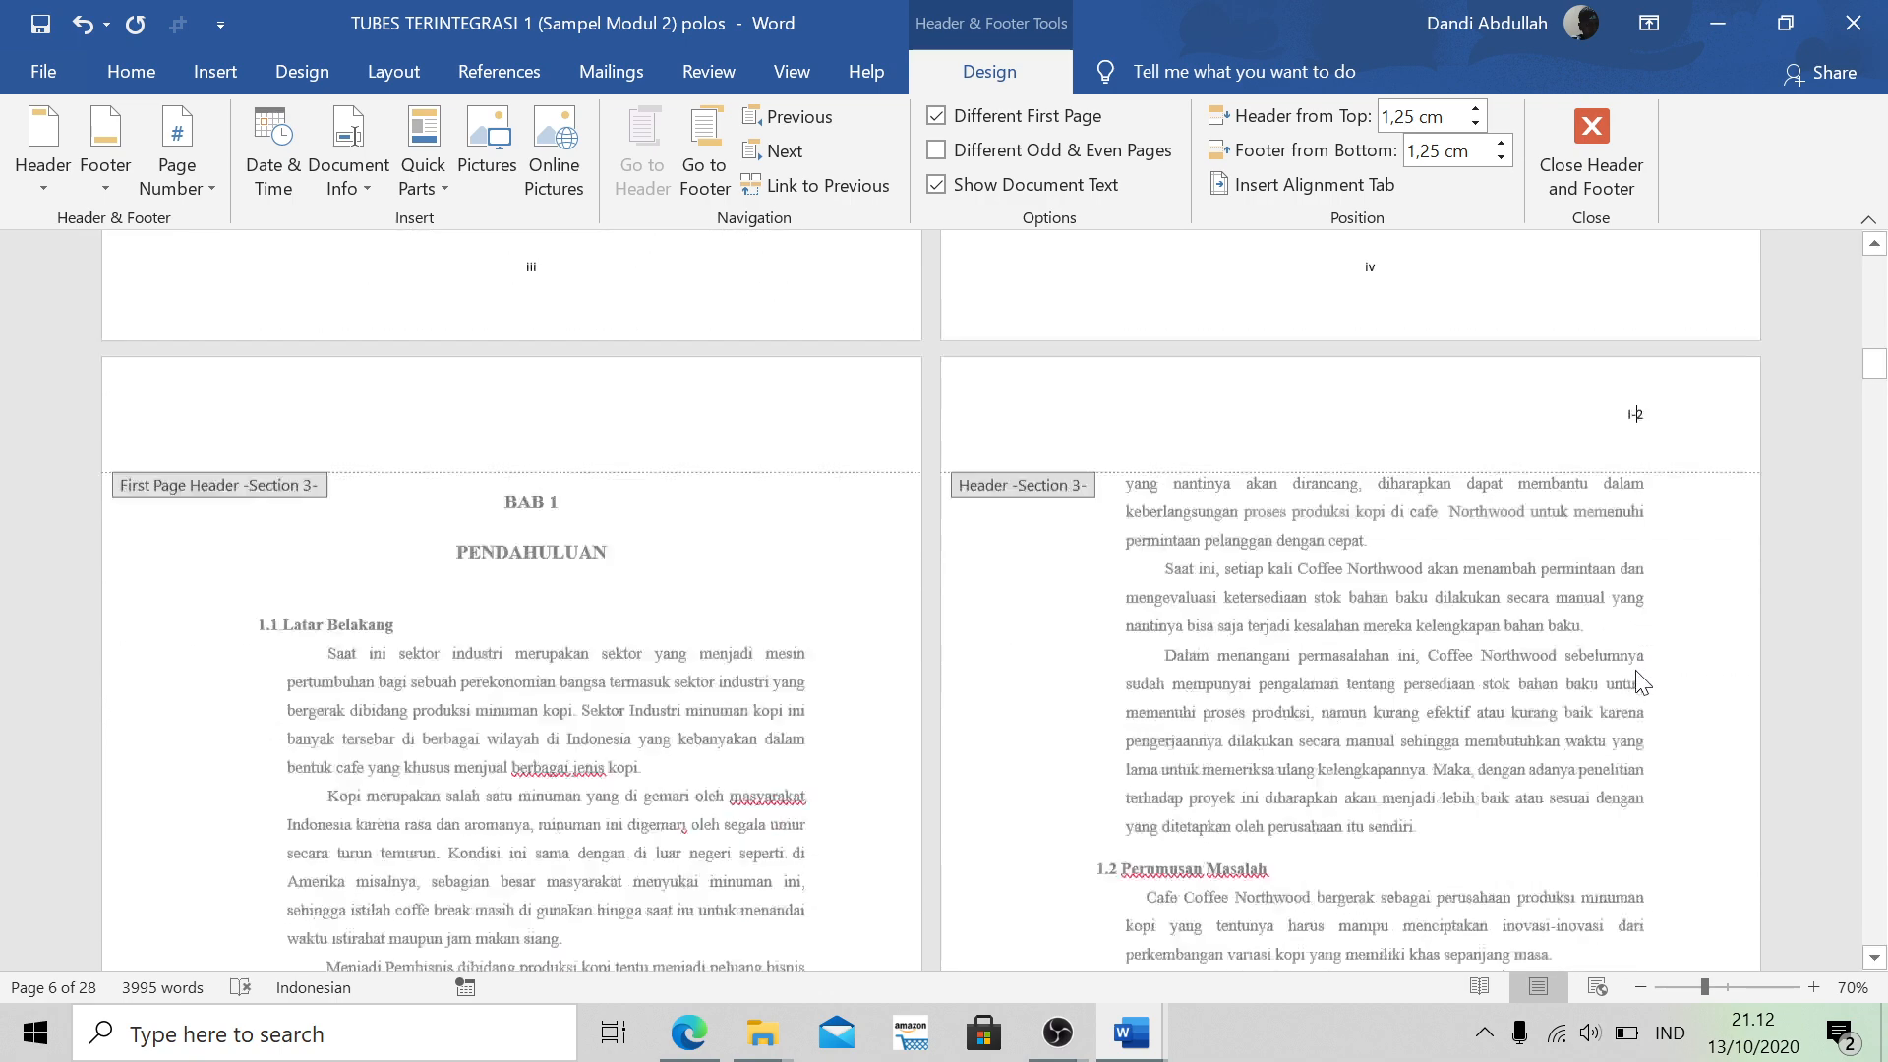
scroll(1603, 765, down, 6)
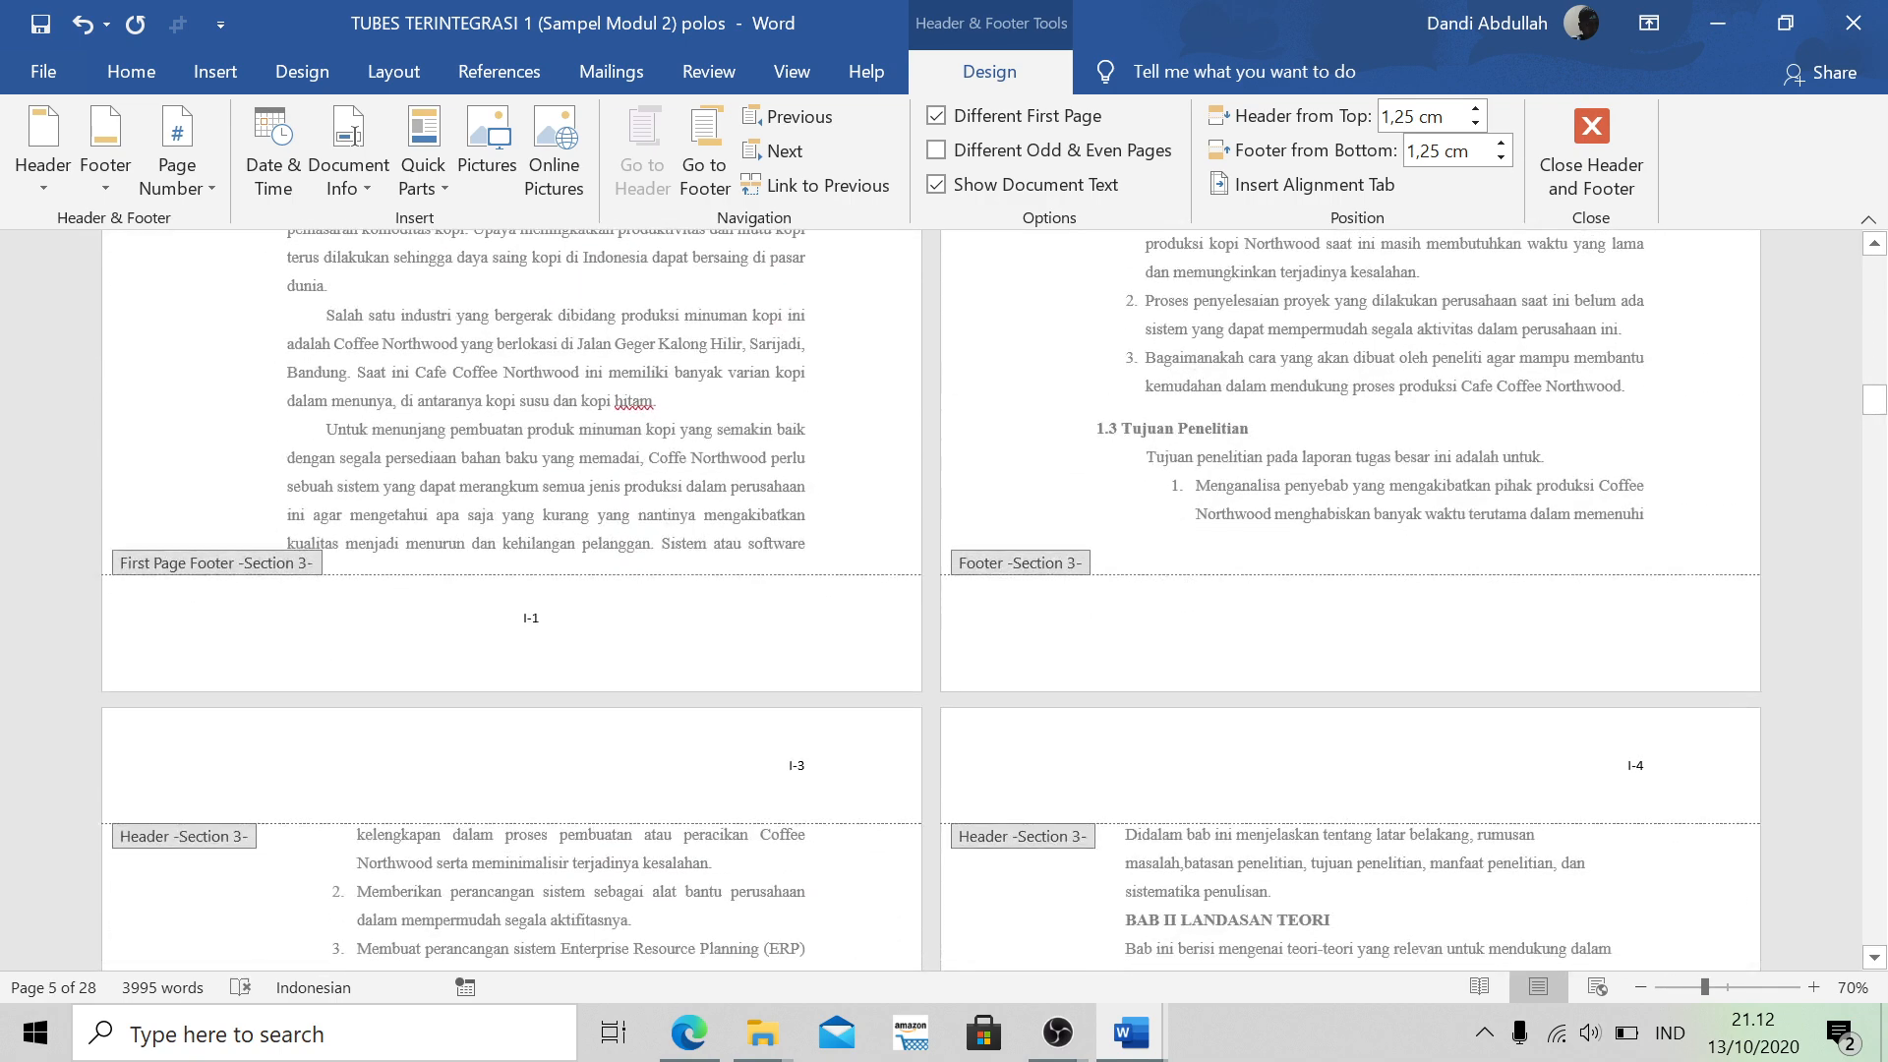
scroll(1564, 885, down, 6)
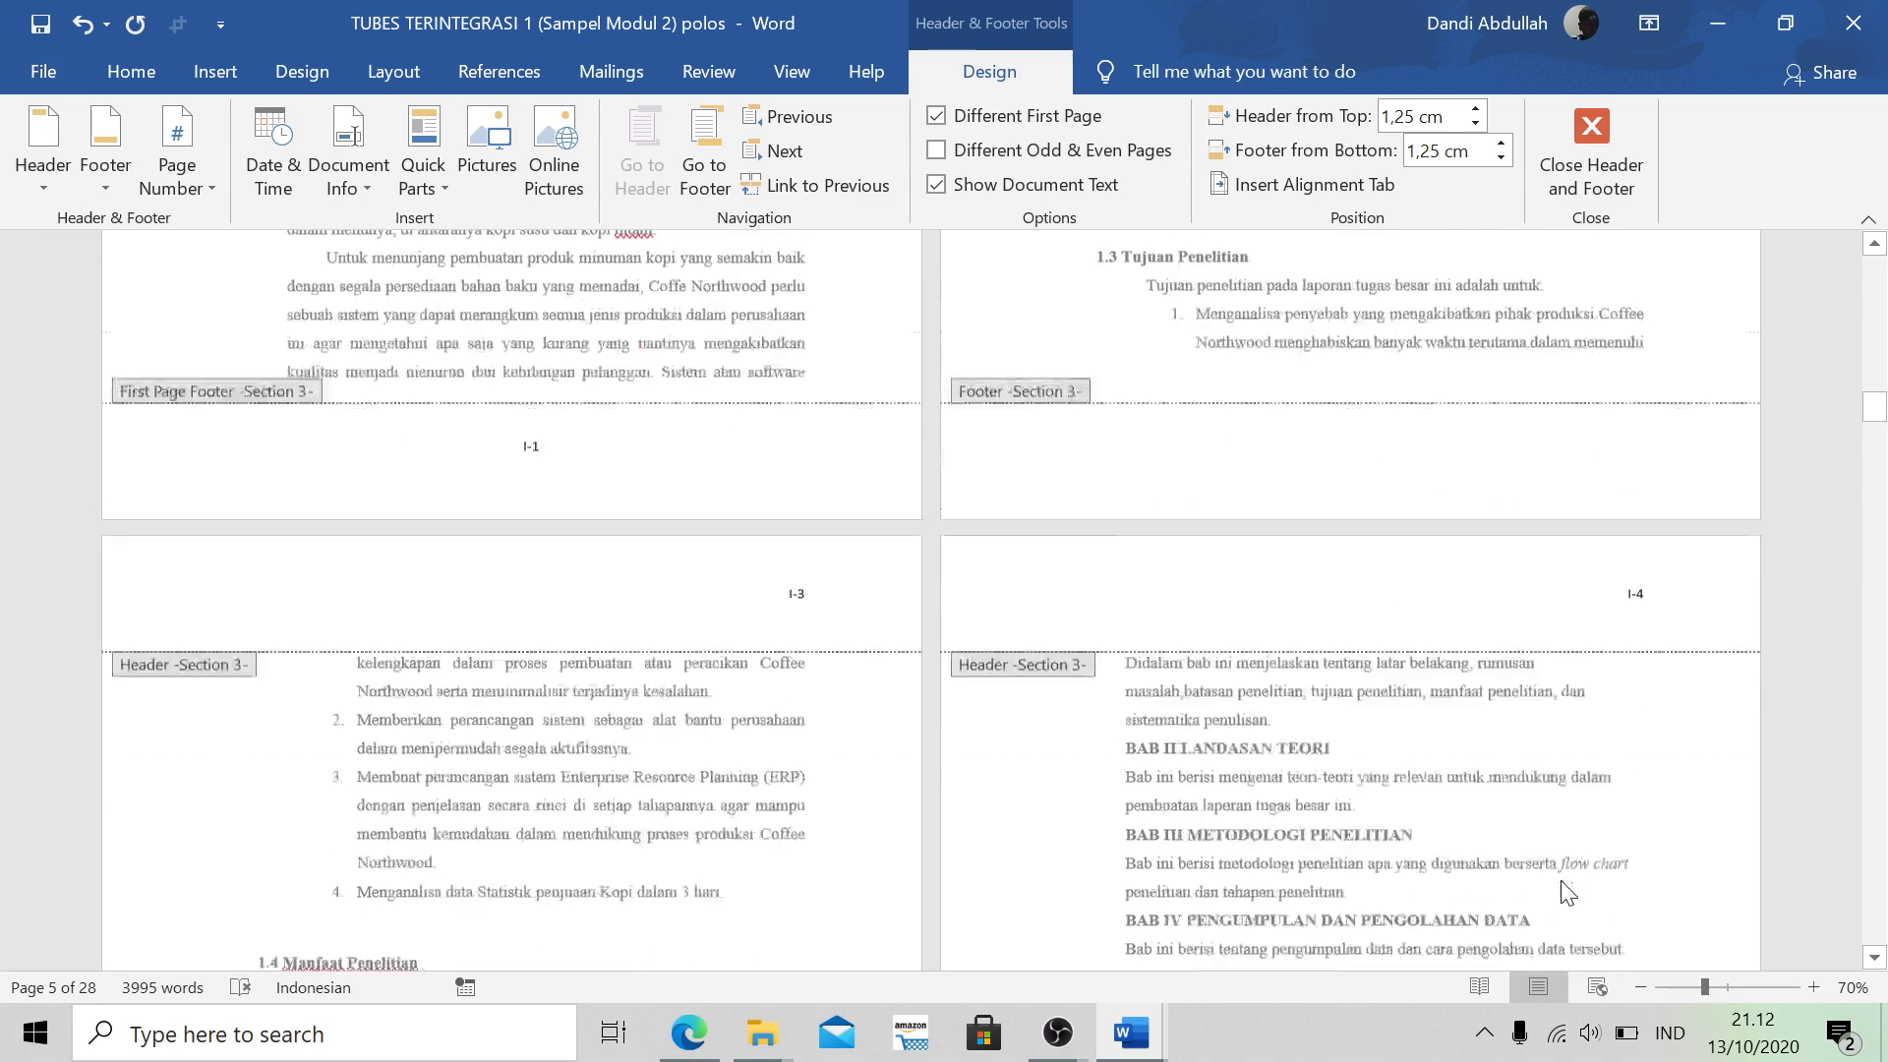
scroll(1641, 507, up, 20)
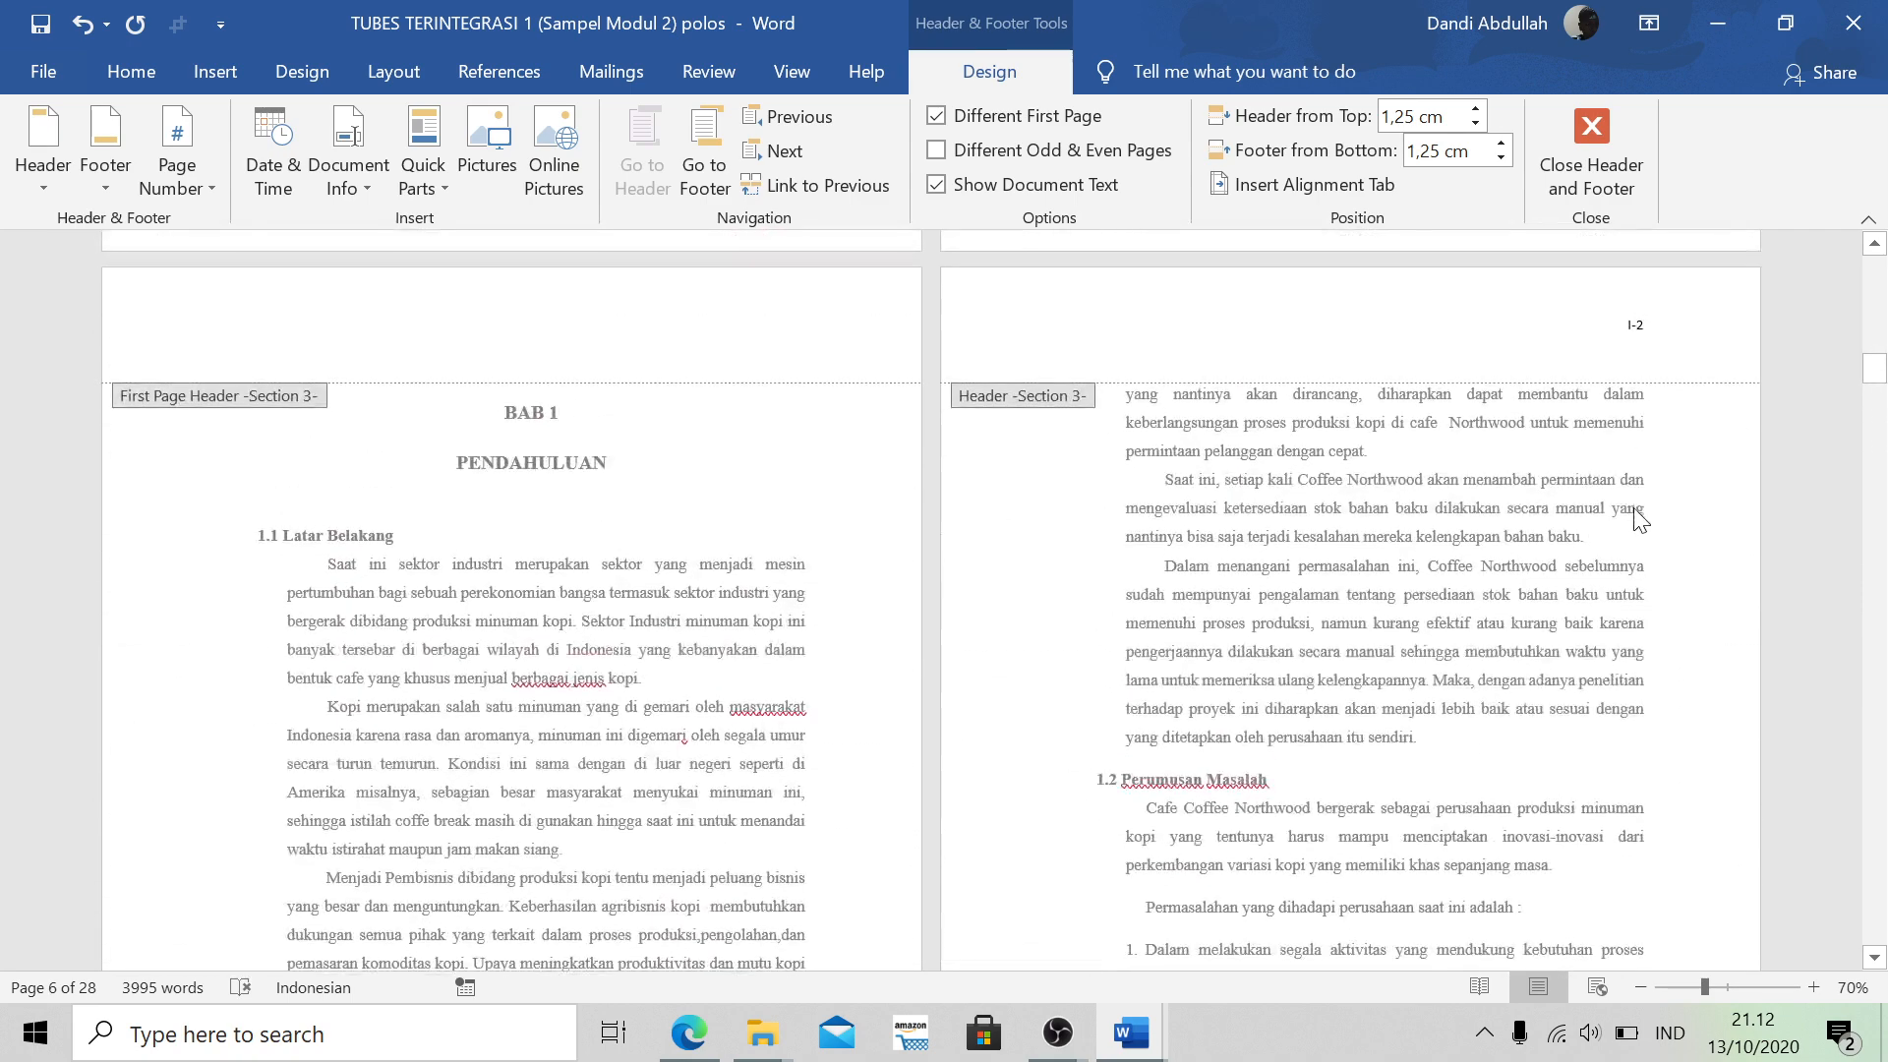
scroll(1640, 507, up, 5)
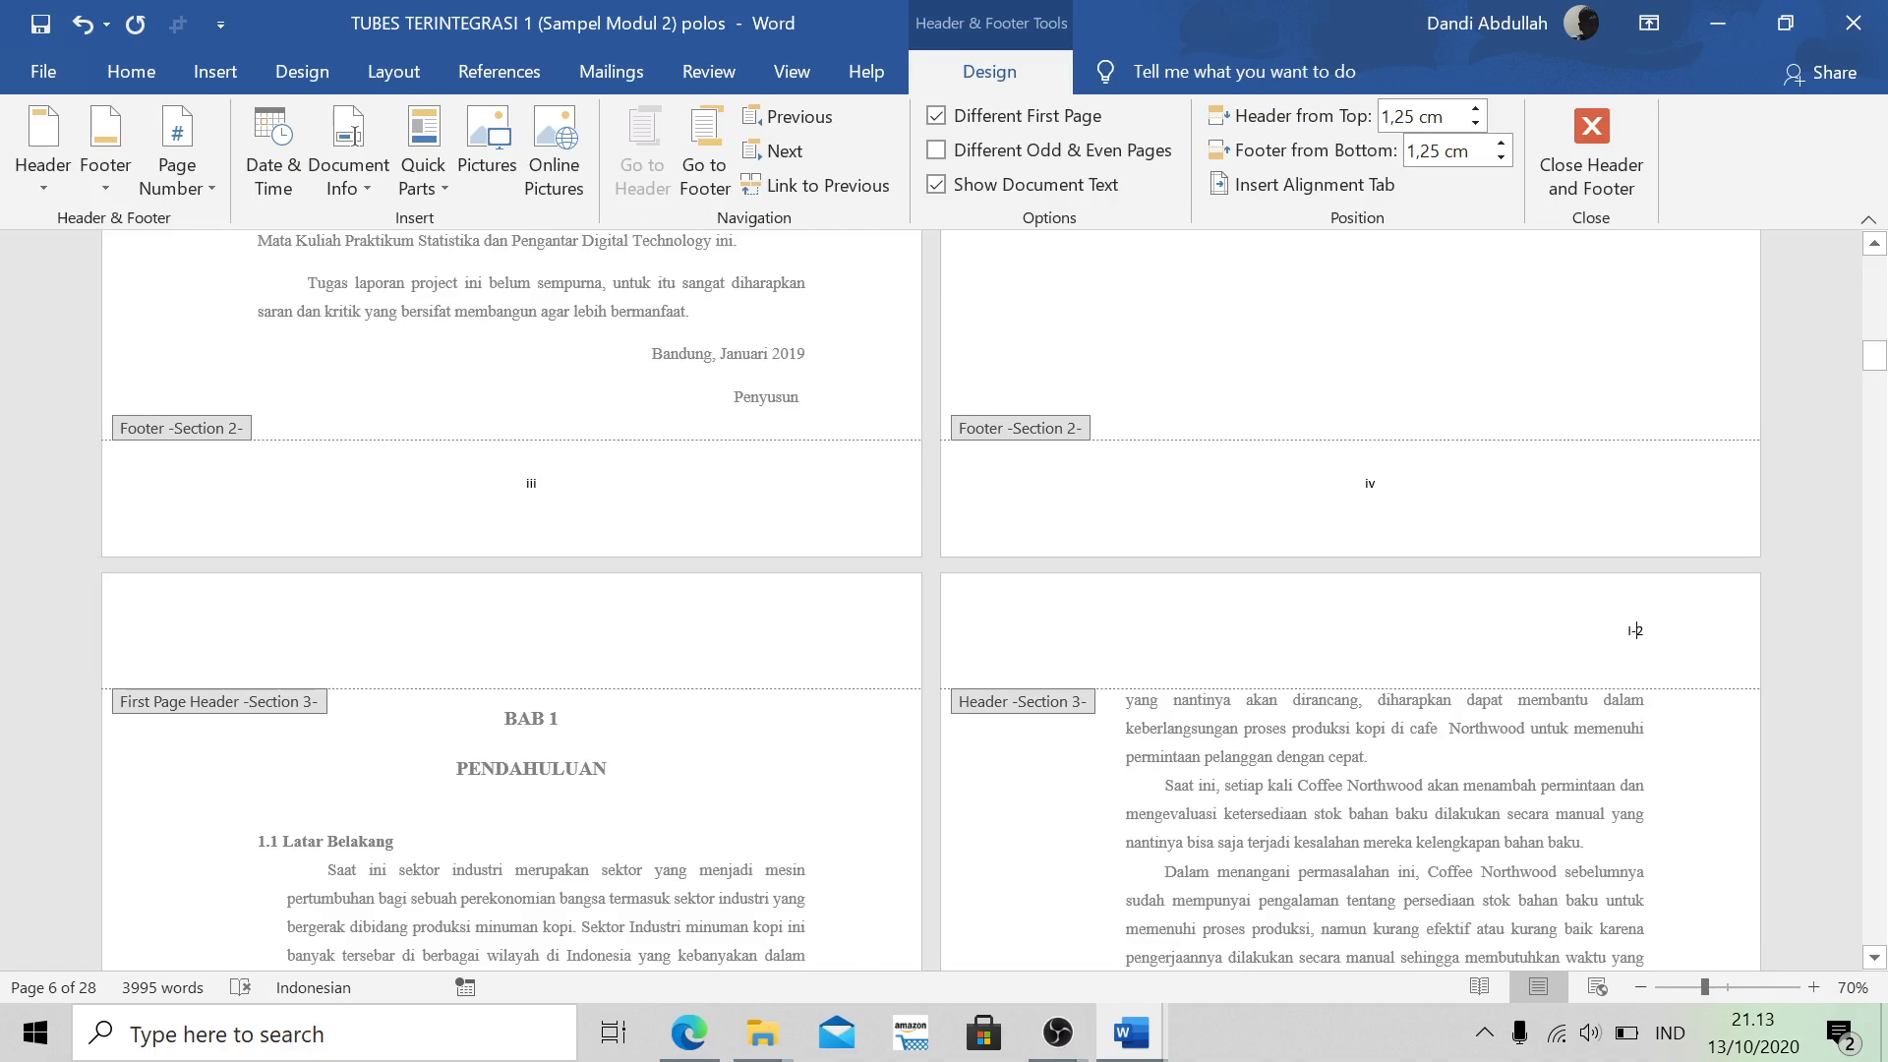
scroll(1636, 630, down, 10)
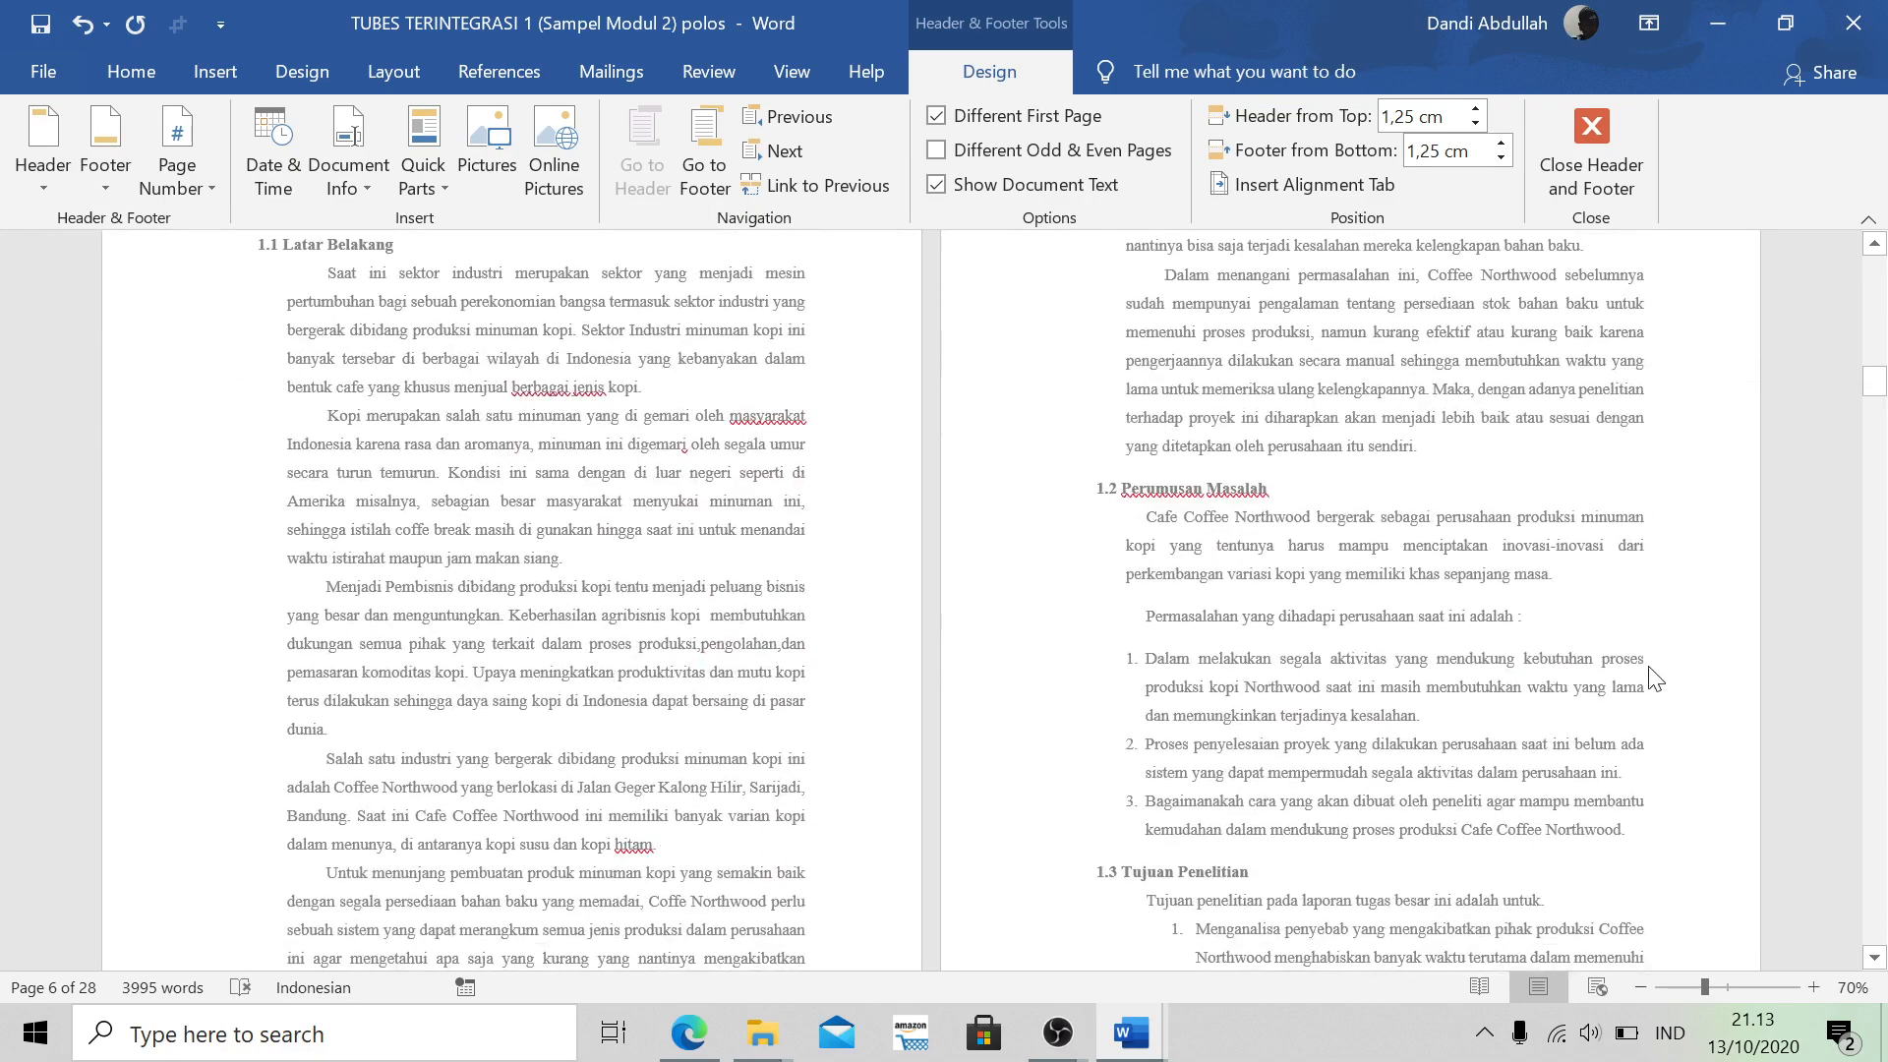
scroll(1655, 679, down, 9)
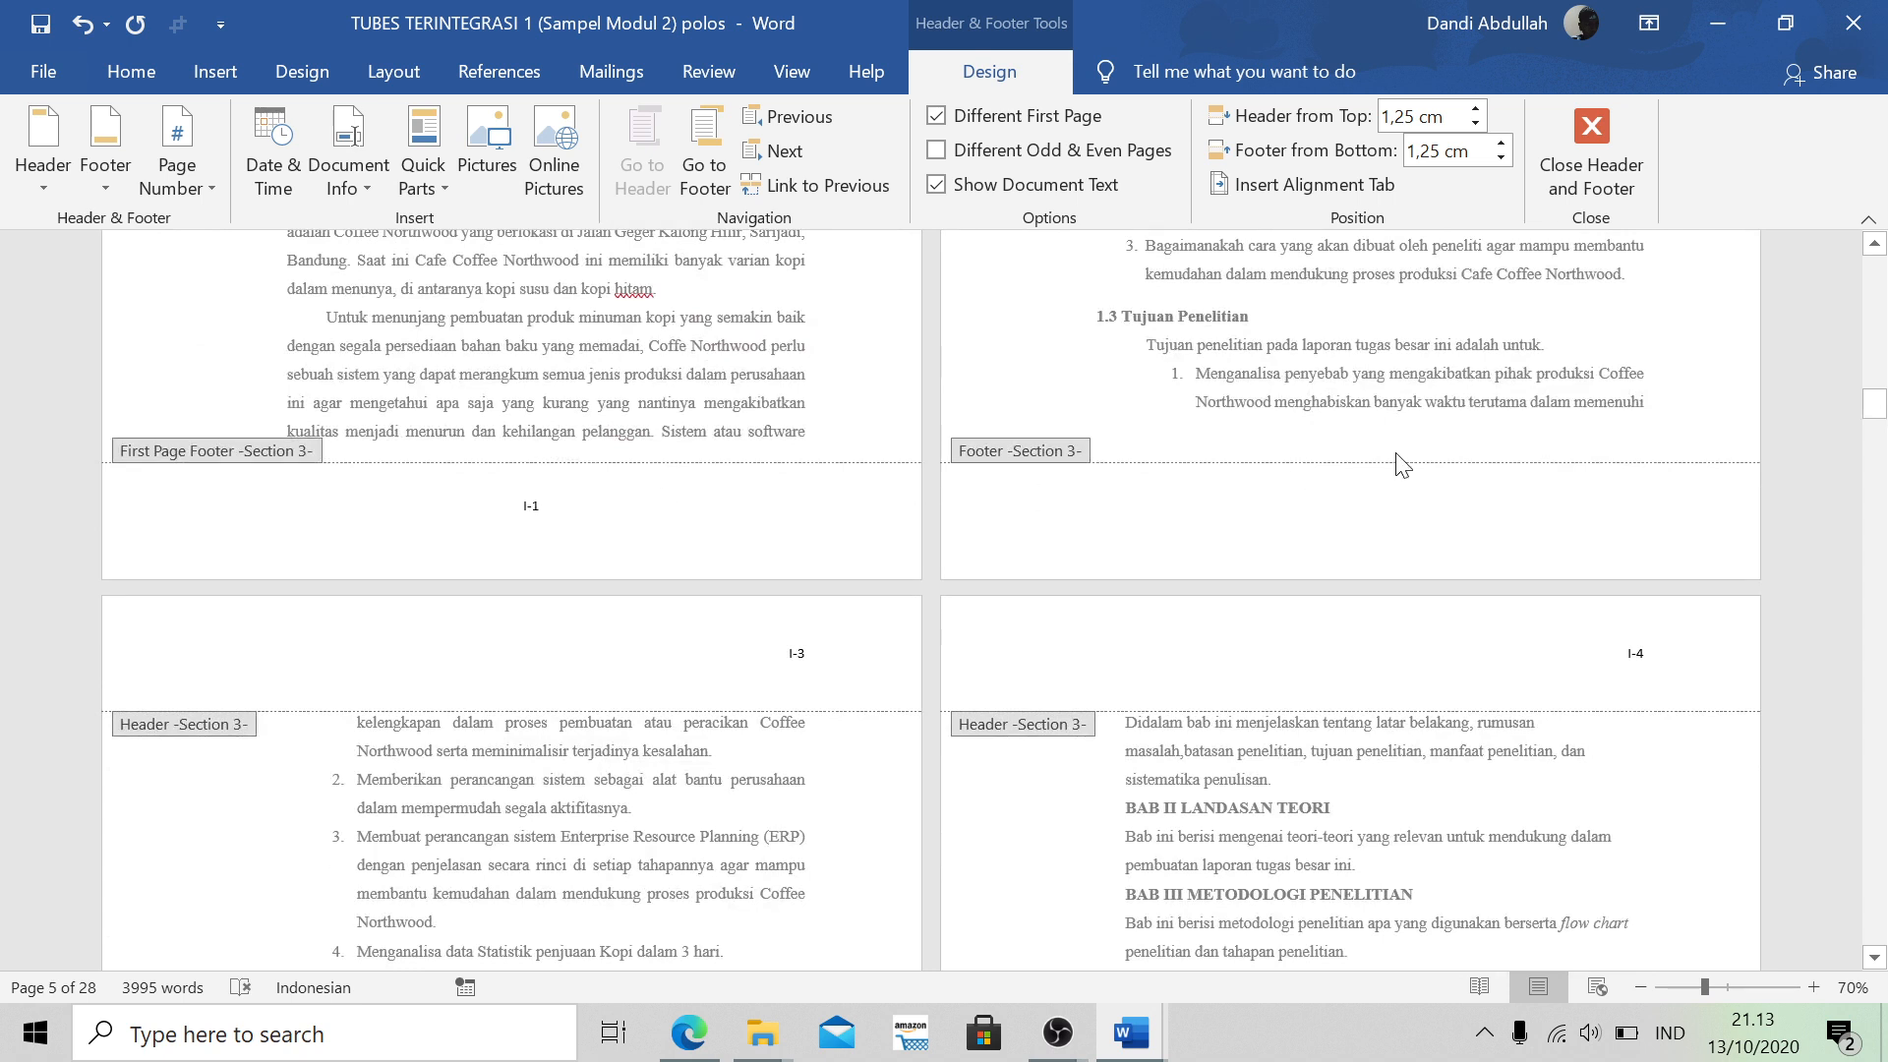
scroll(1403, 465, up, 8)
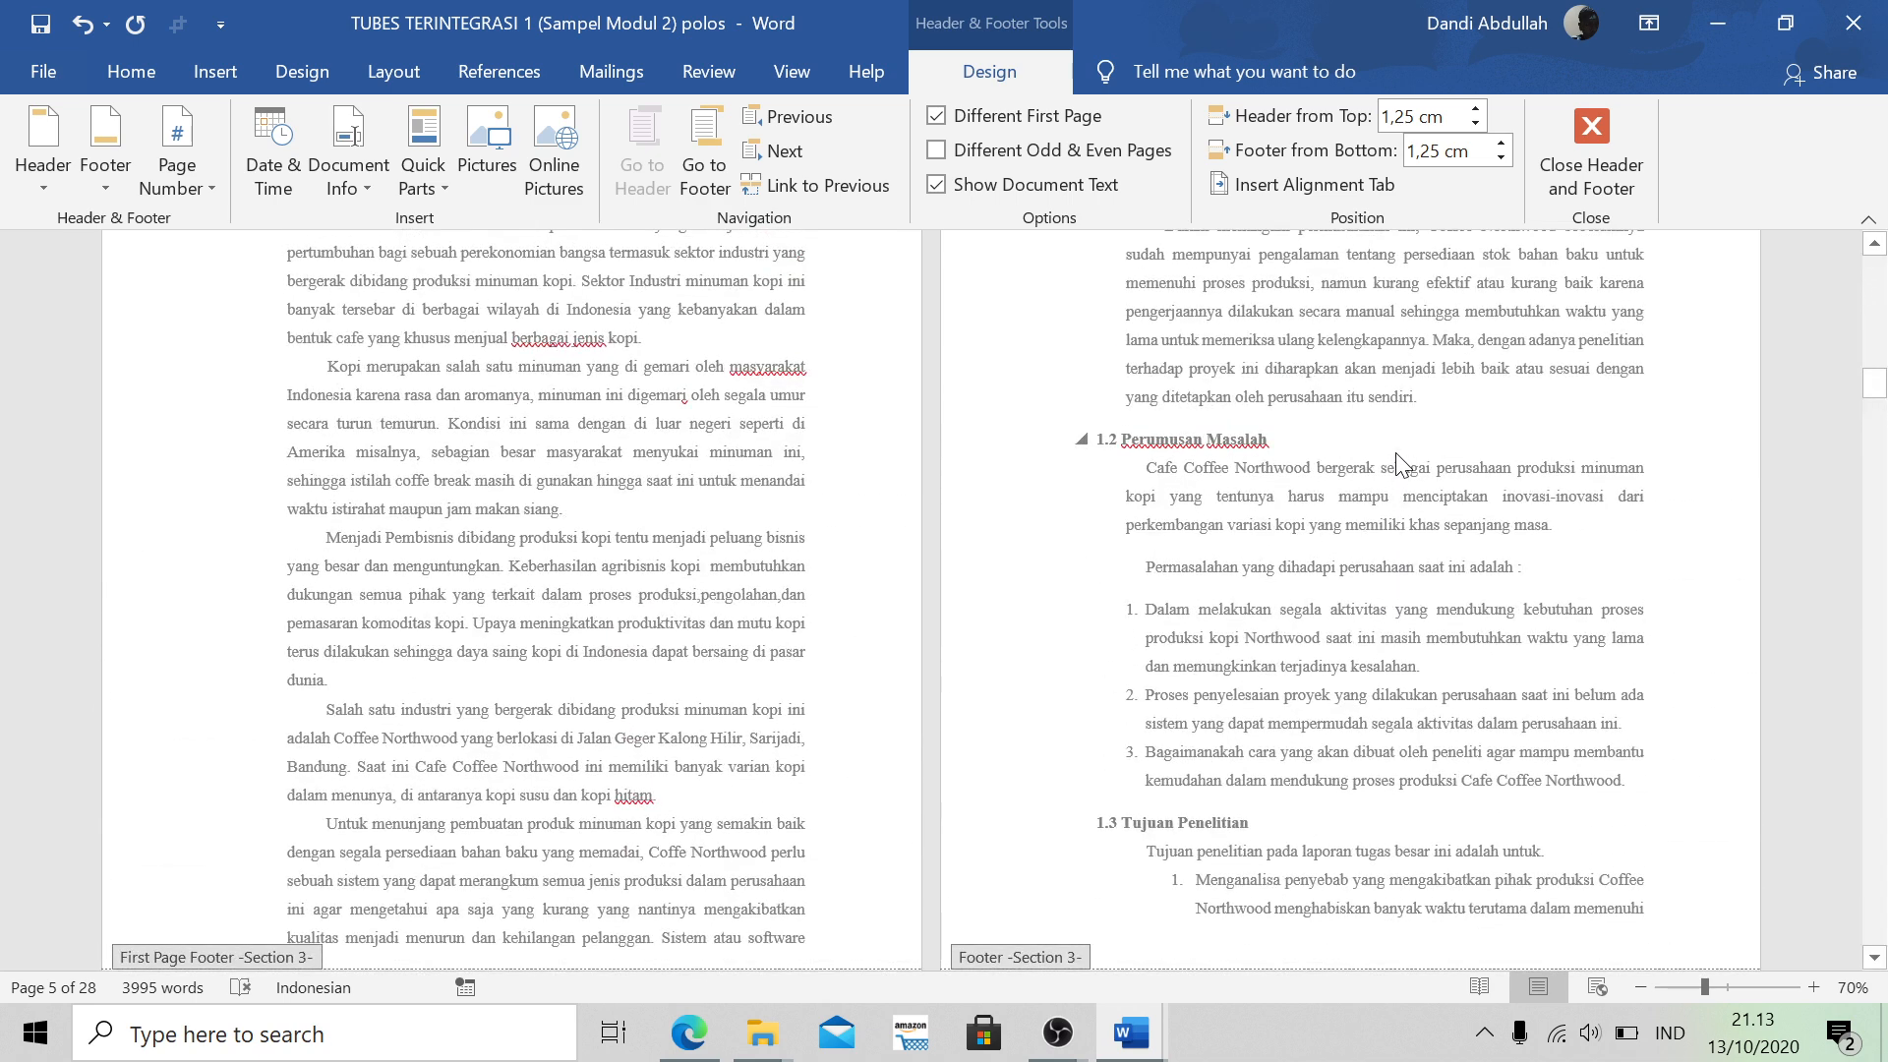
scroll(1398, 458, down, 5)
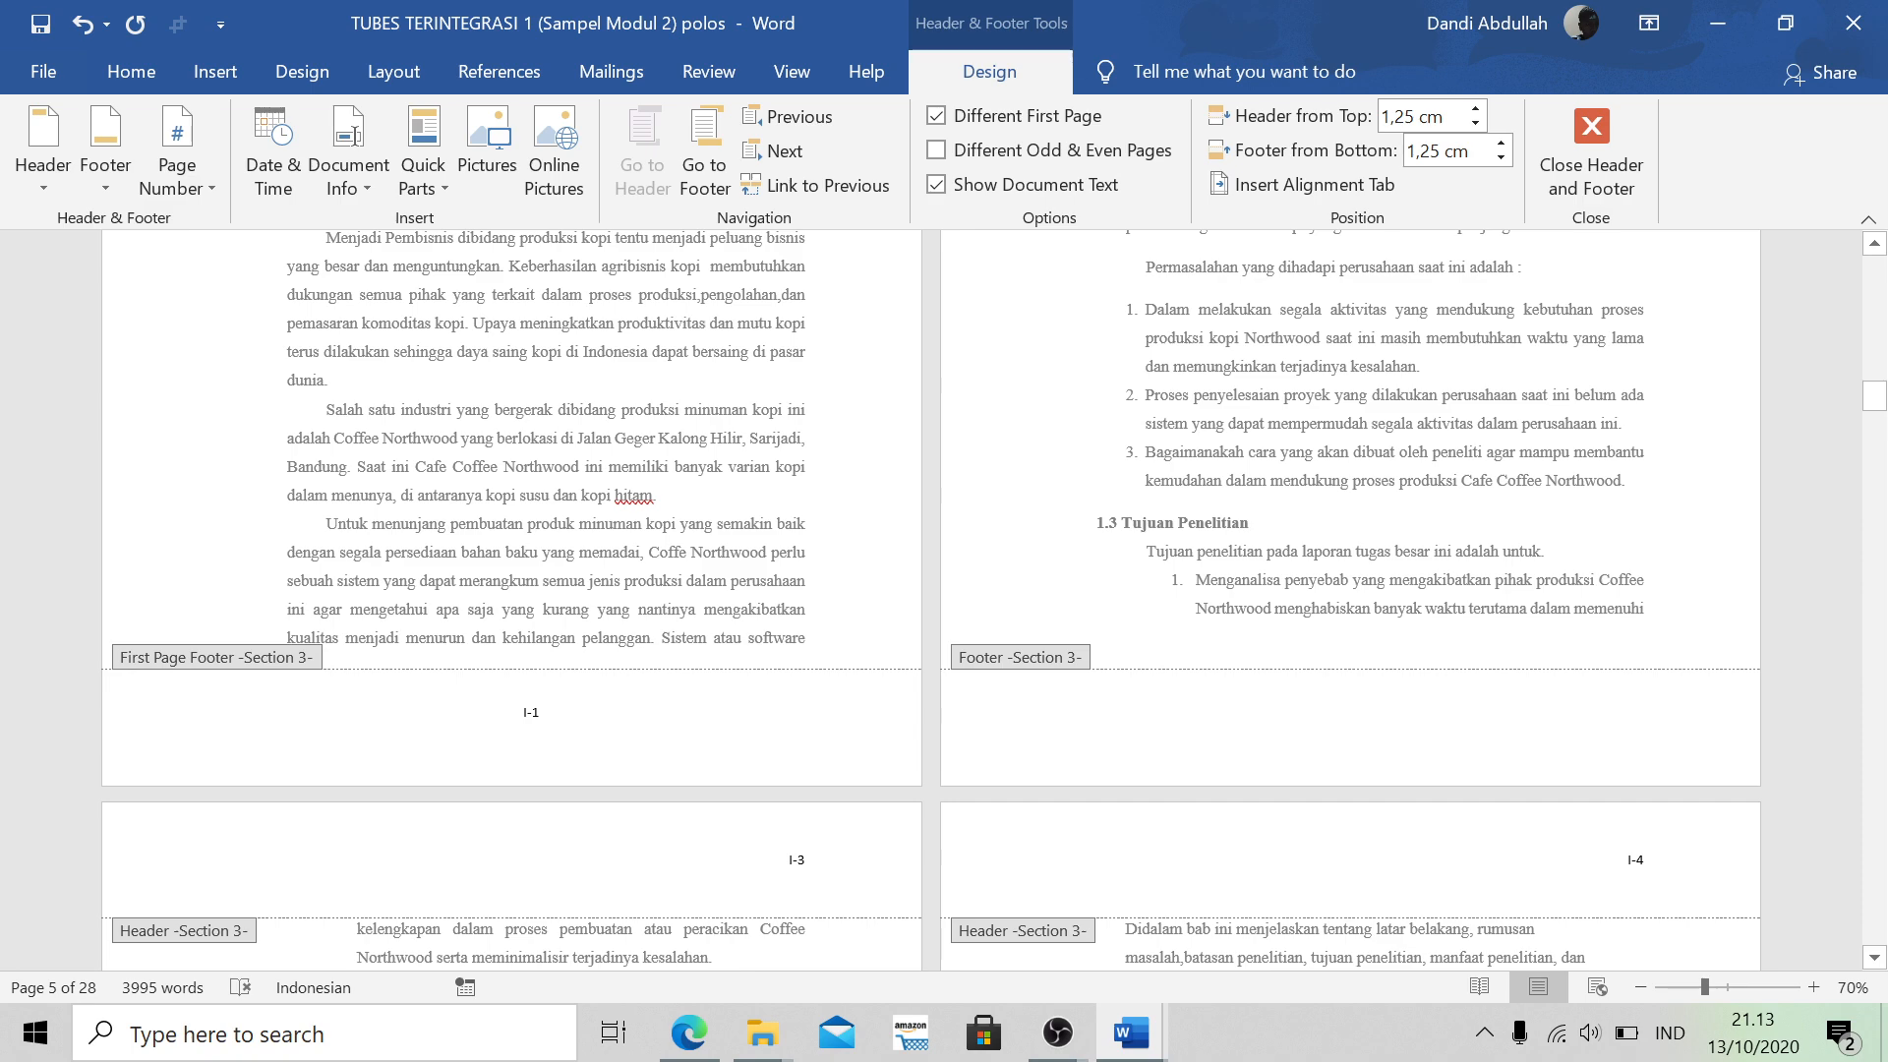
scroll(555, 725, up, 2)
scroll(1499, 308, up, 7)
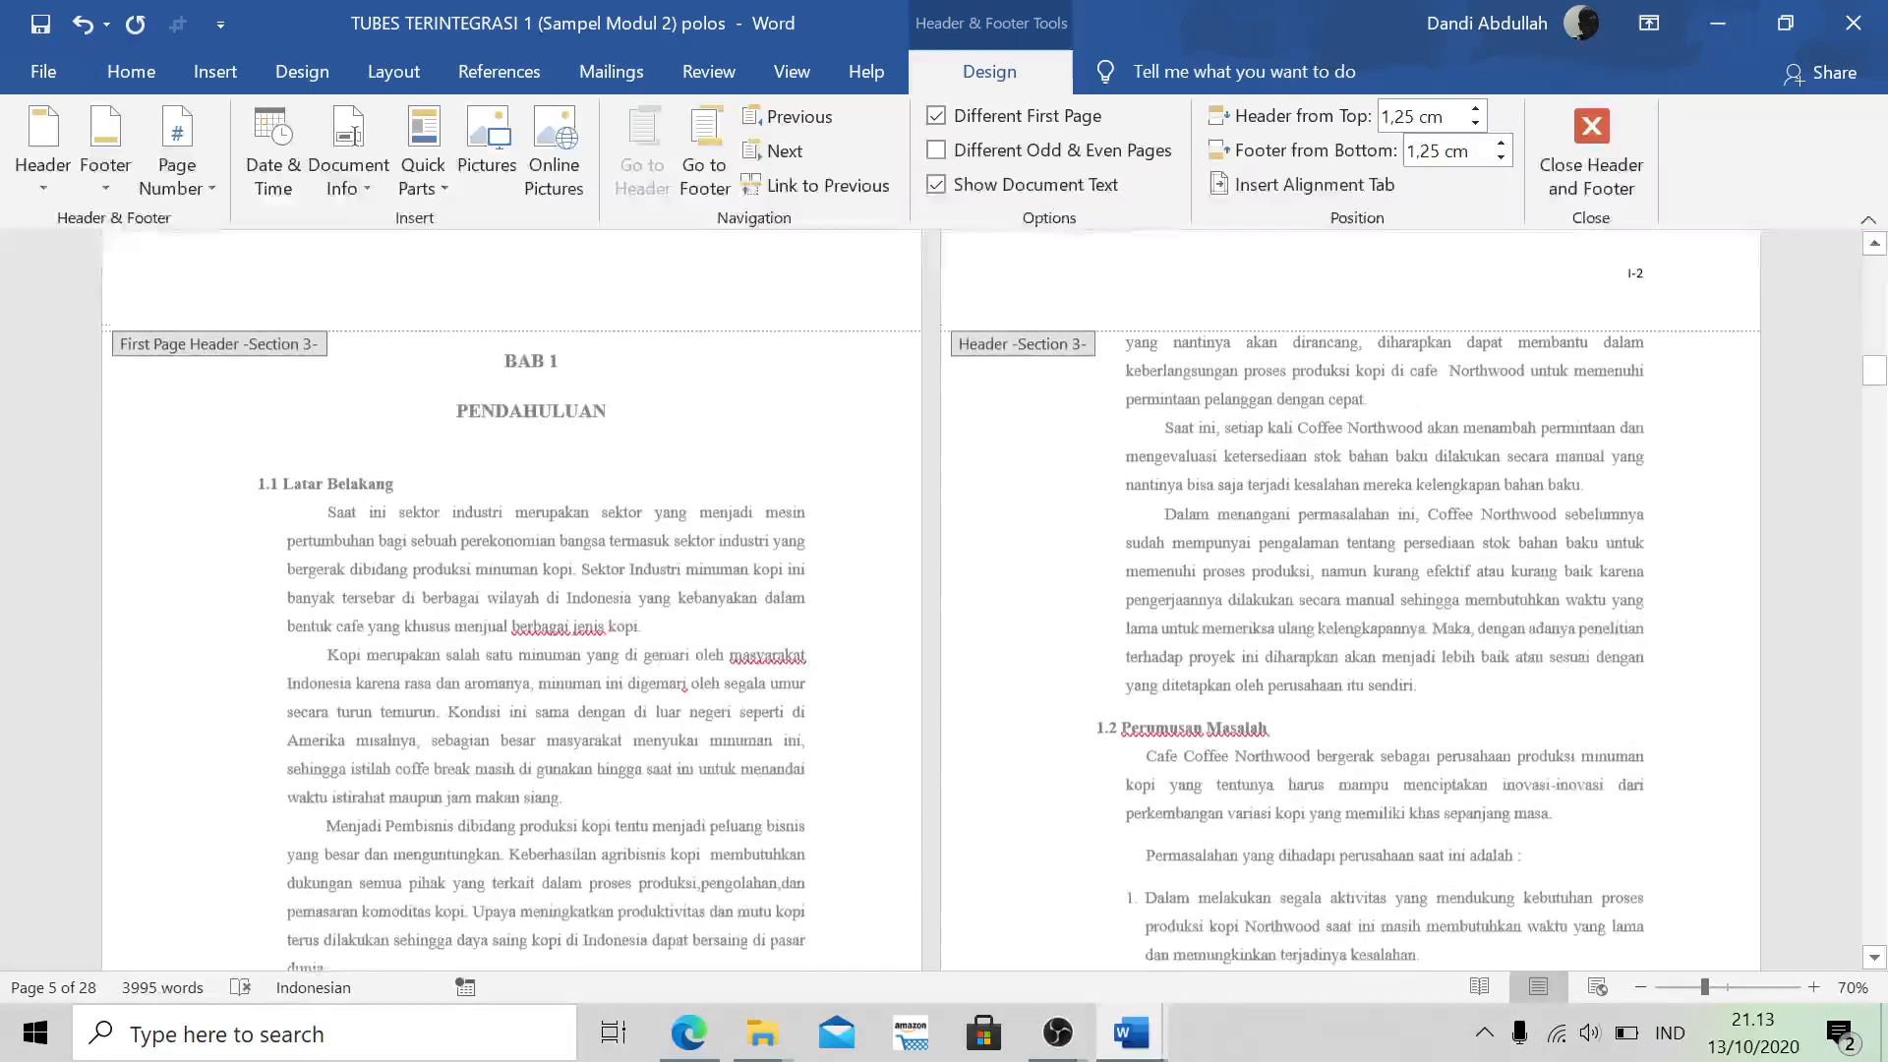
scroll(1691, 333, down, 18)
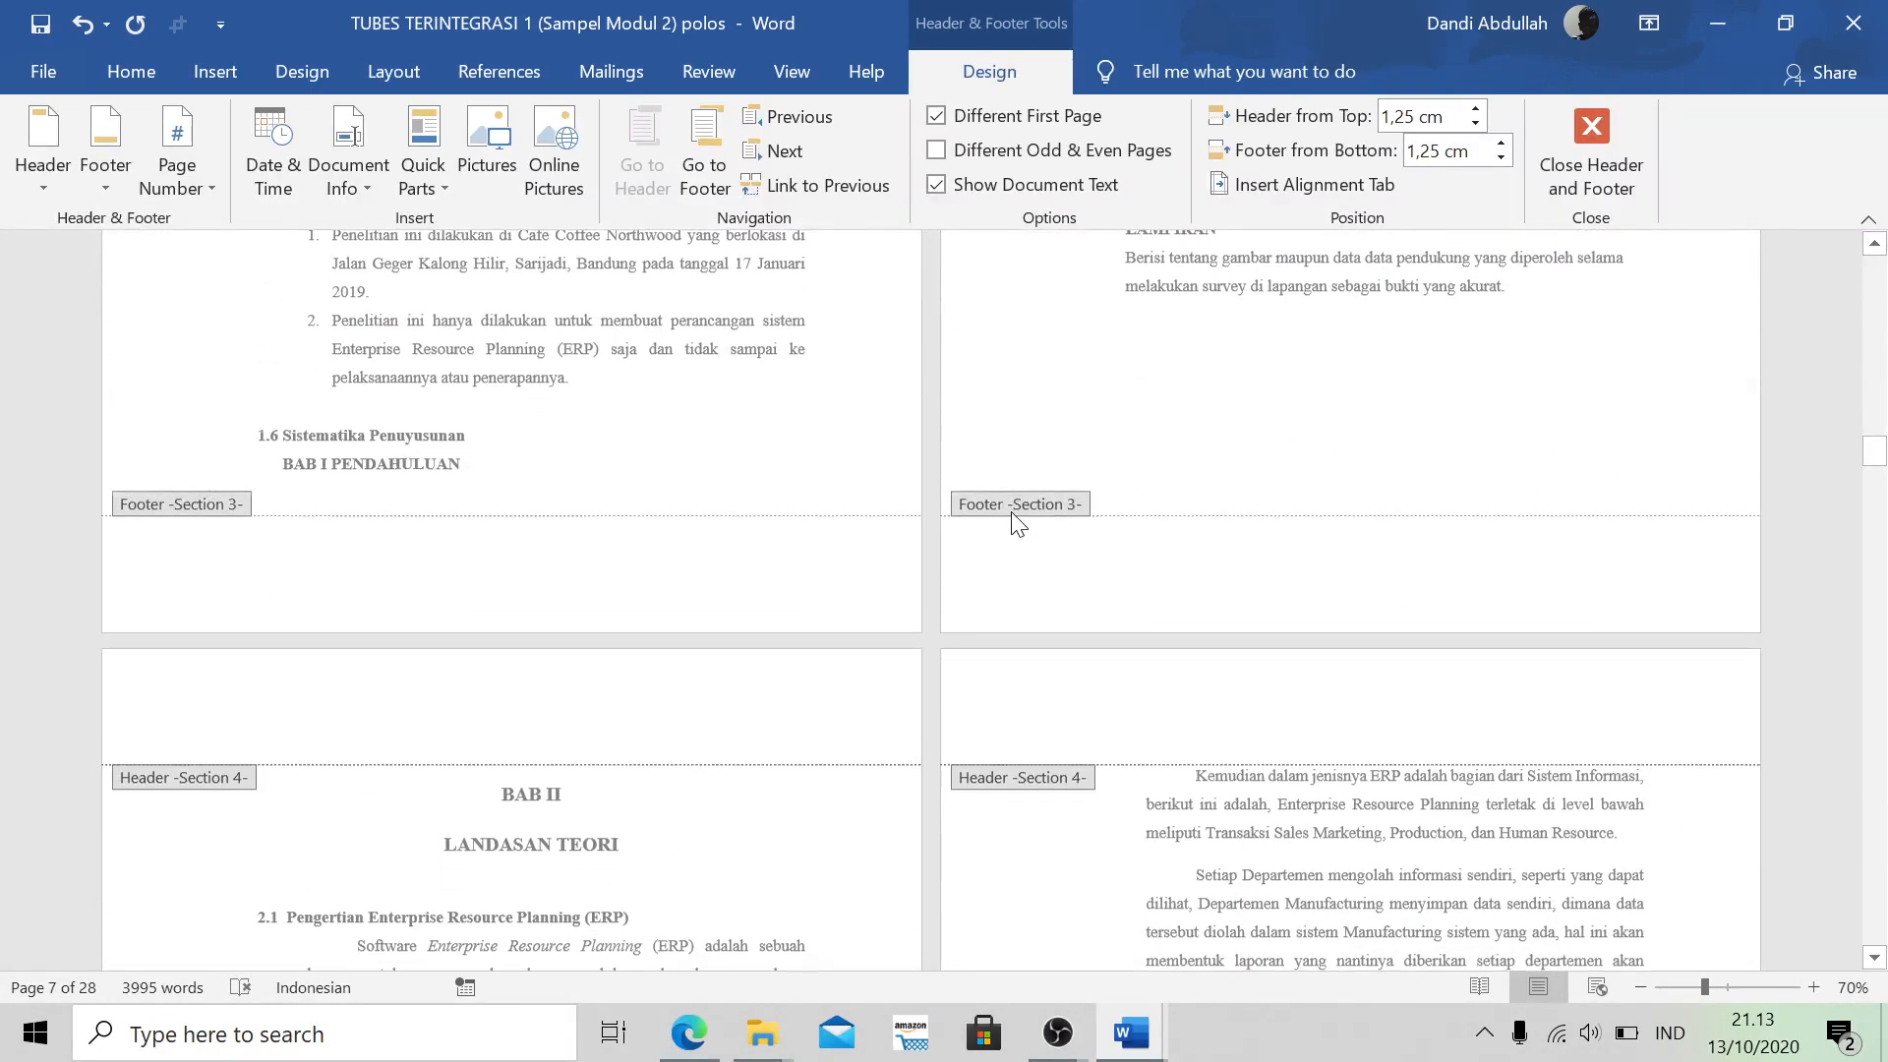
scroll(1012, 522, up, 8)
scroll(1018, 524, up, 3)
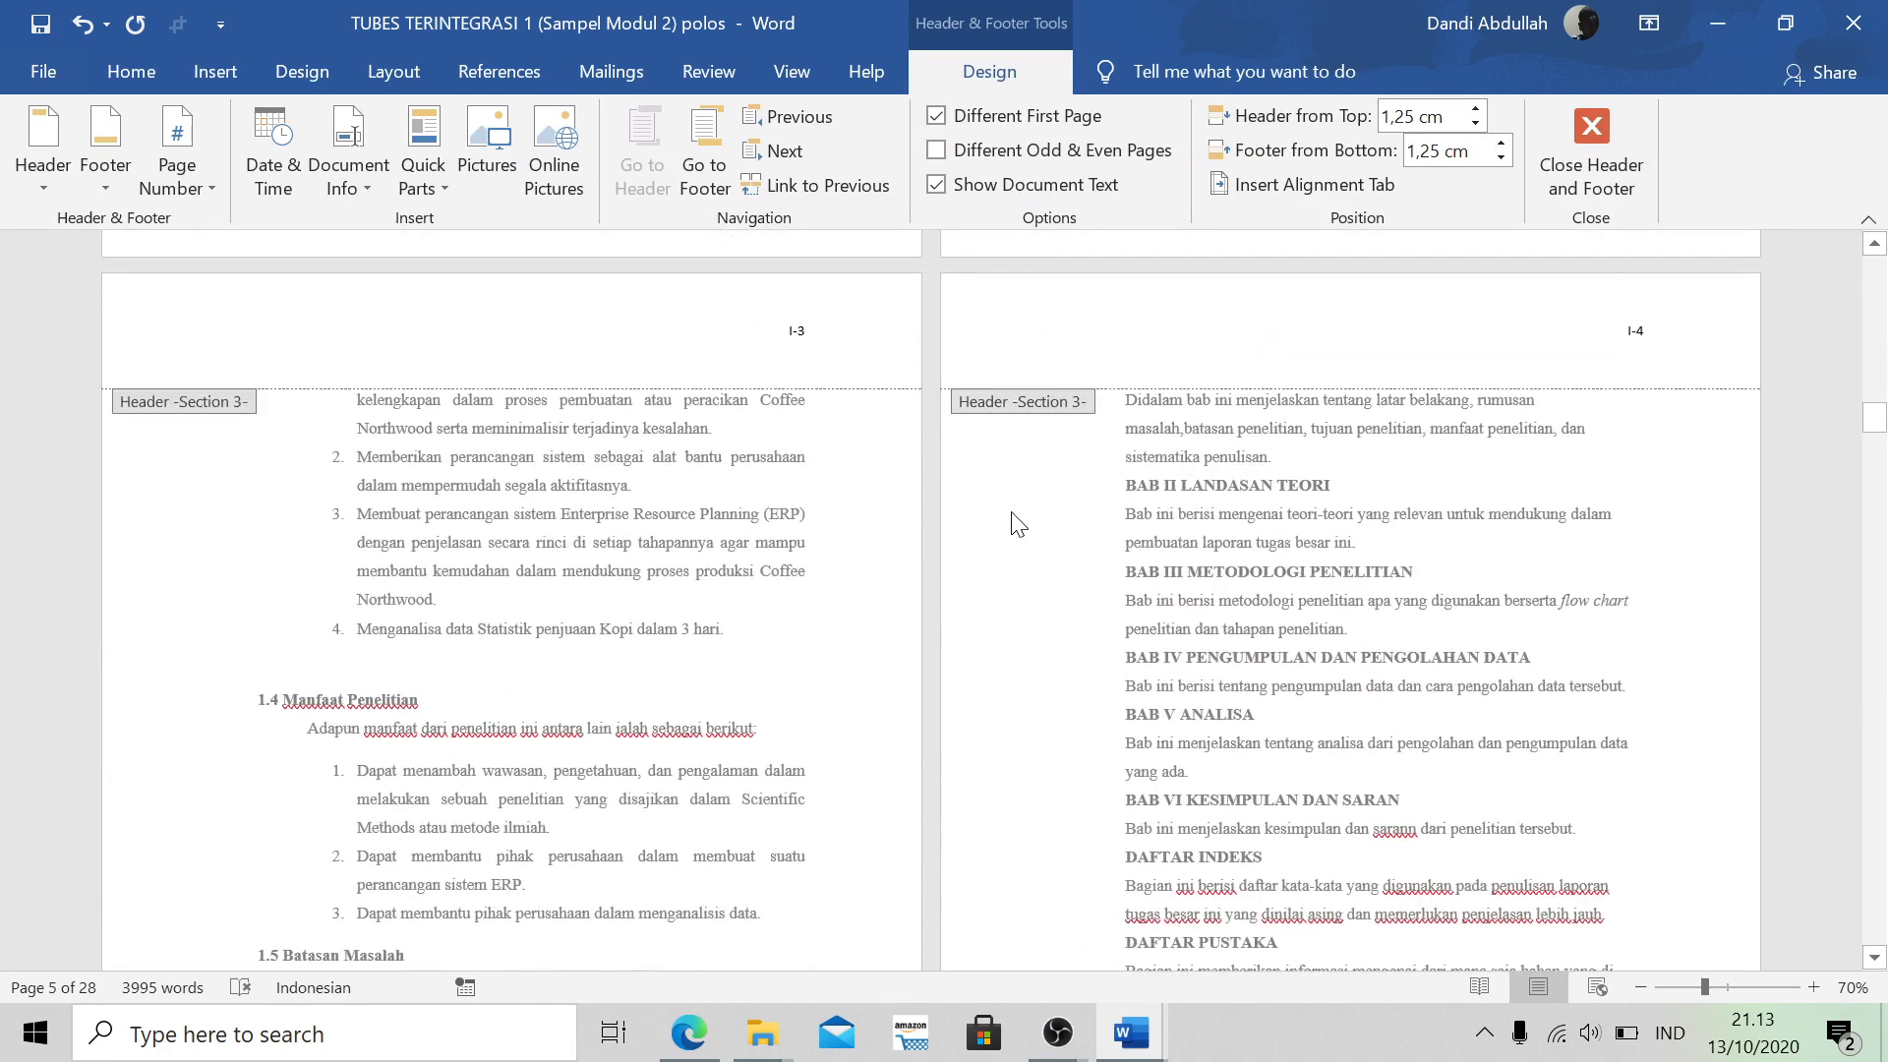
scroll(1295, 609, down, 2)
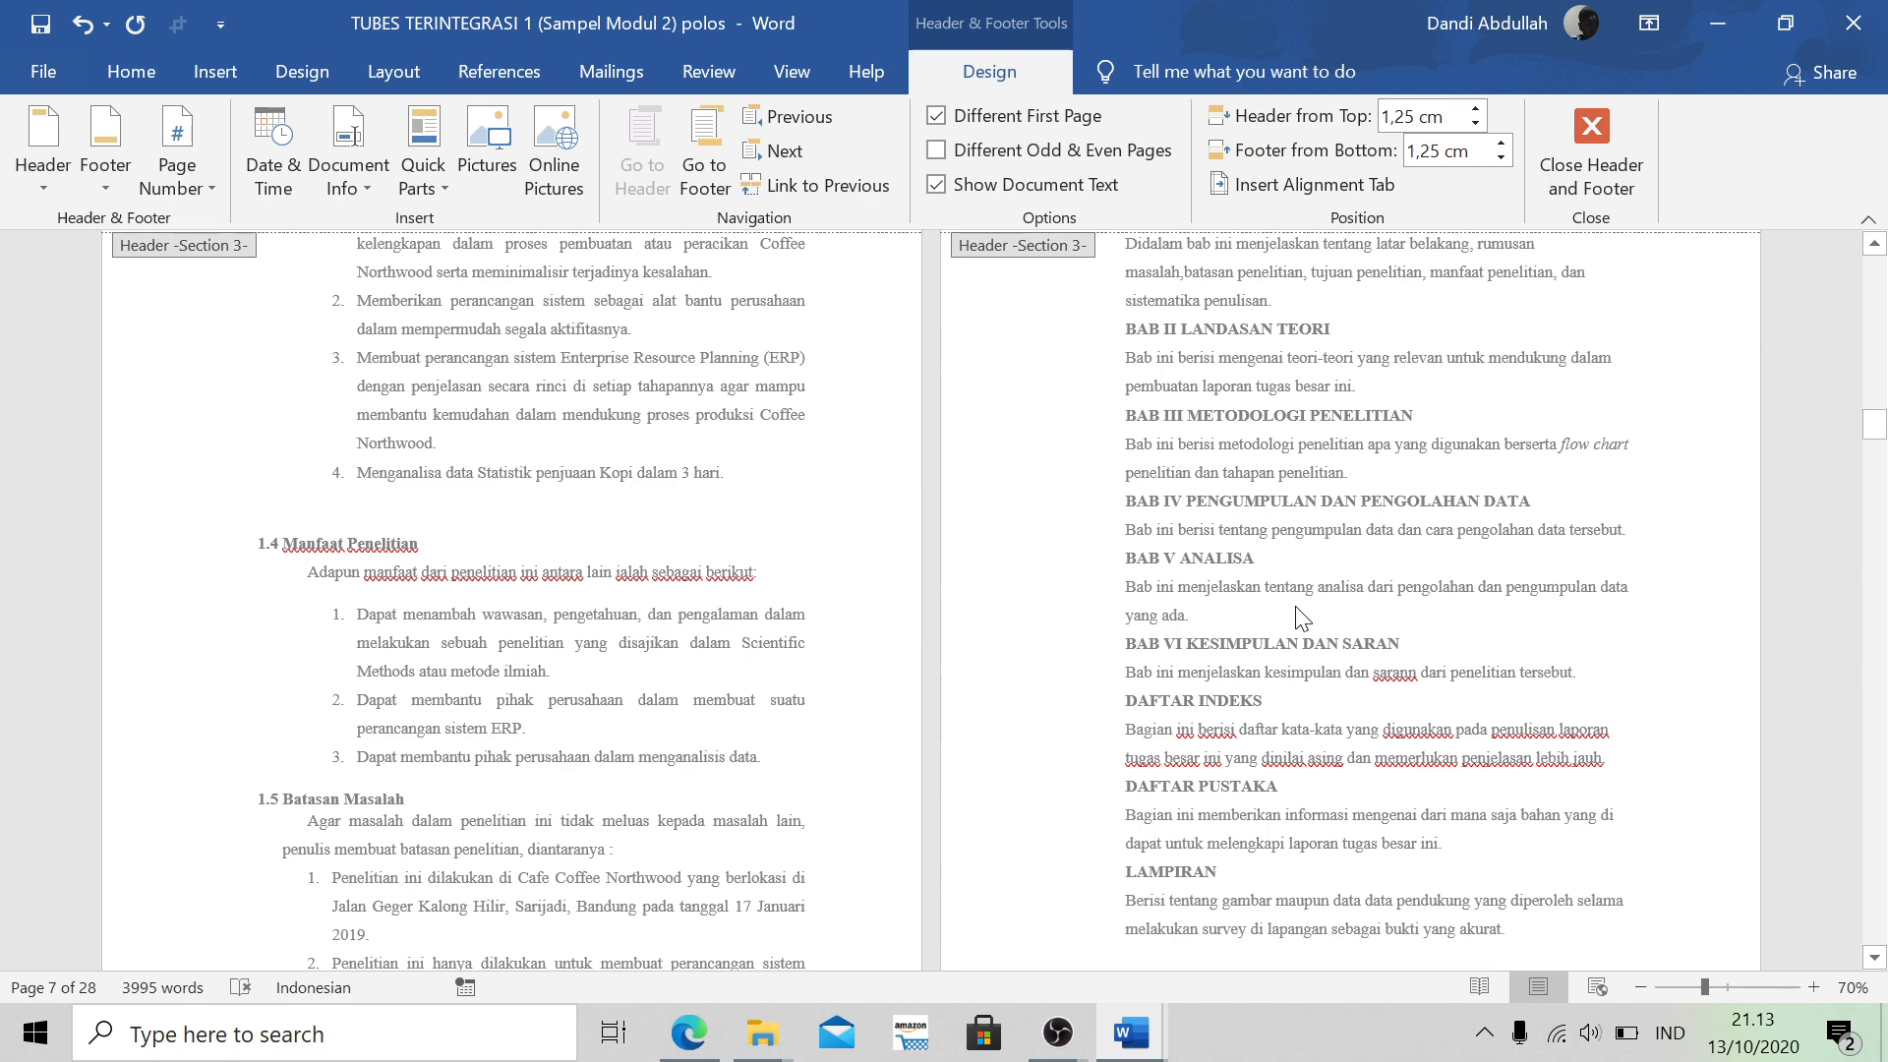
scroll(1298, 618, down, 6)
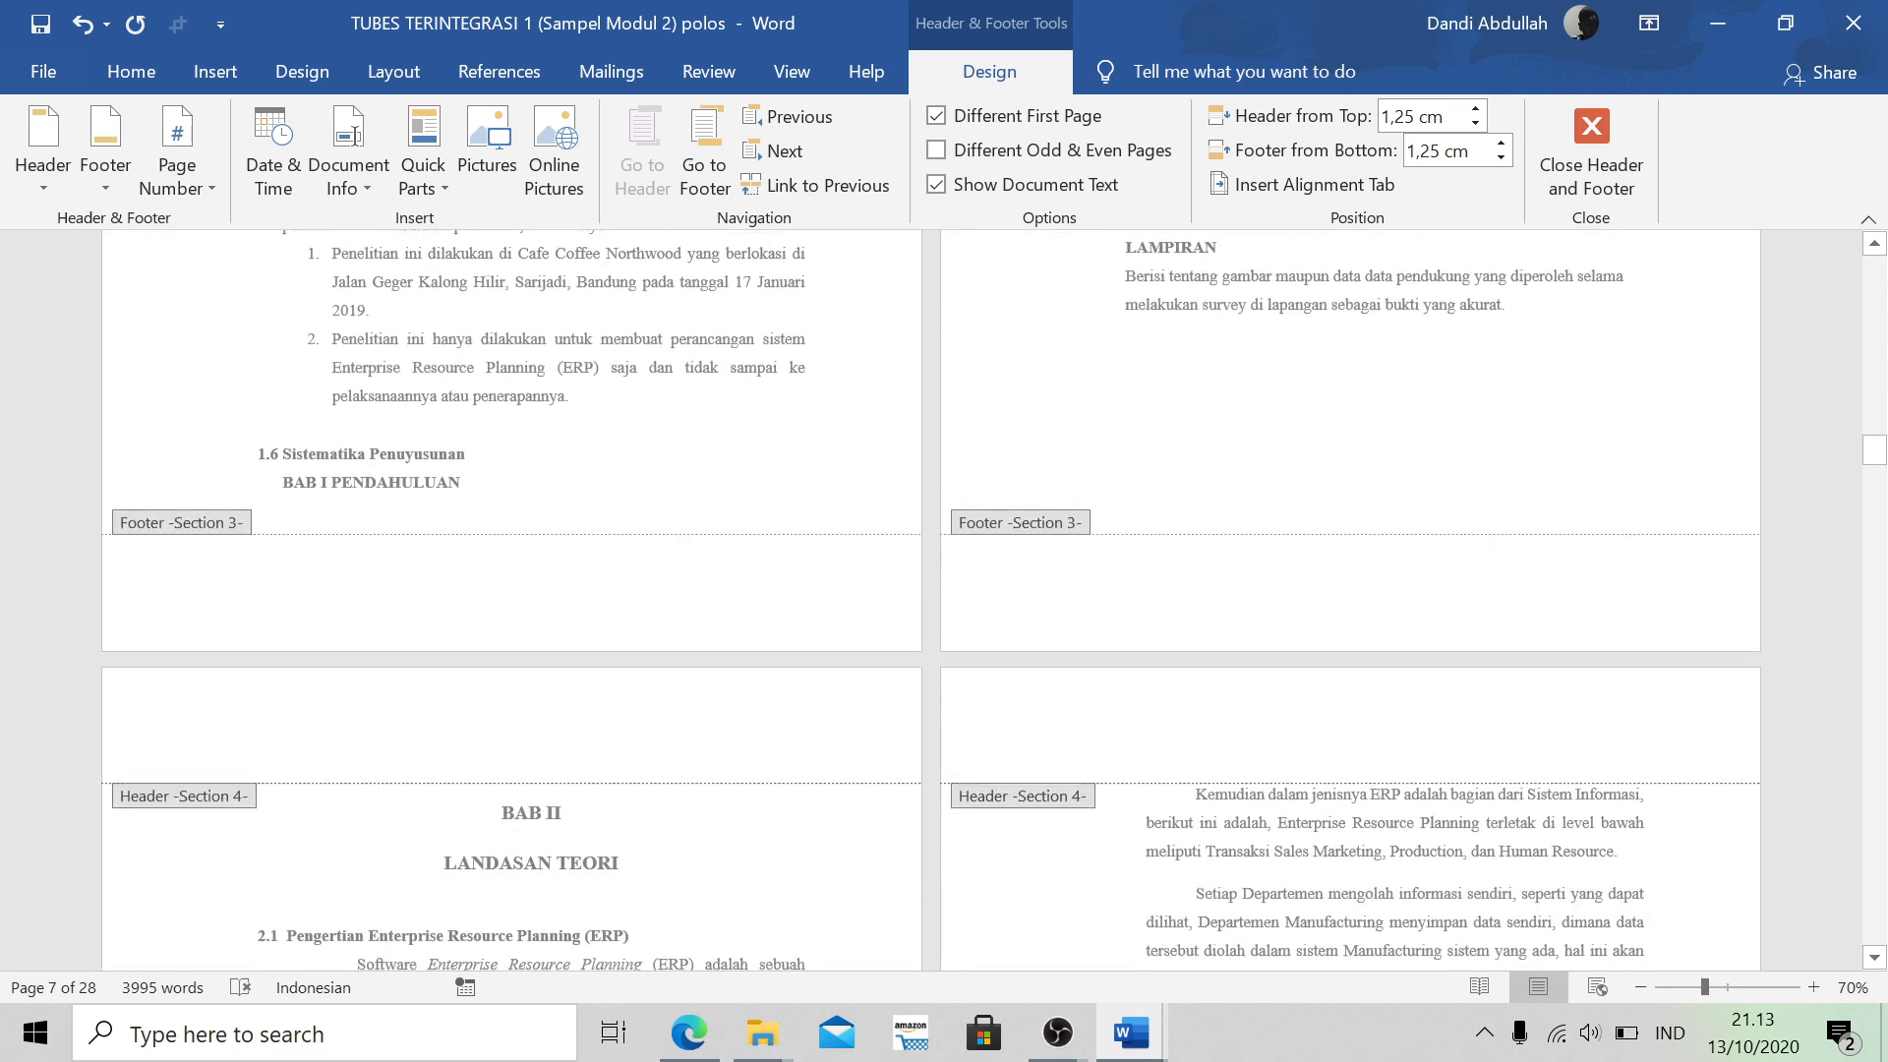
scroll(1298, 617, up, 10)
scroll(1298, 618, up, 6)
scroll(1298, 618, down, 5)
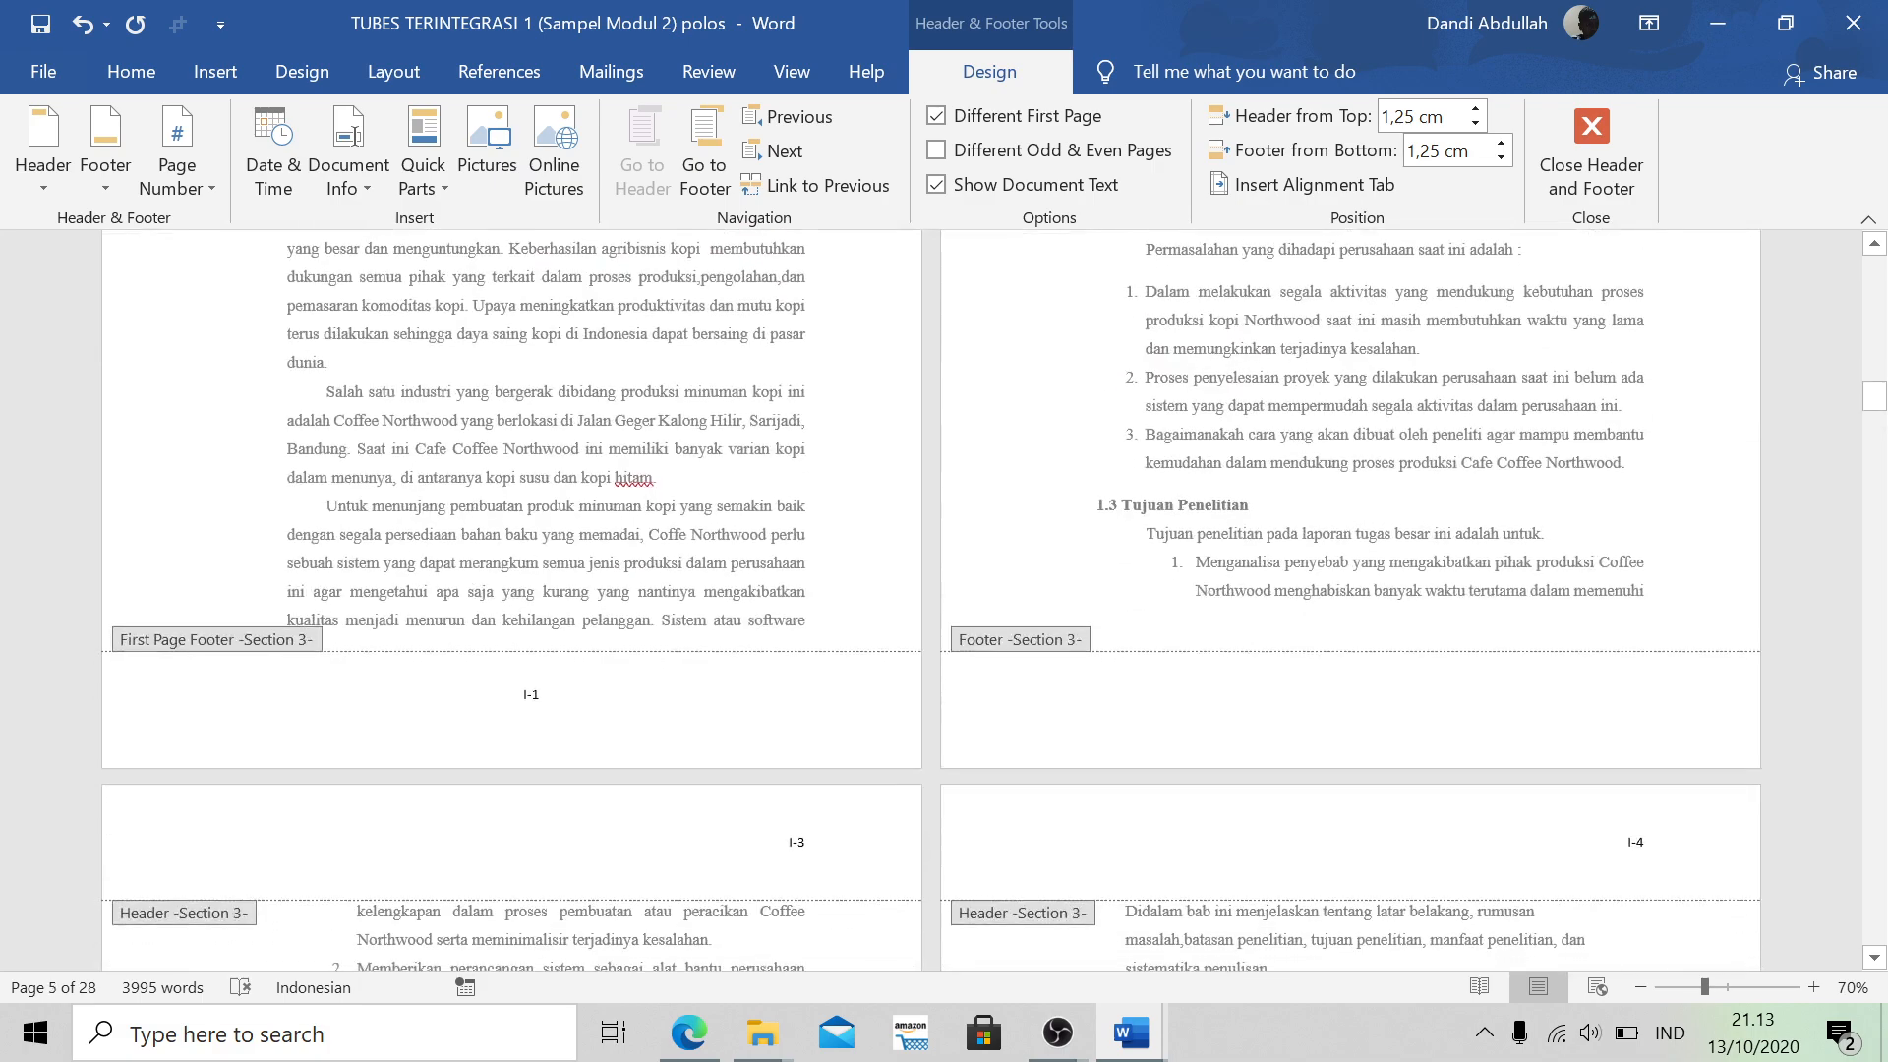
scroll(1303, 667, down, 10)
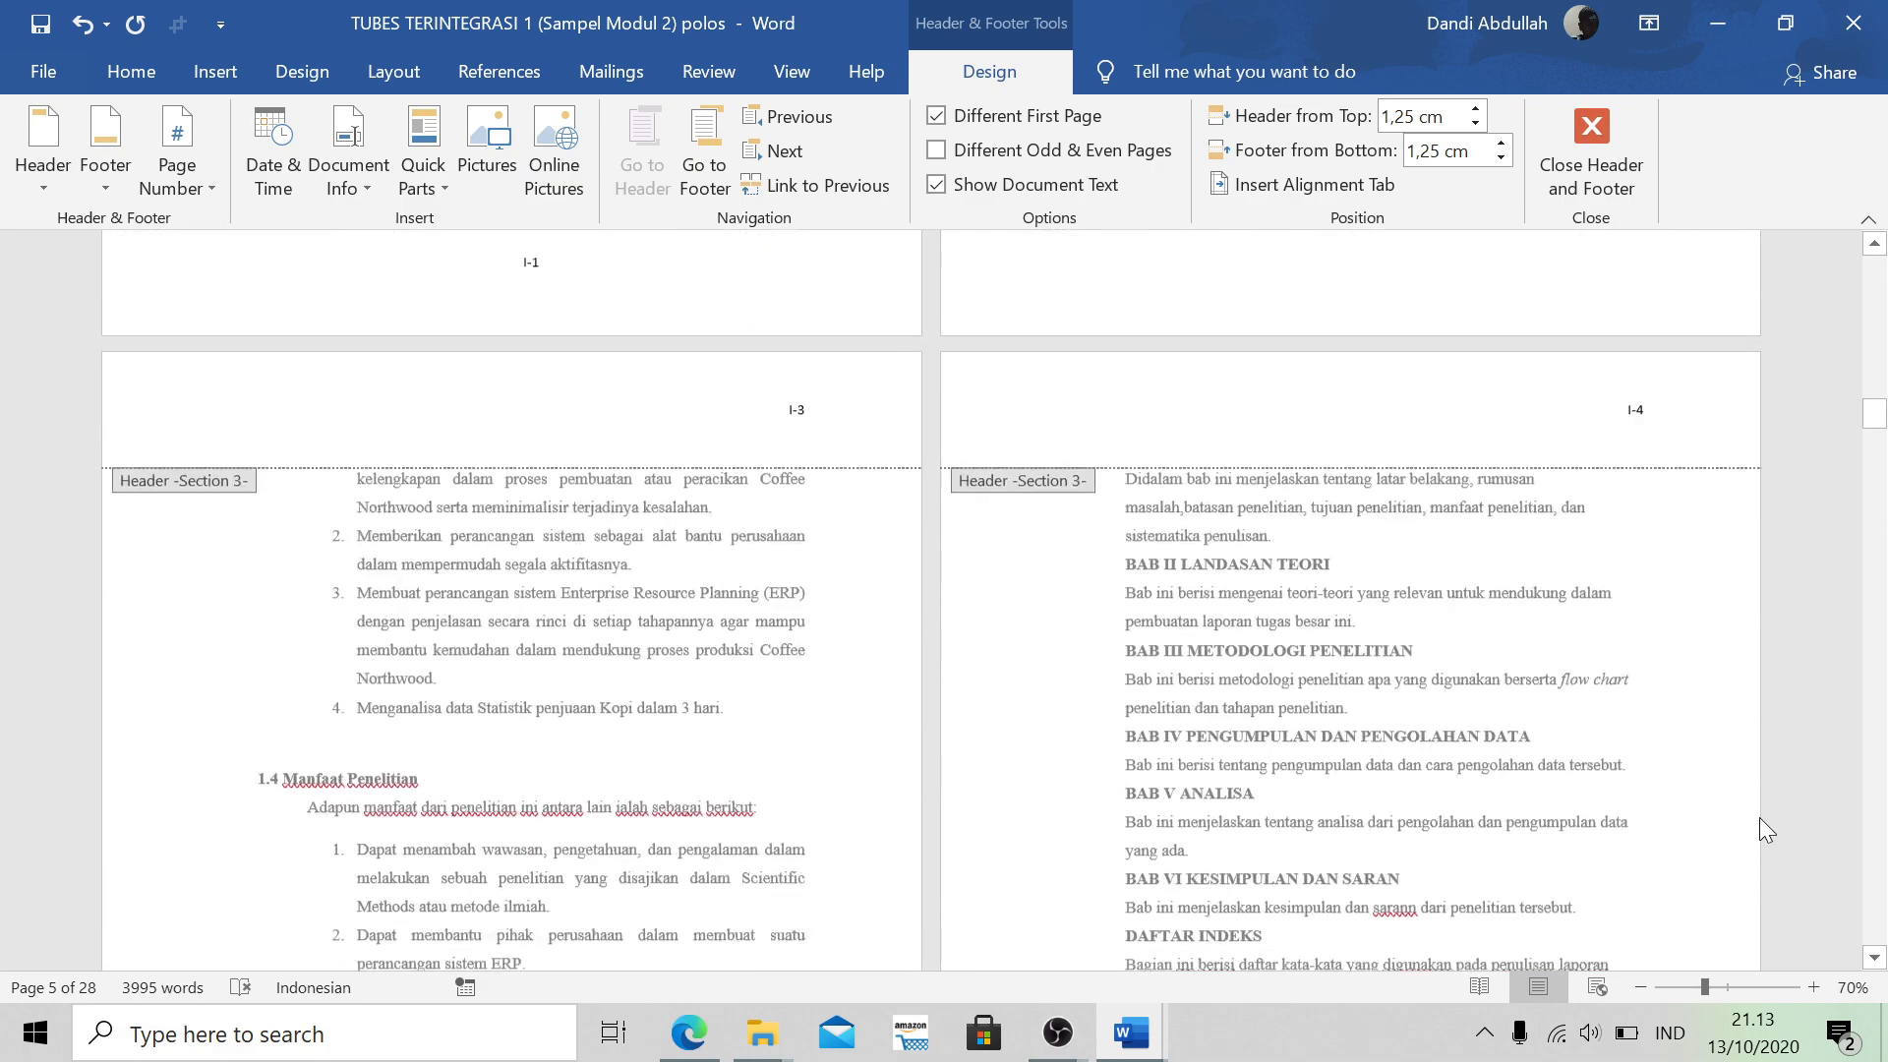
Insert a centered Plain Number 2 page number at the bottom of the page in the Section 4 footer of BAB II
scroll(1303, 667, down, 6)
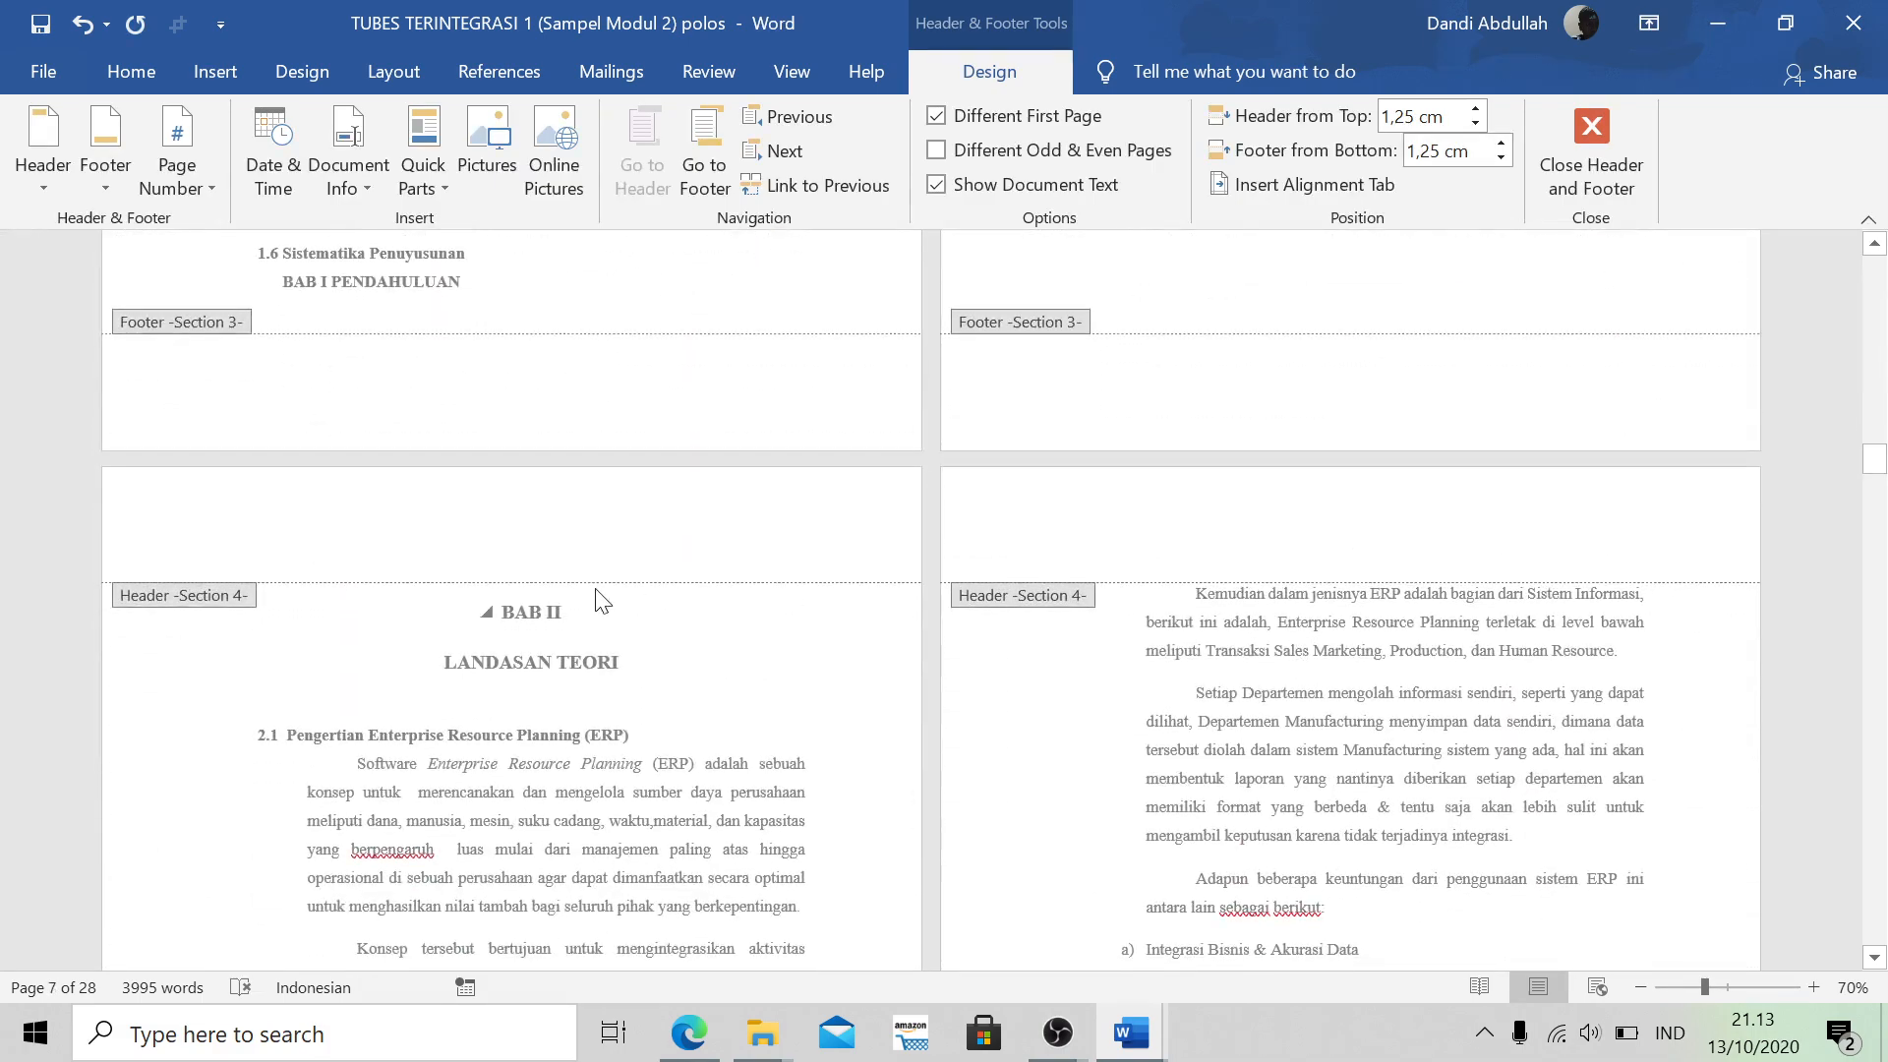
scroll(565, 683, down, 4)
scroll(565, 683, down, 8)
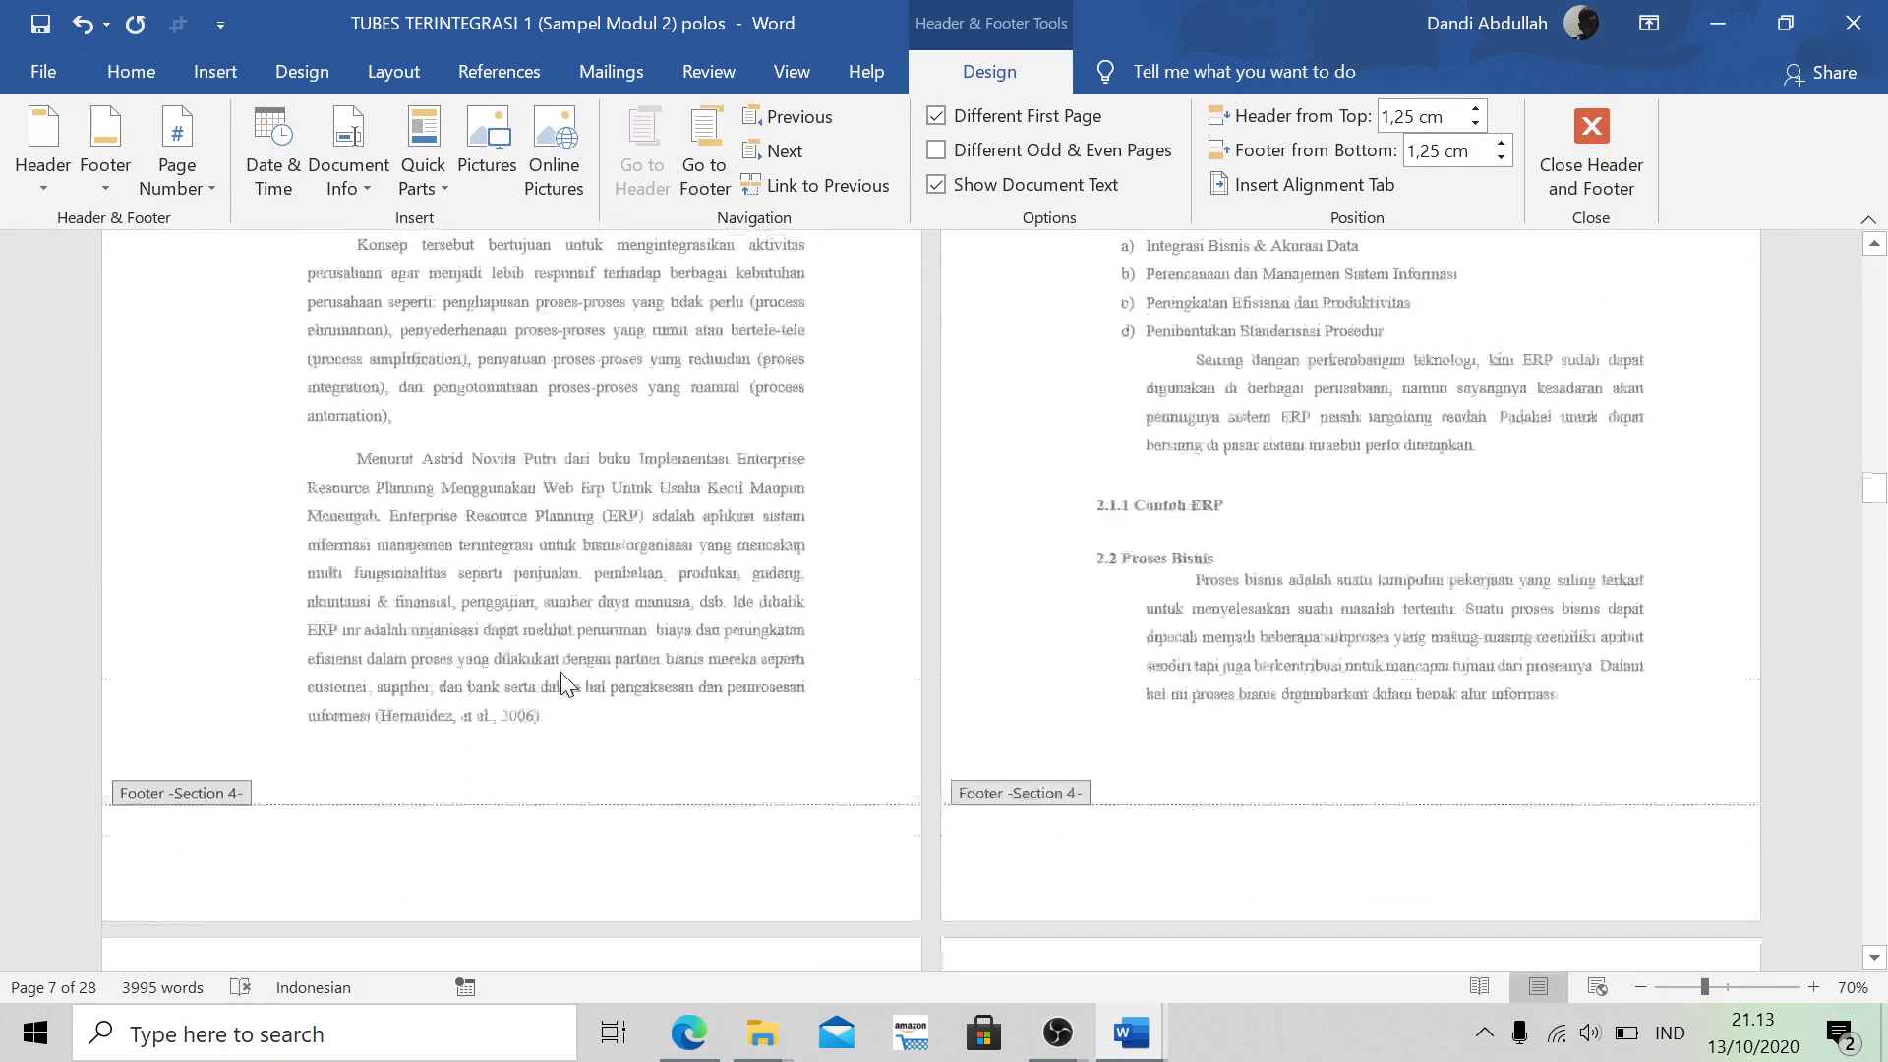
click(568, 602)
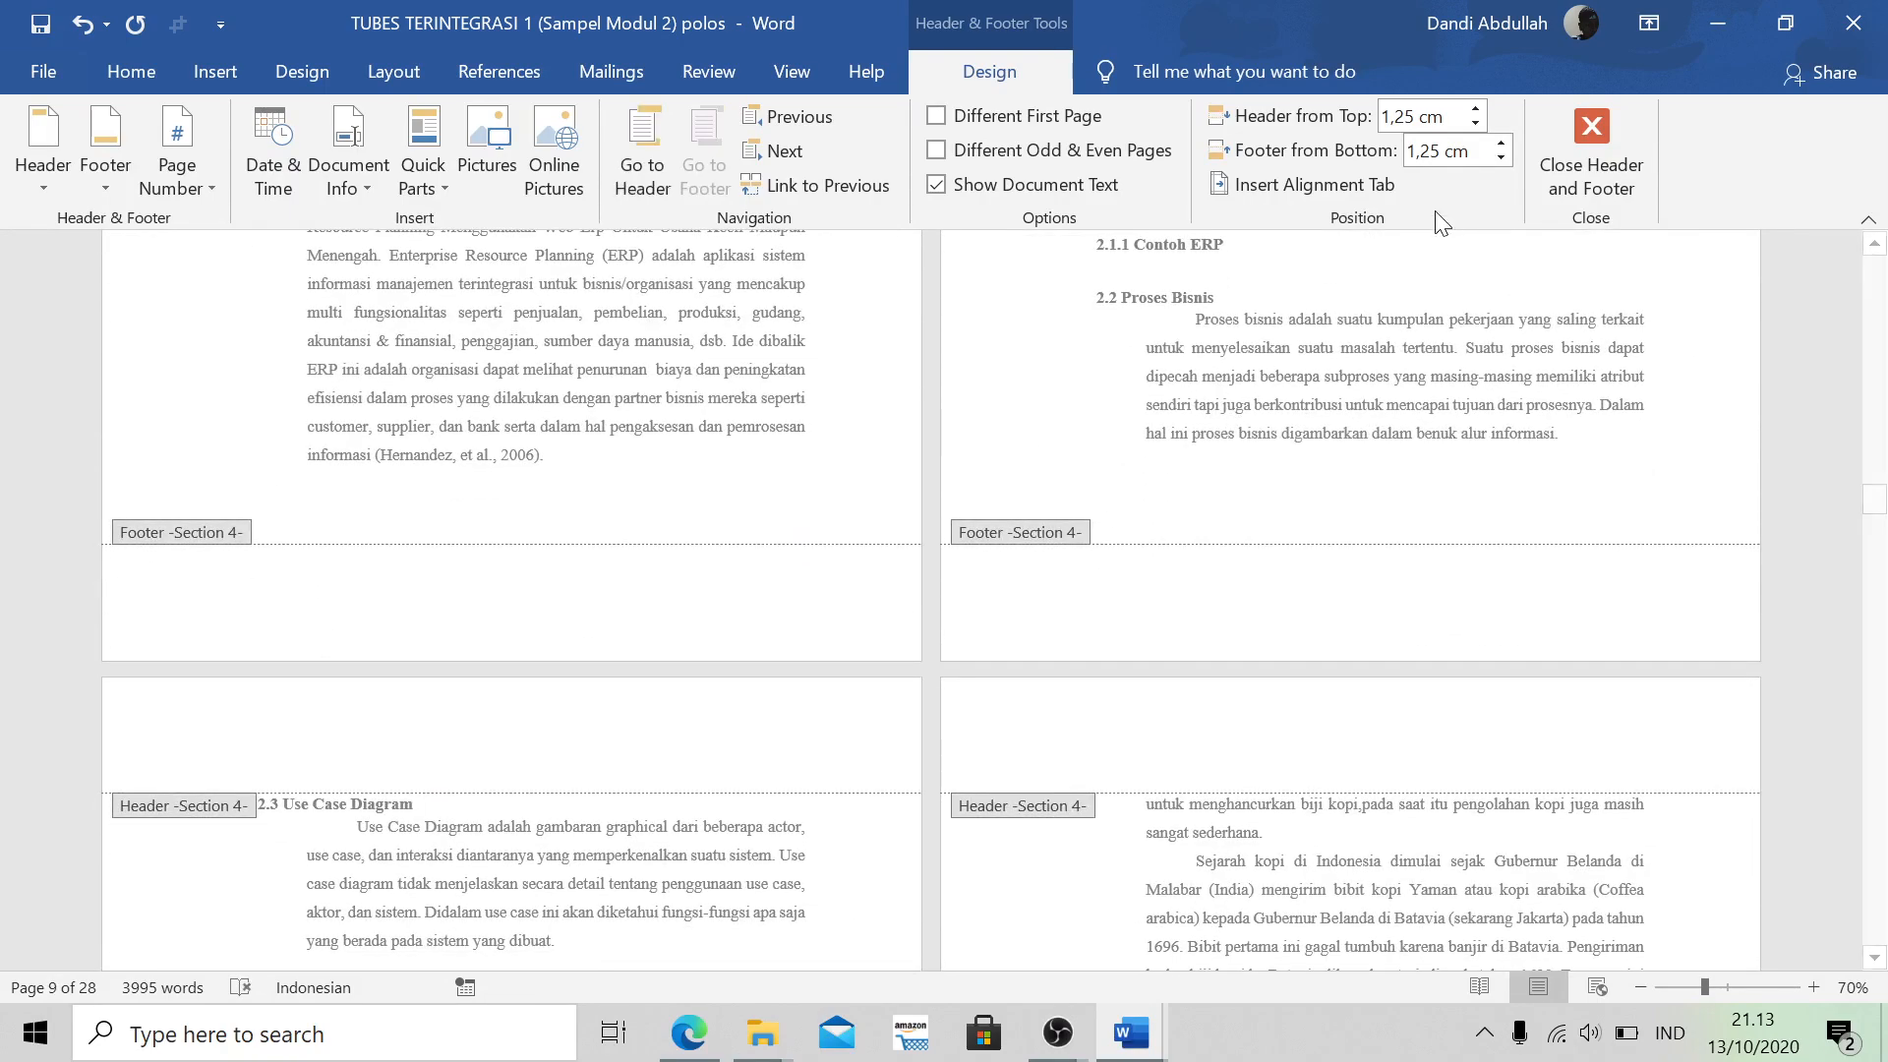
click(206, 169)
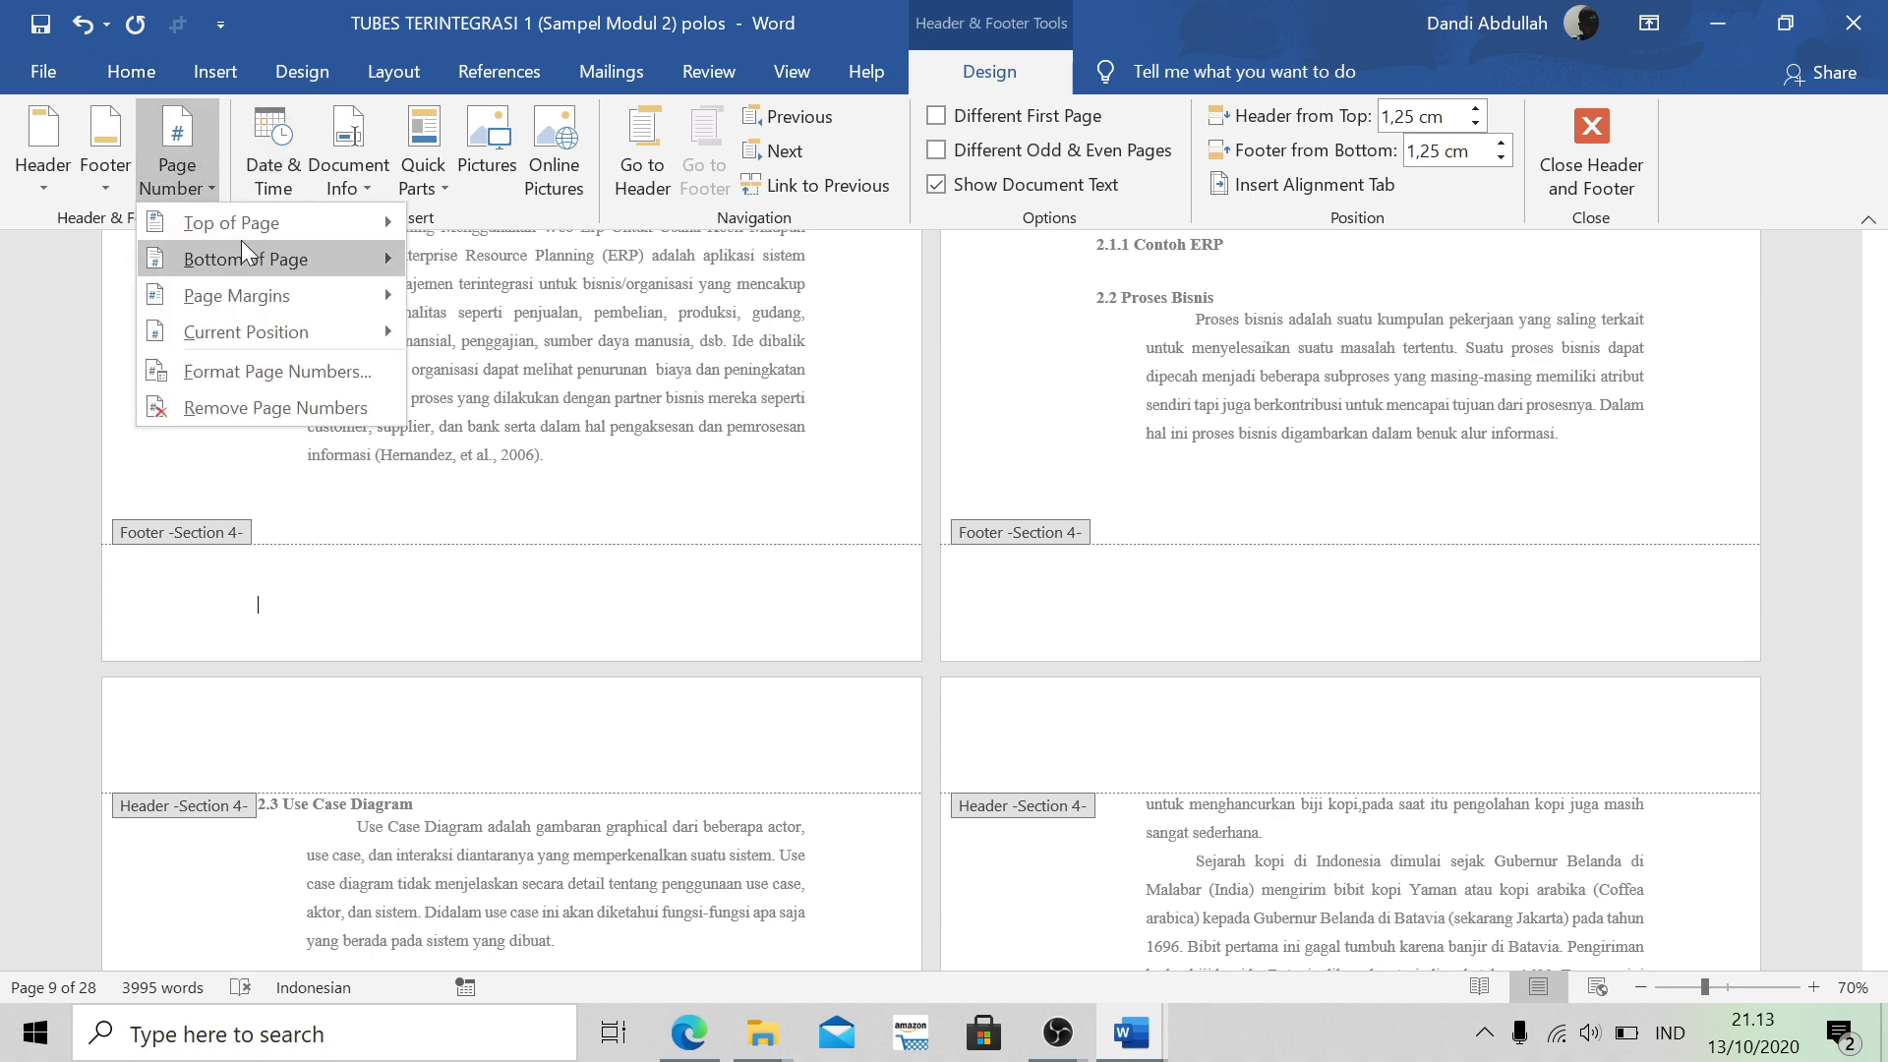
mouse_move(309, 266)
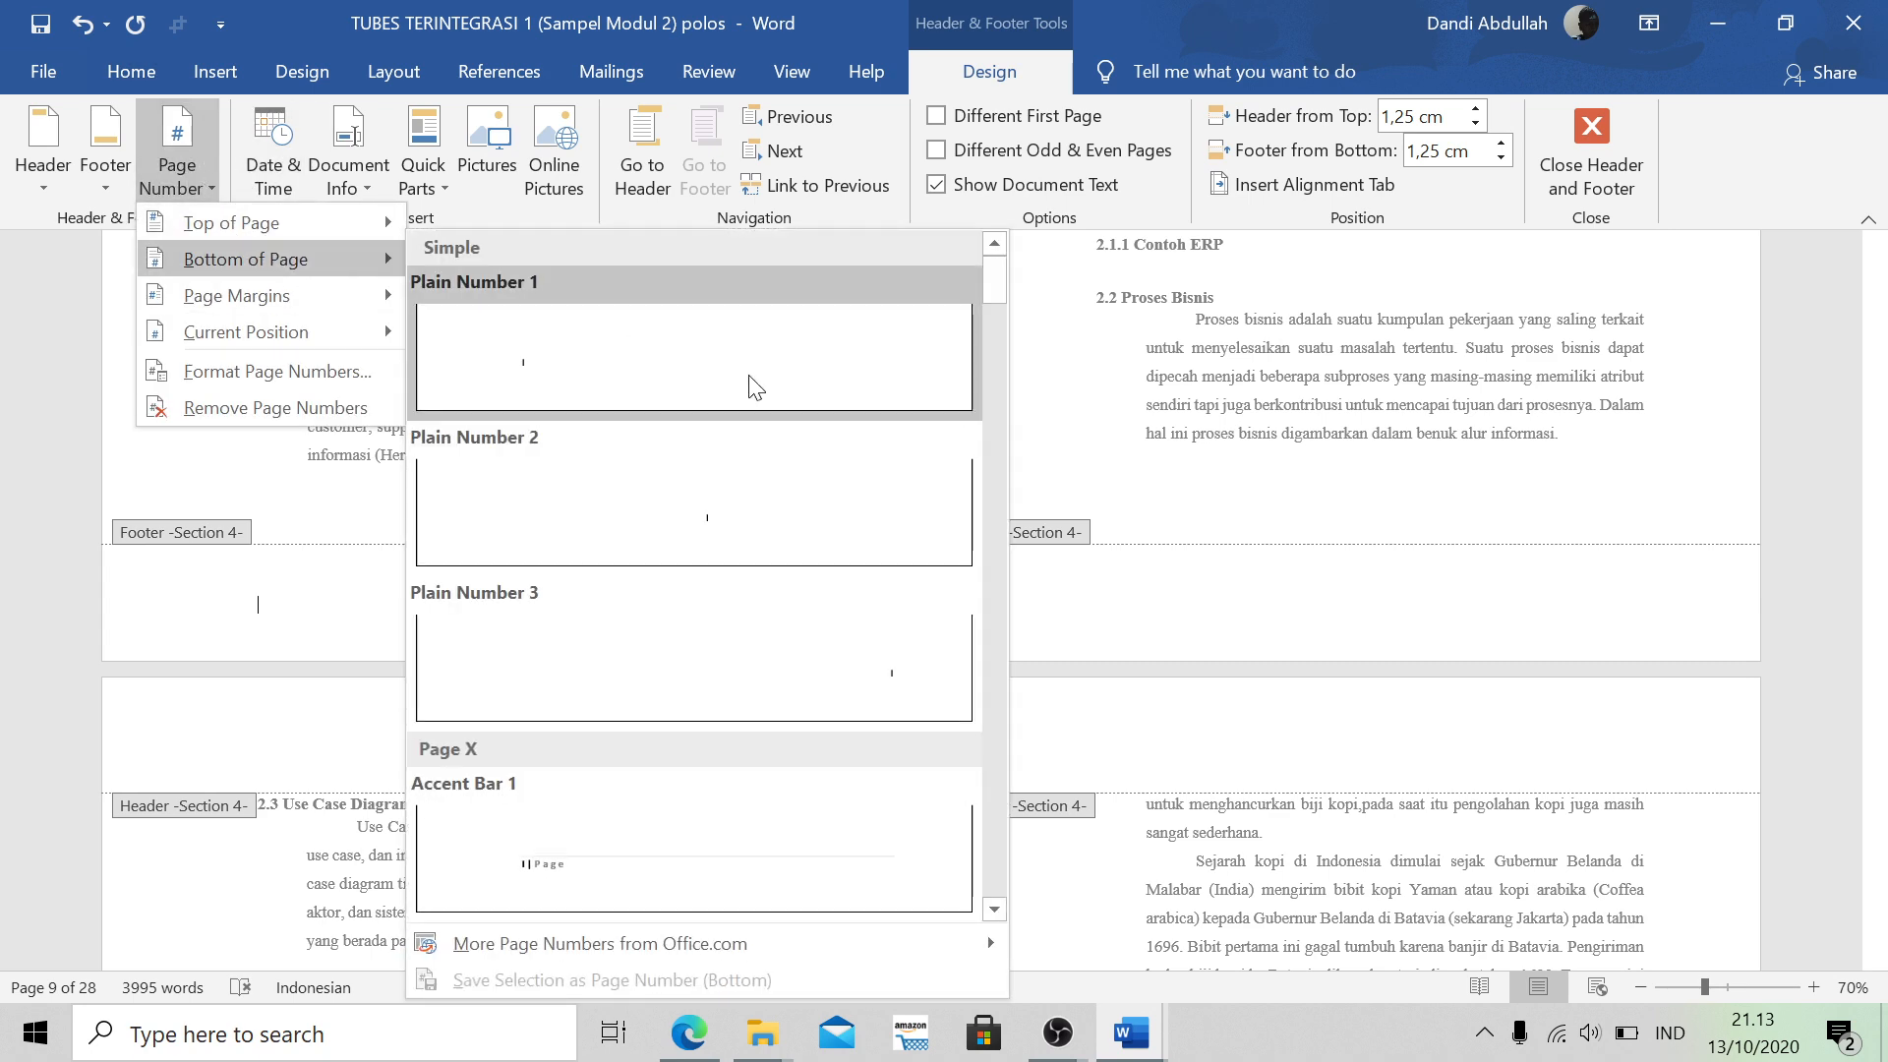
click(807, 521)
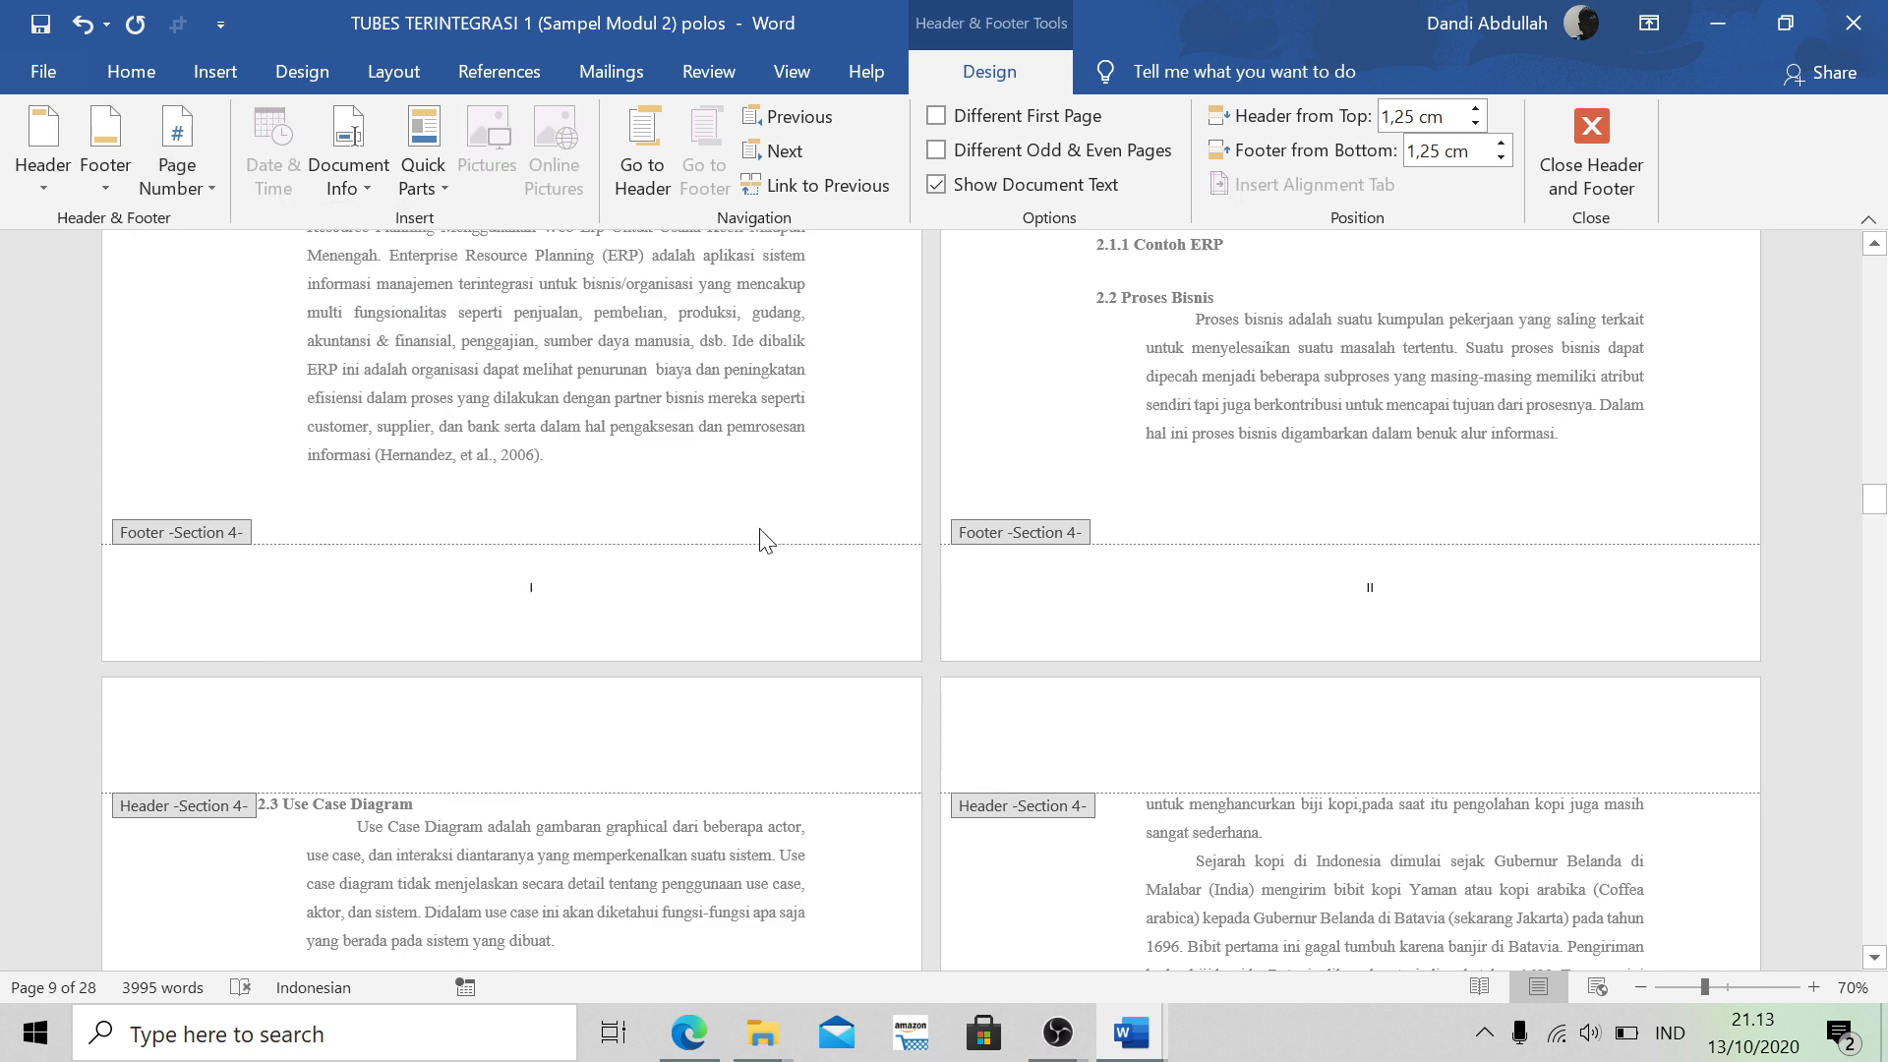
Enable Different First Page for Section 4 and unlink the BAB II first-page footer and first-page header from the previous section
click(551, 604)
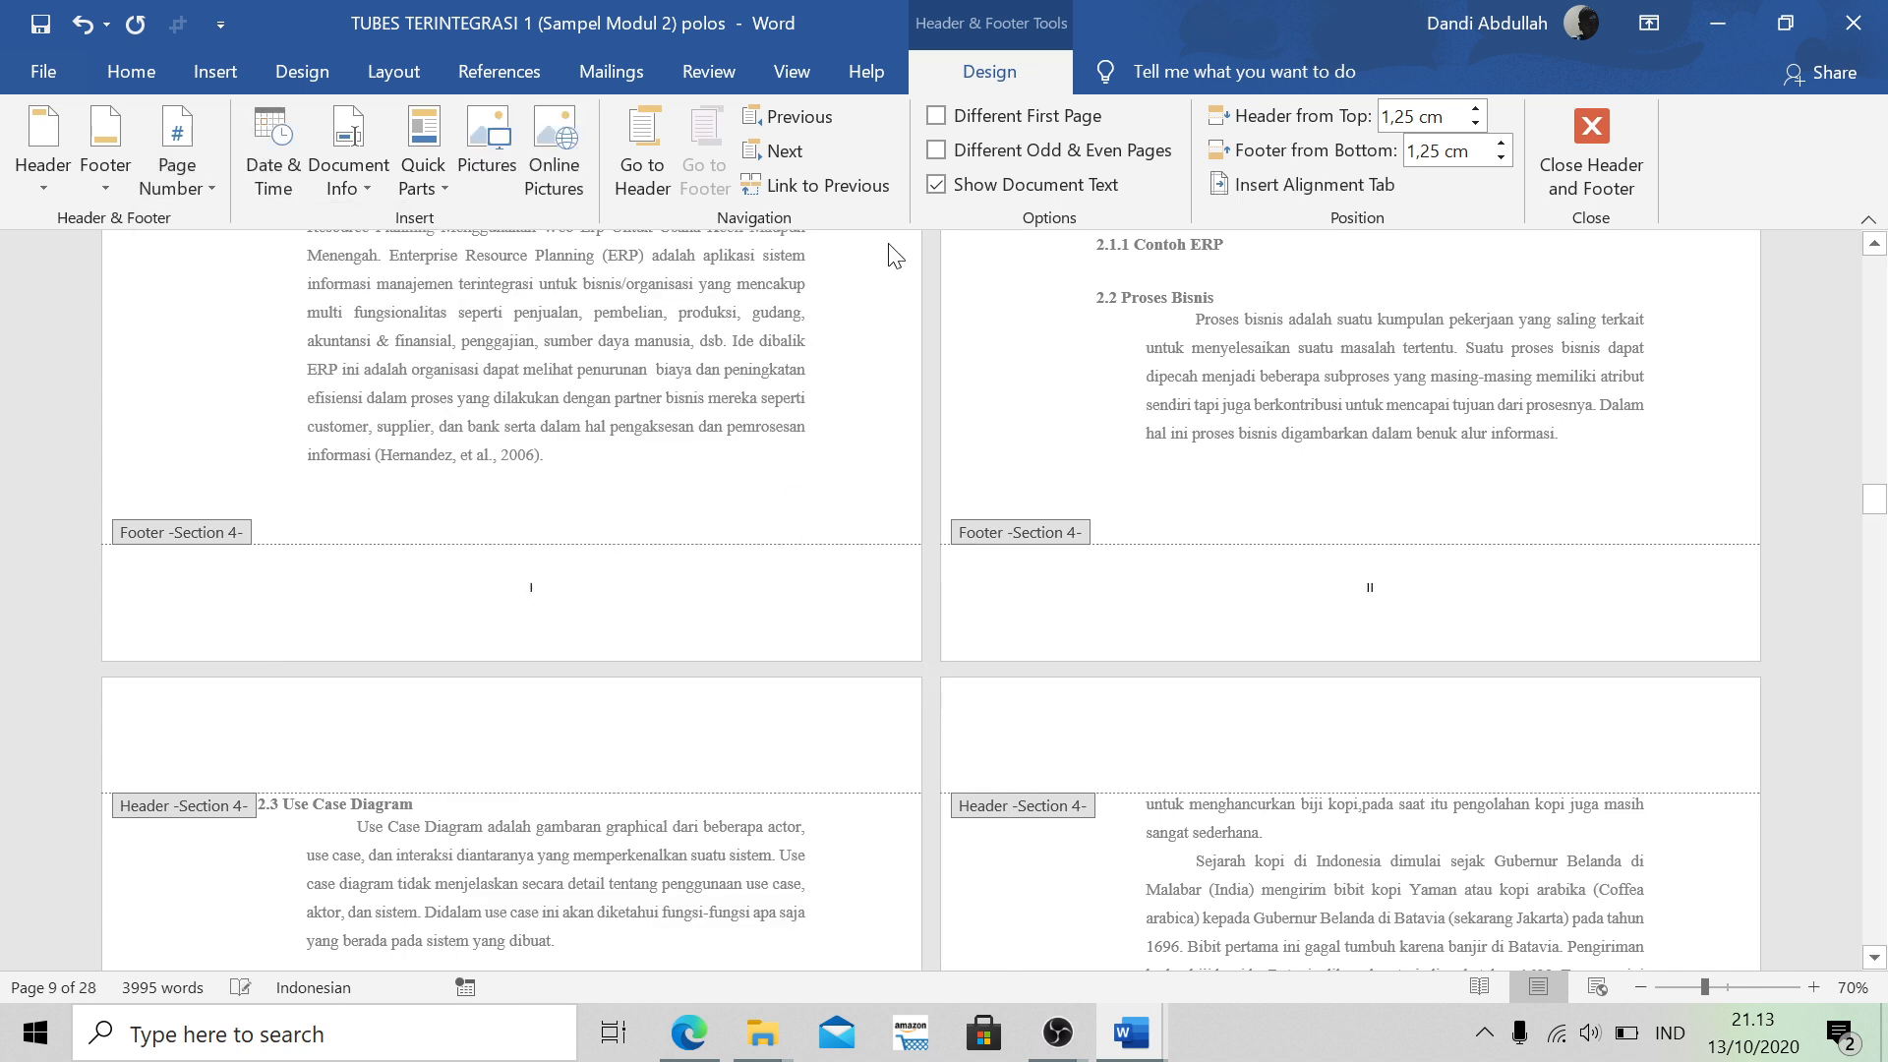
click(961, 121)
scroll(1192, 586, down, 3)
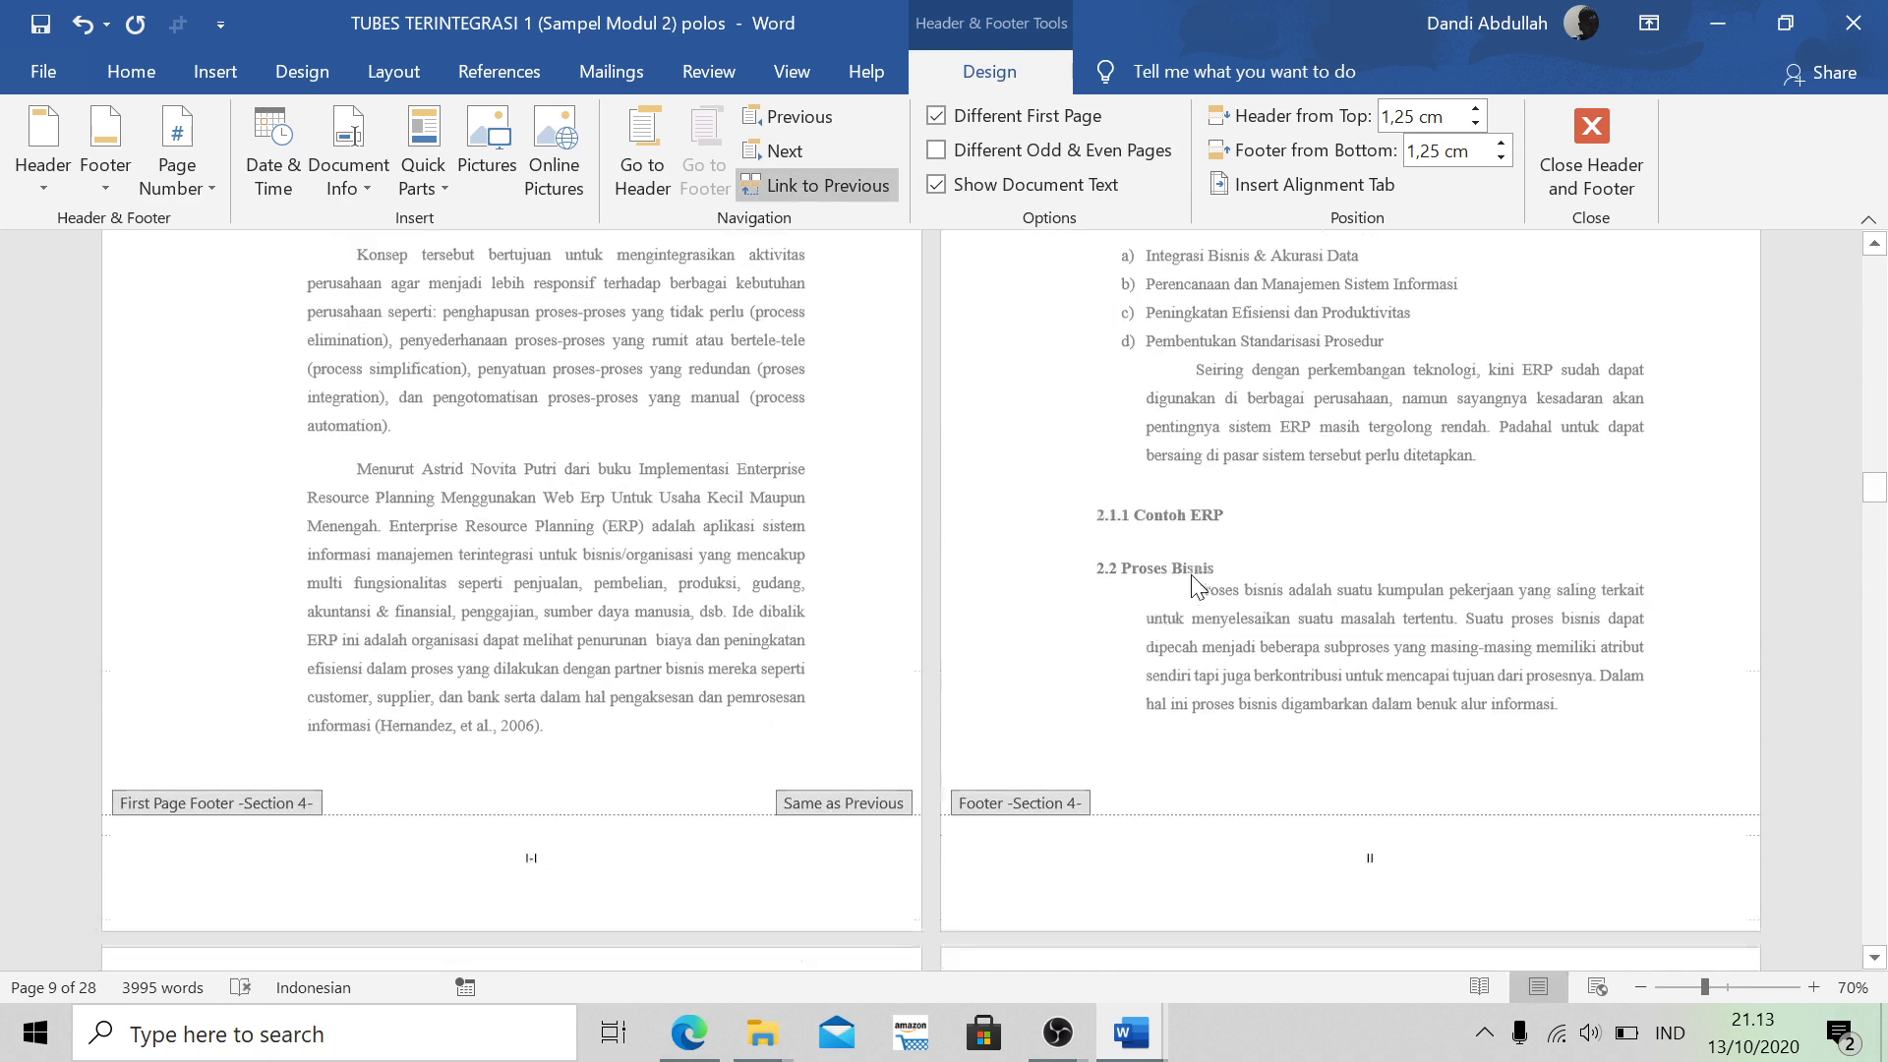
click(796, 190)
click(661, 179)
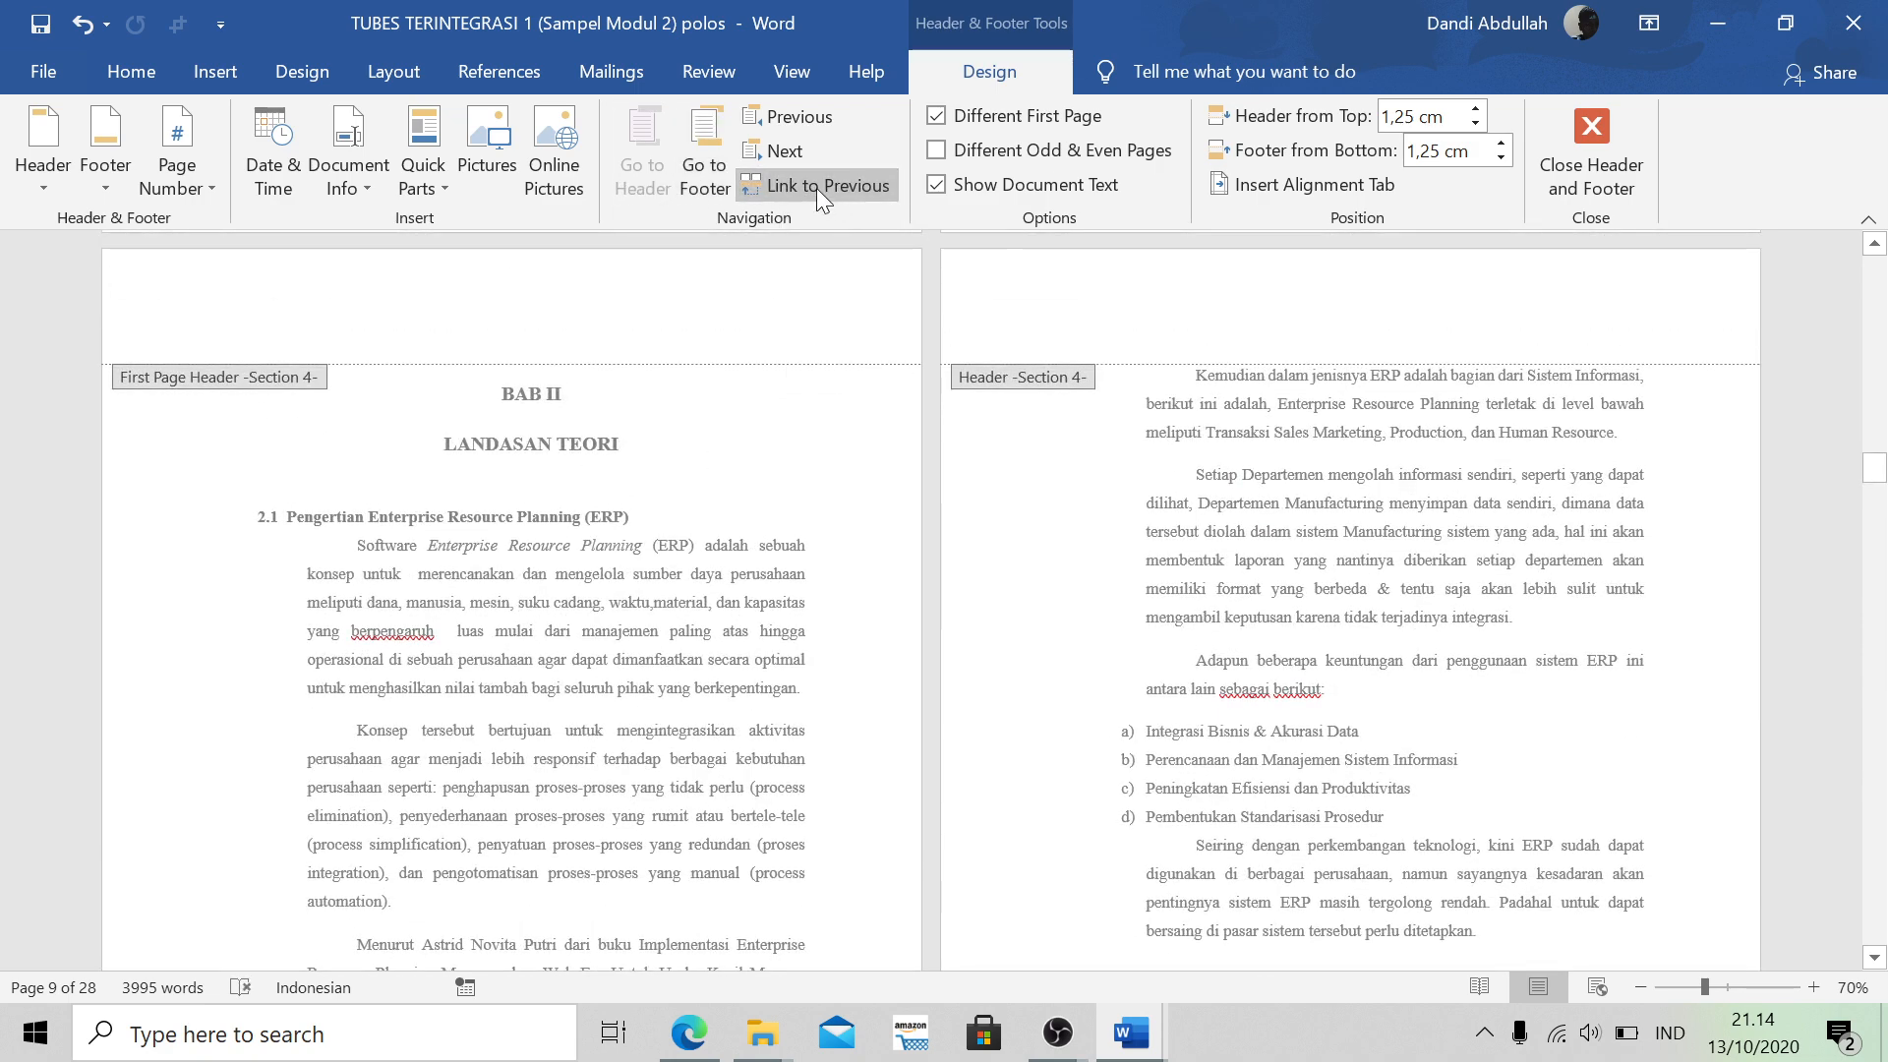
Replace the page number in the BAB II first-page footer with a centered Plain Number 2 at the bottom of the page
scroll(810, 423, up, 8)
scroll(806, 416, down, 8)
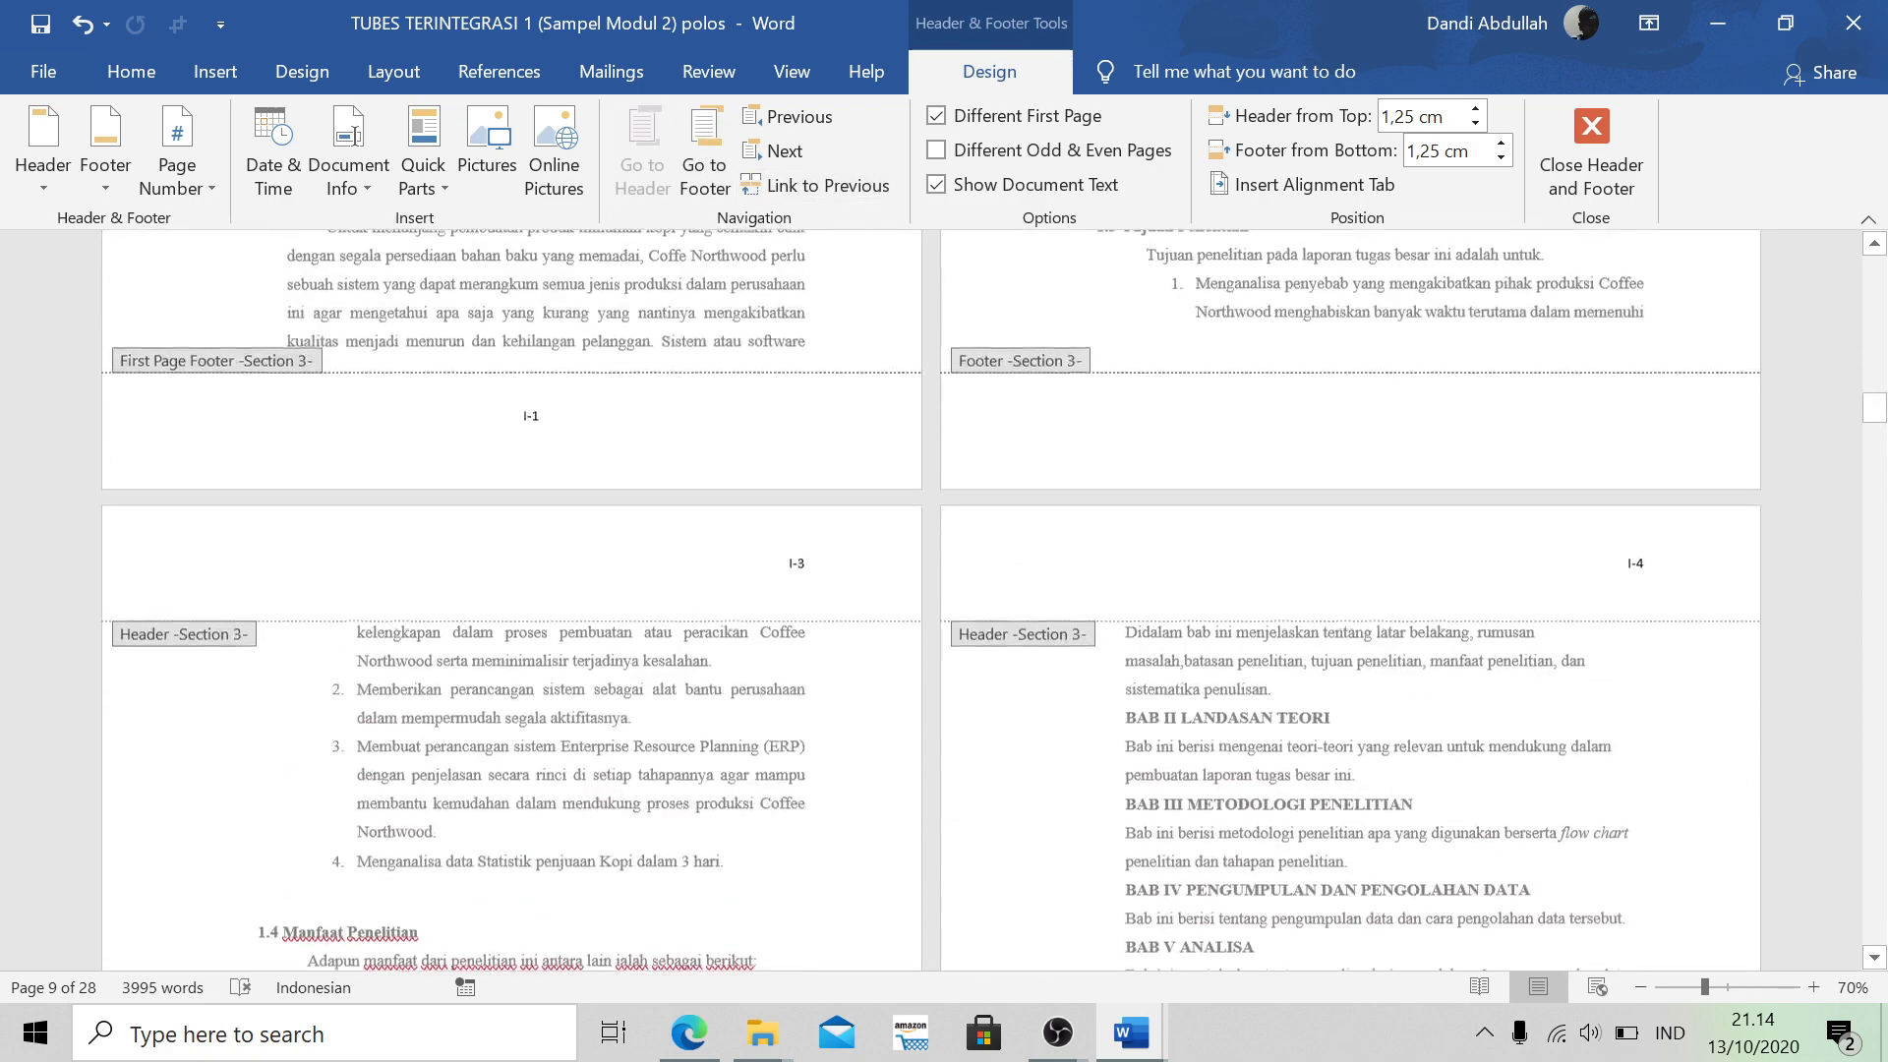
scroll(806, 417, up, 2)
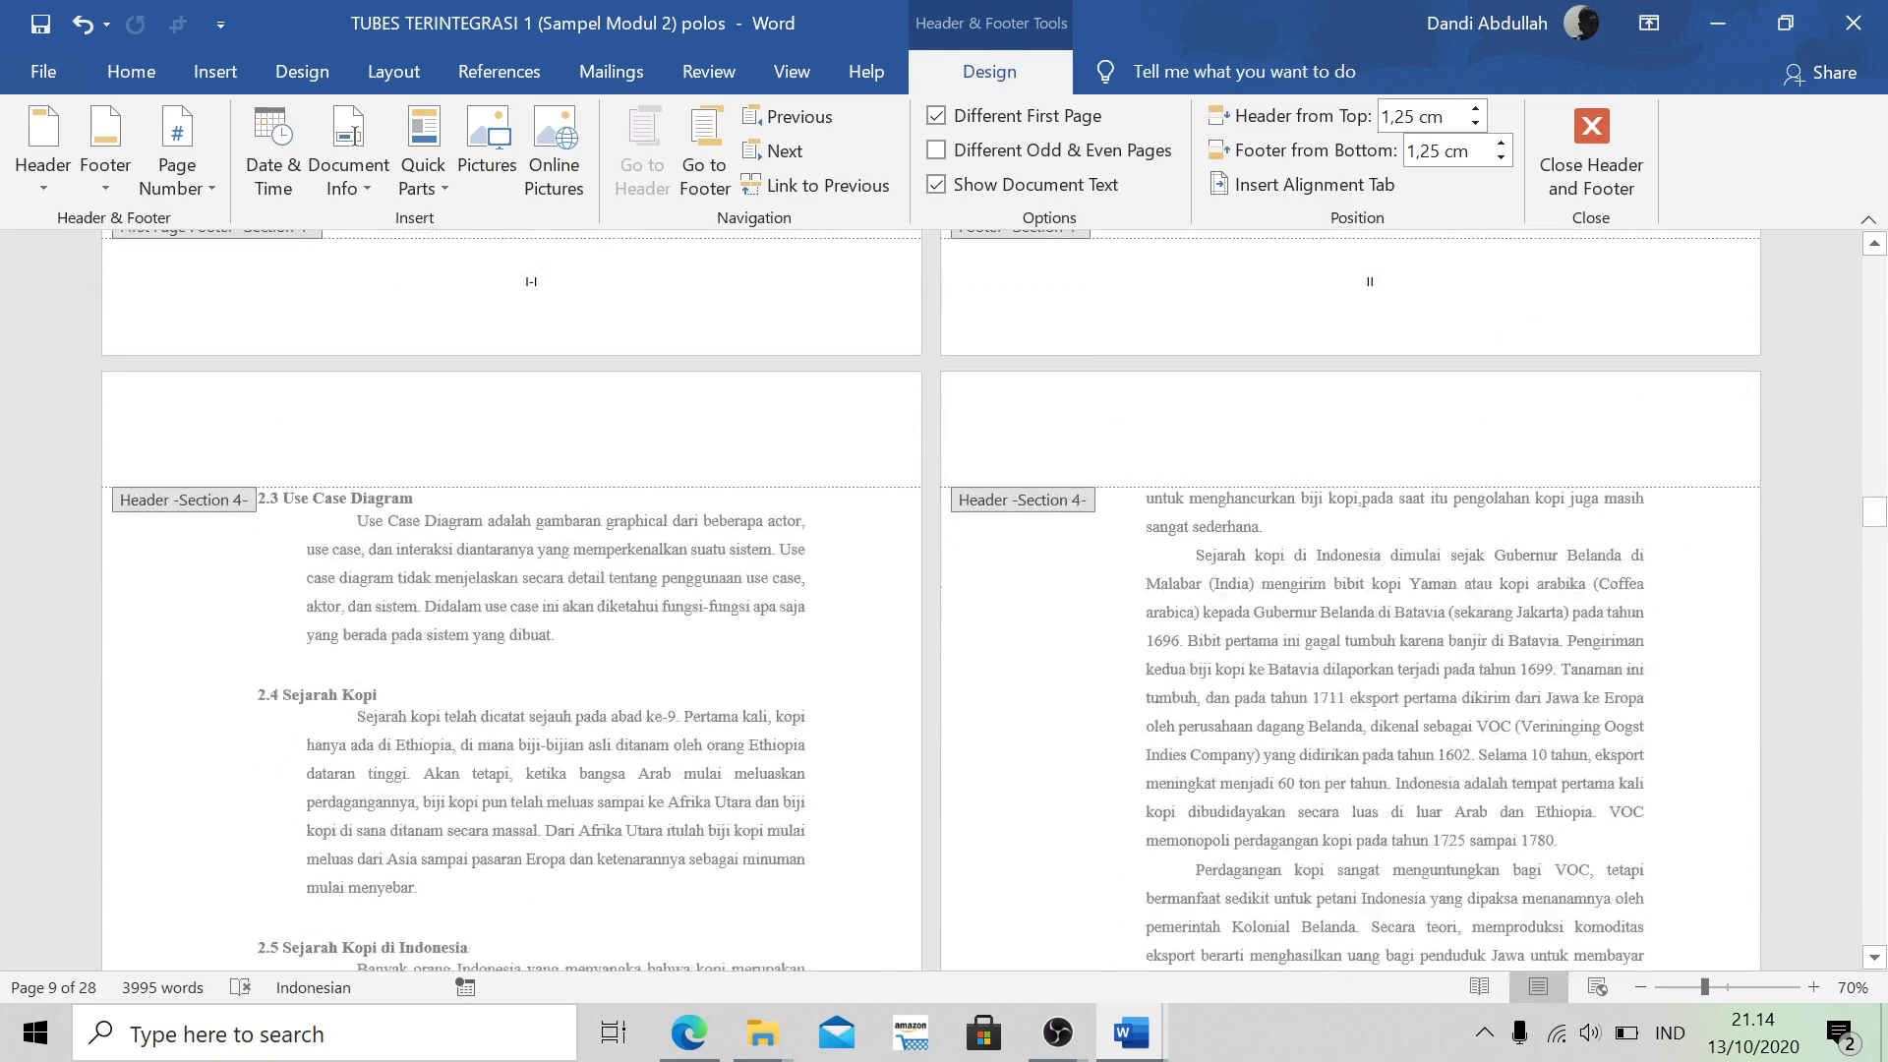
click(570, 441)
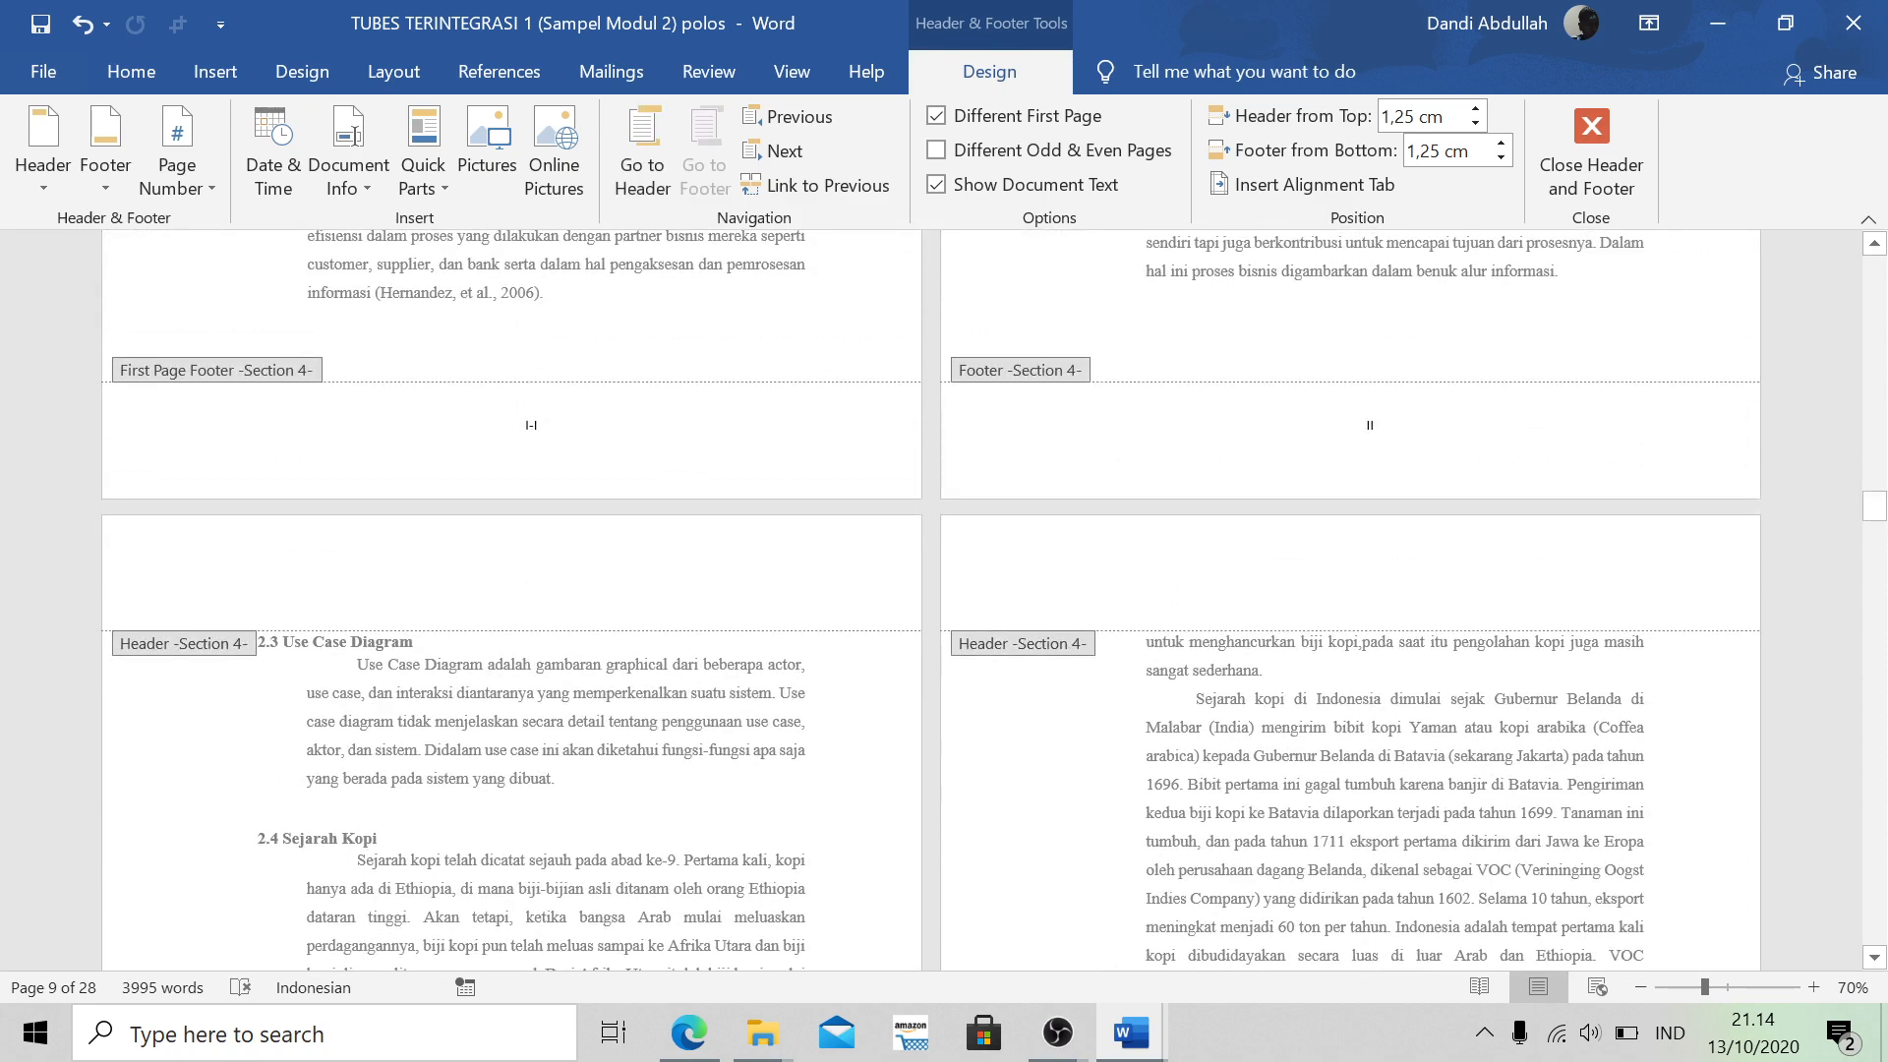
click(540, 426)
click(535, 426)
key(ctrl+z)
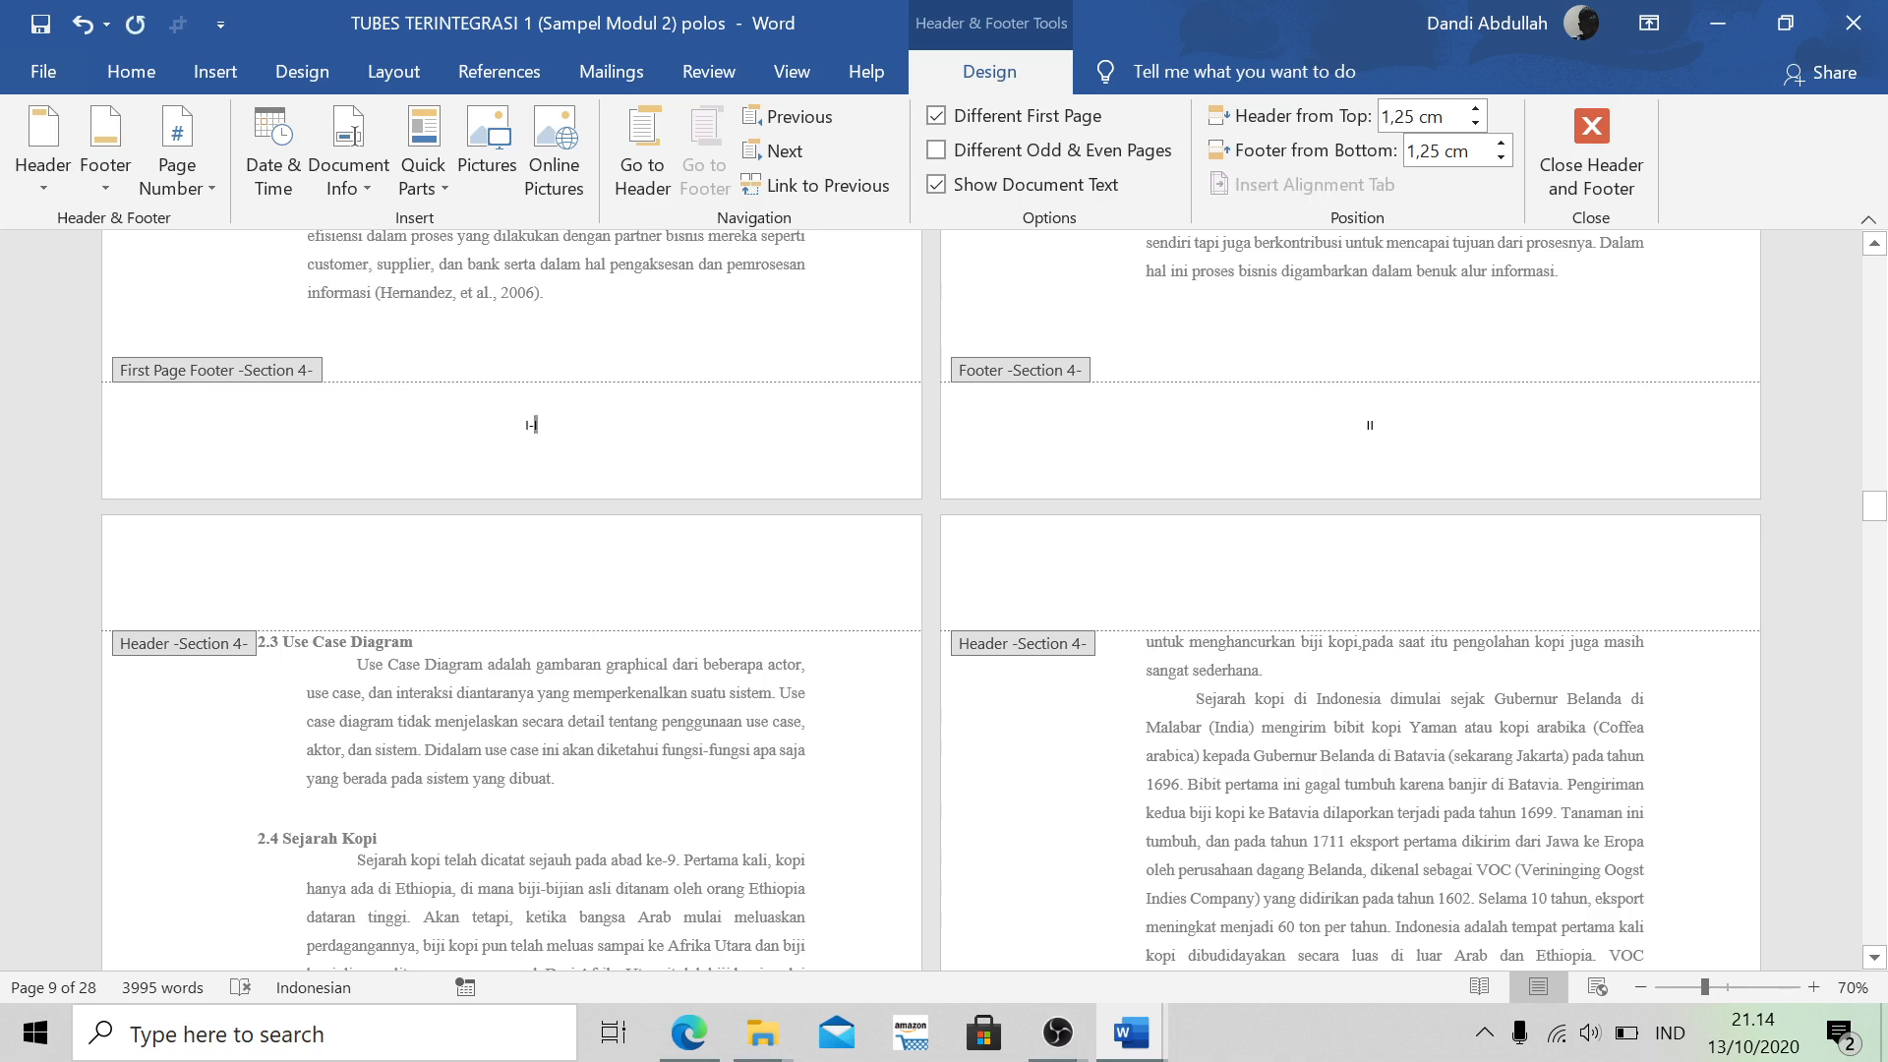
key(Delete)
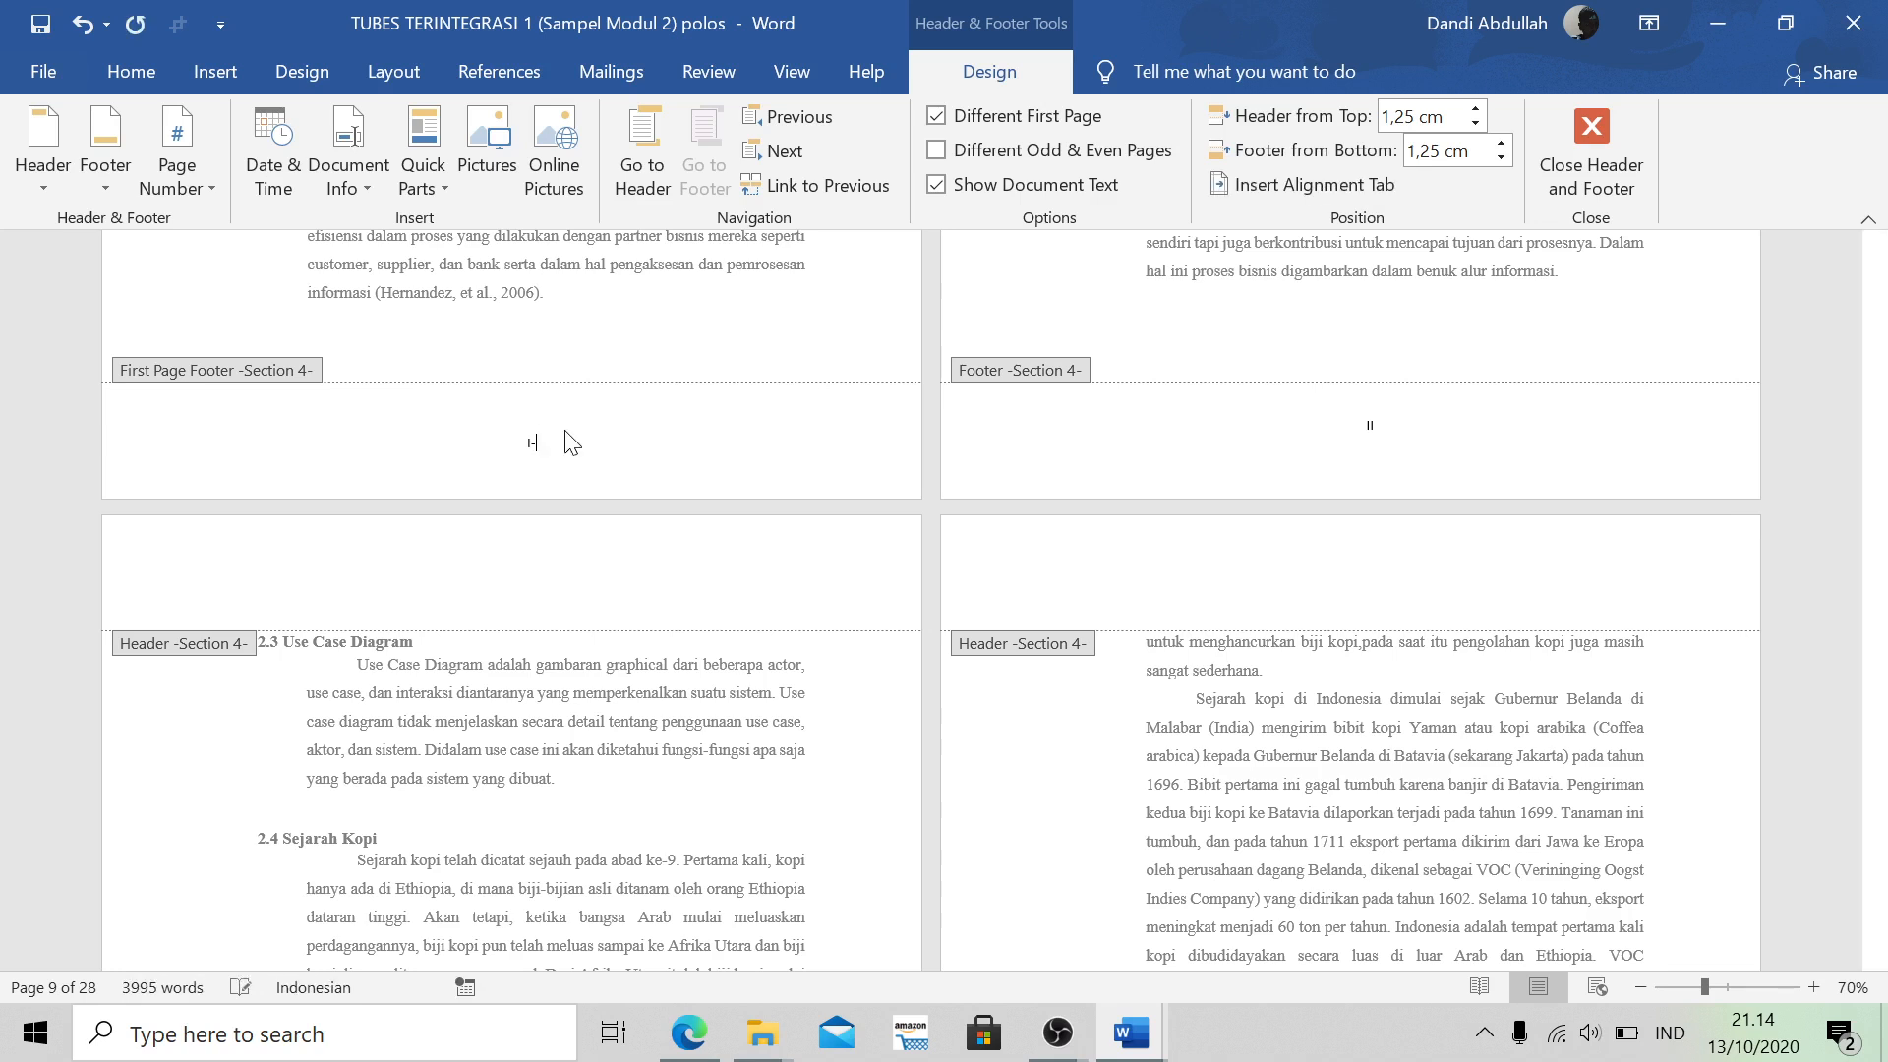
key(BackSpace)
click(203, 152)
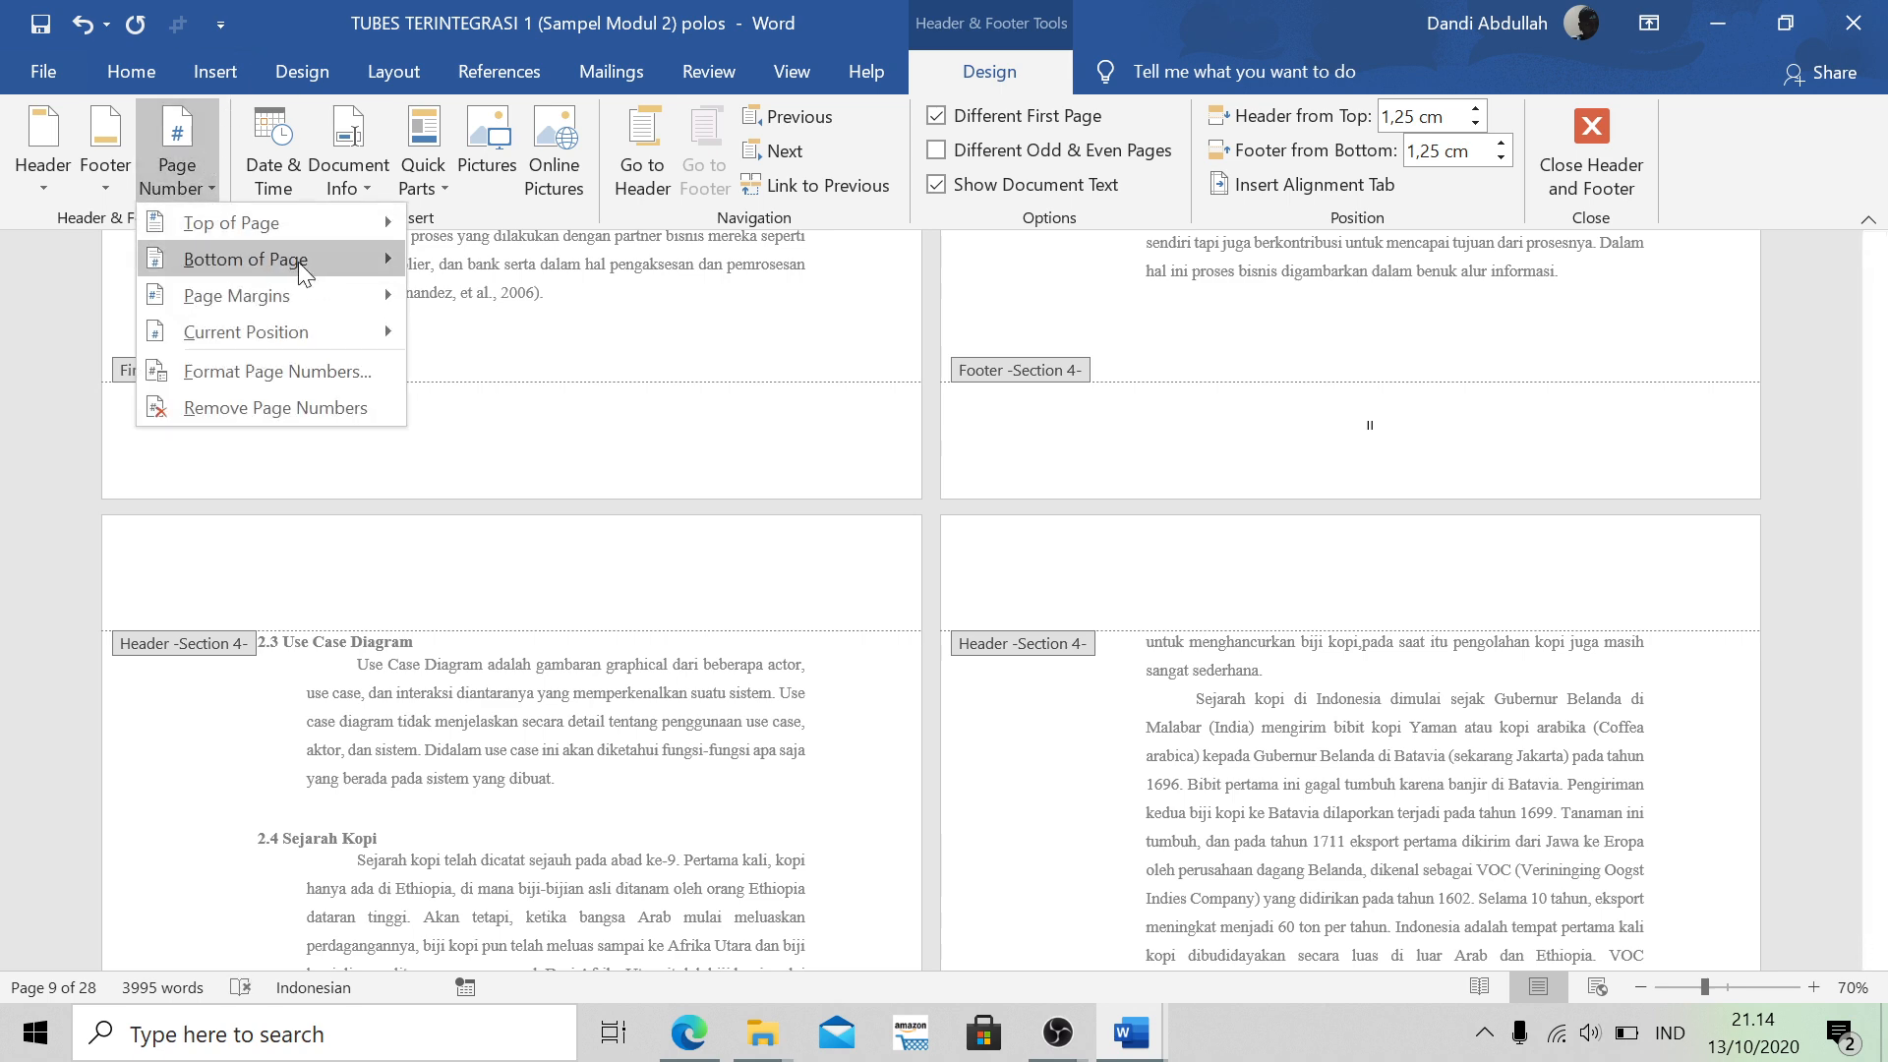
mouse_move(299, 269)
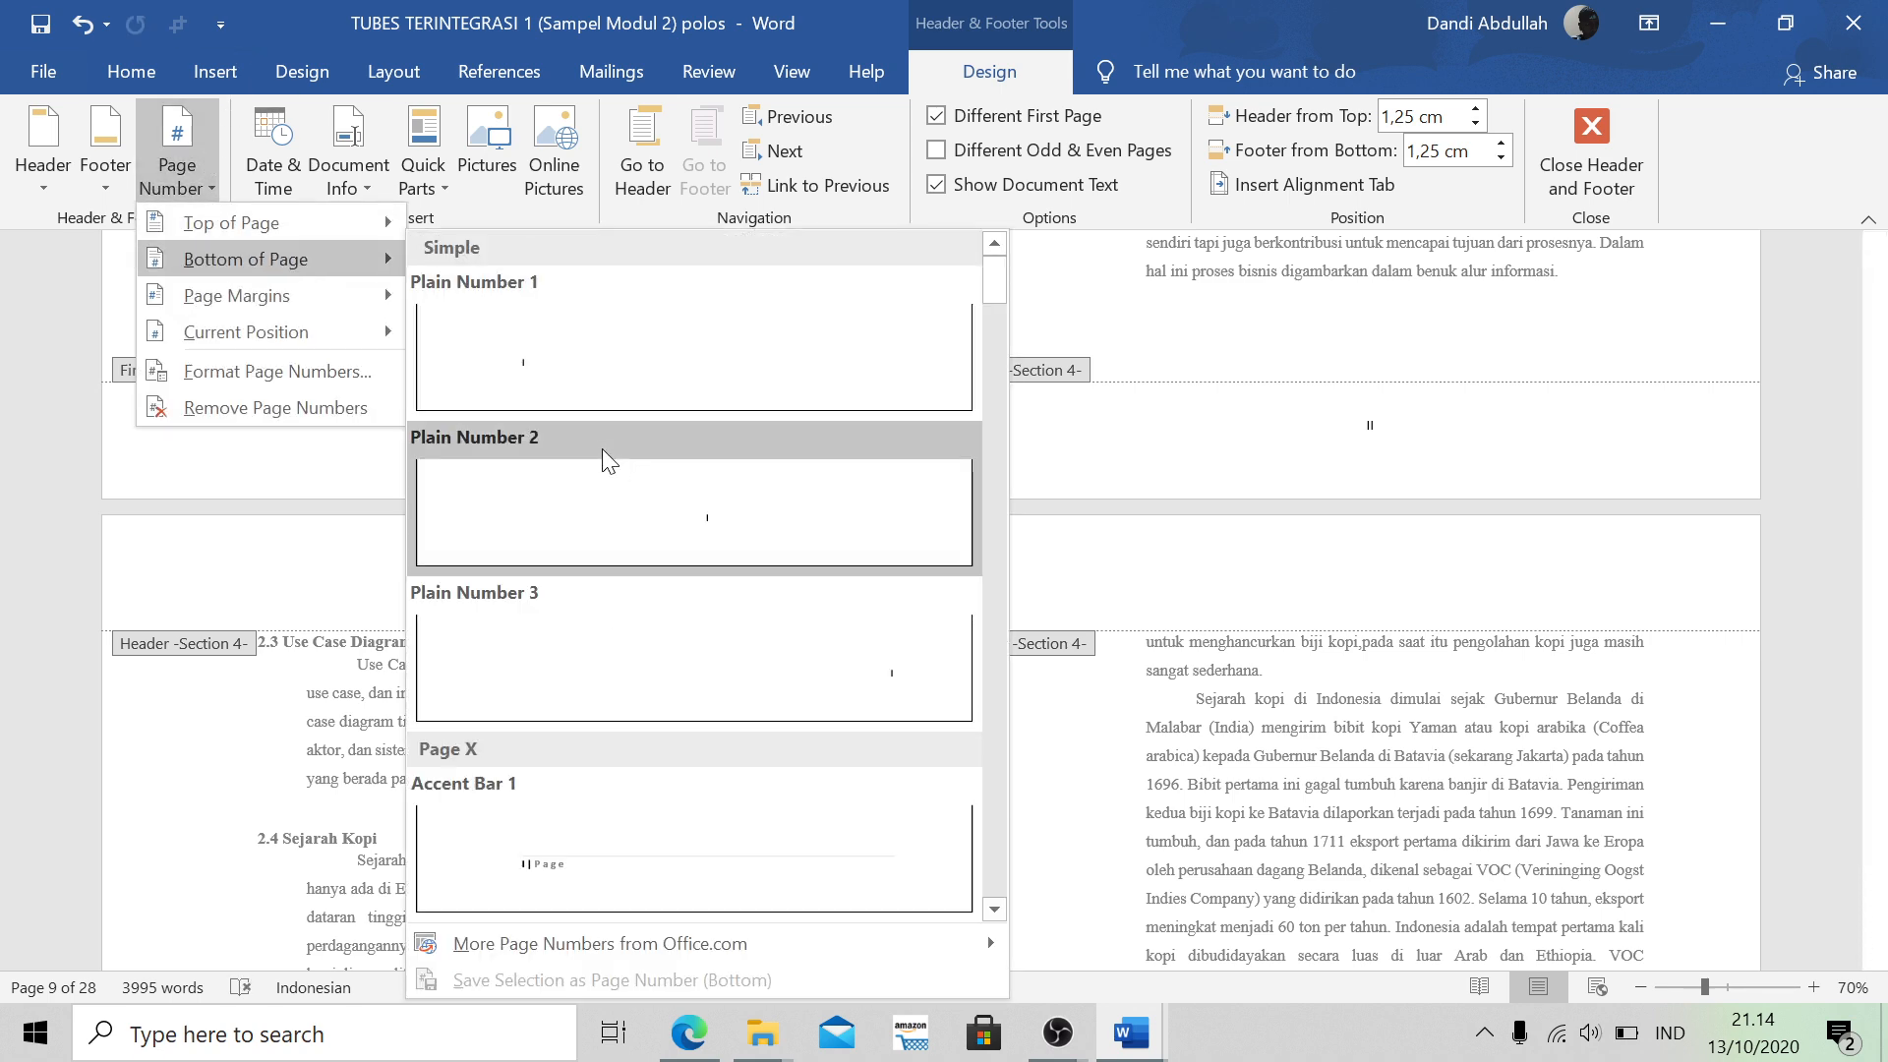
click(601, 448)
Delete the page number from the regular Section 4 footer on the second BAB II page
scroll(767, 472, up, 3)
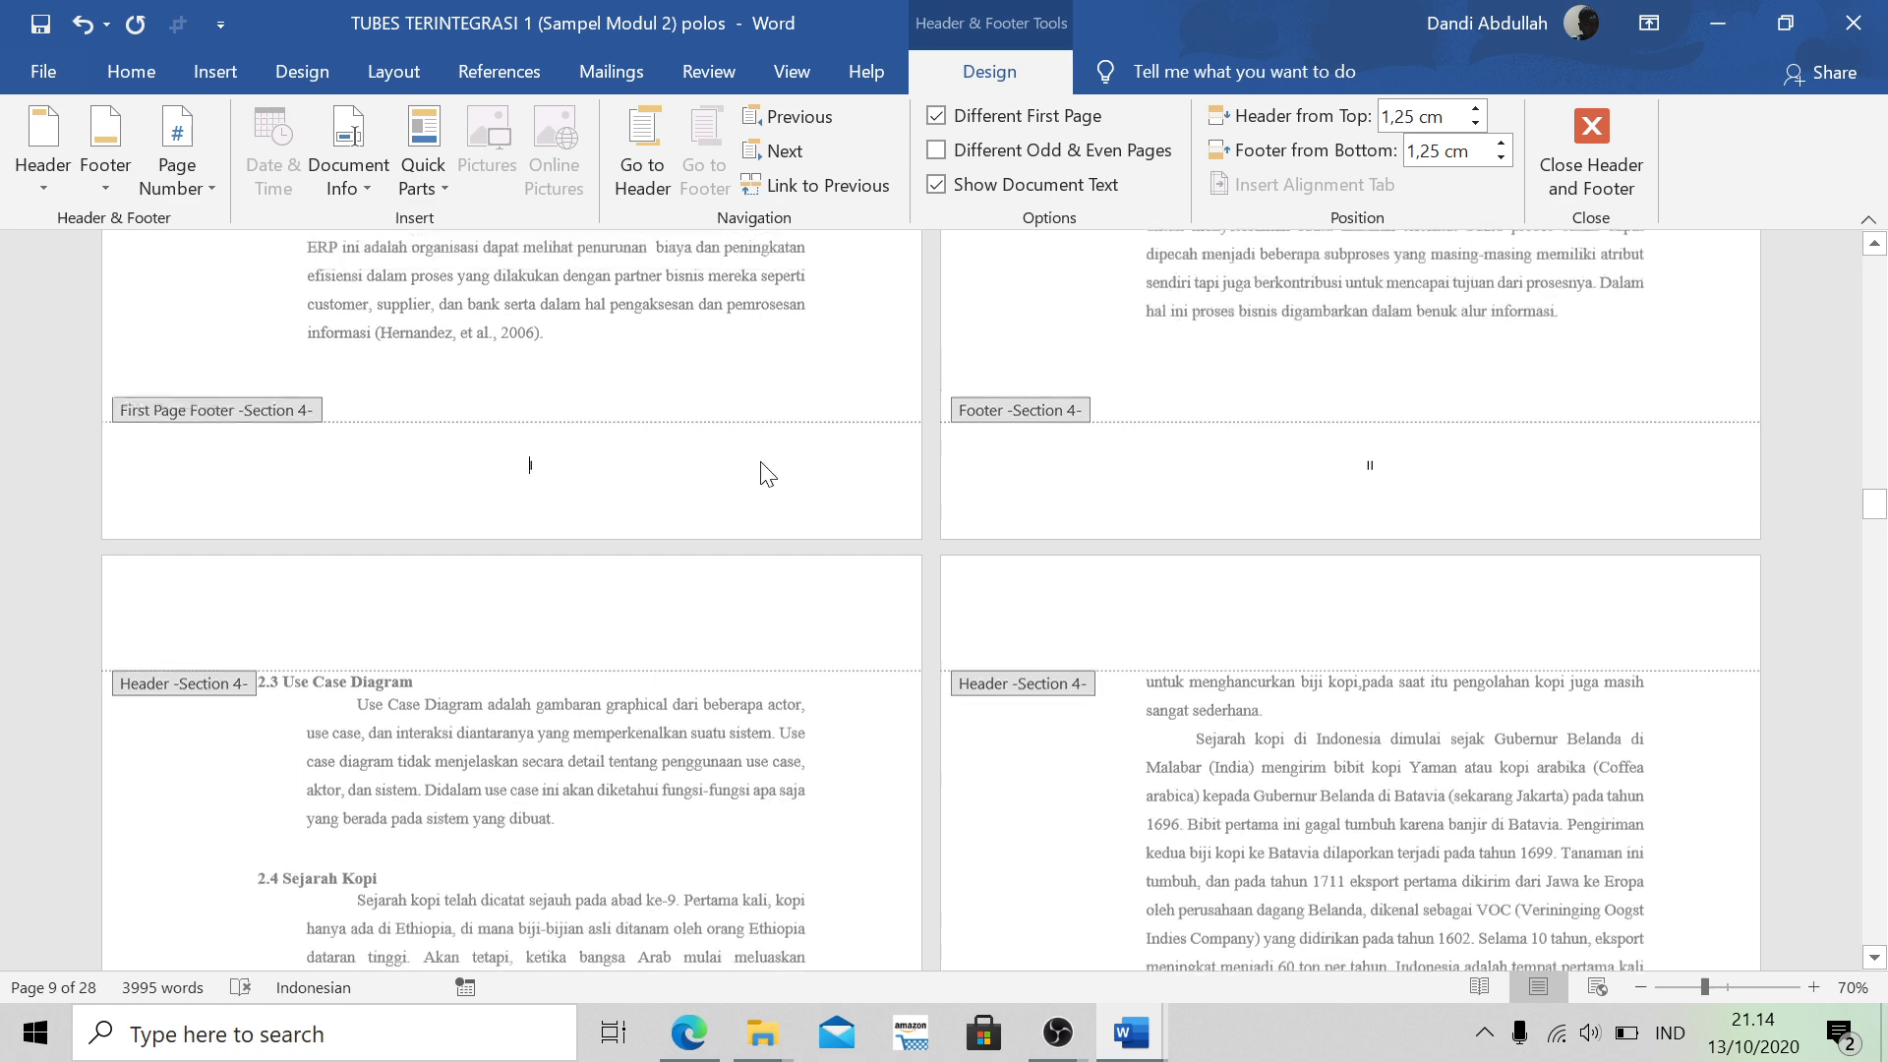
click(1401, 637)
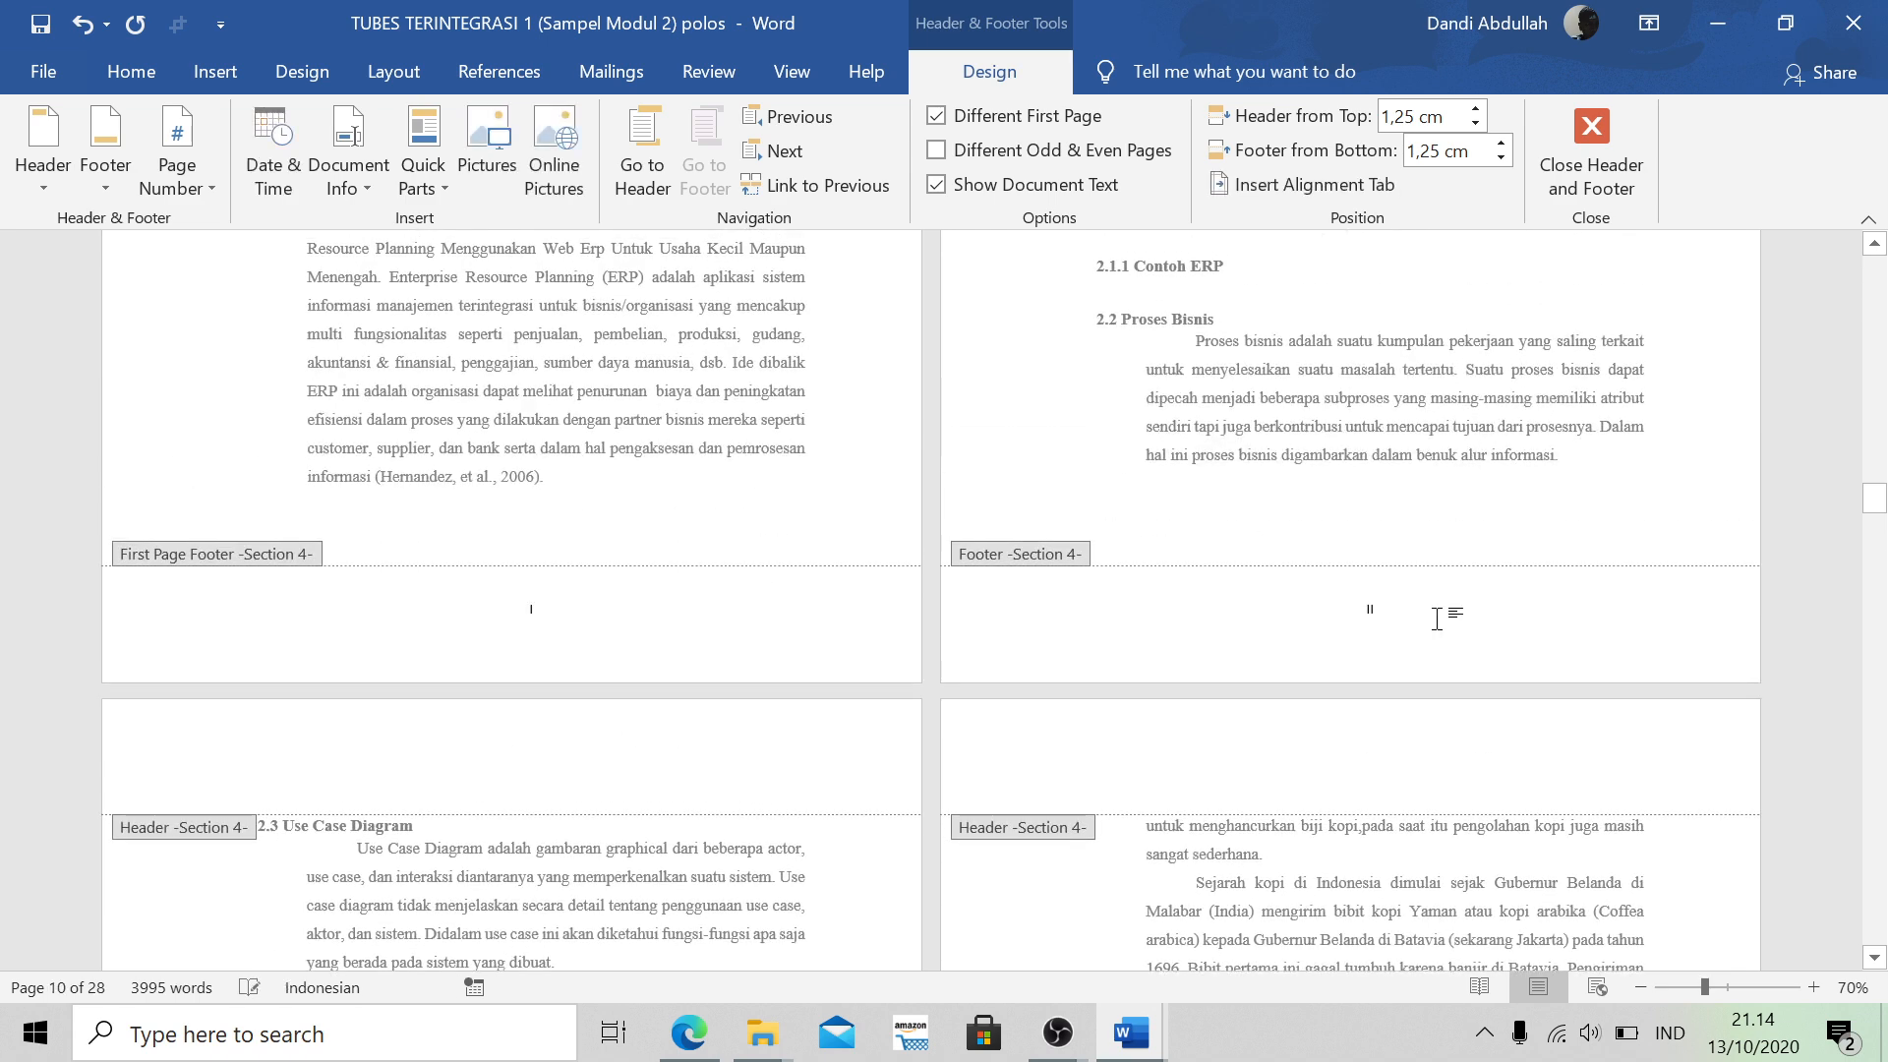
double_click(1362, 609)
key(Delete)
scroll(593, 624, up, 6)
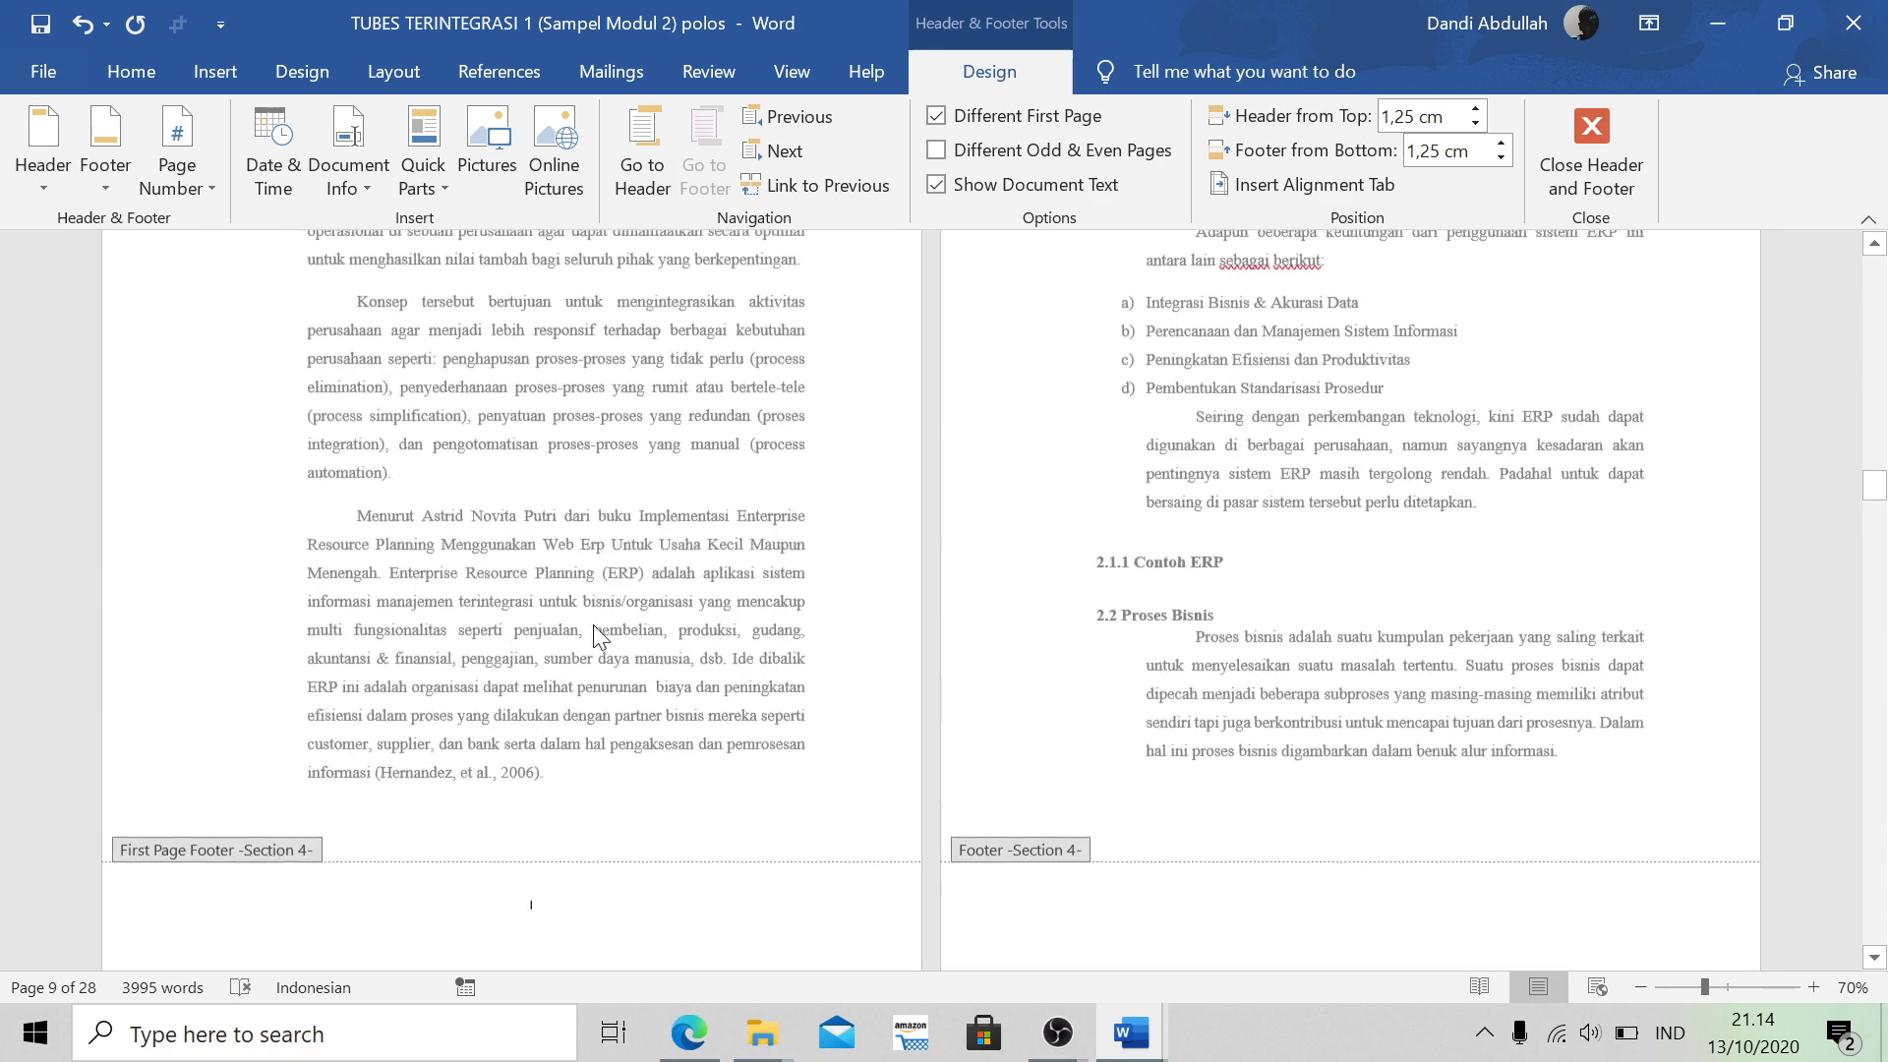
Add the prefix "II-" to the BAB II first-page footer number and set Section 4's number format to 1, 2, 3, …
scroll(593, 624, down, 2)
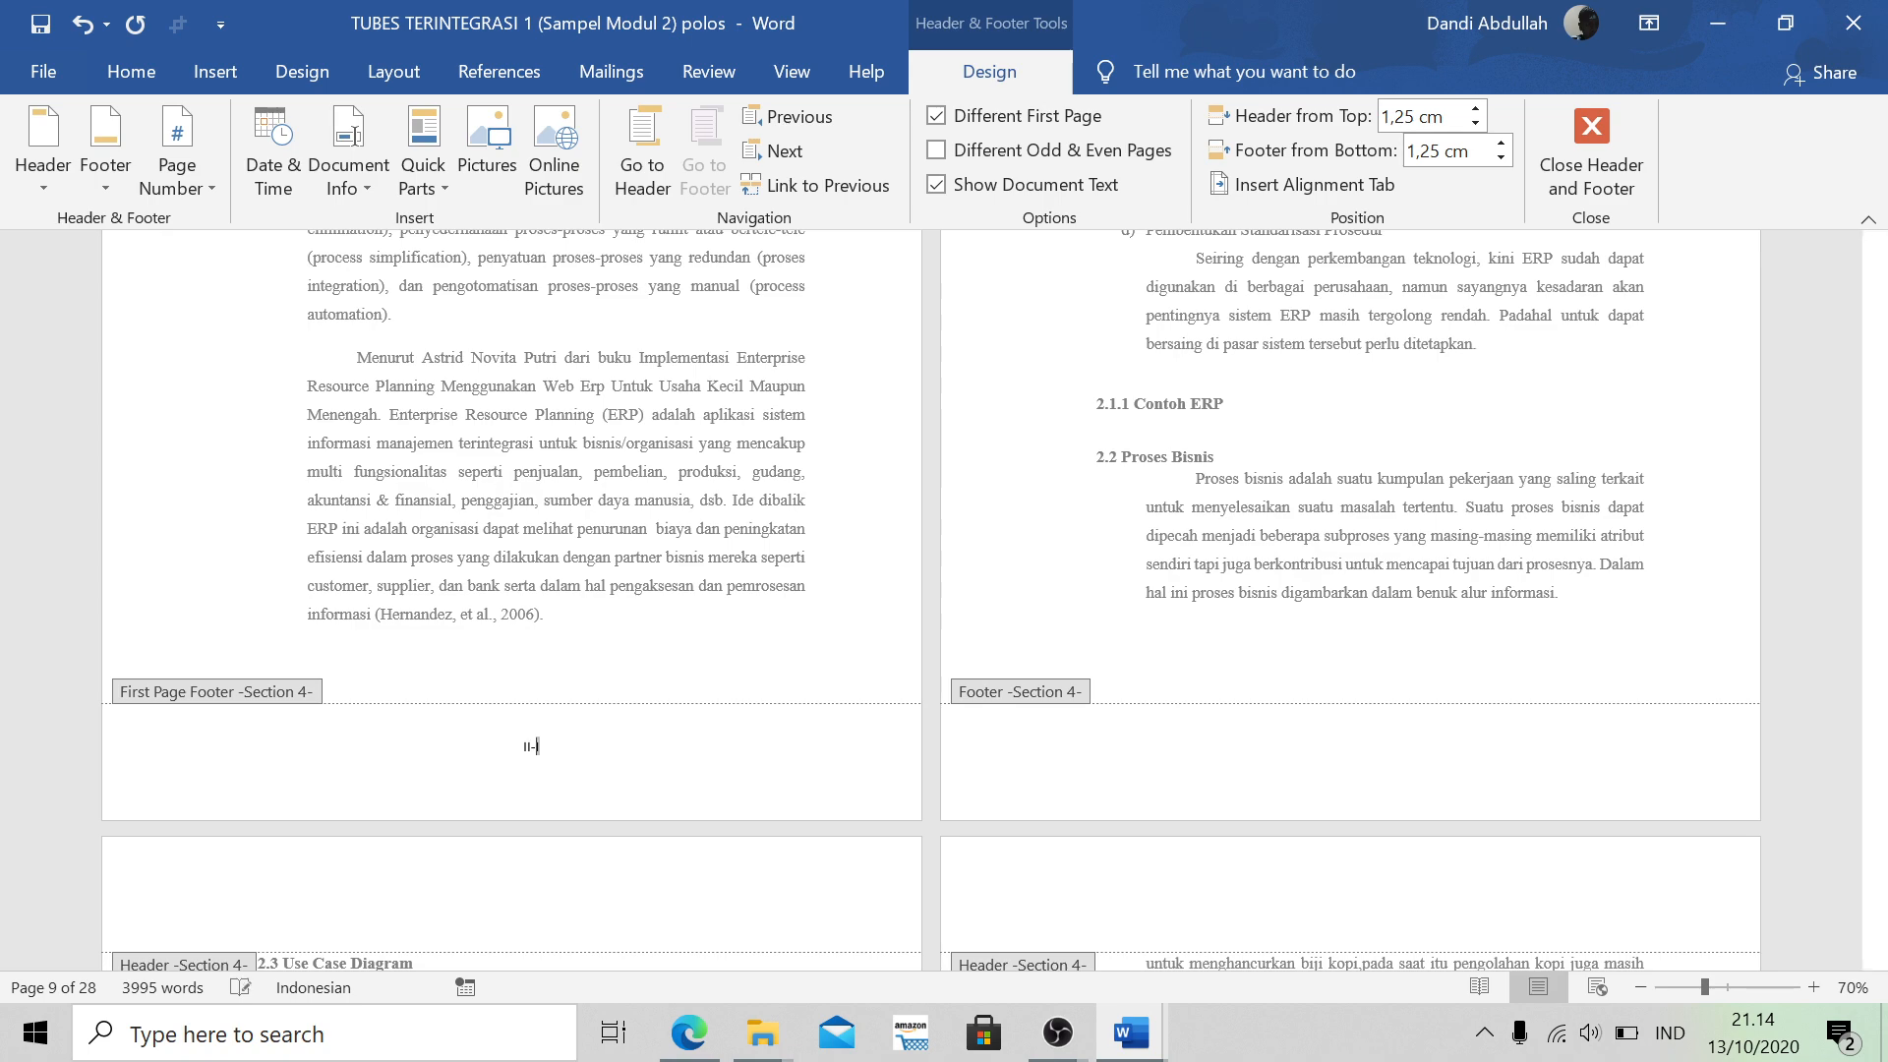
scroll(773, 745, up, 5)
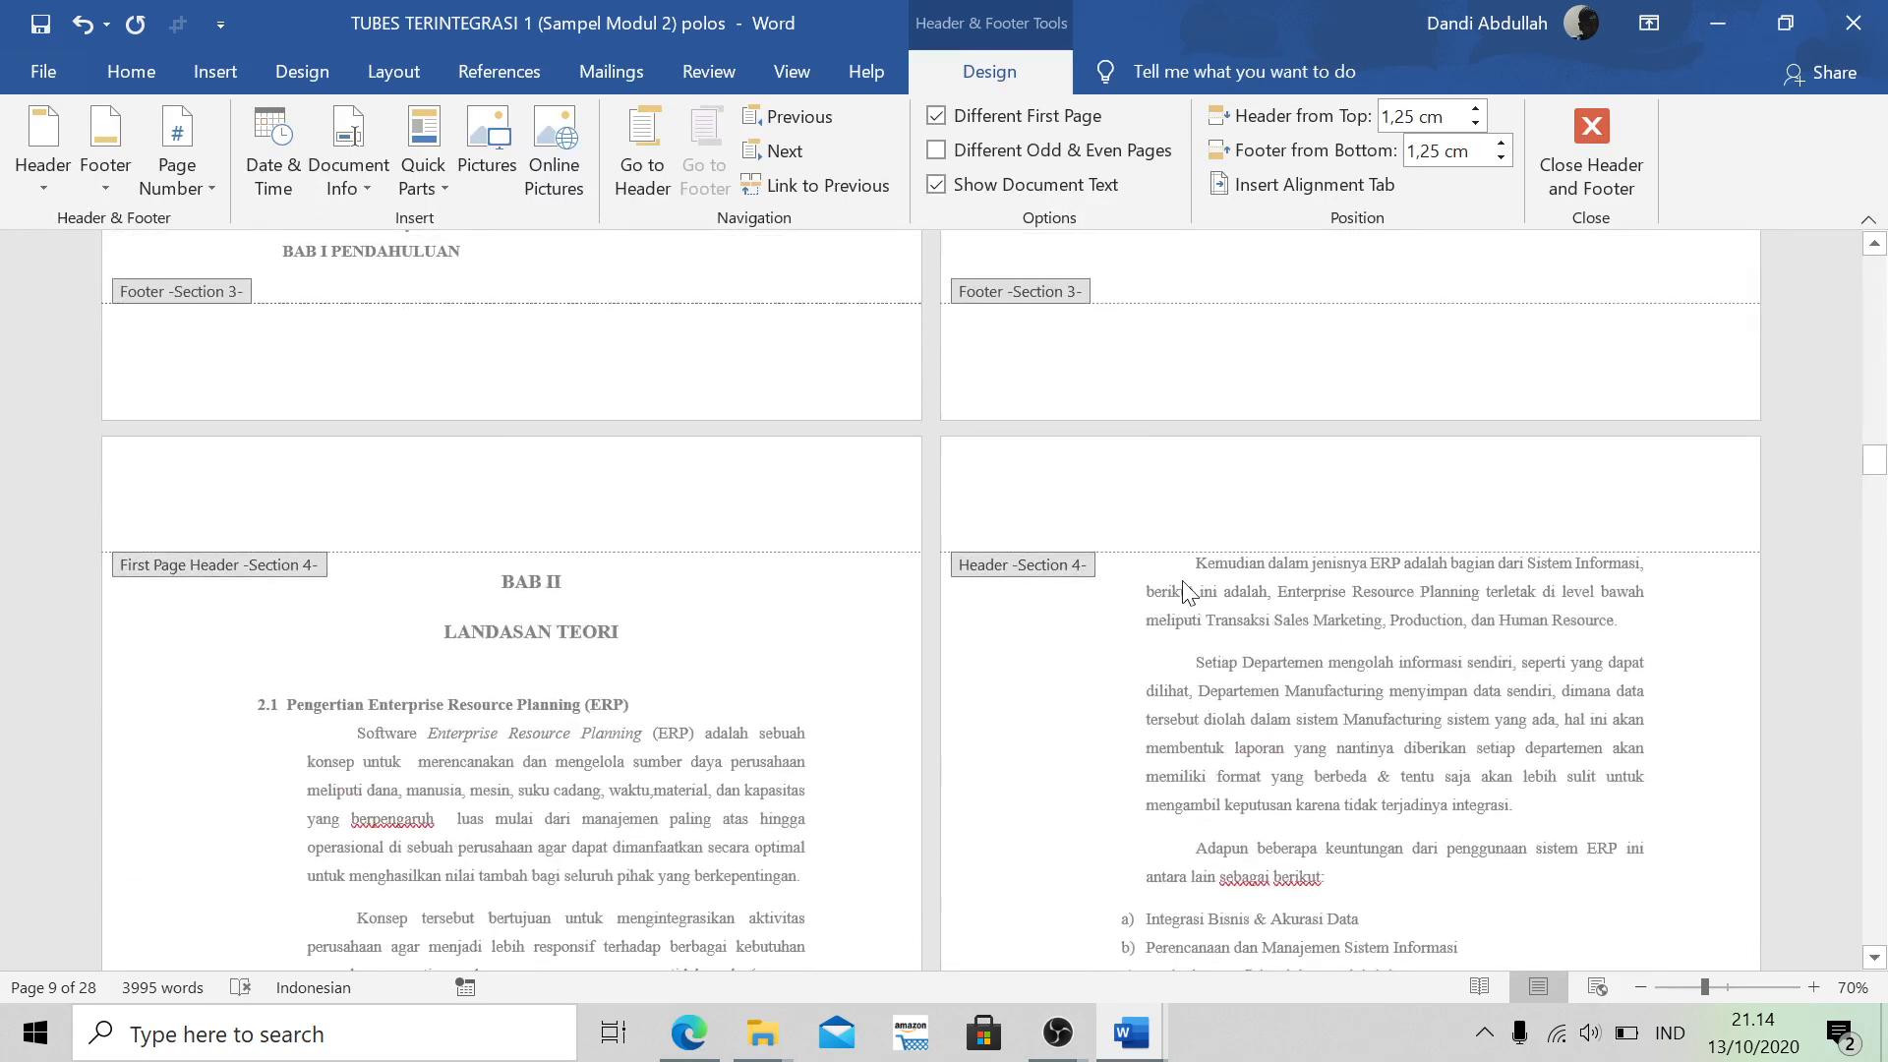
scroll(799, 715, down, 4)
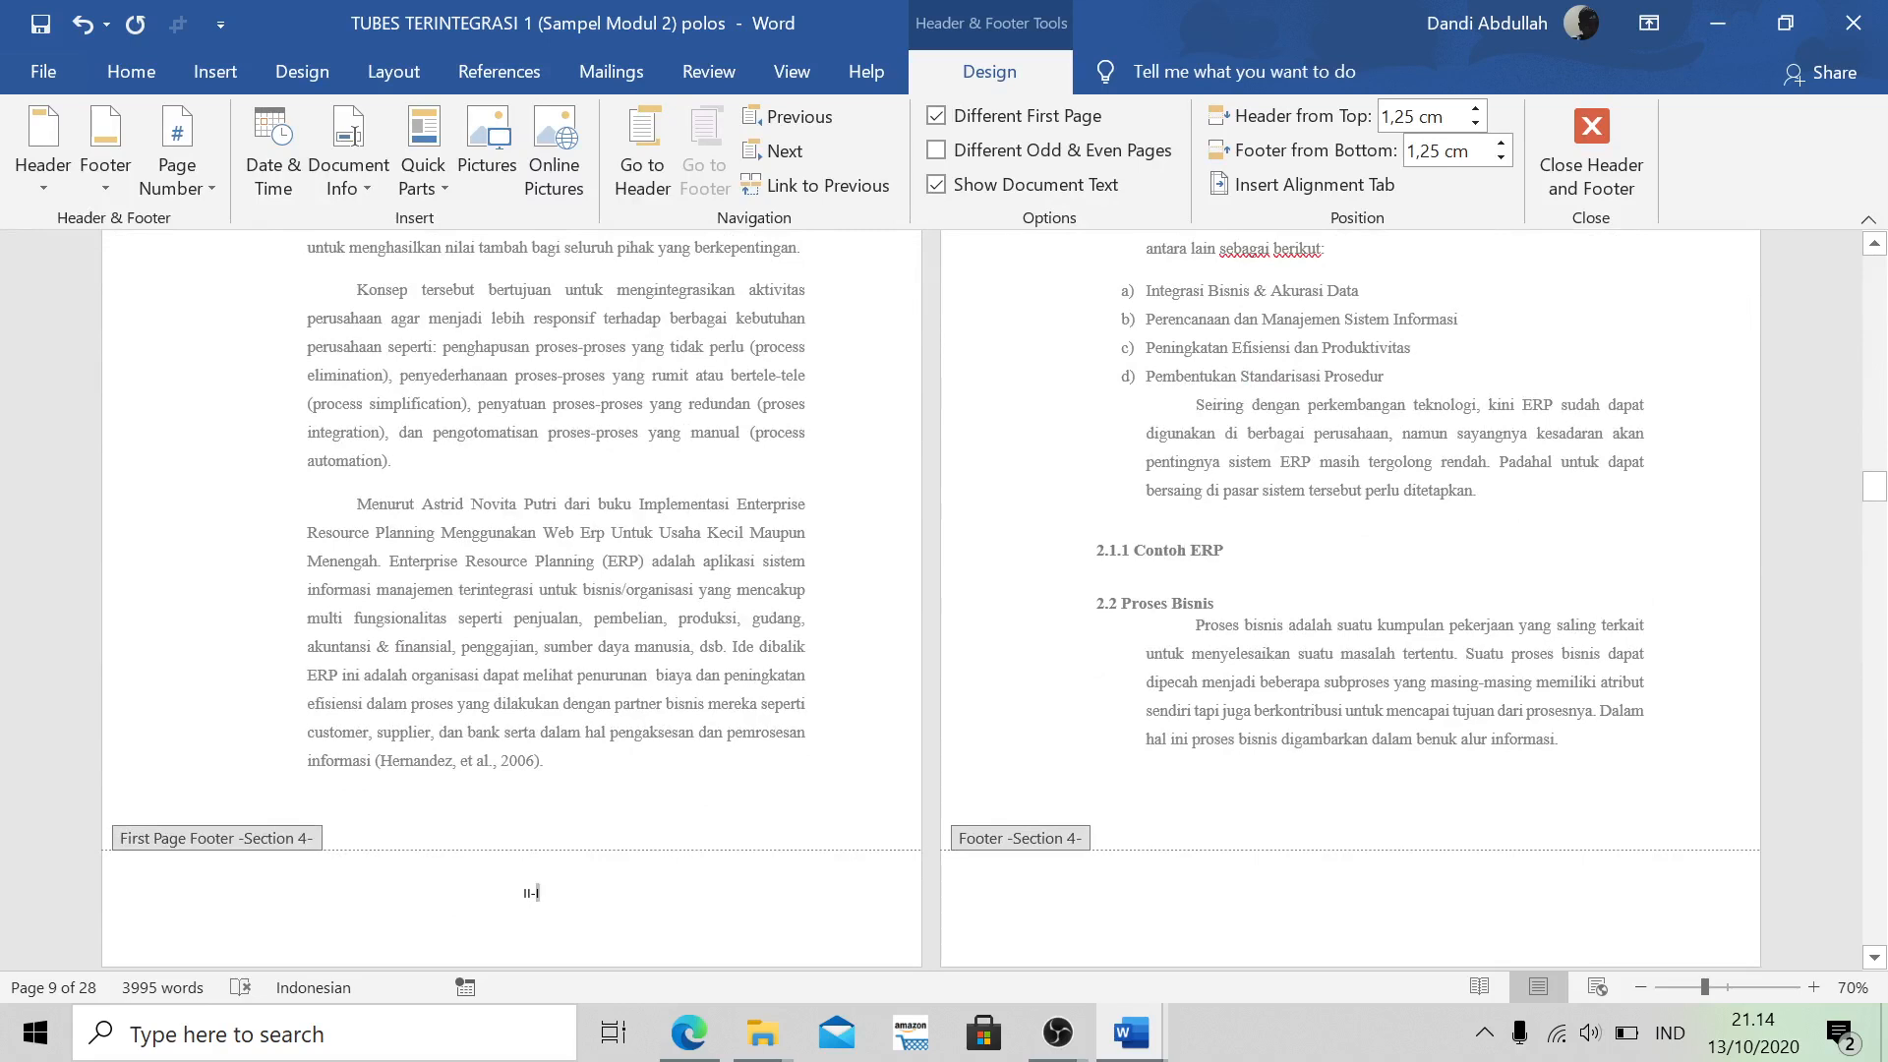
click(163, 193)
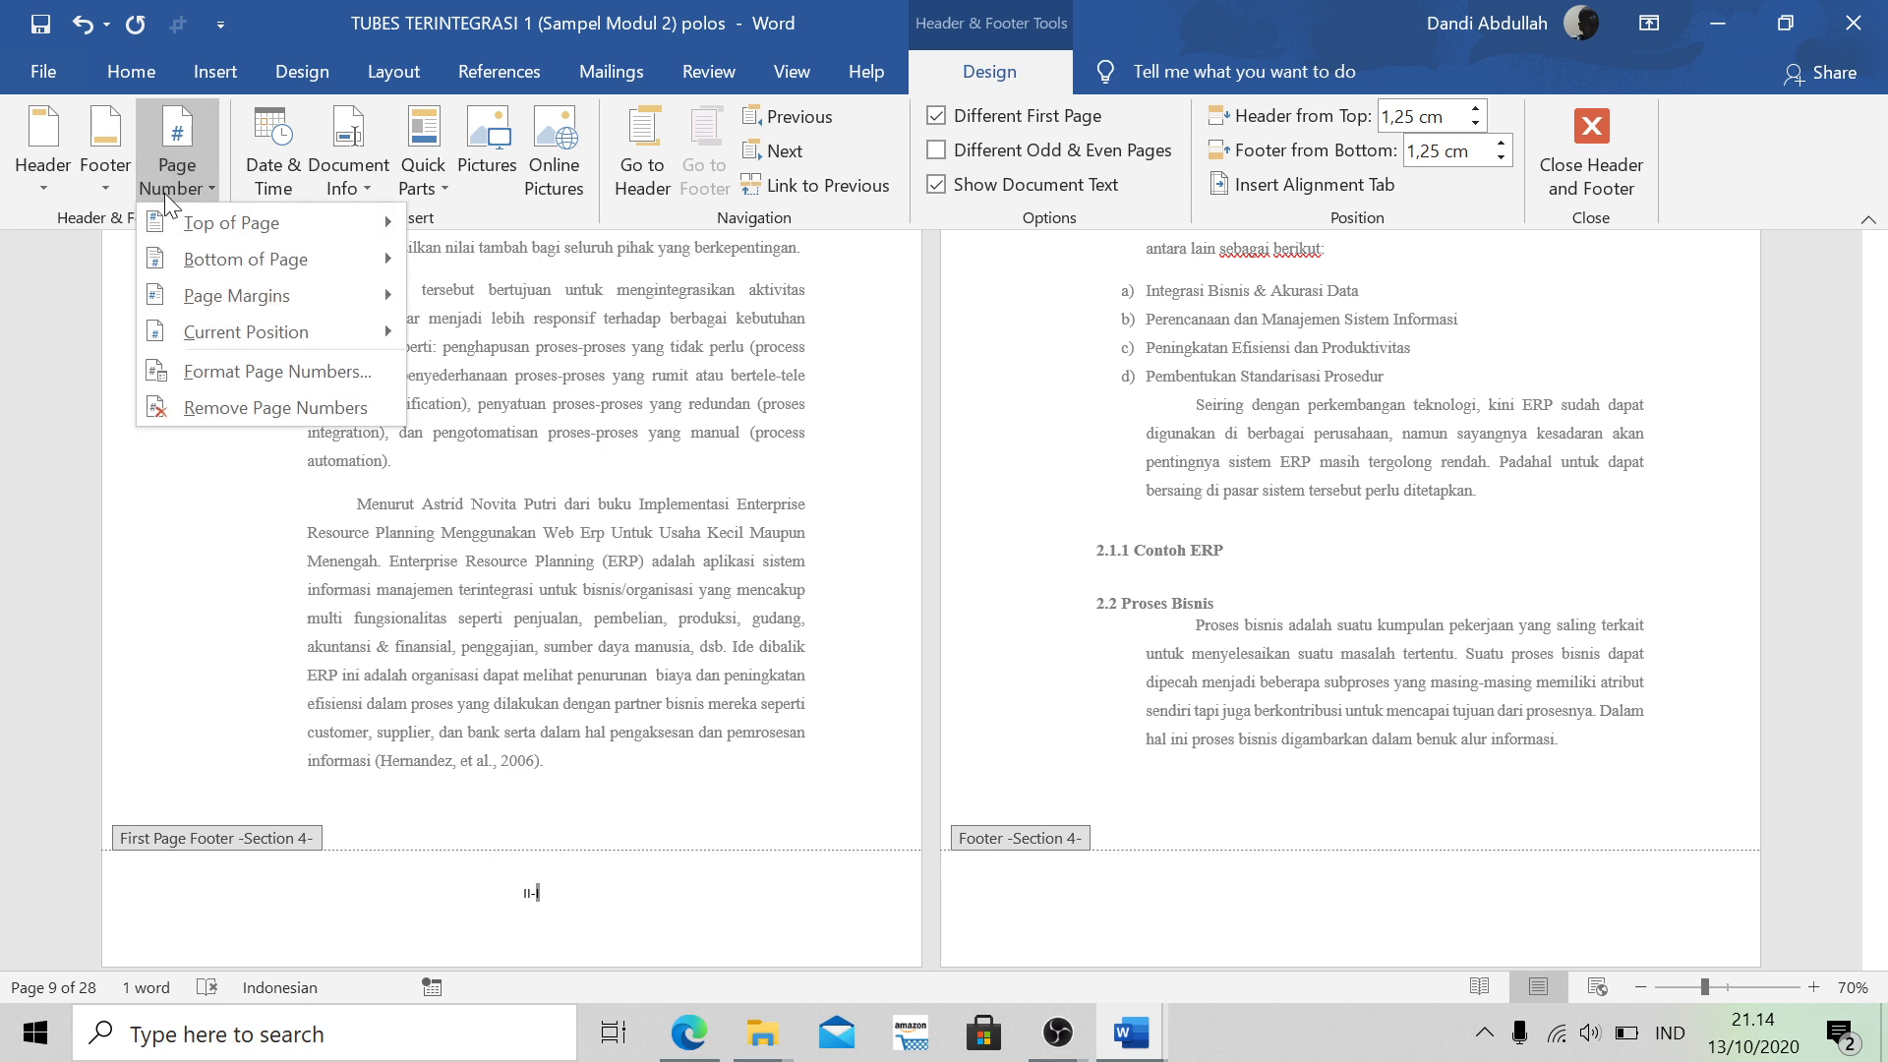
click(334, 385)
click(990, 386)
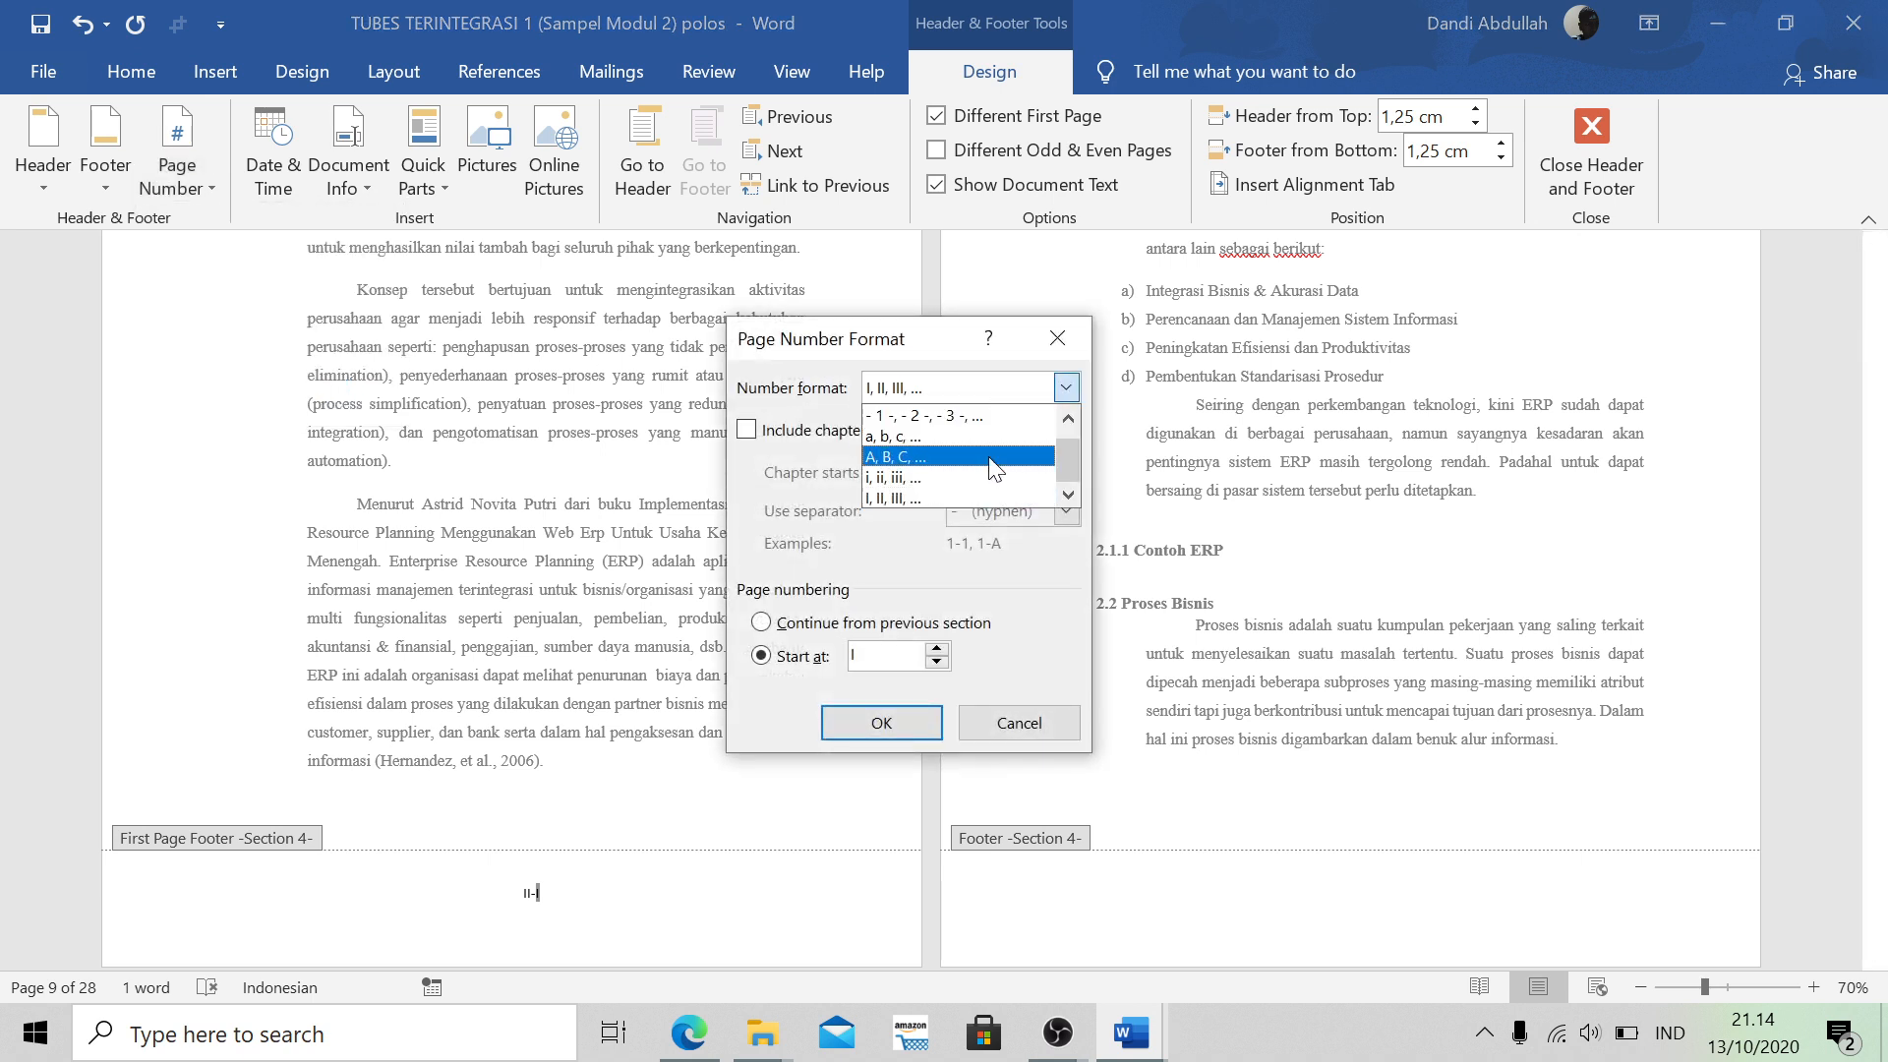
scroll(1079, 451, up, 1)
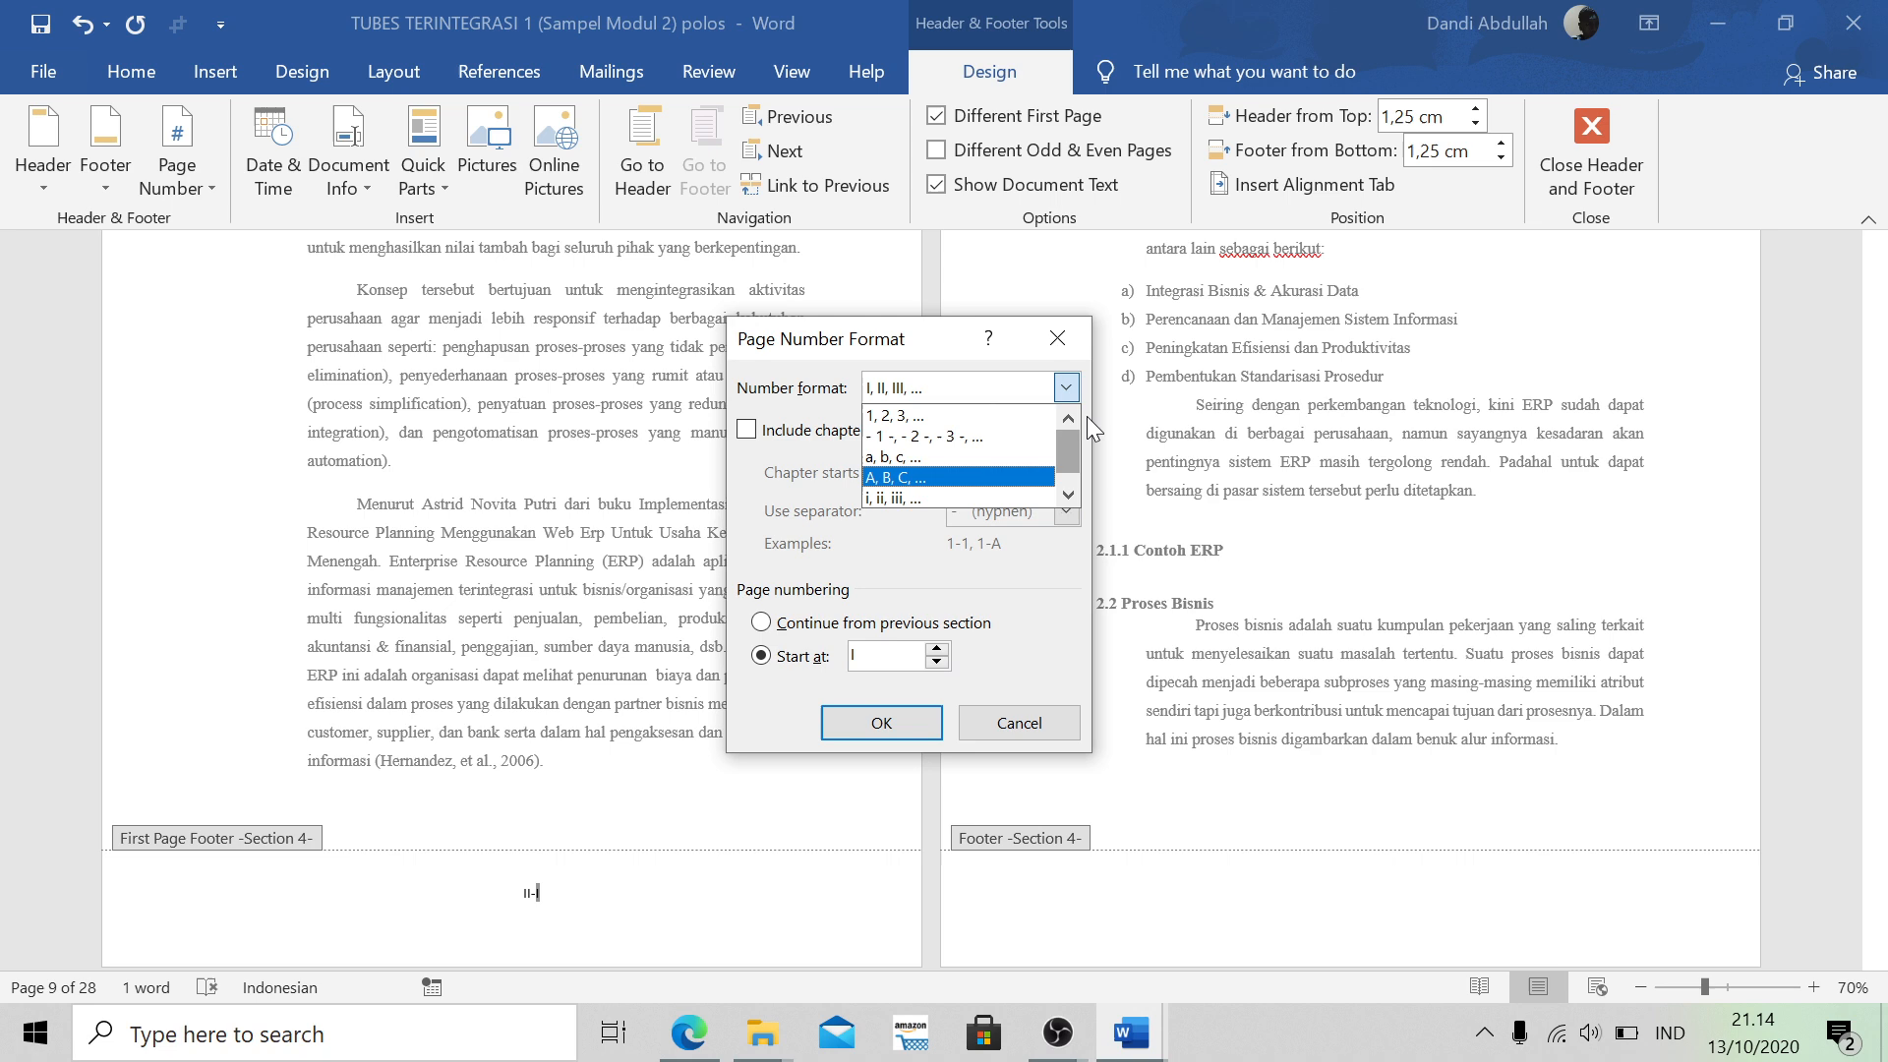
click(948, 415)
click(903, 713)
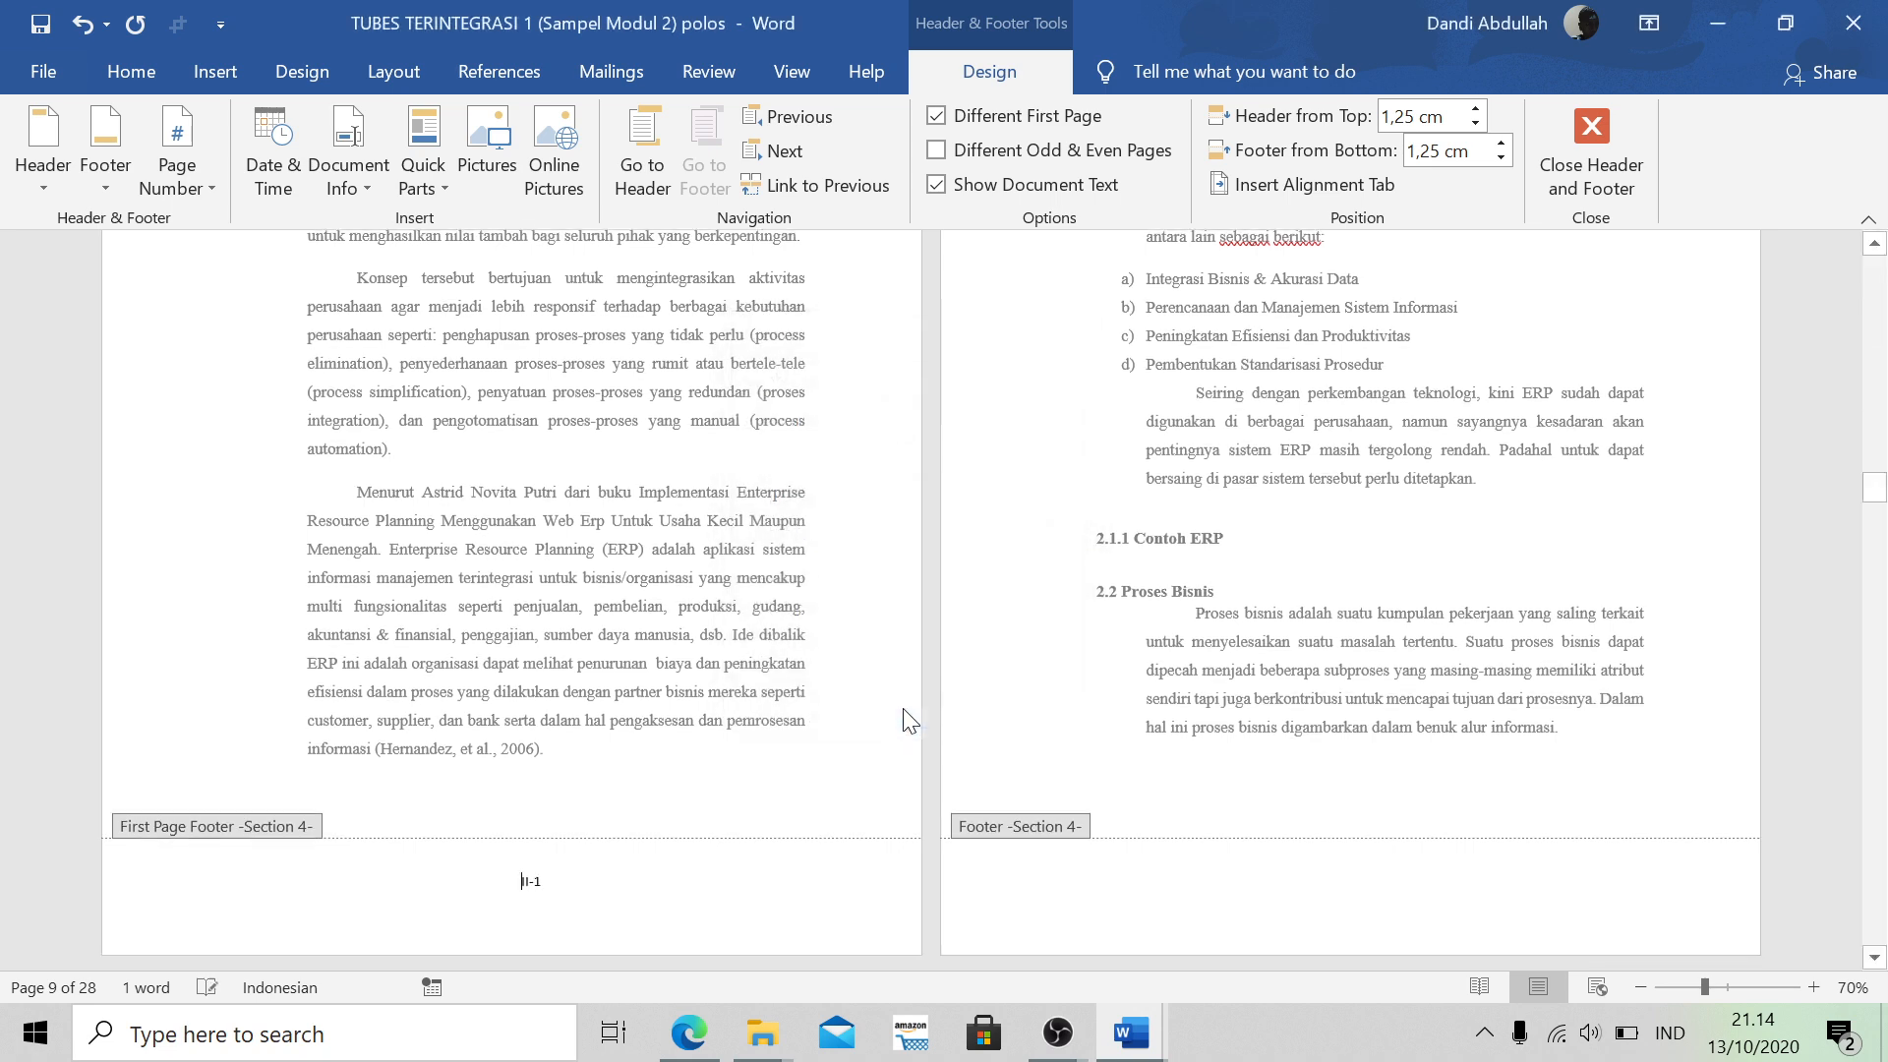
Insert a Plain Number 3 page number at the top of the second BAB II page and add the prefix "II-" before it
scroll(1325, 661, up, 7)
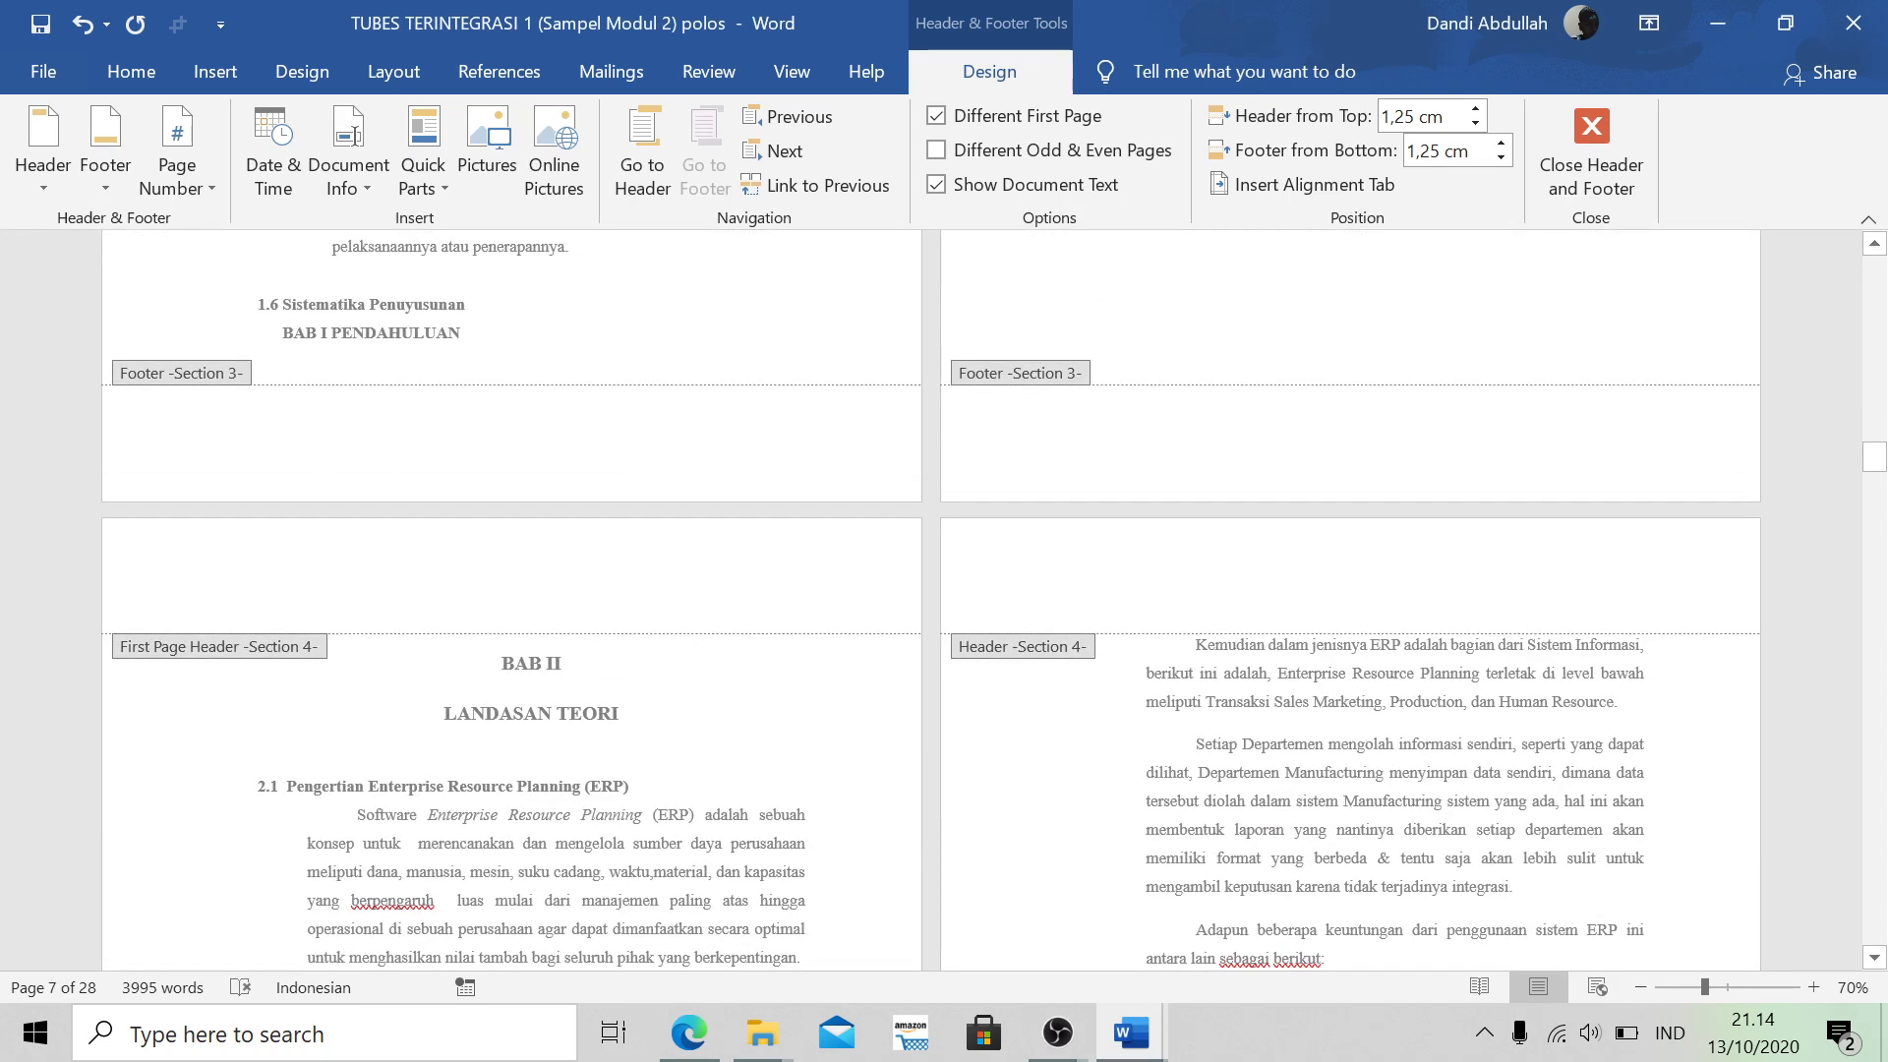
click(1466, 573)
click(214, 175)
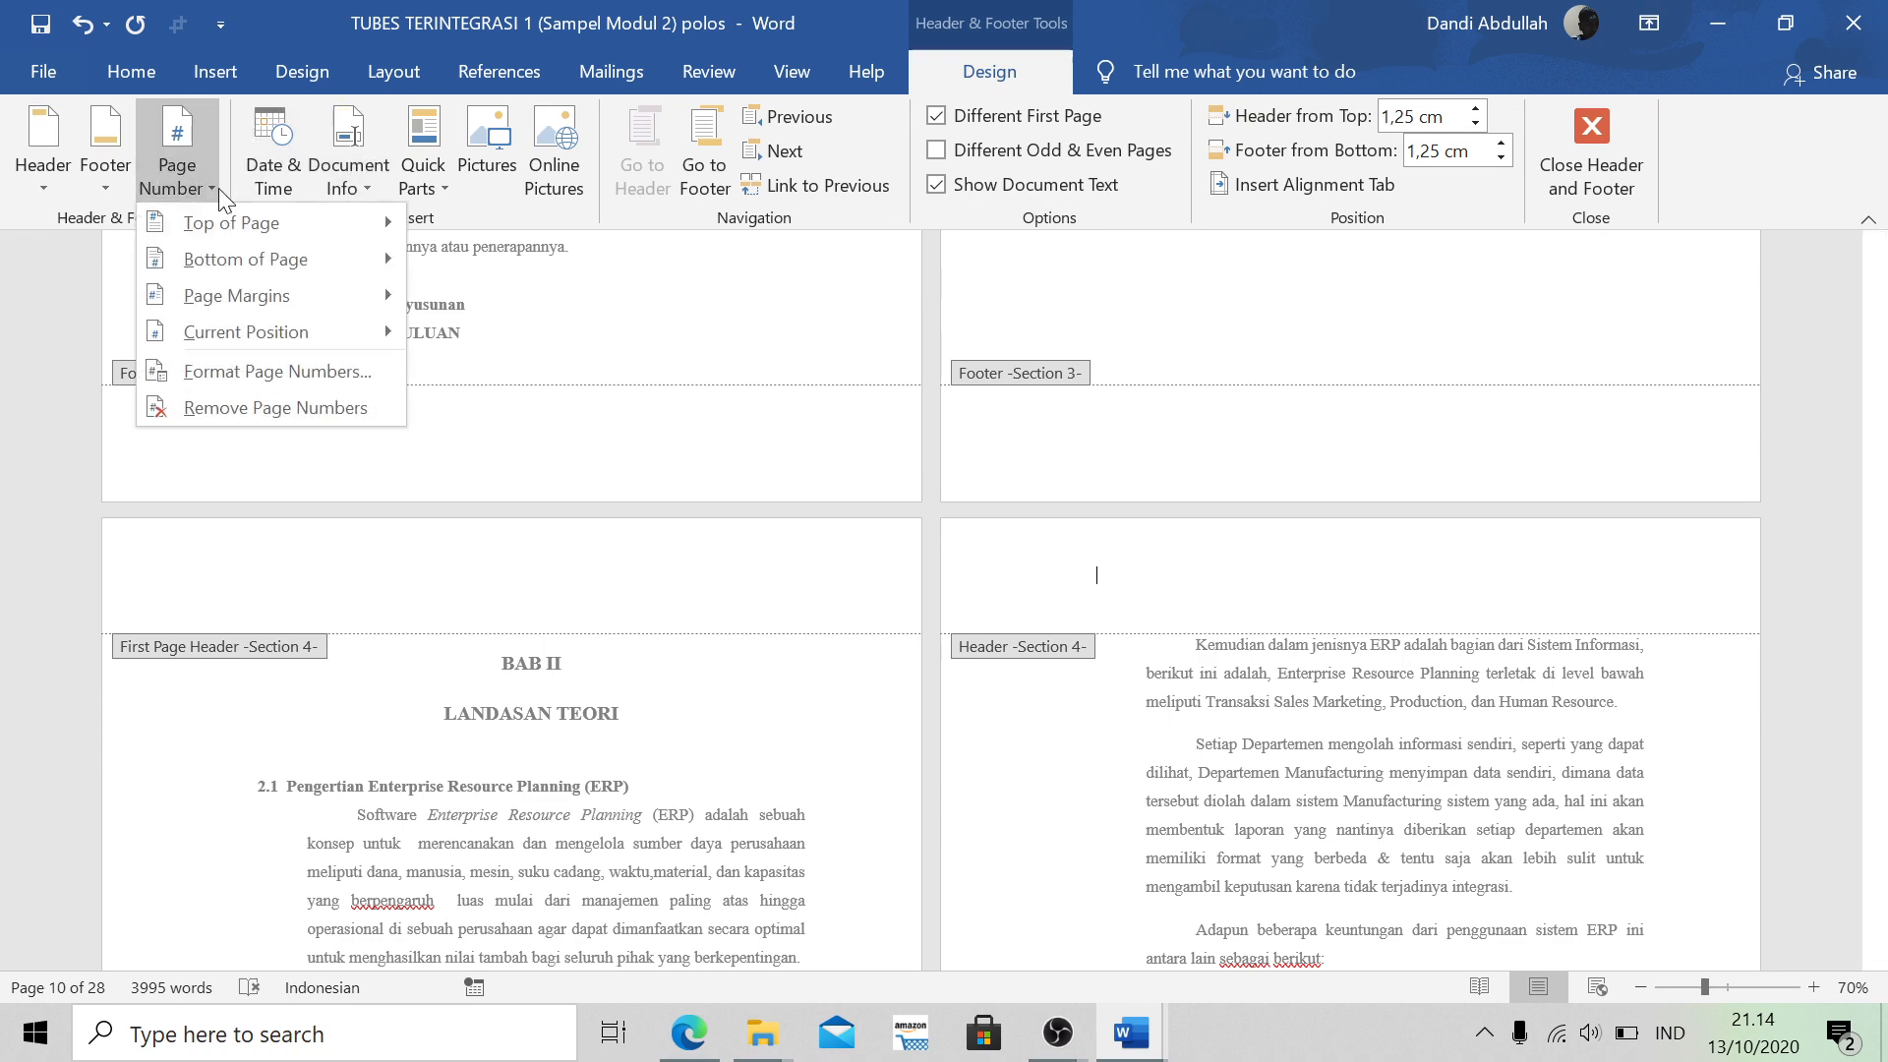
mouse_move(228, 226)
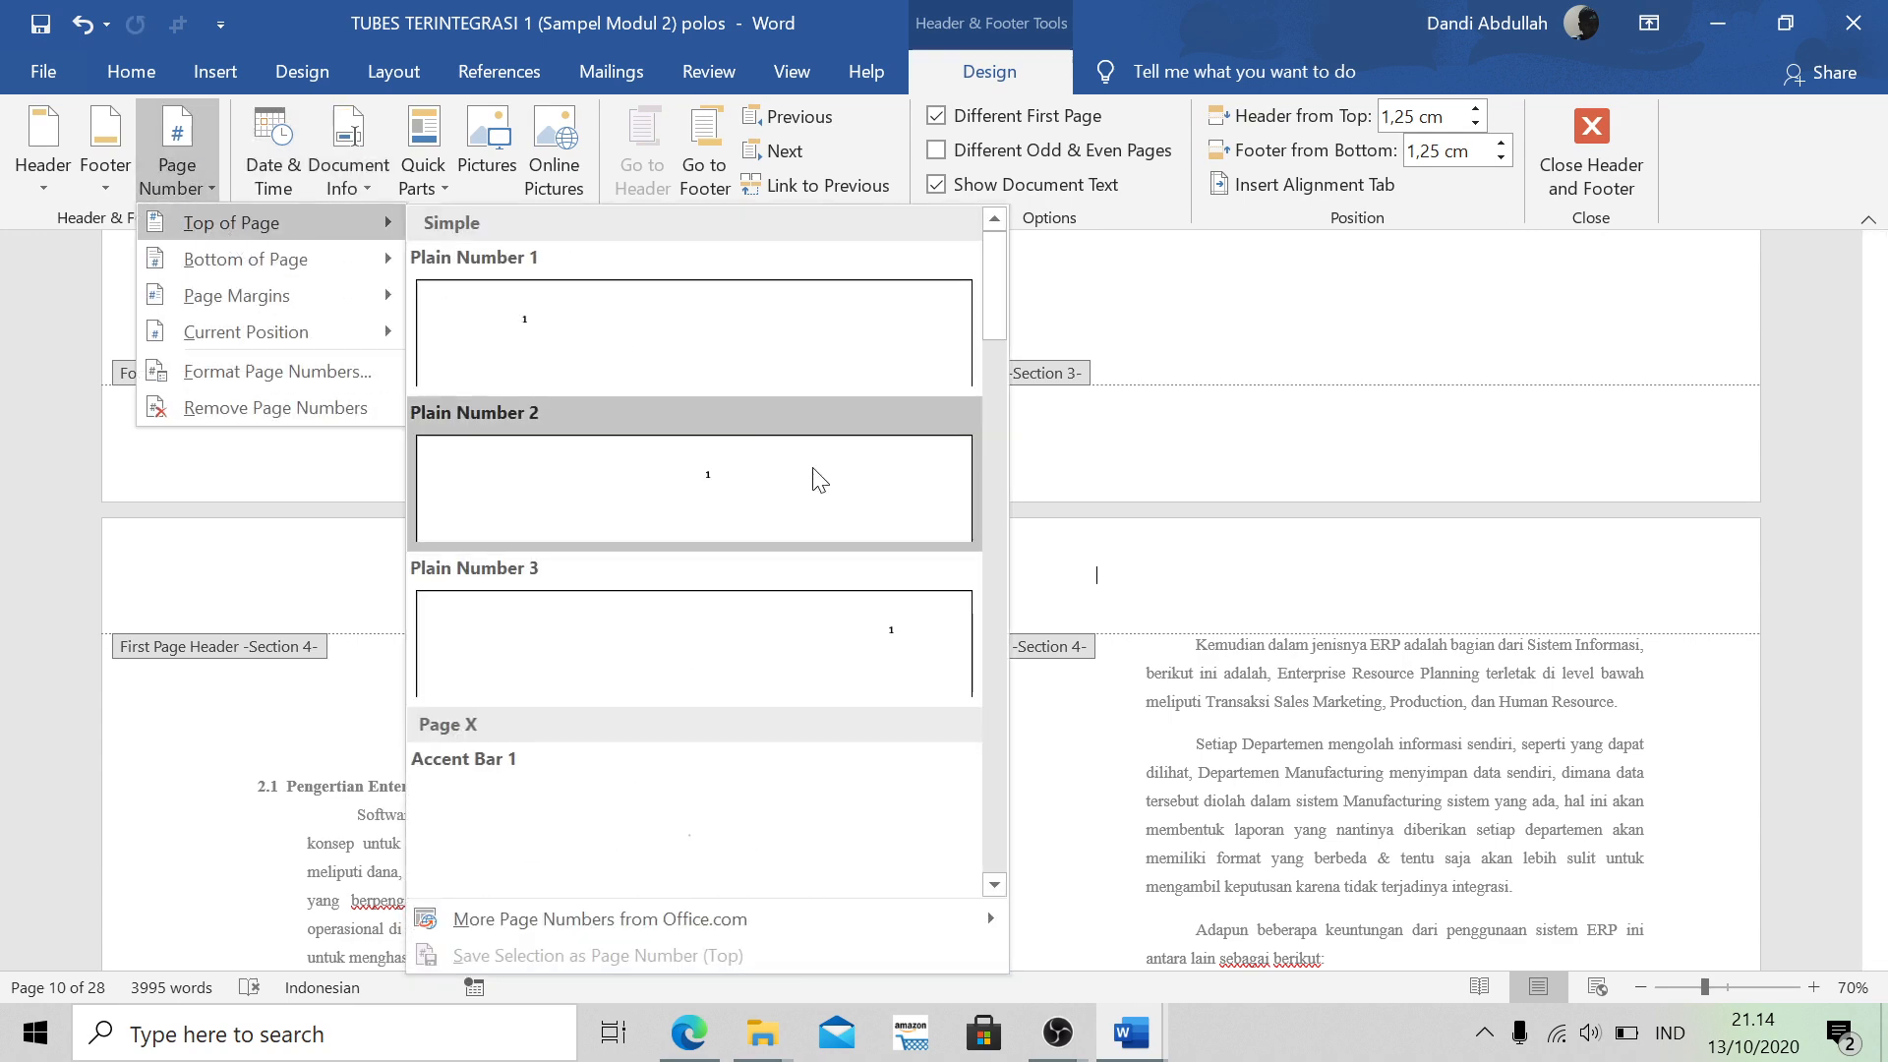
click(890, 652)
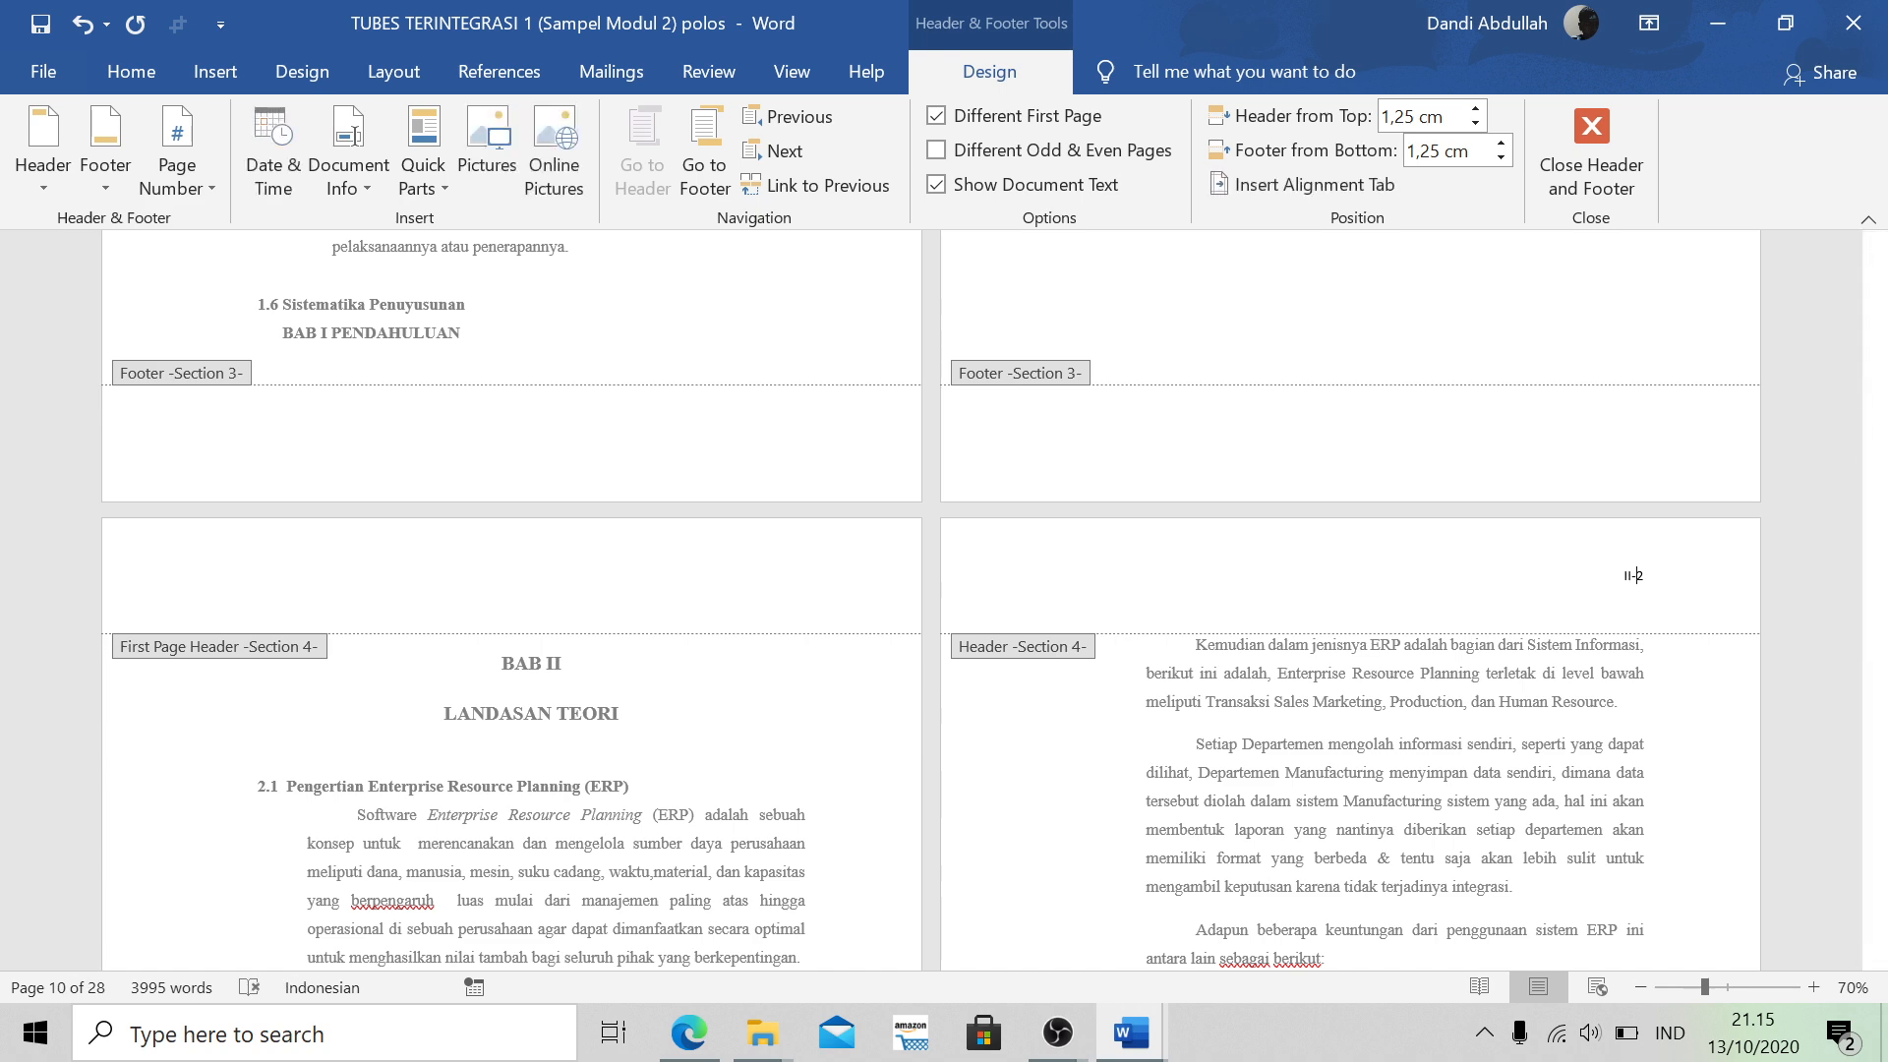
Insert a centered Plain Number 2 page number at the bottom of the page in the Section 5 footer of BAB III
scroll(1633, 576, down, 5)
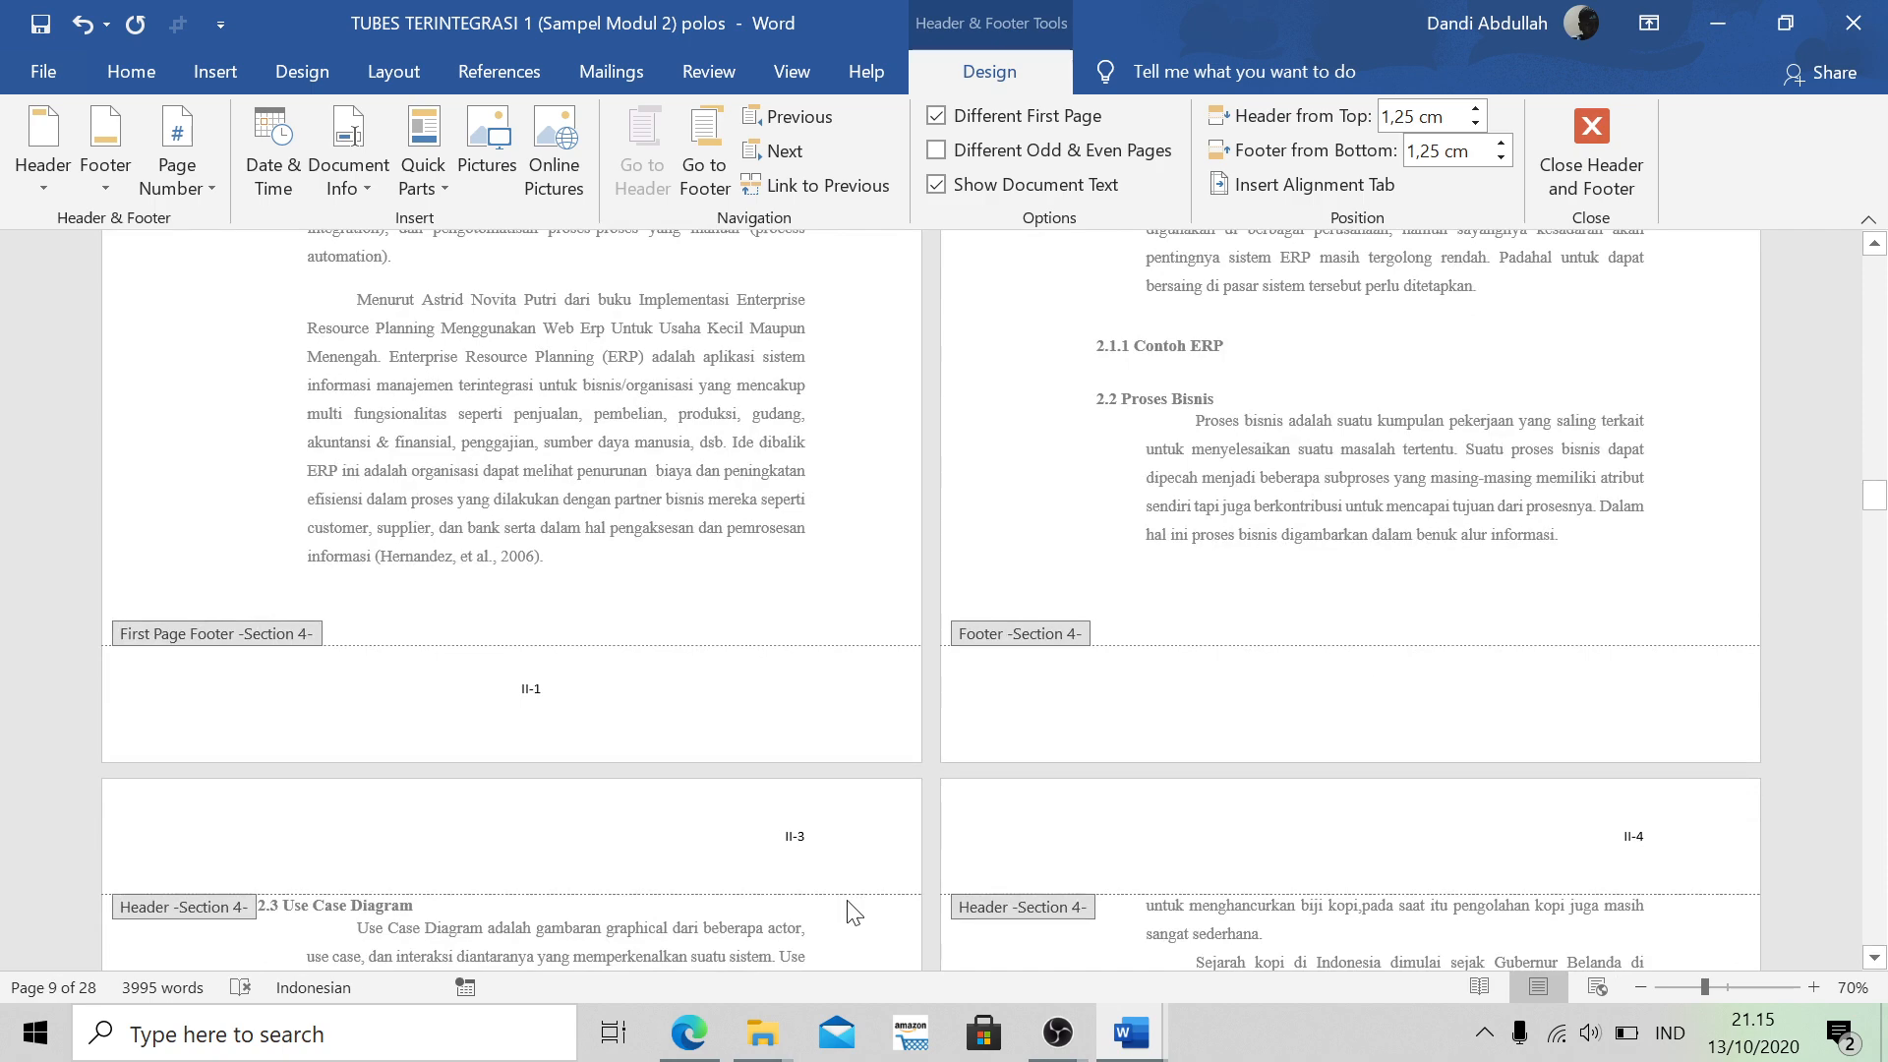
scroll(854, 913, down, 2)
scroll(1370, 777, down, 10)
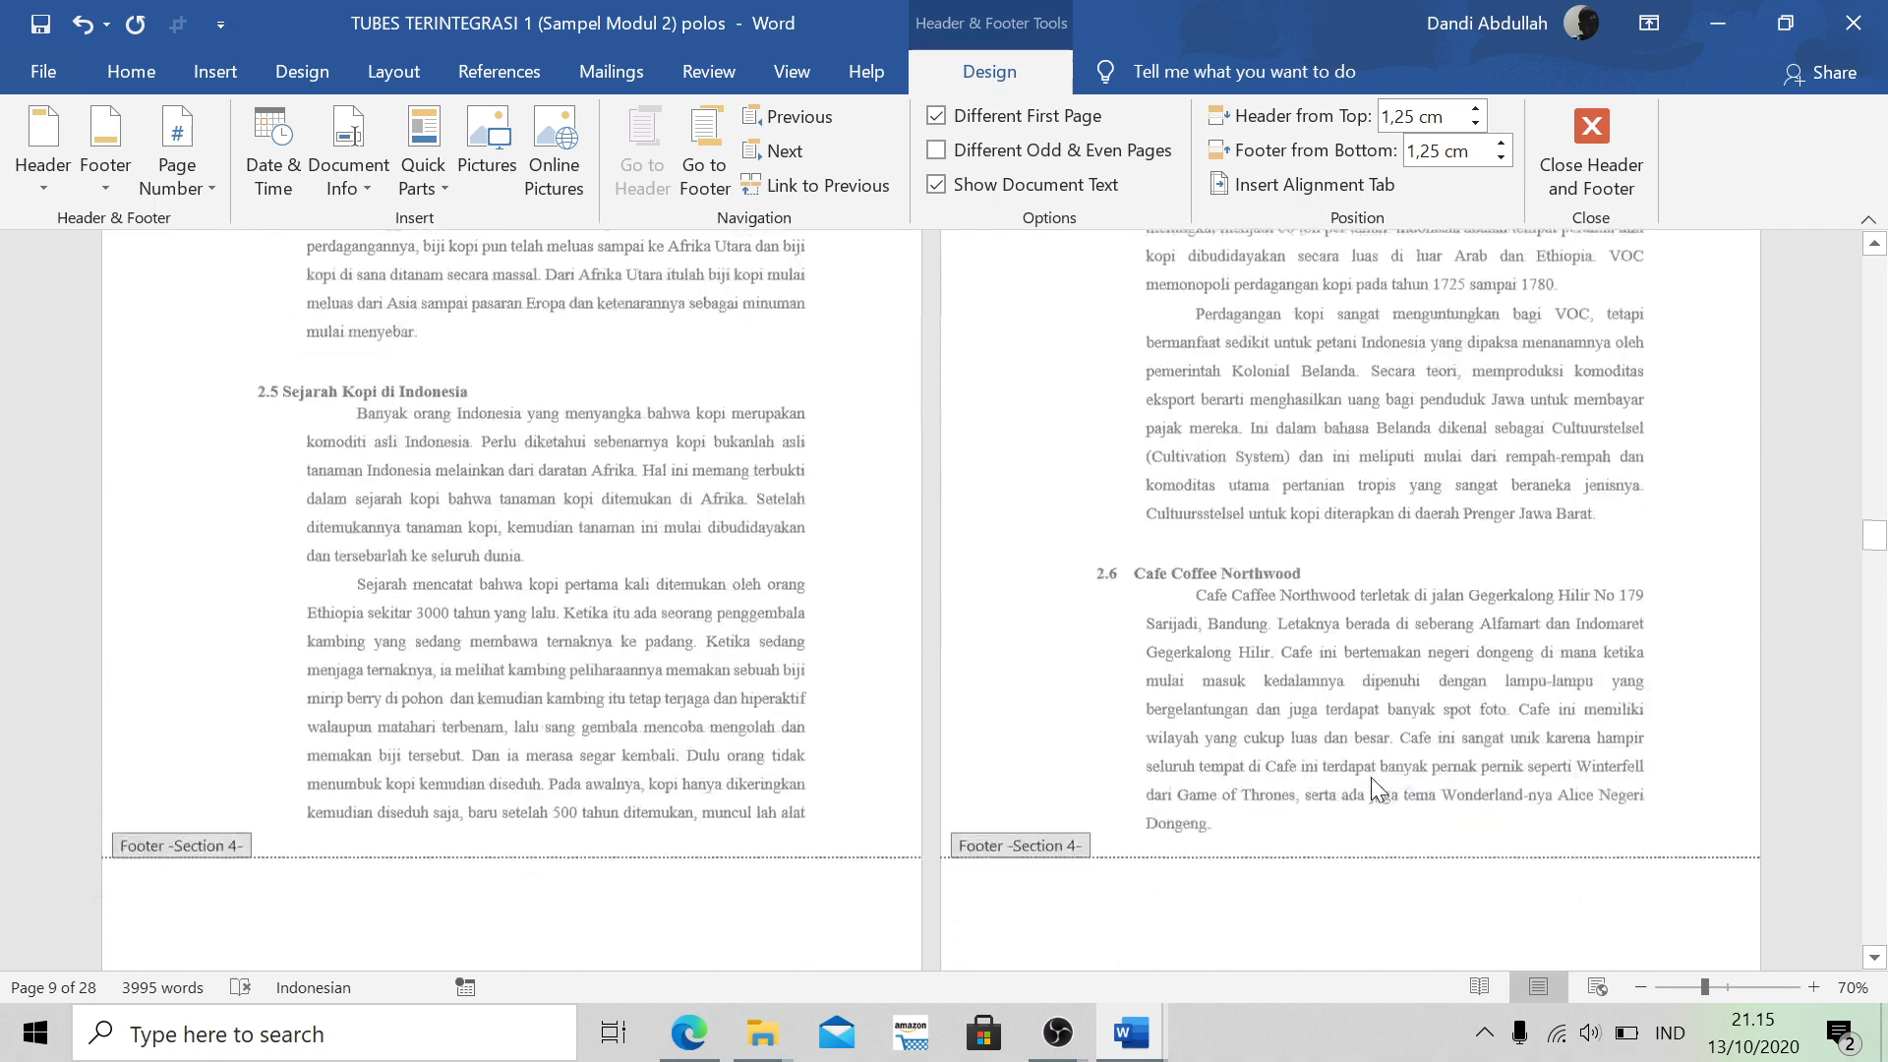
scroll(1371, 777, down, 4)
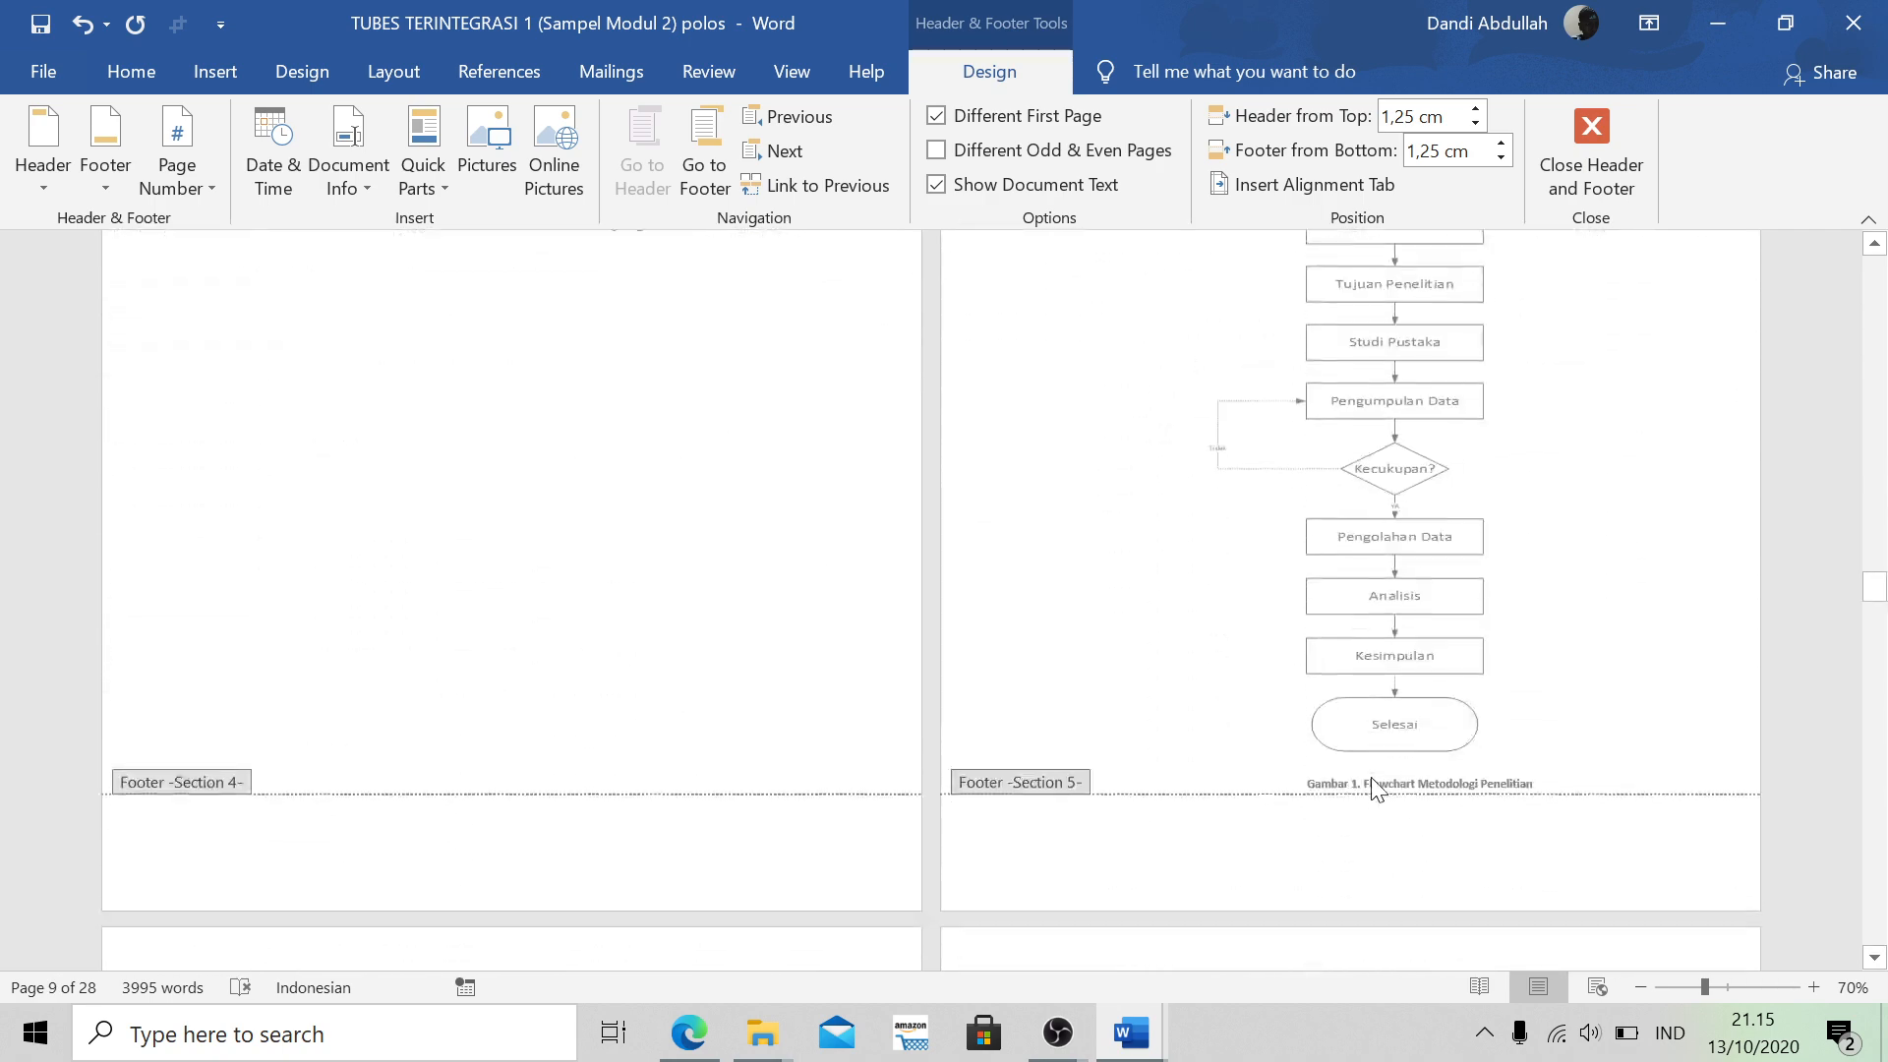
click(1394, 843)
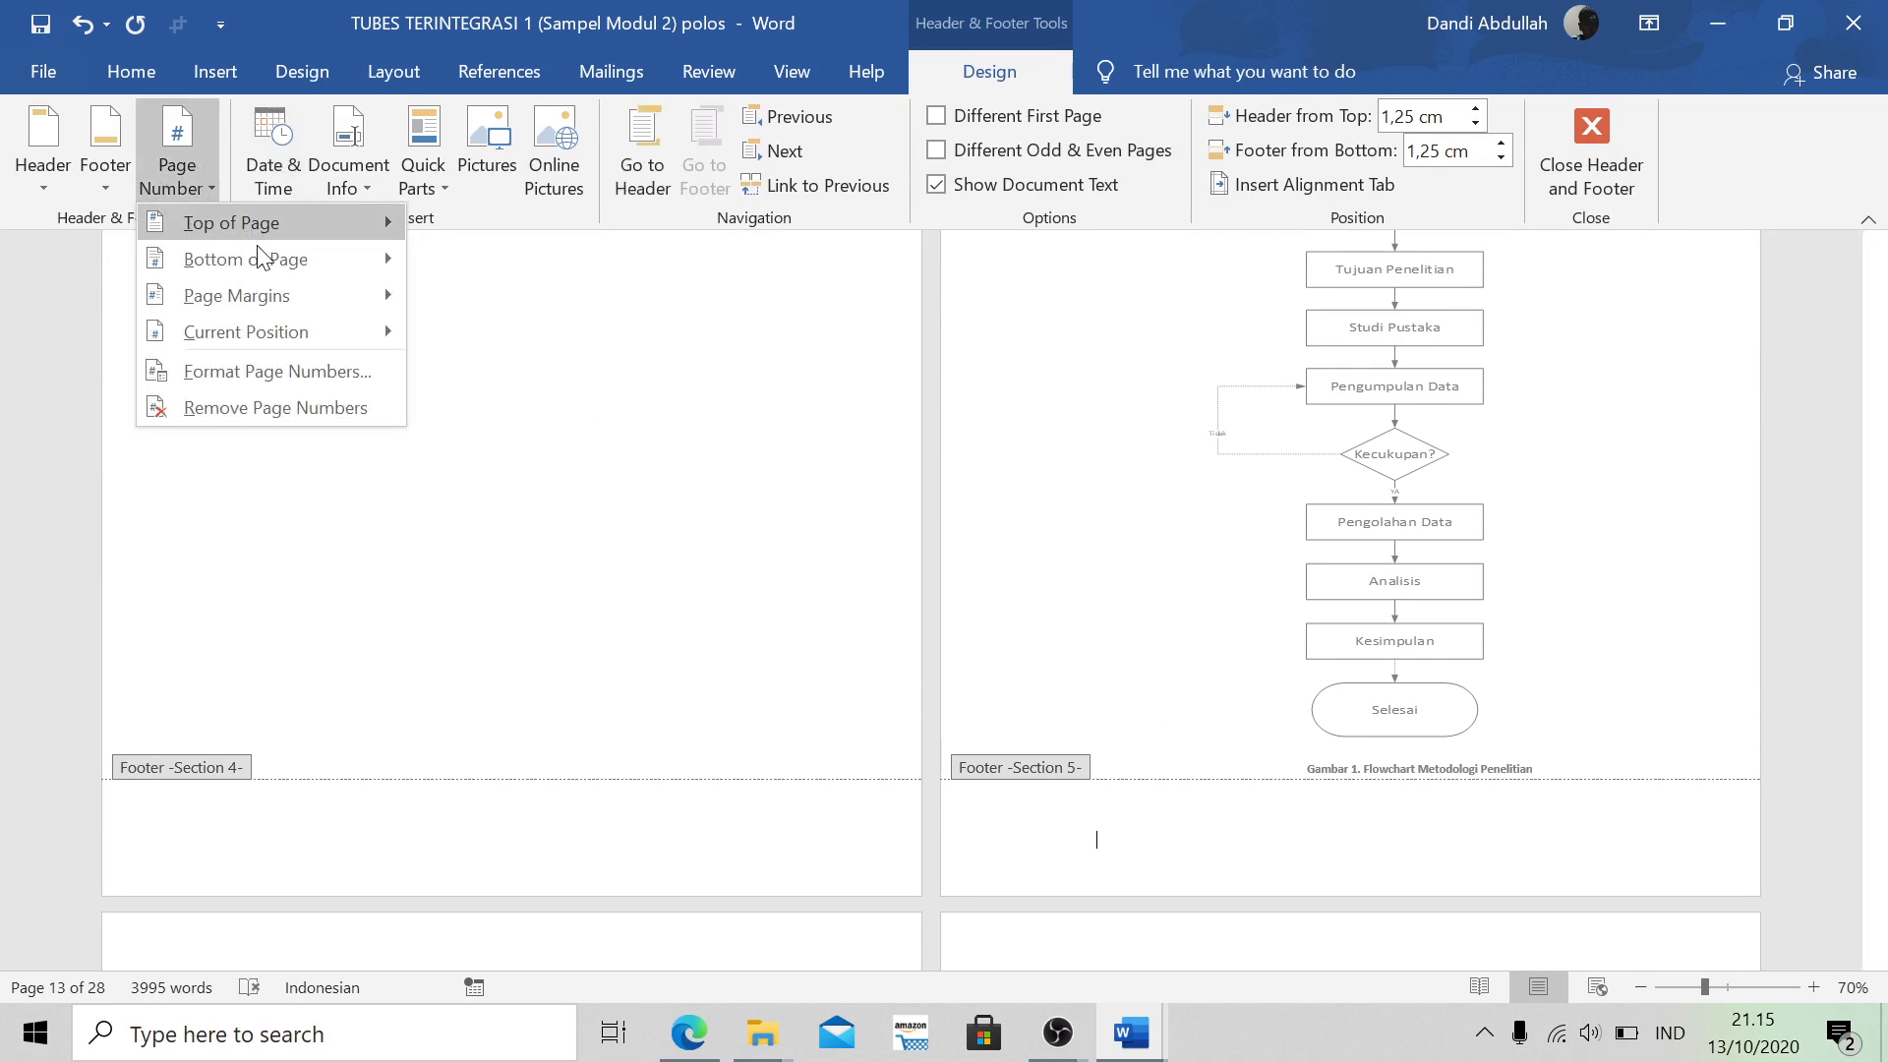
mouse_move(262, 258)
click(723, 489)
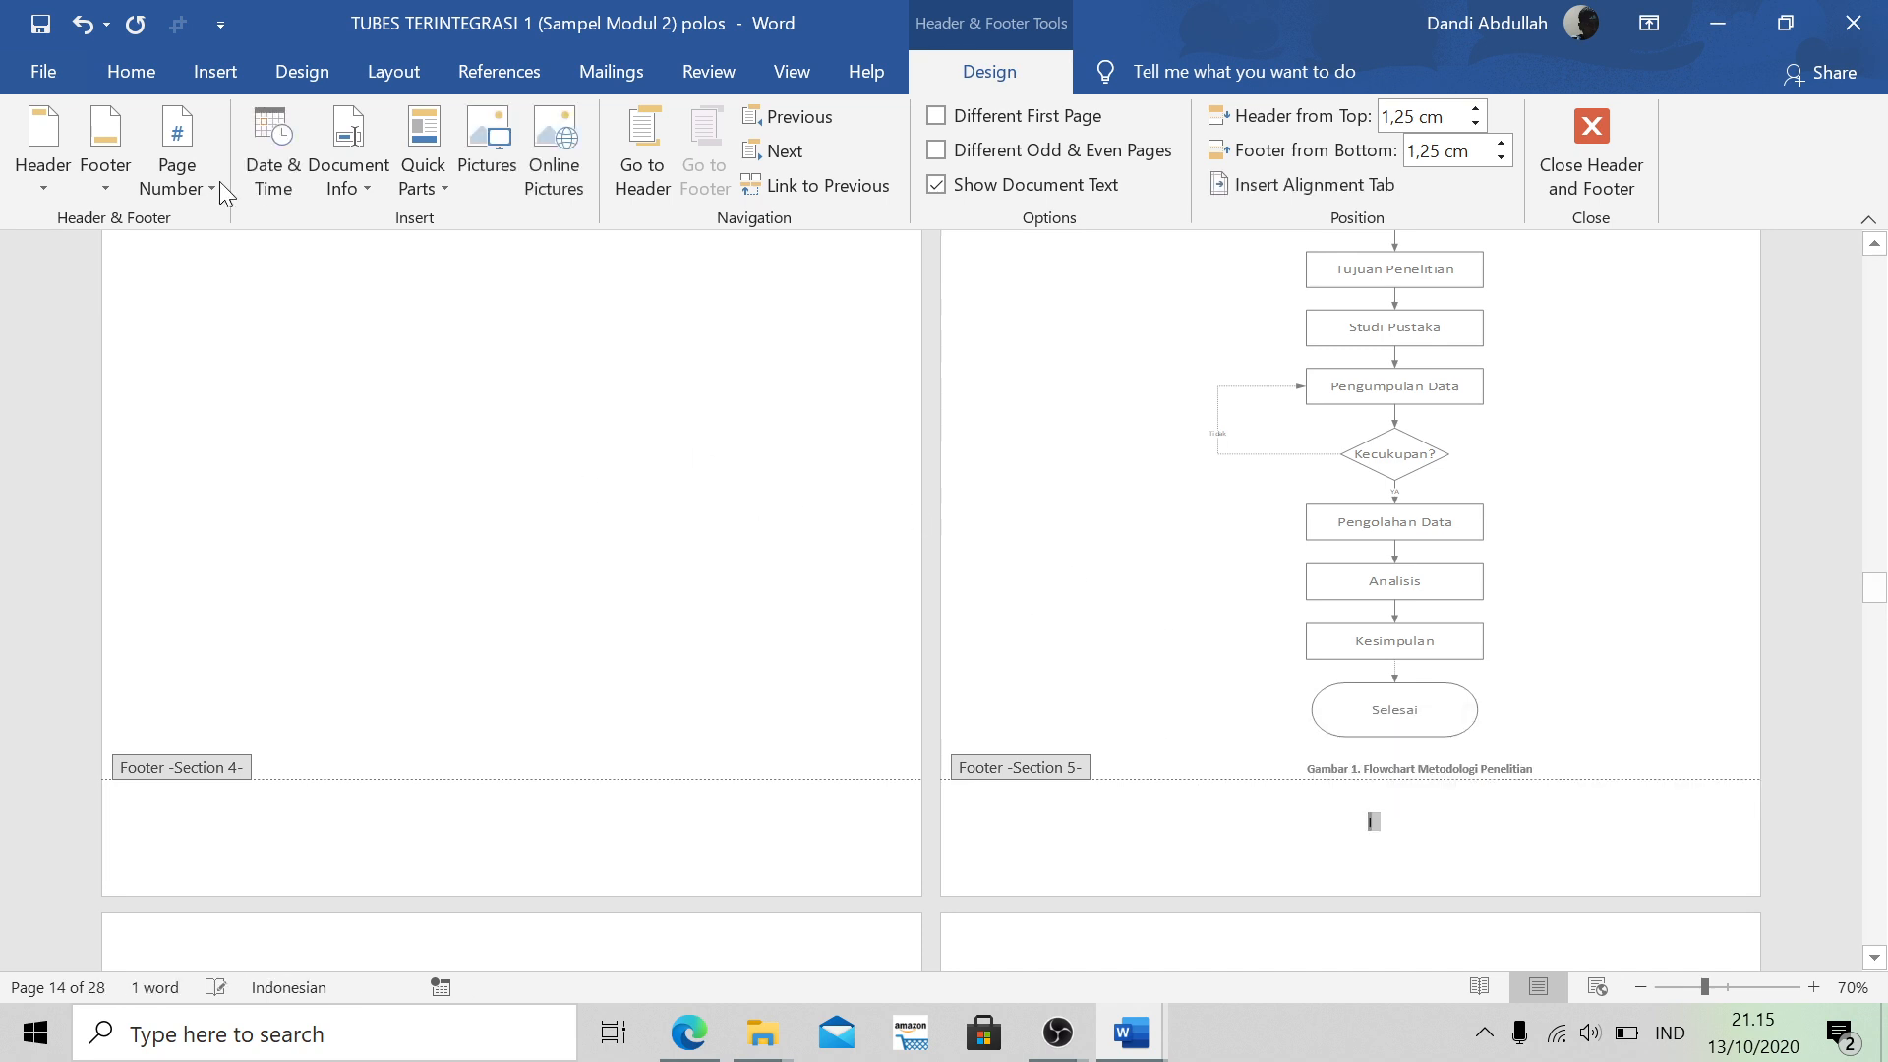
Set the Section 5 page number format to 1, 2, 3, …
click(186, 145)
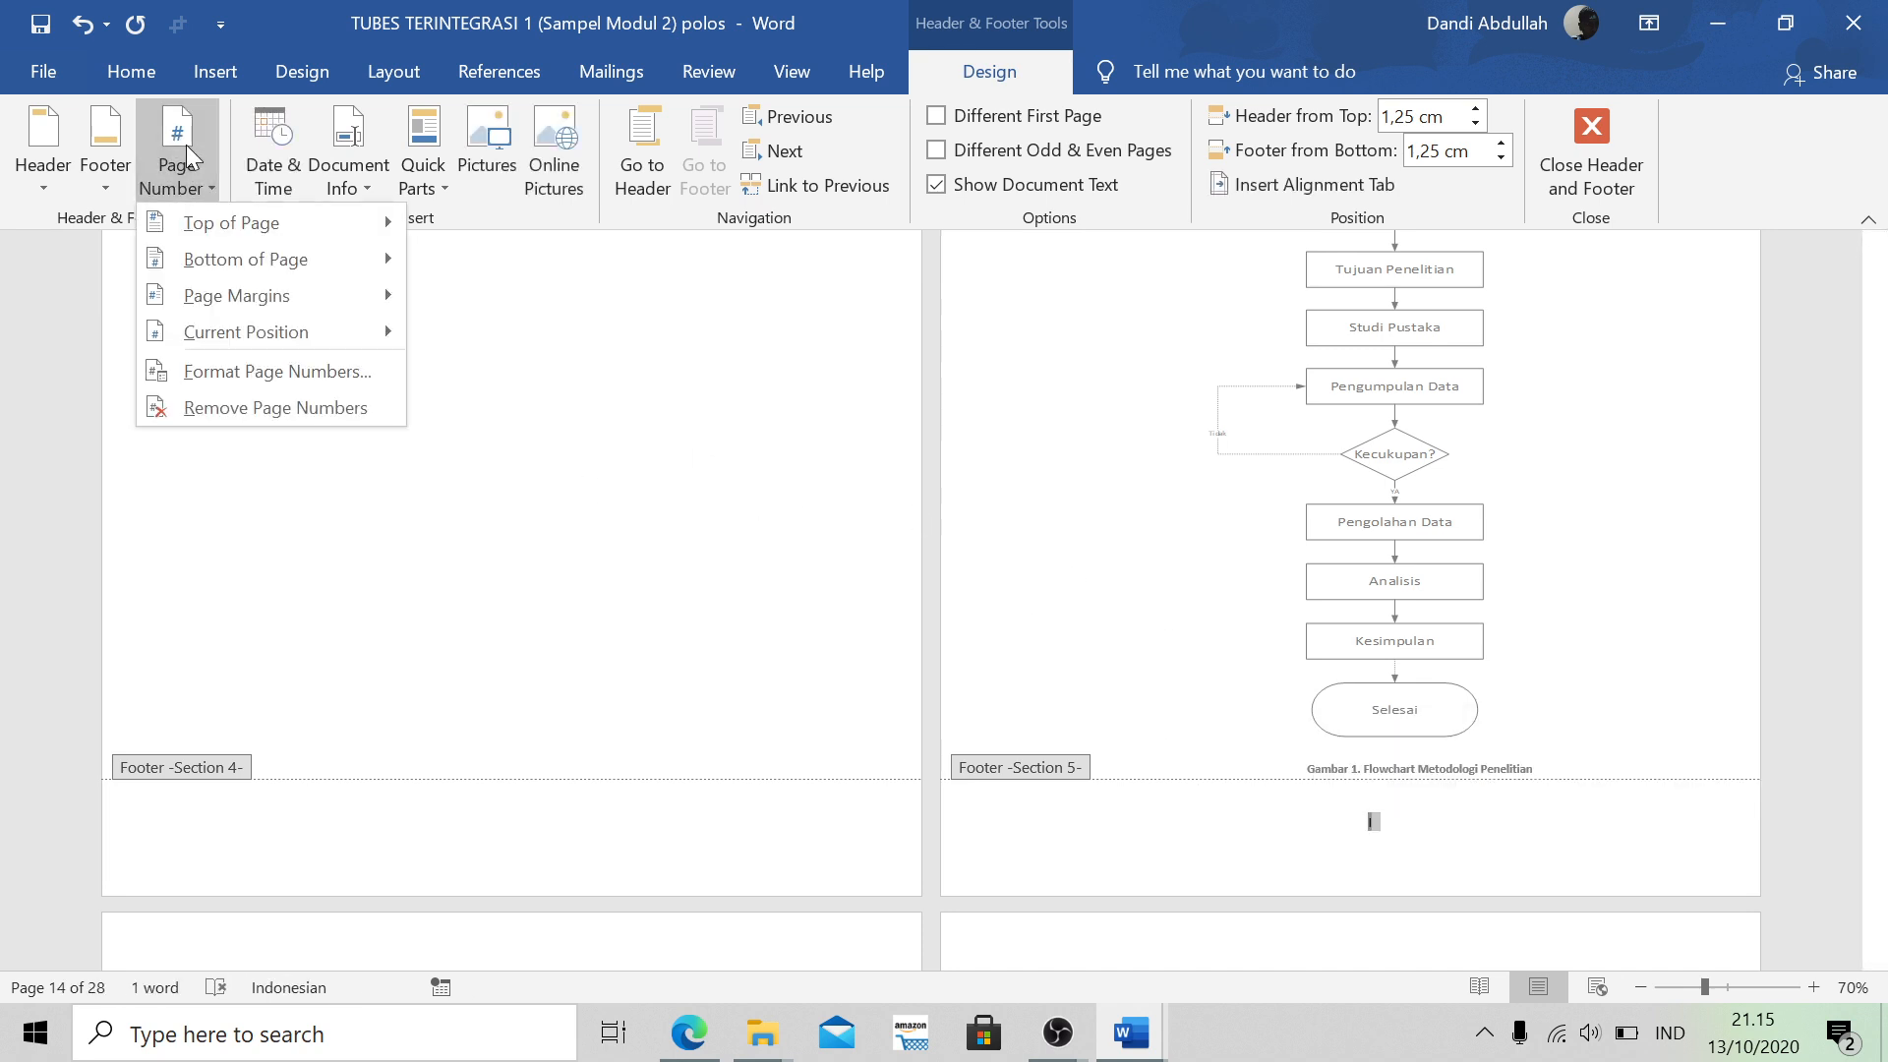
click(267, 369)
click(966, 390)
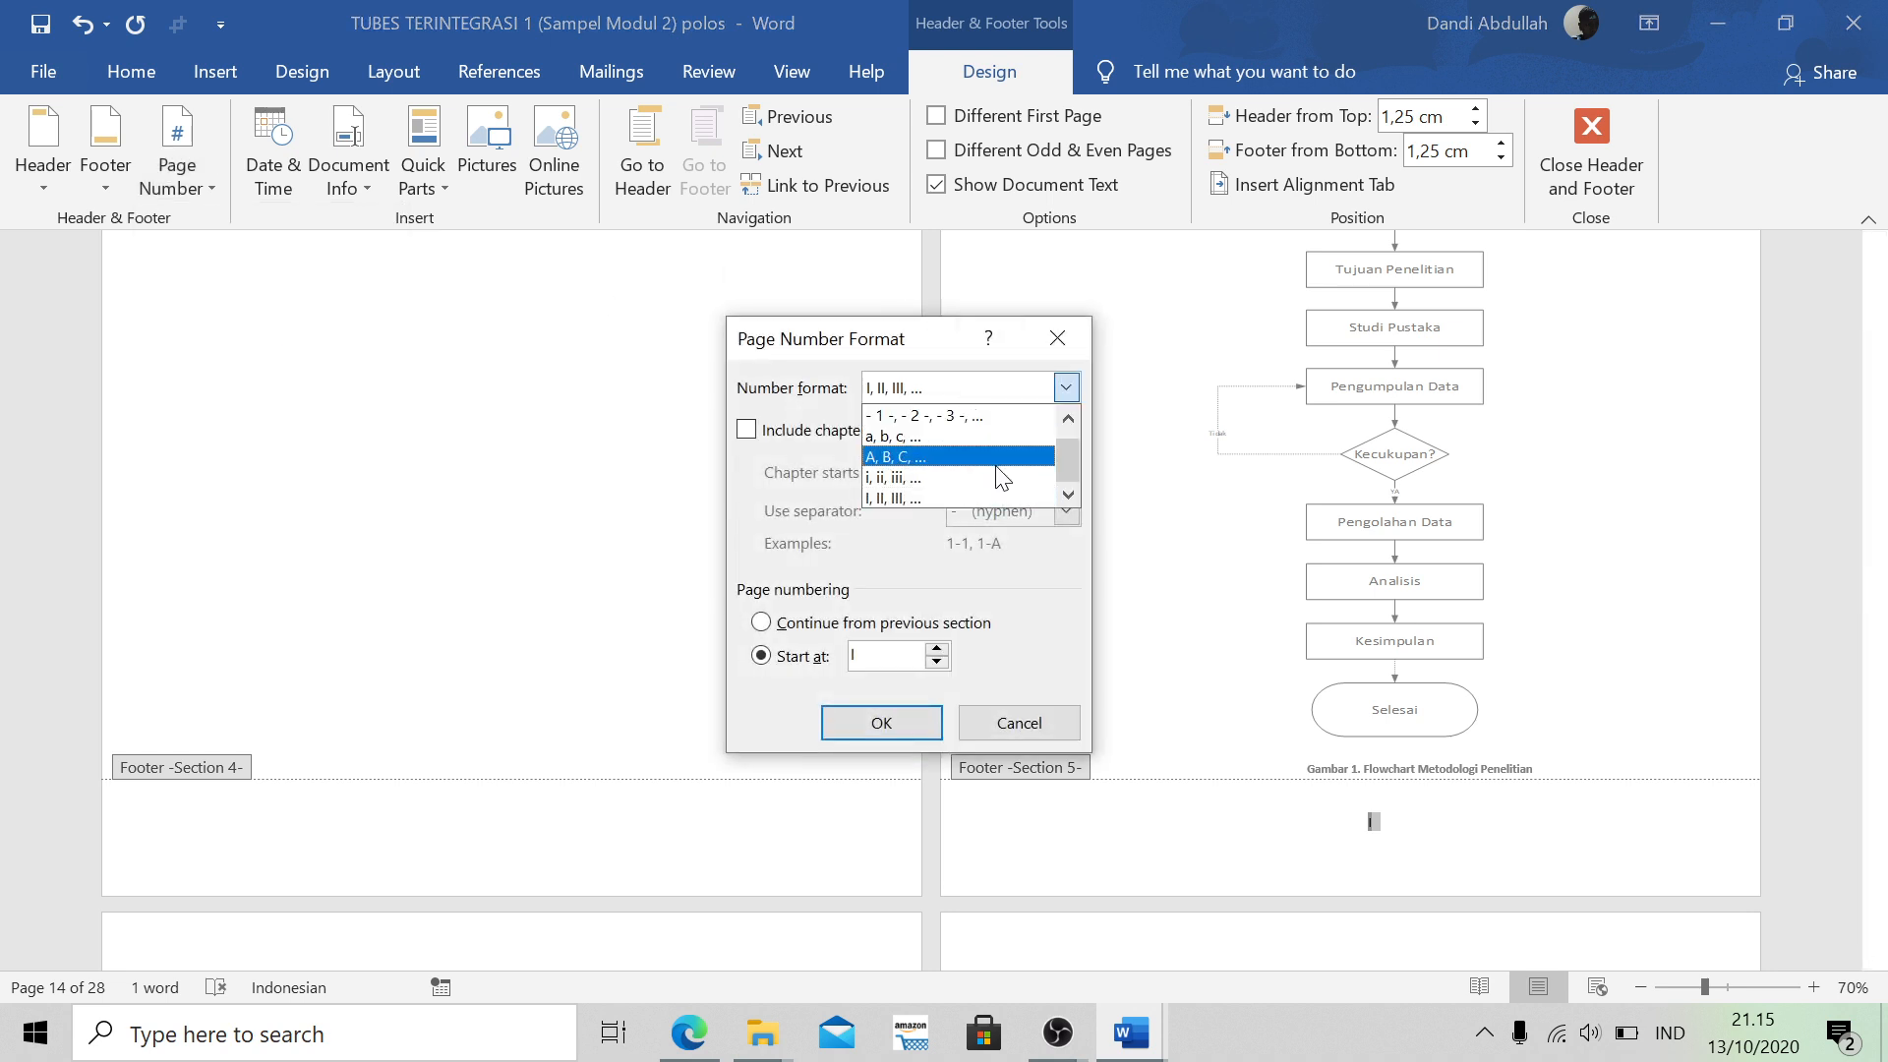
scroll(983, 438, up, 1)
click(936, 412)
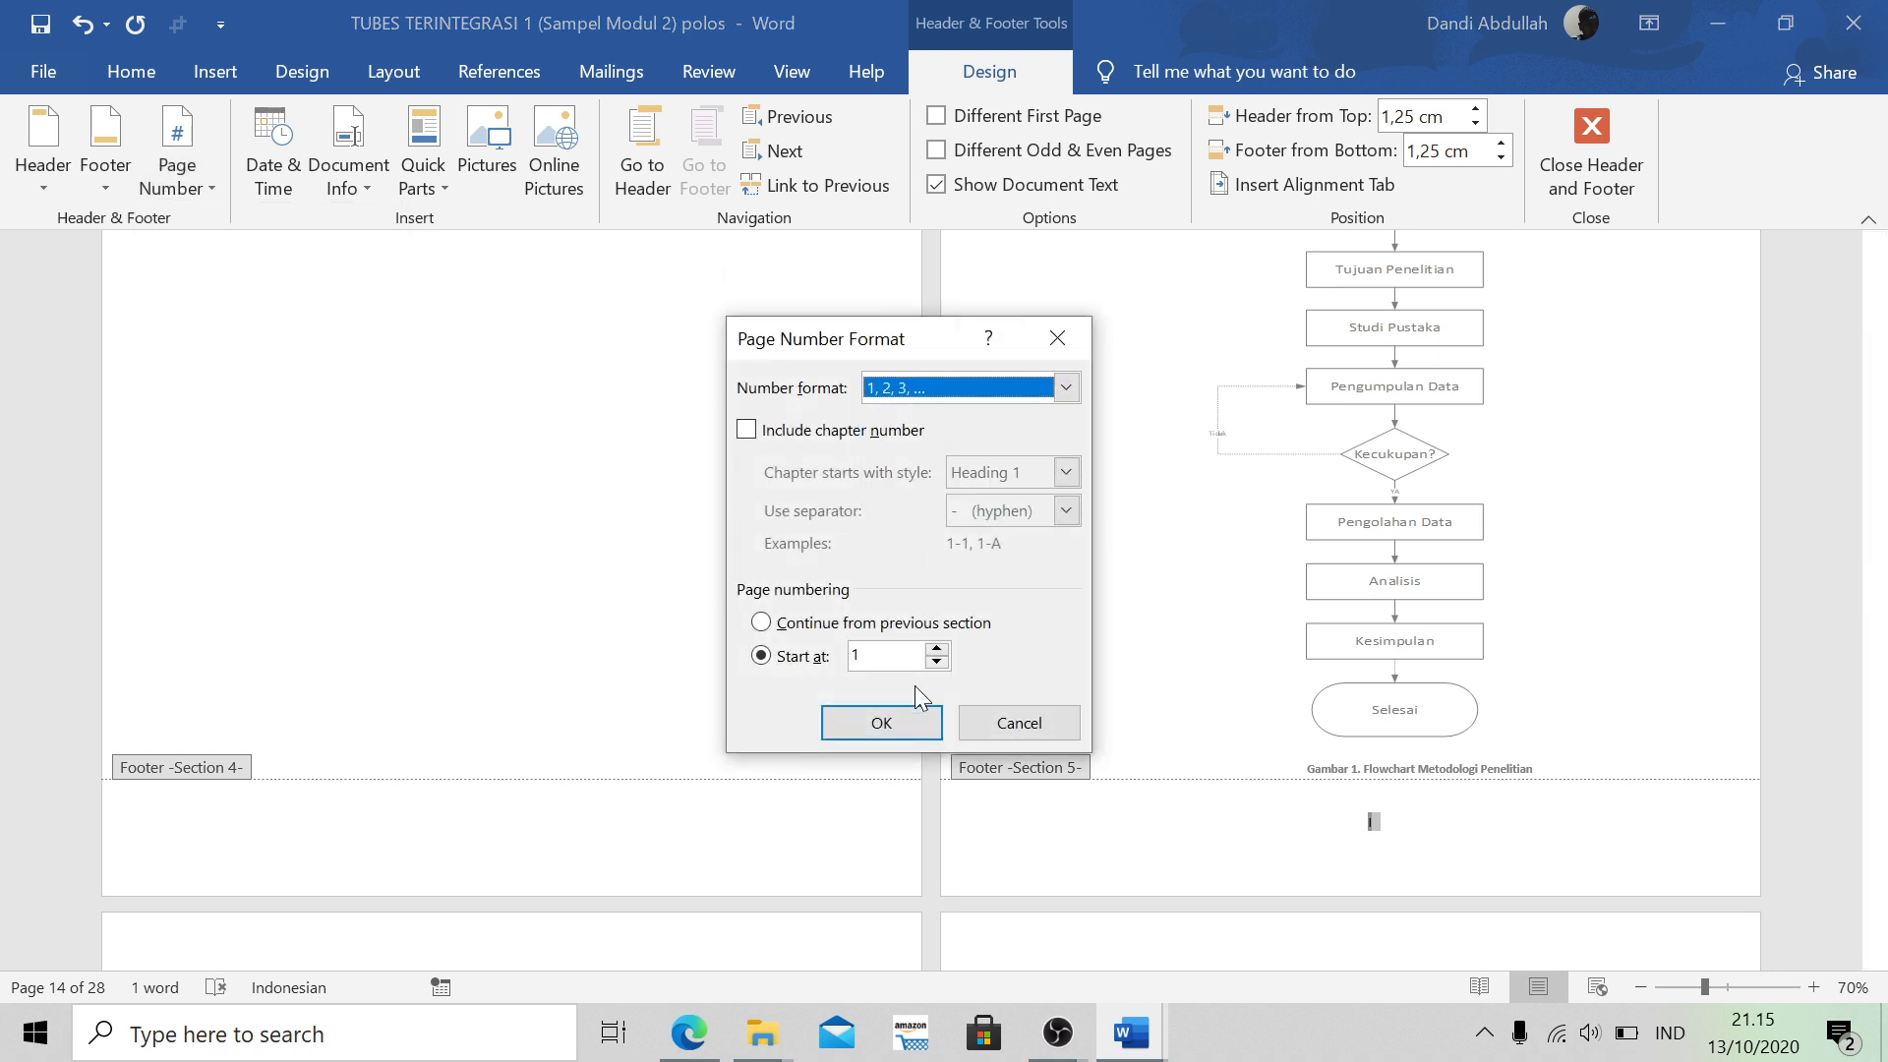
click(914, 723)
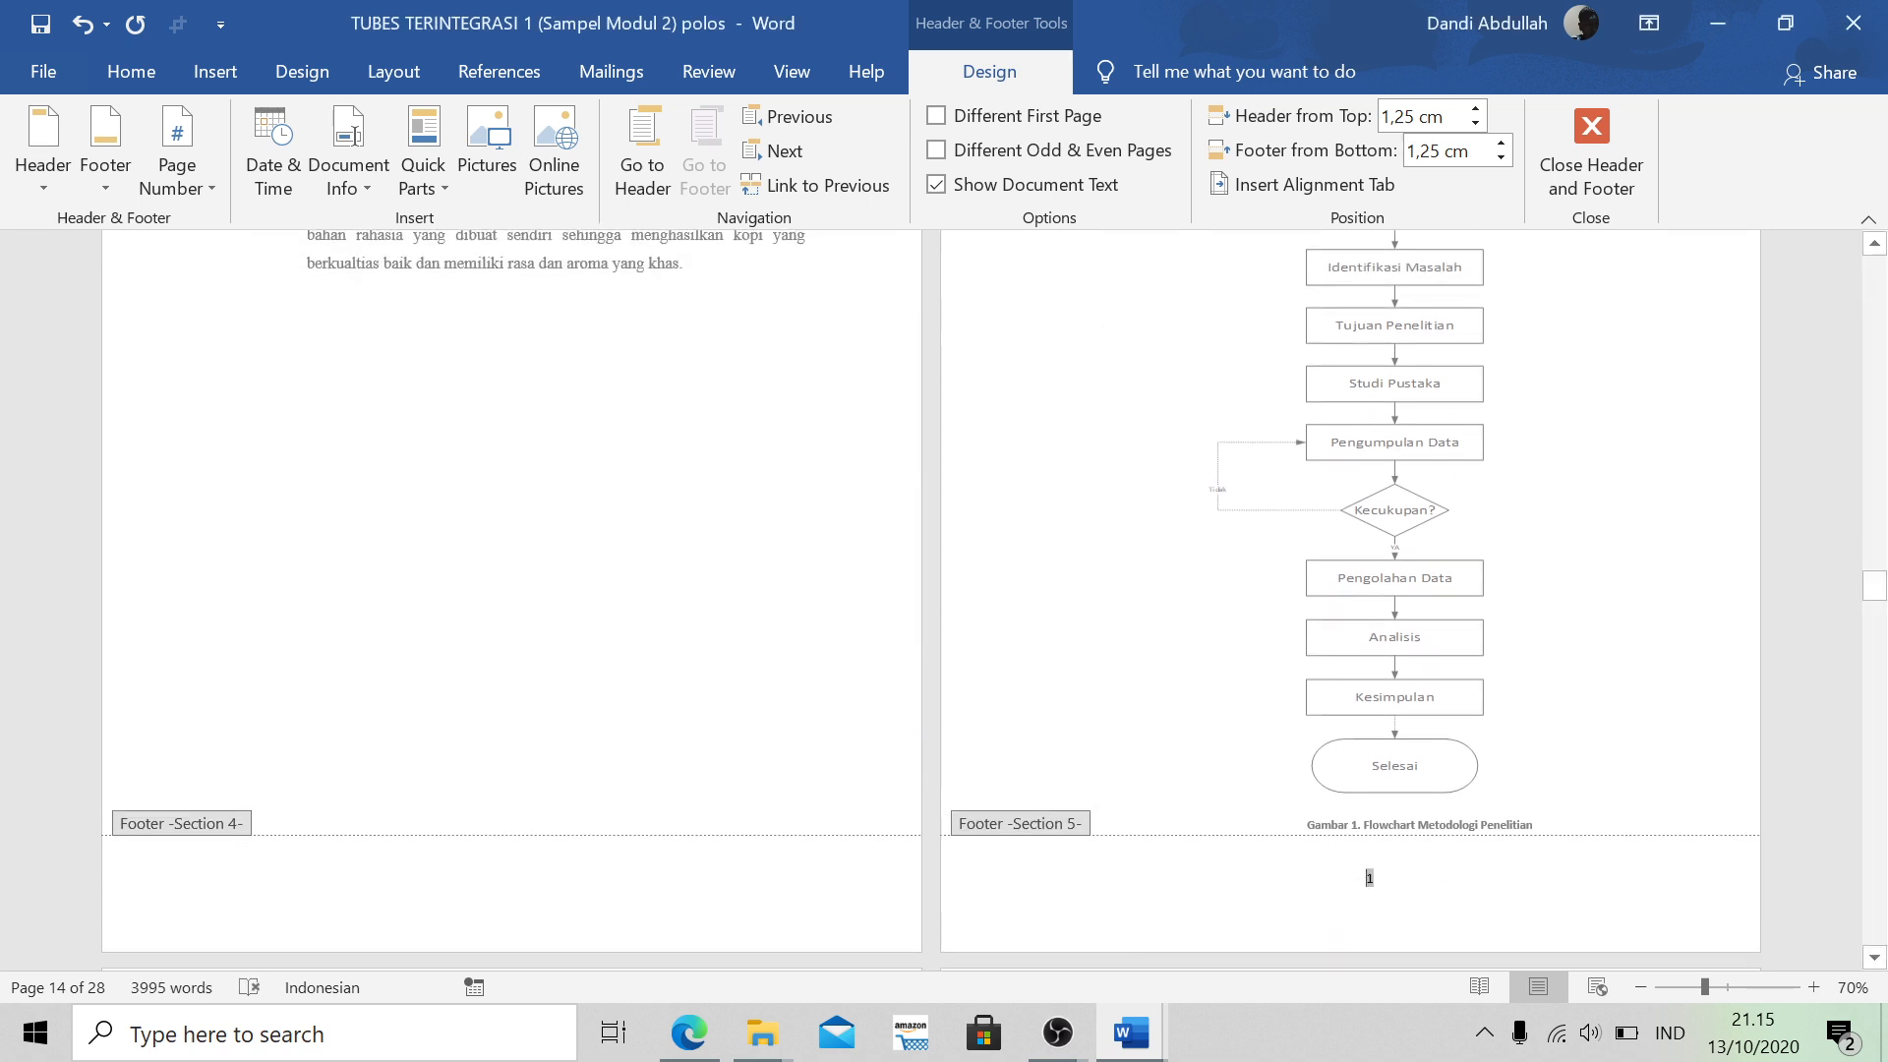
Enable Different First Page for Section 5 and unlink the BAB III first-page footer and first-page header from the previous section
click(1085, 126)
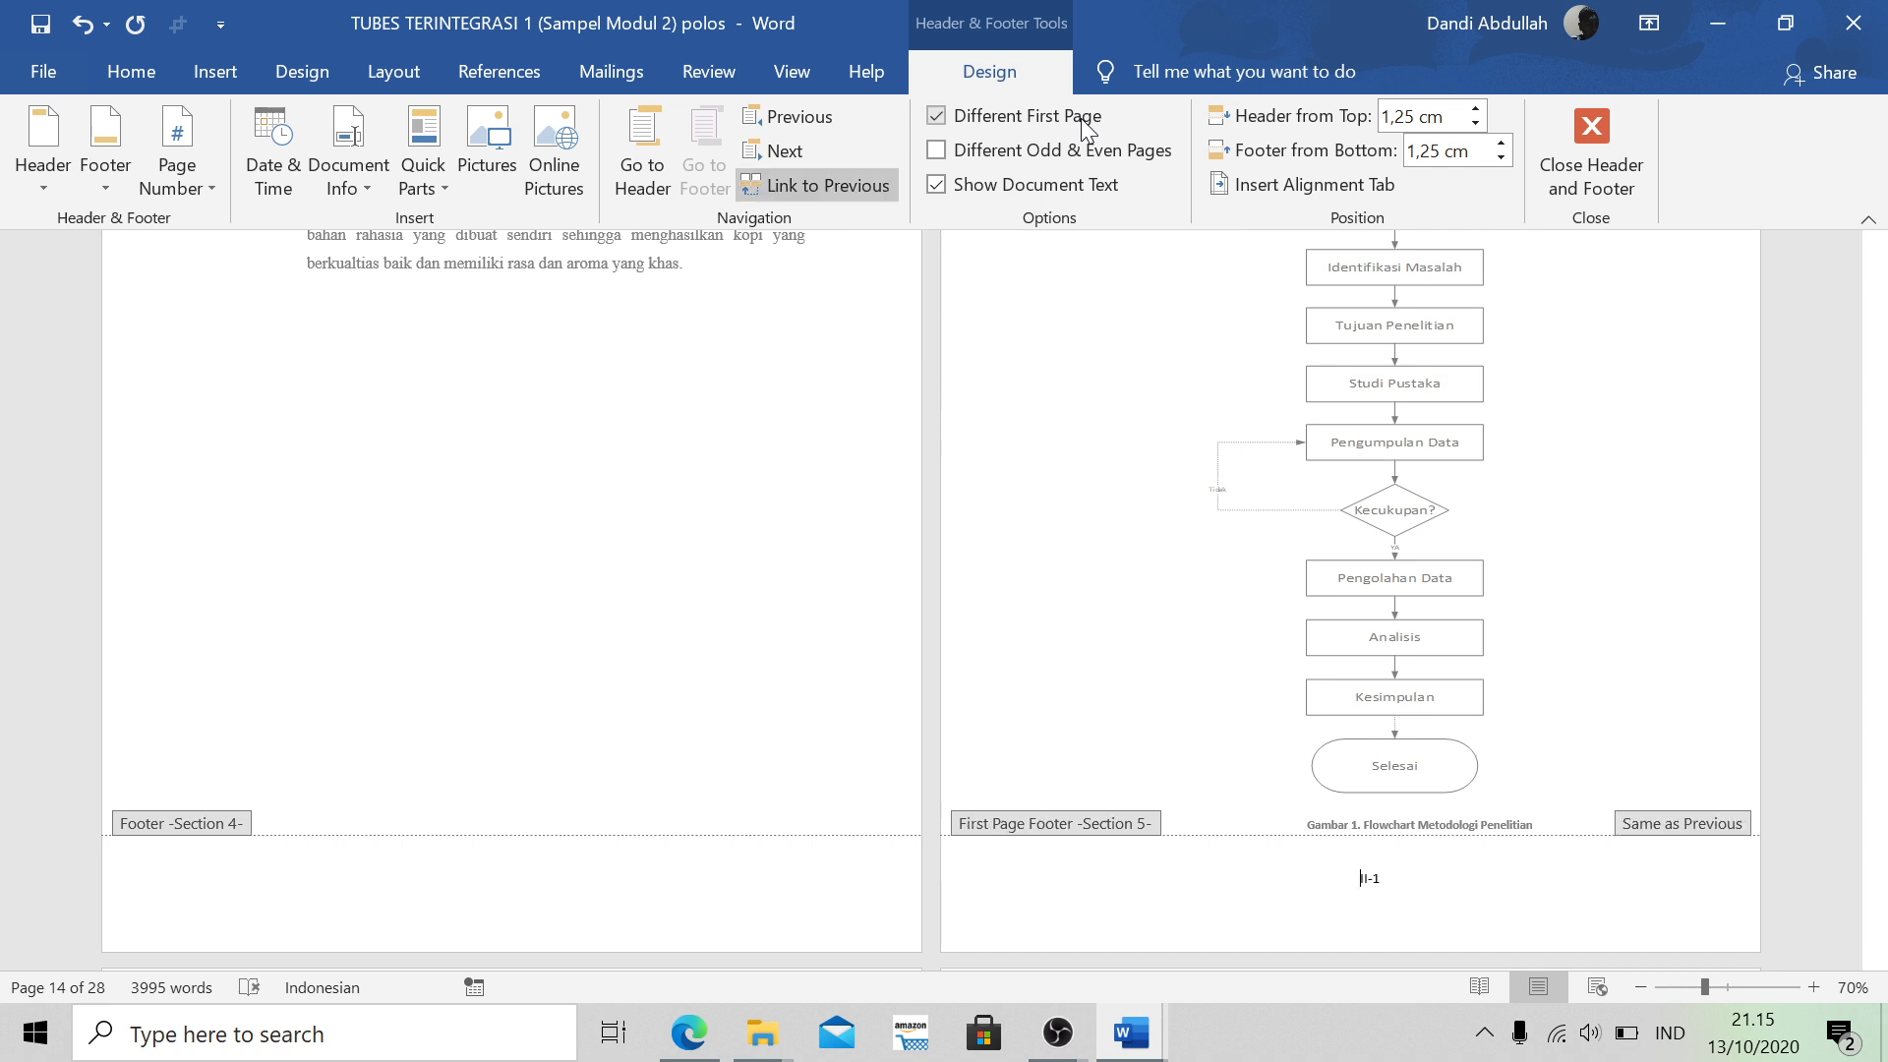
click(777, 185)
click(647, 148)
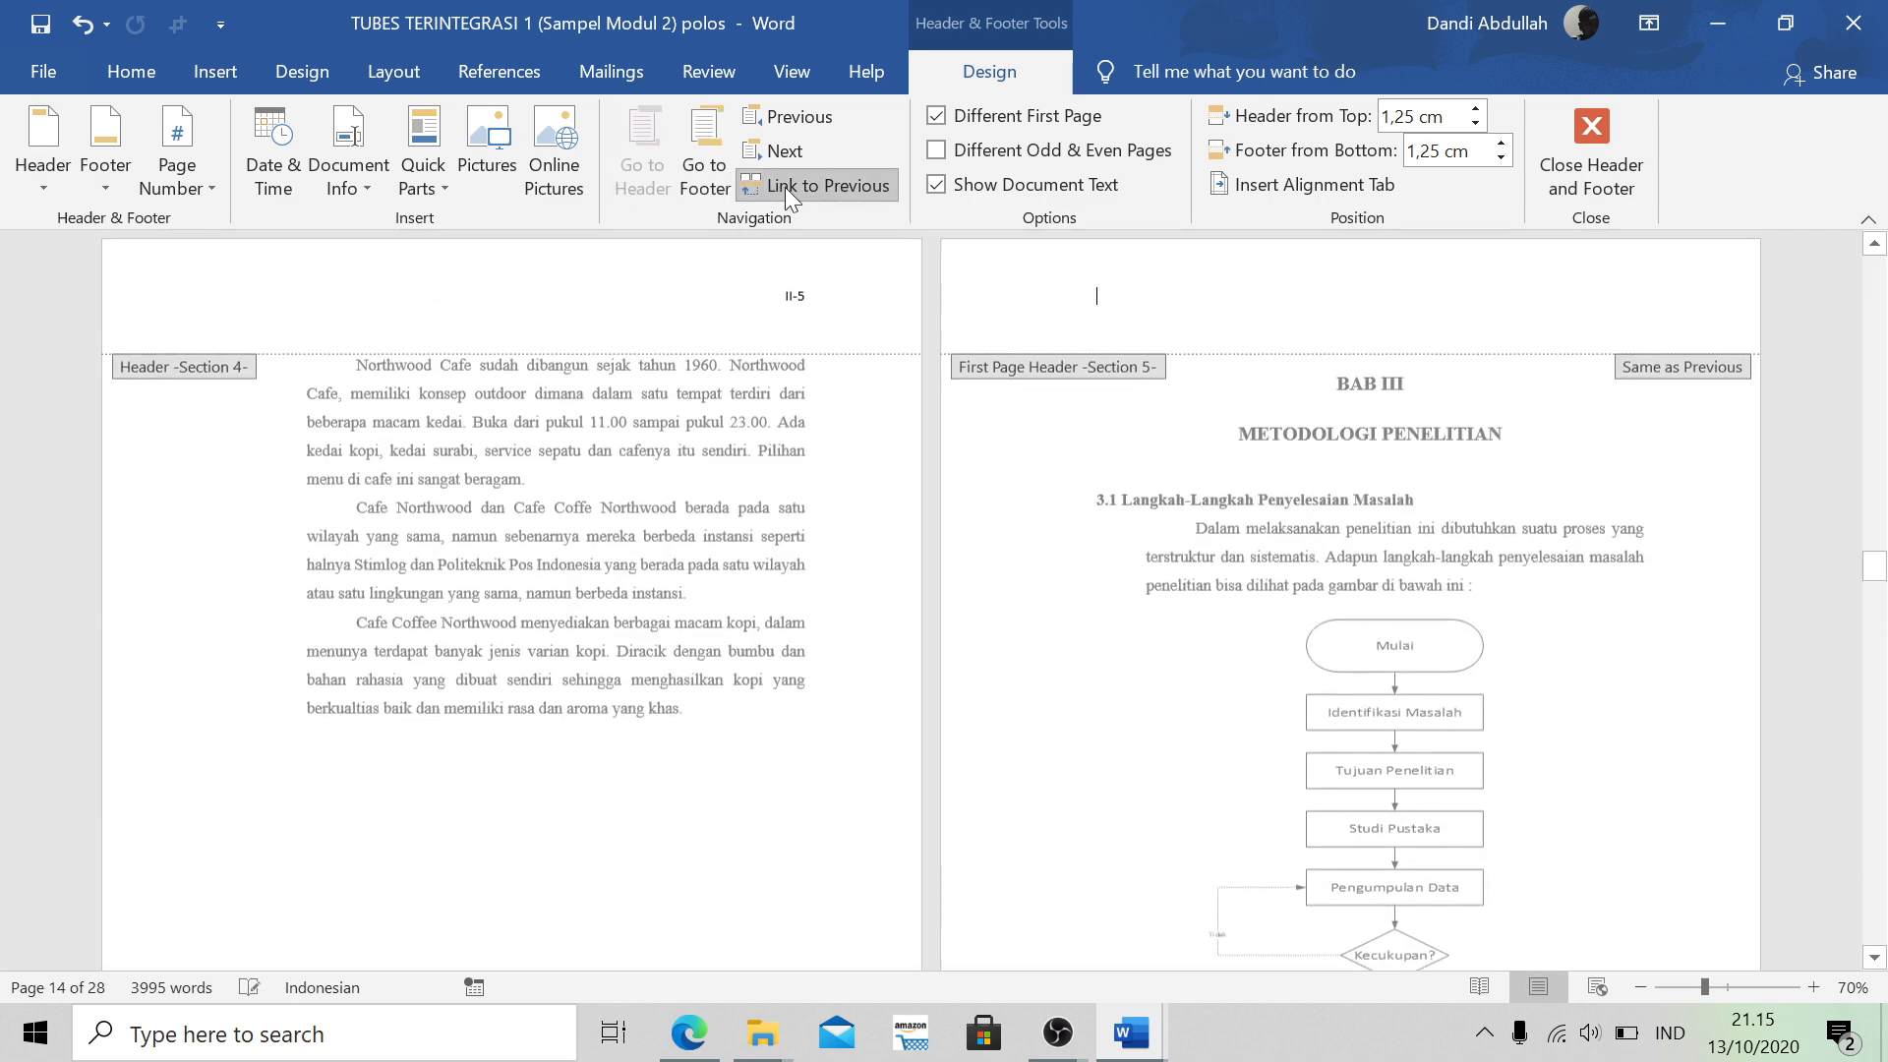
click(802, 191)
Change the page number prefix in the BAB III first-page footer to "III-"
scroll(1374, 723, down, 6)
scroll(1374, 600, down, 2)
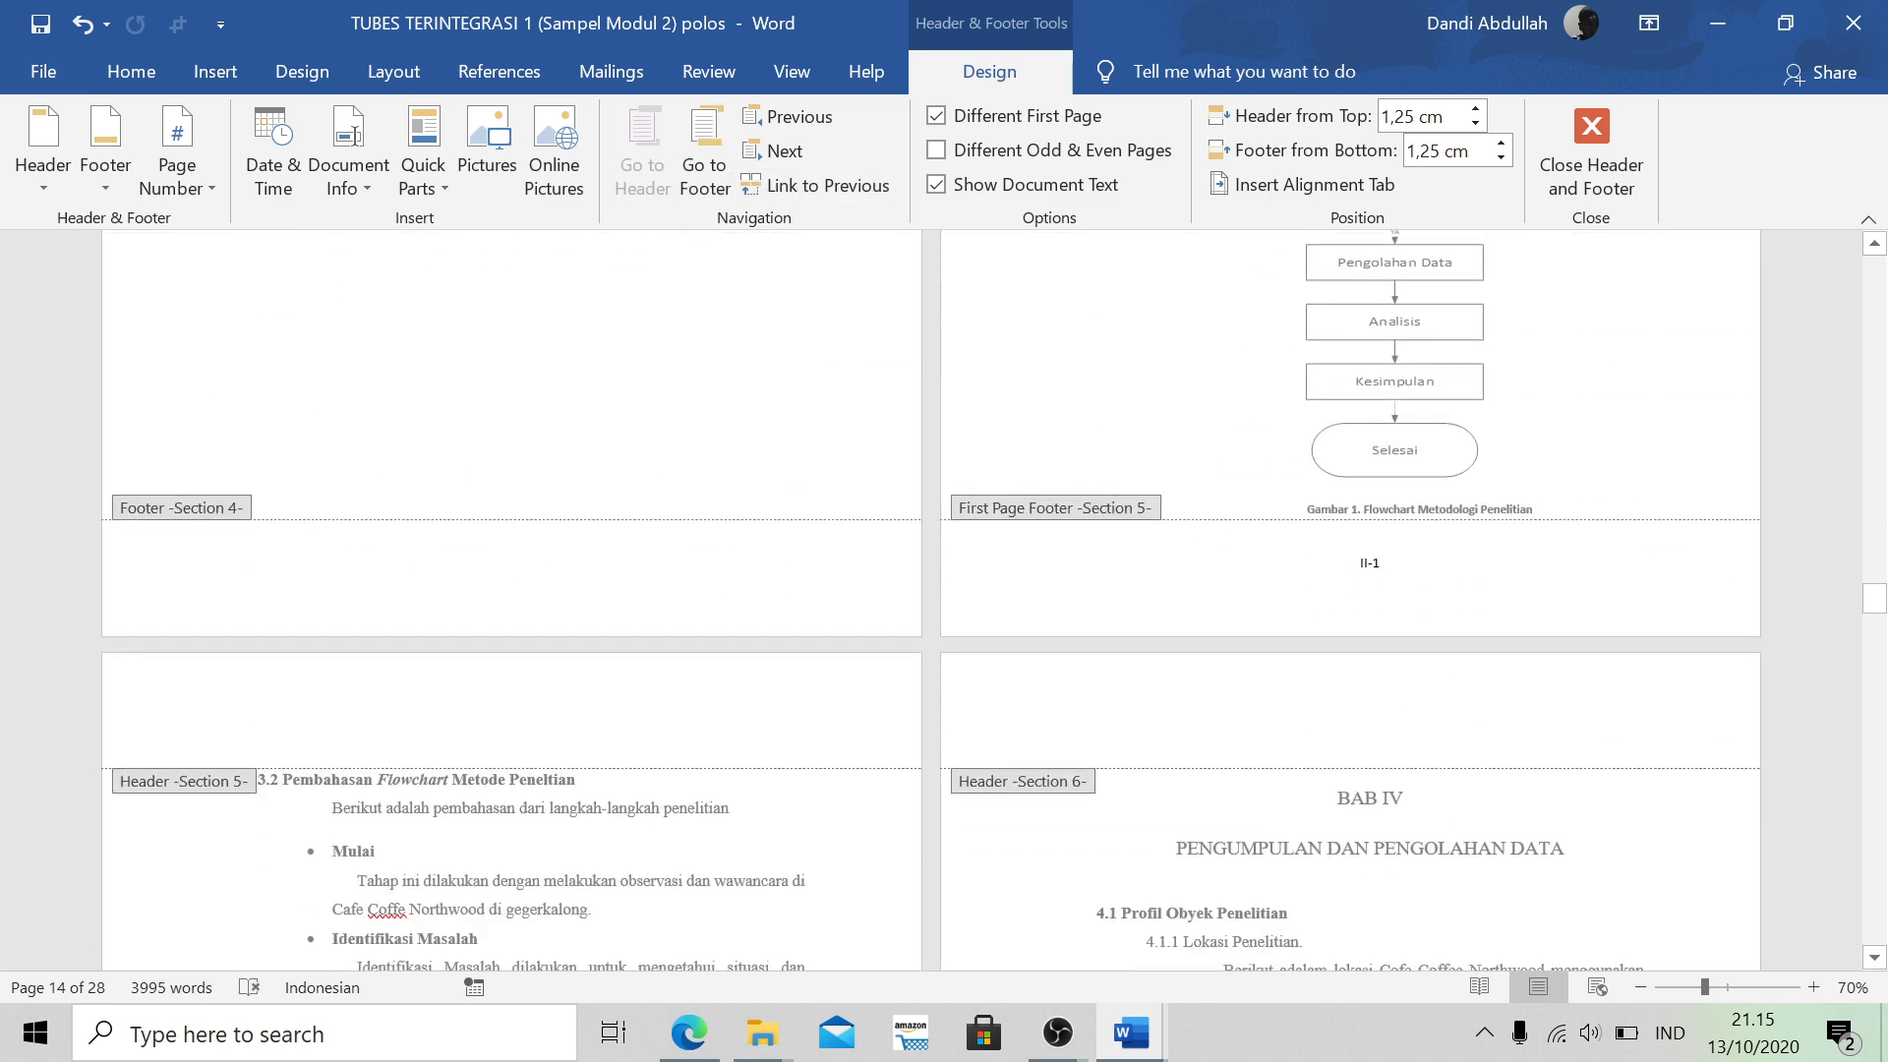
scroll(1374, 600, down, 2)
click(1380, 370)
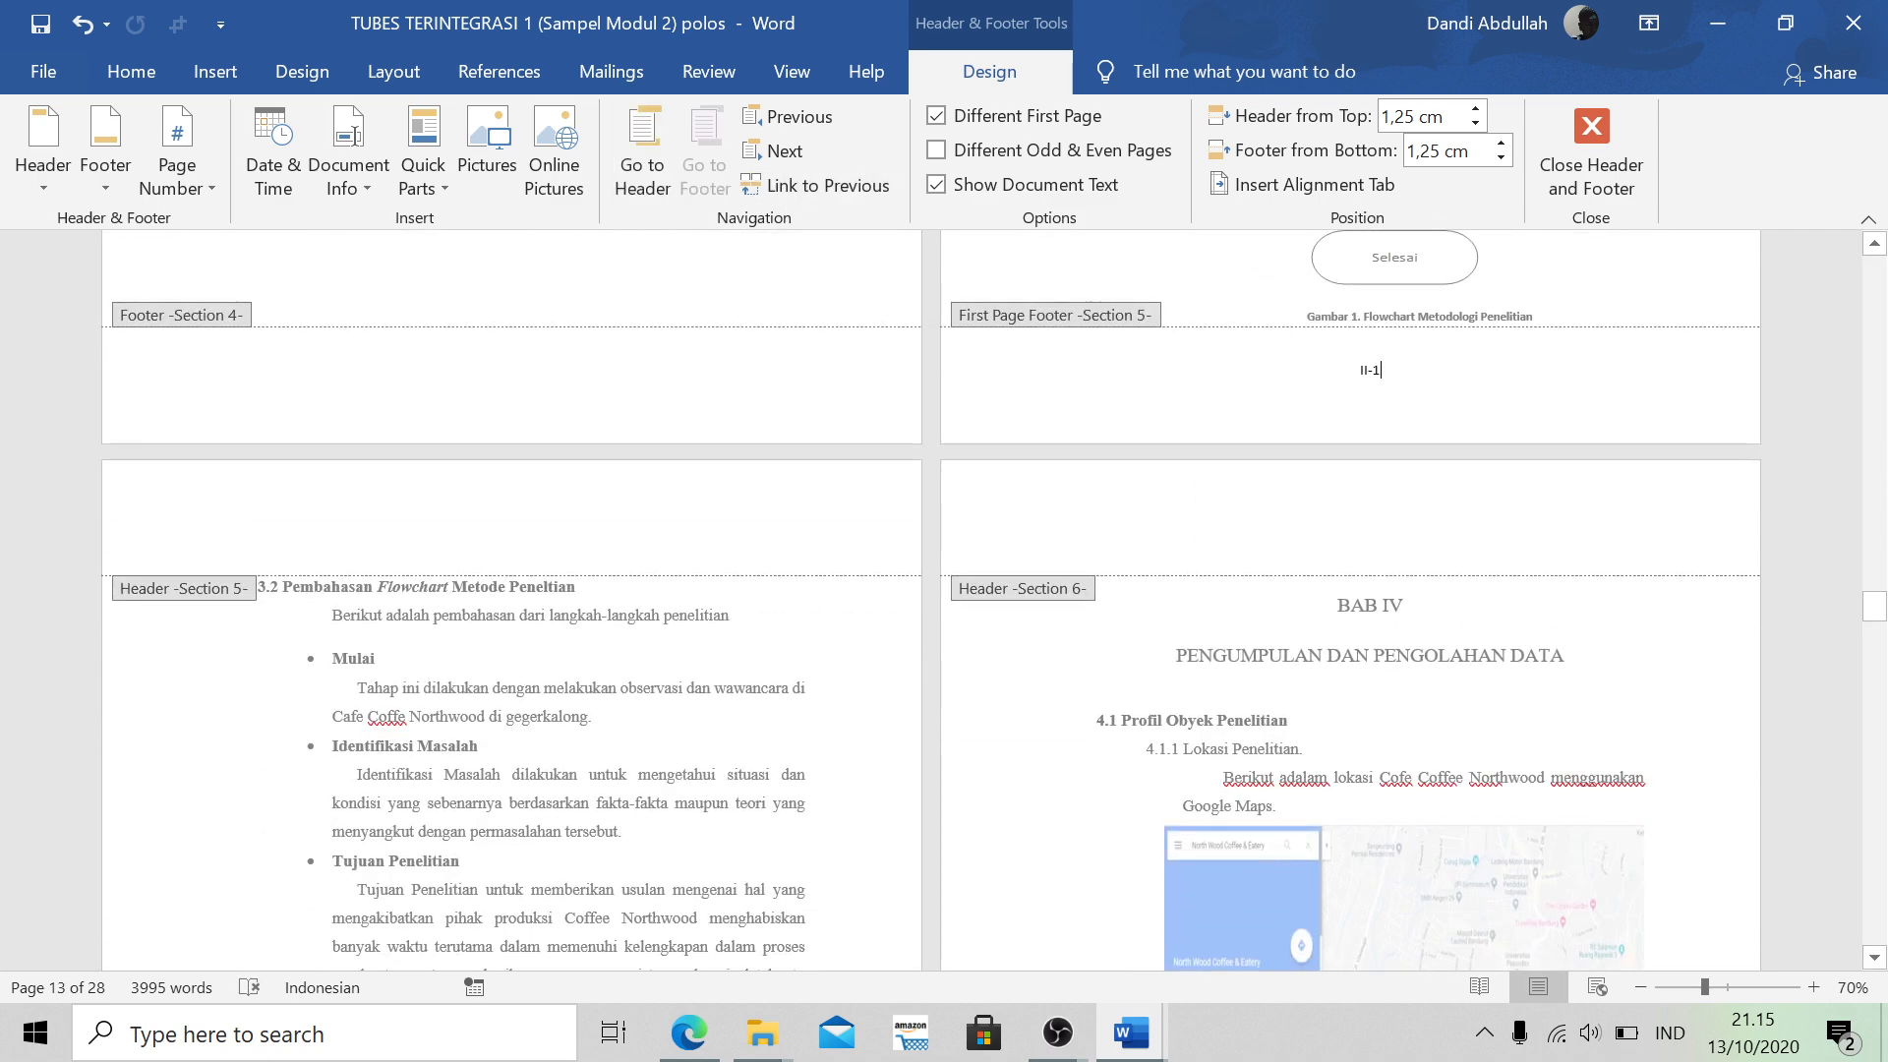
text(I)
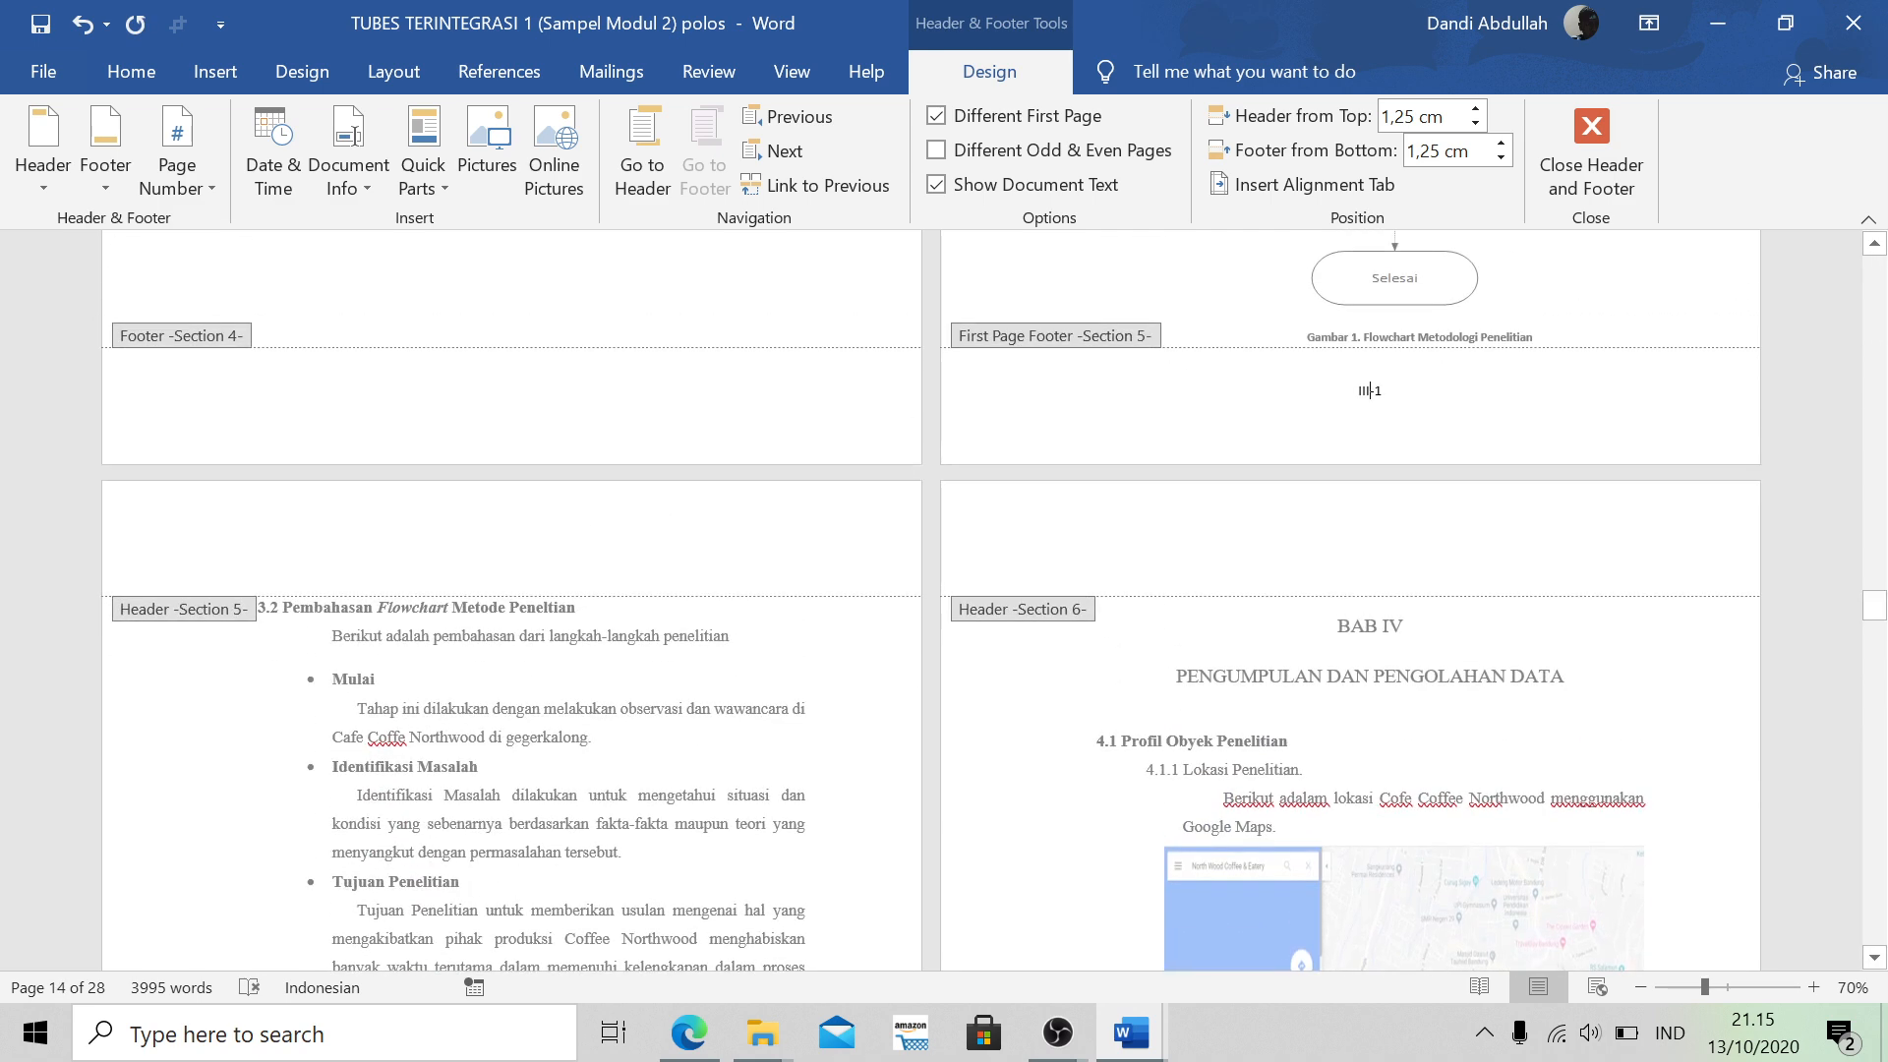
Insert a right-aligned Plain Number 3 page number in the Section 5 header and prefix it with "III-"
click(335, 531)
click(177, 165)
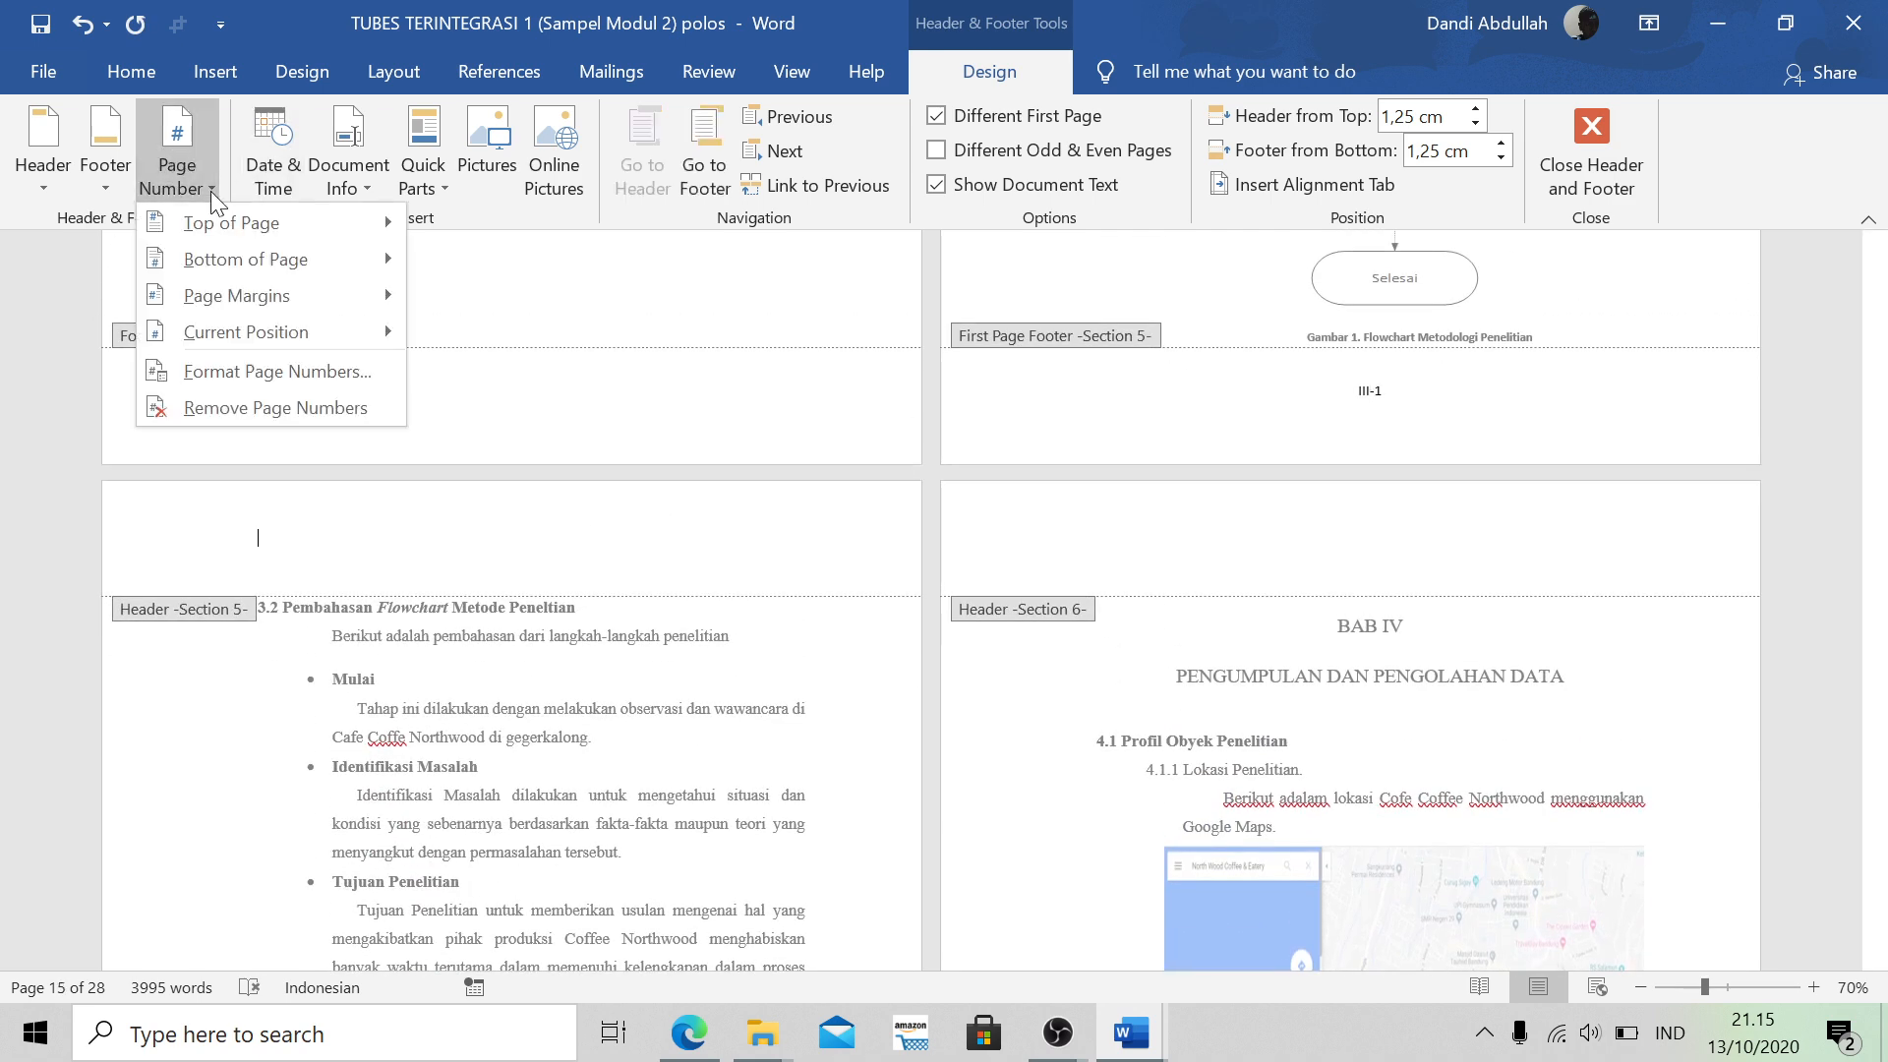
mouse_move(228, 231)
click(909, 618)
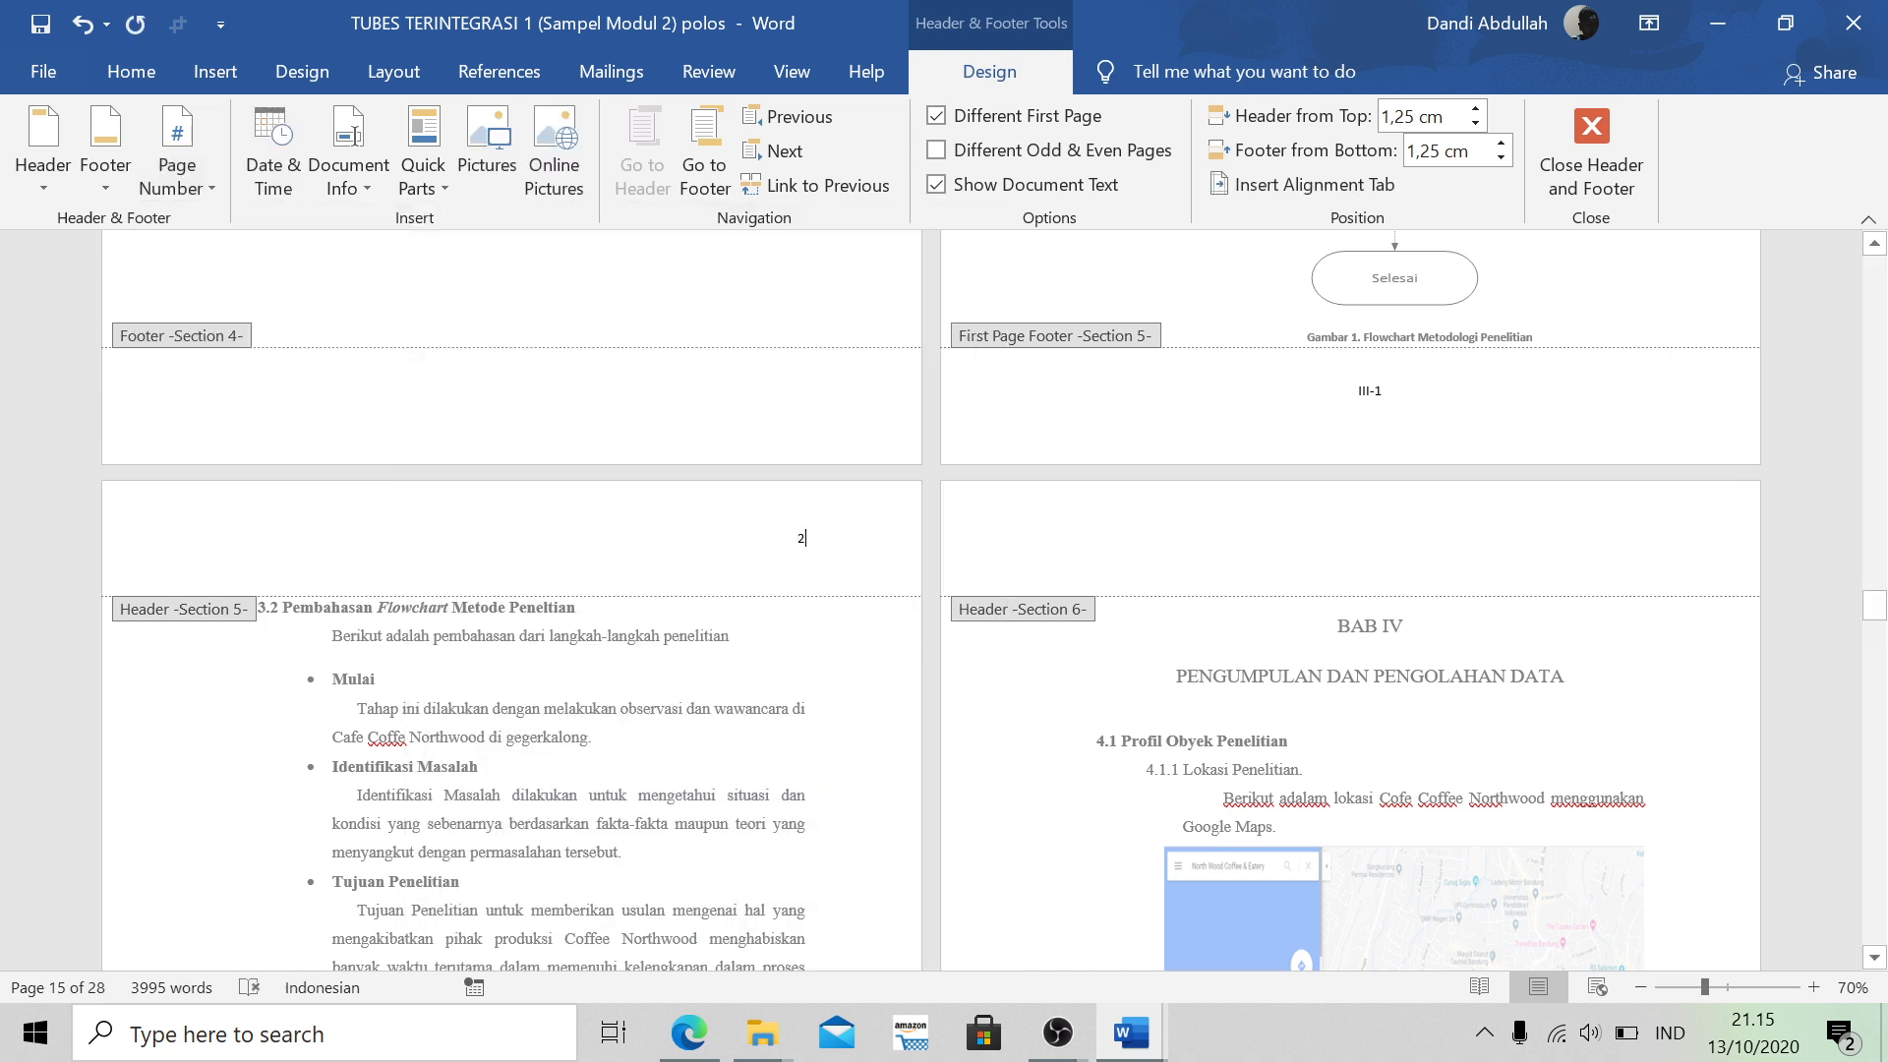
key(Left)
text(II)
Delete the centered page number from the regular Section 5 footer on the second page of BAB III
scroll(1221, 580, down, 8)
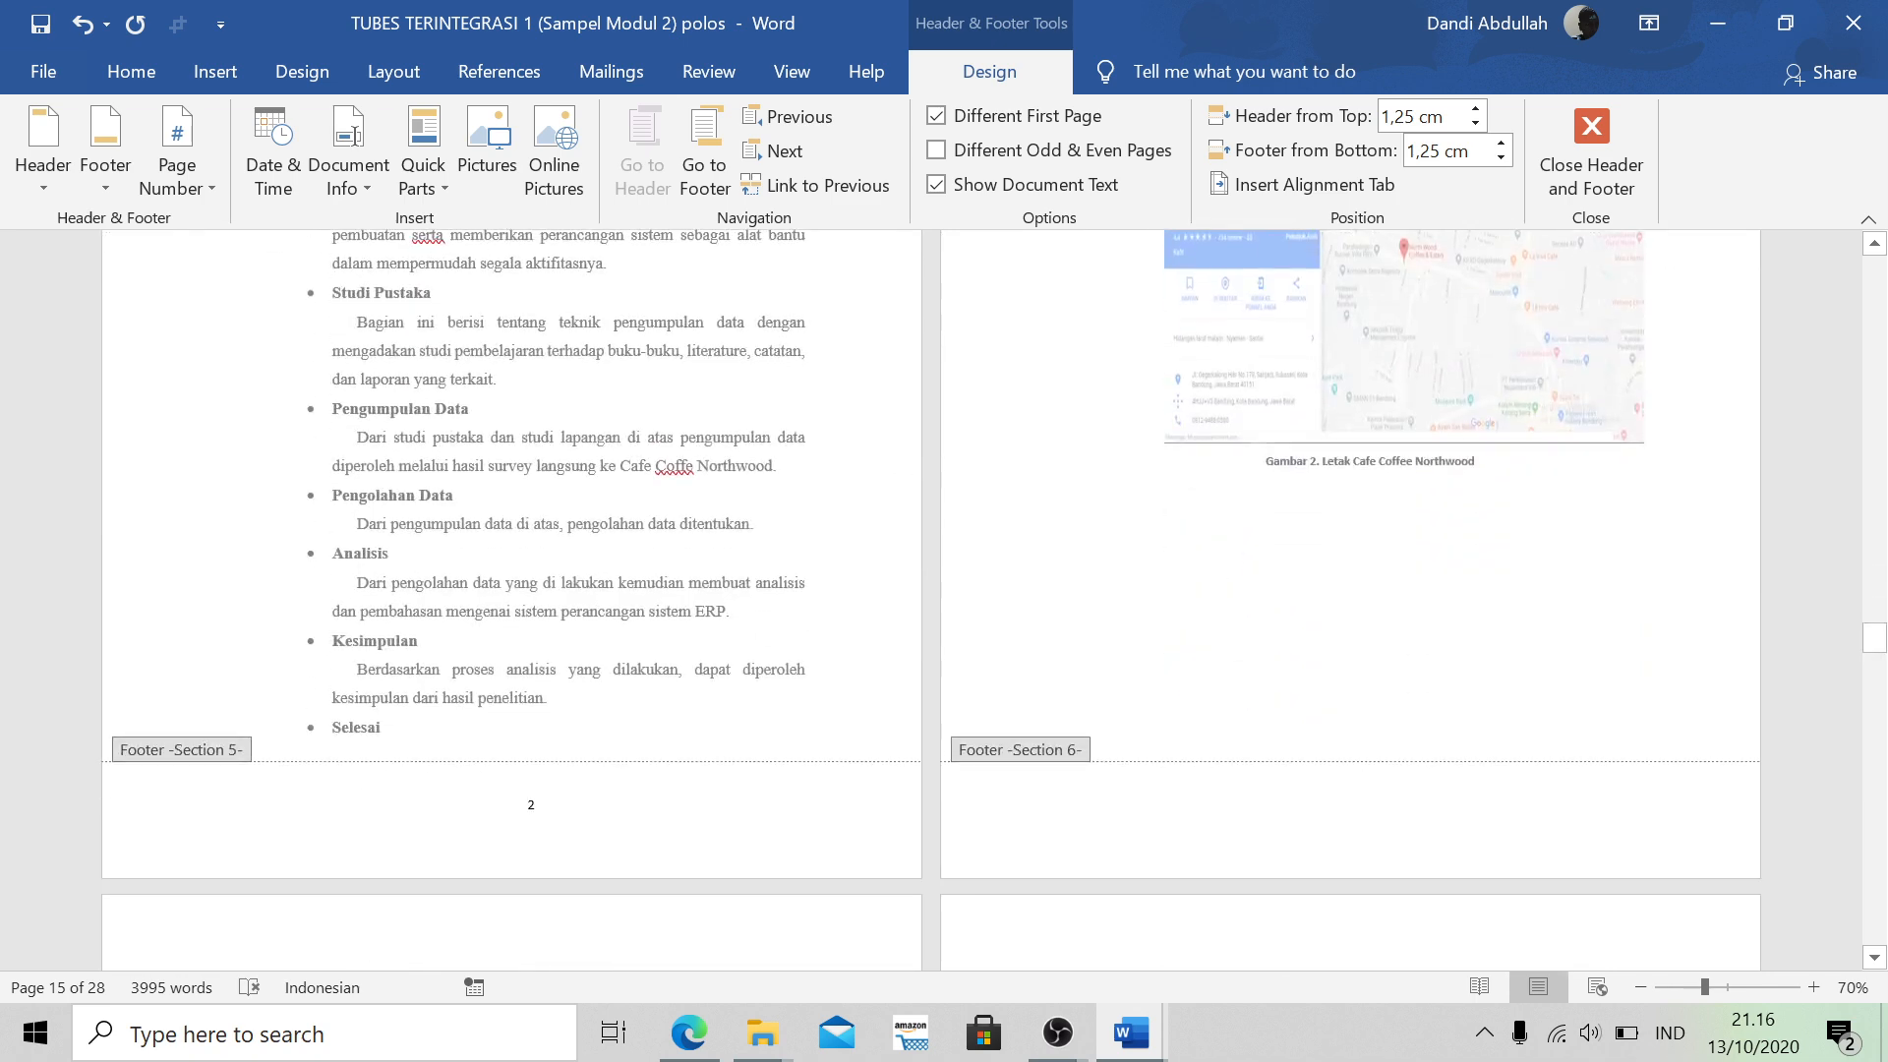
click(1378, 832)
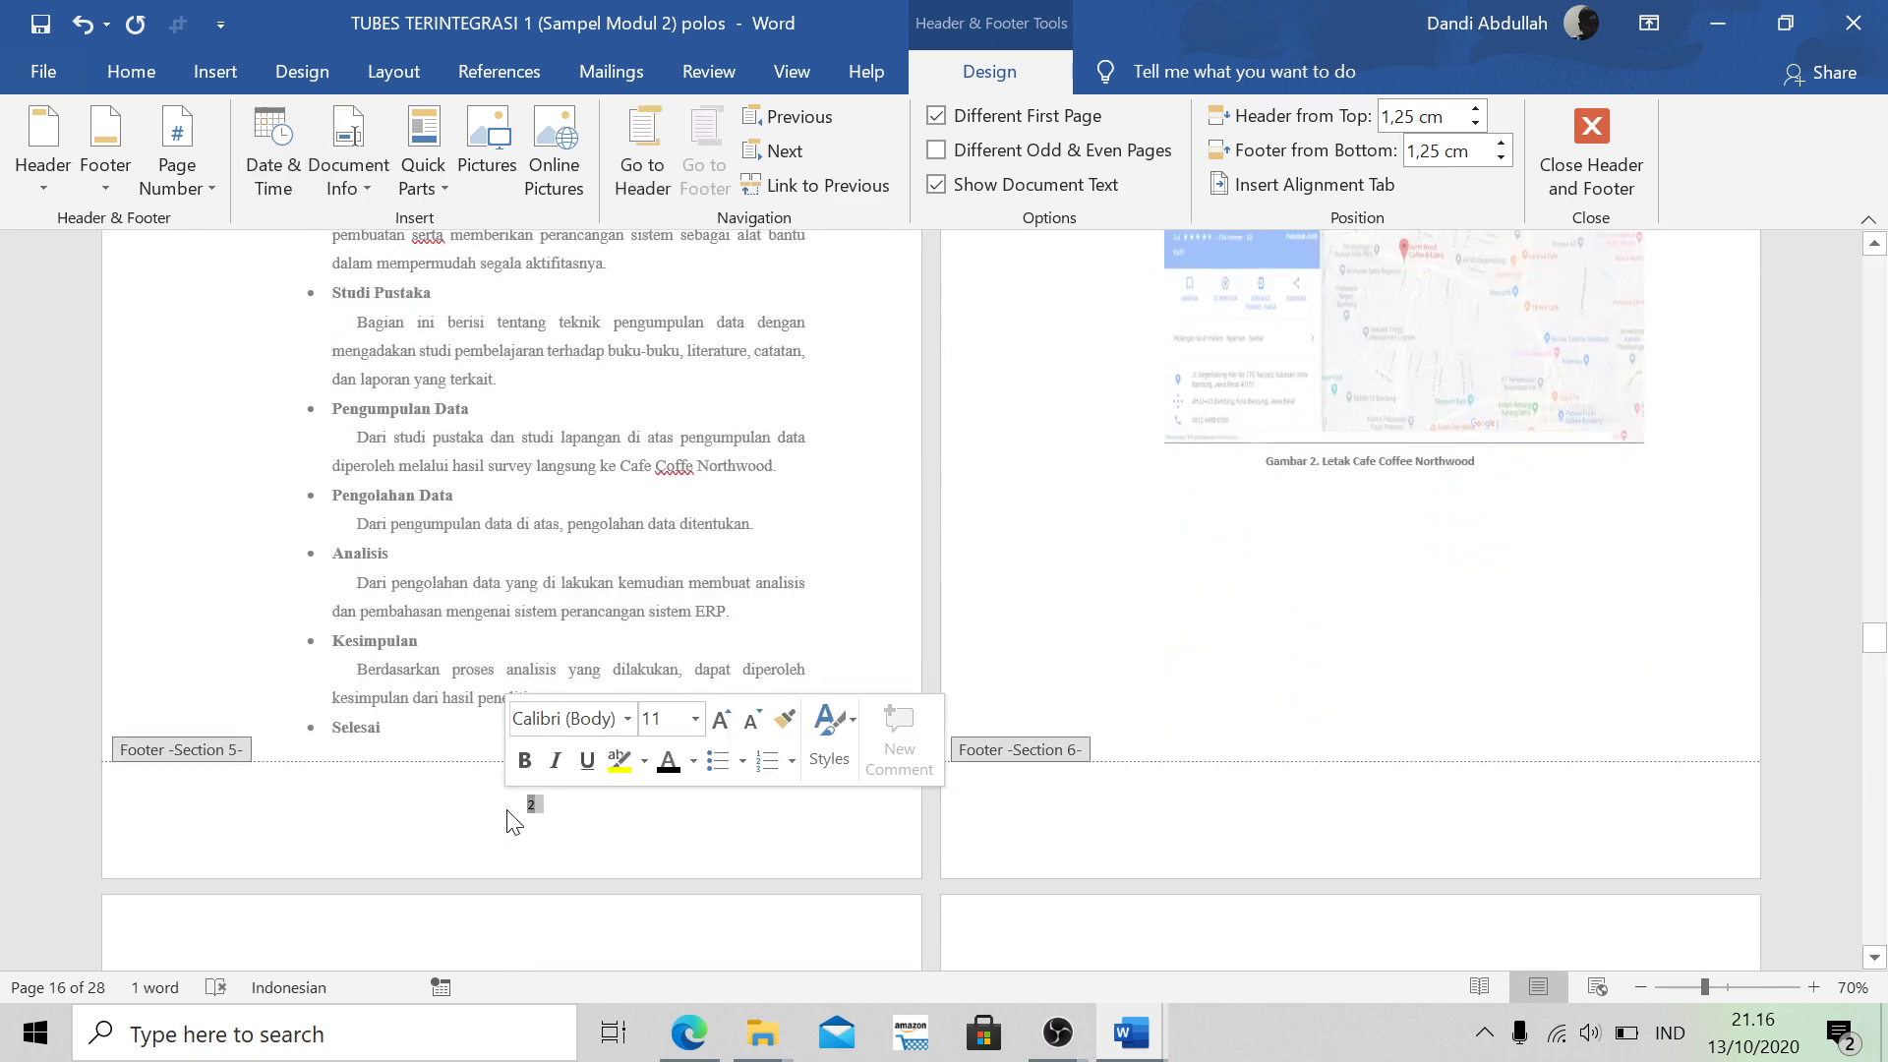
scroll(506, 810, up, 12)
scroll(506, 810, up, 1)
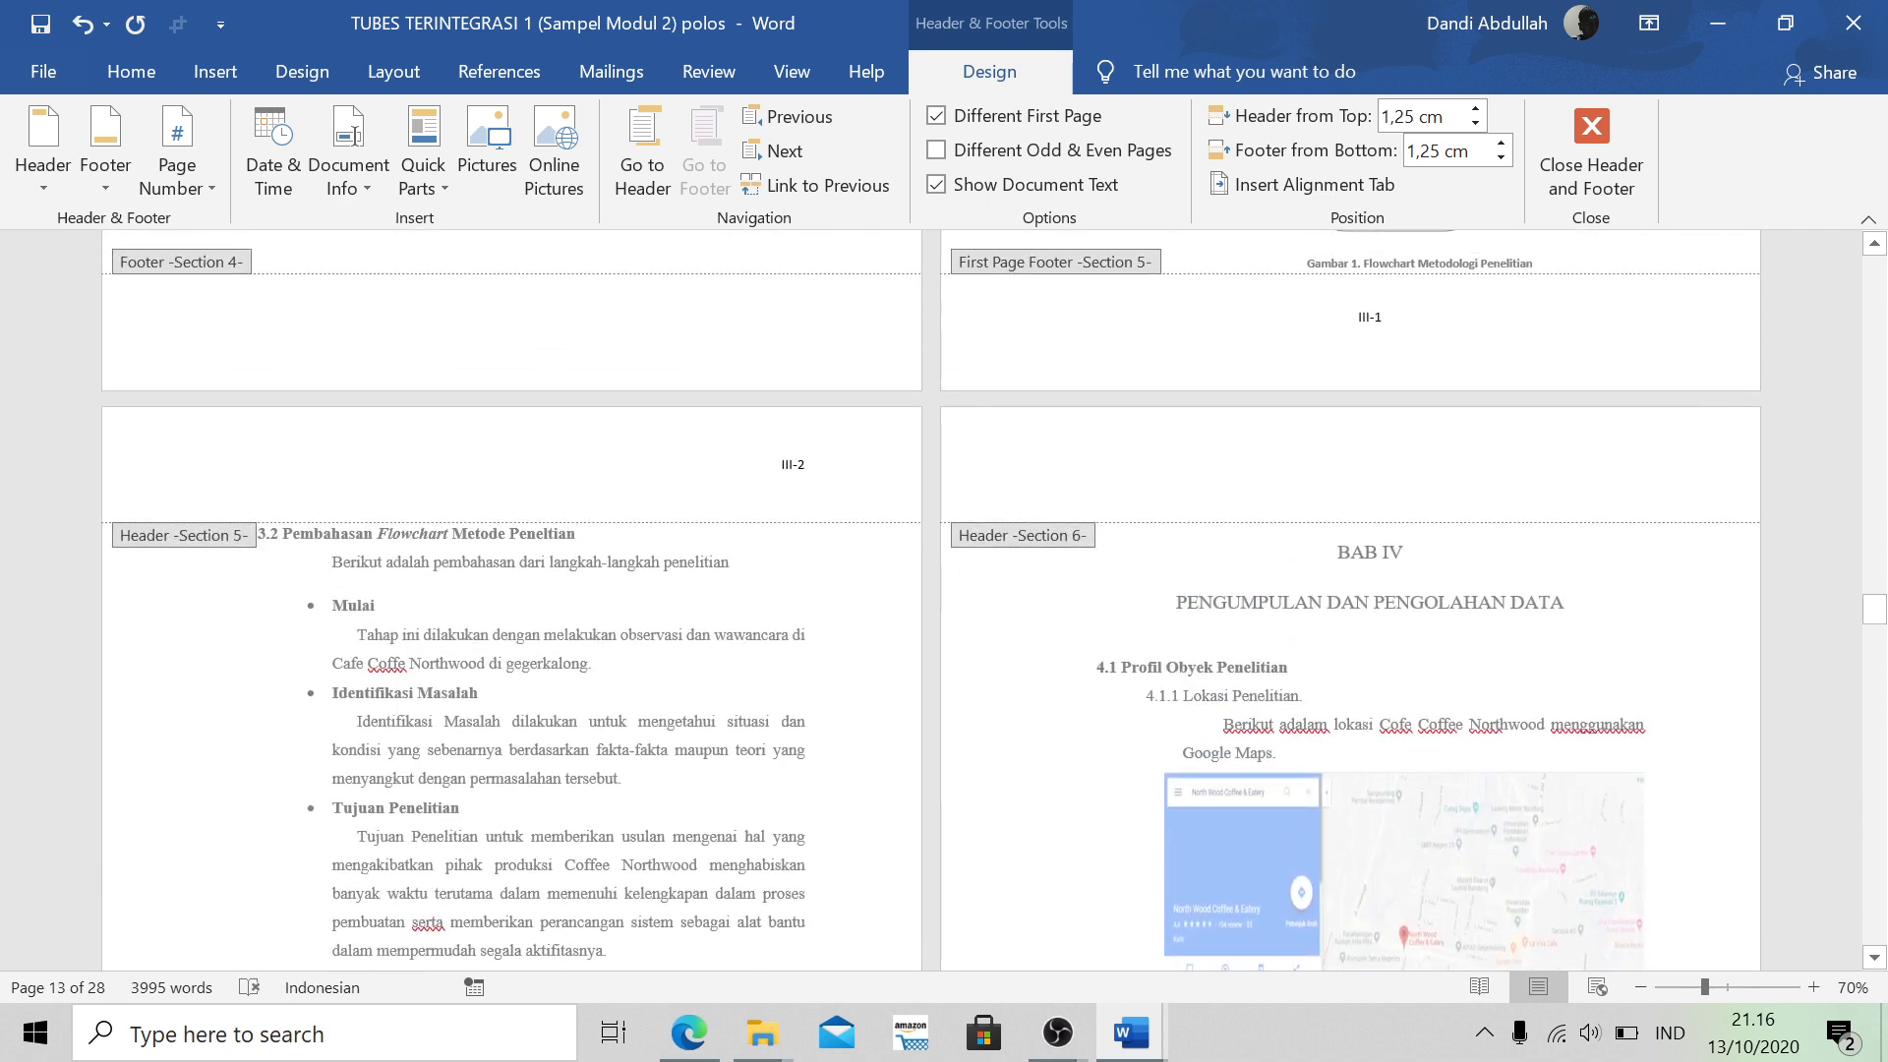
Insert a centered Plain Number 2 page number at the bottom of the page in the Section 6 footer of BAB IV
scroll(1349, 319, down, 12)
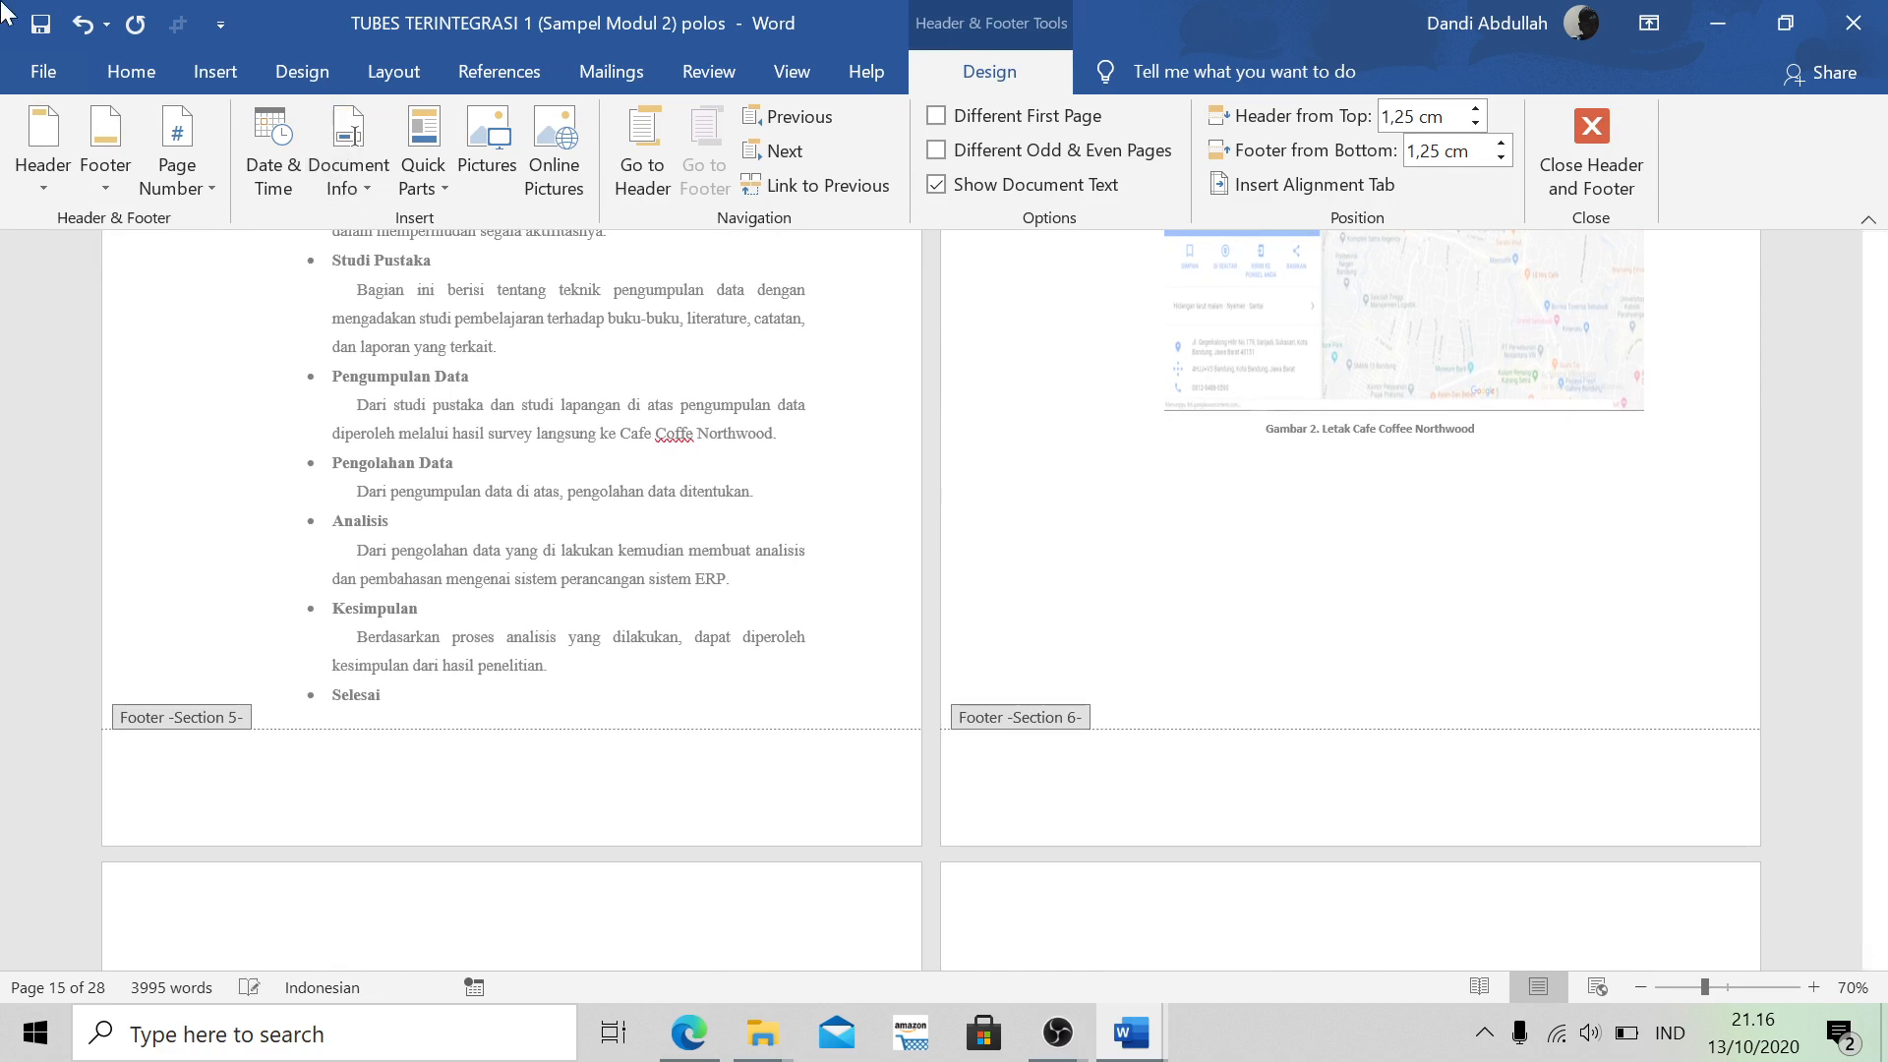
click(163, 186)
mouse_move(244, 260)
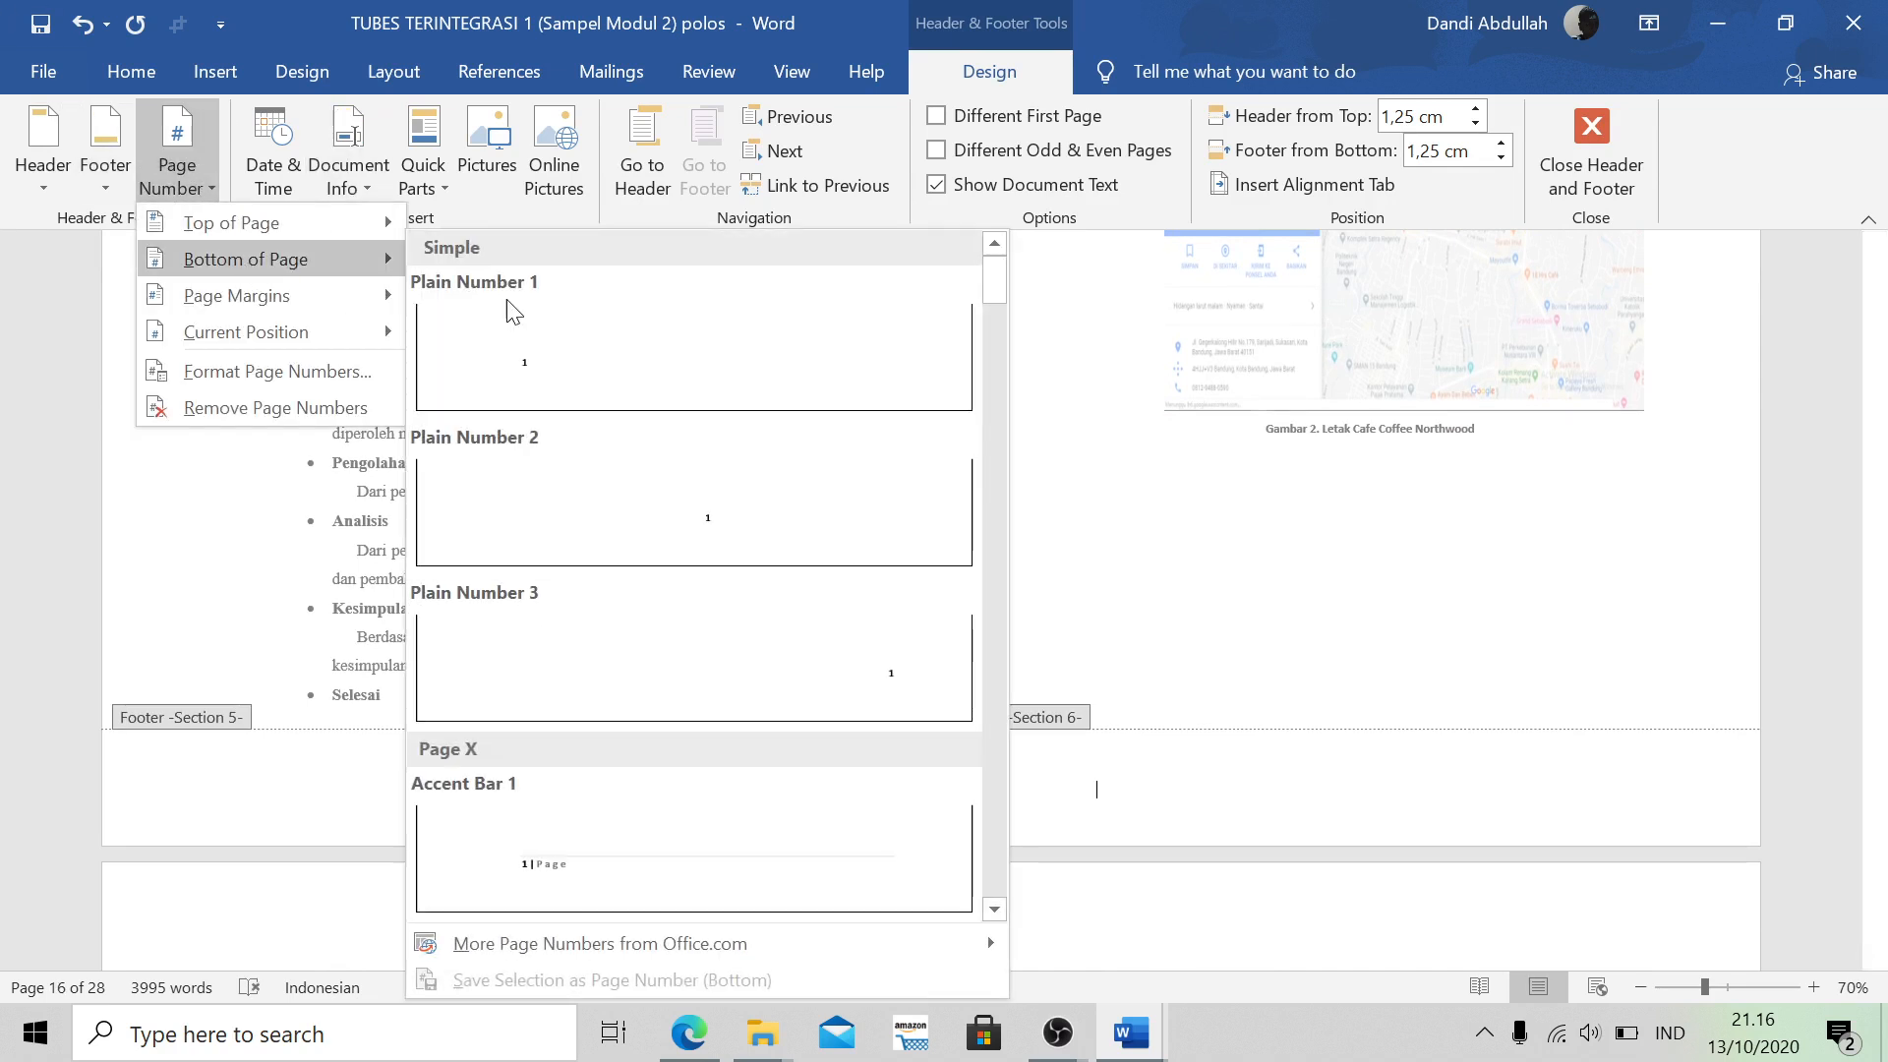
click(708, 464)
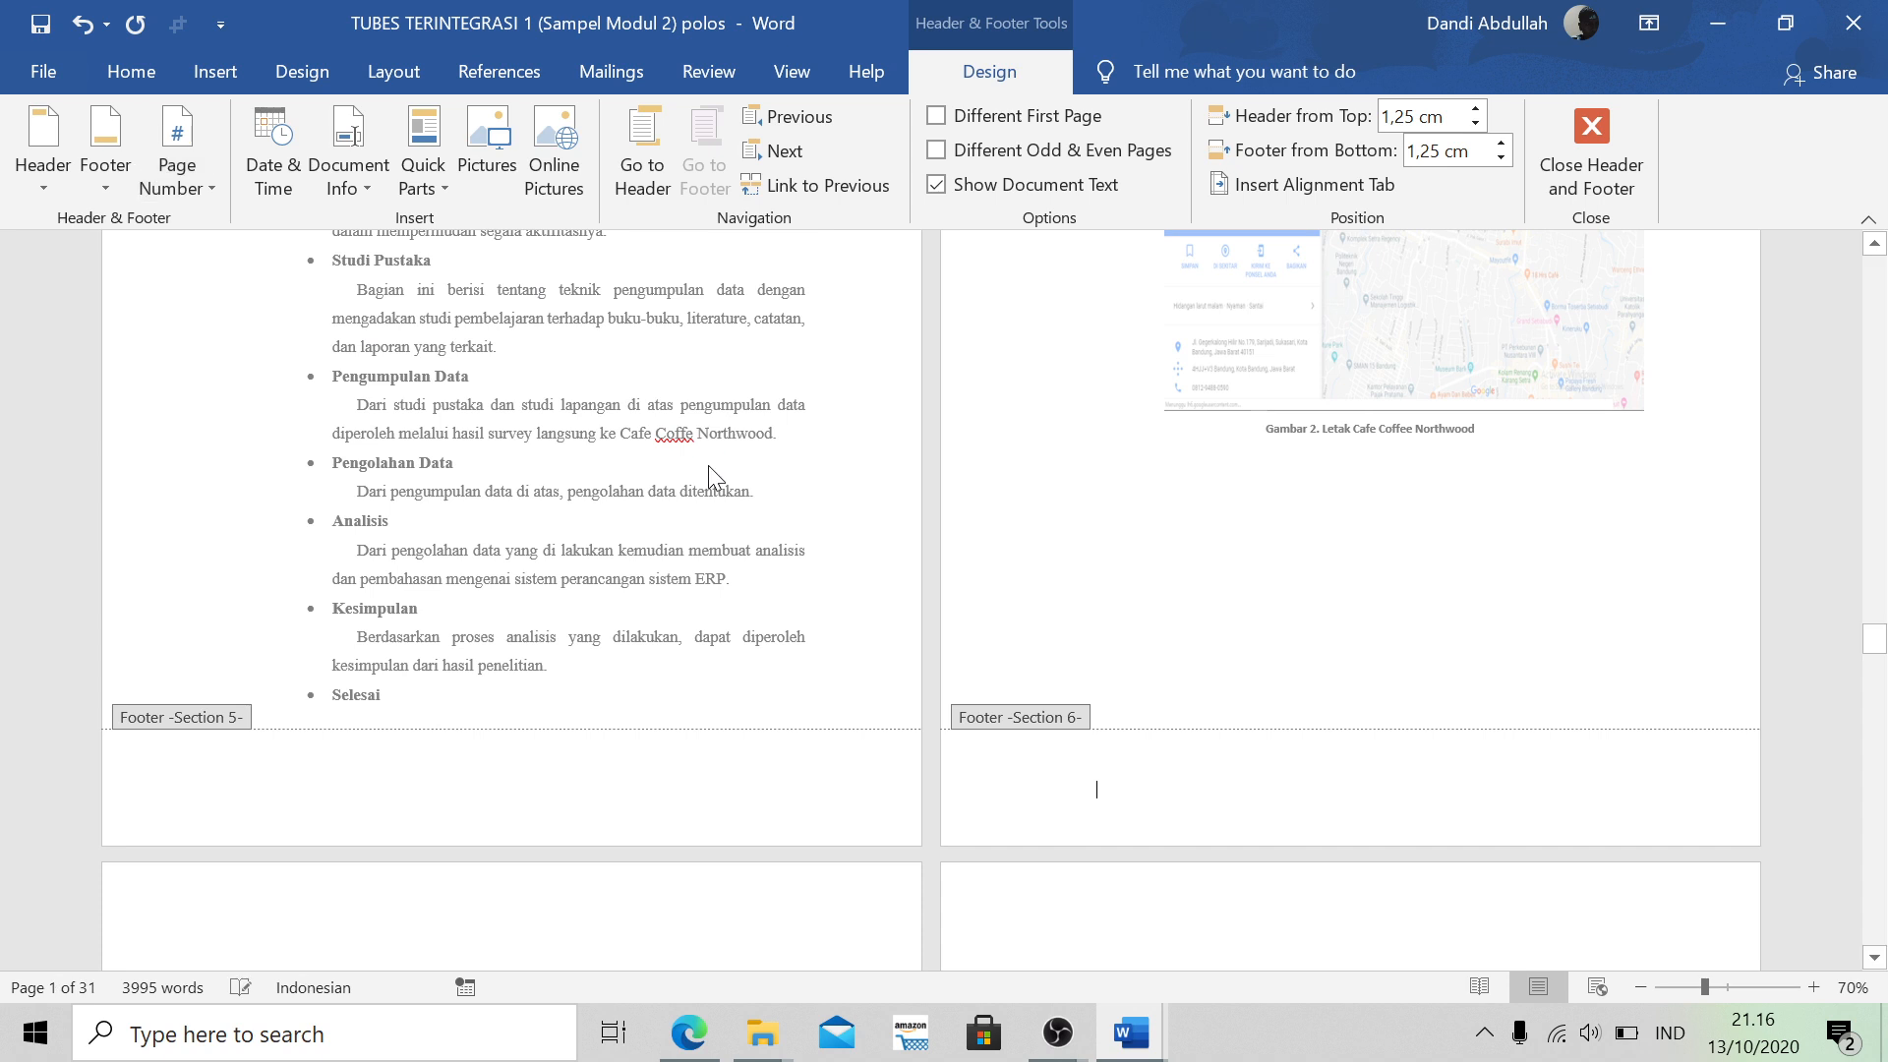
Set the Section 6 page number format to 1, 2, 3, …
double_click(1373, 772)
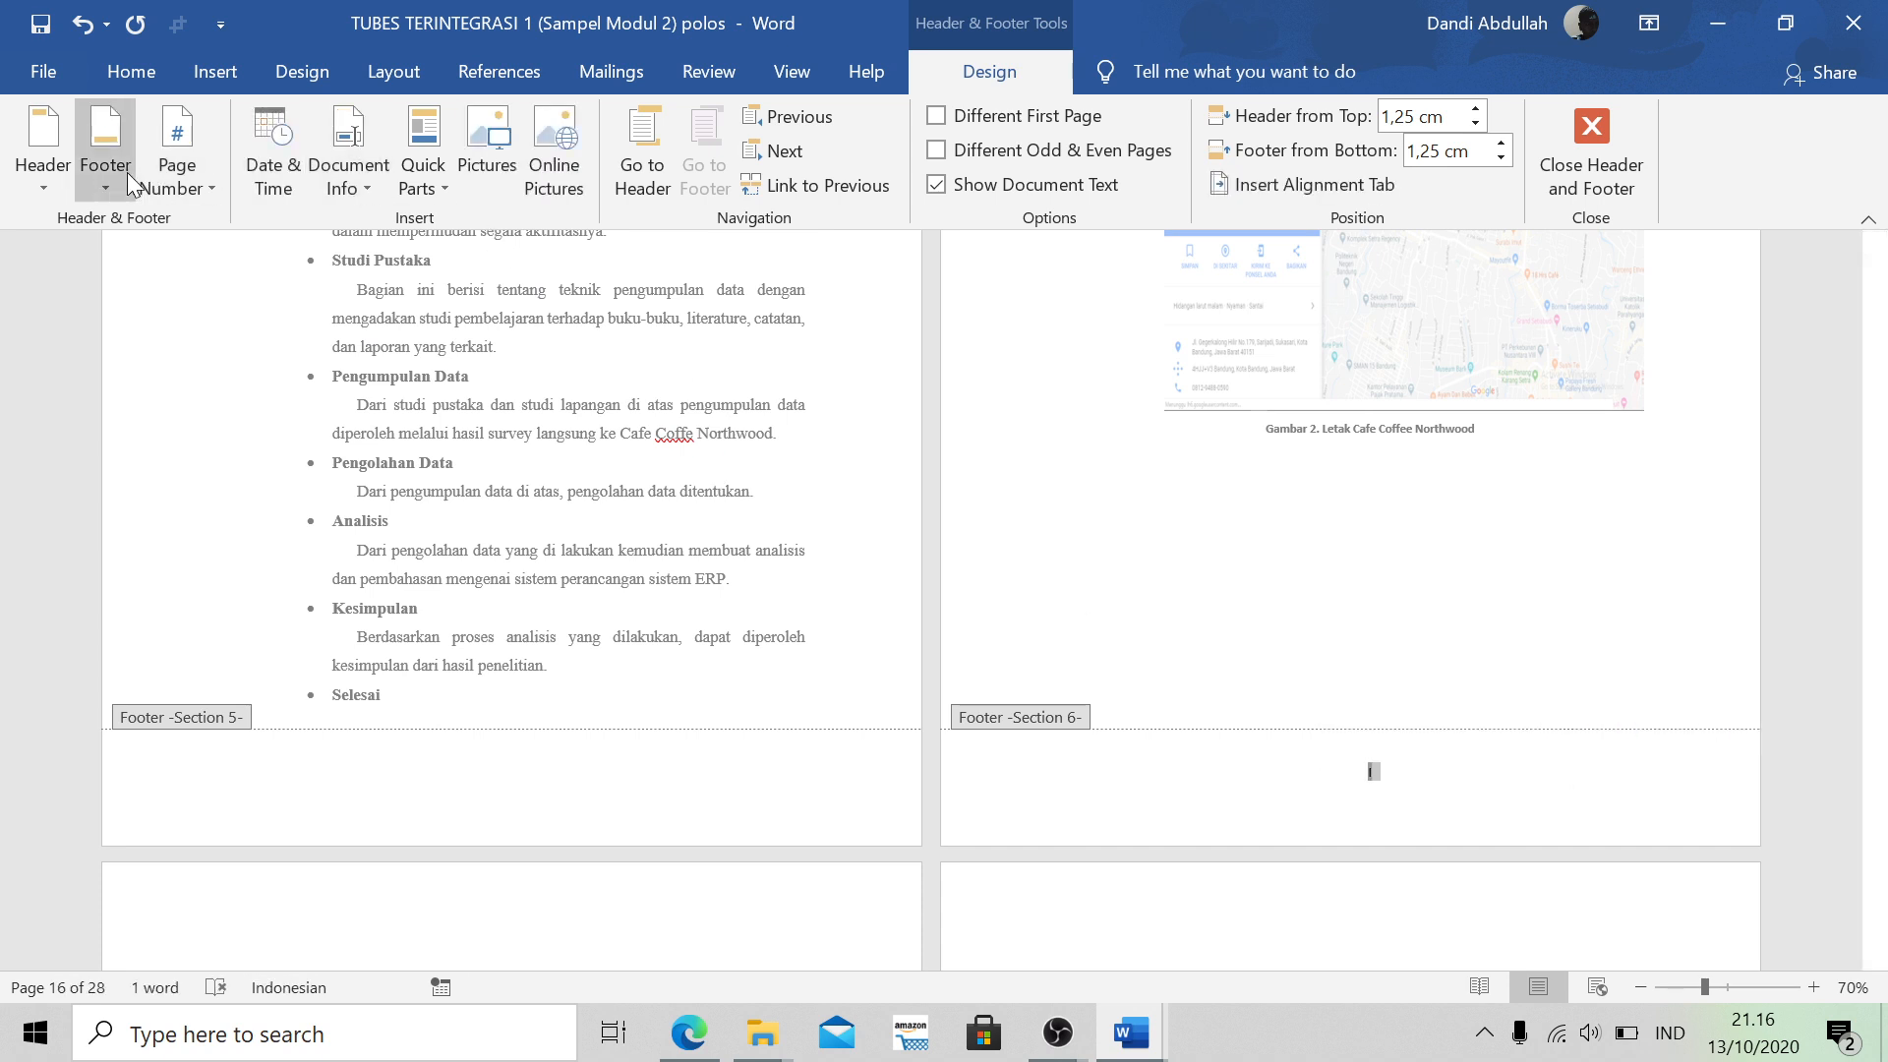
click(159, 183)
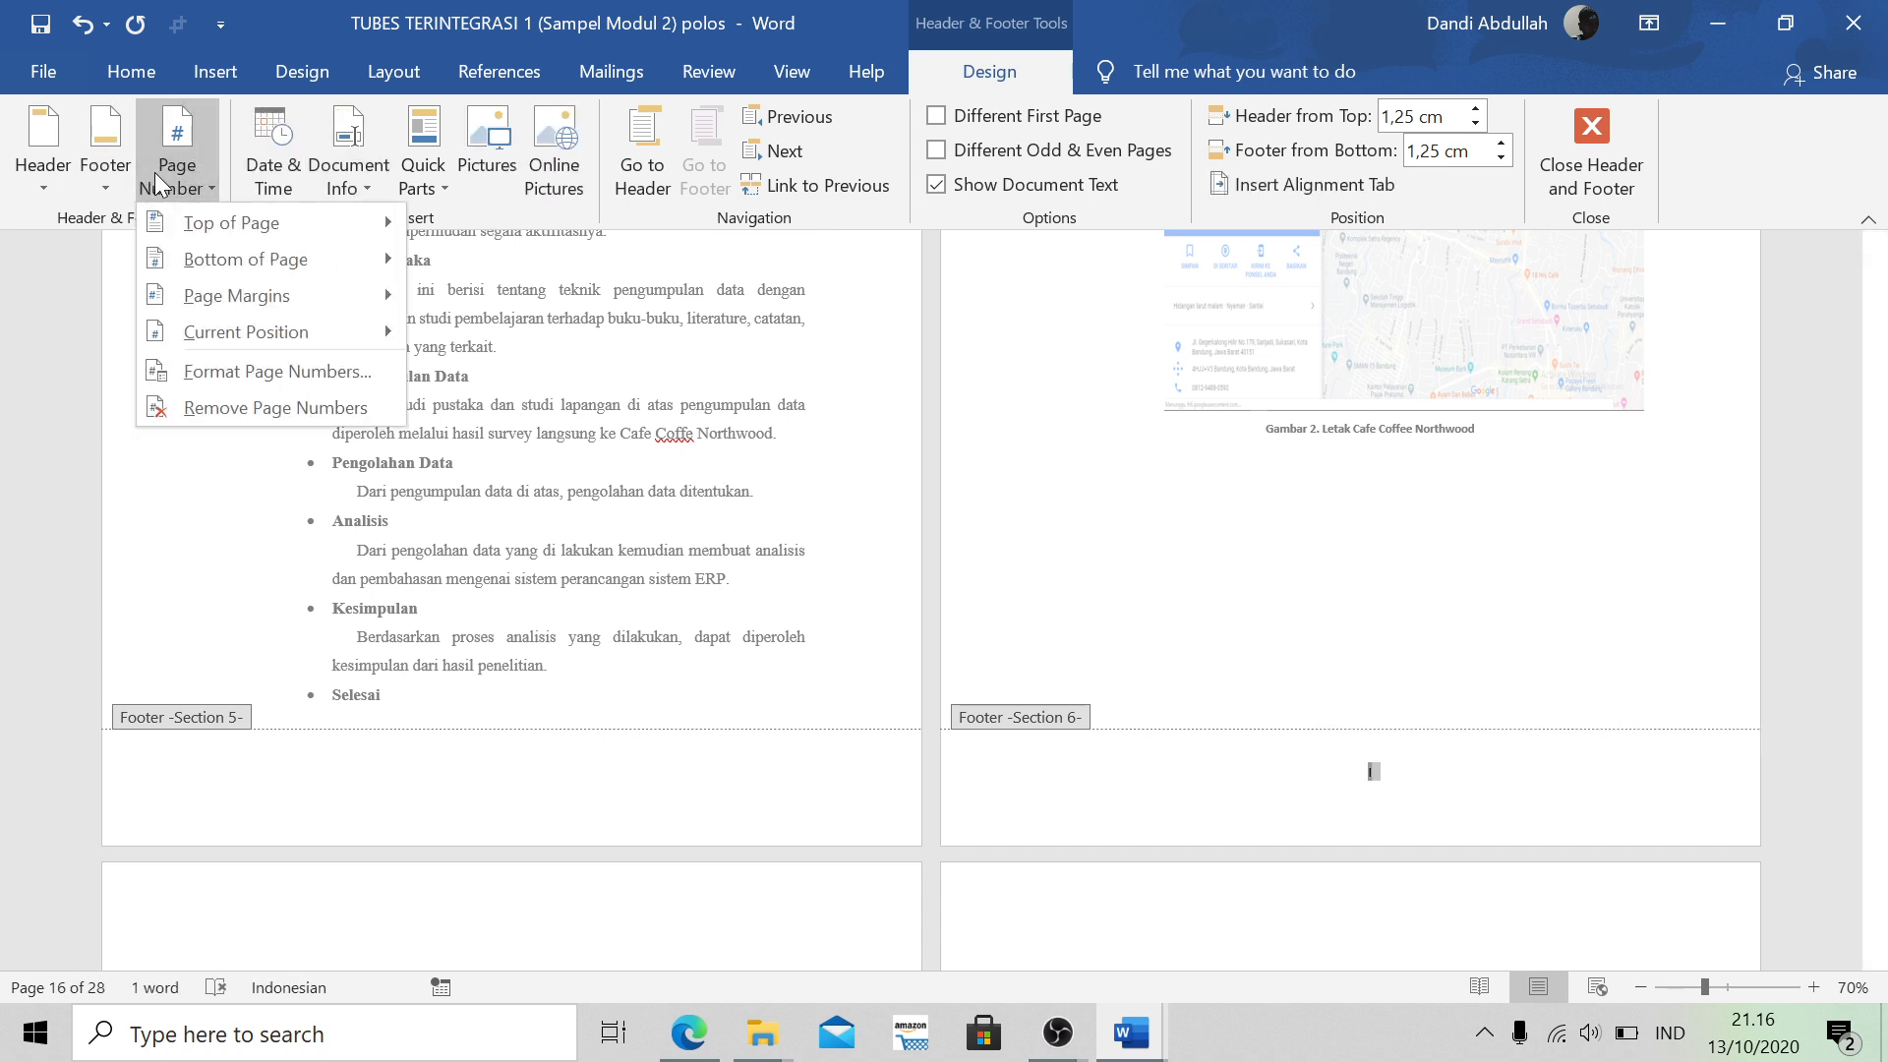
click(269, 380)
click(1066, 388)
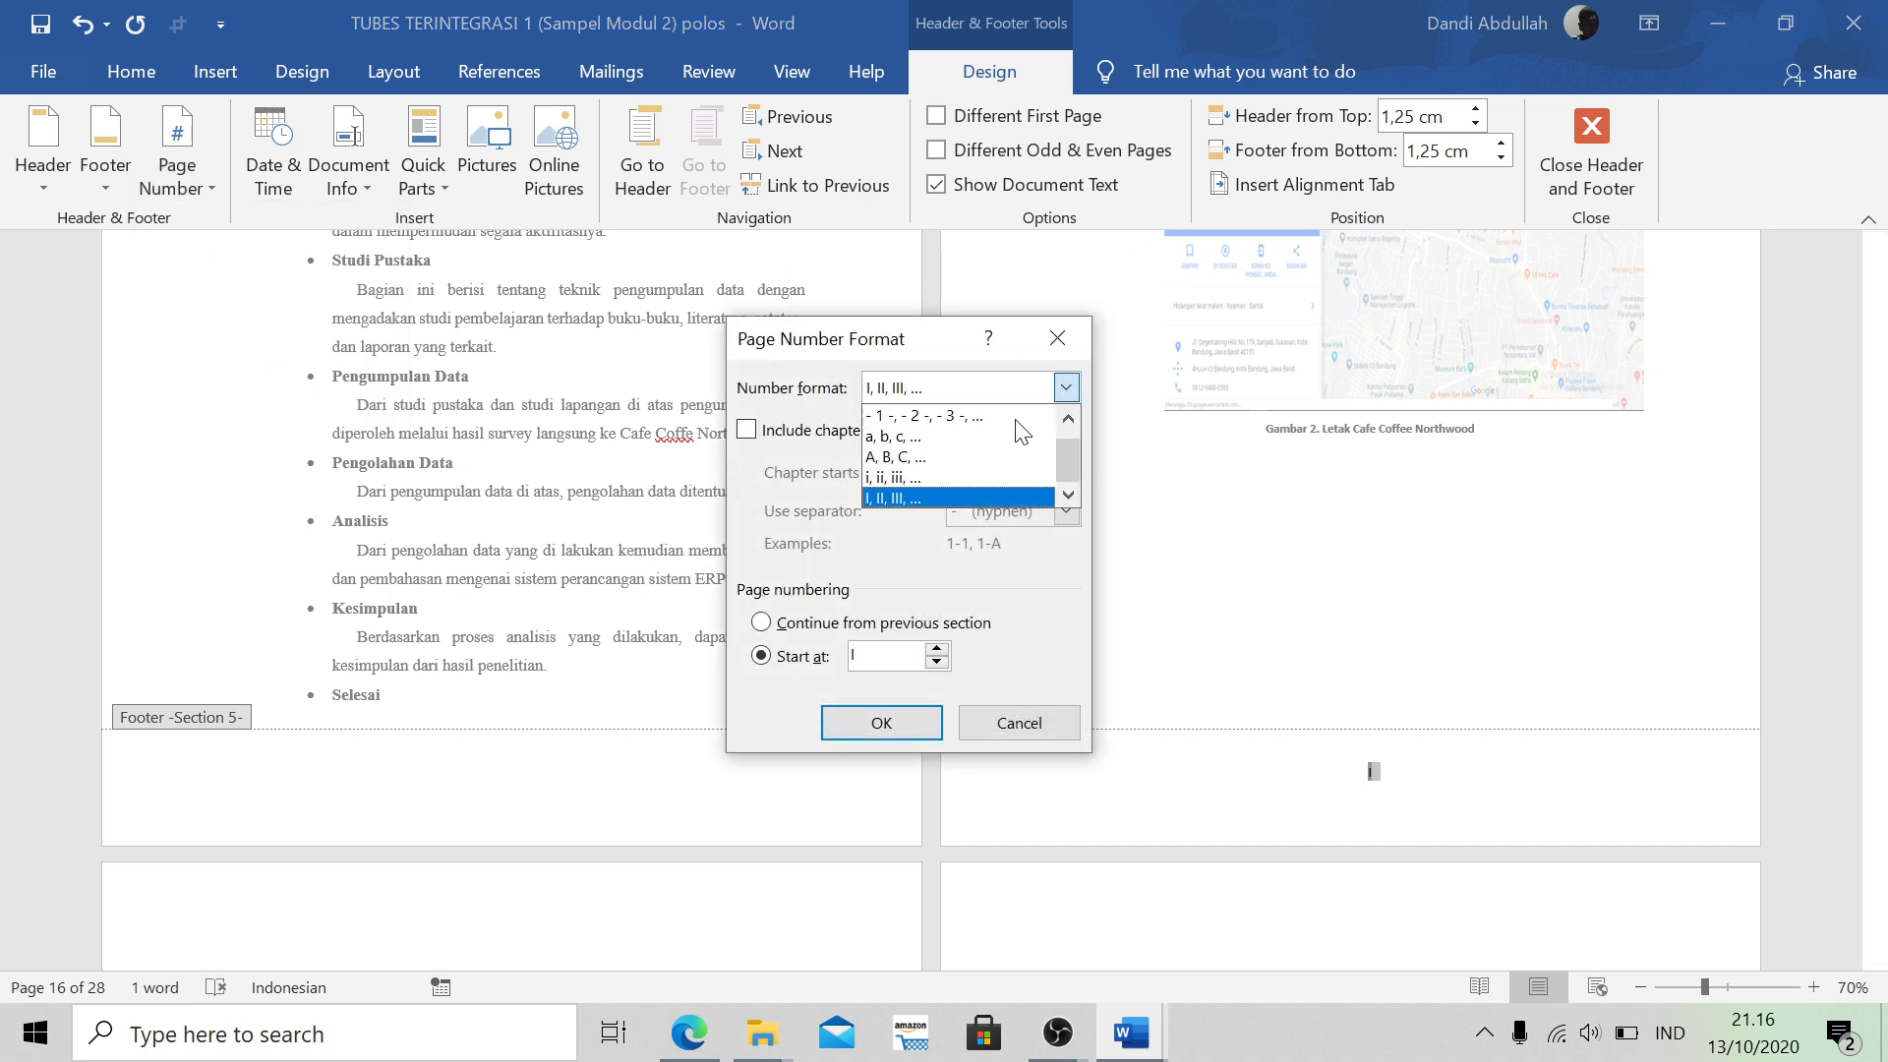
scroll(1016, 421, up, 1)
click(915, 416)
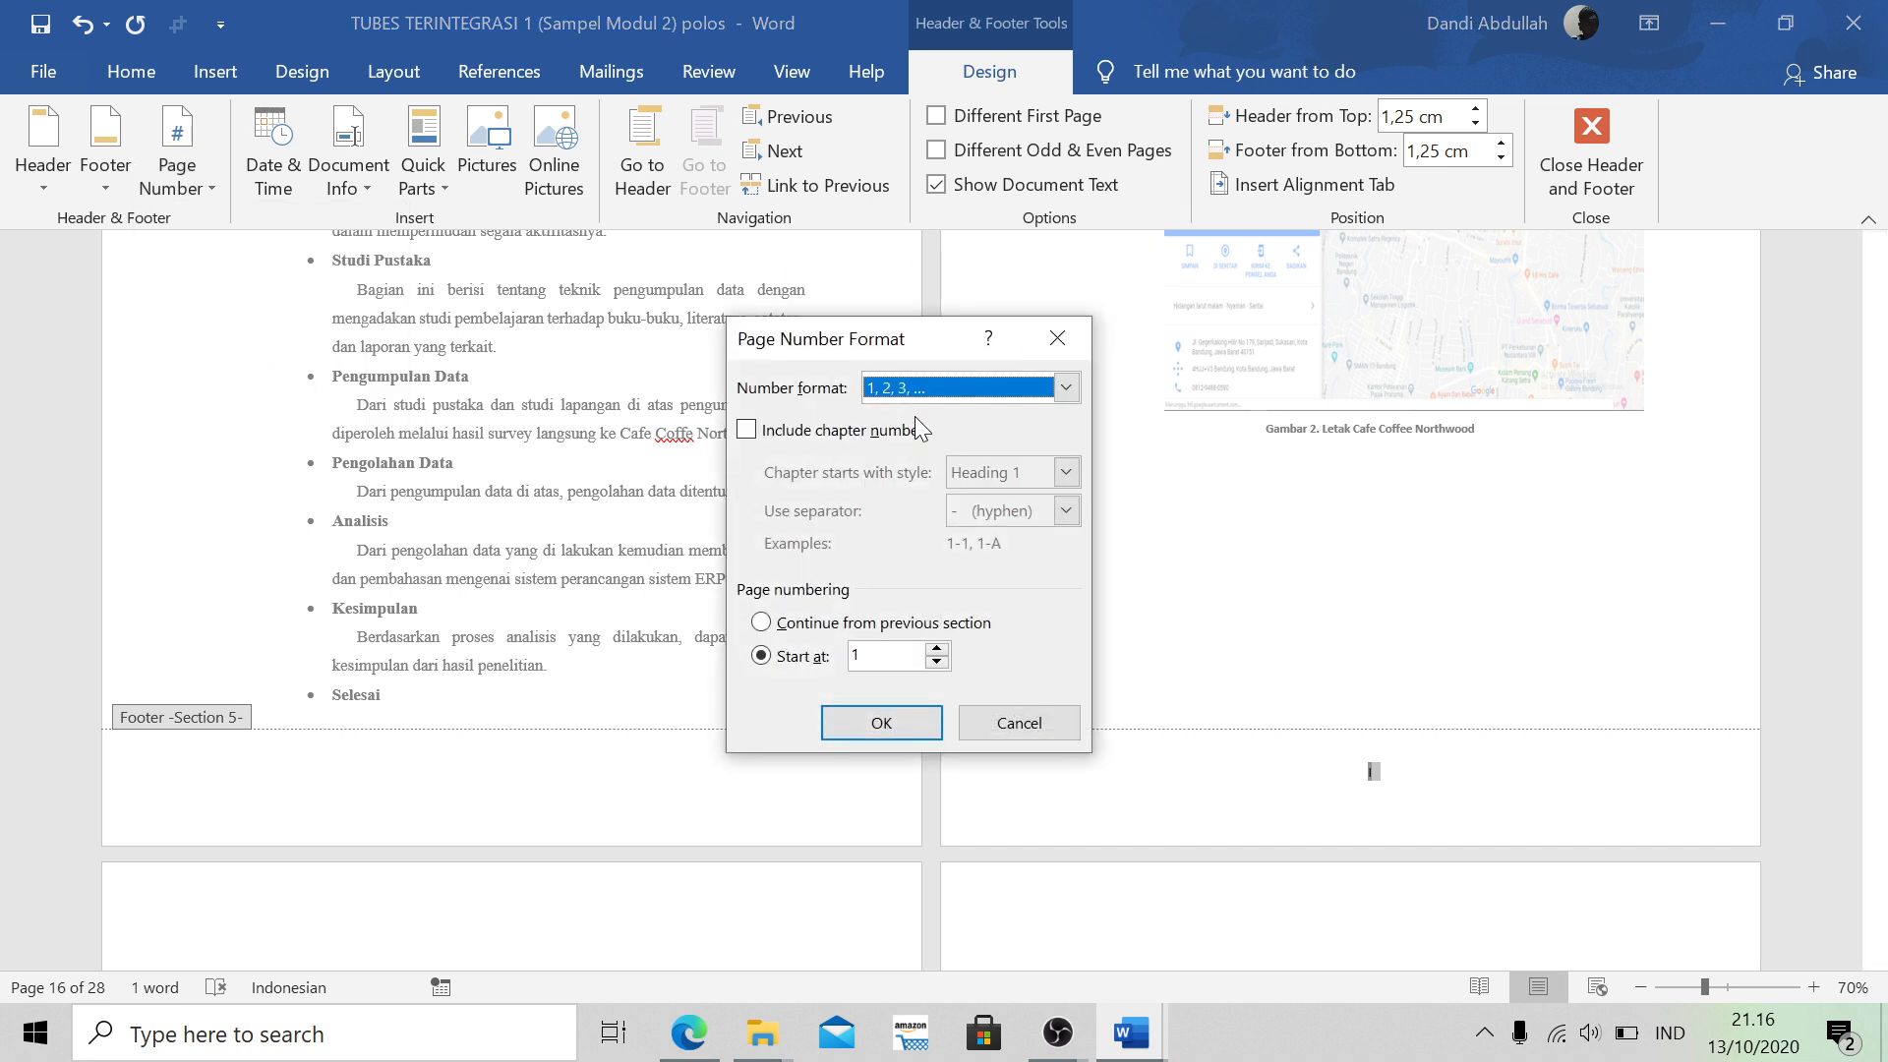
click(906, 719)
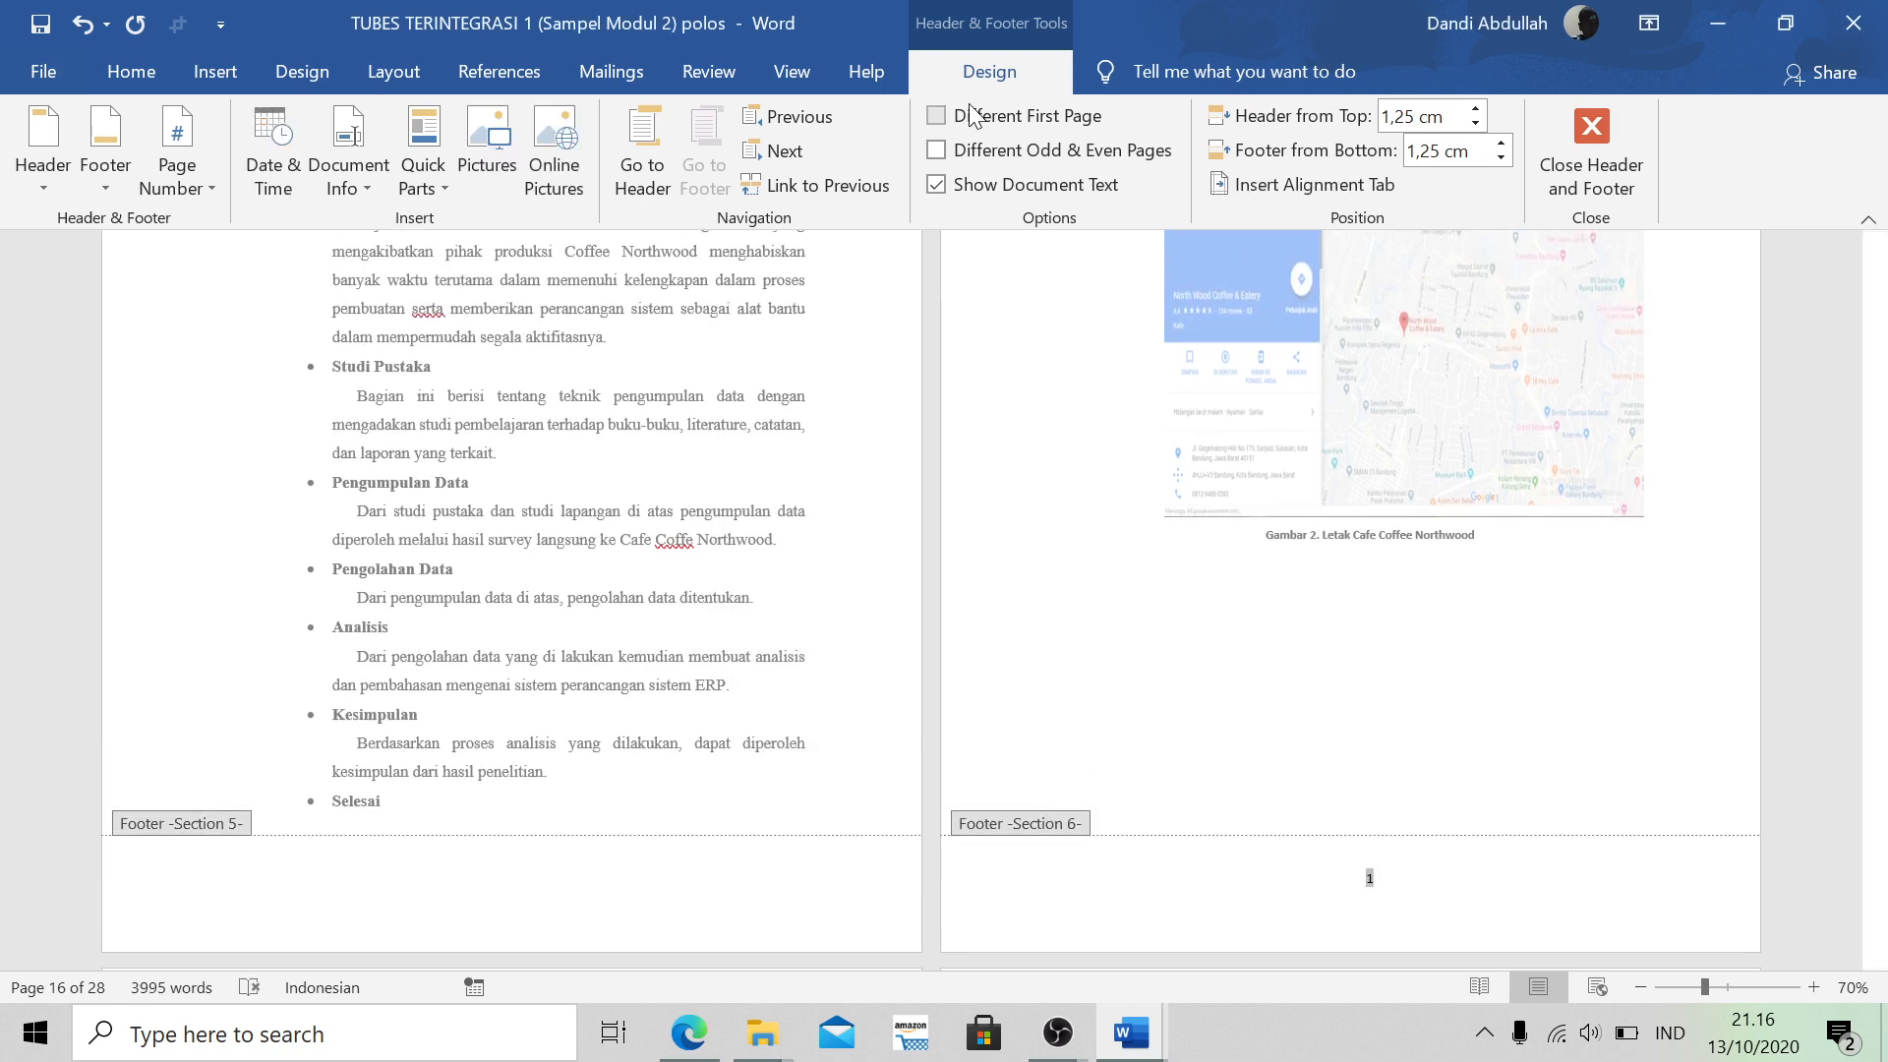
Enable Different First Page for Section 6 and unlink the BAB IV first-page footer and first-page header from the previous section
click(783, 187)
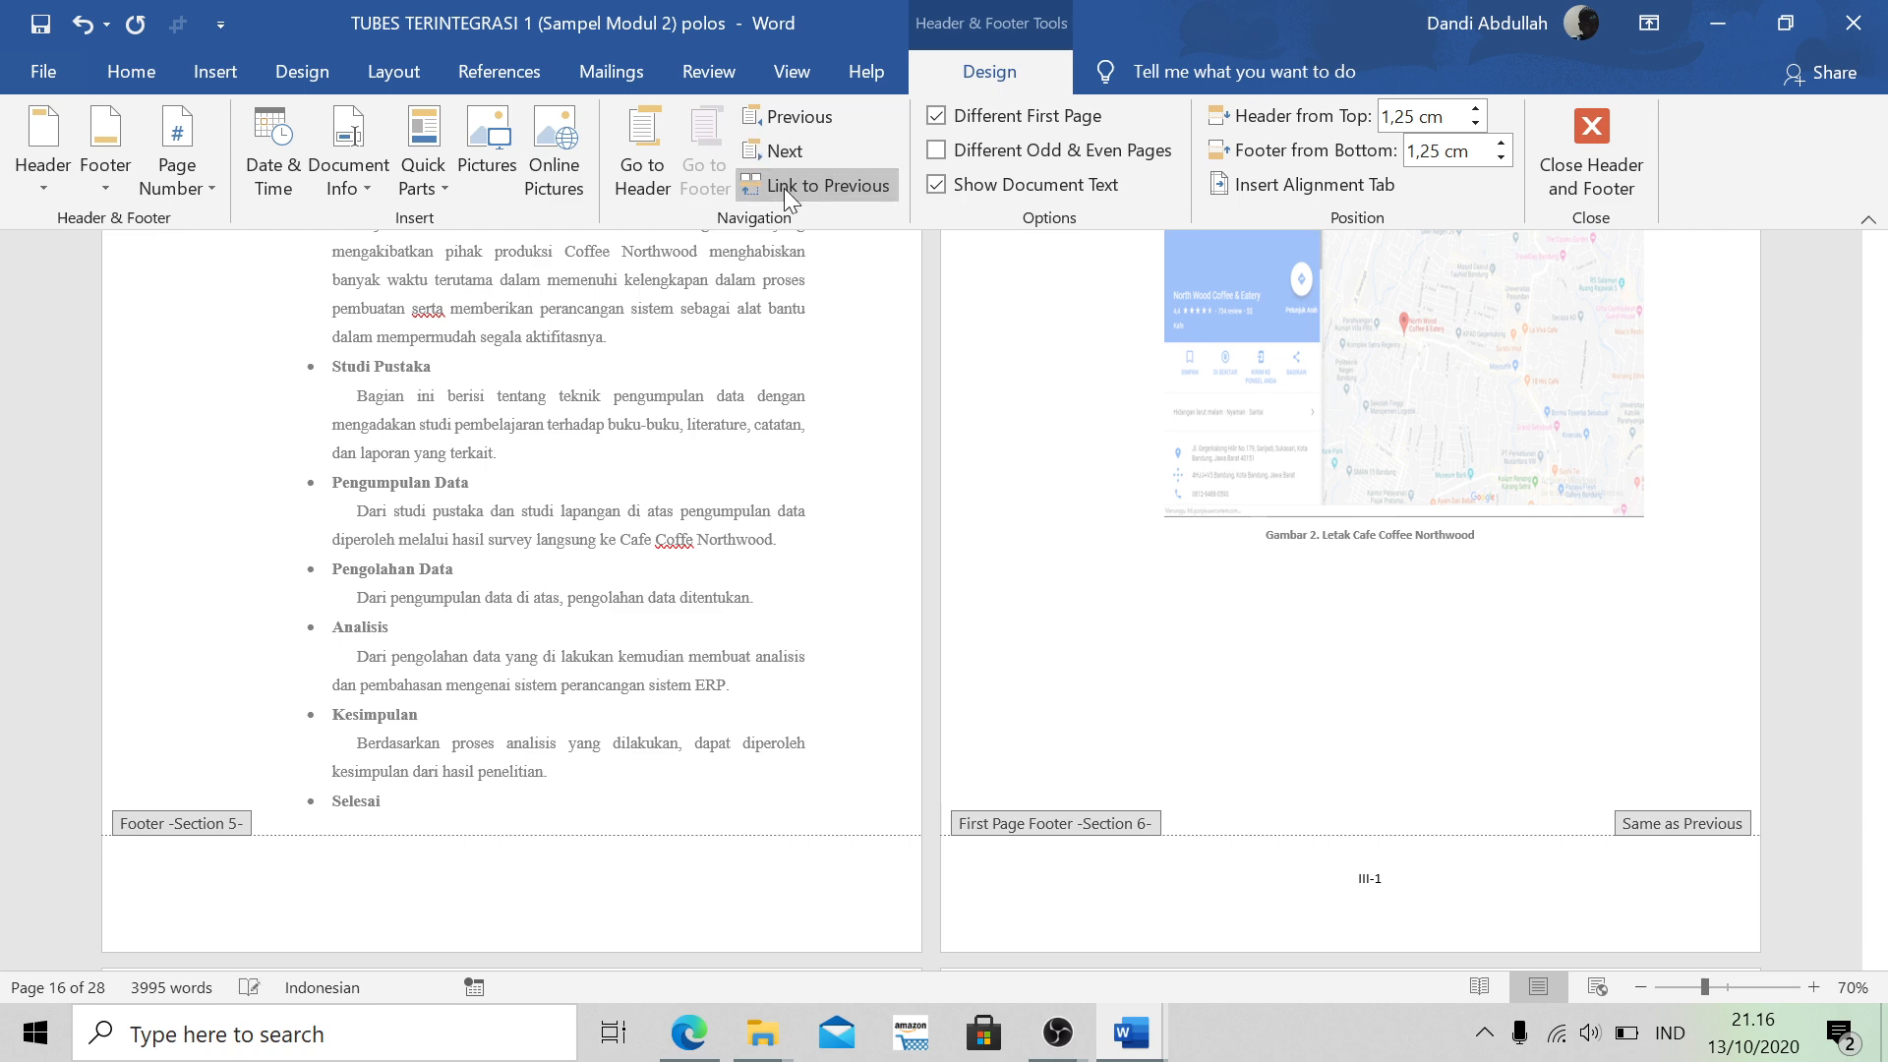
click(652, 159)
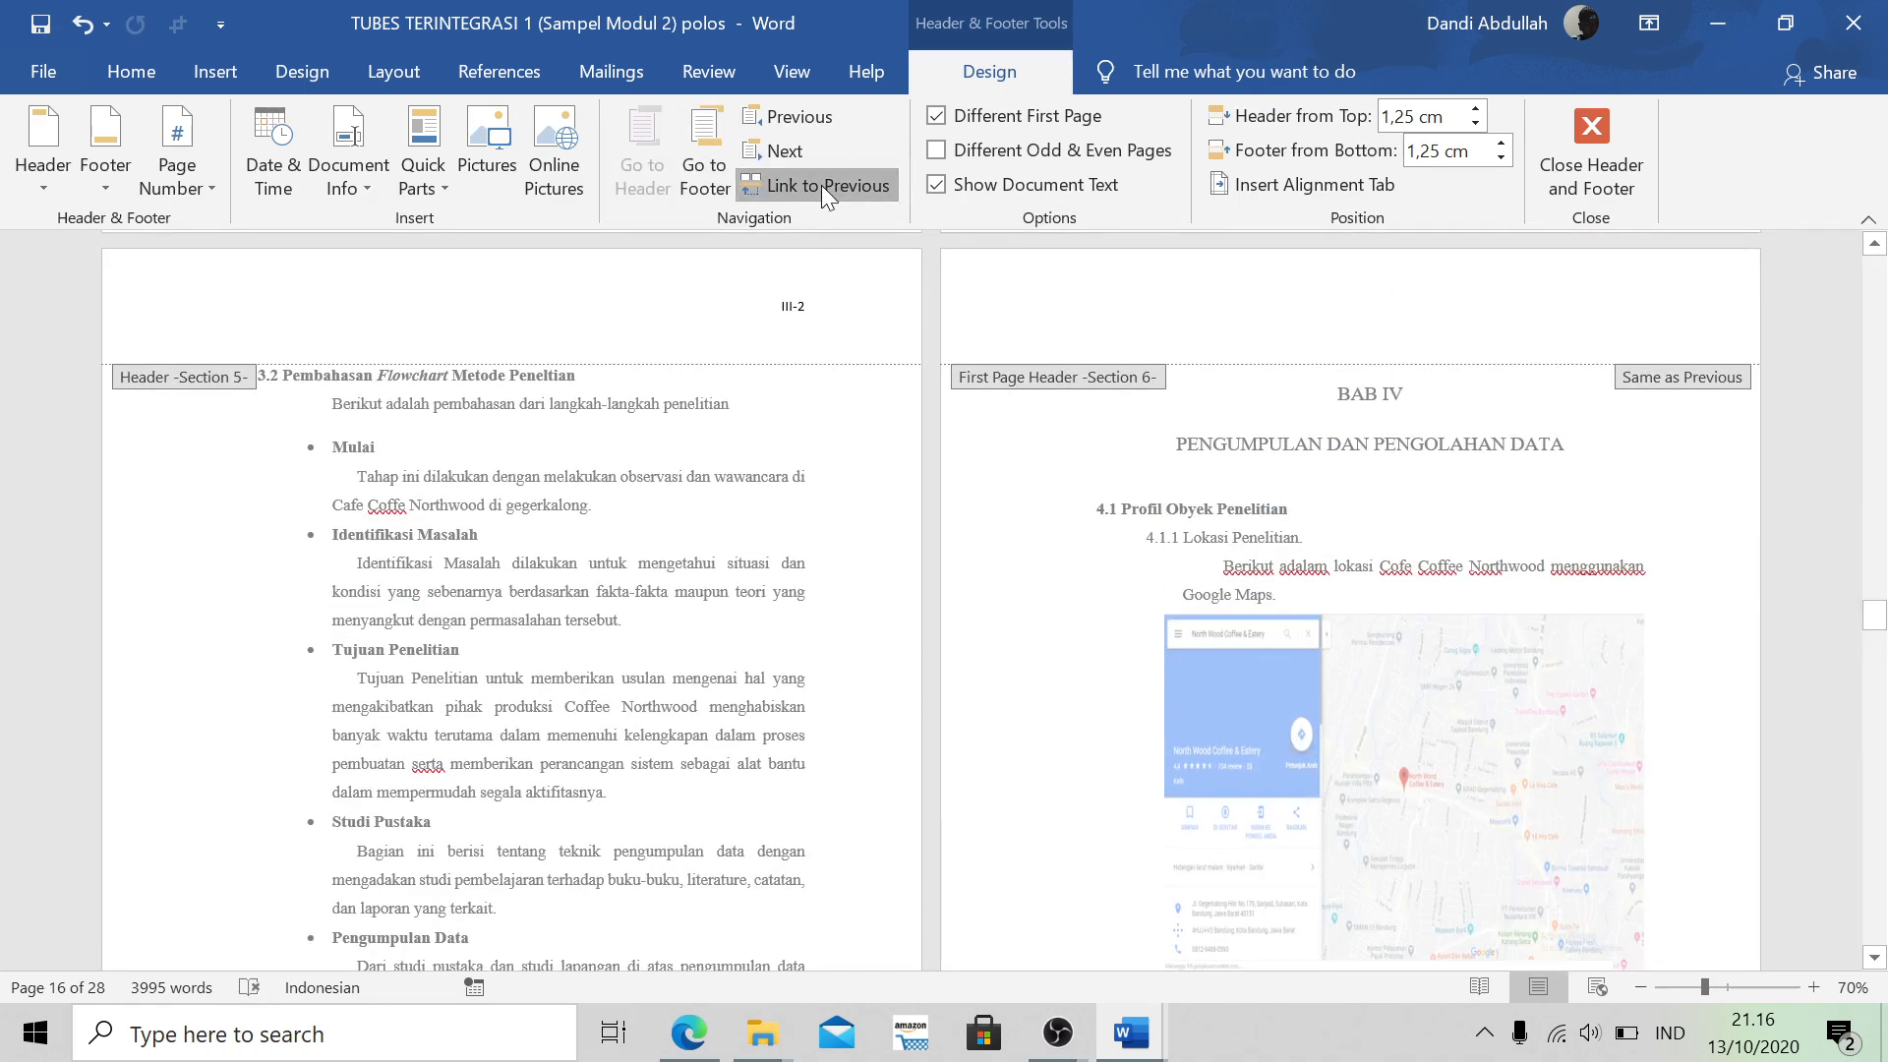
click(822, 185)
Change the page number prefix in the BAB IV first-page footer to "IV-"
scroll(1313, 457, down, 7)
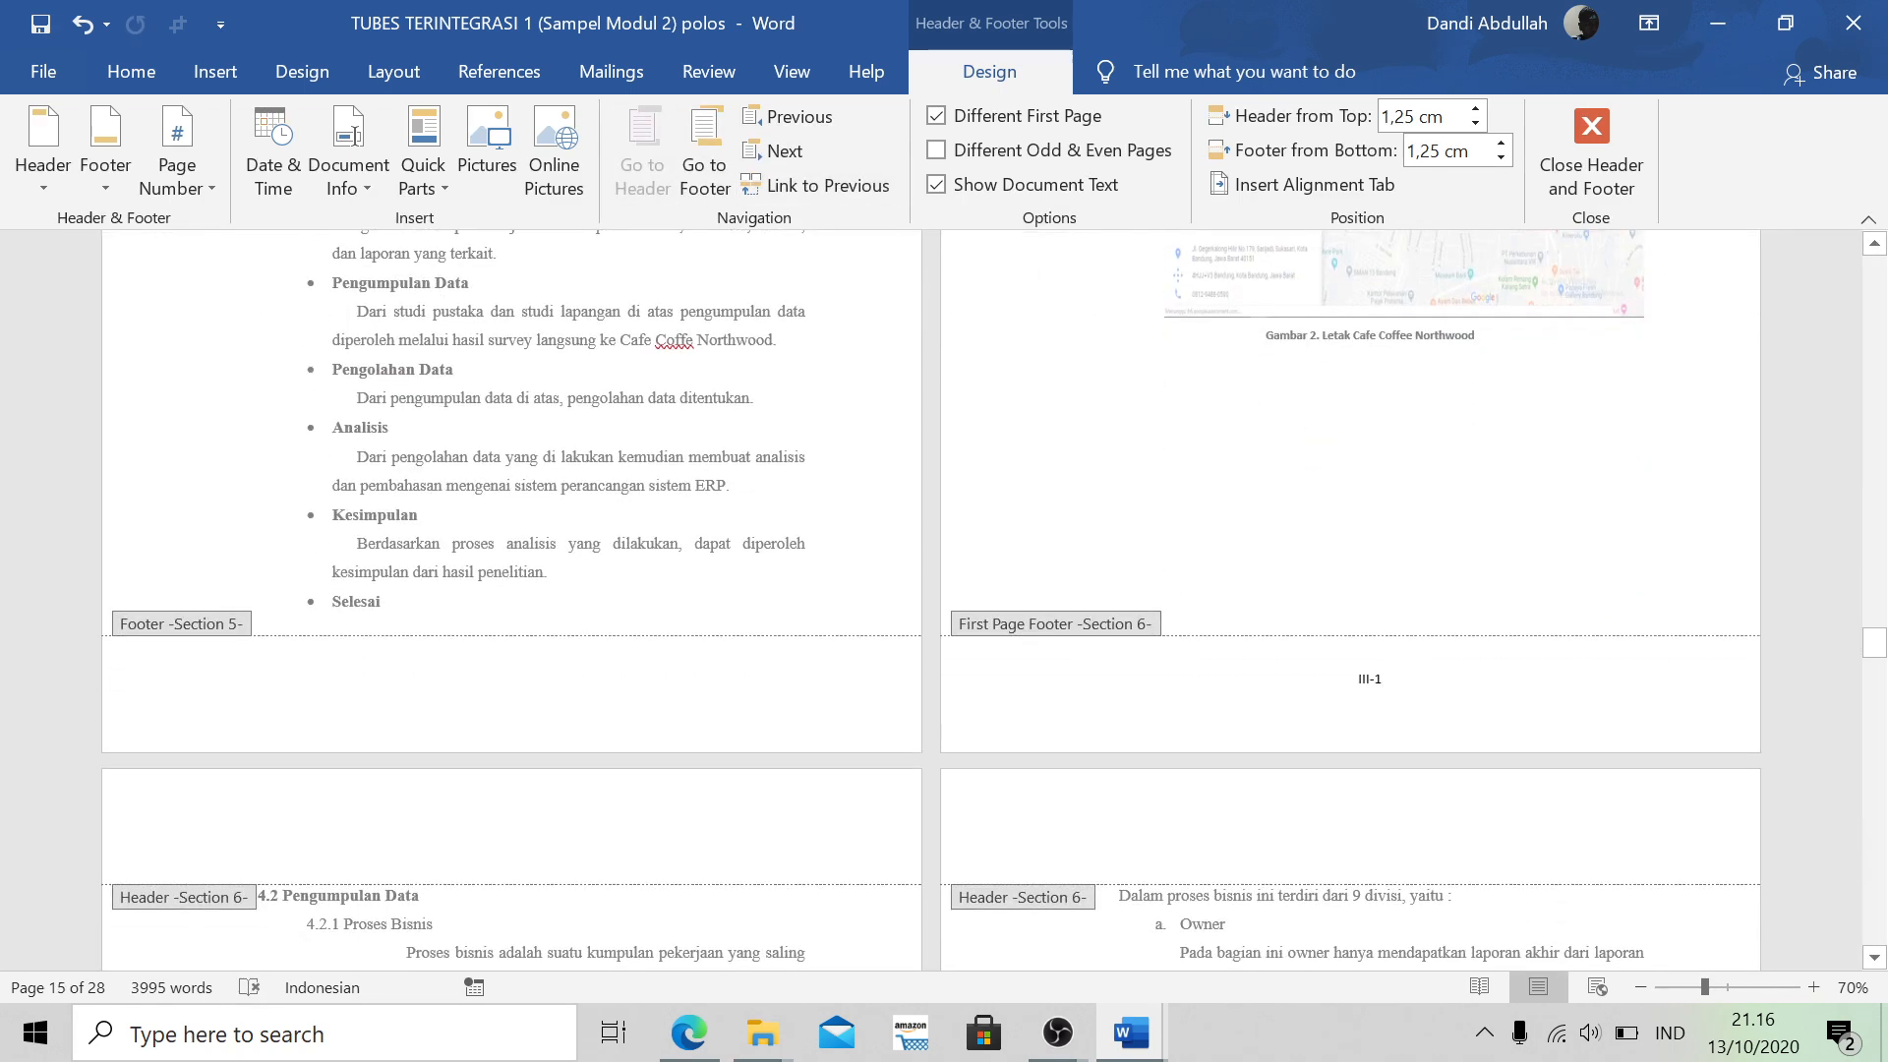
click(1384, 680)
key(ctrl+z)
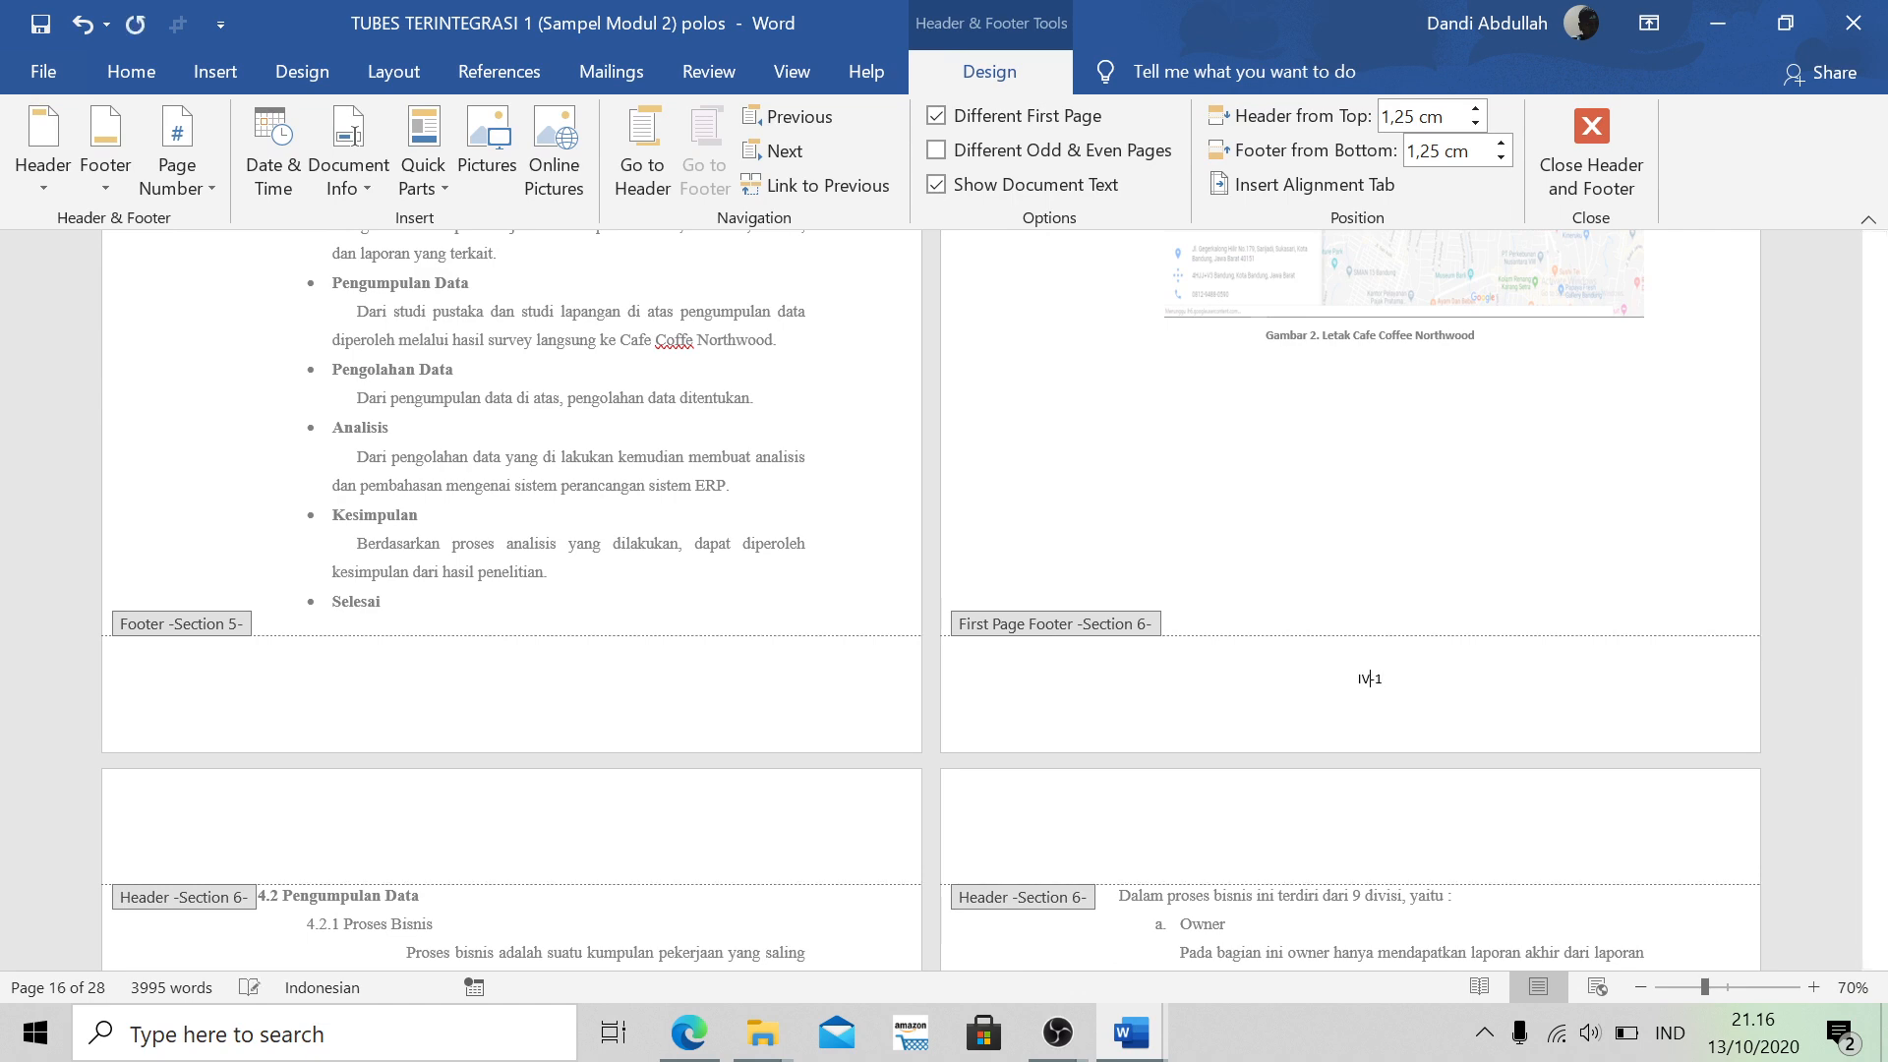
Insert a right-aligned Plain Number 3 page number in the regular Section 6 header and prefix it with "IV-"
scroll(1405, 683, down, 4)
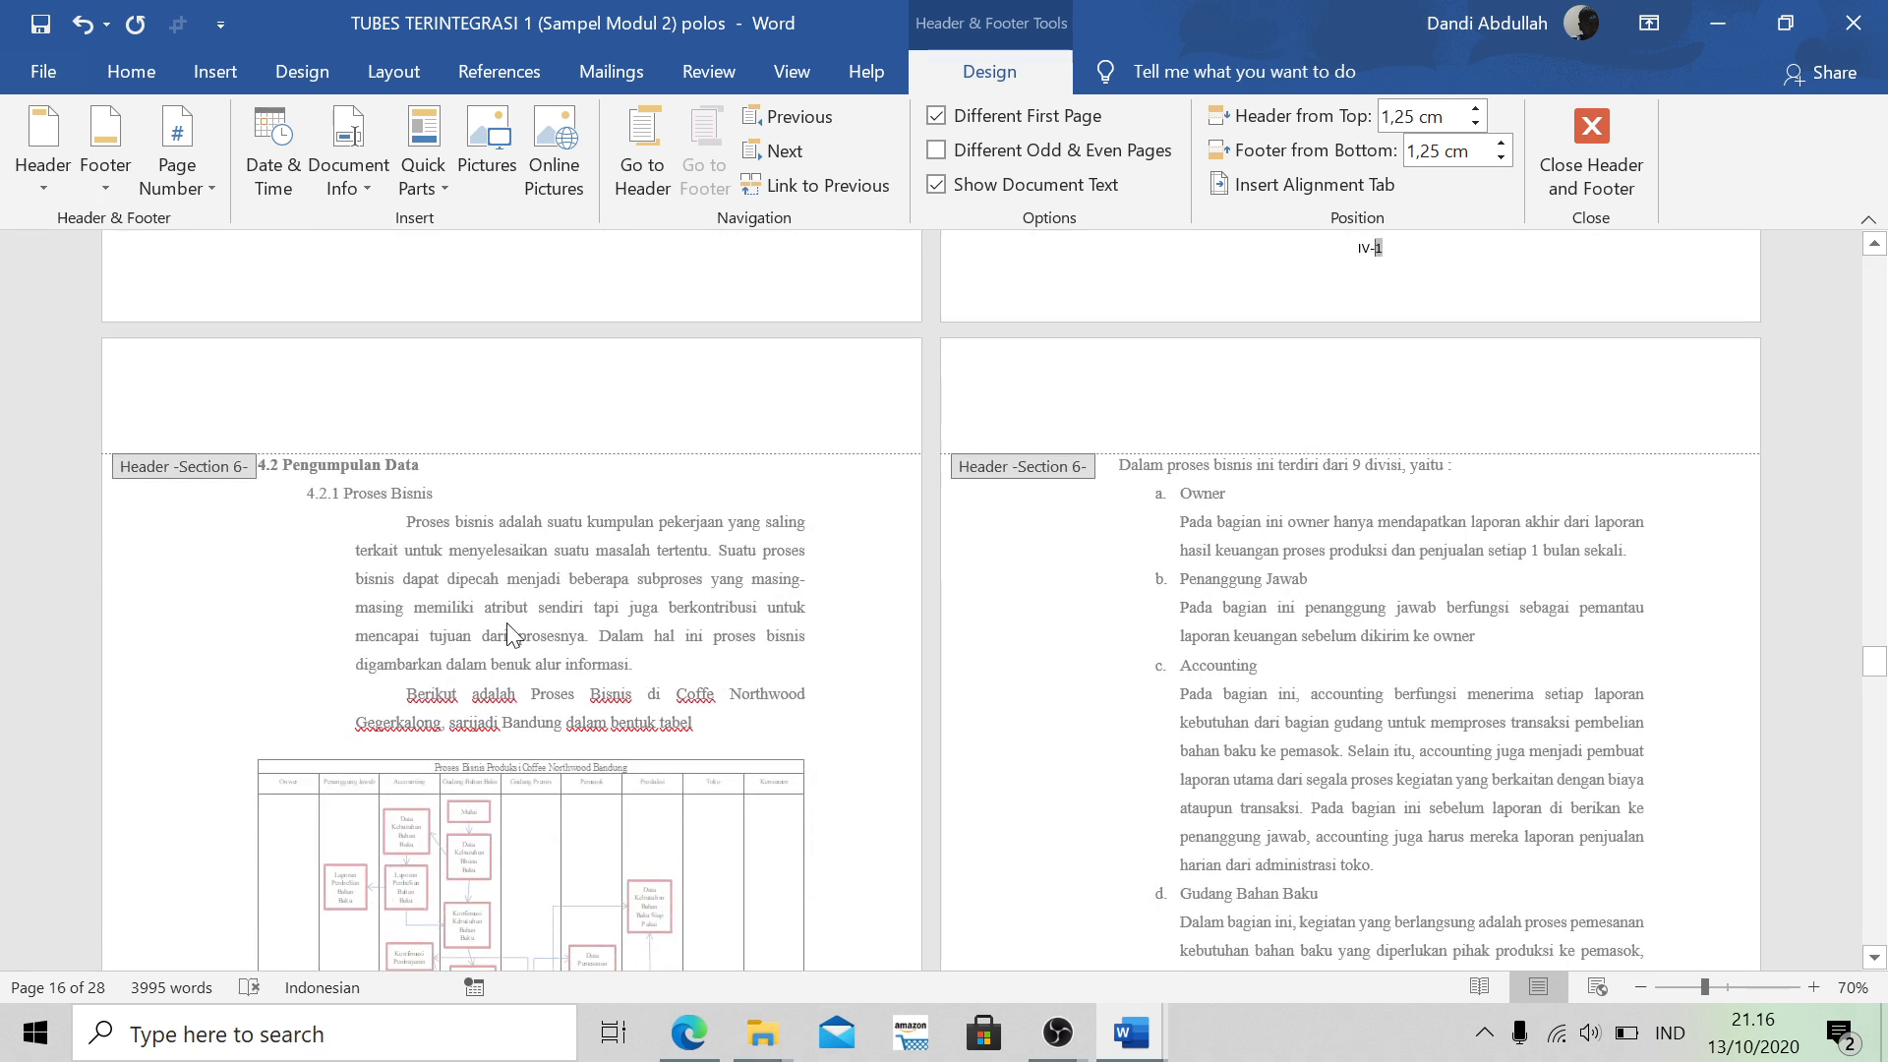
click(642, 167)
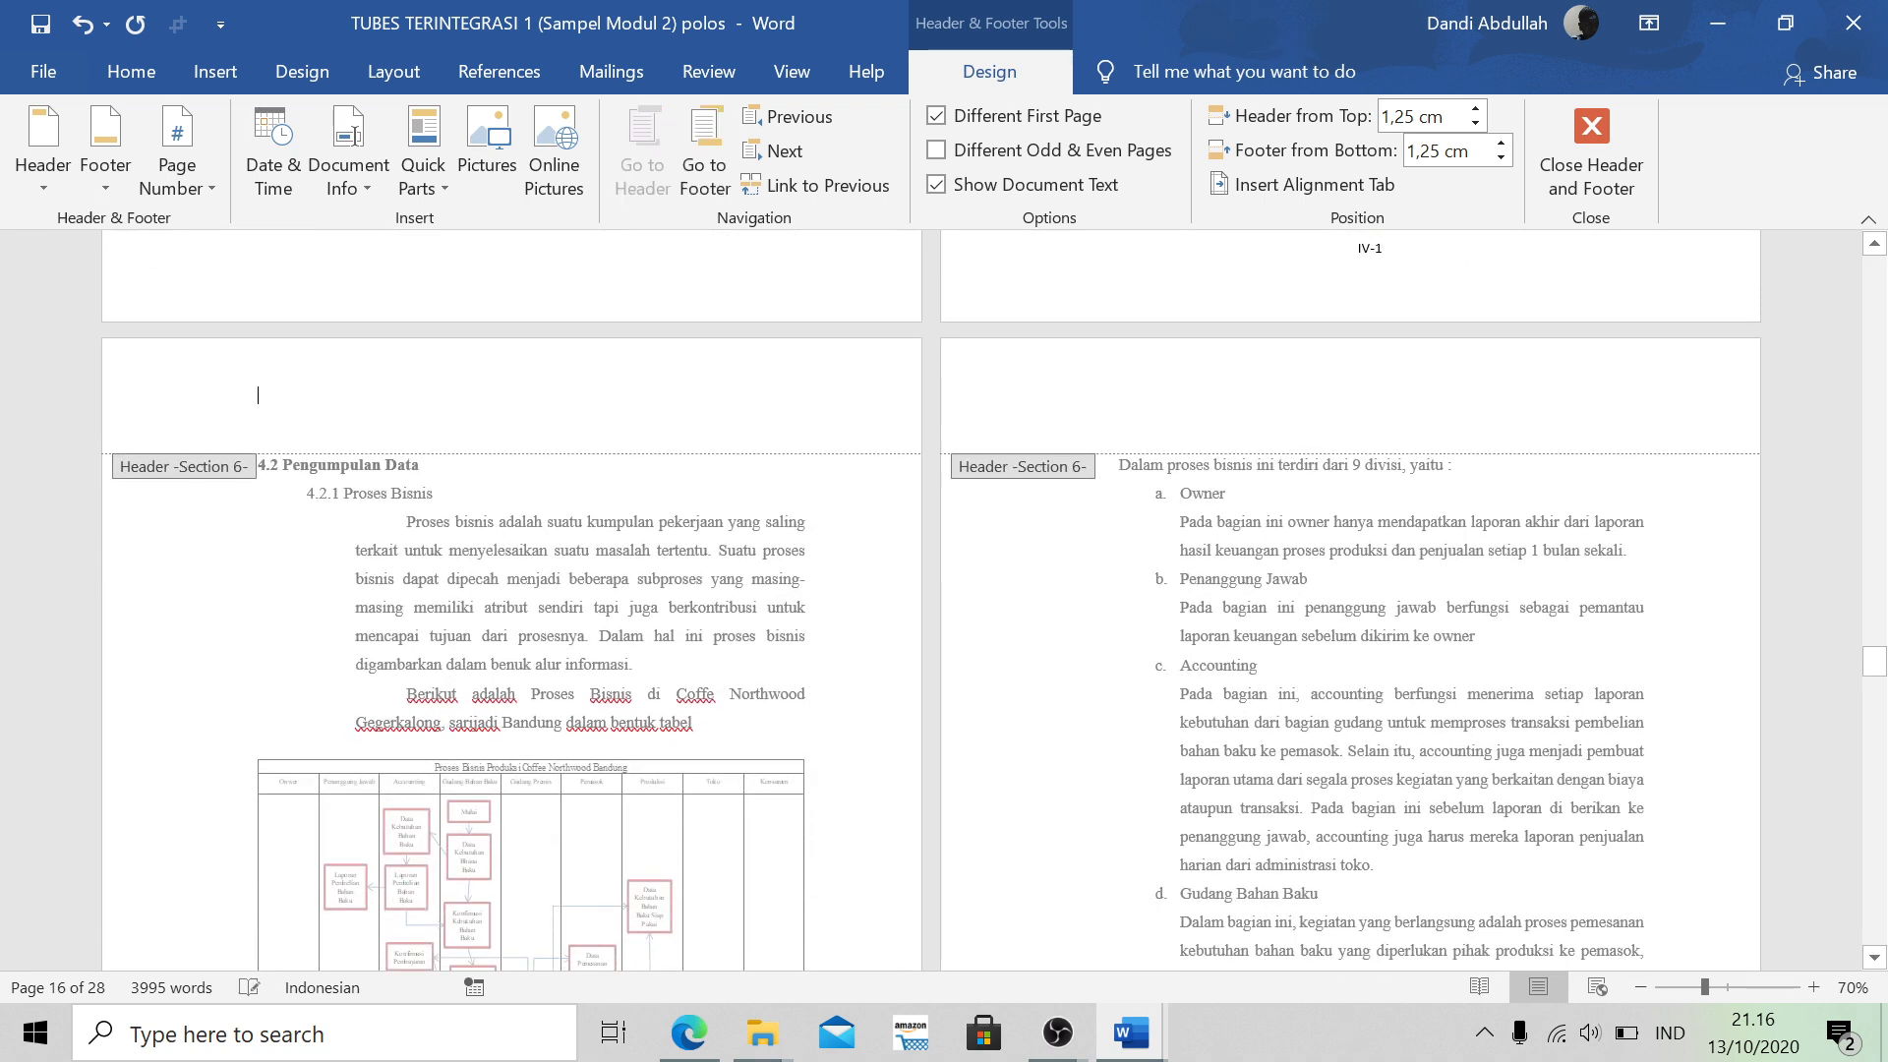
click(198, 193)
mouse_move(233, 223)
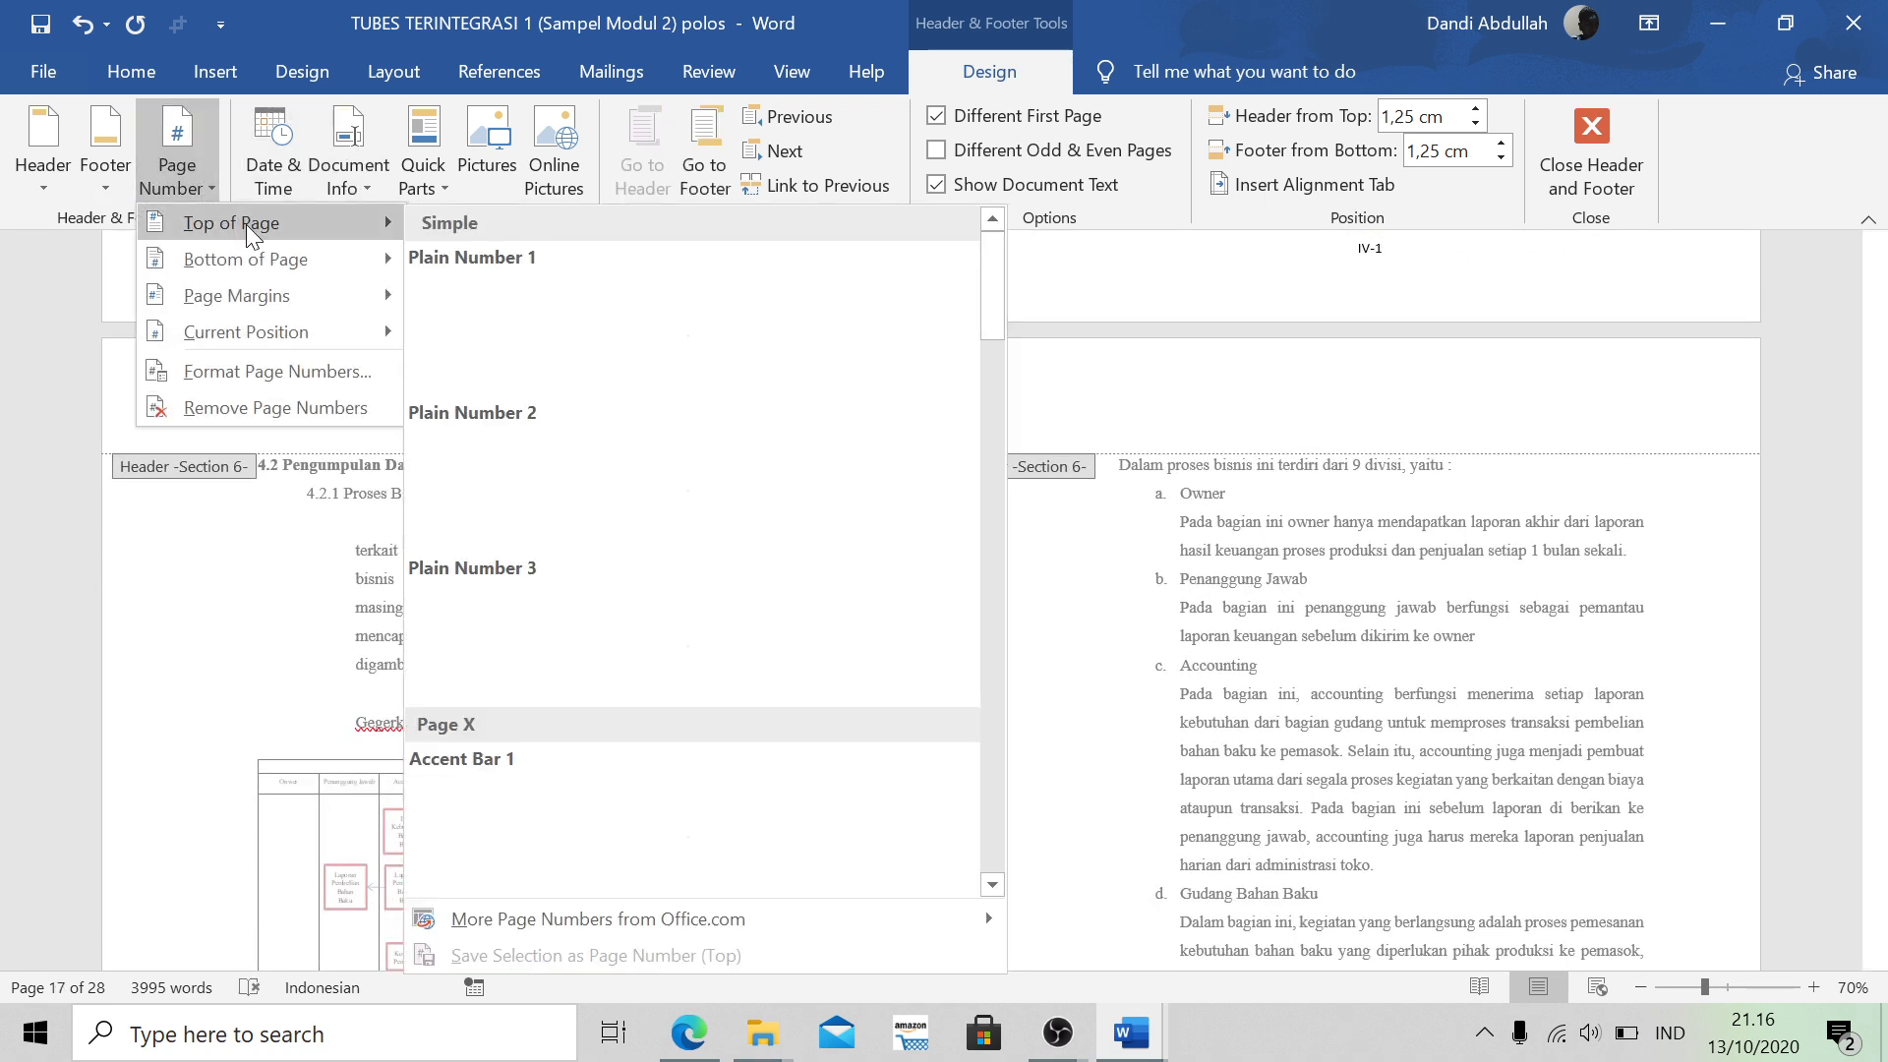
click(794, 640)
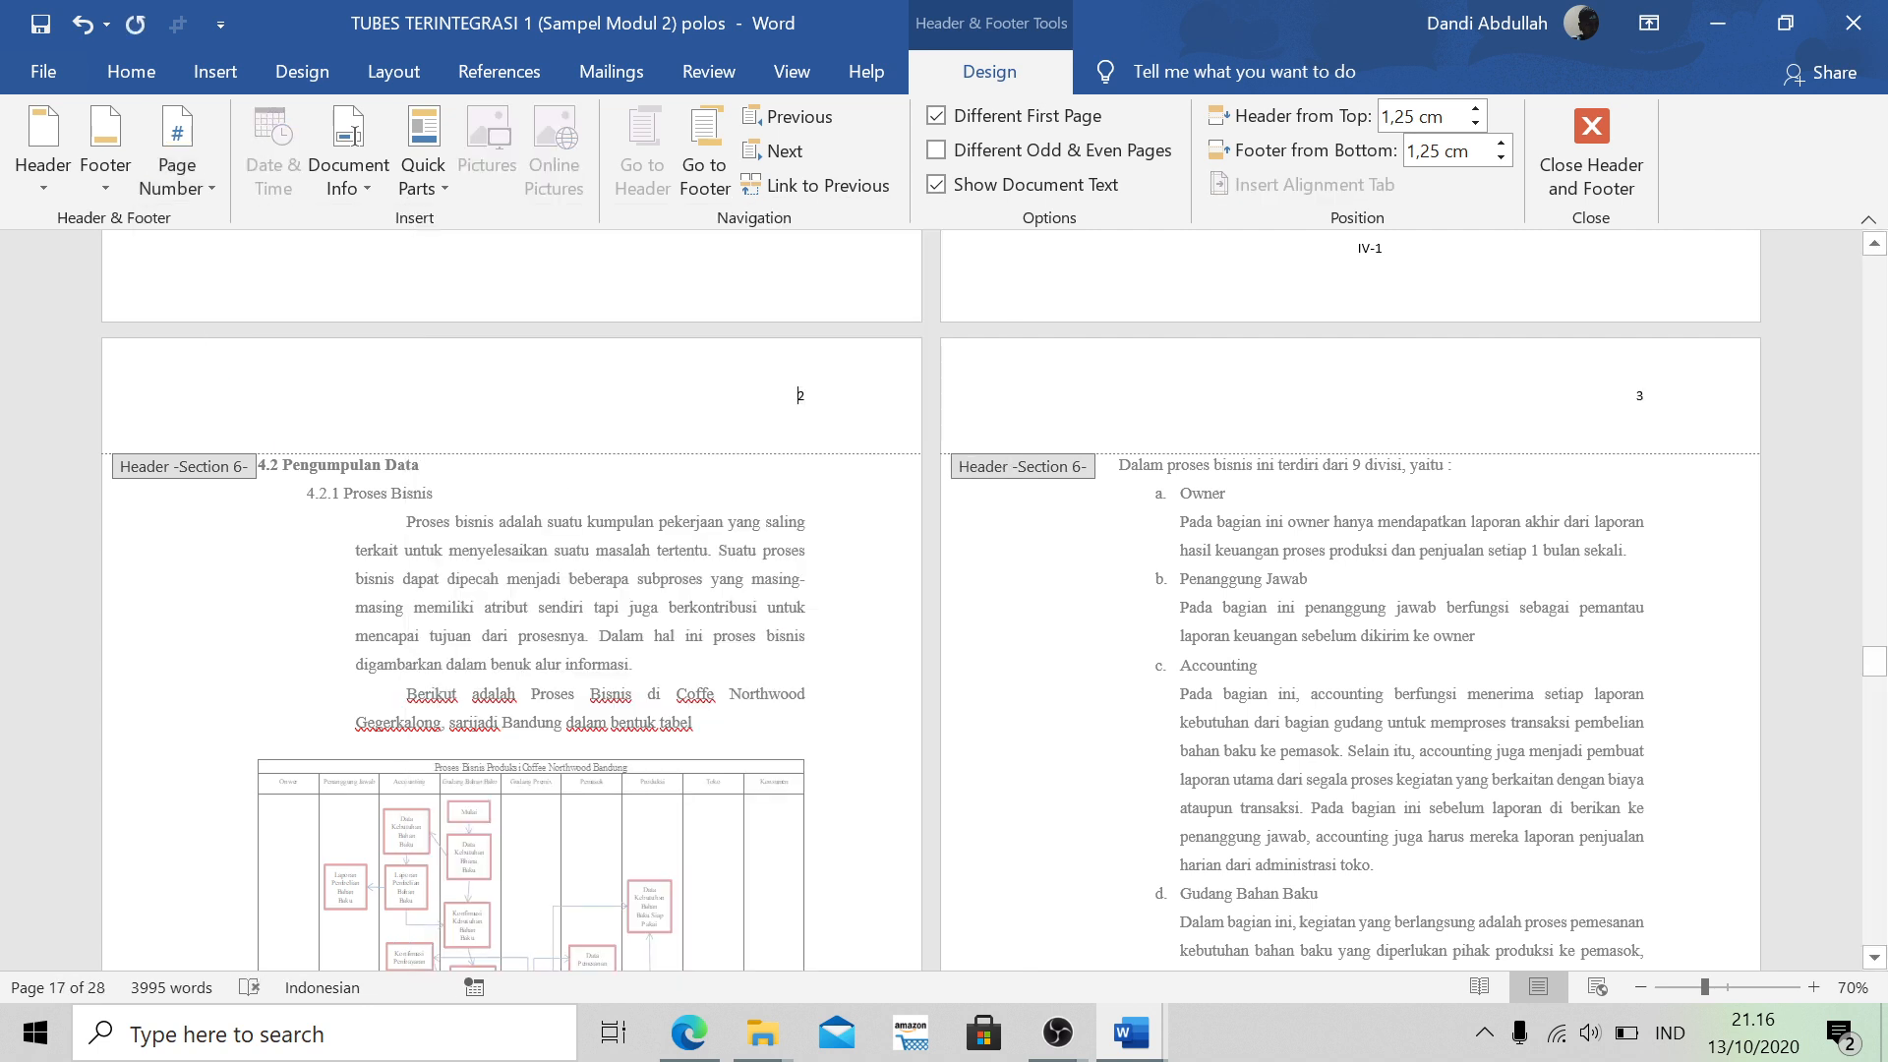
text(IV-)
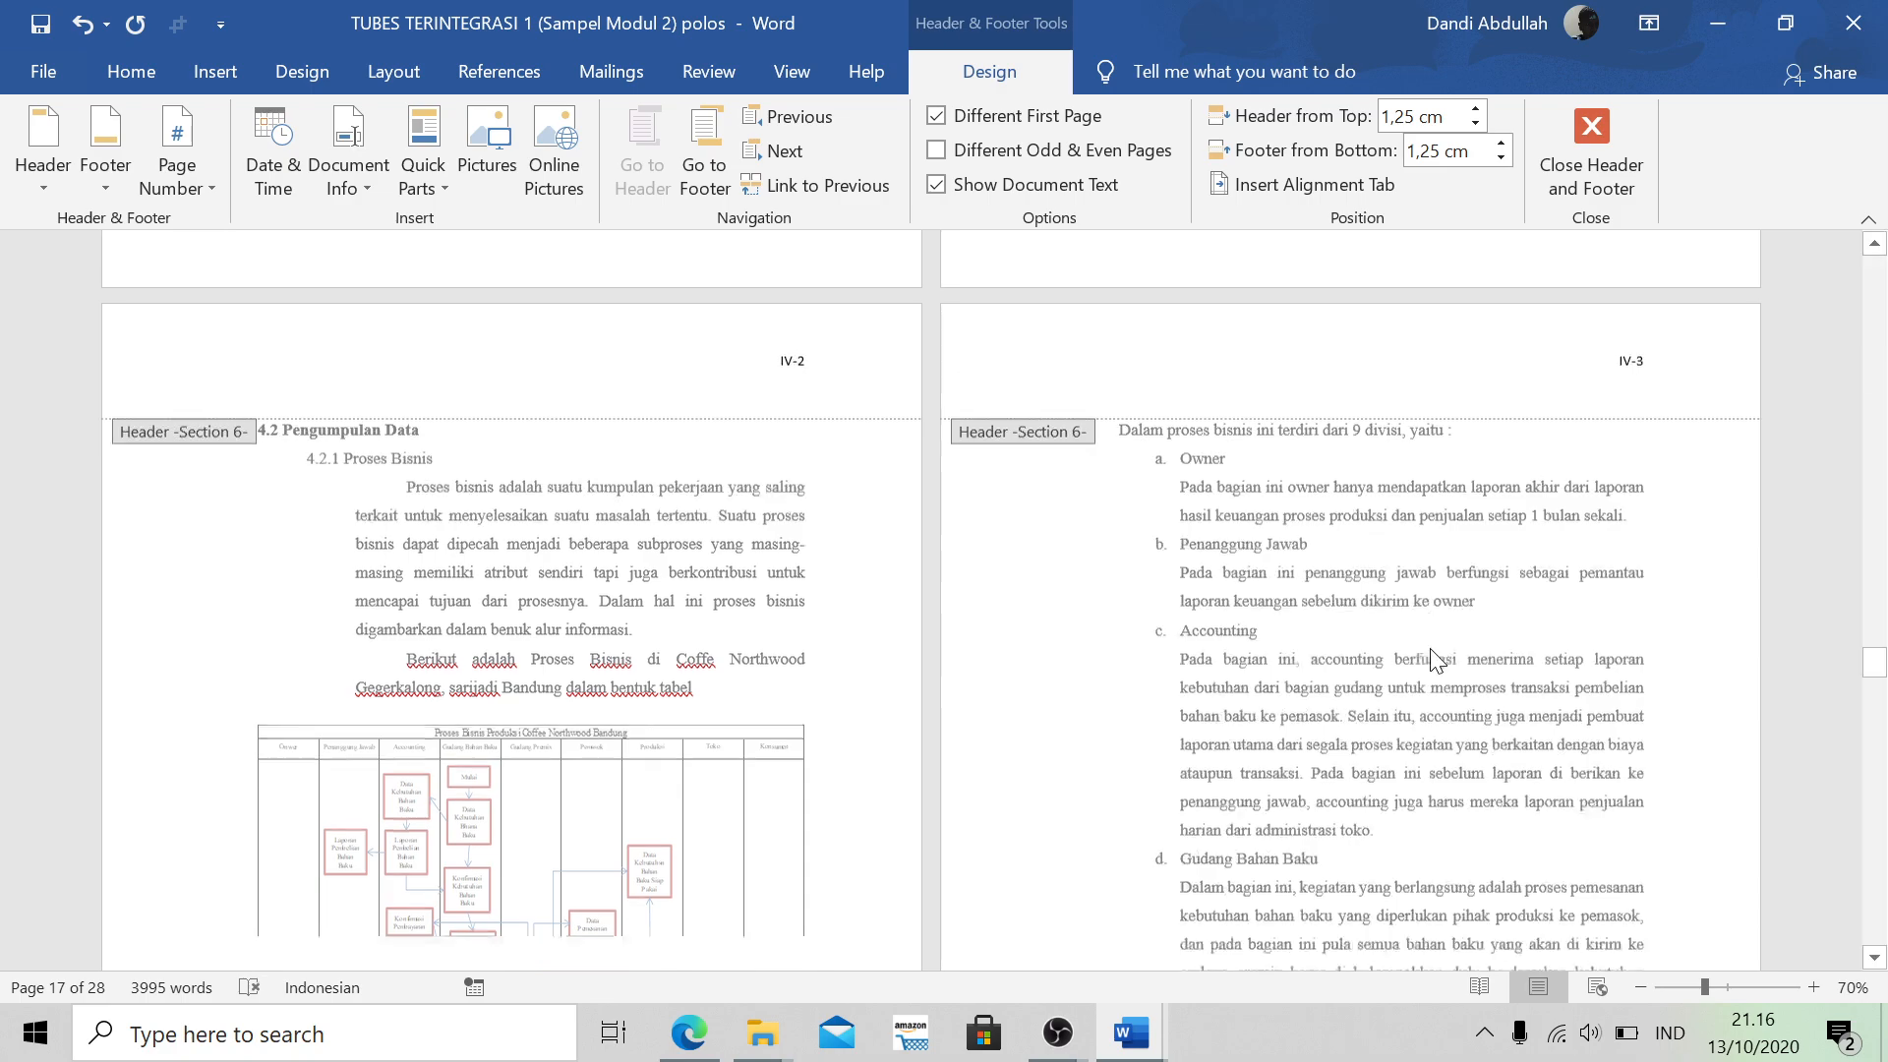
Delete the centered page number from the regular Section 6 footer and check the numbering across the BAB IV pages
scroll(1435, 661, down, 10)
scroll(1435, 661, down, 10)
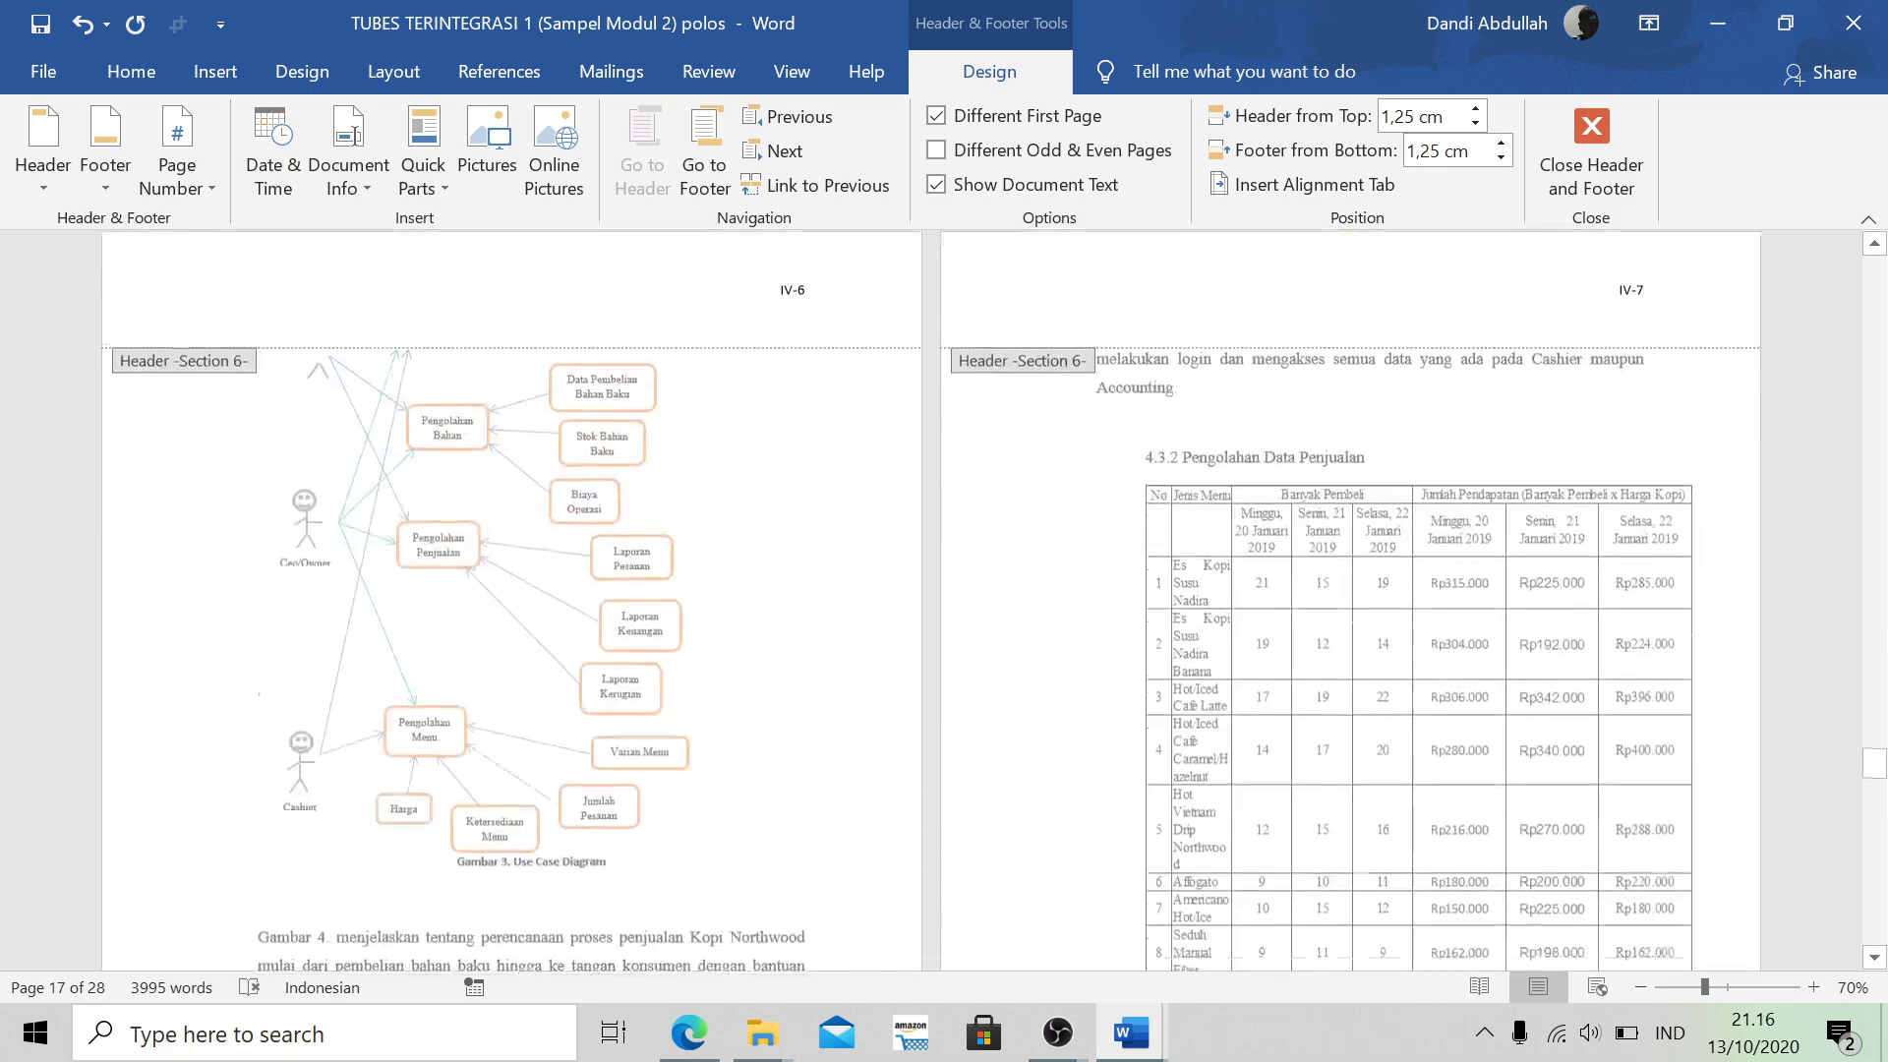
scroll(1434, 659, down, 5)
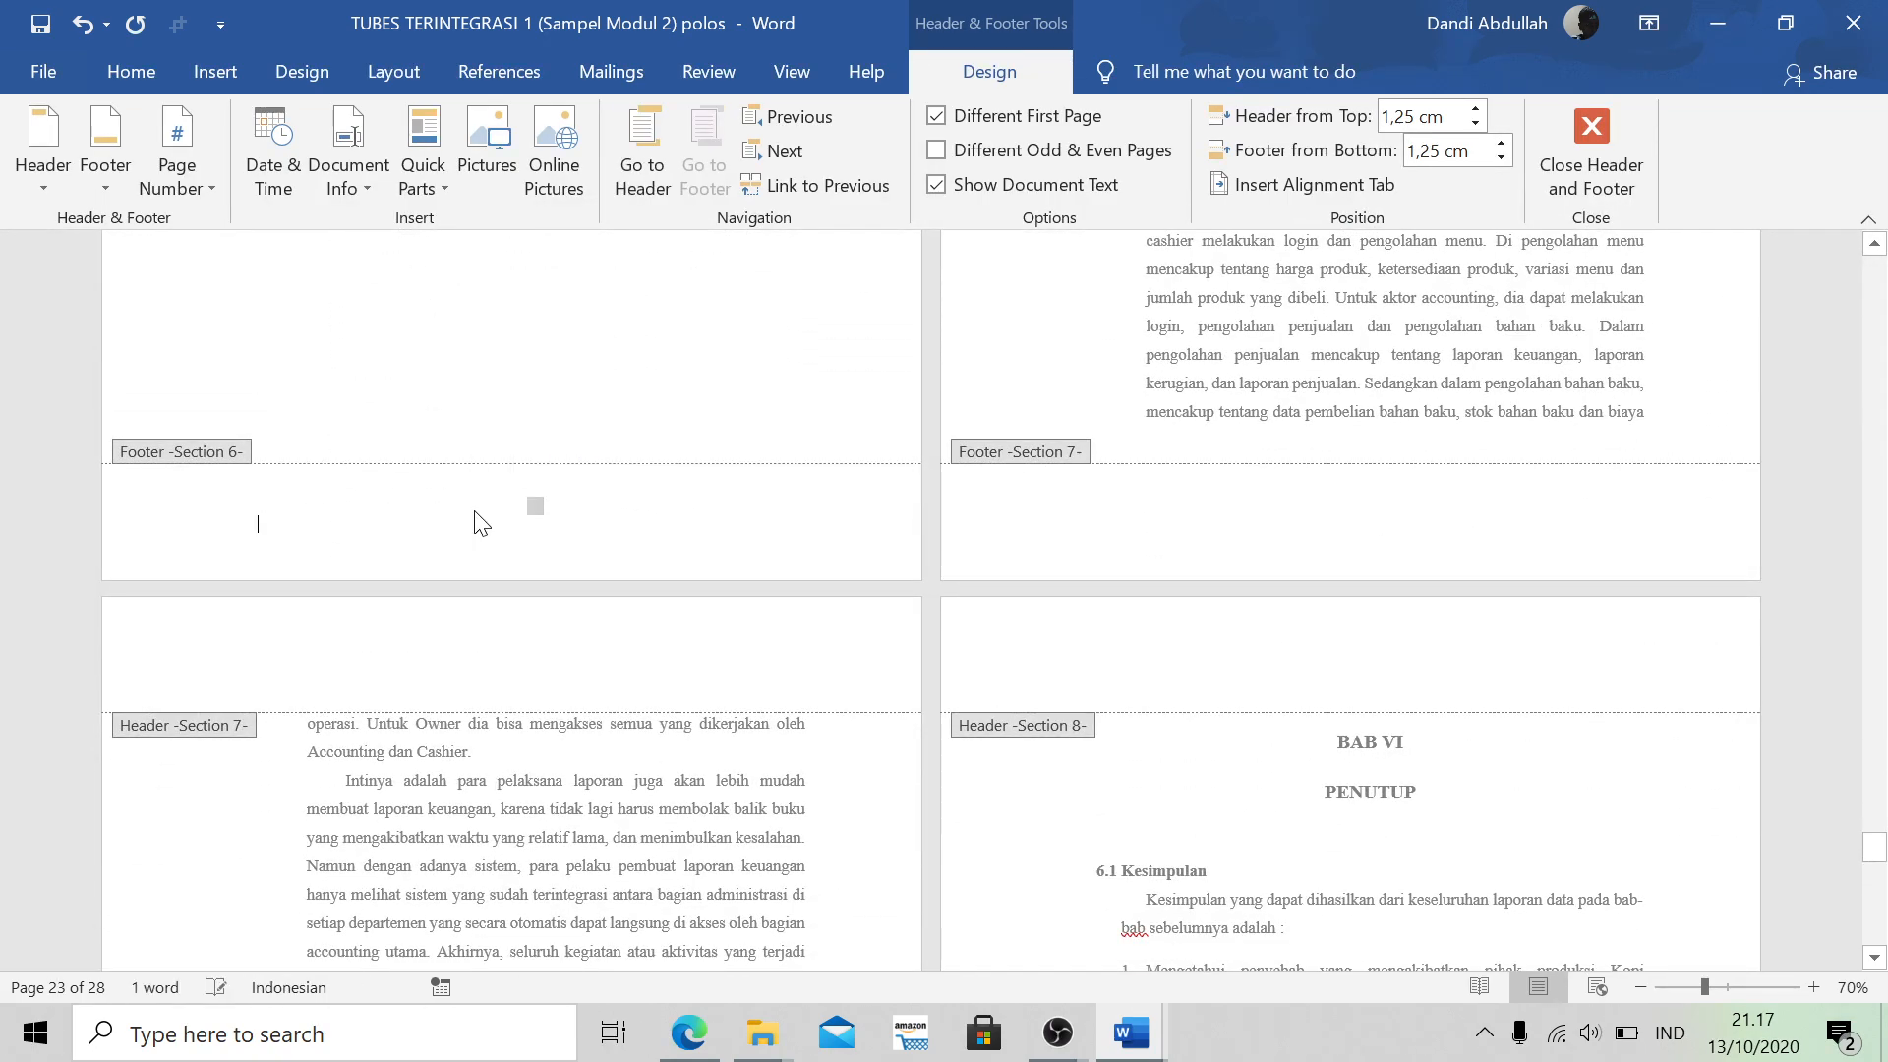
scroll(479, 521, up, 5)
scroll(479, 521, up, 4)
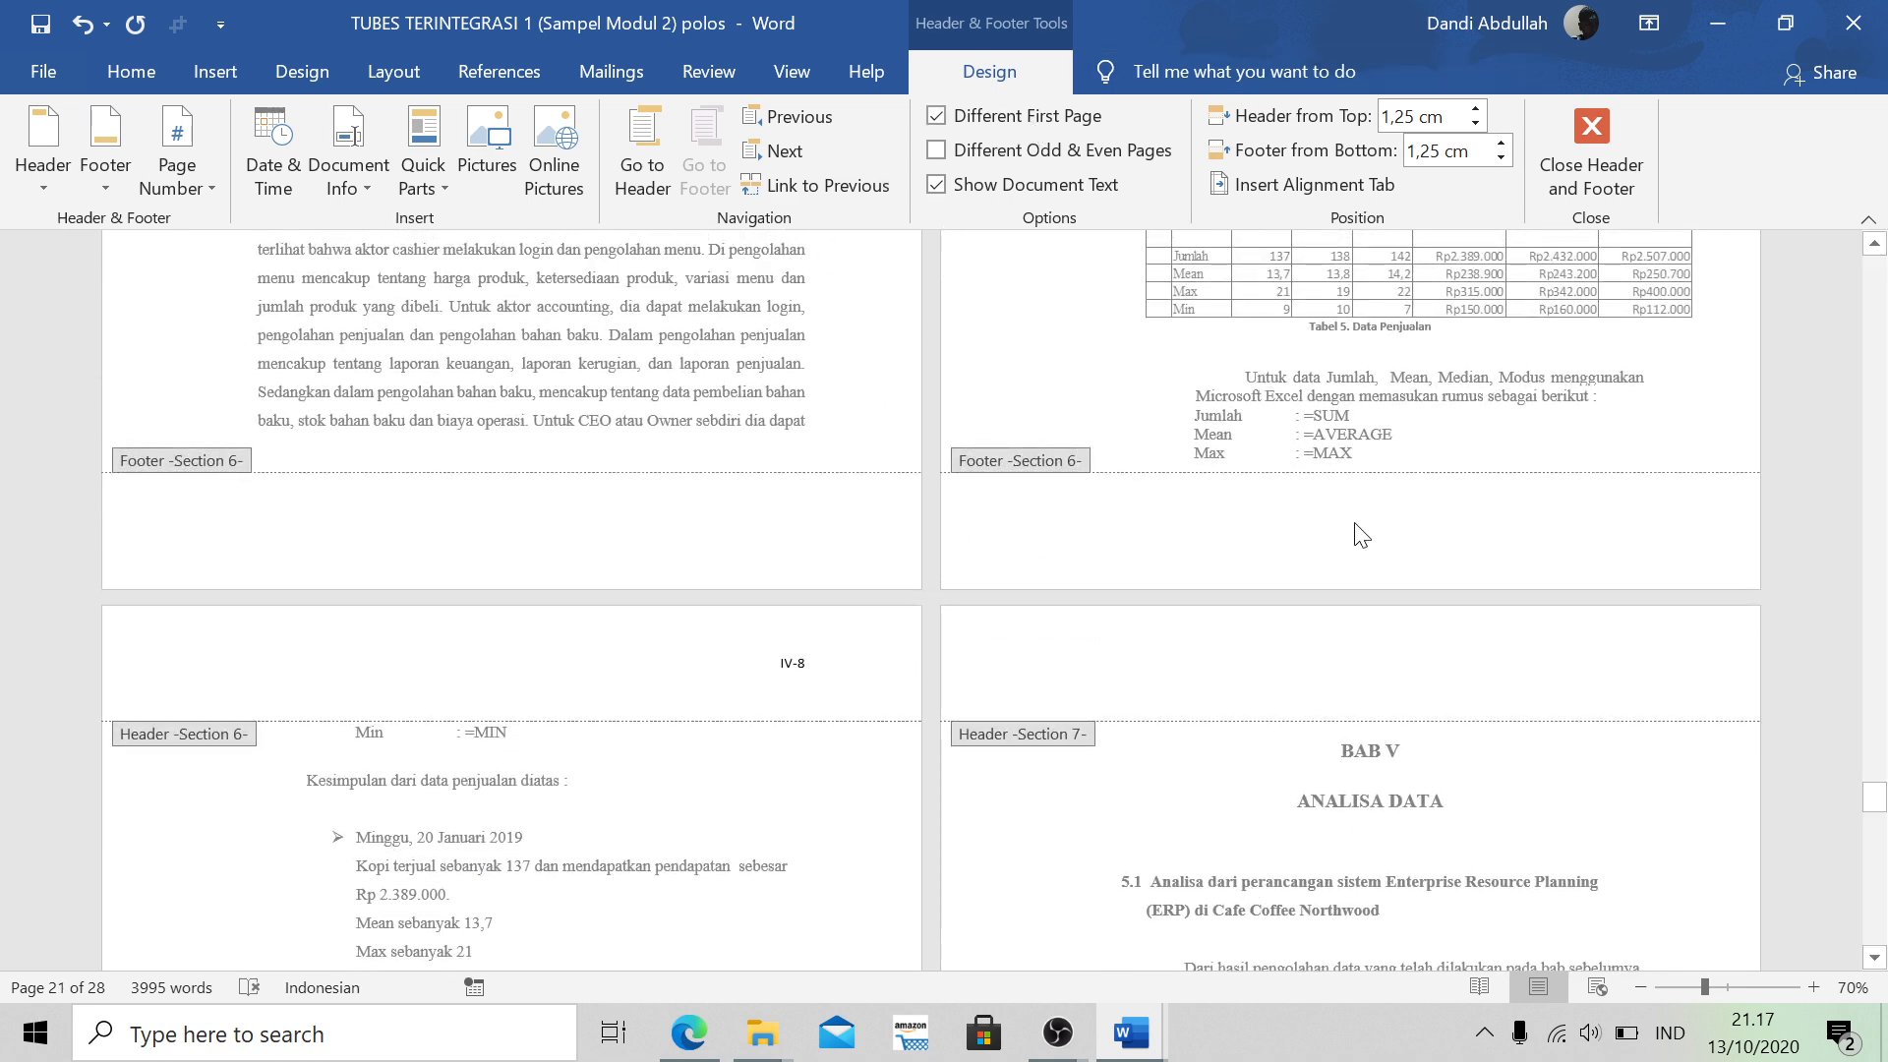
scroll(1361, 536, up, 18)
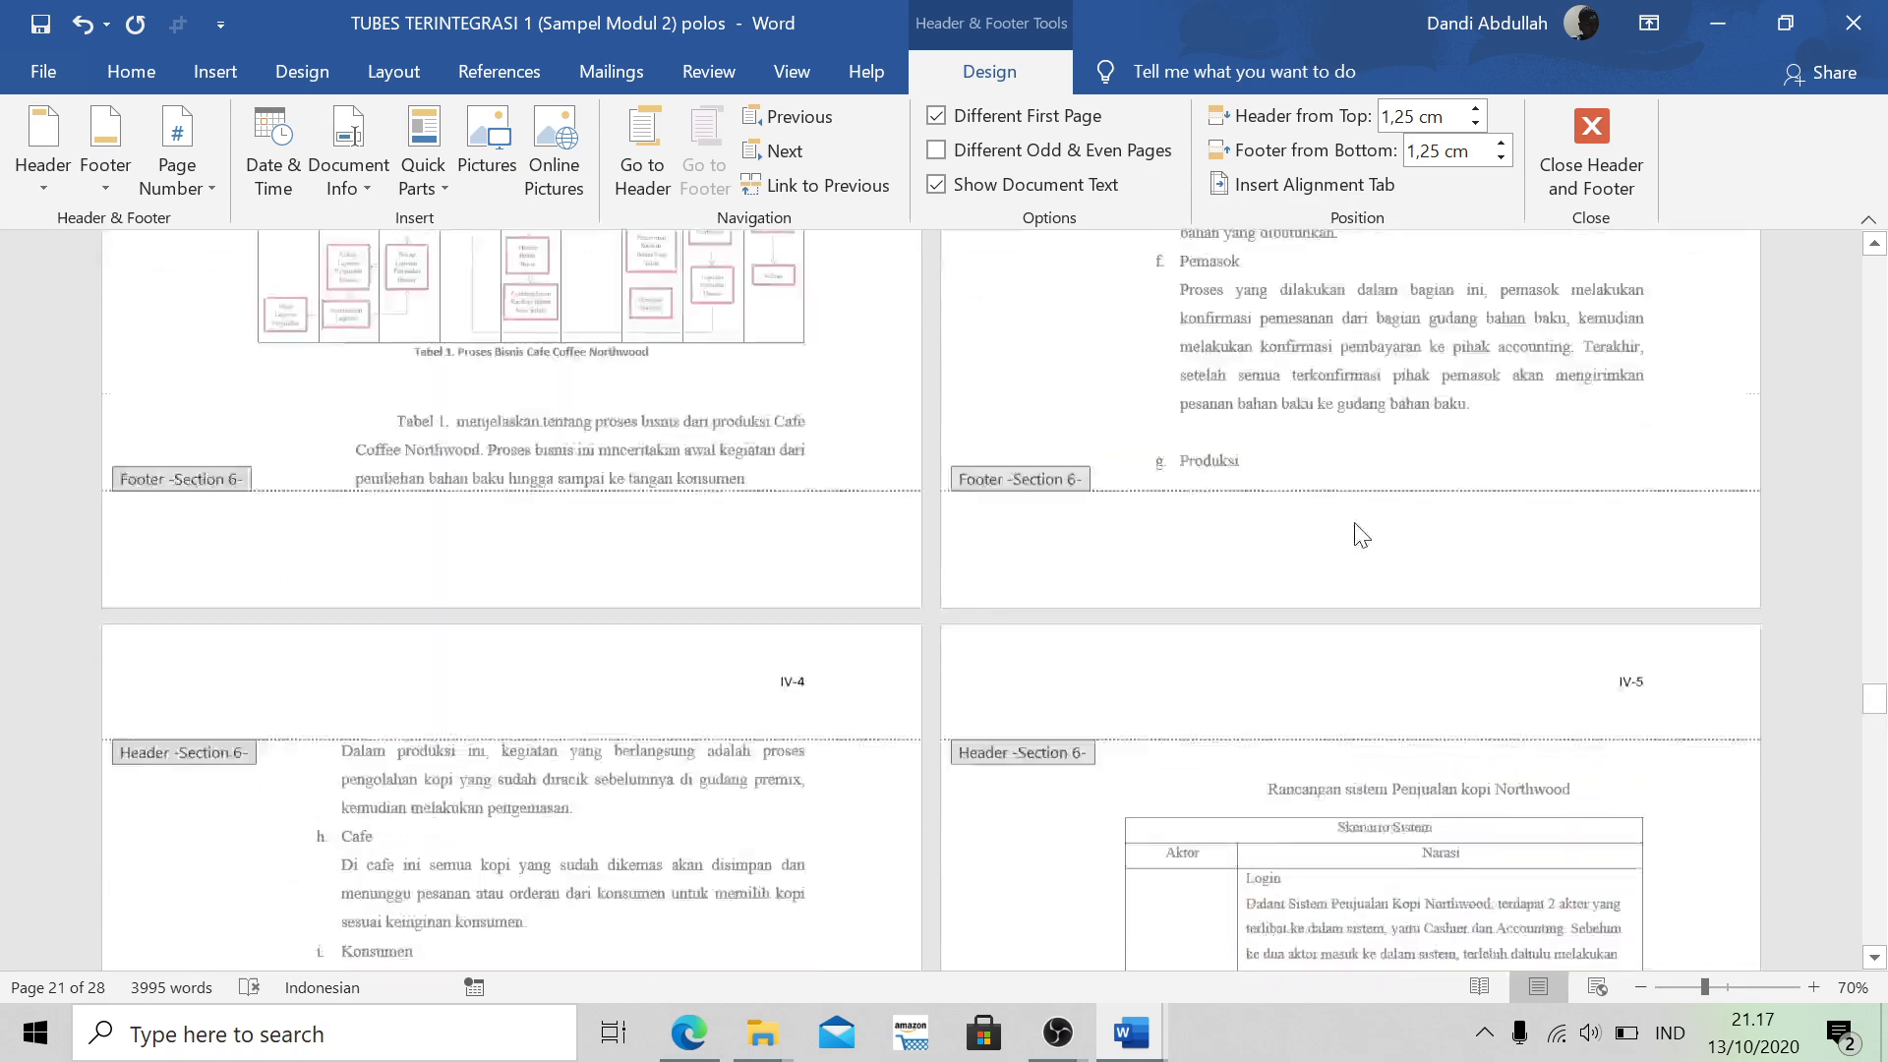
scroll(1361, 536, up, 15)
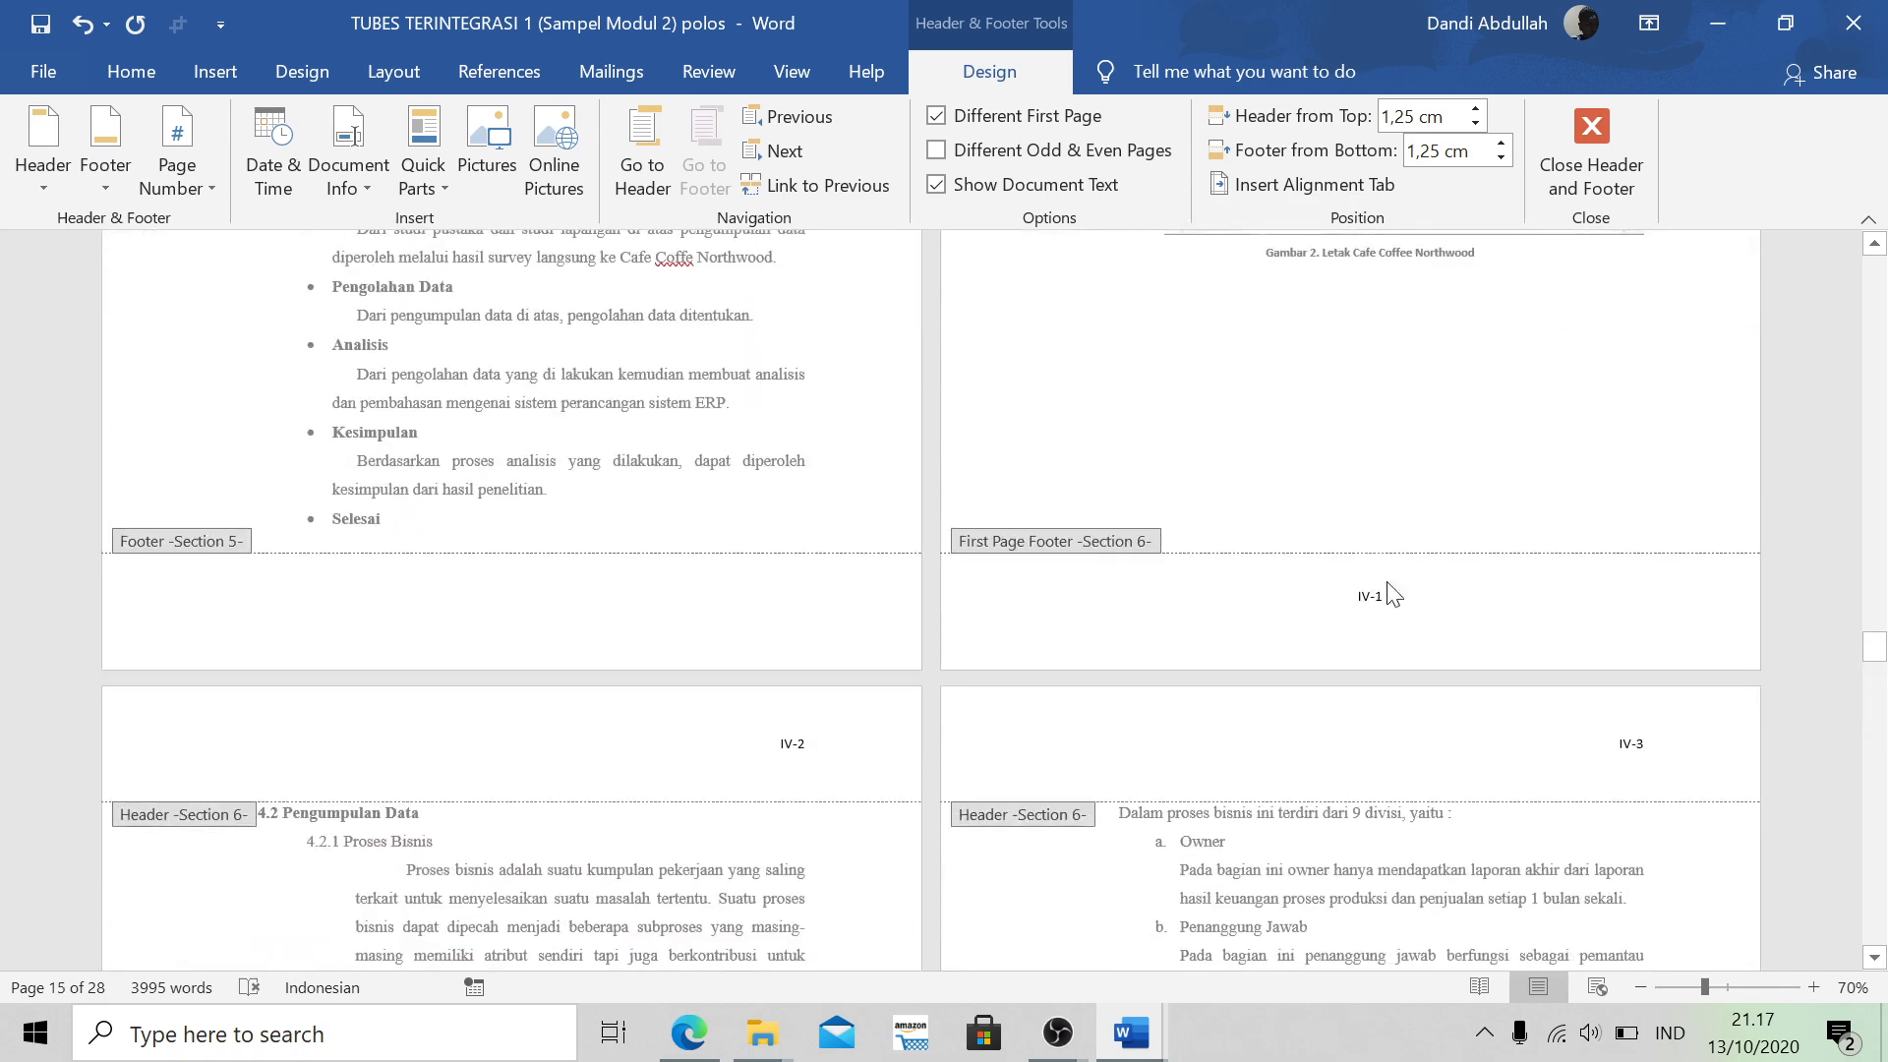
Insert a centered Plain Number 2 page number at the bottom of the page in the Section 7 footer of BAB V
scroll(1359, 585, down, 20)
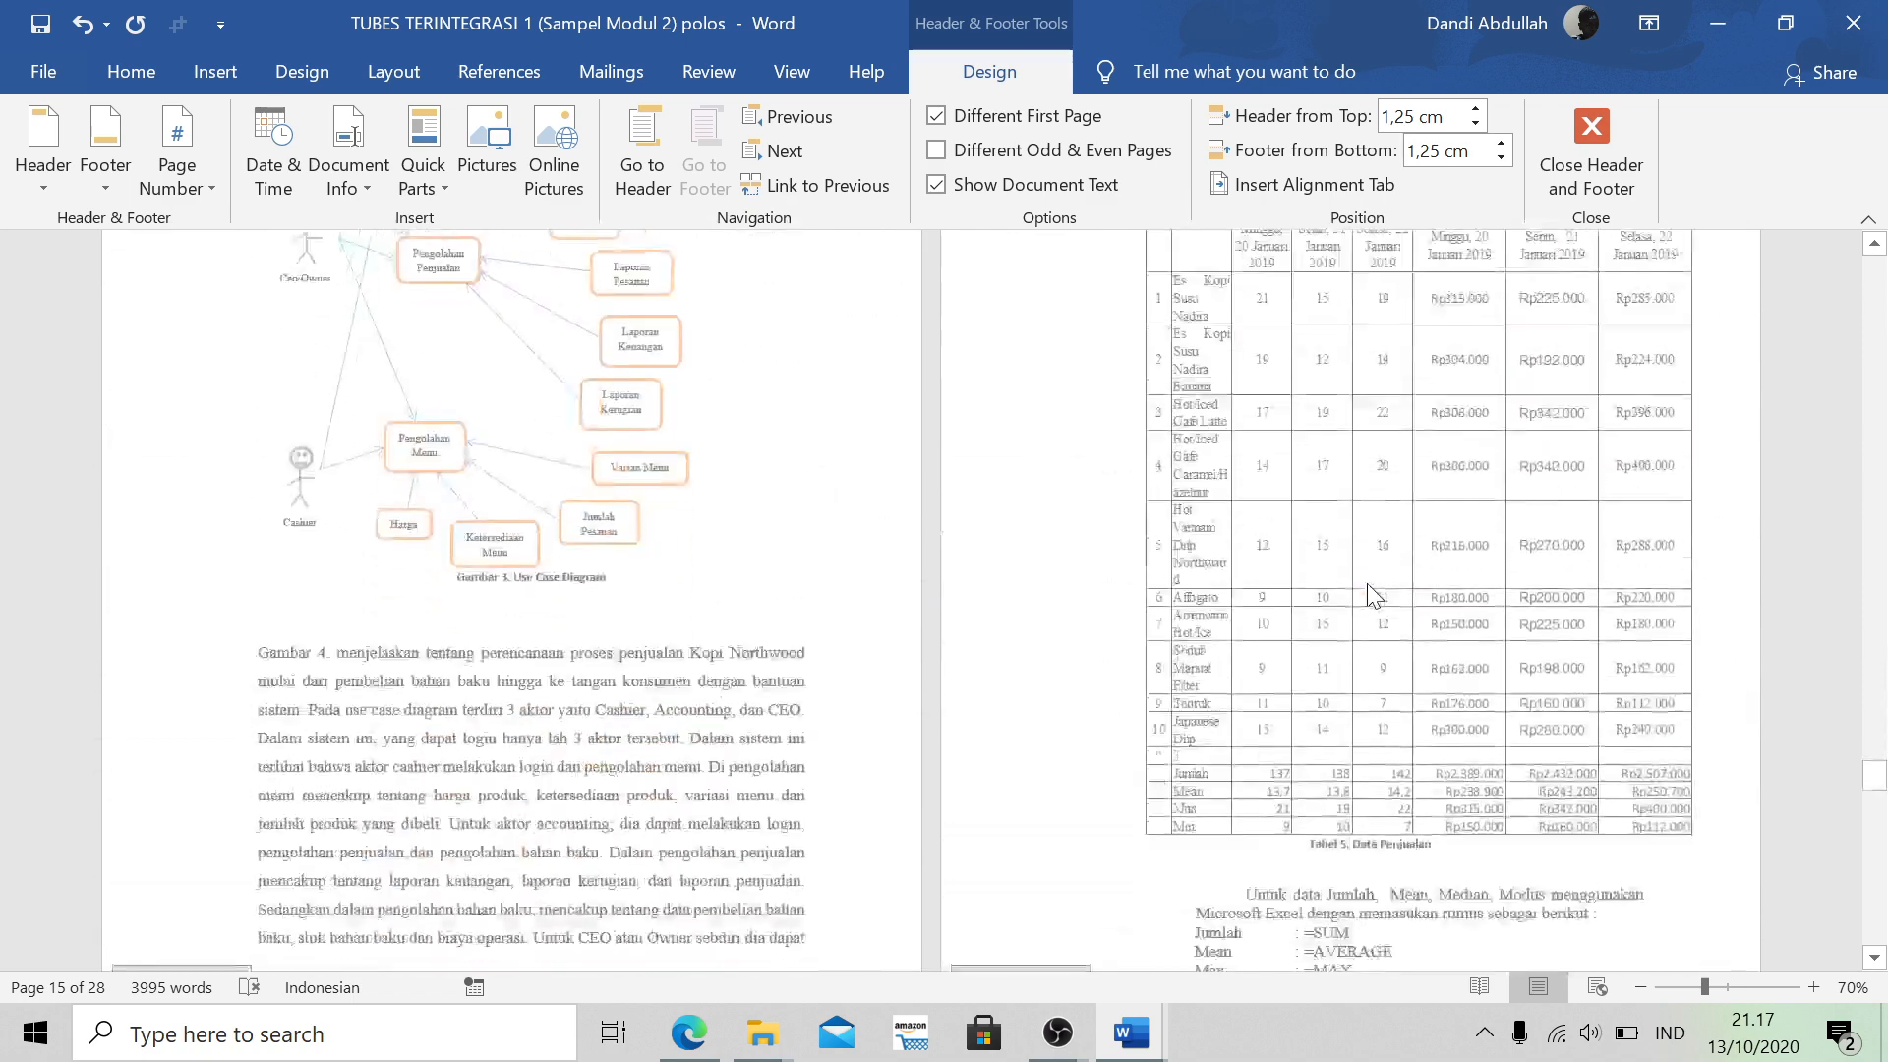
scroll(1367, 595, down, 10)
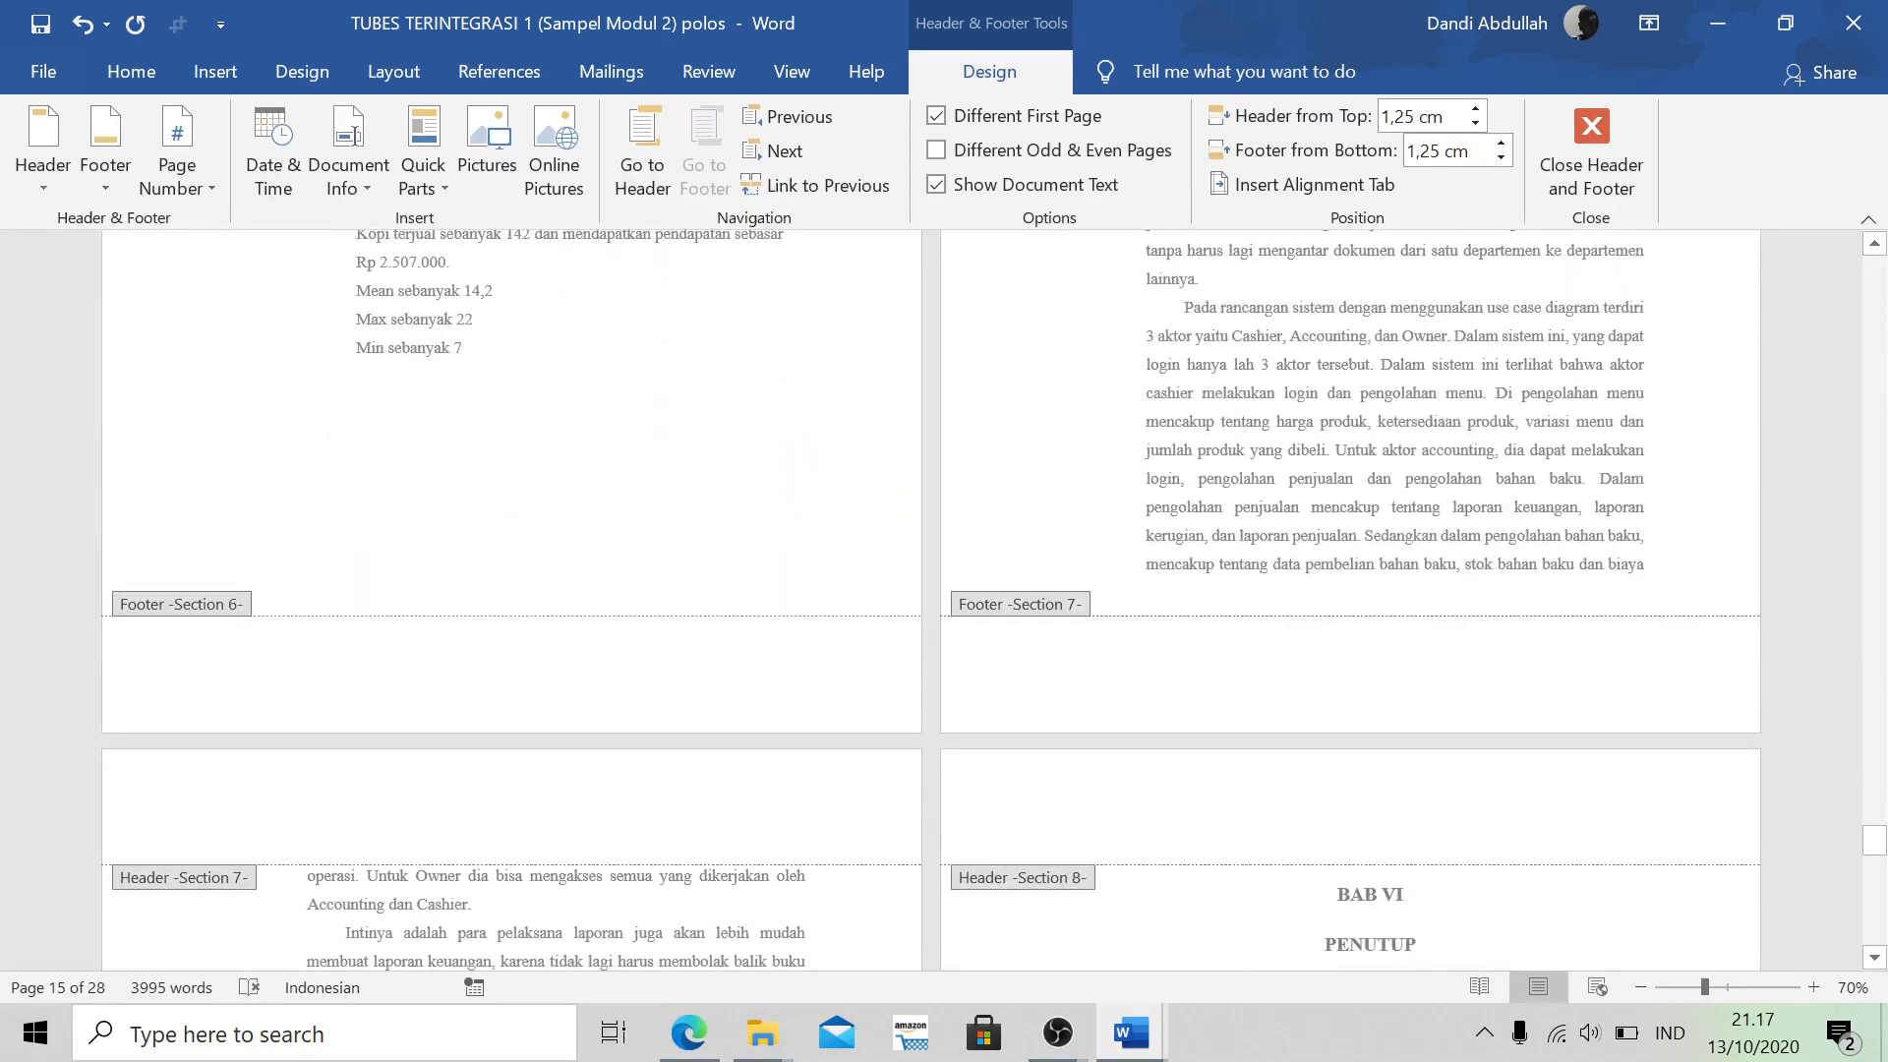
click(181, 165)
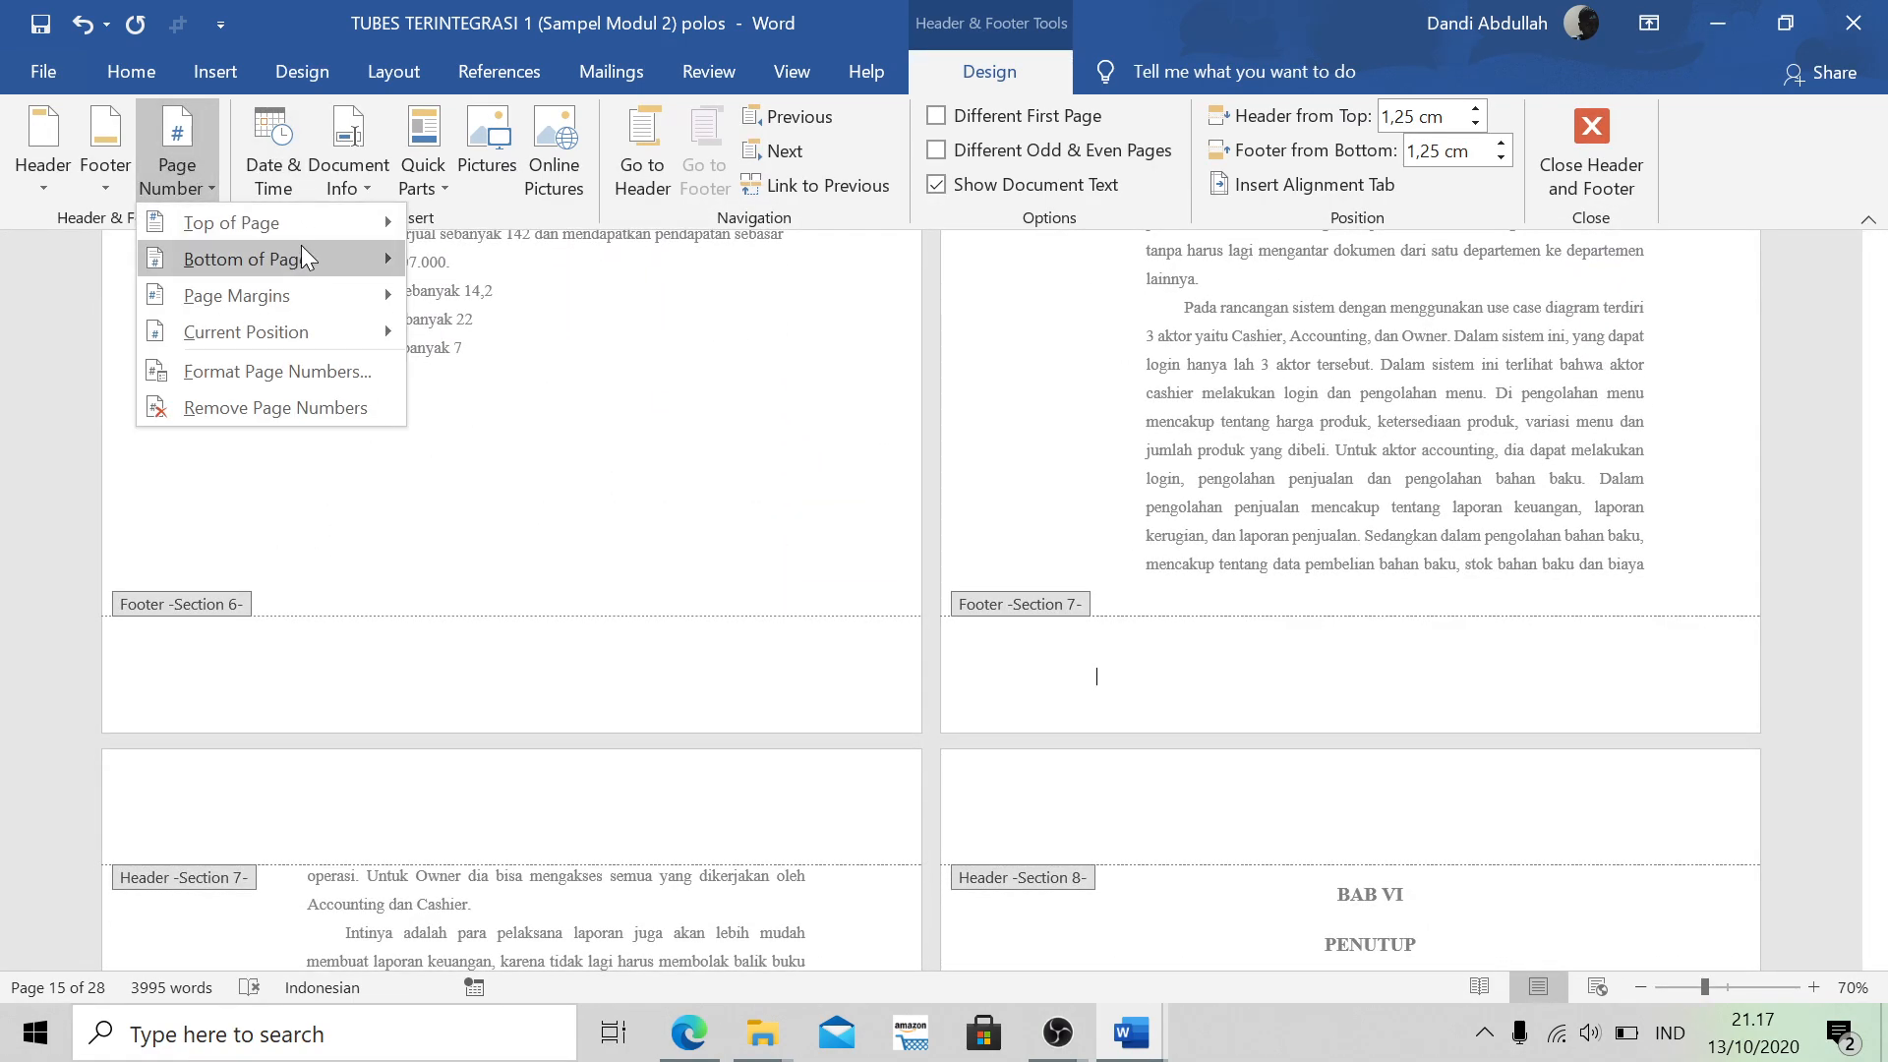
mouse_move(313, 261)
click(685, 501)
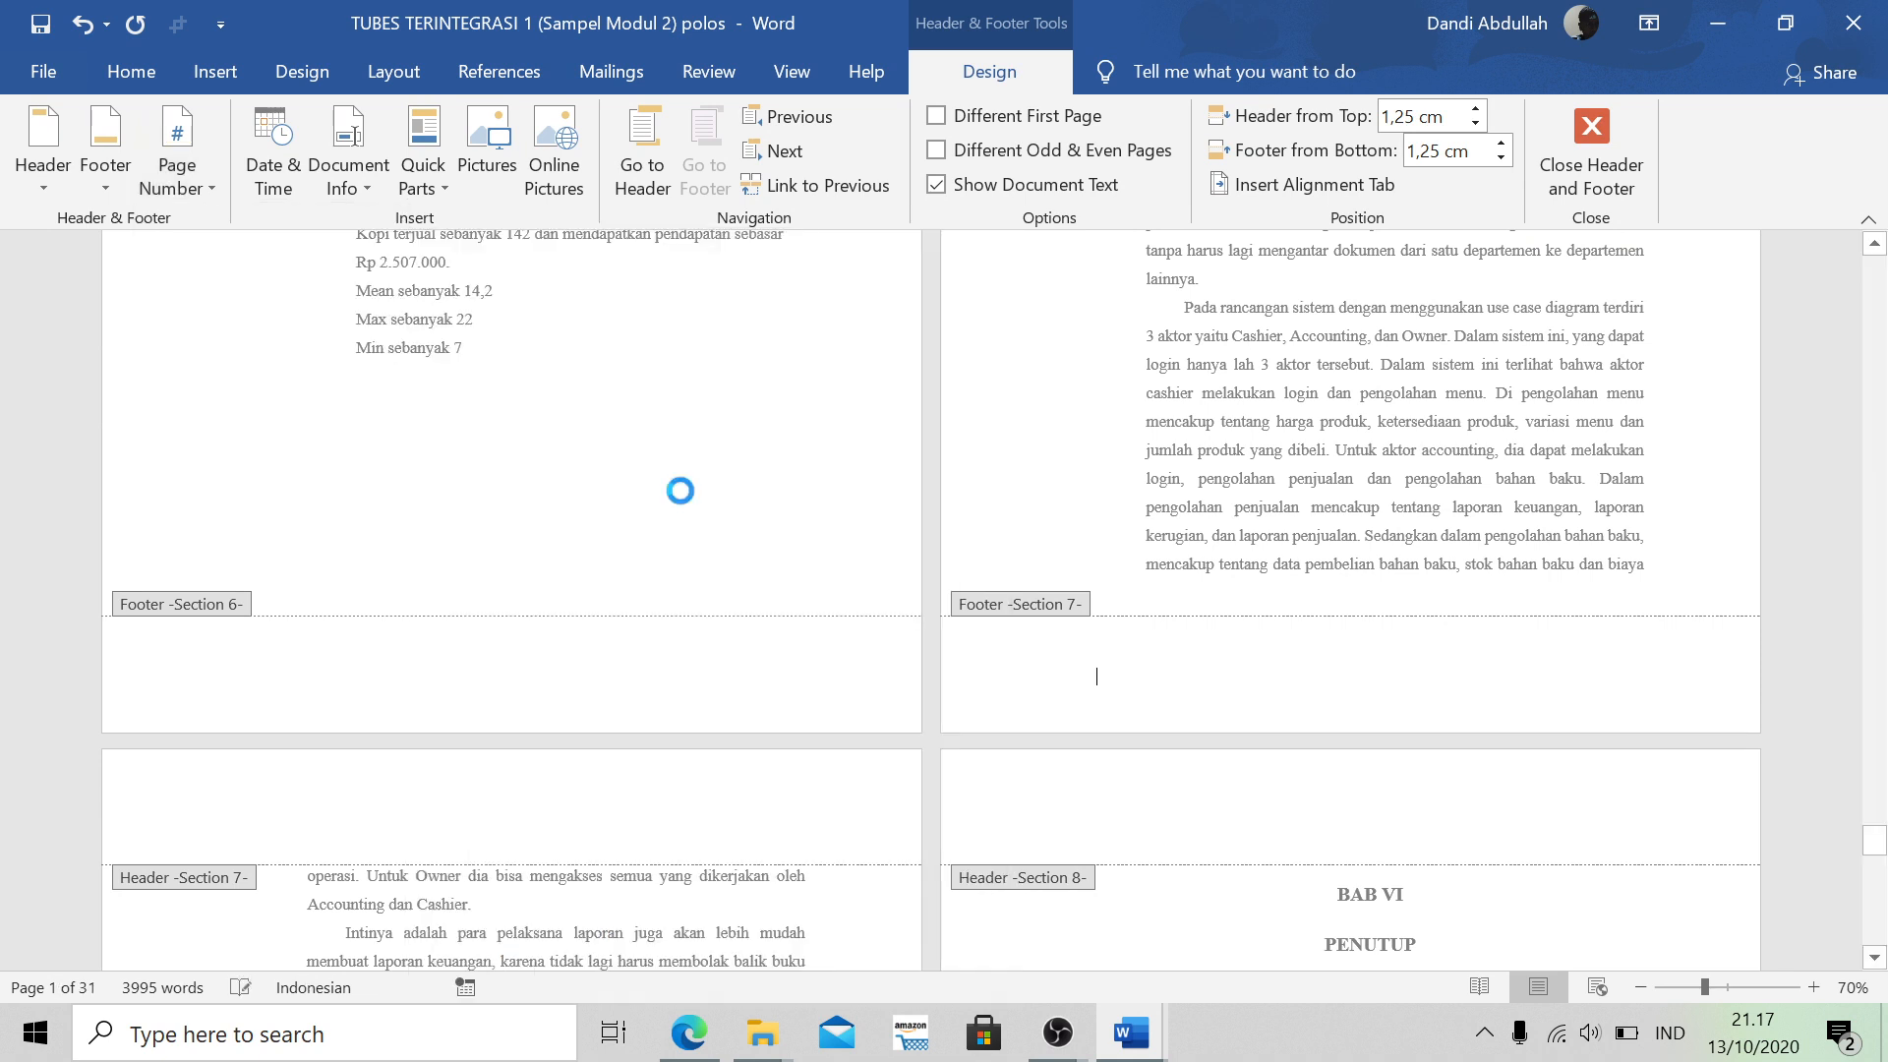
Set the Section 7 page number format to 1, 2, 3, …
click(185, 169)
click(317, 364)
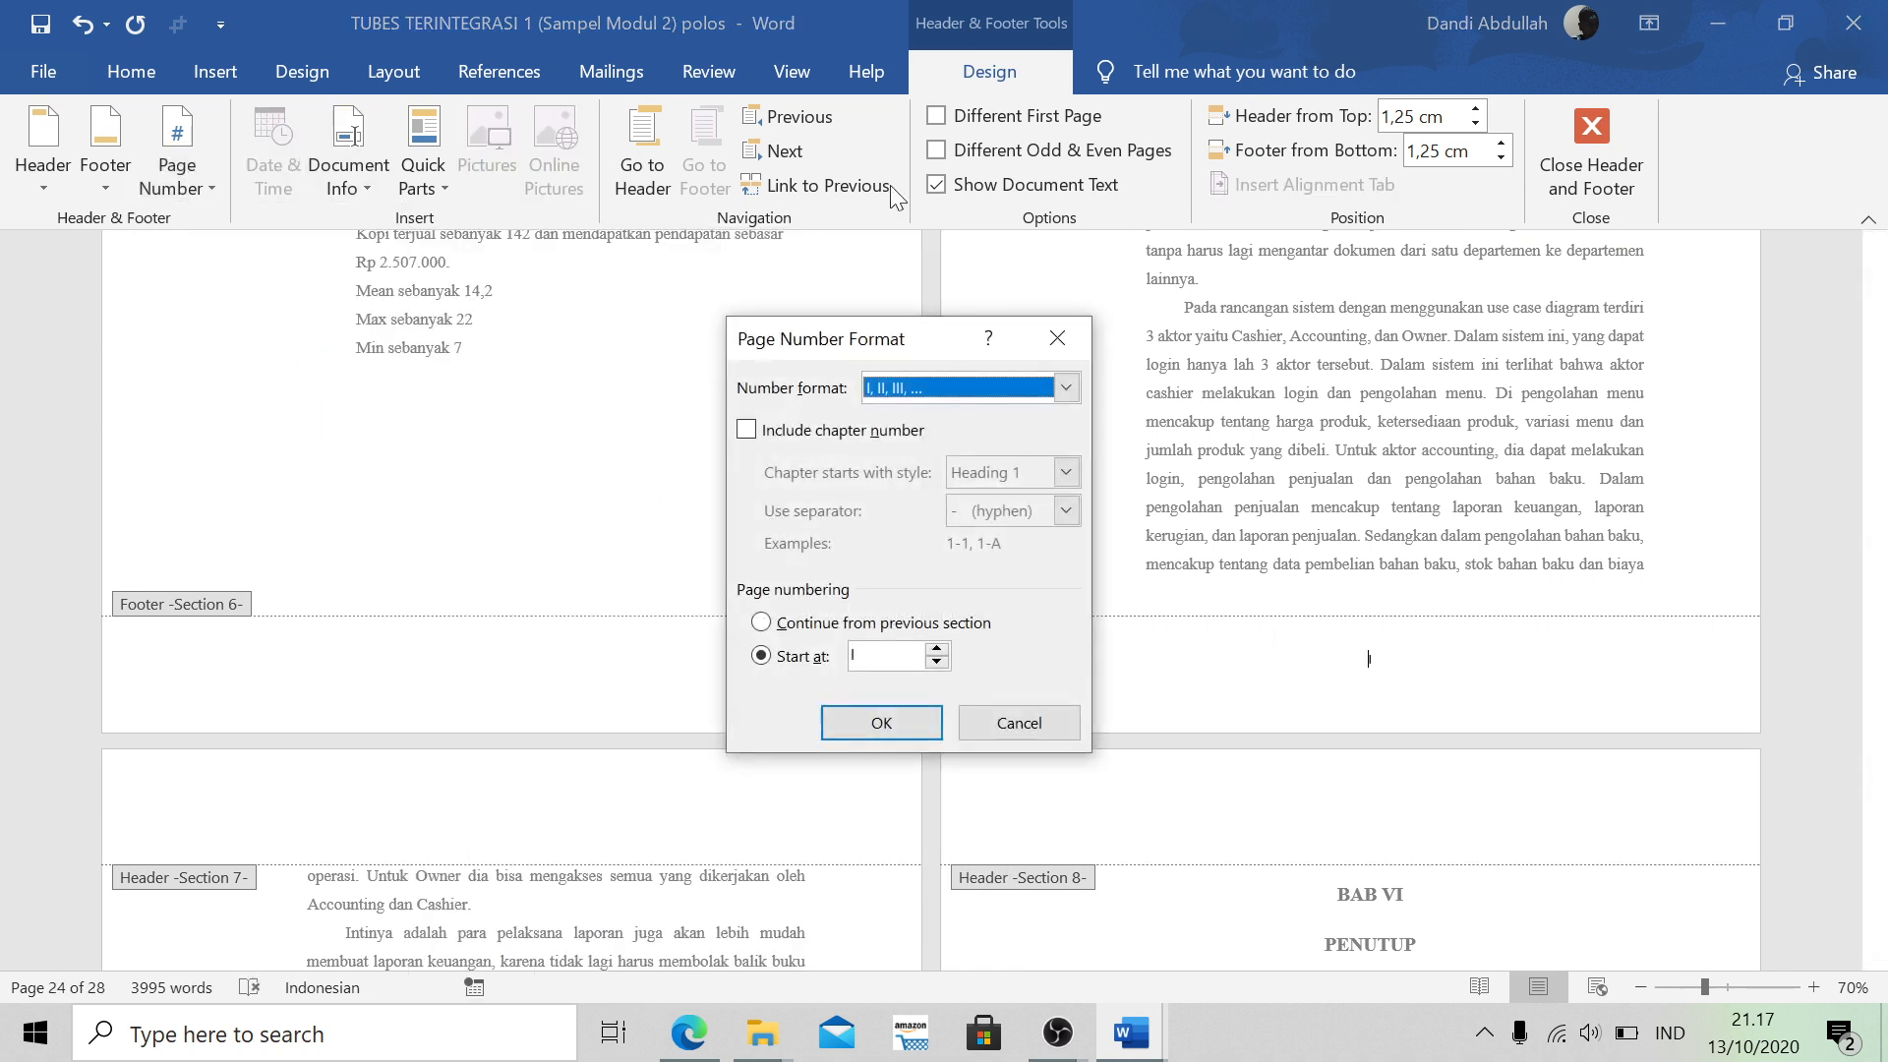
click(1066, 387)
scroll(929, 423, up, 1)
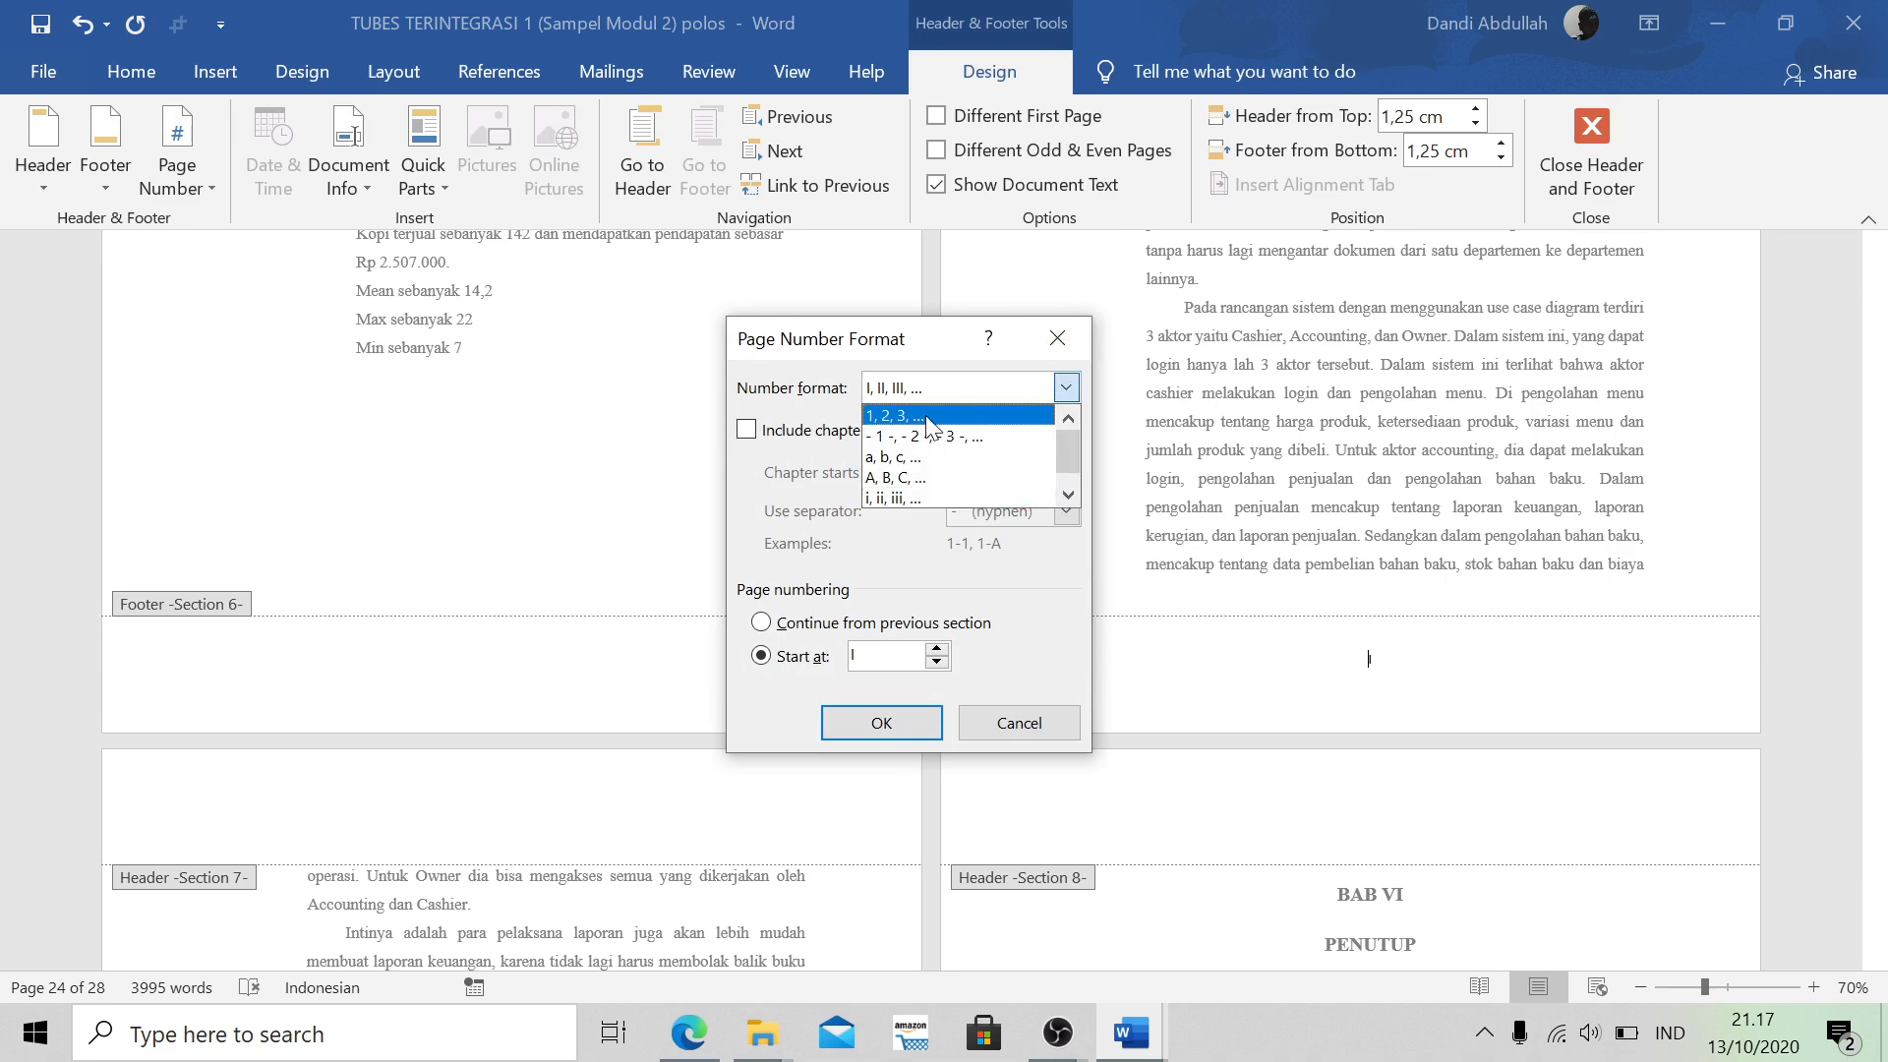
click(920, 416)
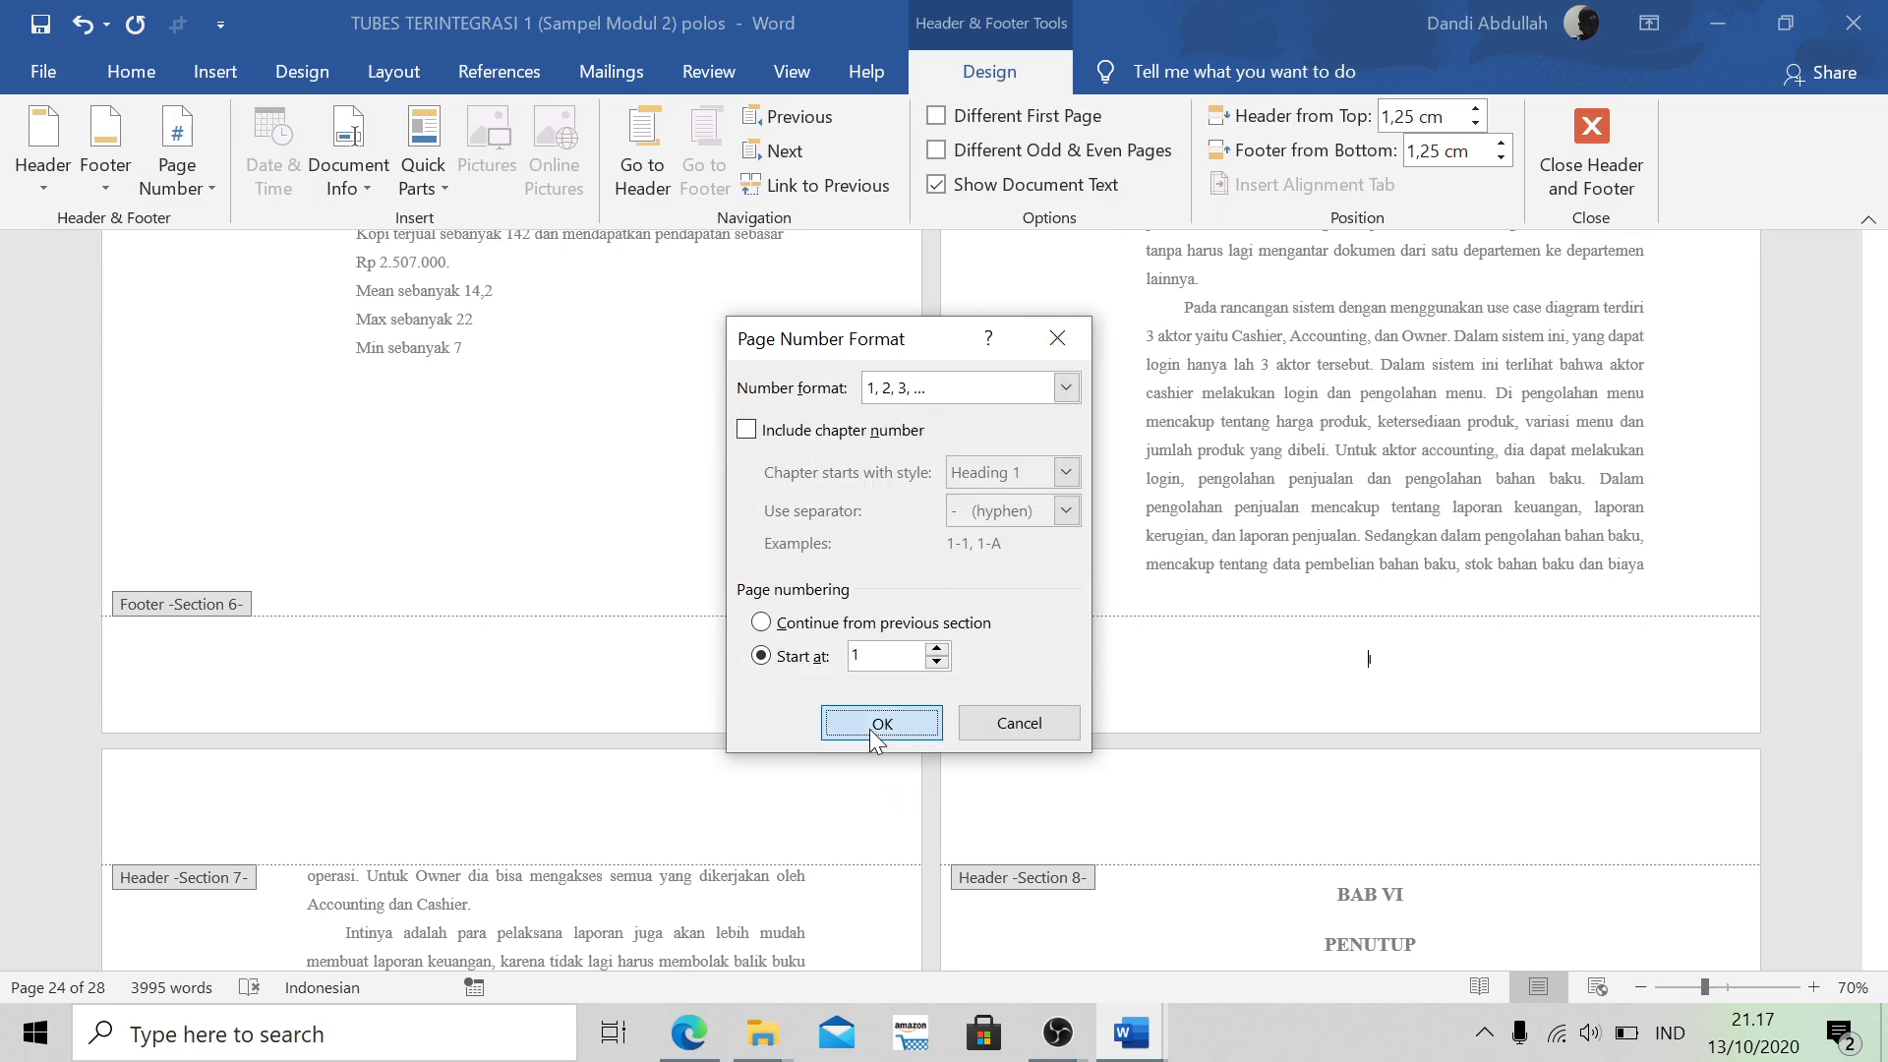
click(870, 728)
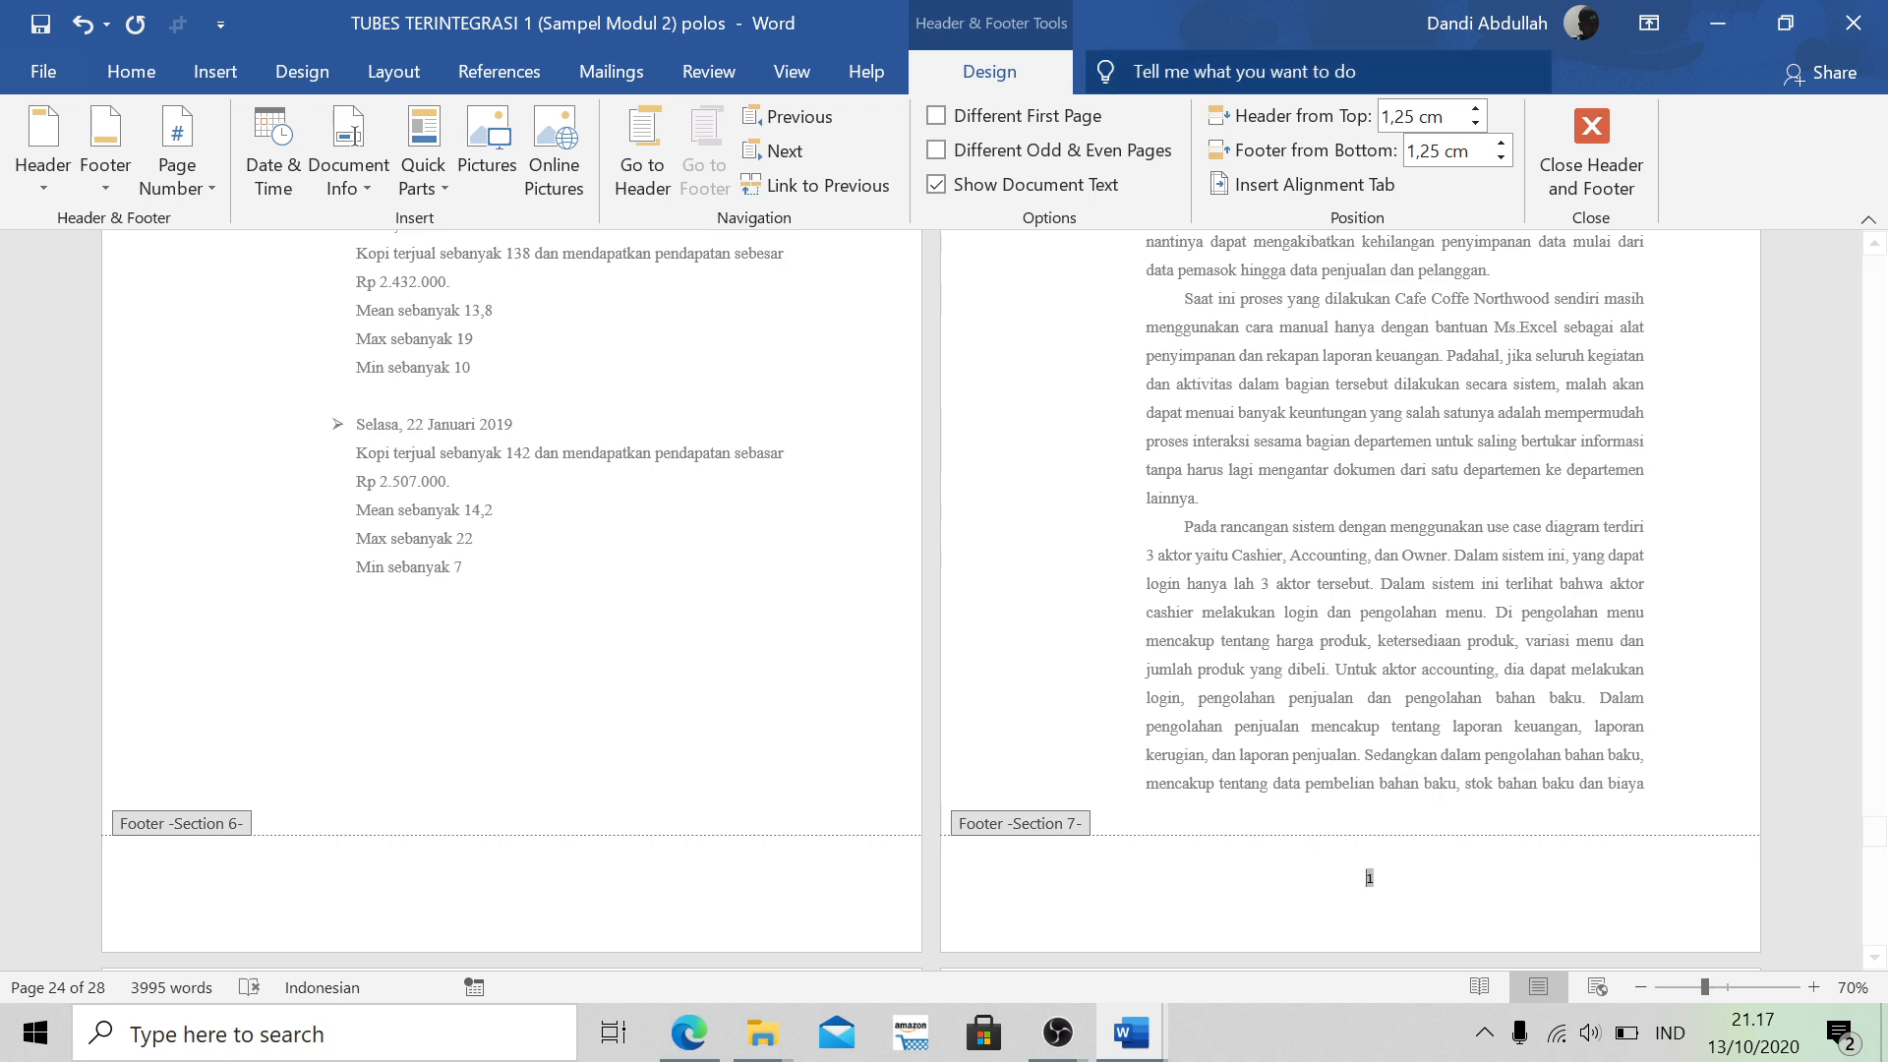
Enable a different first page for Section 7 and unlink its first-page header and footer from the previous section
scroll(1370, 555, down, 5)
scroll(1369, 556, up, 2)
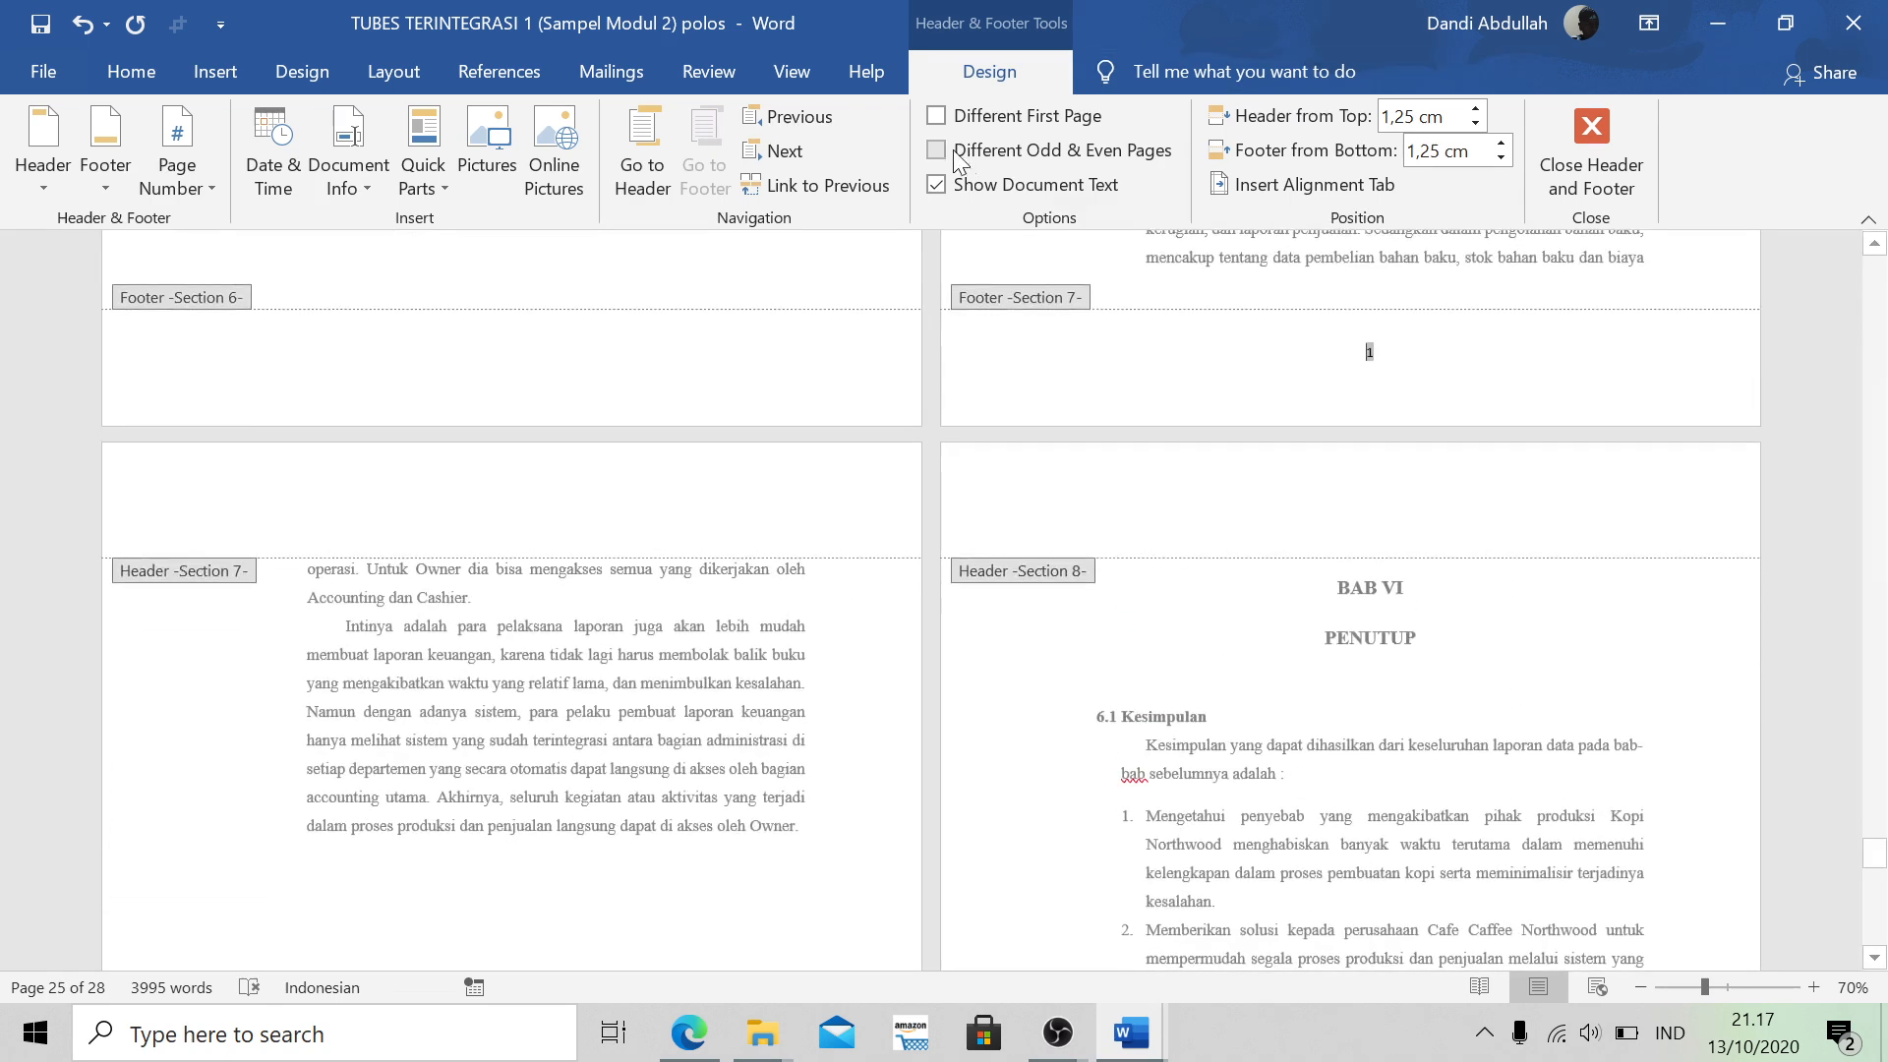
click(942, 121)
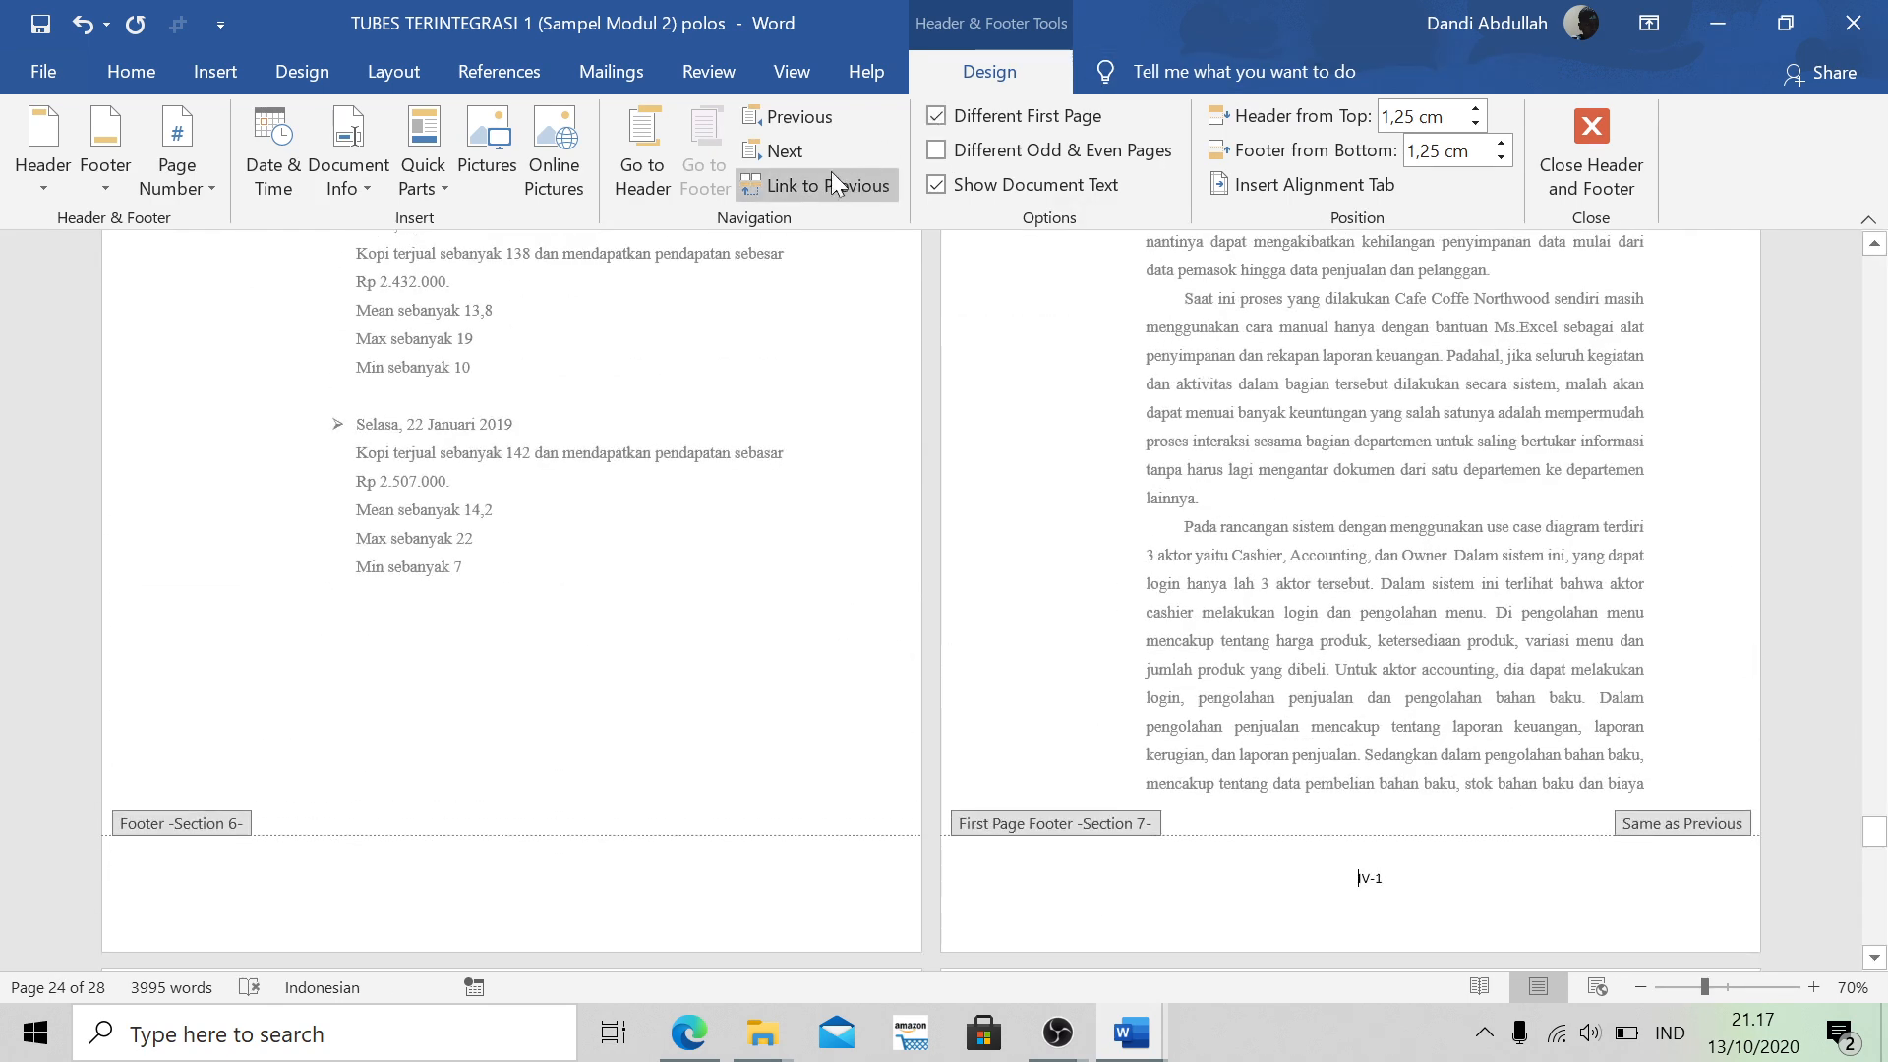
click(645, 147)
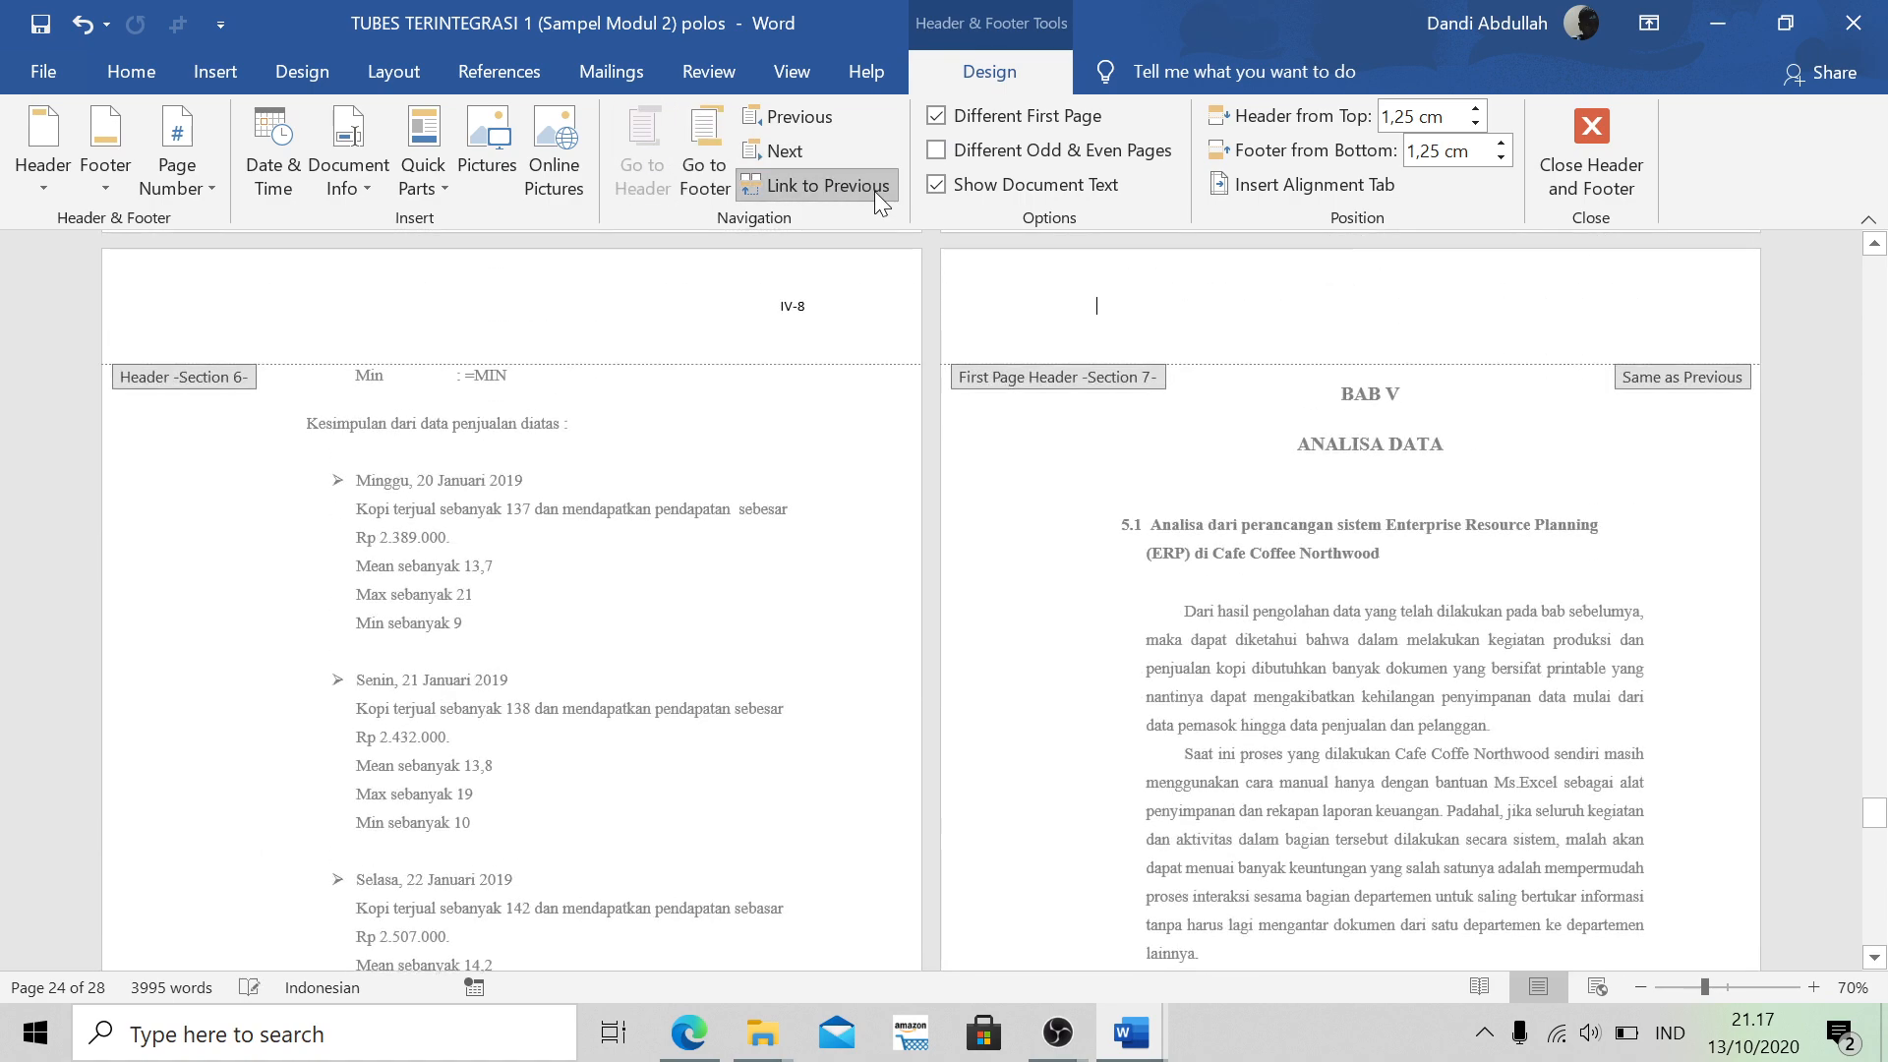
Delete the centered page number from the regular Section 7 footer and change the first-page footer's chapter prefix to "V-"
scroll(1469, 604, down, 15)
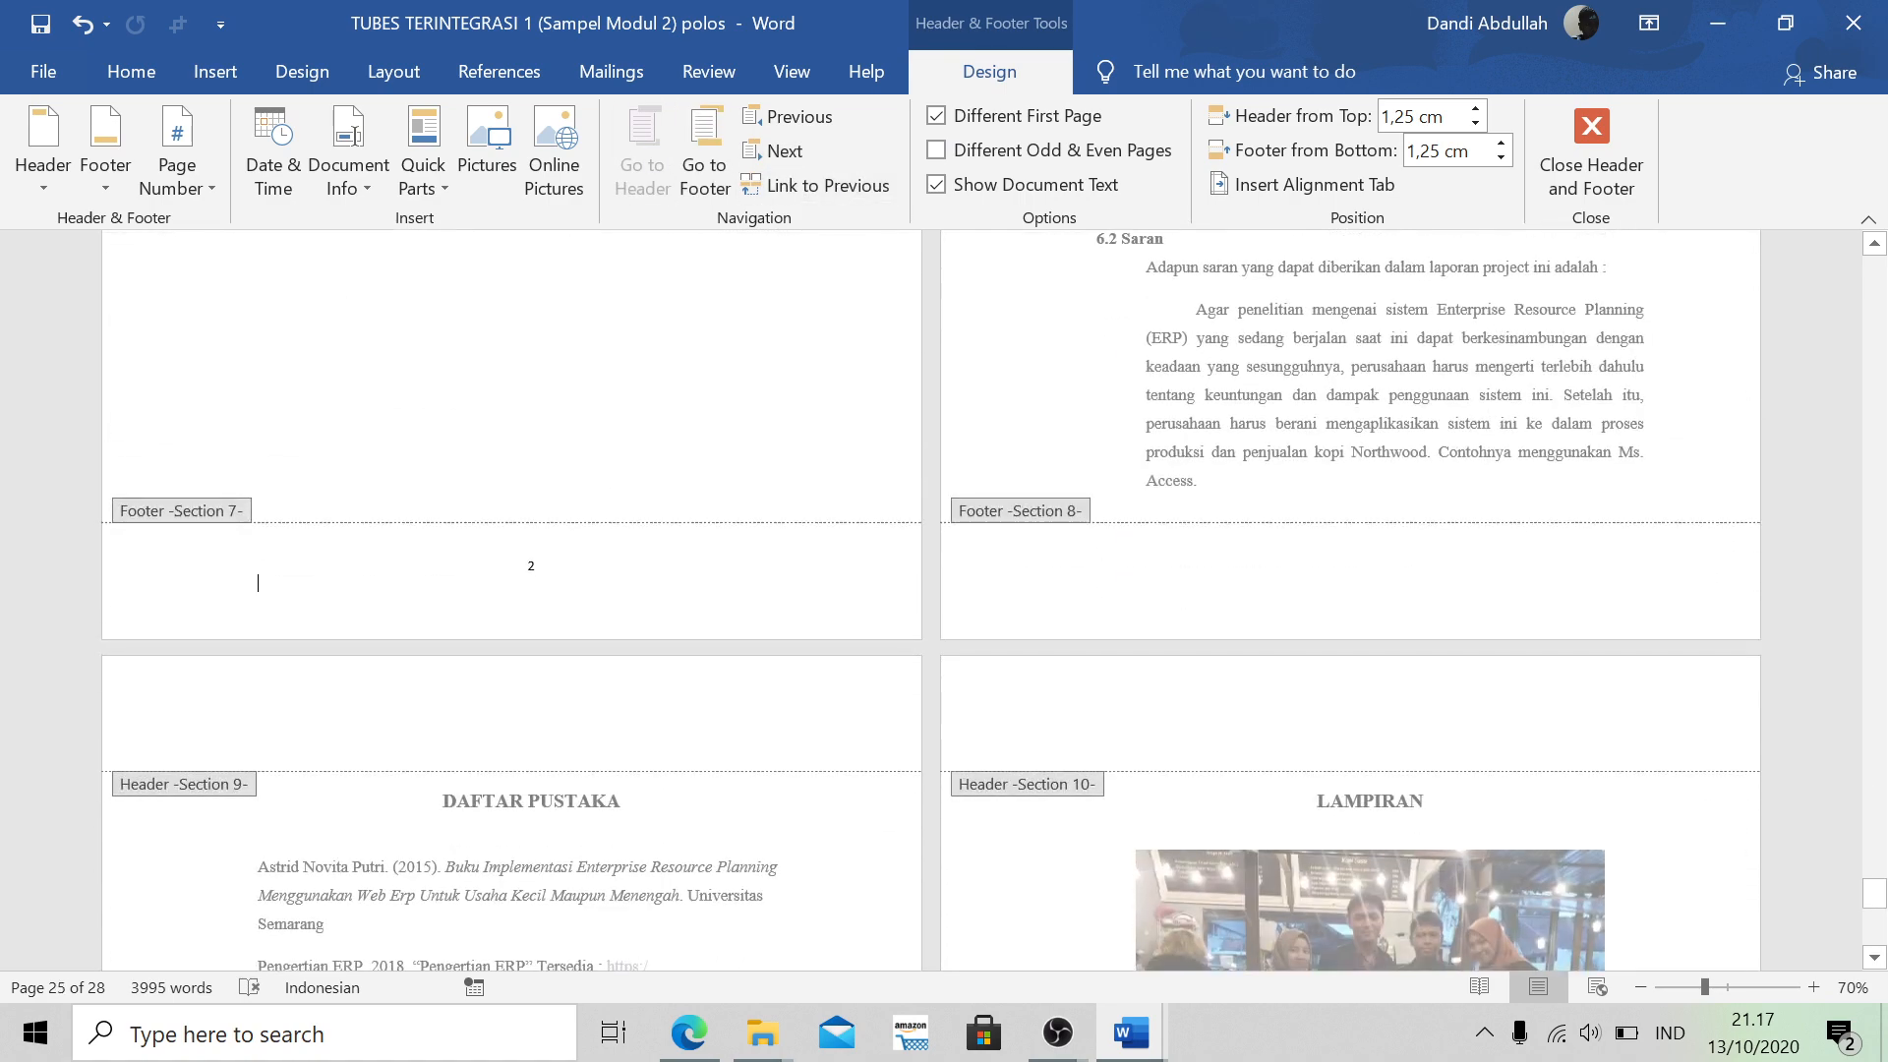
double_click(530, 566)
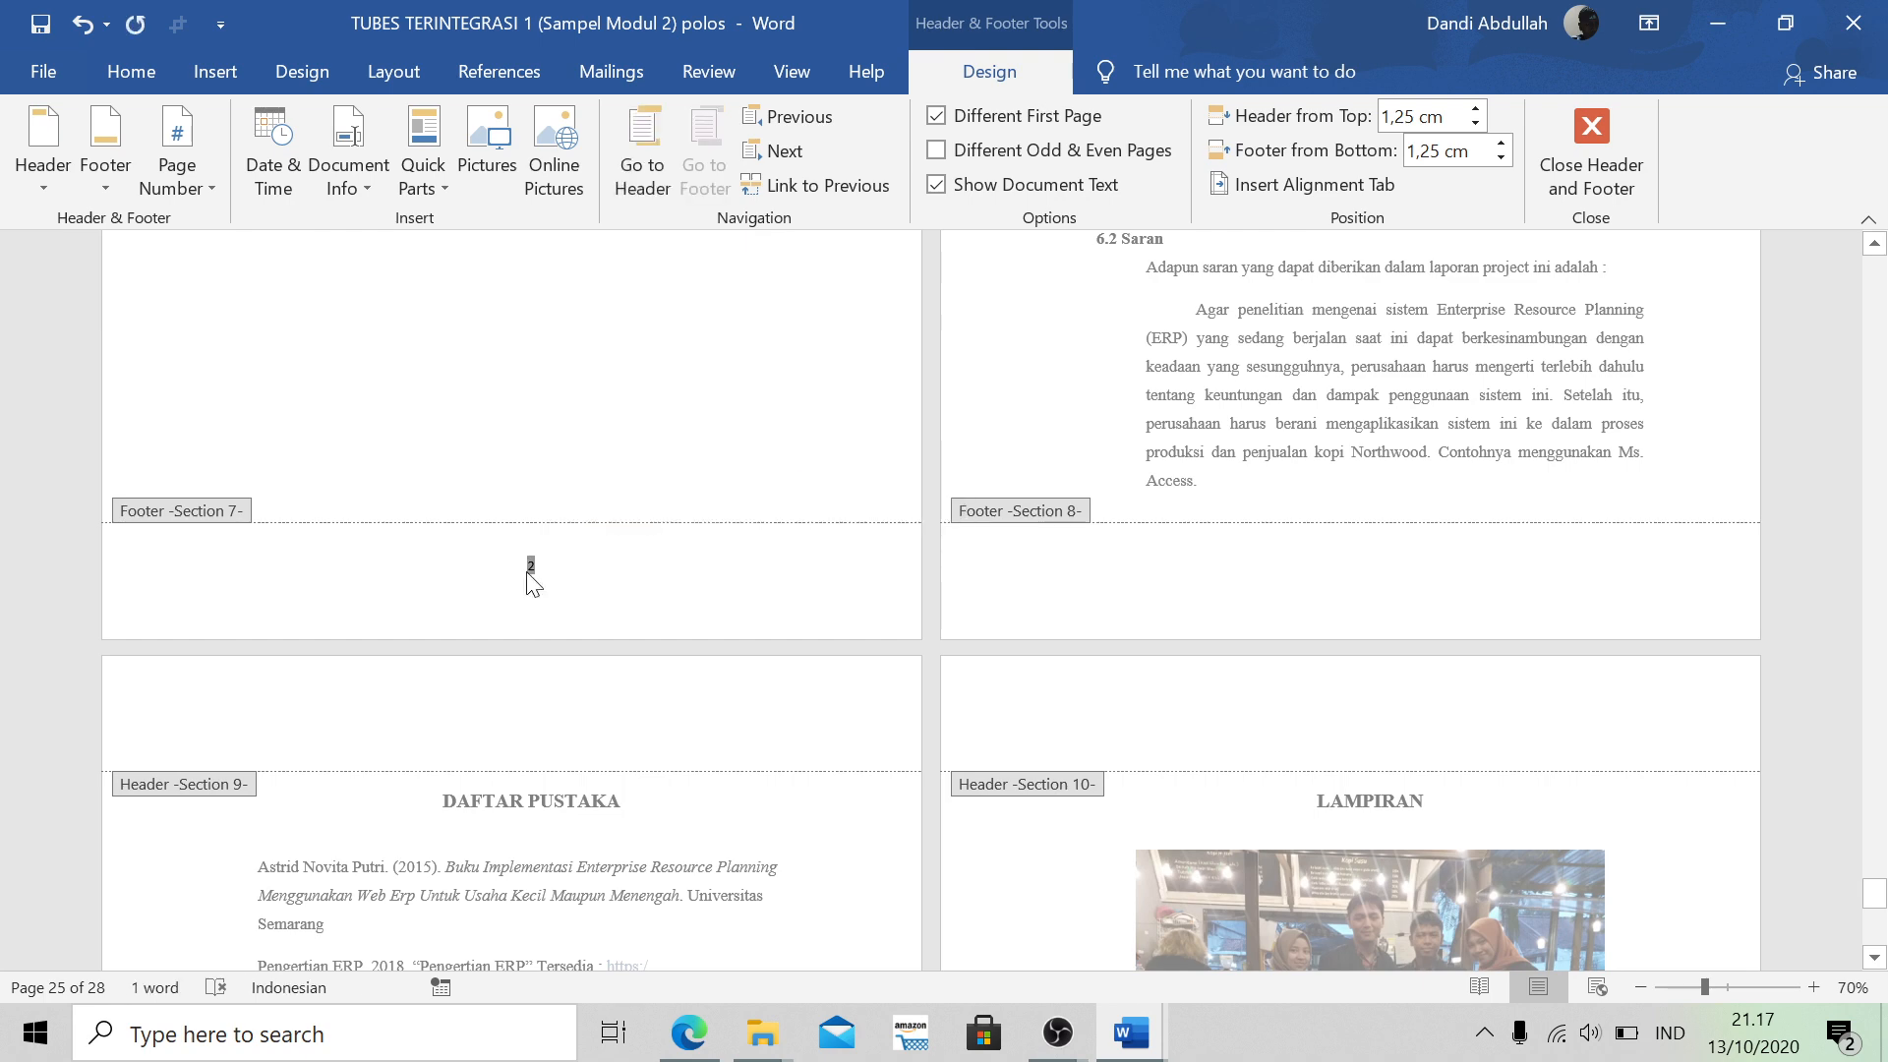
key(Delete)
scroll(912, 607, up, 6)
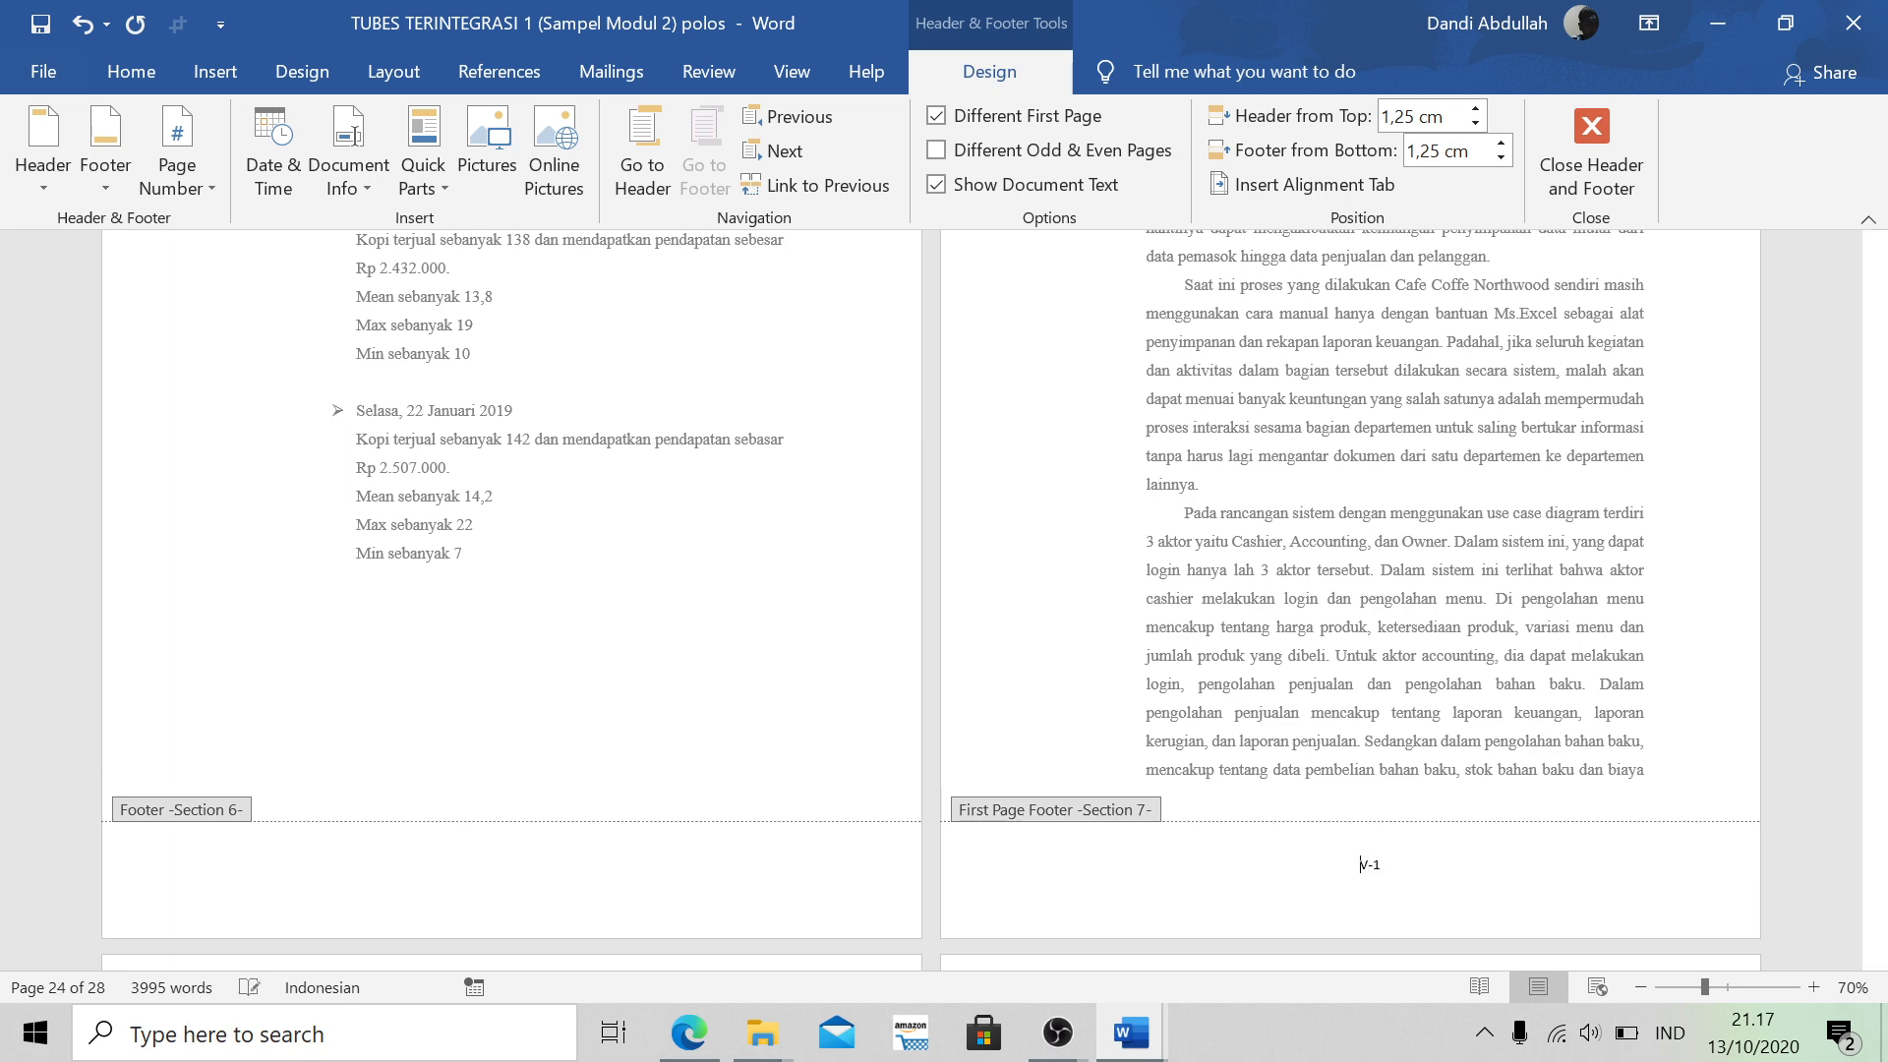
Insert a right-aligned Plain Number 3 page number in the regular Section 7 header and prefix it with "V-"
scroll(932, 600, down, 6)
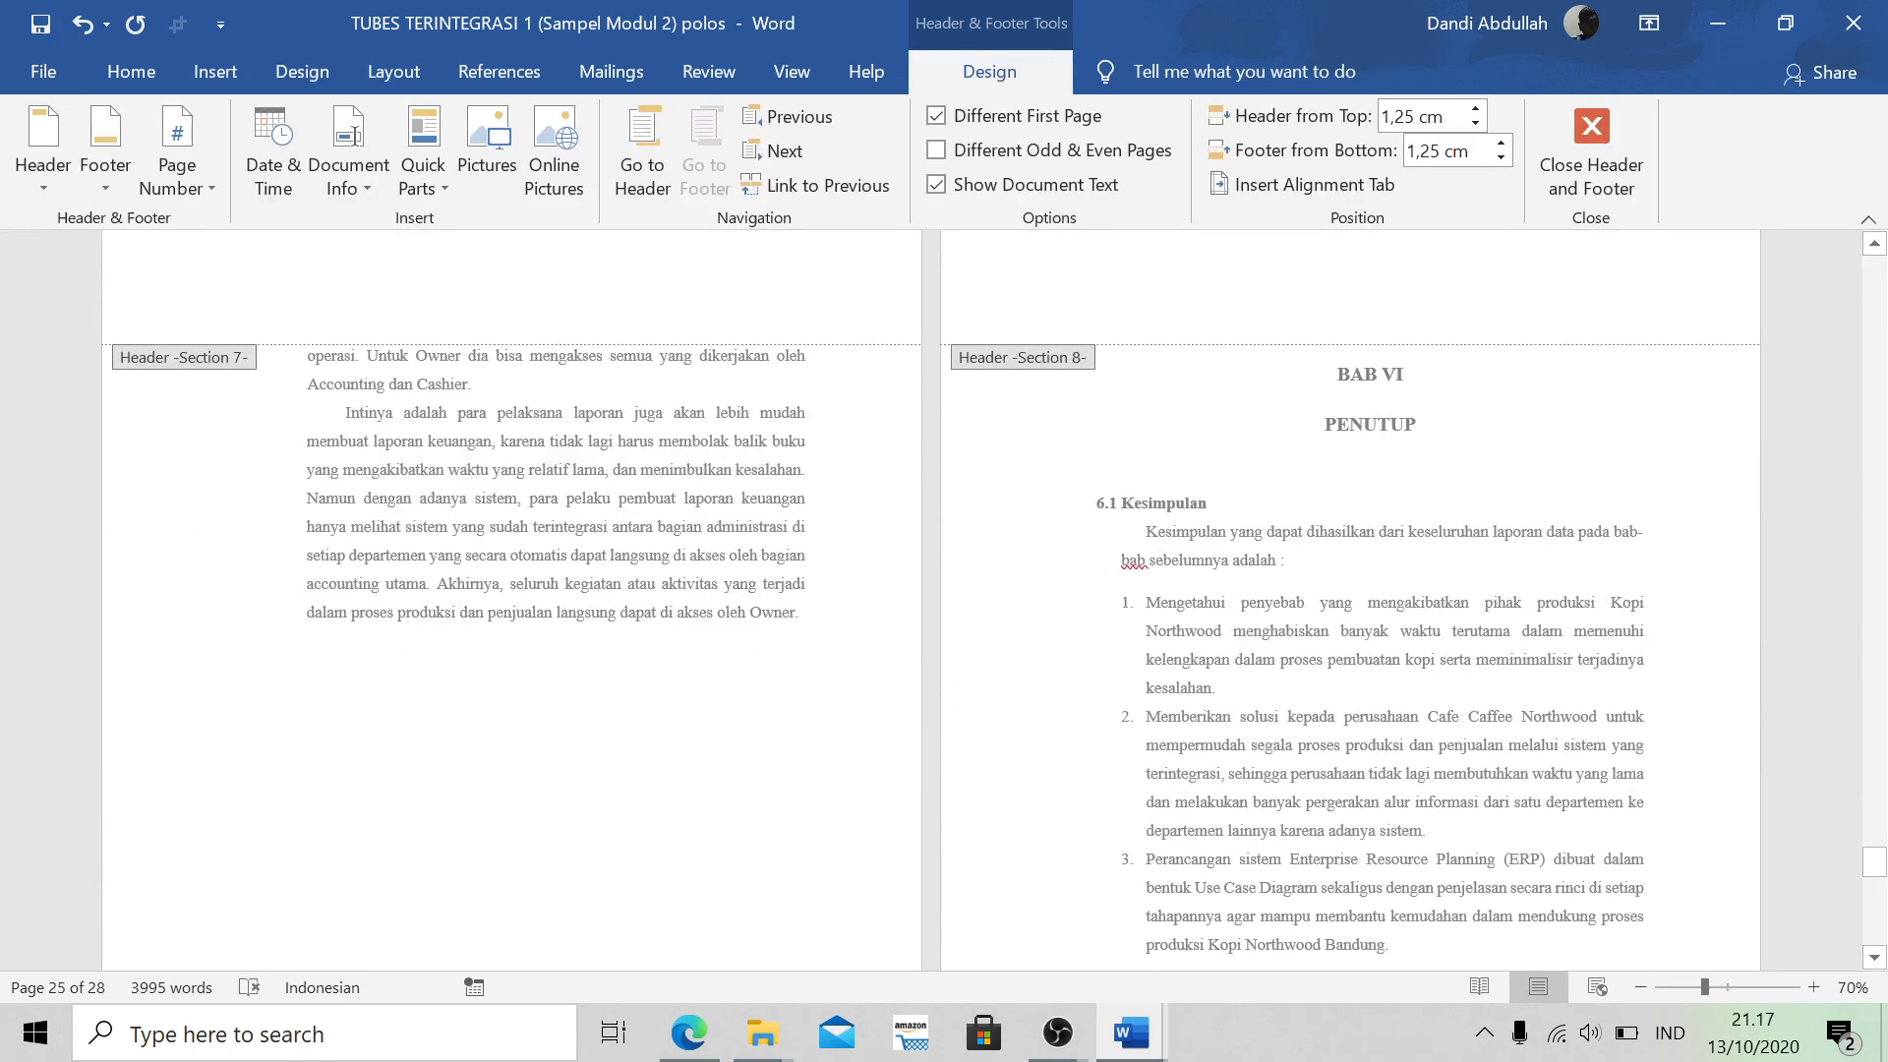
click(171, 195)
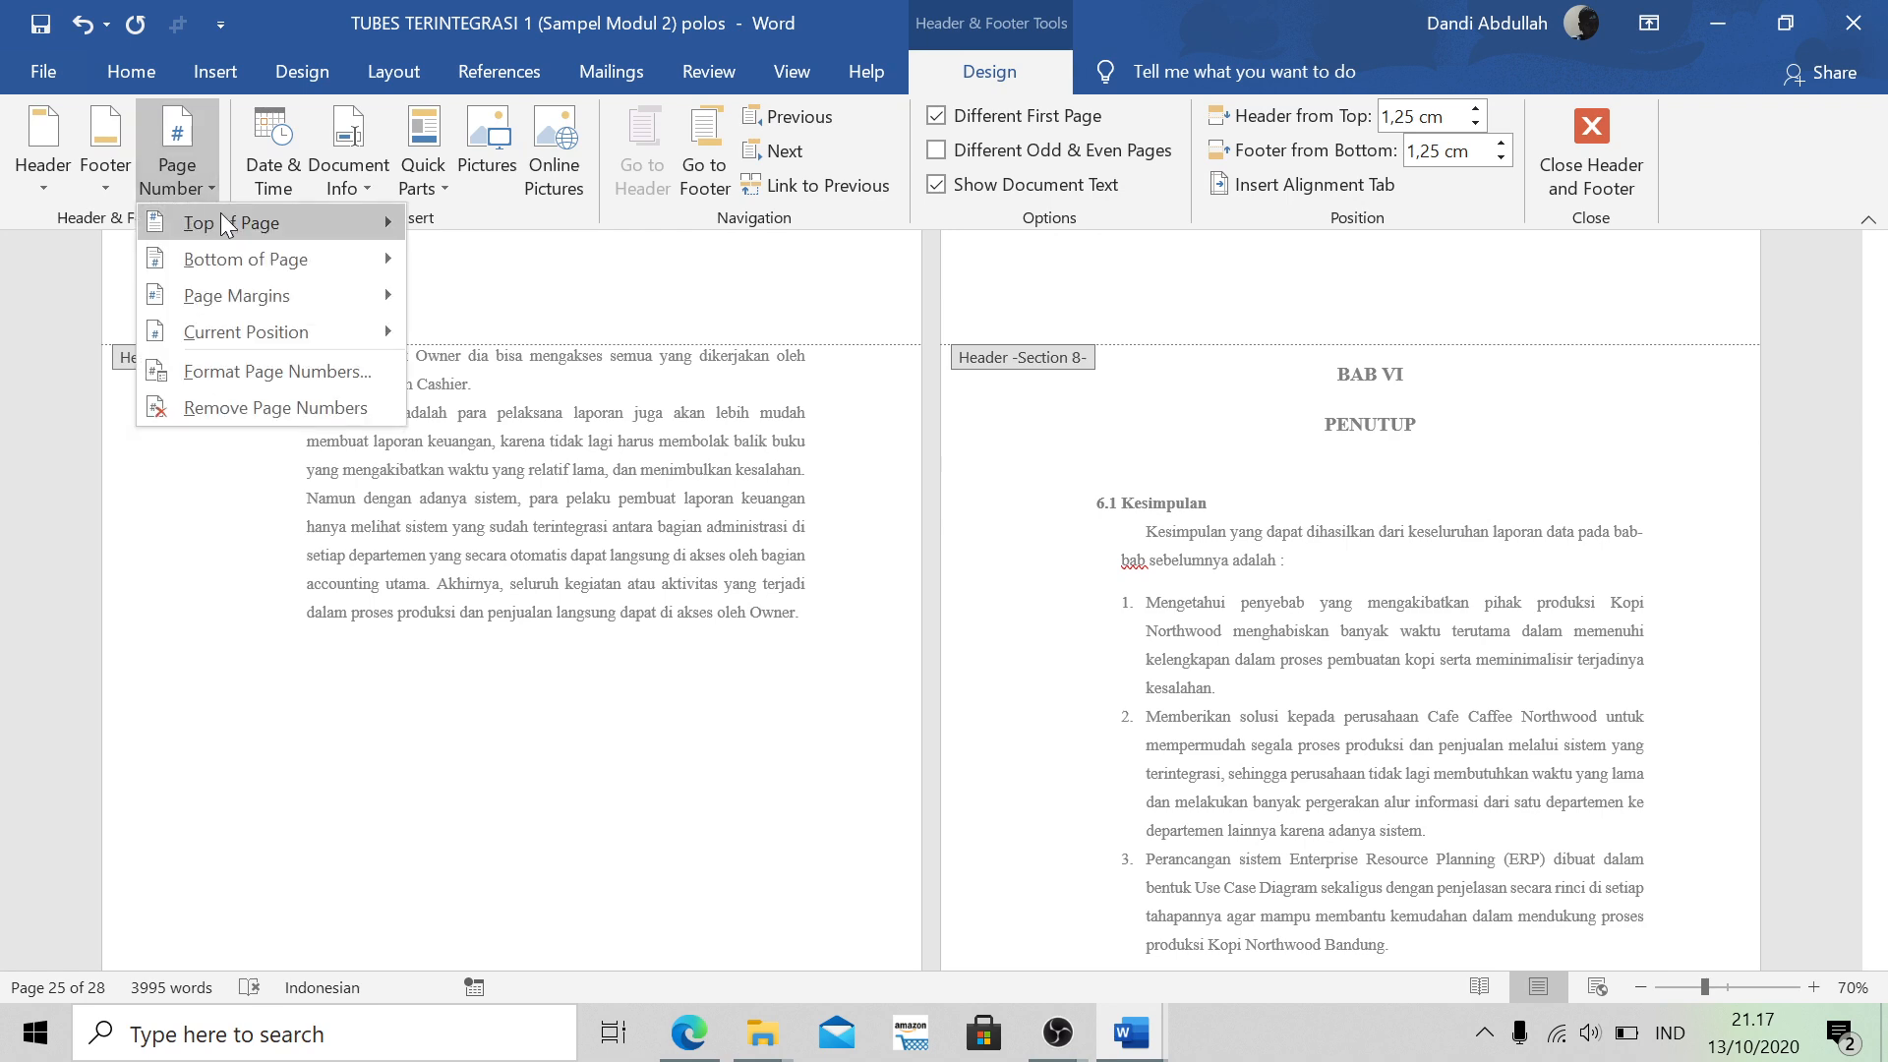
mouse_move(222, 215)
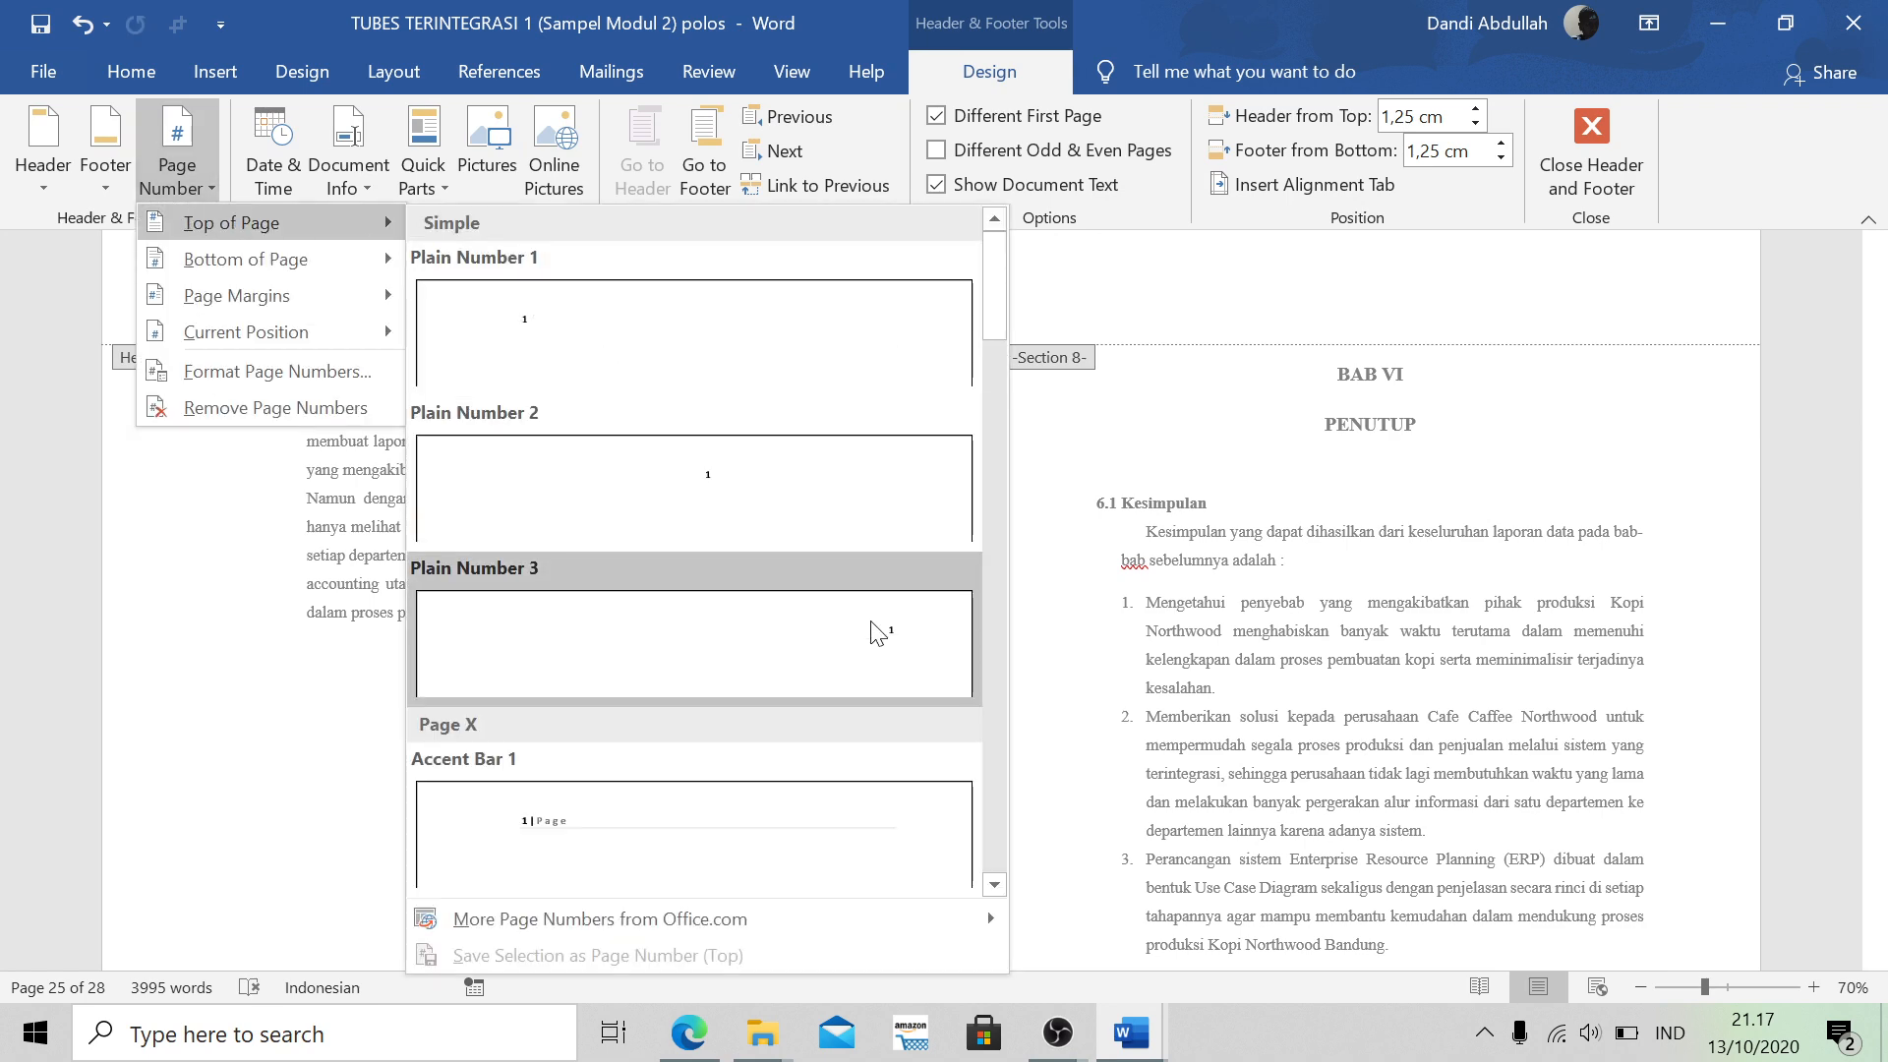
click(878, 632)
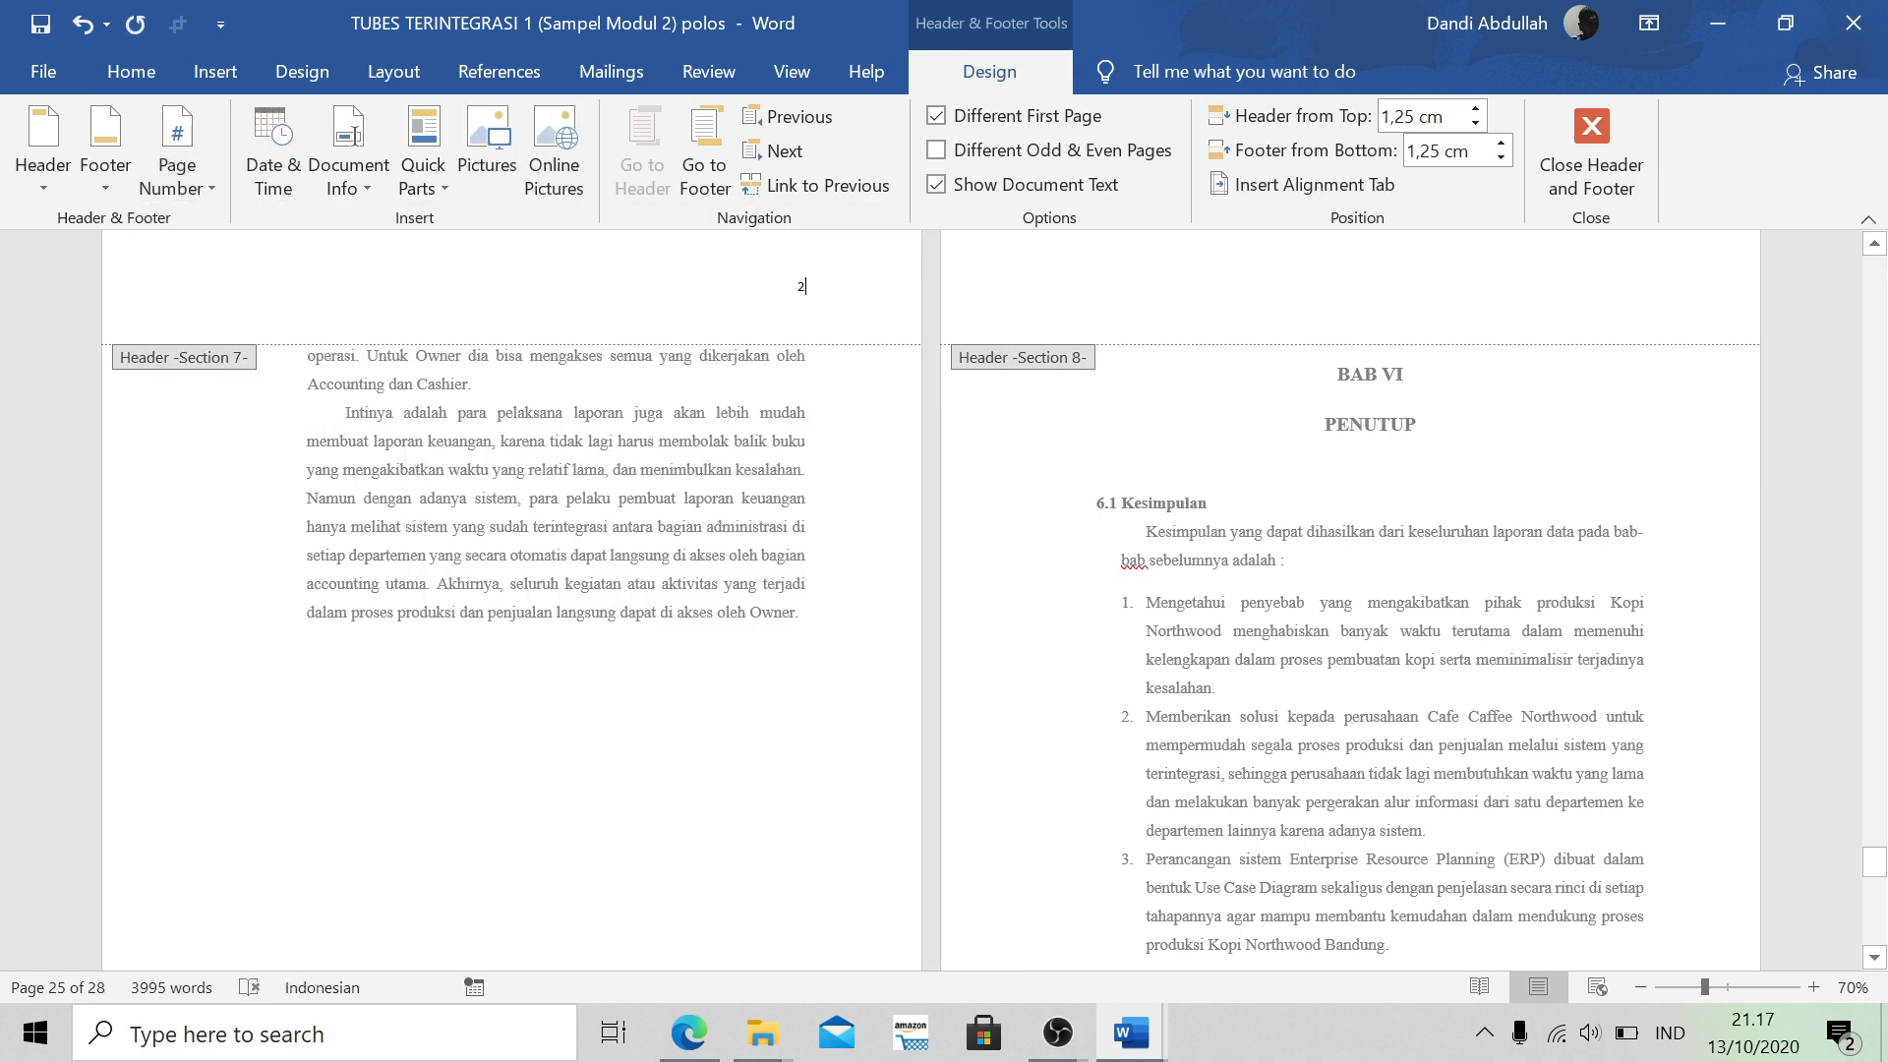
click(800, 286)
click(794, 286)
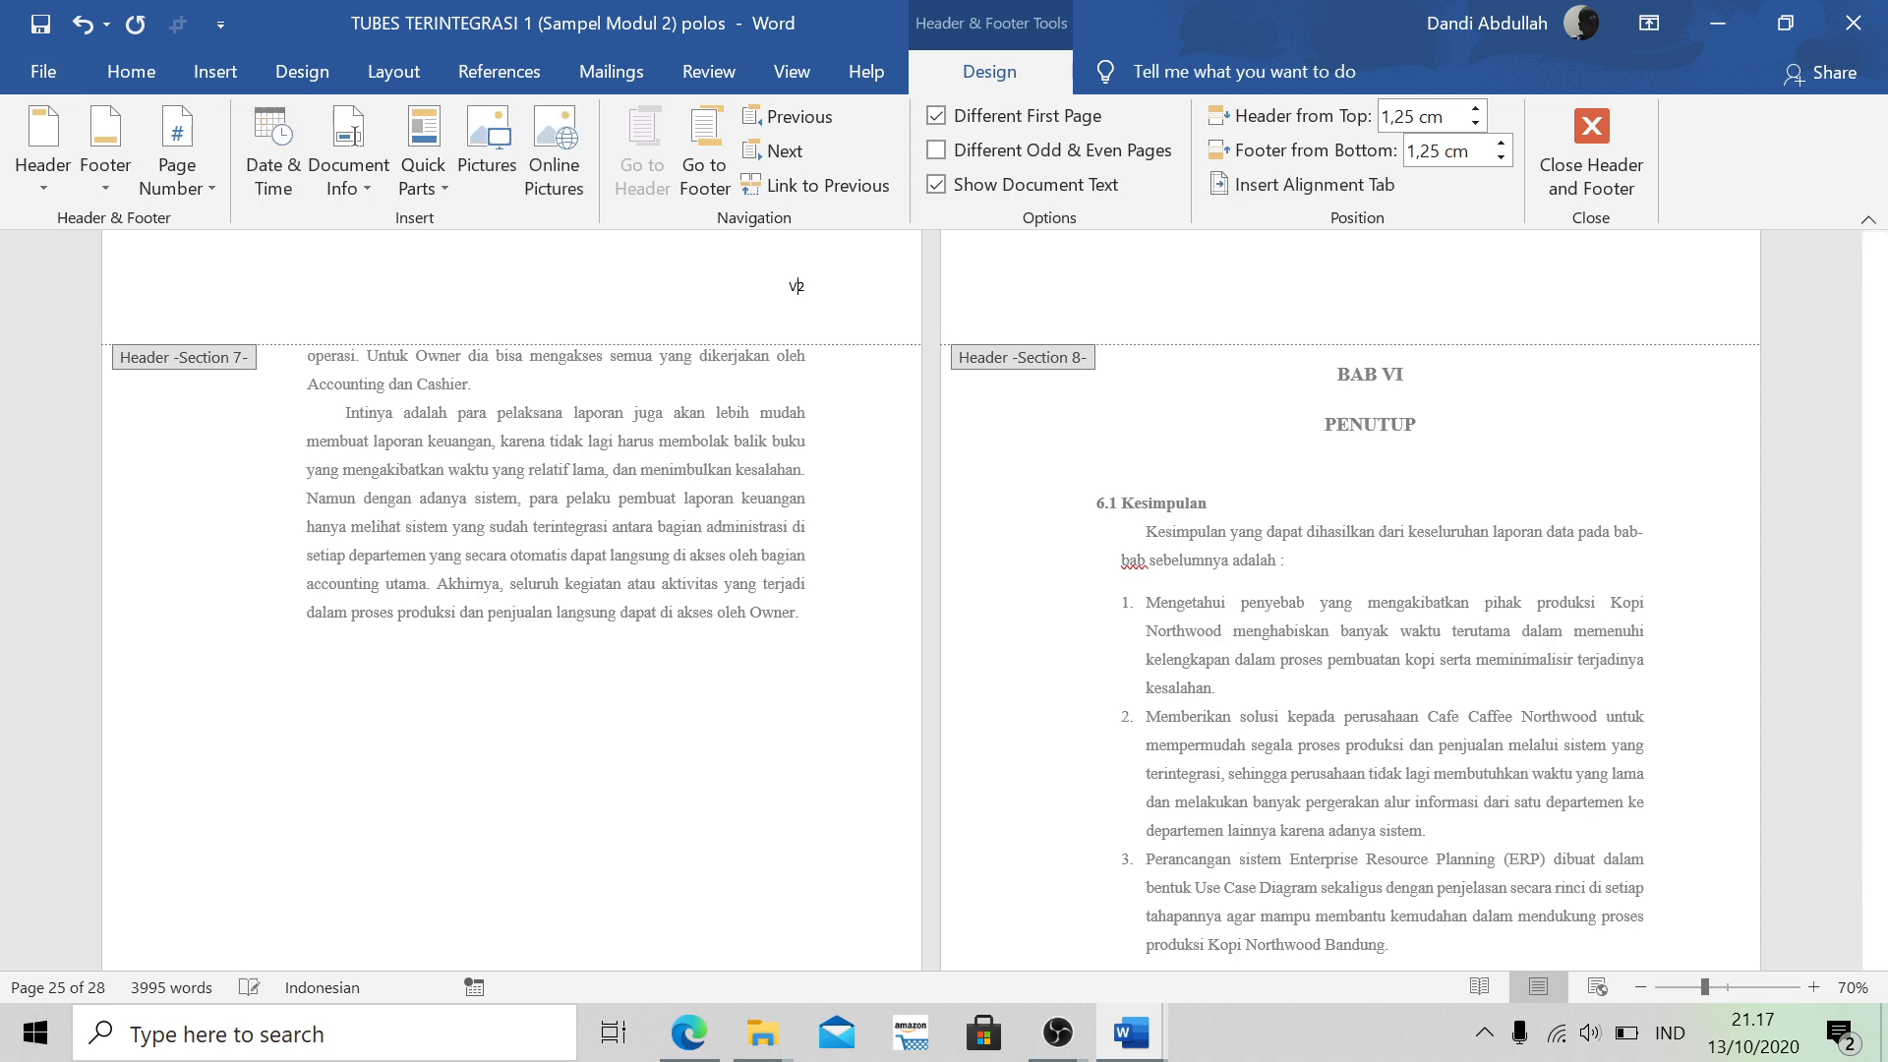
Insert a centered Plain Number 2 page number at the bottom of the page in the Section 8 footer of BAB VI
scroll(936, 360, down, 5)
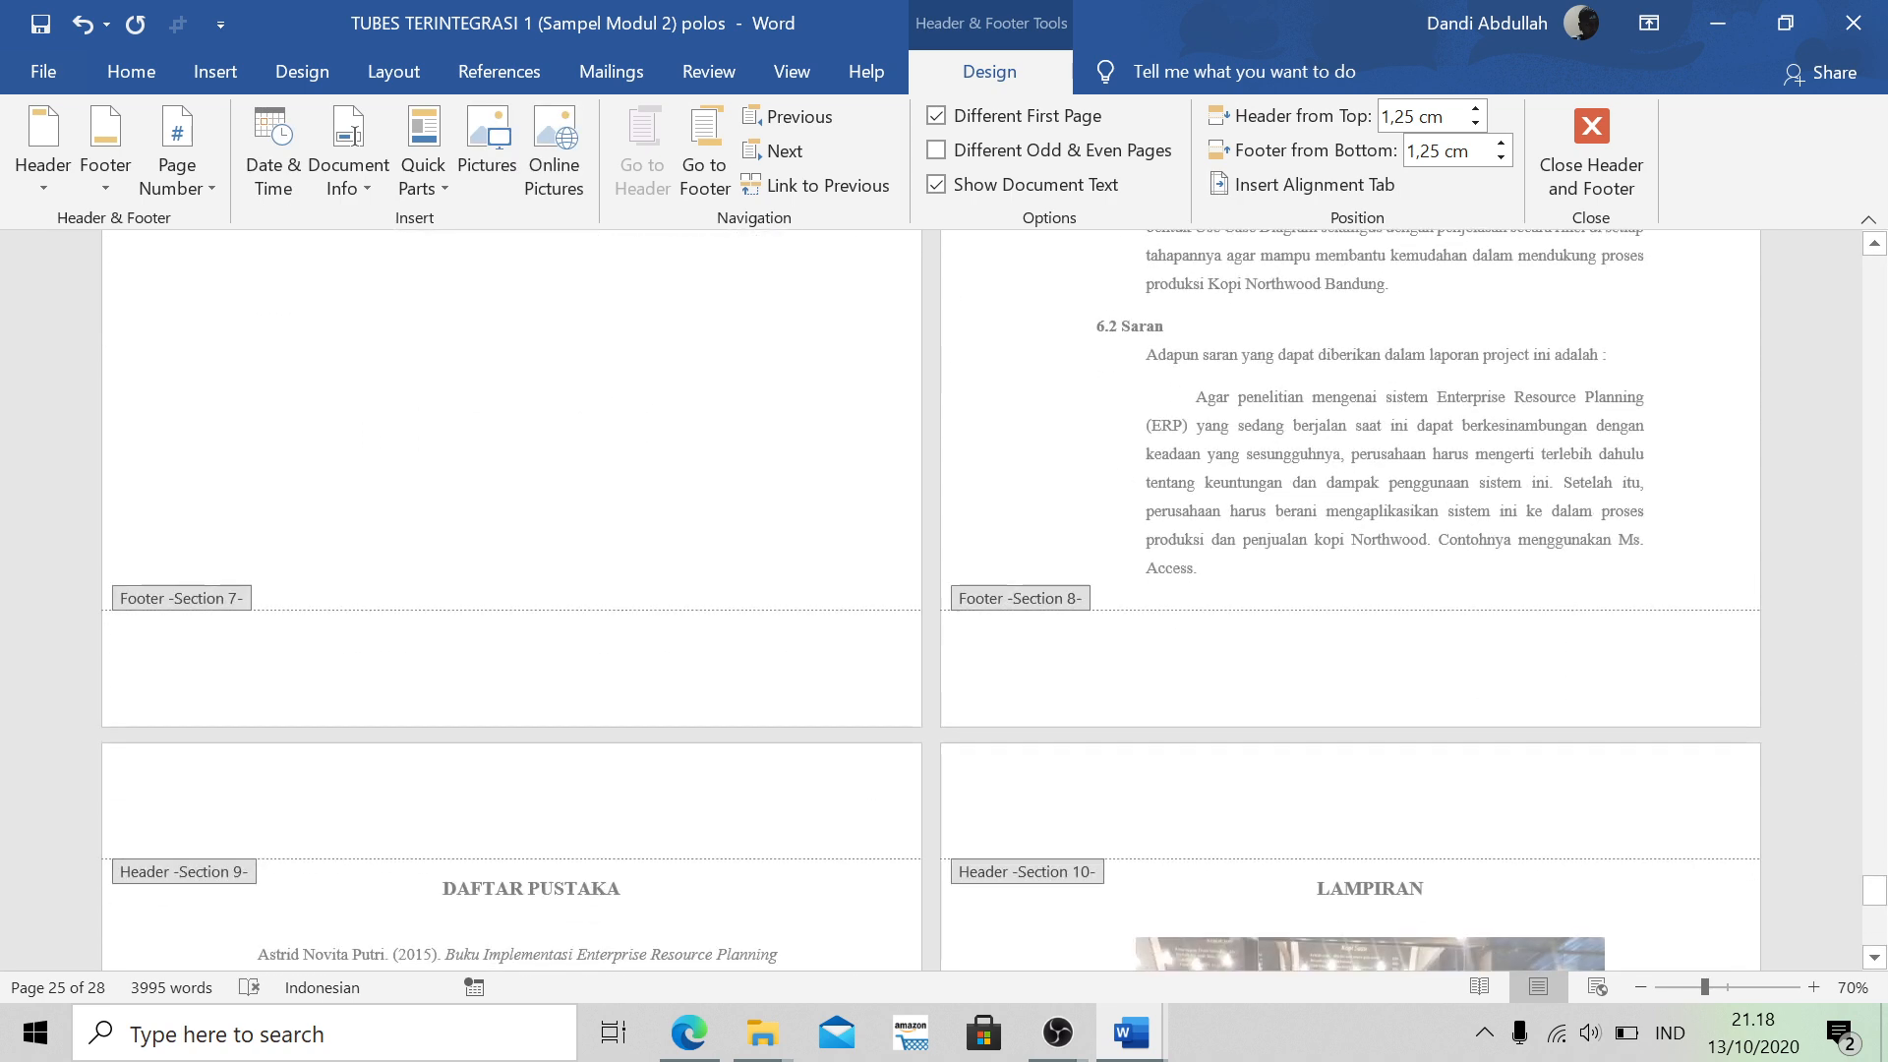
click(1131, 671)
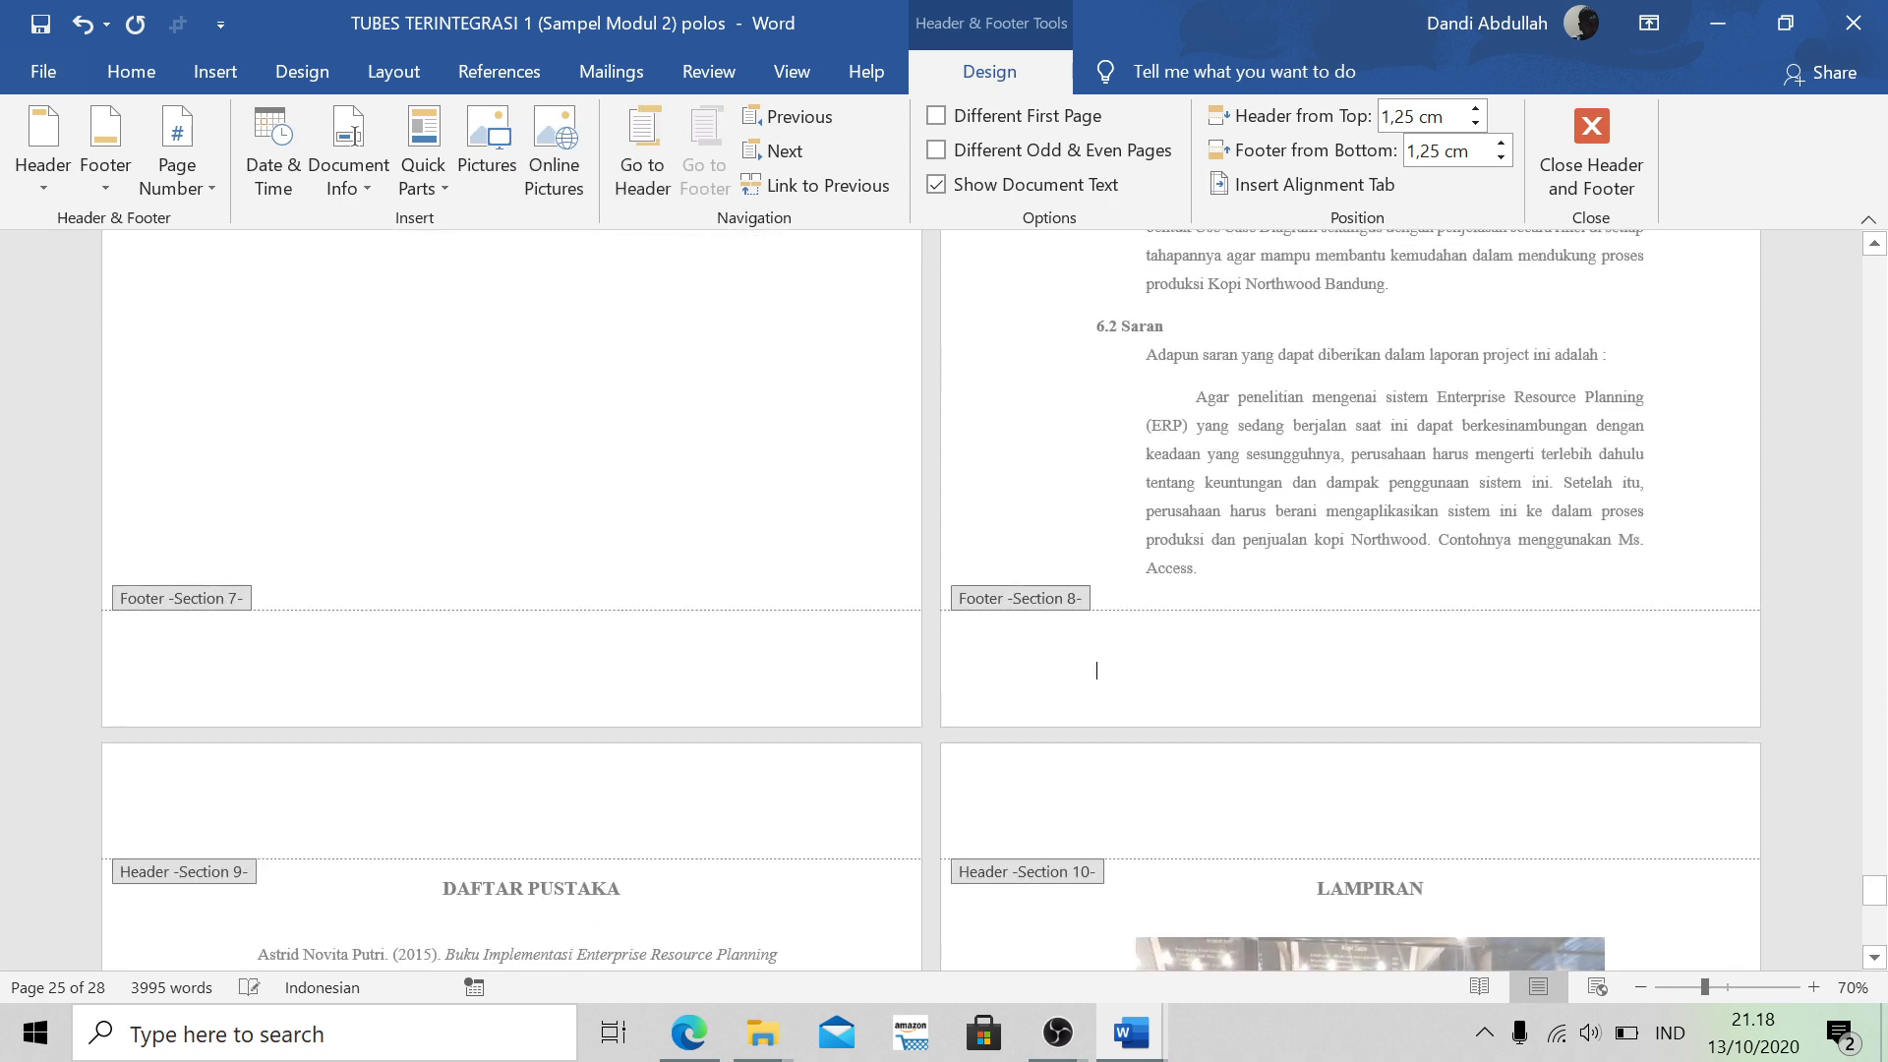
click(193, 131)
mouse_move(291, 264)
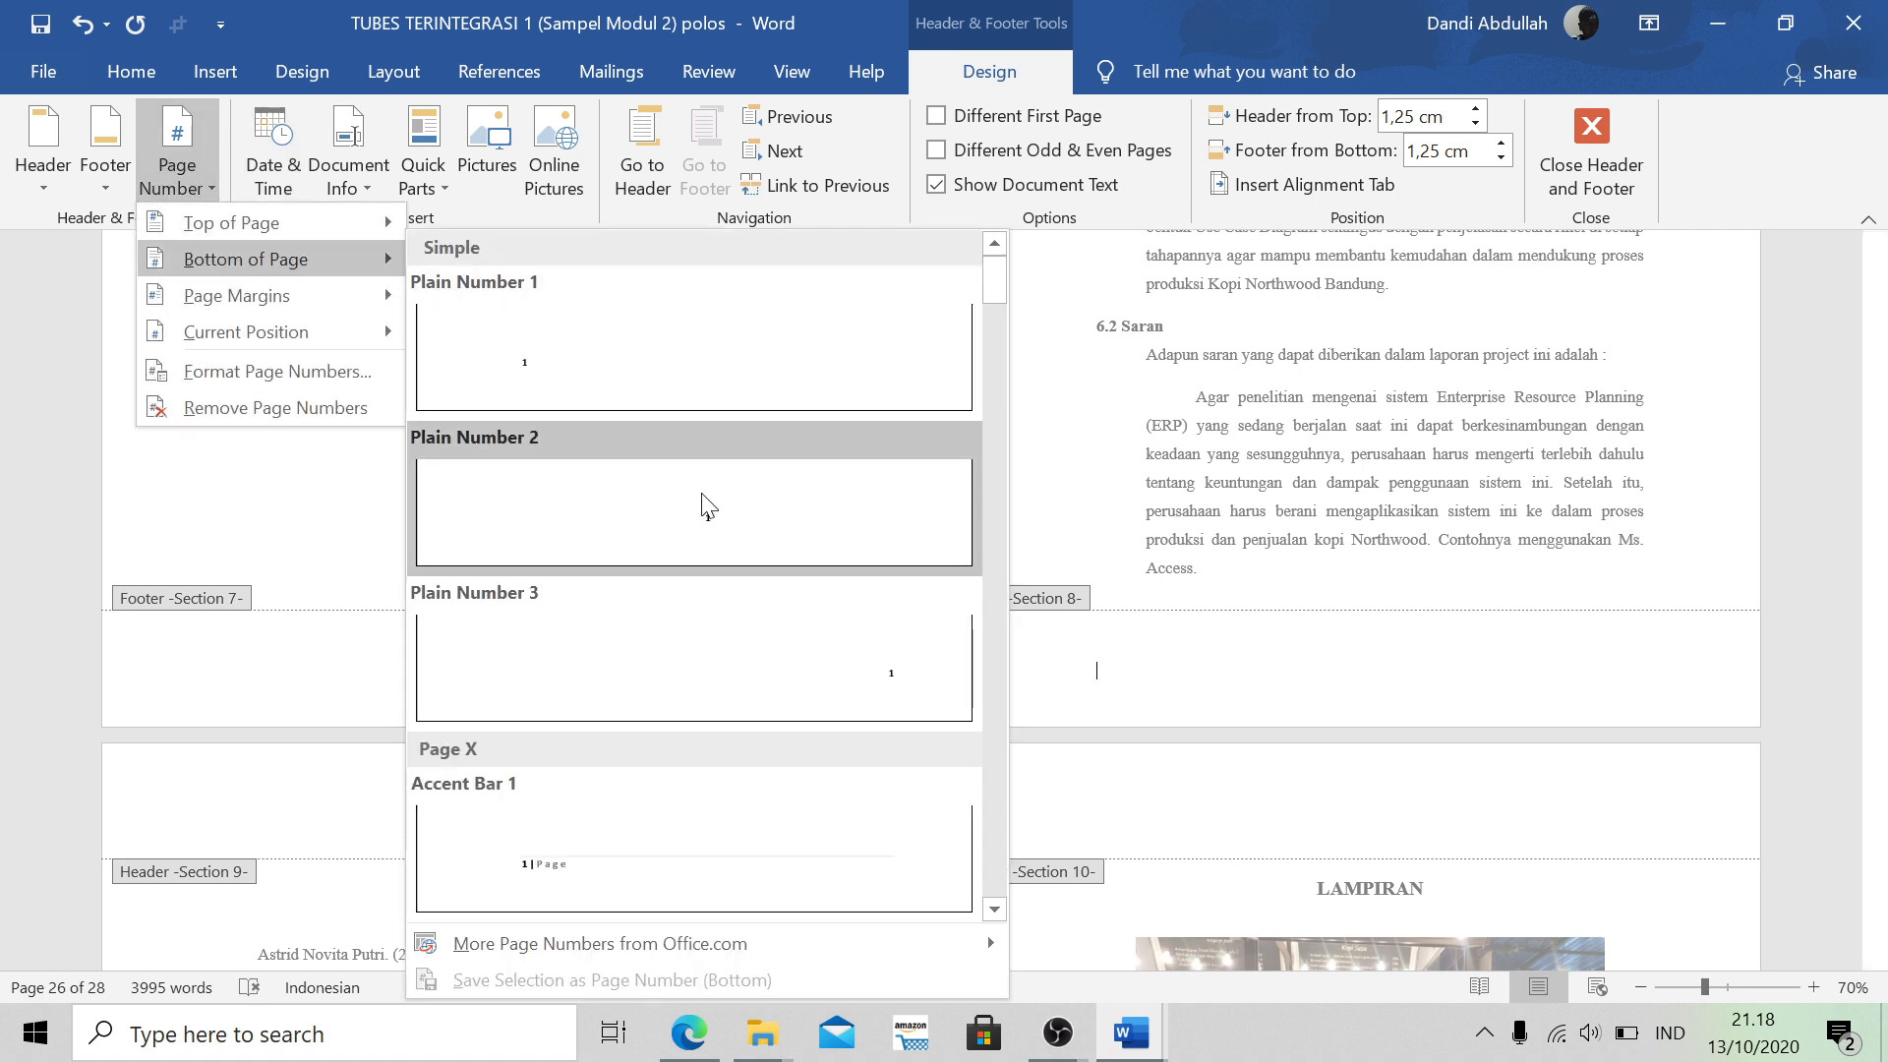
click(701, 502)
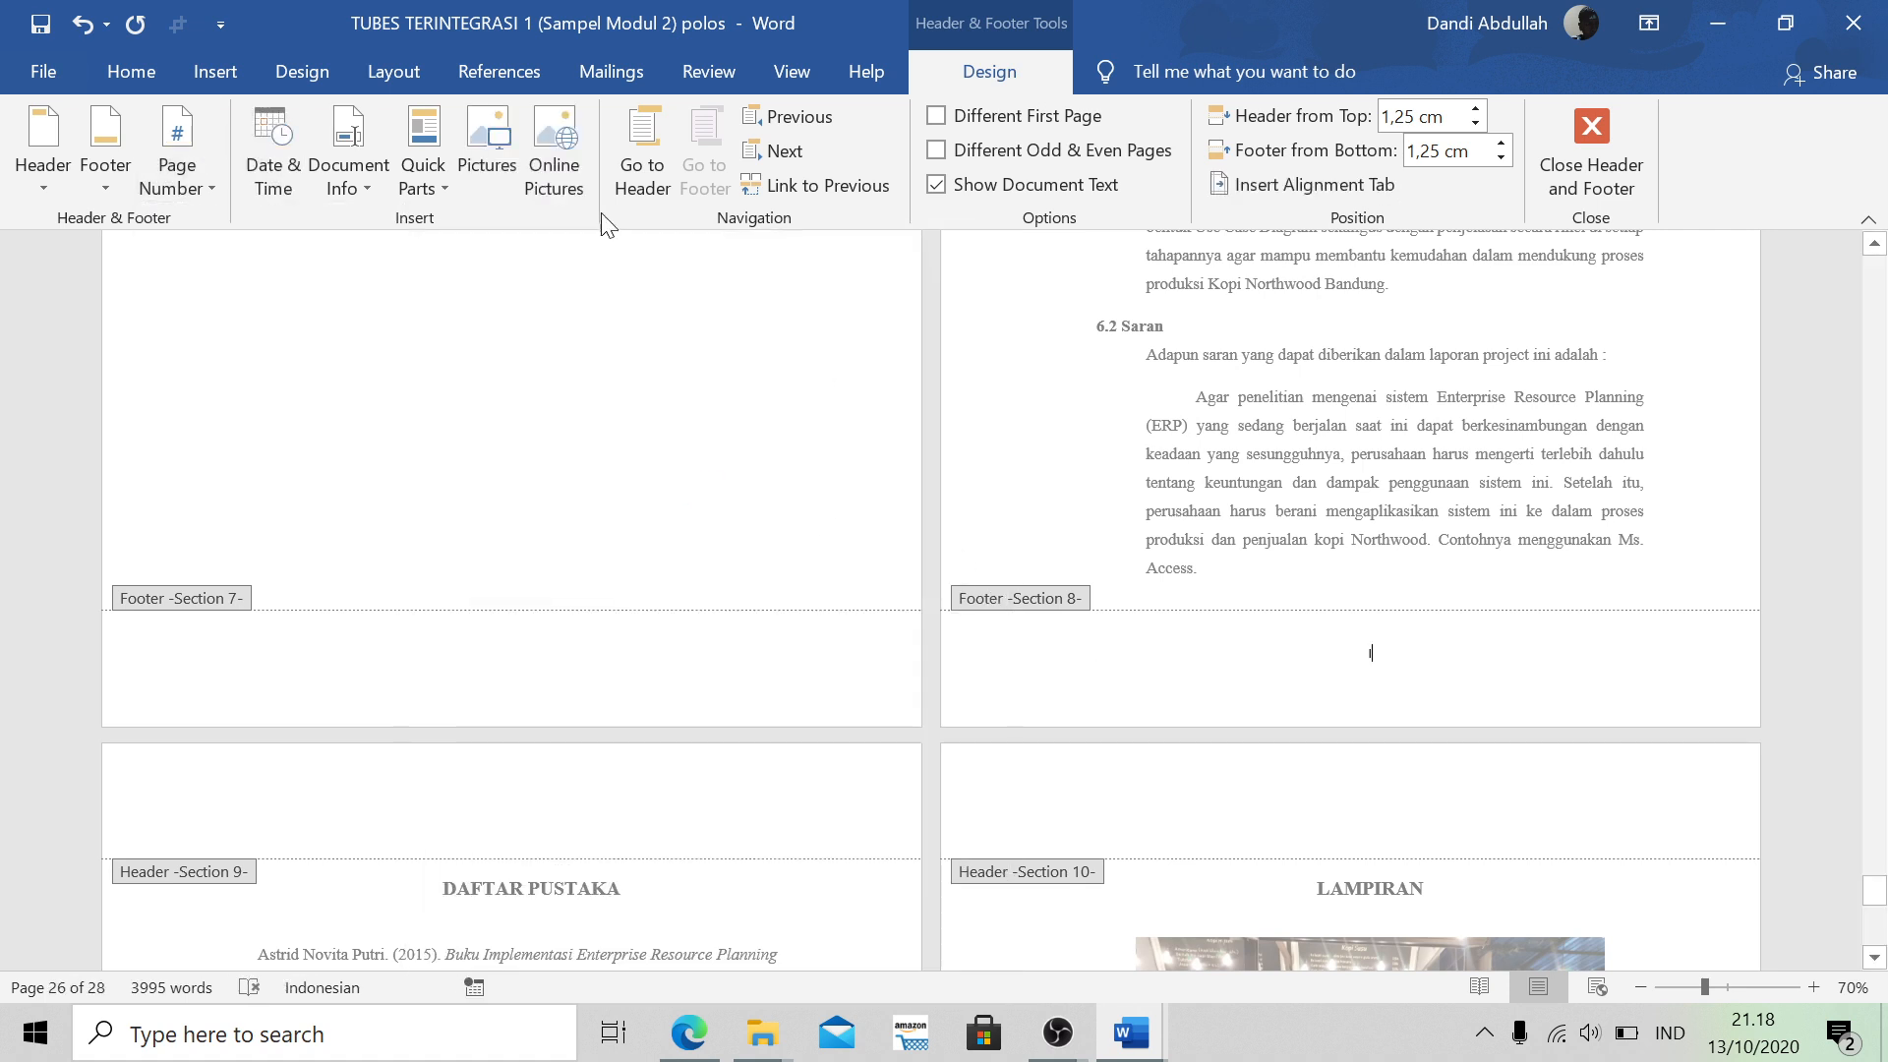
Enable a different first page for Section 8 and unlink its first-page footer and header from the previous section
click(978, 118)
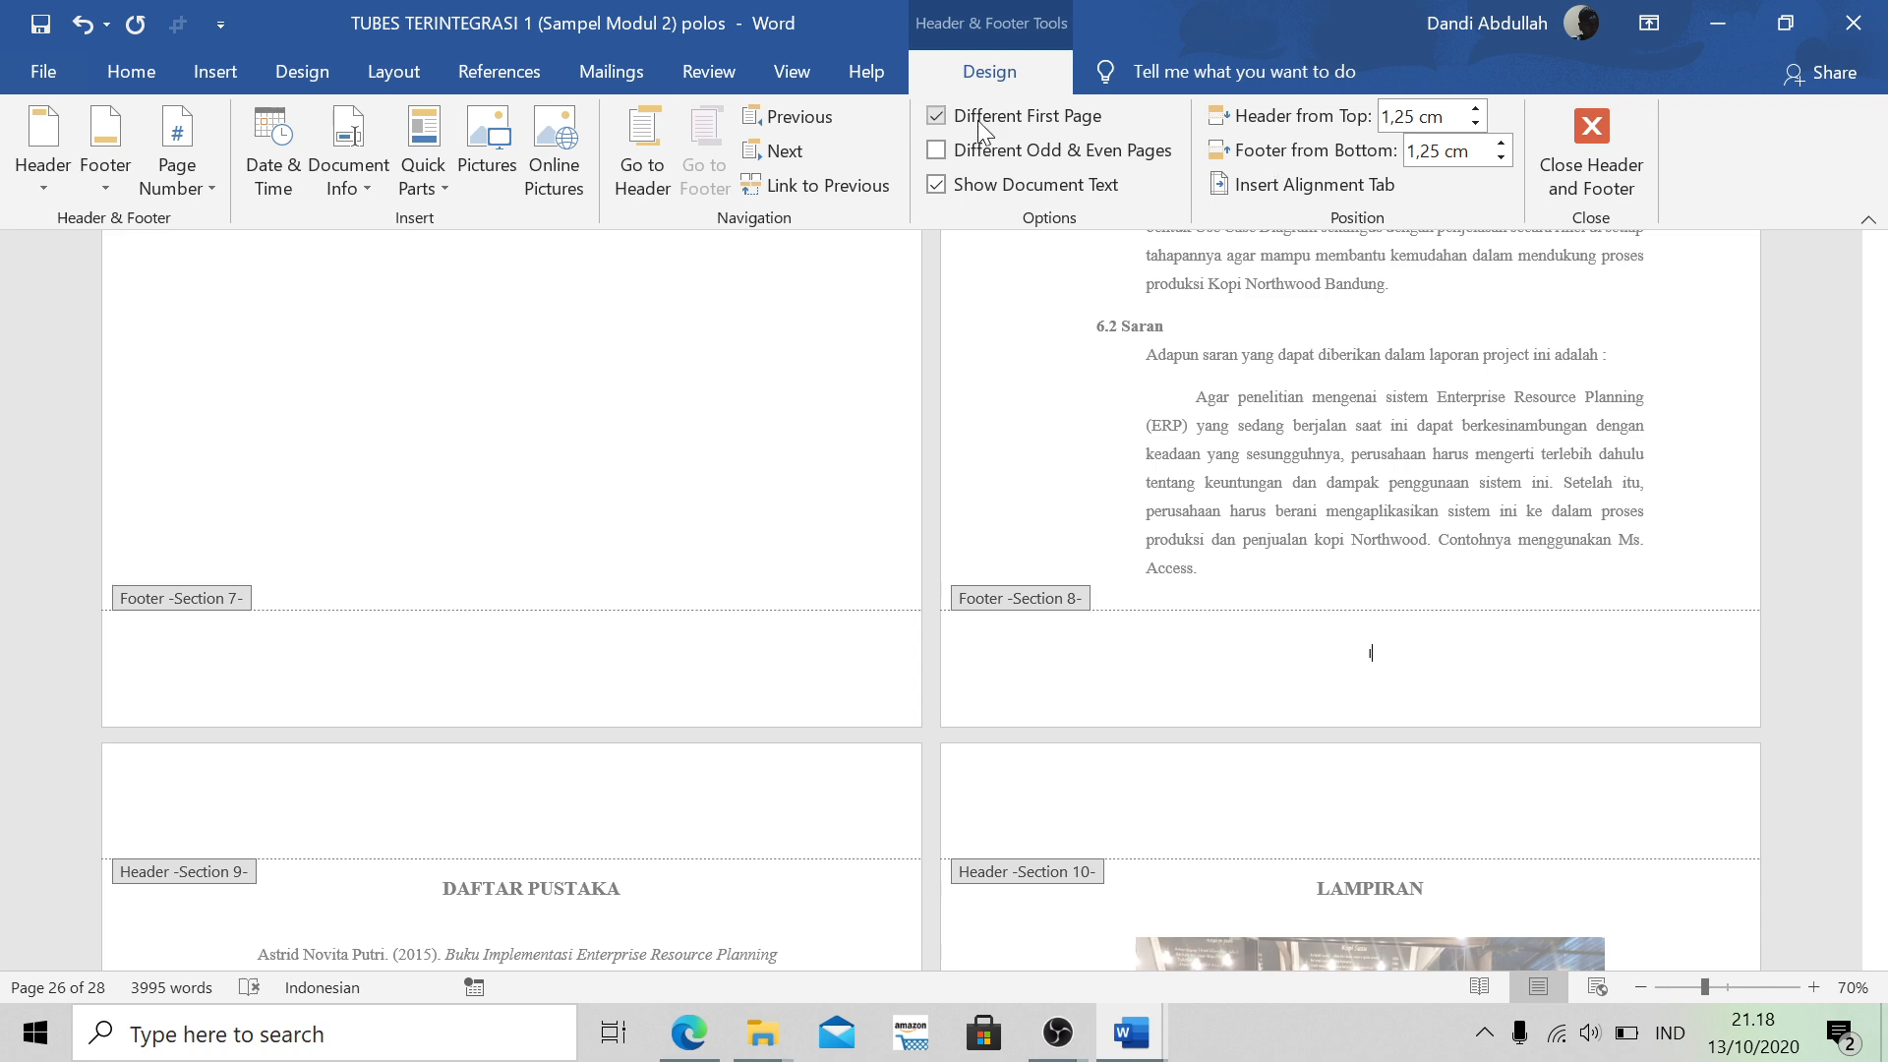
click(823, 187)
click(642, 163)
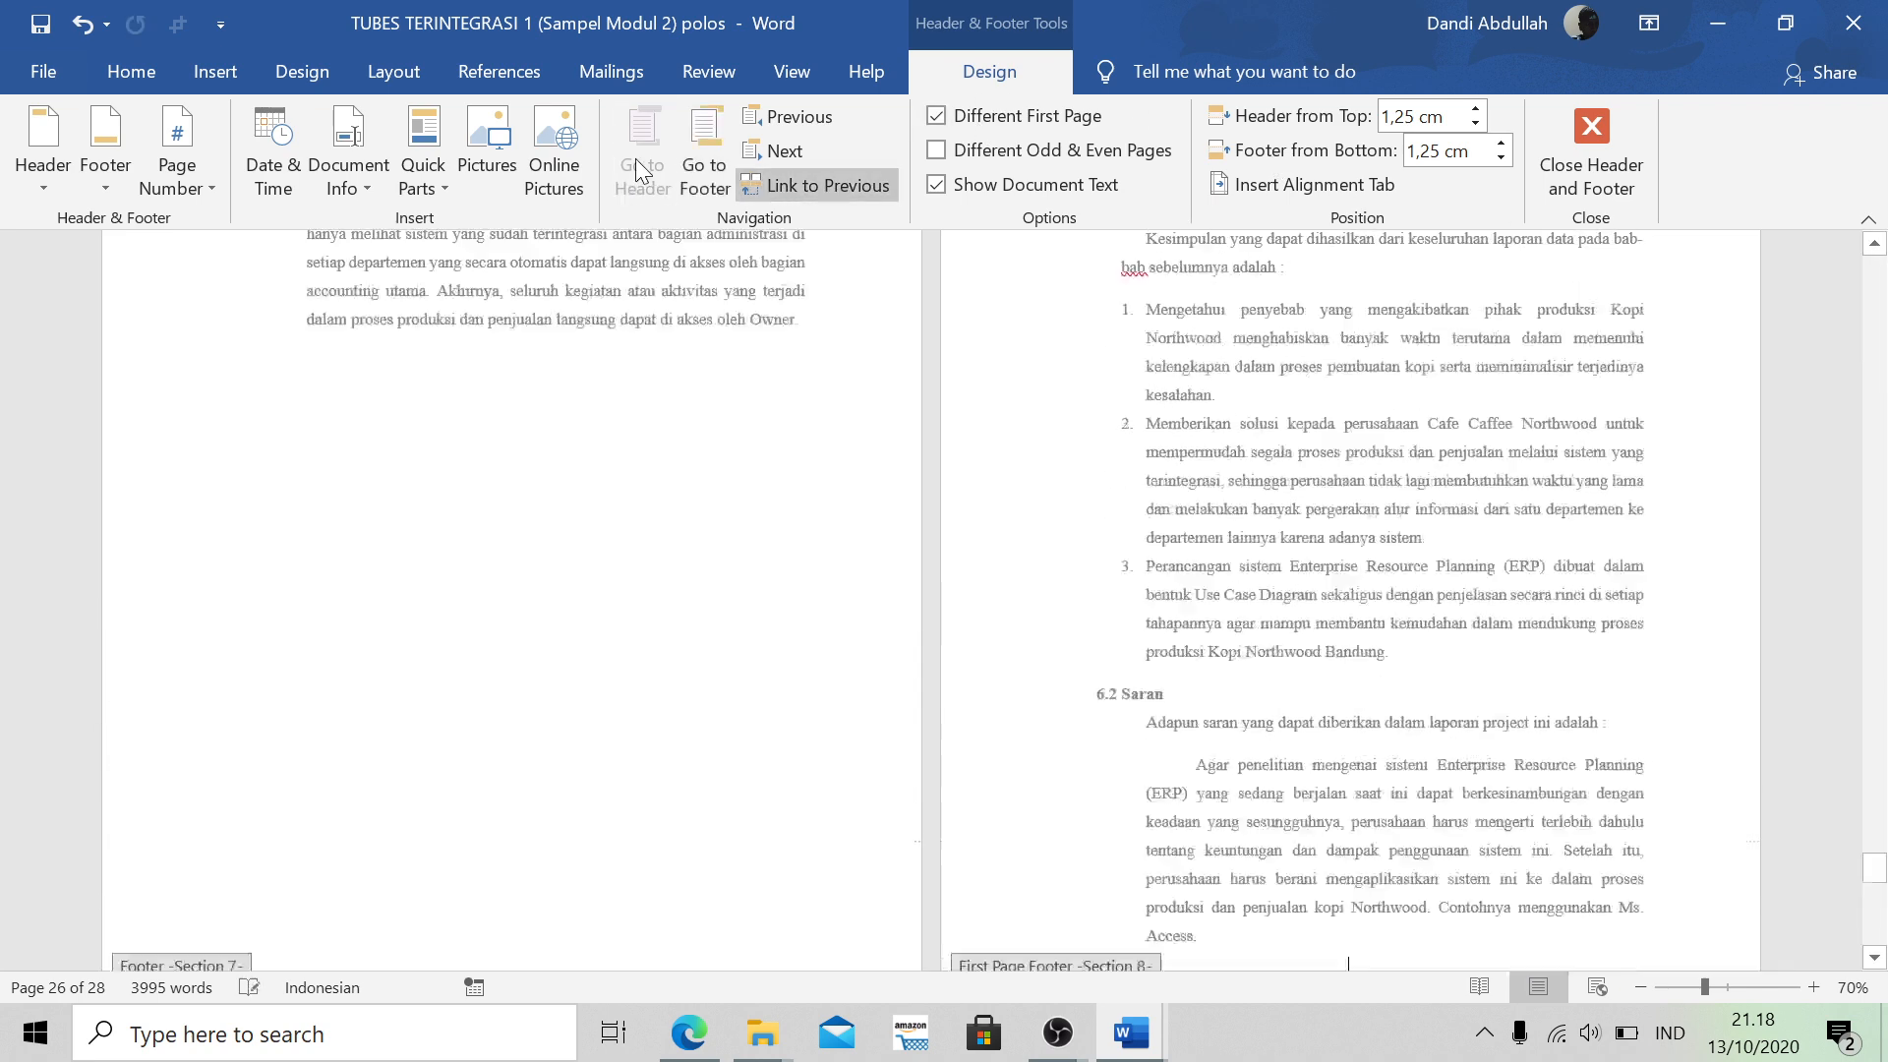
click(814, 189)
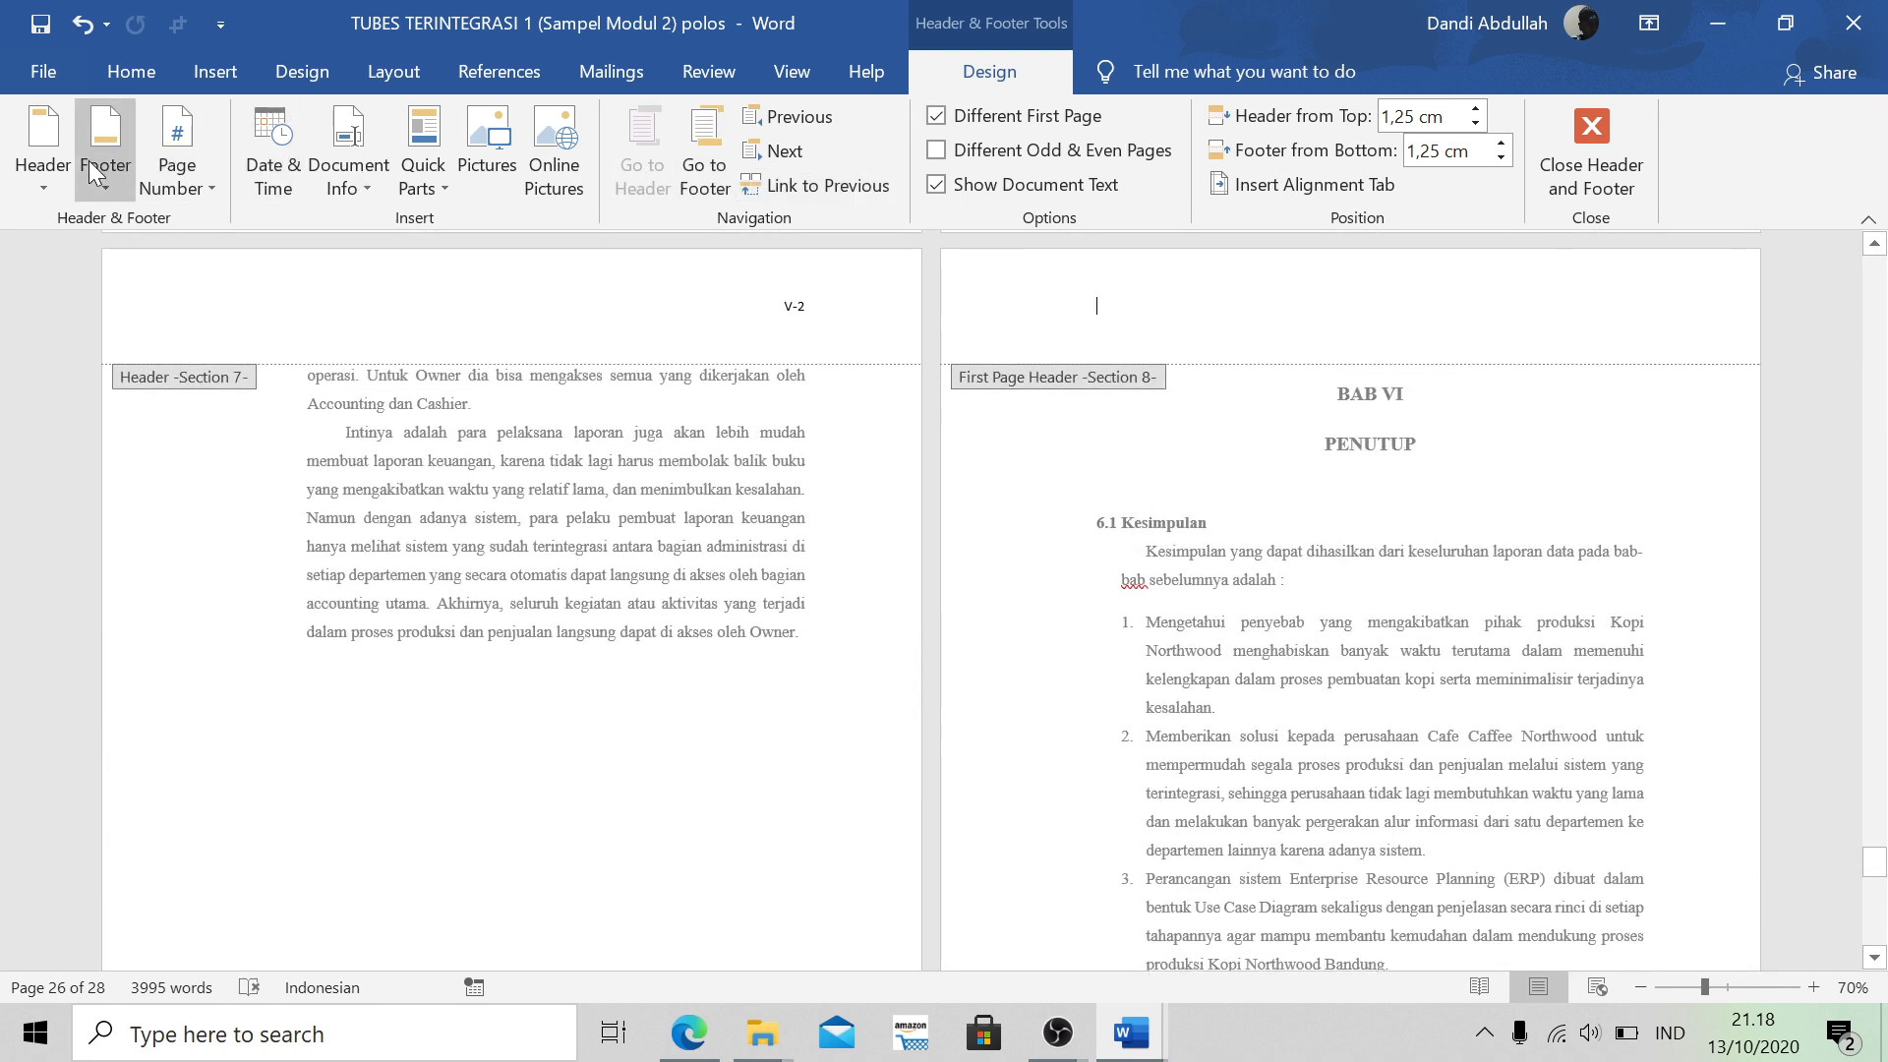
Set the Section 8 page number format to 1, 2, 3, …
click(169, 185)
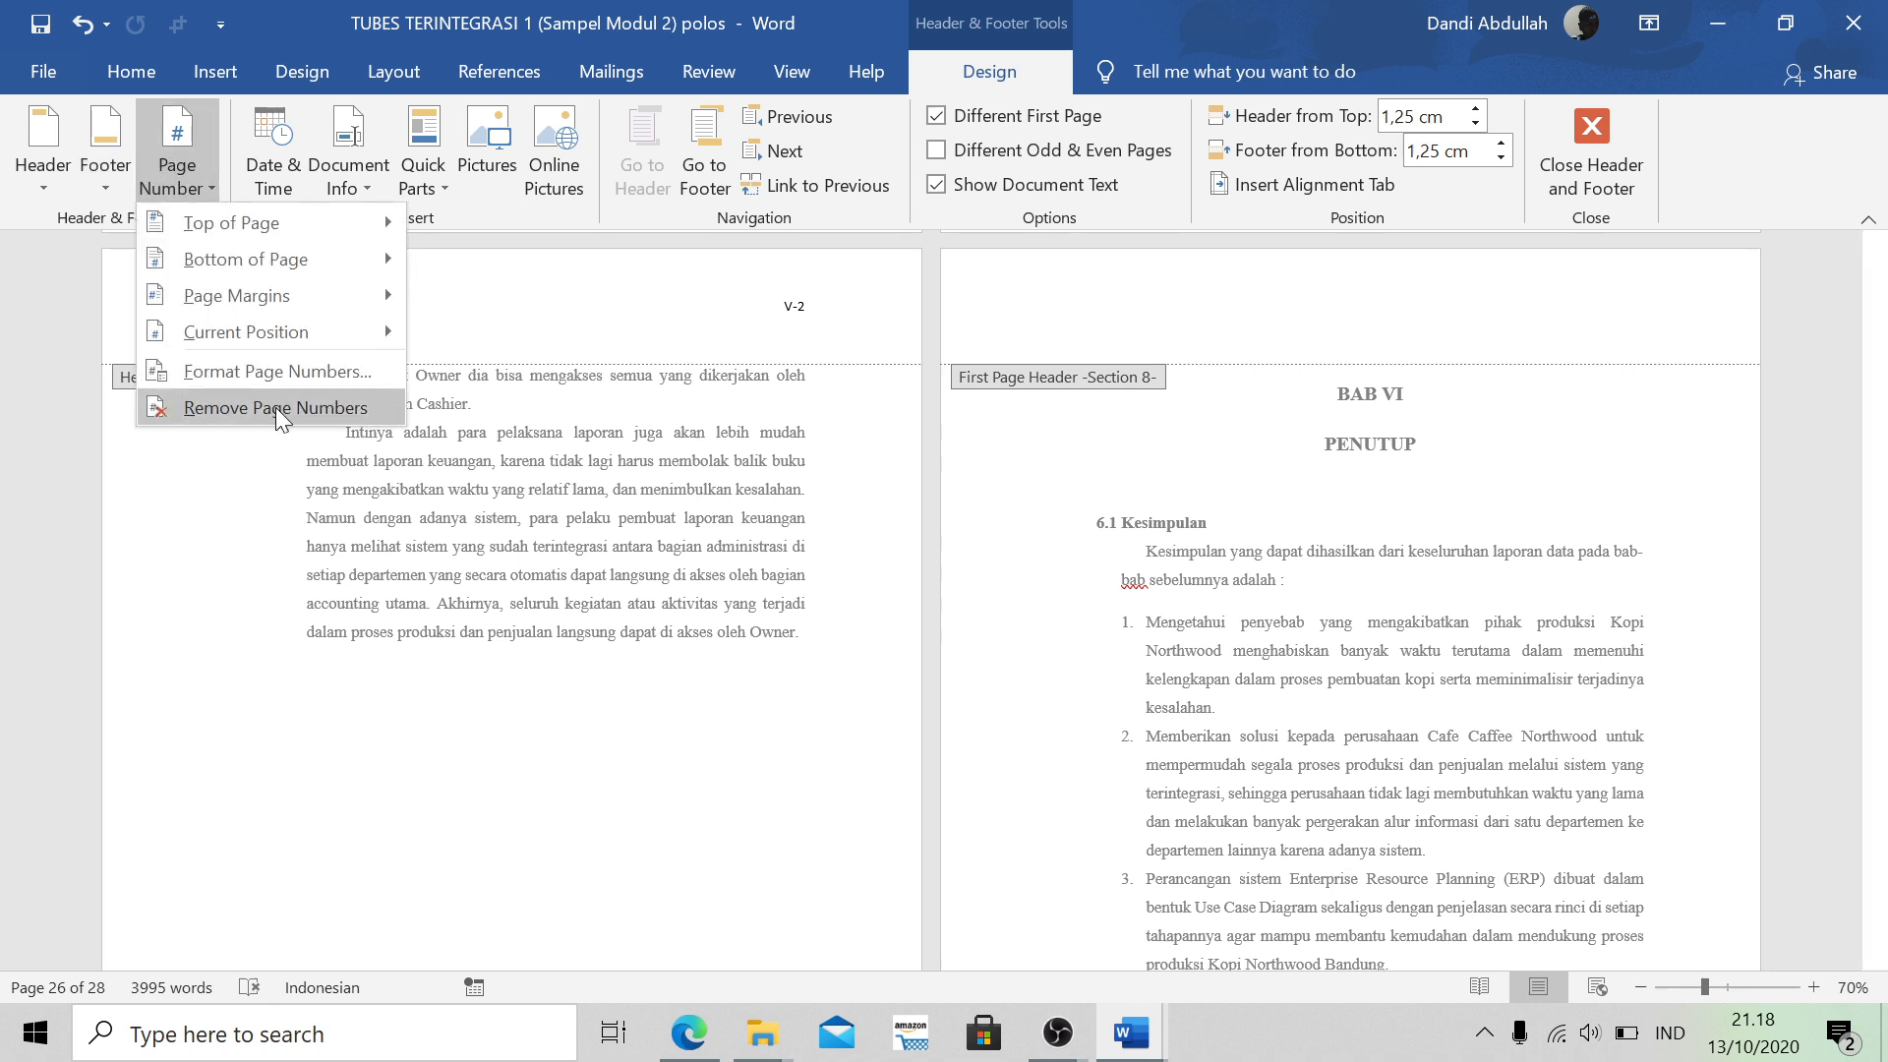
click(252, 378)
click(1066, 387)
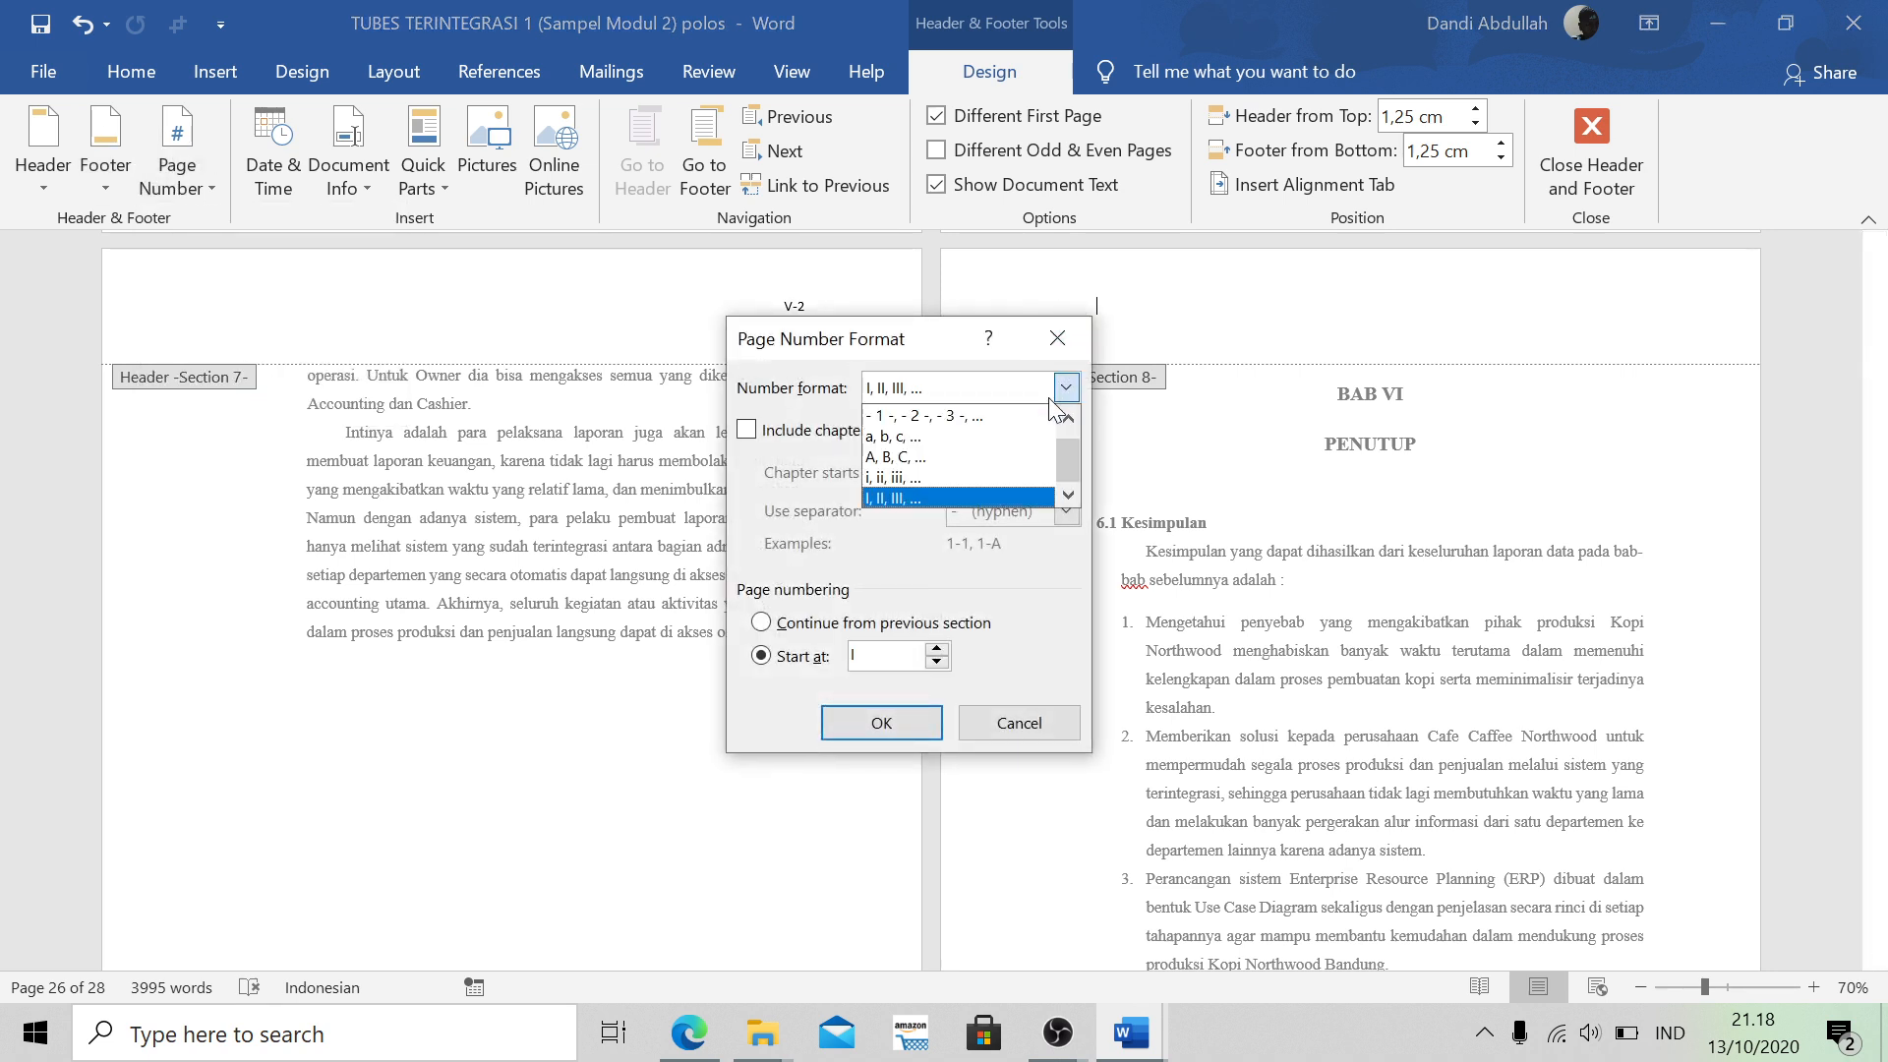
click(1072, 418)
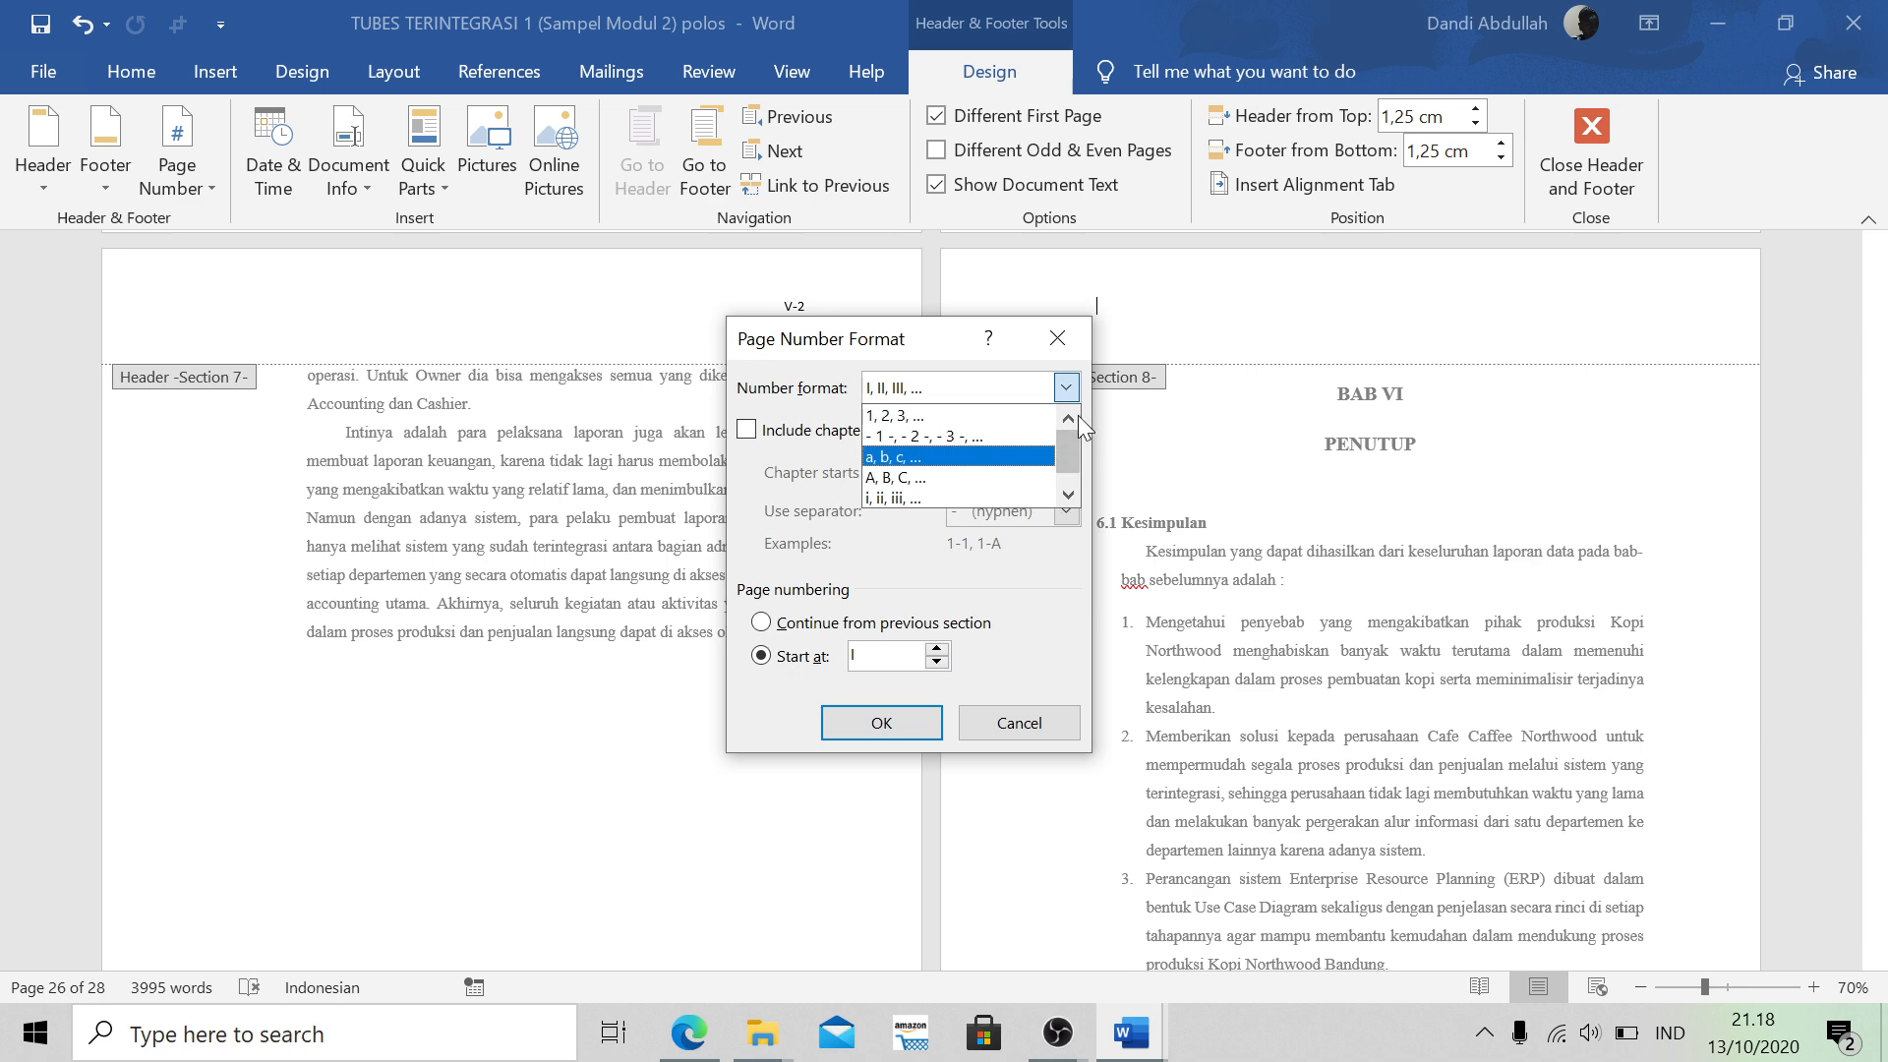
click(993, 414)
click(881, 721)
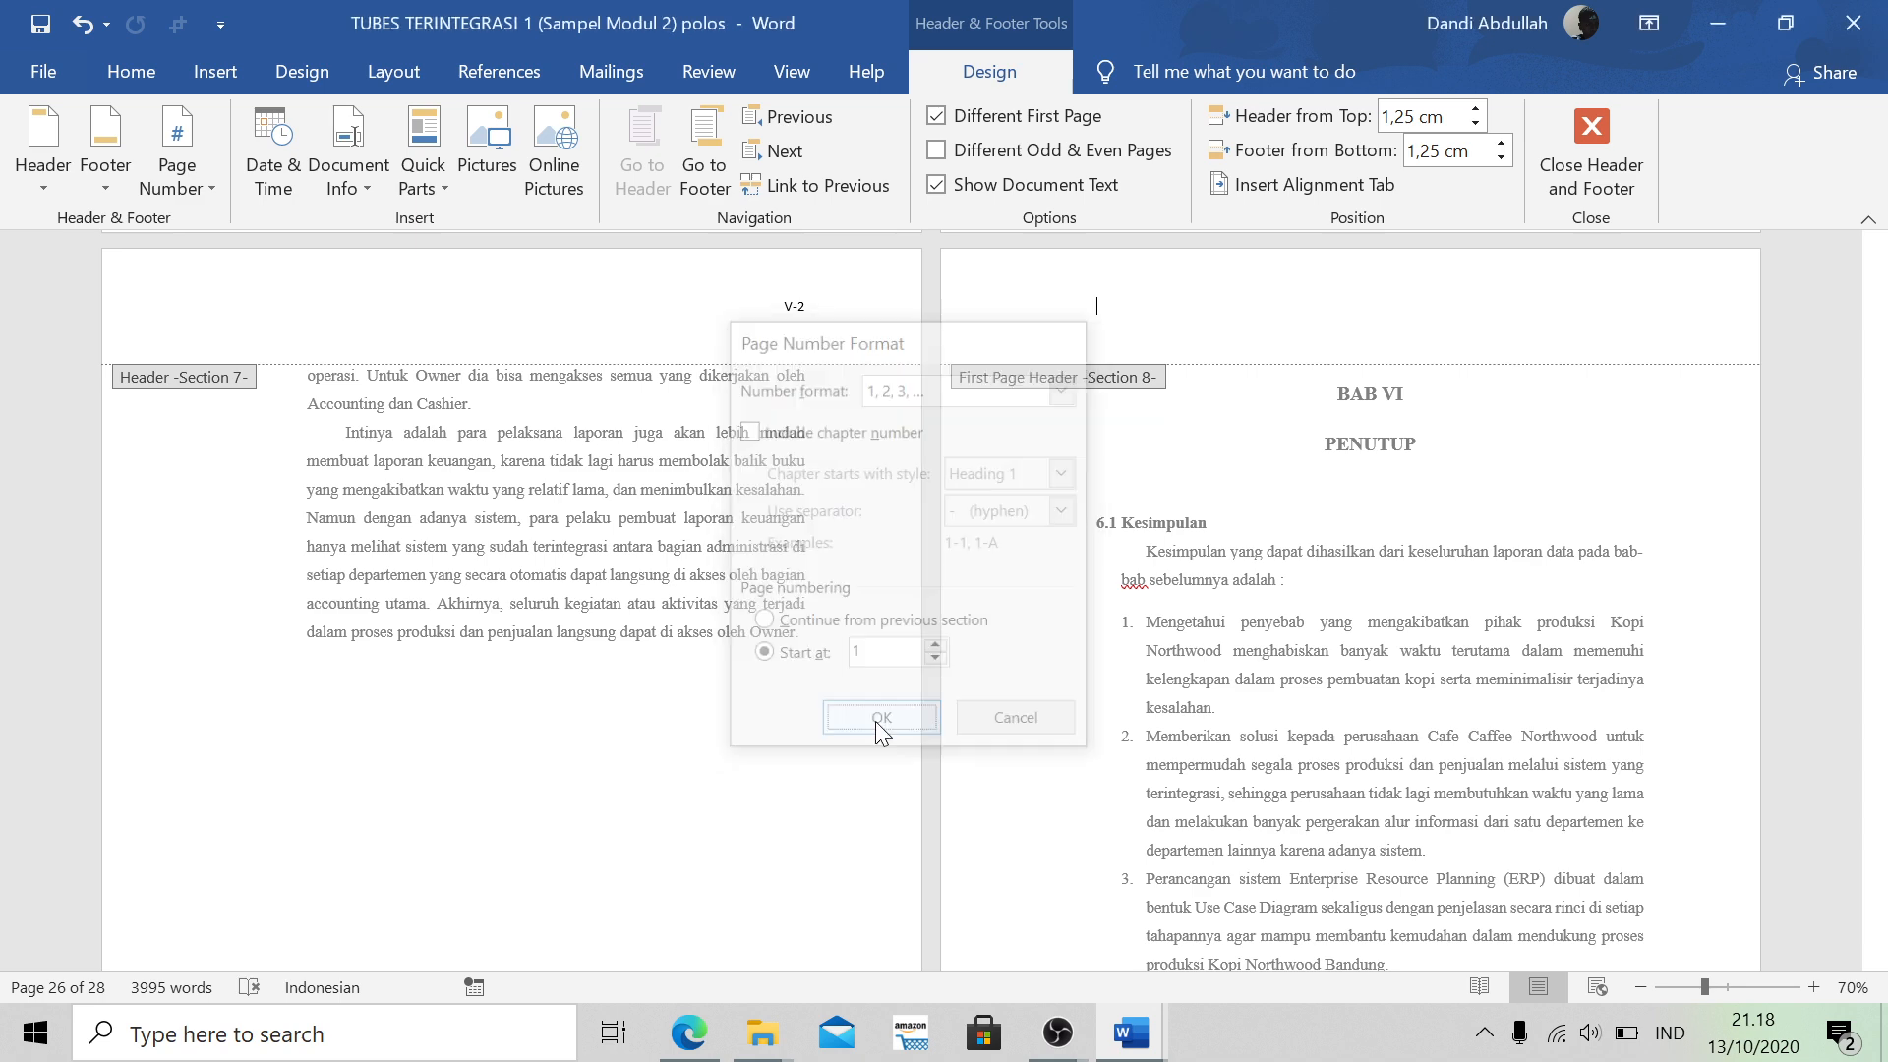
Change the chapter prefix in the Section 8 first-page footer to "VI-"
scroll(984, 492, down, 6)
click(1096, 670)
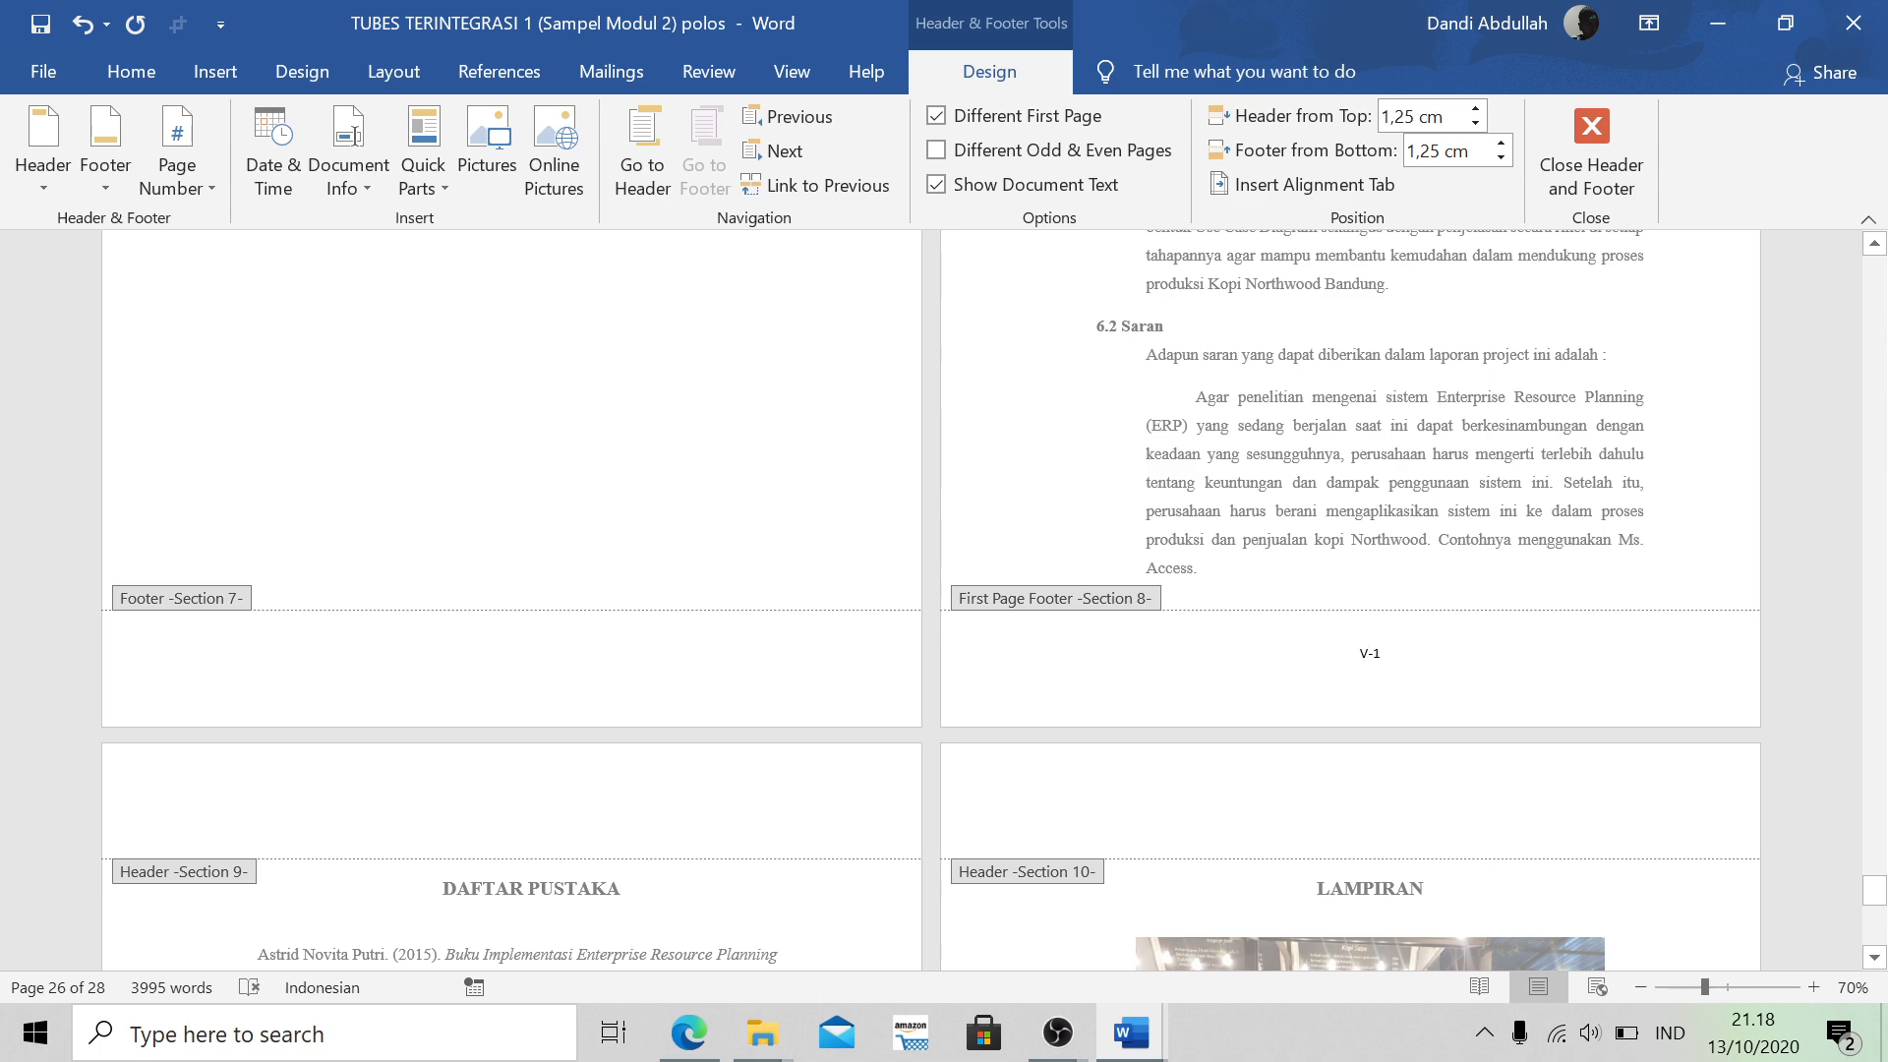
scroll(1394, 653, down, 5)
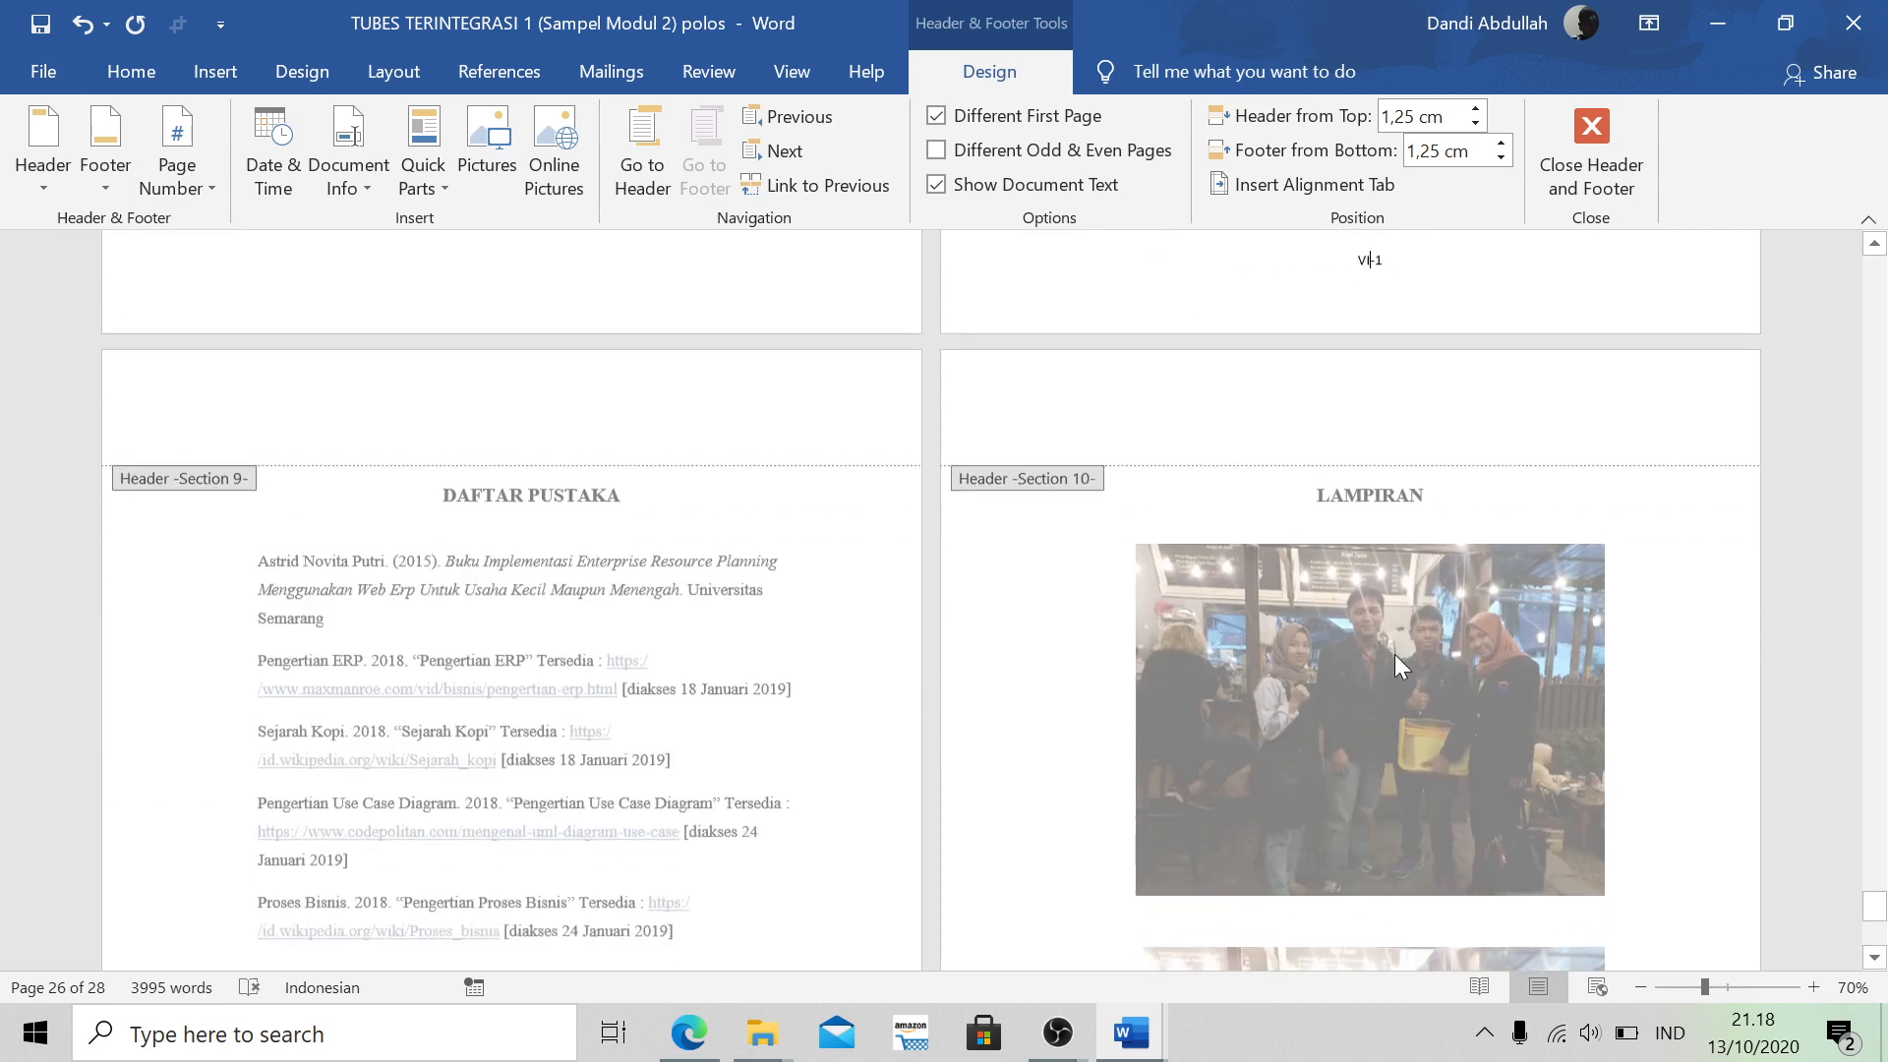
scroll(1395, 653, up, 5)
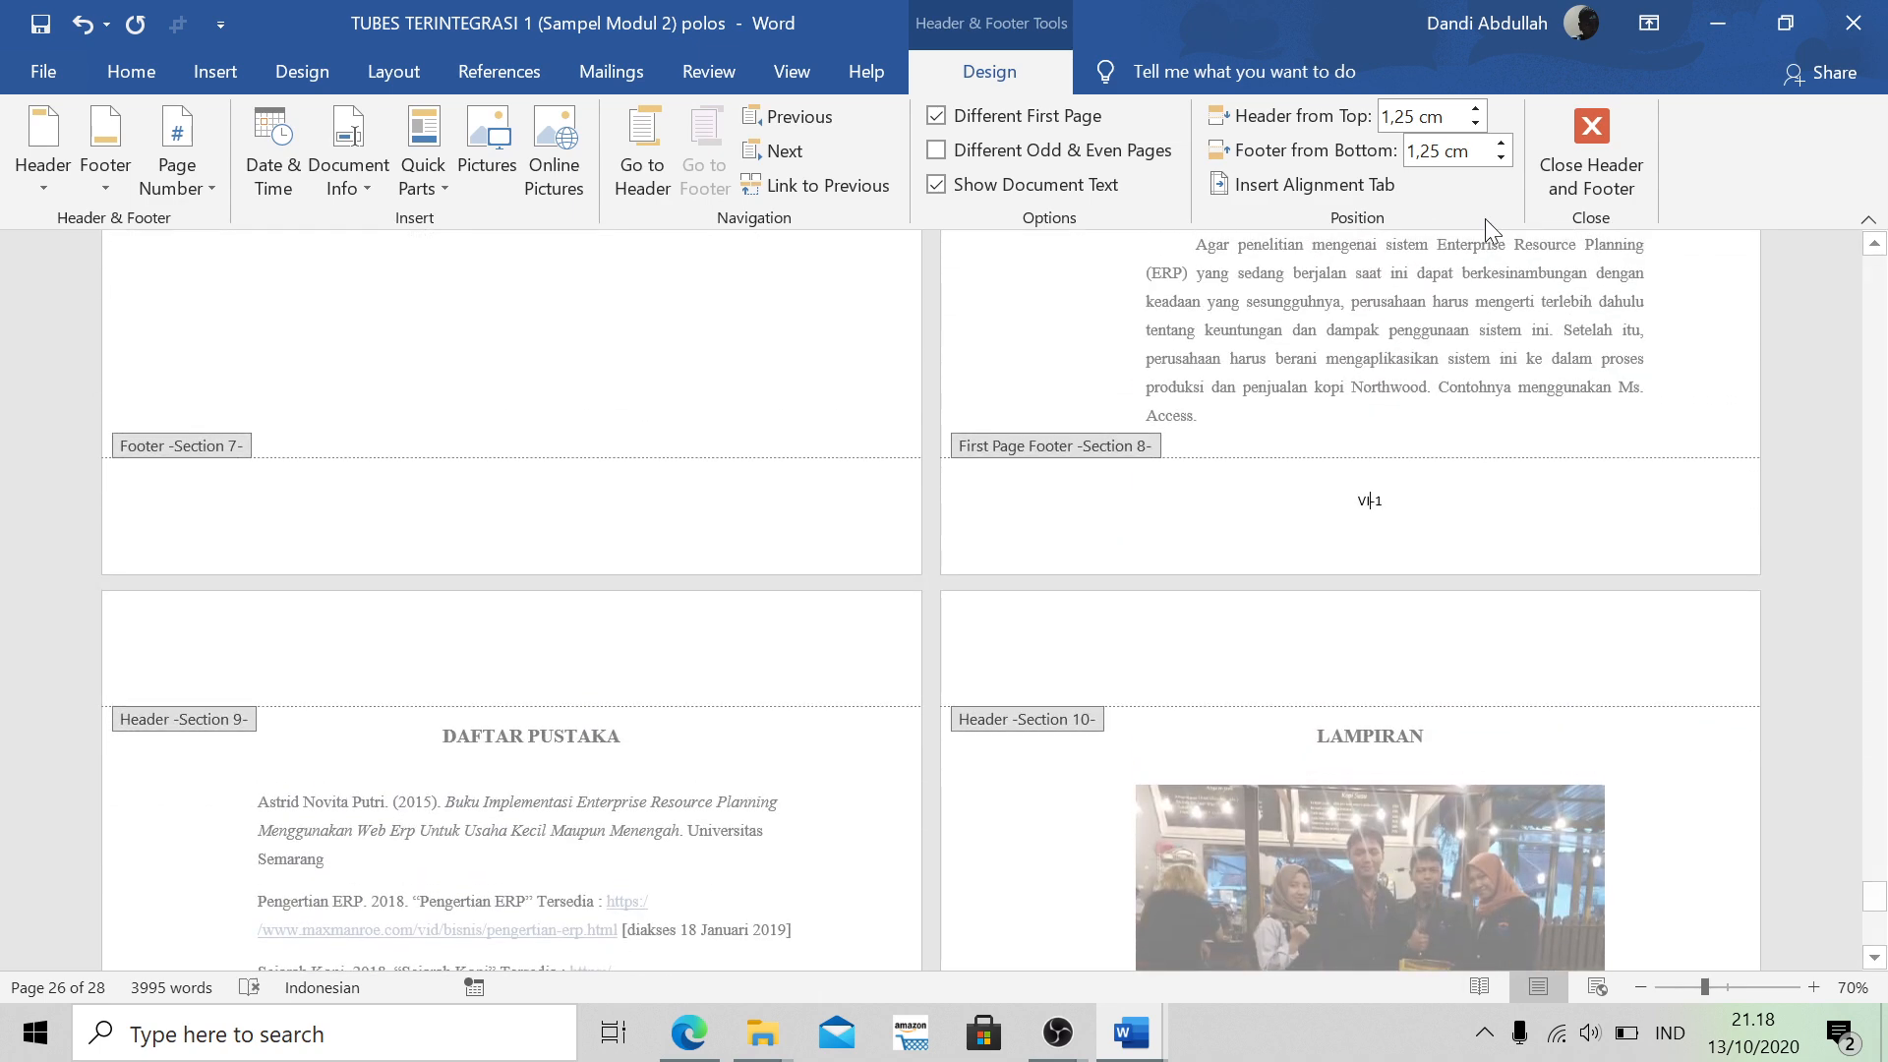
Insert a centered Plain Number 2 page number at the bottom of the page in the Section 9 footer of DAFTAR PUSTAKA
scroll(1336, 675, down, 5)
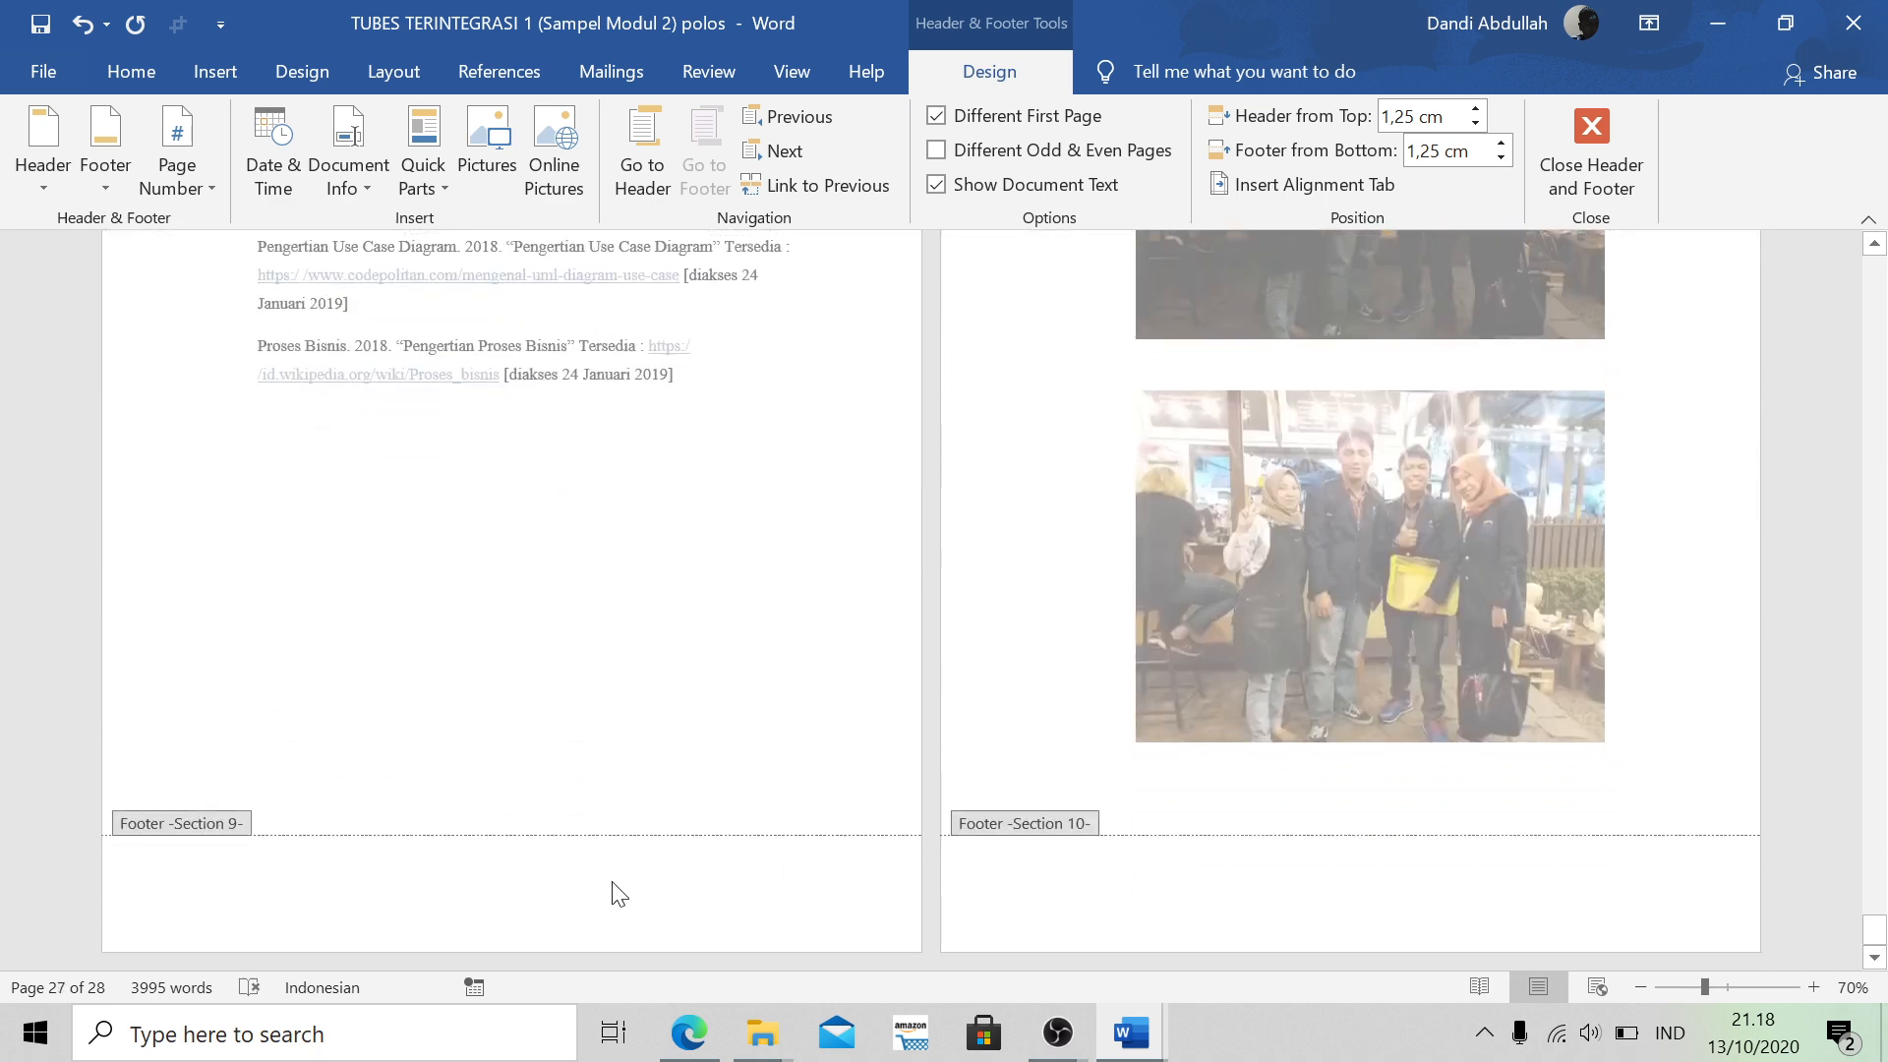
scroll(613, 893, up, 2)
scroll(521, 966, down, 5)
click(177, 181)
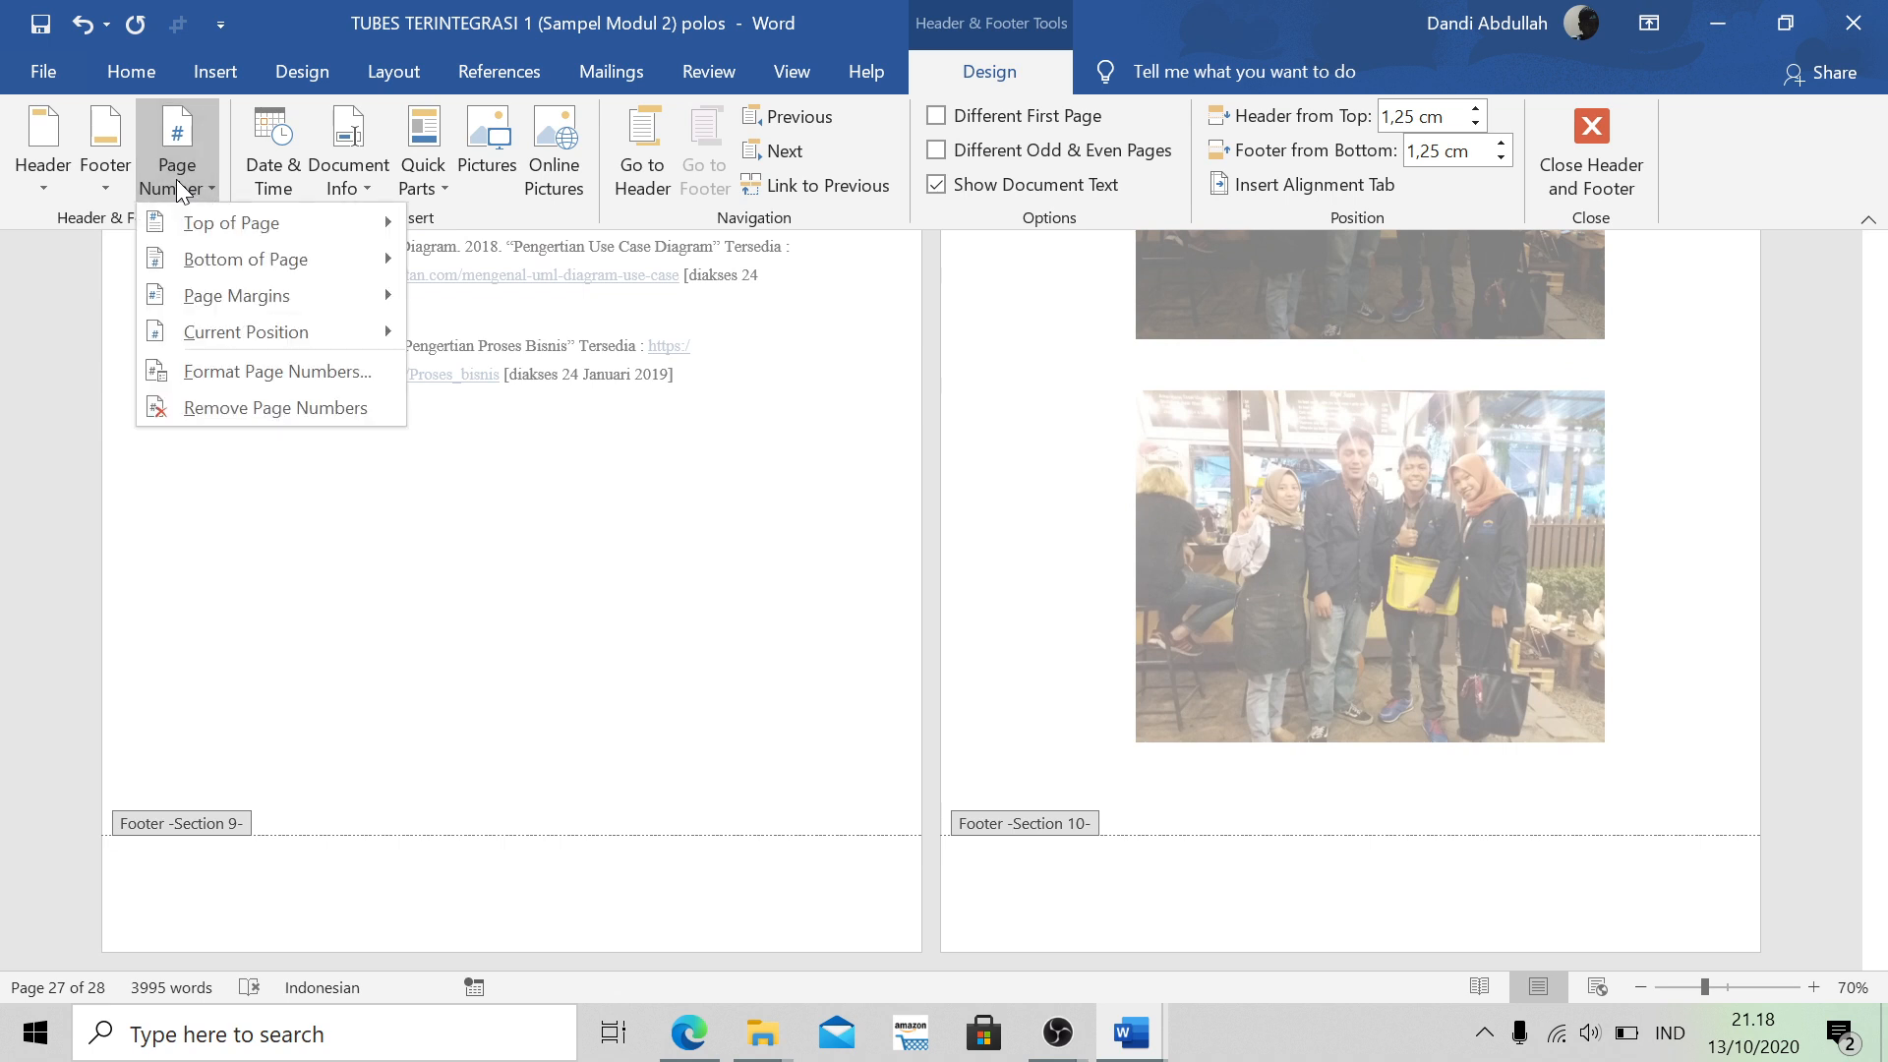
mouse_move(232, 262)
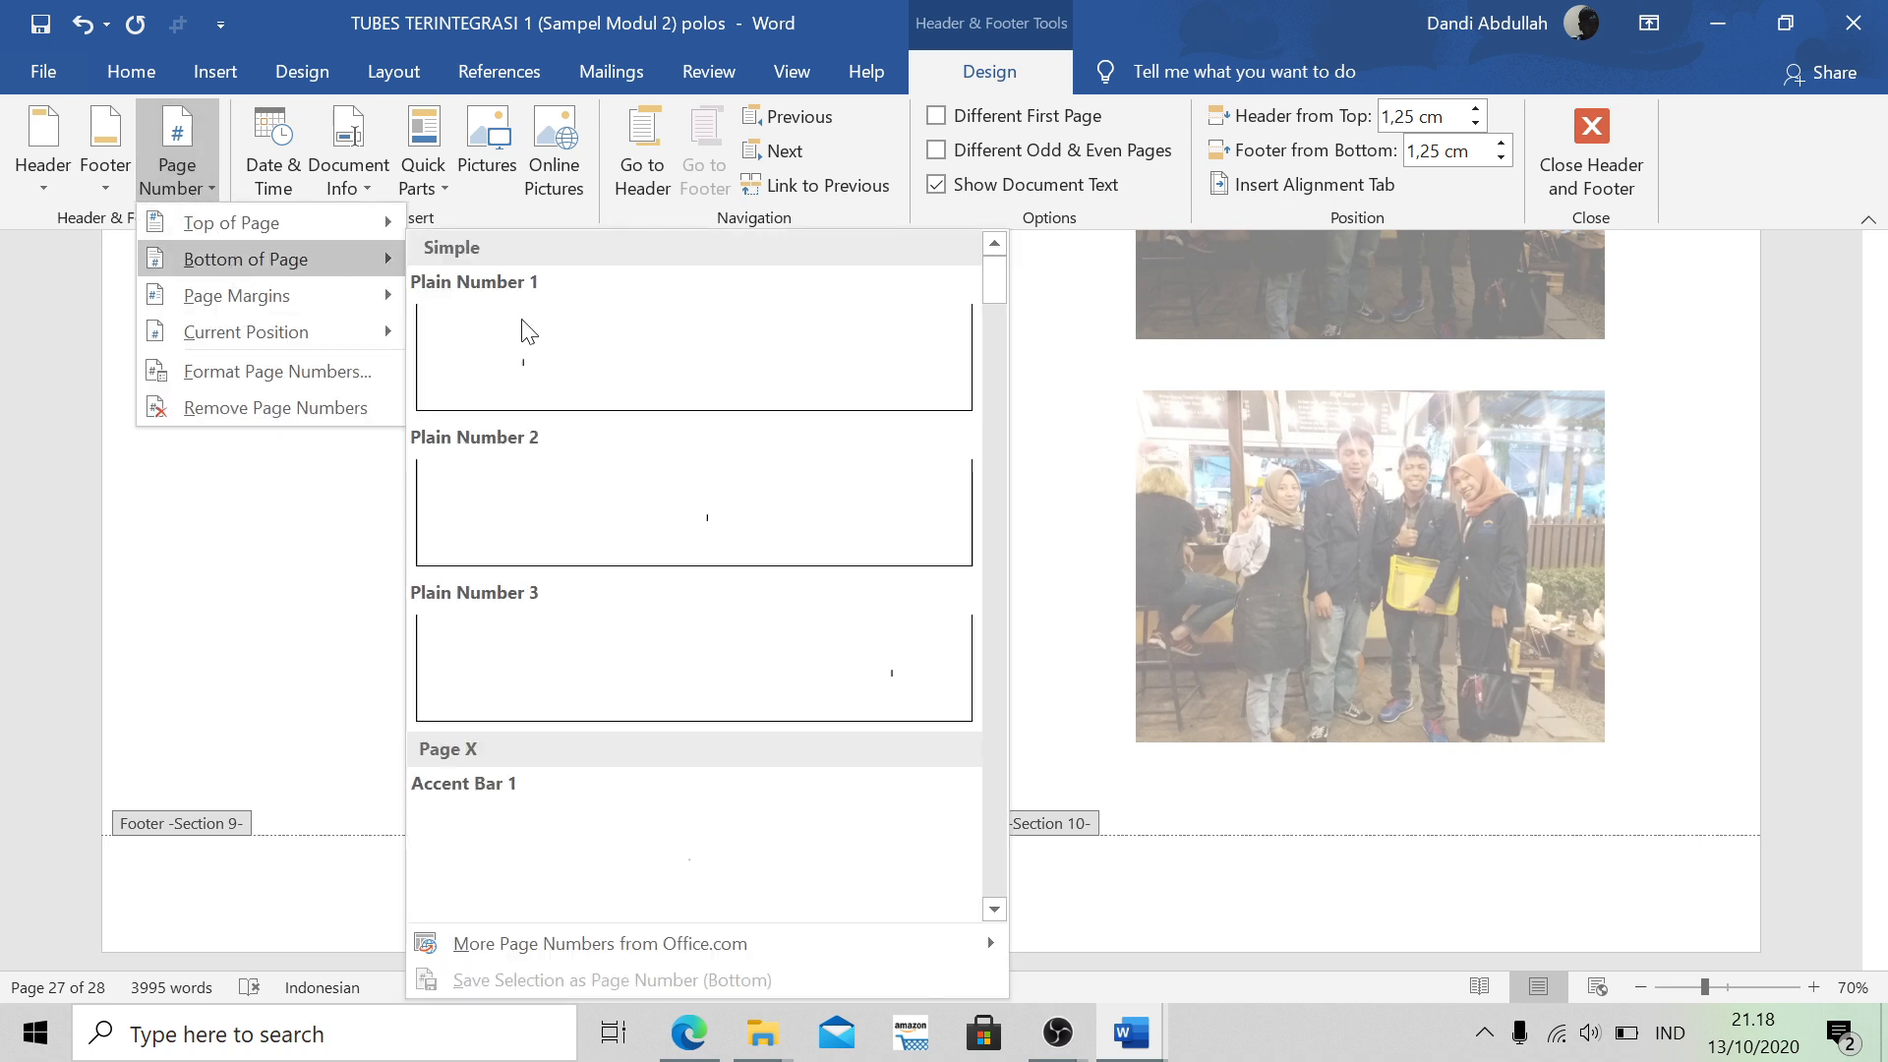
click(714, 480)
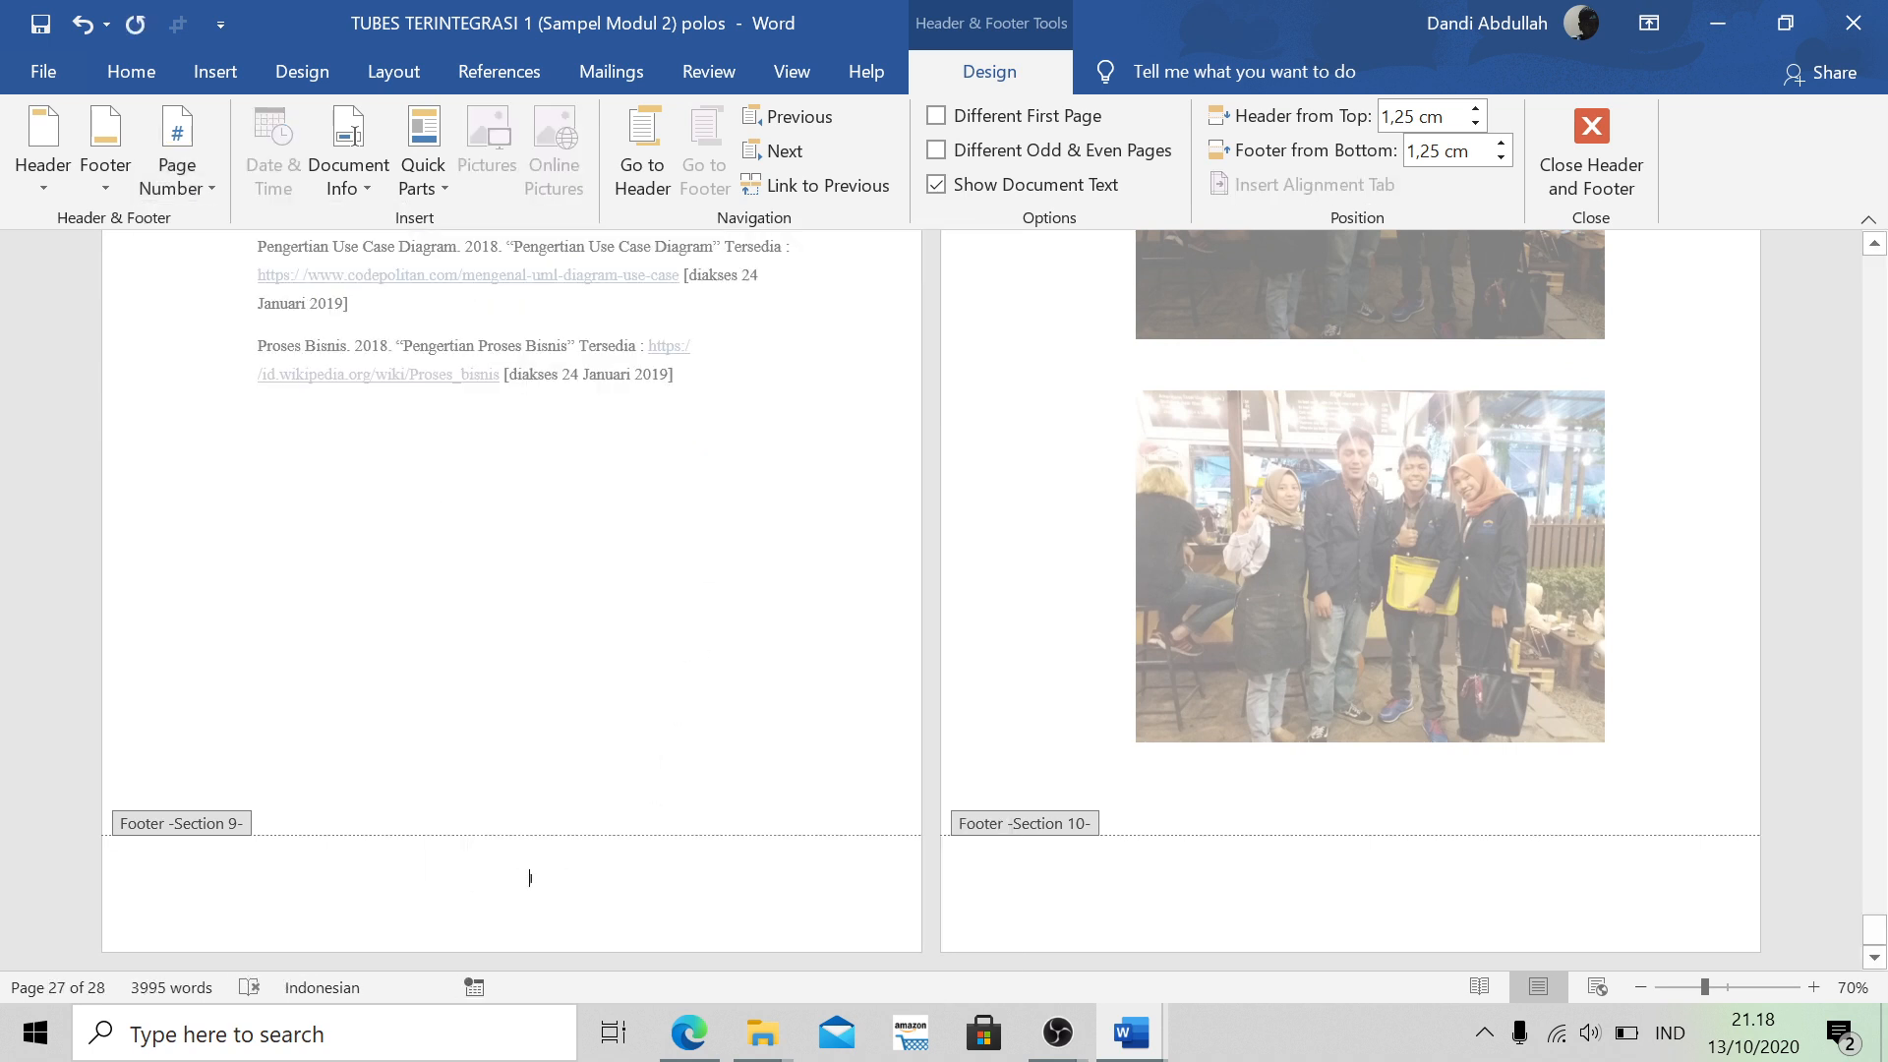
Set the Section 9 page number format to 1, 2, 3, … and check the numbering on the surrounding pages
click(181, 157)
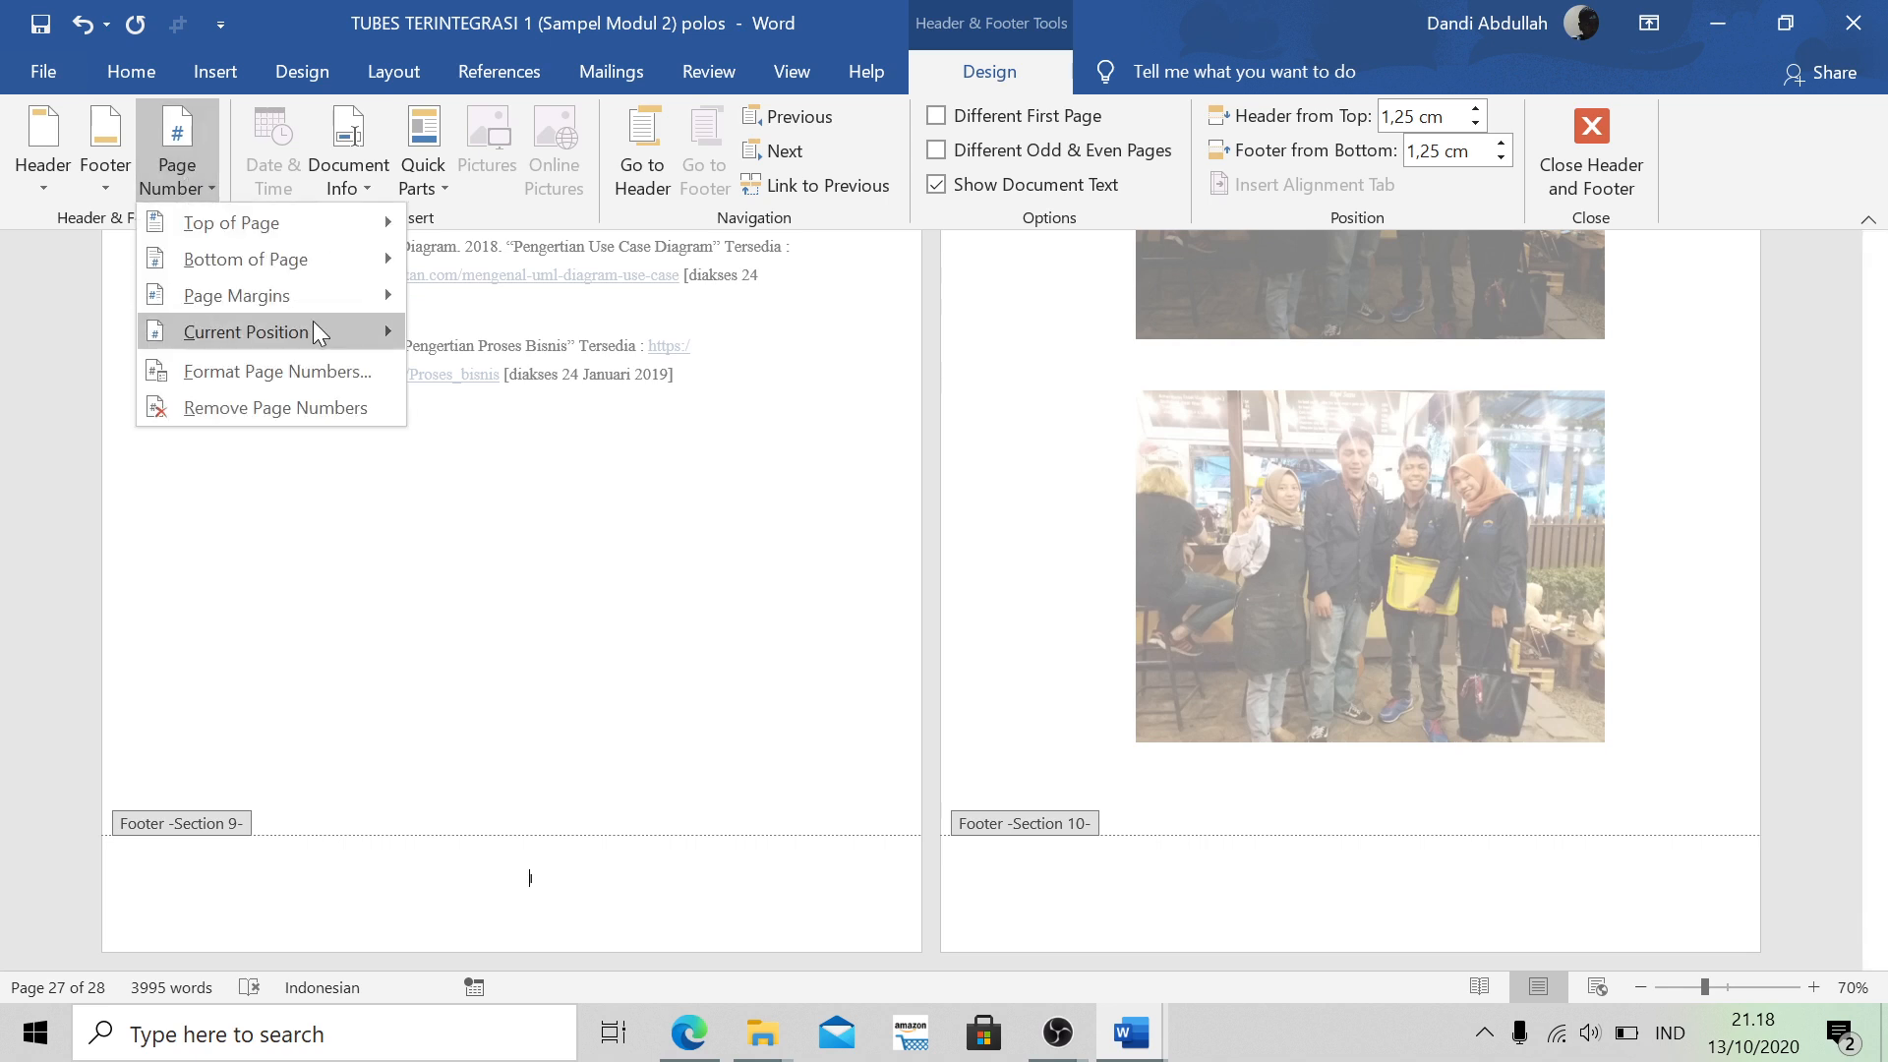
click(325, 382)
click(1066, 387)
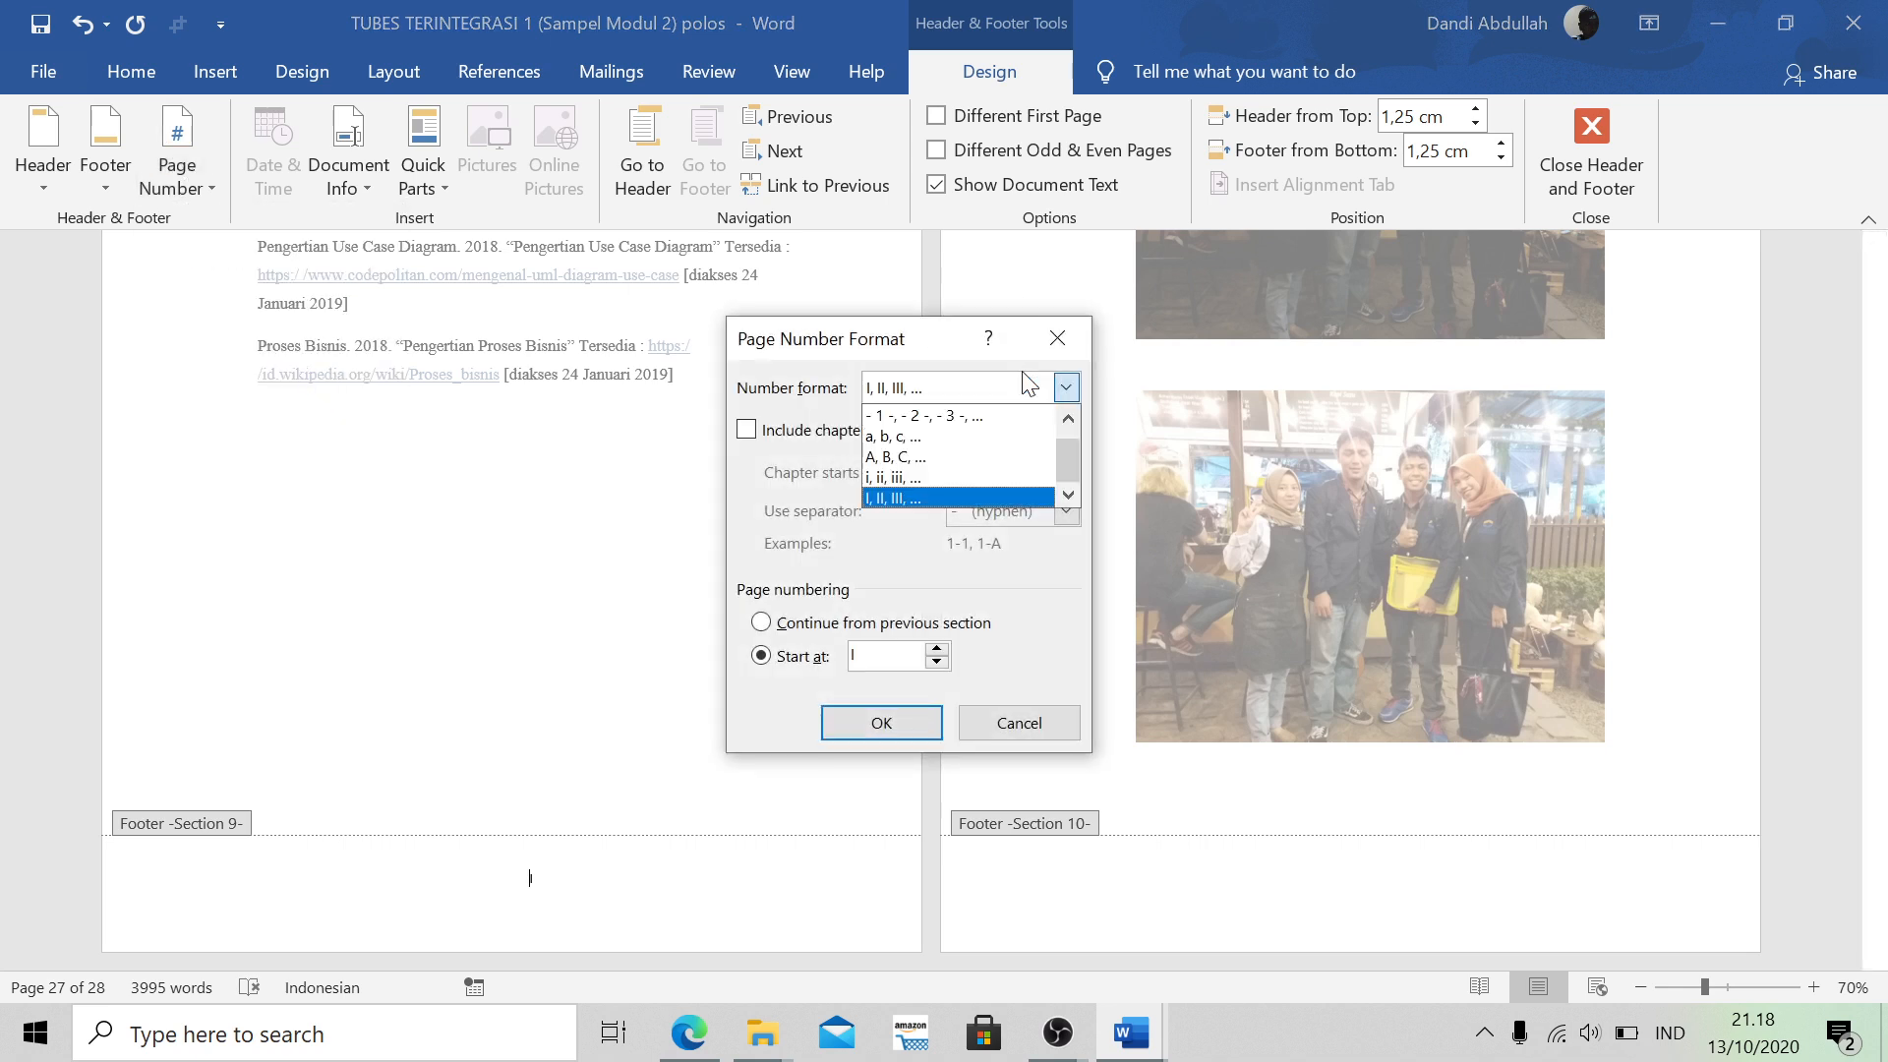
scroll(1070, 460, up, 1)
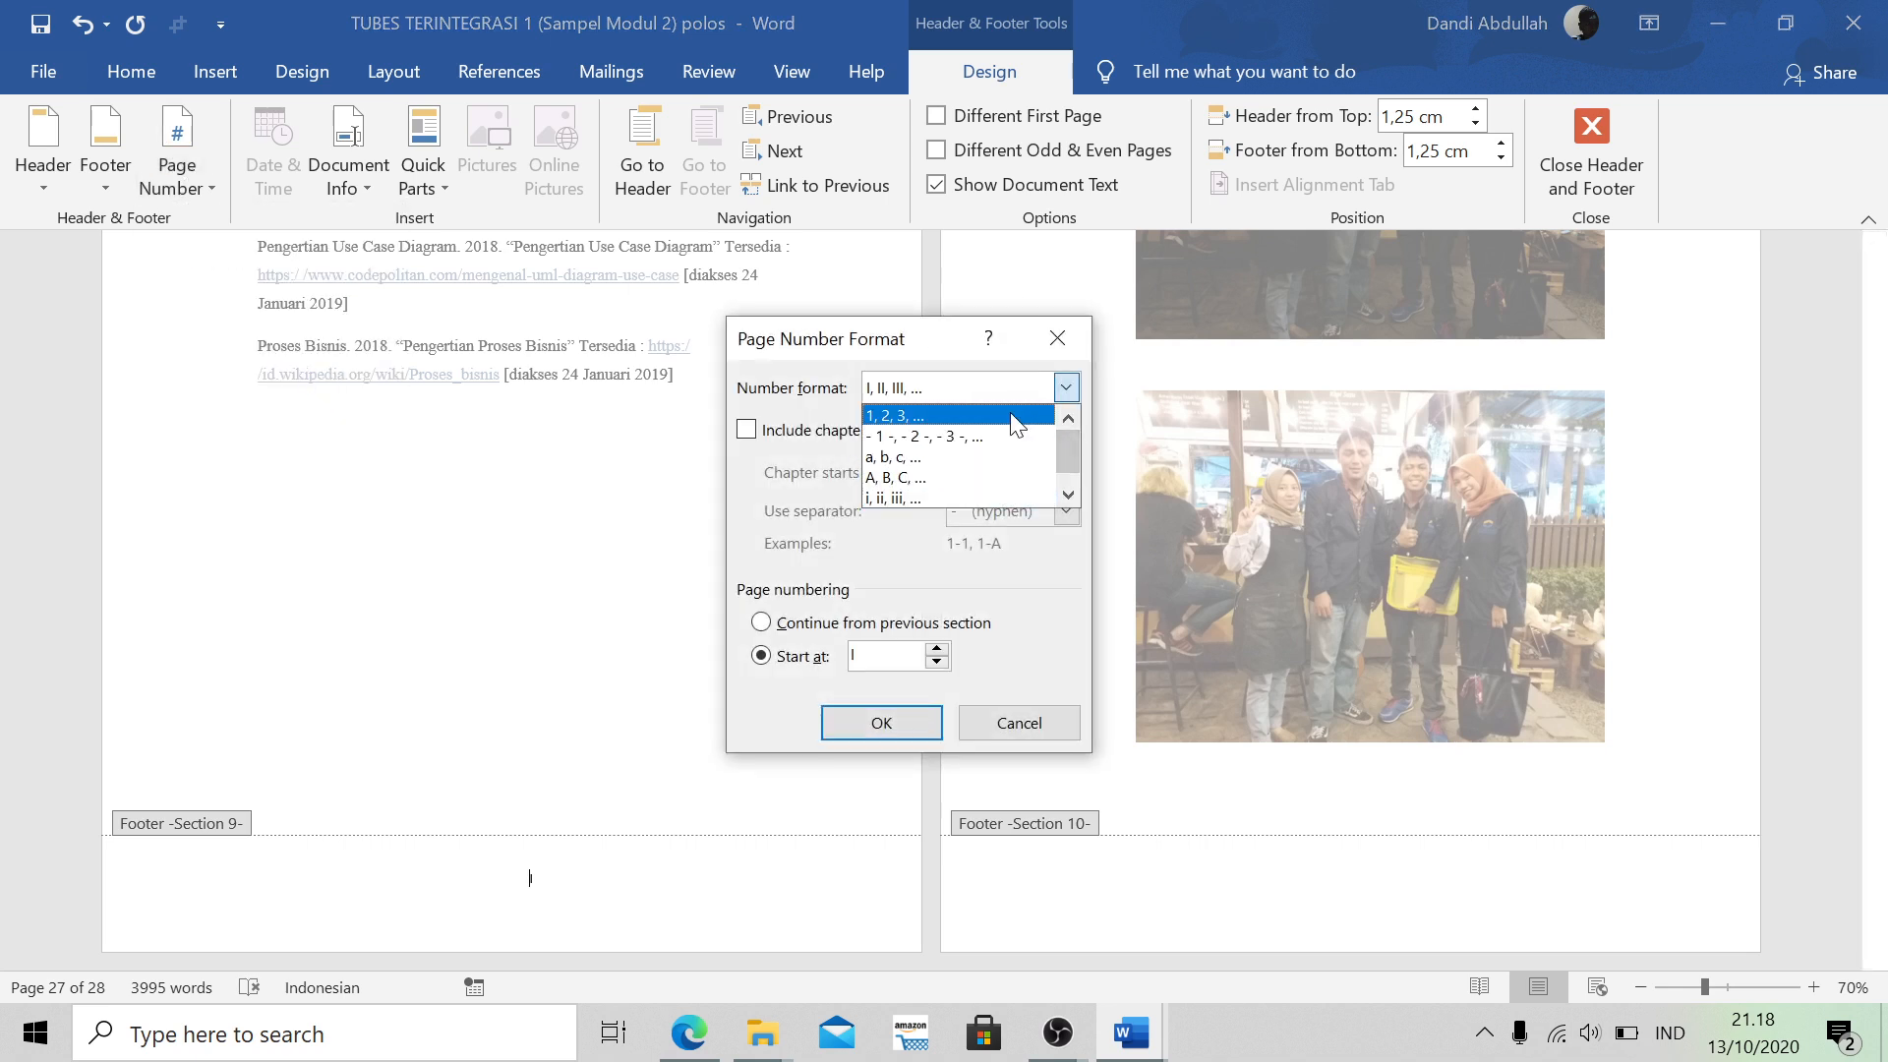
click(1011, 411)
click(908, 722)
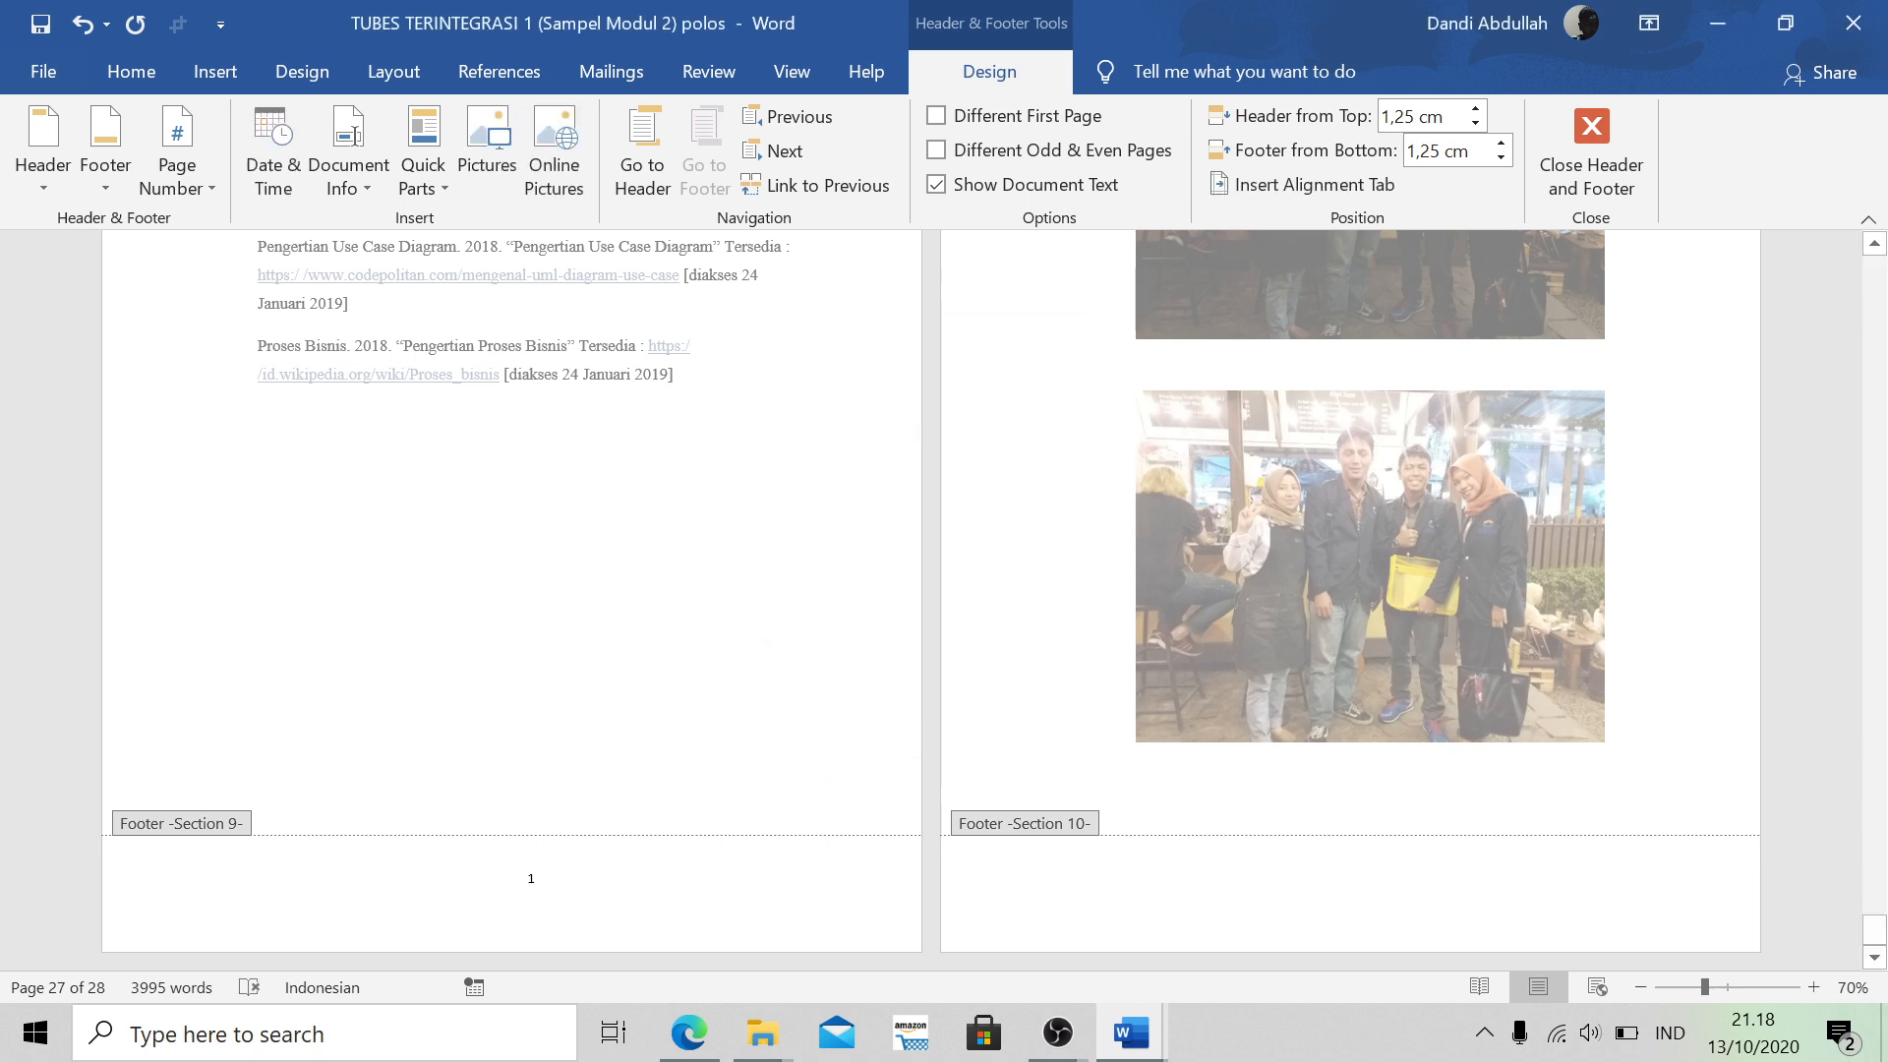
scroll(565, 893, up, 10)
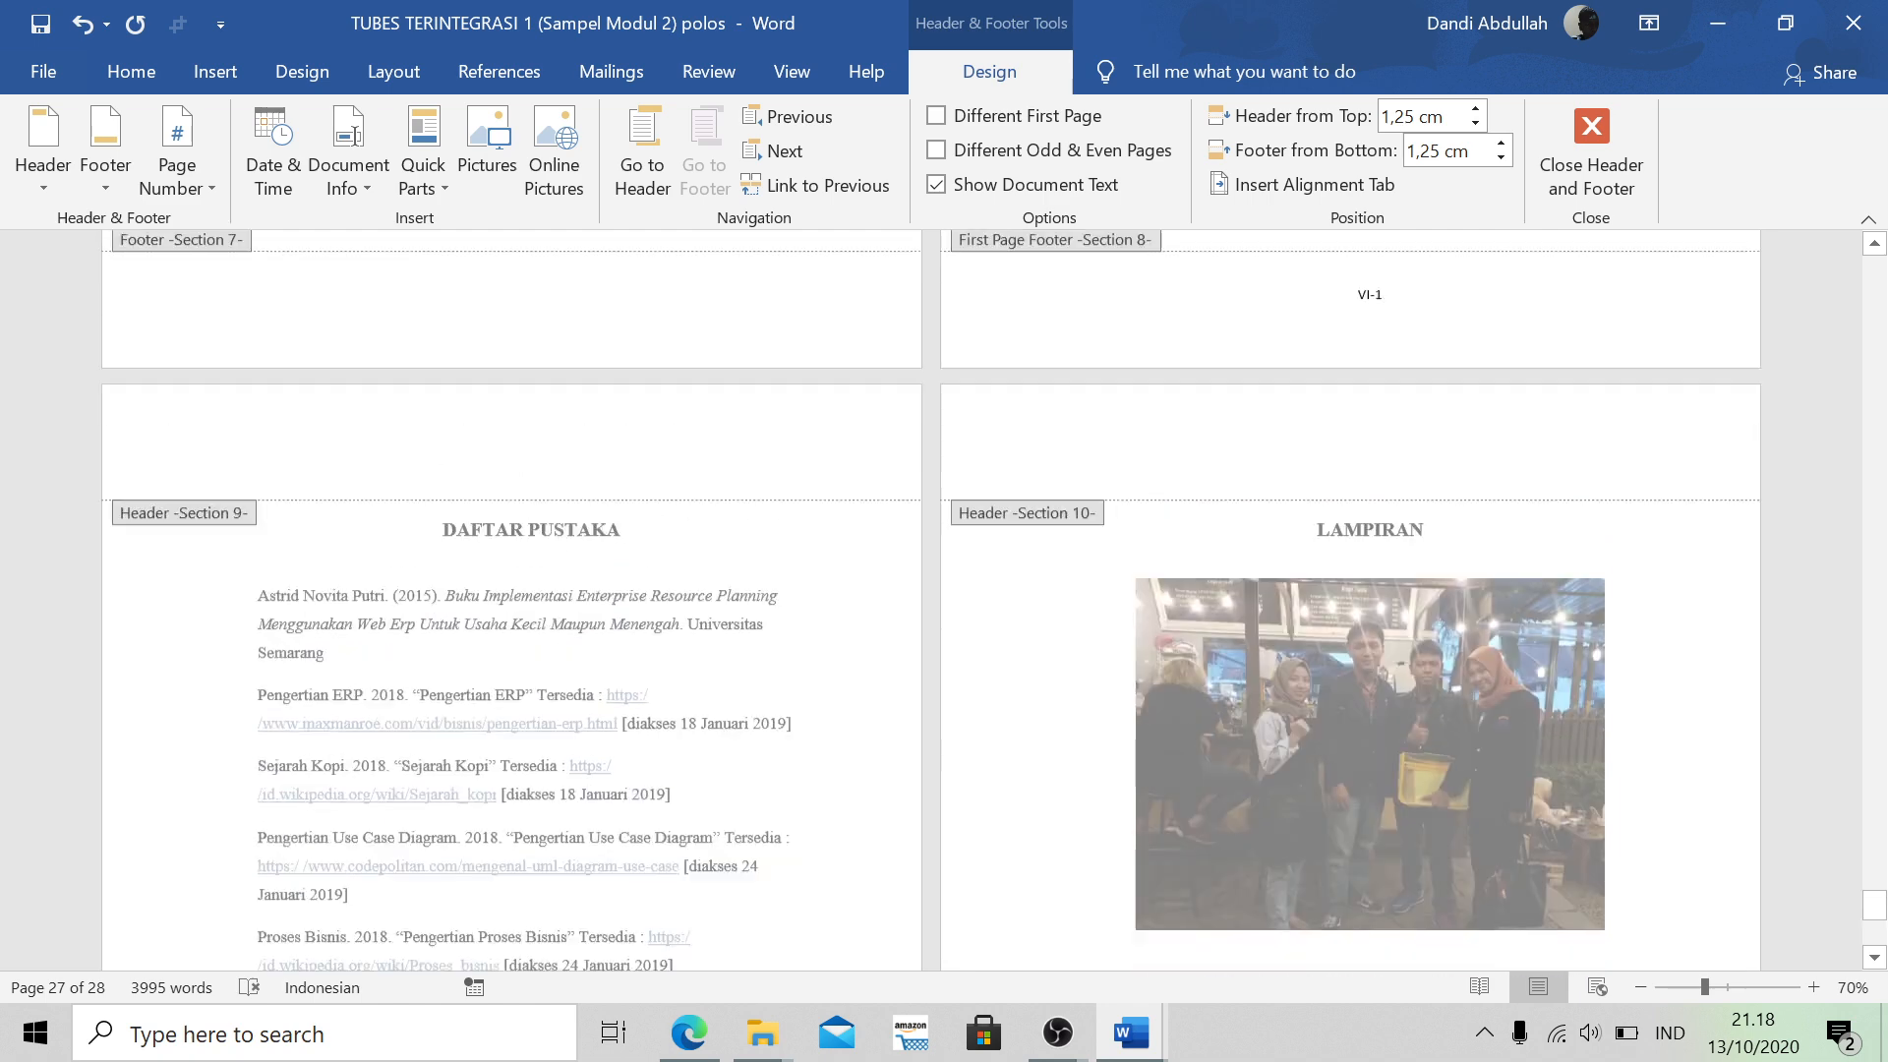
scroll(1320, 610, down, 3)
scroll(1320, 610, down, 5)
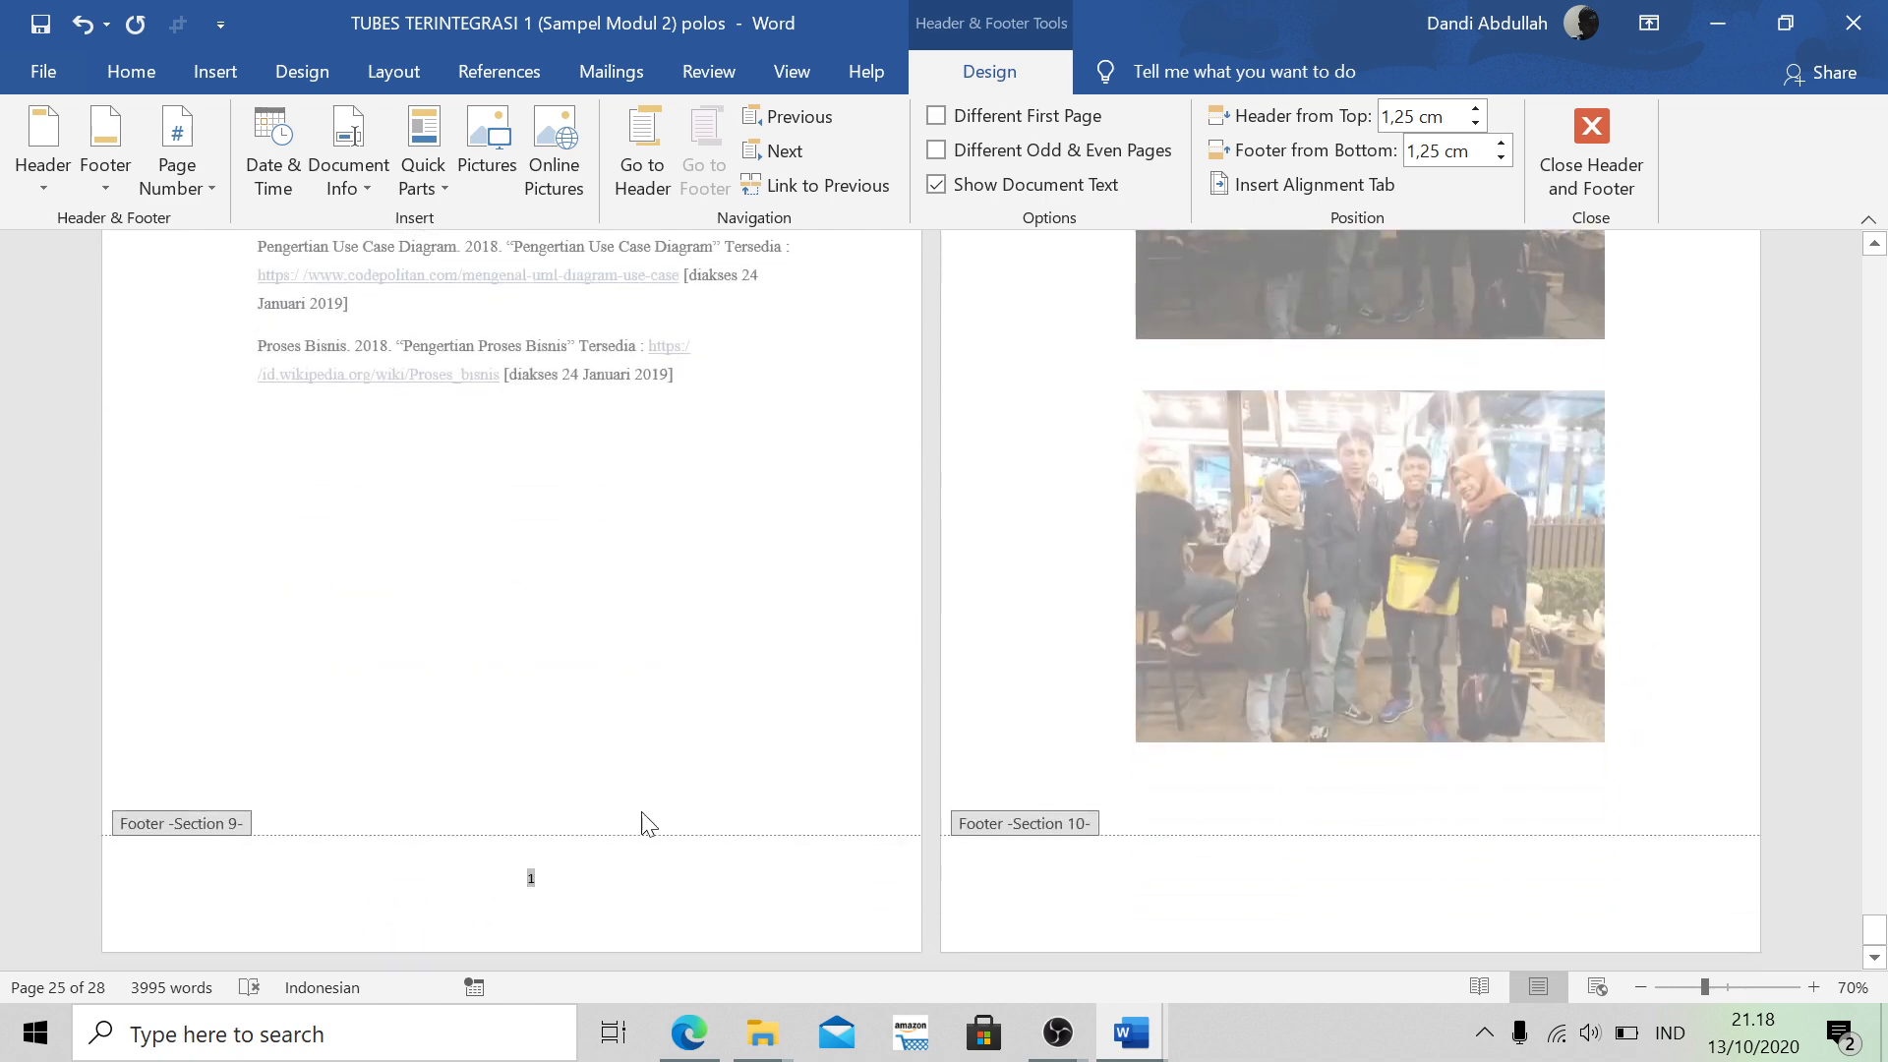
Prefix the Section 9 page number with "VII-" and insert a centered Plain Number 2 page number at the bottom of Section 10
text(v)
click(198, 165)
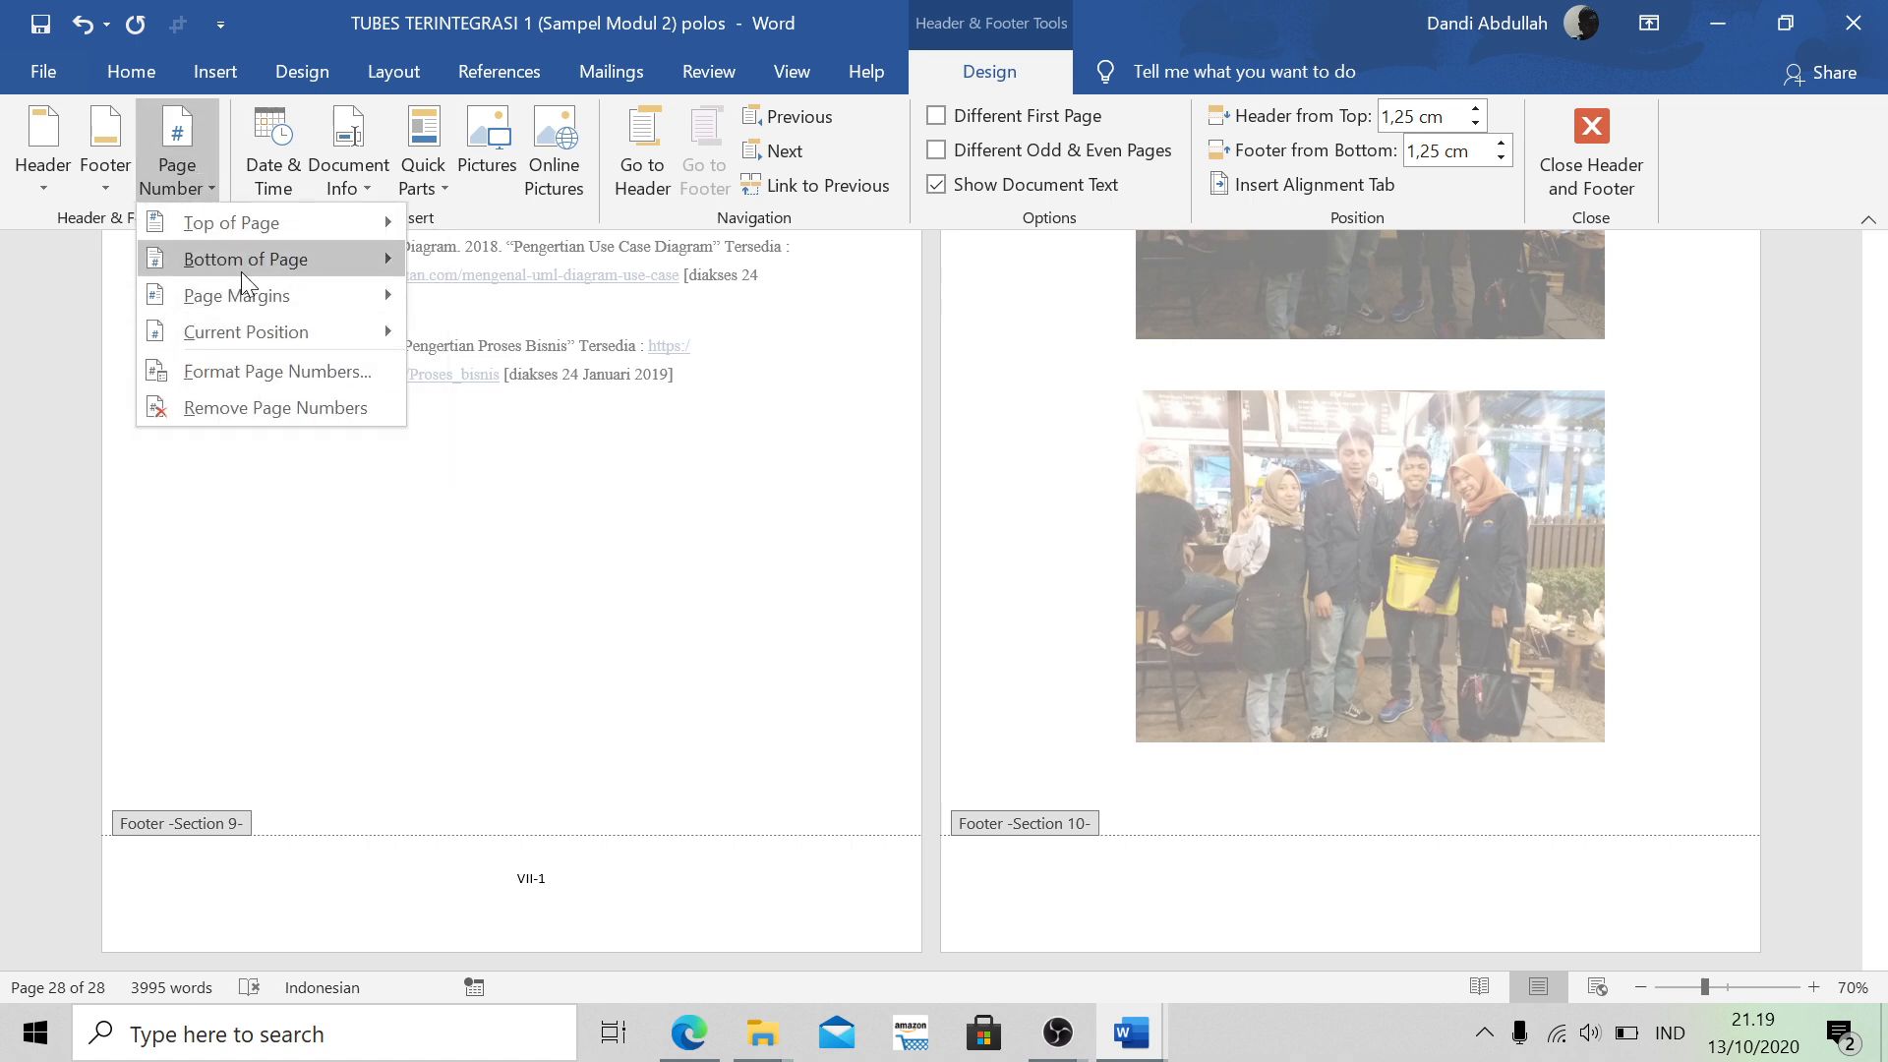
mouse_move(242, 274)
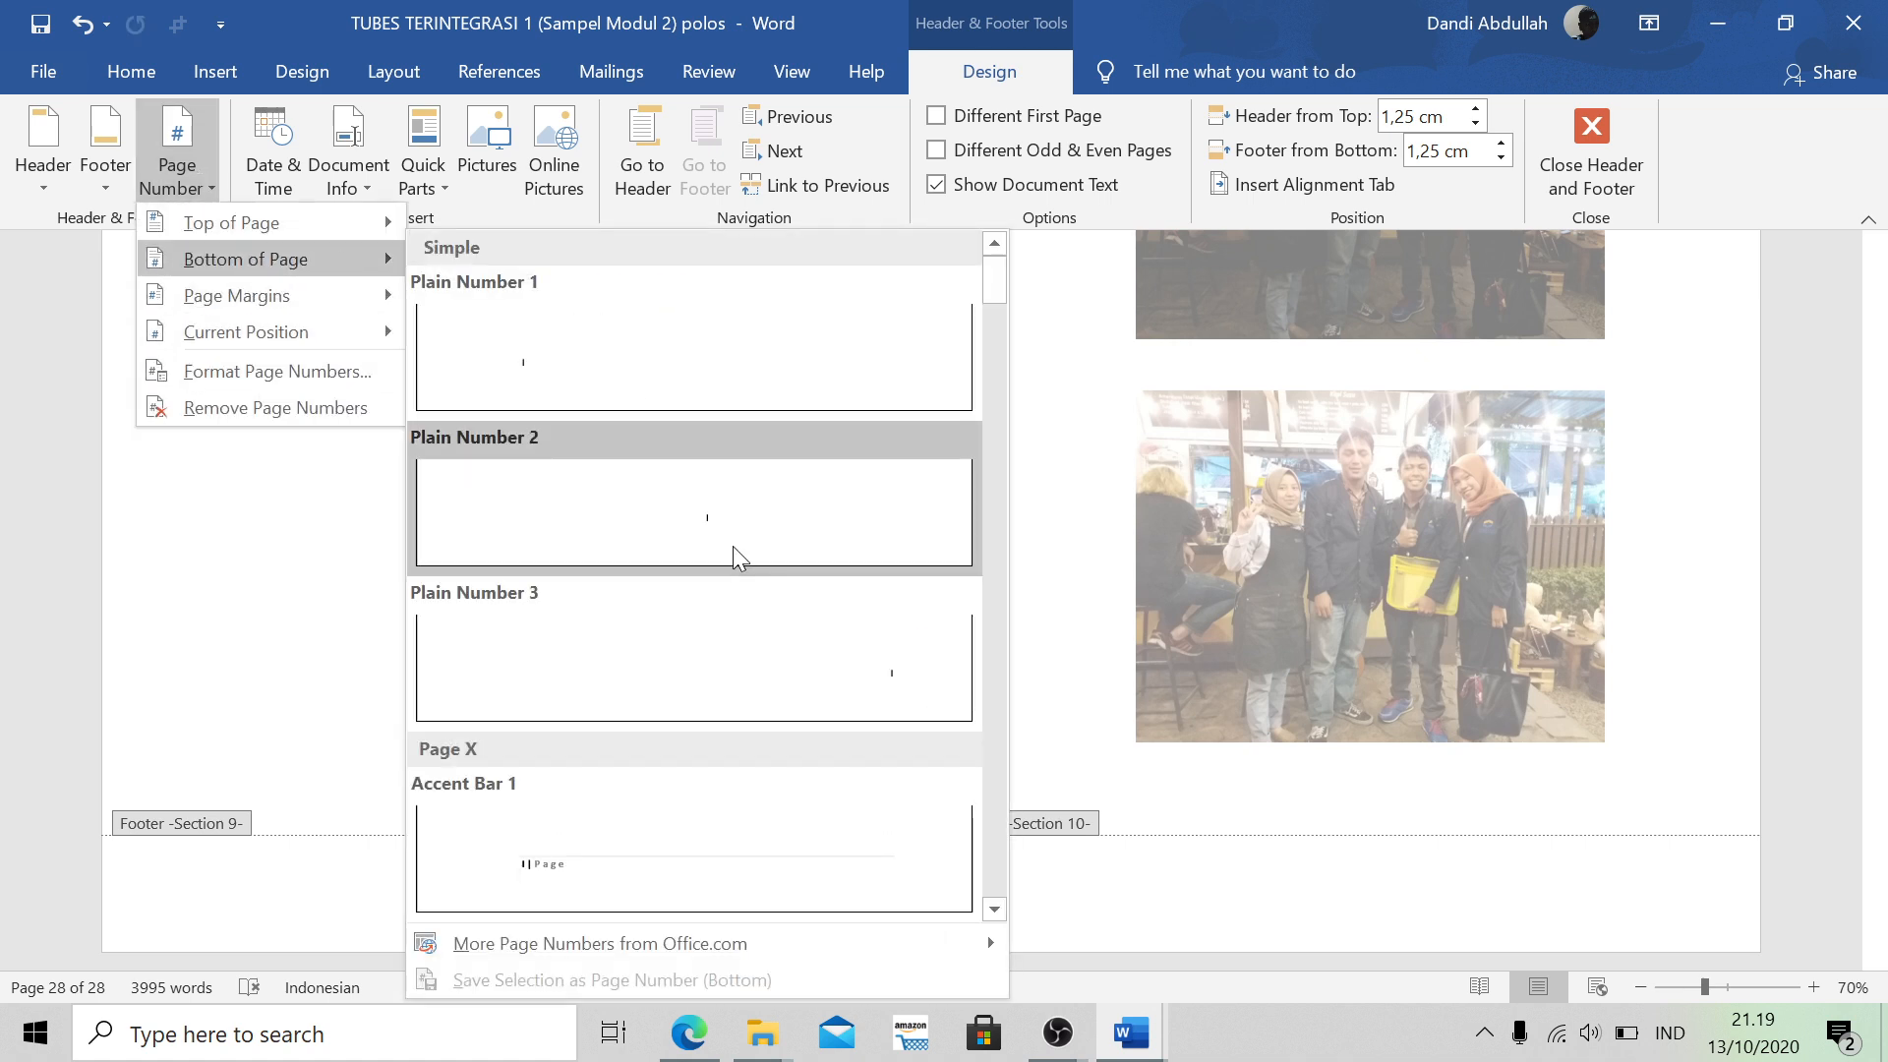
click(733, 548)
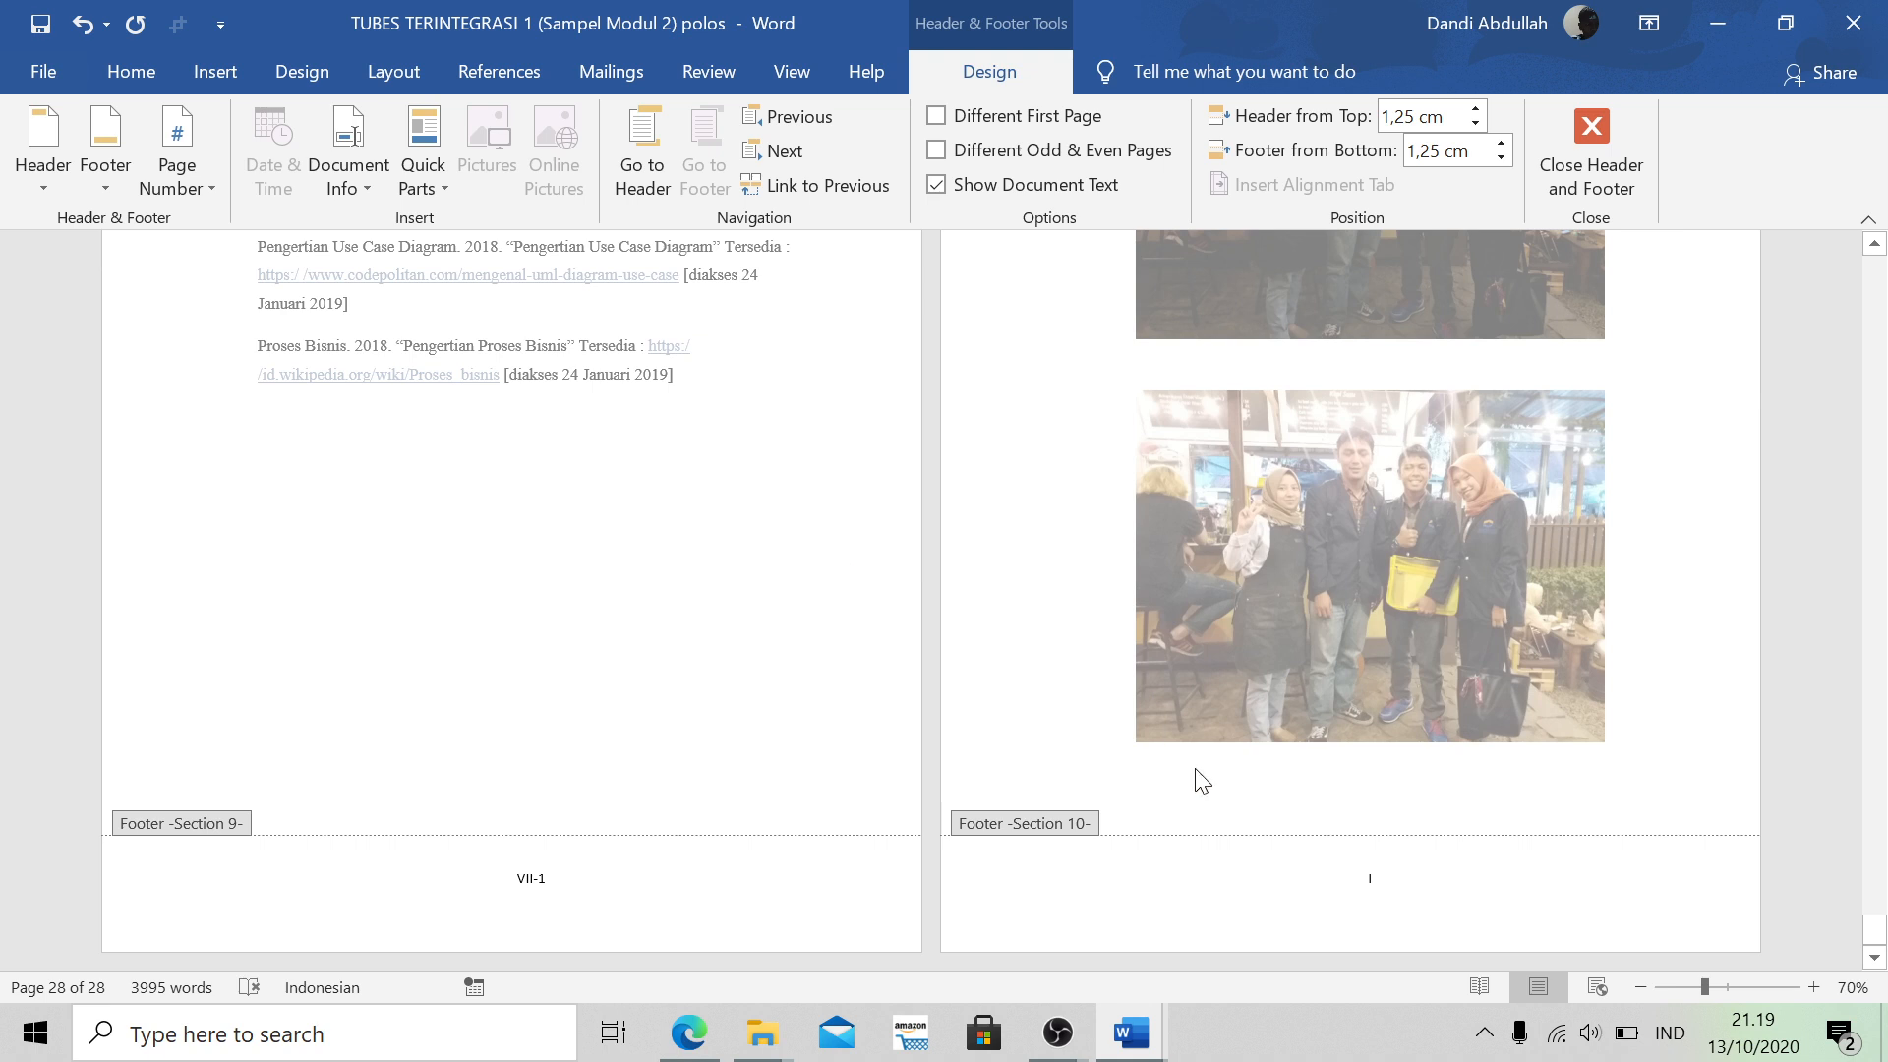
Set the Section 10 page number format to 1, 2, 3, …
click(194, 155)
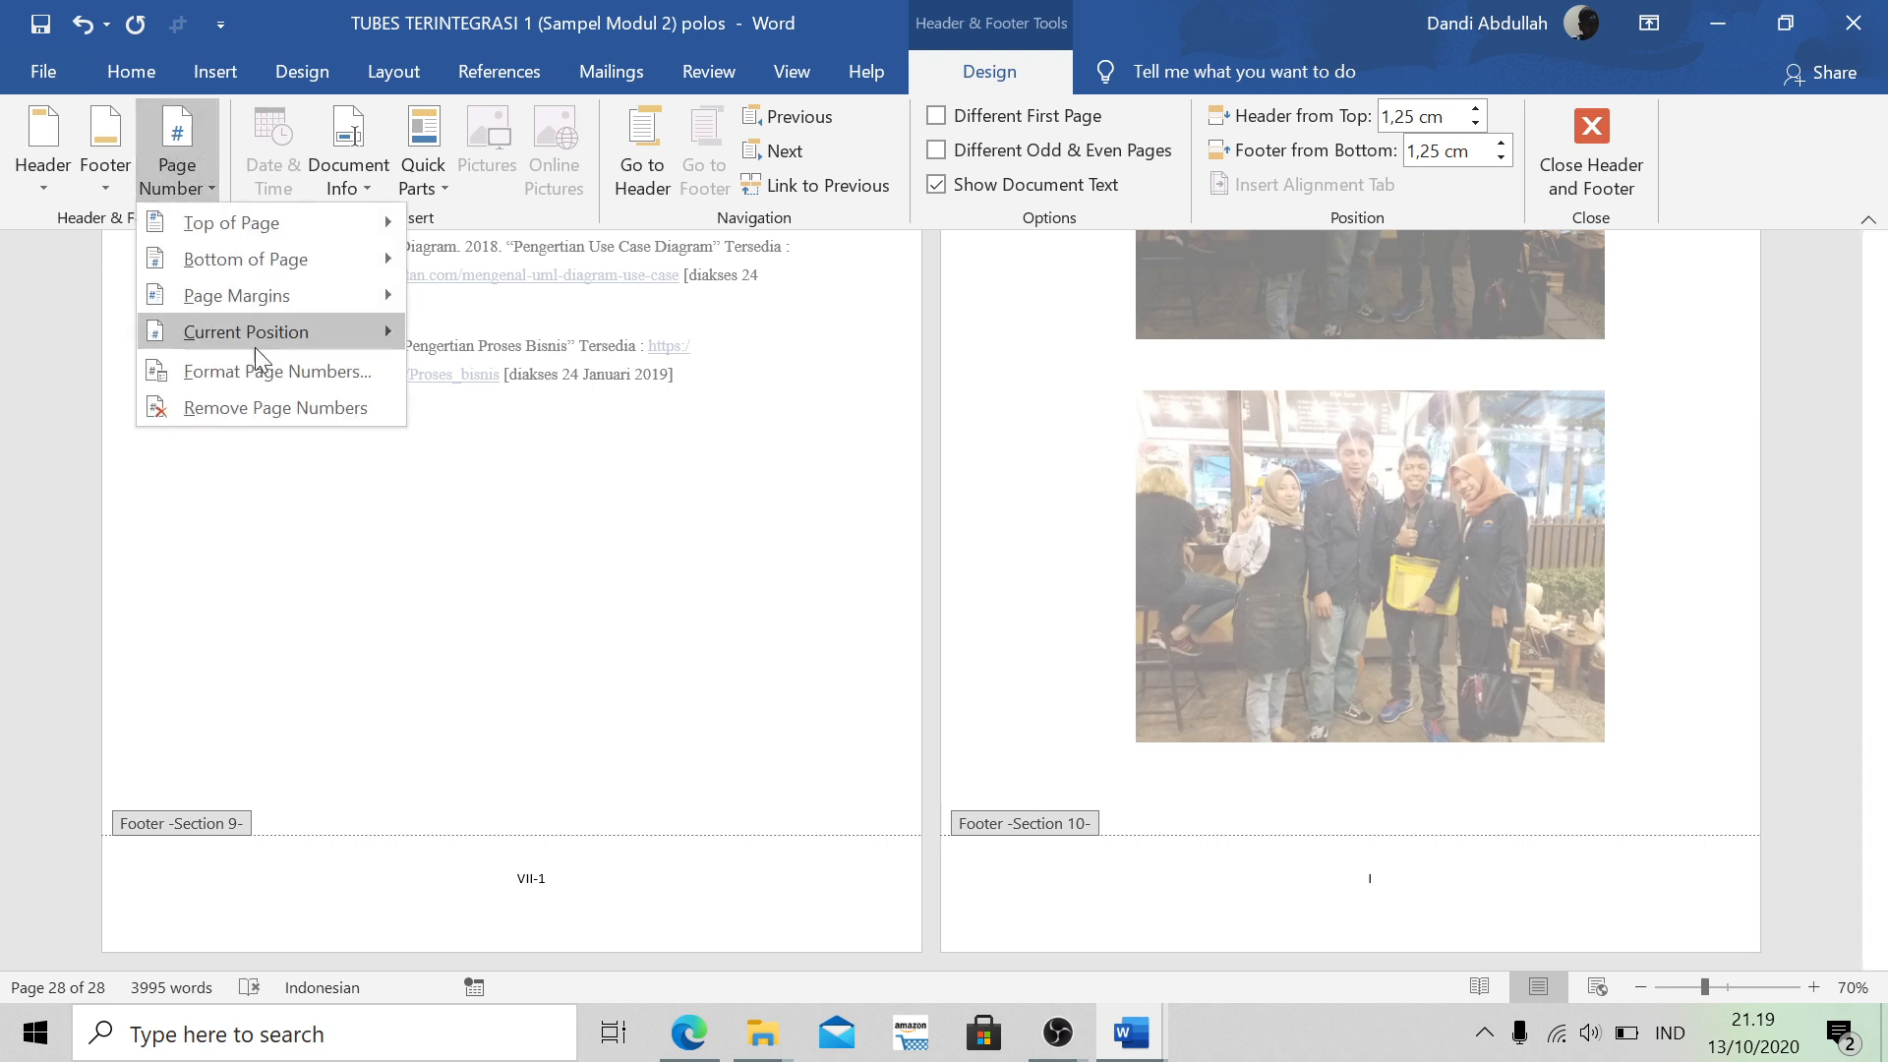
click(261, 373)
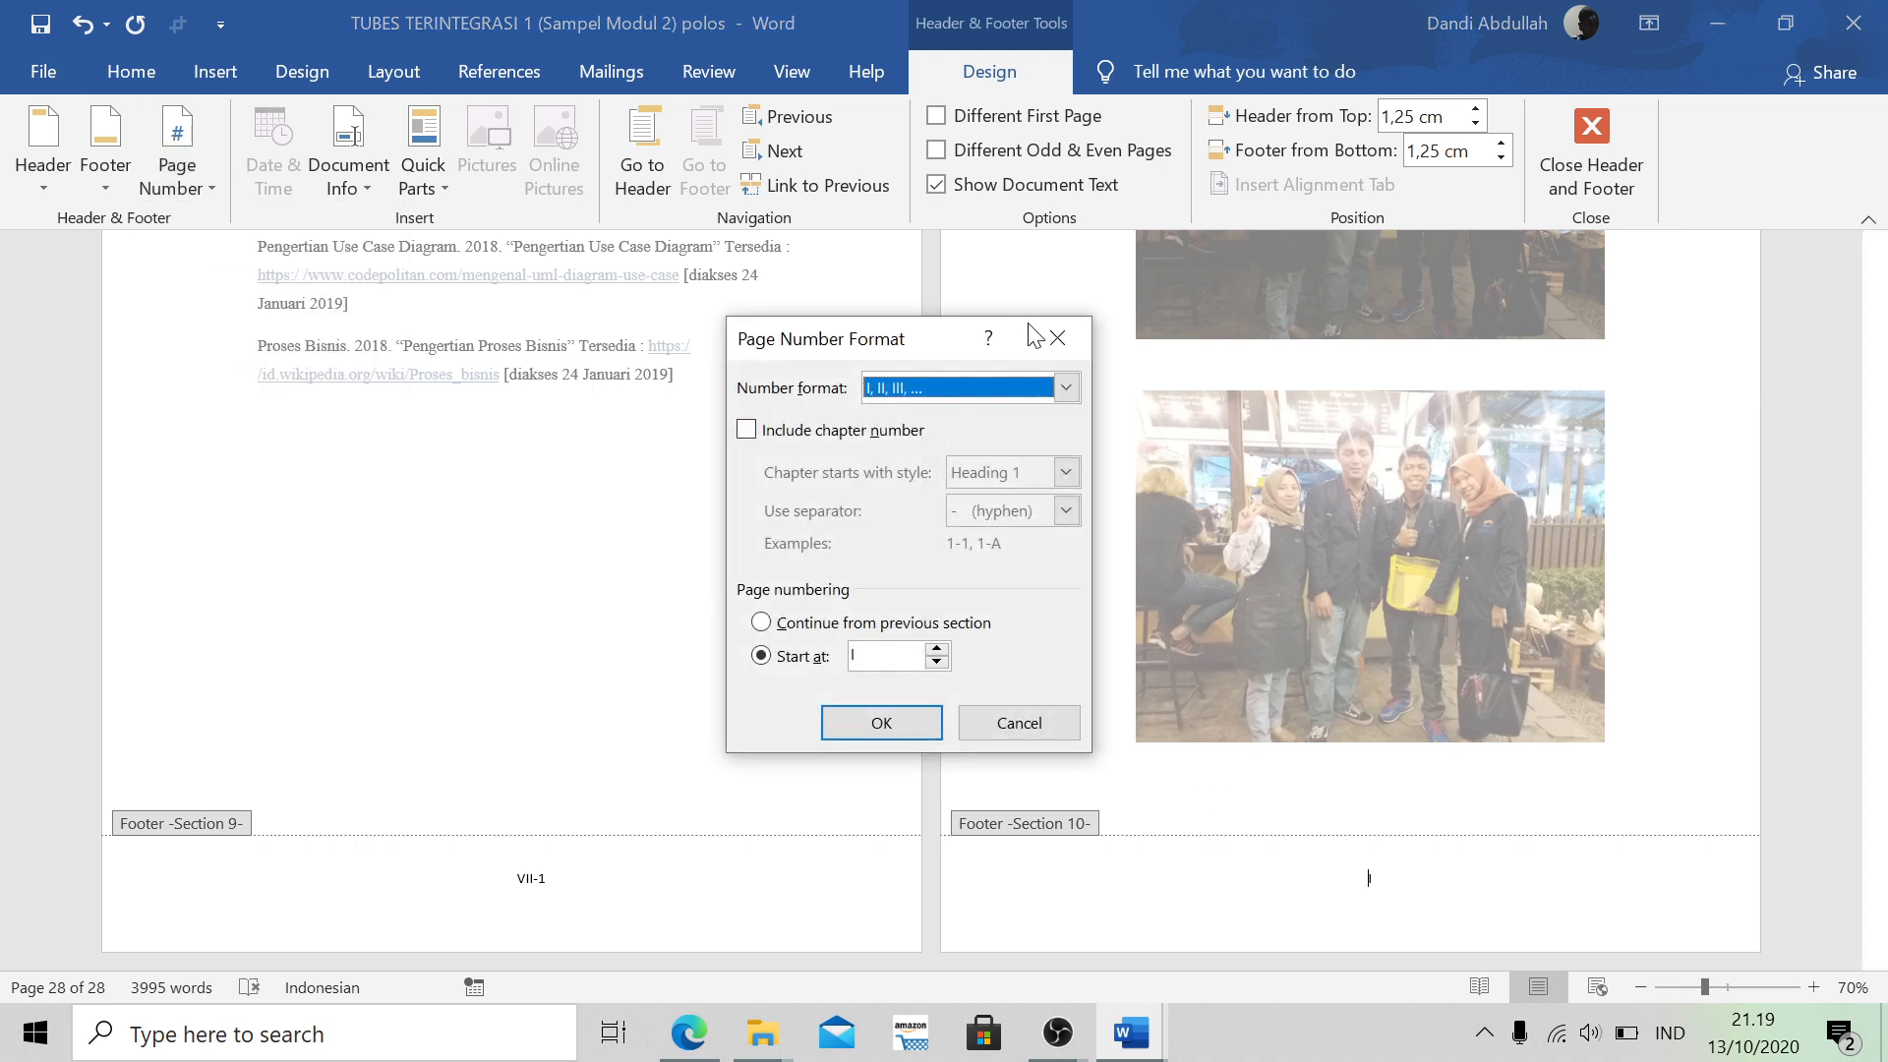
click(1050, 391)
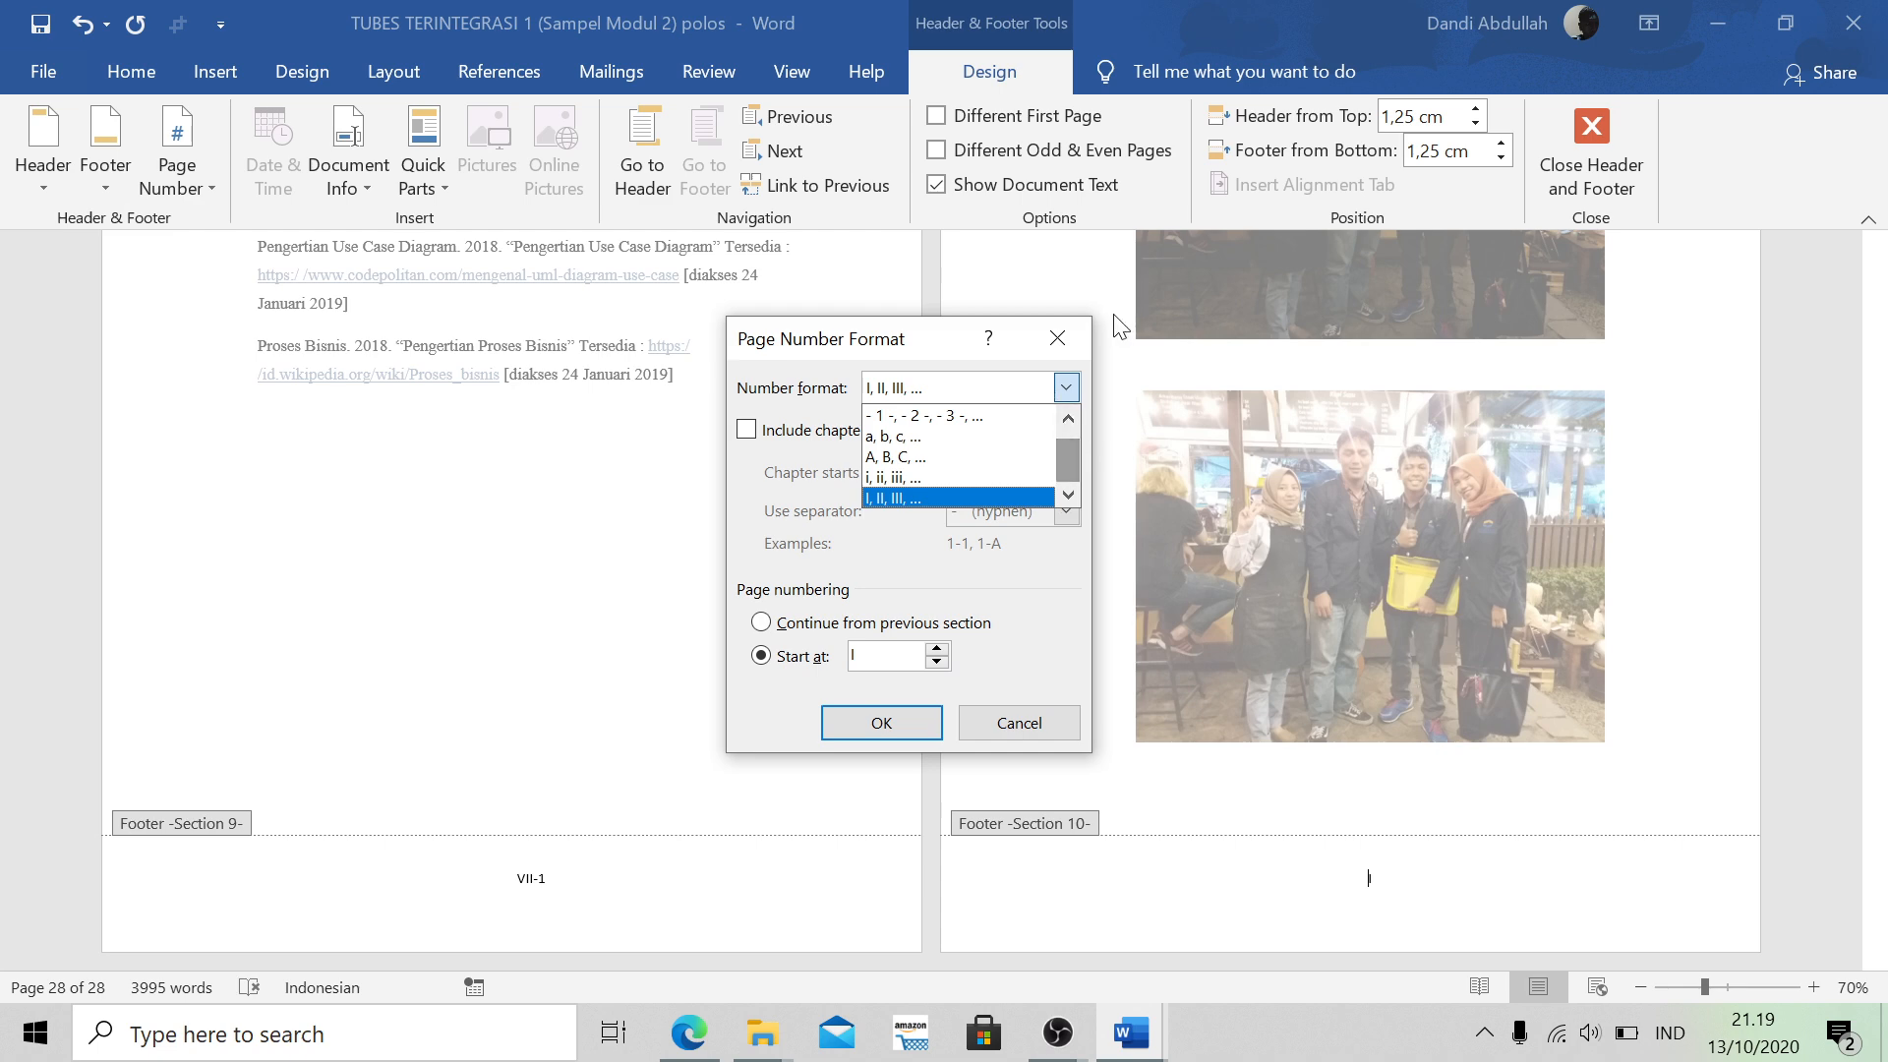
drag(1063, 462, 1071, 413)
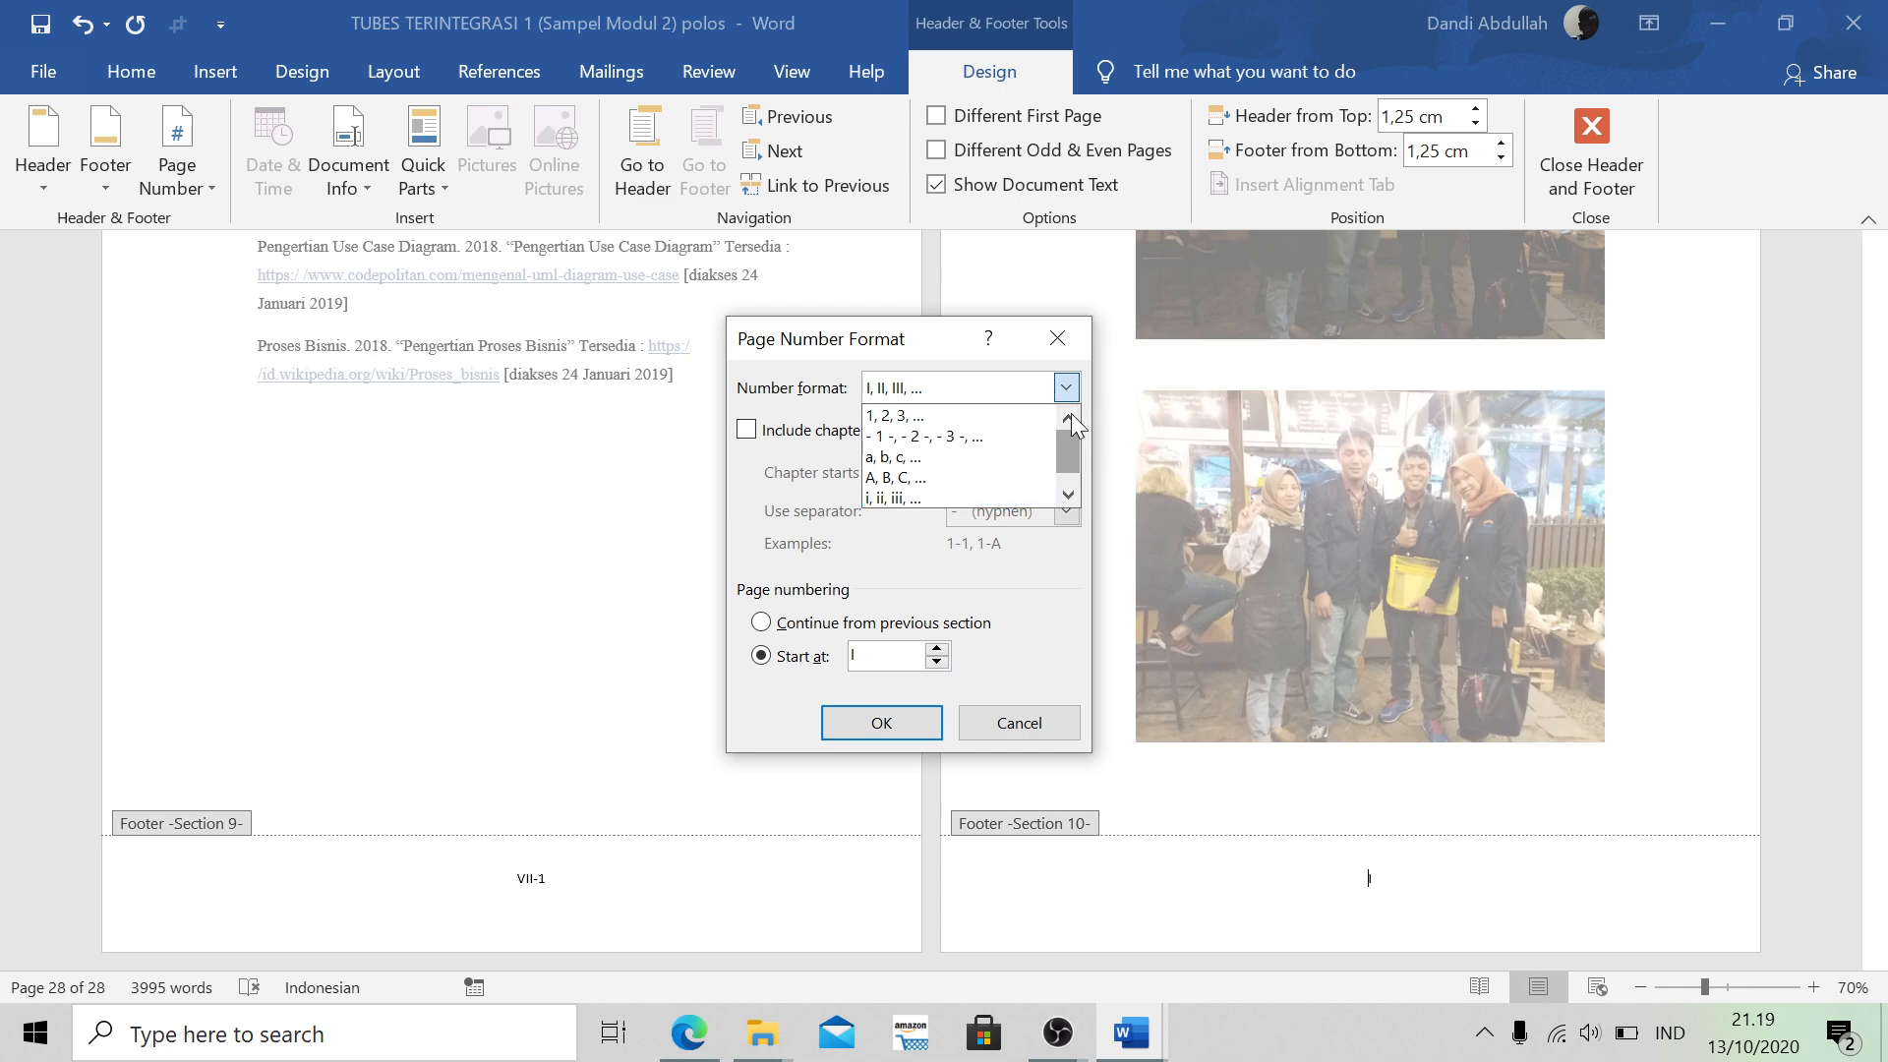
click(952, 401)
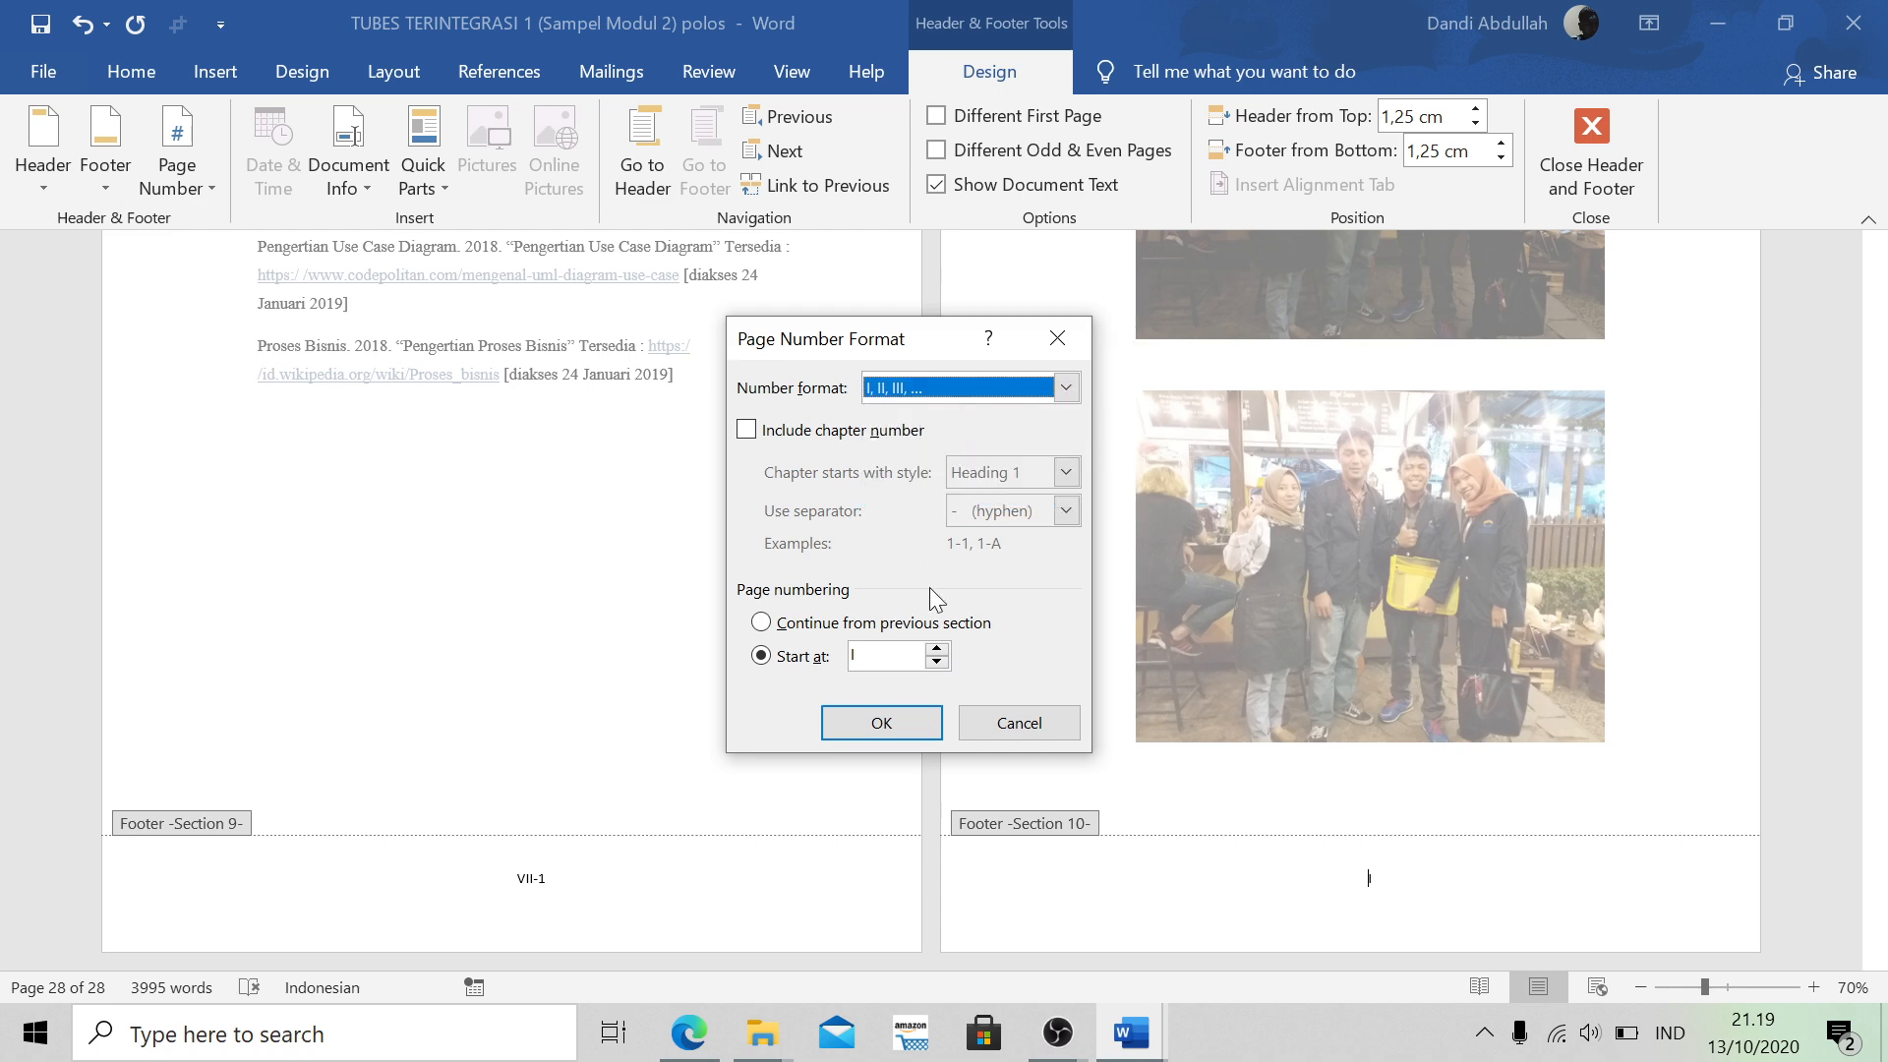
click(1066, 387)
click(1068, 390)
click(1066, 388)
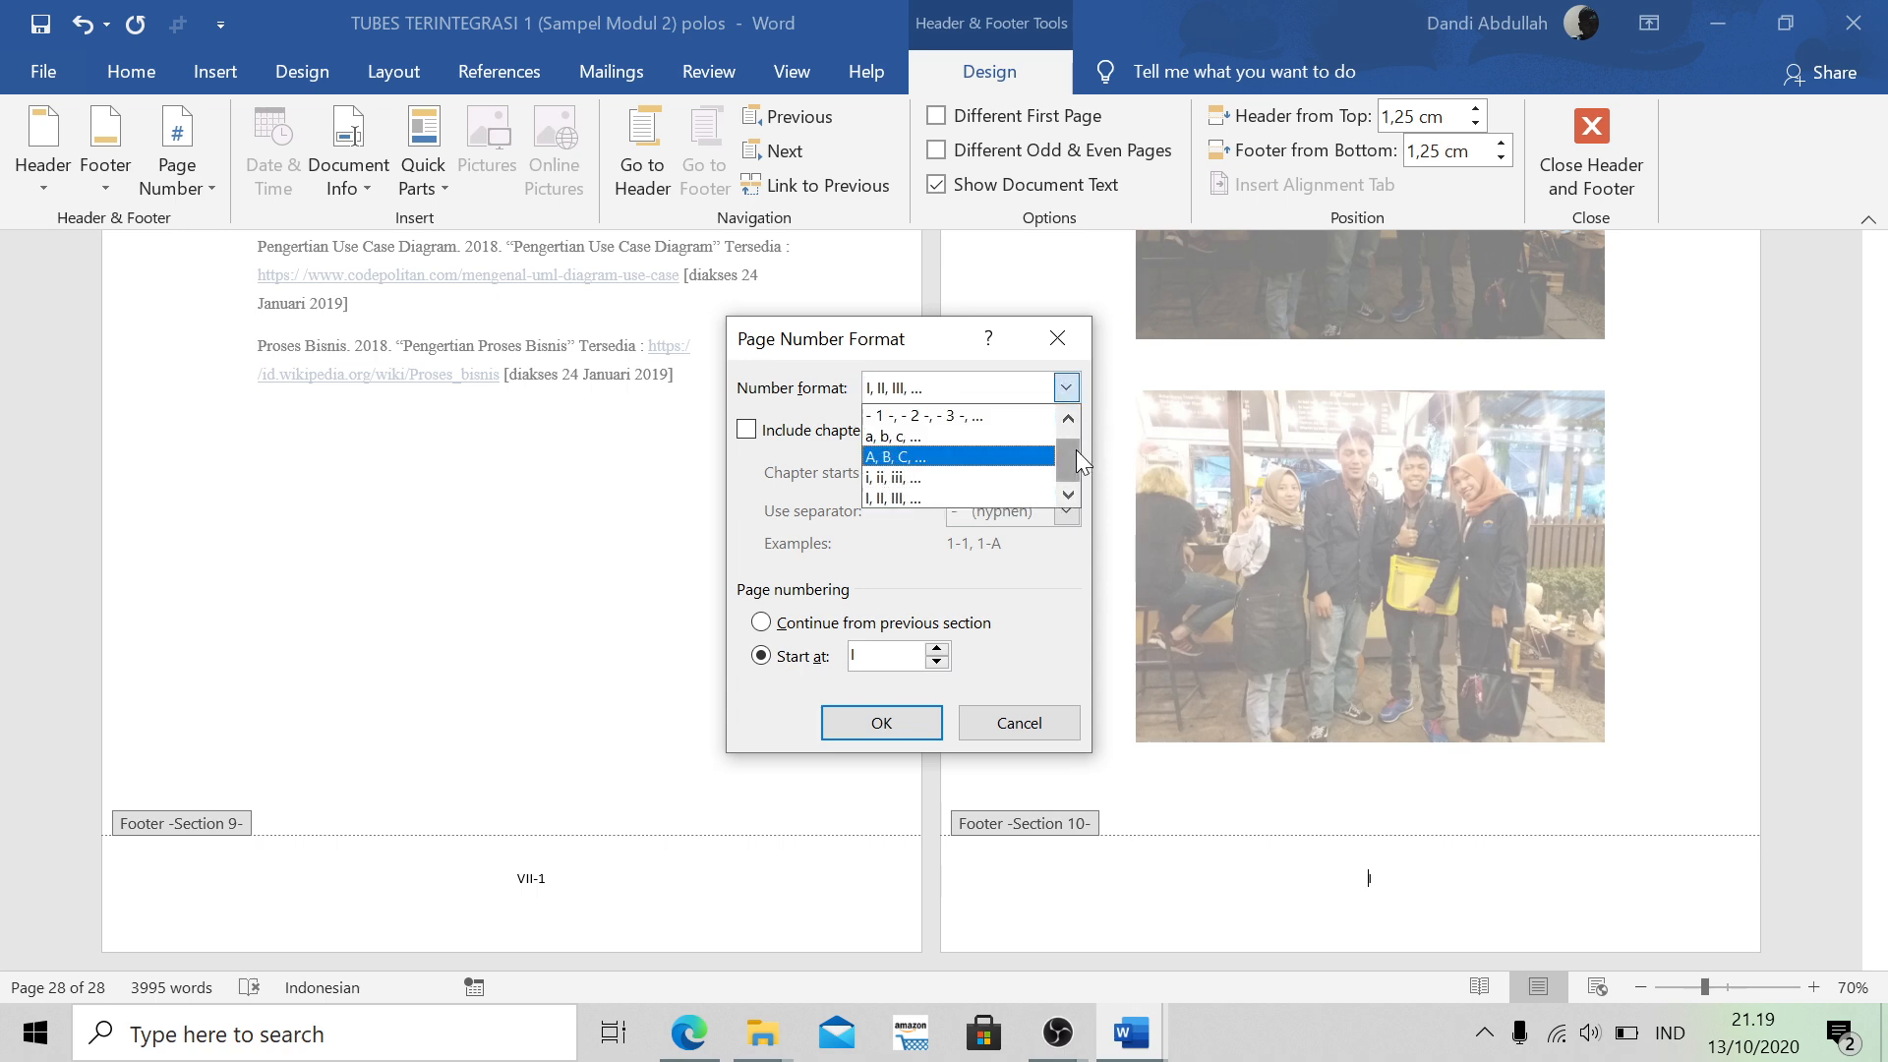
click(1069, 421)
click(952, 411)
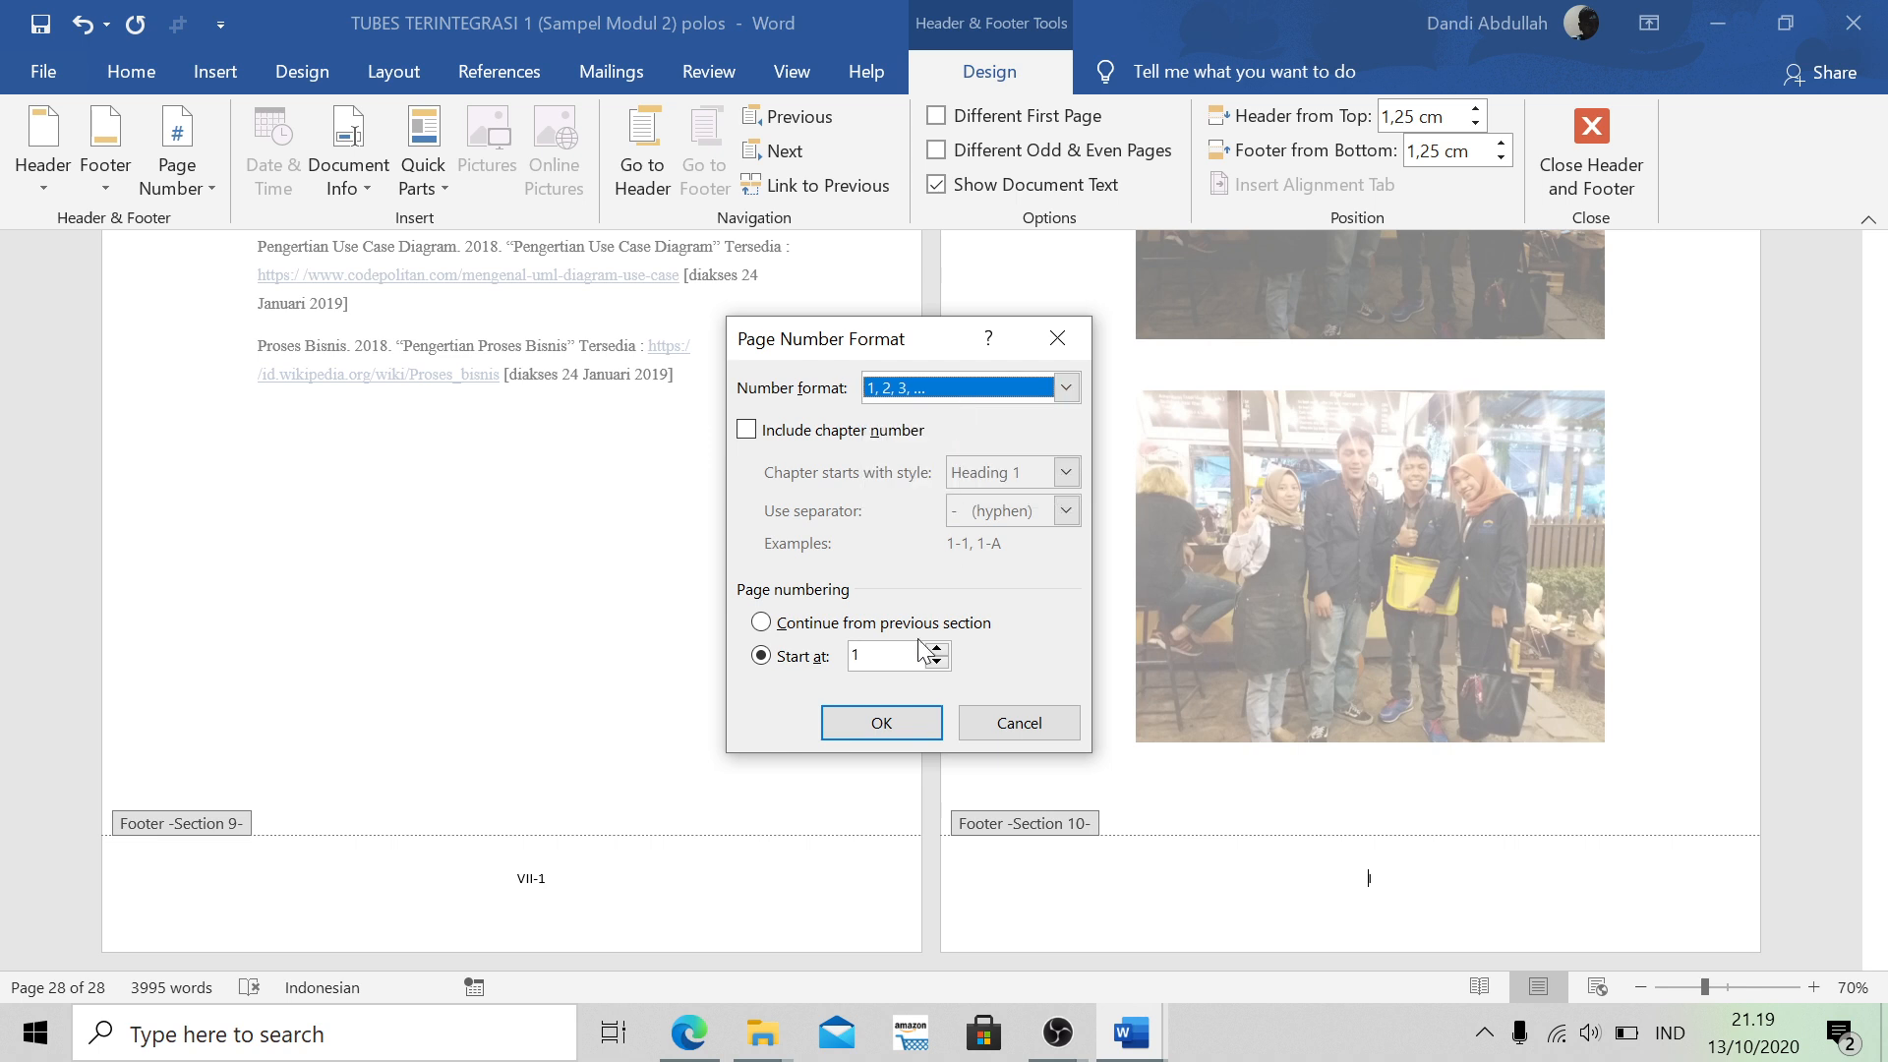
click(885, 723)
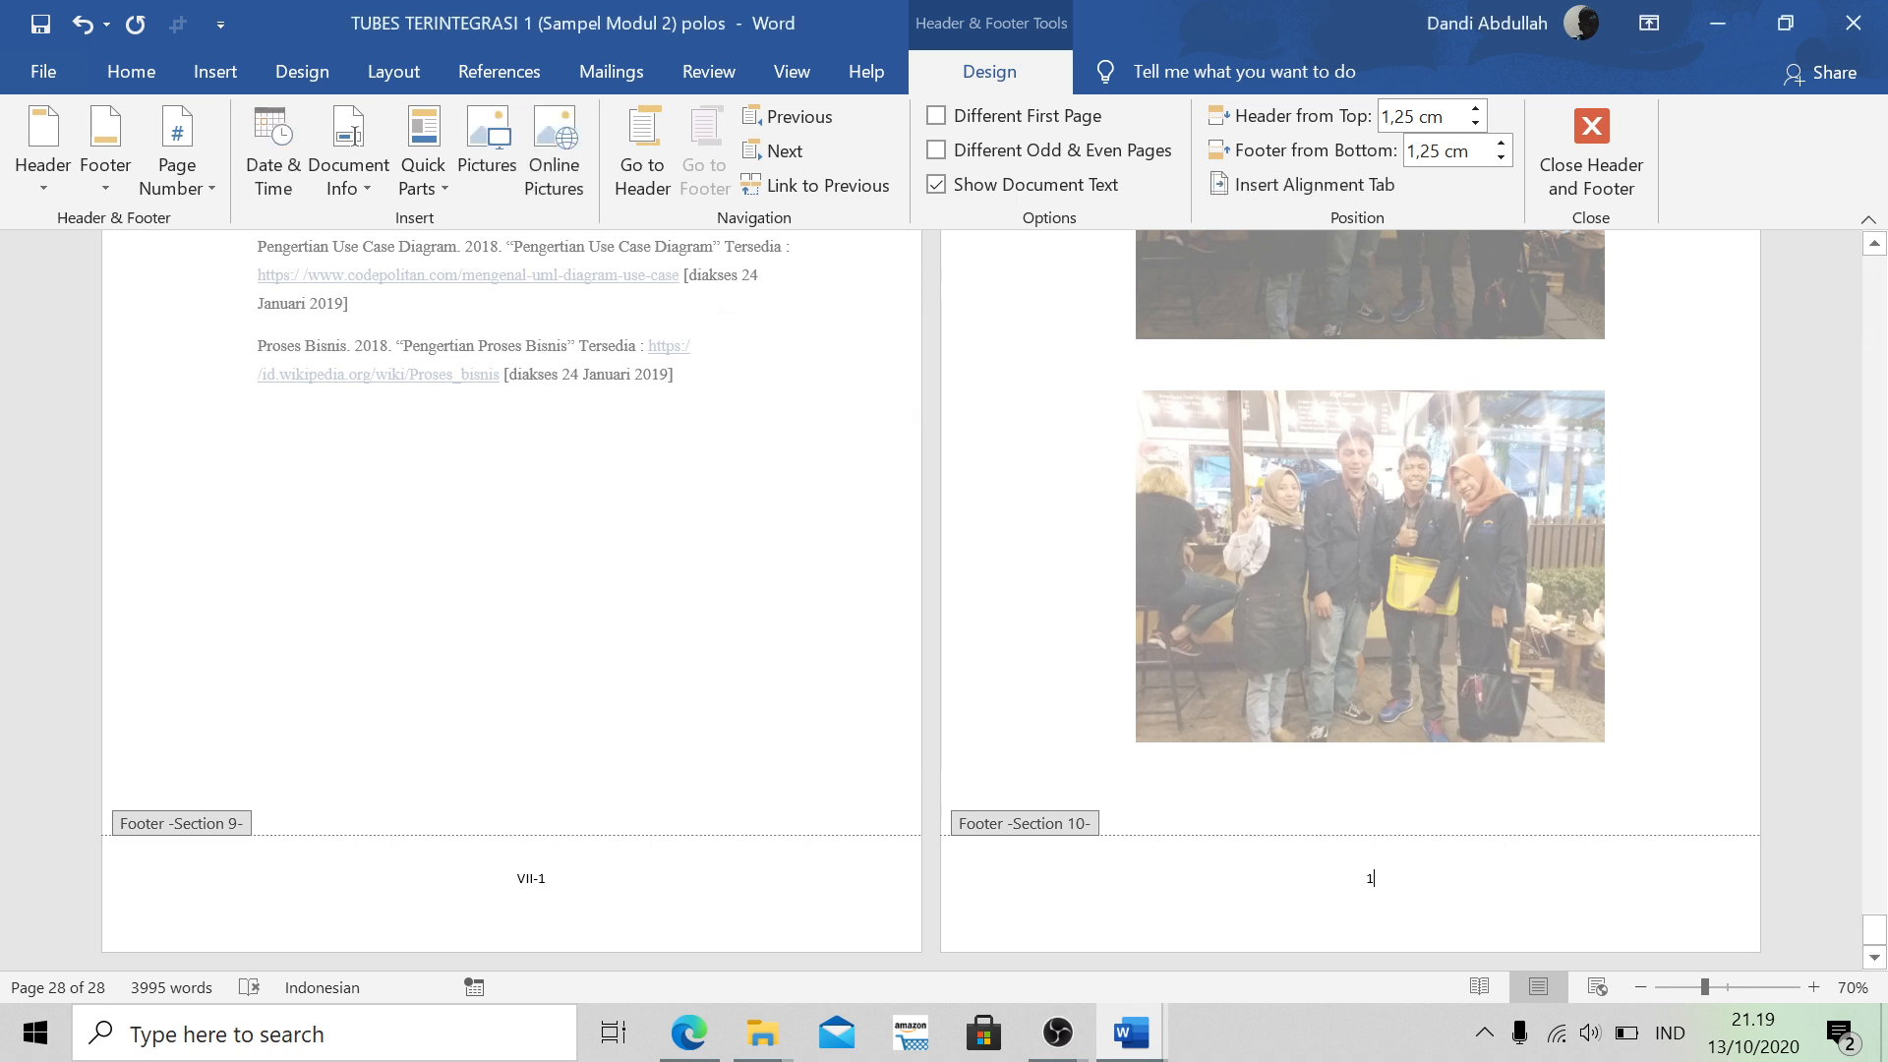
Prefix the Section 10 page number with "VII-", leave footer editing and check the numbering on the preceding pages
text(VII-)
click(1565, 180)
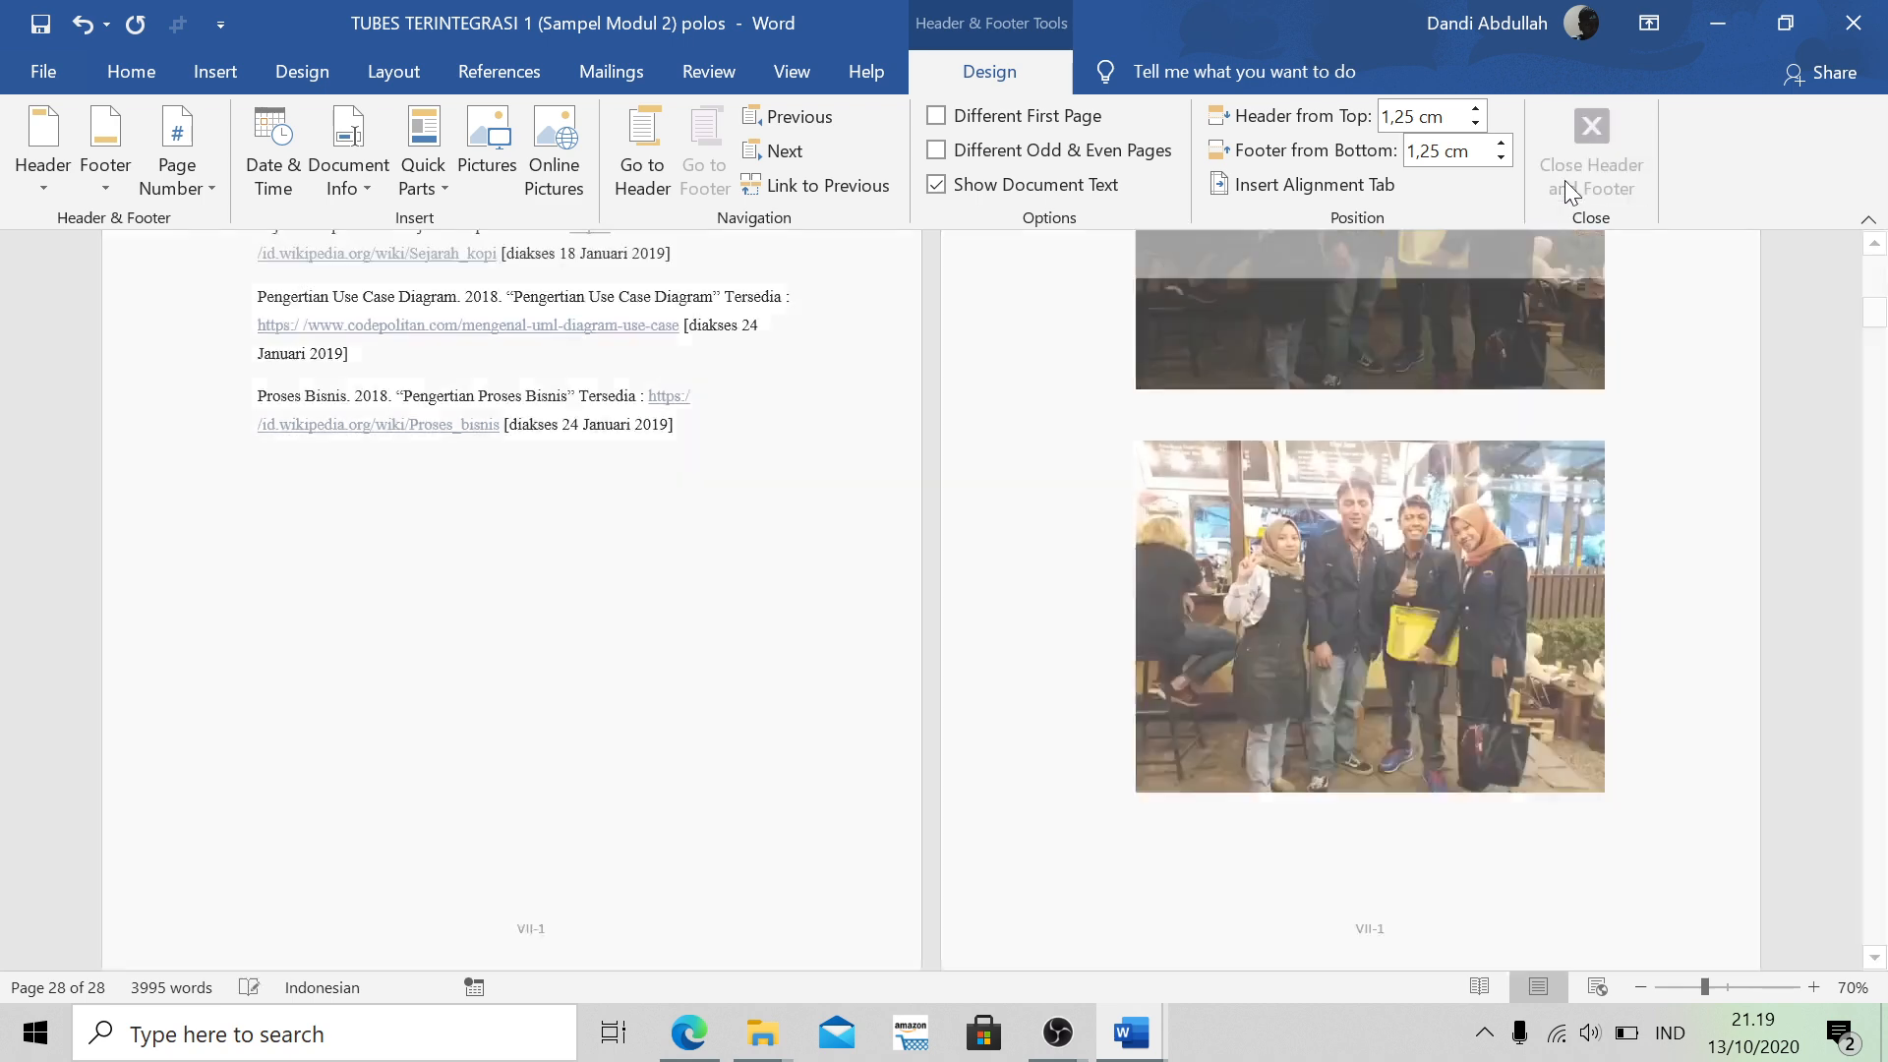
scroll(1382, 590, down, 20)
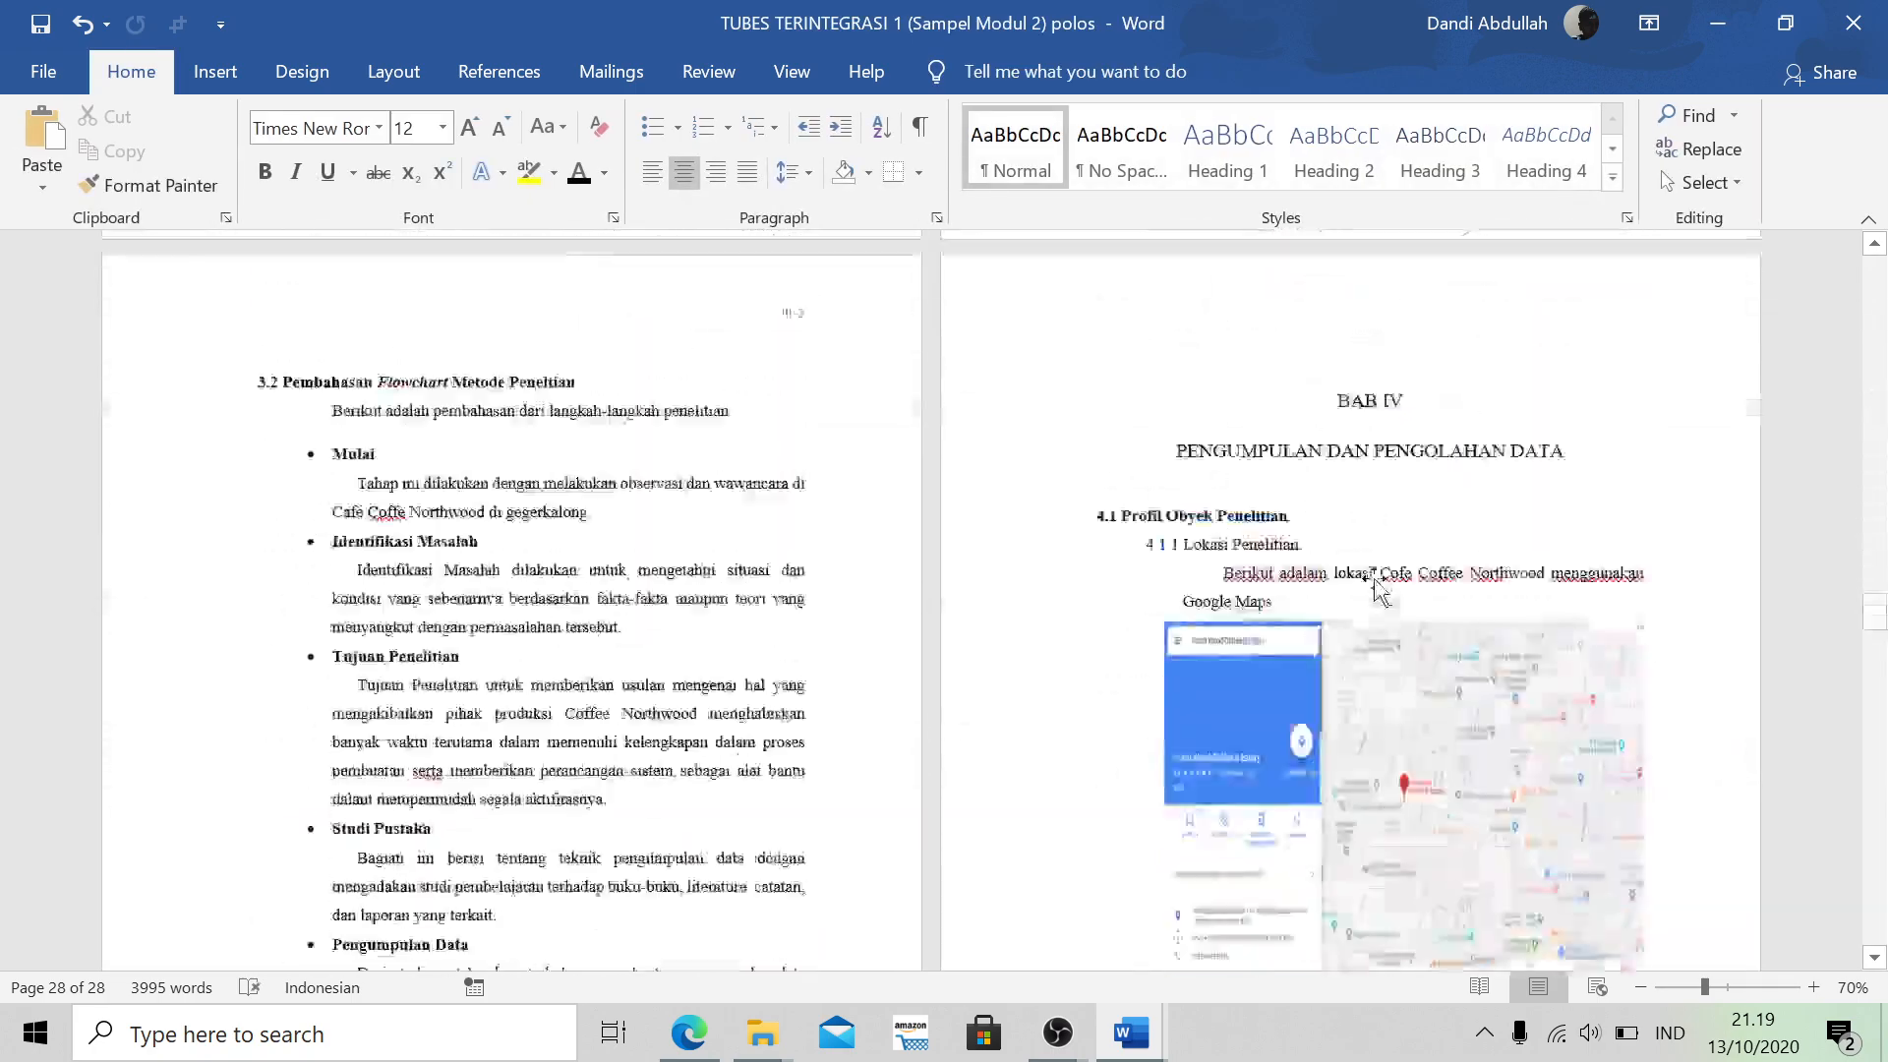
scroll(1377, 587, down, 20)
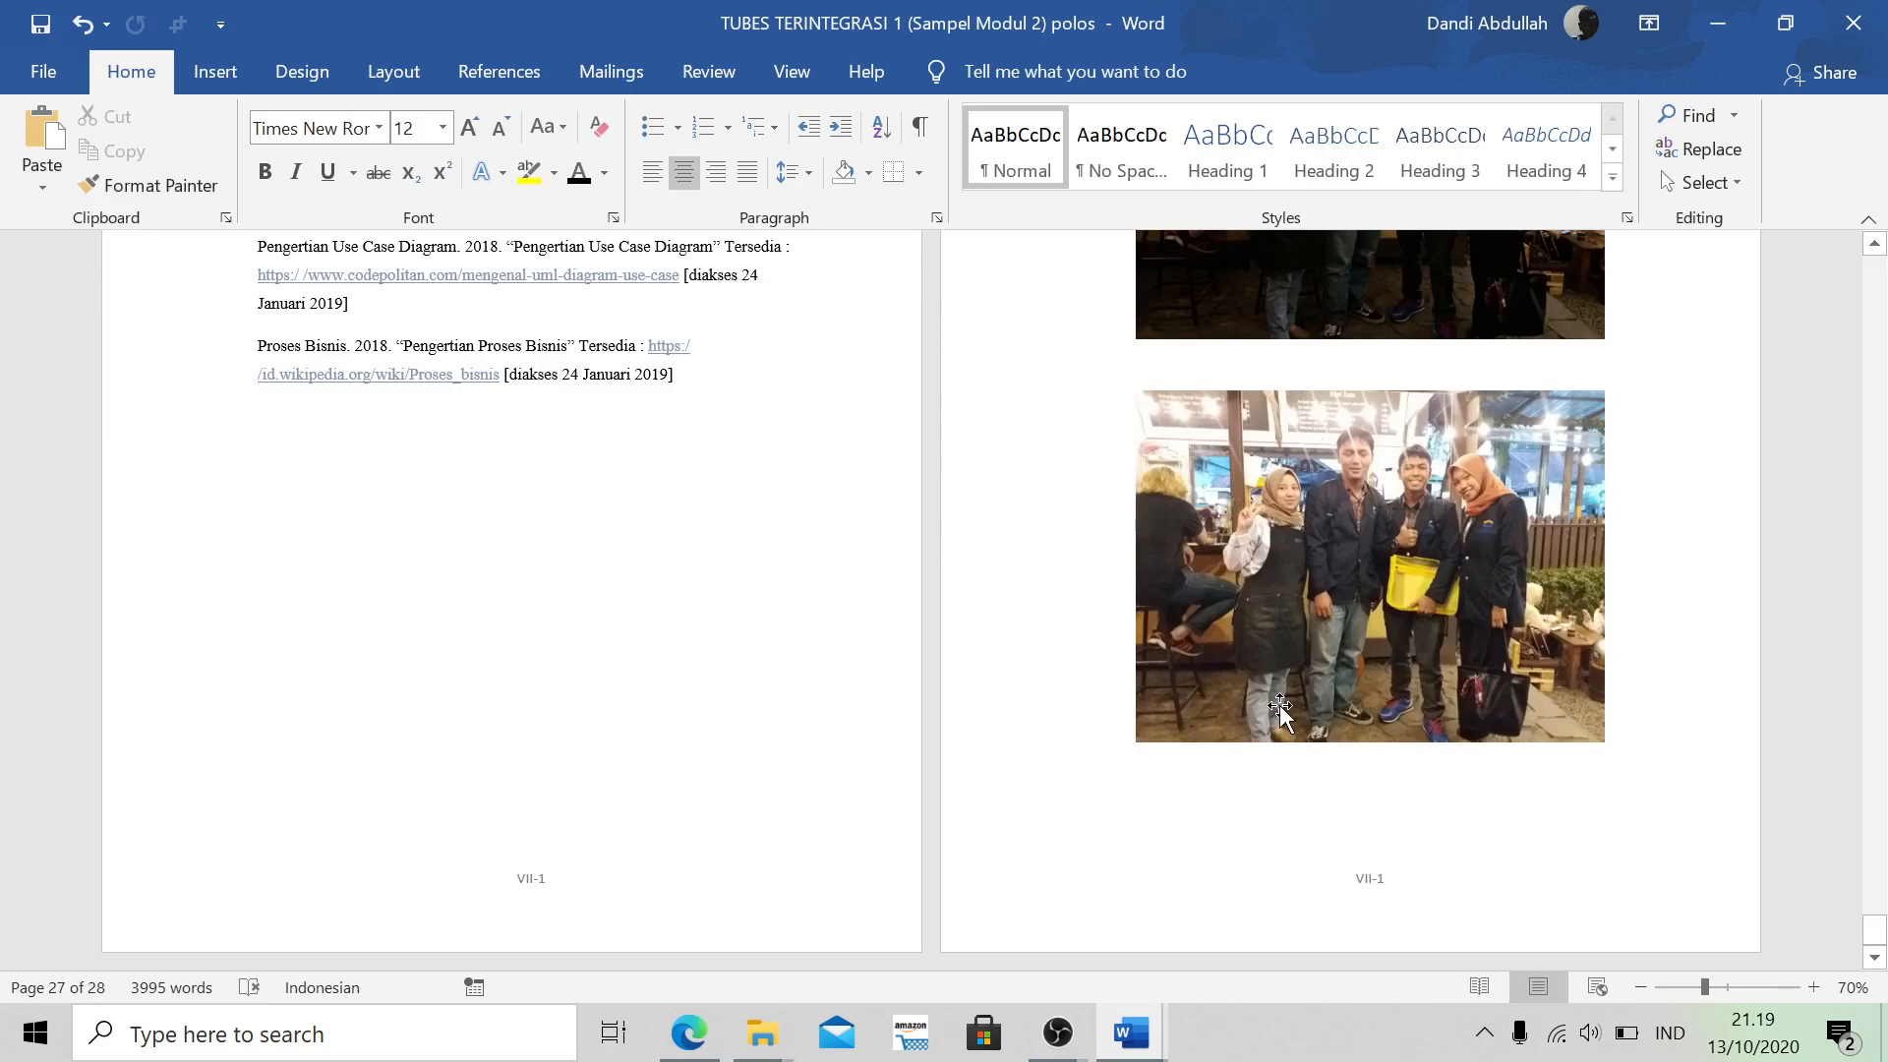
scroll(1279, 698, up, 8)
scroll(1286, 716, up, 8)
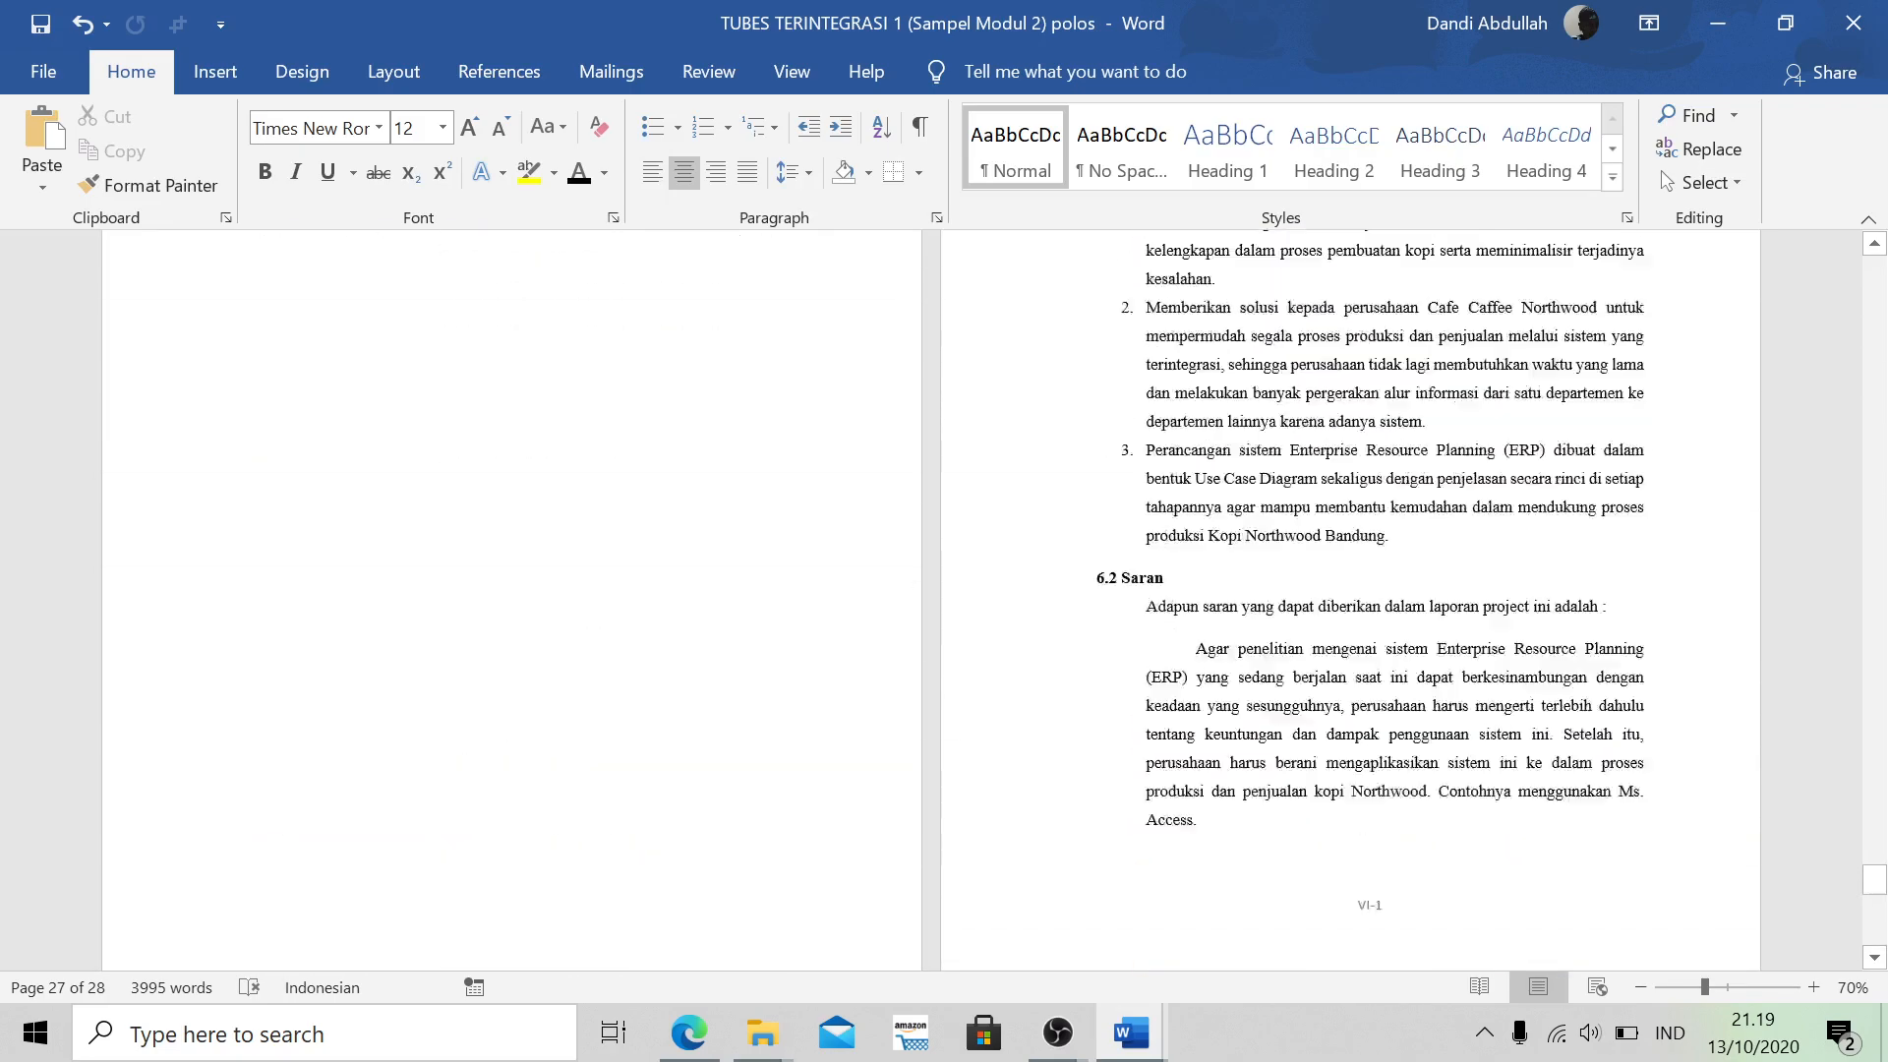
scroll(1287, 716, down, 4)
scroll(753, 519, up, 4)
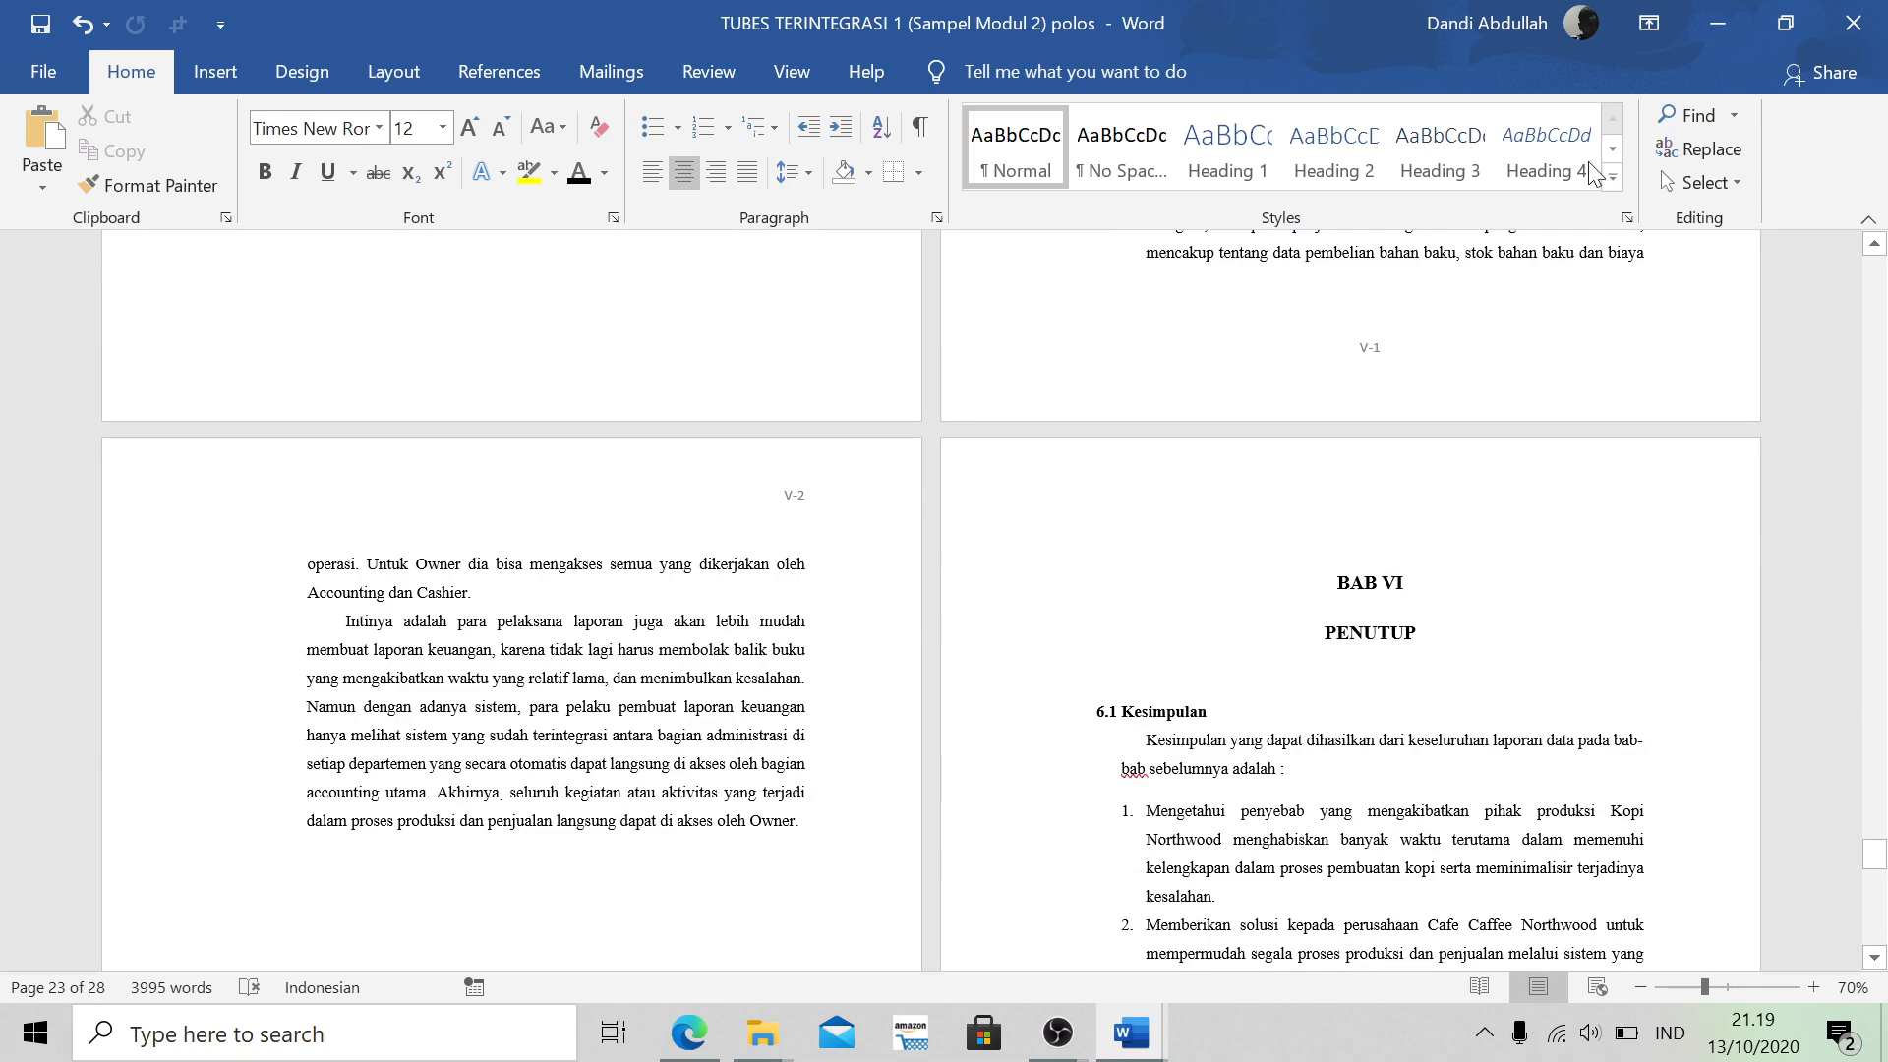
Review the whole report from the cover page to the LAMPIRAN page to check its chapters and page numbering
scroll(1375, 755, up, 3)
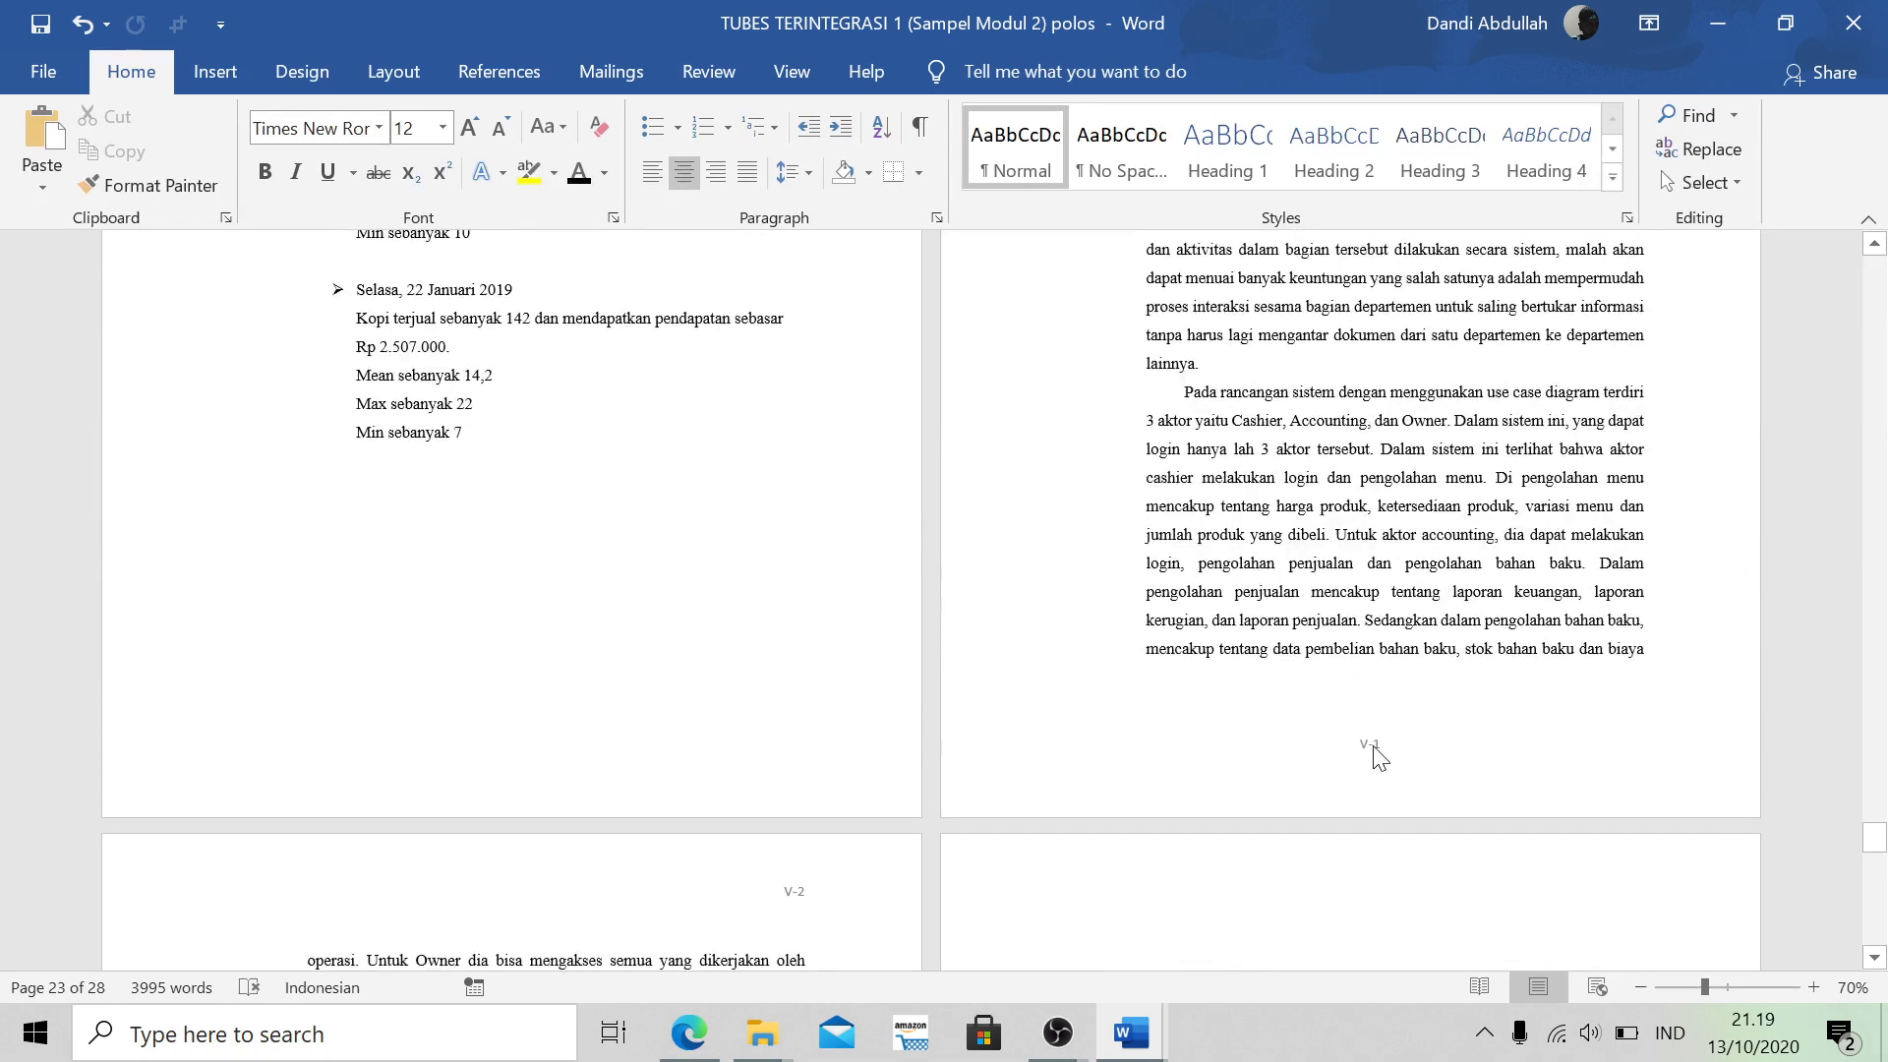
scroll(1375, 755, up, 6)
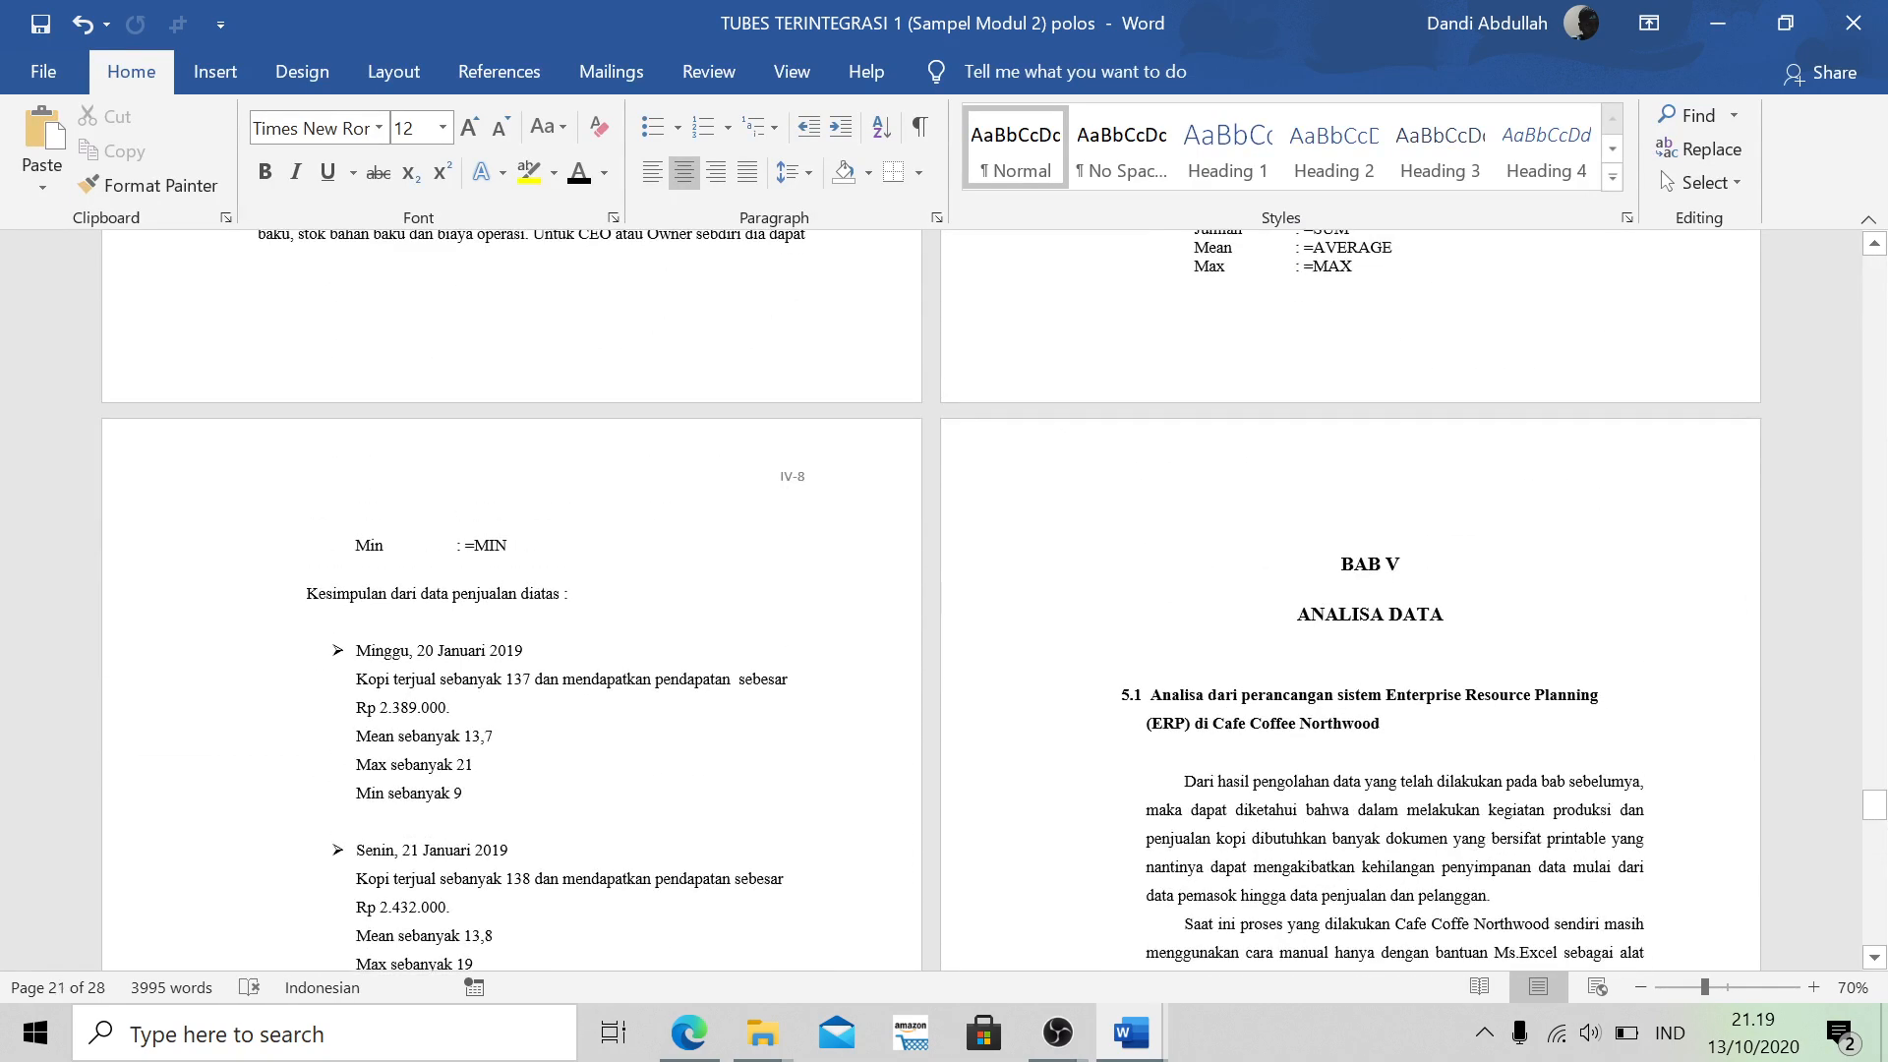
scroll(1627, 323, up, 7)
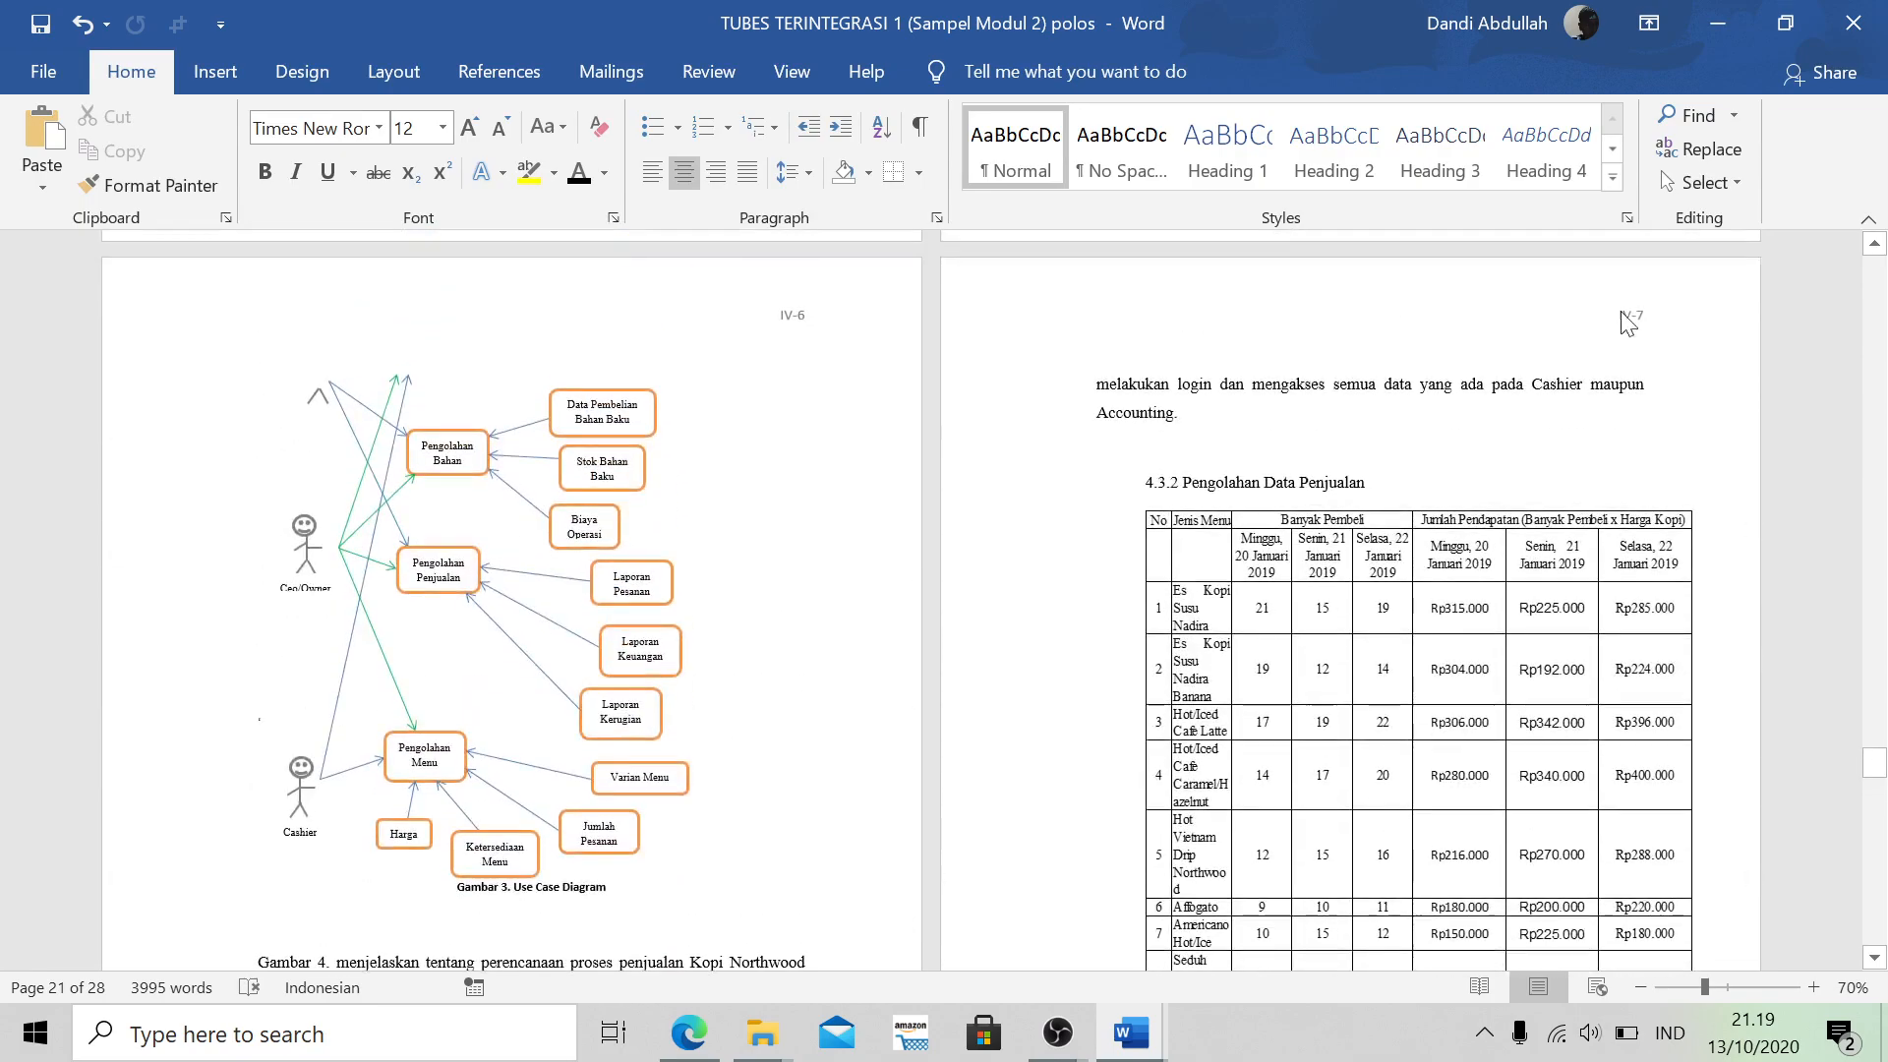
scroll(1375, 606, up, 18)
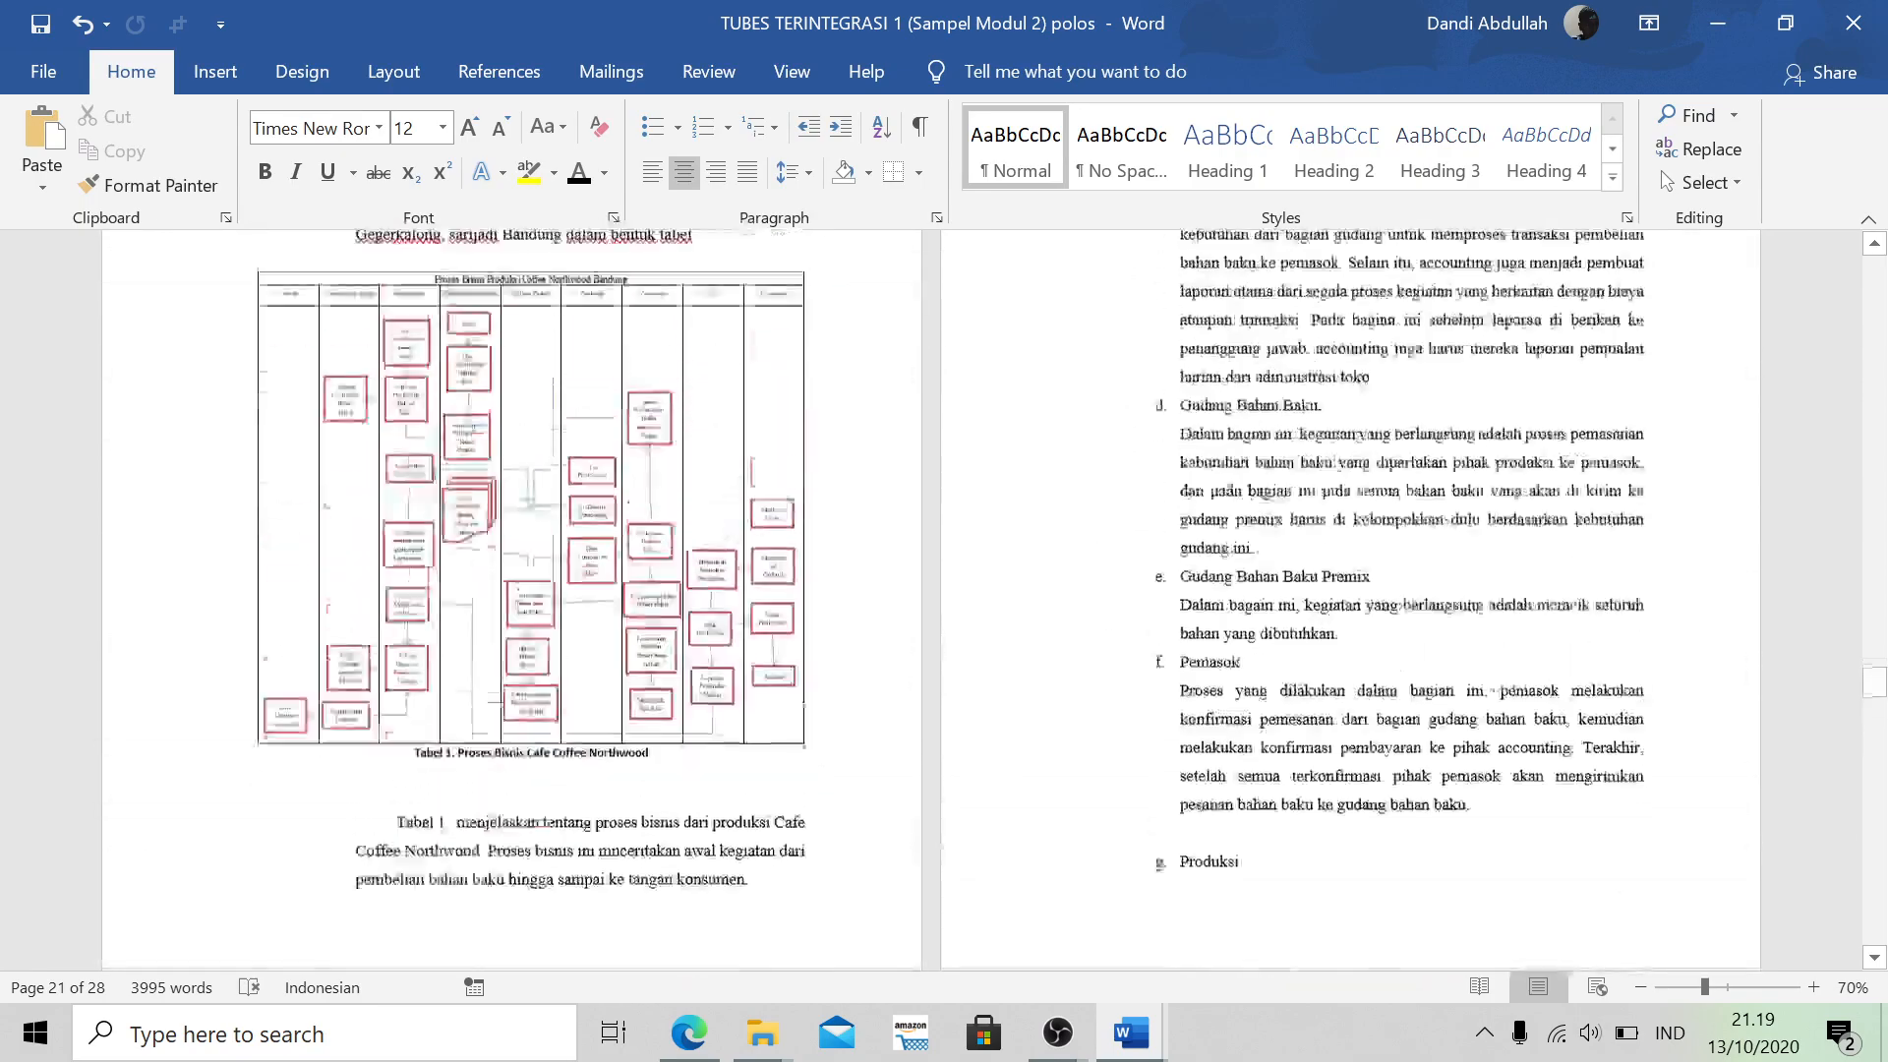
scroll(1114, 543, up, 20)
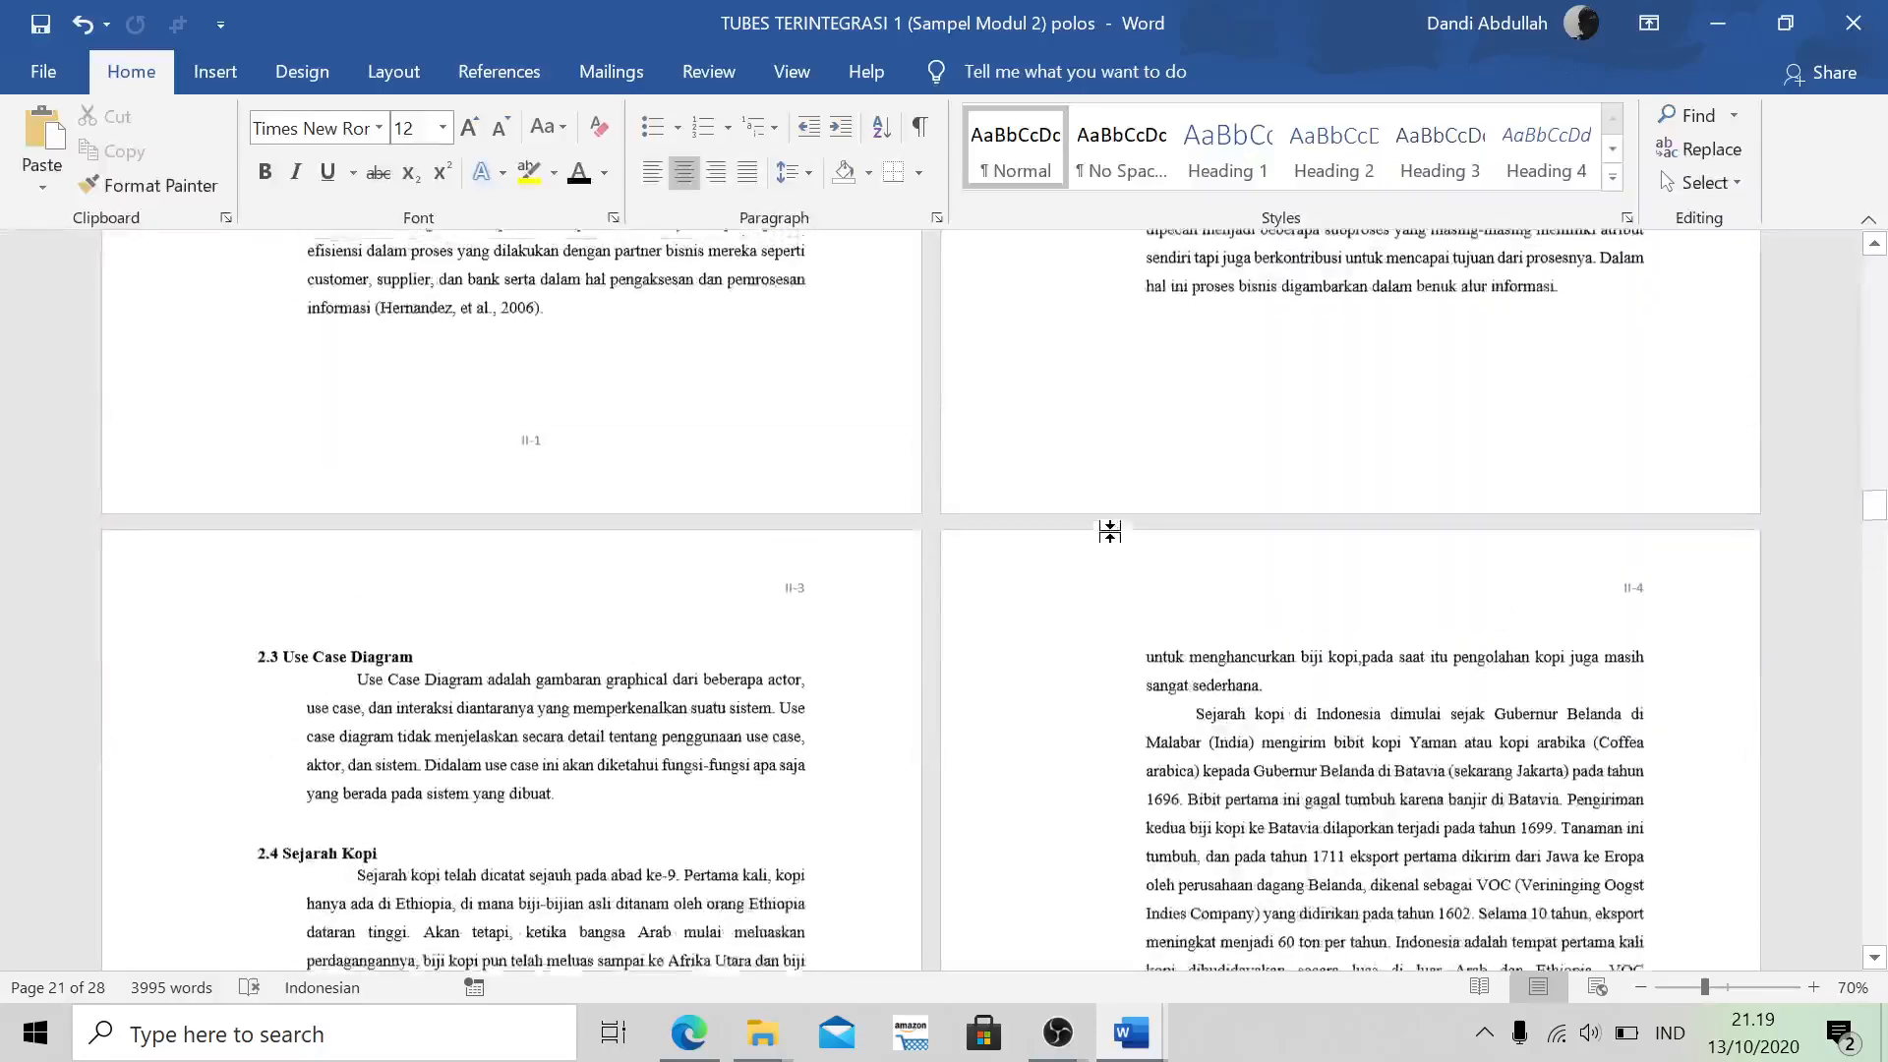
scroll(1114, 543, up, 20)
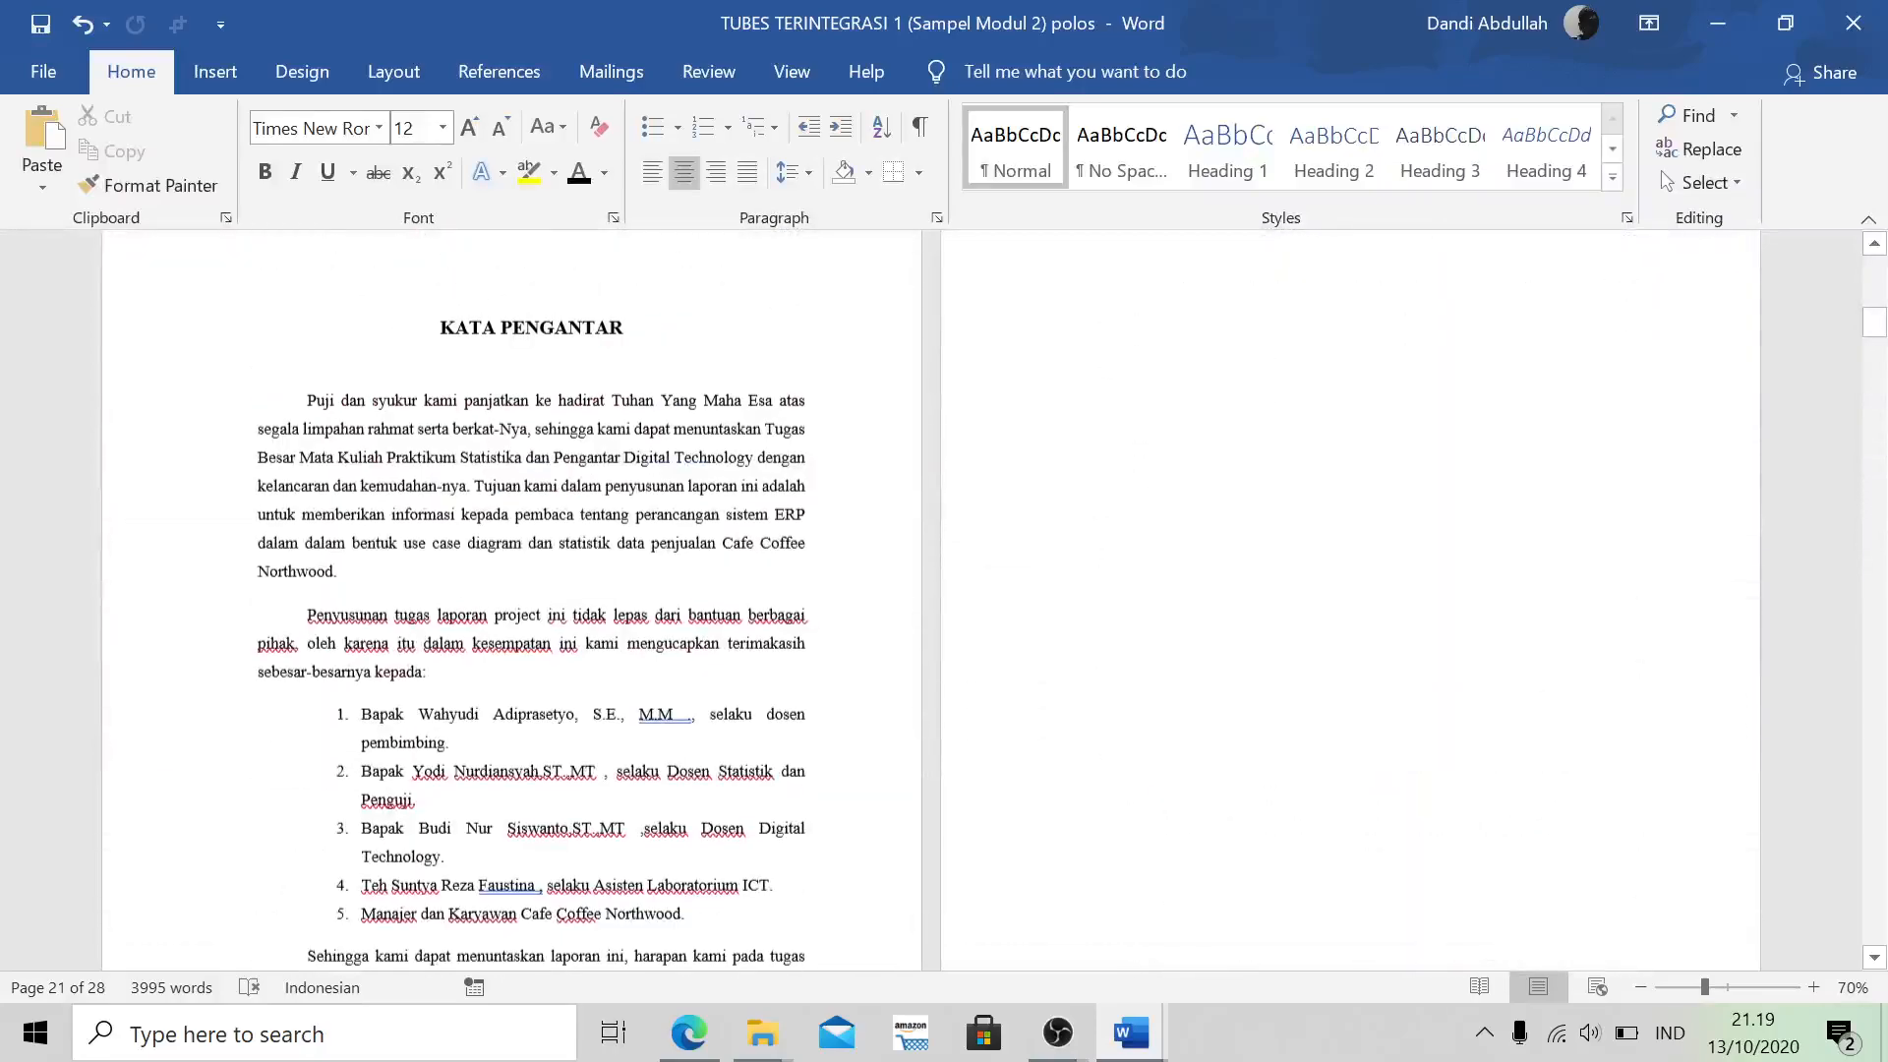
scroll(1115, 544, up, 5)
scroll(1115, 544, down, 4)
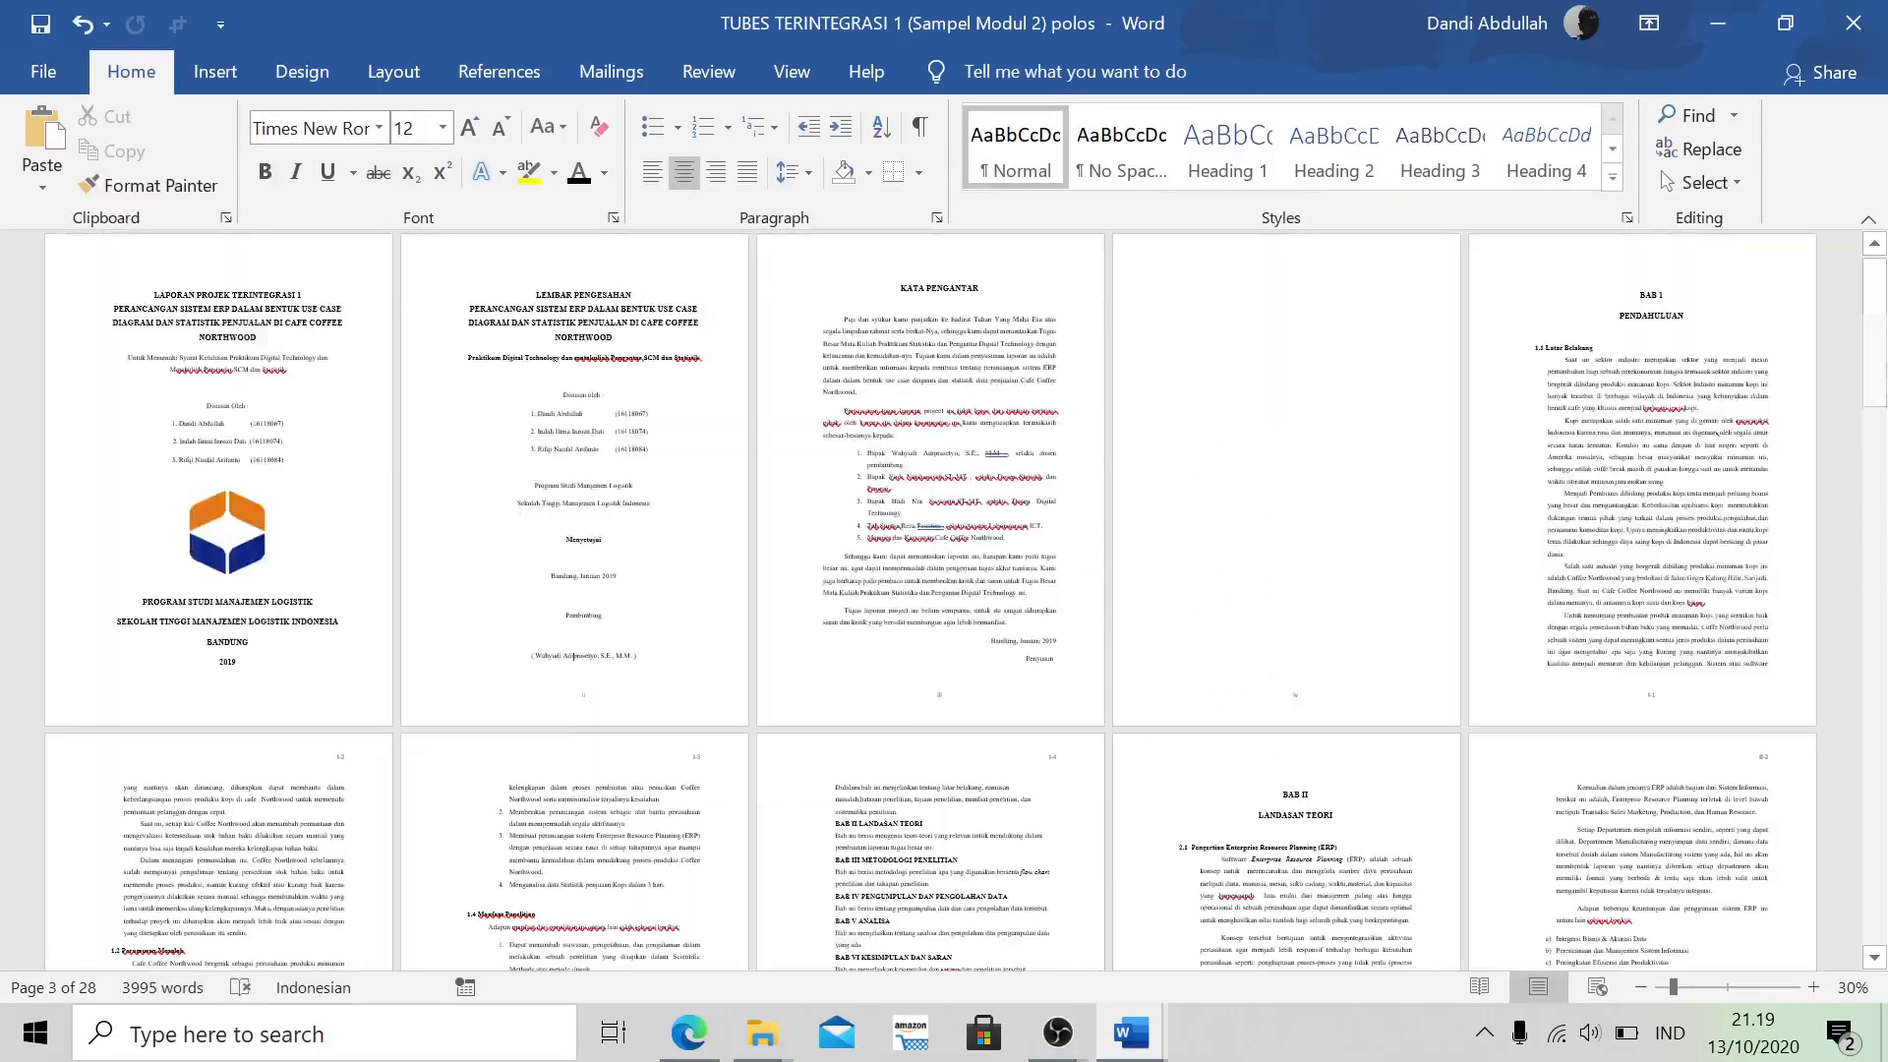
scroll(1114, 544, down, 5)
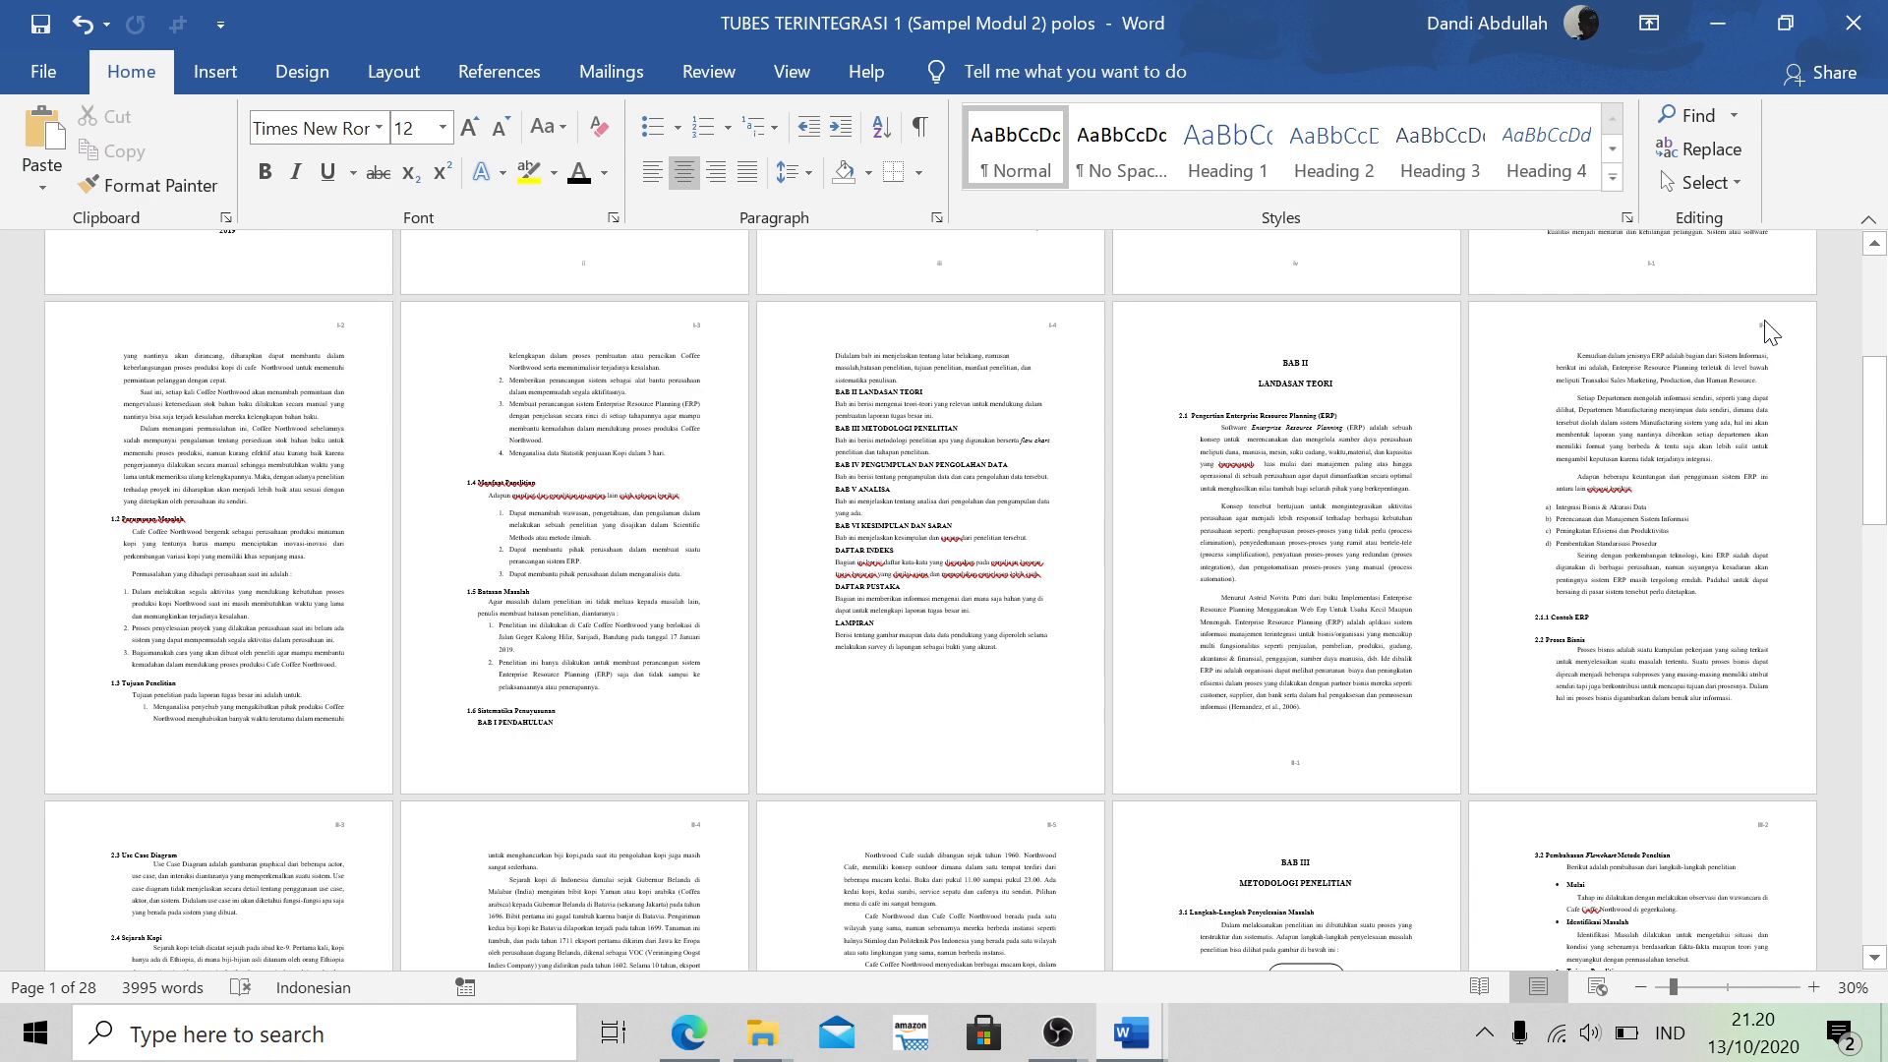
scroll(945, 600, down, 10)
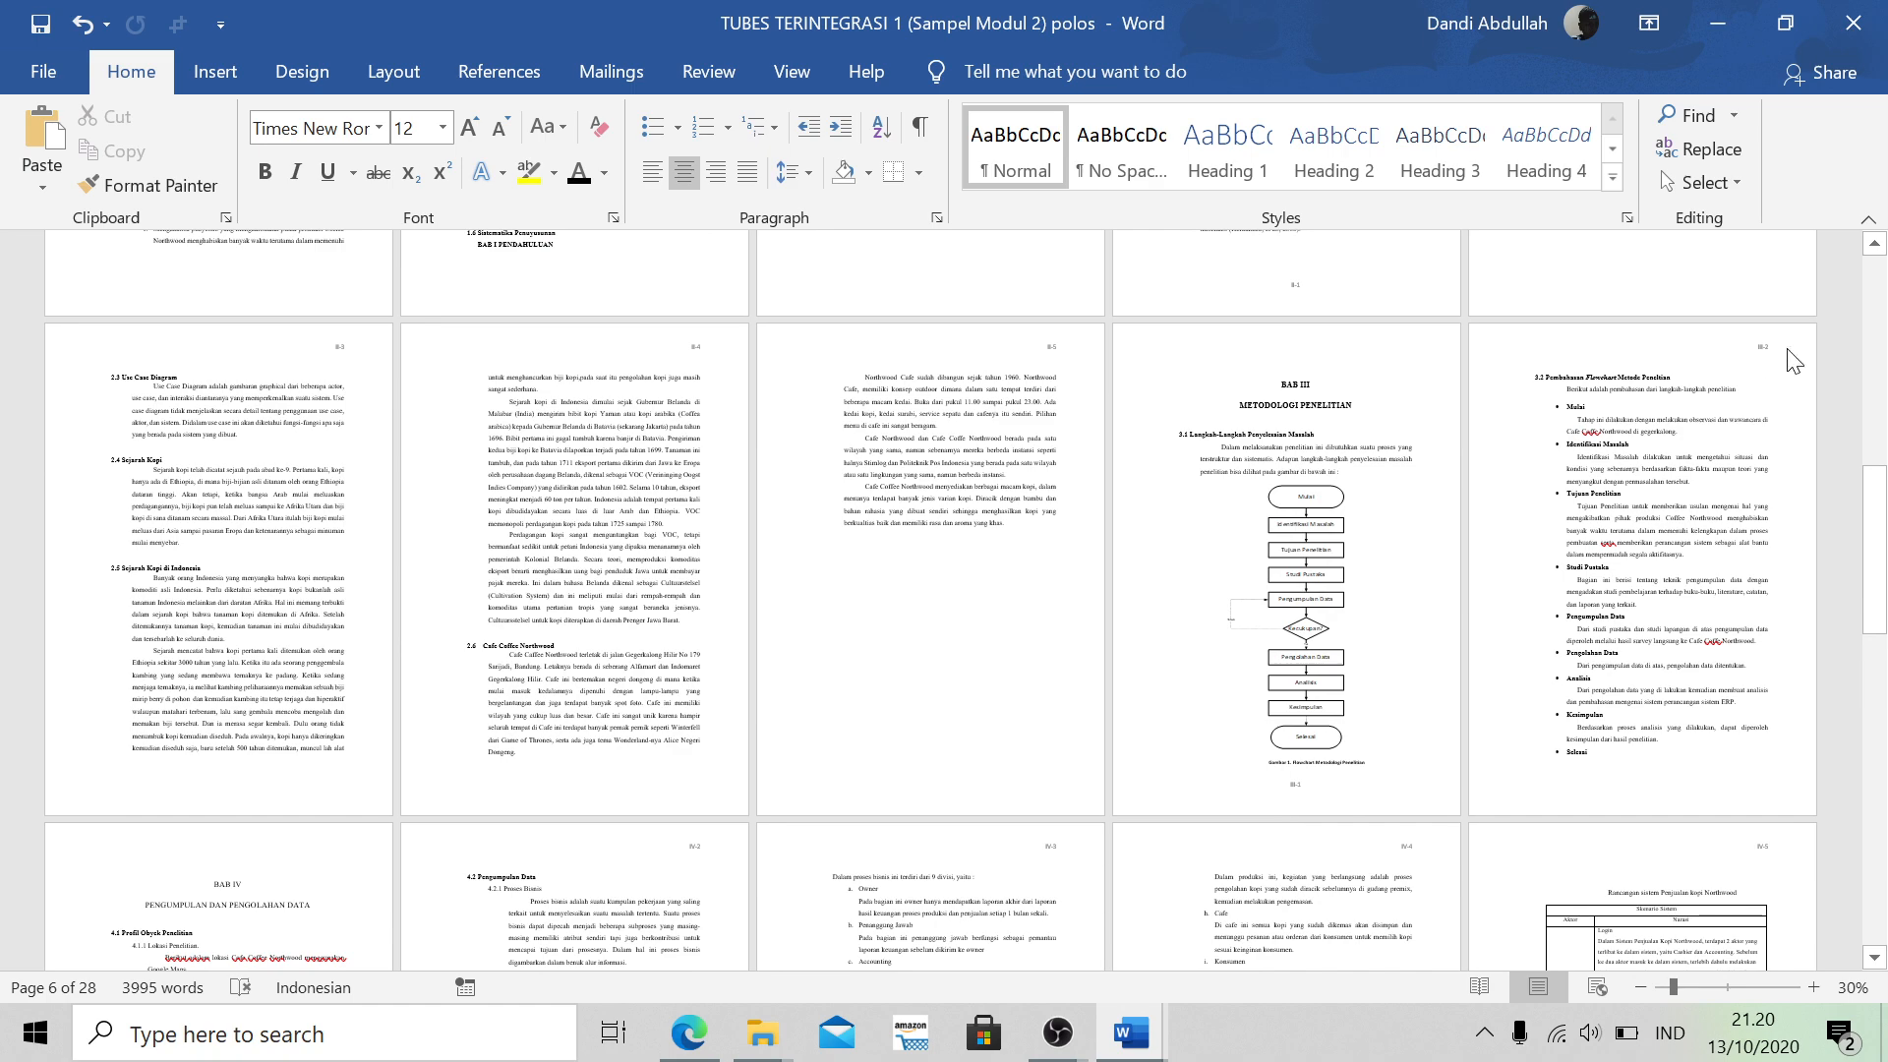
scroll(1297, 819, down, 15)
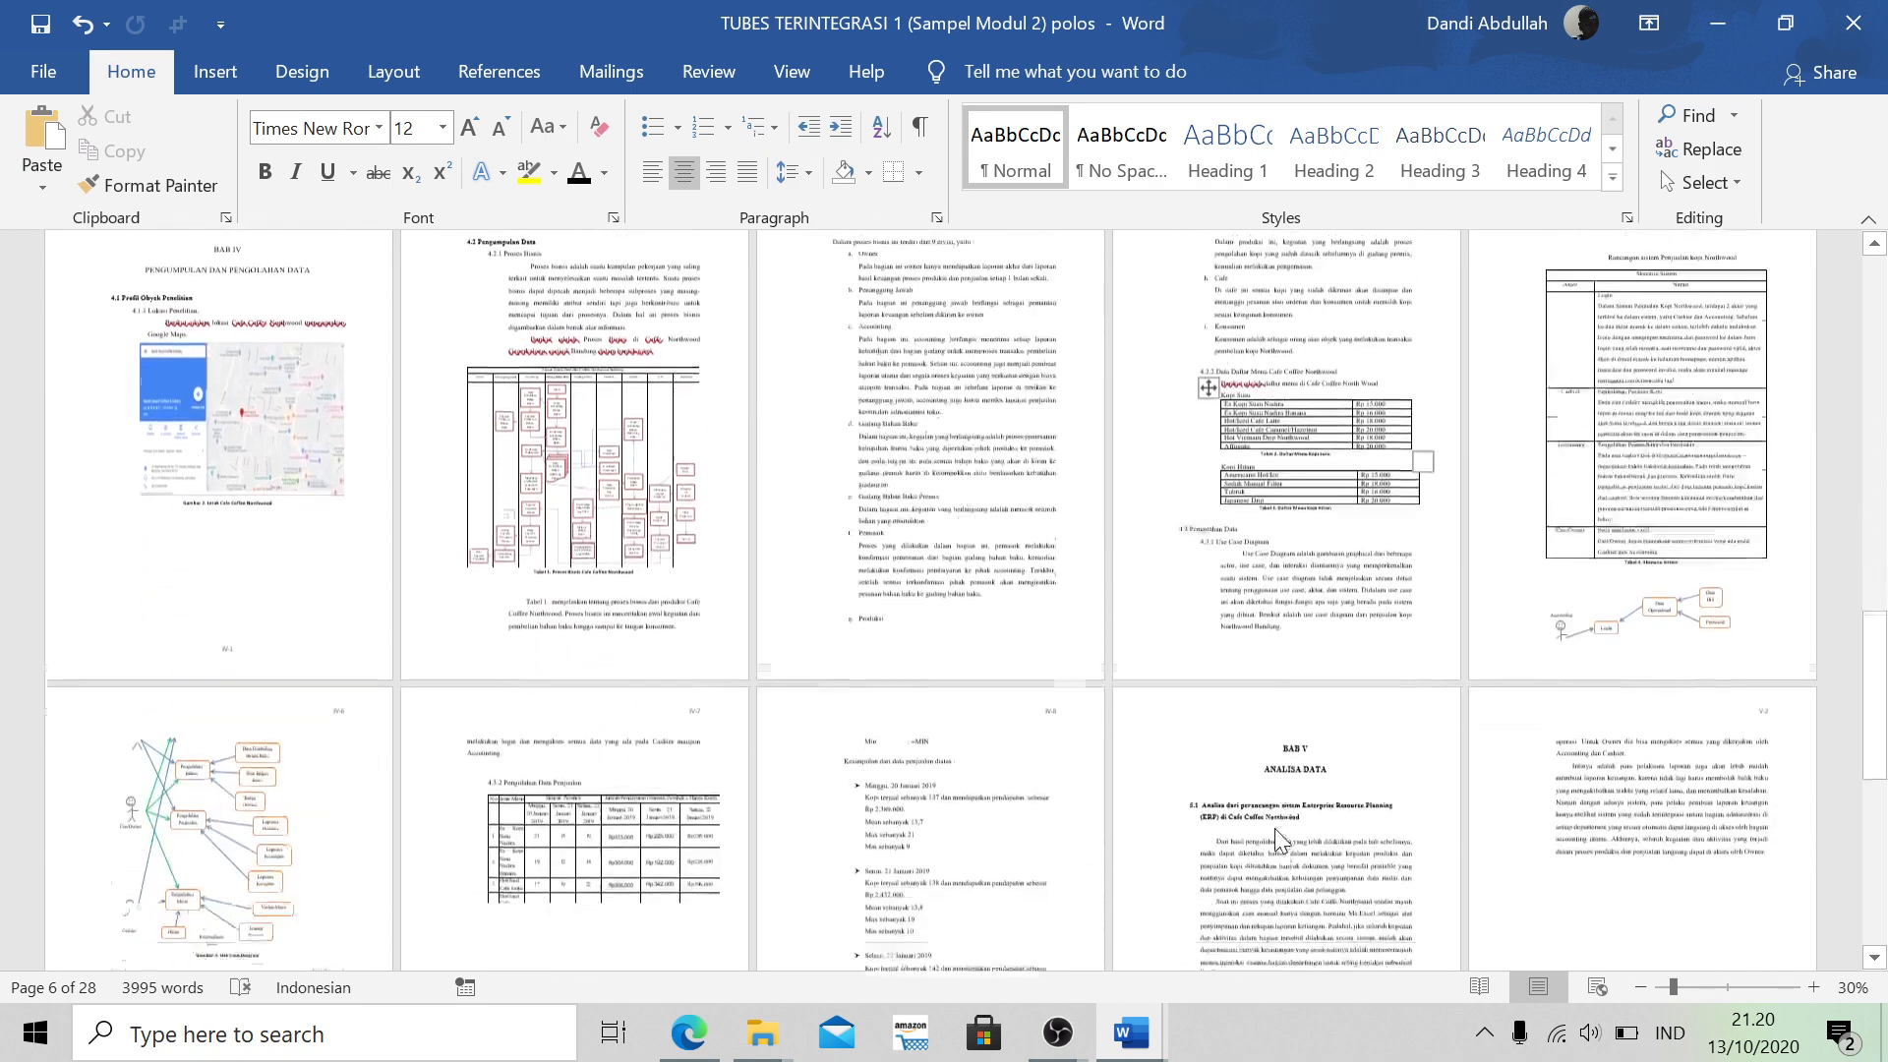
scroll(1282, 840, down, 4)
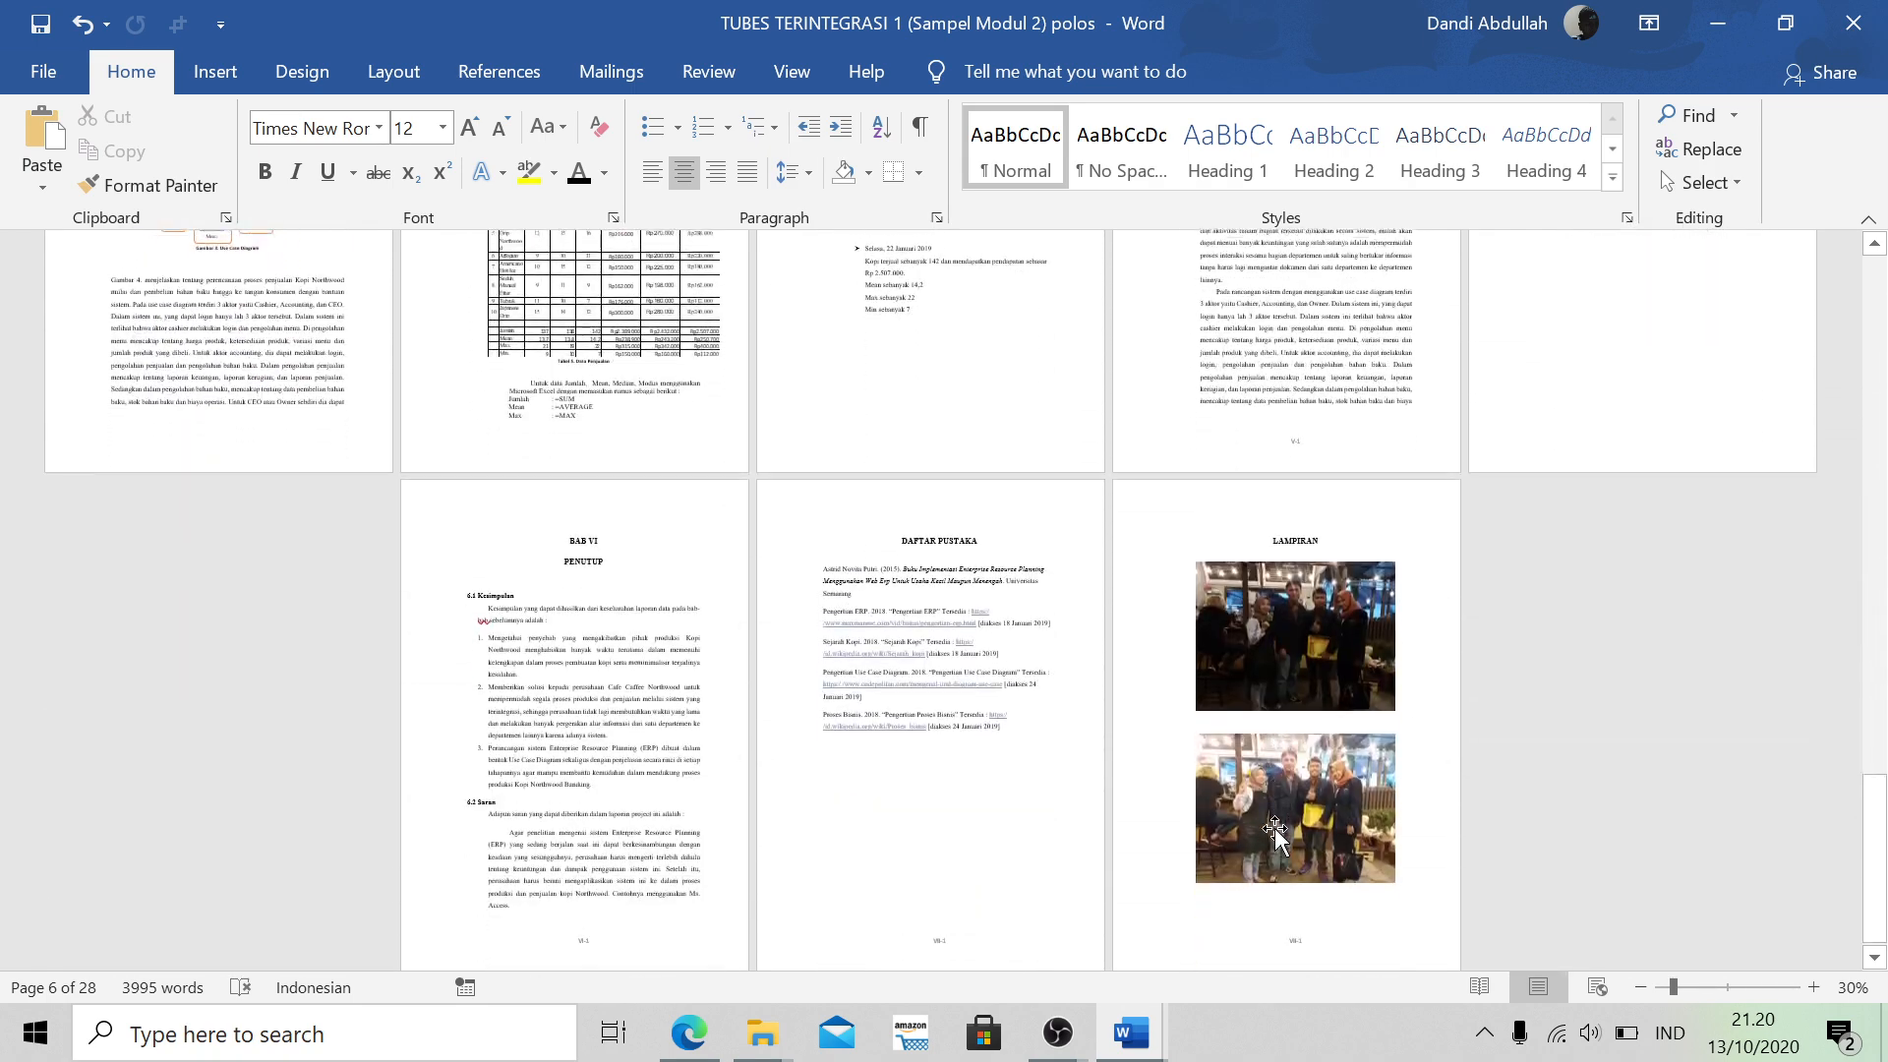
scroll(944, 600, up, 20)
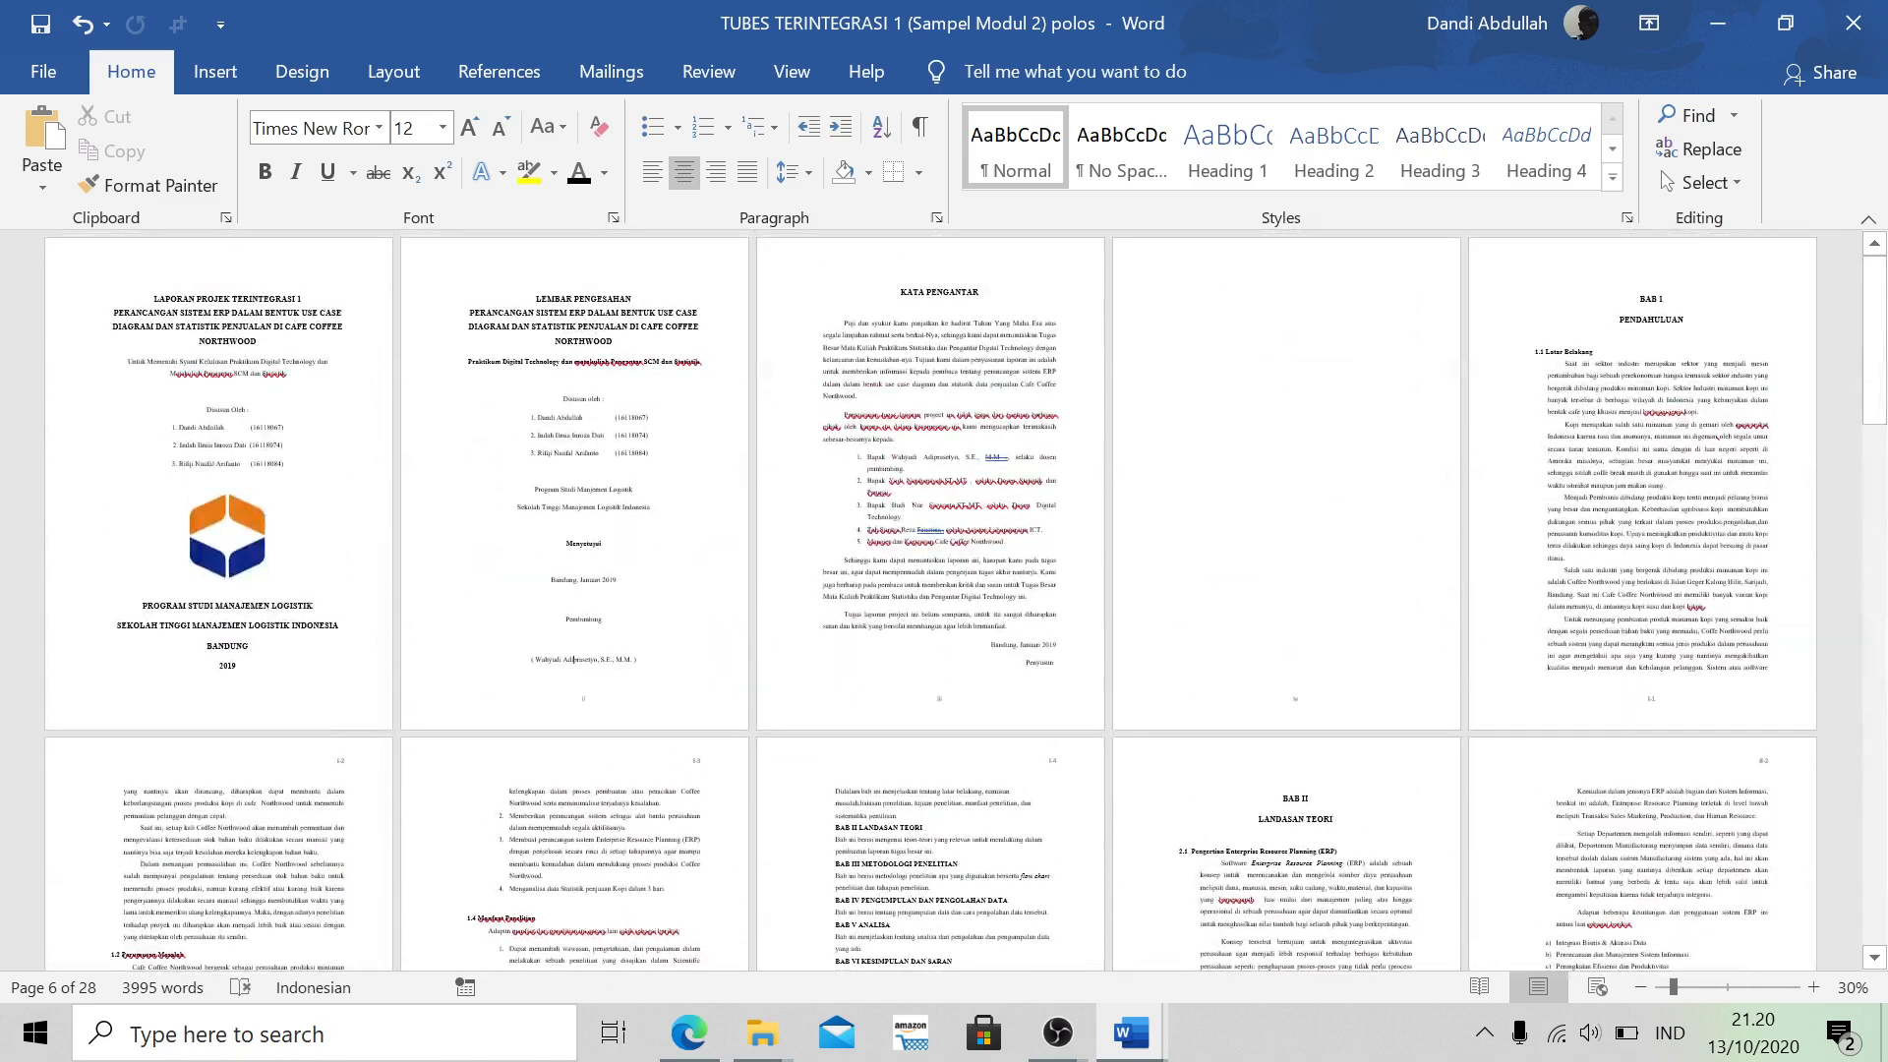
Enter the title DAFTAR ISI at the start of the blank page following KATA PENGANTAR
click(1280, 400)
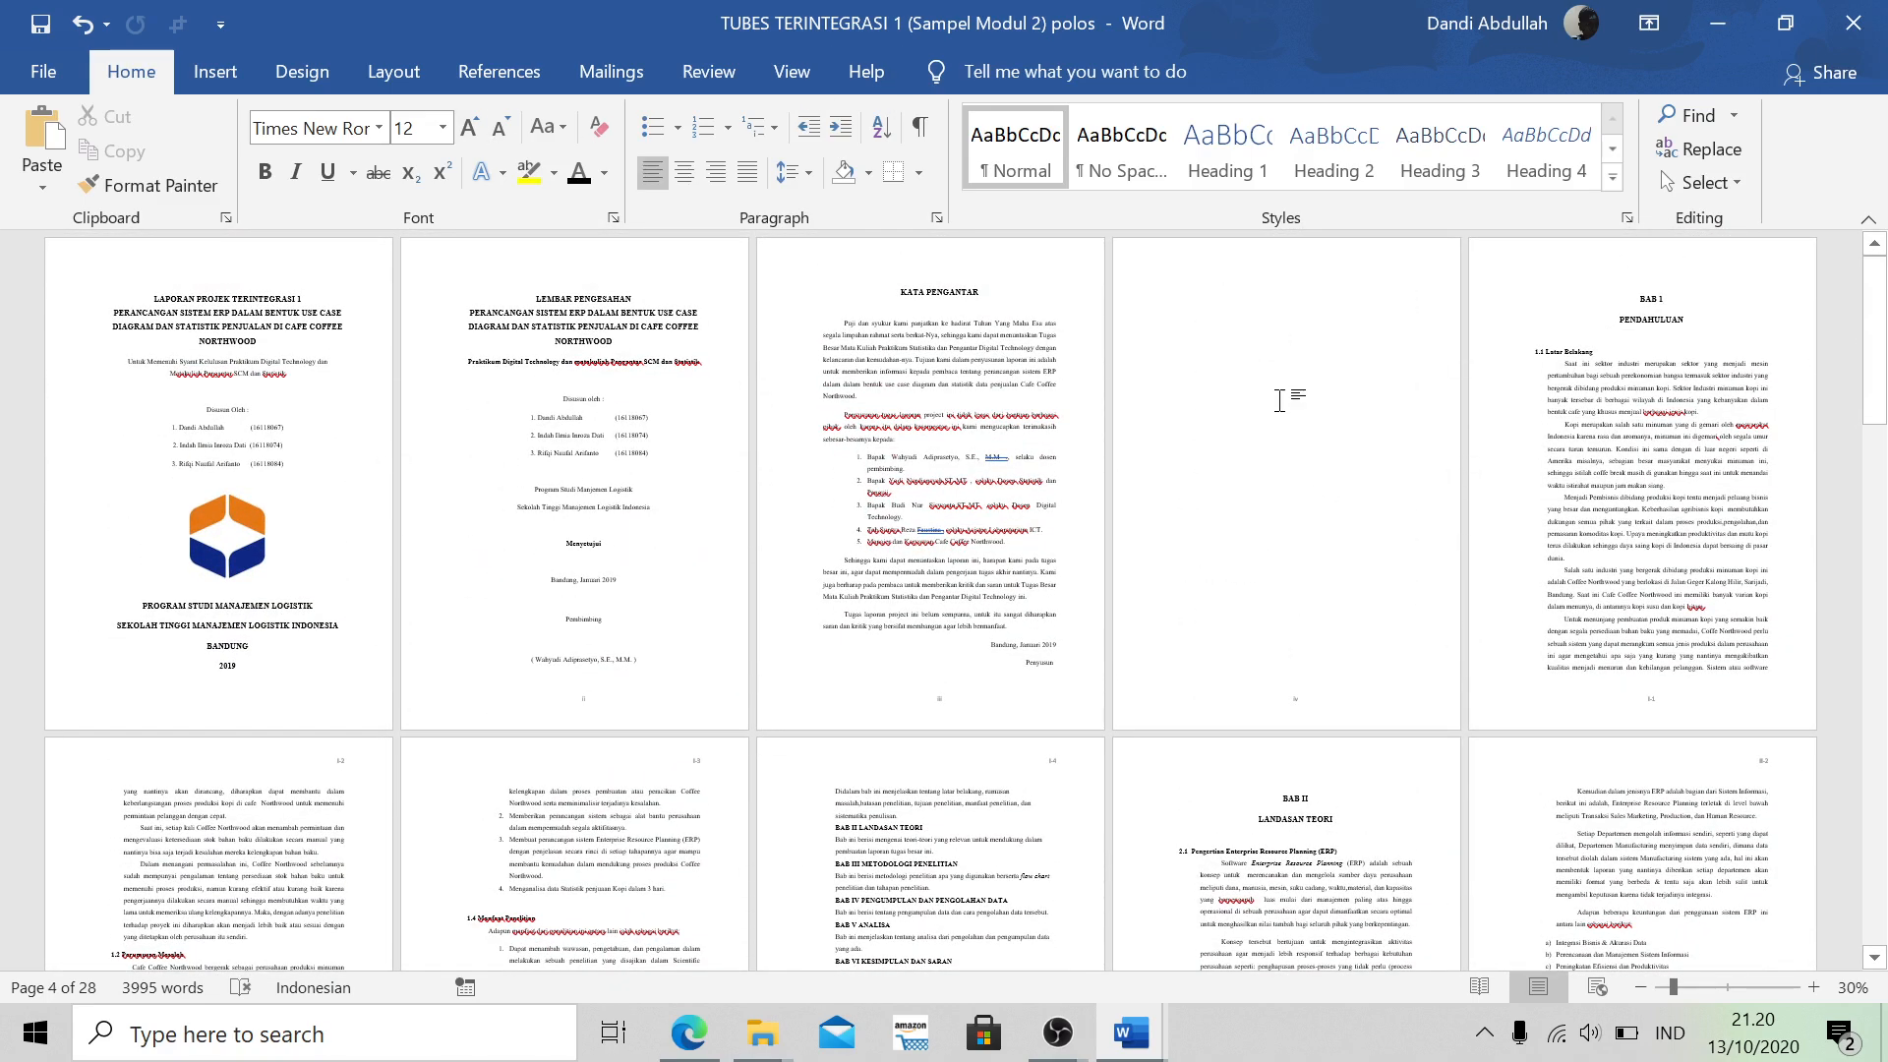
ctrl+scroll(1279, 401, up, 8)
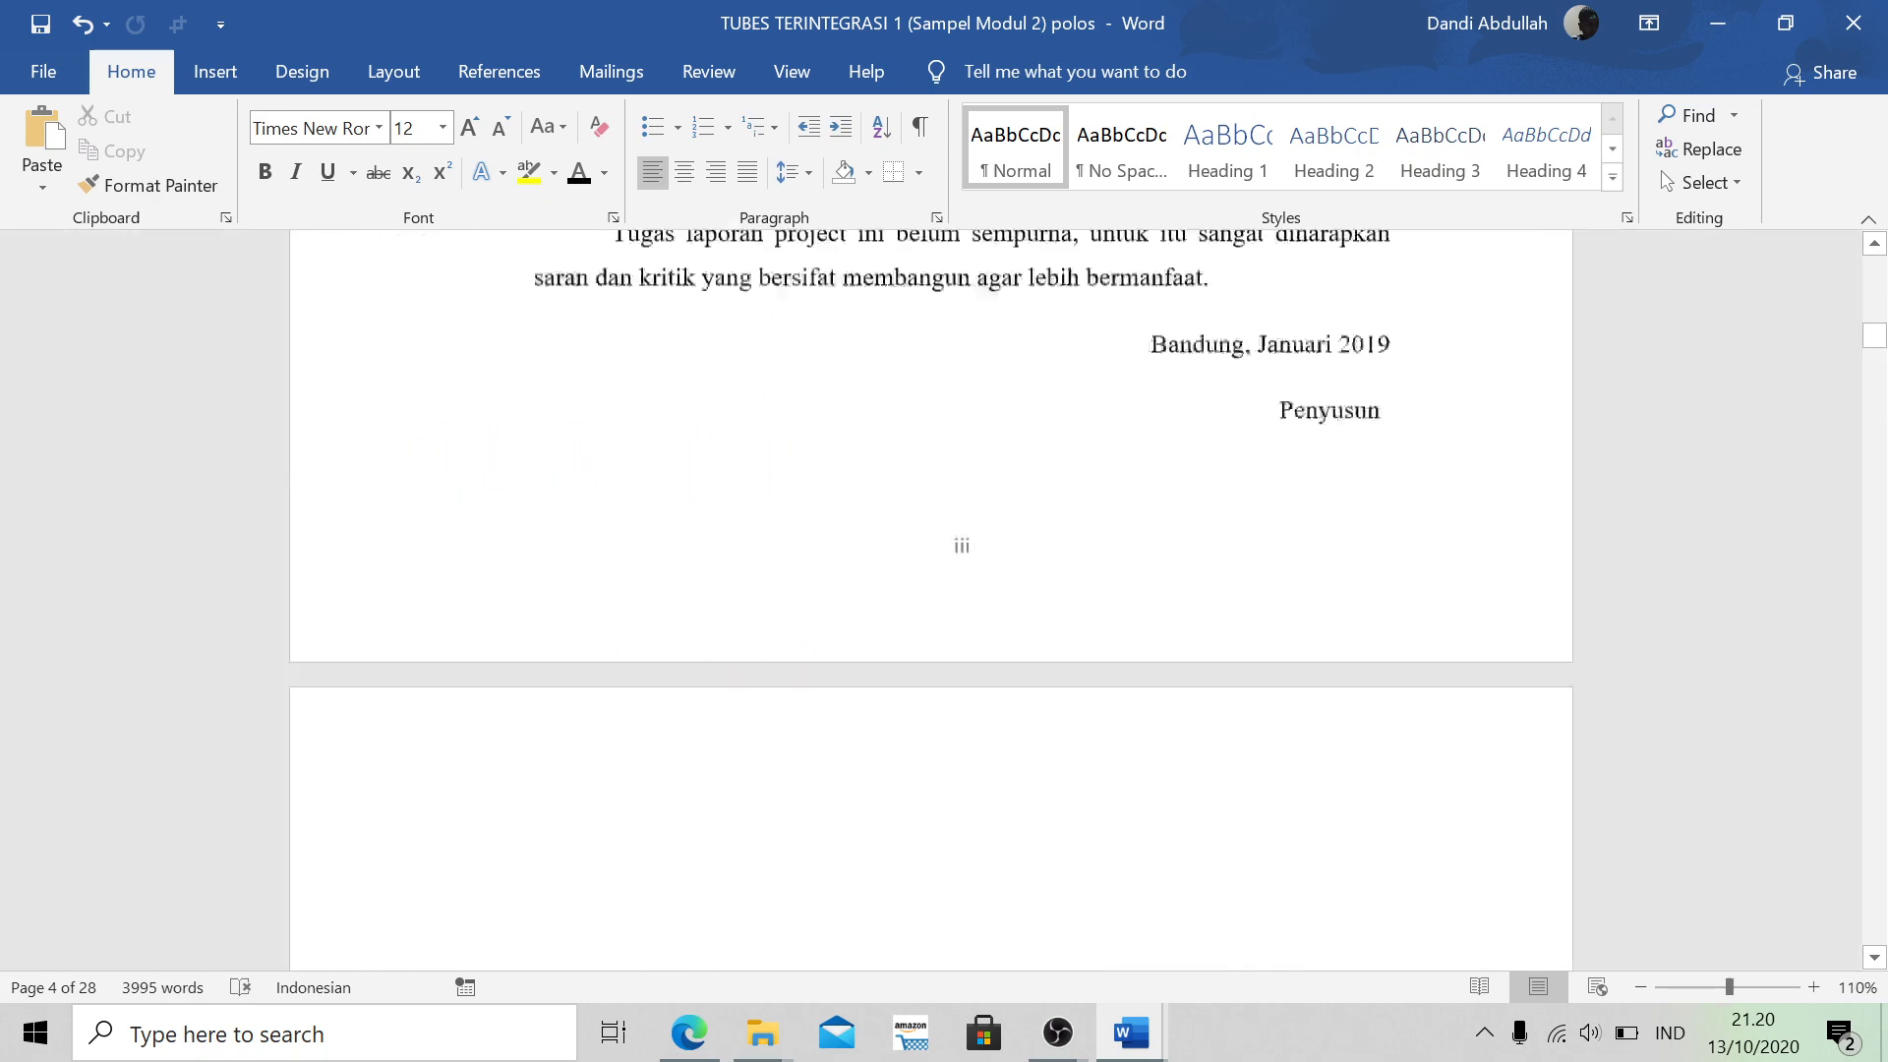
scroll(1279, 401, up, 10)
click(1288, 382)
ctrl+scroll(1287, 382, down, 2)
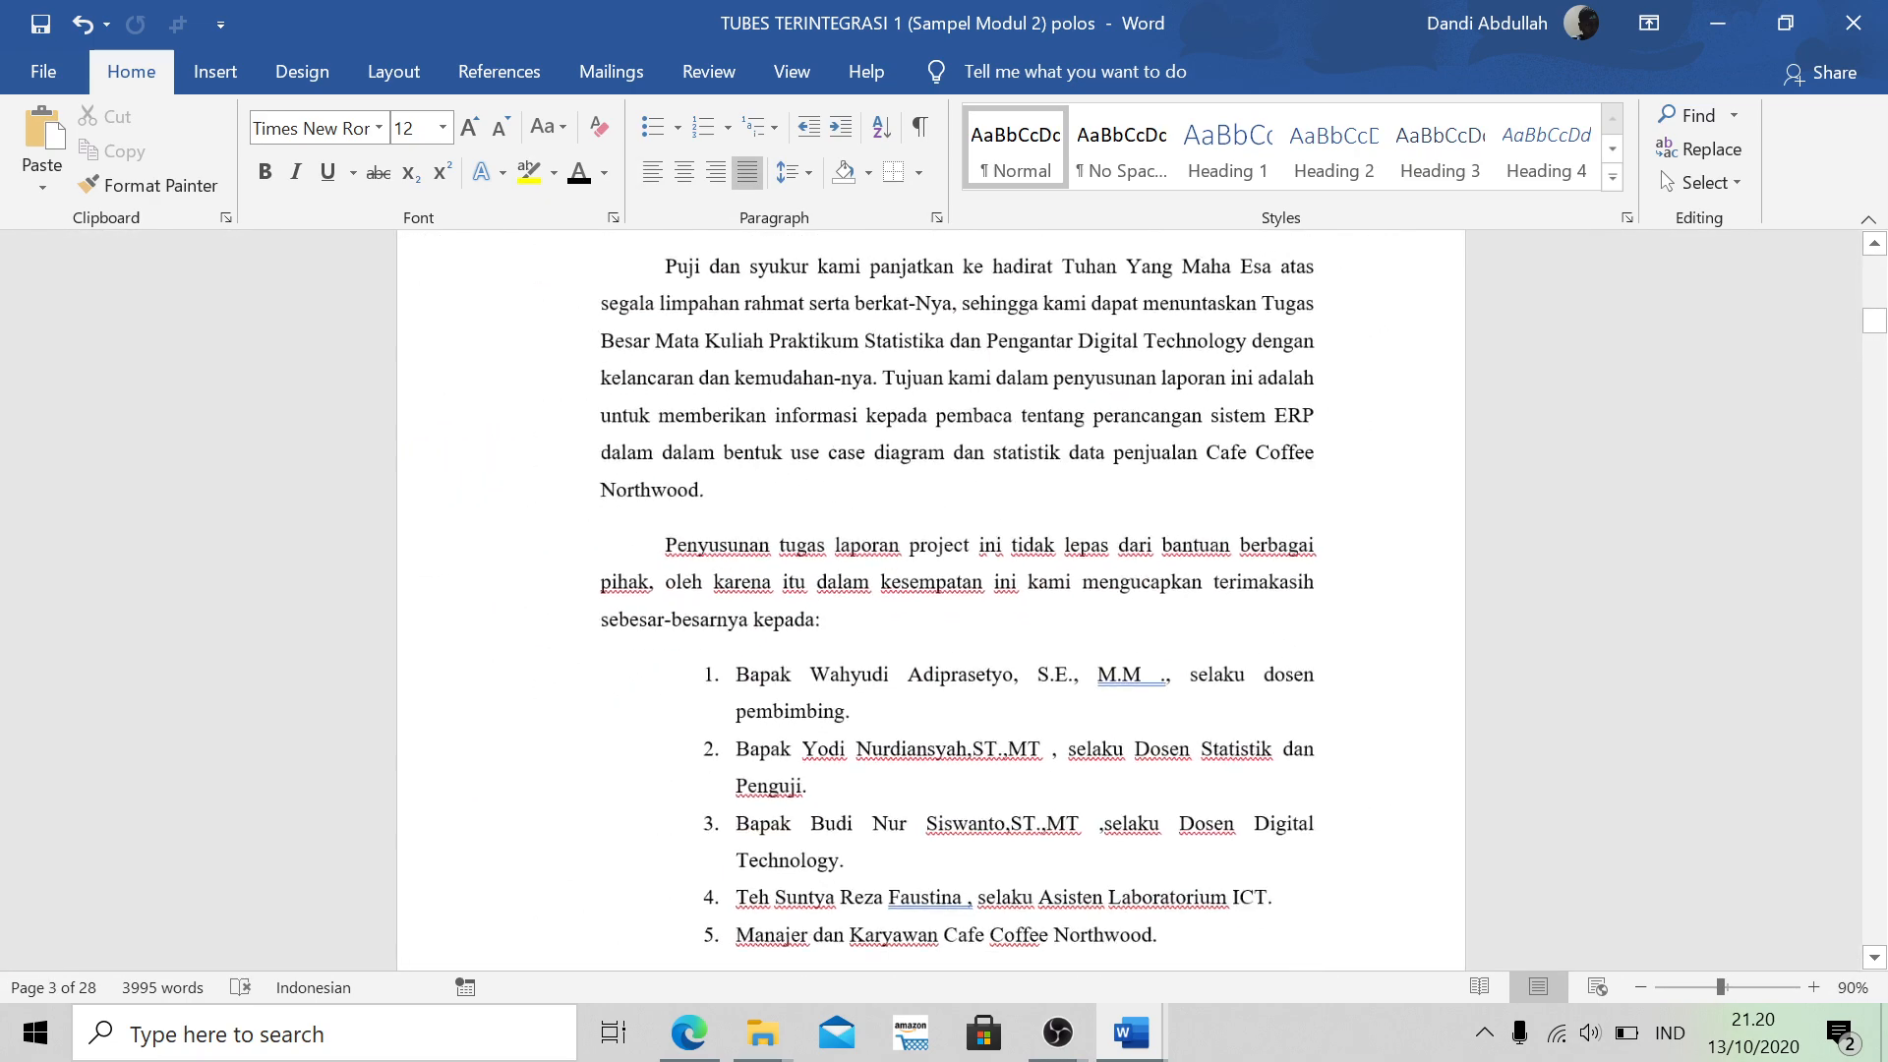
ctrl+scroll(1287, 382, down, 6)
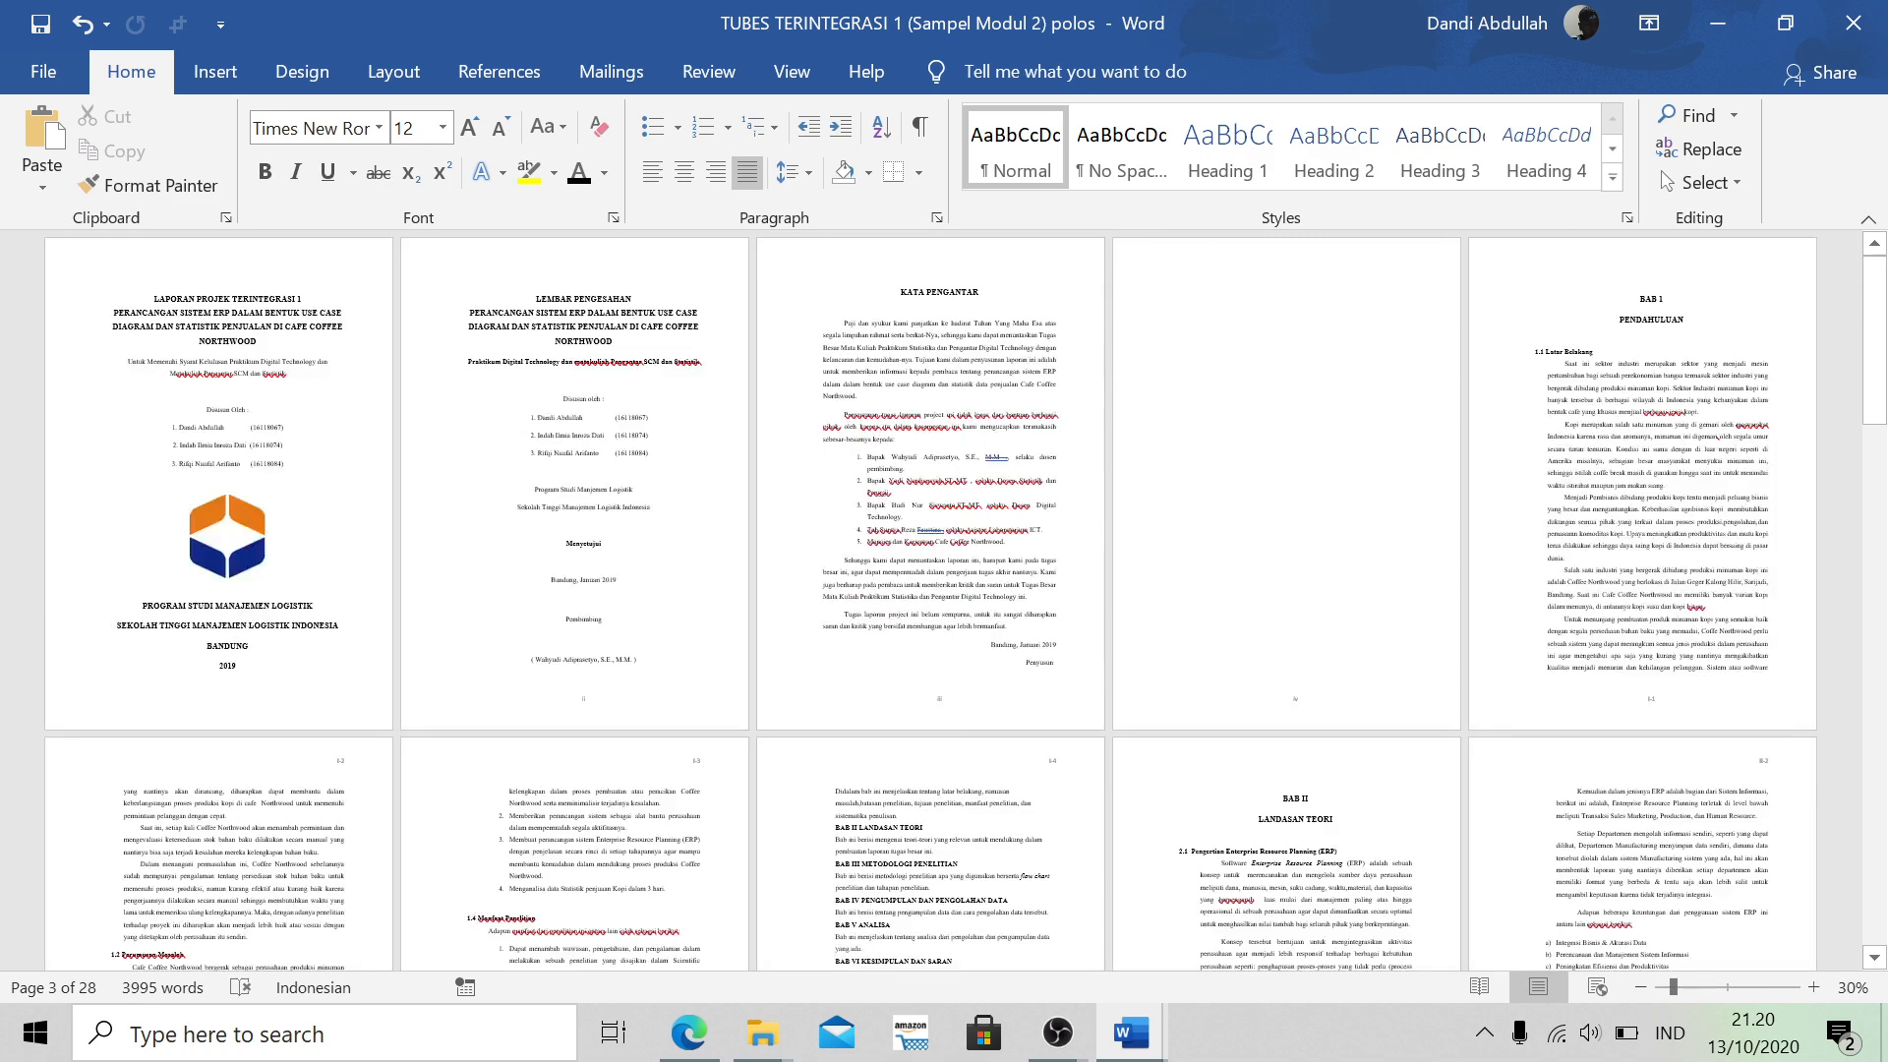
ctrl+scroll(1288, 383, up, 7)
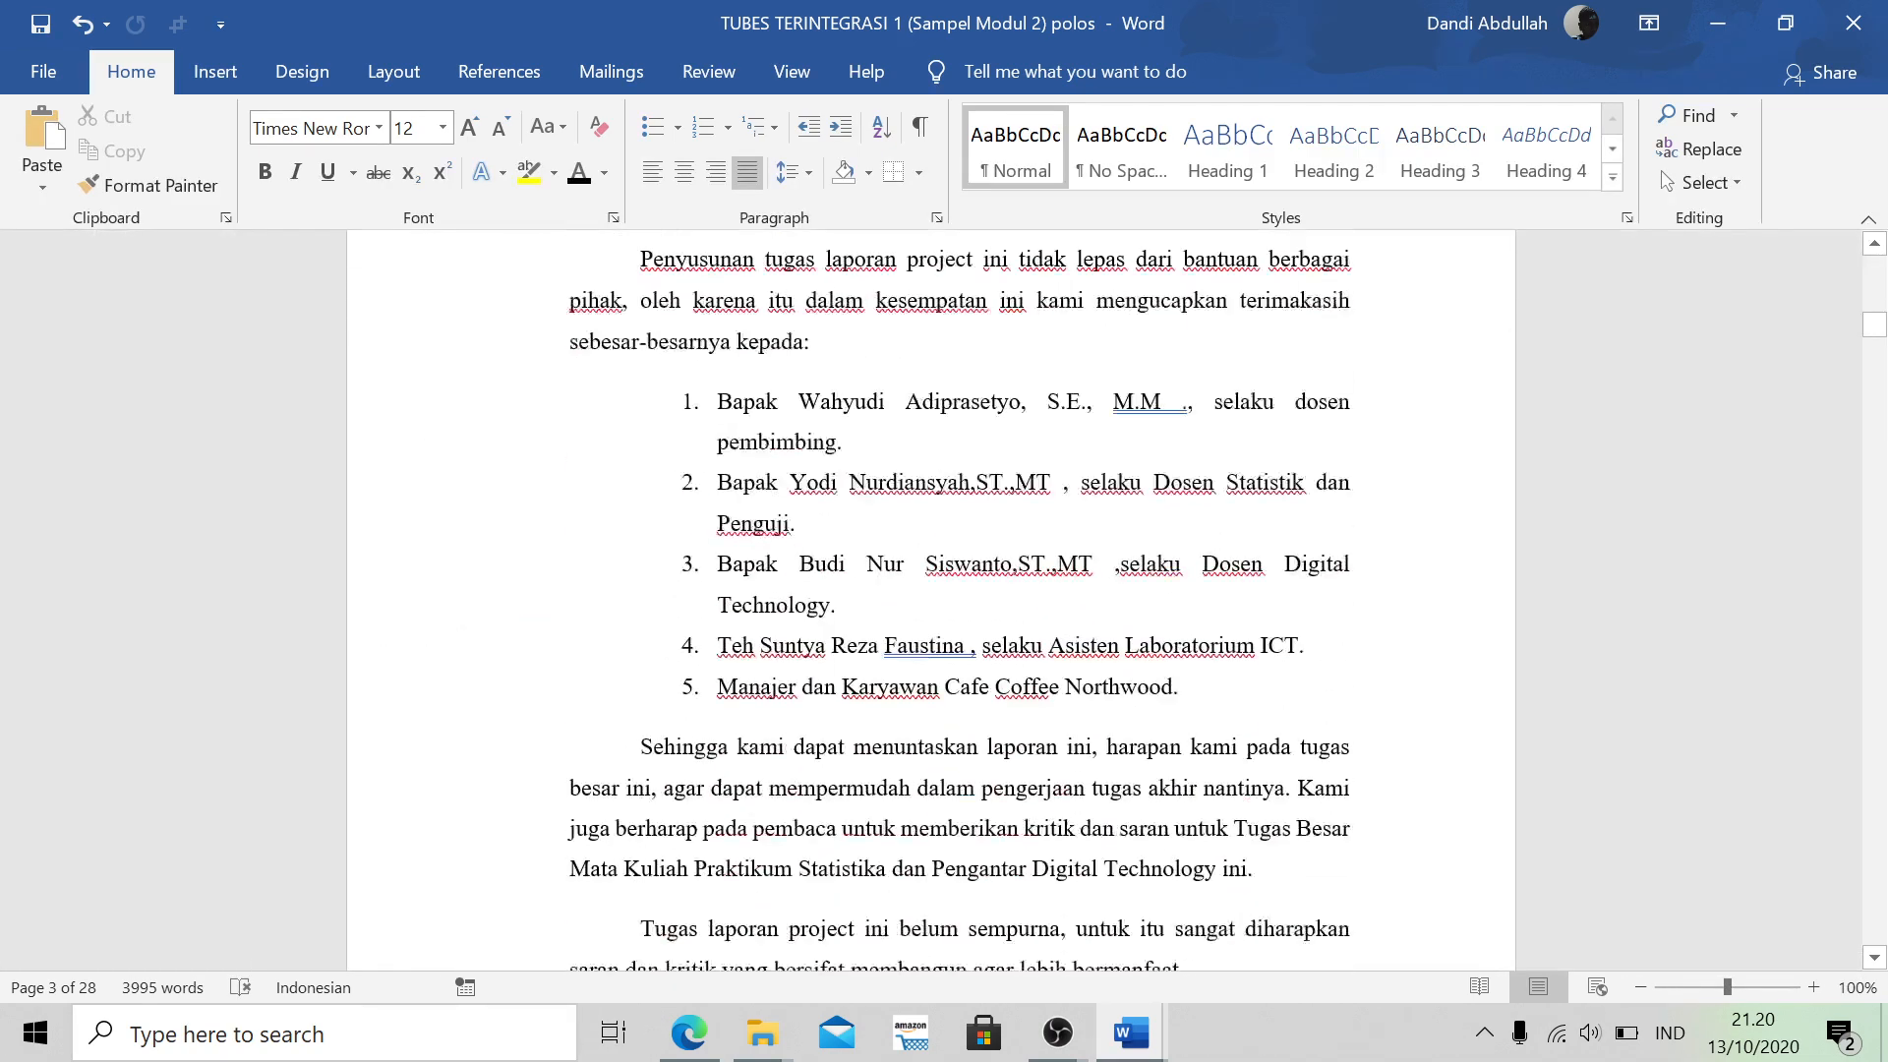
scroll(931, 600, down, 5)
click(1009, 890)
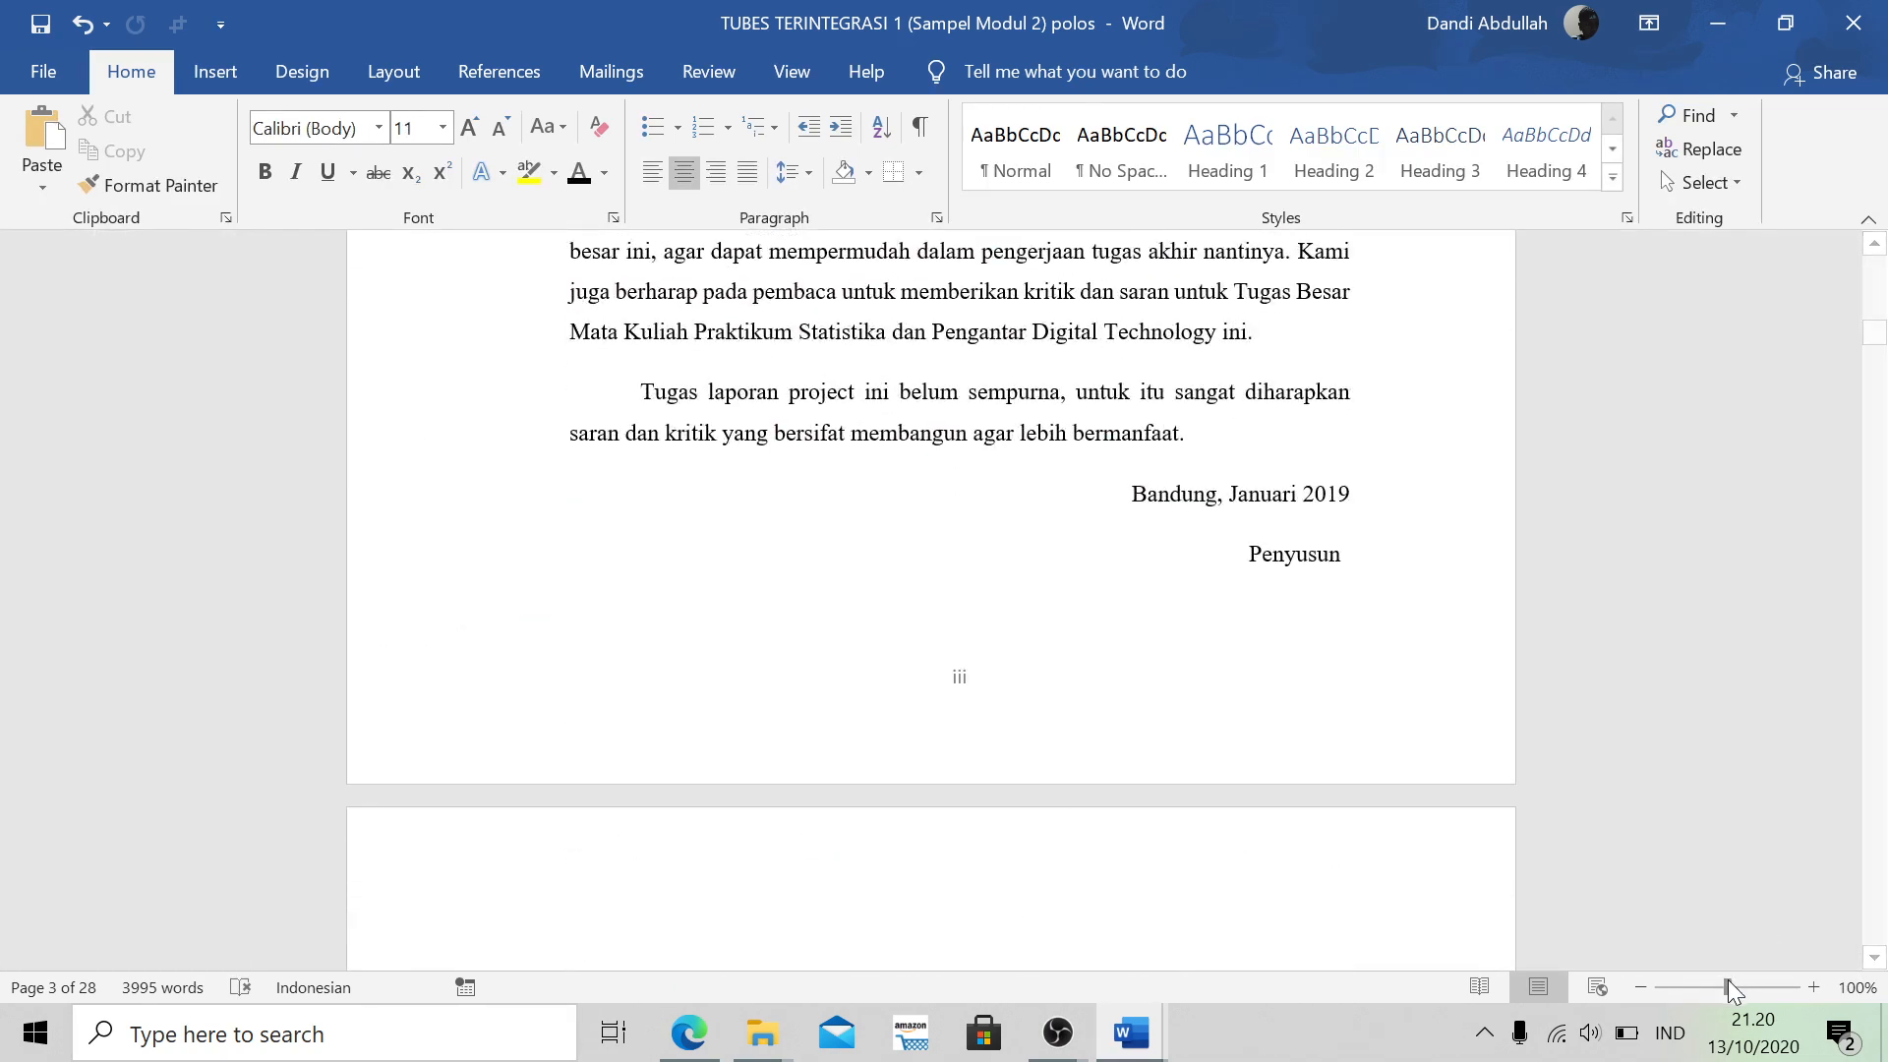
click(1640, 987)
click(1640, 987)
click(1640, 988)
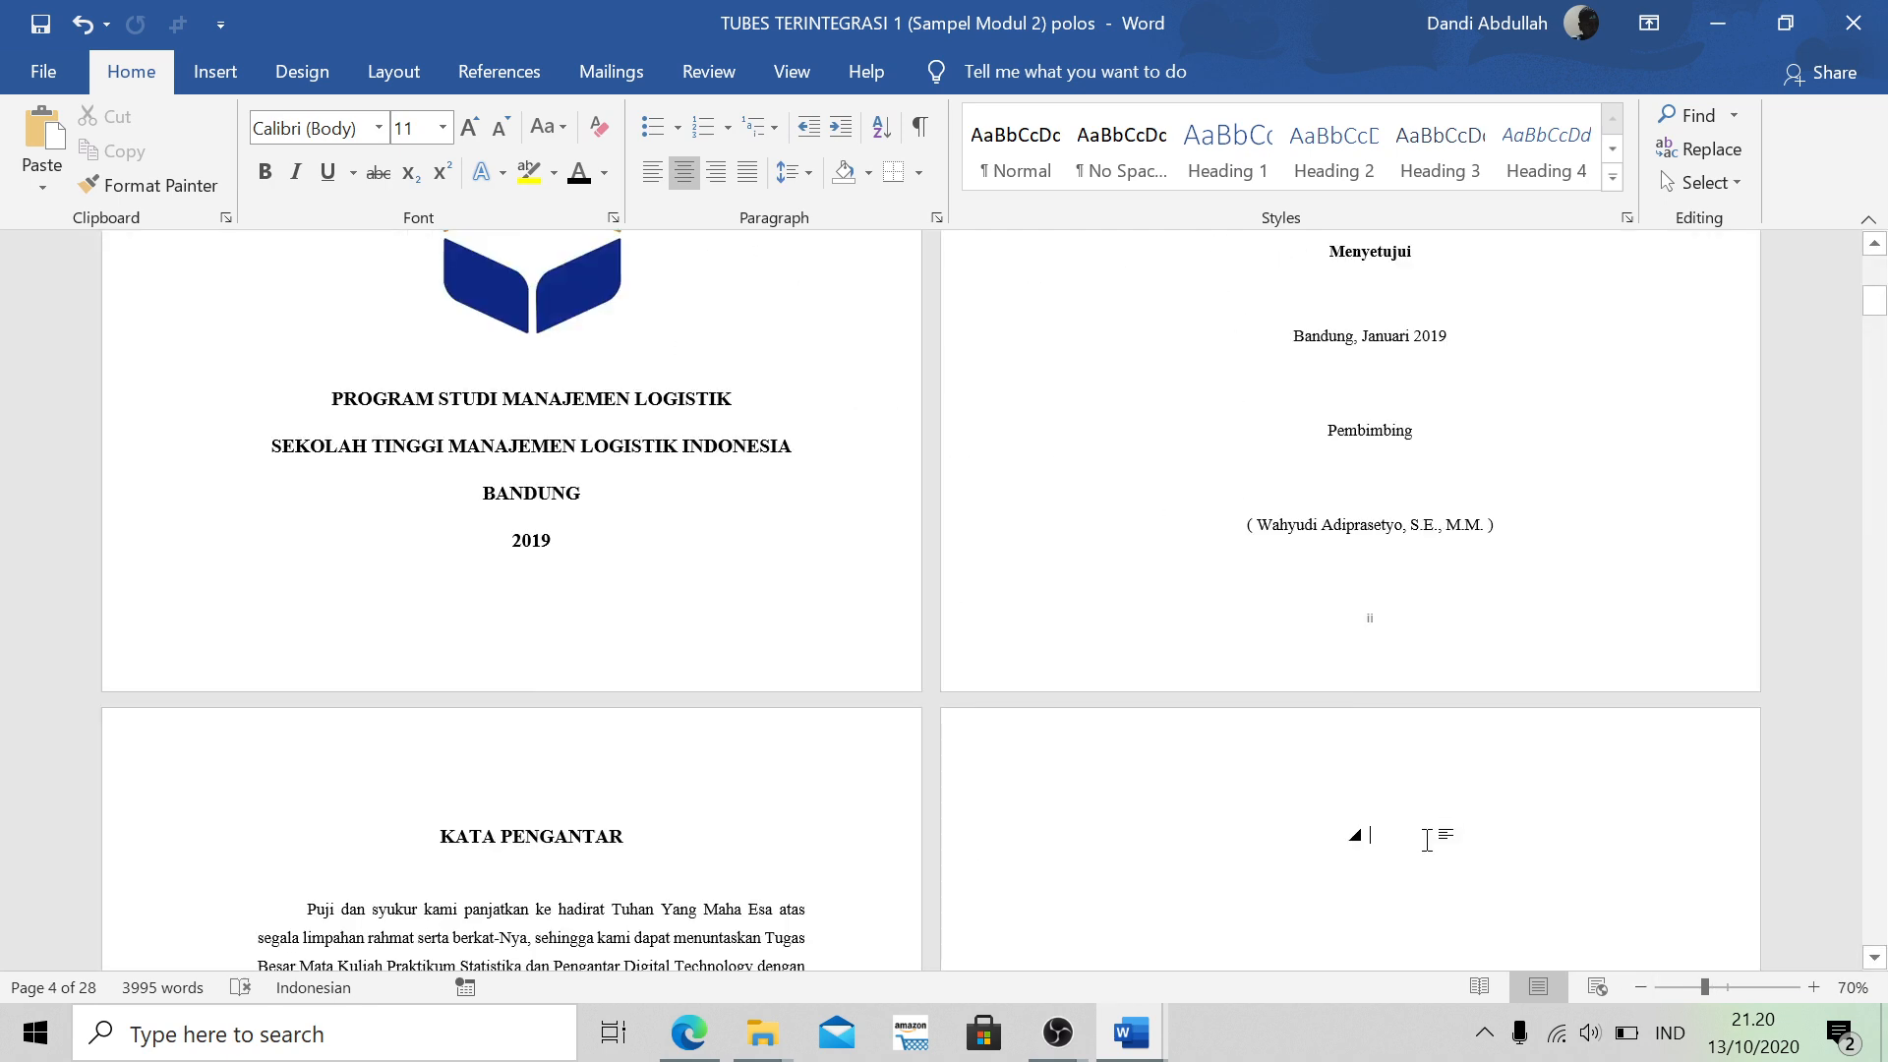
text(D)
key(Caps_Lock)
text(AF)
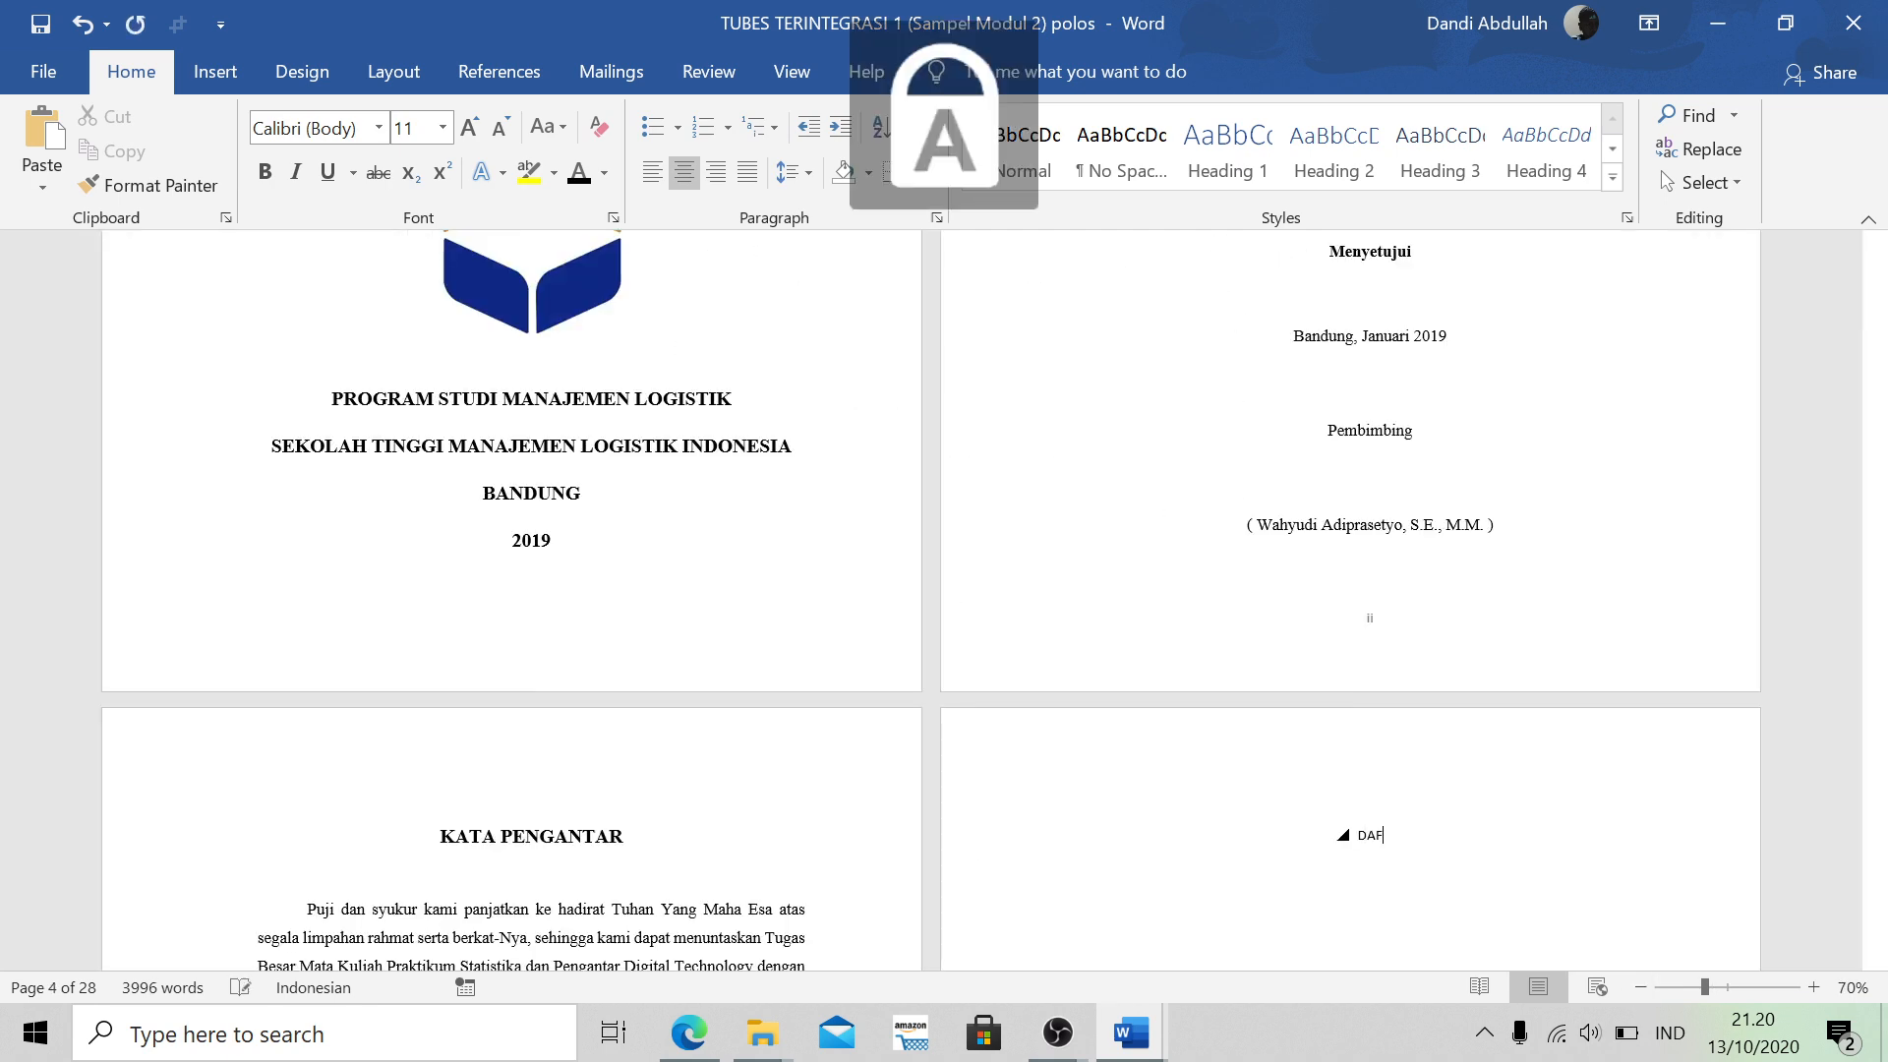
text(TAR ISI)
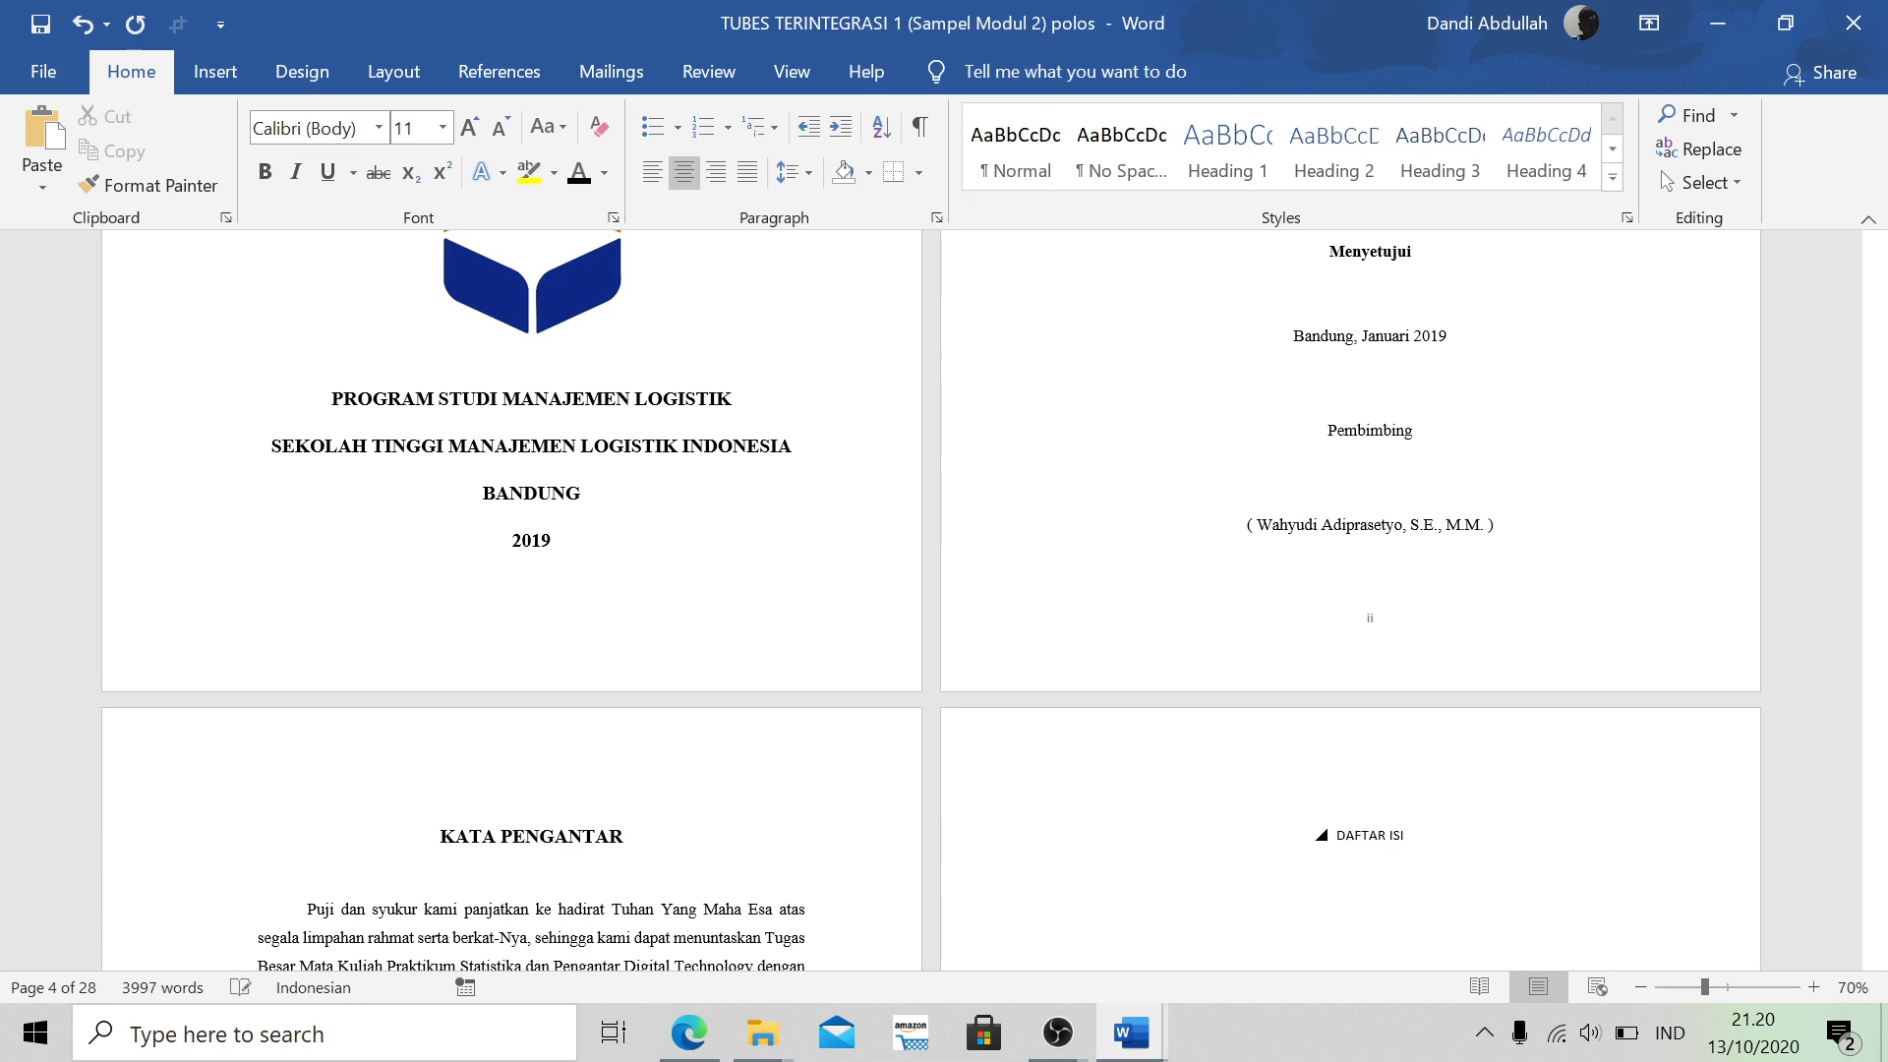
Apply the Heading 1 style to the DAFTAR ISI title and center it
key(shift+Left)
key(shift+Left)
key(shift+Left)
key(shift+Left)
key(shift+Left)
key(shift+Left)
key(shift+Left)
key(shift+Left)
key(shift+Left)
key(shift+Left)
key(shift+Left)
key(shift+Left)
key(shift+Left)
key(shift+Left)
key(shift+Left)
key(shift+Left)
key(shift+Left)
key(shift+Left)
key(shift+Left)
key(shift+Left)
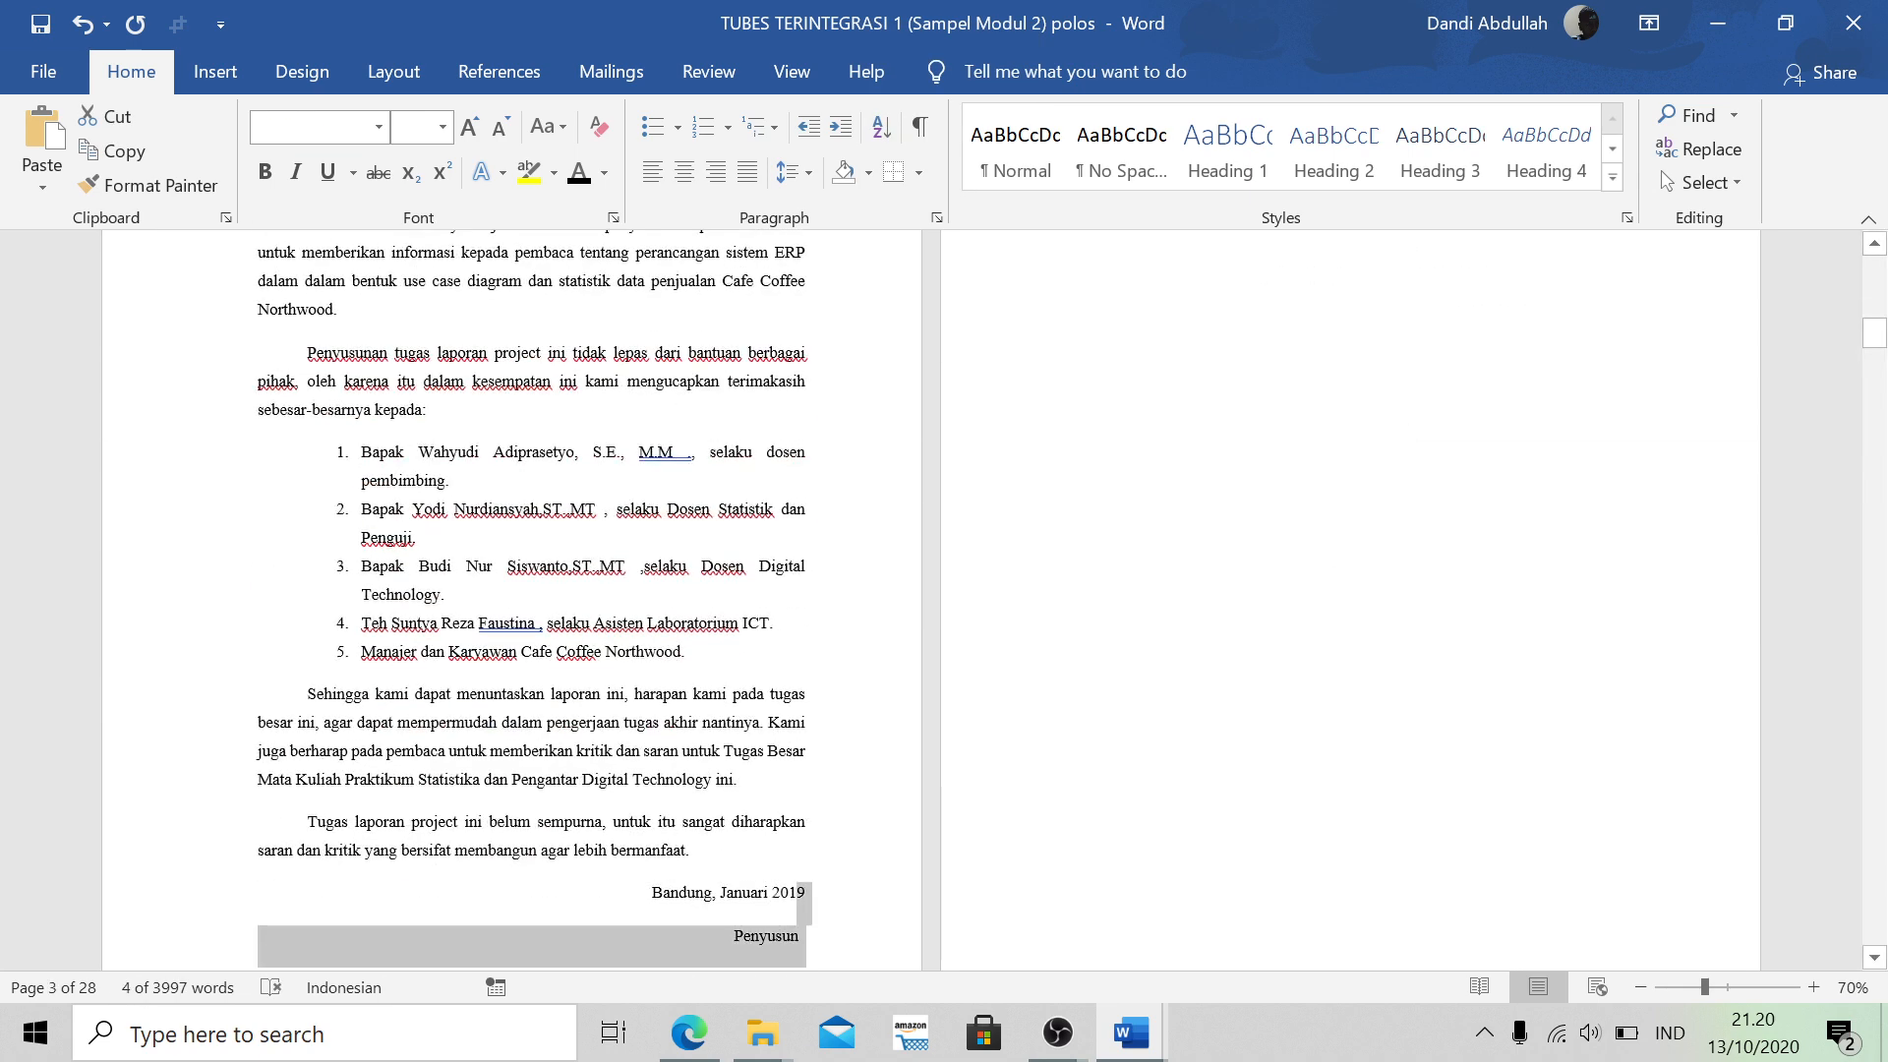
key(shift+Right)
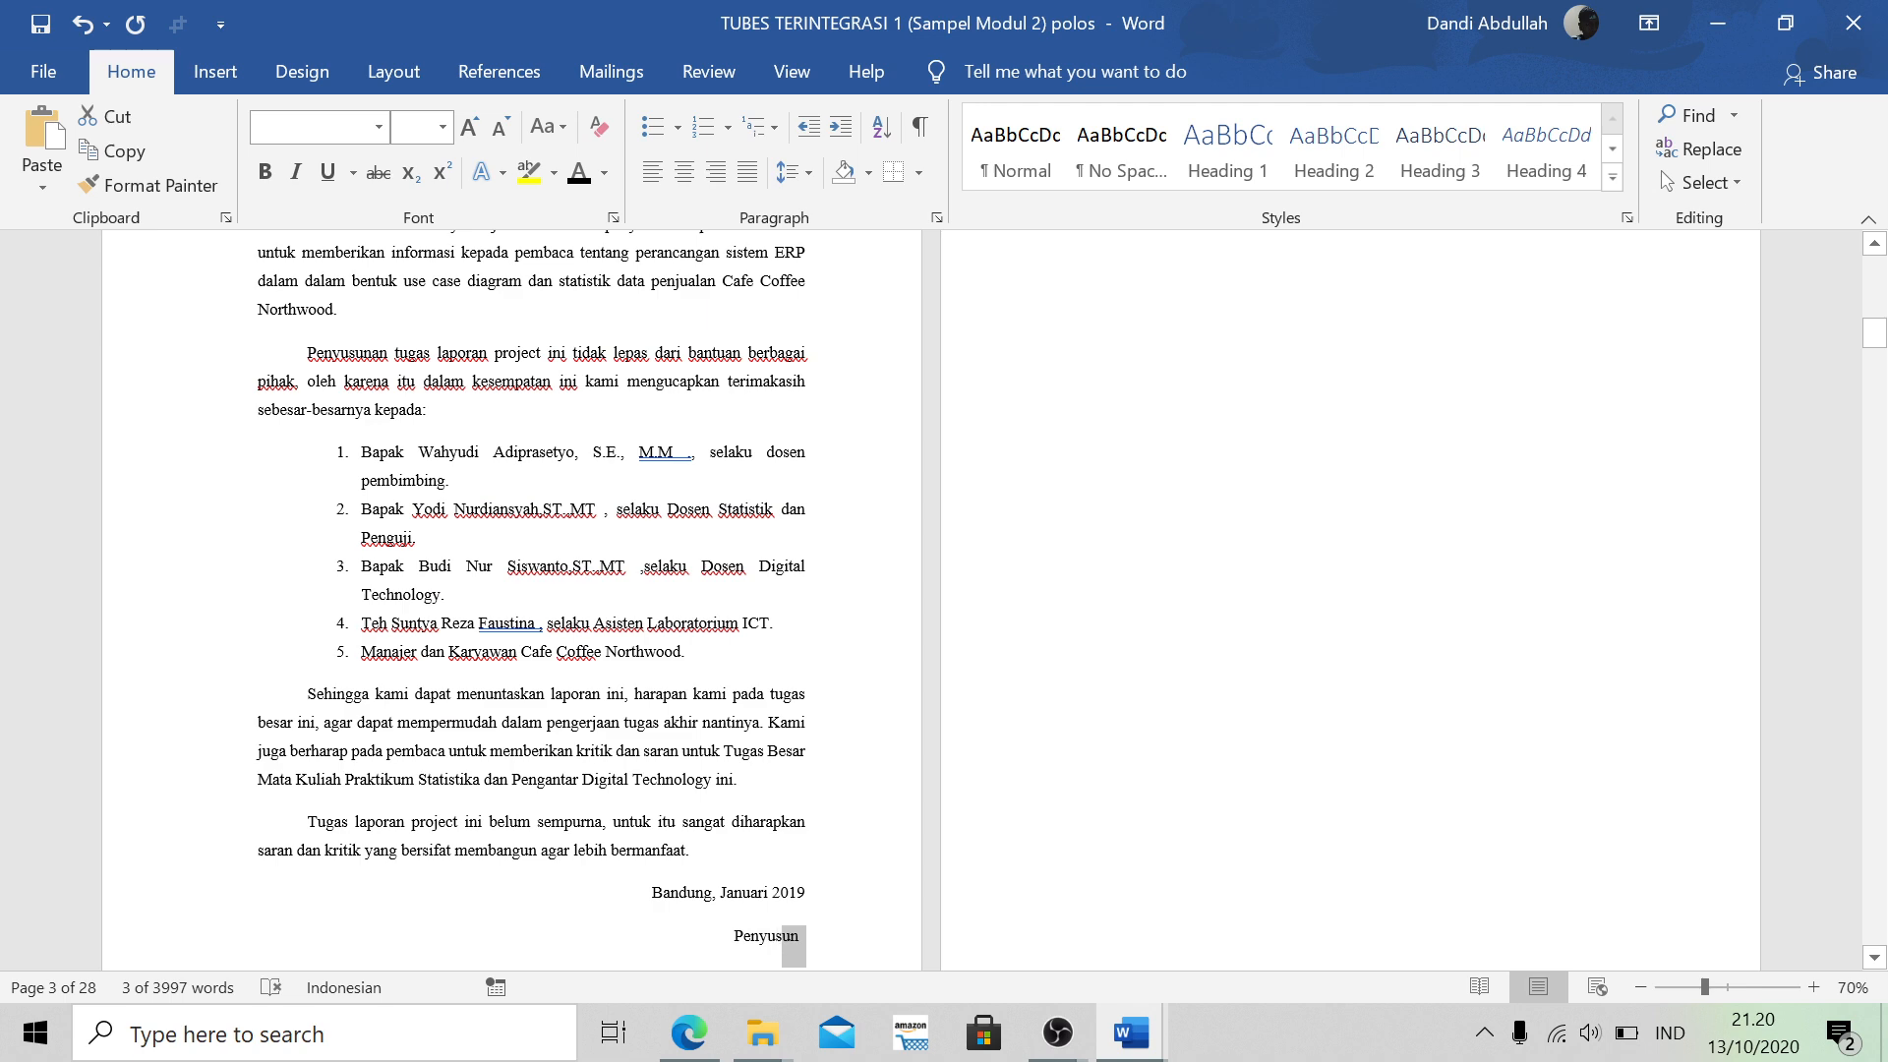
key(shift+Right)
key(shift+Right)
key(shift+Right)
key(shift+Right)
scroll(925, 600, up, 5)
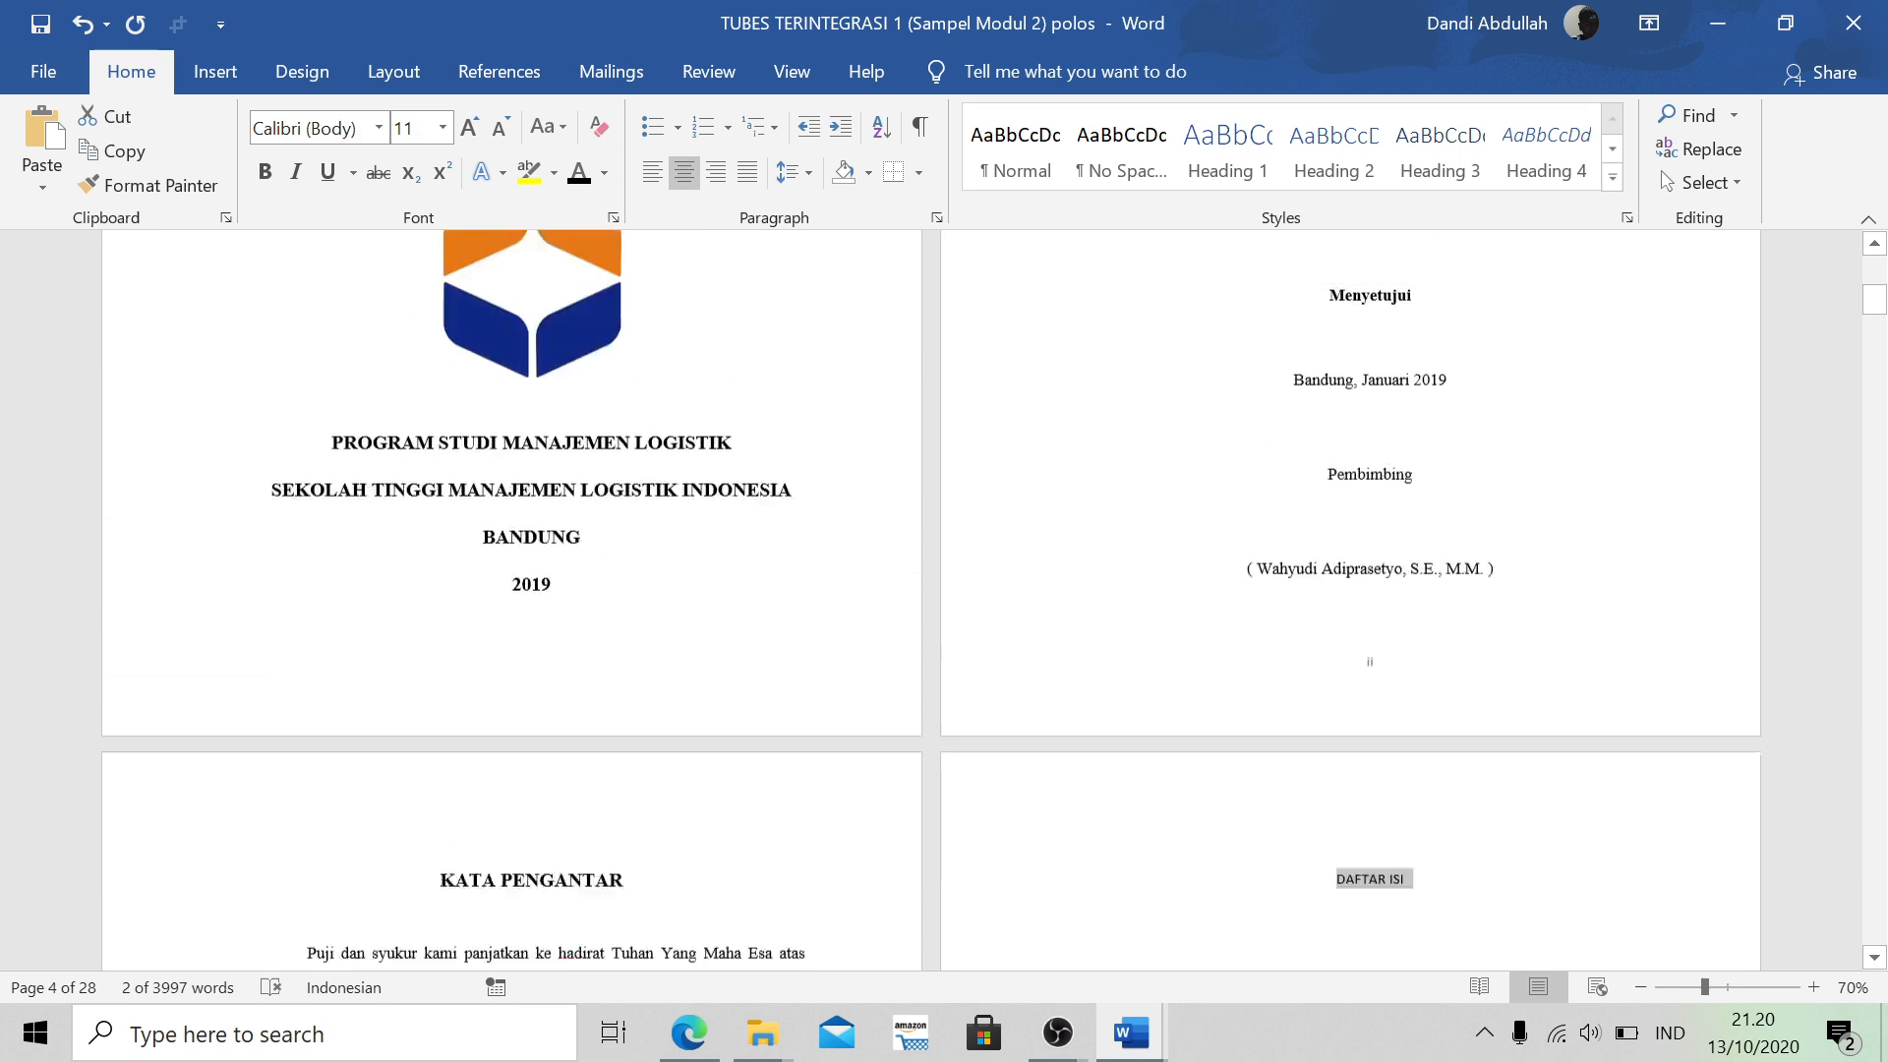
click(1228, 147)
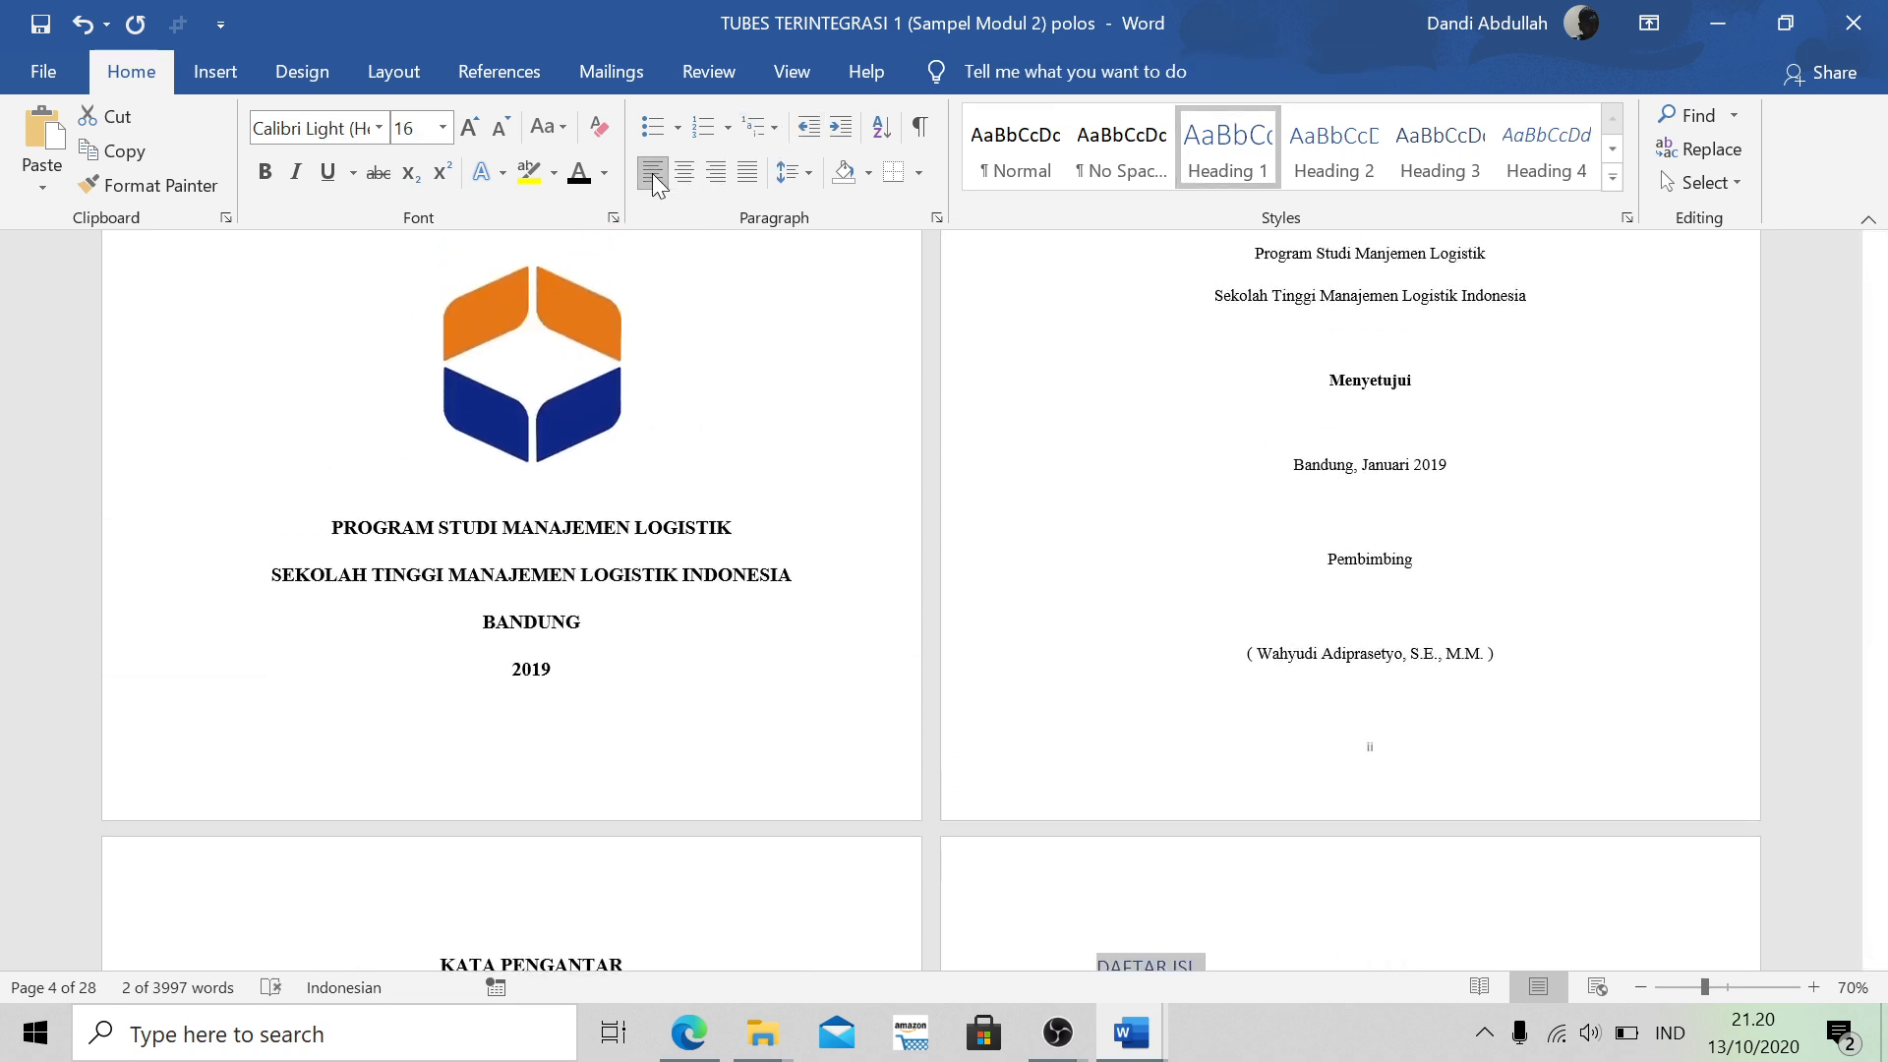
click(685, 172)
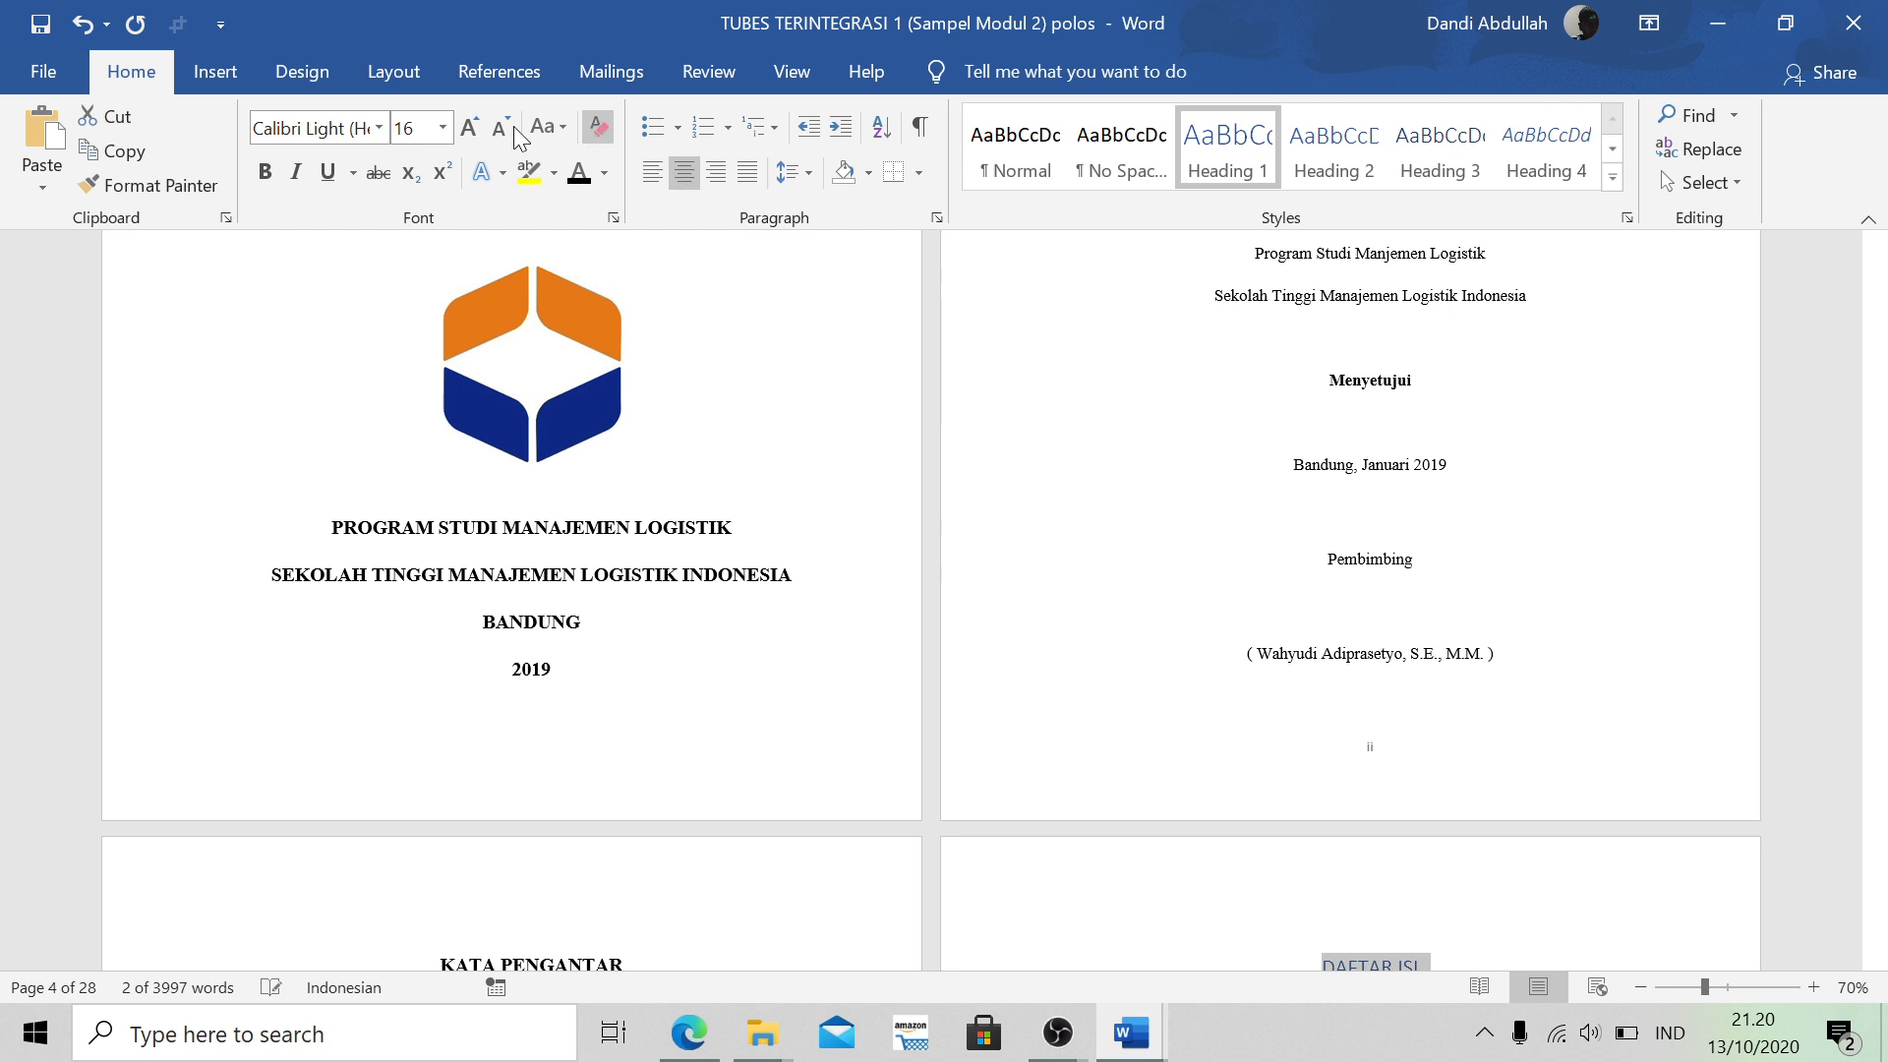
Format the DAFTAR ISI title as bold, black, 14 pt Times New Roman
click(442, 127)
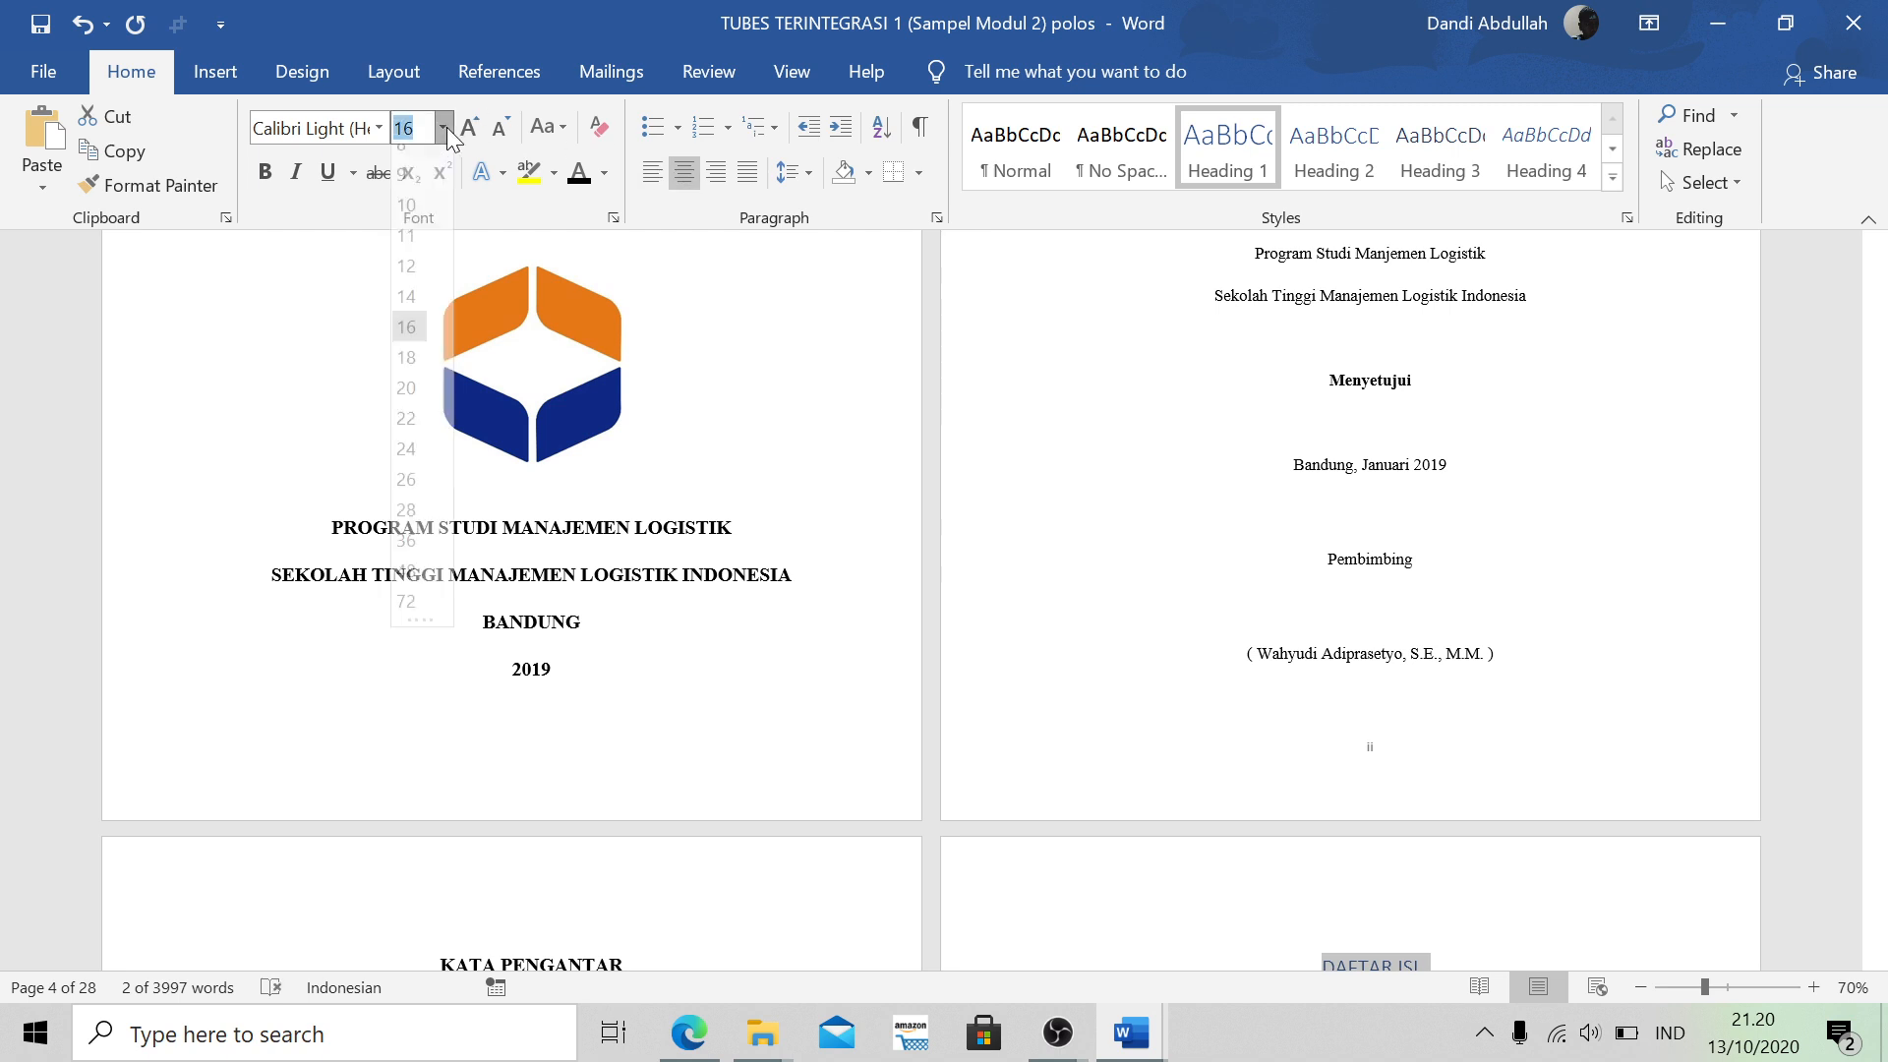
click(405, 315)
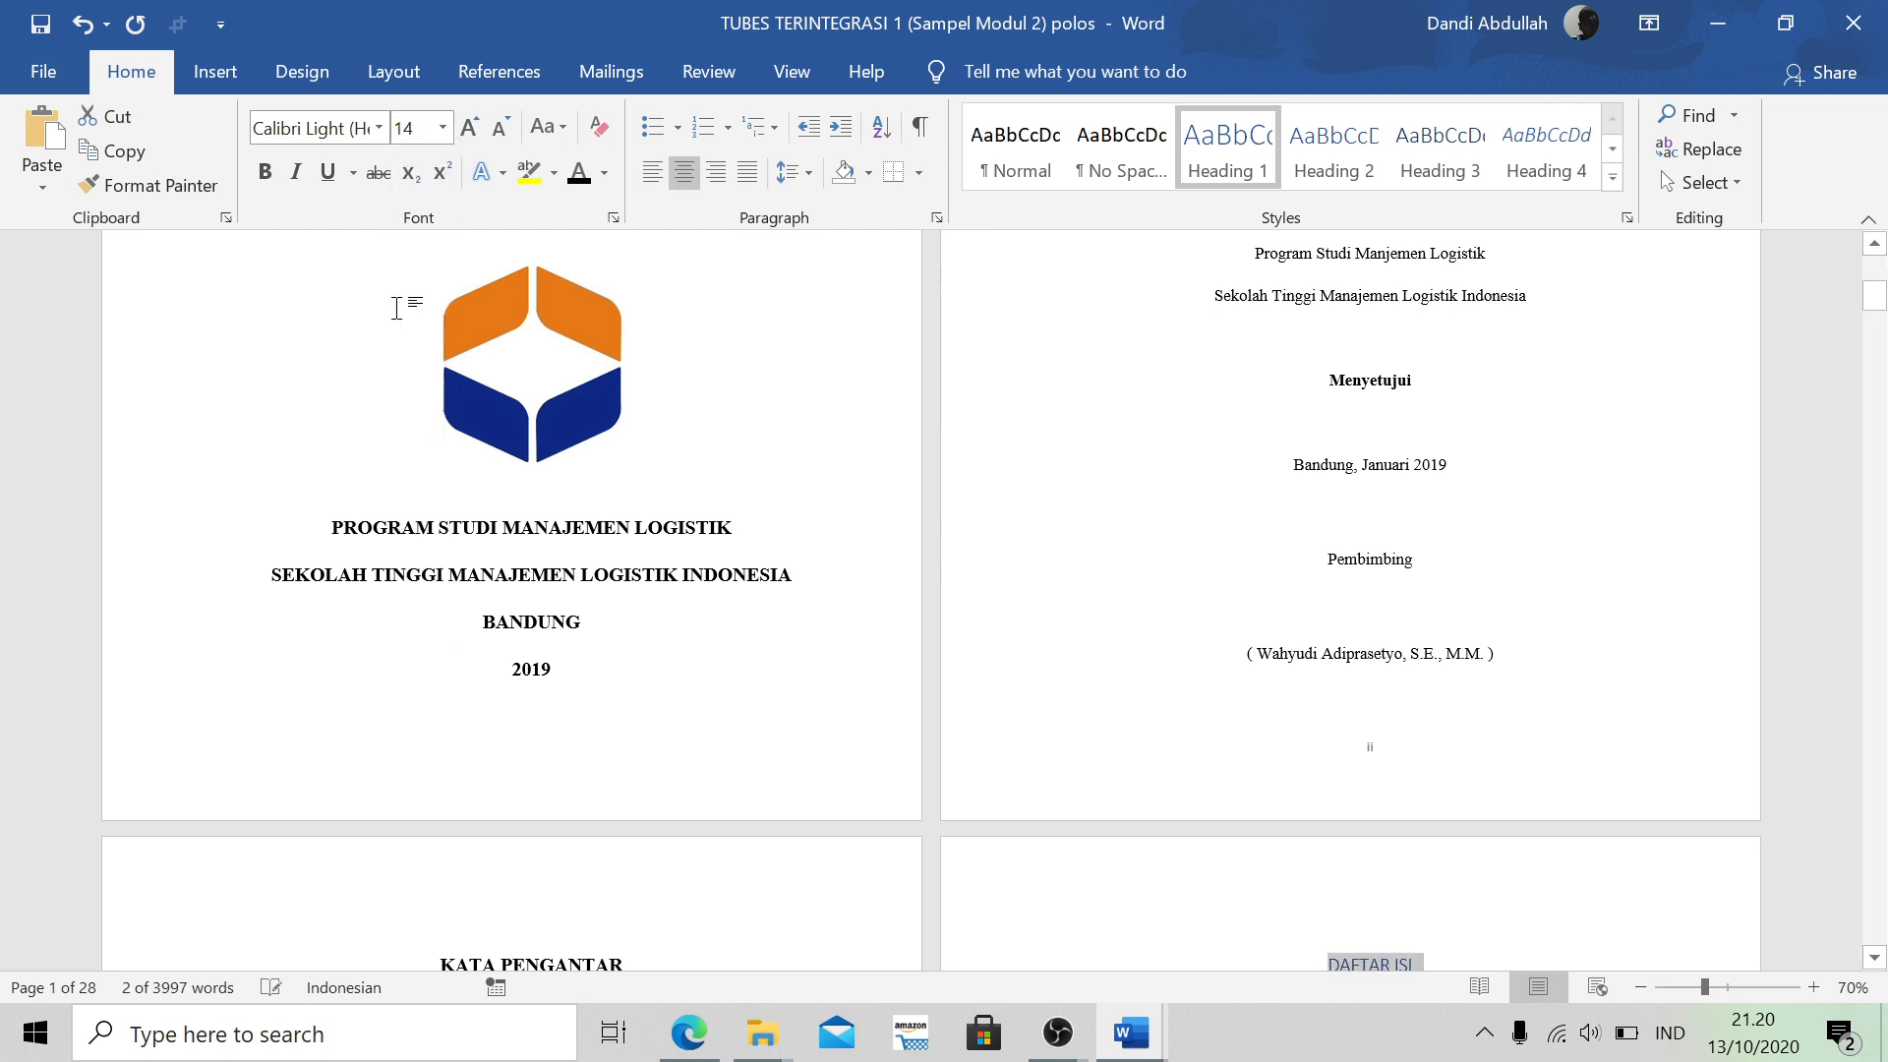
click(379, 127)
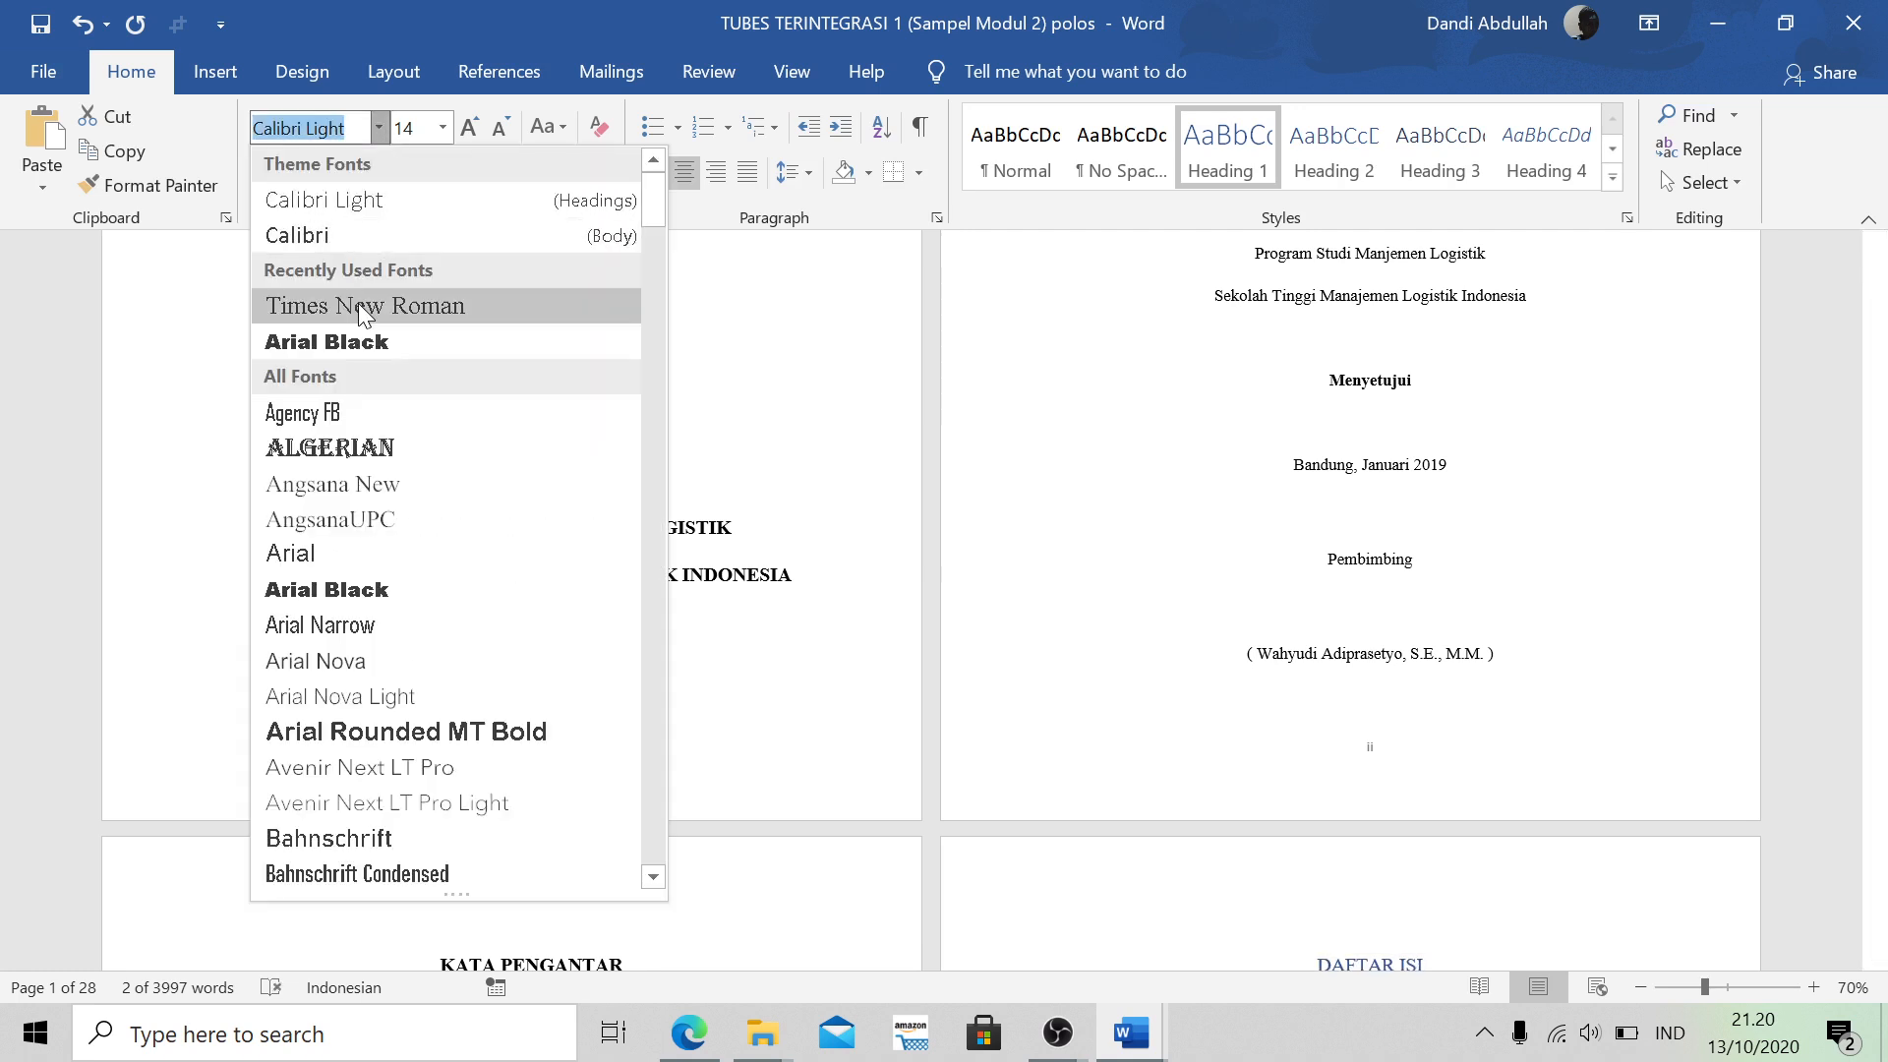
click(366, 311)
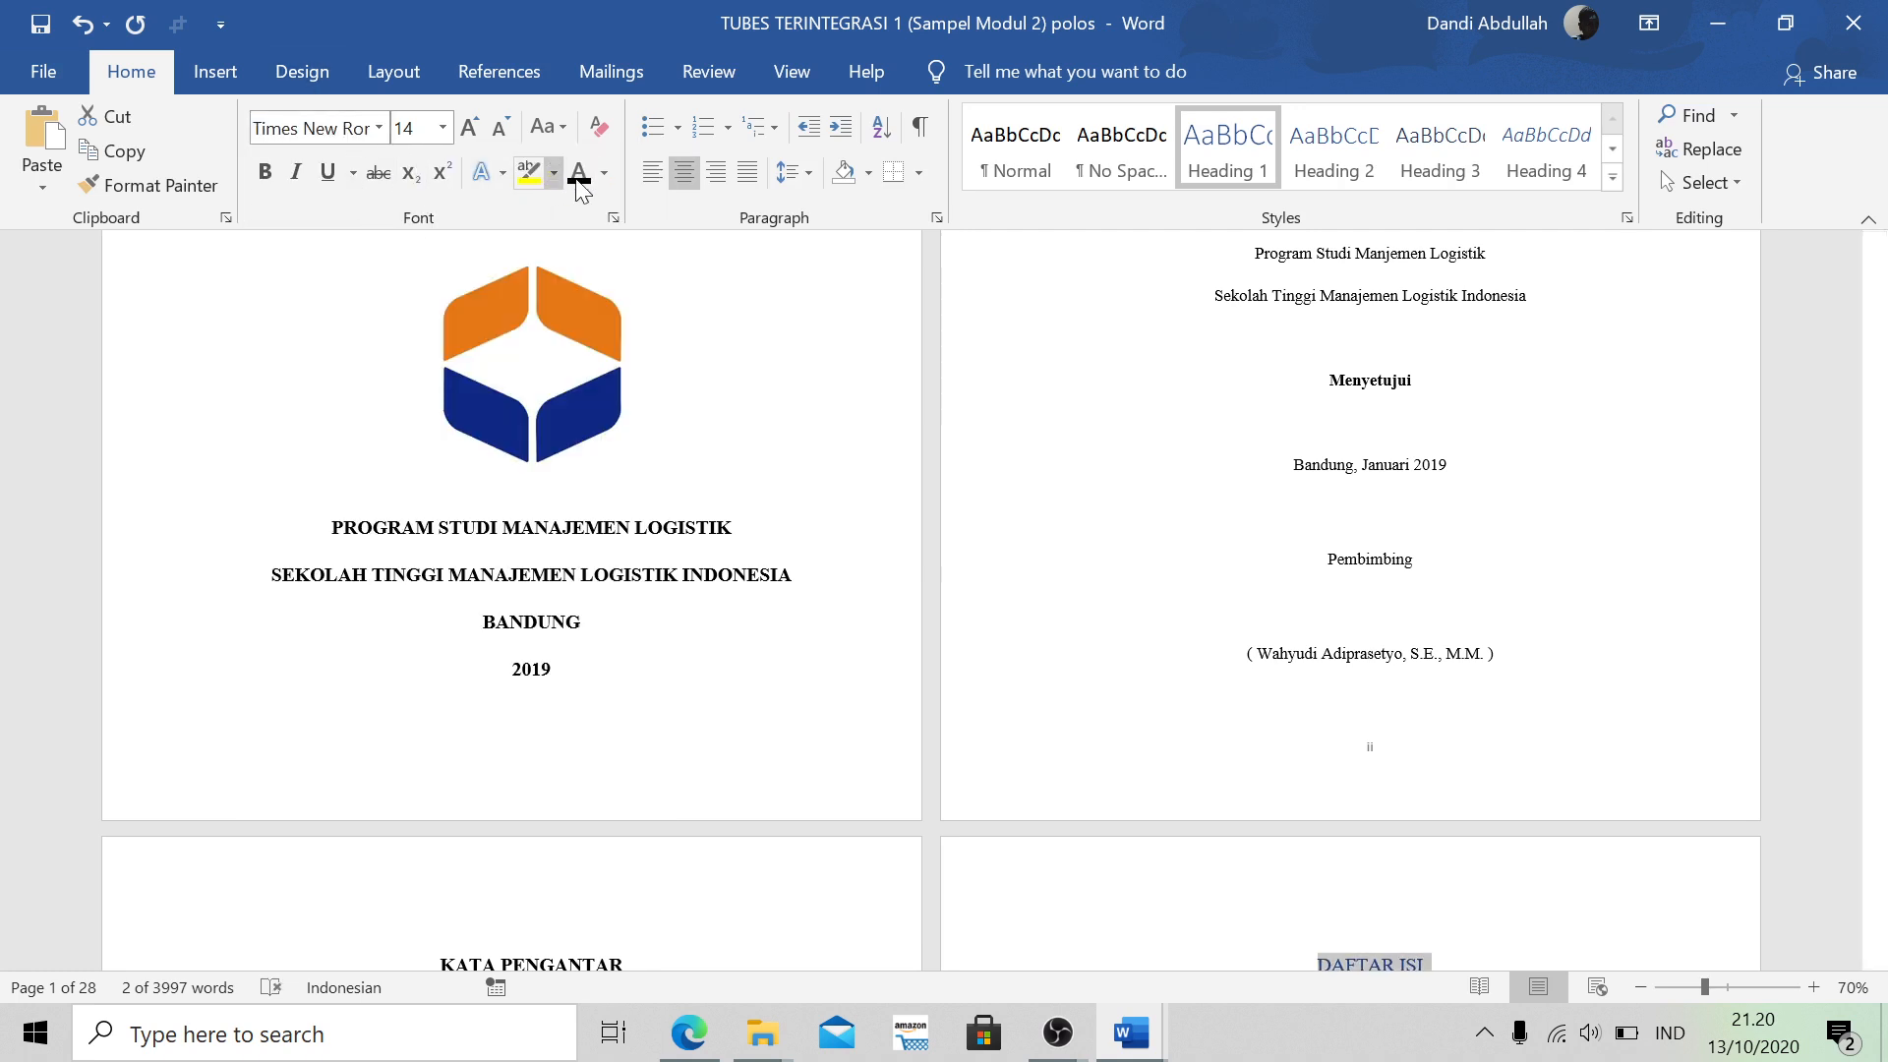
click(264, 173)
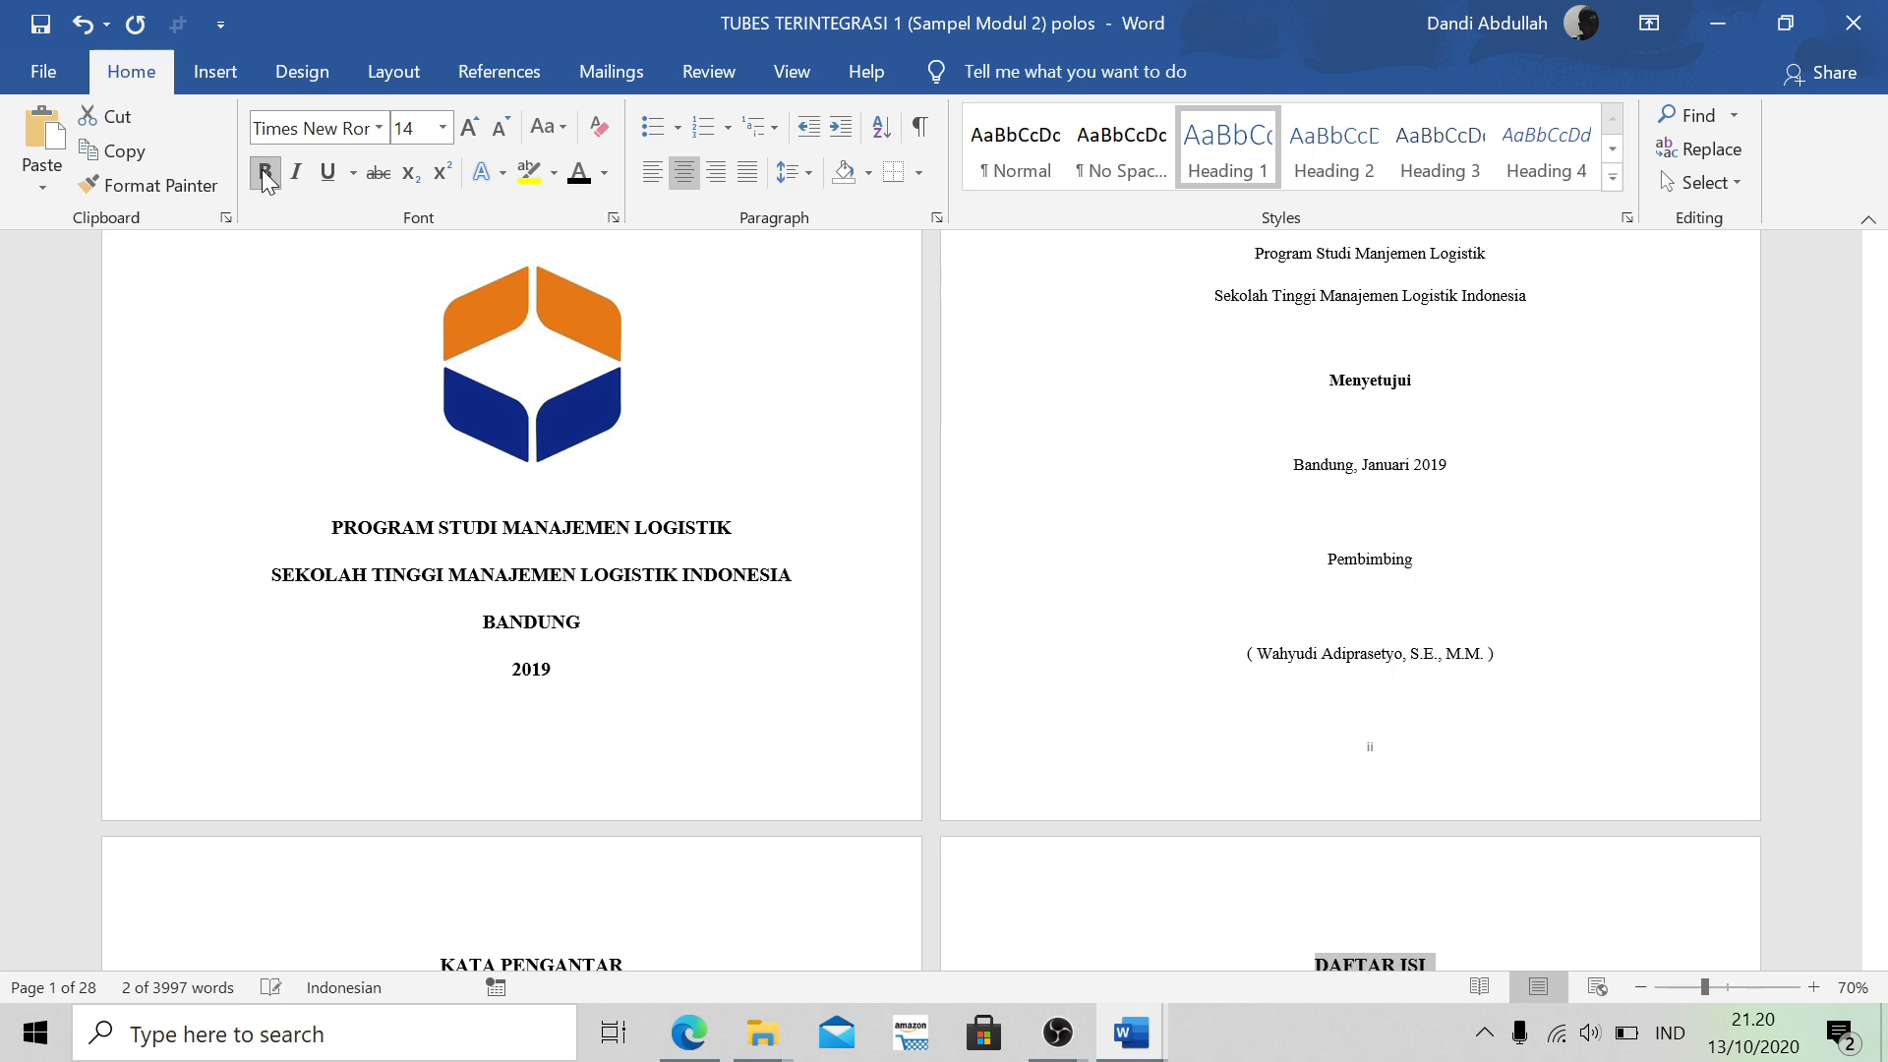
Insert the built-in Automatic Table 1 table of contents below the DAFTAR ISI title
scroll(1436, 569, down, 3)
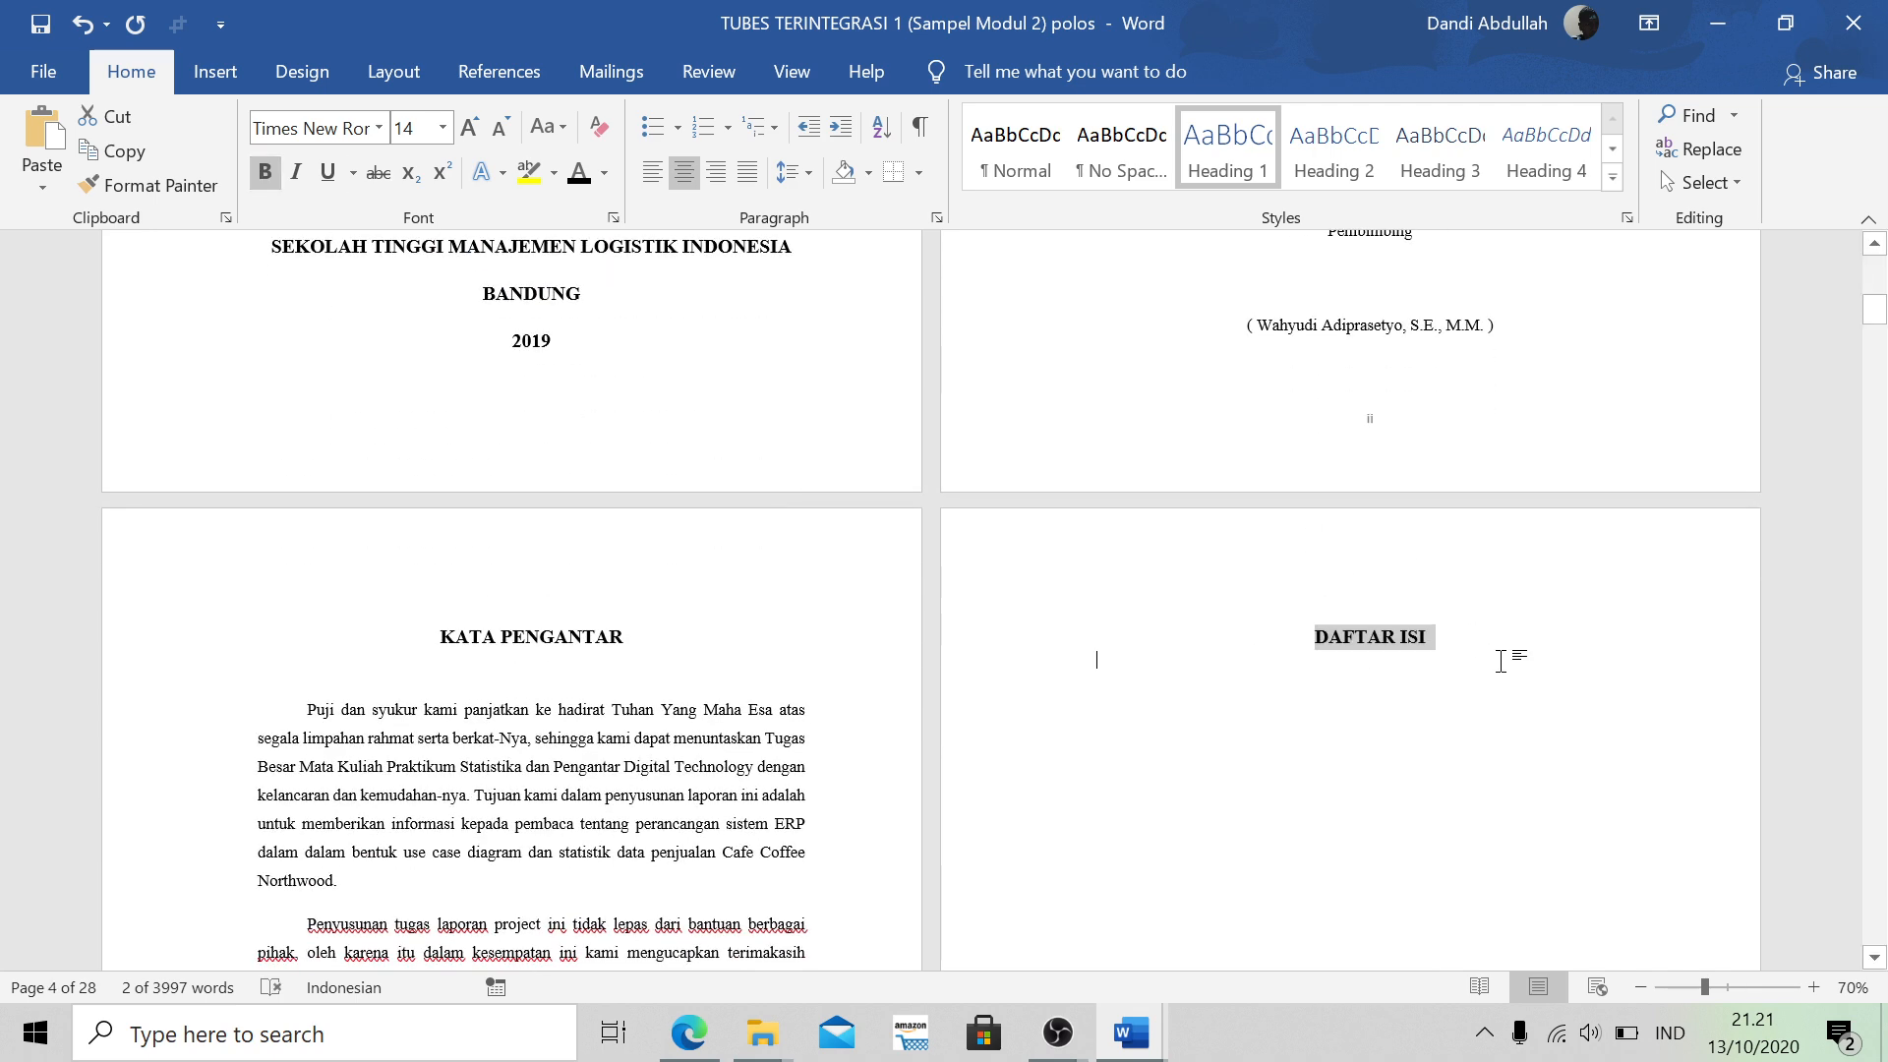
click(1501, 661)
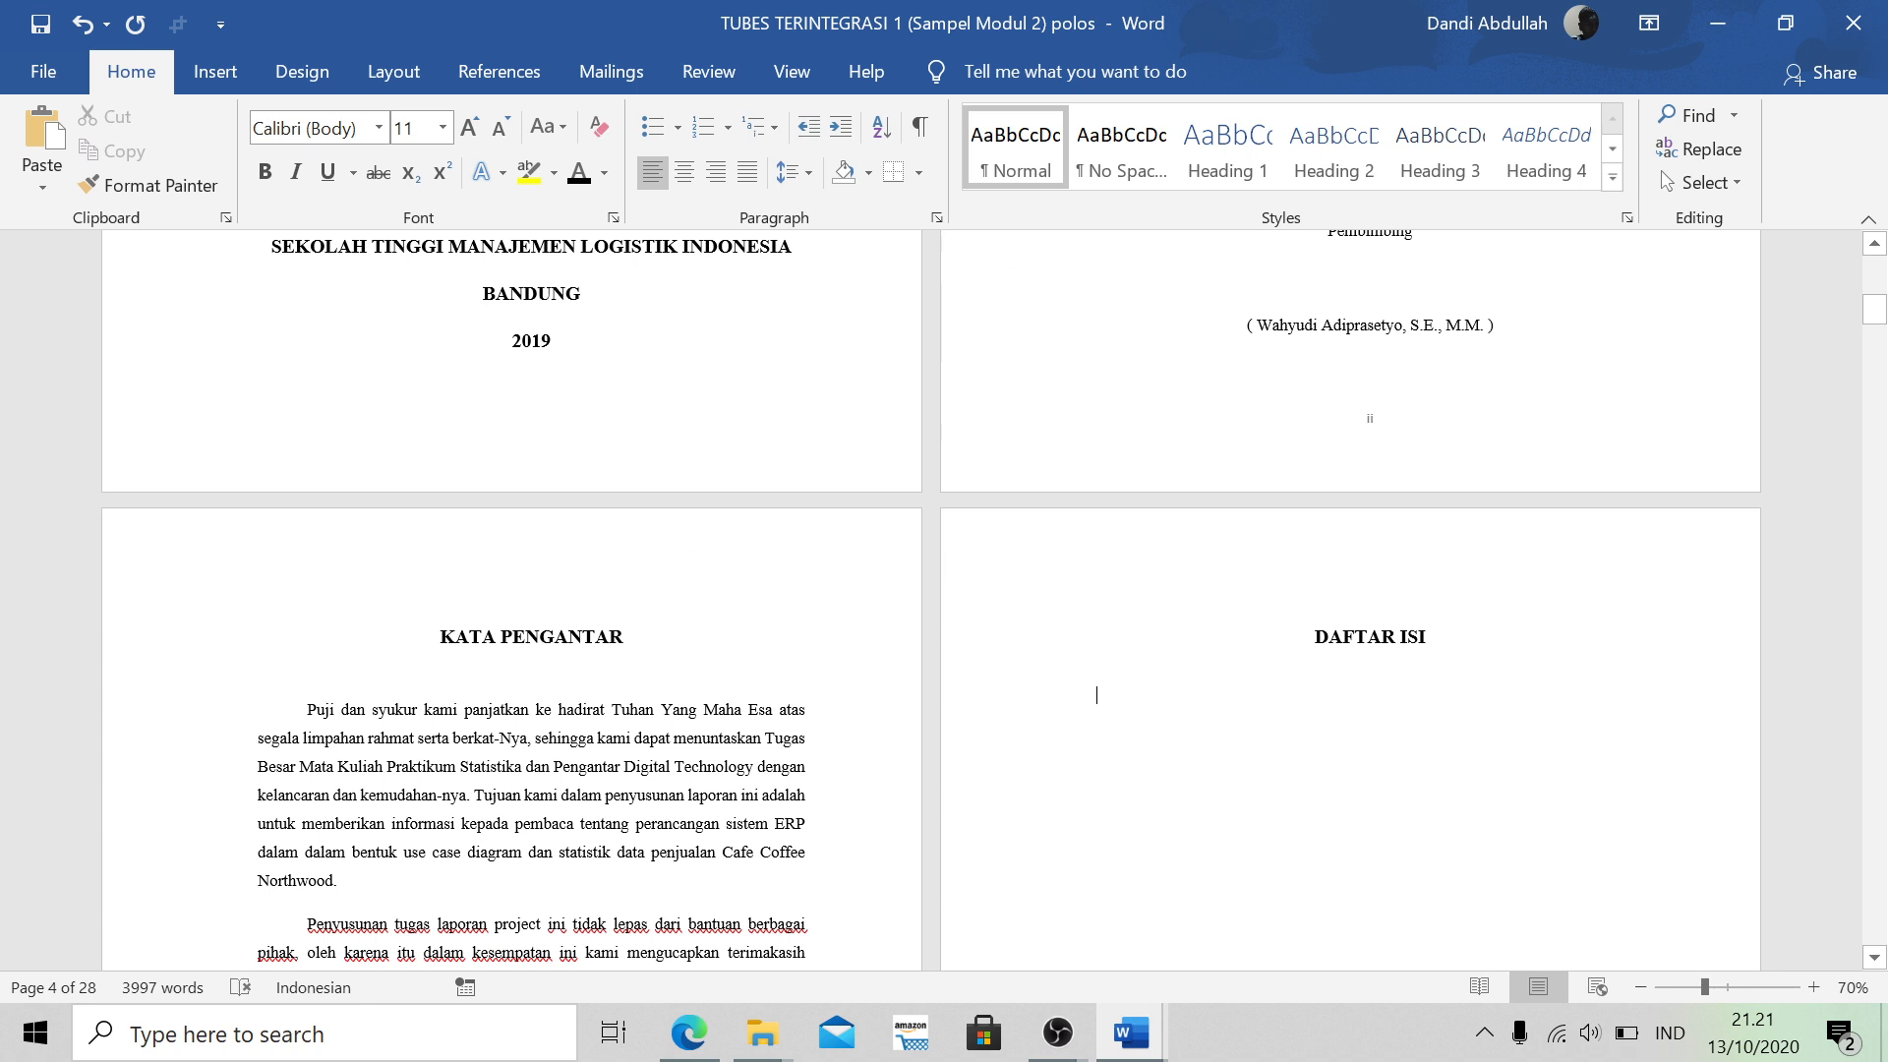
click(499, 72)
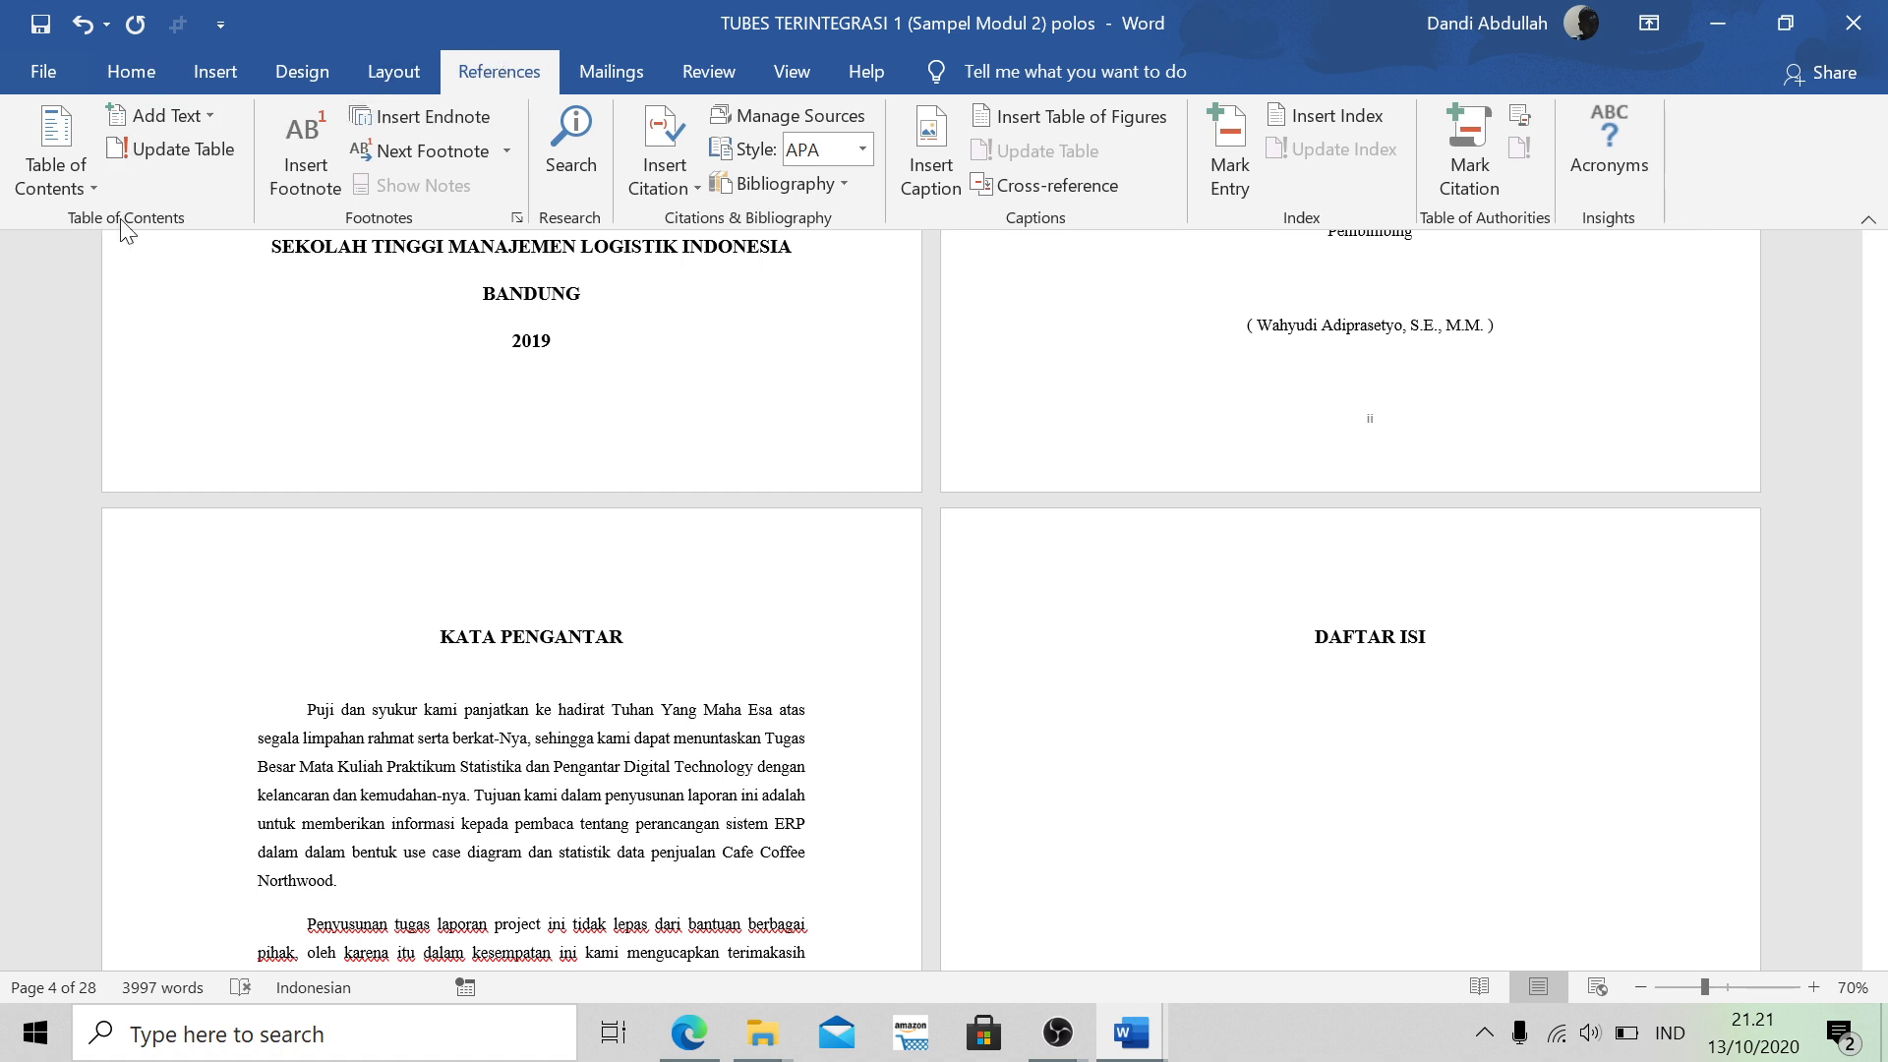
click(80, 185)
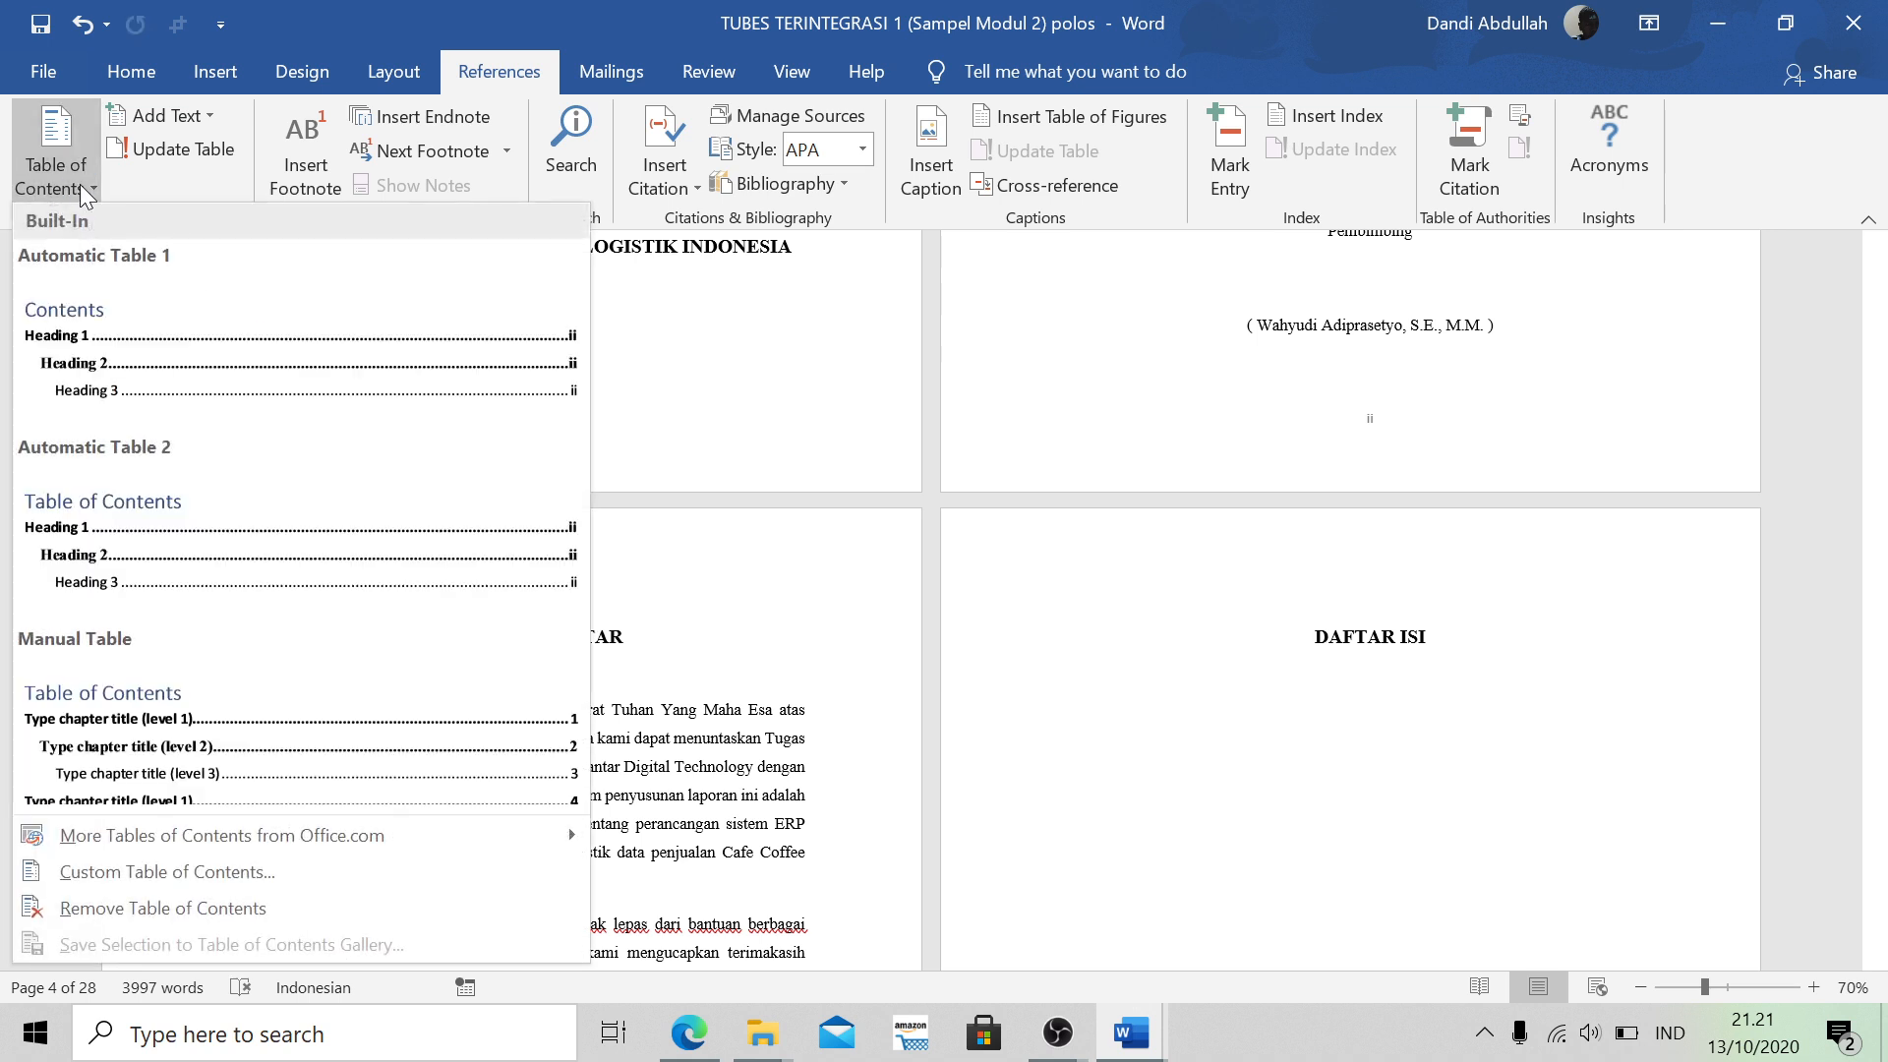
click(295, 327)
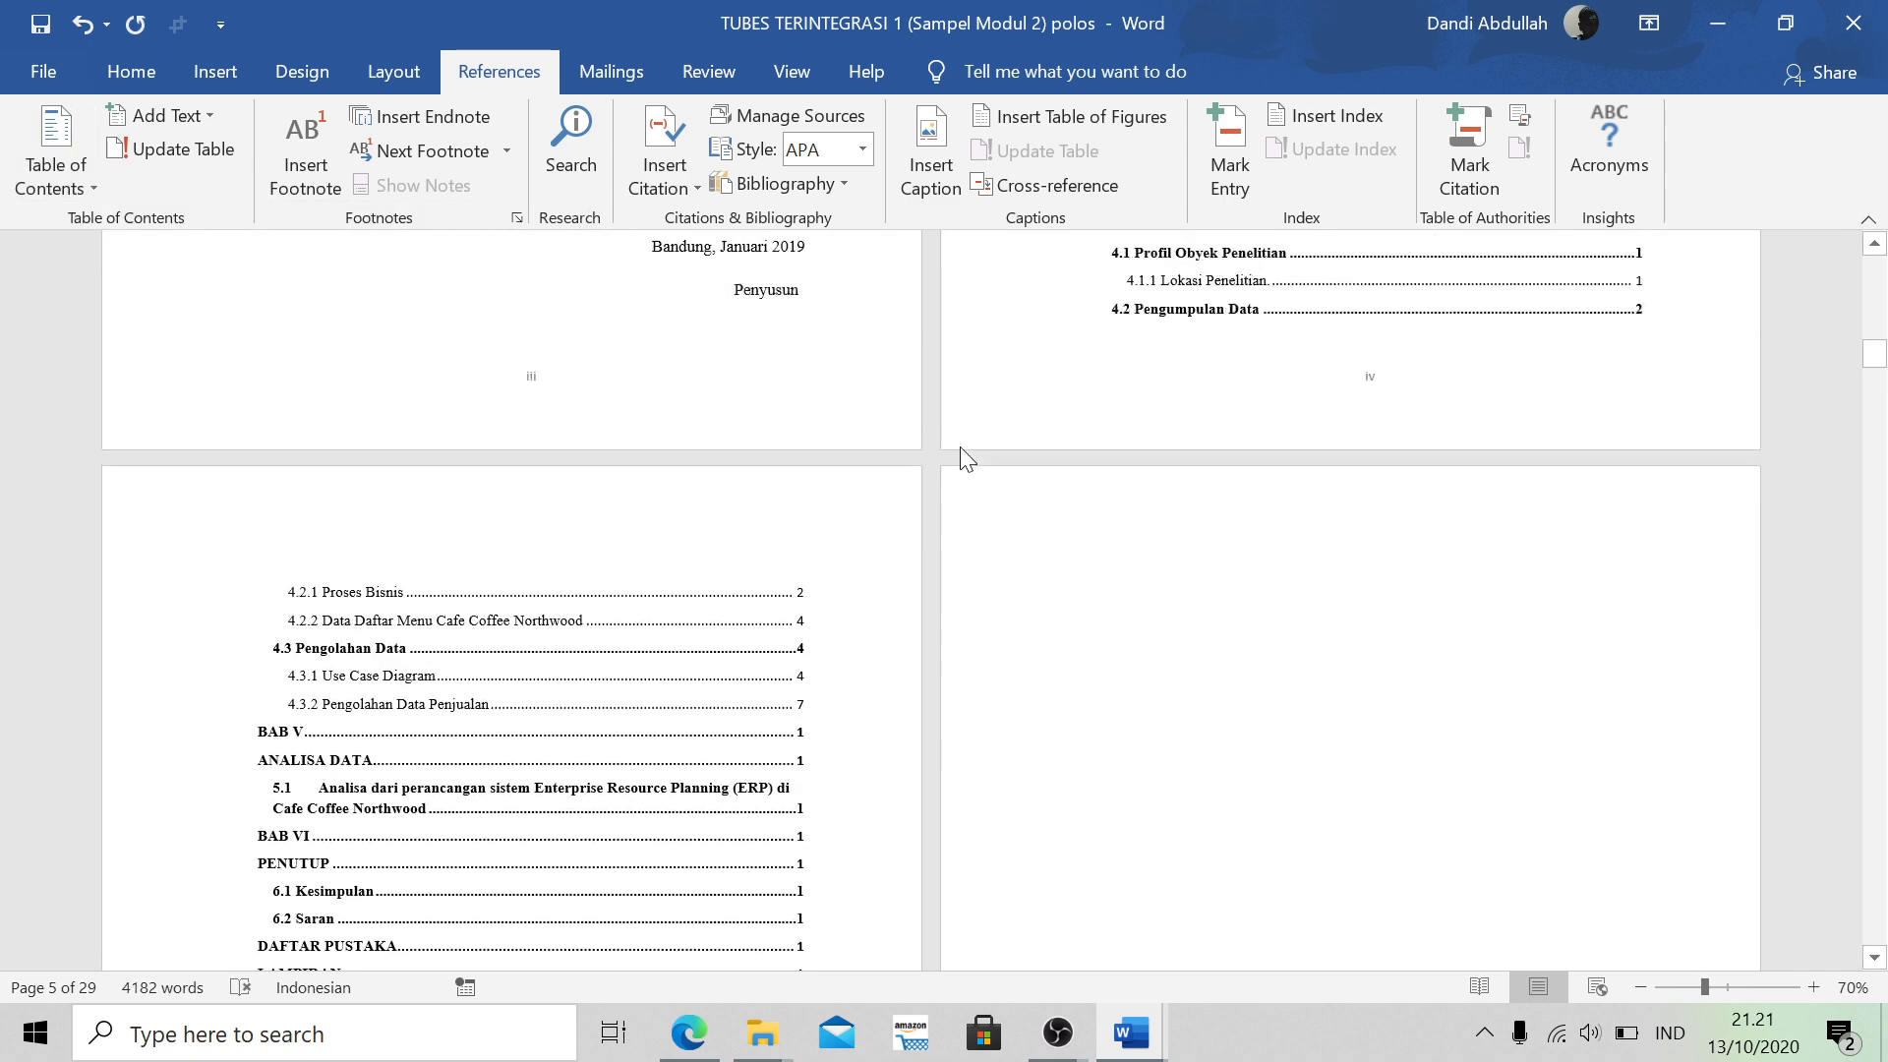
Compare the page numbers in the table of contents with the page numbering of the chapters that follow
scroll(536, 630, down, 2)
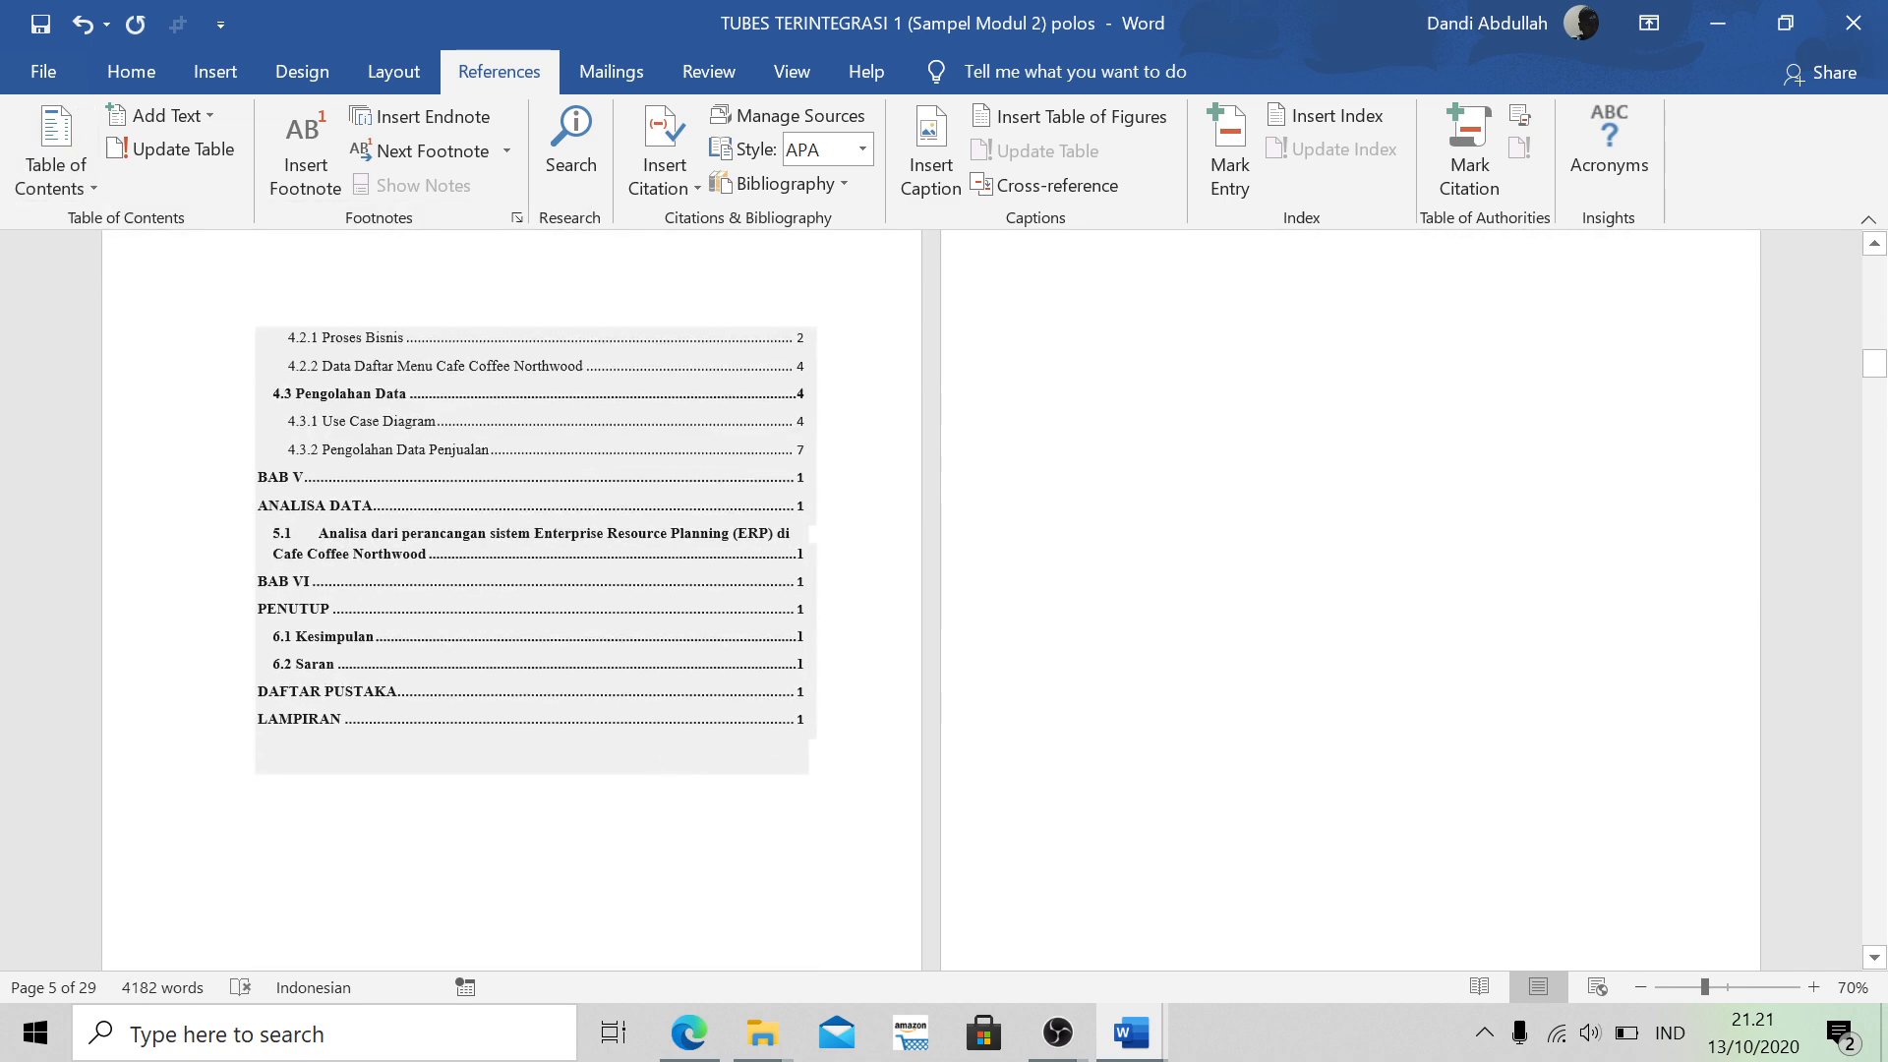
scroll(536, 600, down, 7)
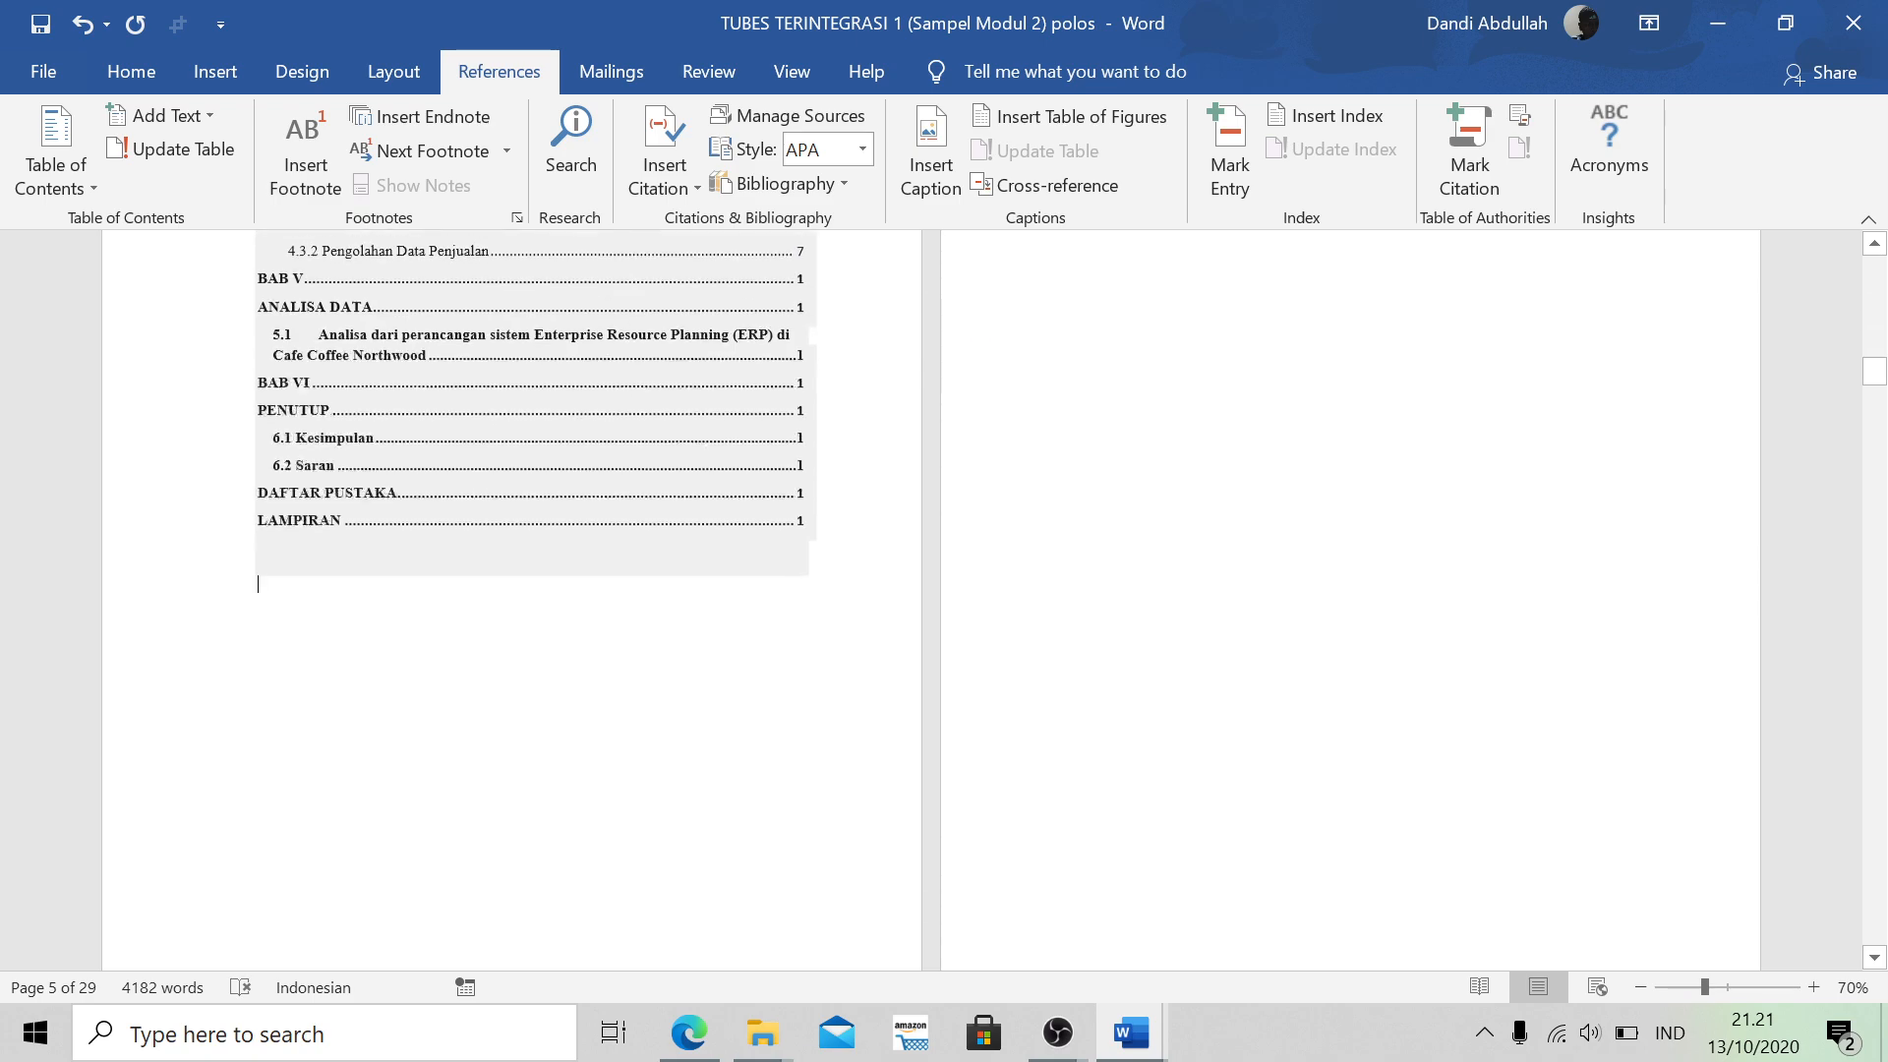
scroll(536, 600, down, 11)
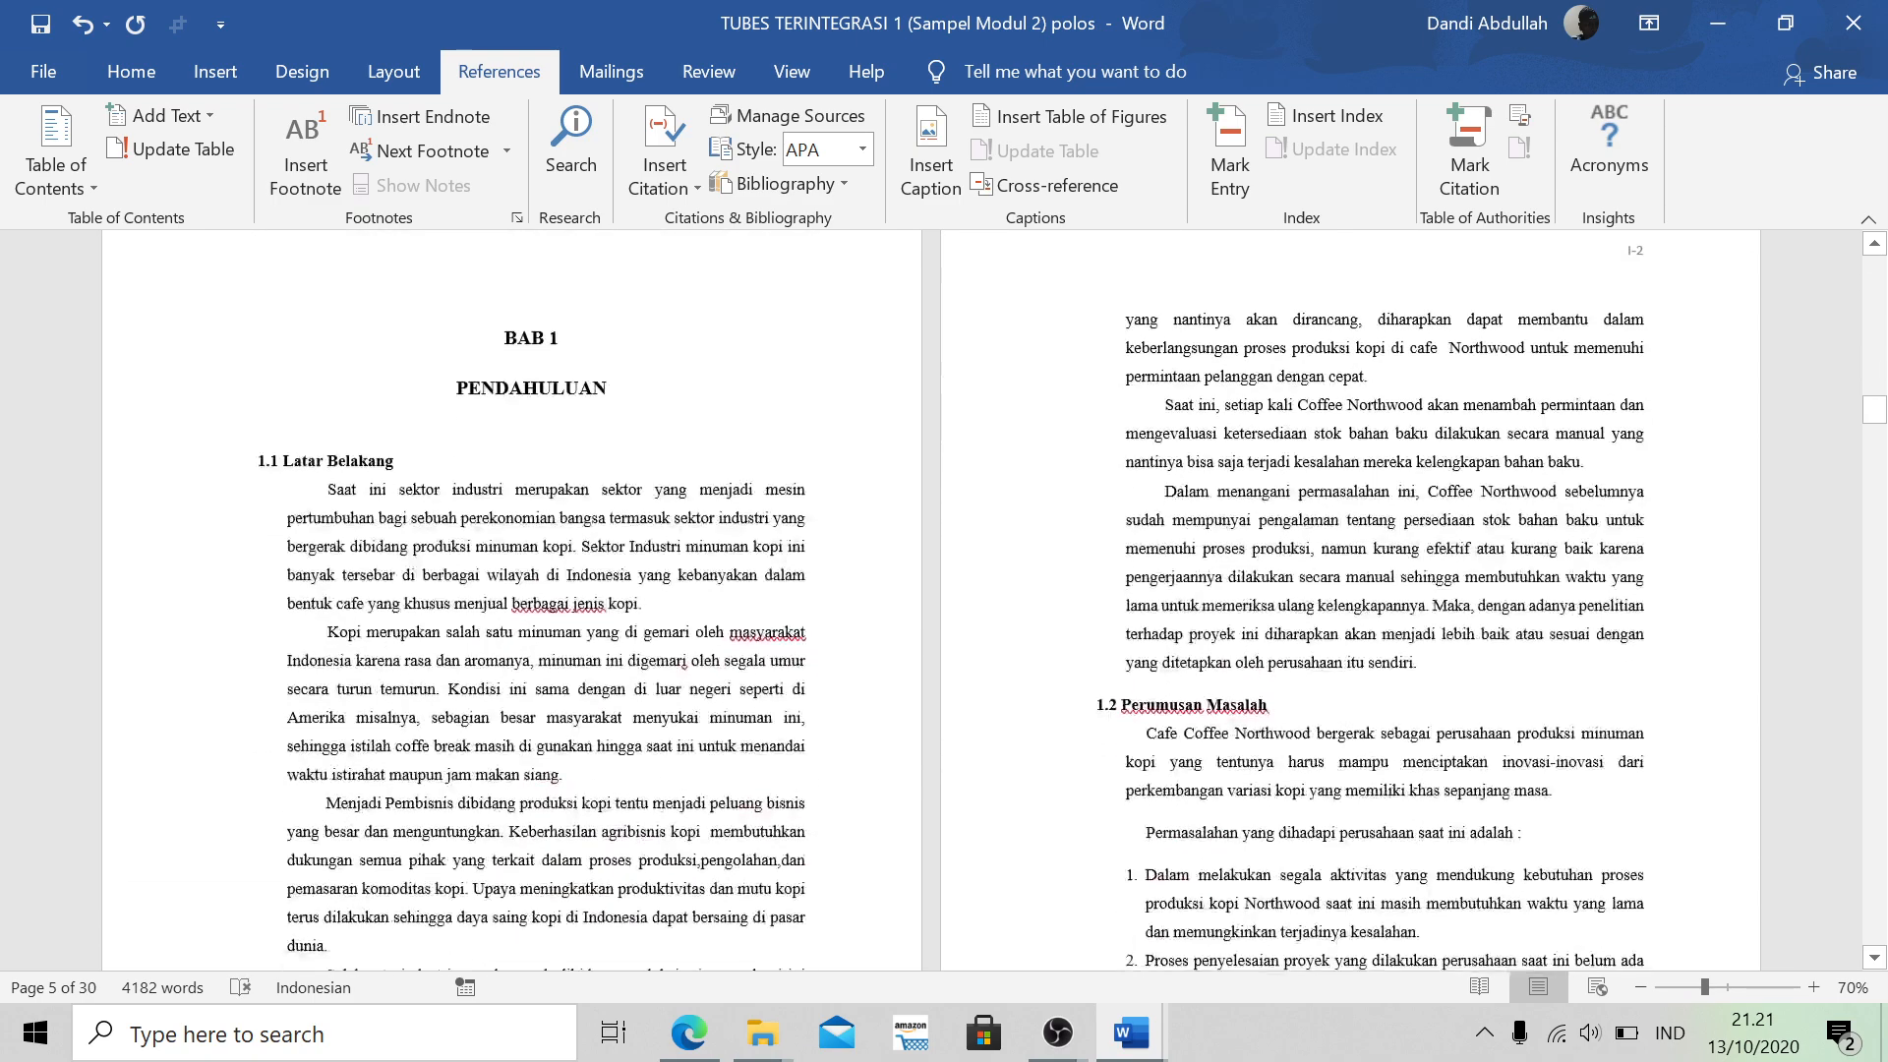
scroll(917, 795, down, 4)
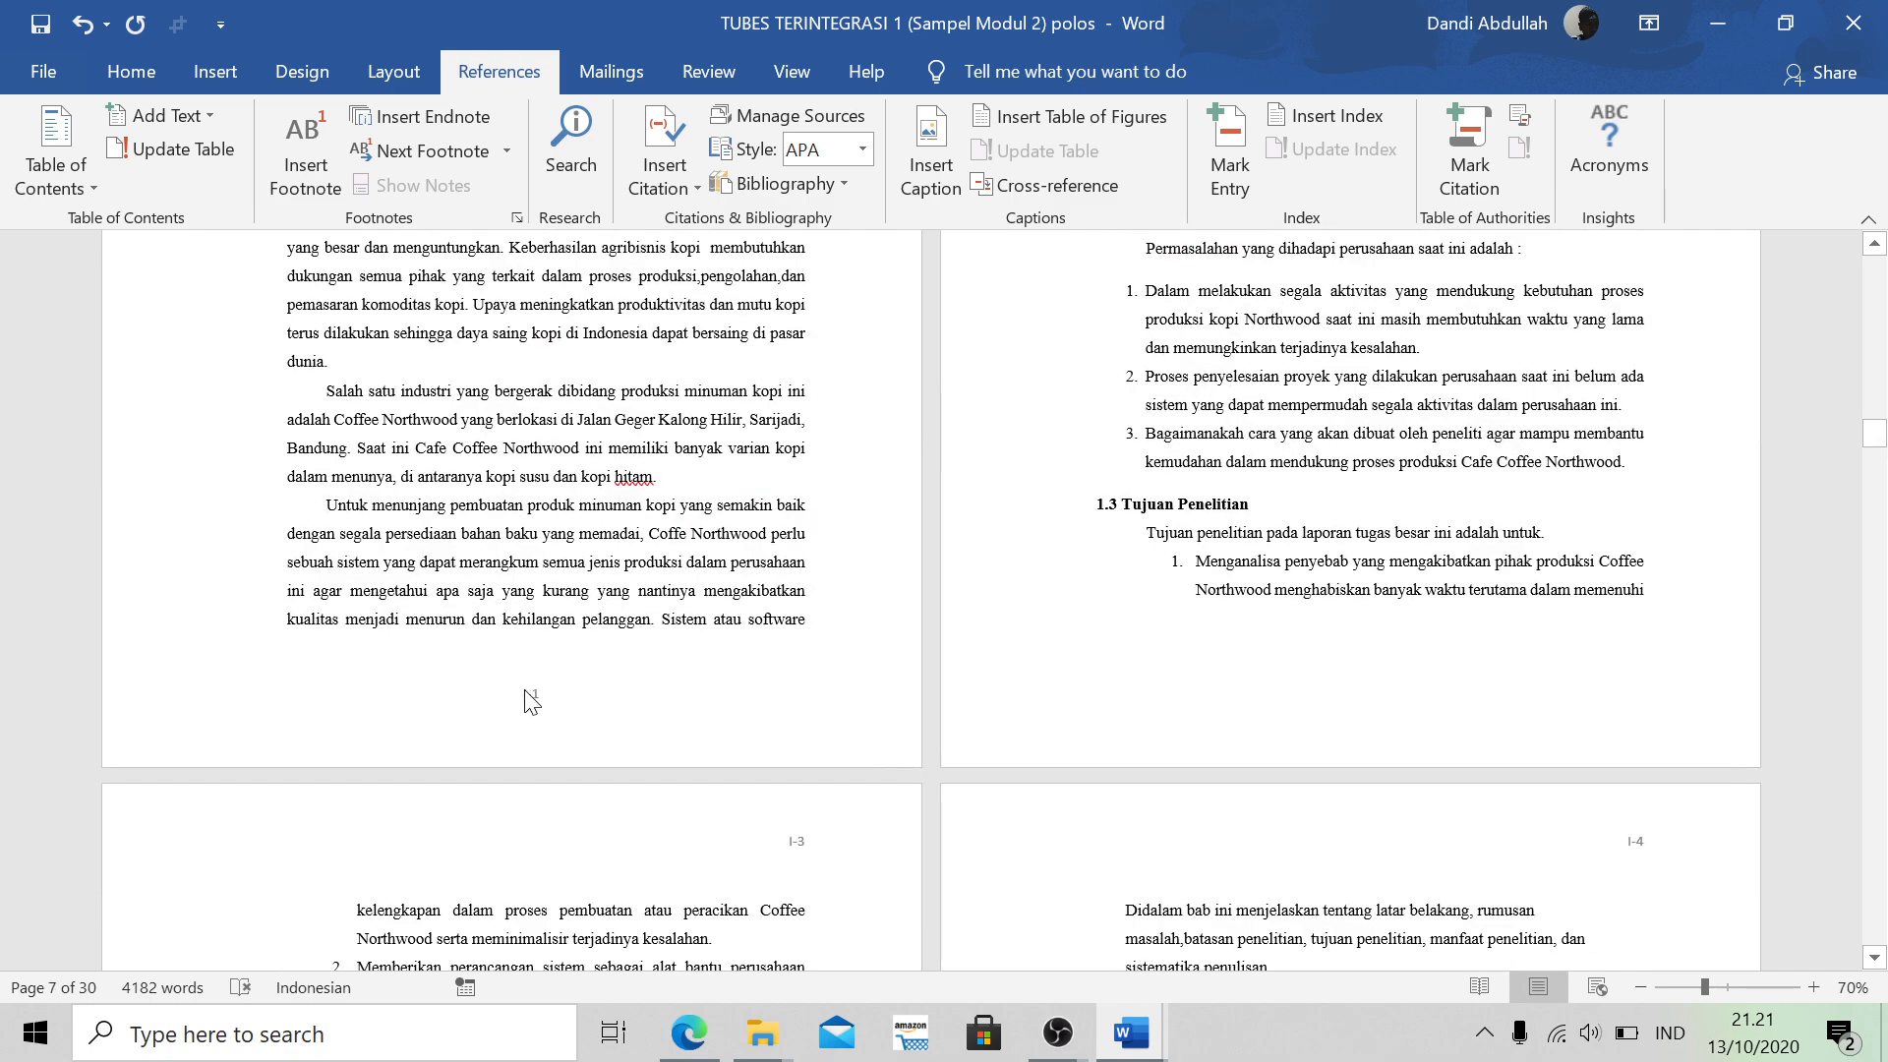
scroll(725, 718, down, 20)
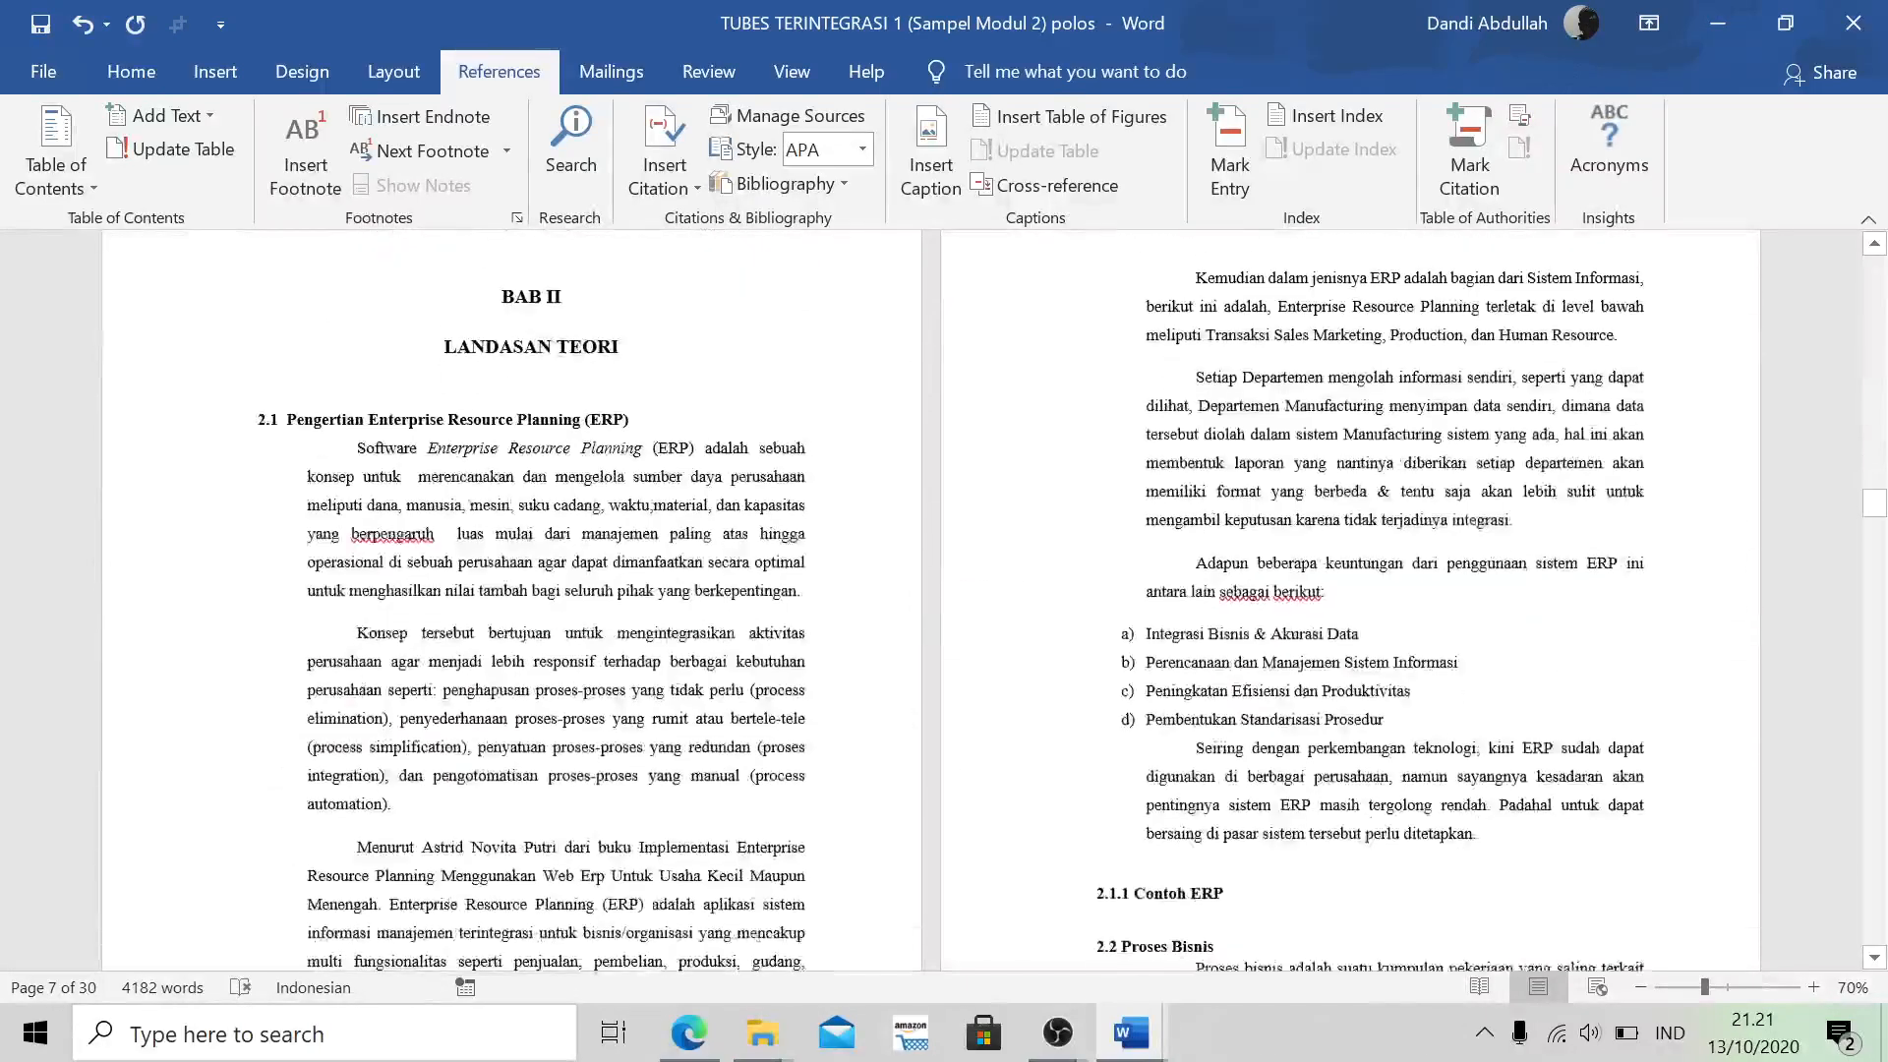
scroll(717, 705, down, 5)
scroll(717, 705, up, 15)
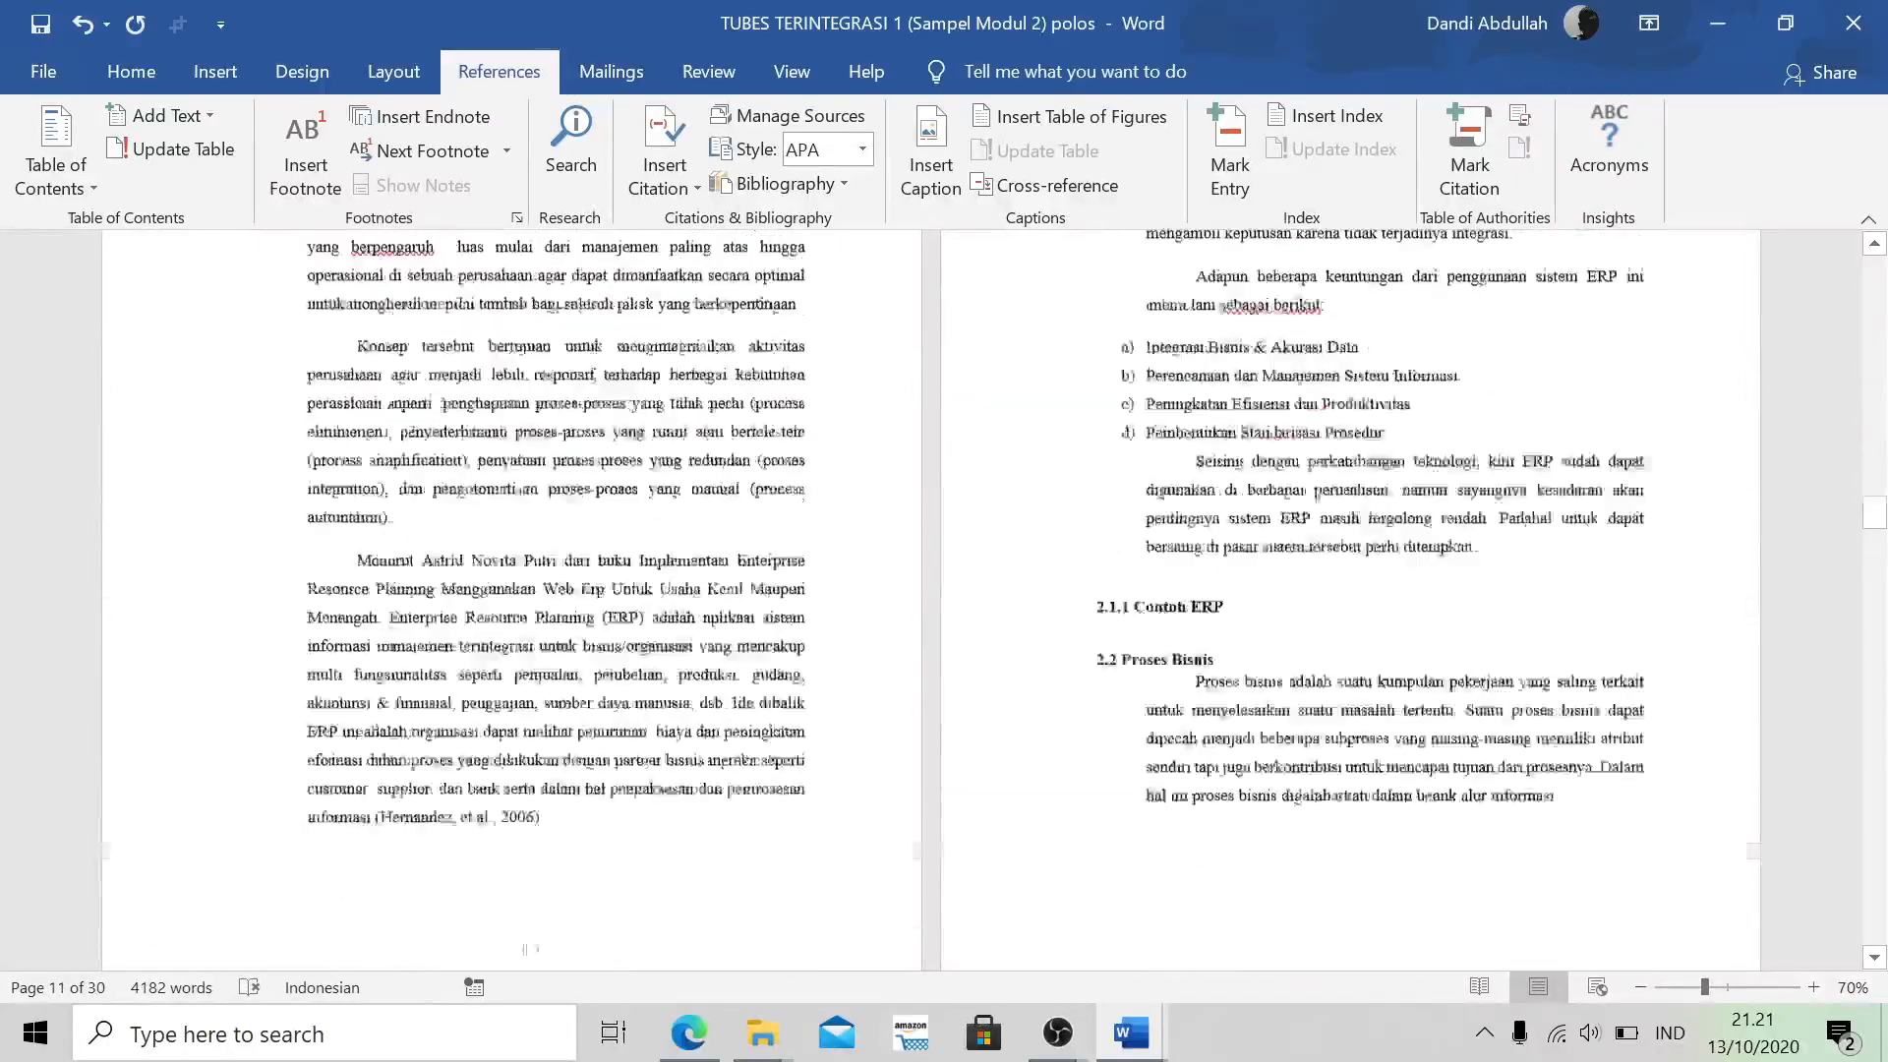
scroll(930, 595, up, 15)
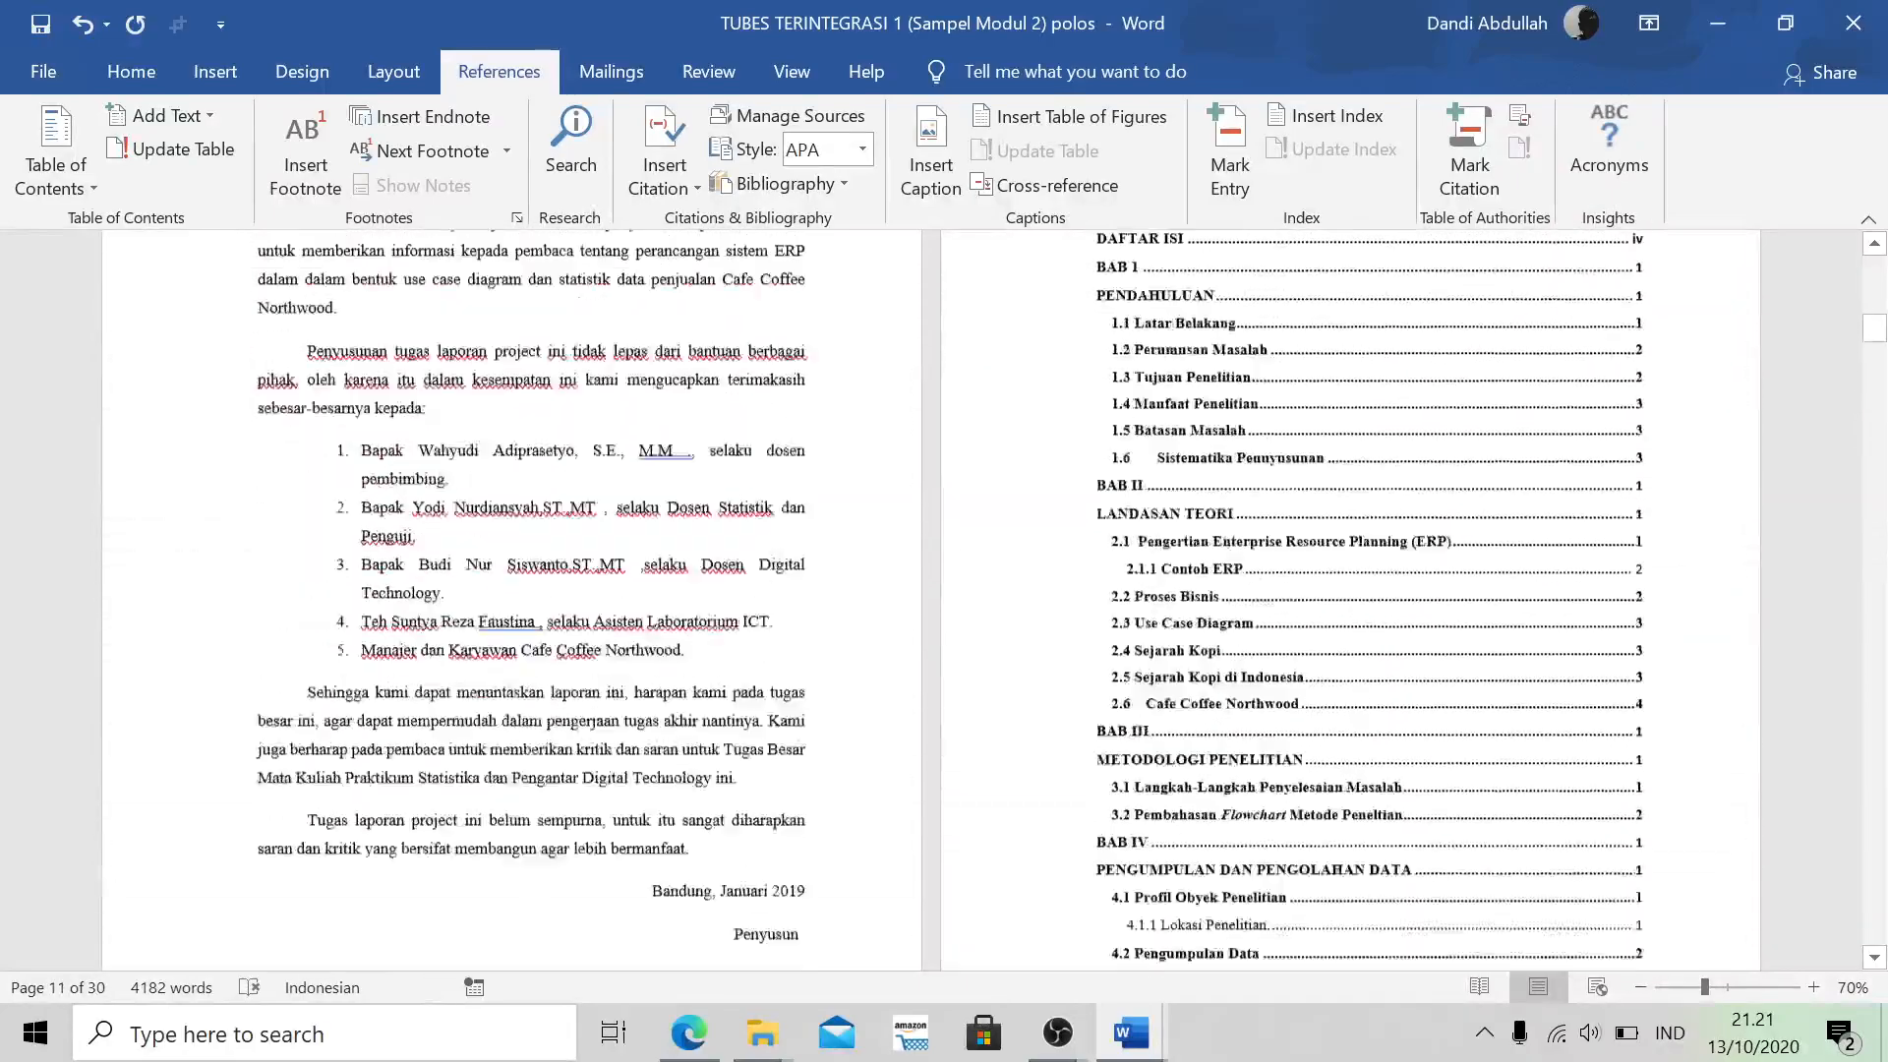
Close up the wide gap after the number in the 1.6 Sistematika Penuyusunan entry of the table of contents
click(1634, 352)
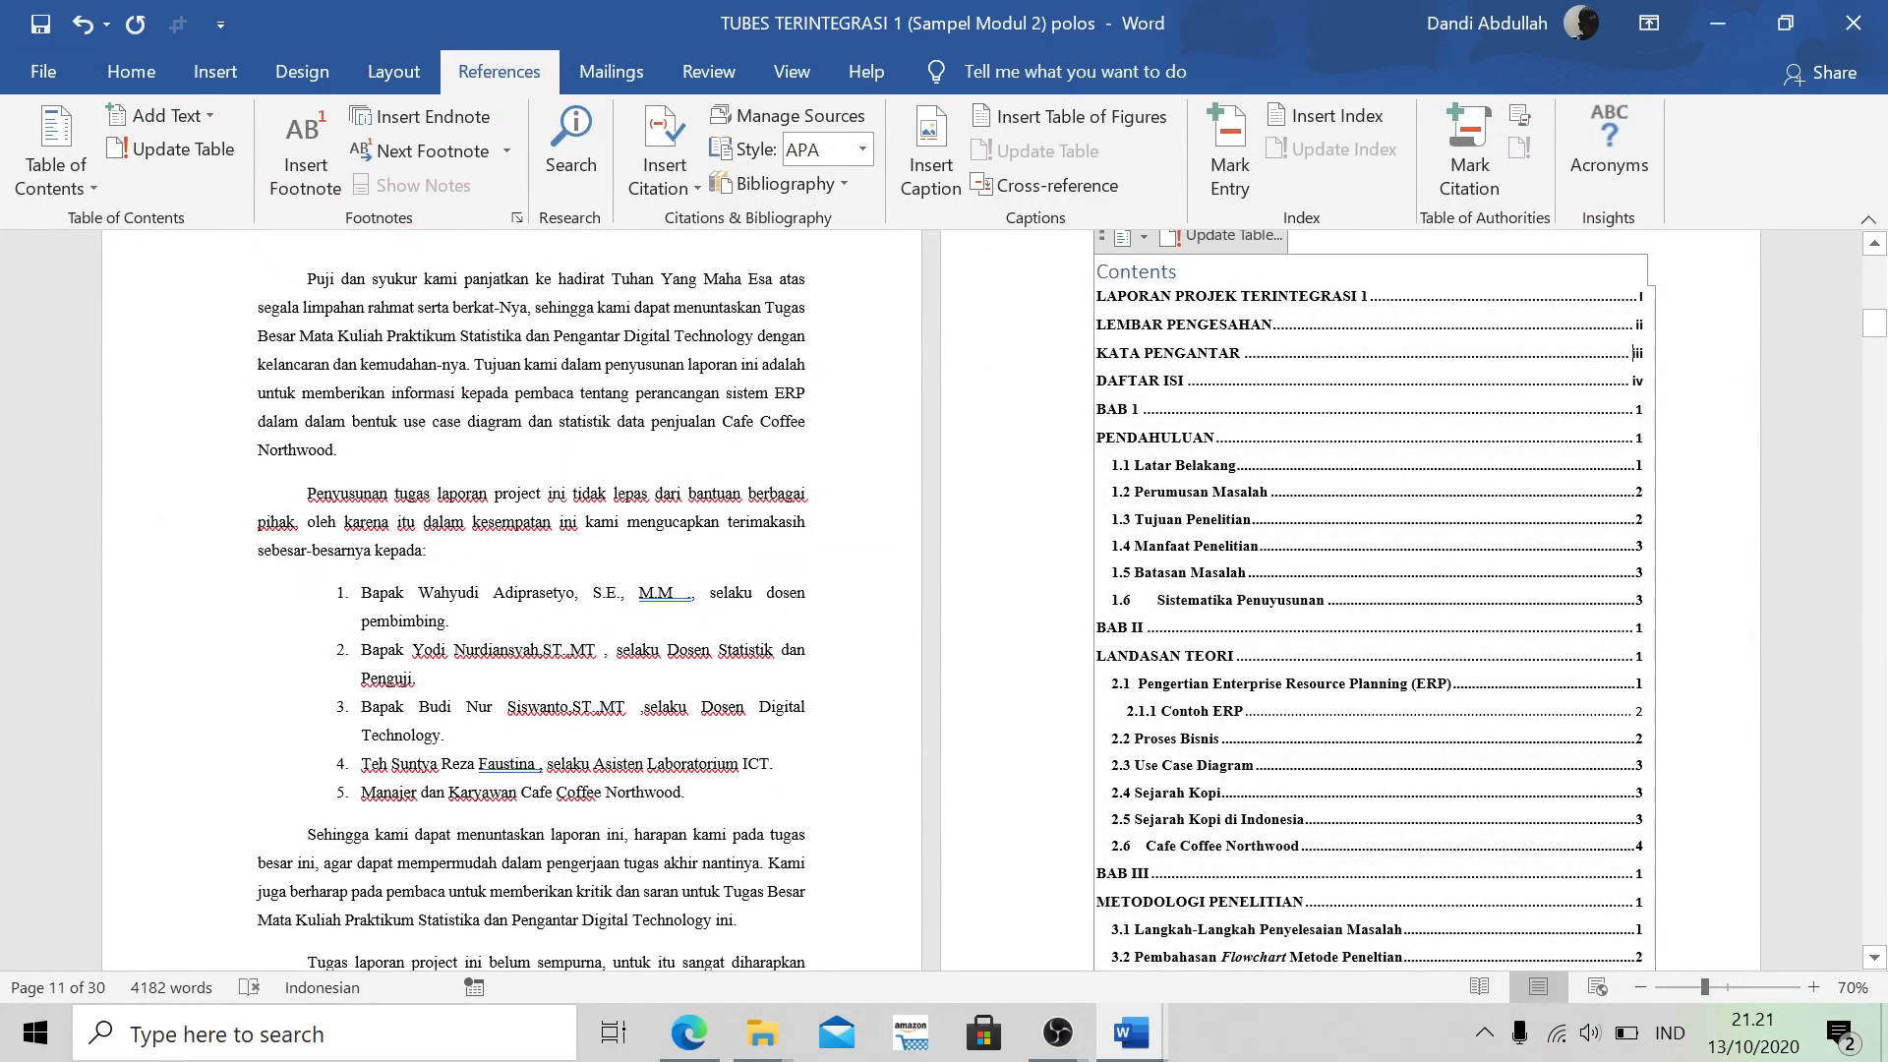
click(1149, 626)
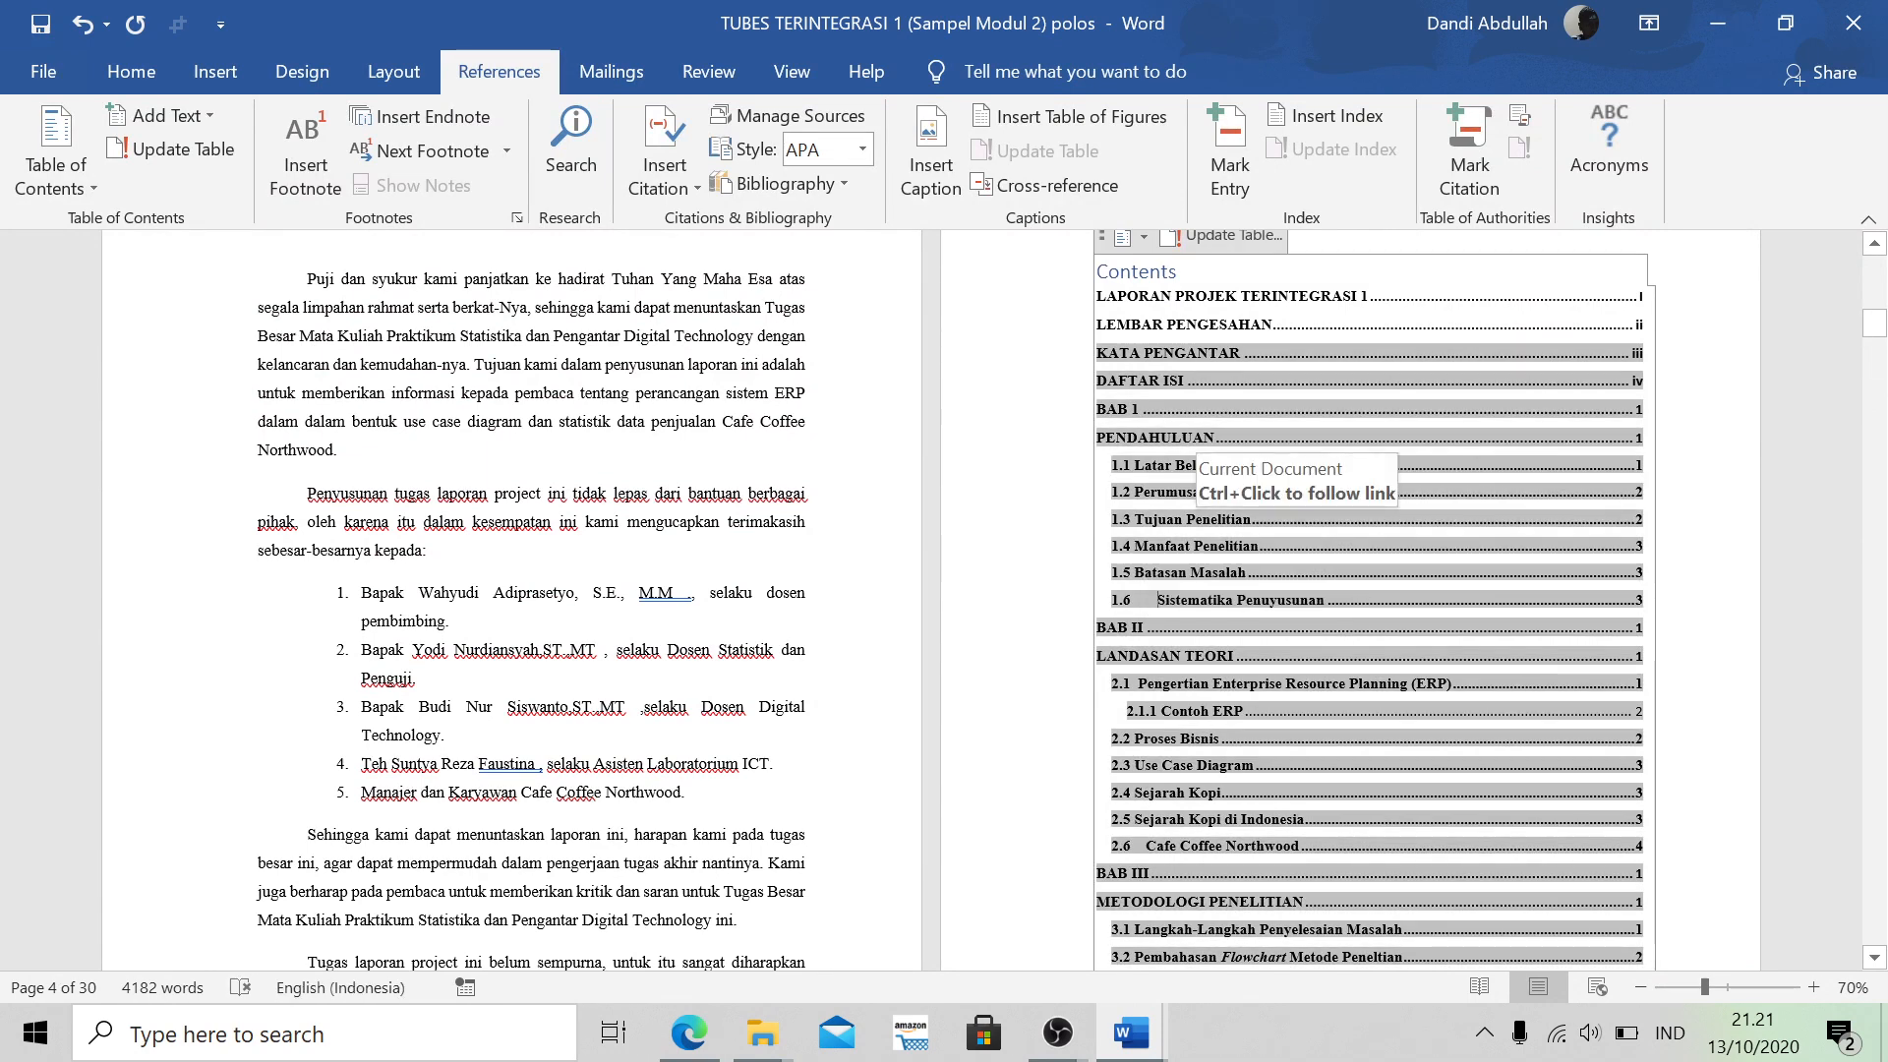
key(BackSpace)
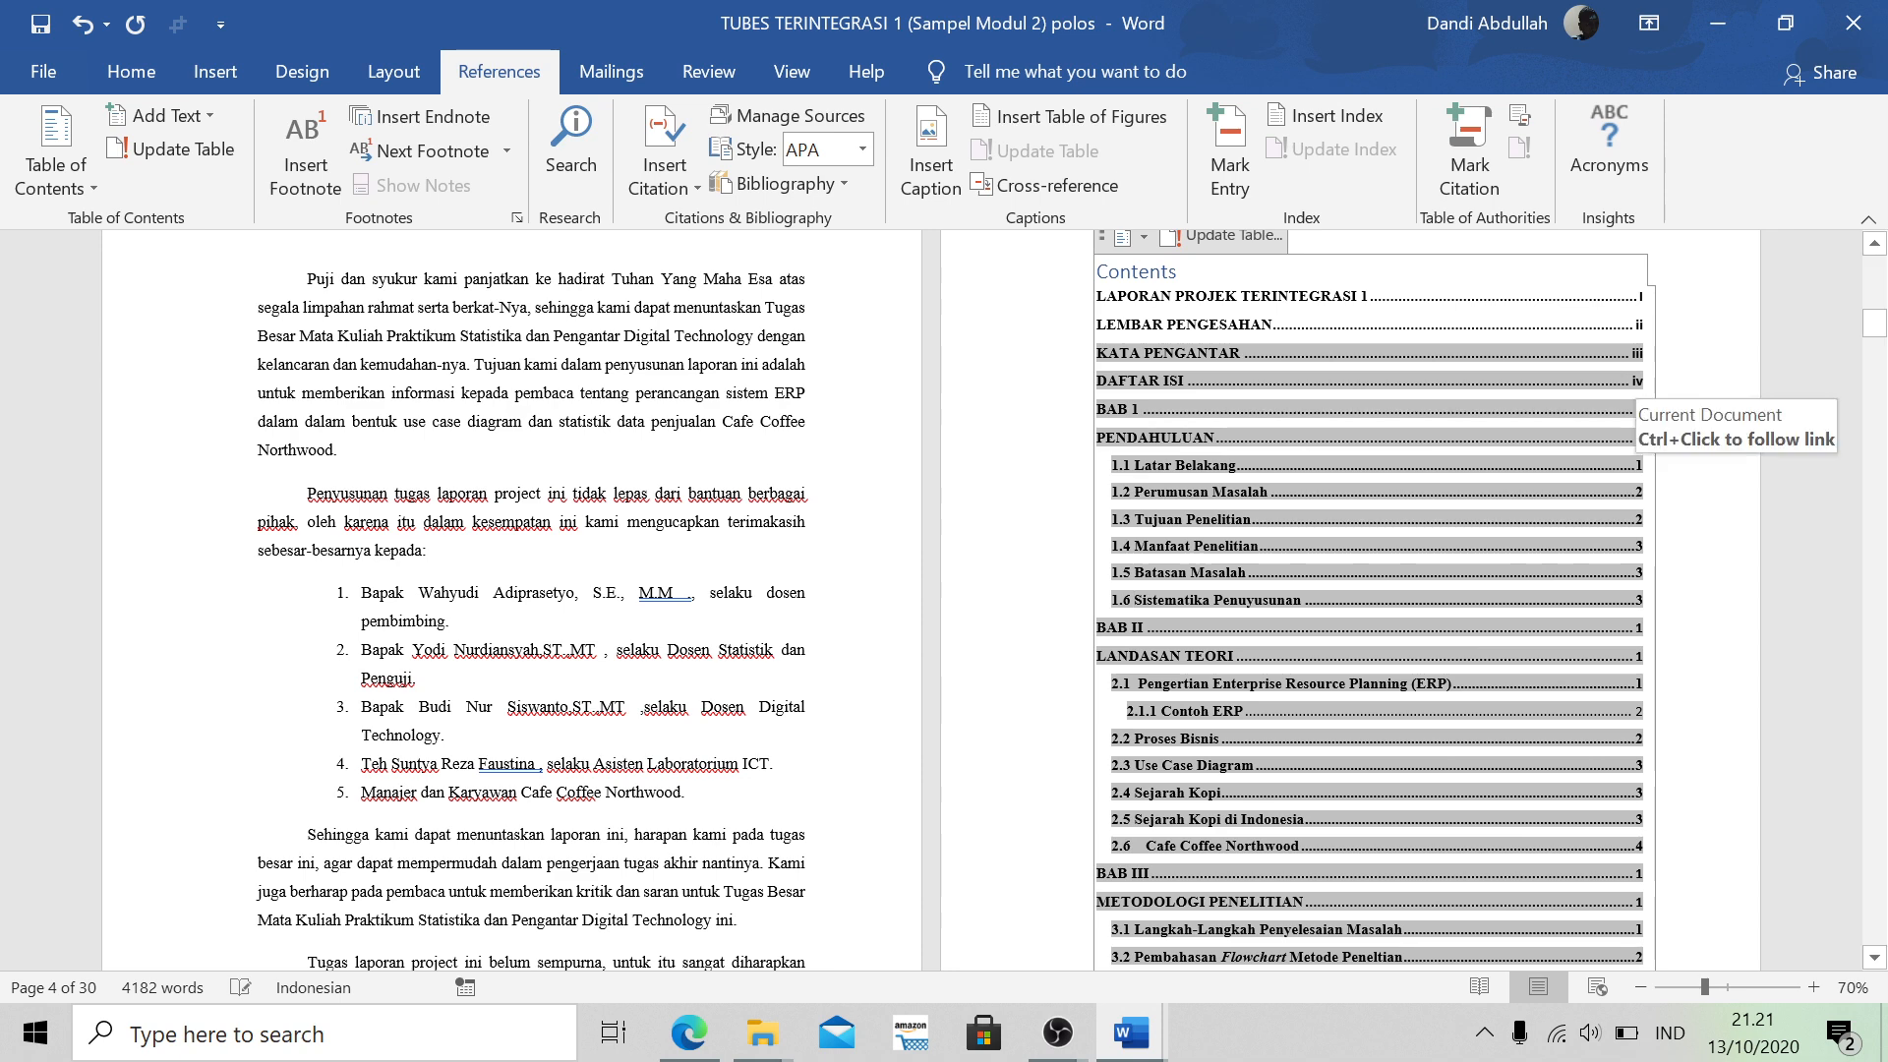
Change the page number of the BAB 1 contents entry to I-1 and copy its I- prefix
scroll(1377, 600, up, 2)
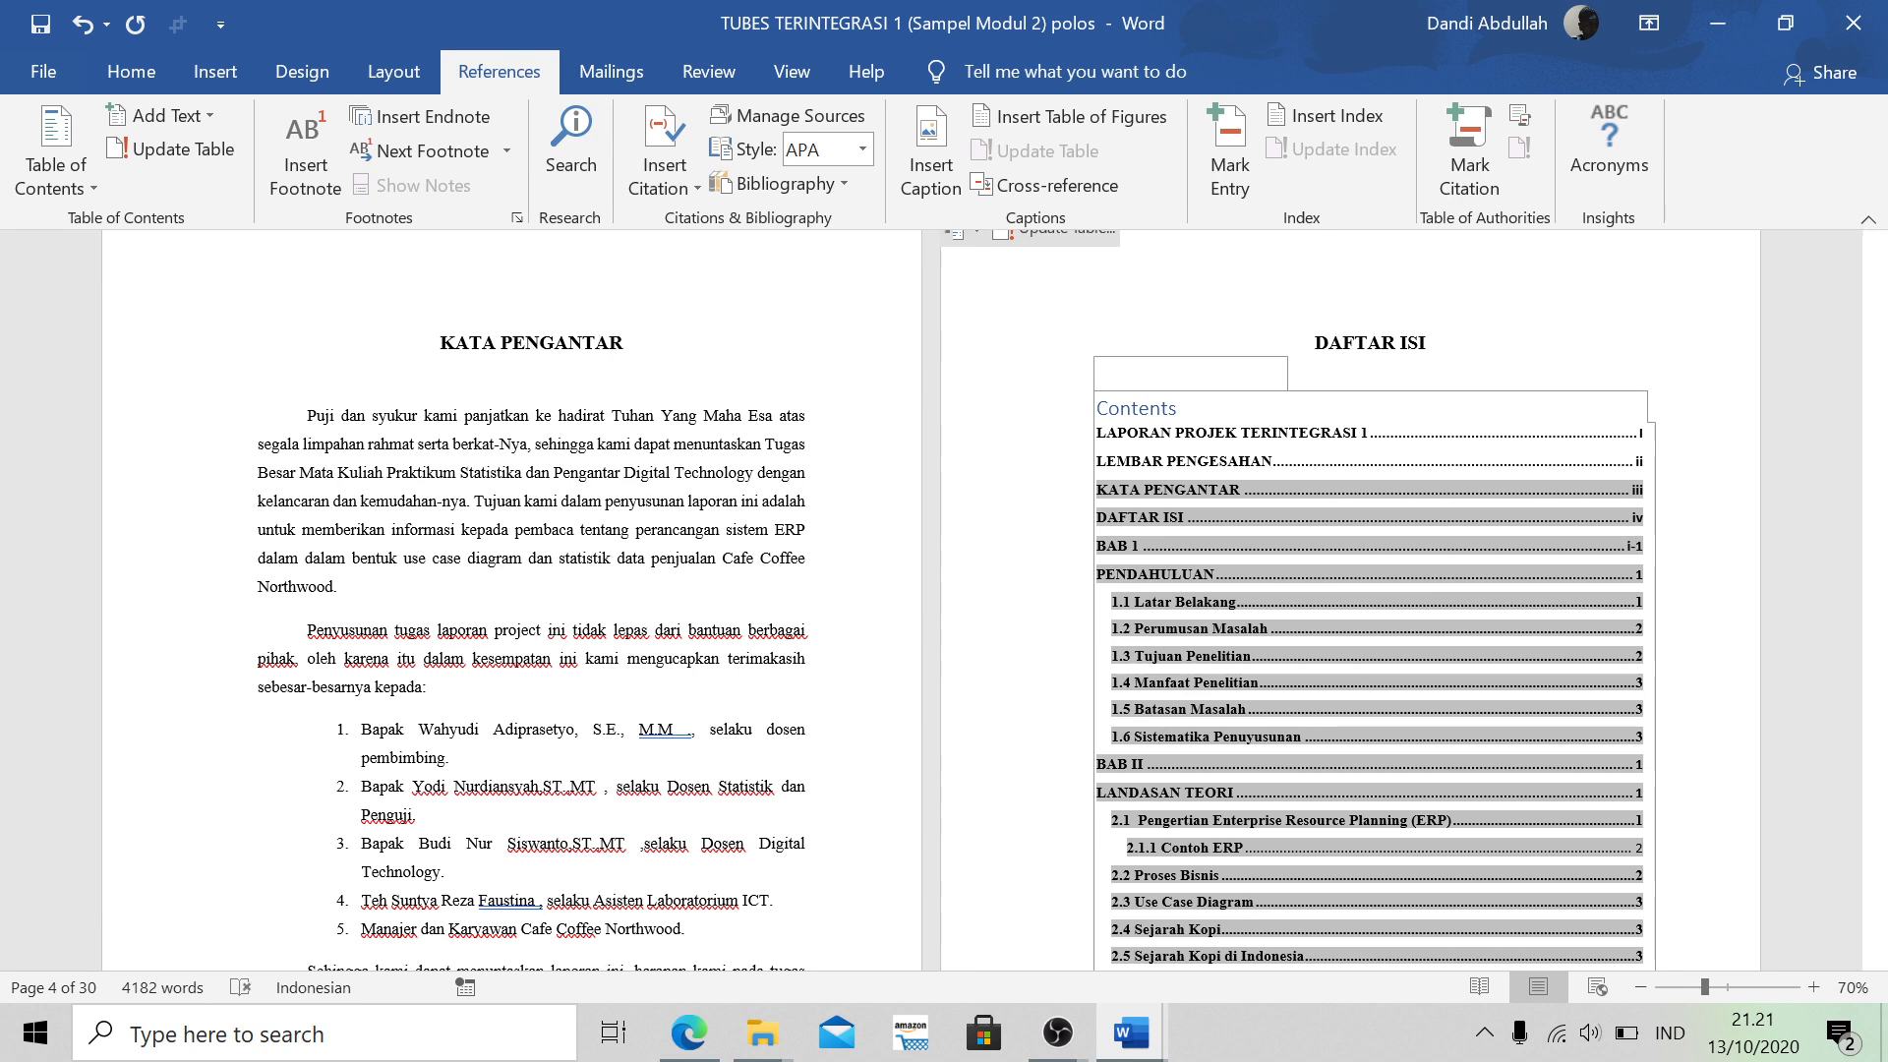
key(Caps_Lock)
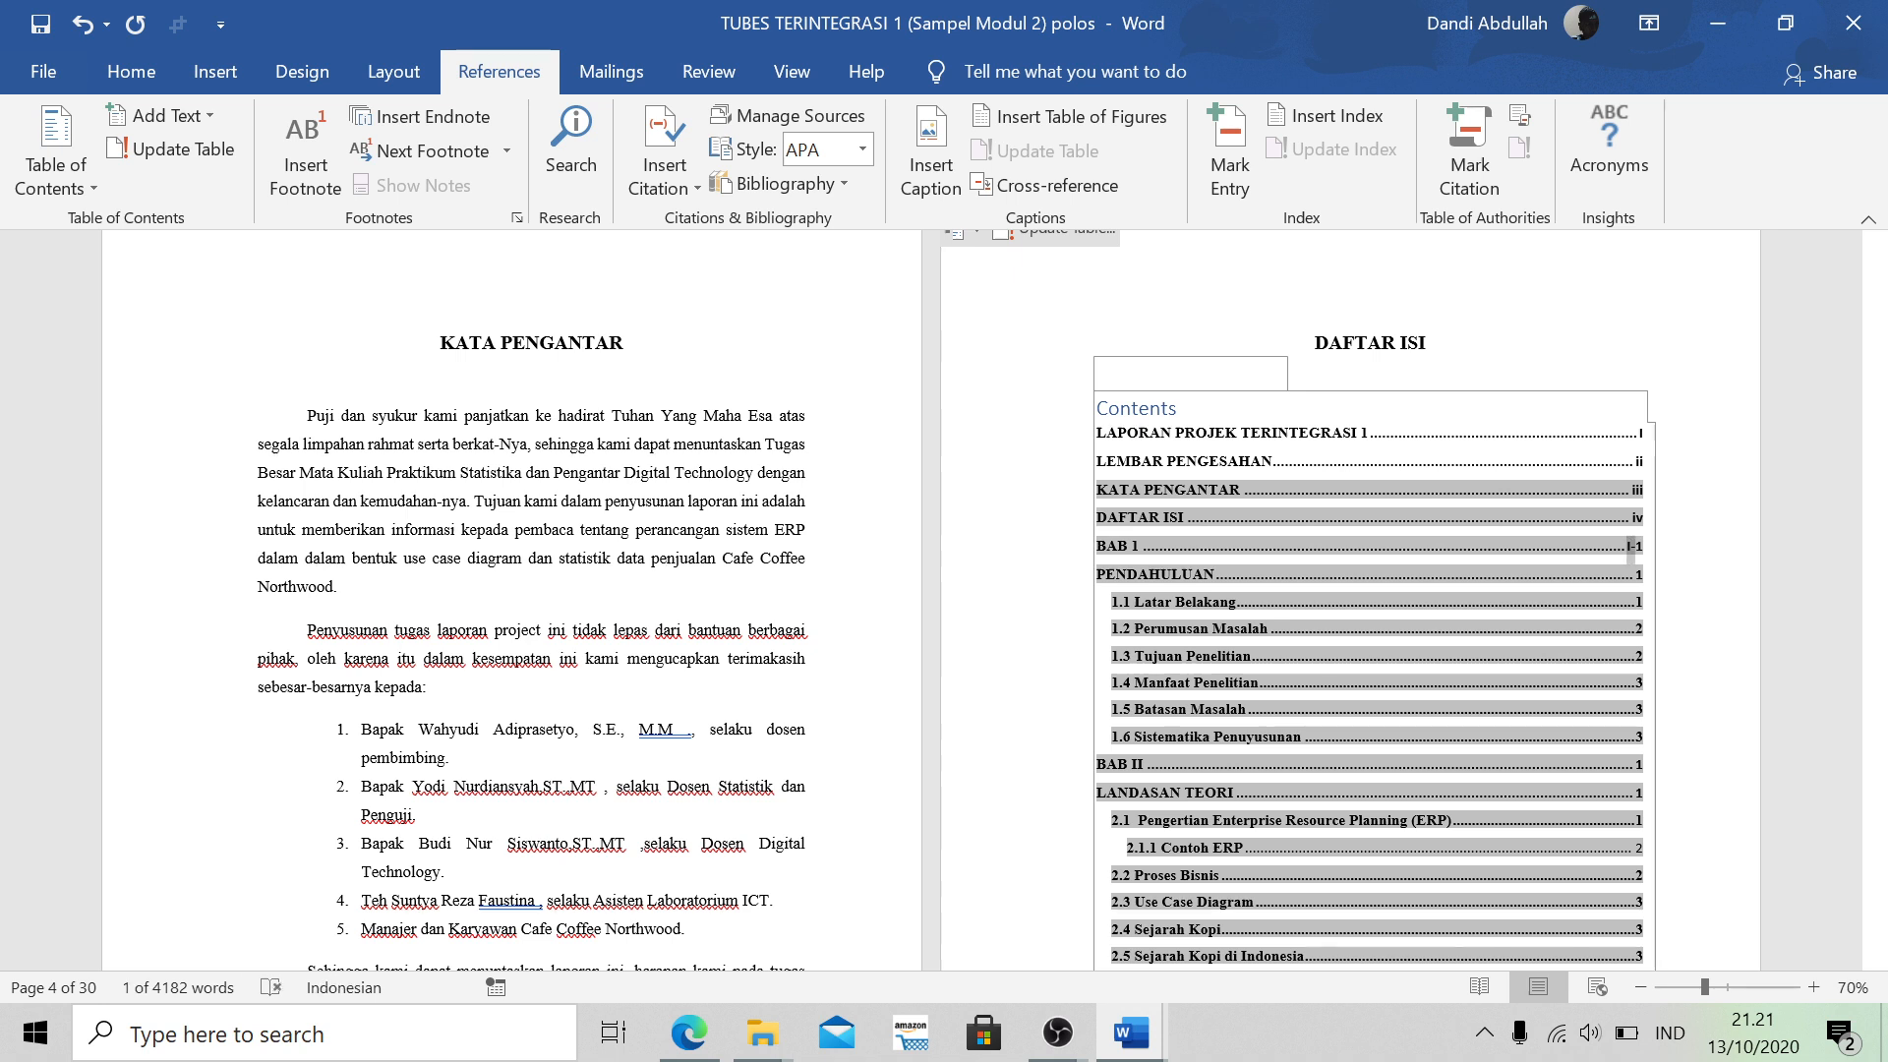
key(ctrl+c)
Paste the I- prefix before the page number of each contents entry from PENDAHULUAN through 1.6 Sistematika Penuyusunan
key(Down)
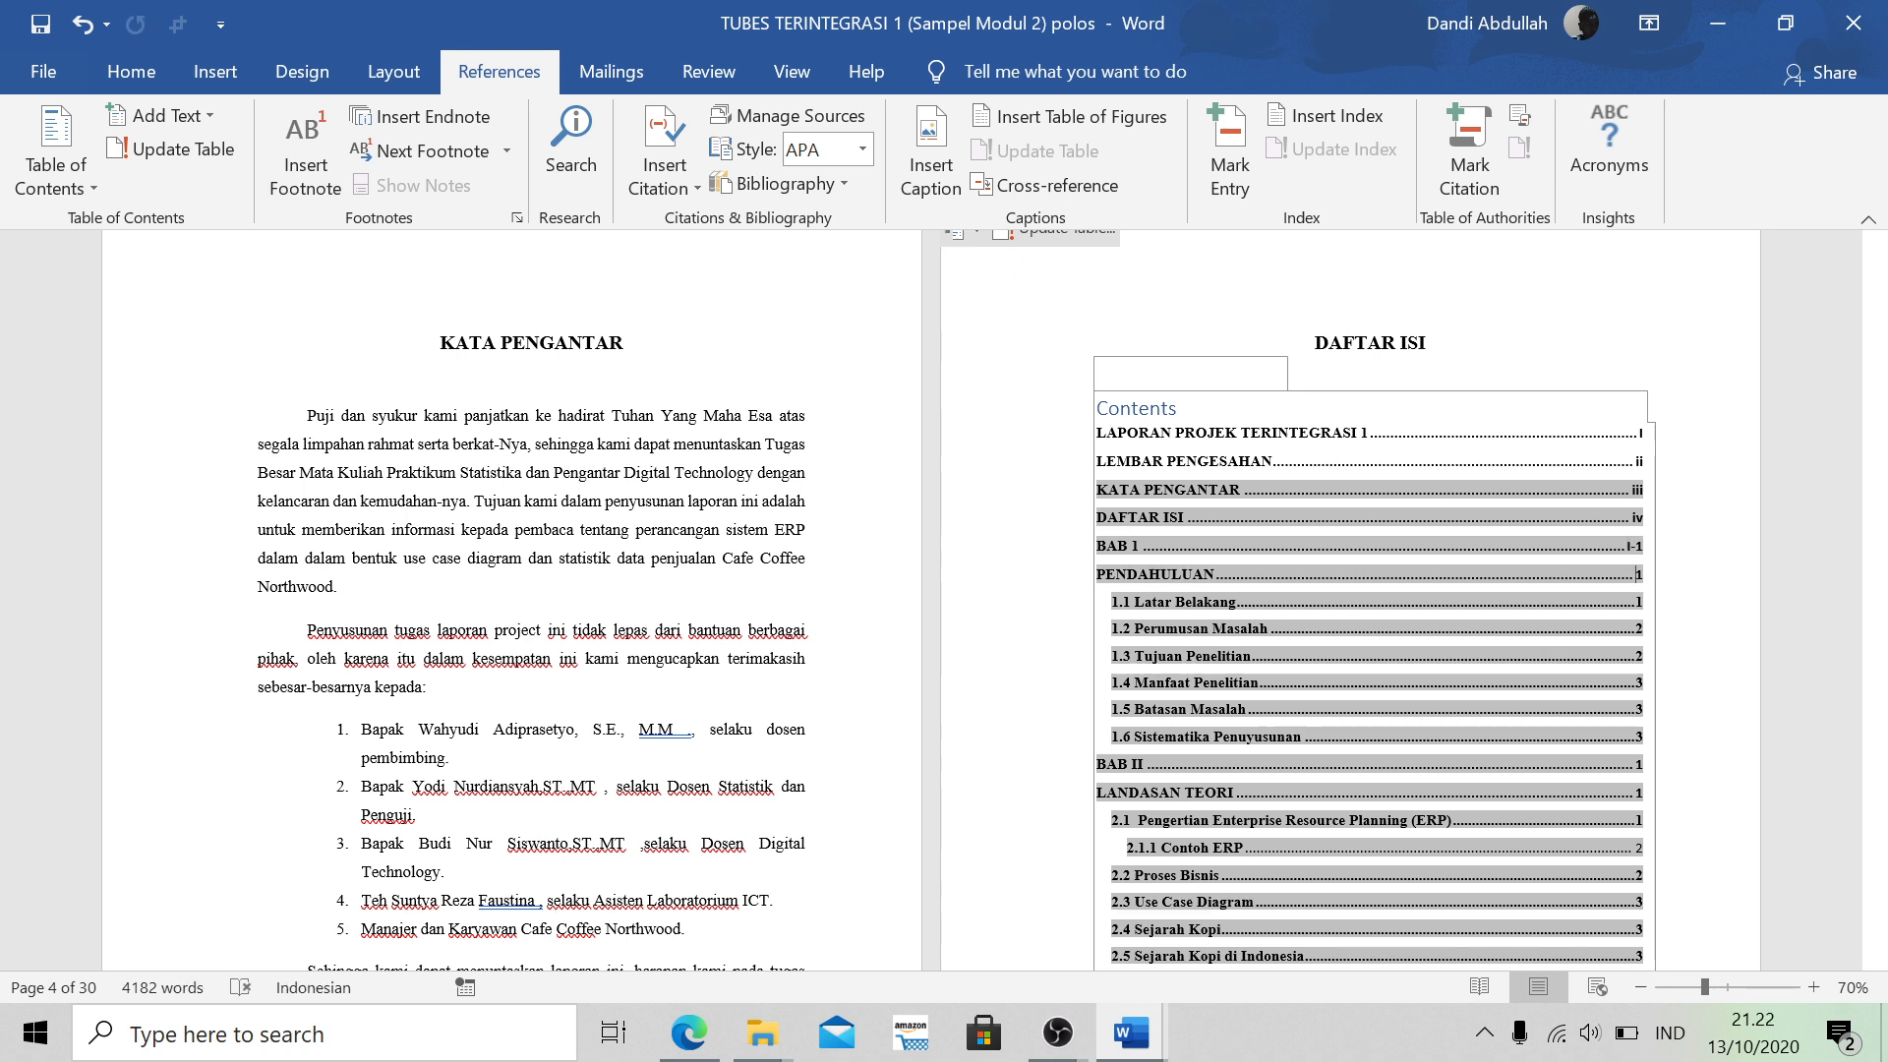
key(ctrl+v)
key(ctrl+v)
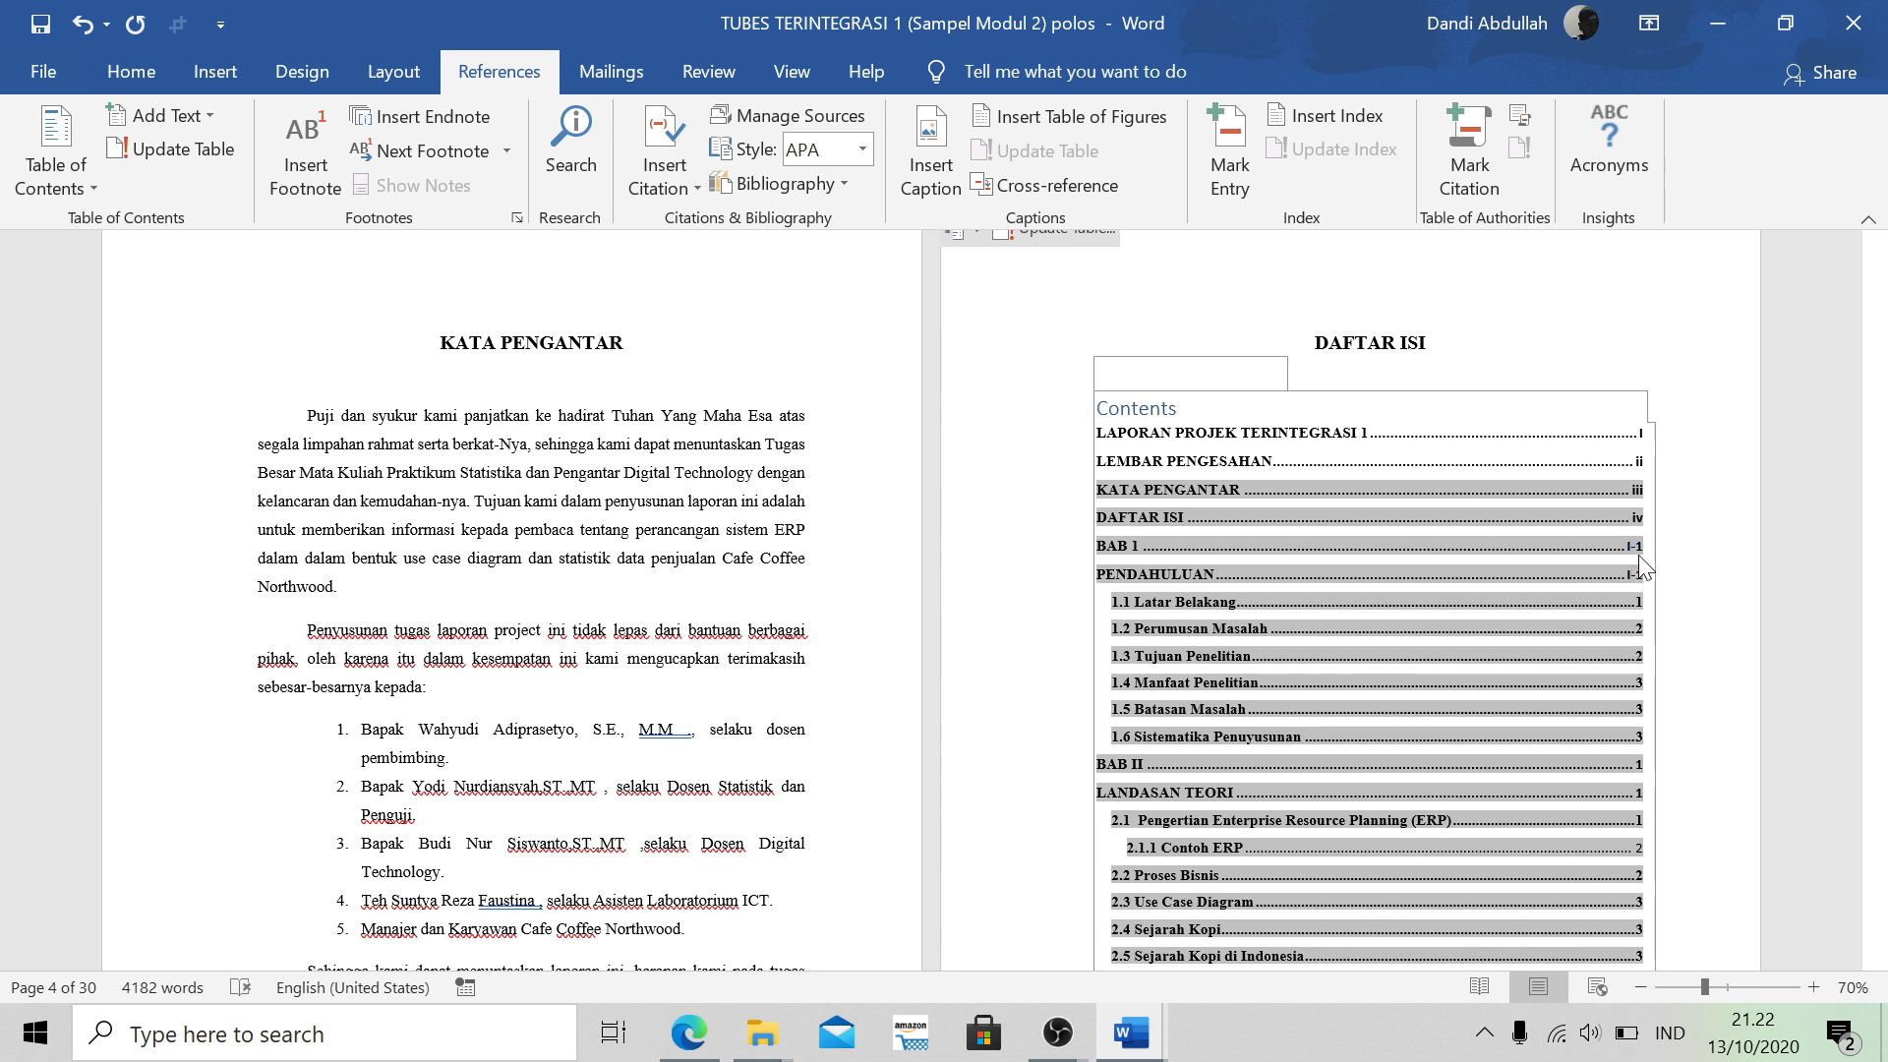
key(Down)
key(ctrl+v)
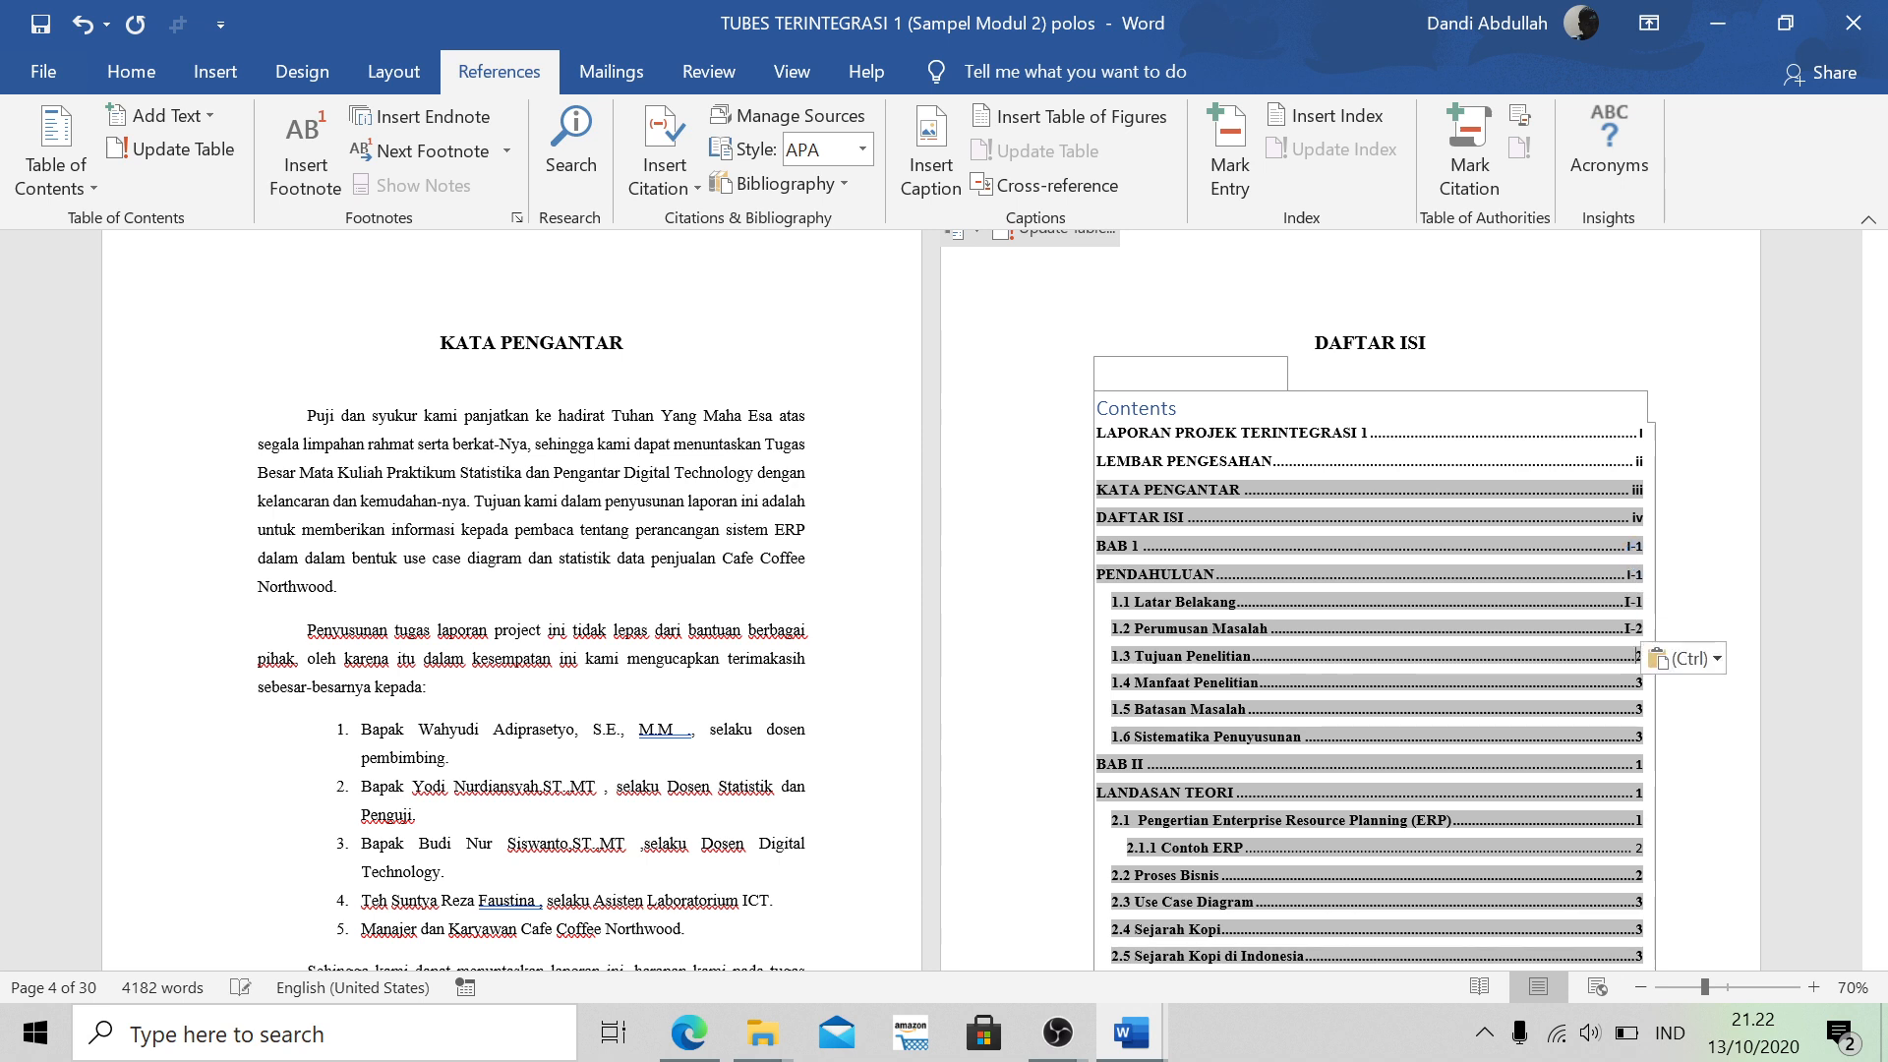
key(Down)
key(ctrl+v)
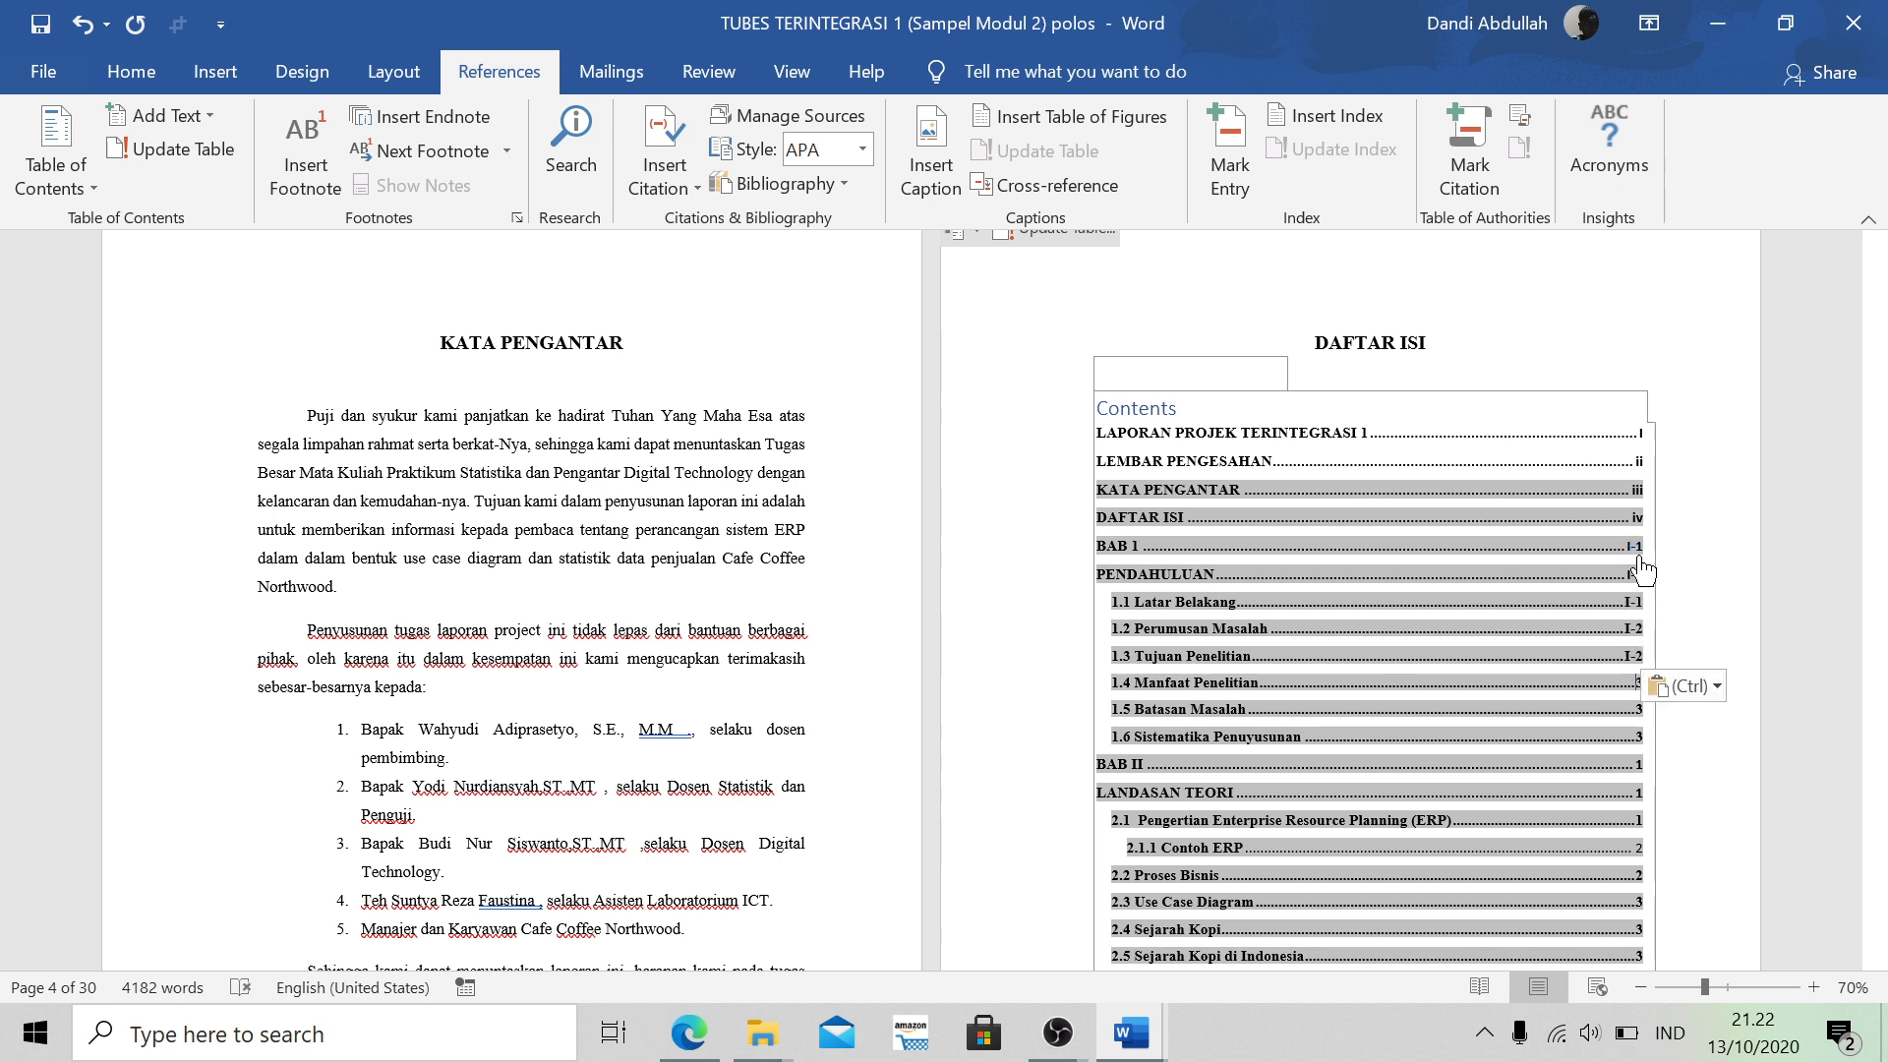
key(Down)
key(ctrl+v)
key(Down)
key(ctrl+v)
key(Down)
key(ctrl+v)
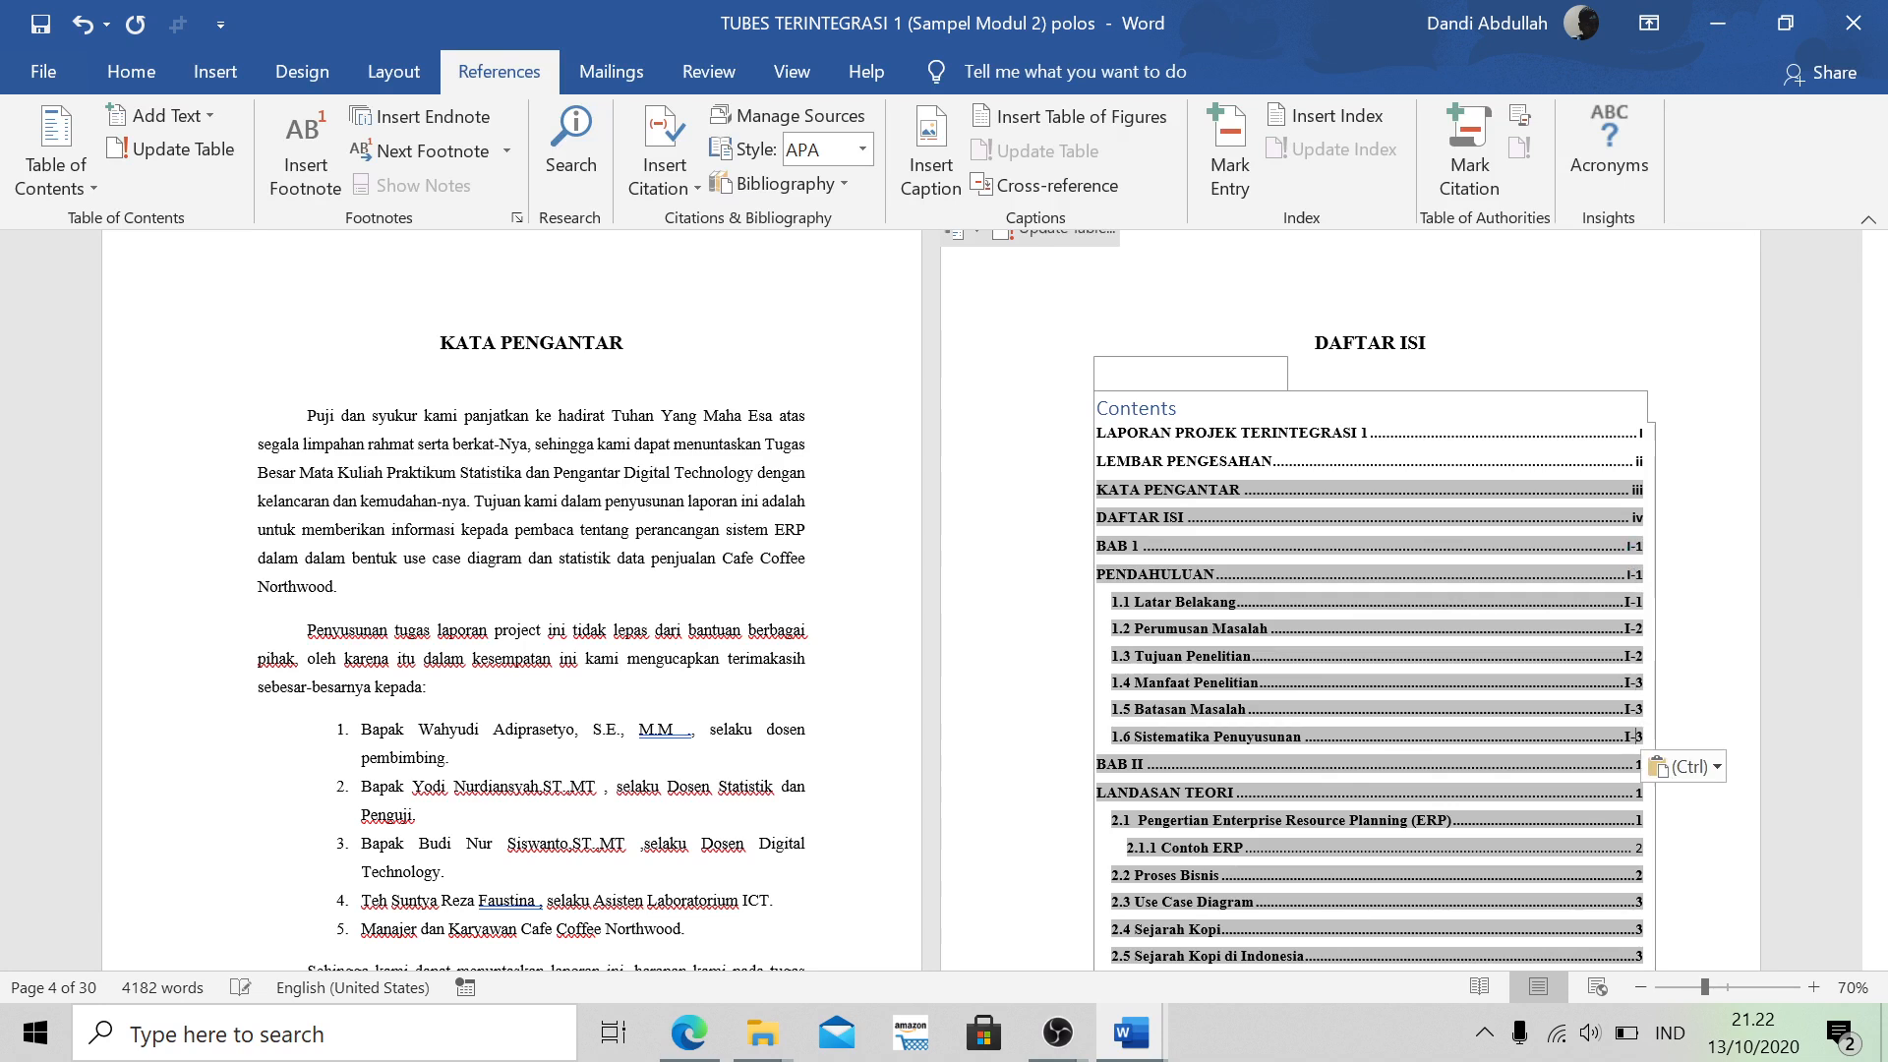
Change the page number of the BAB II contents entry to II-1 and select its II- prefix for copying
key(Down)
text(I)
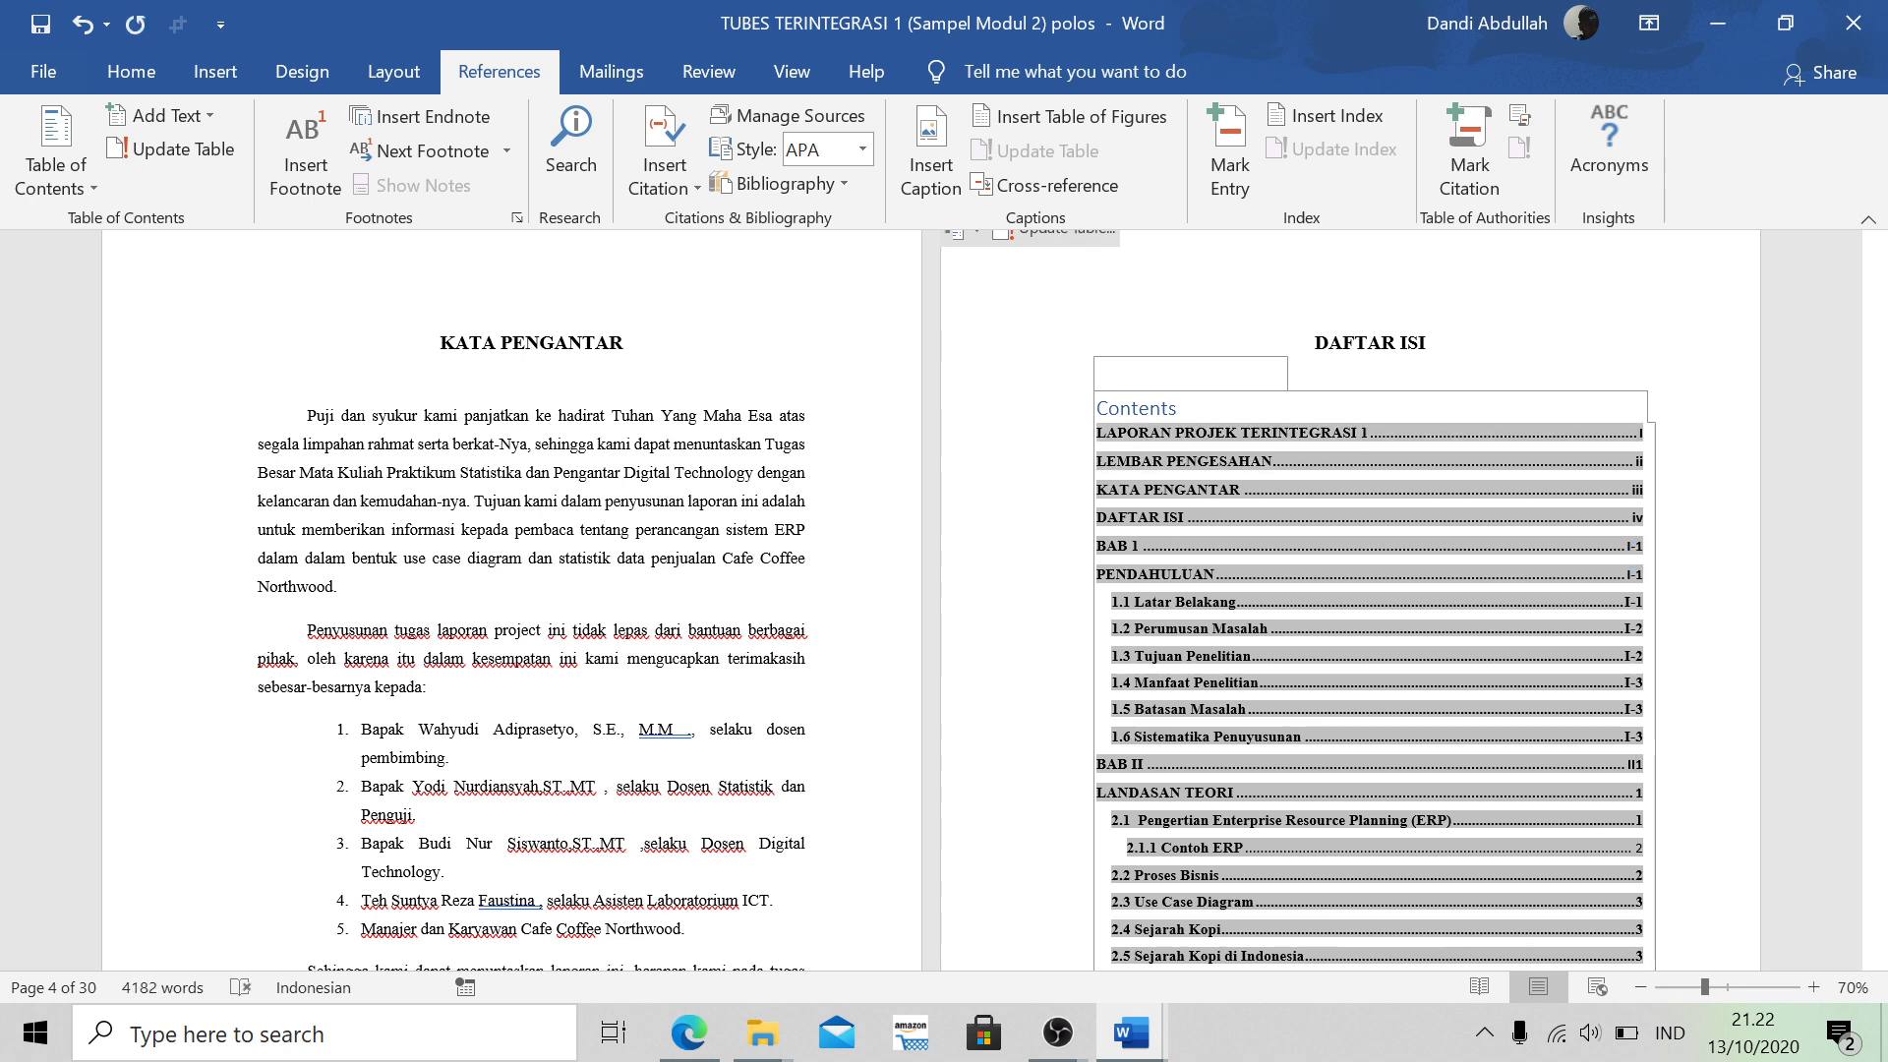
key(shift+Left)
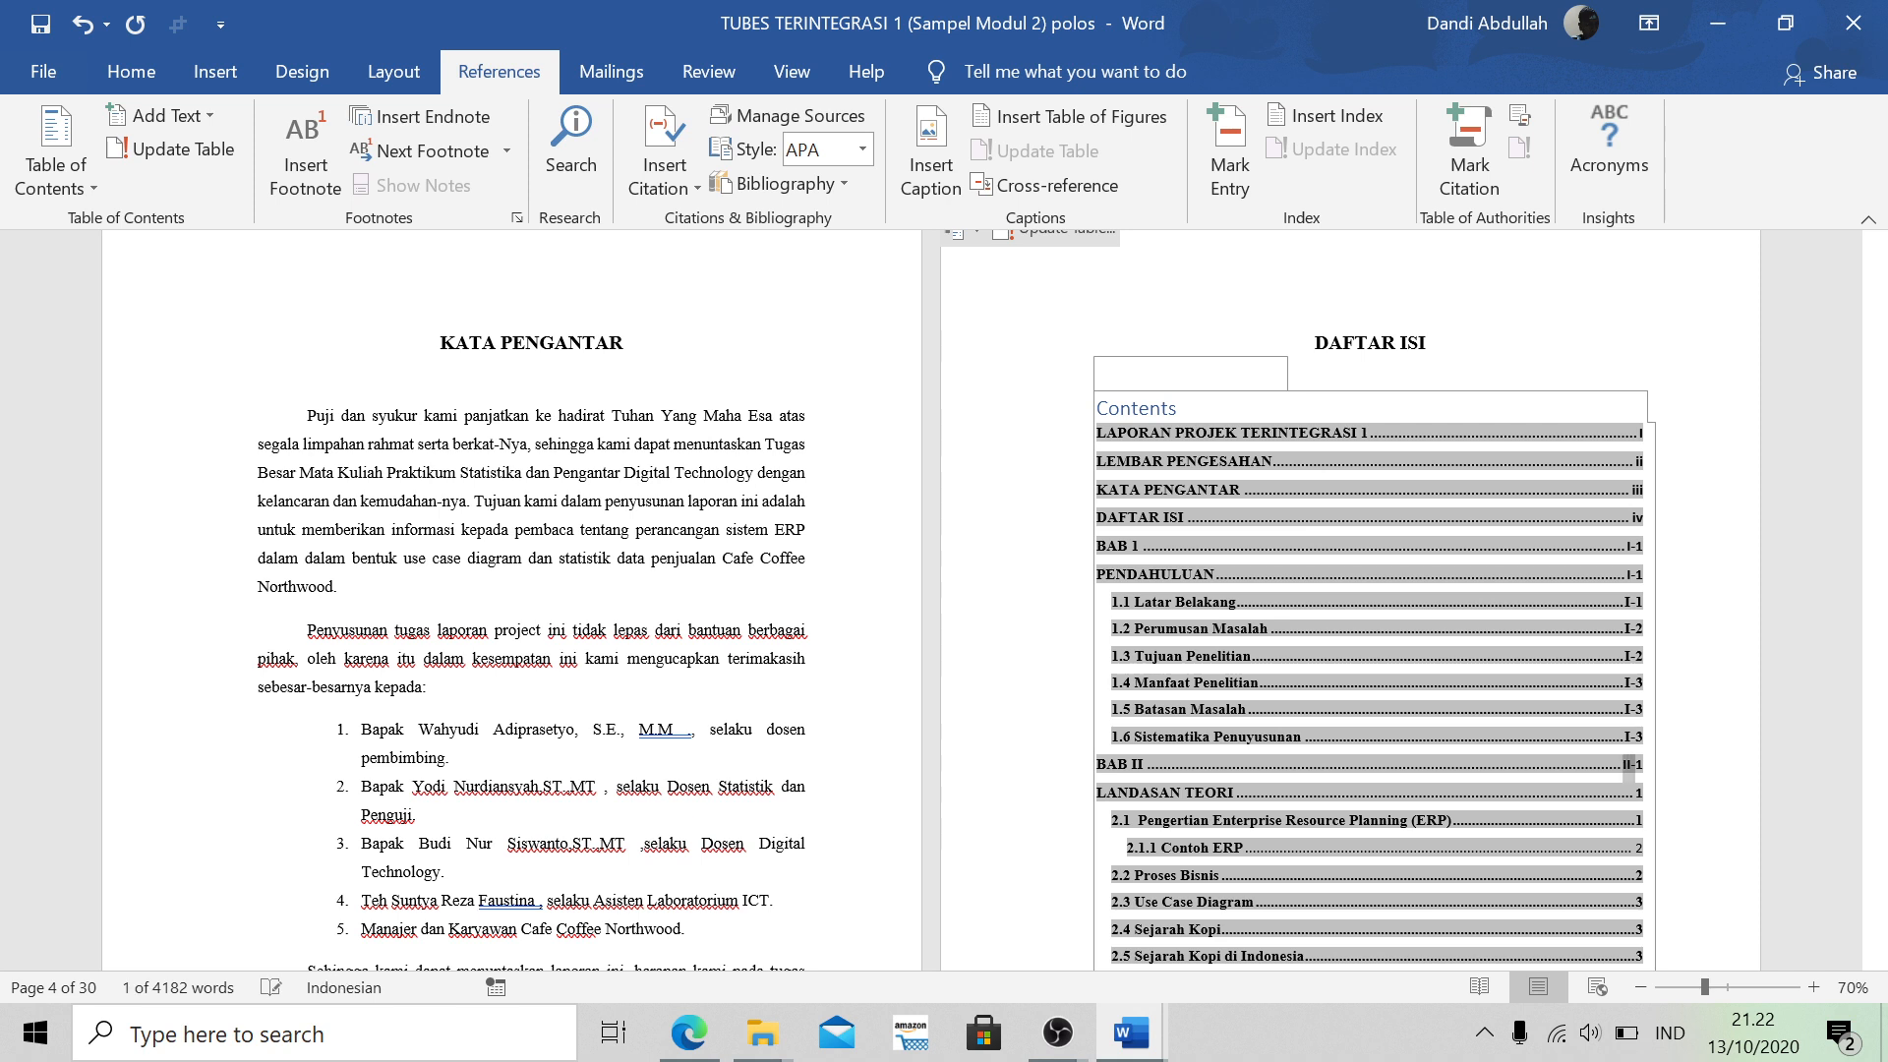
Paste the II- prefix before the page numbers of the contents entries from LANDASAN TEORI through 2.3 Use Case Diagram
key(Down)
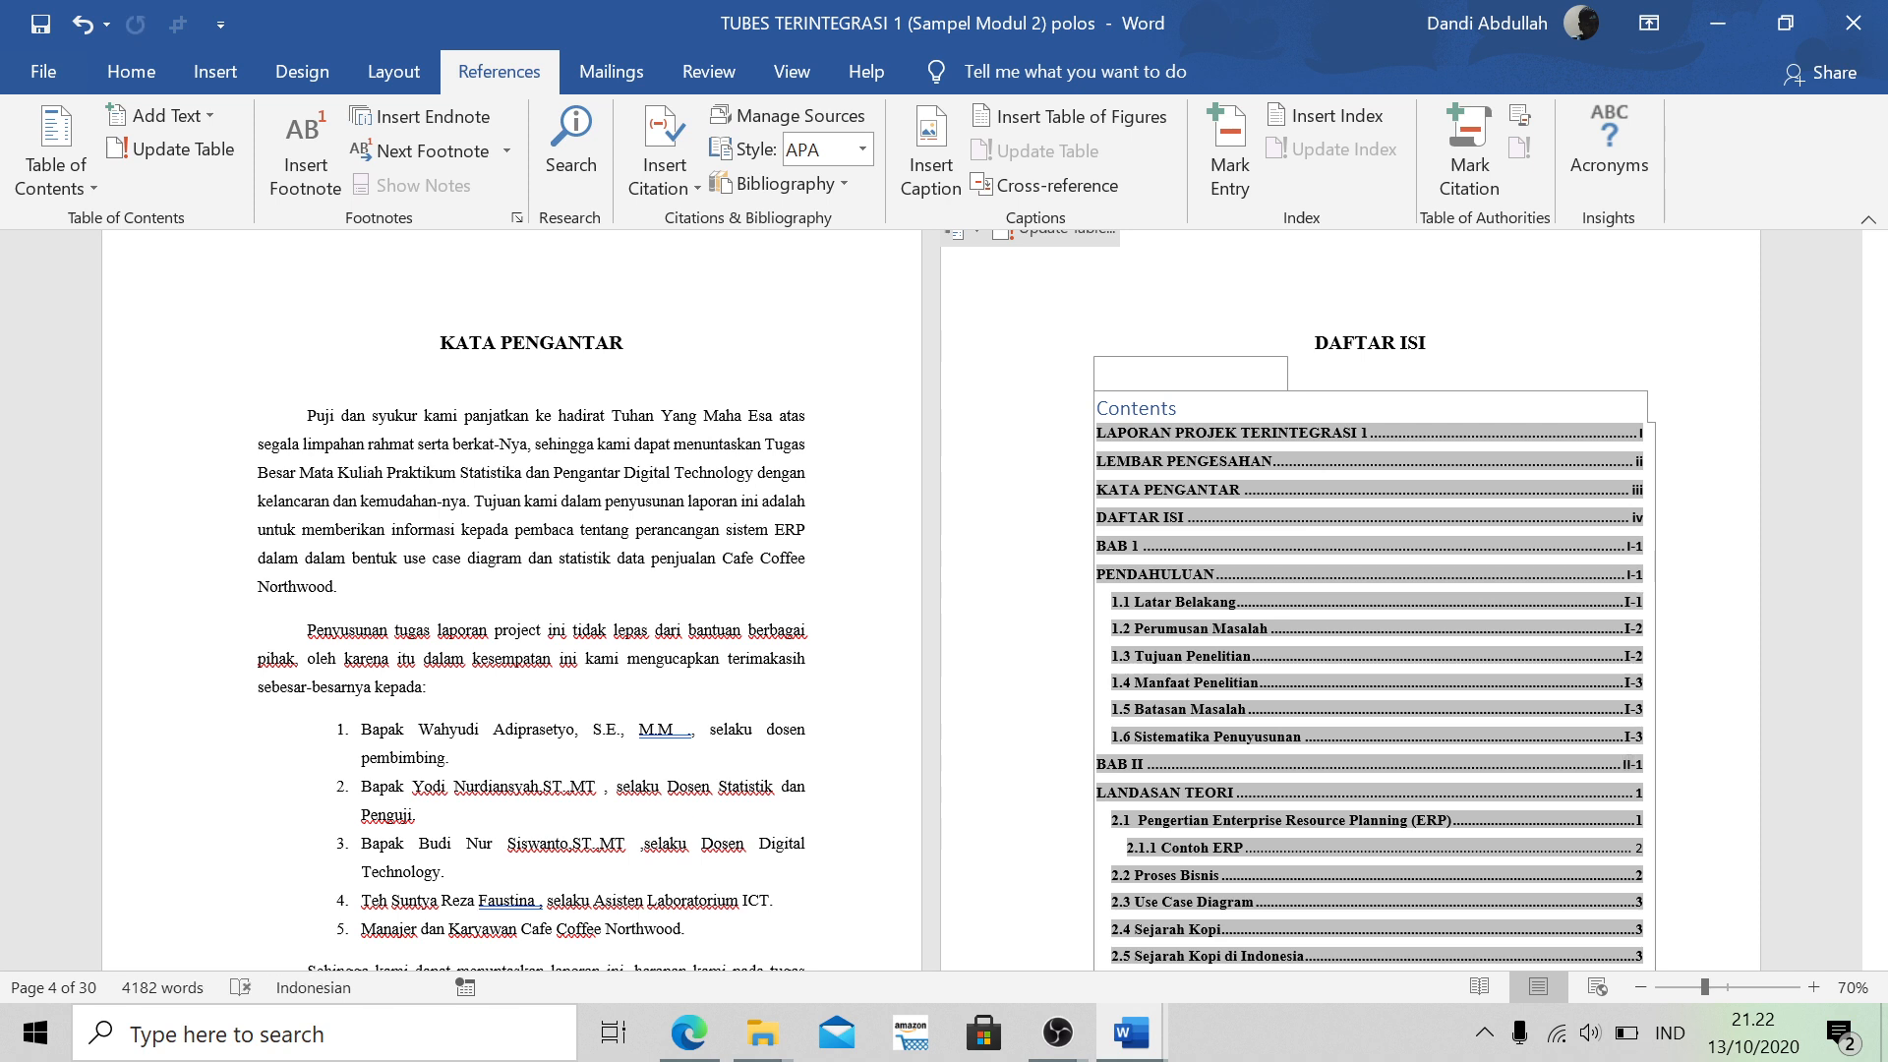
key(ctrl+v)
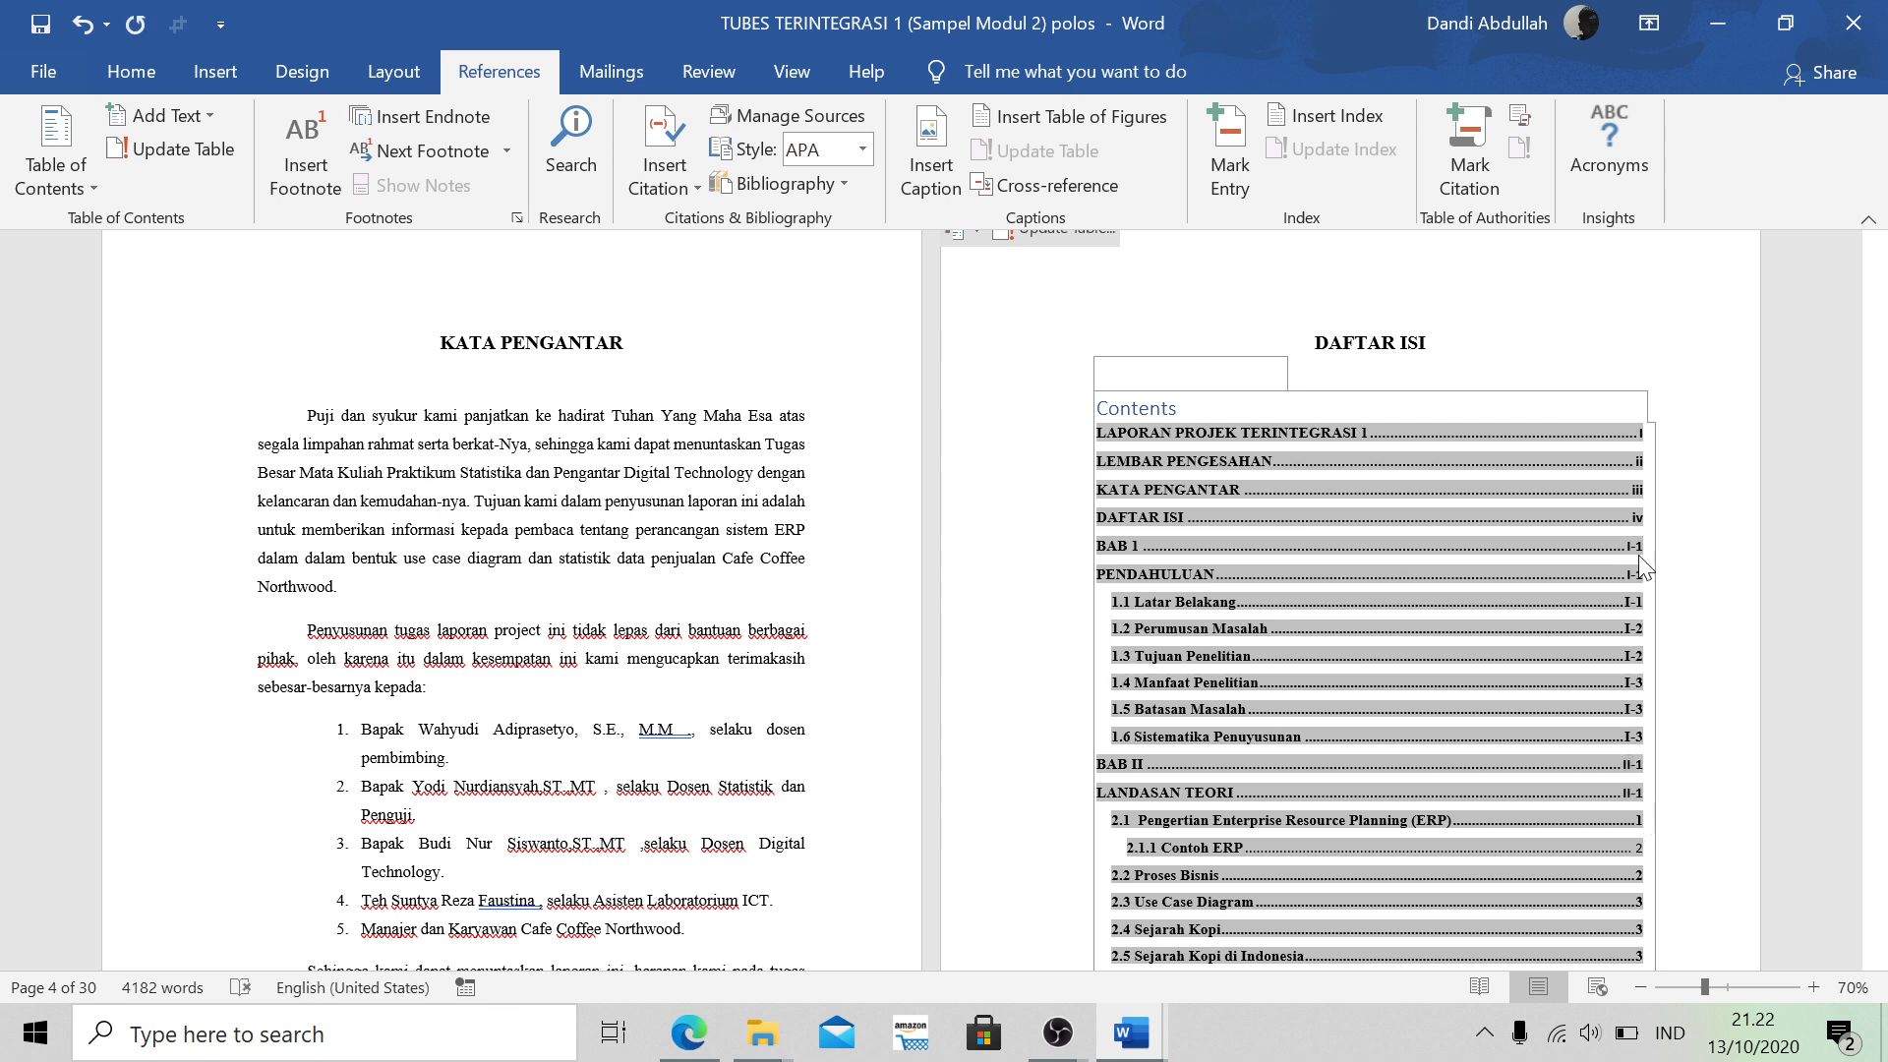
key(ctrl+v)
key(Down)
key(ctrl+v)
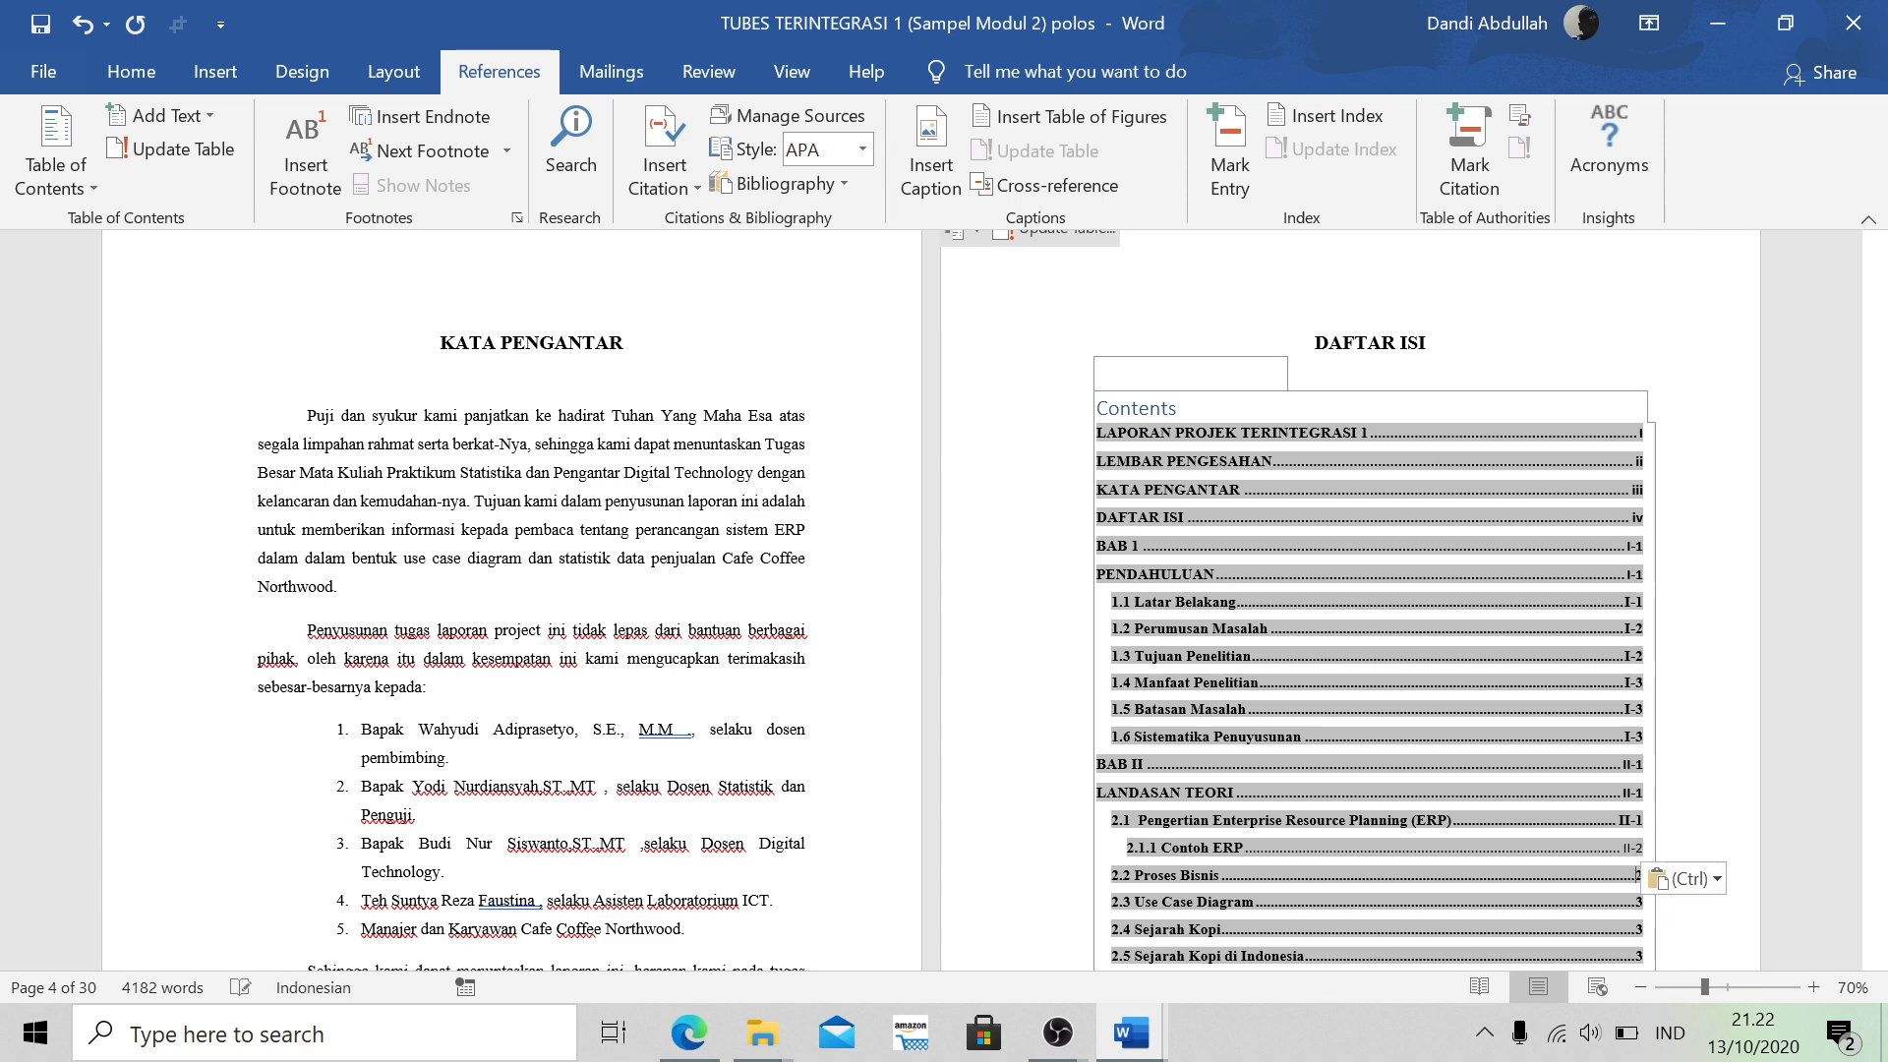
key(ctrl+v)
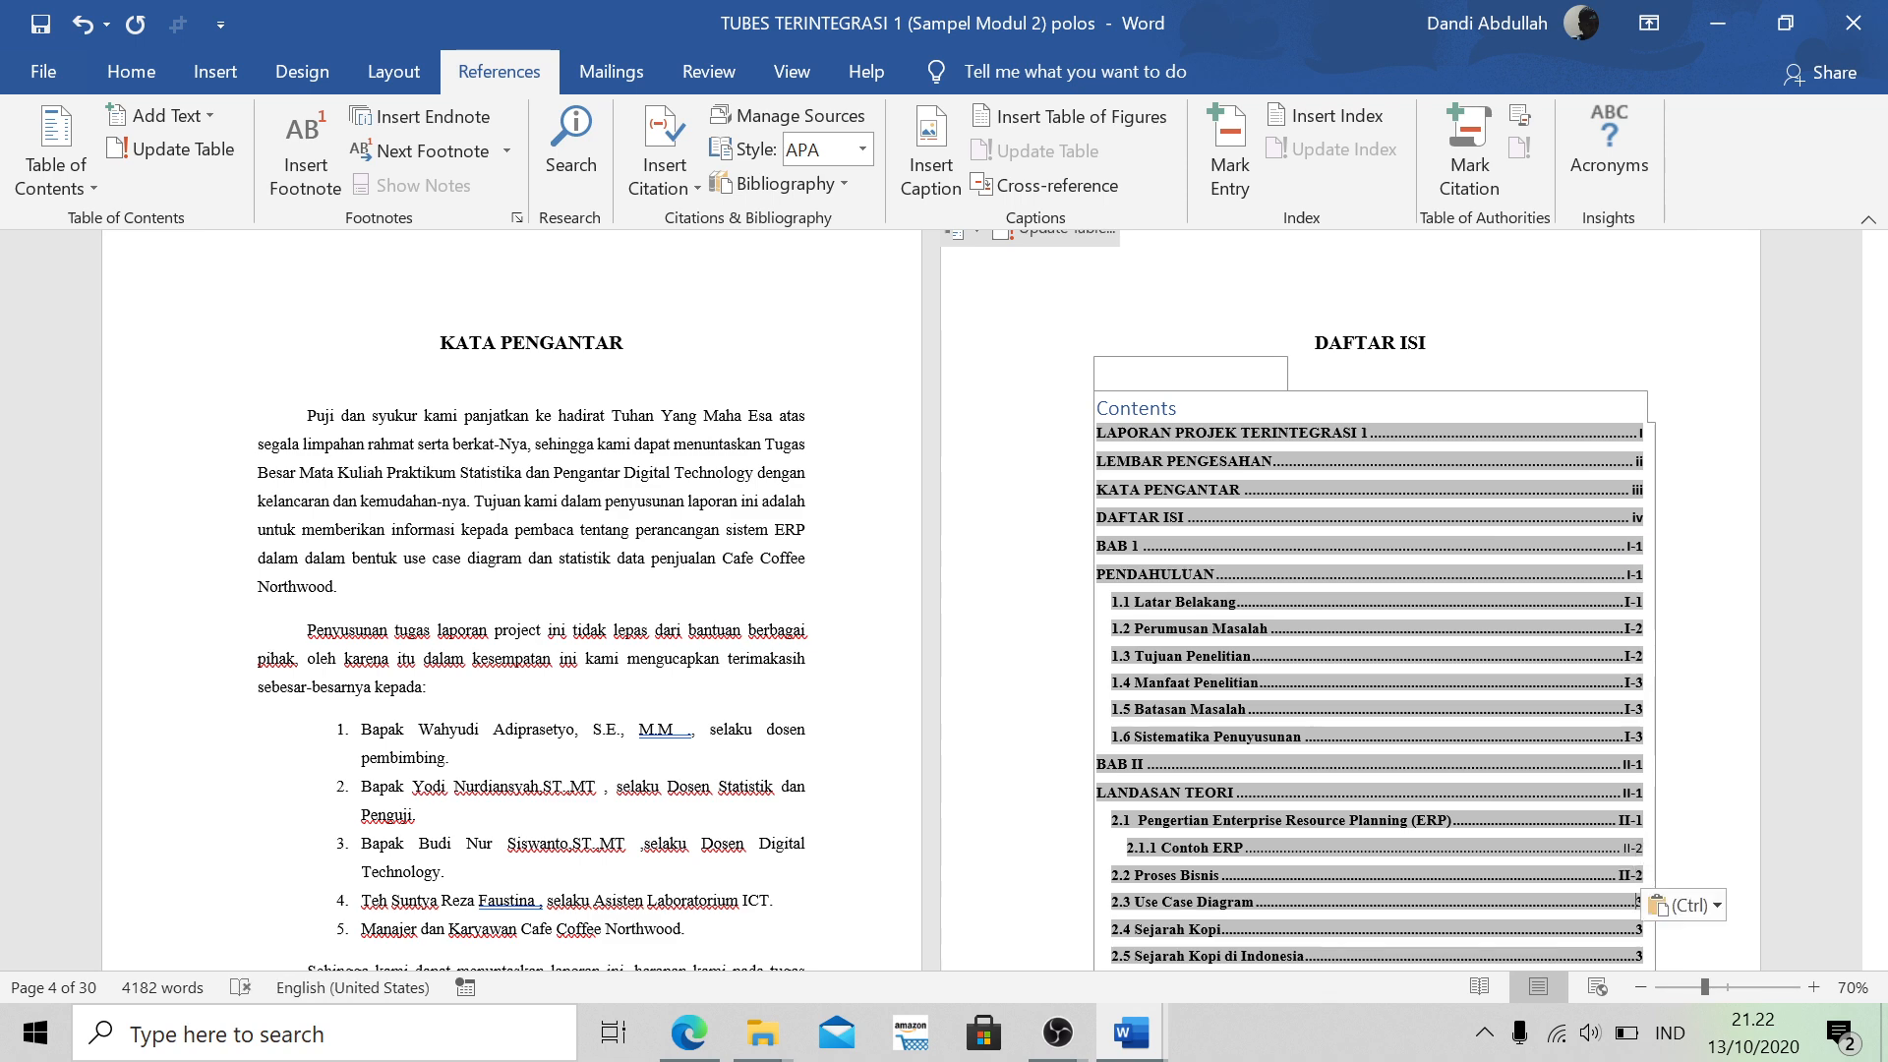
key(ctrl+v)
Delete the Contents heading above the first entry of the table of contents
scroll(1573, 551, down, 3)
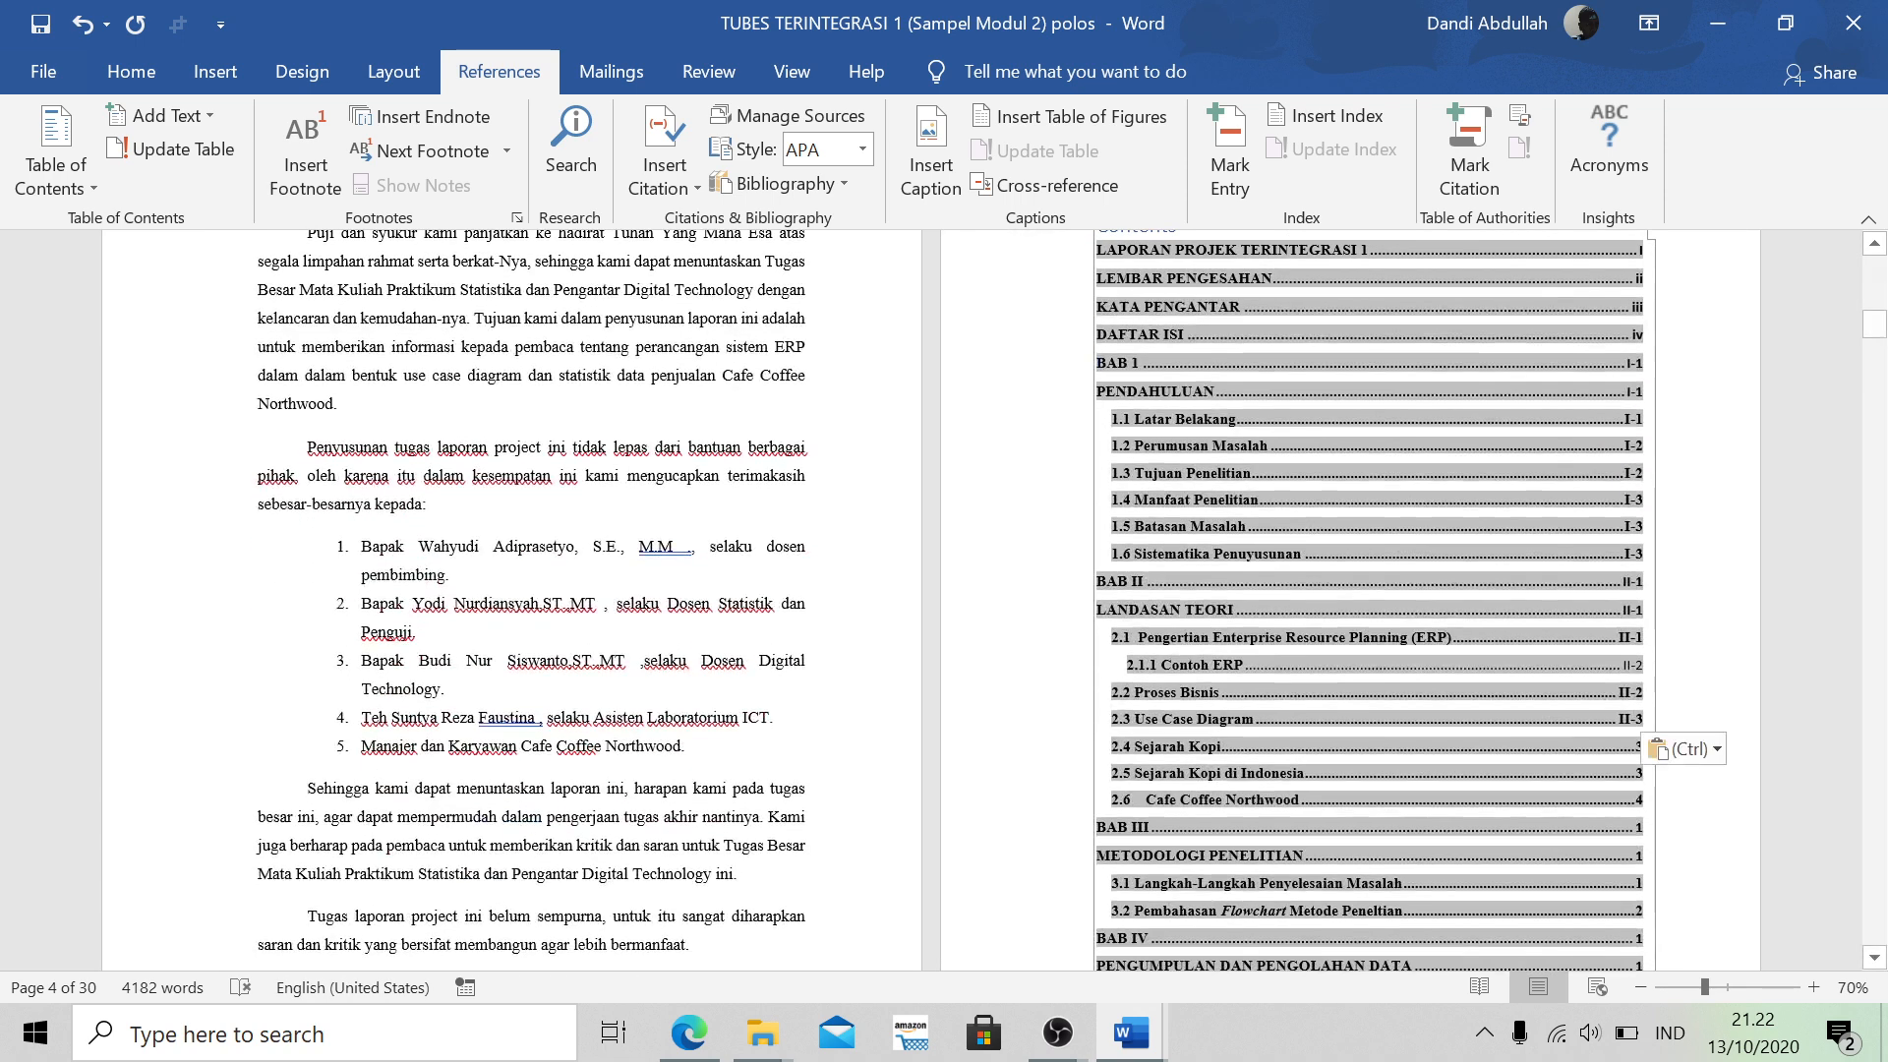
scroll(1377, 590, down, 3)
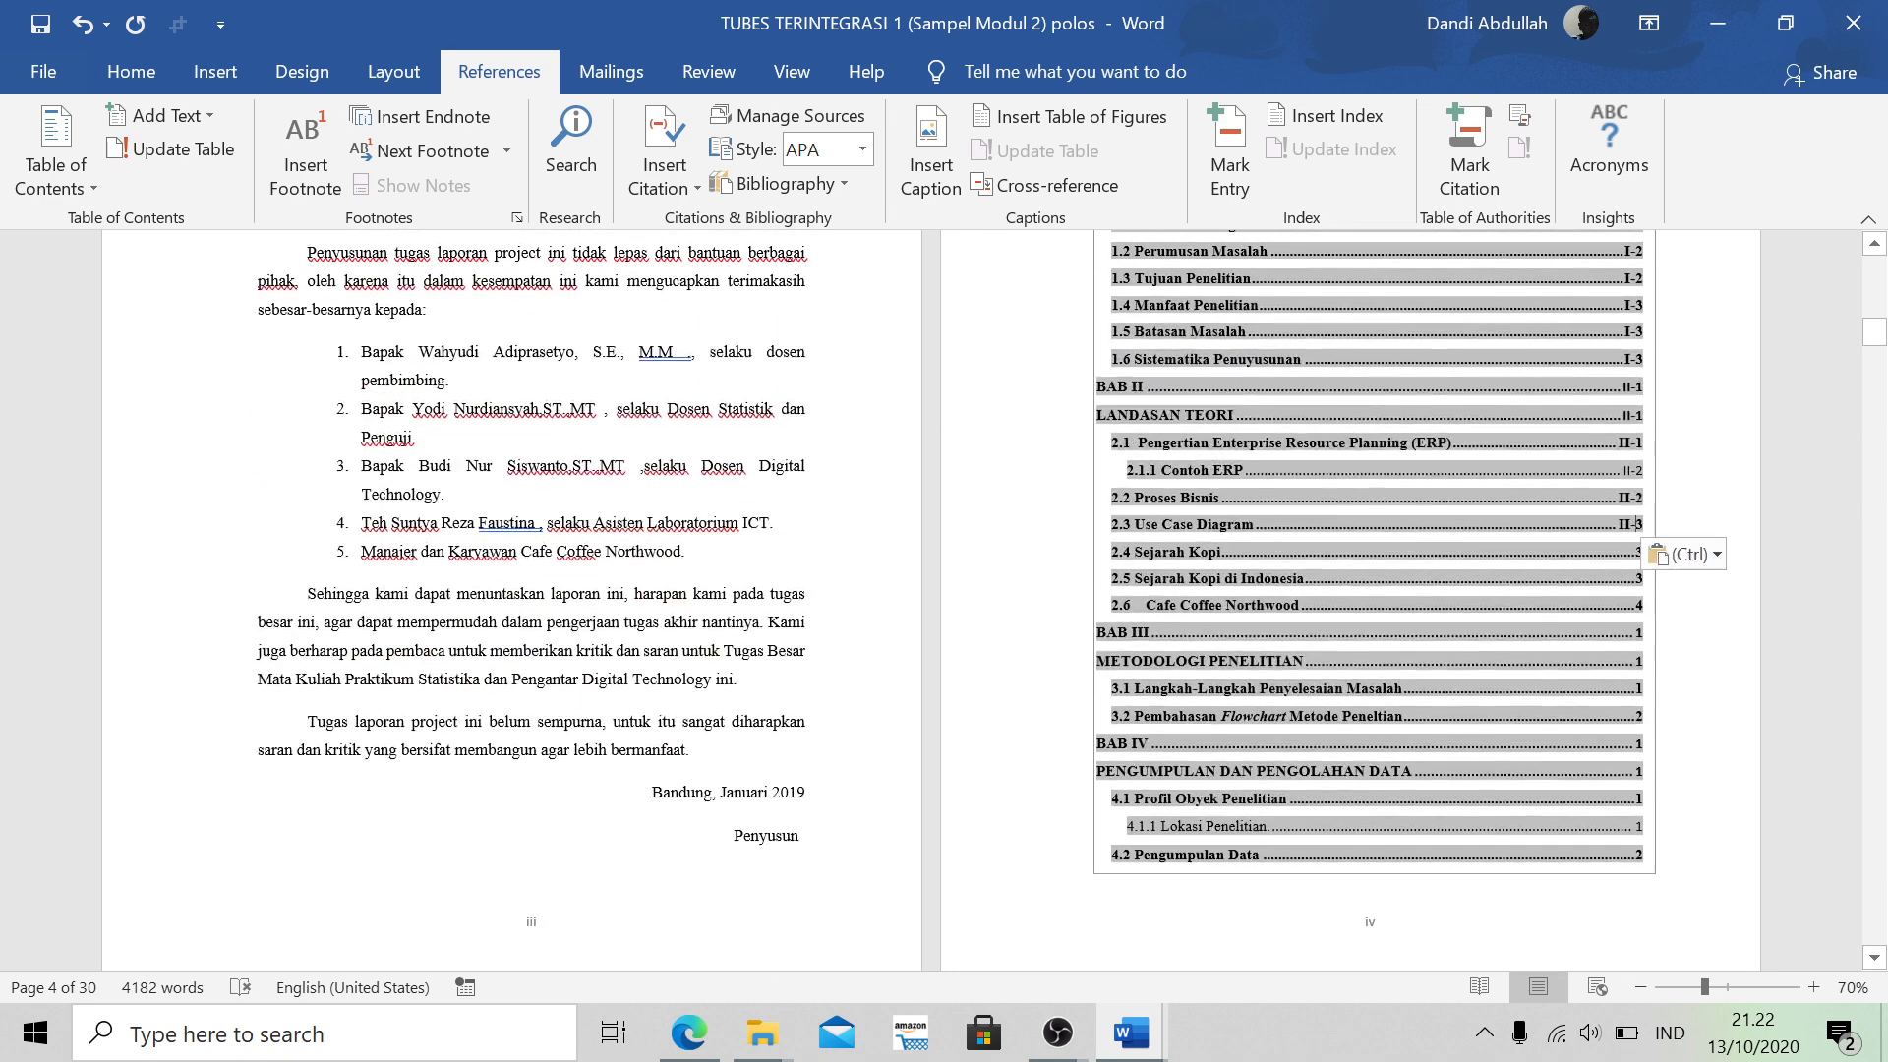
scroll(1377, 590, up, 3)
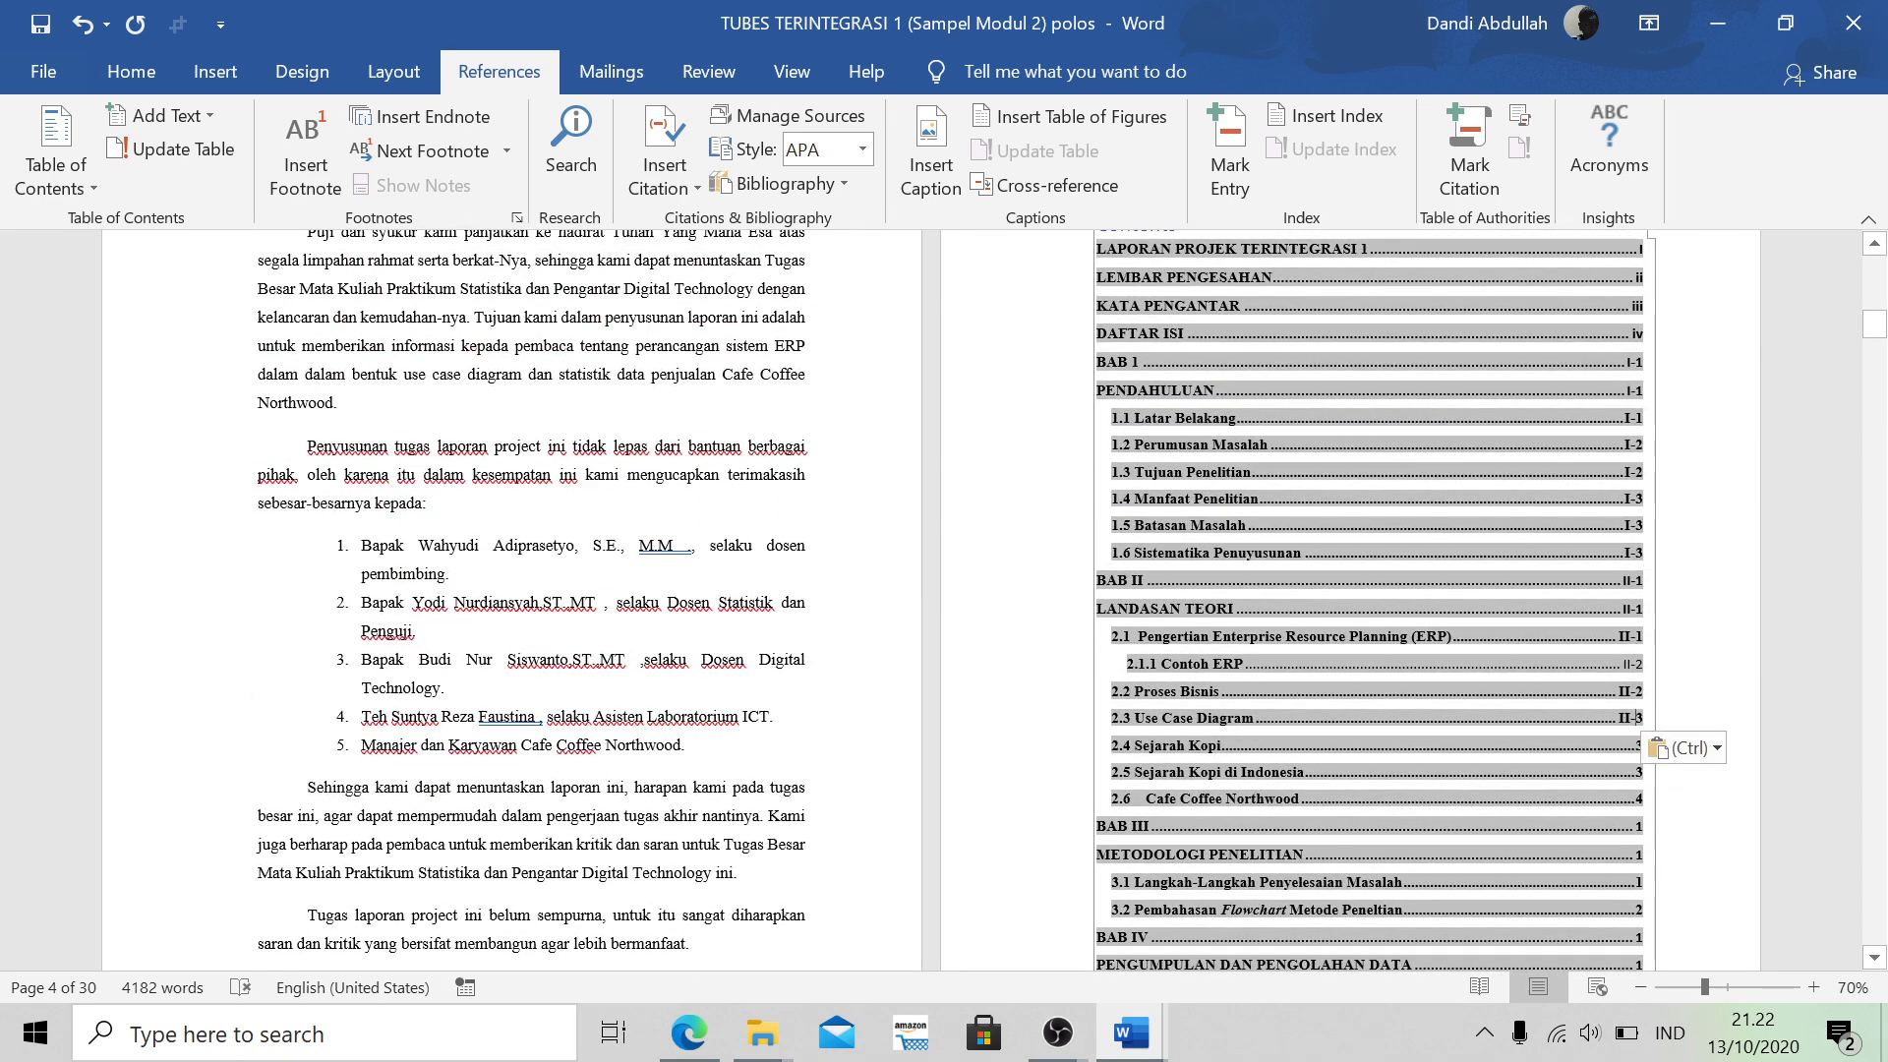
scroll(1514, 713, up, 3)
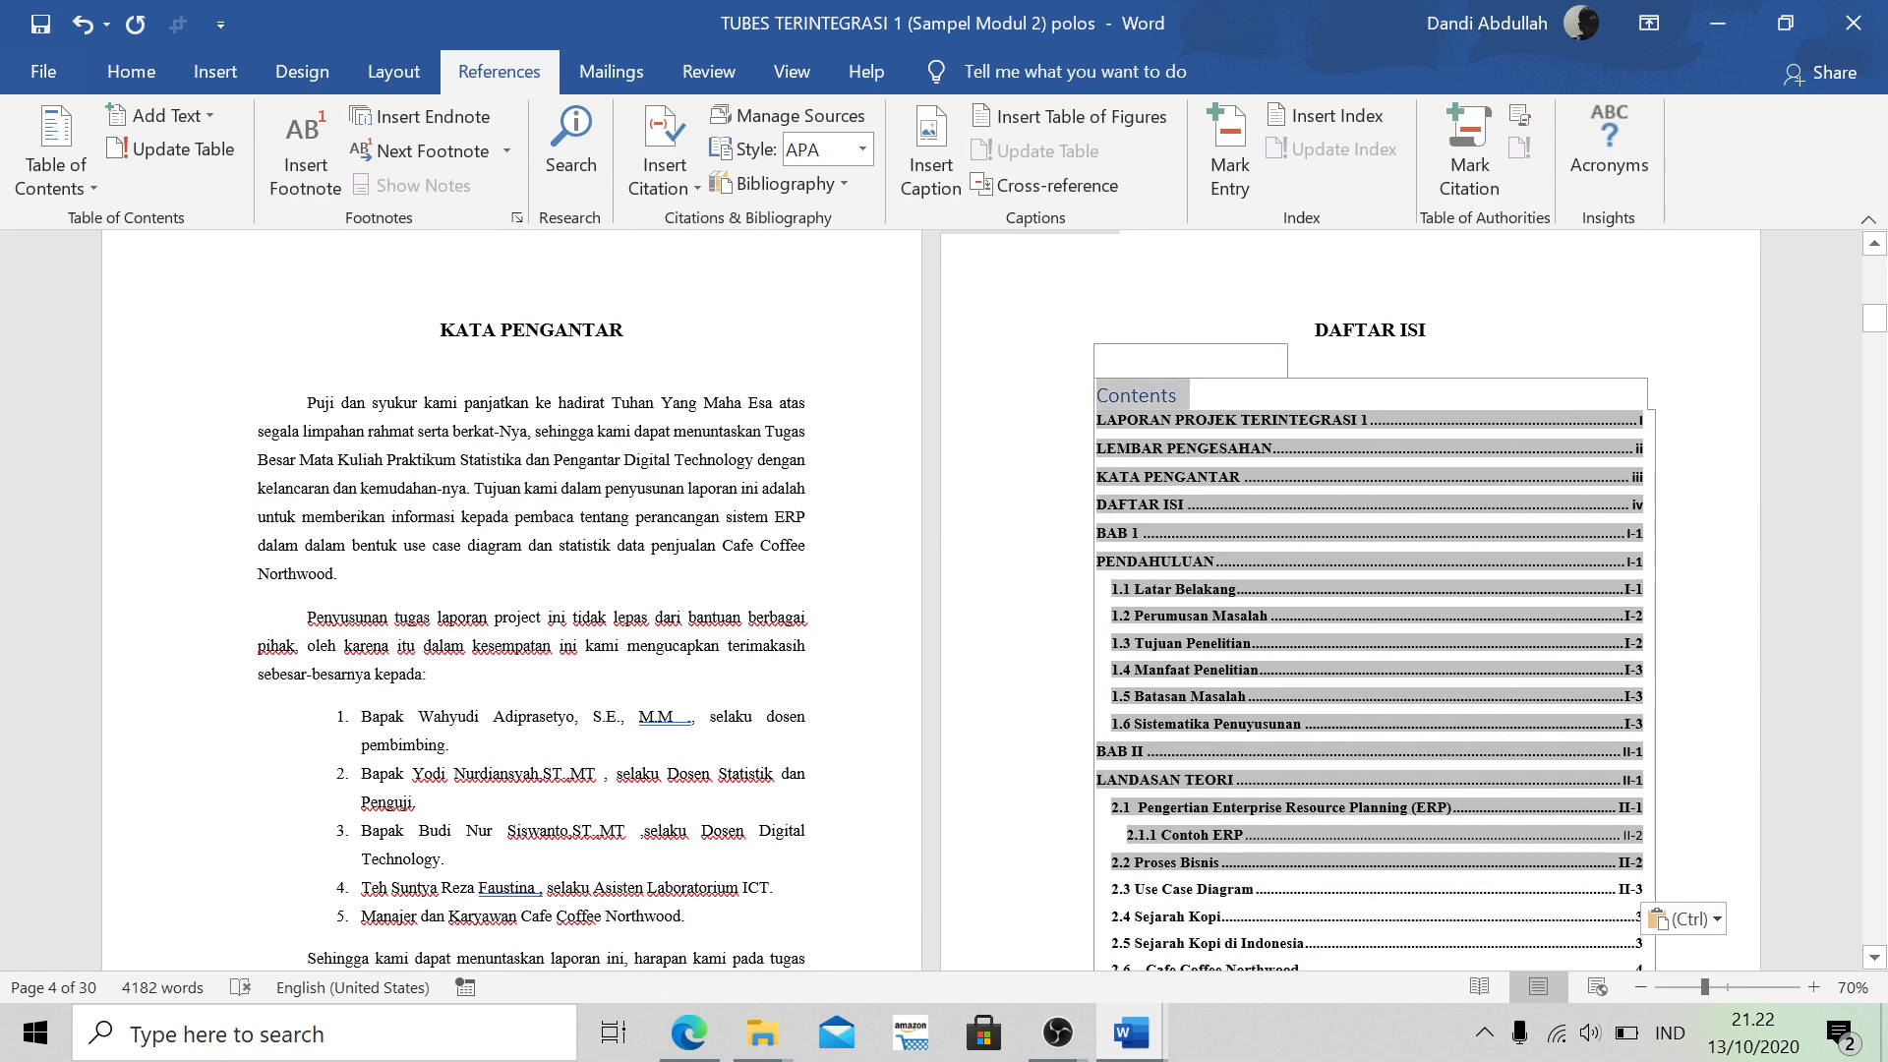
double_click(1136, 394)
key(Delete)
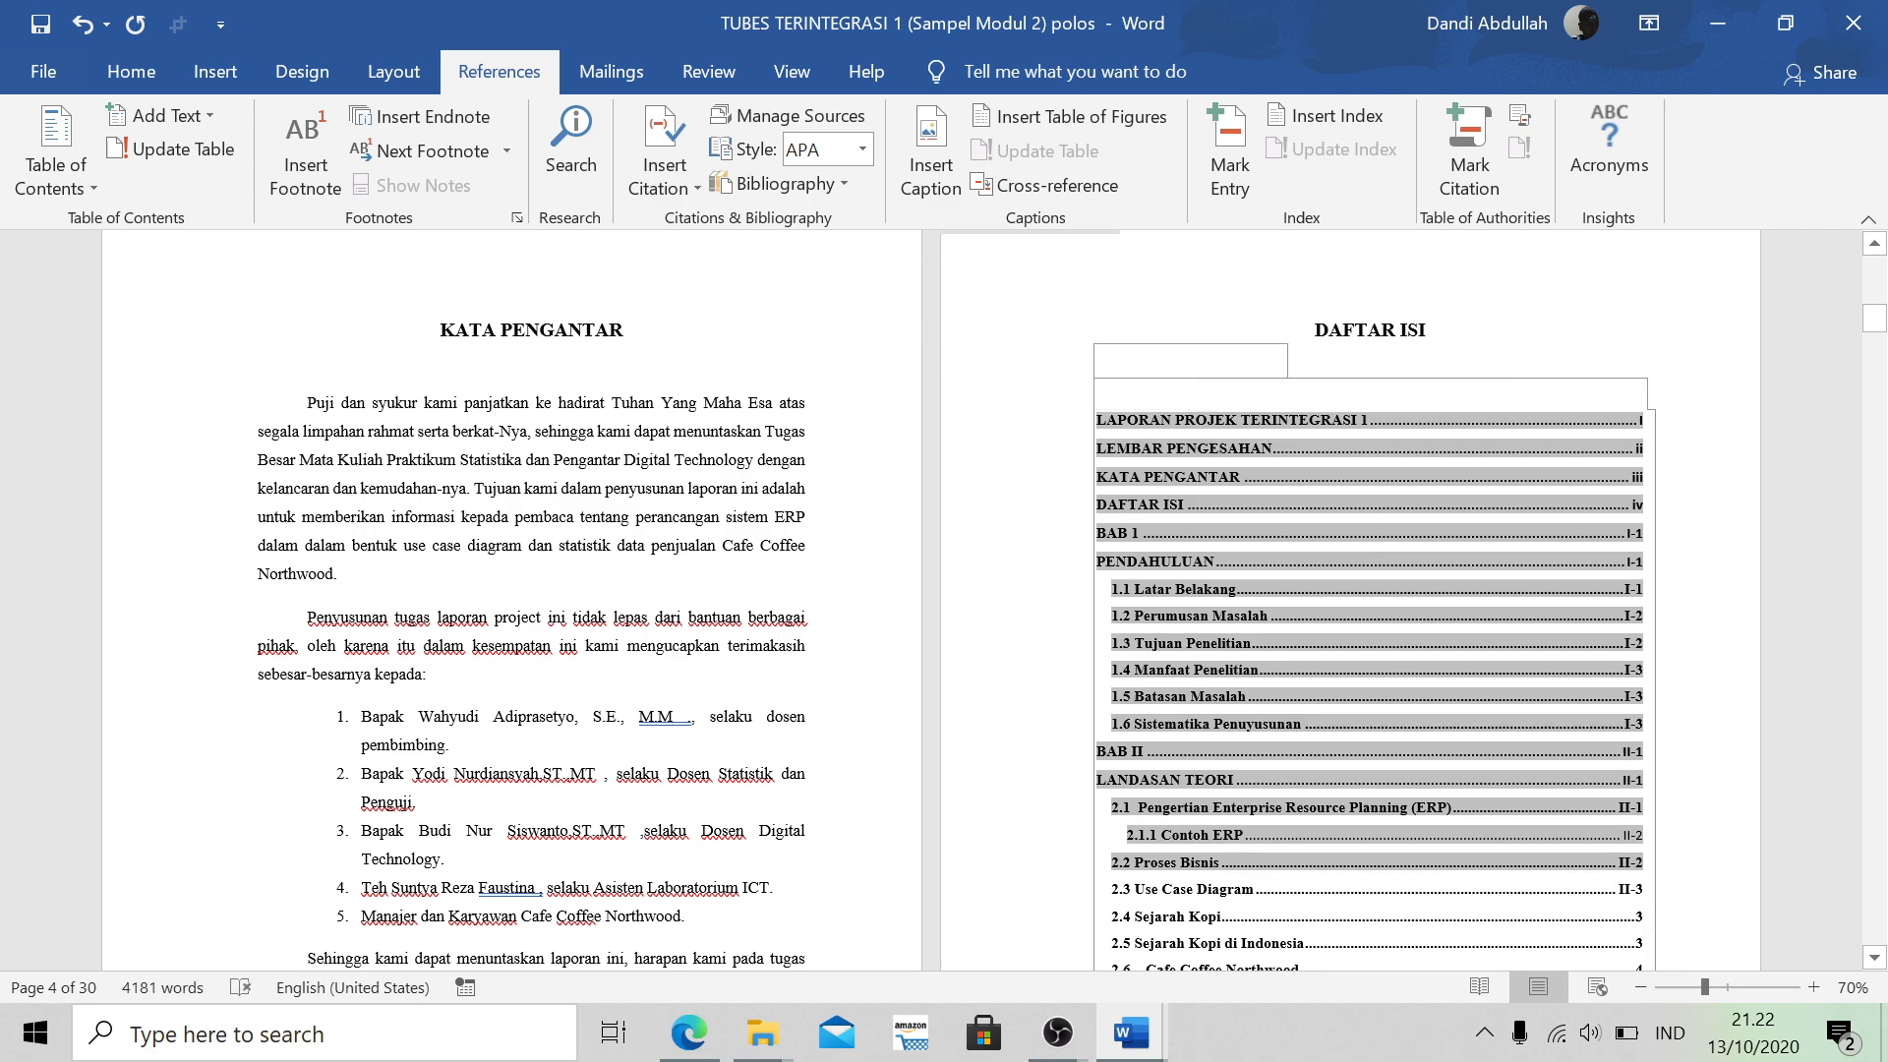
scroll(1229, 398, down, 3)
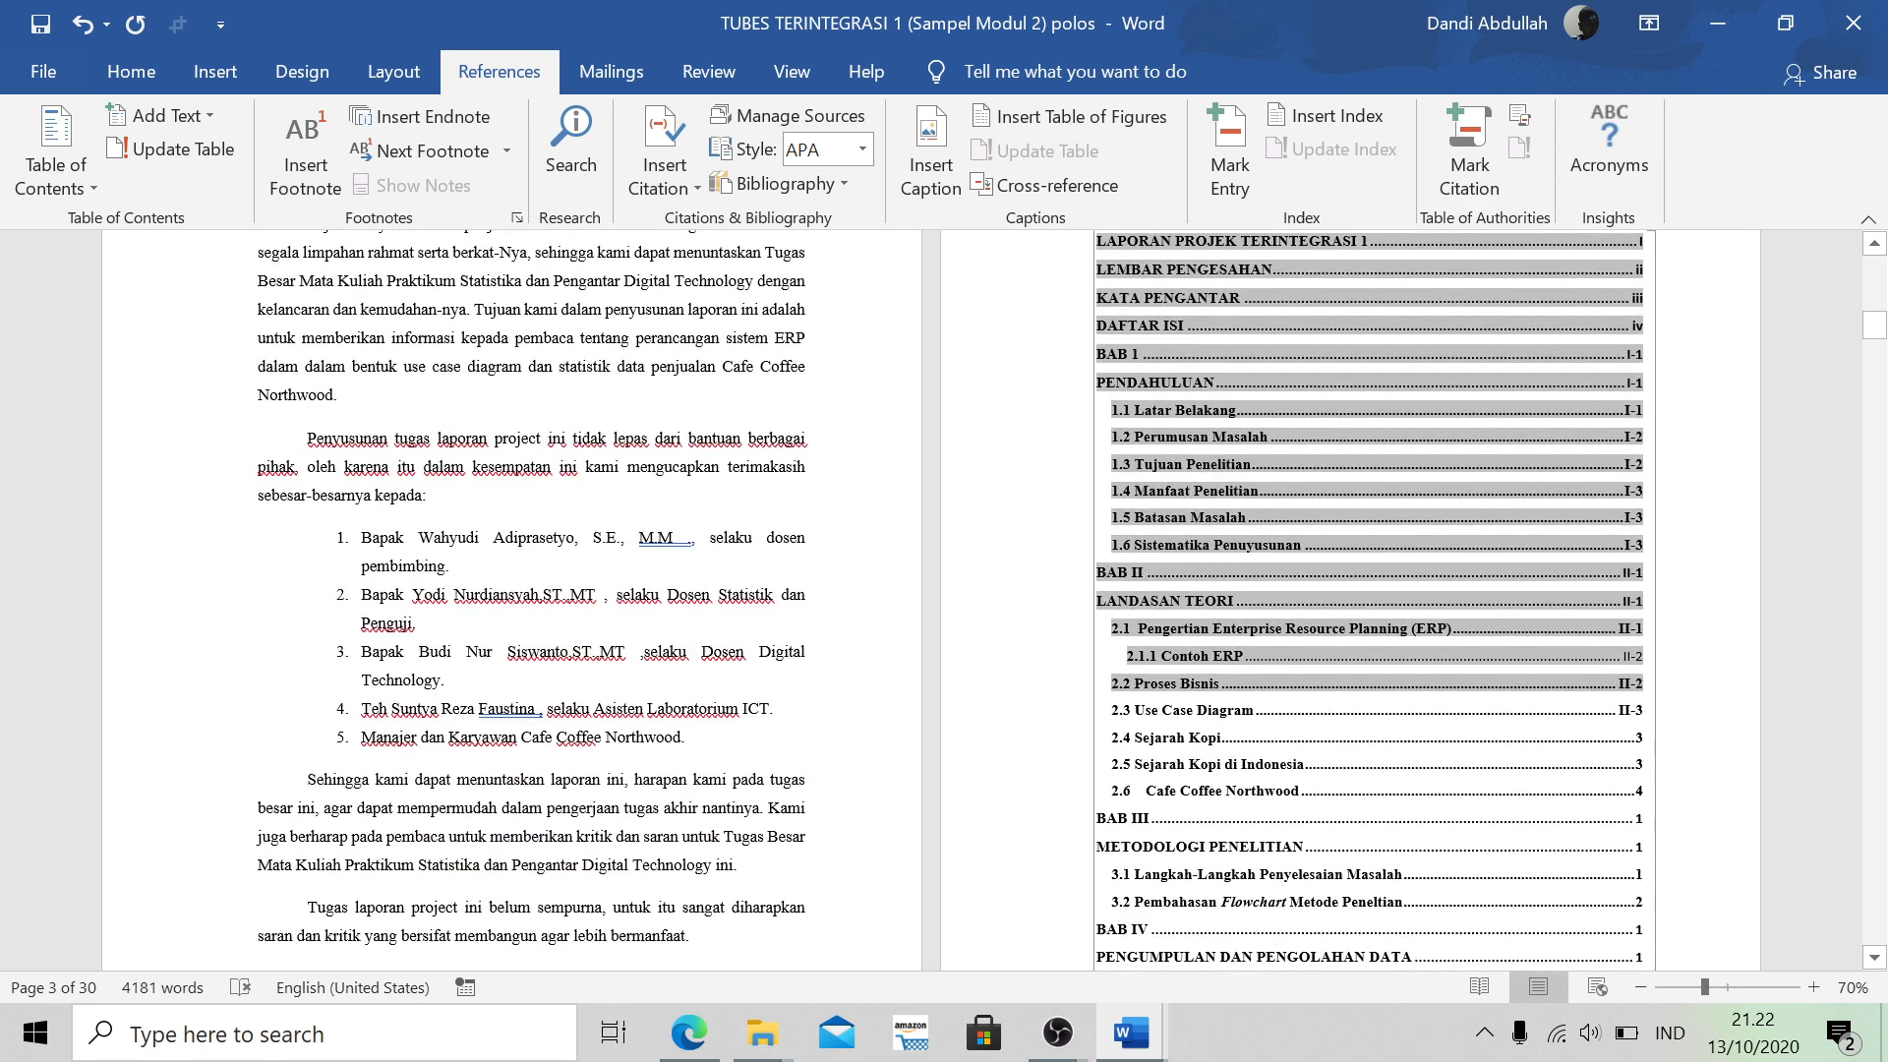
scroll(1237, 623, up, 4)
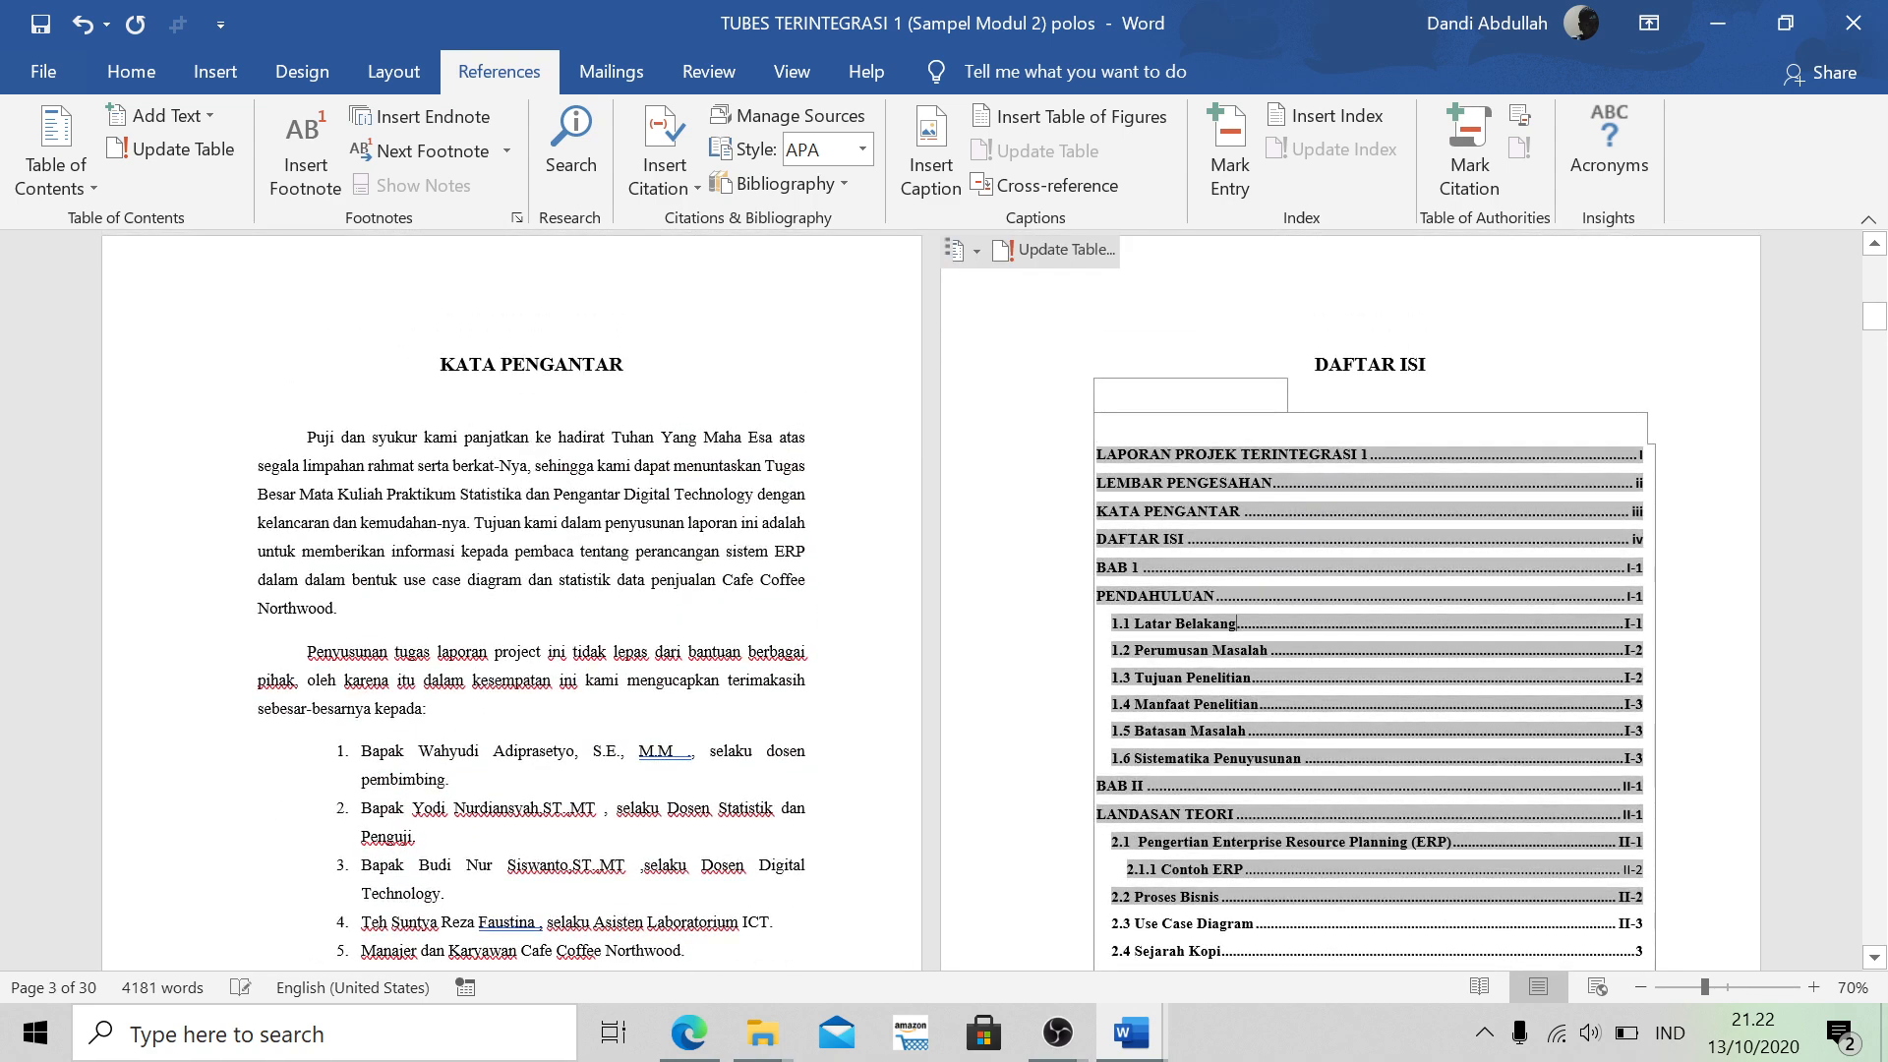
Update the table of contents, first the page numbers only and then the entire table
click(1059, 255)
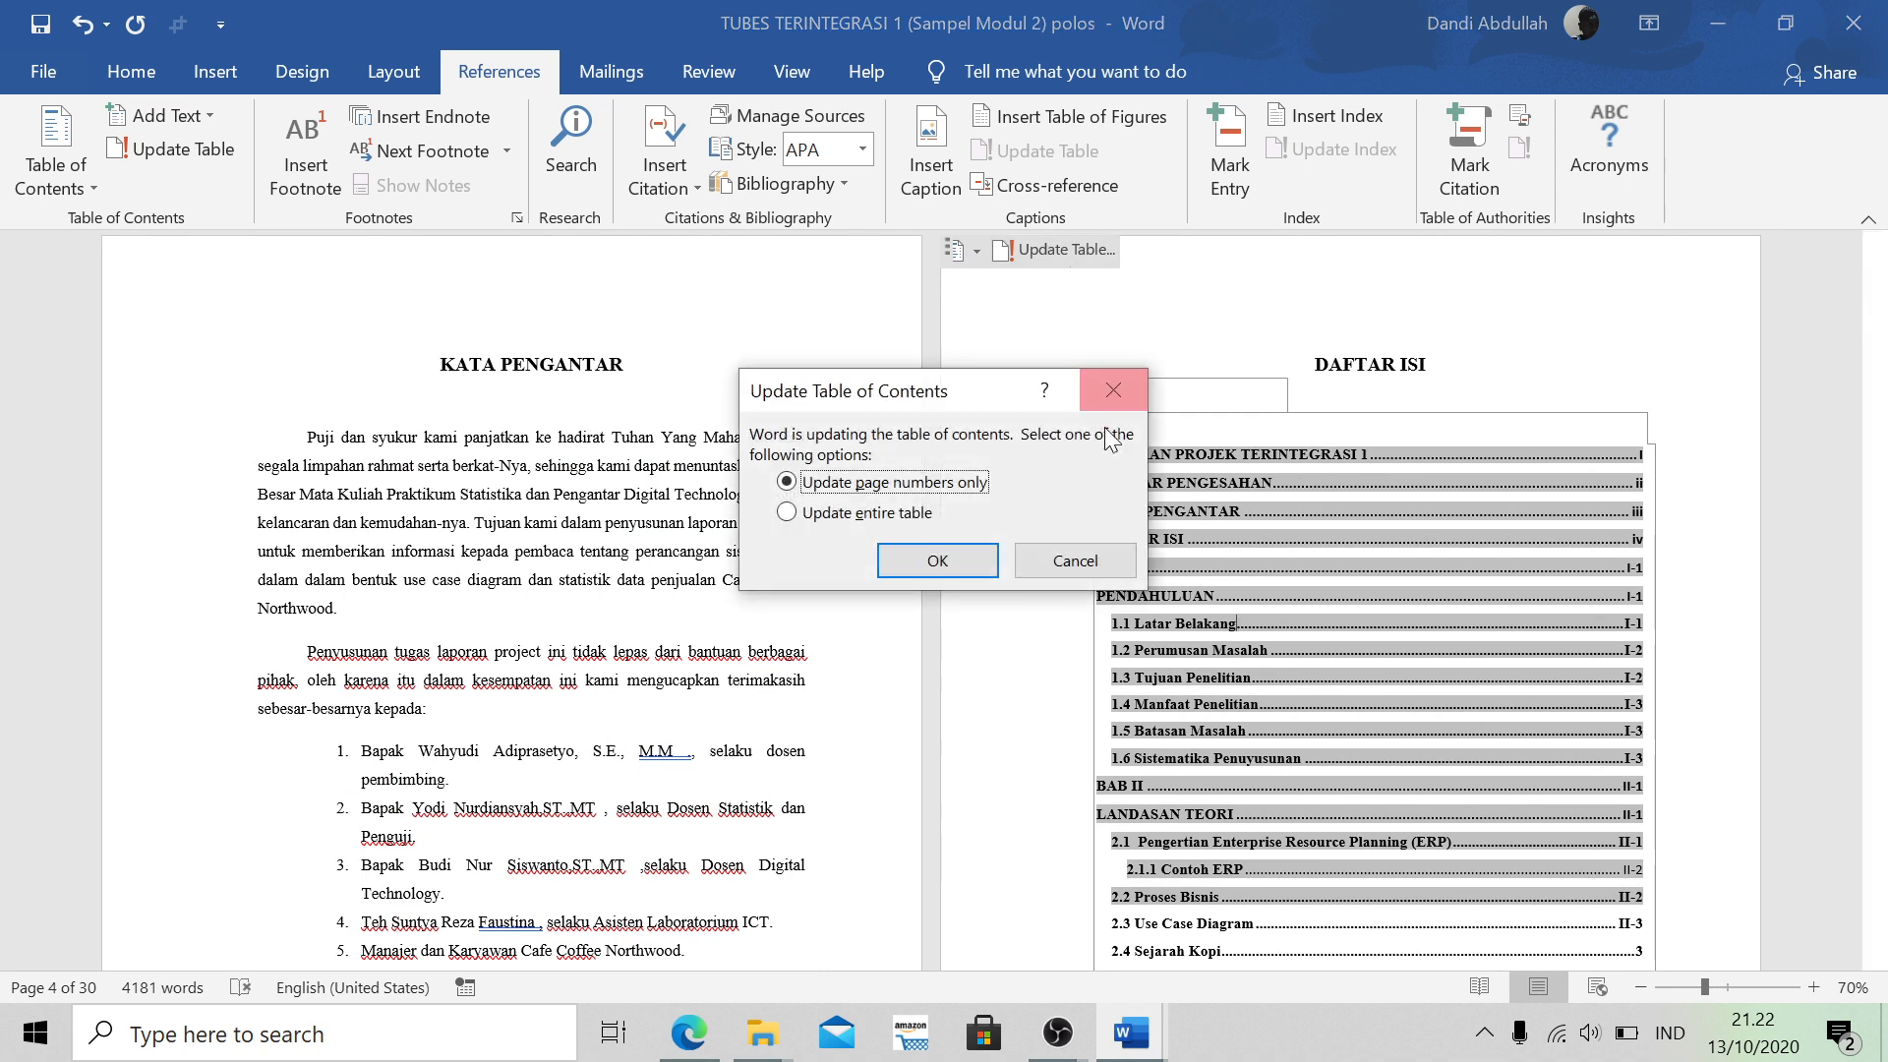
click(948, 563)
click(1036, 252)
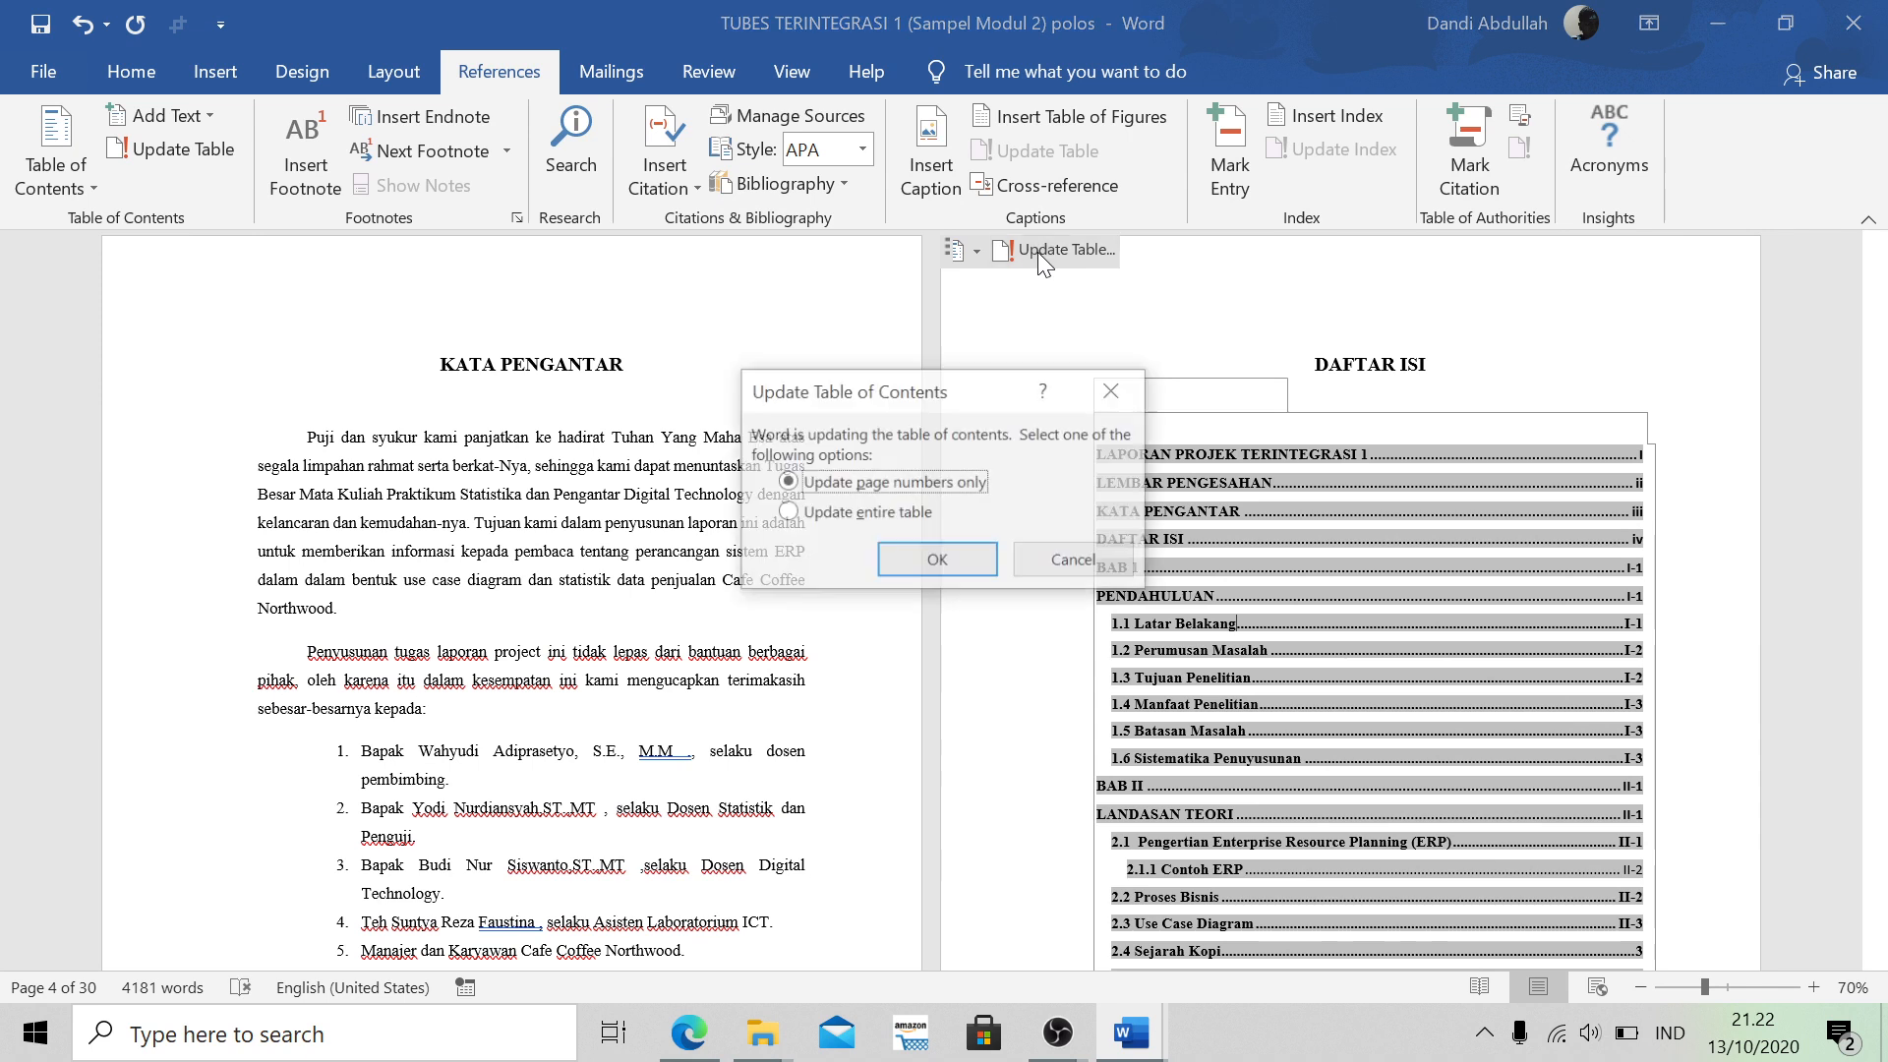
click(802, 516)
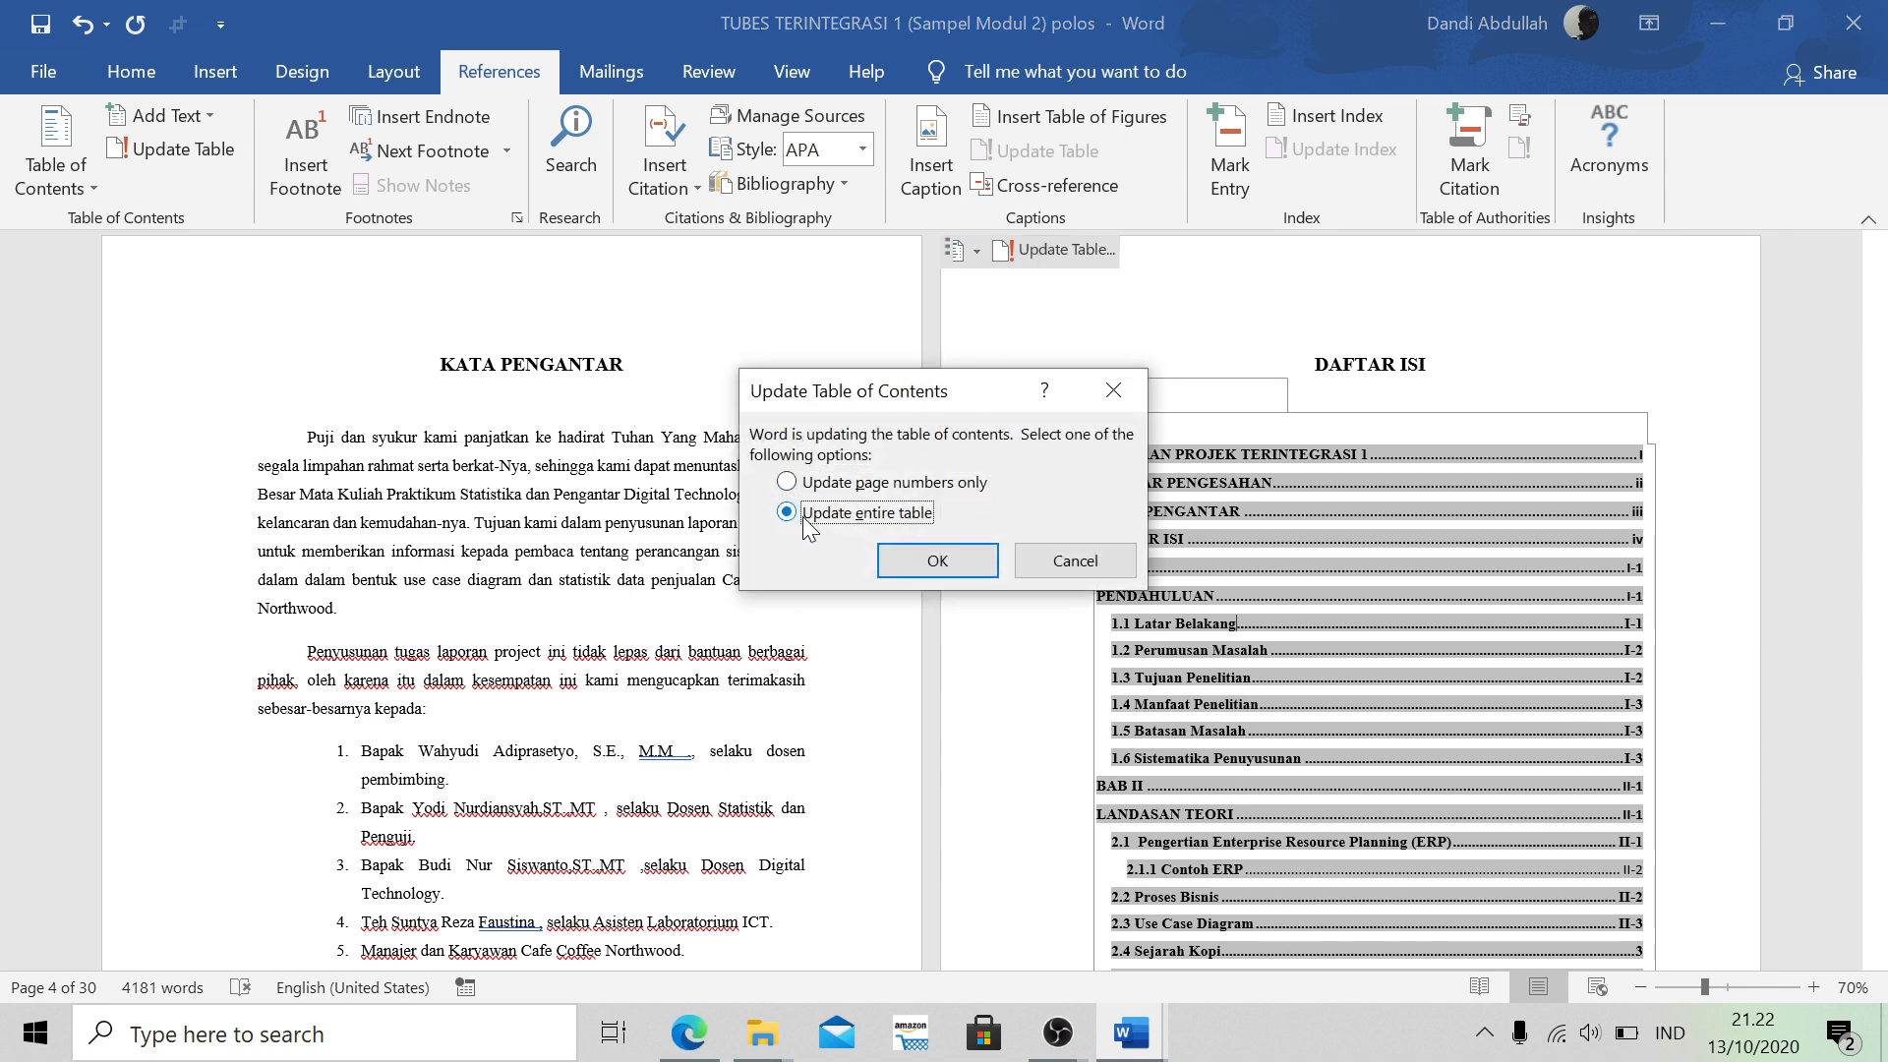
click(954, 571)
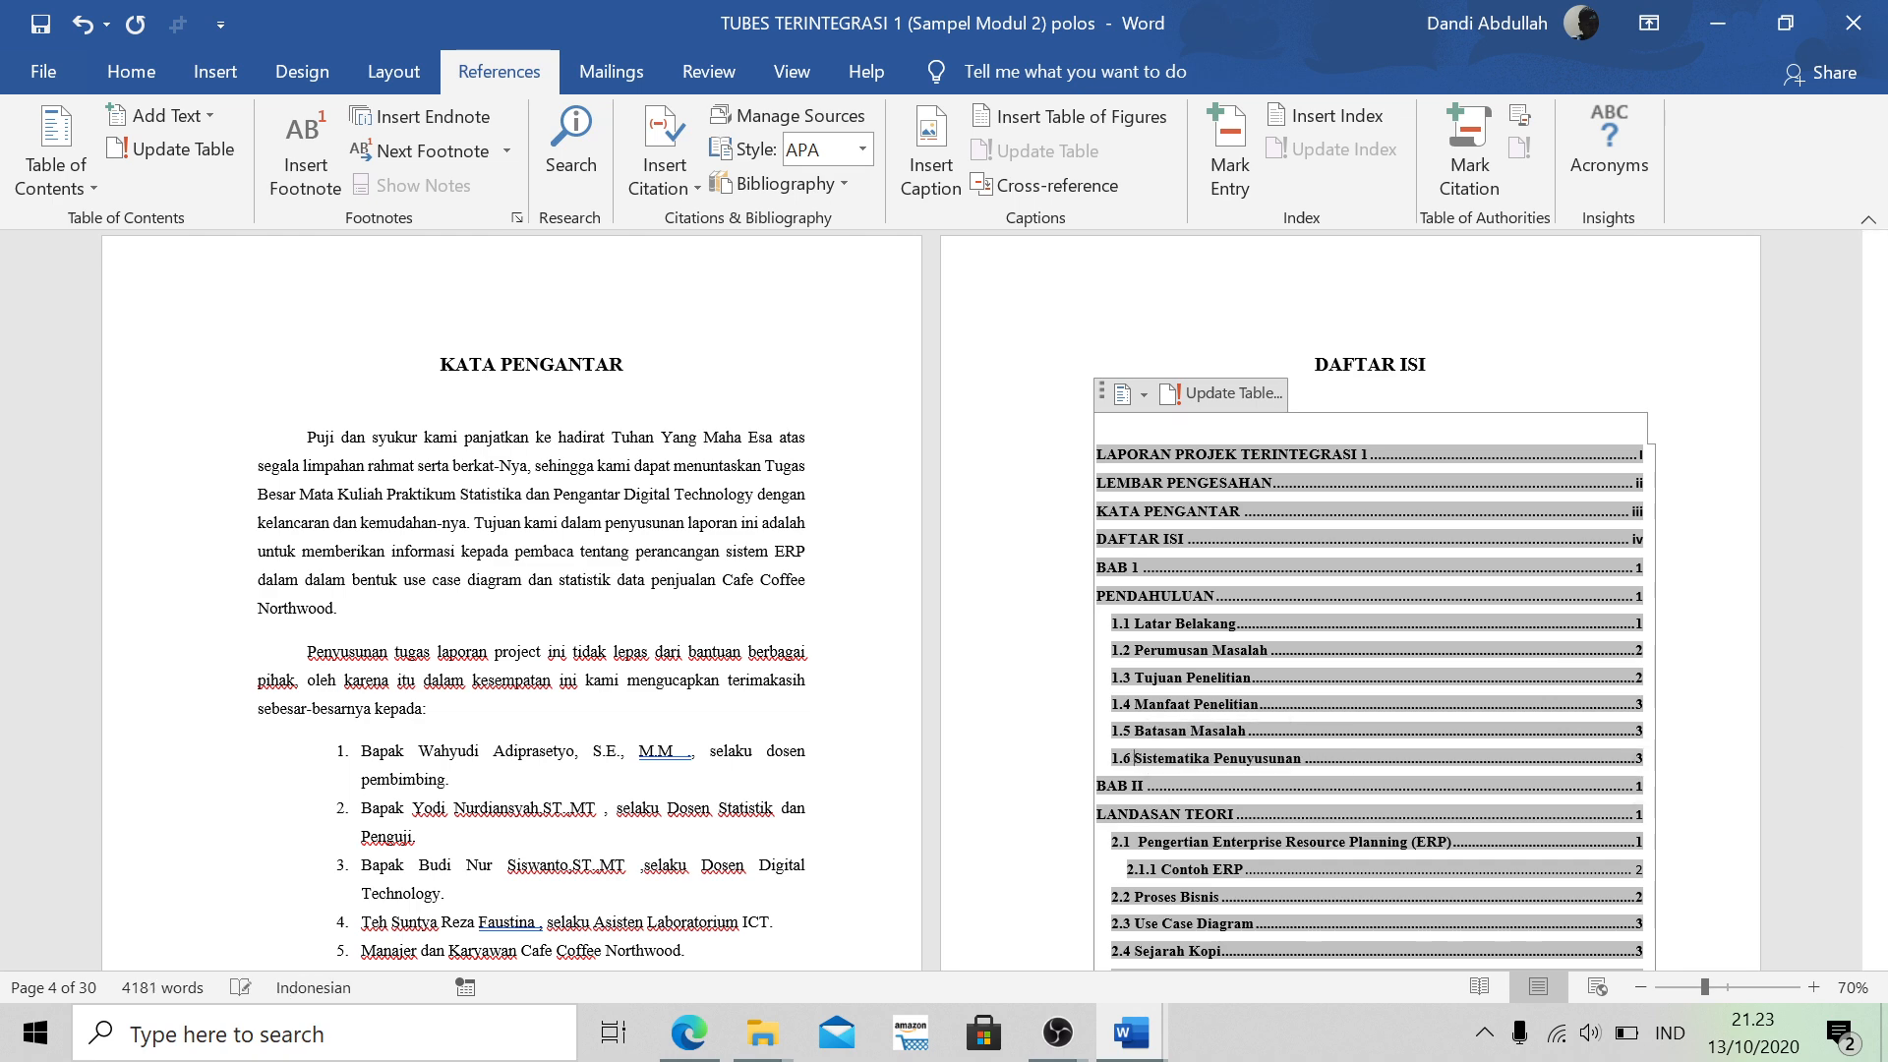
Examine the updated contents entries and the chapter-prefixed page numbers on the report's pages
scroll(1023, 618, down, 15)
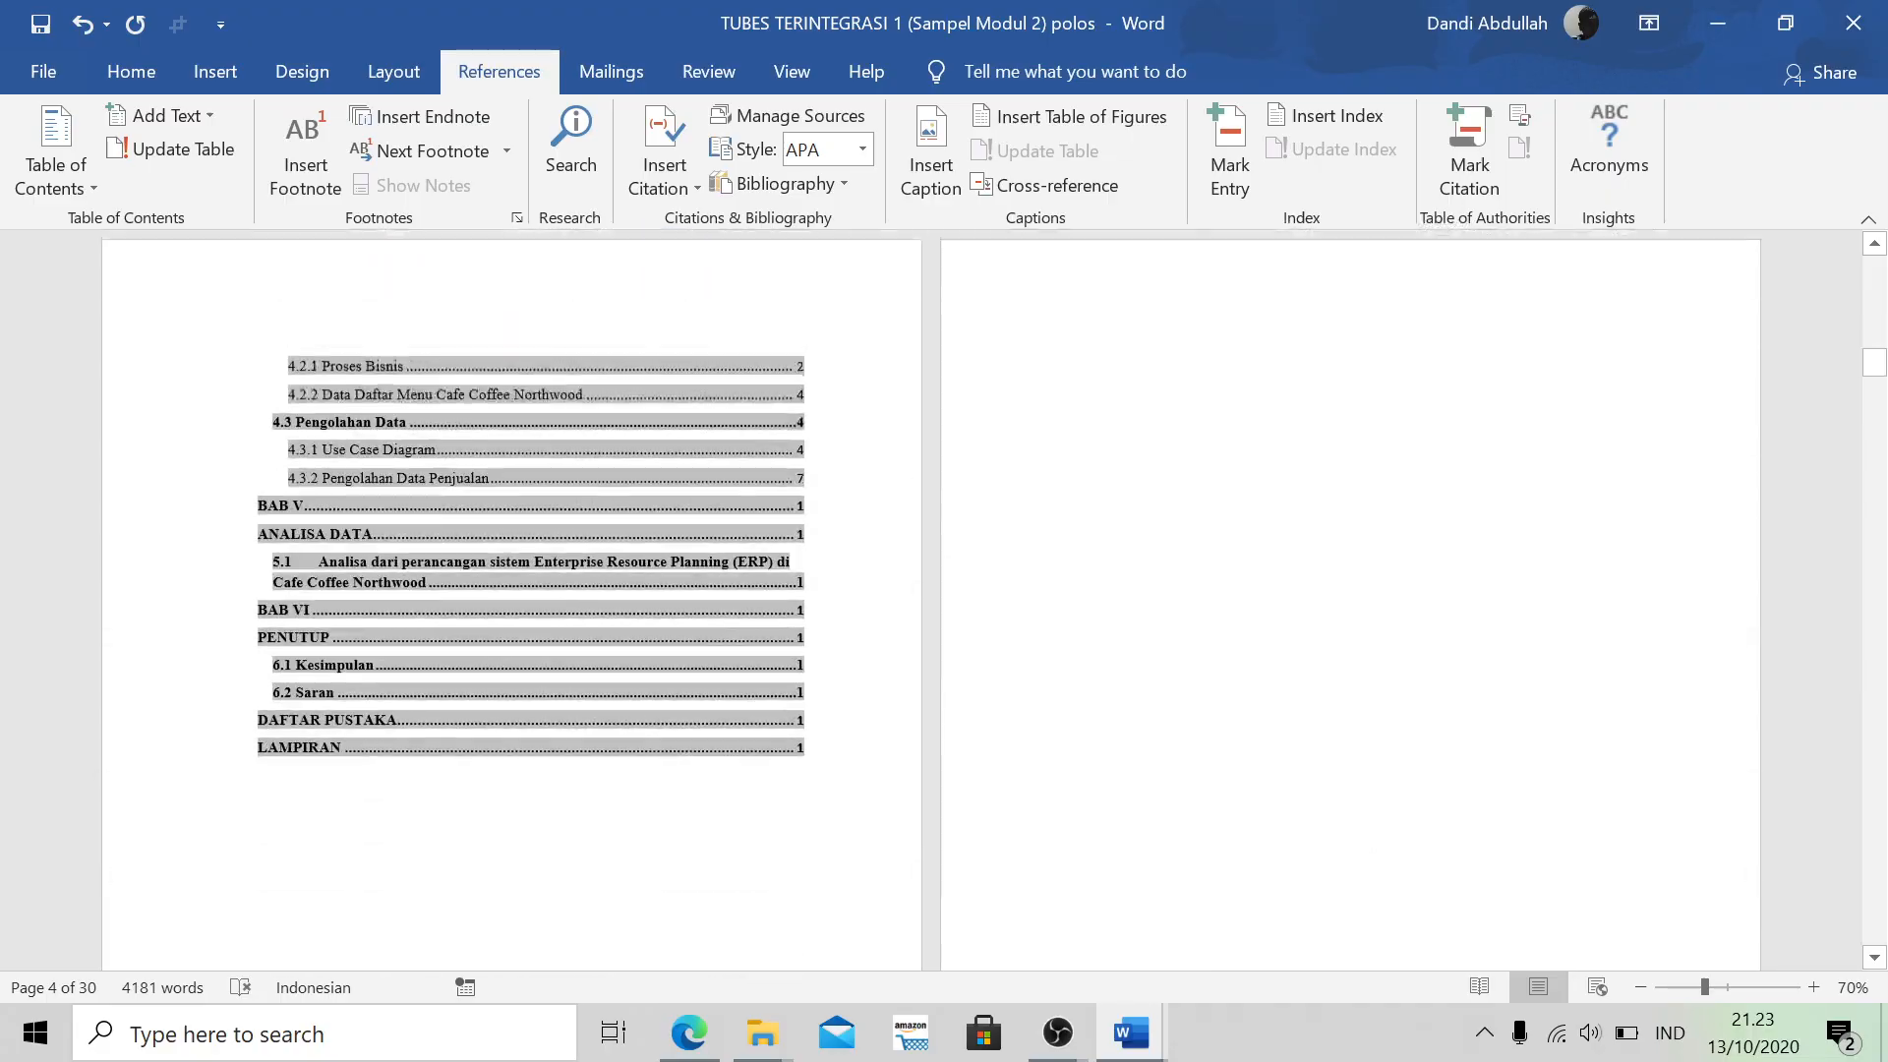
scroll(1023, 617, down, 8)
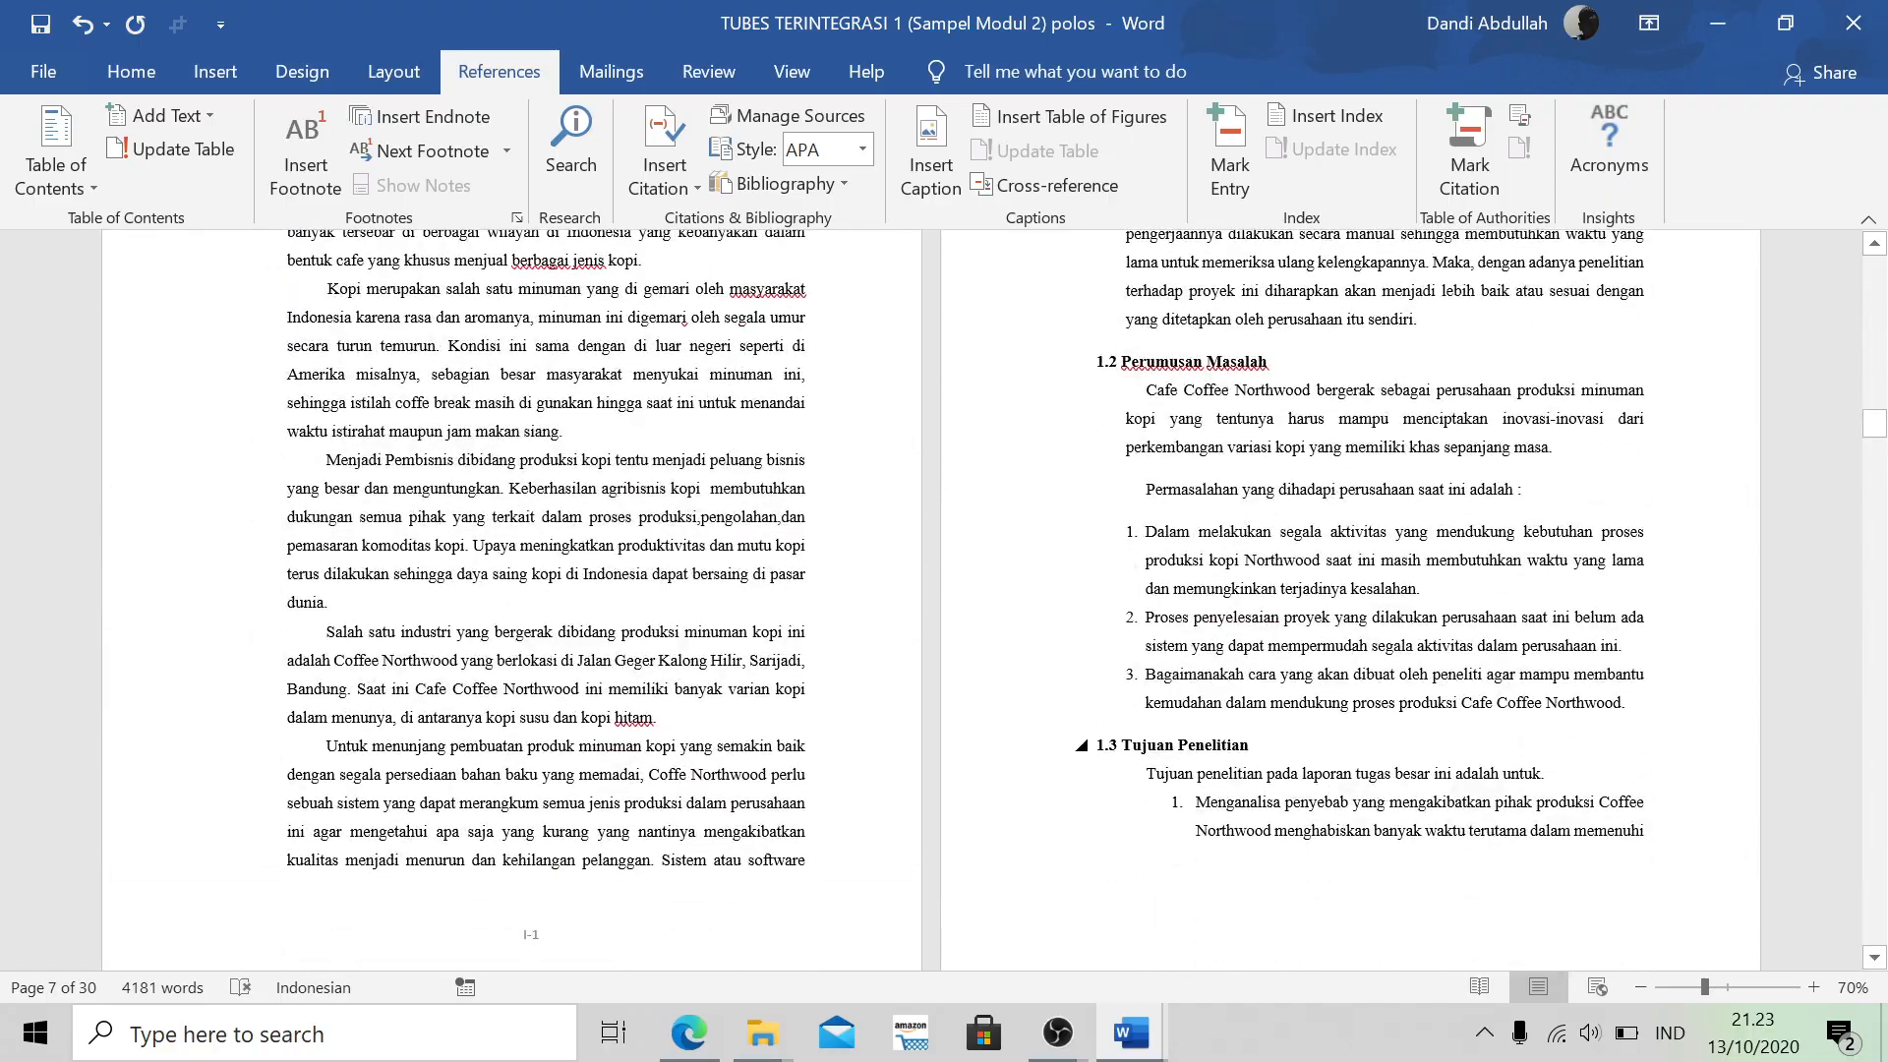
scroll(932, 600, down, 10)
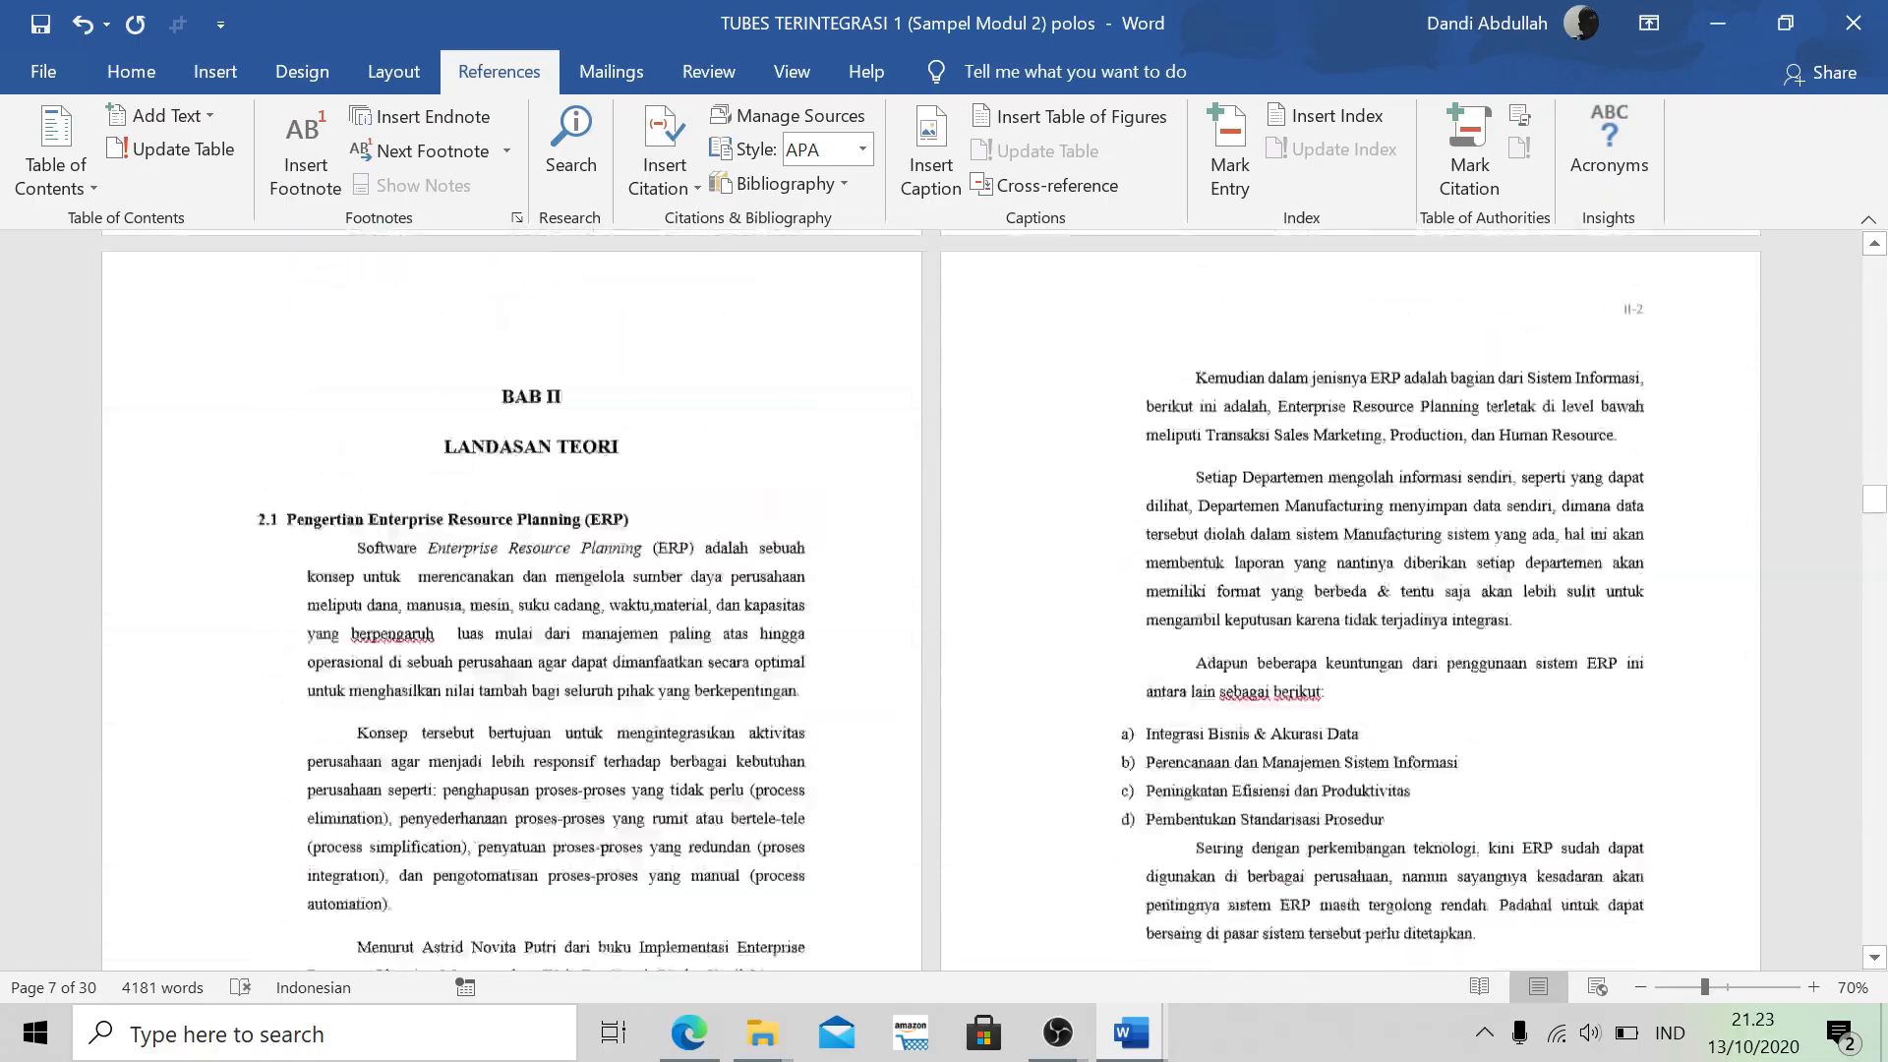
scroll(1193, 750, down, 20)
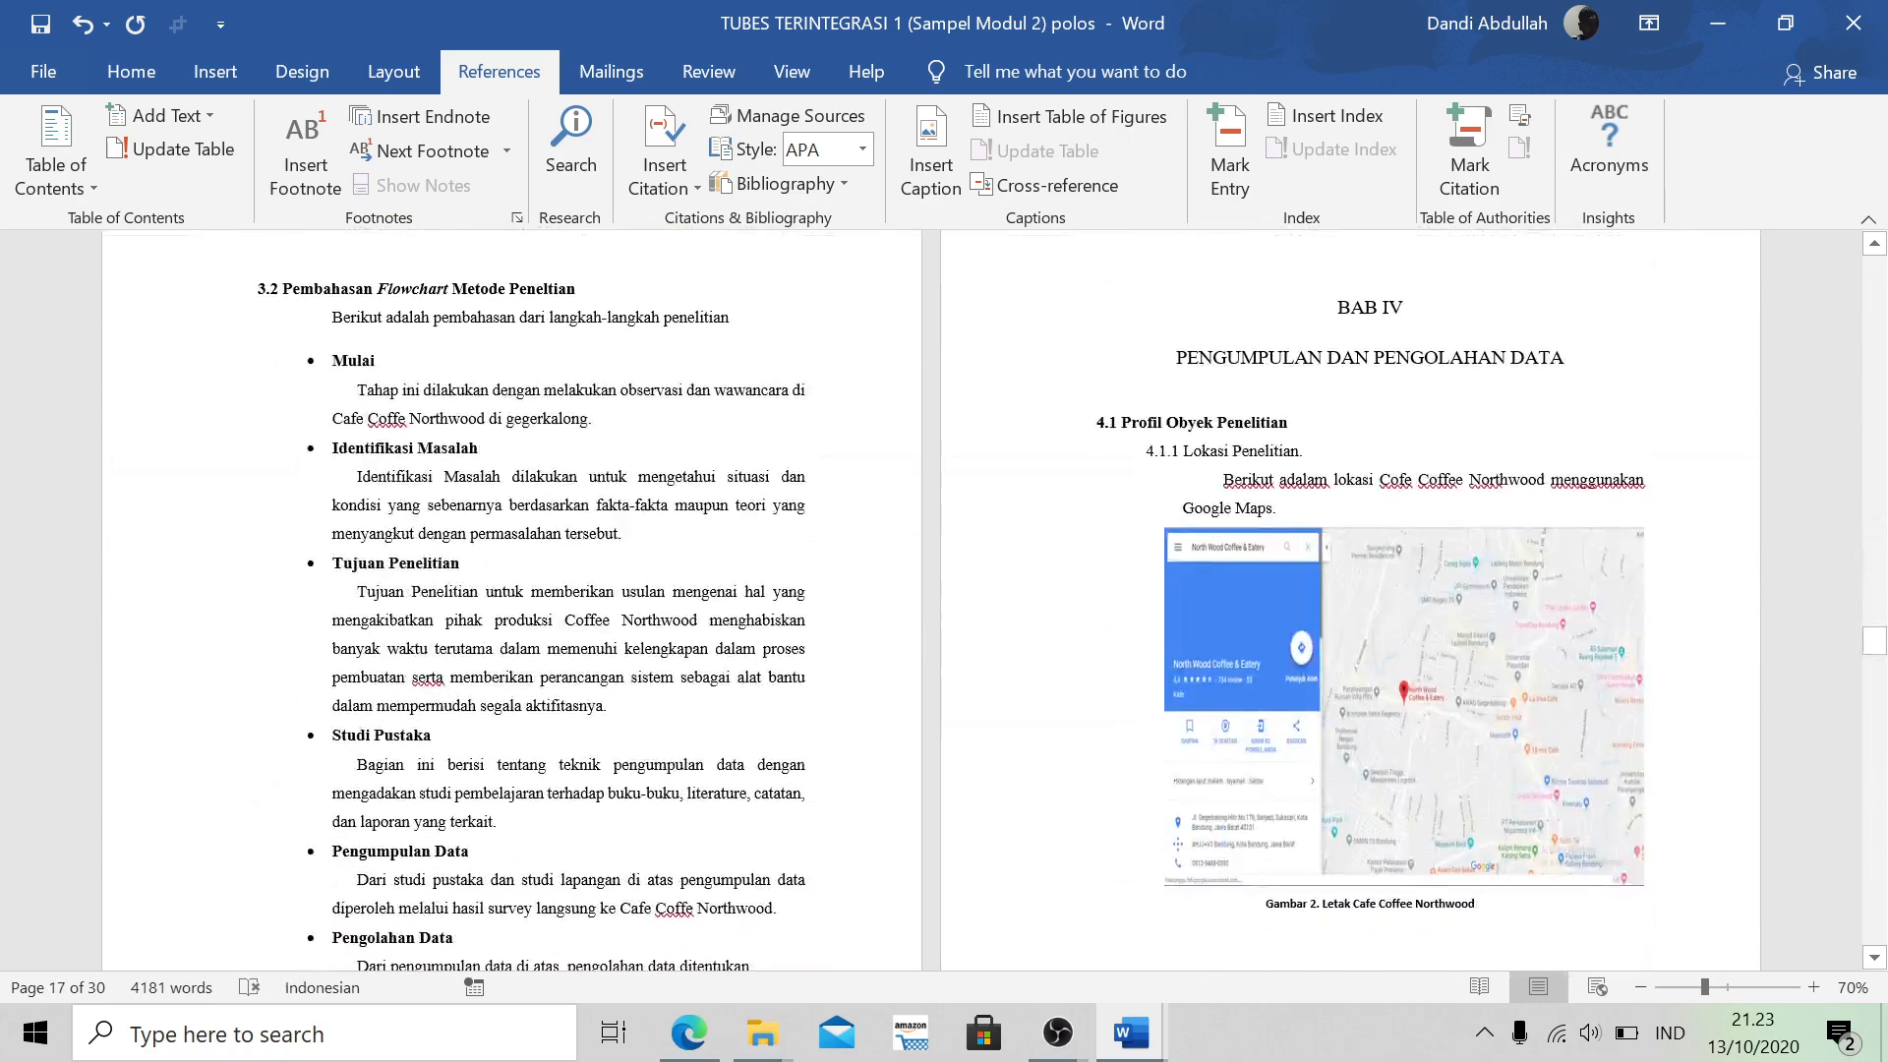
scroll(933, 600, up, 20)
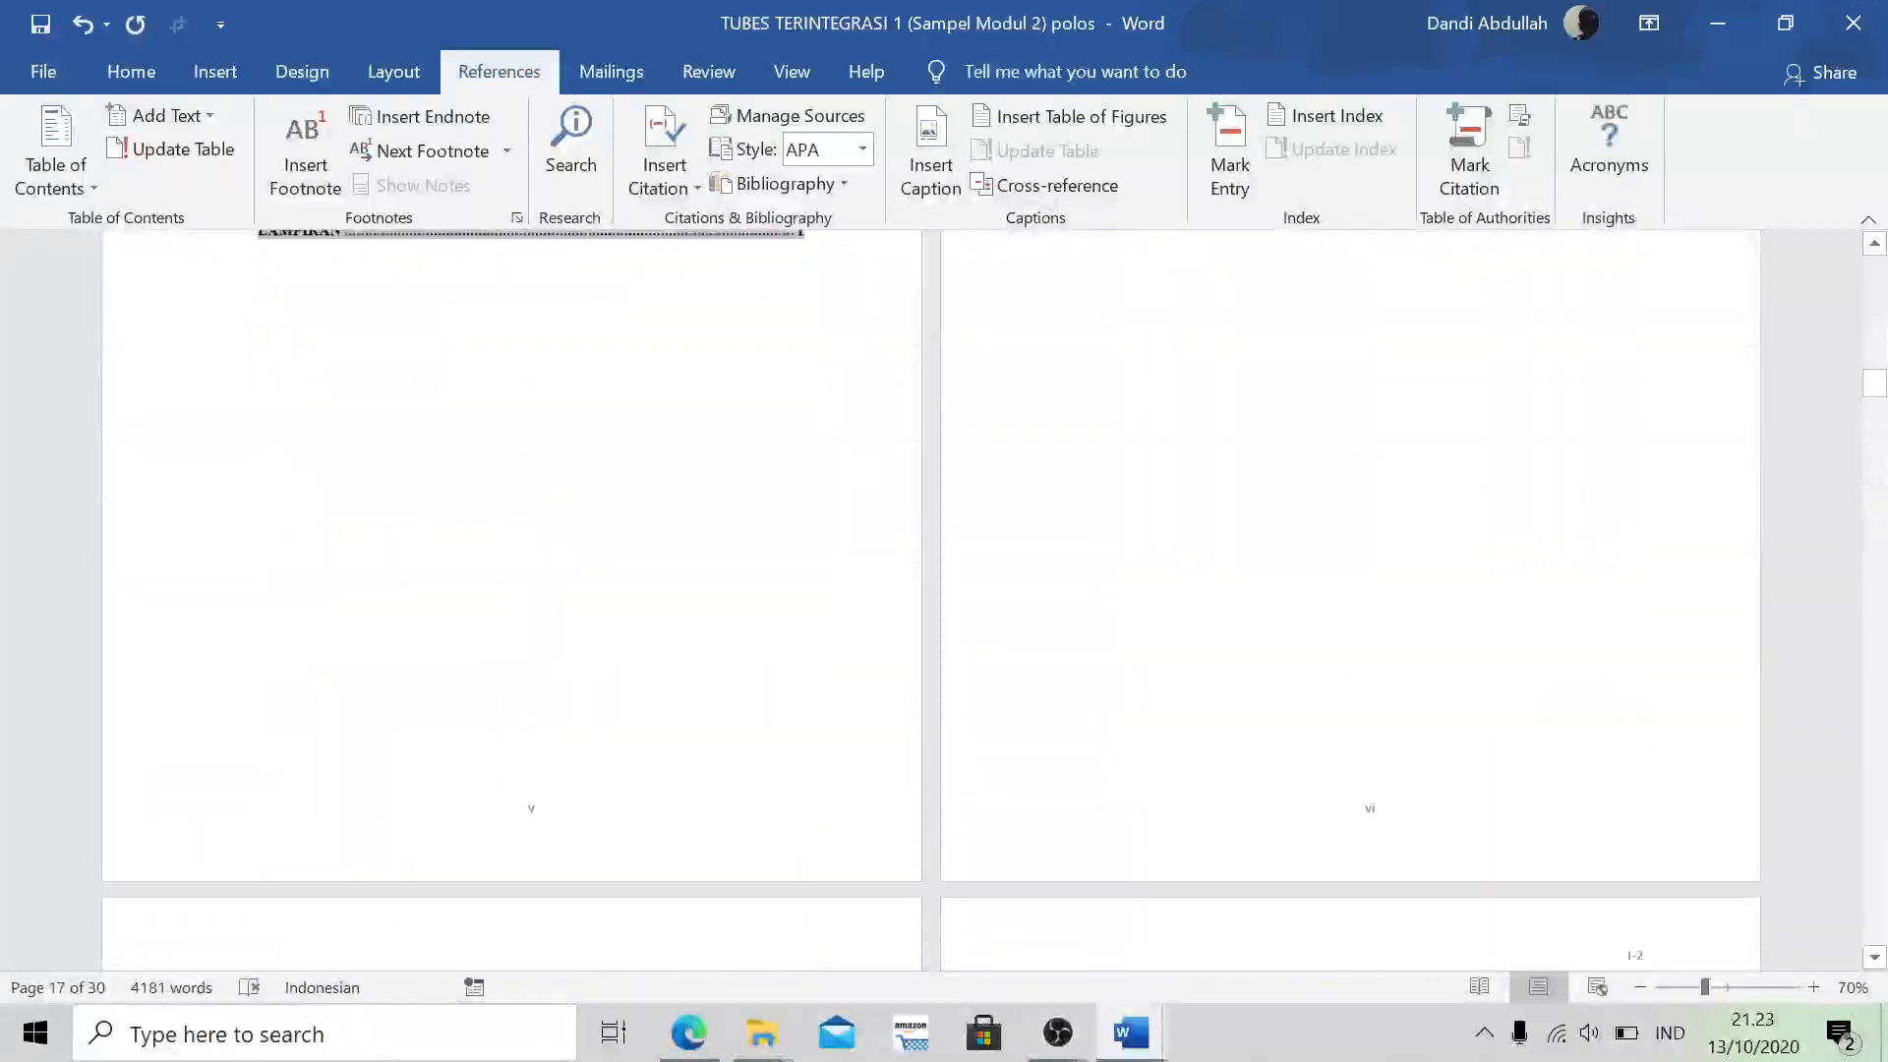
scroll(1134, 776, up, 6)
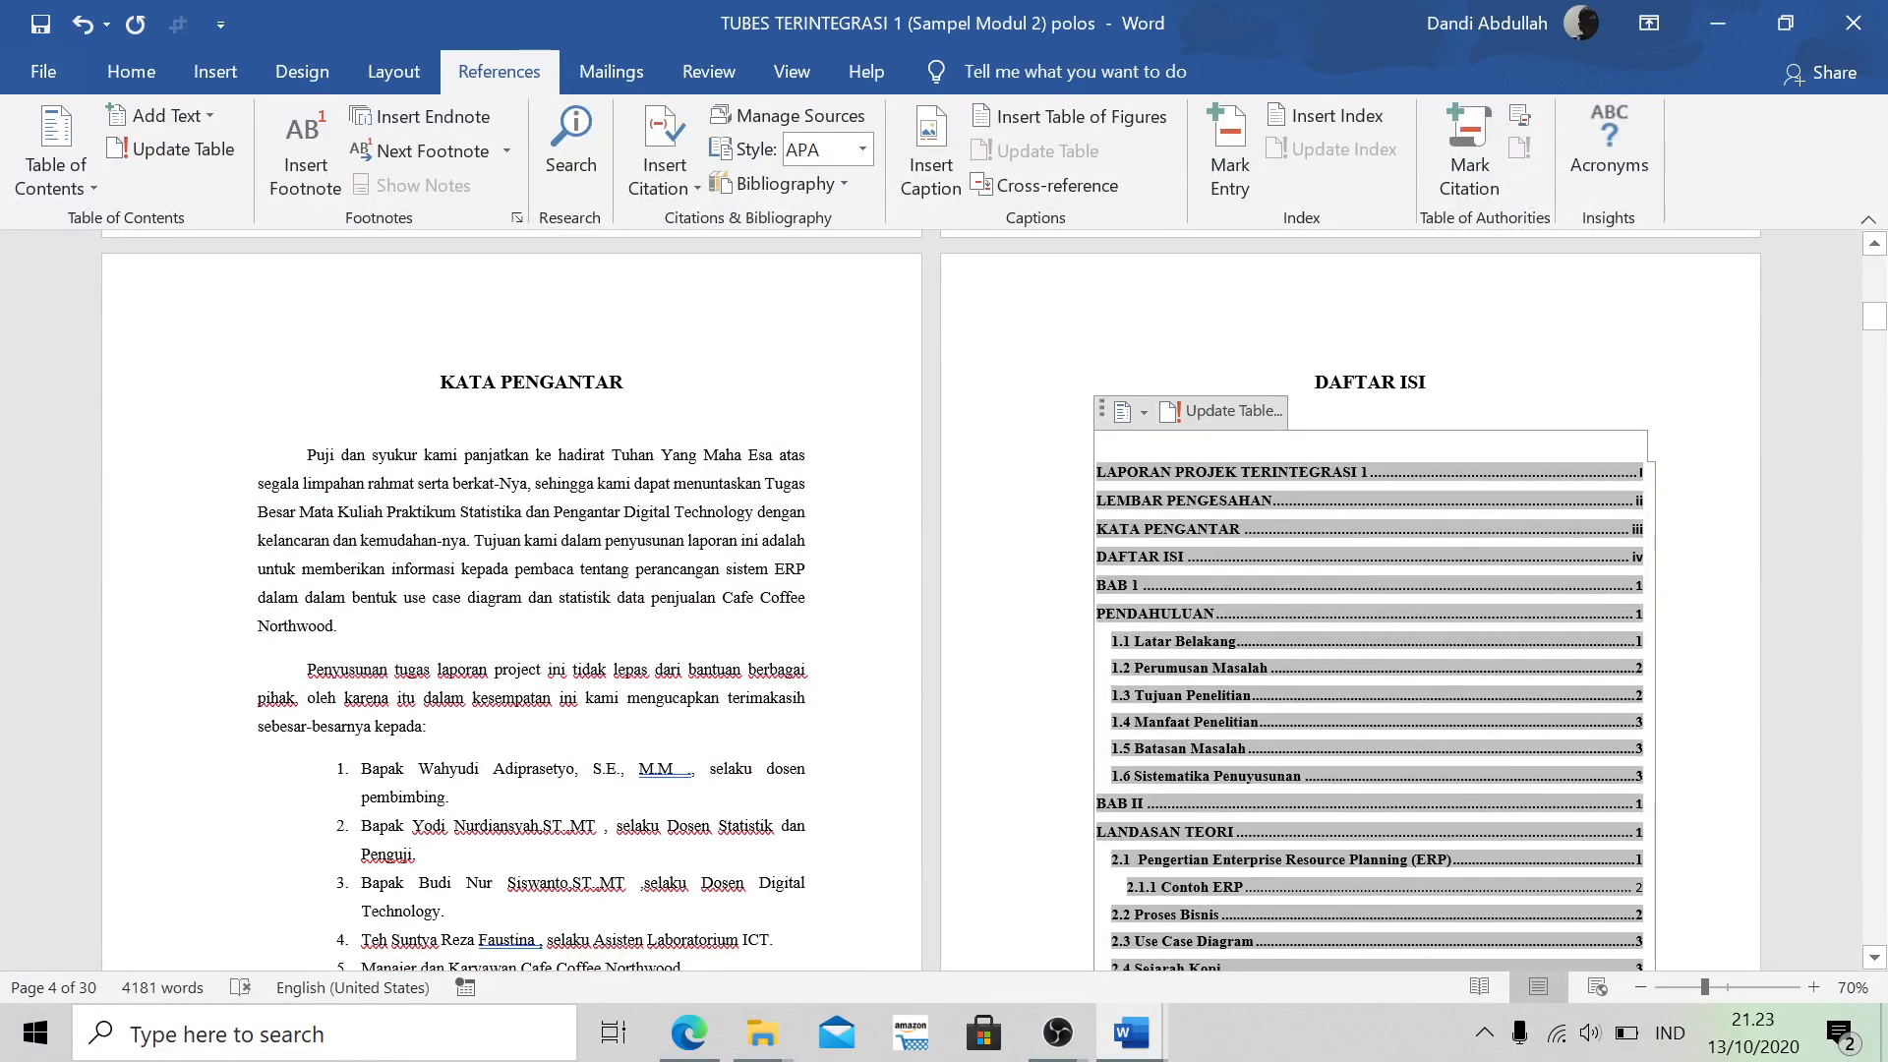
scroll(933, 600, down, 5)
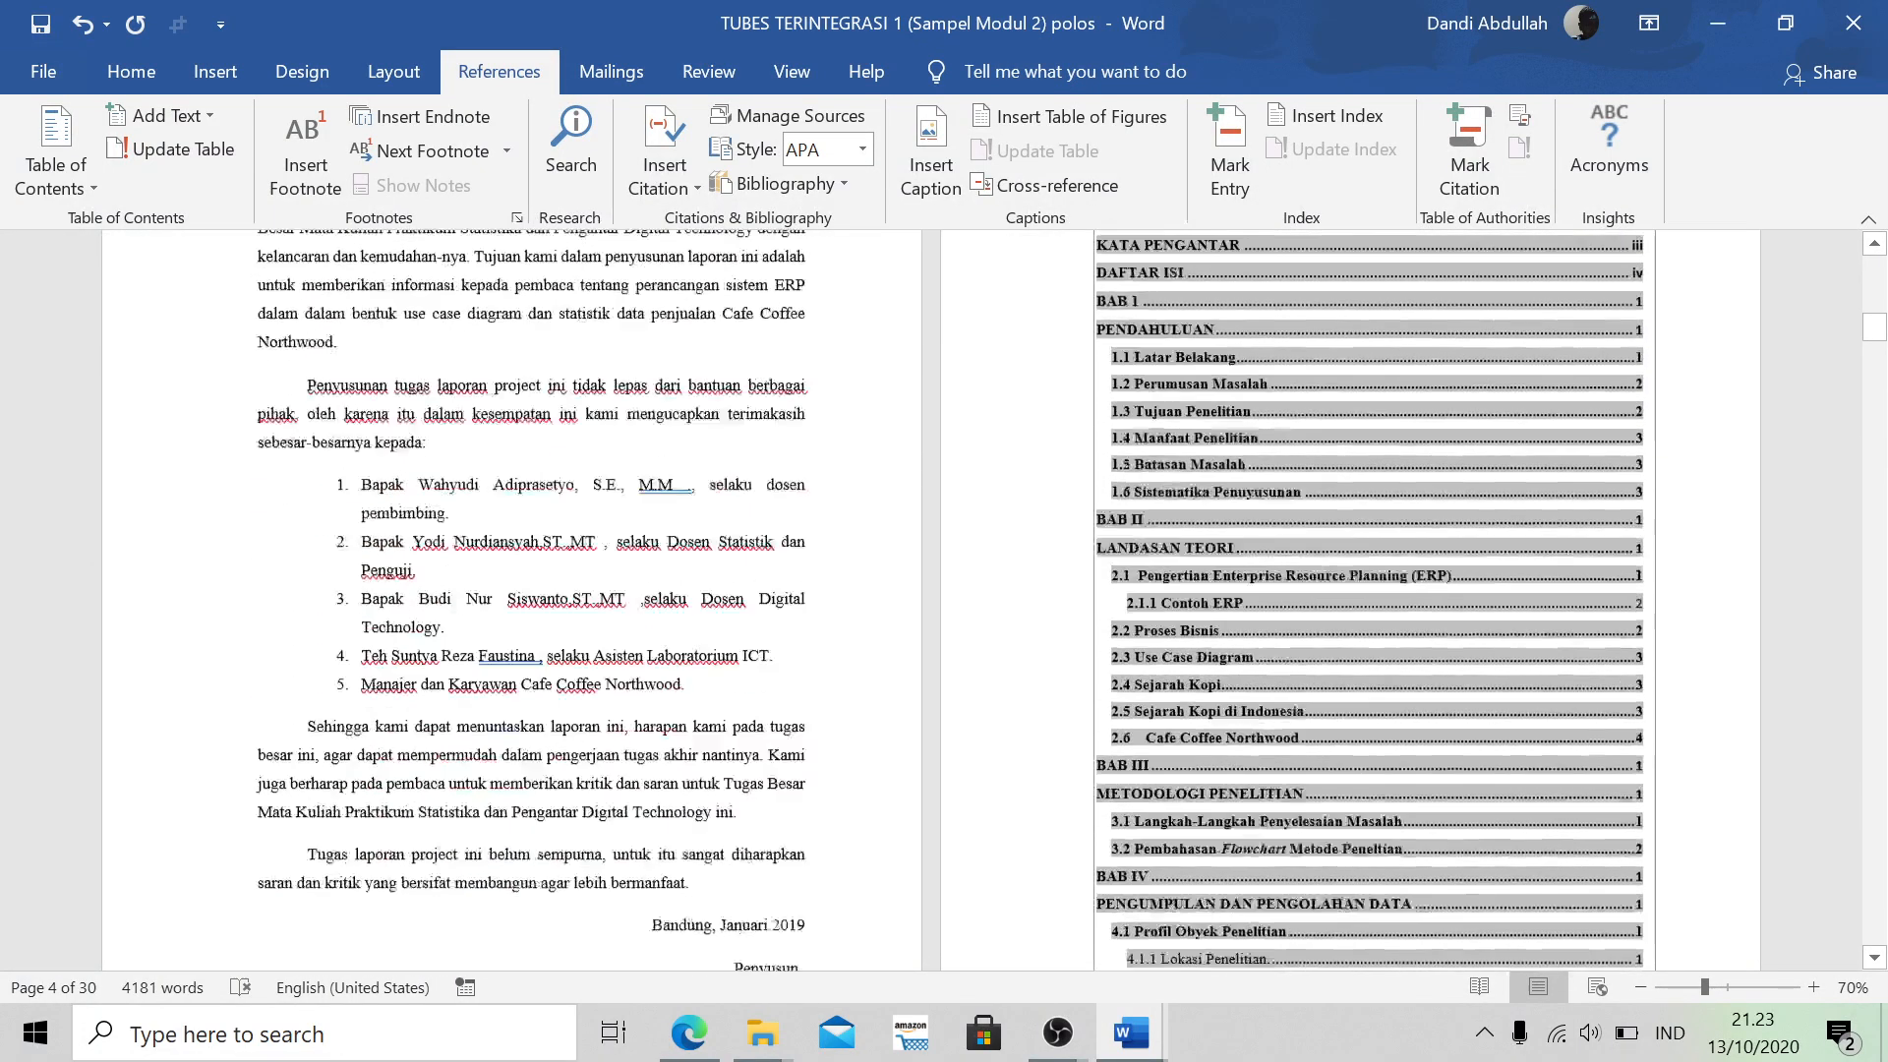
scroll(1584, 687, down, 3)
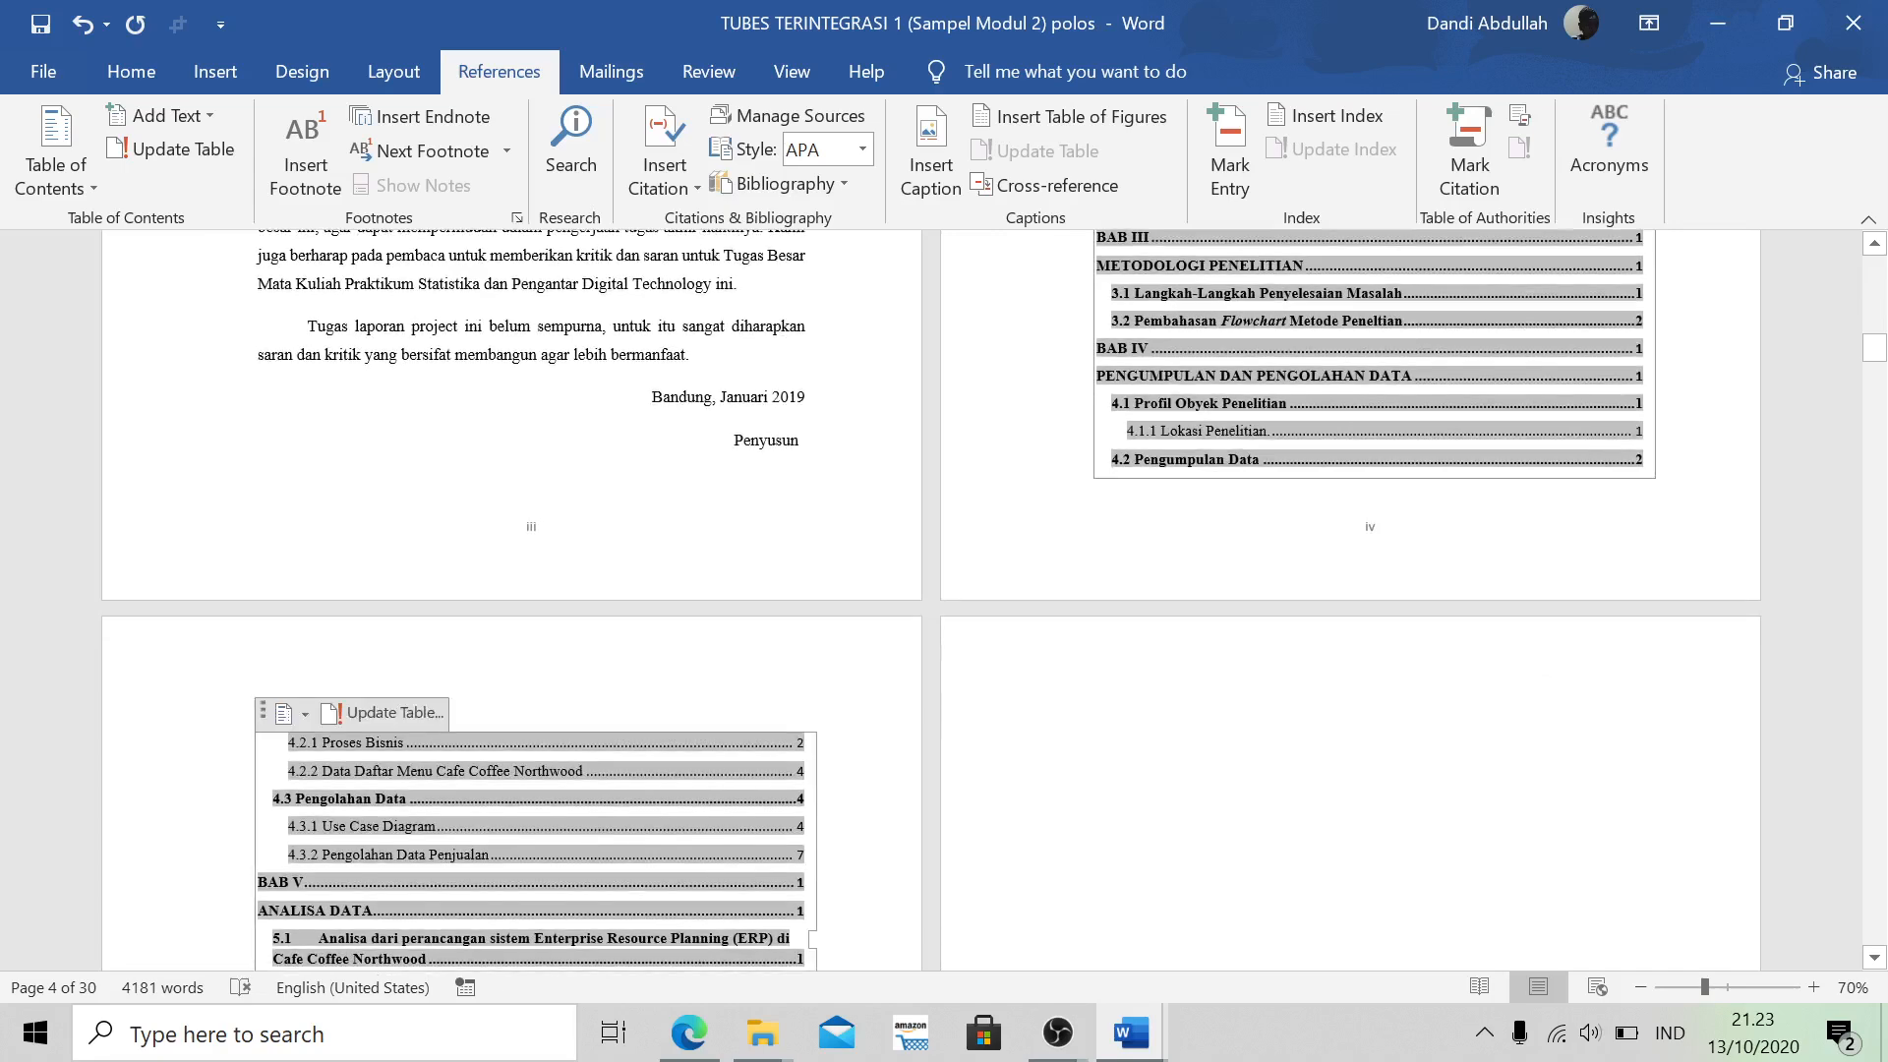
scroll(932, 600, down, 3)
scroll(932, 599, up, 4)
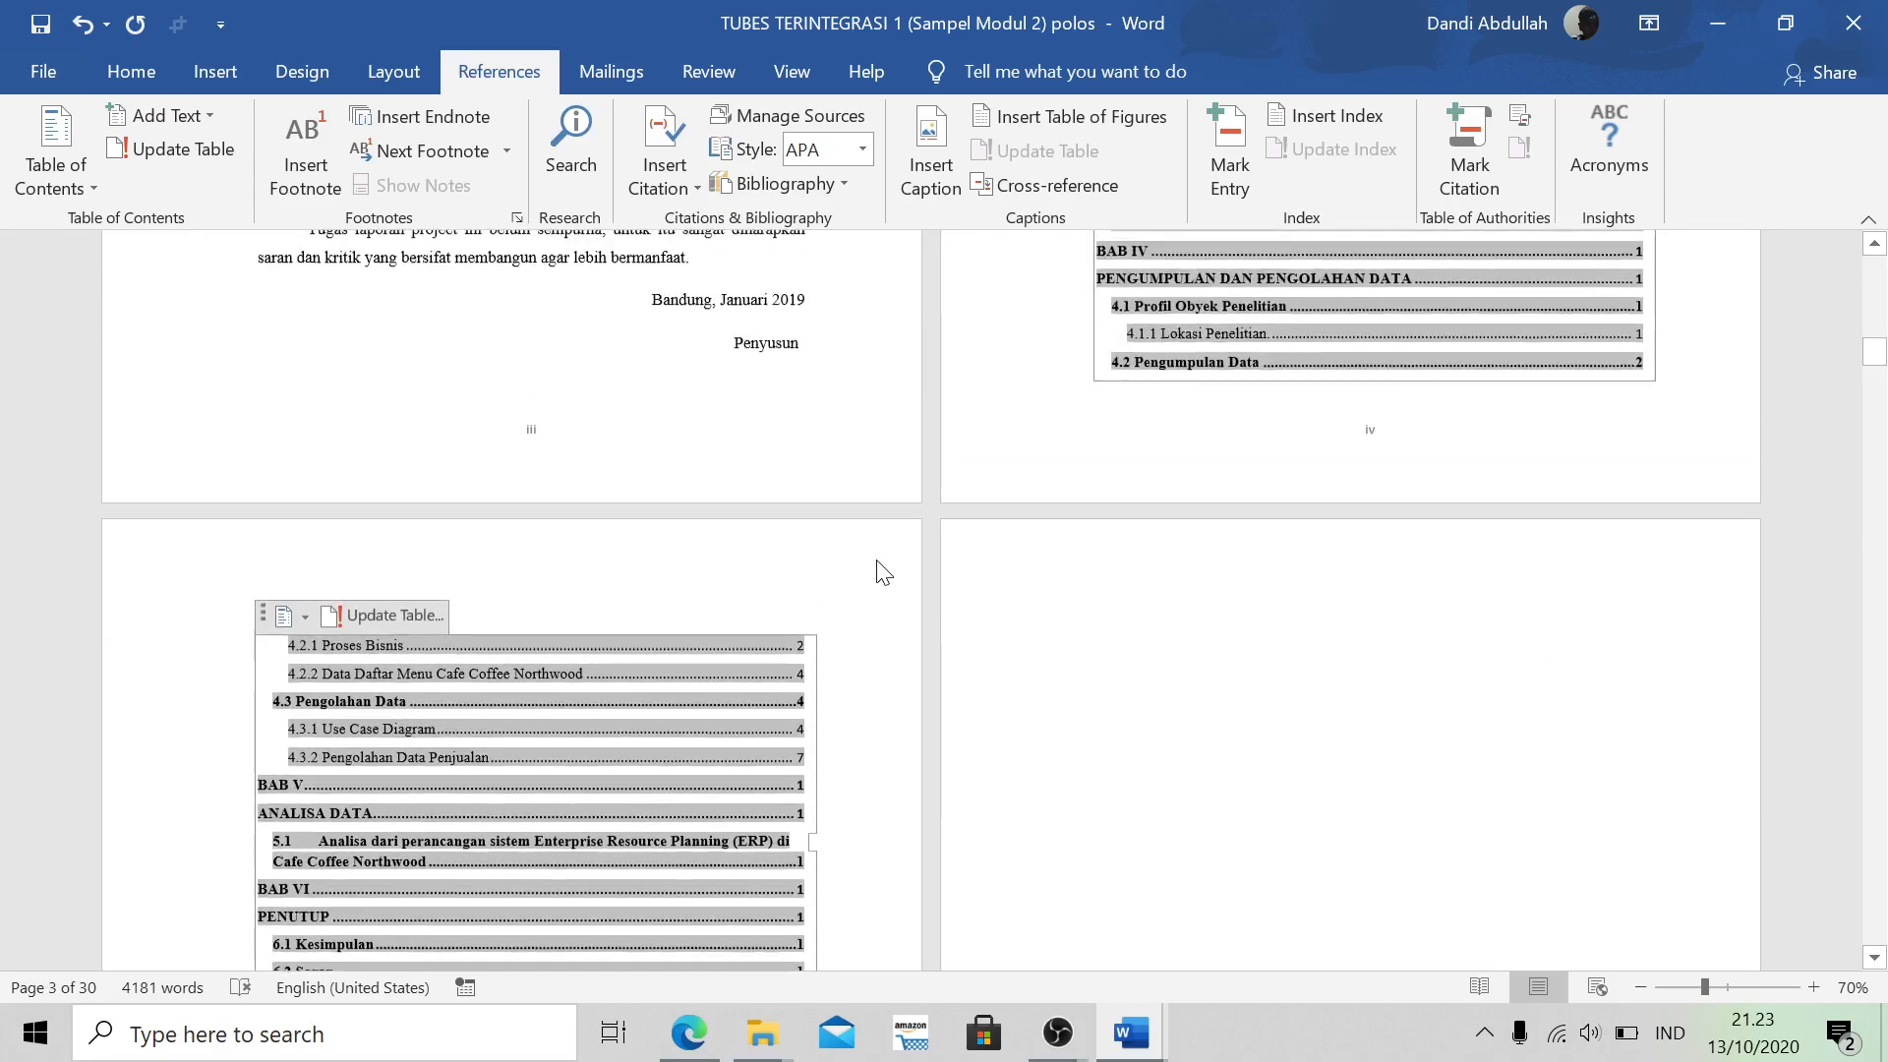
Switch to File Explorer, open TUBES TERINTEGRASI 1 (Sampel Modul 2) and examine its table of contents and list of tables
key(alt+Tab)
key(alt+Tab)
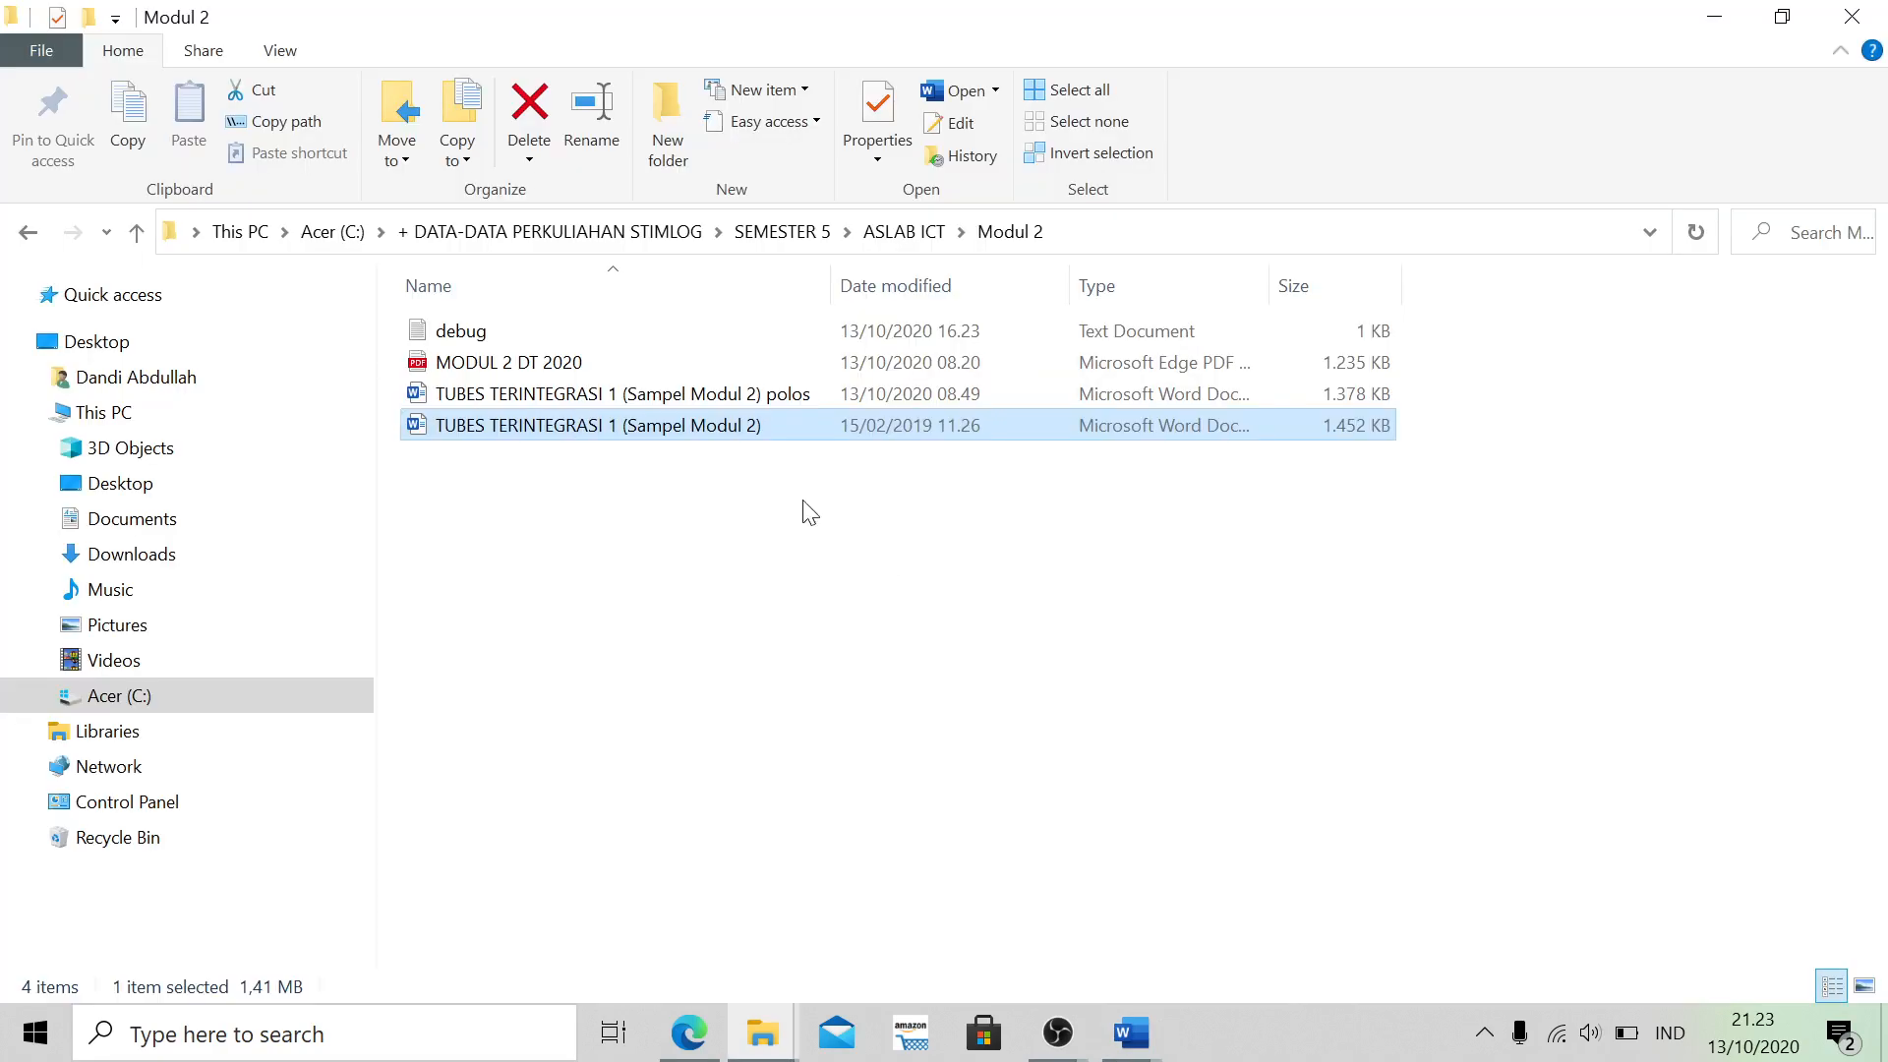
double_click(719, 439)
scroll(1125, 641, down, 7)
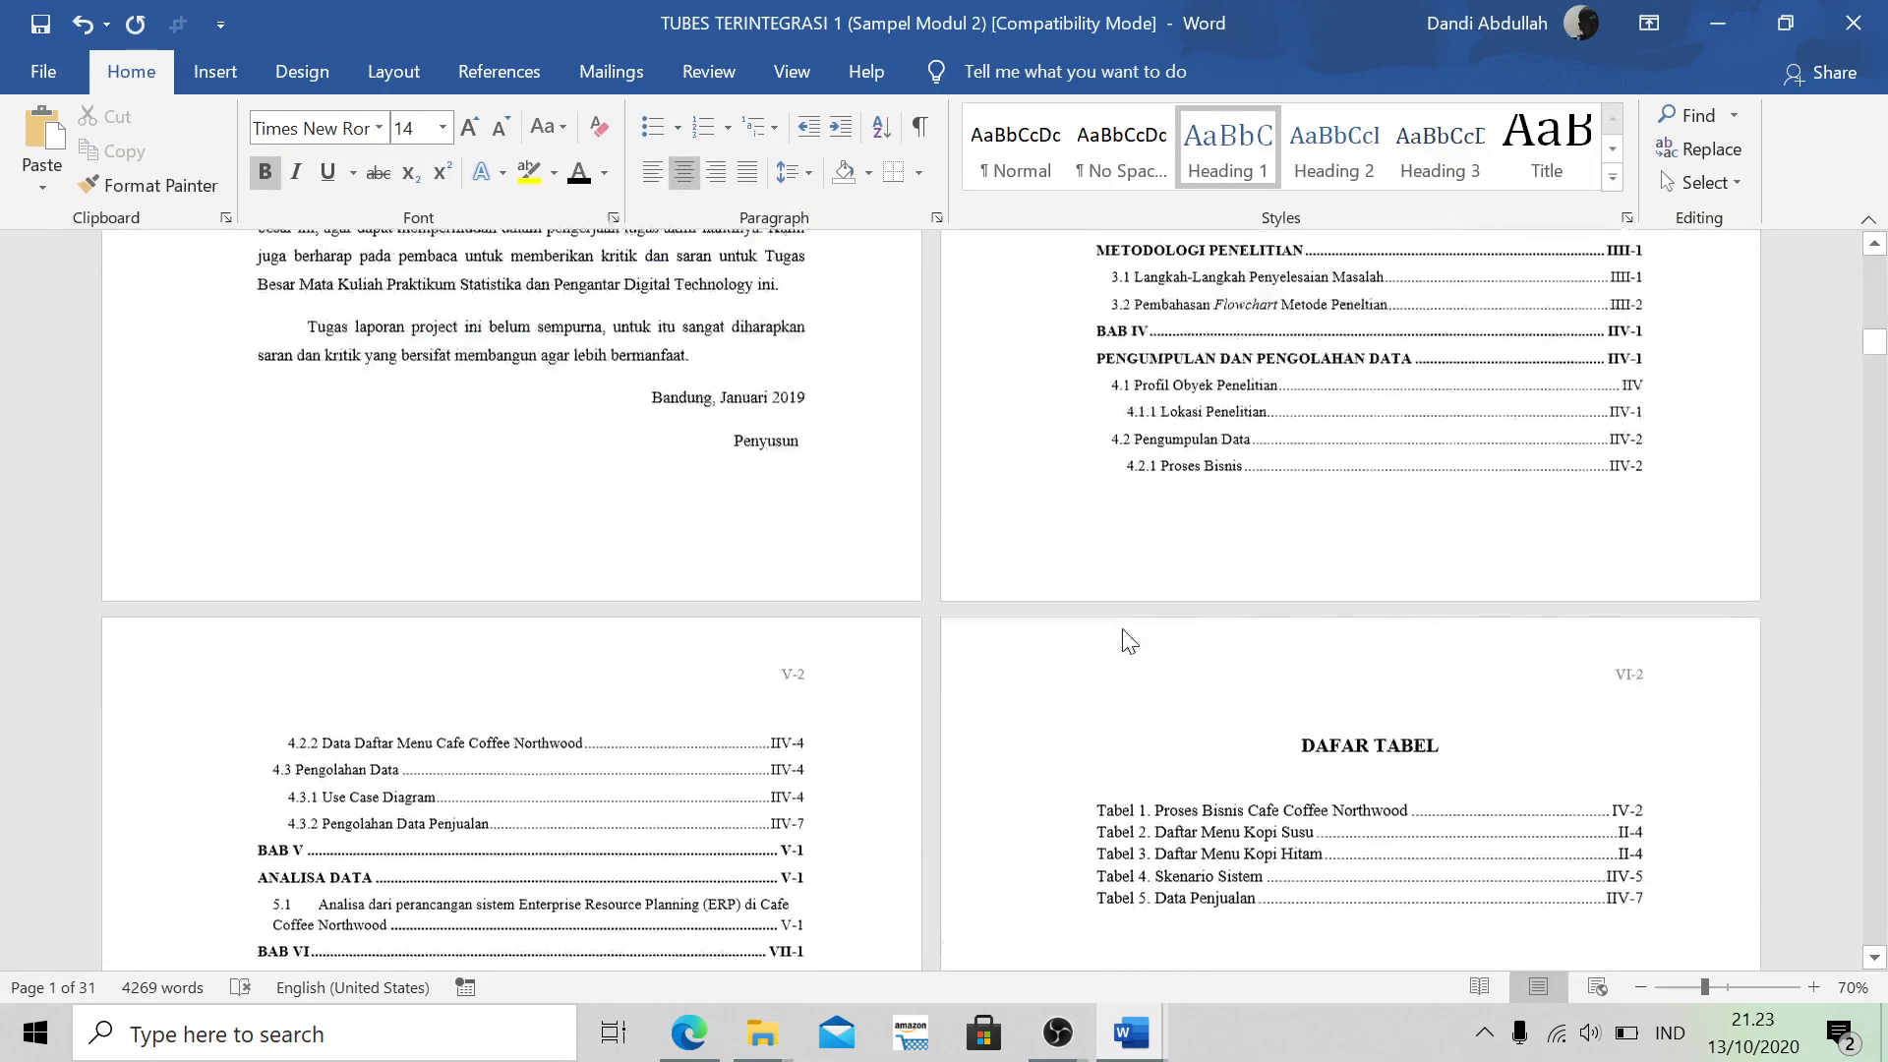
scroll(1125, 640, up, 3)
scroll(1125, 641, up, 2)
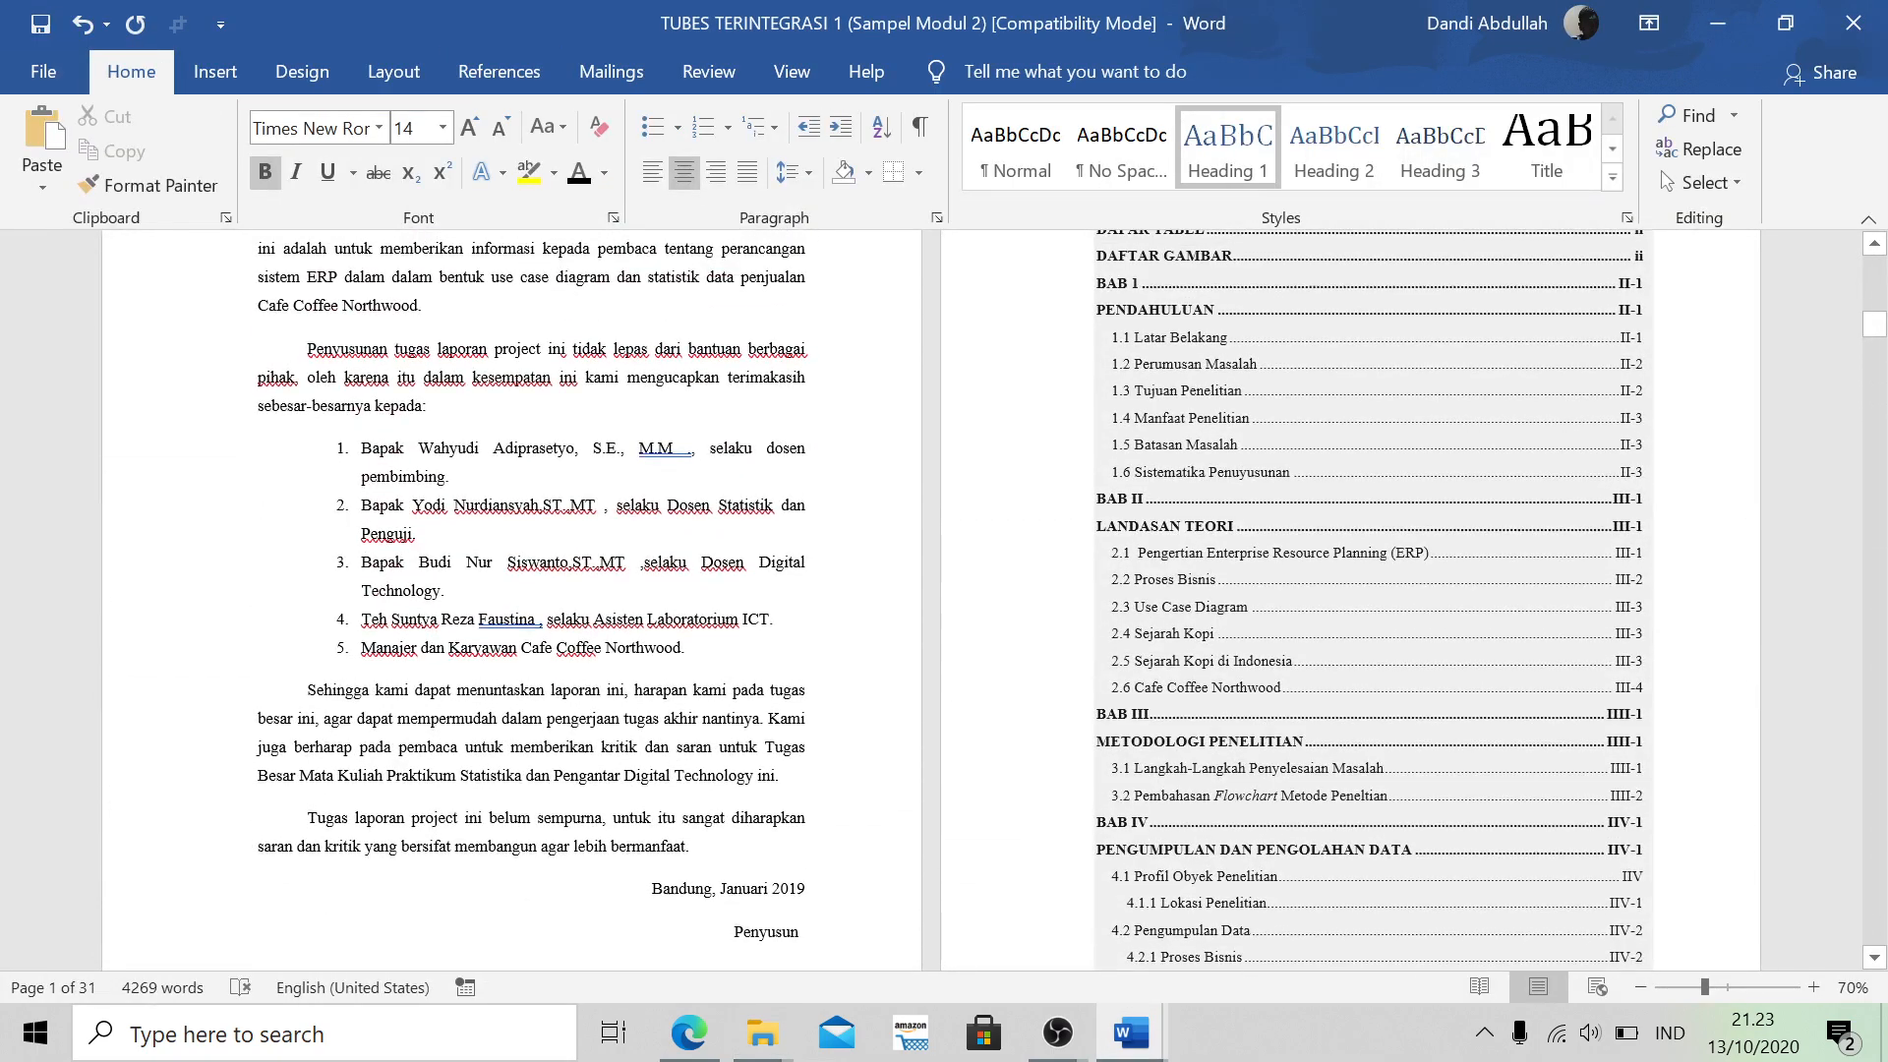
scroll(977, 876, down, 2)
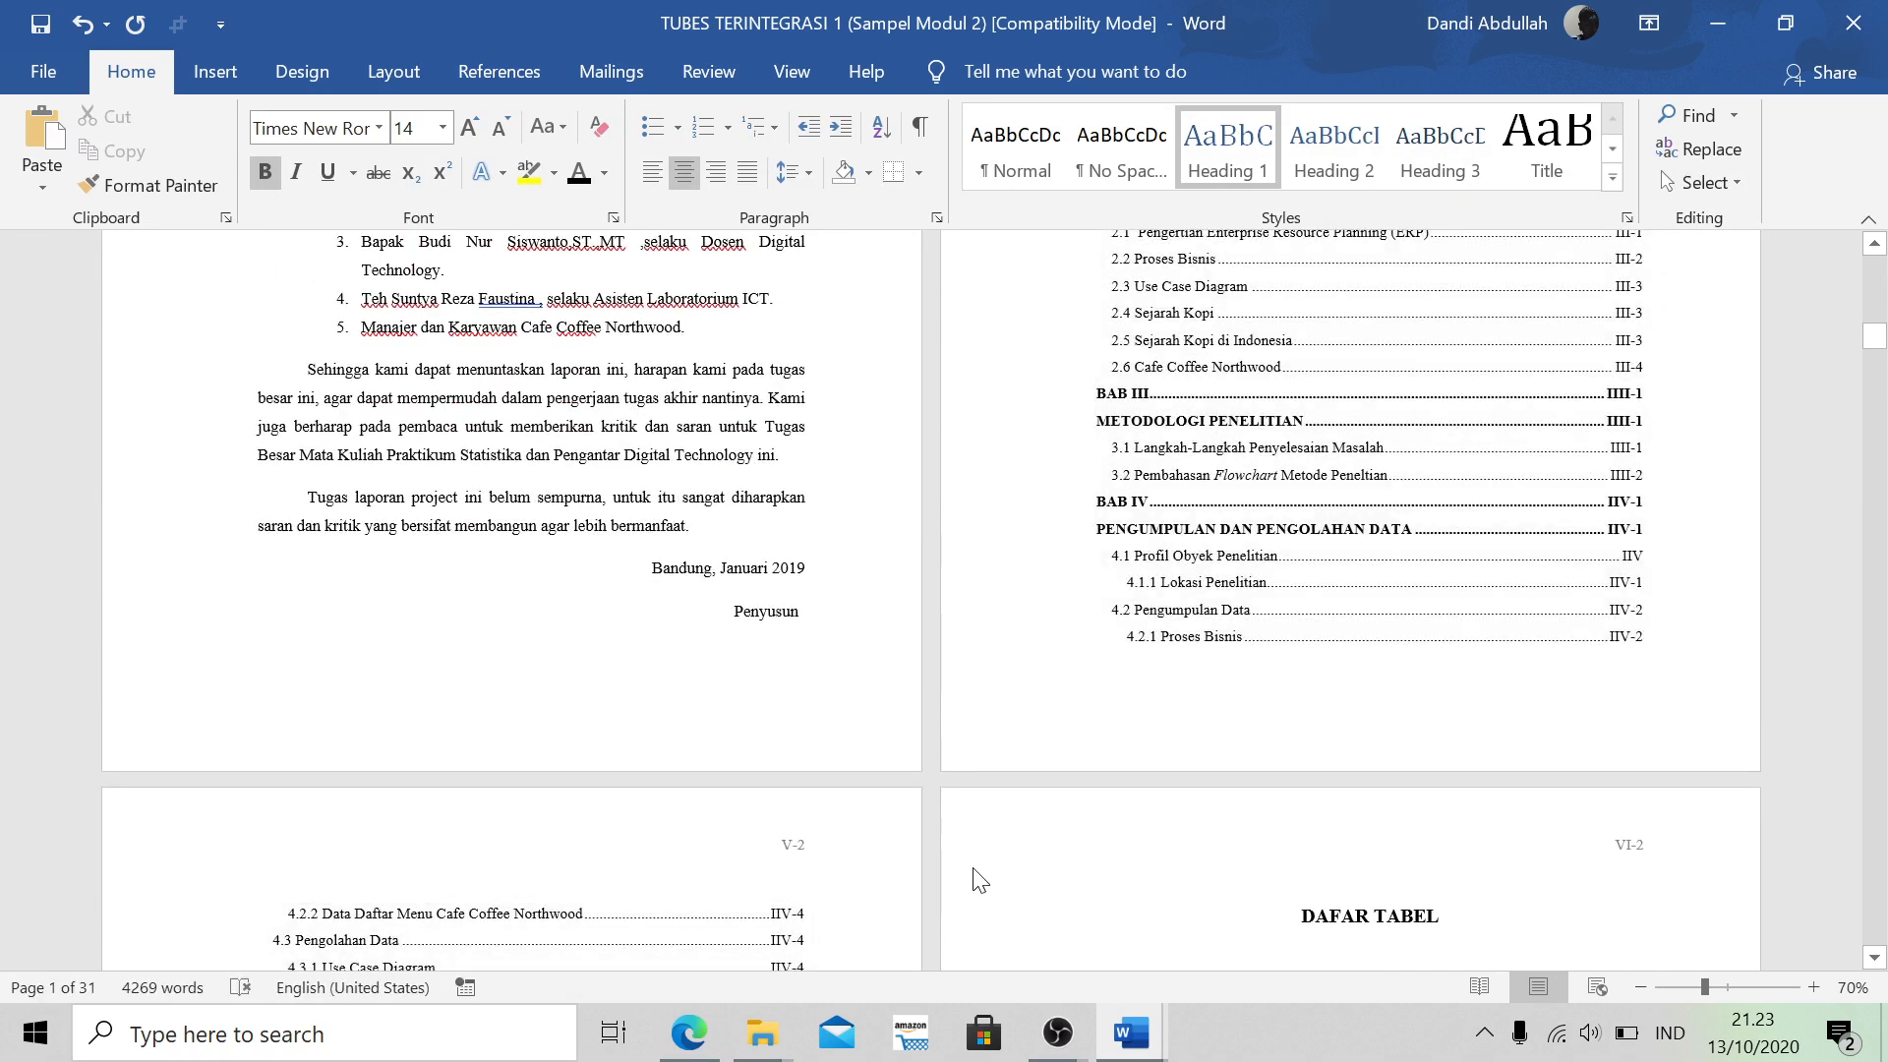
scroll(978, 876, down, 5)
Return to the polos report and add blank lines below the LAMPIRAN contents entry until the cursor reaches the following page
key(alt+Tab)
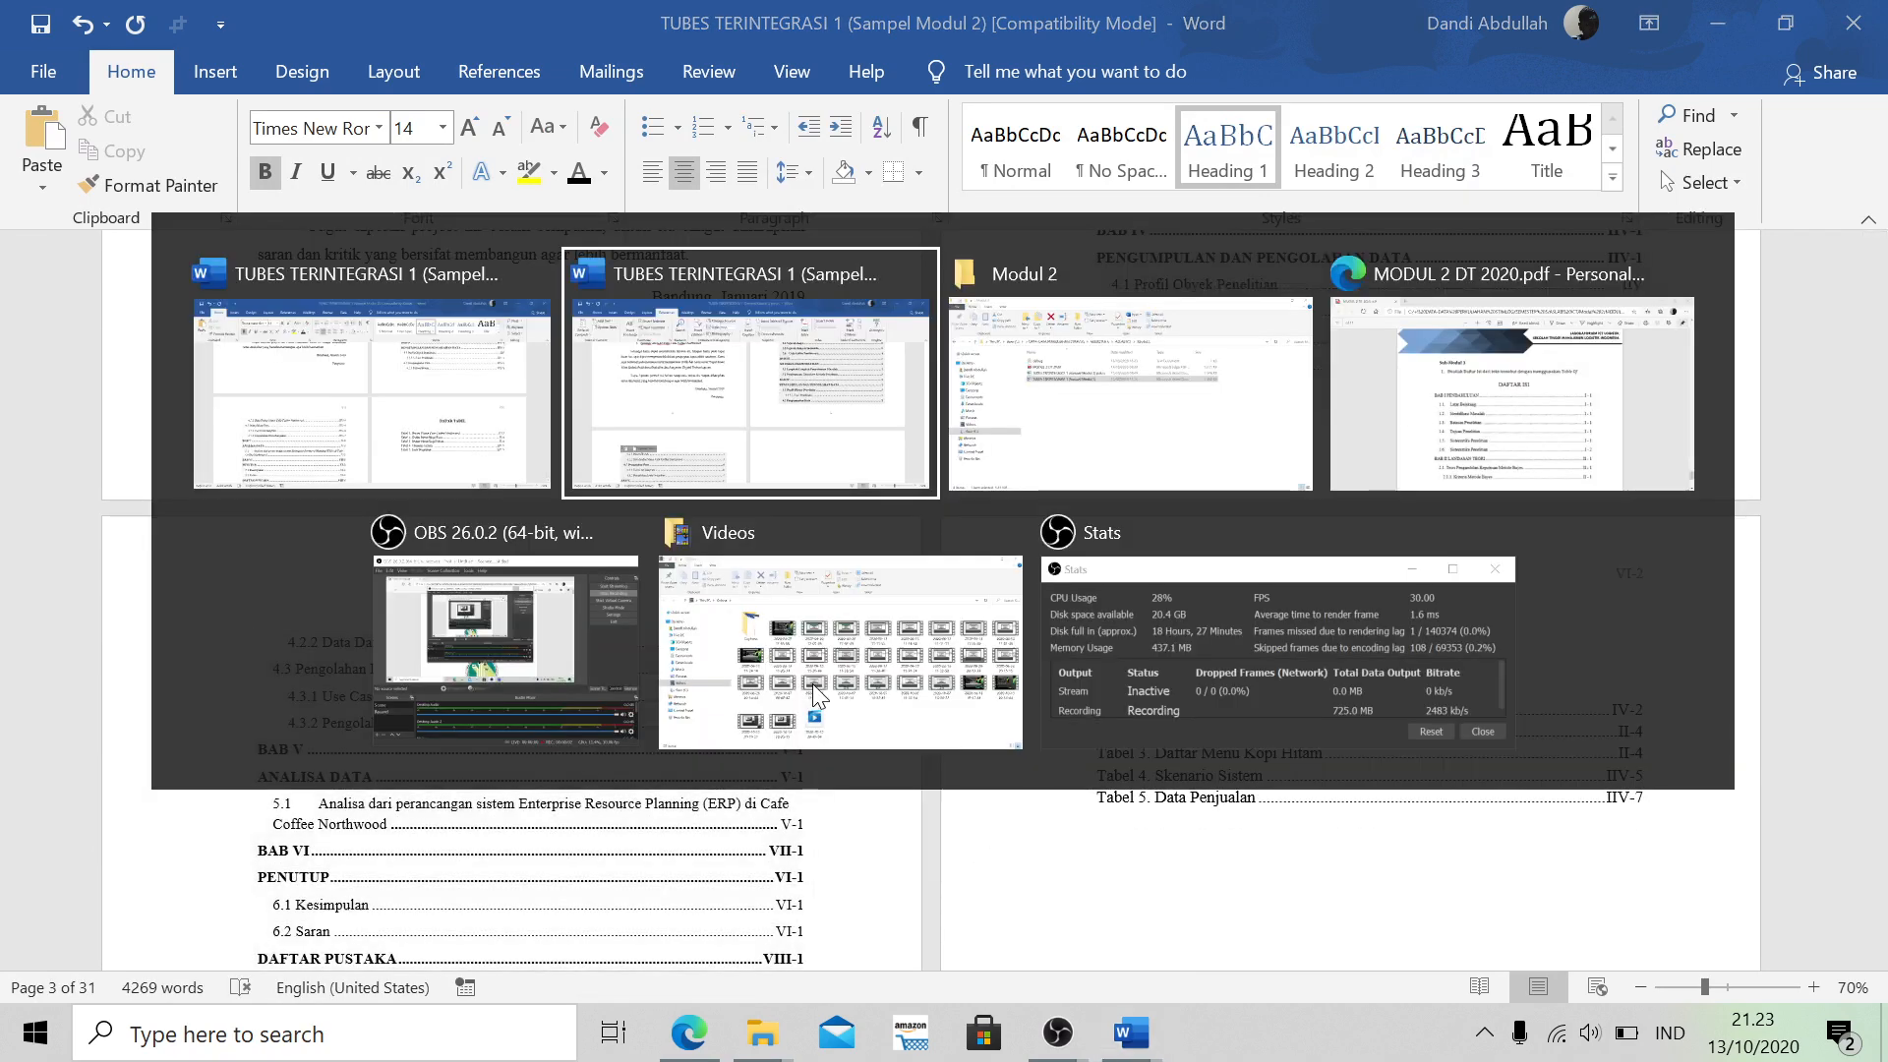
scroll(974, 660, down, 4)
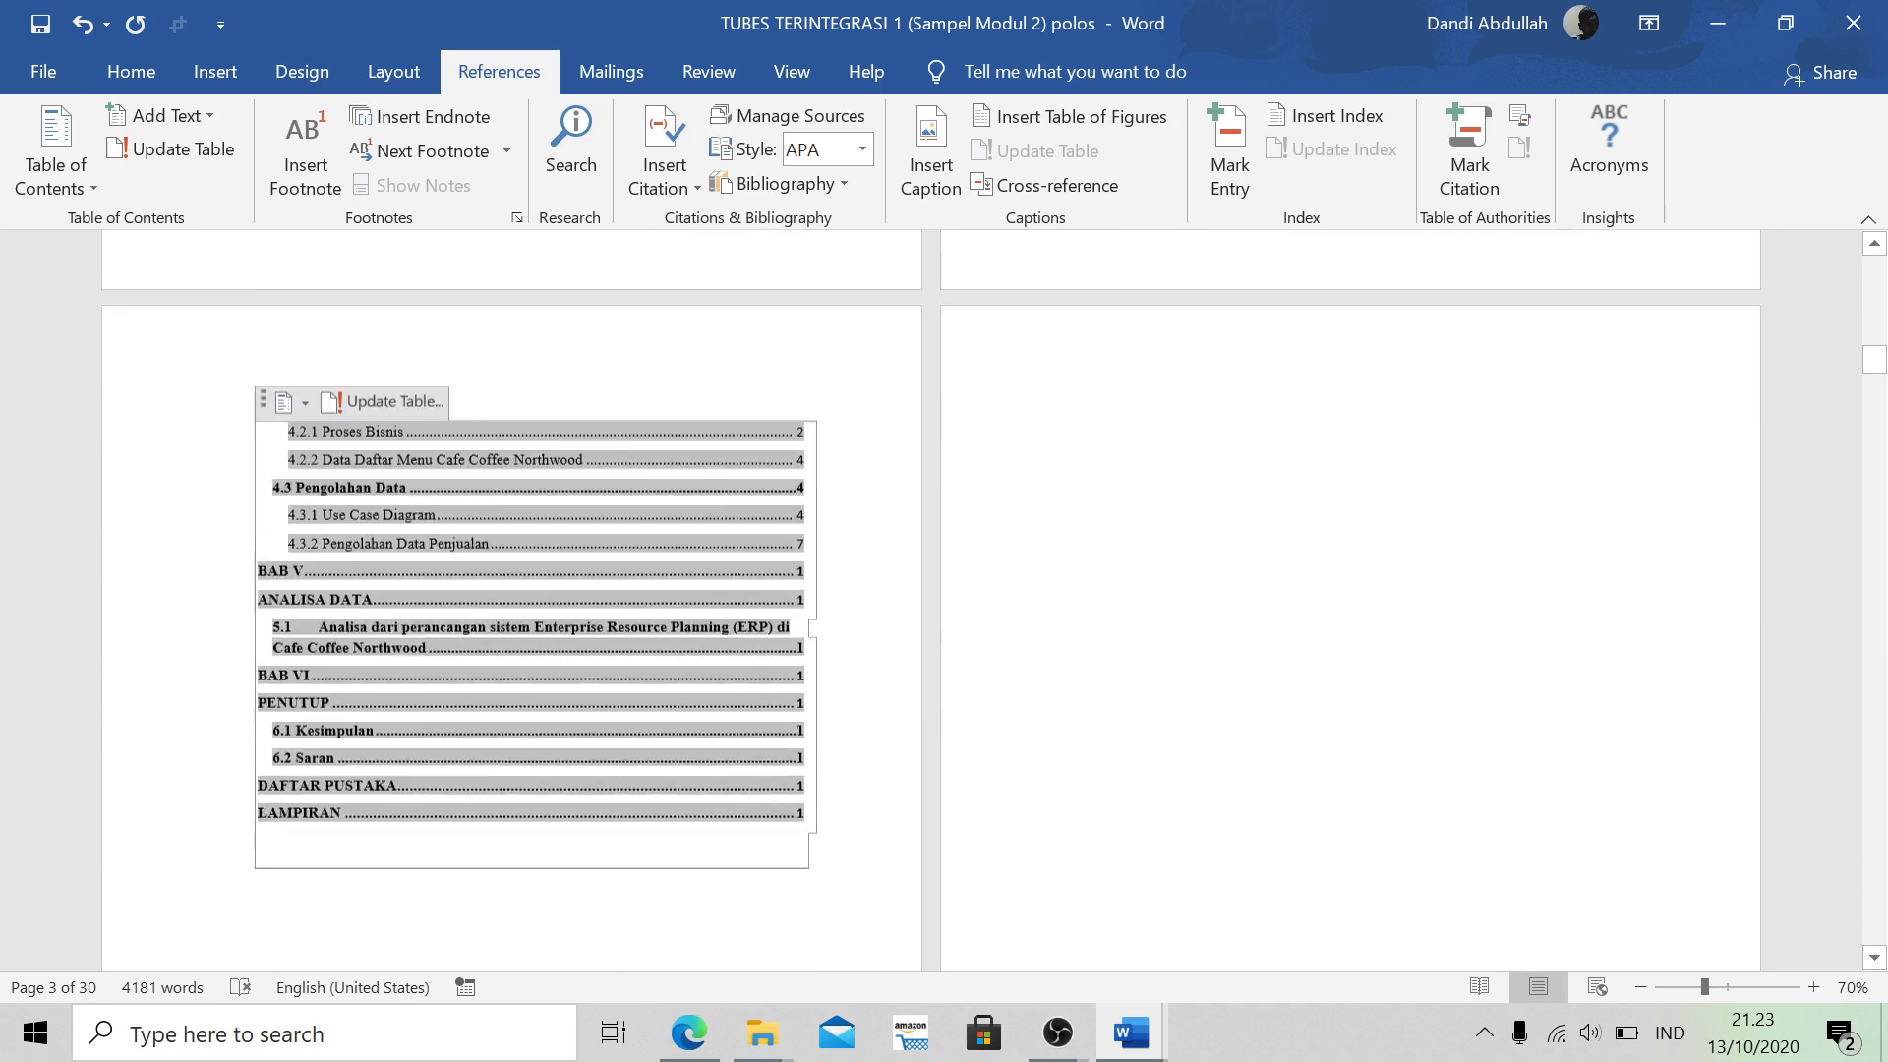
click(260, 600)
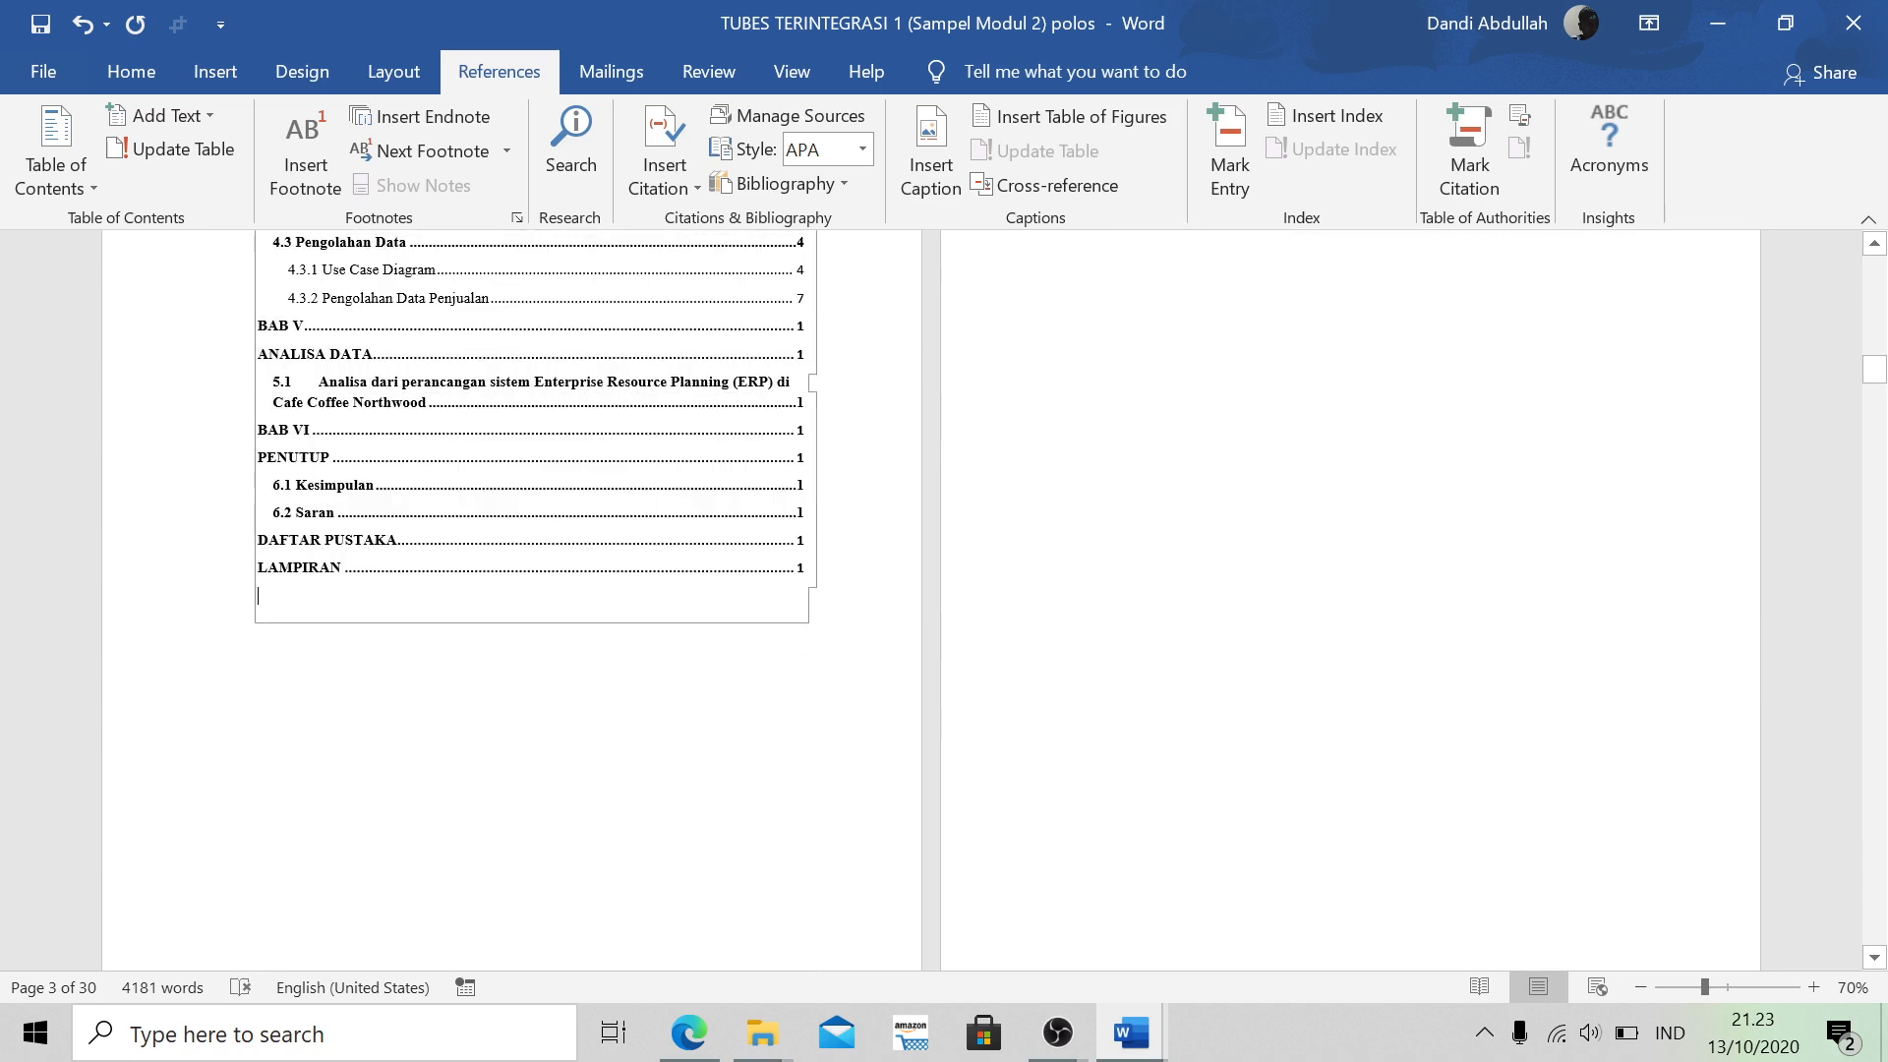
click(259, 632)
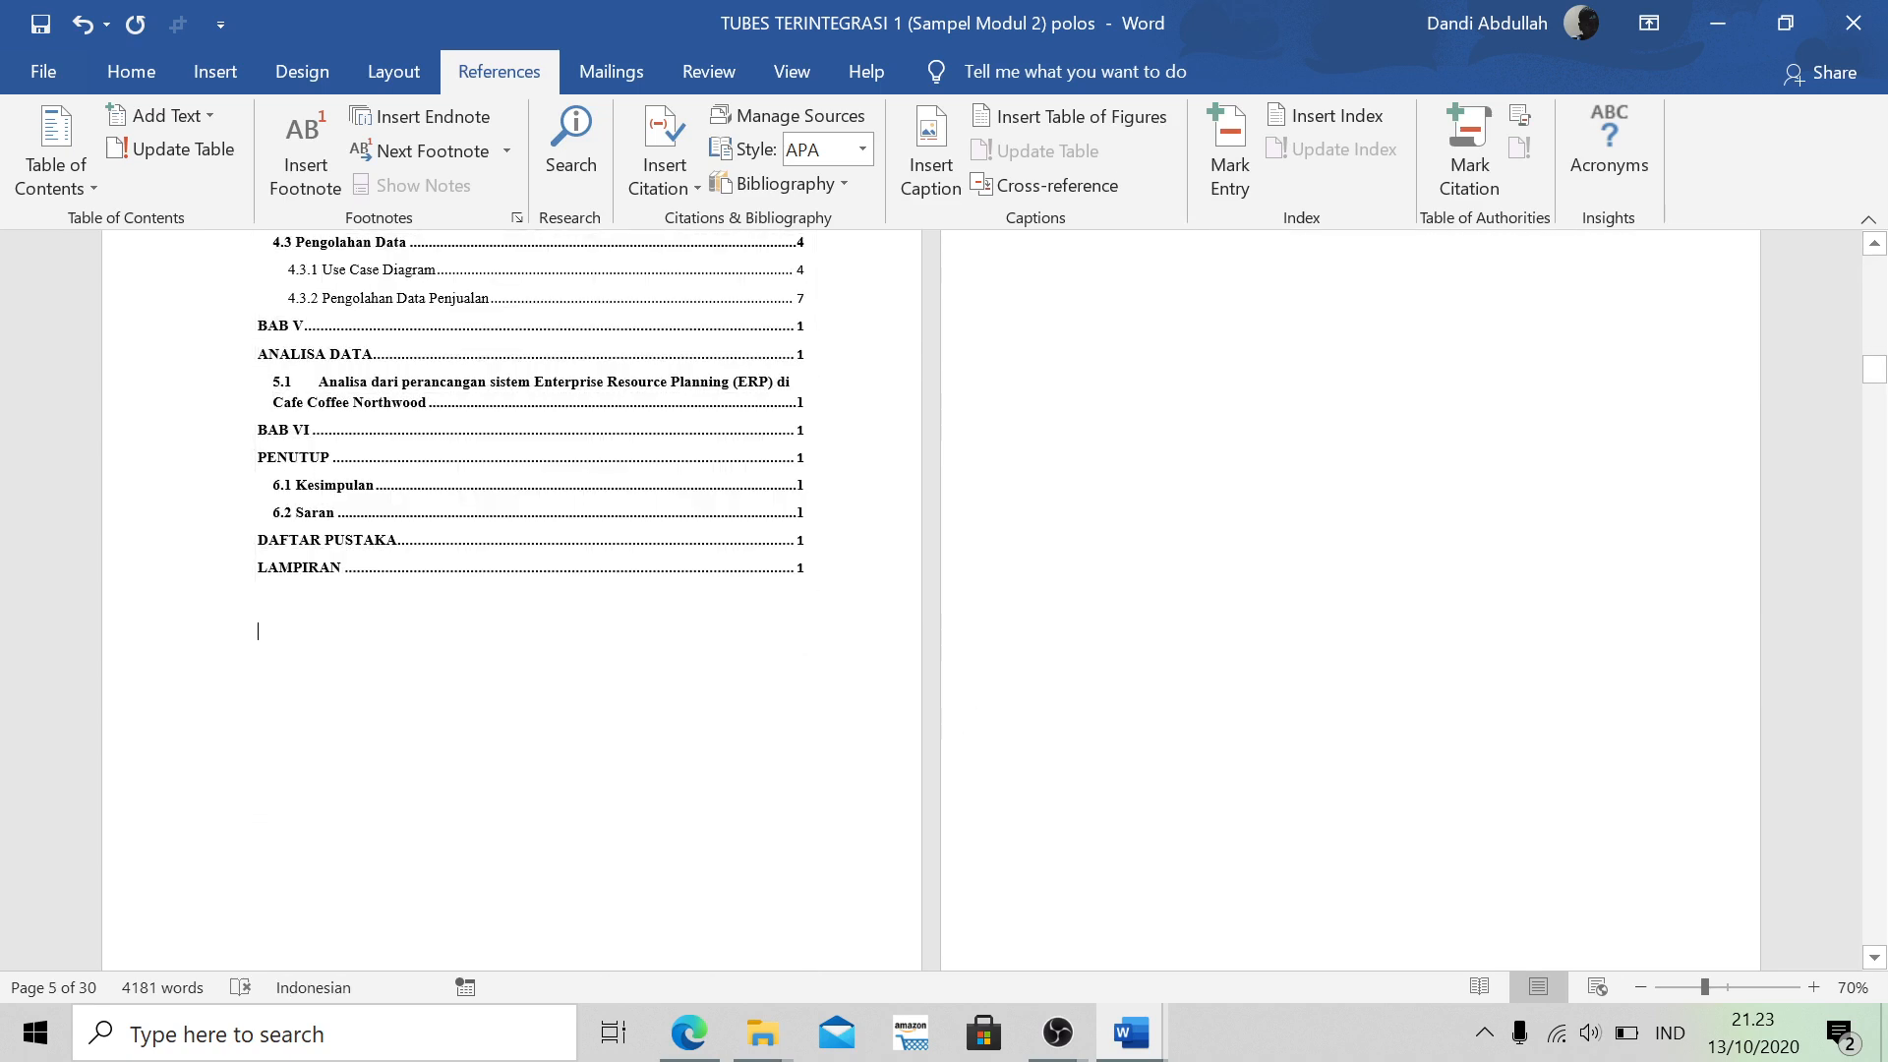
key(Return)
key(Return)
key(Return)
key(Return)
key(Return)
key(Return)
key(Return)
key(Return)
key(Return)
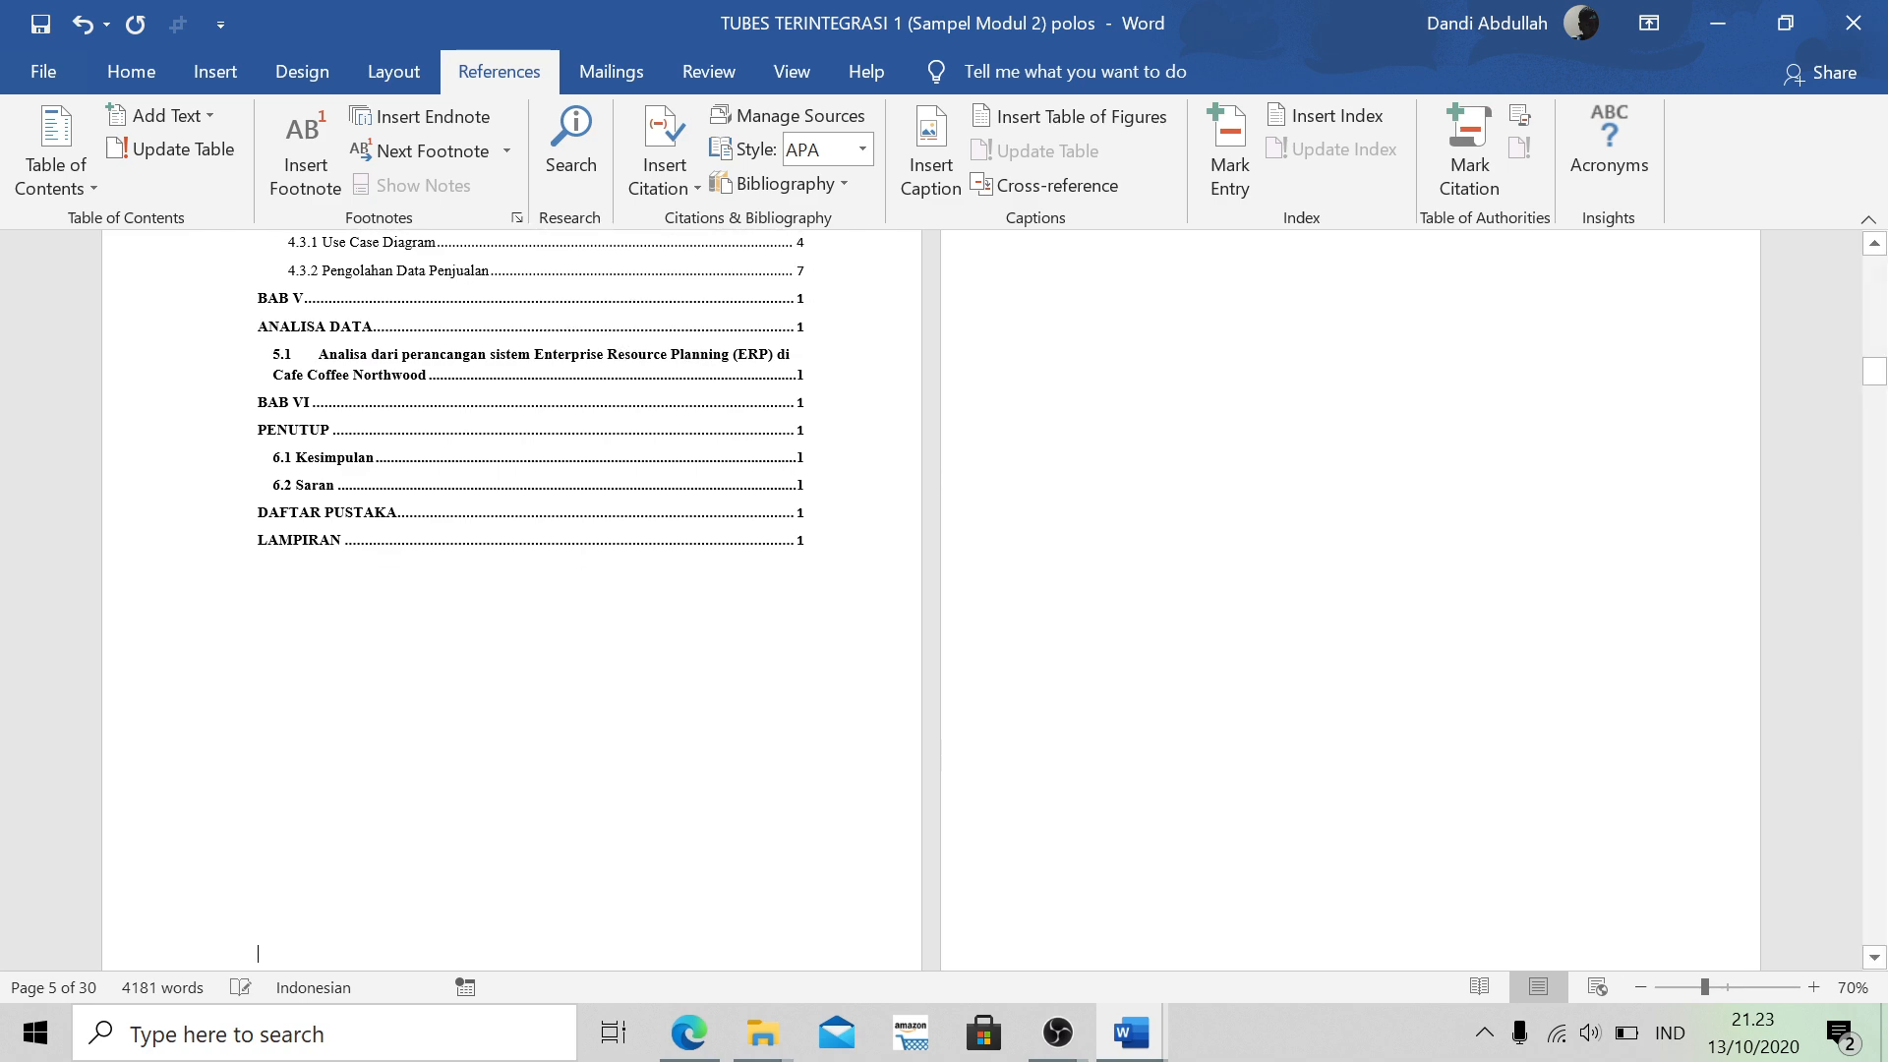
Enter the title DAFTAR GAMBAR at the start of the blank page after the table of contents
scroll(1147, 618, up, 7)
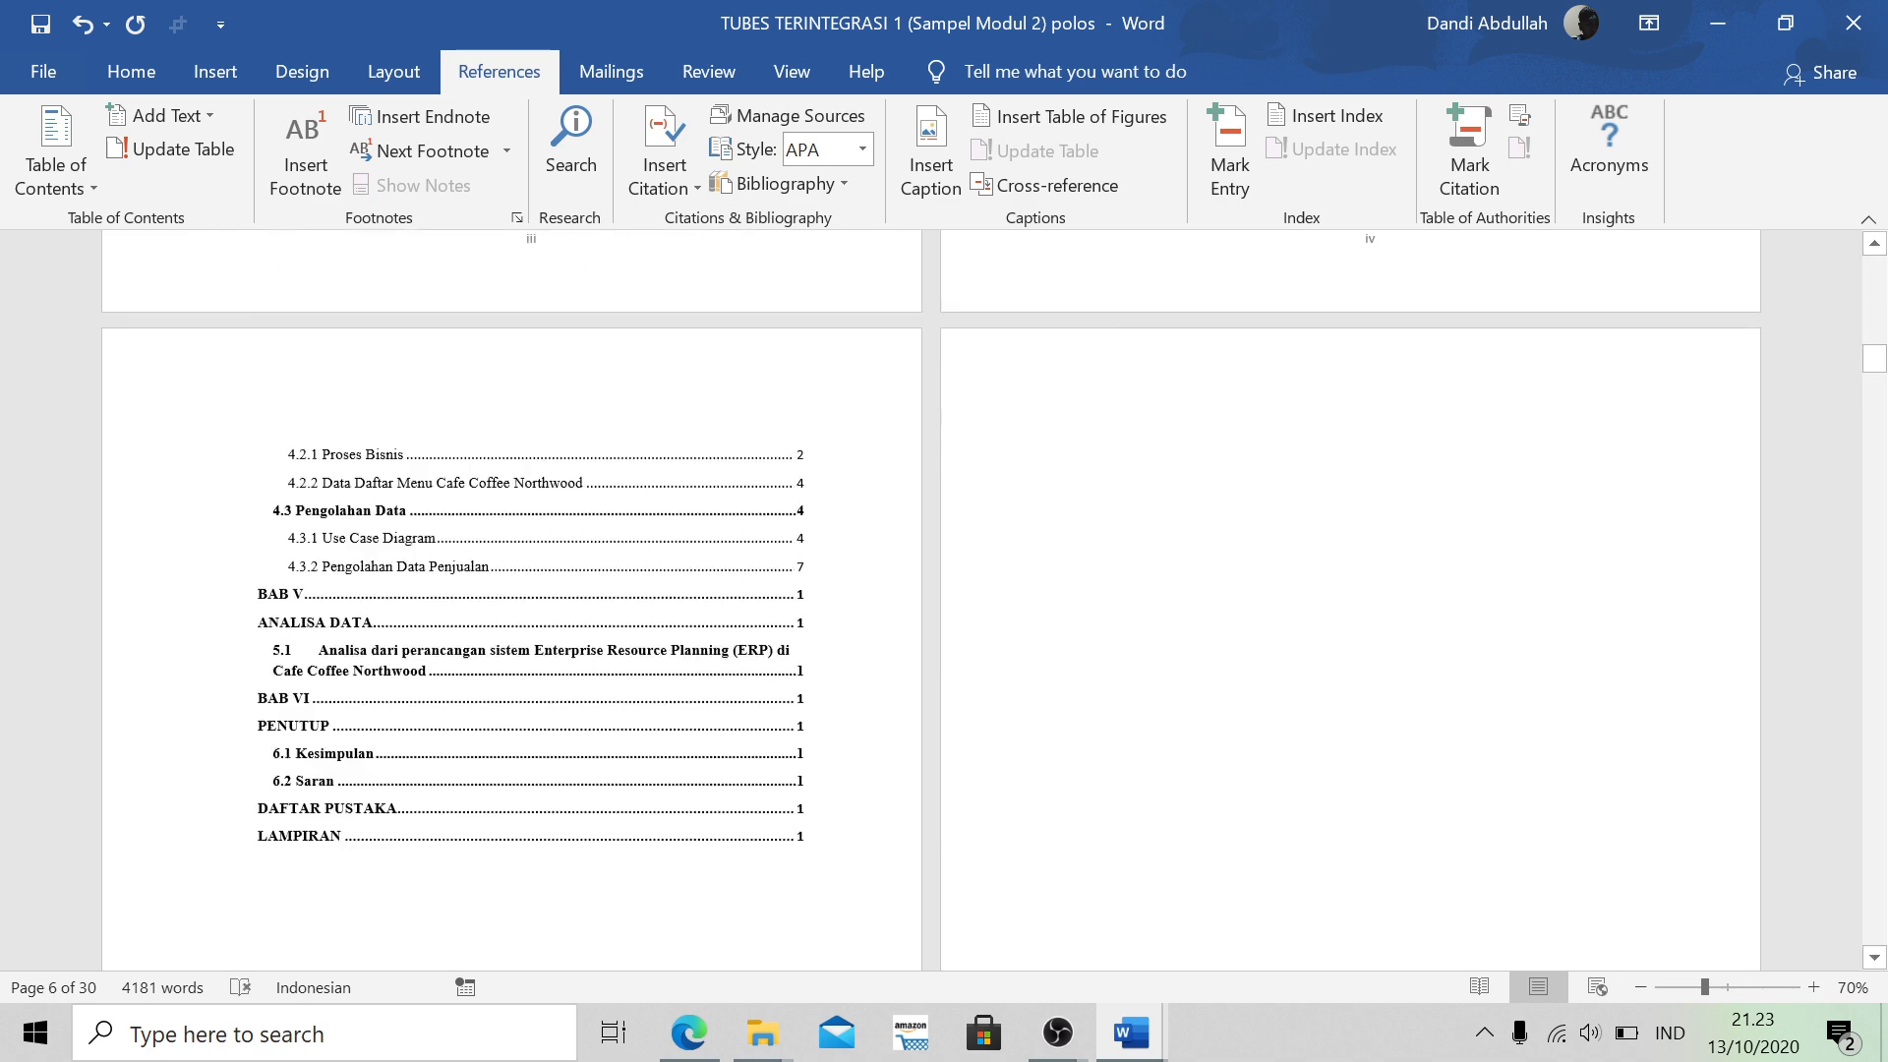
scroll(1147, 617, down, 4)
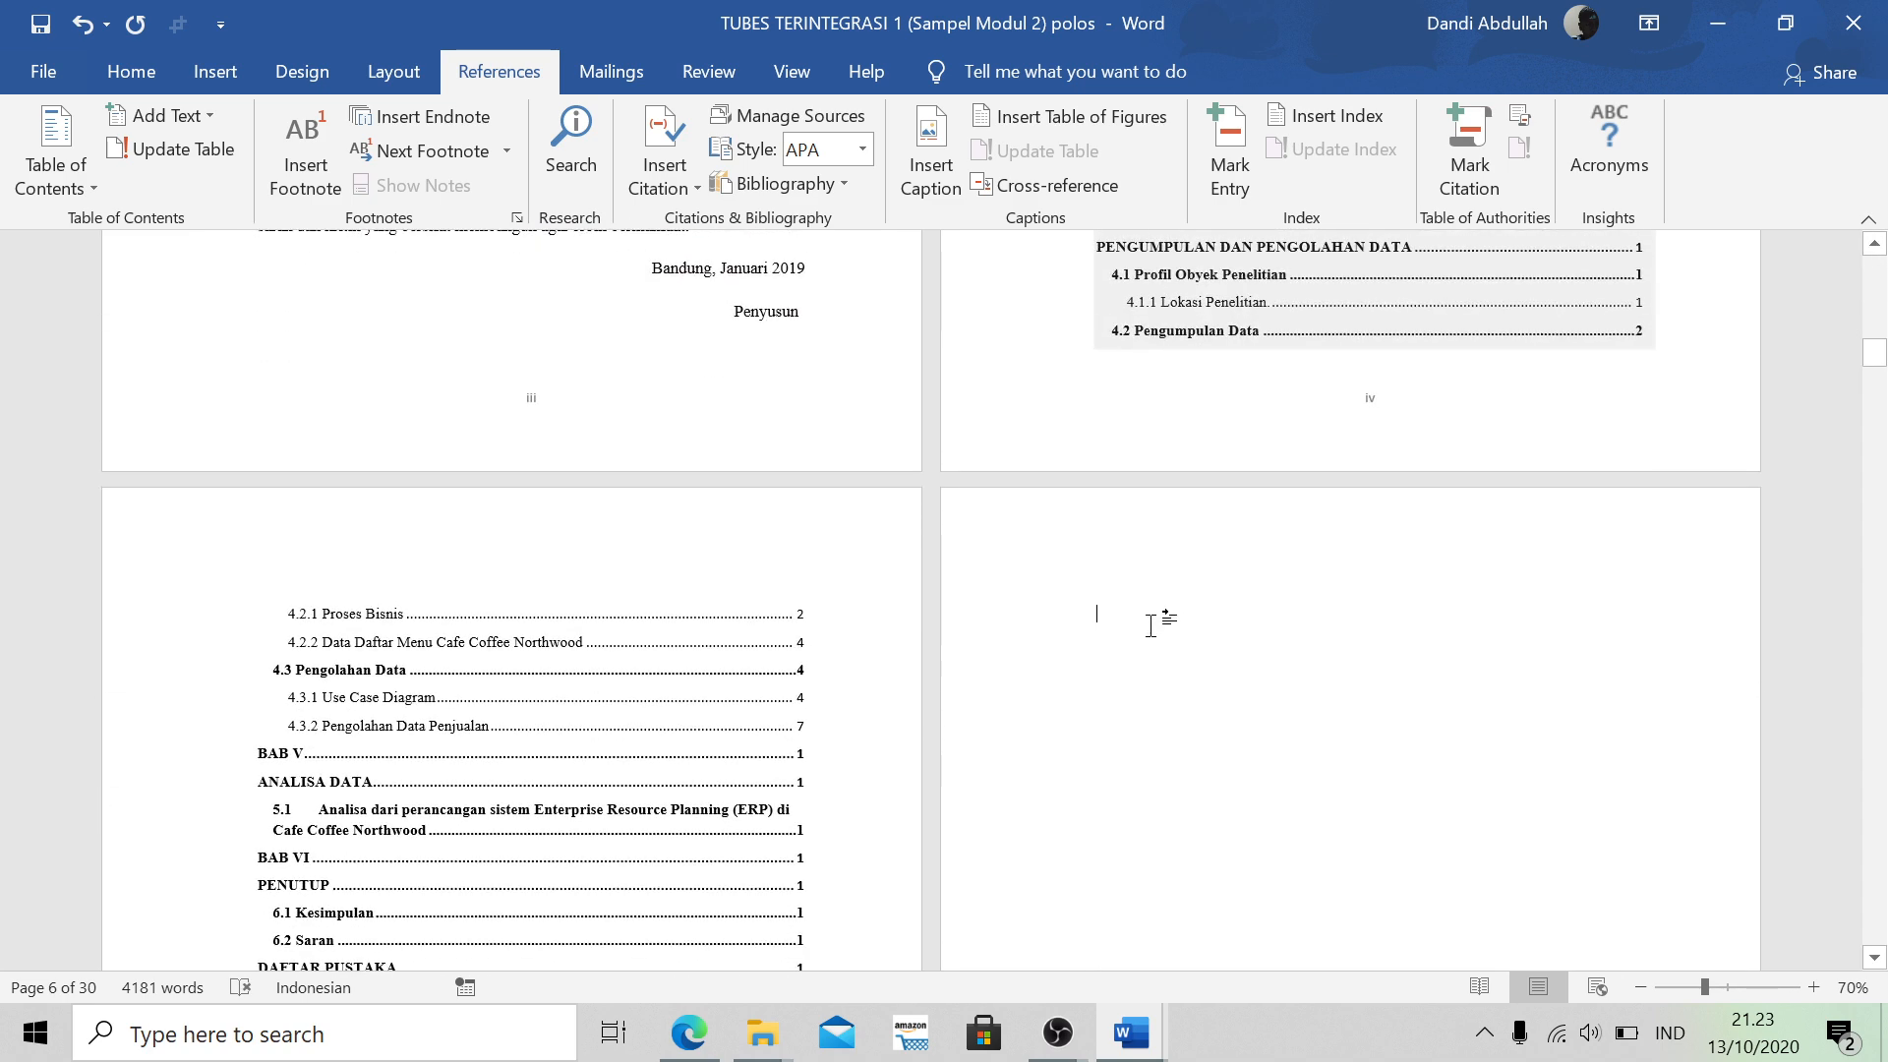
key(Caps_Lock)
text(DA)
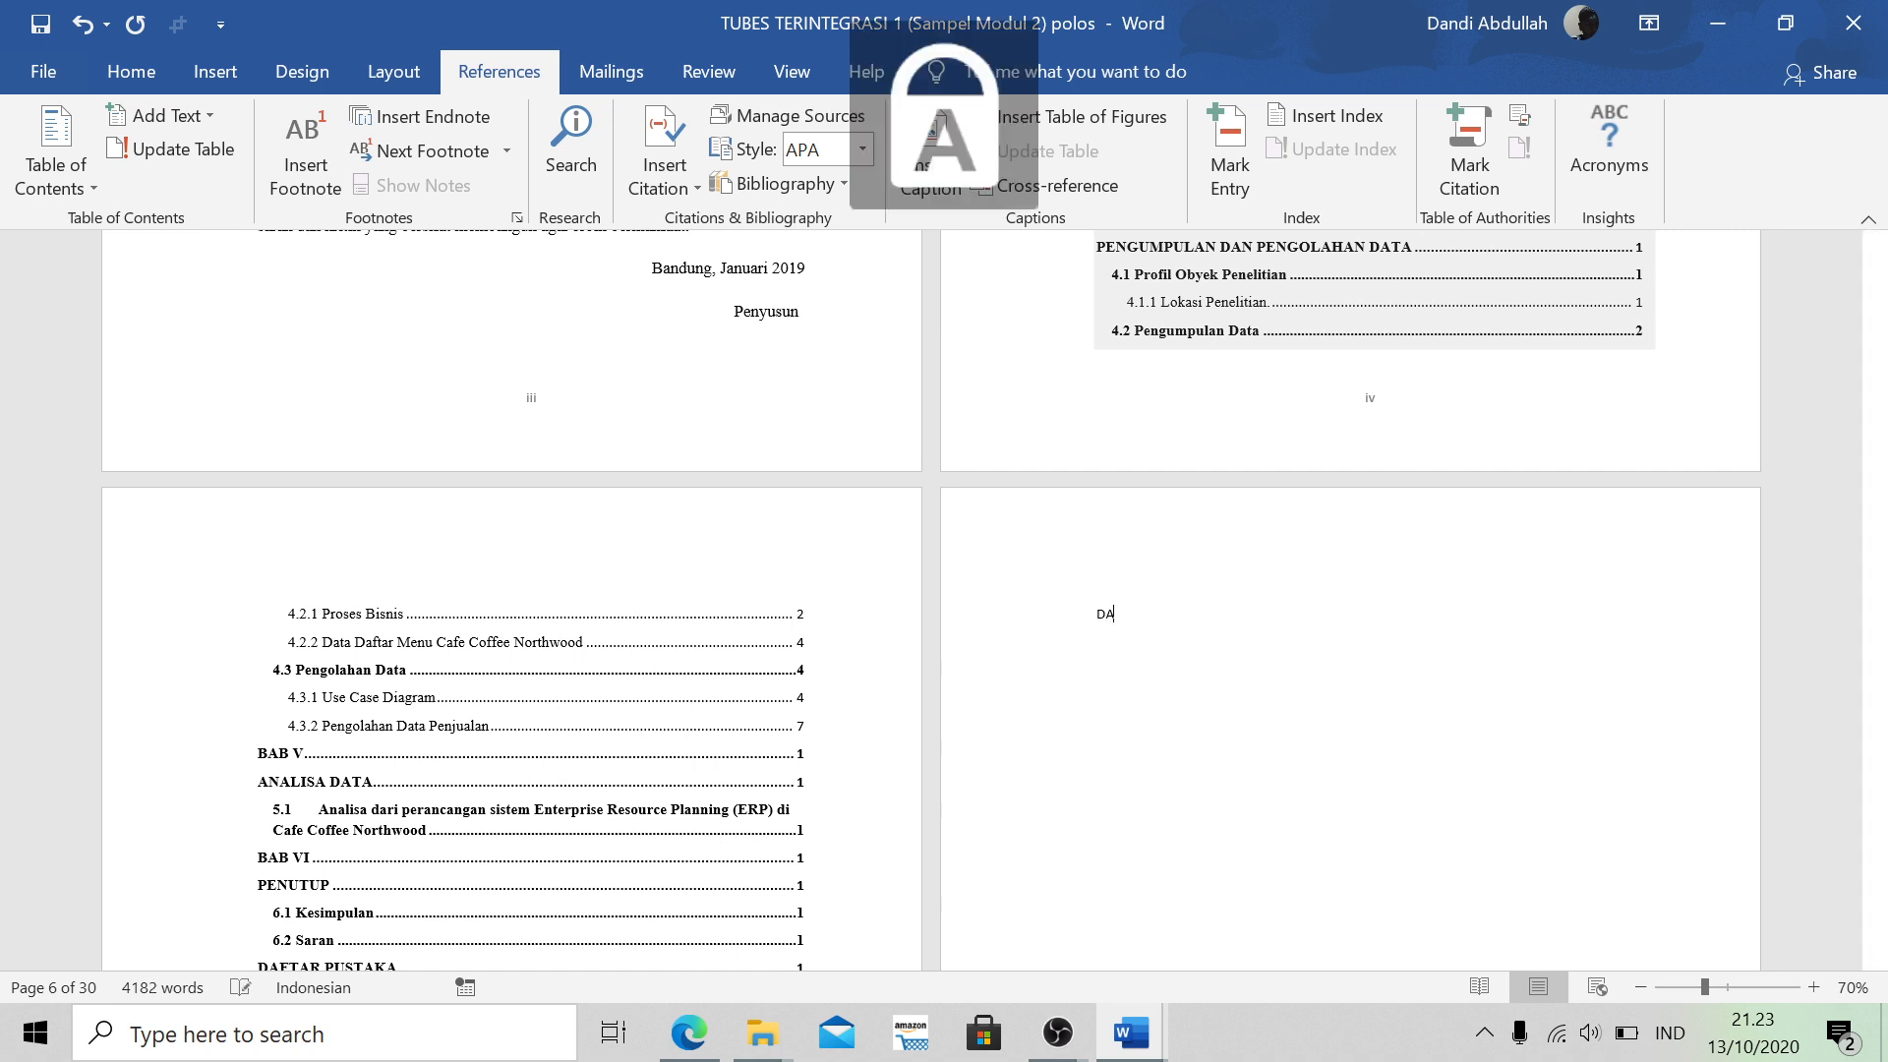
text(FTAR GAMBAR)
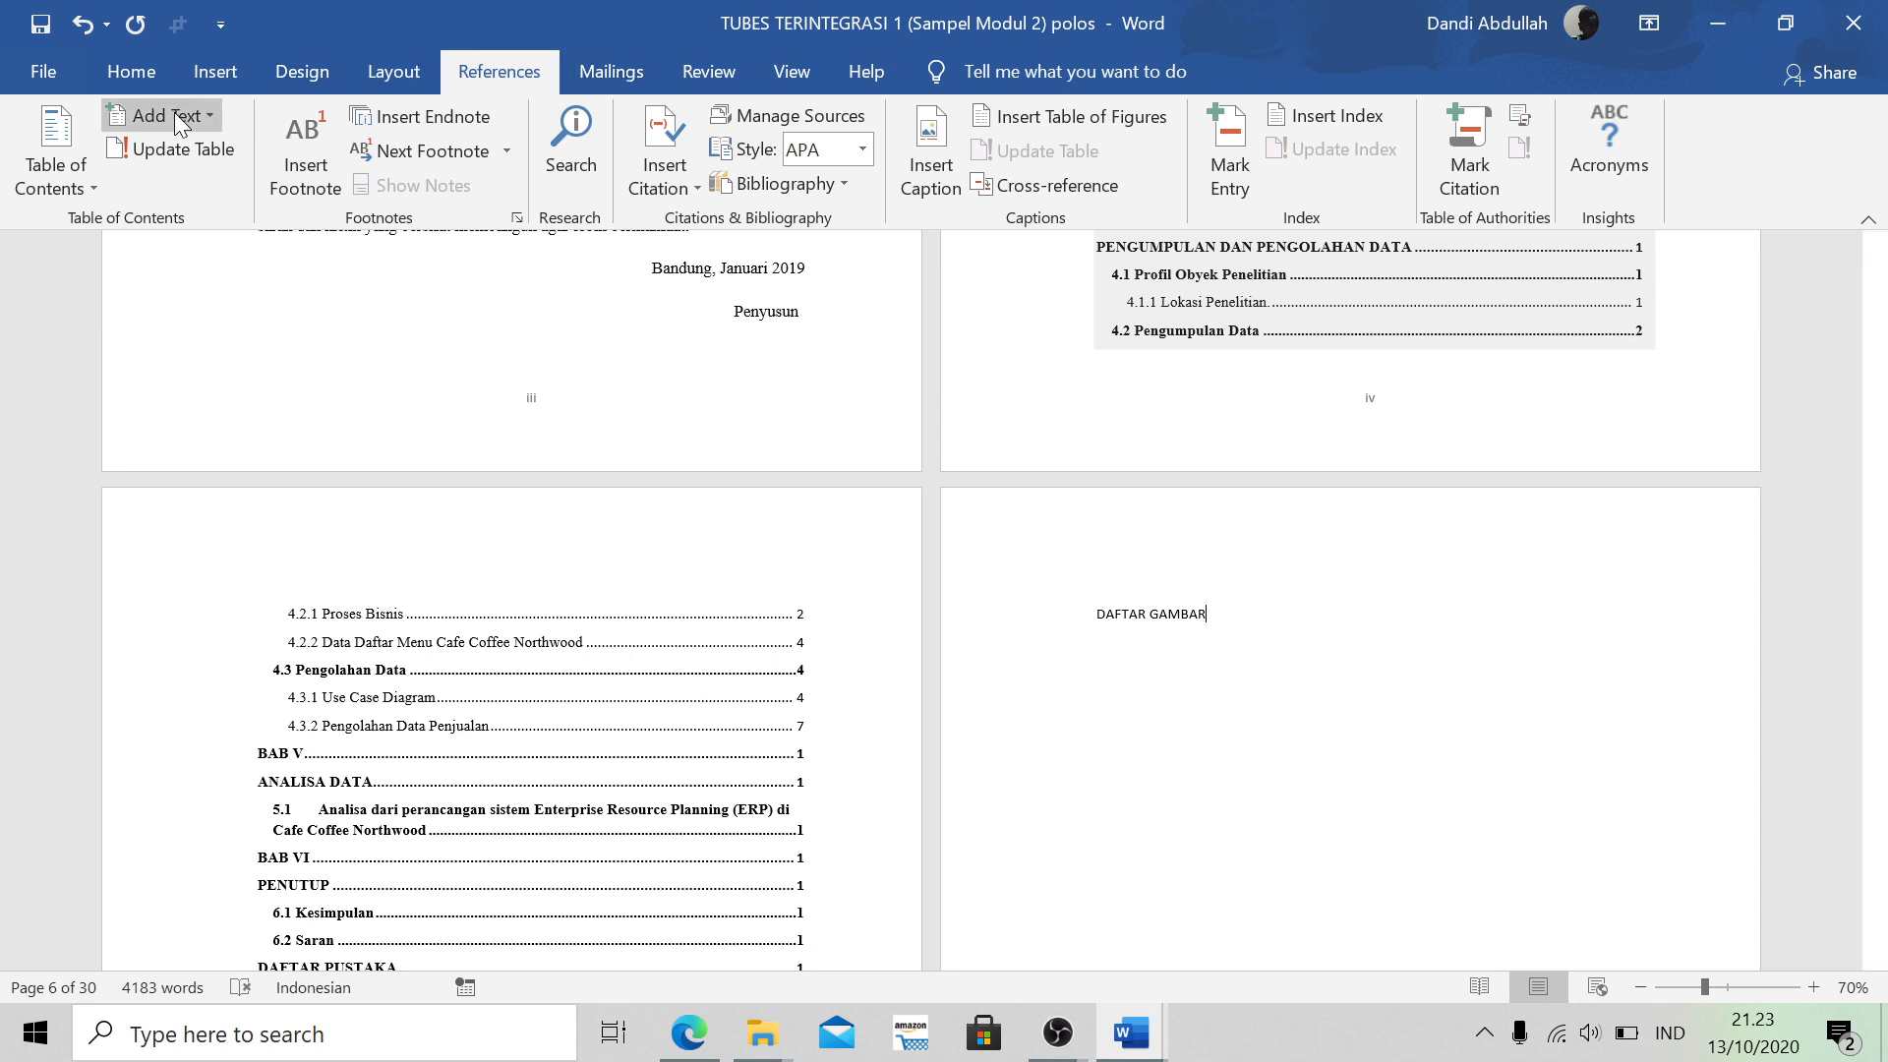
Apply the Heading 1 style to the DAFTAR GAMBAR title and set its font to Times New Roman, size 14
click(131, 73)
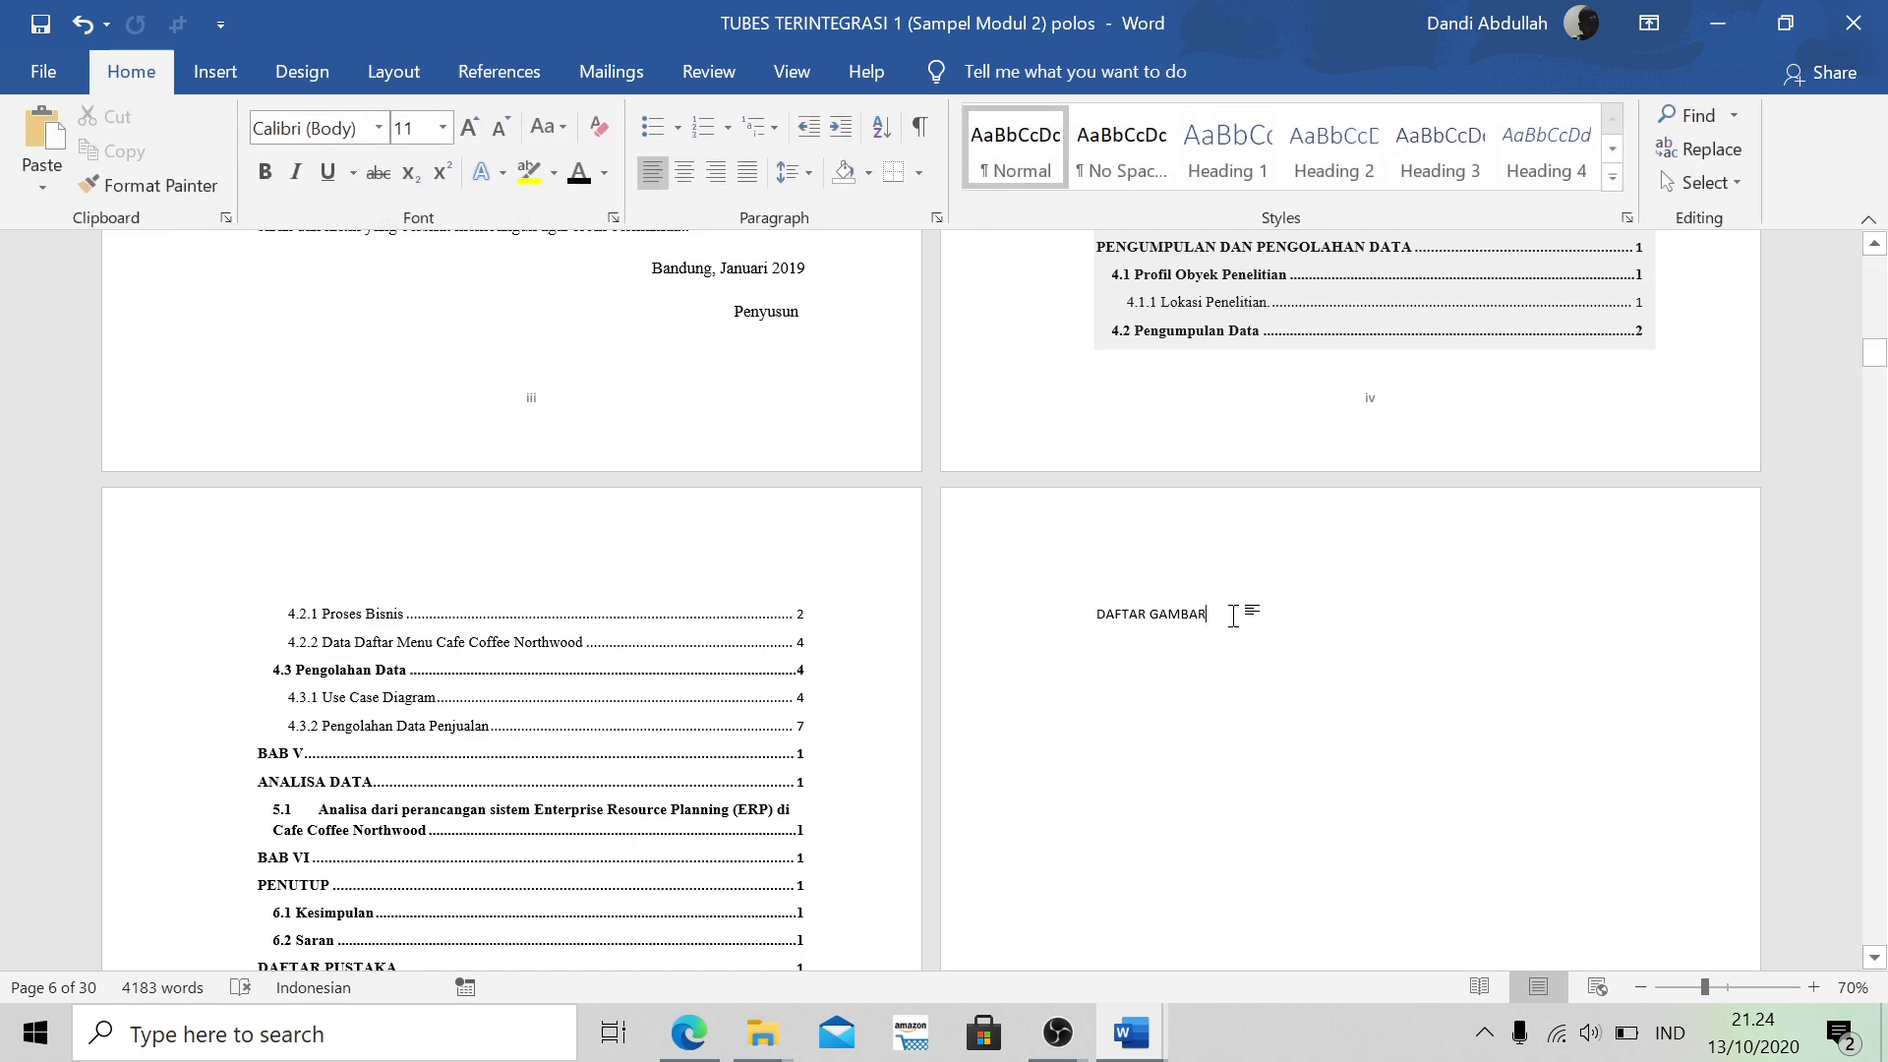
drag(1233, 615, 1023, 610)
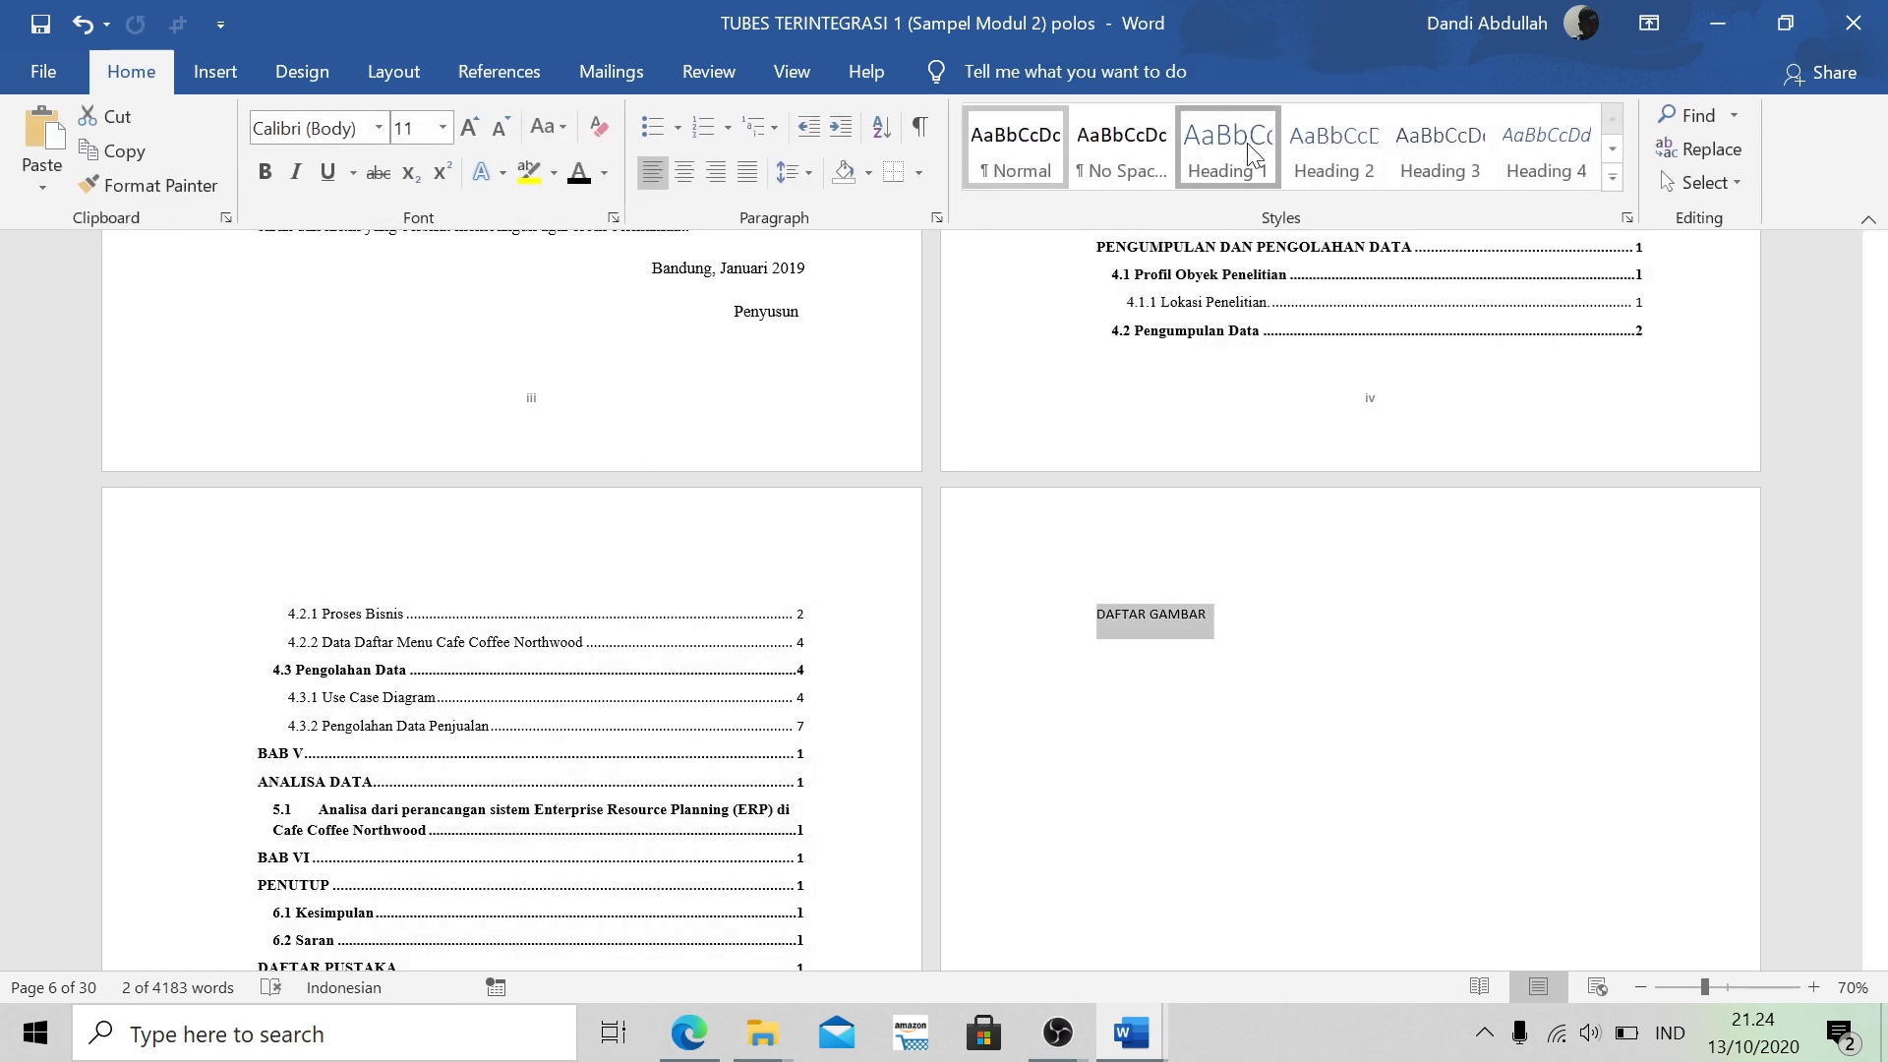
click(1249, 152)
click(379, 129)
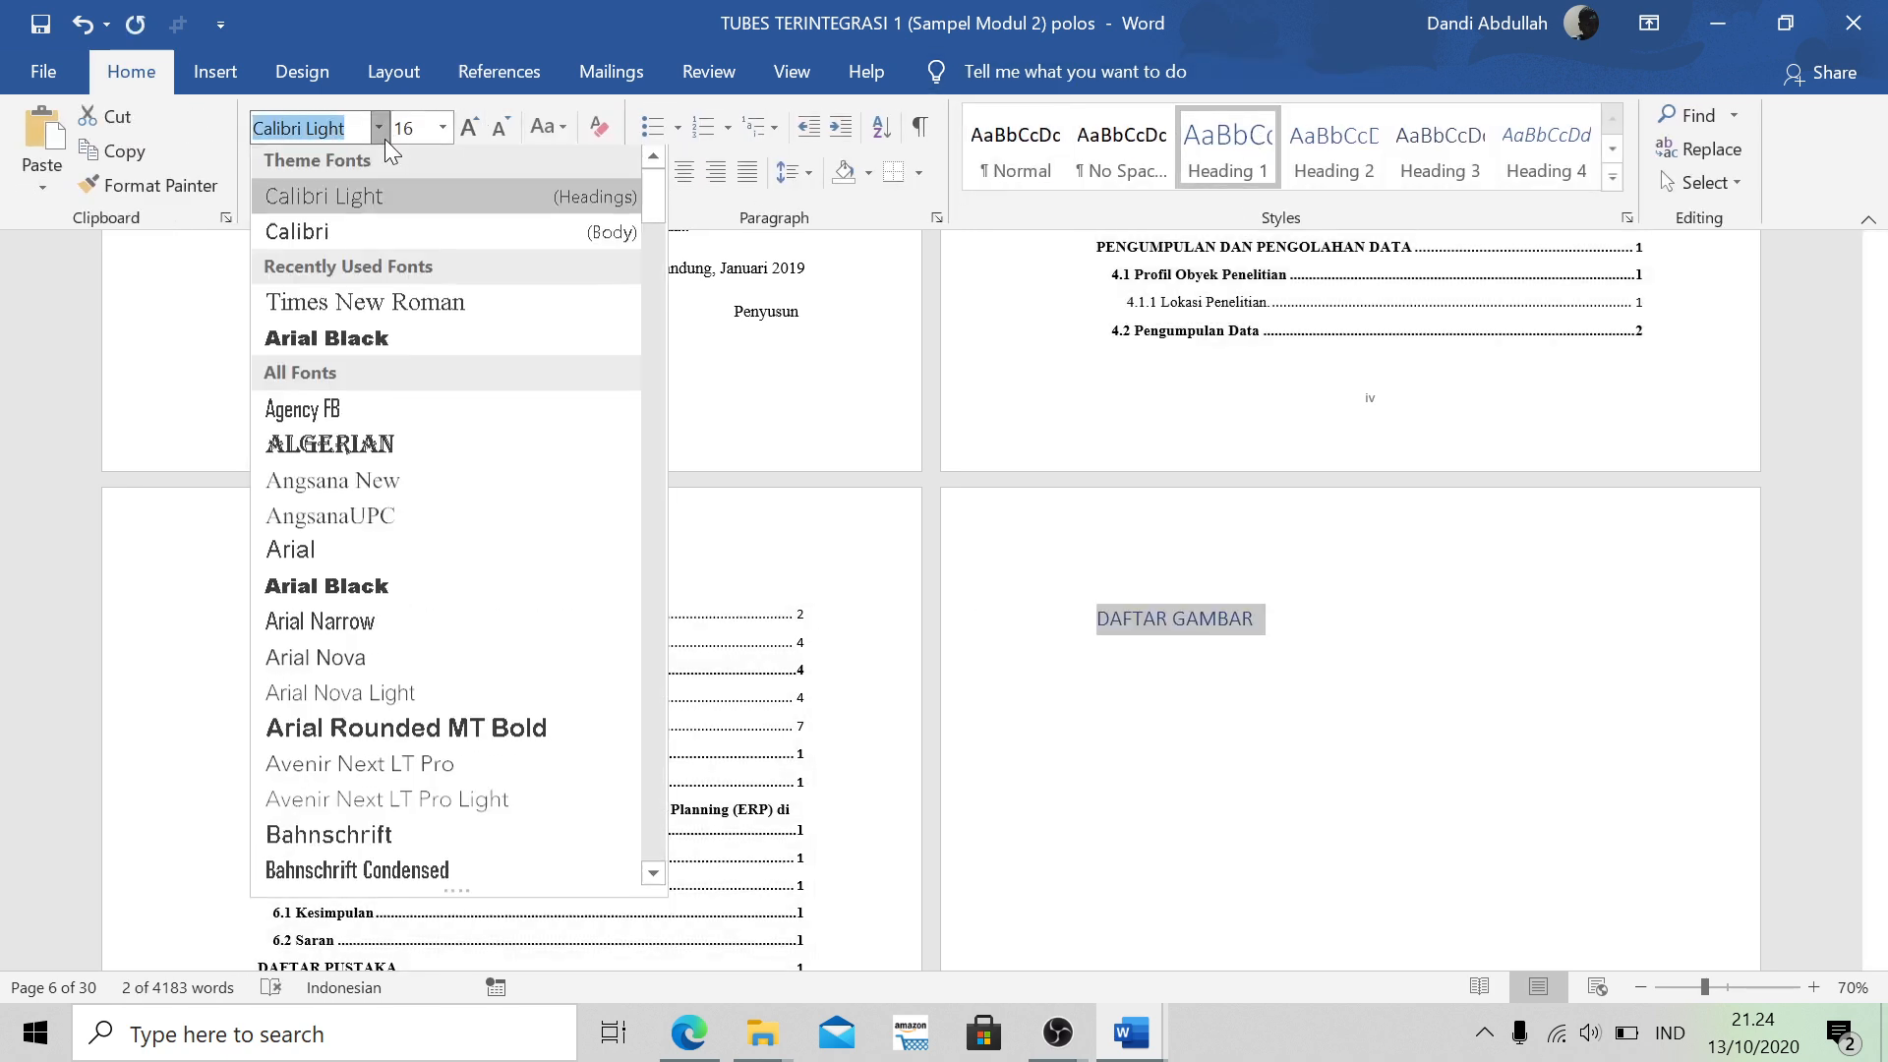
click(366, 302)
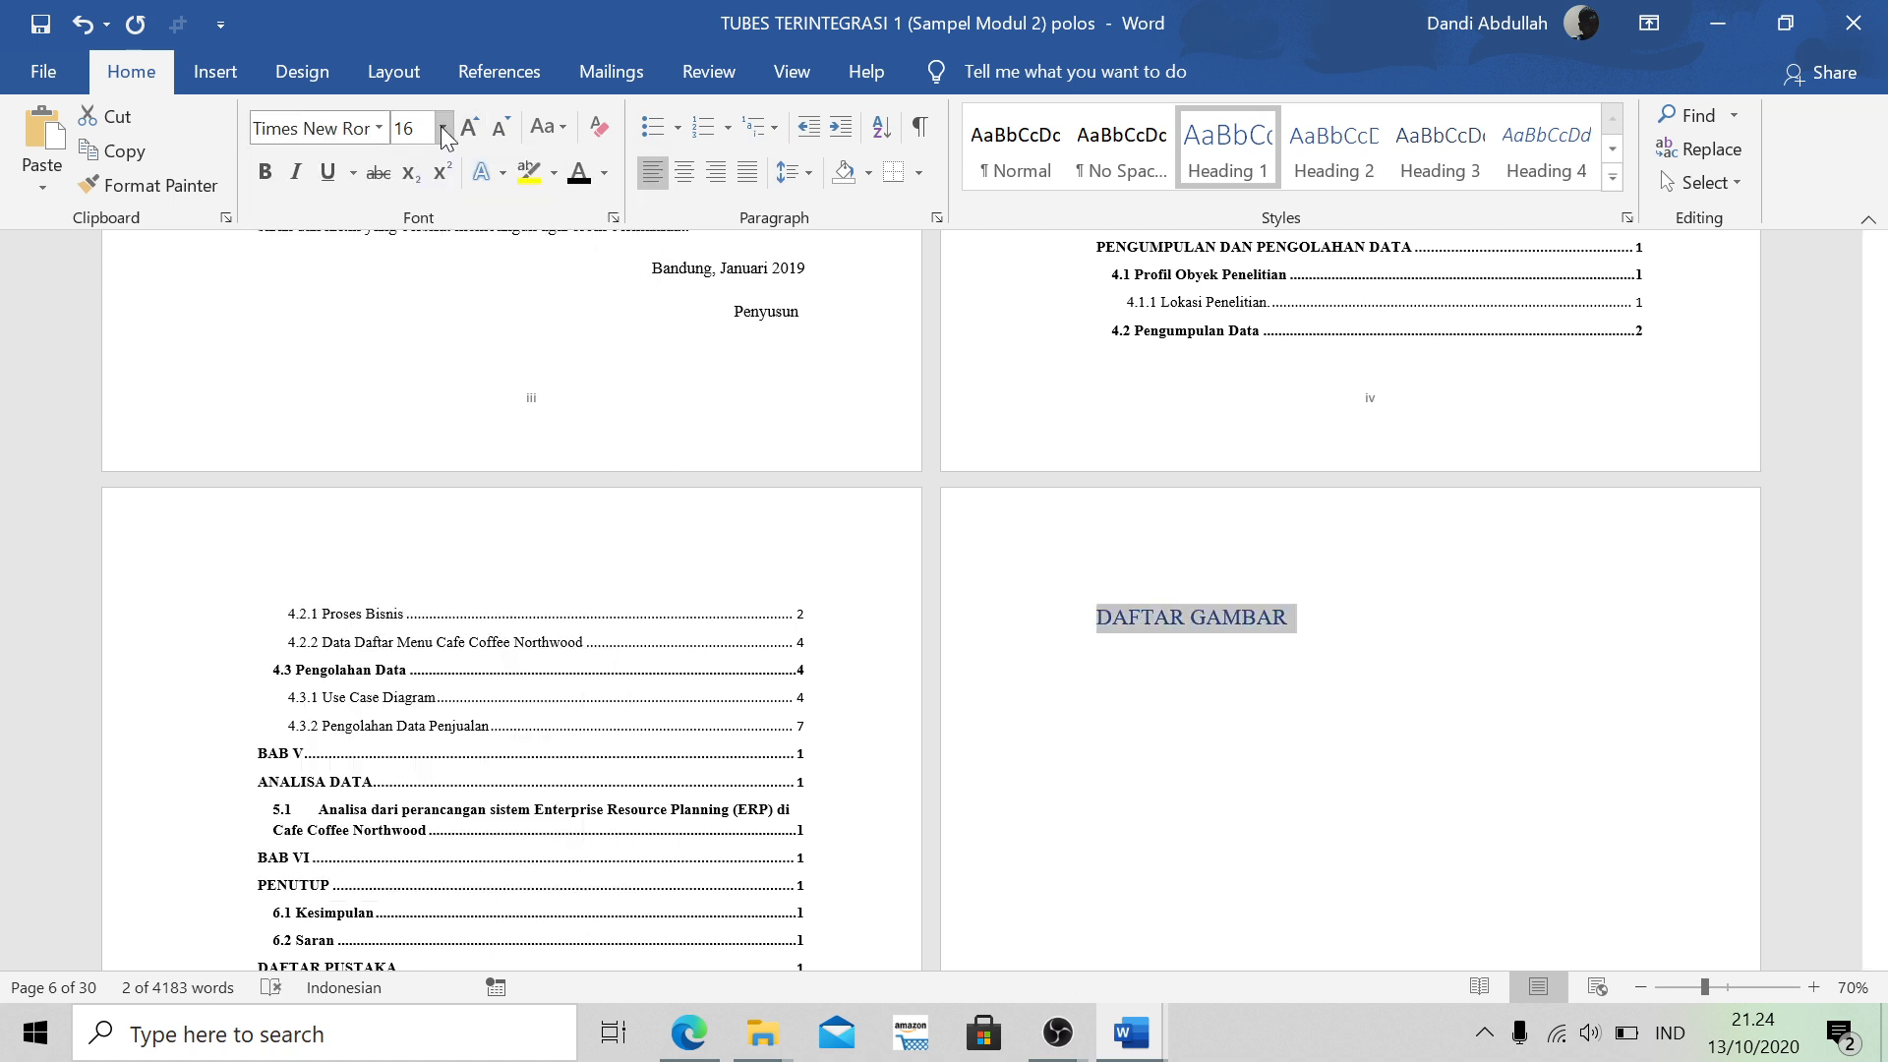
click(445, 128)
click(413, 295)
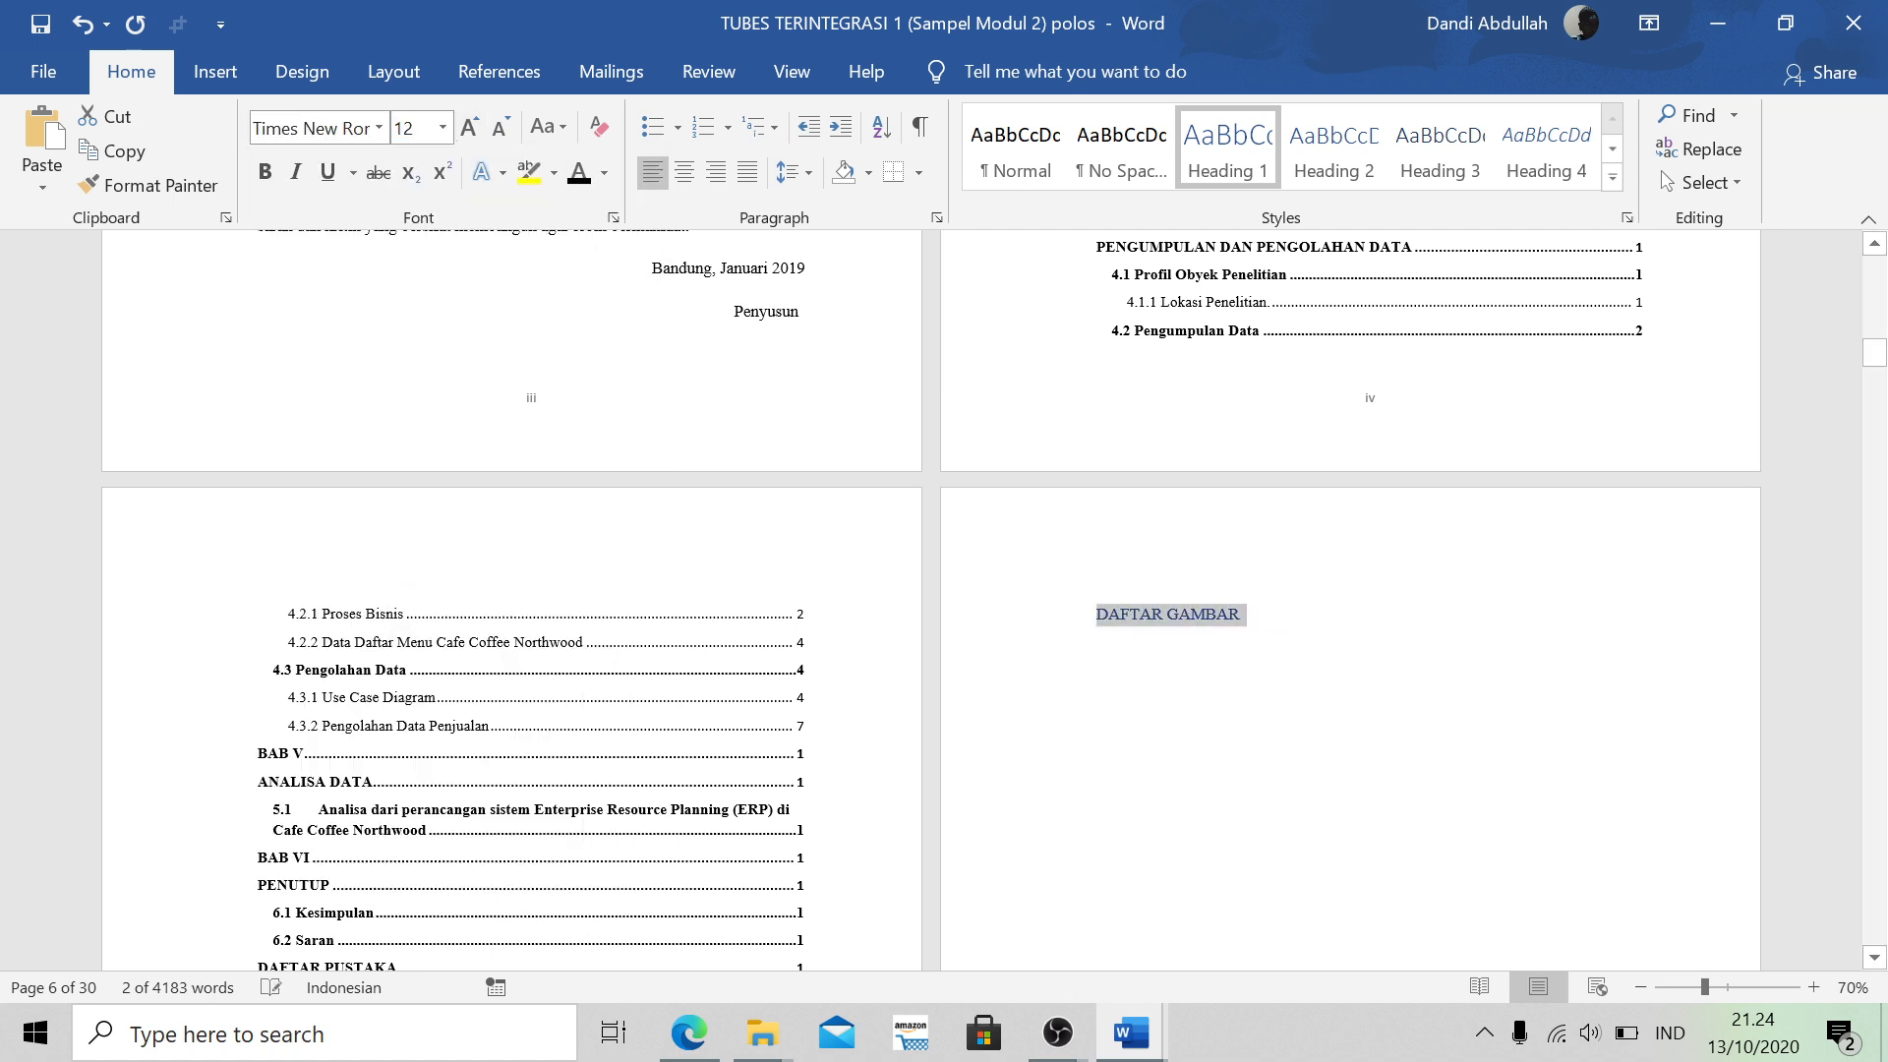
click(445, 129)
click(411, 315)
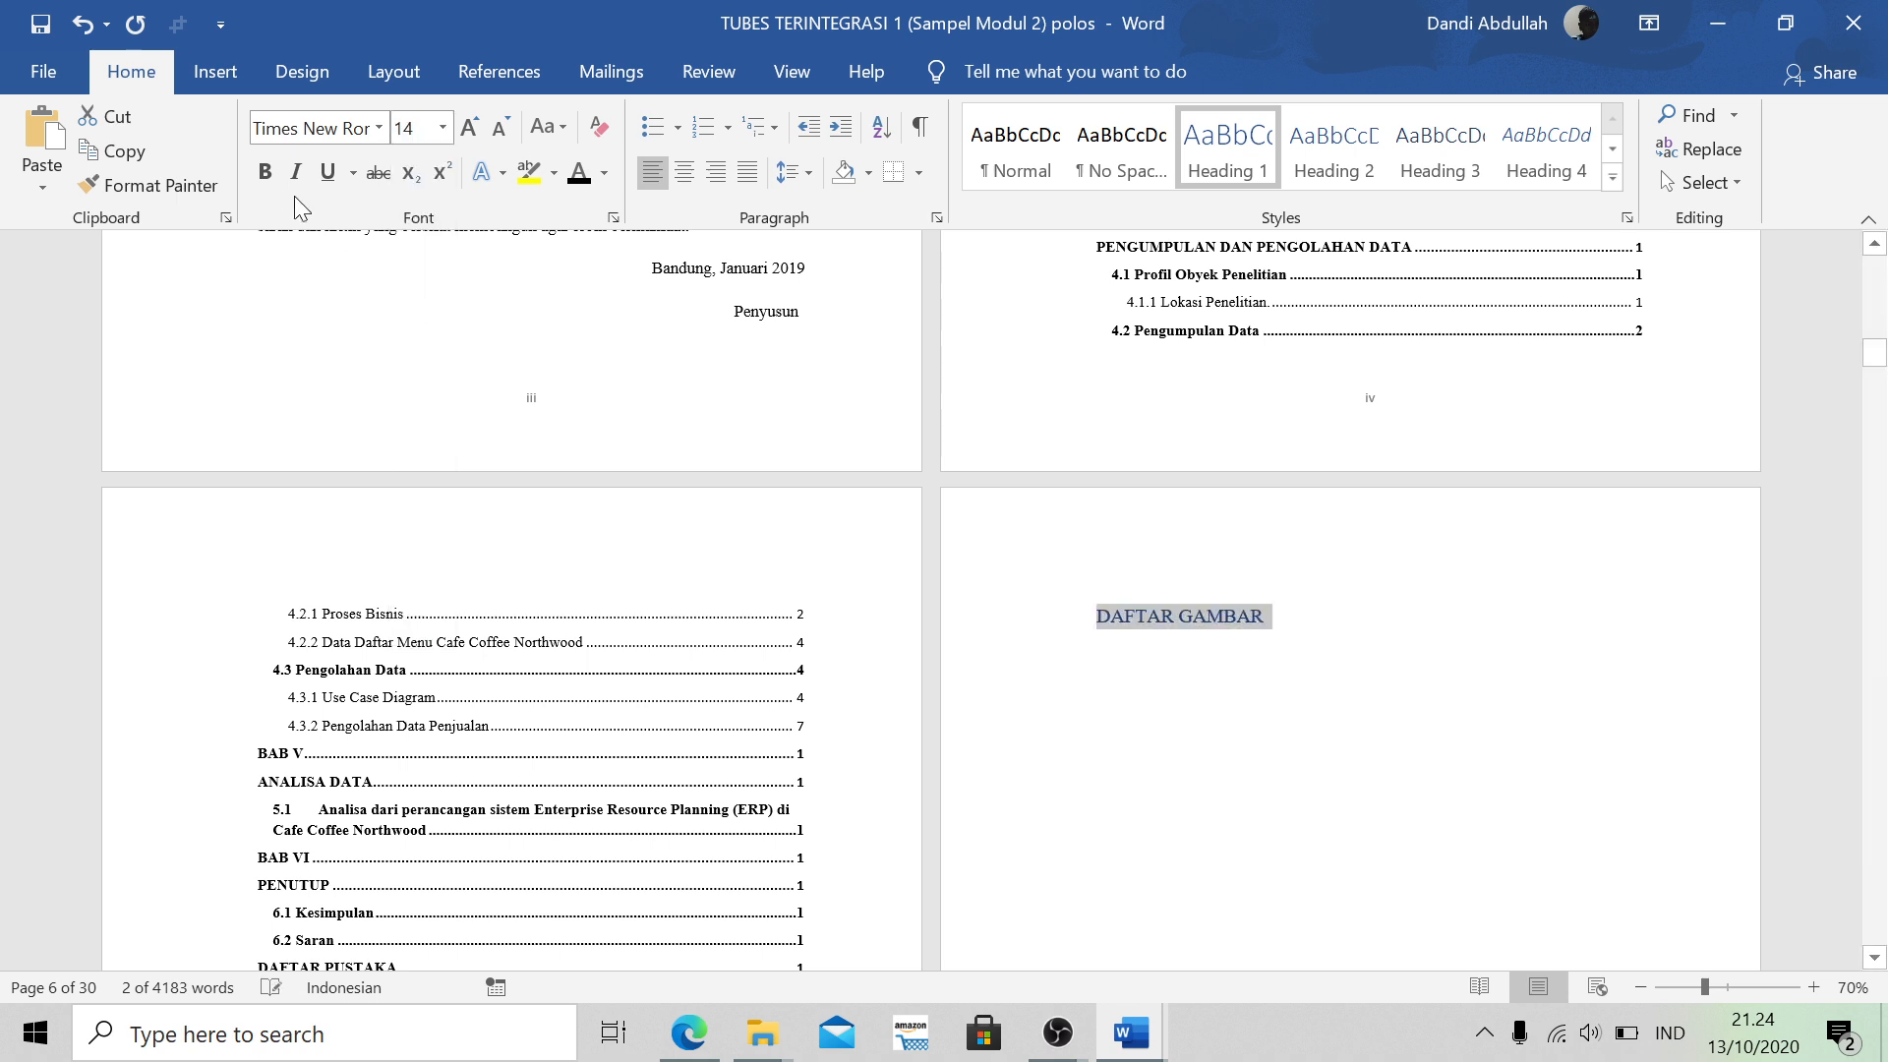
Make the DAFTAR GAMBAR heading bold, black and centered
click(264, 172)
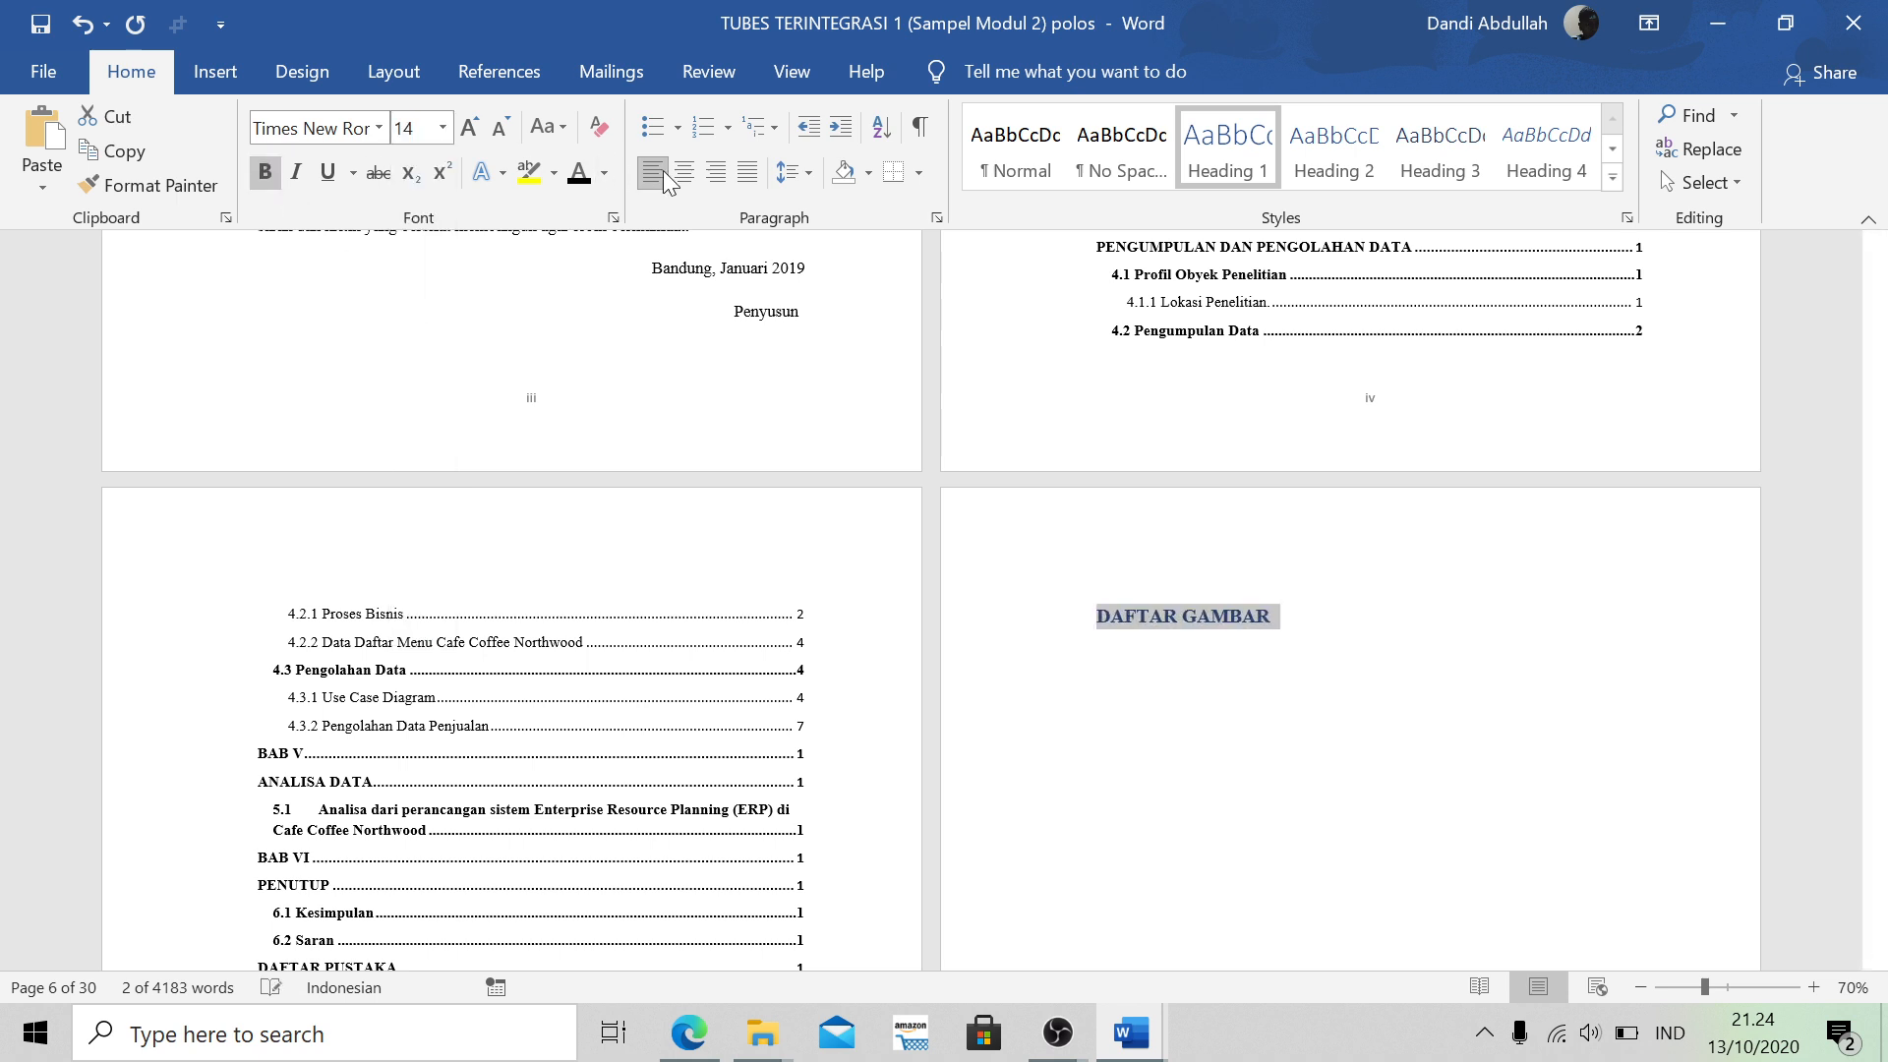
click(575, 169)
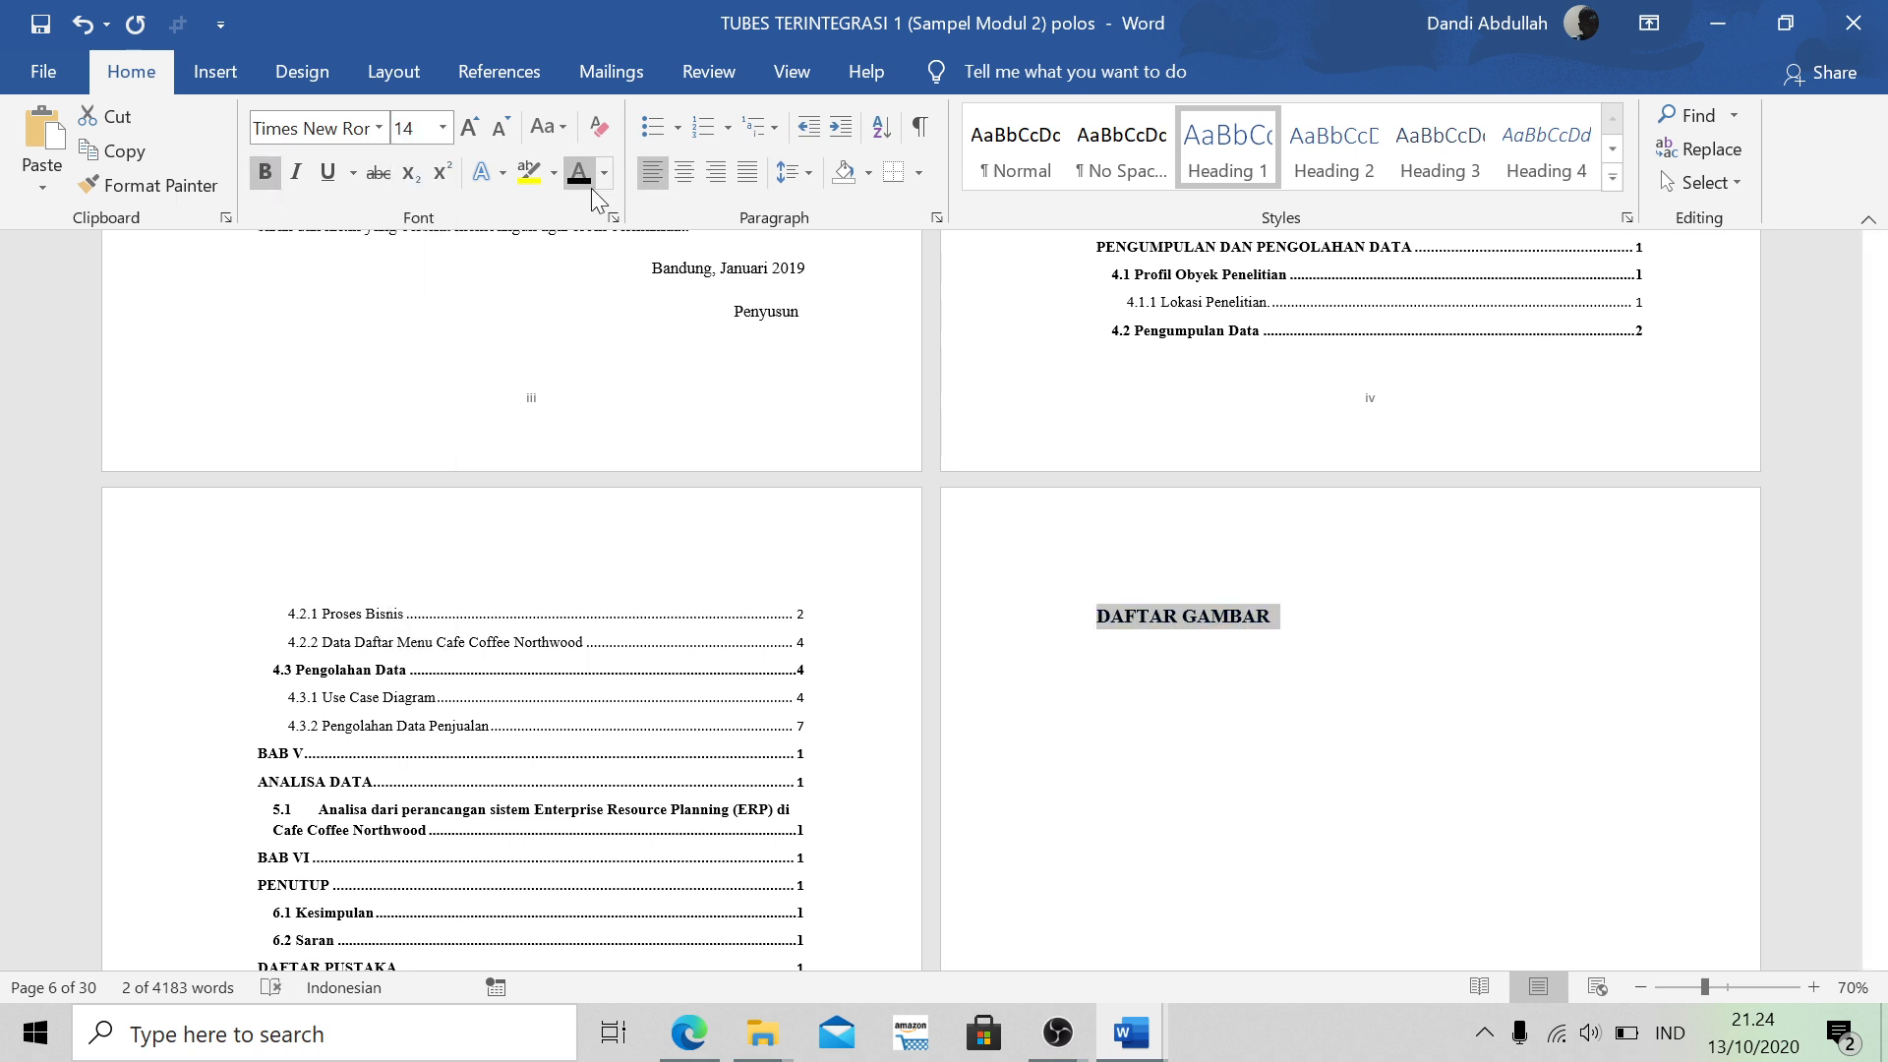
click(683, 172)
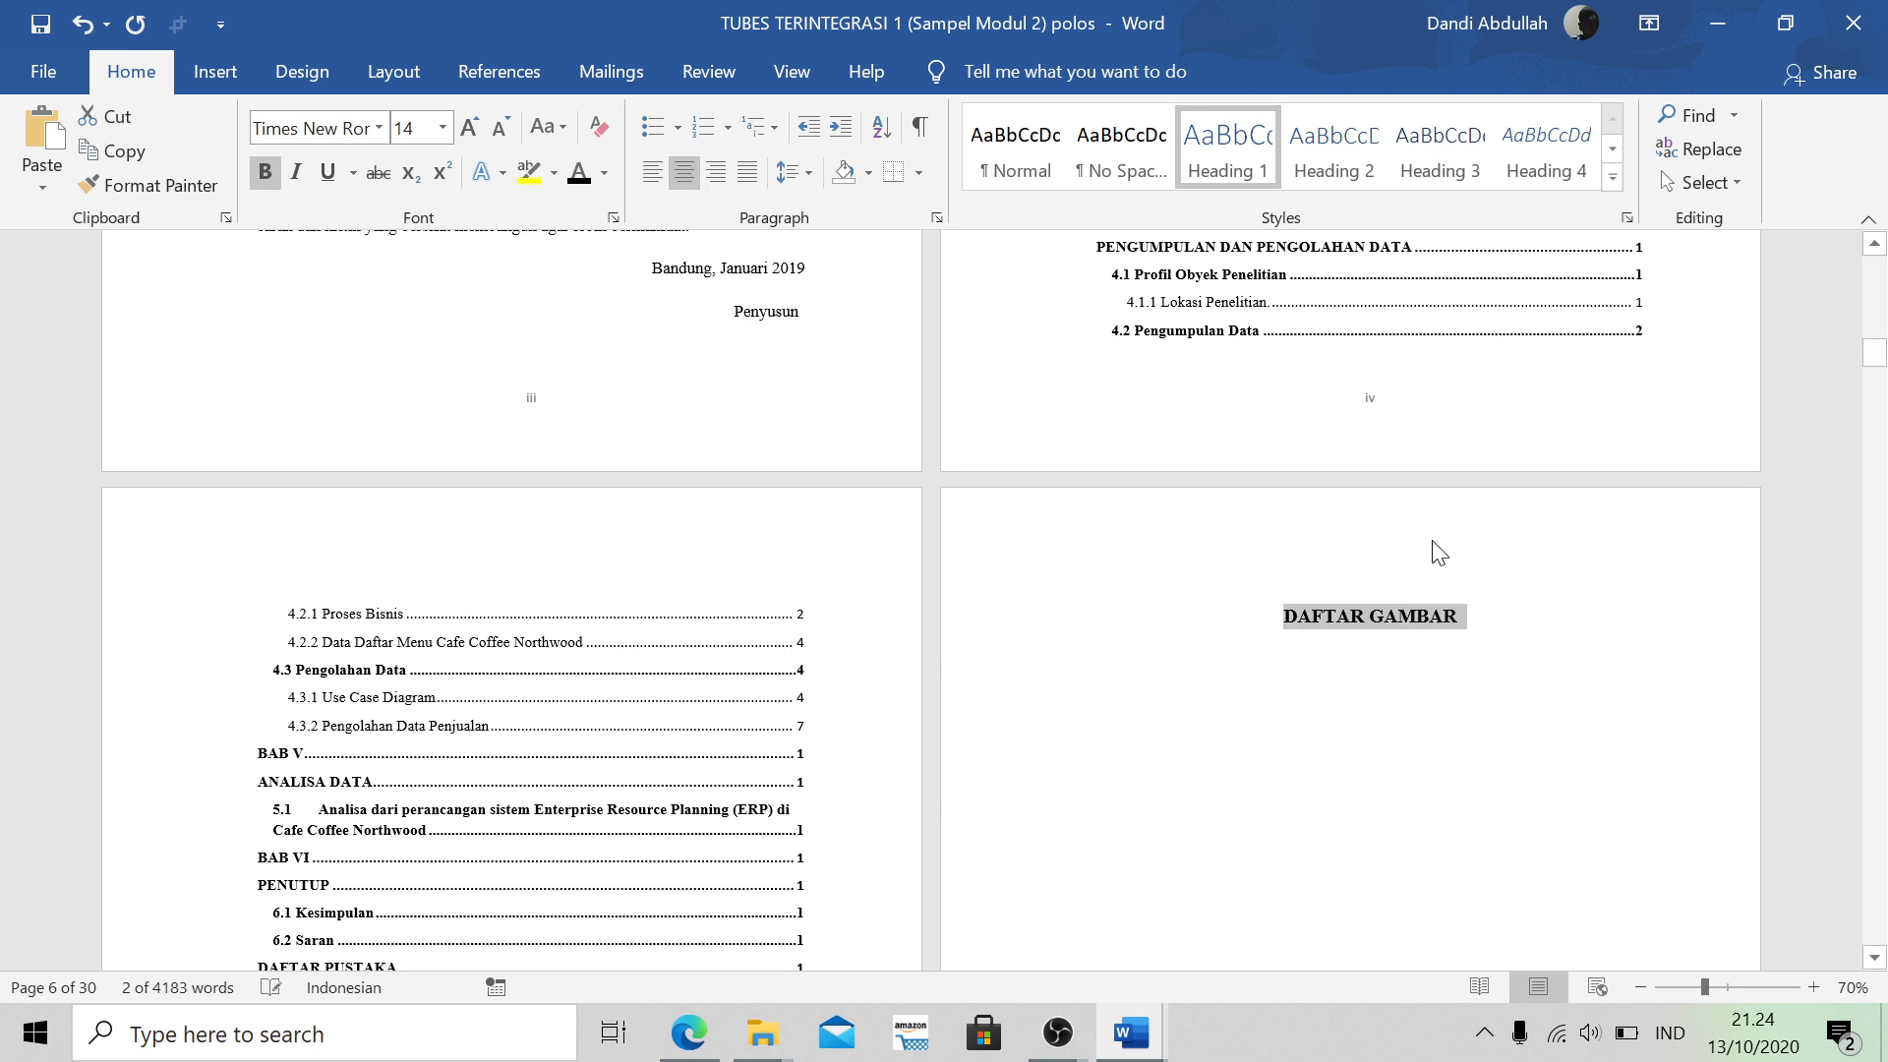
Add a new line below the DAFTAR GAMBAR heading
click(1485, 620)
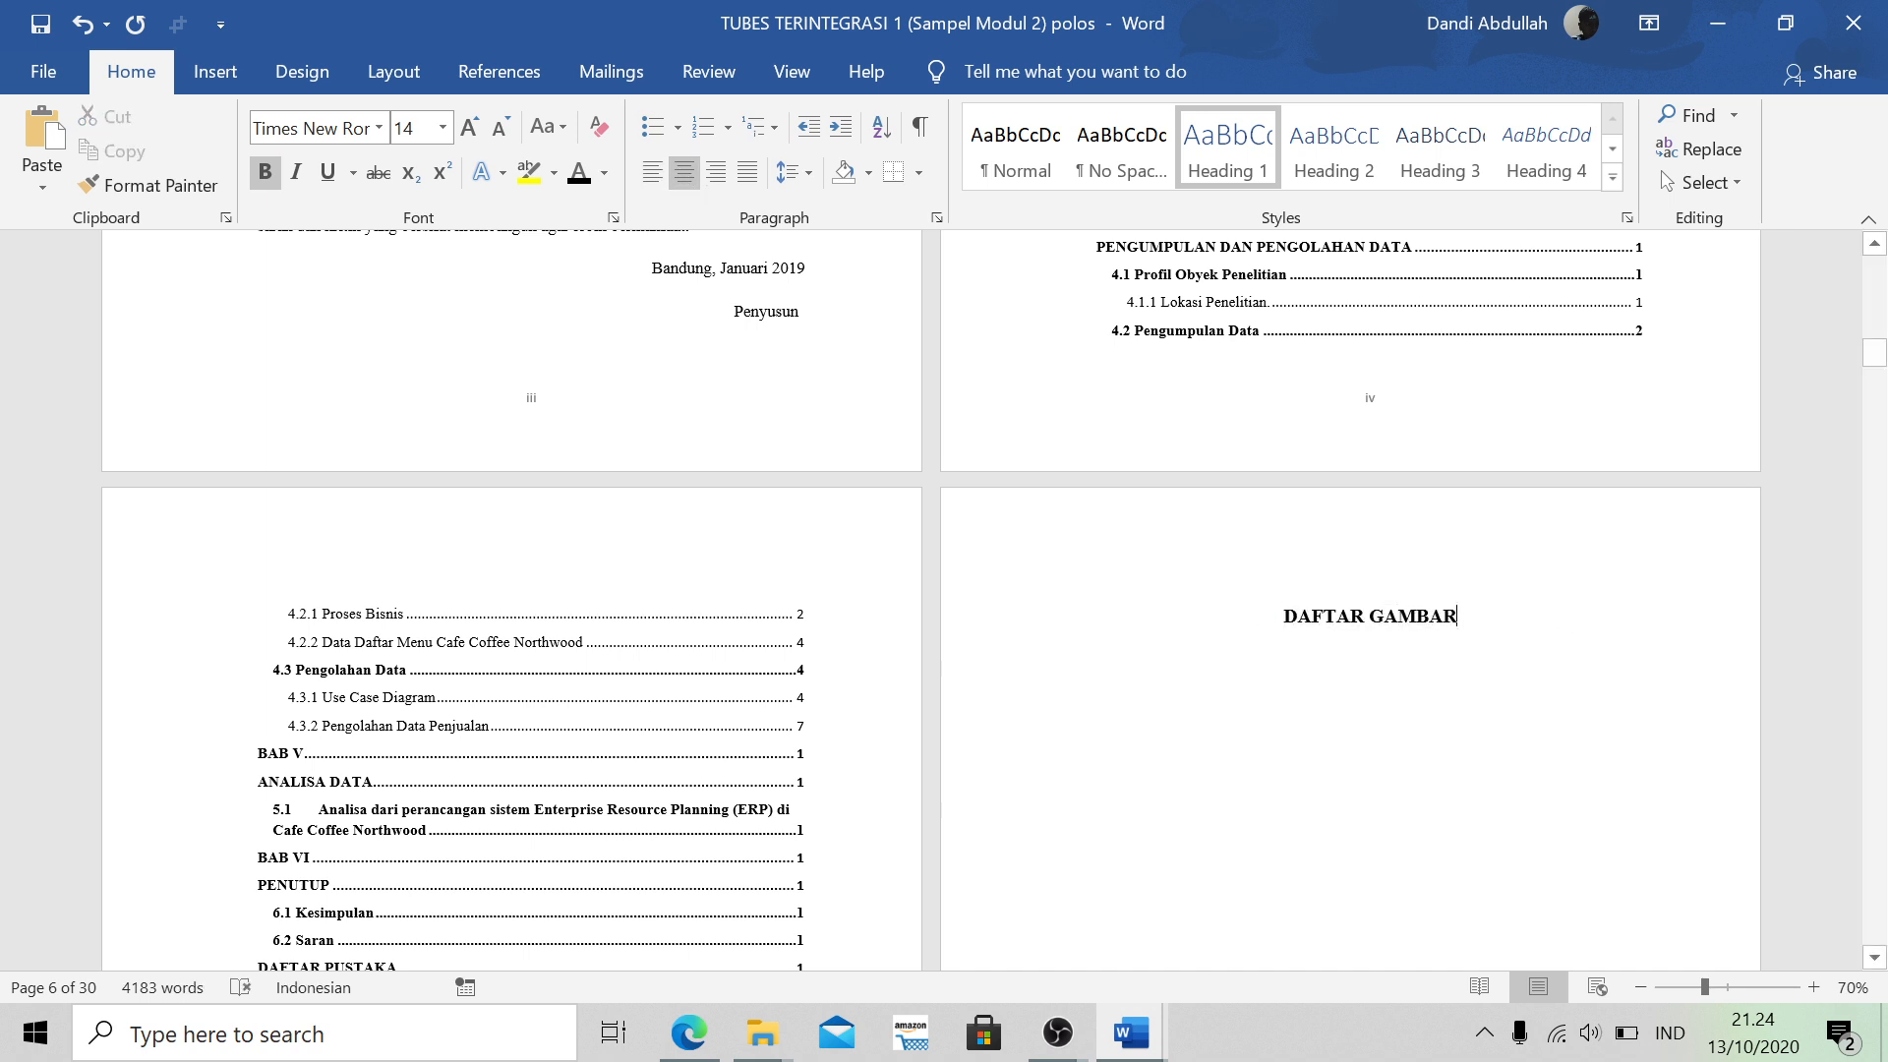
key(Return)
Look through the report's chapters for the first captioned figure, the research methodology flowchart
scroll(535, 840, down, 15)
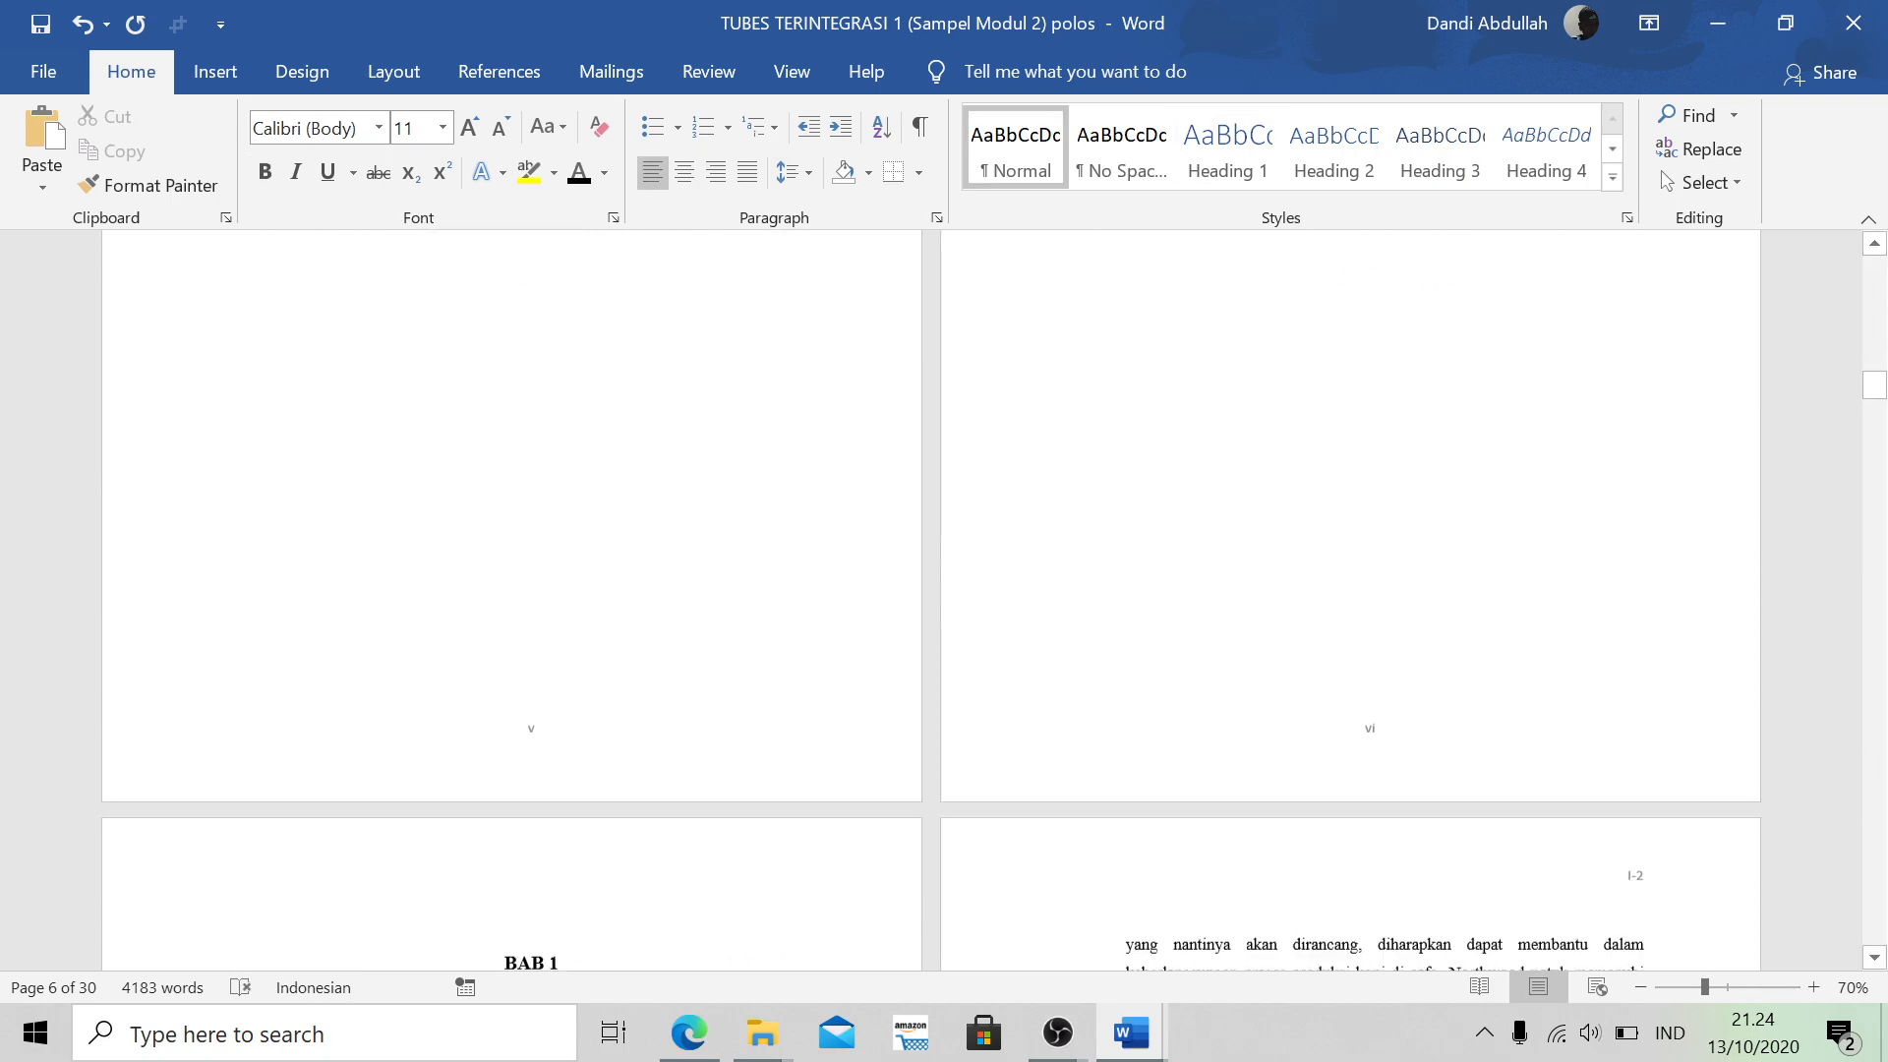
scroll(535, 841, down, 15)
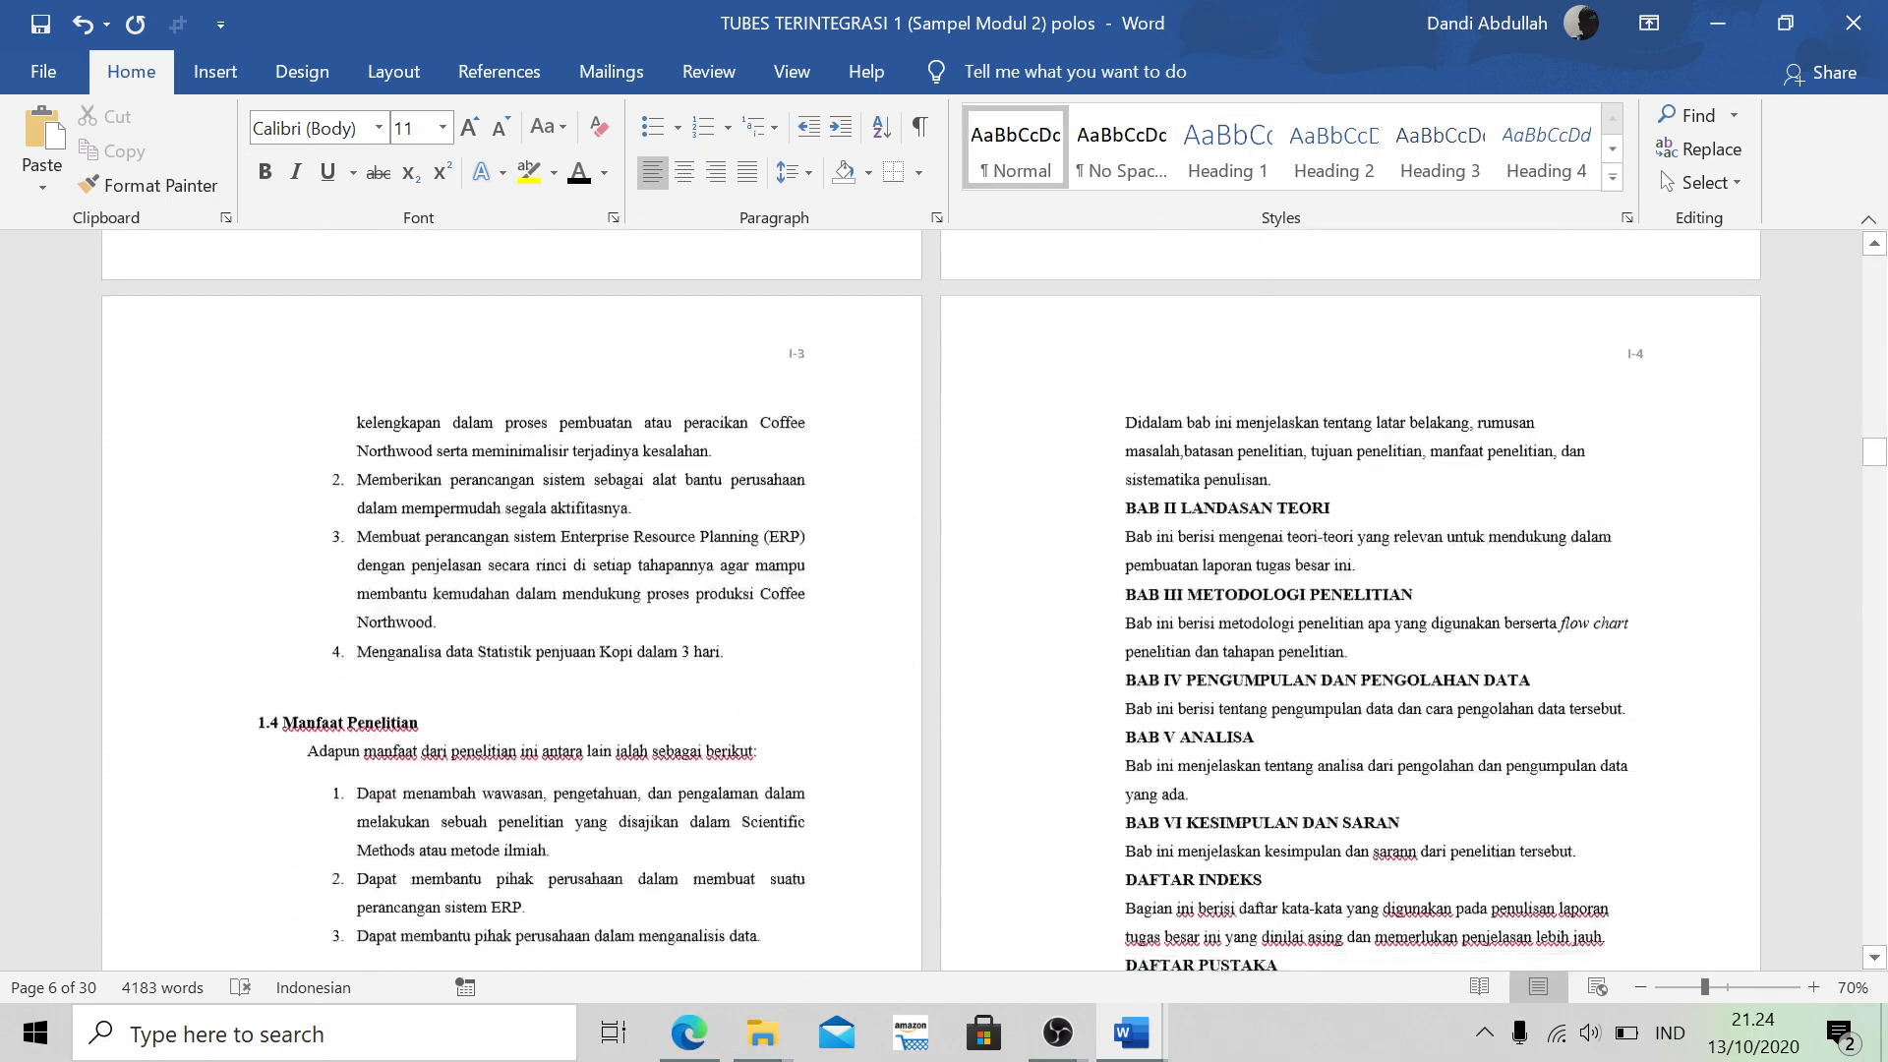
scroll(930, 600, down, 15)
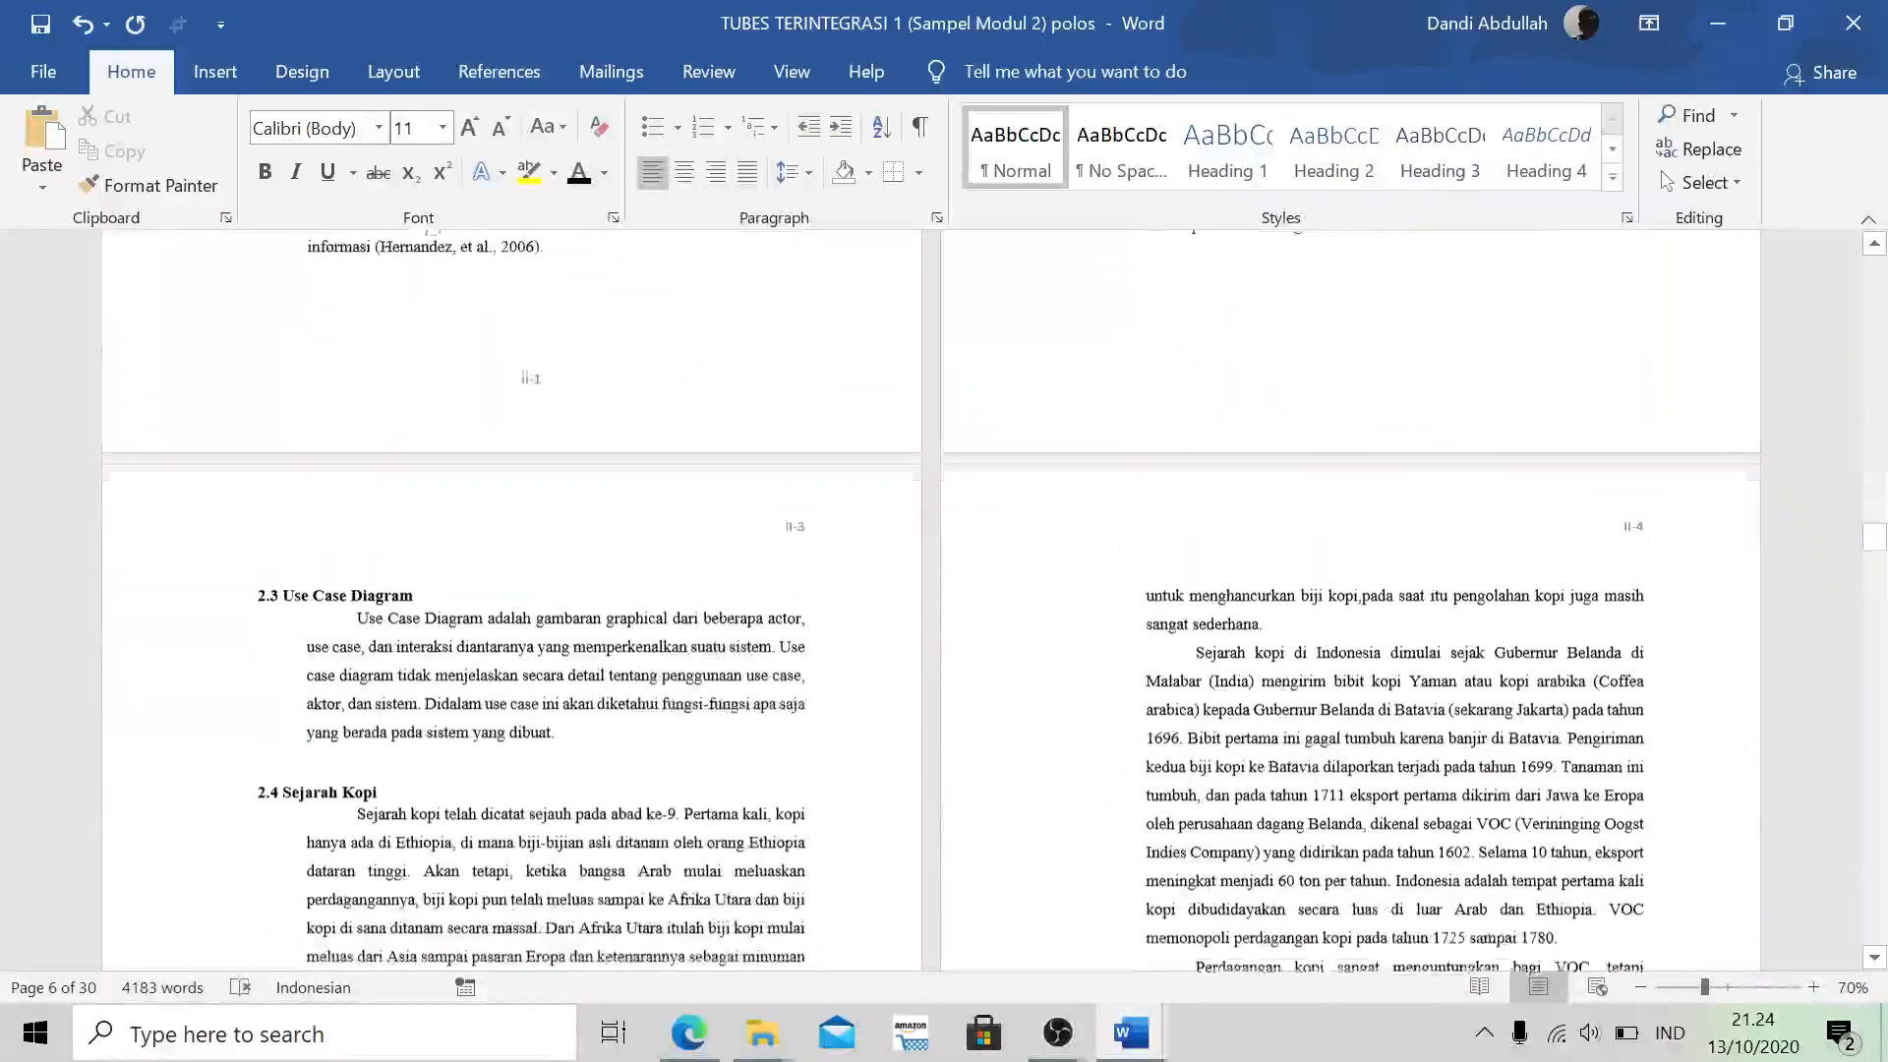
scroll(930, 600, down, 12)
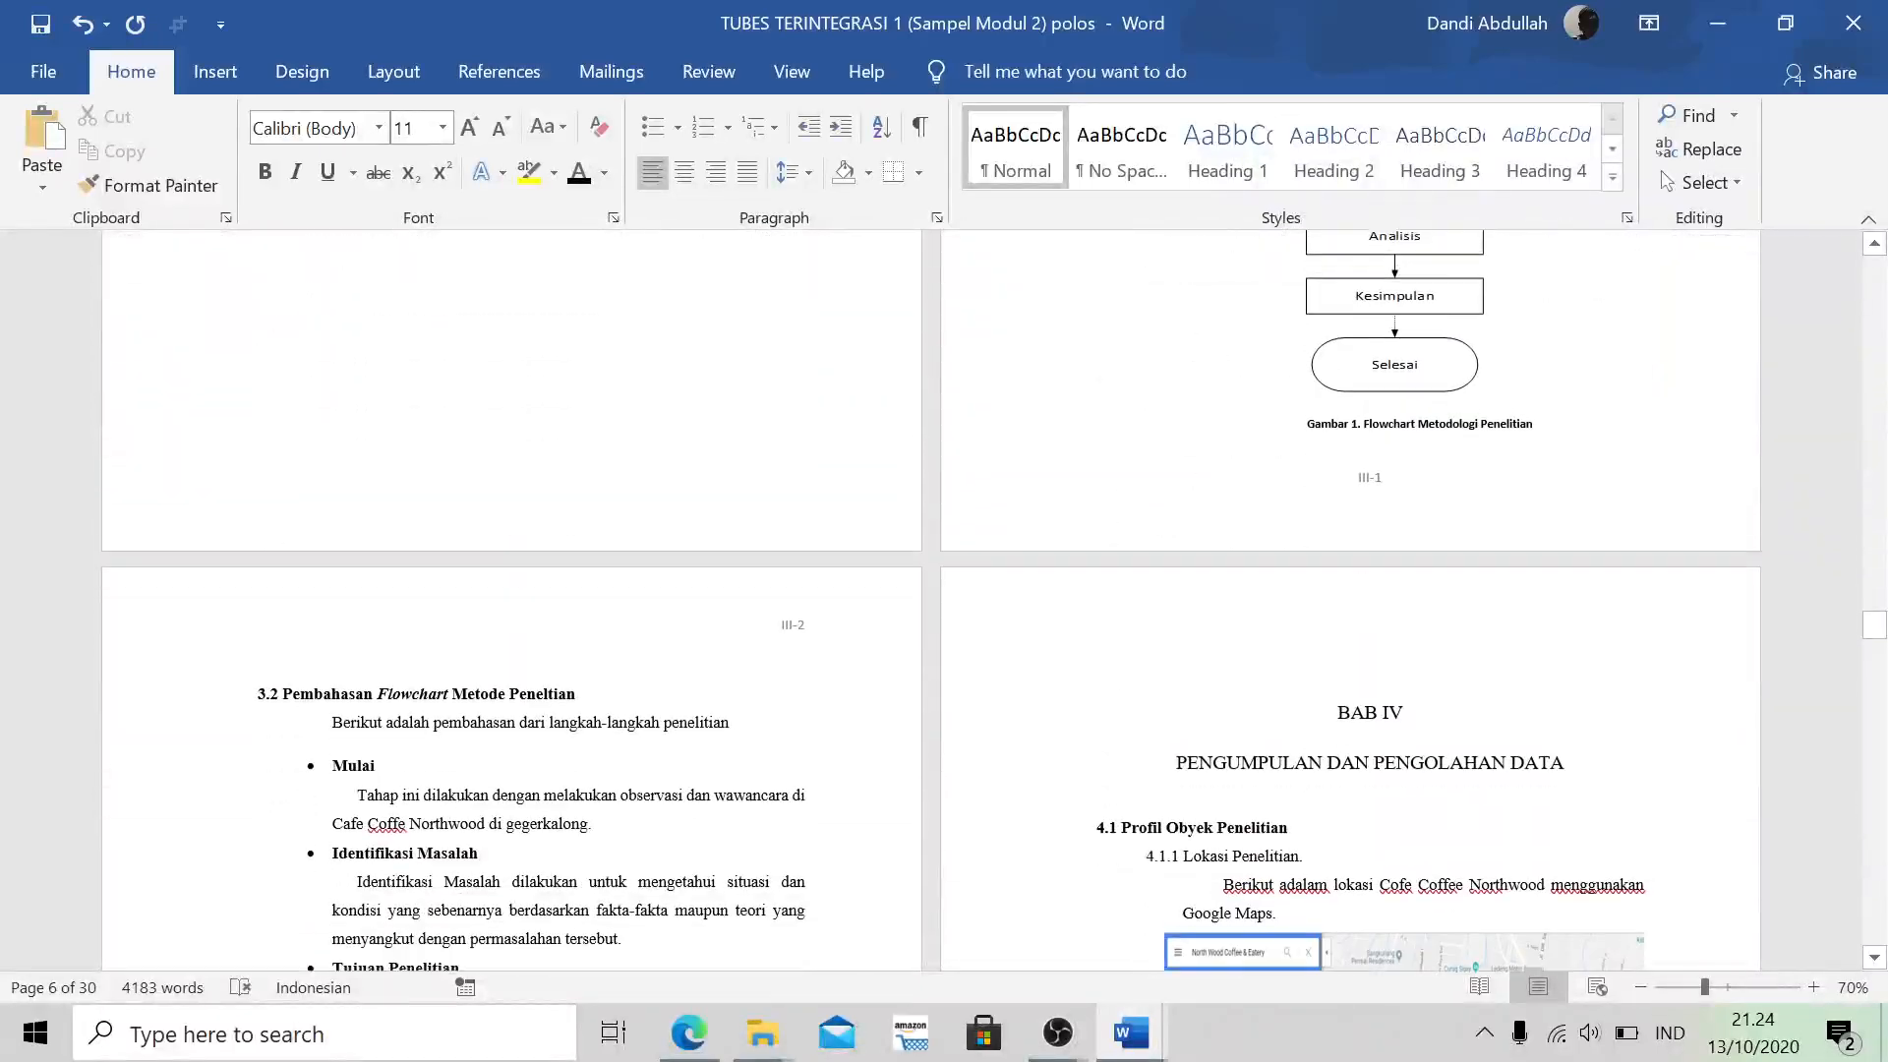
scroll(930, 599, up, 3)
scroll(1628, 484, down, 3)
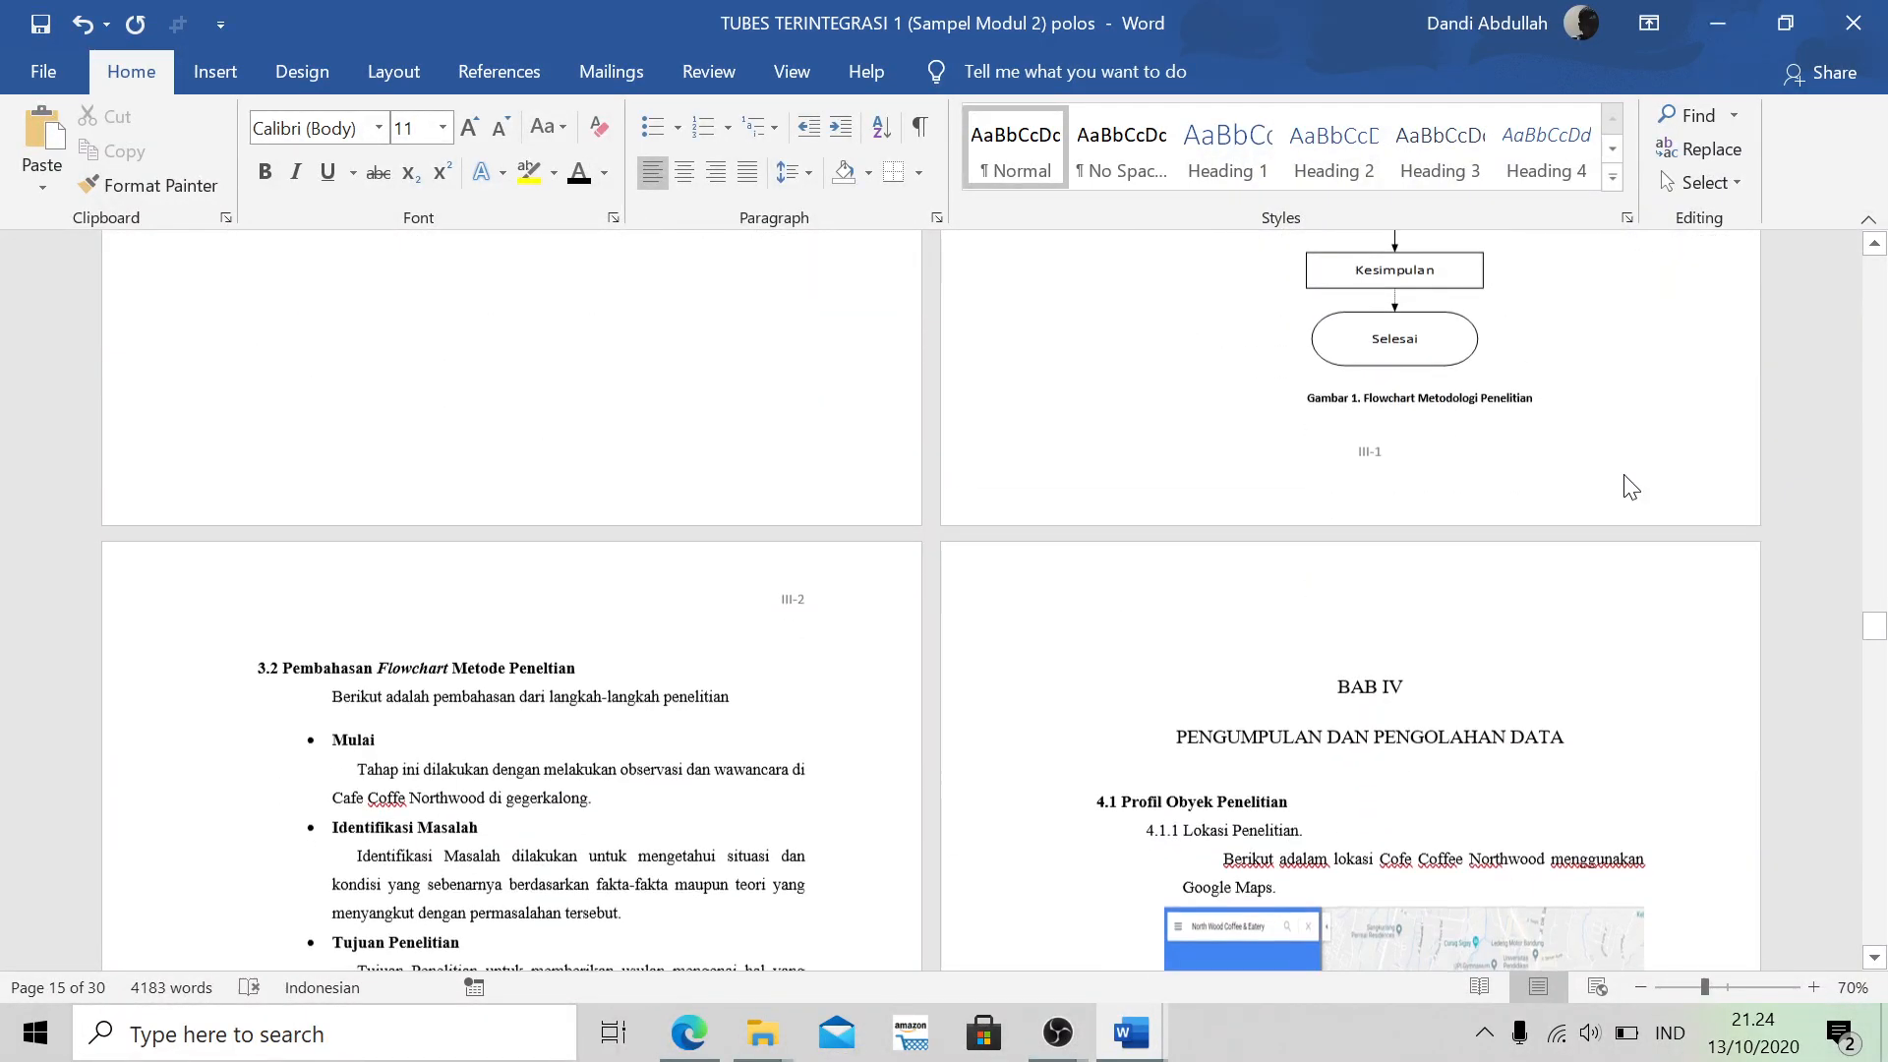
scroll(1628, 485, up, 2)
Switch to the finished sample report, examine its DAFTAR TABEL page, and return to the polos report
key(alt+Tab)
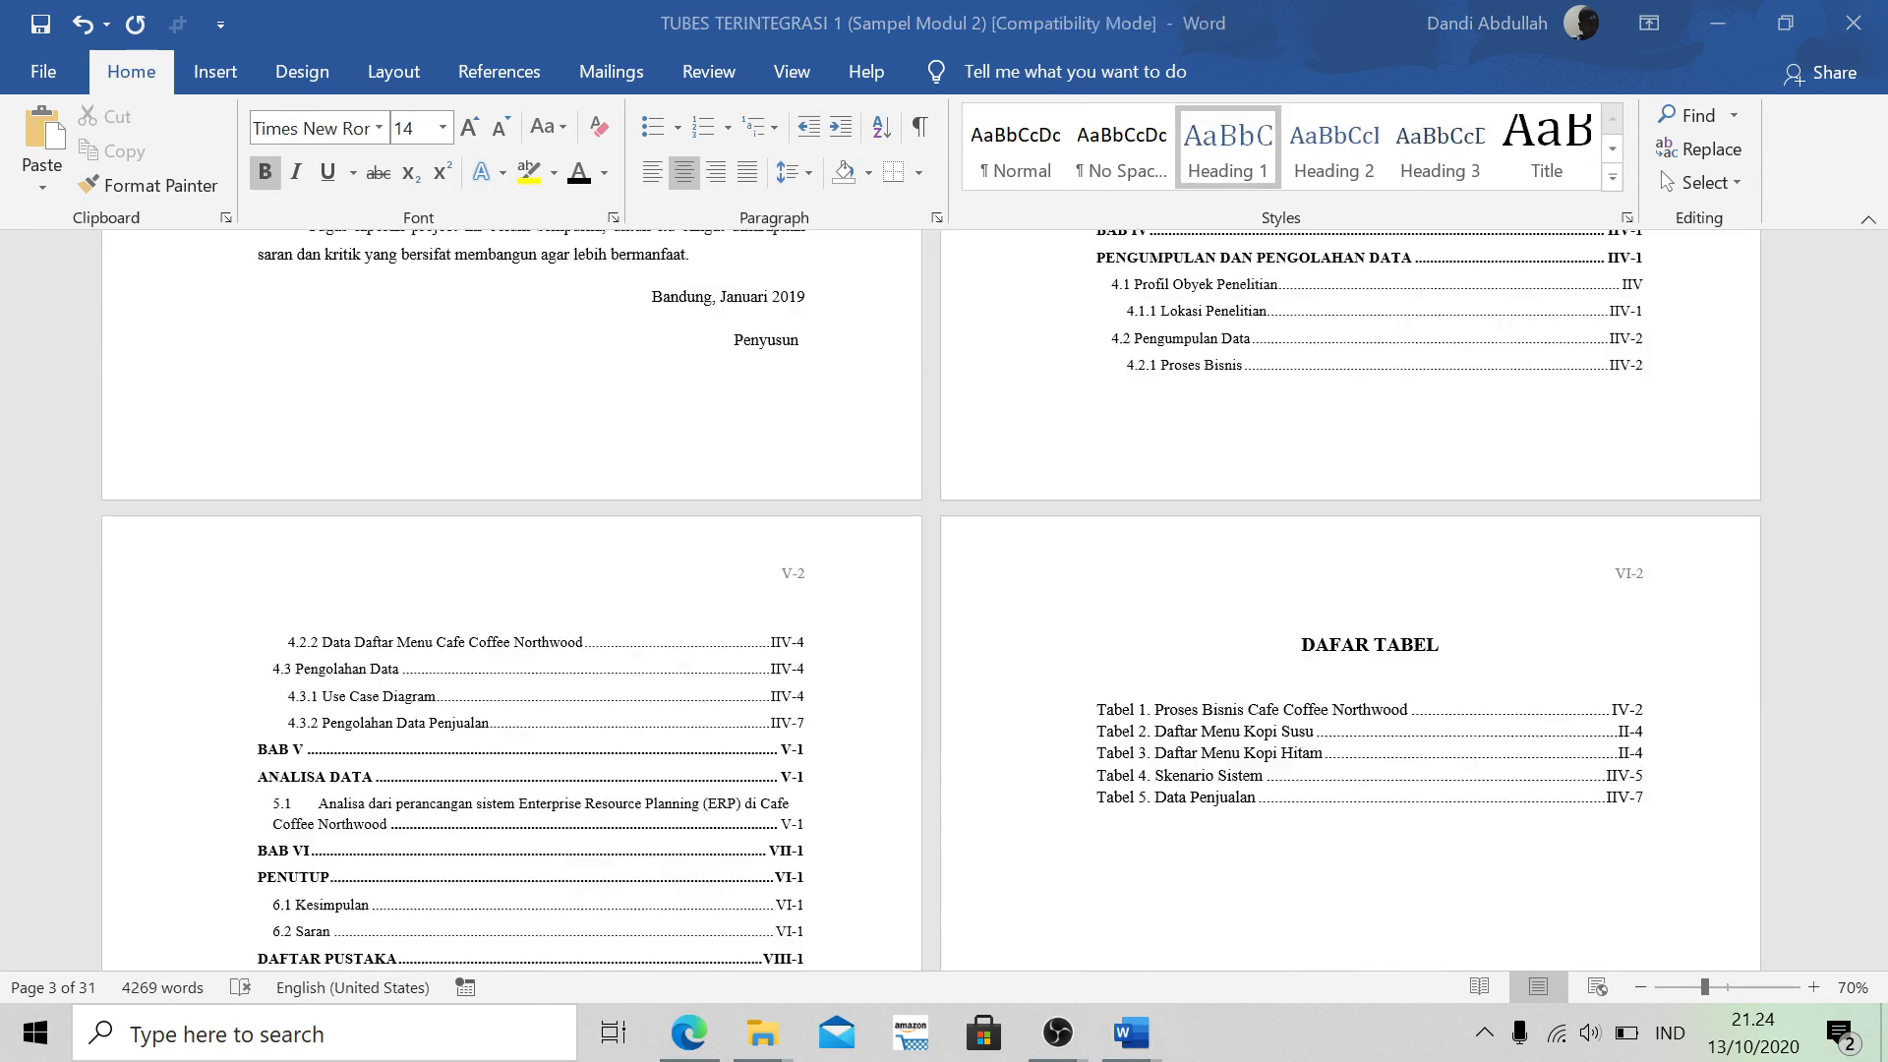
scroll(930, 600, up, 1)
key(alt+Tab)
key(alt+Tab)
key(alt+Tab)
key(alt+Tab)
key(alt+Tab)
key(alt+Tab)
key(alt+Tab)
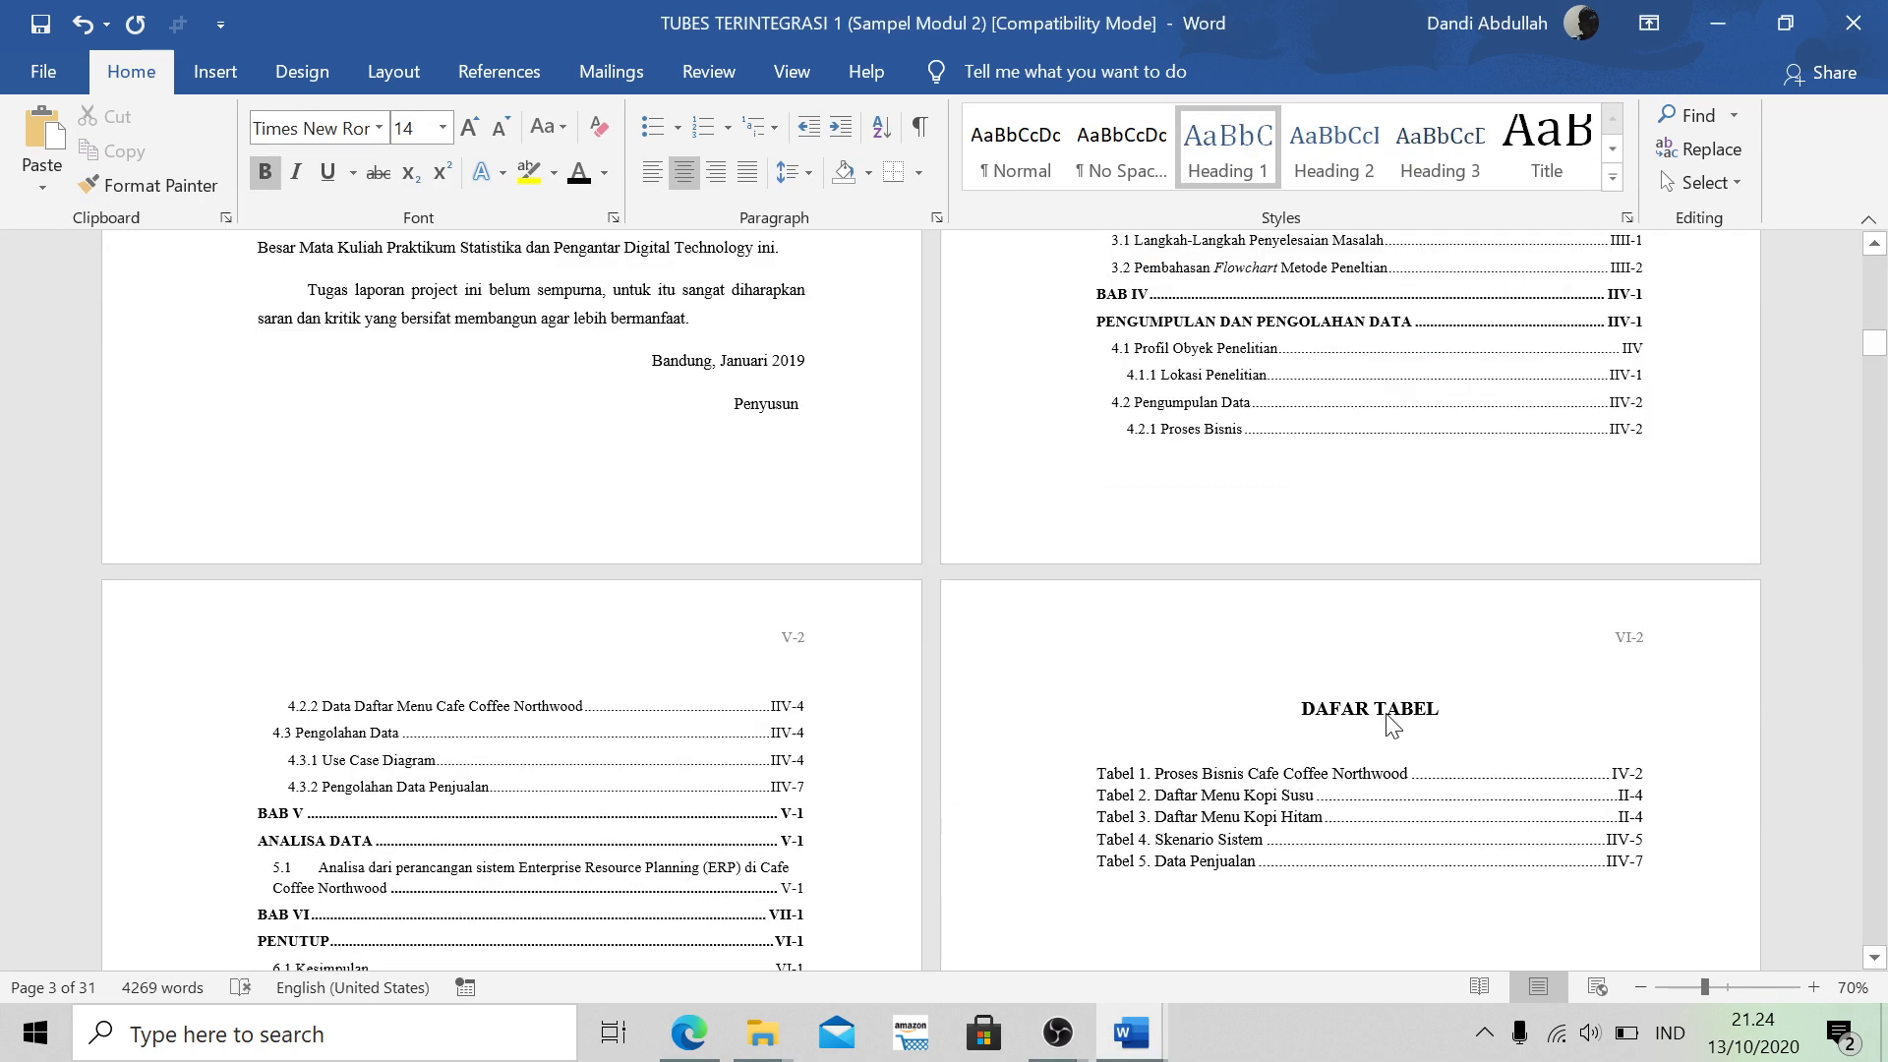
scroll(1391, 725, up, 1)
scroll(1392, 725, down, 3)
key(alt+Tab)
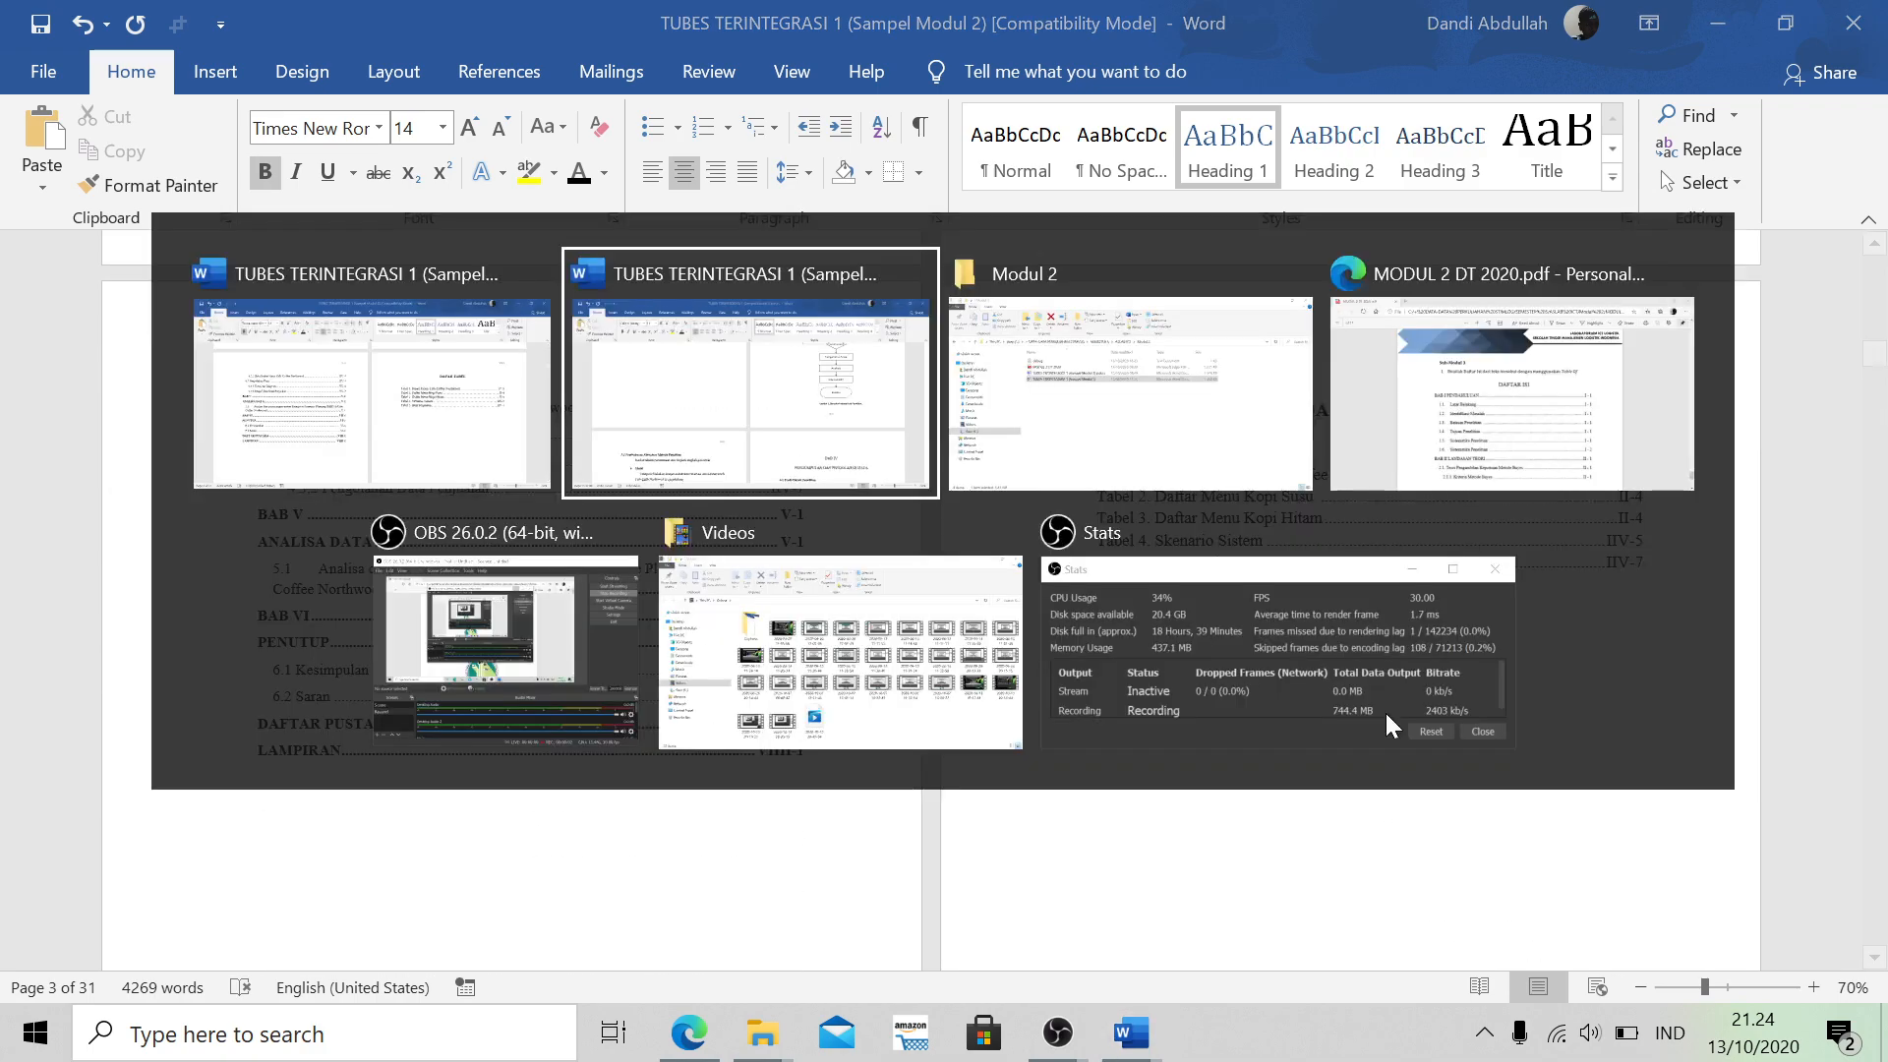
Delete the caption "Gambar 1. Flowchart Metodologi Penelitian" below the methodology flowchart in chapter III
scroll(931, 600, down, 5)
scroll(931, 600, up, 8)
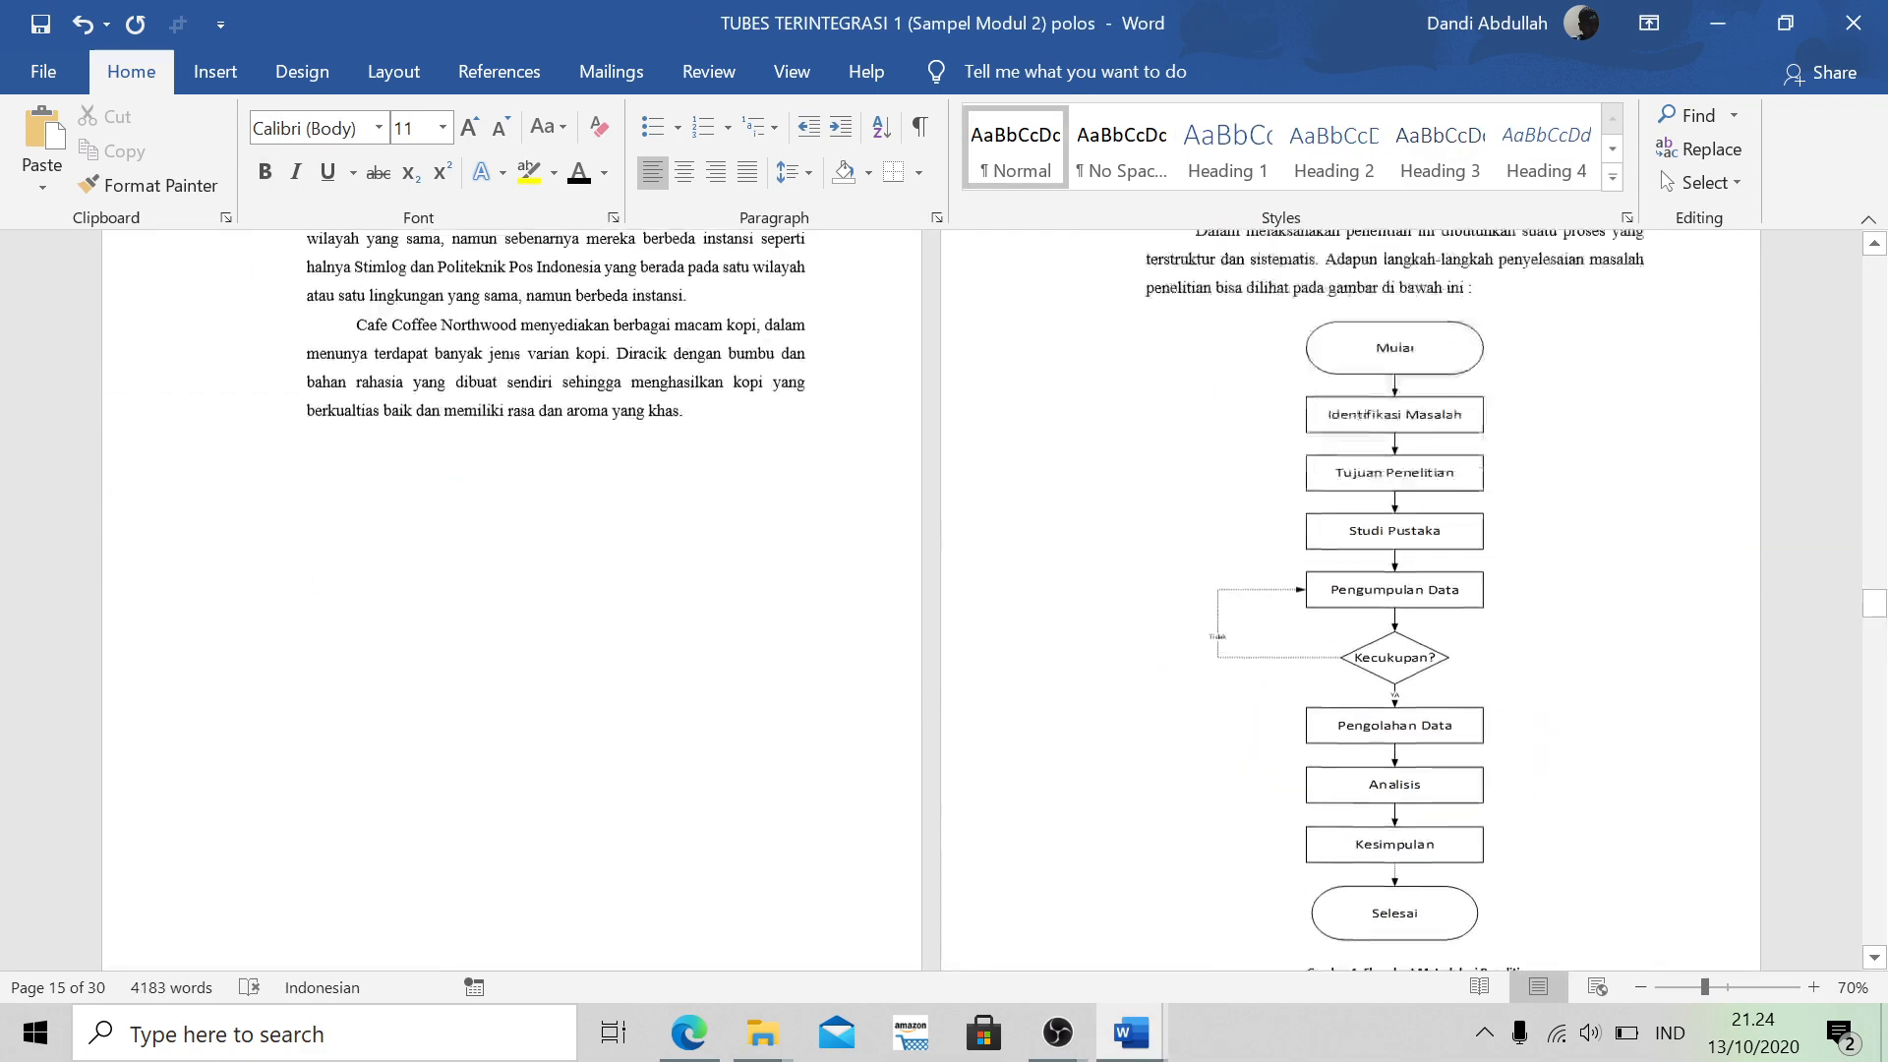
scroll(931, 600, up, 20)
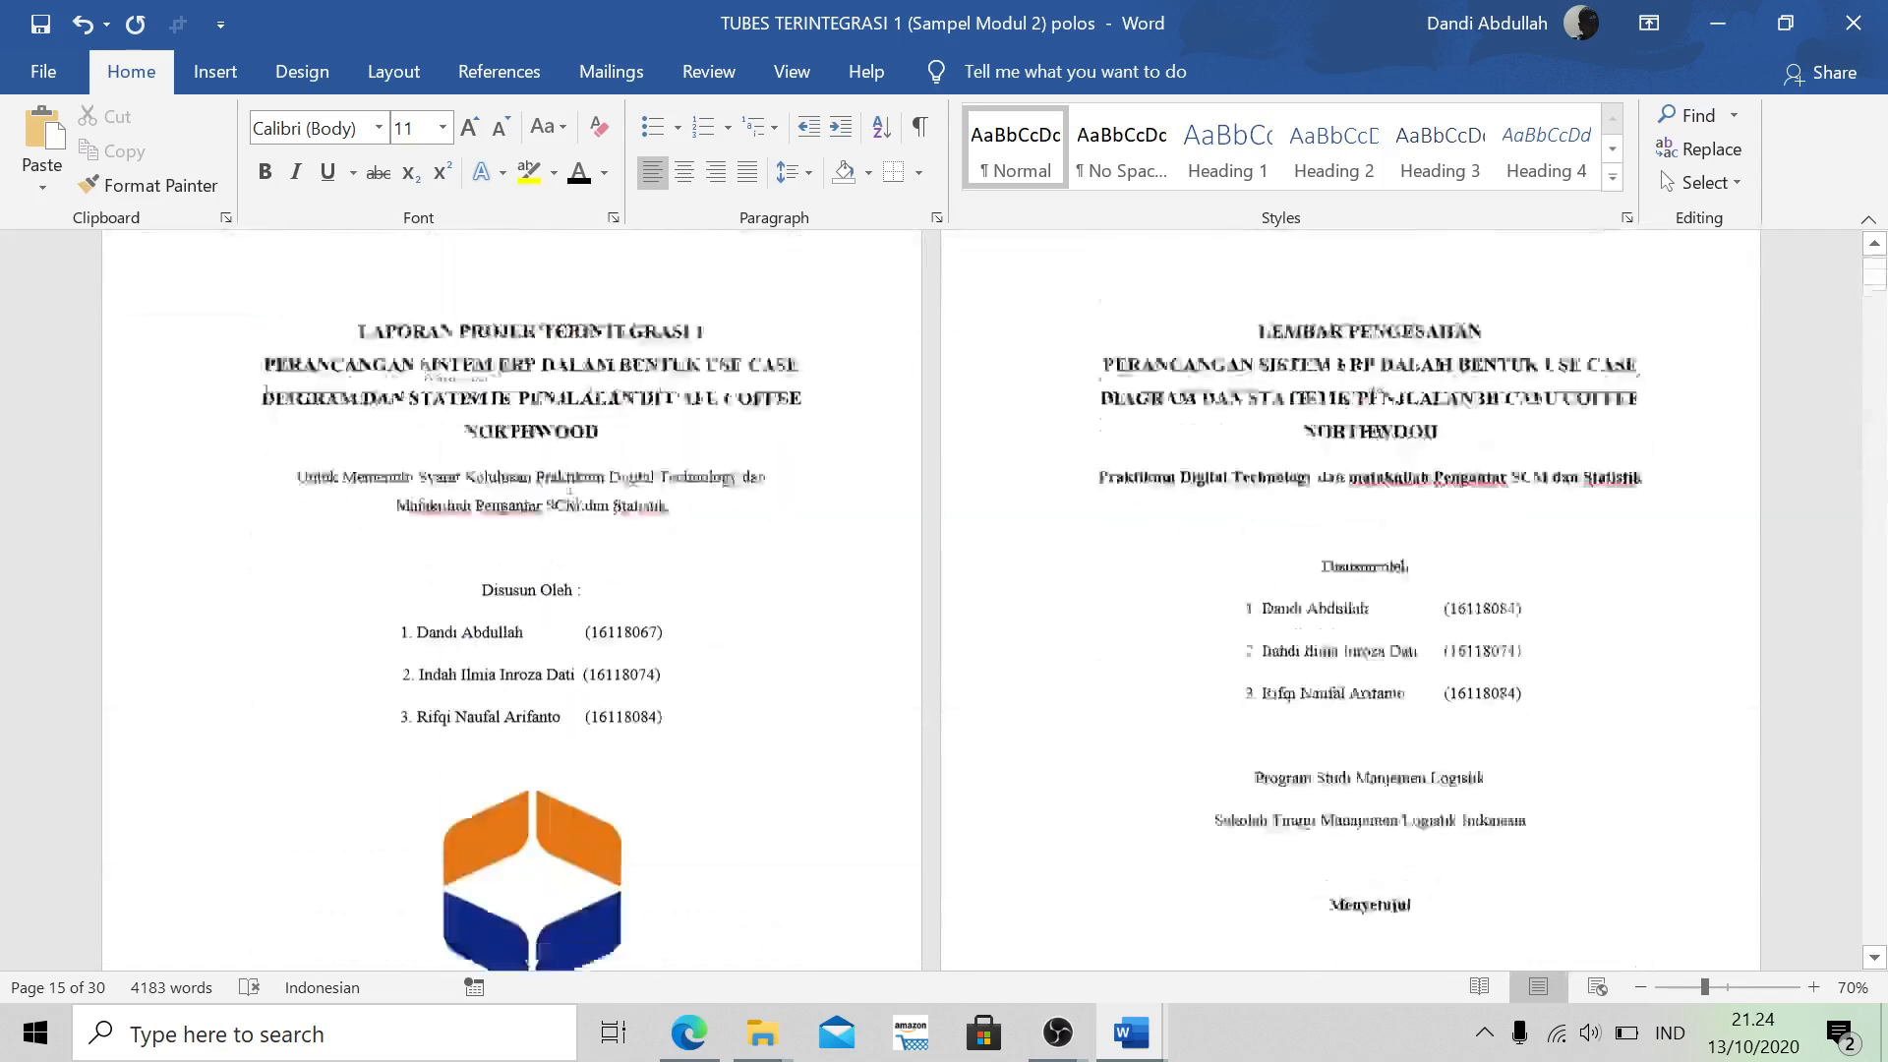
scroll(931, 600, down, 20)
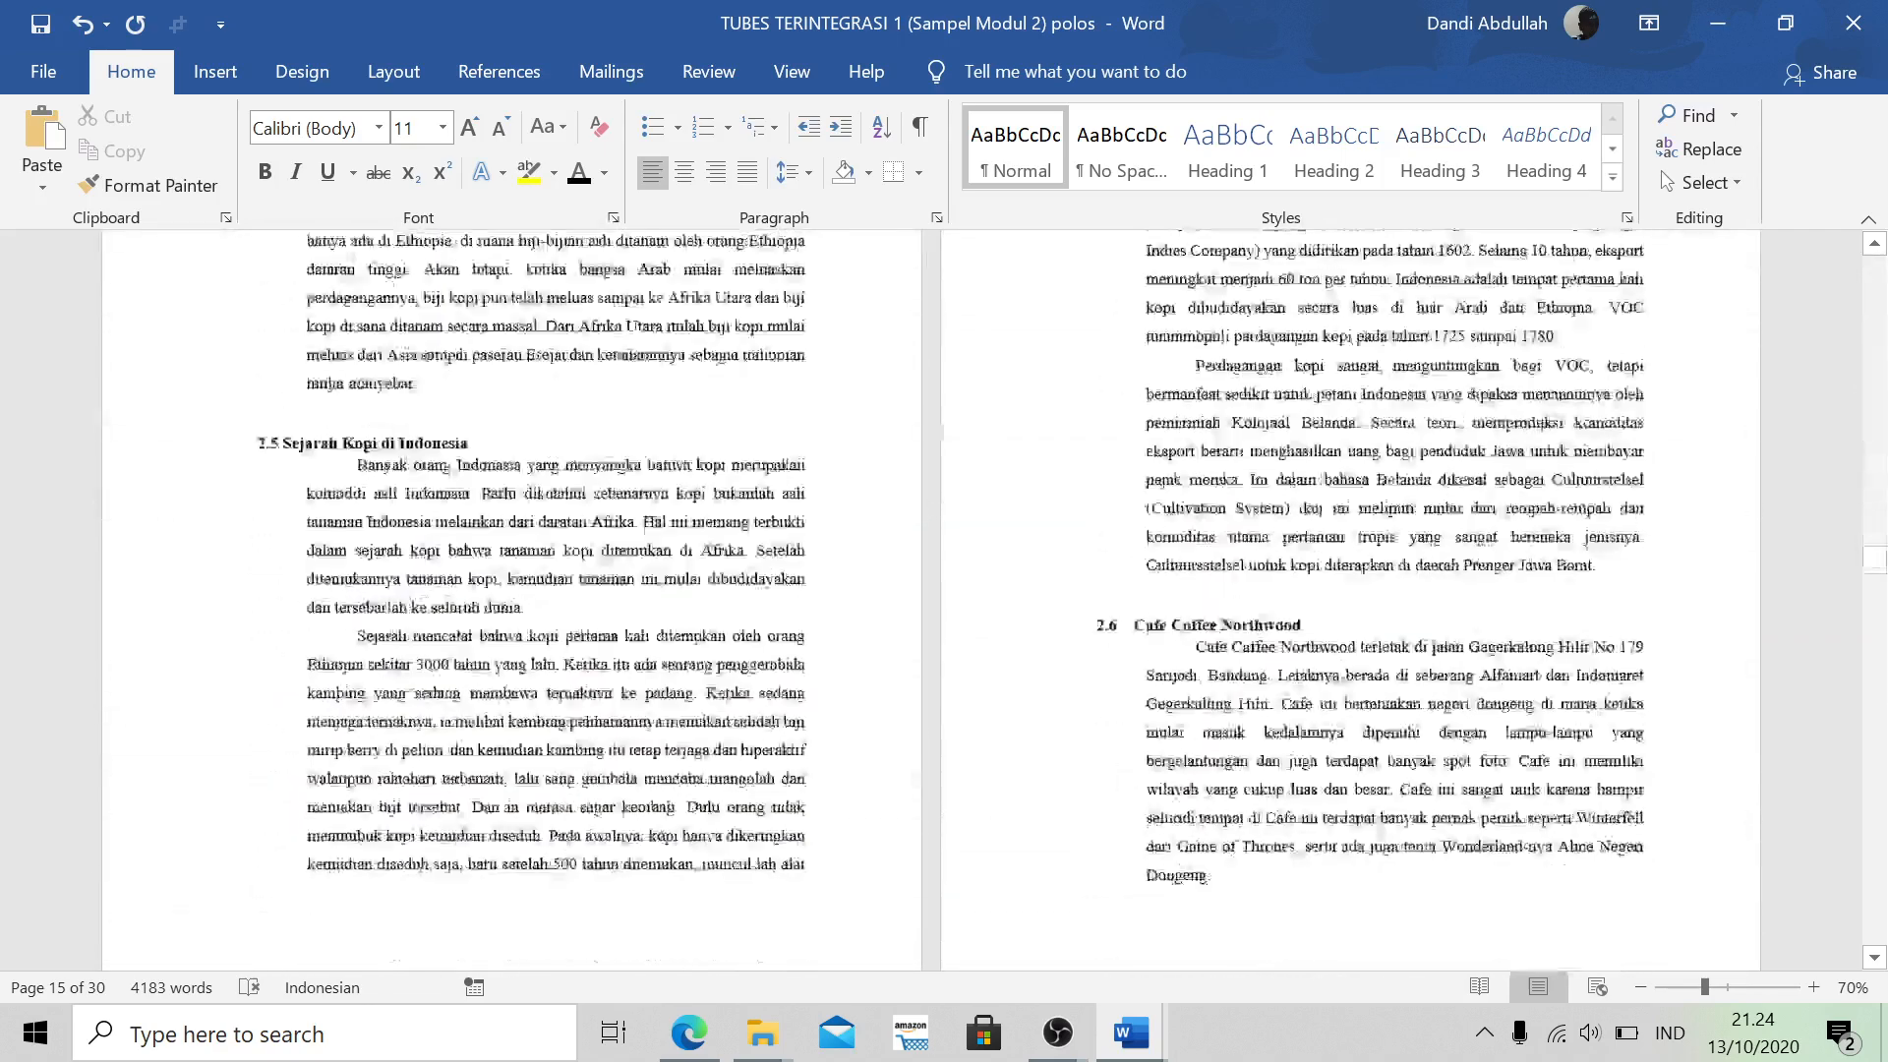
scroll(930, 600, down, 5)
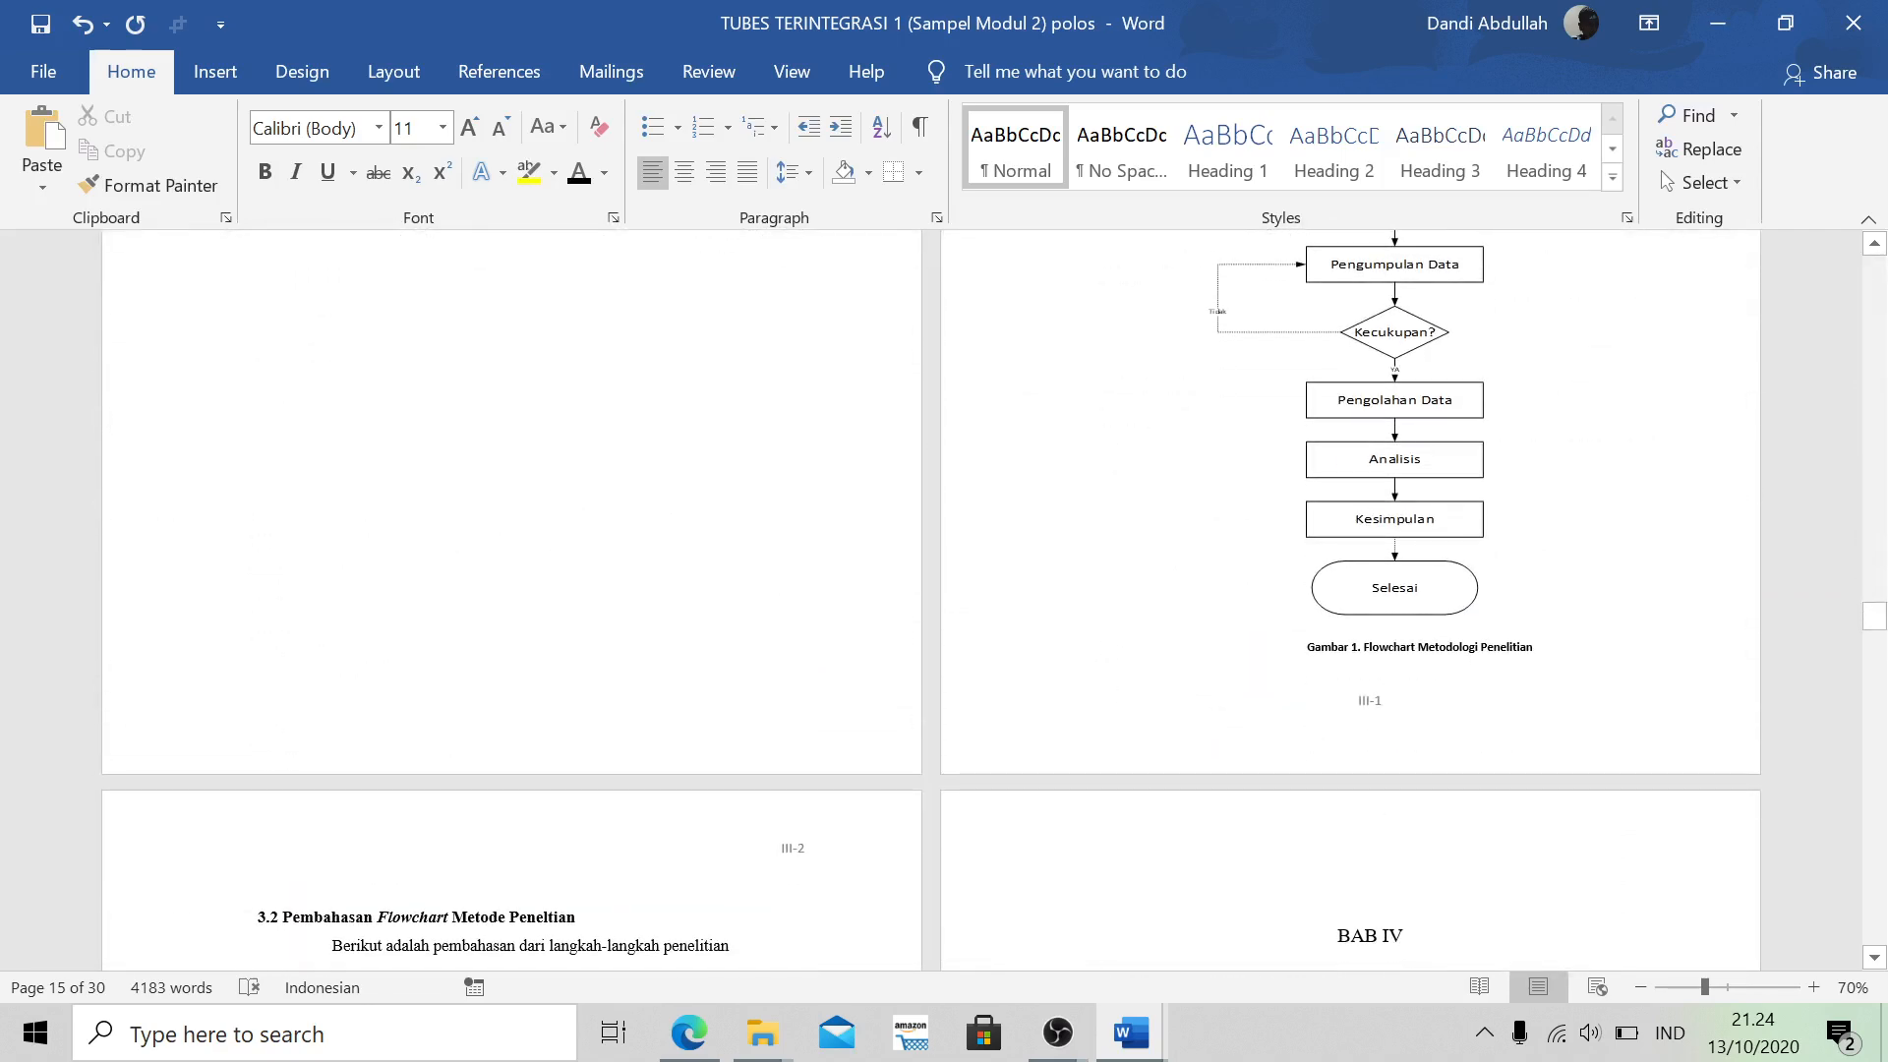
drag(1534, 647, 1307, 647)
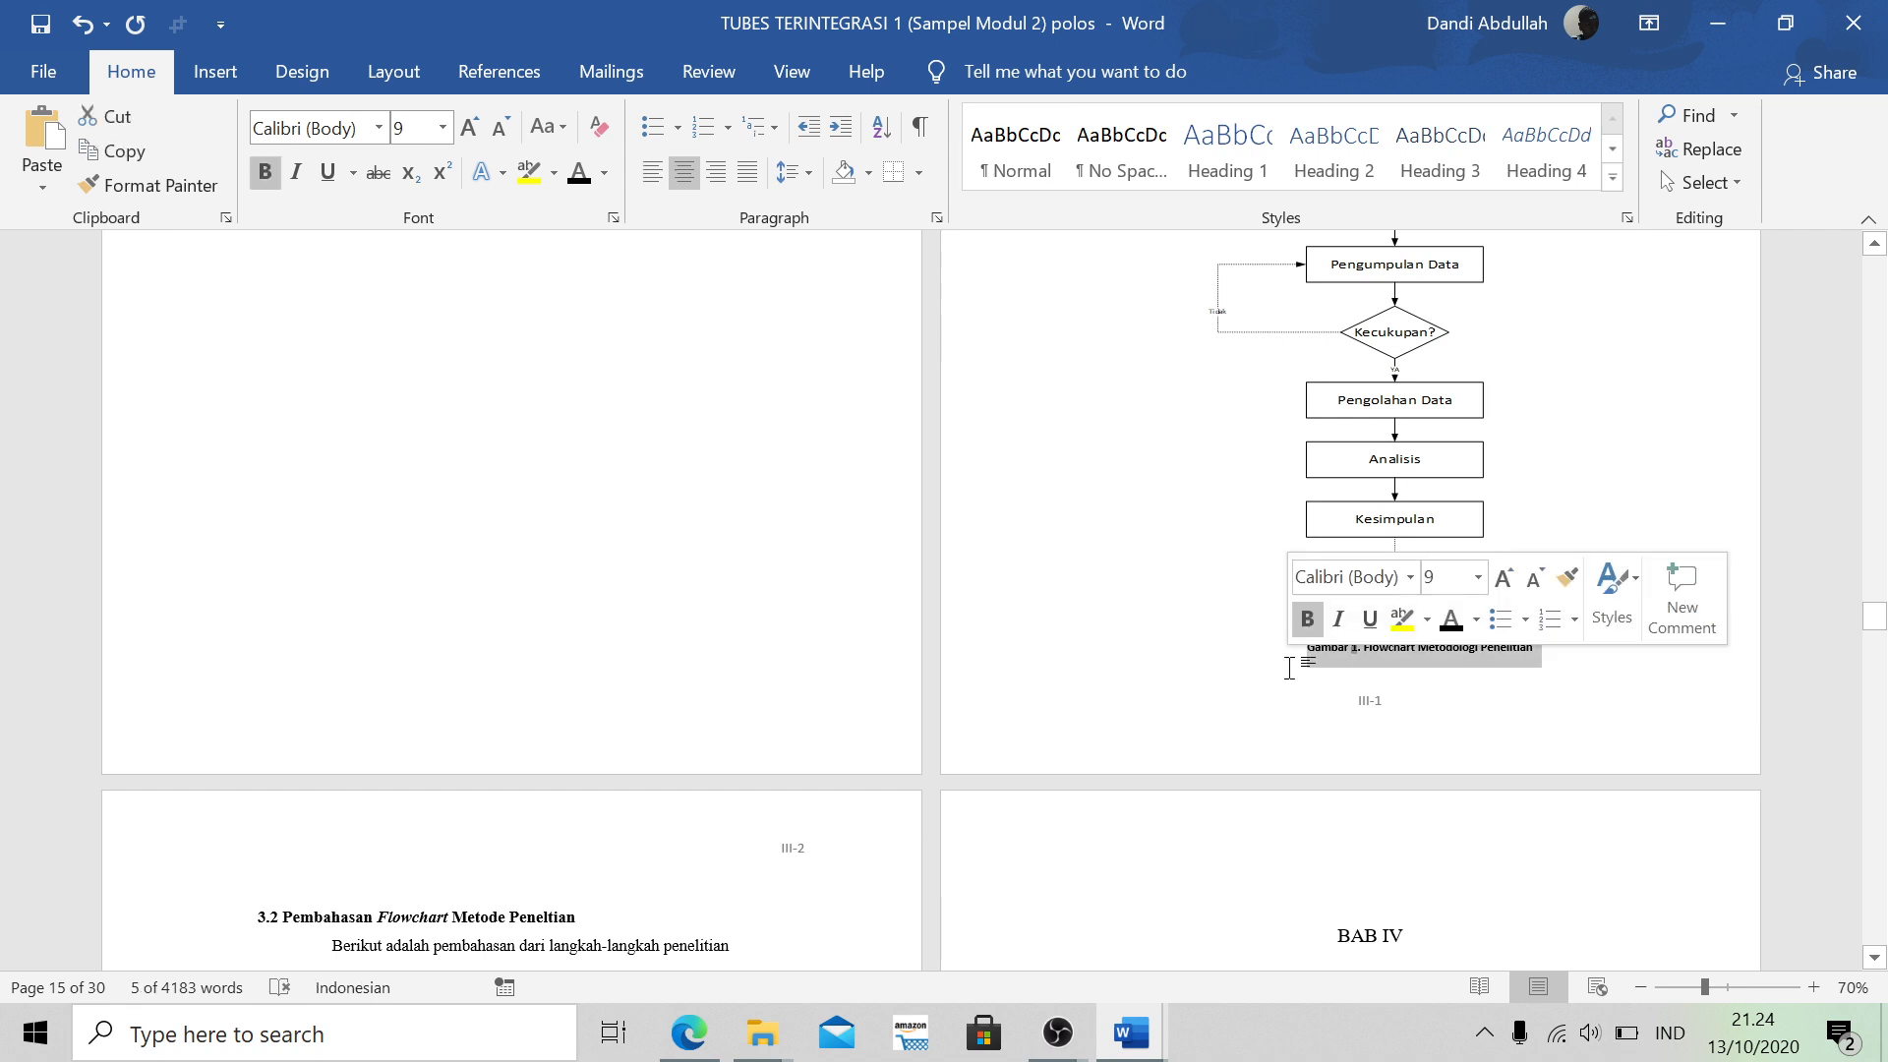
key(Delete)
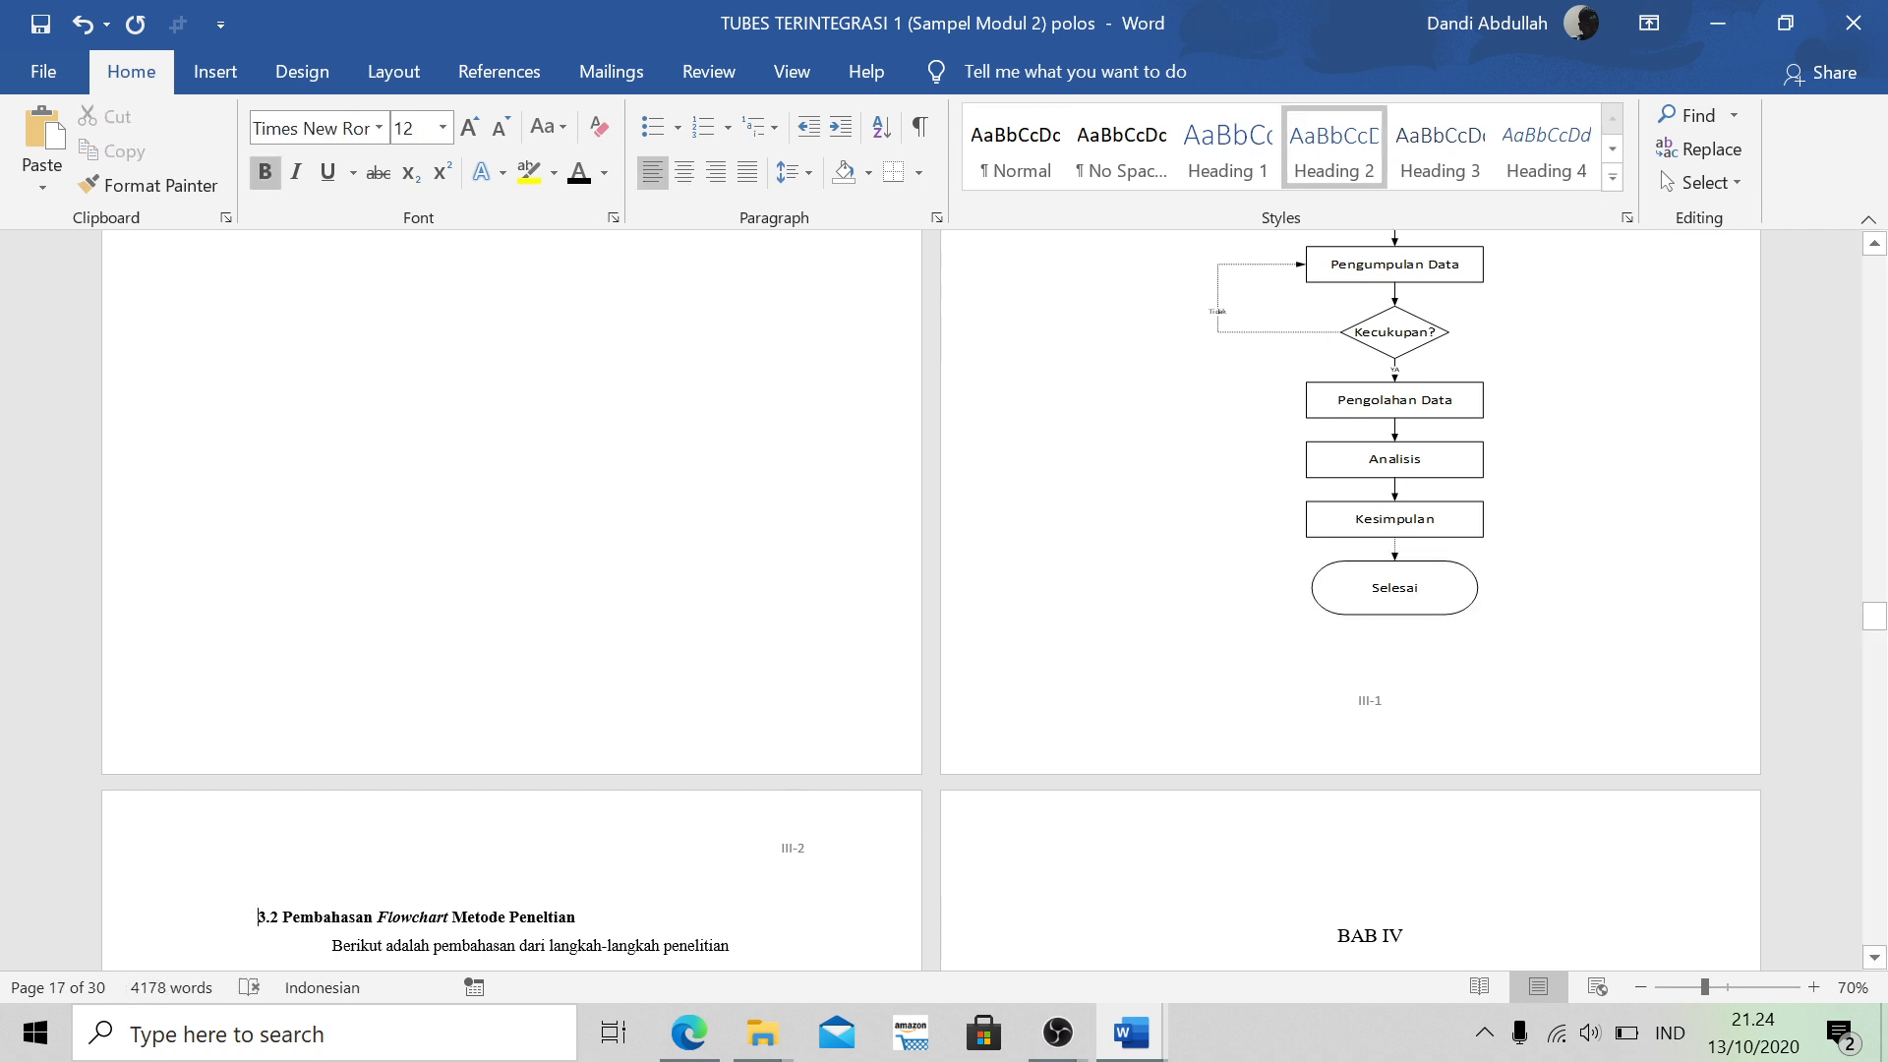
click(1323, 377)
scroll(1323, 377, up, 3)
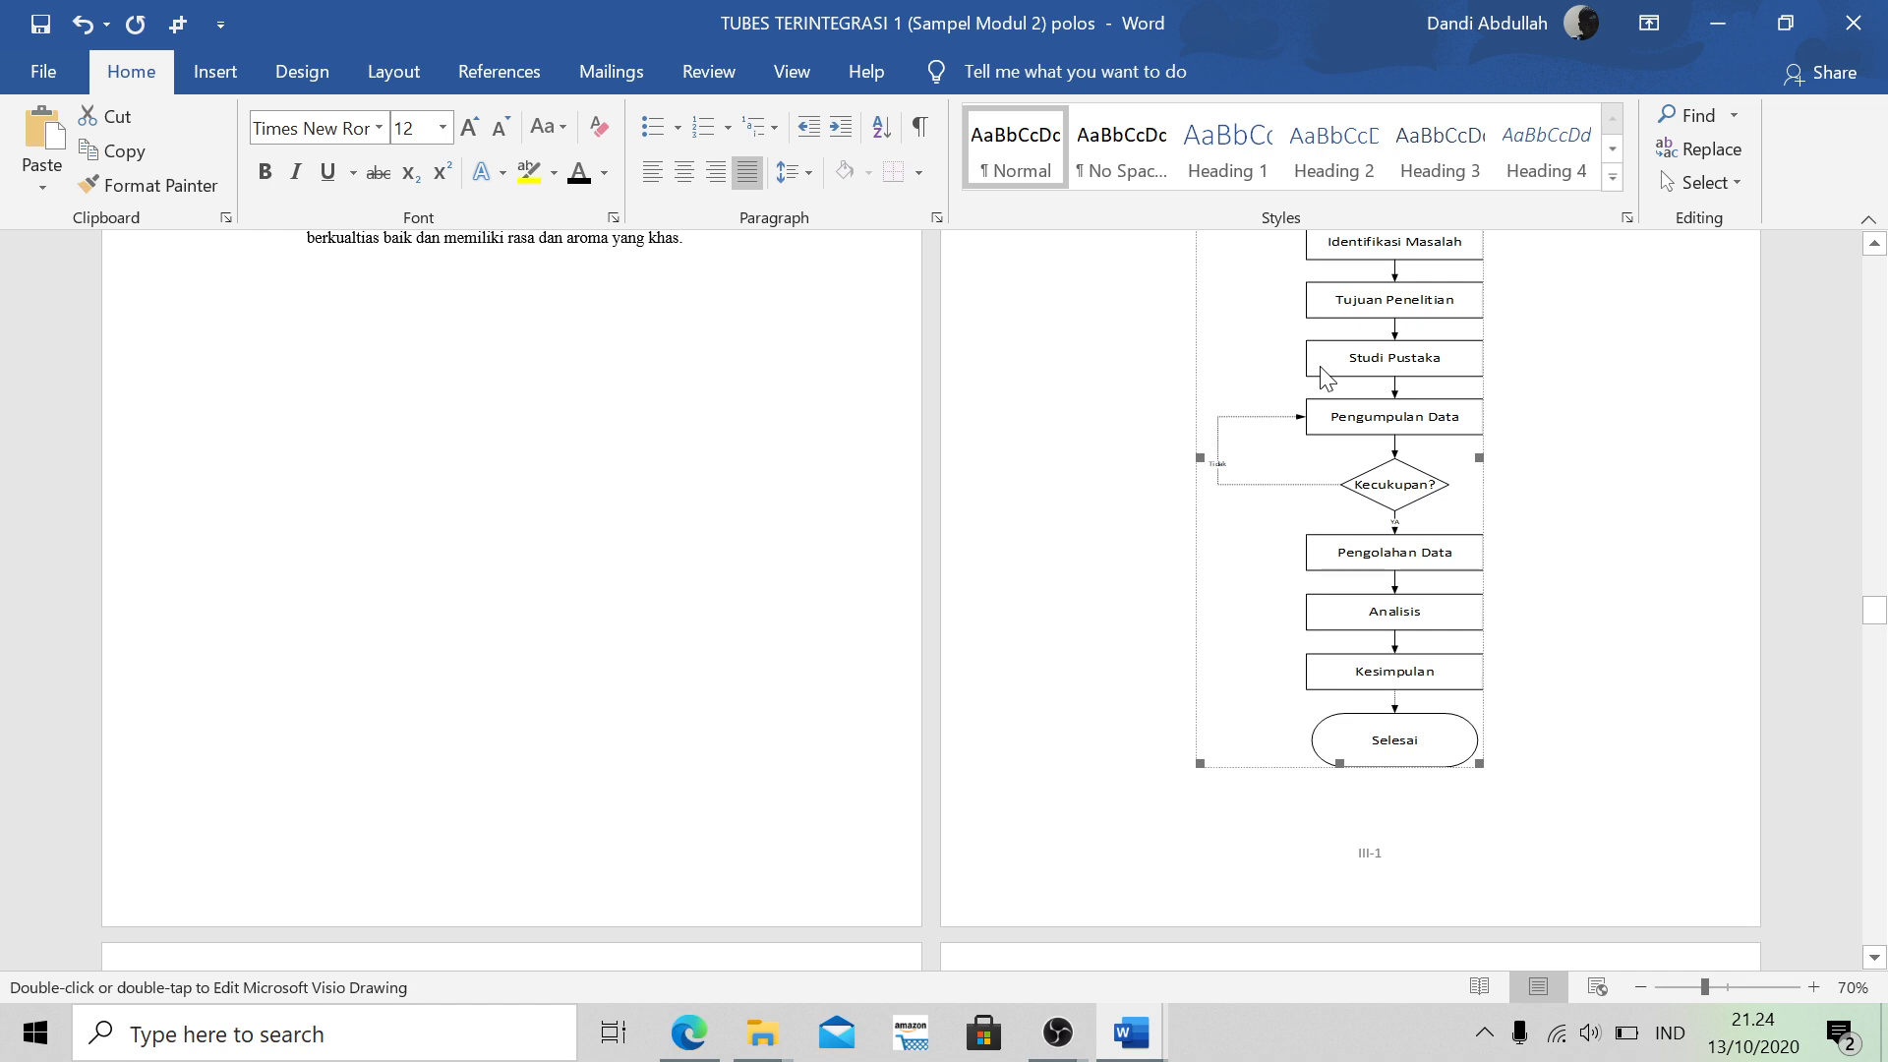
right_click(1321, 367)
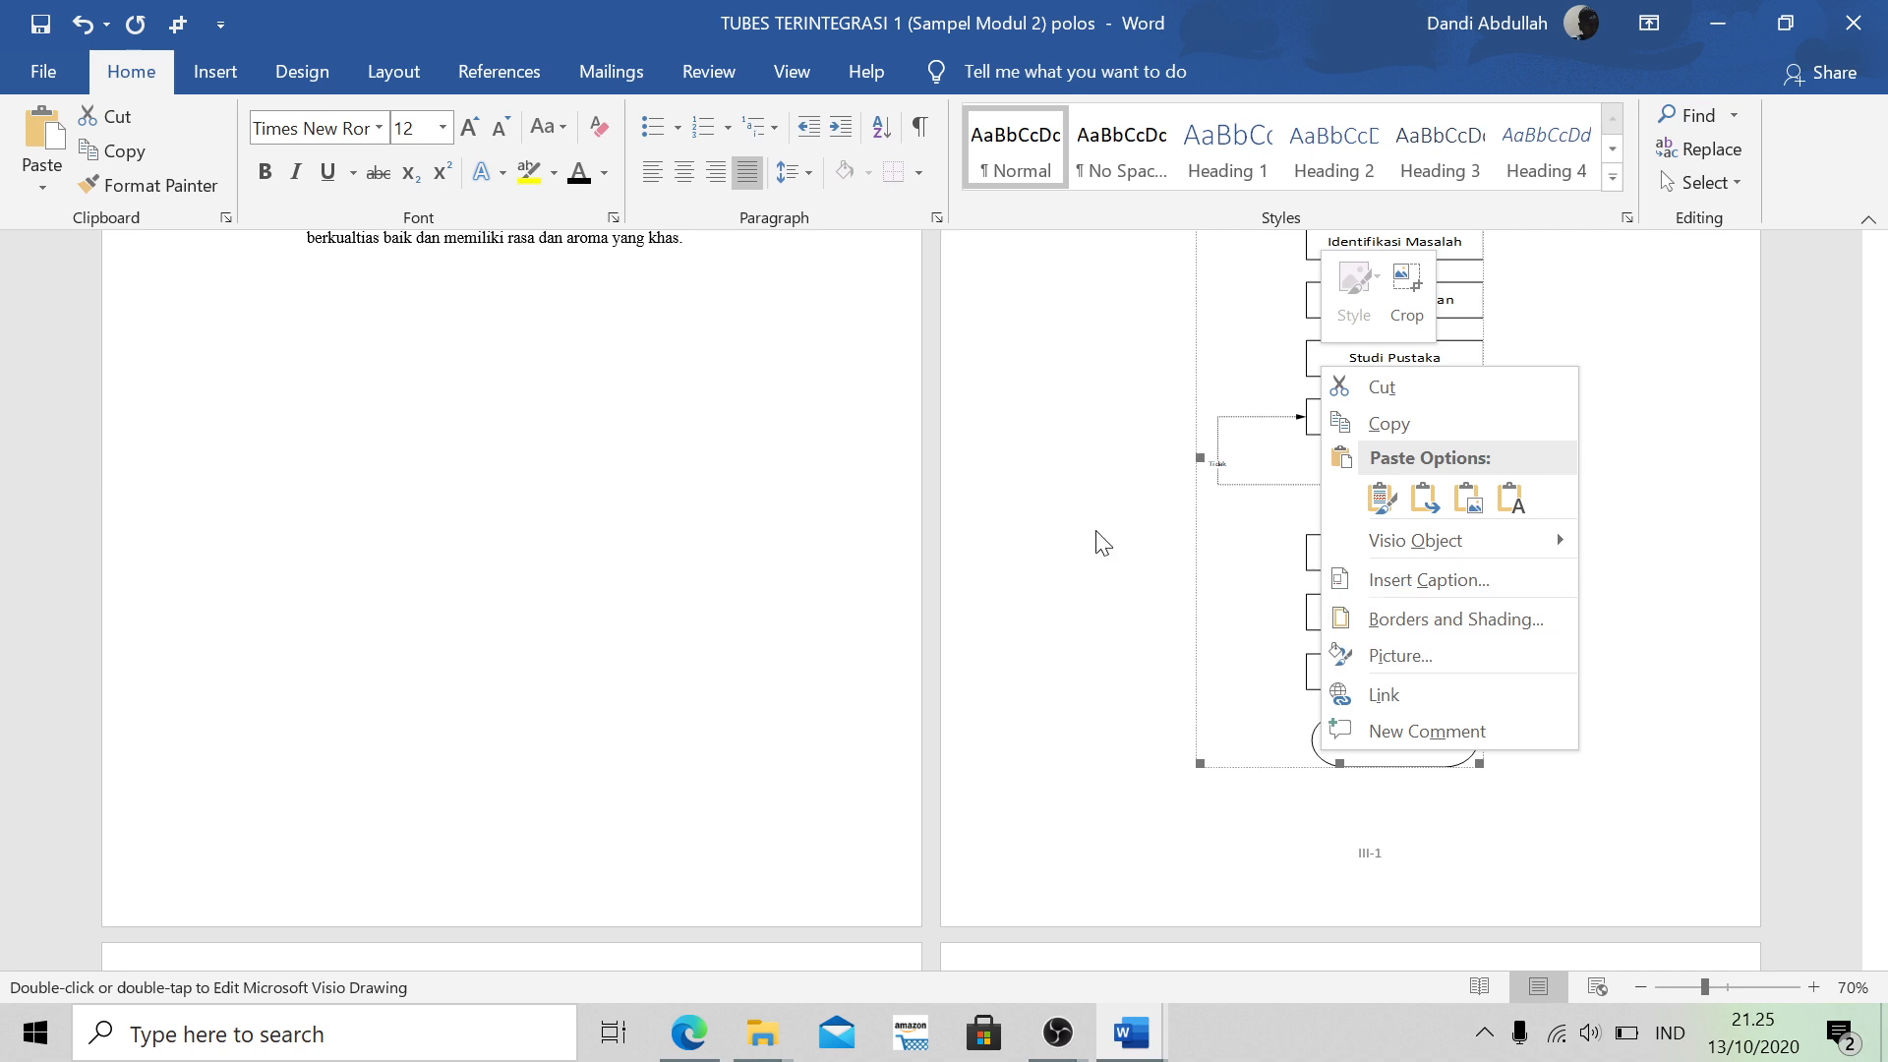
click(500, 73)
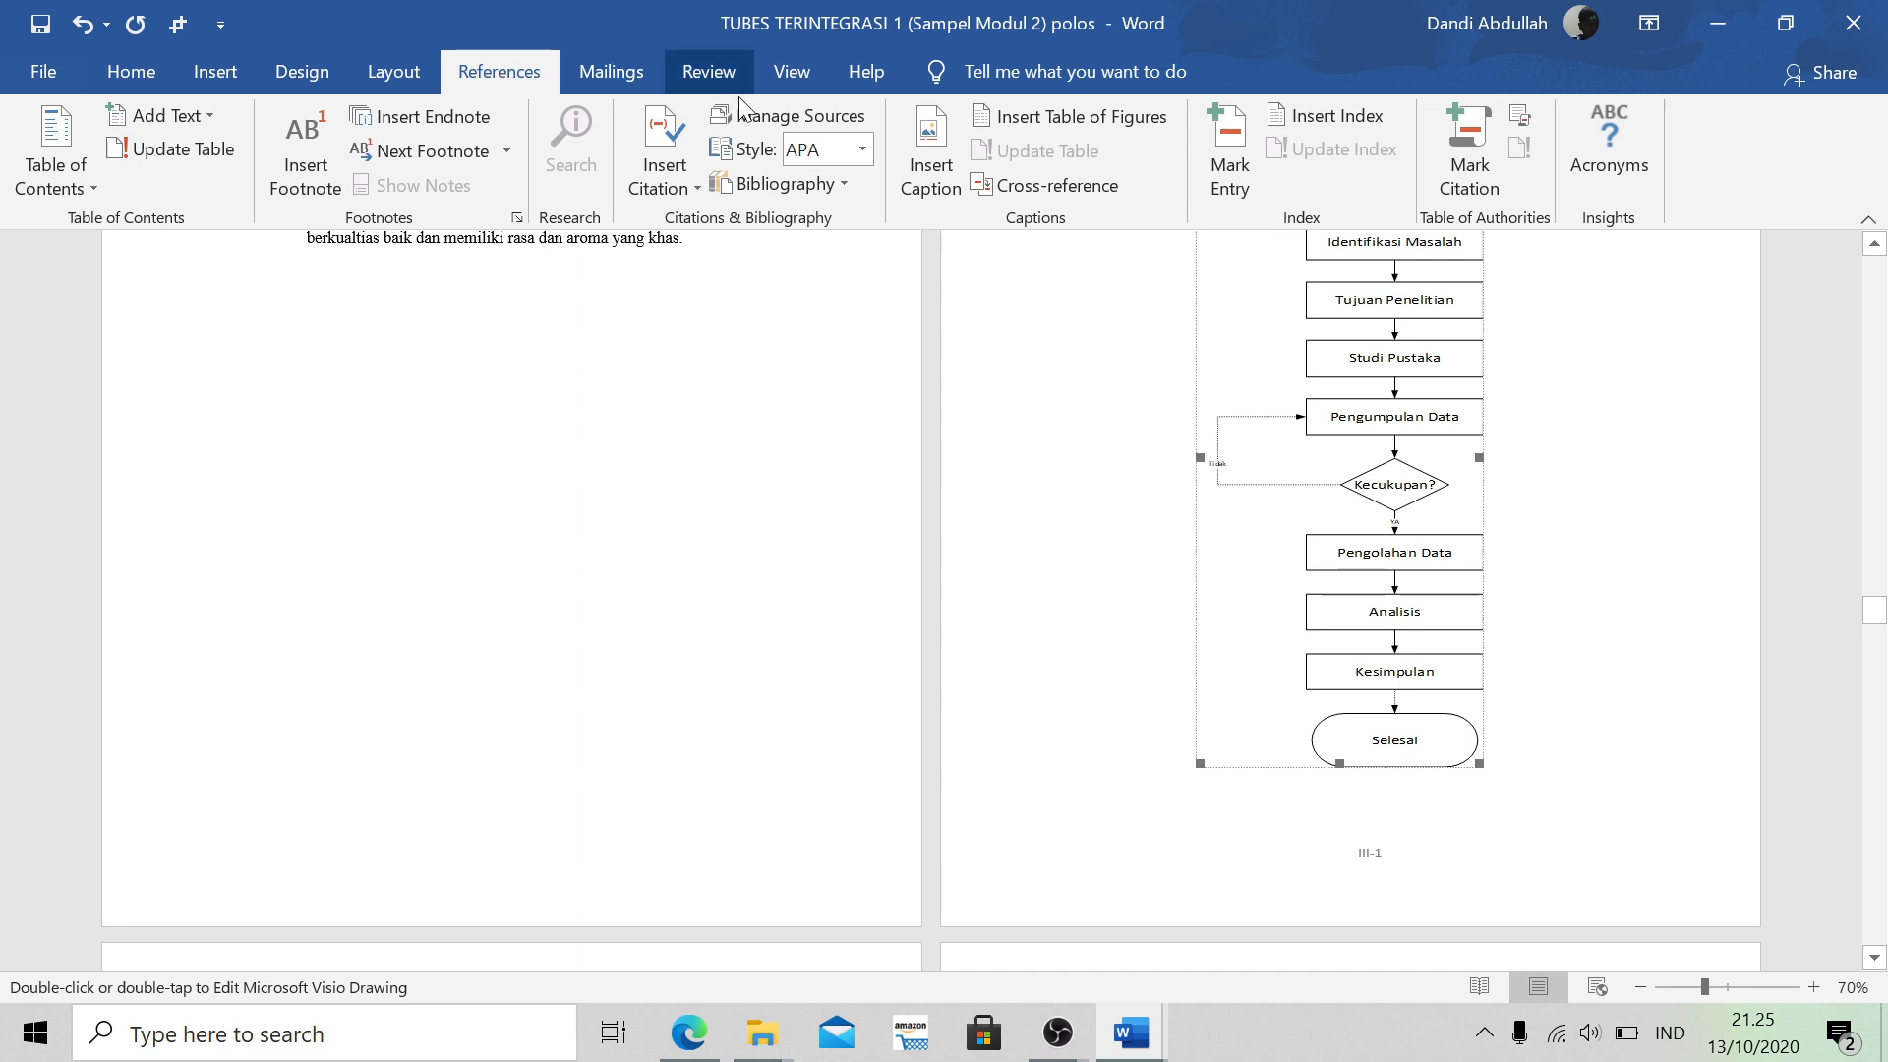
click(698, 169)
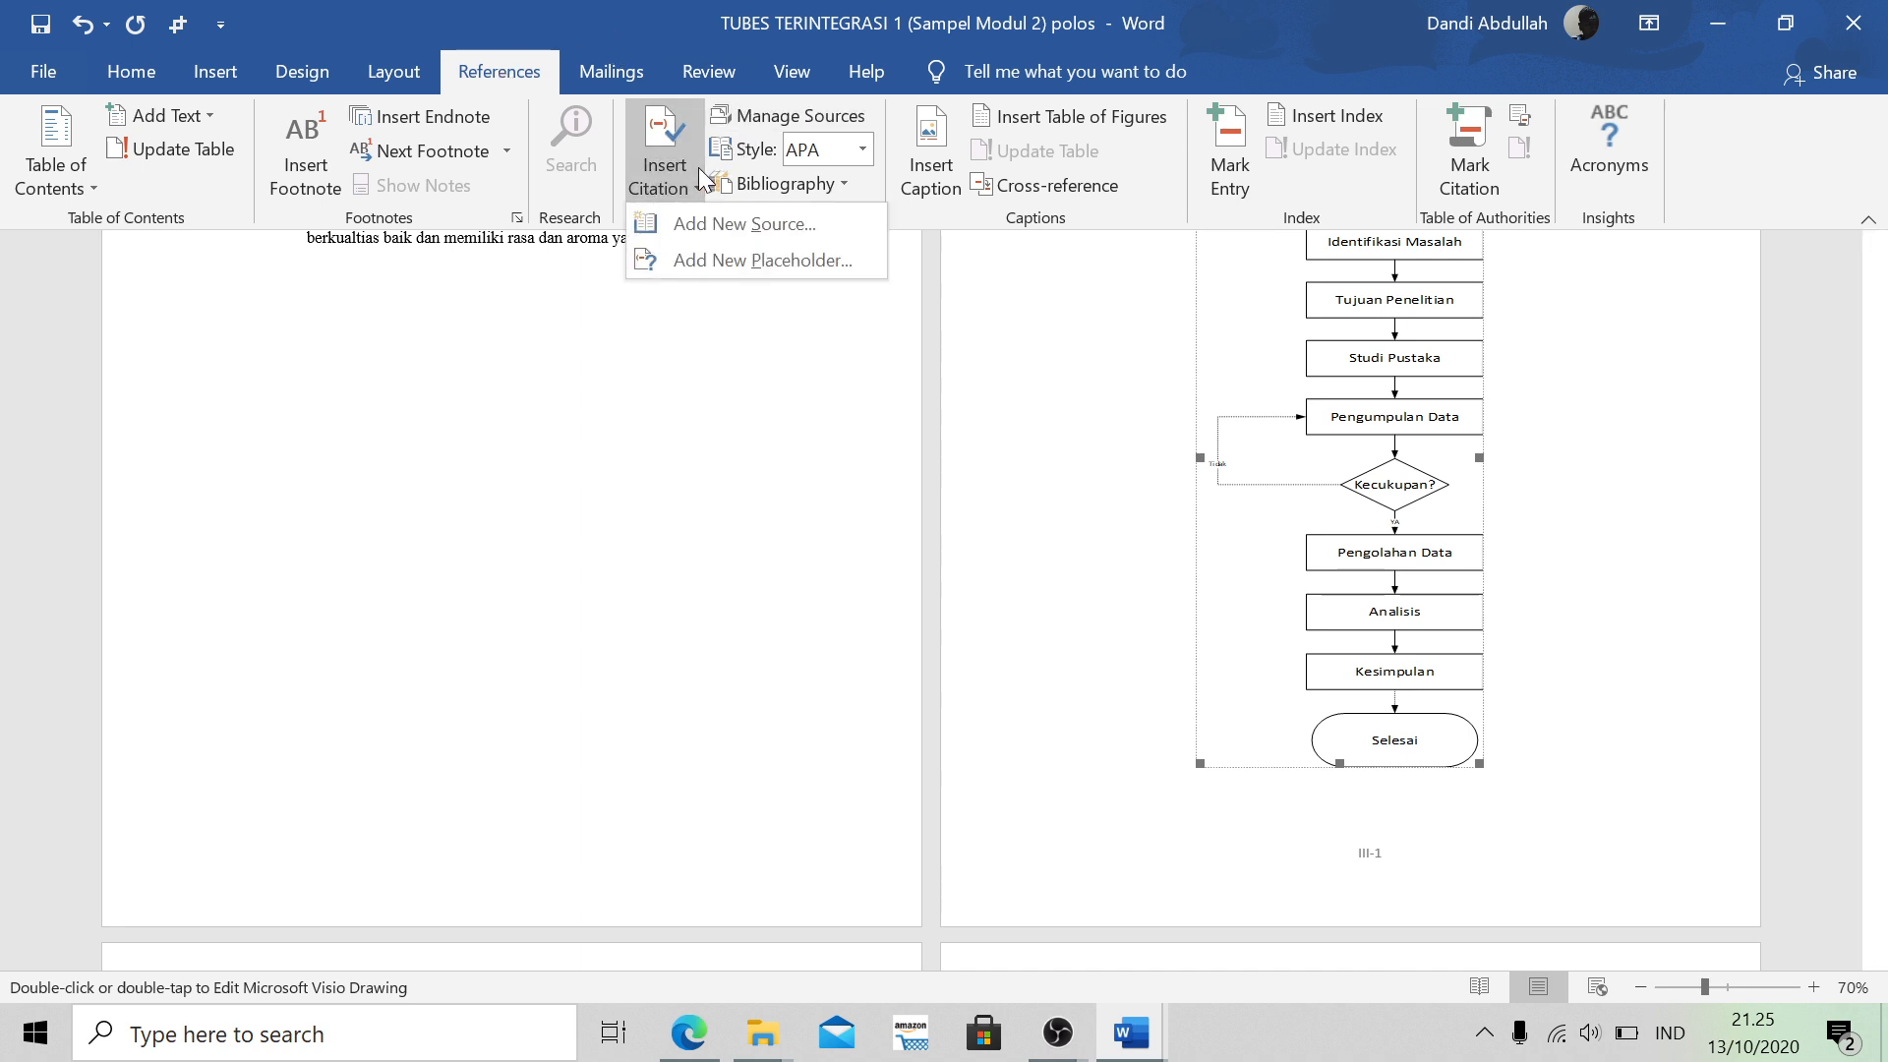
click(689, 169)
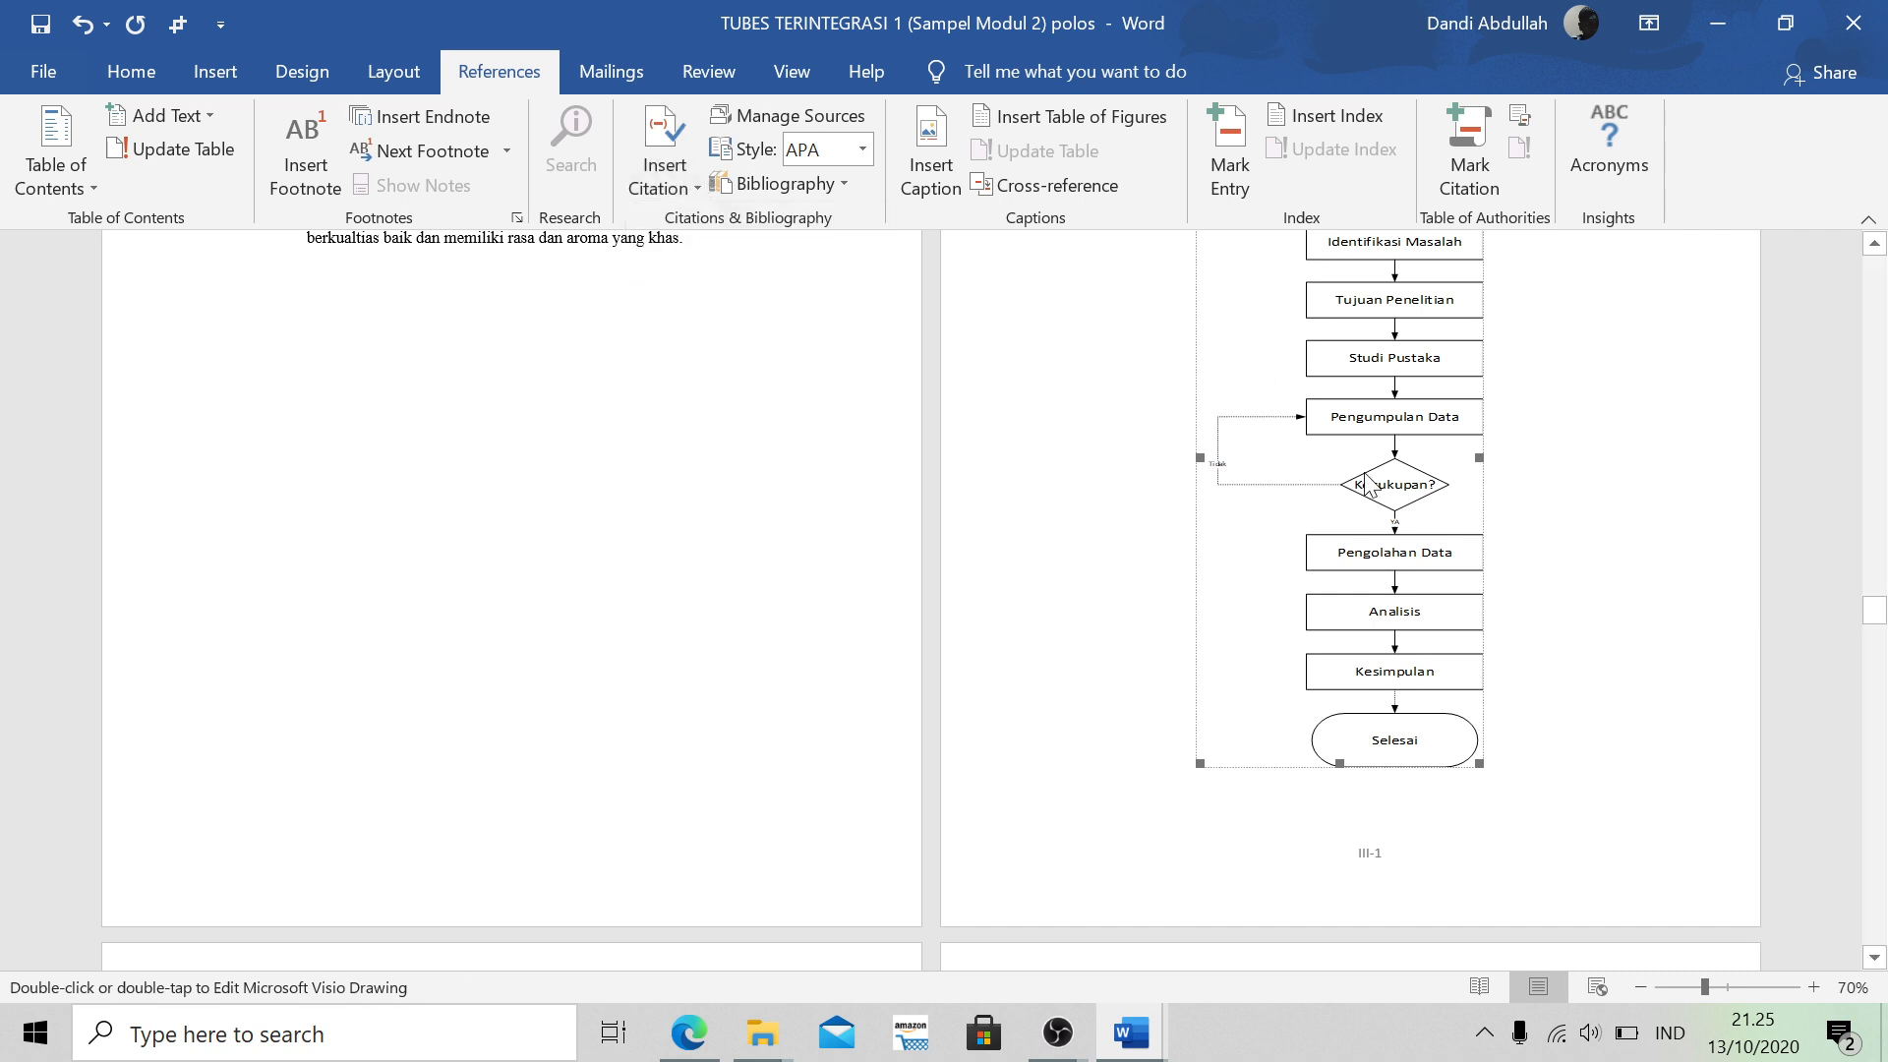
right_click(1389, 513)
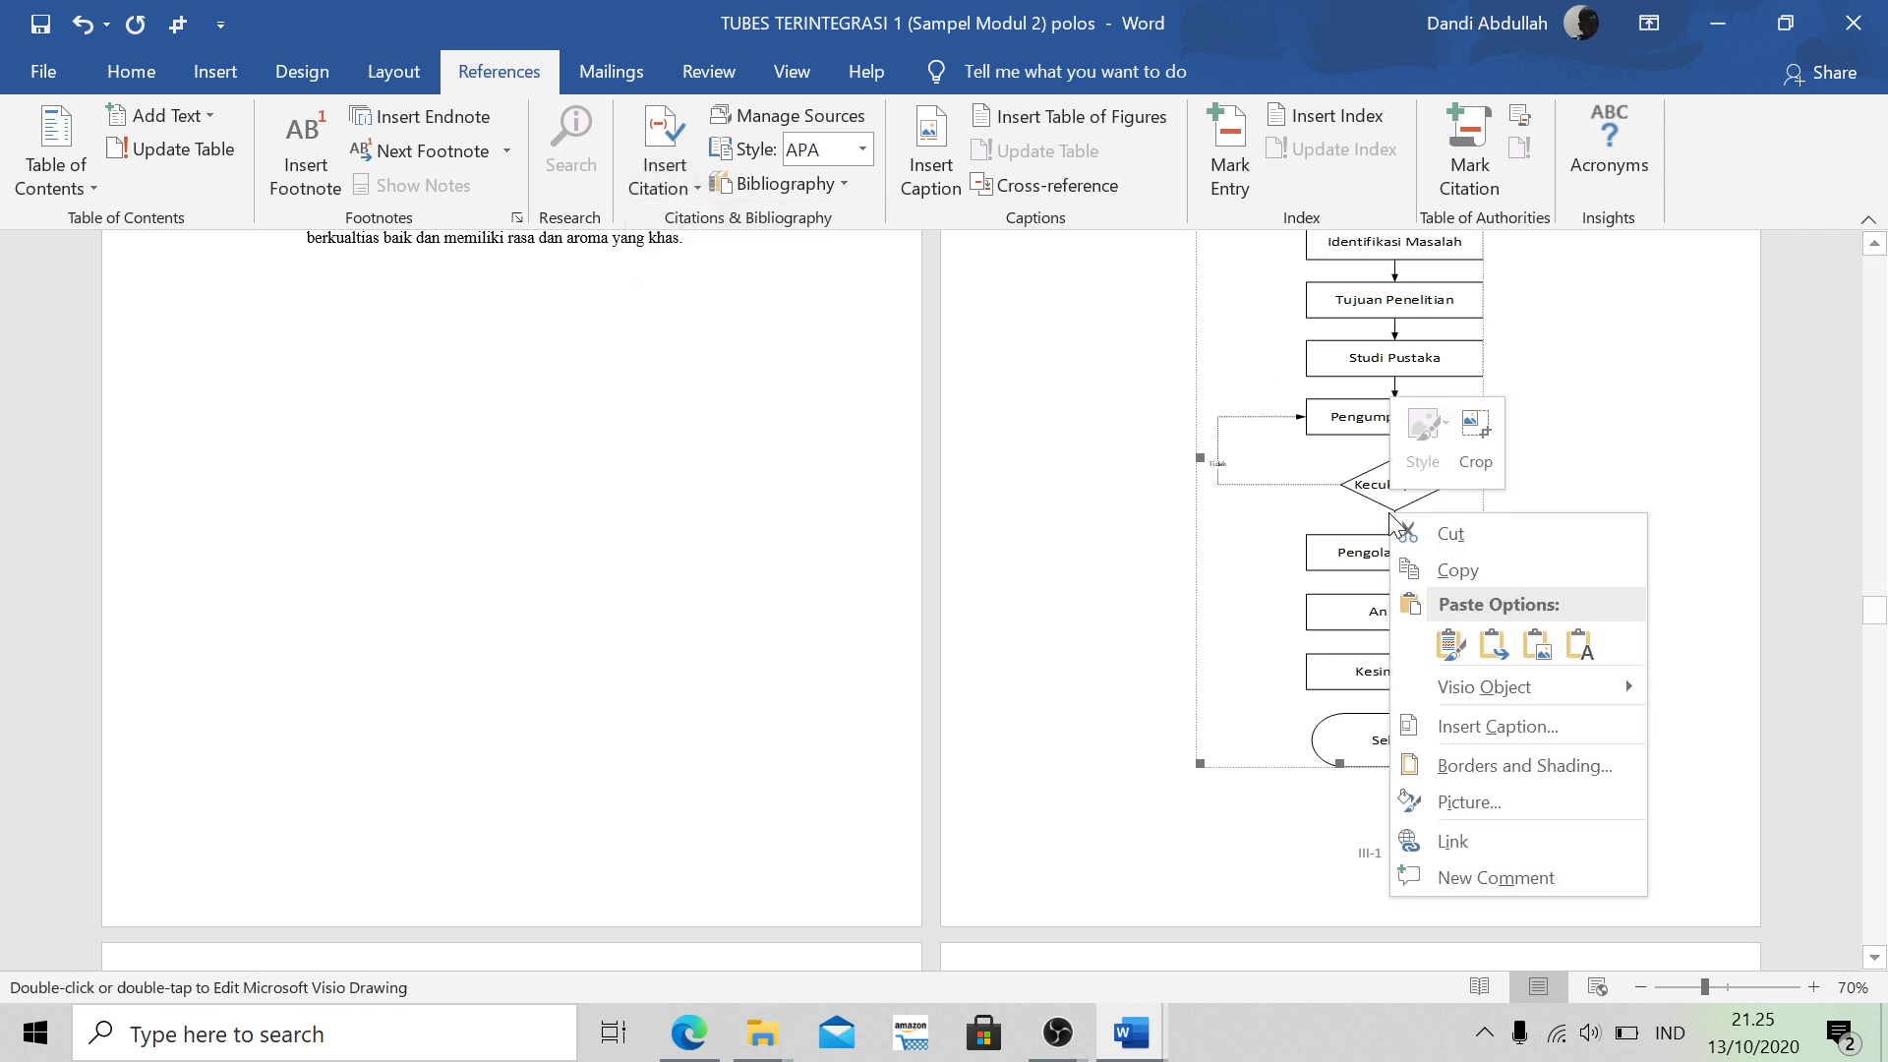
click(930, 159)
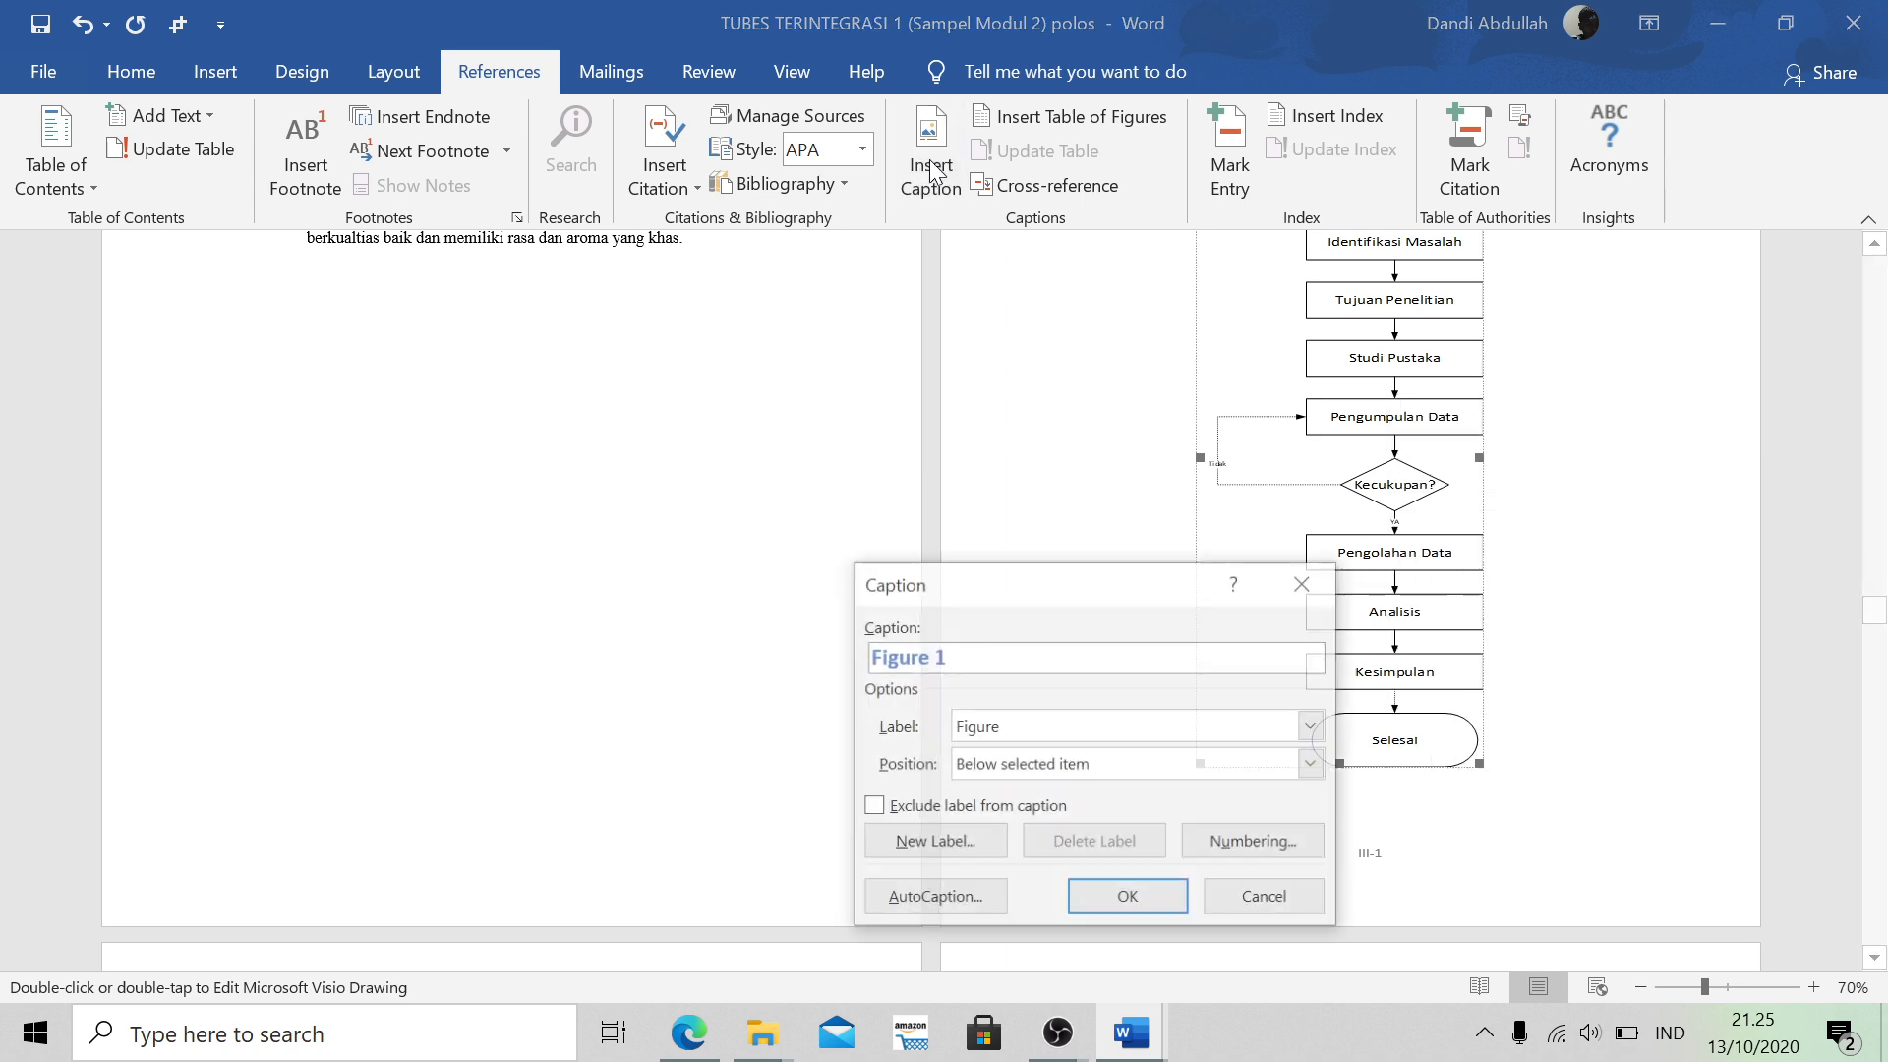
click(1298, 582)
Start a caption for the methodology flowchart and choose the Gambar label
right_click(1348, 486)
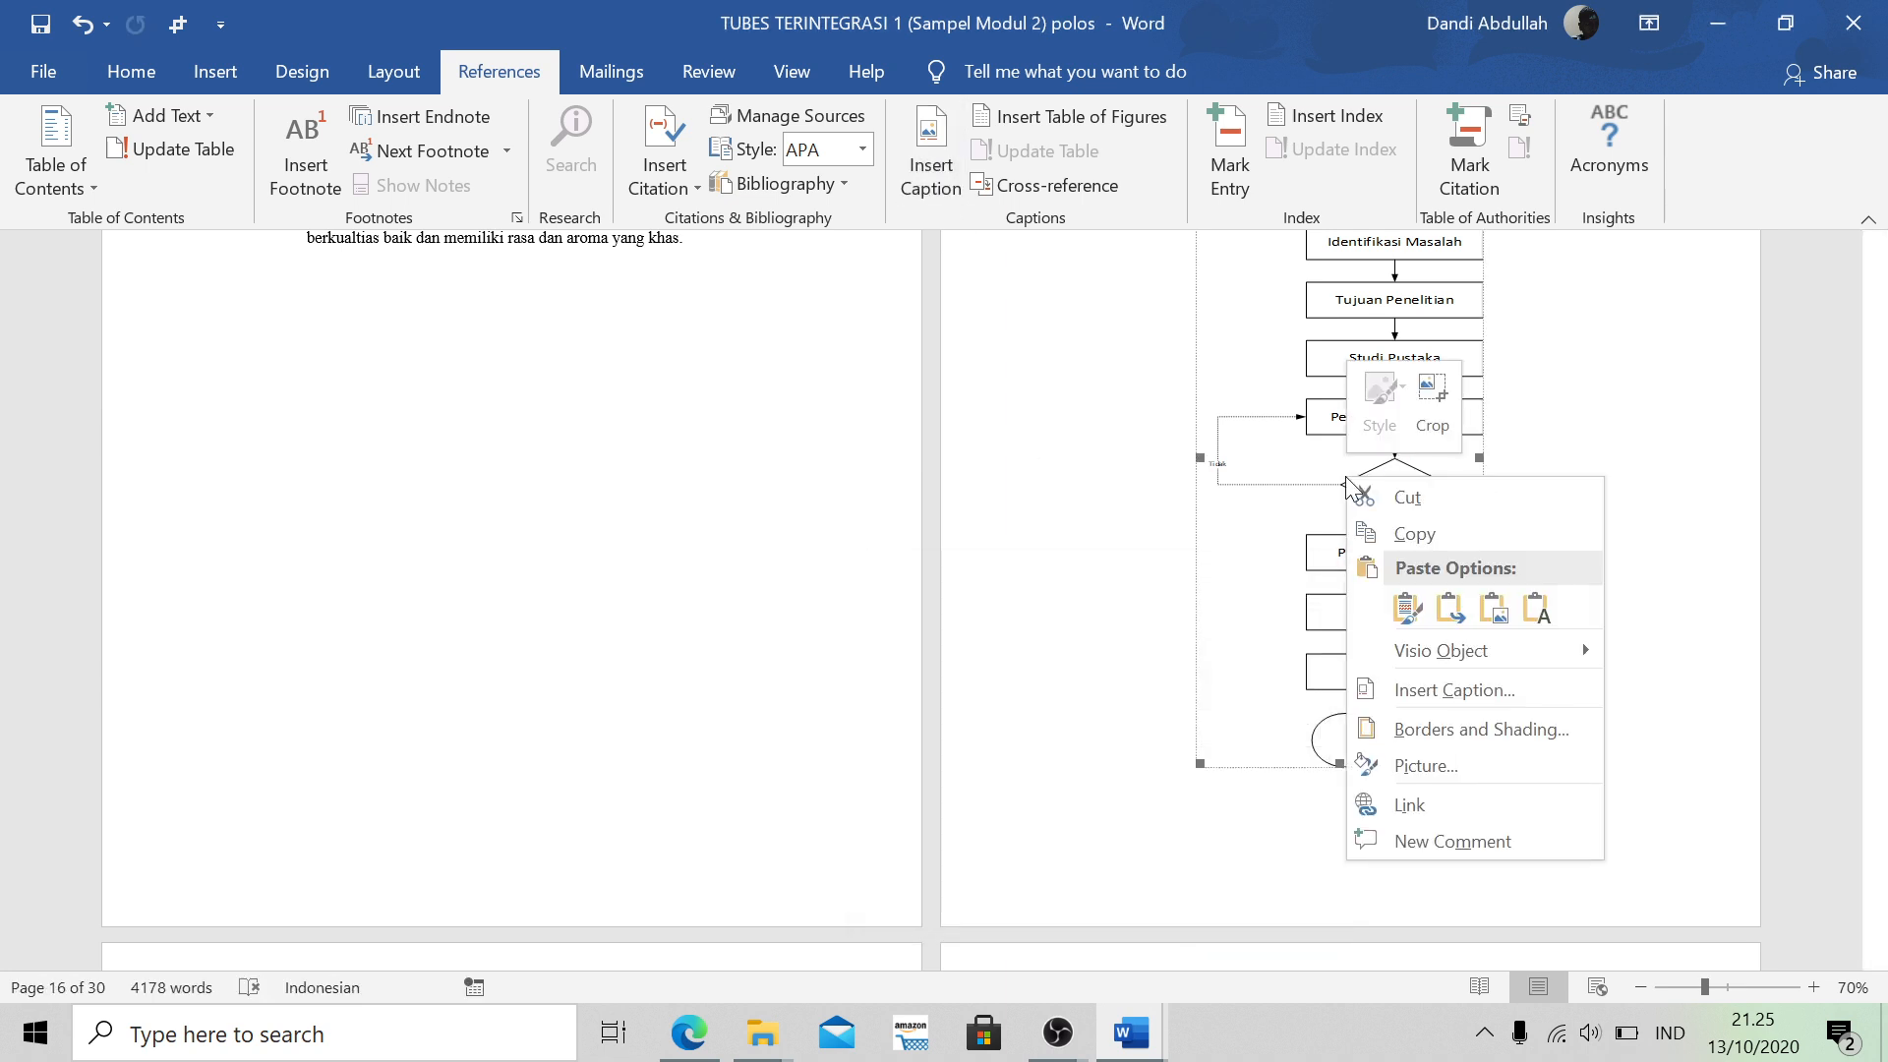
click(1438, 696)
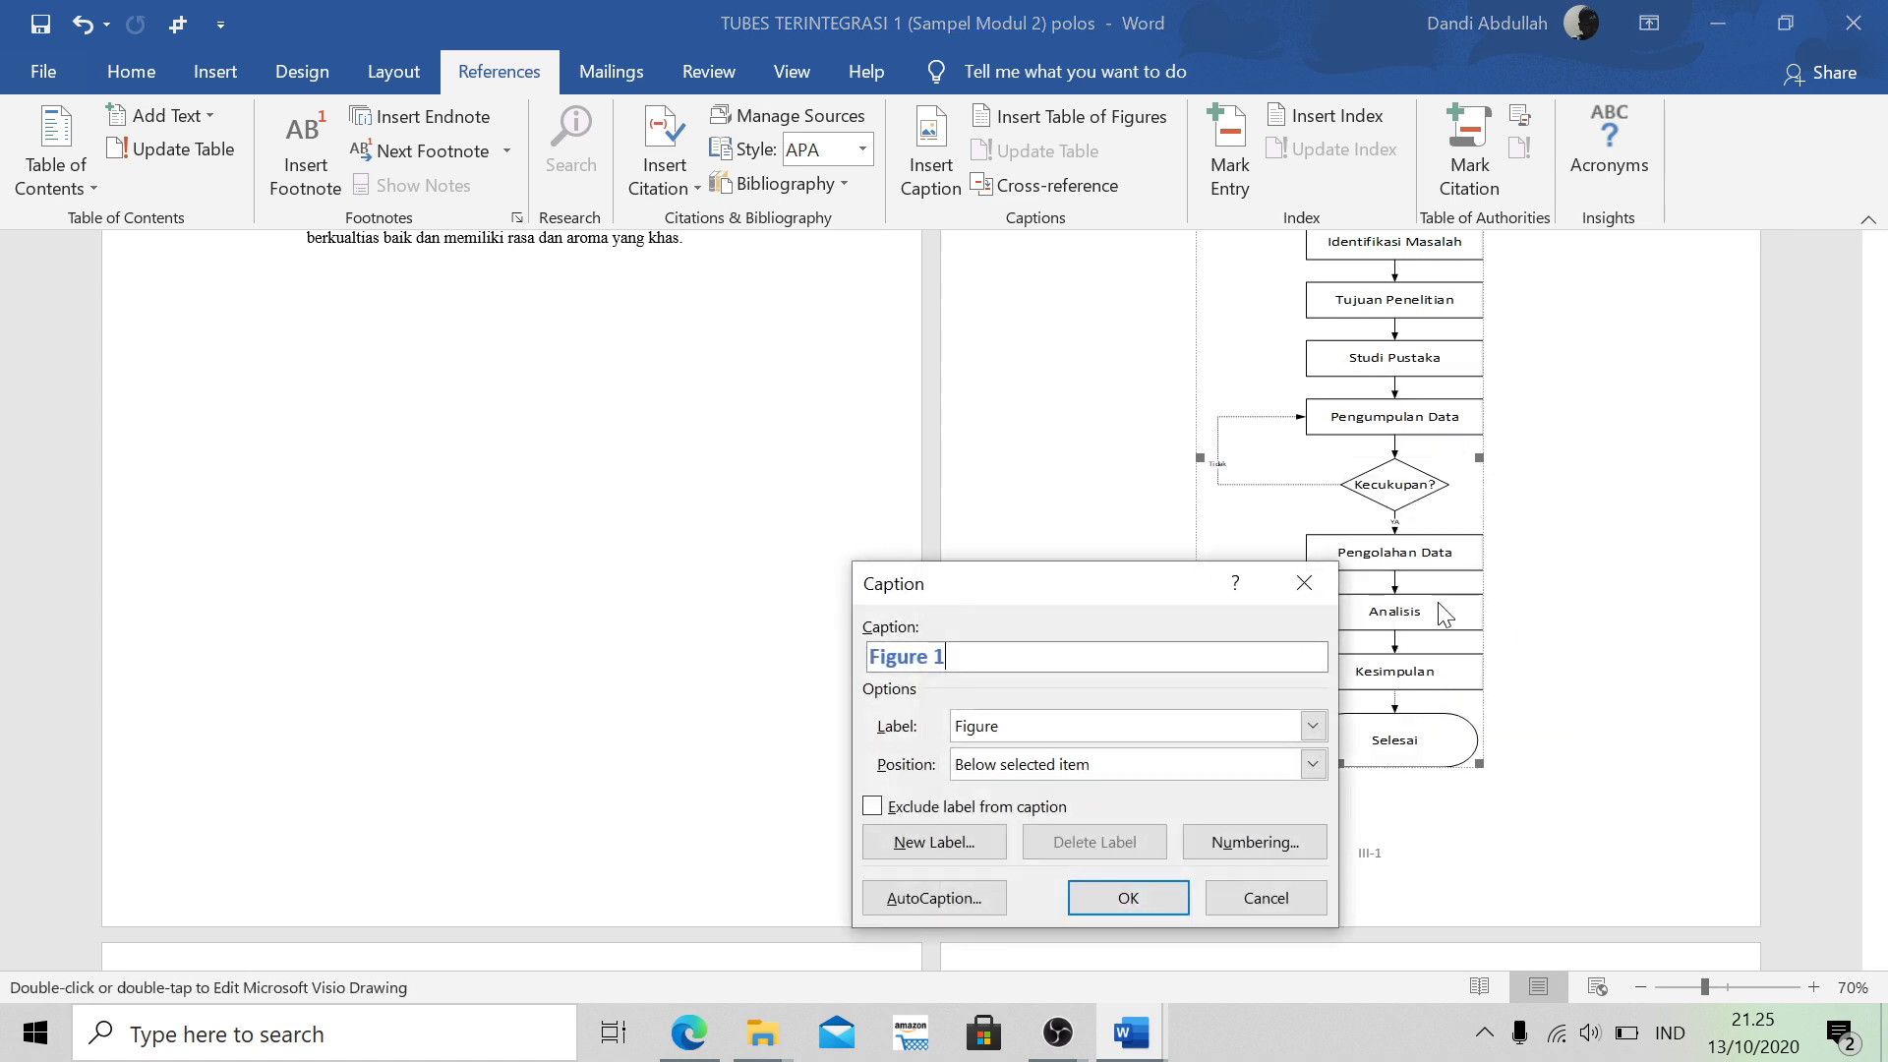
click(1170, 732)
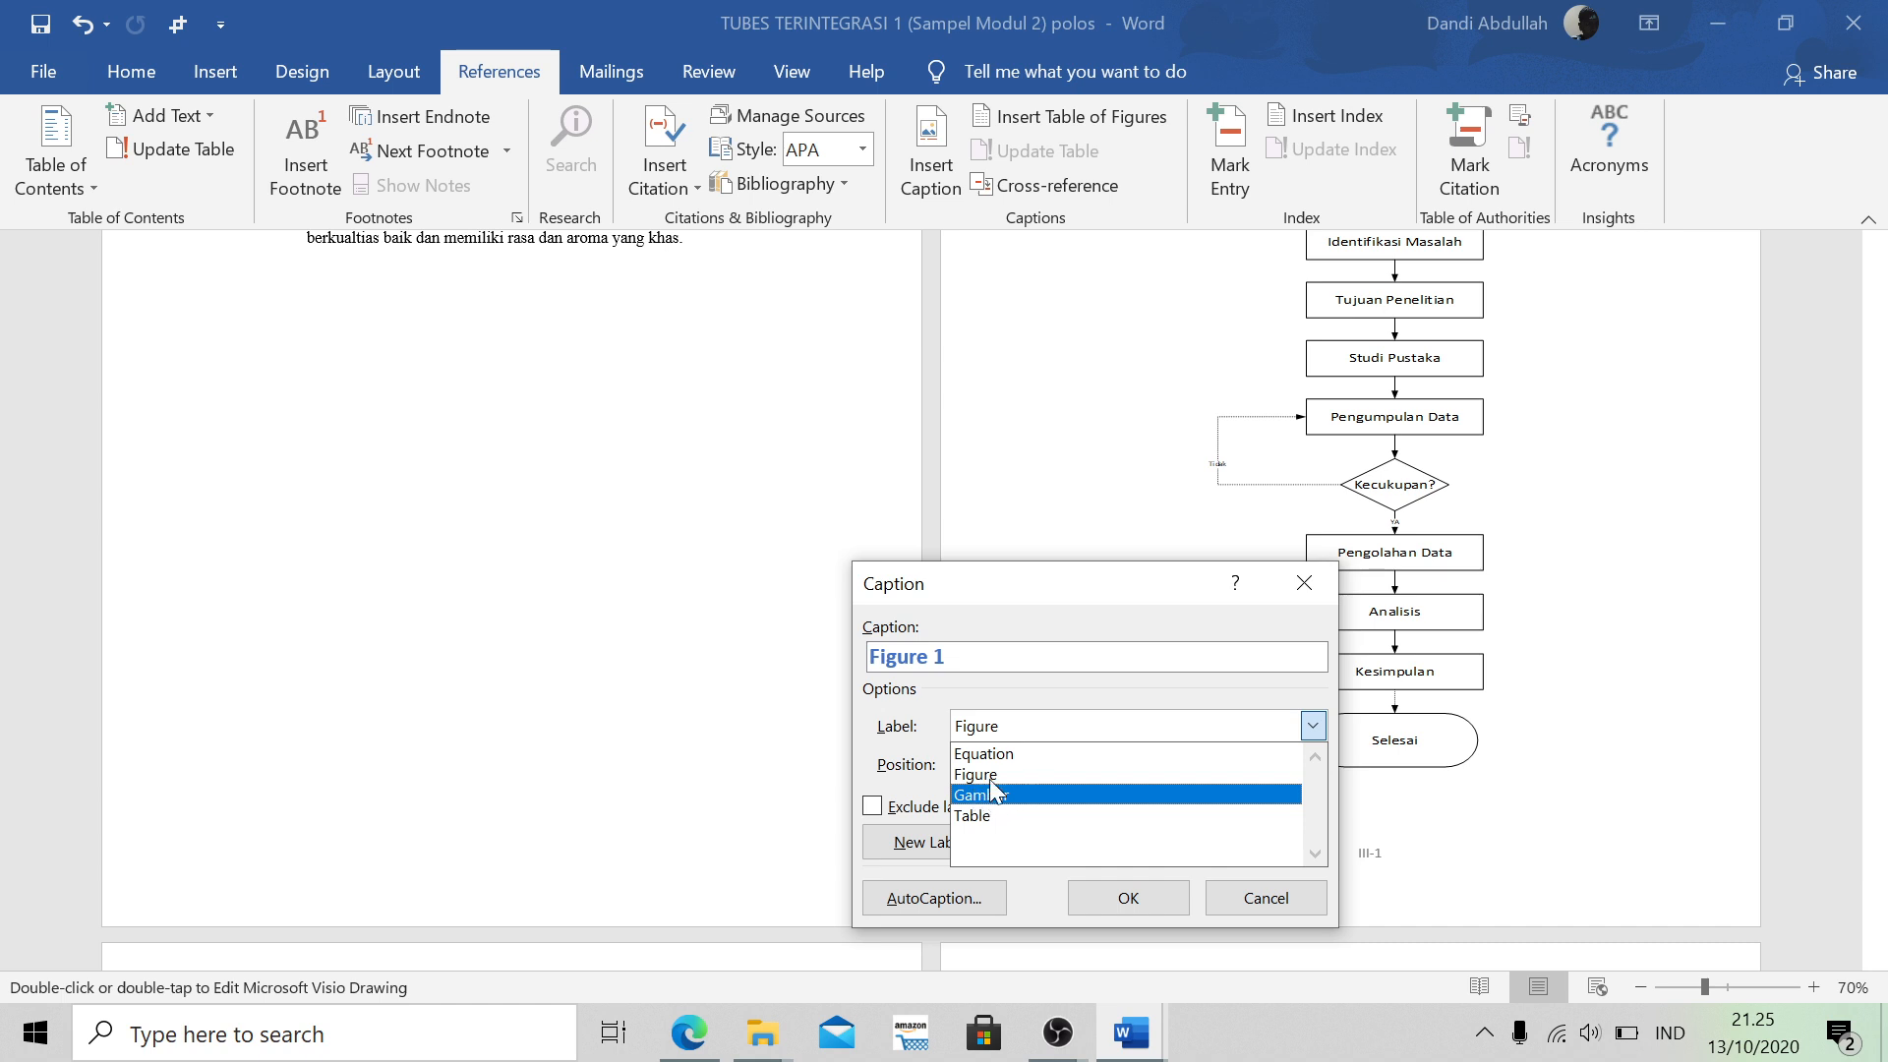
click(994, 724)
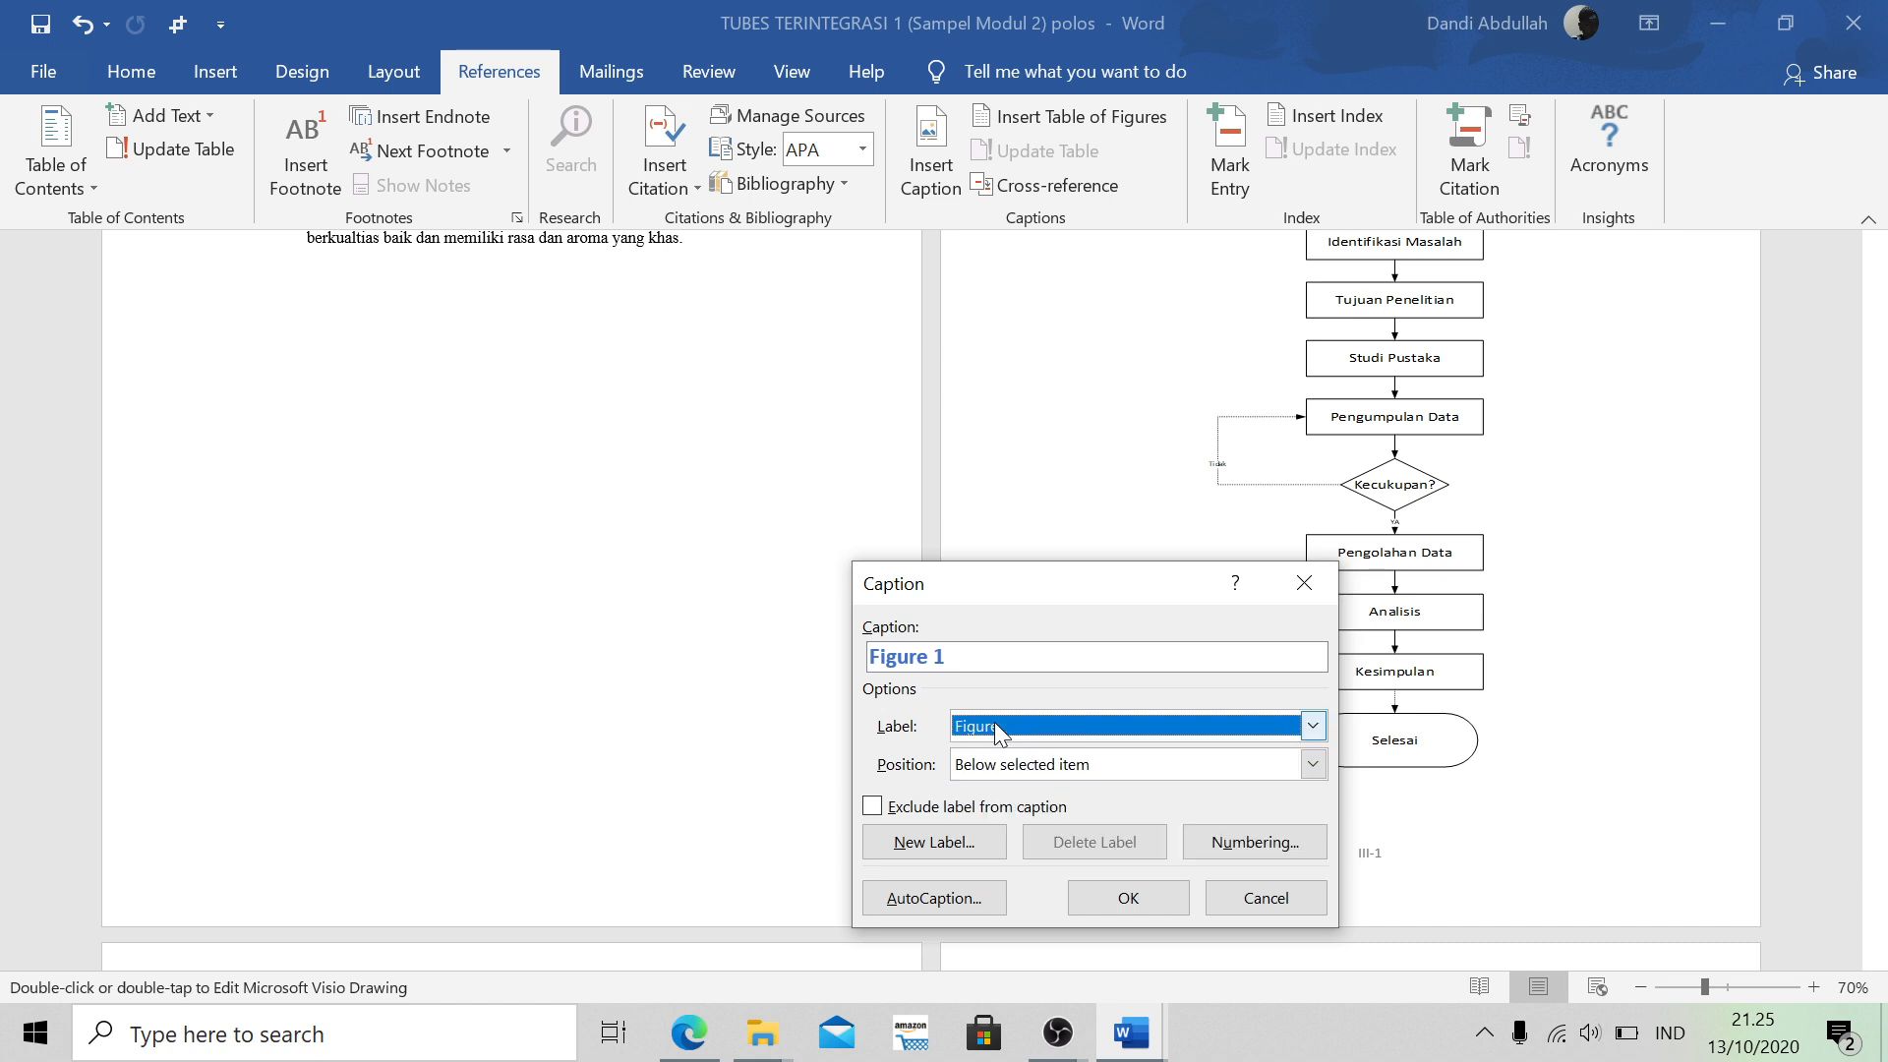
click(936, 840)
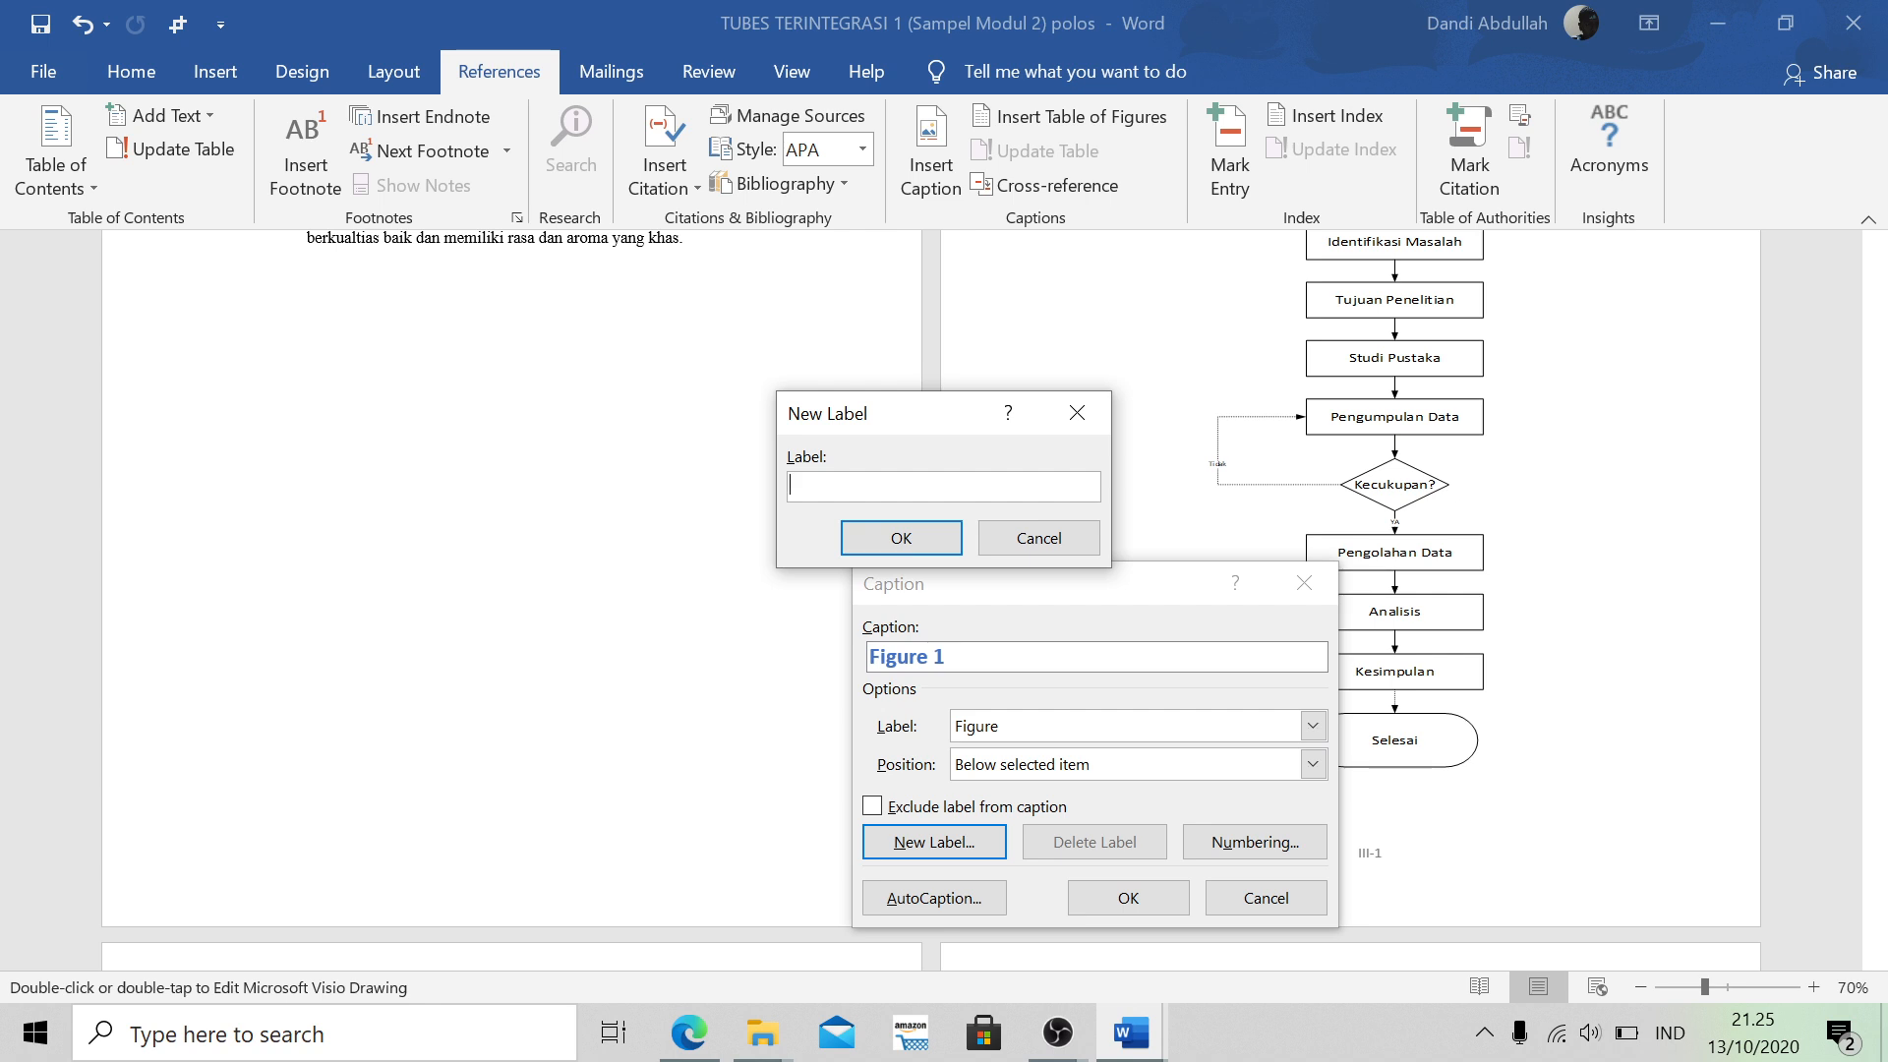
click(1034, 537)
click(1134, 731)
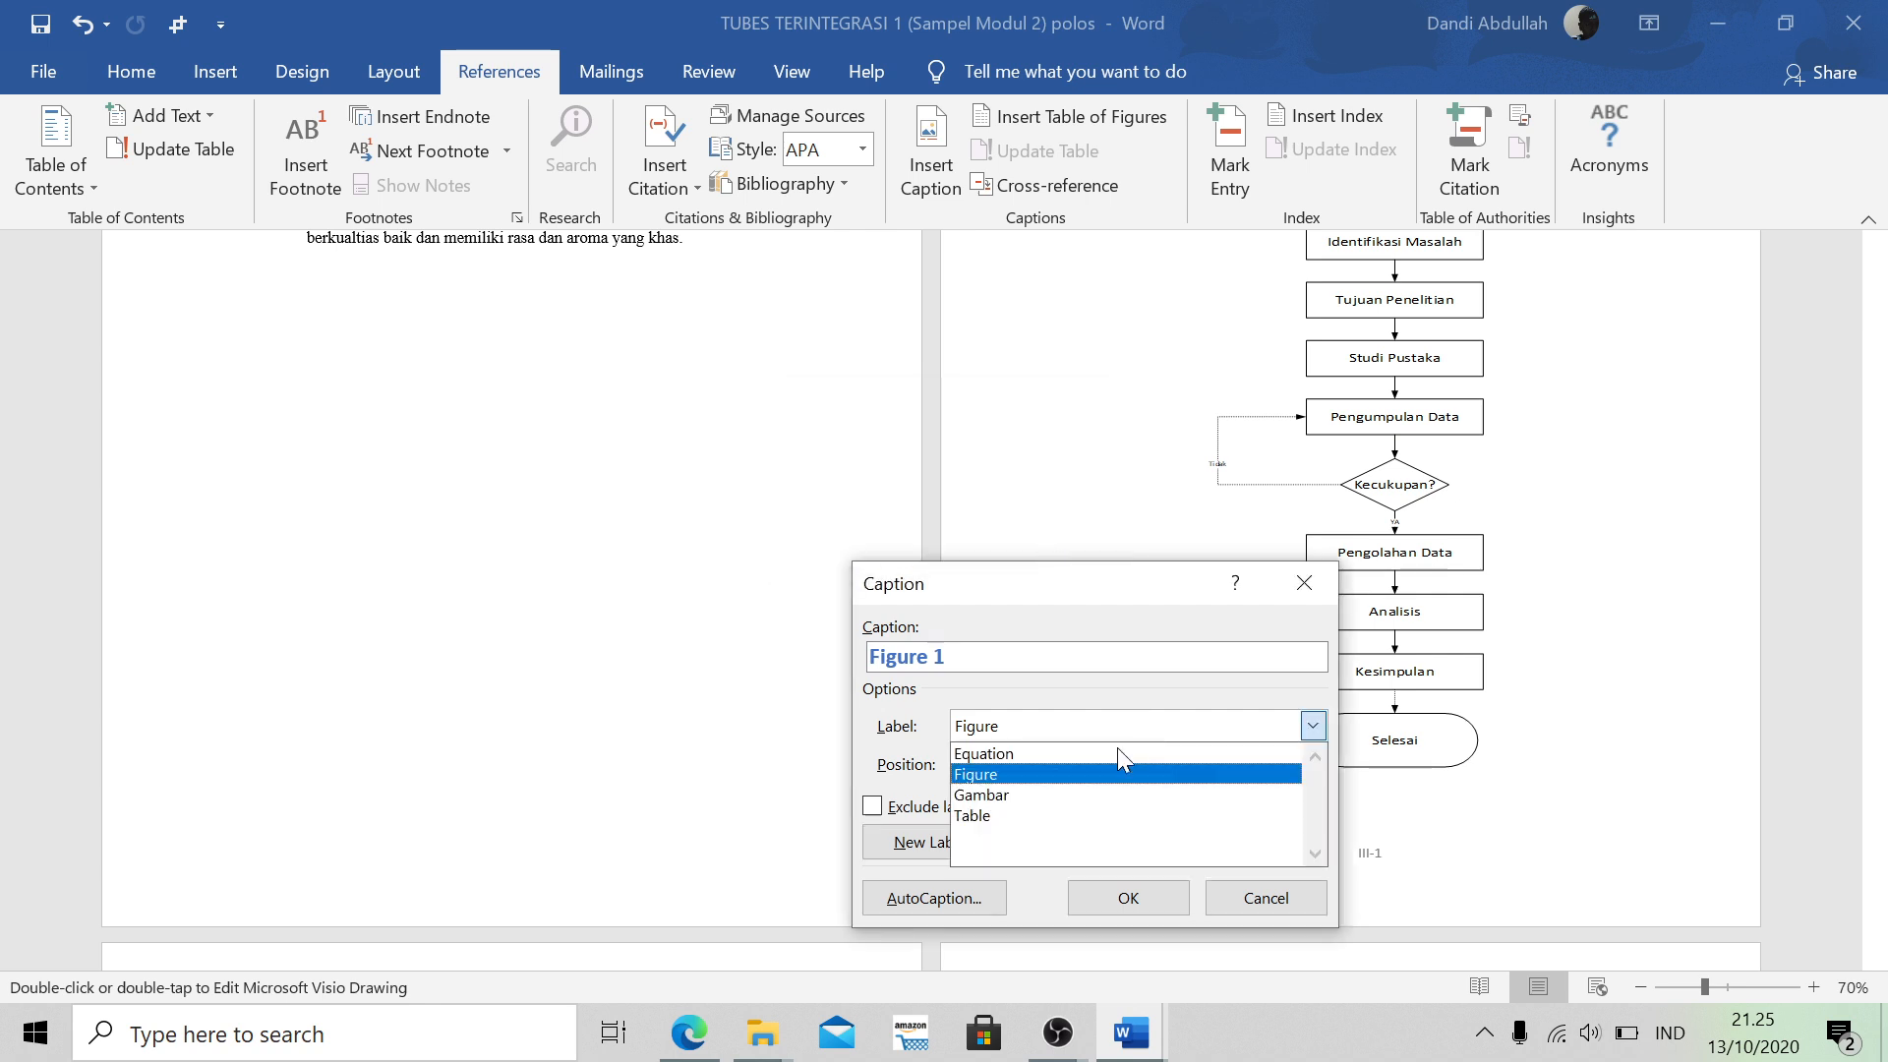
click(1042, 796)
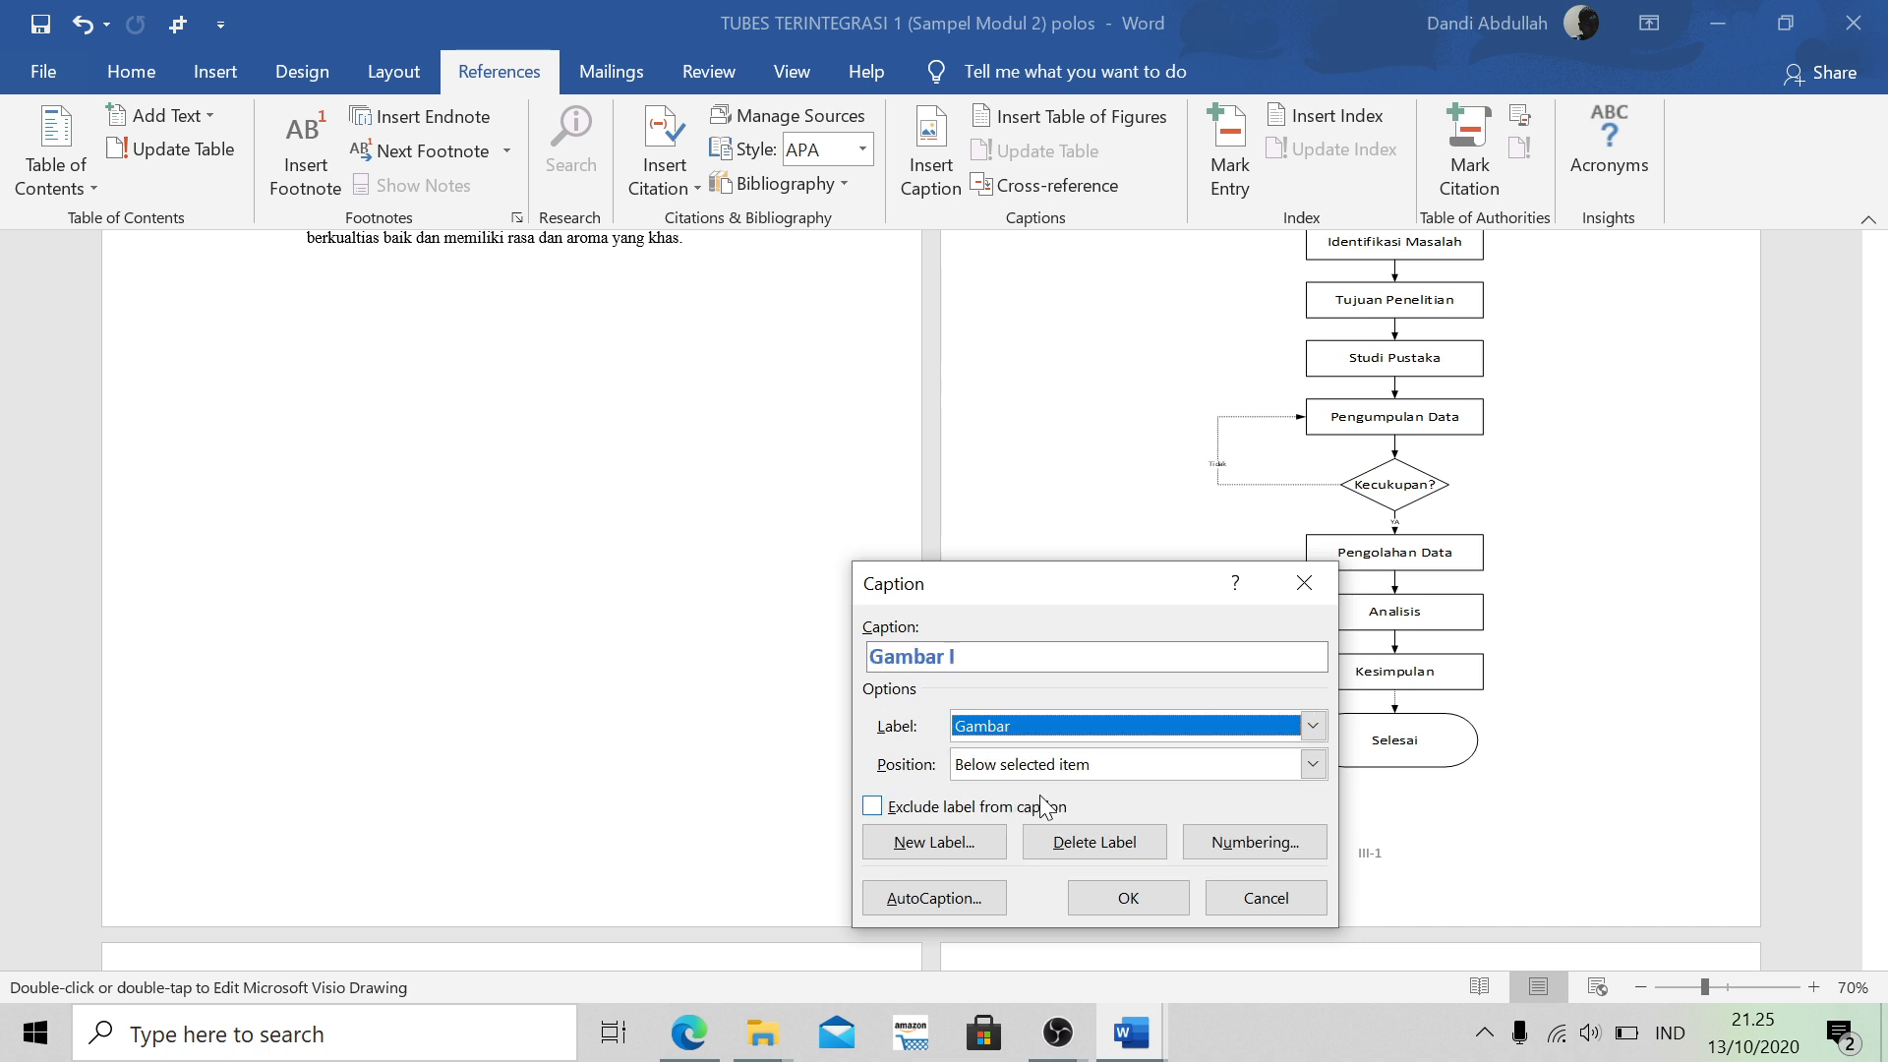
click(976, 657)
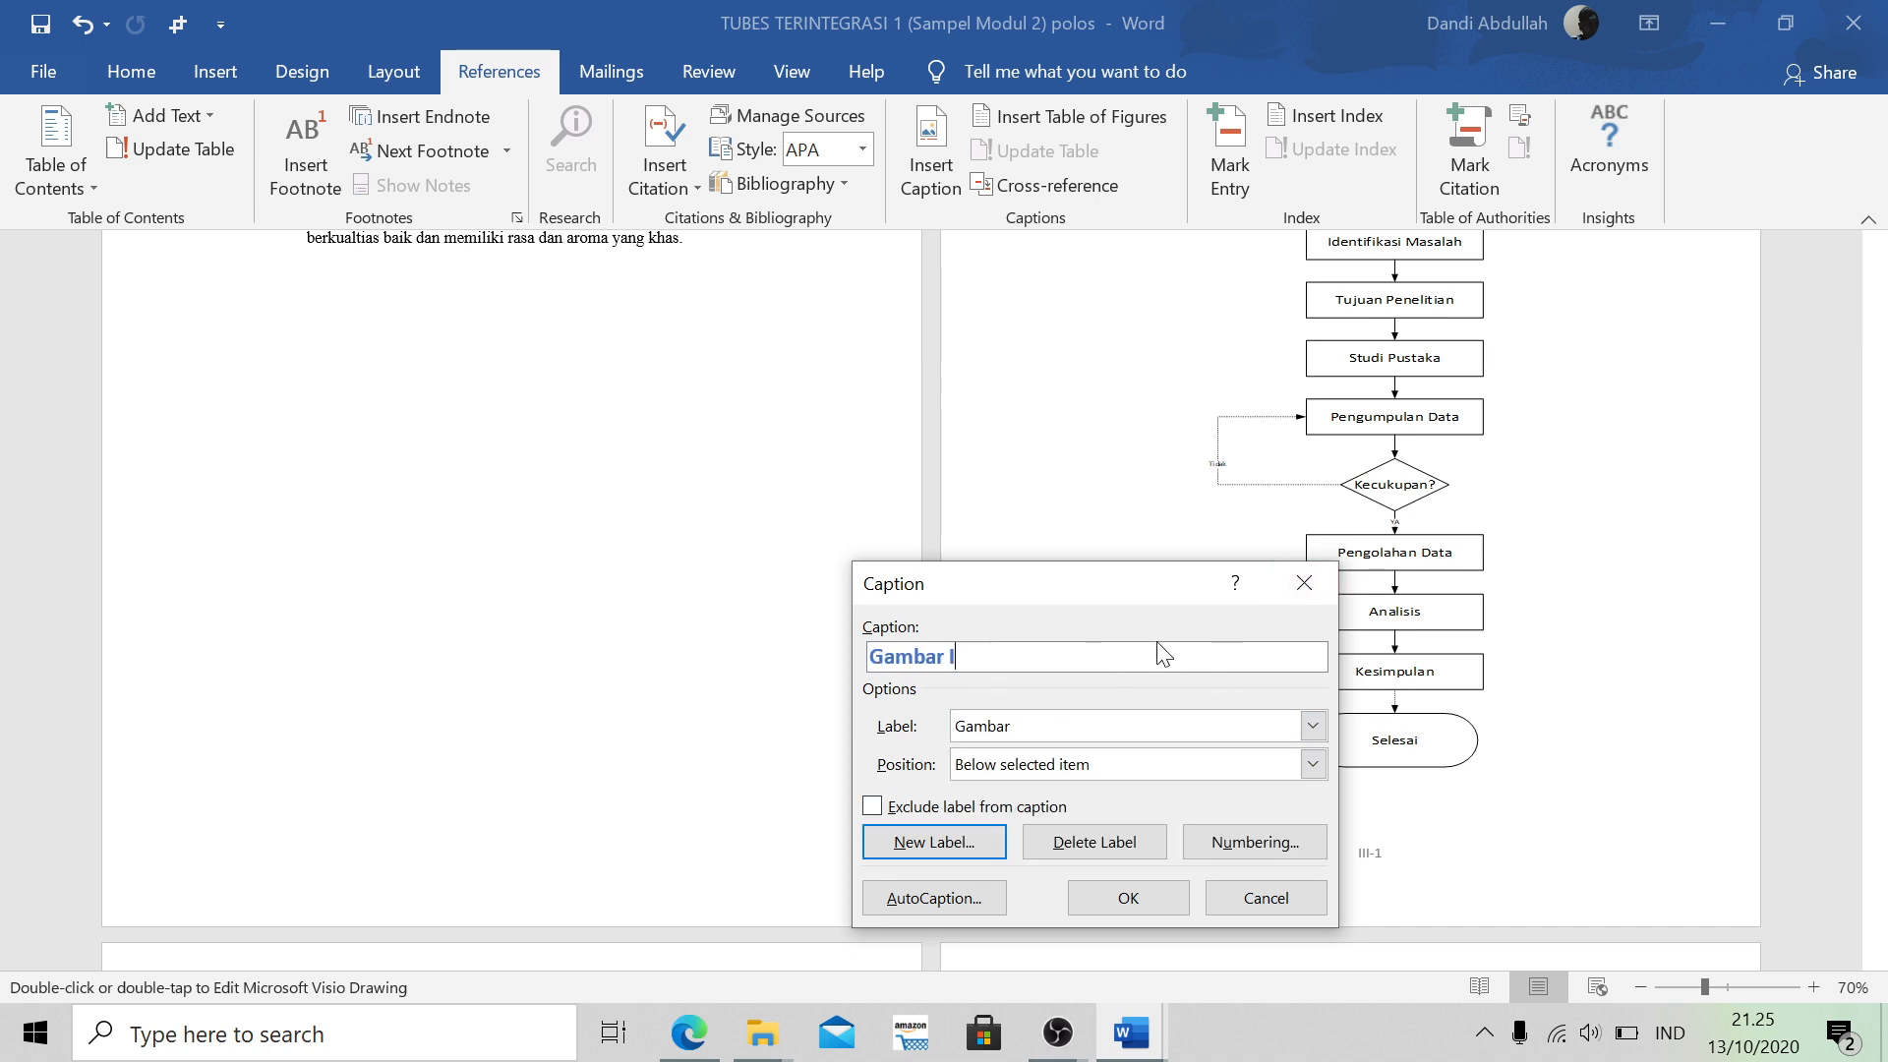
text(f)
key(BackSpace)
text(fLOWCHART)
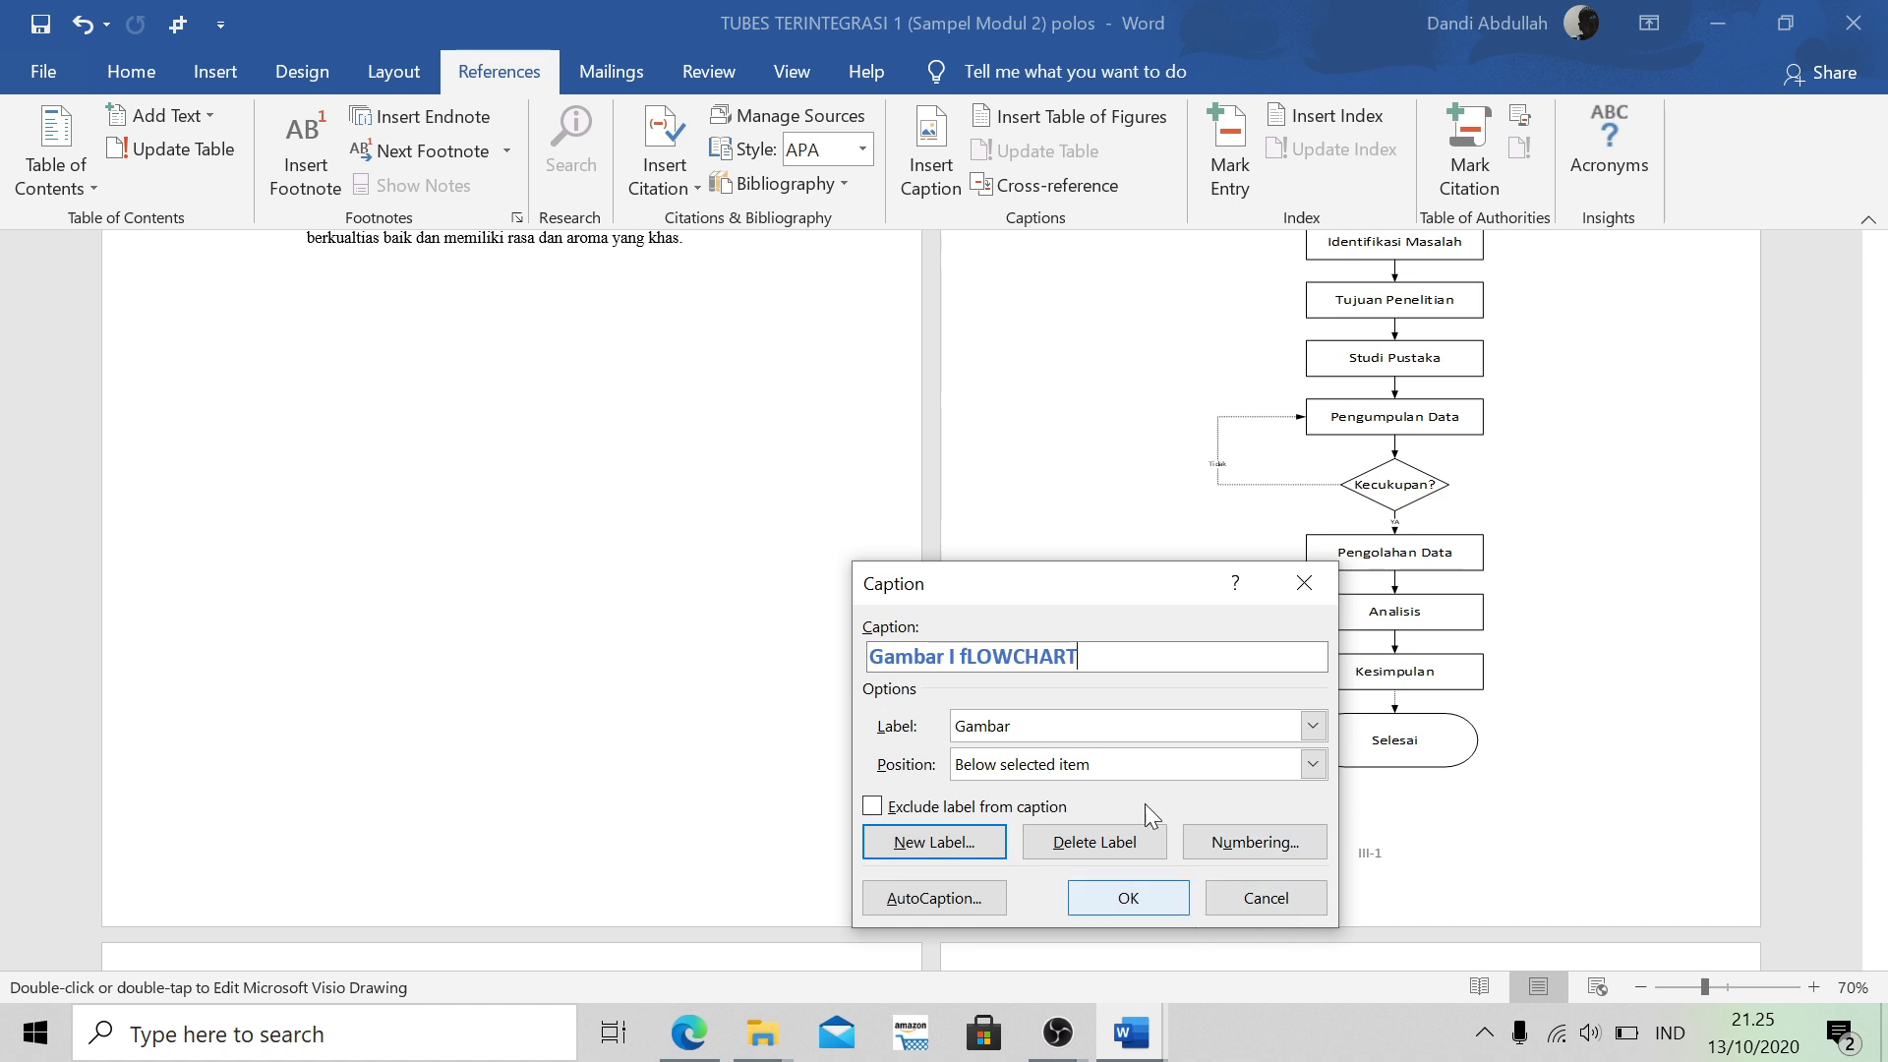
key(BackSpace)
key(BackSpace)
key(BackSpace)
key(BackSpace)
key(BackSpace)
key(BackSpace)
key(BackSpace)
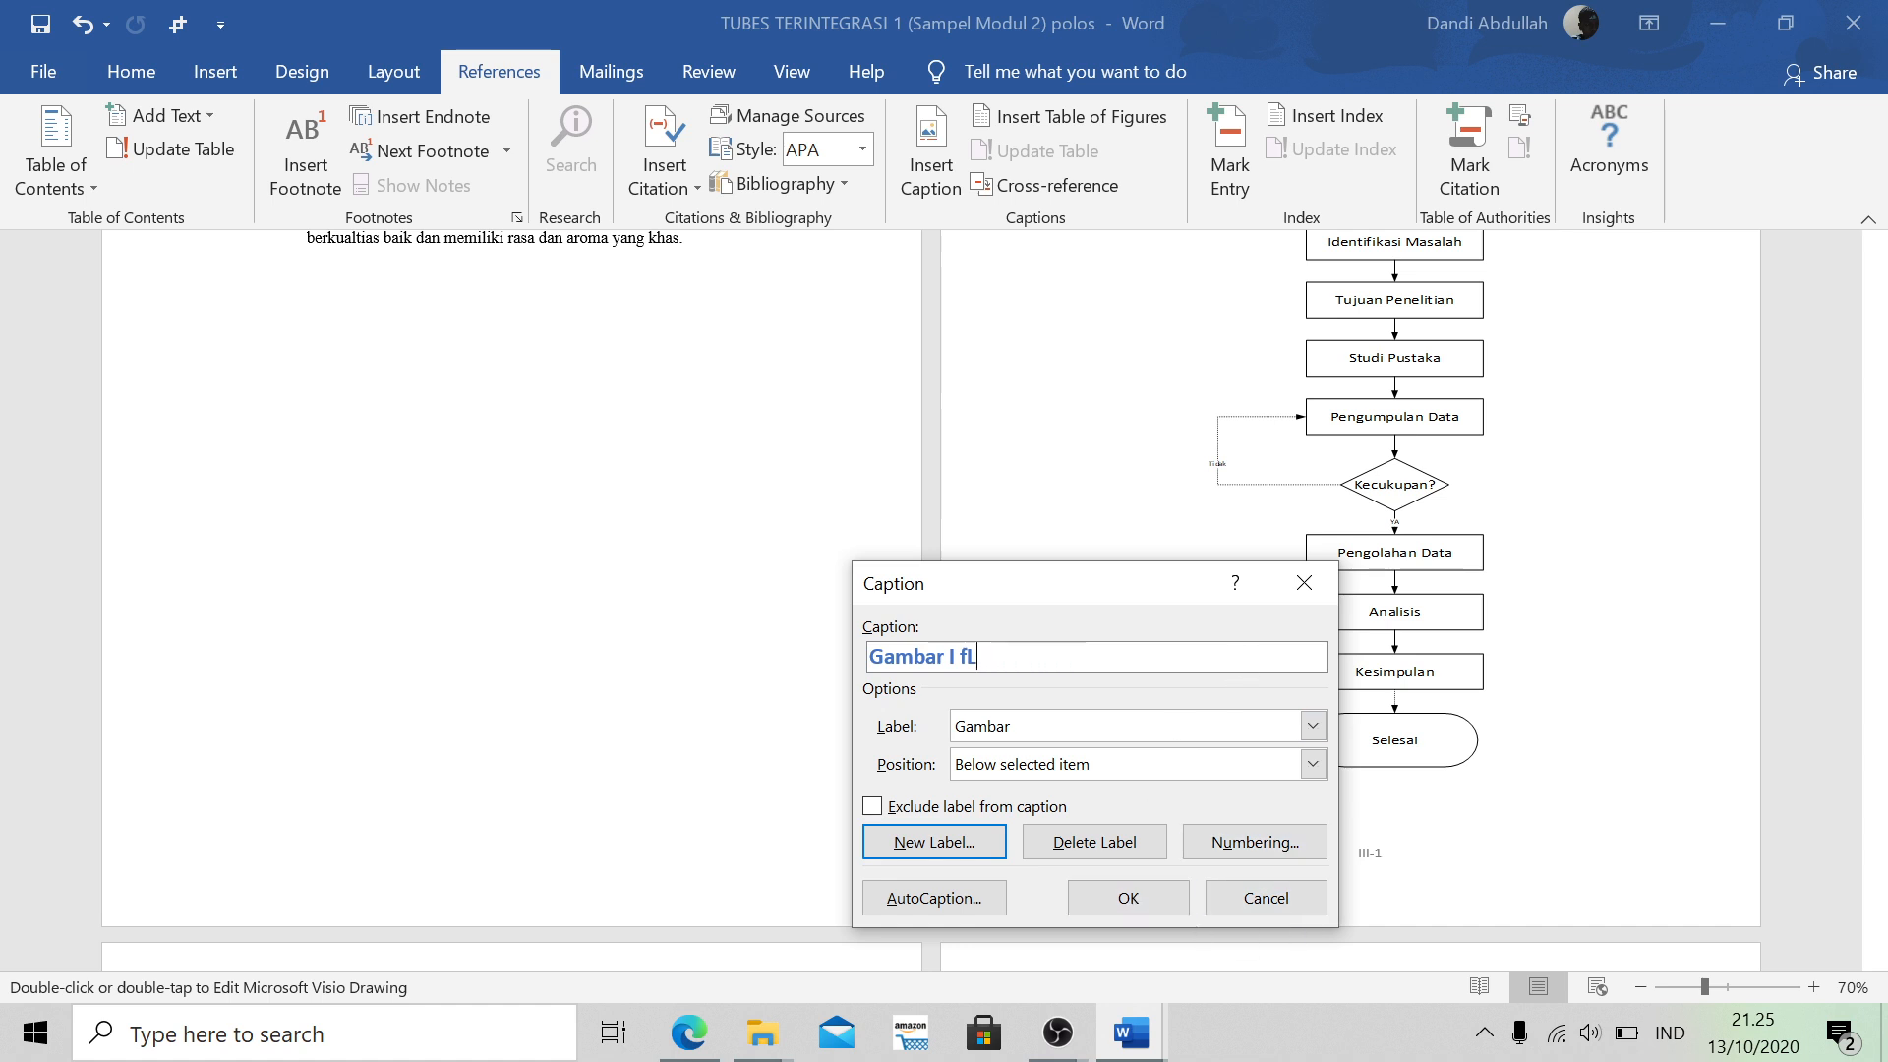
key(BackSpace)
key(BackSpace)
Complete the caption as "Gambar I Flowchart" and insert it below the flowchart
key(Caps_Lock)
text(Flowchart)
click(1129, 898)
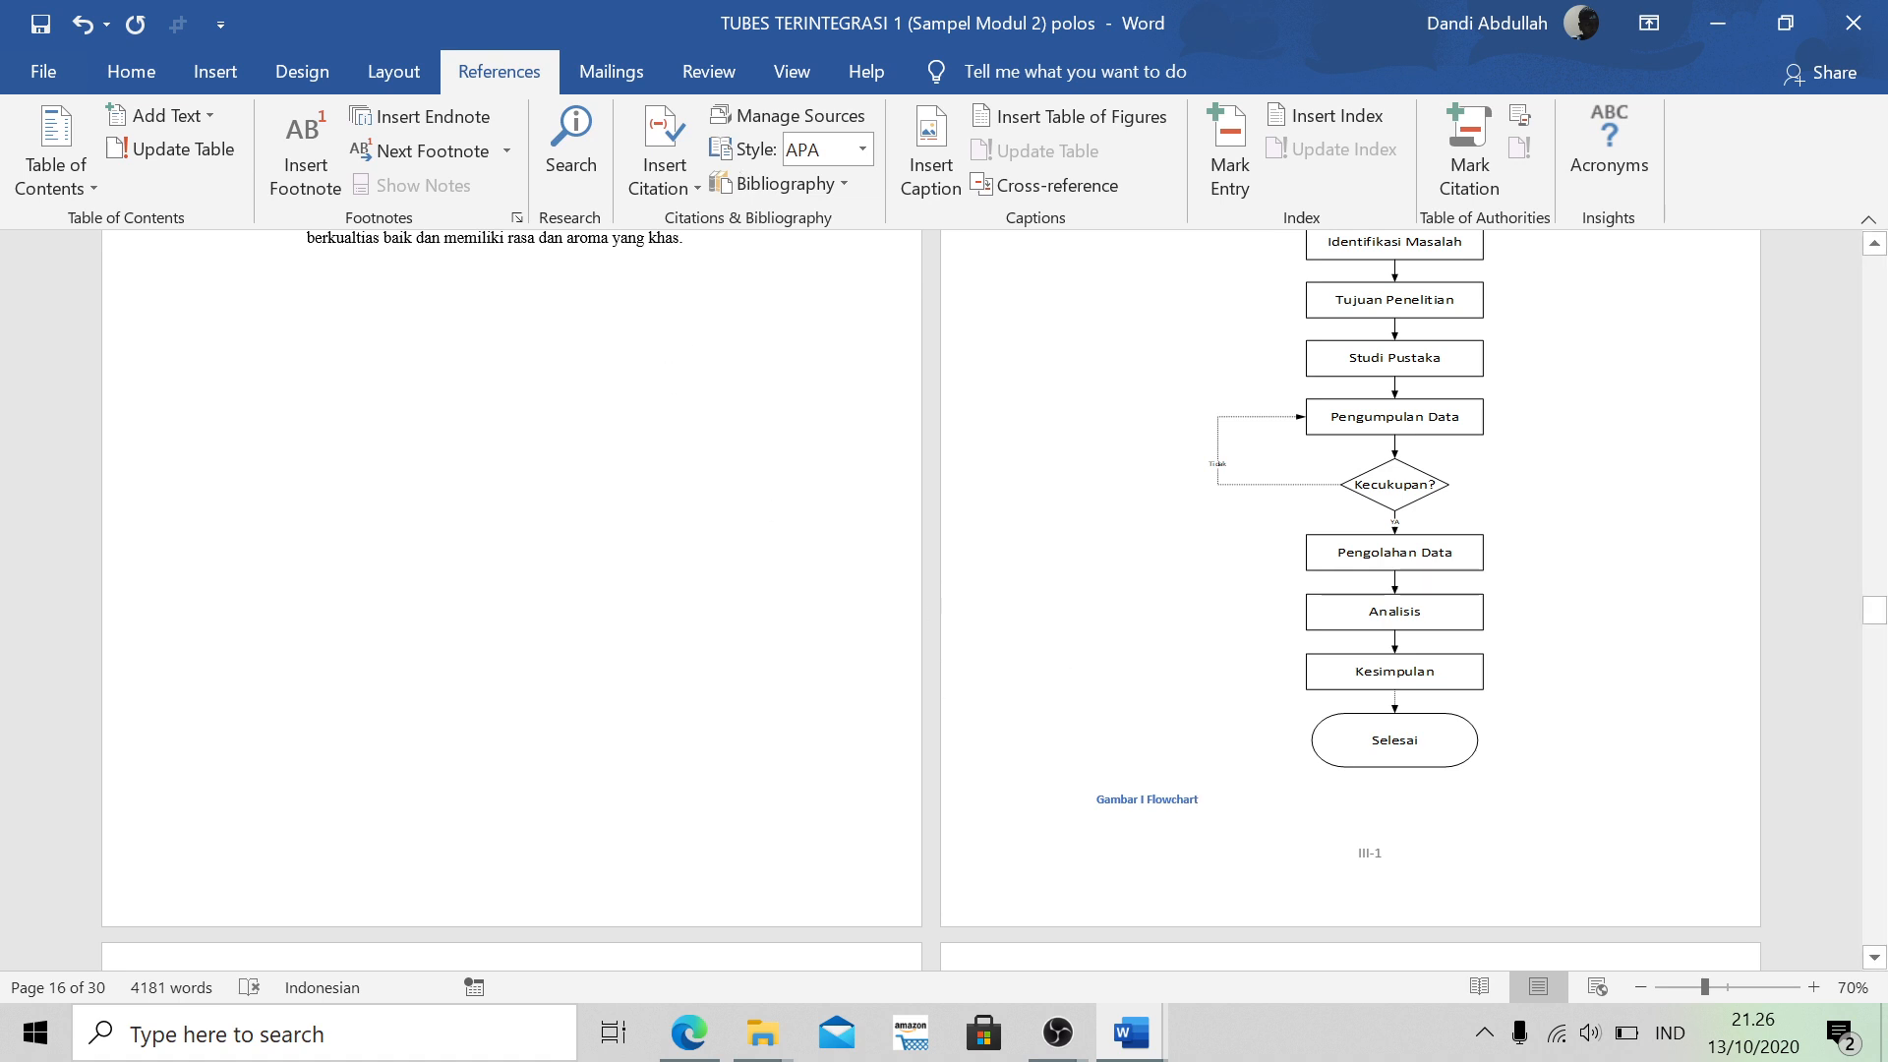
Centre the "Gambar I Flowchart" caption and format it in black Times New Roman at size 12
drag(1200, 800, 1092, 802)
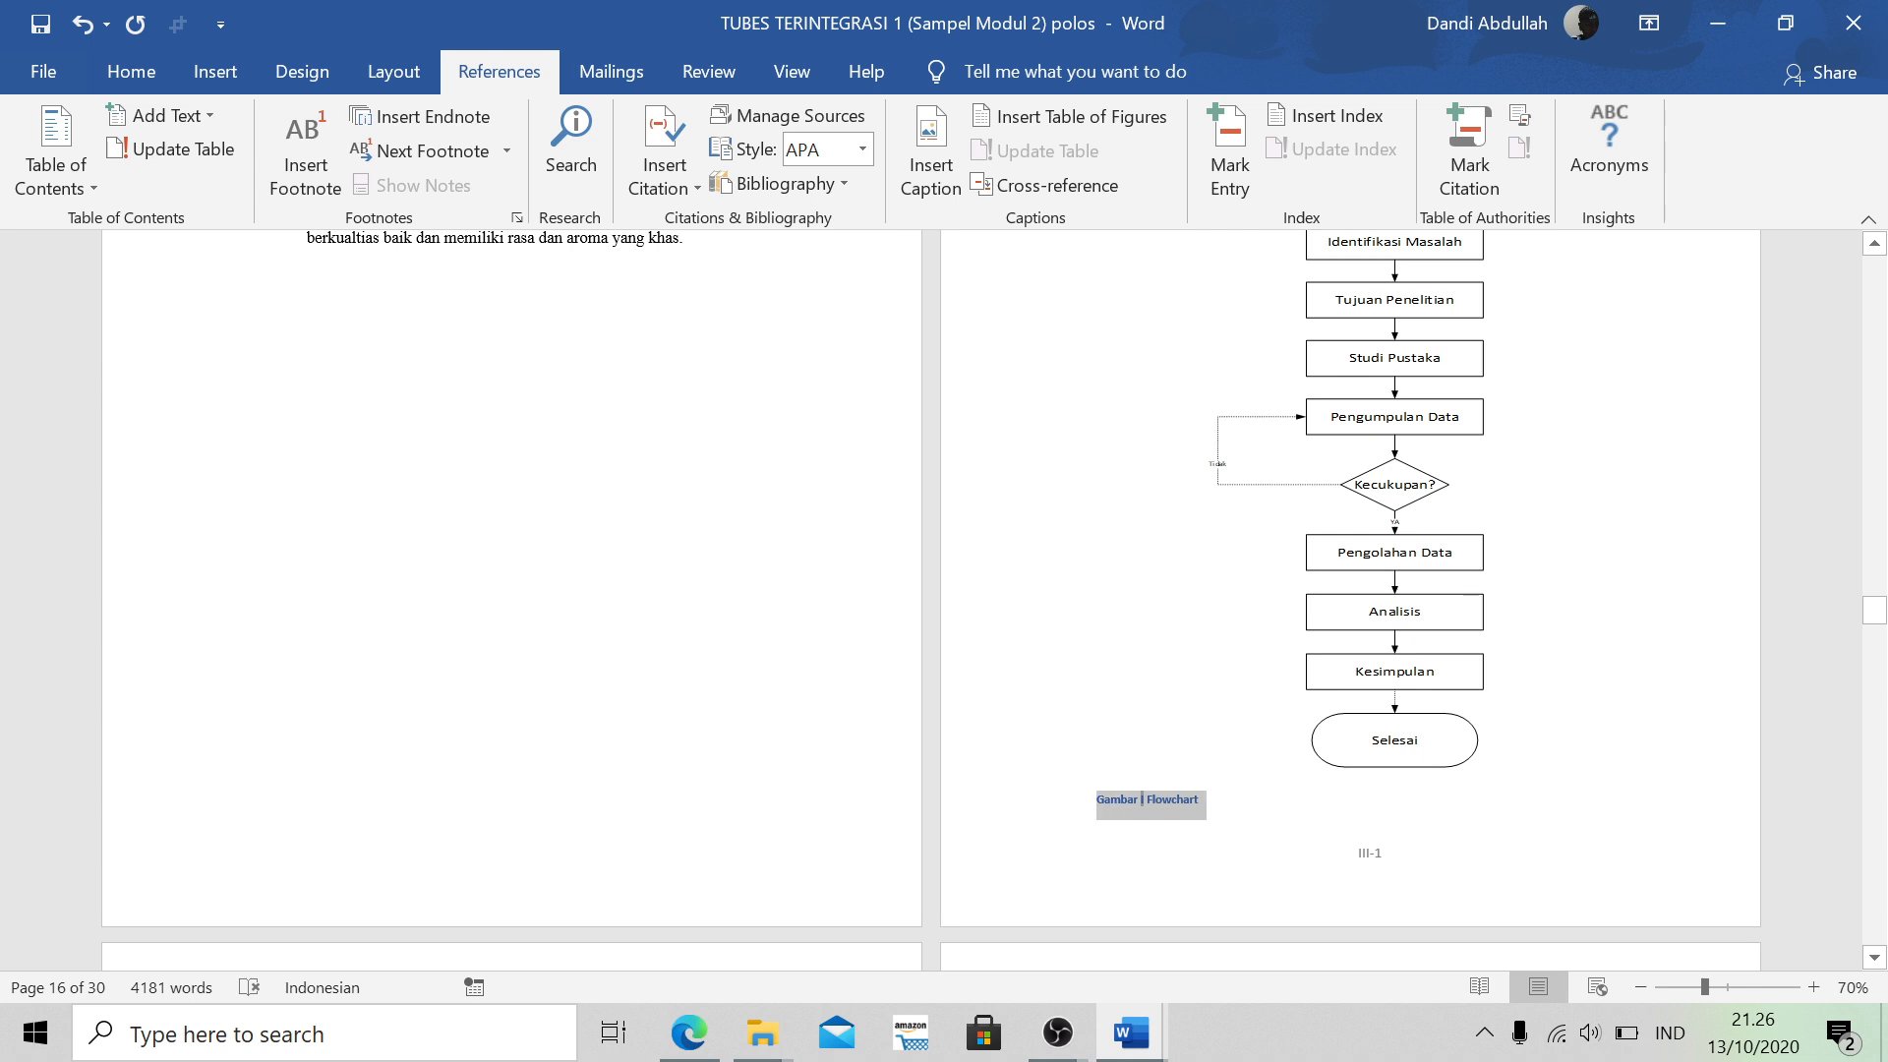
click(131, 71)
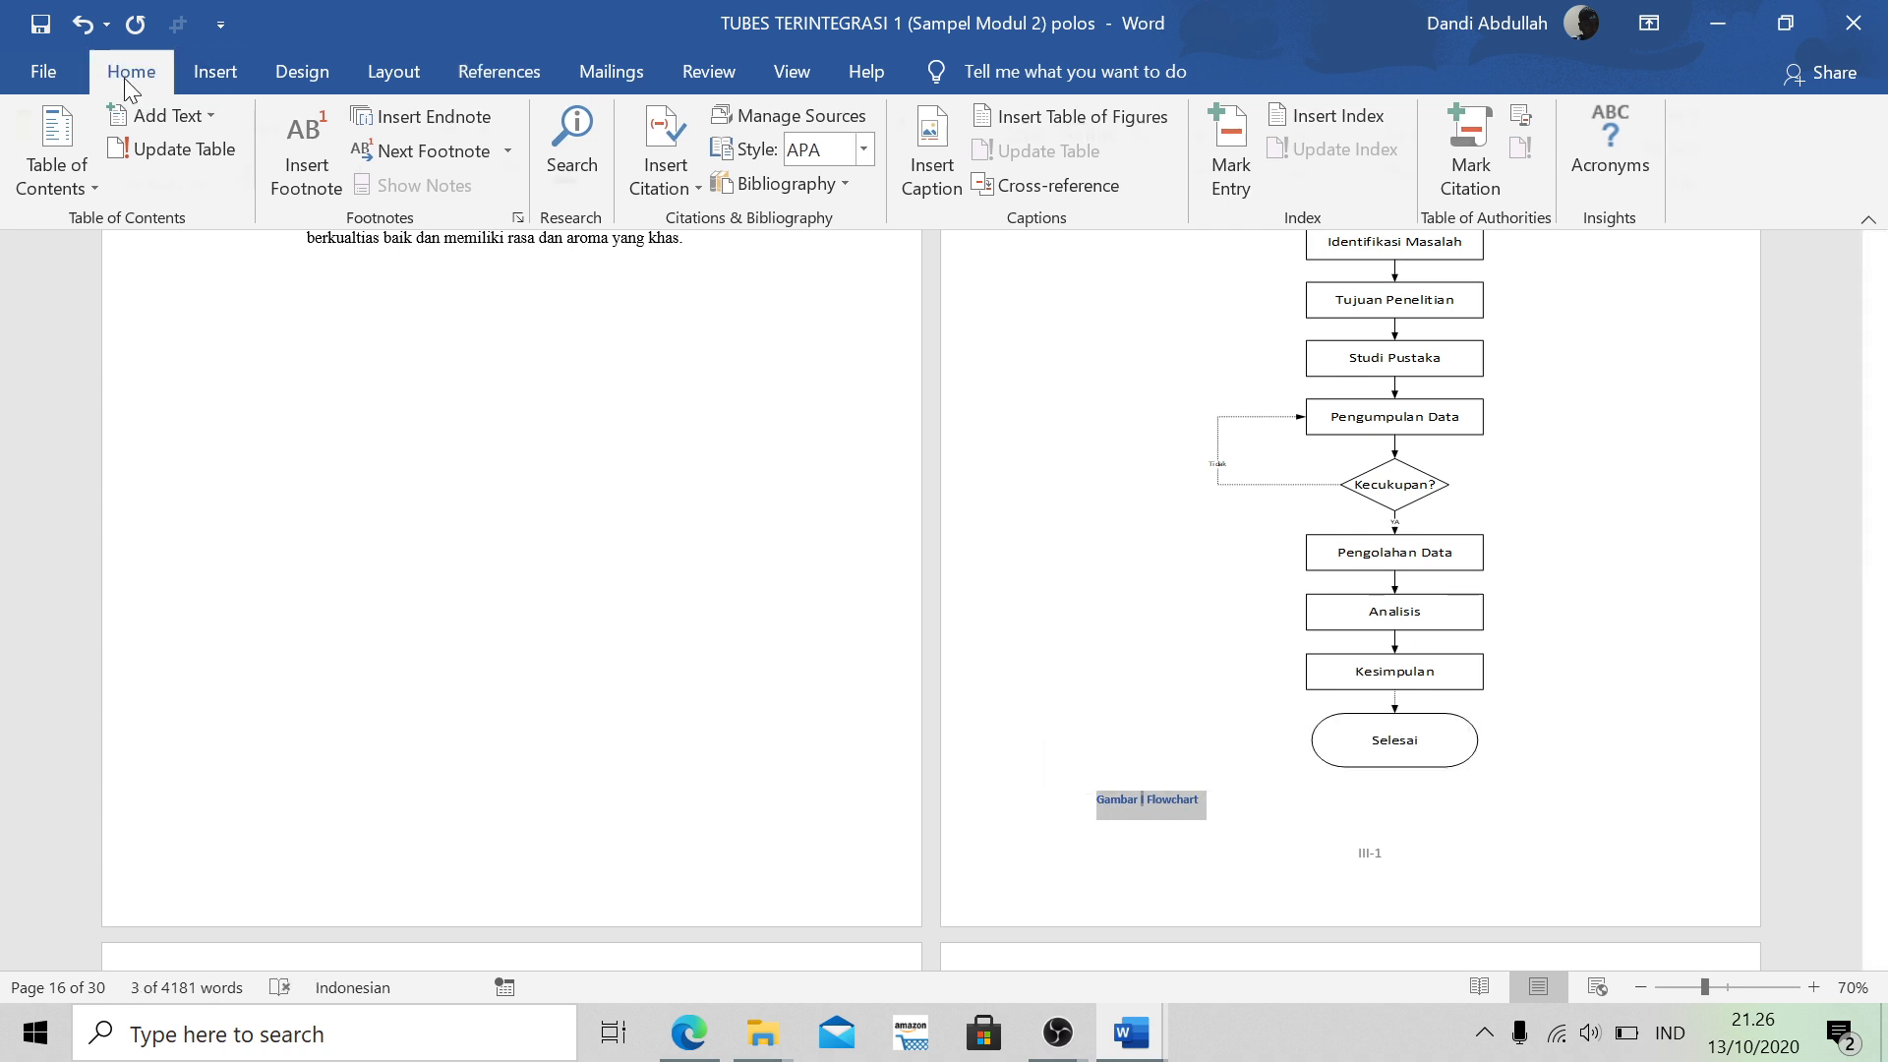
click(684, 173)
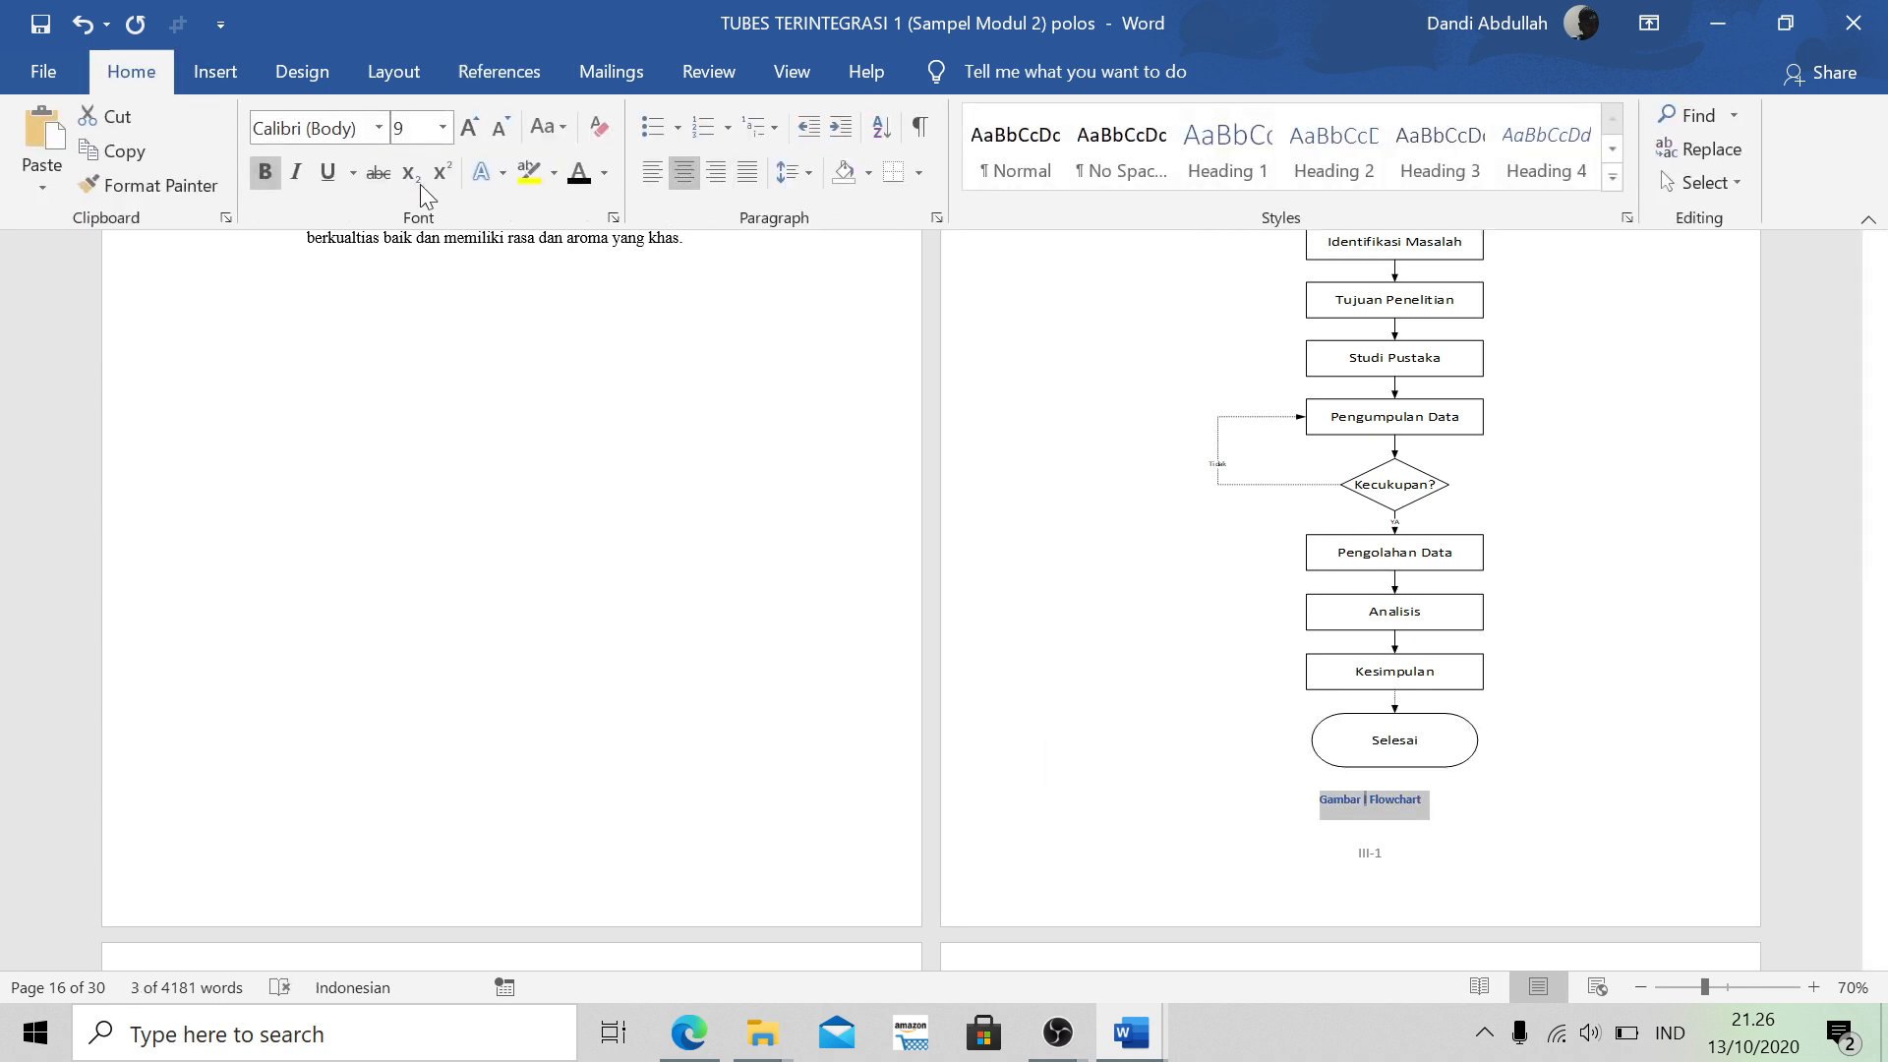
click(578, 174)
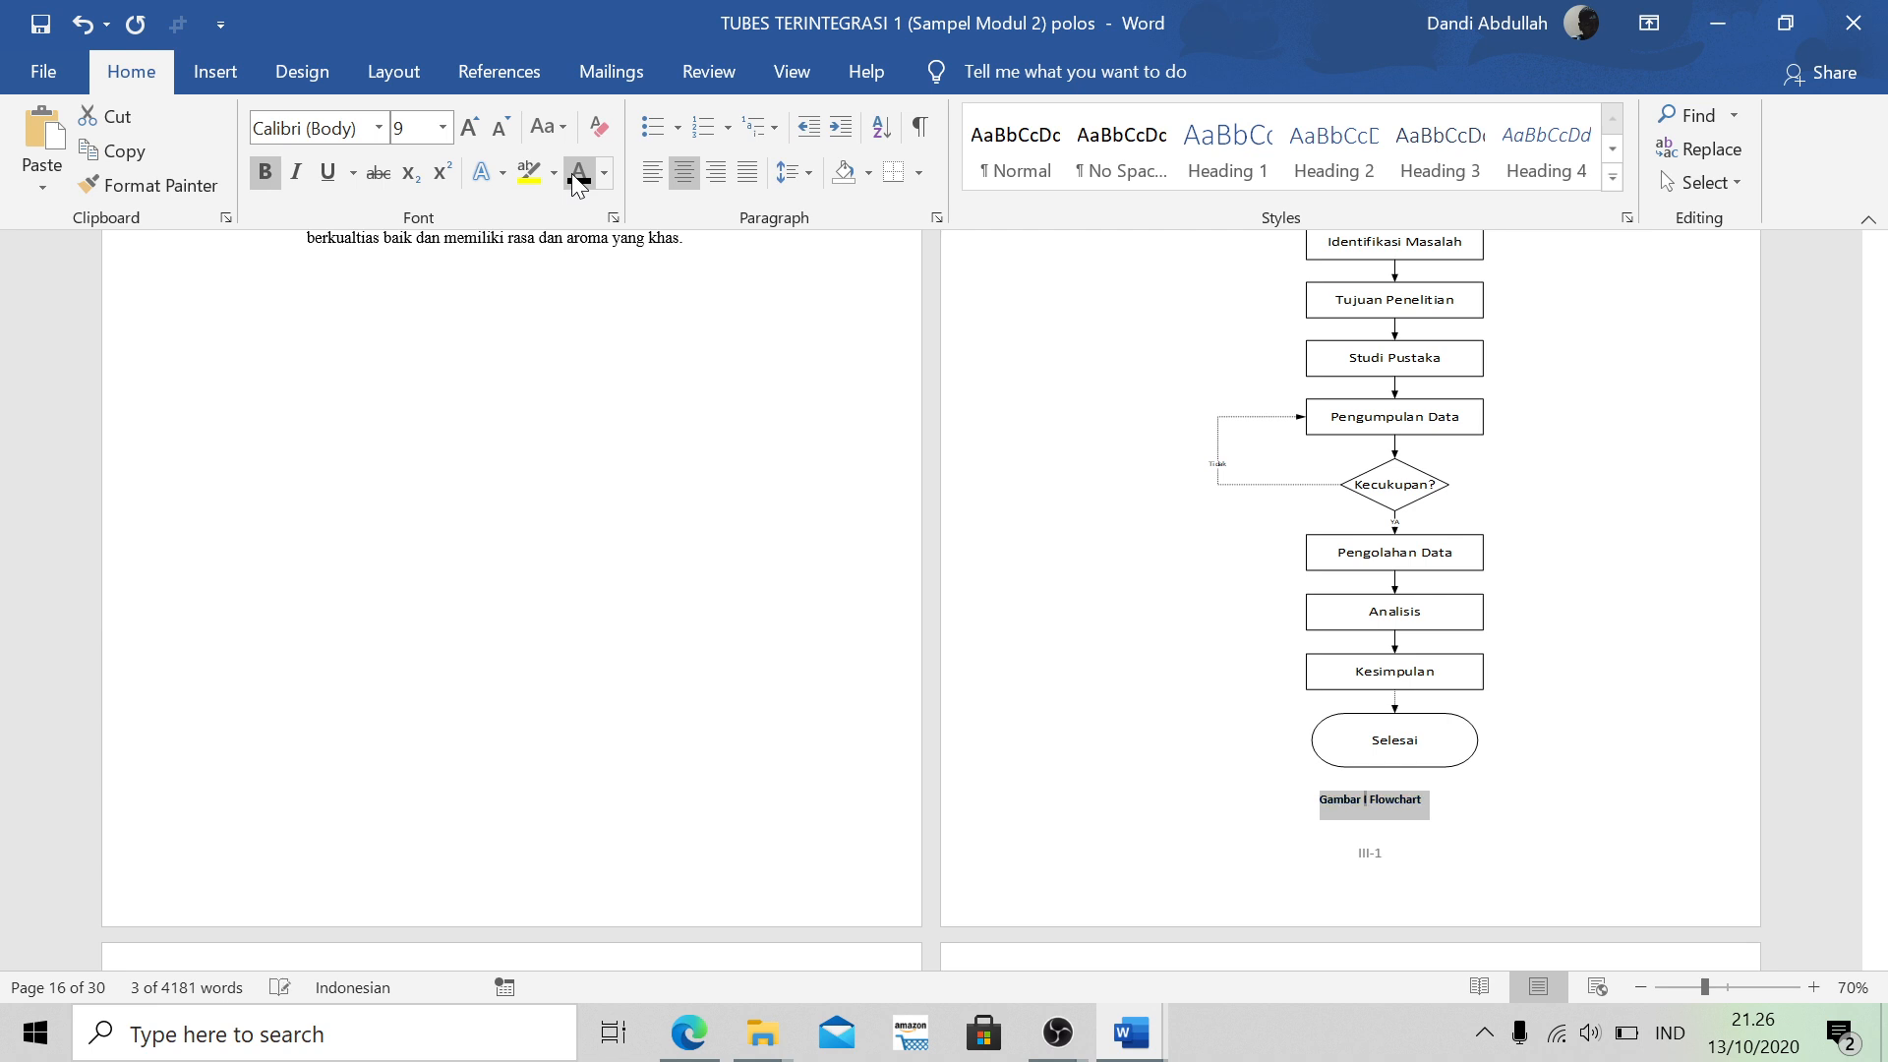
click(378, 128)
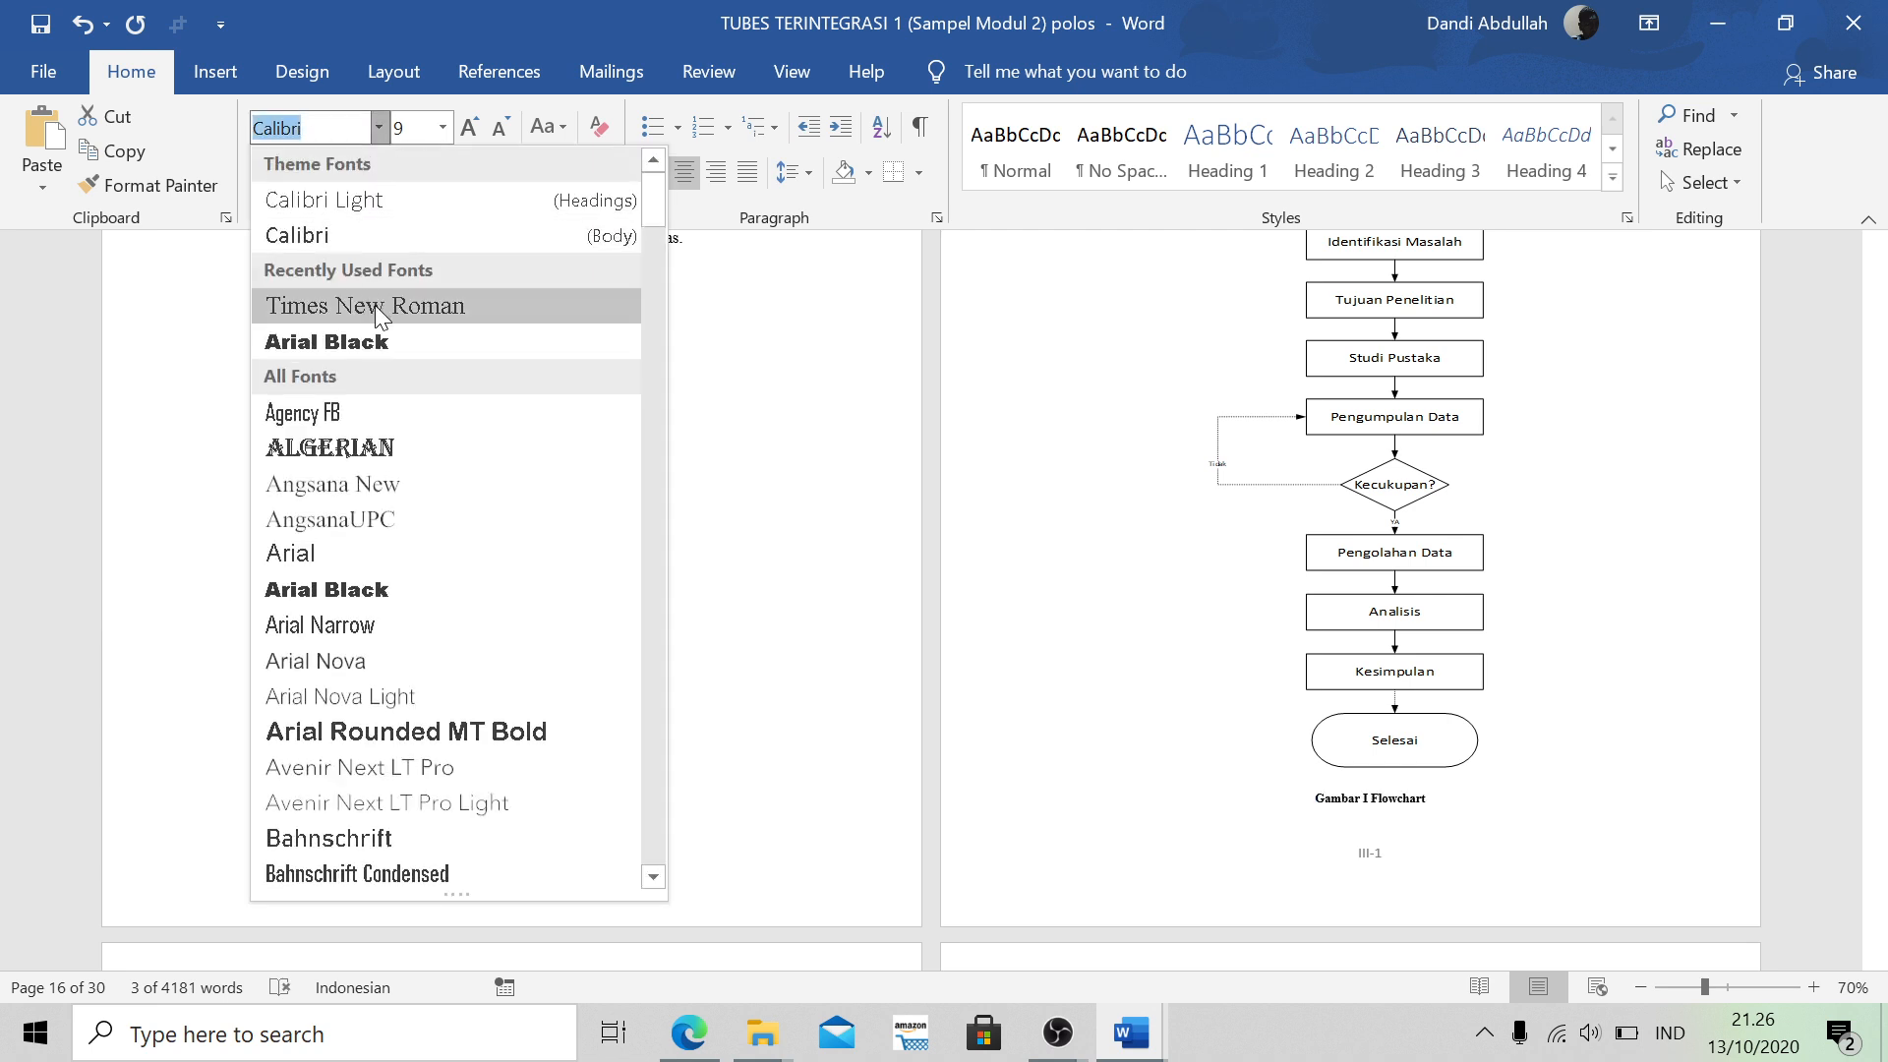
click(379, 304)
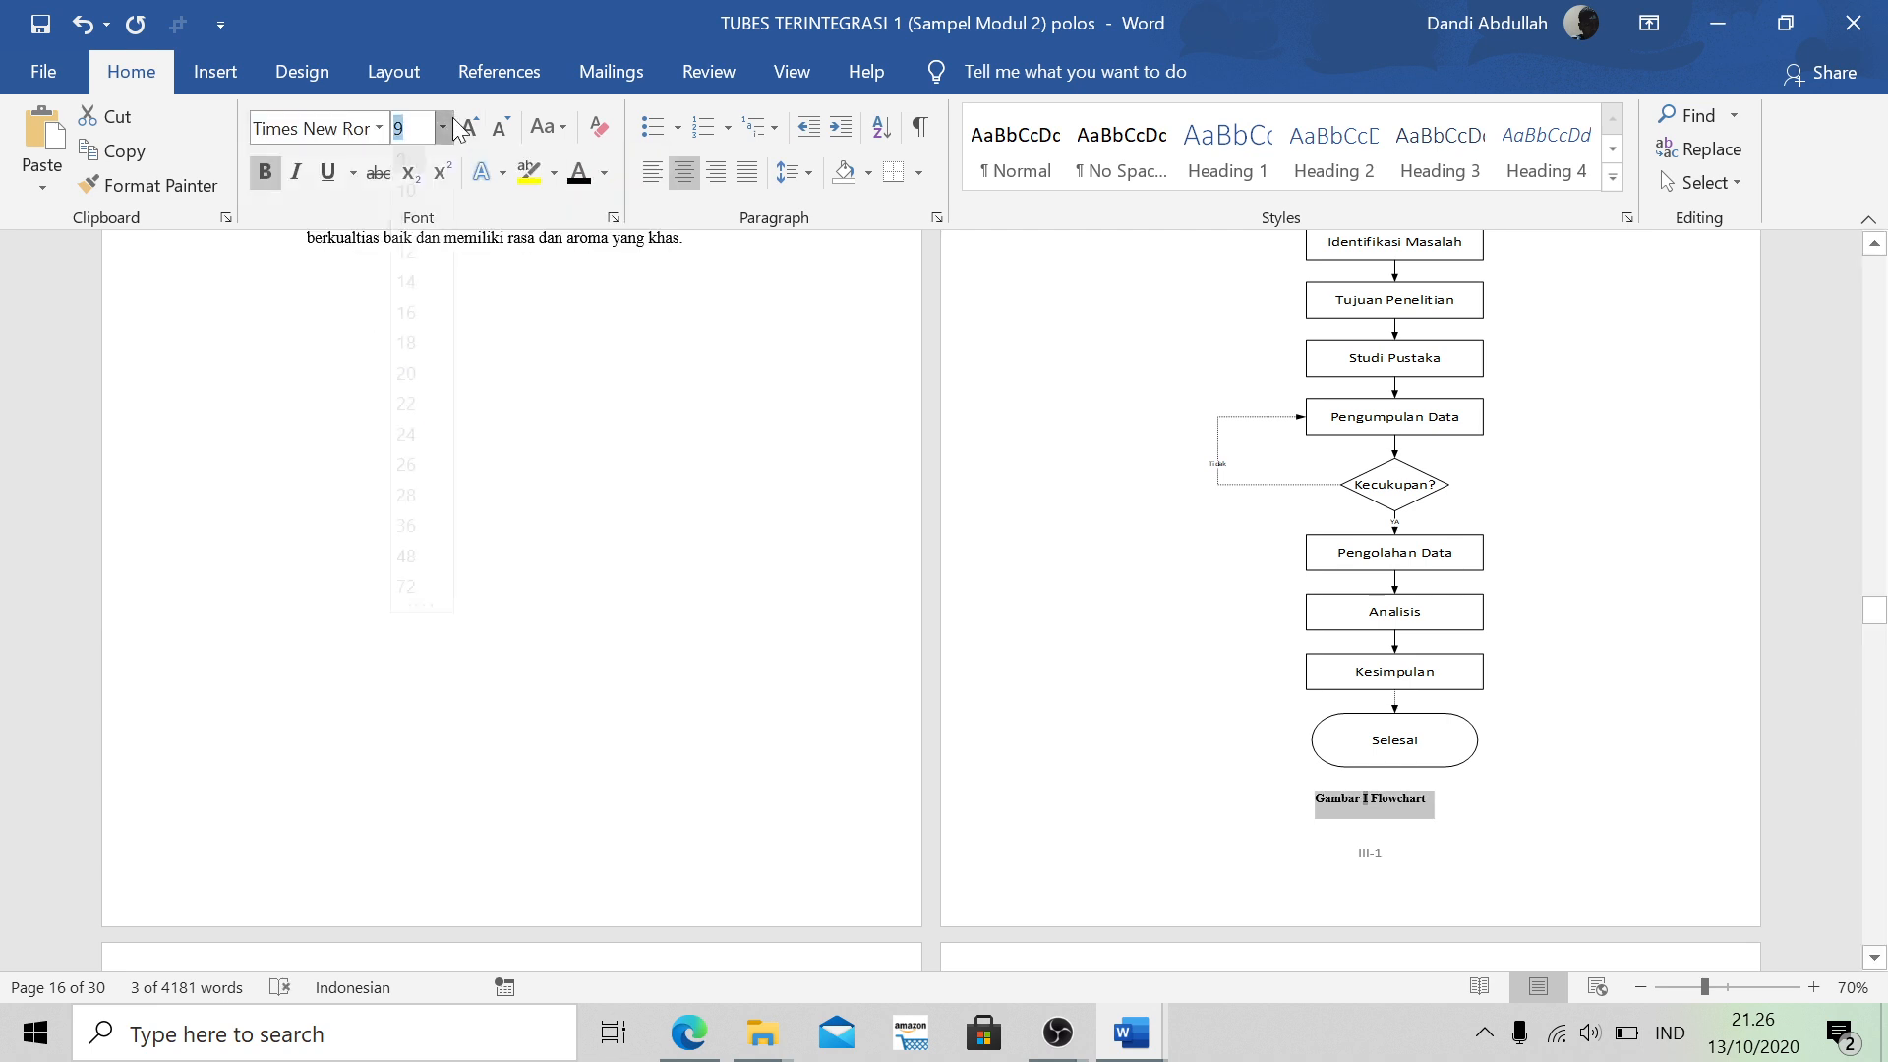
click(443, 128)
click(406, 285)
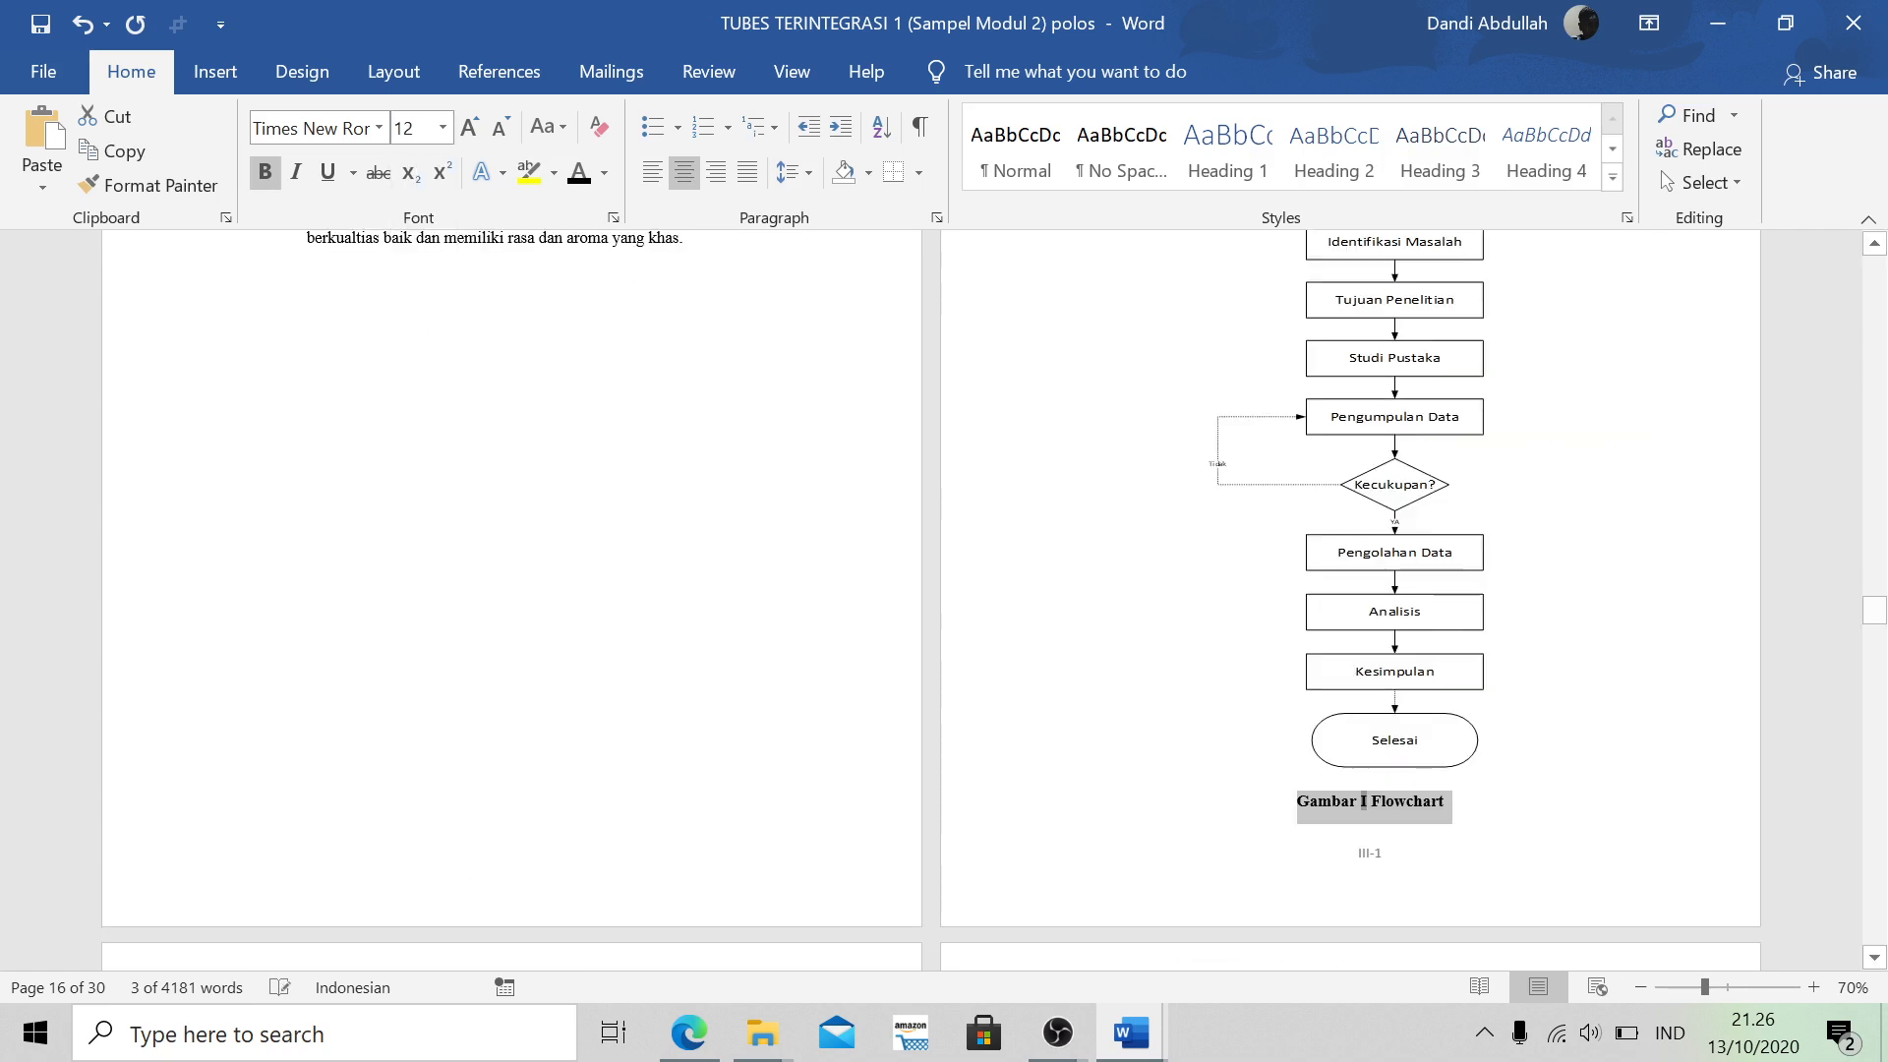
click(1439, 821)
Delete the caption "Gambar 2. Letak Cafe Coffee Northwood" below the Google Maps picture in section 4.1.1
scroll(1439, 821, down, 10)
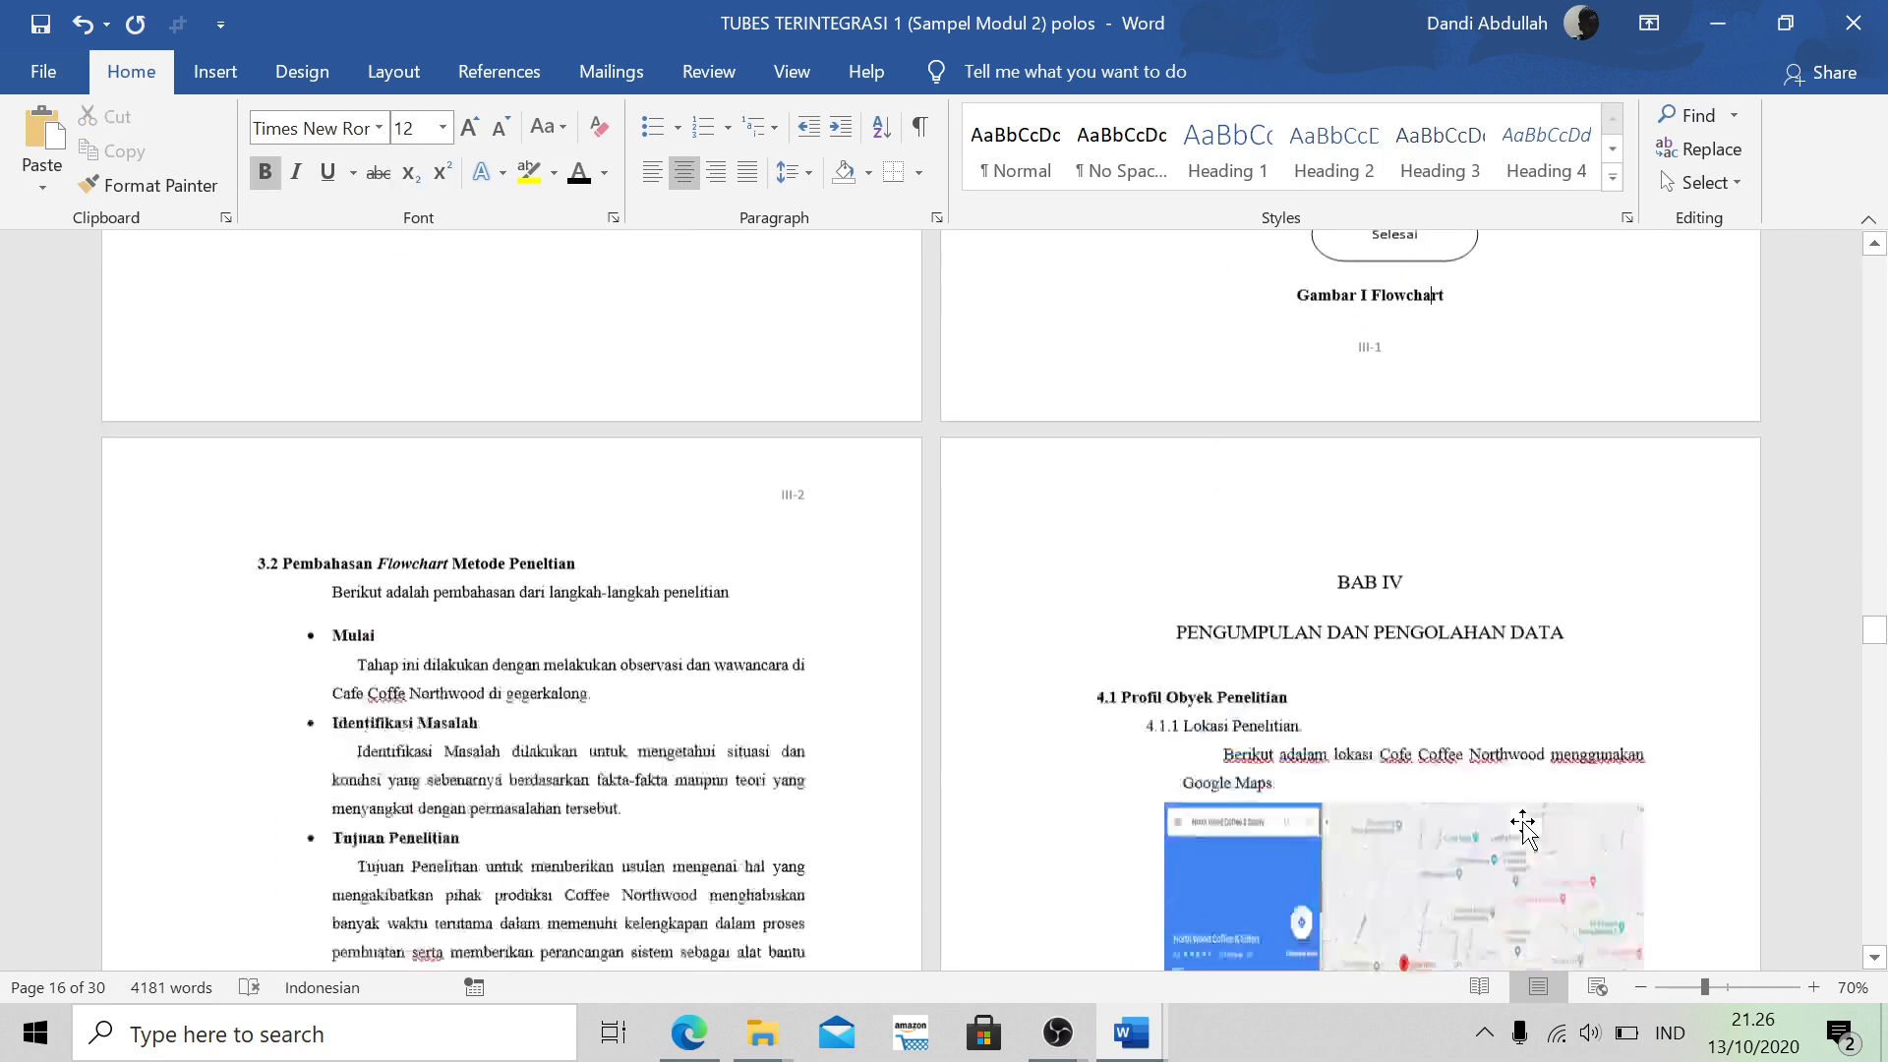
scroll(1110, 585, down, 1)
scroll(1512, 605, down, 3)
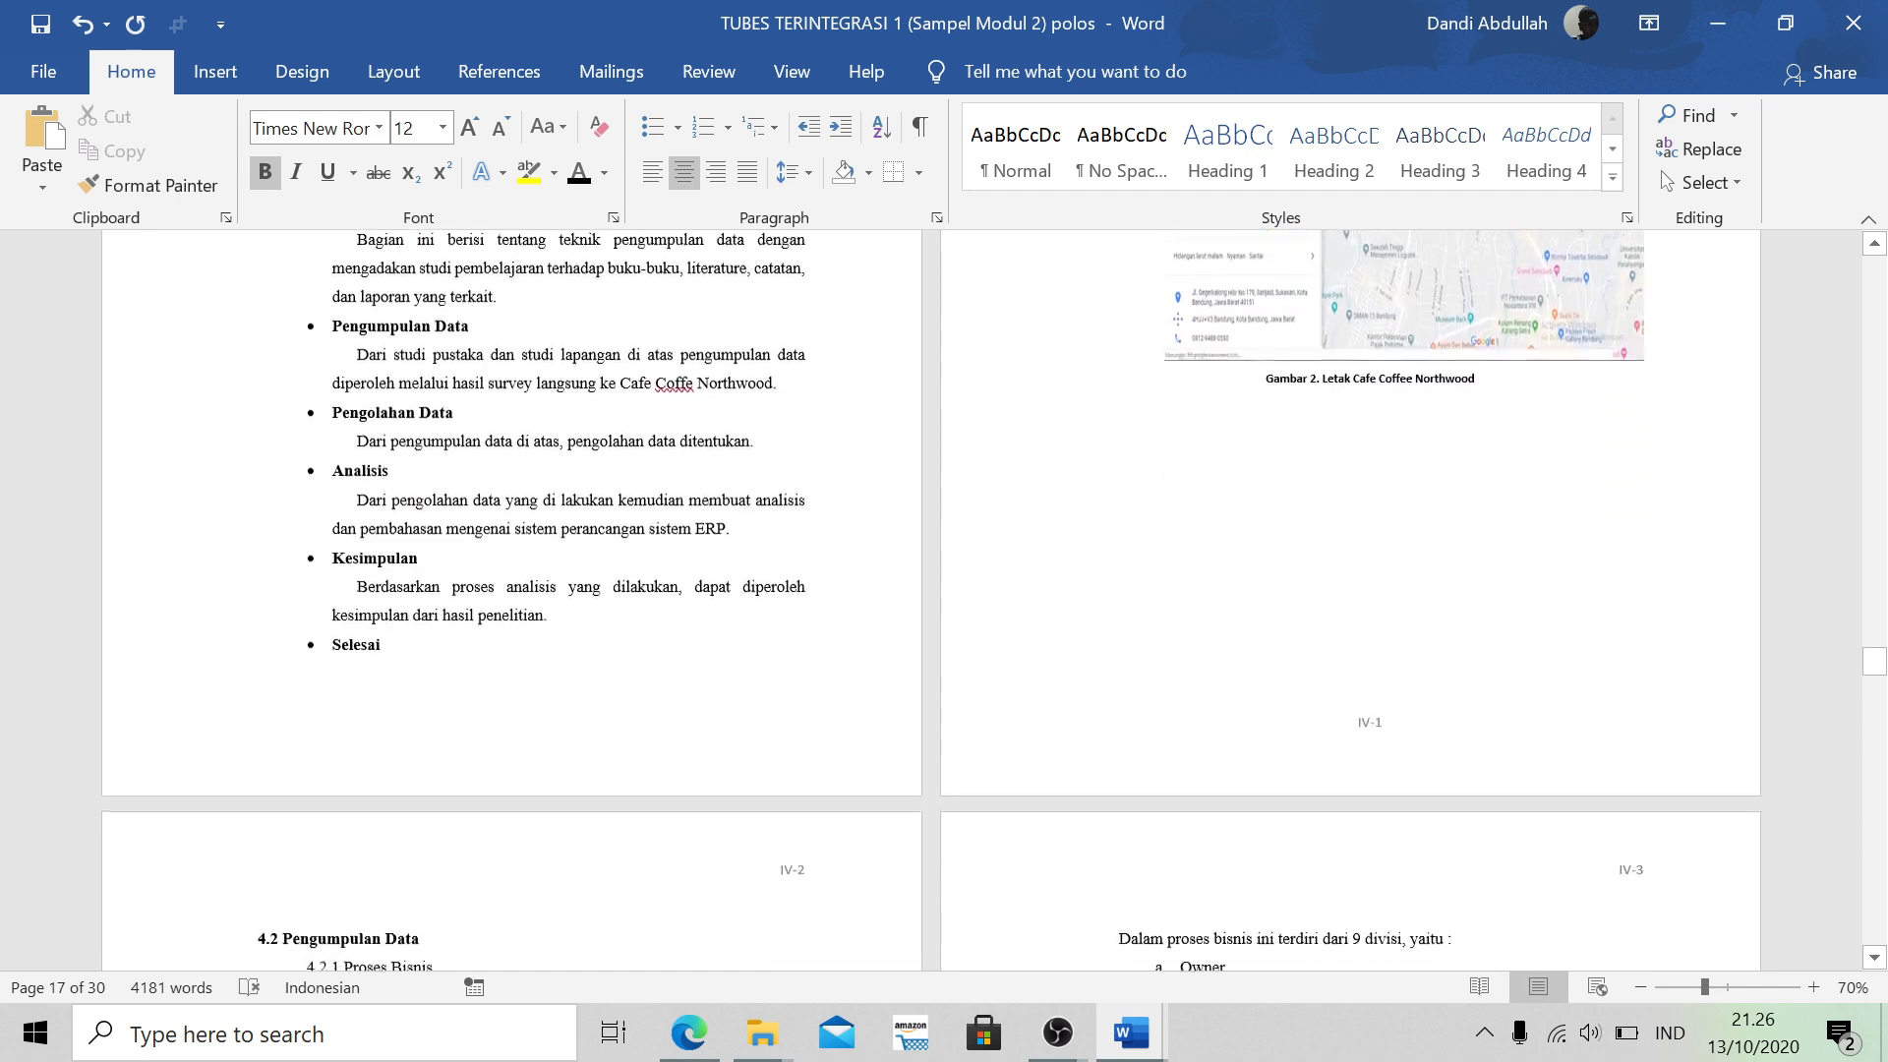
scroll(1511, 605, up, 6)
scroll(1511, 605, down, 1)
click(1511, 605)
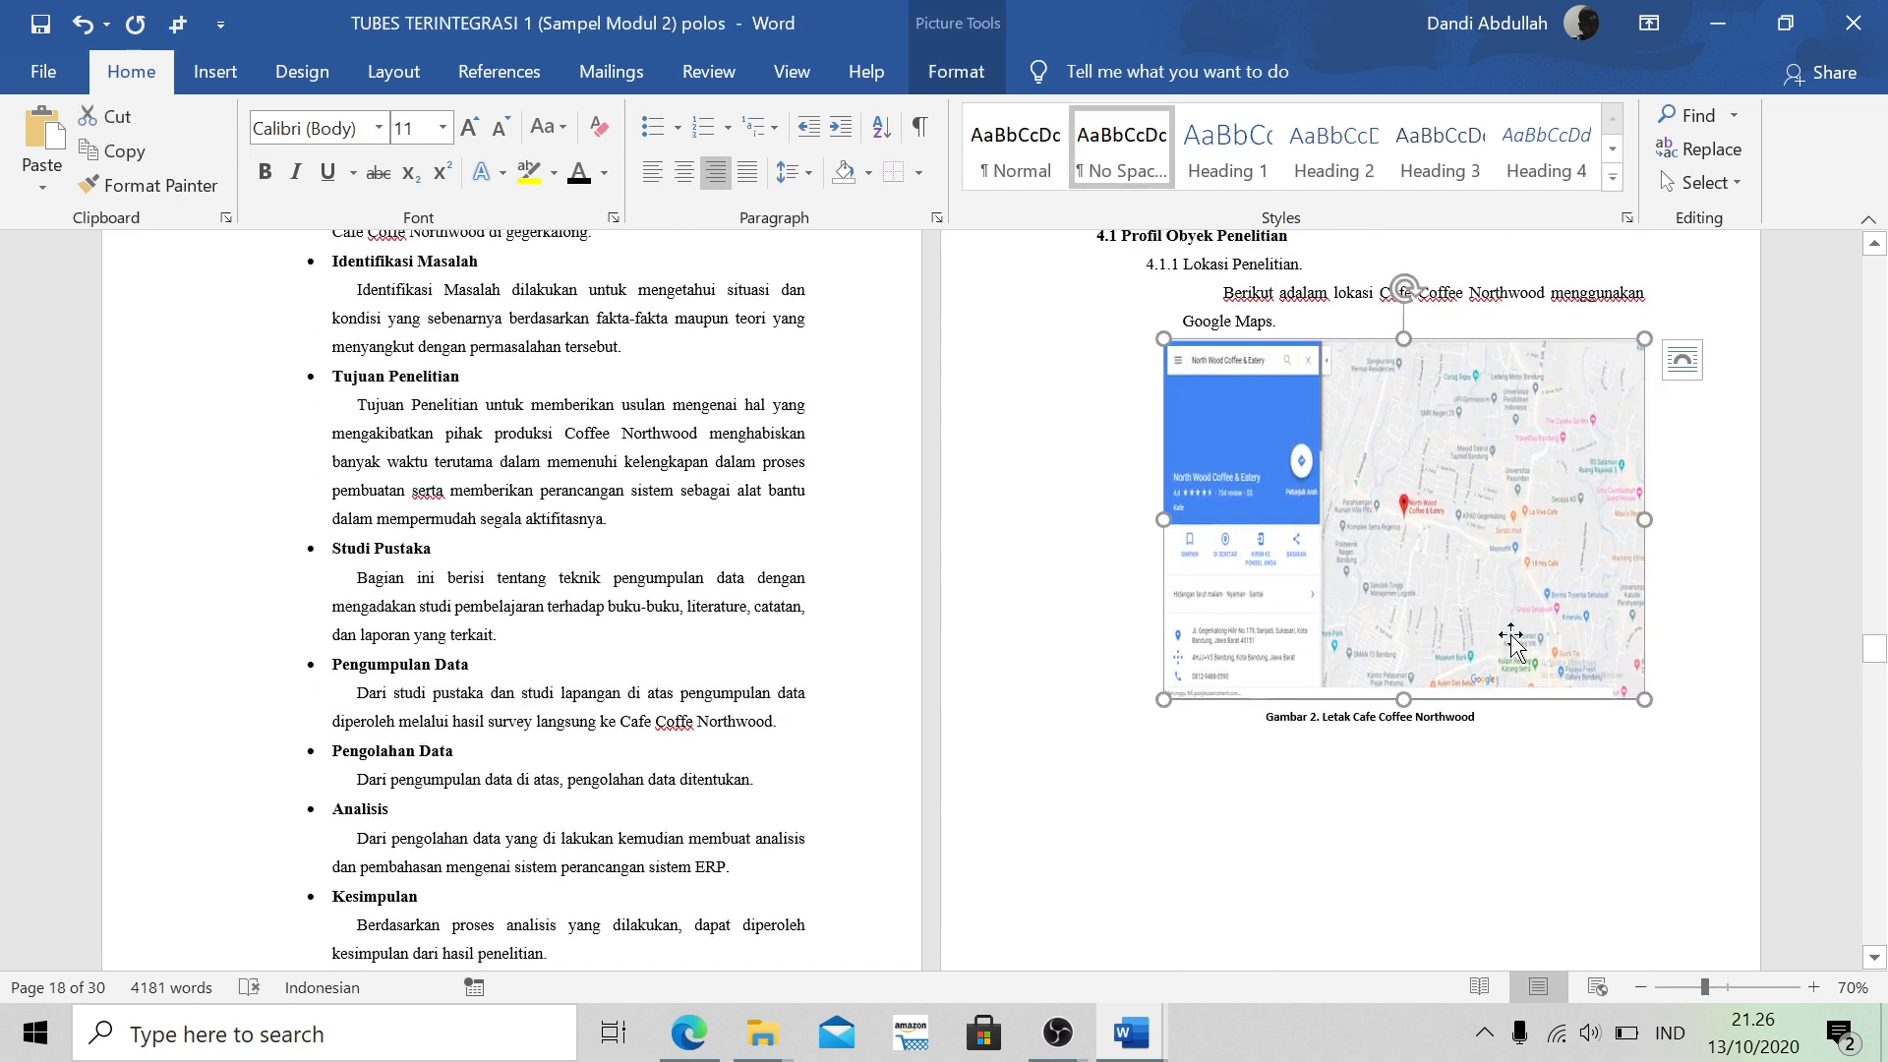
triple_click(1313, 716)
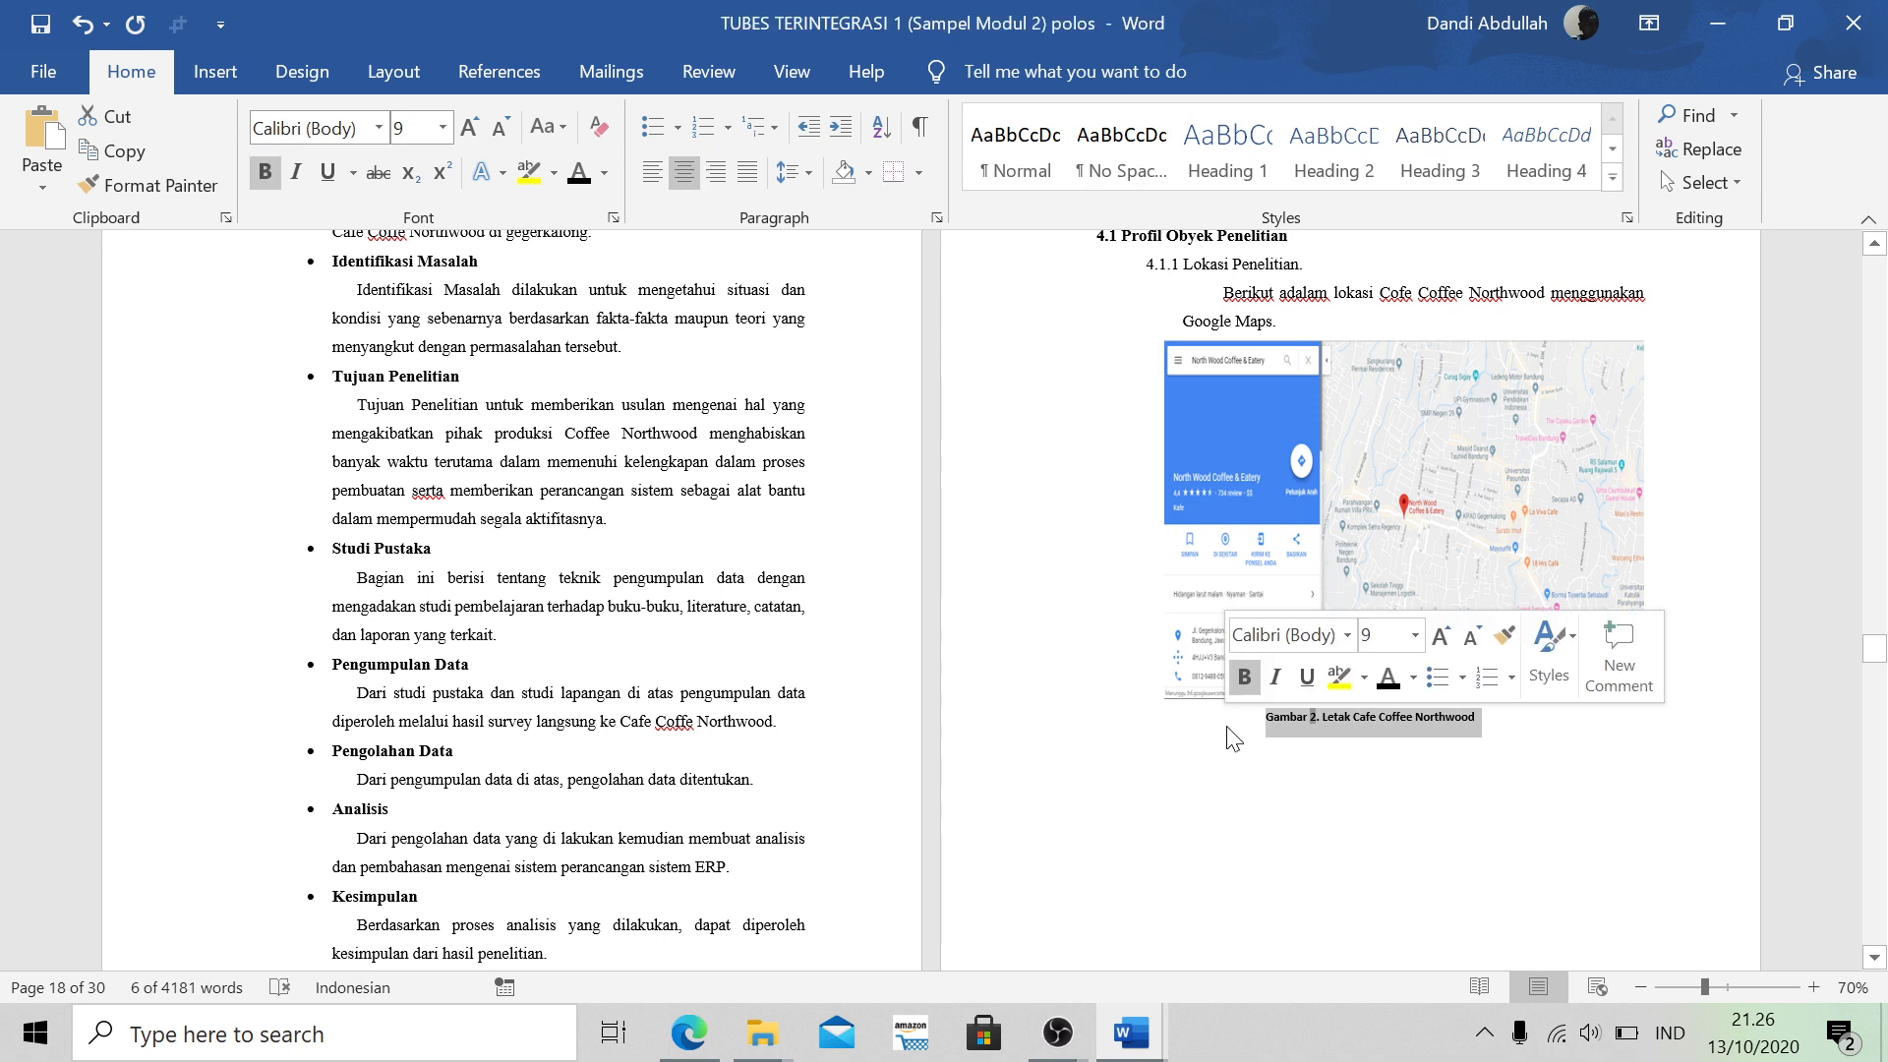
key(Delete)
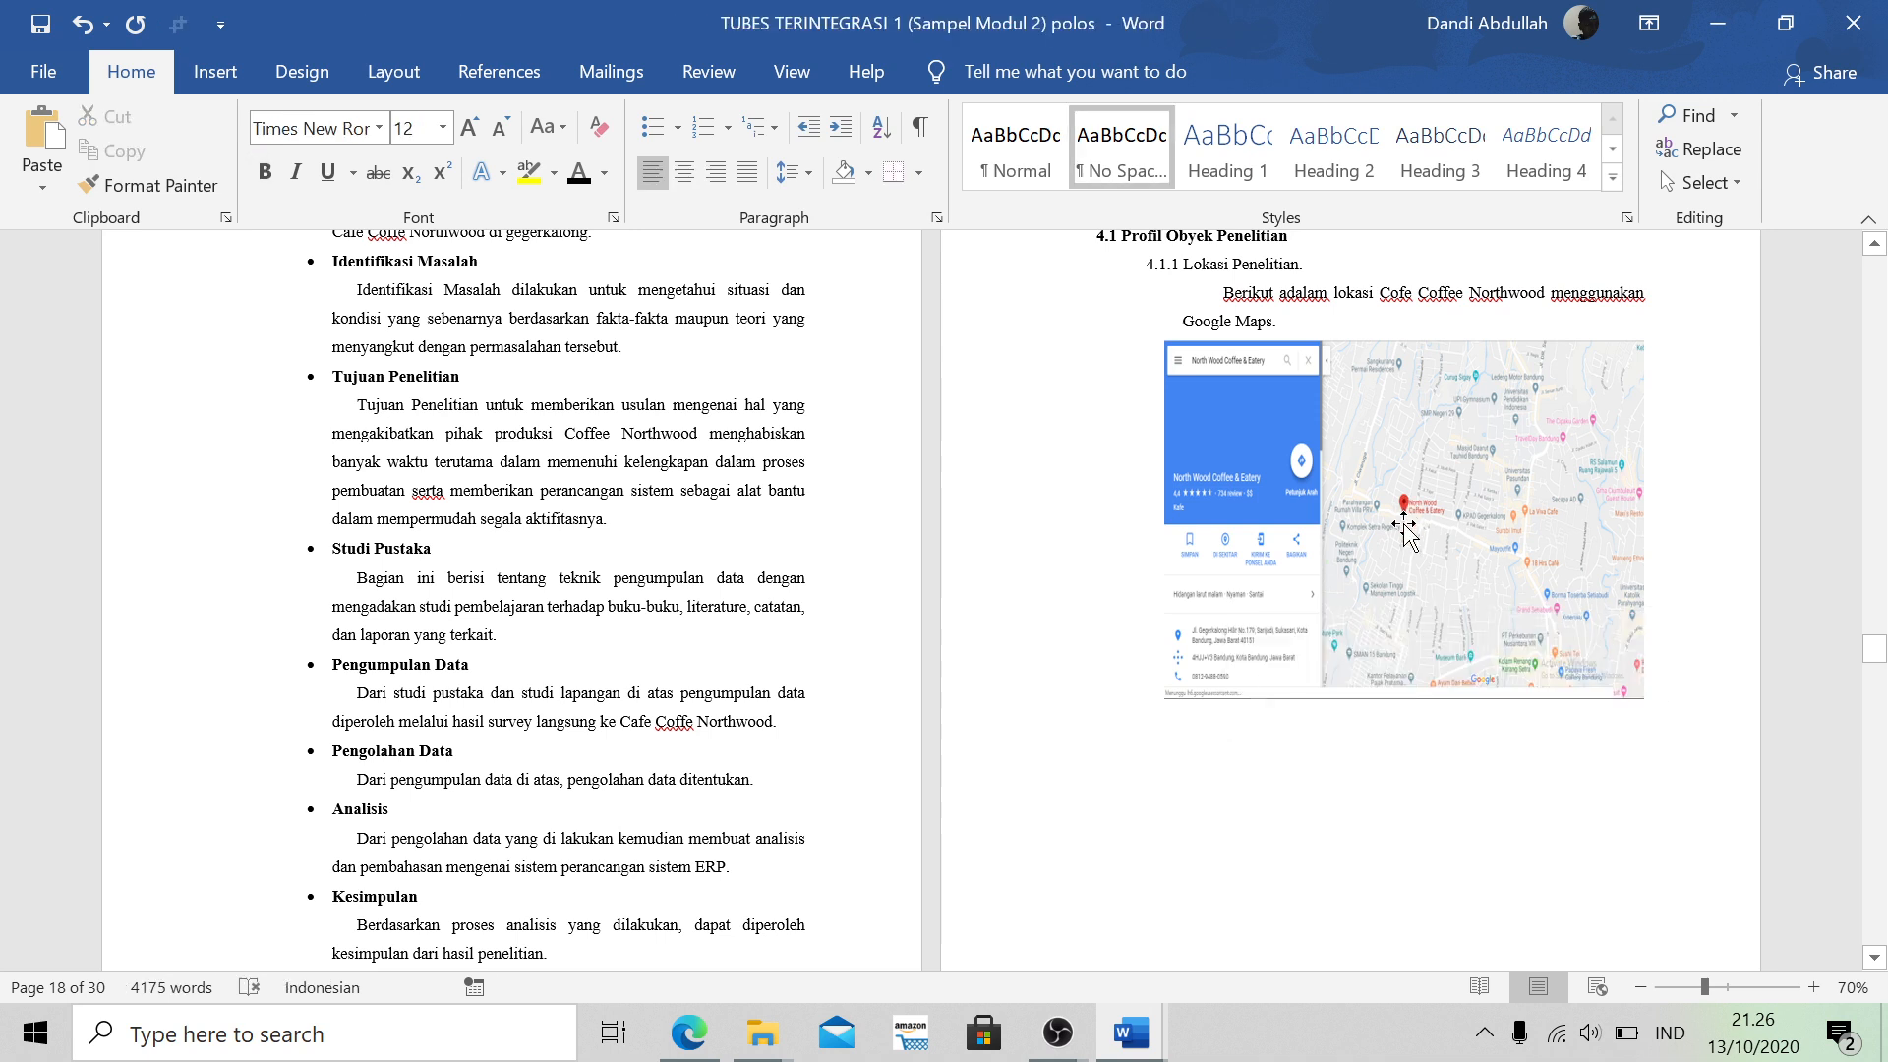
Insert the caption "Gambar II Peta Penelitian" below the map picture, using the Gambar label and the Below selected item position
right_click(1404, 528)
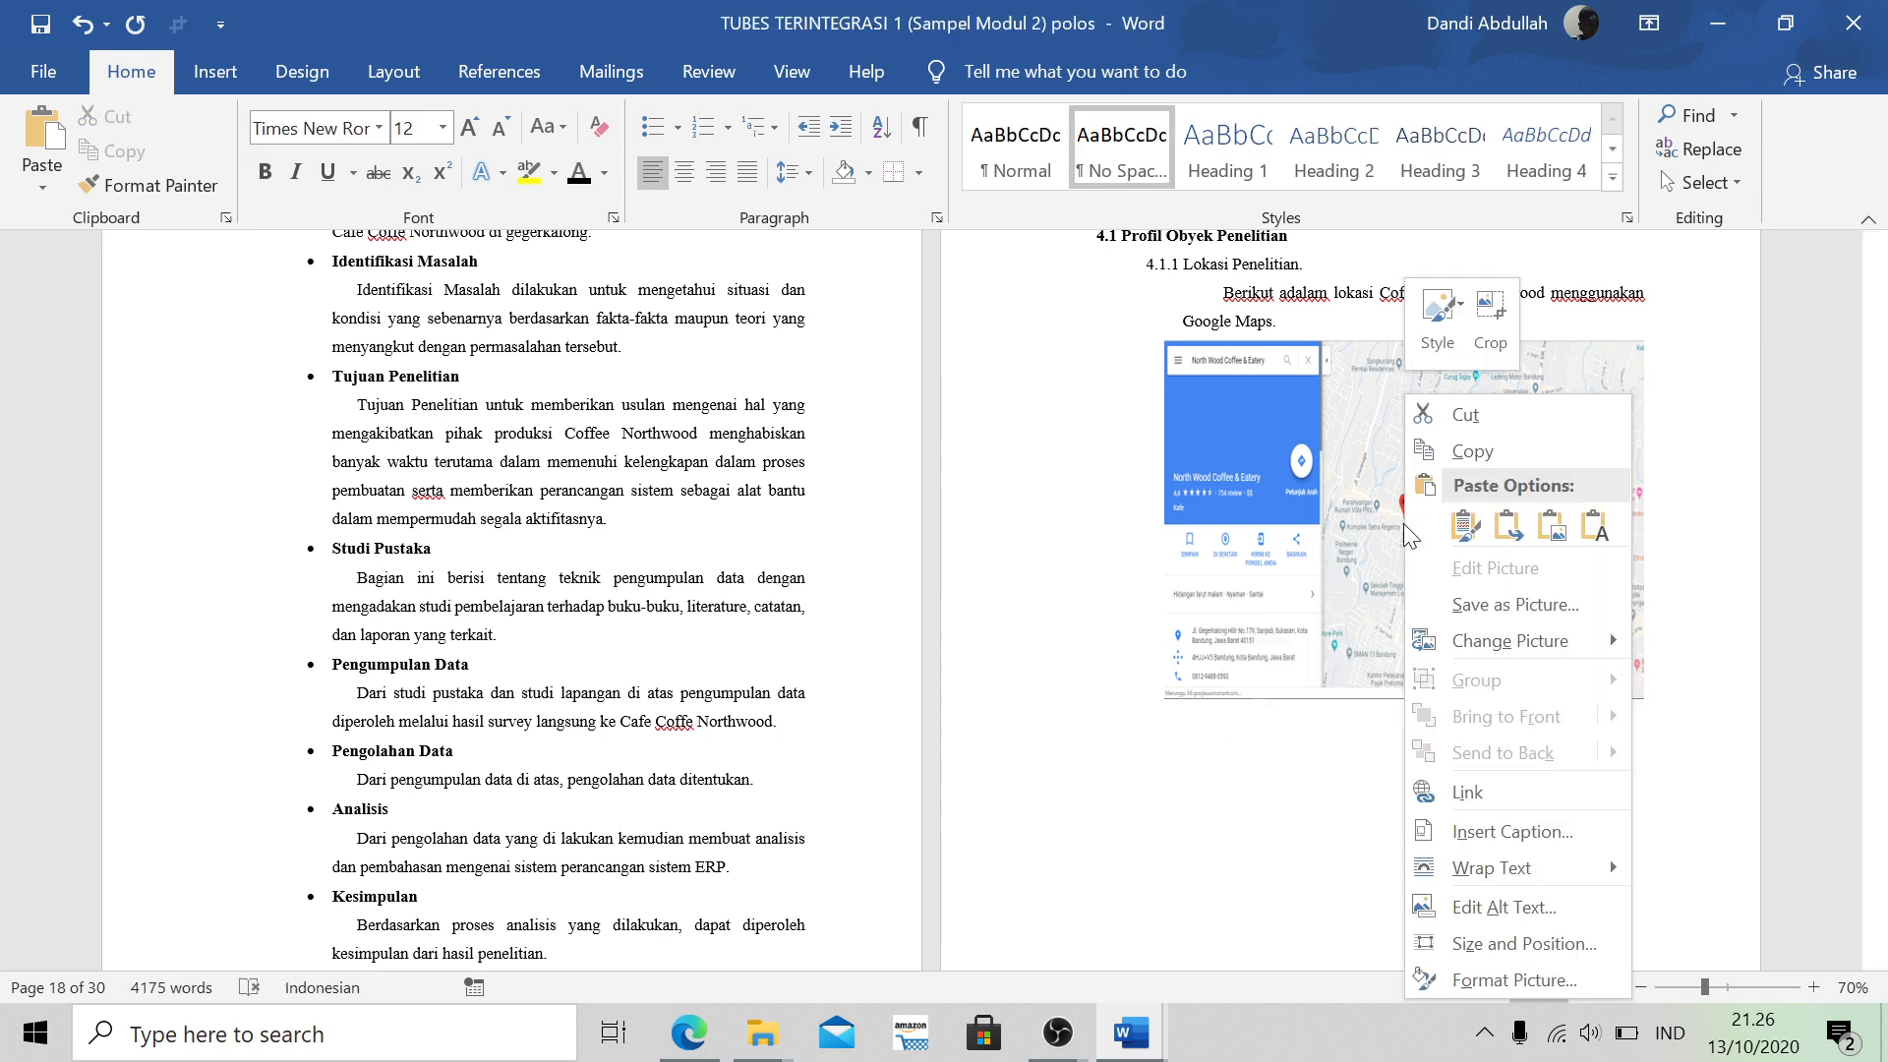
click(1494, 834)
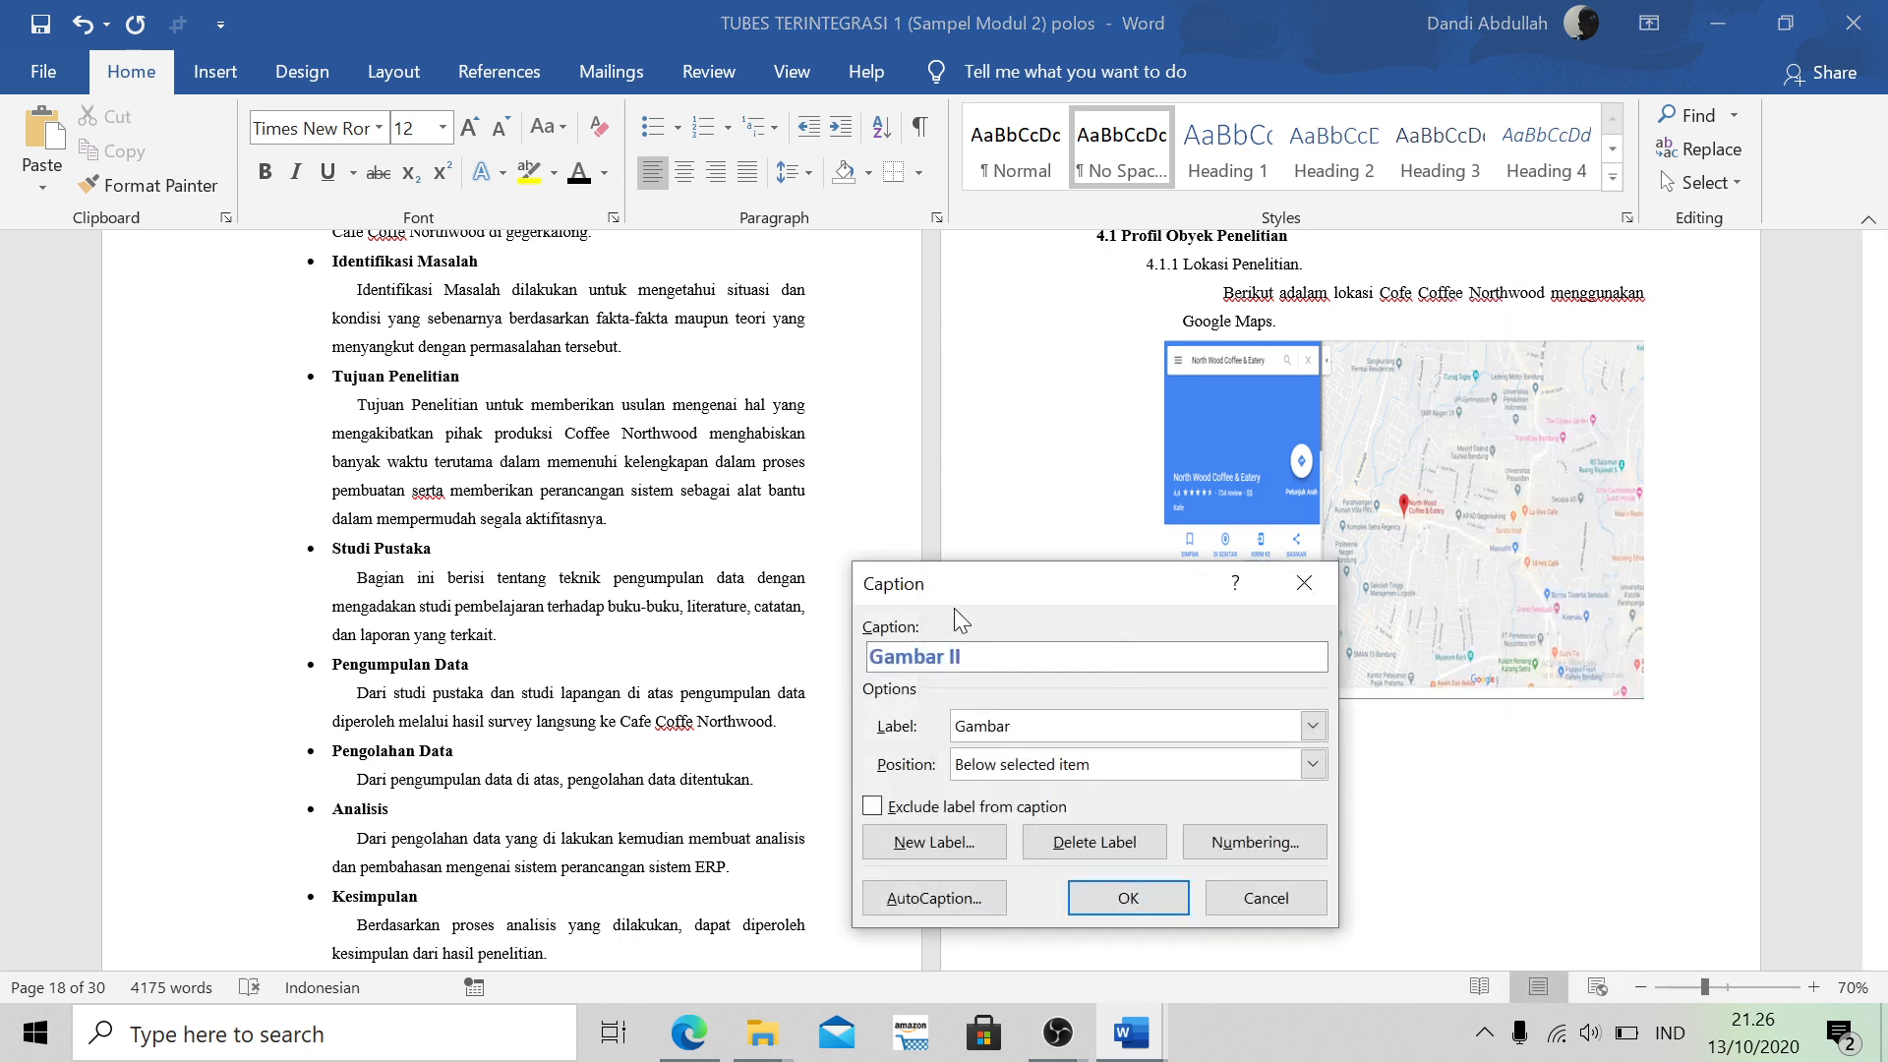
click(1072, 733)
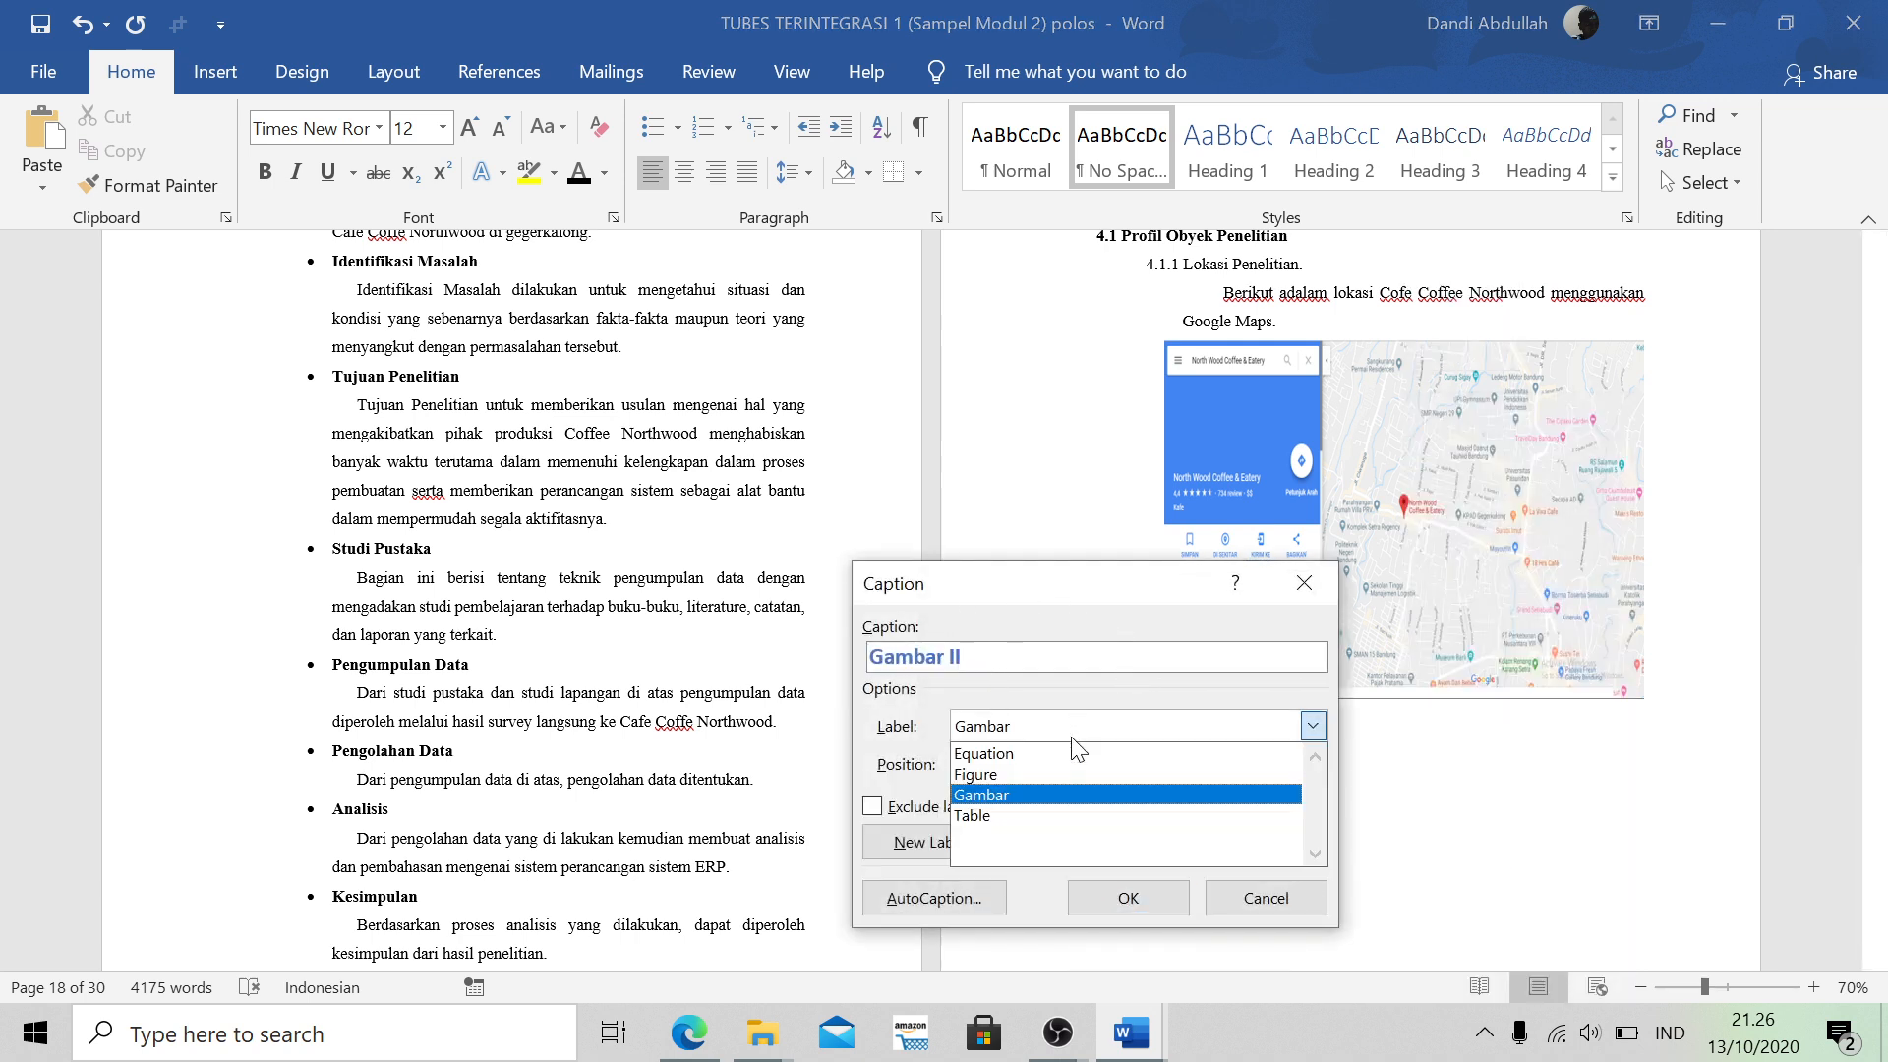
click(1039, 796)
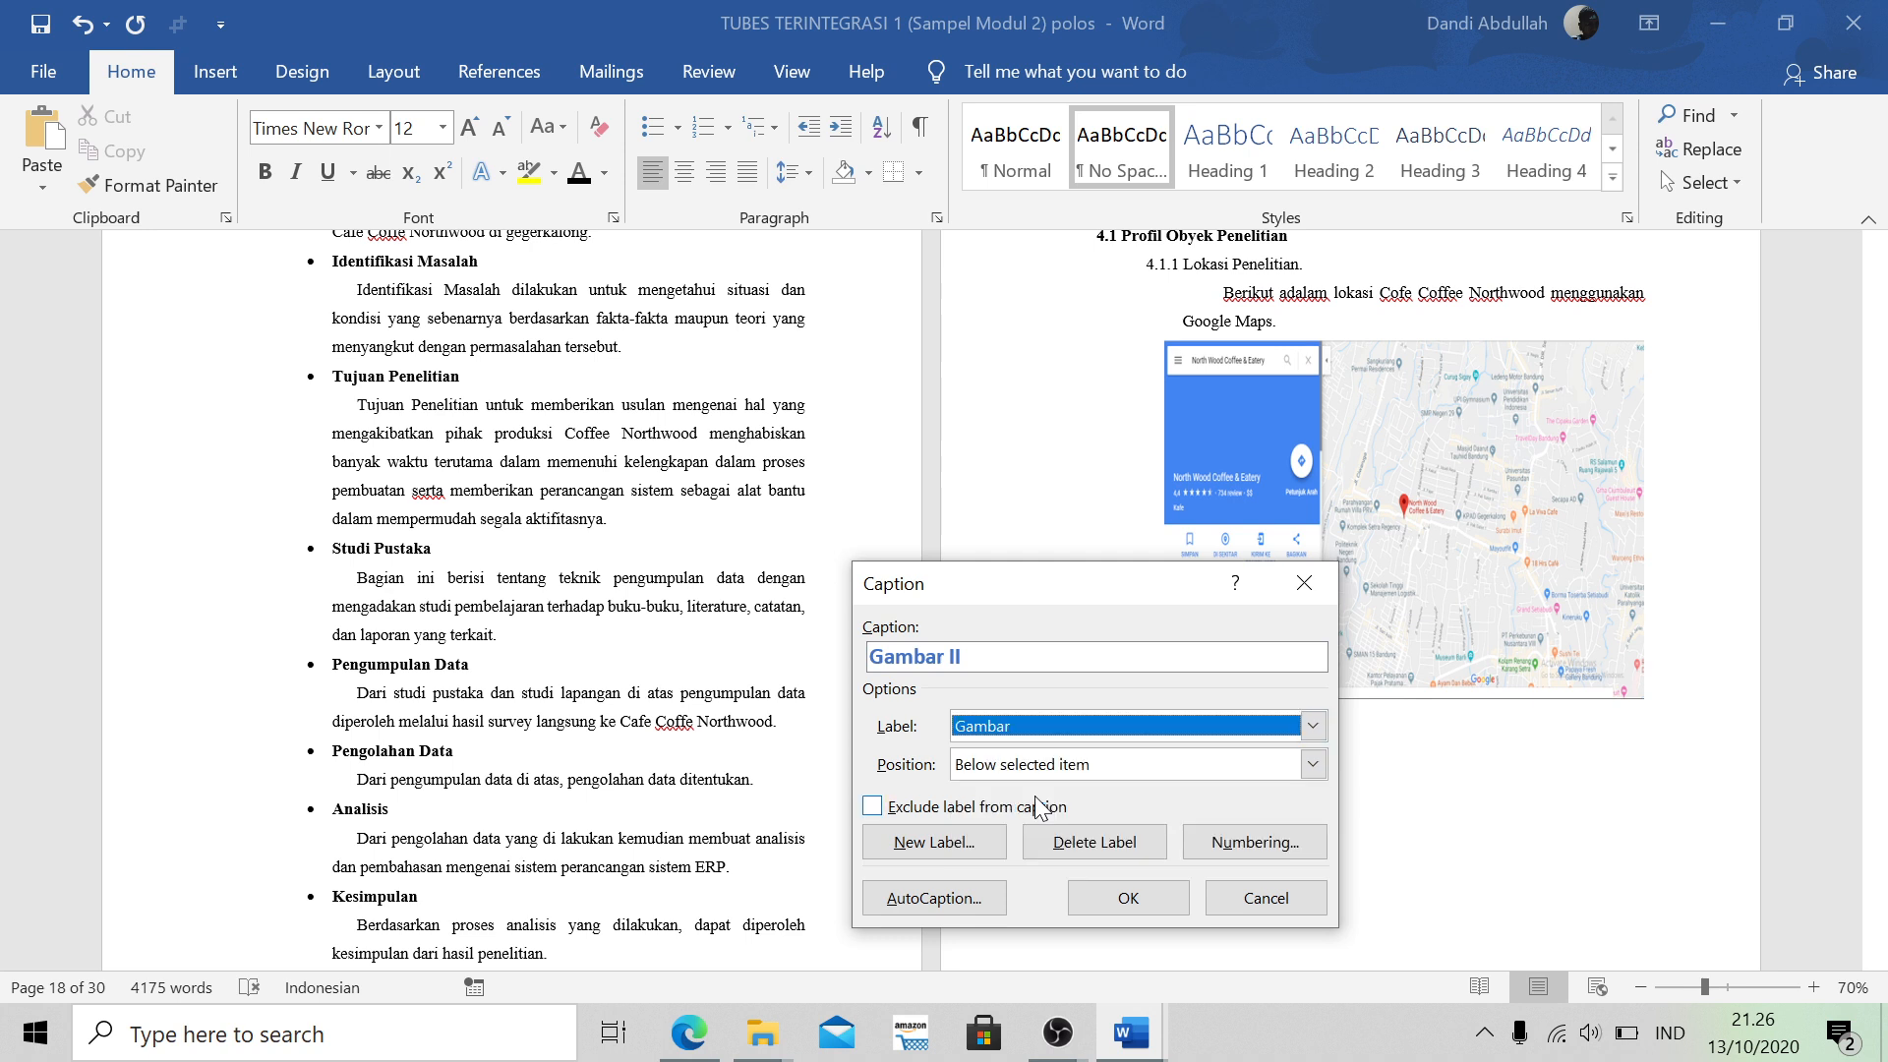
click(1180, 732)
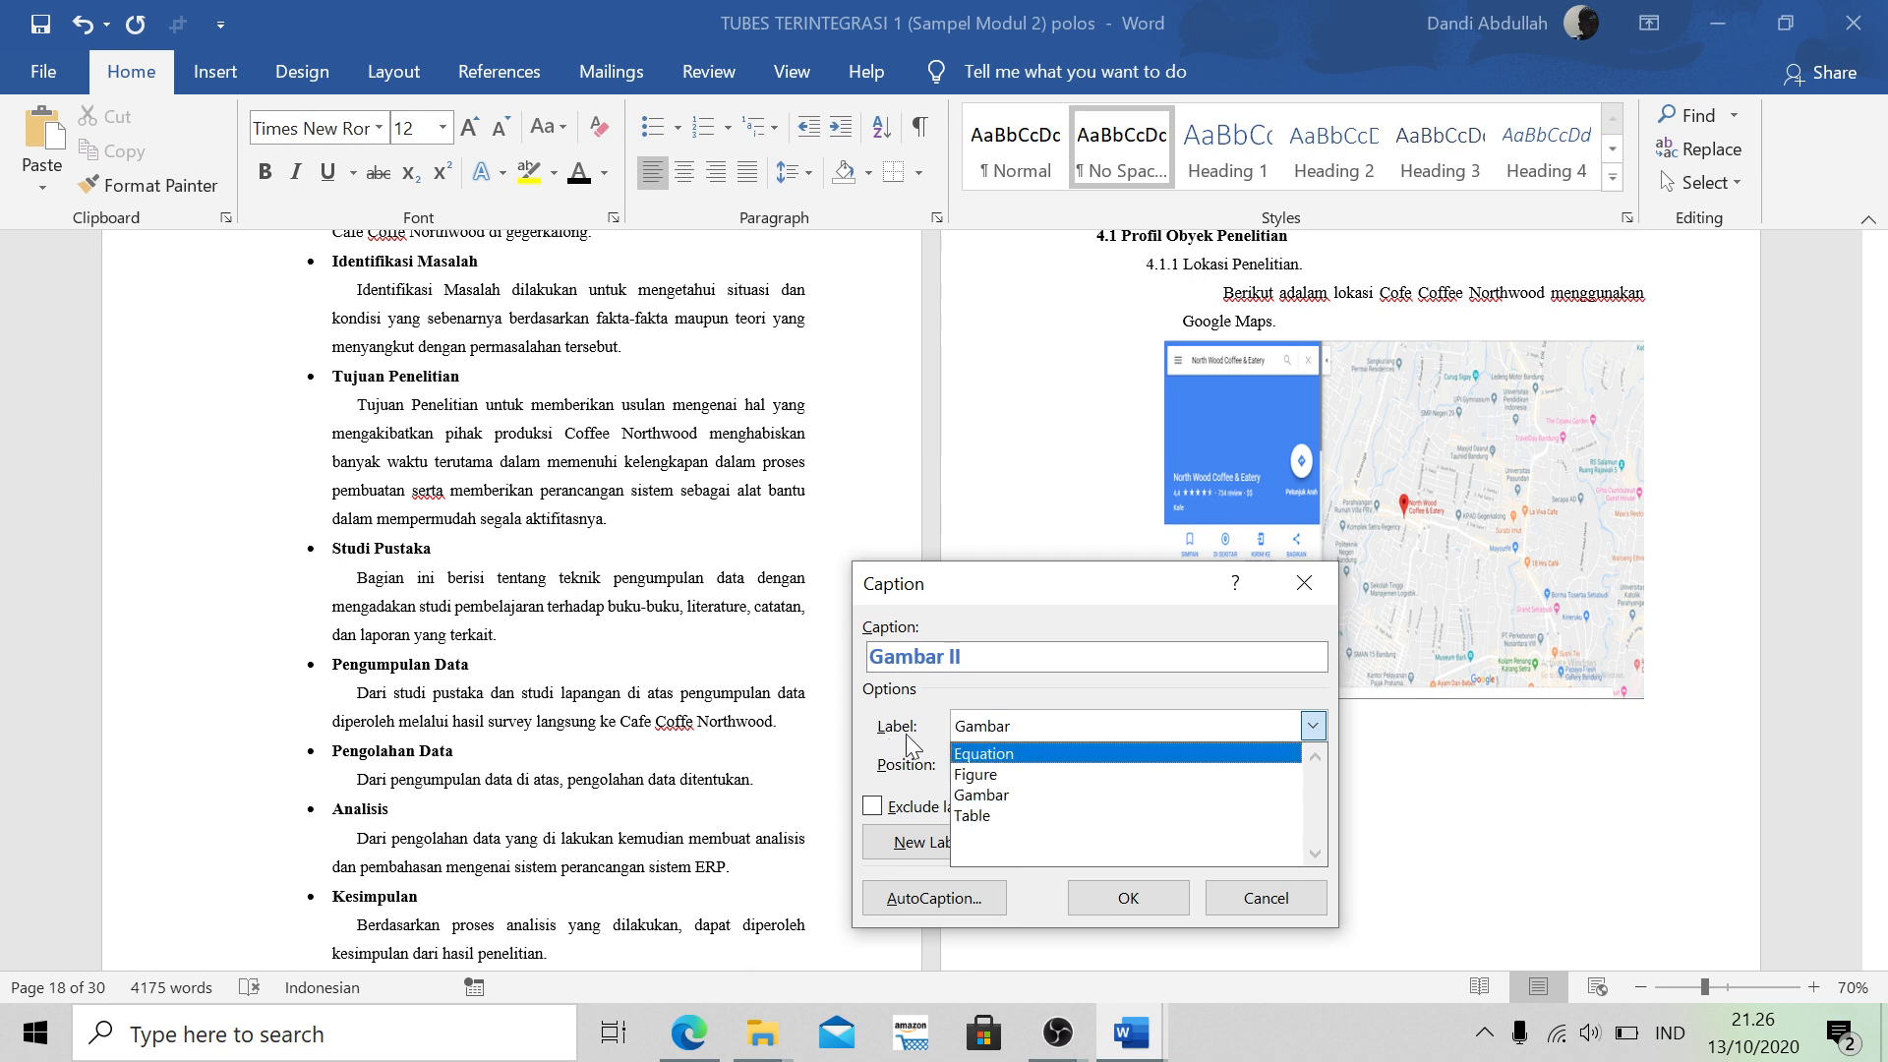
click(995, 800)
click(1018, 659)
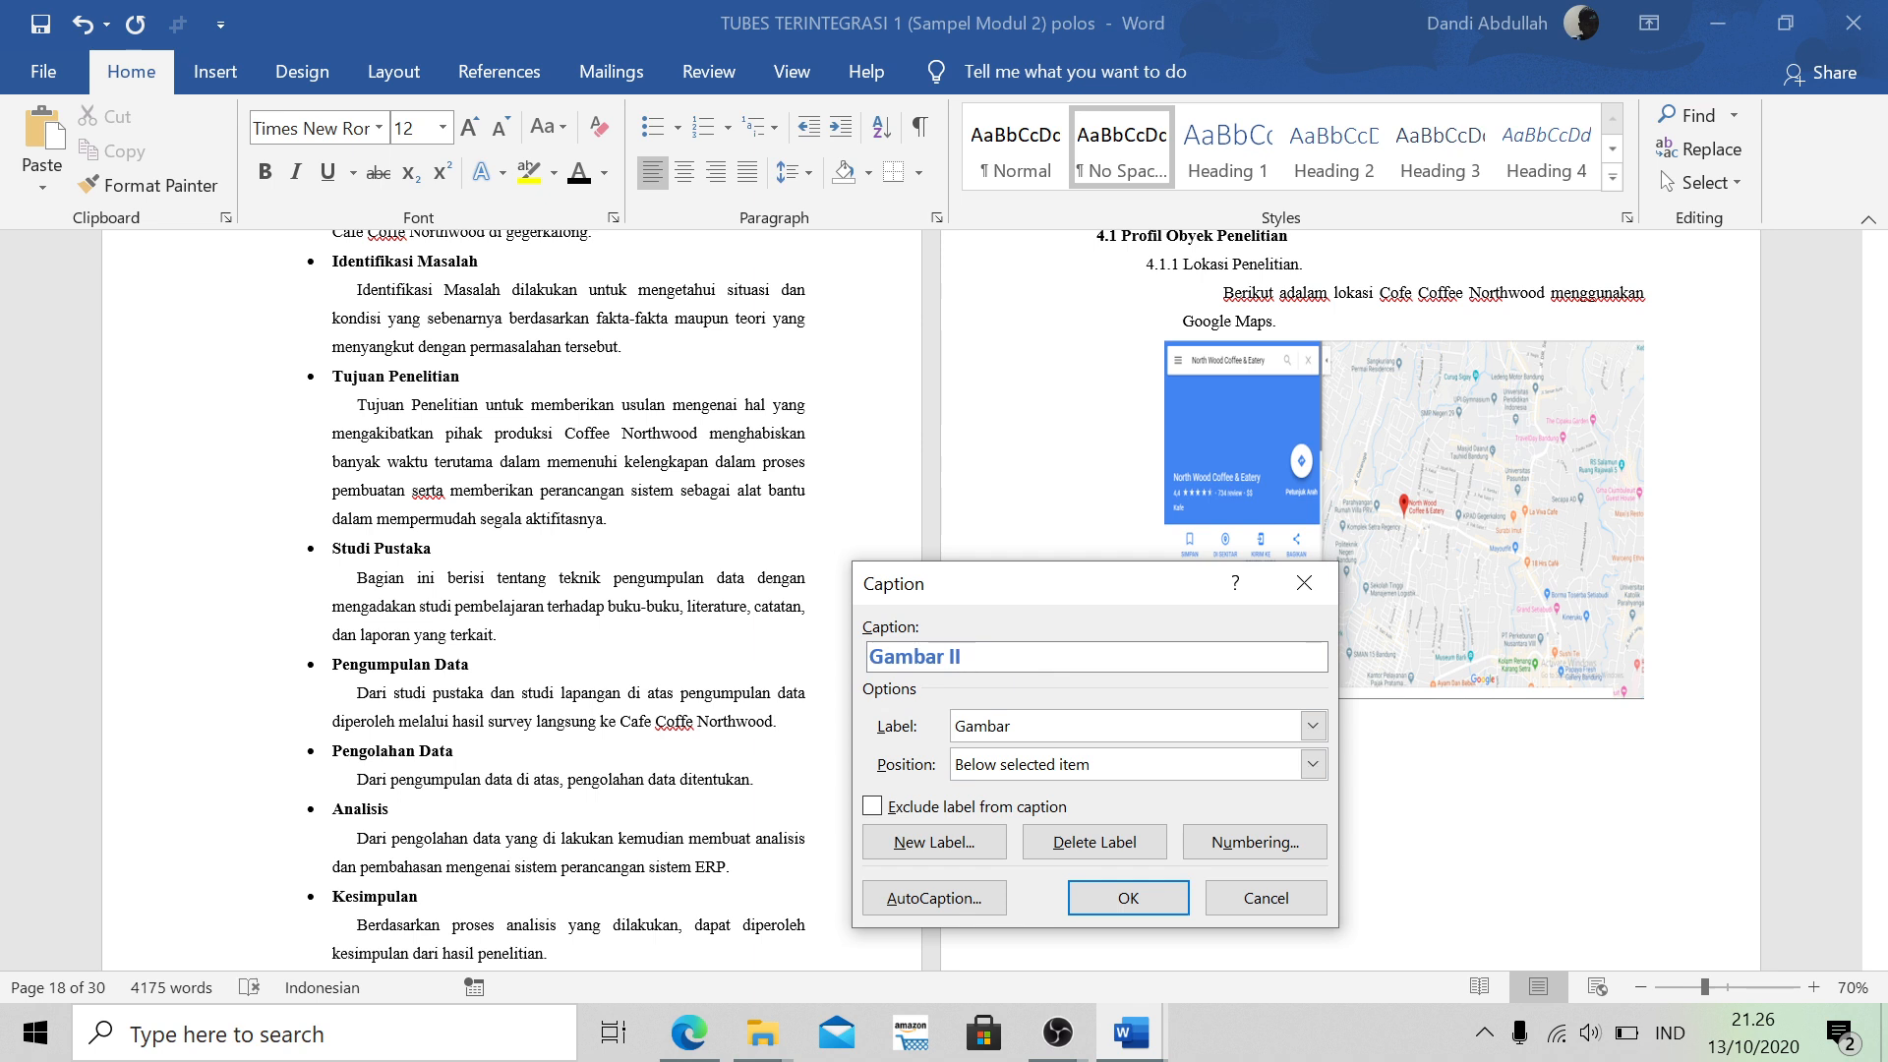
text(Peta Penelitian)
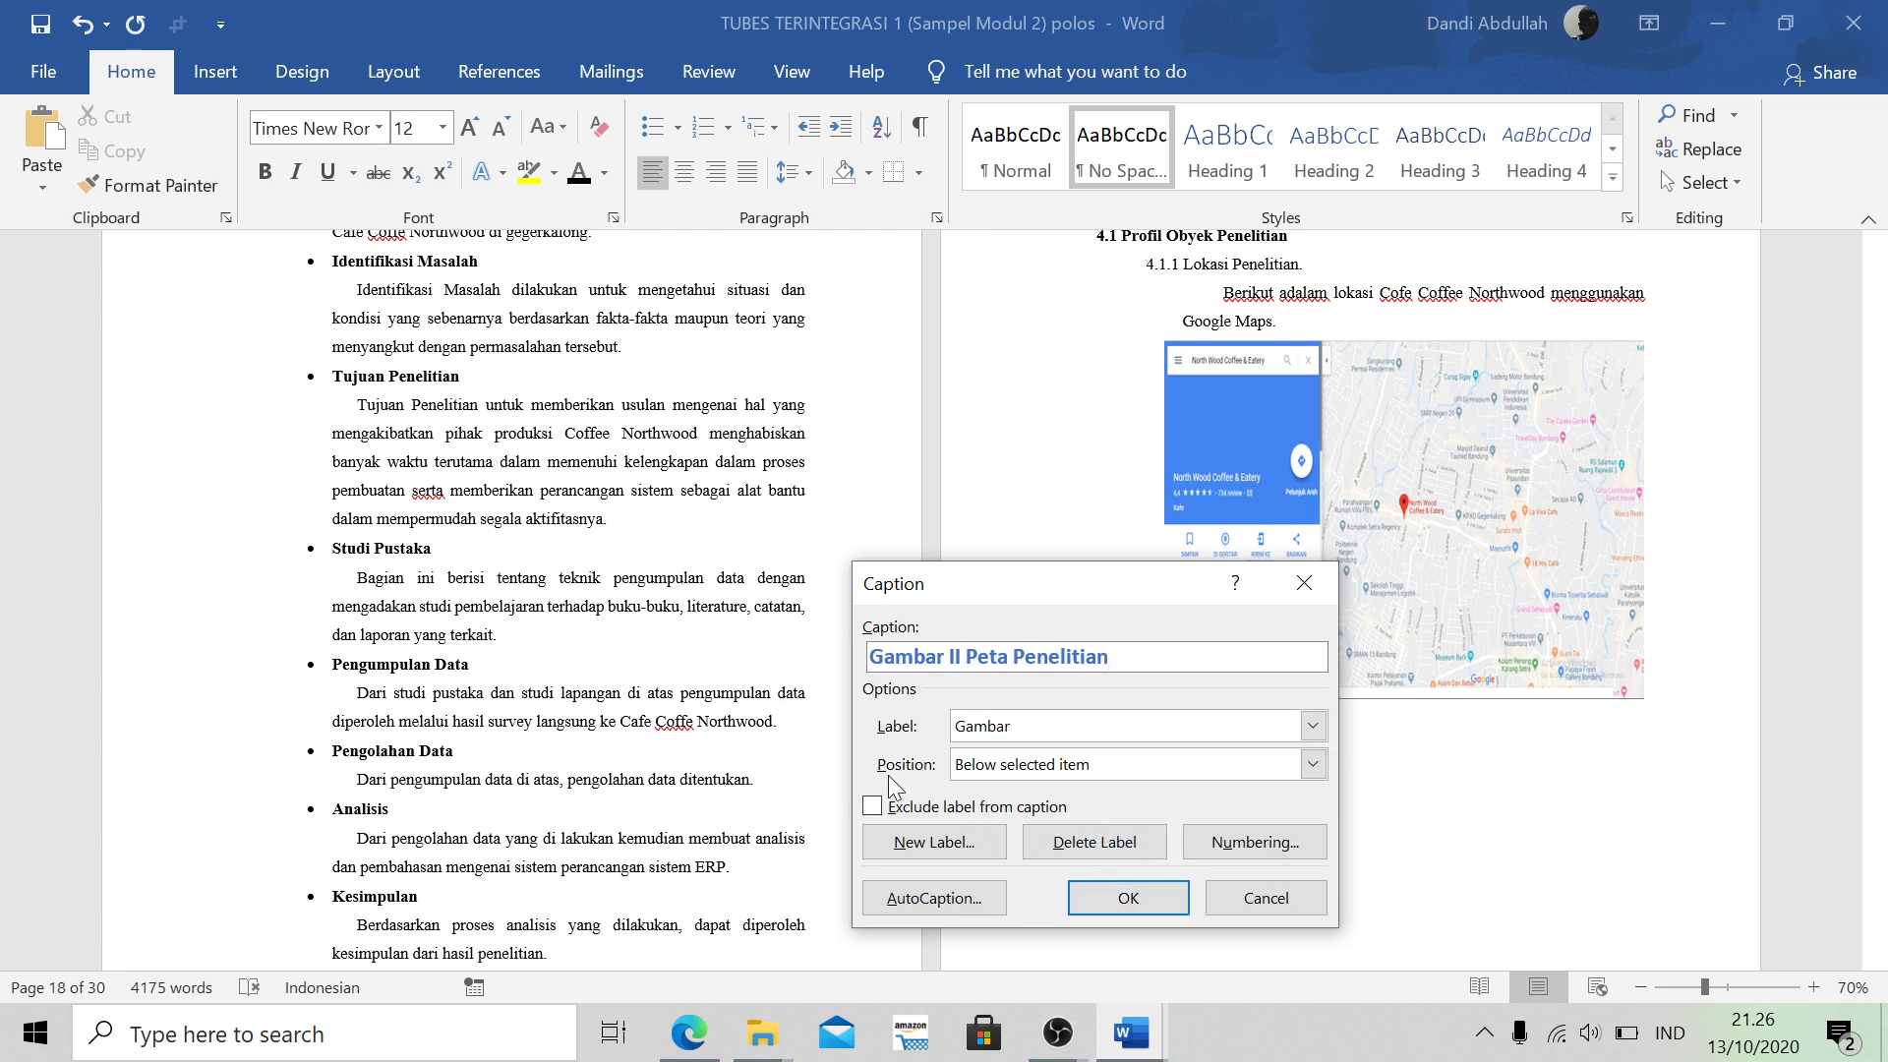
click(1054, 768)
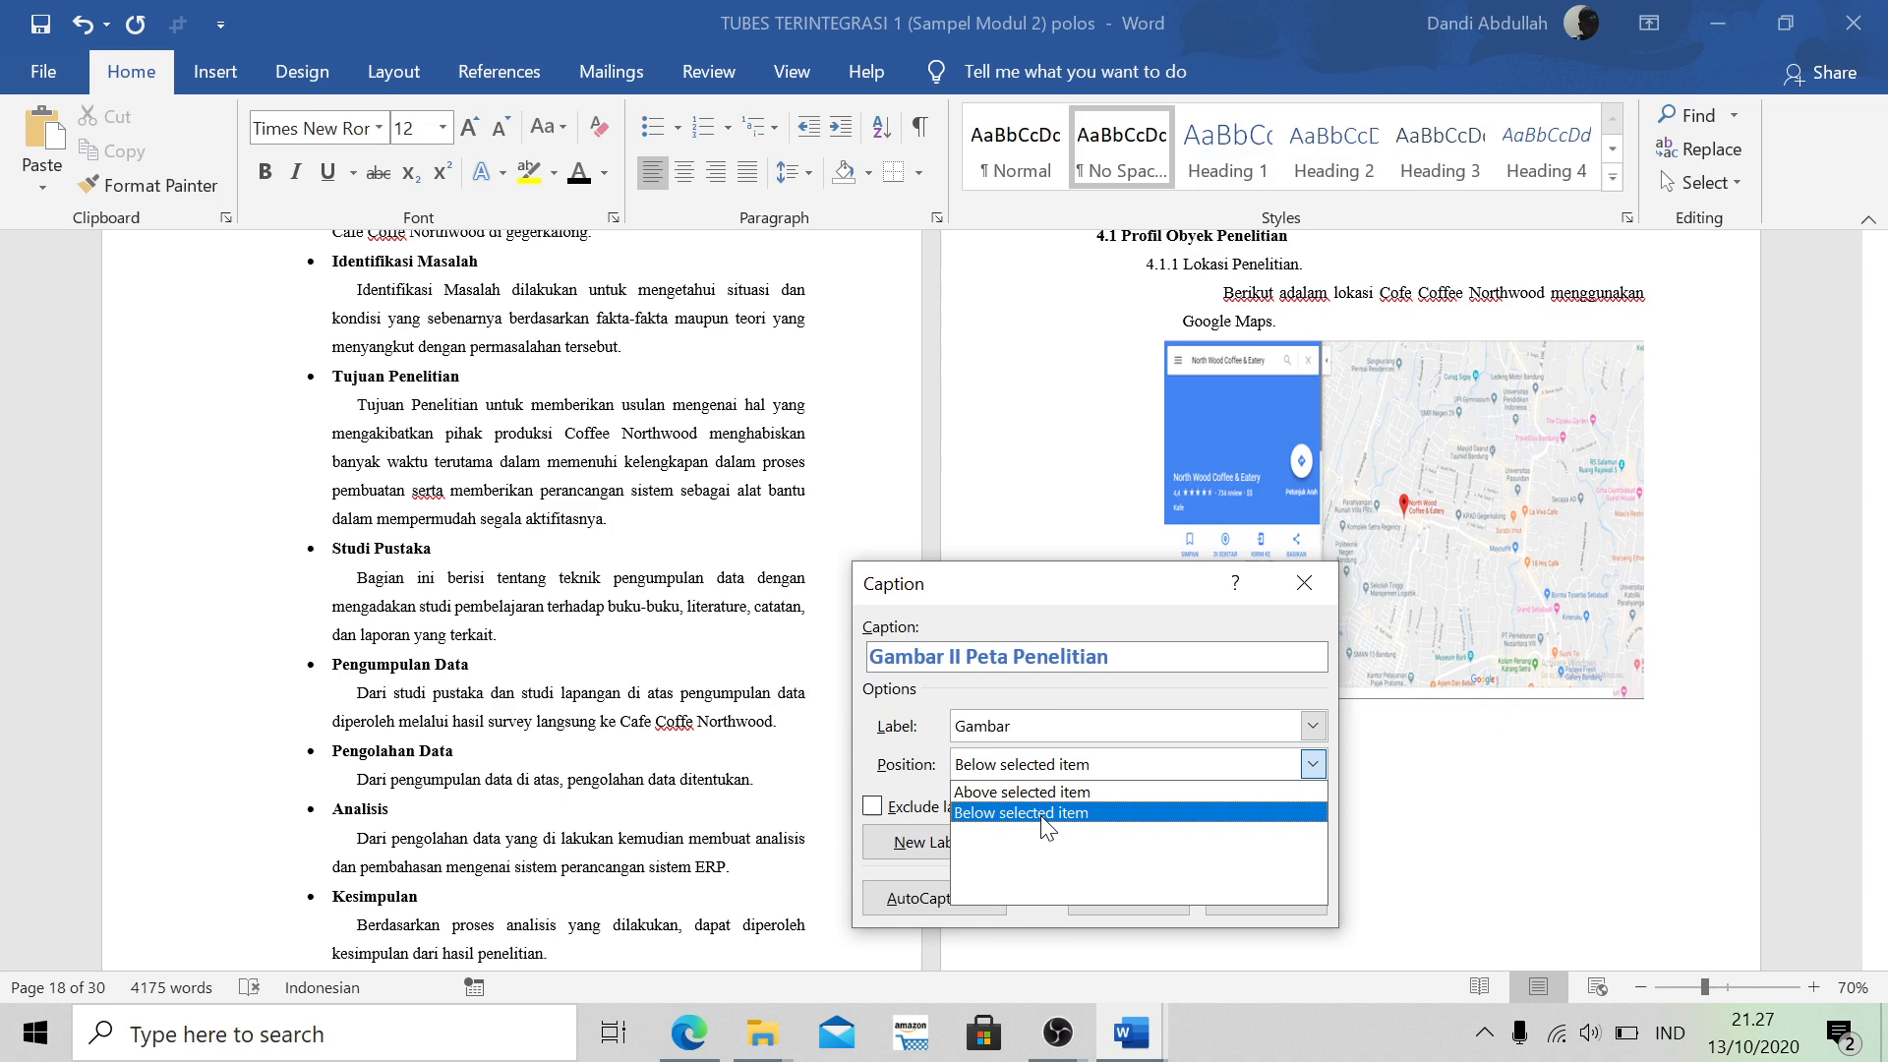
click(1042, 820)
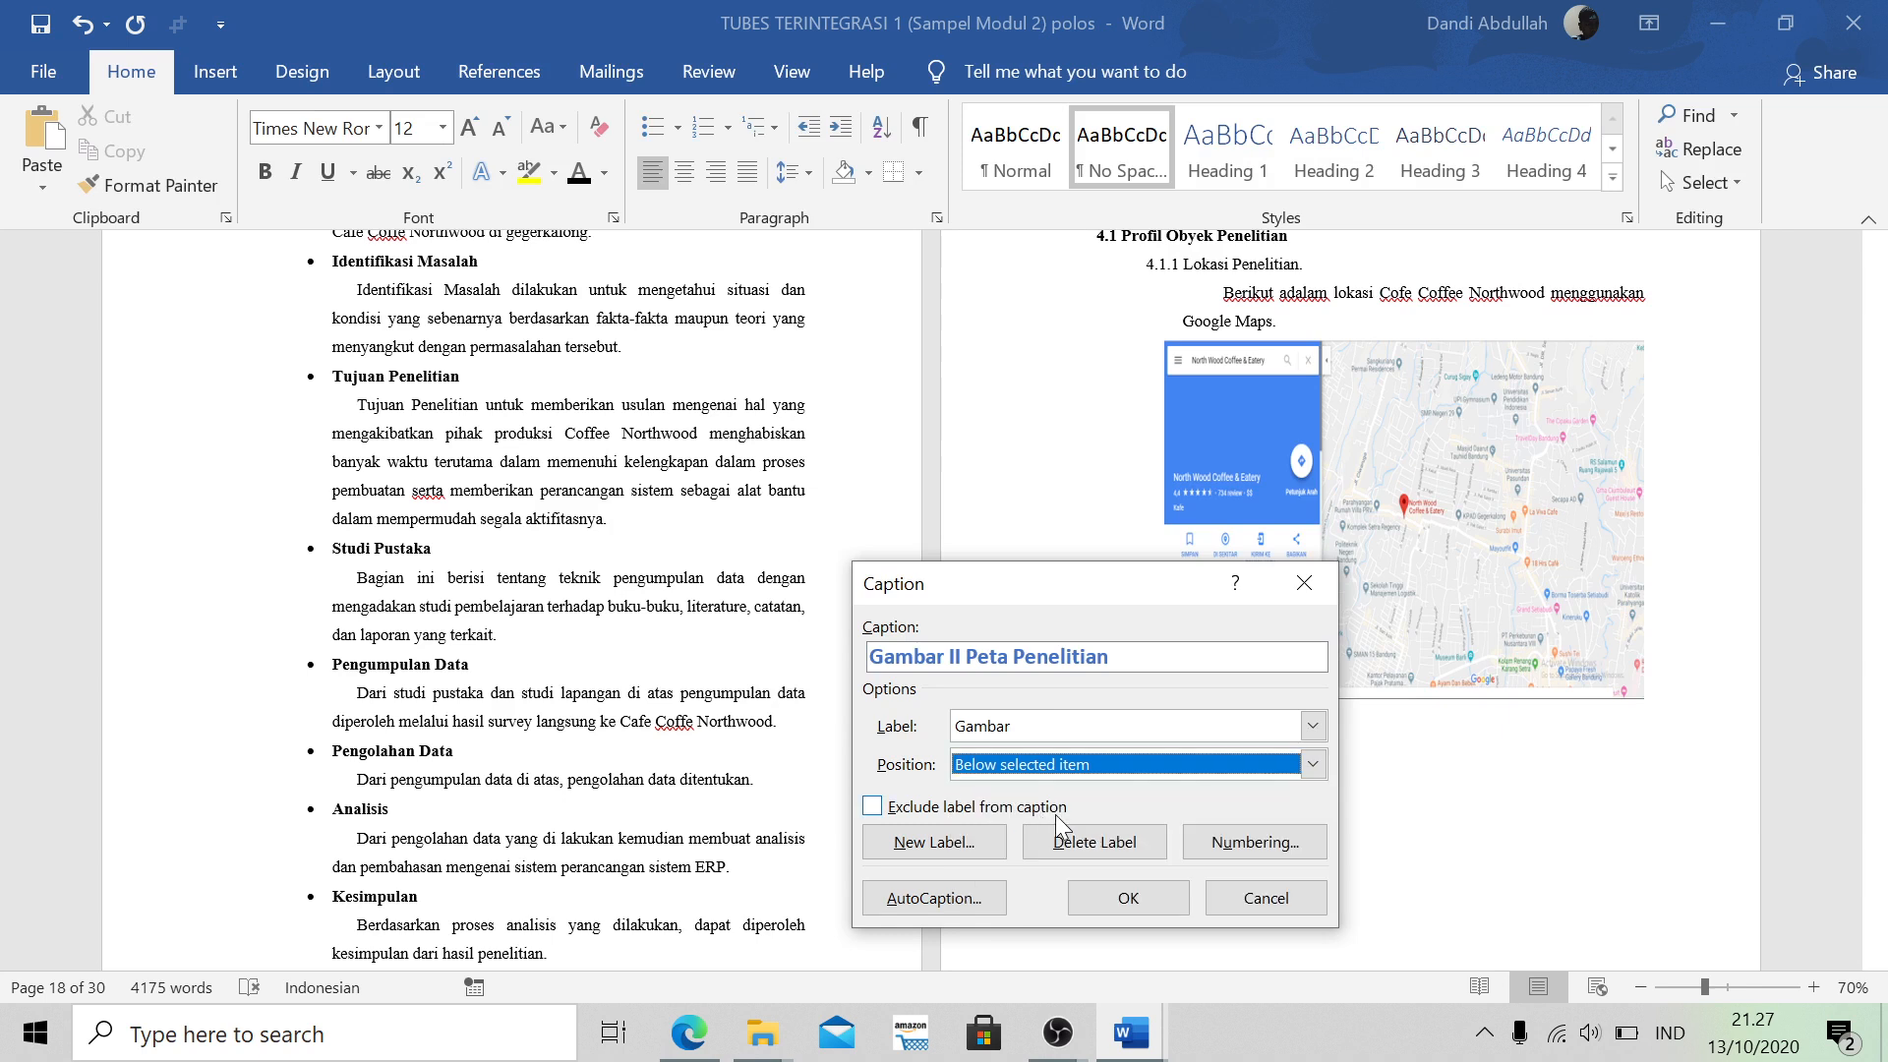
click(1173, 912)
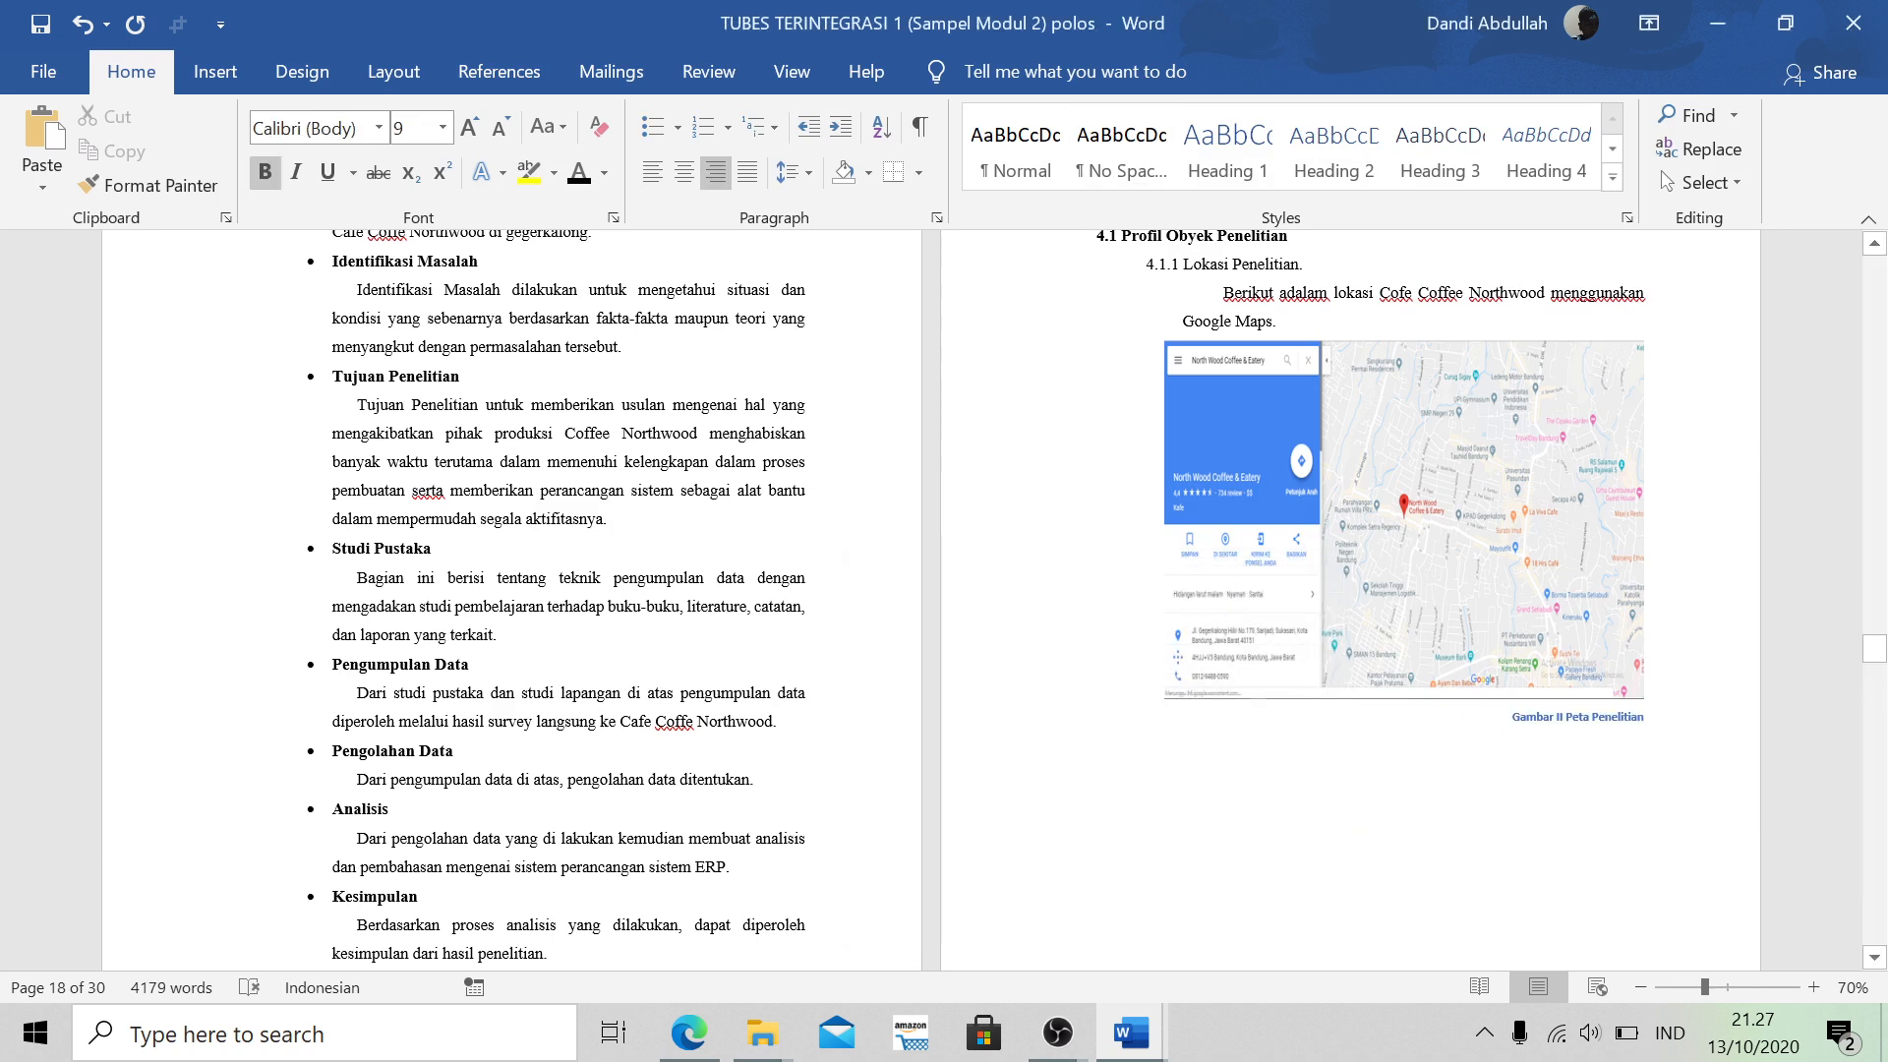
Centre the "Gambar II Peta Penelitian" caption and format it in black Times New Roman at size 12
click(686, 183)
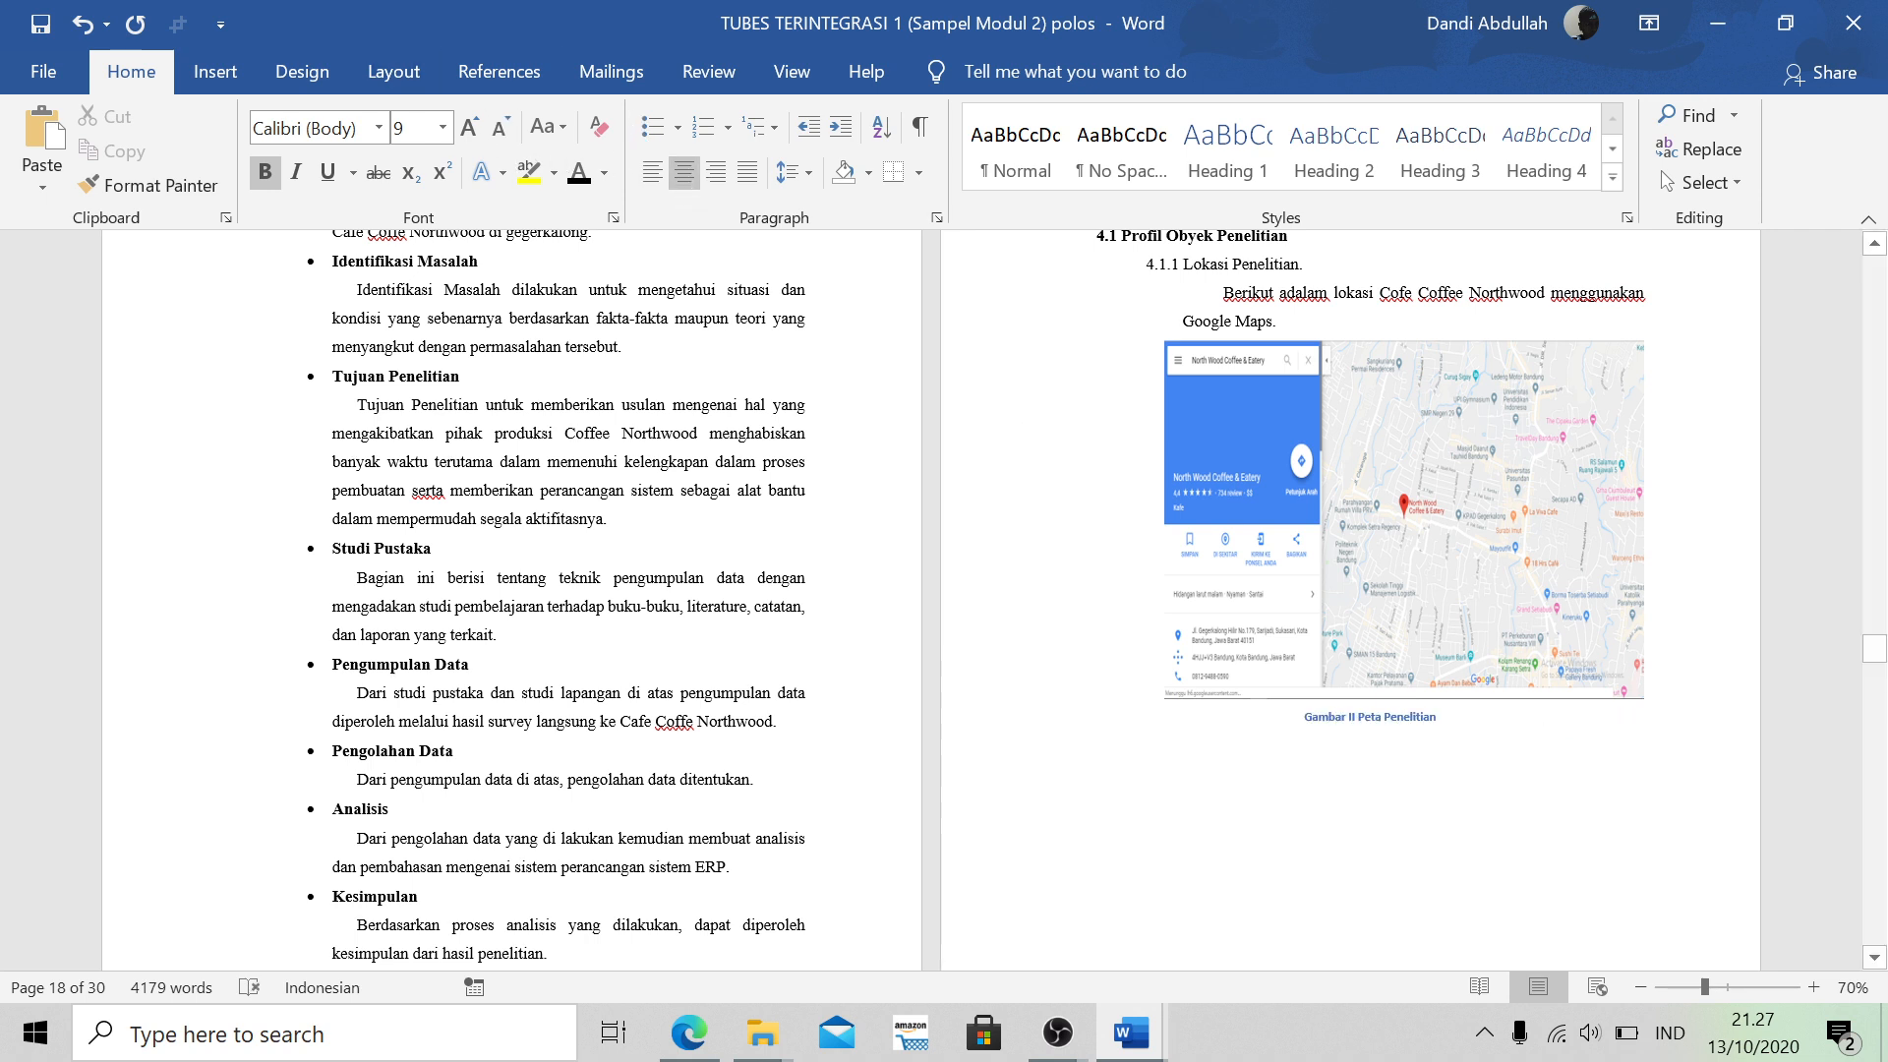
triple_click(1336, 716)
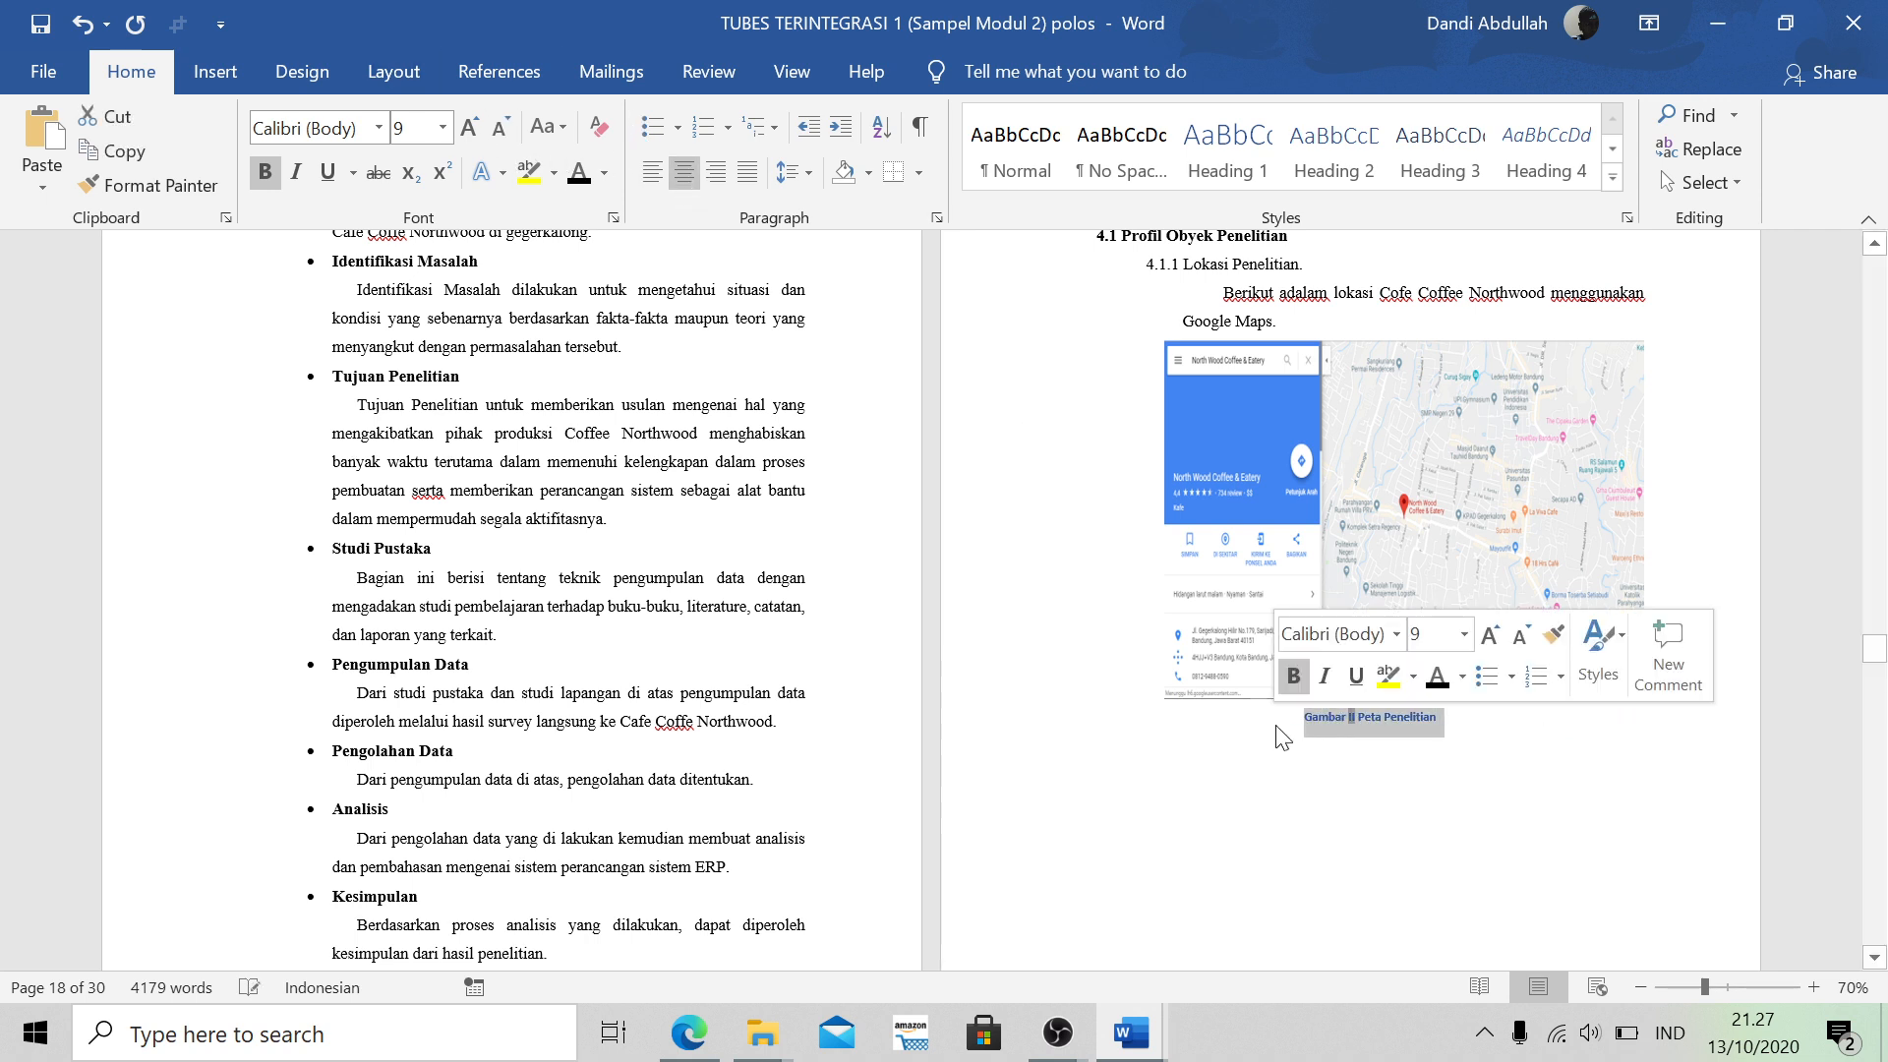
click(579, 175)
click(379, 128)
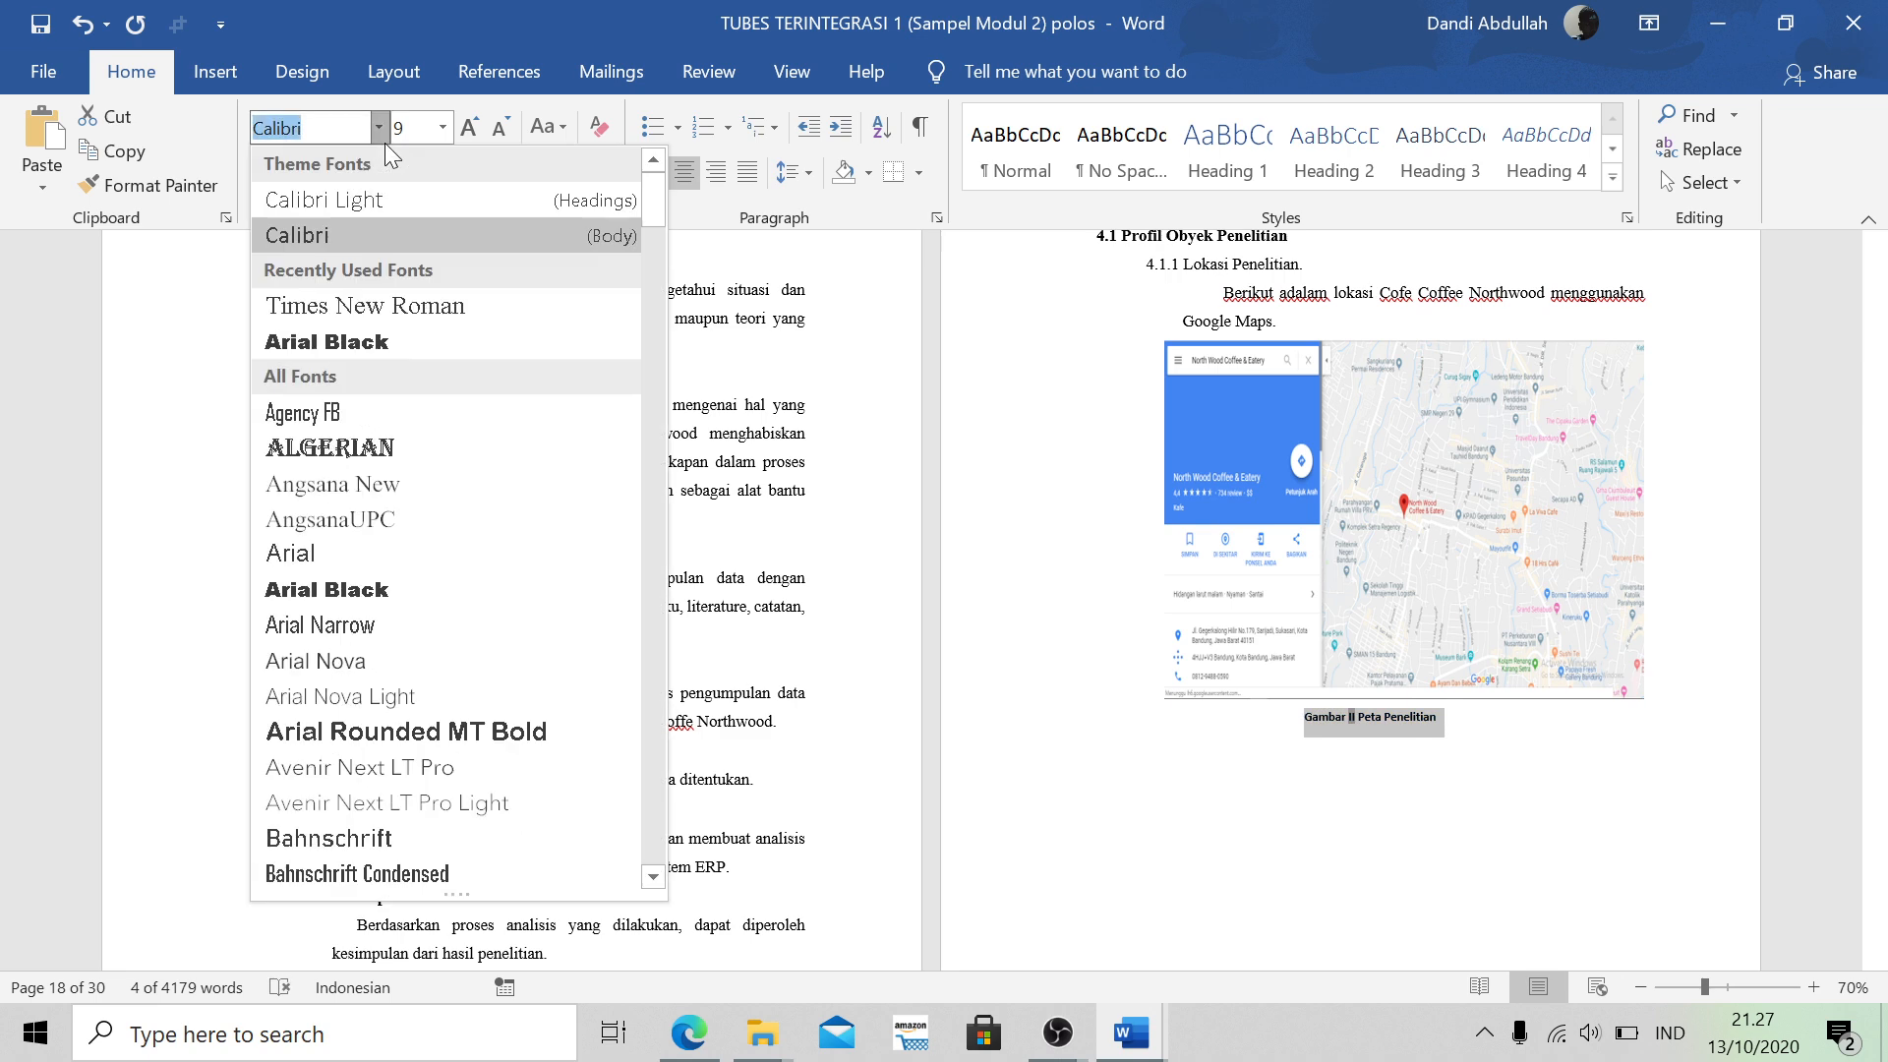
click(371, 320)
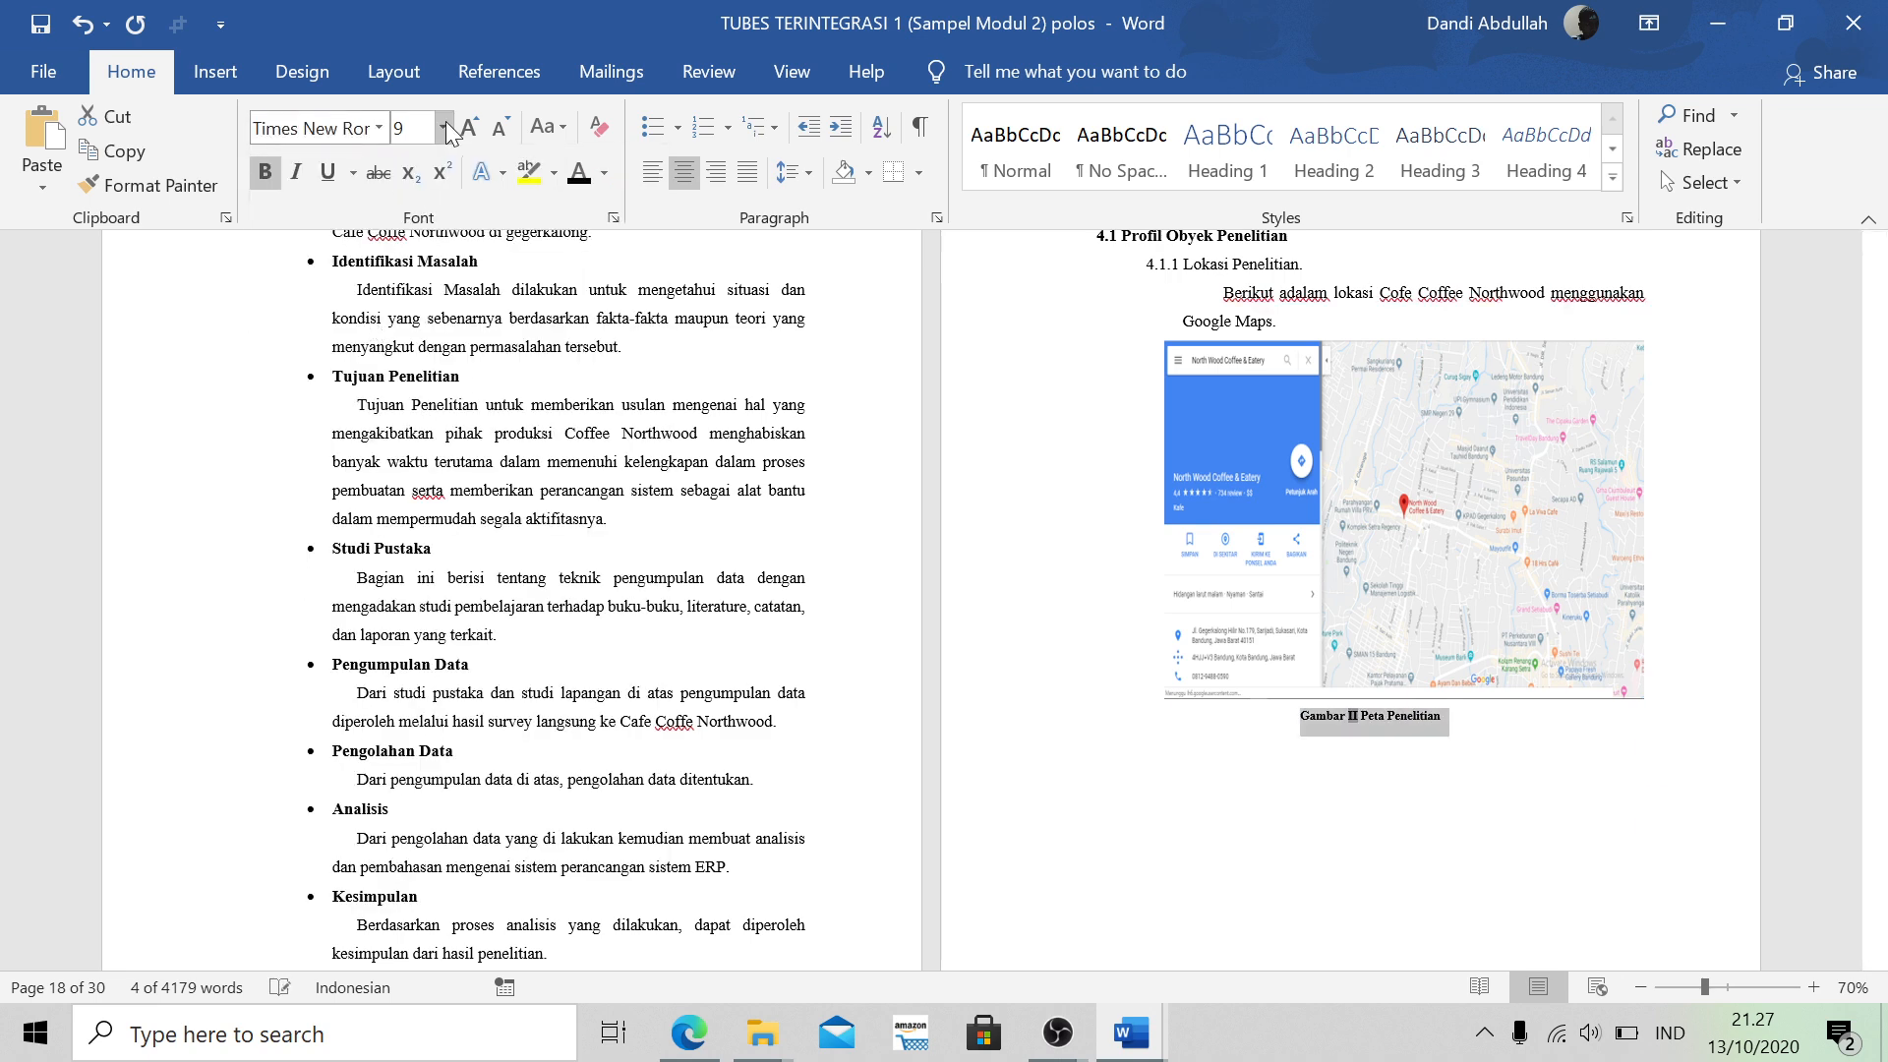
click(442, 127)
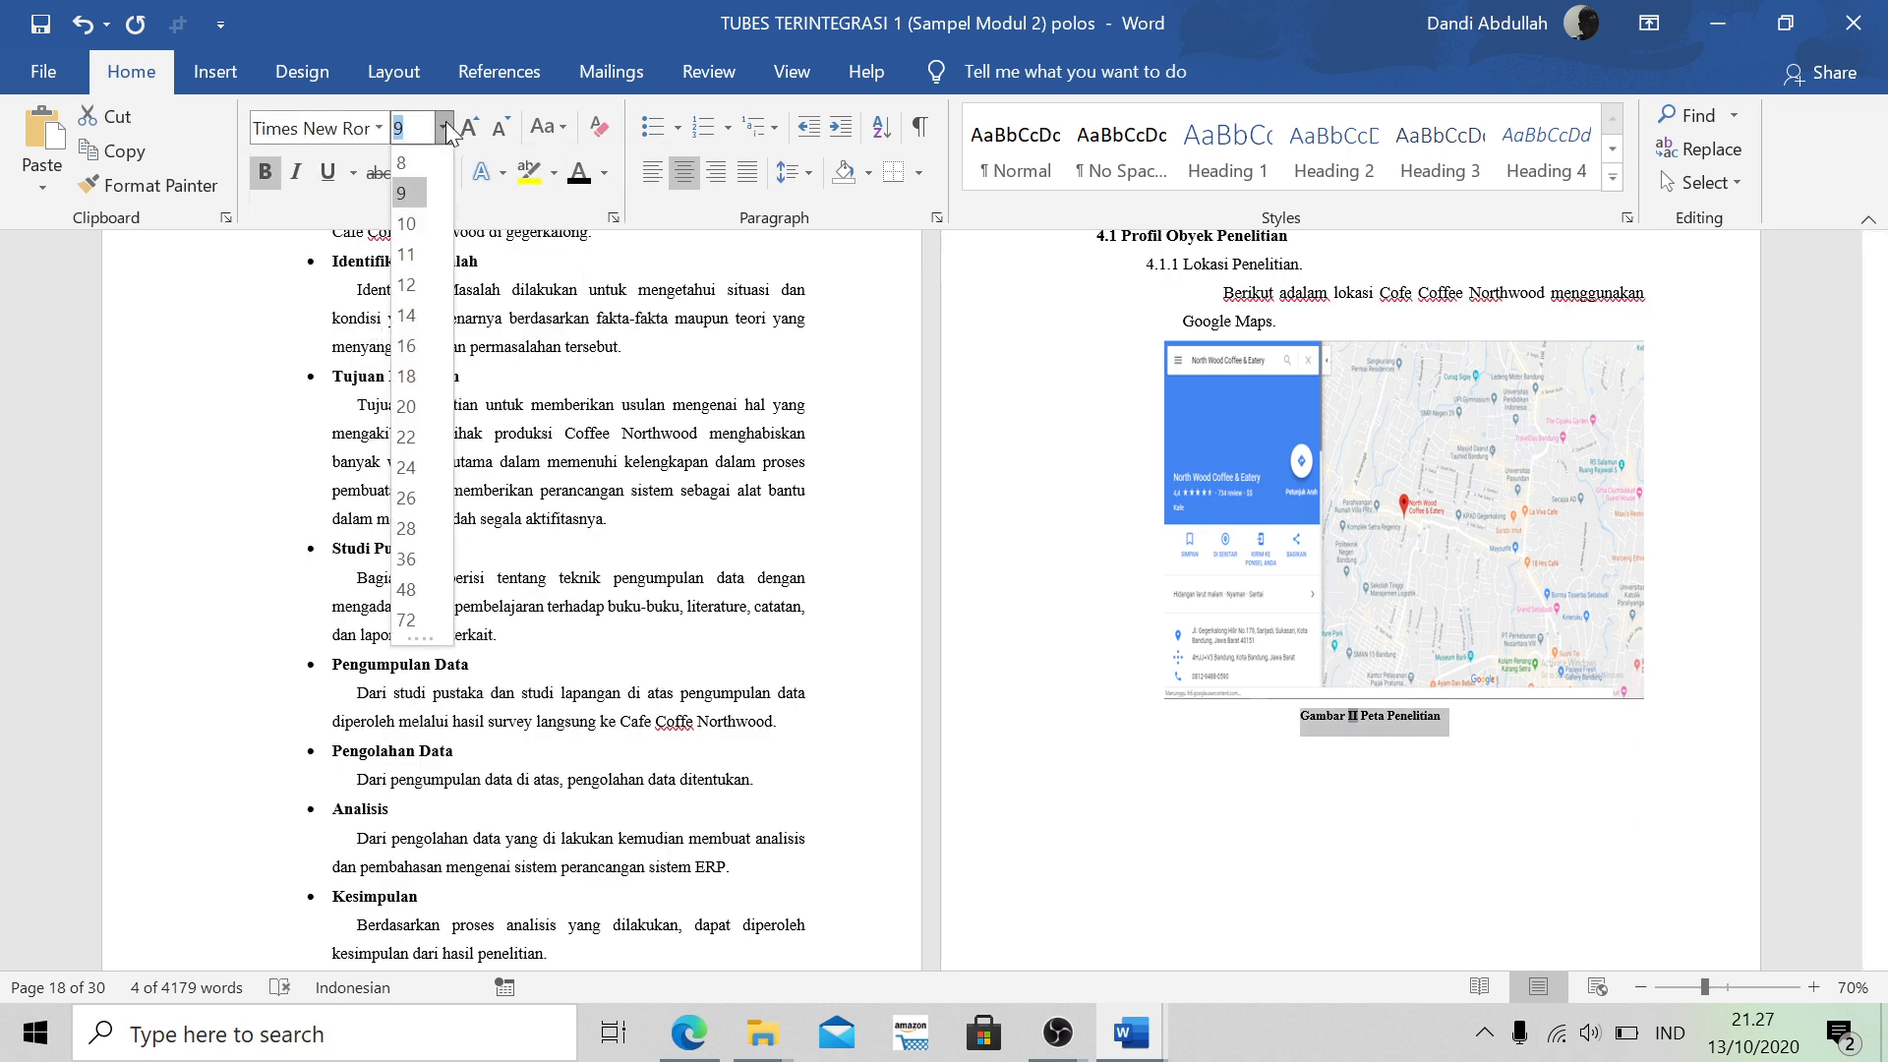
click(405, 284)
click(1390, 813)
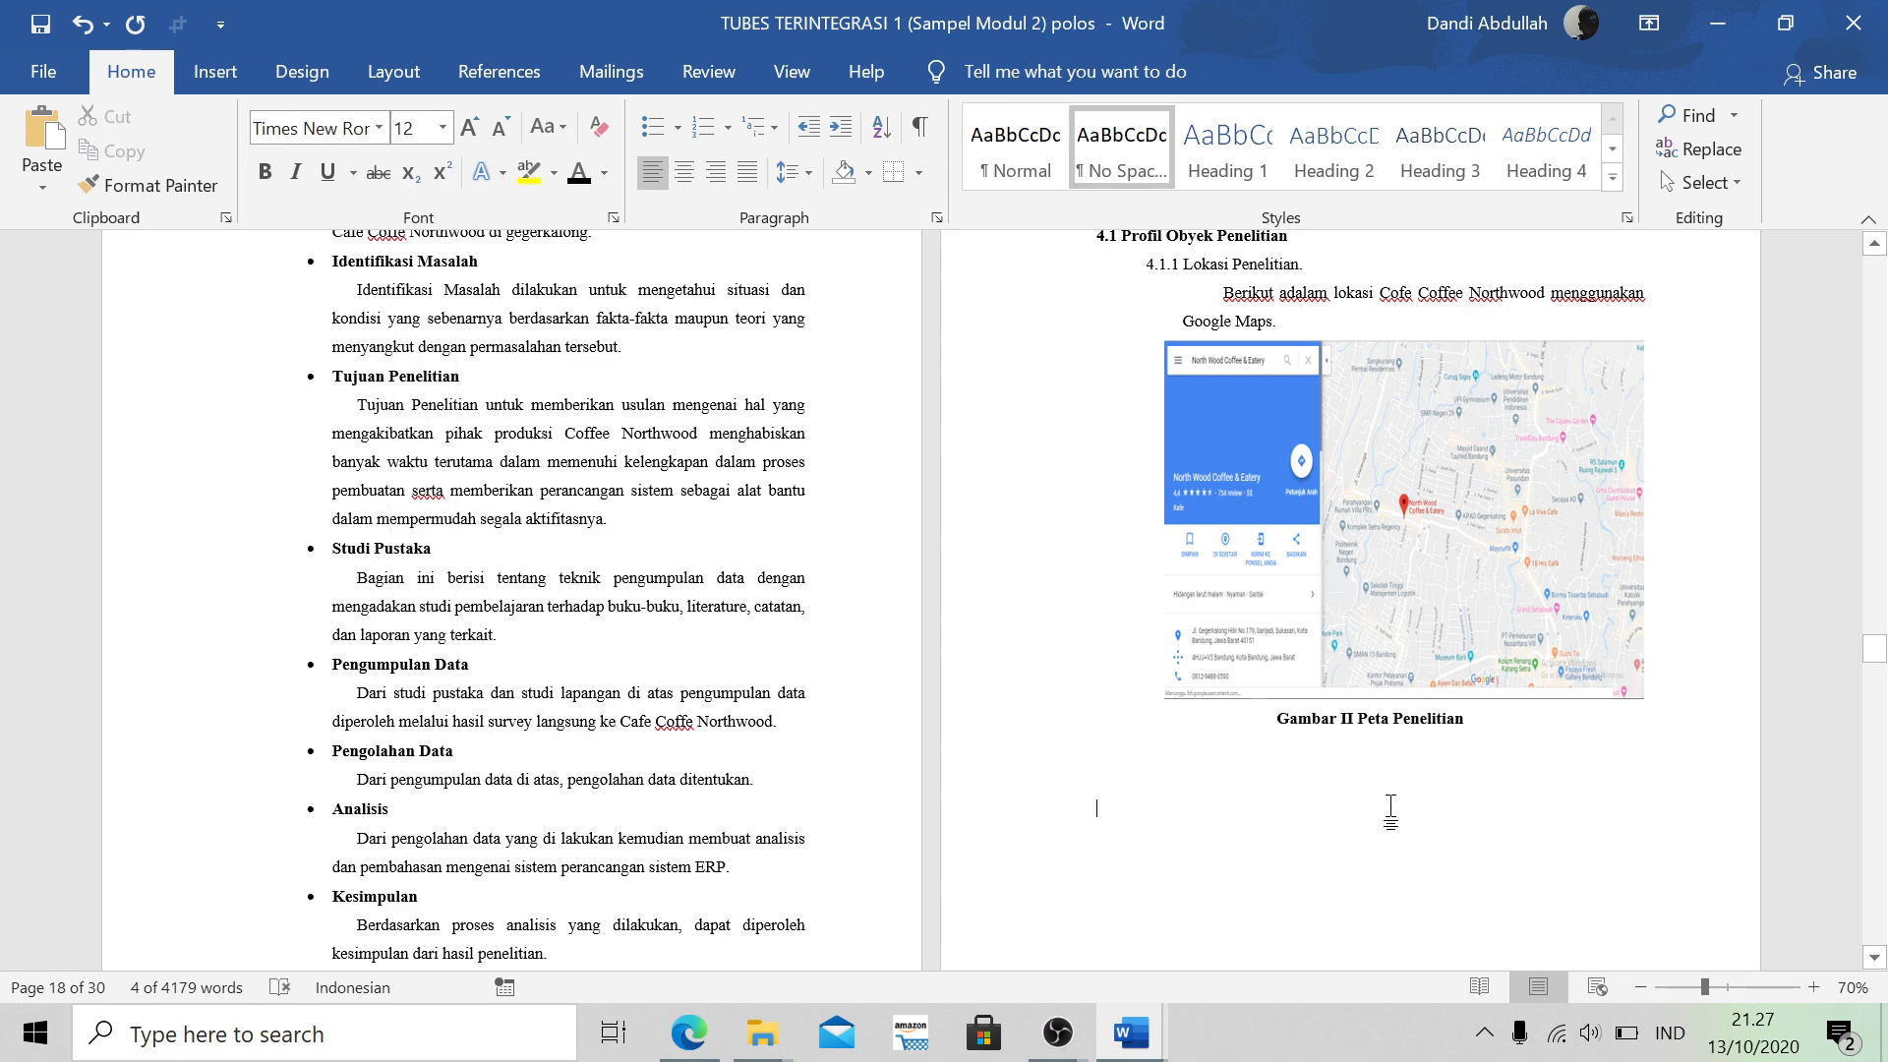
Insert a page break below the DAFTAR GAMBAR heading to start a new page before BAB 1
scroll(1391, 816, down, 15)
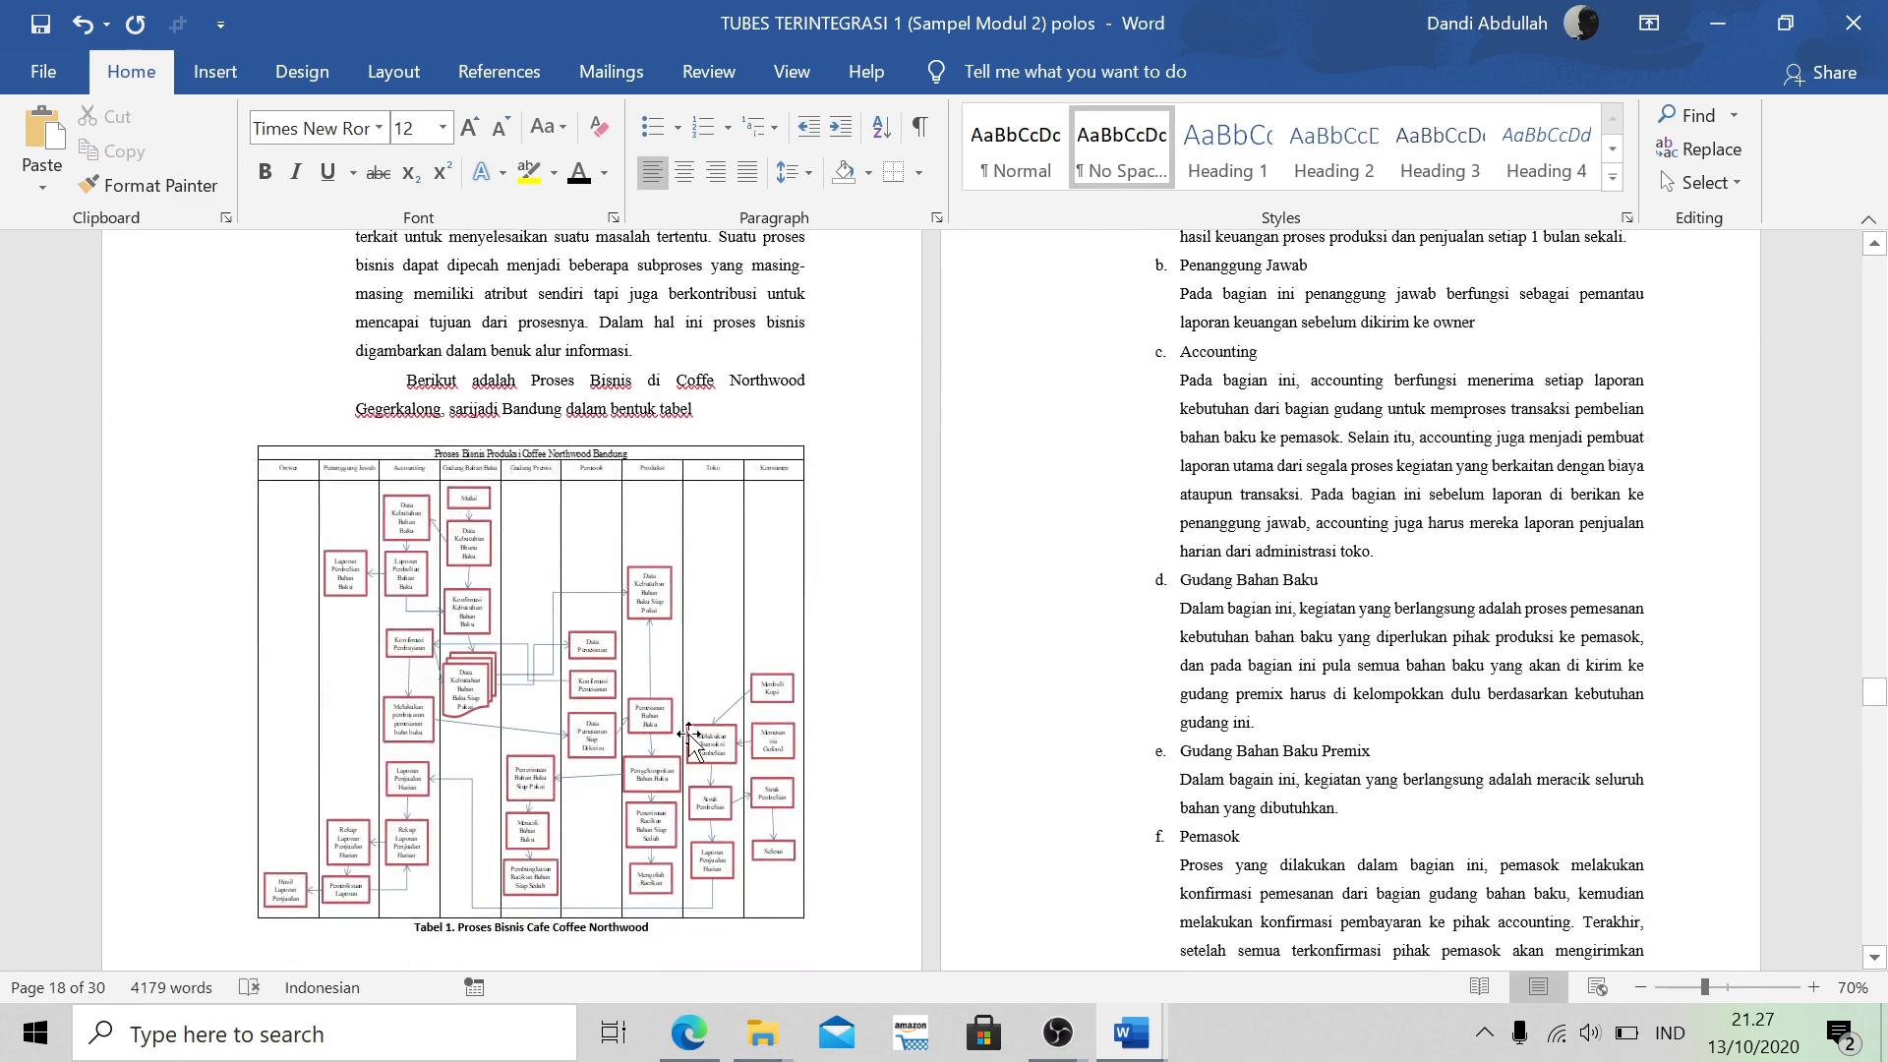
scroll(689, 740, down, 1)
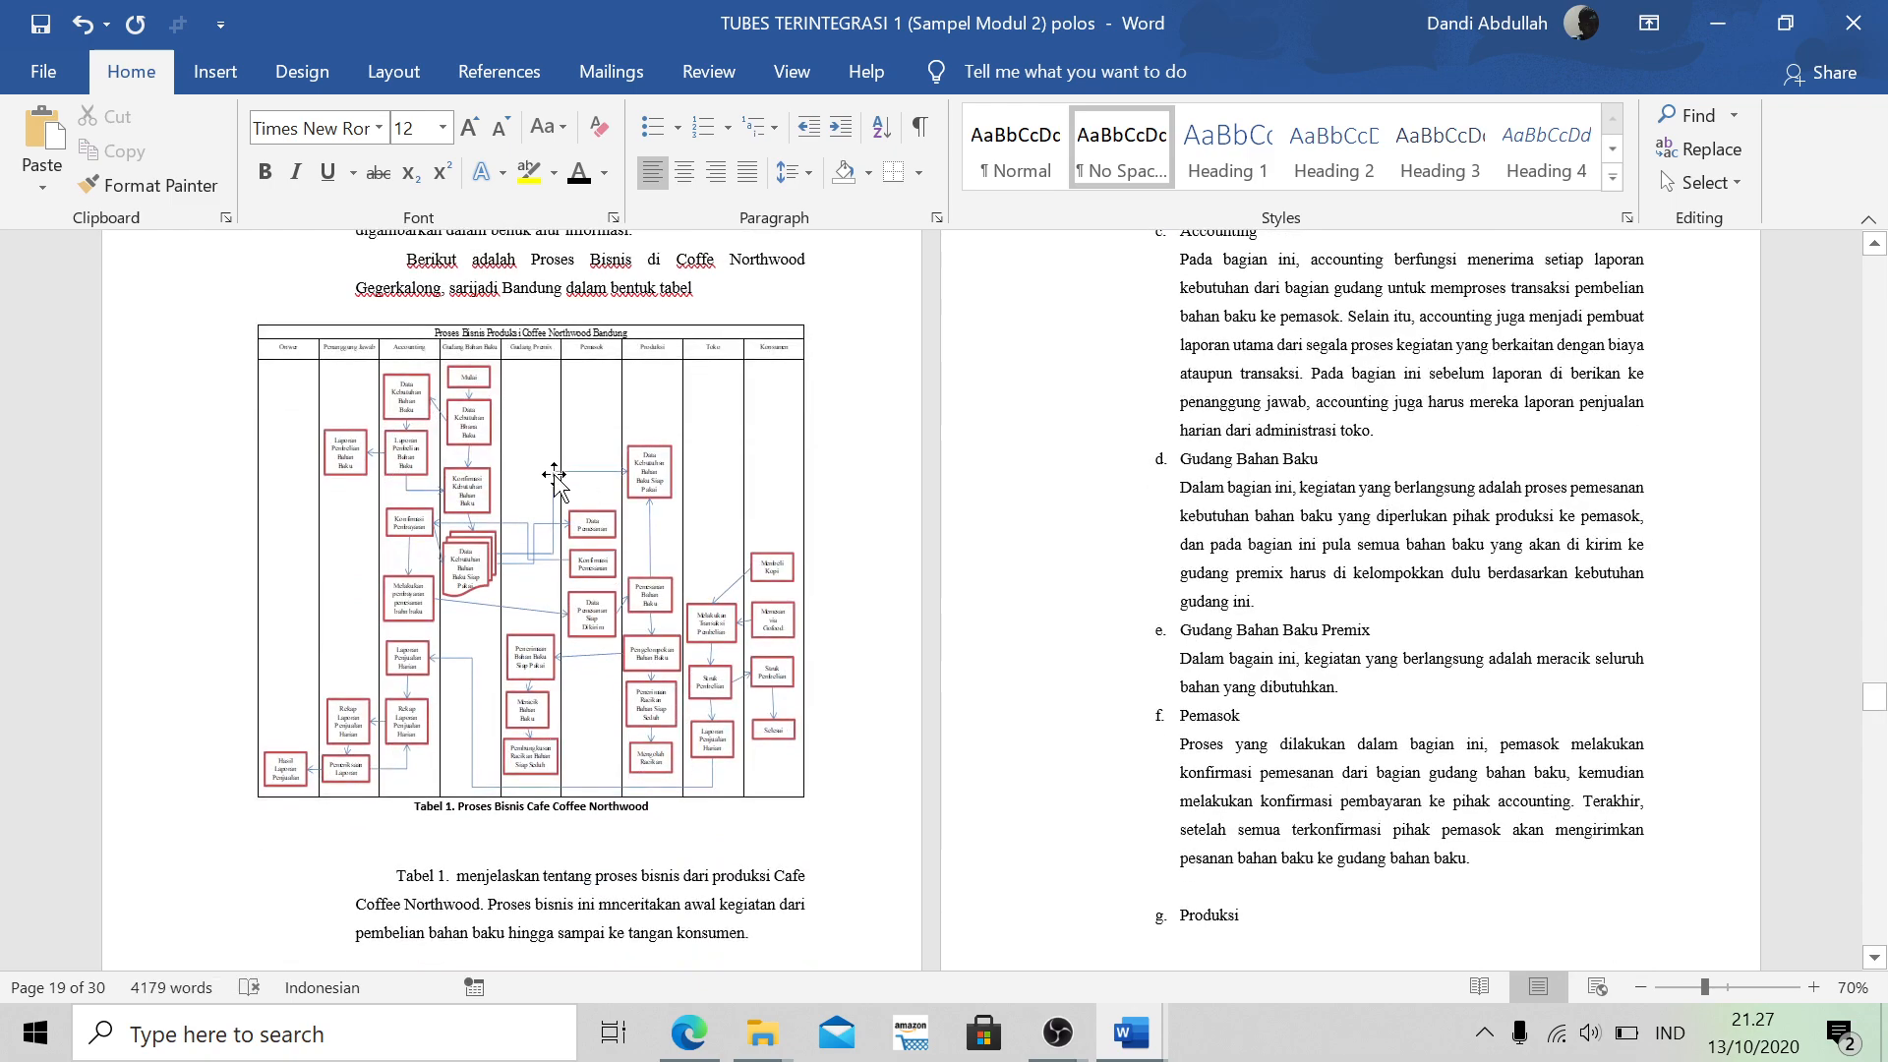
scroll(626, 501, up, 20)
scroll(624, 510, up, 11)
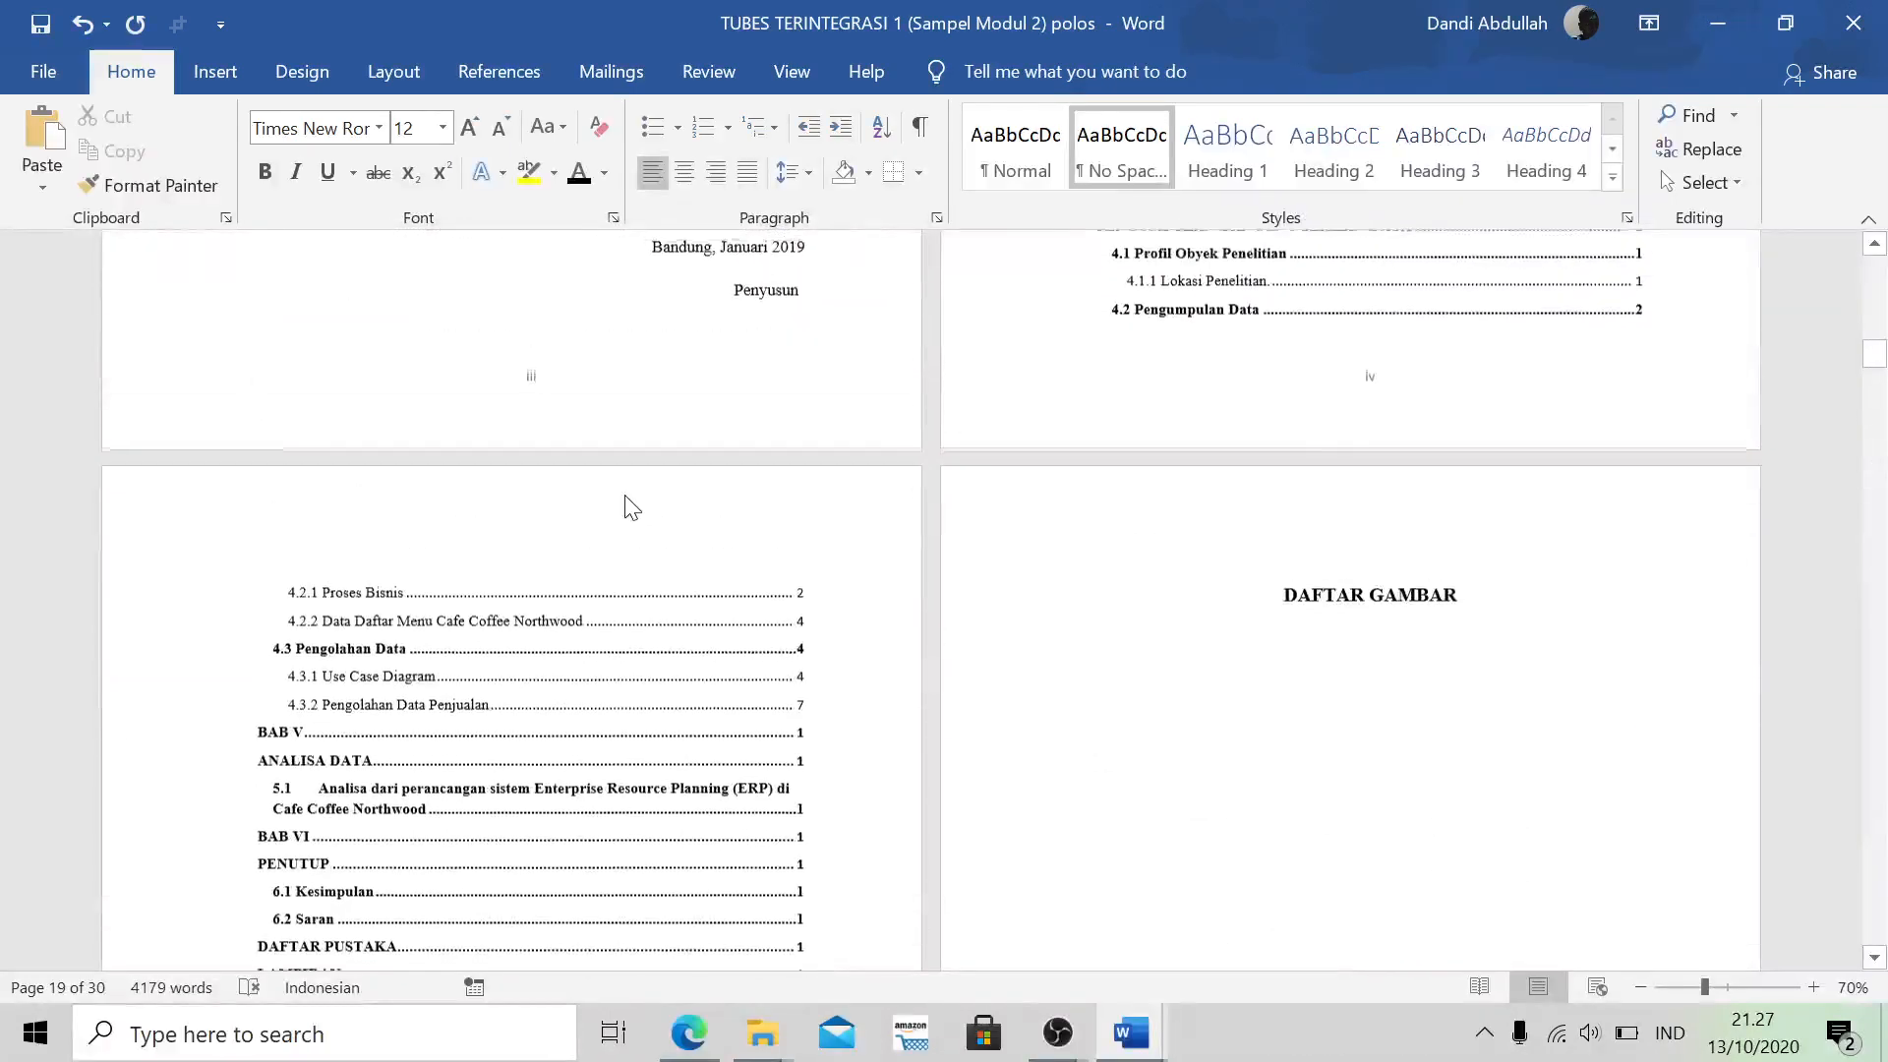
scroll(624, 509, down, 2)
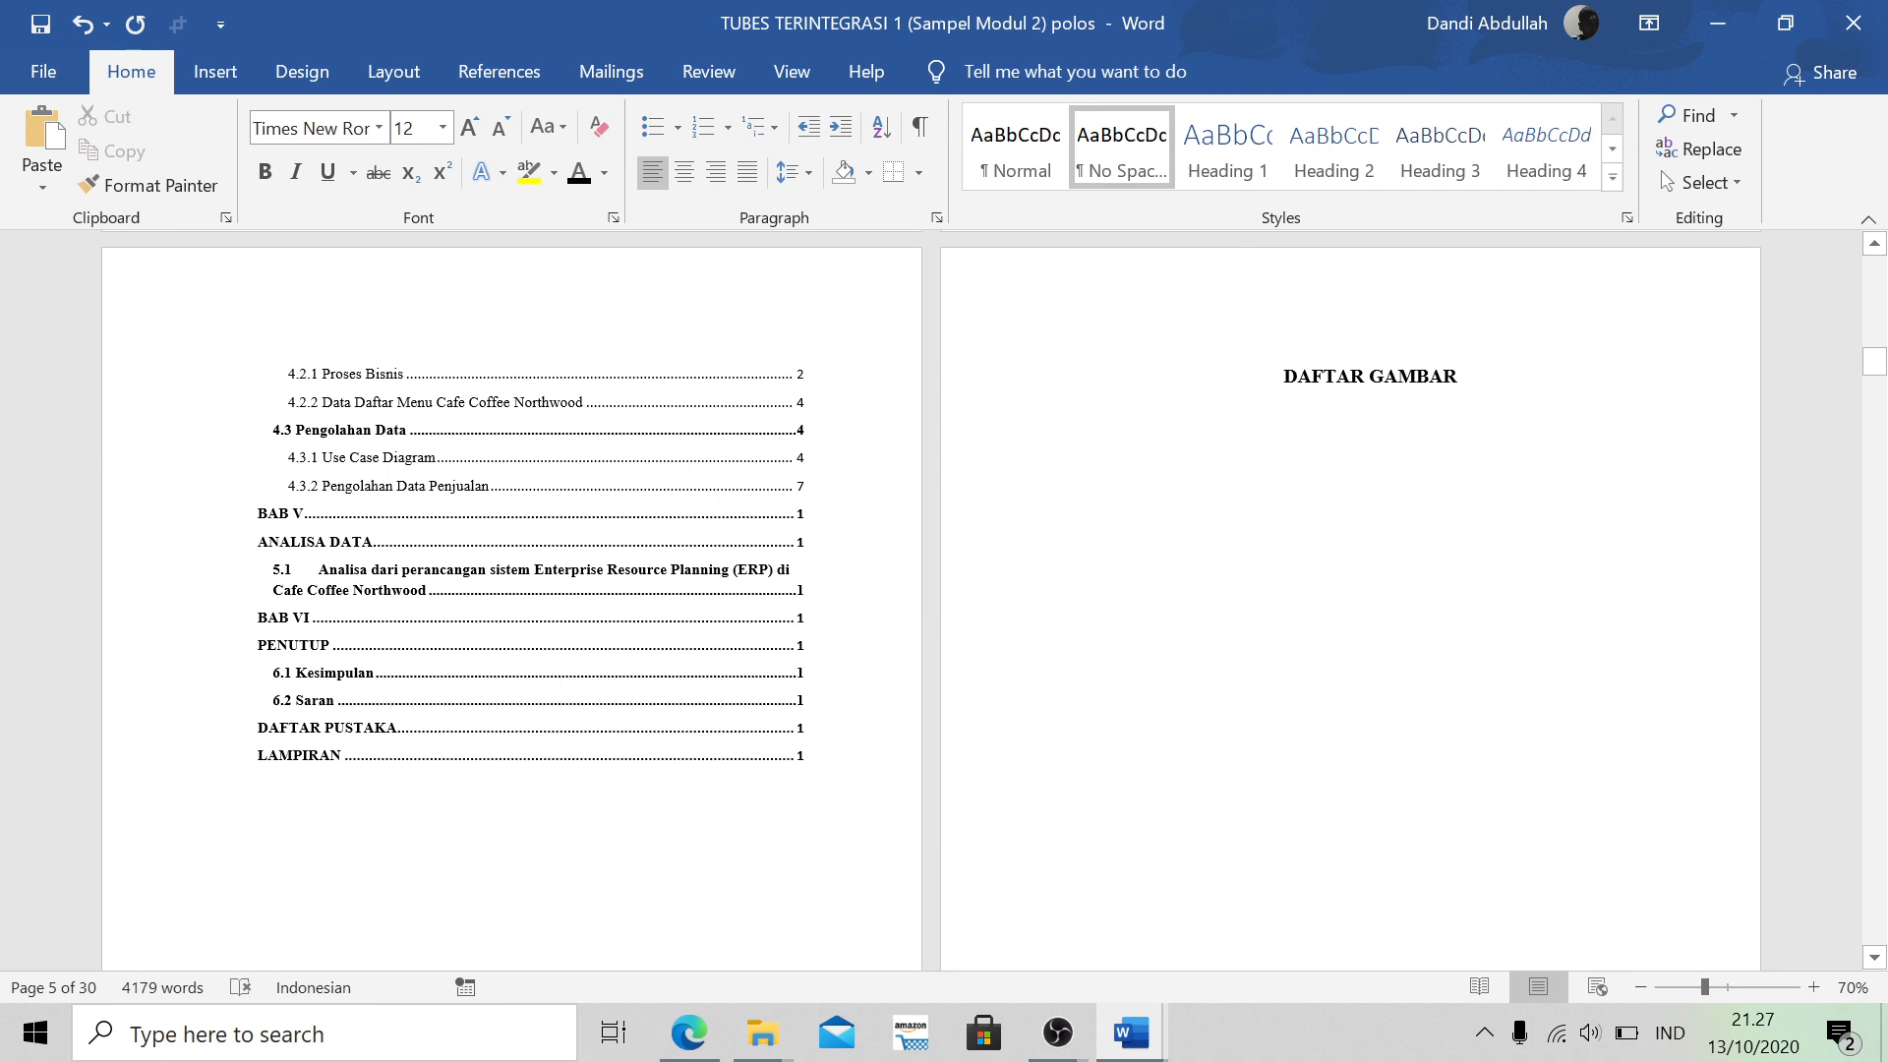
click(1488, 396)
key(ctrl+Return)
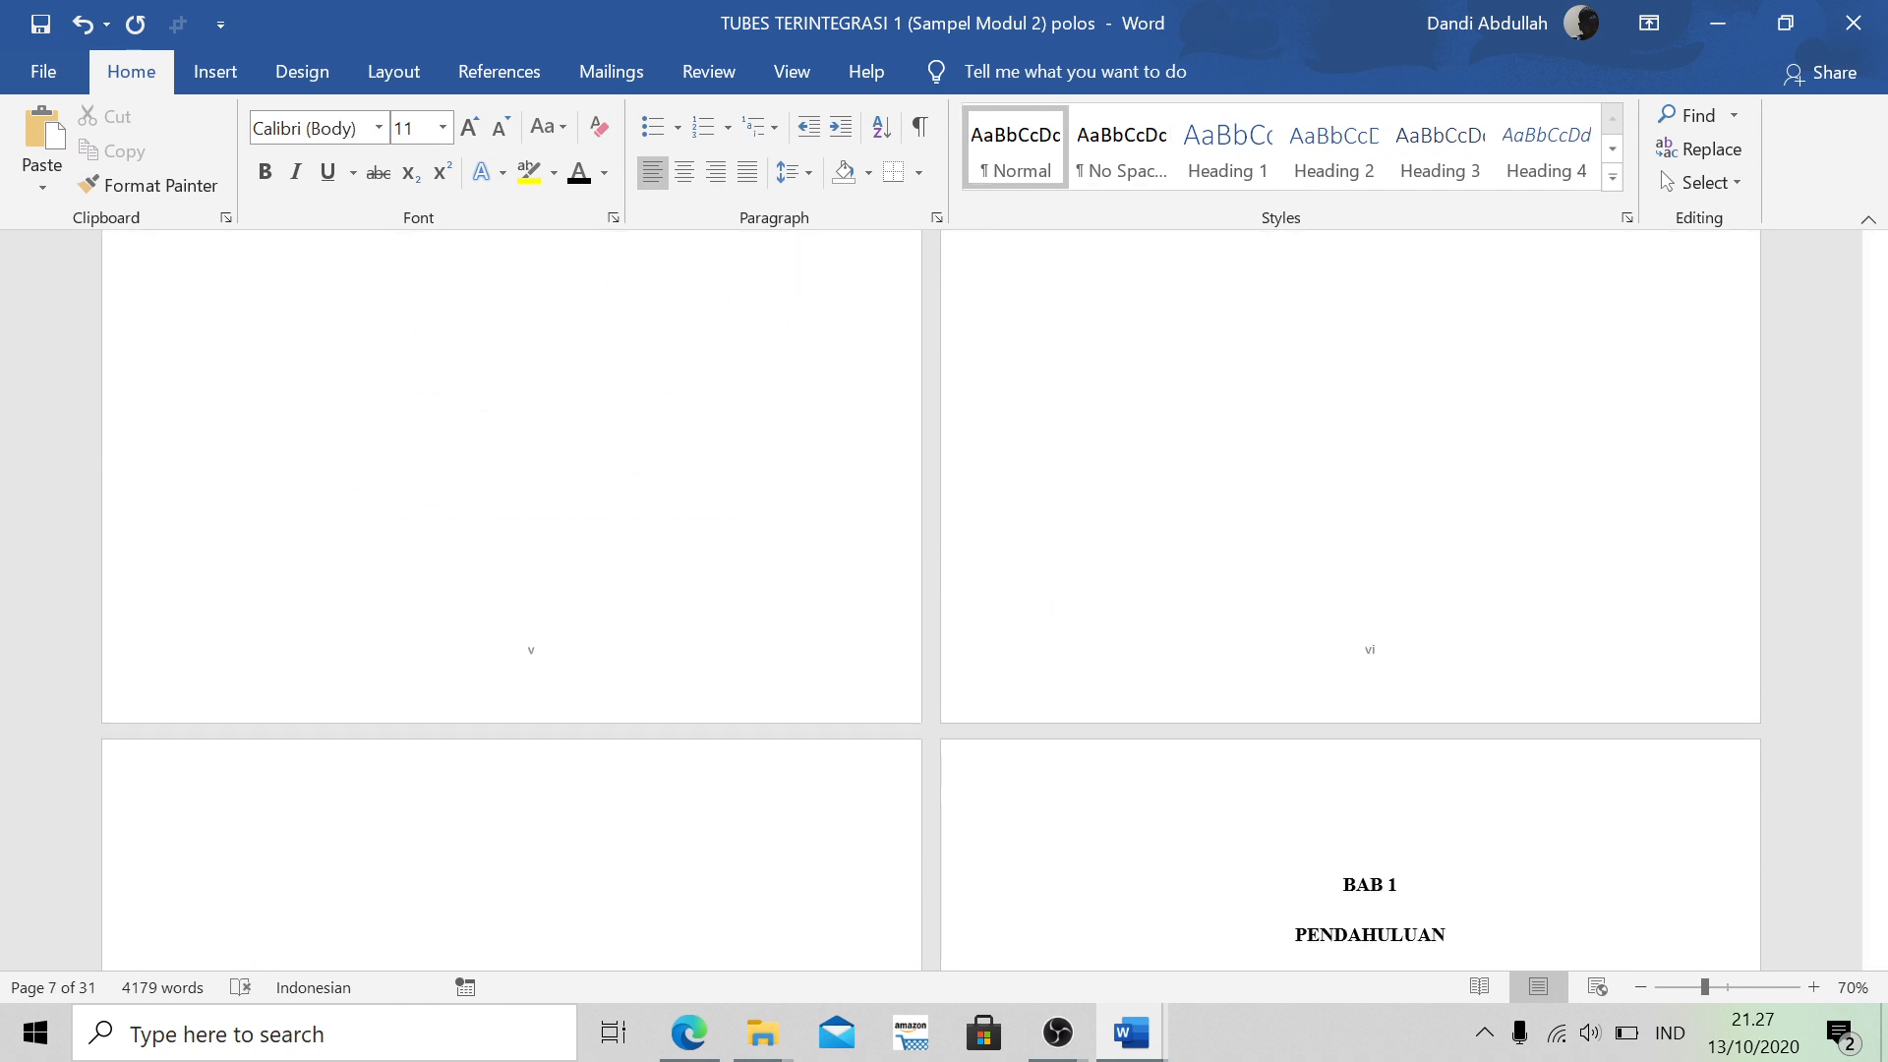
Enter the title "DAFTAR TABEL" on the new blank page before BAB 1
scroll(944, 600, down, 4)
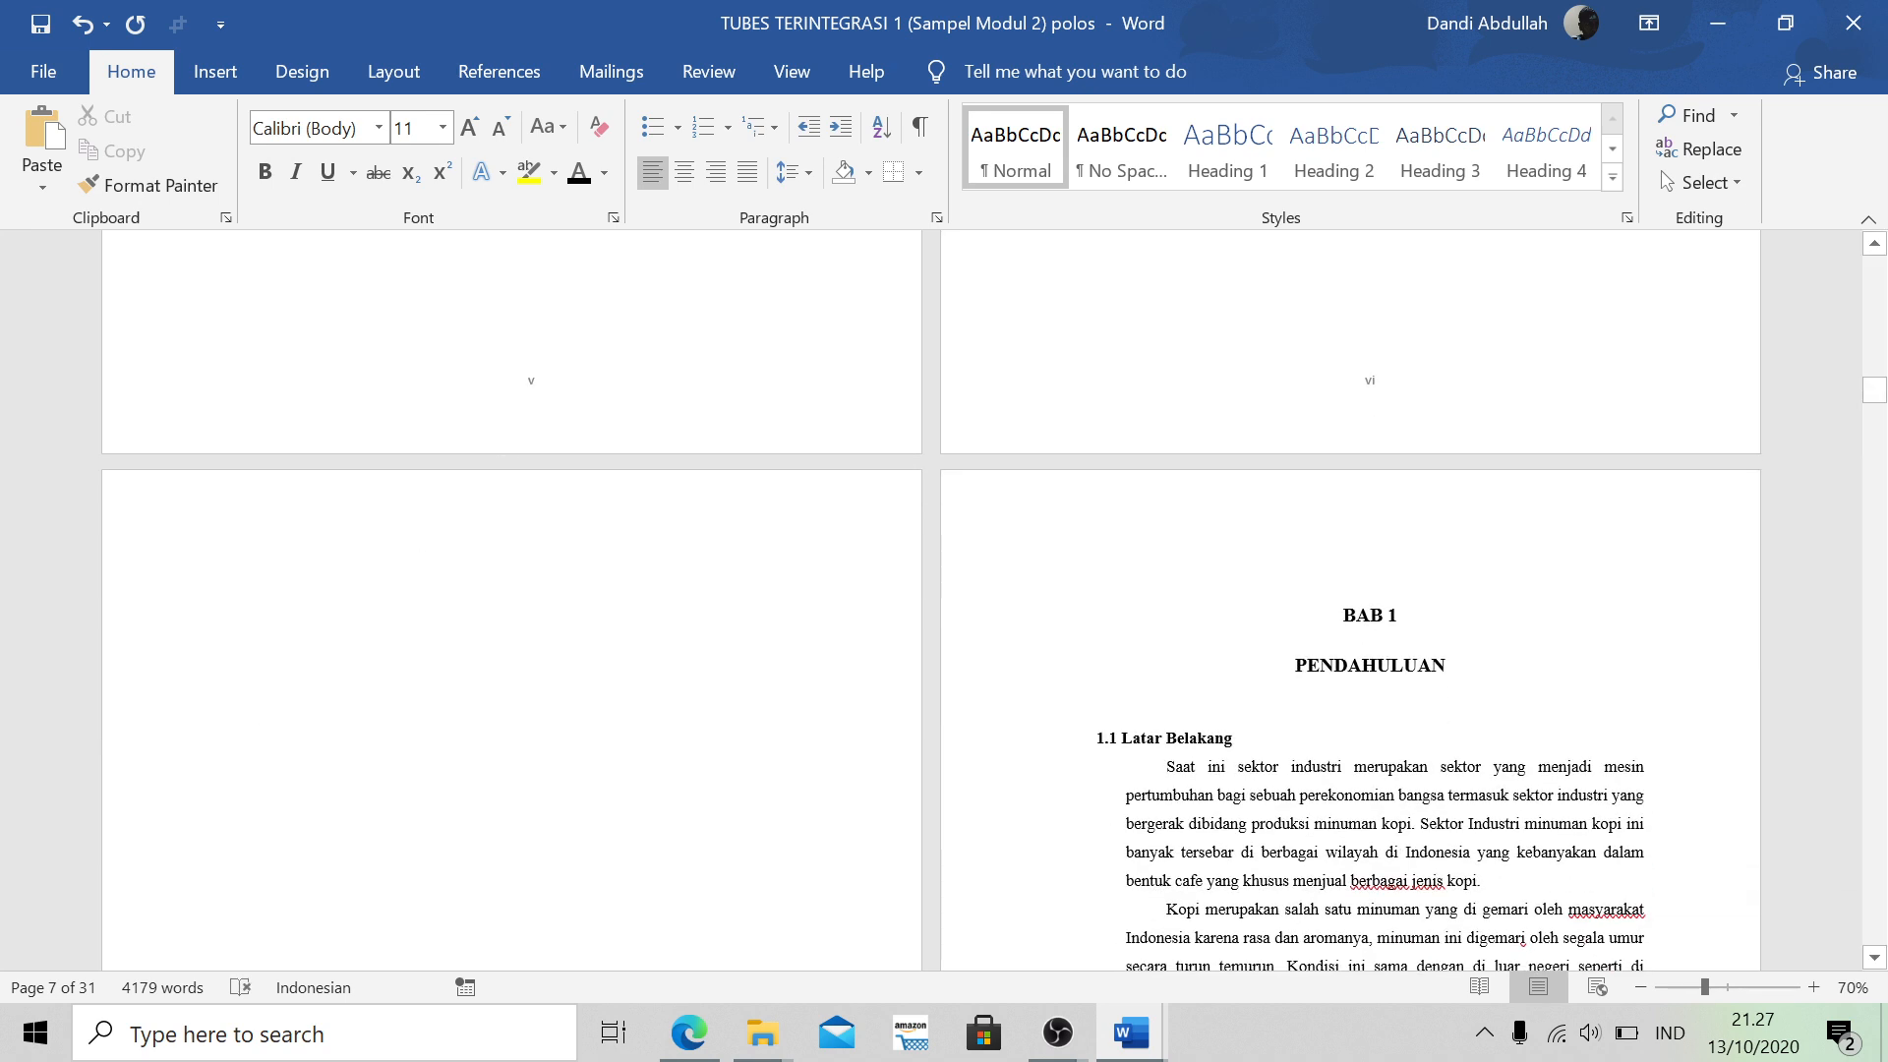
text(Da)
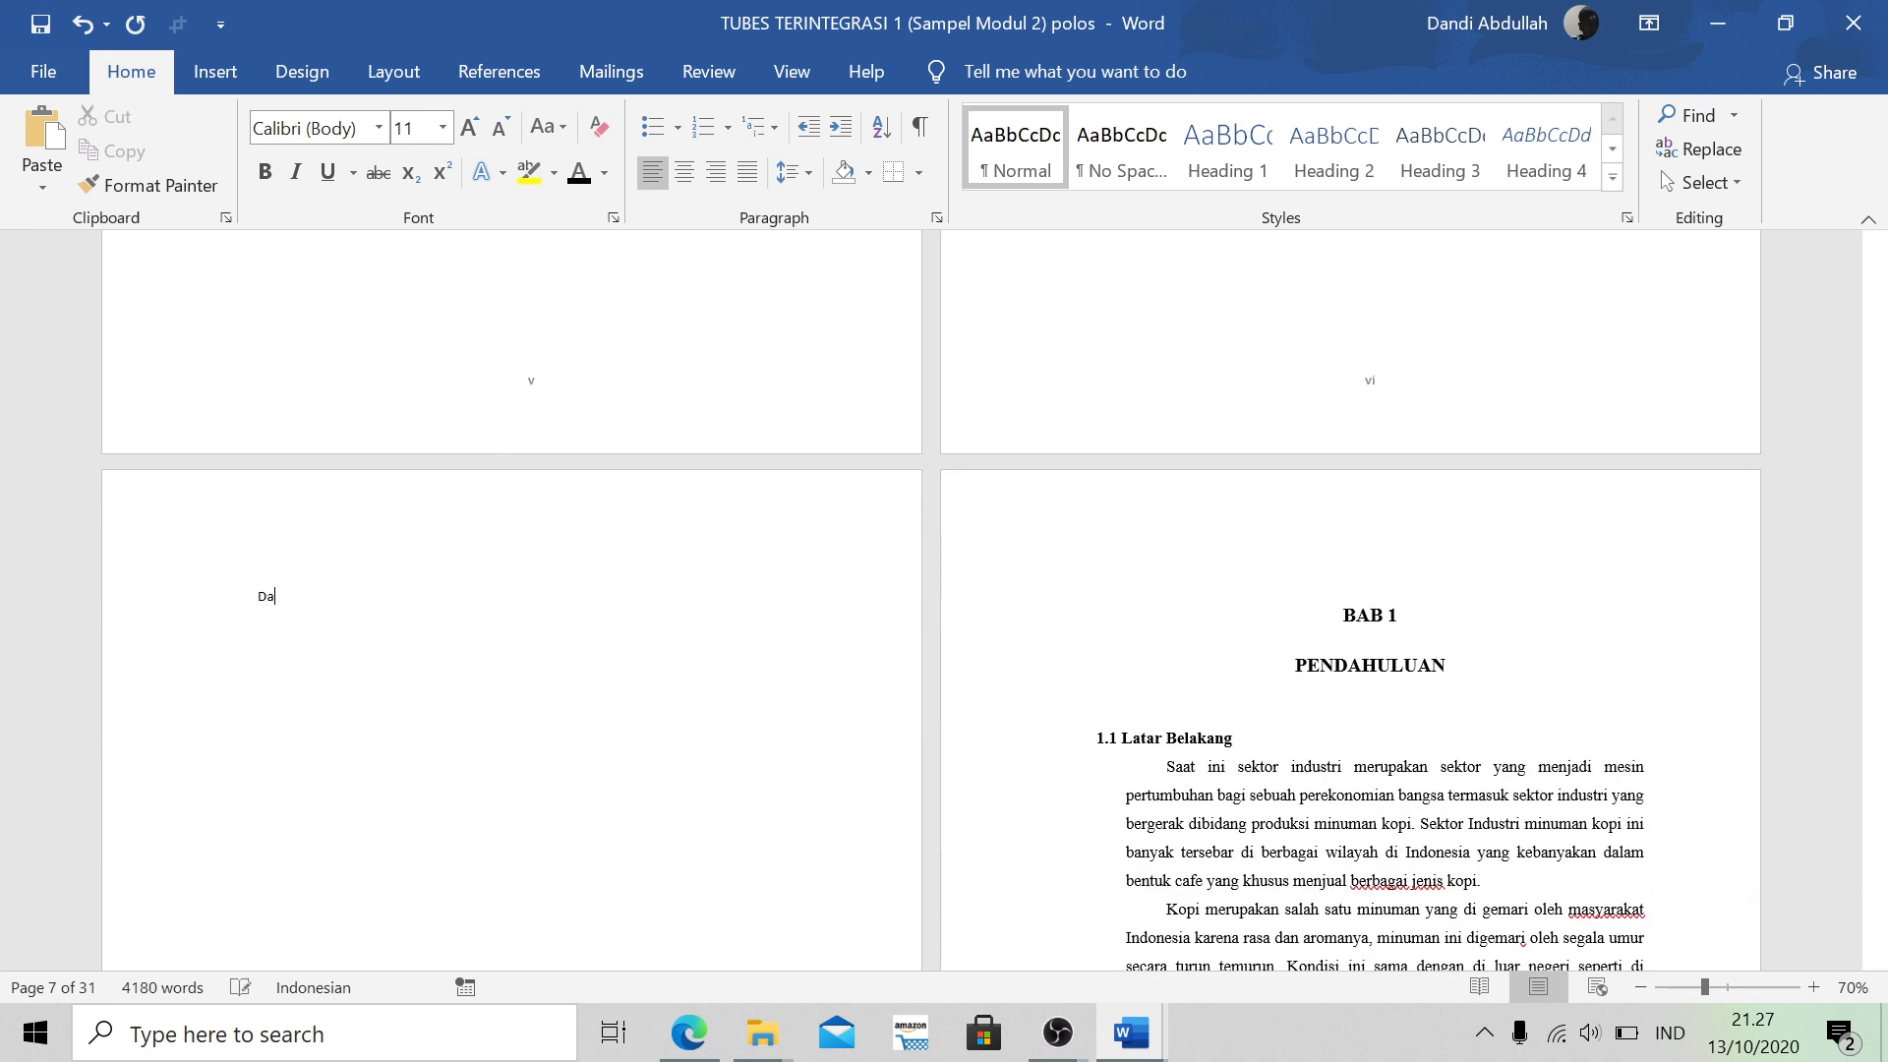
key(Caps_Lock)
key(BackSpace)
text(AFTAR TABEL)
key(Caps_Lock)
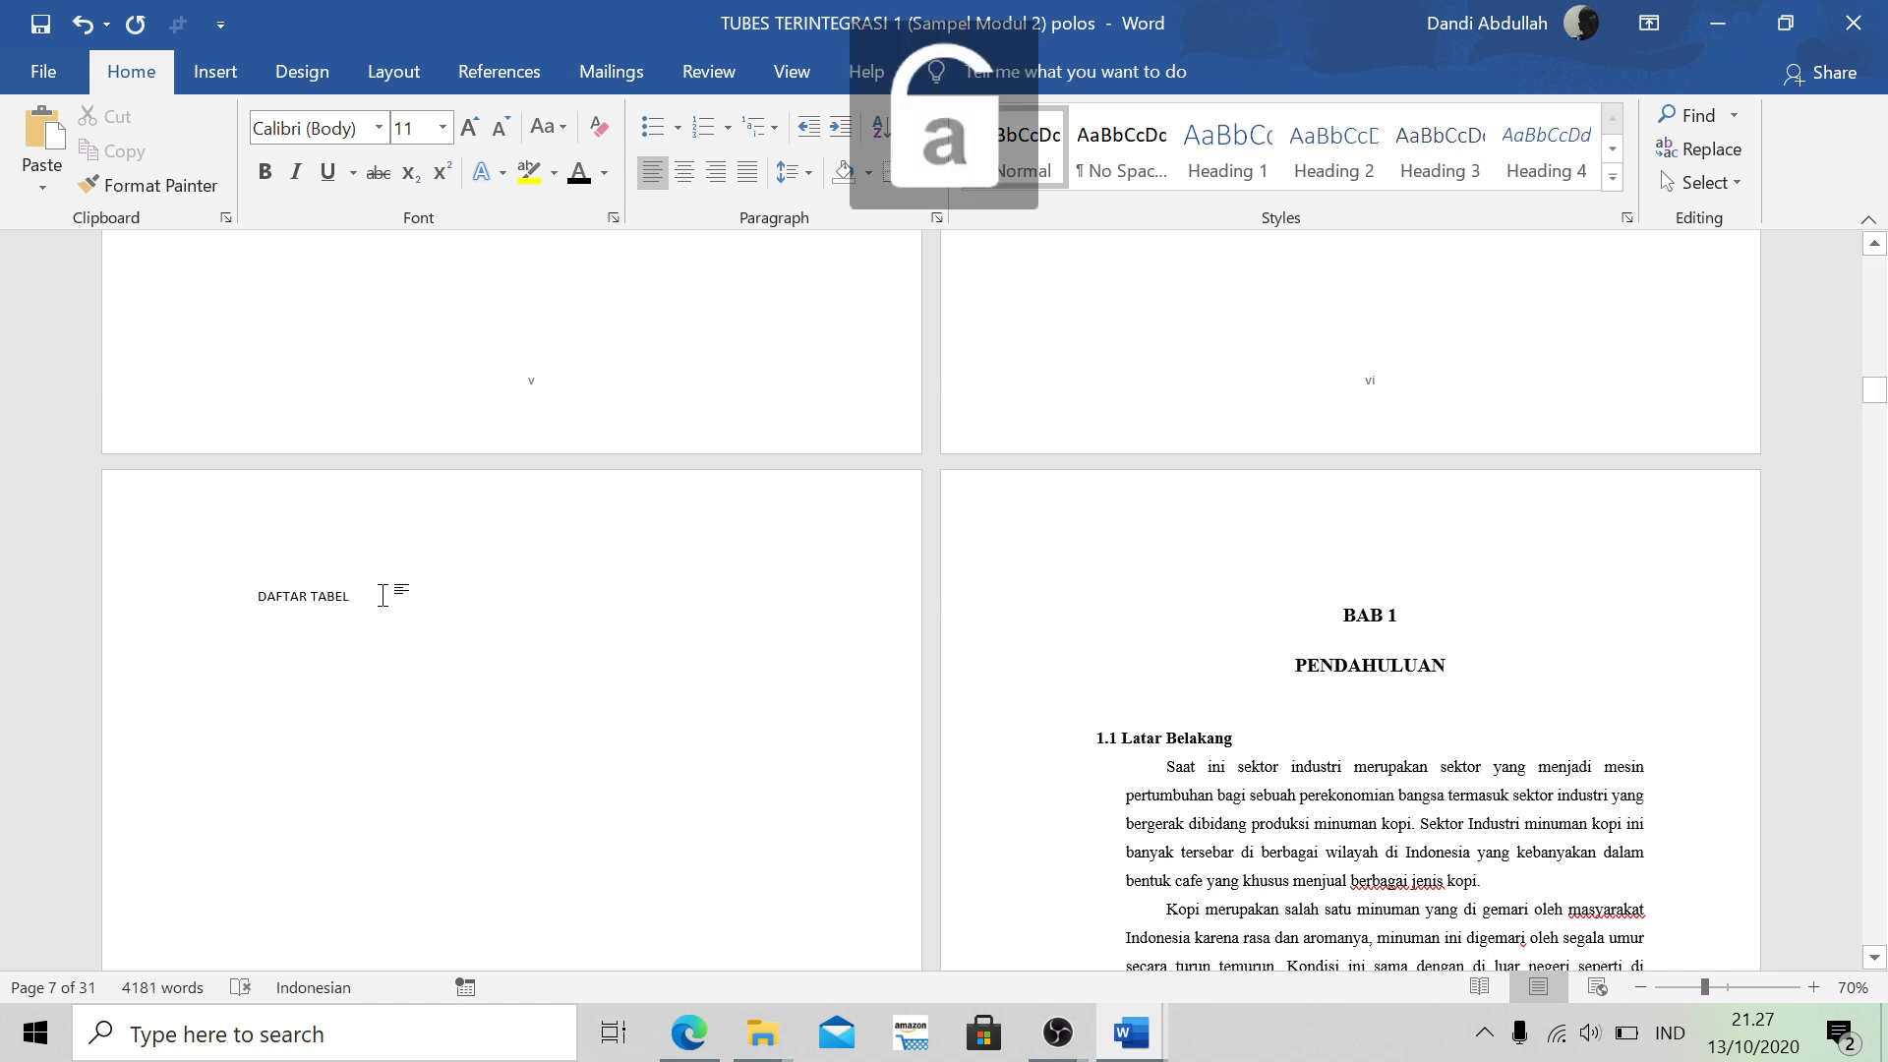
Apply Heading 1 to the DAFTAR TABEL title, centre it, and format it in bold black Times New Roman at size 14
click(223, 592)
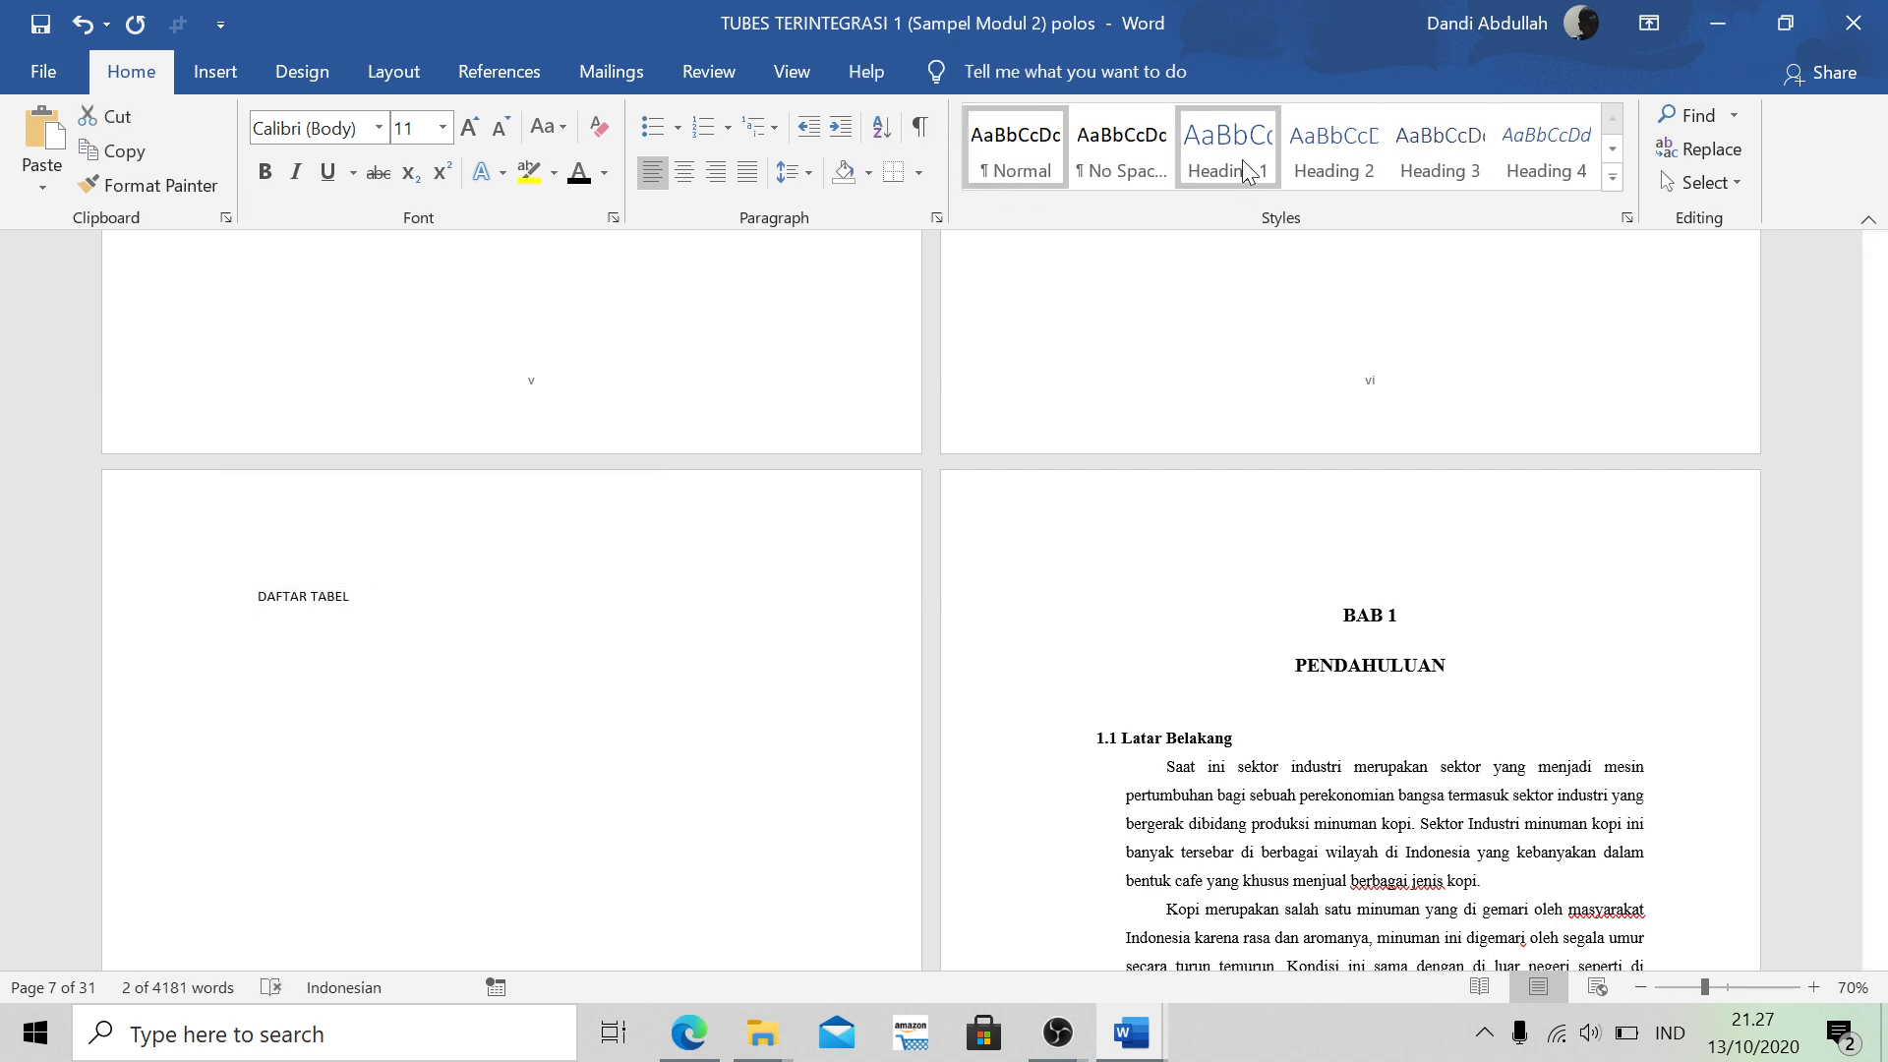
click(1263, 172)
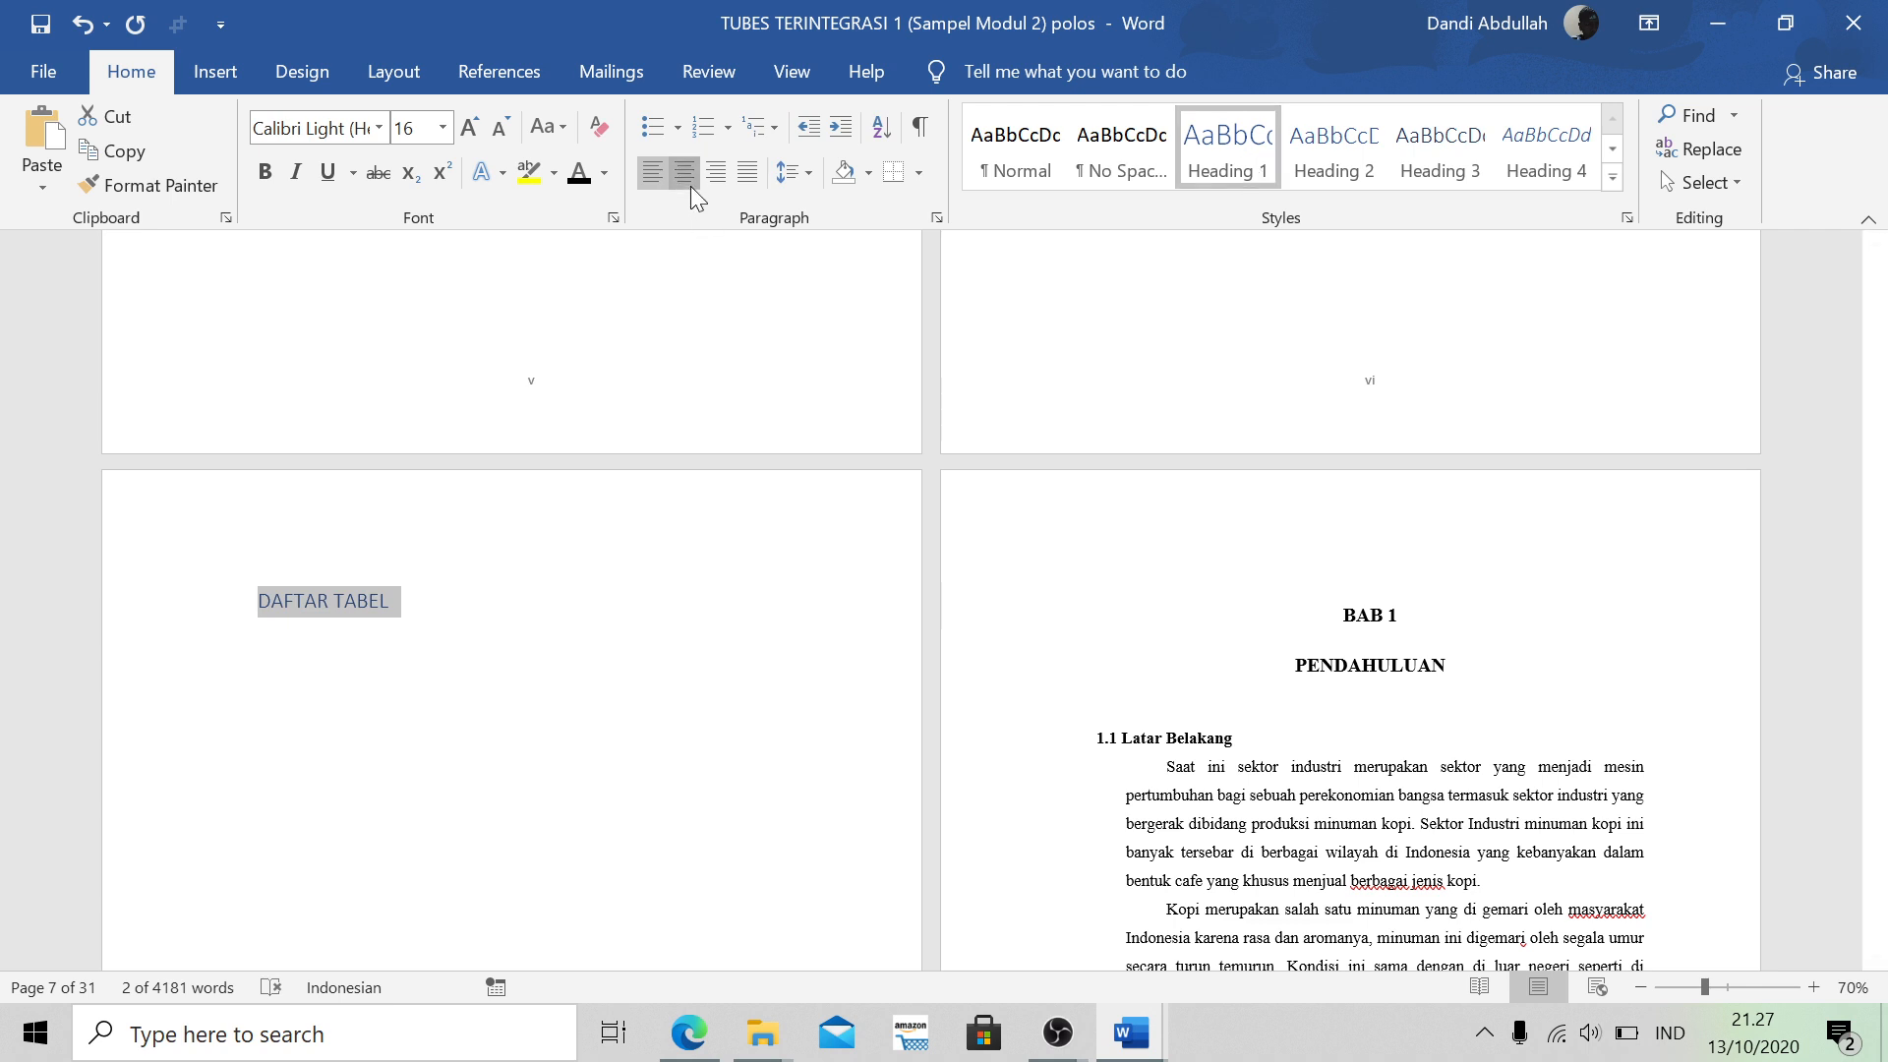
click(378, 127)
click(365, 300)
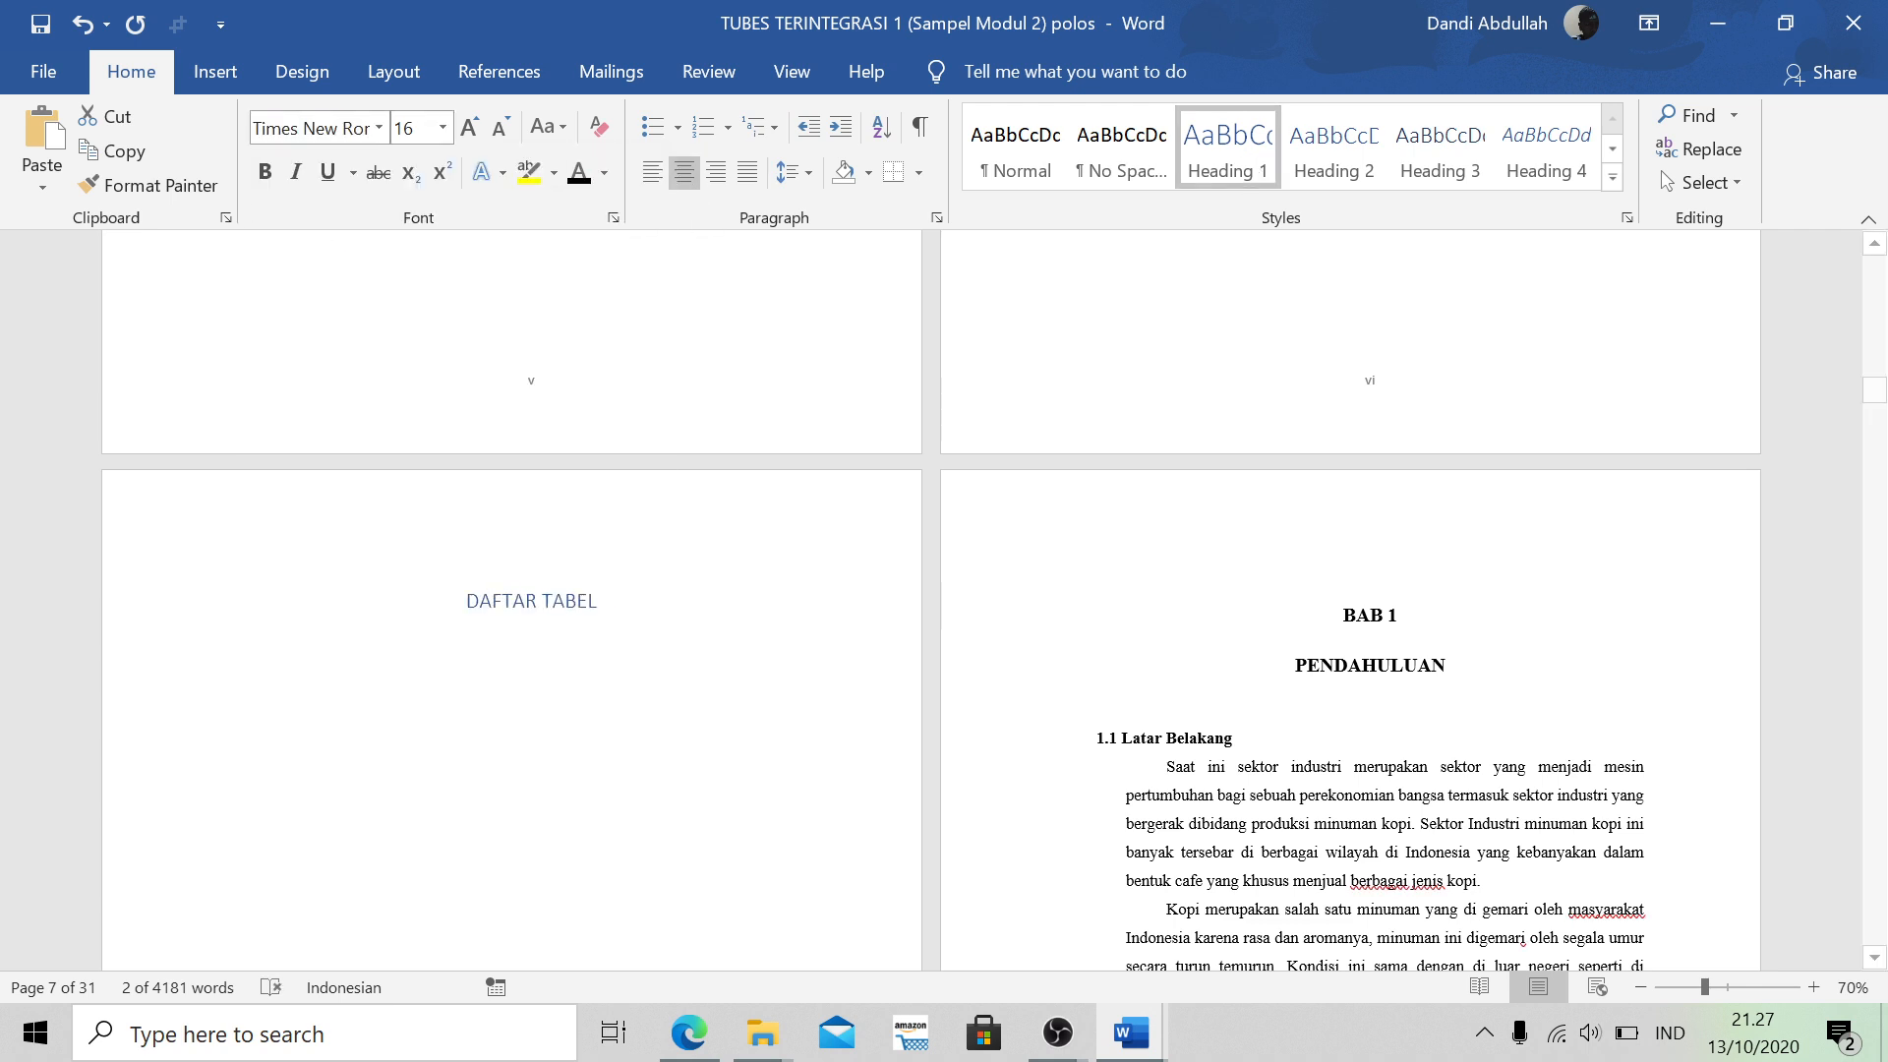
click(443, 128)
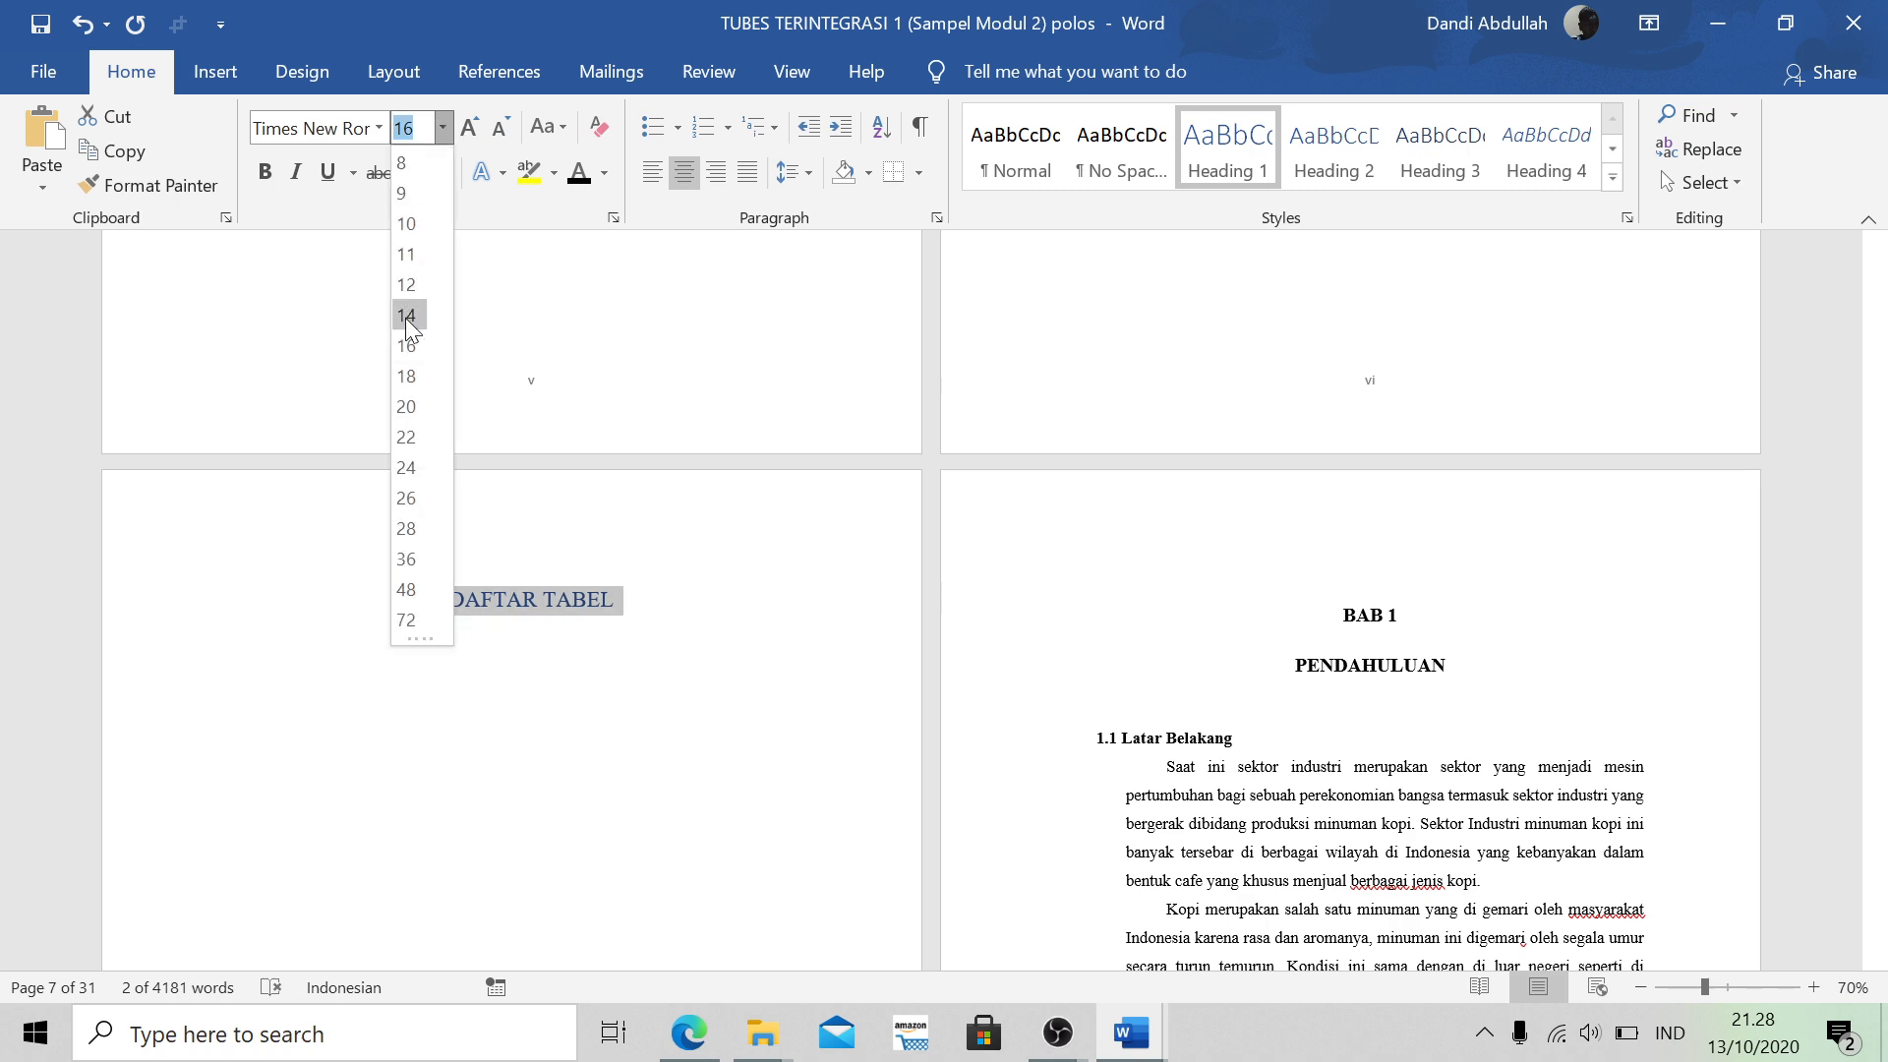
click(409, 317)
click(266, 174)
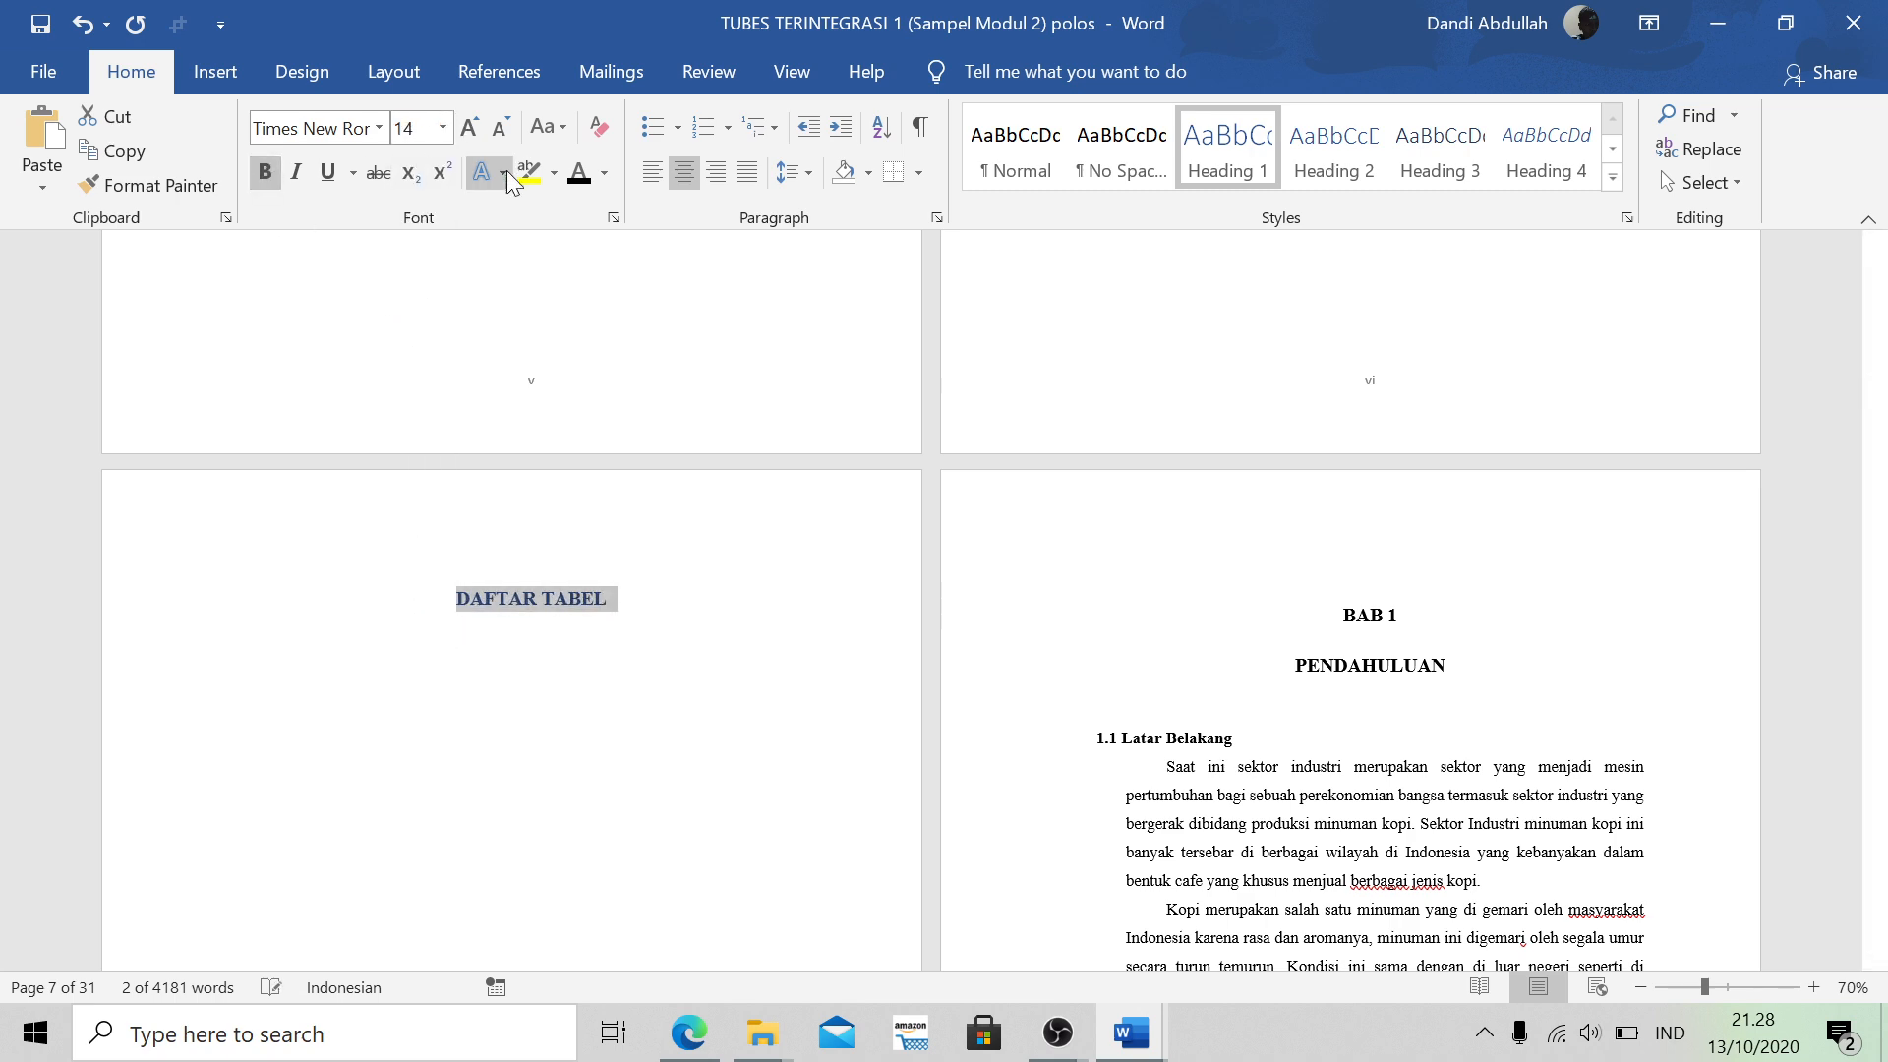
click(579, 173)
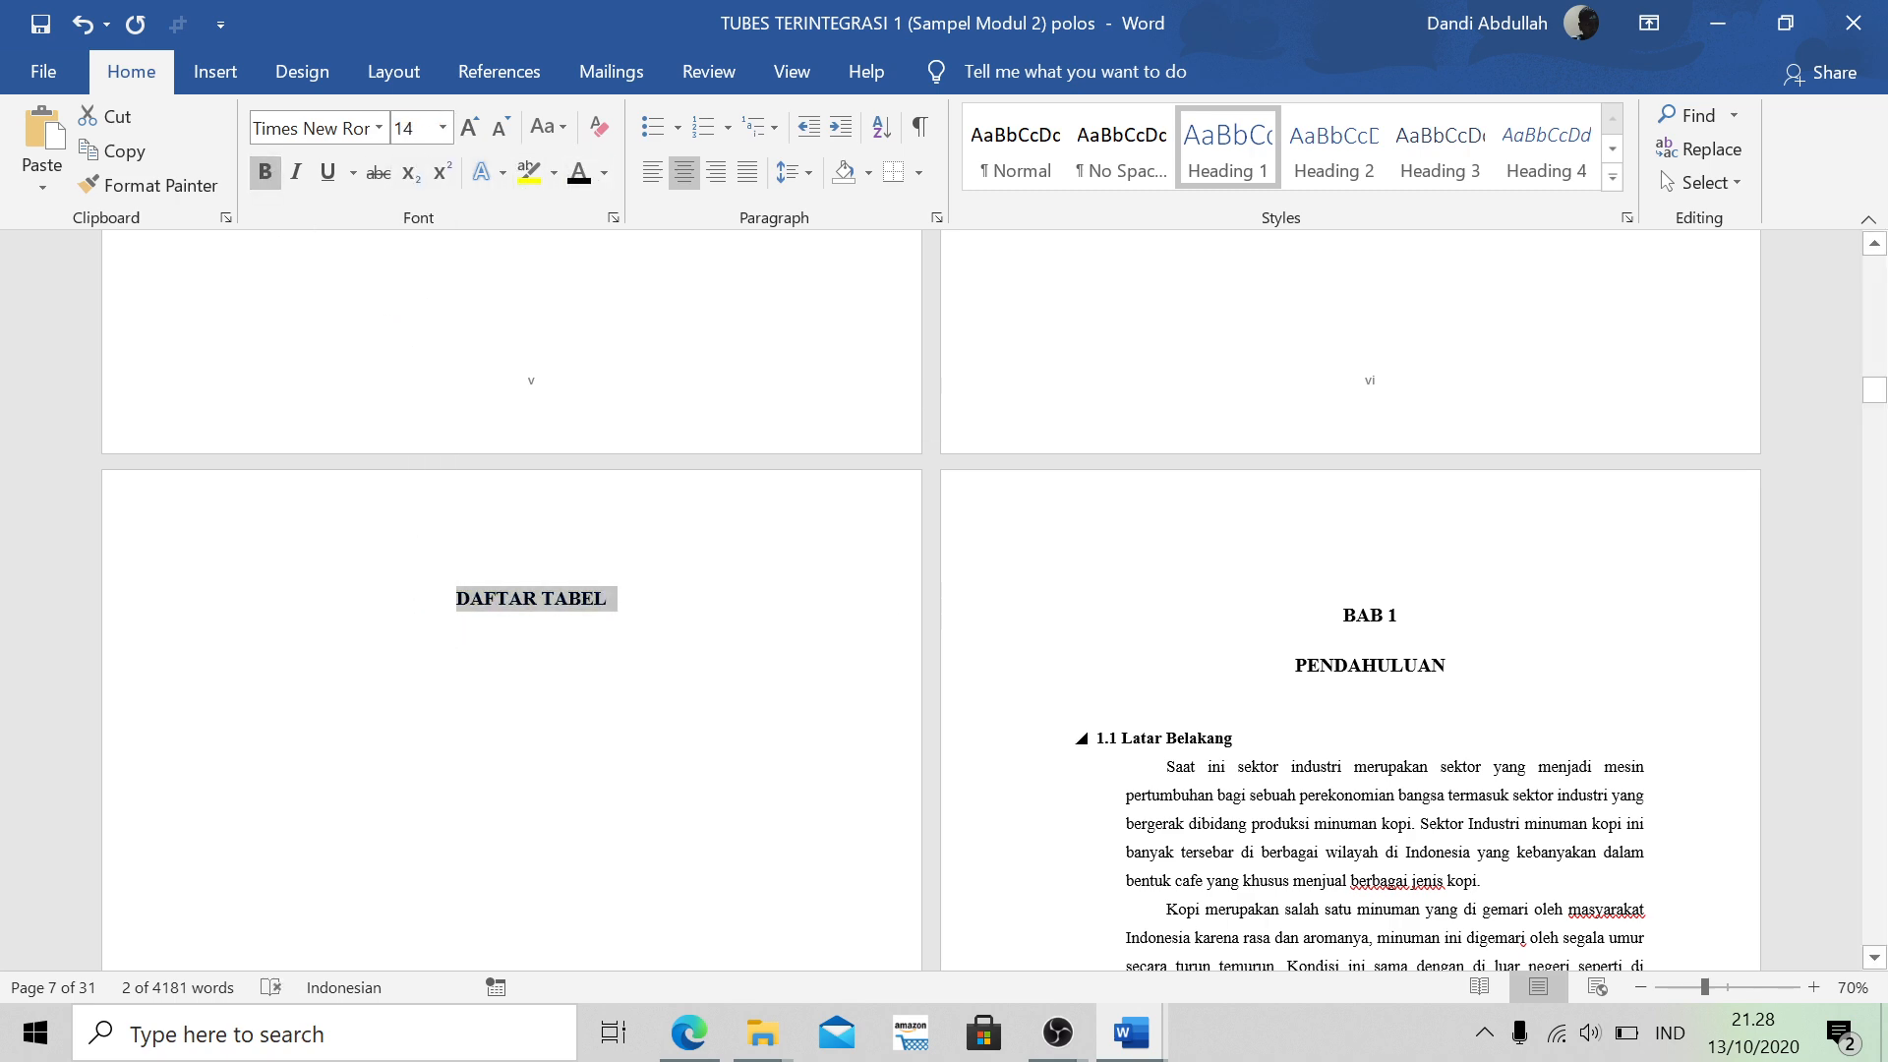
Delete the caption "Tabel 1. Proses Bisnis Cafe Coffee Northwood" below the business process picture in section 4.2.1
scroll(1081, 740, down, 15)
scroll(1145, 735, down, 15)
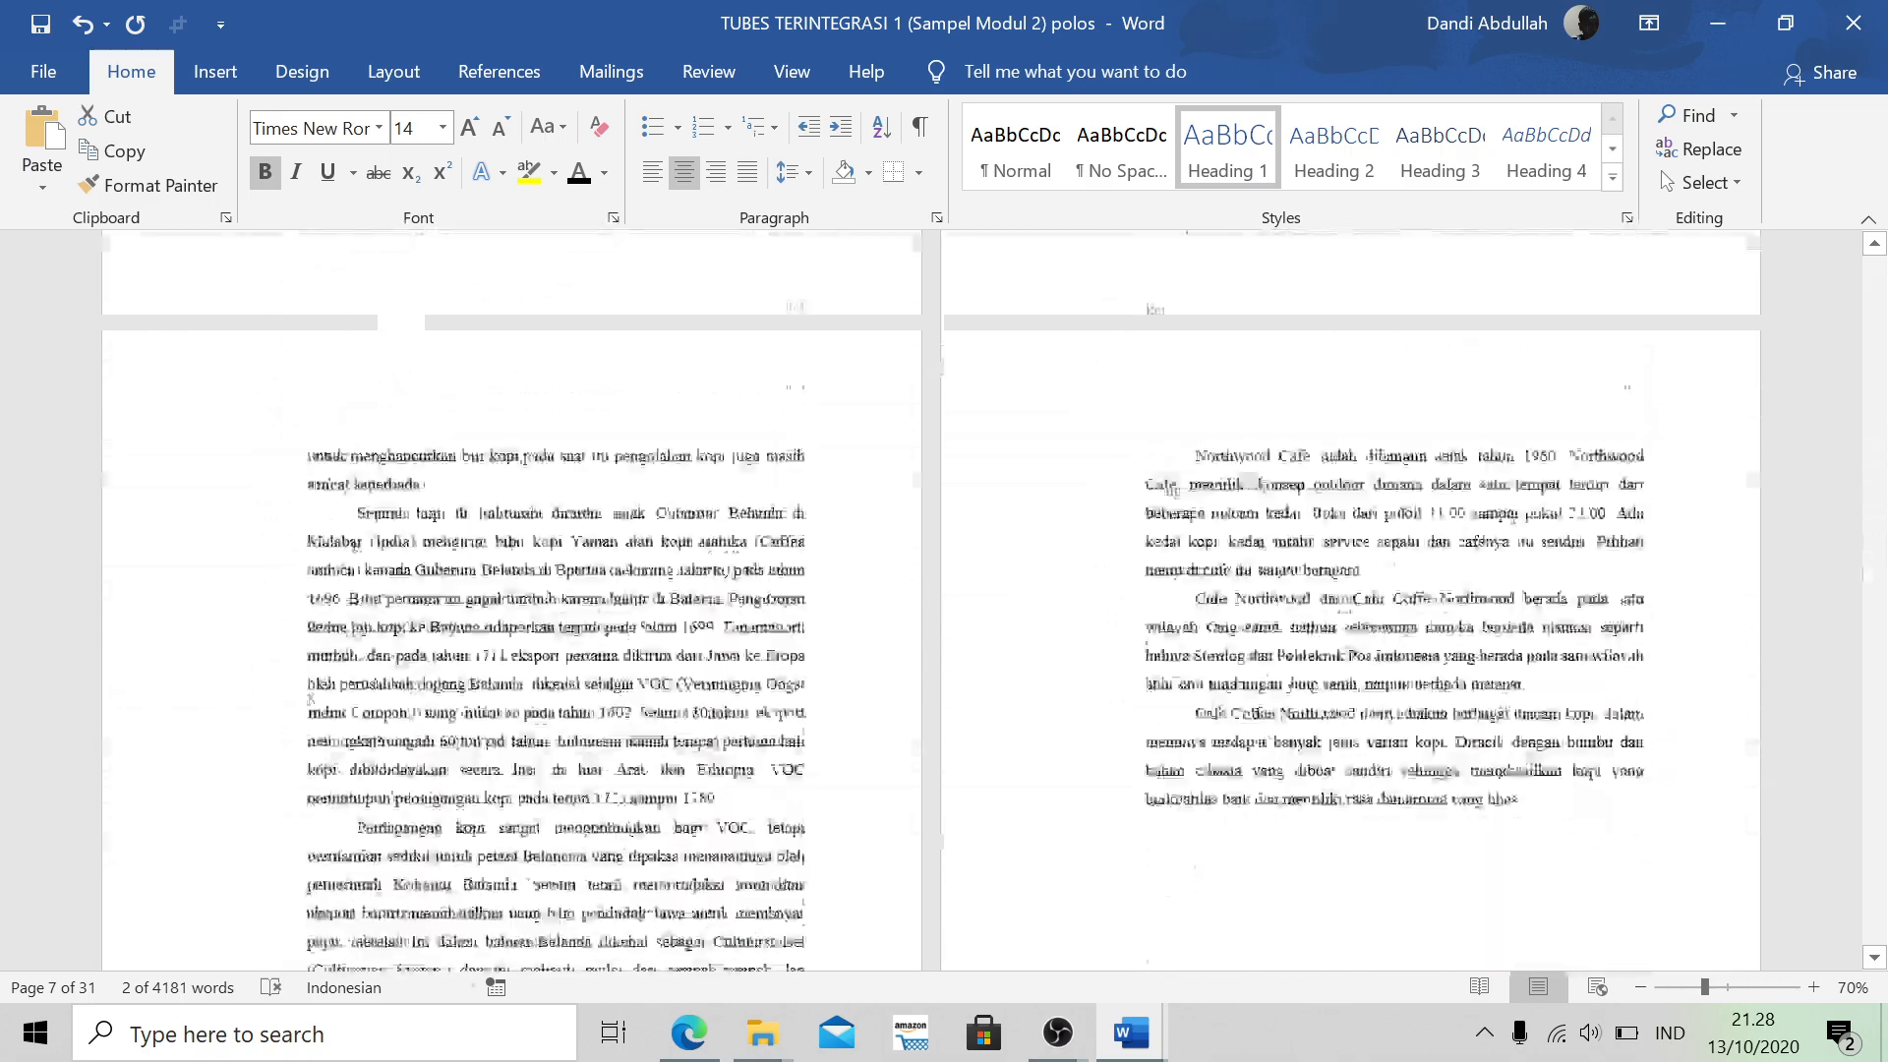
scroll(1144, 735, down, 15)
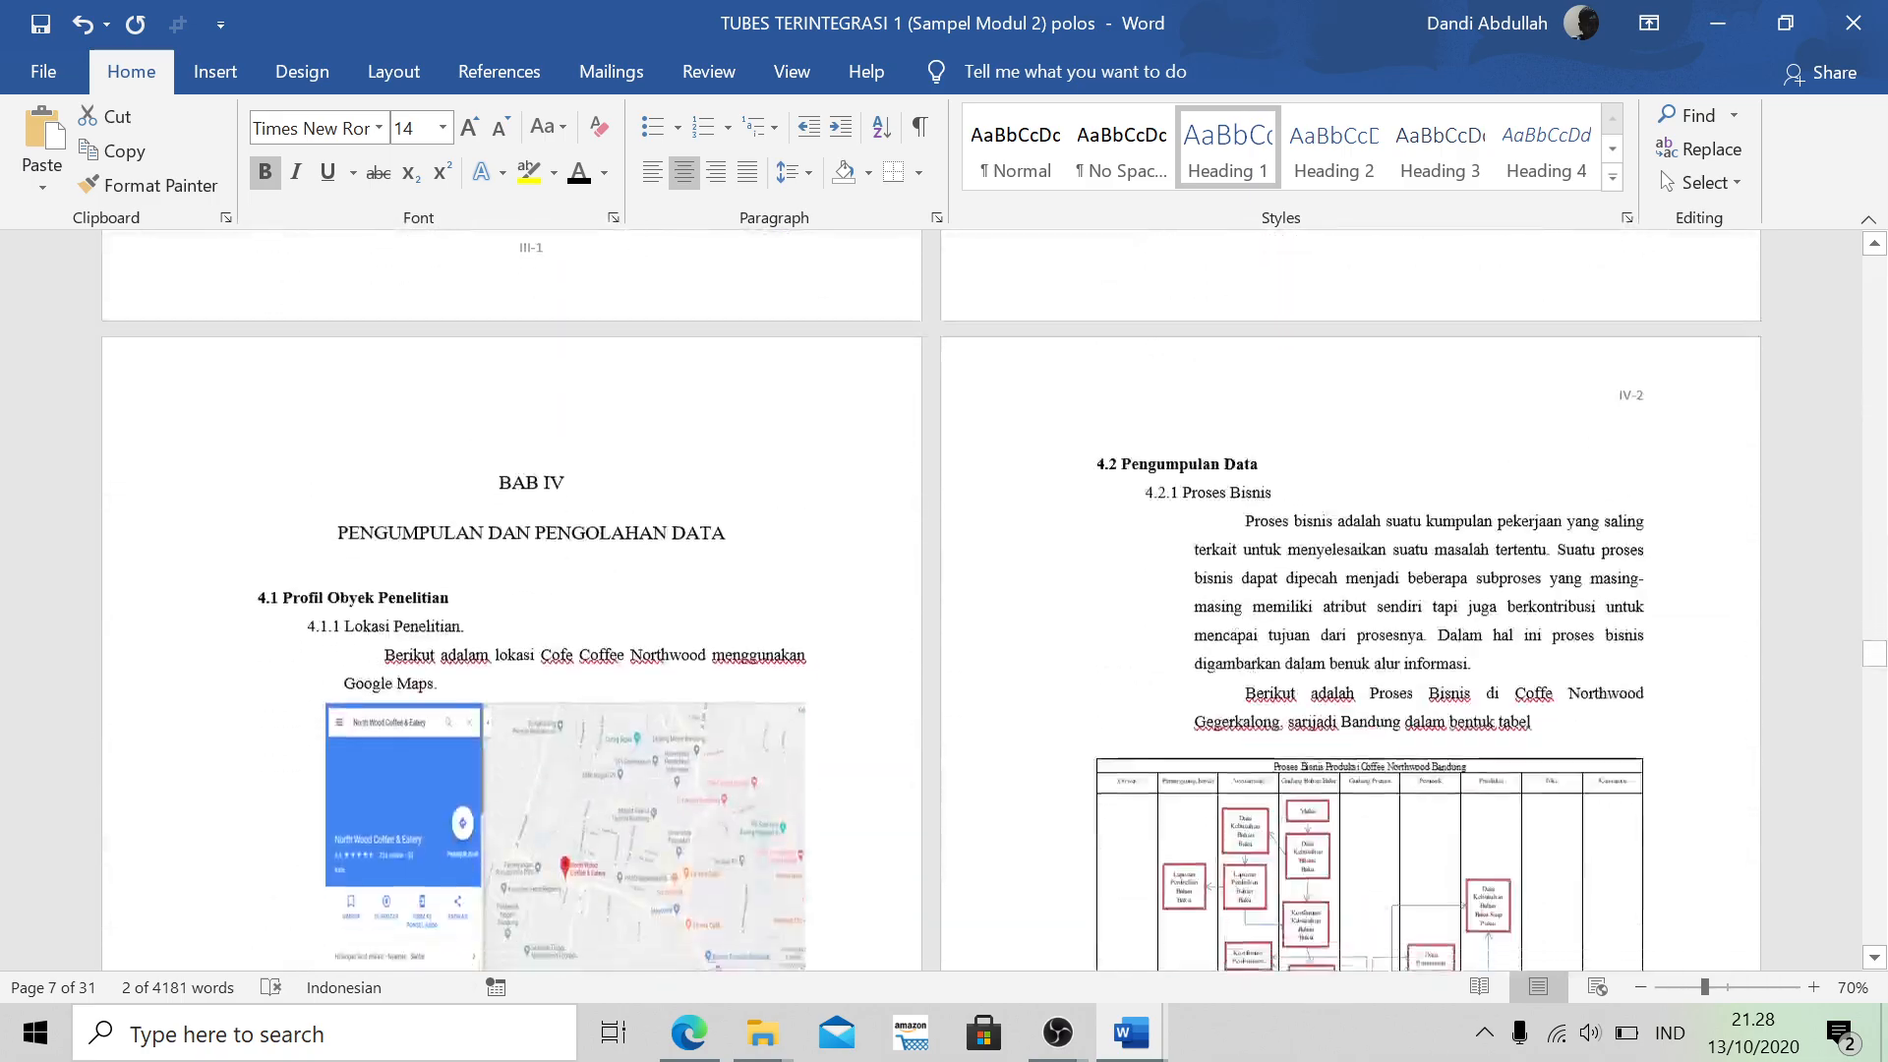
scroll(1193, 696, up, 3)
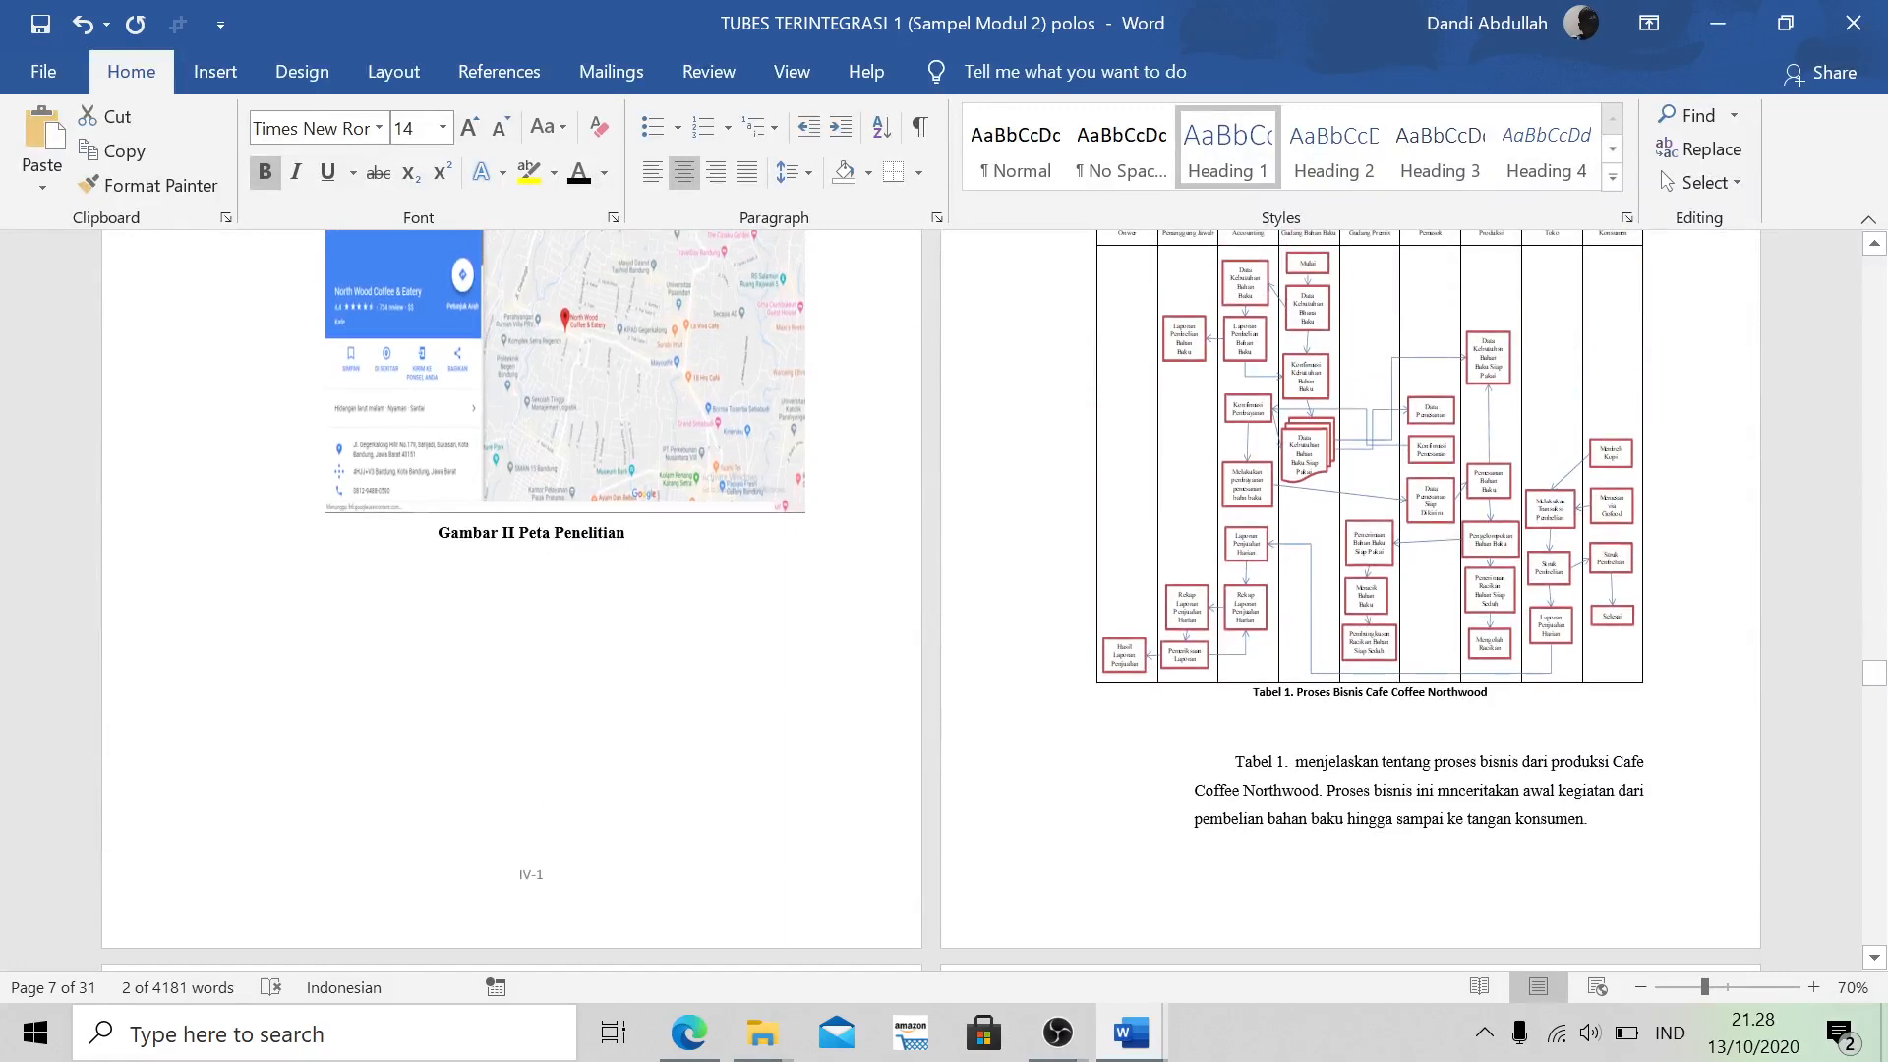
drag(1489, 693, 1223, 716)
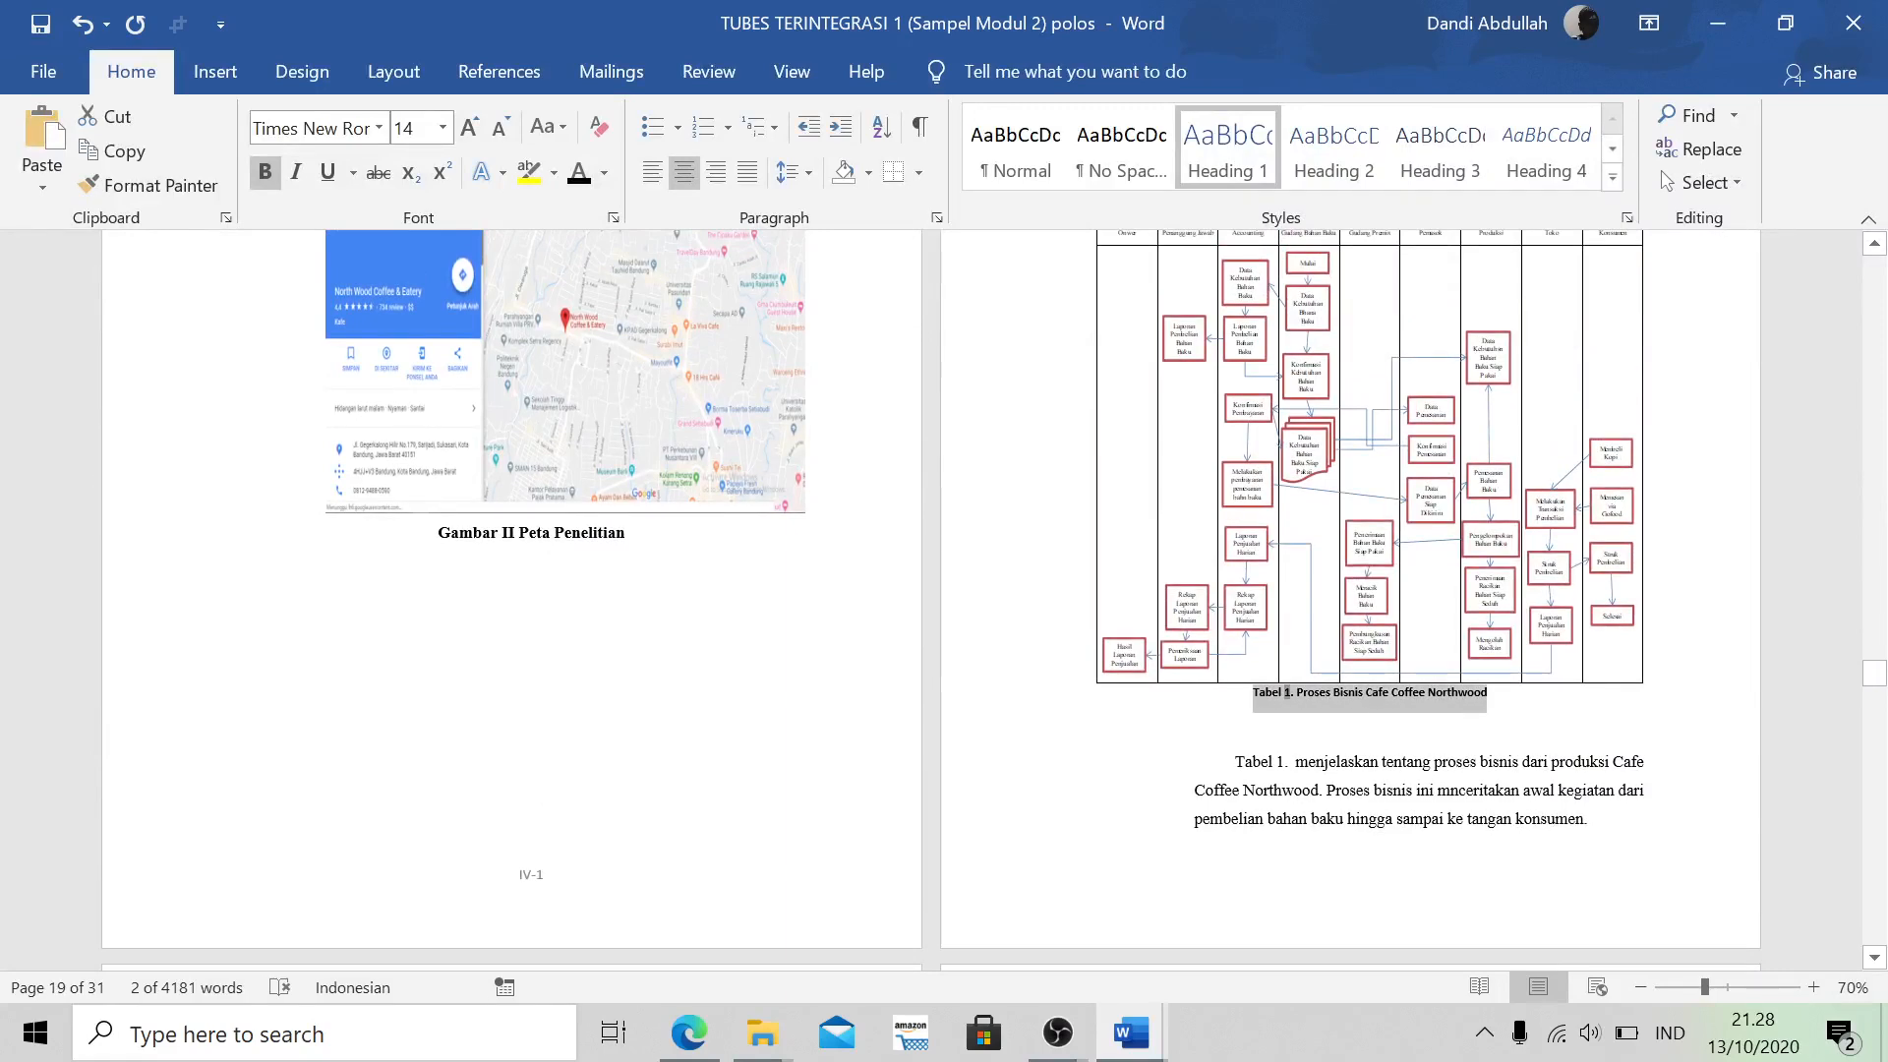
key(Delete)
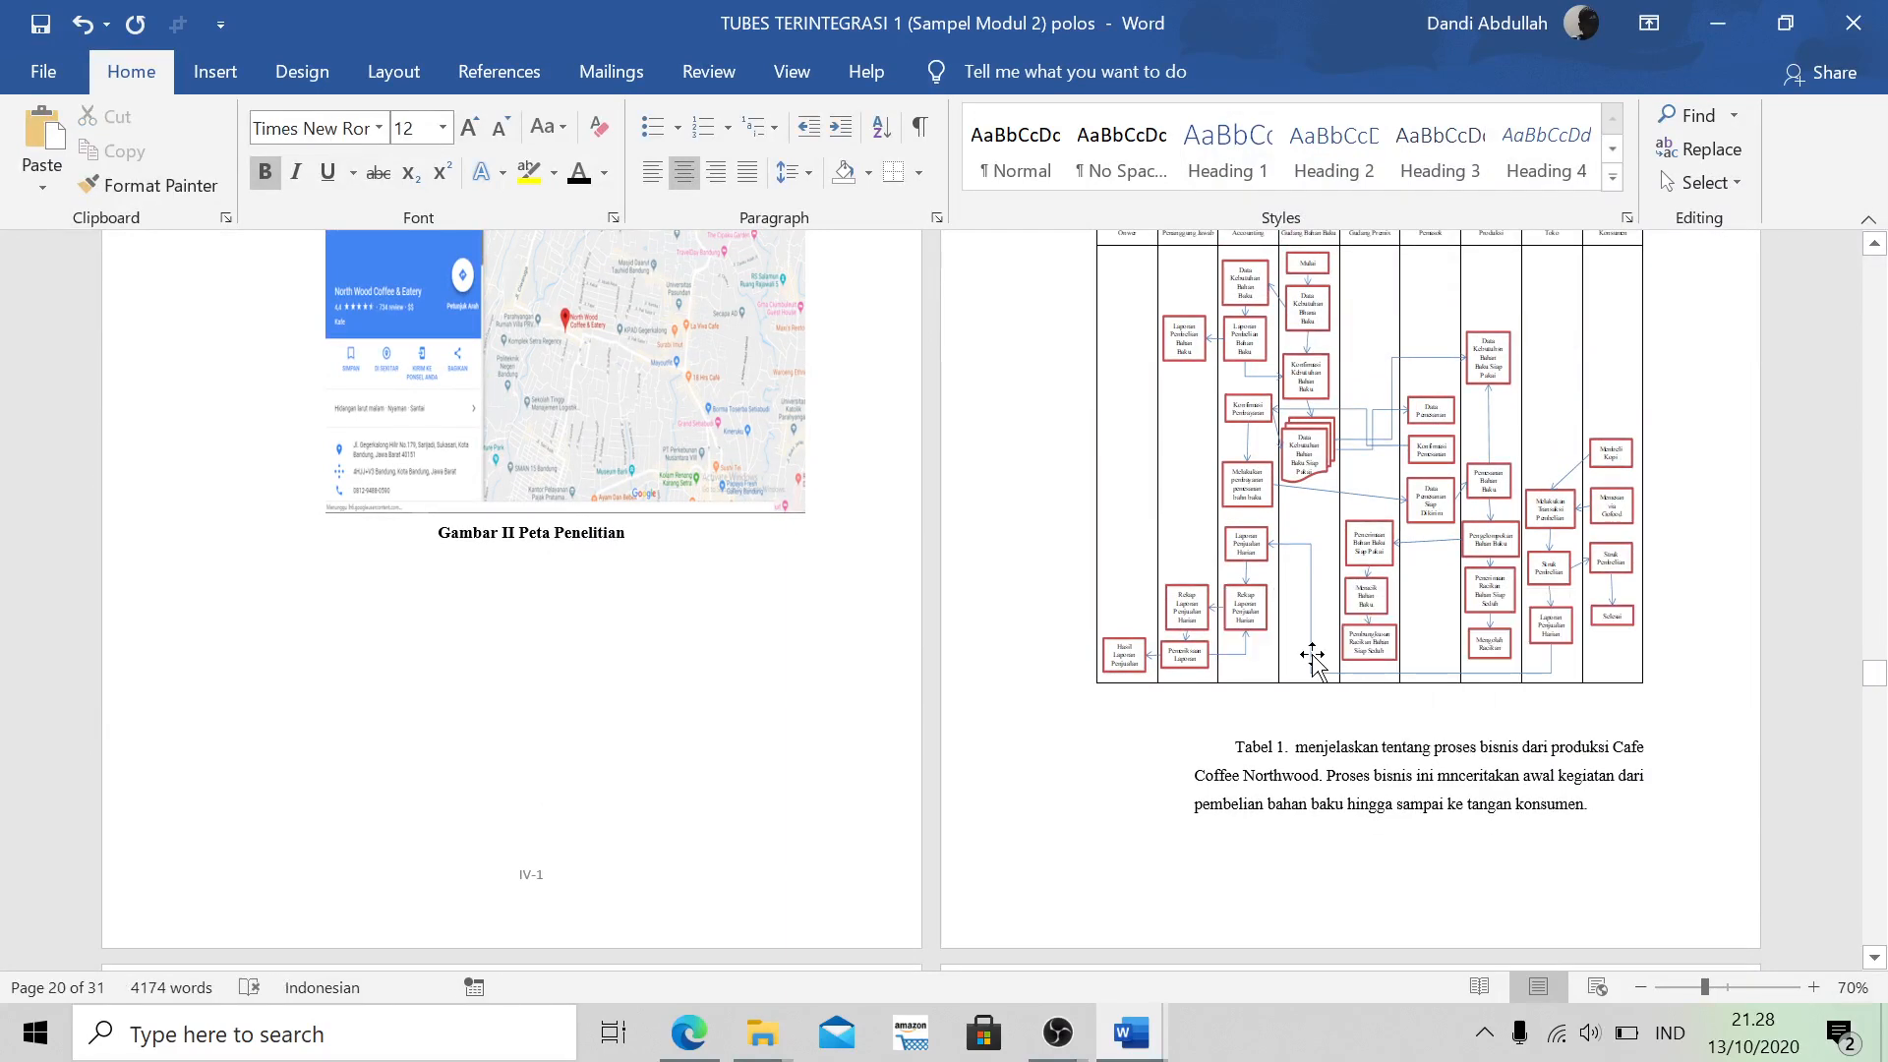
Insert the caption "Table 1 Proses Bisnis" on the business process picture, using the Table label and the Above selected item position
scroll(1315, 653, up, 3)
click(1421, 713)
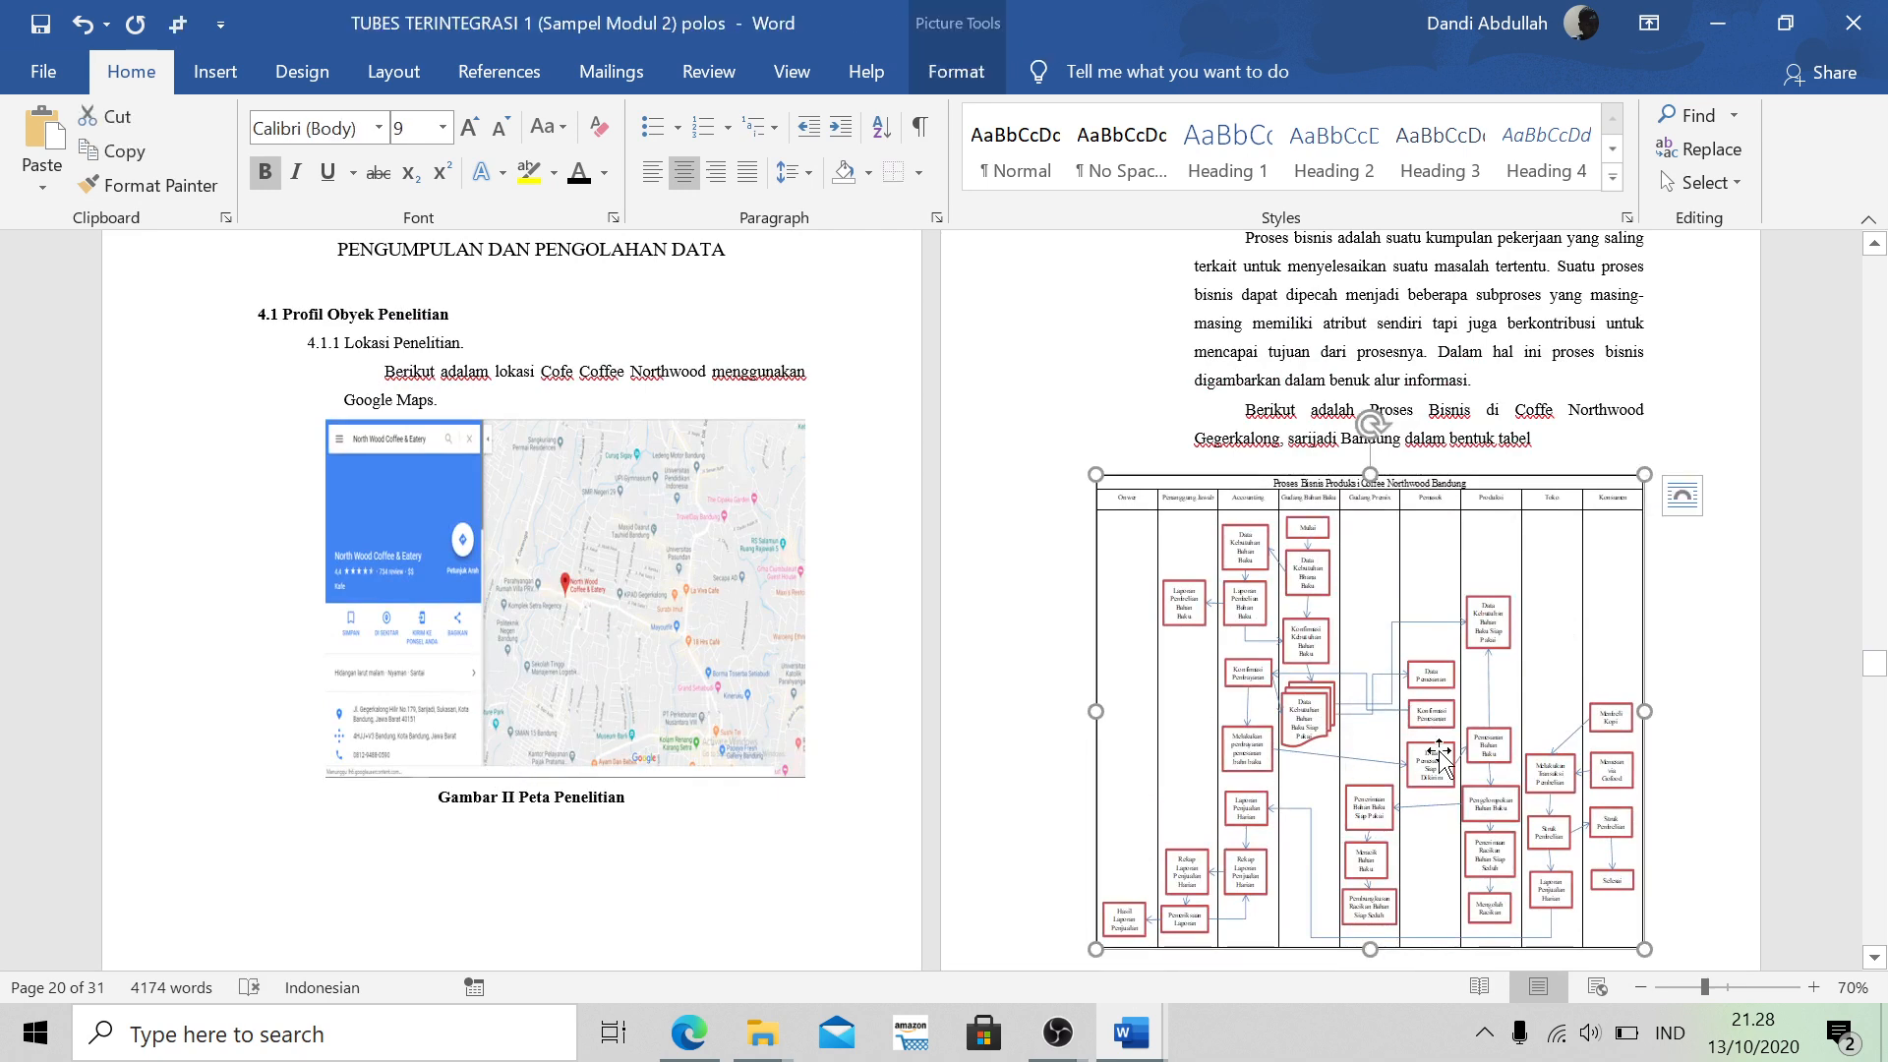
right_click(1439, 755)
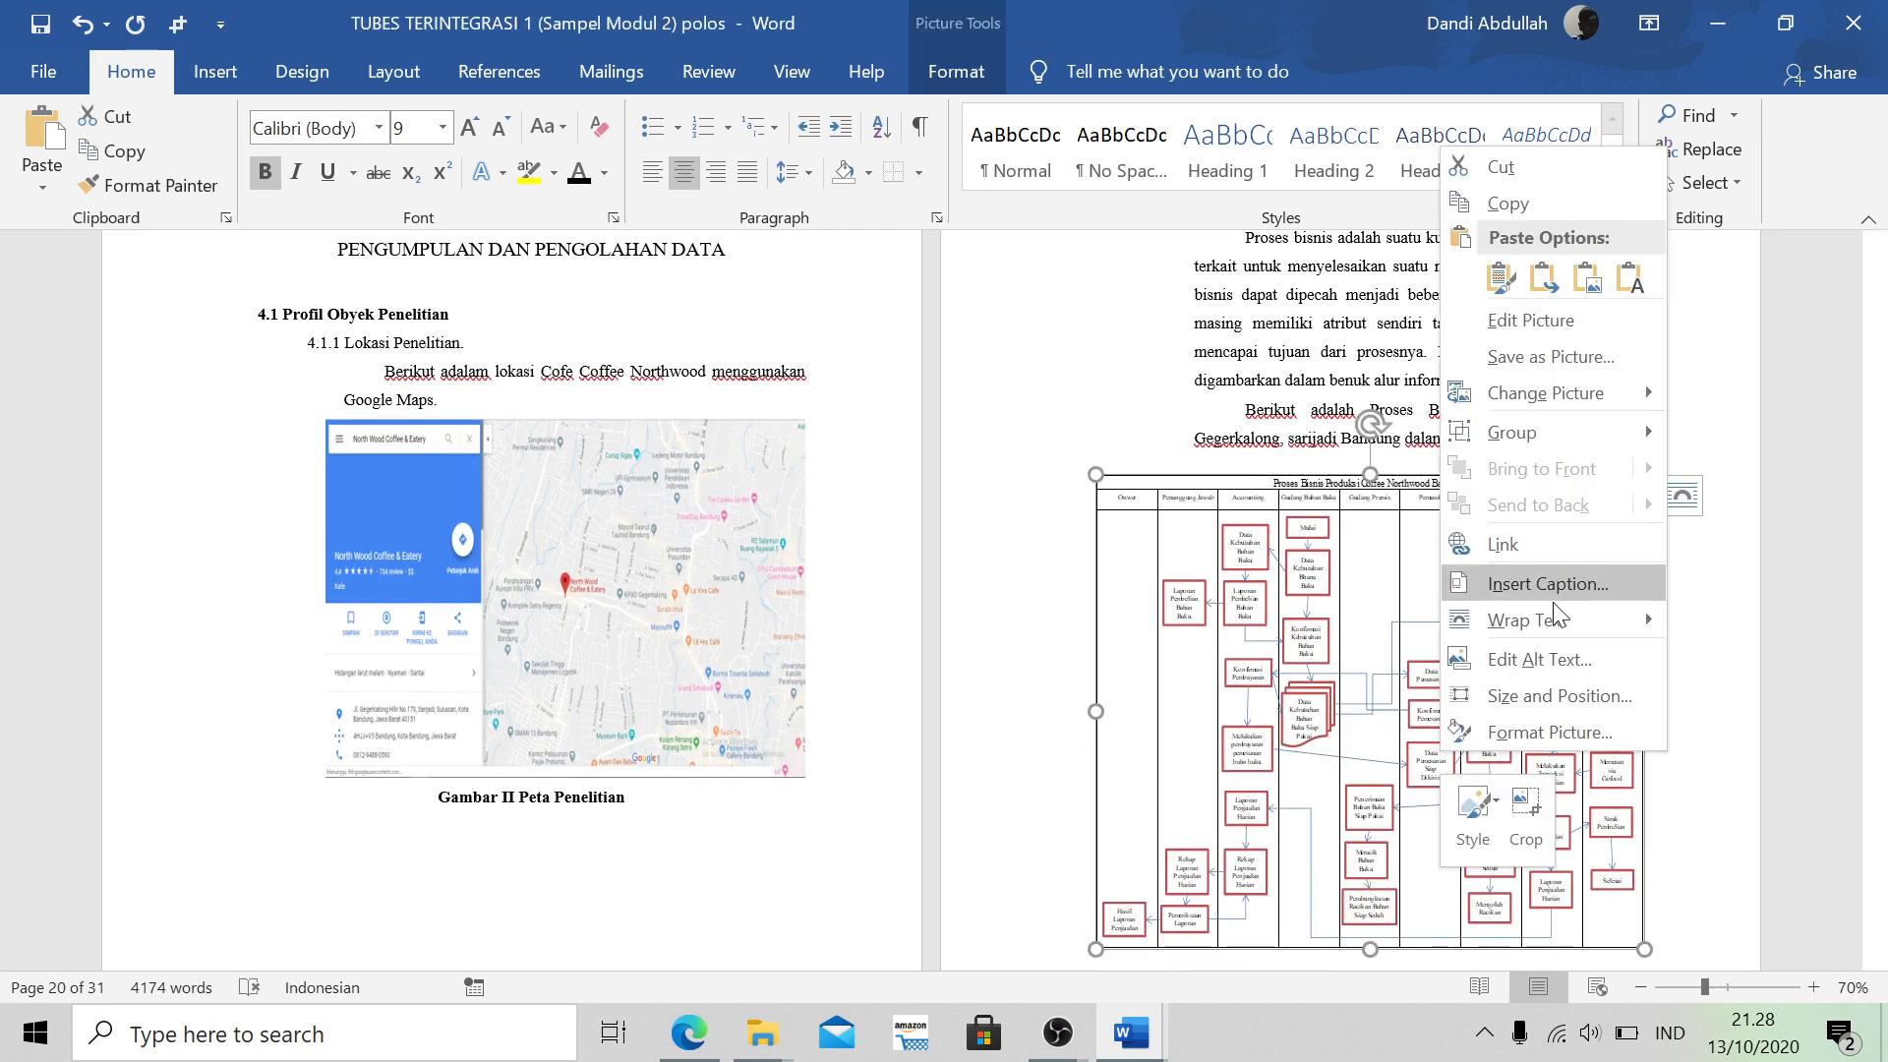
mouse_move(1554, 620)
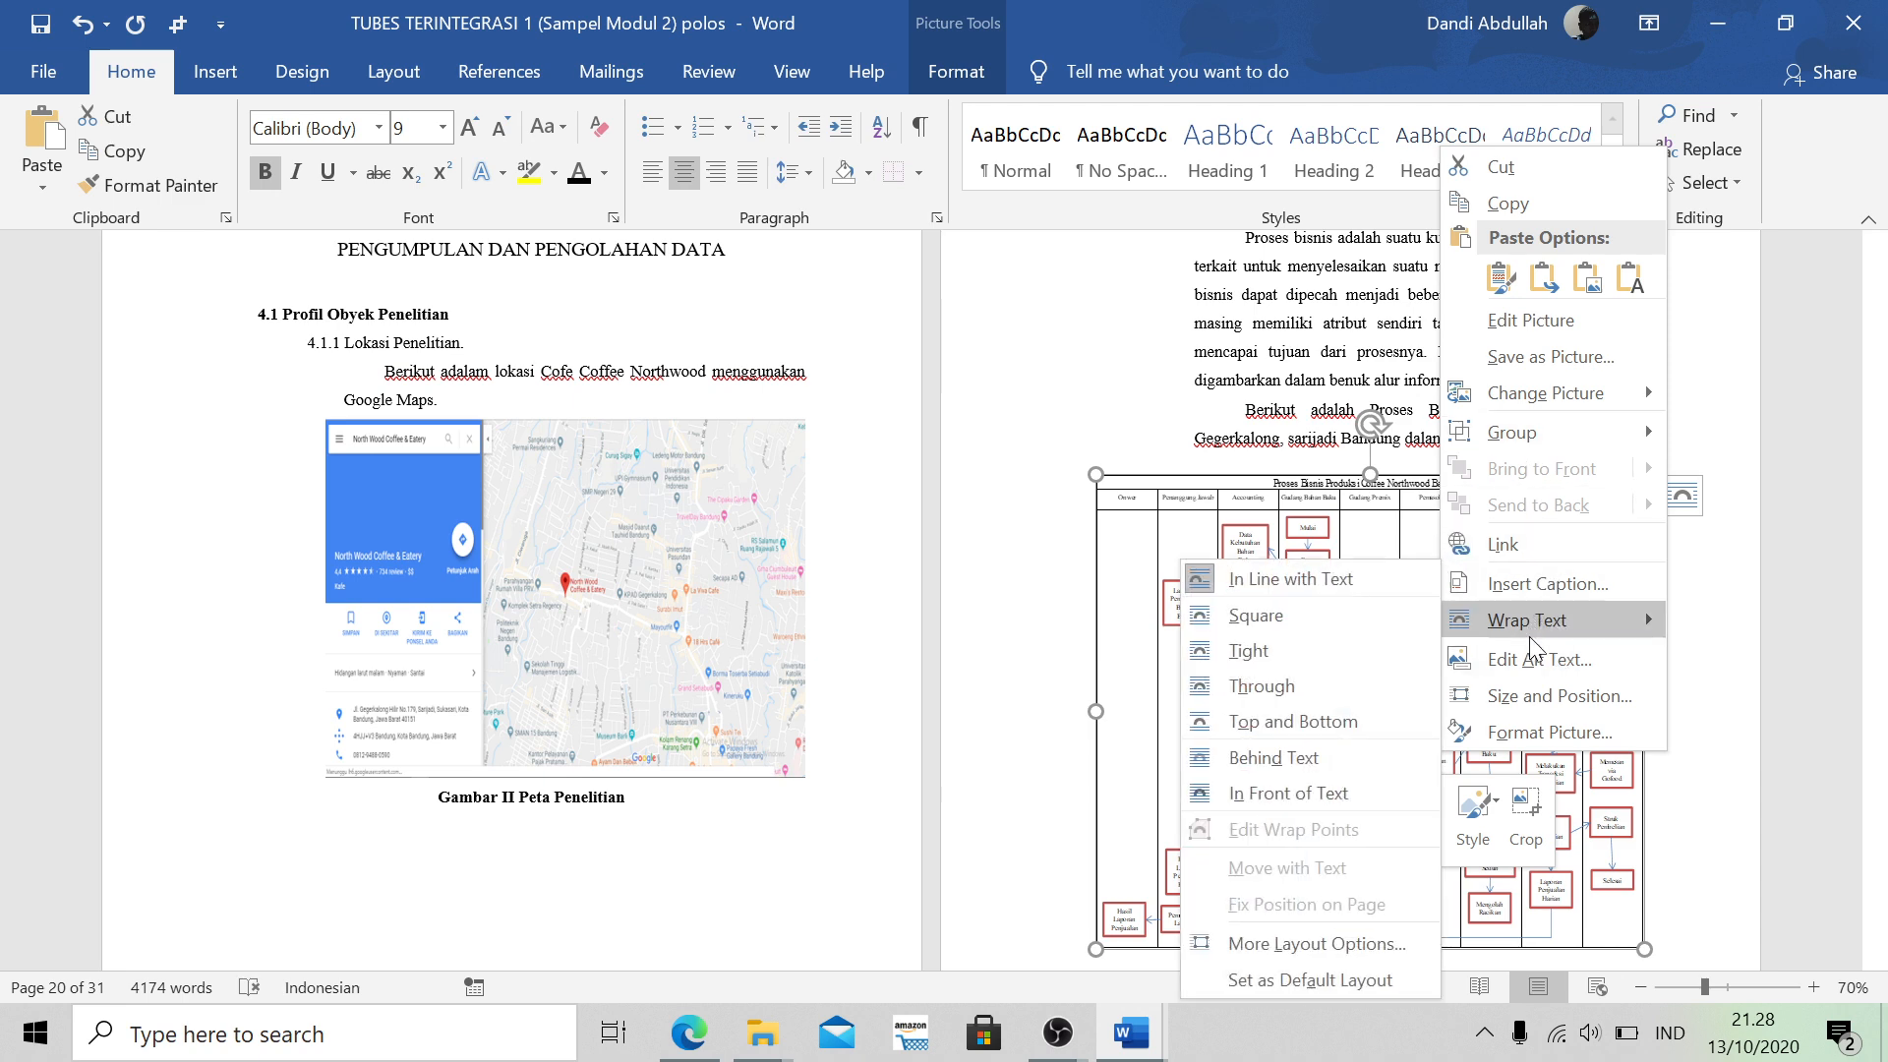
click(1525, 582)
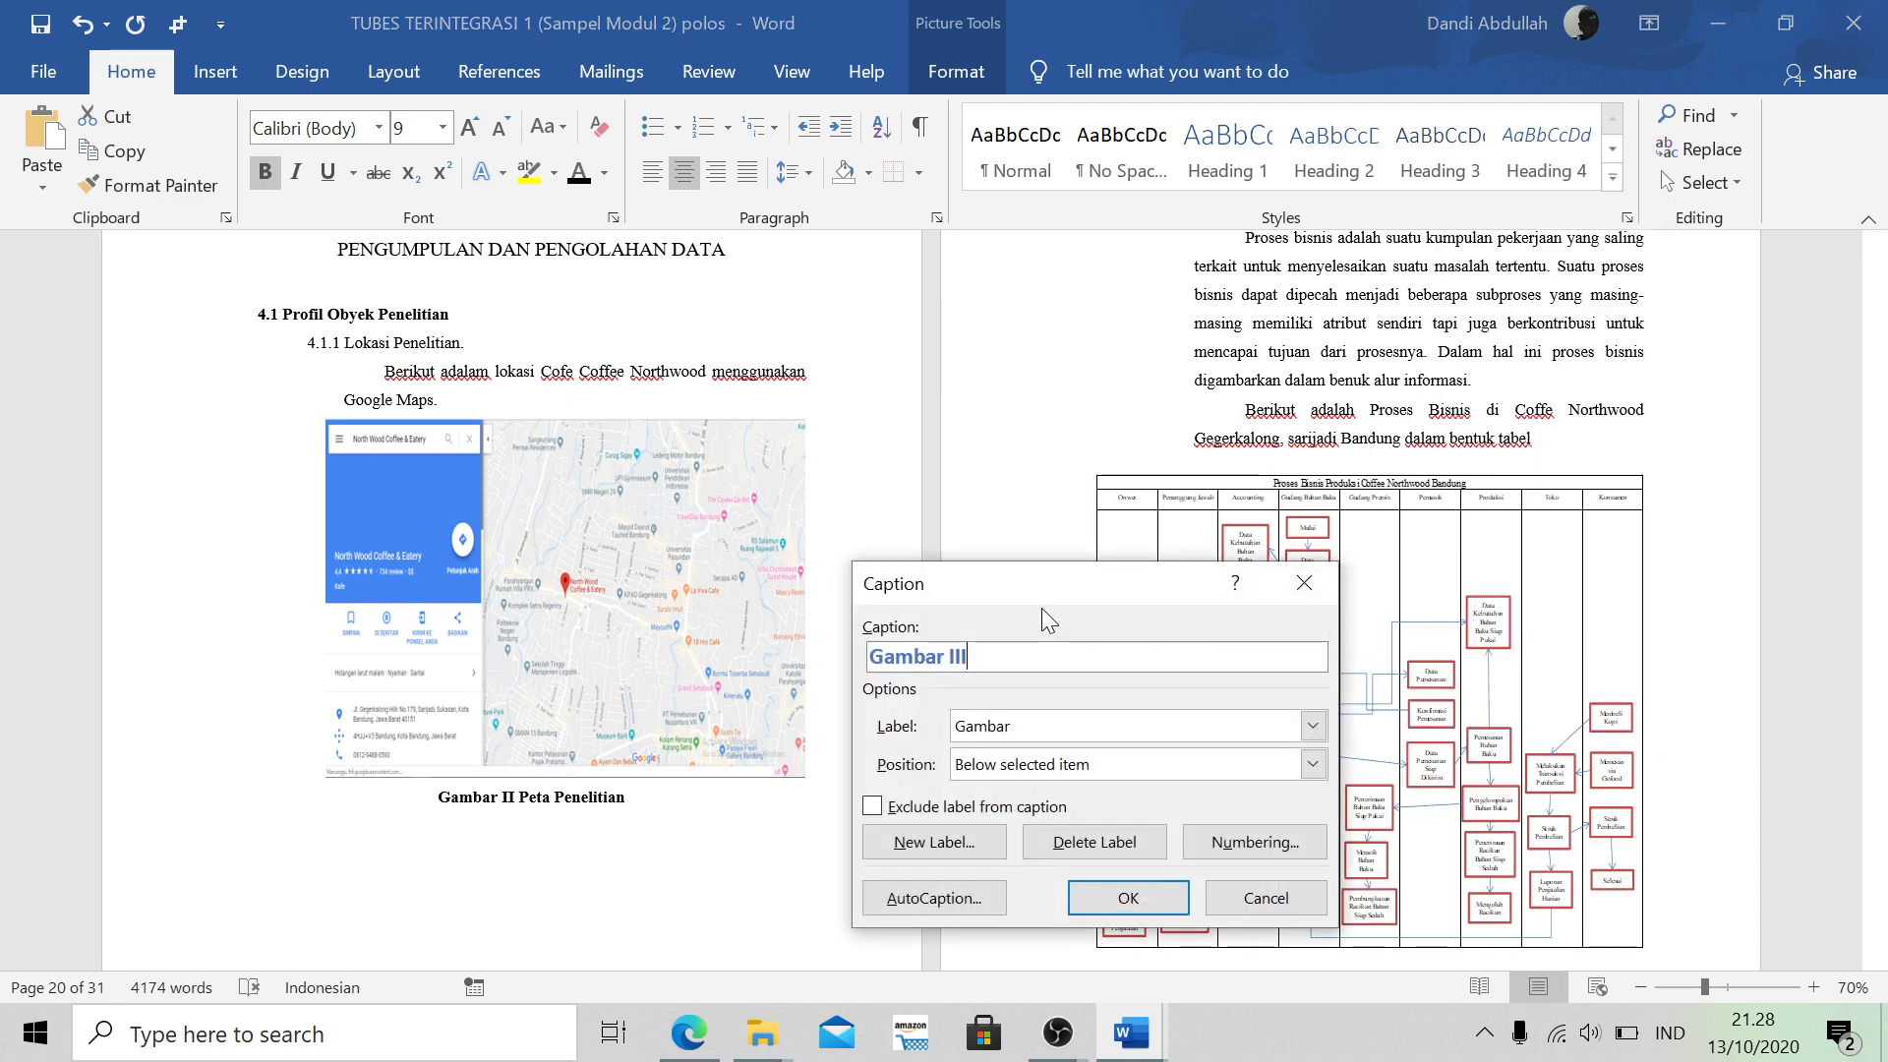
click(1027, 728)
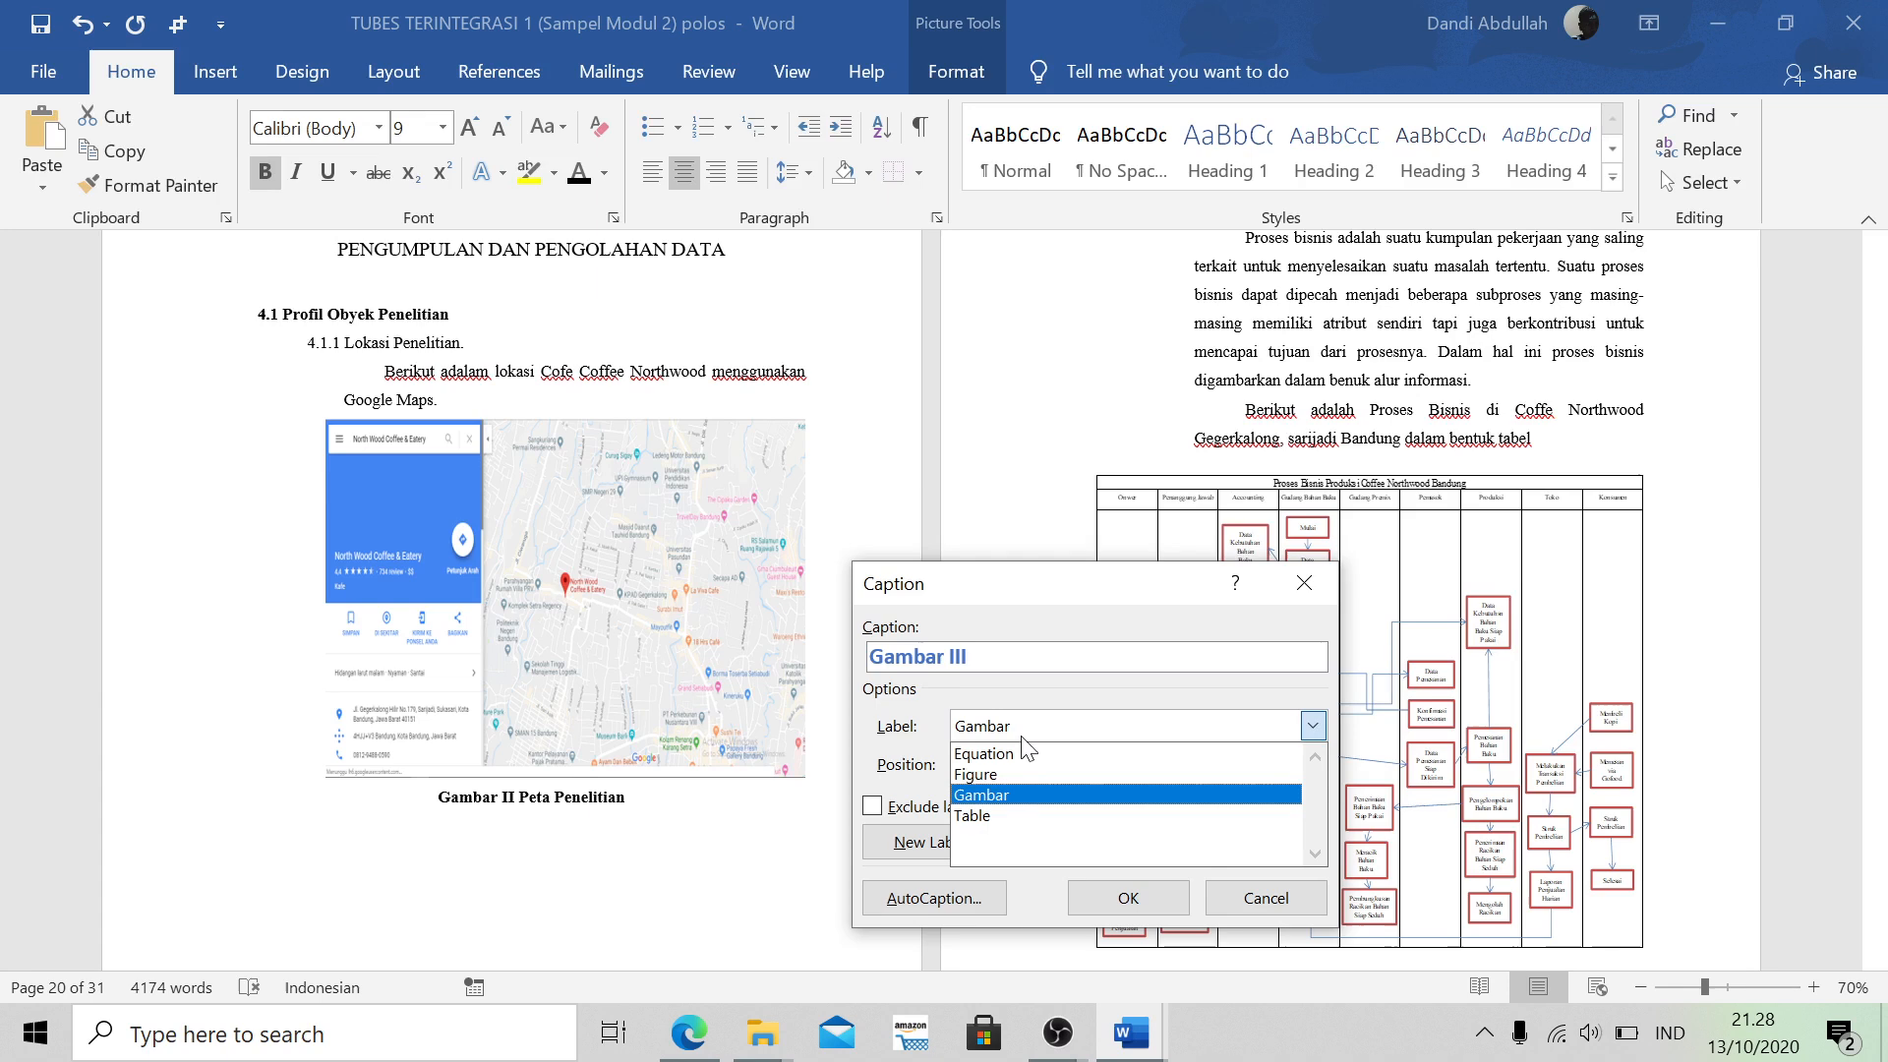
click(1018, 816)
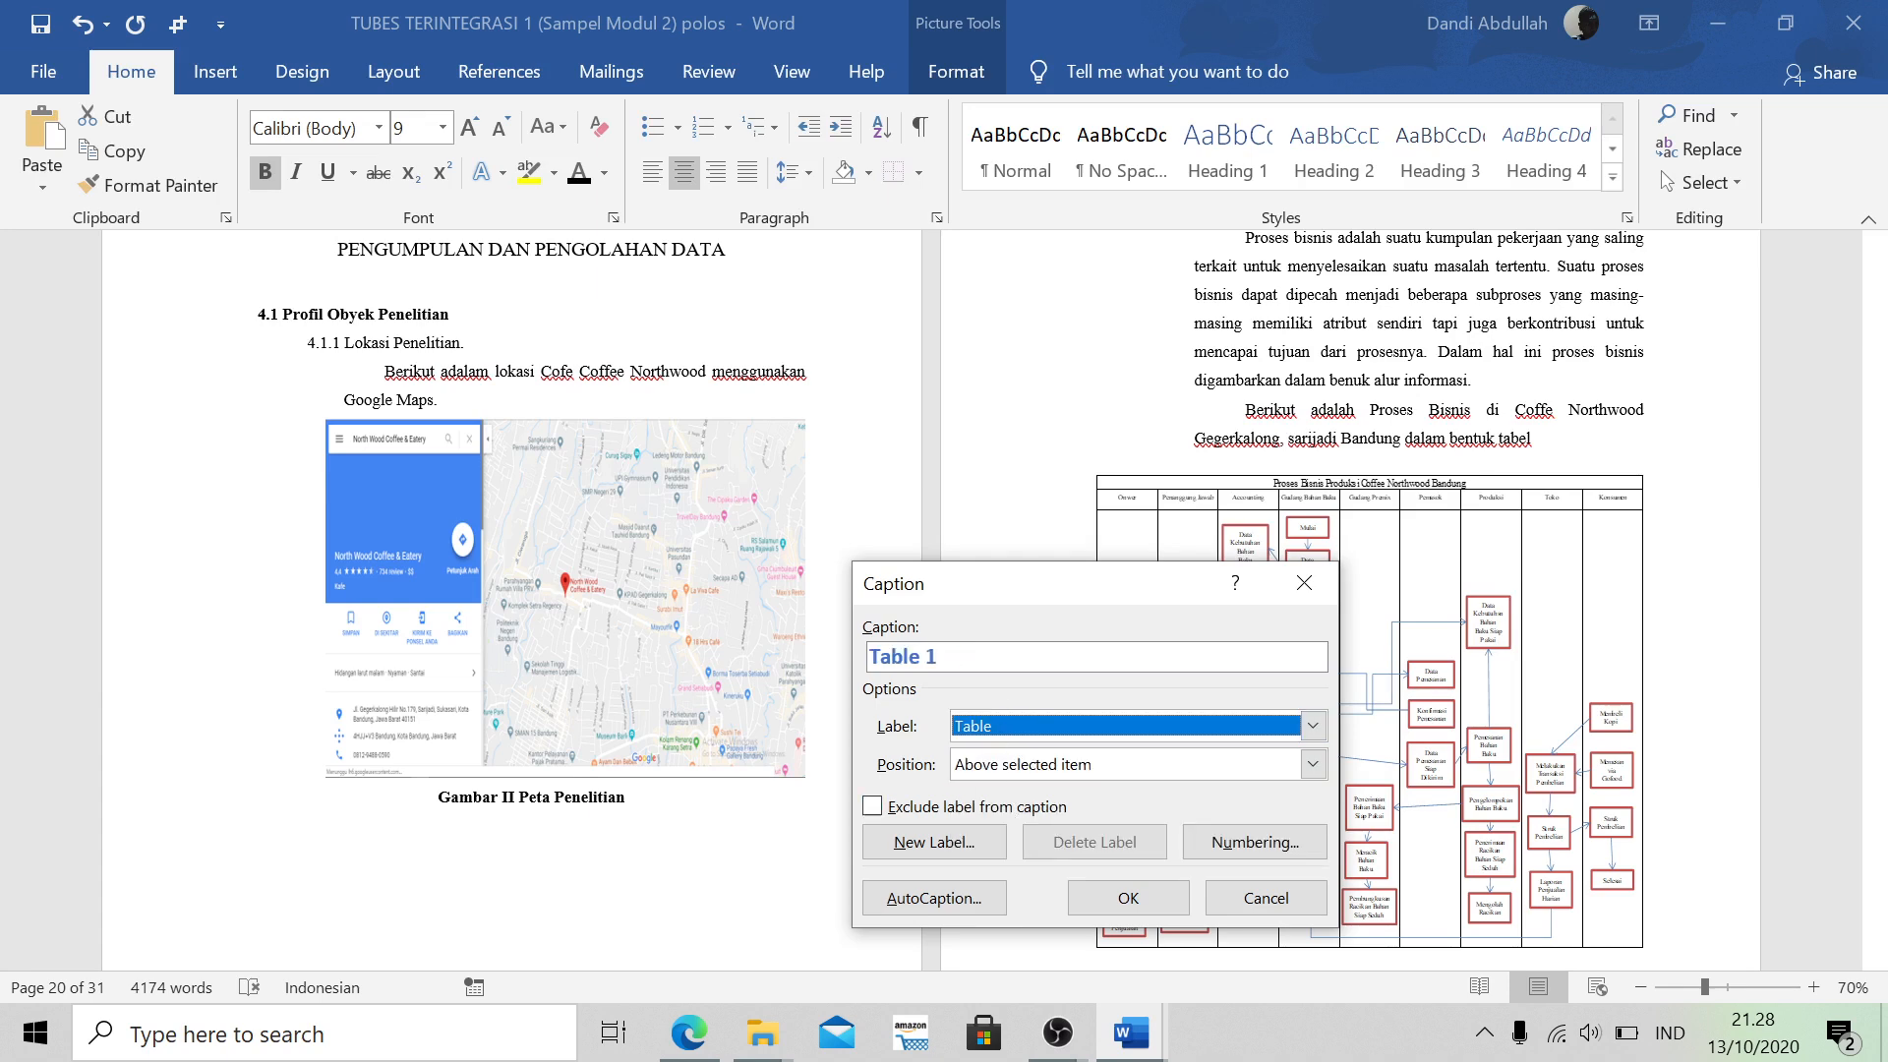
click(974, 662)
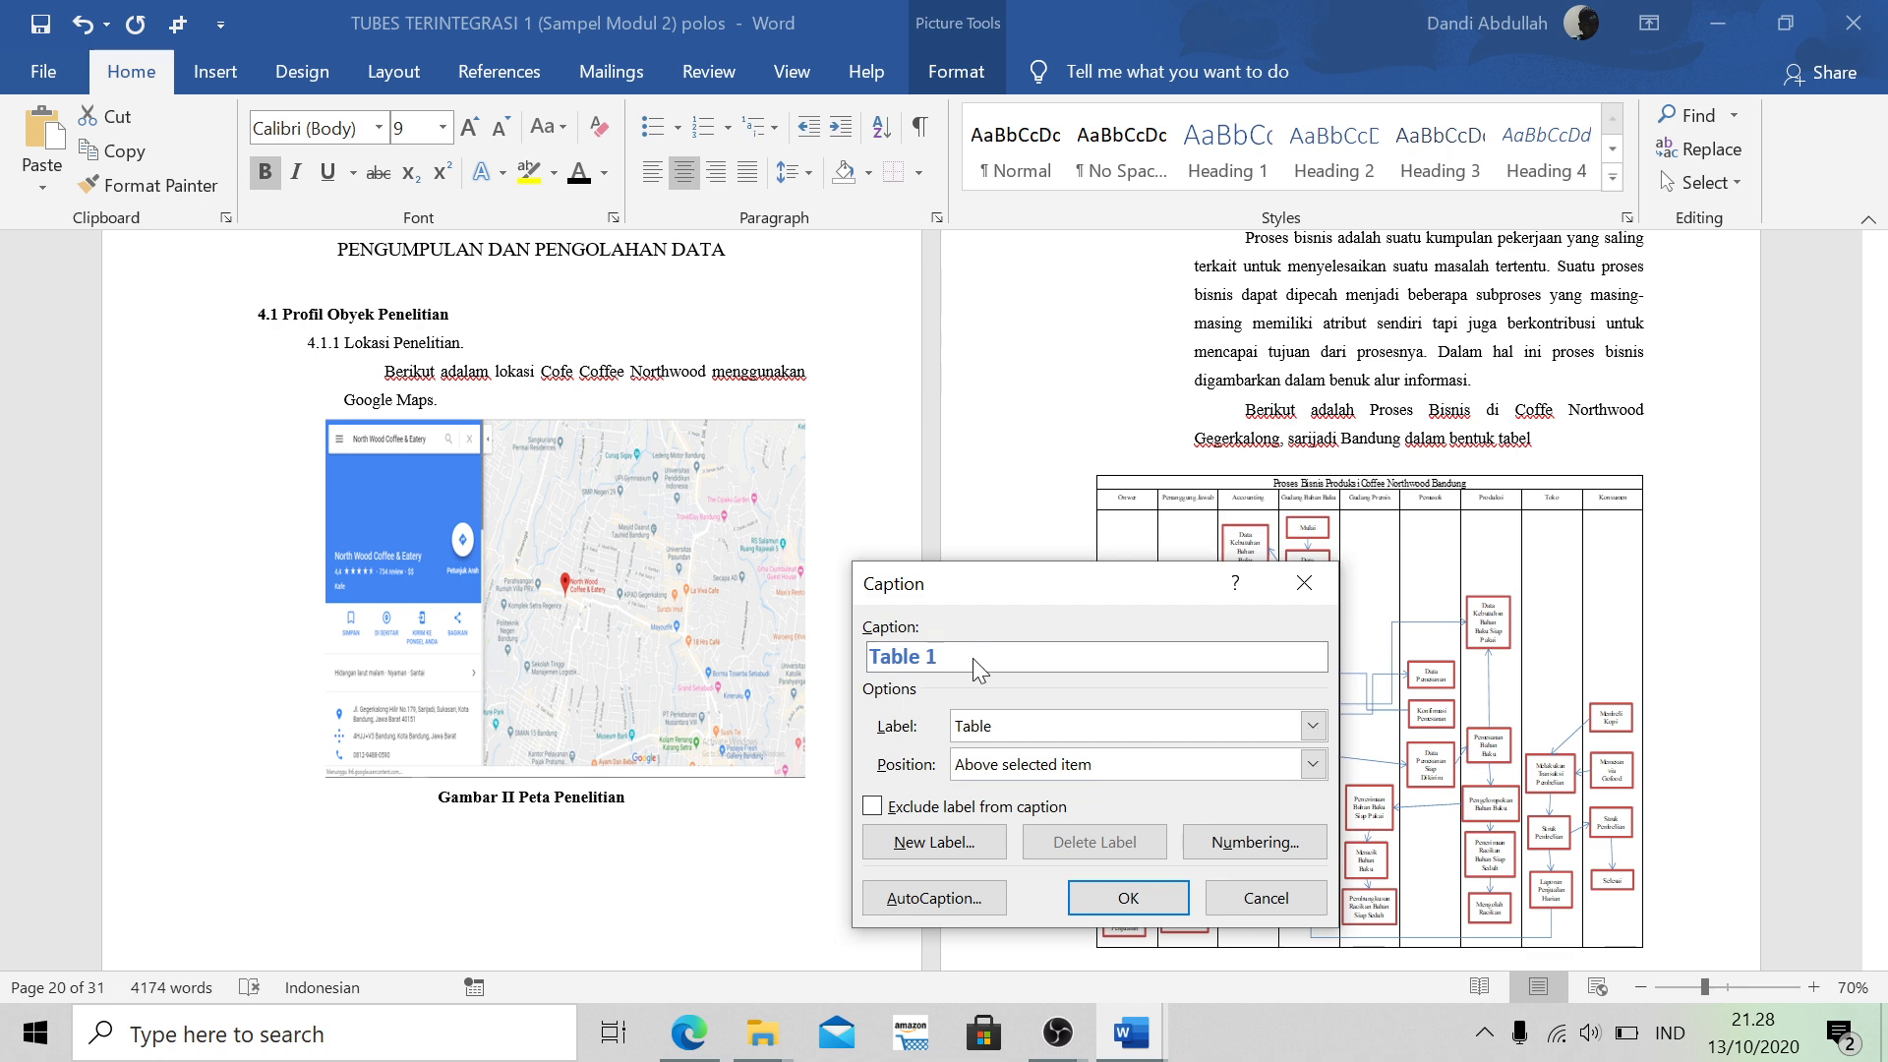
text(Proses Bisnis)
click(1107, 768)
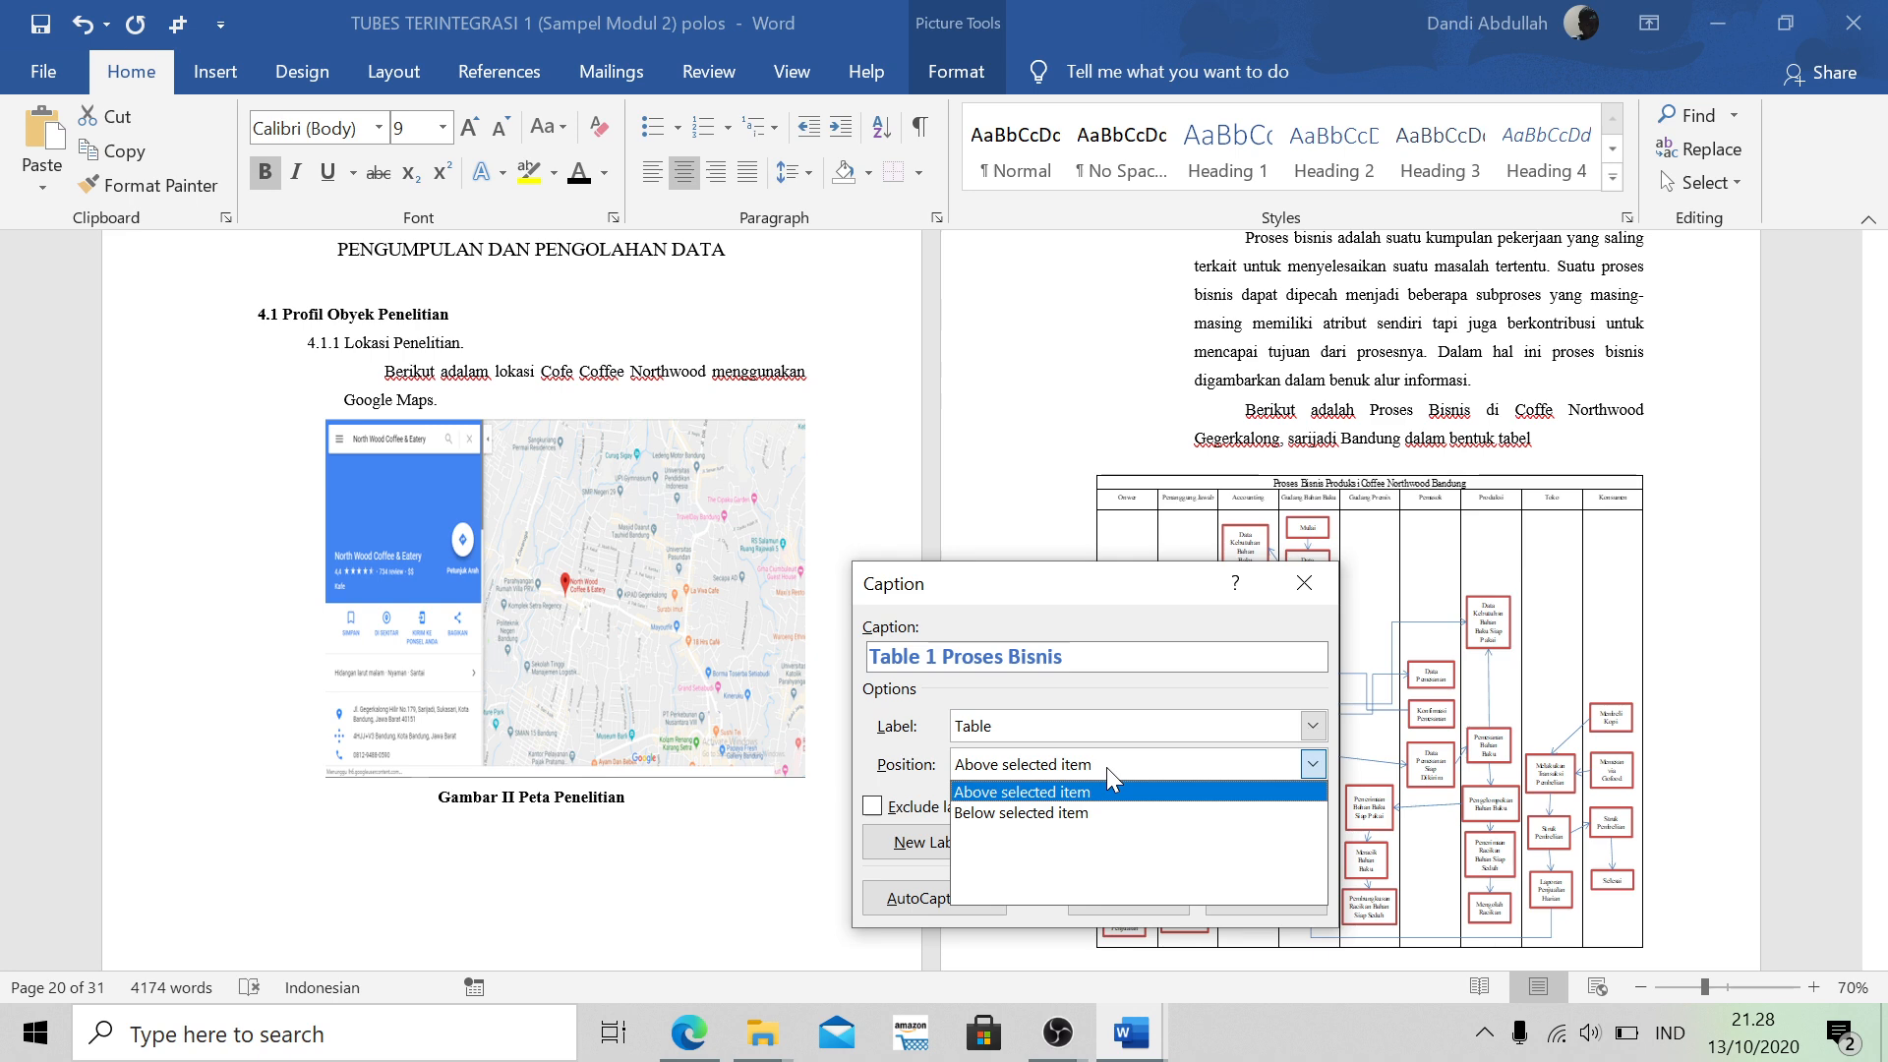
click(1099, 793)
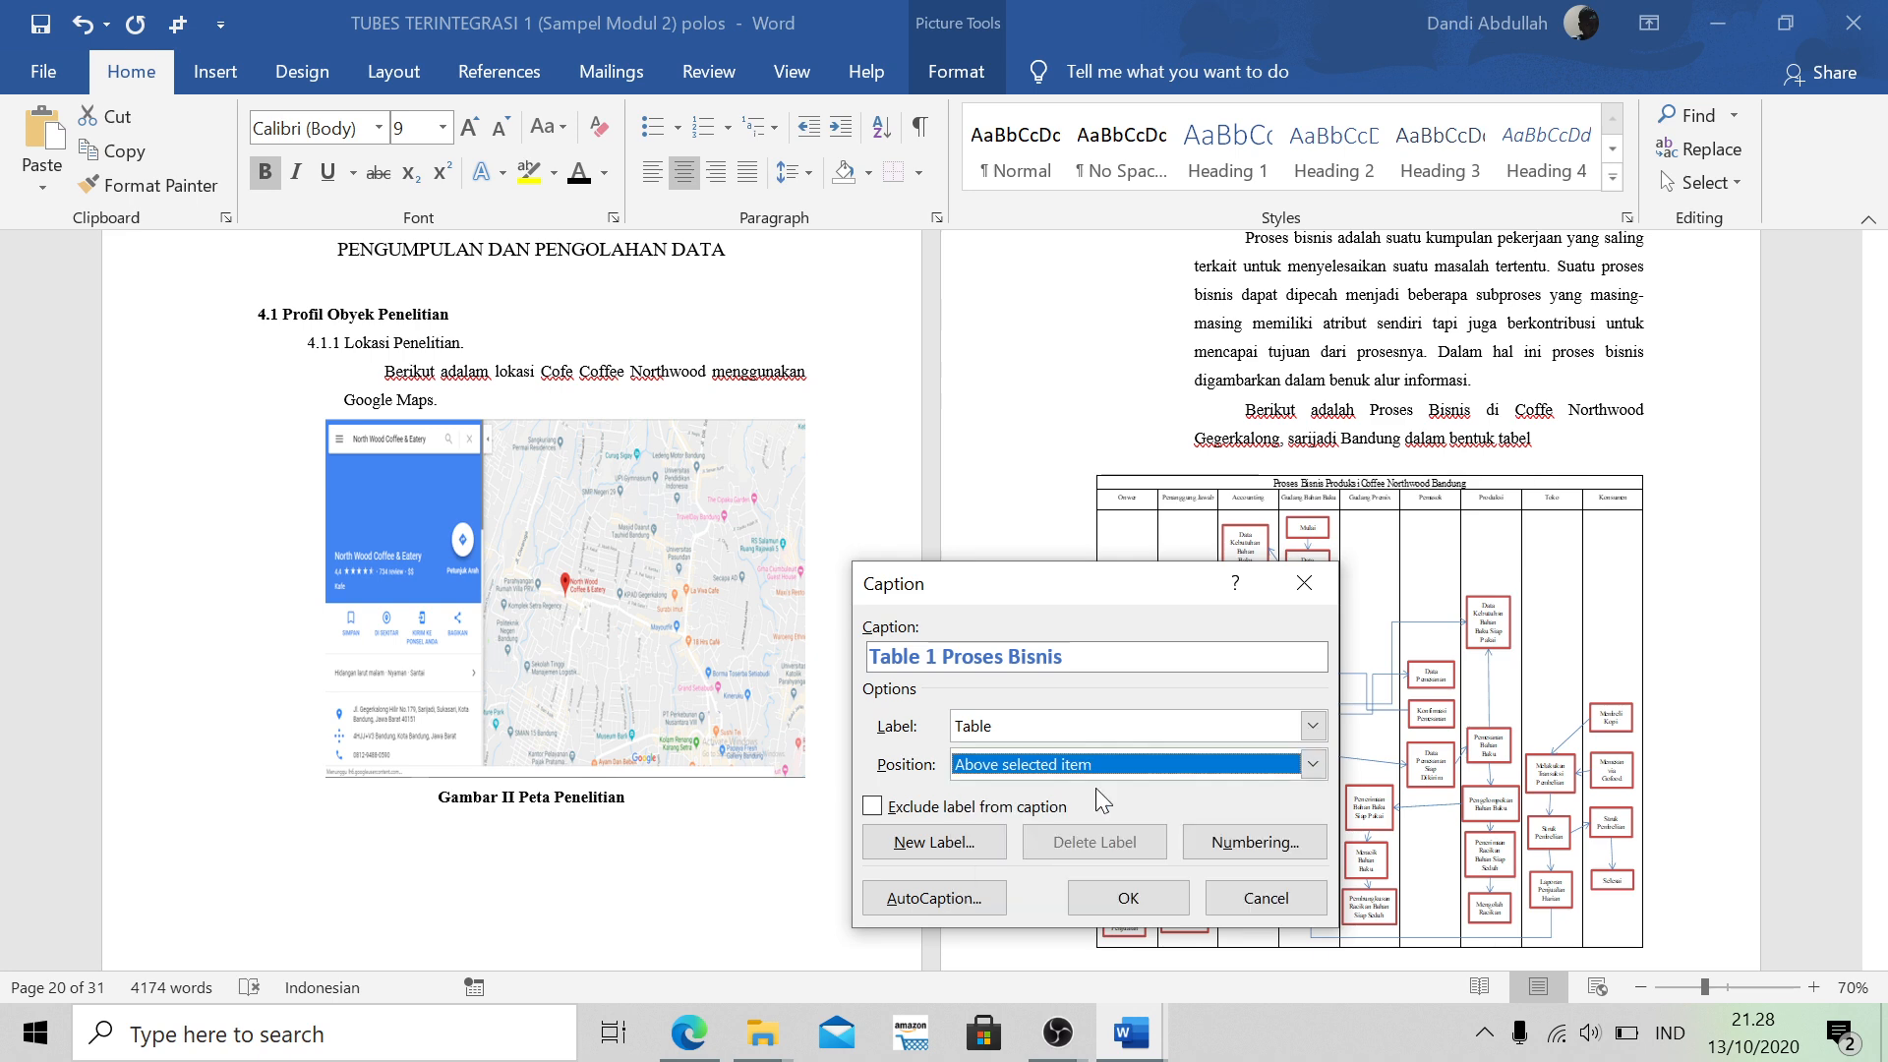
click(1111, 901)
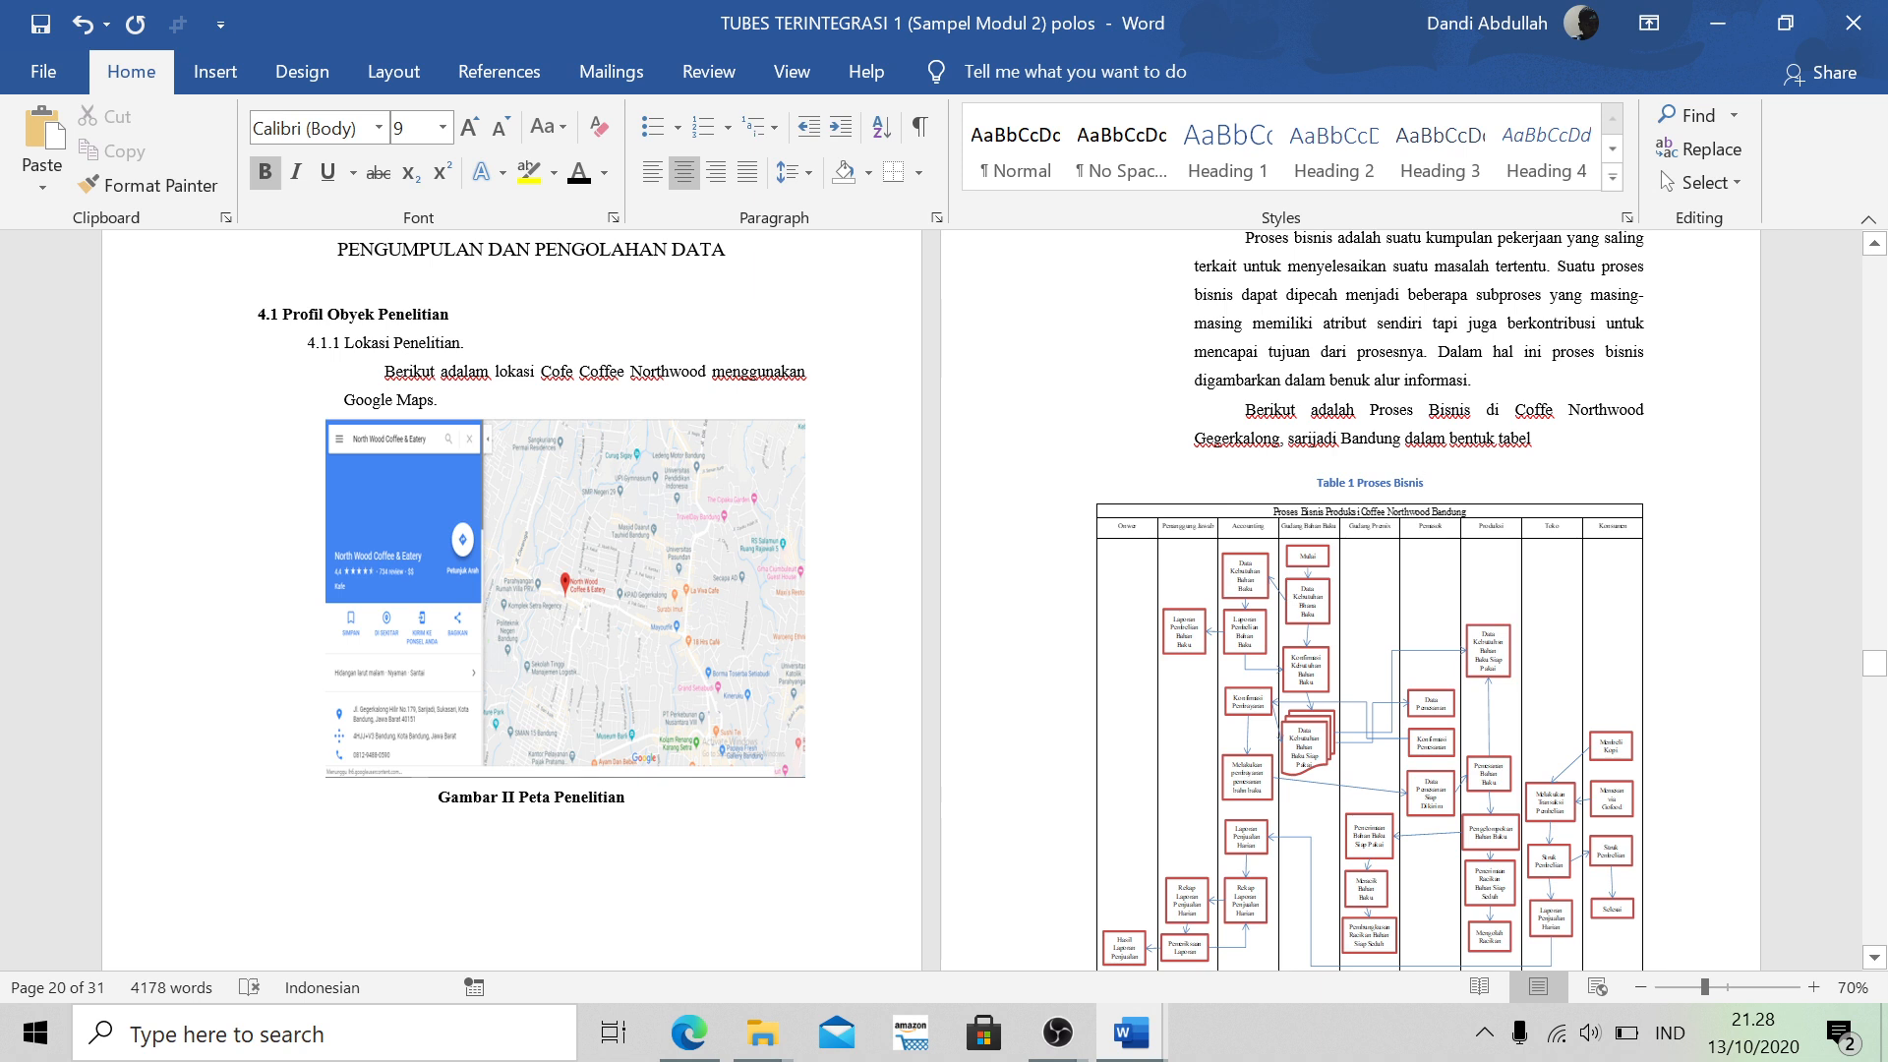
Format the "Table 1 Proses Bisnis" caption in black Times New Roman at size 12
click(1366, 475)
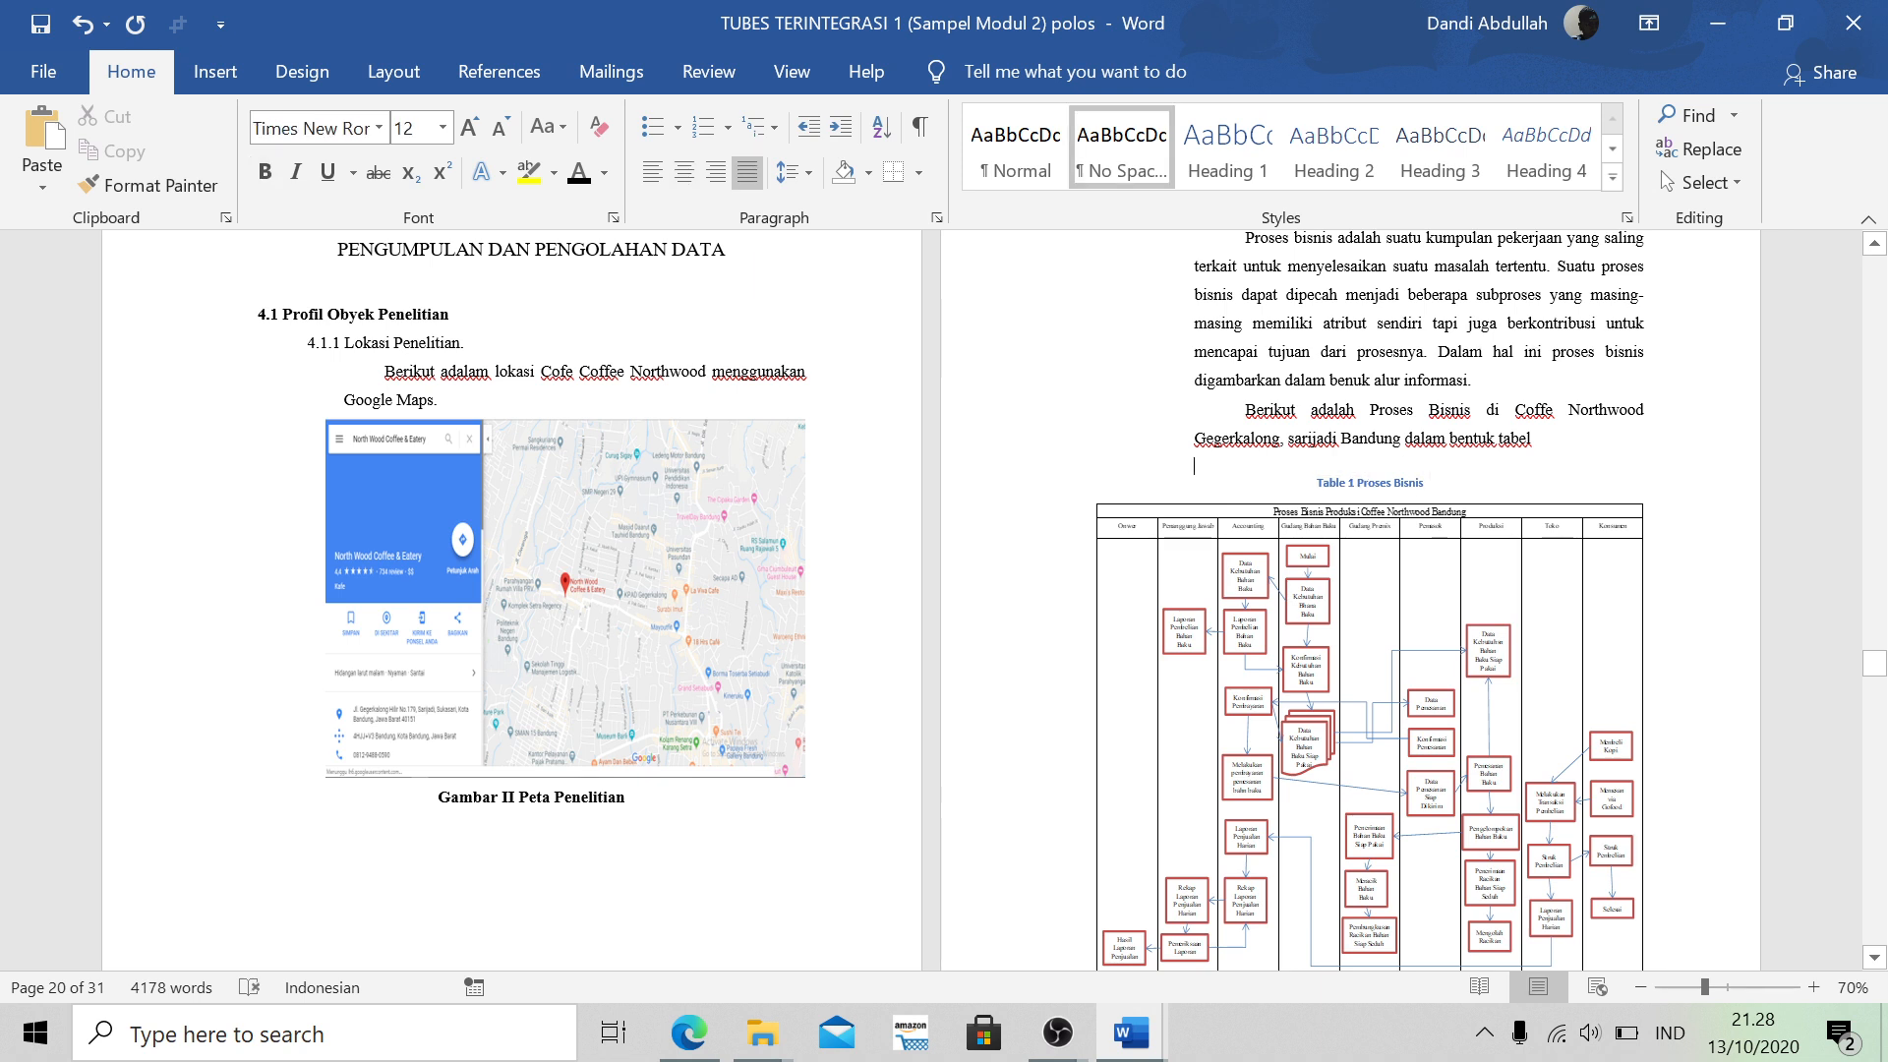
triple_click(1373, 483)
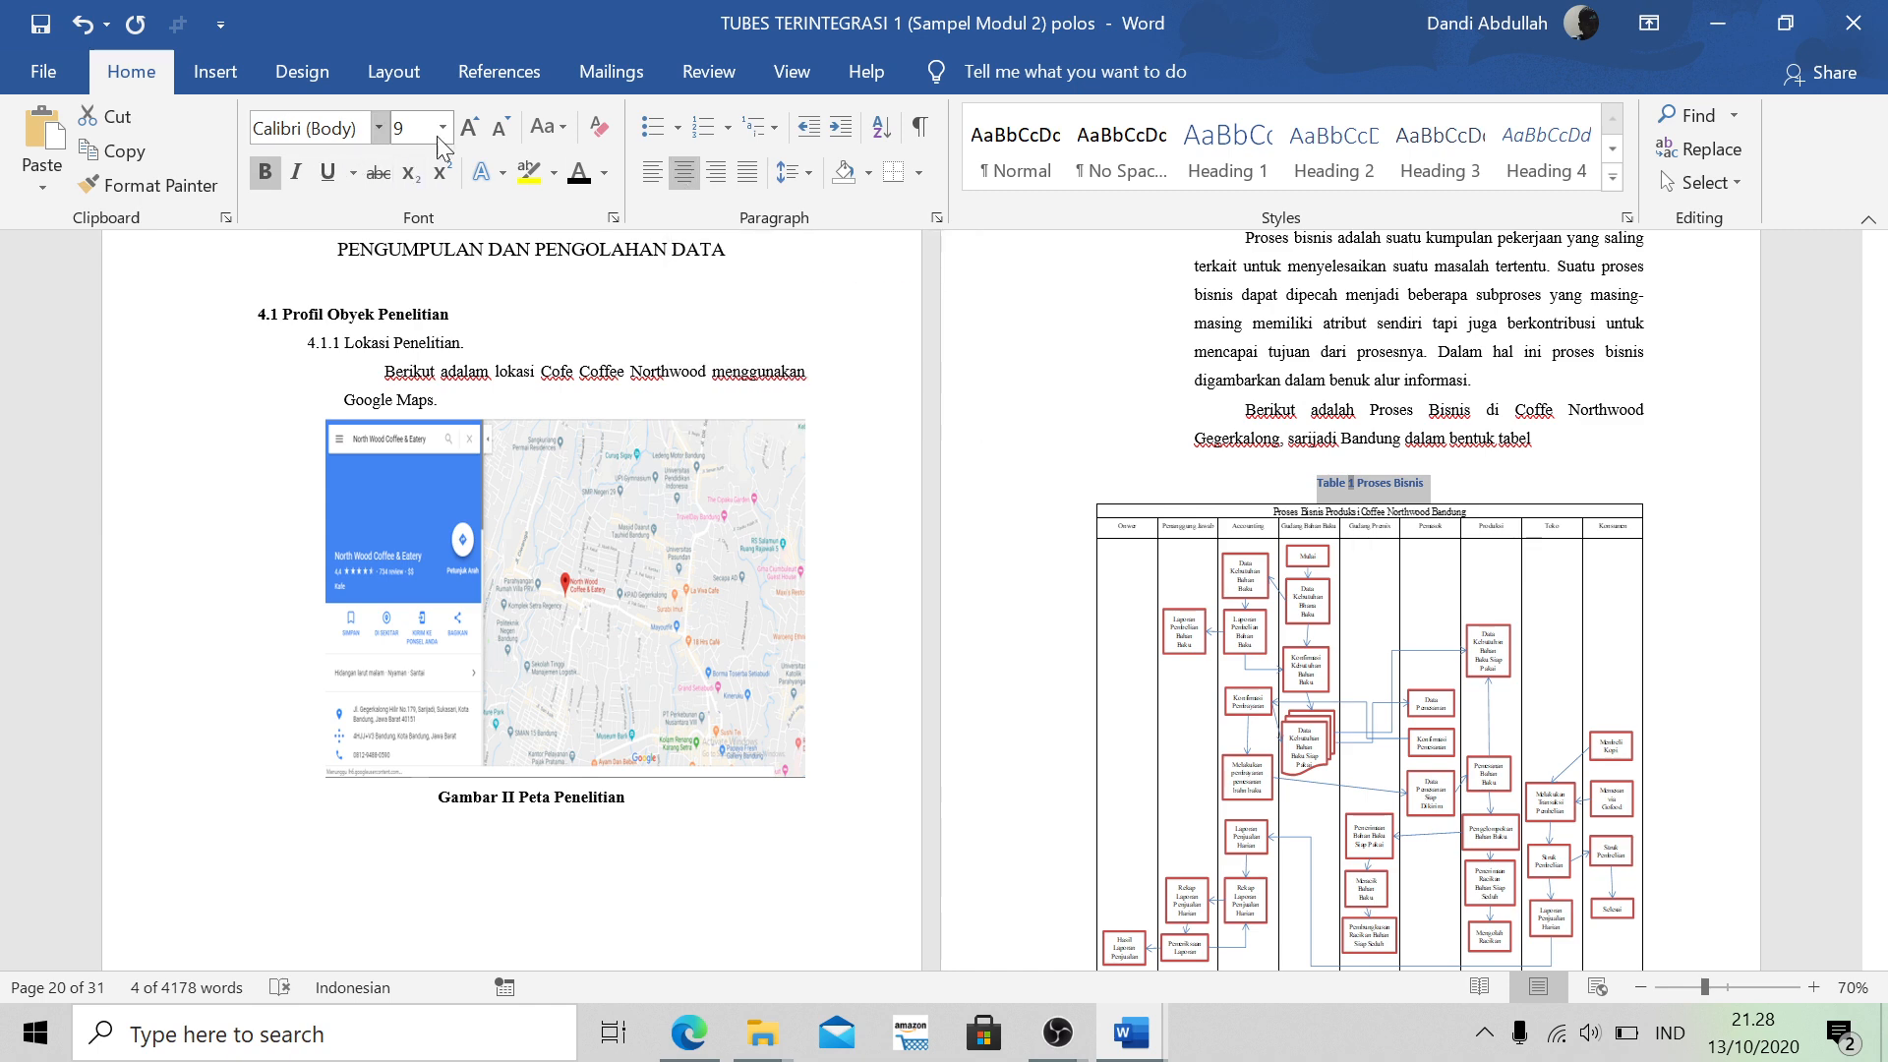
click(379, 131)
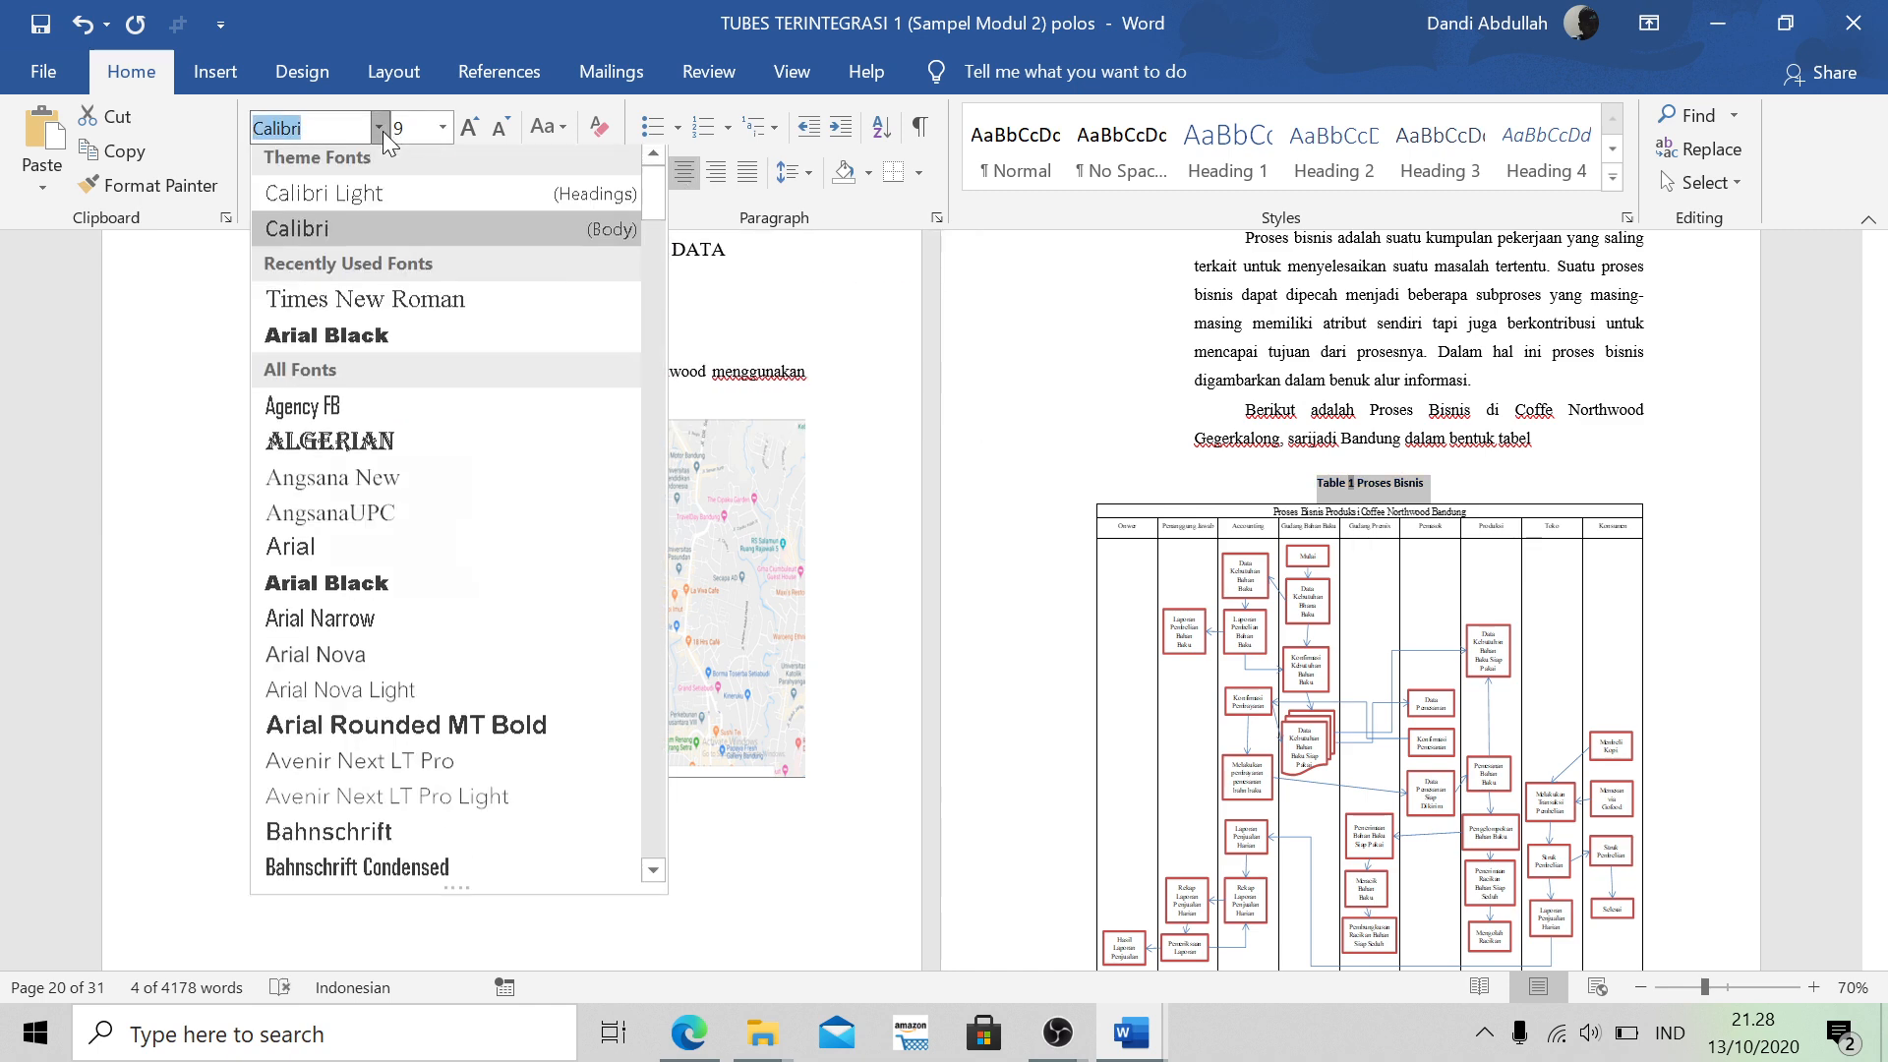
click(356, 303)
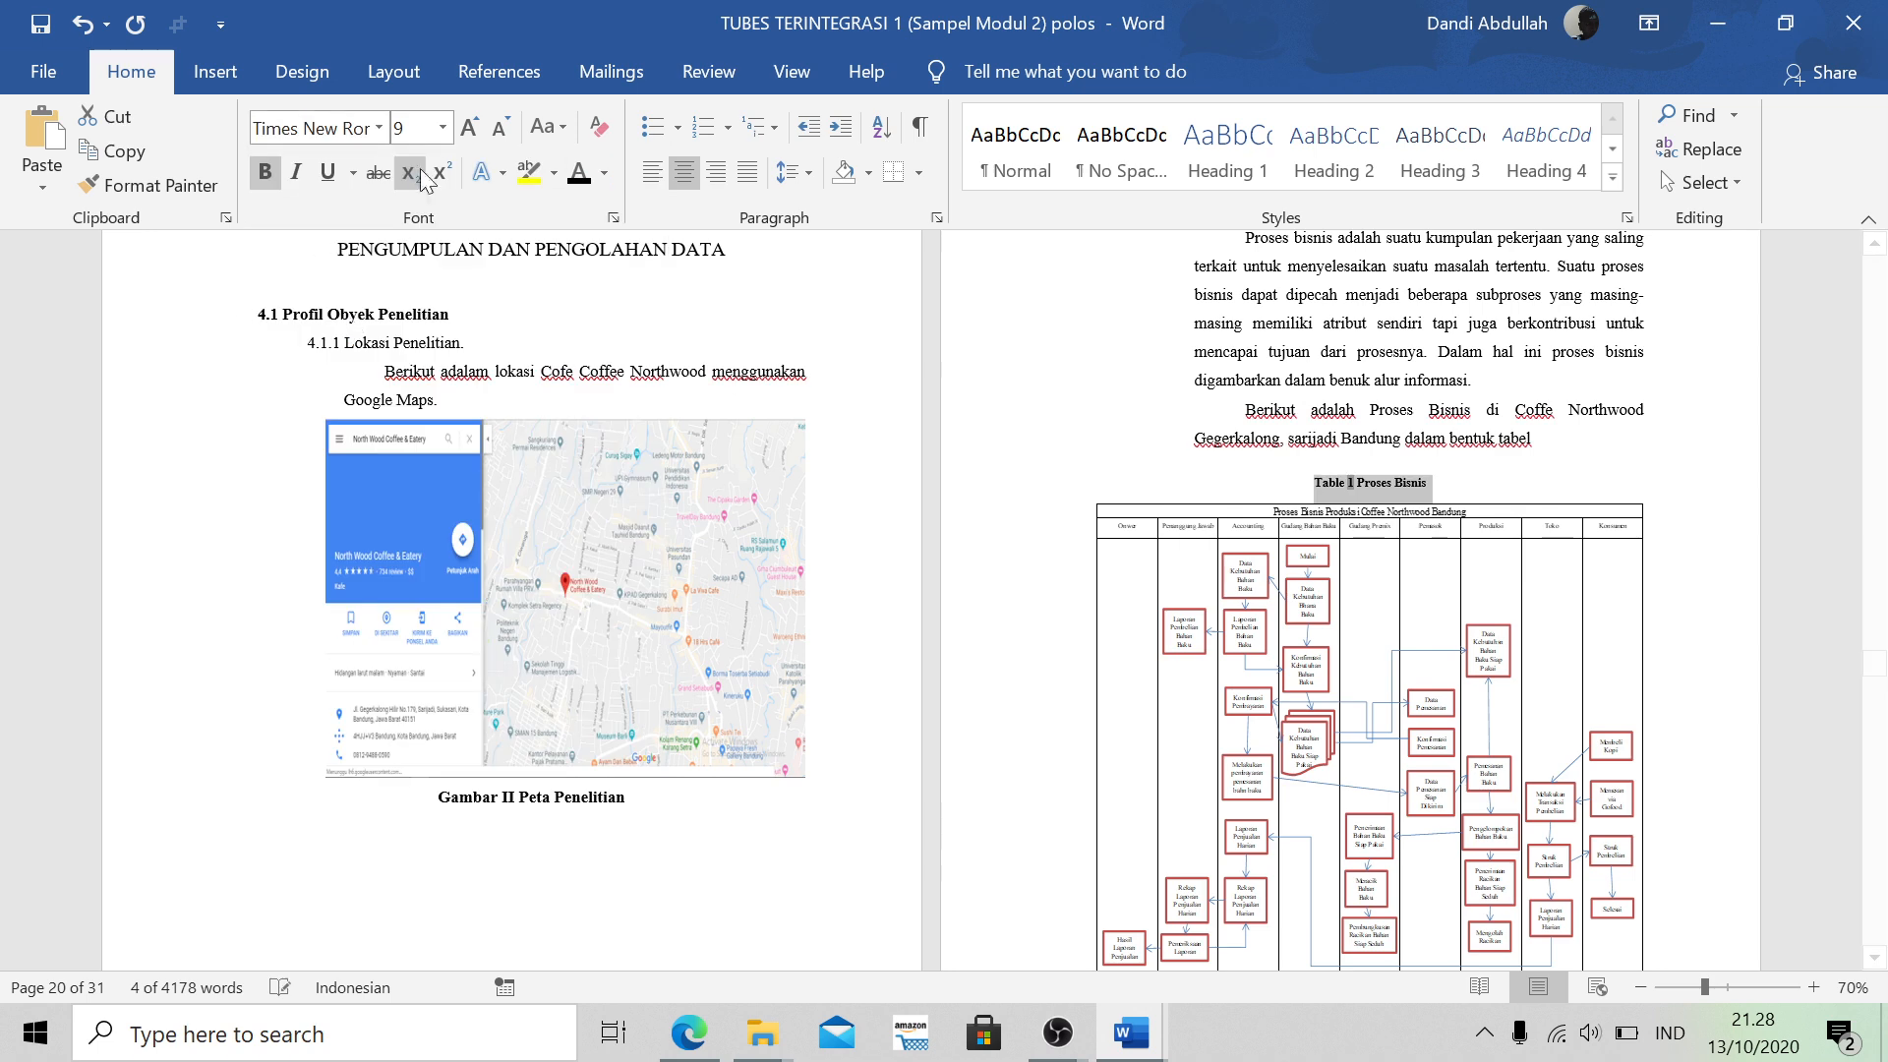
click(444, 130)
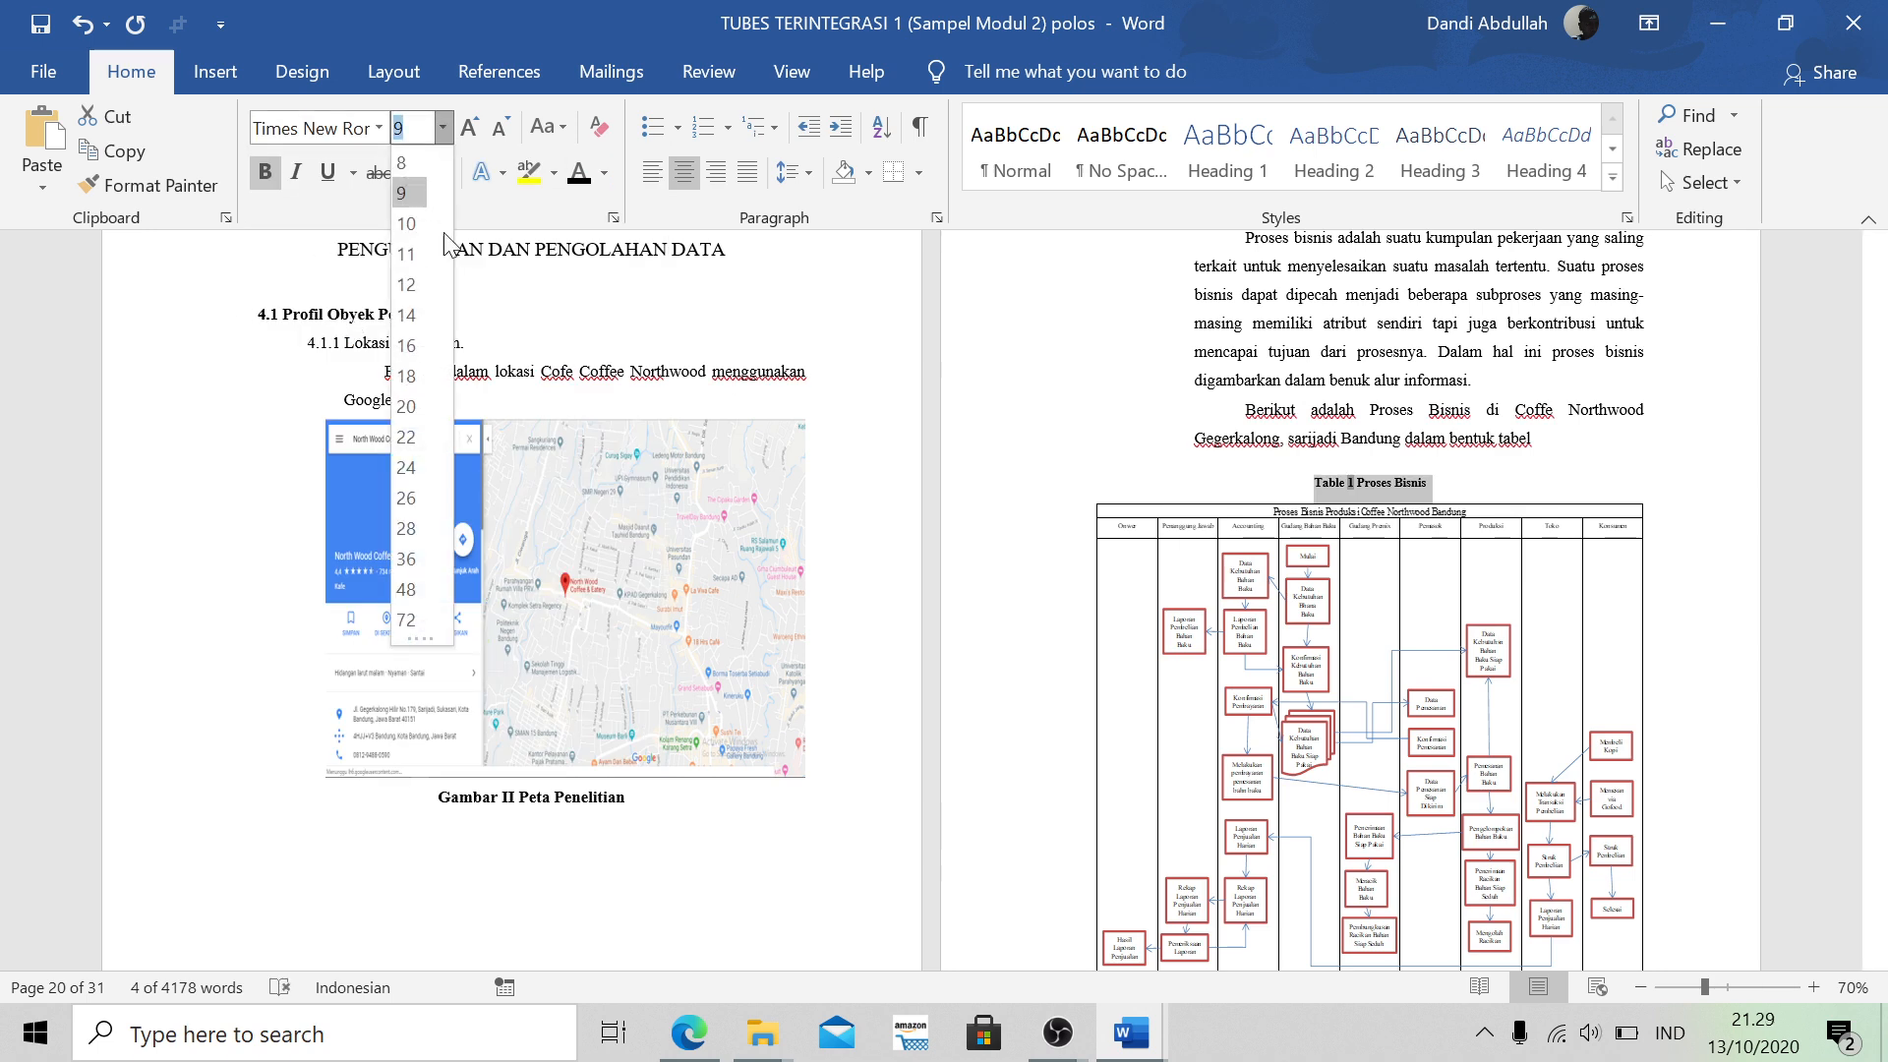
click(415, 287)
scroll(1264, 518, down, 20)
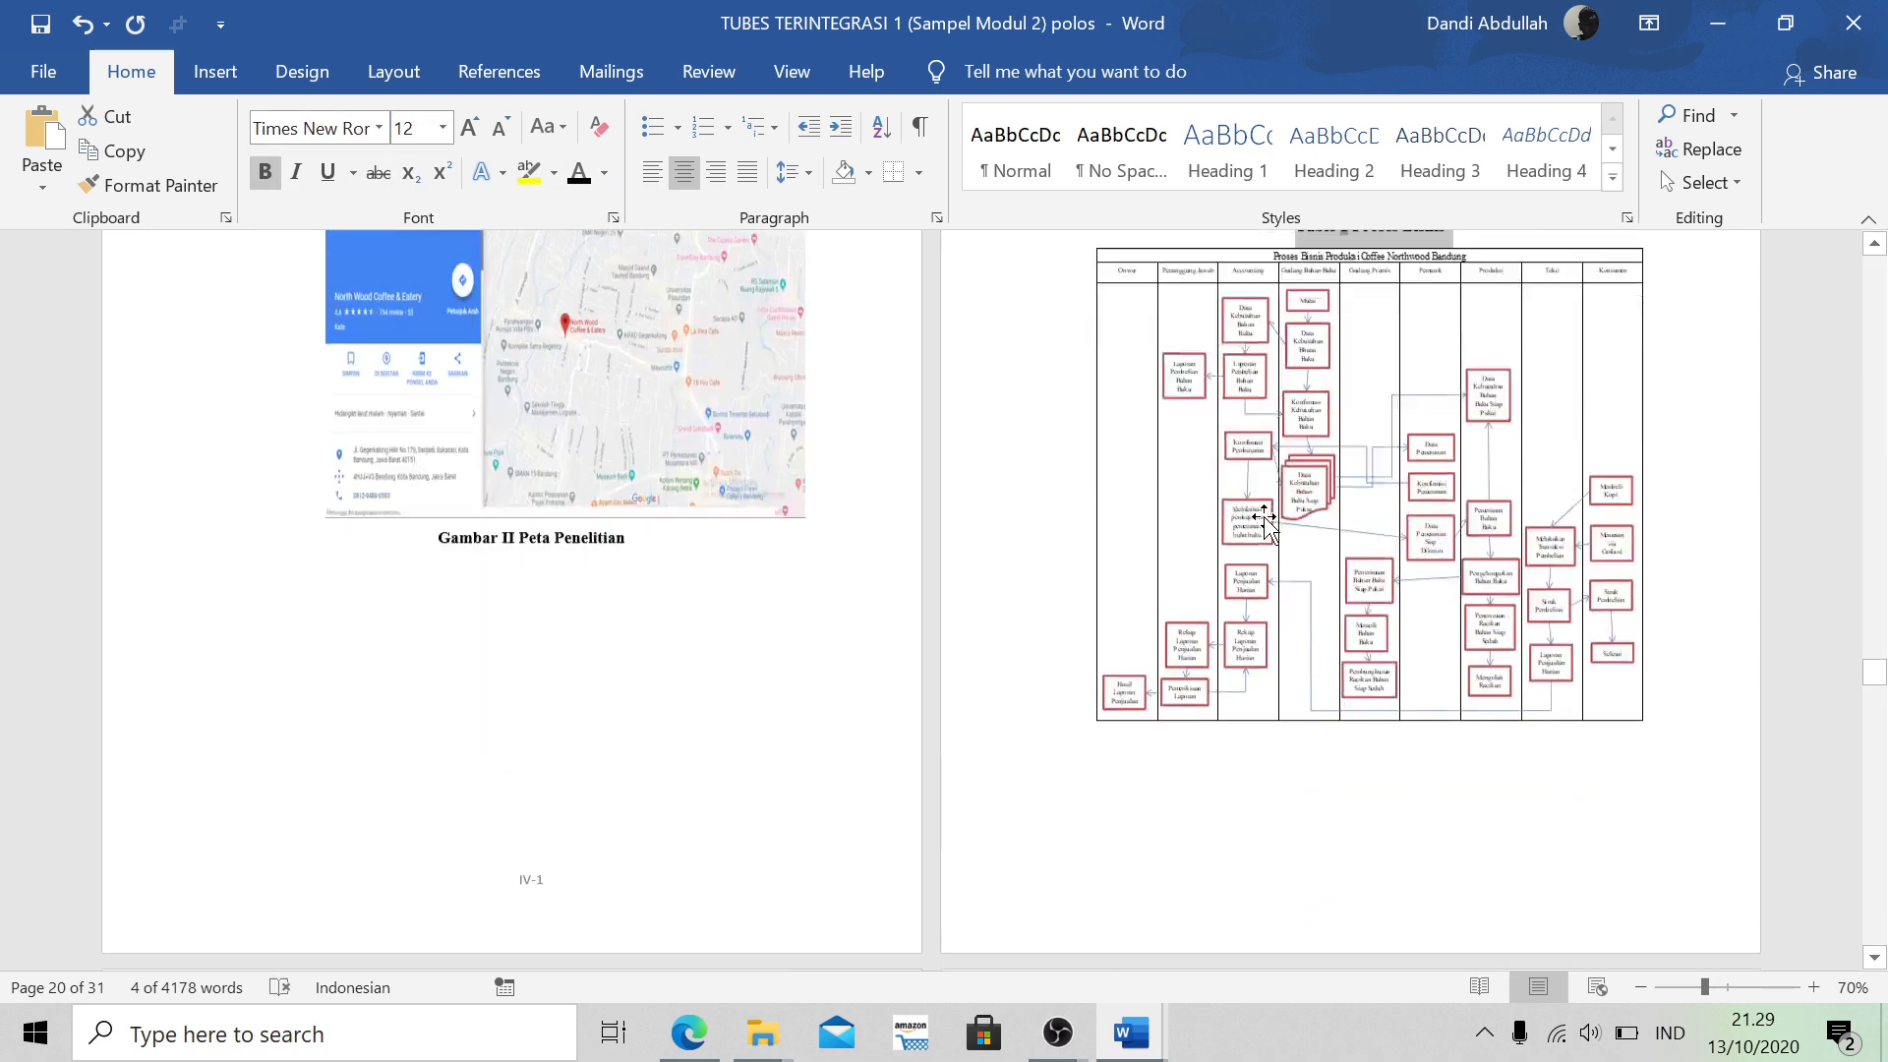
Try to delete the captions "Tabel 2. Daftar Menu Kopi Susu" and "Tabel 3. Daftar Menu Kopi Hitam" in section 4.2.2
scroll(932, 606, up, 3)
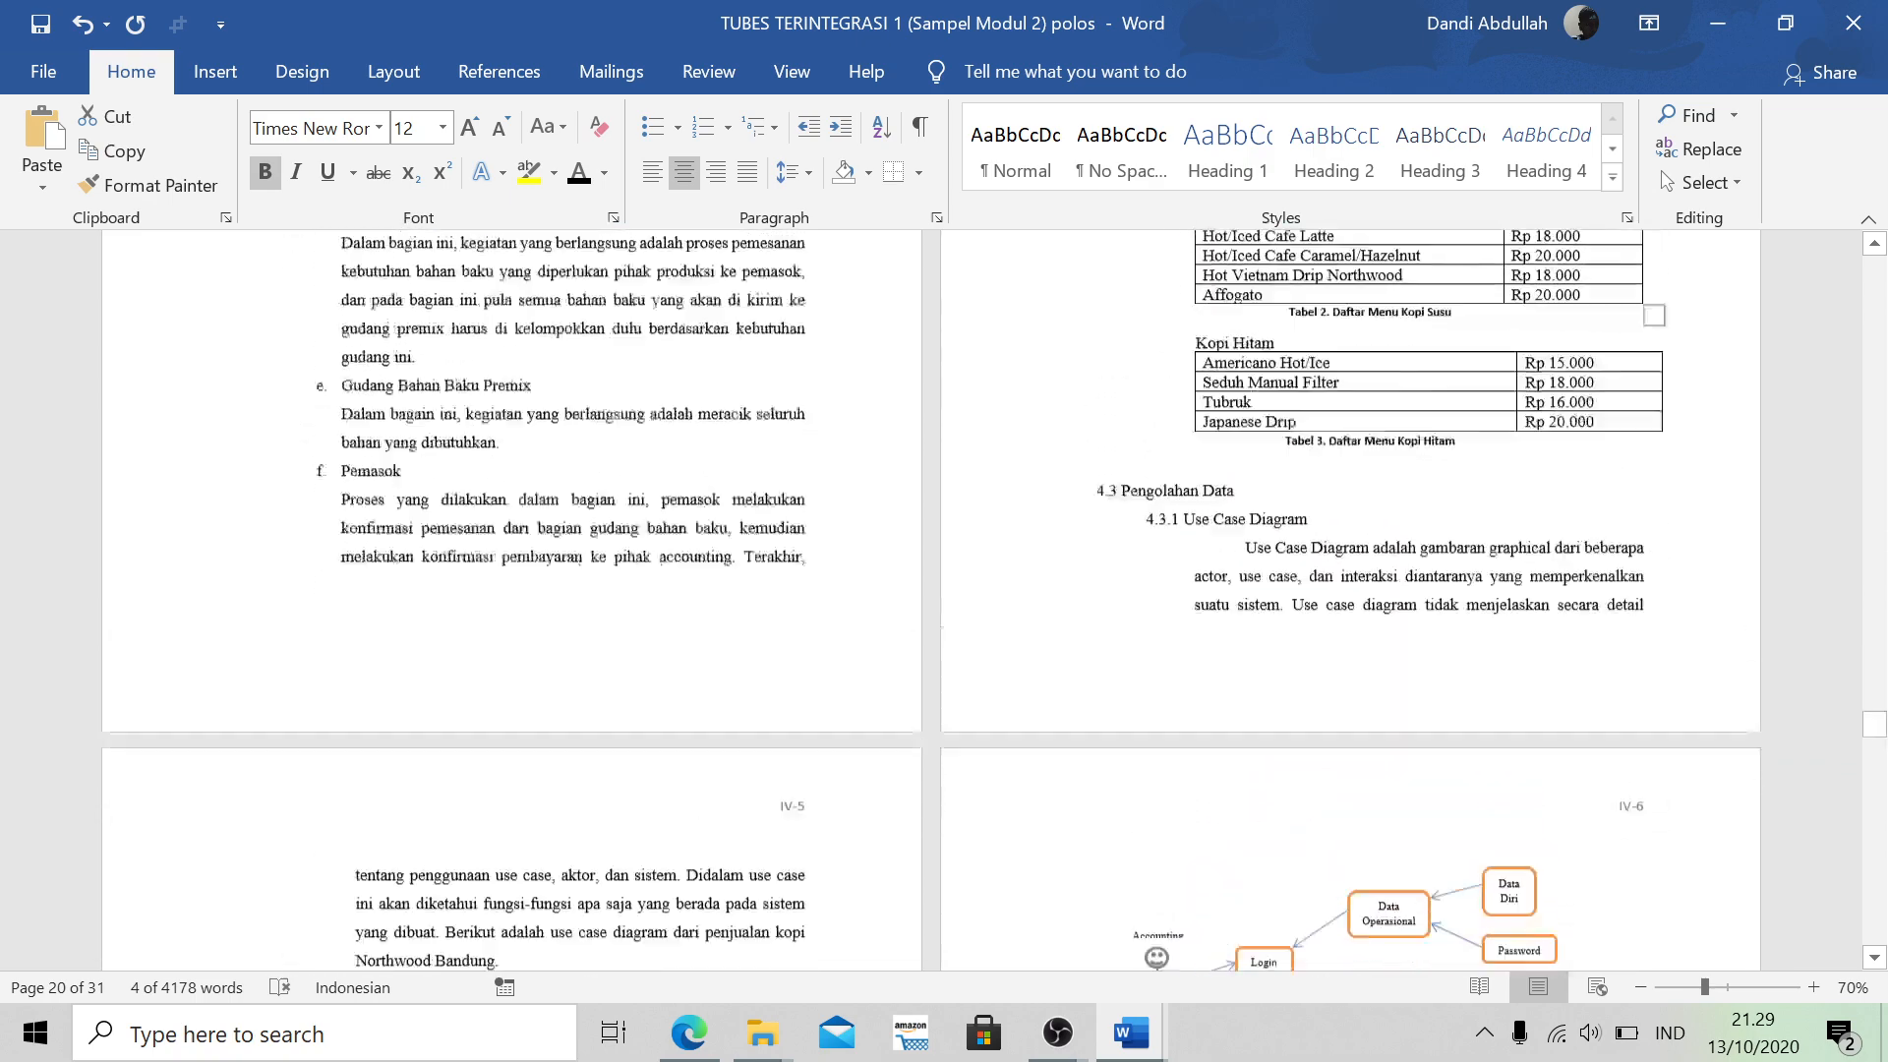
scroll(932, 590, down, 1)
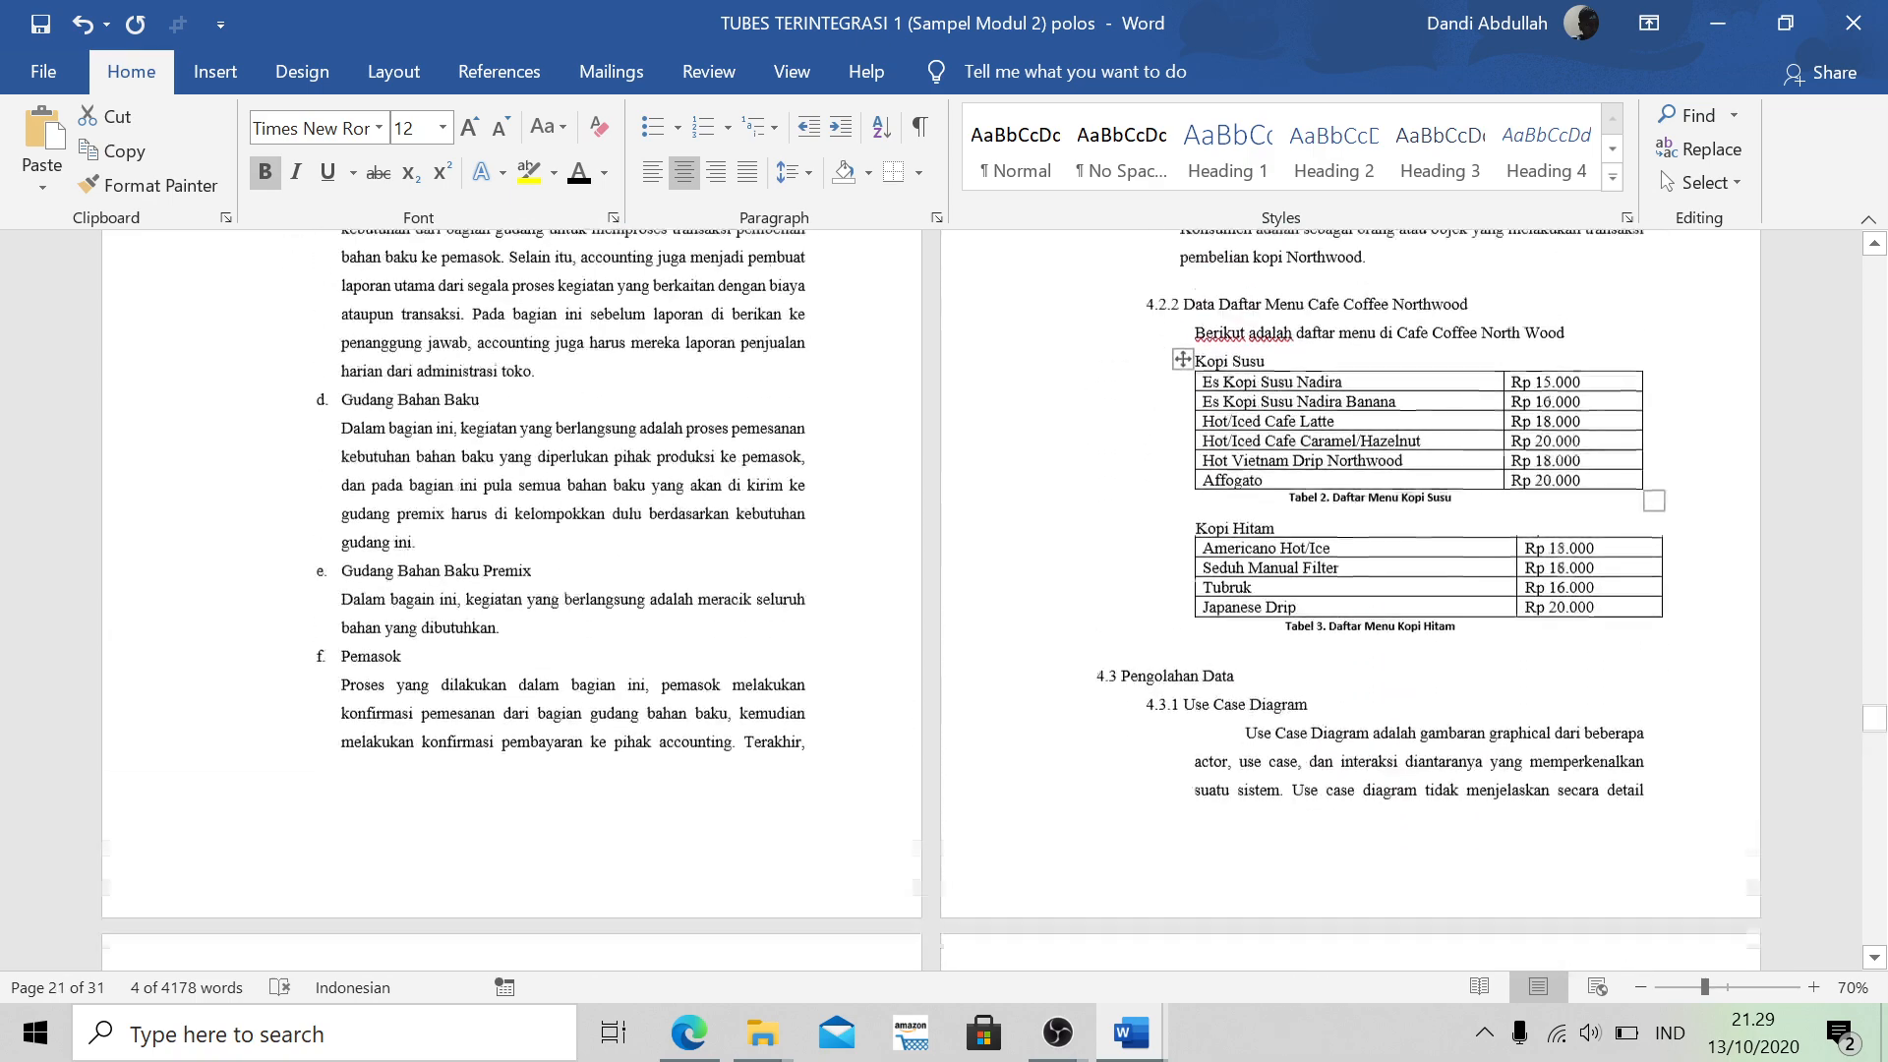
triple_click(1329, 531)
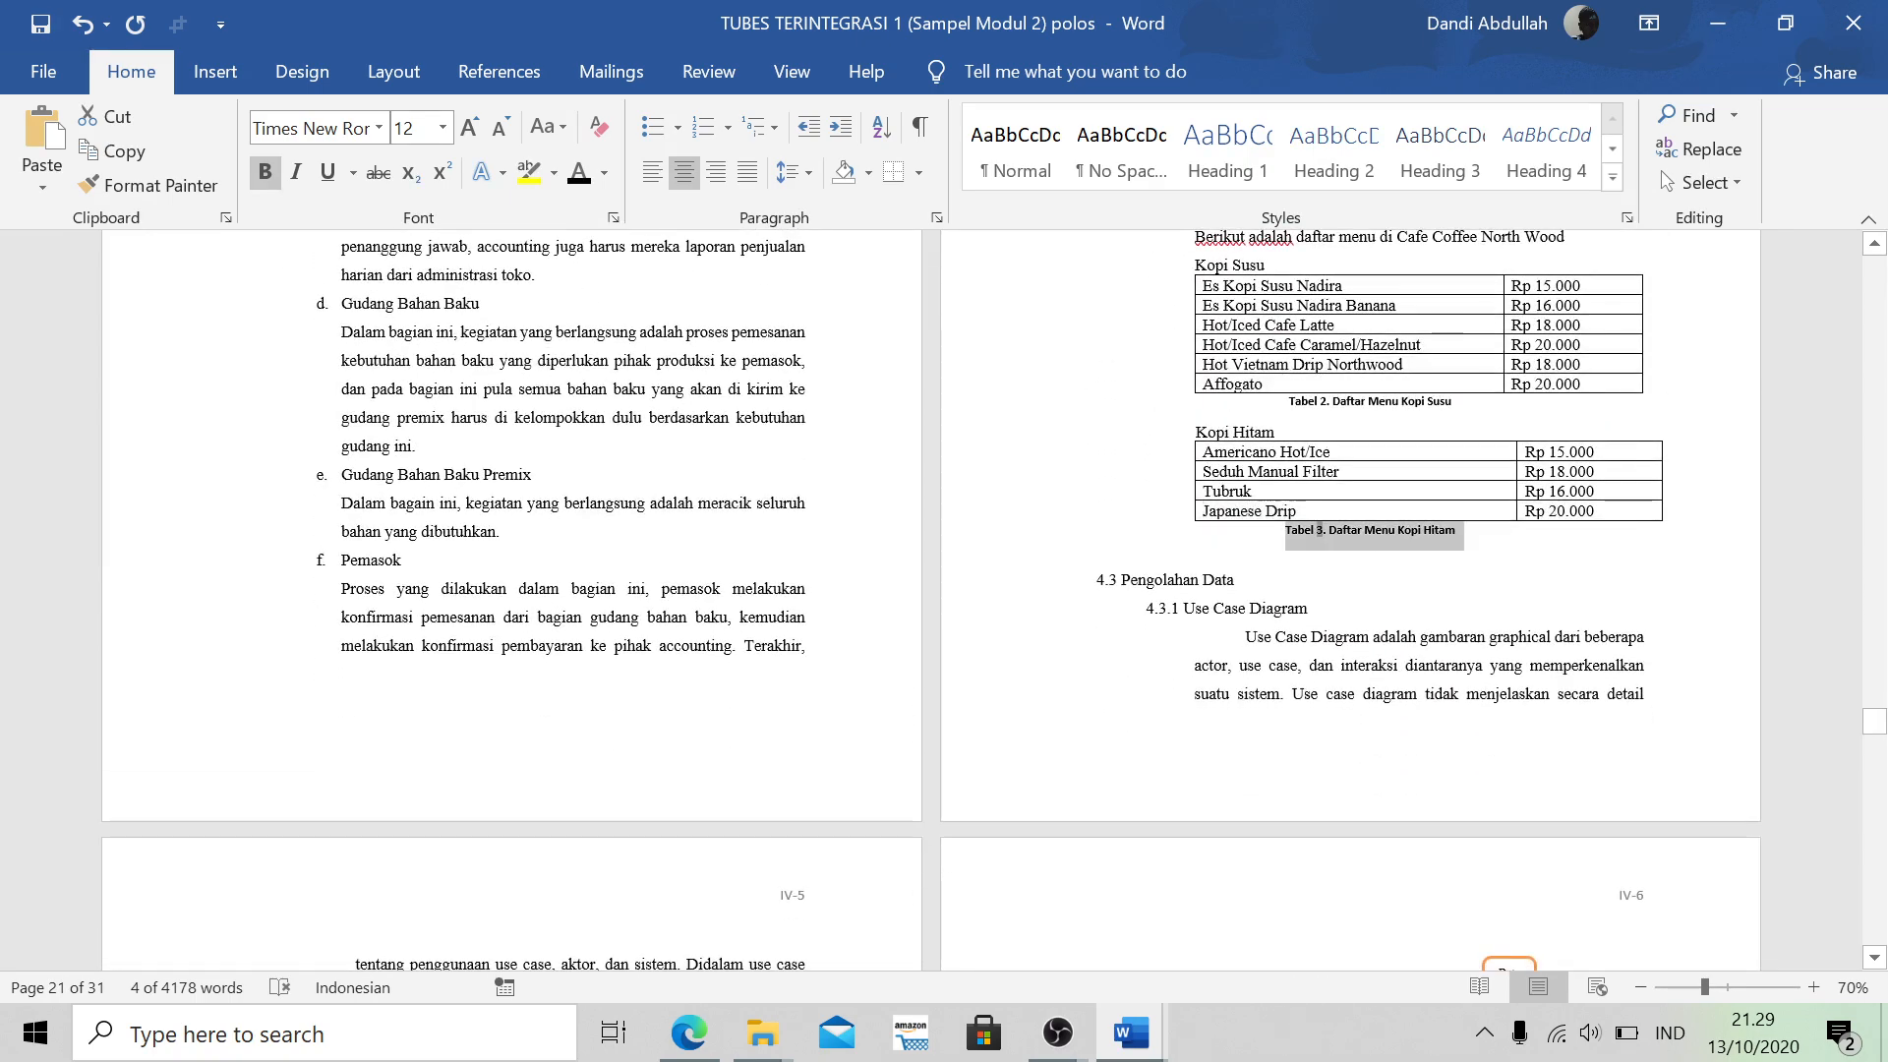
click(1505, 403)
drag(1456, 404, 1282, 404)
key(Delete)
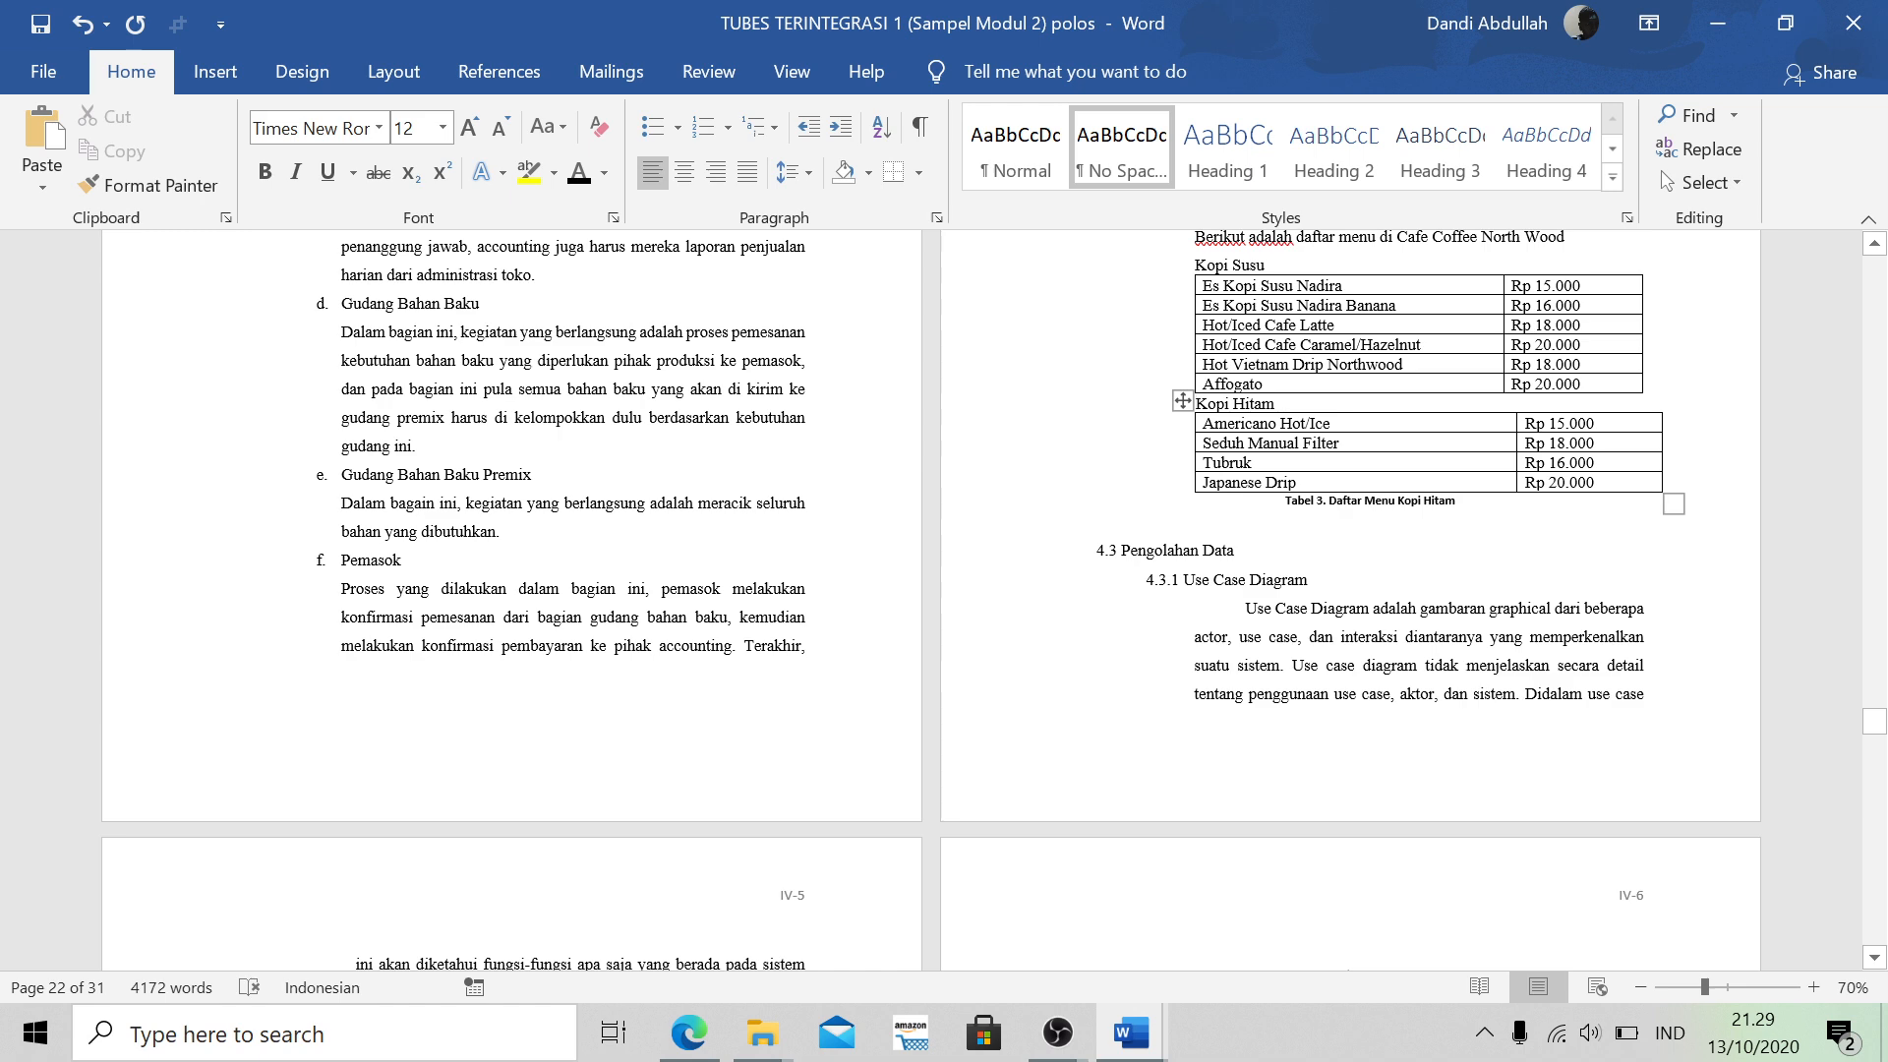
drag(1458, 501, 1283, 500)
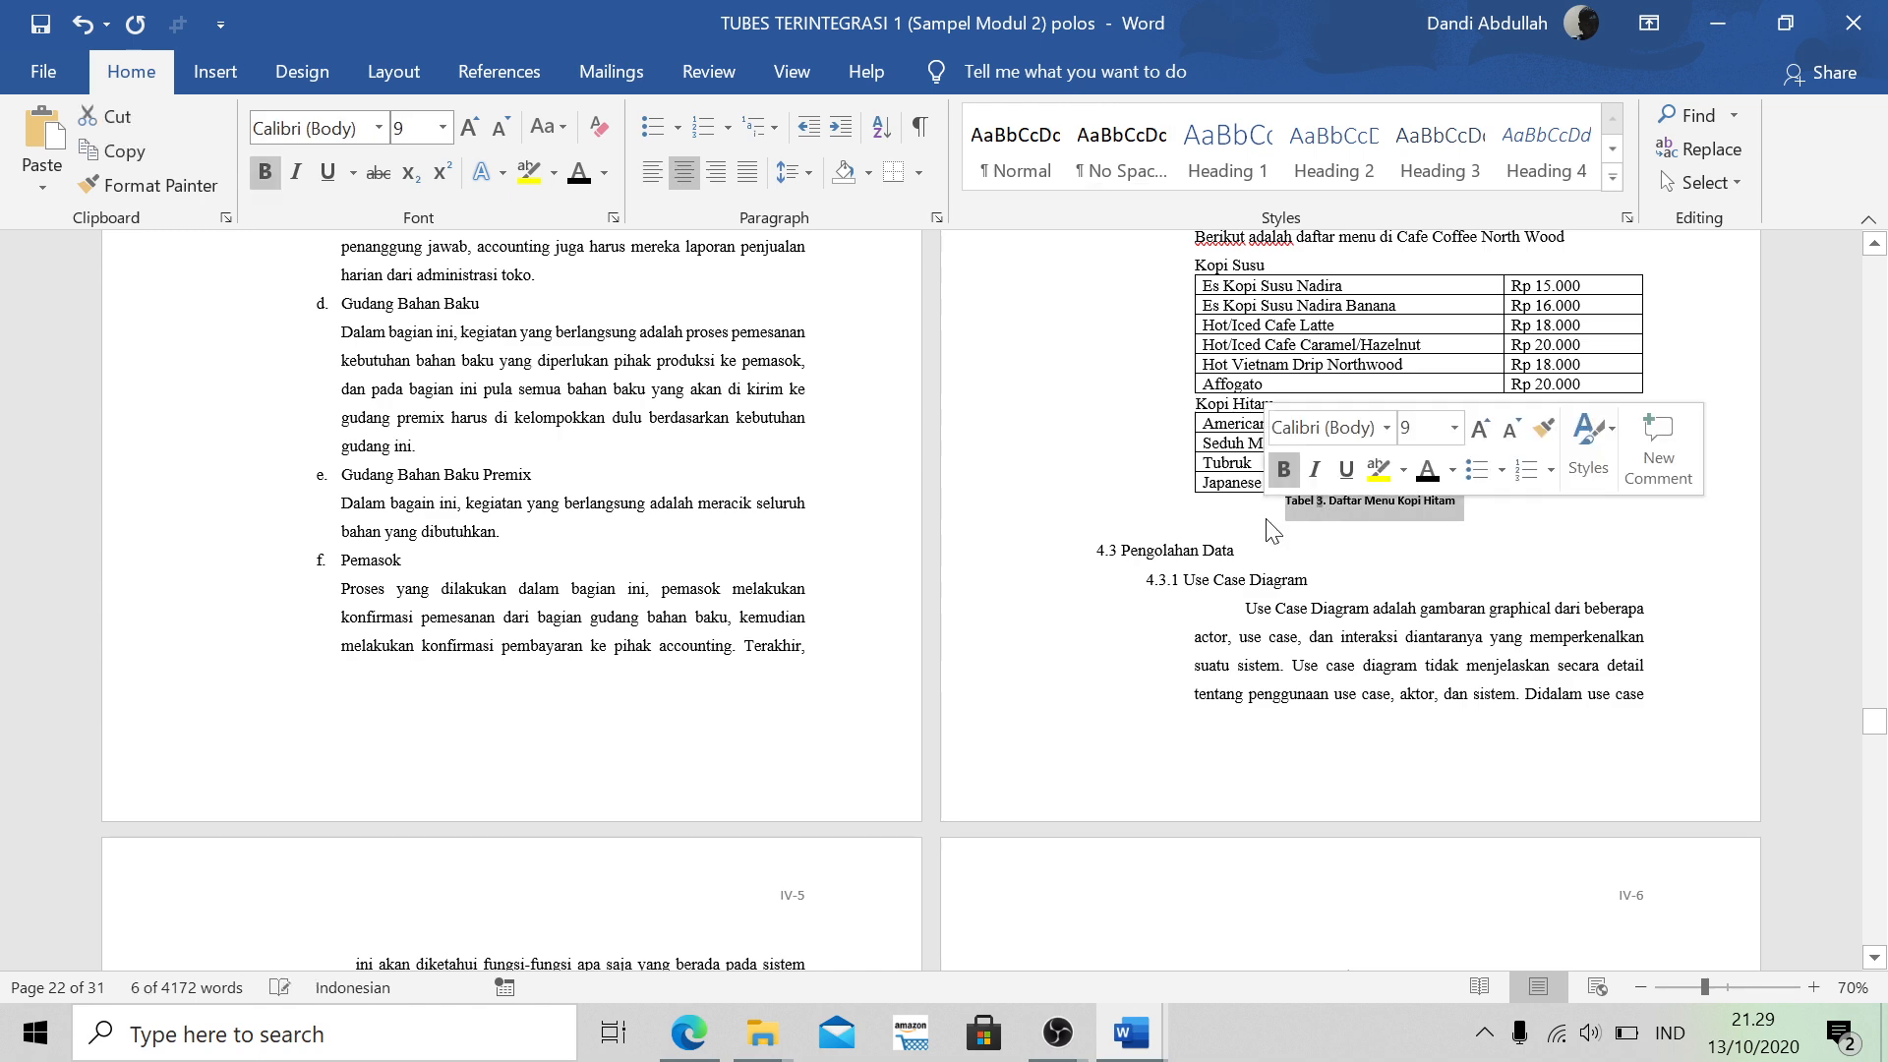
key(Delete)
Try to add a blank line after the Kopi Susu table, and undo back to before both menu captions were deleted
scroll(1178, 485, up, 3)
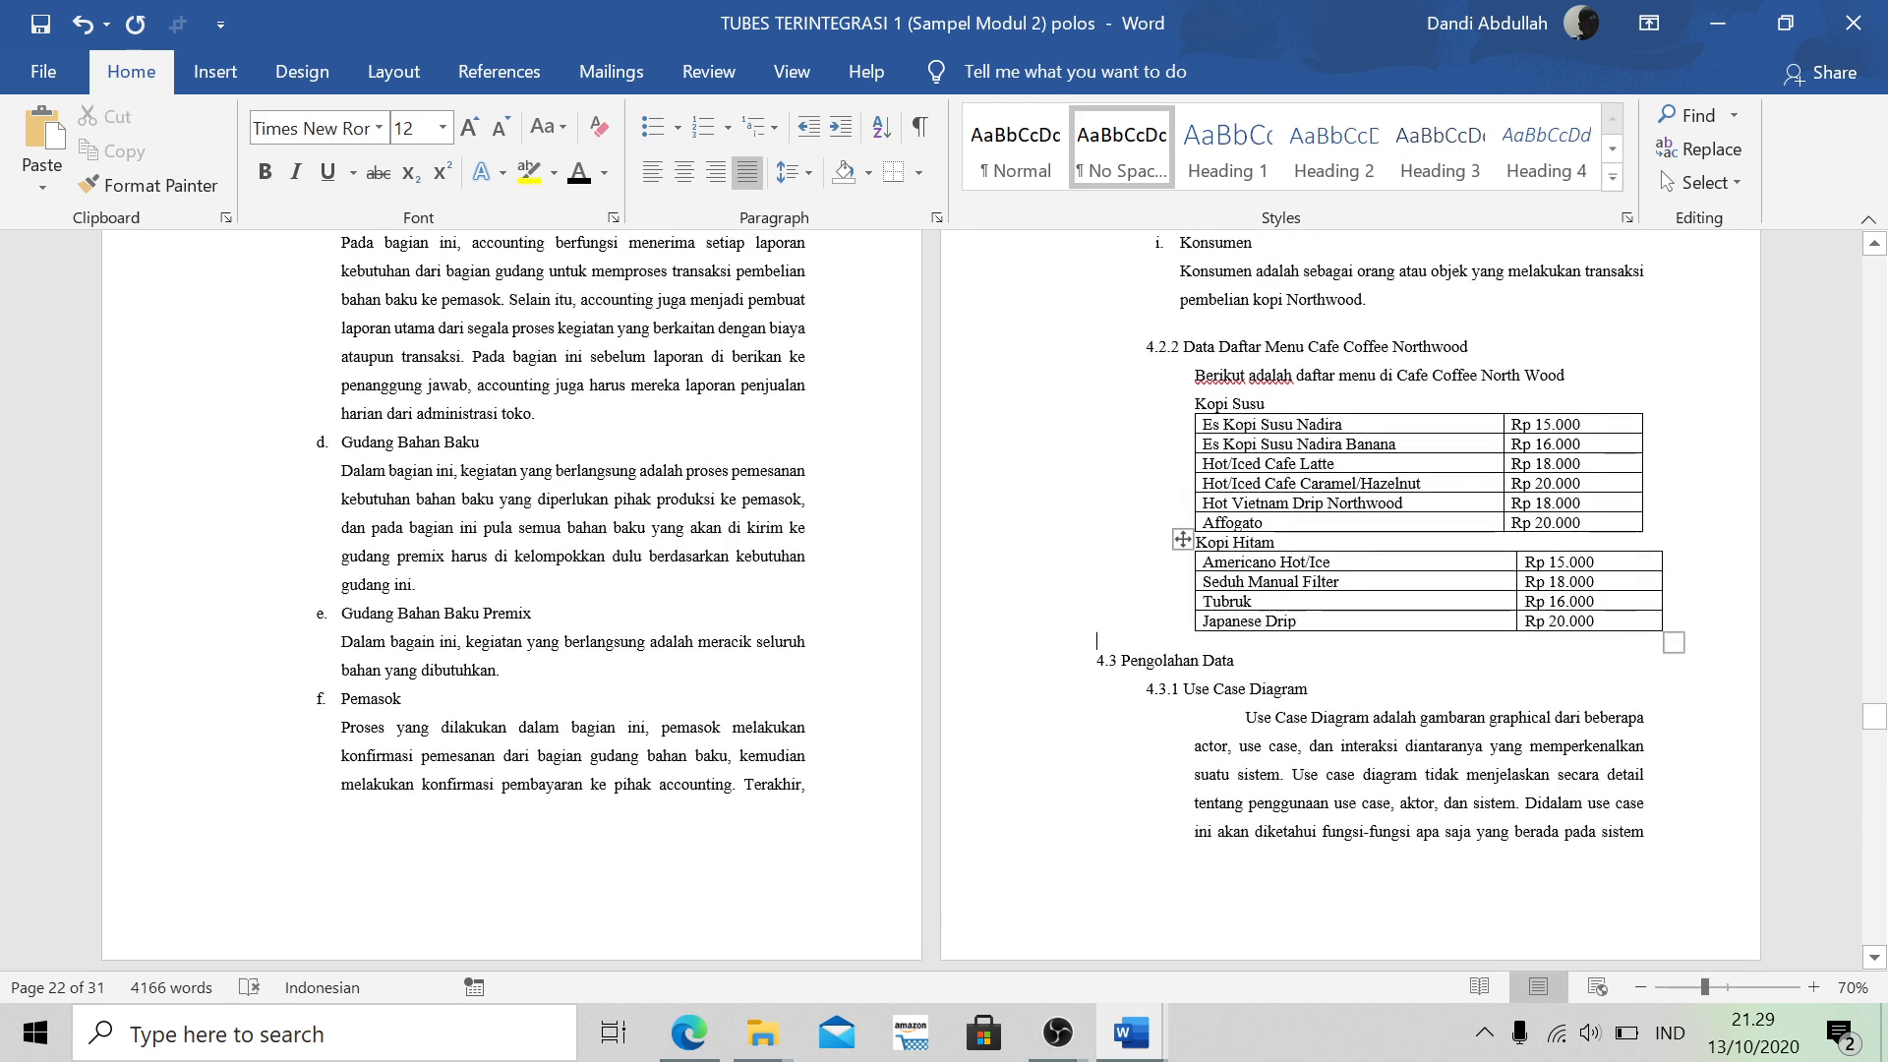
click(1237, 464)
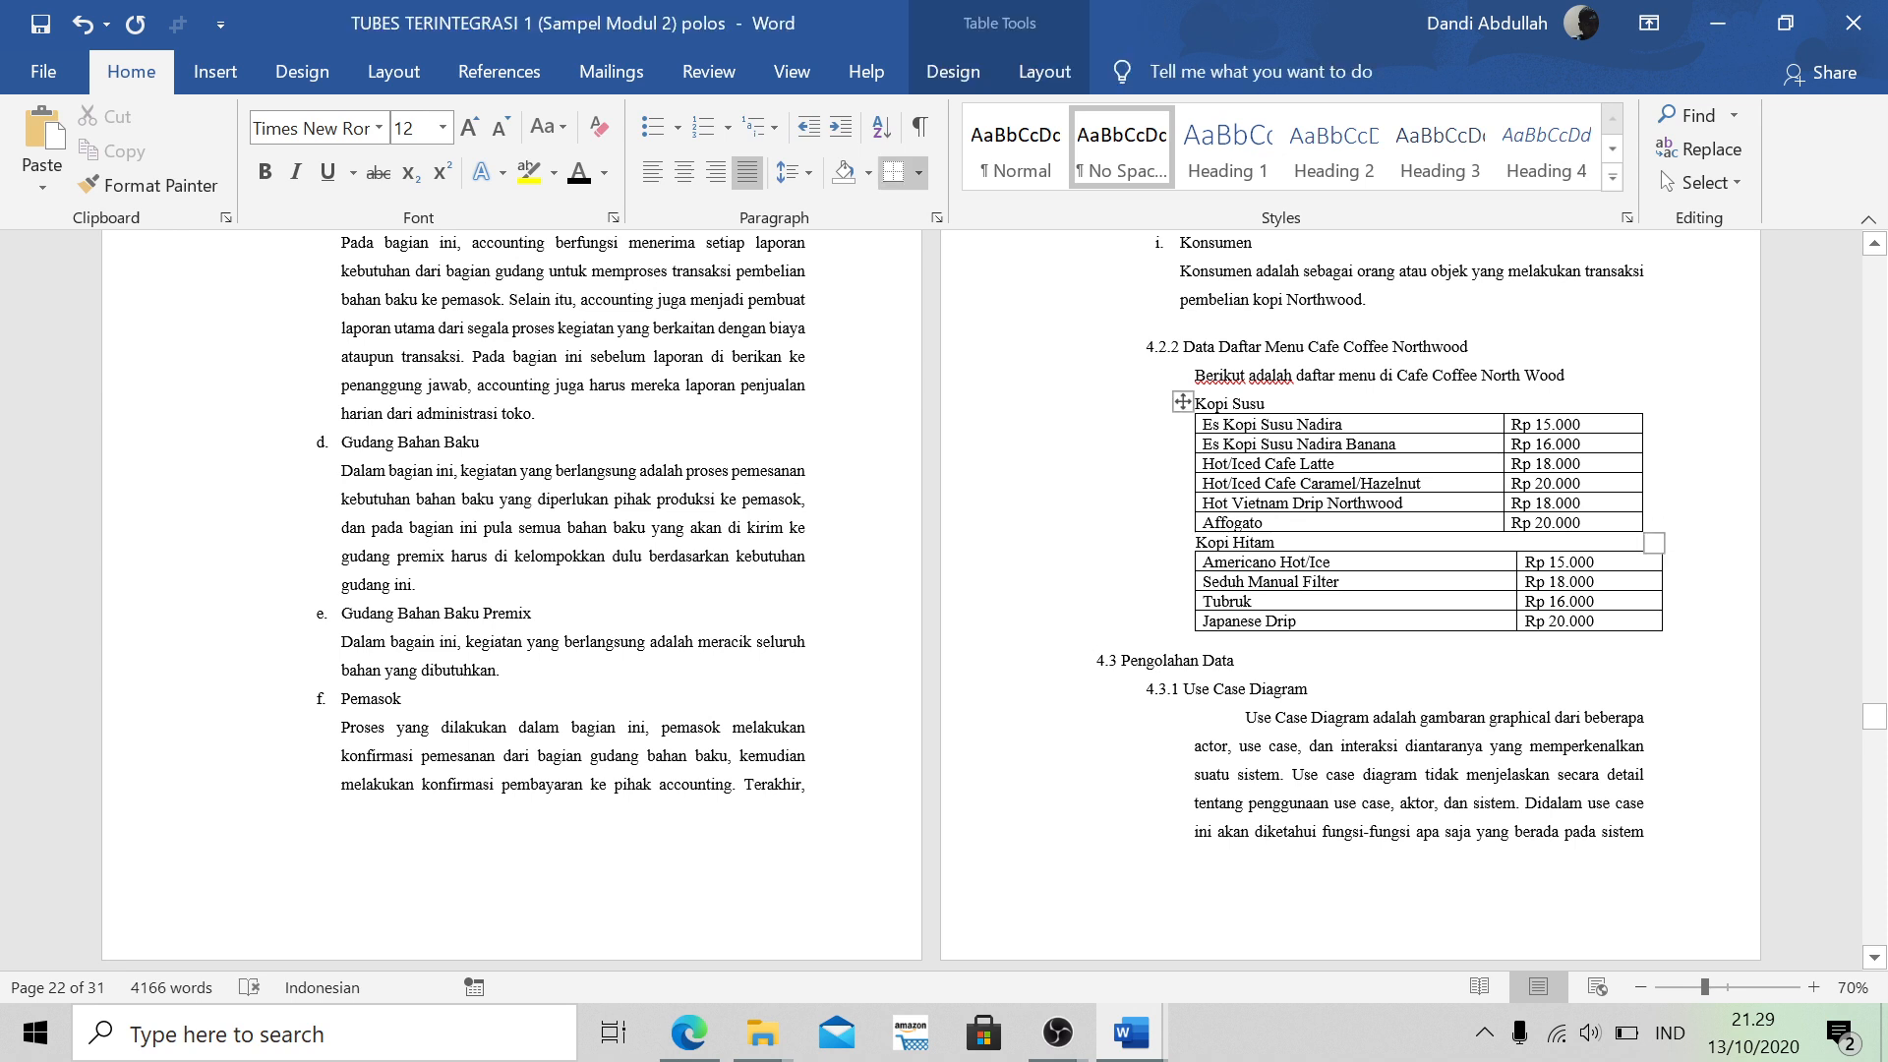
click(1654, 522)
key(Return)
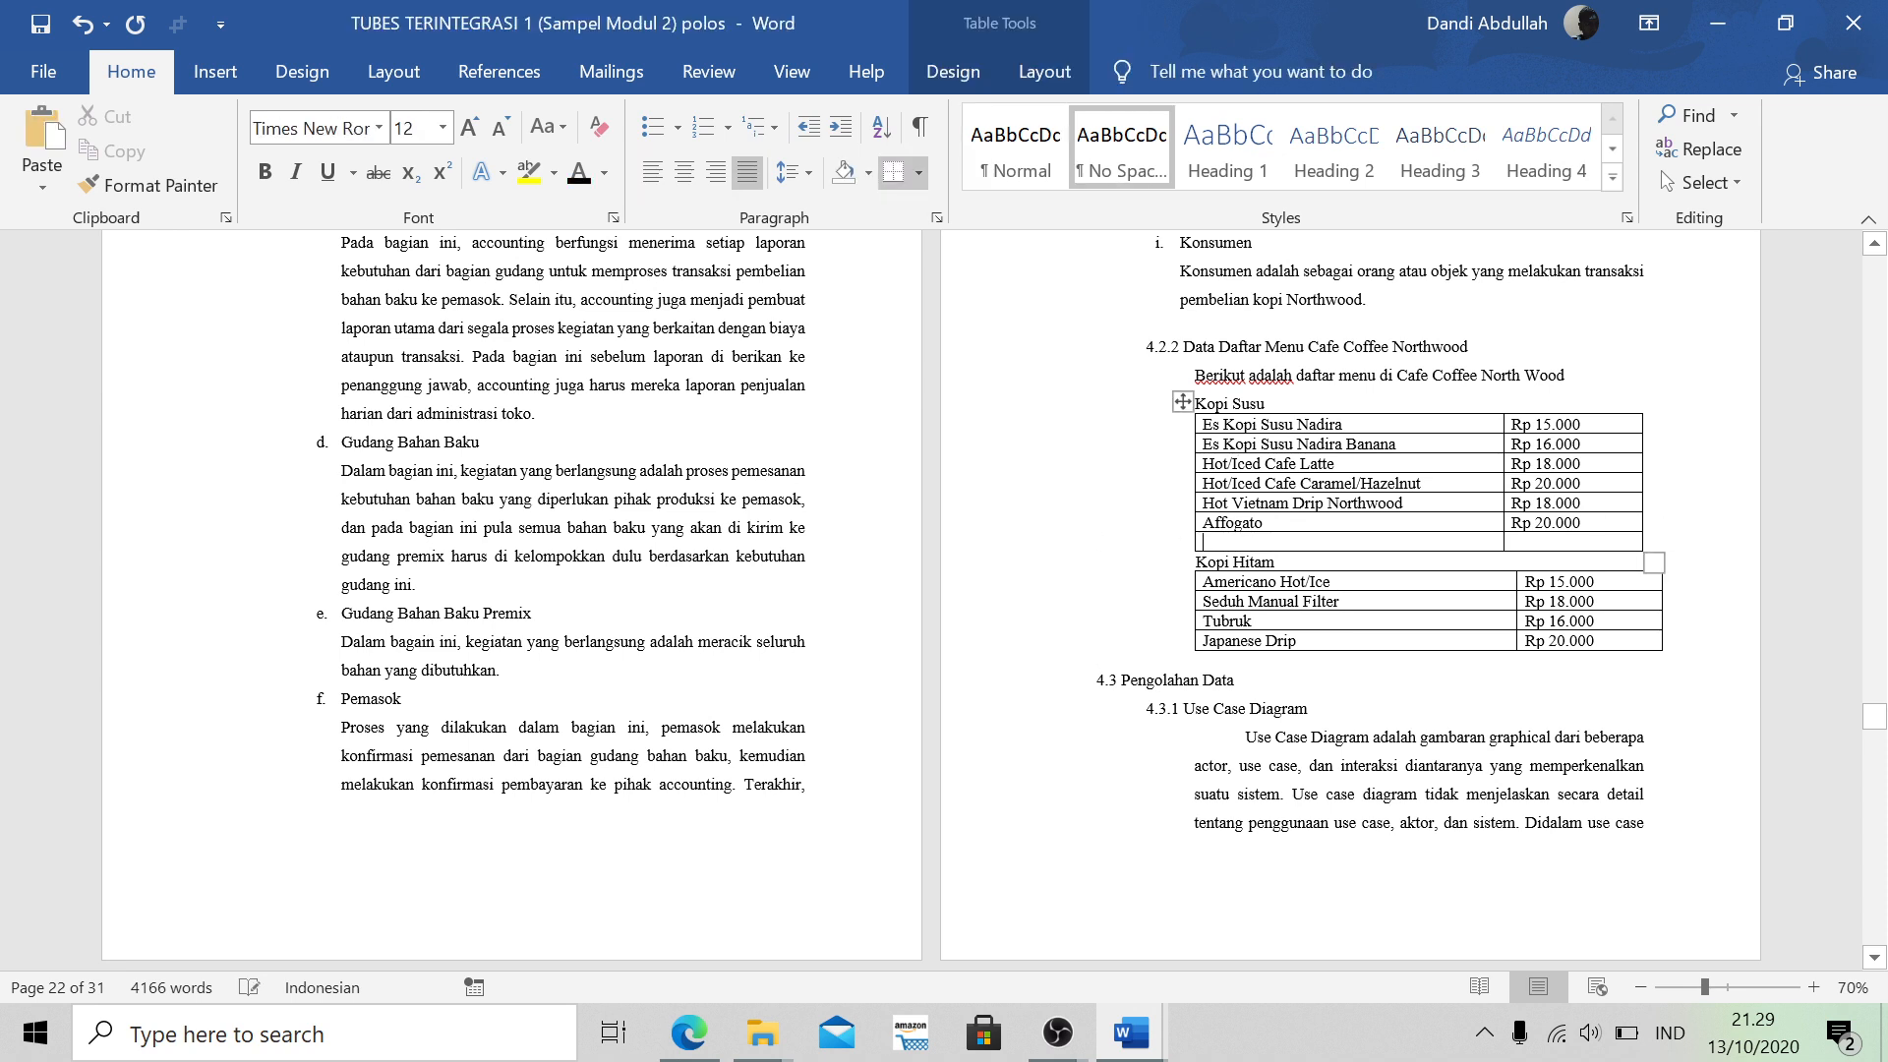
key(ctrl+z)
key(ctrl+y)
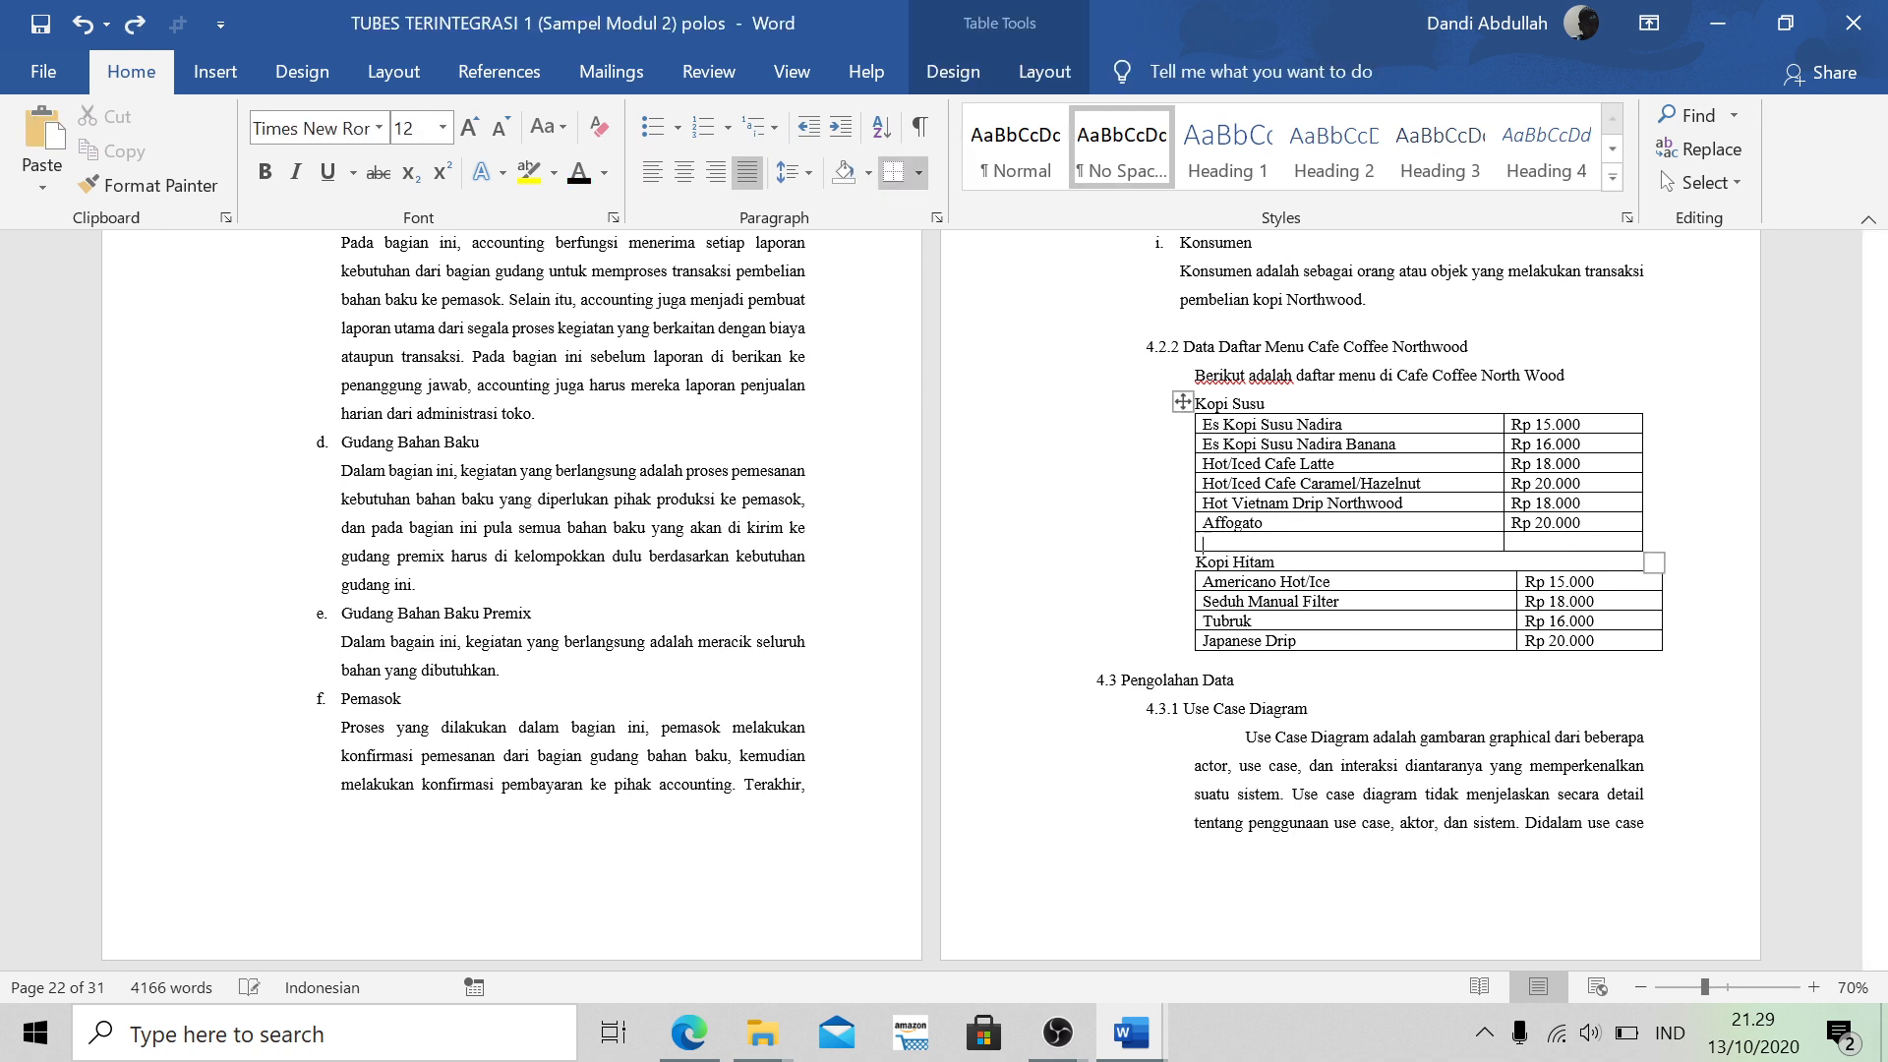
key(ctrl+z)
key(ctrl+z)
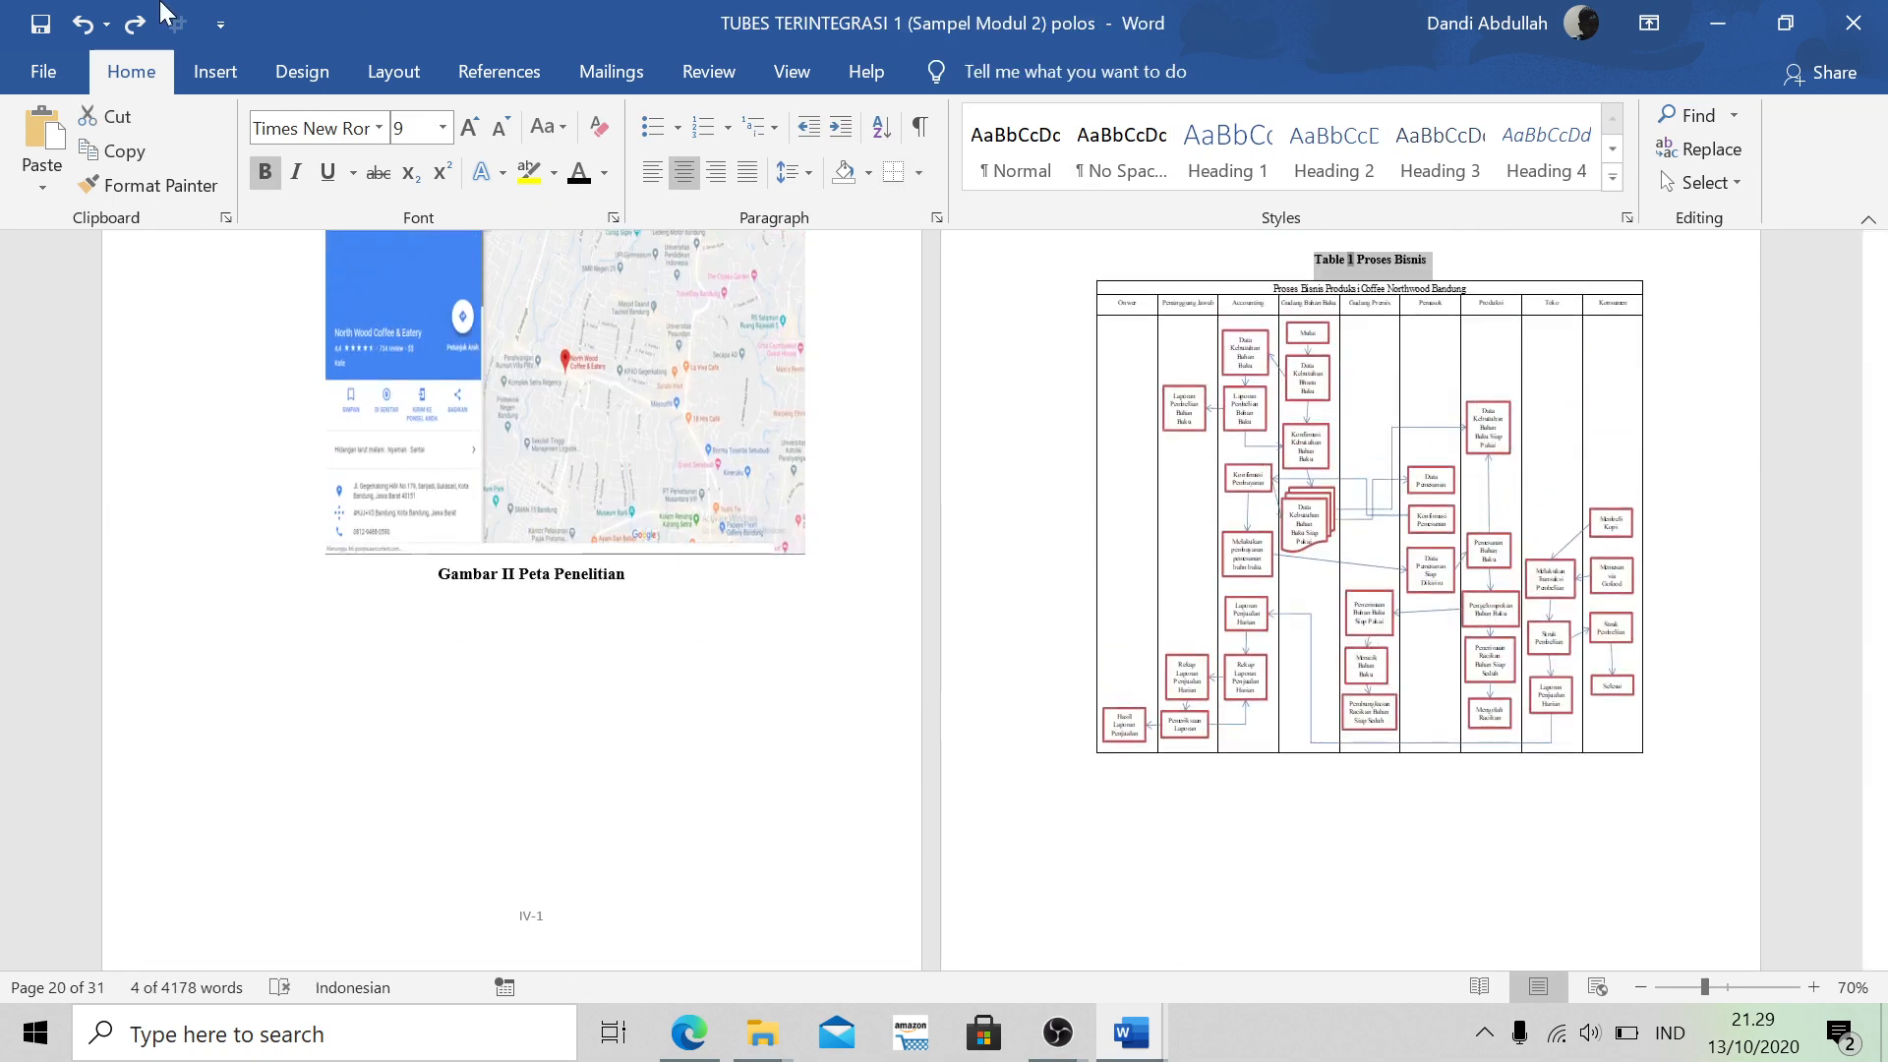
click(134, 26)
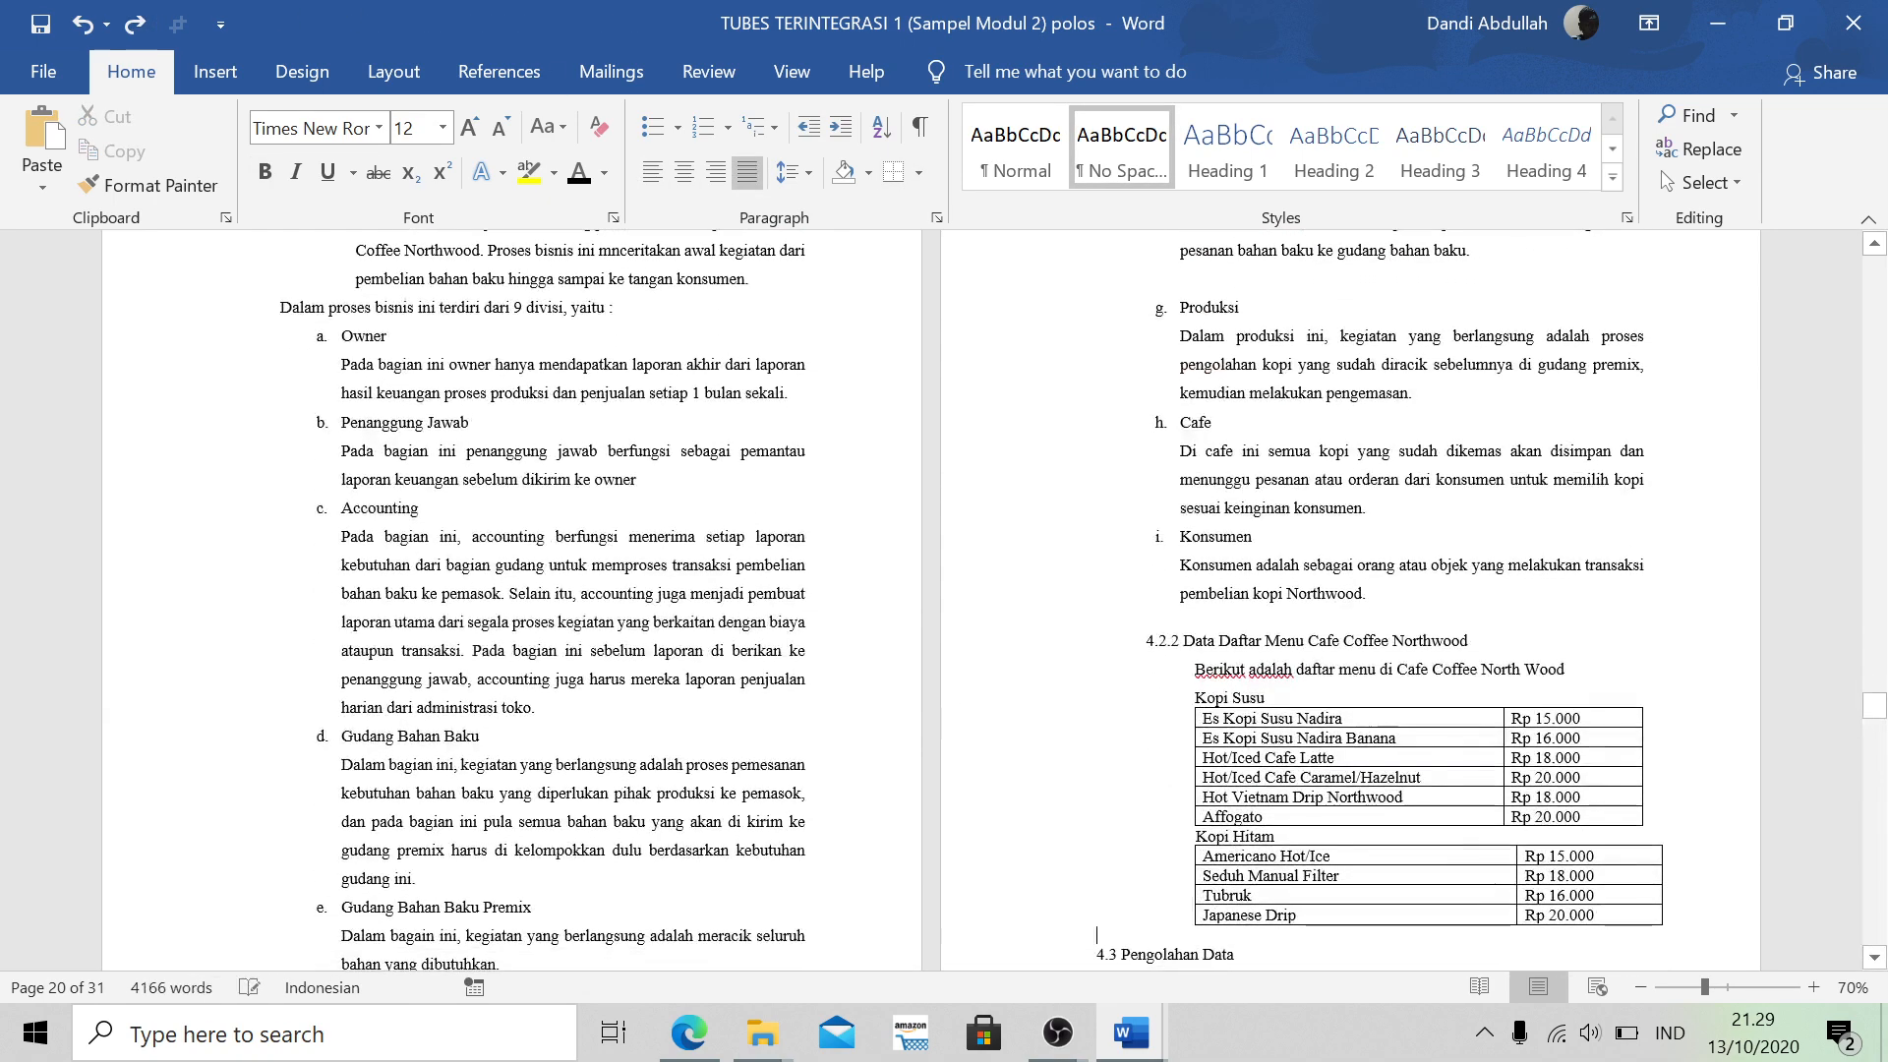
click(81, 27)
click(80, 27)
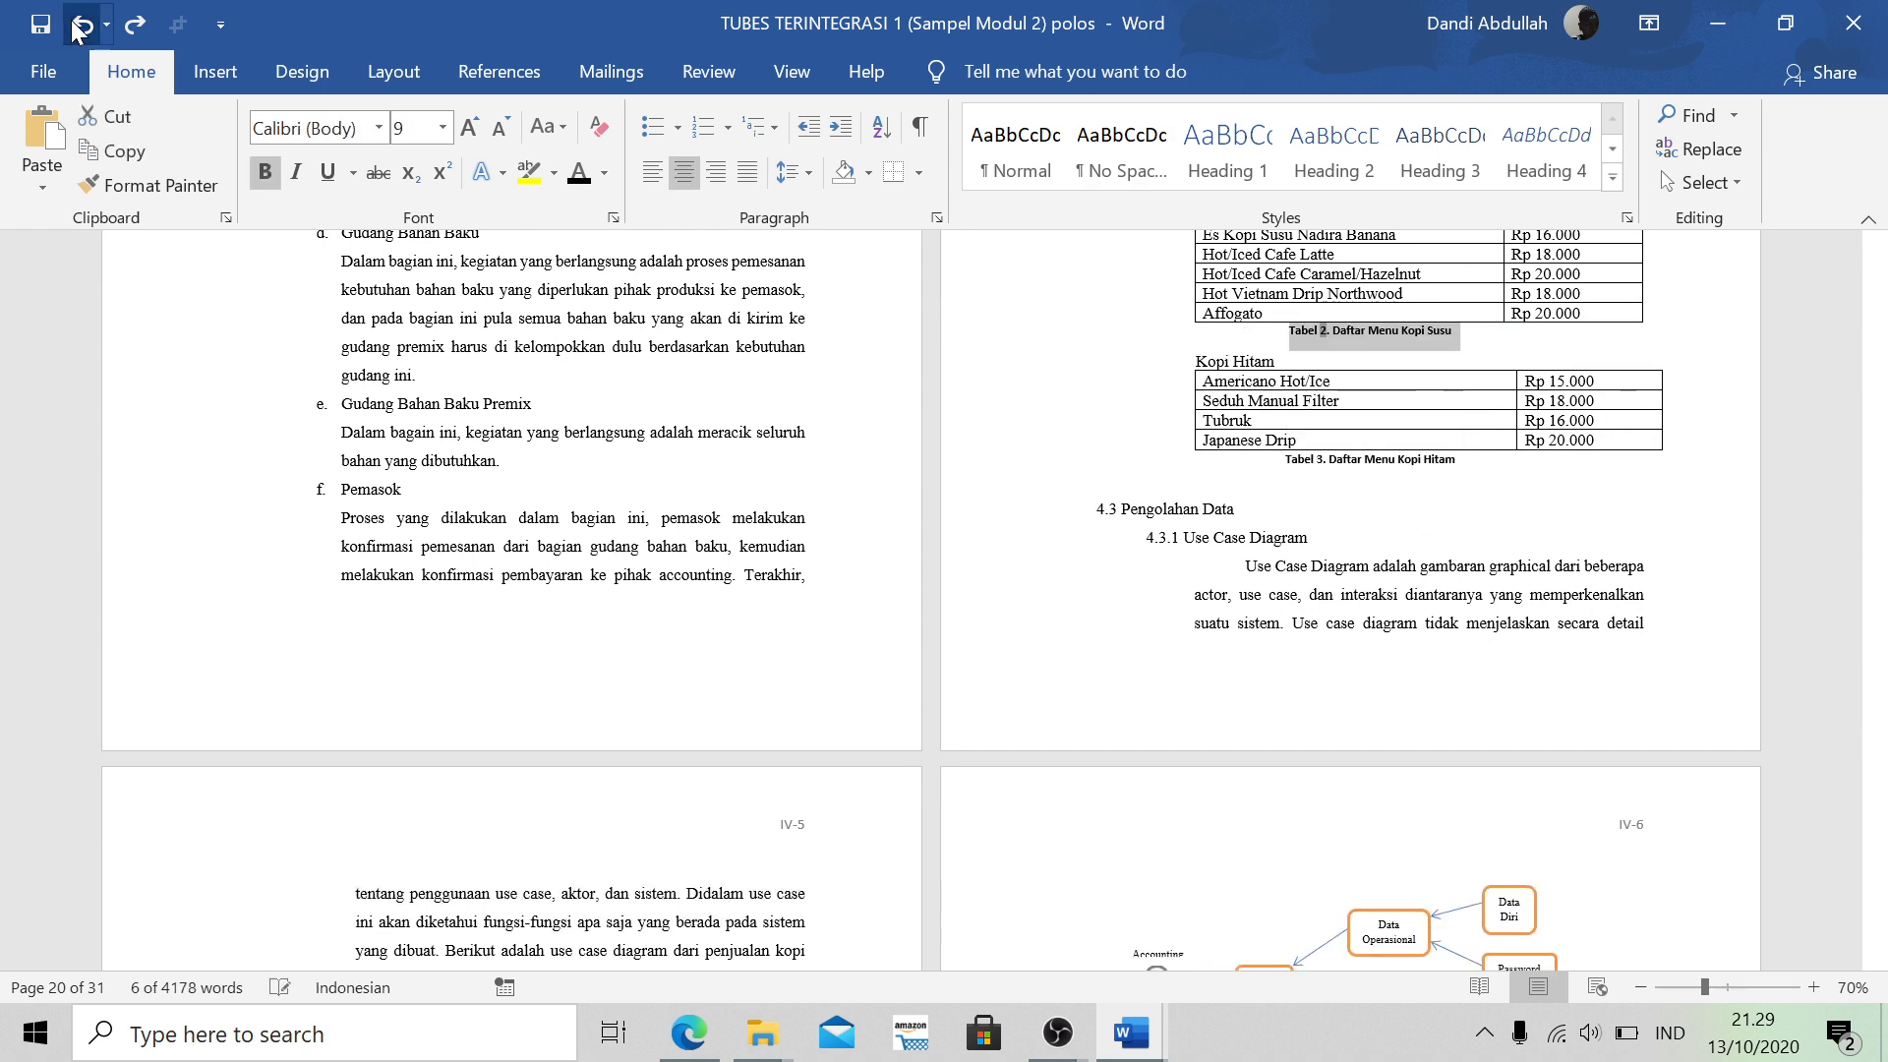
Add a blank line above the Kopi Hitam heading and delete the "Tabel 2." and "Tabel 3." captions below the two menu tables
click(1479, 335)
key(Return)
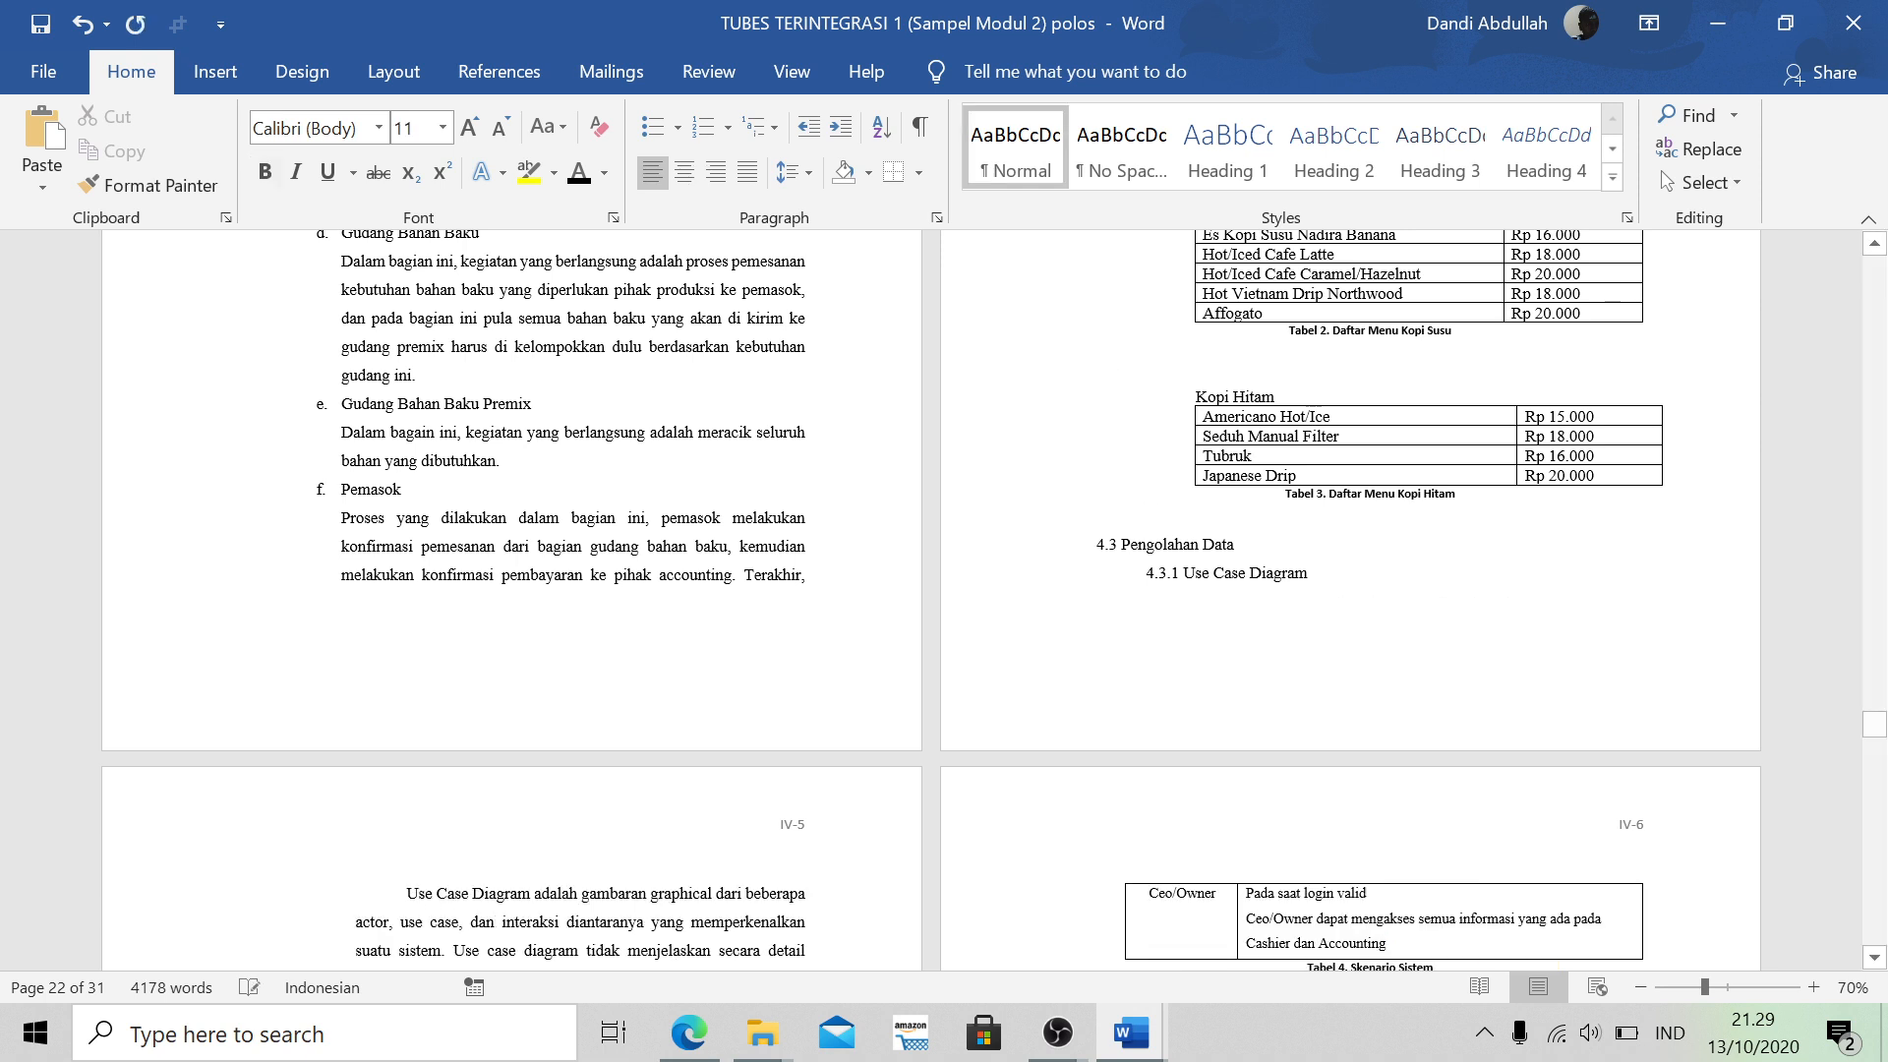
drag(1453, 334, 1281, 349)
key(Delete)
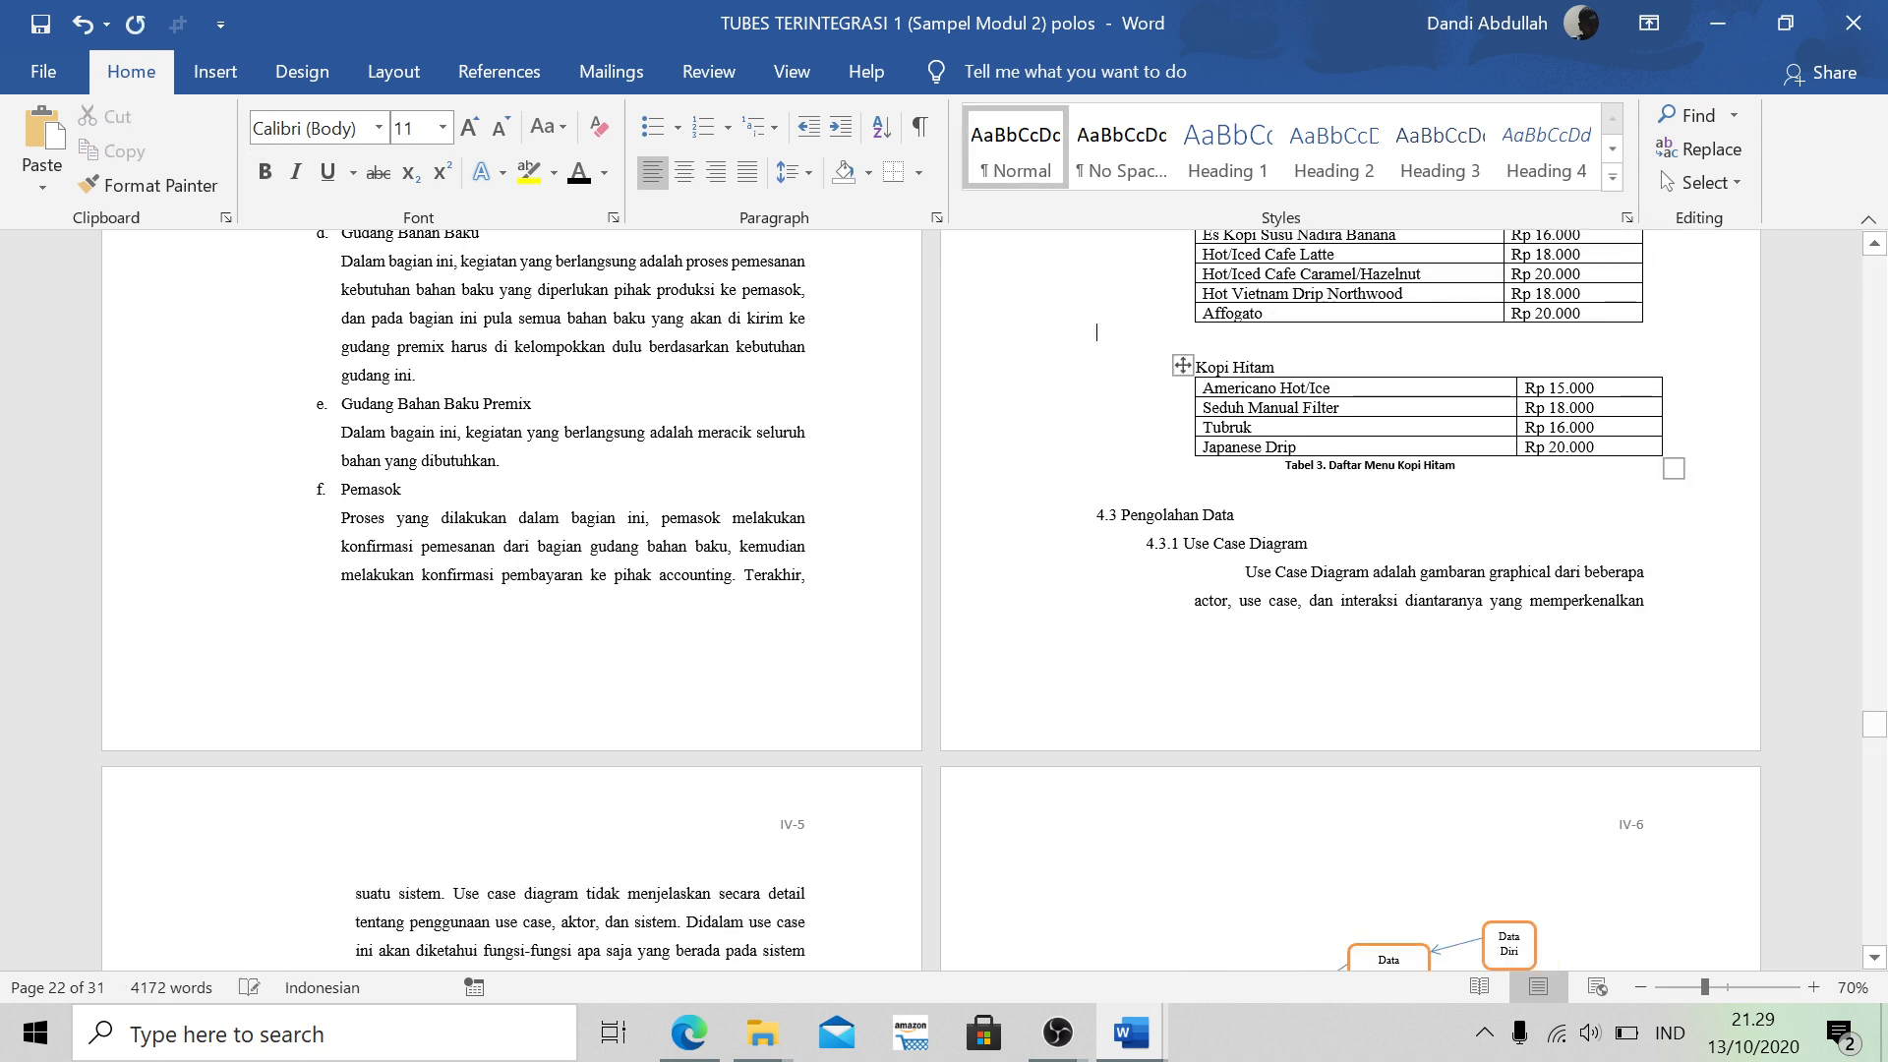
drag(1459, 466, 1282, 470)
key(Delete)
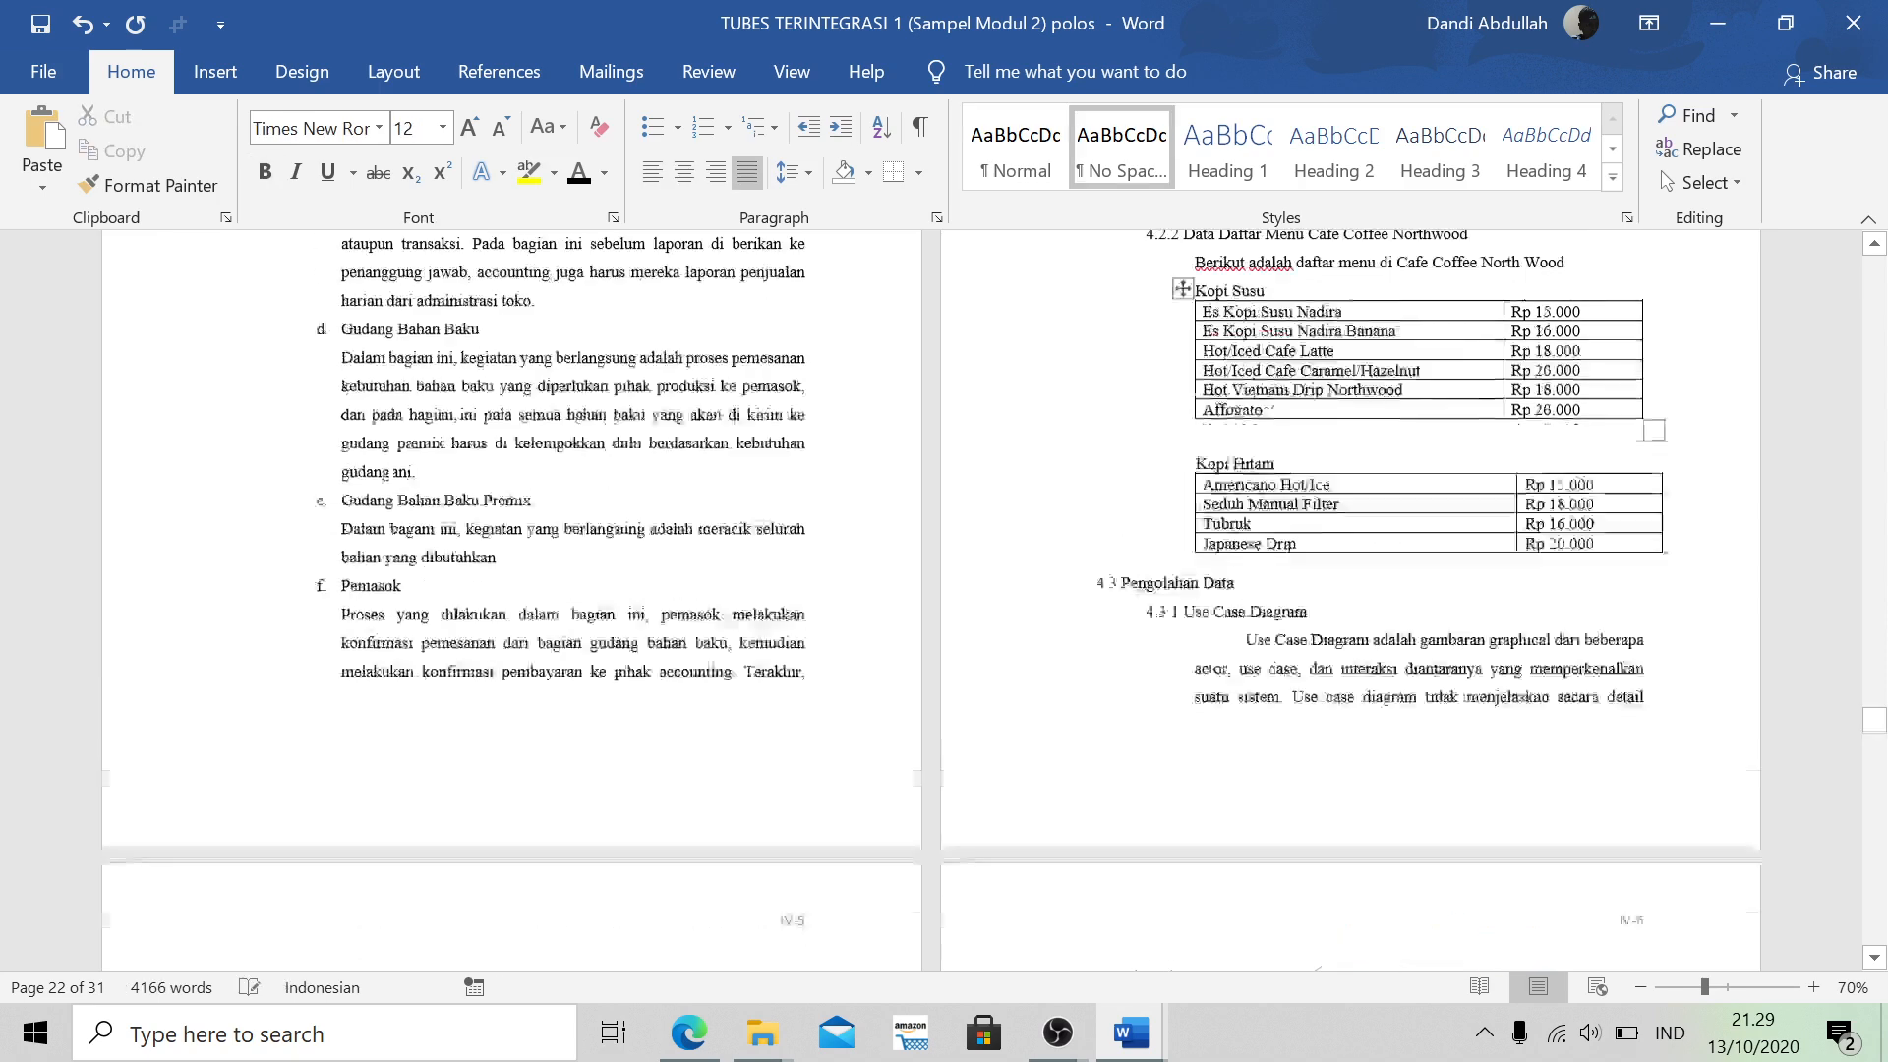
Insert a centred caption "Table 2 Daftar Menu Kopi Susu" on the Kopi Susu table, using the Table label and the Above selected item position
scroll(1183, 288, up, 3)
click(1179, 563)
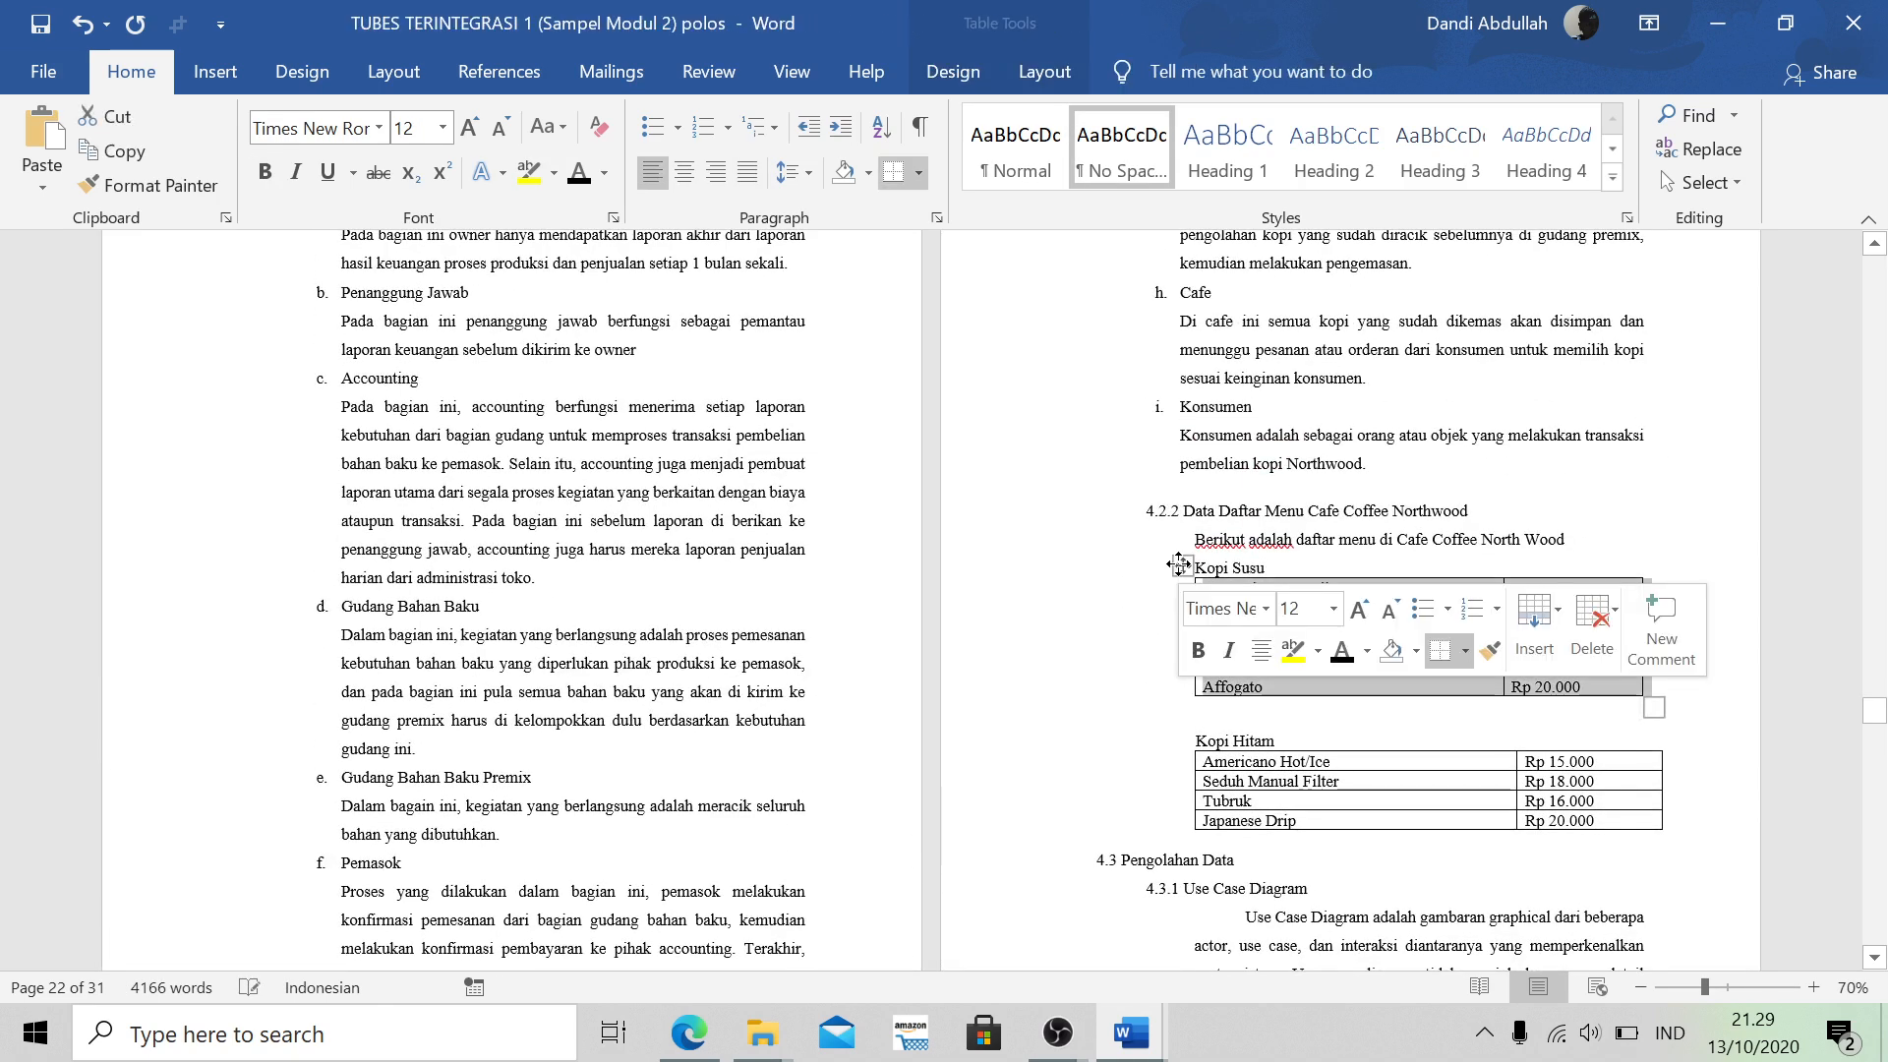
right_click(1179, 564)
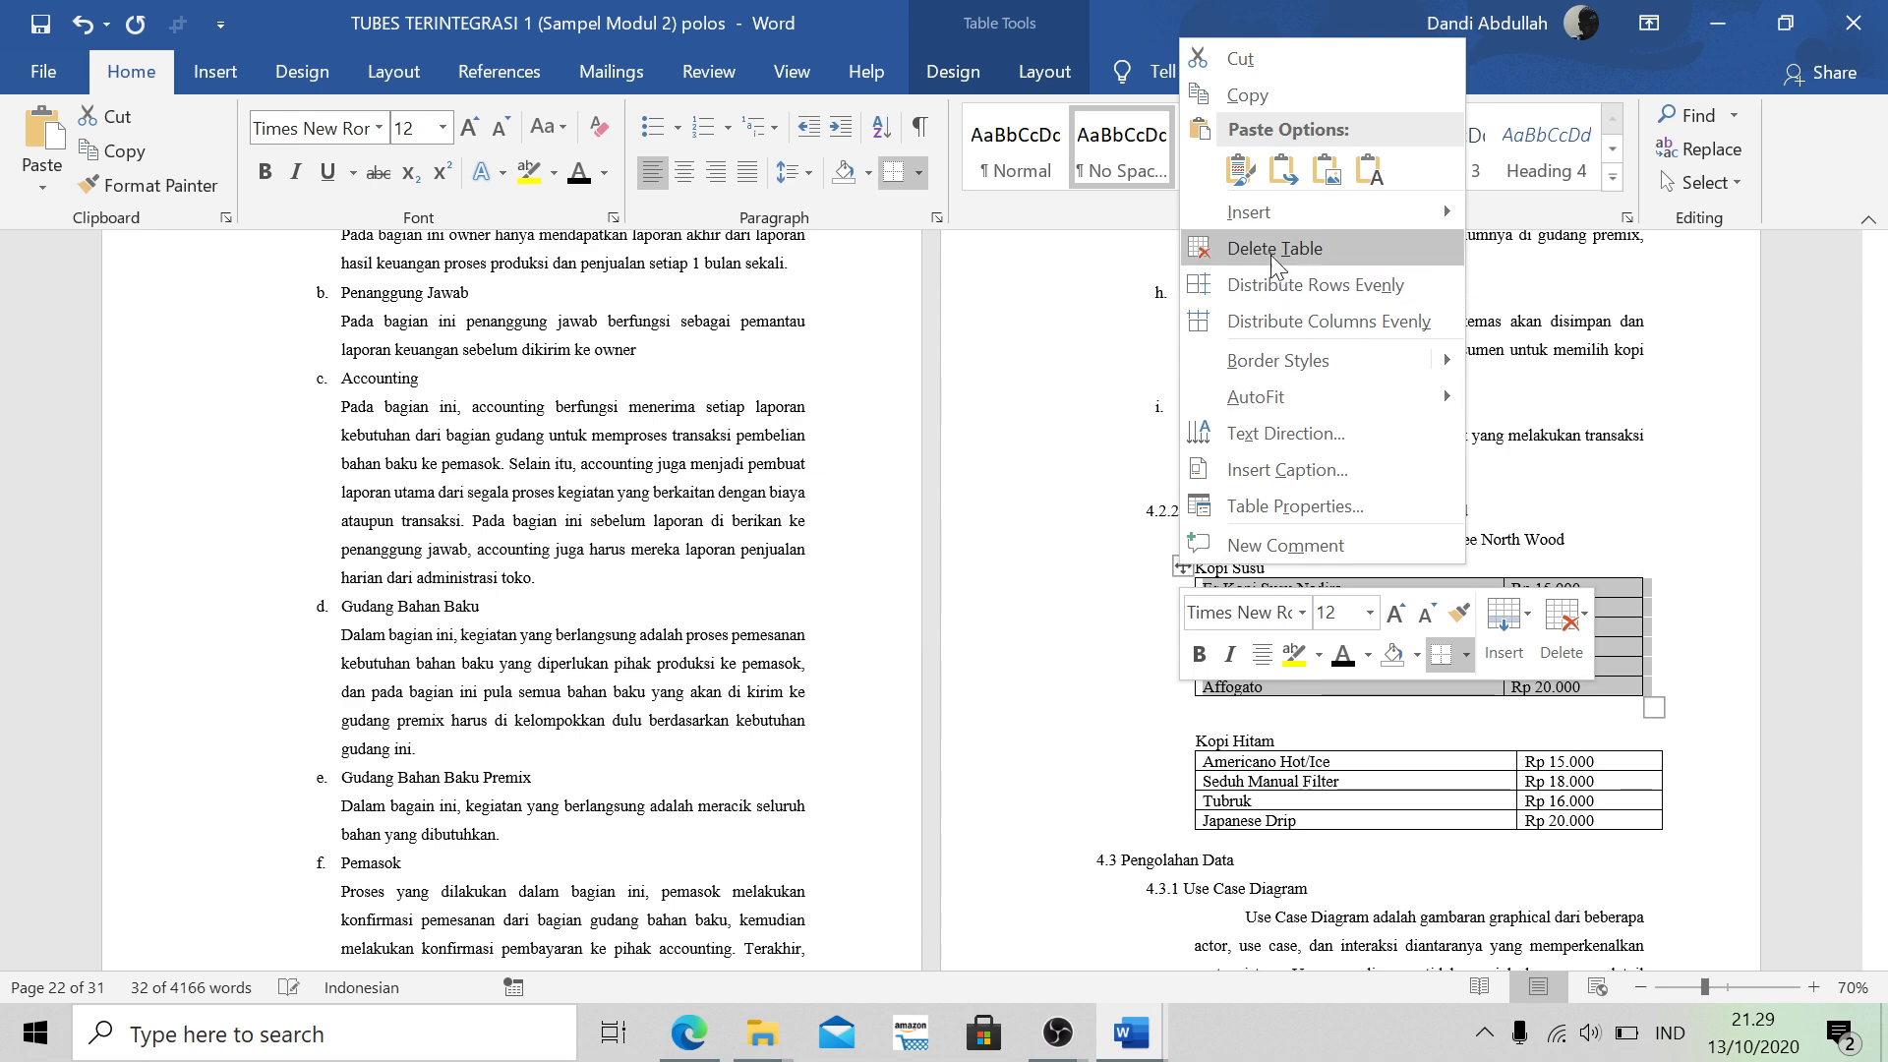
click(1296, 467)
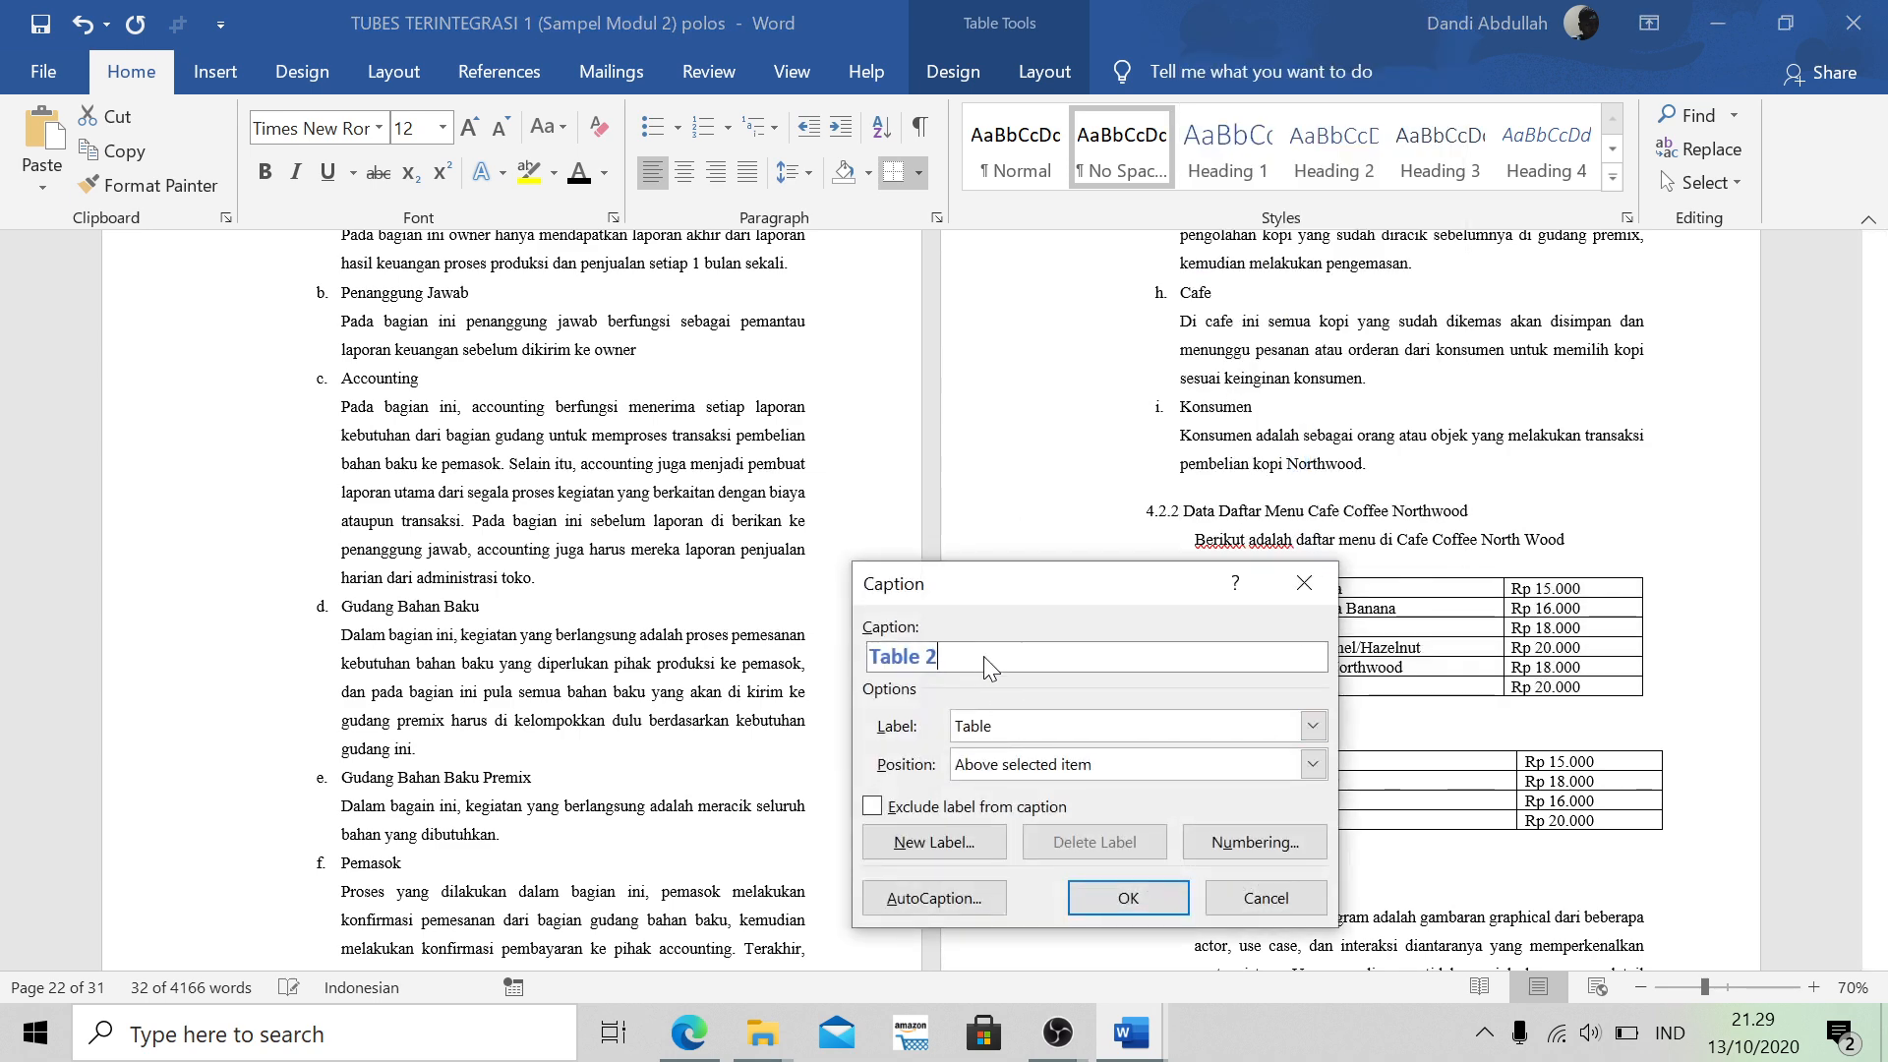
text(Daftar Menu)
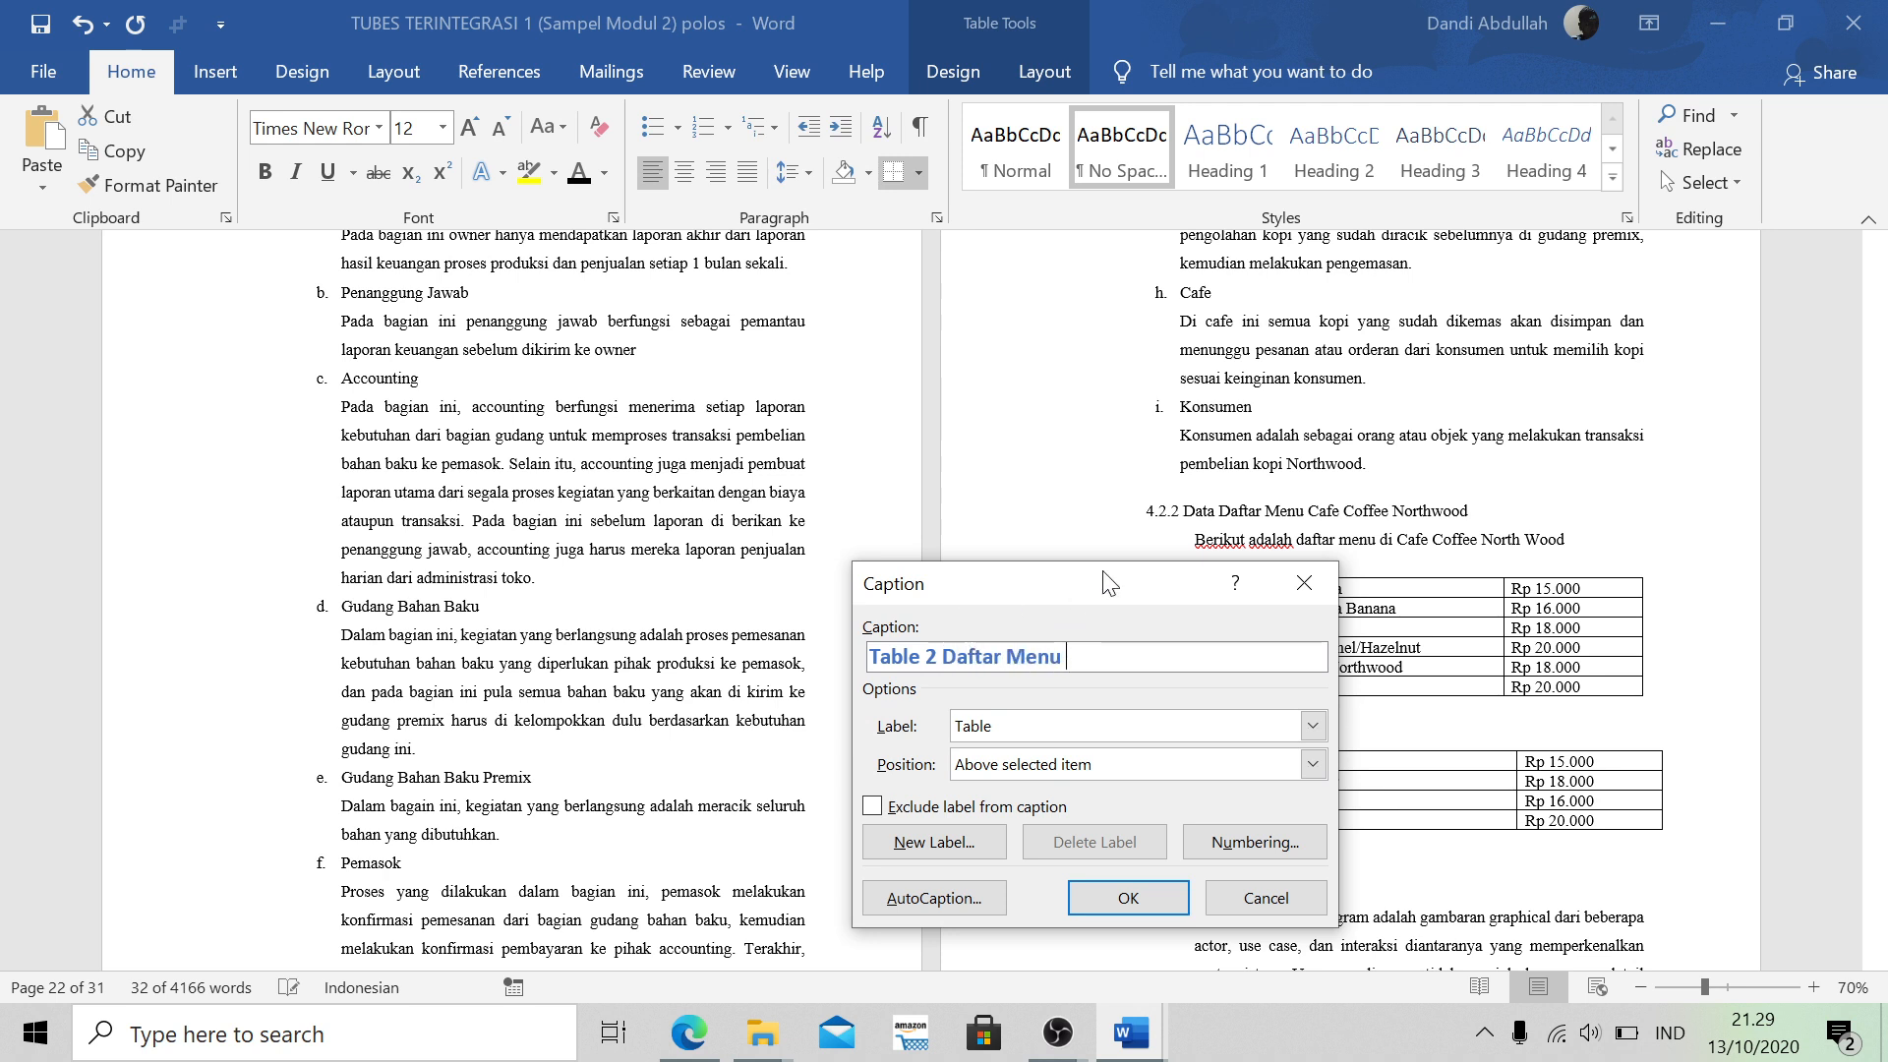
drag(1109, 583, 1032, 576)
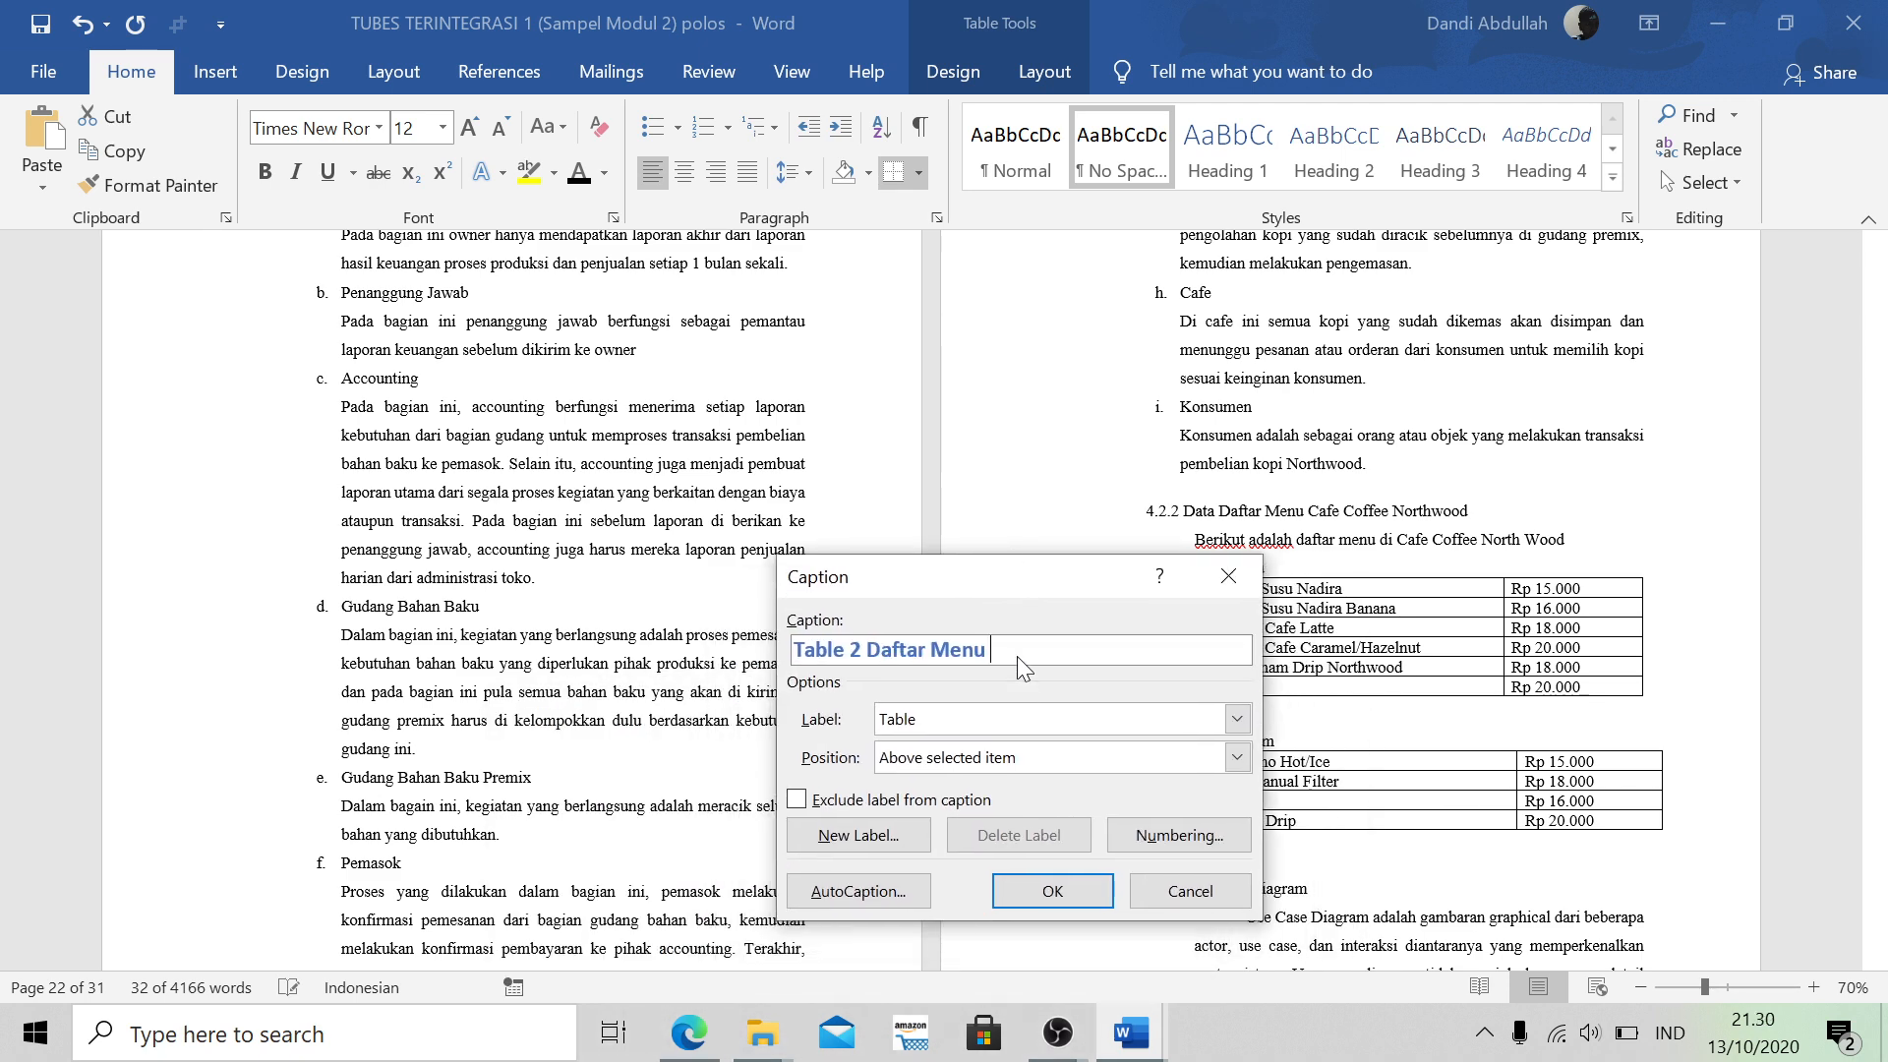
text(Kopi Susu)
click(900, 723)
click(901, 723)
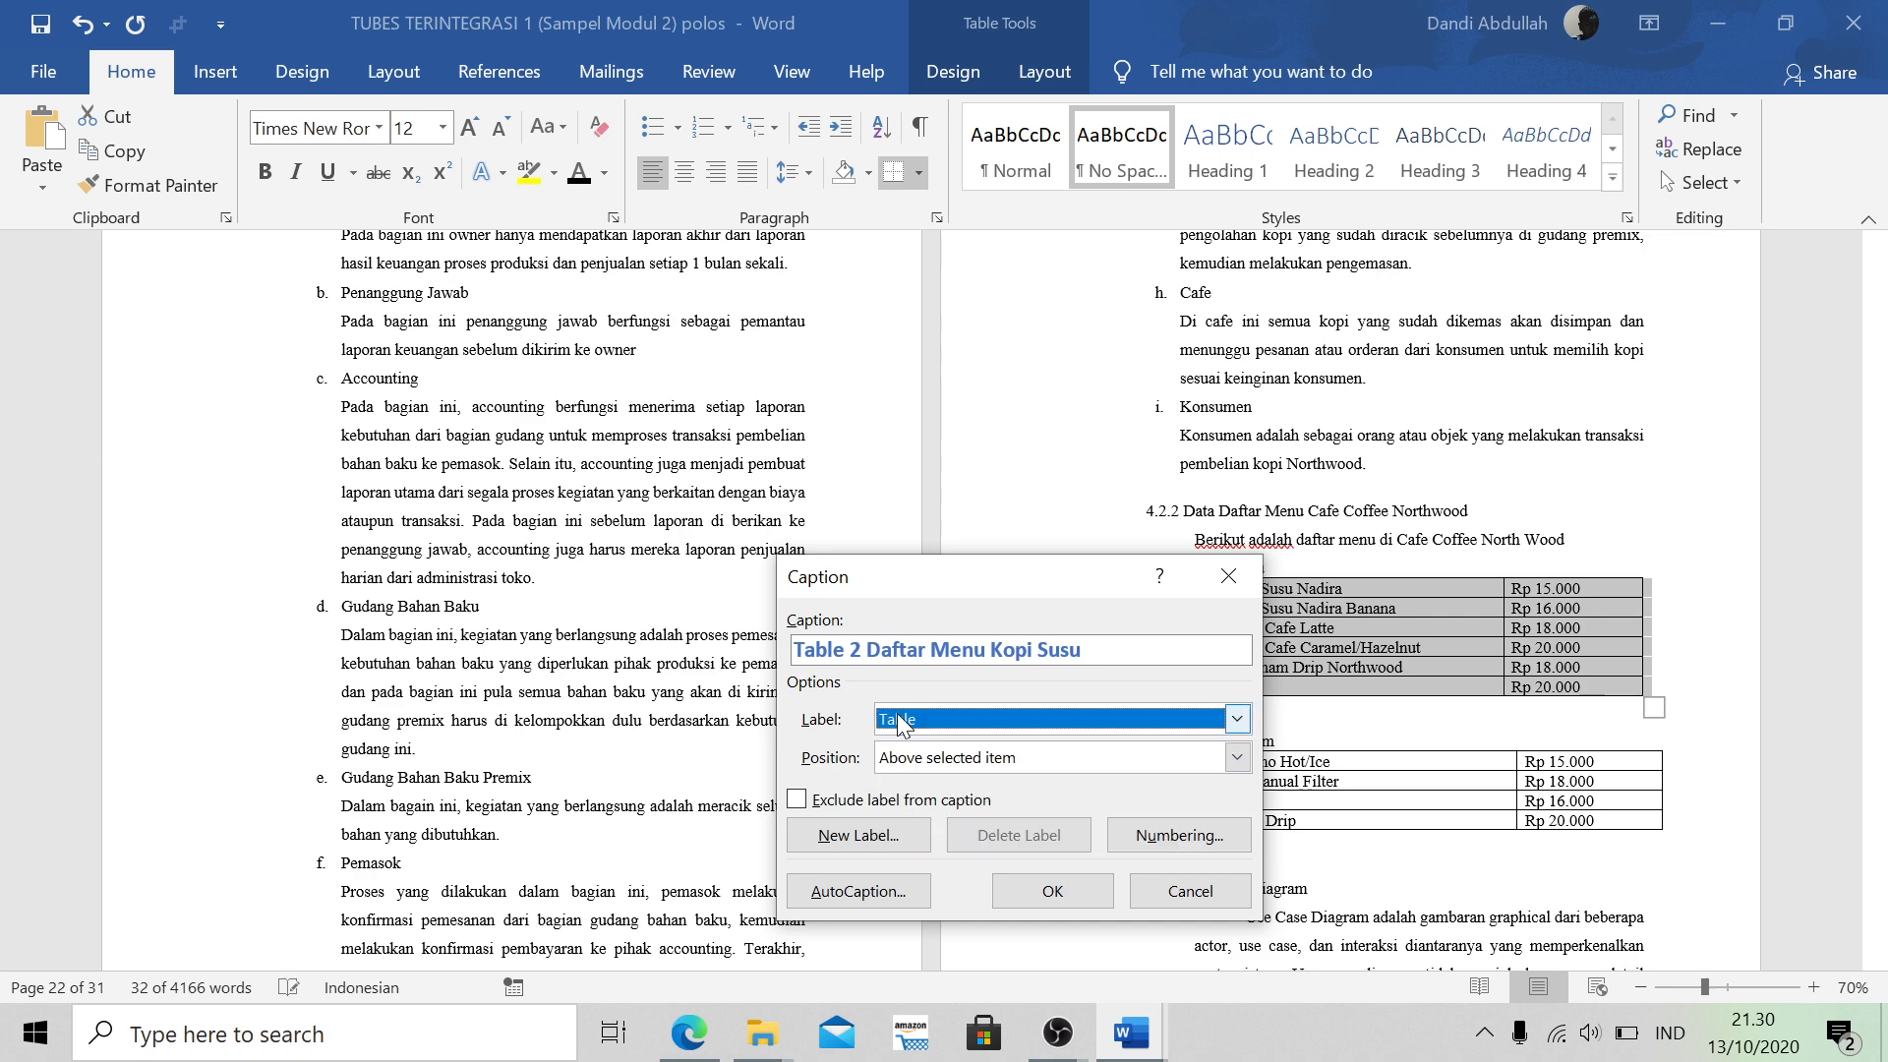
click(922, 768)
click(922, 784)
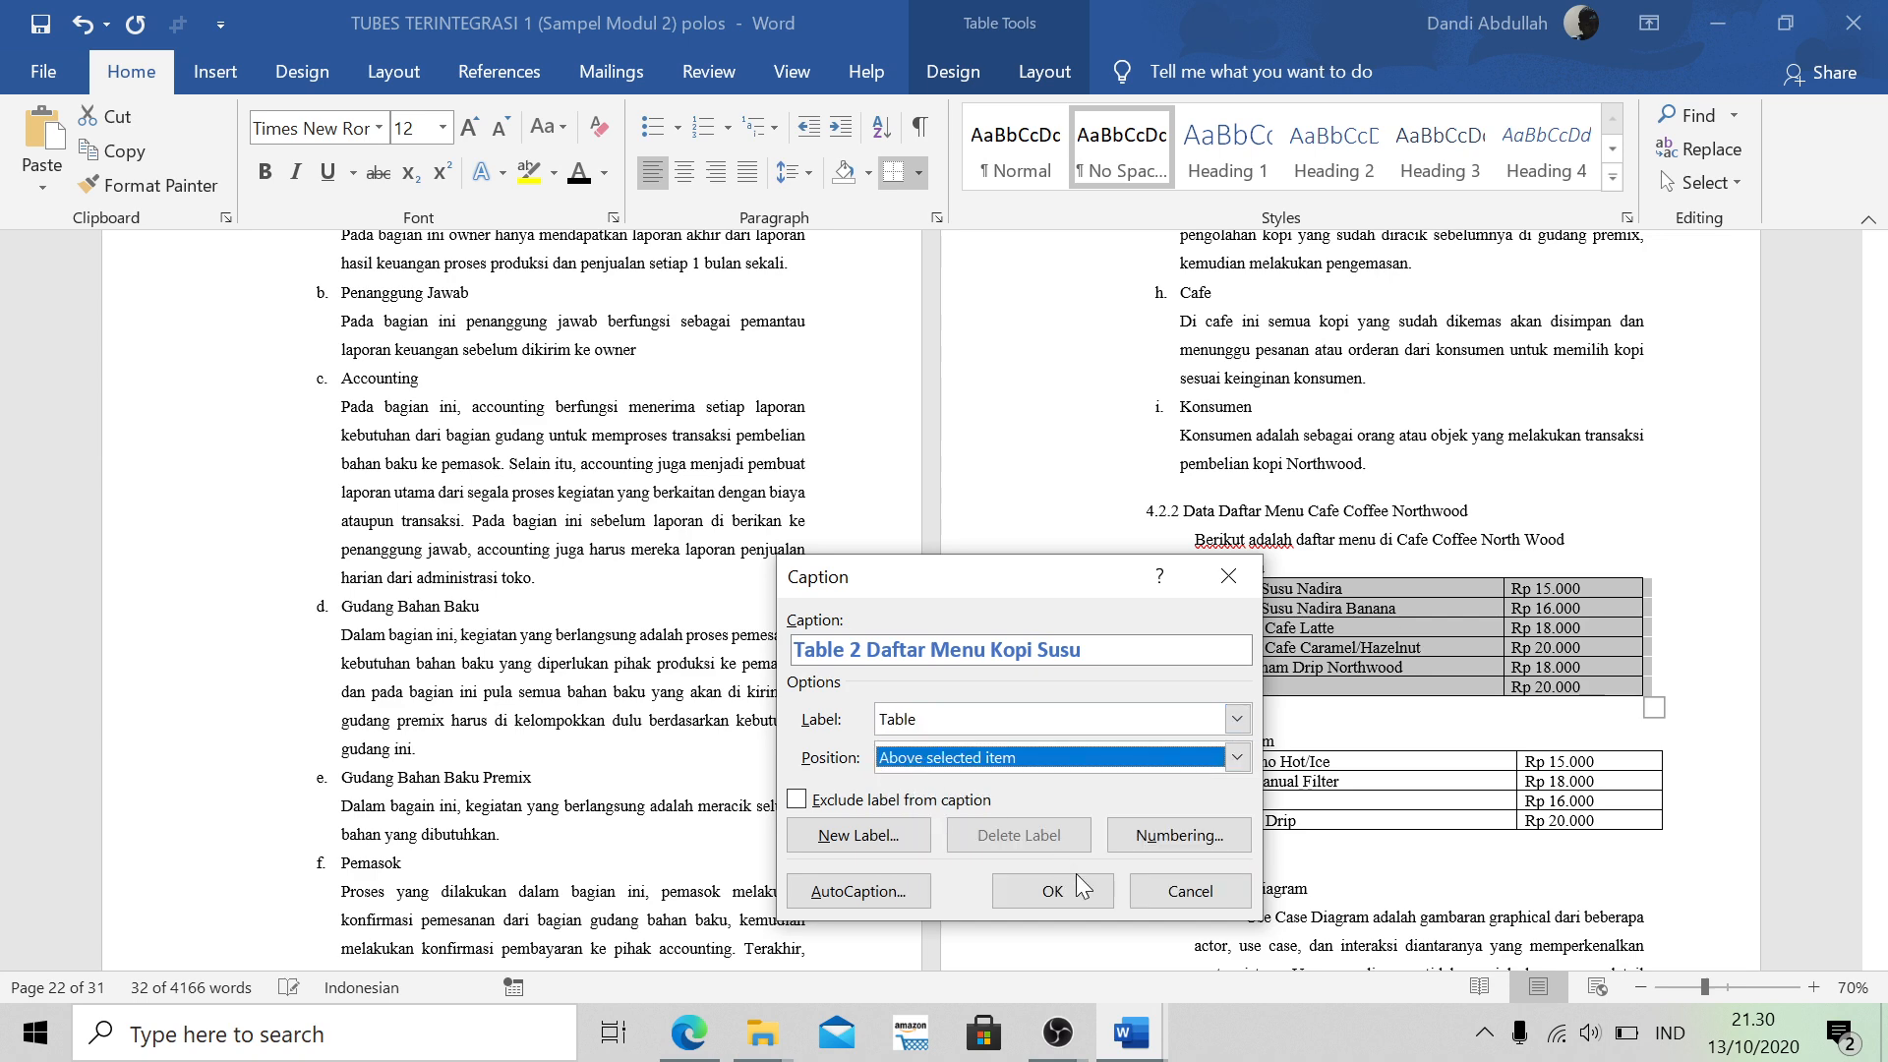
click(1072, 889)
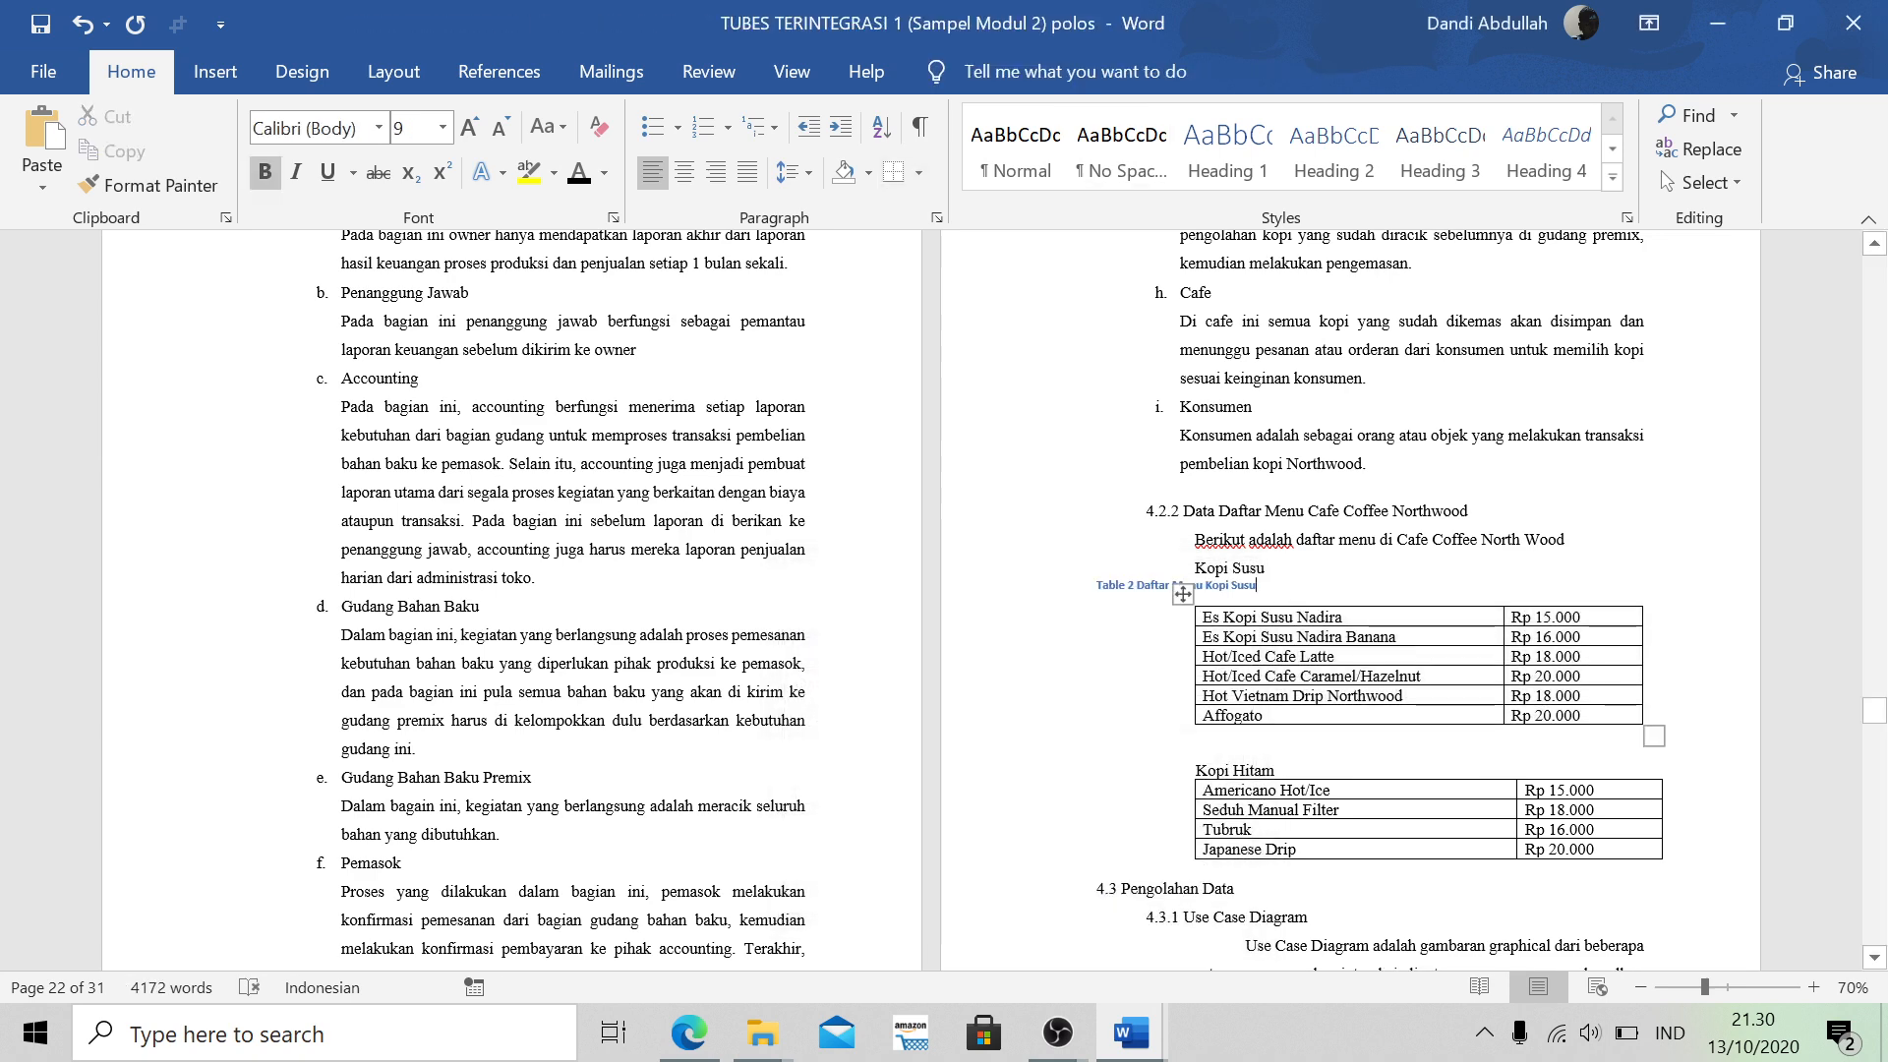
click(686, 174)
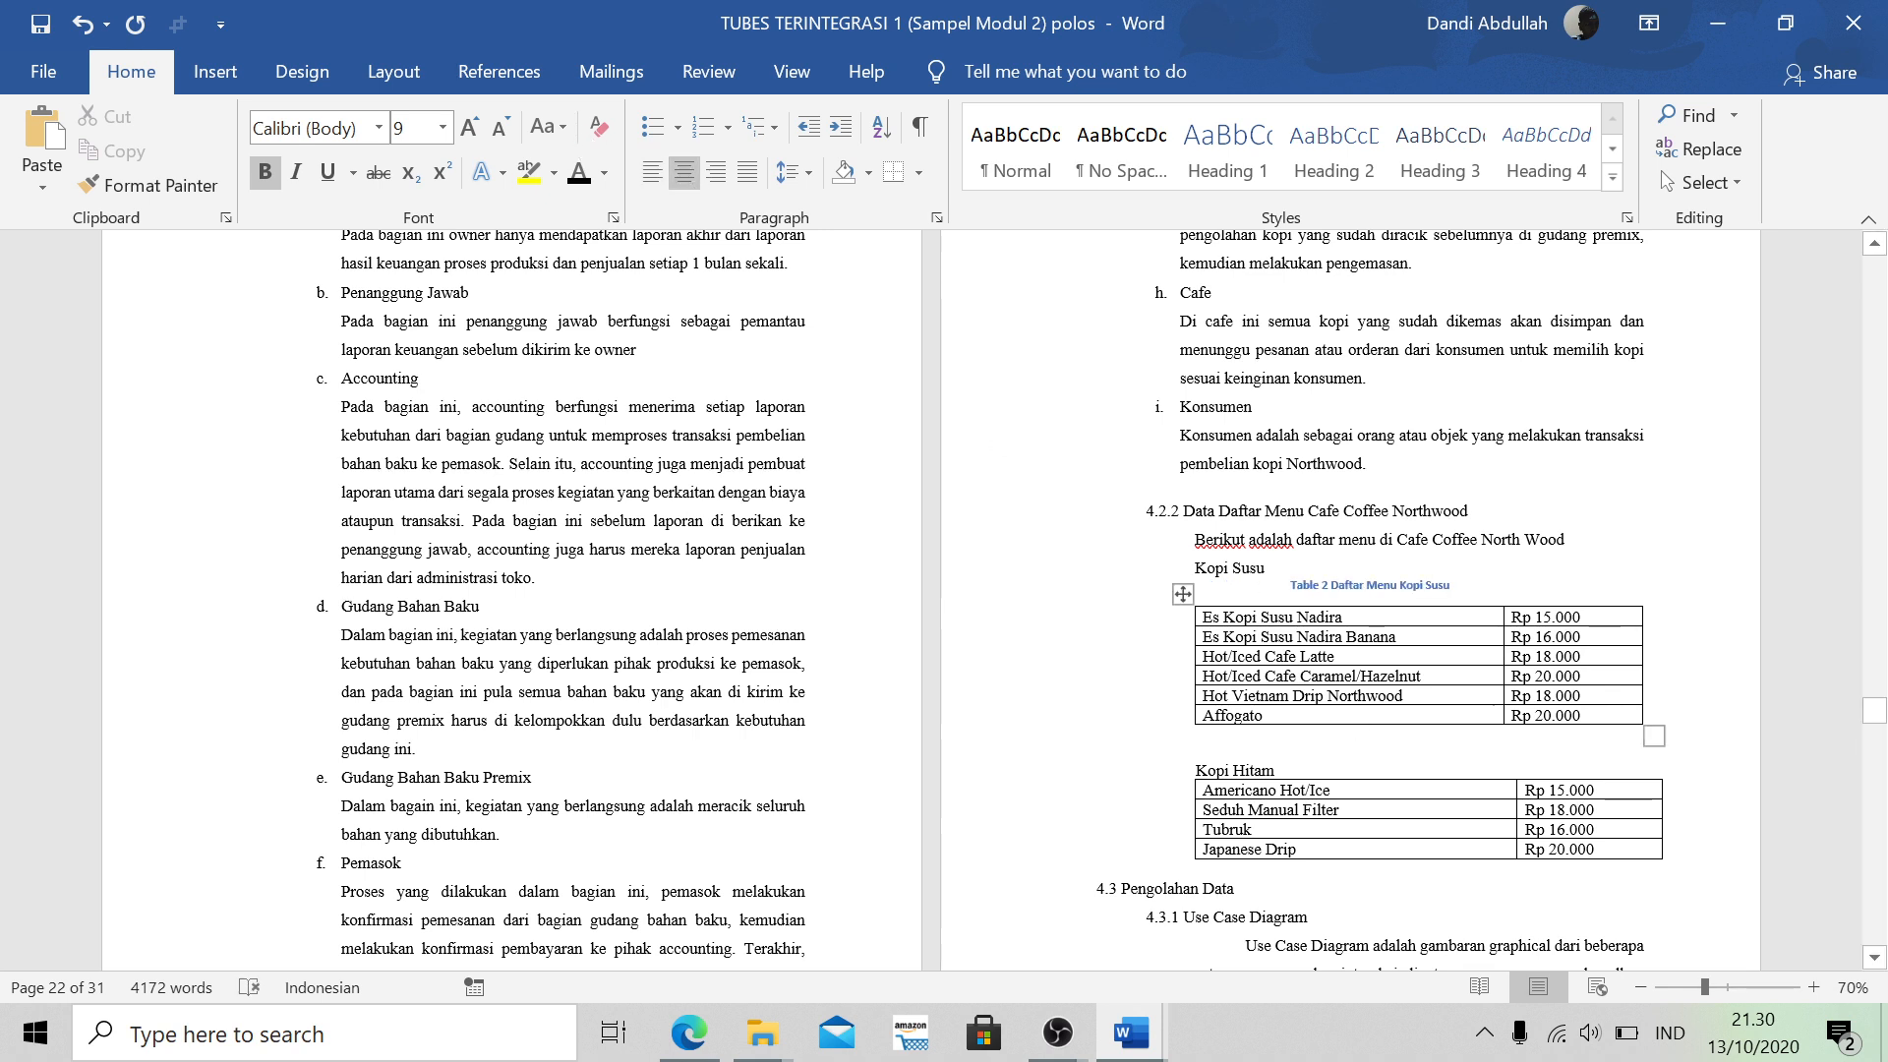
Add a blank line below the Kopi Hitam heading and insert the centred caption "Table 3 Daftar Menu Kopi Hitam" above its table
click(1353, 773)
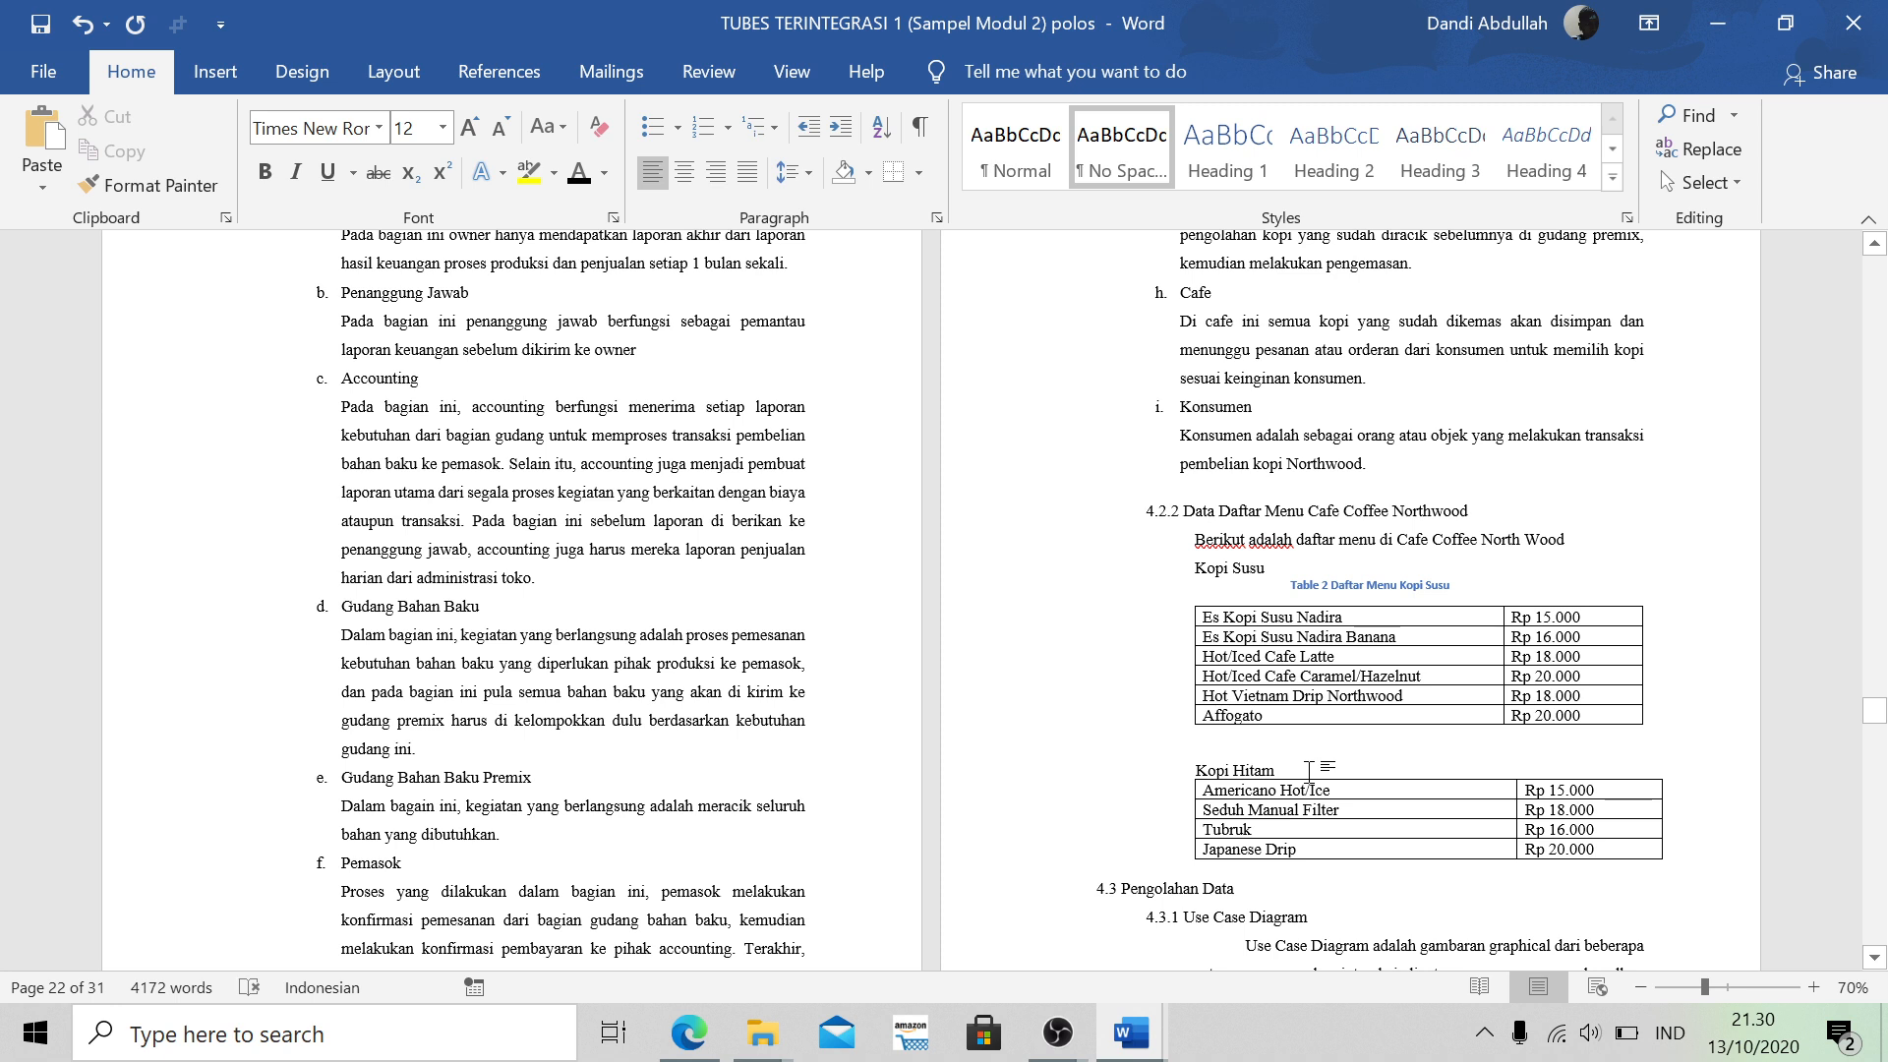
key(Return)
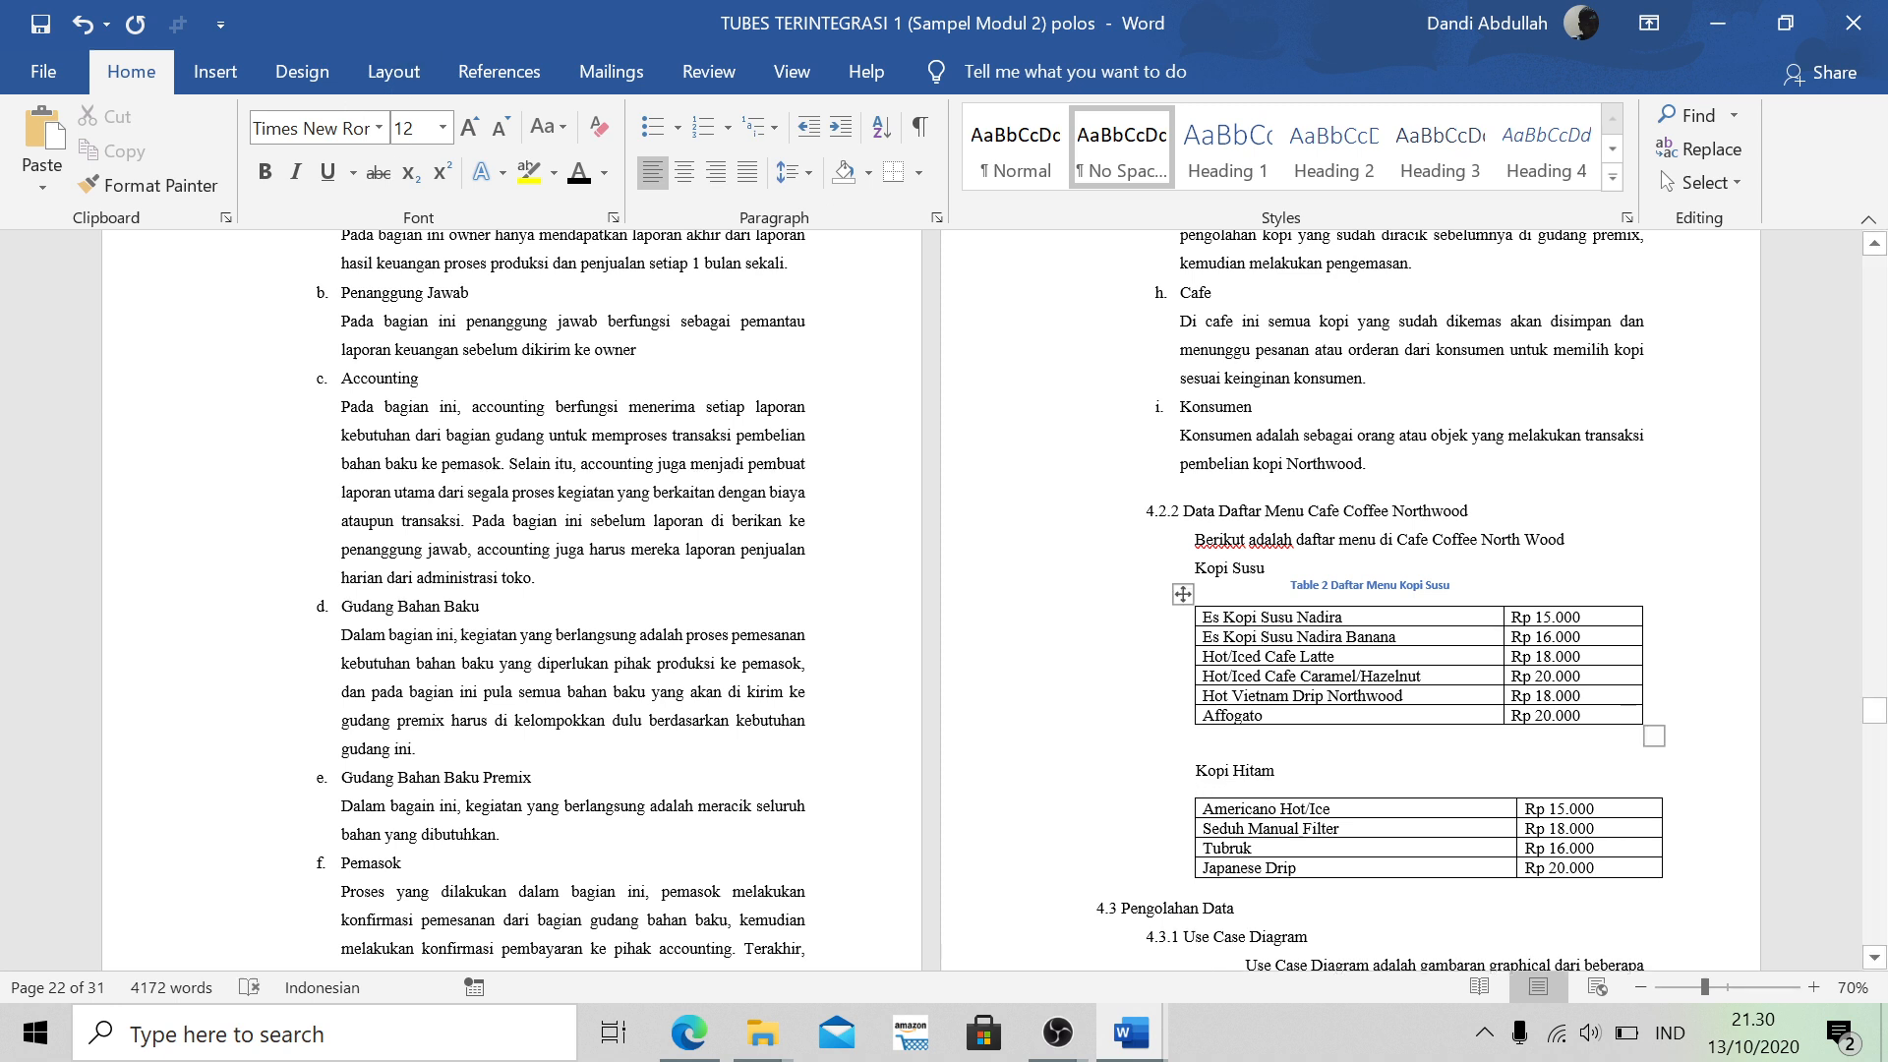
click(1182, 786)
click(1182, 787)
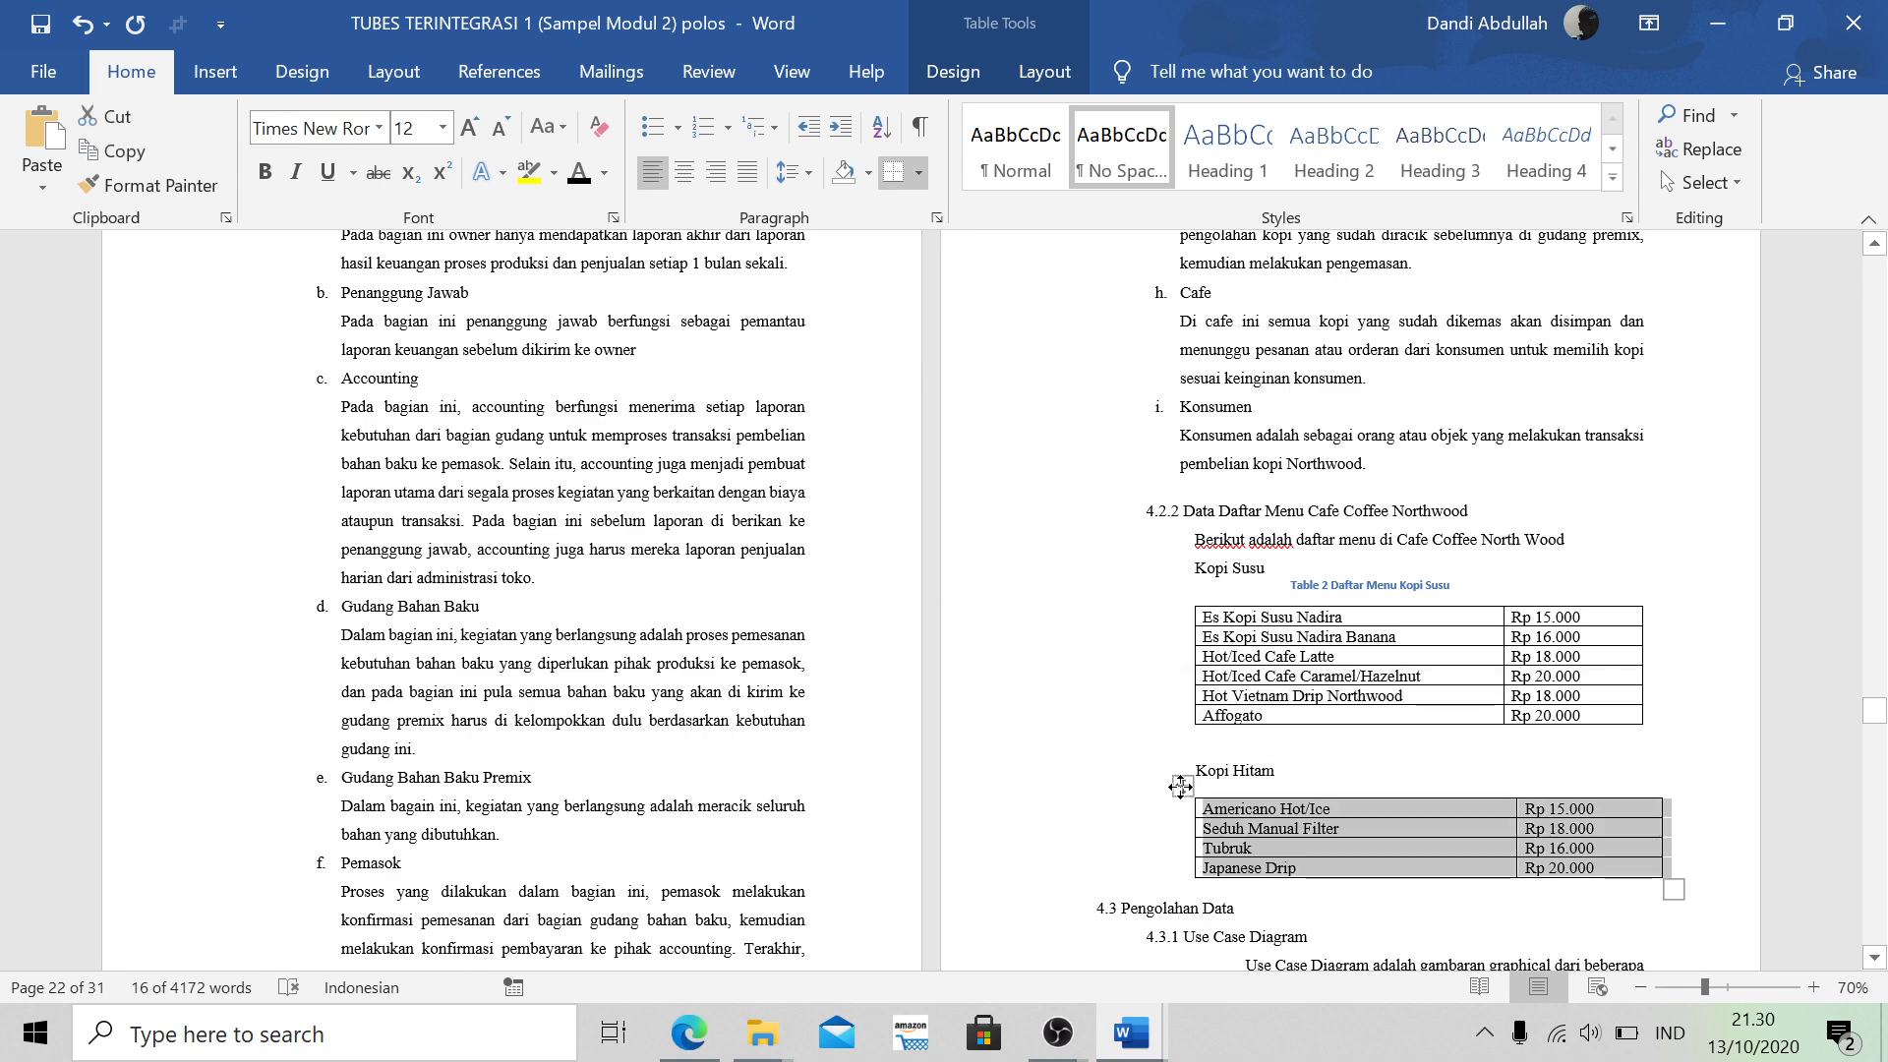
right_click(1182, 787)
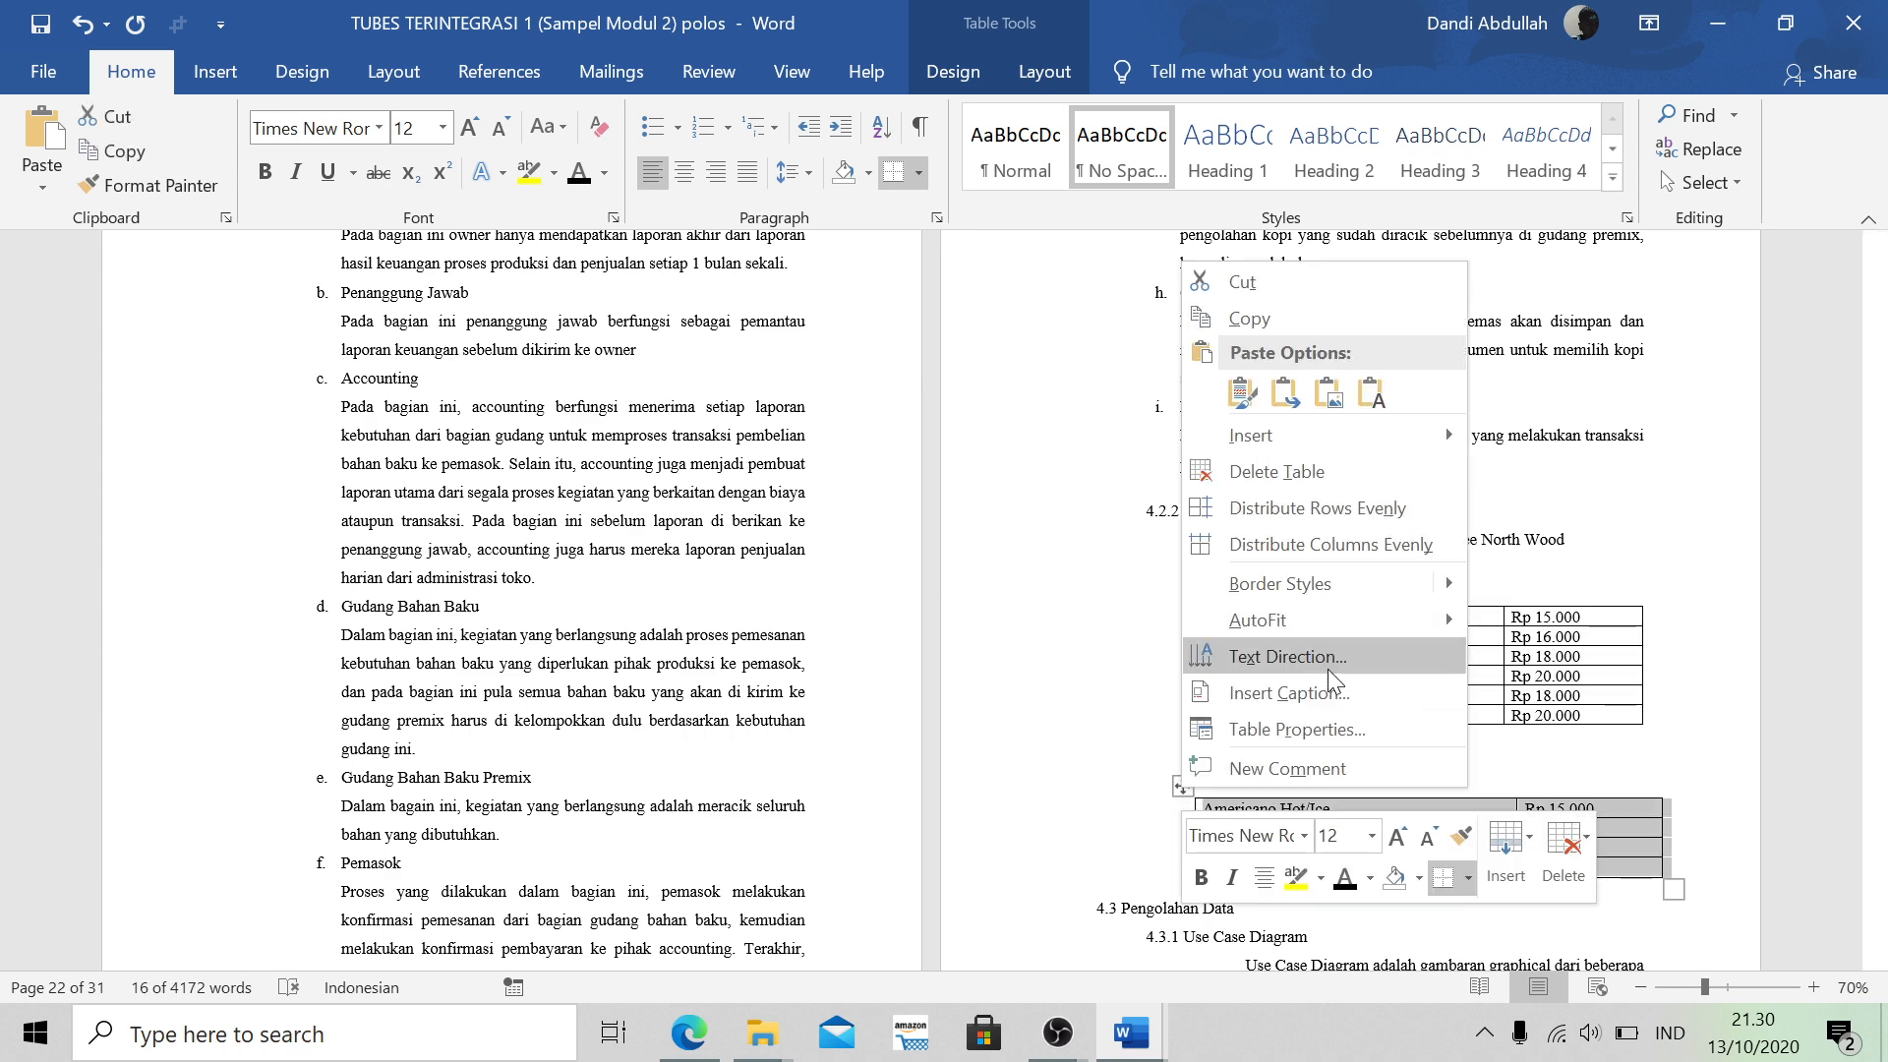
click(1341, 692)
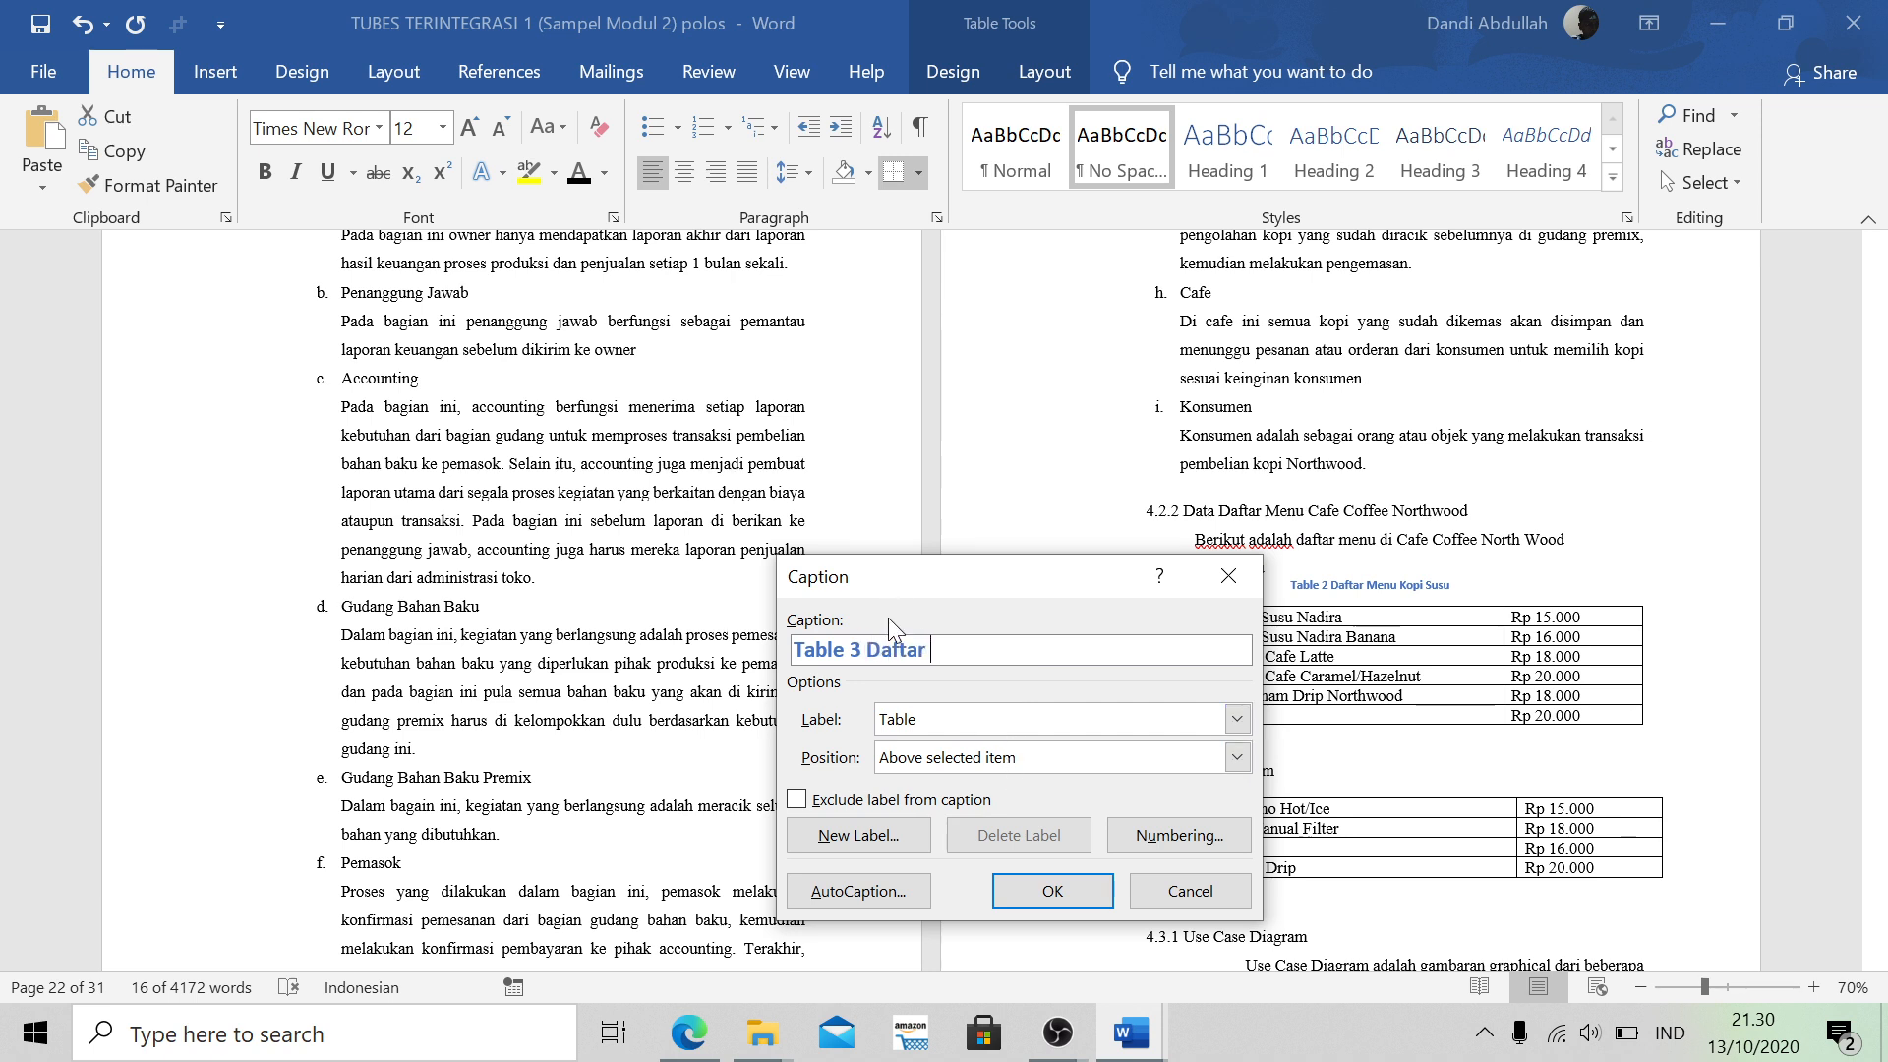
text(Daftar Menu Kopi Hitam)
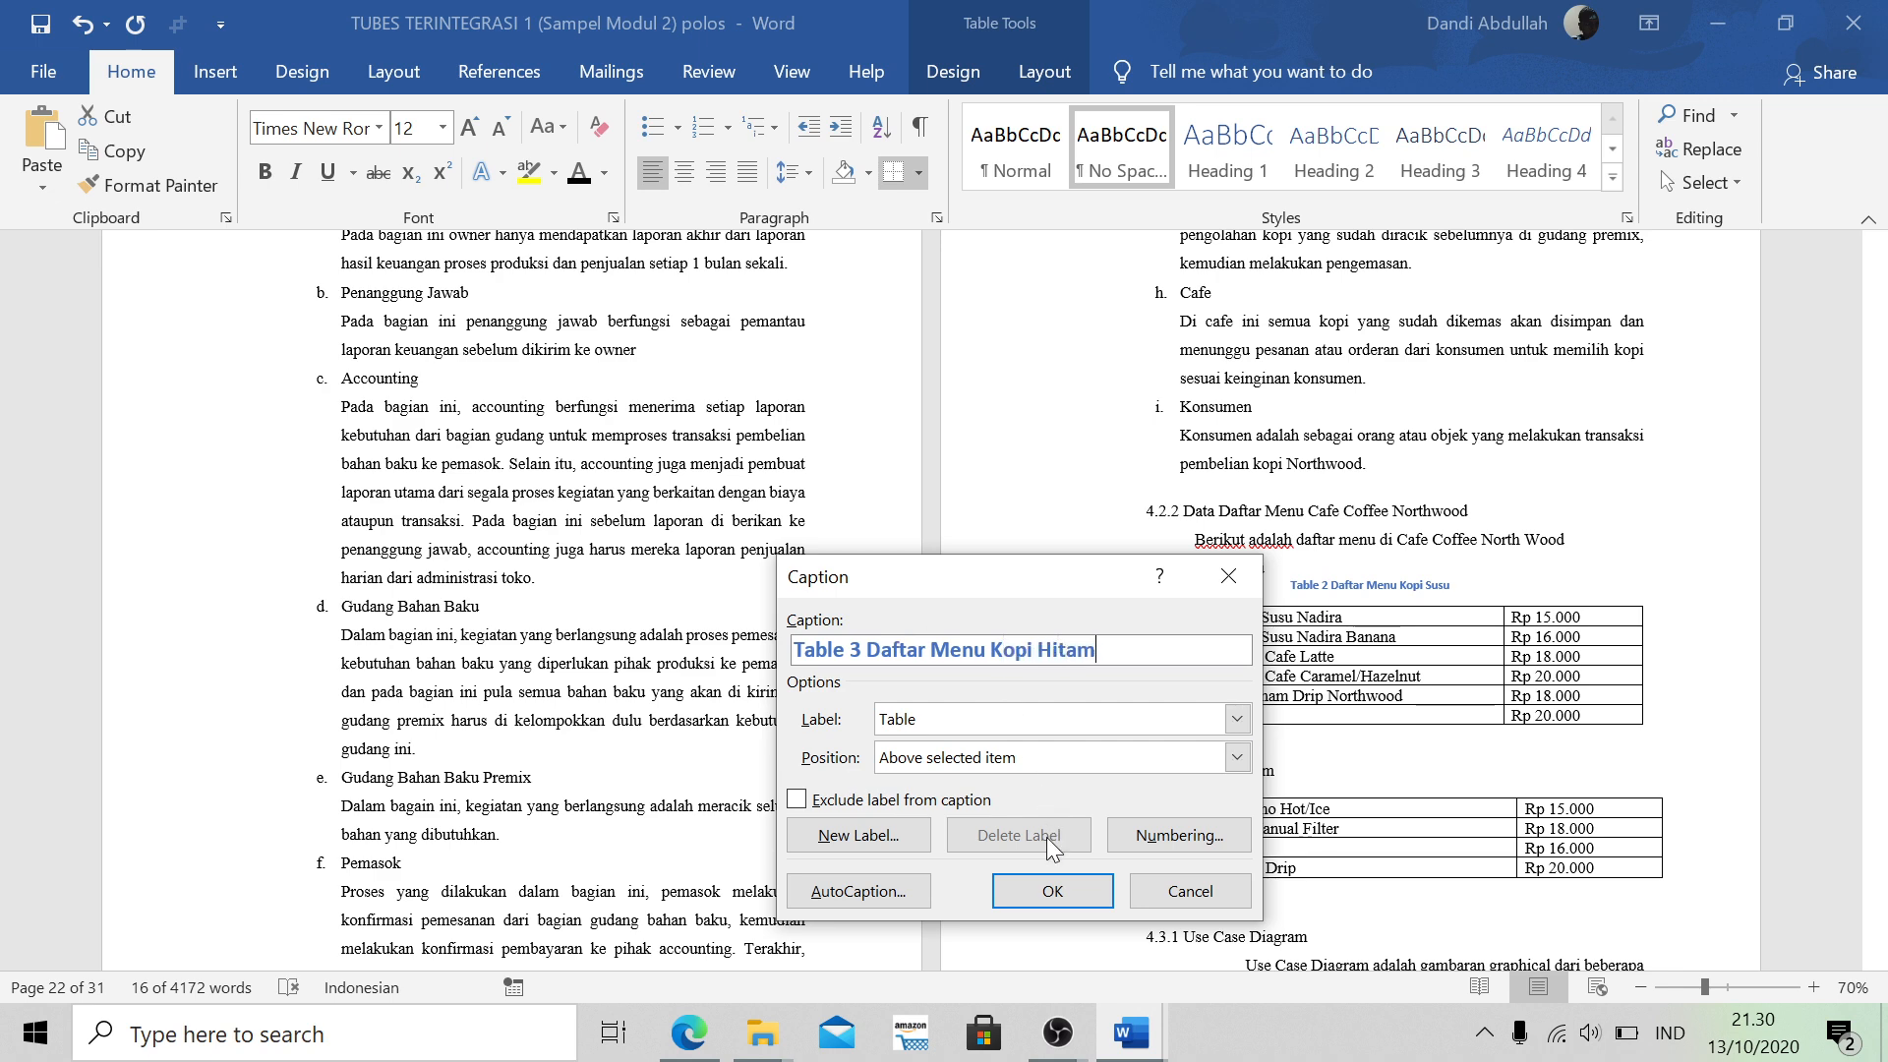
click(1052, 891)
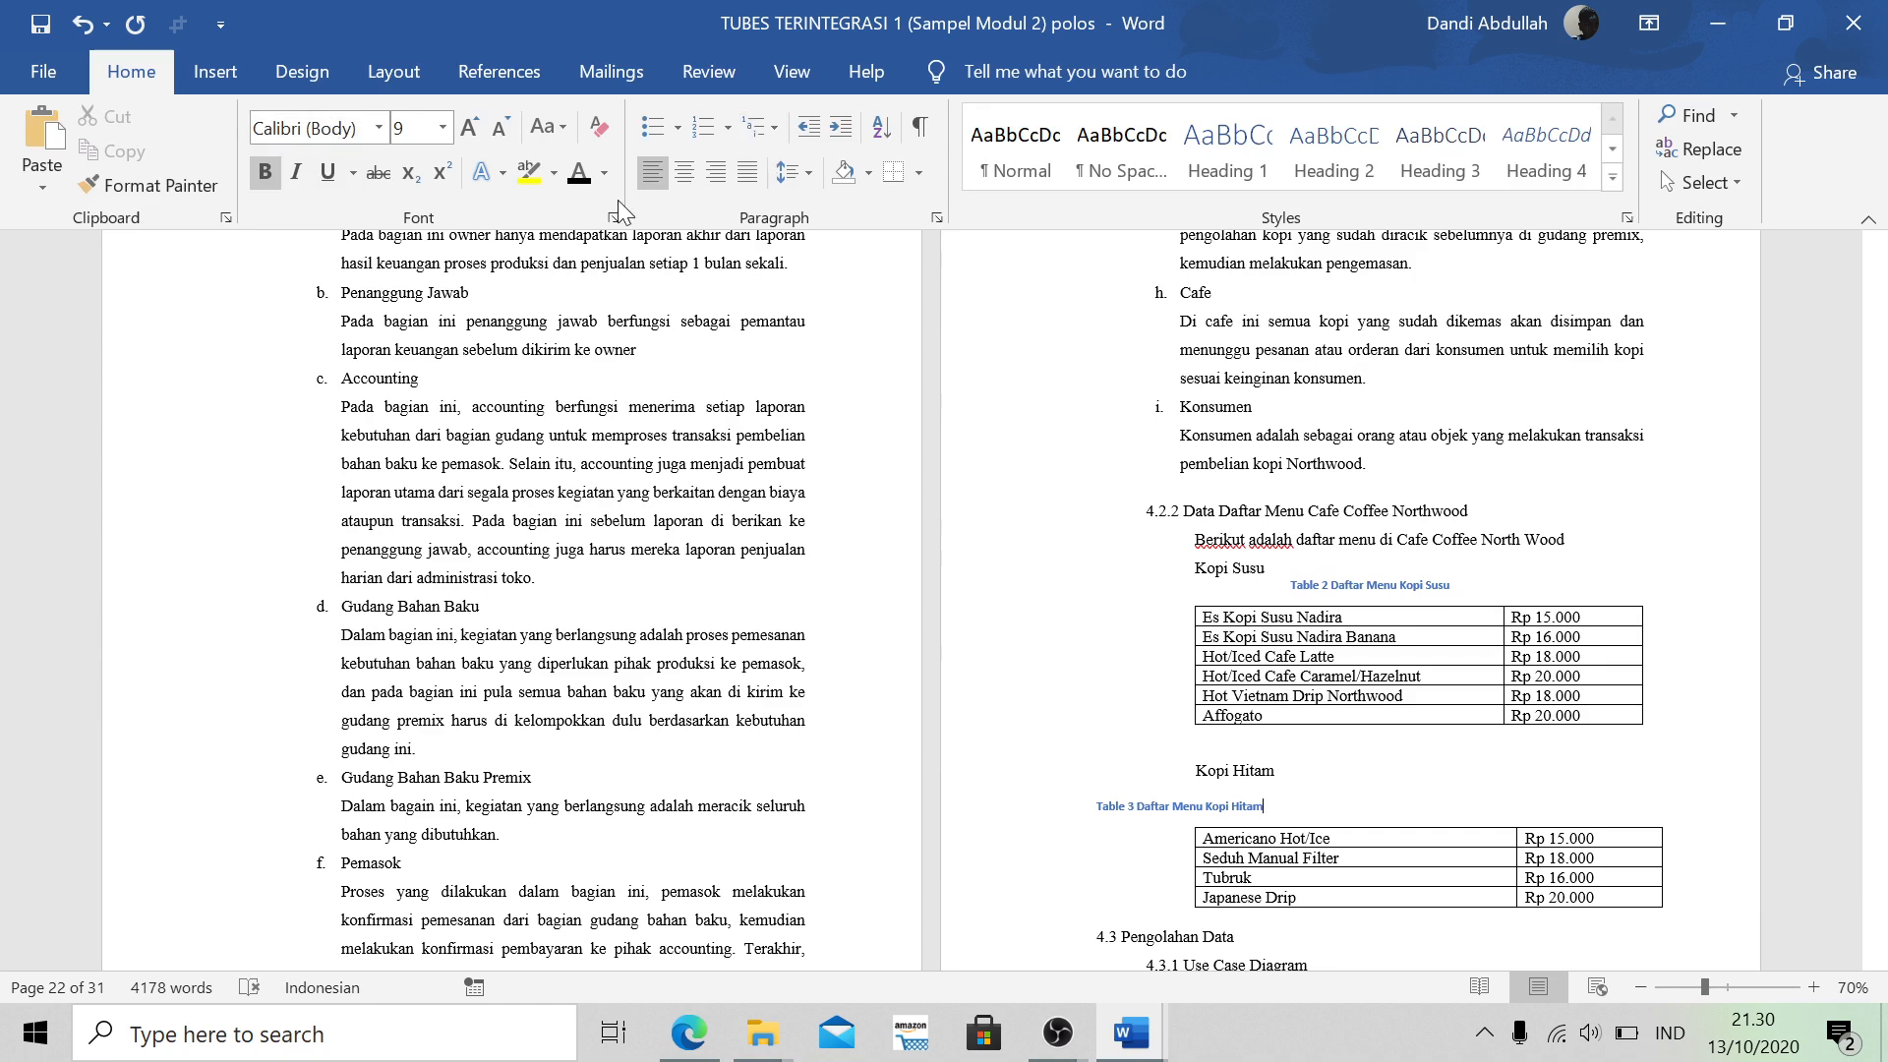
click(685, 173)
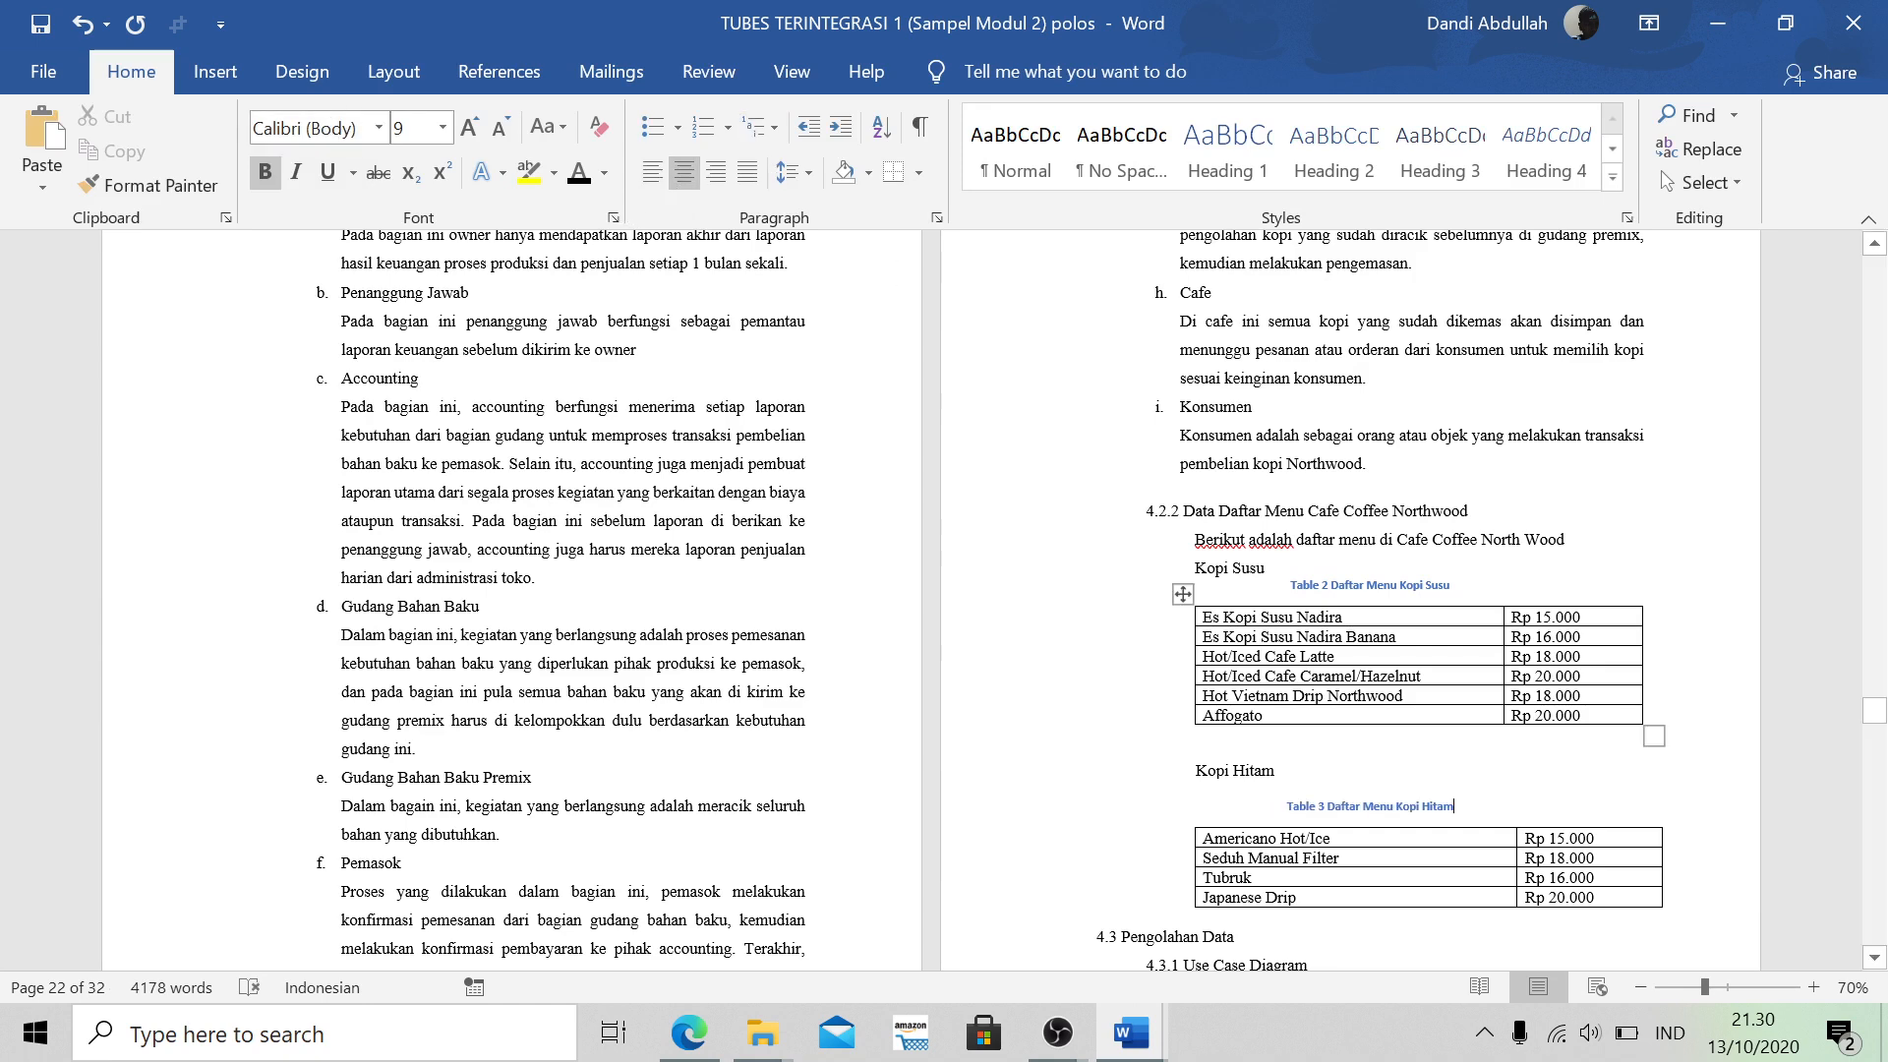
Look through the rest of the report to review its table and figure captions up to the LAMPIRAN page
scroll(944, 550, down, 3)
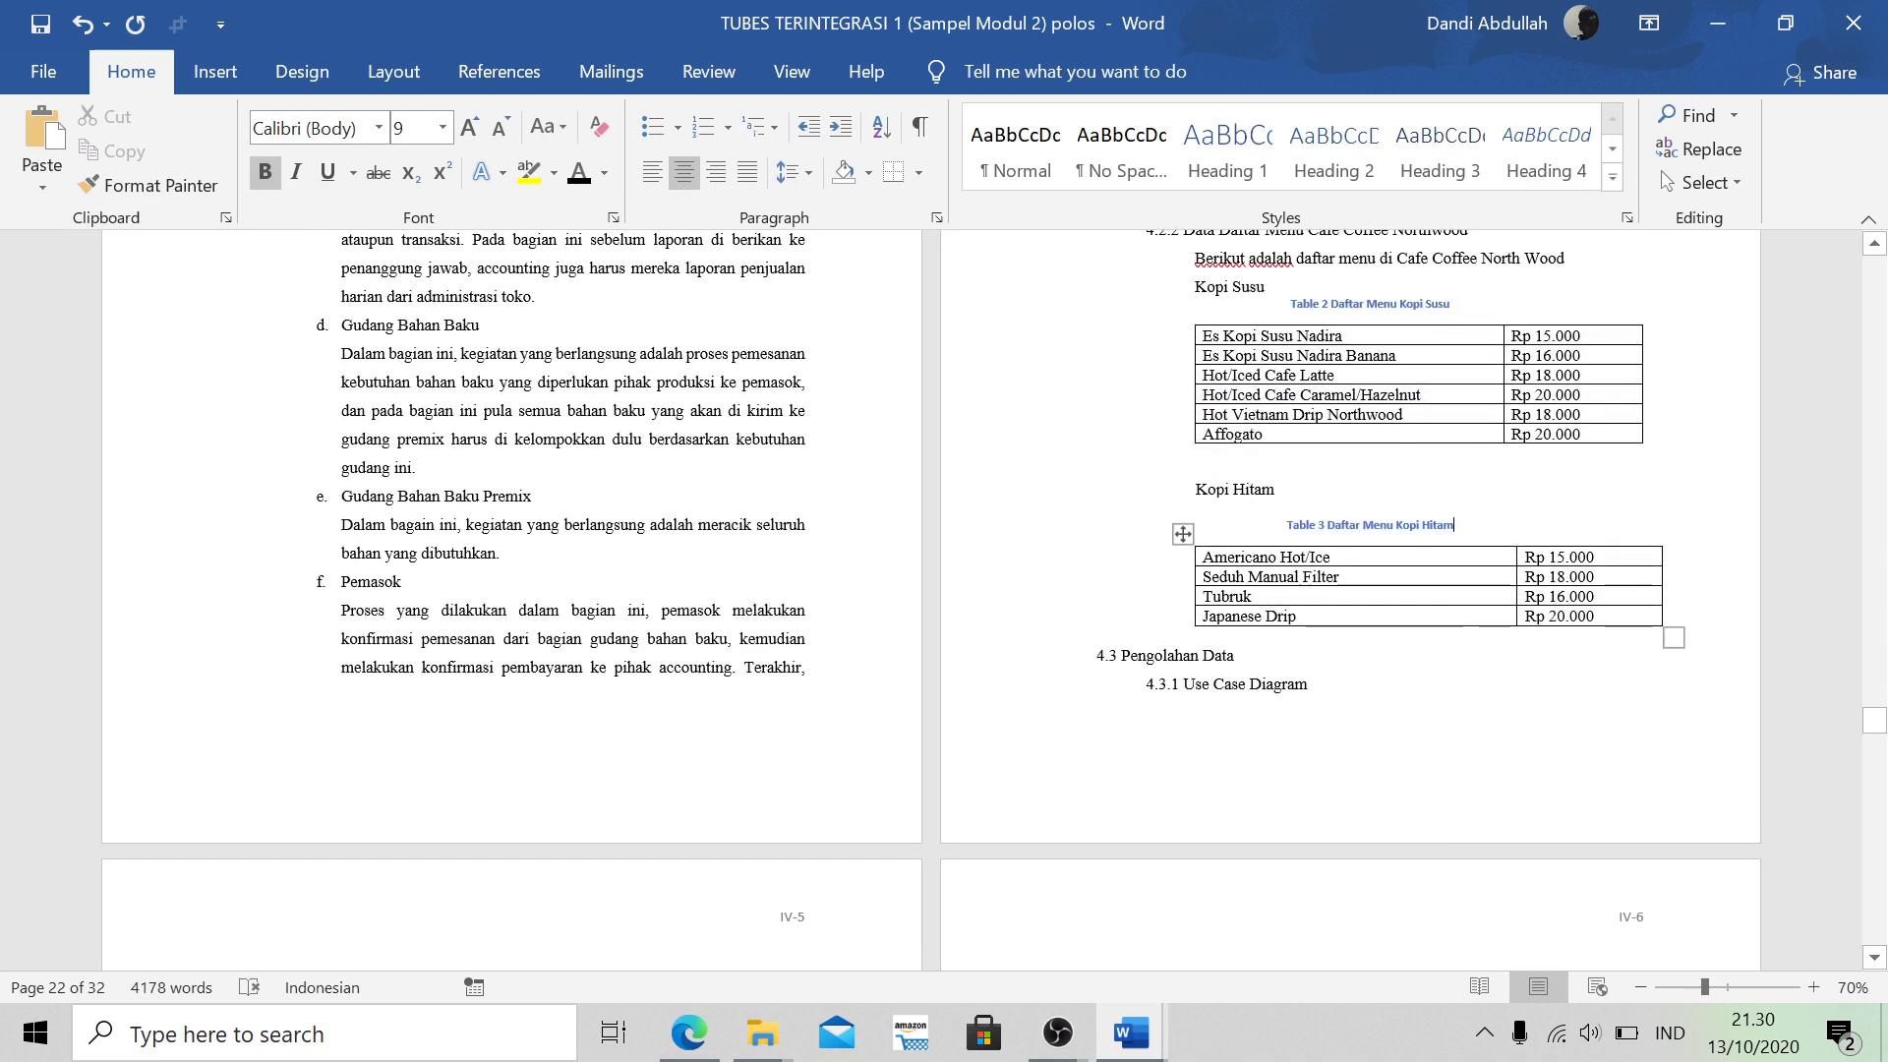
scroll(1419, 675, up, 6)
scroll(1420, 676, down, 7)
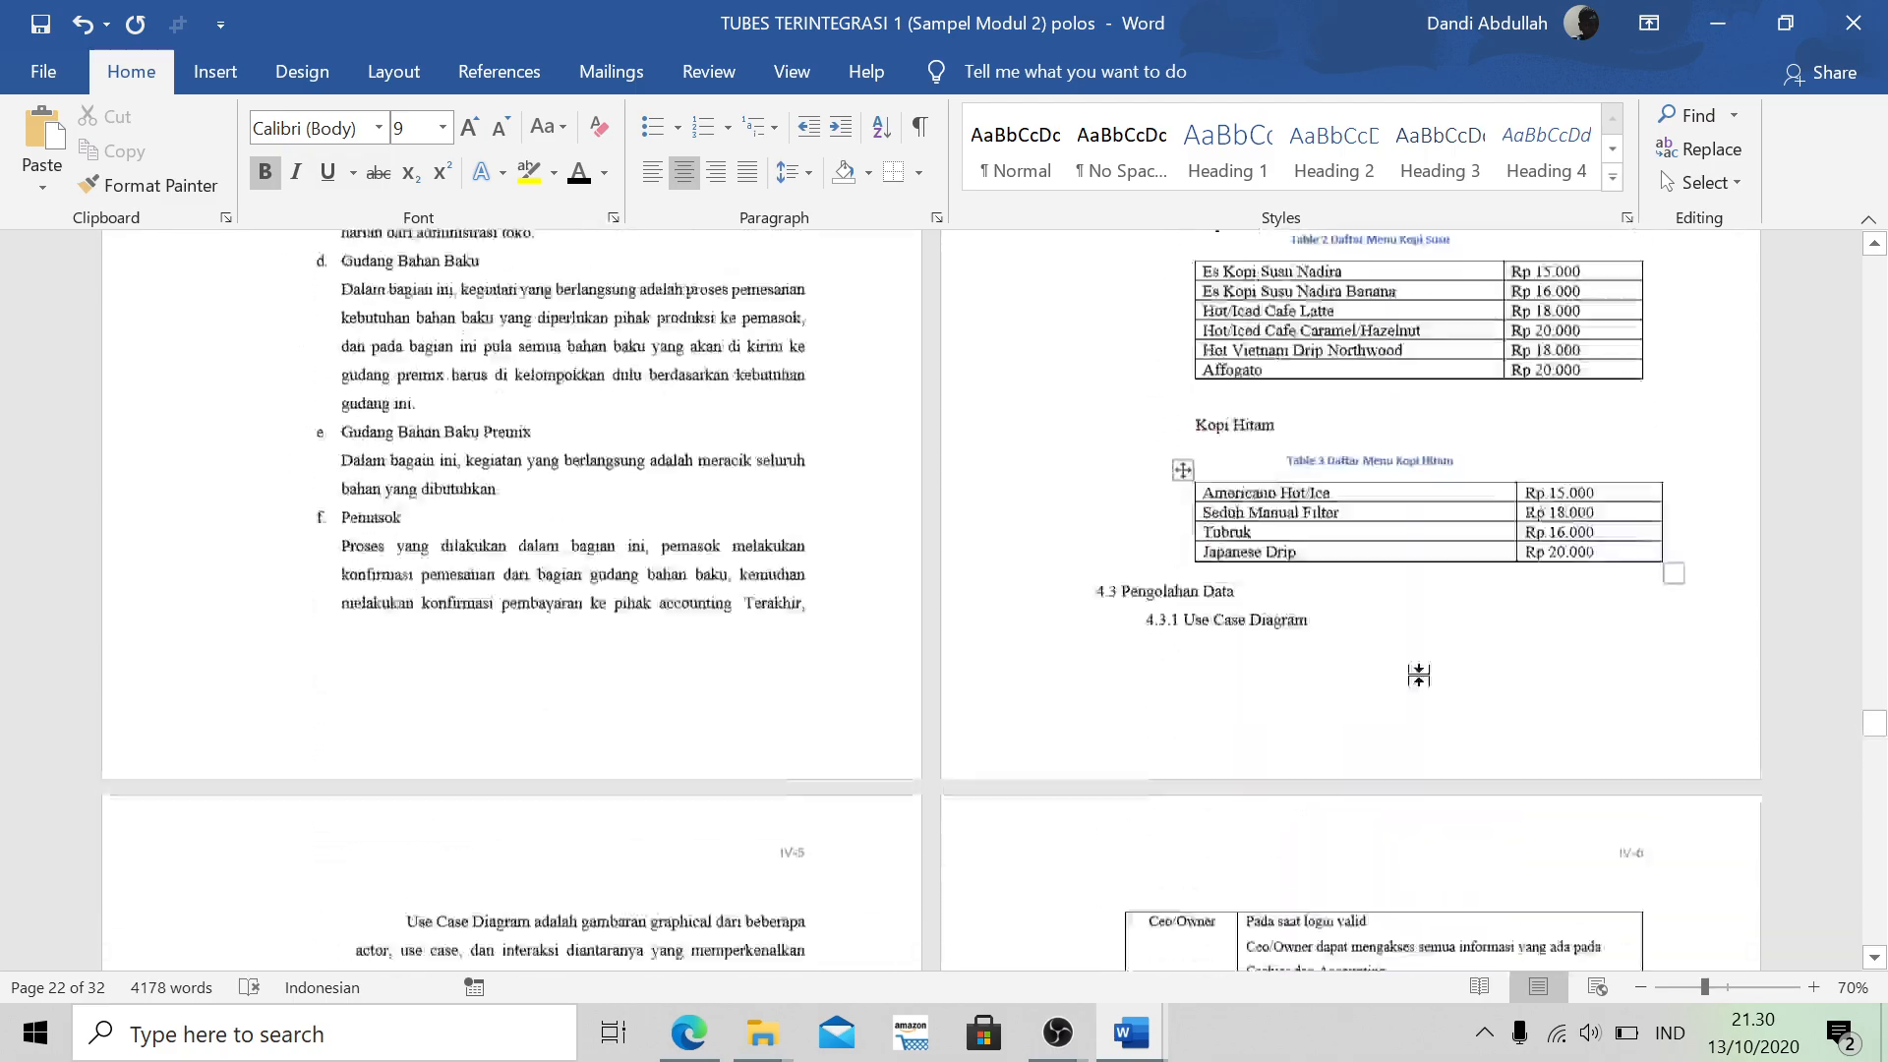
scroll(1419, 676, down, 15)
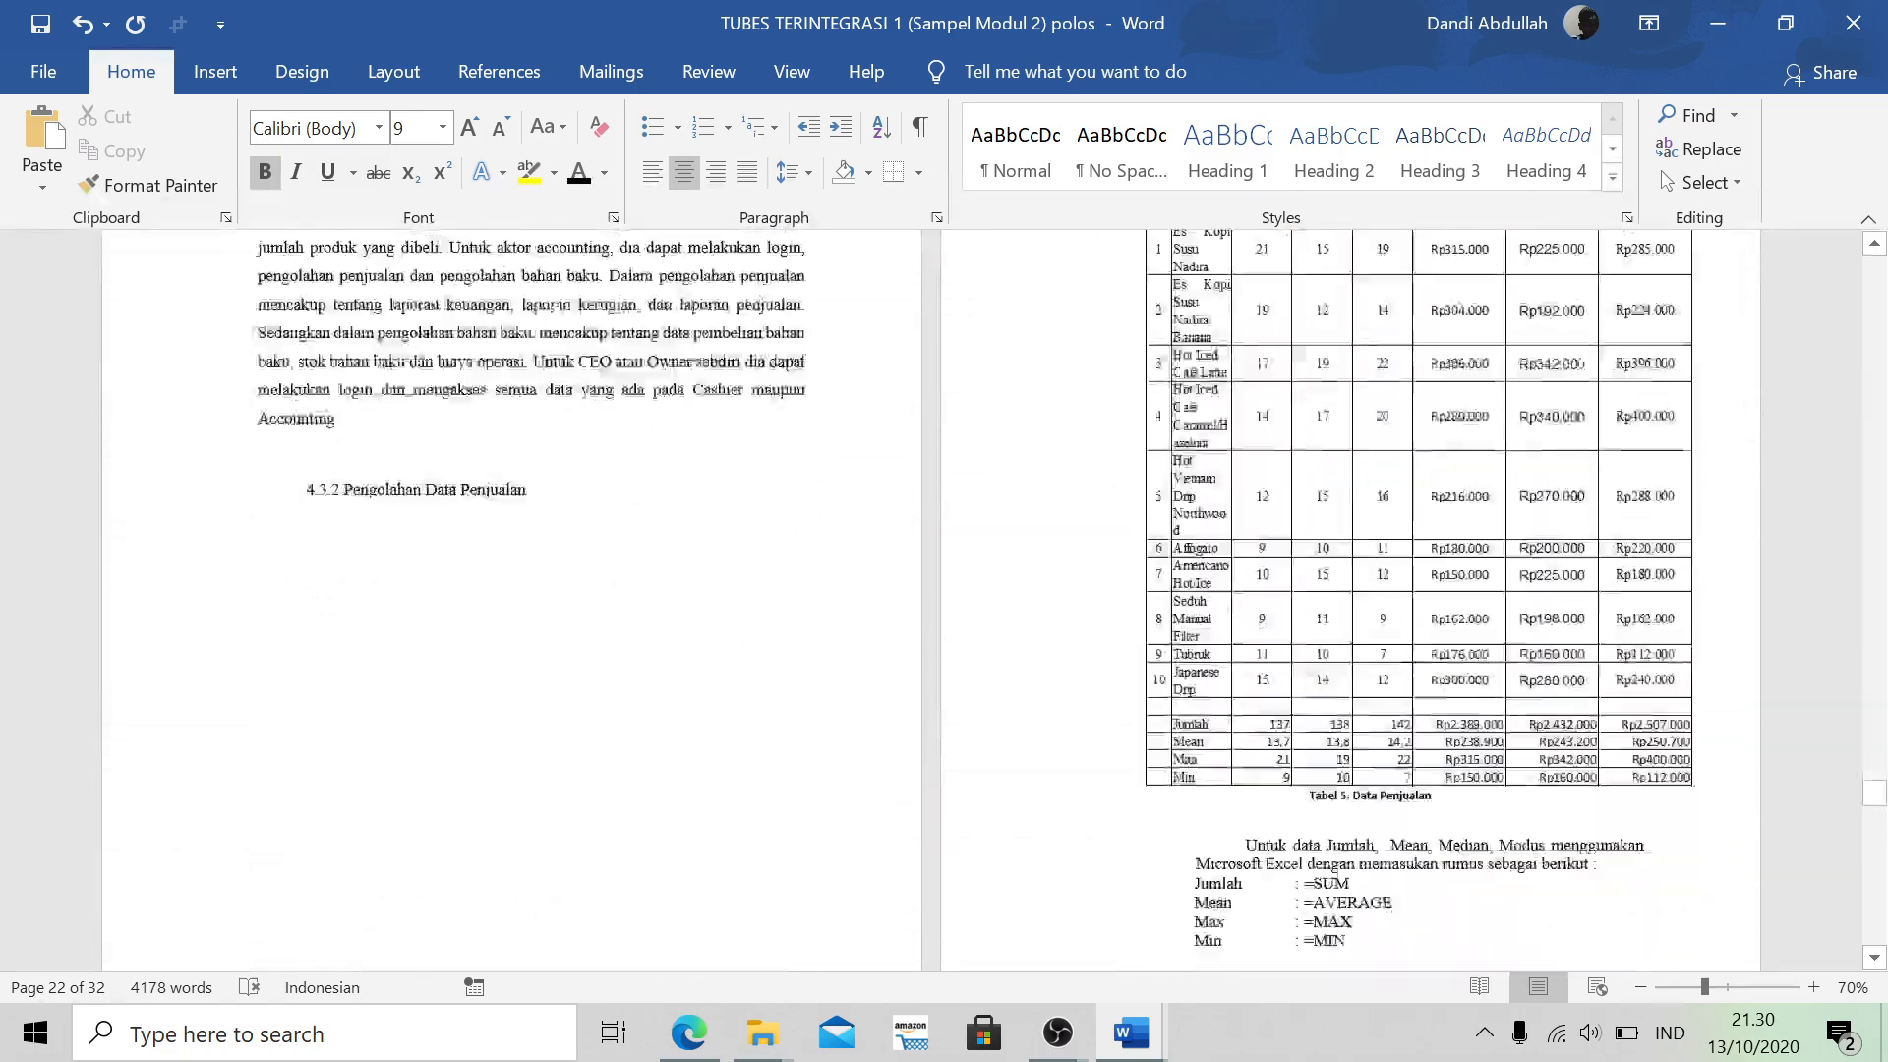
scroll(1419, 679, down, 20)
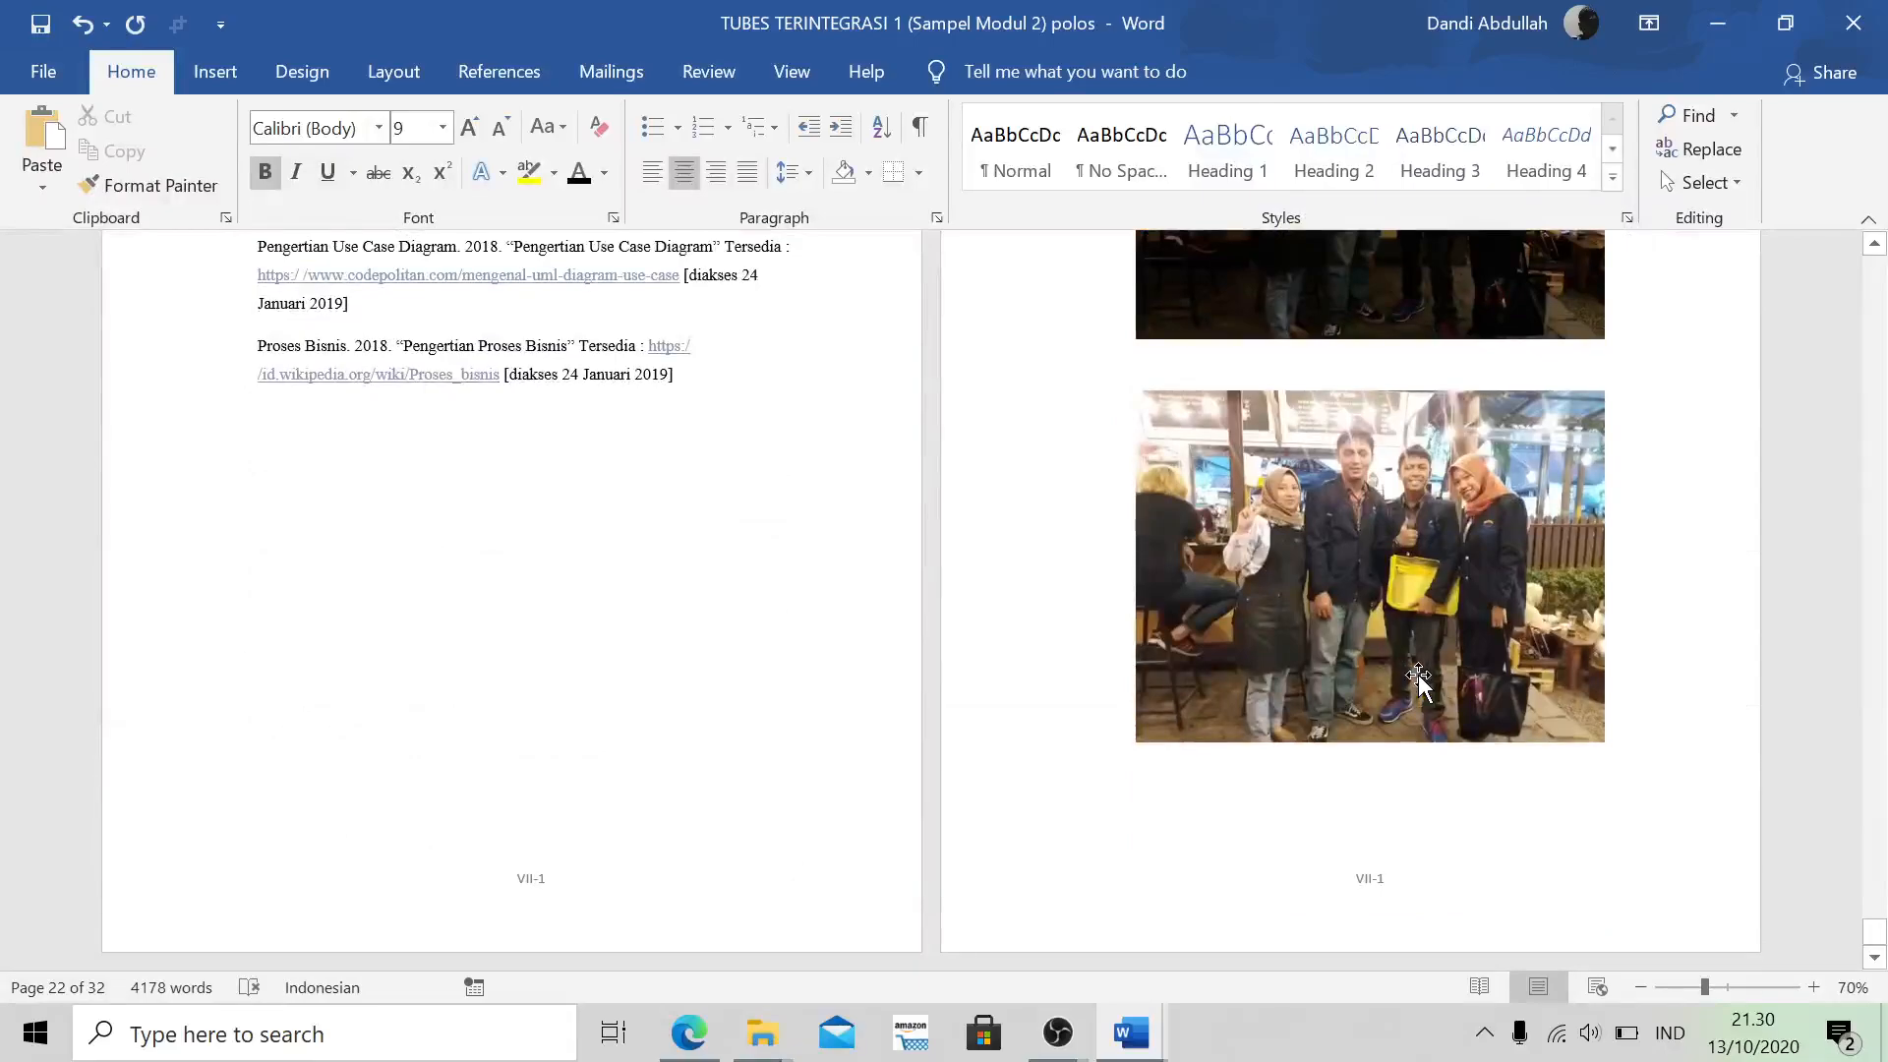
scroll(1419, 675, up, 20)
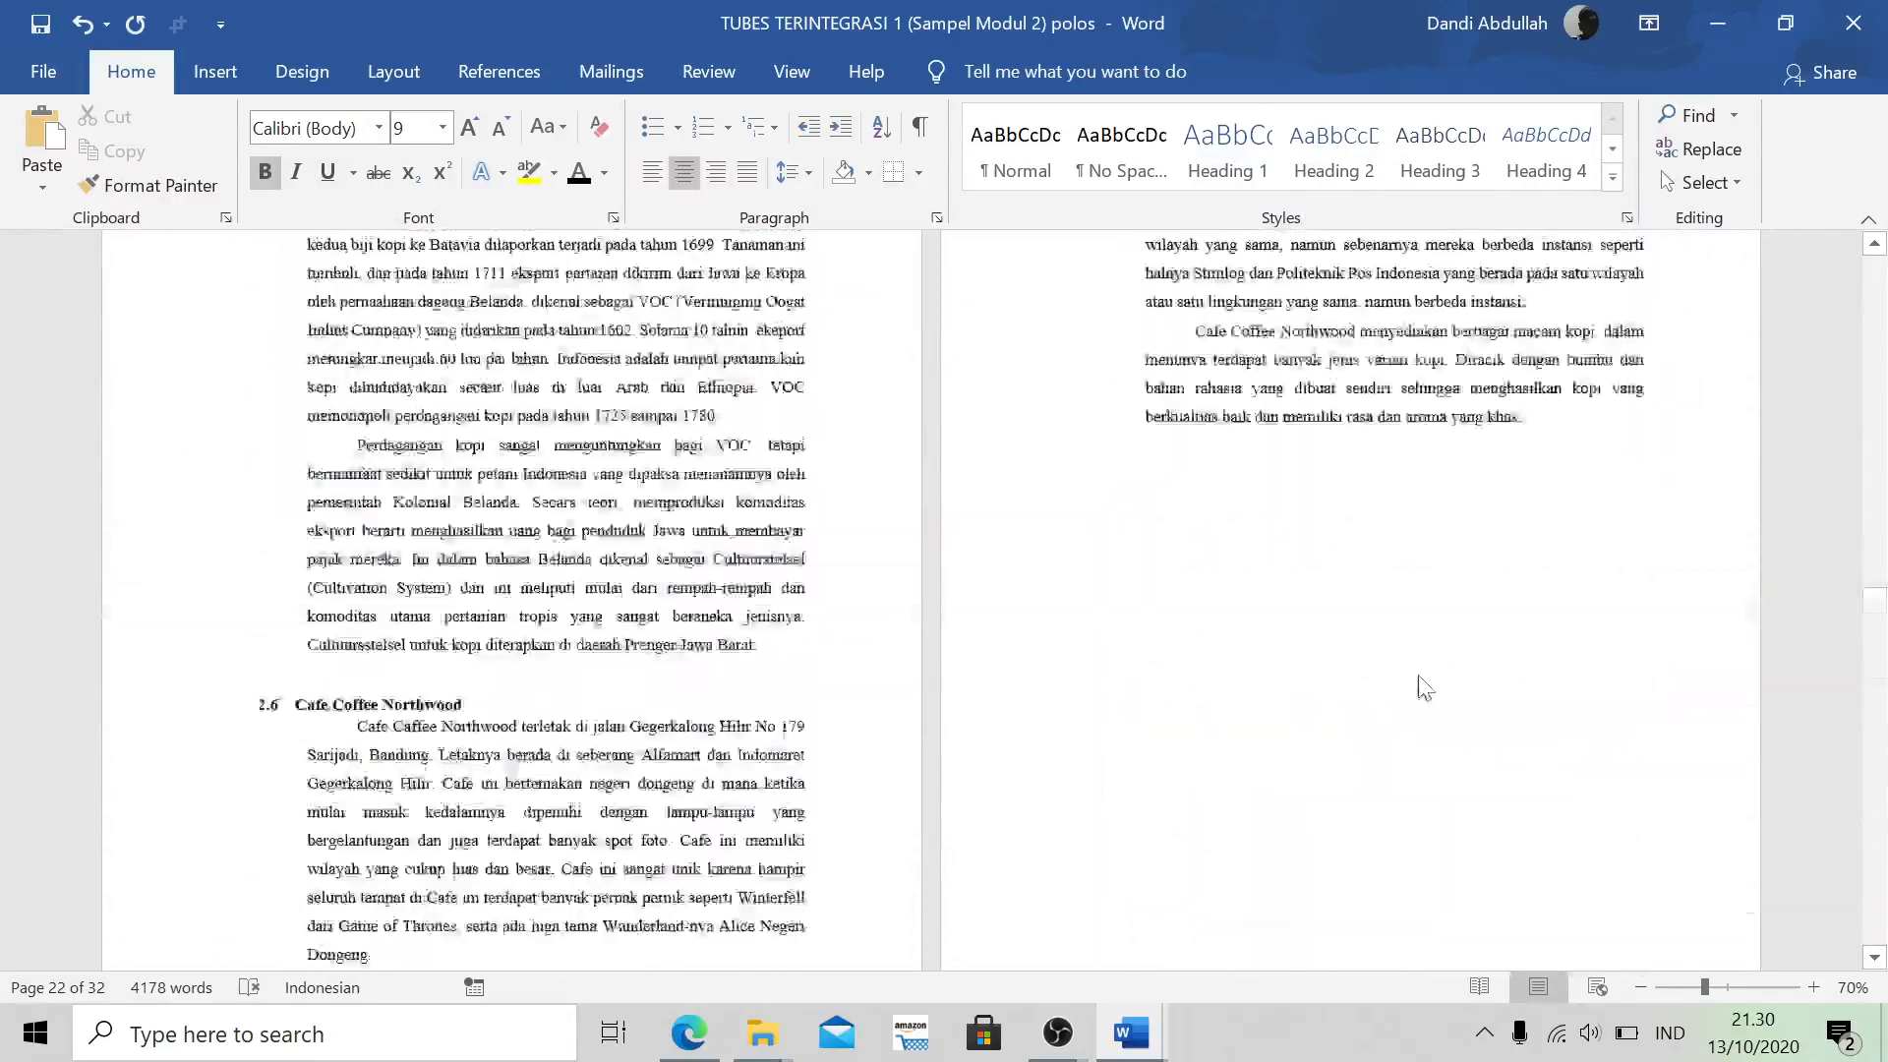
scroll(1426, 685, up, 10)
scroll(1426, 686, down, 20)
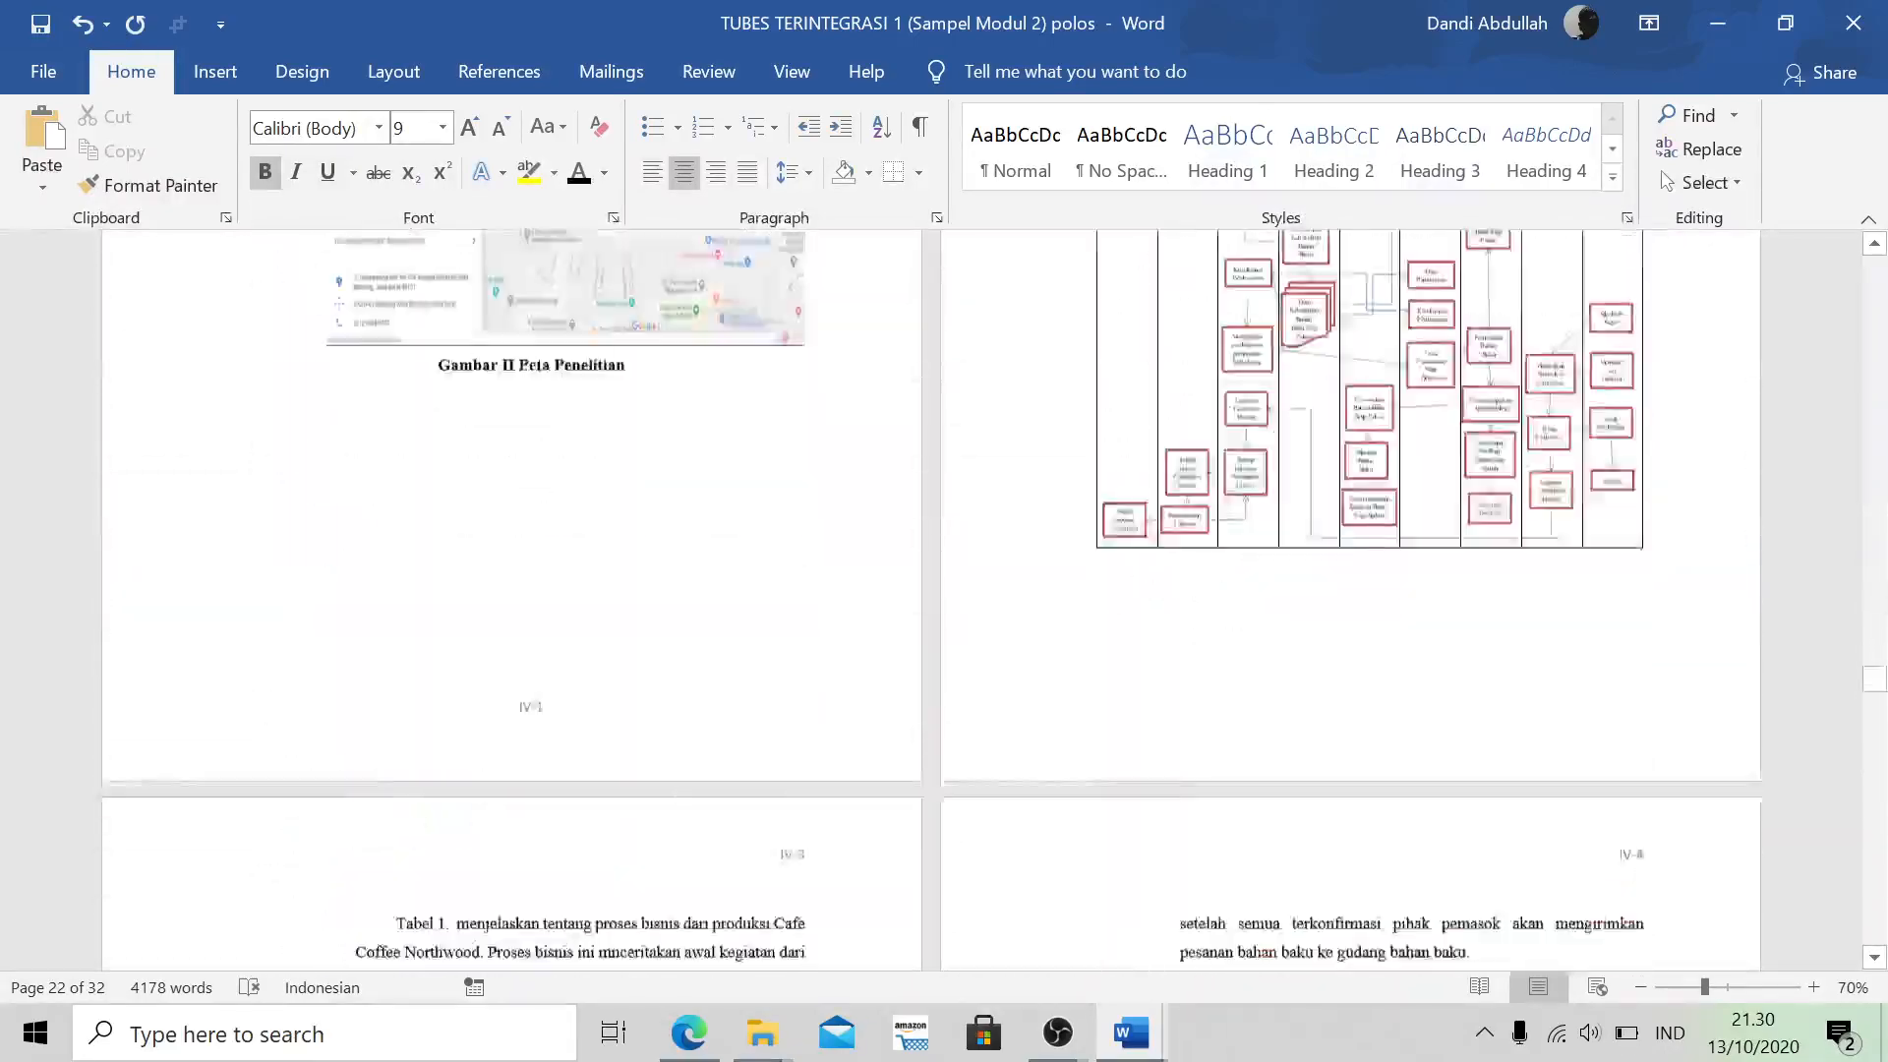
scroll(1317, 359, down, 10)
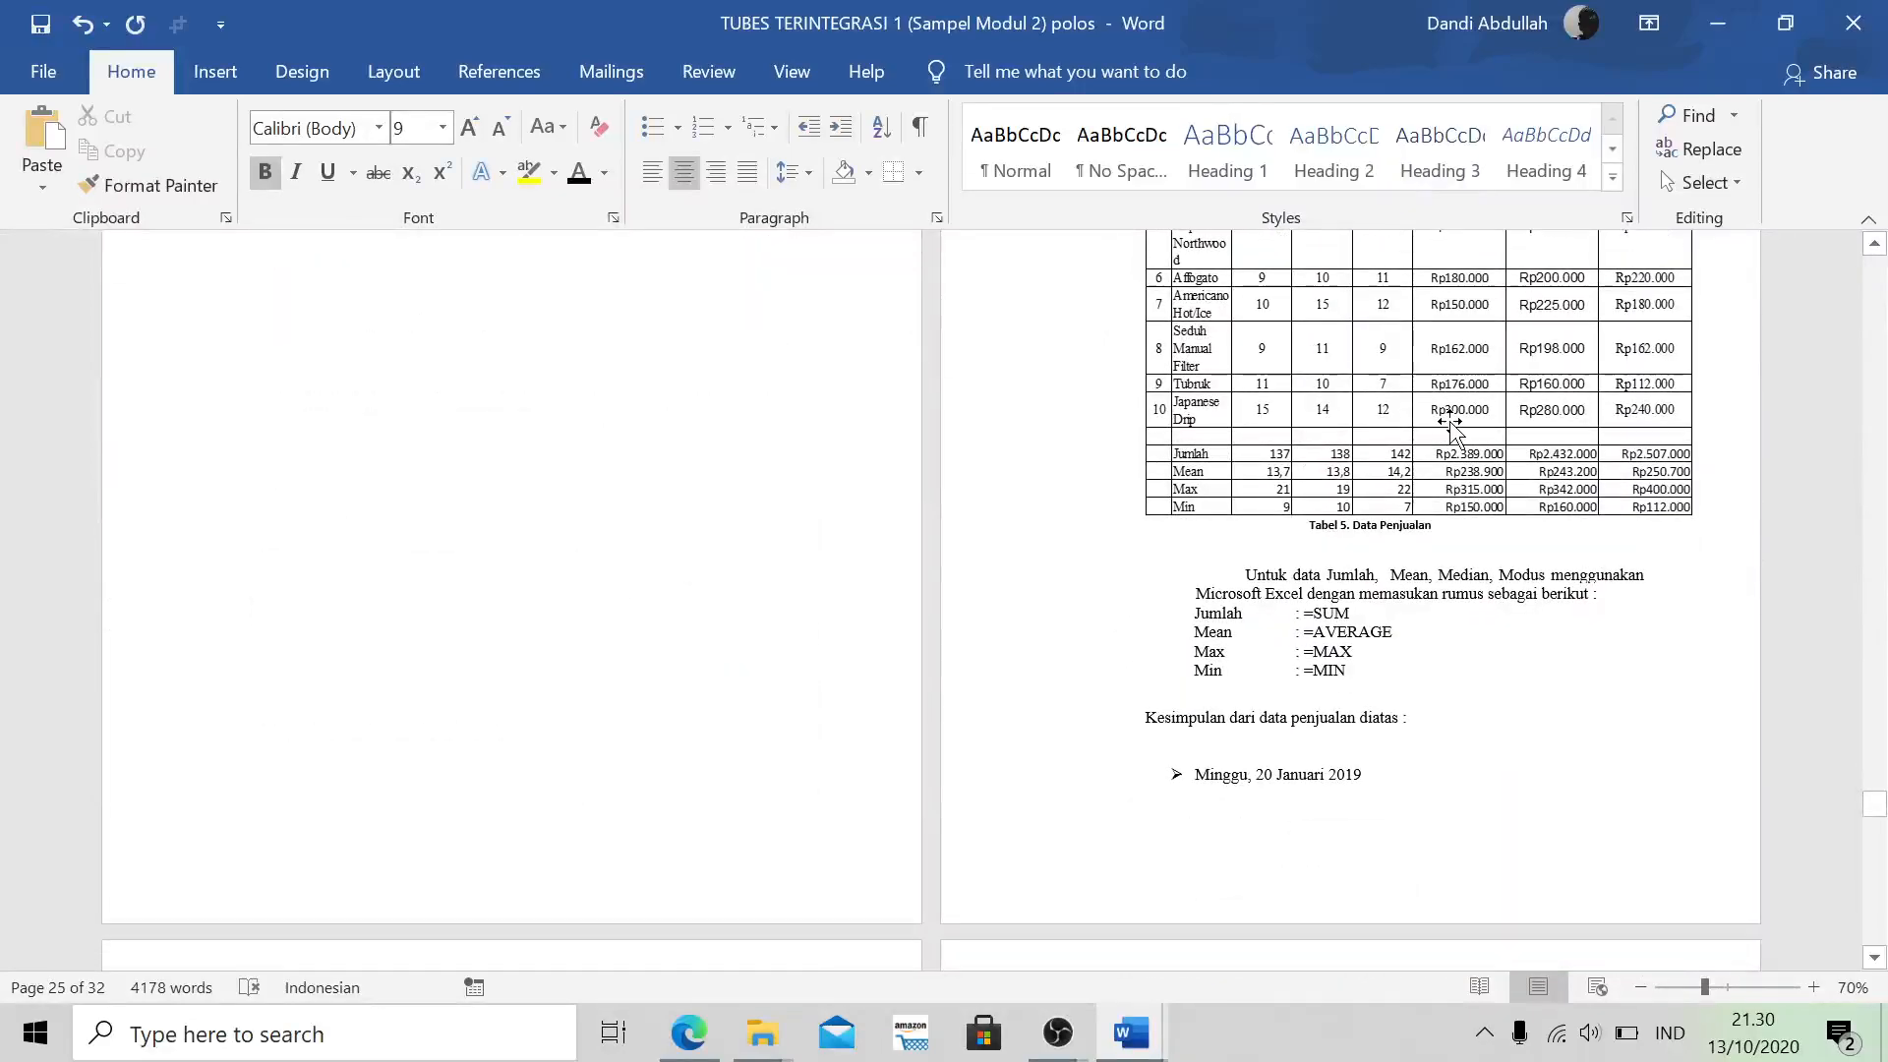
scroll(1450, 423, down, 20)
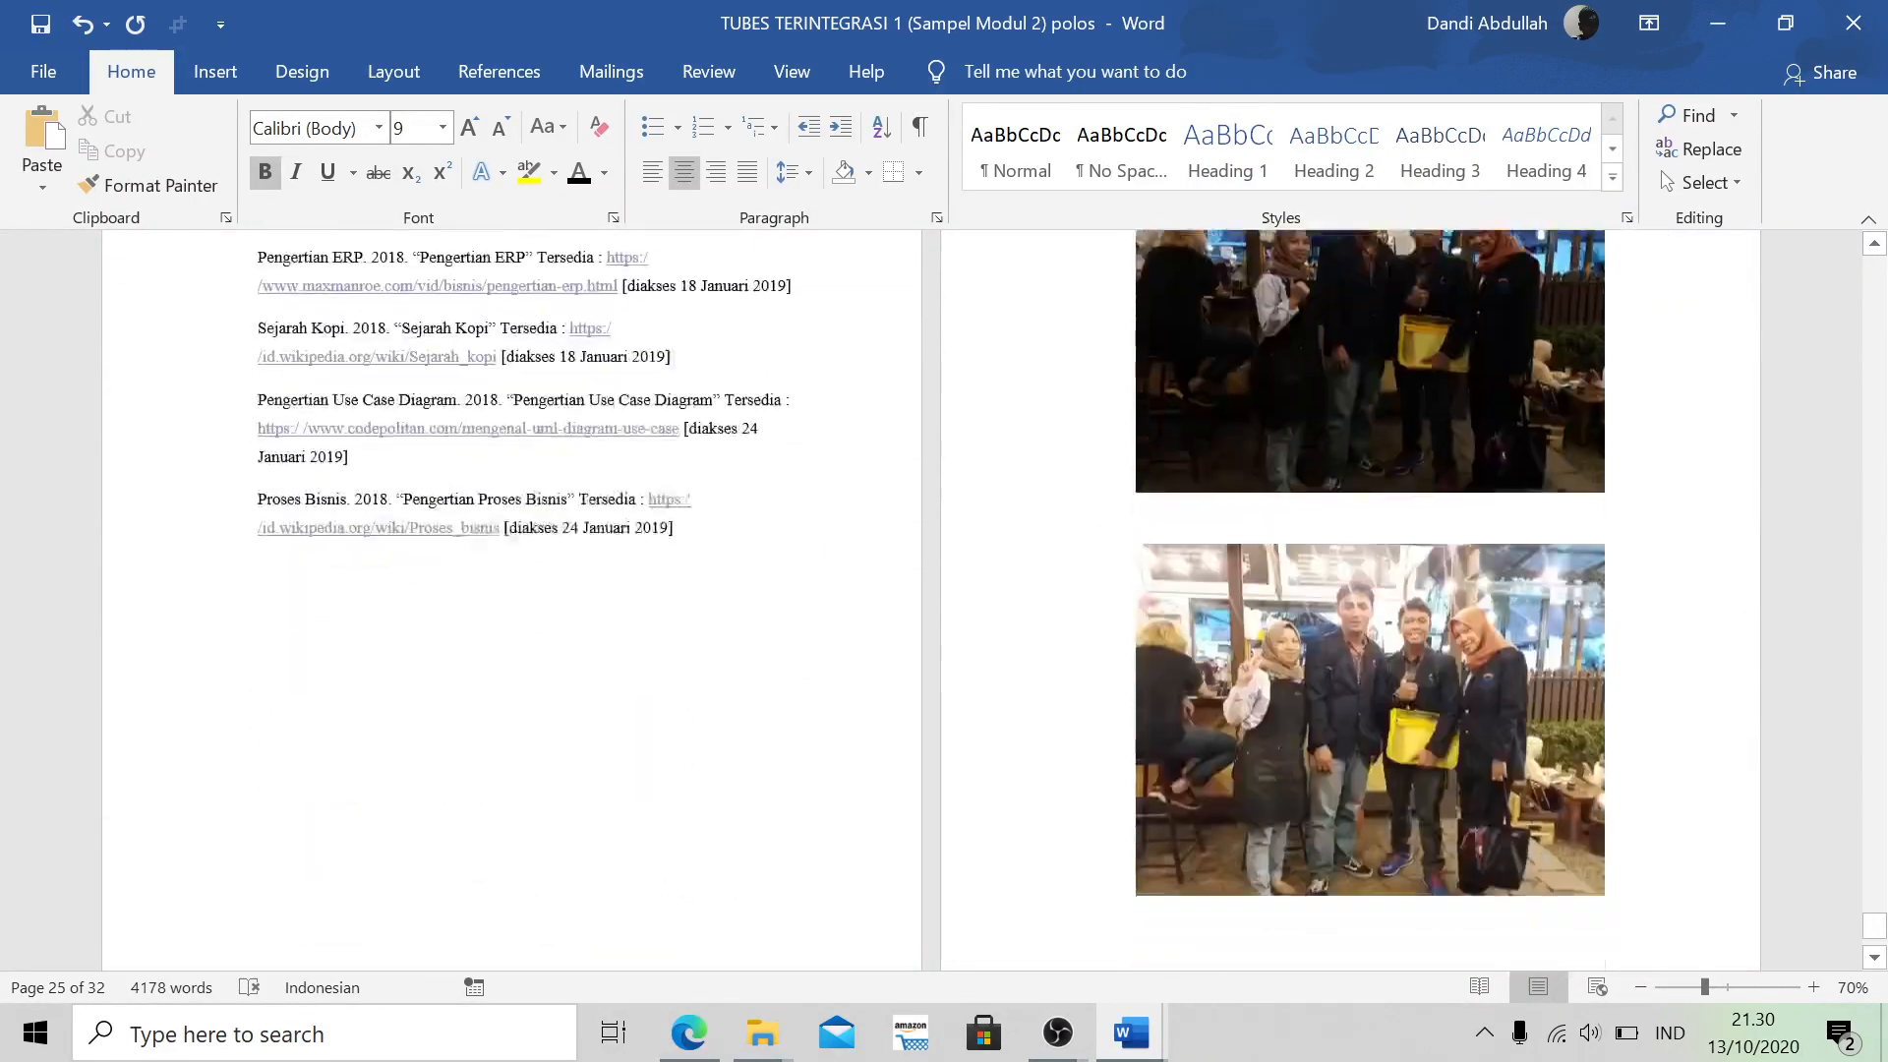
scroll(1493, 686, down, 1)
scroll(1147, 654, up, 12)
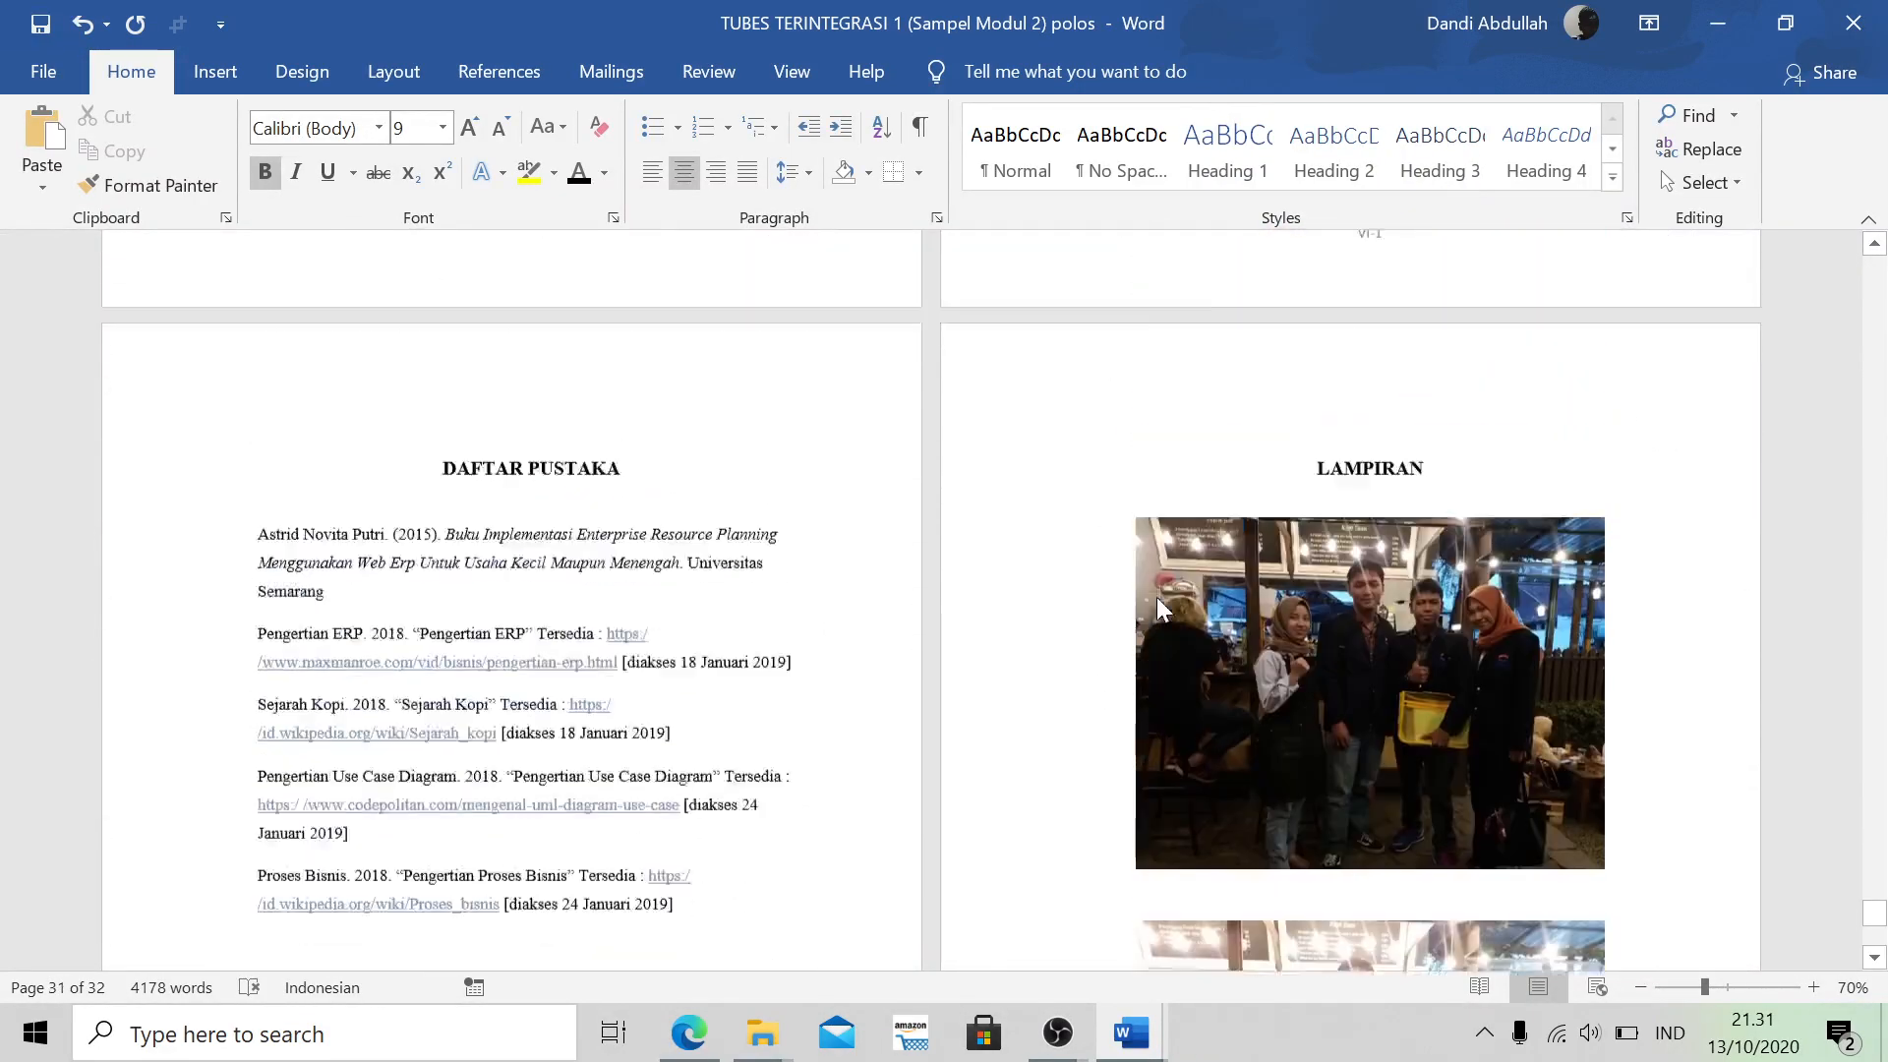
Insert a table of figures below the DAFTAR GAMBAR heading, using the Gambar caption label
scroll(1148, 654, up, 20)
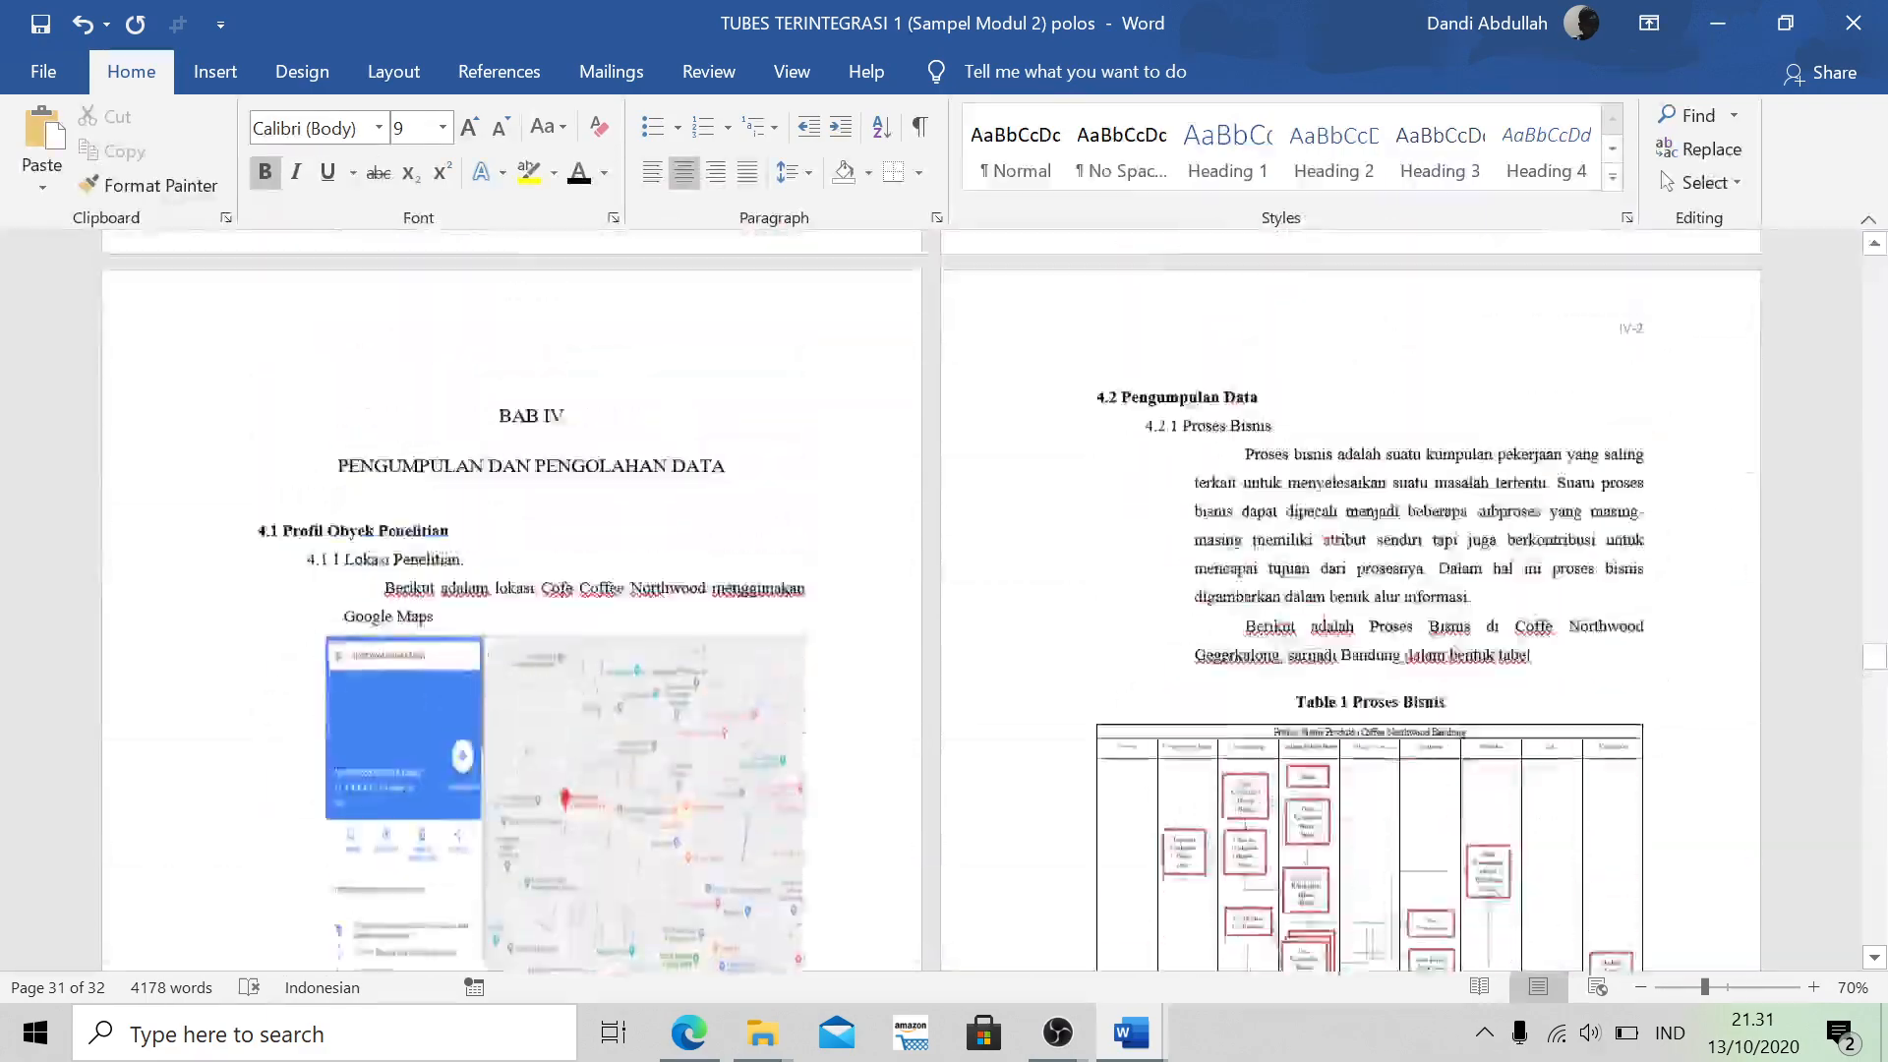
scroll(1148, 654, up, 10)
scroll(1148, 654, down, 15)
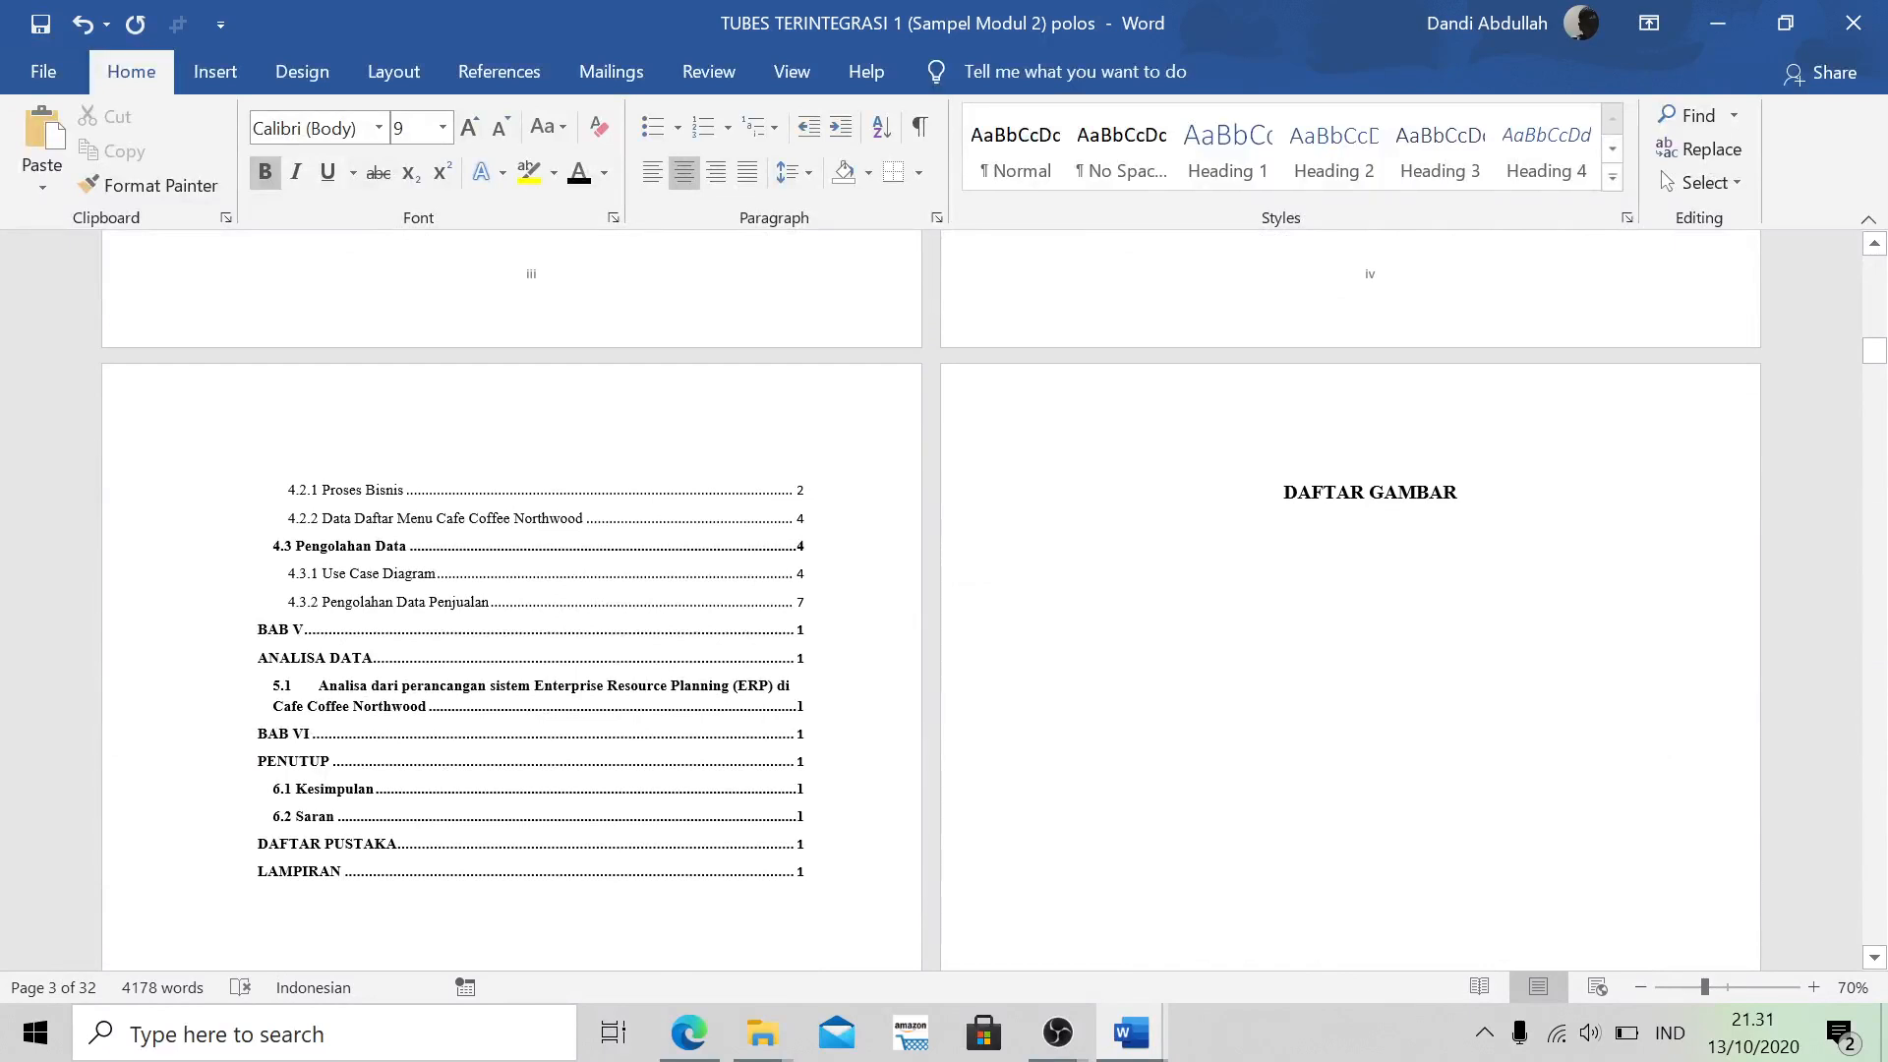
click(1483, 560)
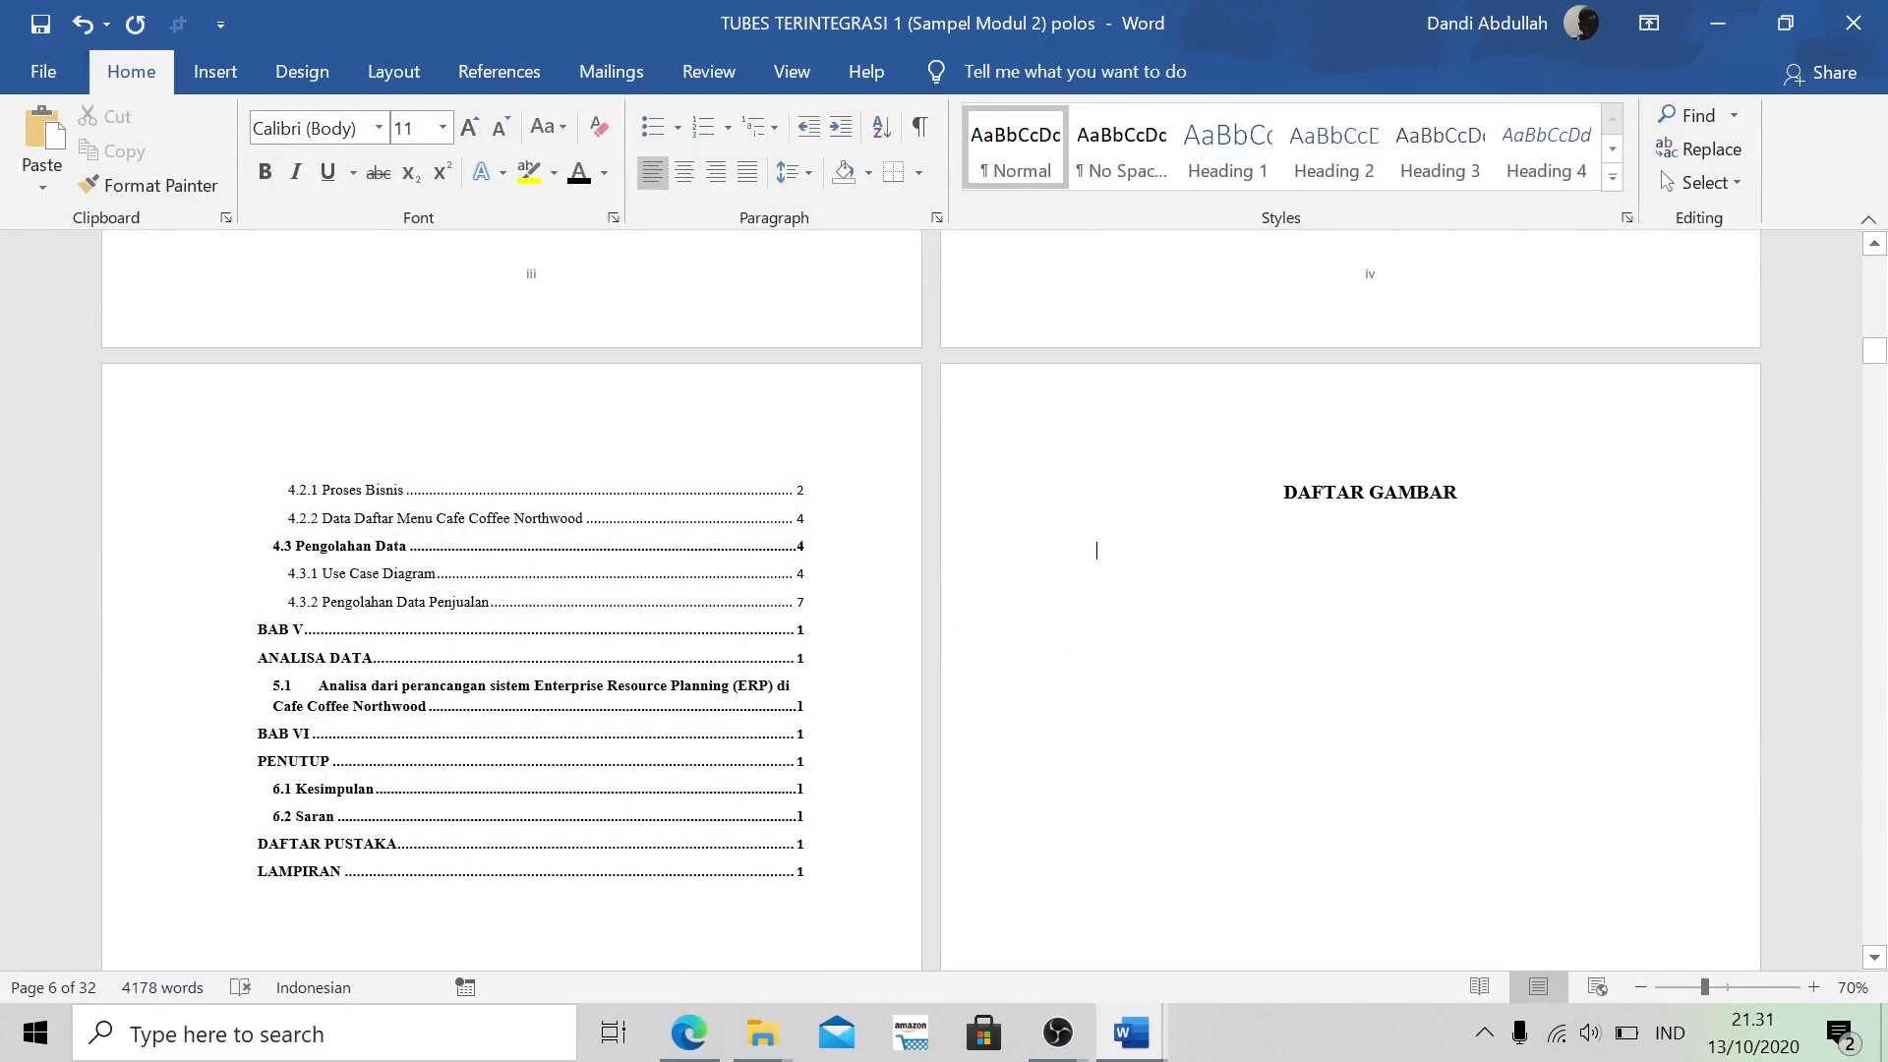
click(521, 77)
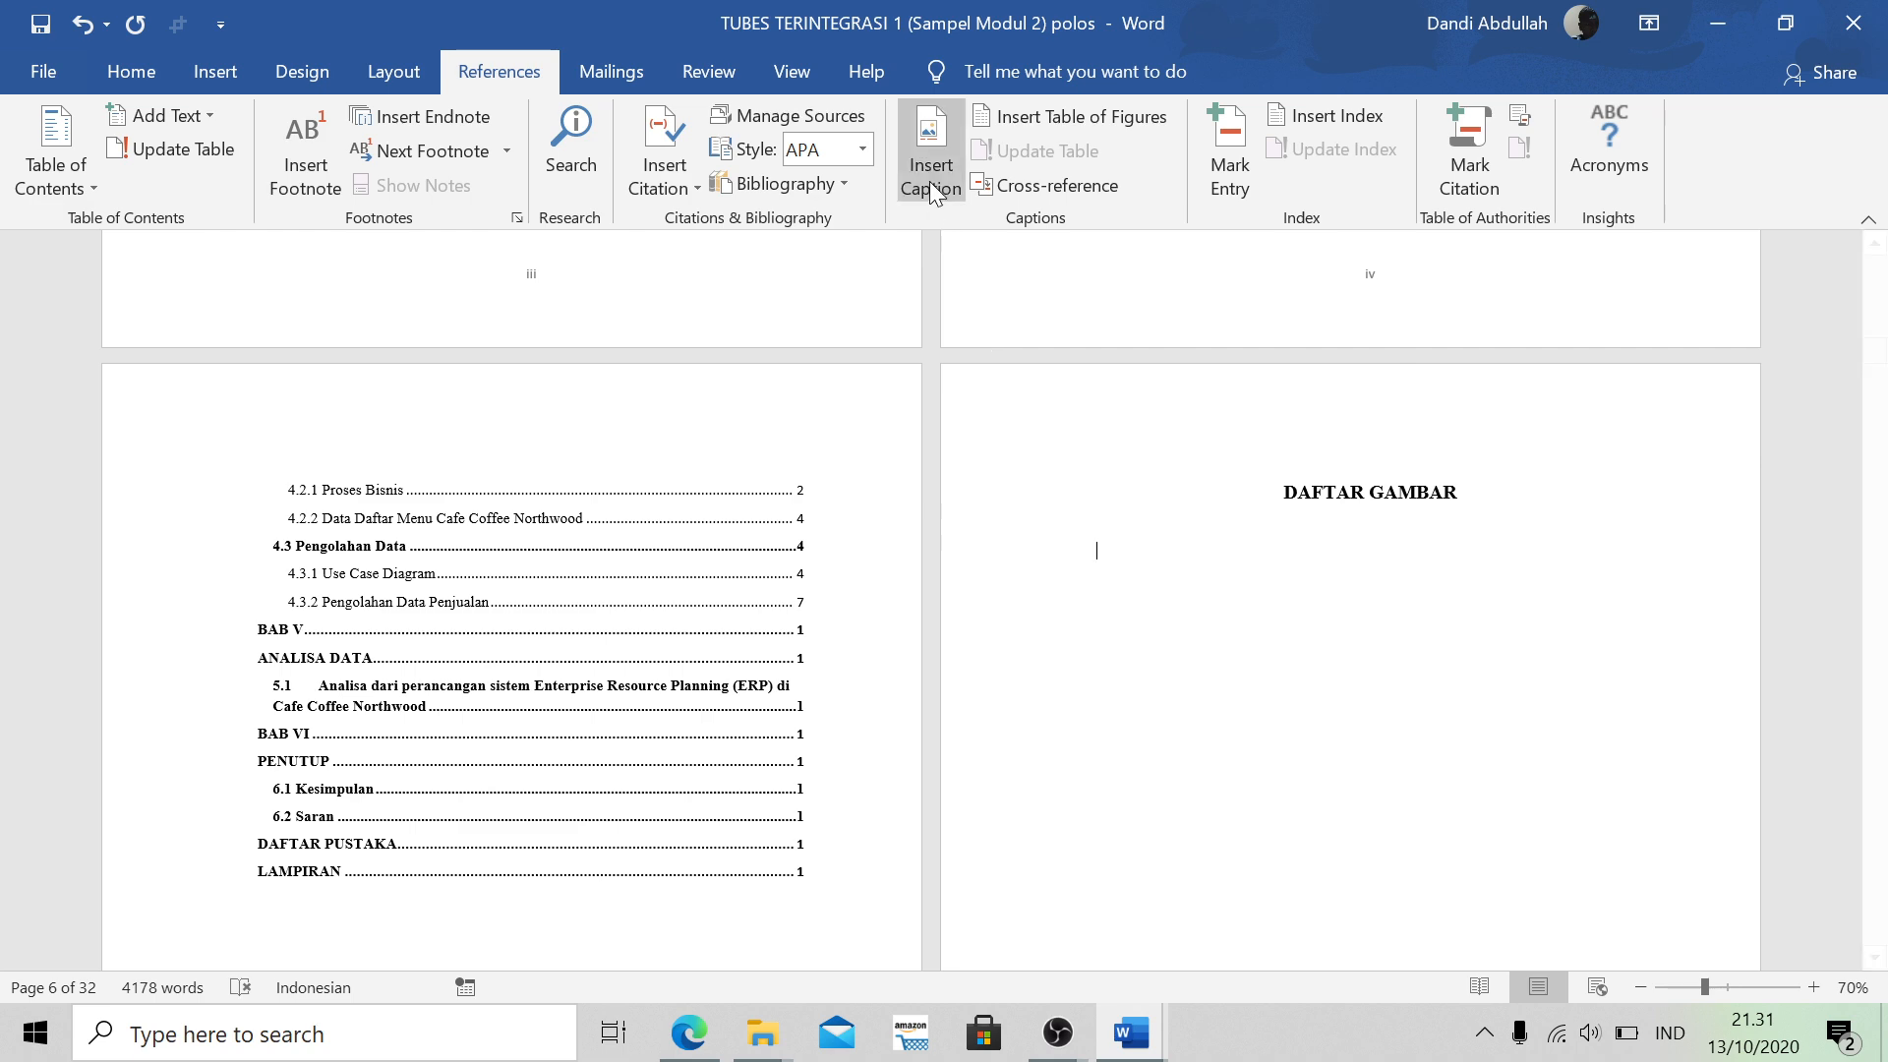
click(1066, 121)
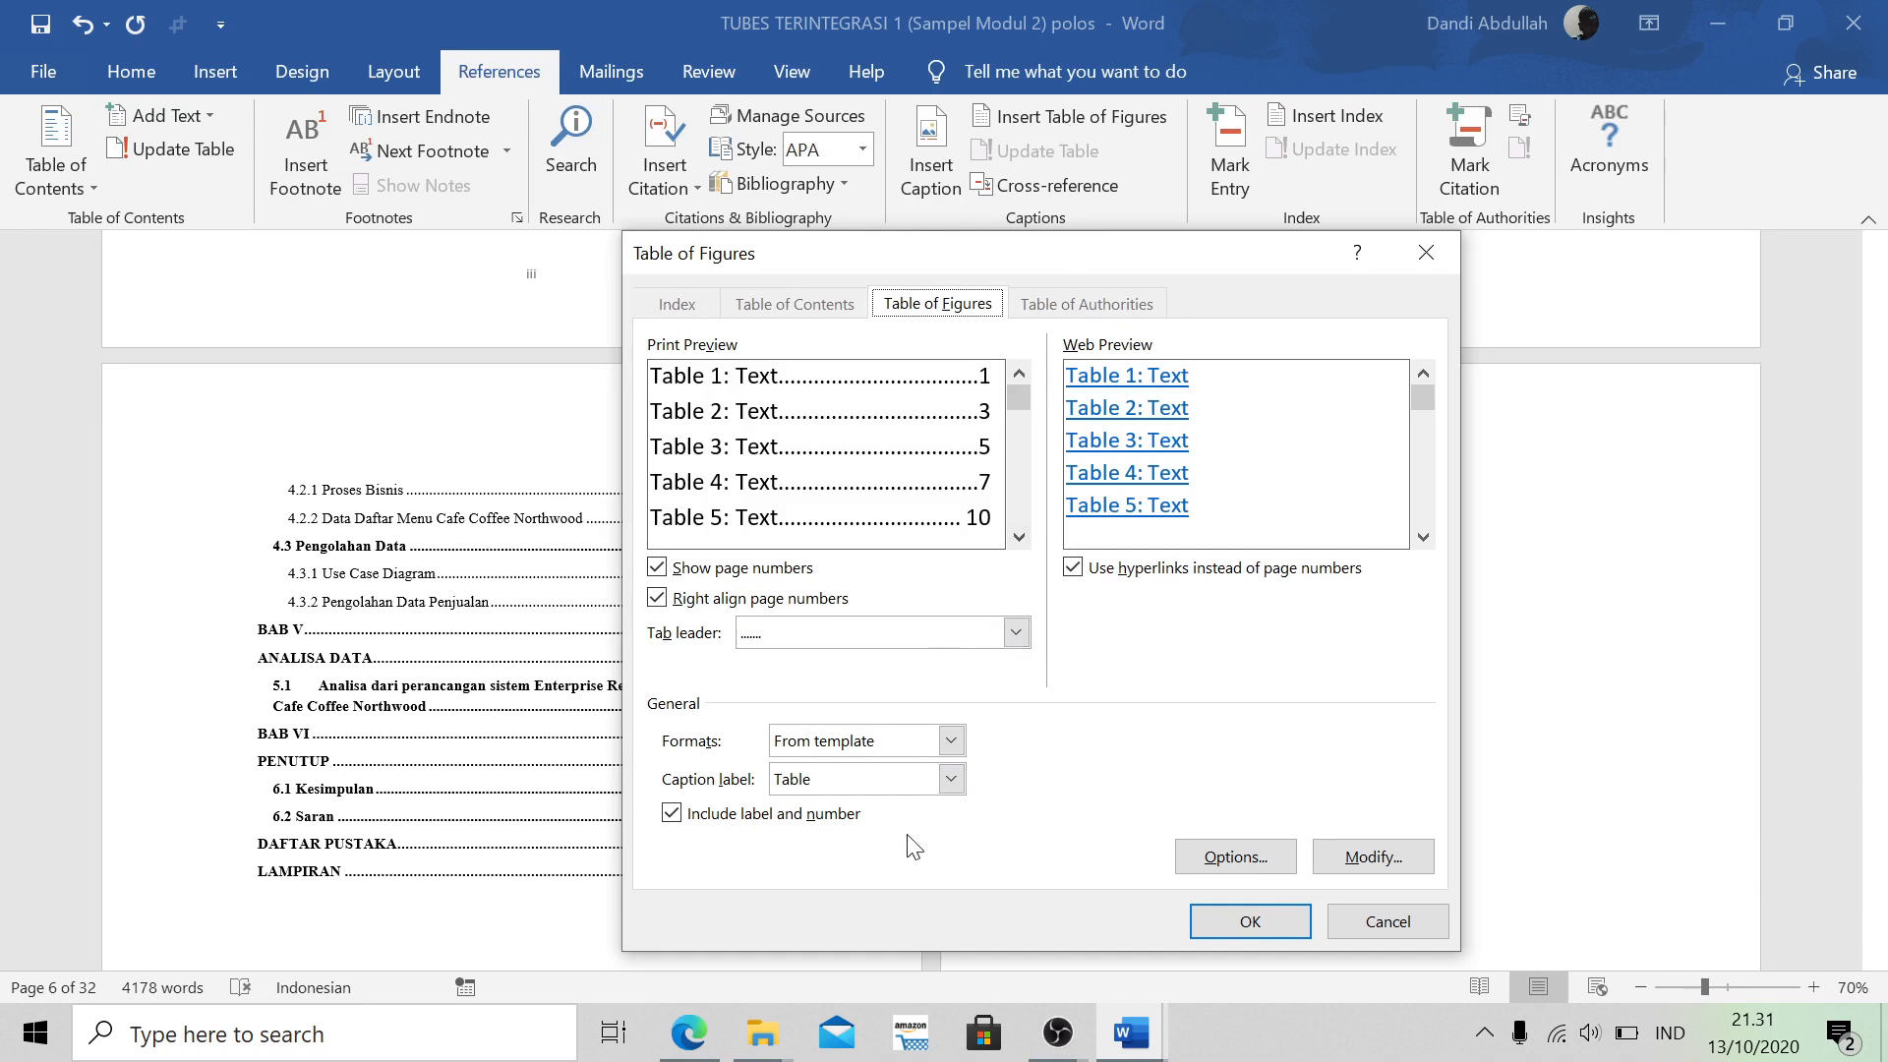
drag(1222, 251, 871, 279)
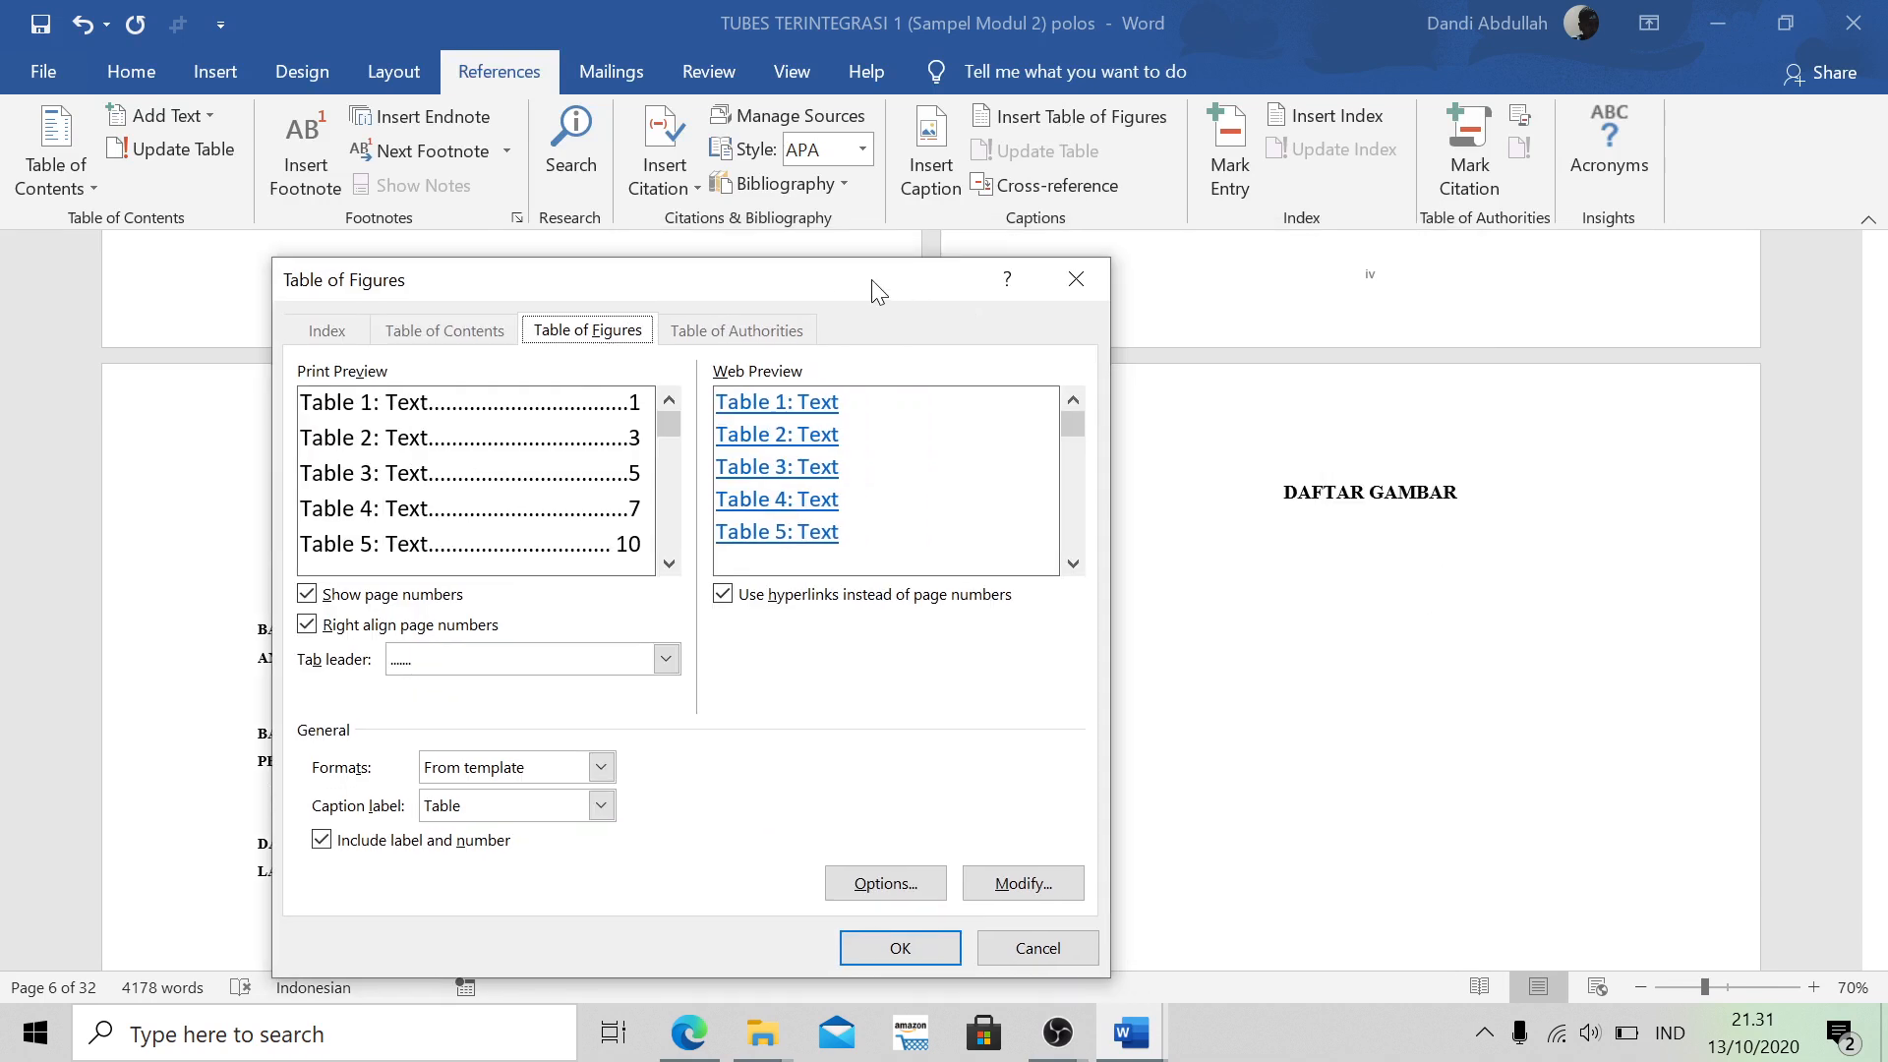
click(598, 807)
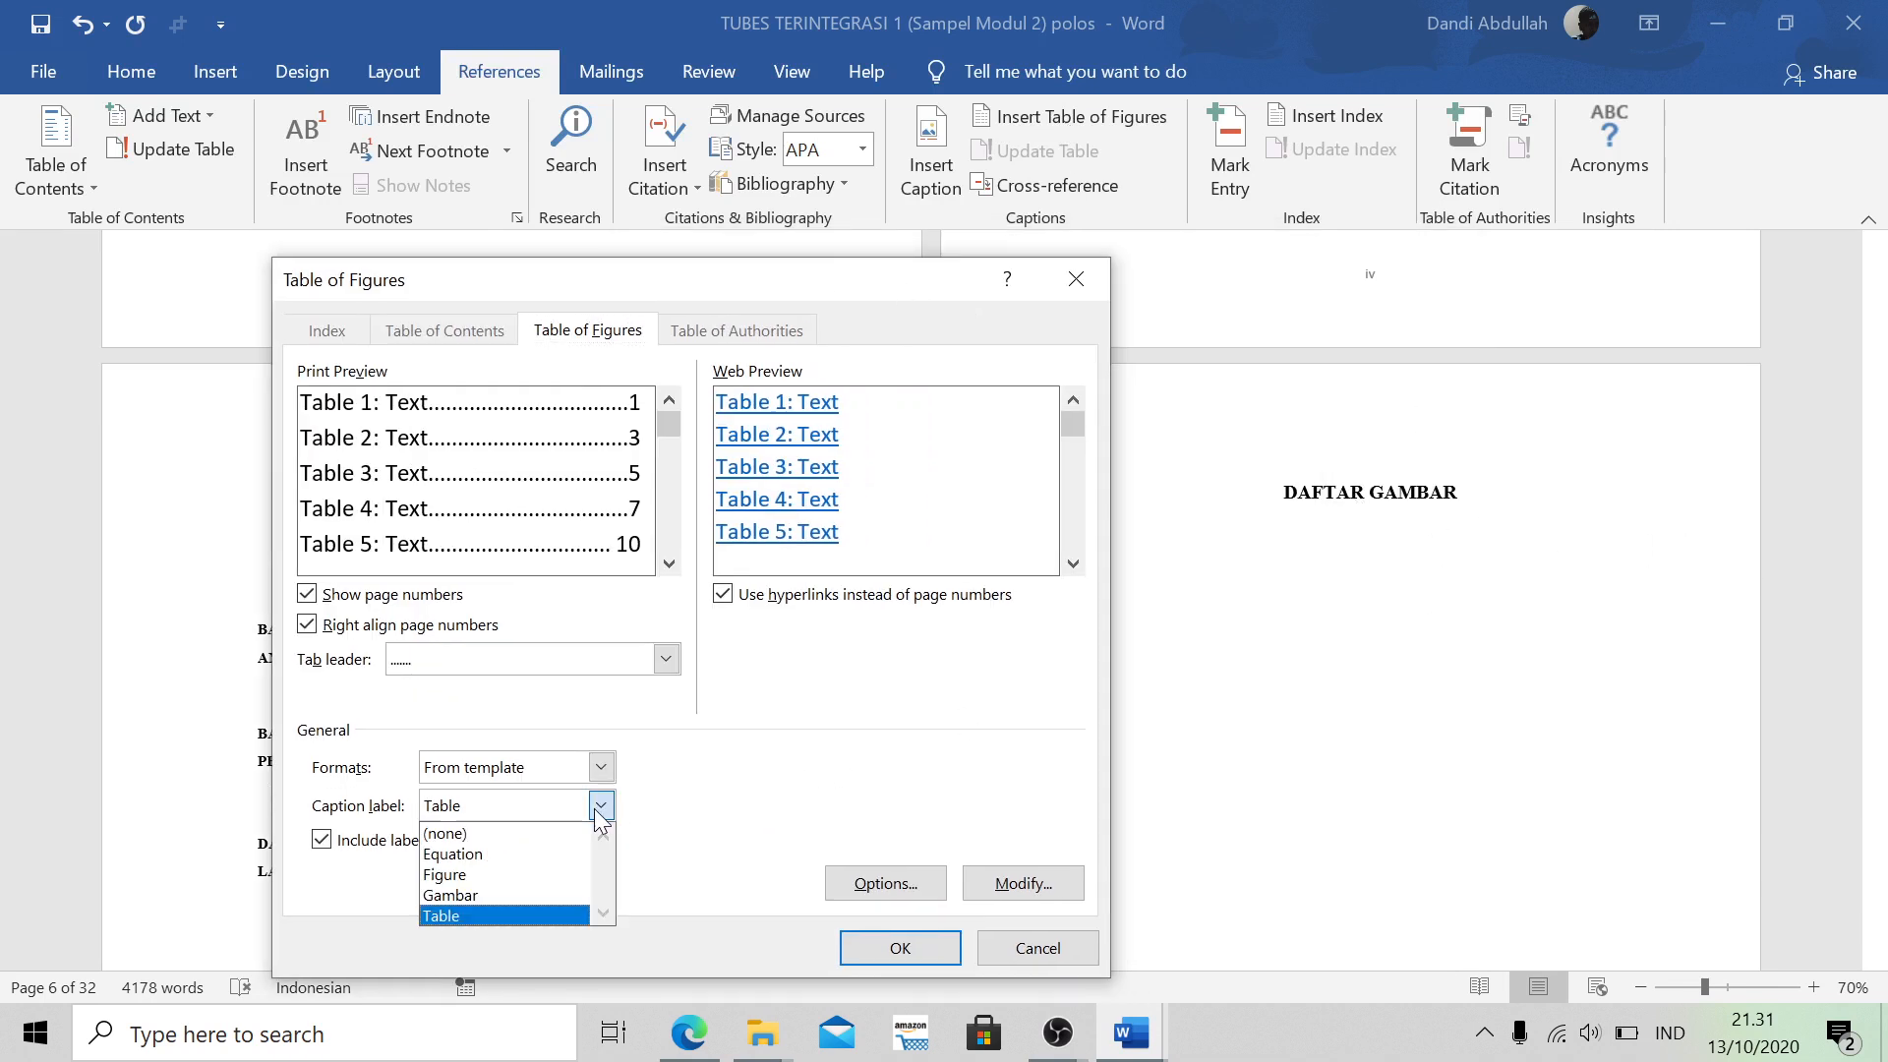
click(473, 888)
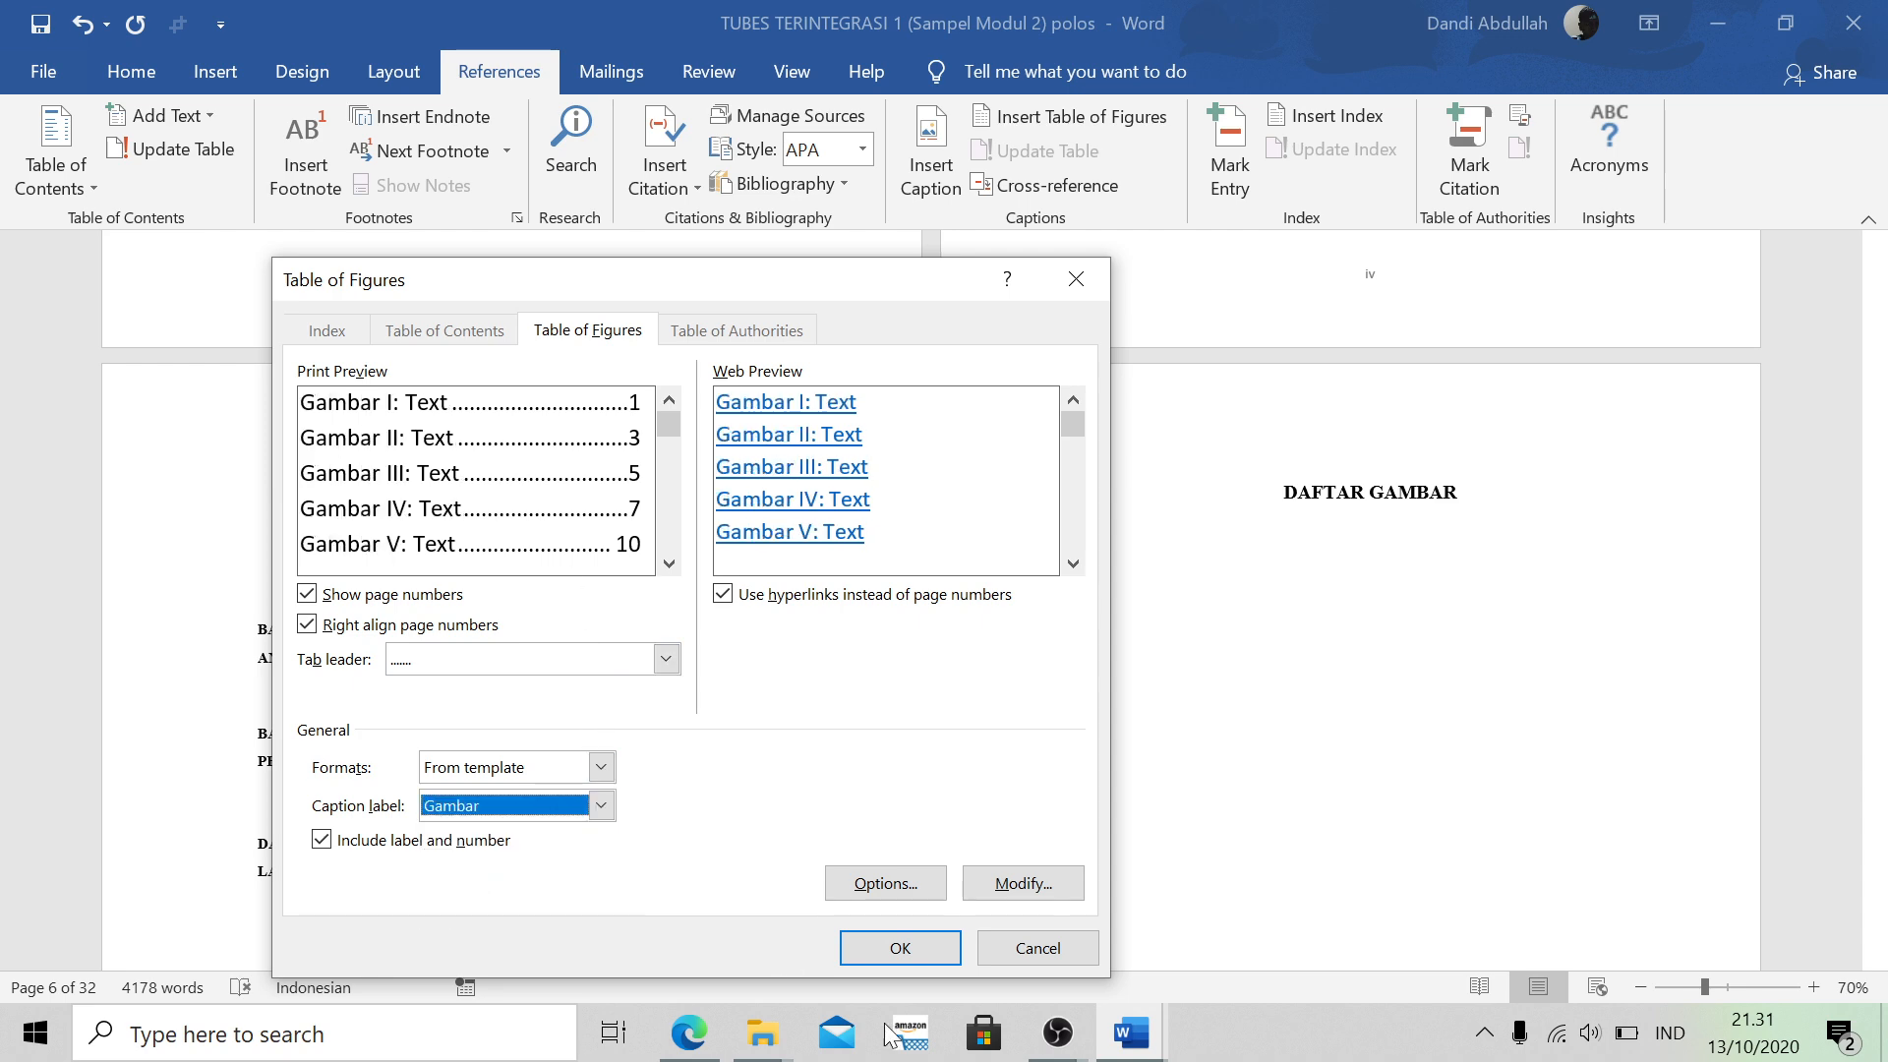
click(899, 947)
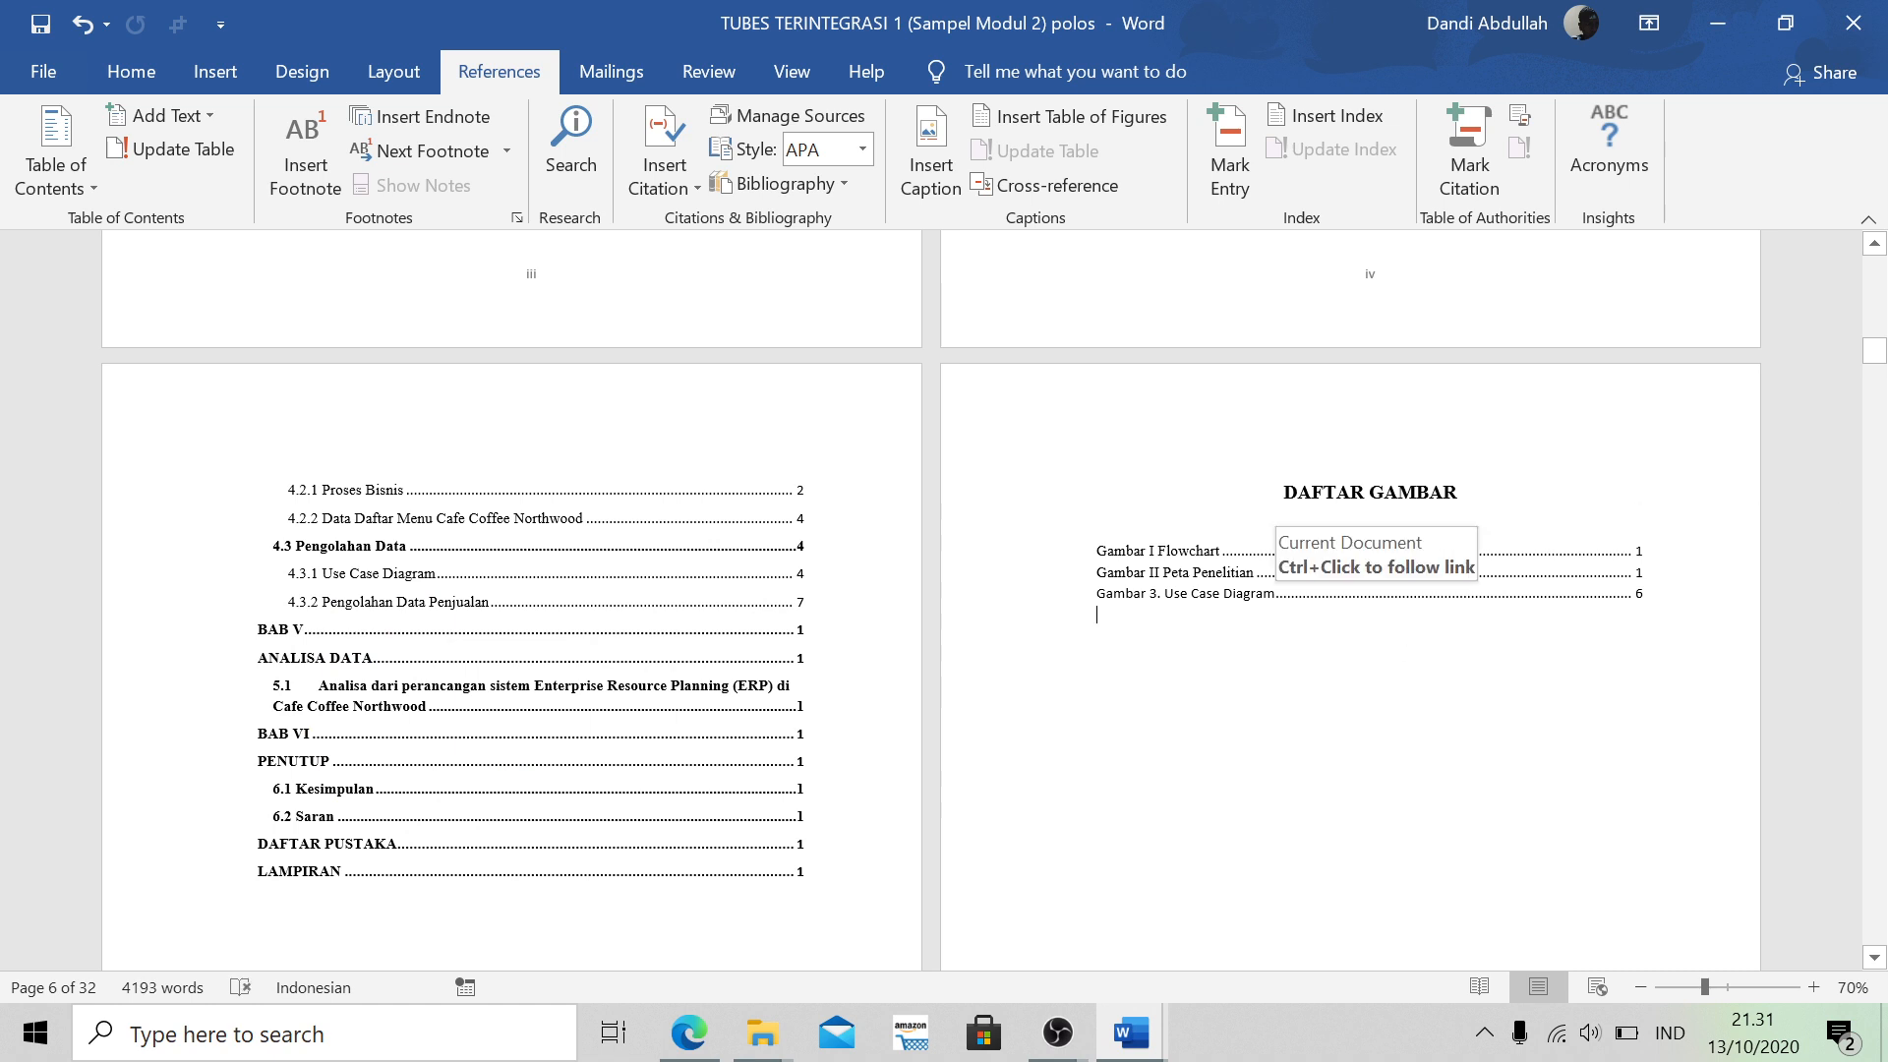
scroll(1302, 624, down, 1)
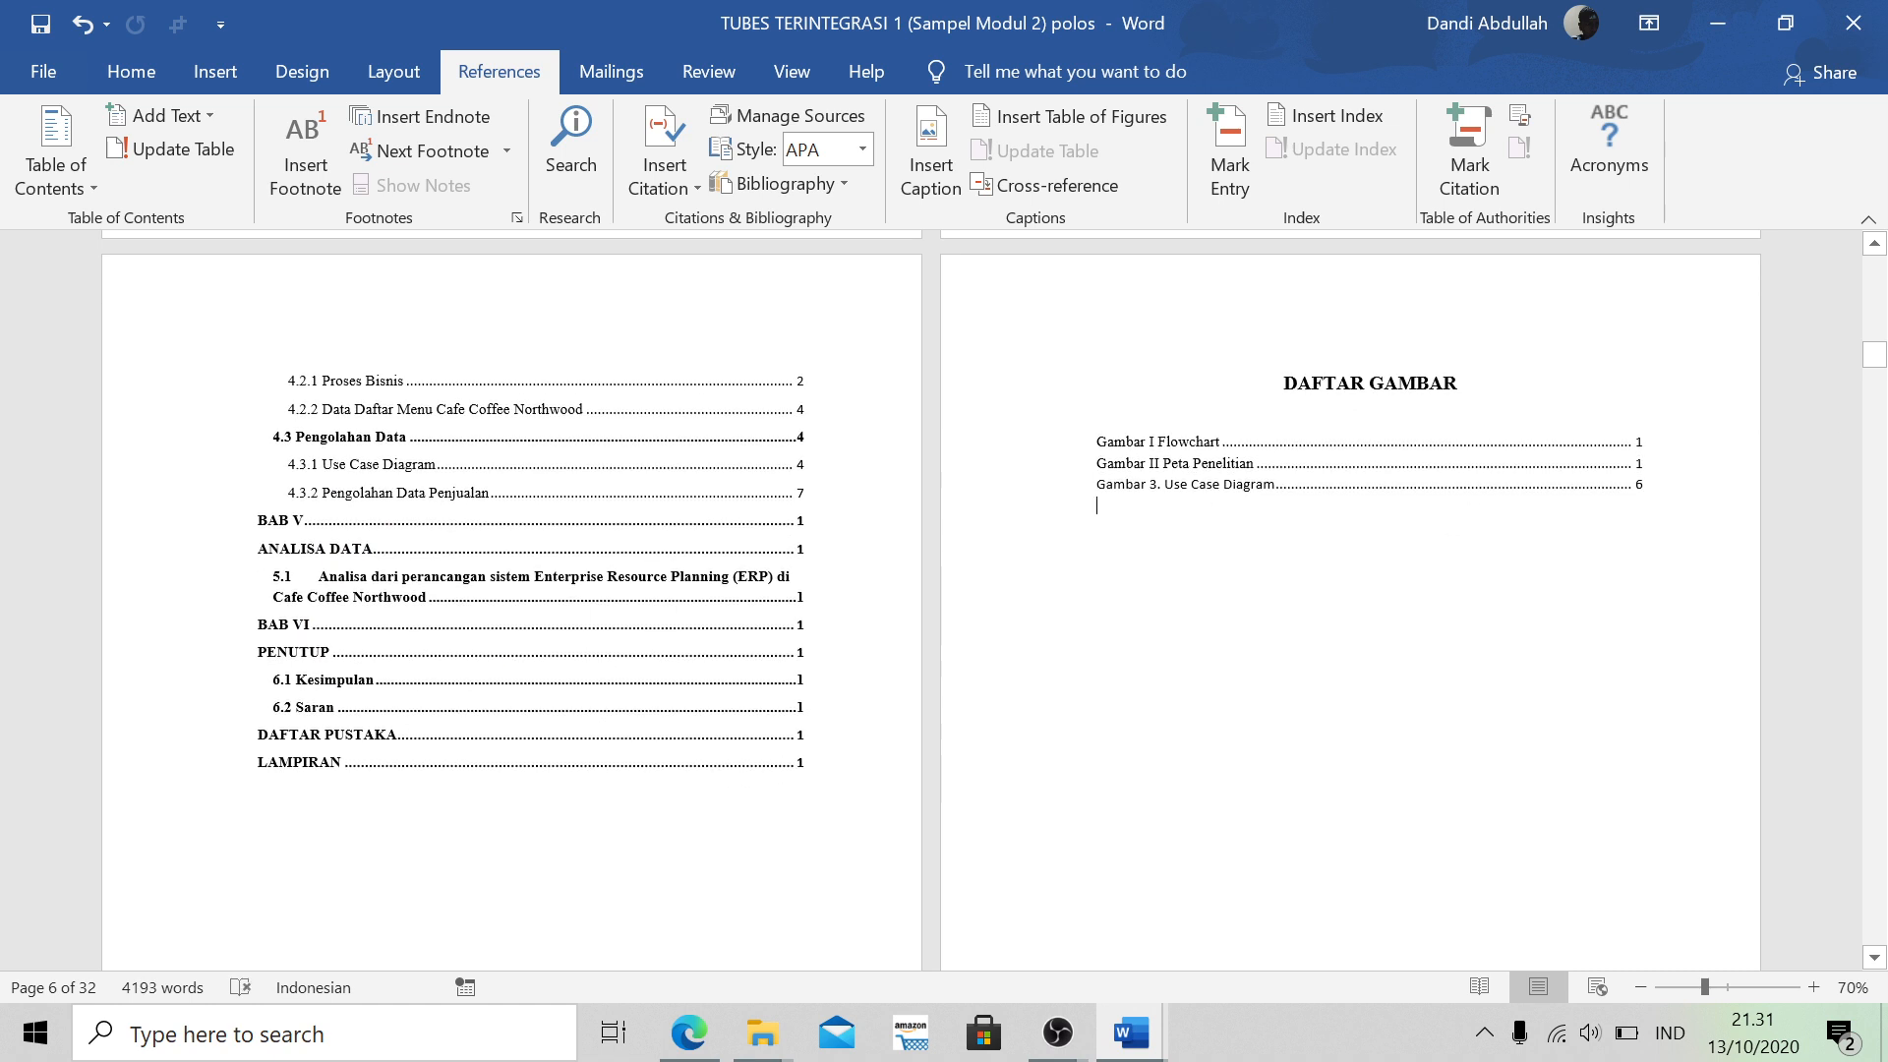
scroll(1581, 502, up, 1)
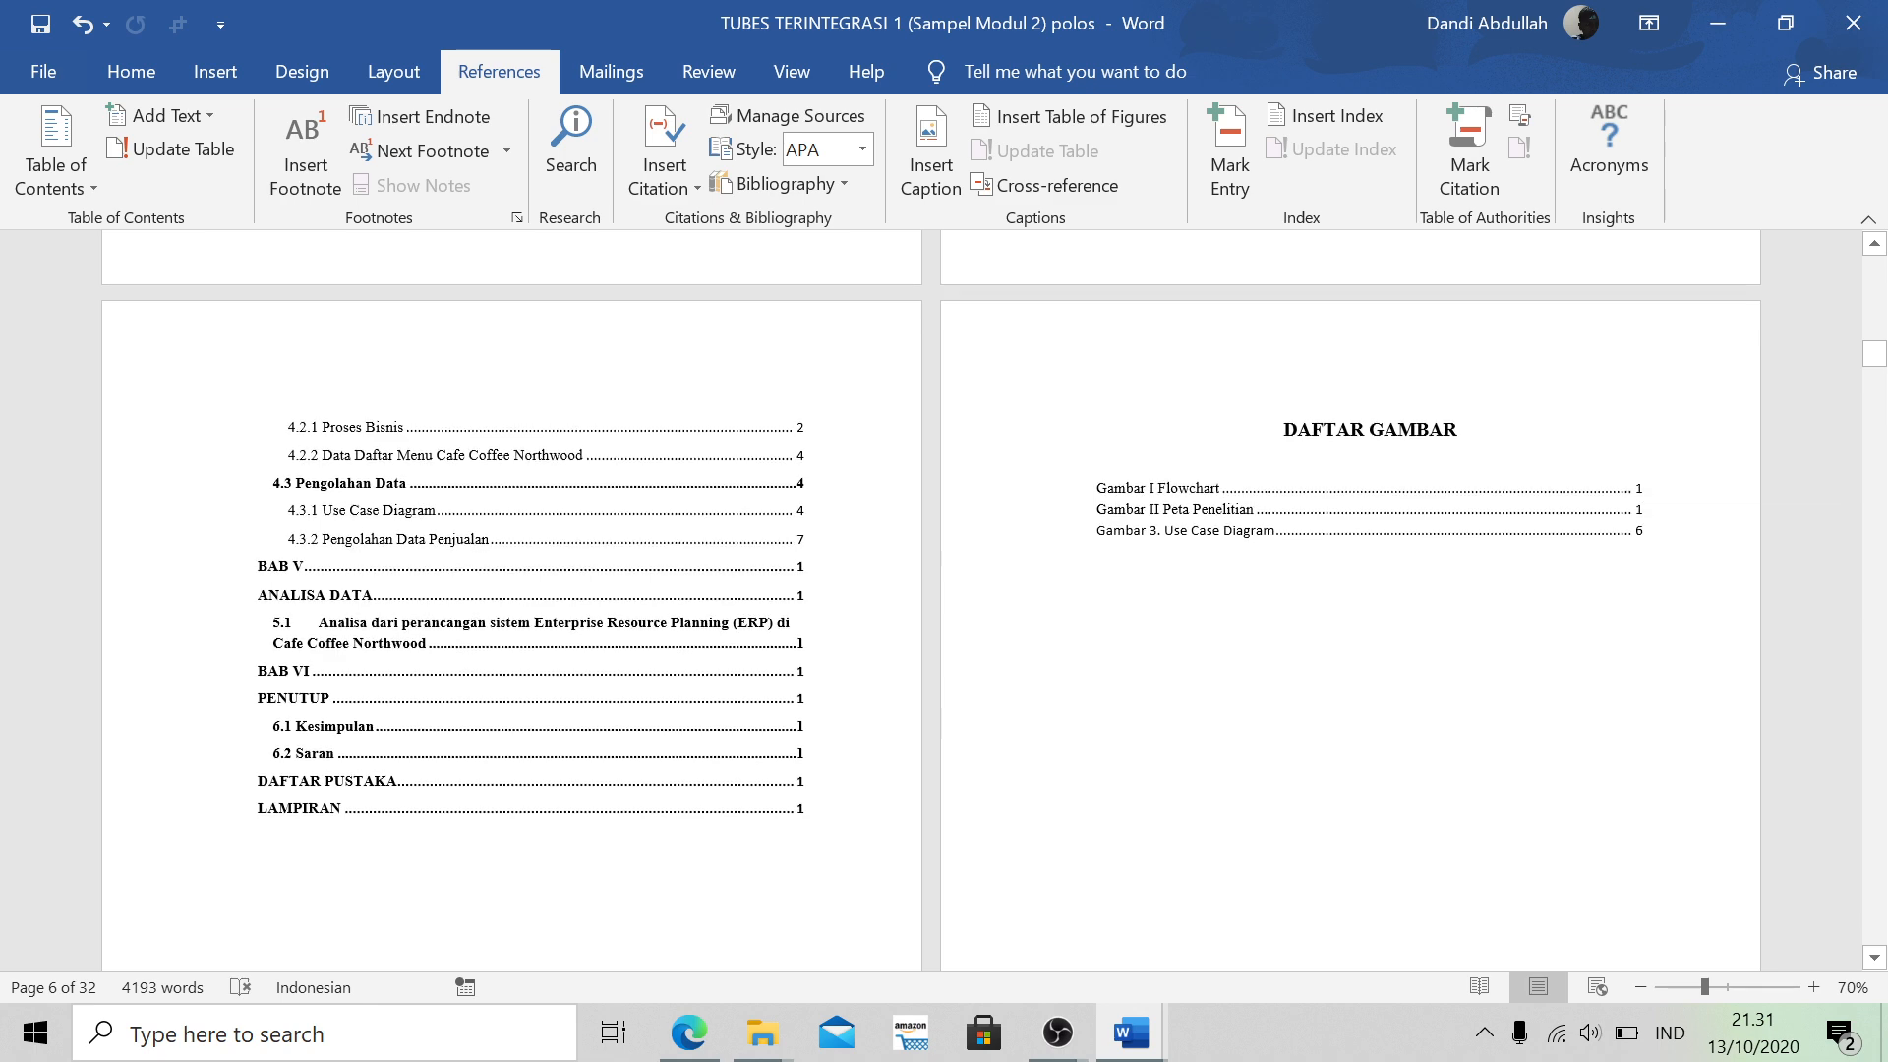
Change the page number of the Gambar I Flowchart entry in DAFTAR GAMBAR to I-1
click(1637, 509)
scroll(1636, 509, down, 15)
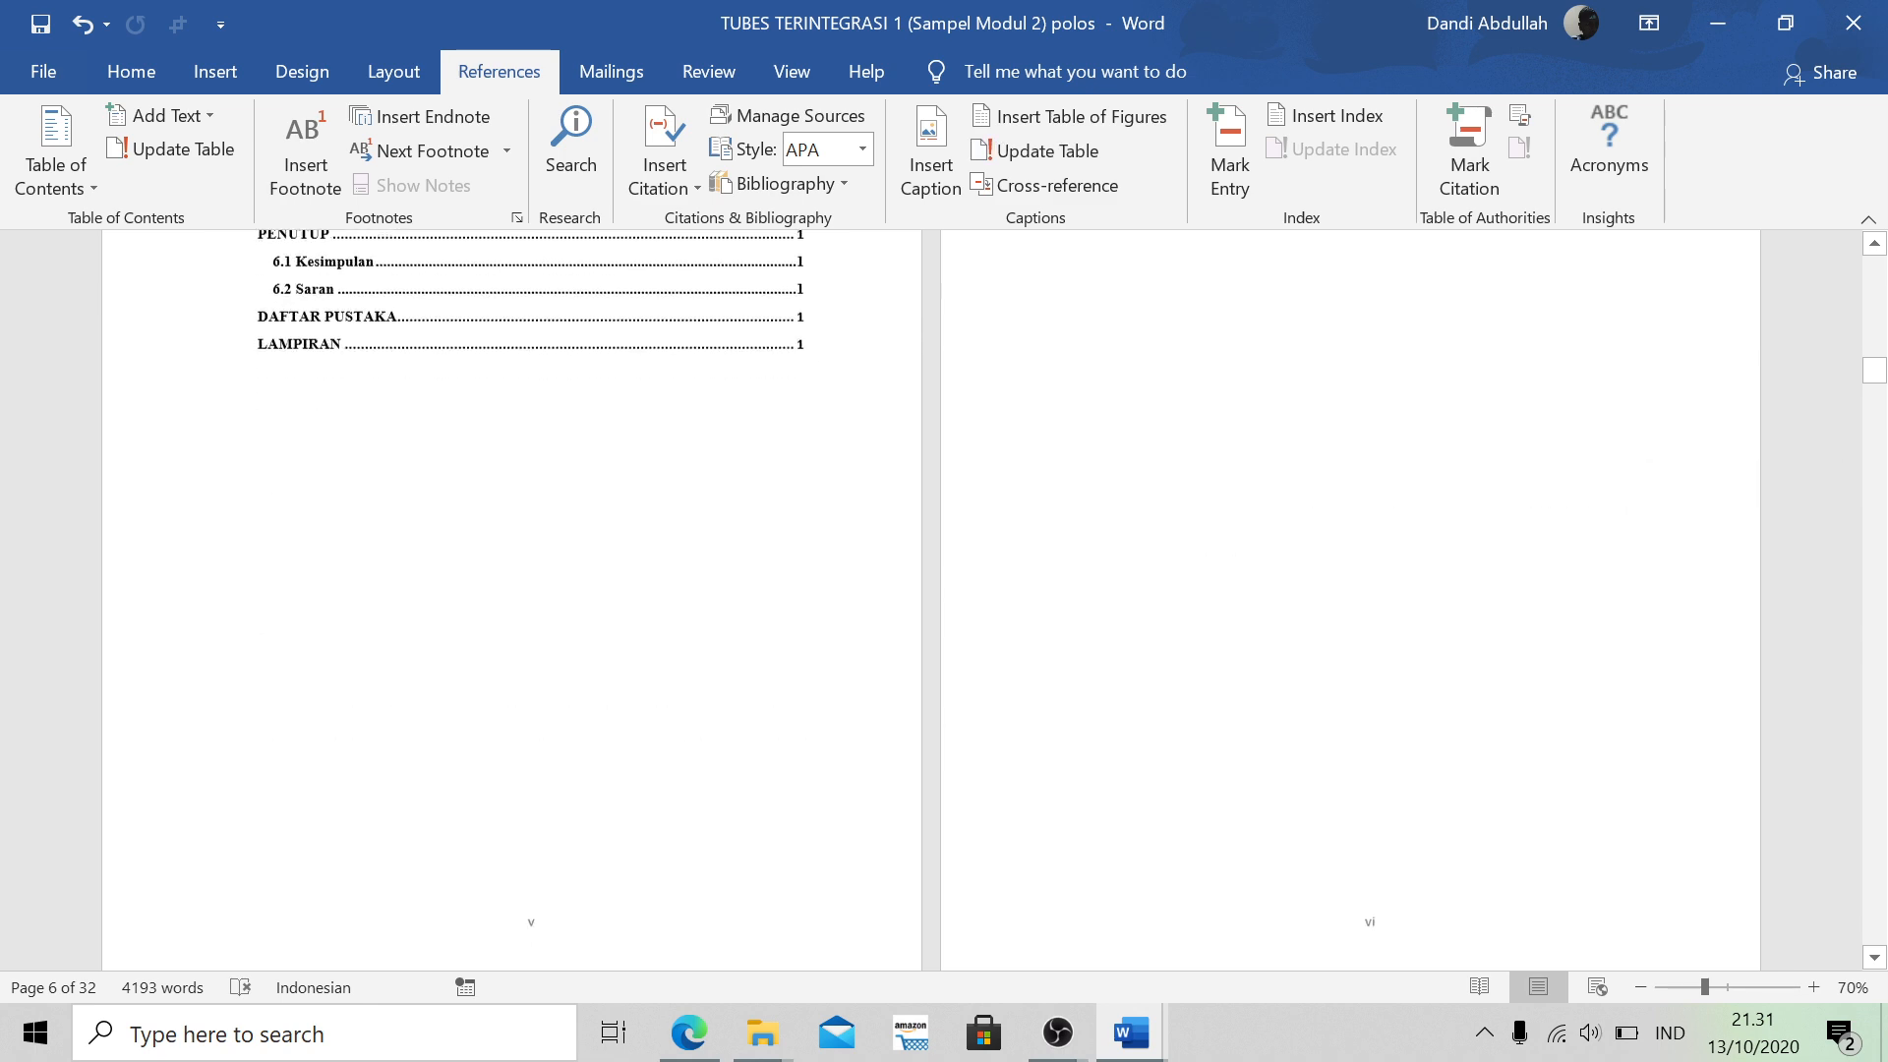
scroll(932, 600, up, 15)
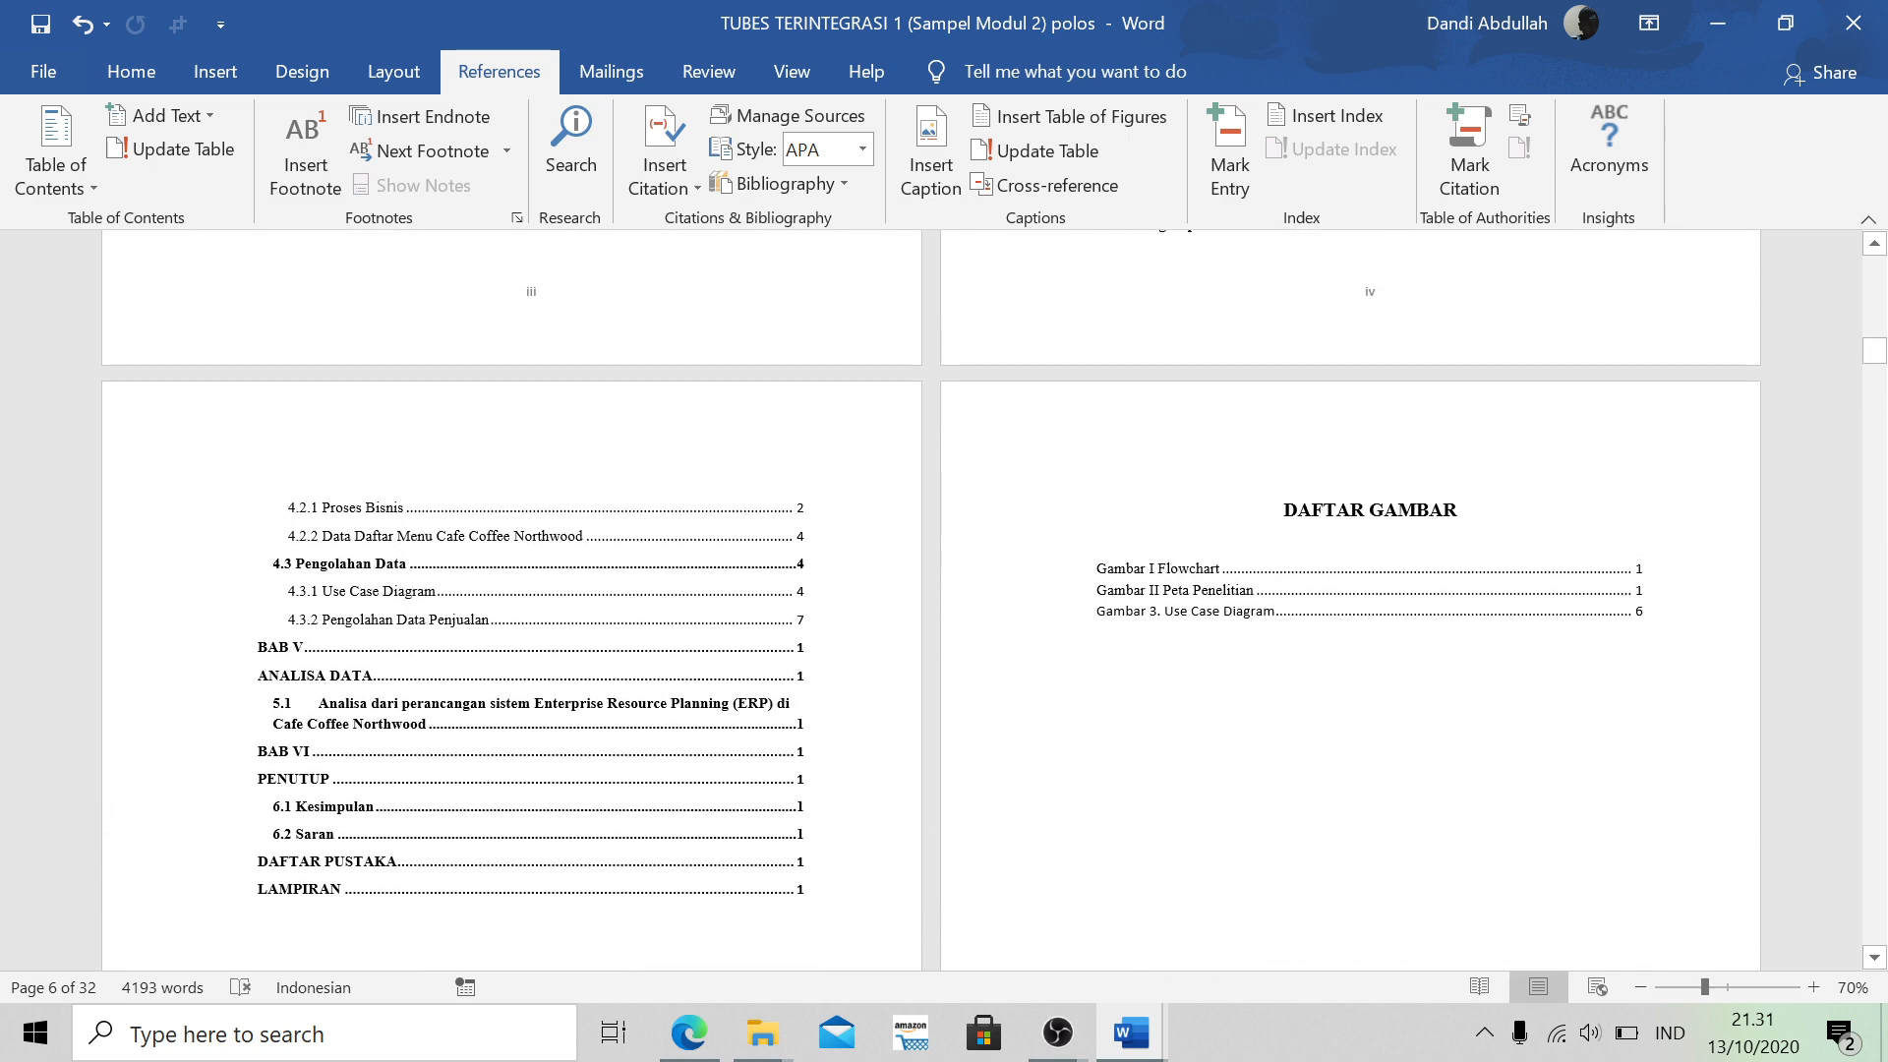
click(1636, 568)
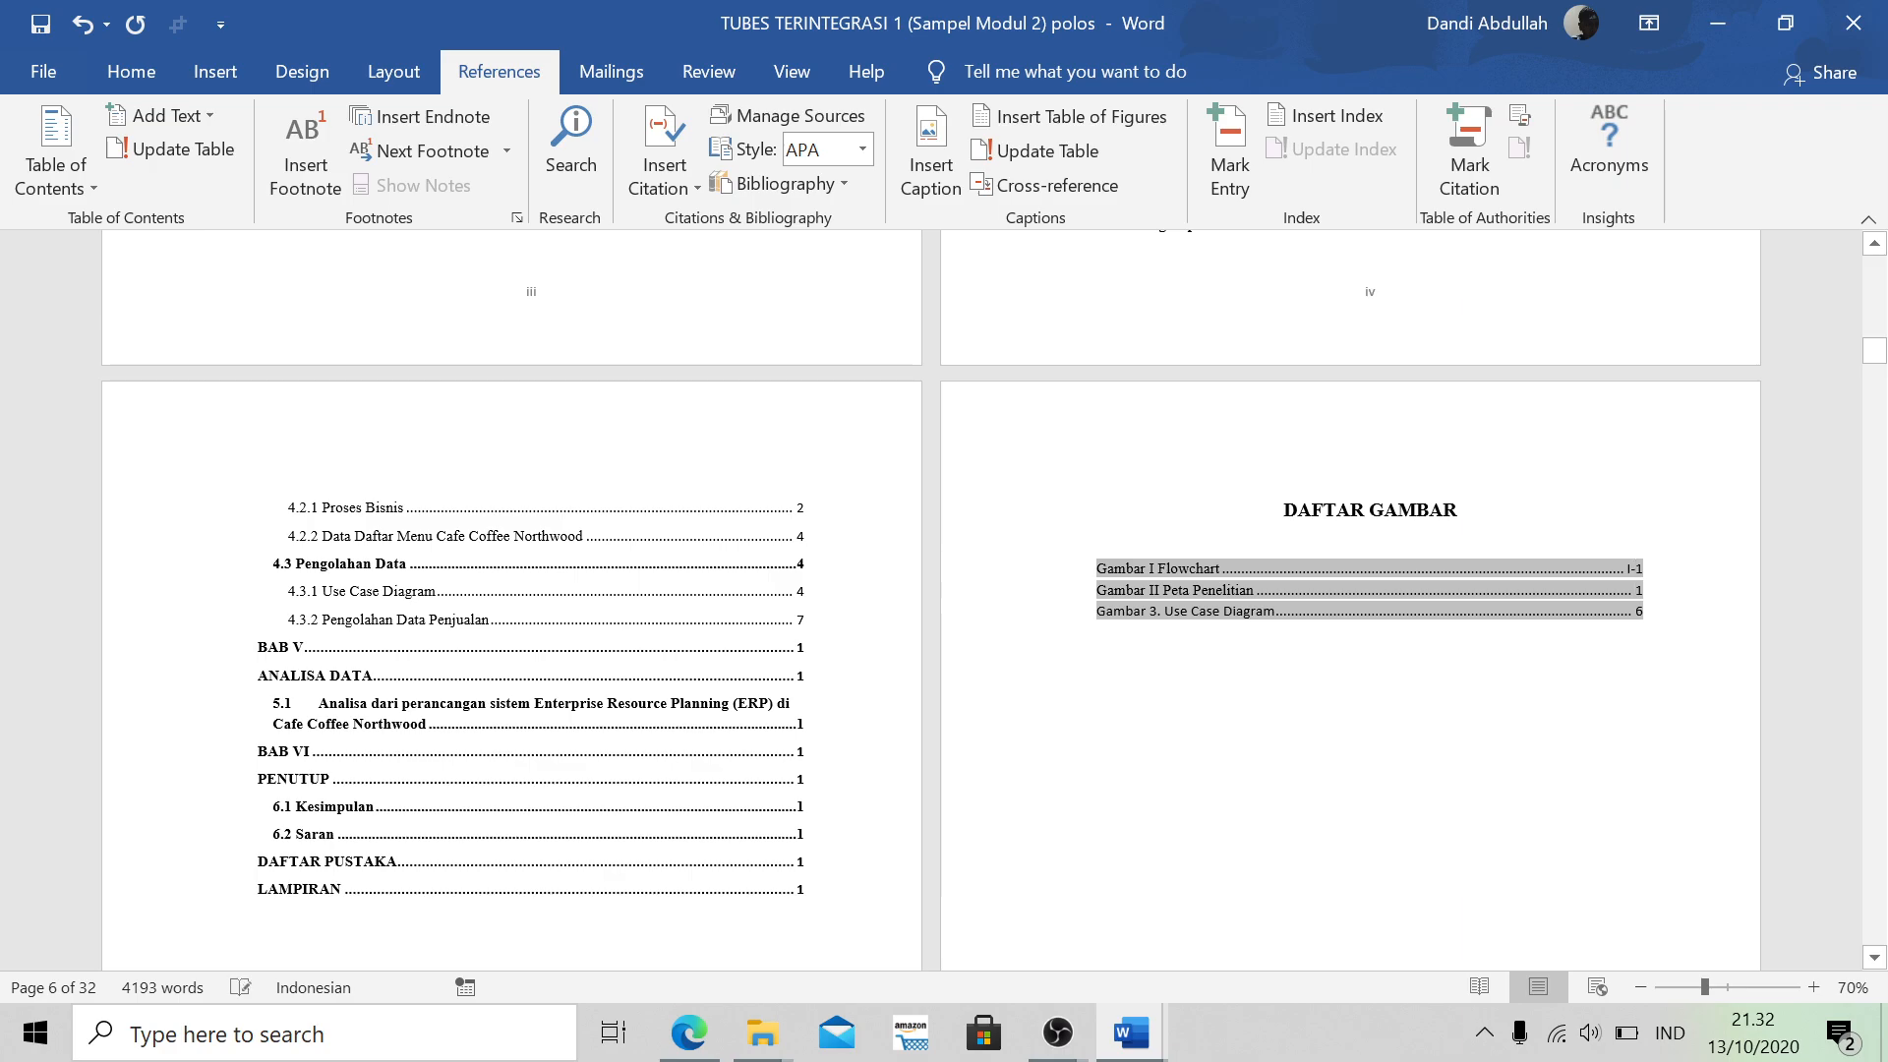
Check the chapter page numbers on the pages that hold the Flowchart and Peta Penelitian figures
scroll(1652, 595, down, 20)
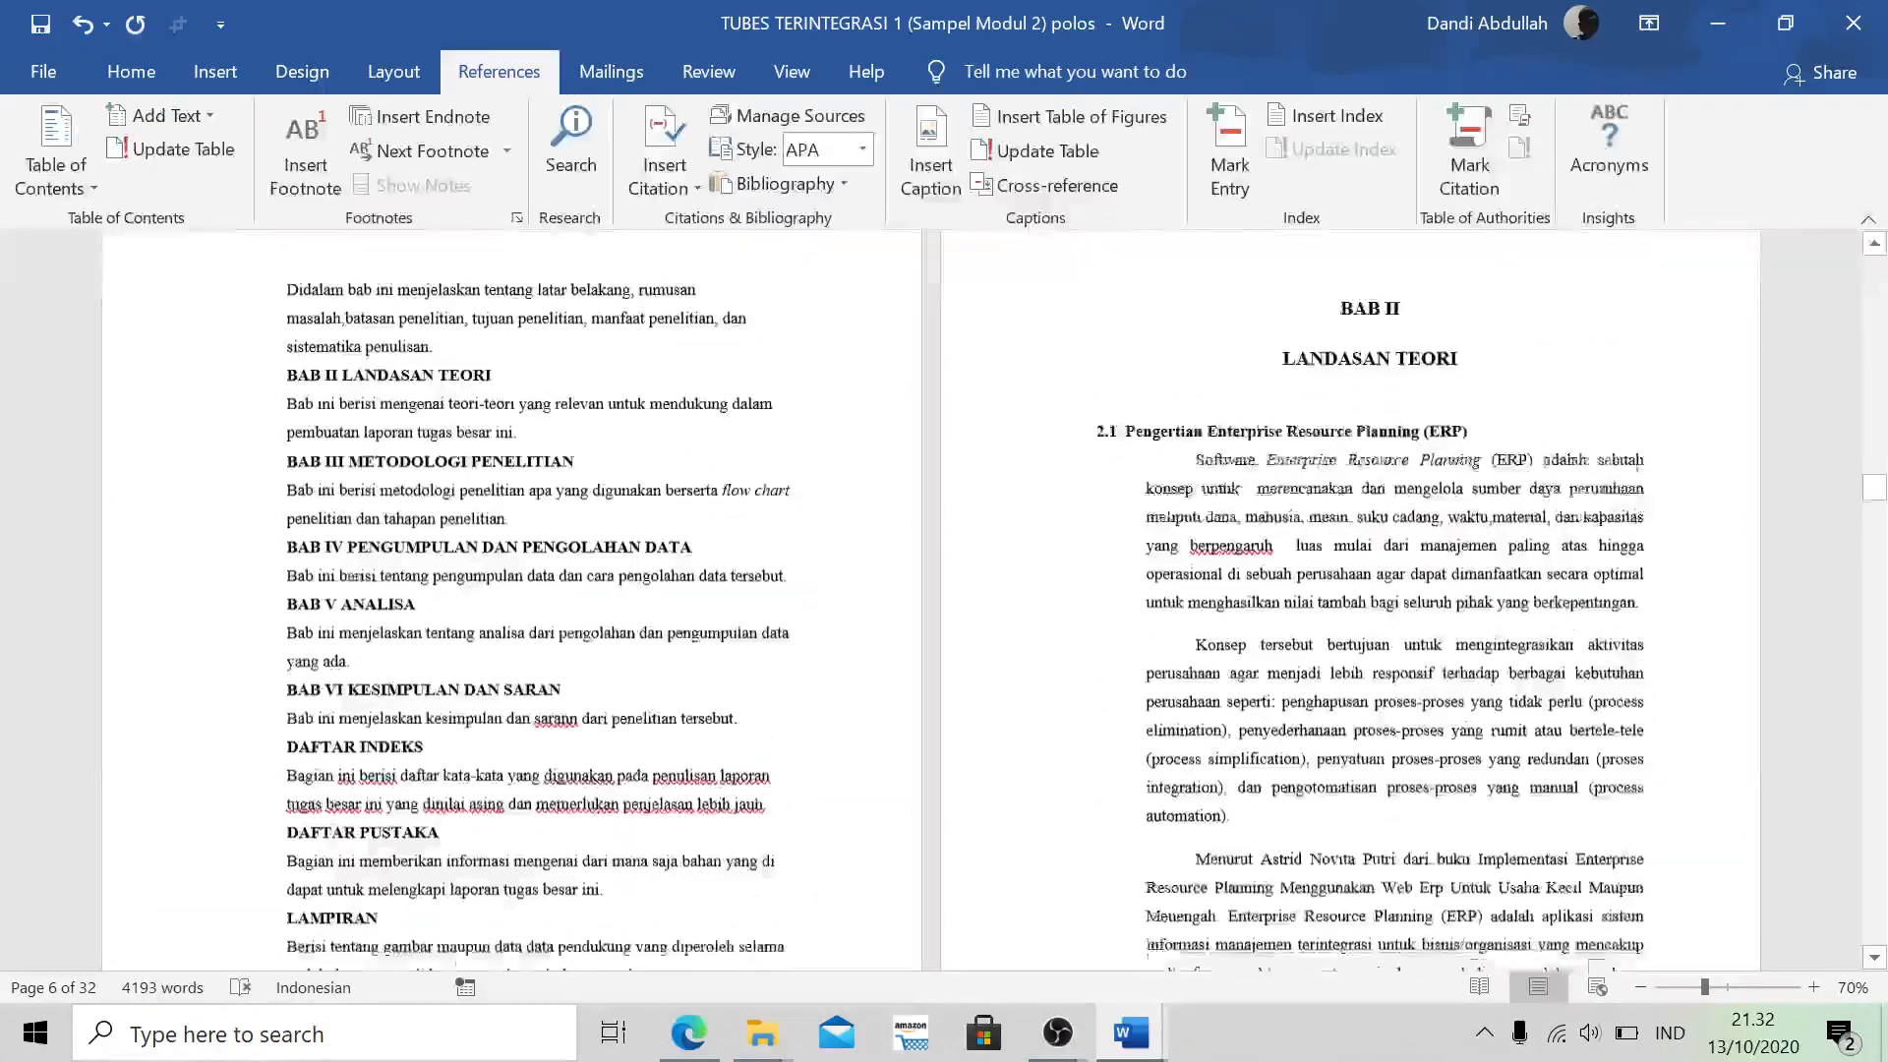
scroll(1628, 590, down, 20)
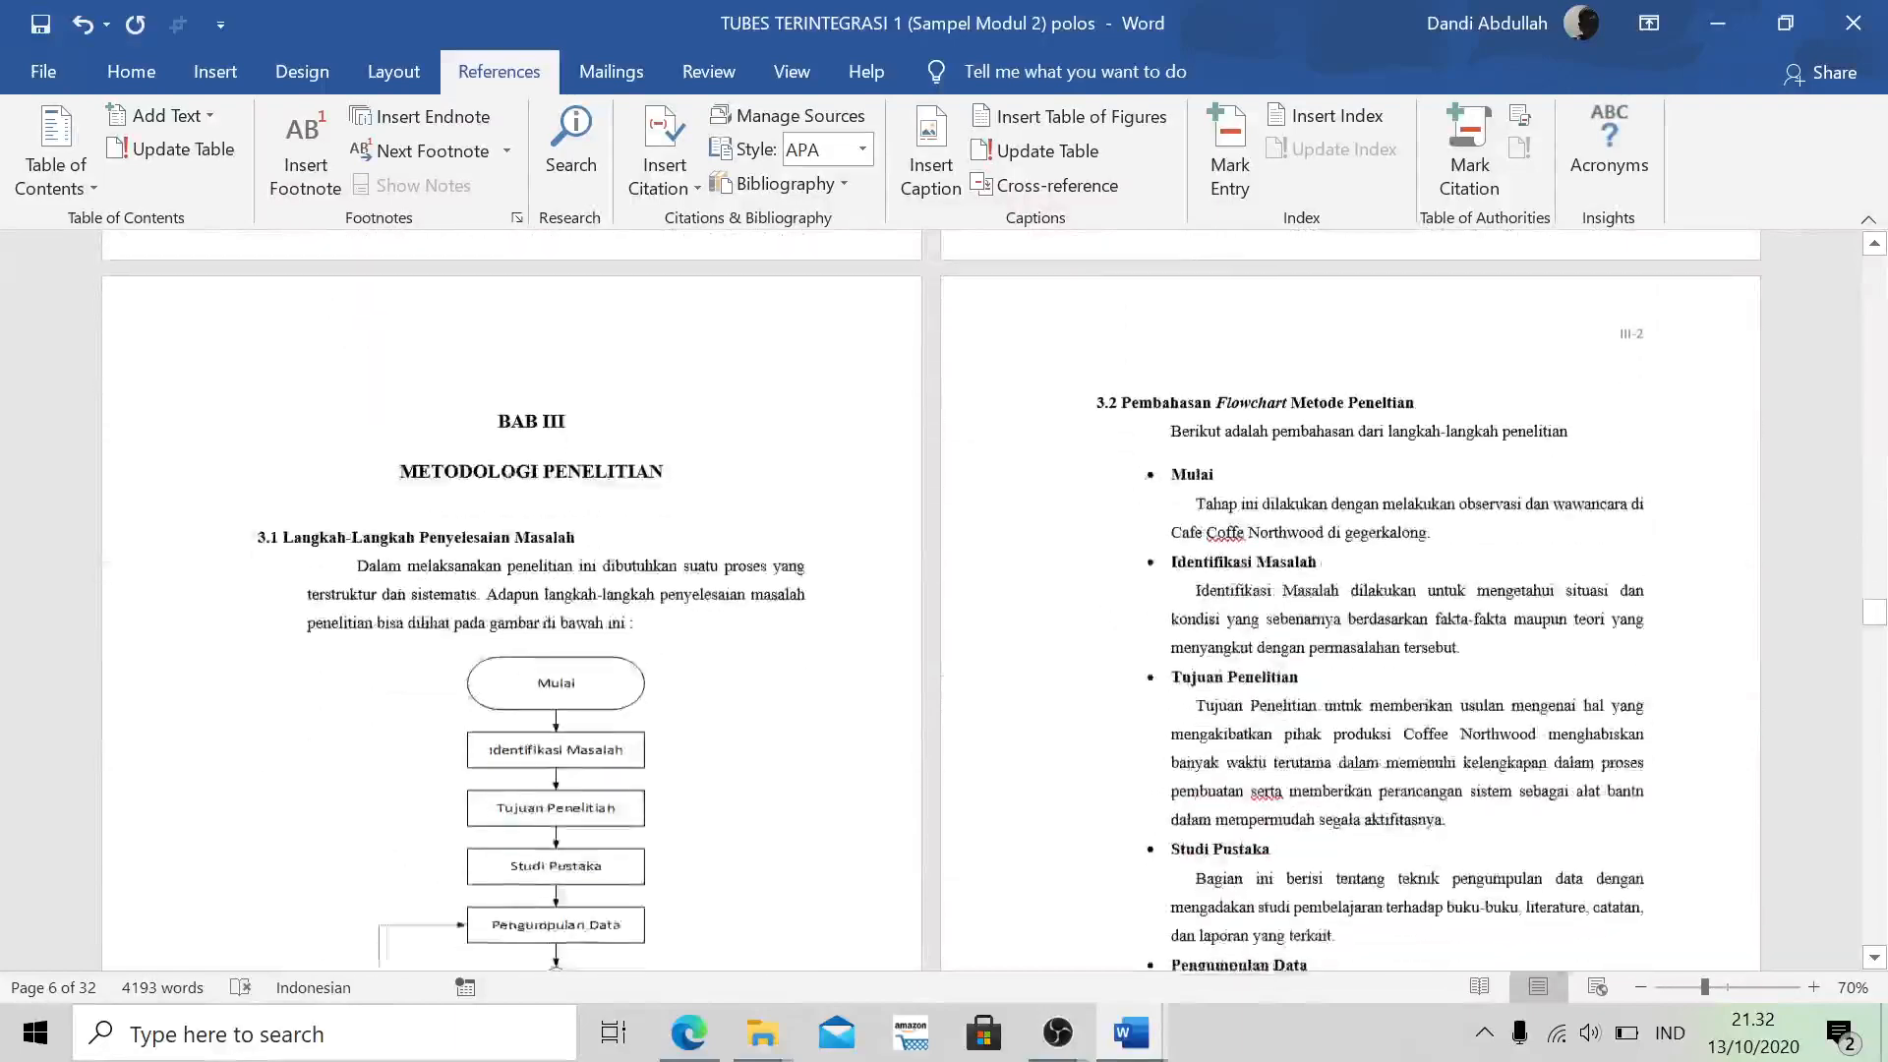
scroll(1628, 590, down, 8)
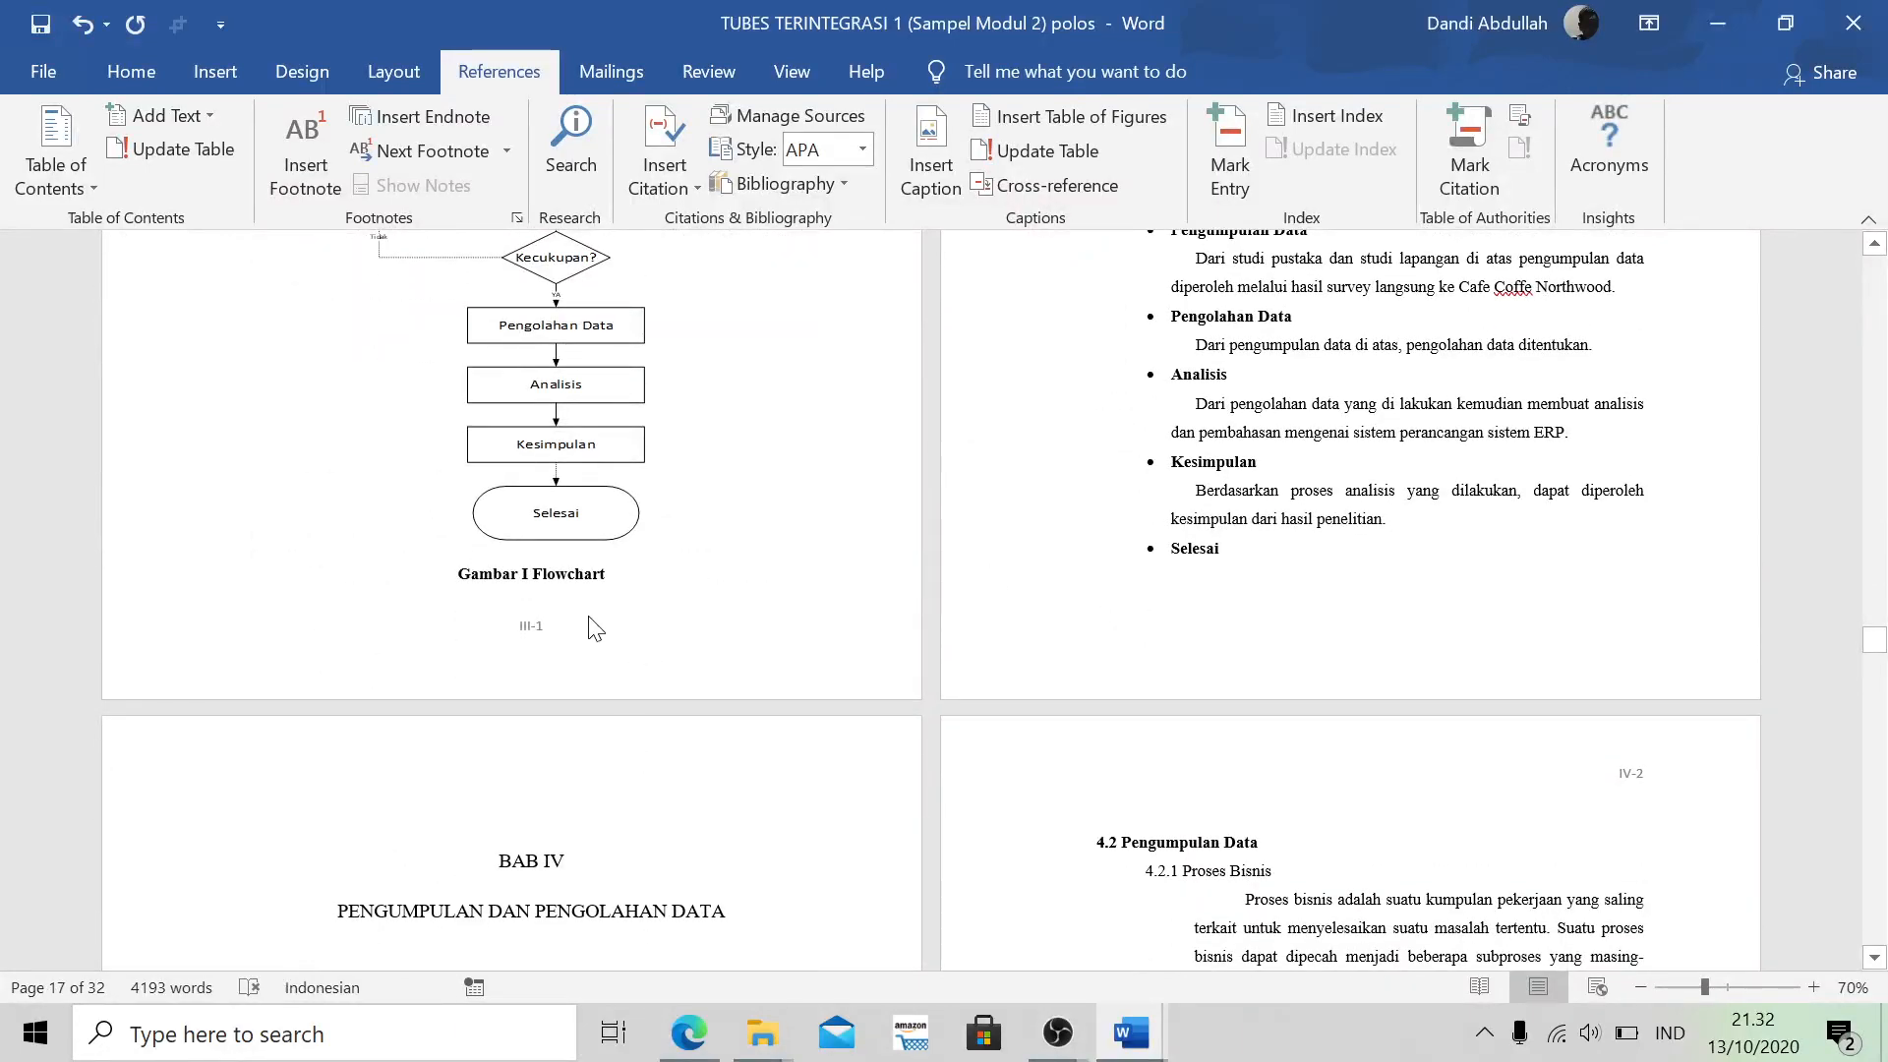
scroll(595, 627, up, 8)
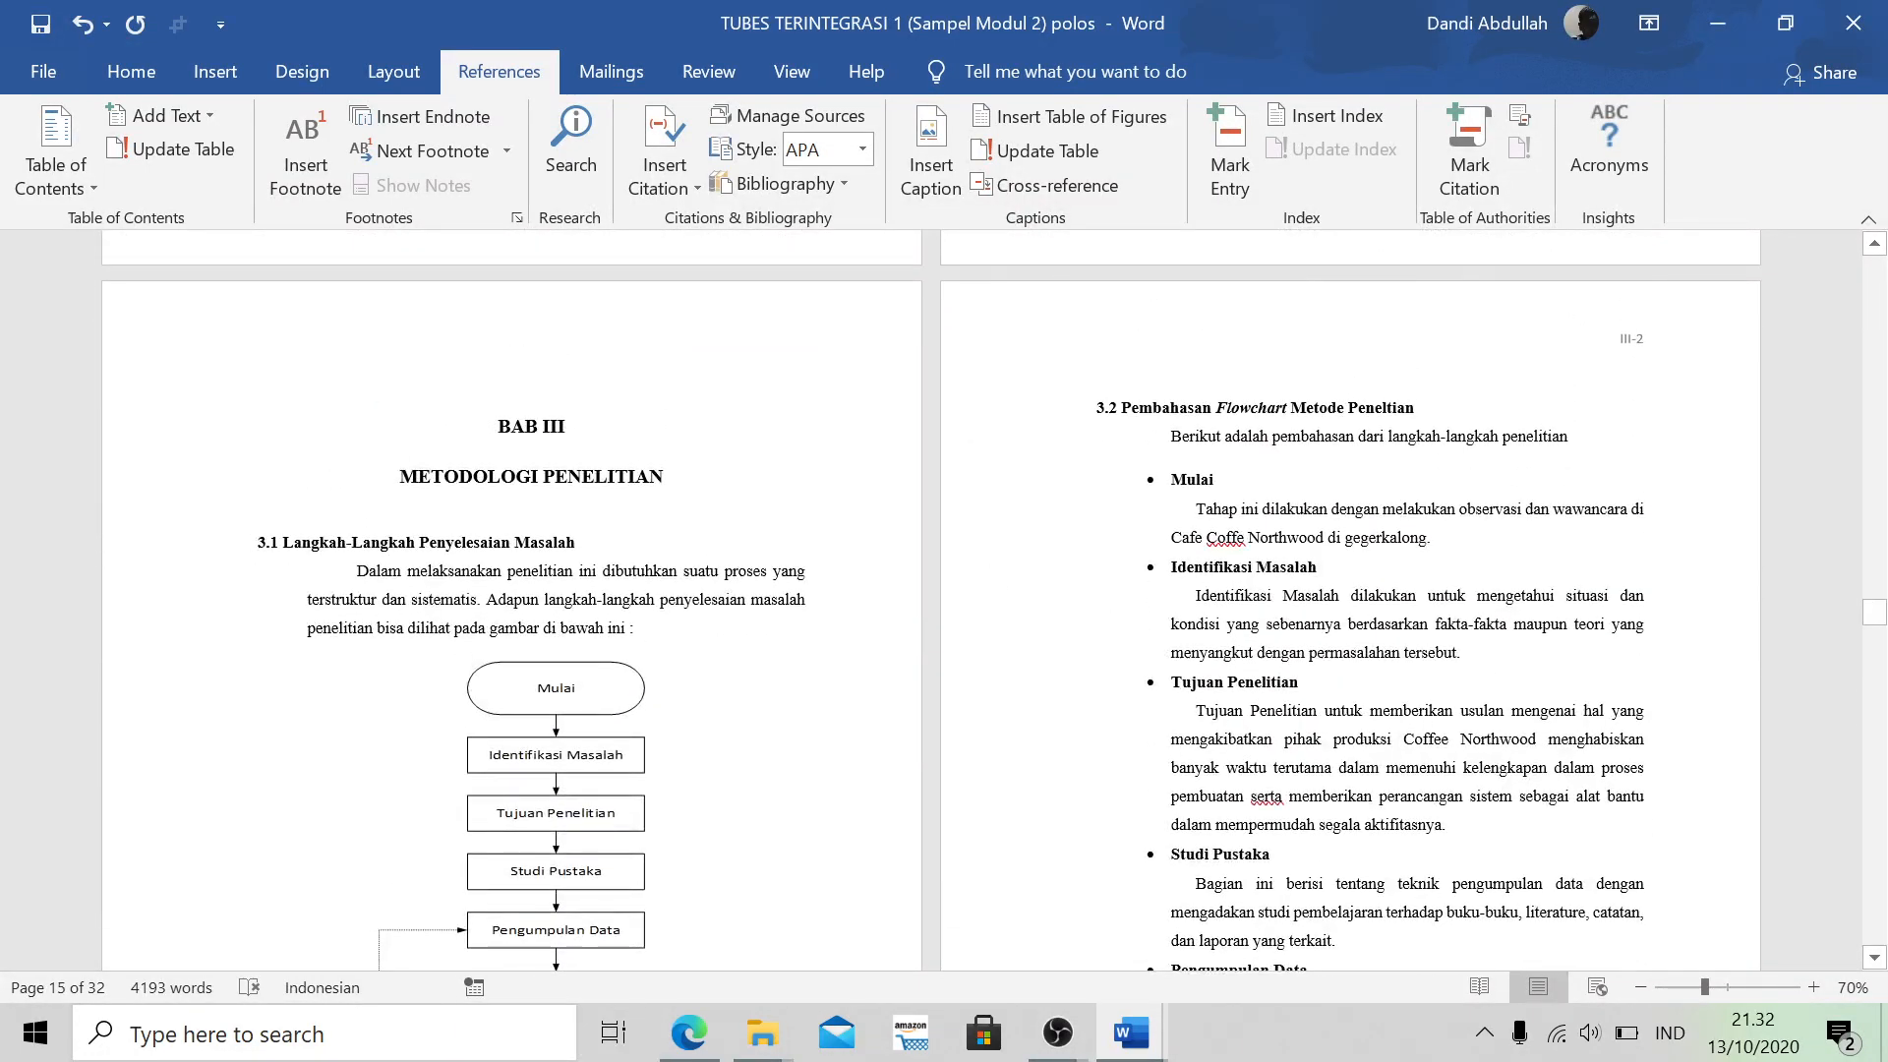
scroll(578, 732, down, 10)
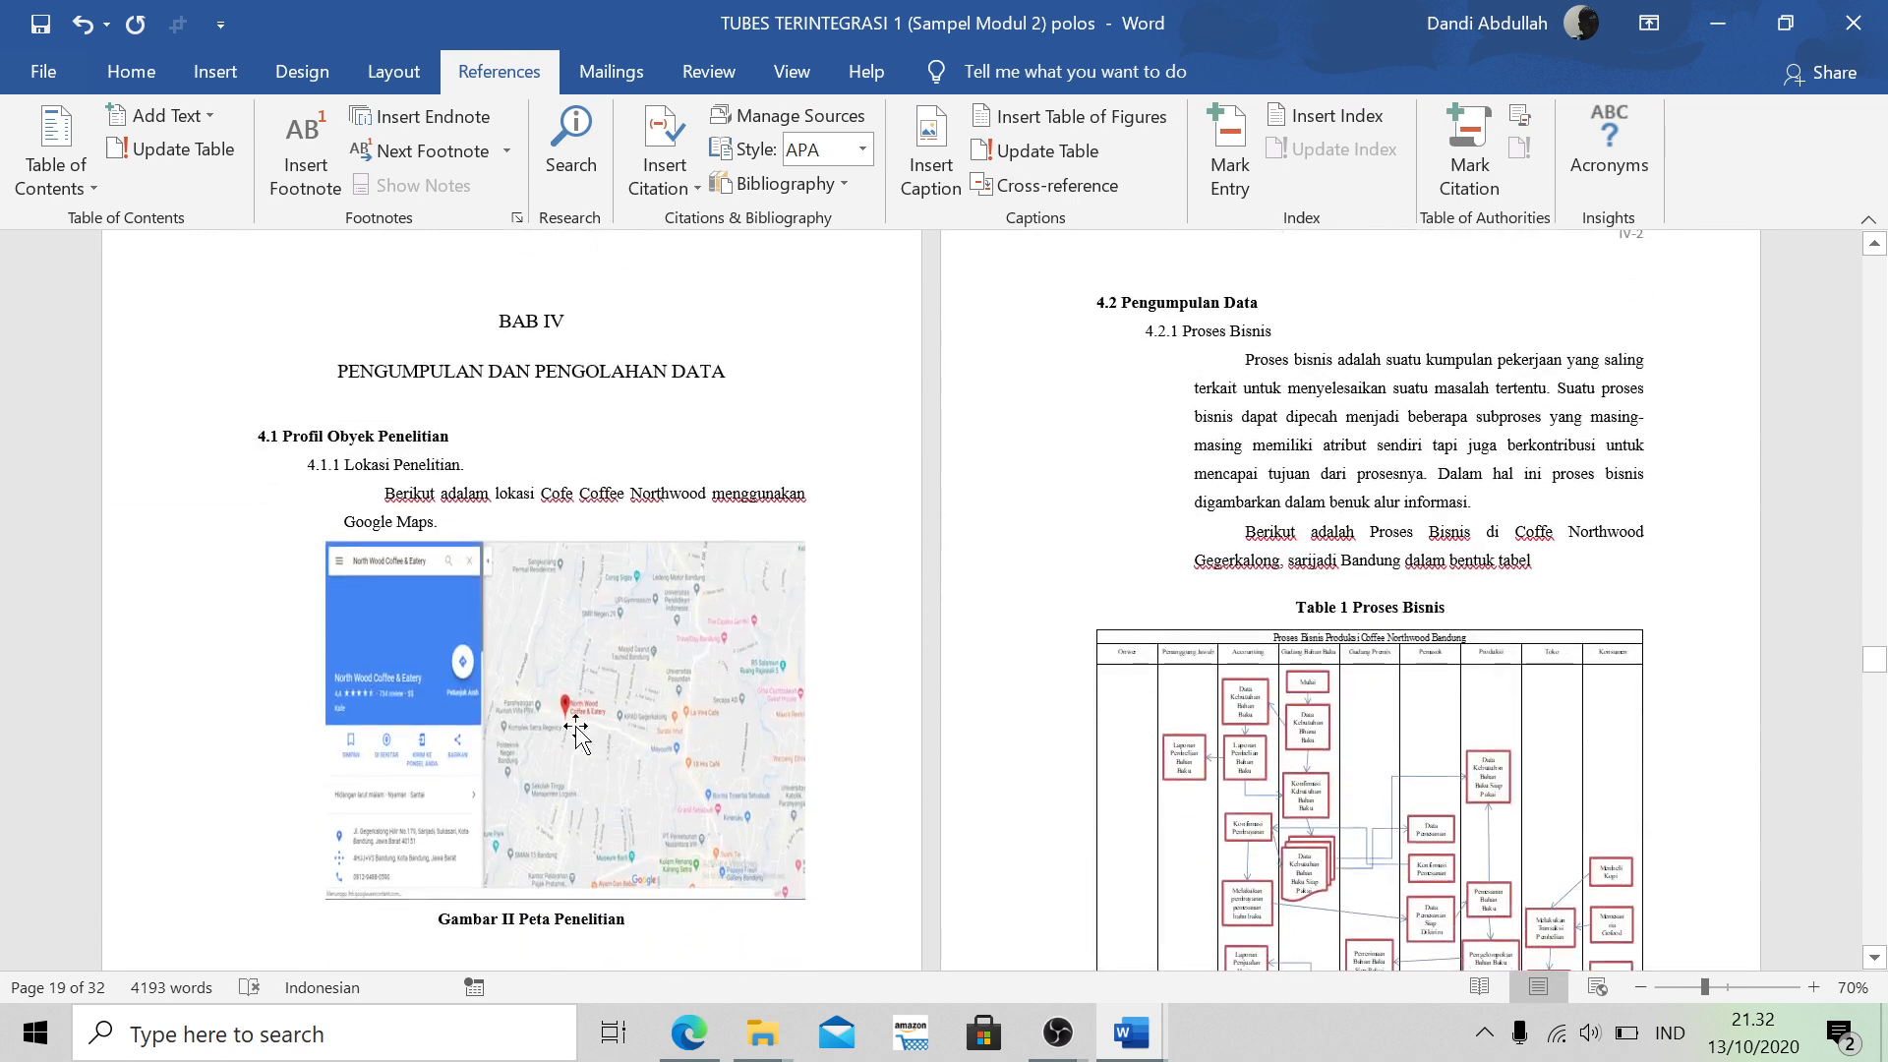
scroll(578, 733, down, 3)
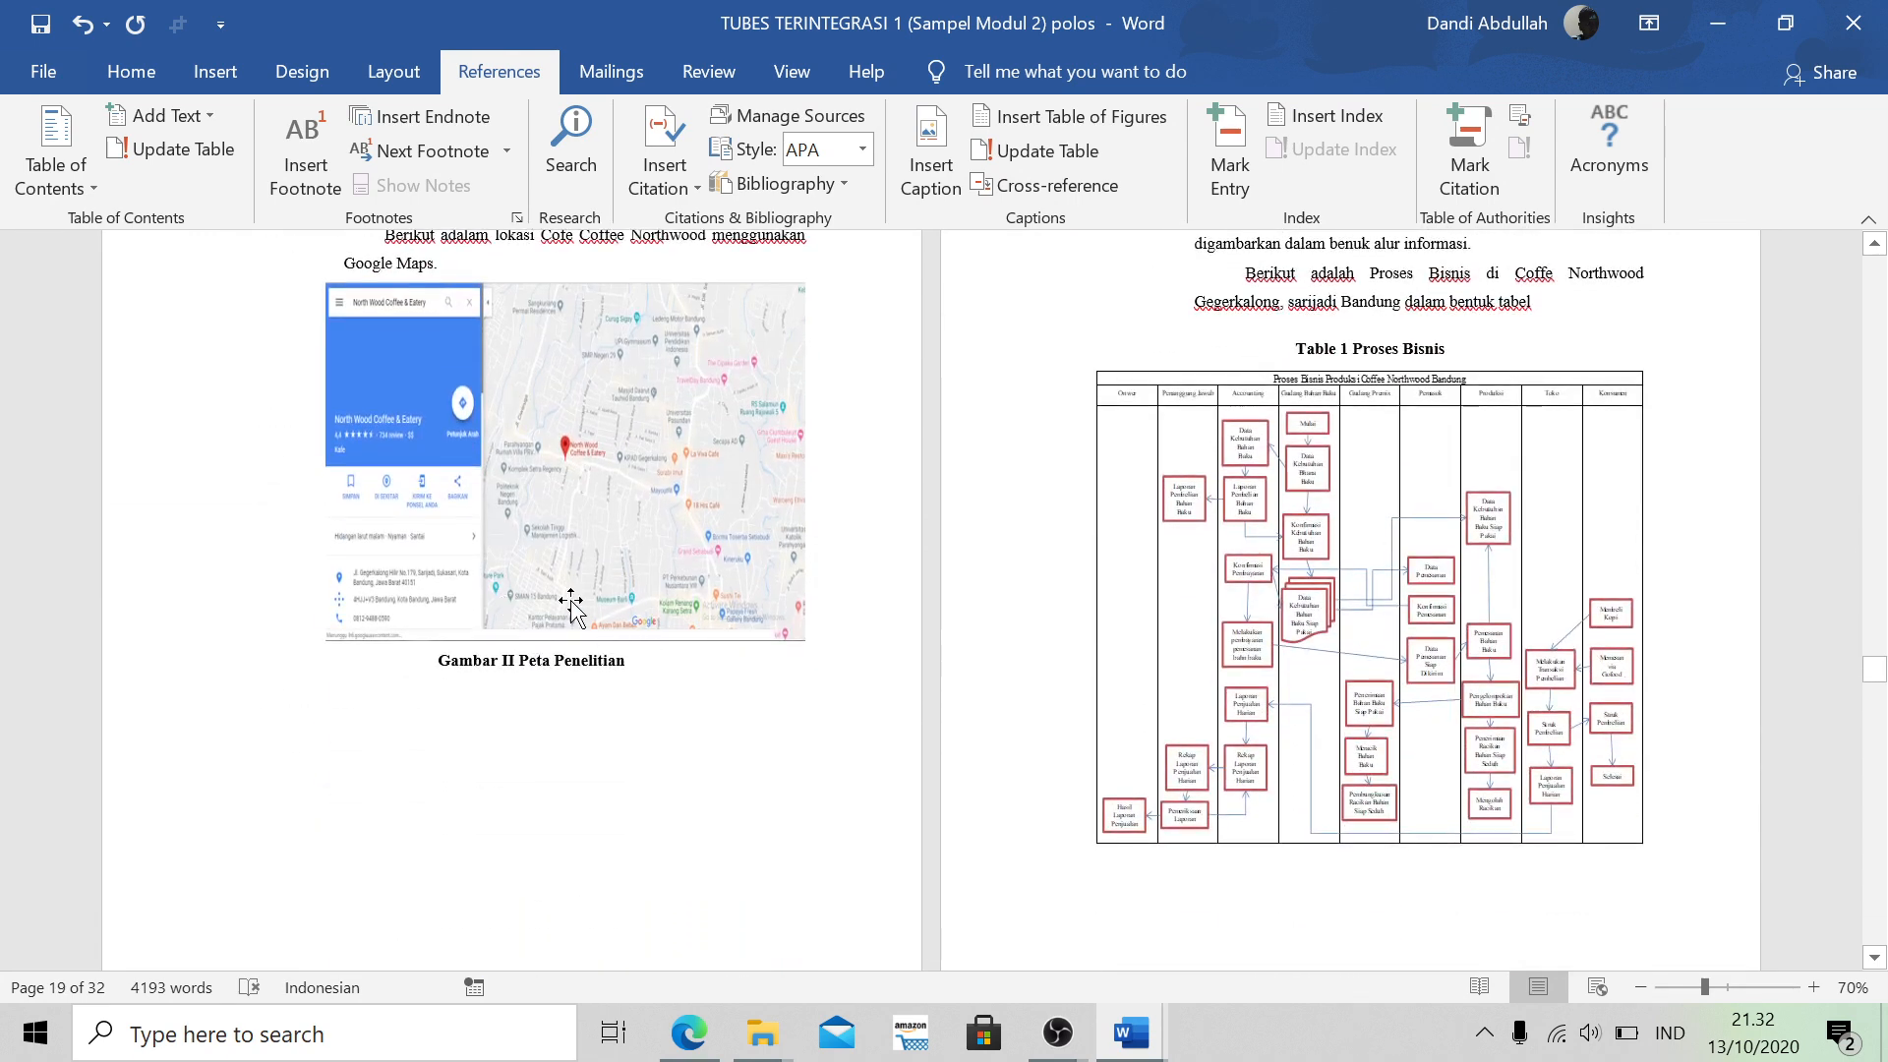
scroll(570, 603, up, 3)
scroll(571, 602, down, 3)
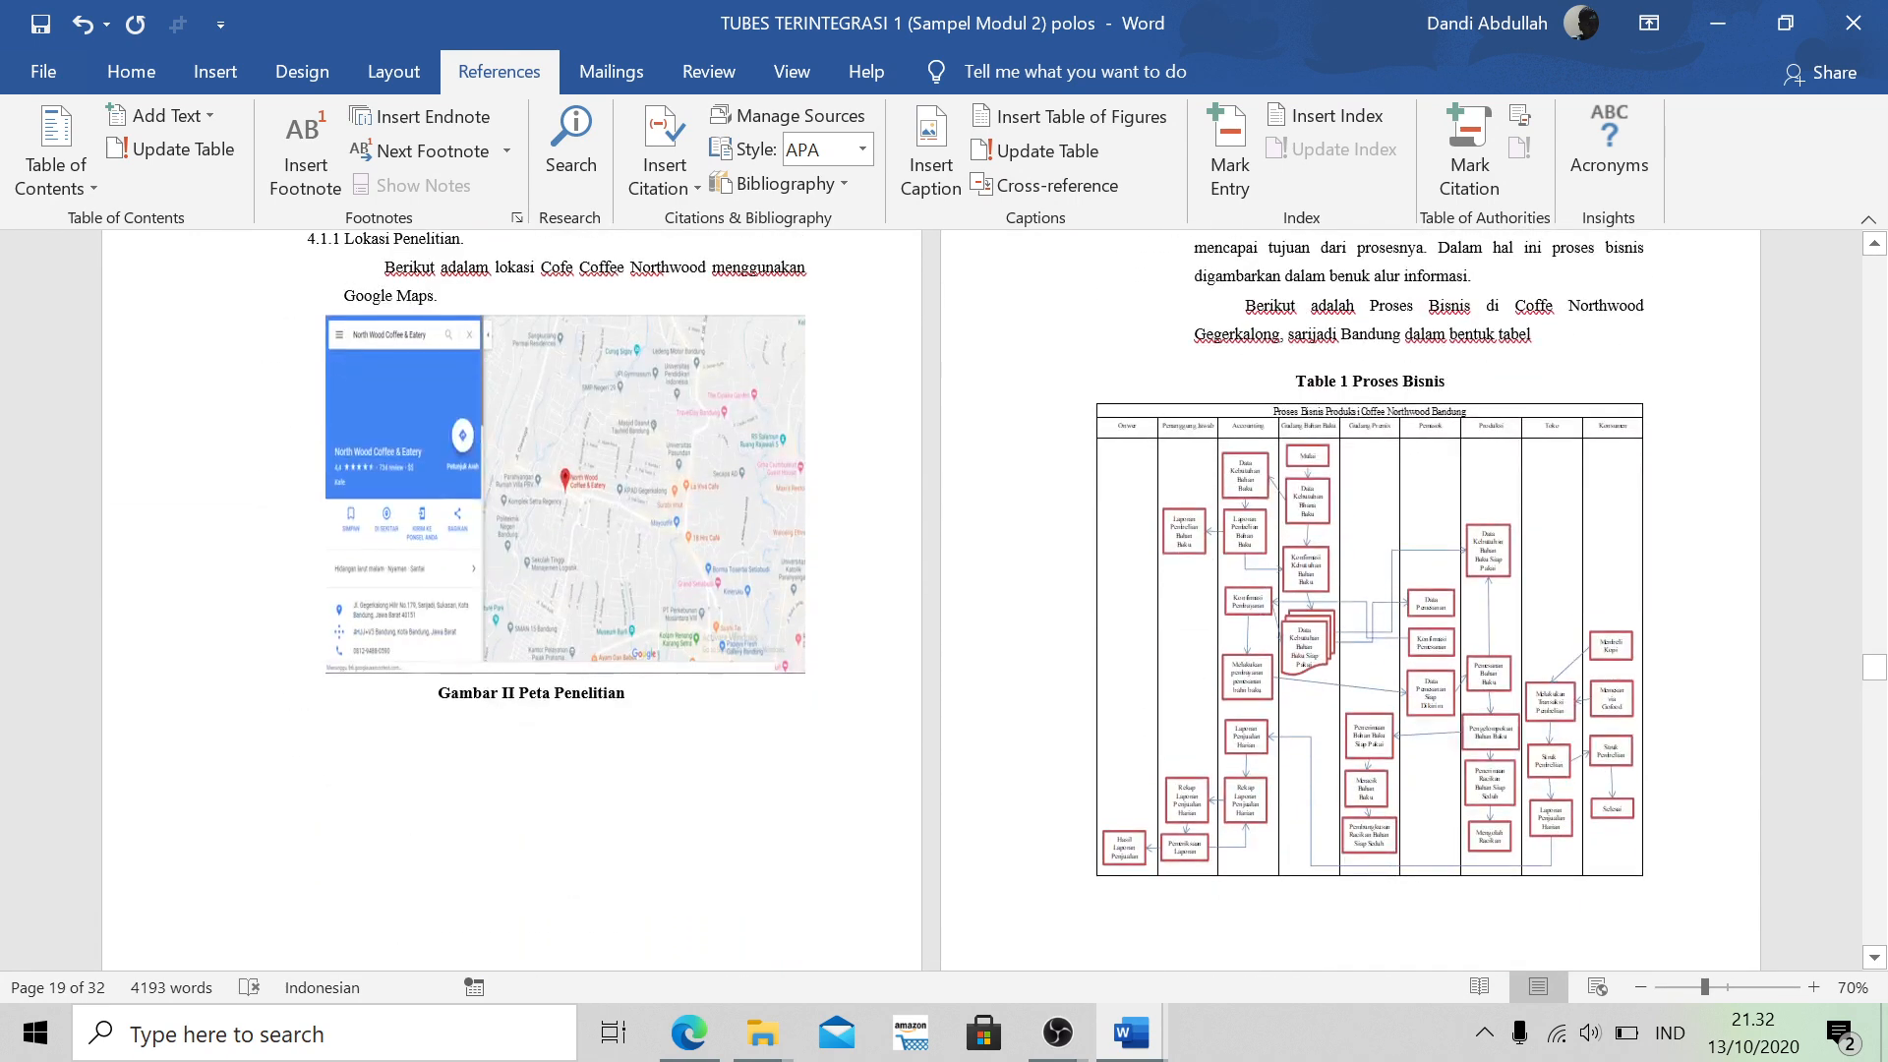
scroll(1311, 583, down, 12)
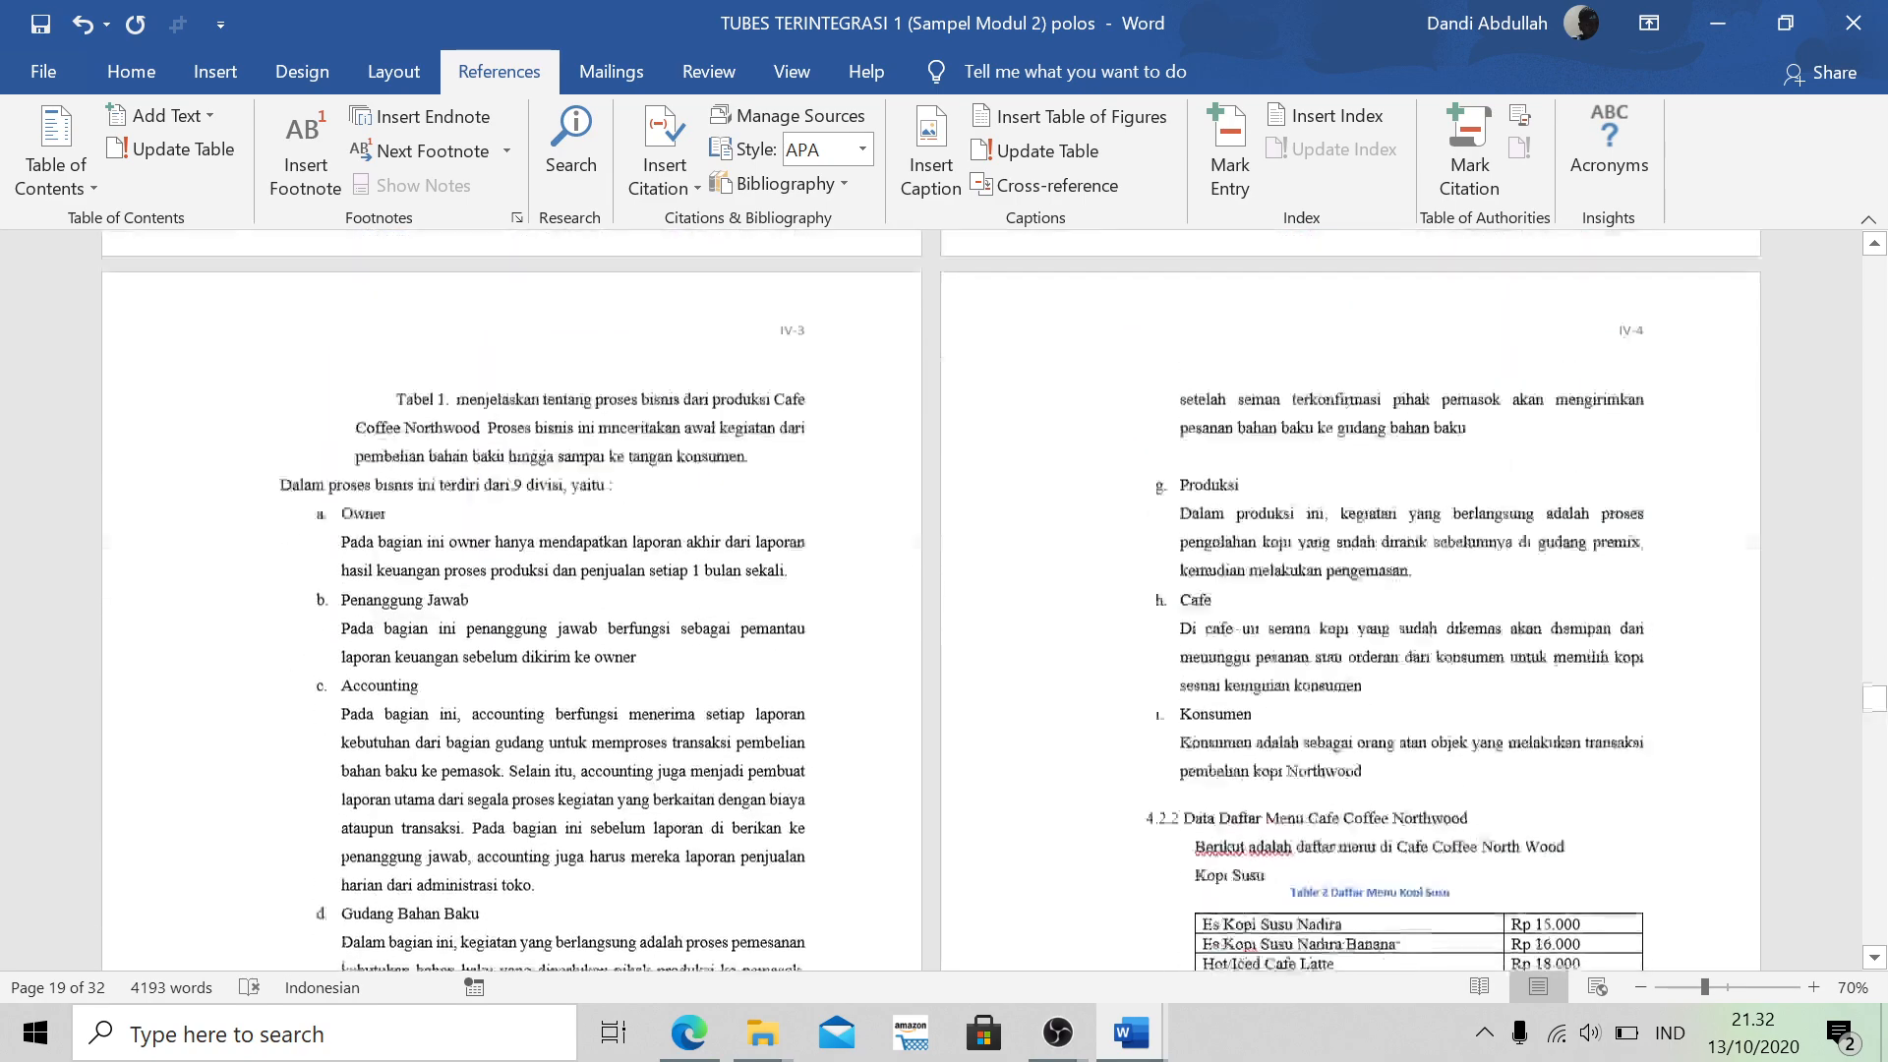
scroll(1311, 583, up, 12)
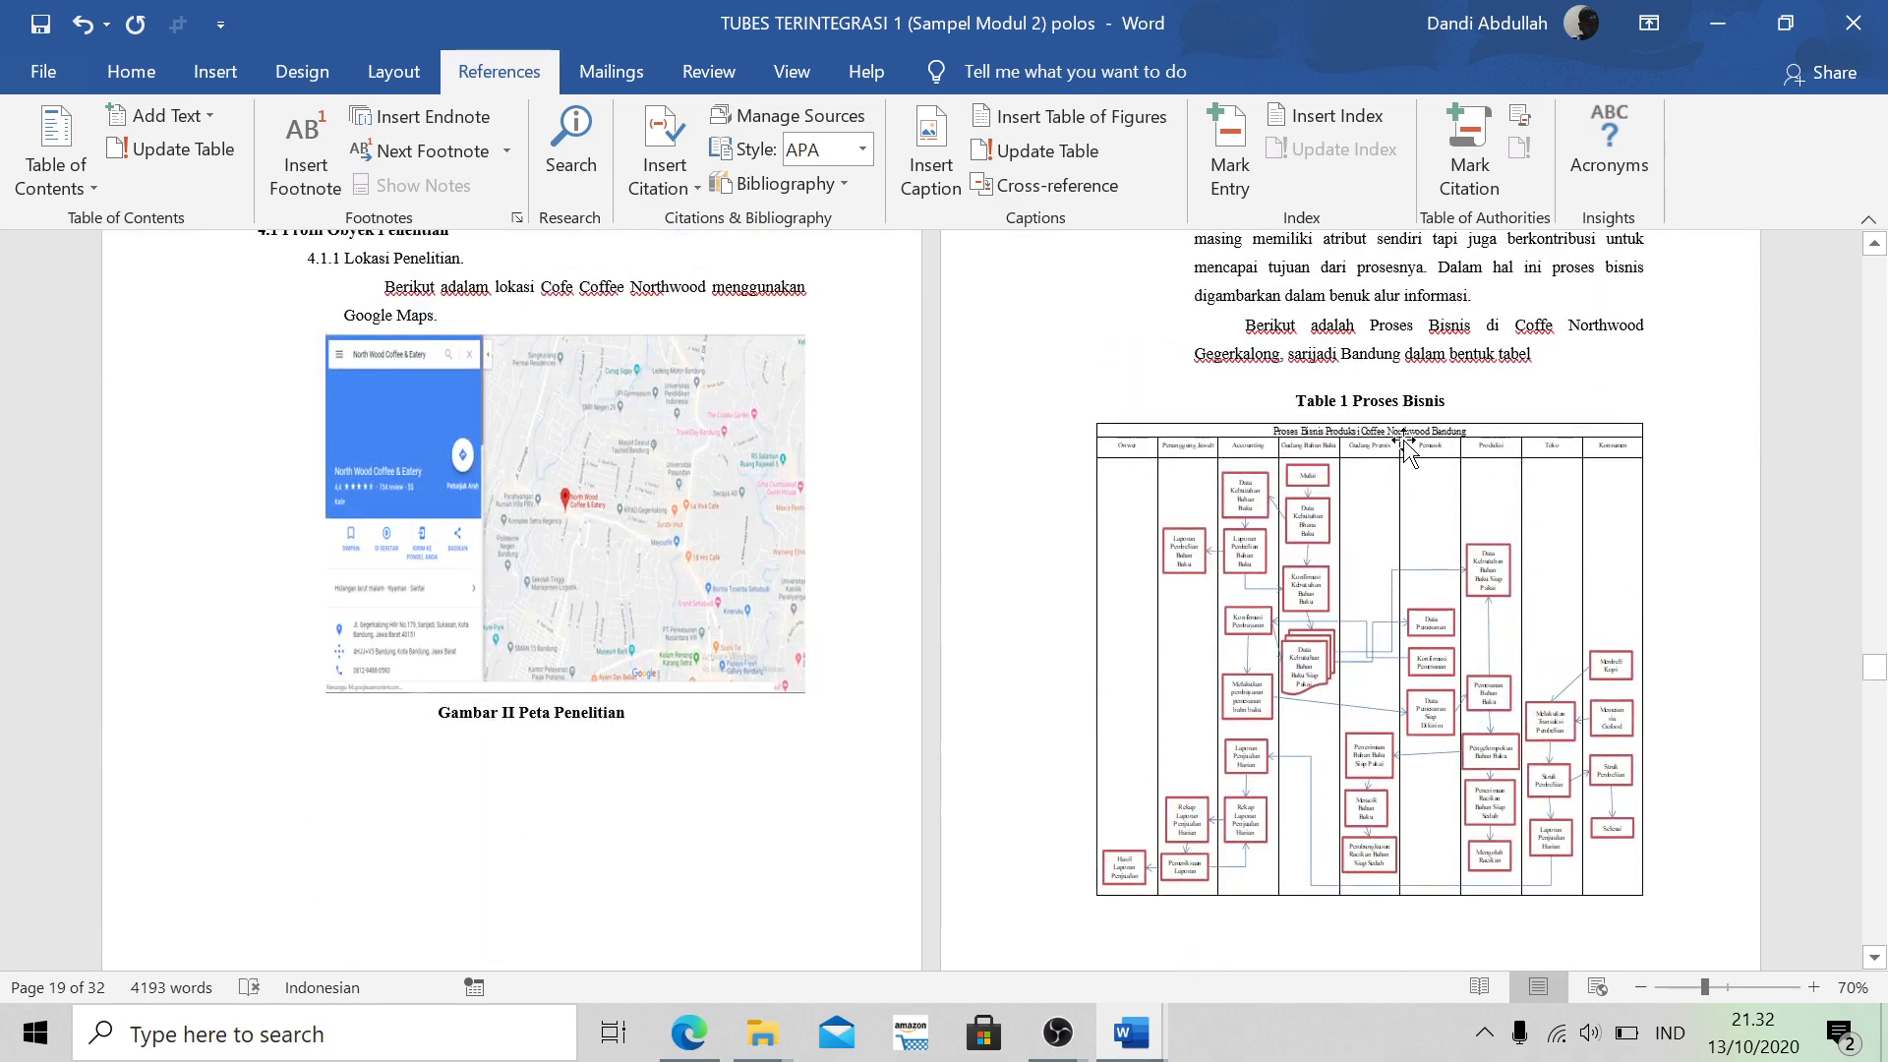
Set the DAFTAR GAMBAR page numbers to III-1 for Flowchart and IV-1 for Peta Penelitian
scroll(1372, 532, up, 20)
scroll(931, 600, up, 20)
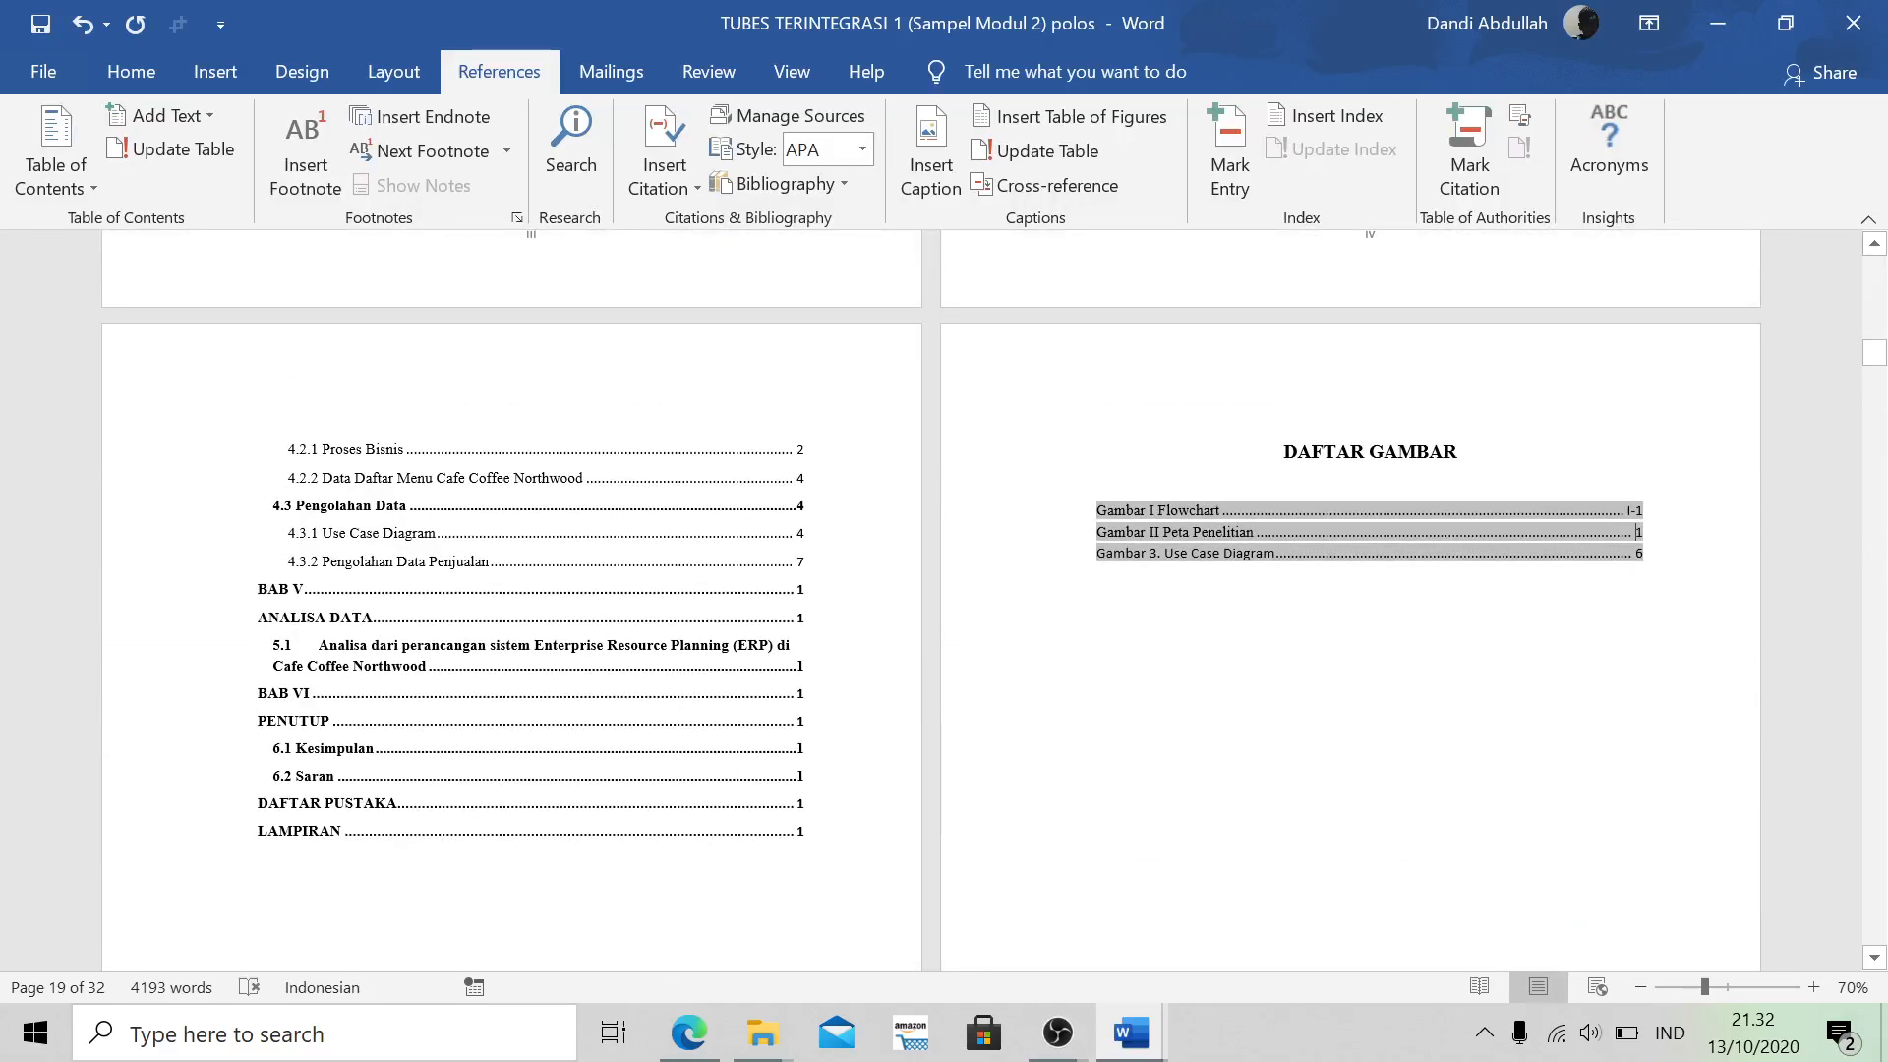
click(1637, 532)
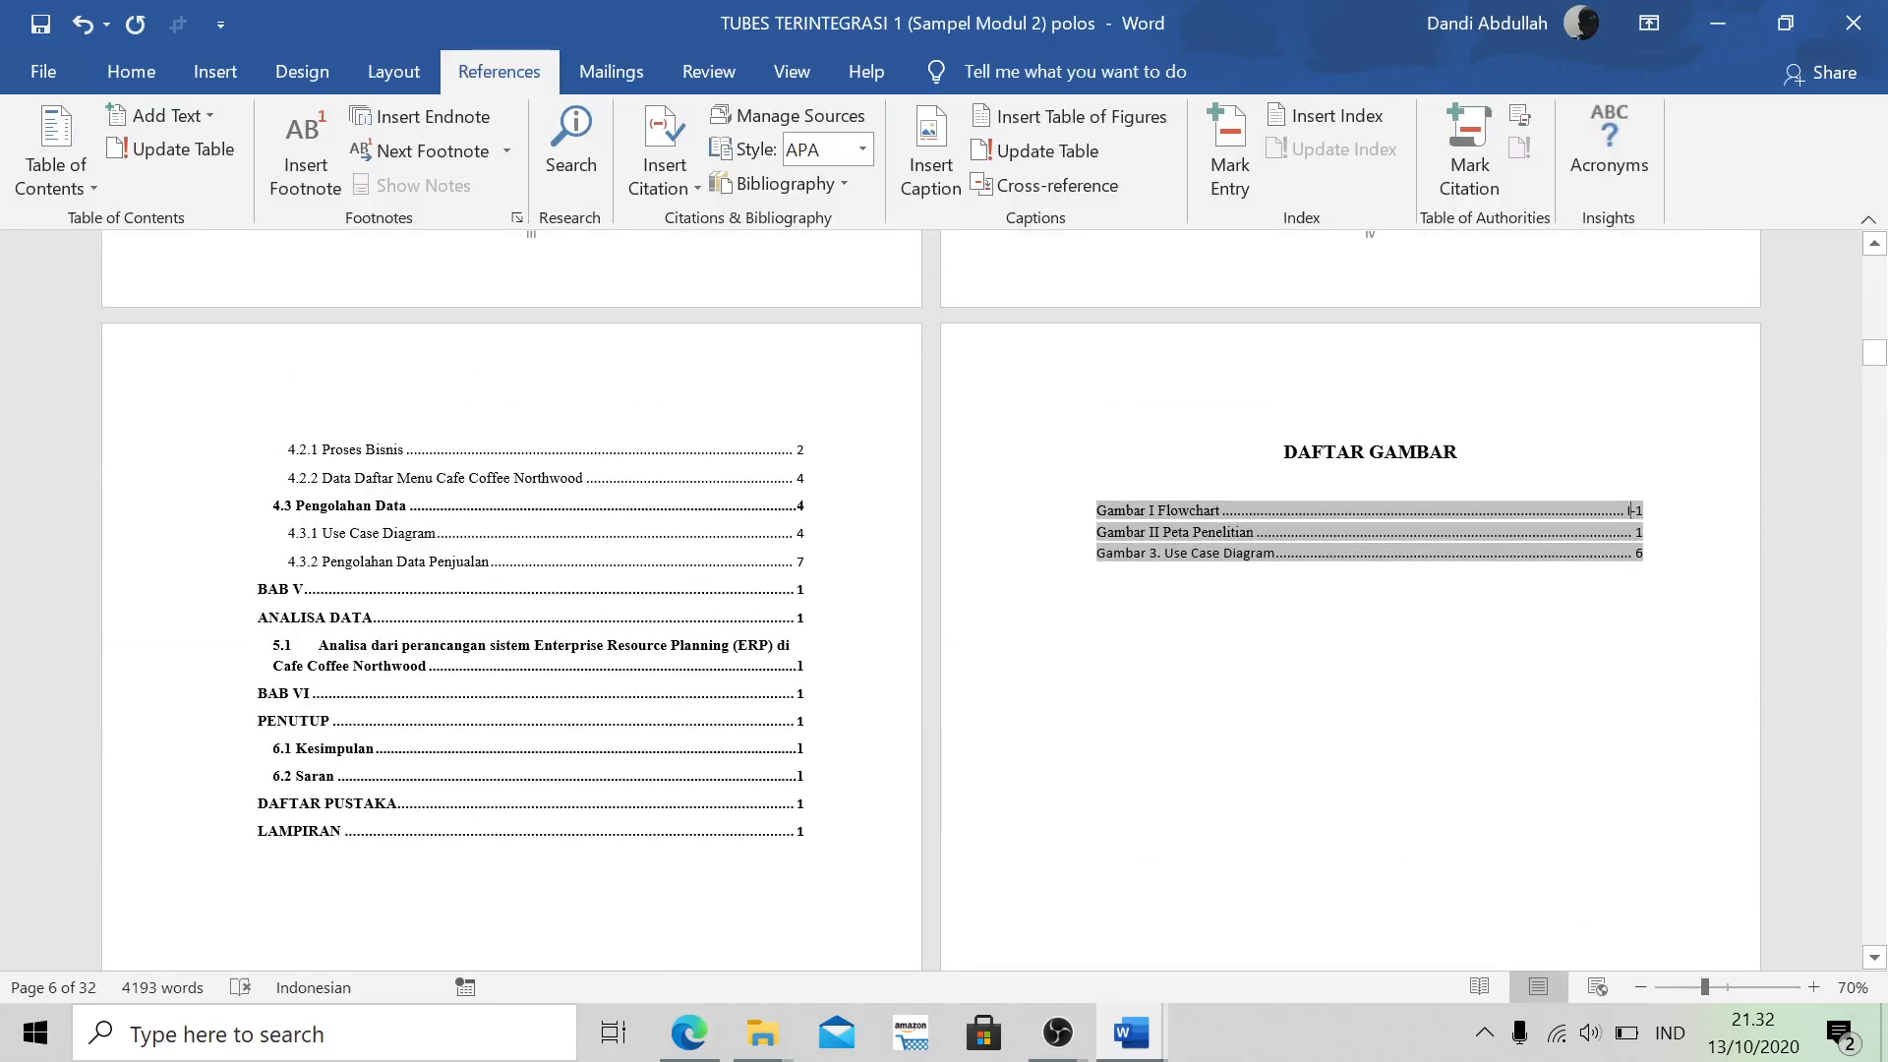
key(BackSpace)
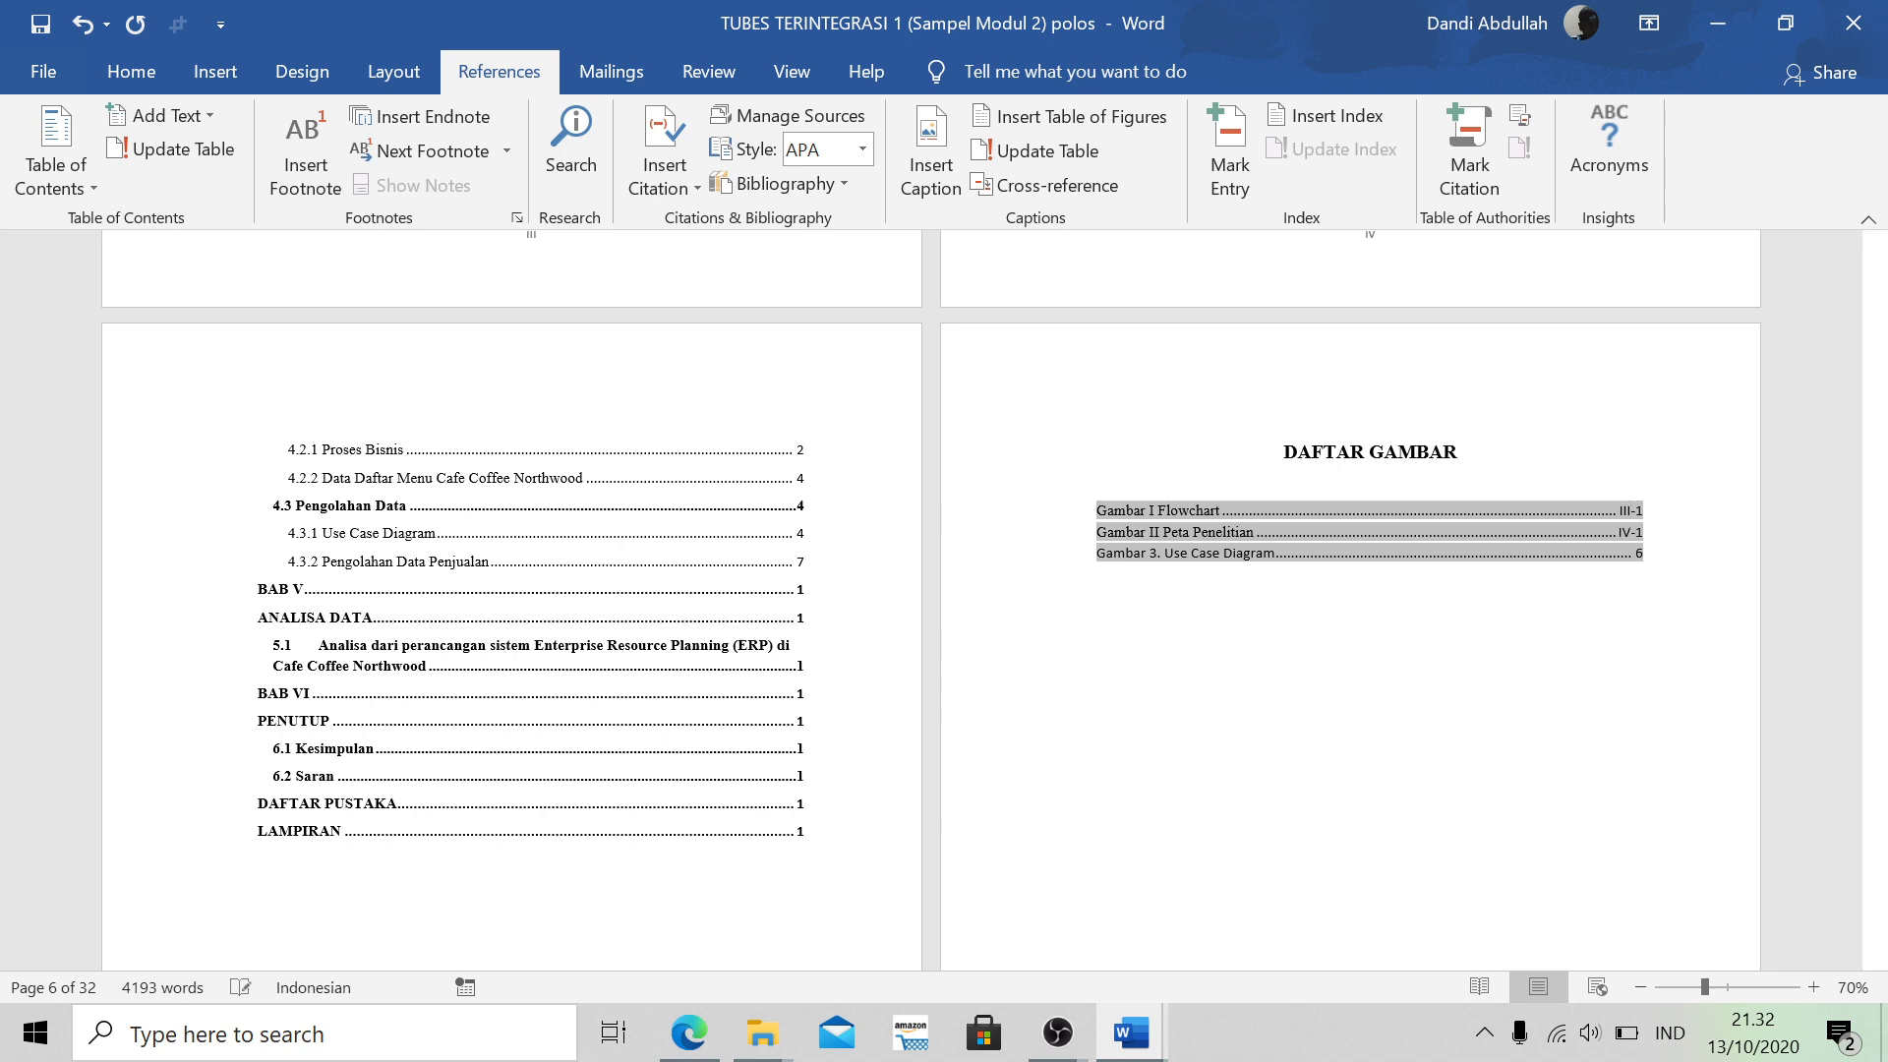
Check the chapter page number of the page that holds the Use Case Diagram figure, and return to DAFTAR GAMBAR
key(F12)
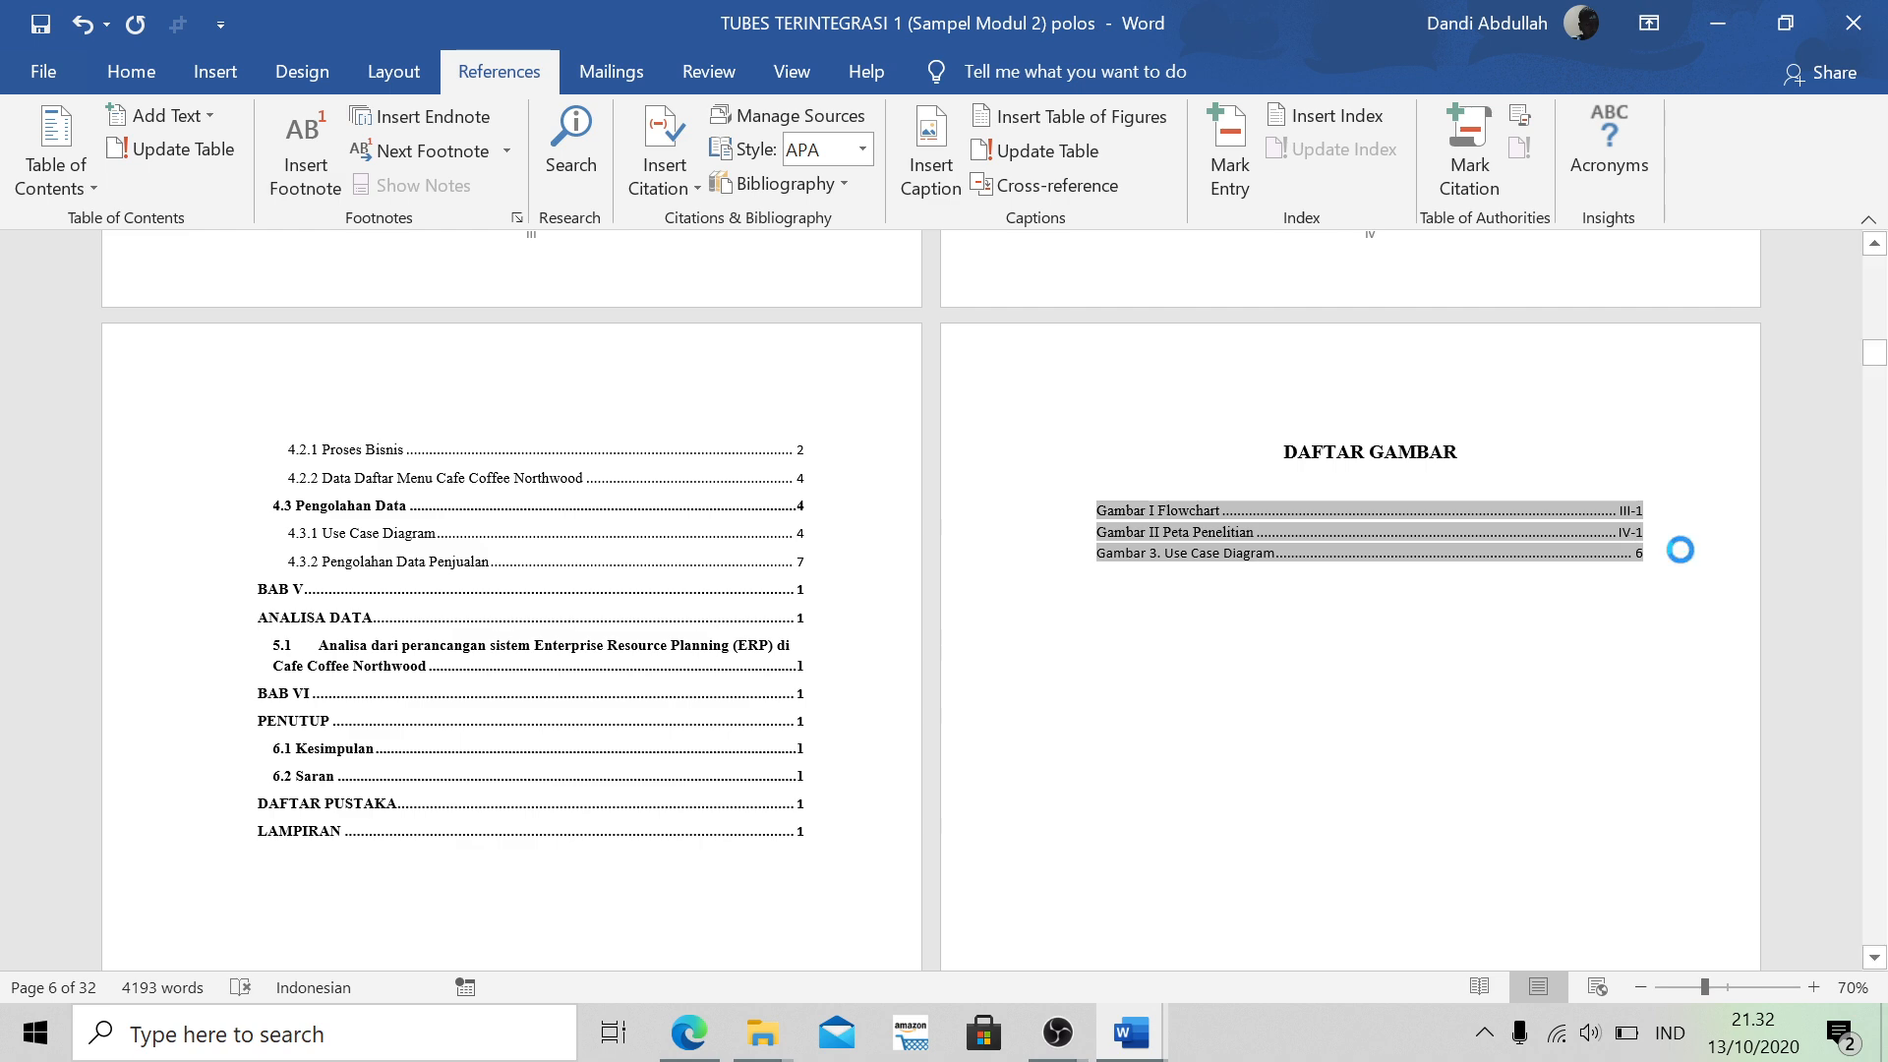
click(903, 29)
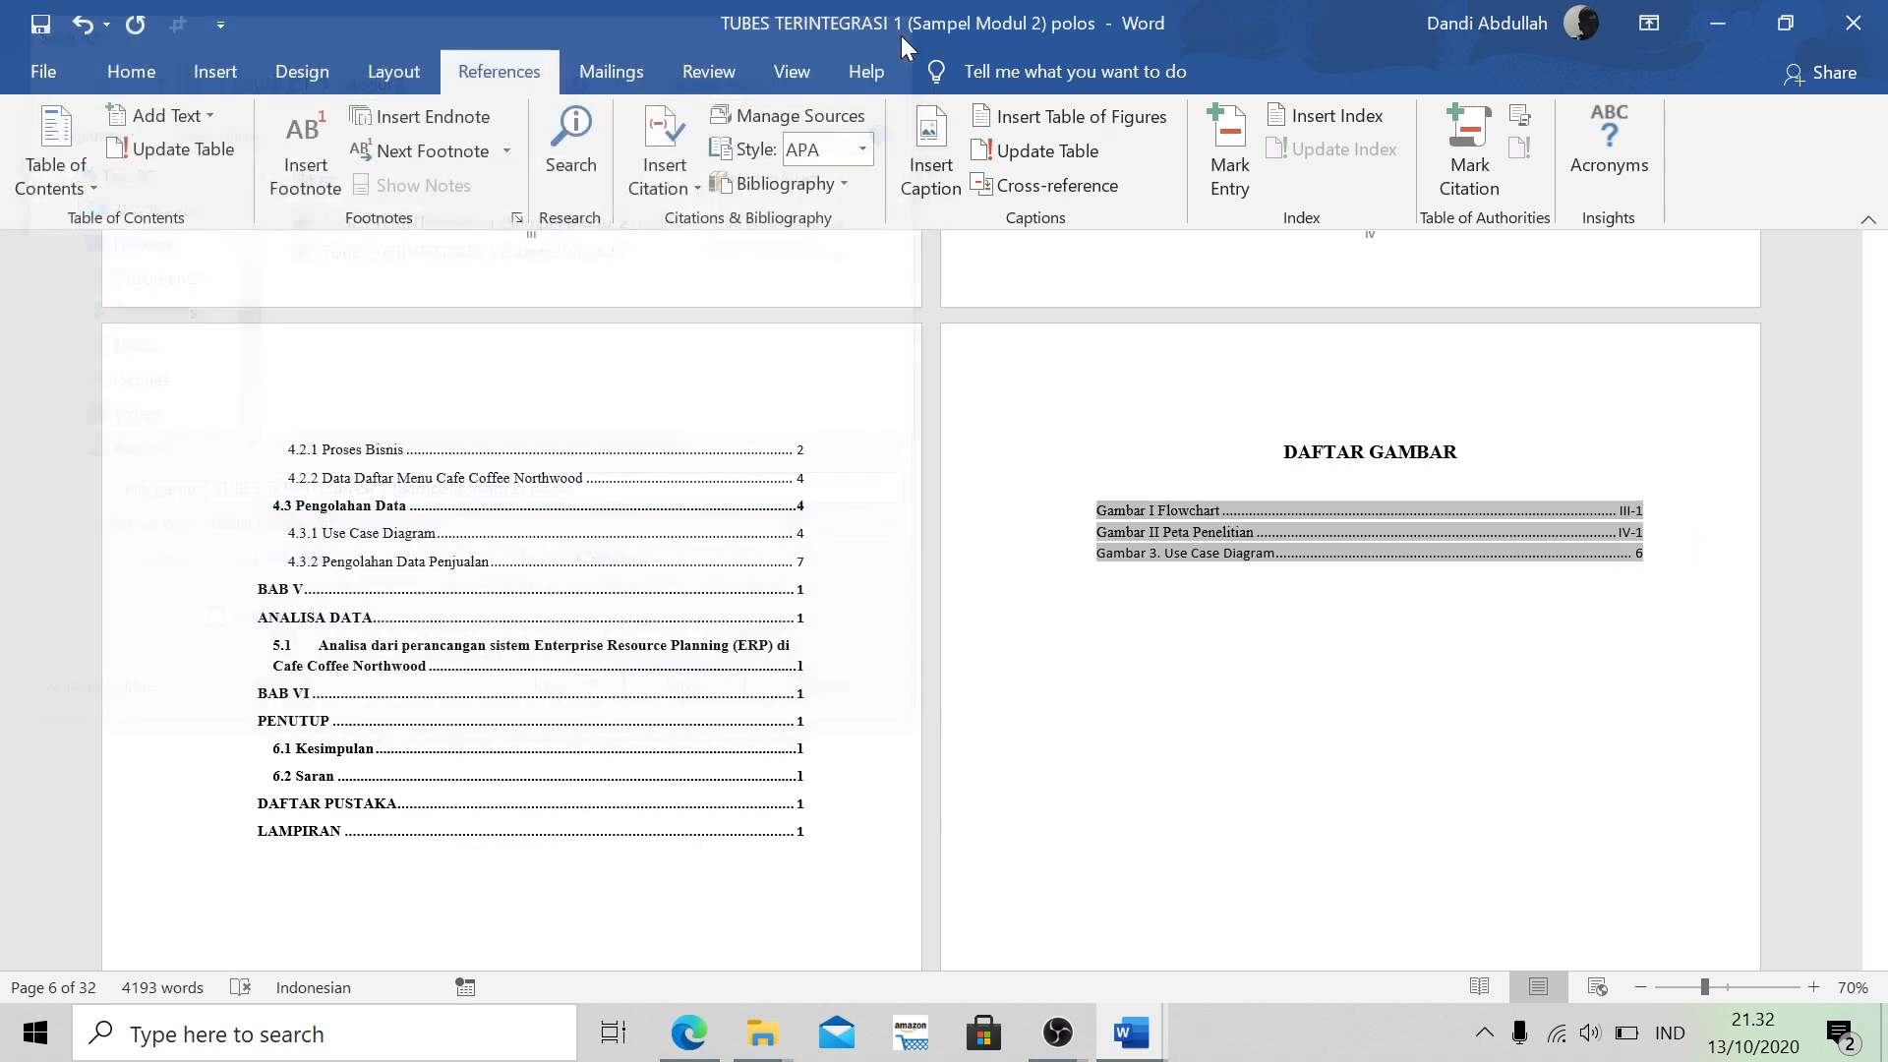
scroll(1672, 588, down, 20)
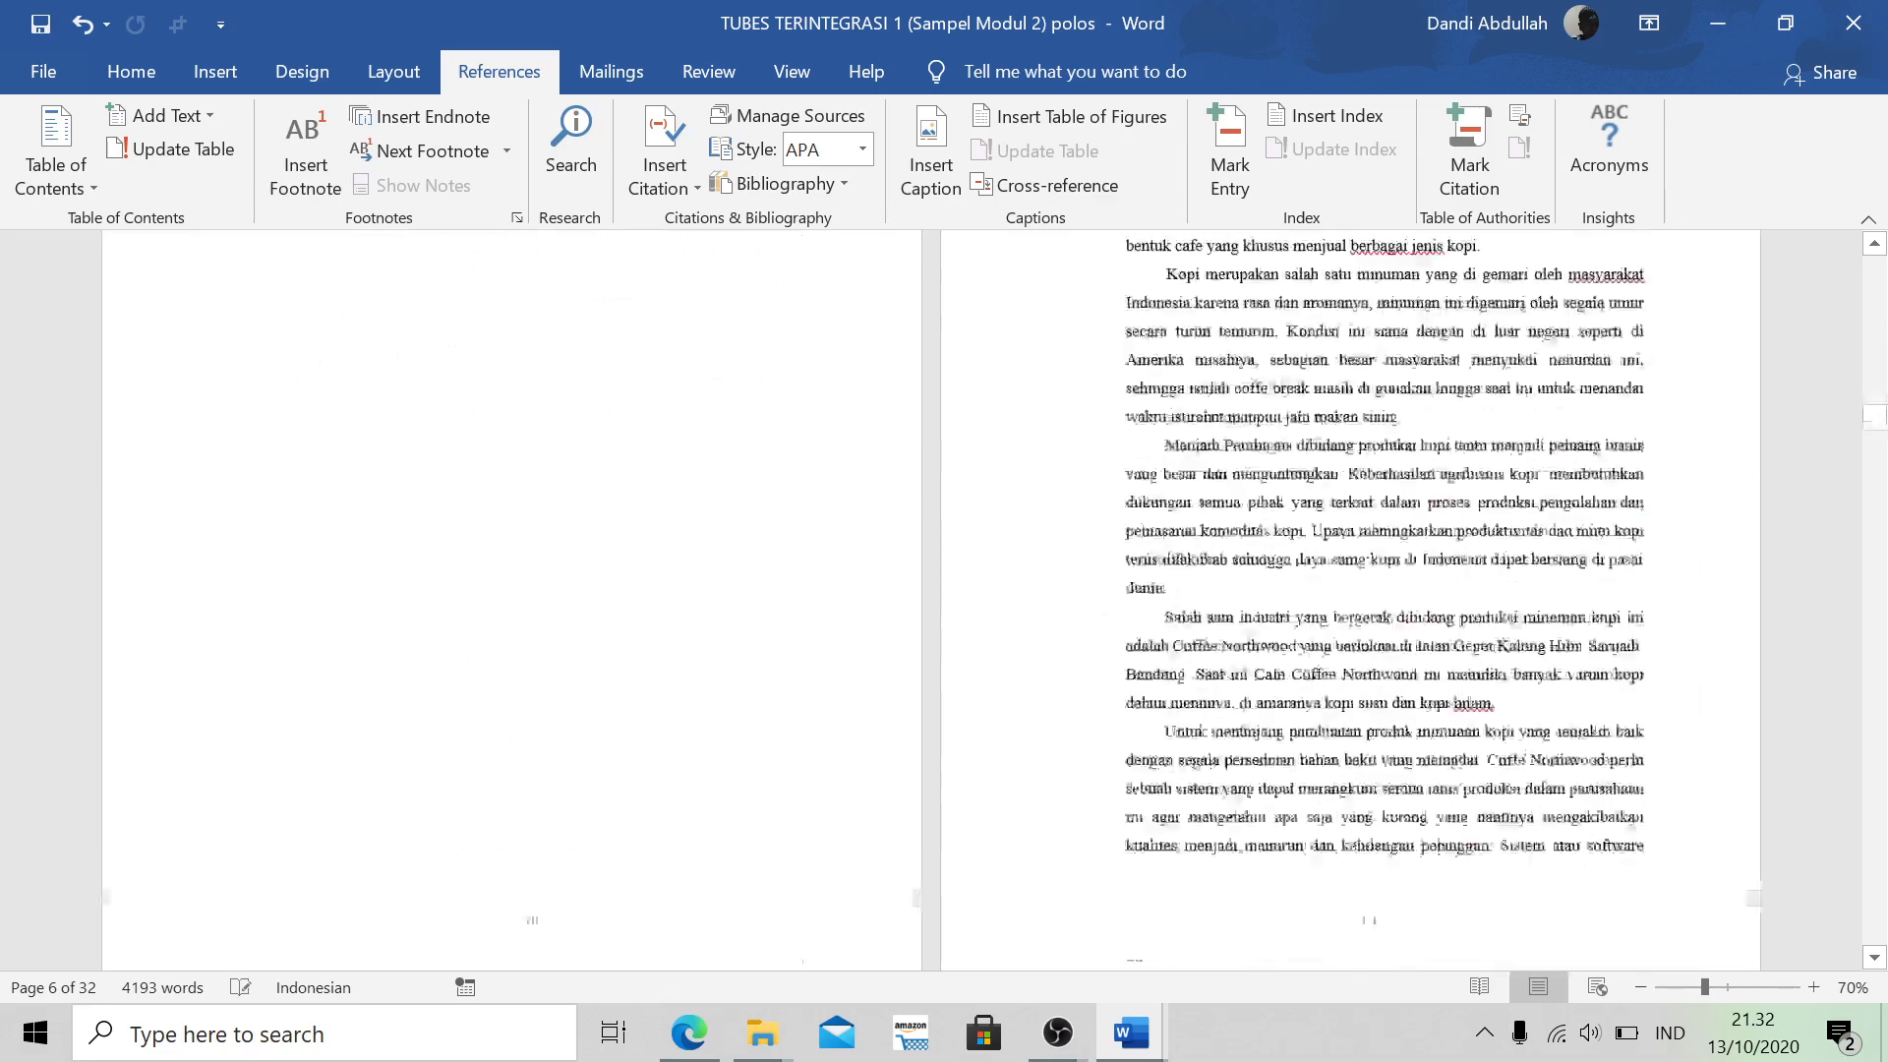
scroll(1672, 588, down, 20)
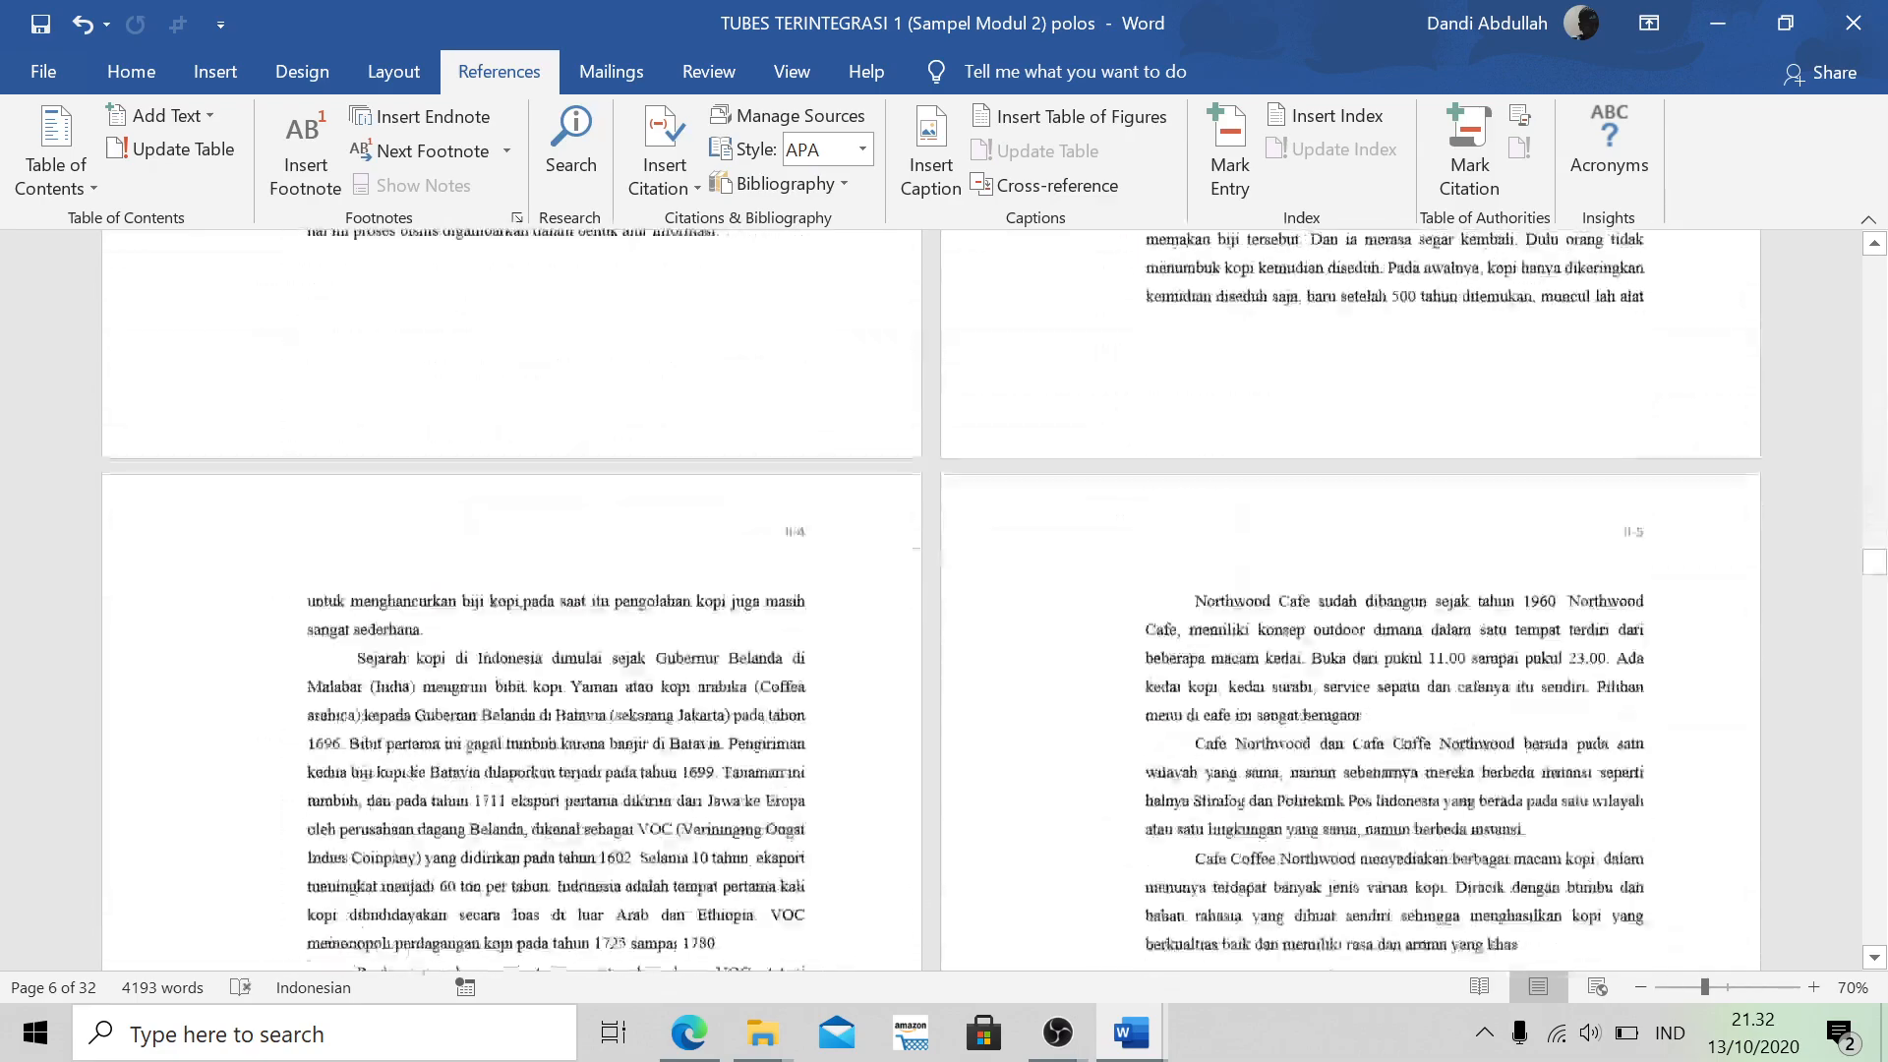
scroll(1672, 588, down, 20)
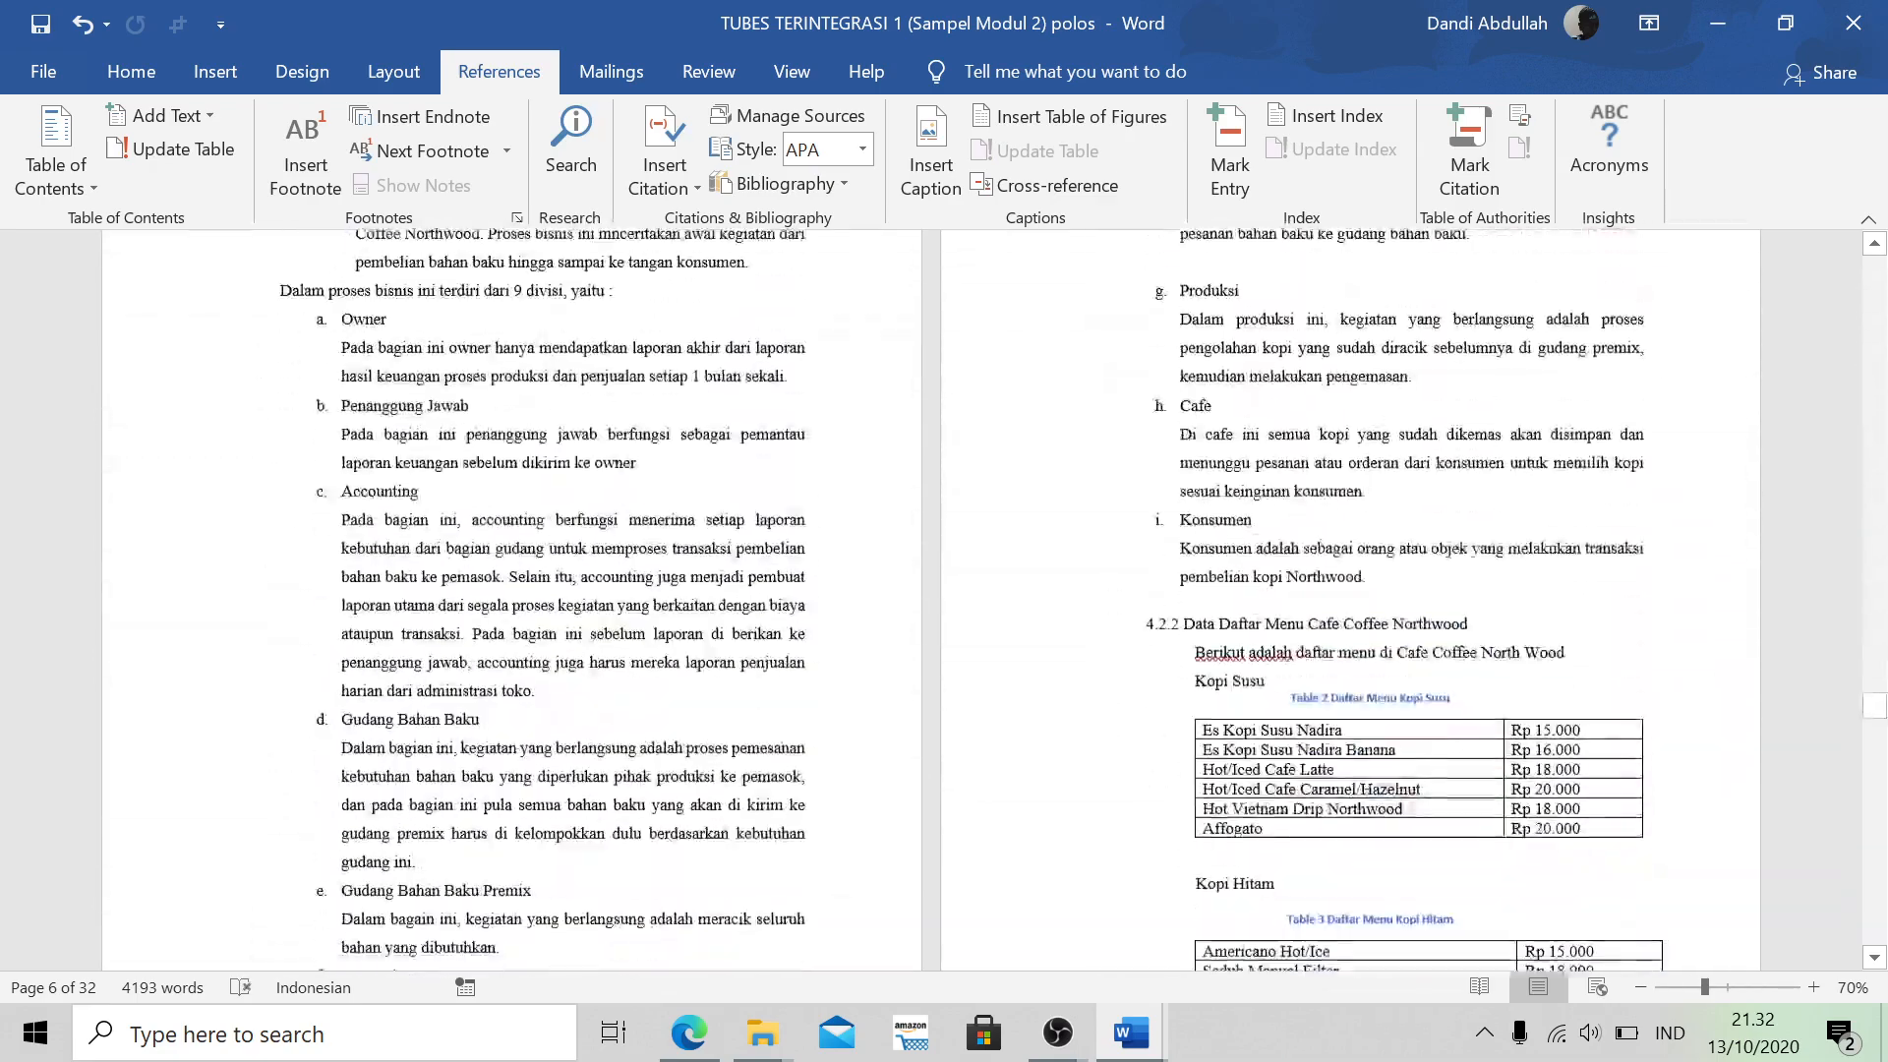
scroll(1672, 588, down, 6)
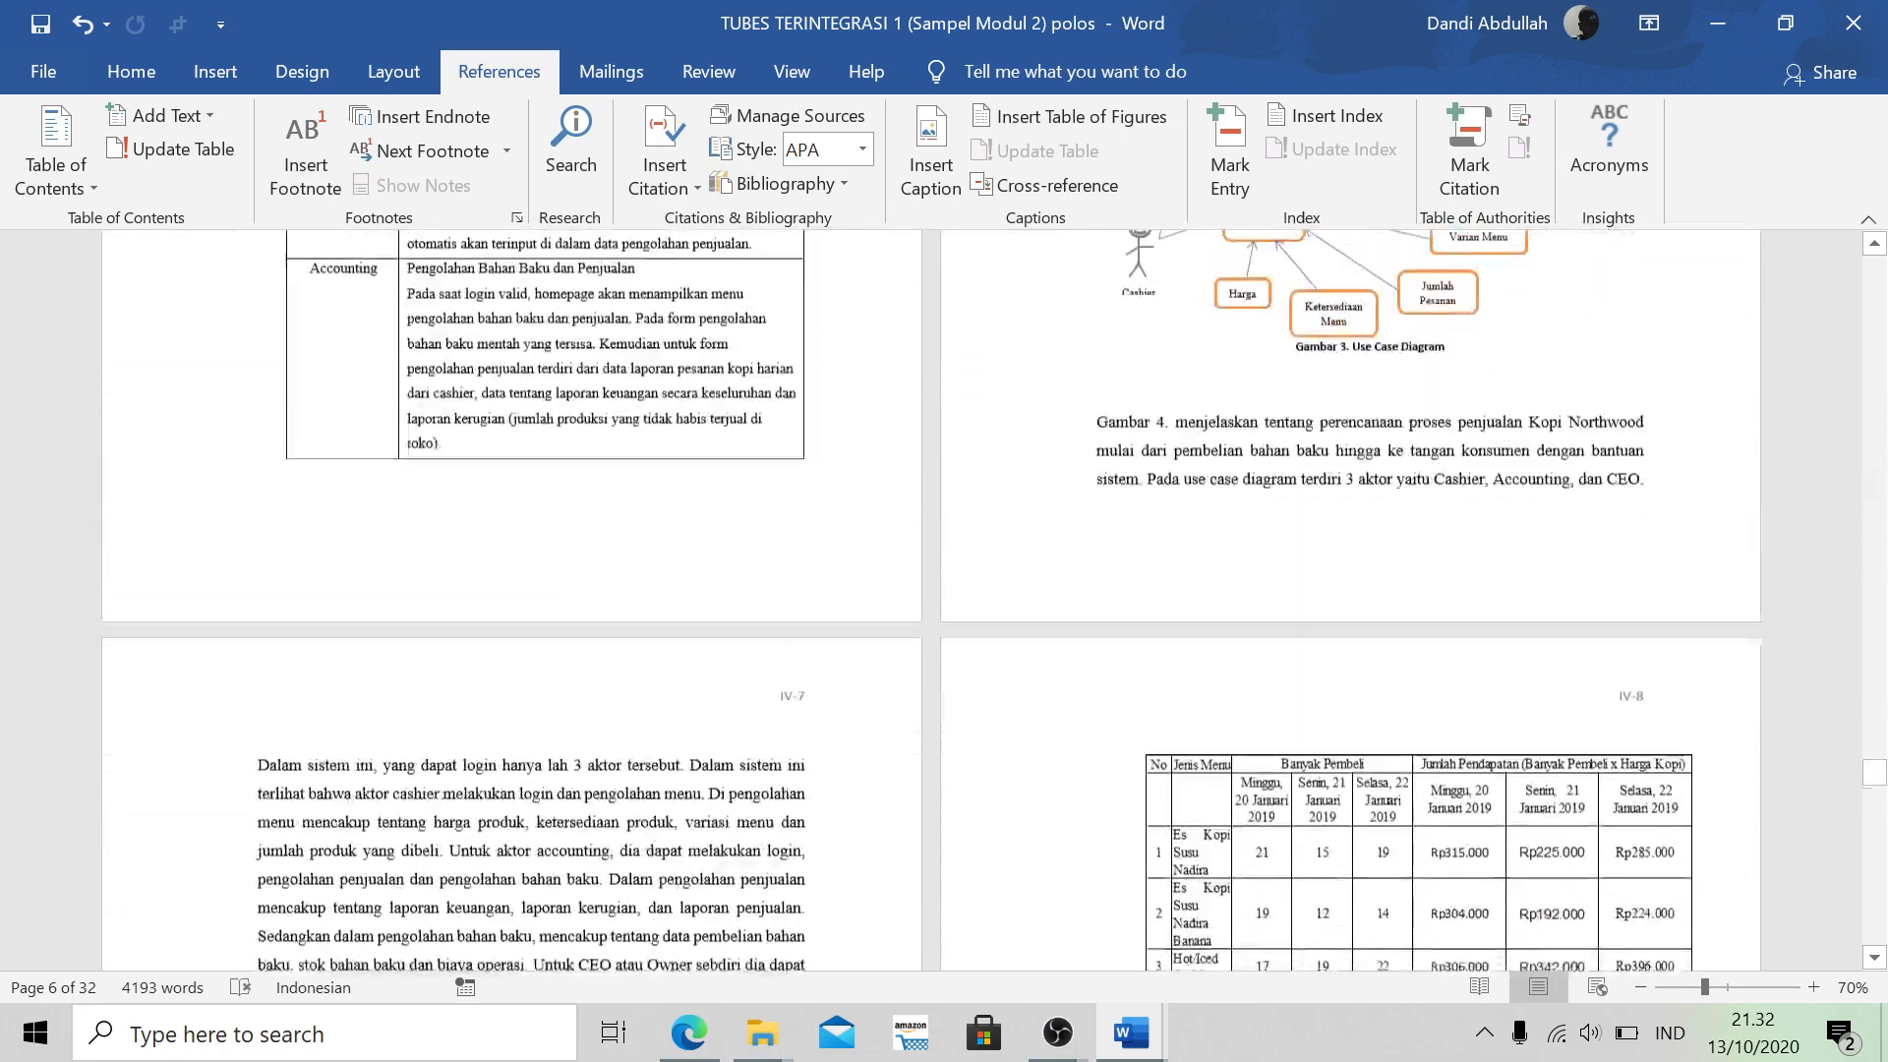
scroll(1404, 367, up, 20)
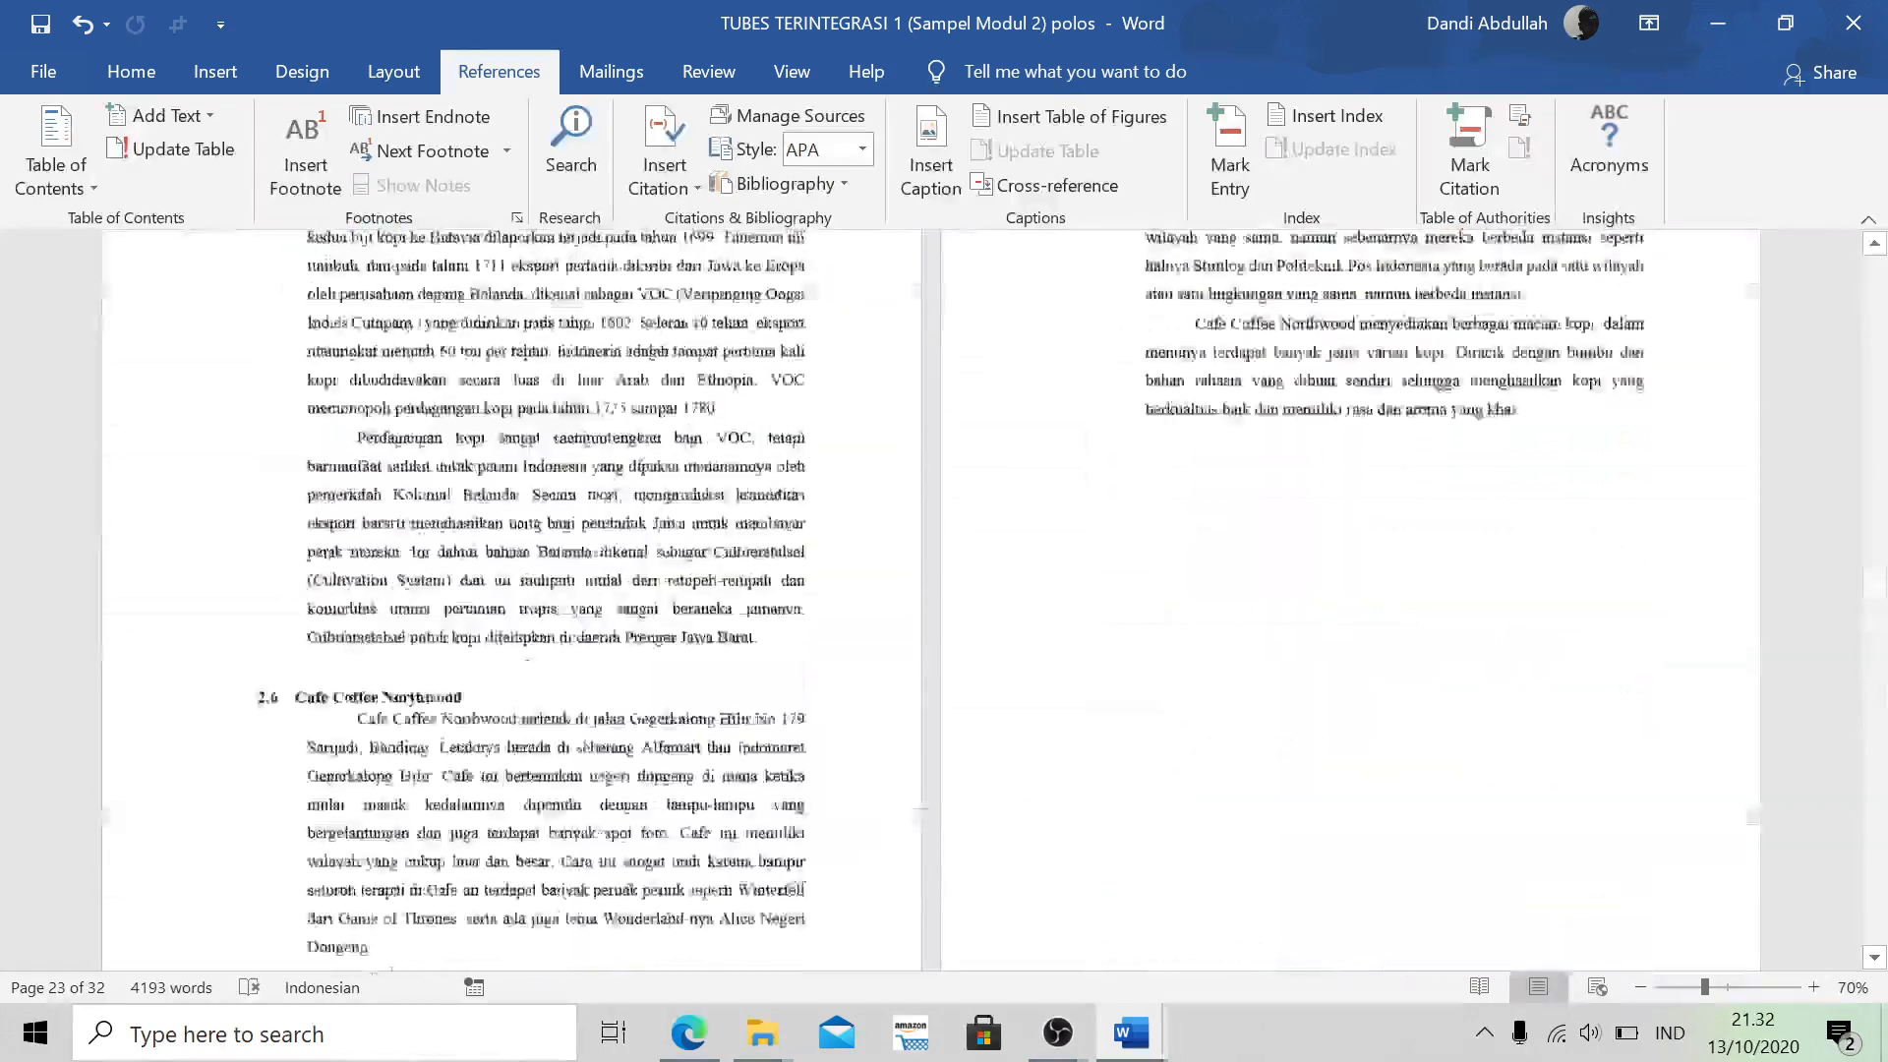
scroll(930, 600, up, 15)
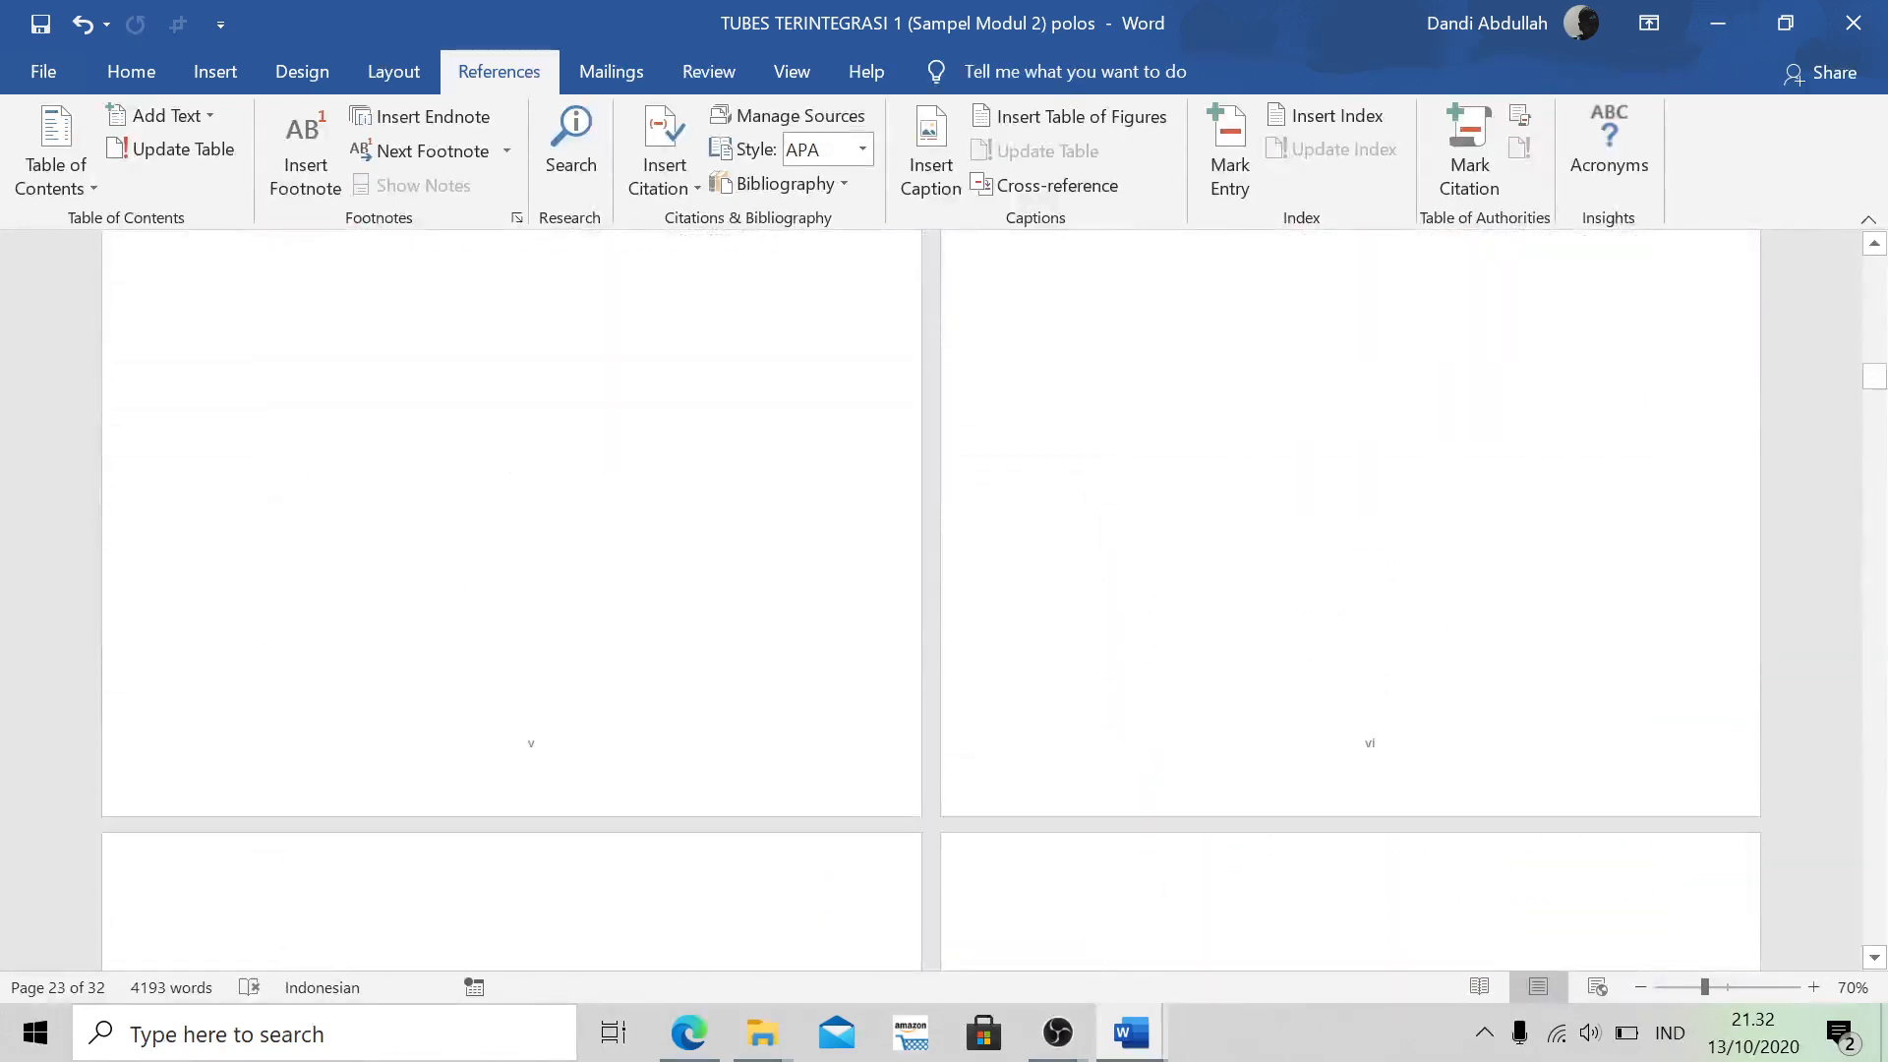
scroll(1268, 602, up, 4)
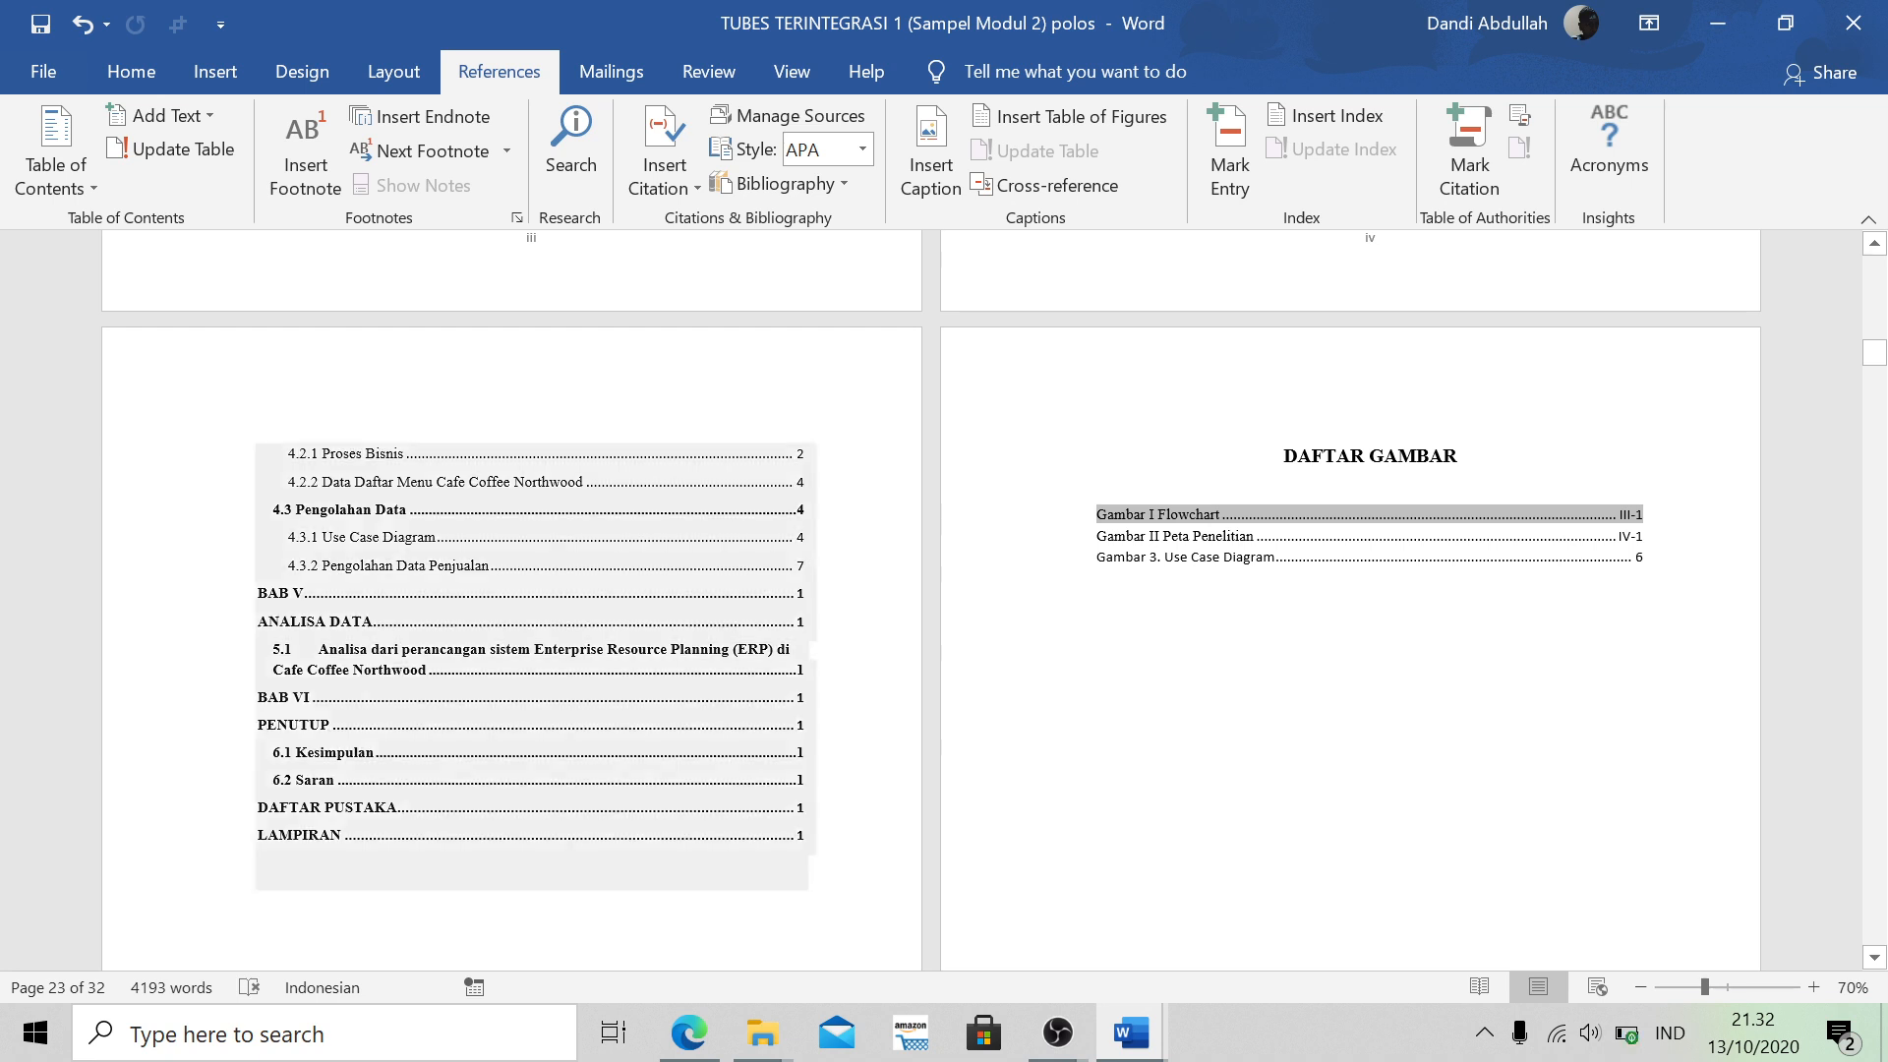
Follow the Gambar II Peta Penelitian link in DAFTAR GAMBAR to its figure, and go back to the list
click(430, 669)
click(1399, 456)
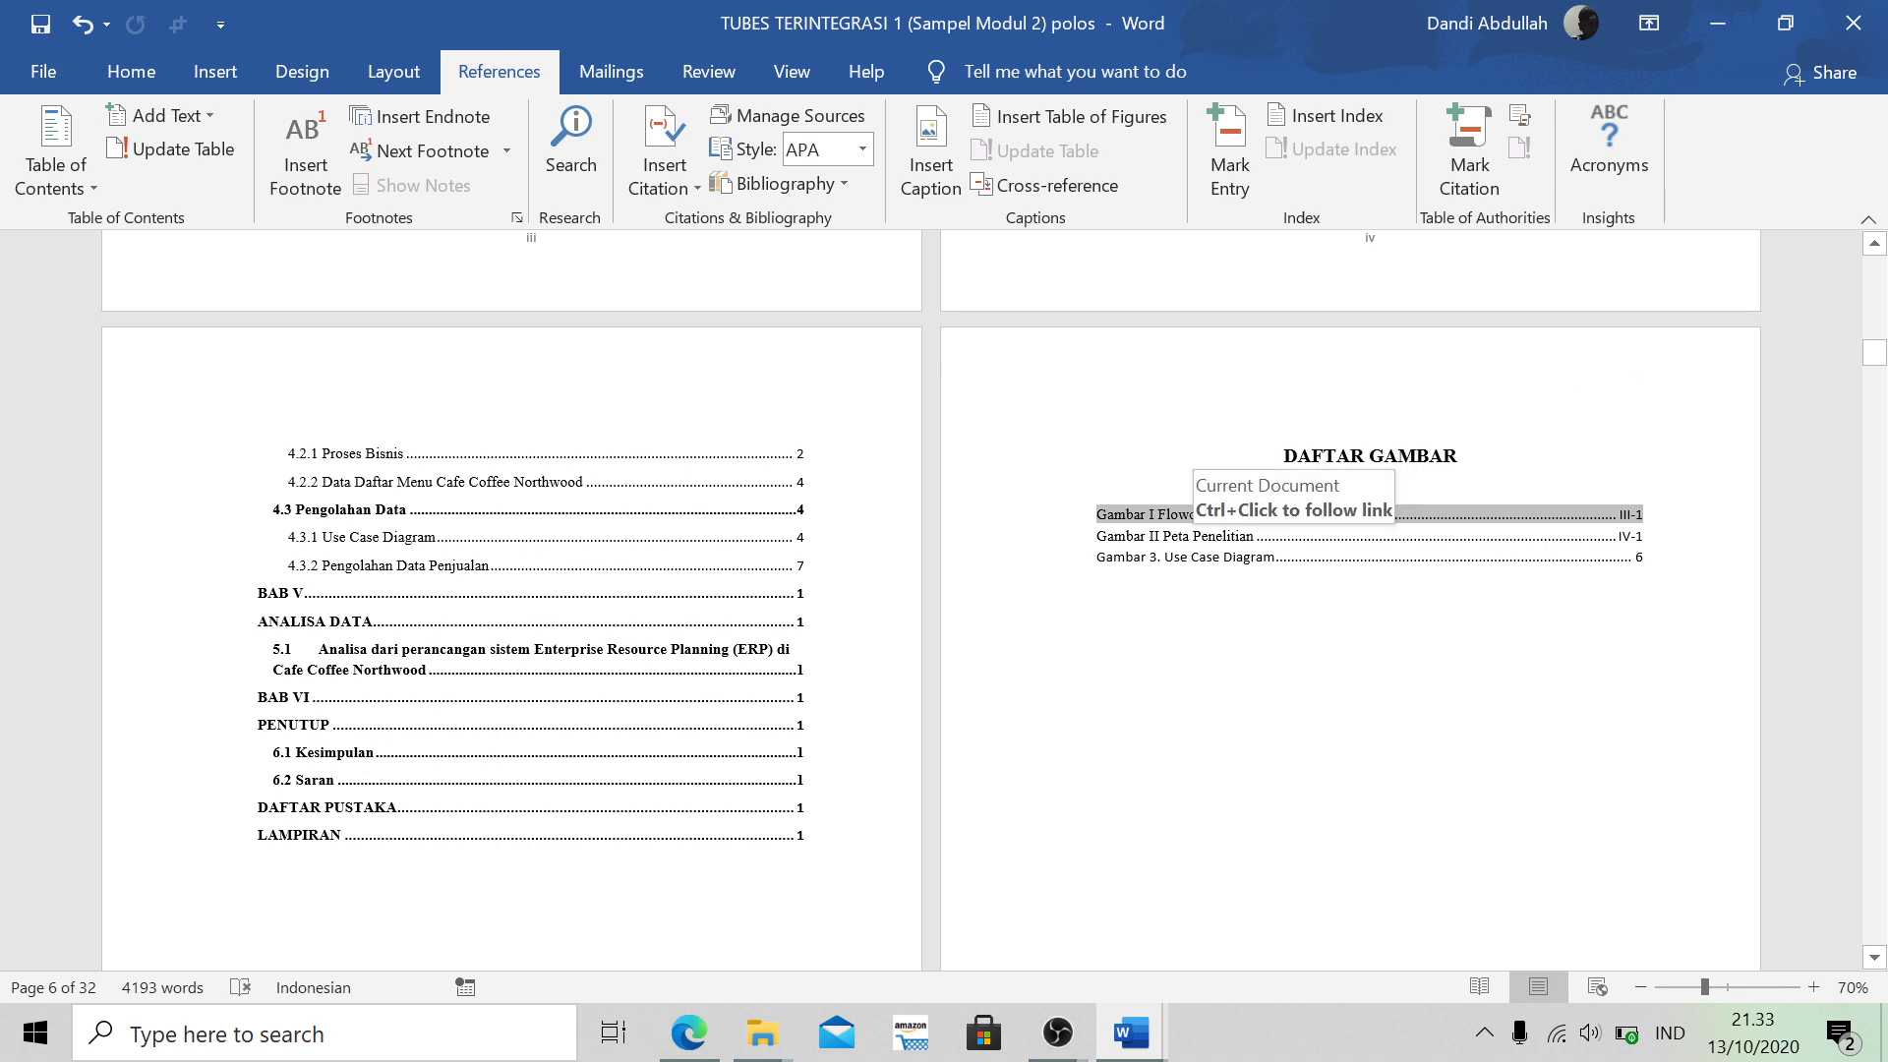
ctrl+click(1201, 538)
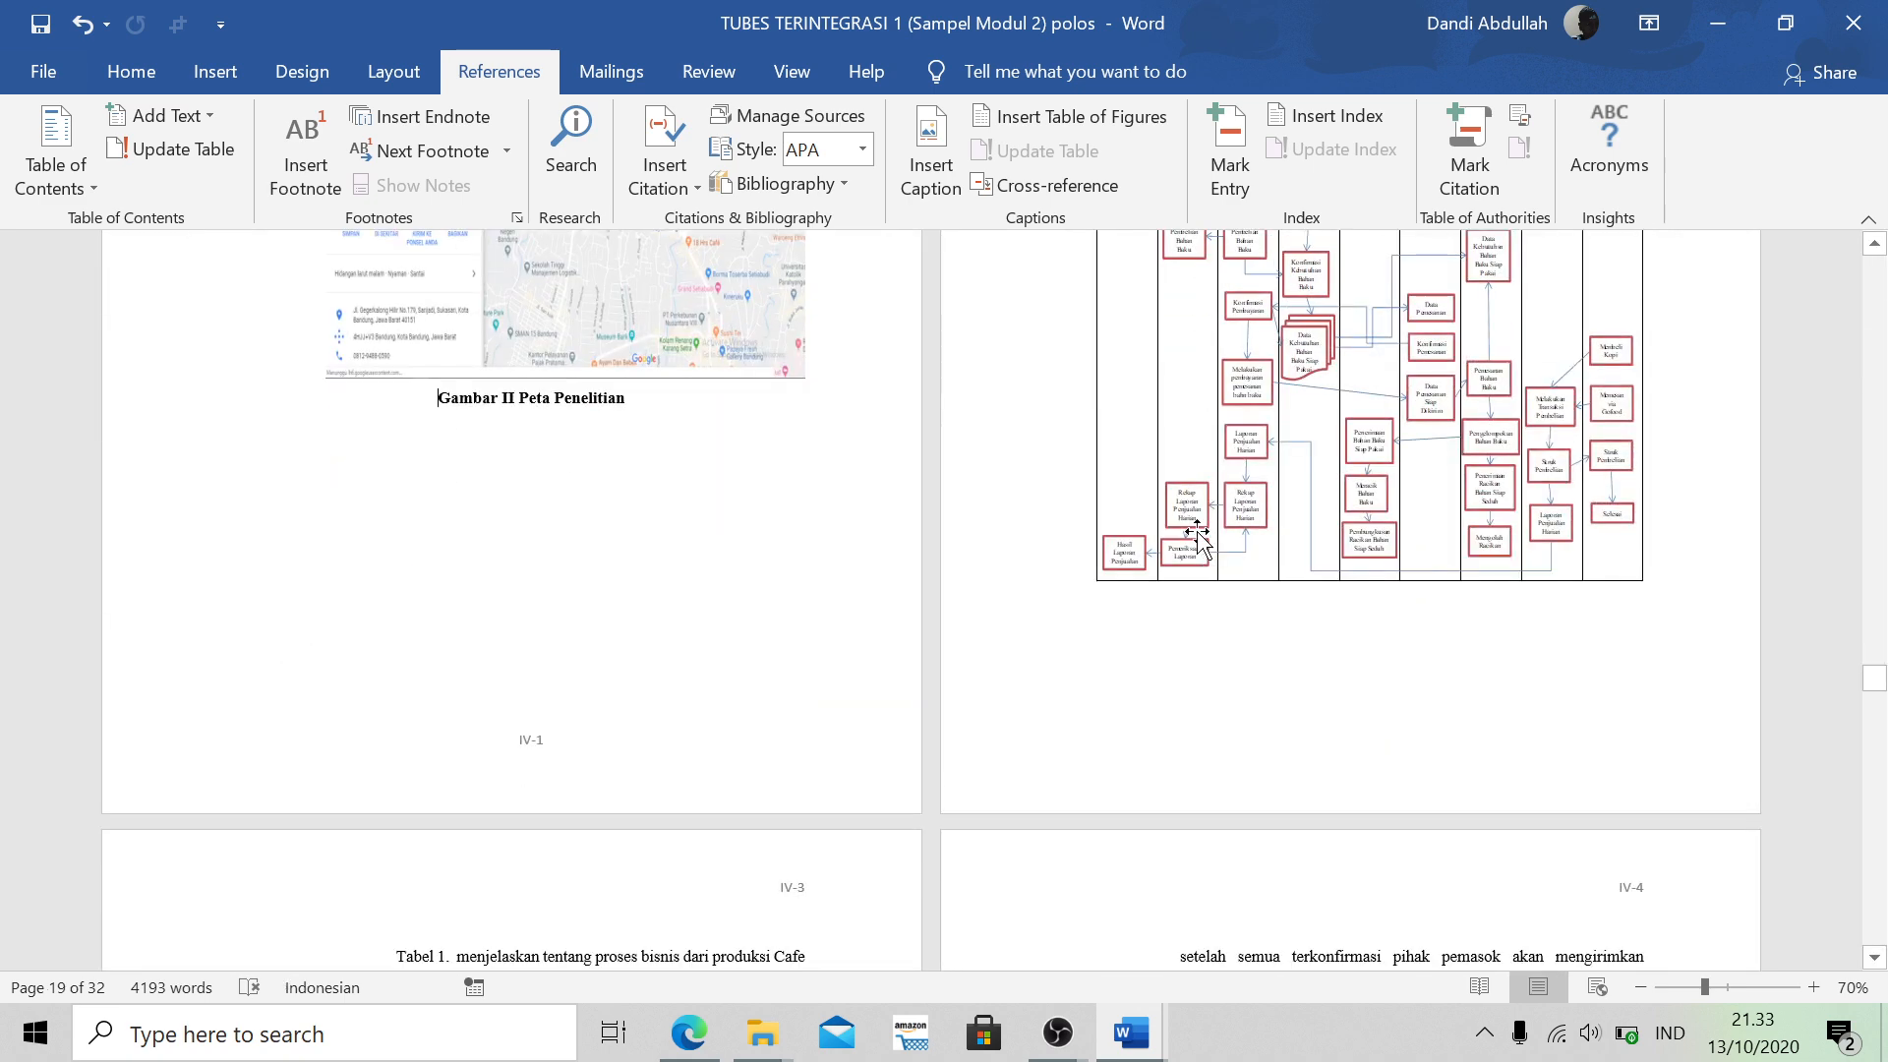
scroll(569, 422, up, 1)
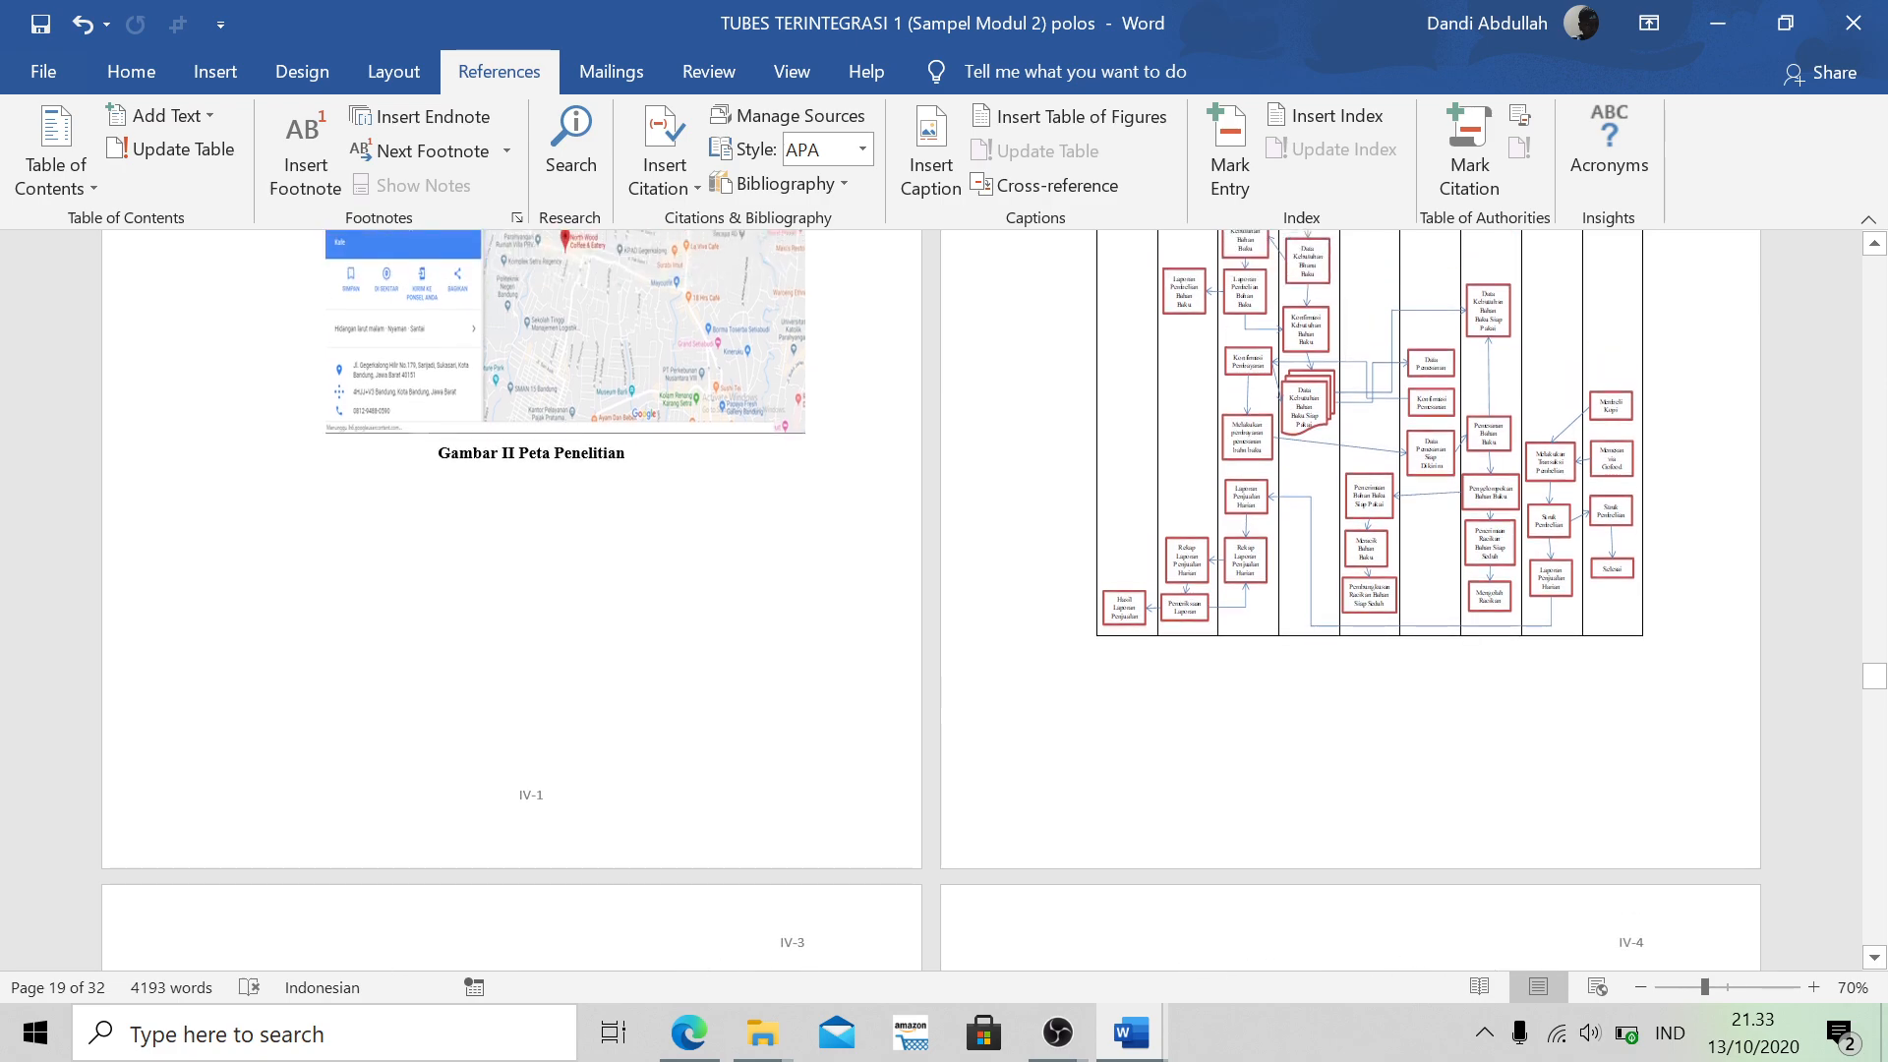
scroll(570, 472, up, 20)
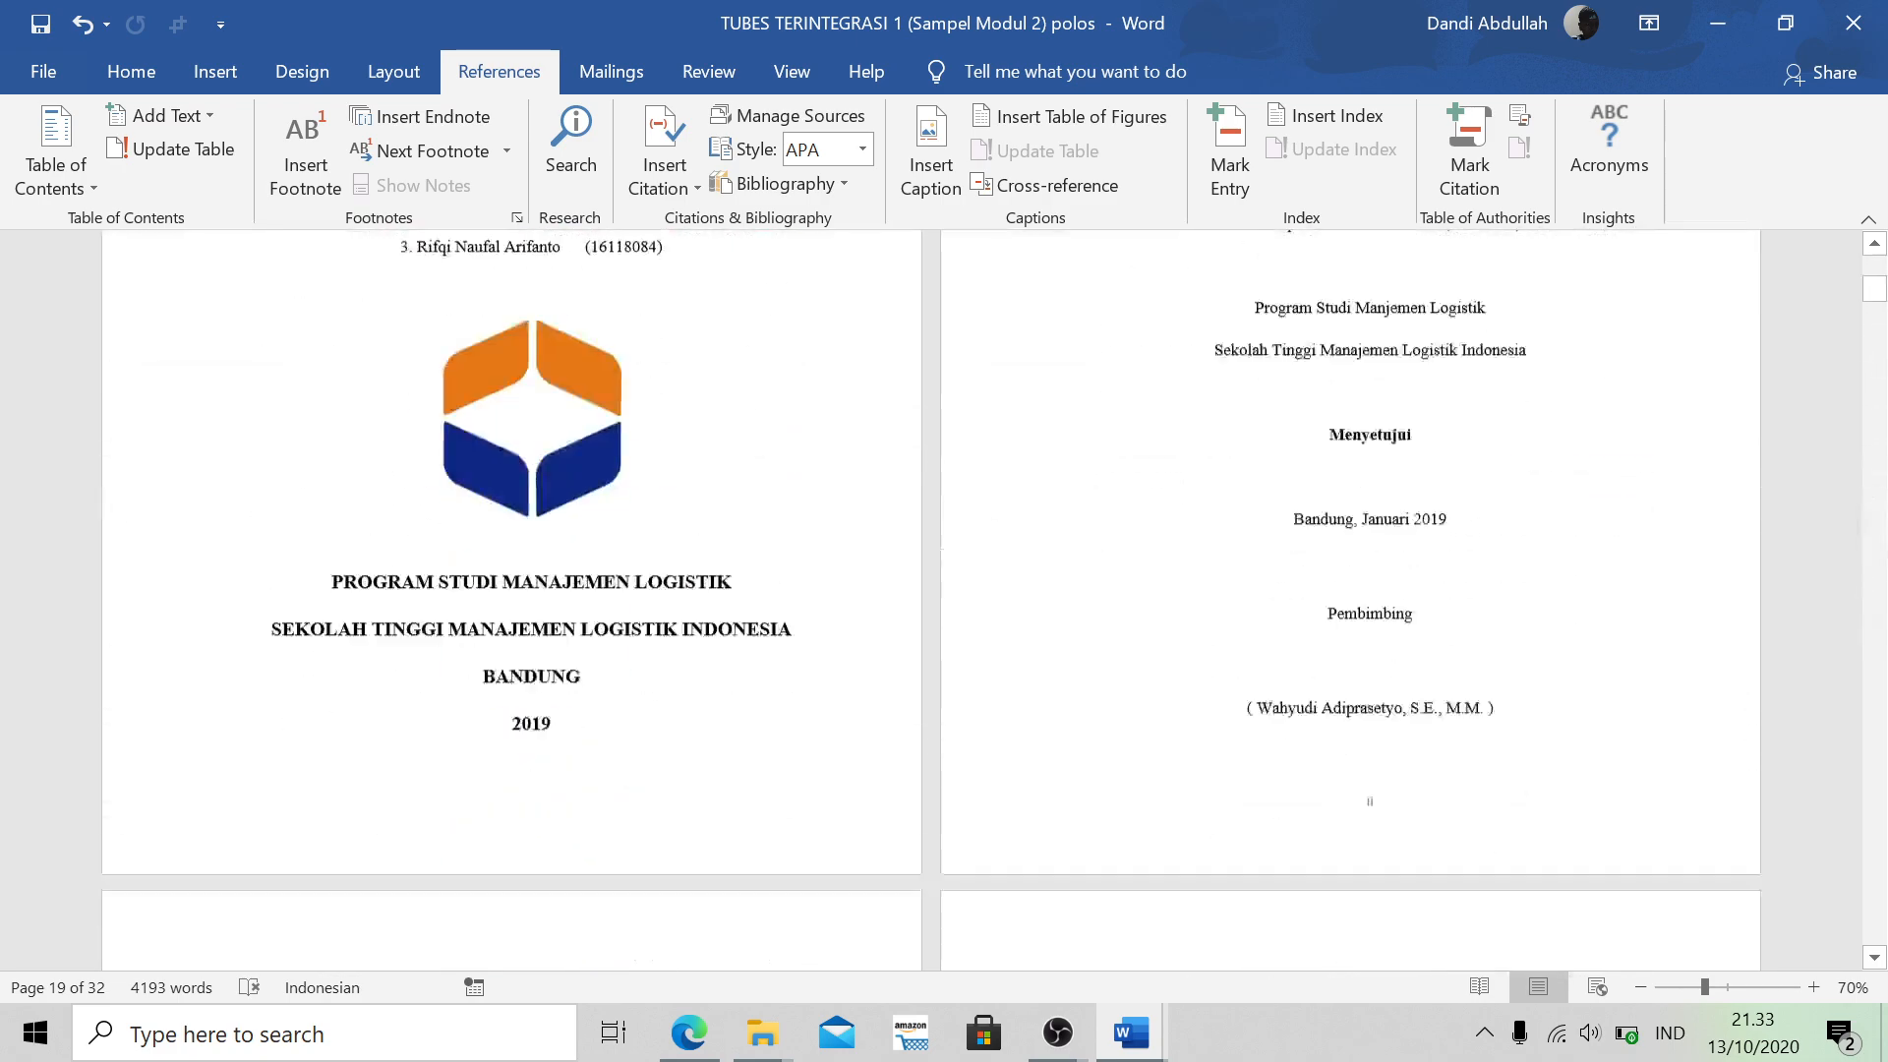
scroll(931, 600, down, 20)
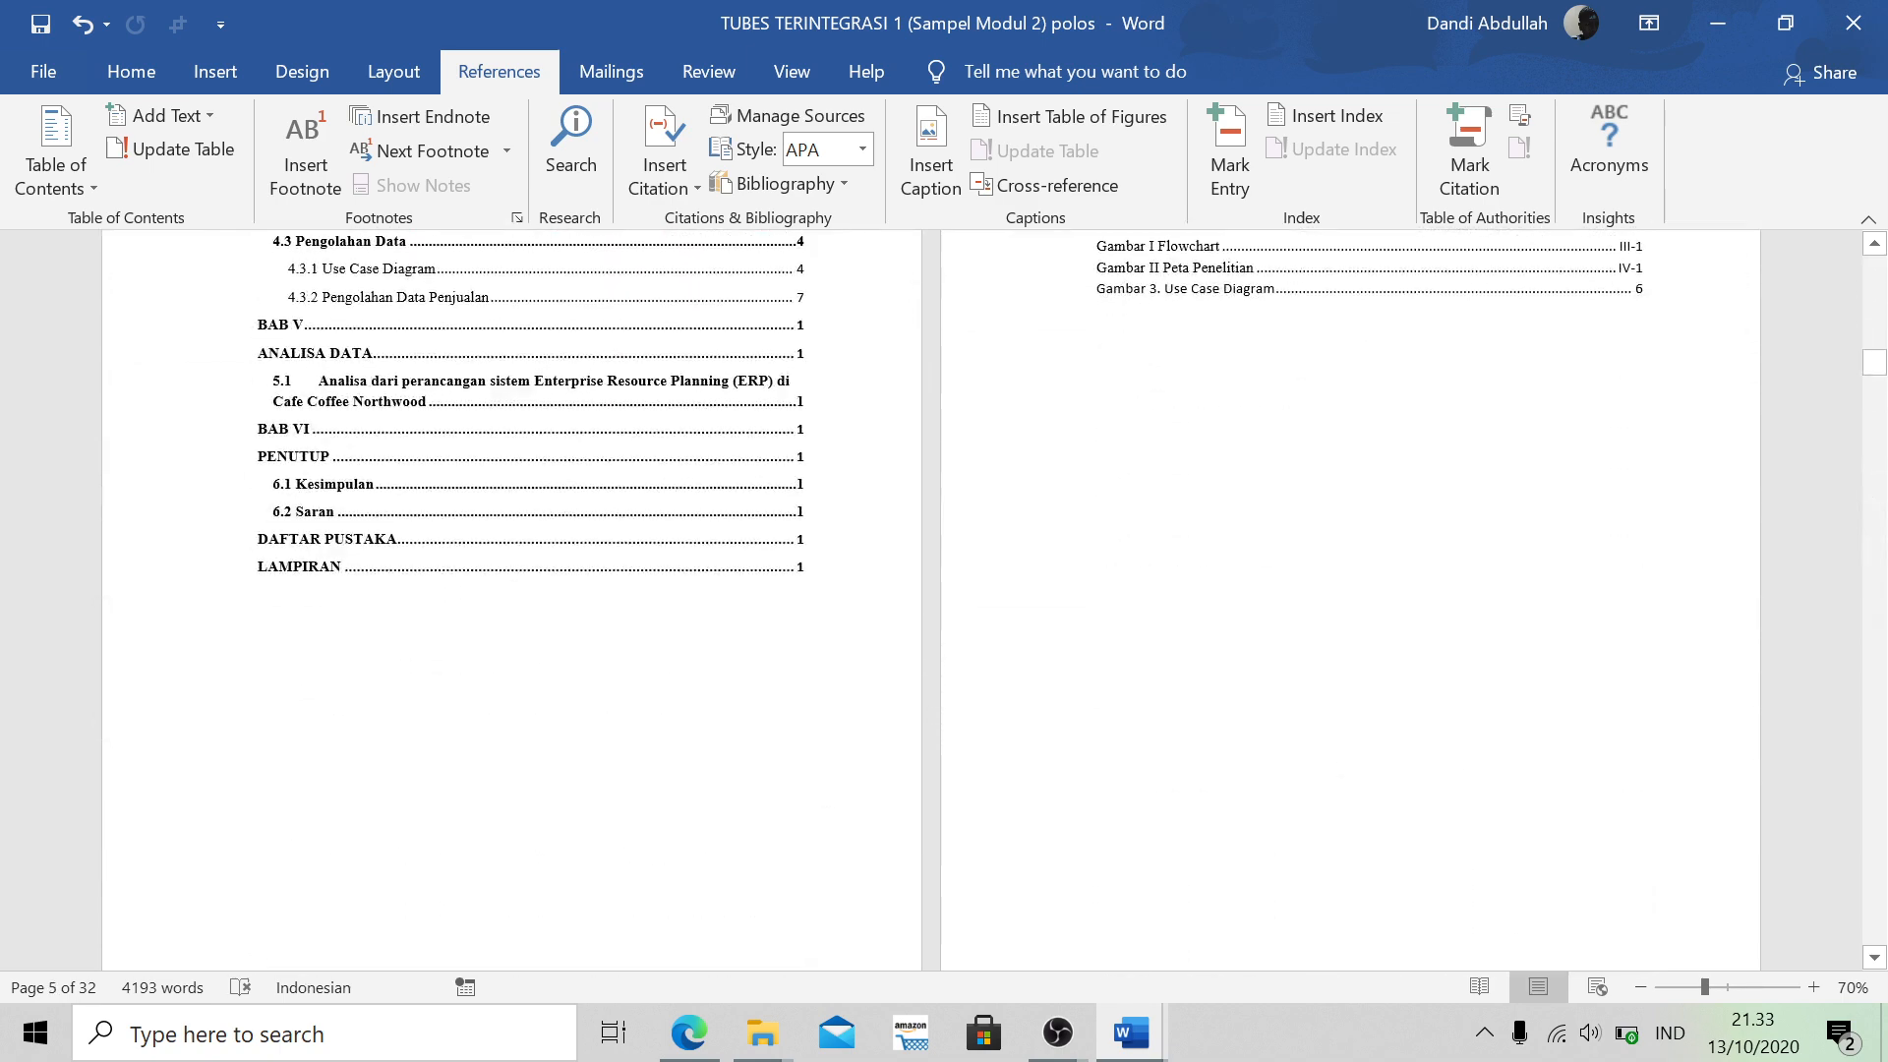
scroll(1311, 328, up, 3)
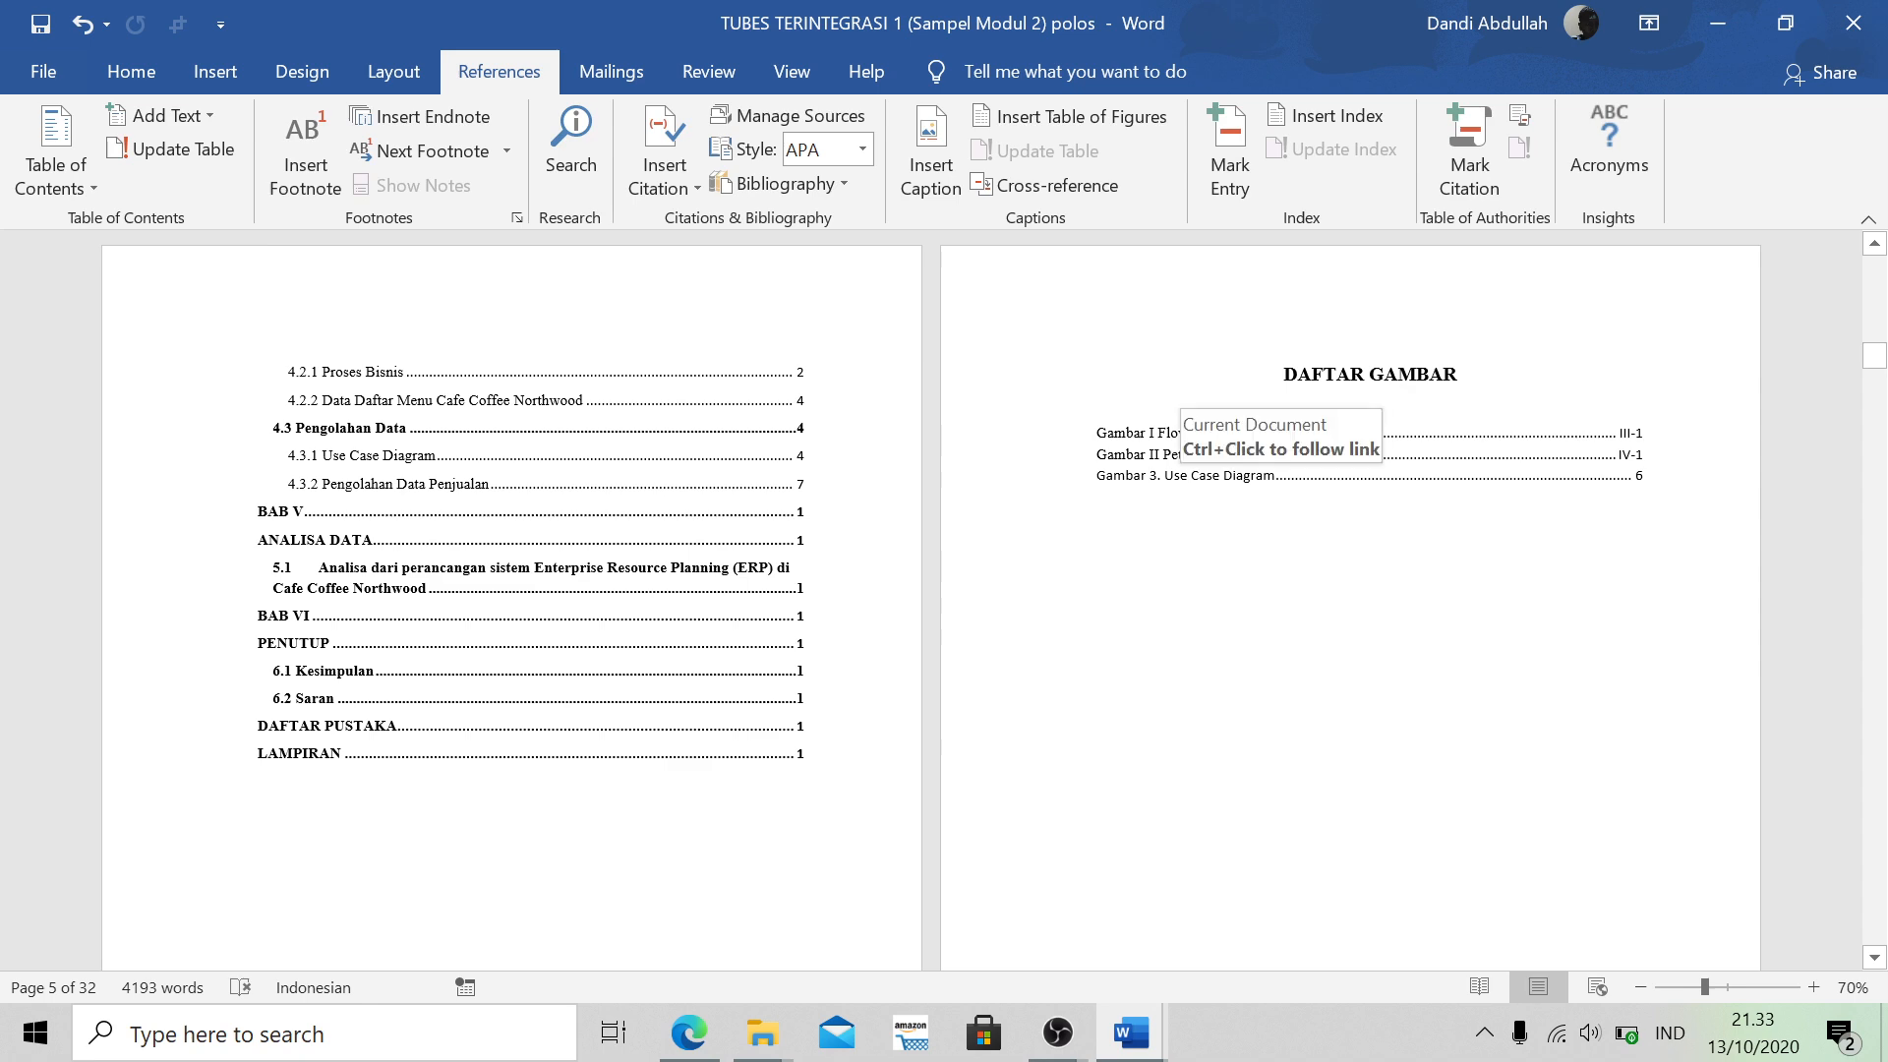
Remove the blank space above the DAFTAR TABEL heading and place the cursor on the line below it
scroll(930, 600, down, 10)
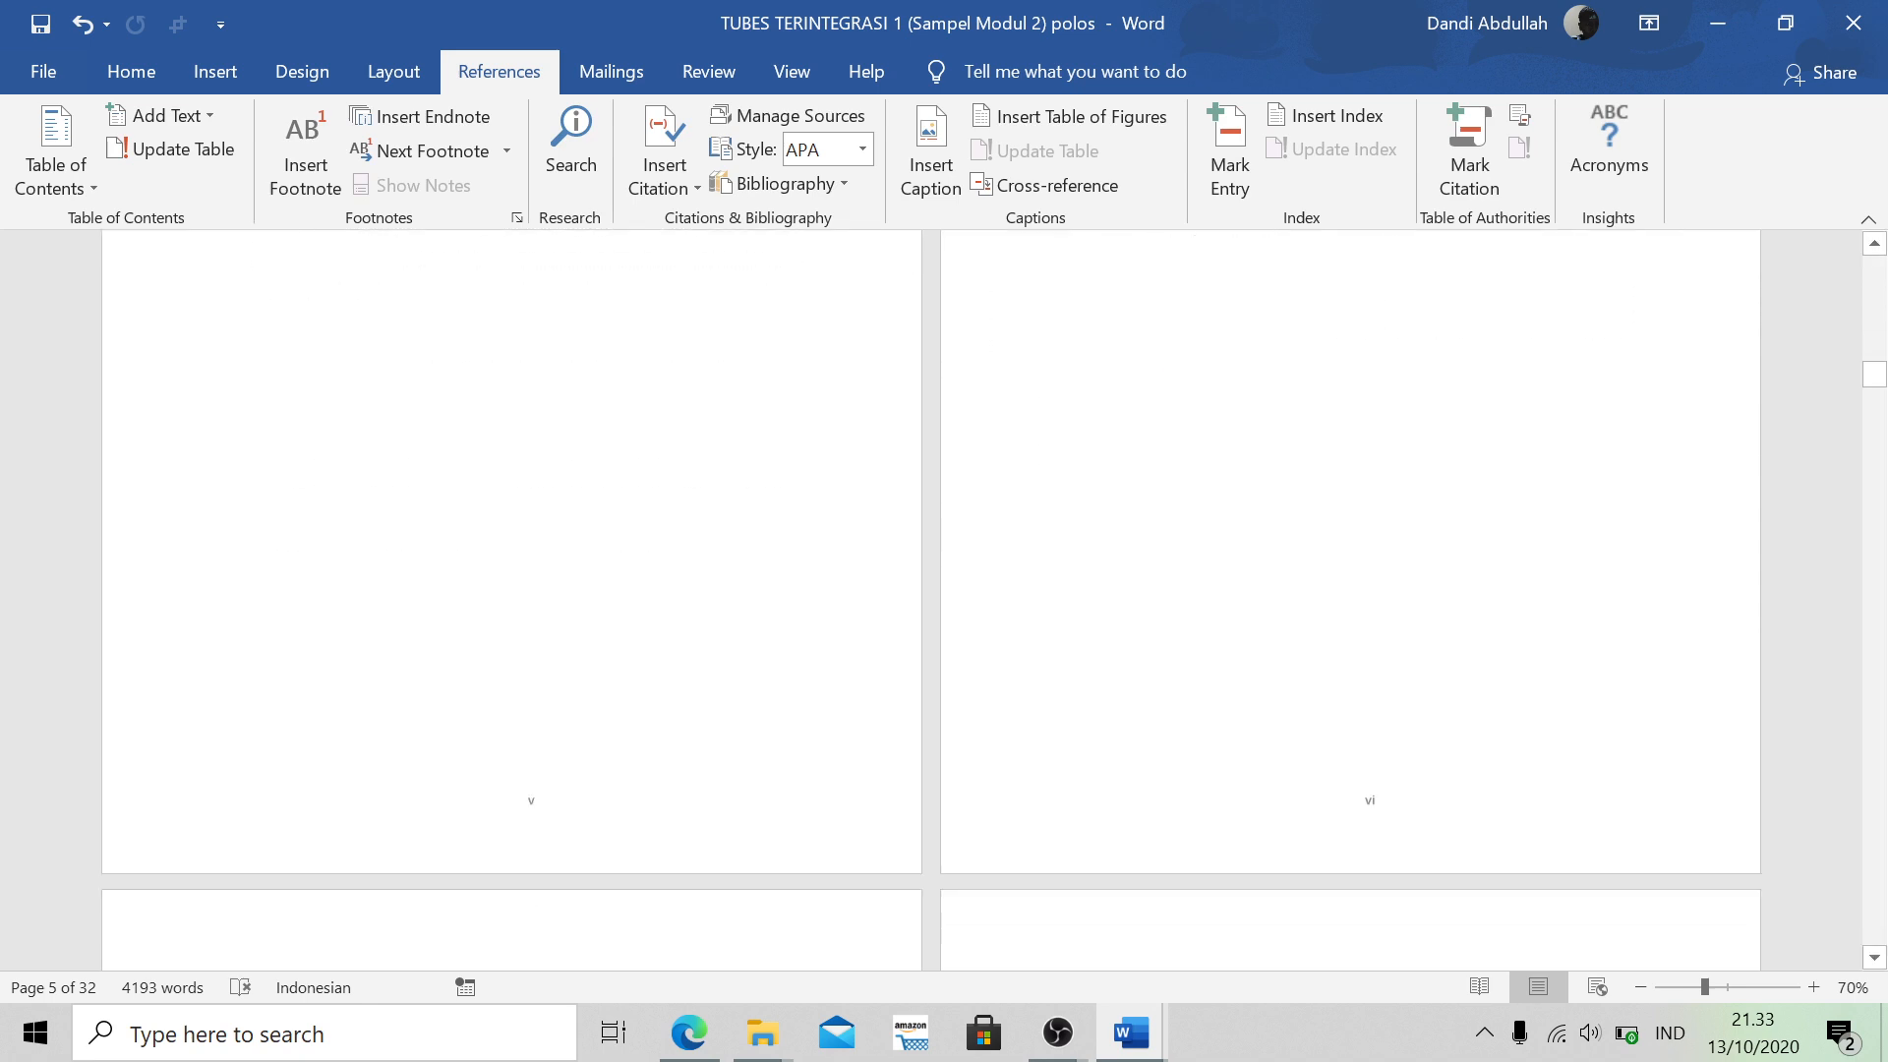
click(568, 475)
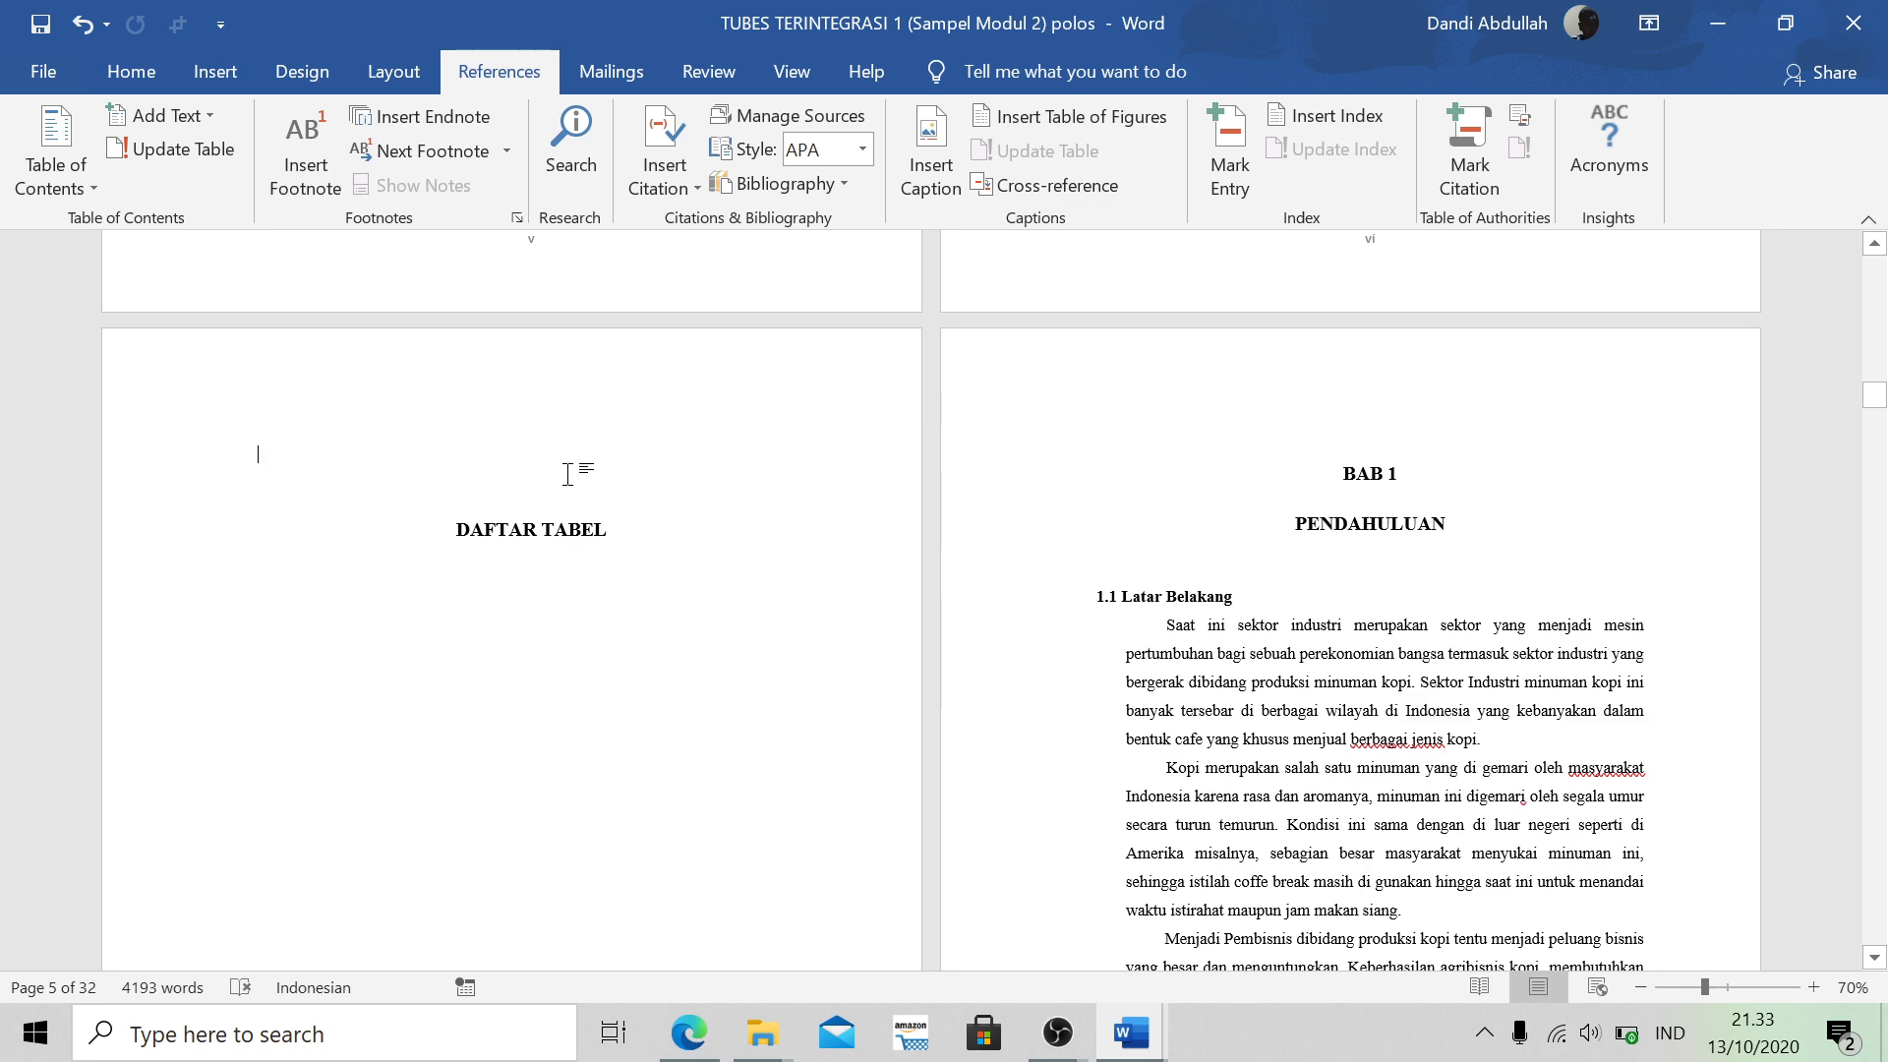
key(BackSpace)
key(BackSpace)
key(BackSpace)
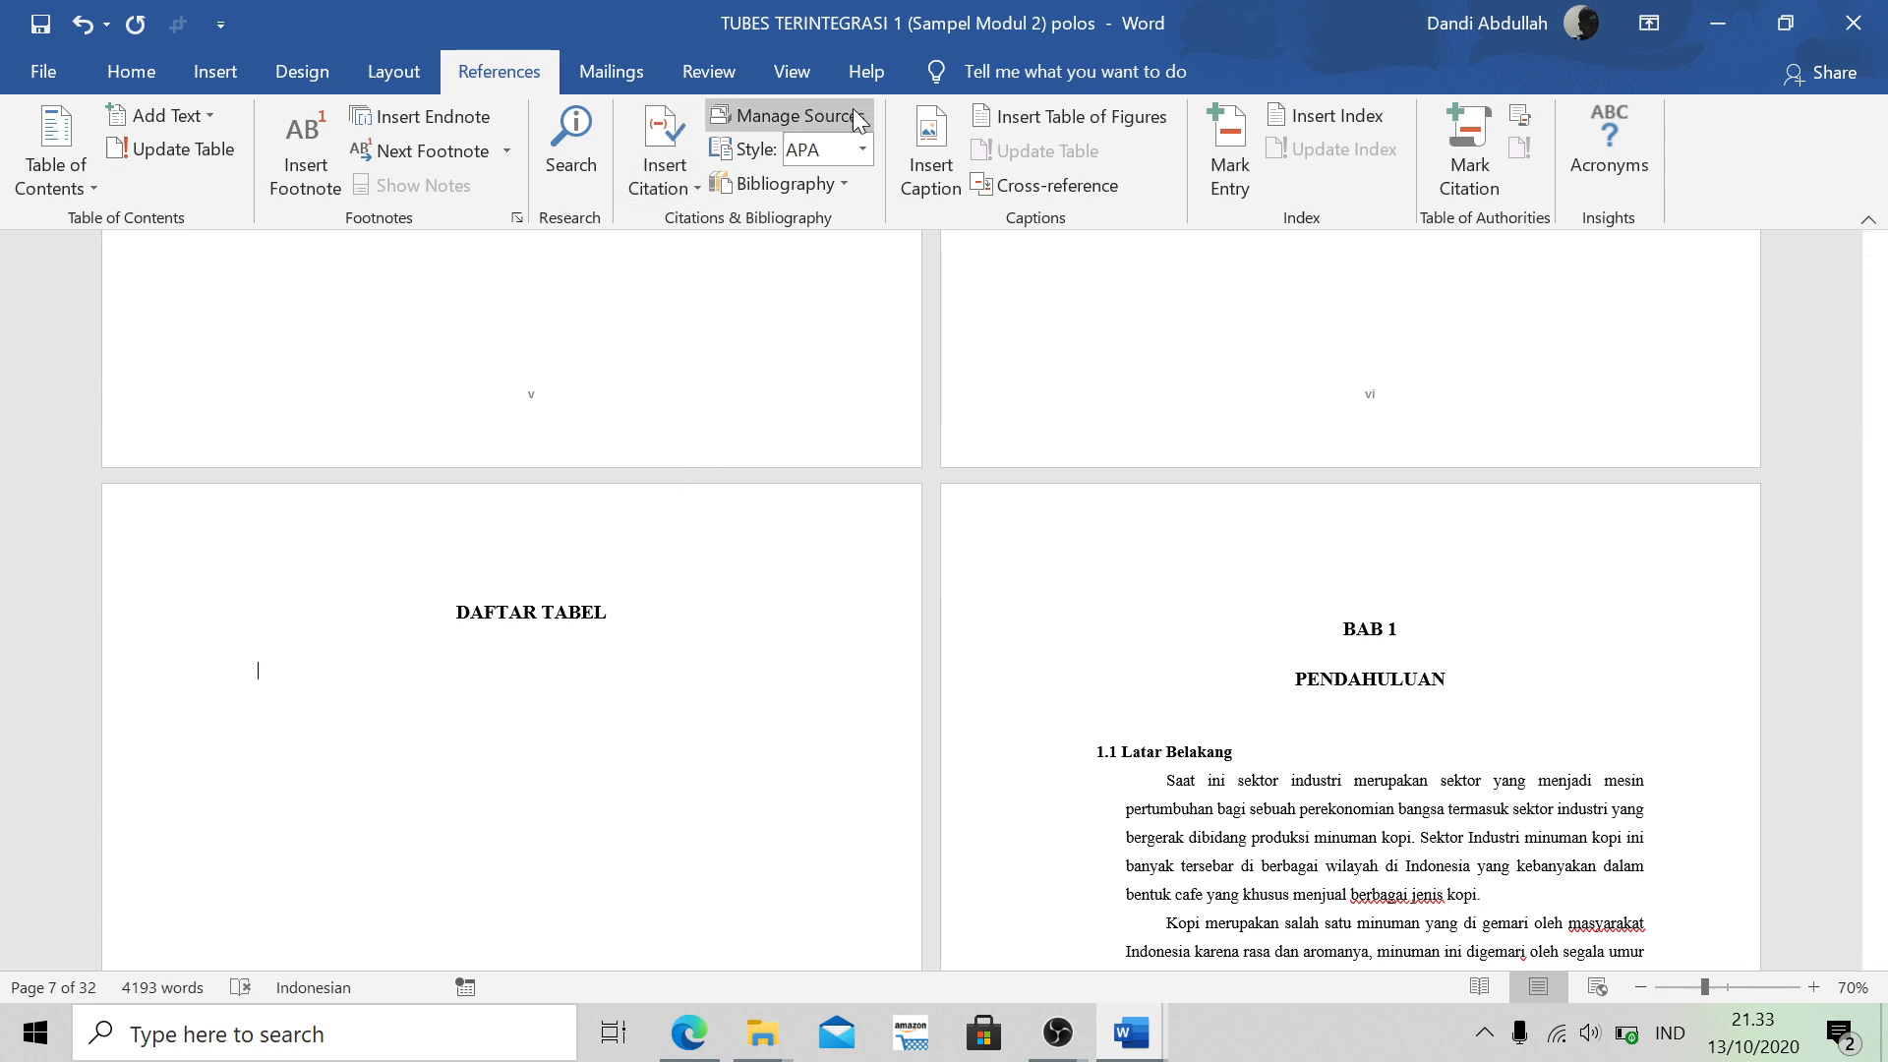
Insert a table of figures below the DAFTAR TABEL heading, using the Table caption label
click(1109, 116)
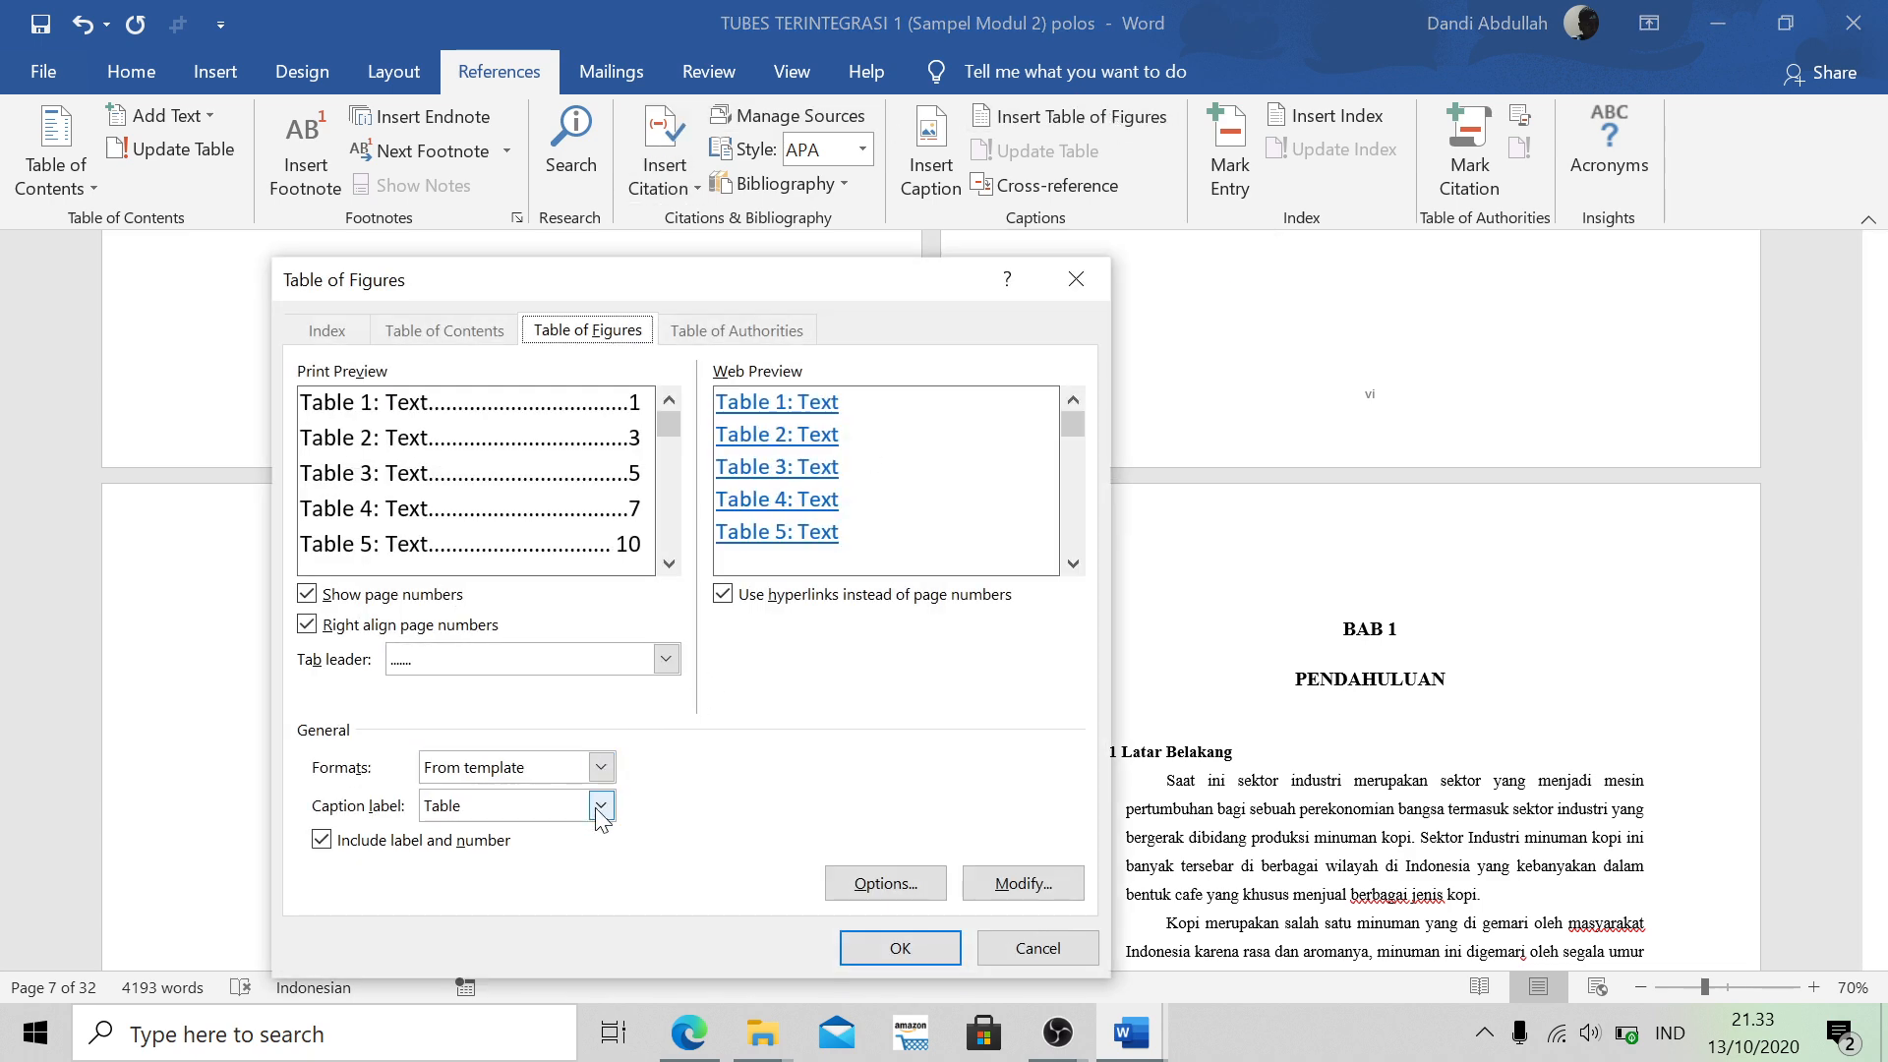
click(915, 950)
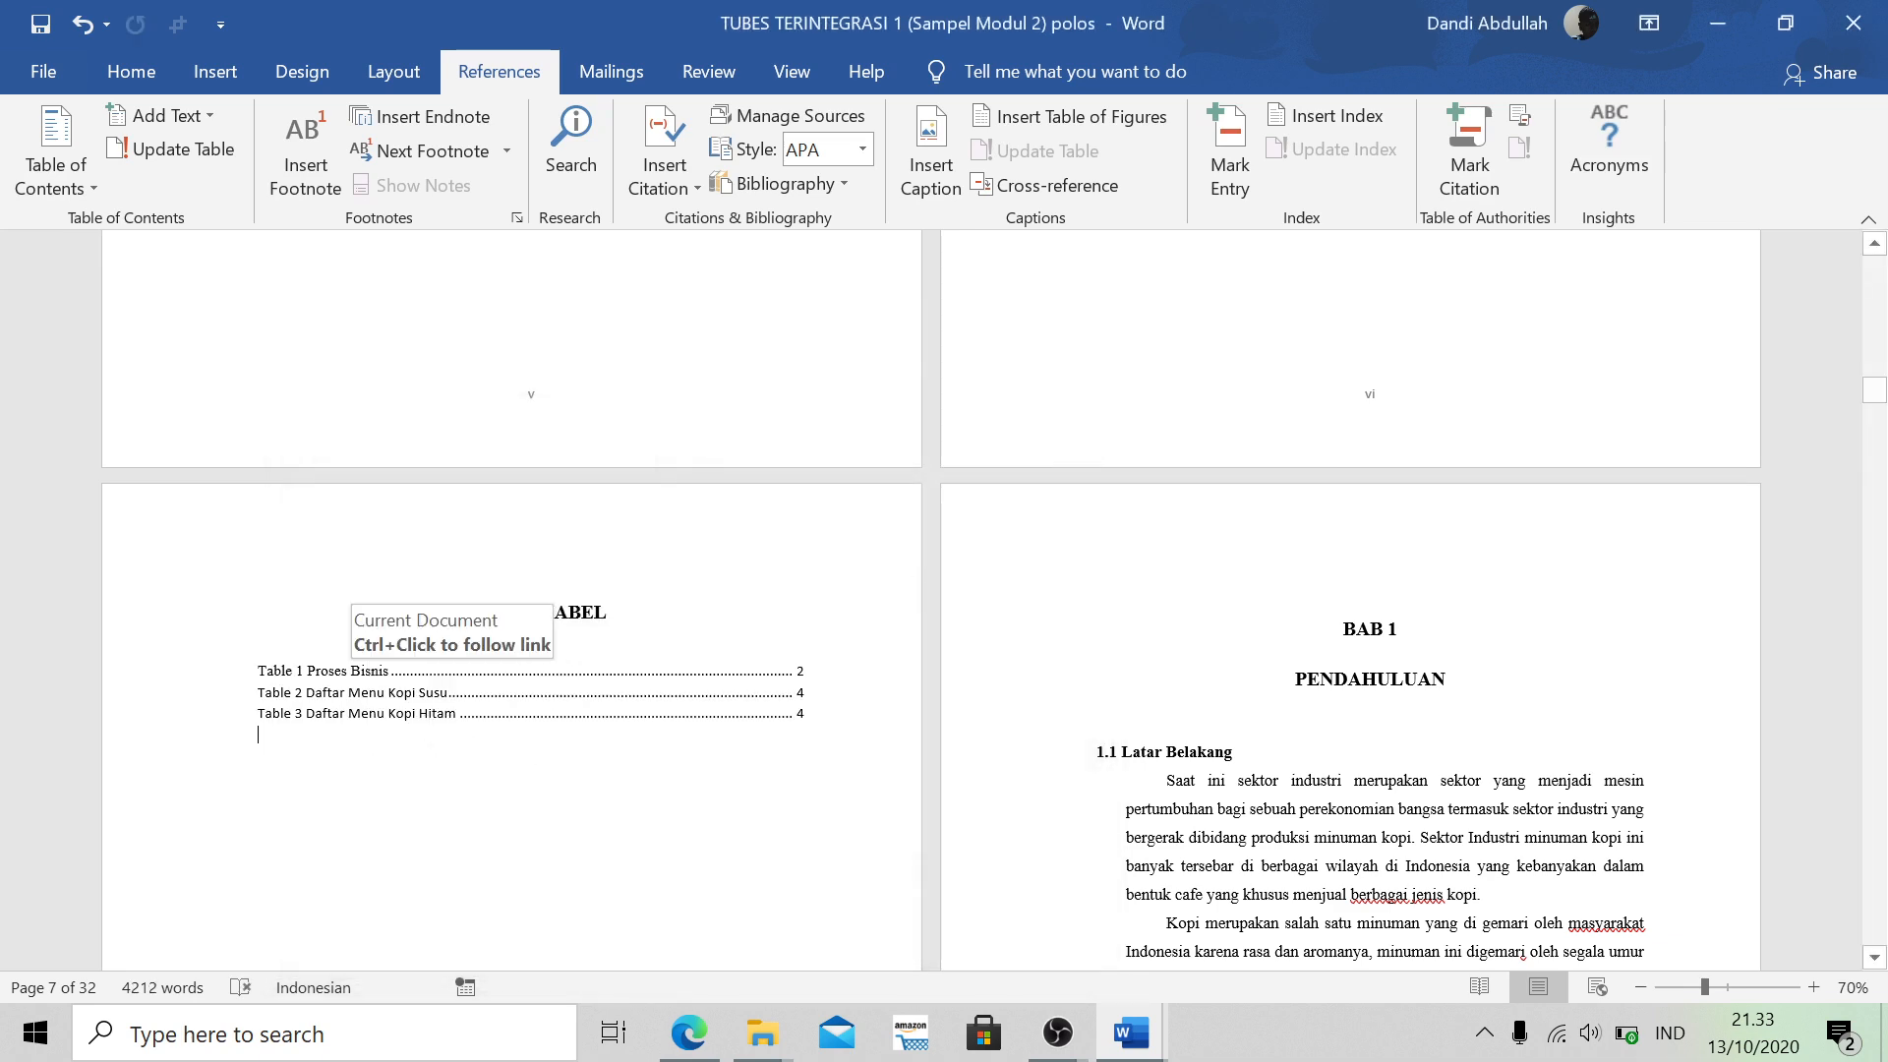
scroll(432, 716, down, 1)
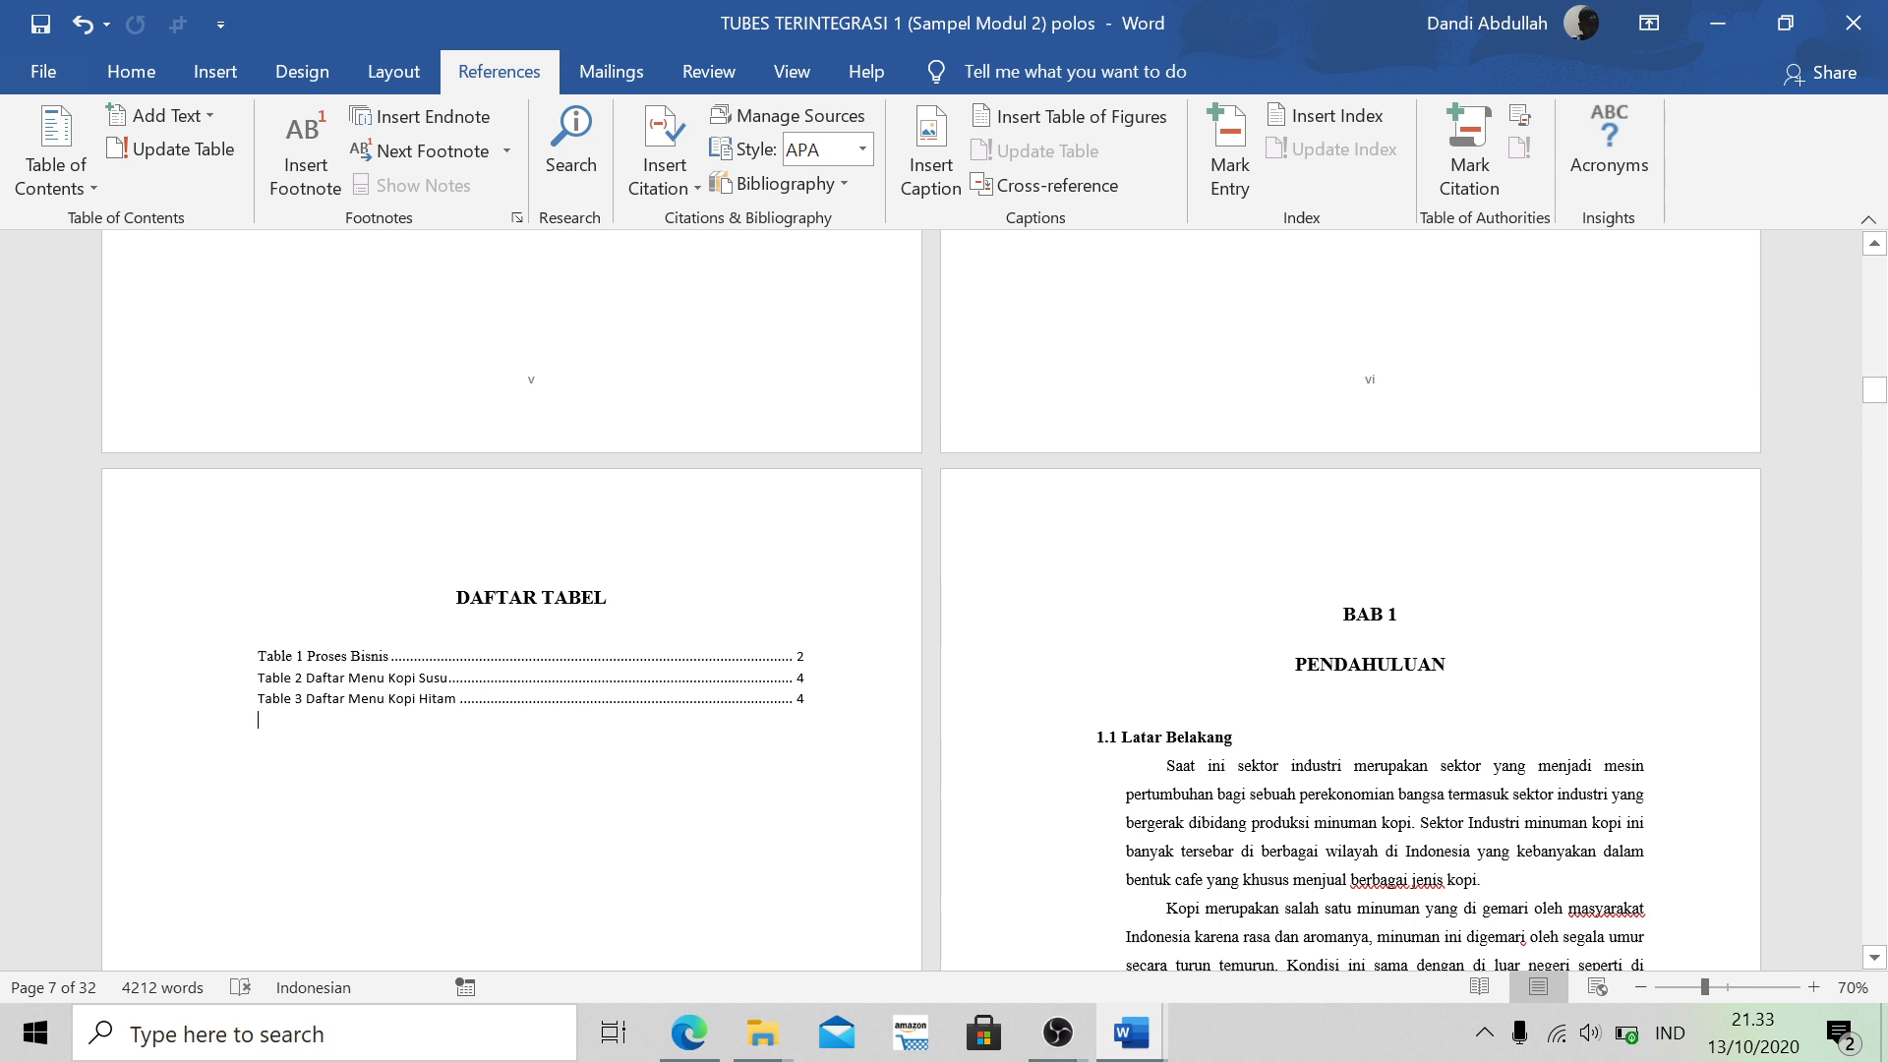
Look up the chapter of the page holding the Proses Bisnis table, and add the prefix IV- to the DAFTAR TABEL page numbers
click(806, 656)
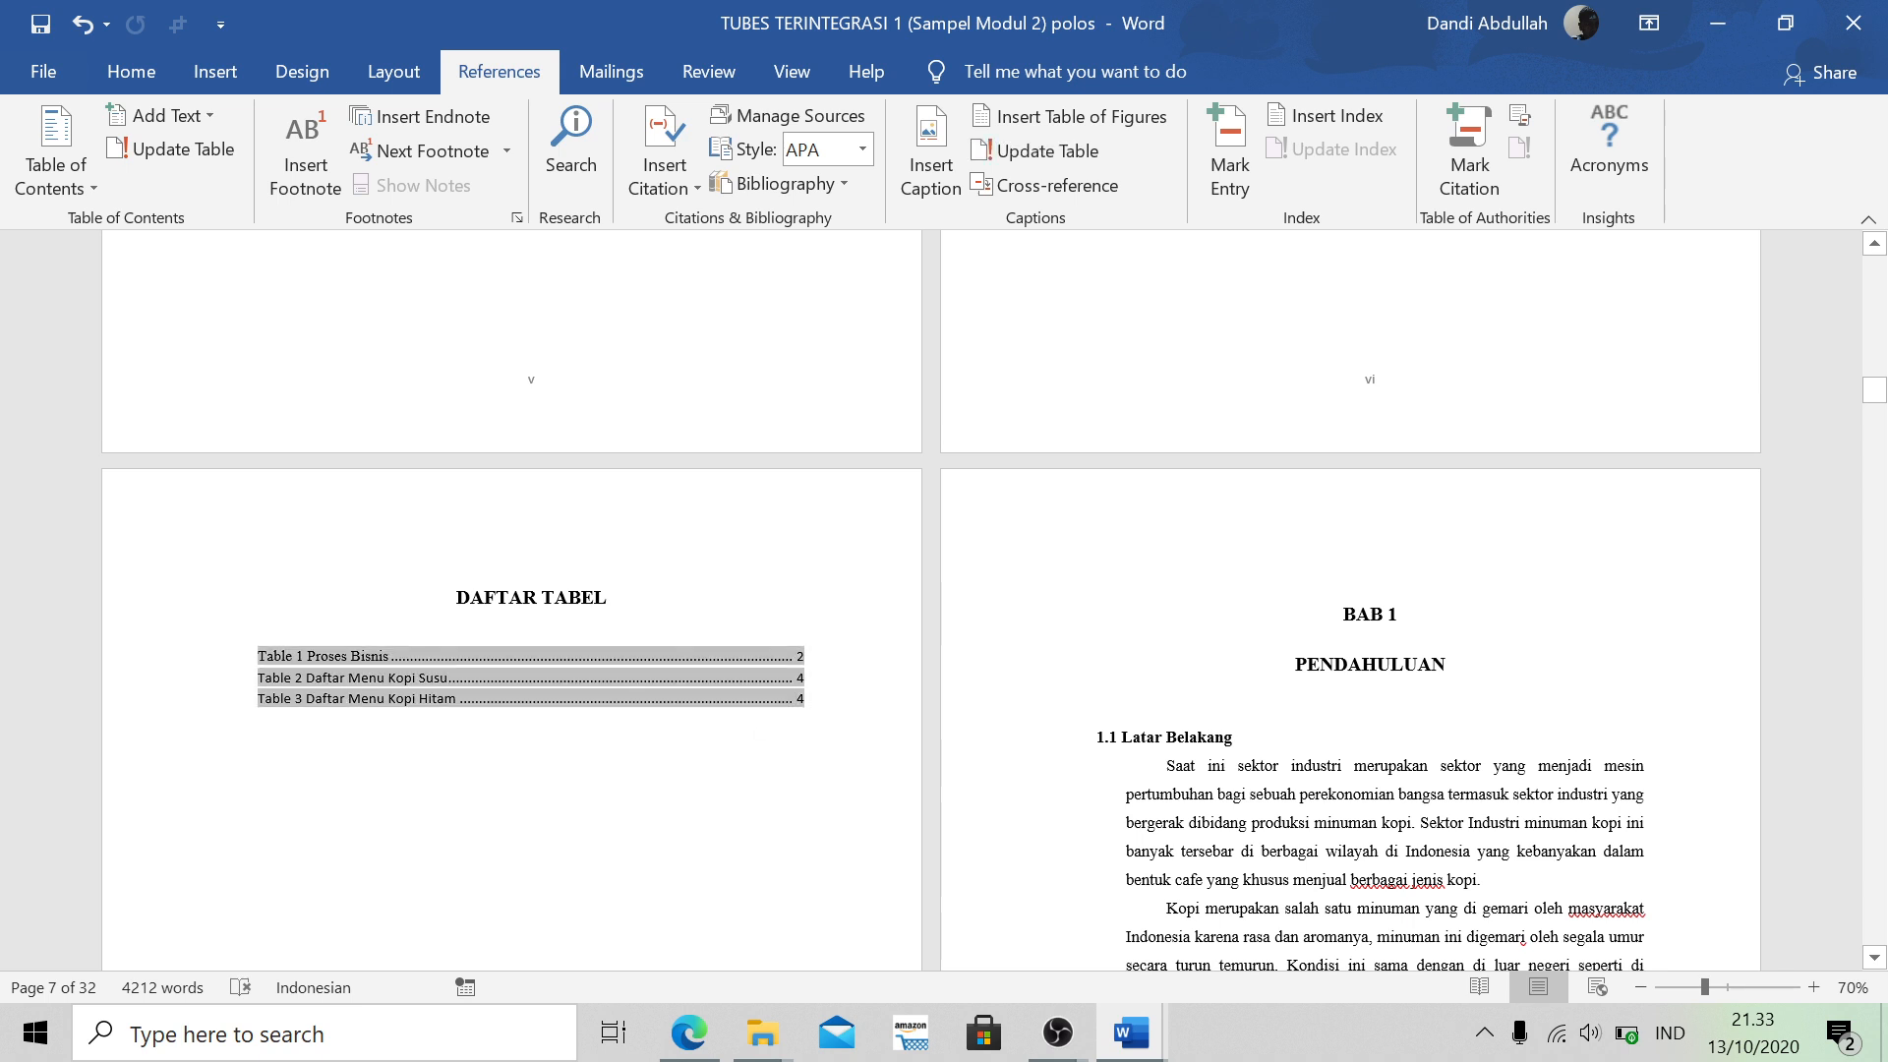
scroll(931, 600, down, 20)
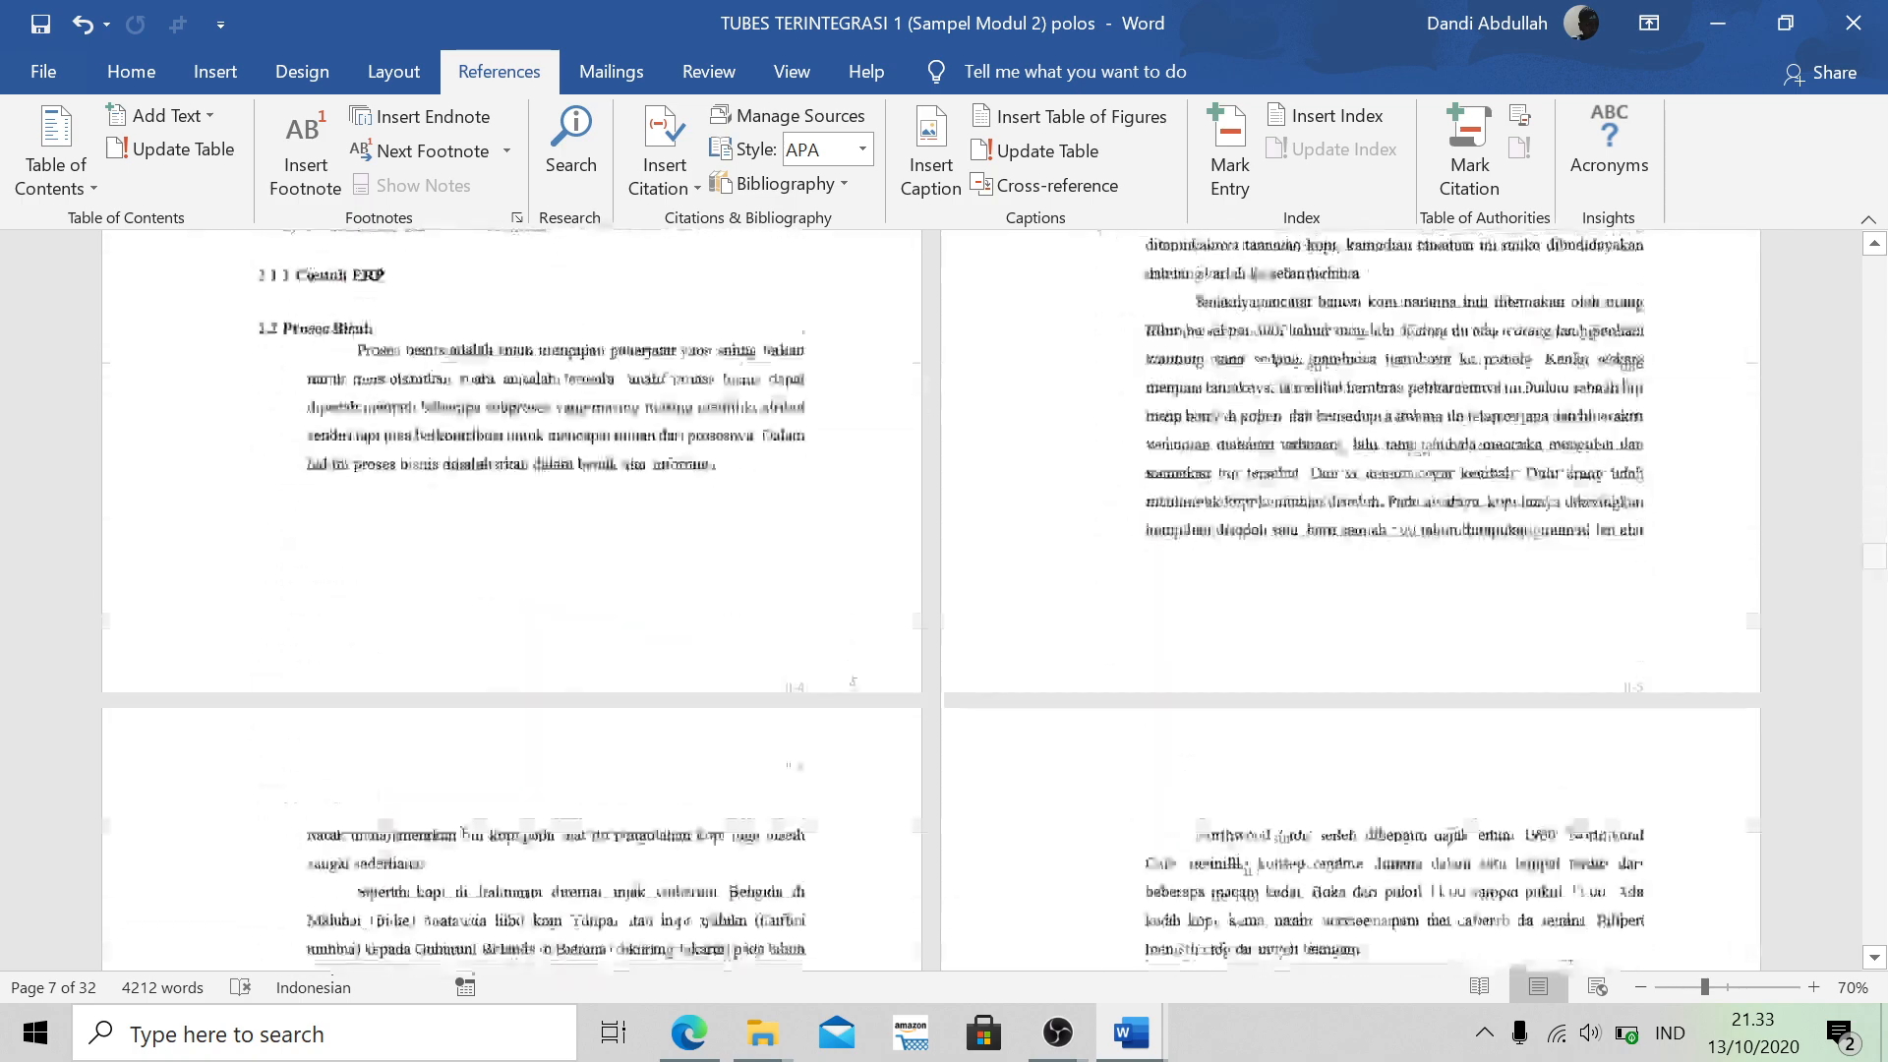
scroll(932, 599, down, 20)
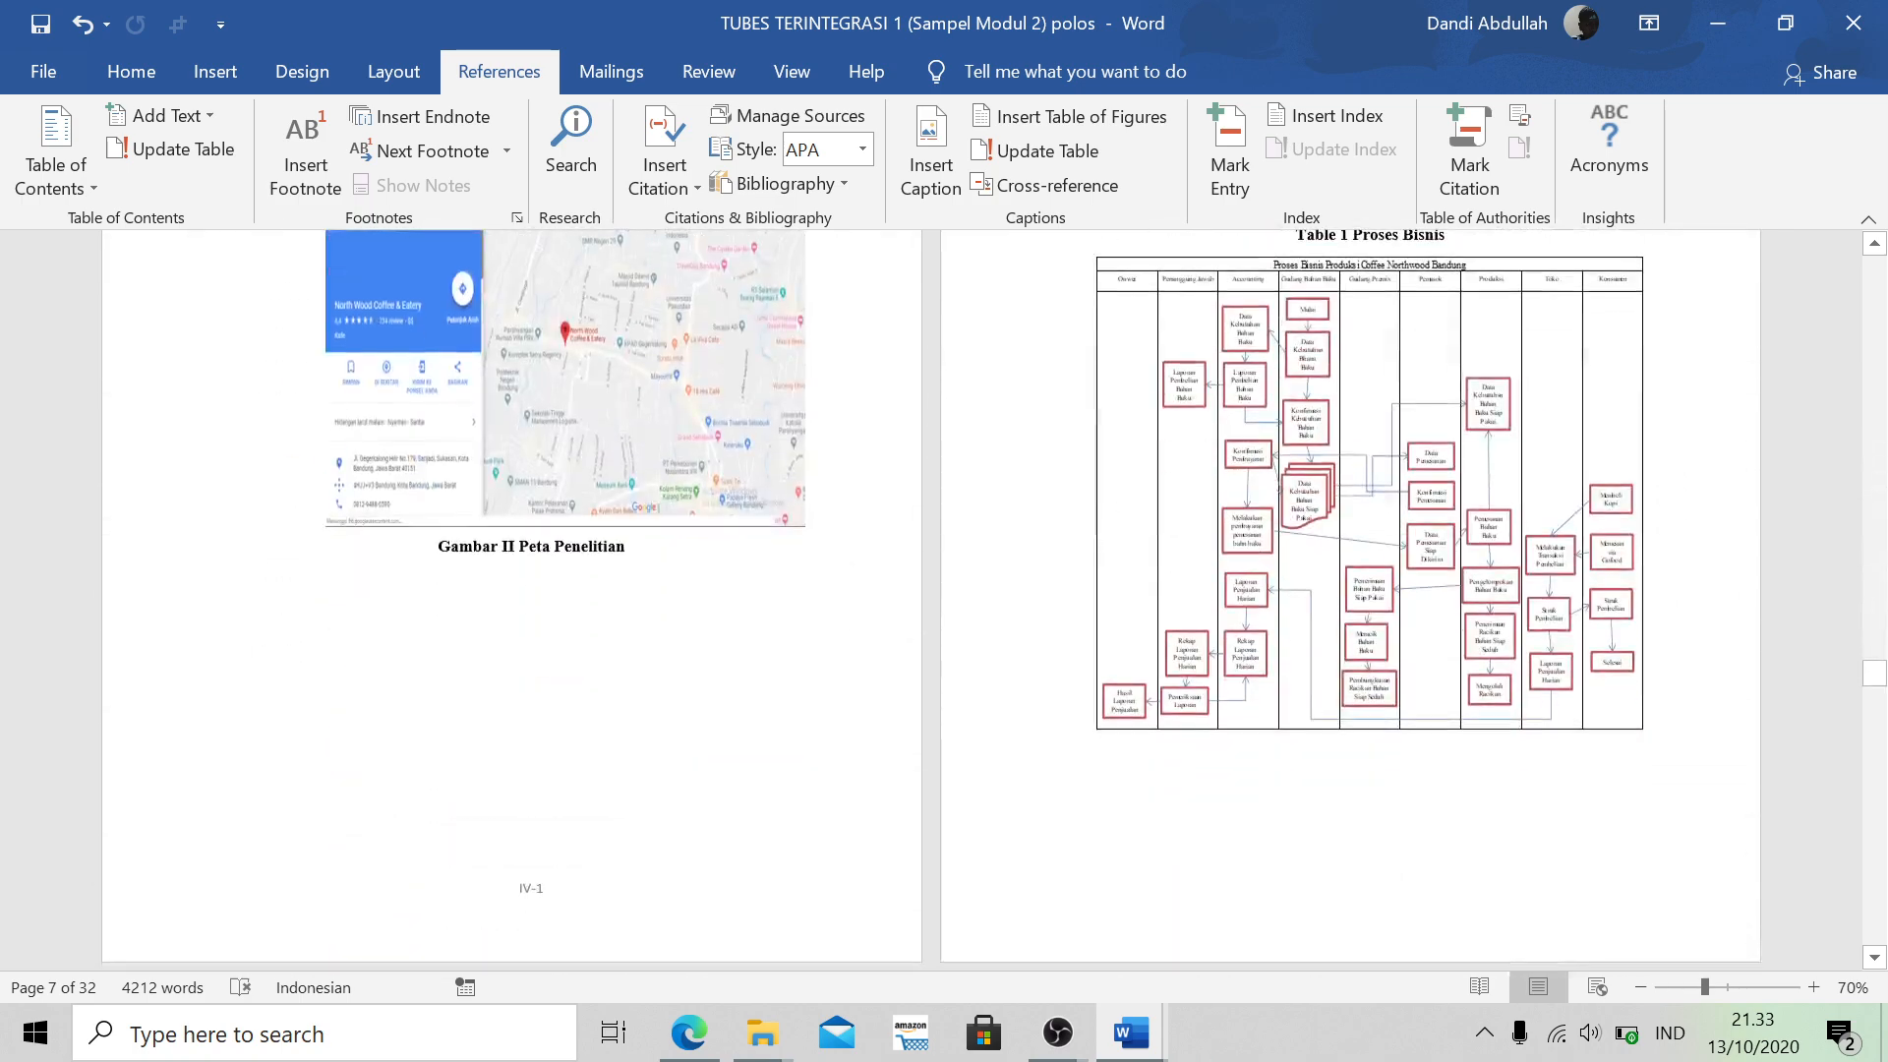
scroll(1220, 694, up, 4)
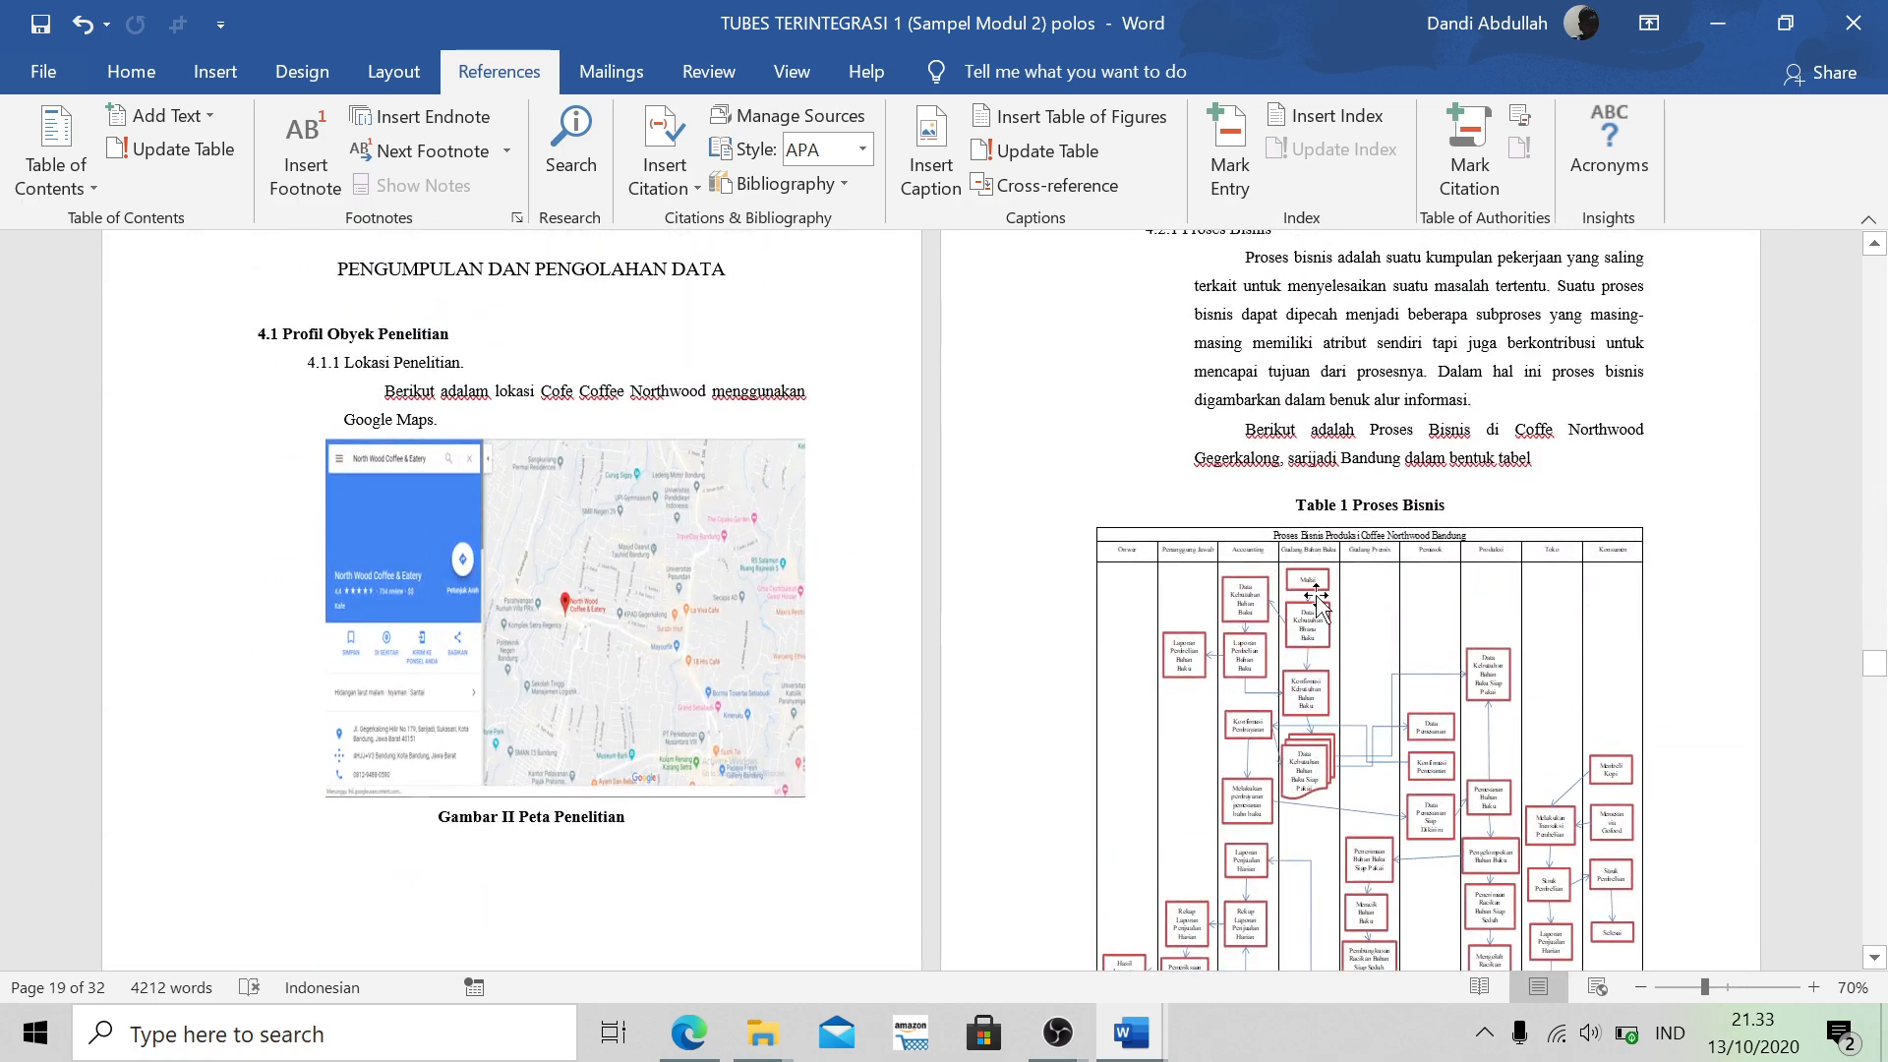
scroll(1028, 736, up, 15)
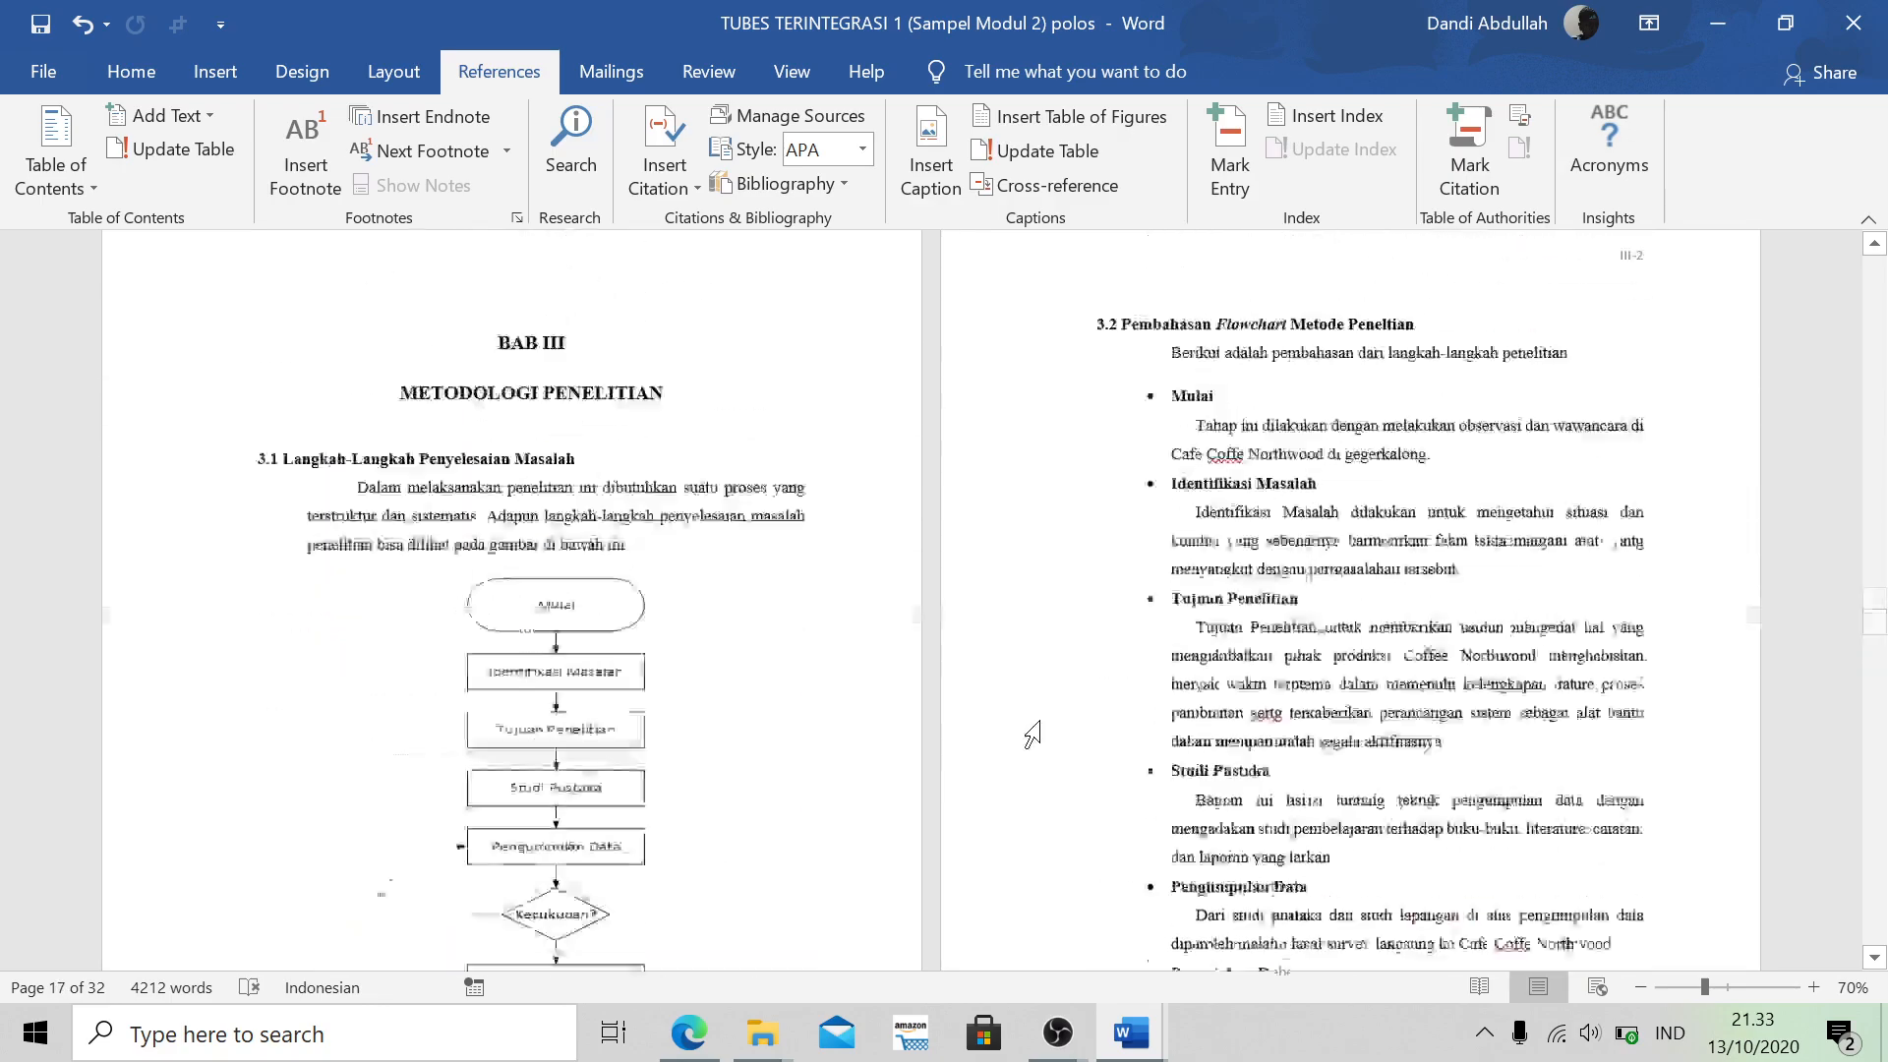
scroll(1033, 736, down, 2)
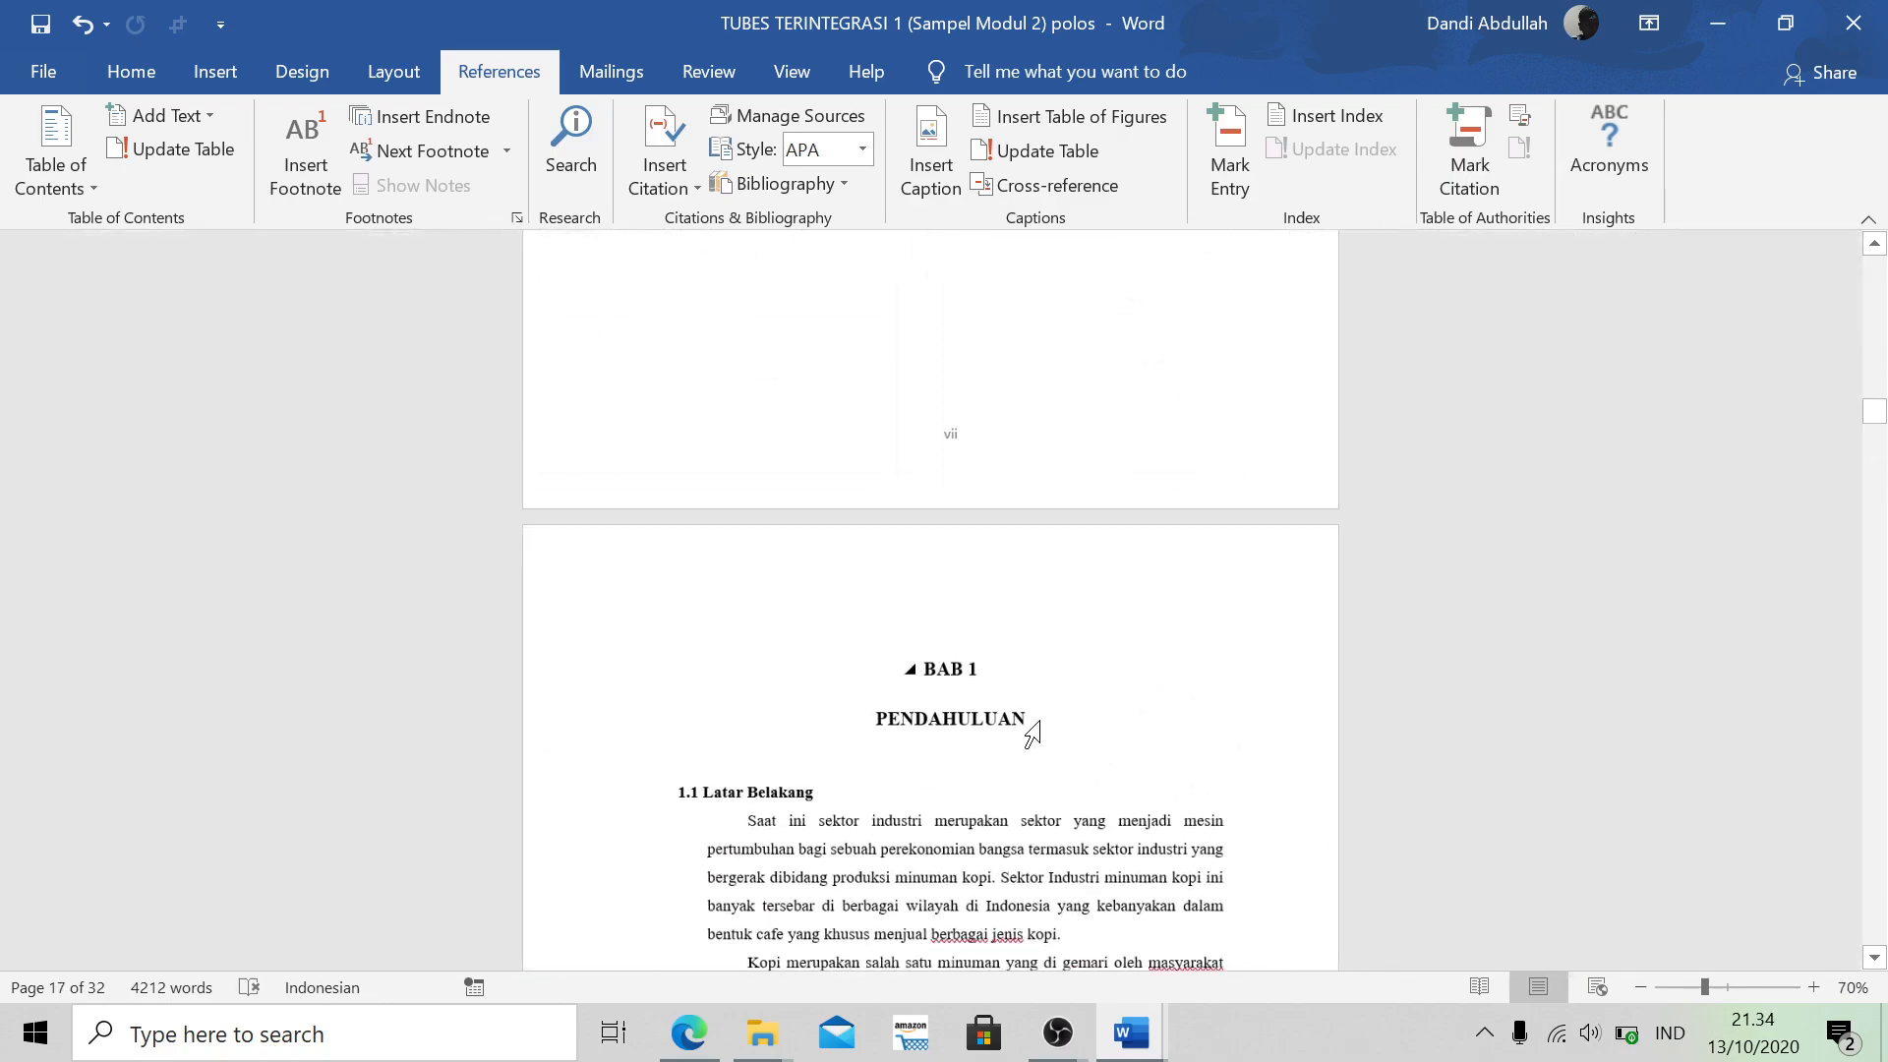
scroll(930, 600, up, 10)
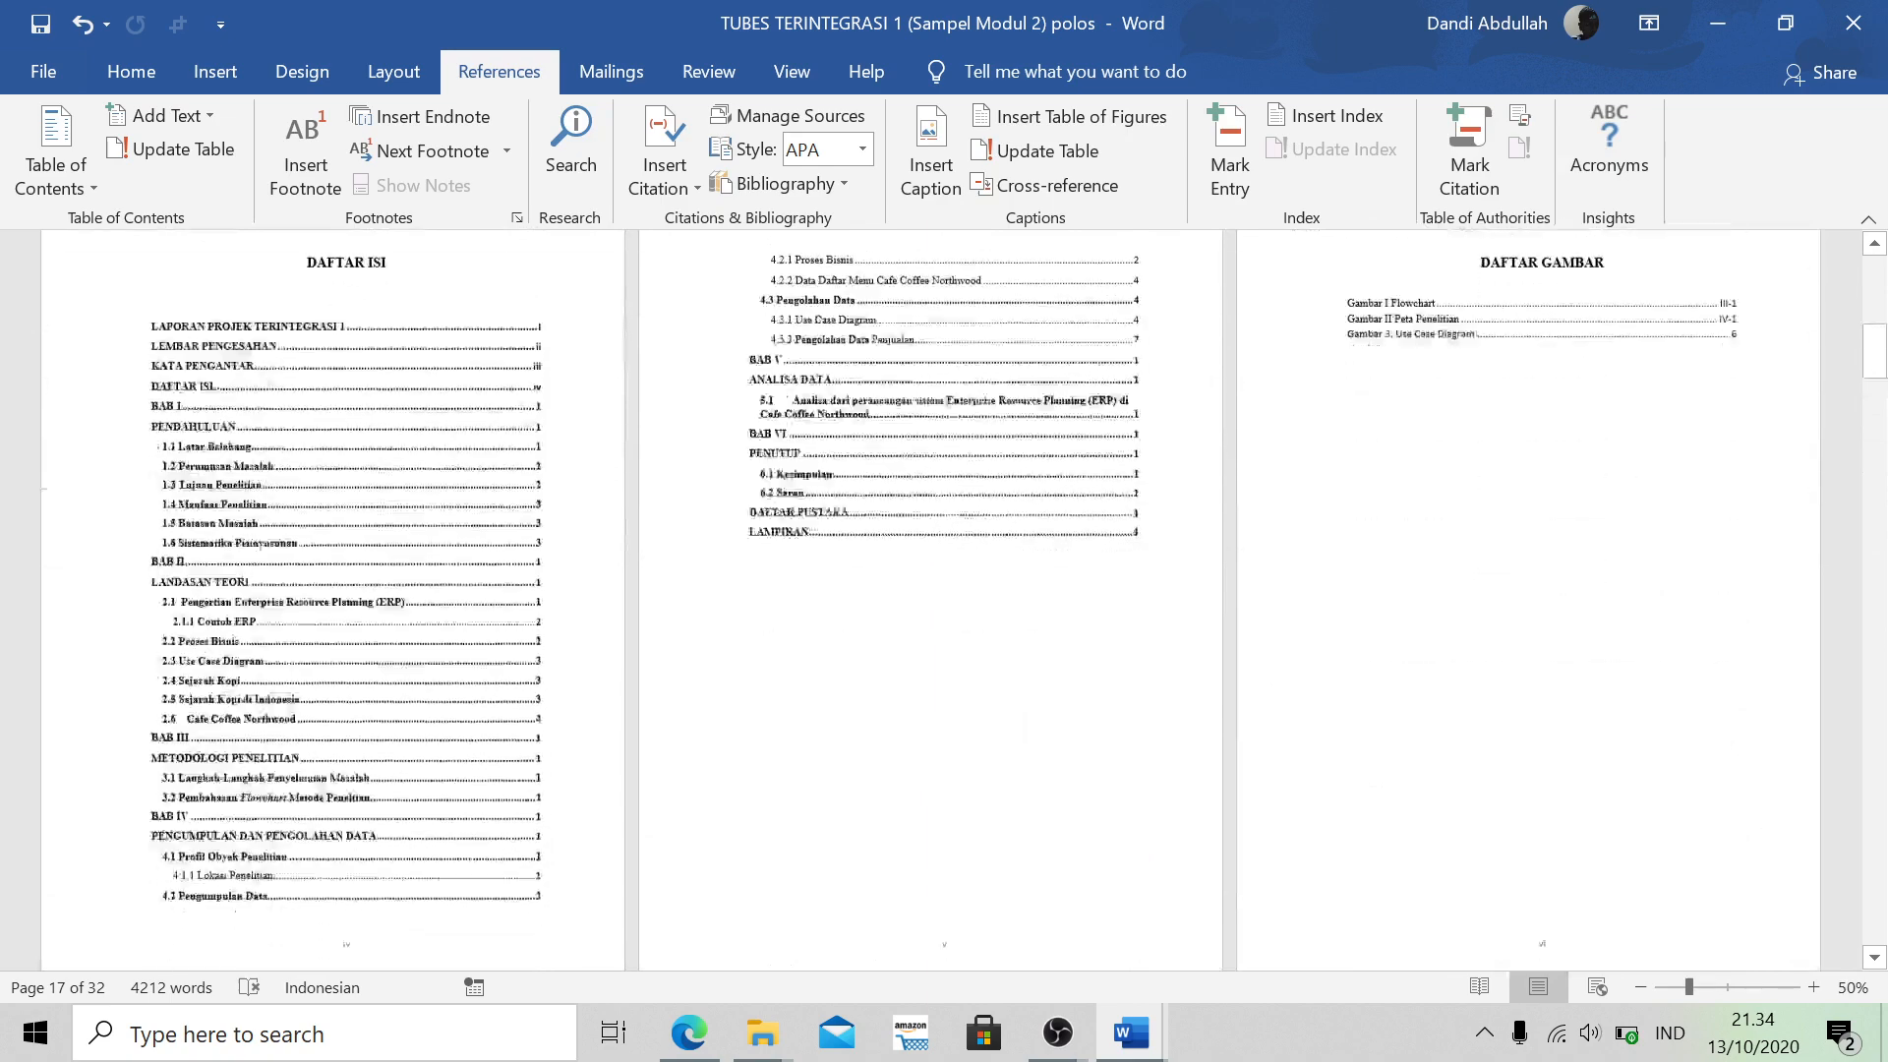
scroll(393, 795, down, 2)
scroll(393, 795, up, 2)
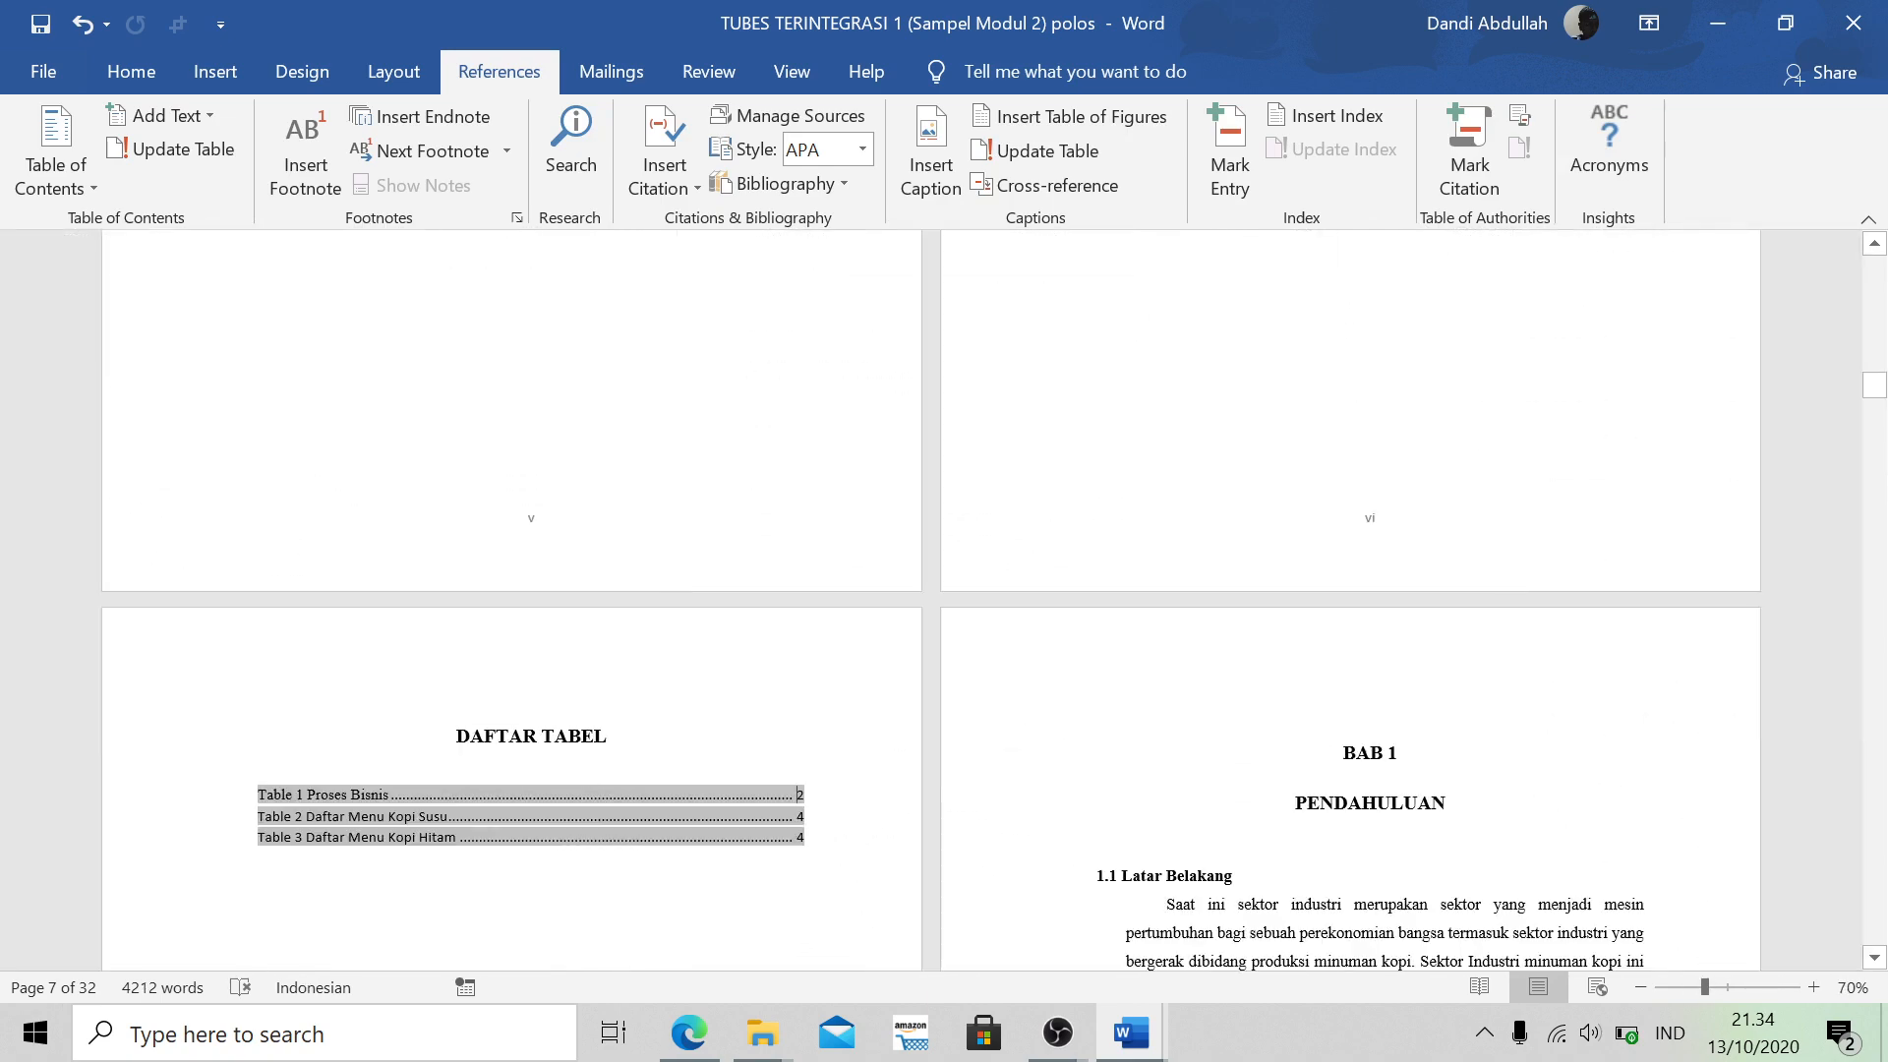
text(IV-)
scroll(931, 600, up, 20)
scroll(932, 600, down, 14)
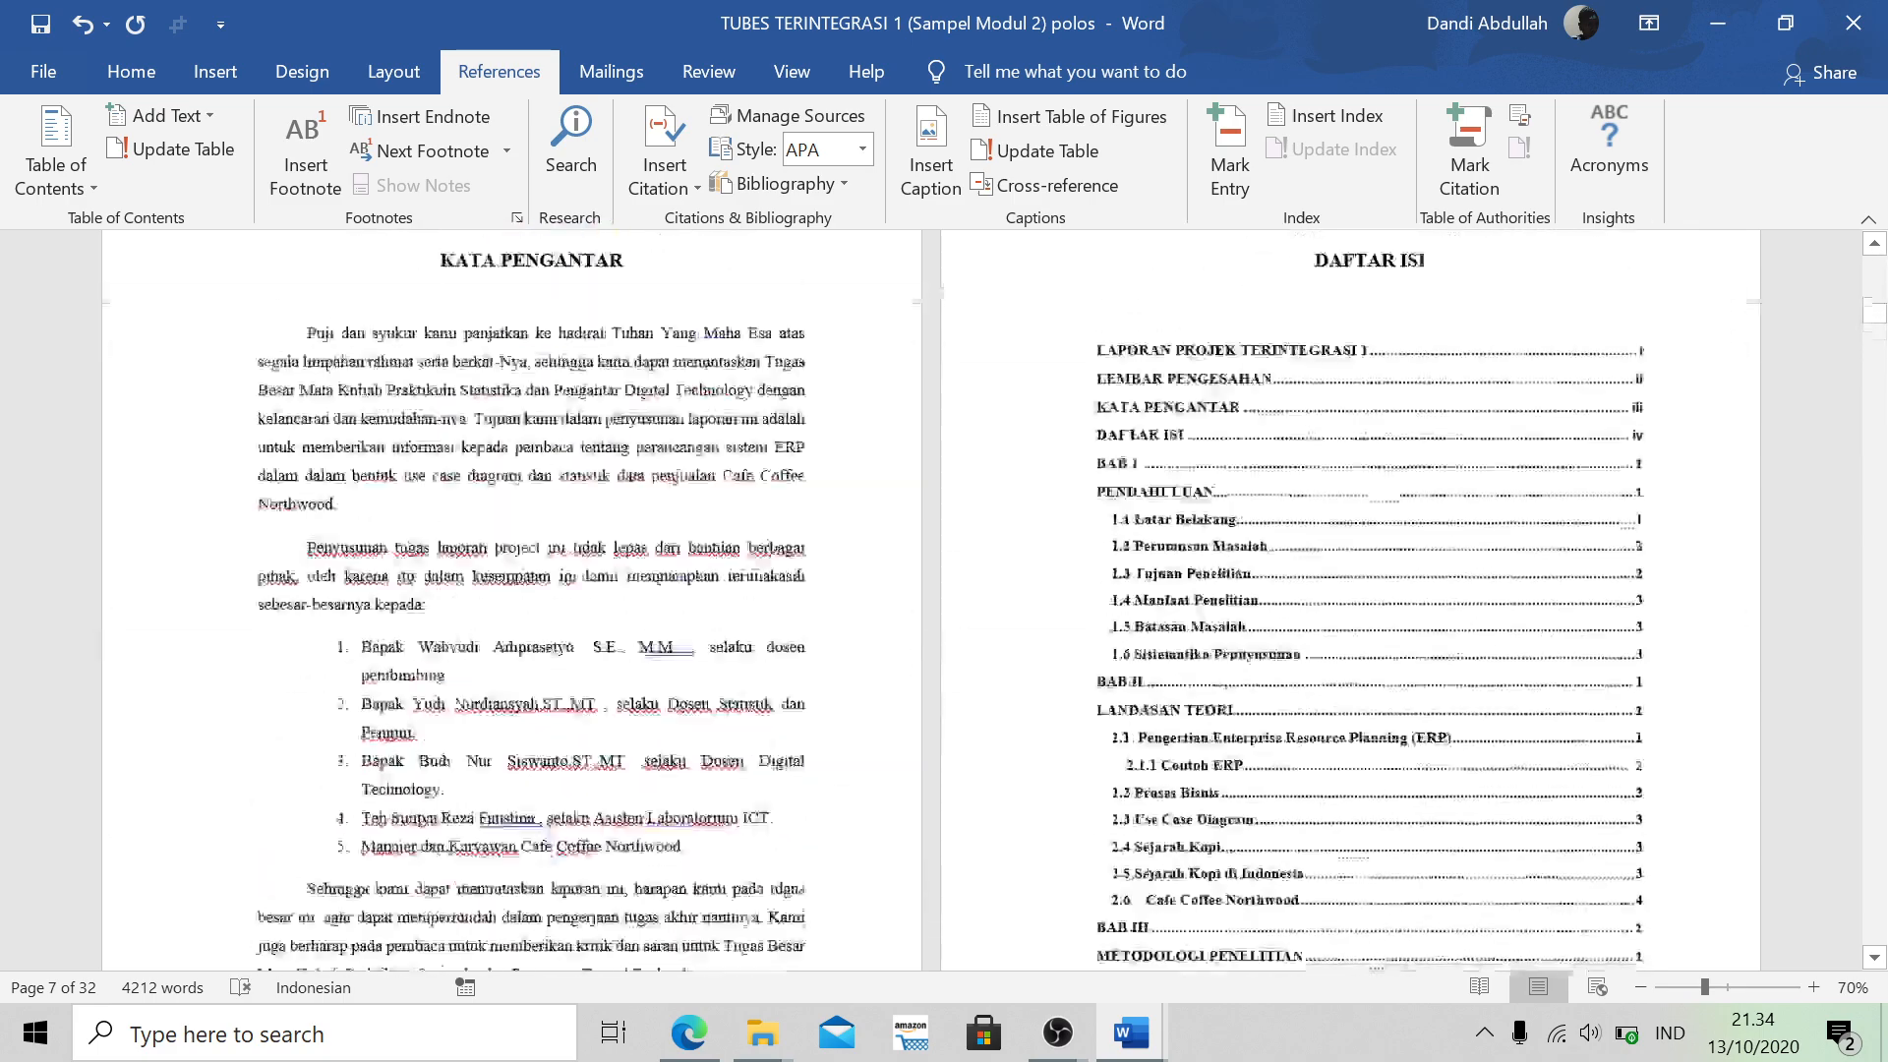
scroll(814, 728, down, 5)
key(alt+Tab)
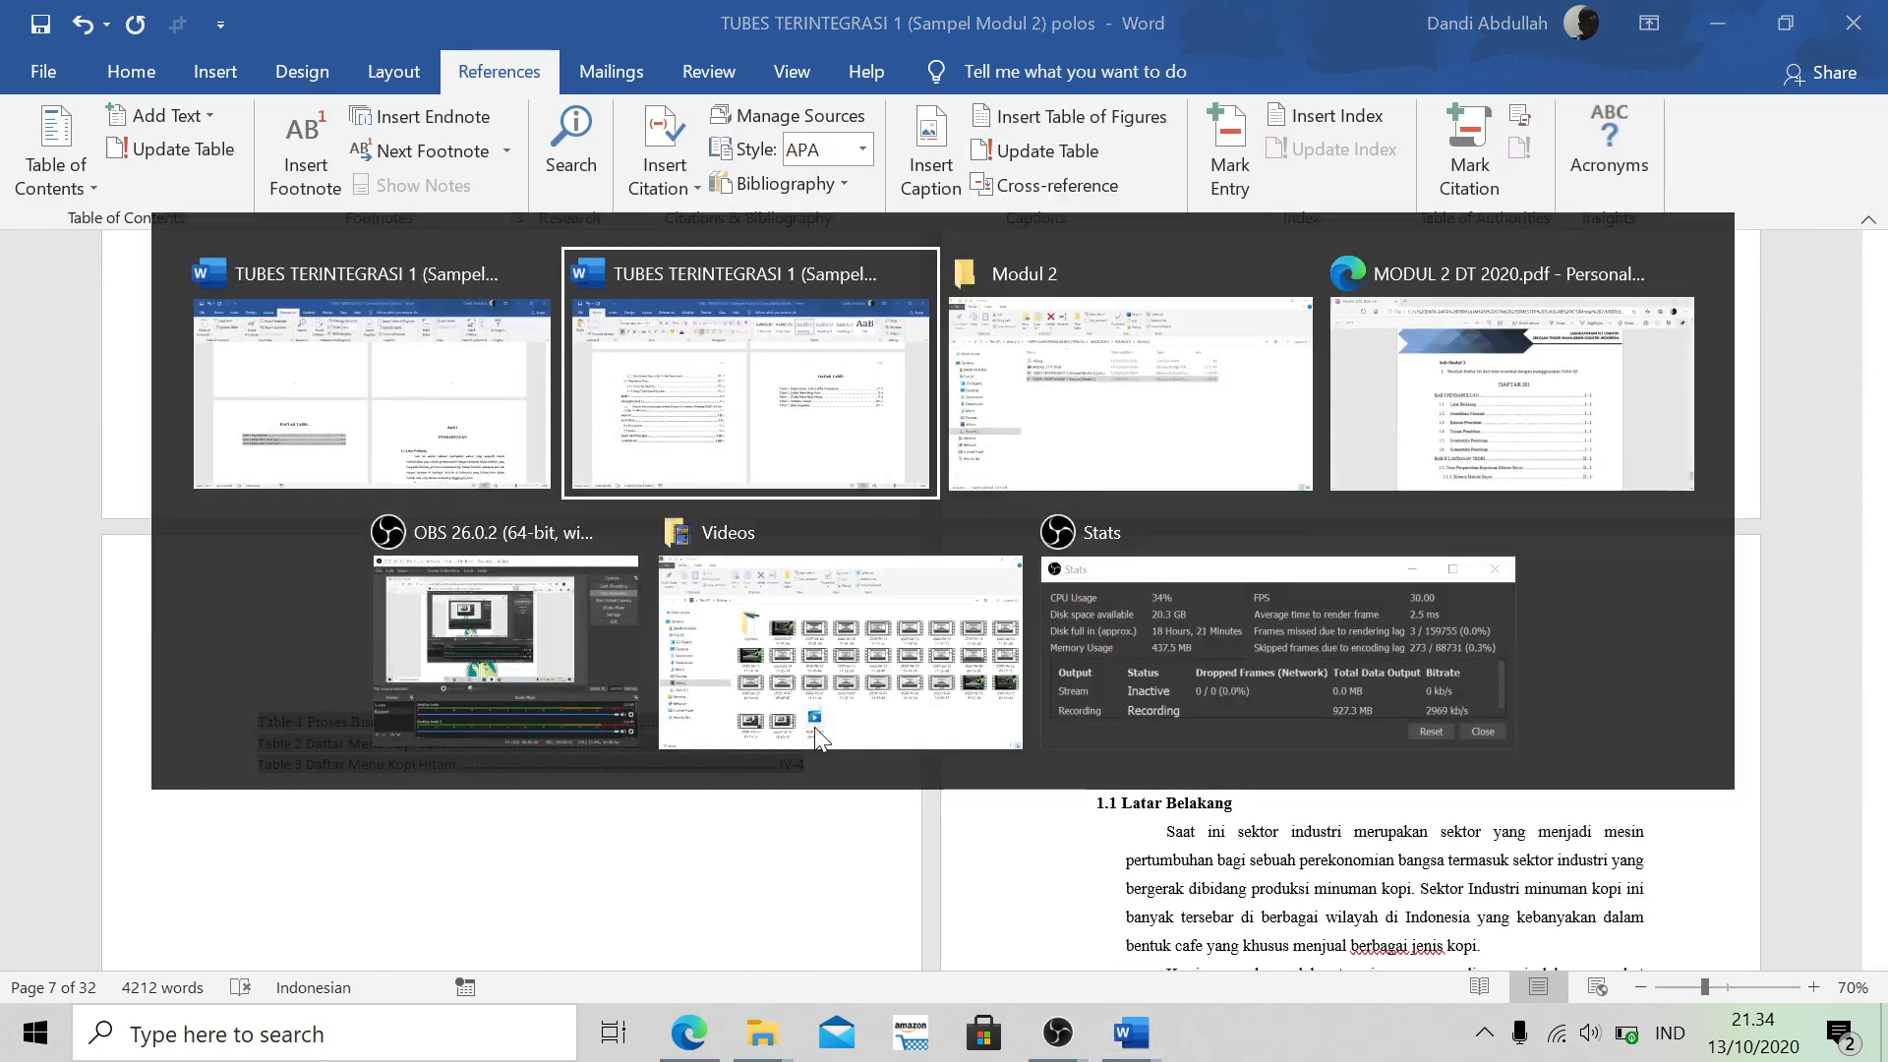
key(alt+Tab)
key(alt+Tab)
key(alt+shift+Tab)
key(alt+shift+Tab)
key(alt+shift+Tab)
key(alt+Tab)
key(alt+Tab)
key(alt+Tab)
key(alt+shift+Tab)
key(alt+shift+Tab)
key(alt+shift+Tab)
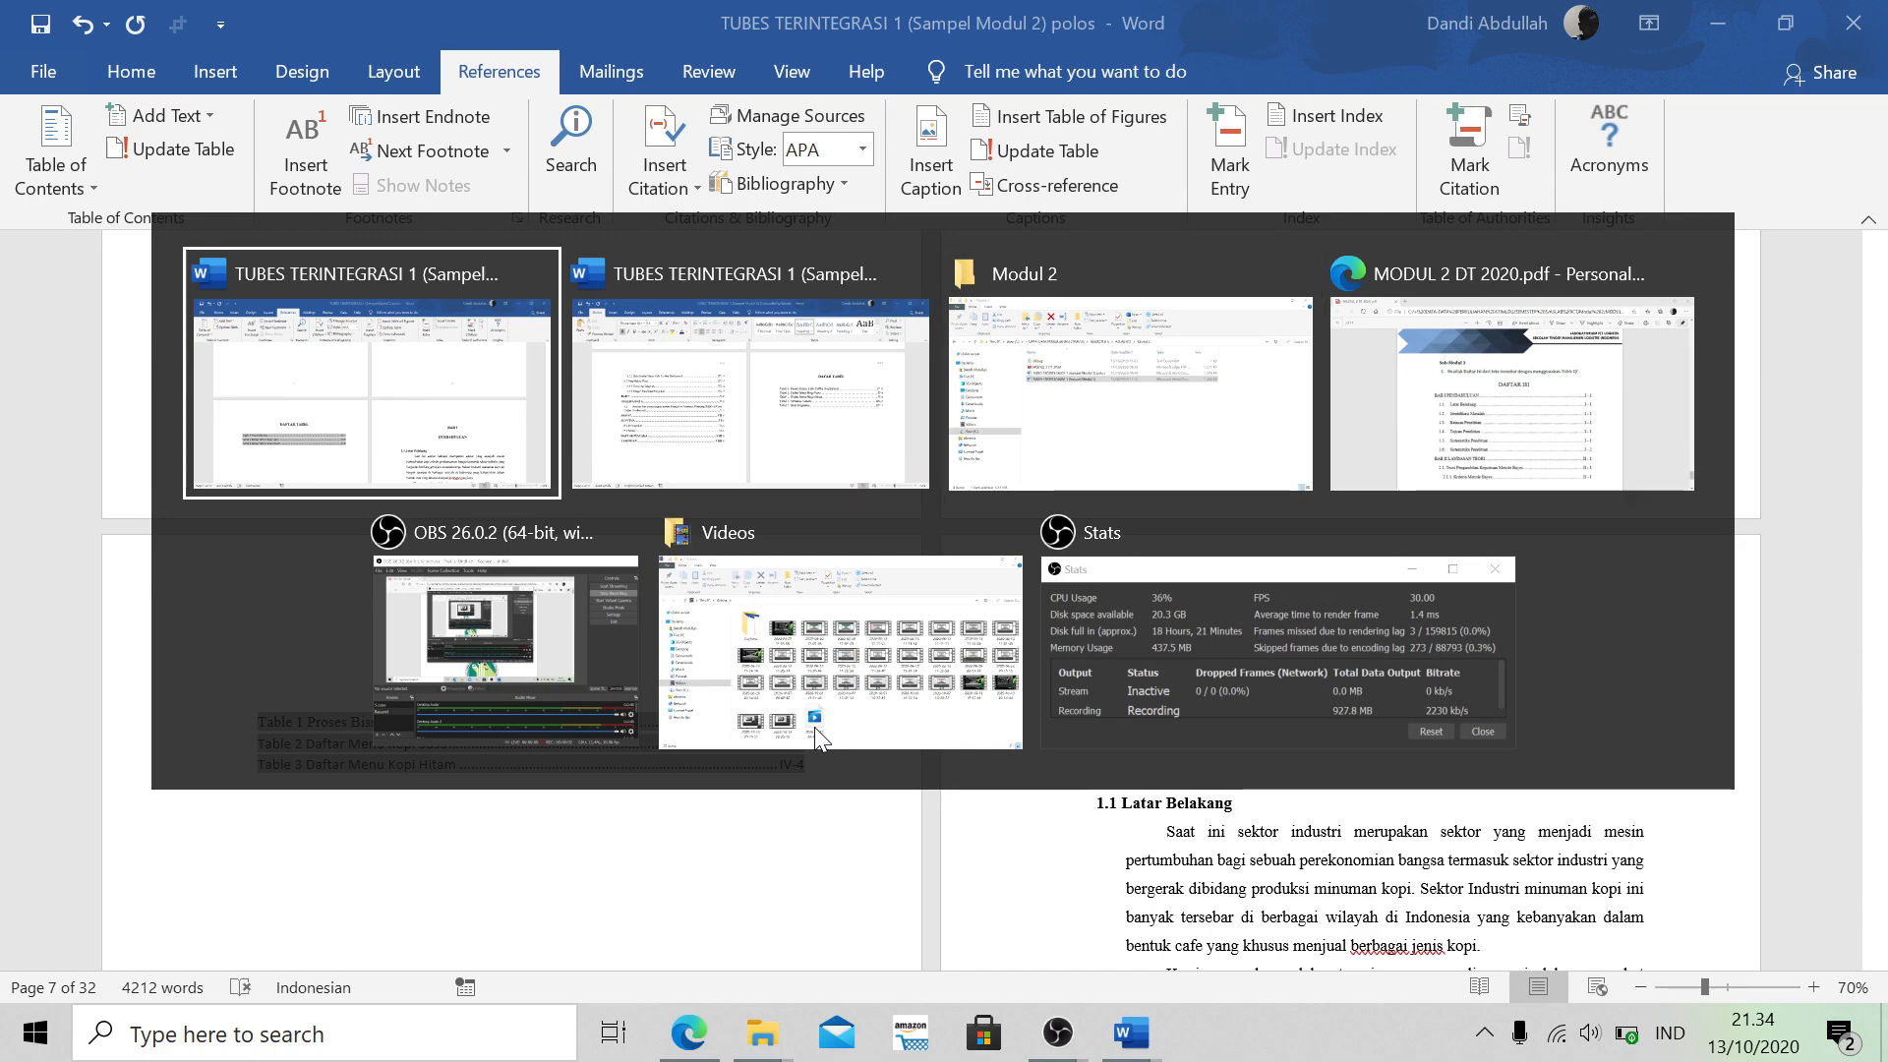
key(alt+Tab)
key(alt+Tab)
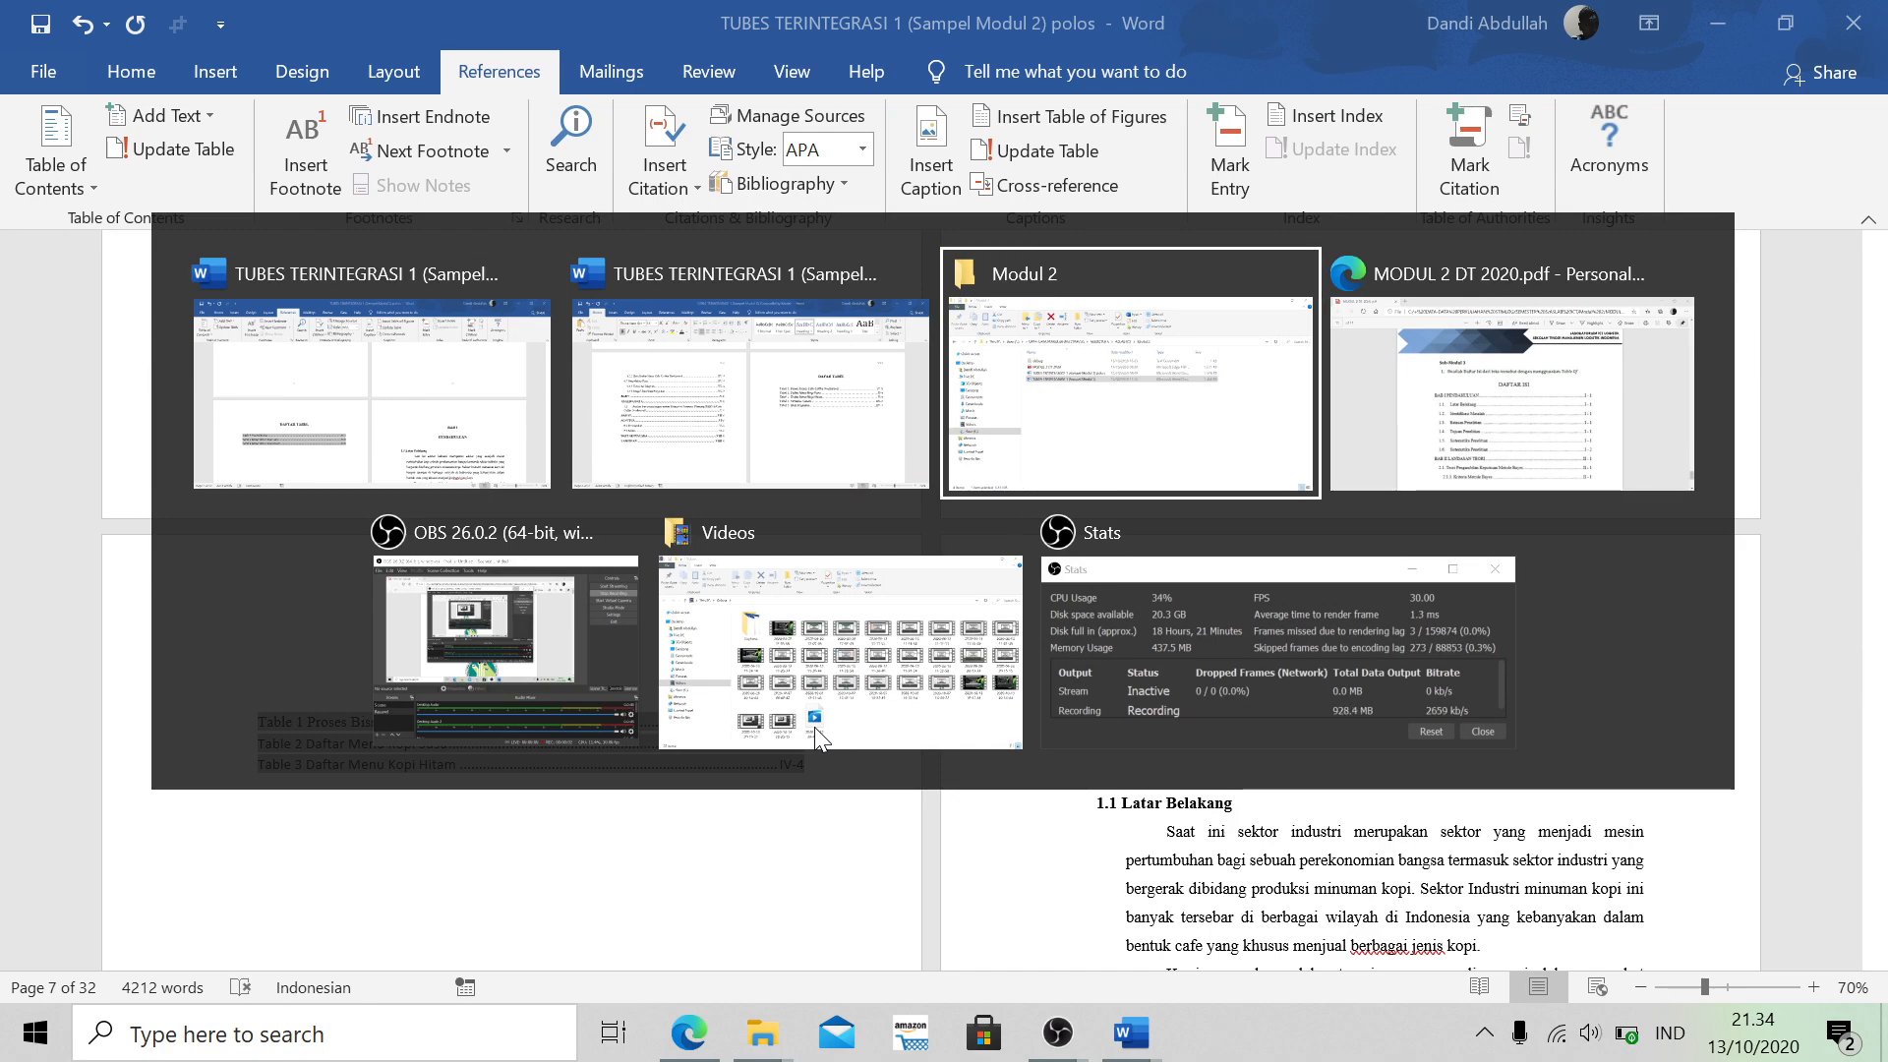
key(alt+shift+Tab)
key(alt+shift+Tab)
key(ctrl+Home)
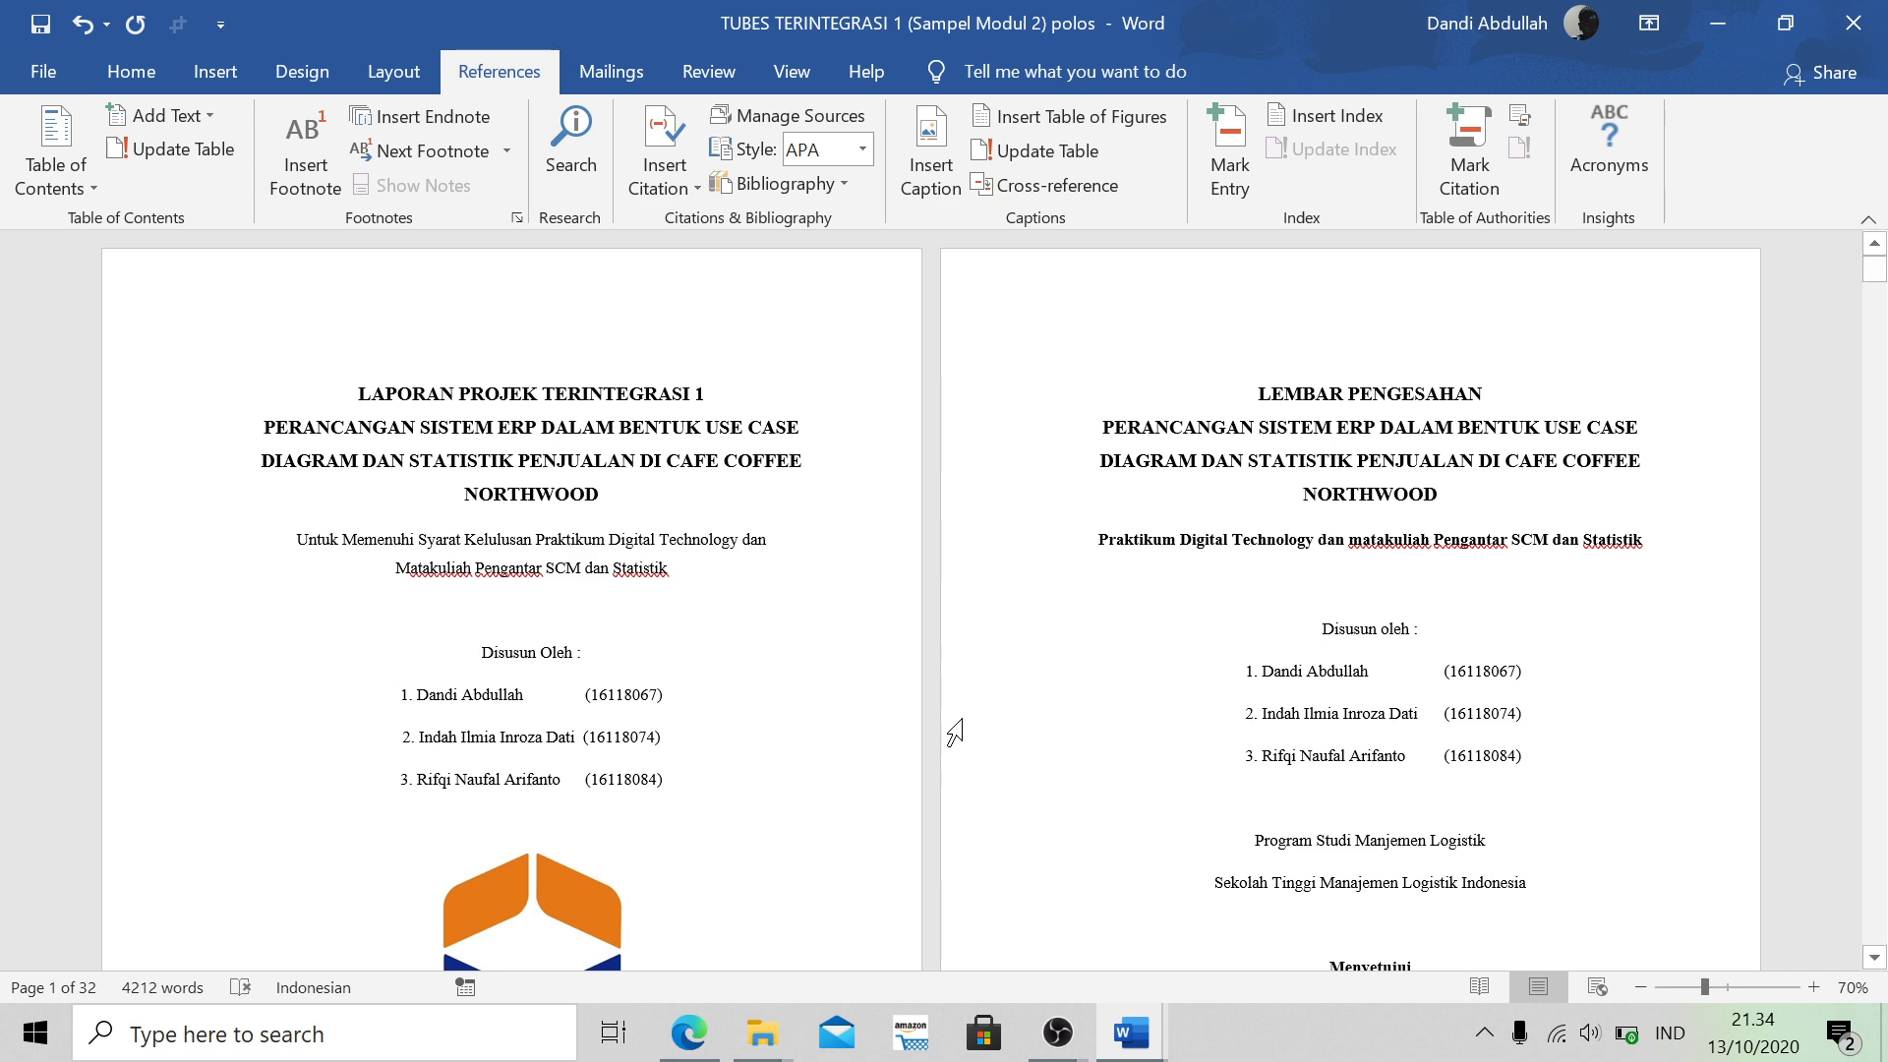
key(alt+Tab)
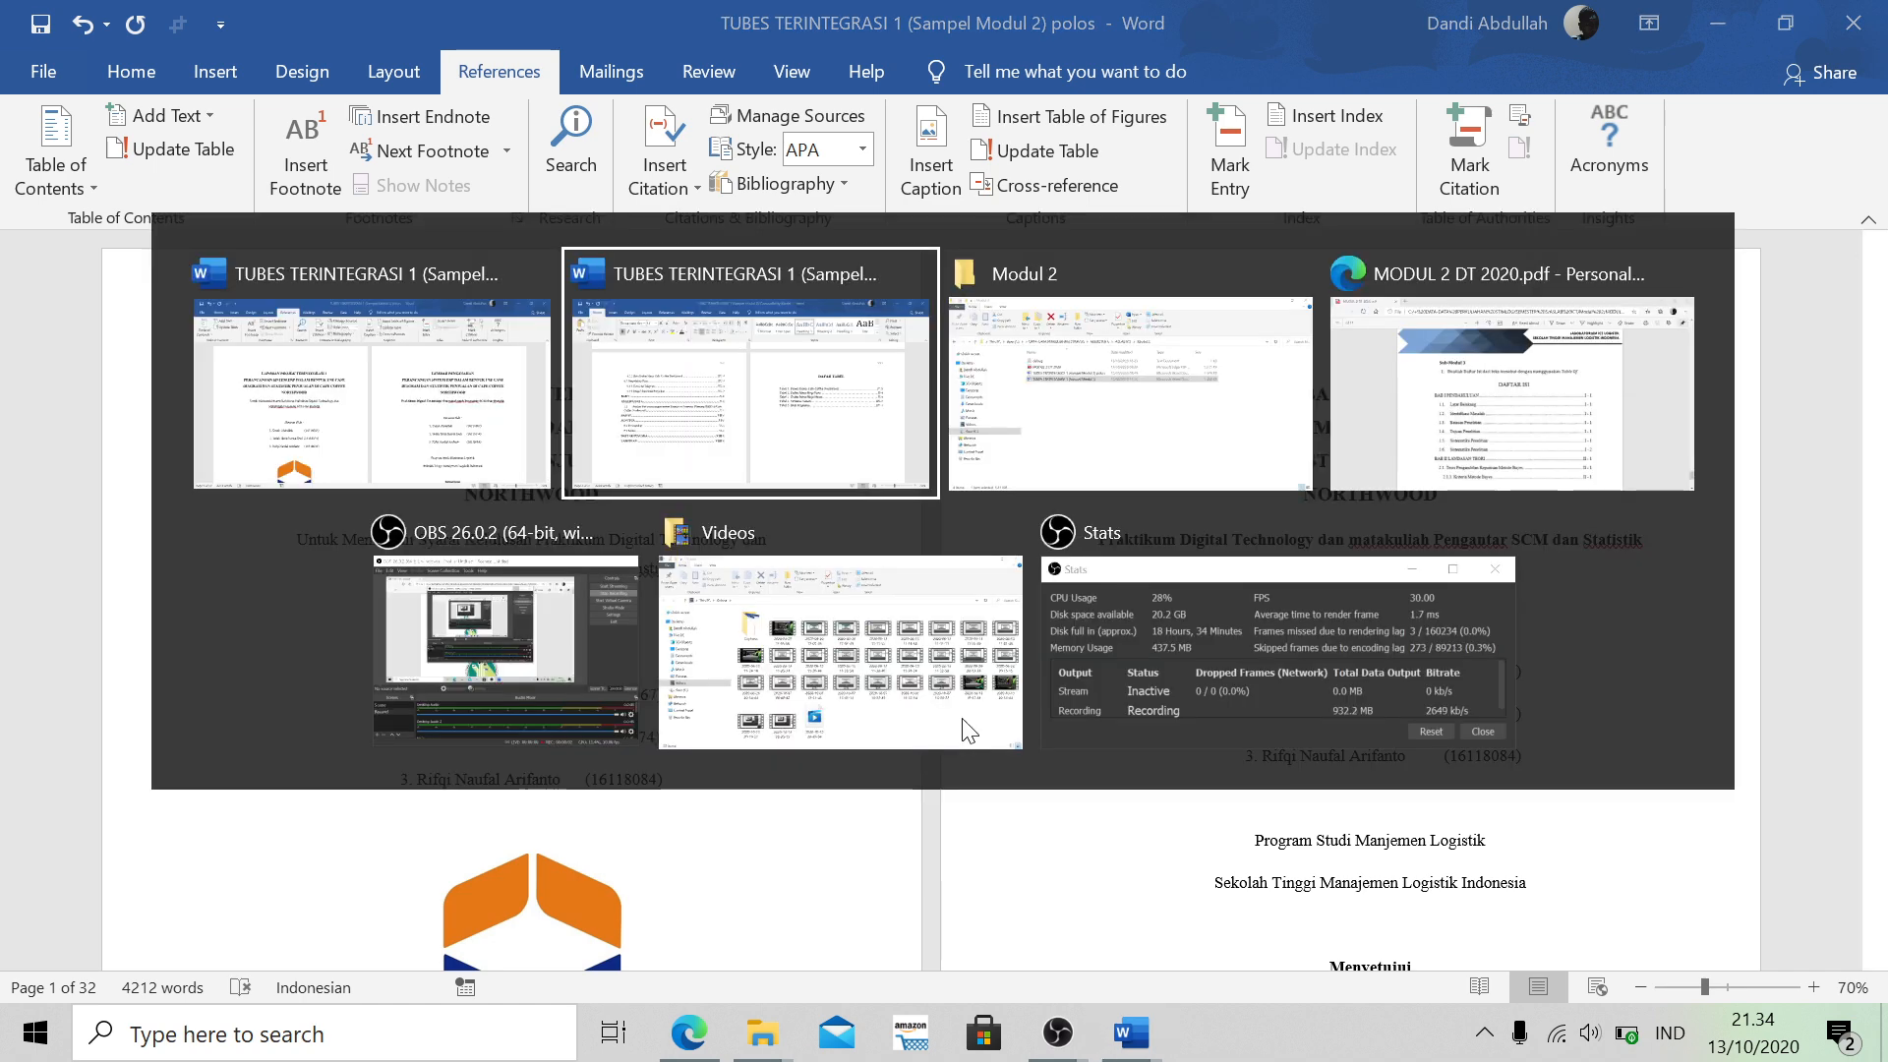
Switch to the MODUL 2 DT 2020 PDF in Edge and review the DAFTAR ISI and DAFTAR TABEL examples in Sub-Modul 3
key(Tab)
key(Tab)
scroll(961, 728, down, 8)
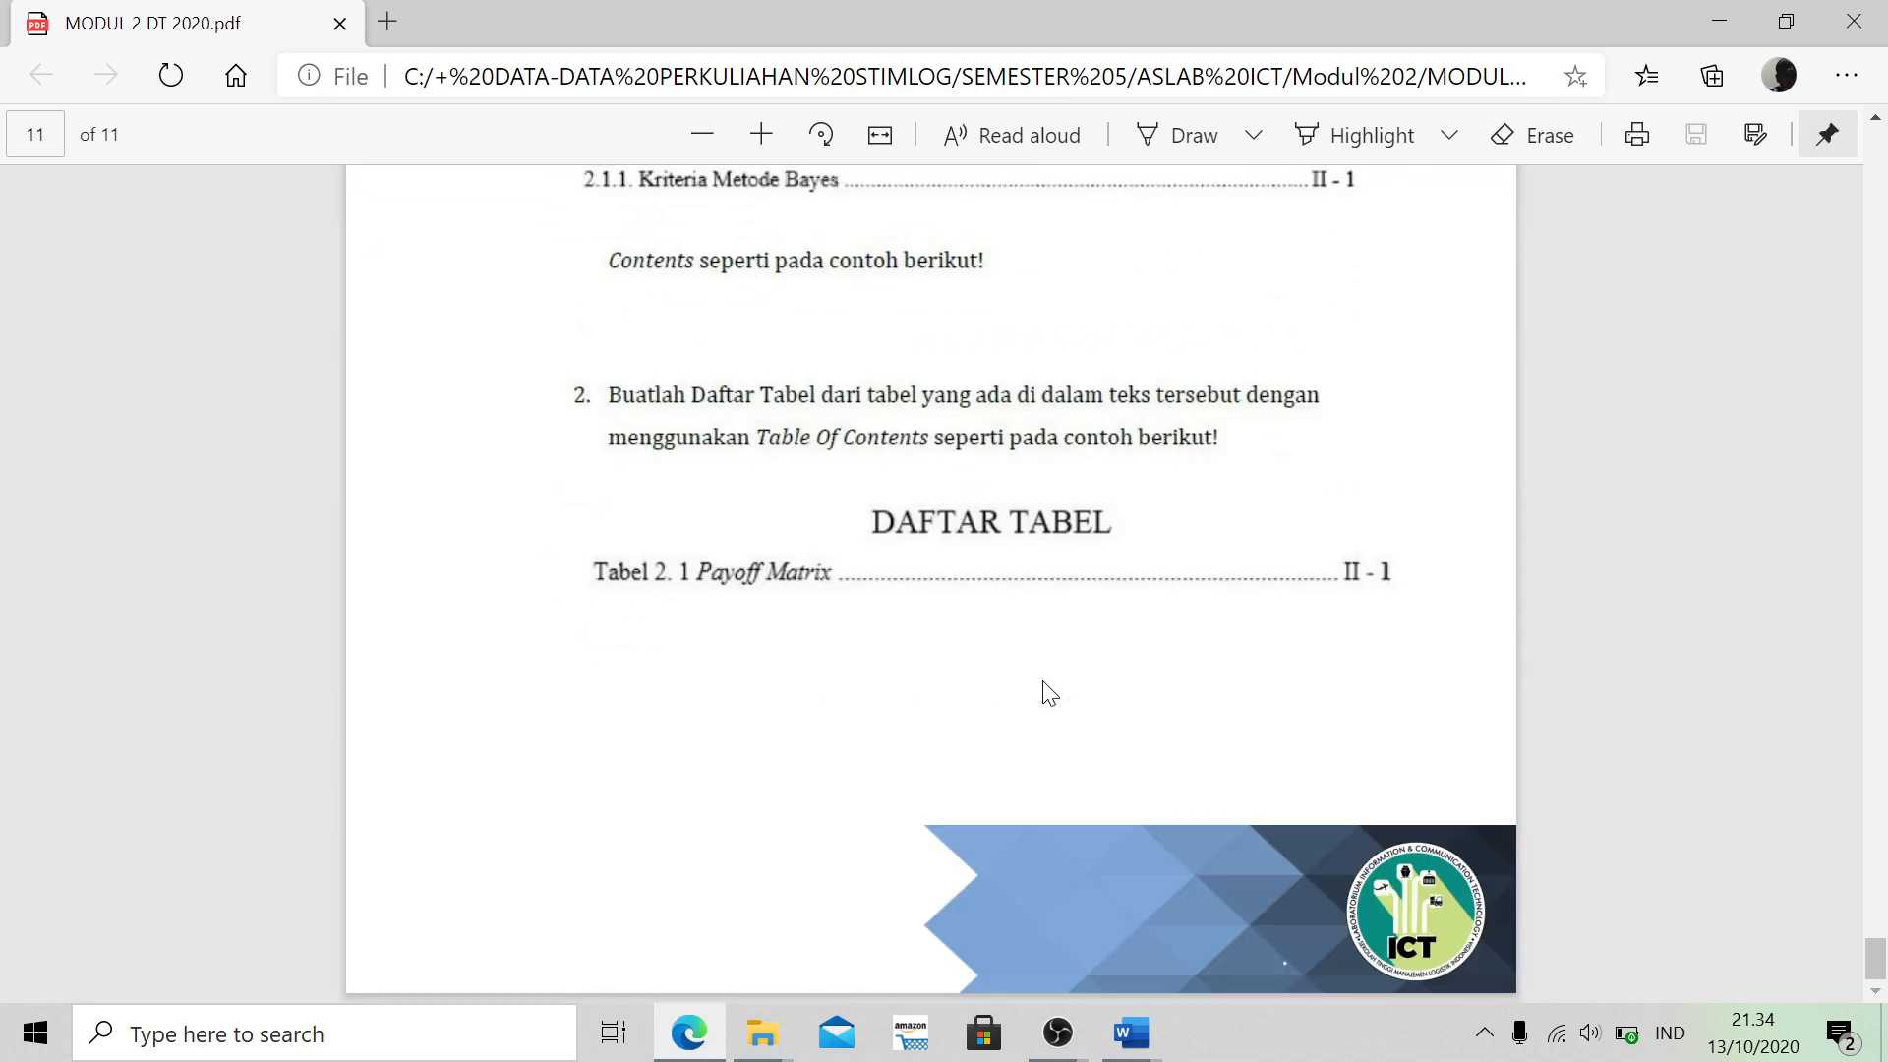
scroll(981, 552, up, 5)
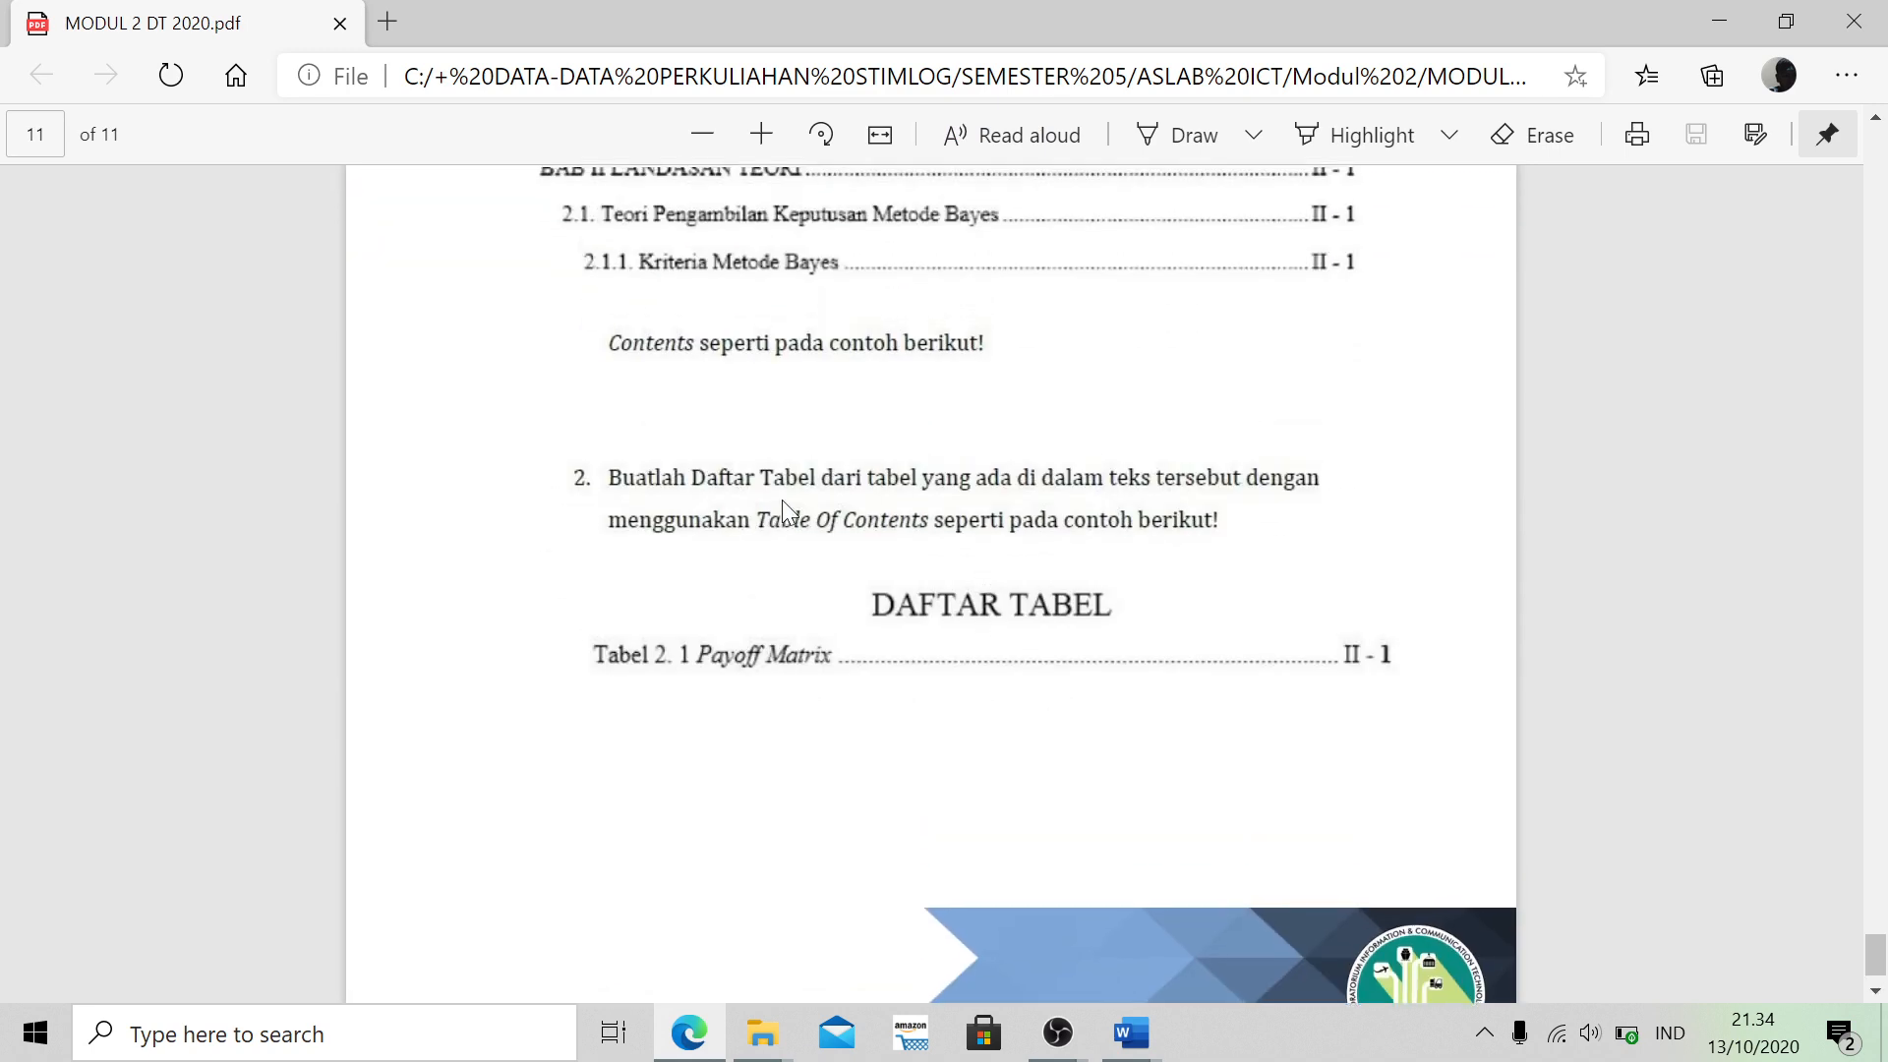
scroll(782, 499, up, 3)
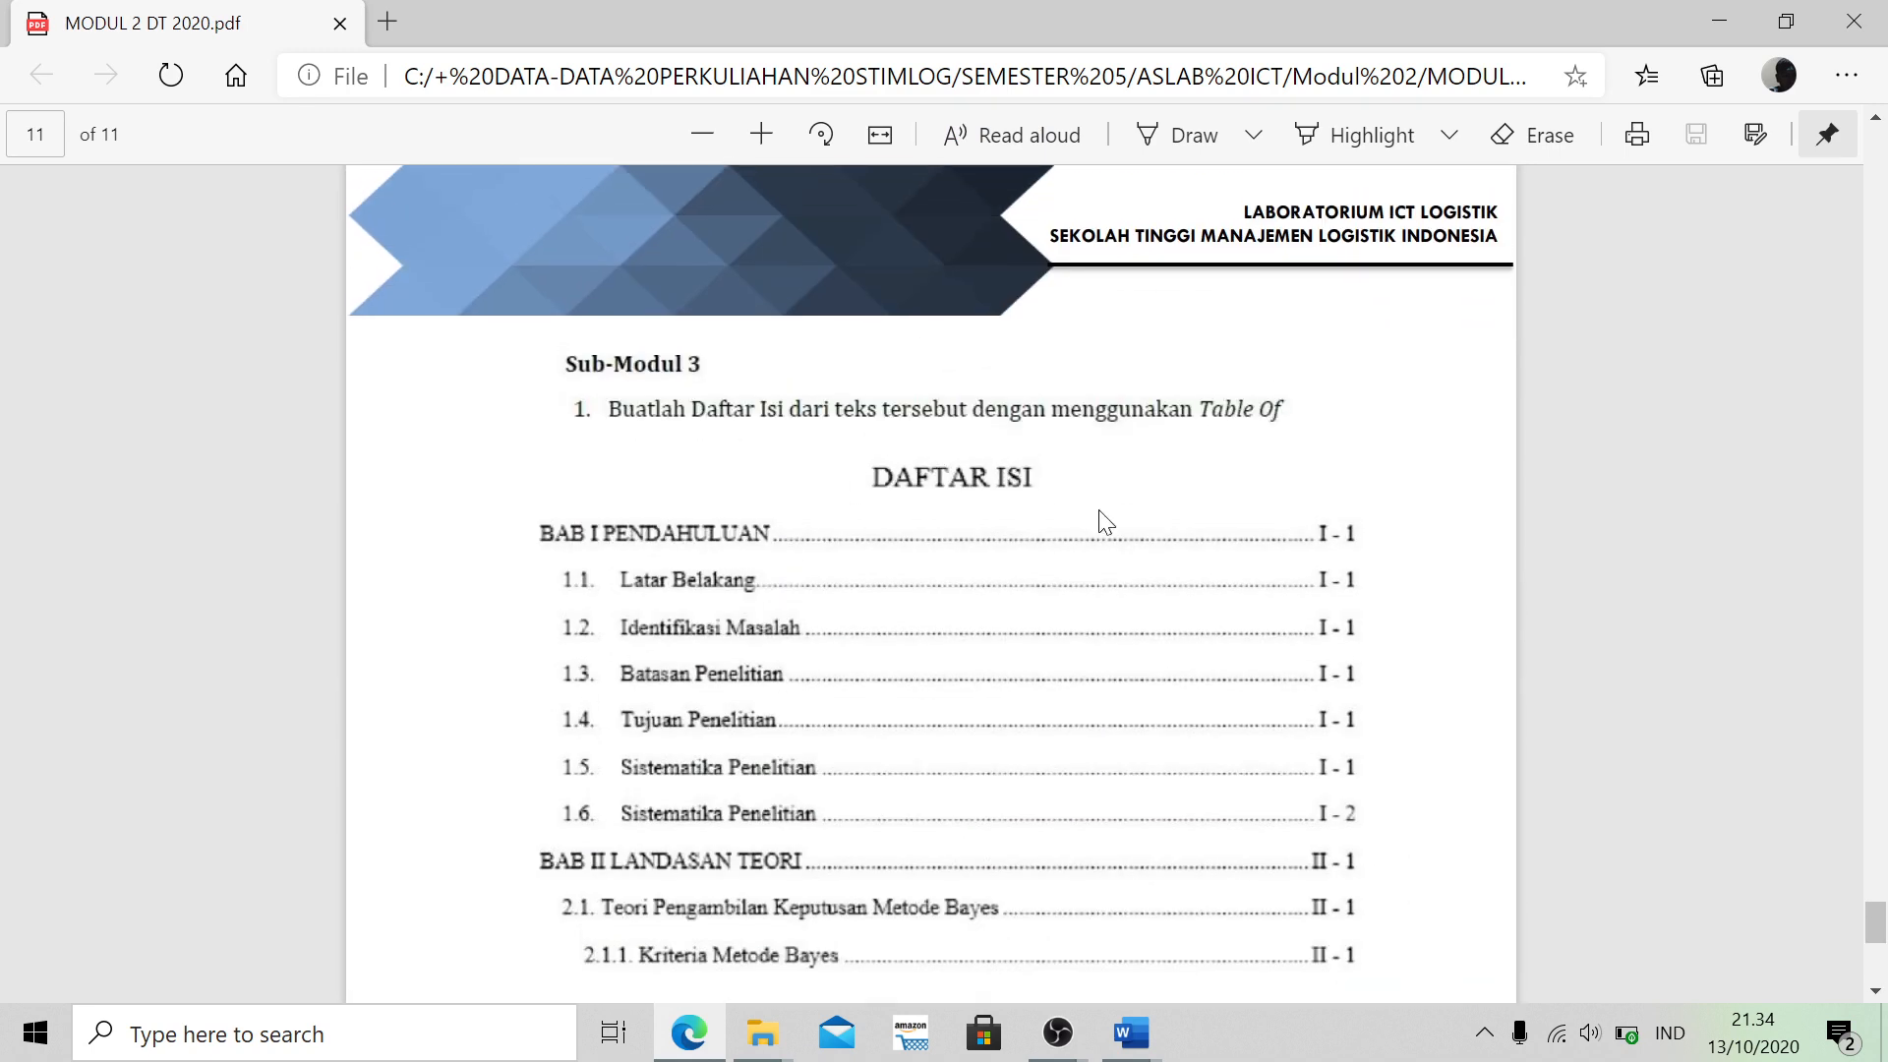
scroll(999, 649, down, 6)
scroll(998, 649, down, 1)
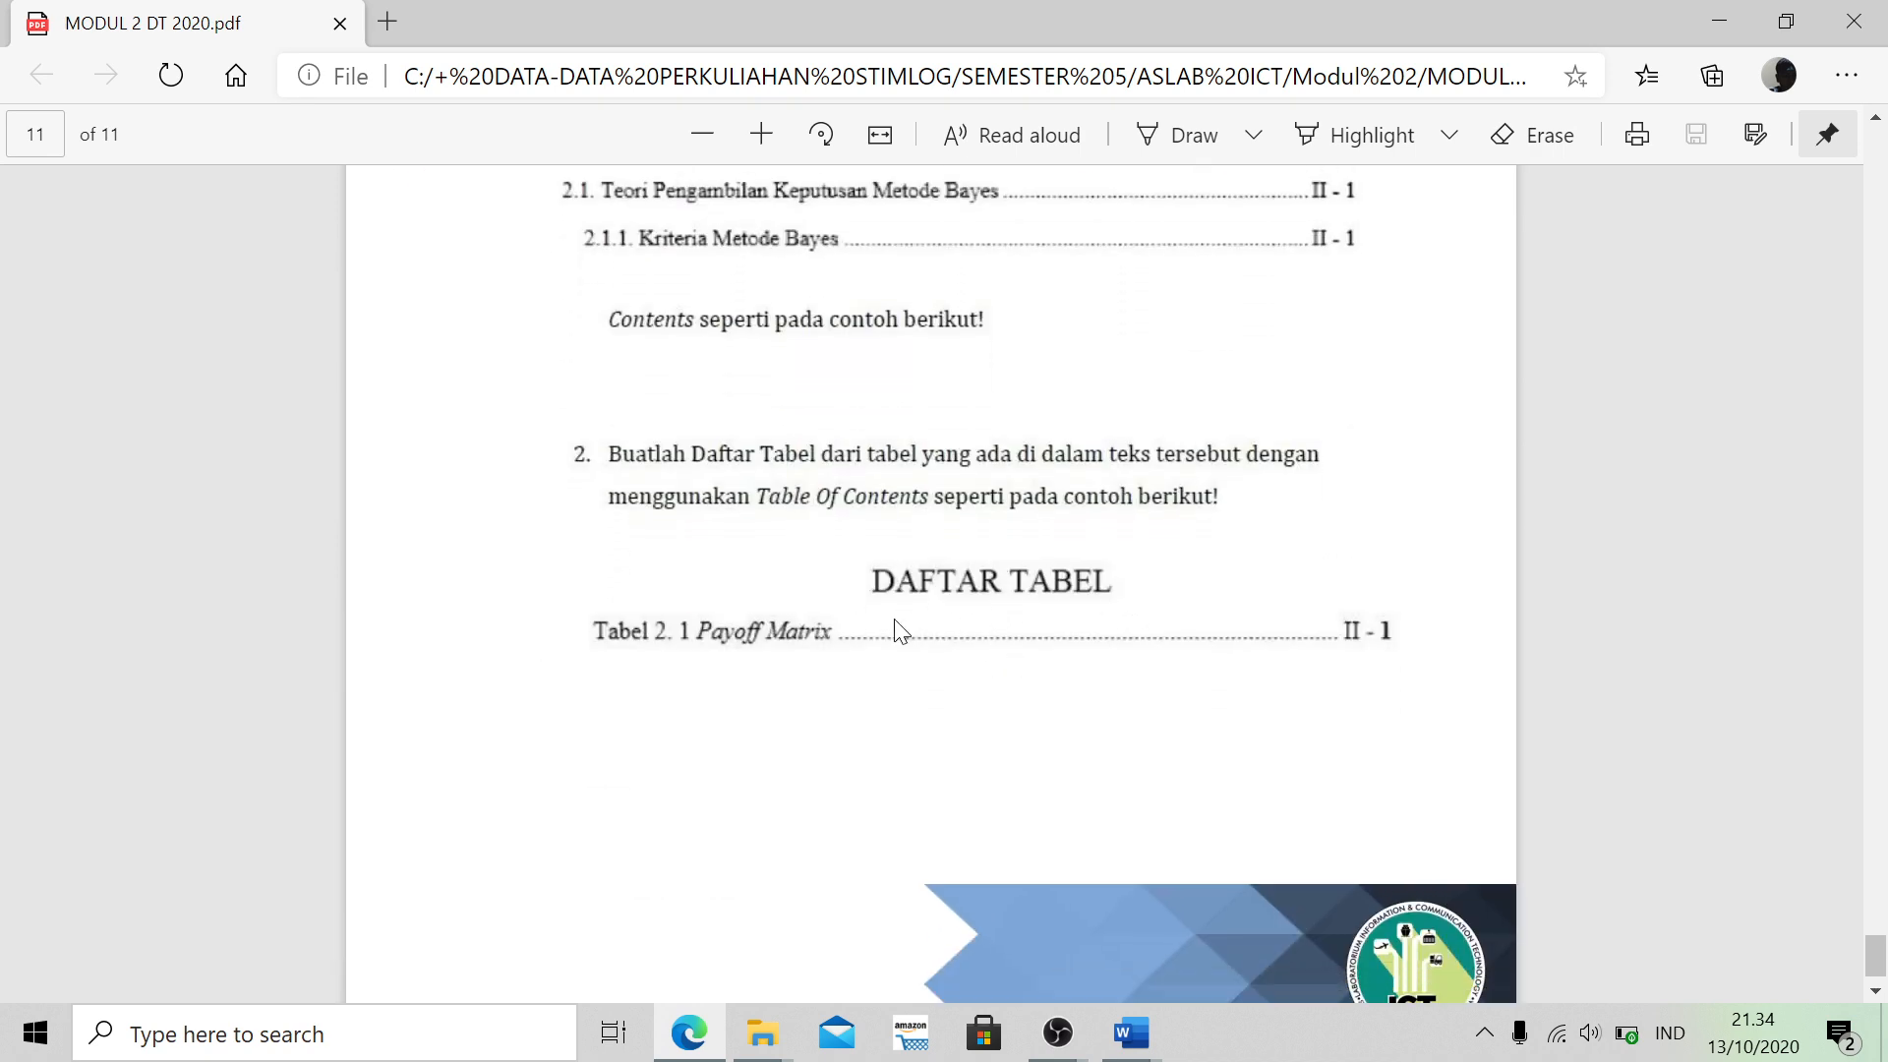
Look over the Sub-Modul 2 instructions on heading styles and page numbering, and return to the module's cover page
scroll(1165, 639, up, 5)
scroll(1159, 627, up, 10)
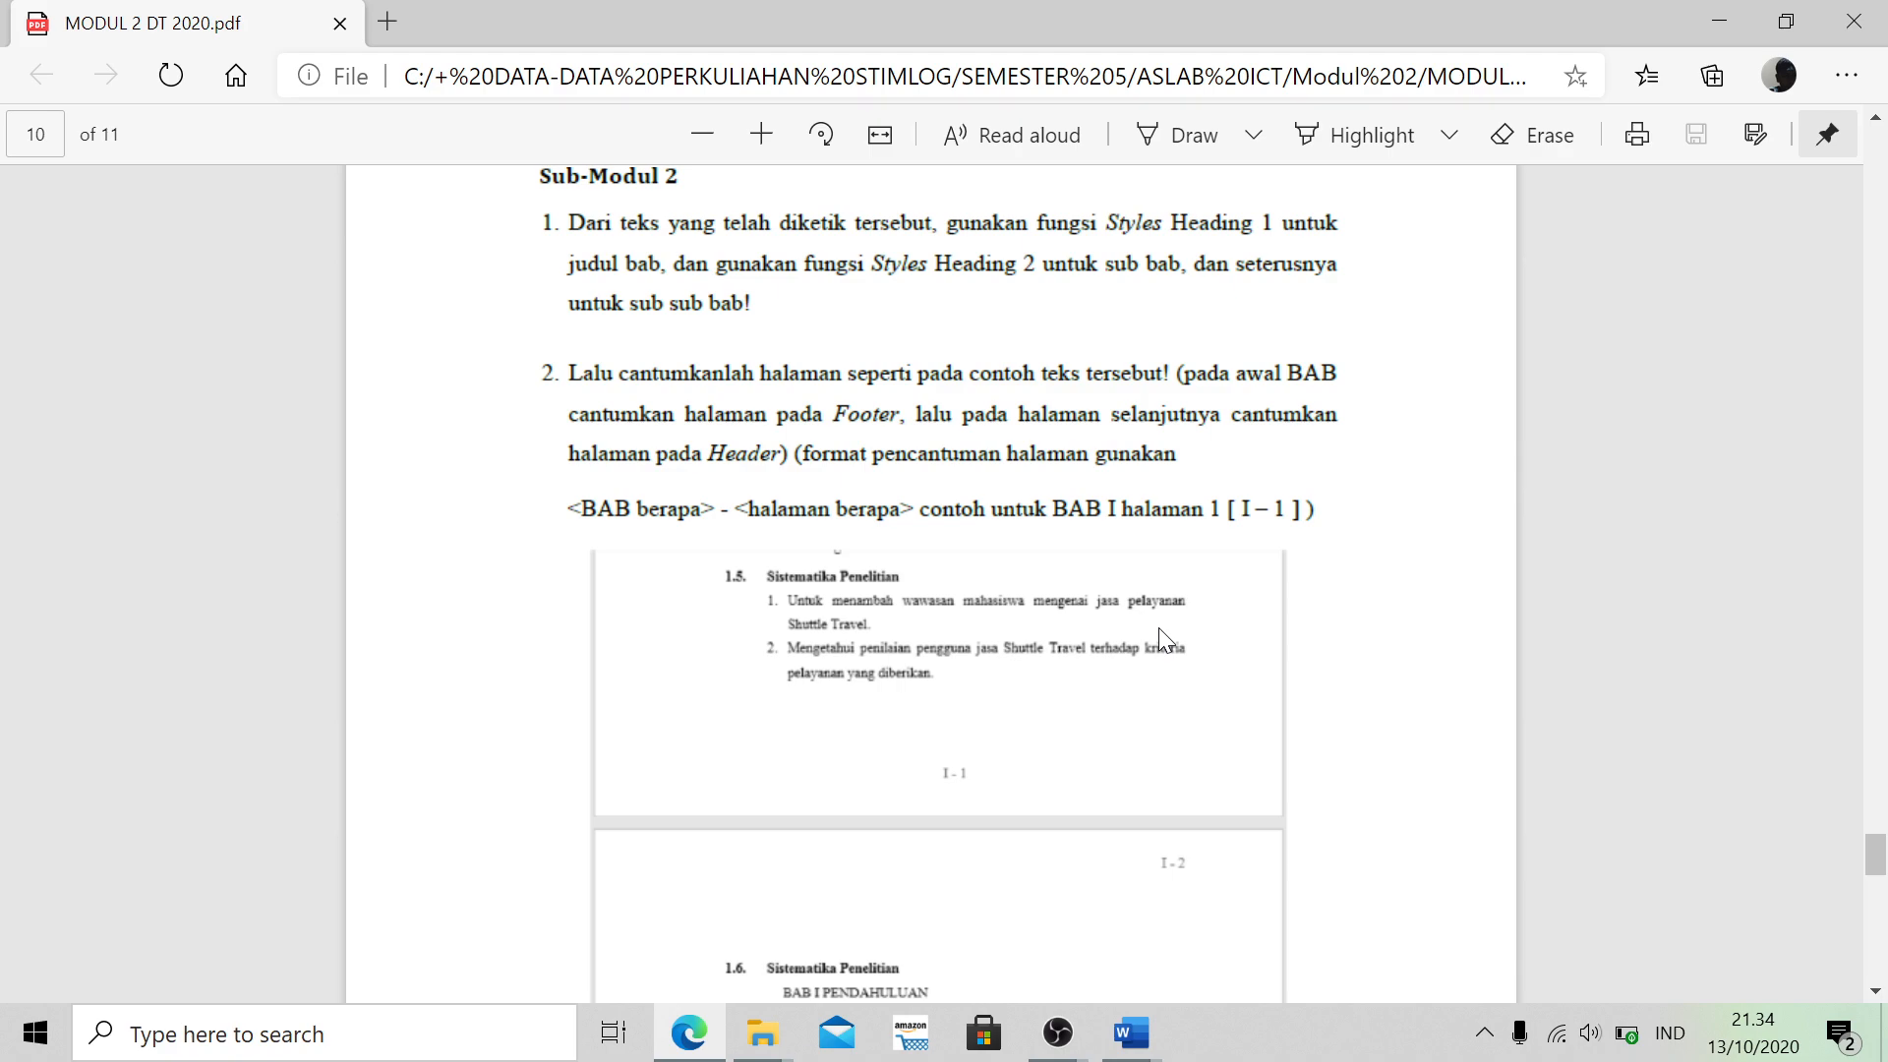
scroll(1159, 634, down, 10)
scroll(1161, 637, up, 11)
scroll(1166, 640, up, 20)
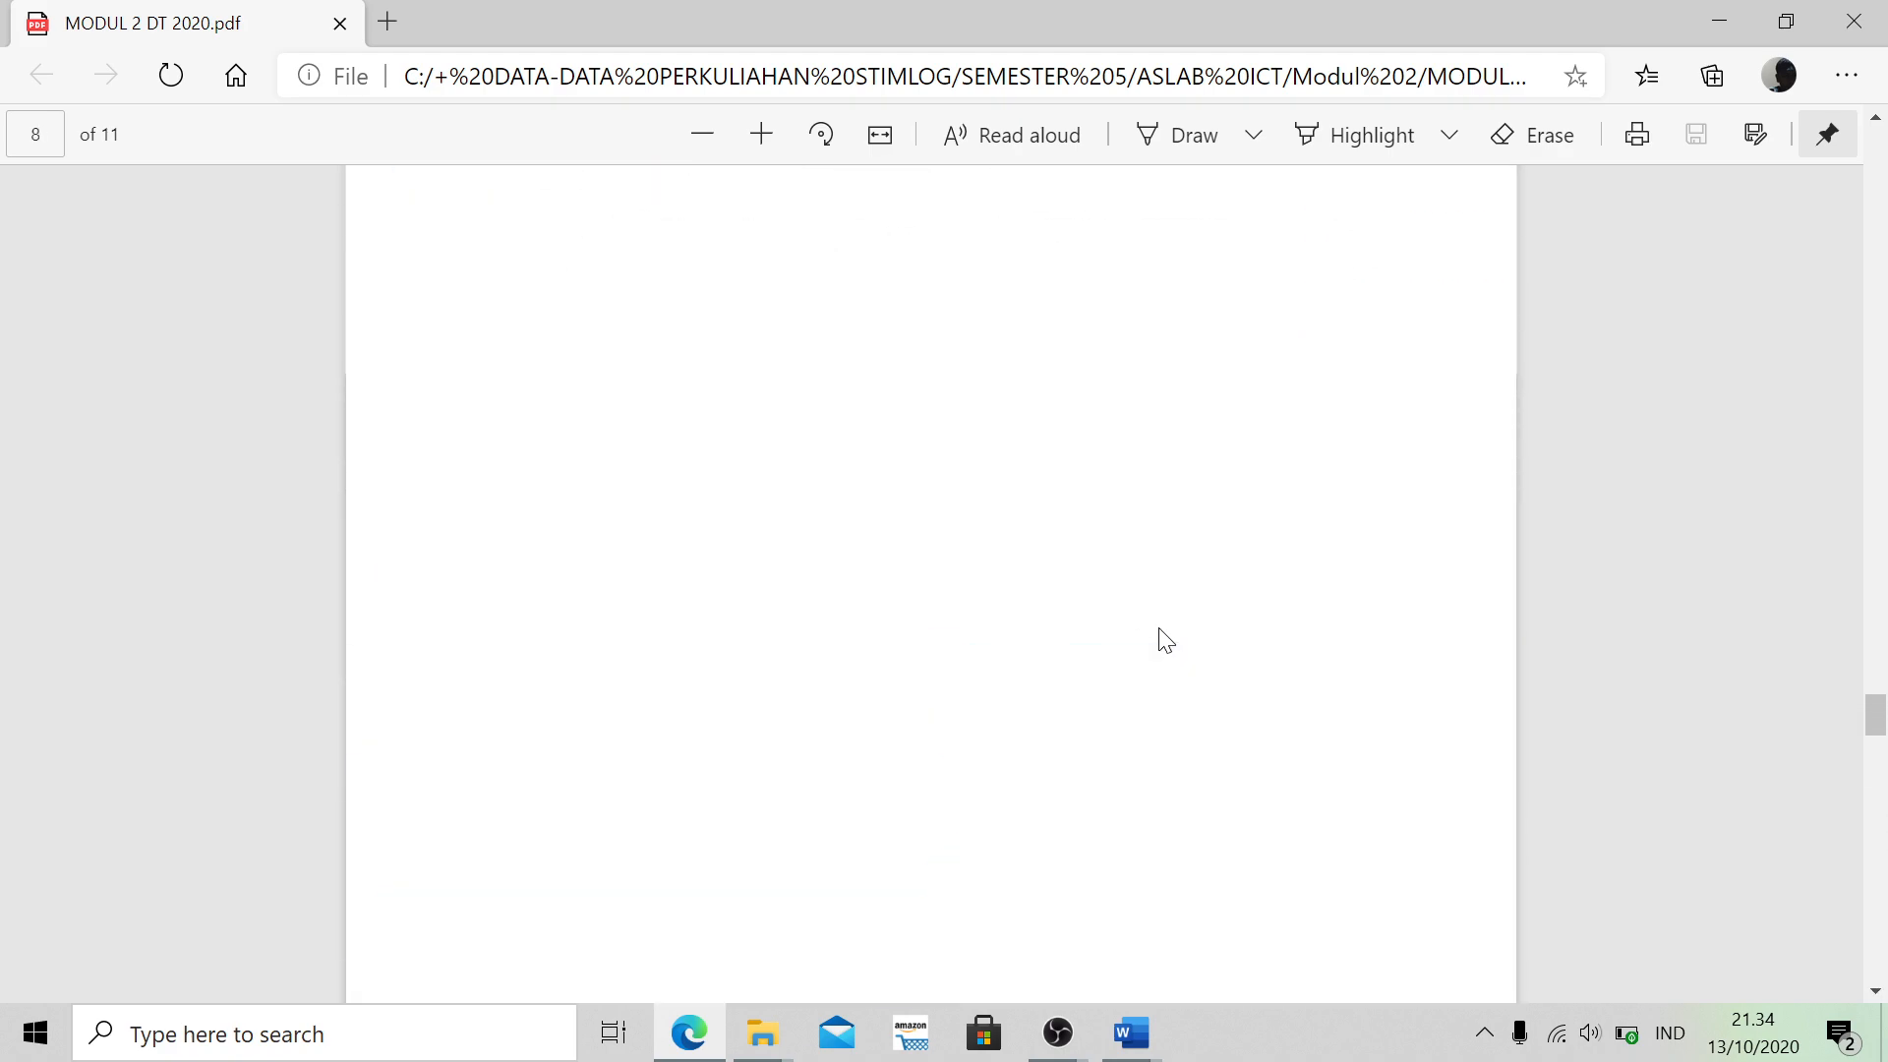
scroll(1166, 640, up, 5)
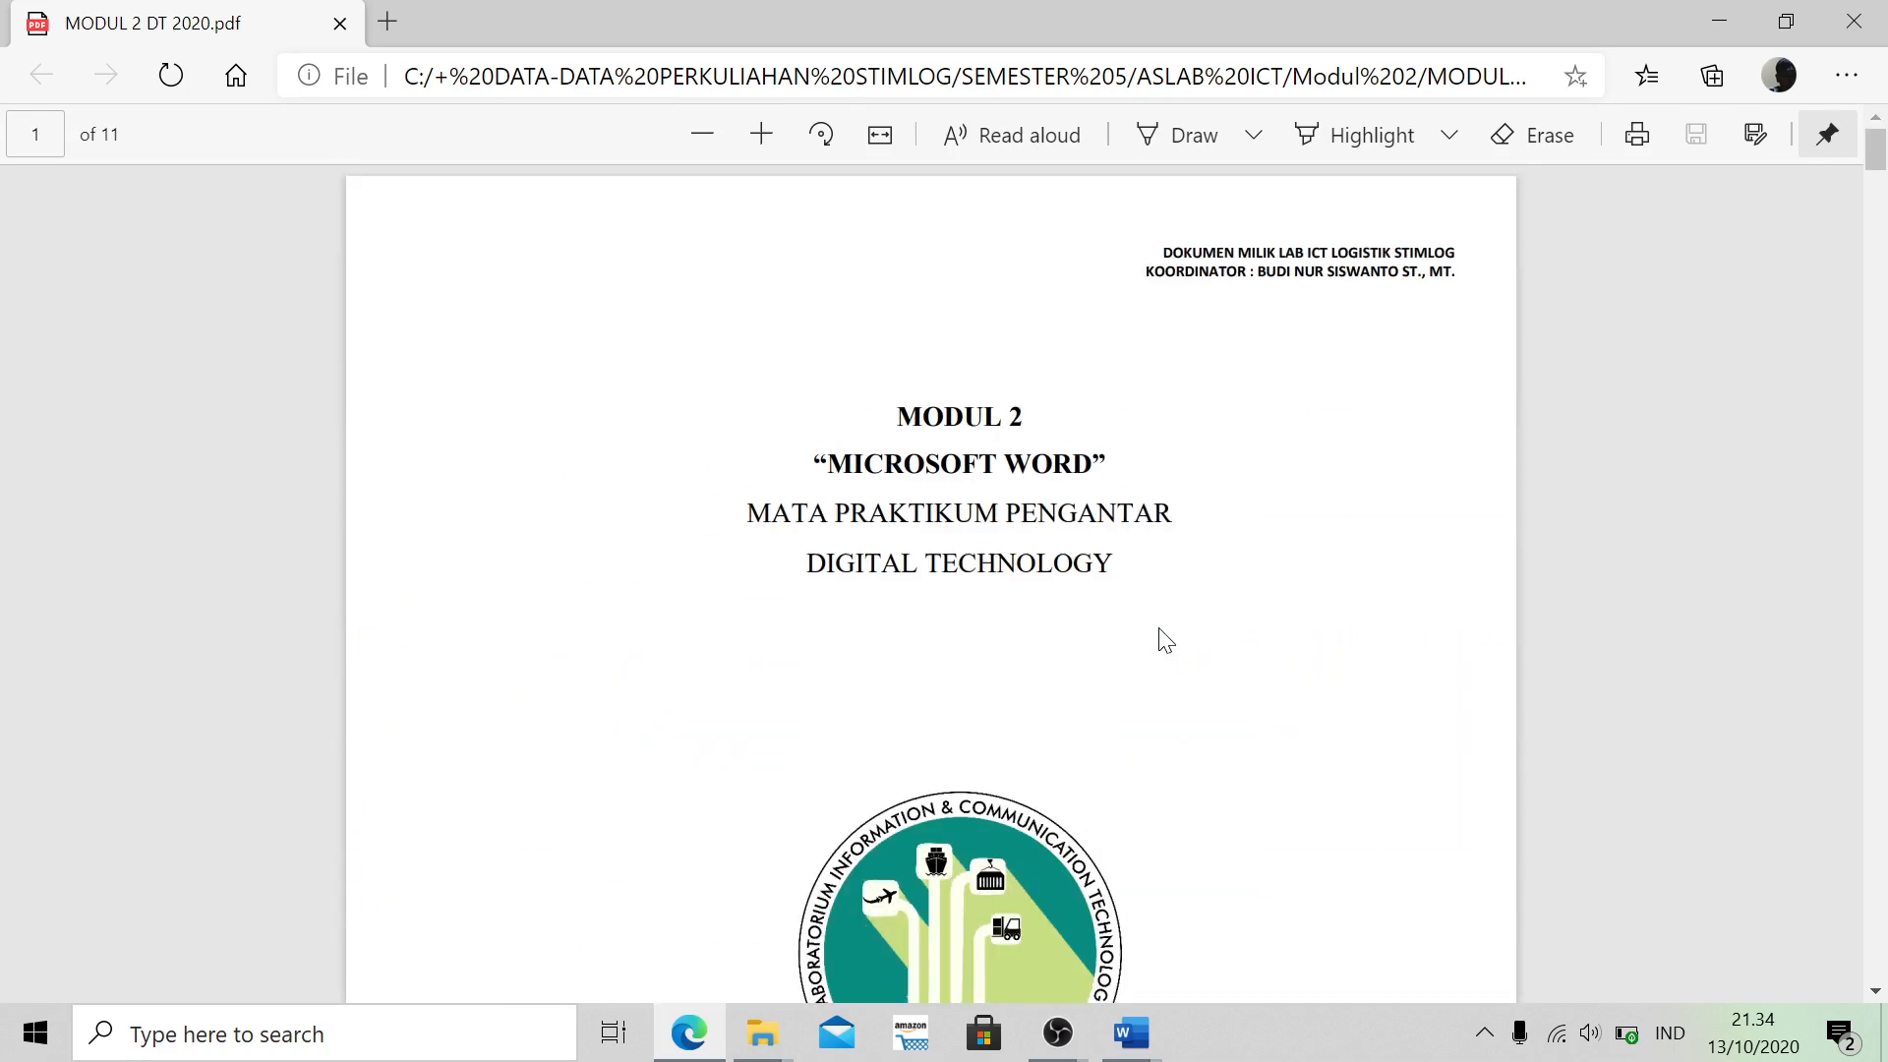
scroll(1166, 640, down, 2)
scroll(1166, 640, down, 1)
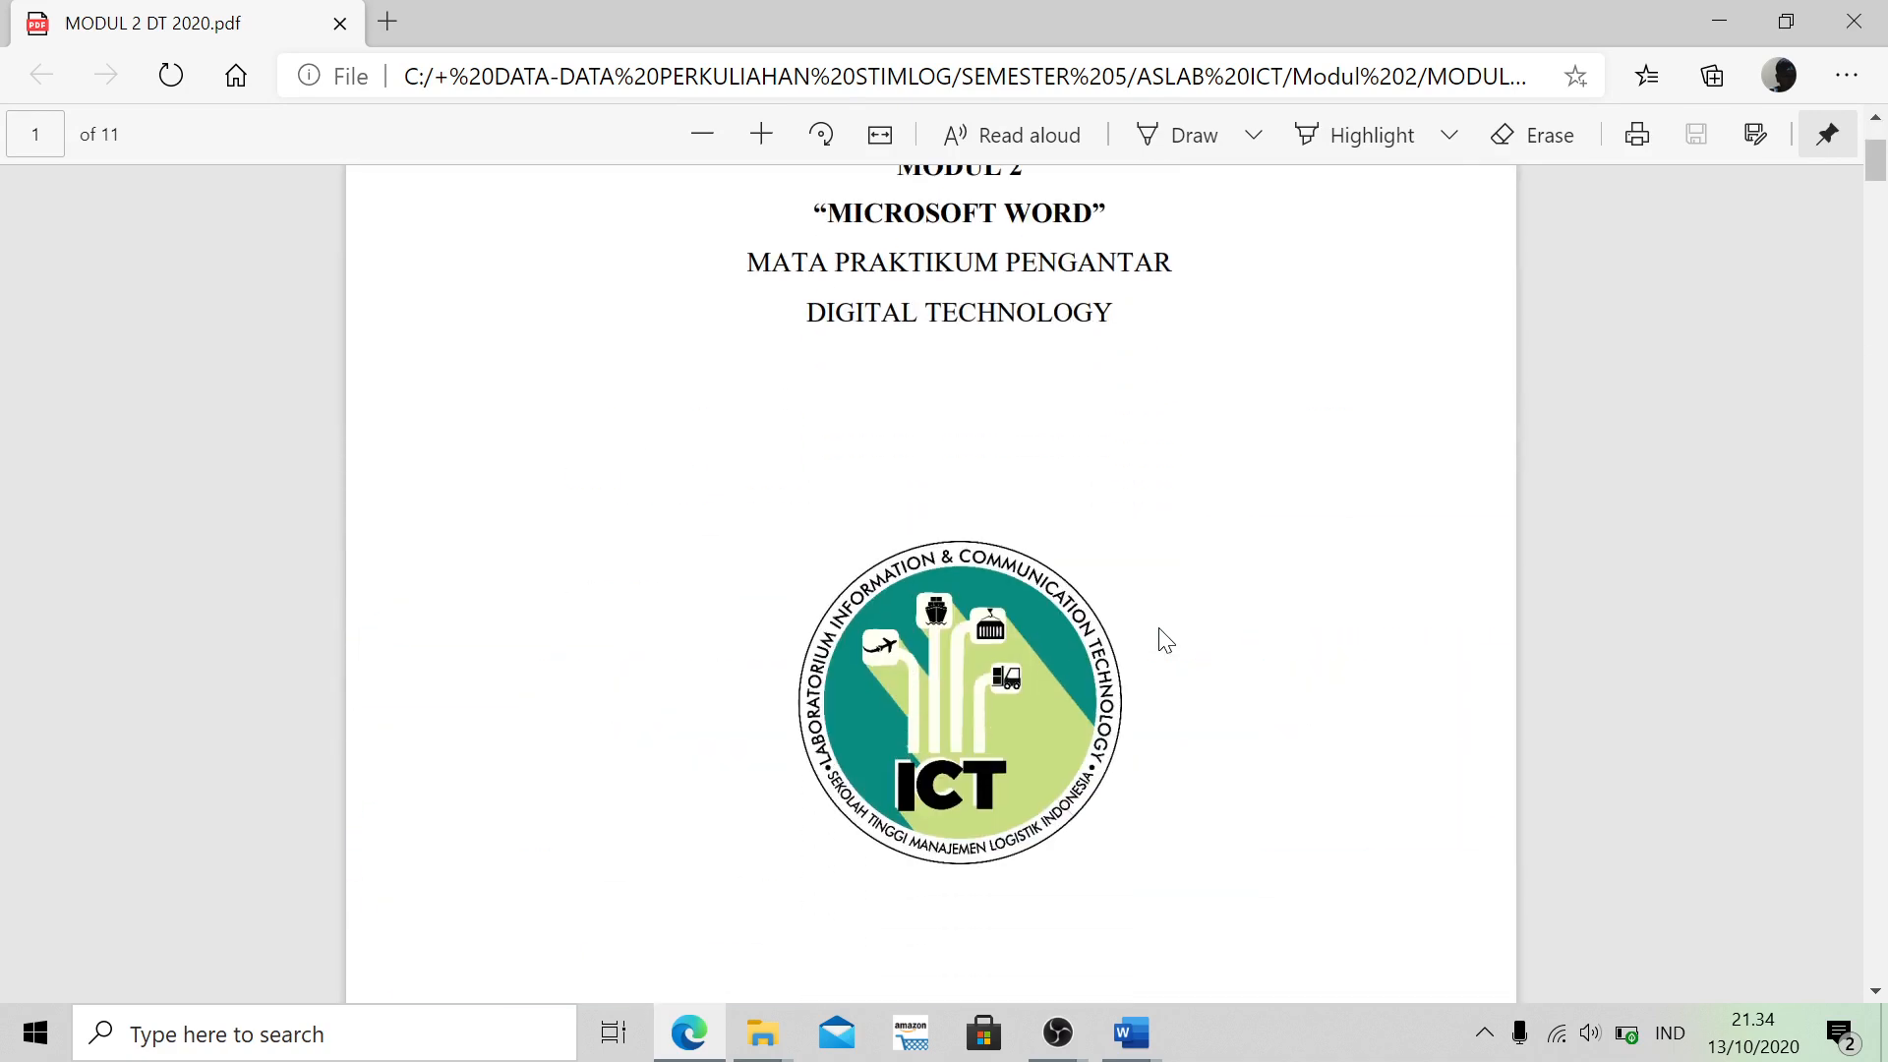
scroll(1166, 640, up, 1)
scroll(1167, 640, up, 1)
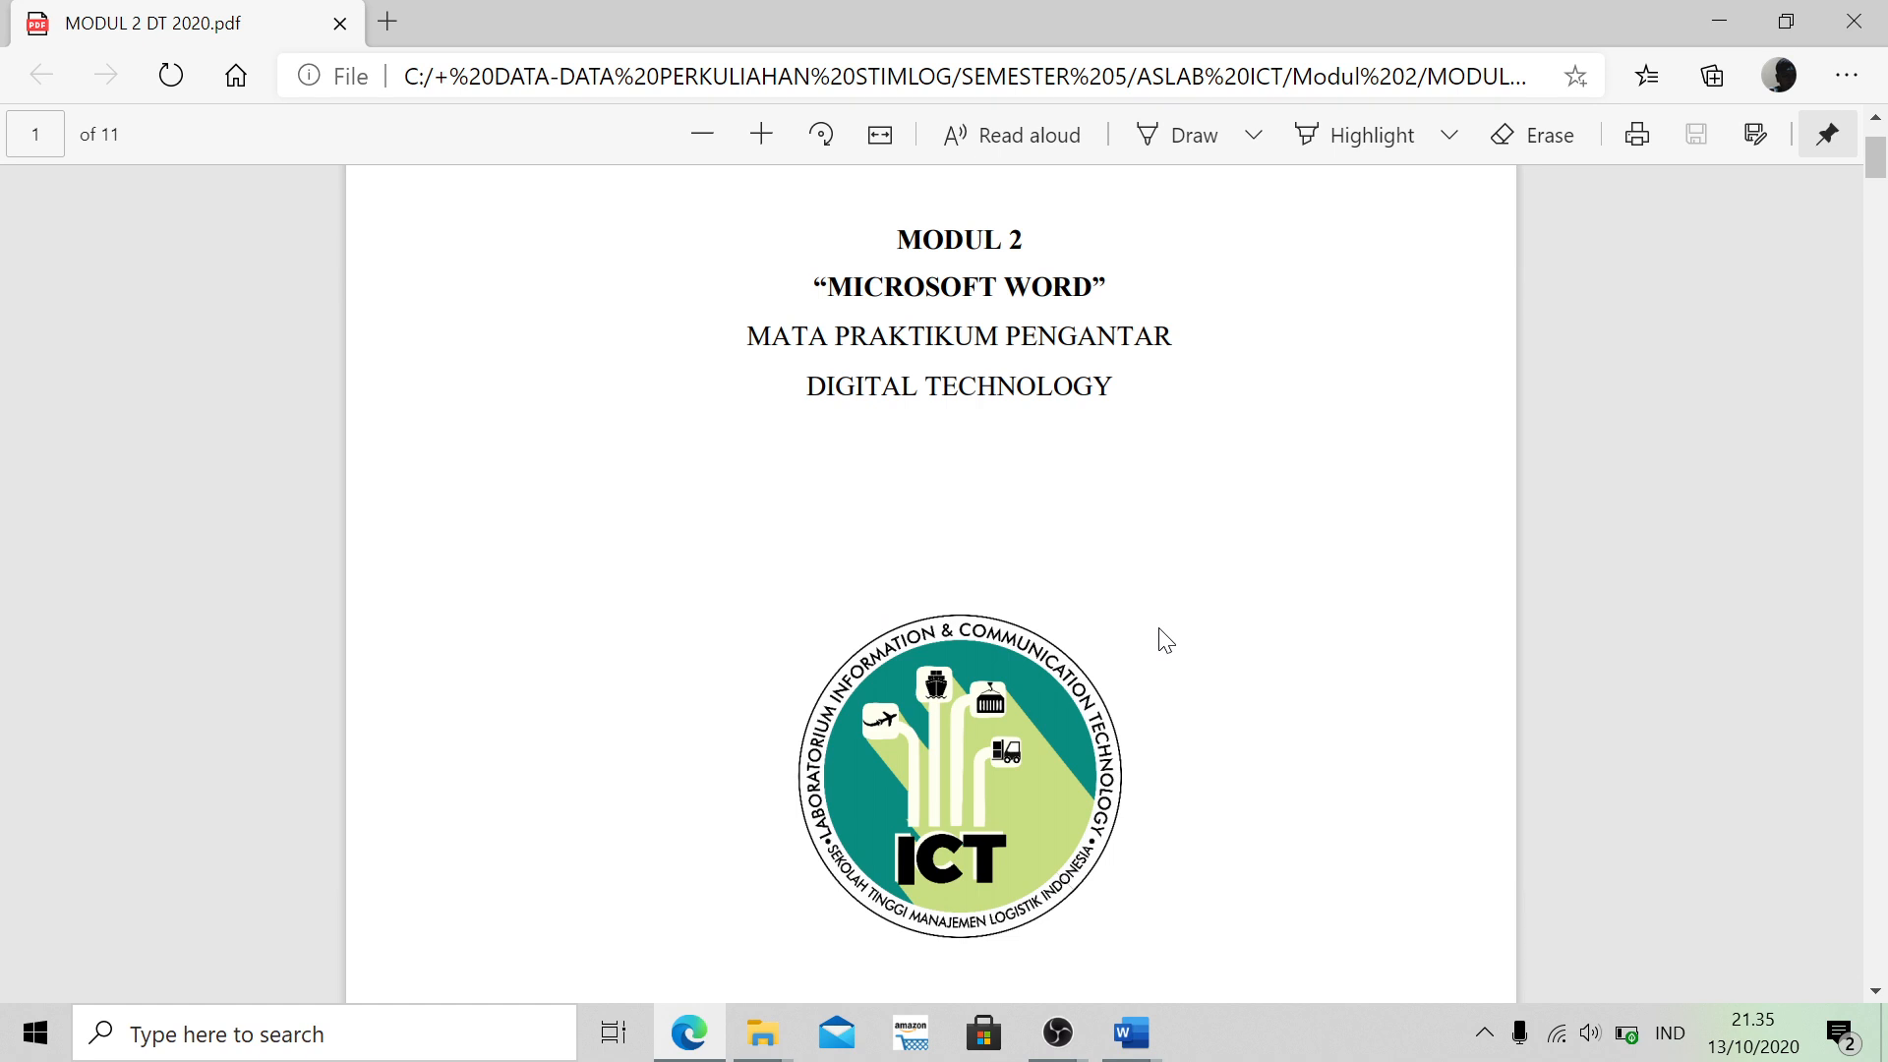
scroll(1166, 640, up, 2)
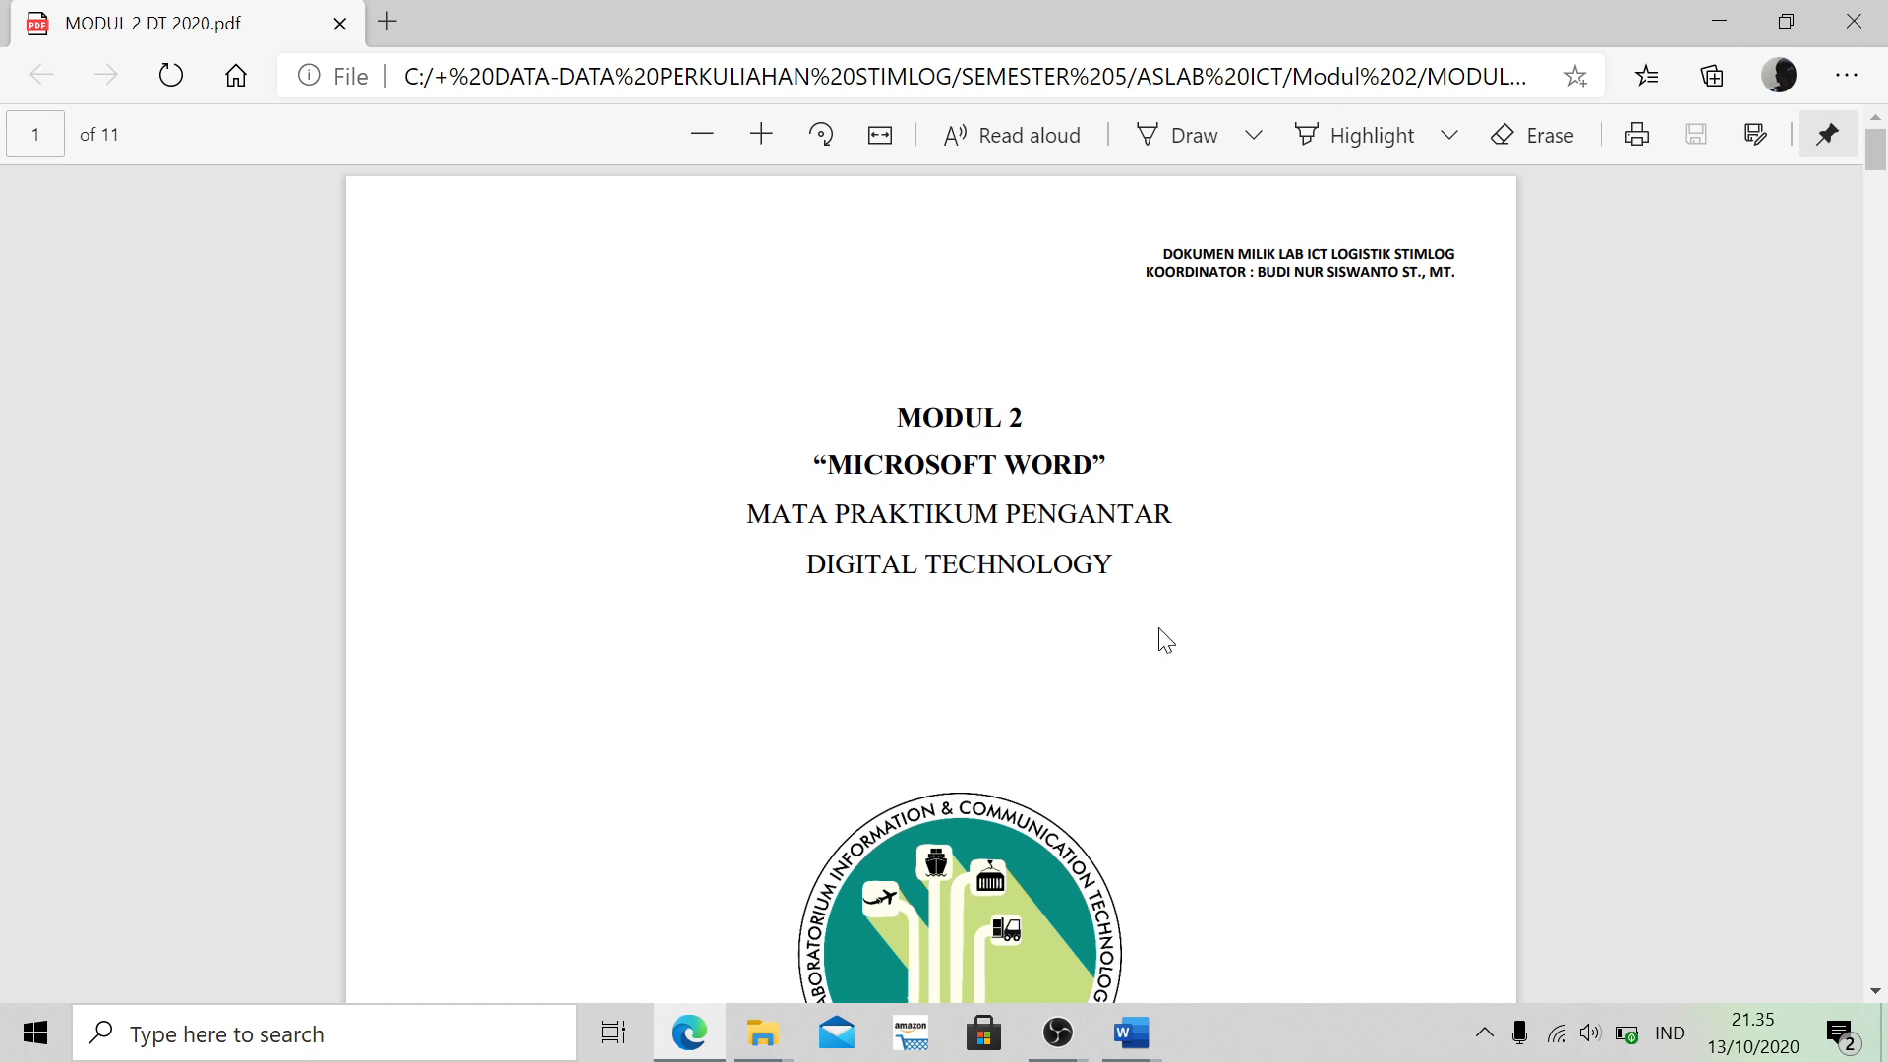
scroll(1167, 641, down, 1)
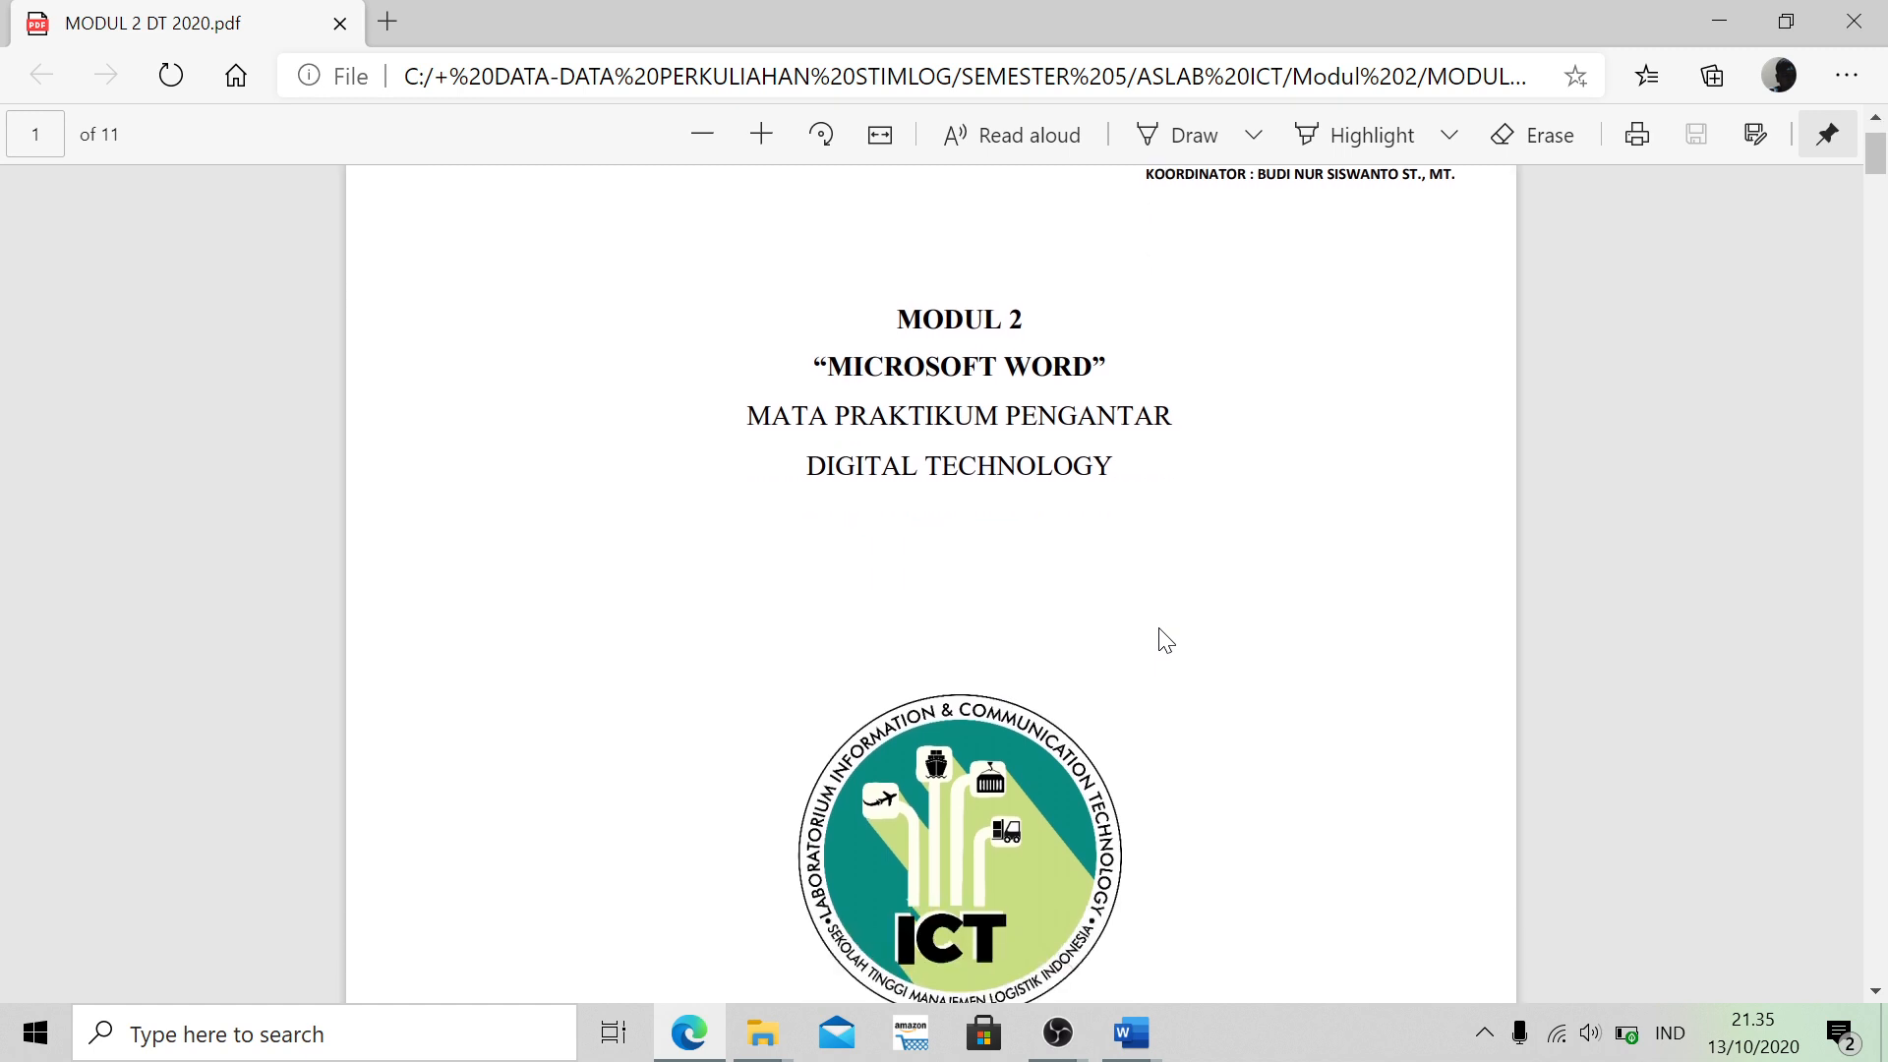
scroll(1167, 640, down, 1)
scroll(1166, 641, down, 1)
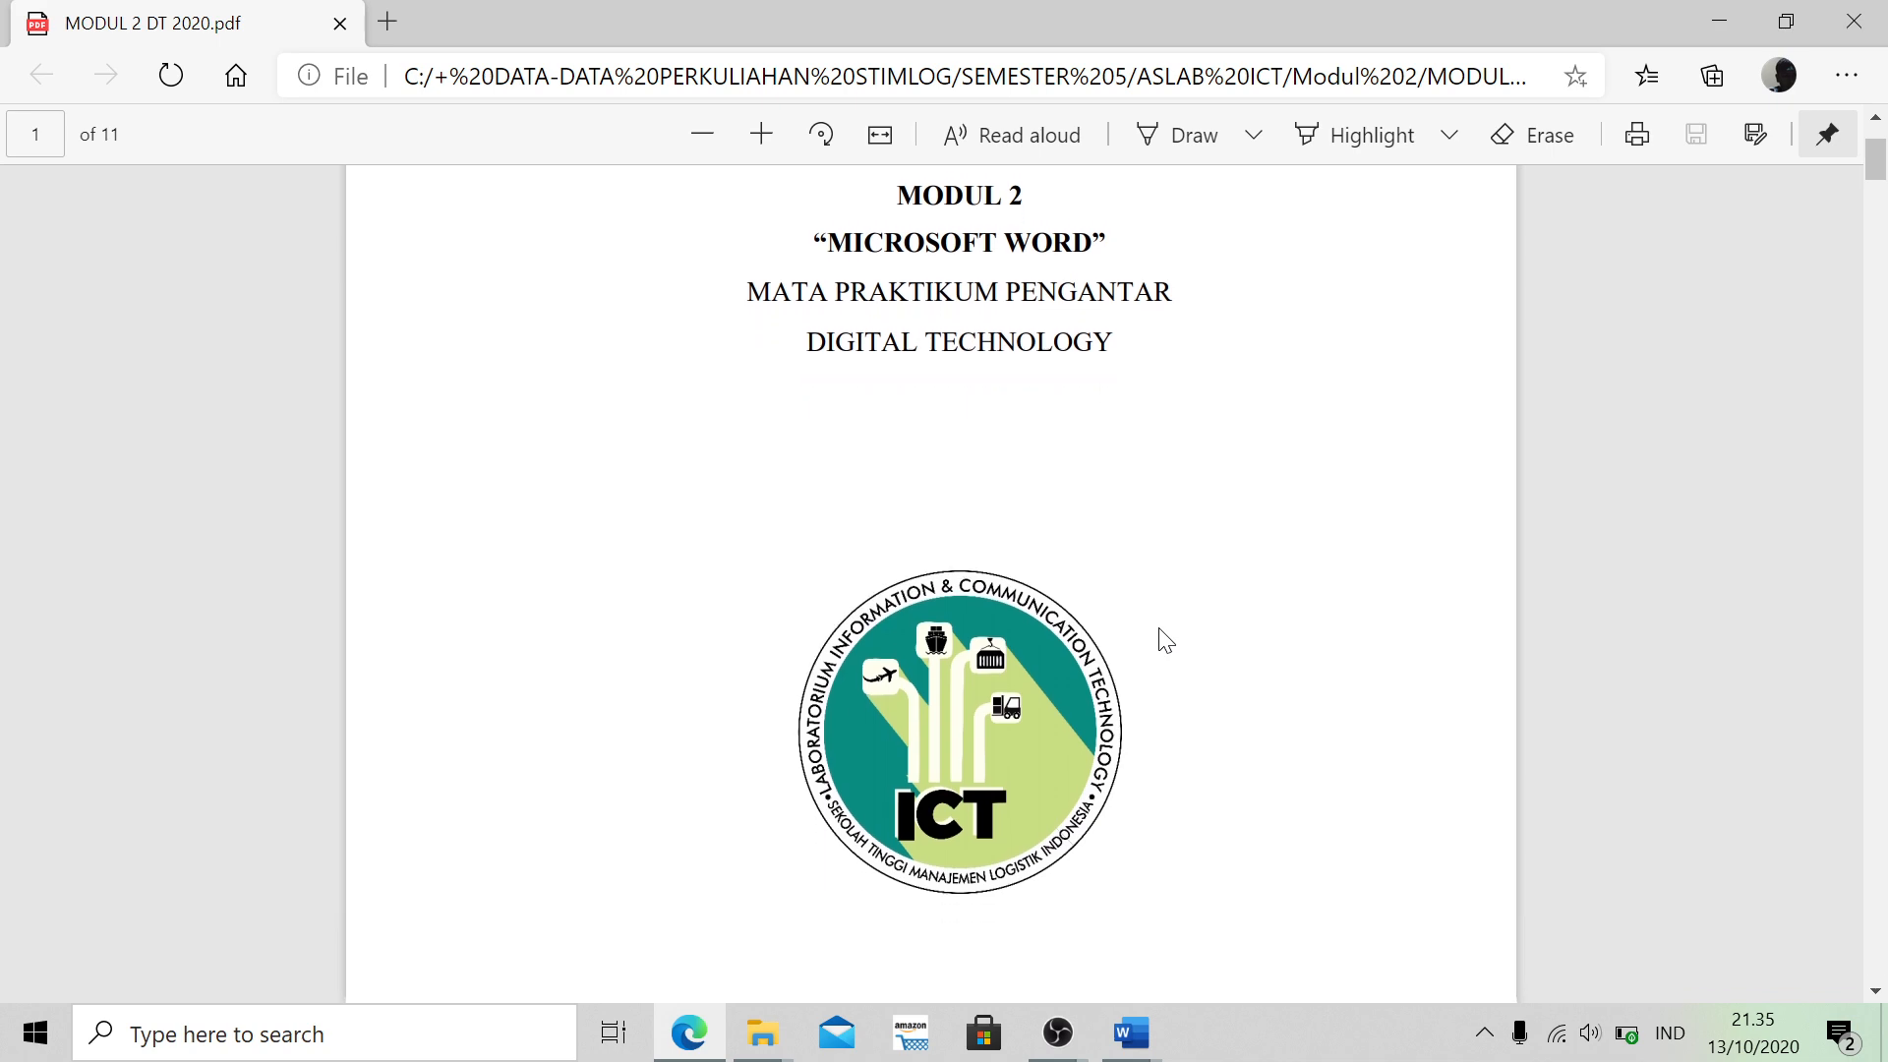
scroll(1166, 640, down, 15)
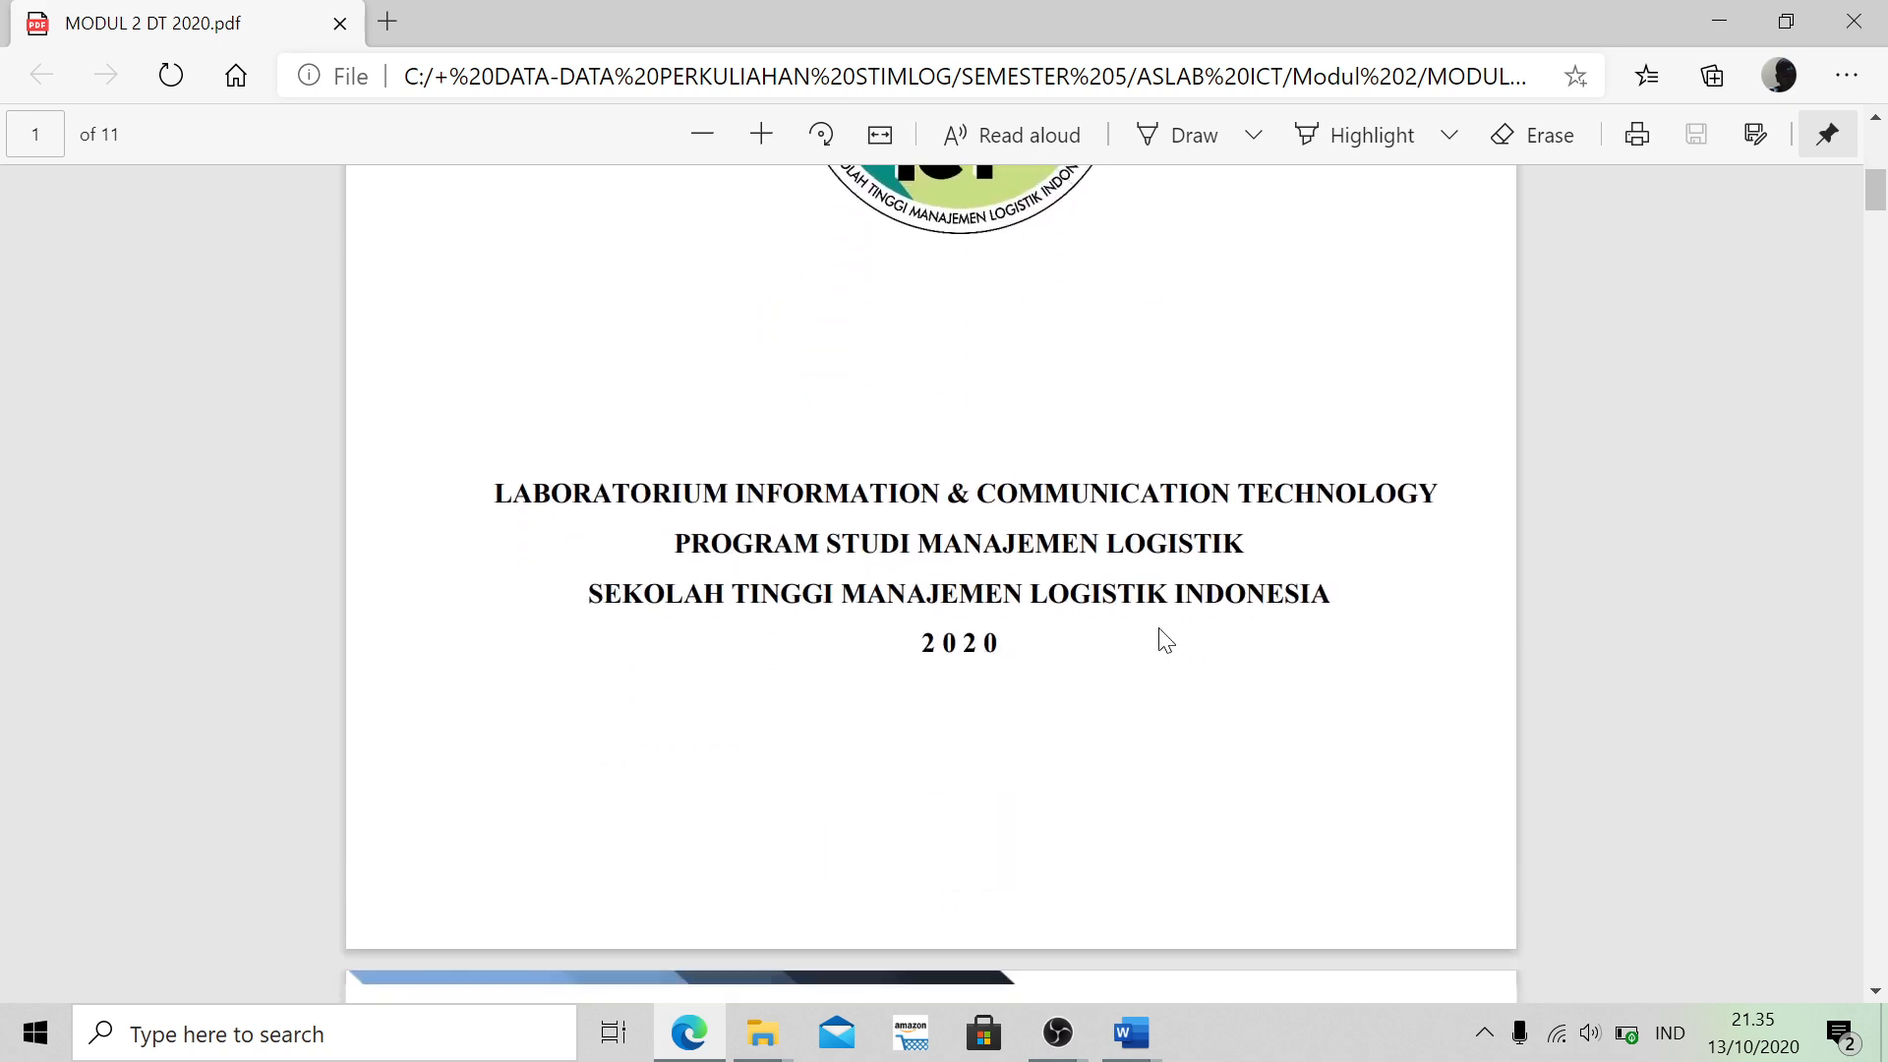
scroll(1189, 340, up, 10)
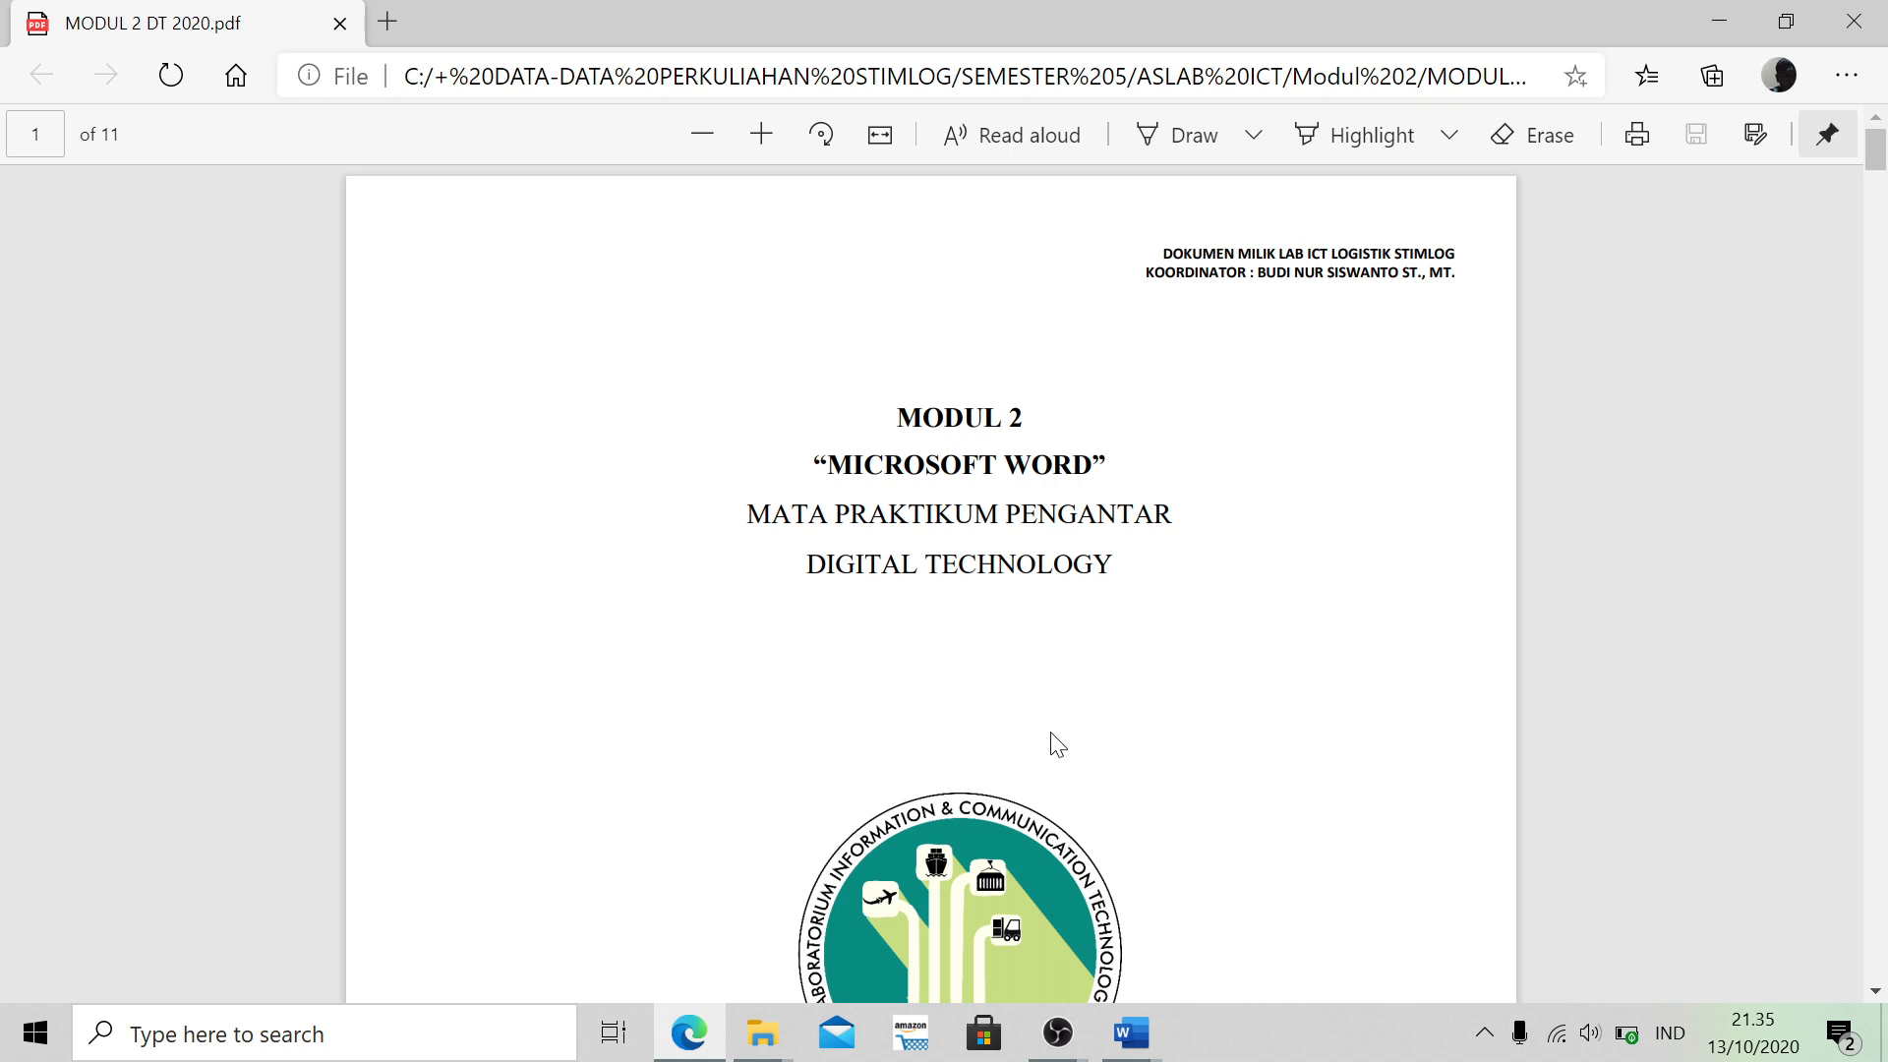
scroll(856, 691, down, 2)
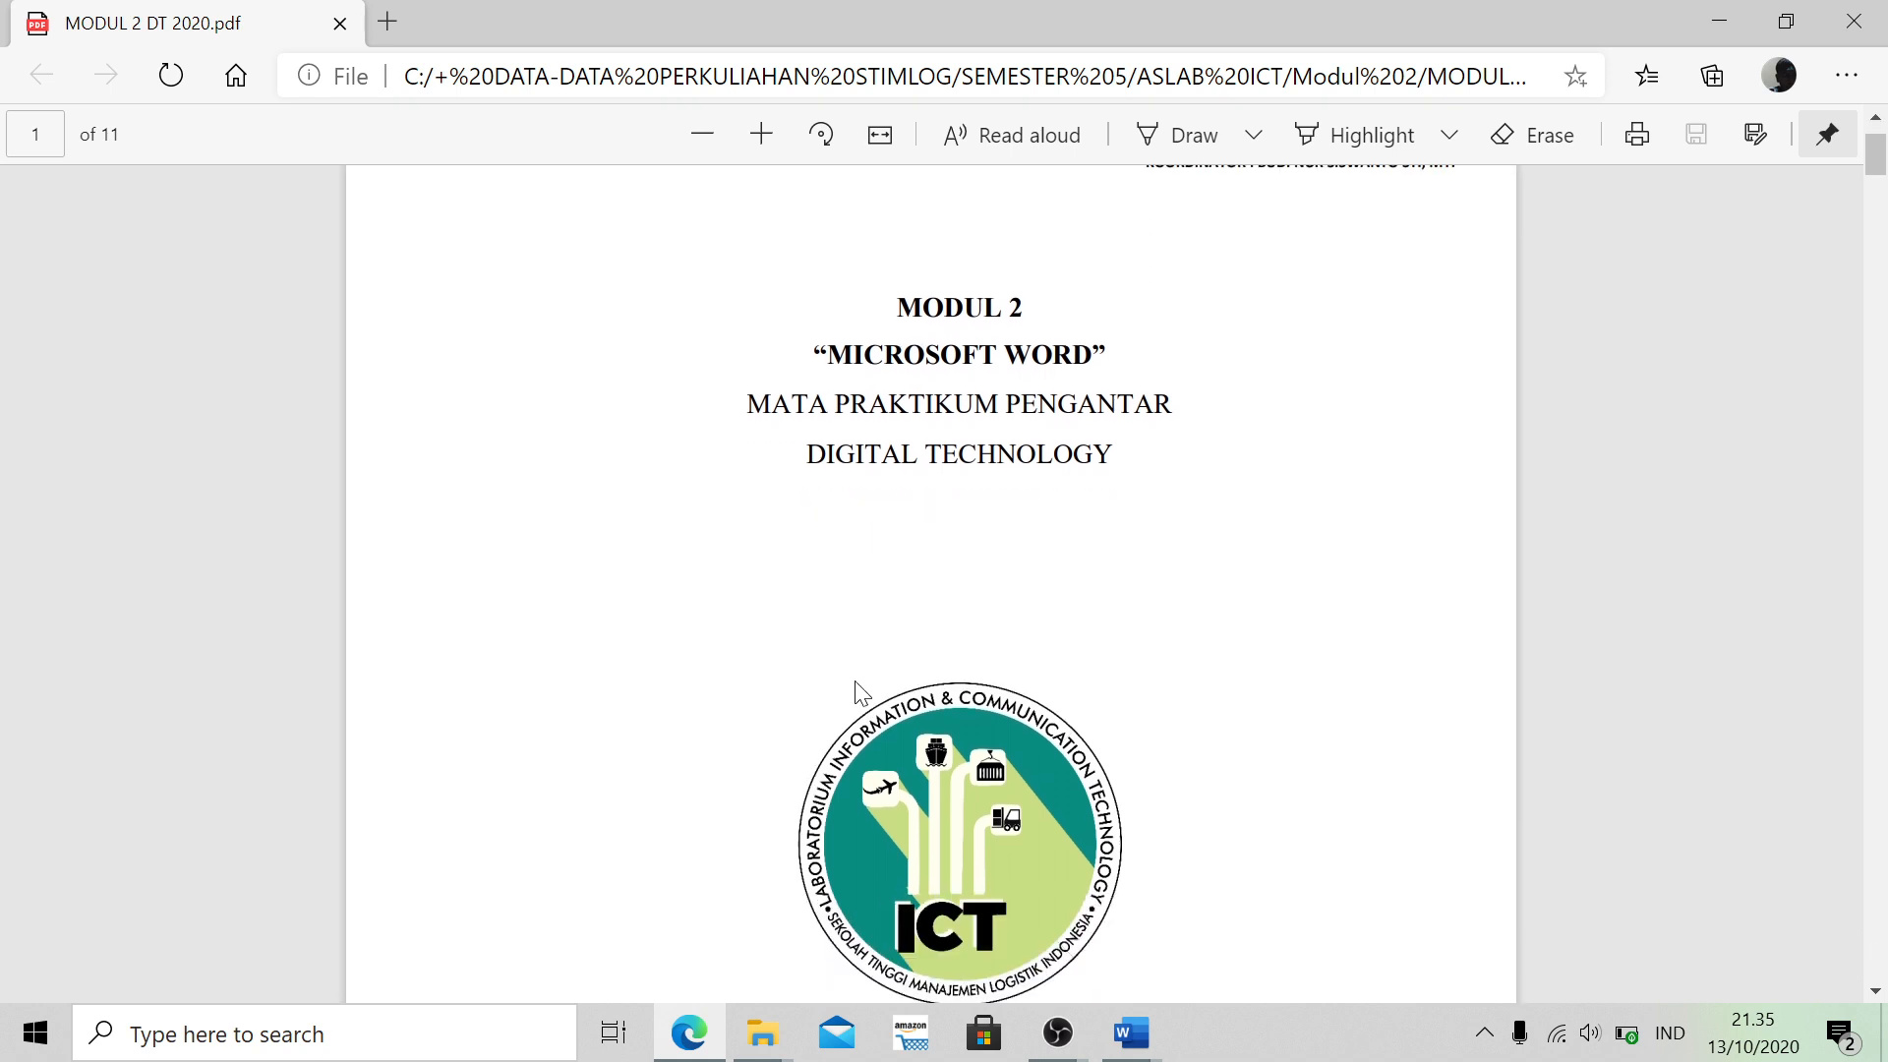
scroll(940, 662, up, 2)
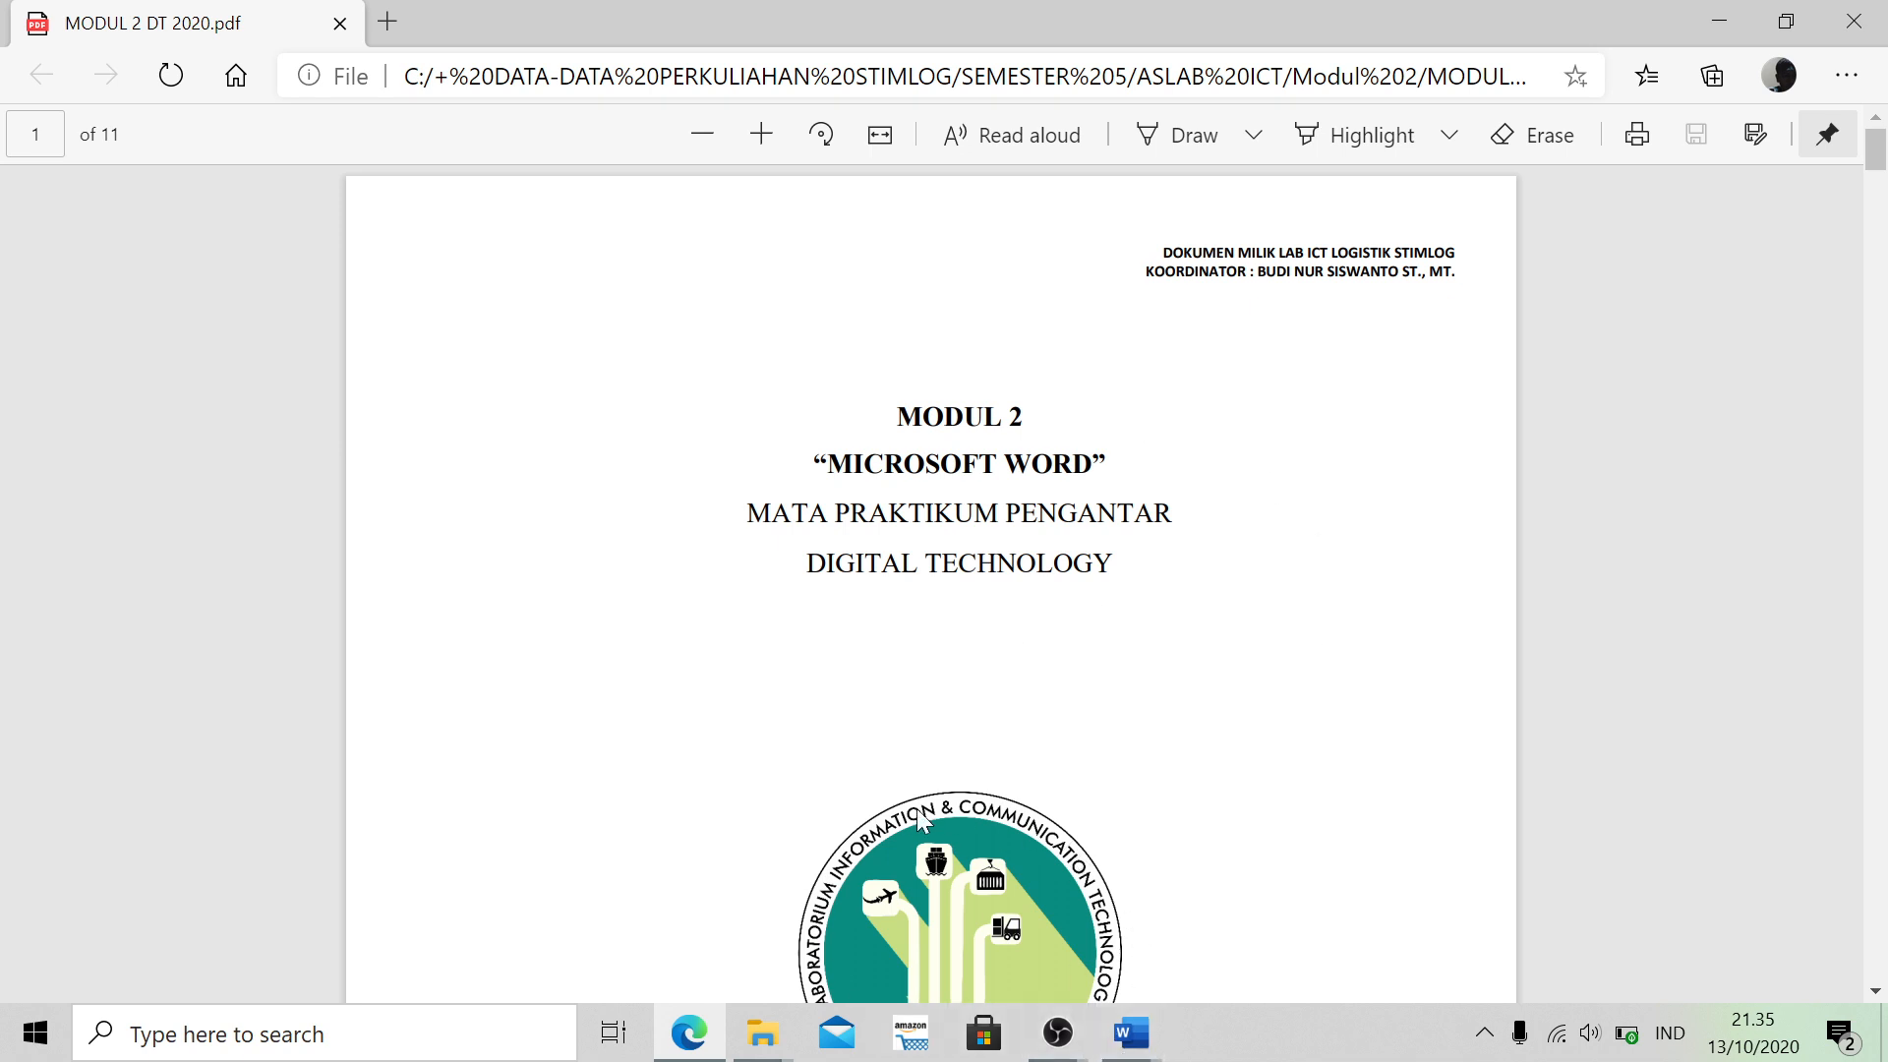
click(1080, 1050)
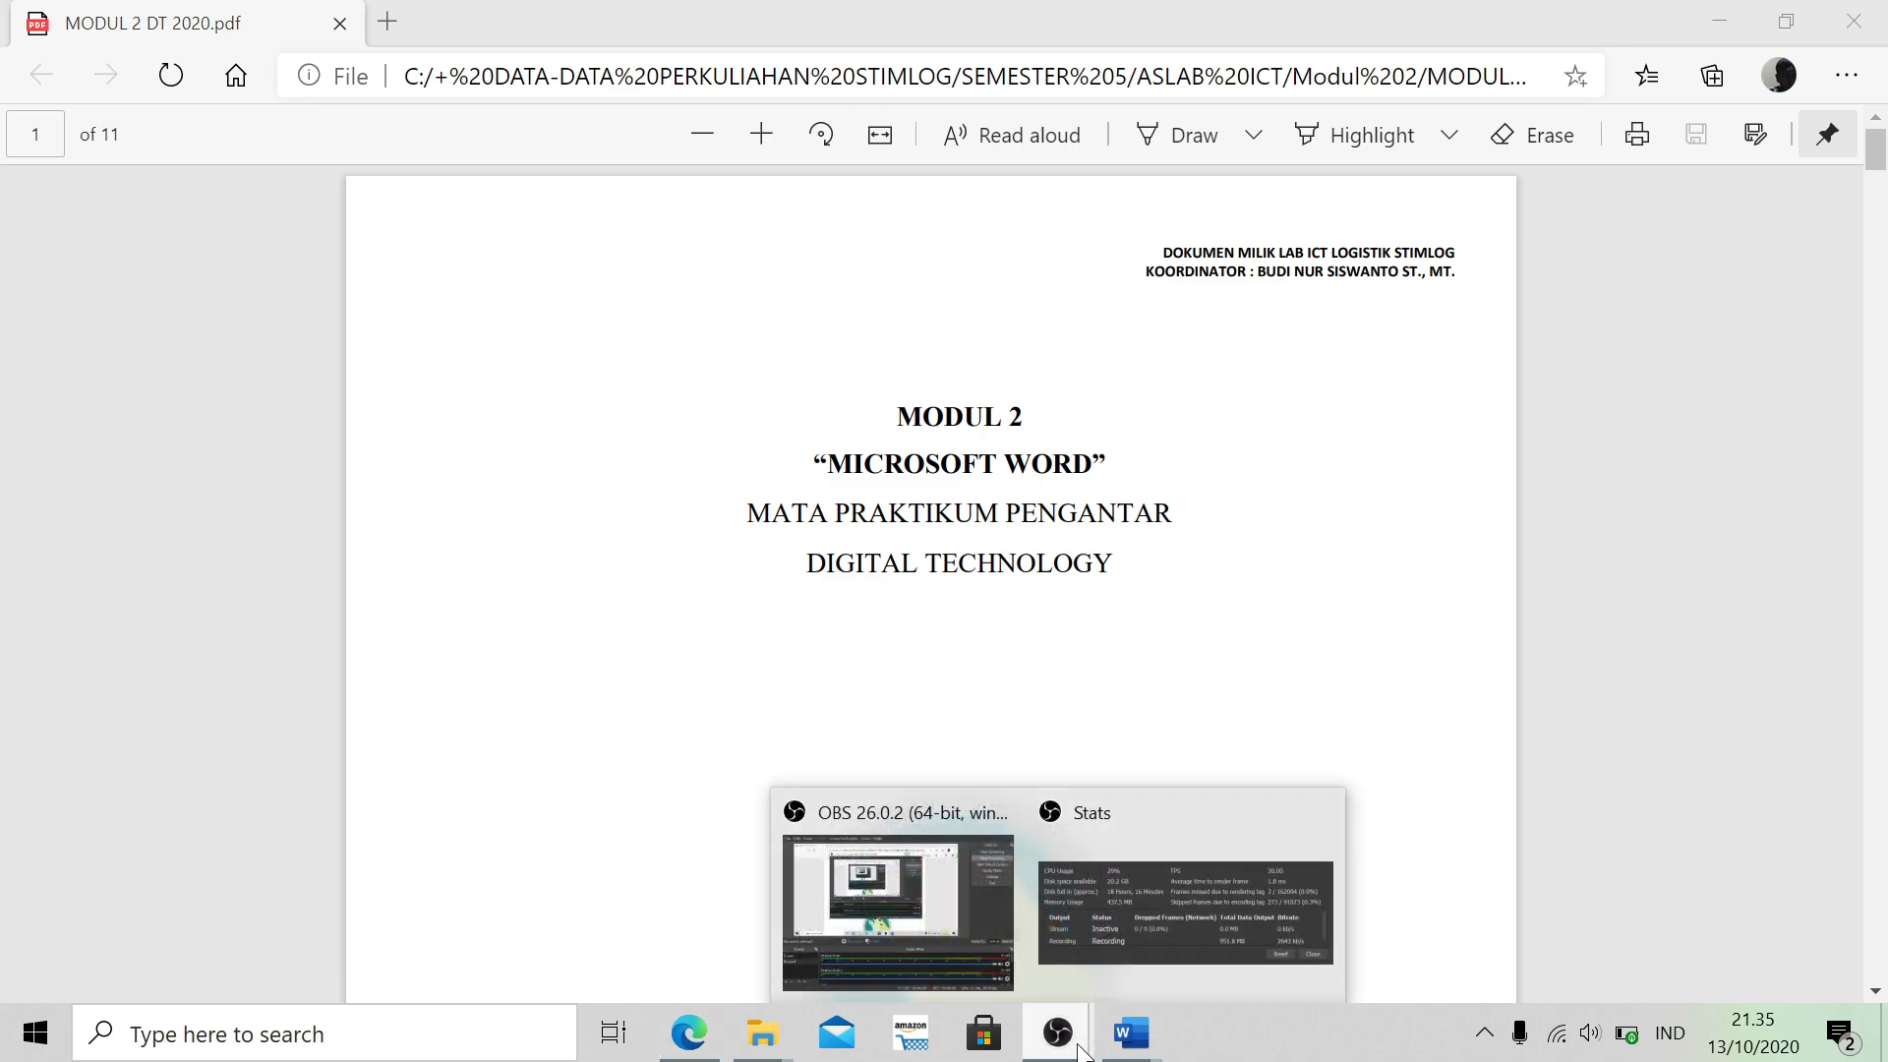
click(960, 940)
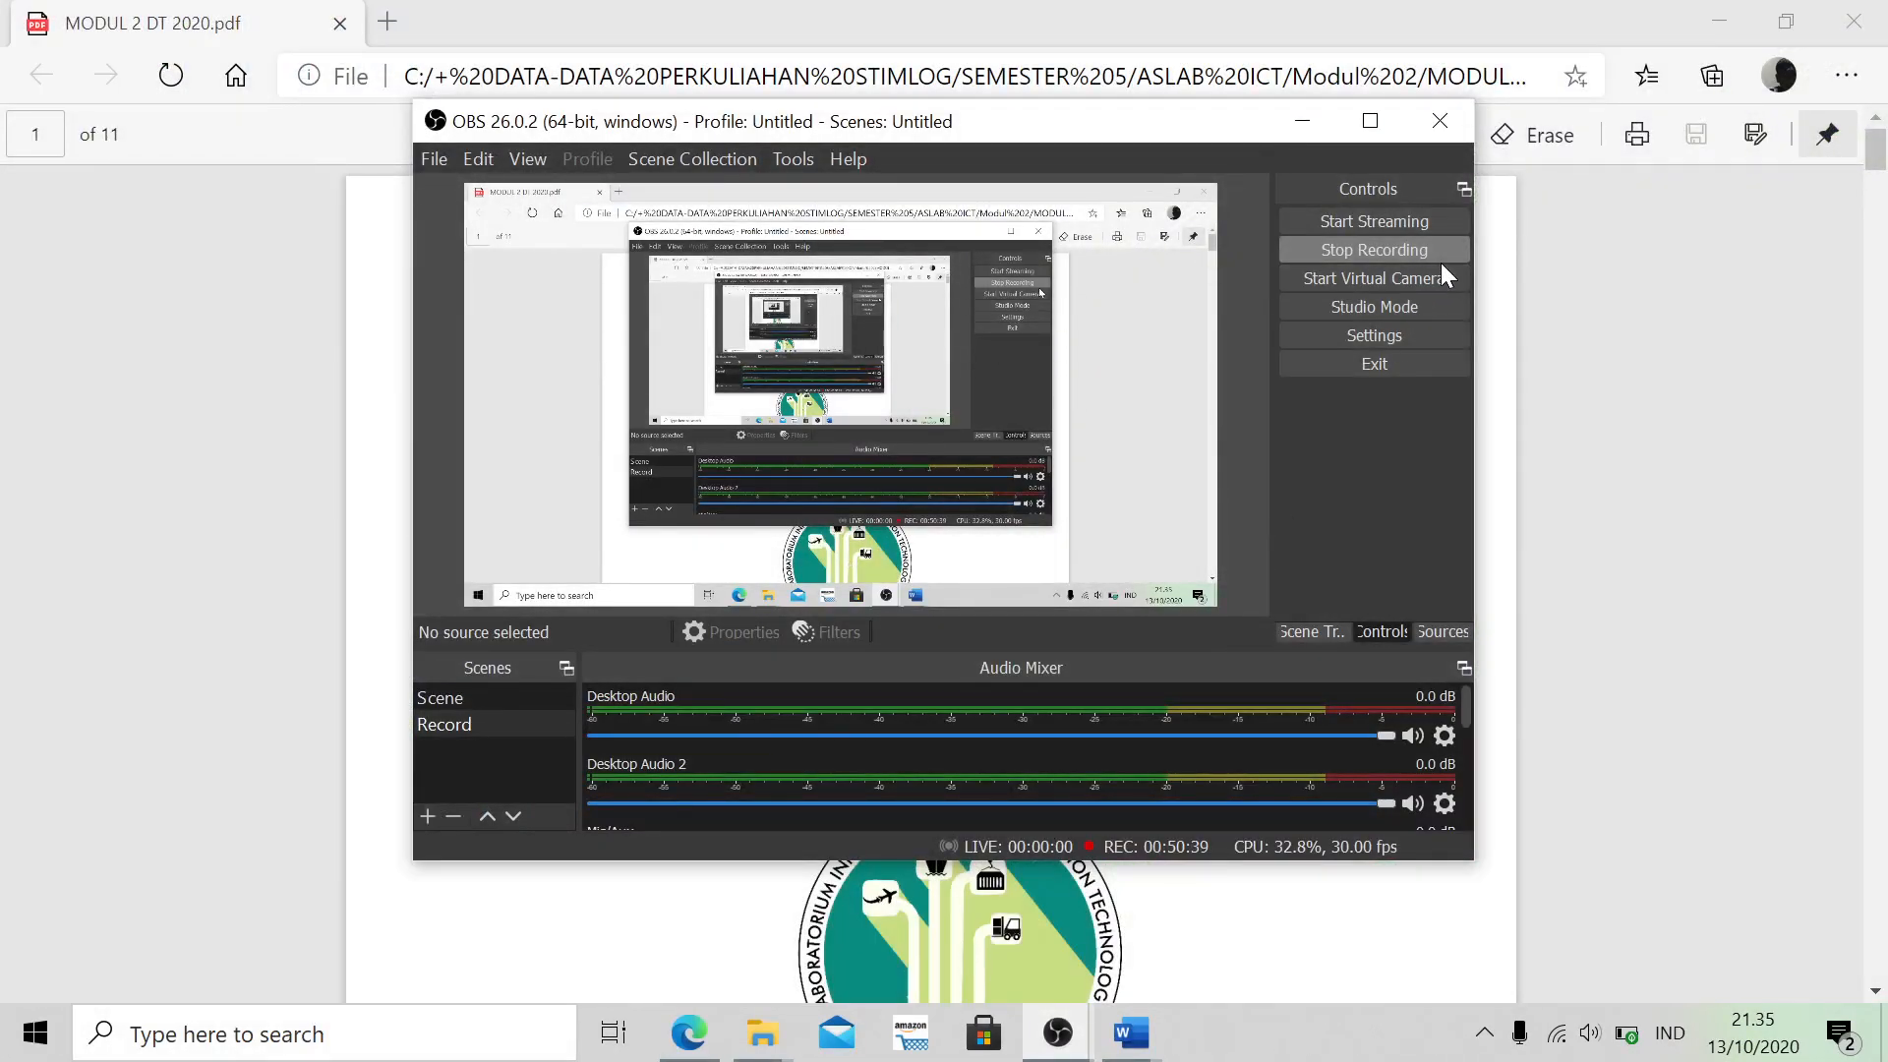